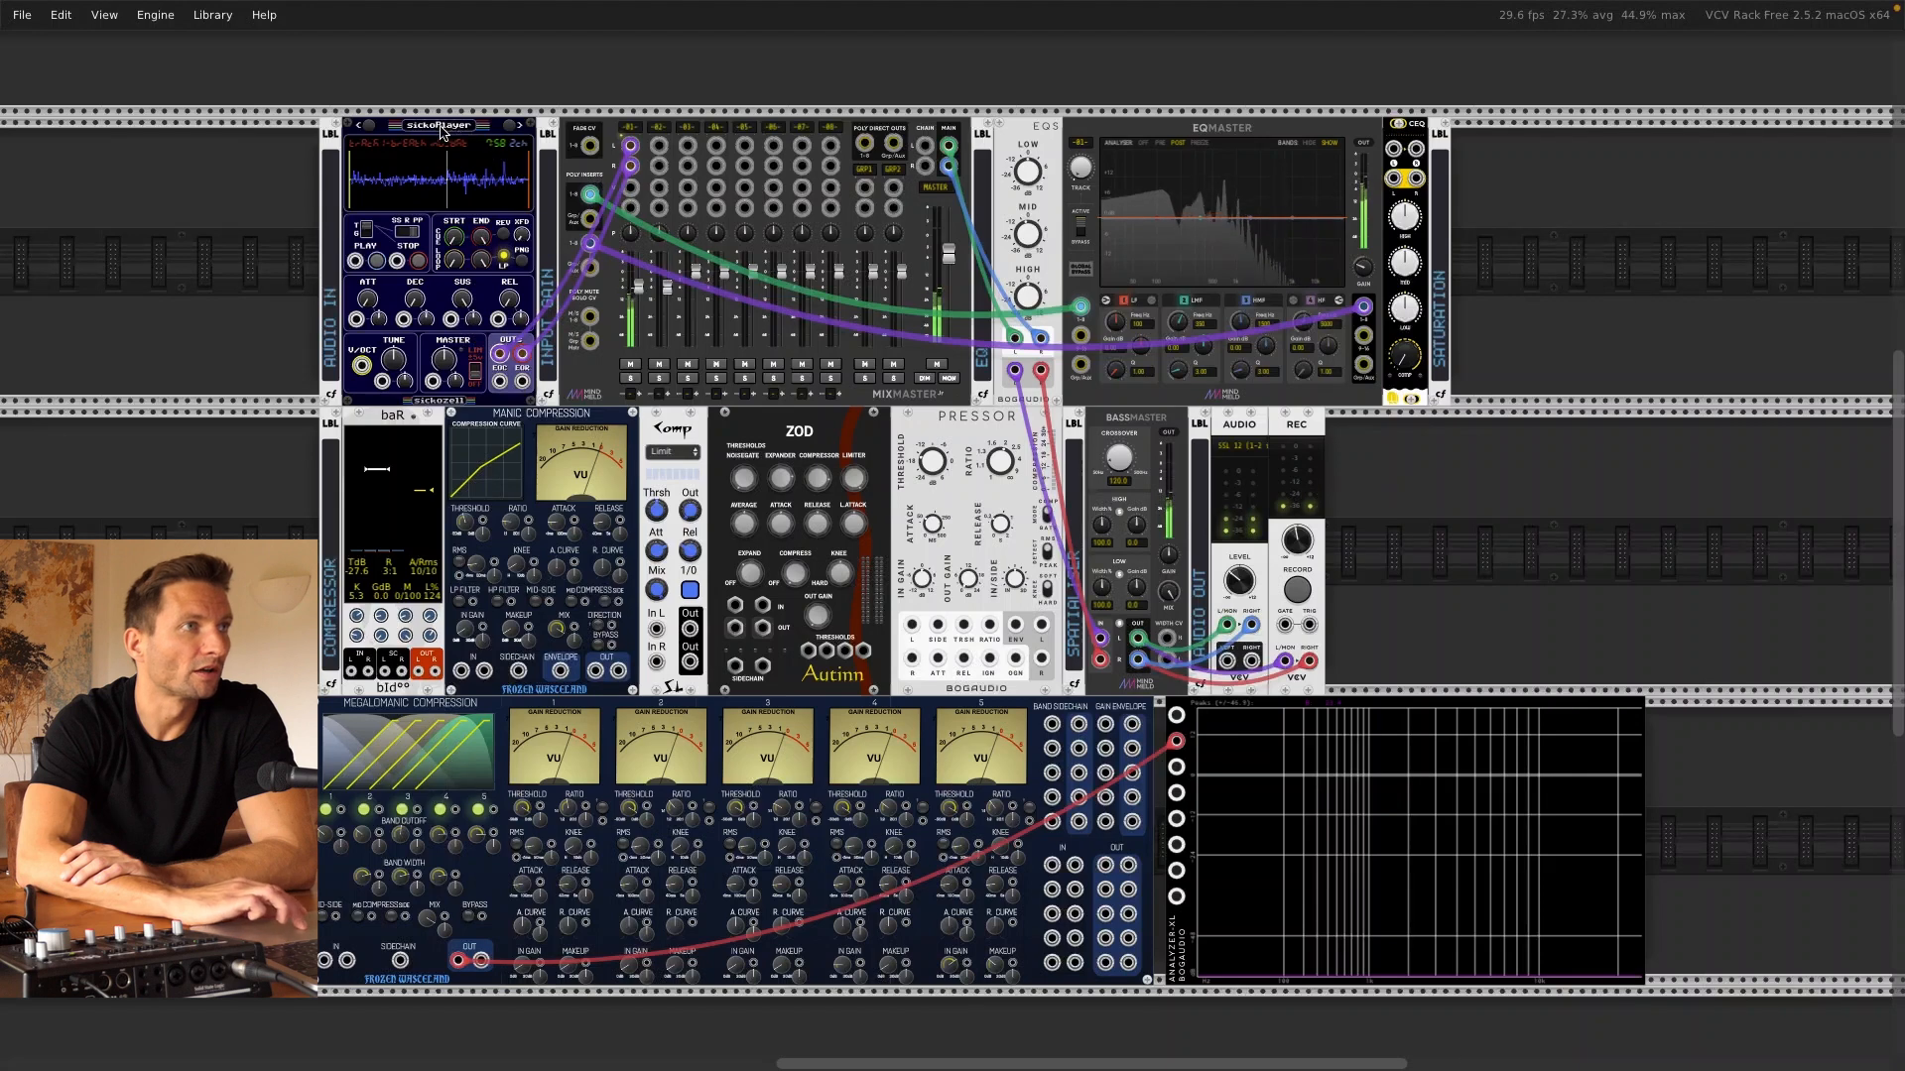
Step: Examine the information on the sample loaded in the sickoPlayer module
right_click(431, 178)
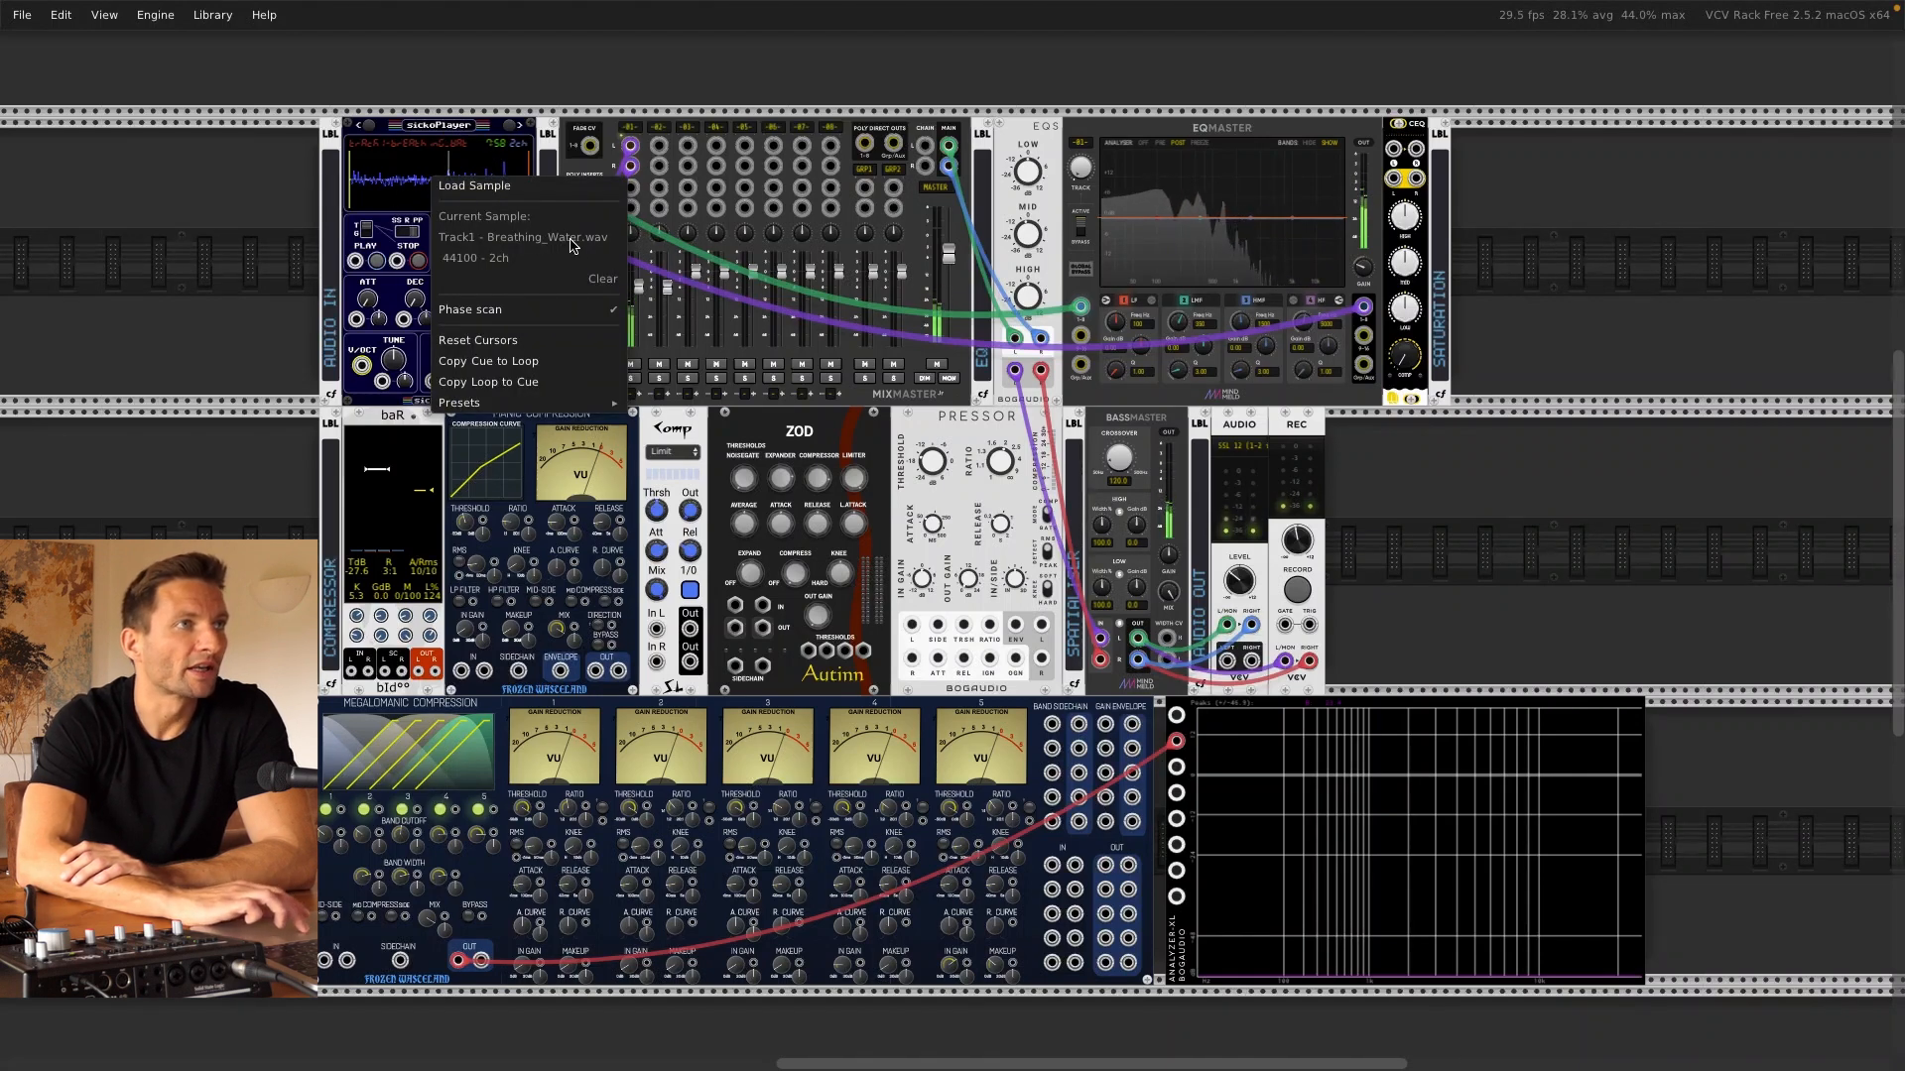
left_click(473, 134)
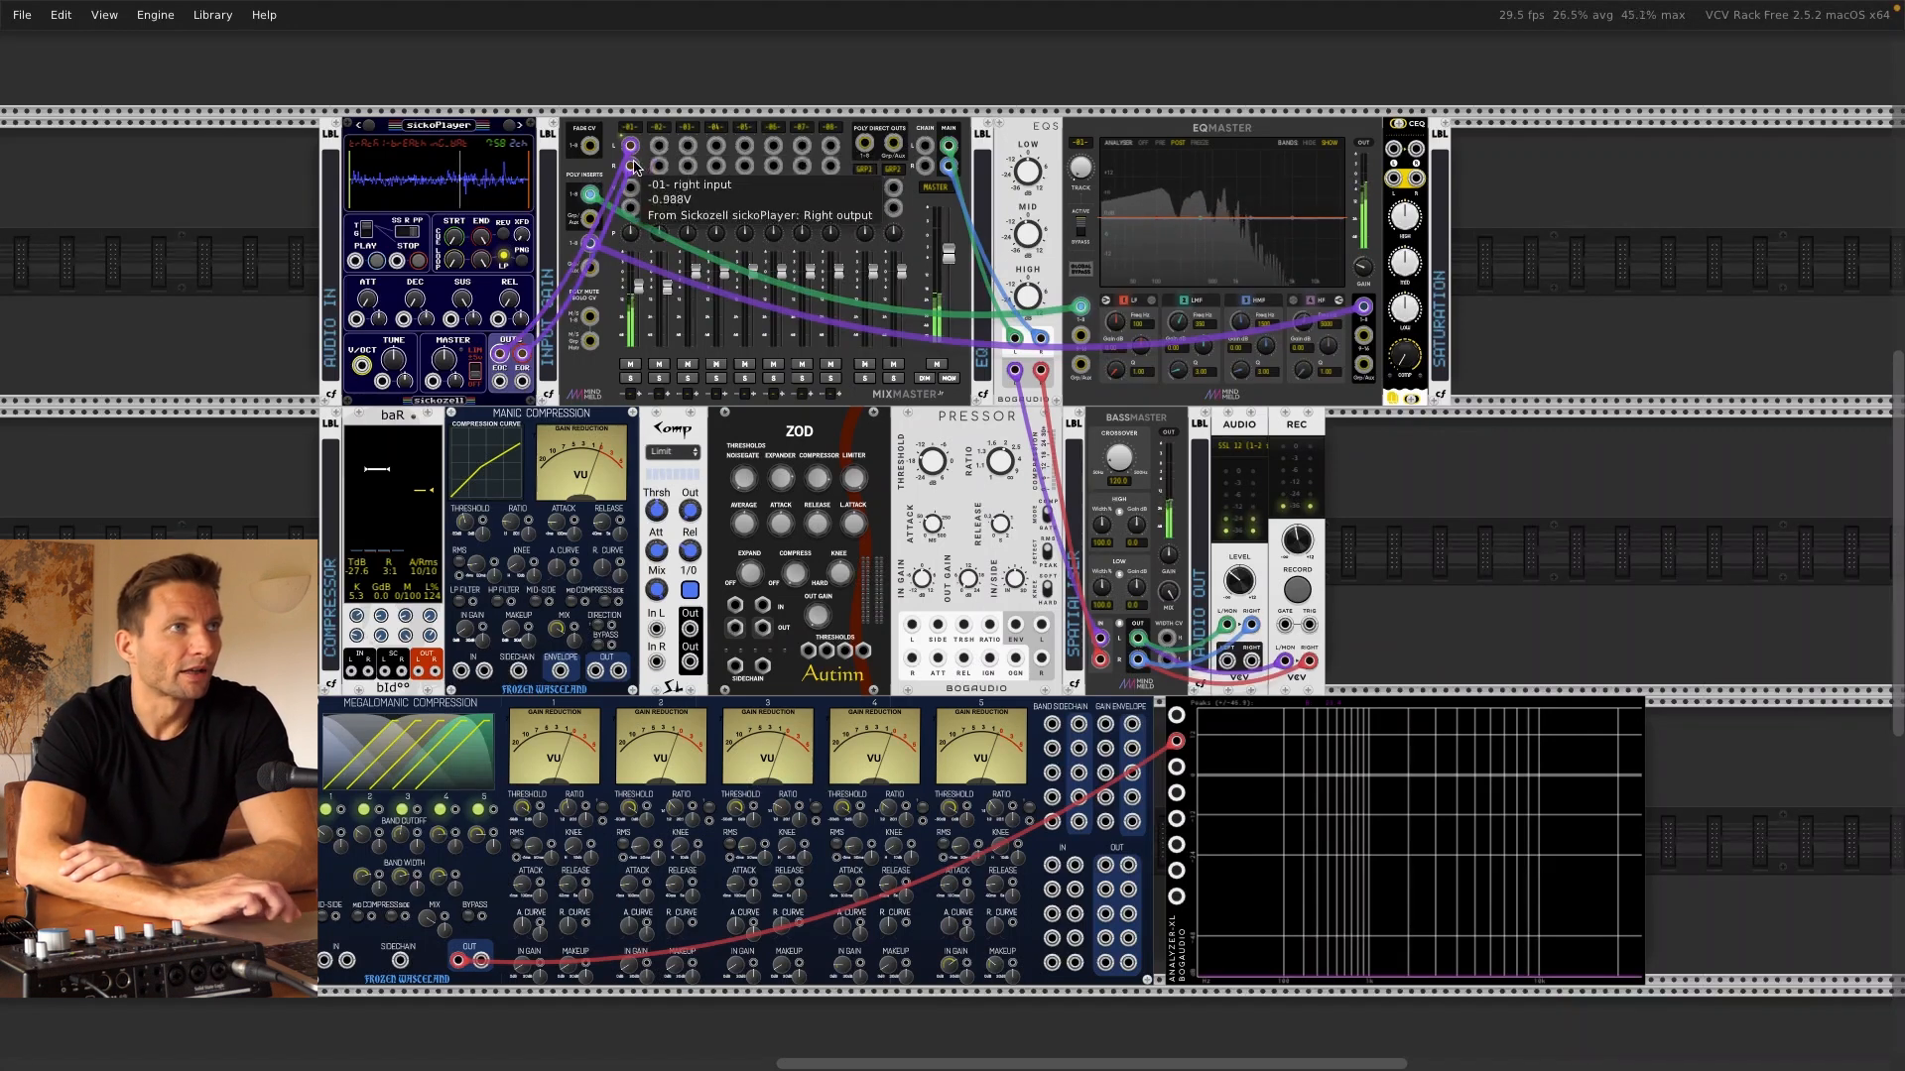
Step: Turn off the high-pass filter of track 1 in the MixMaster module
right_click(629, 128)
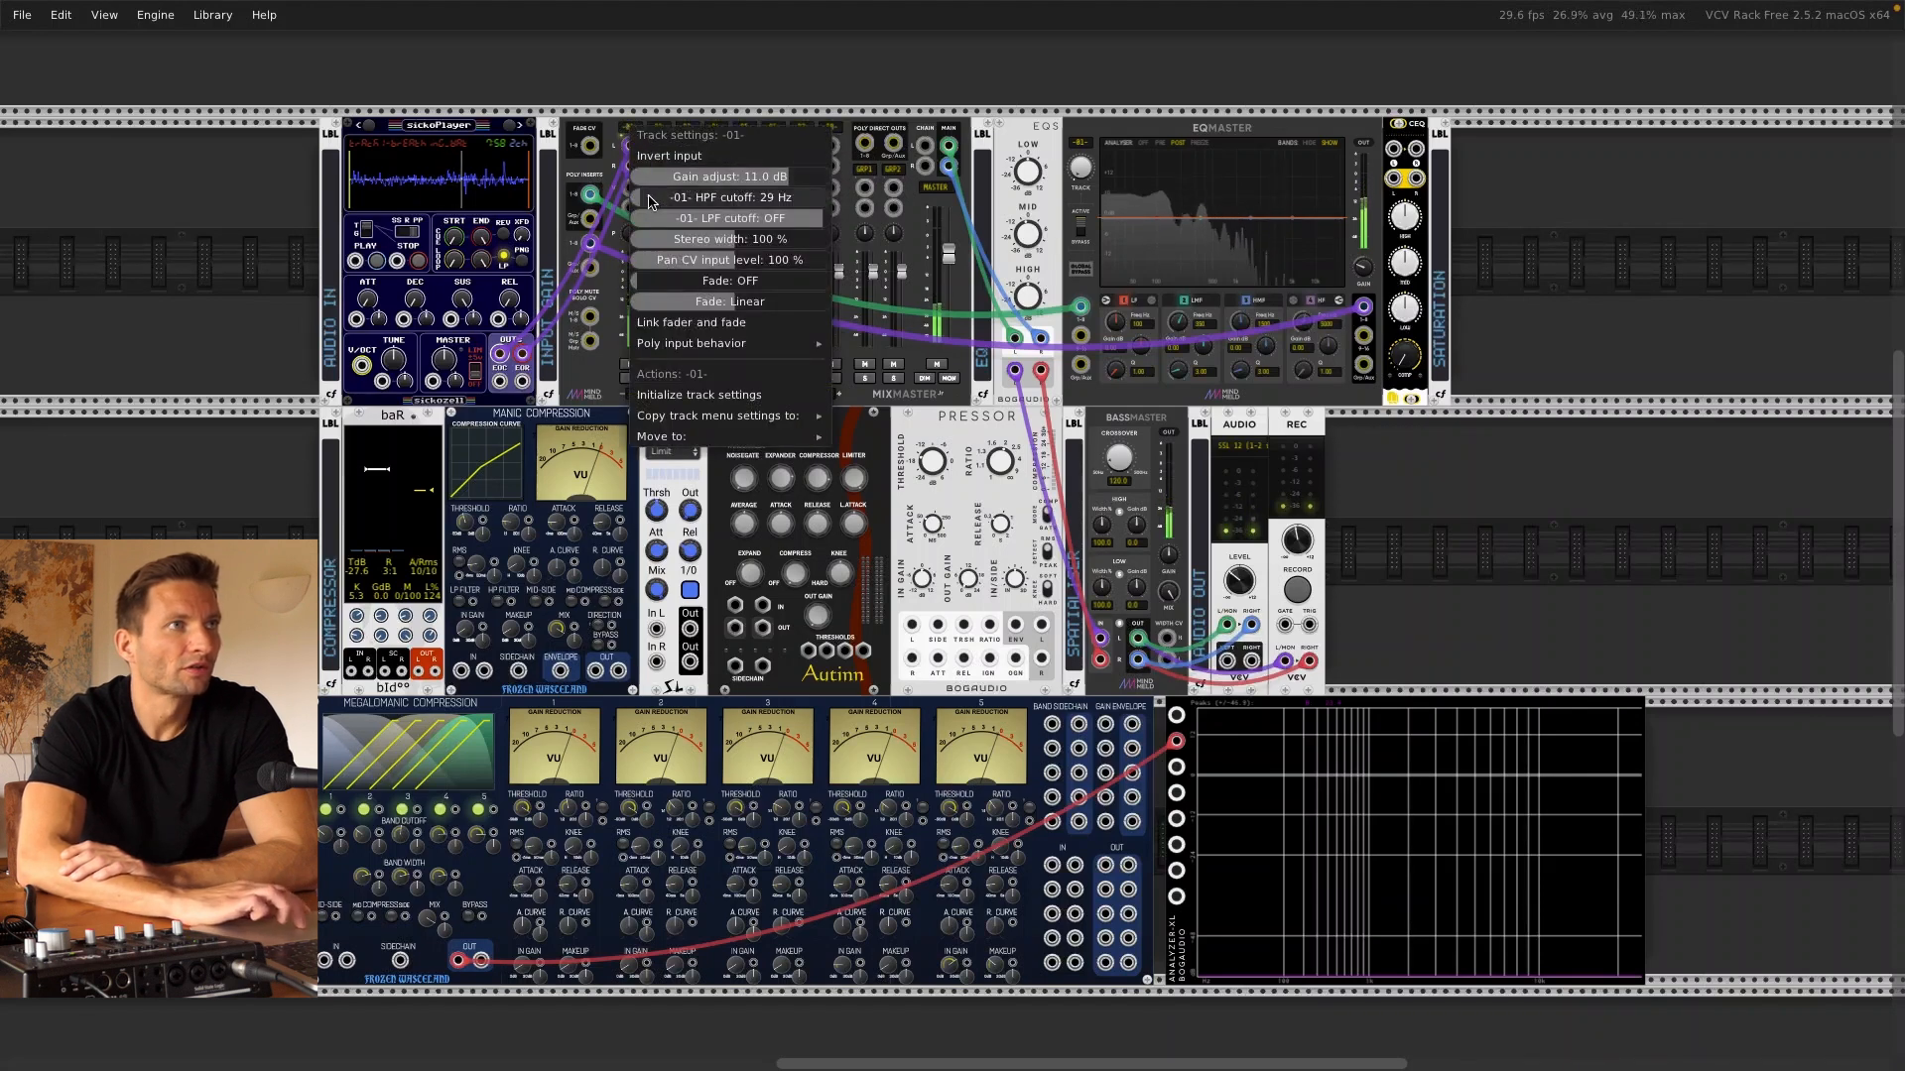
left_click_drag(640, 203, 632, 203)
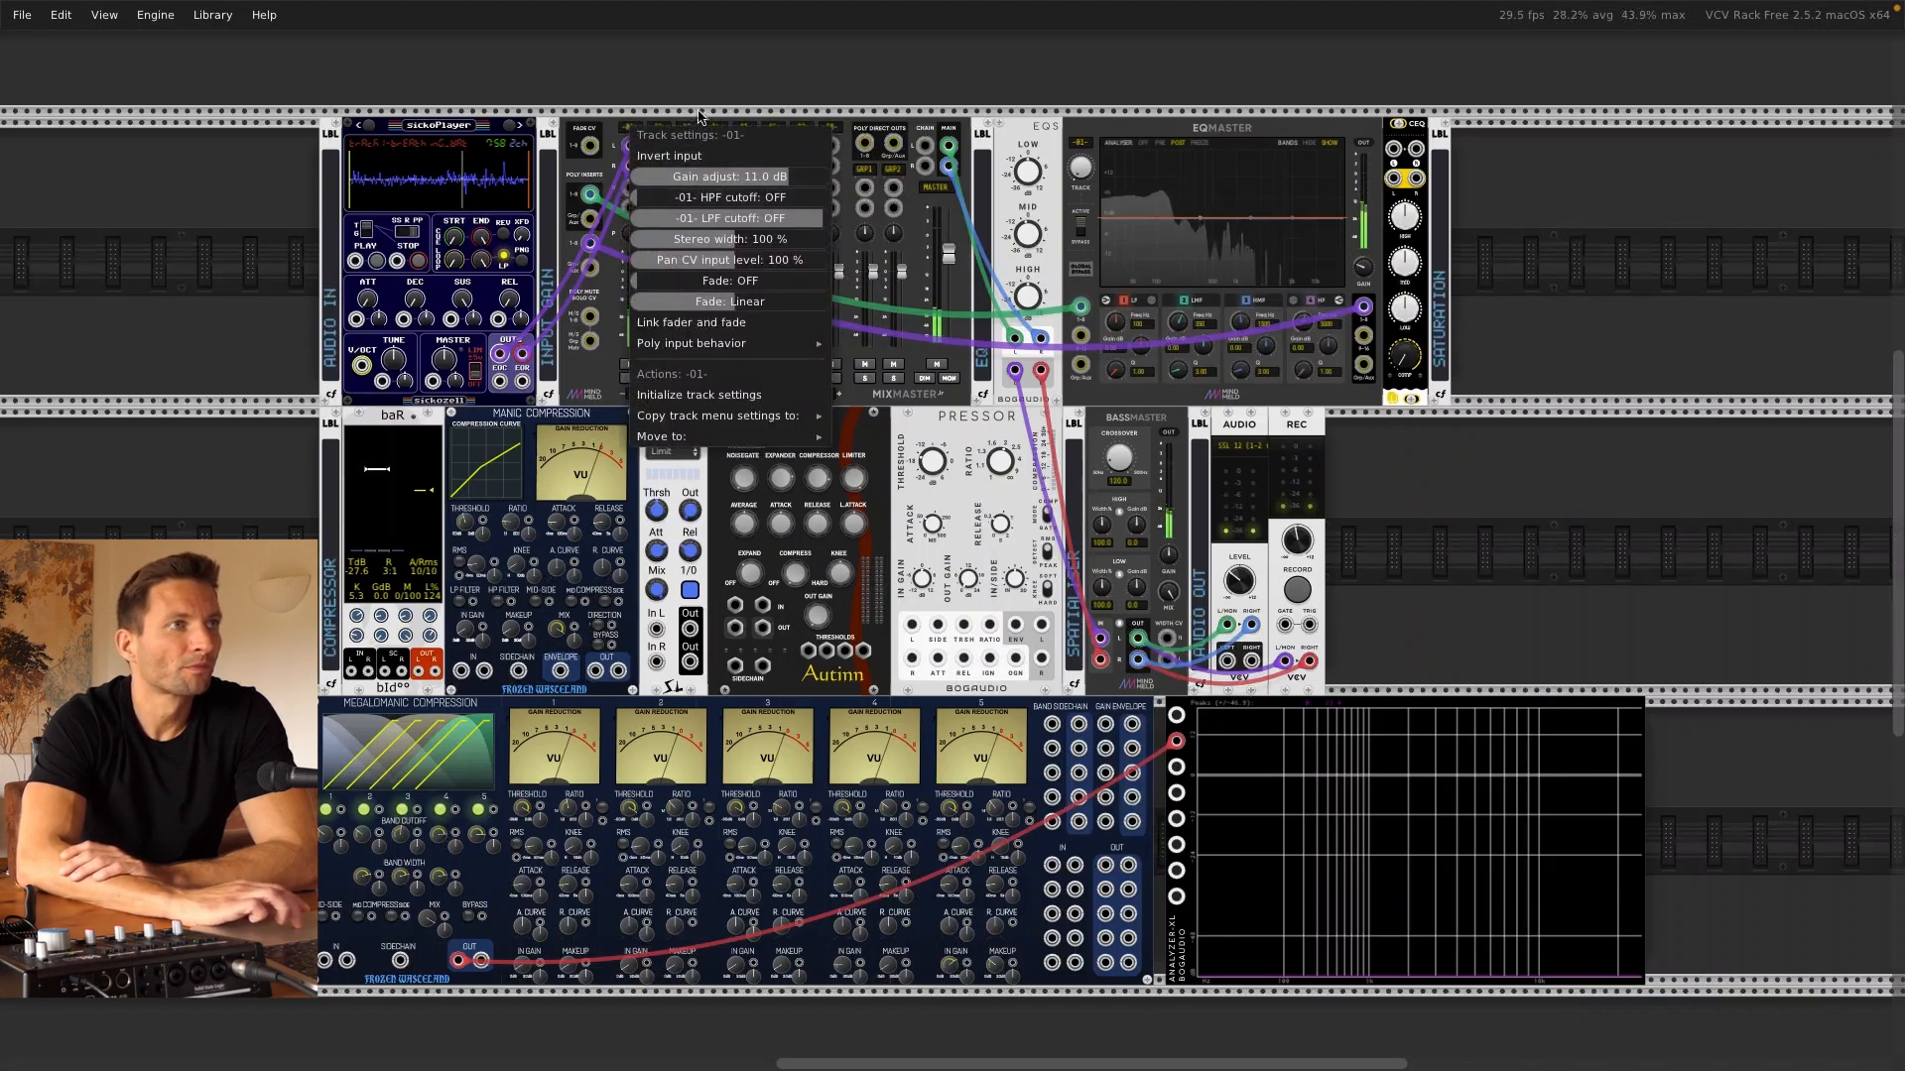
left_click(735, 71)
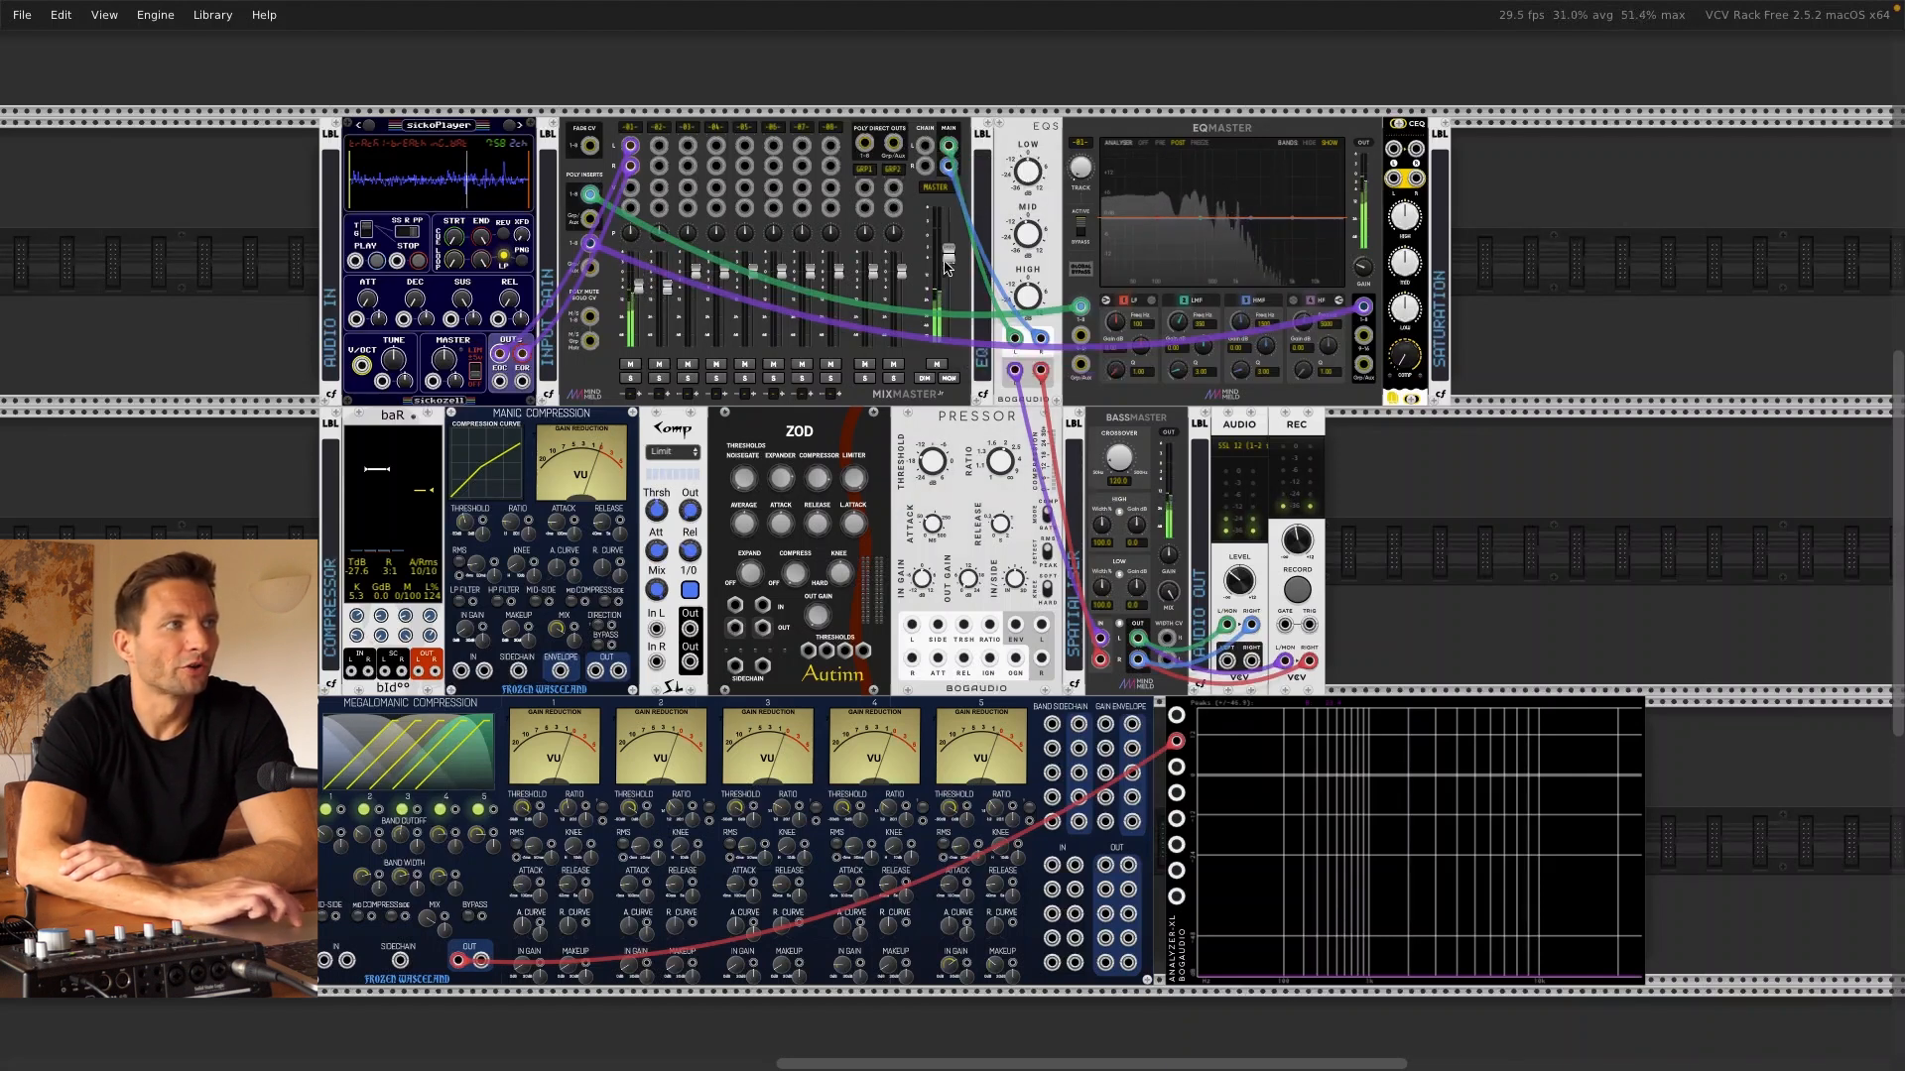
Step: Set the MixMaster's master level to about -3.7 dB and fine-tune the track 1 fader
mouse_move(950, 264)
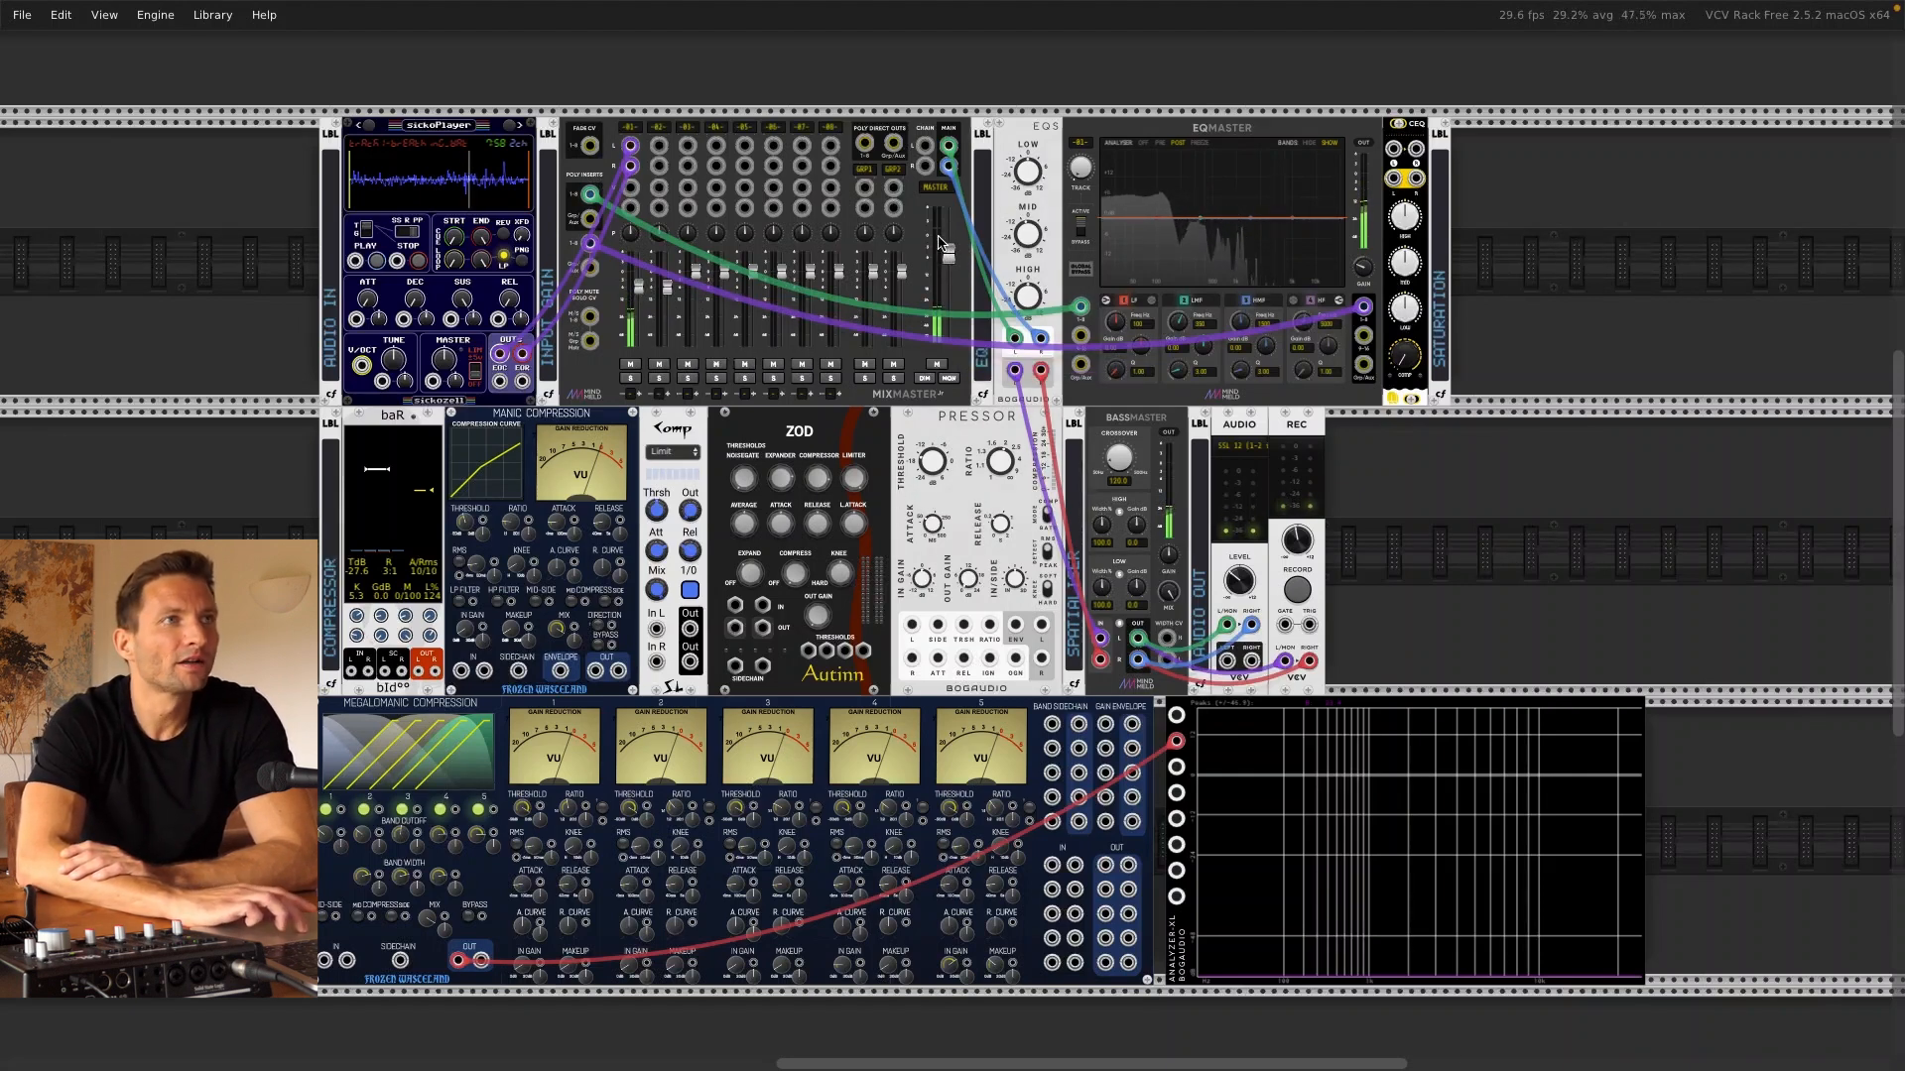
mouse_move(952, 151)
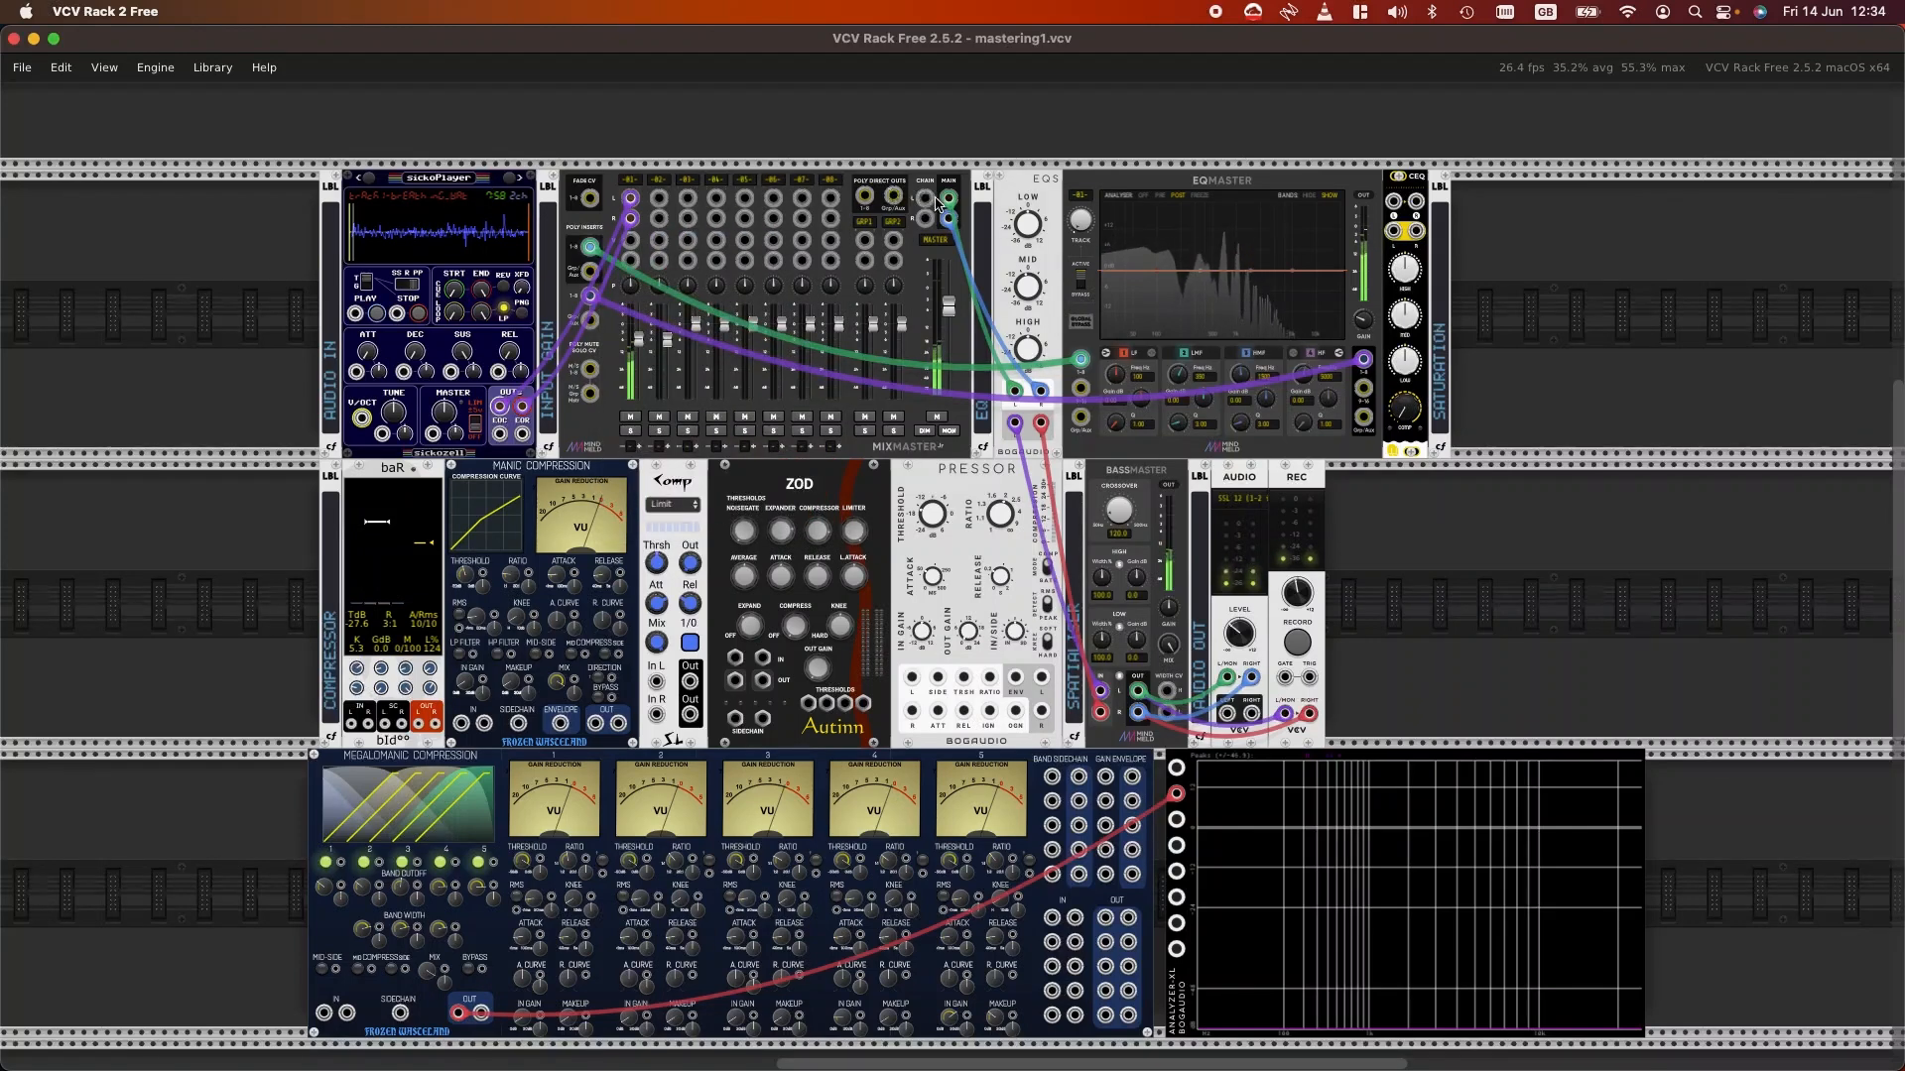
mouse_move(638, 338)
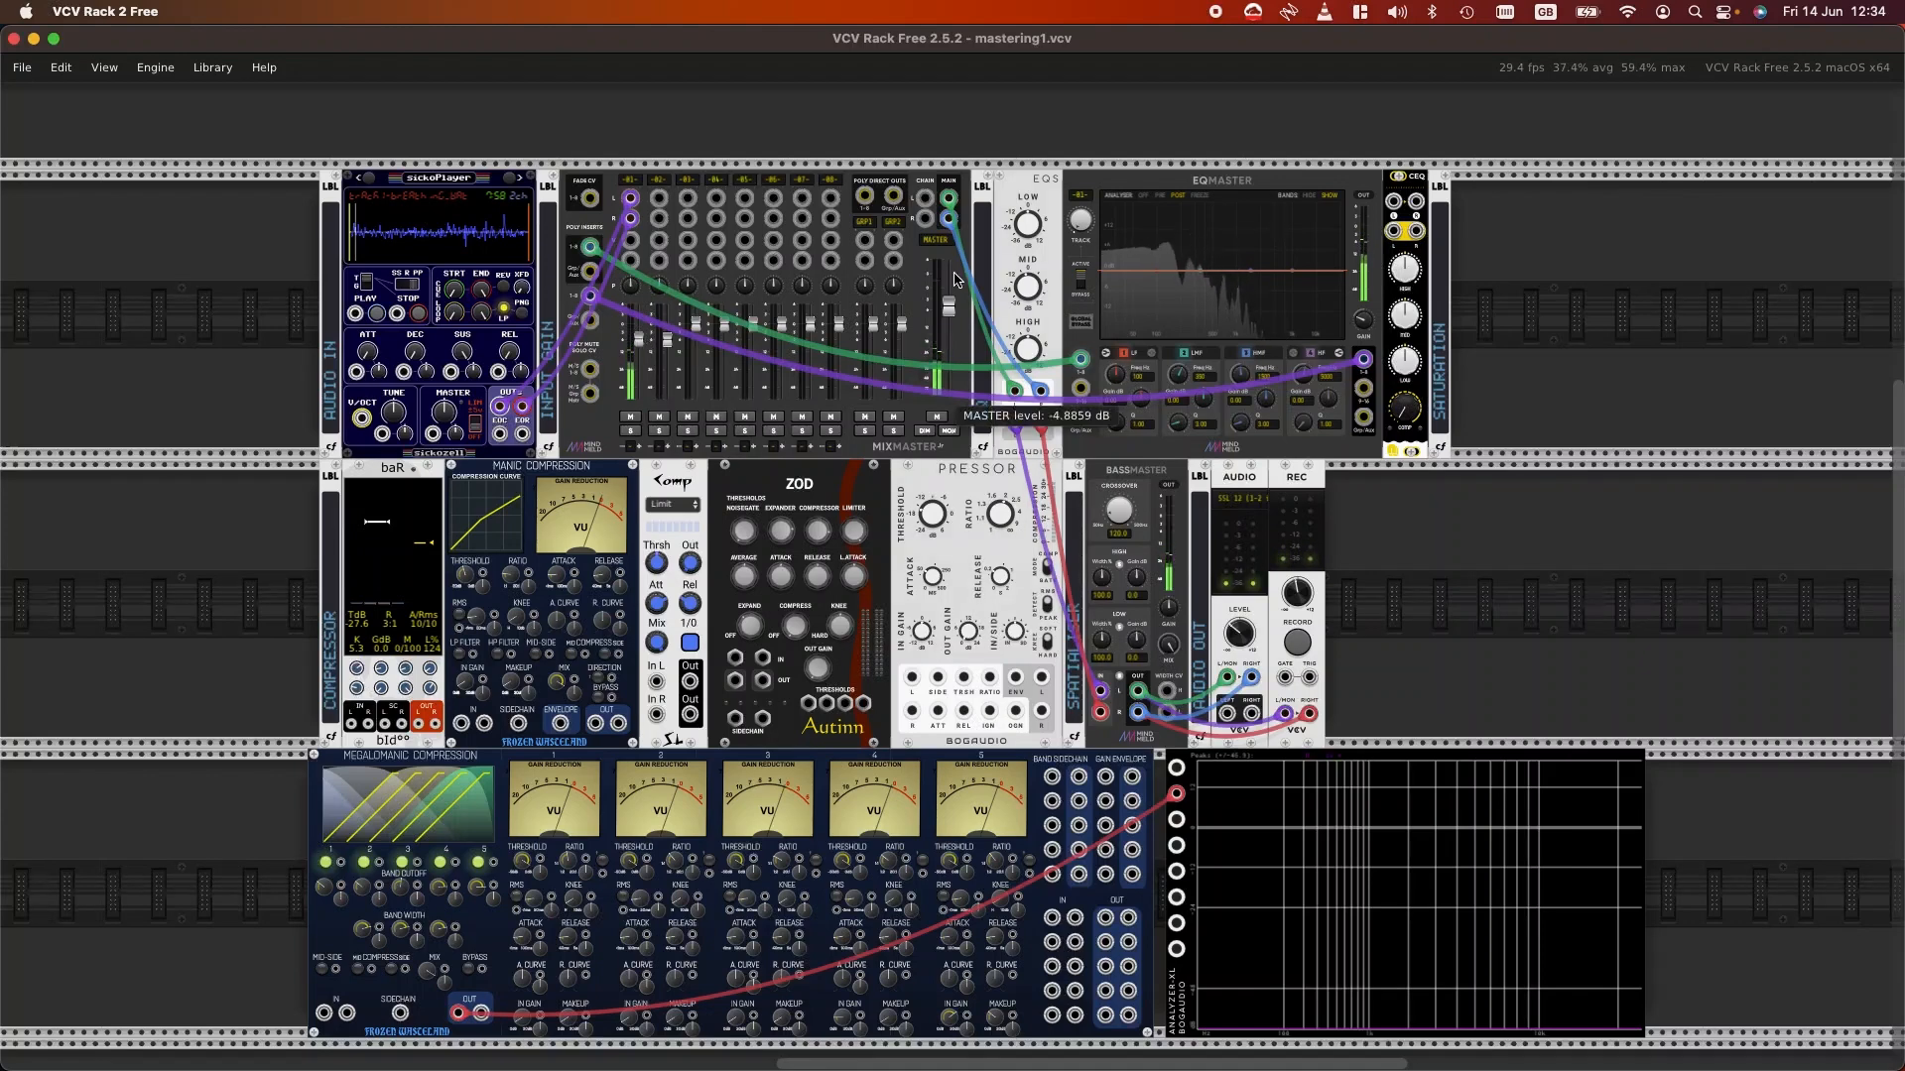
mouse_move(952, 286)
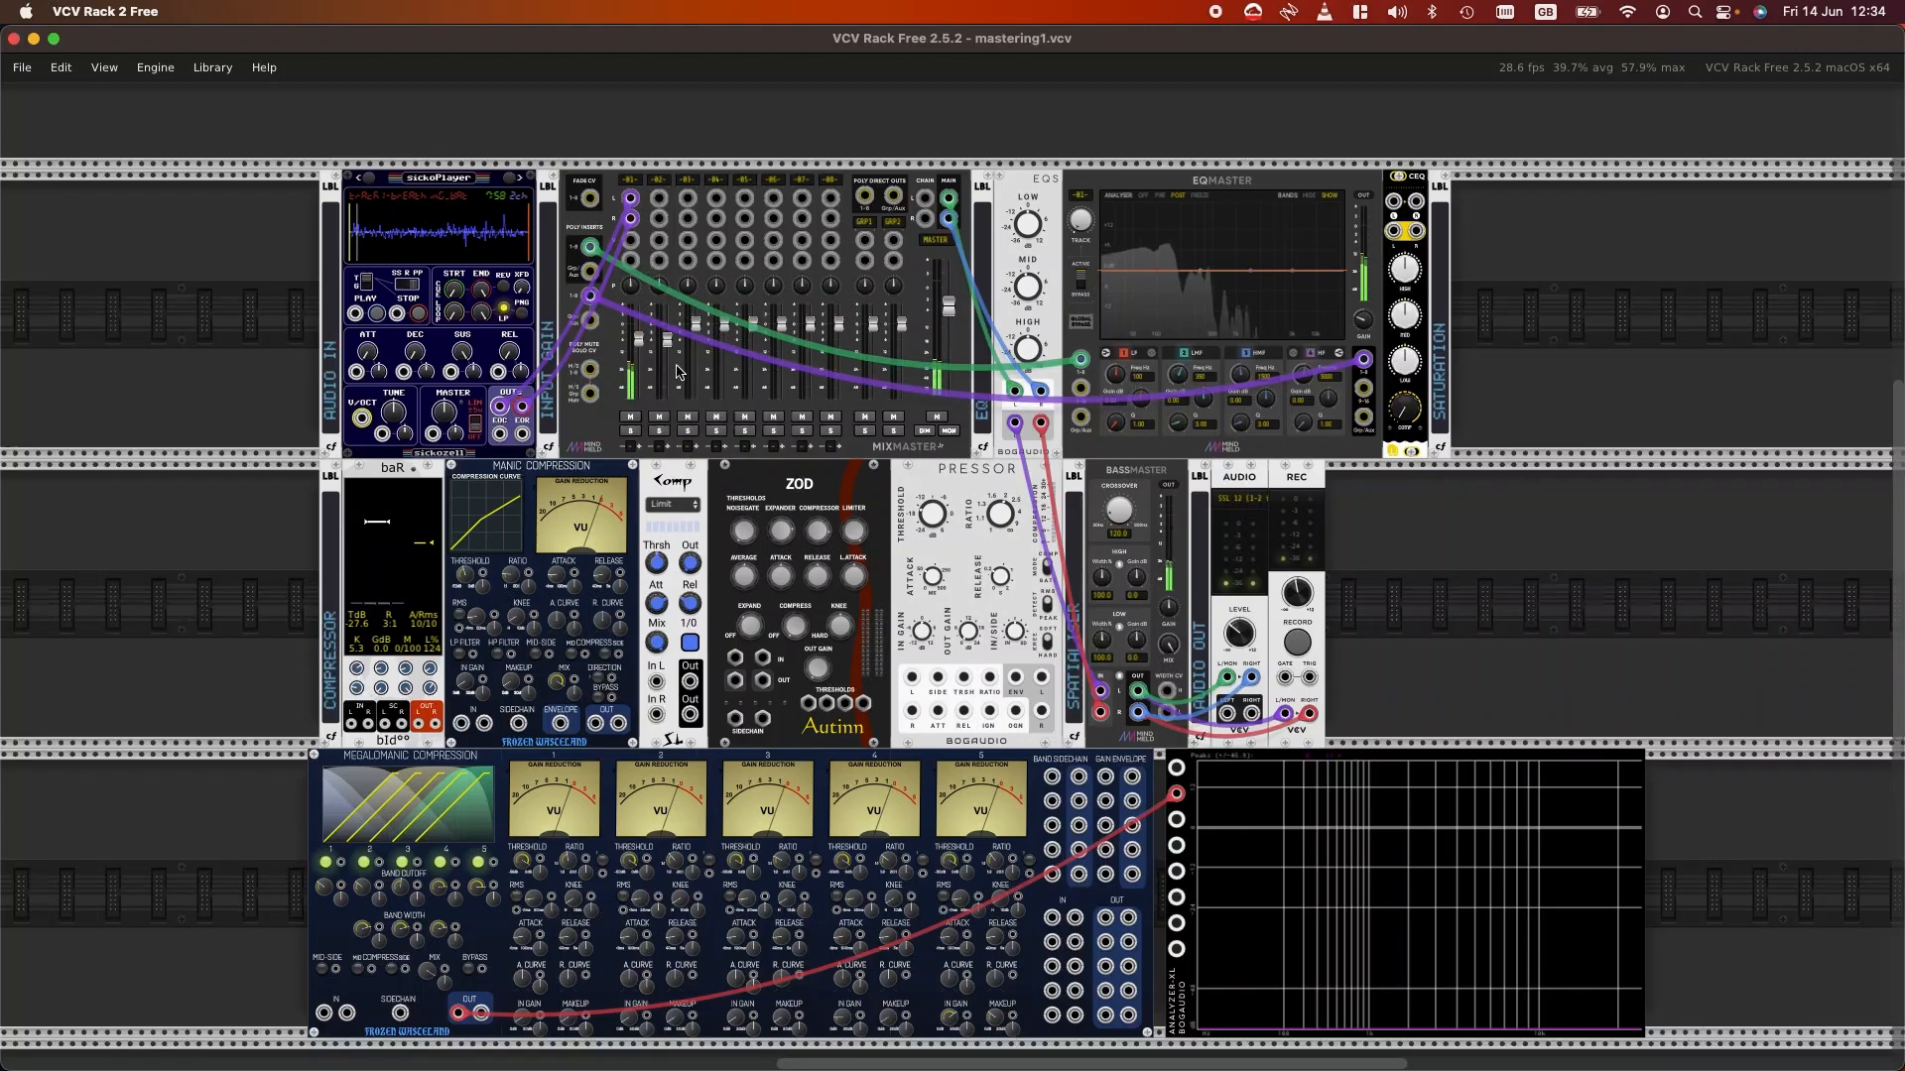
left_click_drag(949, 325, 948, 323)
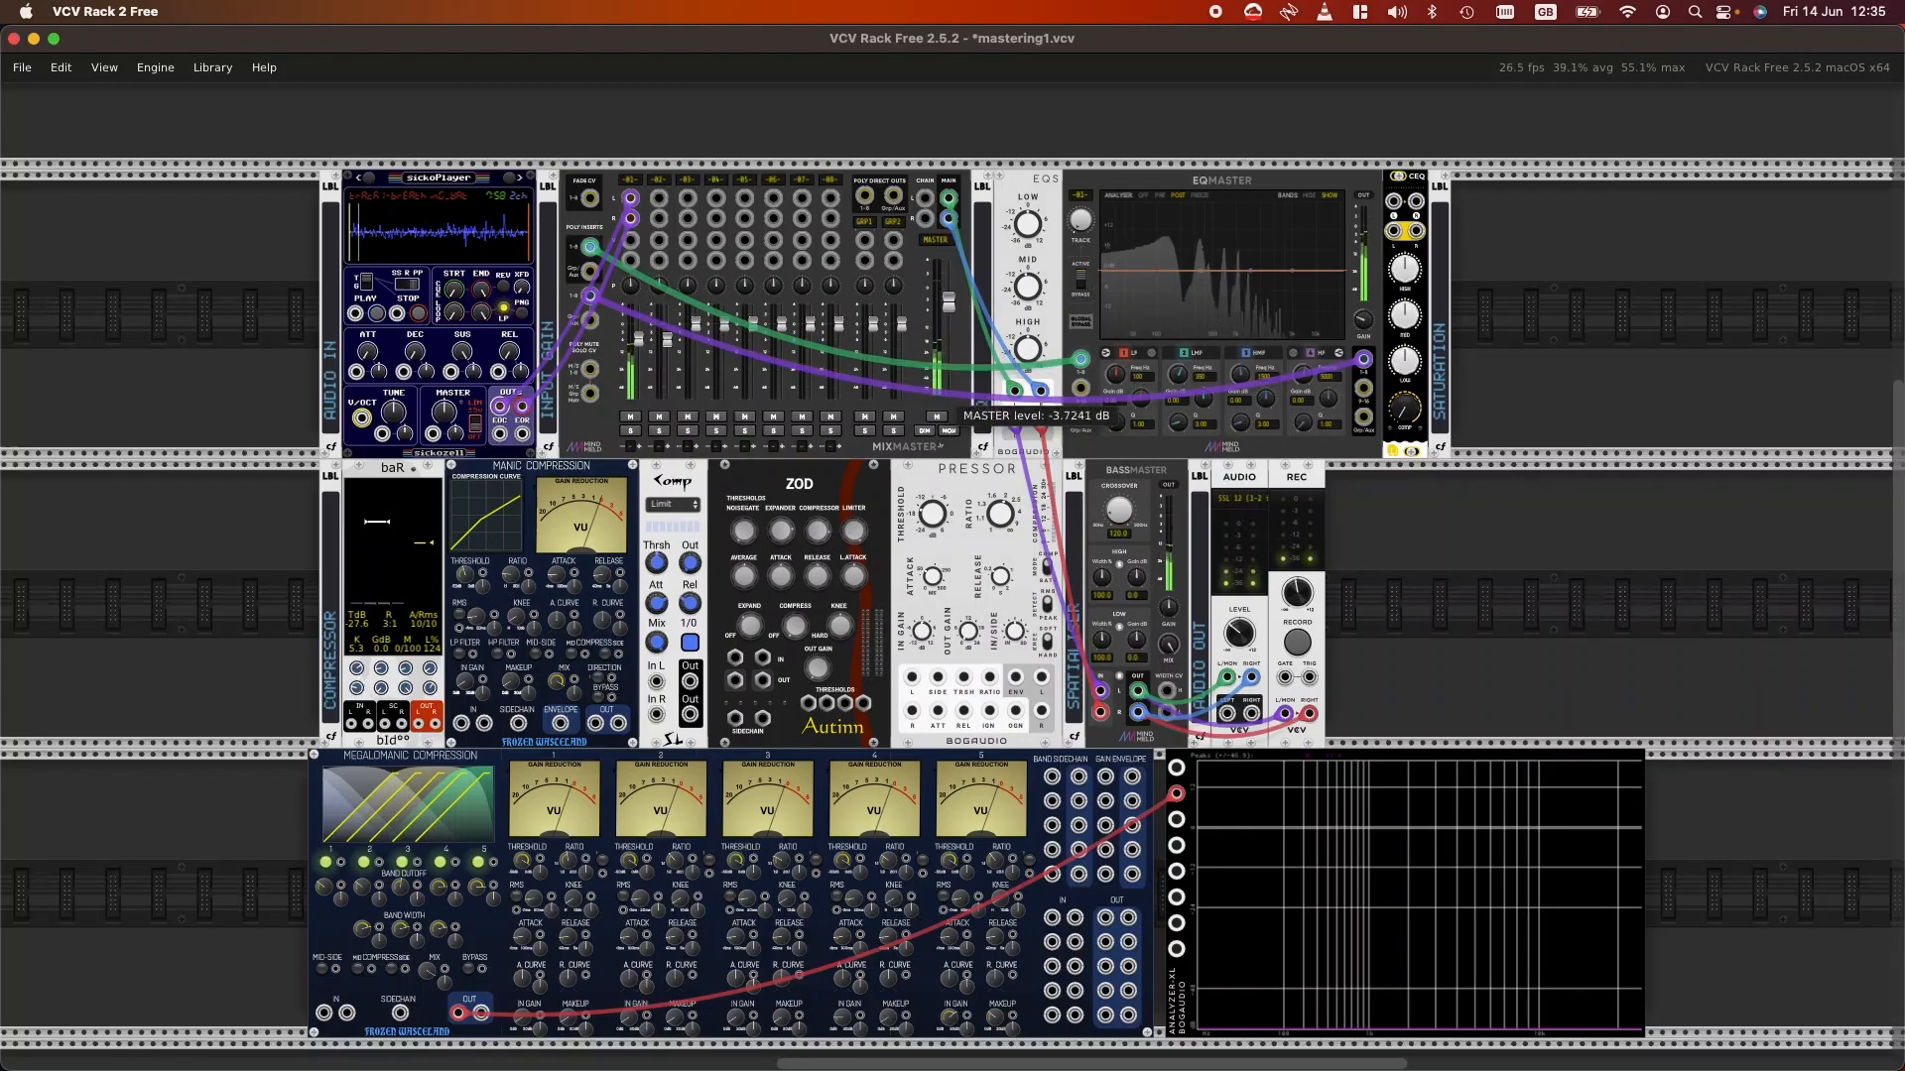
left_click_drag(642, 339, 642, 341)
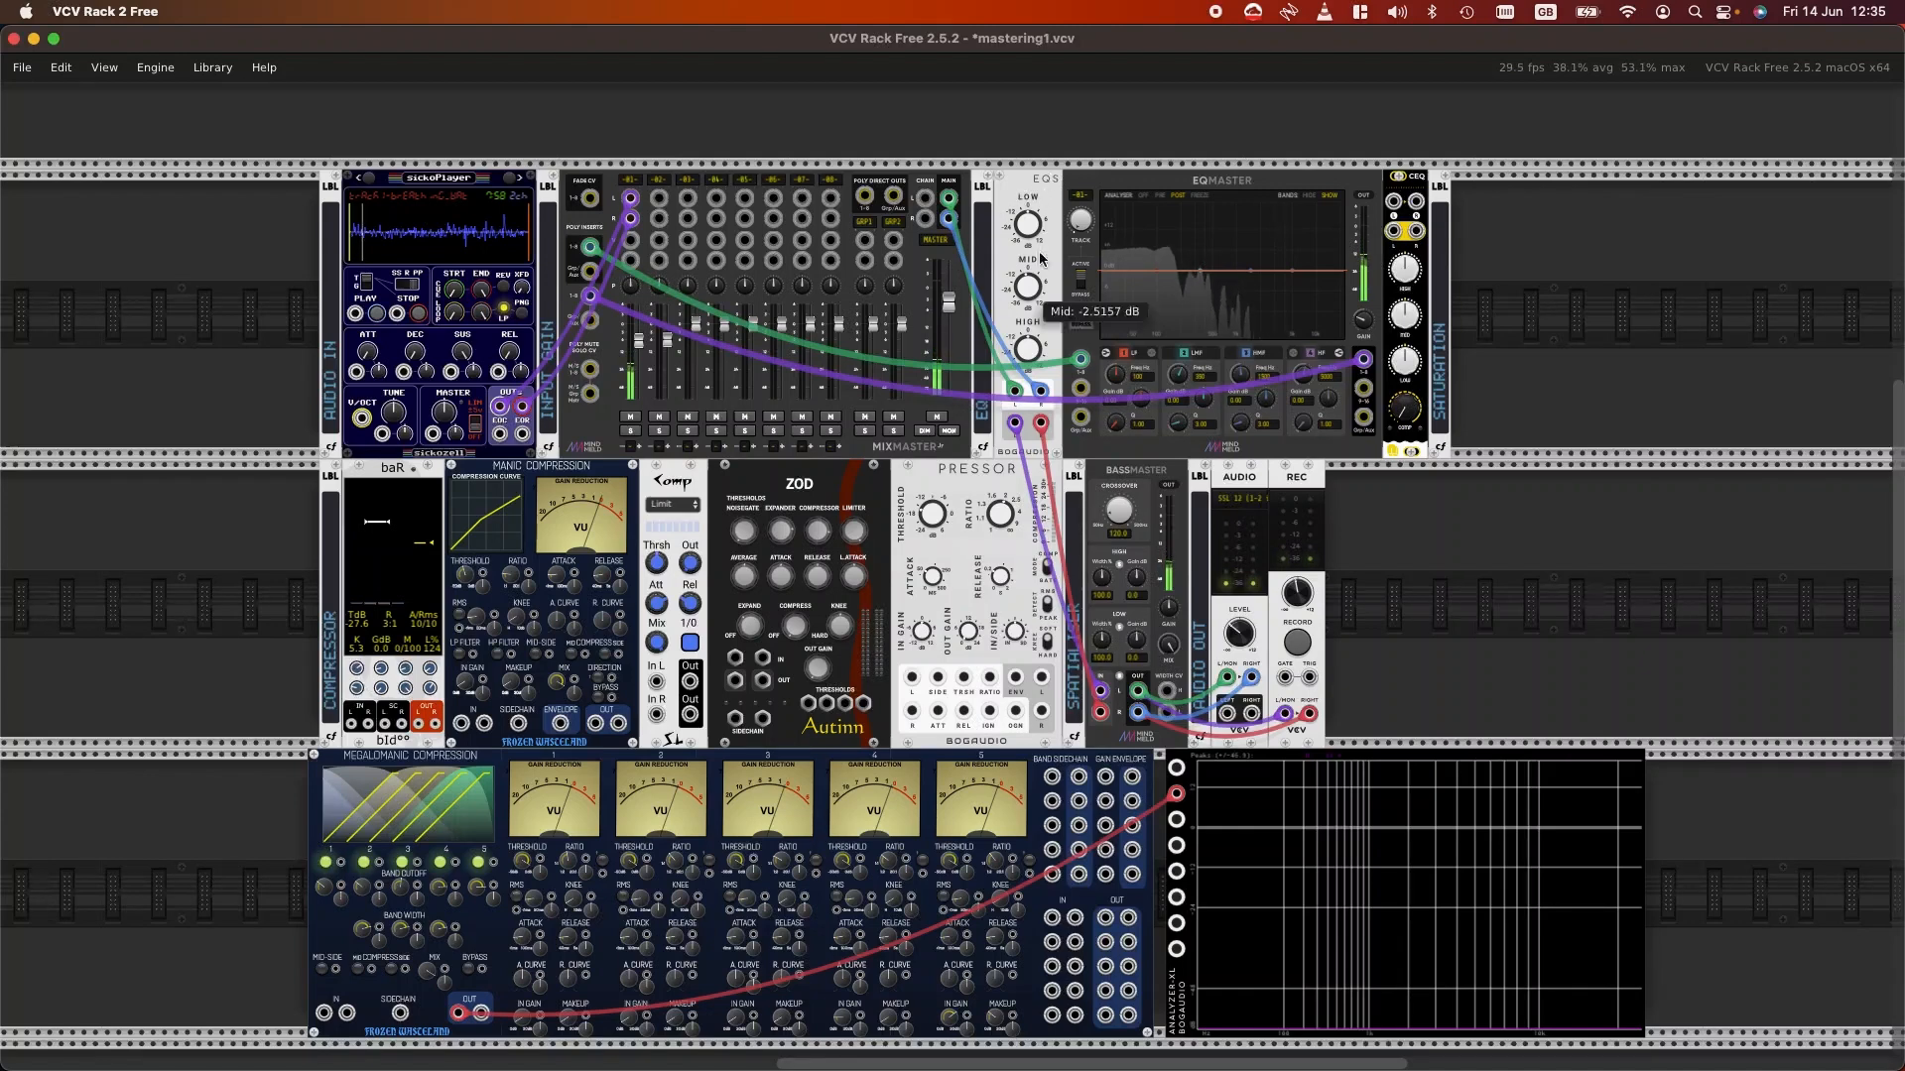
Step: Boost the Low band of the EQS module to about 8 dB
mouse_move(1036, 233)
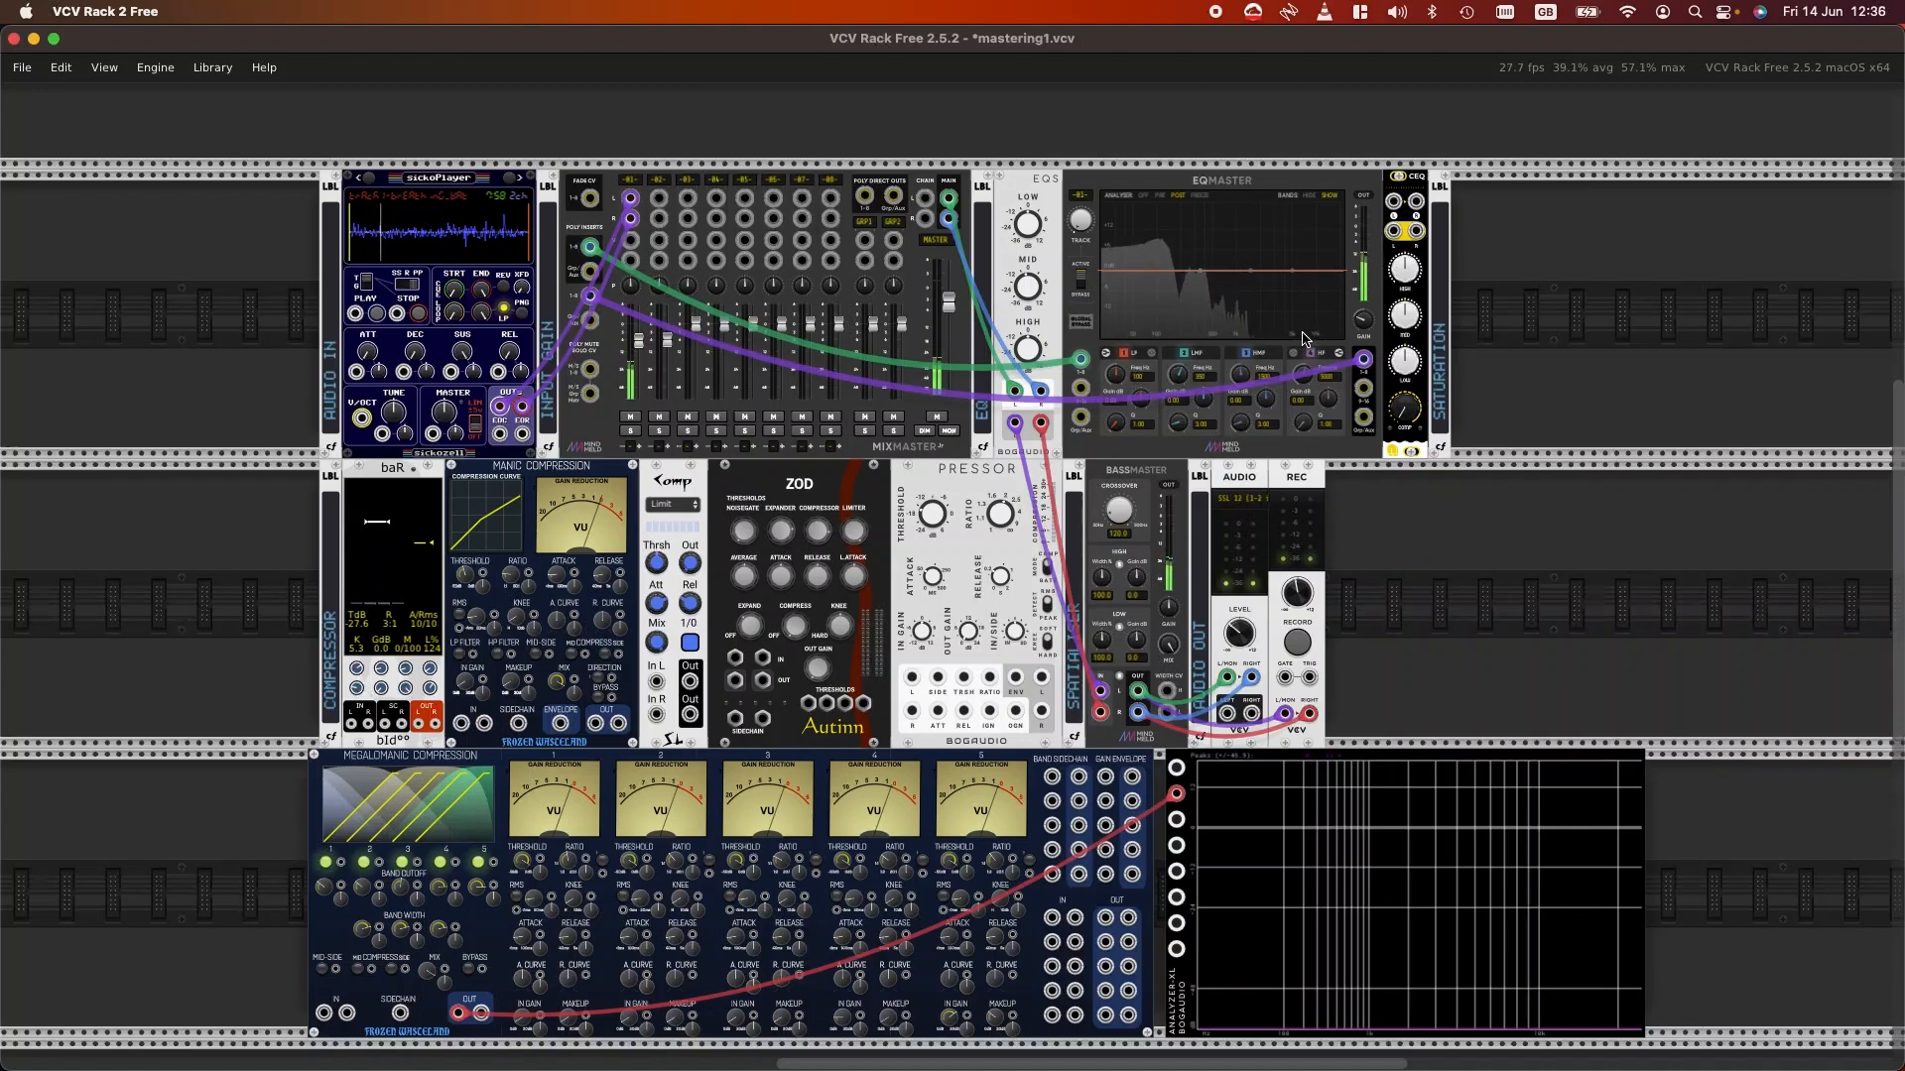
scroll(1303, 337, "up", 4)
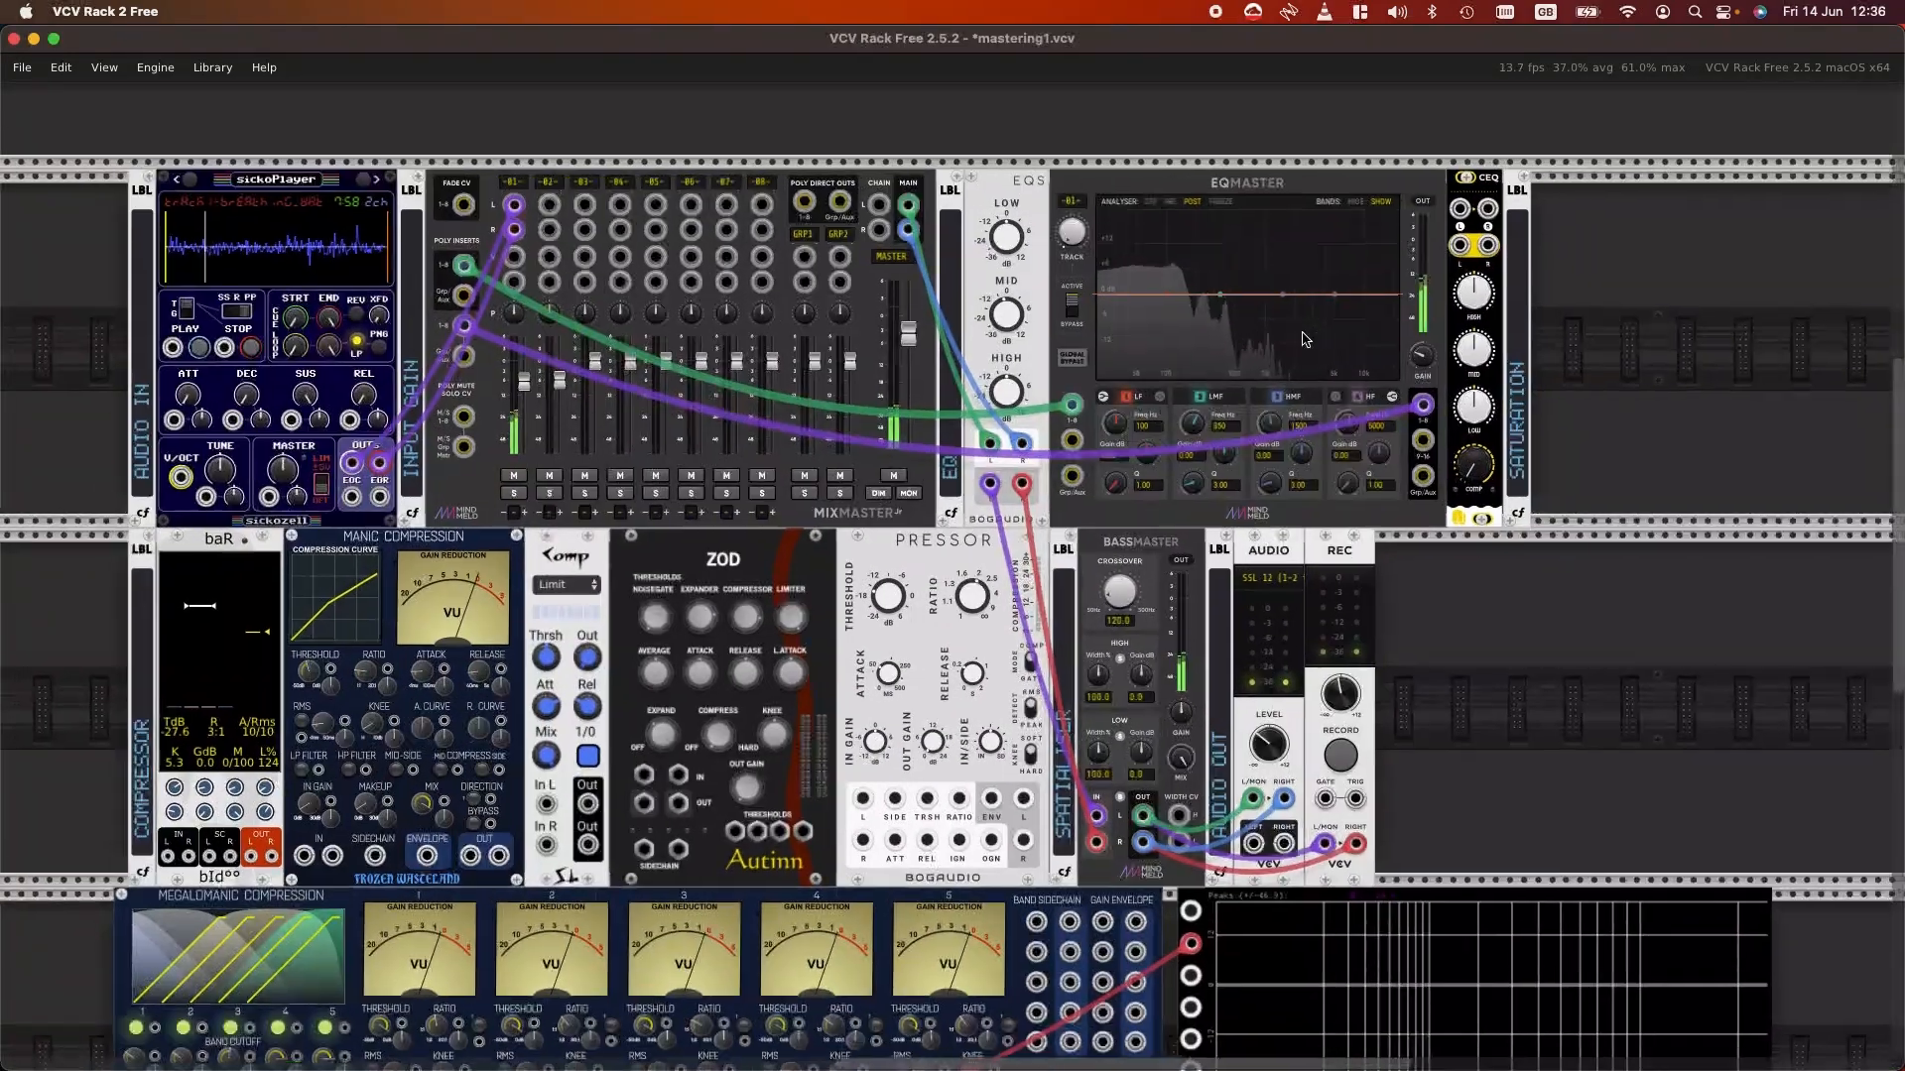
scroll(1303, 337, "up", 4)
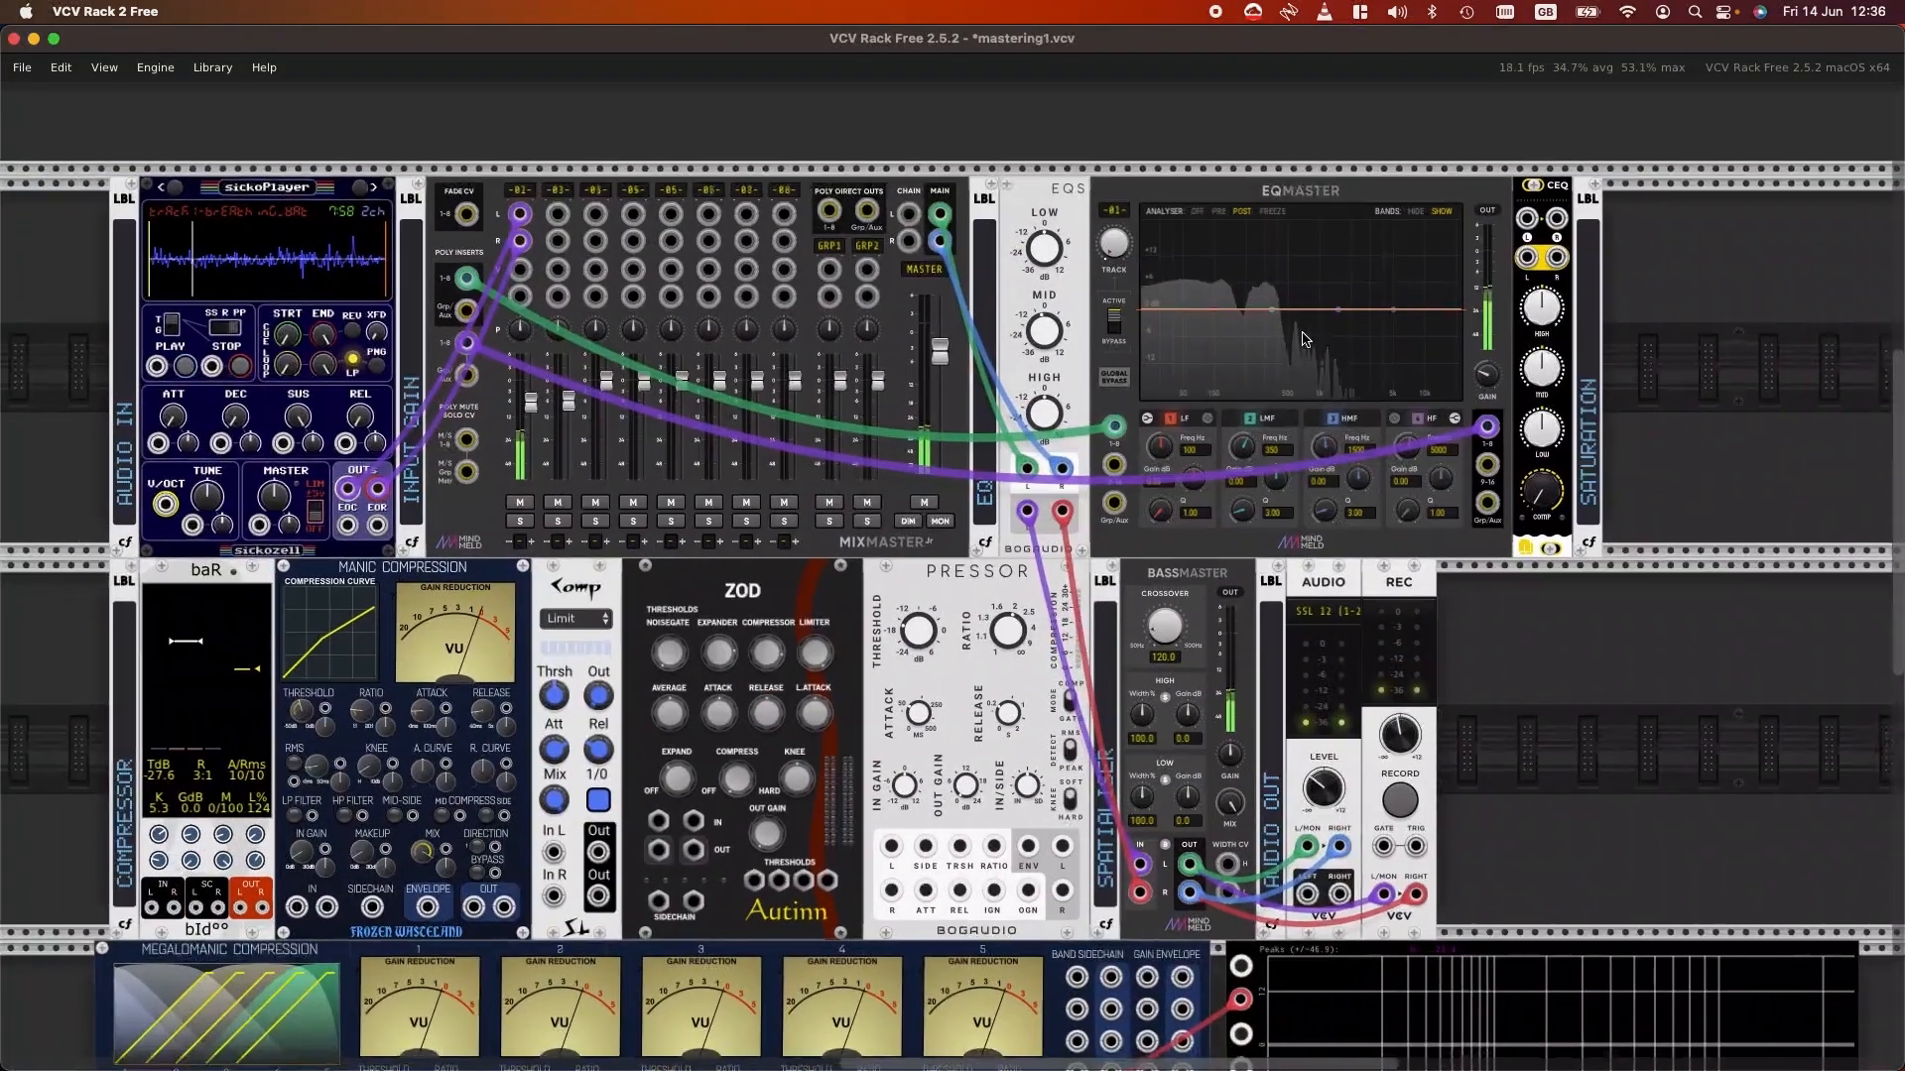
scroll(1303, 339, "left", 1)
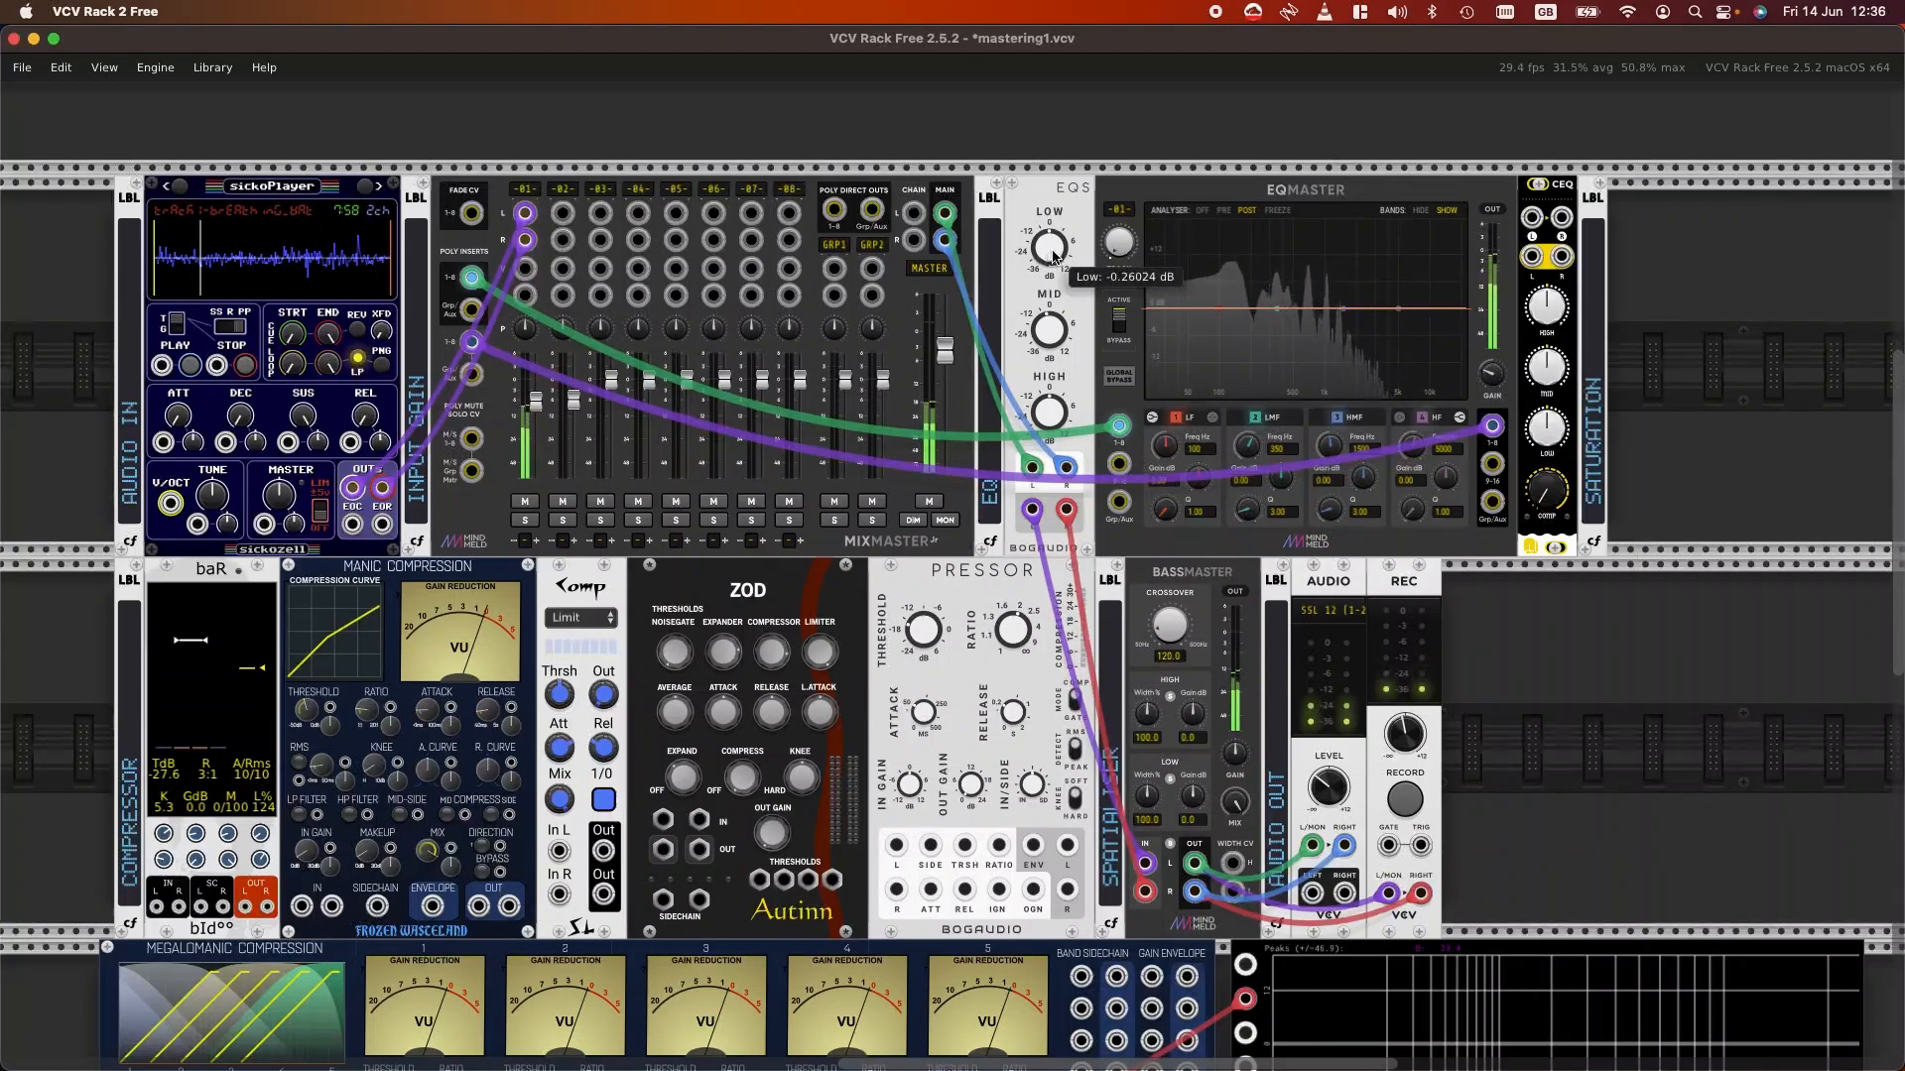
left_click_drag(1049, 248, 1053, 208)
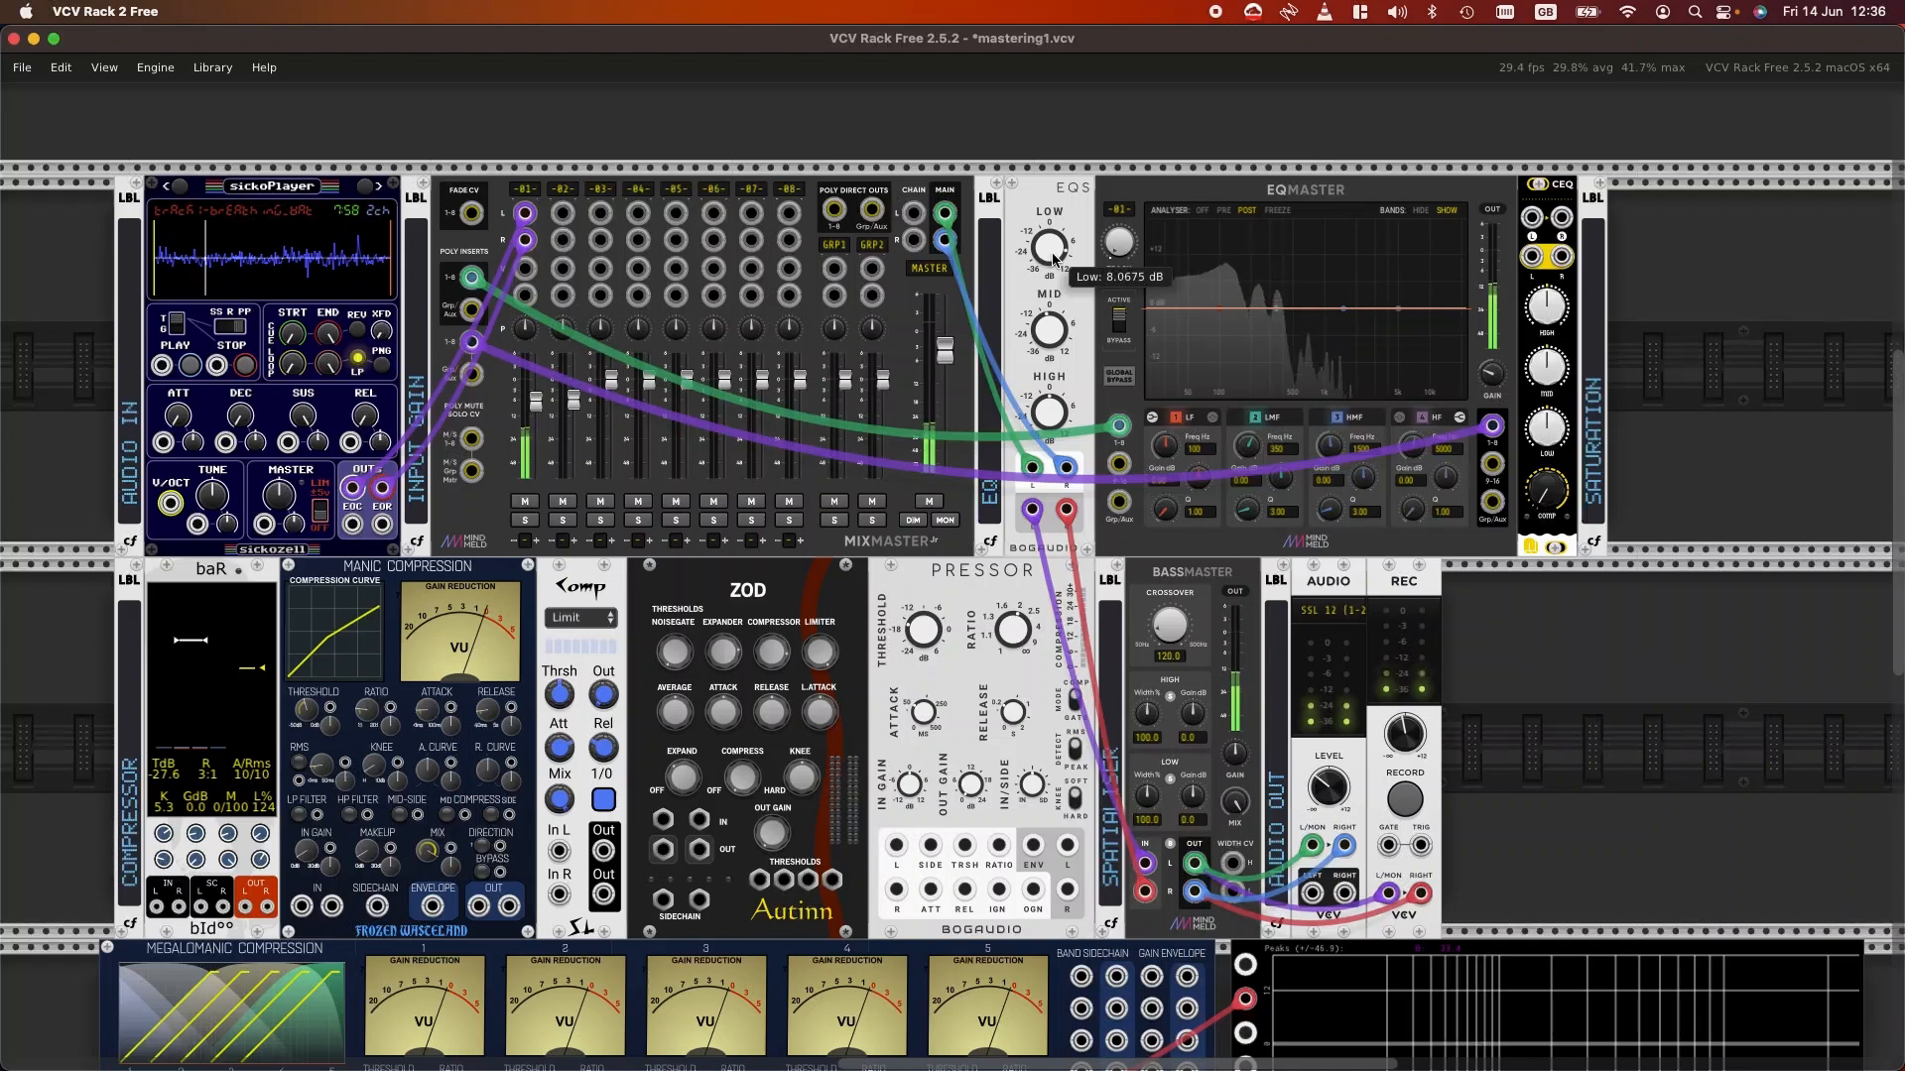
mouse_move(1054, 256)
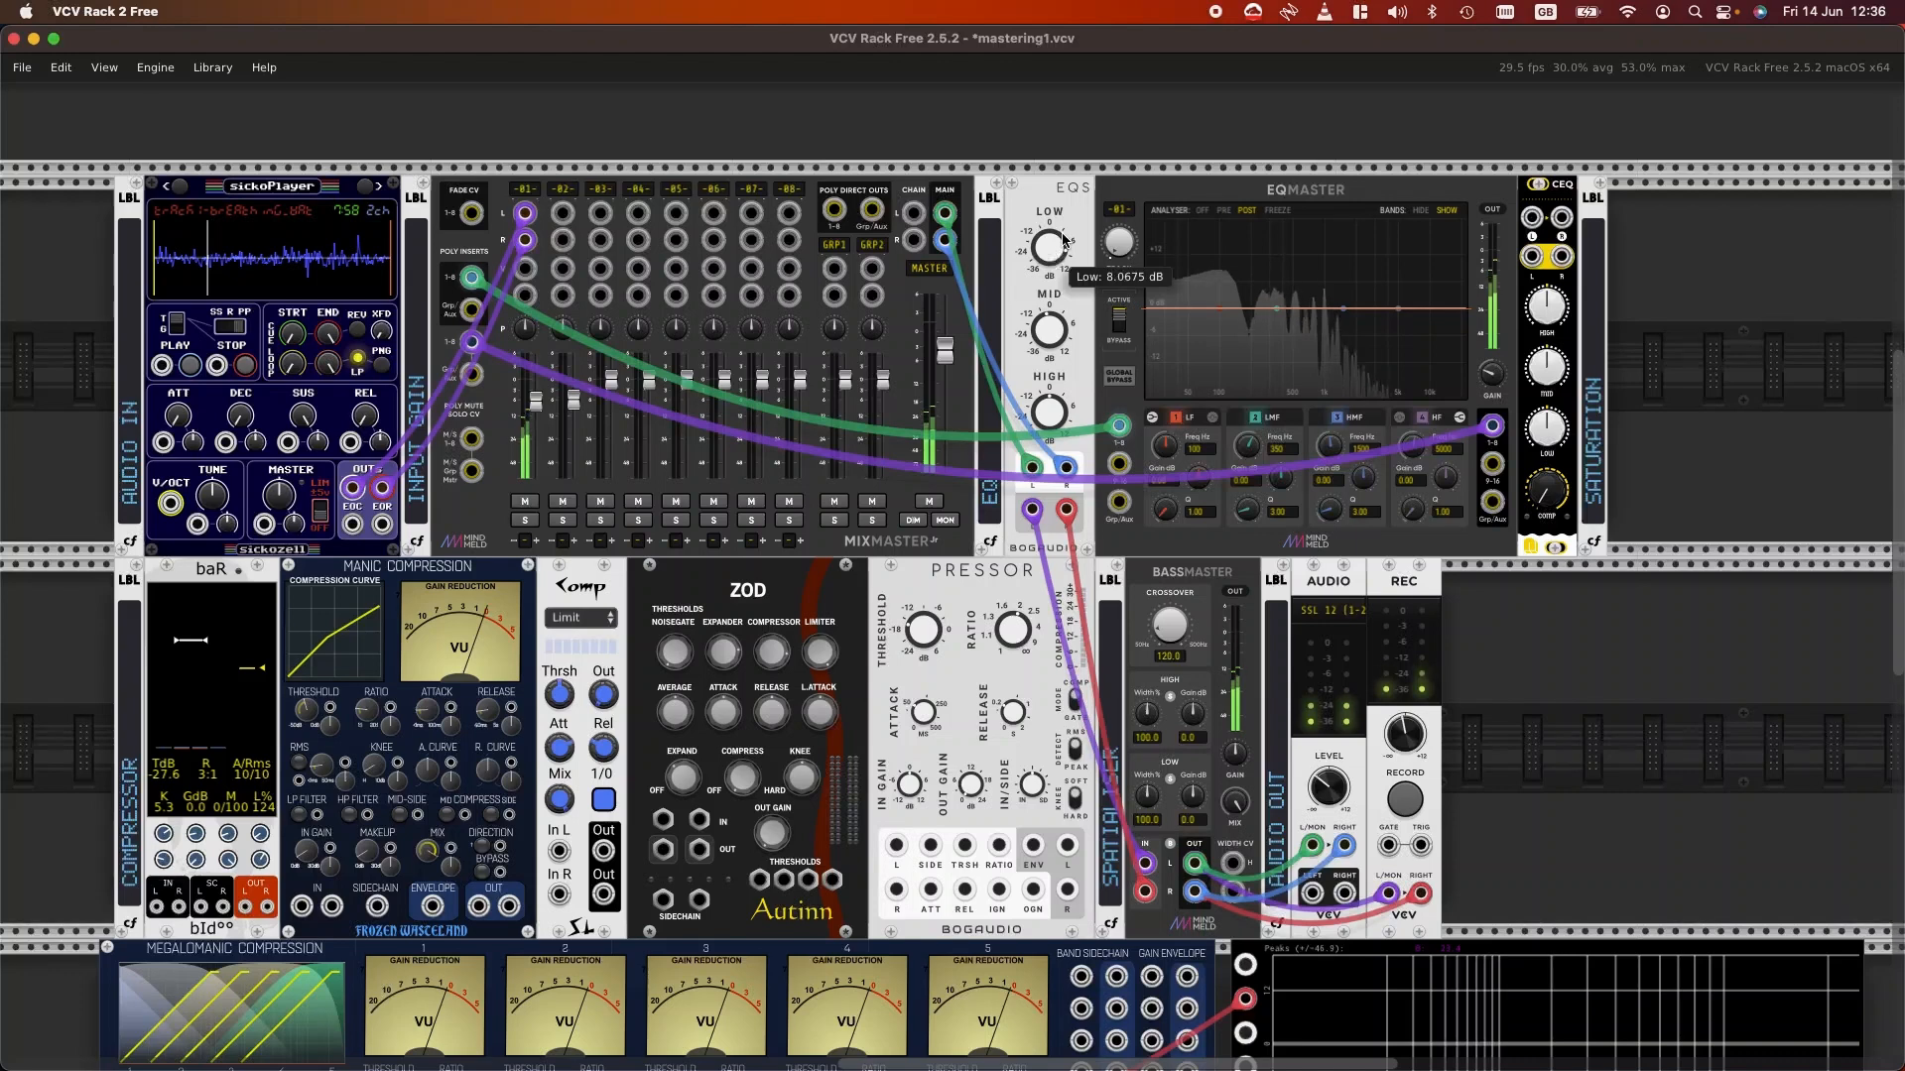
Step: Set the EQMaster's track gain to about -5 dB
mouse_move(1044, 339)
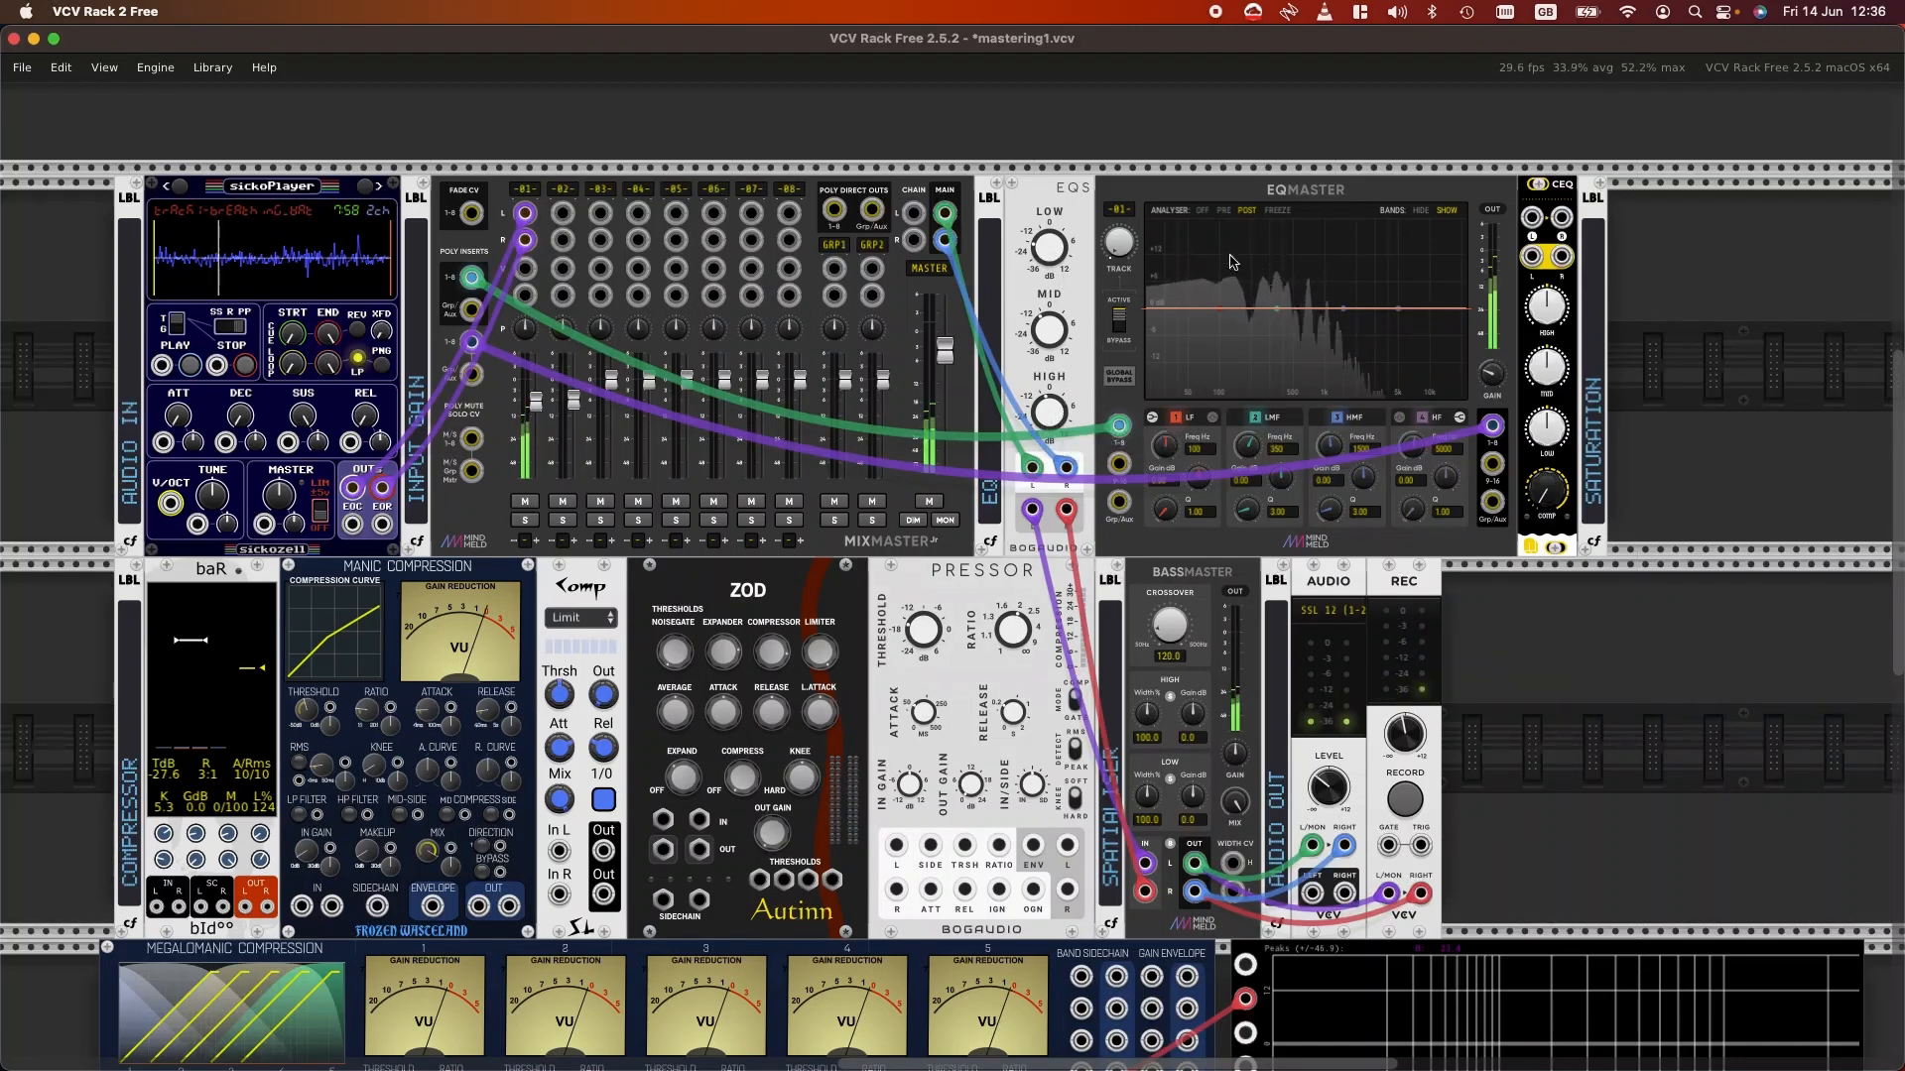
mouse_move(1498, 380)
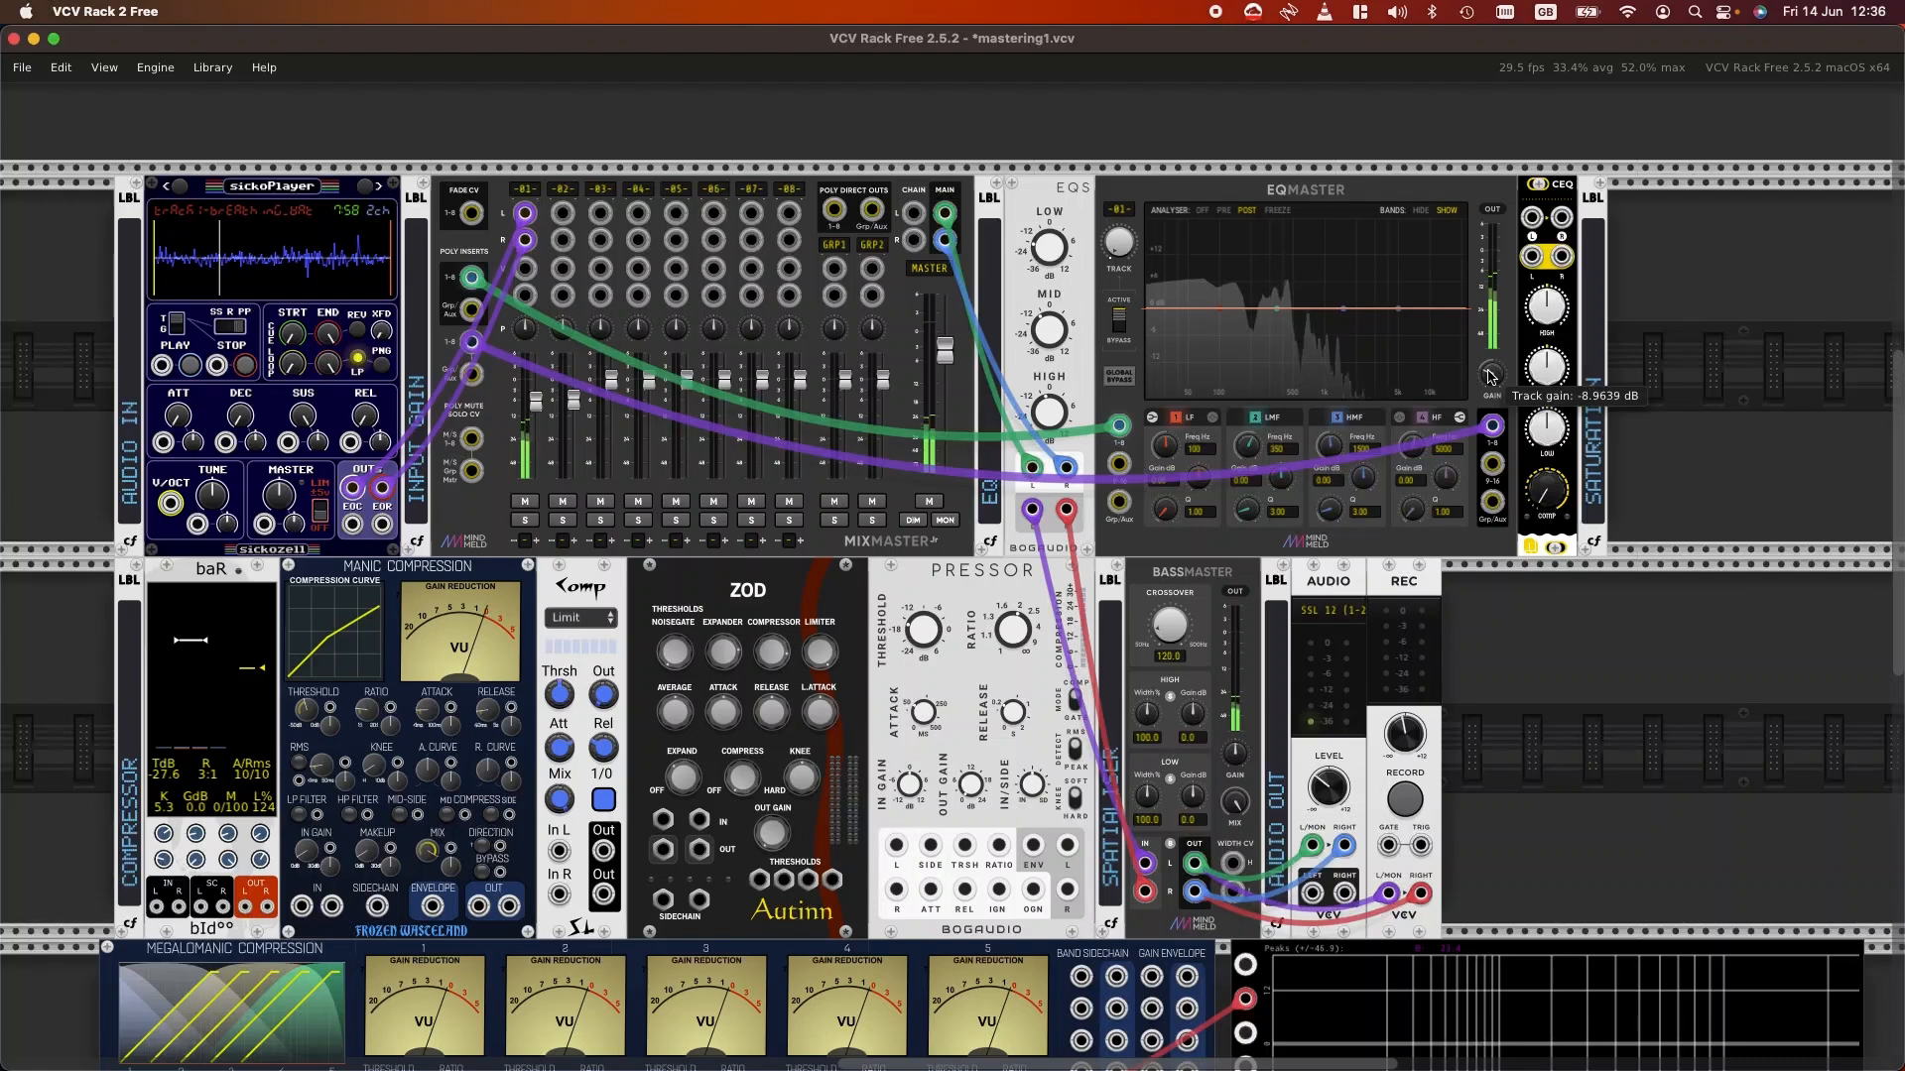
left_click_drag(1491, 377, 1491, 345)
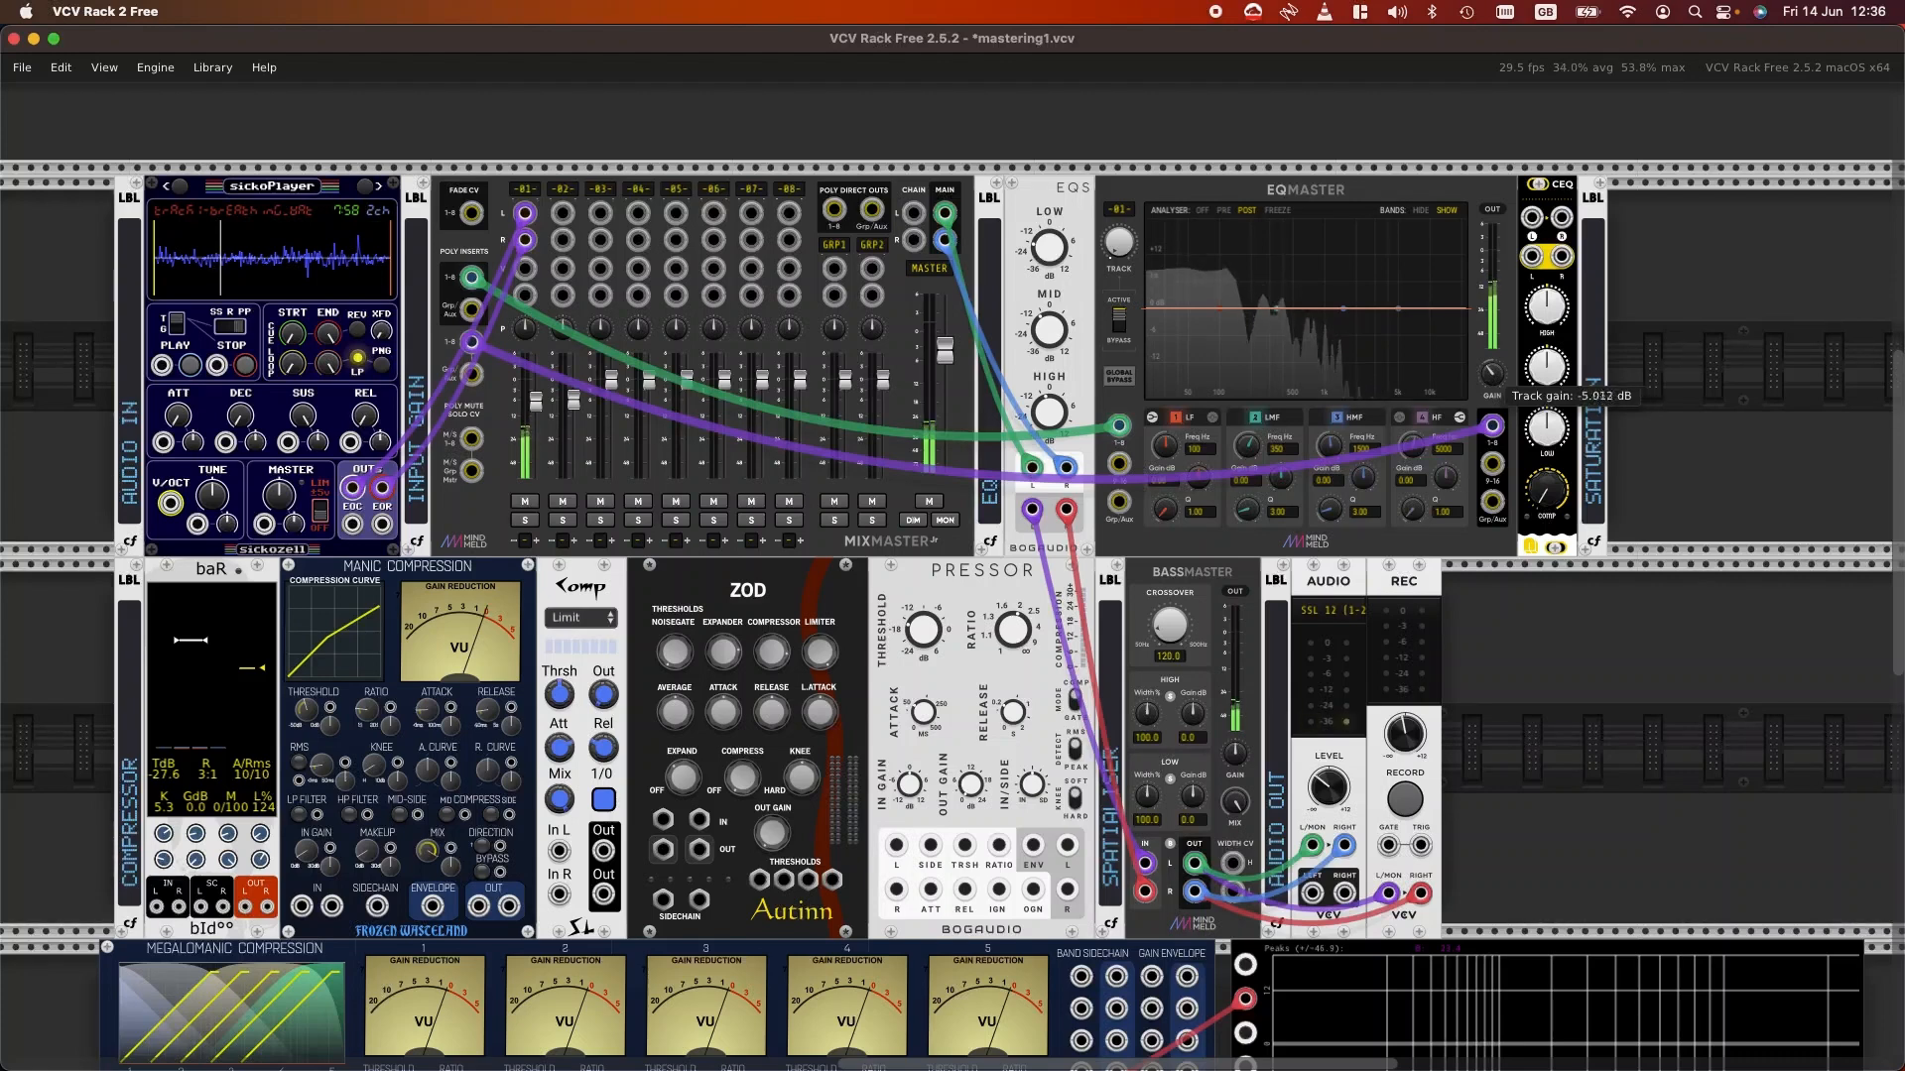
Step: Adjust the EQS module's Low, Mid and High bands, sweeping each through cuts and boosts to balance the sound
mouse_move(1049, 253)
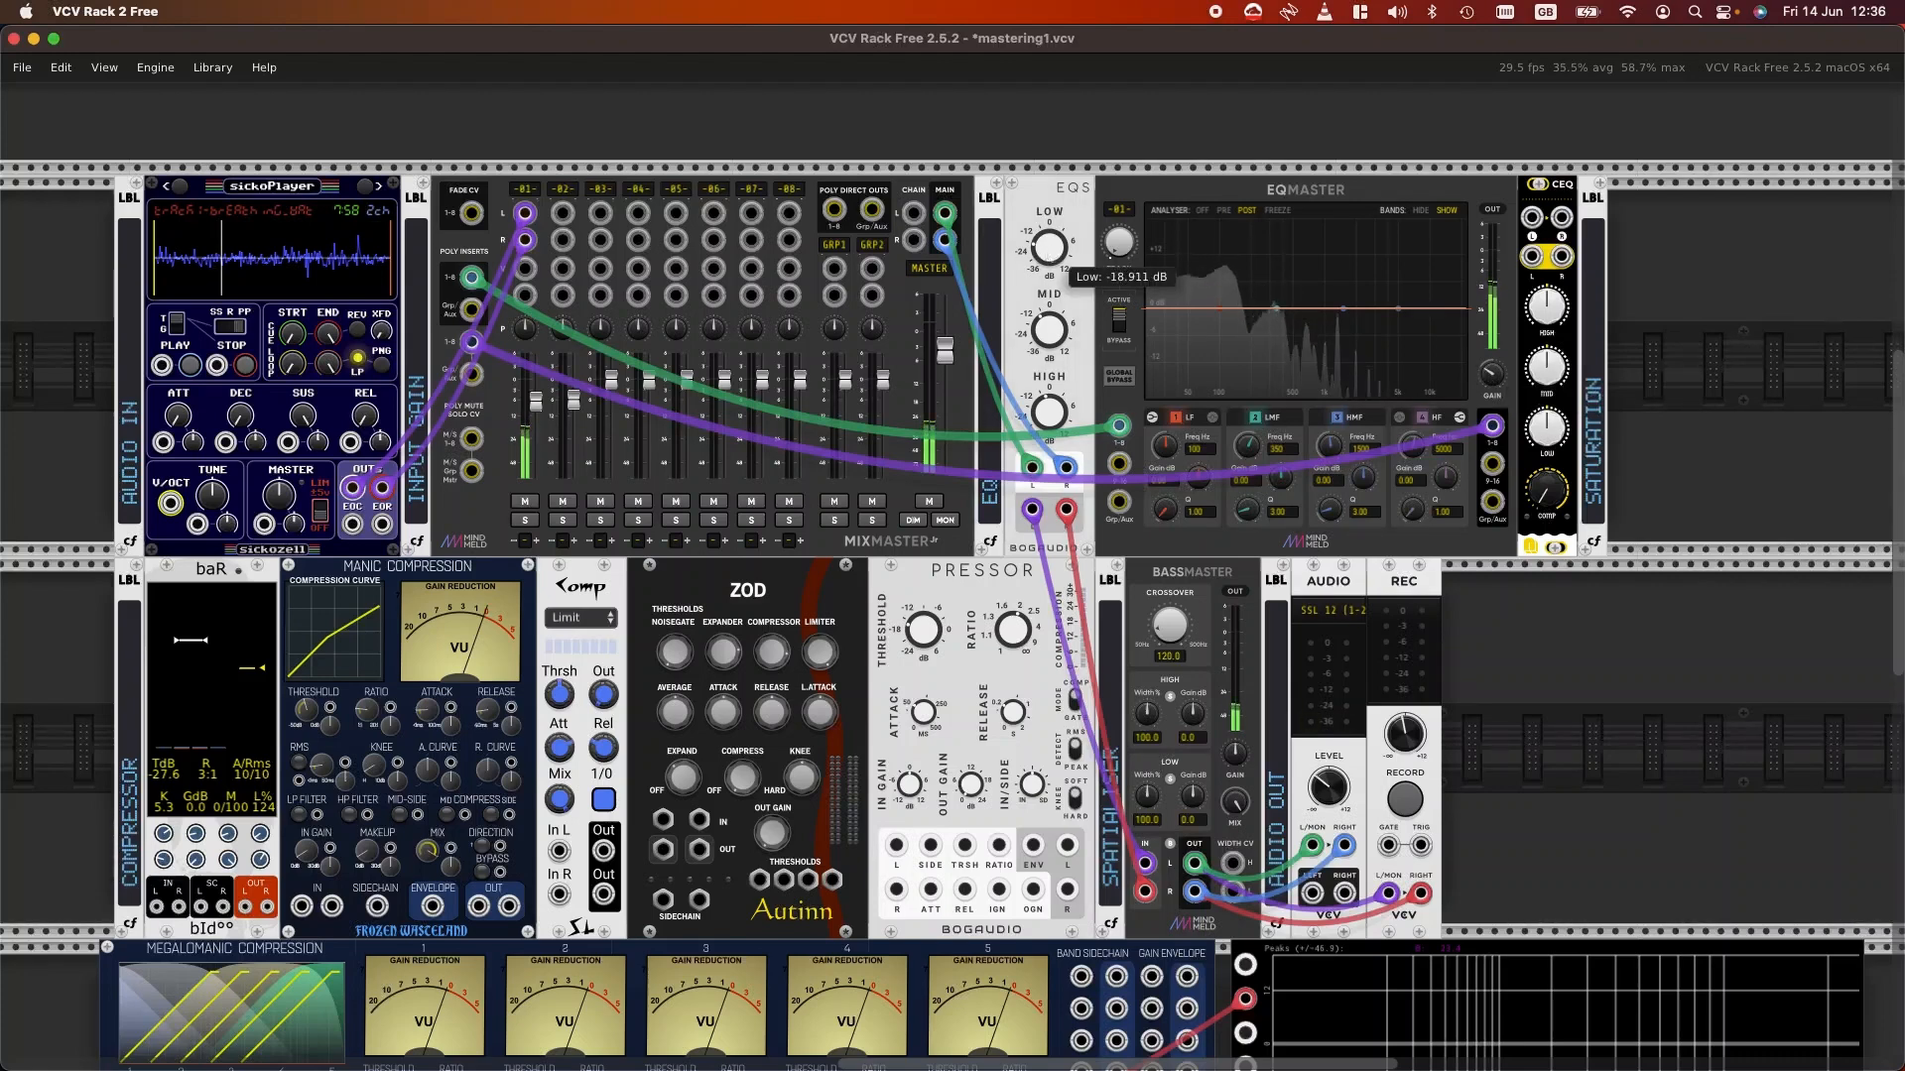
left_click_drag(1049, 253, 1049, 223)
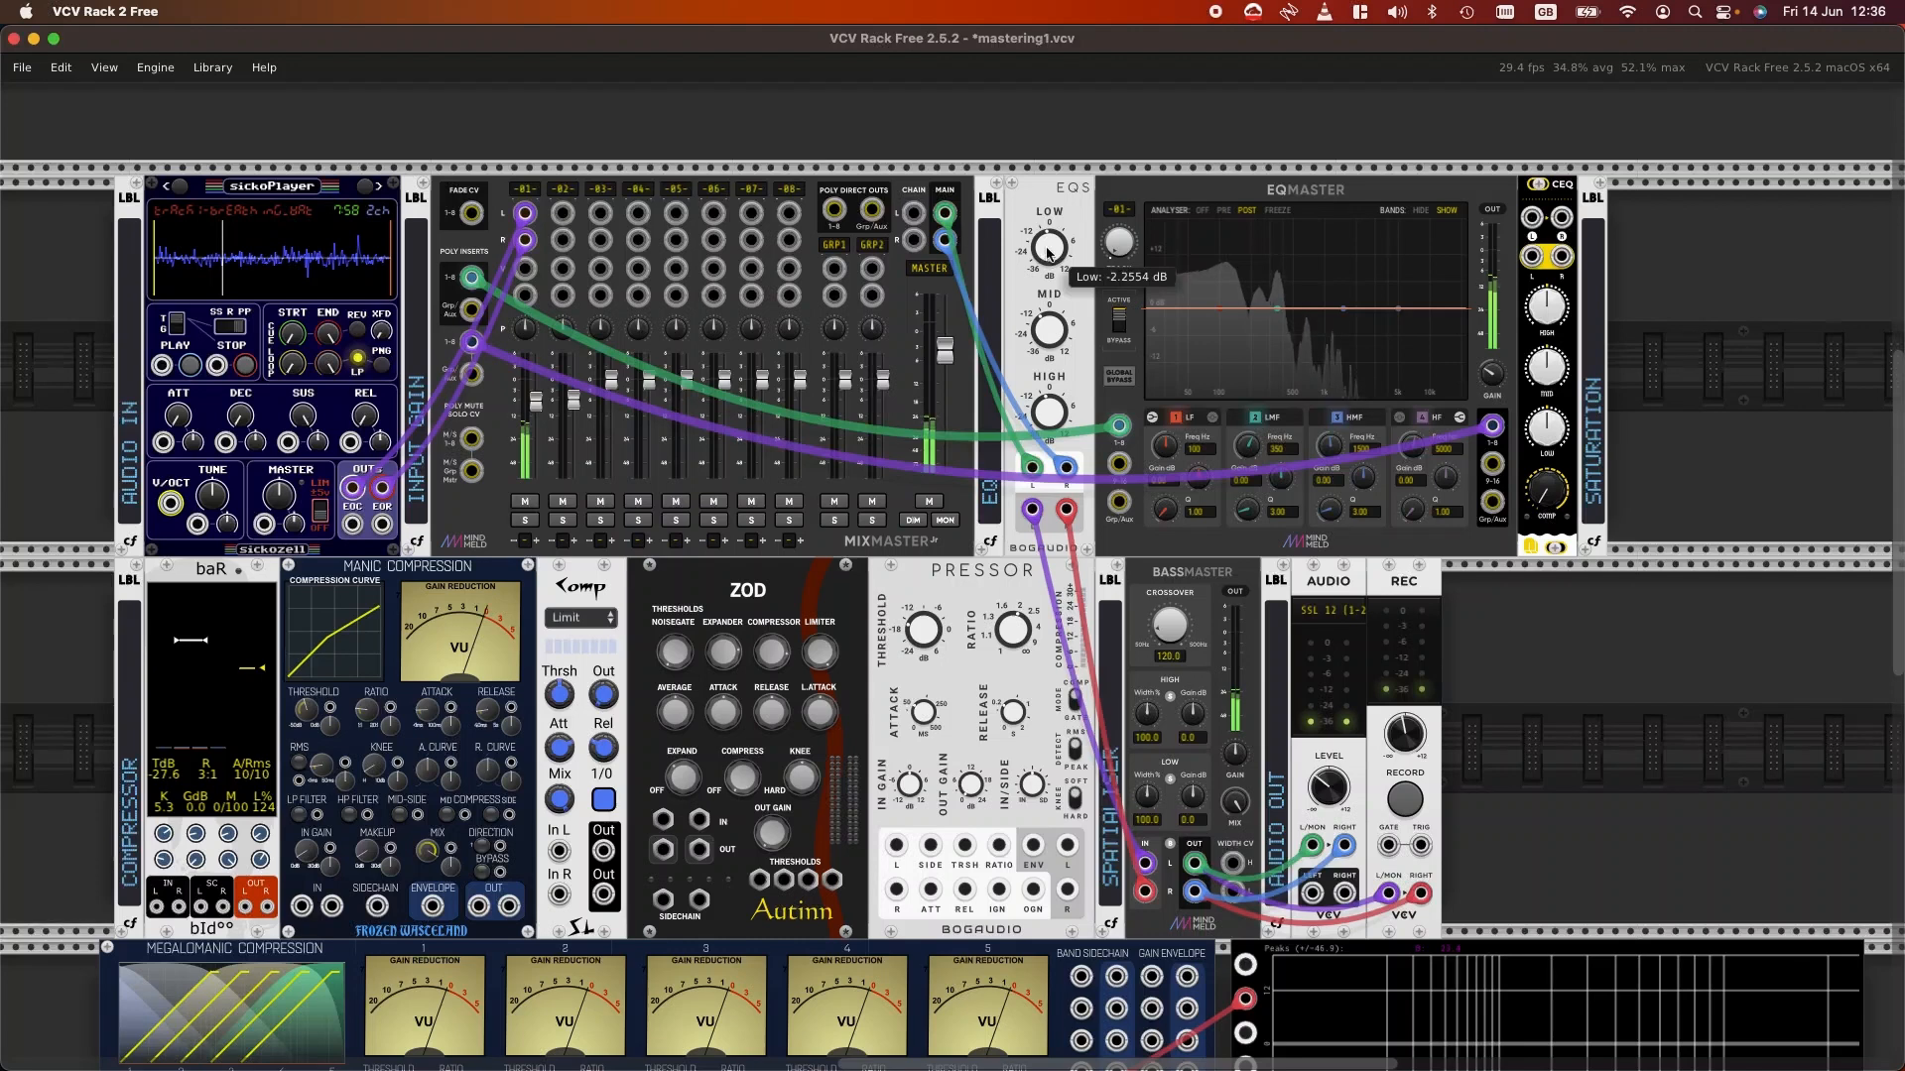
mouse_move(1050, 414)
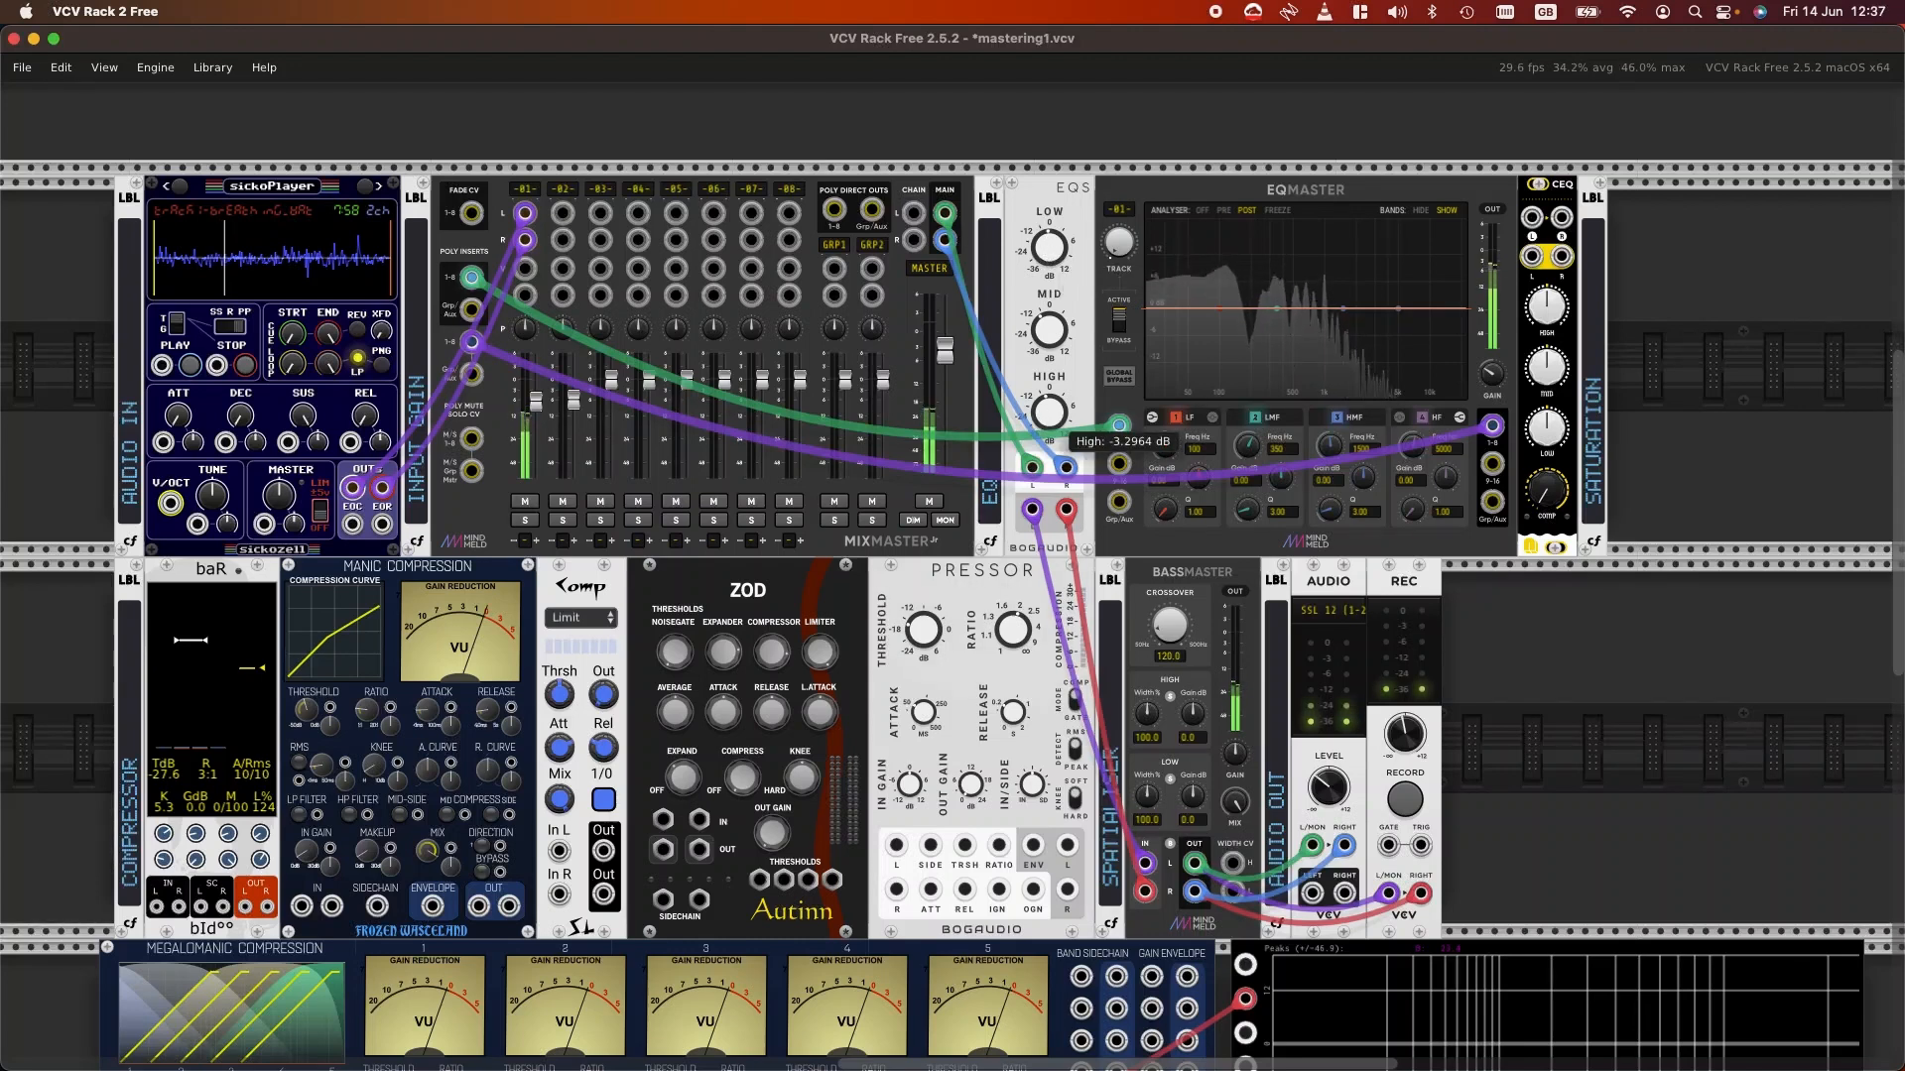
left_click_drag(1049, 414, 1050, 401)
left_click_drag(1049, 329, 1050, 323)
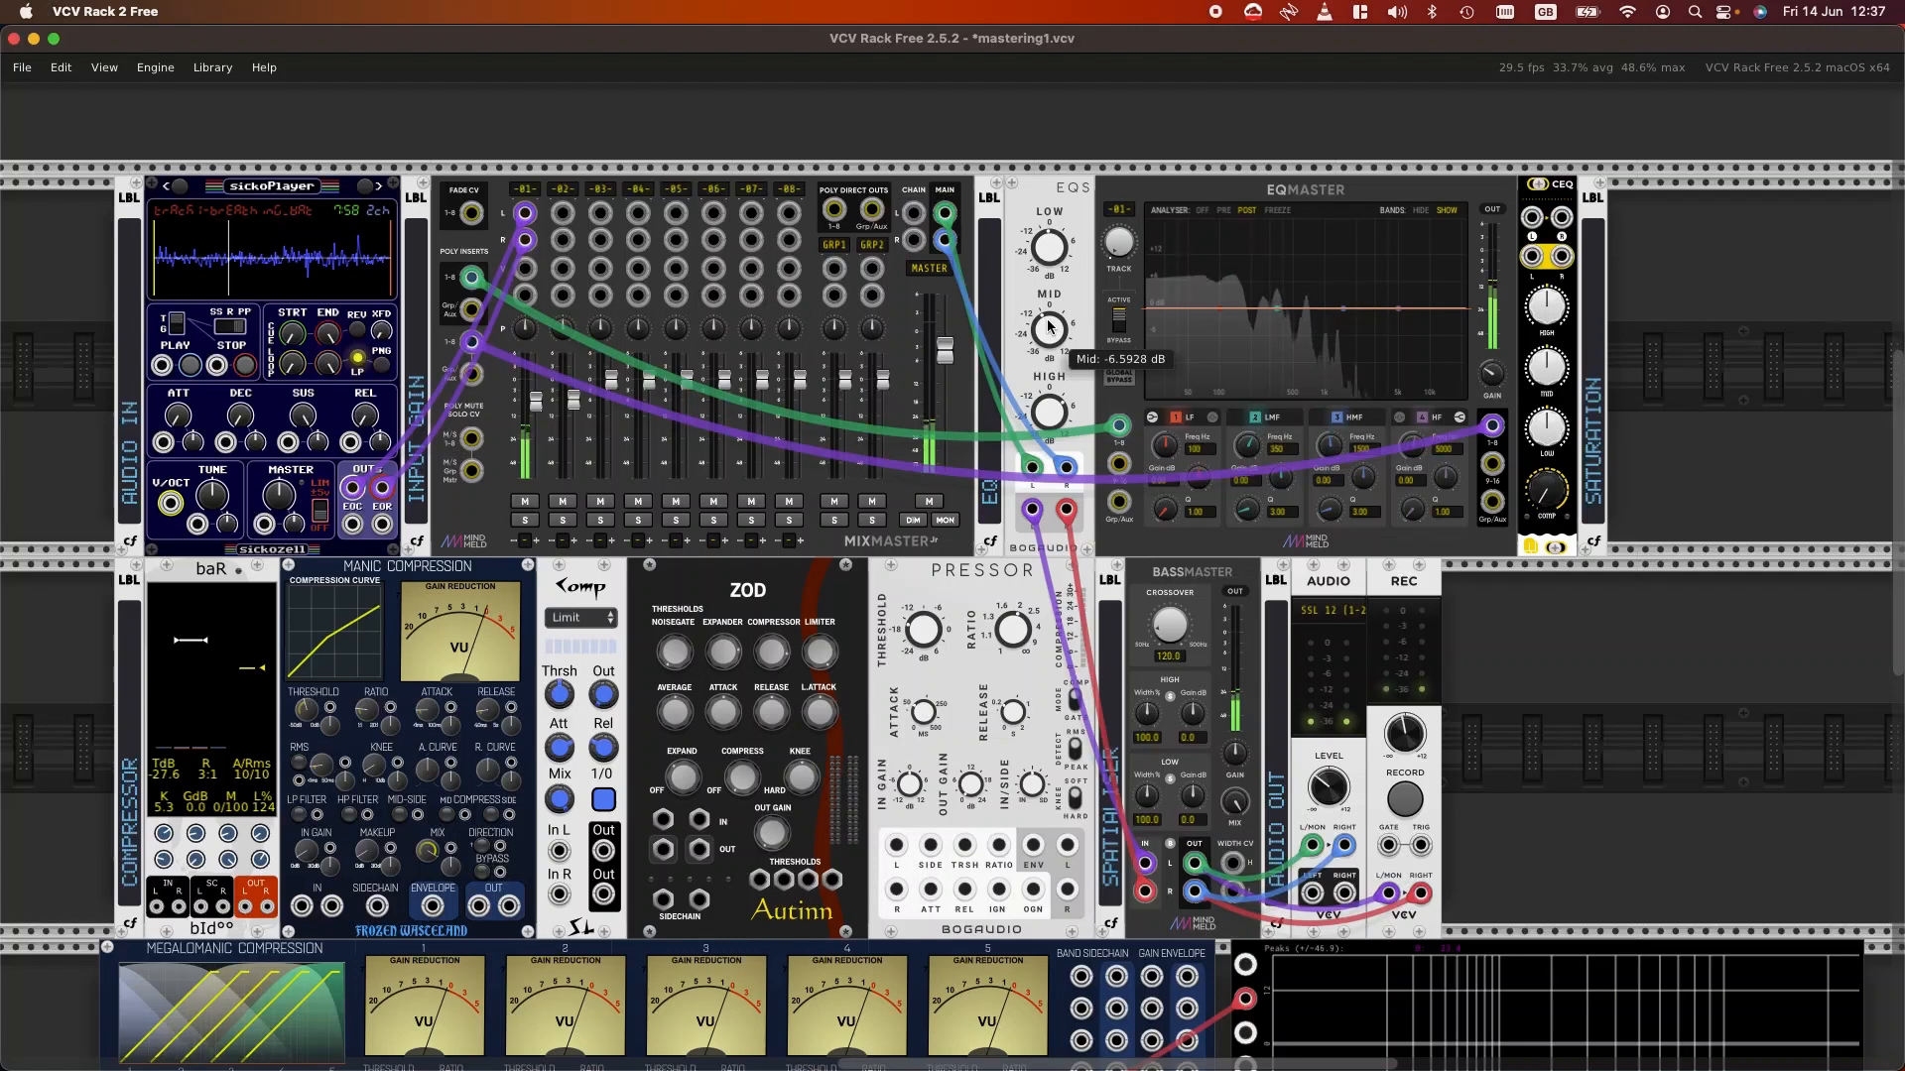
left_click_drag(1050, 248, 1051, 247)
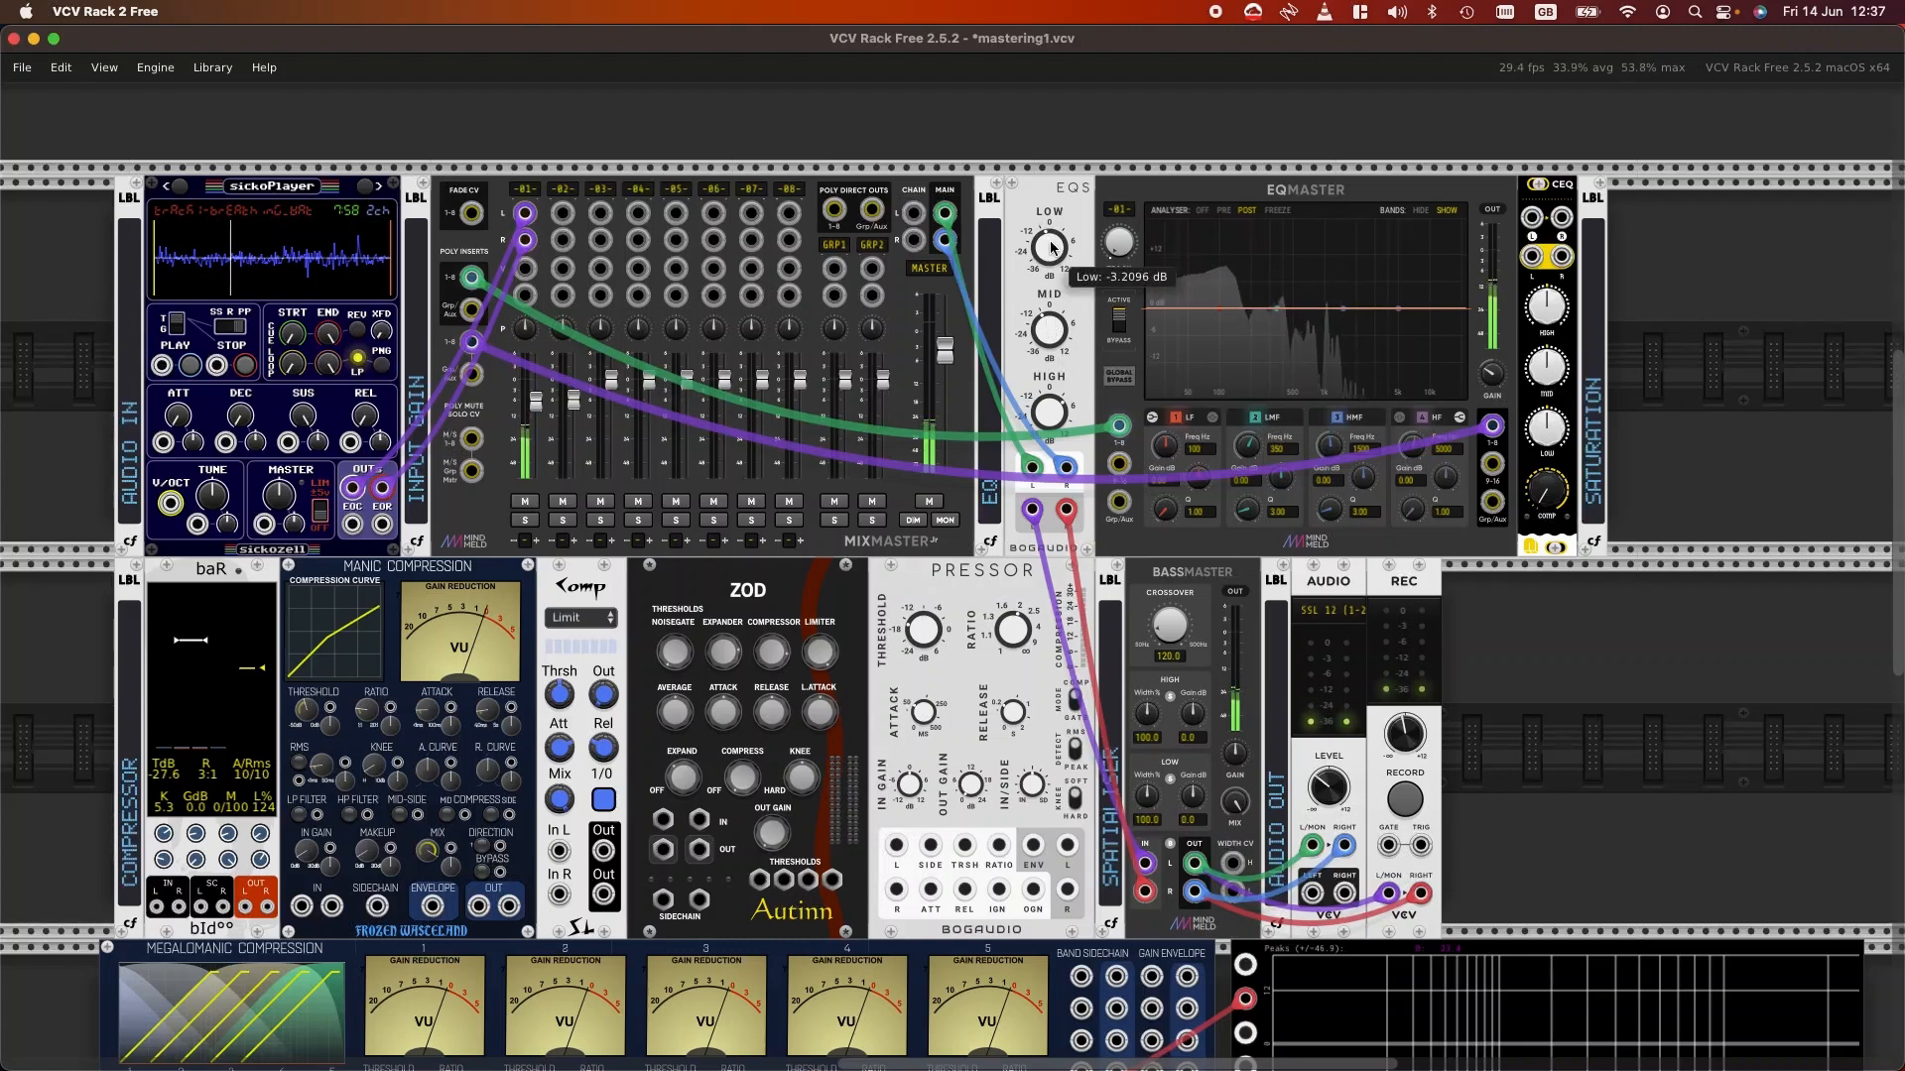
mouse_move(1050, 329)
left_mouse_down()
mouse_move(1050, 301)
mouse_move(1050, 324)
left_mouse_up()
left_click_drag(1049, 248, 1042, 248)
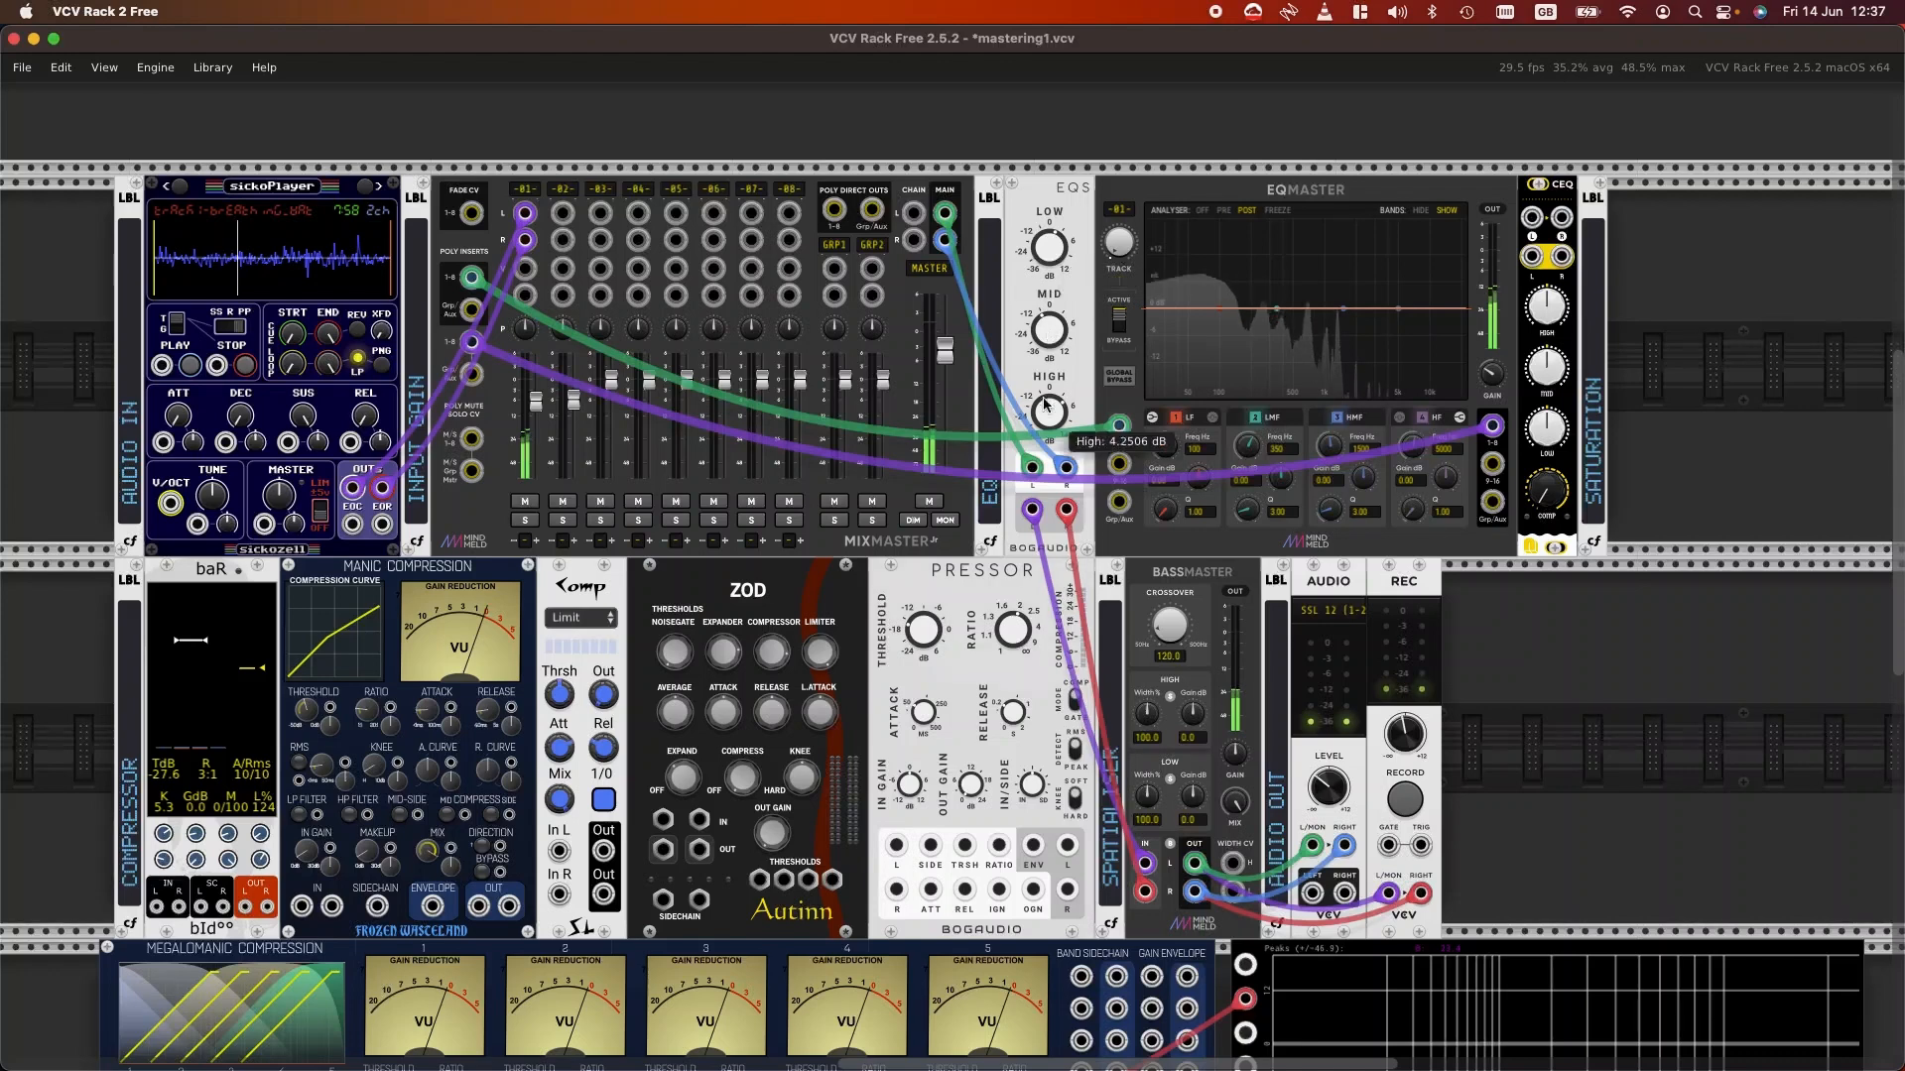
left_click_drag(1044, 411, 1046, 419)
left_click_drag(1042, 335, 1041, 337)
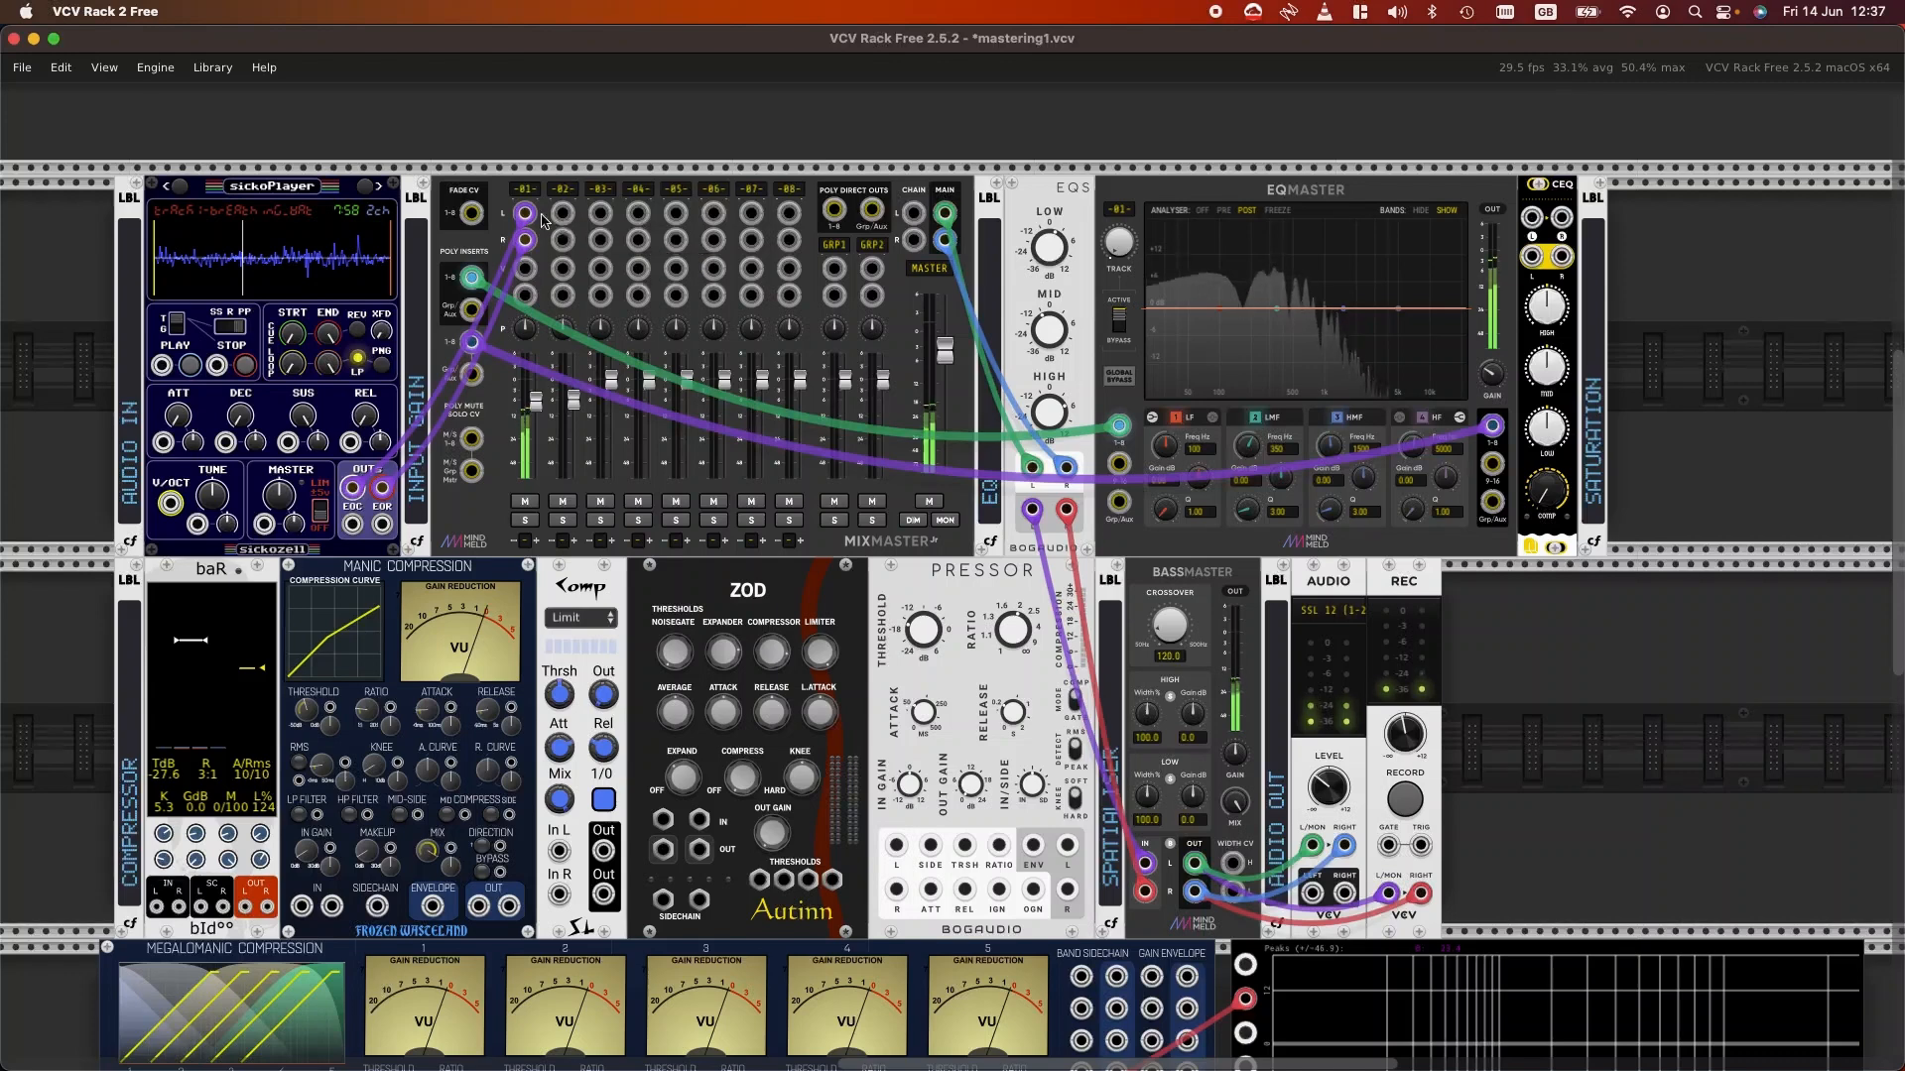
Step: Set the high-pass filter cutoff of MixMaster track 1 to 25 Hz
left_click(529, 195)
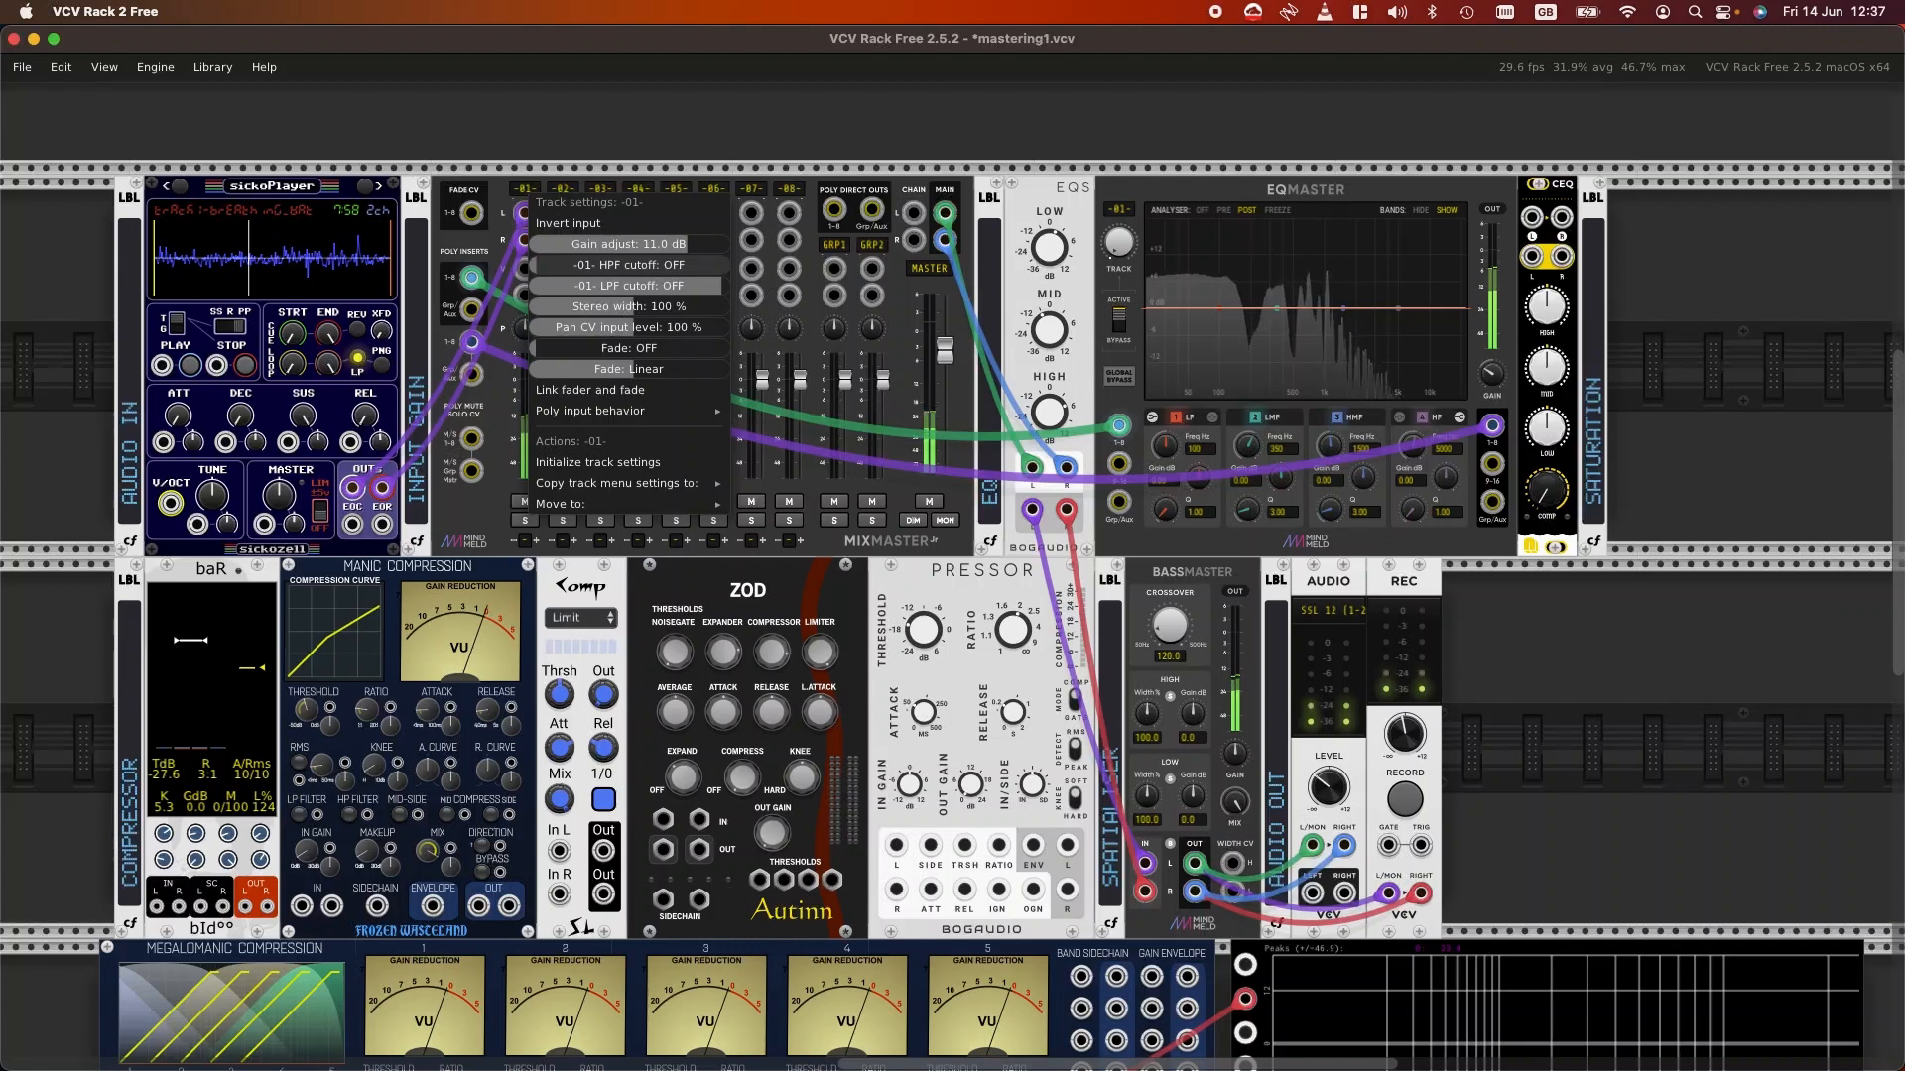
left_click_drag(629, 264, 645, 265)
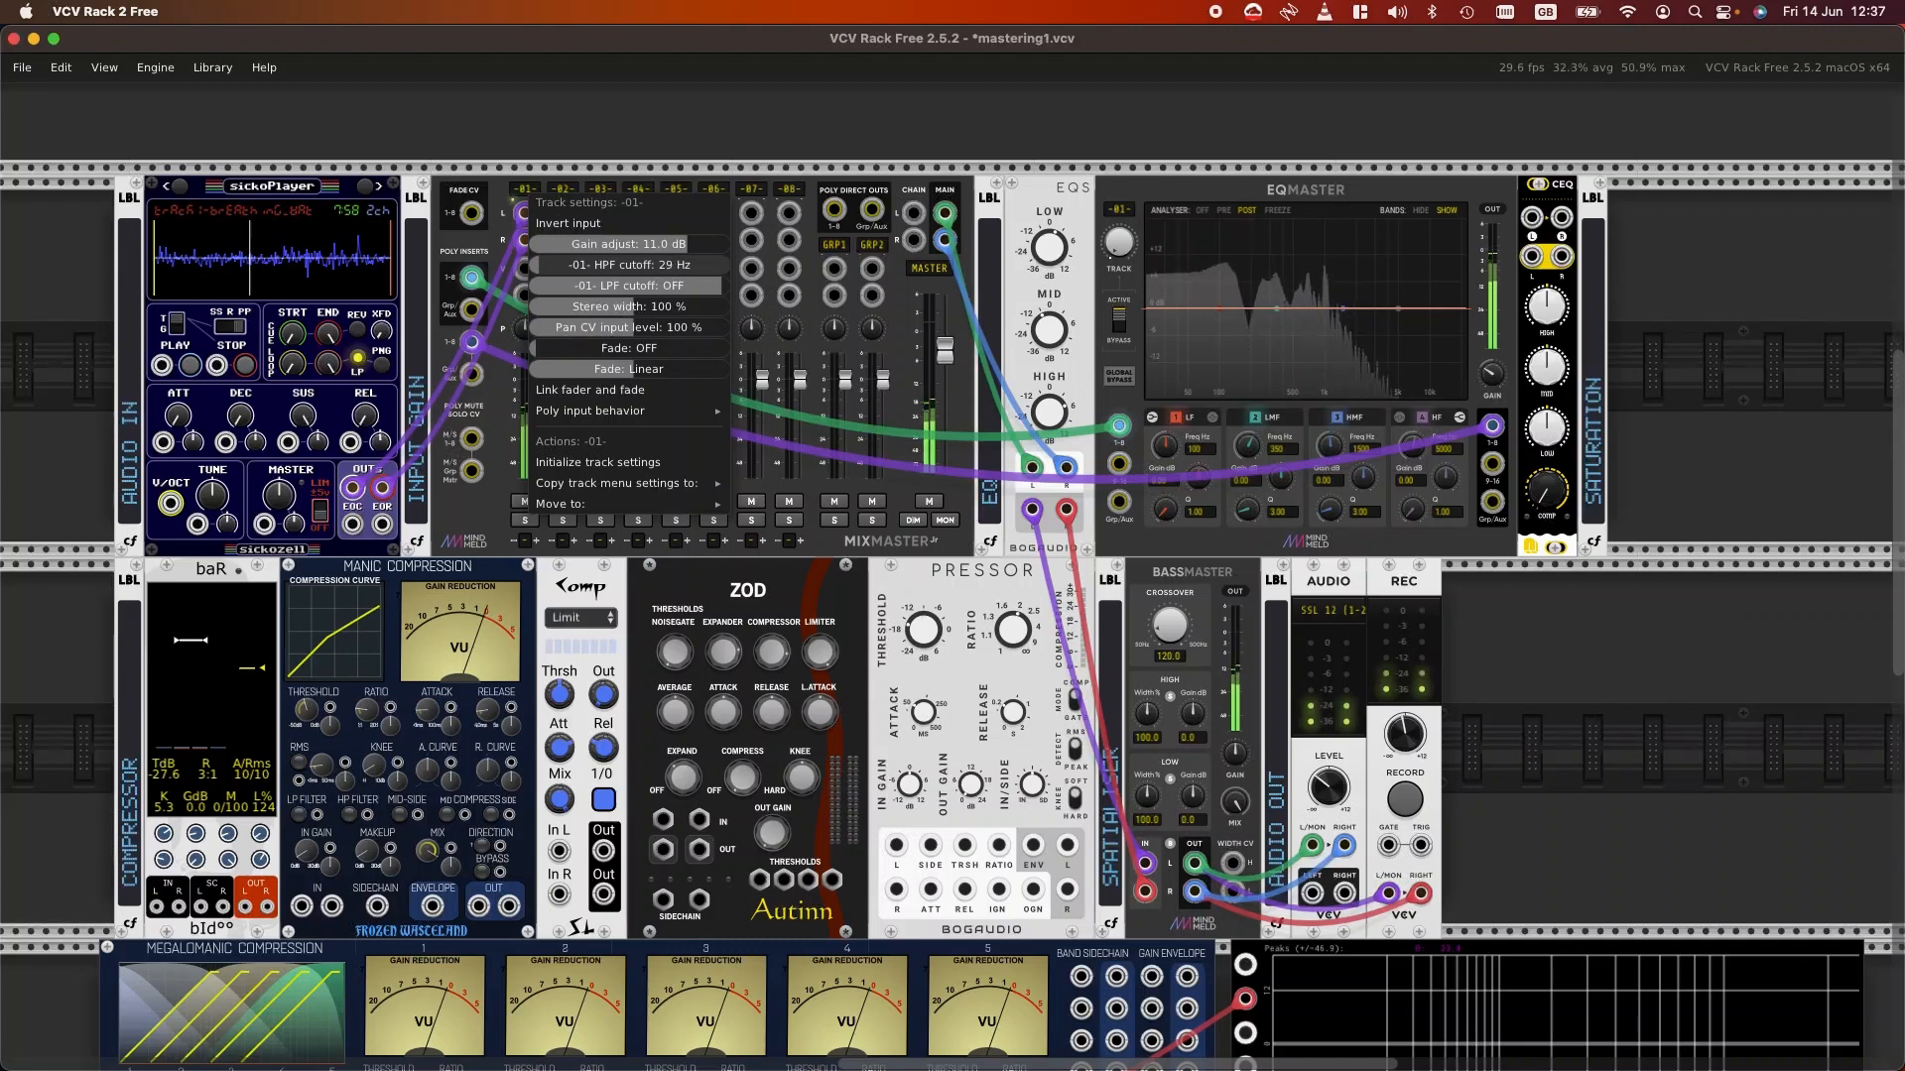
mouse_move(536, 265)
left_mouse_down()
mouse_move(577, 265)
mouse_move(539, 265)
left_mouse_up()
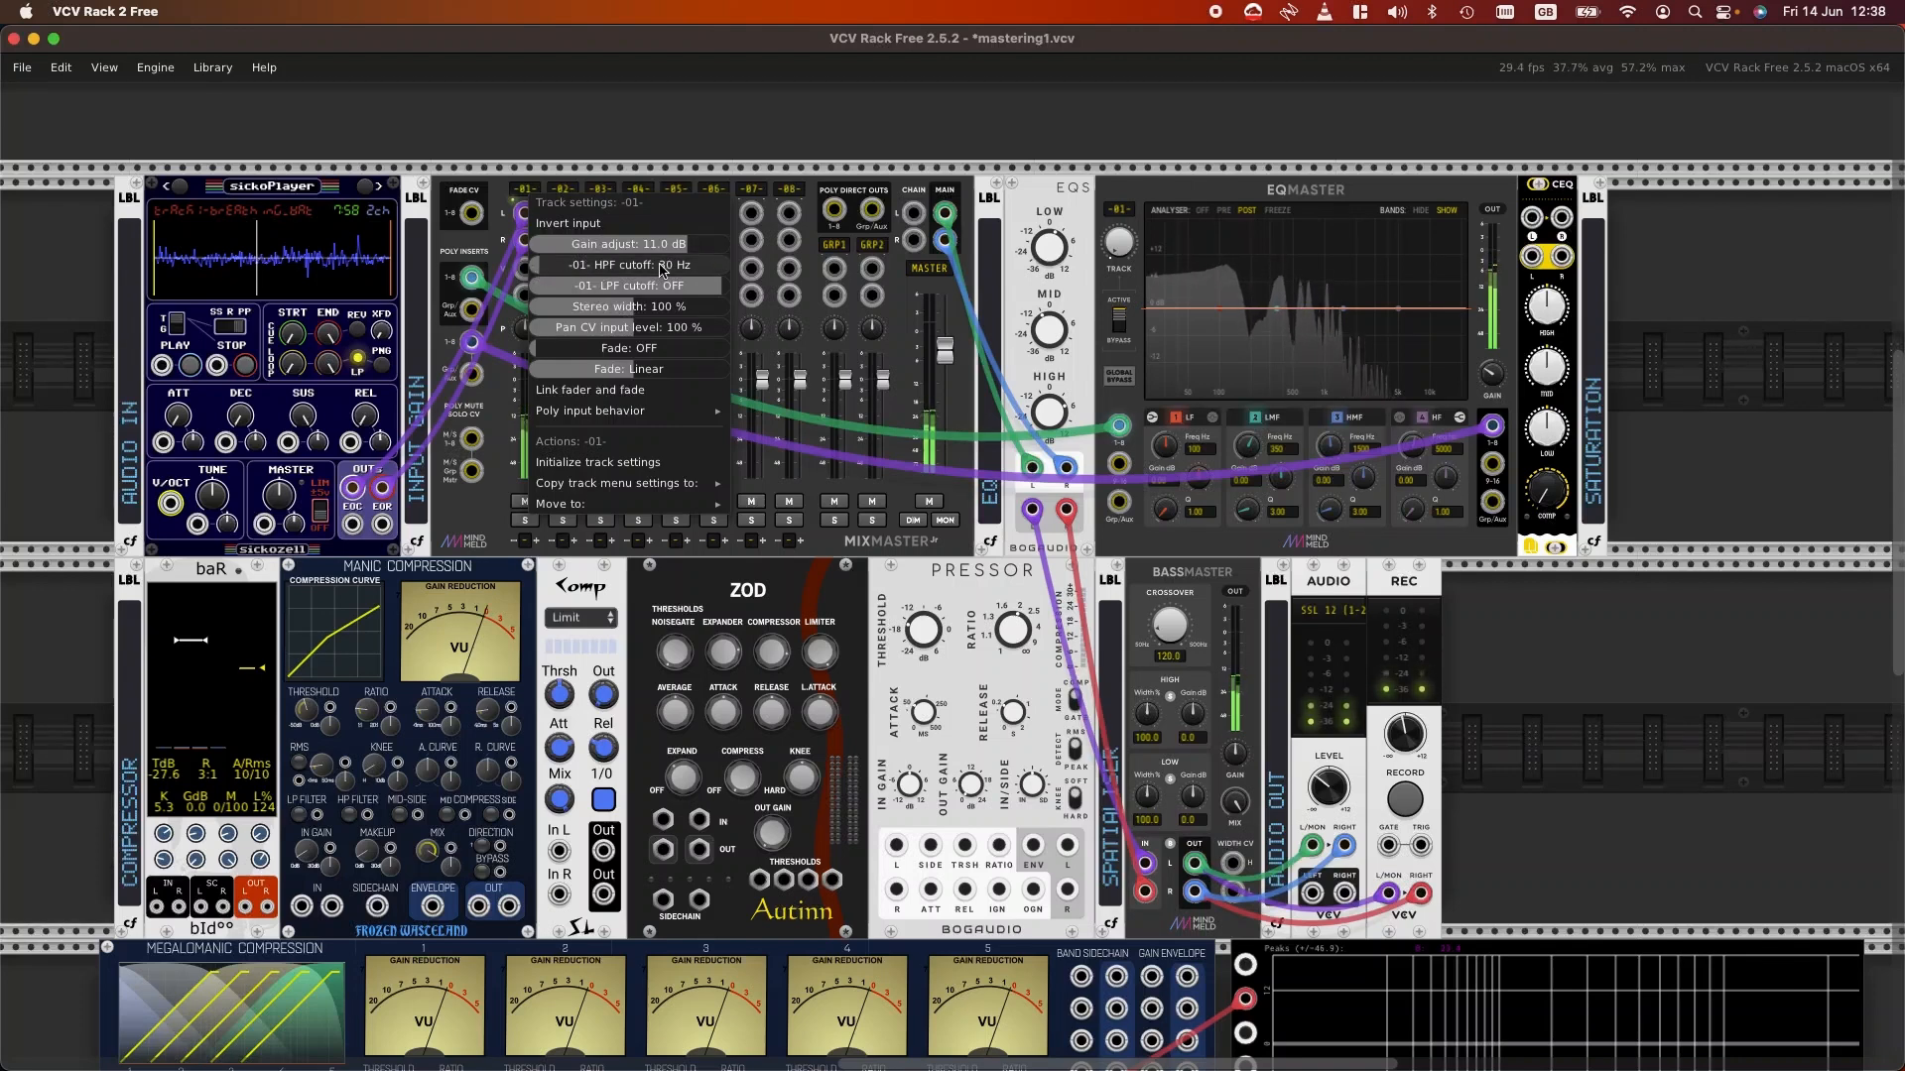
left_click_drag(663, 270, 651, 270)
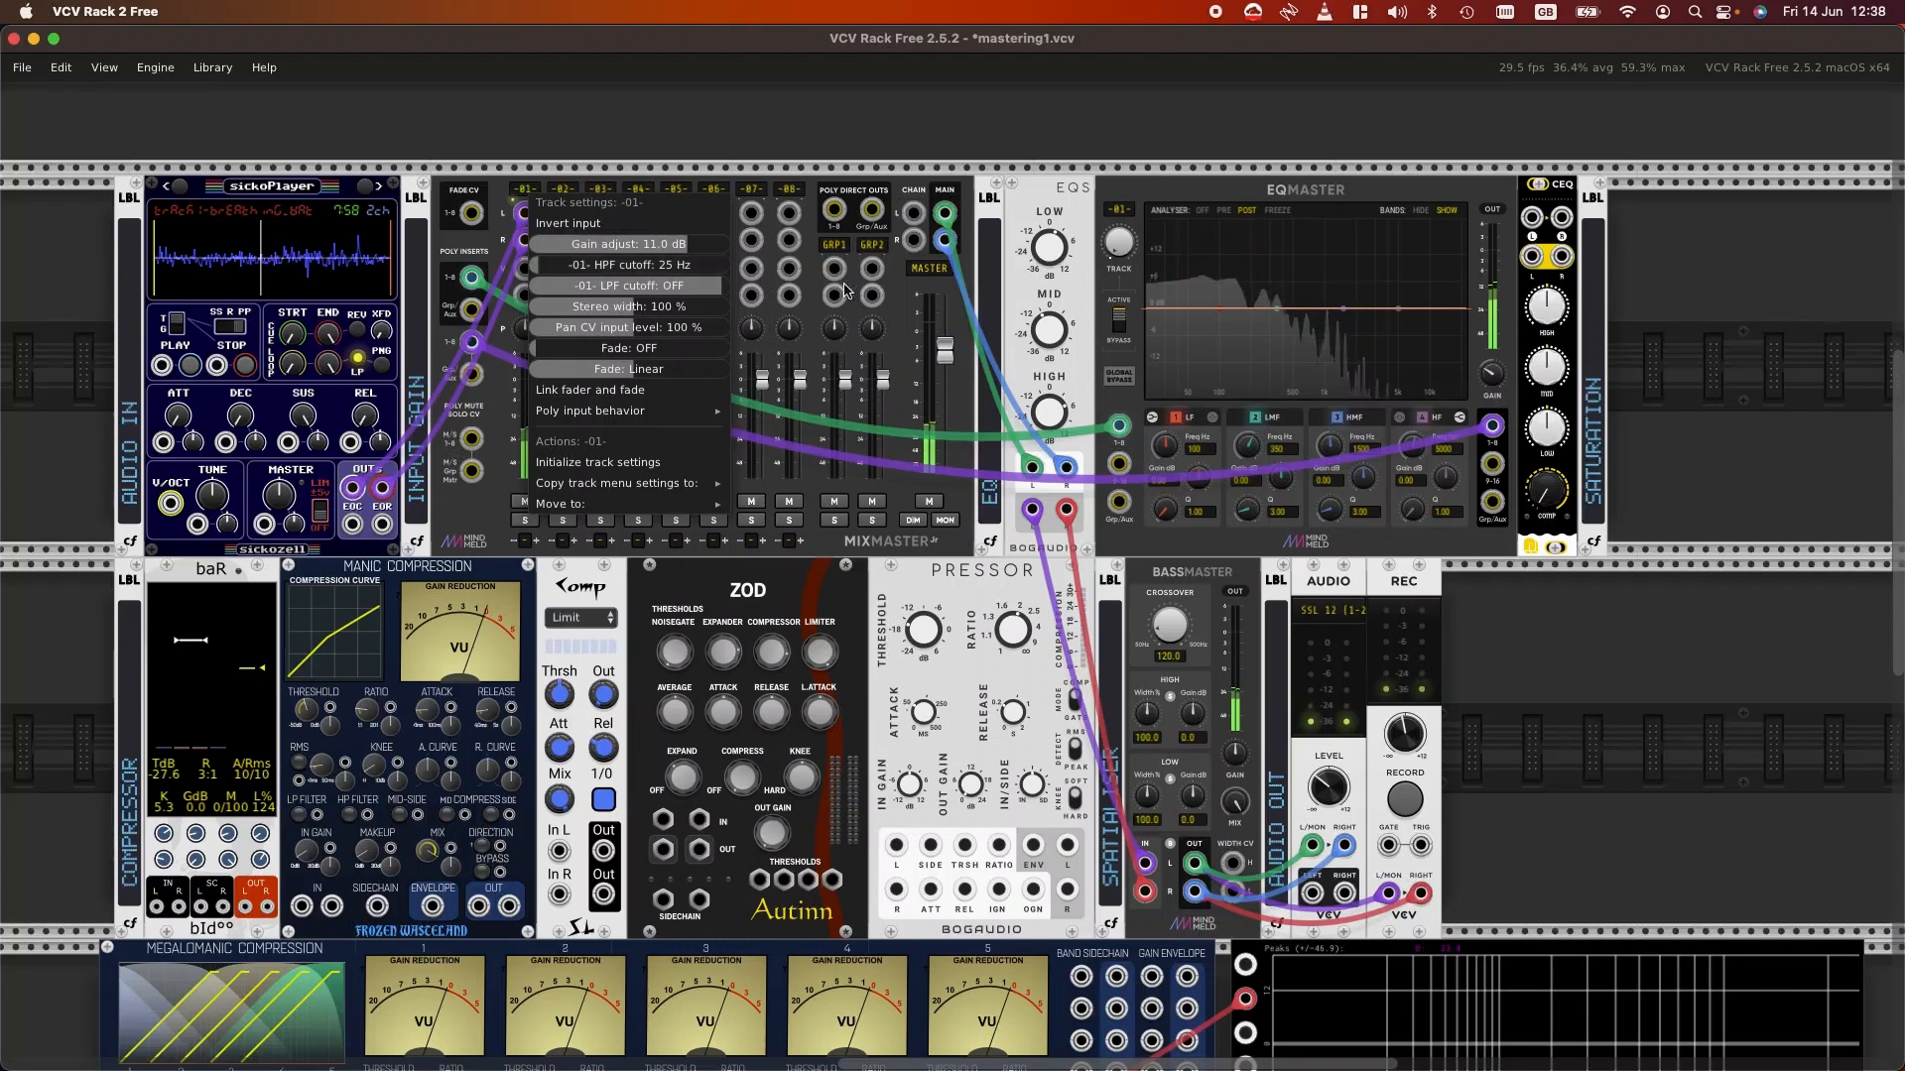
left_click(923, 126)
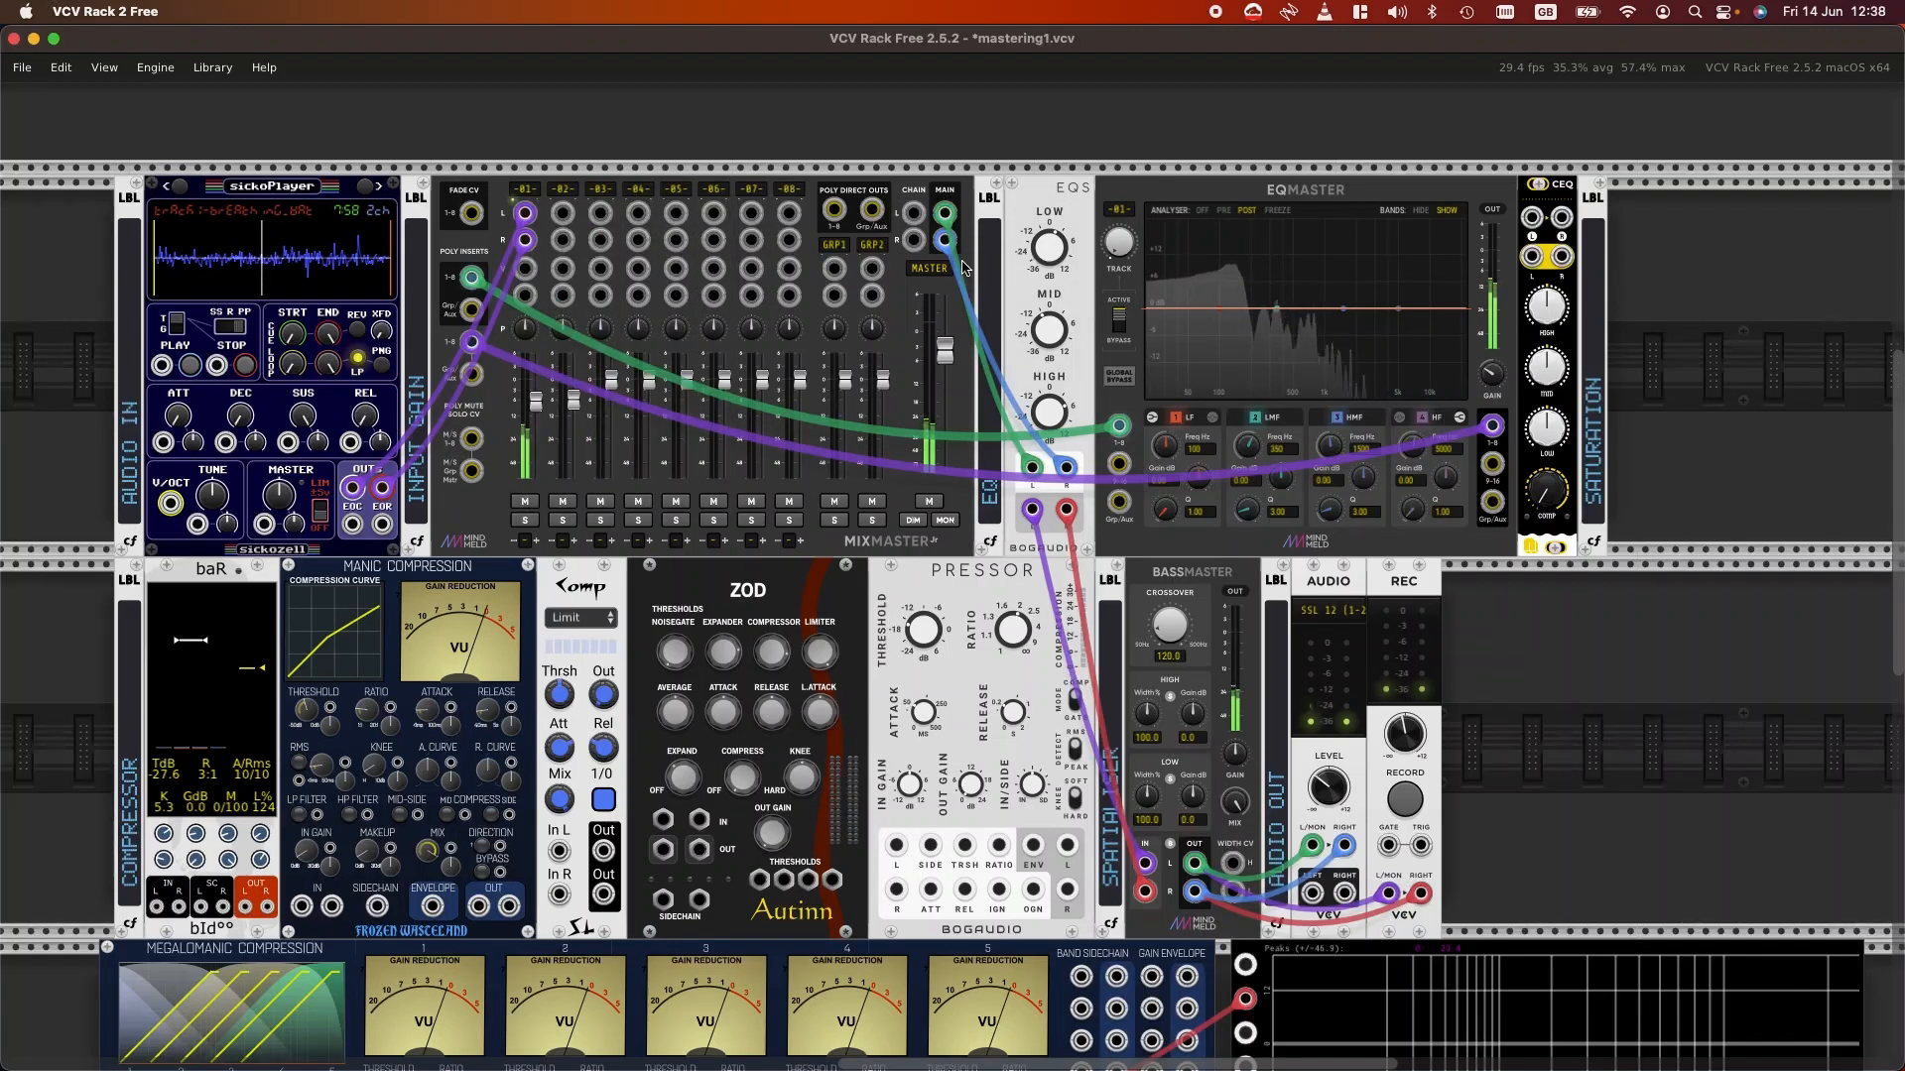
Step: Slightly lower the output gain of the BassMaster module
mouse_move(1039, 286)
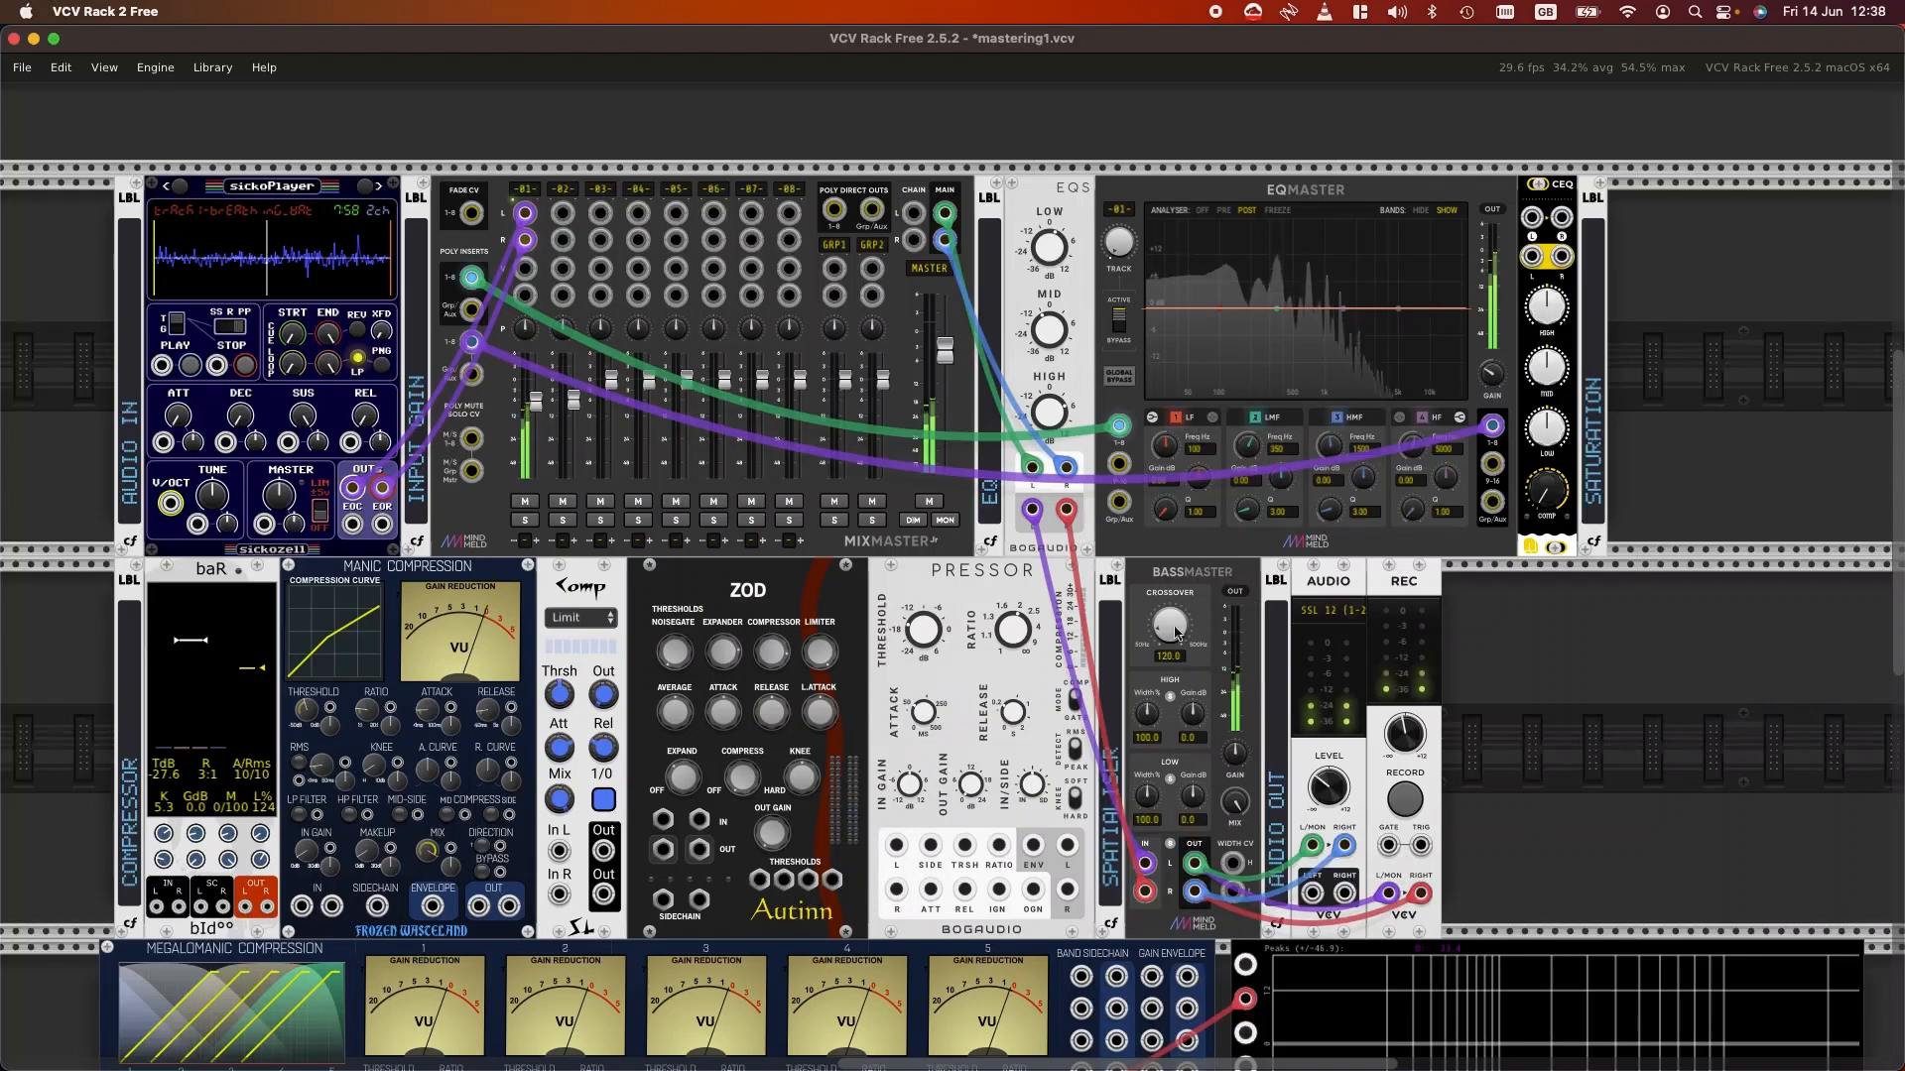
mouse_move(1233, 753)
left_click_drag(1233, 753, 1233, 760)
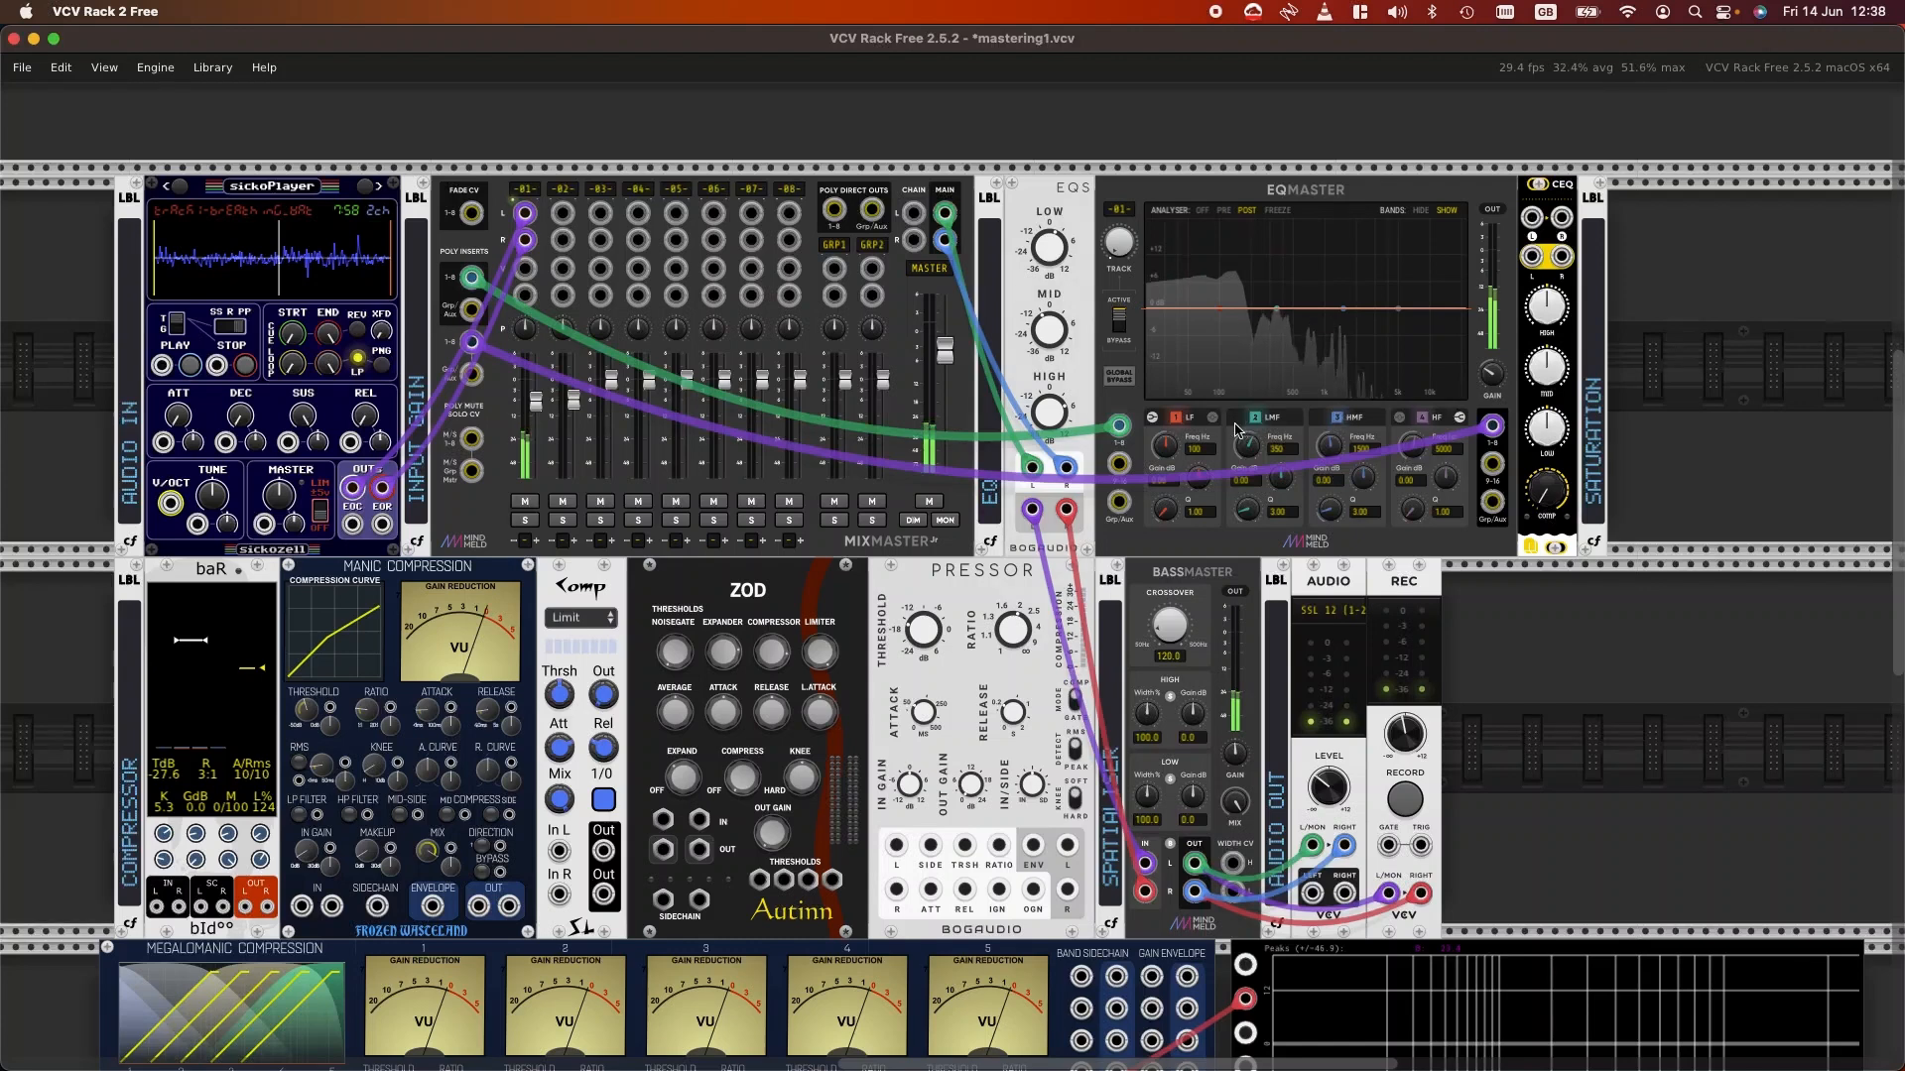
Step: Switch the peak/shelf mode of the LF band in the EQMaster module
left_click(1153, 422)
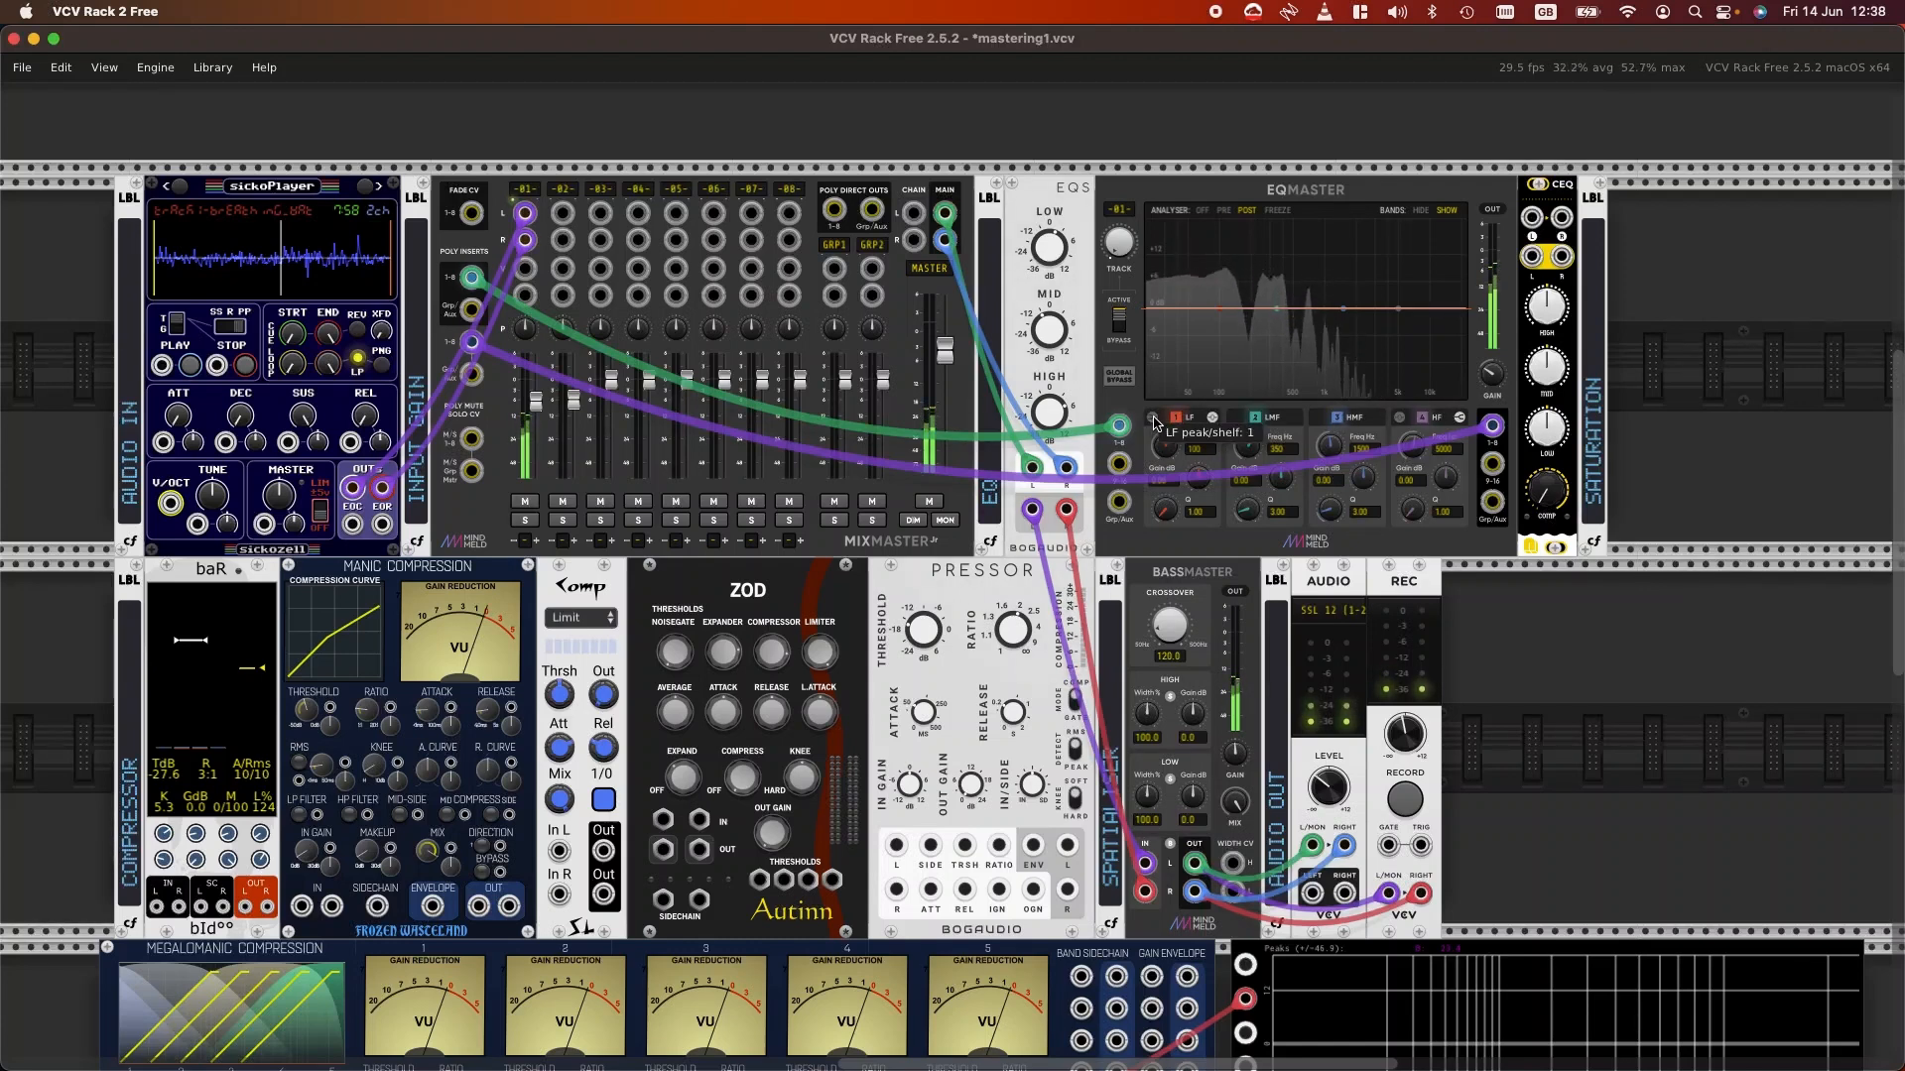
Step: Switch the EQMaster LF band to shelf mode, cutting the lows with frequency at about 68 Hz and Q at about 1.12
left_click(1154, 423)
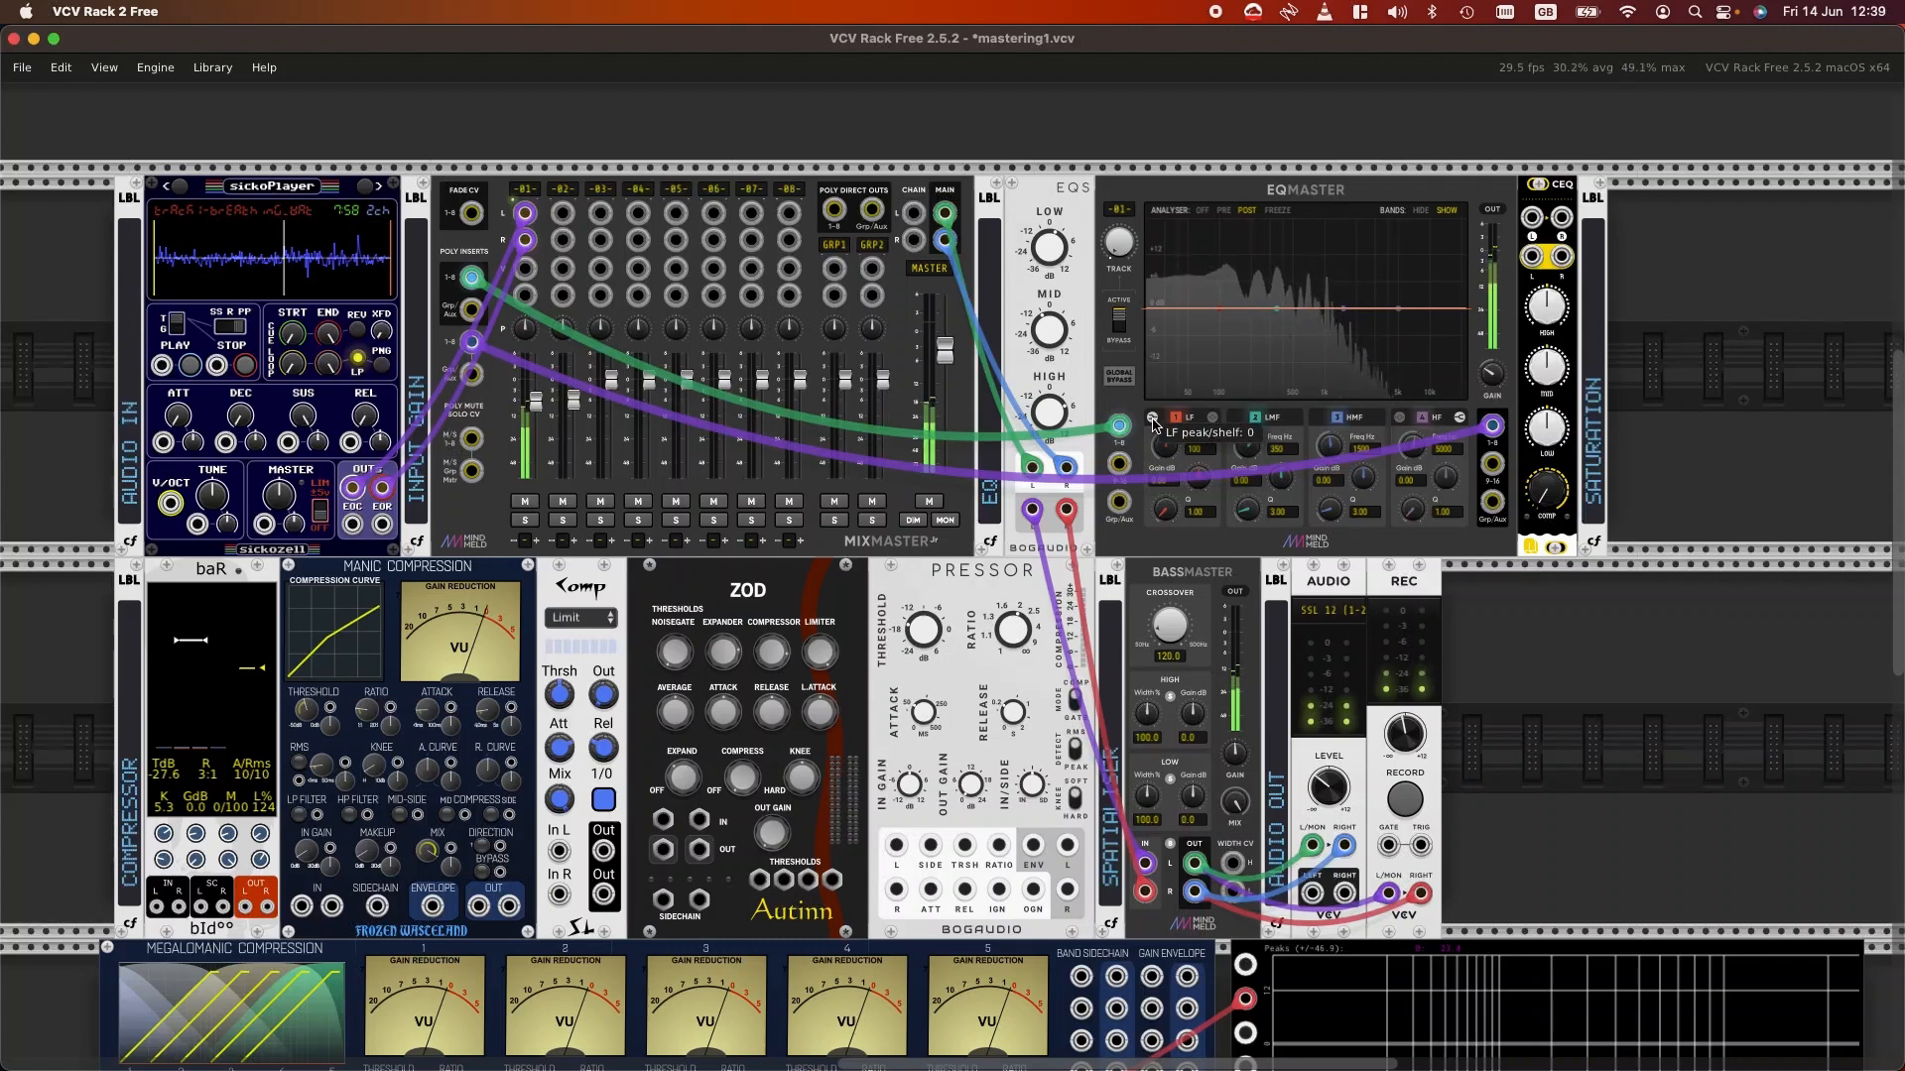
left_click_drag(1164, 444, 1164, 480)
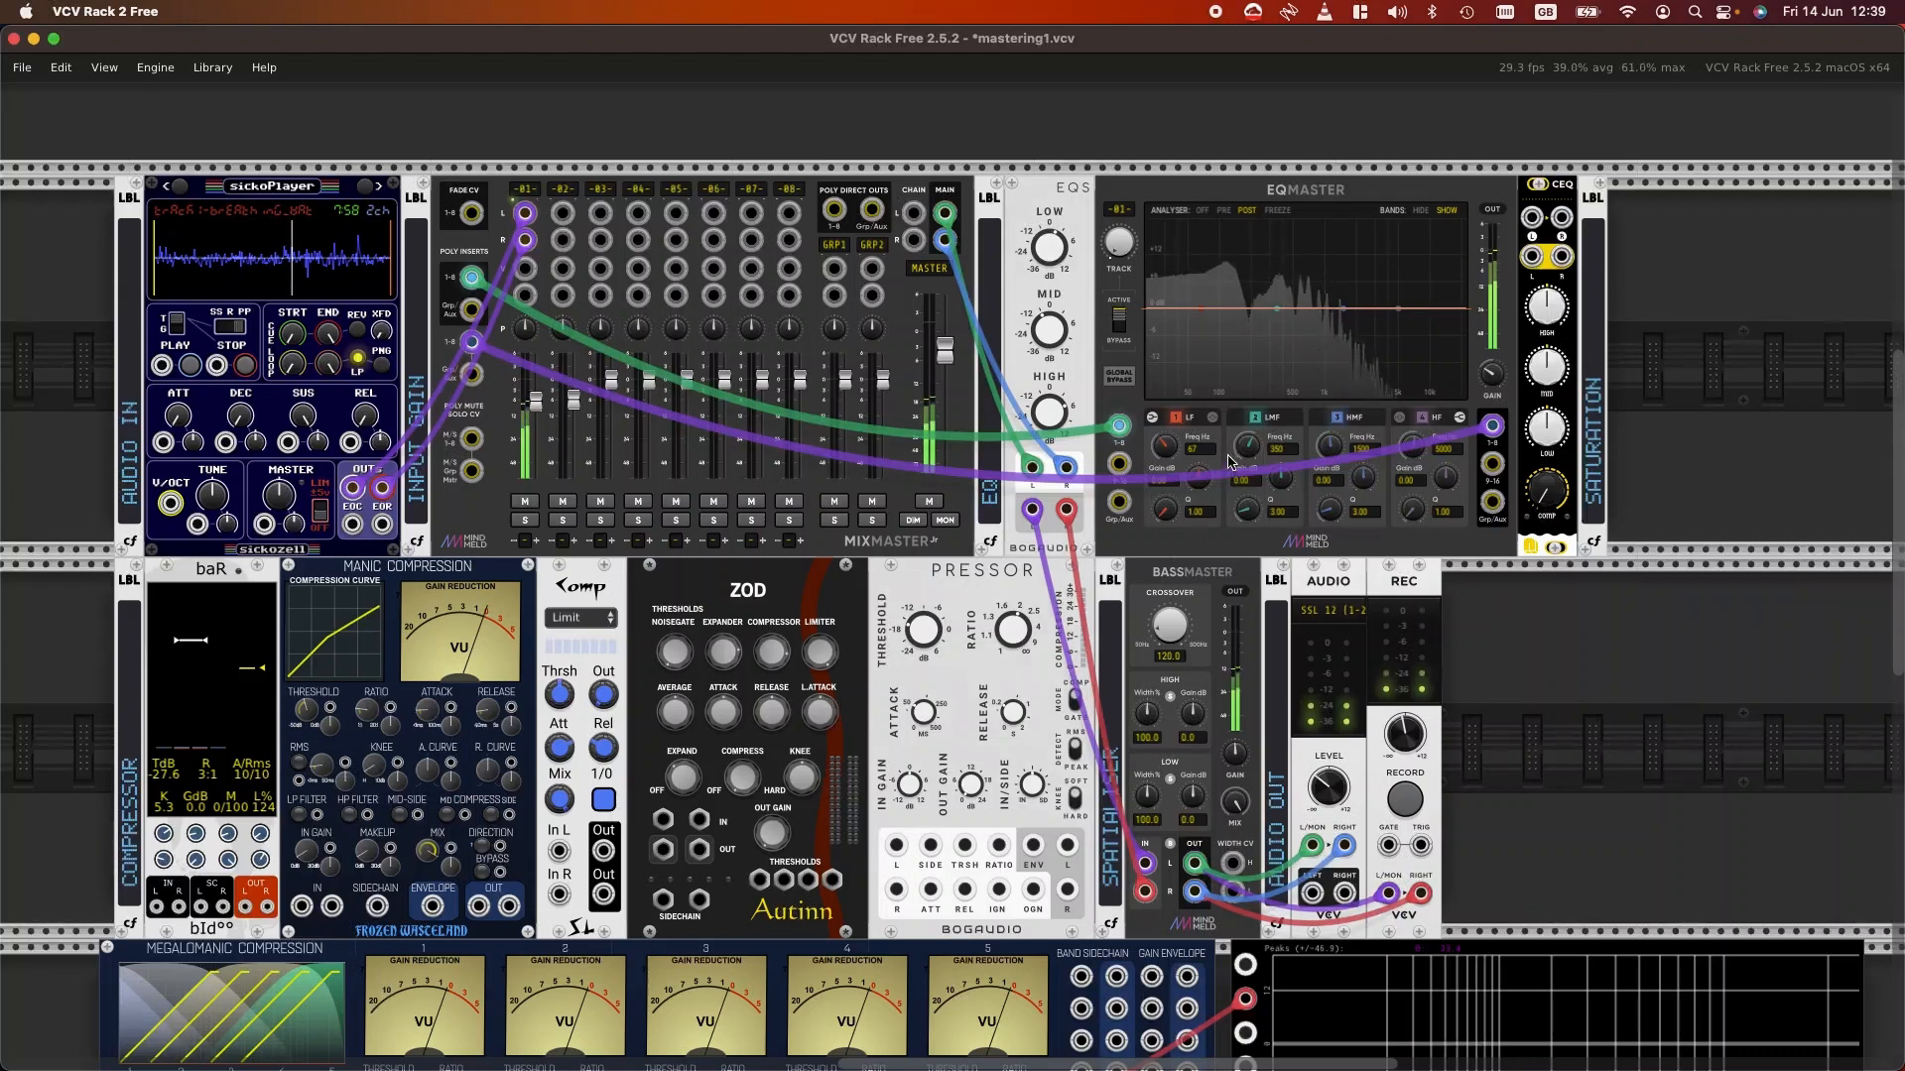
left_click_drag(1203, 486, 1203, 488)
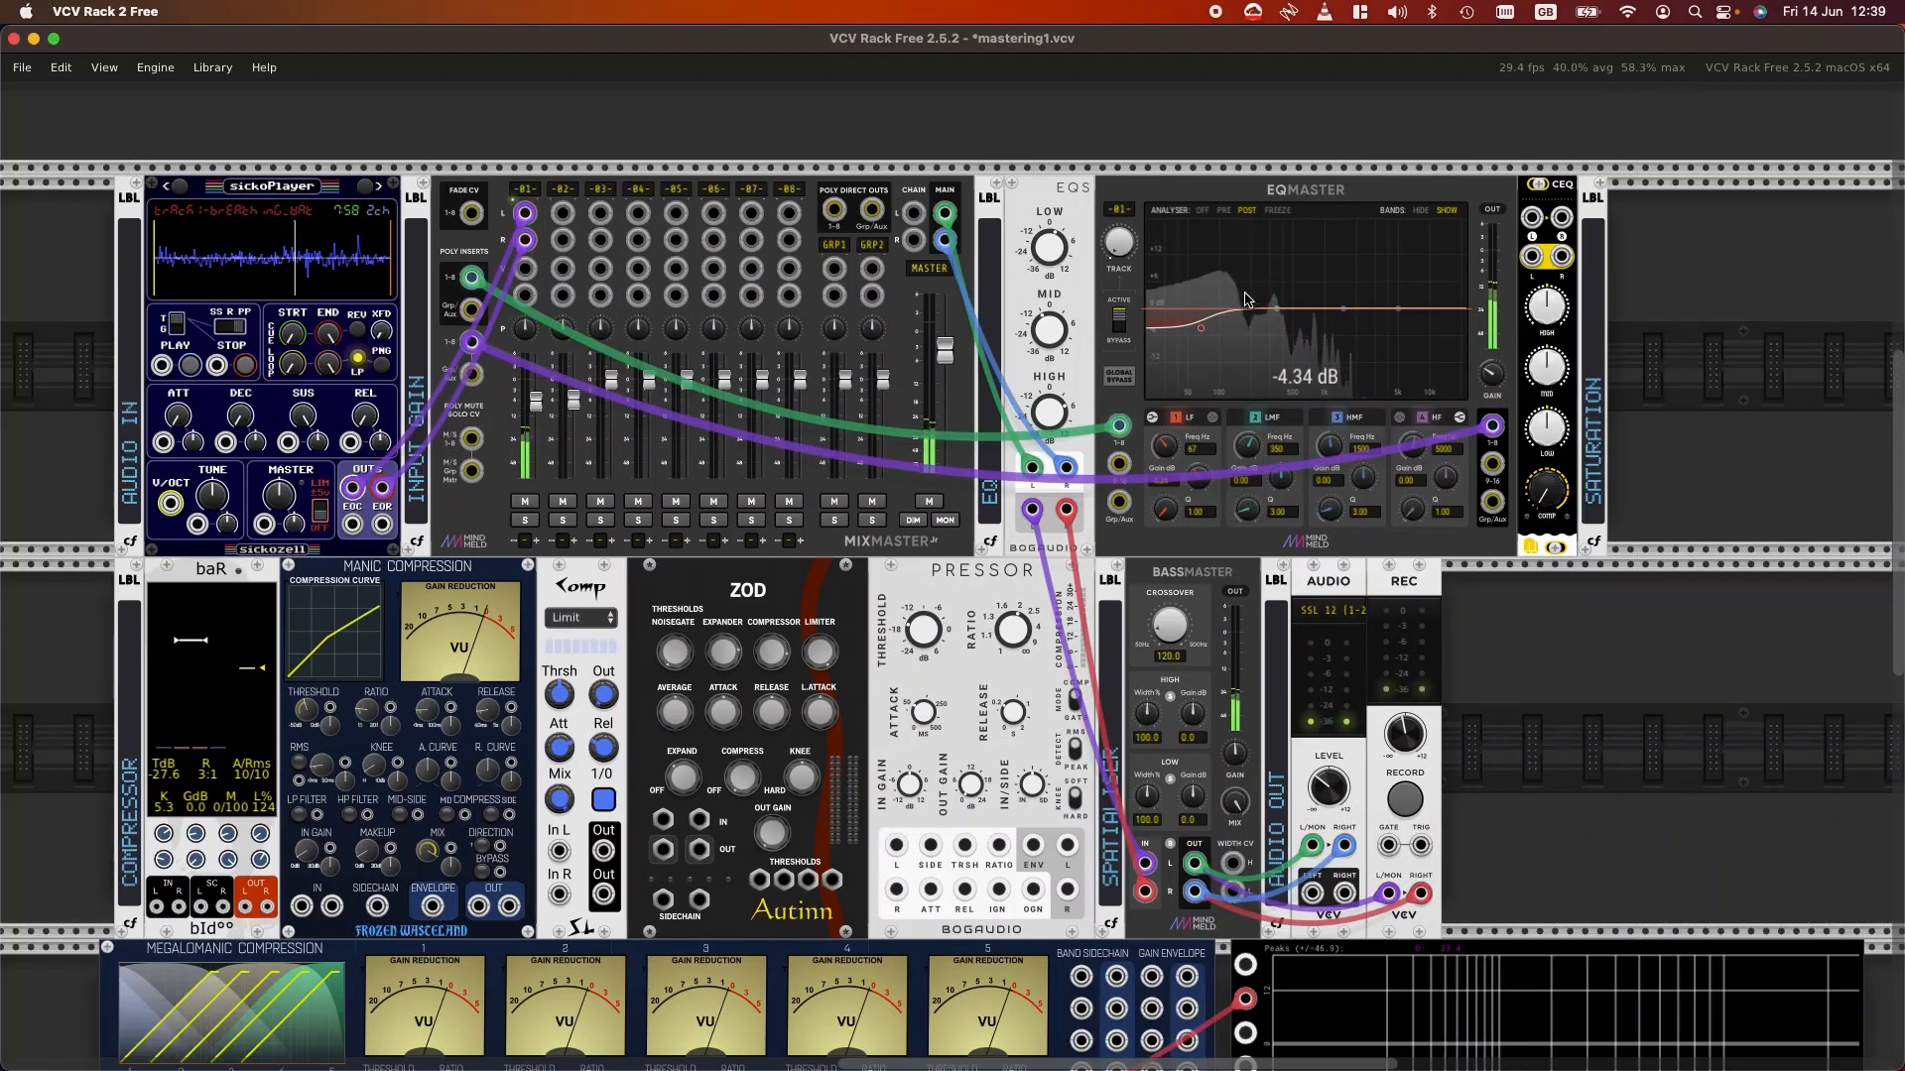
left_click_drag(1200, 479, 1172, 519)
left_click_drag(1173, 445, 1173, 440)
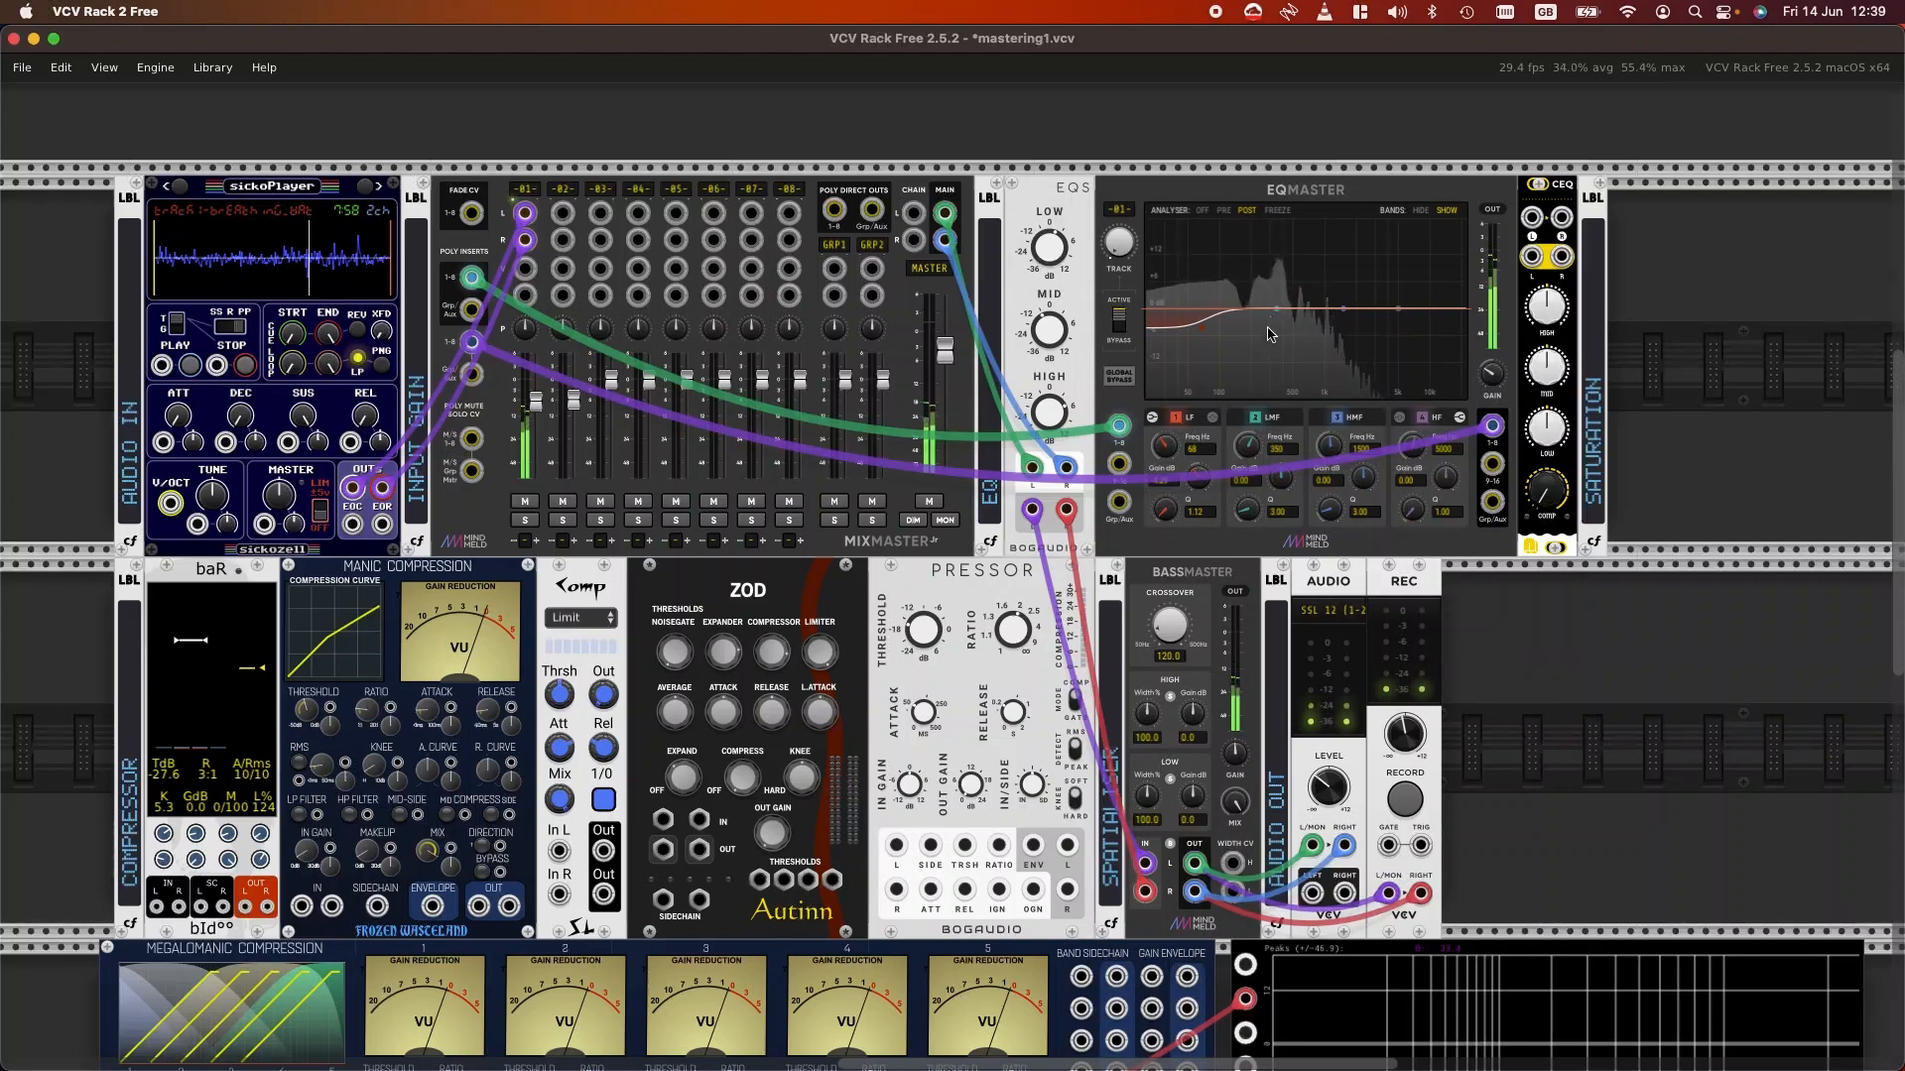
Step: Boost the LMF band by about 11.2 dB at about 324 Hz and lower the EQMaster output gain
left_click_drag(1267, 450, 1252, 450)
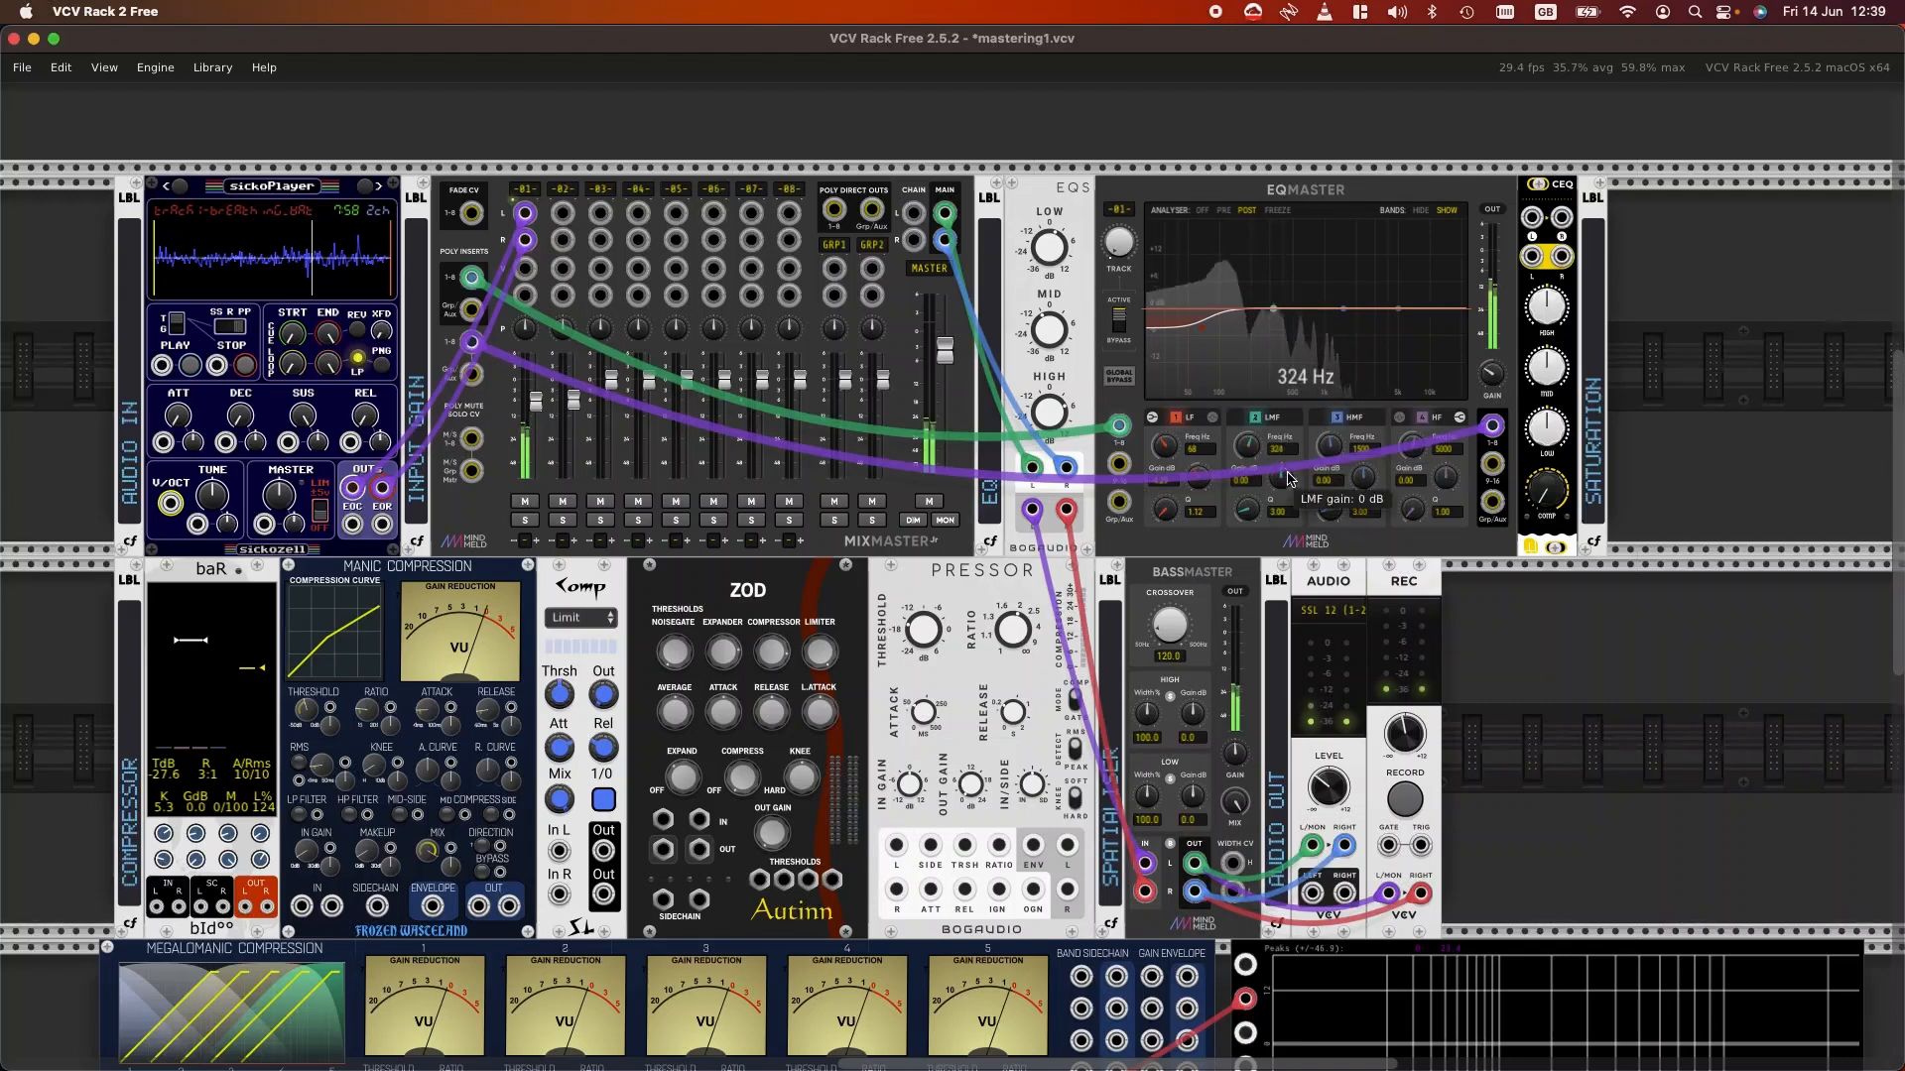
left_click_drag(1281, 478, 1280, 449)
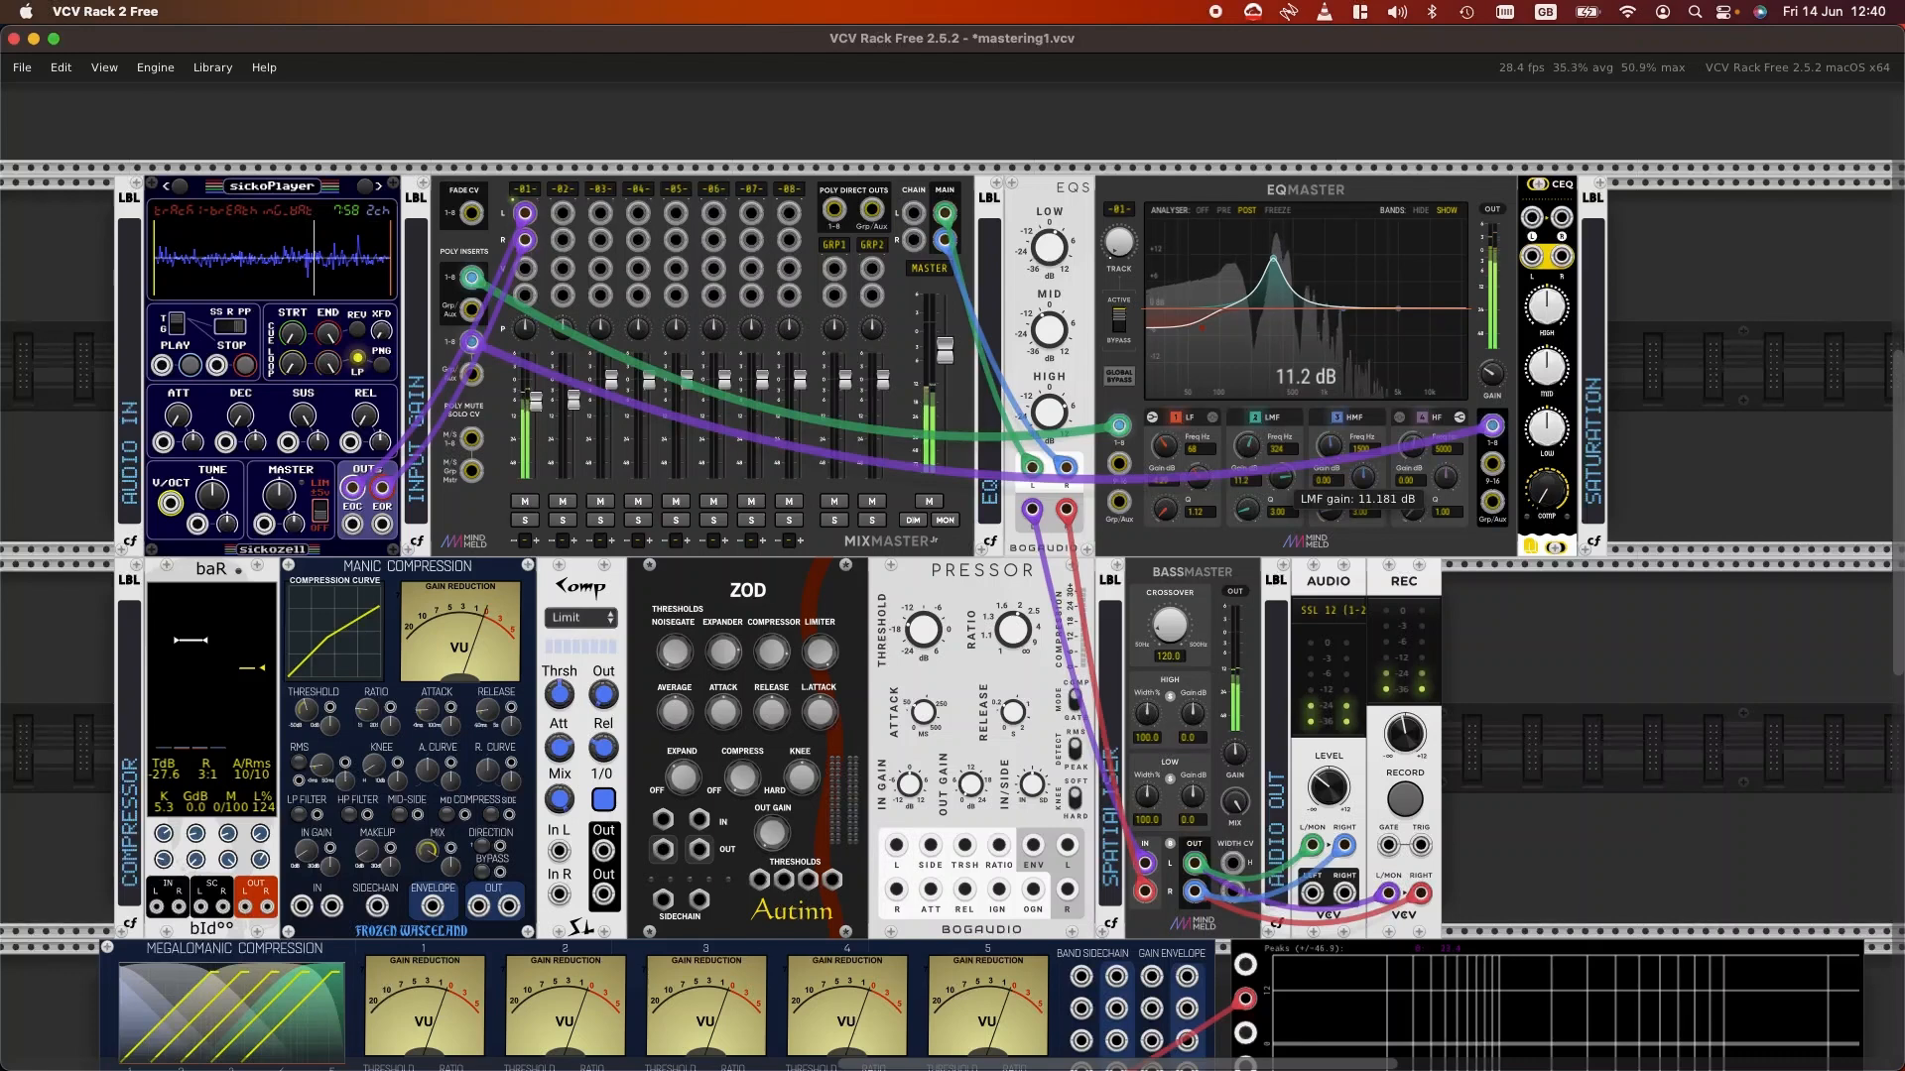
left_click_drag(1490, 378, 1490, 399)
Step: Sweep the boosted LMF band to find problem frequencies and set its frequency to 240 Hz
left_click_drag(1248, 447, 1281, 486)
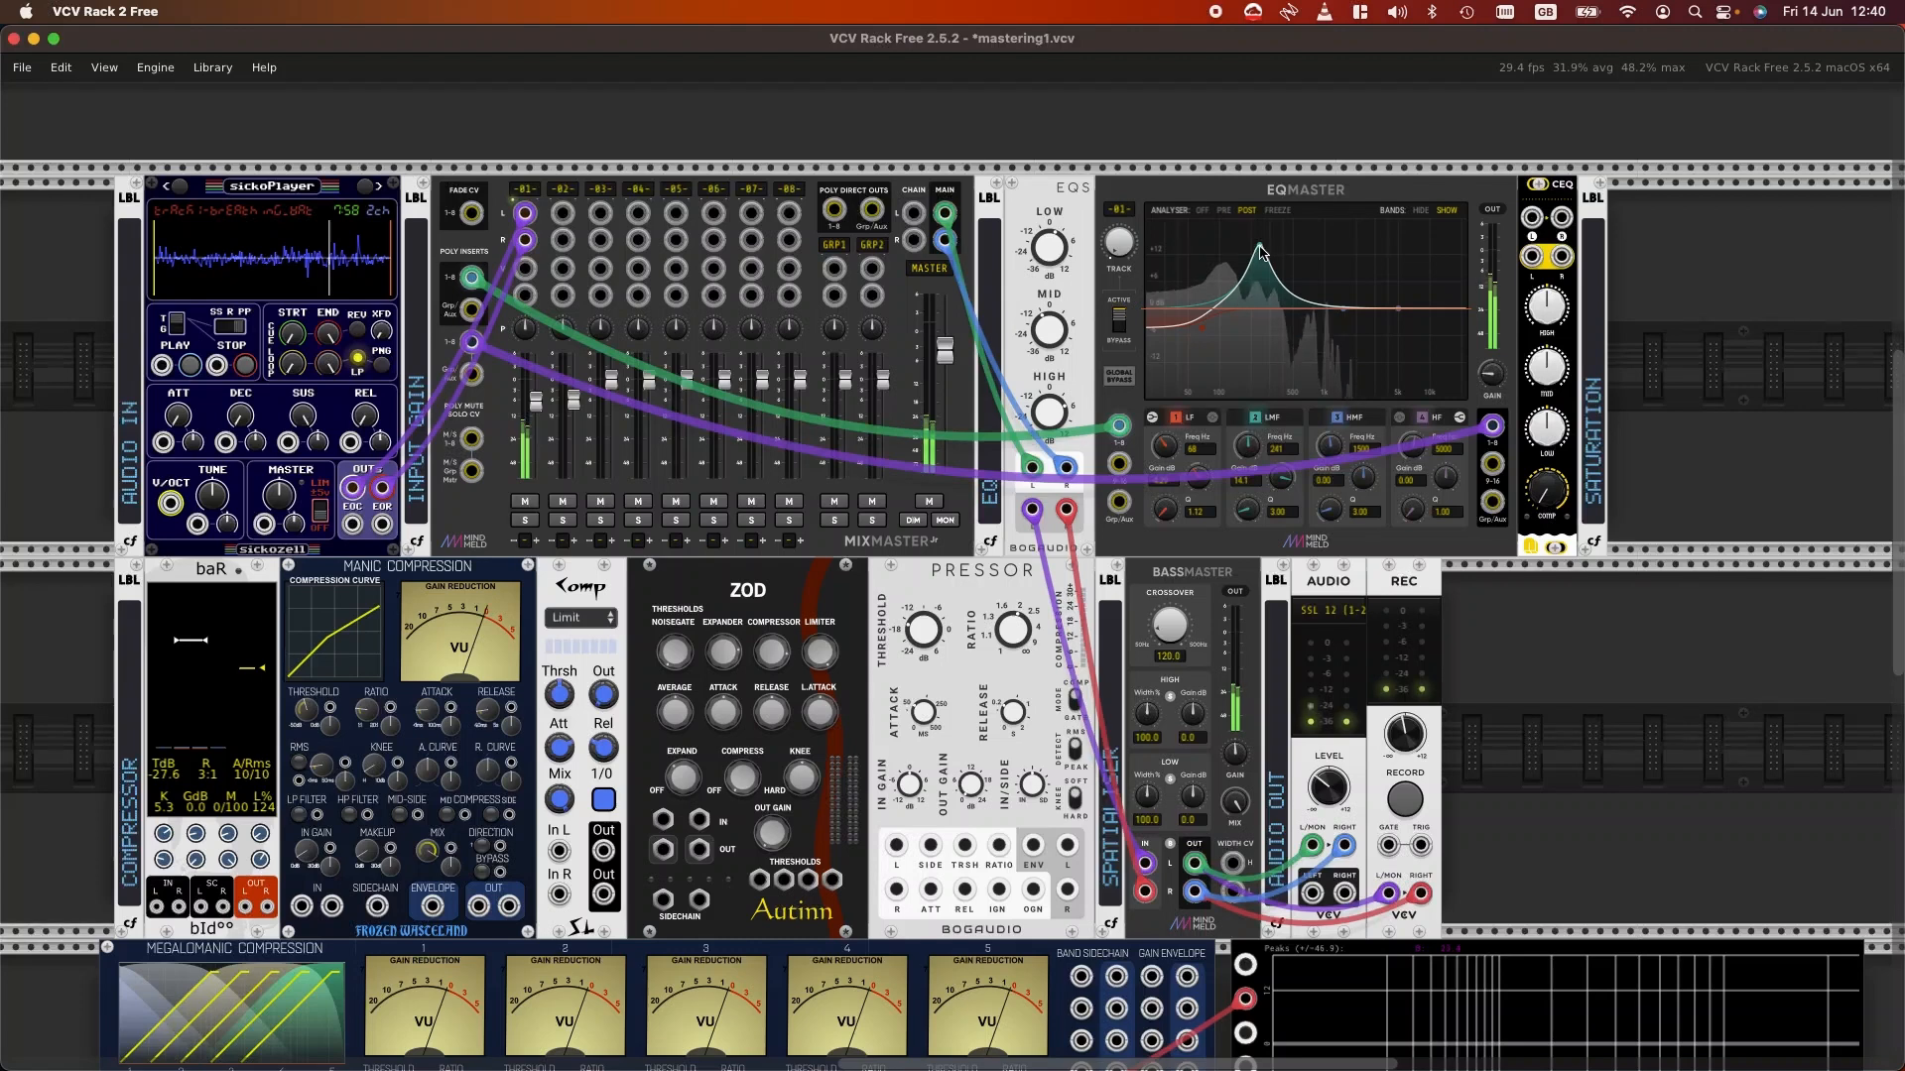
right_click(1250, 445)
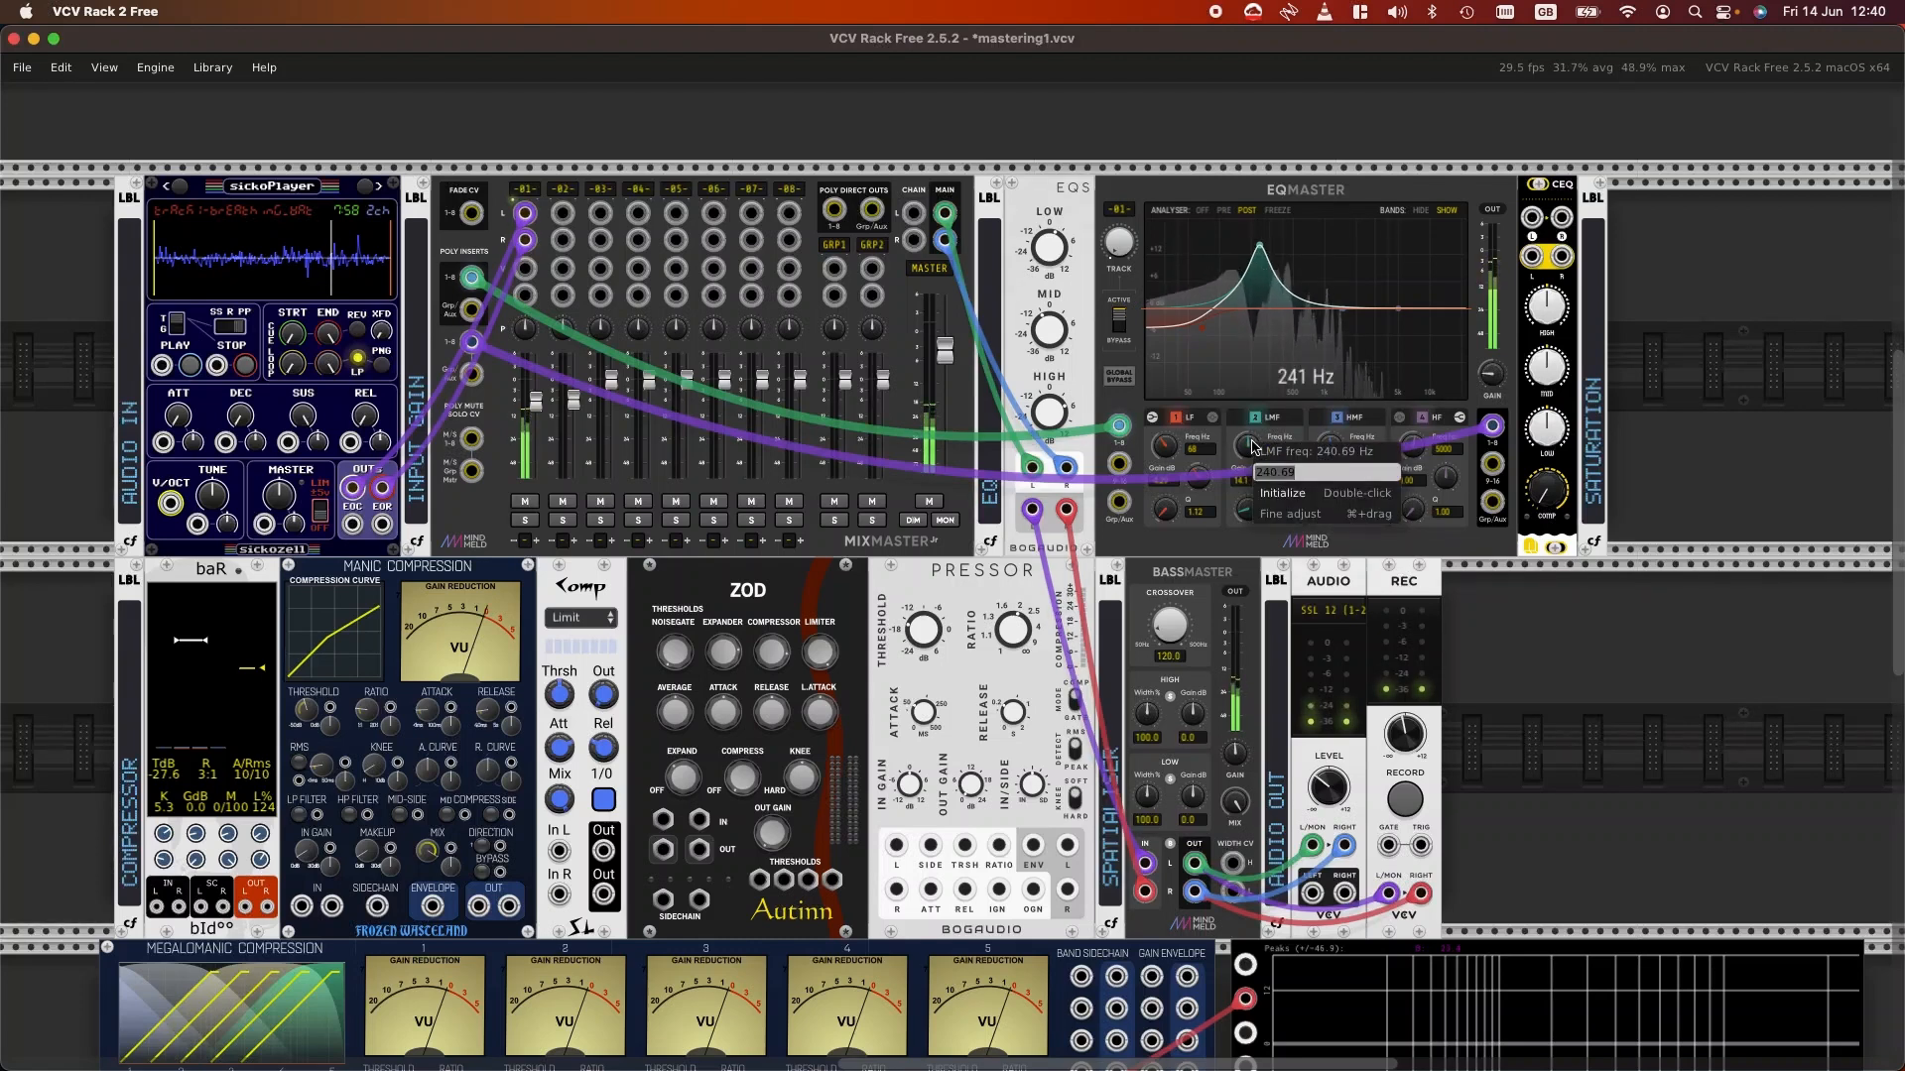
type("24")
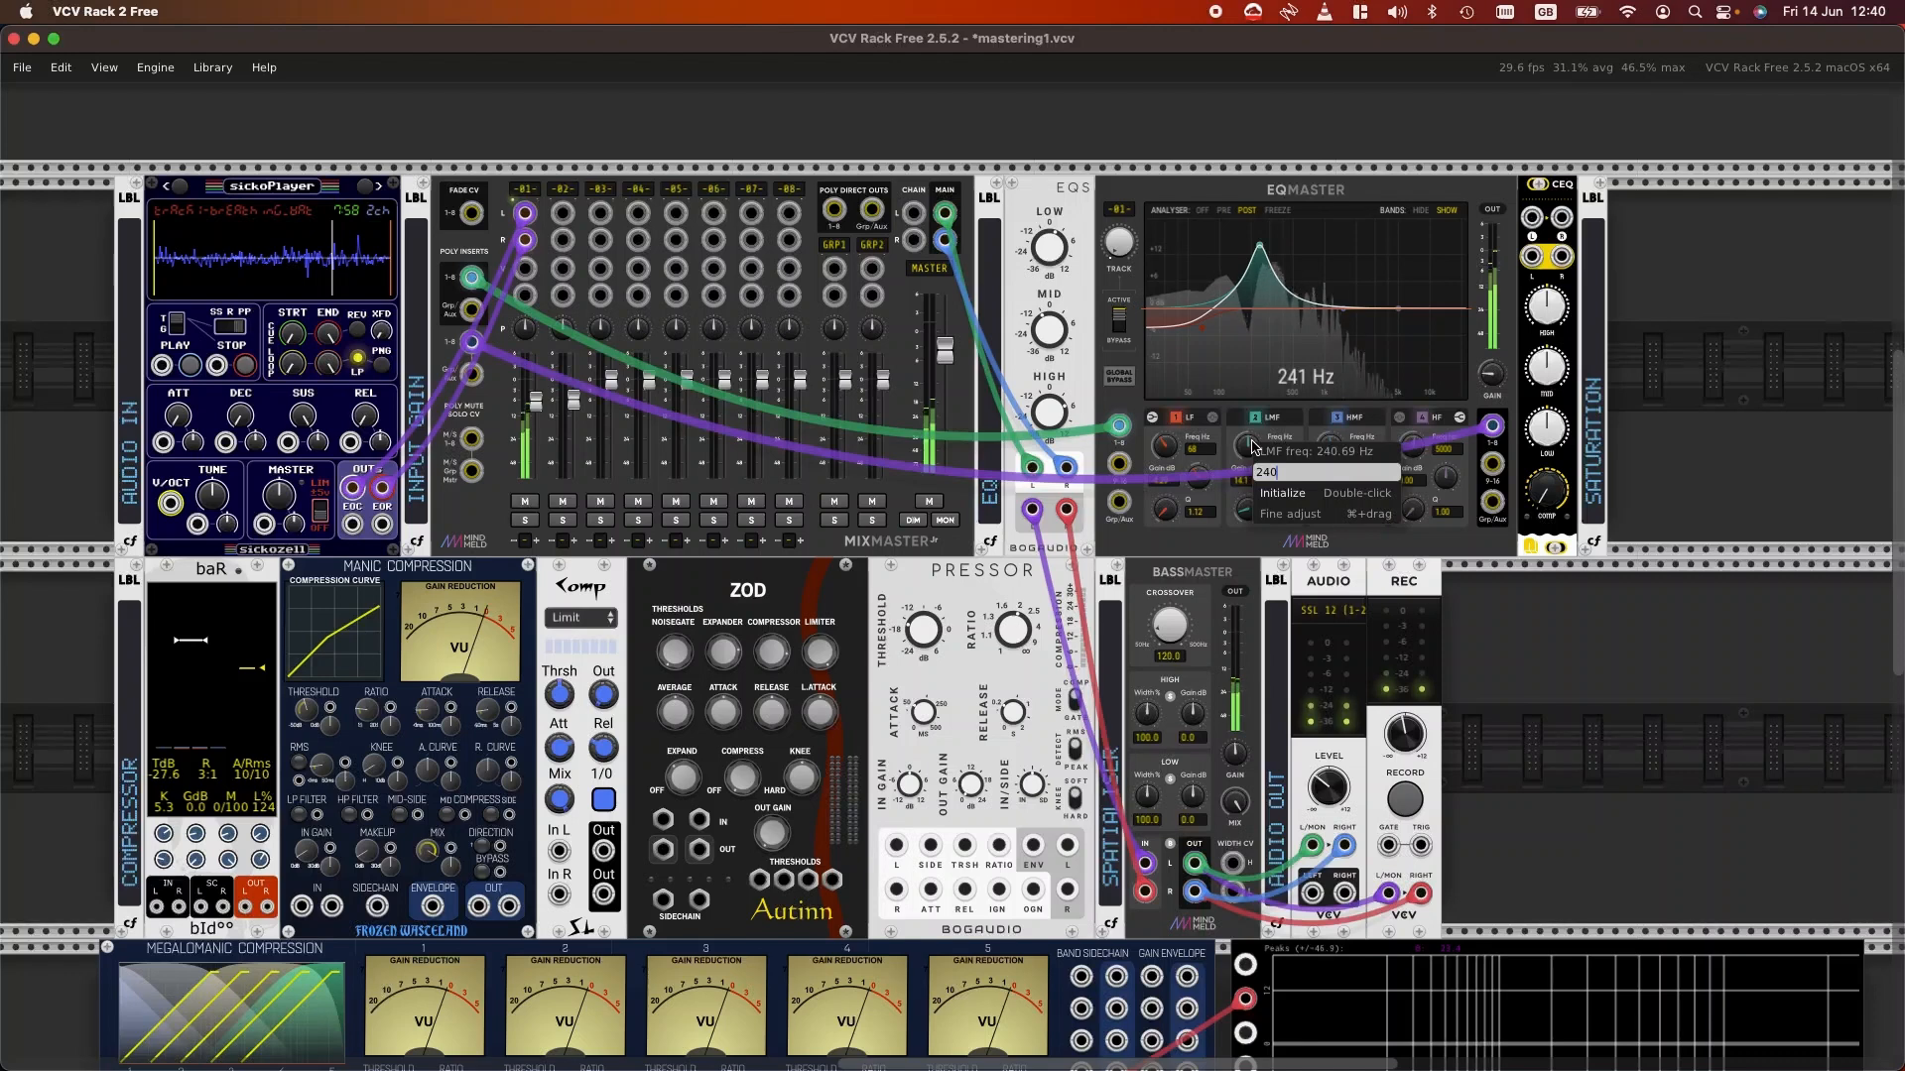
key("Return")
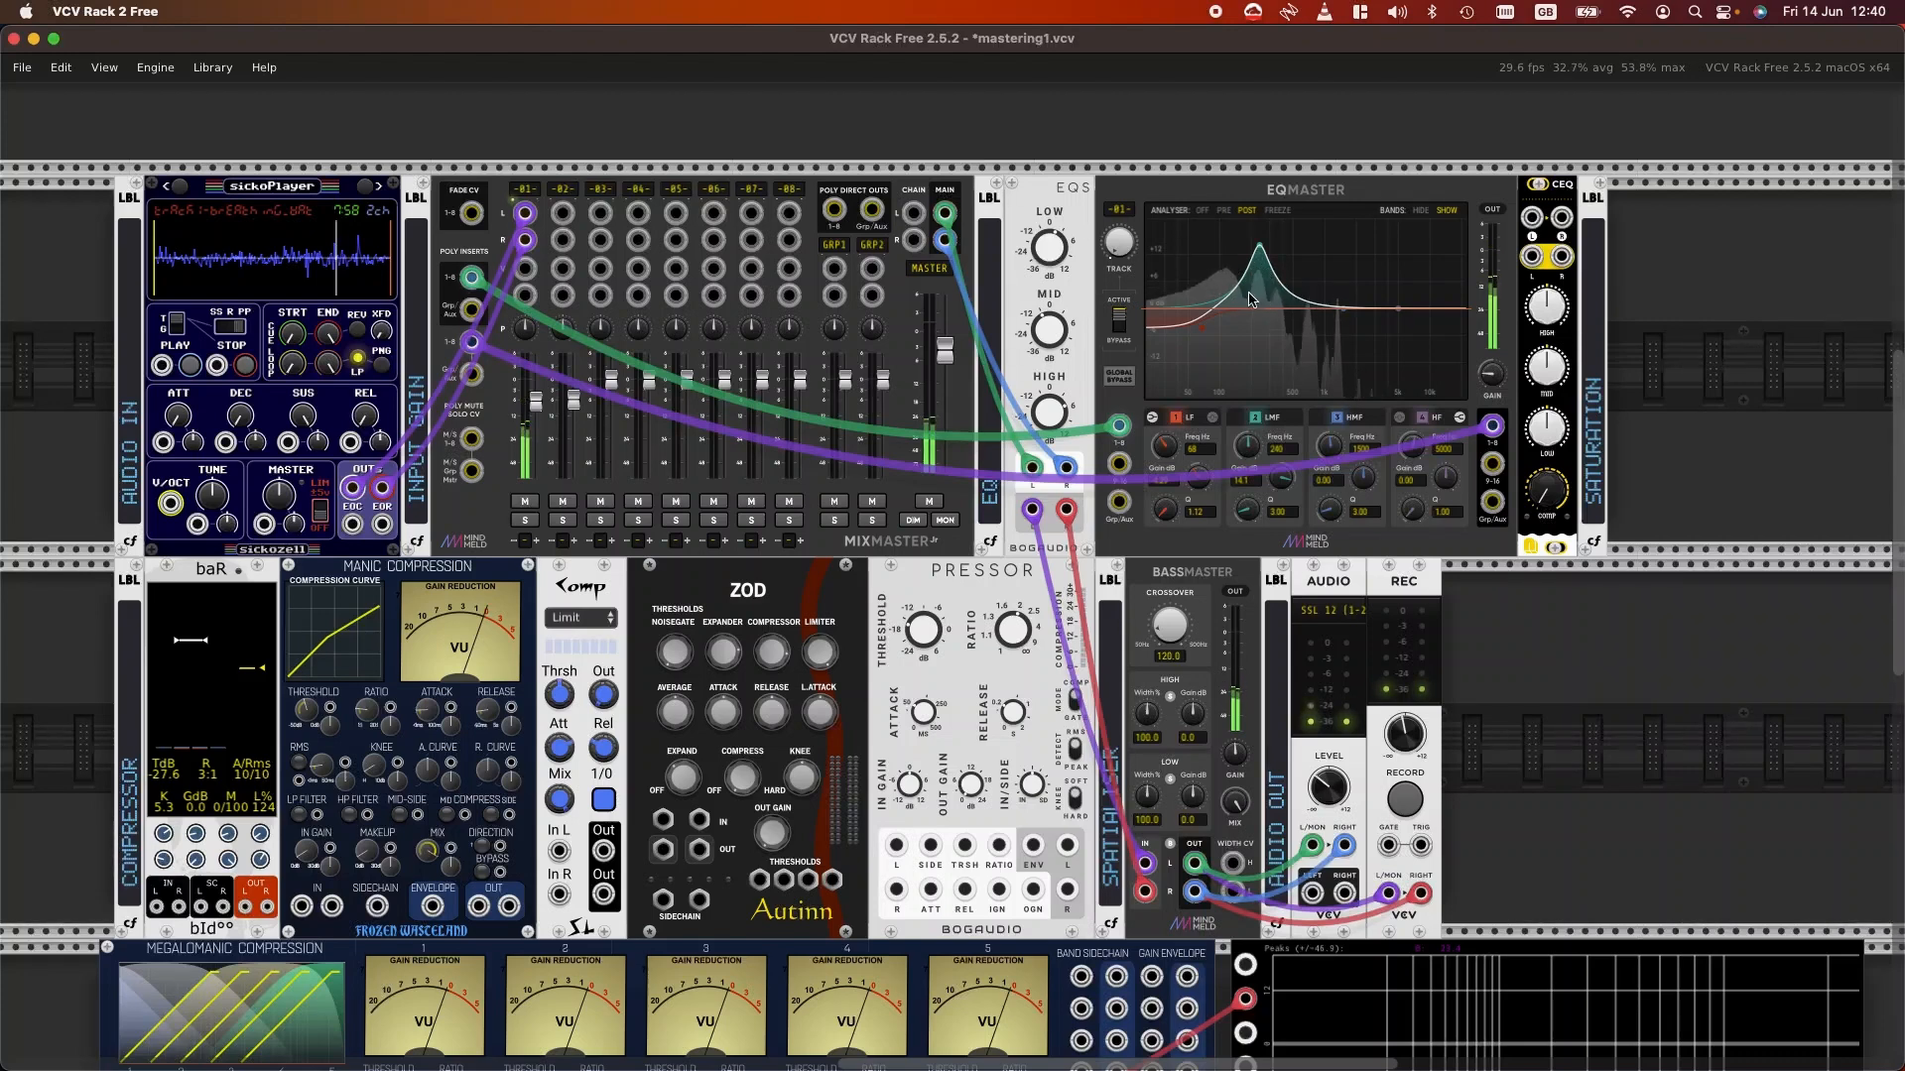
Step: Sweep the LMF band again, adjust its boost to about 12.4 dB and set its frequency to 200 Hz
mouse_move(1247, 448)
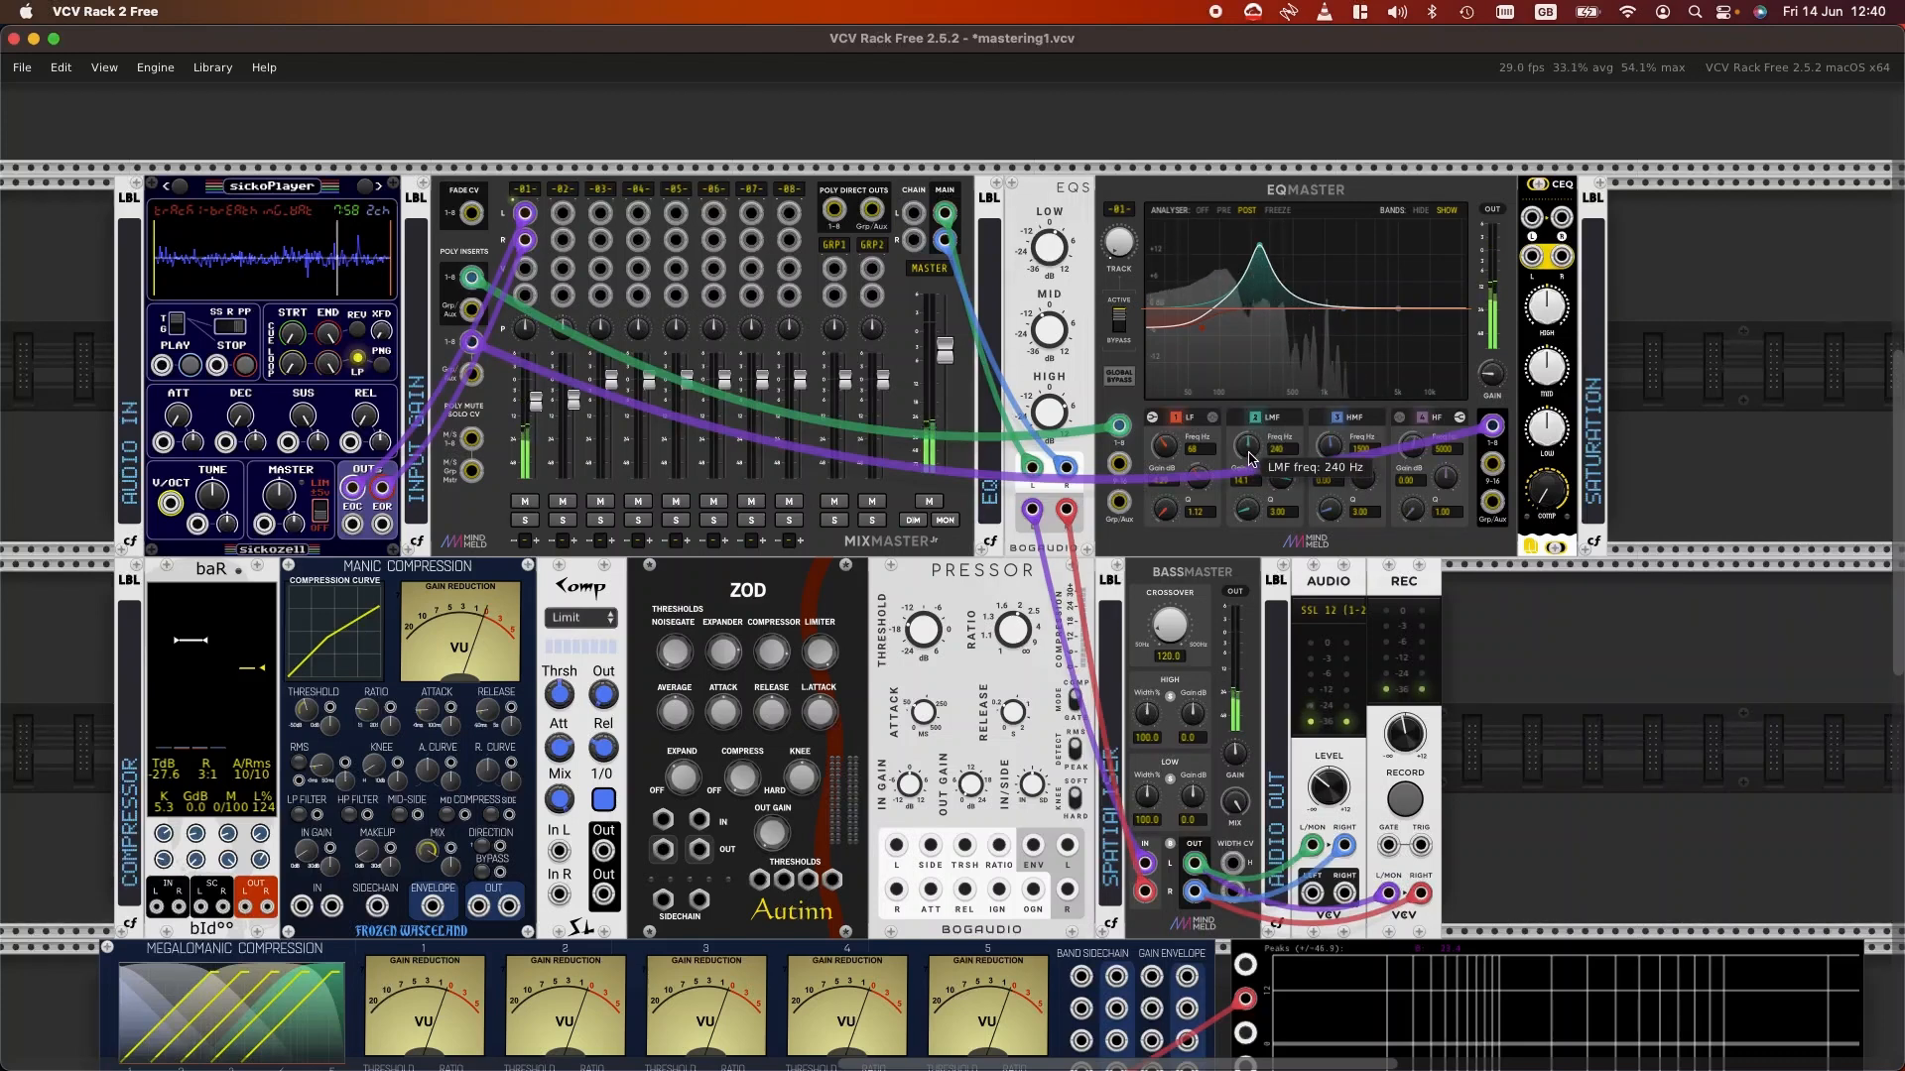
left_click_drag(1247, 453, 1284, 510)
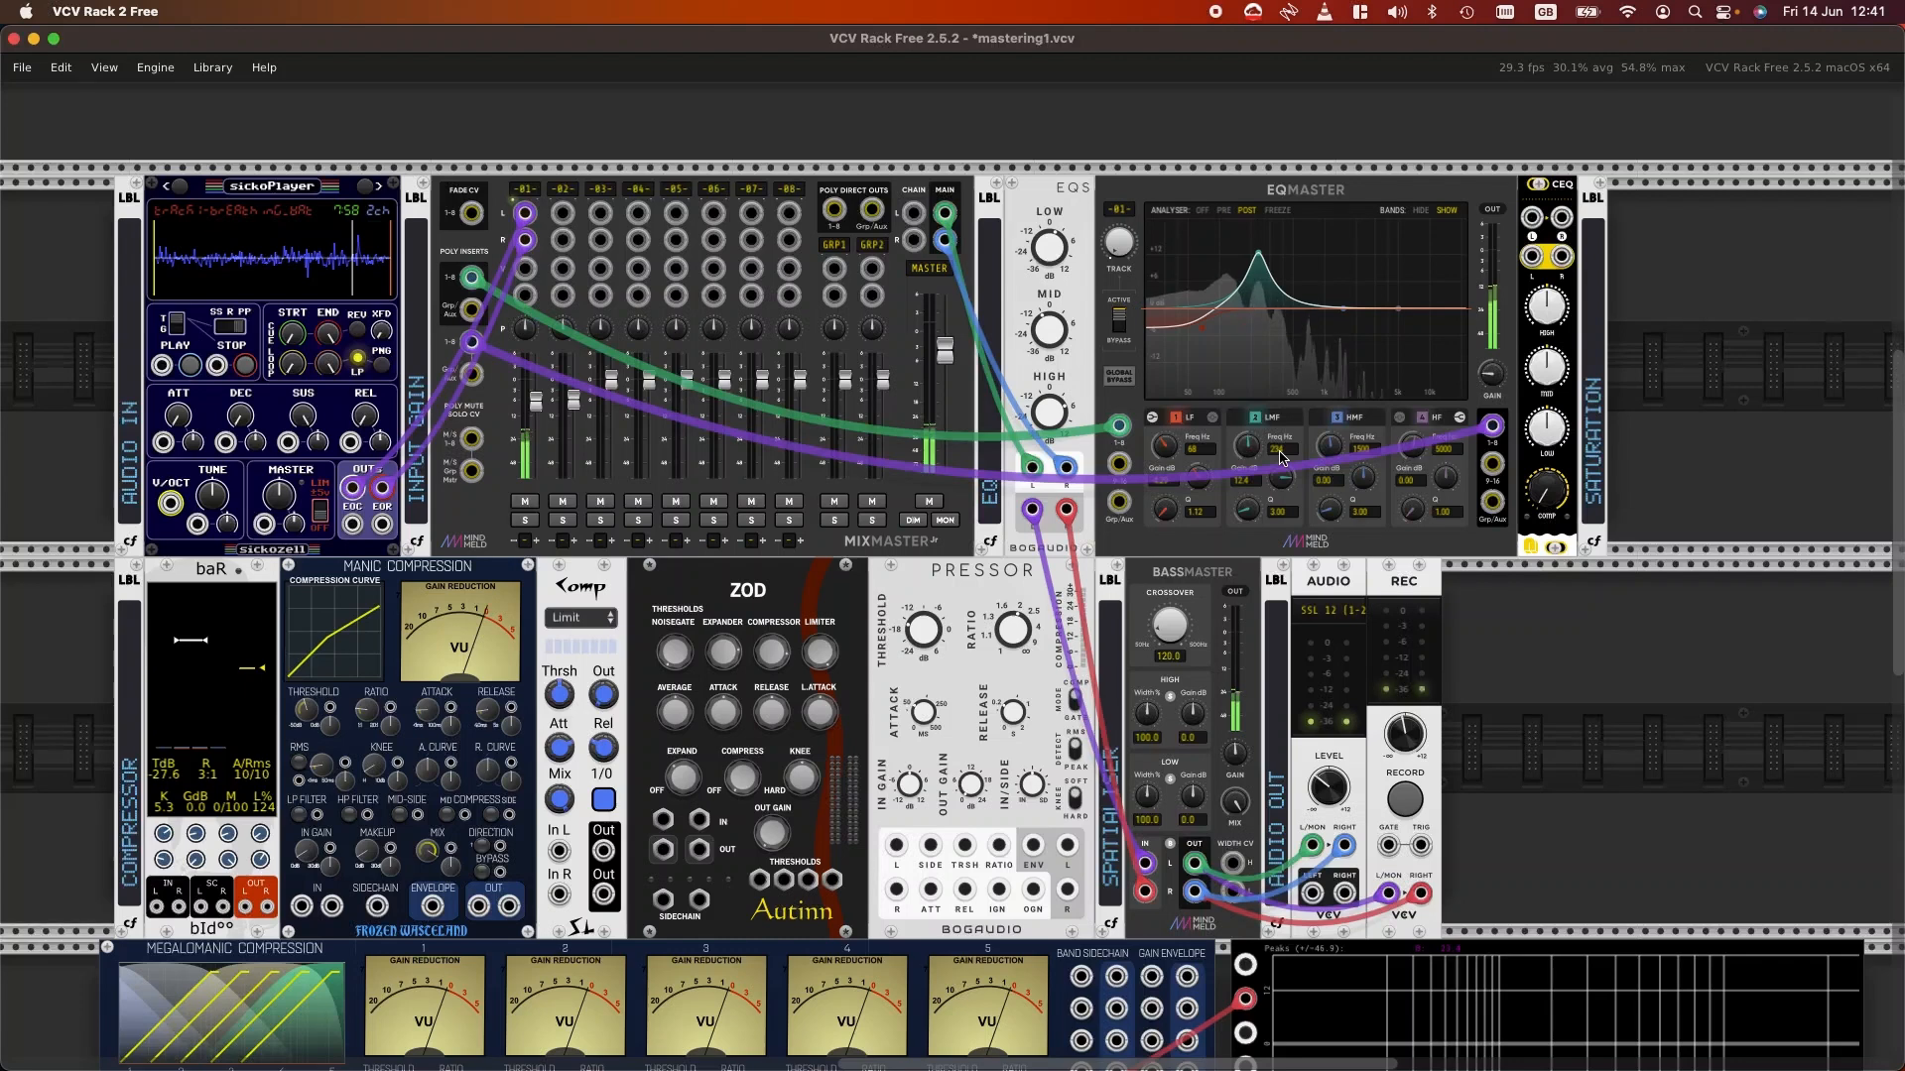
mouse_move(1250, 447)
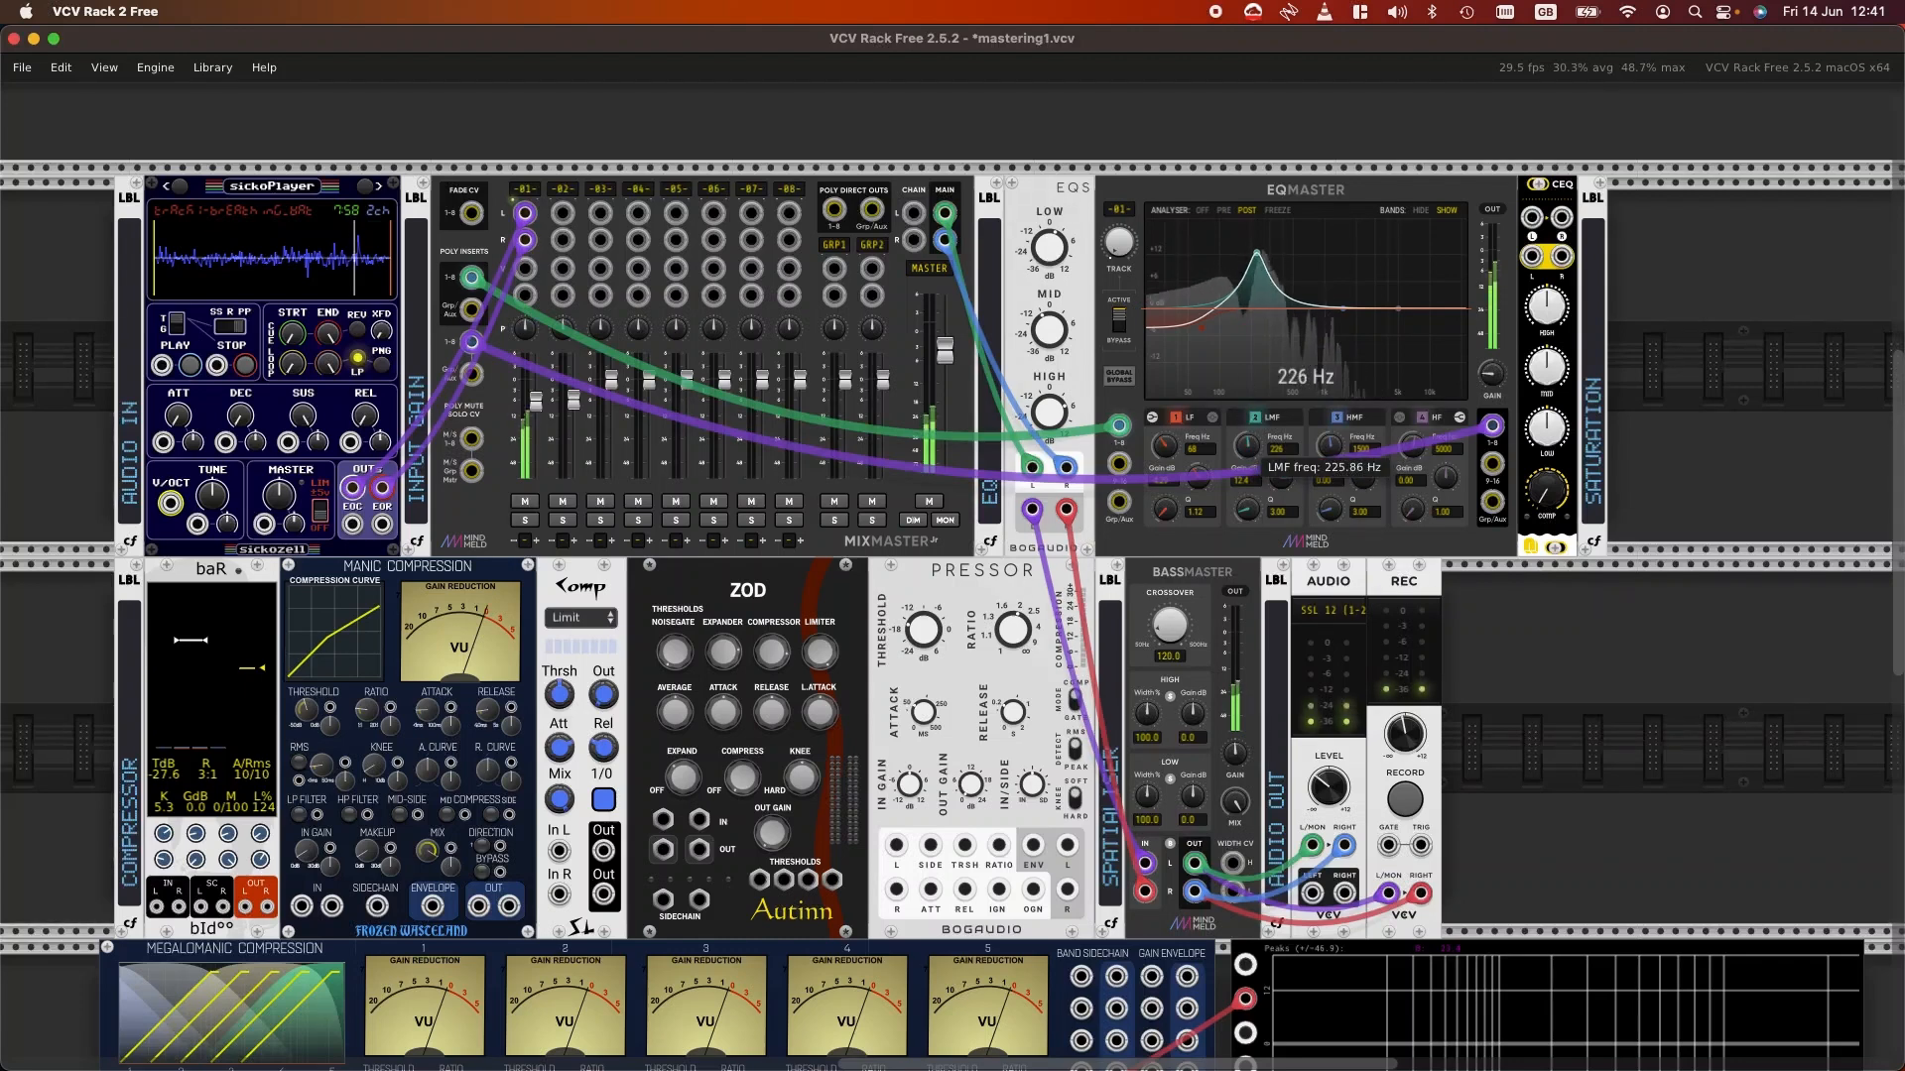
right_click(1250, 448)
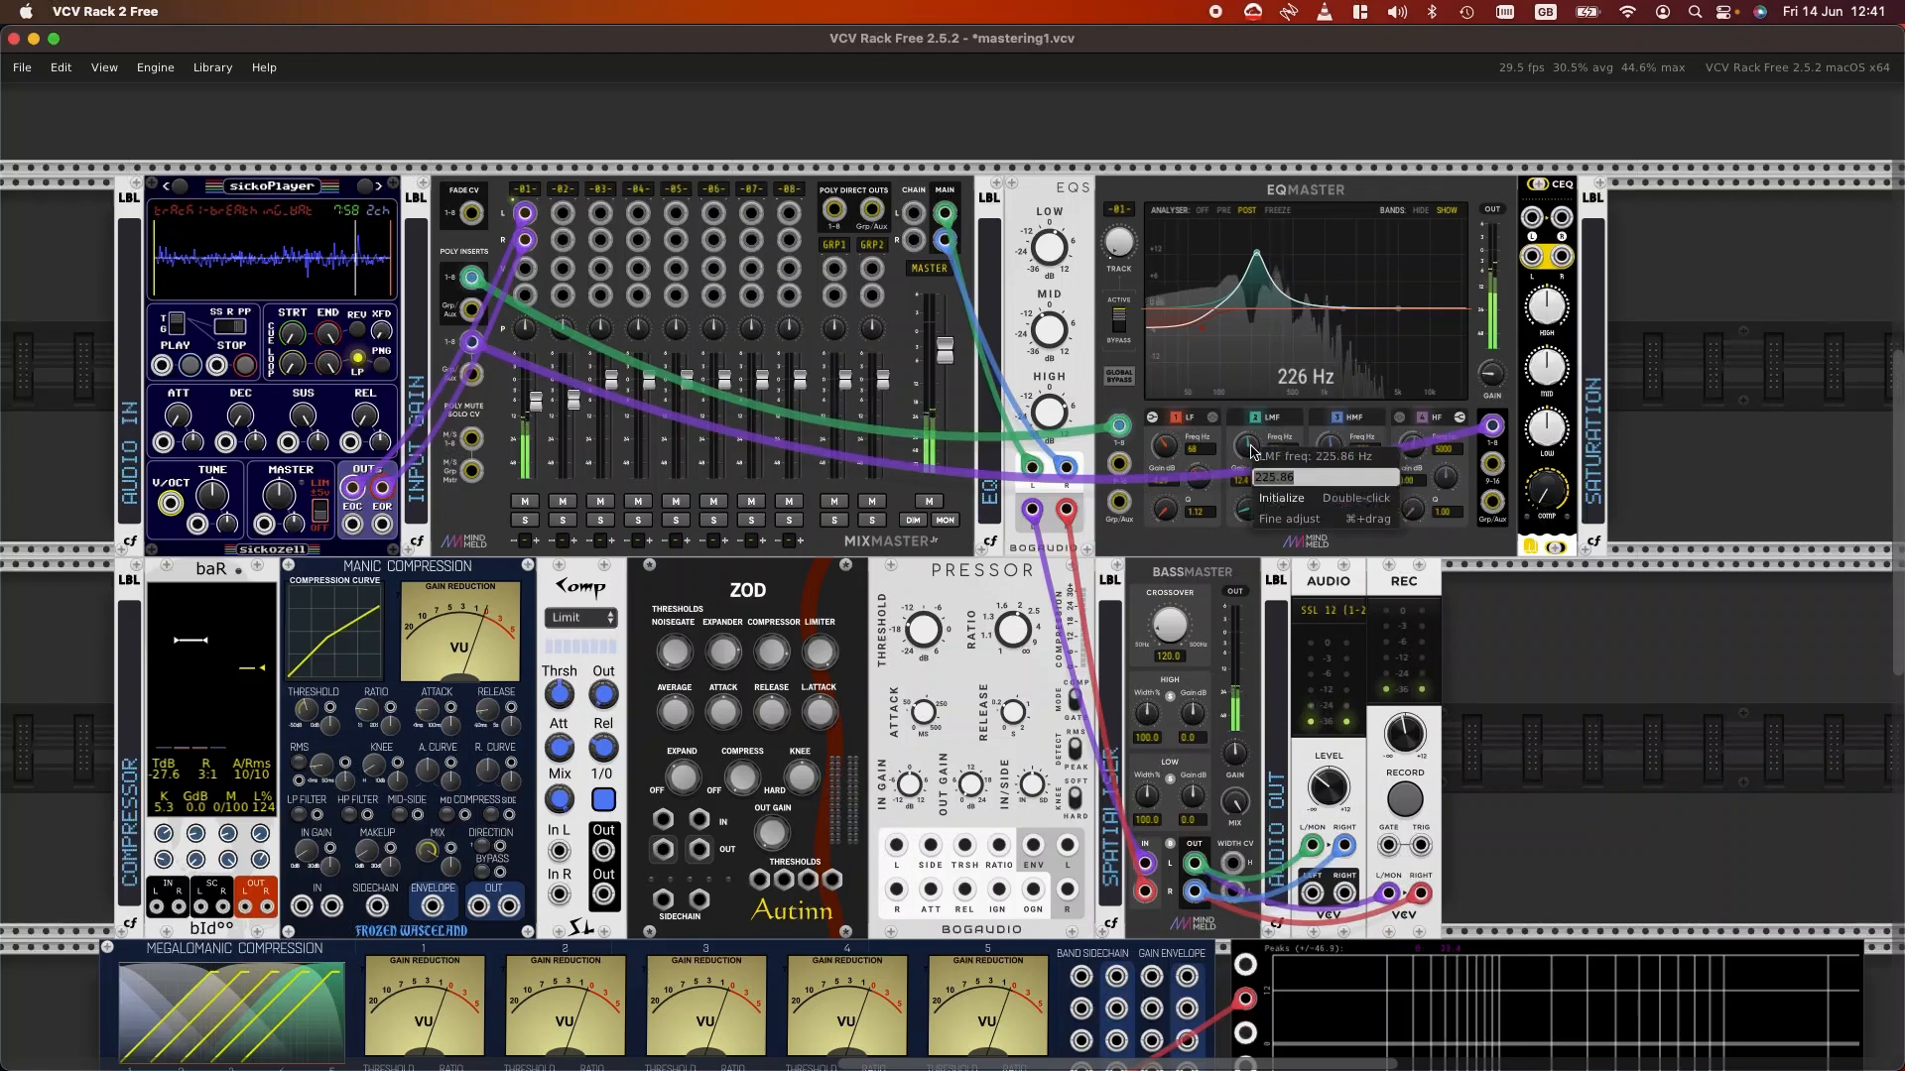
type("200")
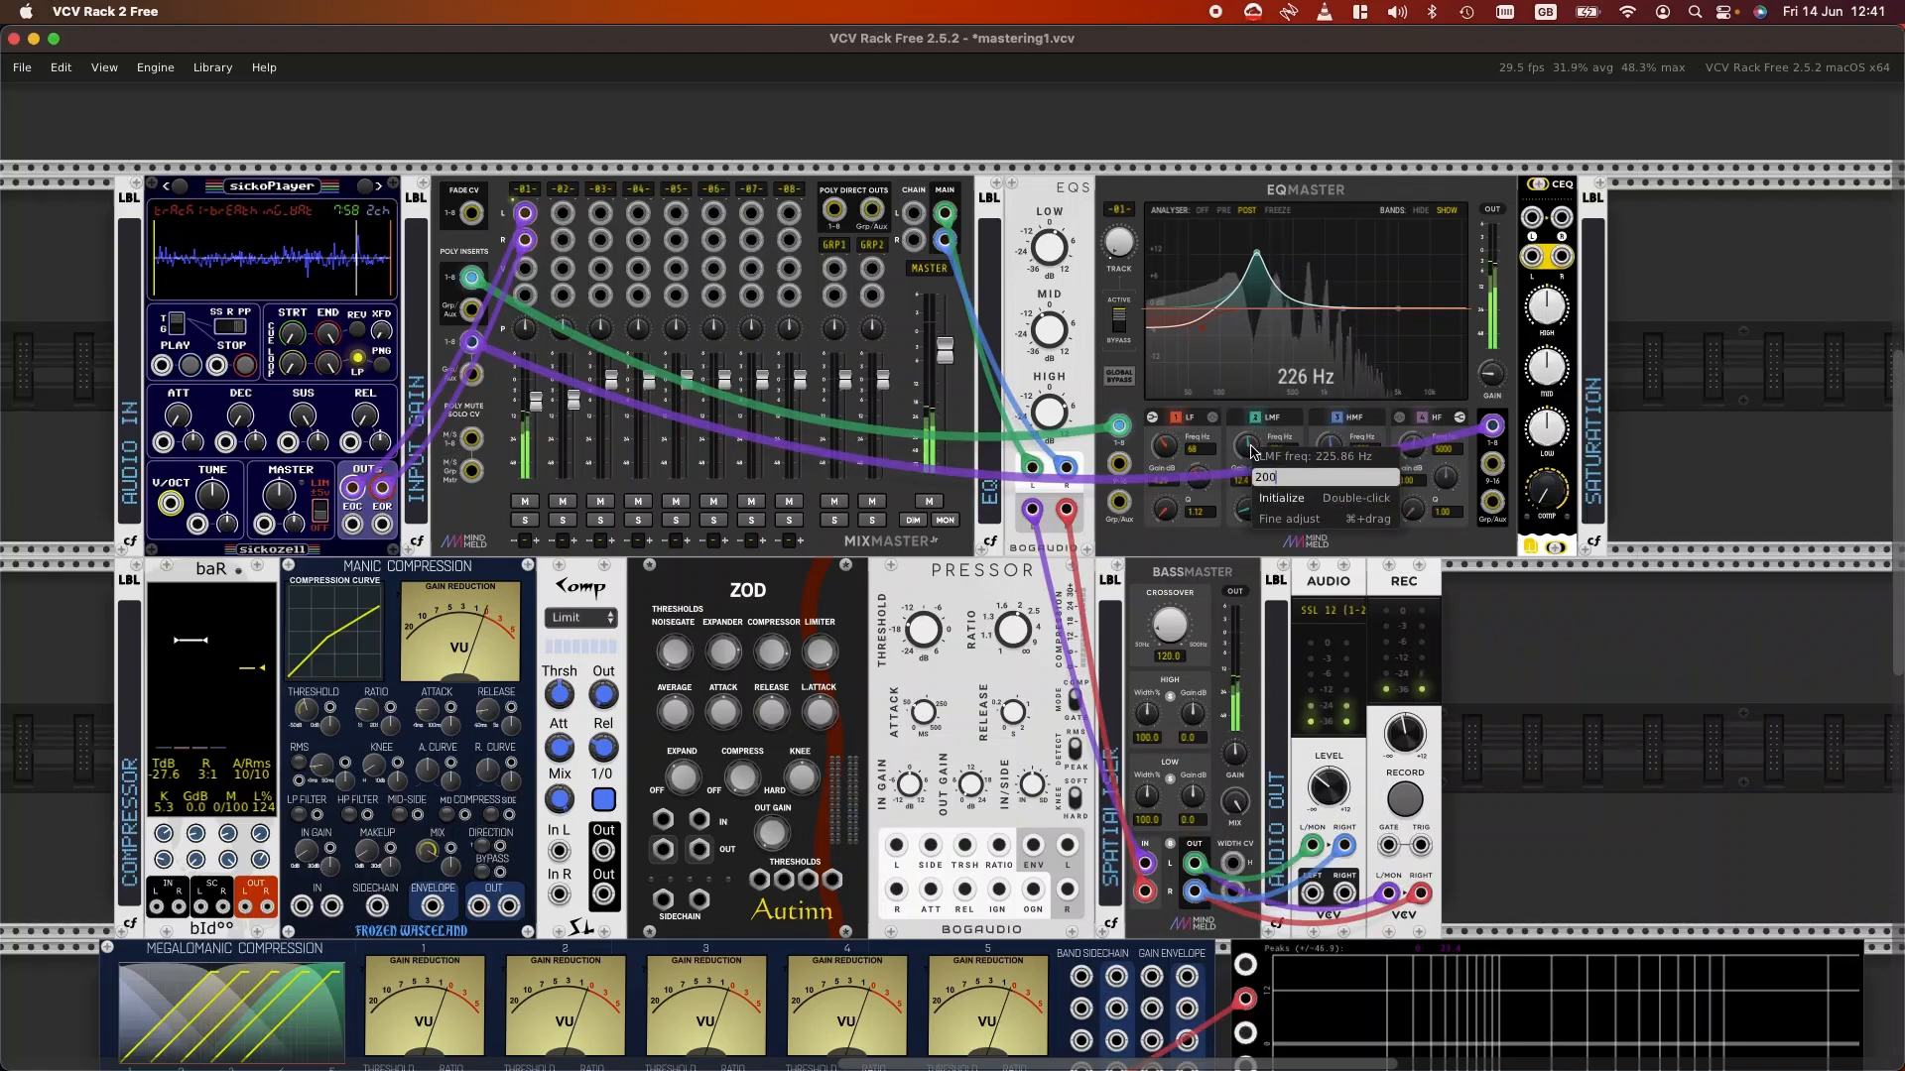
key("Return")
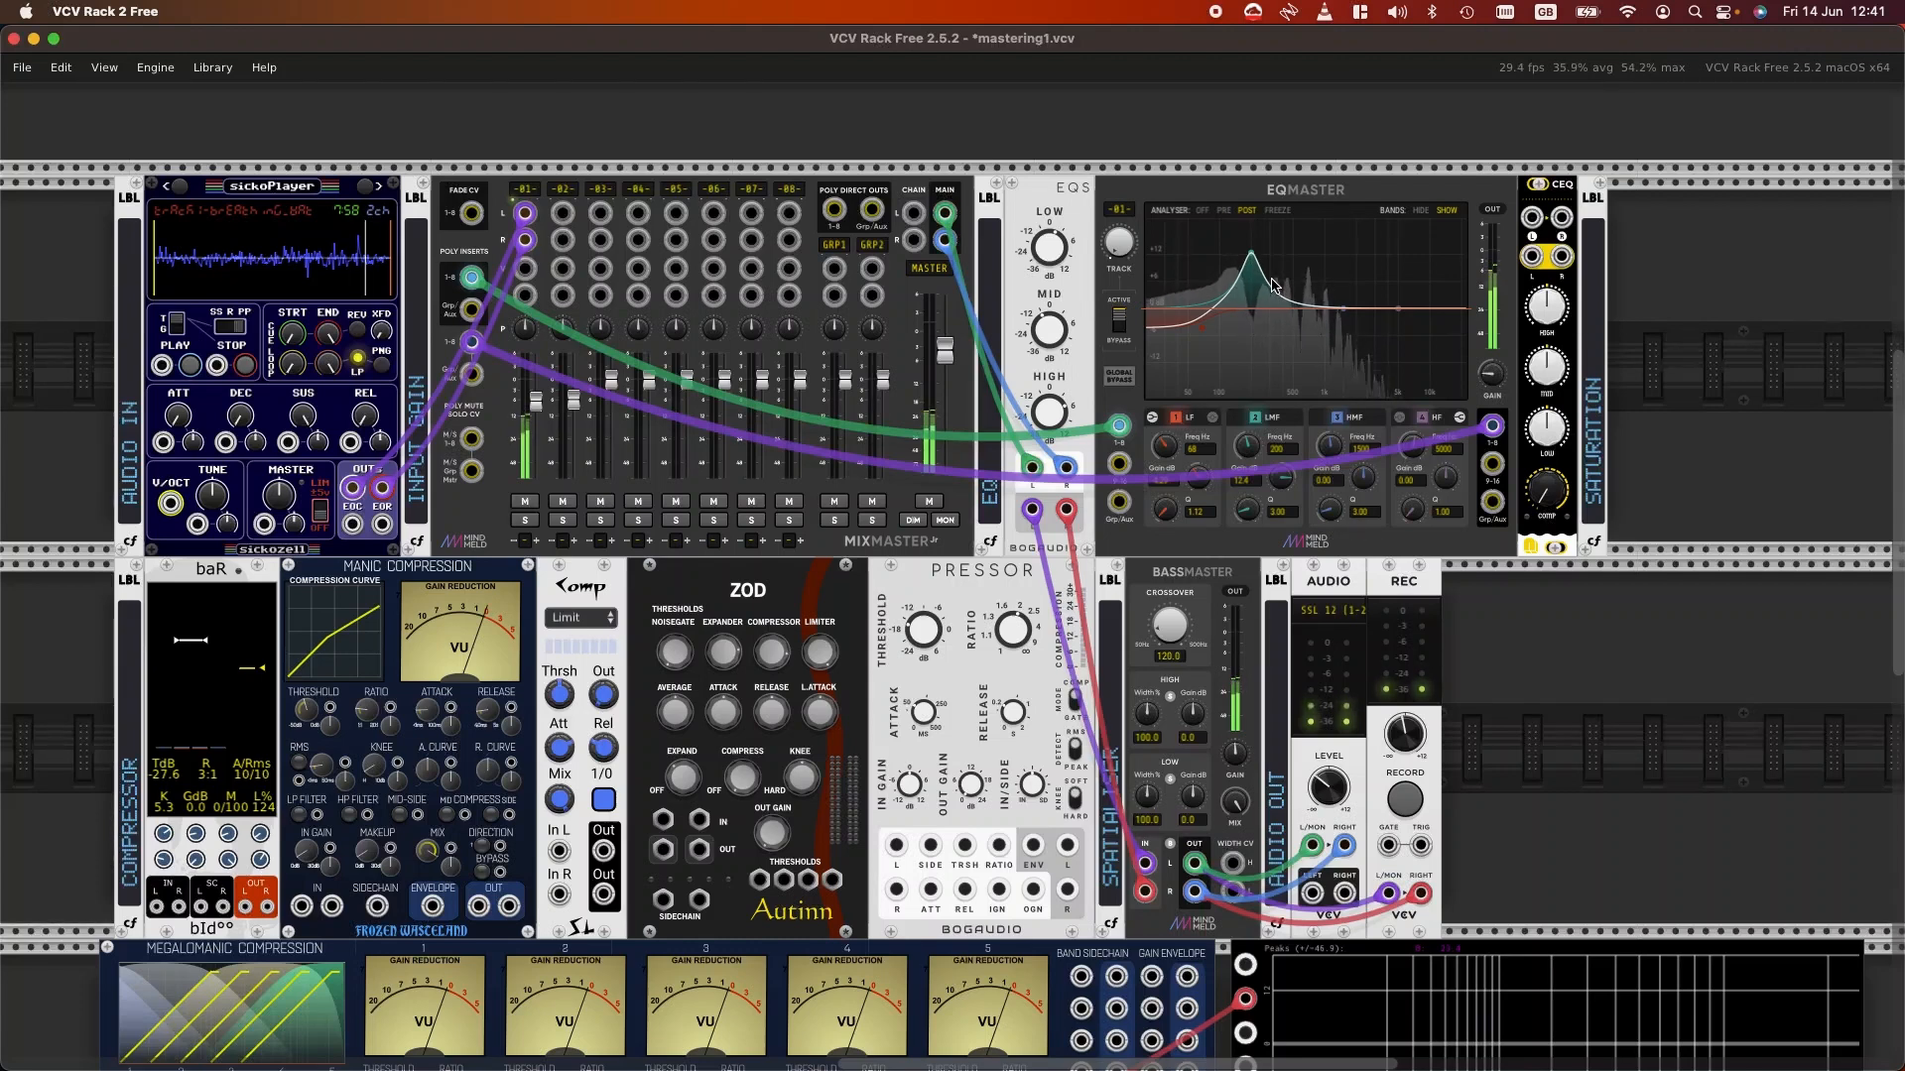
Step: Widen the LMF band by setting its Q to 2
mouse_move(1253, 517)
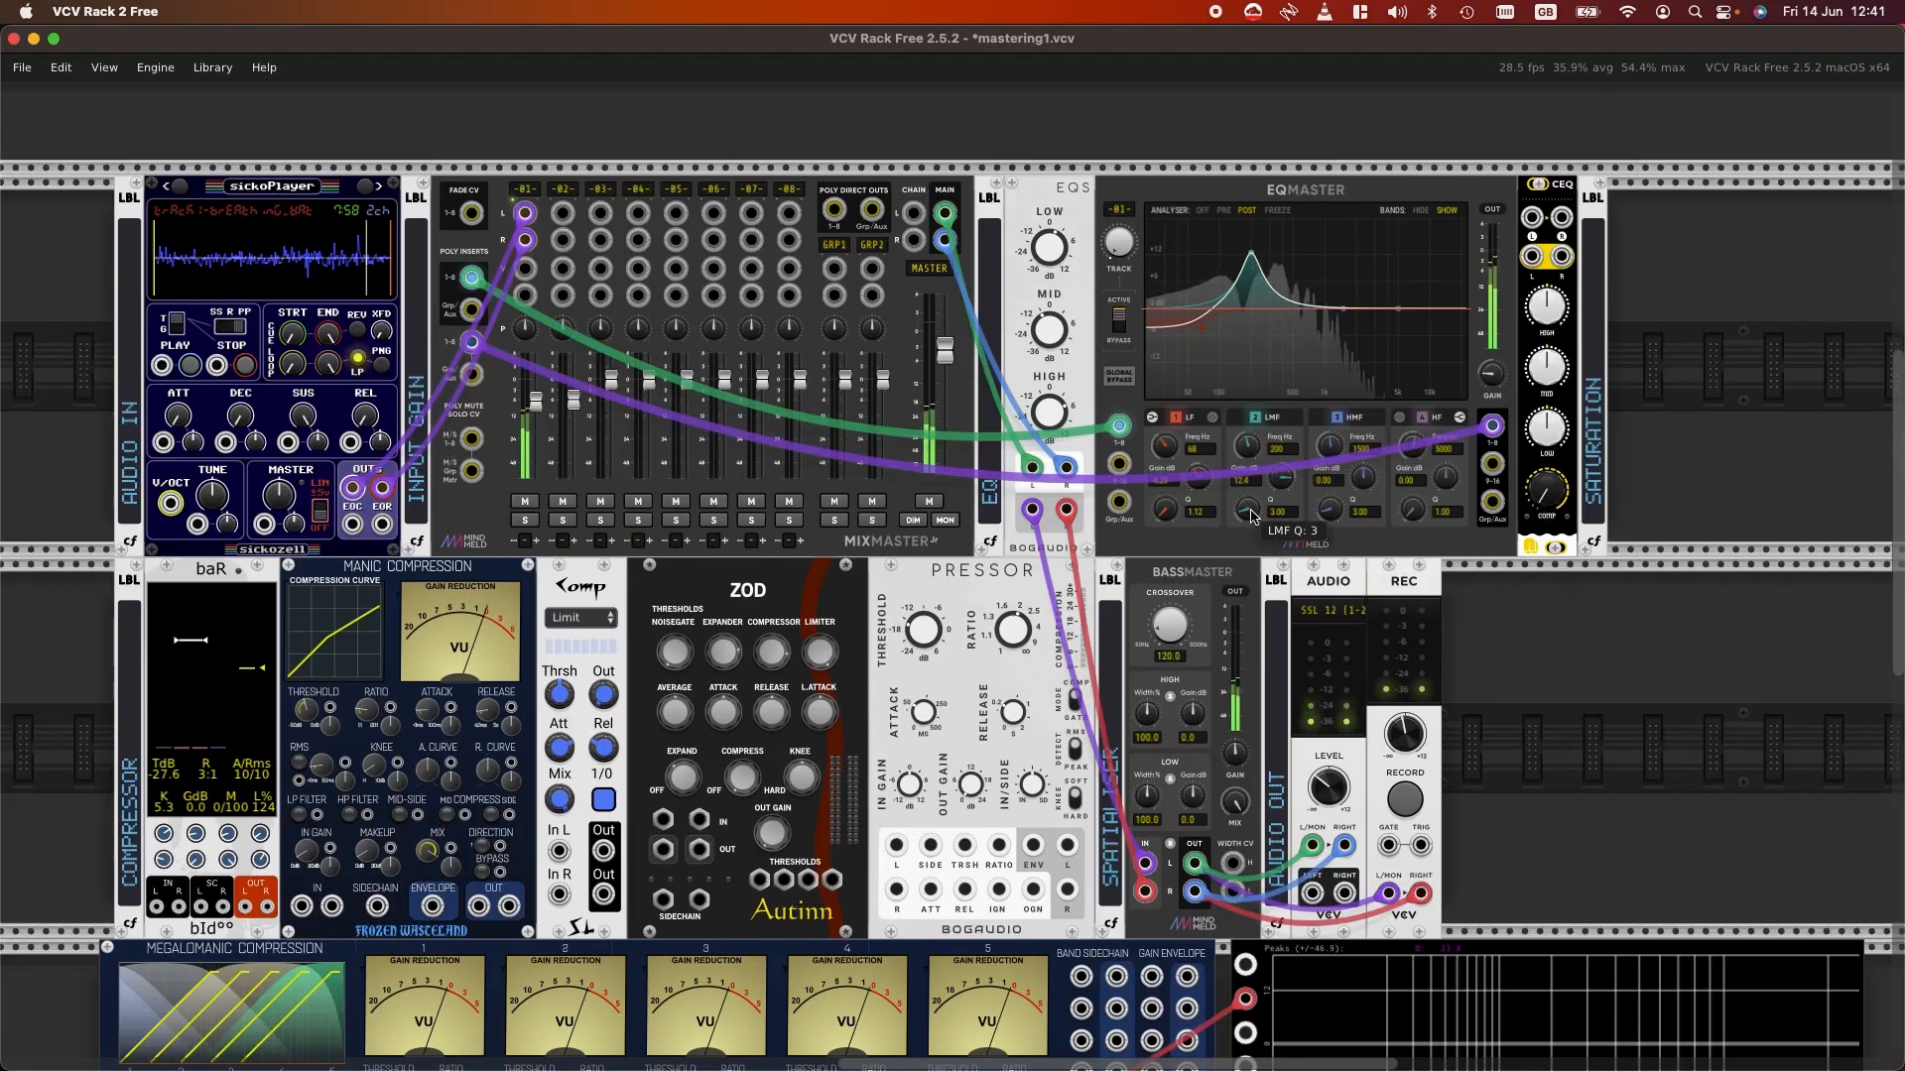
left_click_drag(1253, 517, 1253, 526)
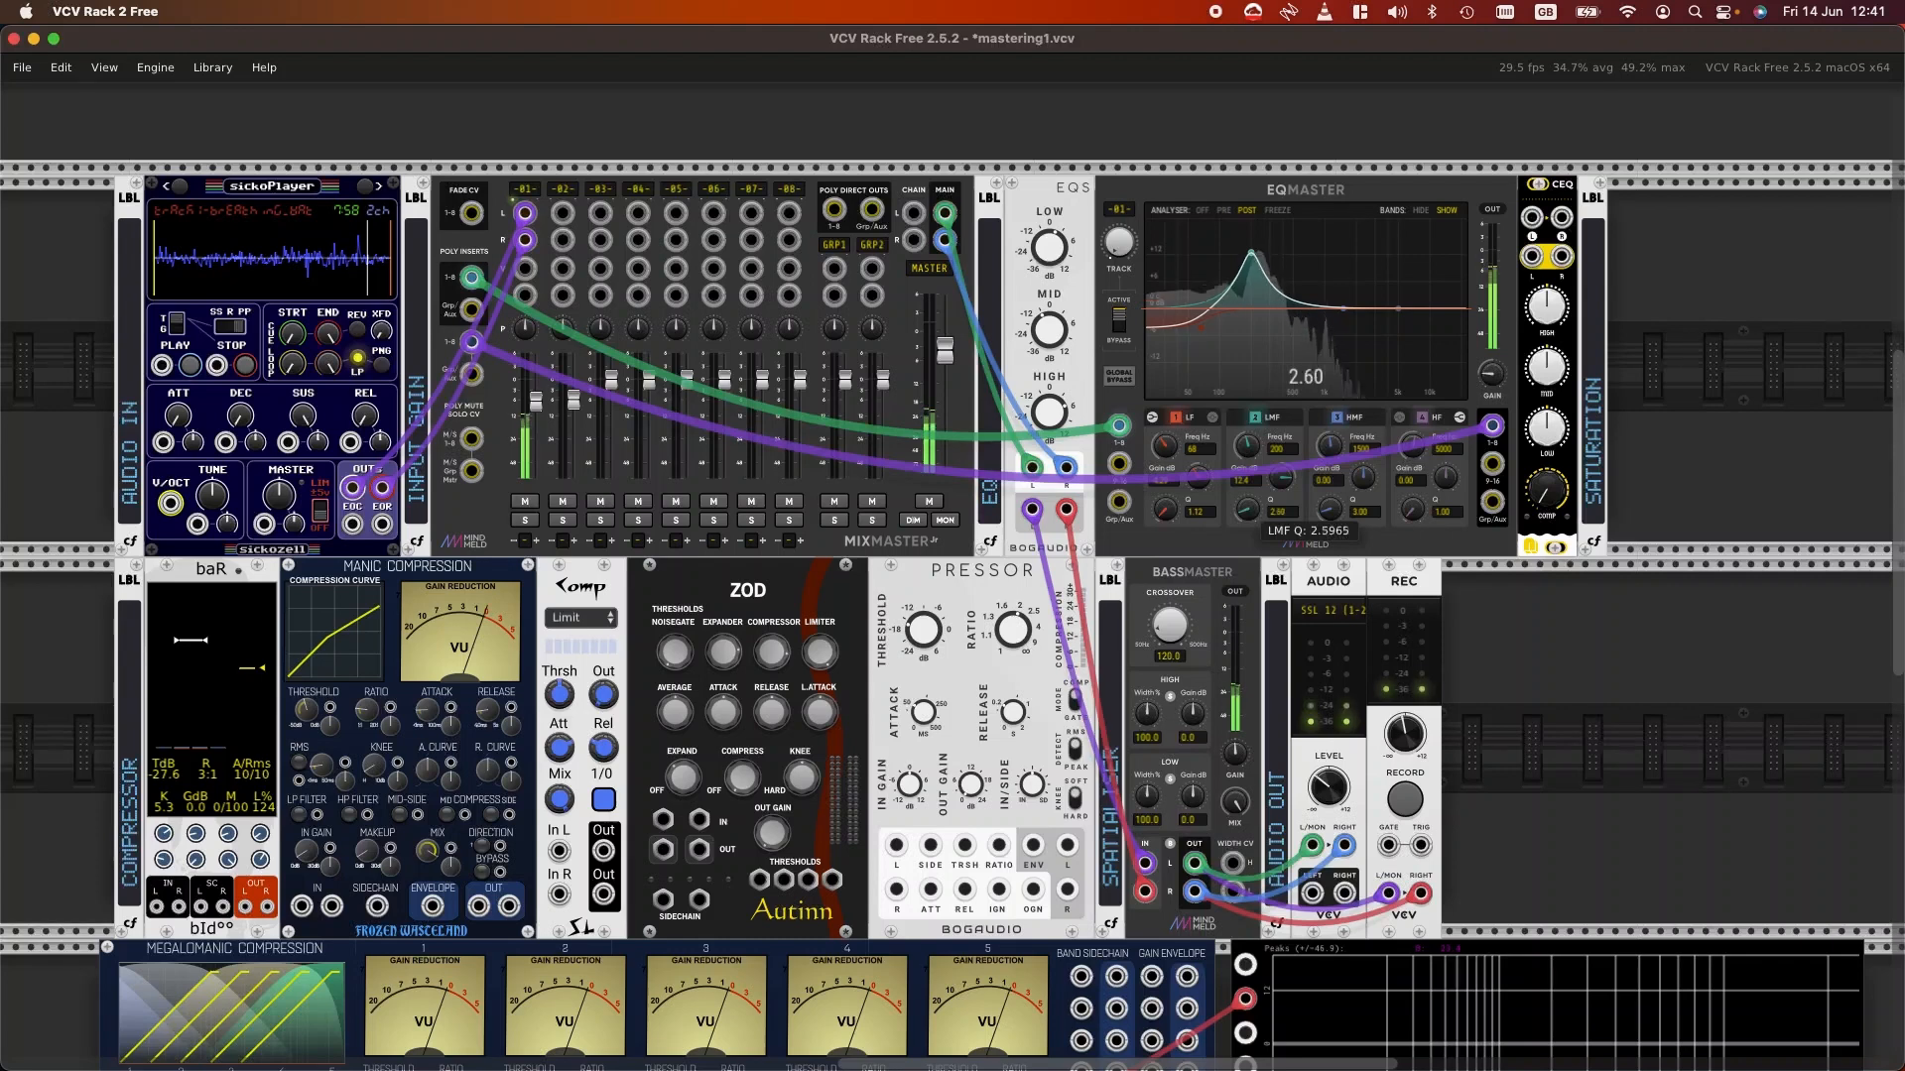
right_click(1253, 517)
type("2")
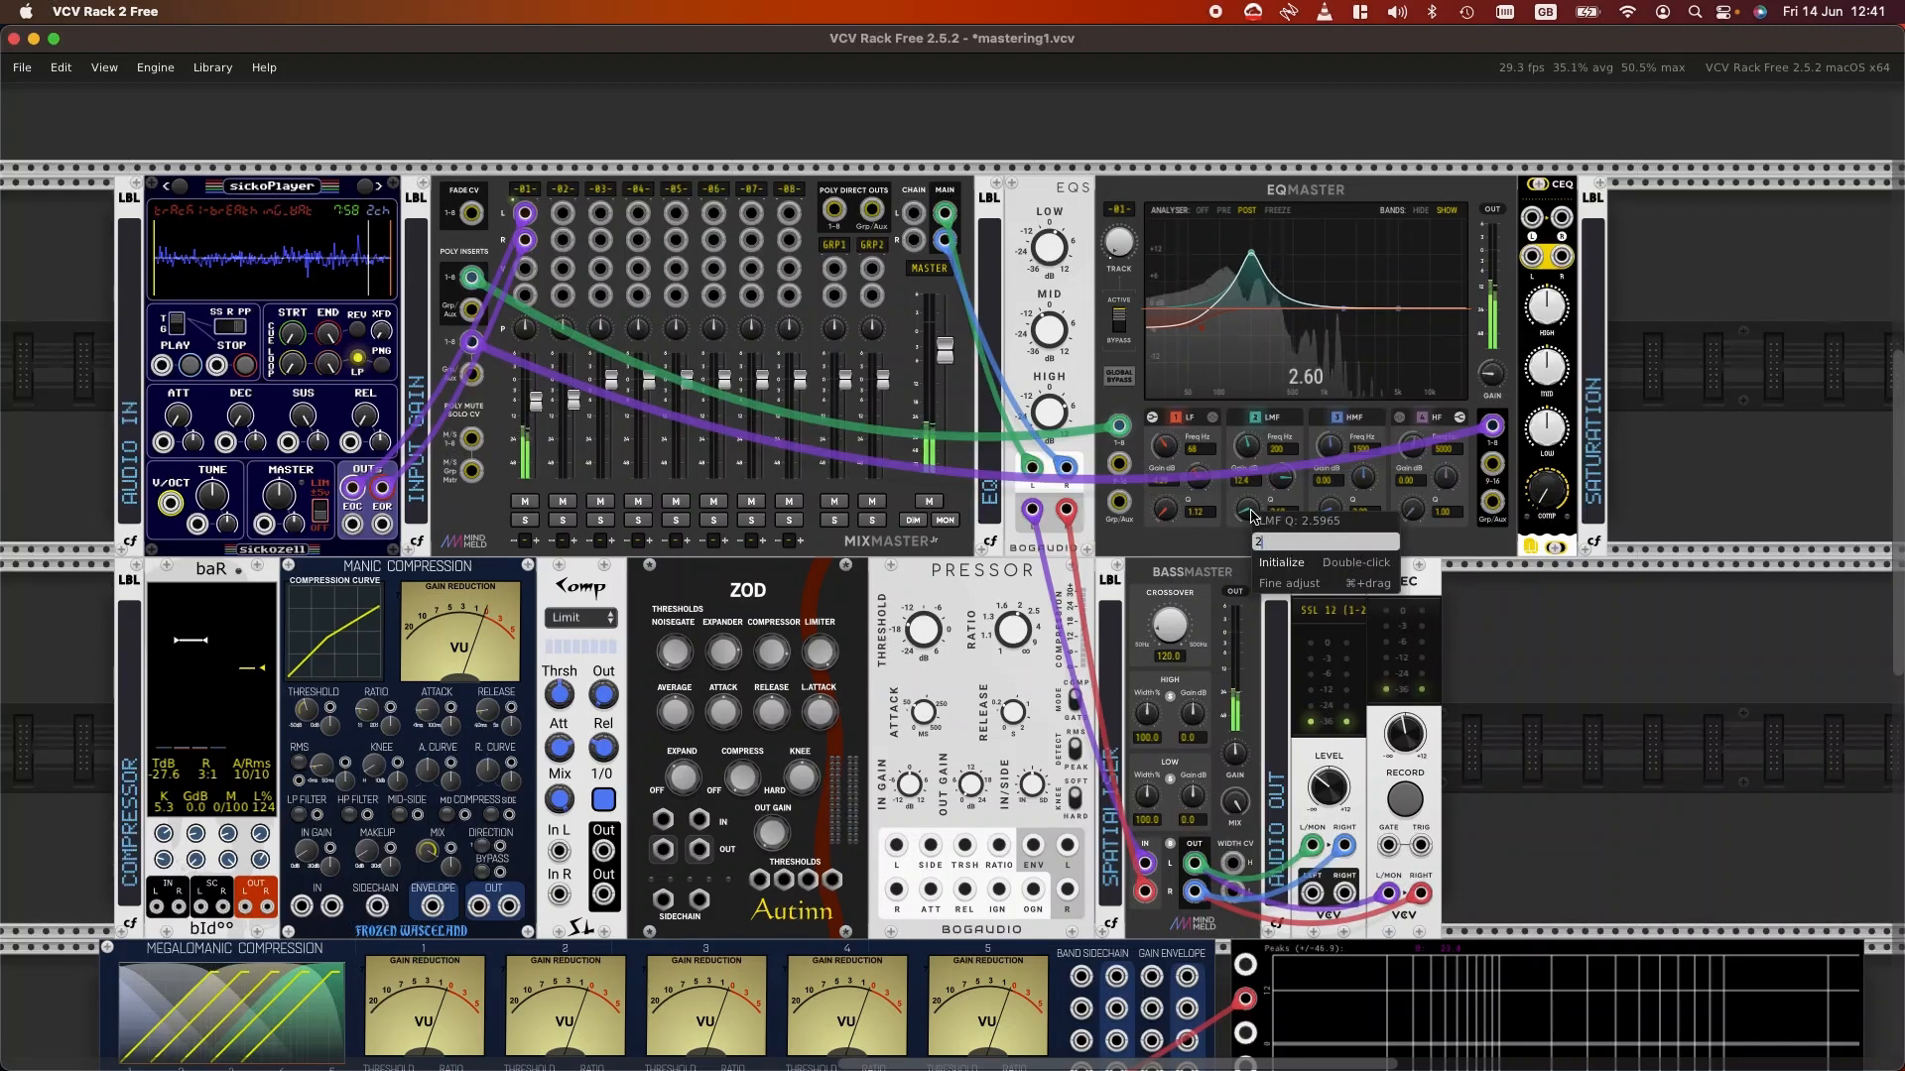
key("Return")
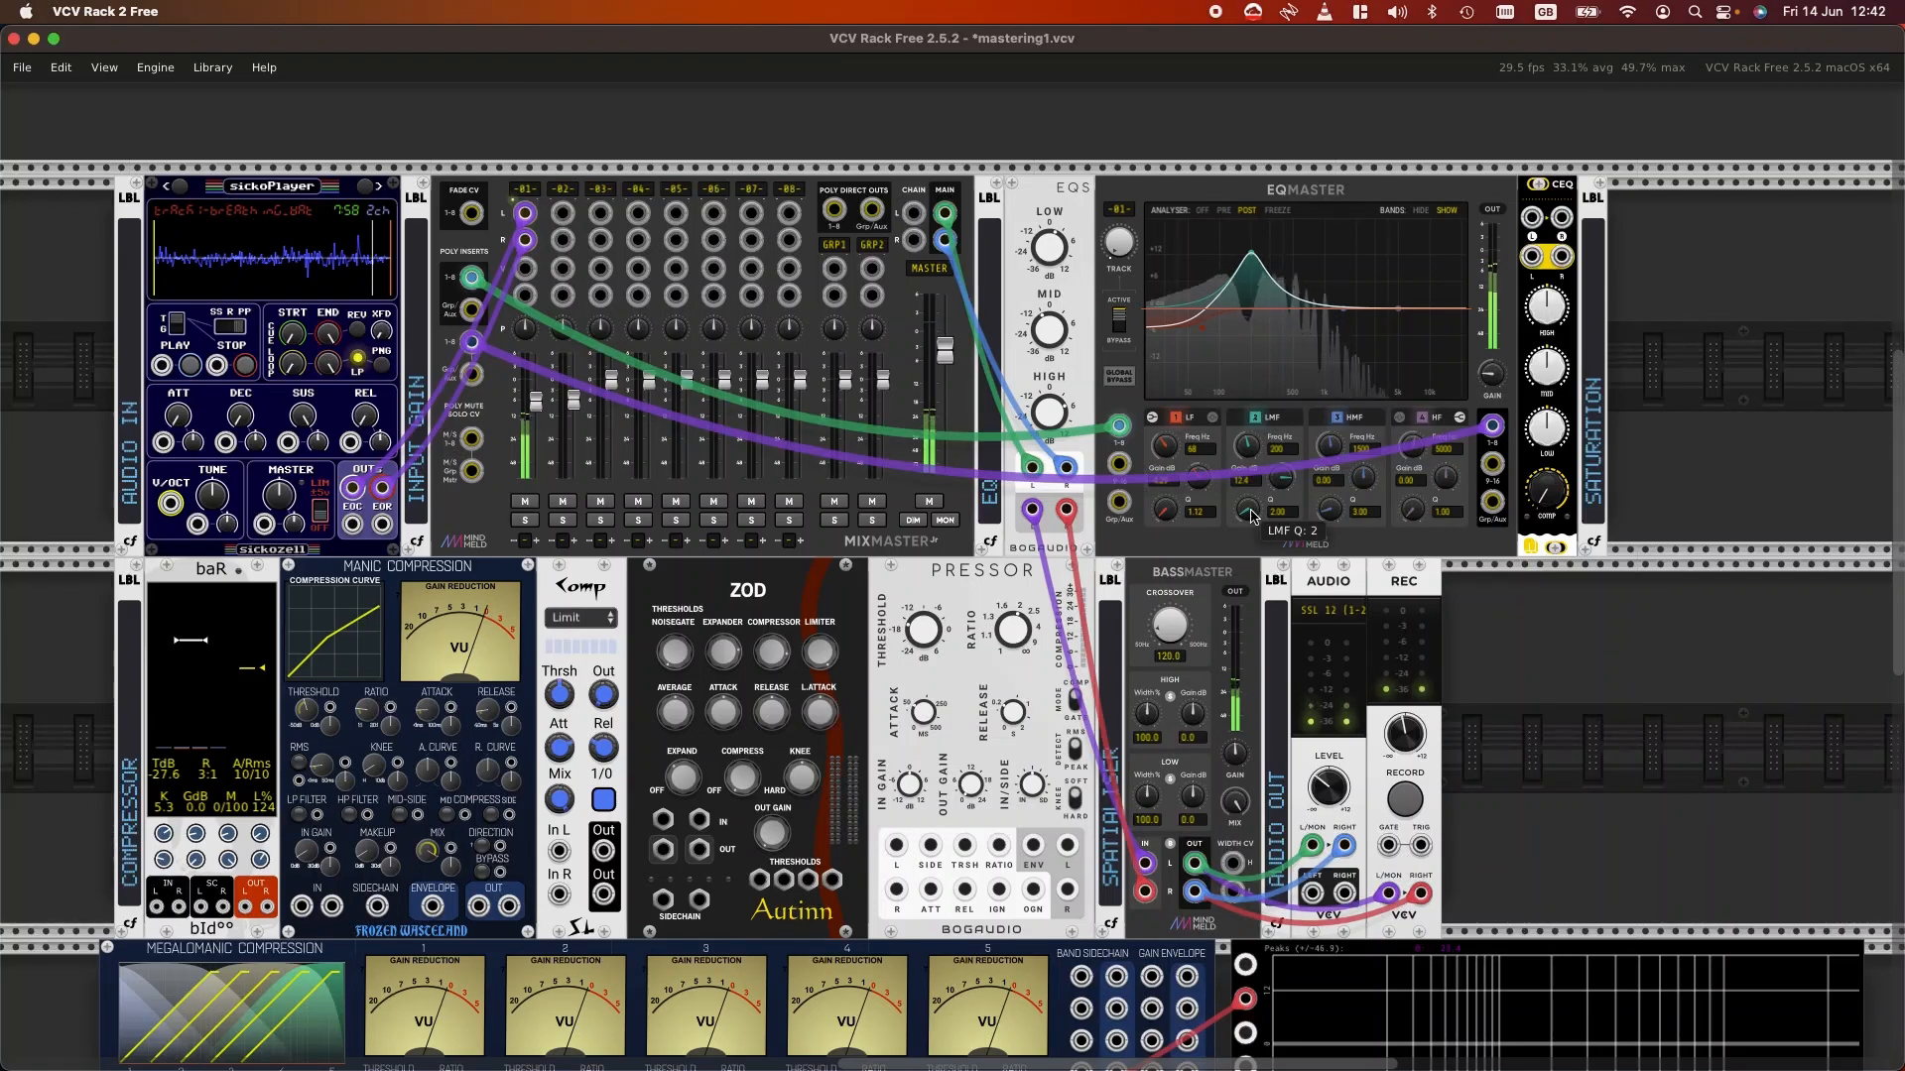
Step: Narrow the LMF band by raising its Q to about 8.19
left_click_drag(1246, 510, 1246, 306)
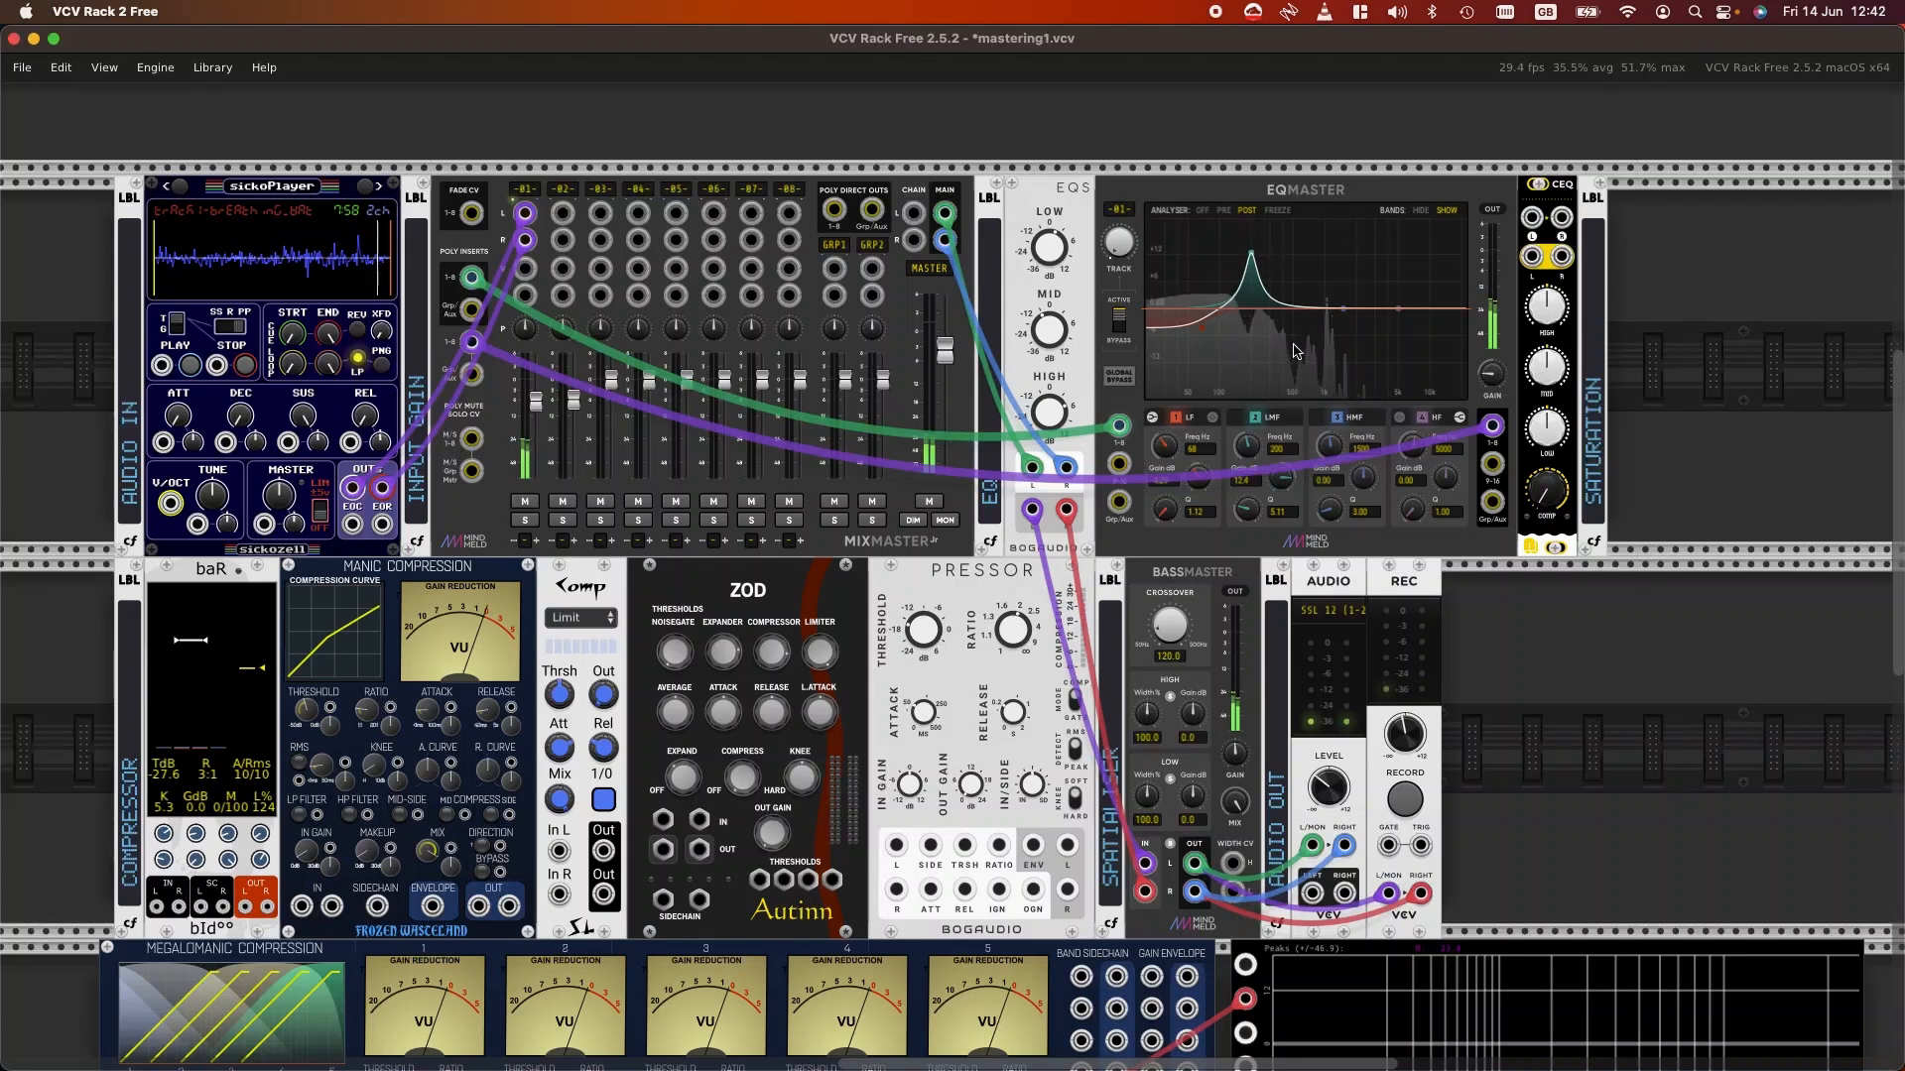
left_click_drag(1246, 510, 1246, 458)
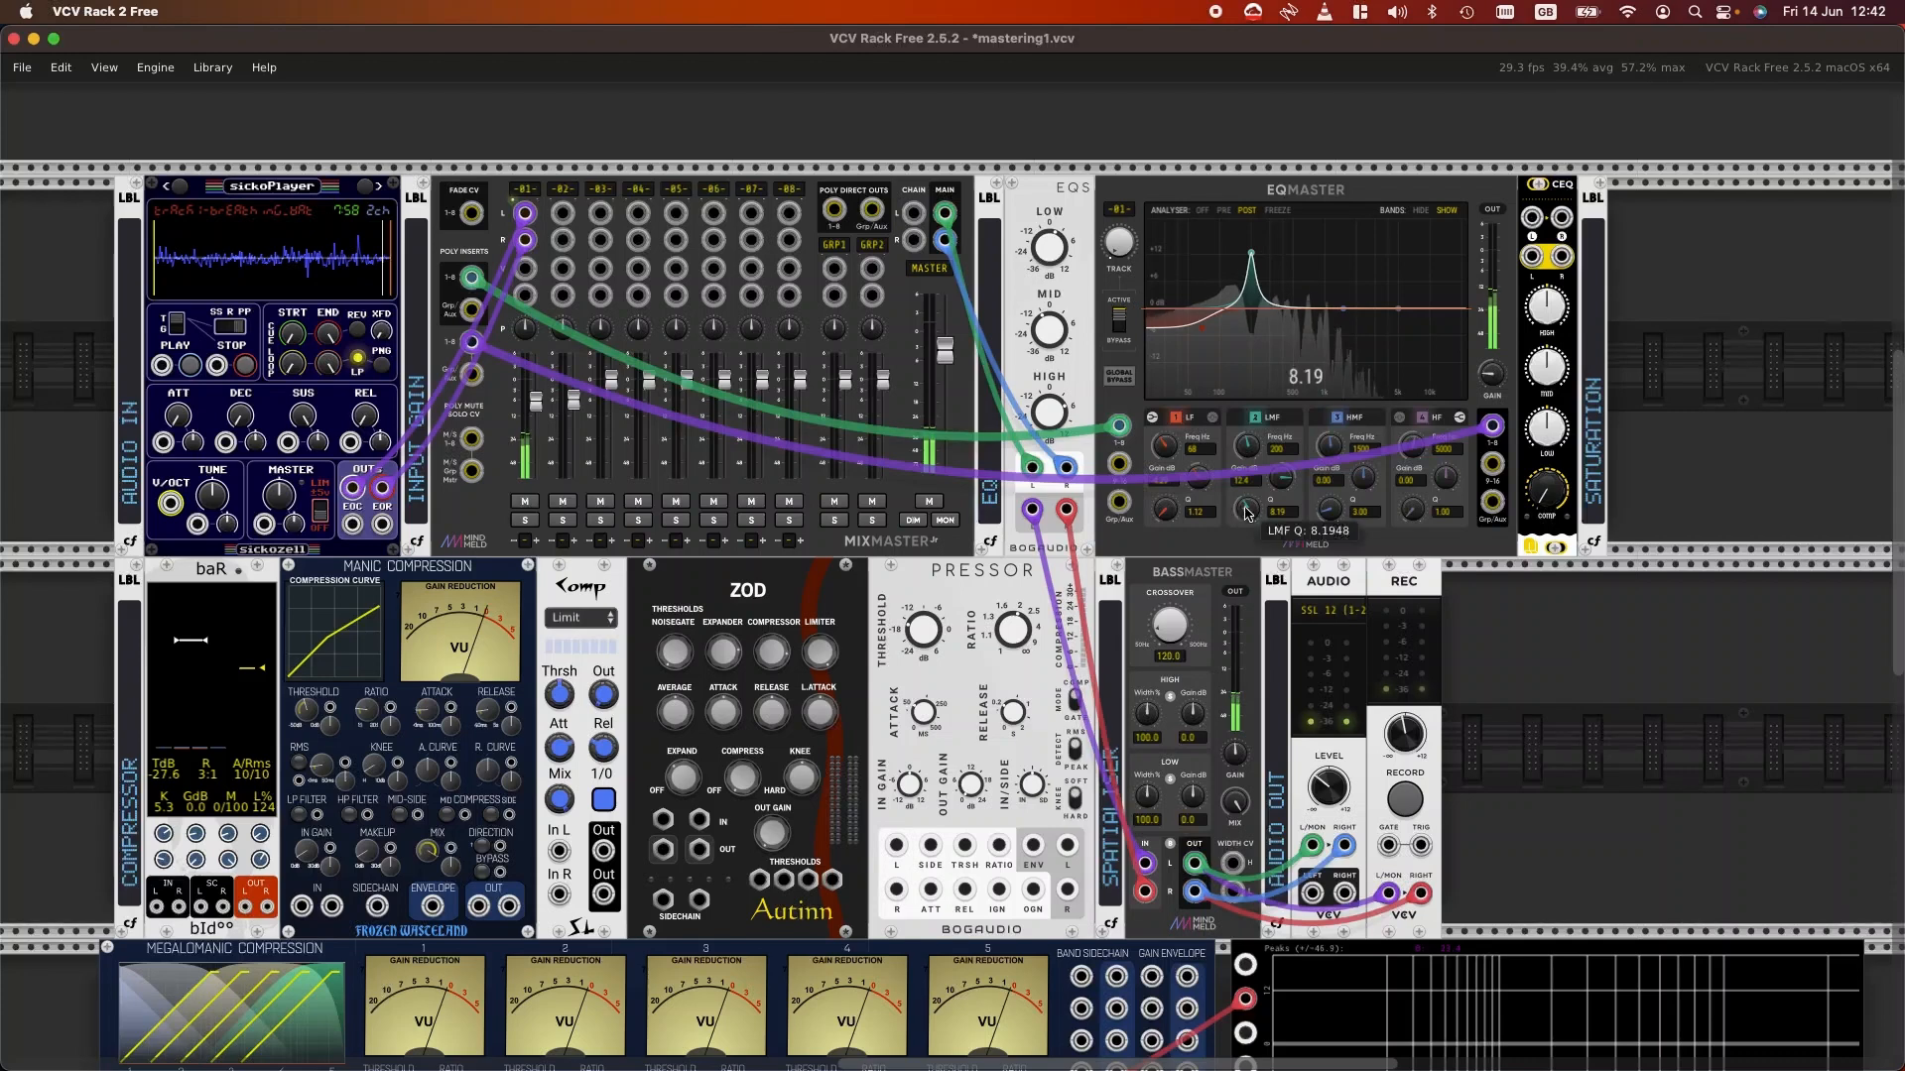
mouse_move(1248, 524)
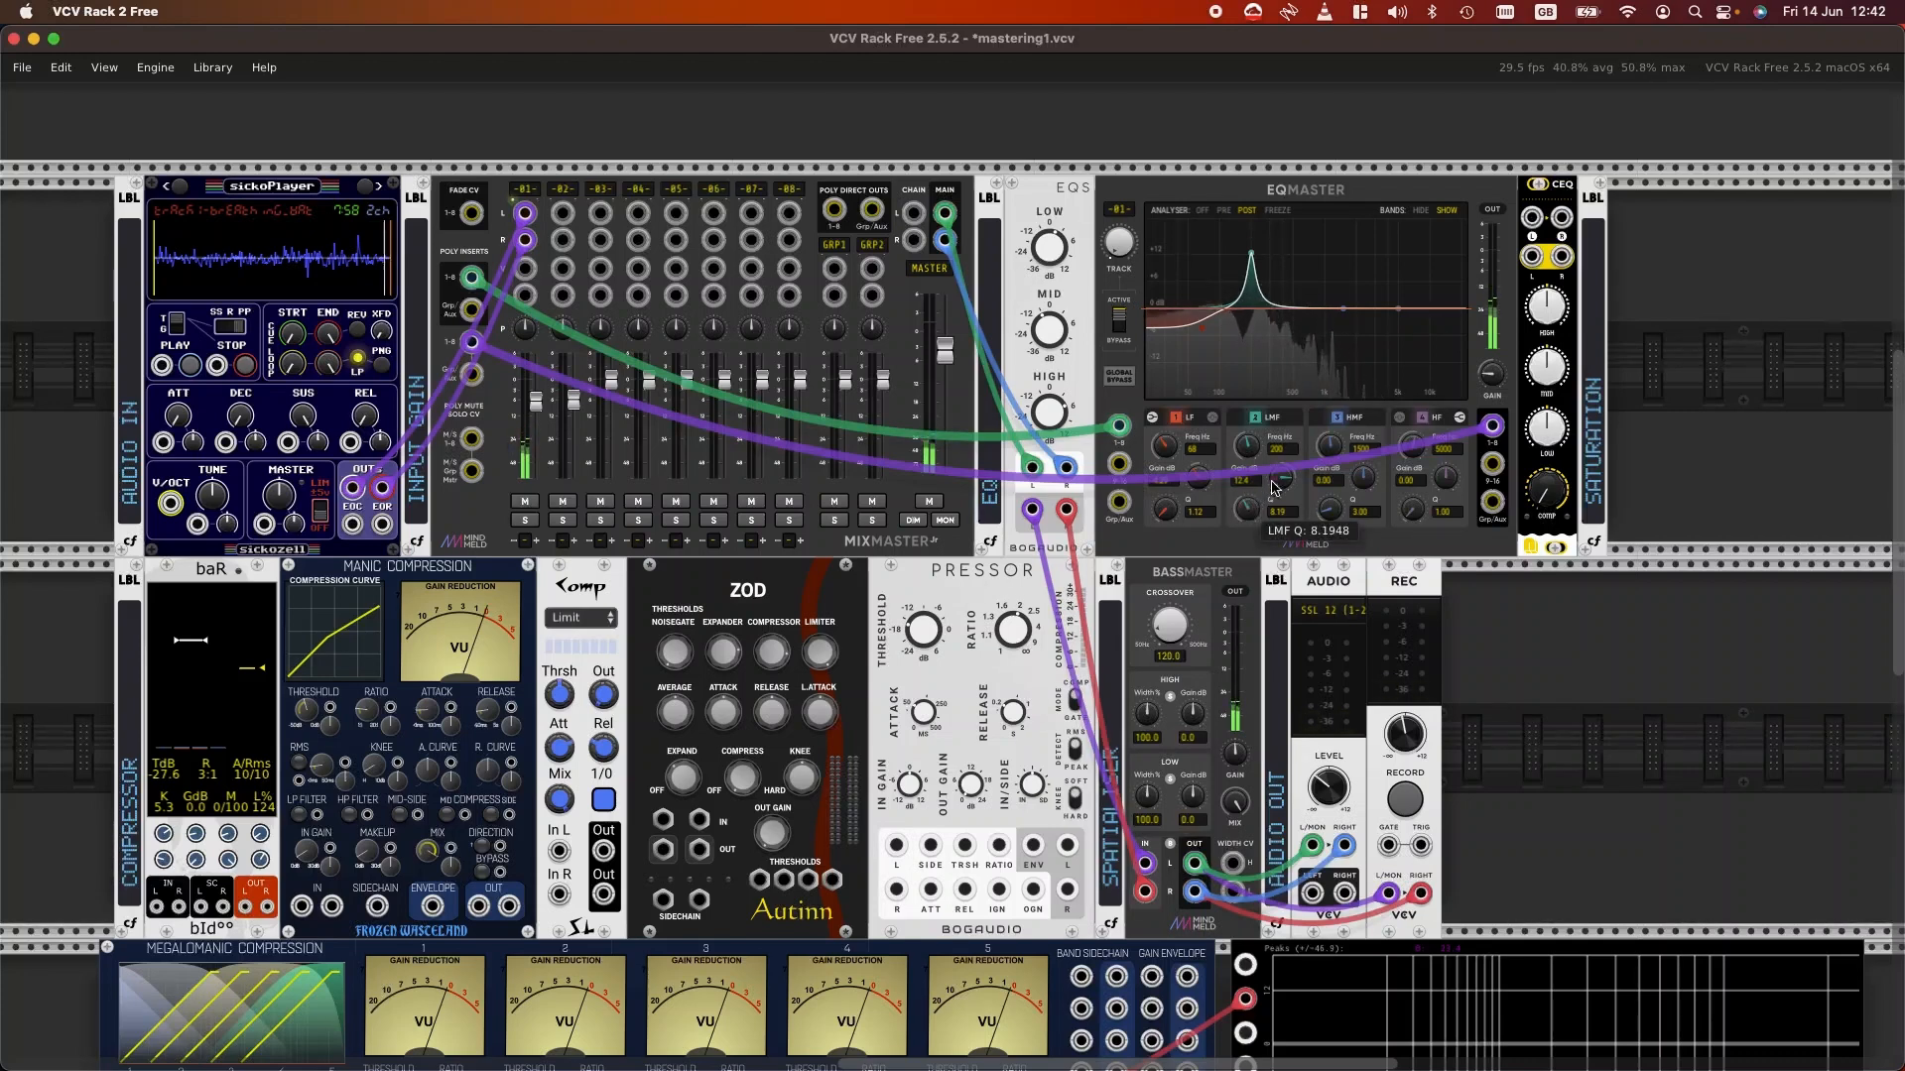
mouse_move(1279, 477)
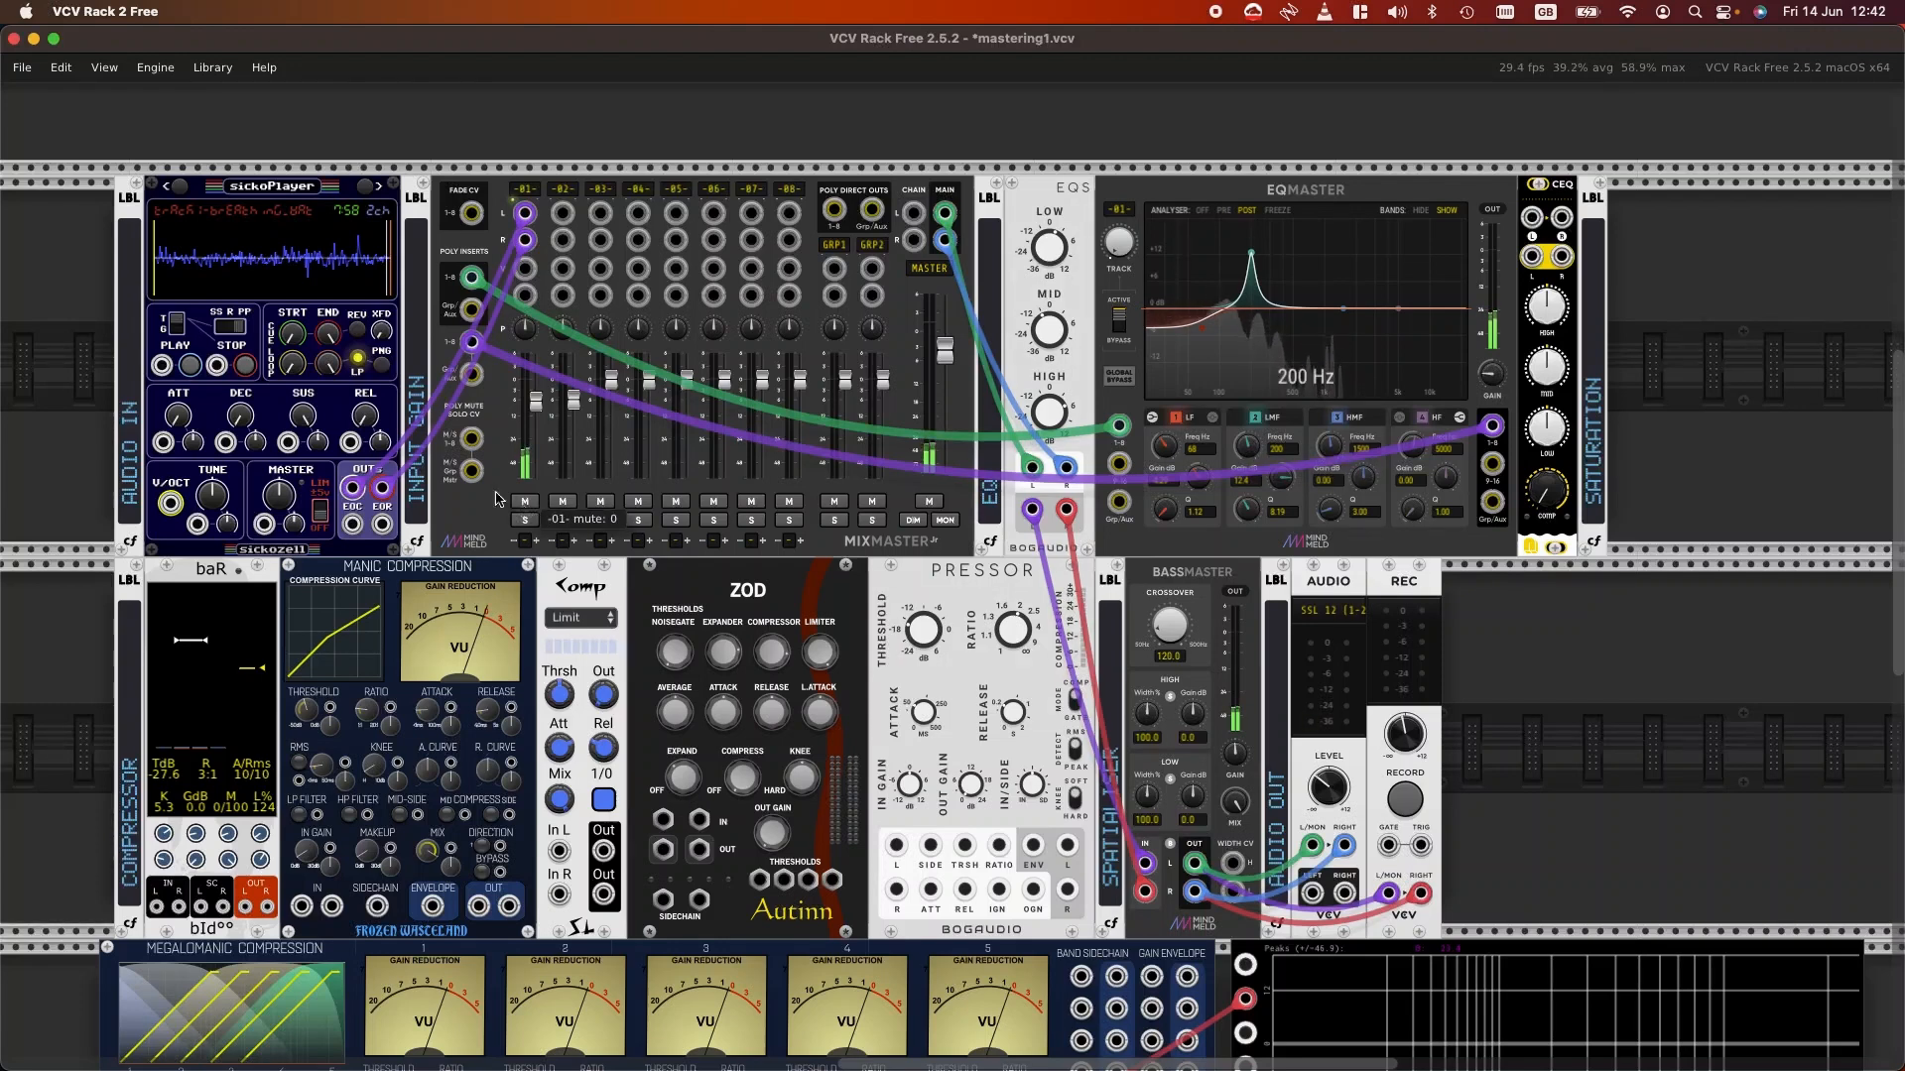
Step: Stop and restart playback in sickoPlayer, and sweep the boosted LMF band up to about 890 Hz
mouse_move(241, 415)
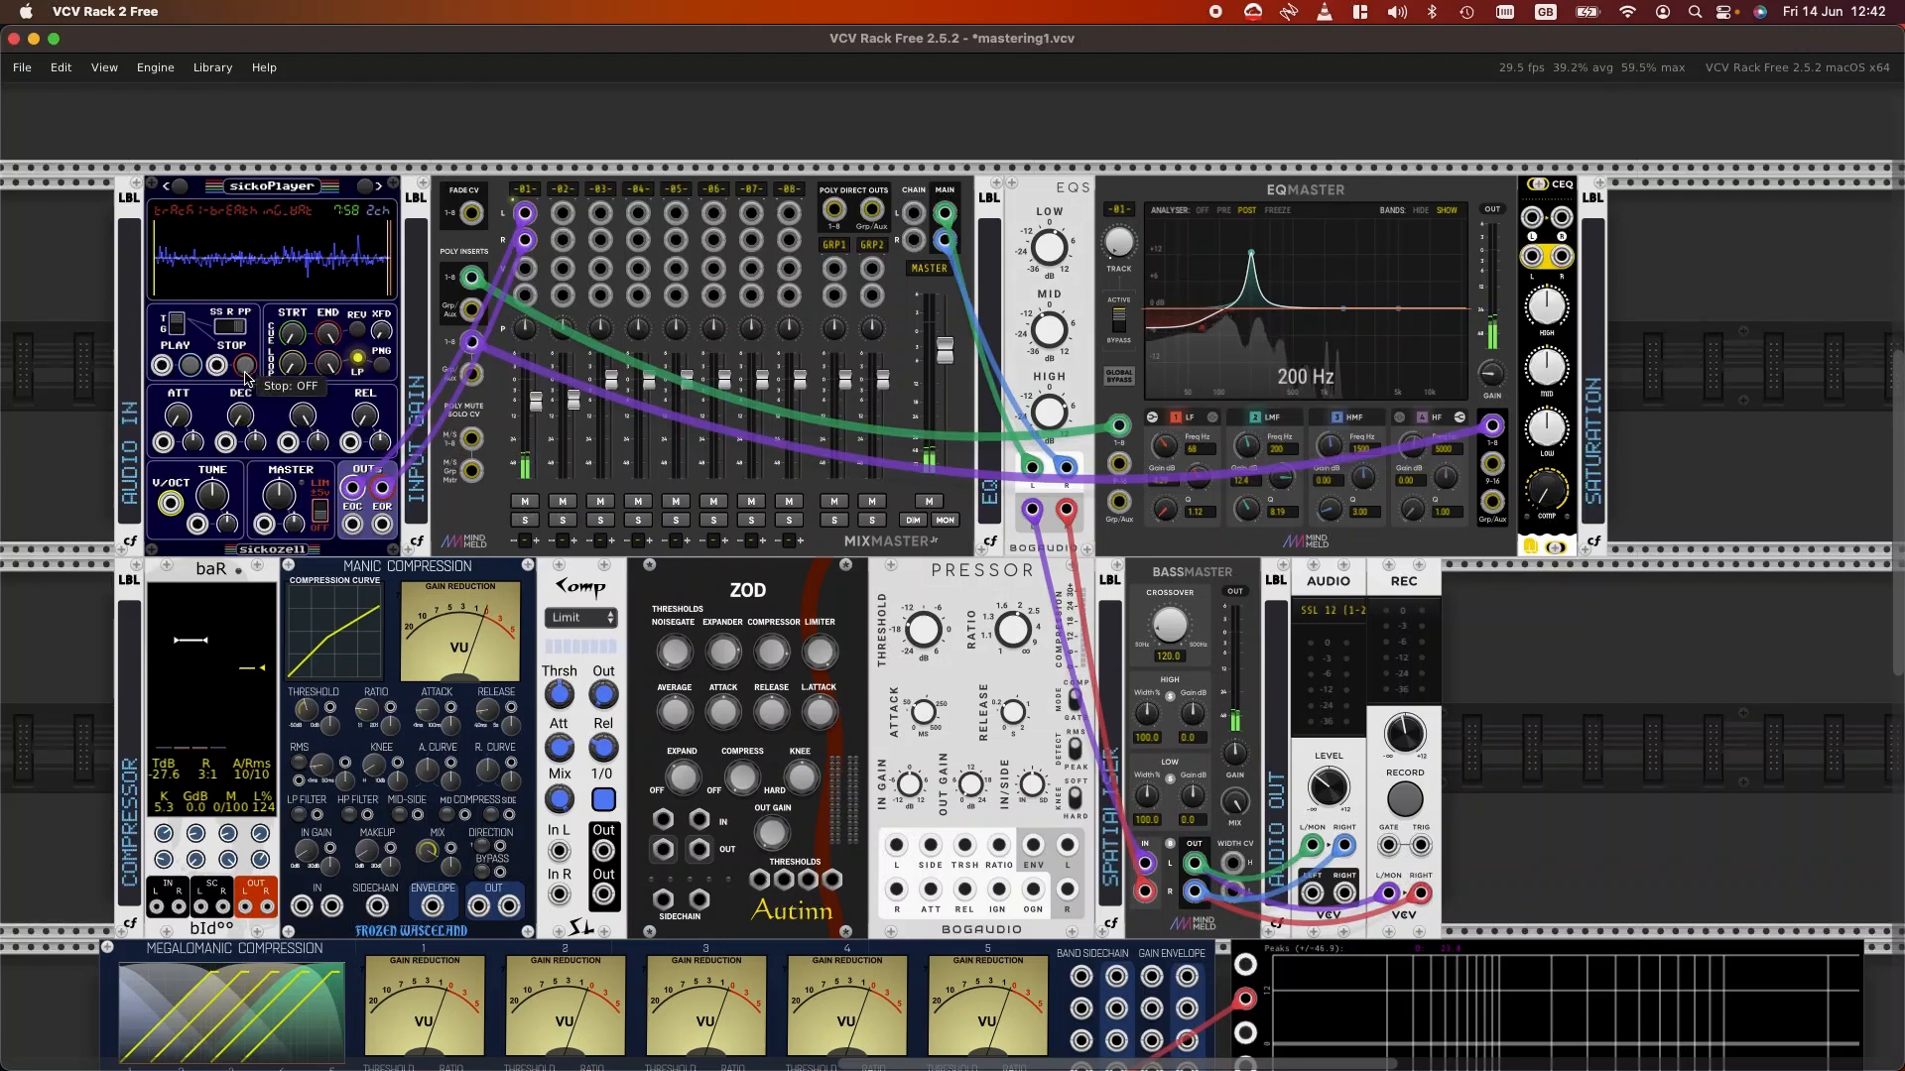
left_click(245, 369)
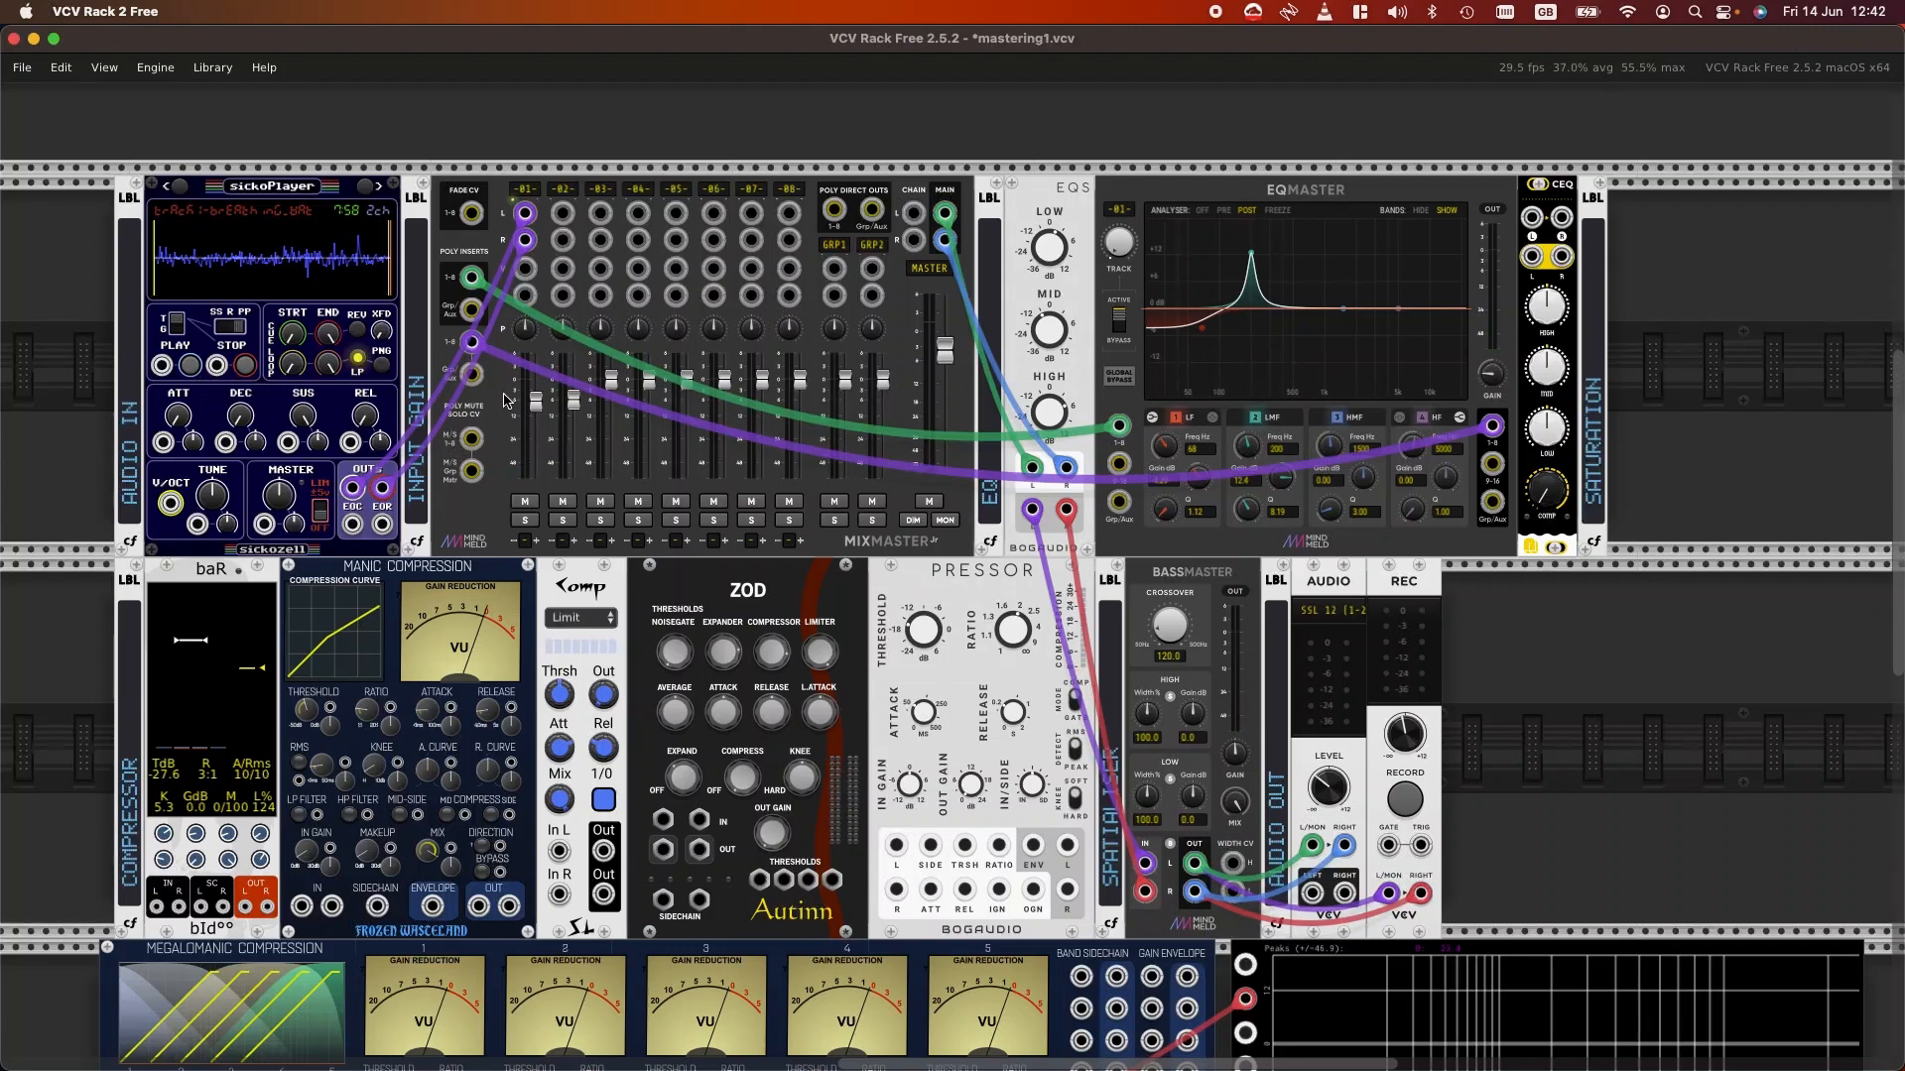
left_click(189, 367)
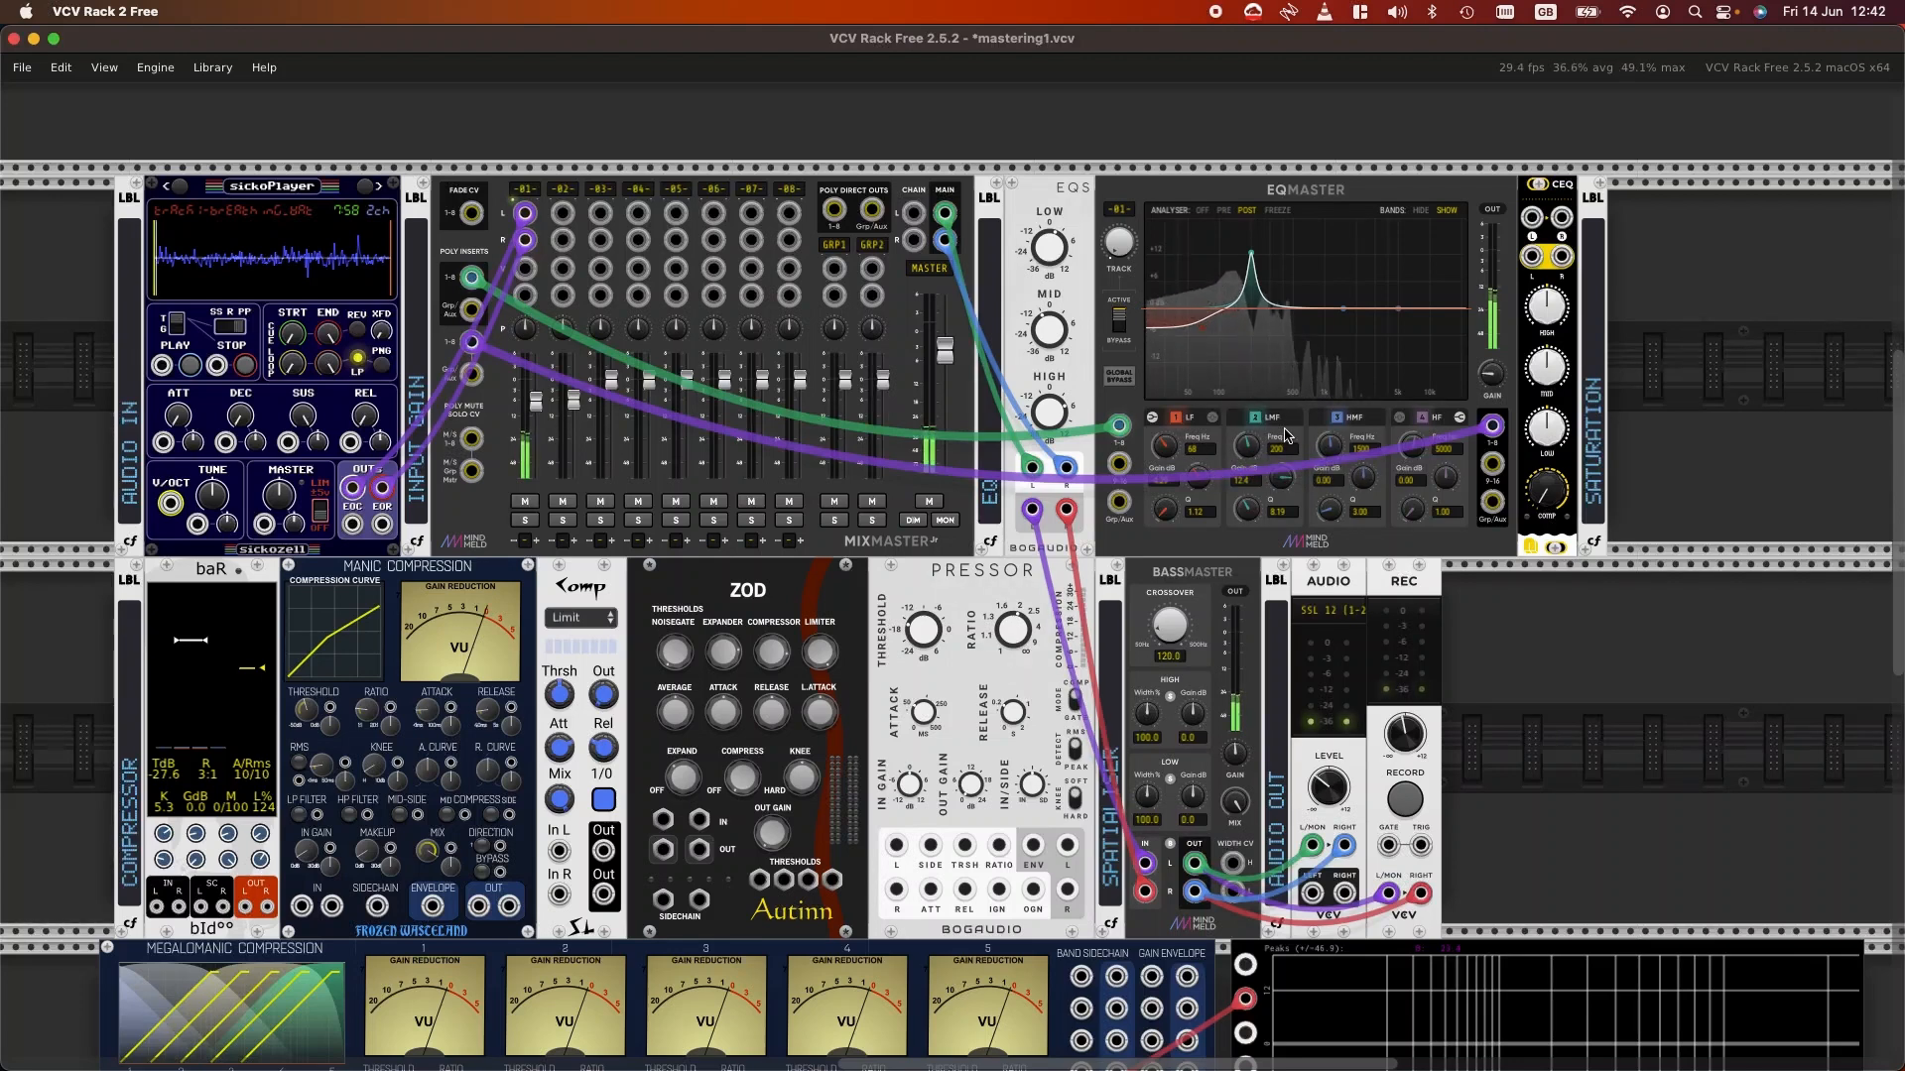
mouse_move(1247, 446)
left_mouse_down()
mouse_move(1247, 422)
mouse_move(1281, 478)
mouse_move(1247, 421)
mouse_move(1250, 448)
left_mouse_up()
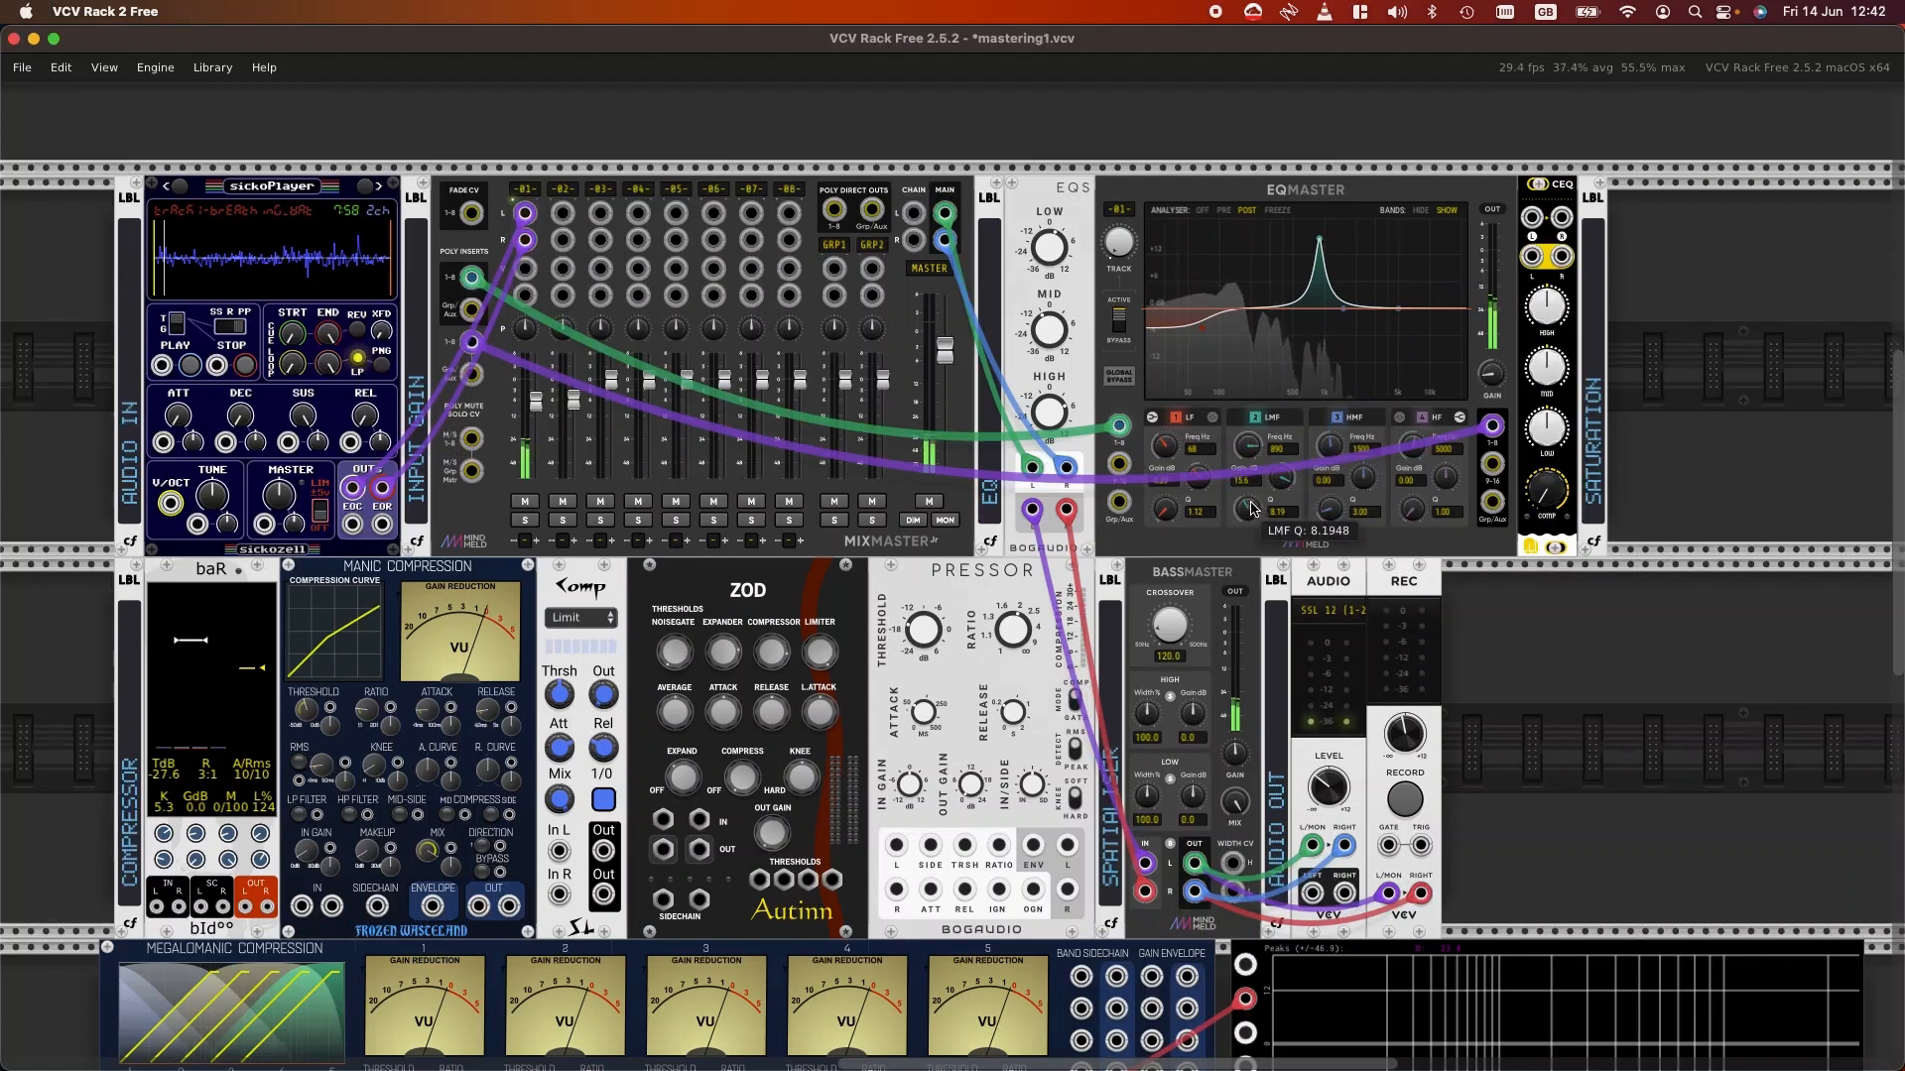
Step: Raise the LMF Q to about 9.97, try a cut of about 4.19 dB and return the gain to 0 dB
left_click_drag(1247, 509, 1278, 472)
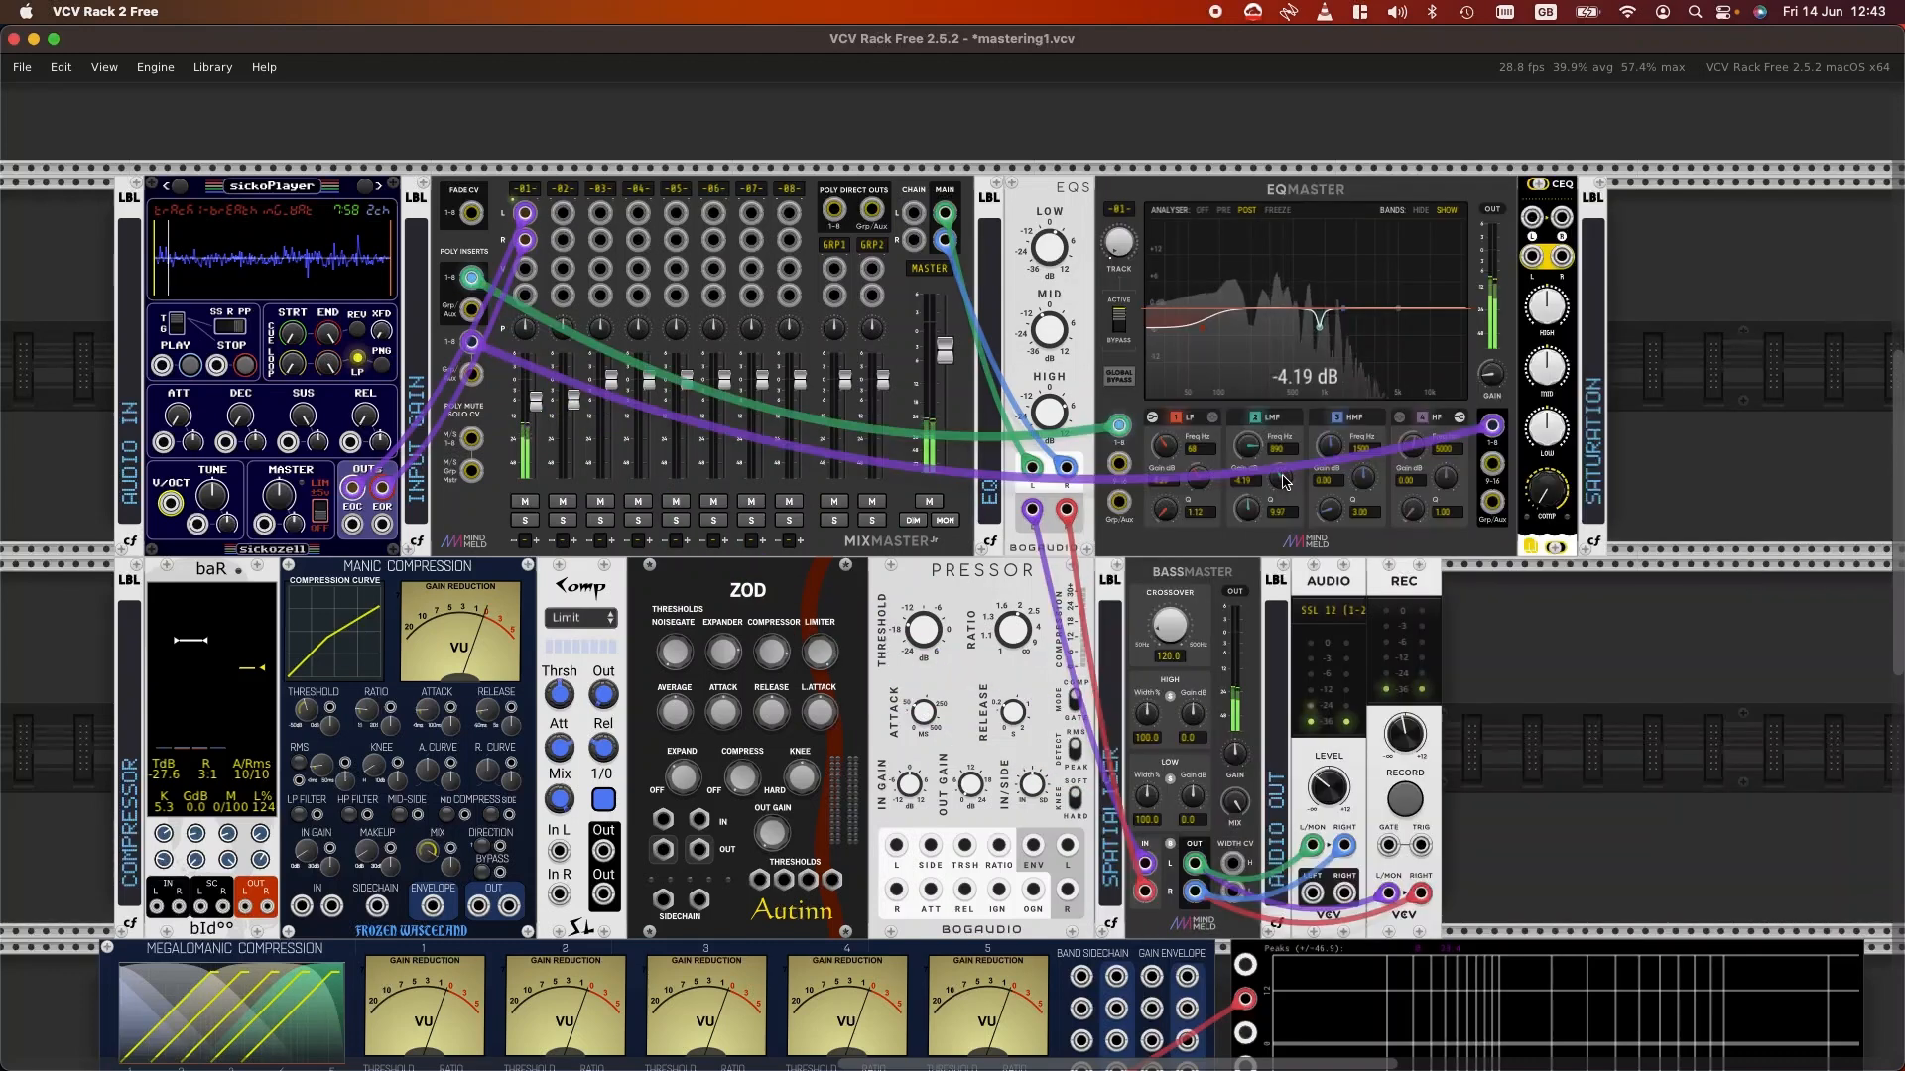
left_click_drag(1285, 484, 1285, 486)
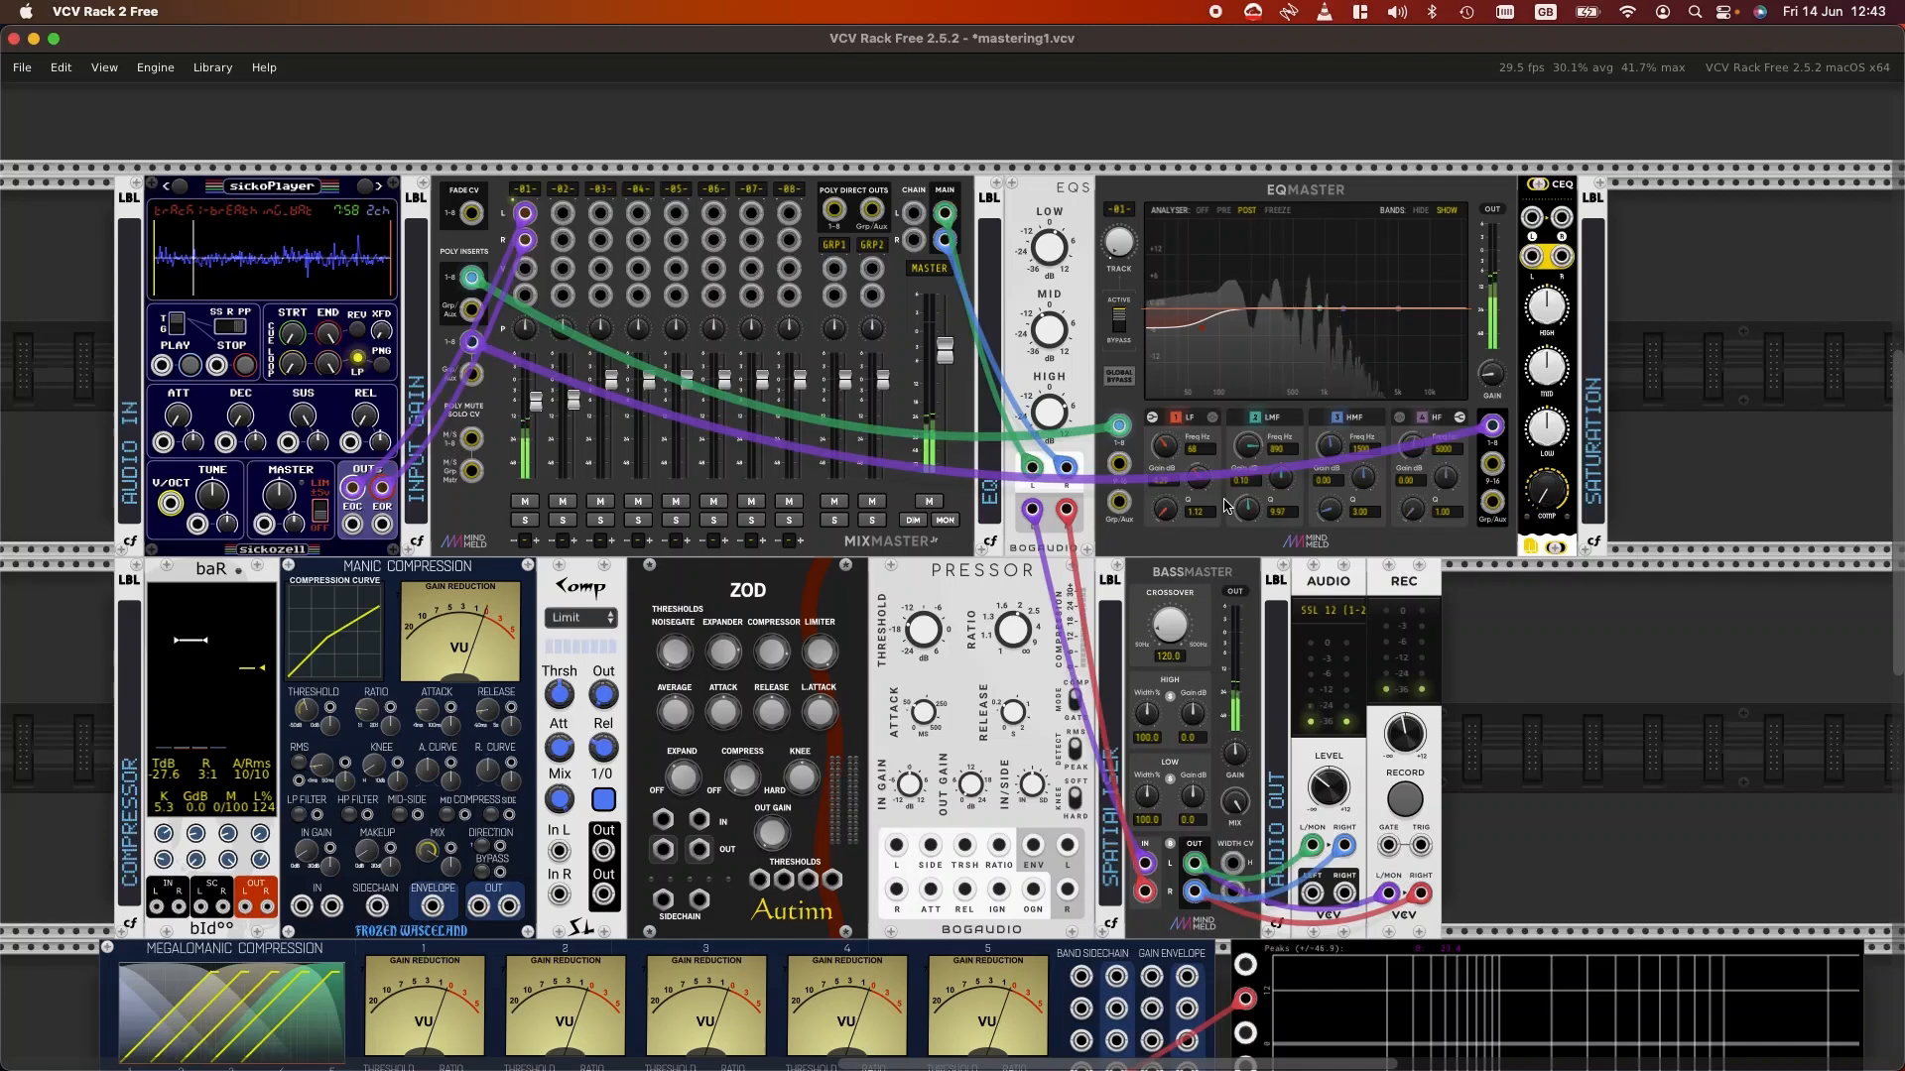
Step: Make the rack window full screen and slightly raise the HMF band's frequency in EQMaster
left_click(53, 38)
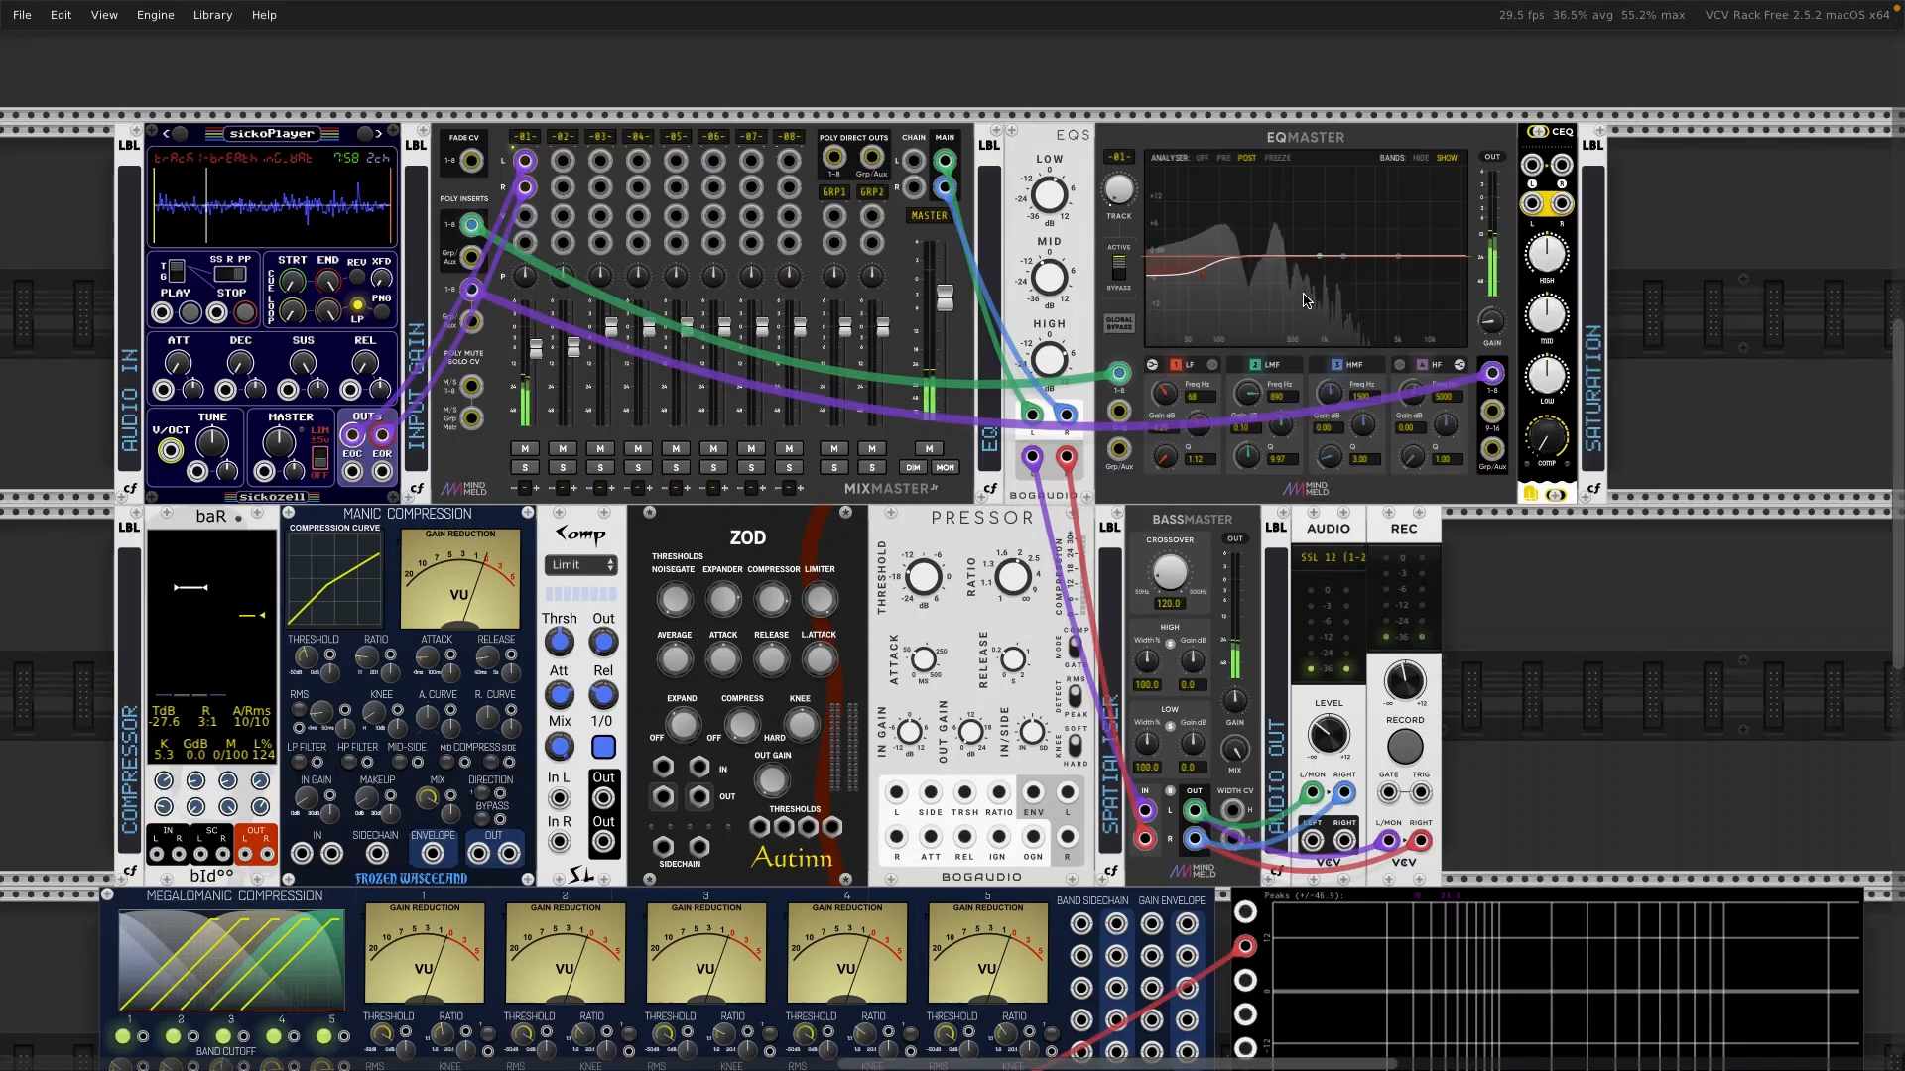
left_click_drag(1327, 399, 1327, 387)
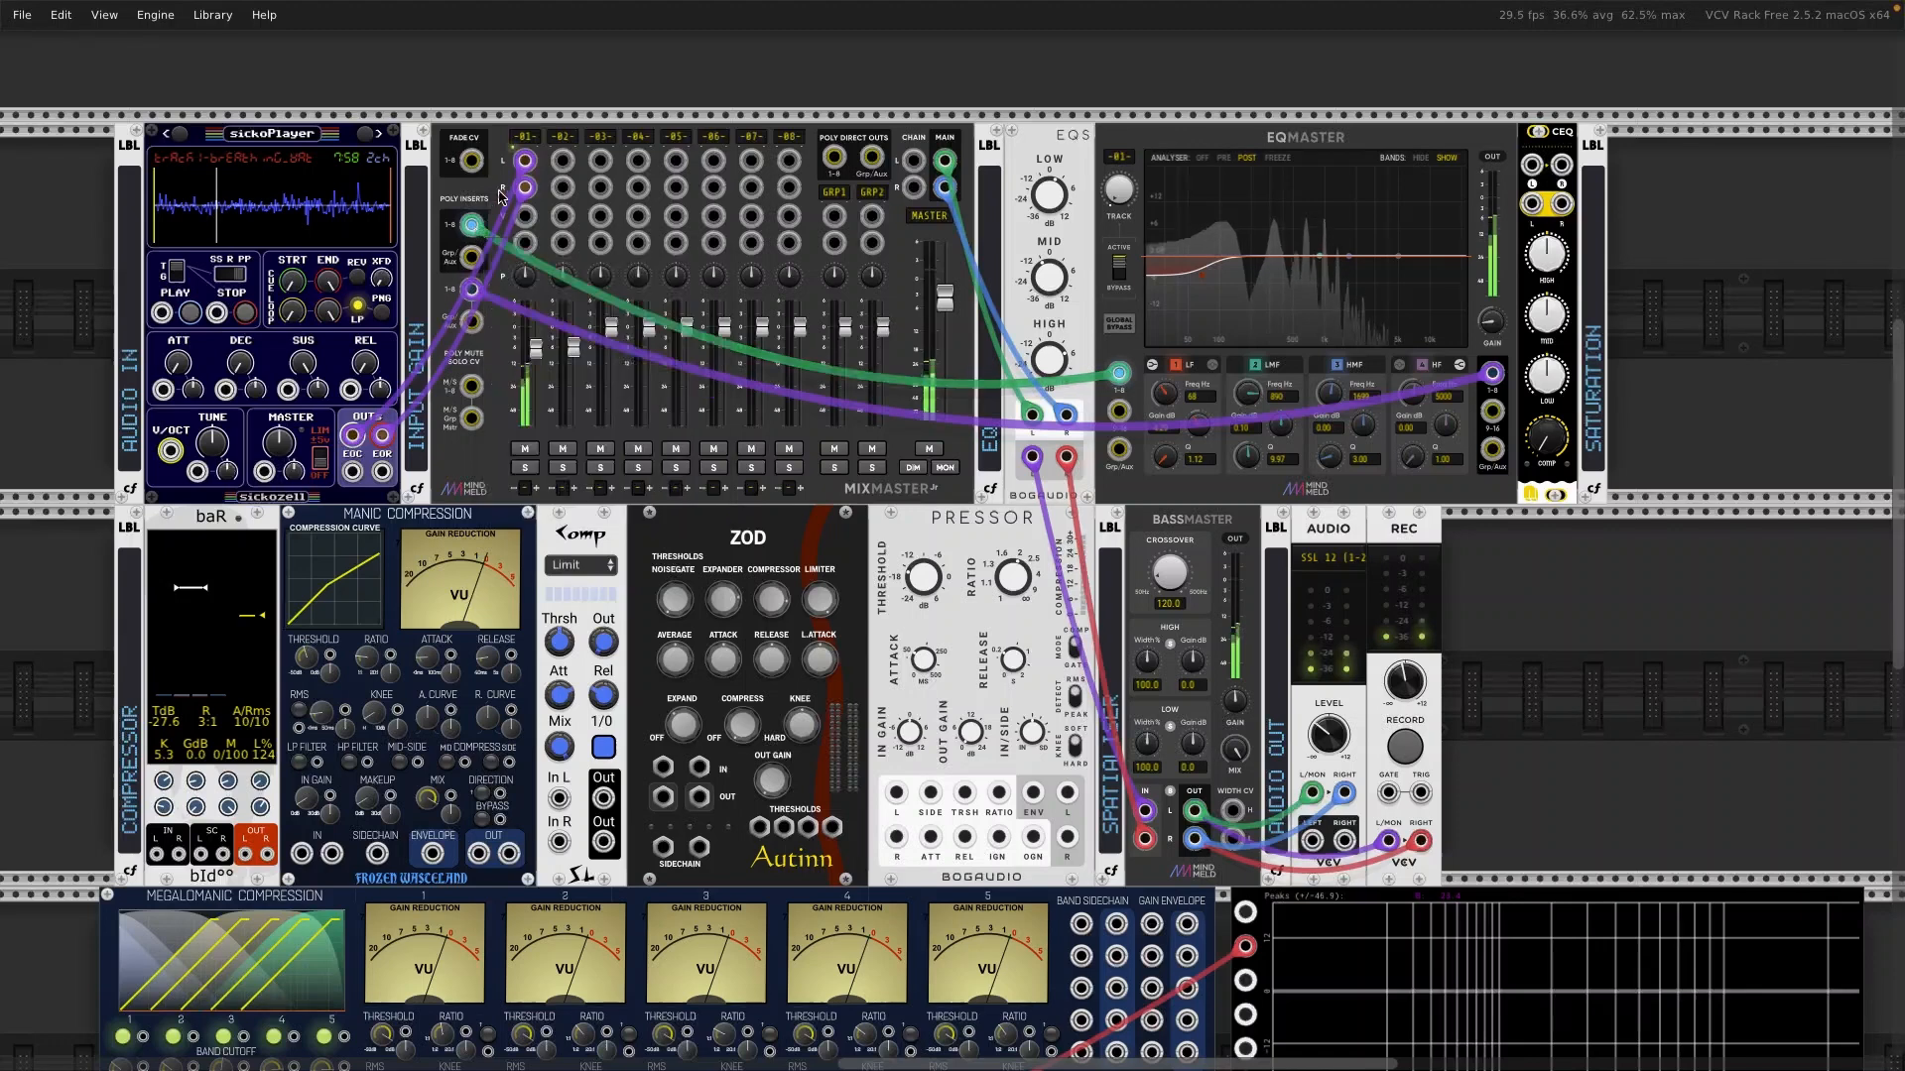
Step: Inspect the cable from MixMaster's insert 1-8 output to EQMaster's tracks 1-8 input, and the EQMaster track selector
mouse_move(470, 226)
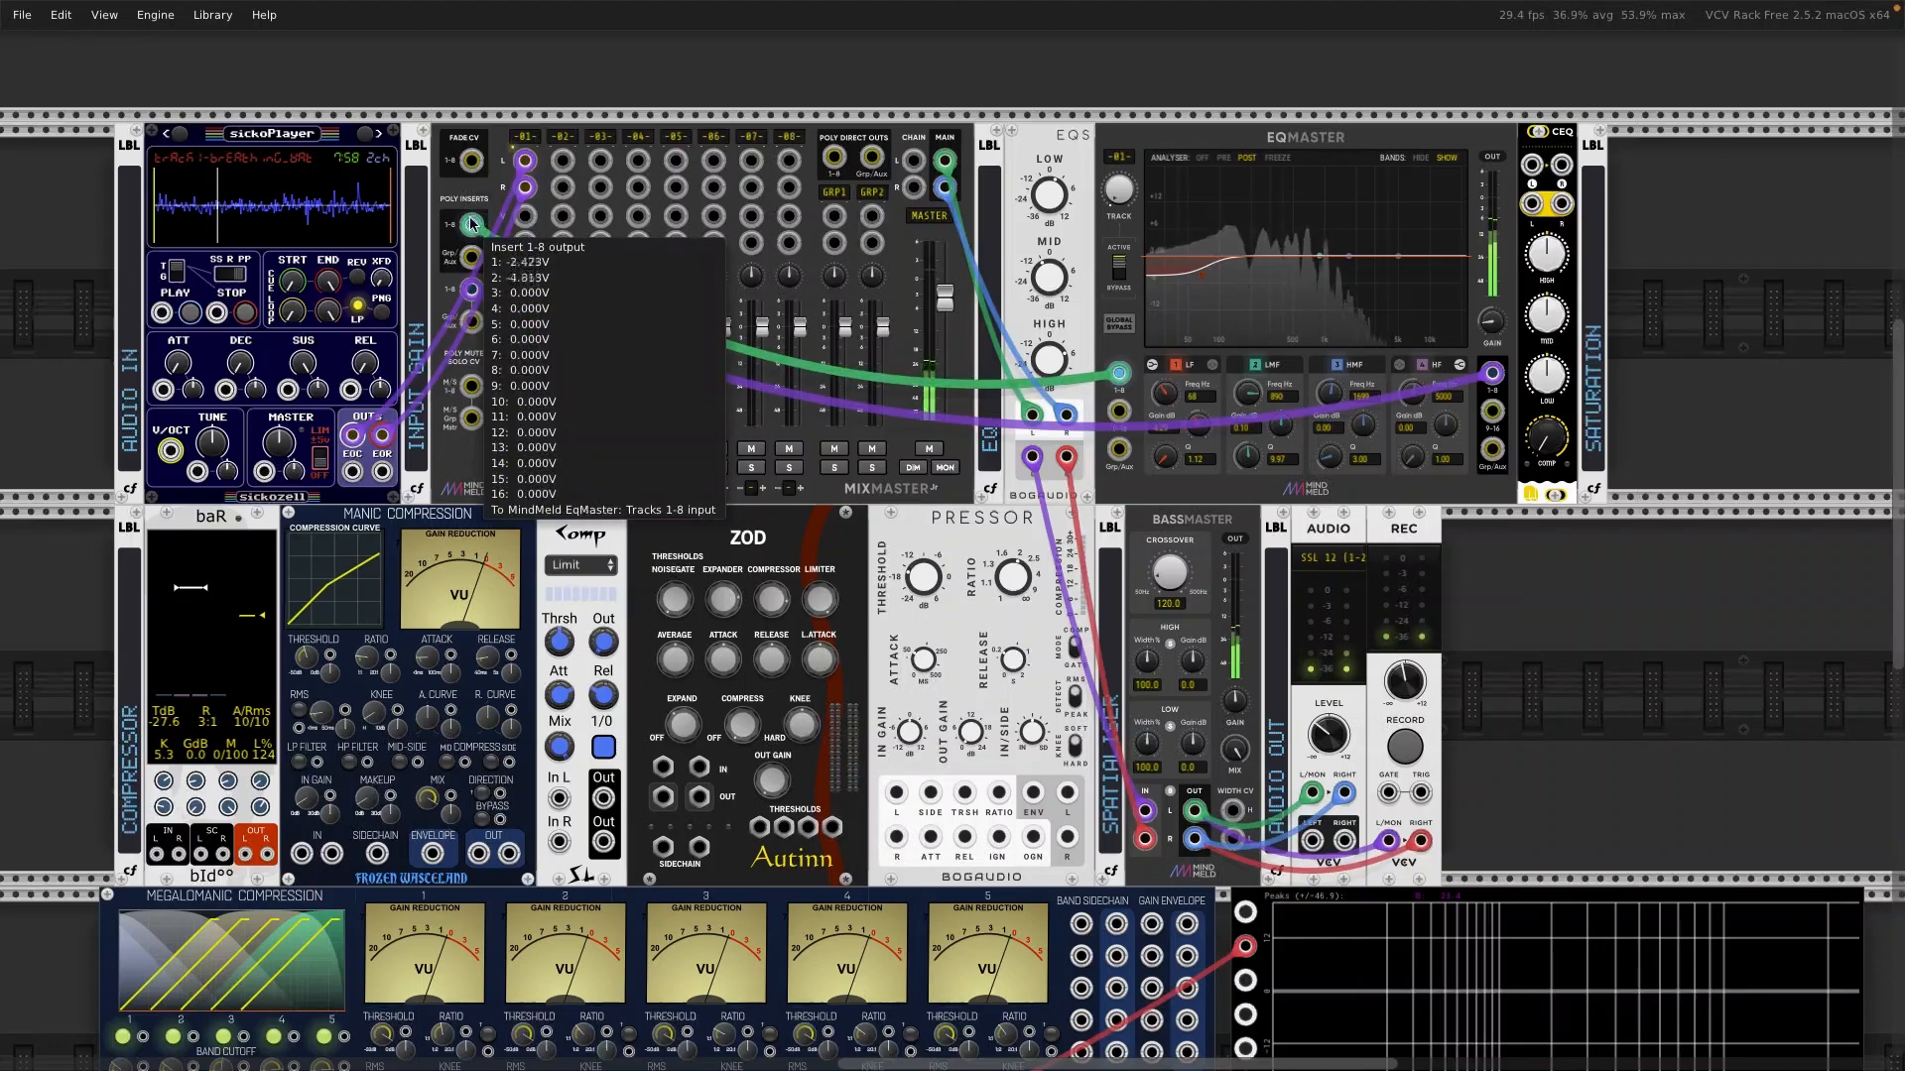
mouse_move(1116, 377)
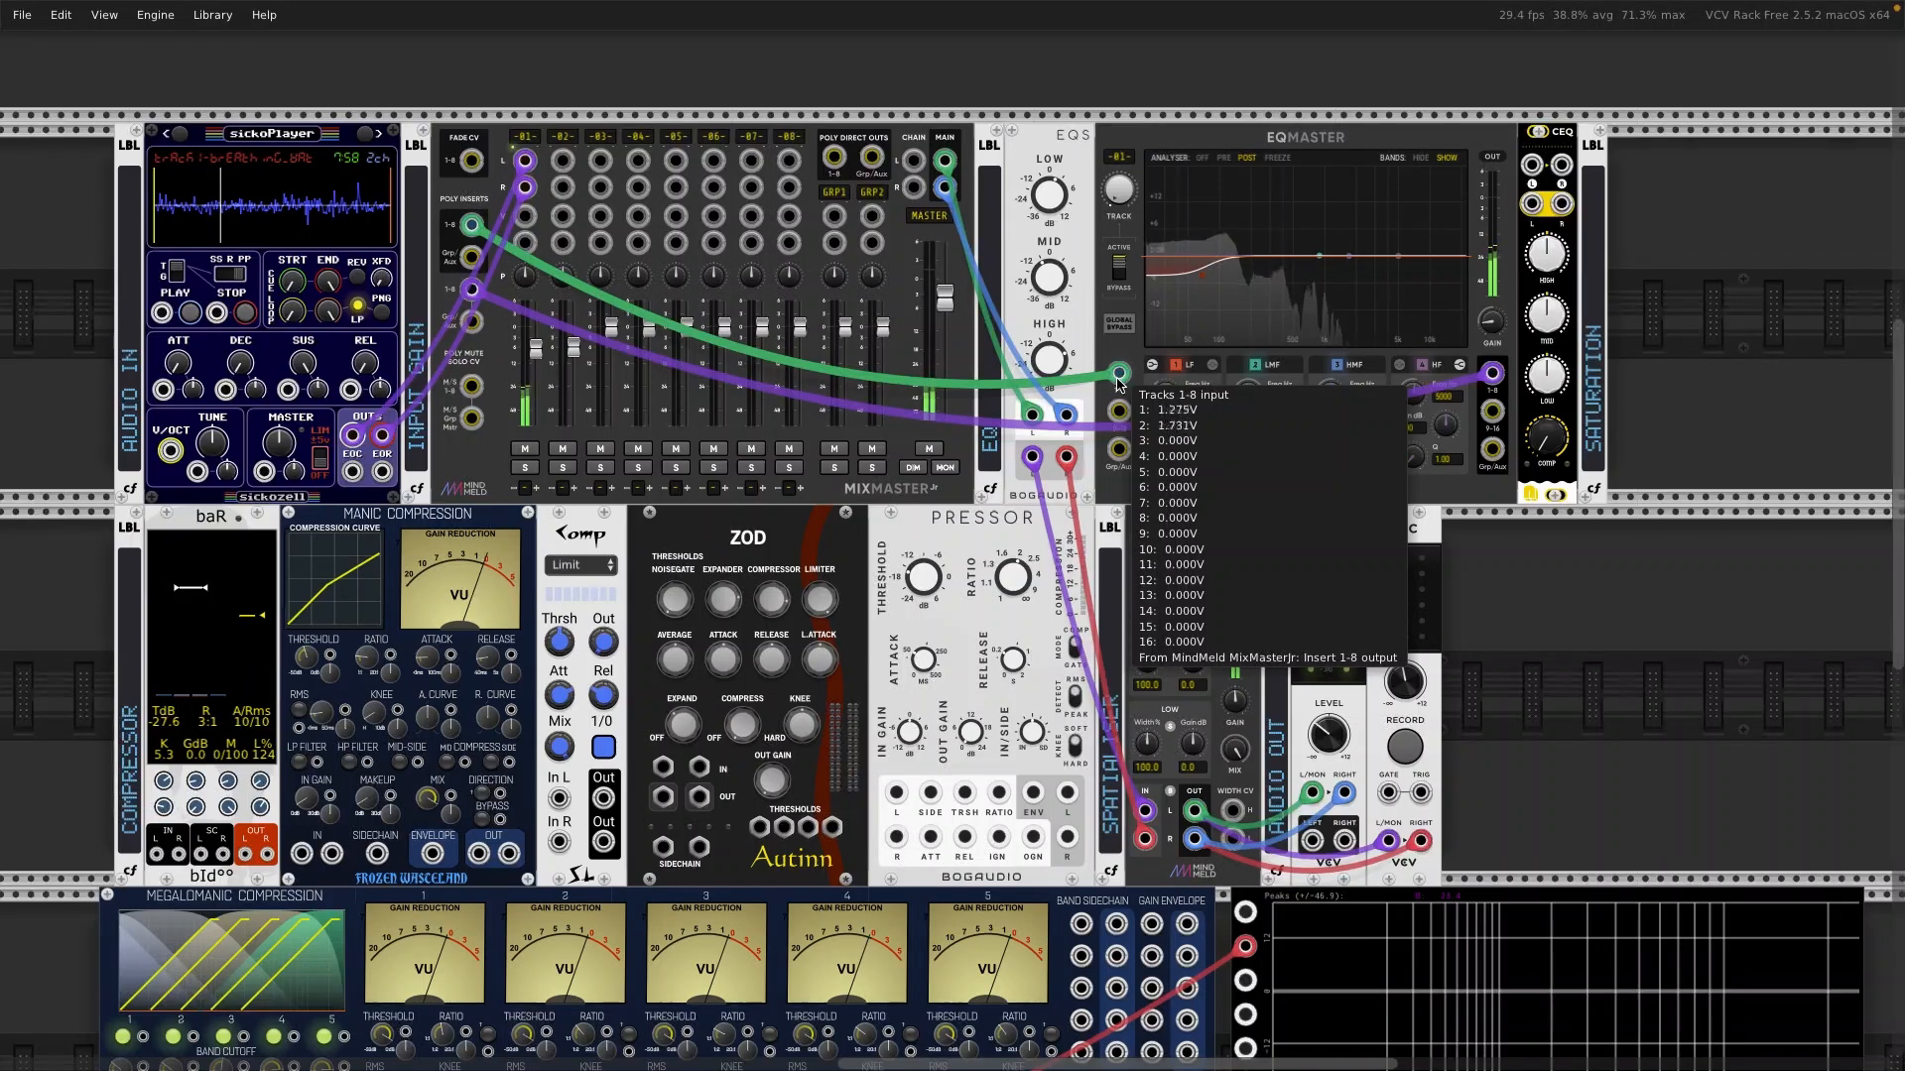
mouse_move(1115, 195)
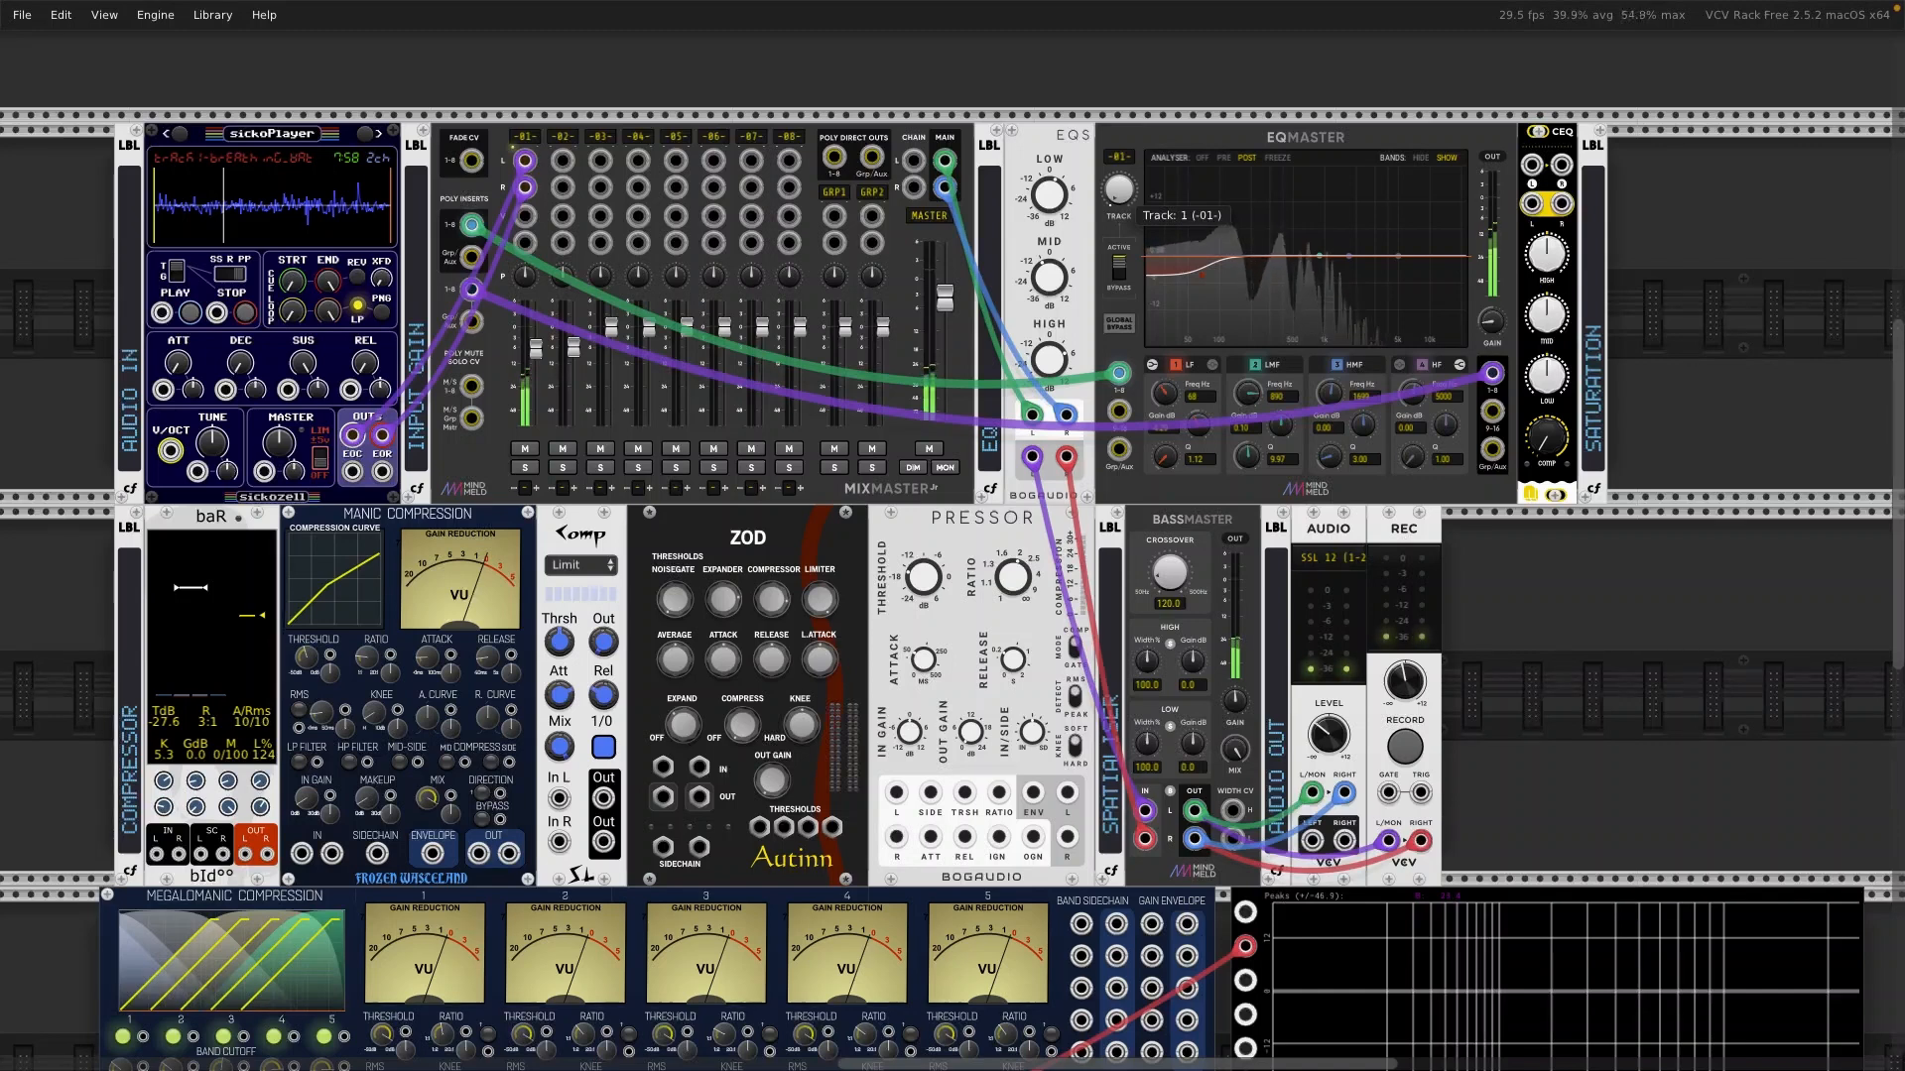
Step: Switch EQMaster to track 2 and back to track 1, and reset the EQS High gain to 0 dB before readjusting it
scroll(1115, 196, "up", 1)
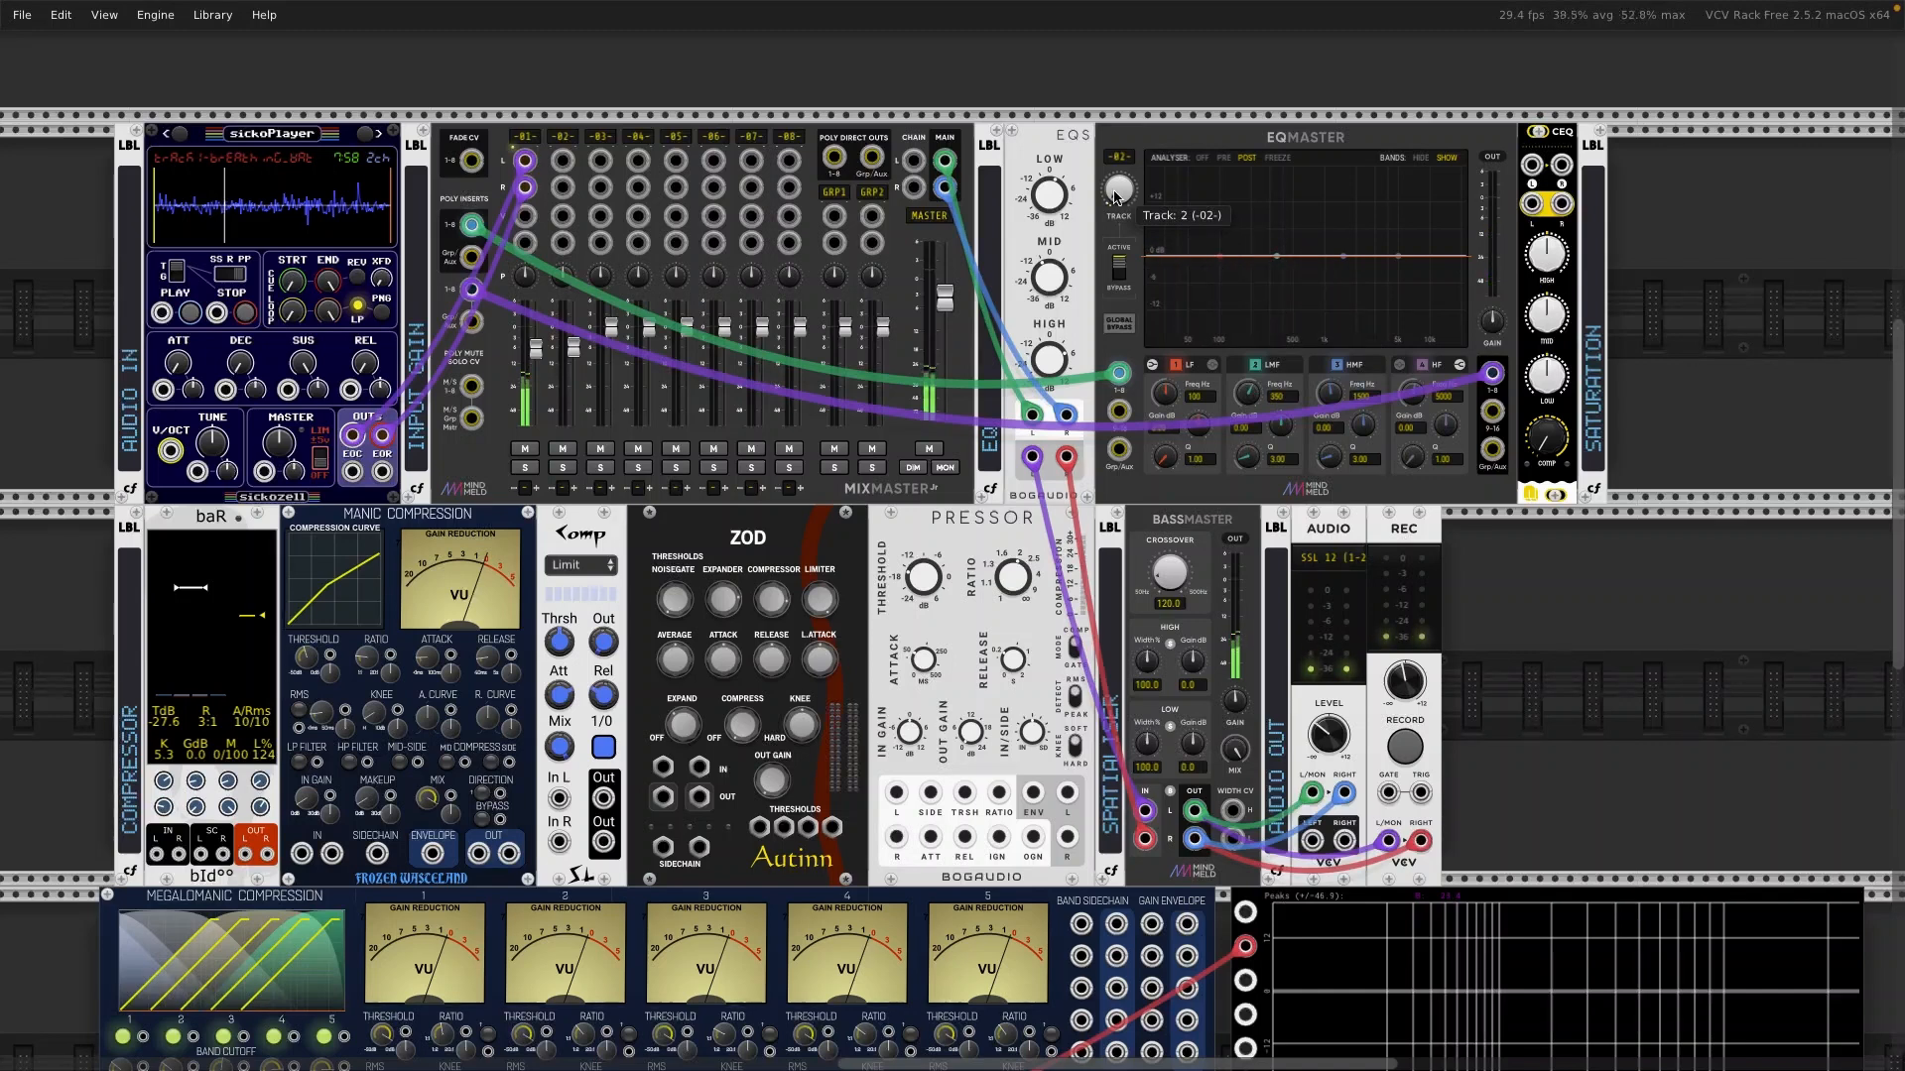
scroll(1115, 195, "down", 1)
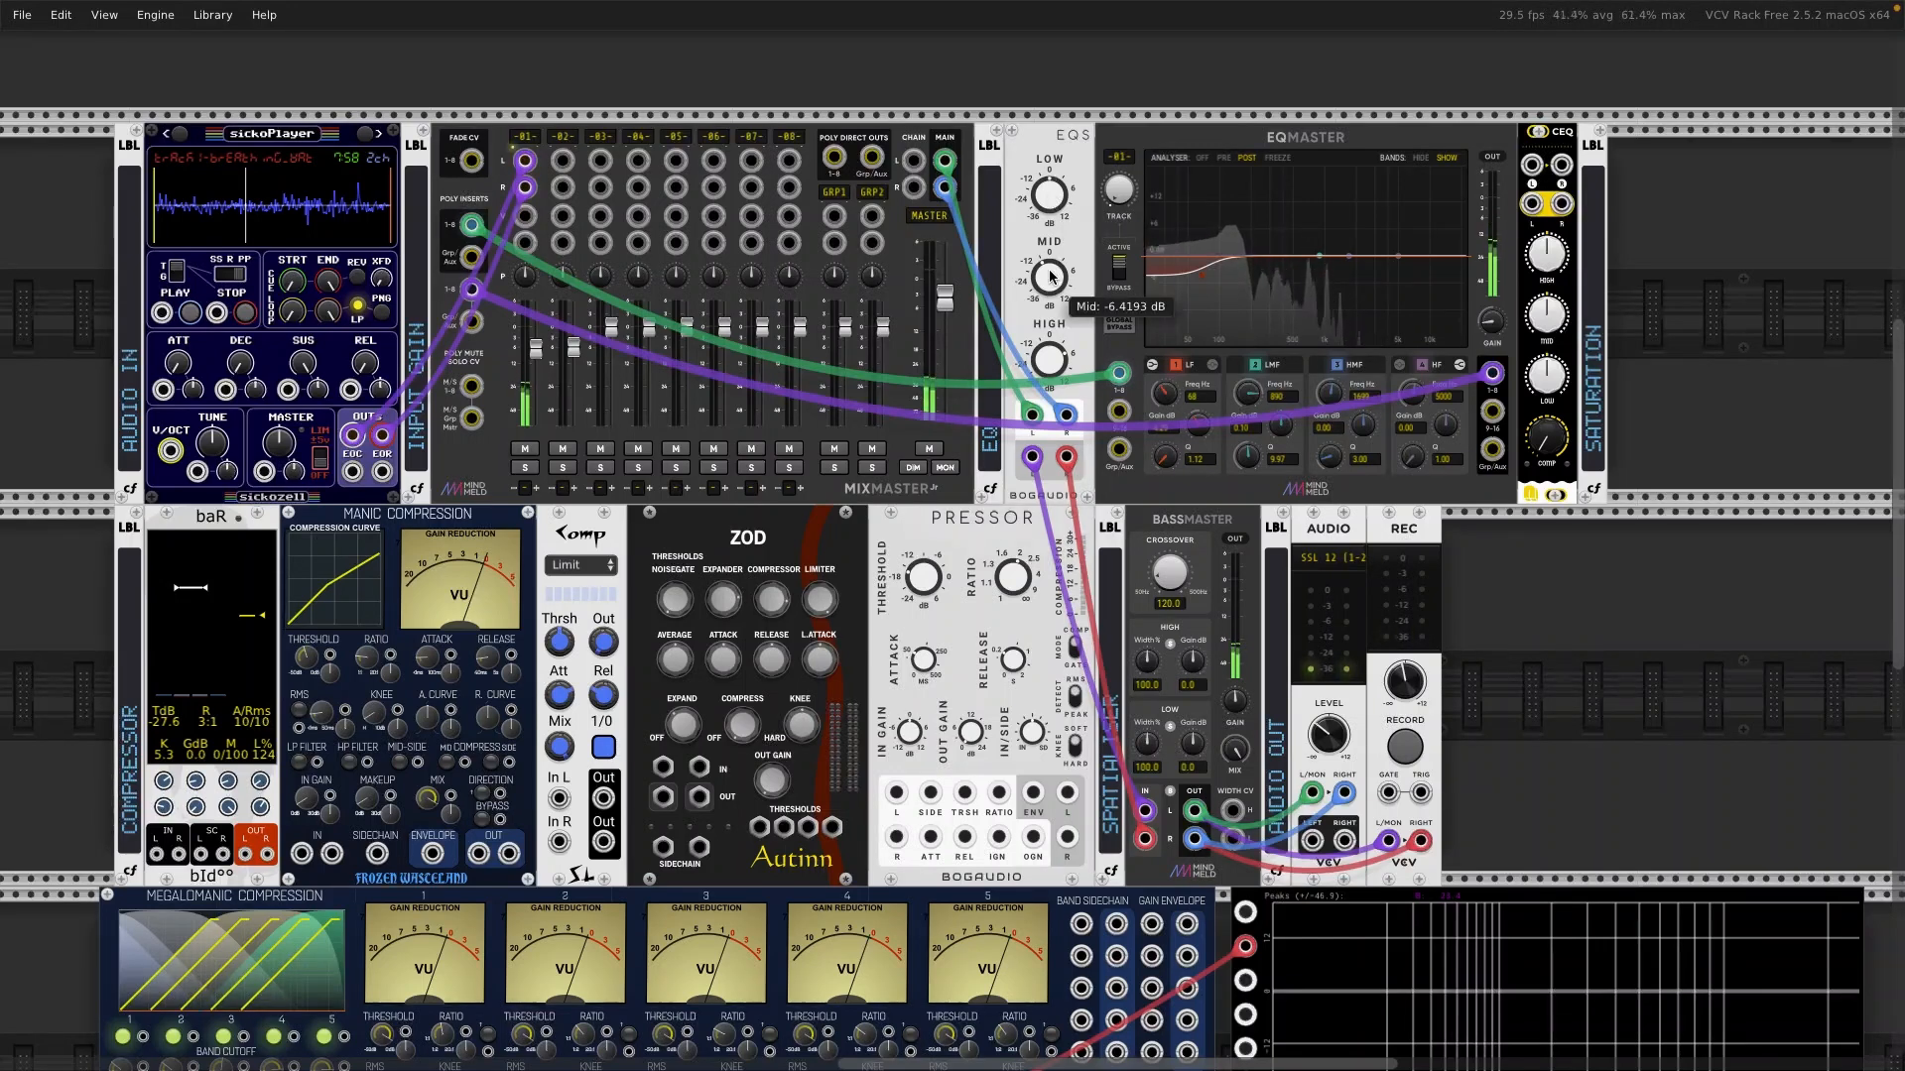
double_click(1054, 368)
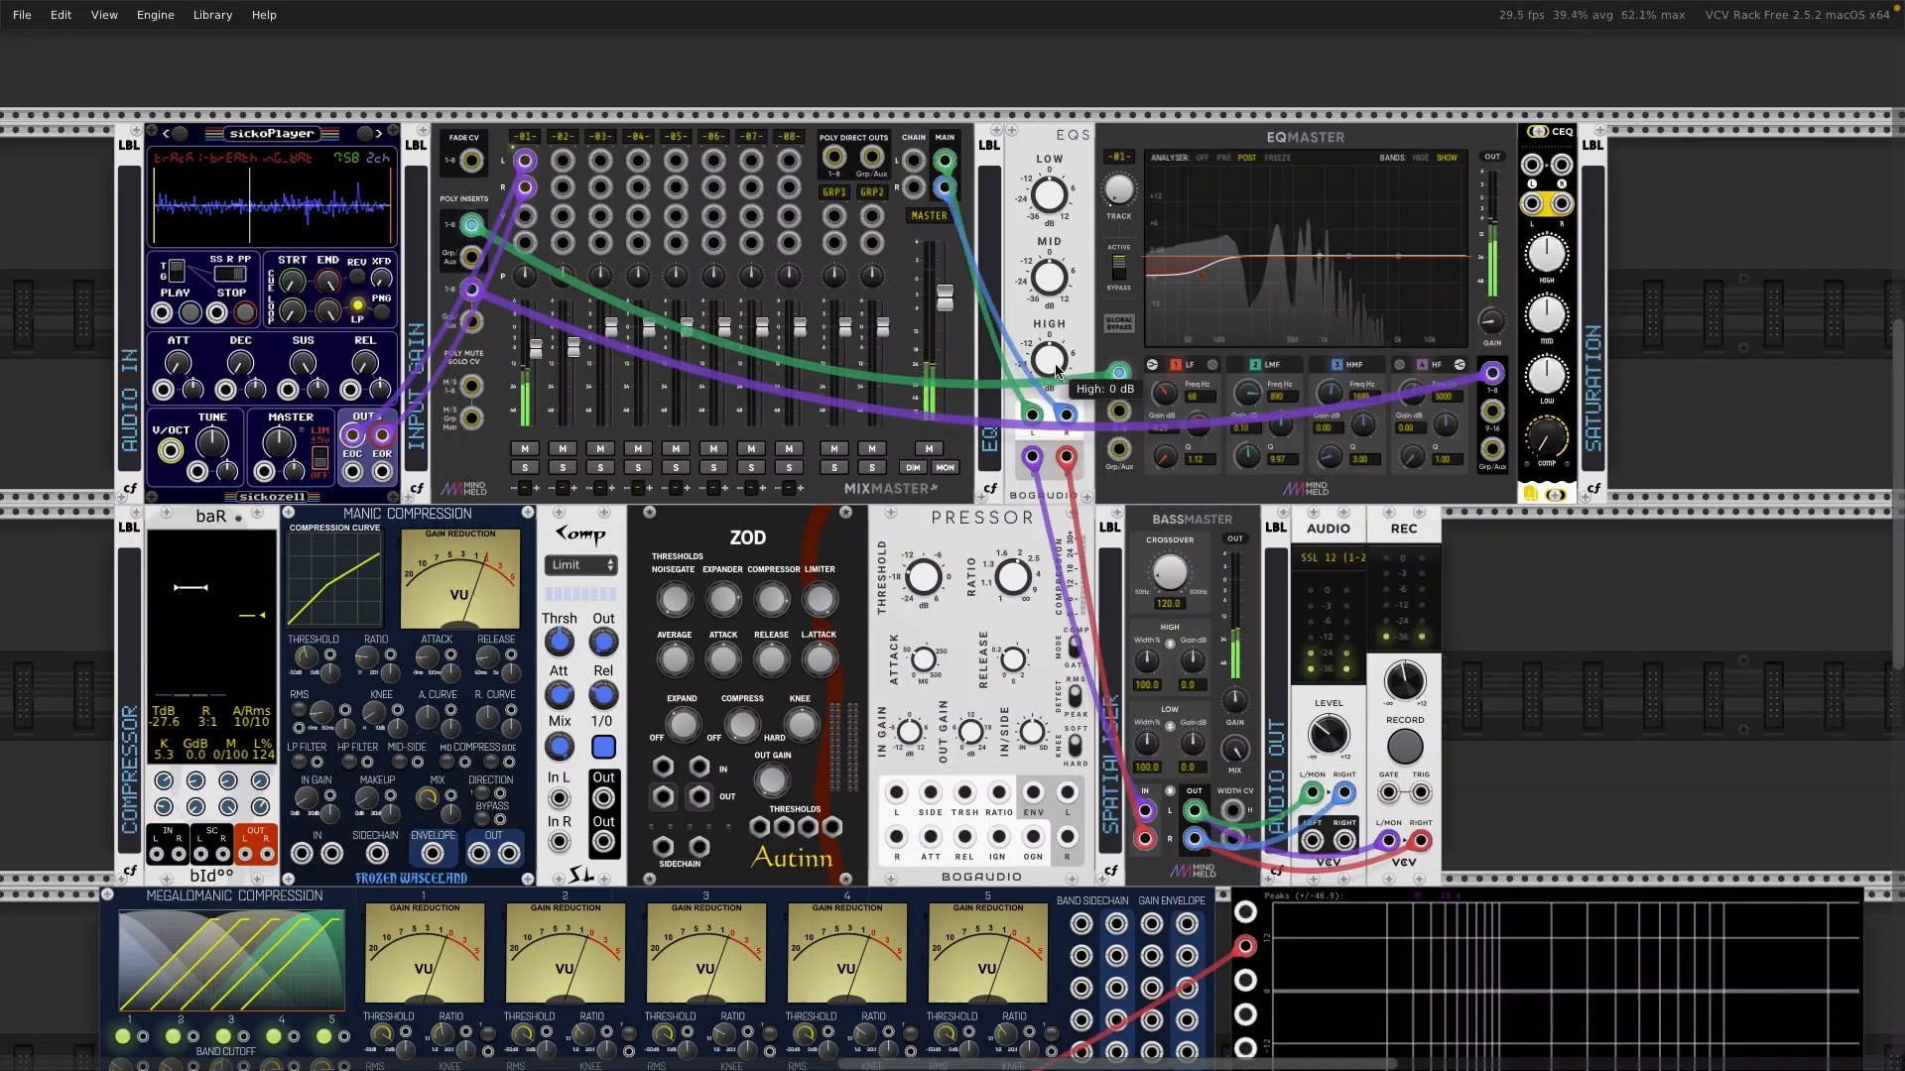
mouse_move(1049, 359)
left_mouse_down()
mouse_move(1048, 342)
mouse_move(1057, 370)
left_mouse_up()
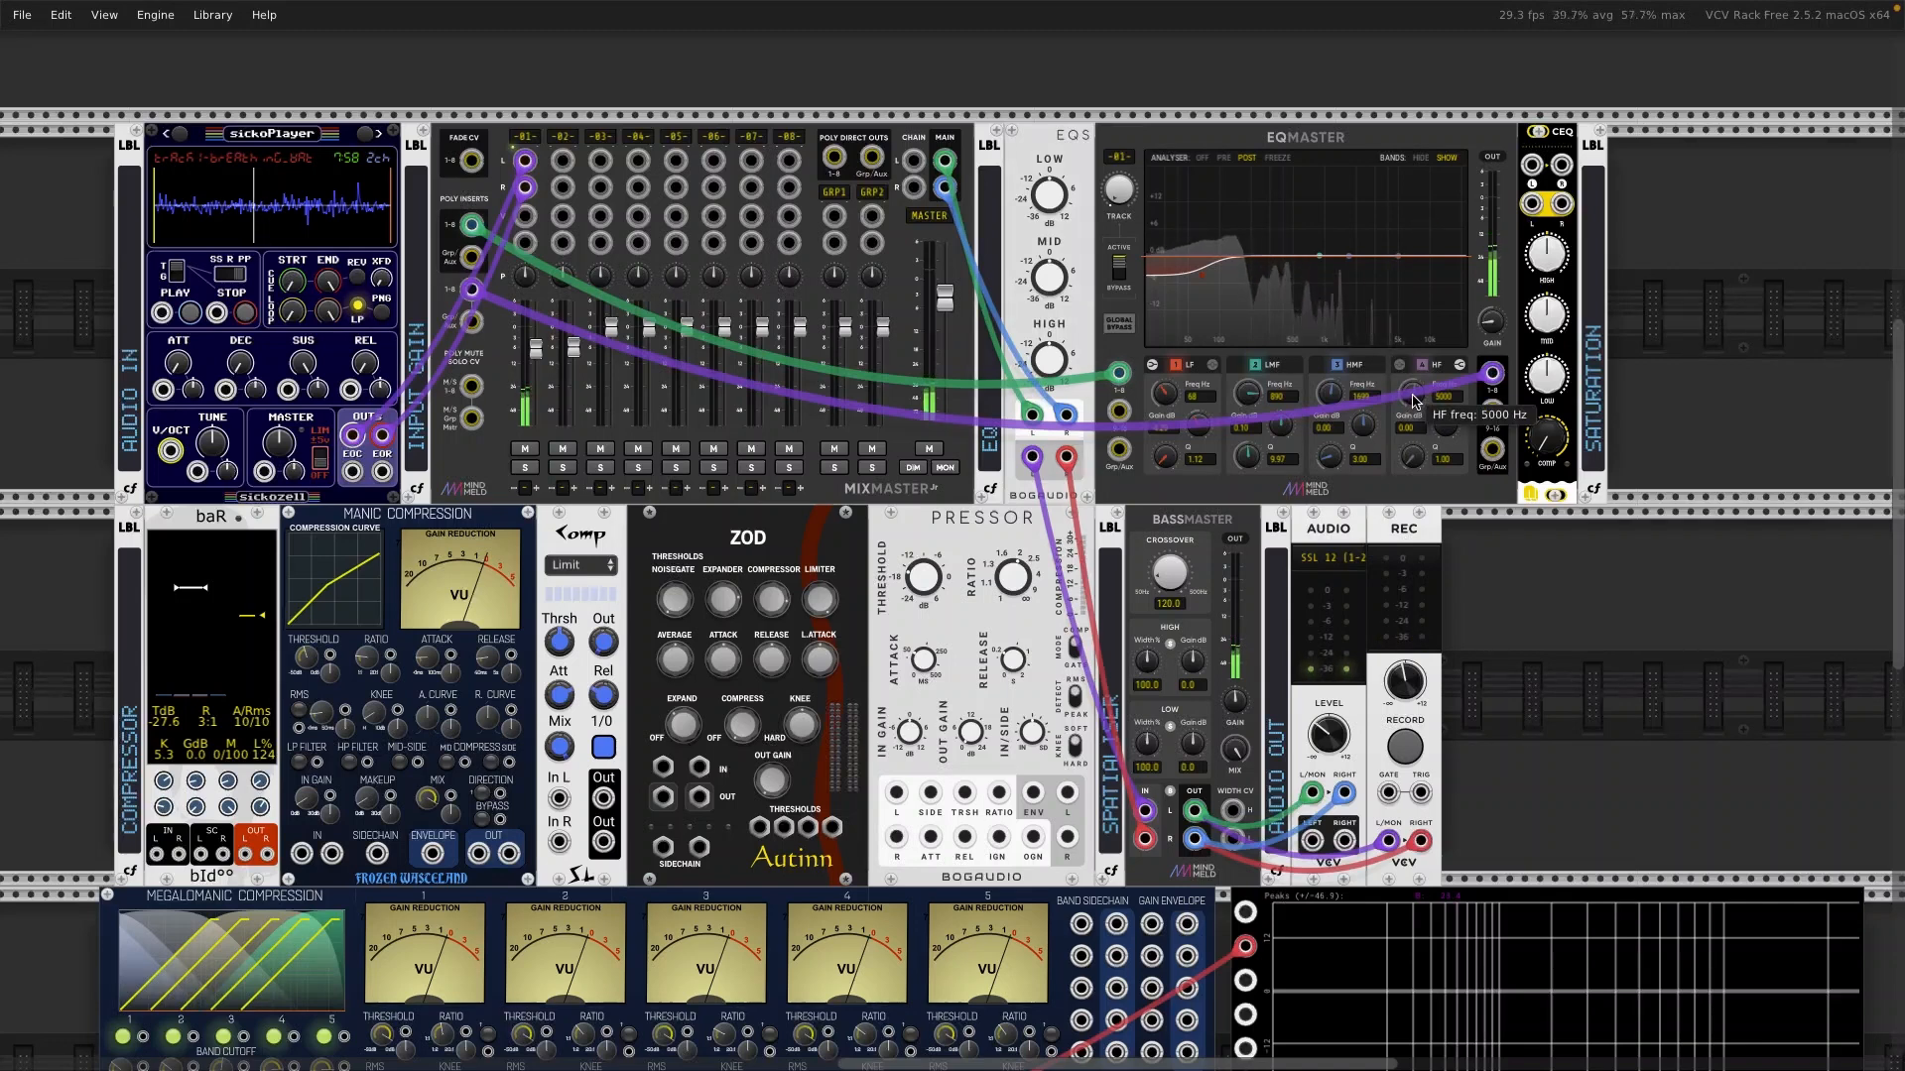
Step: Turn EQMaster's HF band into a wide peak with a Q of 0.30 and a boost of about 4.92 dB
left_click_drag(1439, 395, 1449, 424)
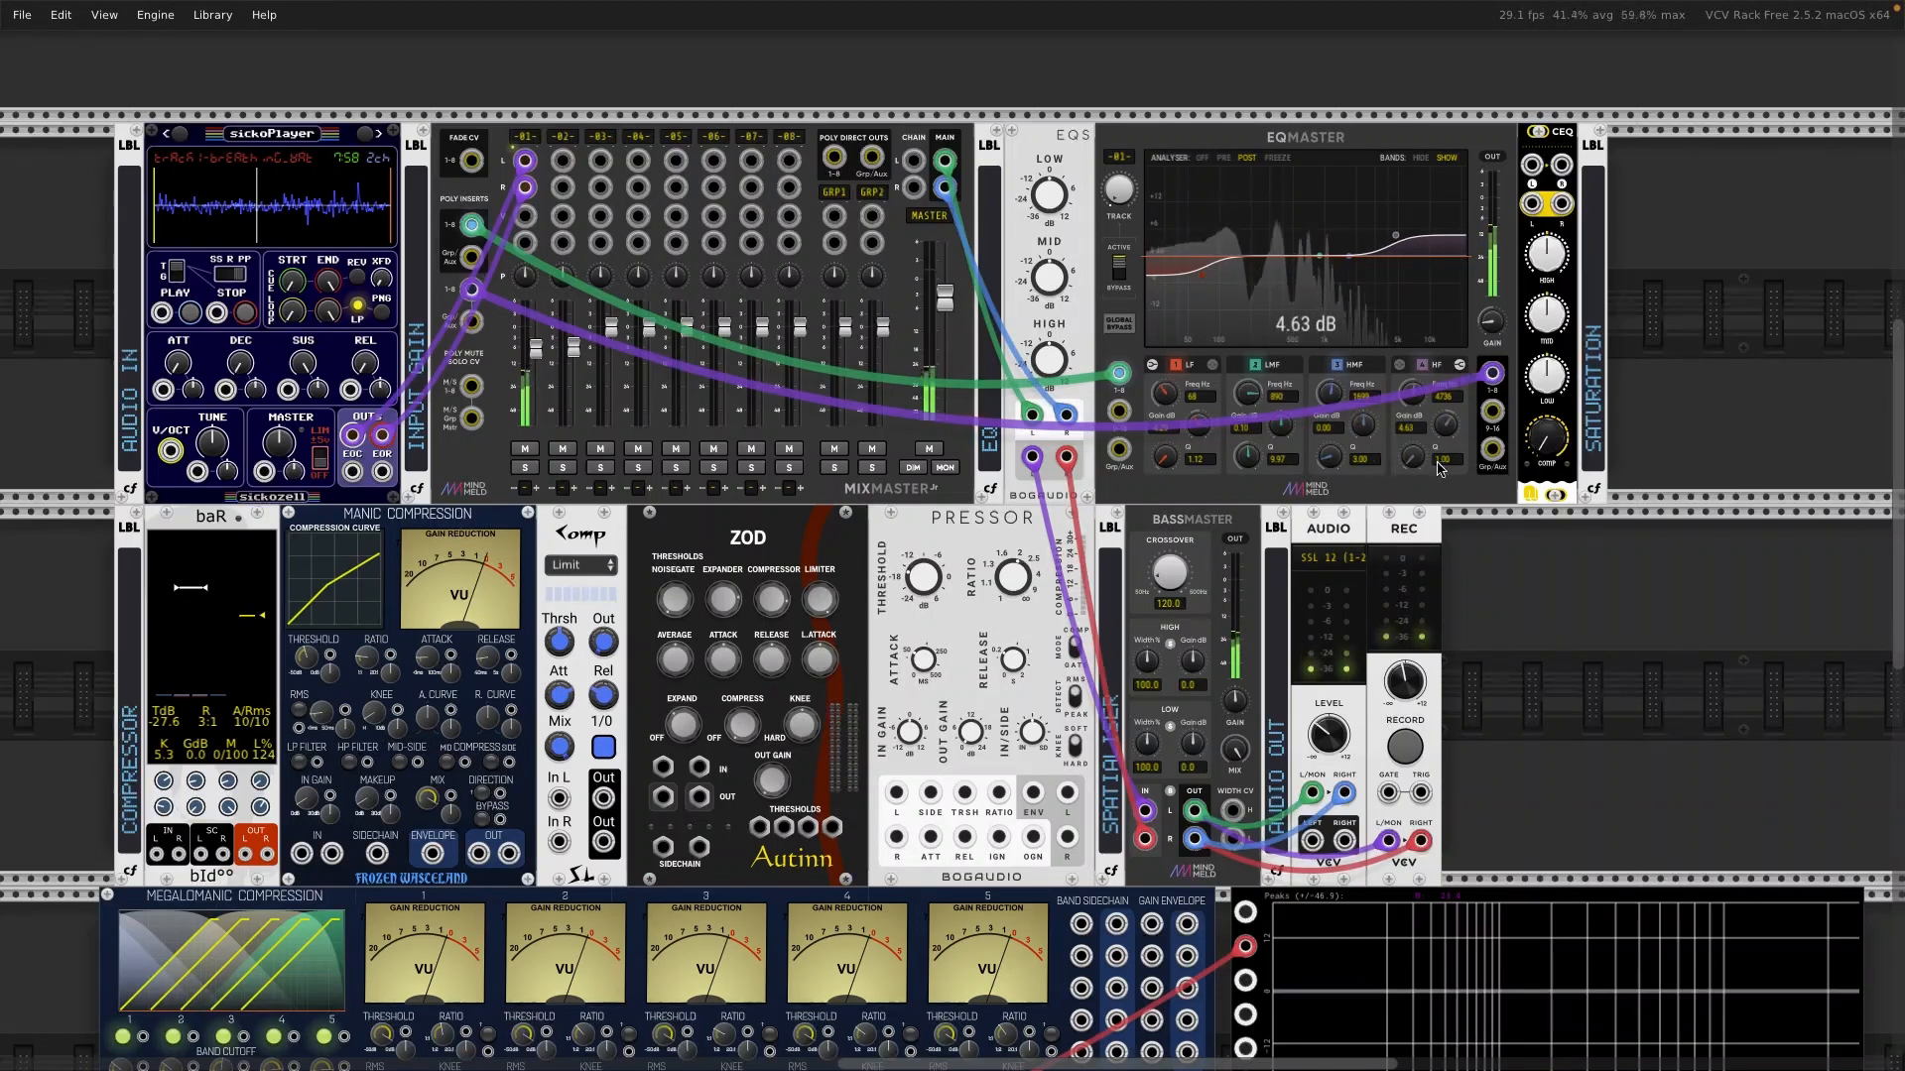
key("super+z")
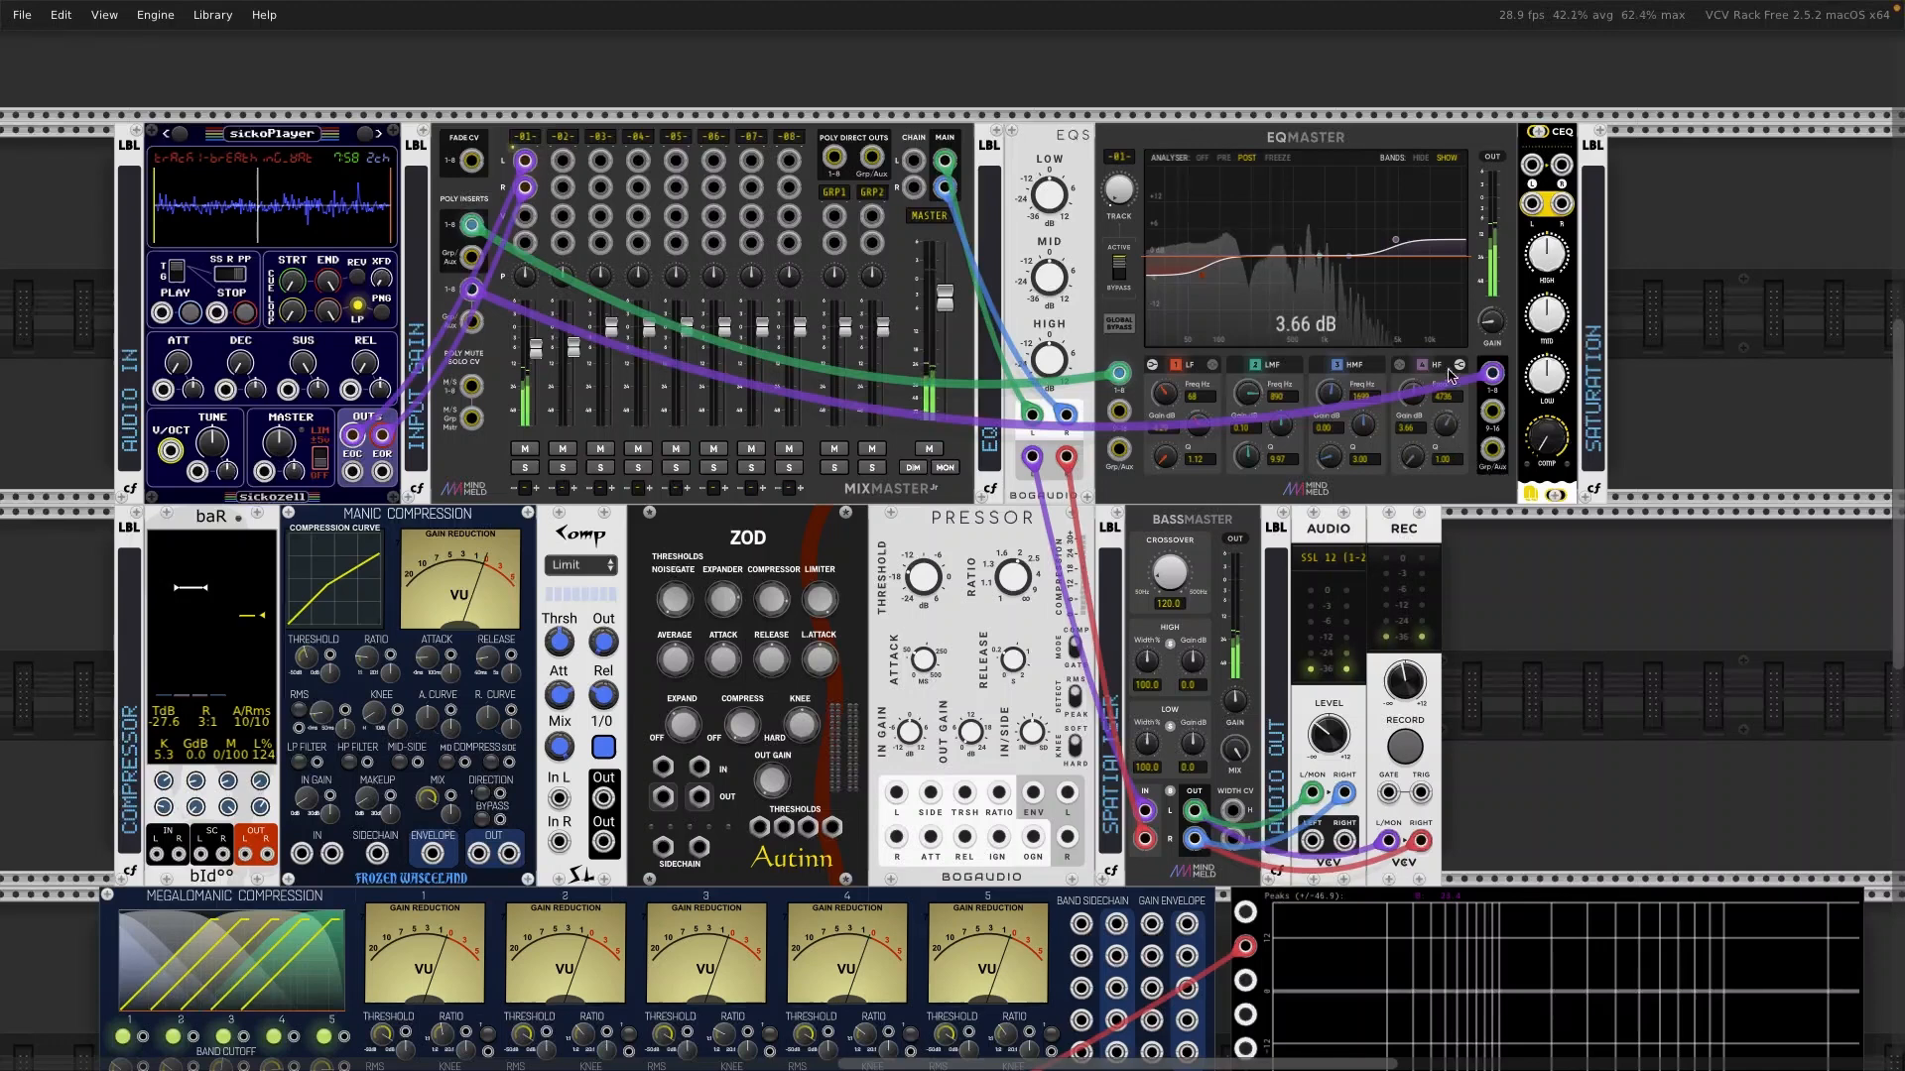
key("super+z")
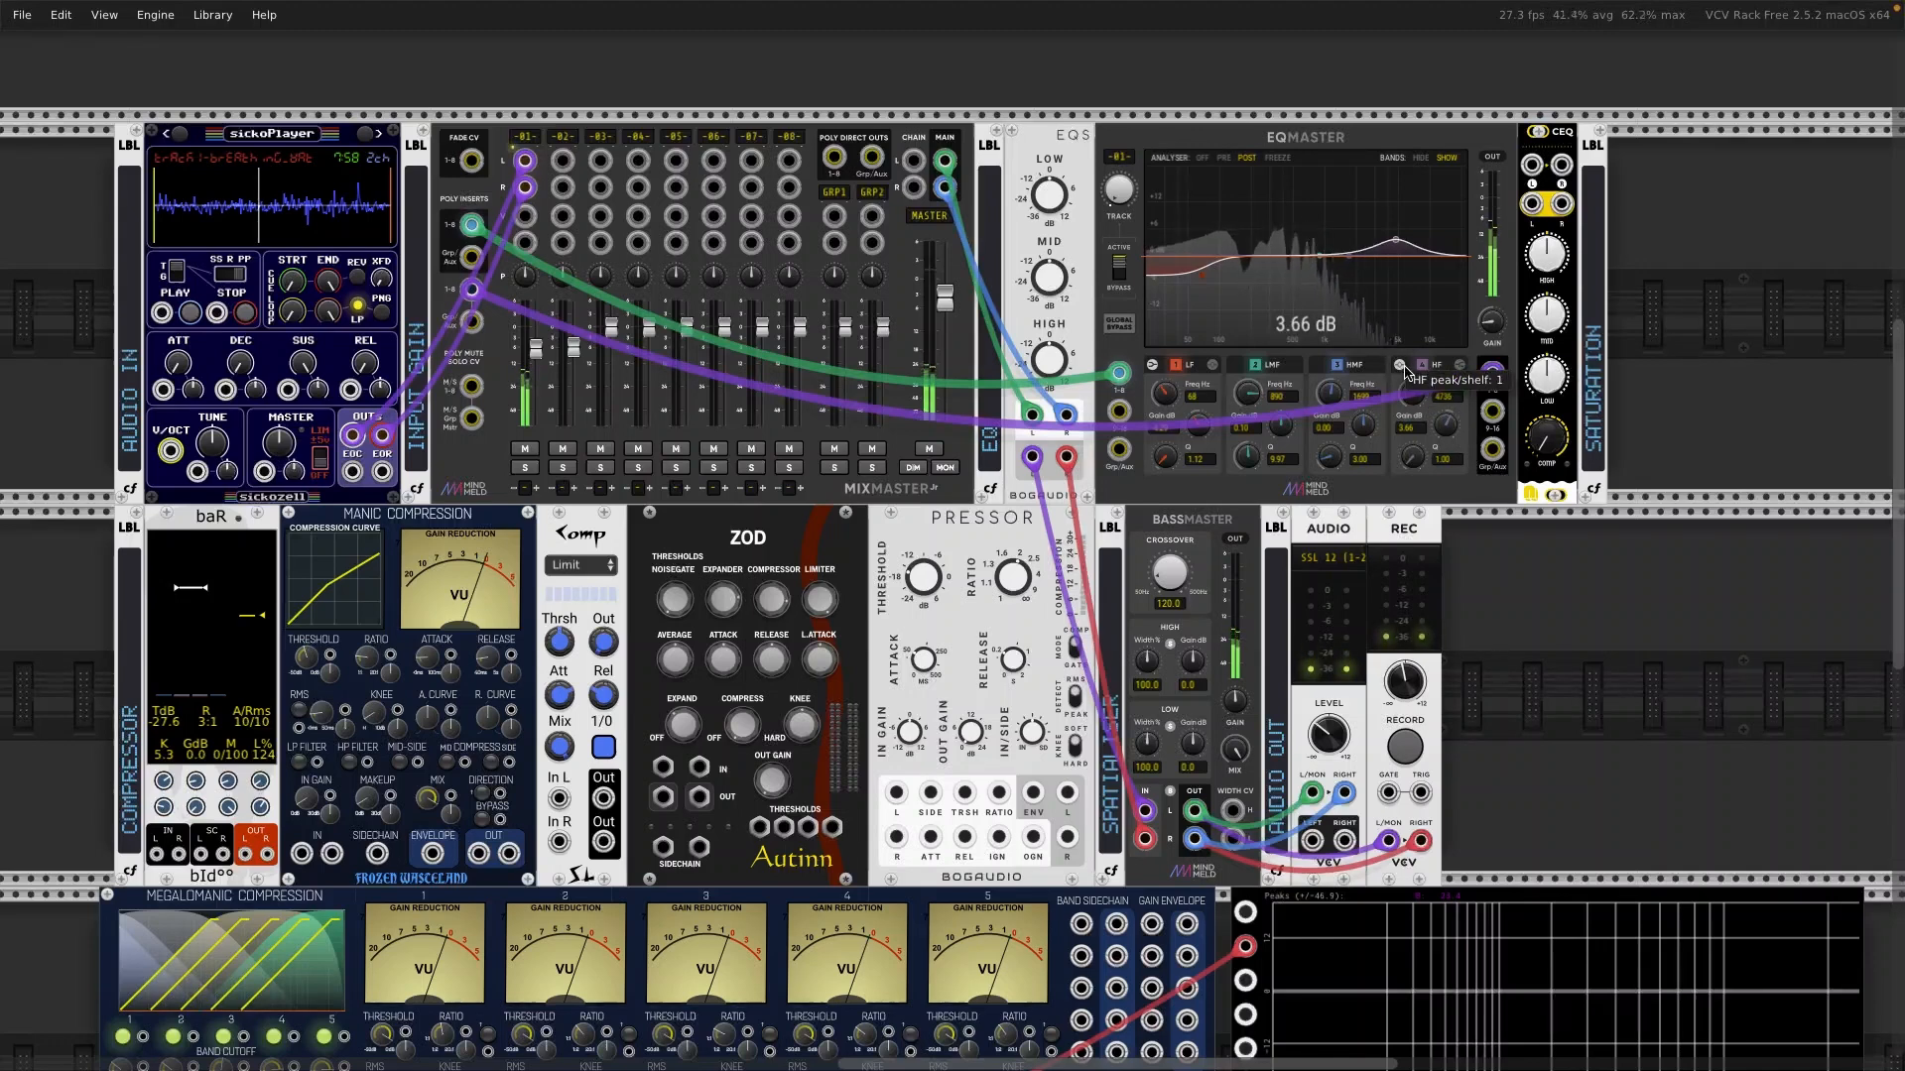
left_click_drag(1454, 429, 1413, 388)
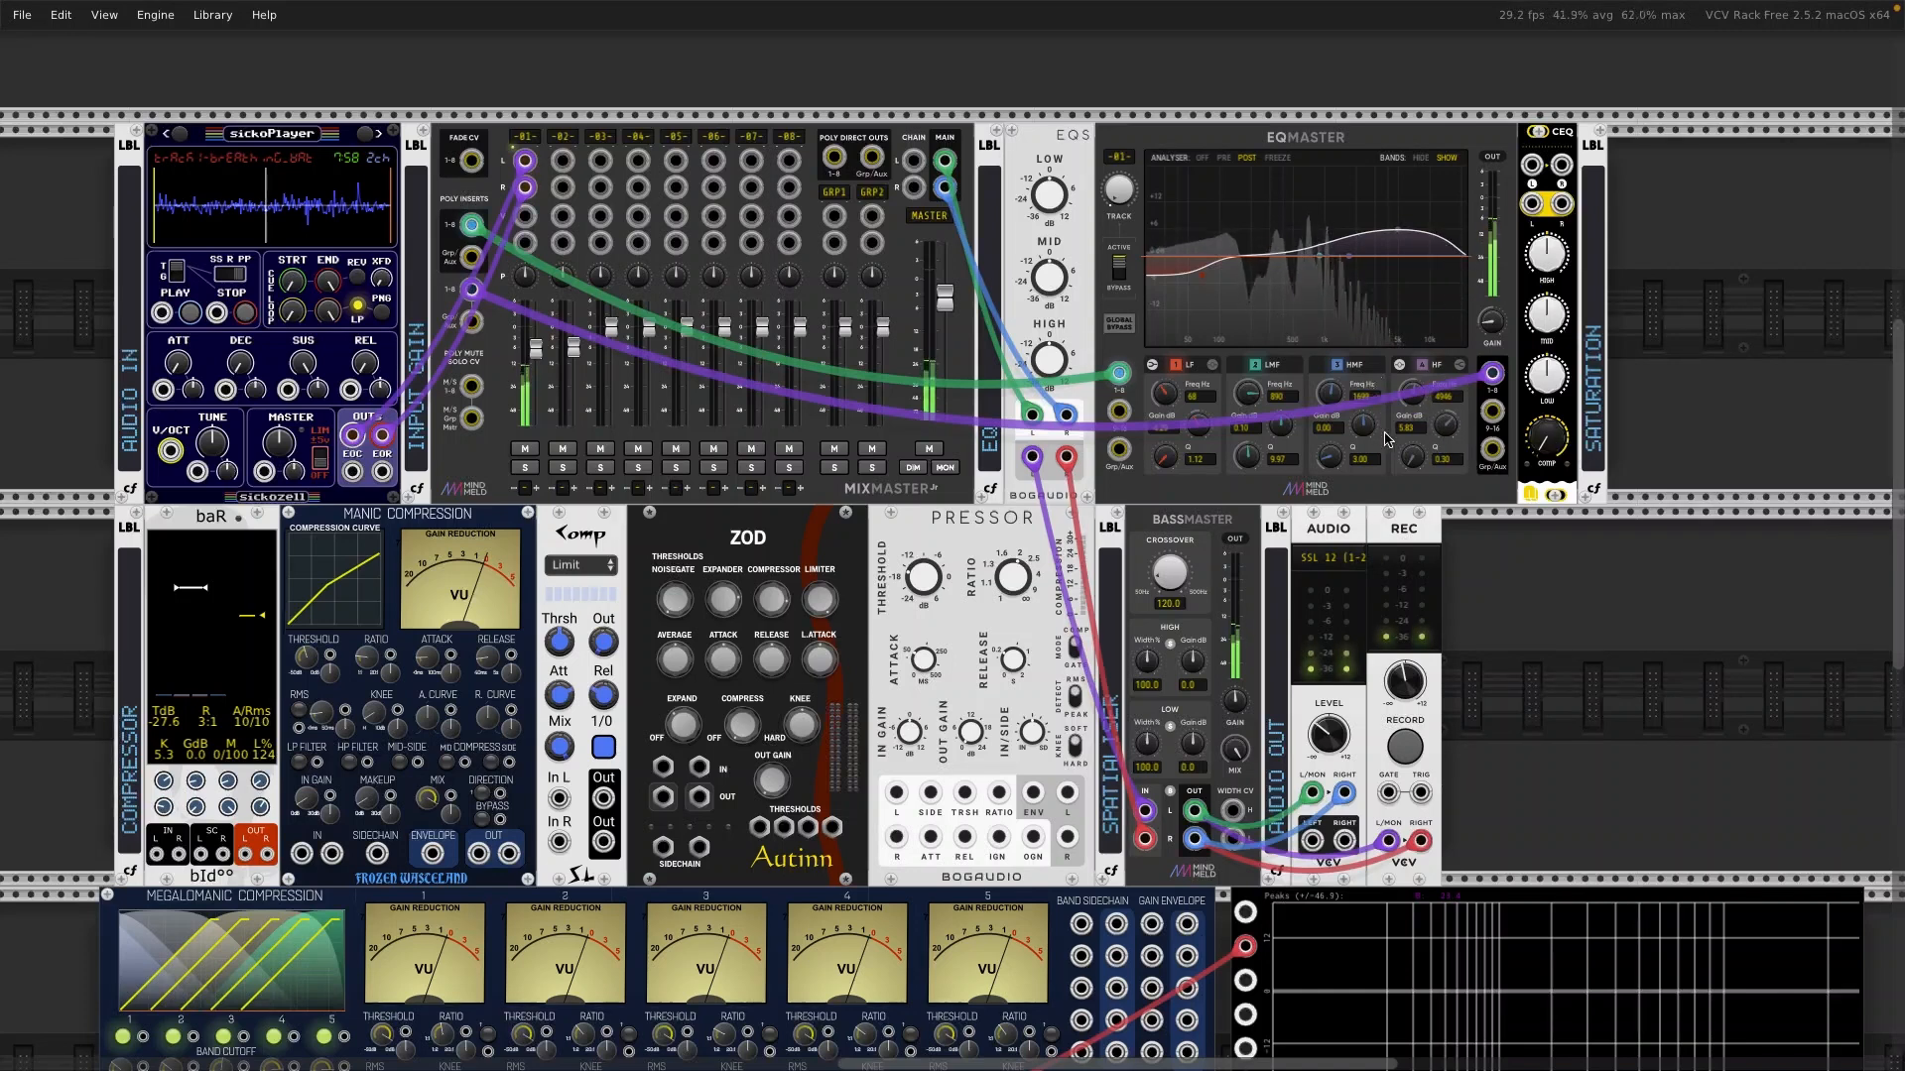
mouse_move(1446, 434)
mouse_move(1446, 434)
left_mouse_down()
mouse_move(1446, 387)
mouse_move(1447, 421)
left_mouse_up()
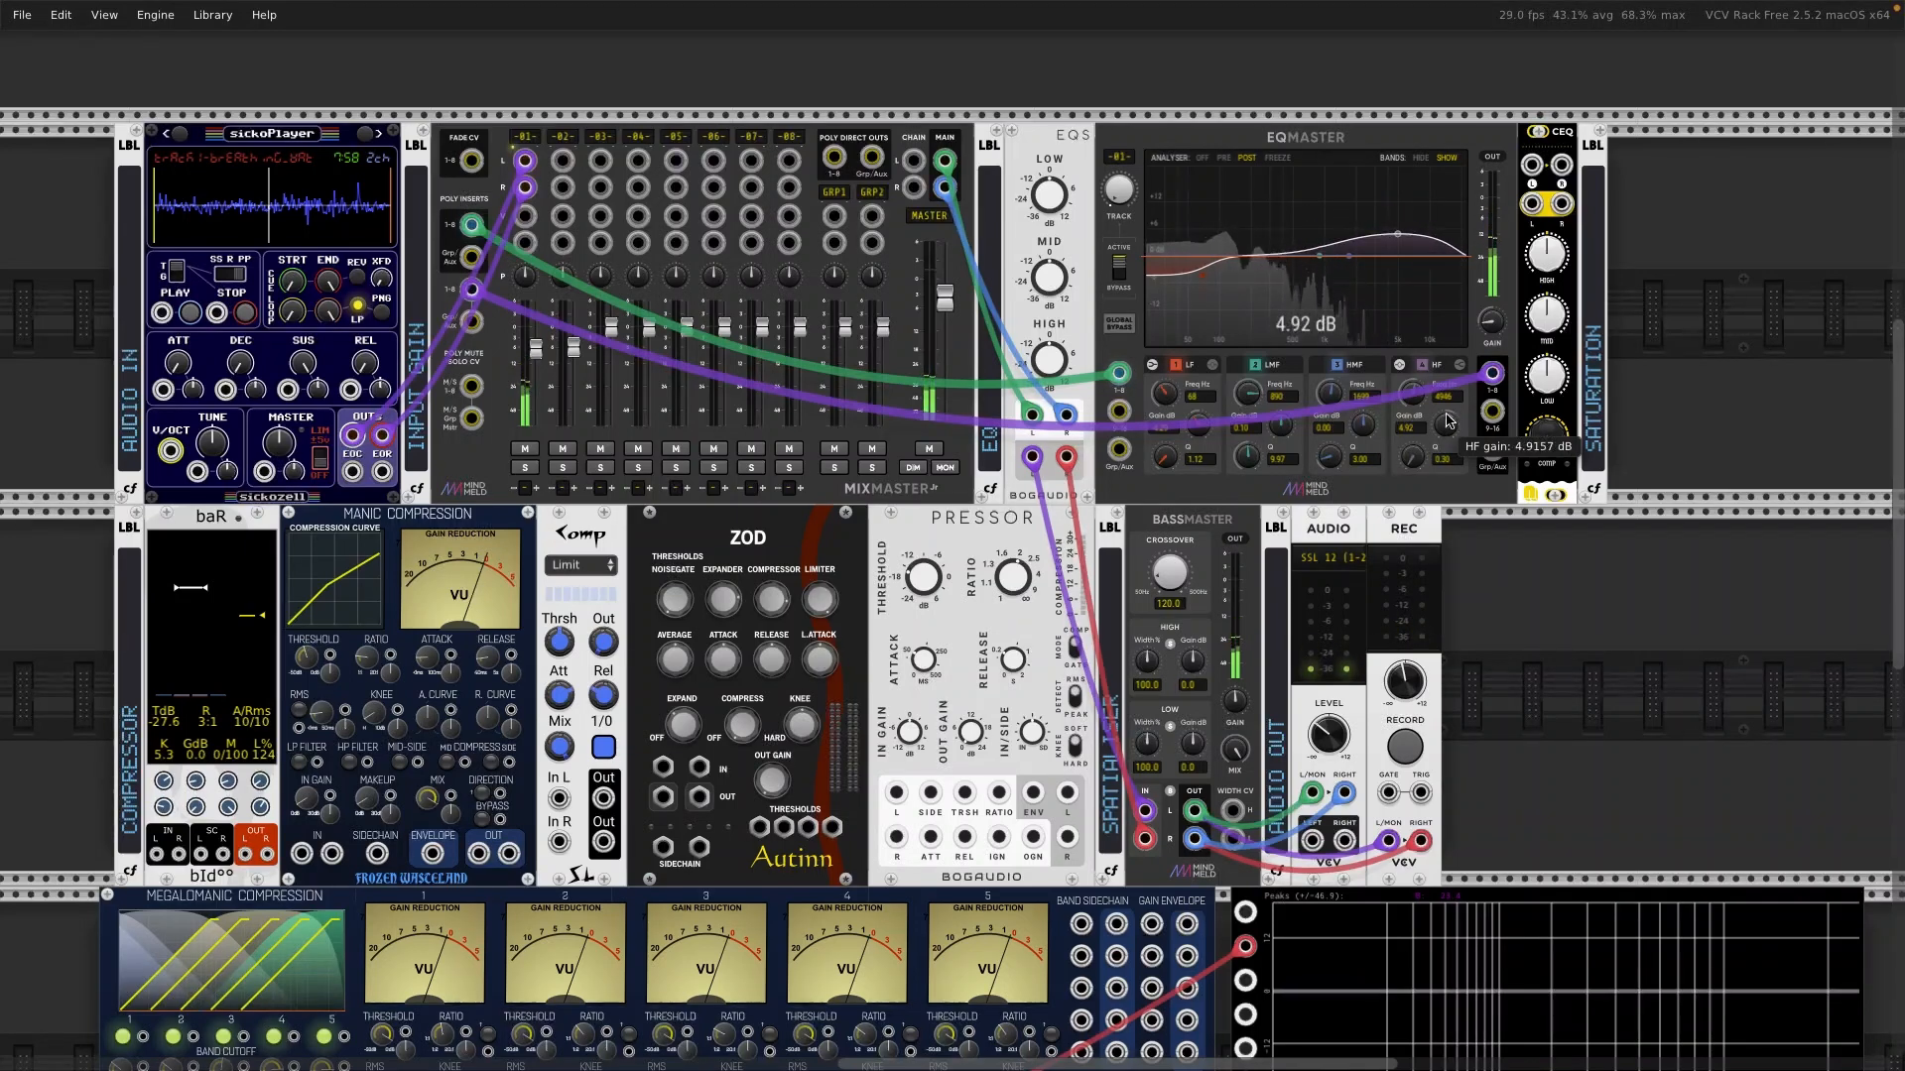
Step: Set the HMF band to about 1.8 kHz with a boost of about 4.29 dB and a Q of 0.30
mouse_move(1332, 405)
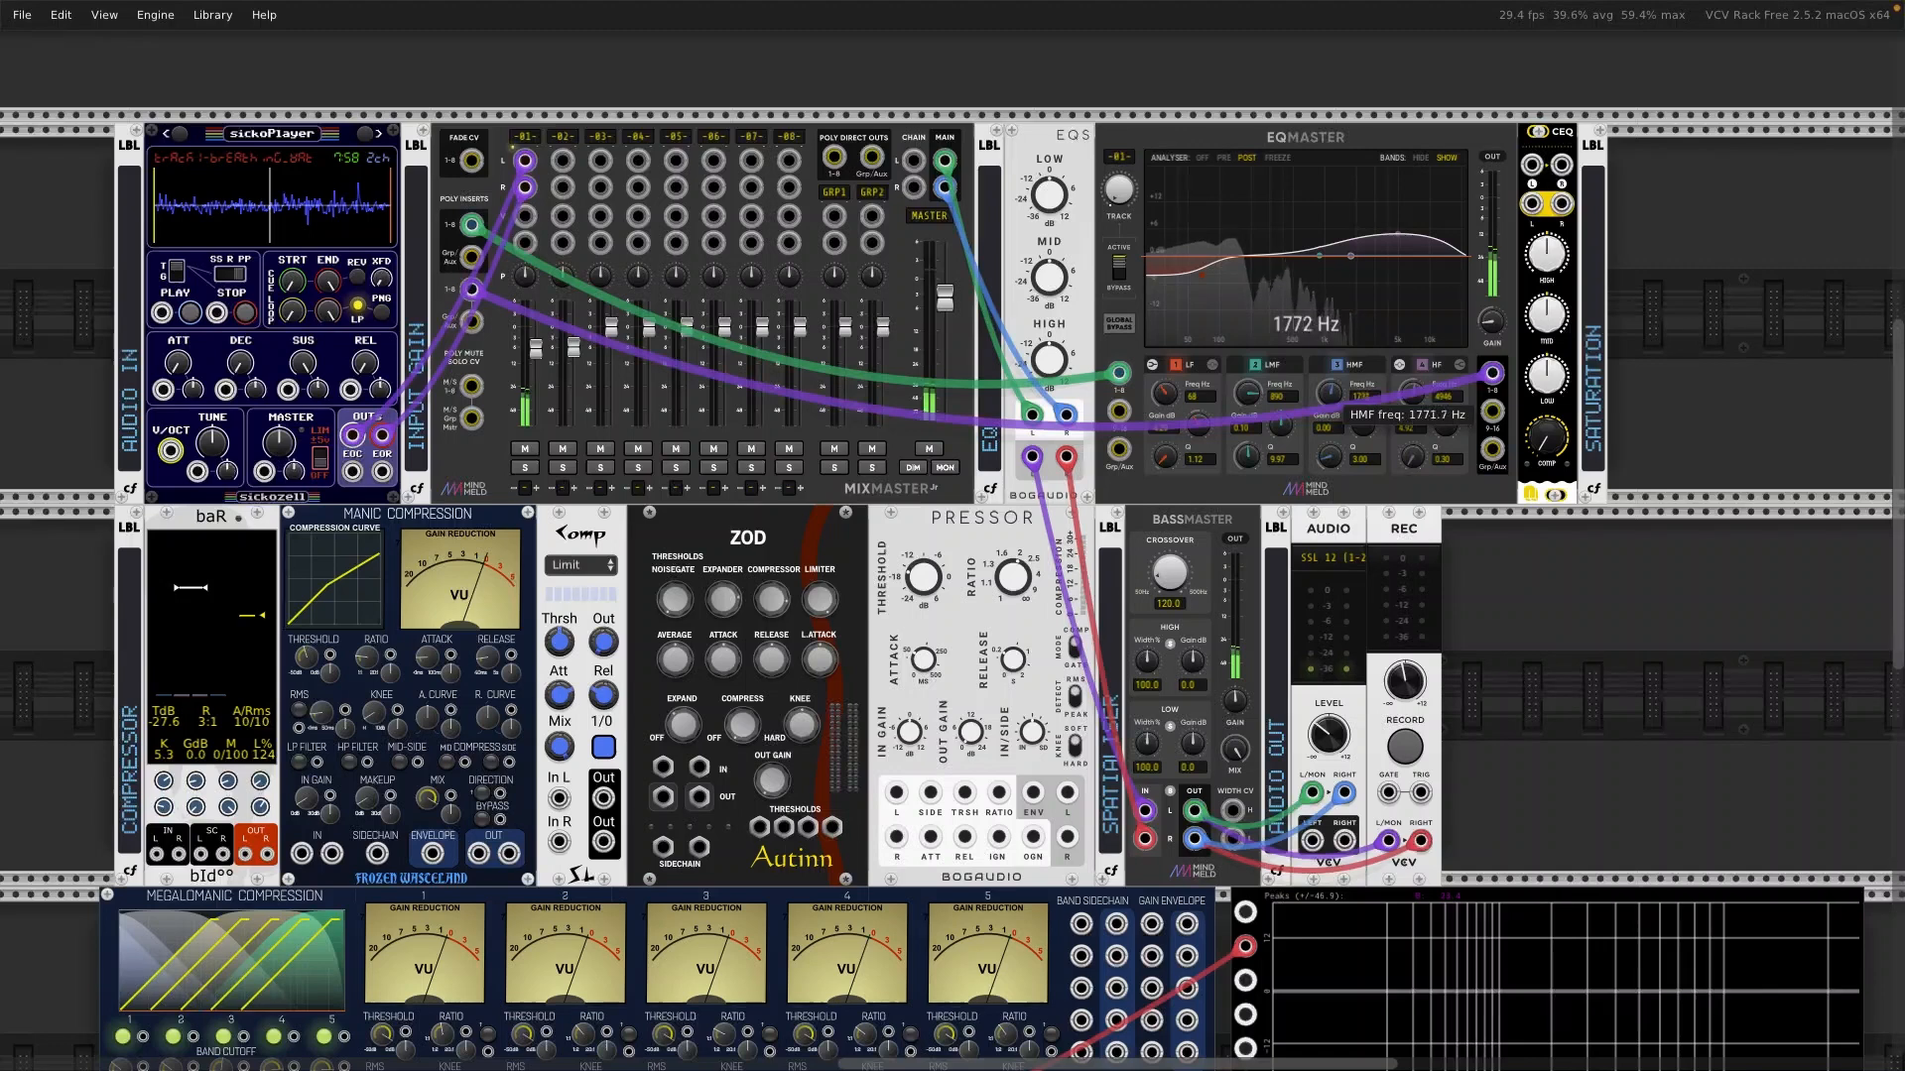
left_click_drag(1331, 397, 1365, 430)
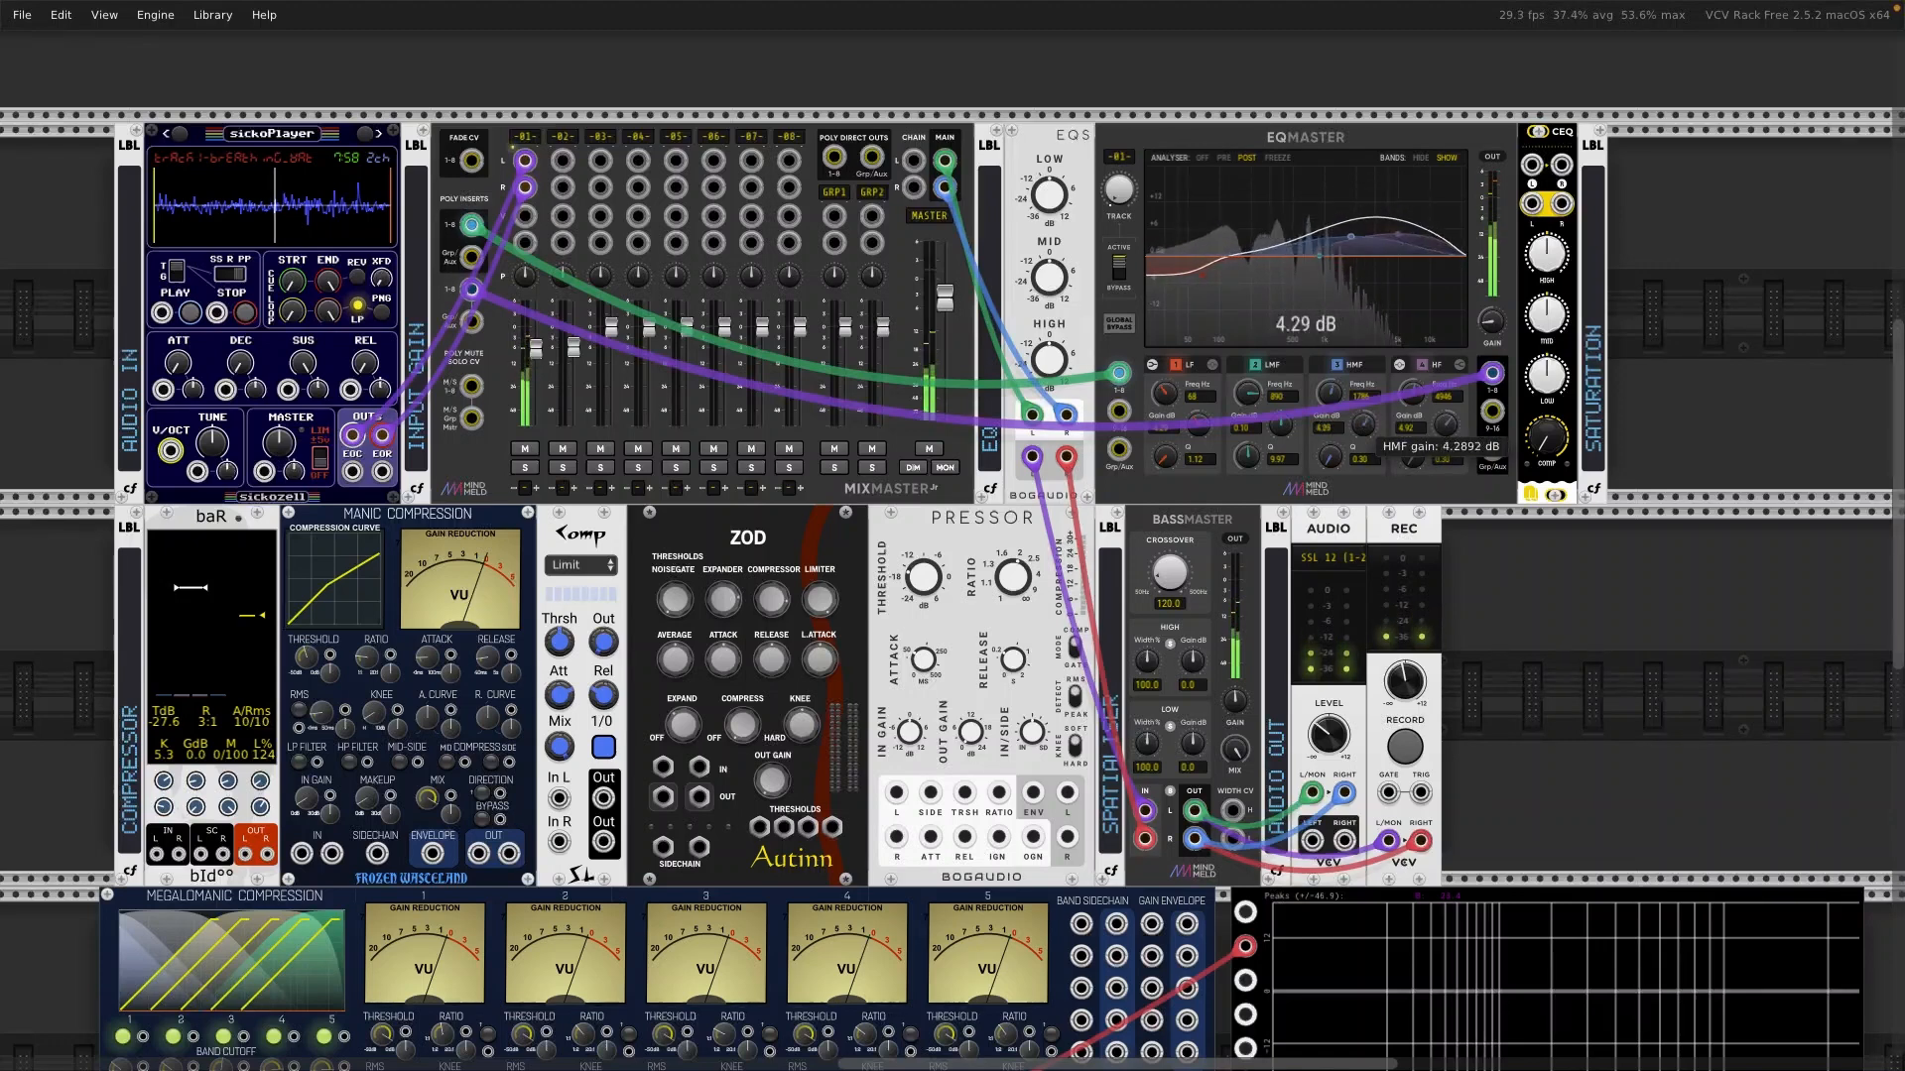
mouse_move(1493, 372)
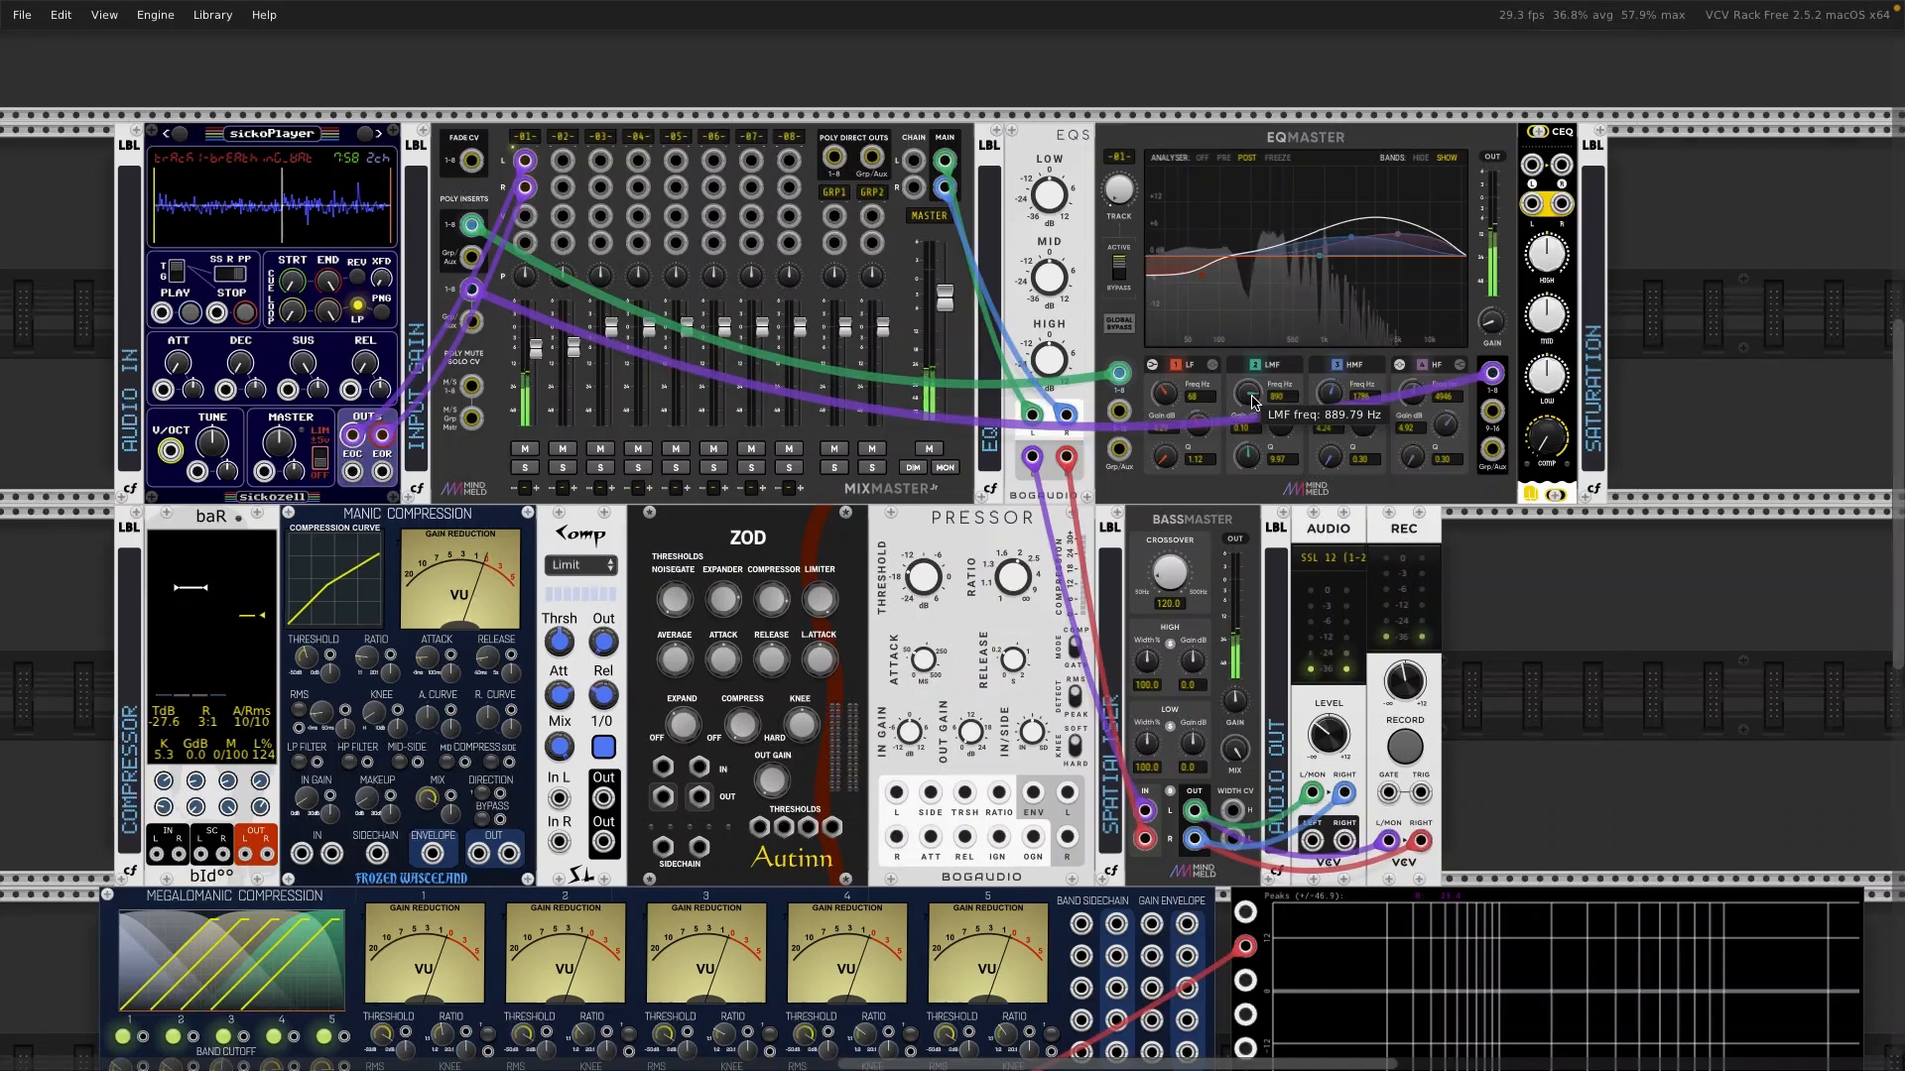
Step: Move the LMF band to about 270 Hz, boost it by about 7.18 dB, widen its Q and ease the boost back
left_click_drag(1252, 401, 1252, 548)
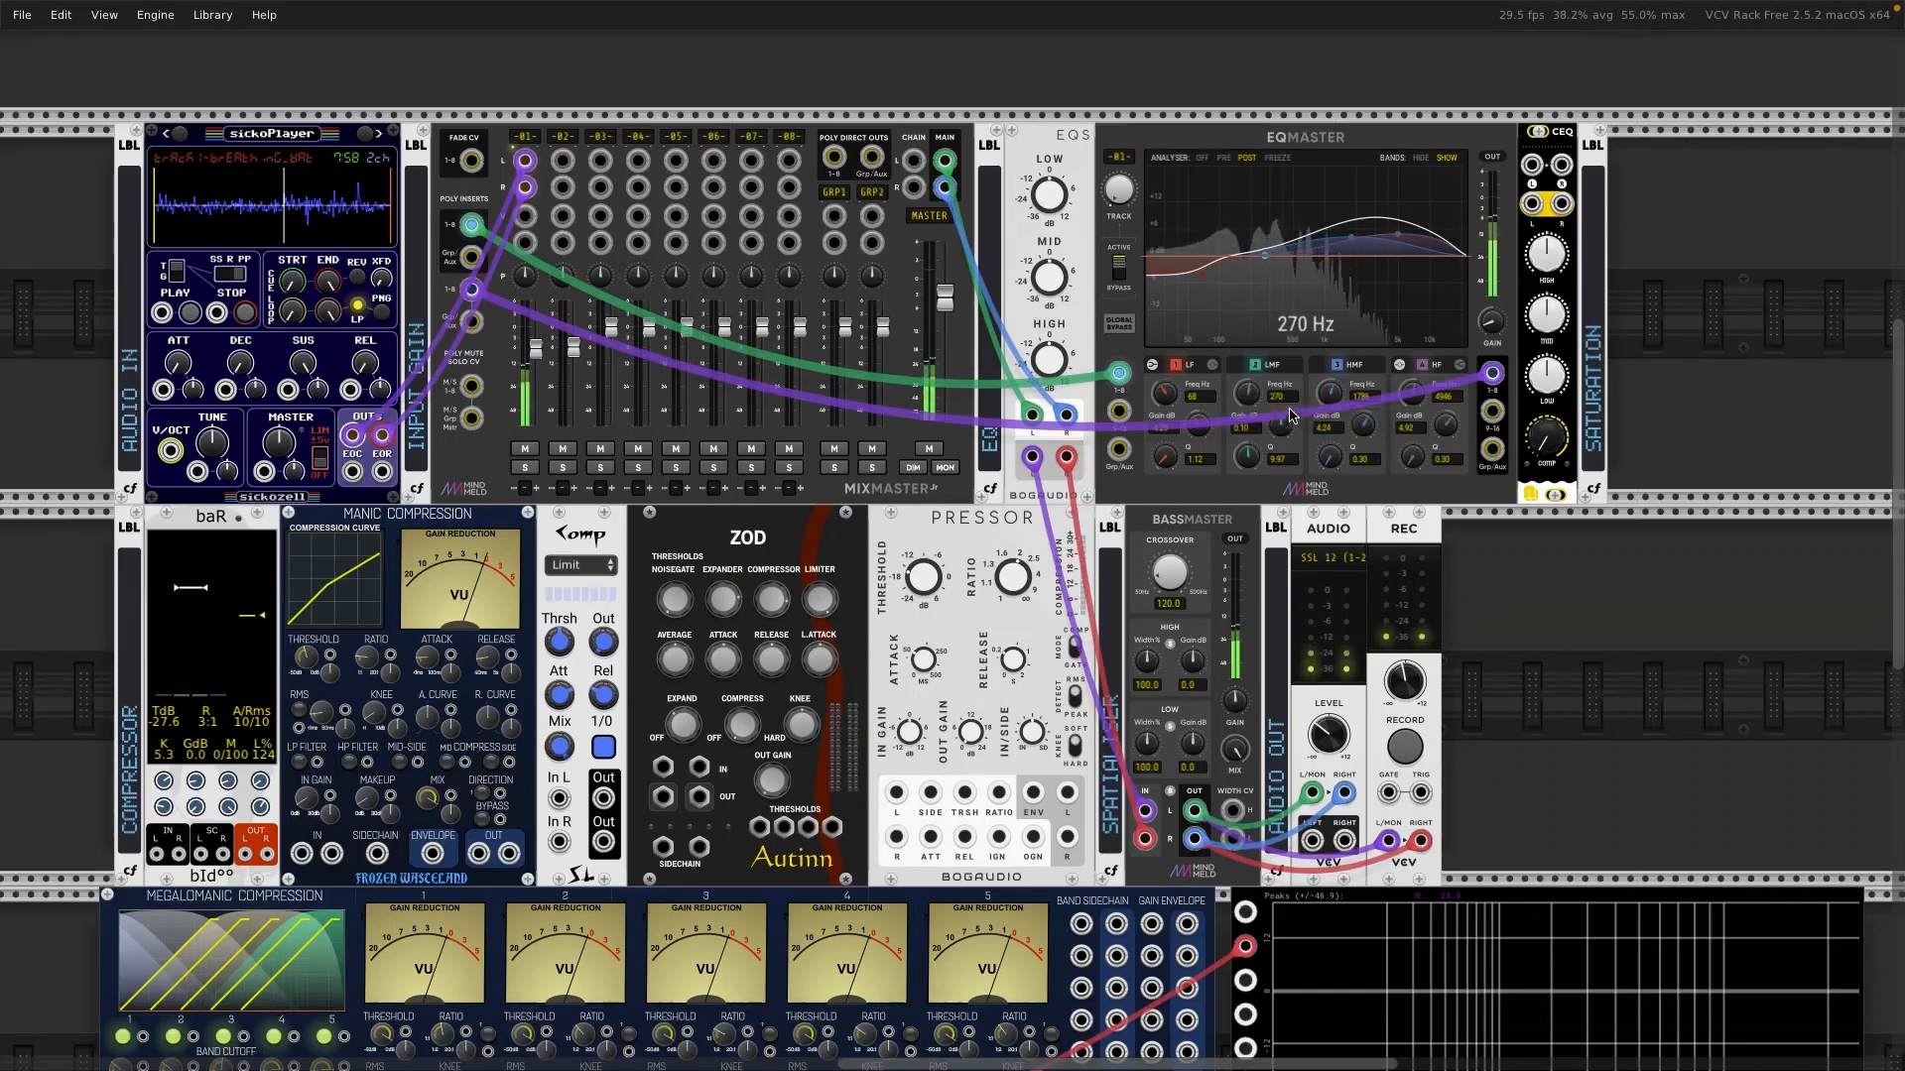
left_click_drag(1280, 424, 1280, 365)
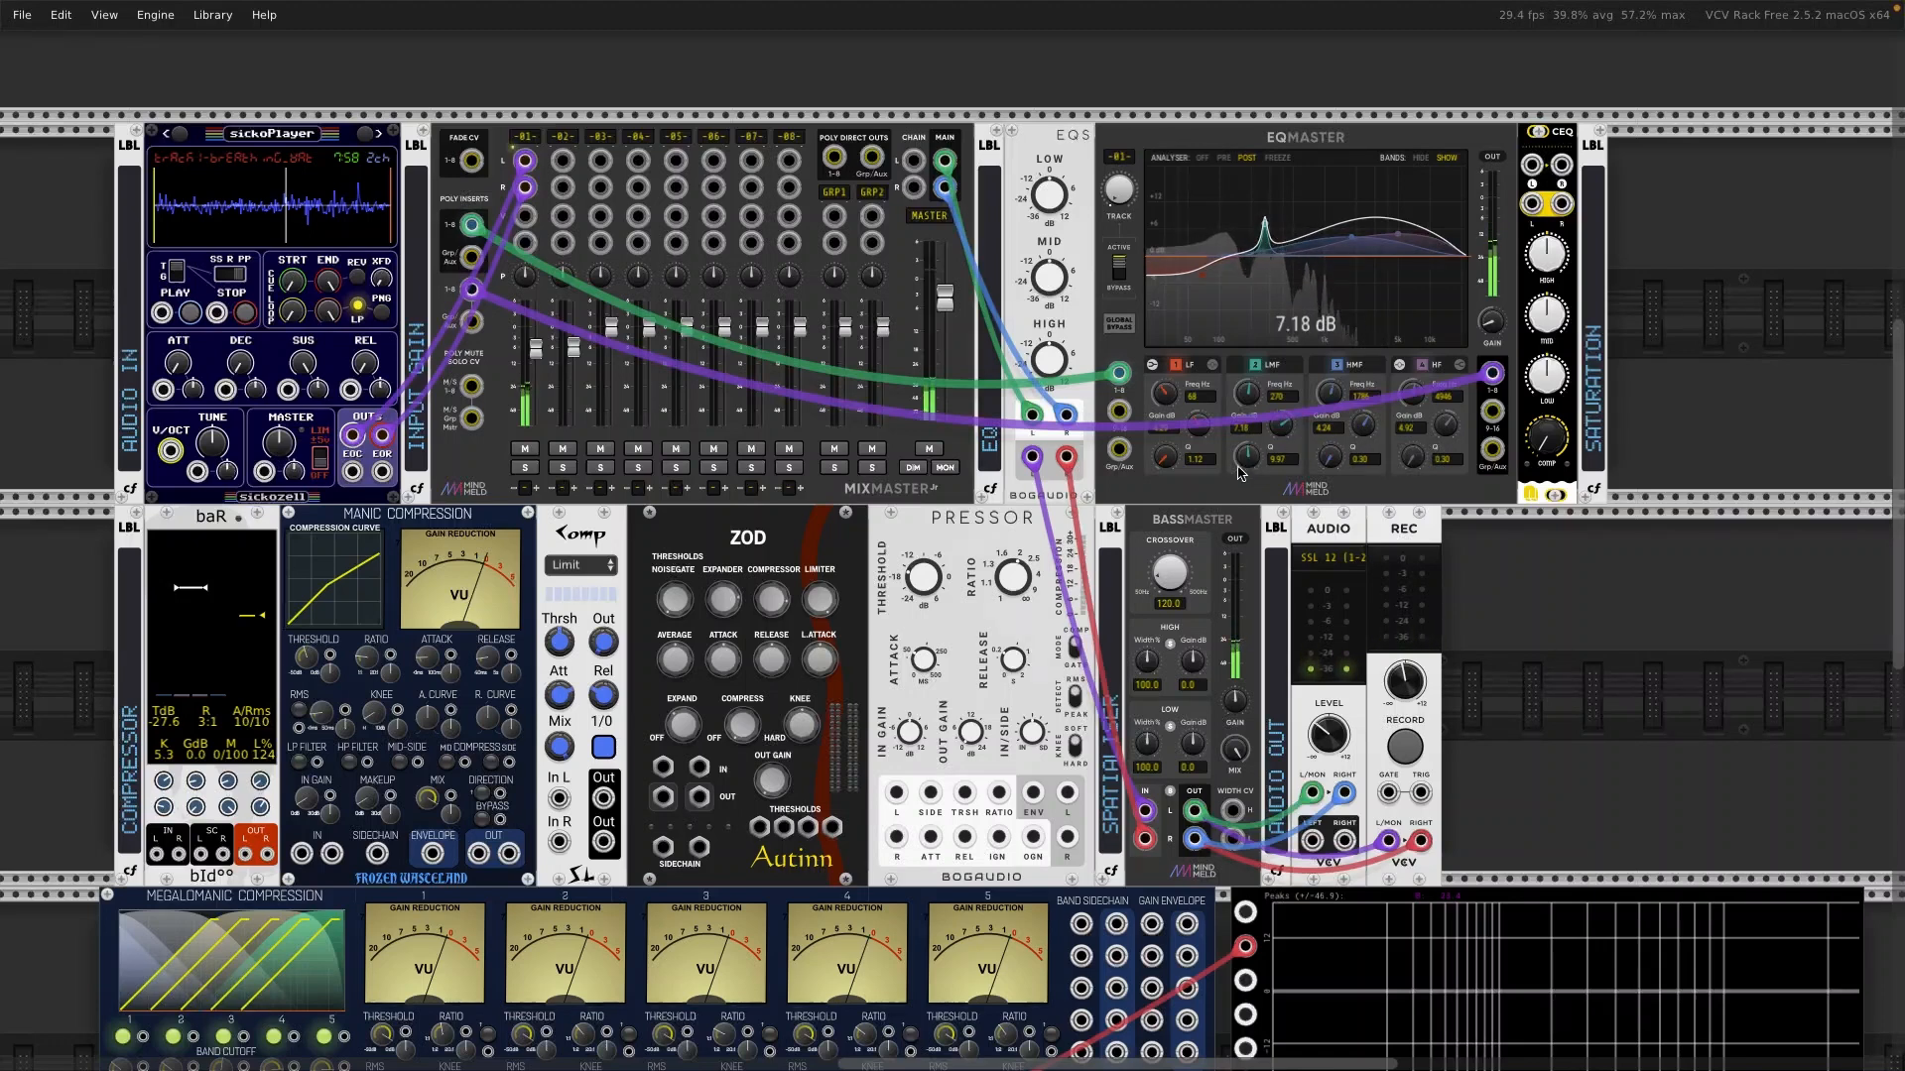
left_click_drag(1245, 460, 1247, 528)
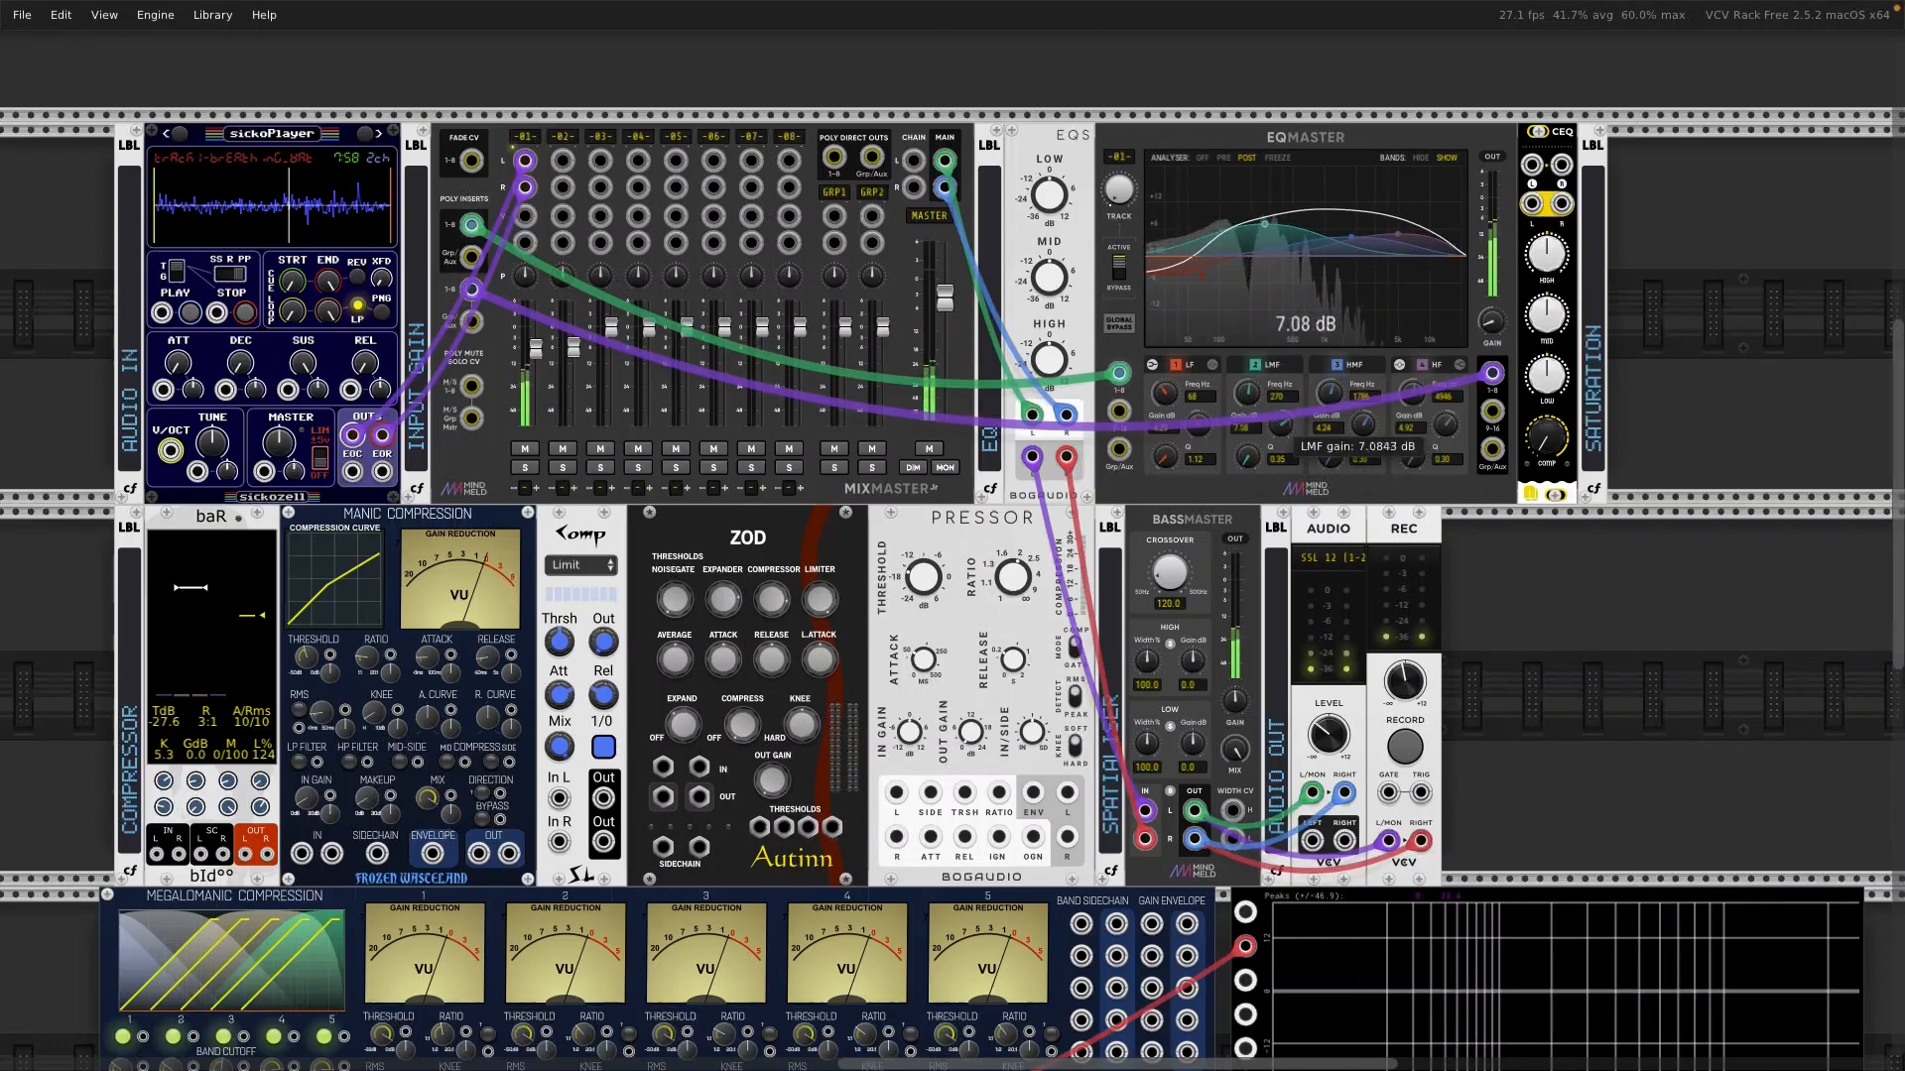
left_click_drag(1279, 427, 1280, 446)
left_click_drag(1054, 364, 1054, 363)
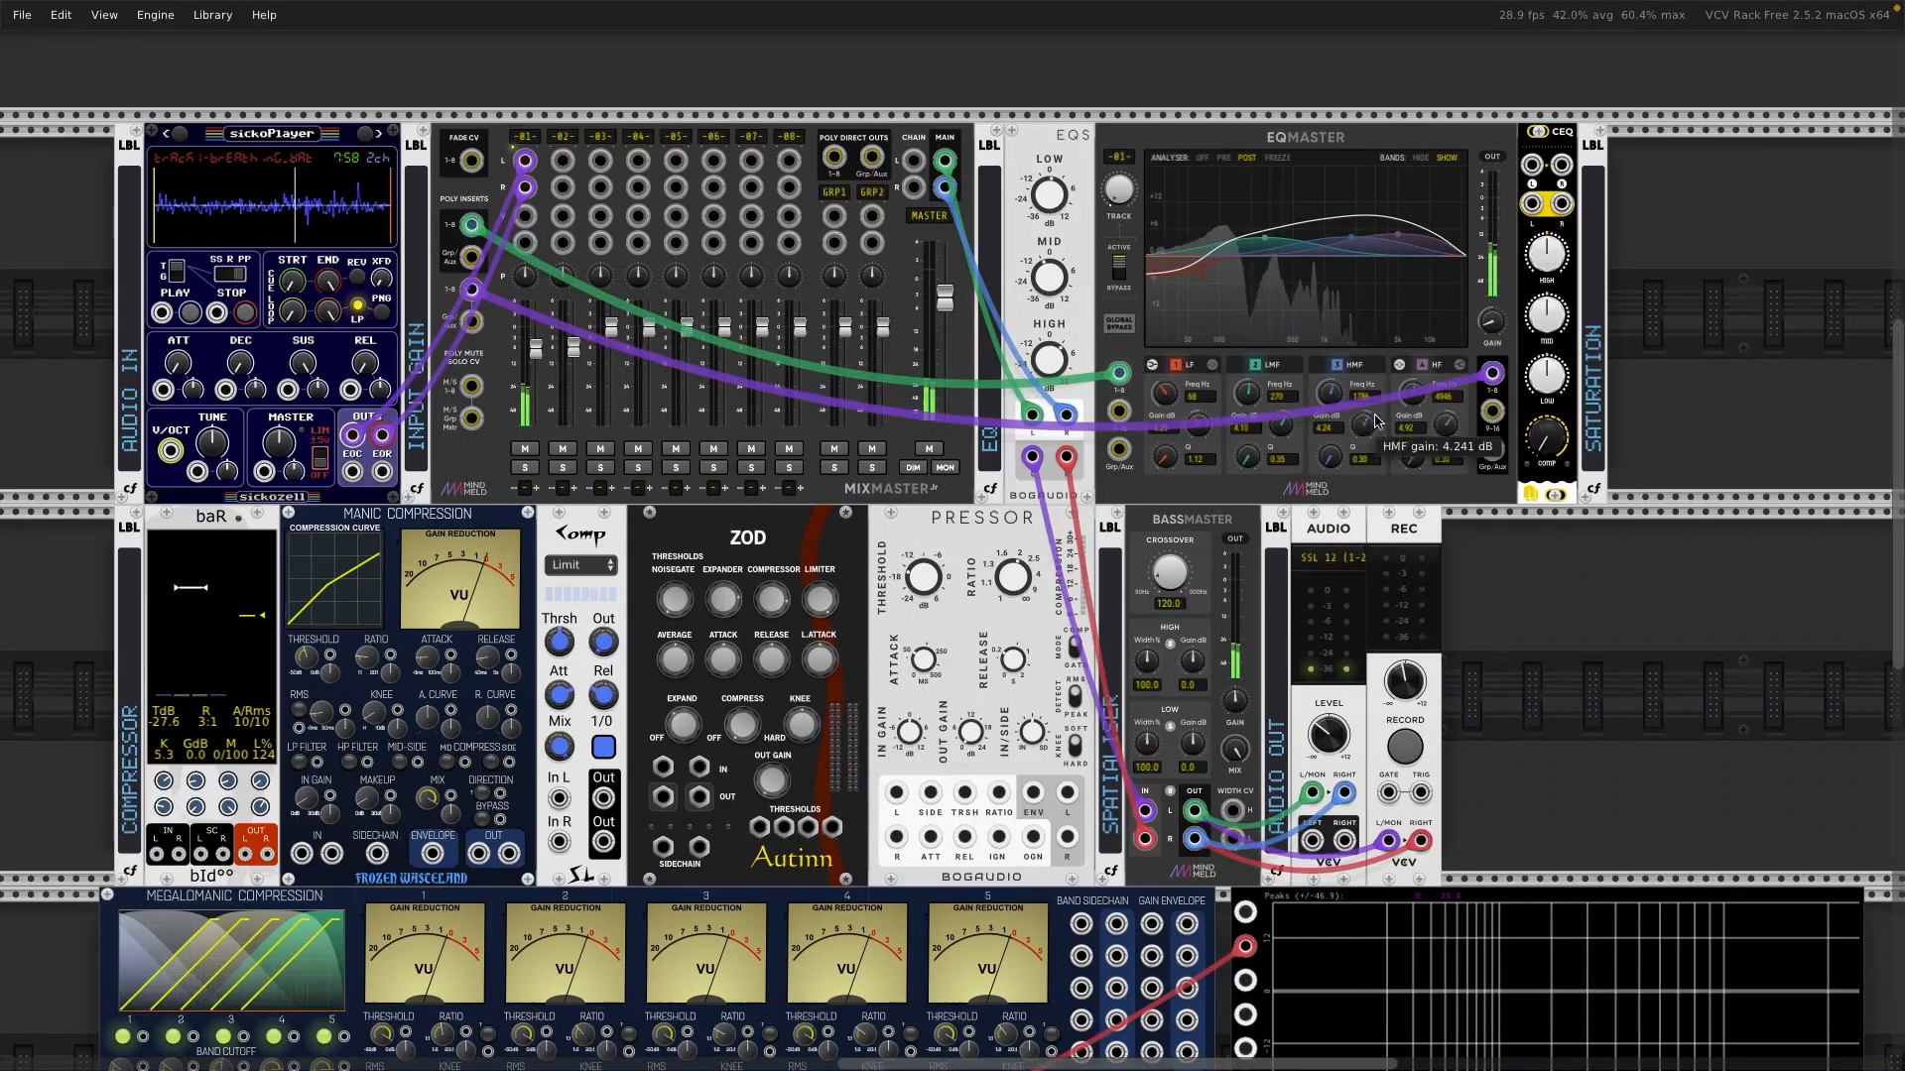
Step: Set the HF band to about 4129 Hz and 2.55 dB, and lower the LMF and HMF frequencies slightly
left_click_drag(1413, 394, 1446, 434)
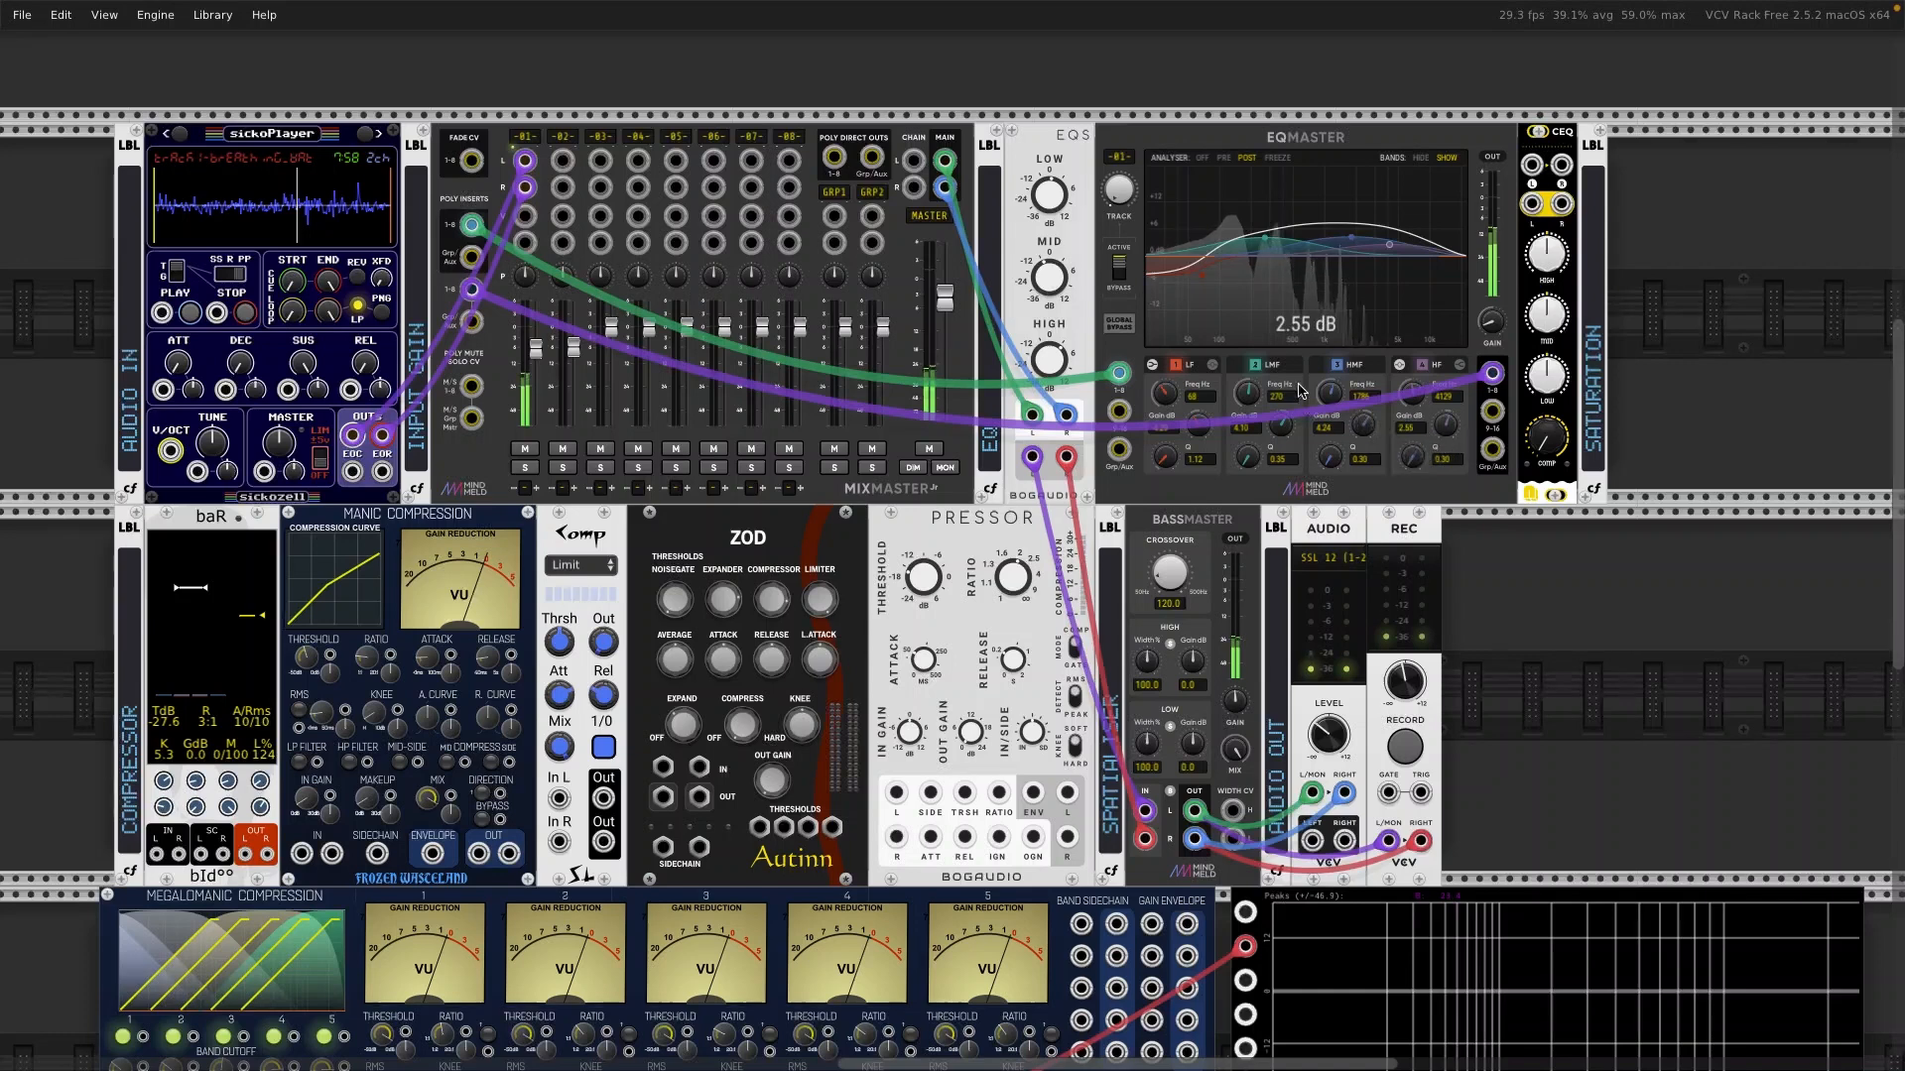
left_click_drag(1248, 395, 1294, 195)
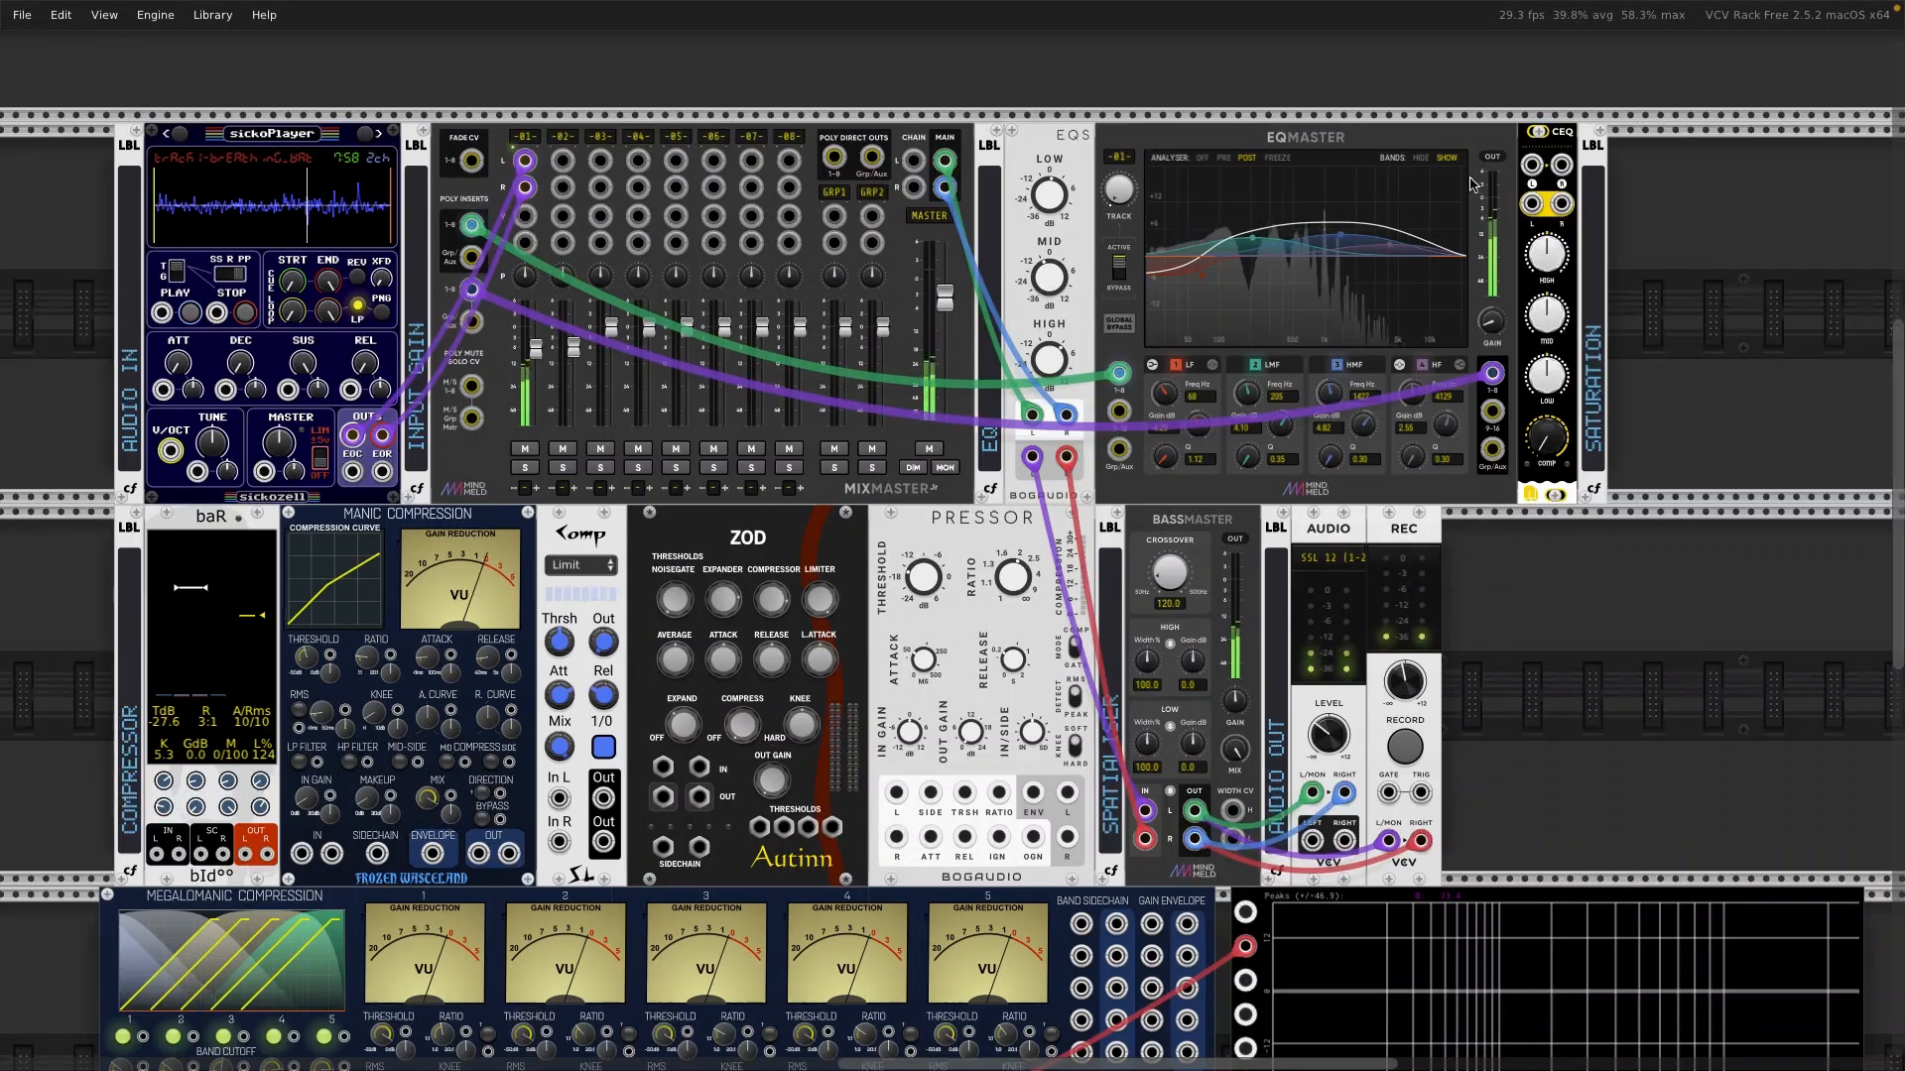
Step: Hide the individual band curves in EQMaster's graph and show them again
left_click(1421, 158)
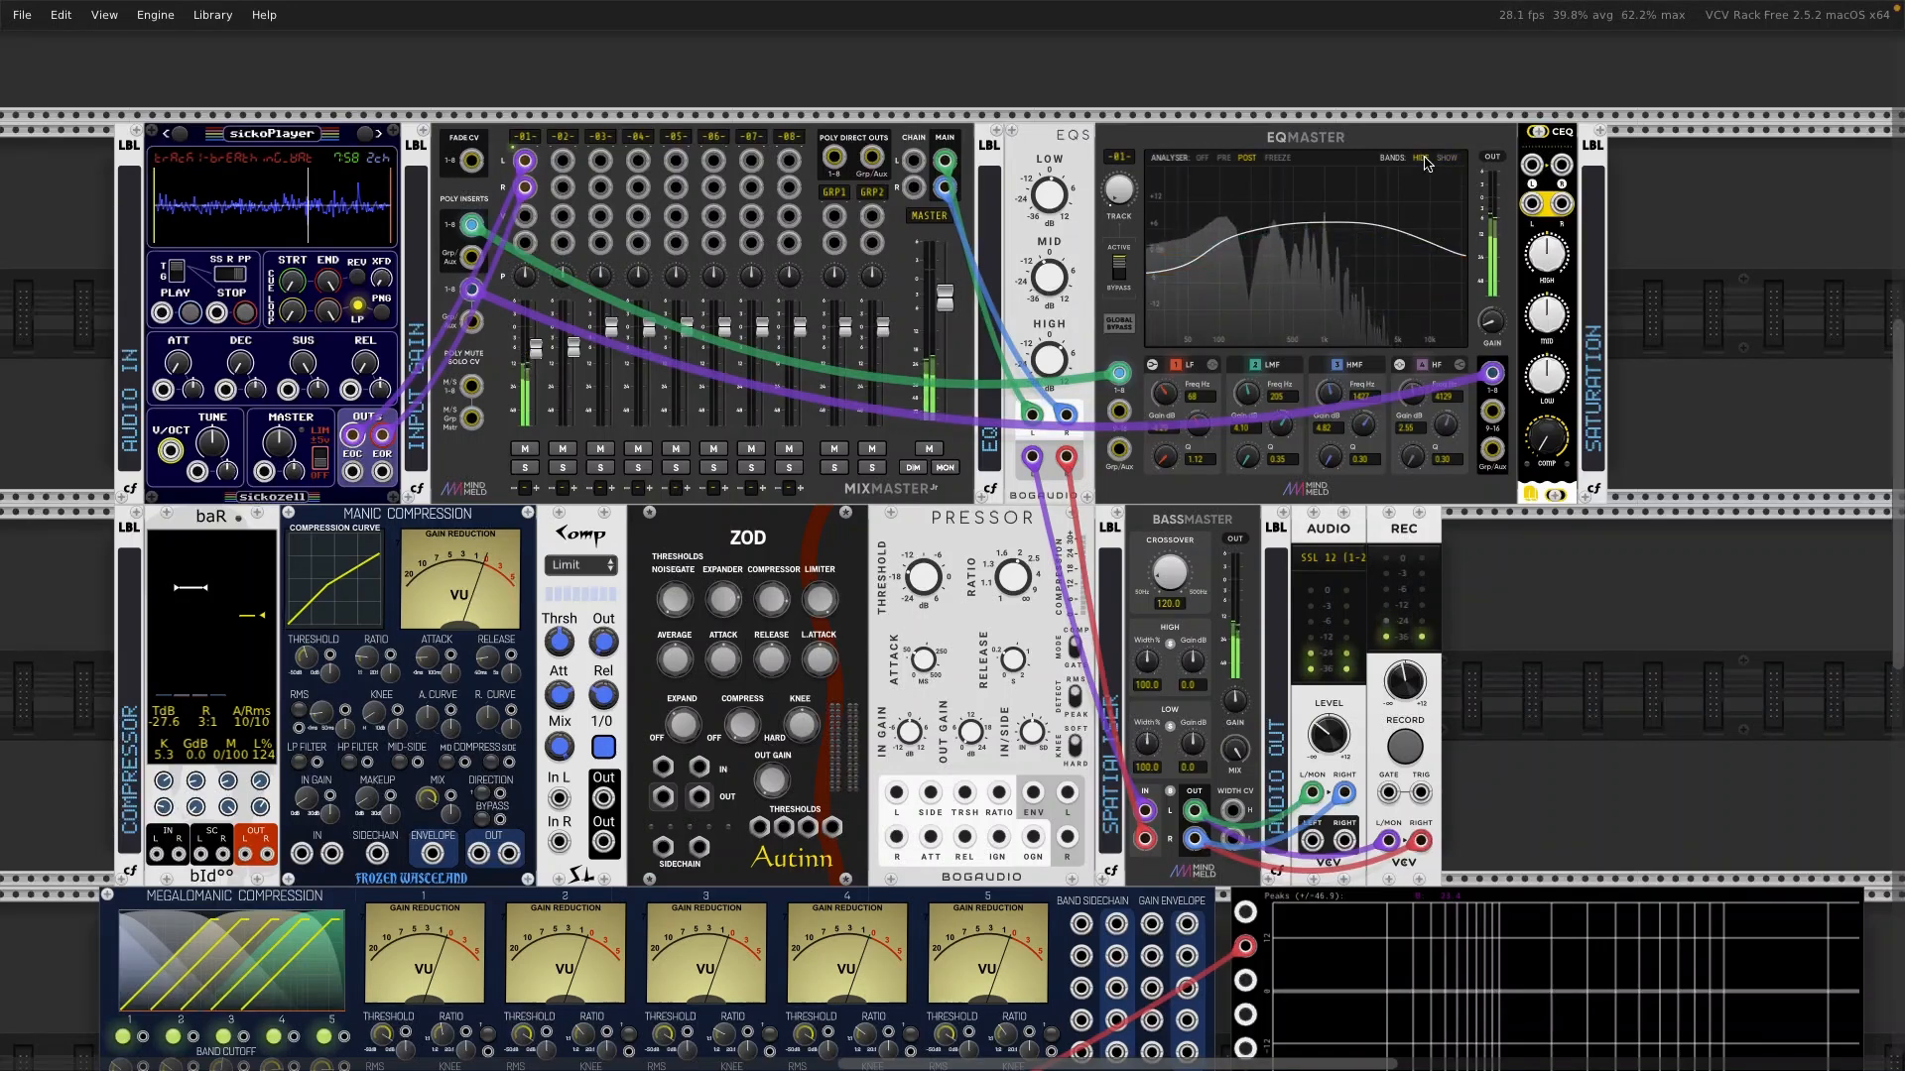
left_click(1448, 158)
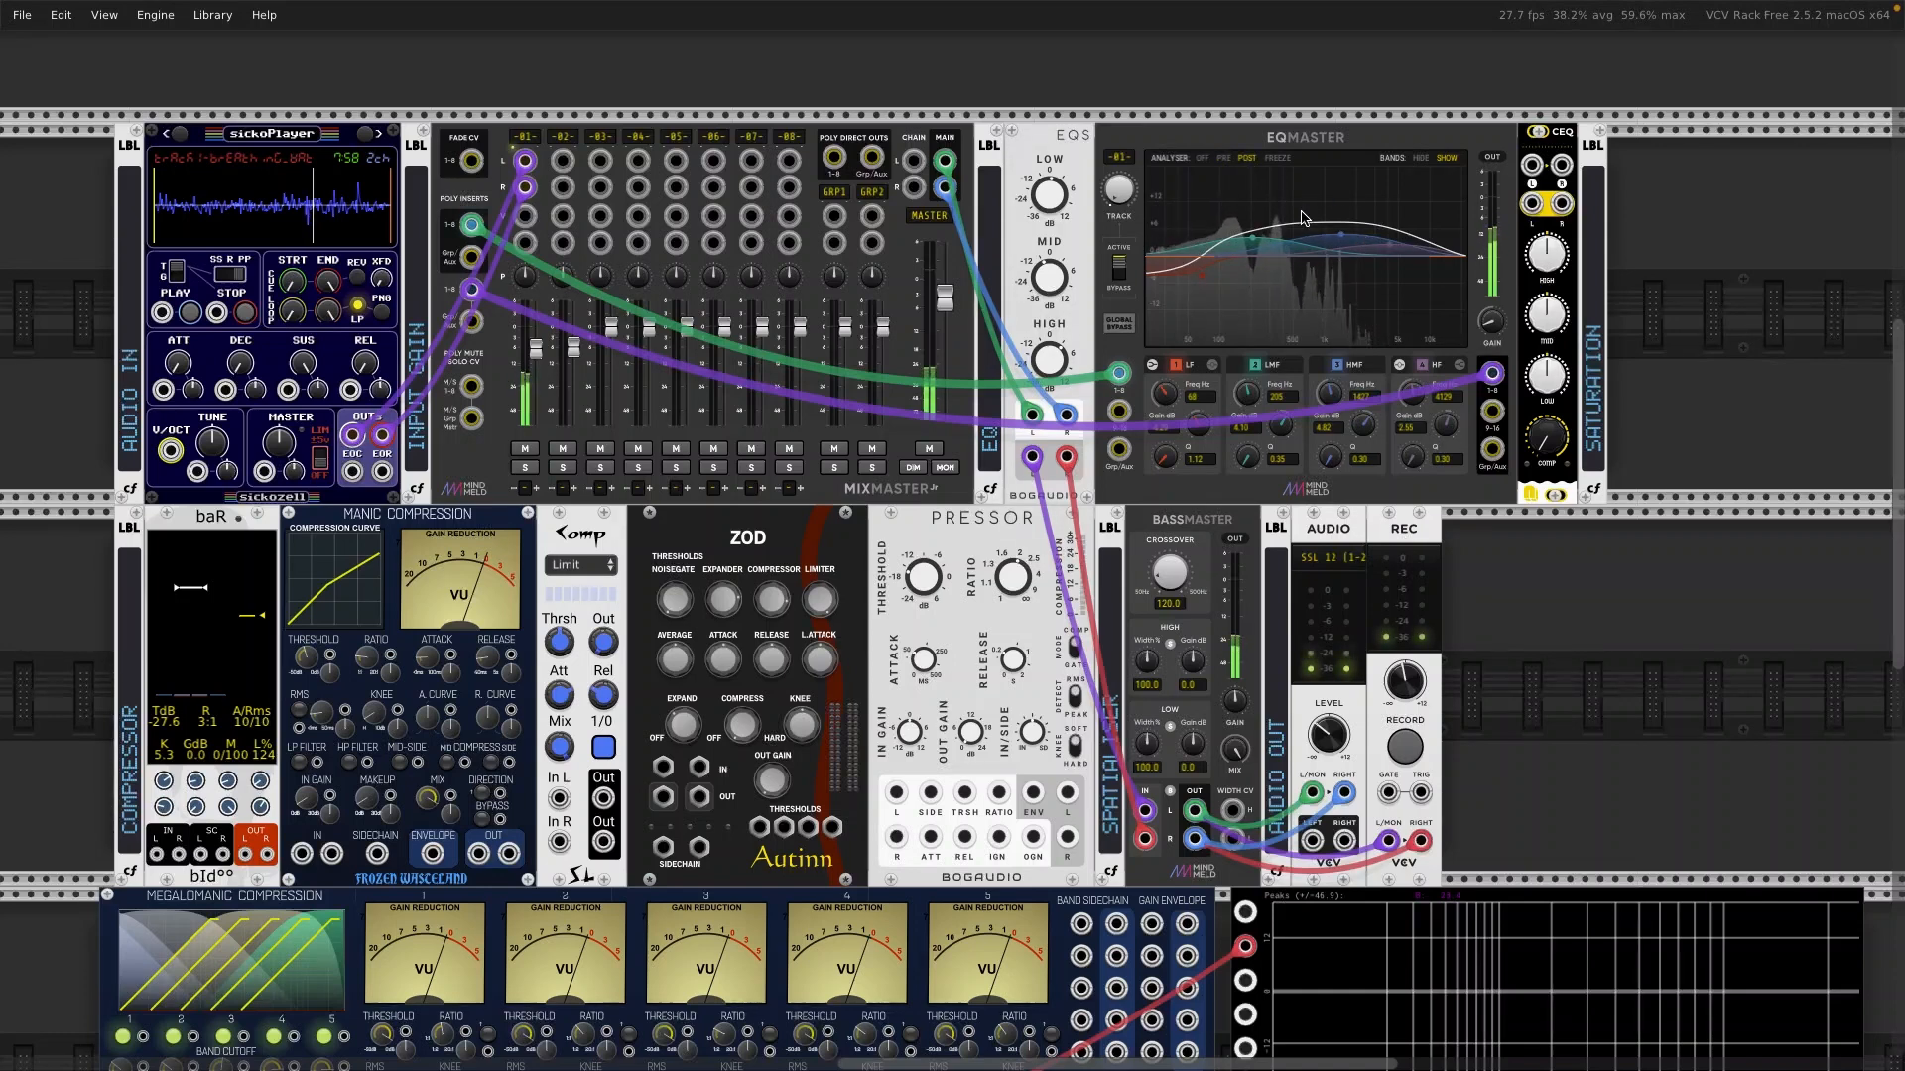
Step: Lower the LMF band to about 176 Hz, raise the HMF frequency and set the HF gain to about 3.33 dB
mouse_move(1249, 402)
left_click_drag(1247, 394, 1447, 425)
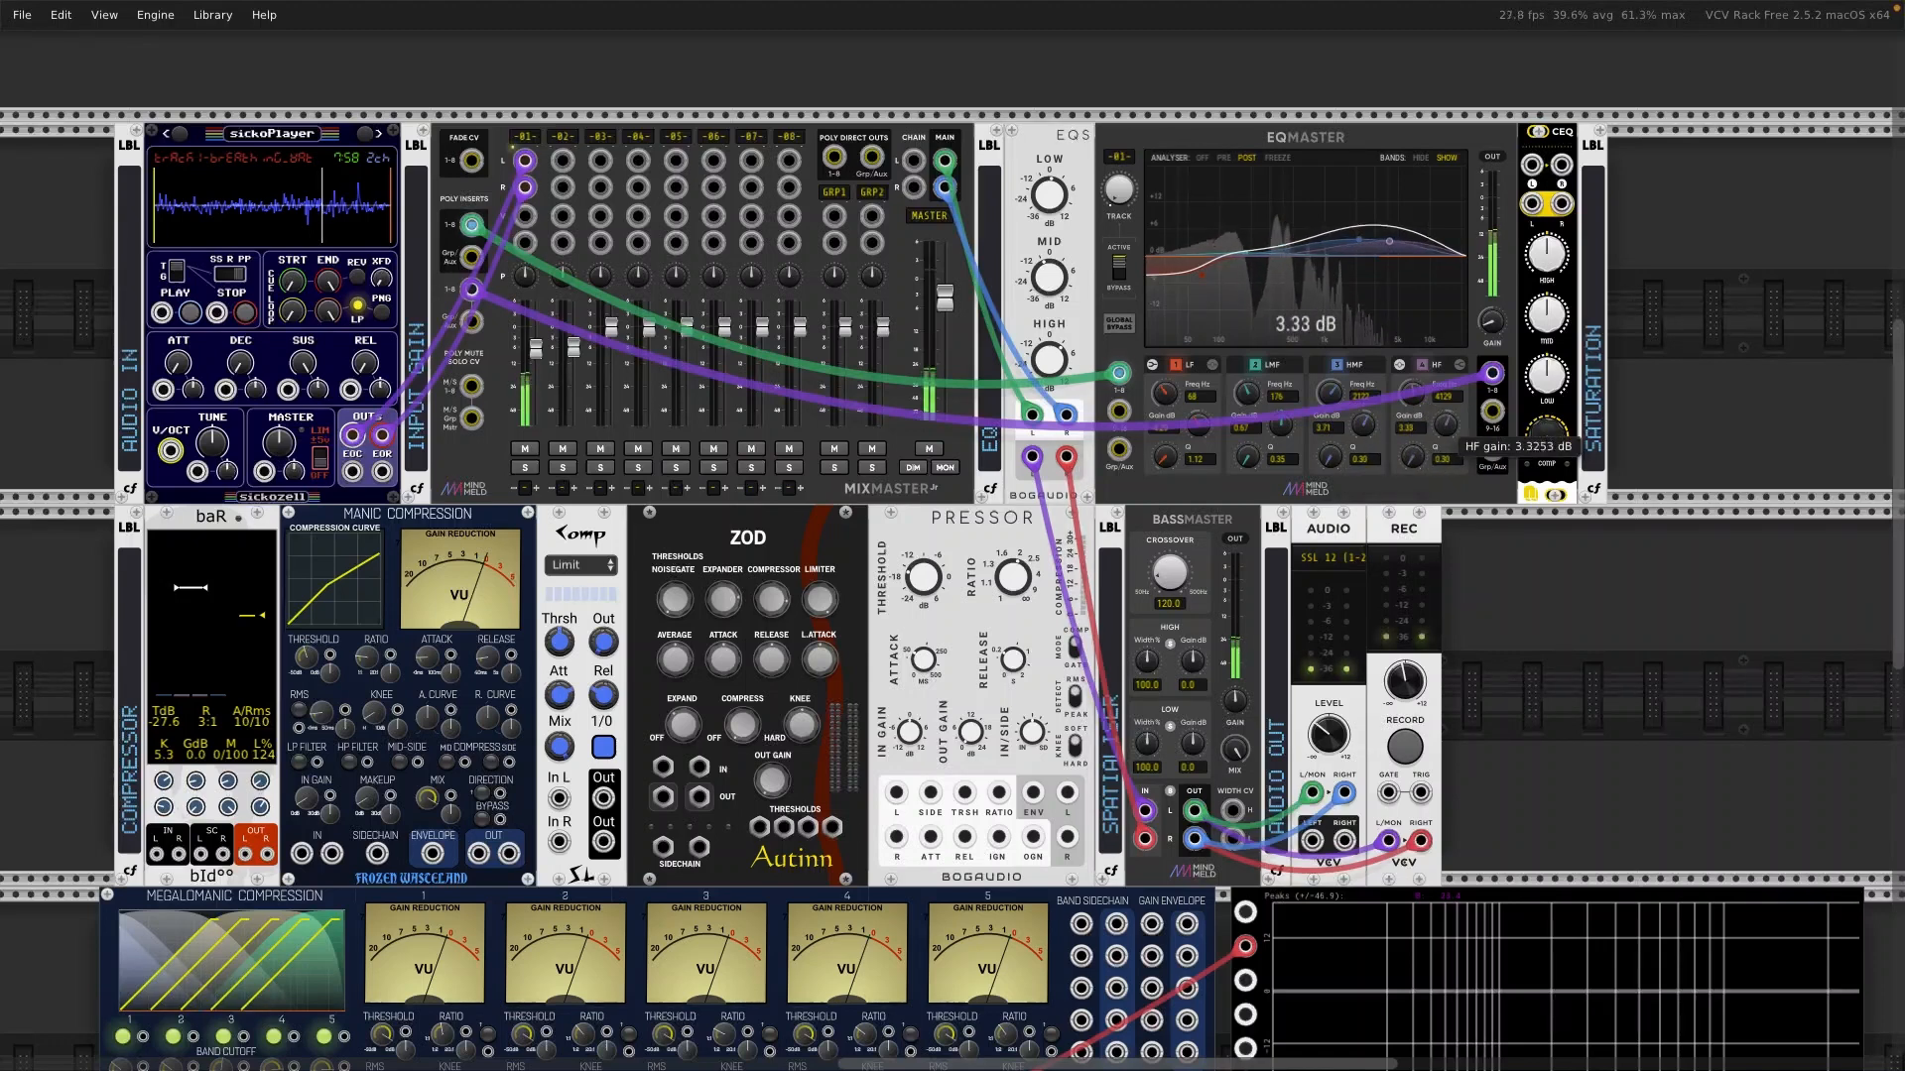
Step: Trim the EQS Low gain to about 2.78 dB, and set EQMaster's LF band to about 57 Hz and -3.76 dB
left_click_drag(1049, 360, 1048, 355)
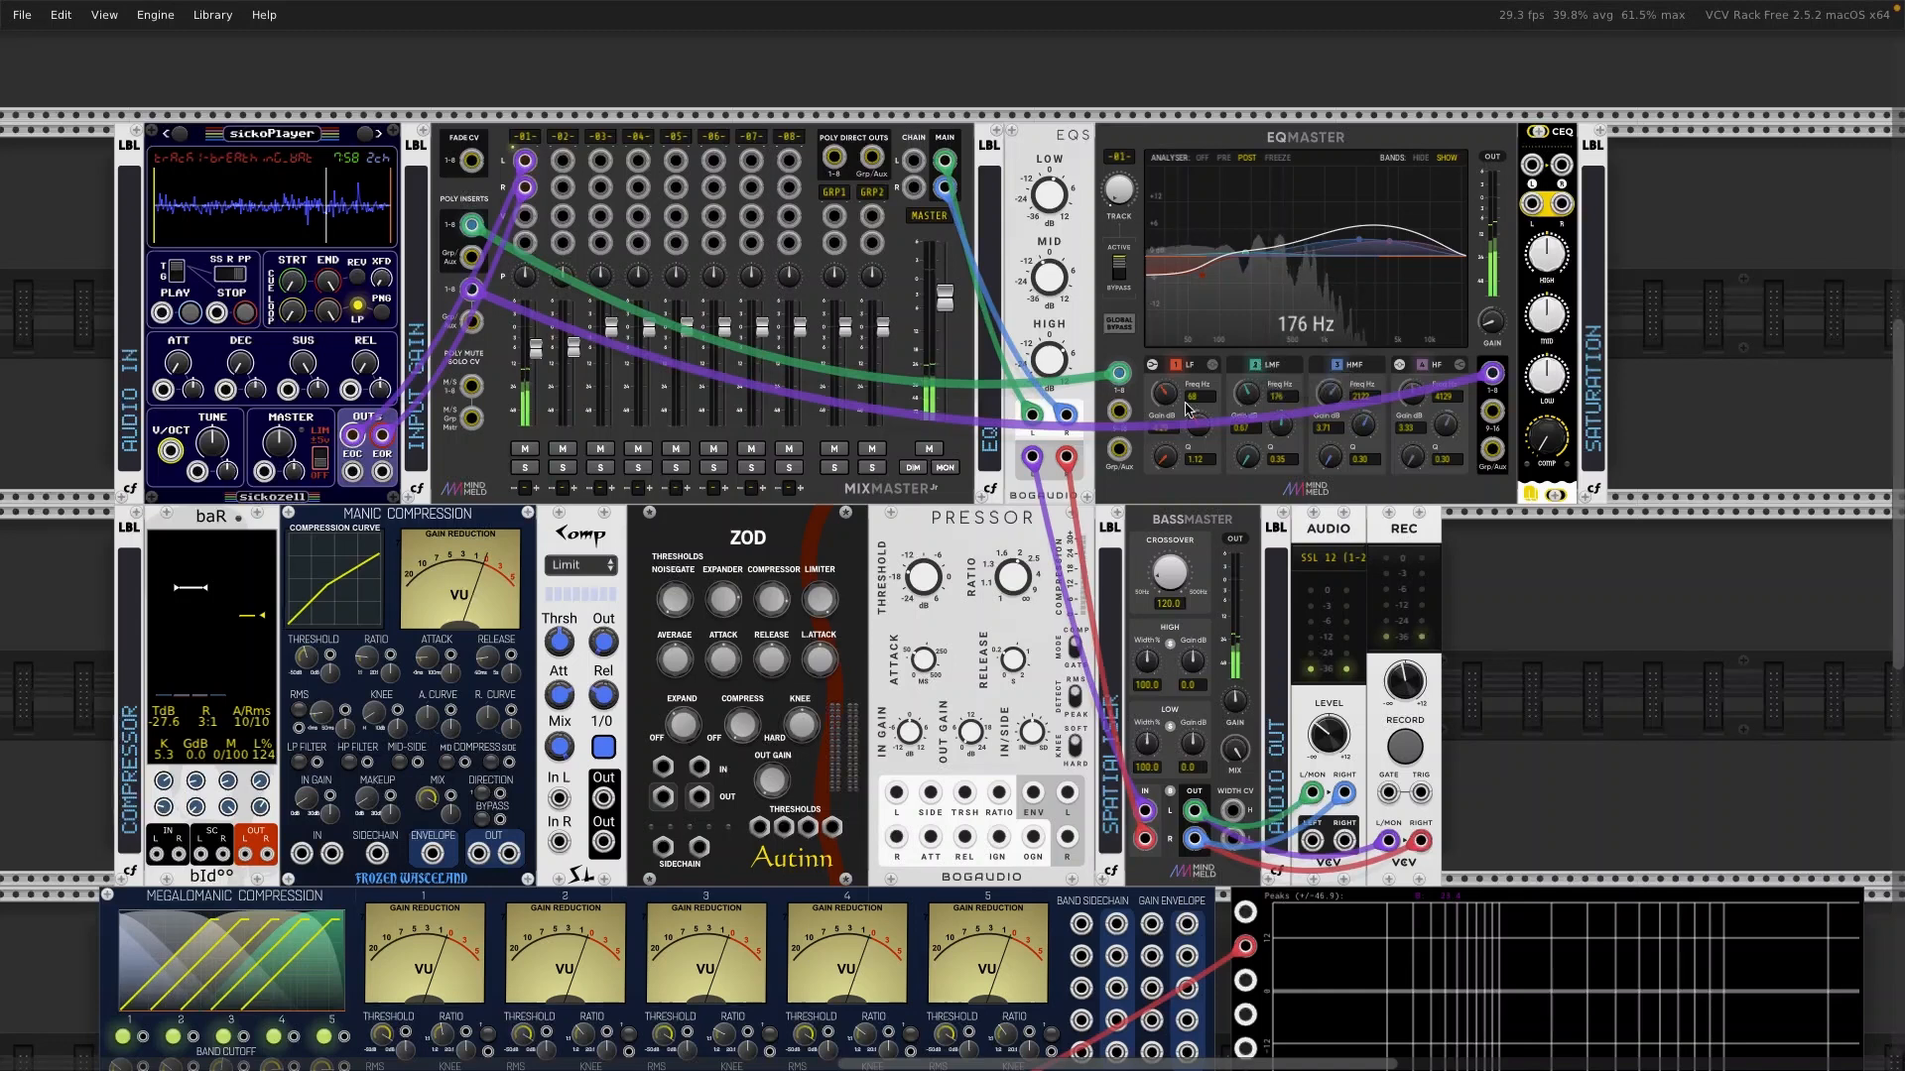
left_click_drag(1051, 197, 1050, 195)
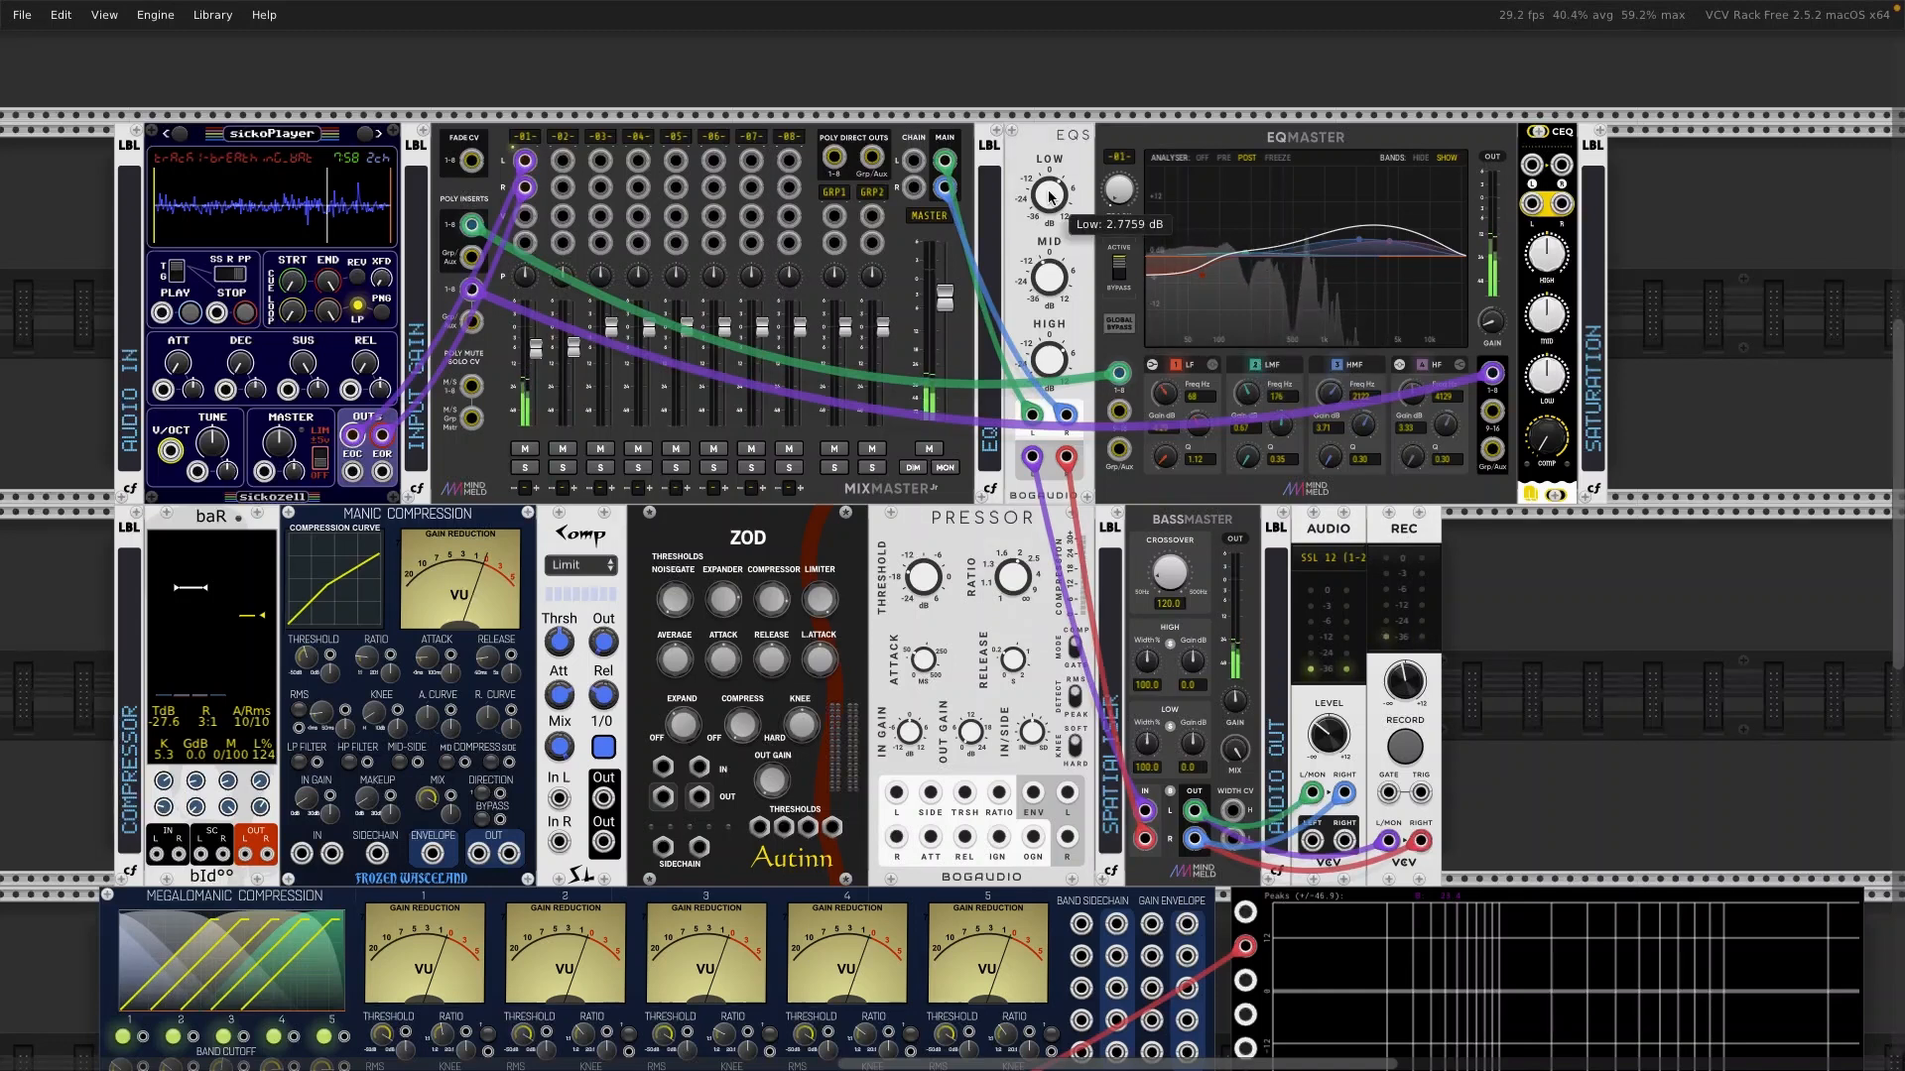
left_click_drag(1164, 388, 1199, 423)
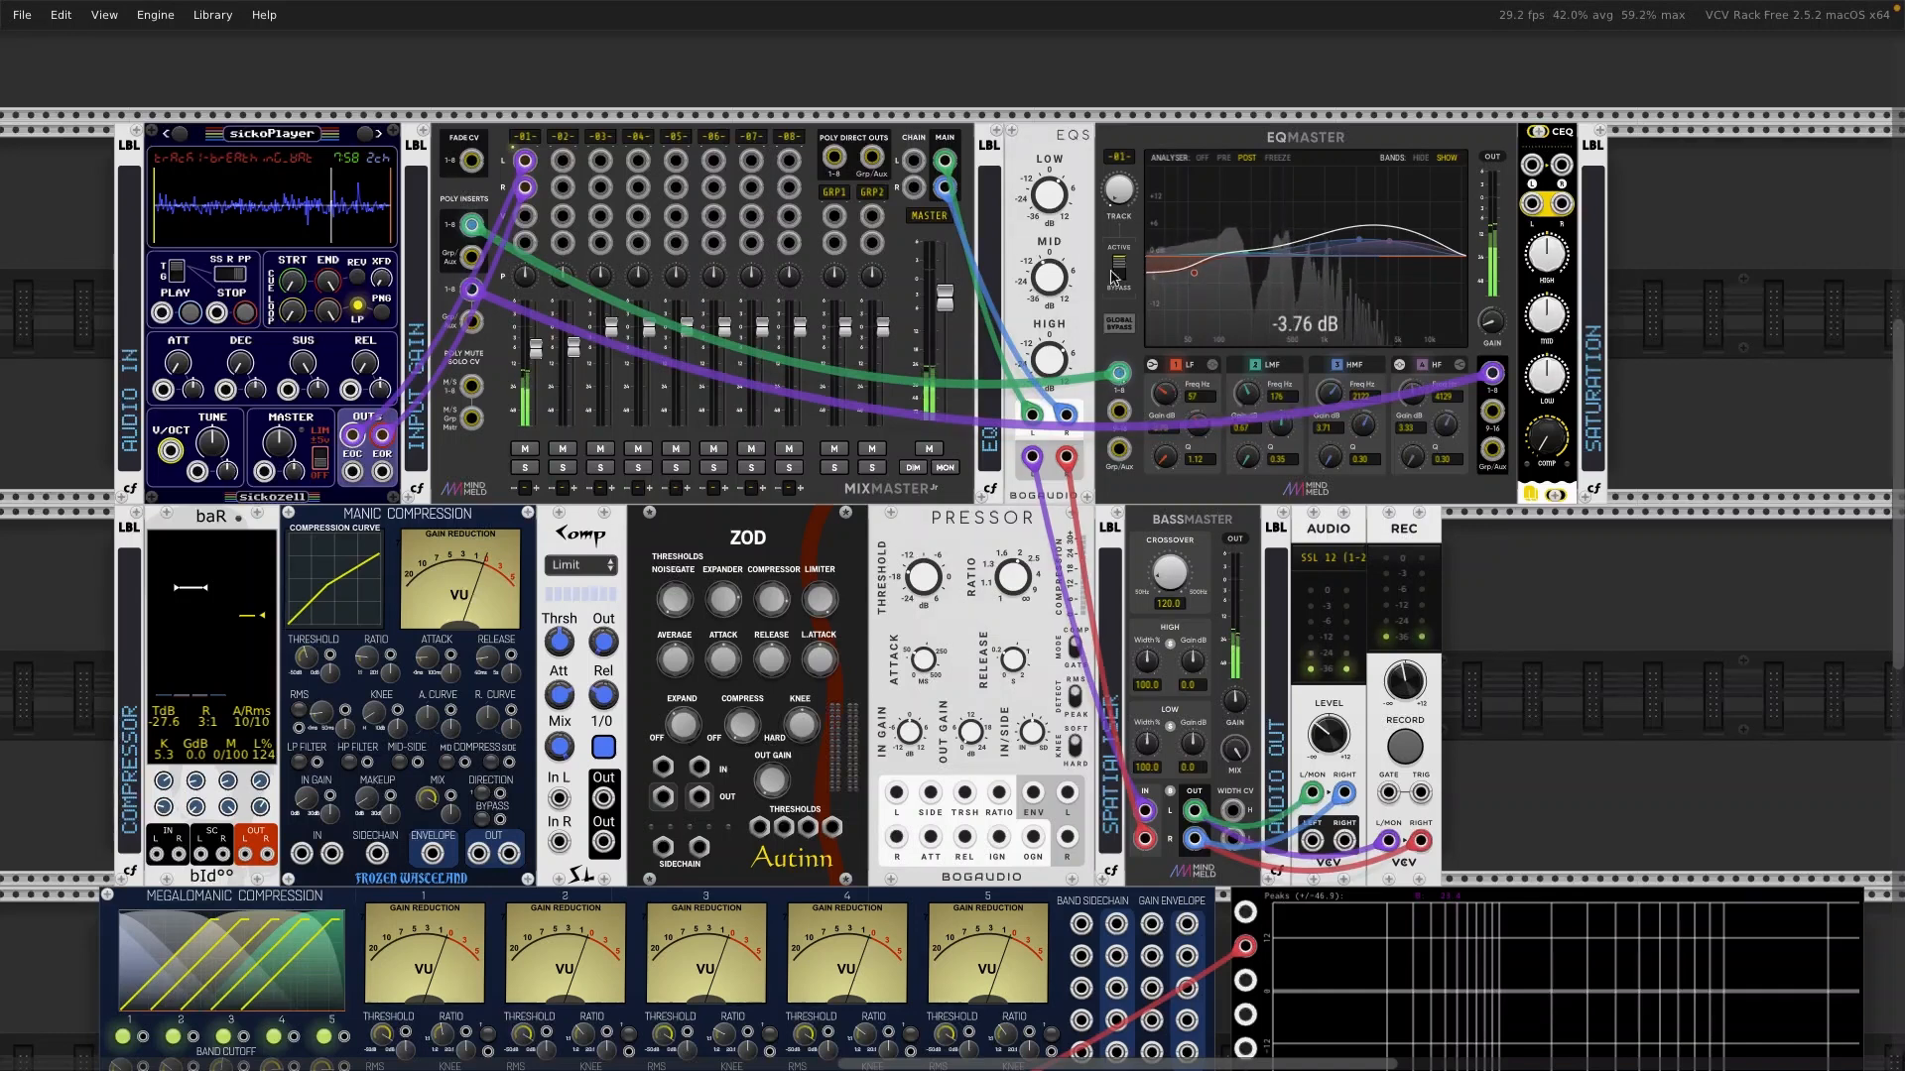
left_click_drag(1052, 362, 1053, 361)
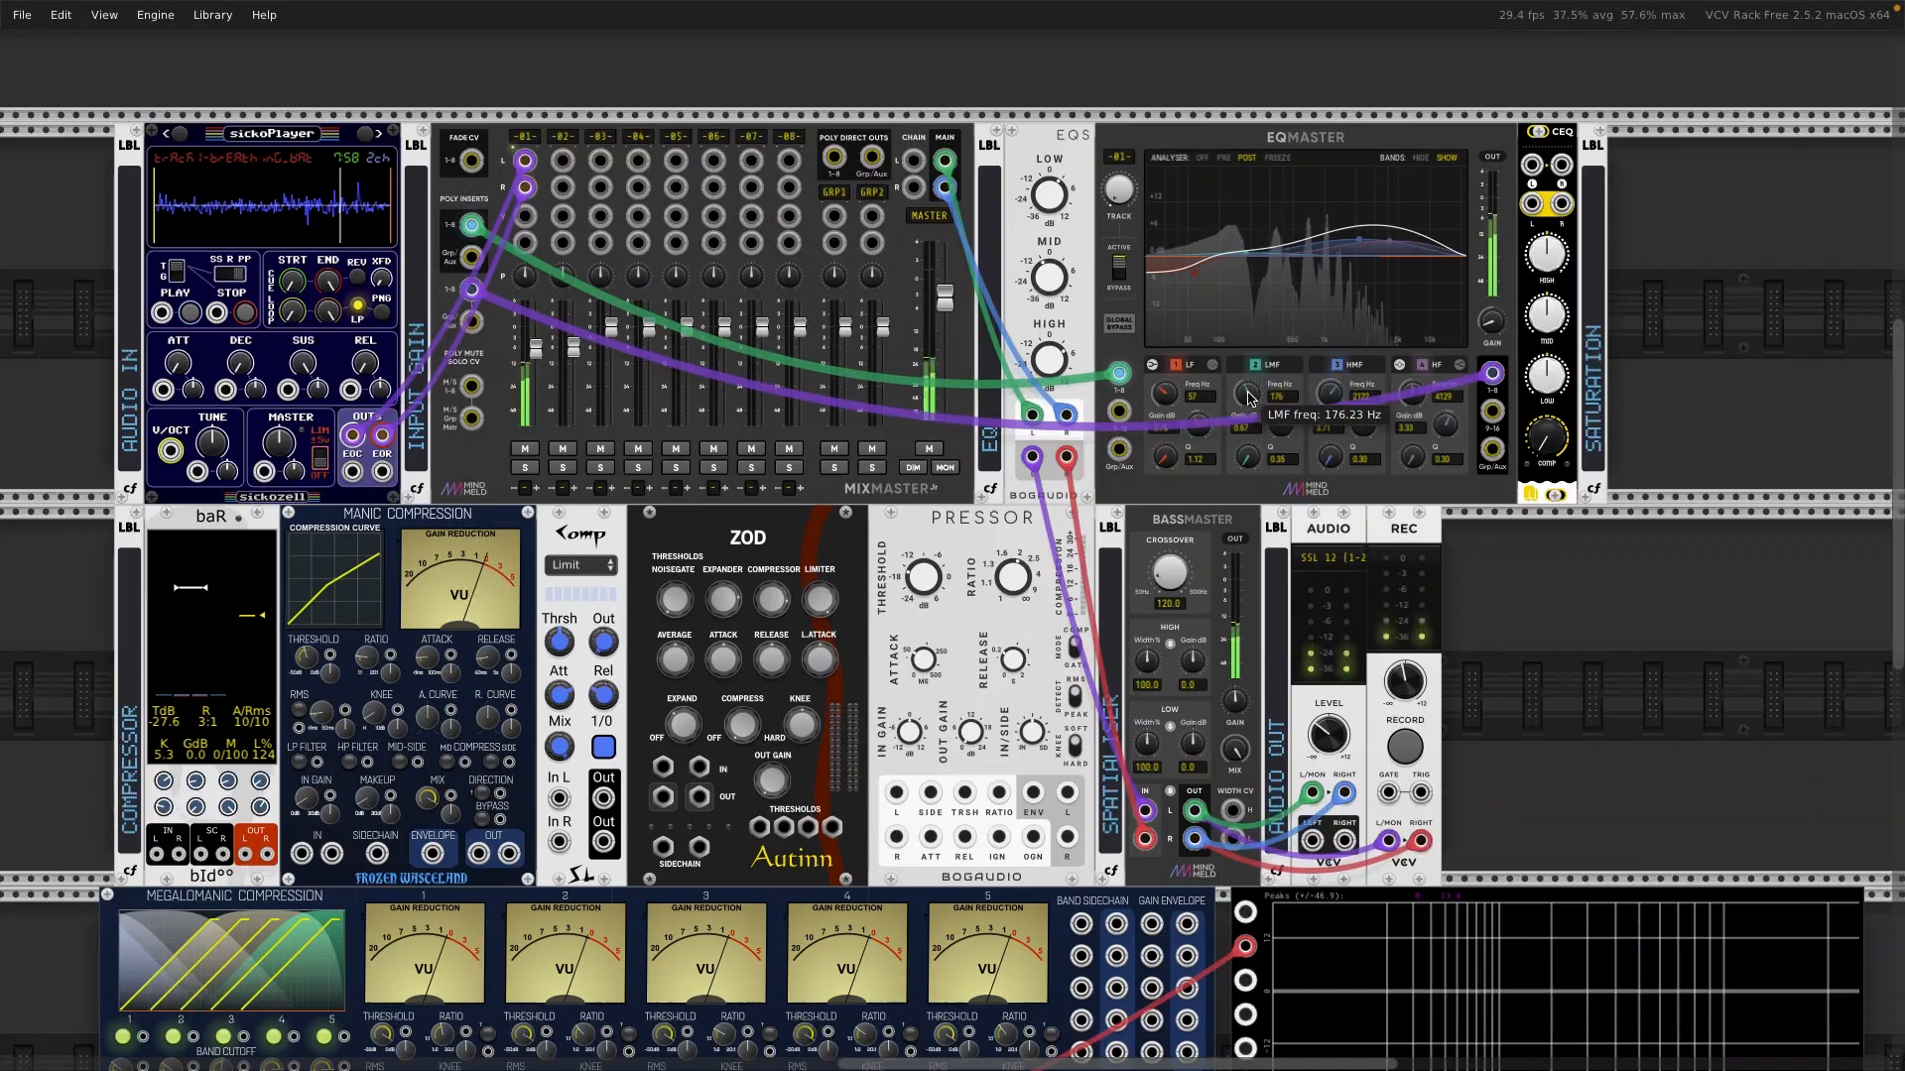
Step: Move the LMF band up to about 300 Hz and turn it into a shallow, wide cut
left_click_drag(1249, 397, 1245, 454)
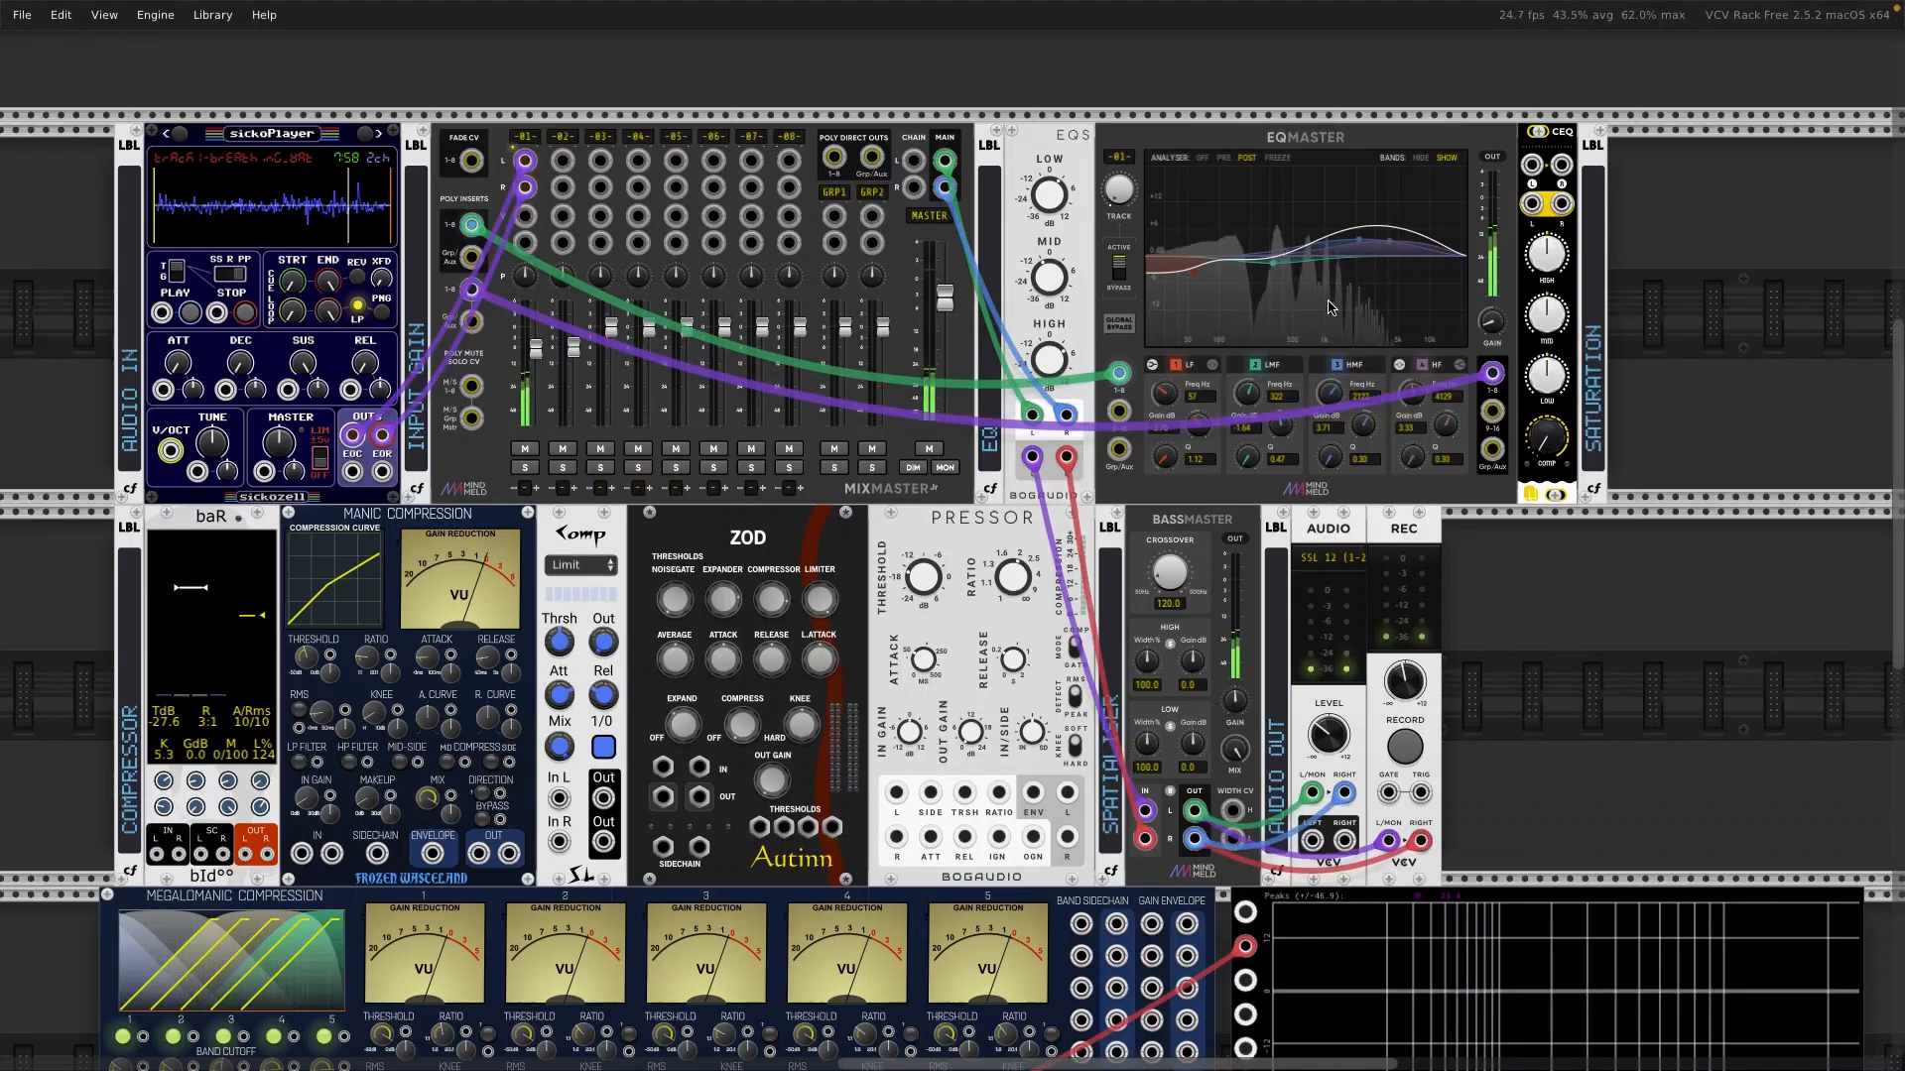
mouse_move(1417, 403)
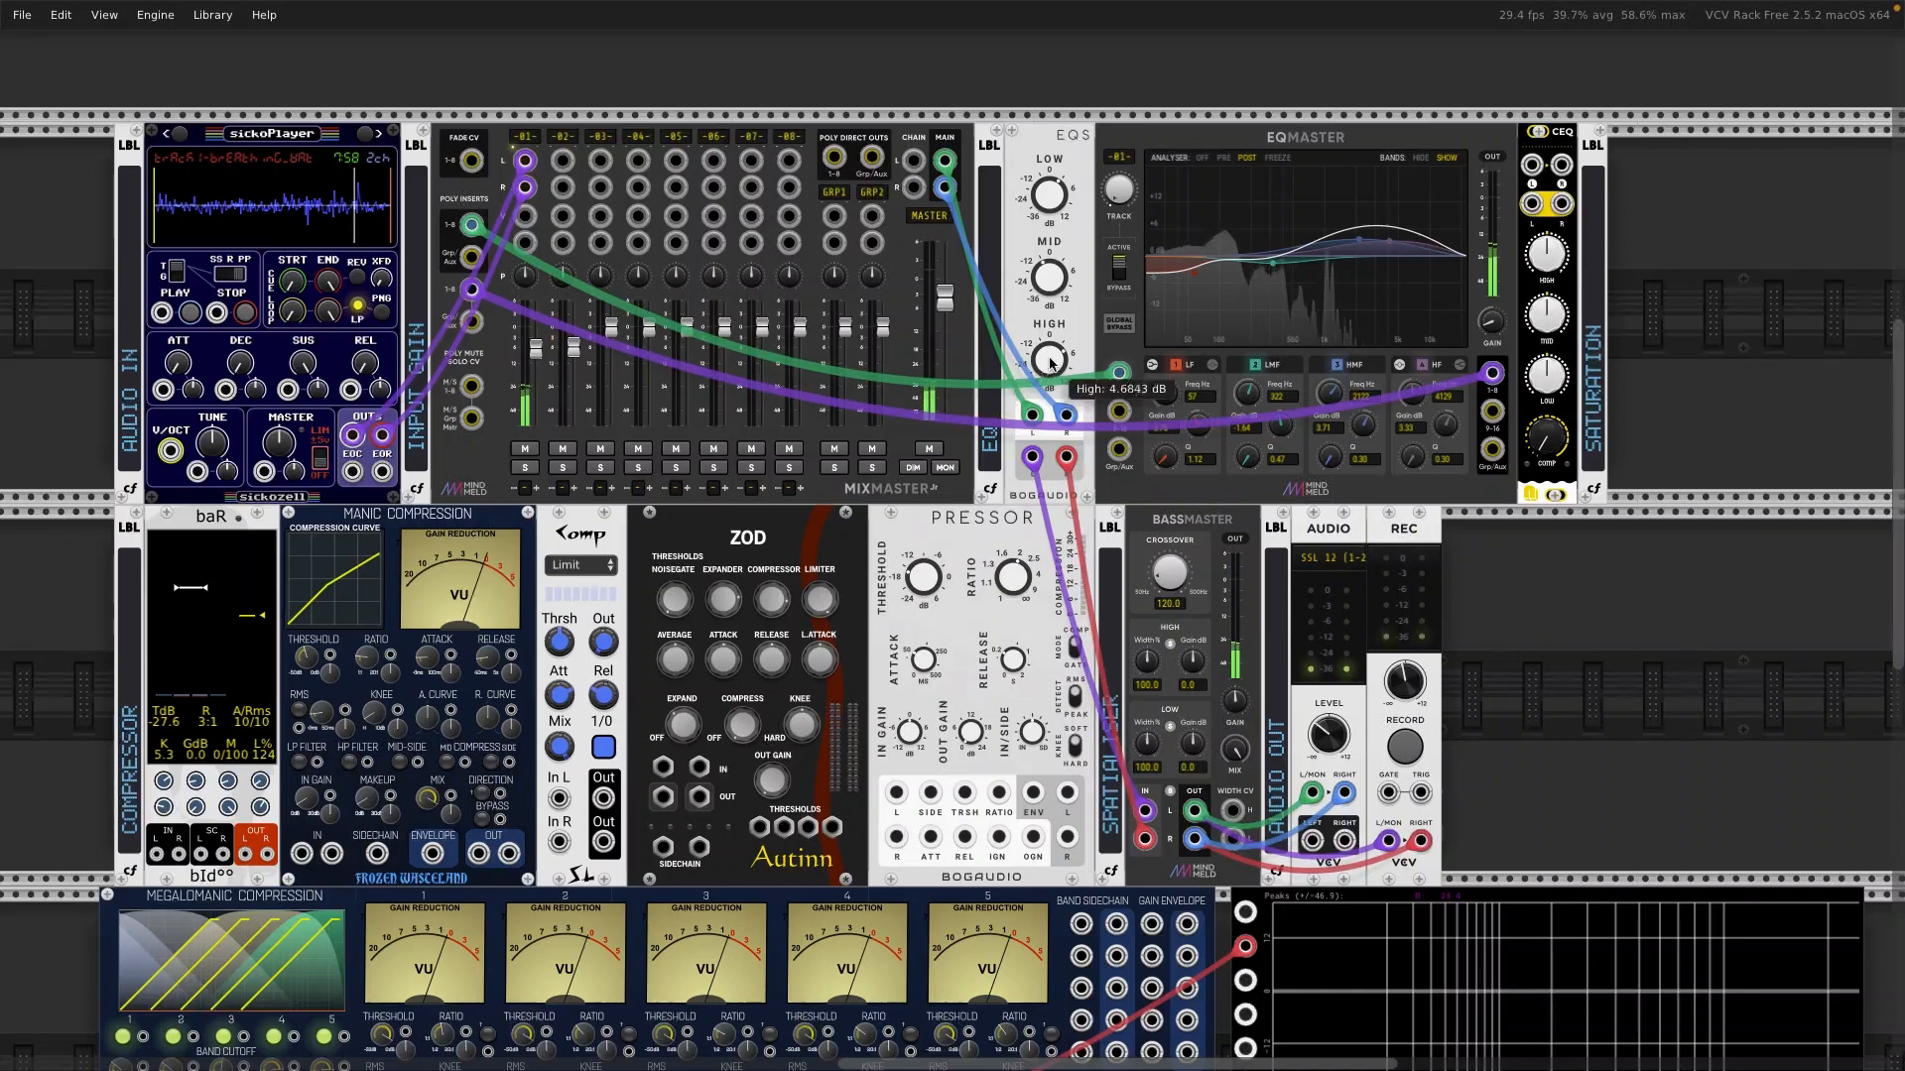
Step: Trim the EQS High and Mid gains, and move EQMaster's HF band to about 6.2 kHz with a boost of about 2.41 dB
left_click_drag(1051, 361, 1051, 358)
left_click_drag(1050, 279, 1049, 288)
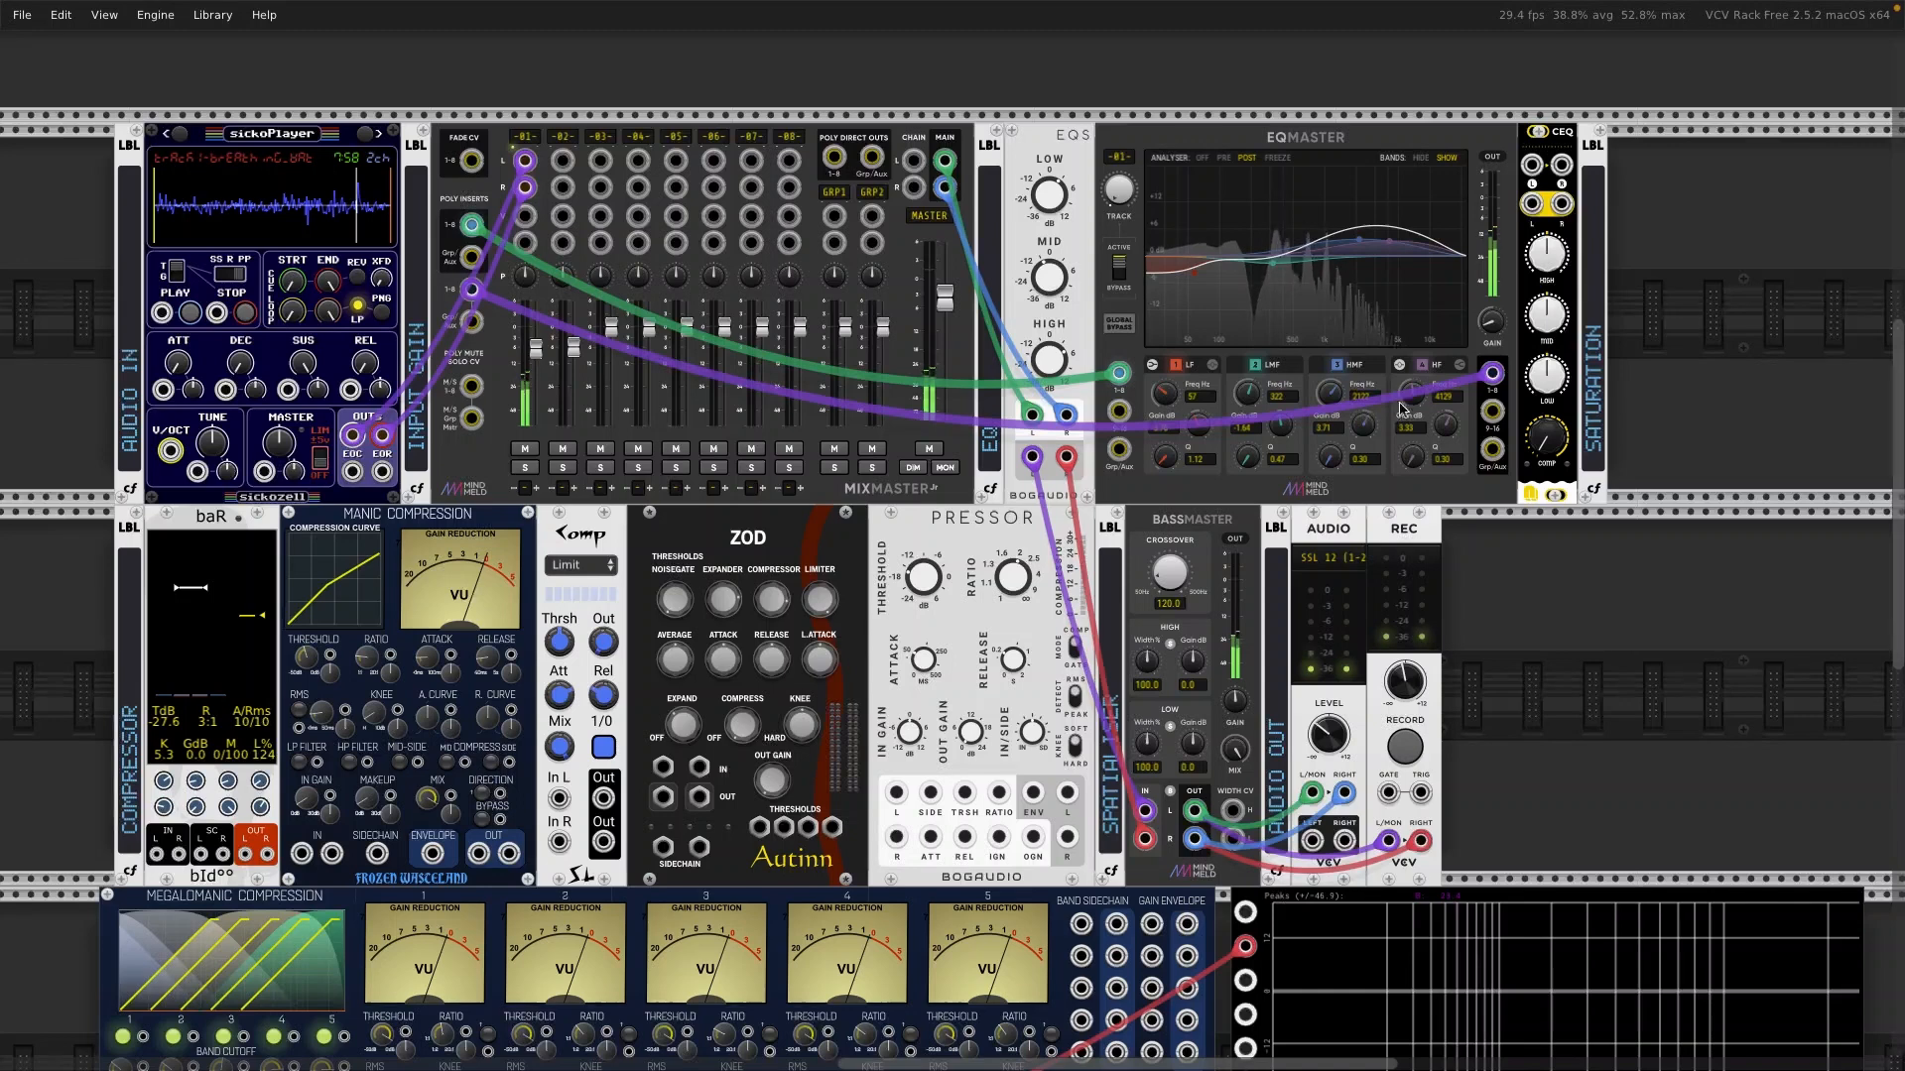
left_click_drag(1412, 395, 1446, 428)
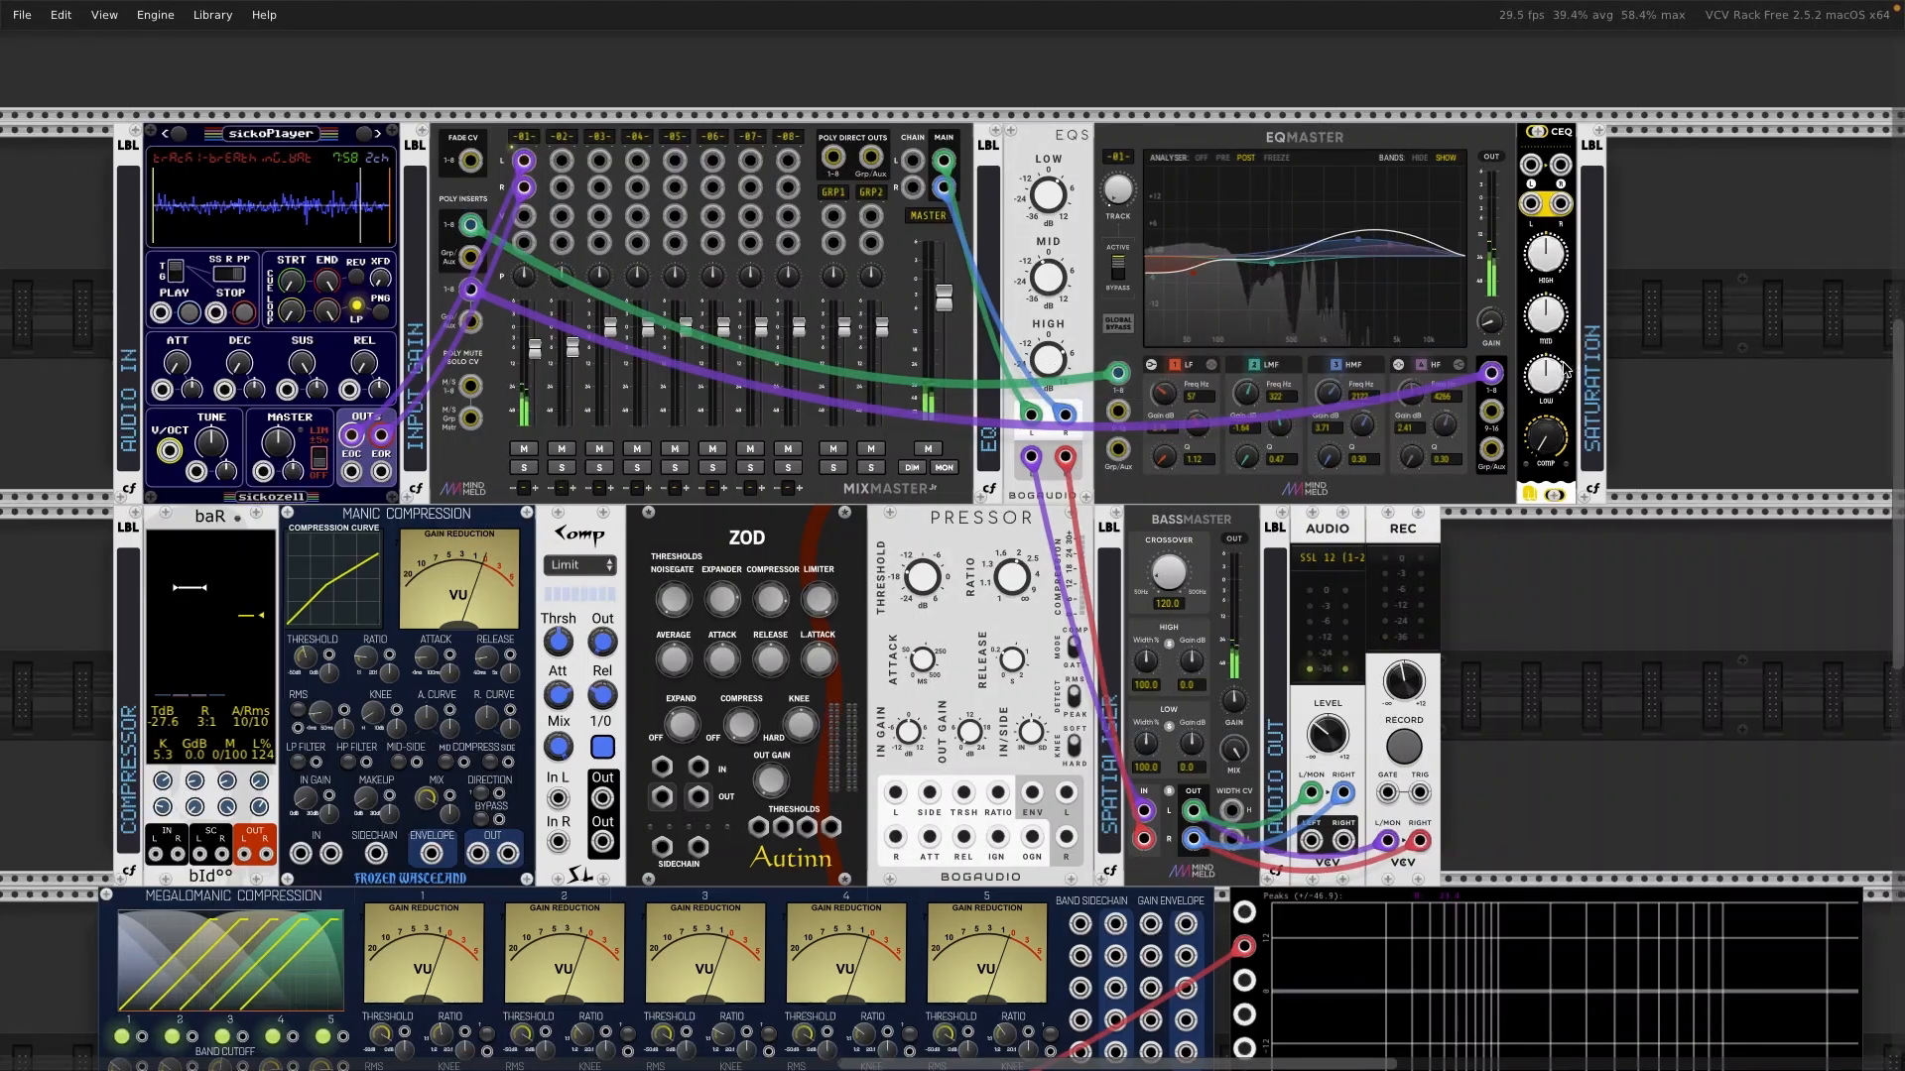
Step: Look up the CEQ module's name and maker, and examine its high, mid and low band controls
scroll(1565, 369, "right", 5)
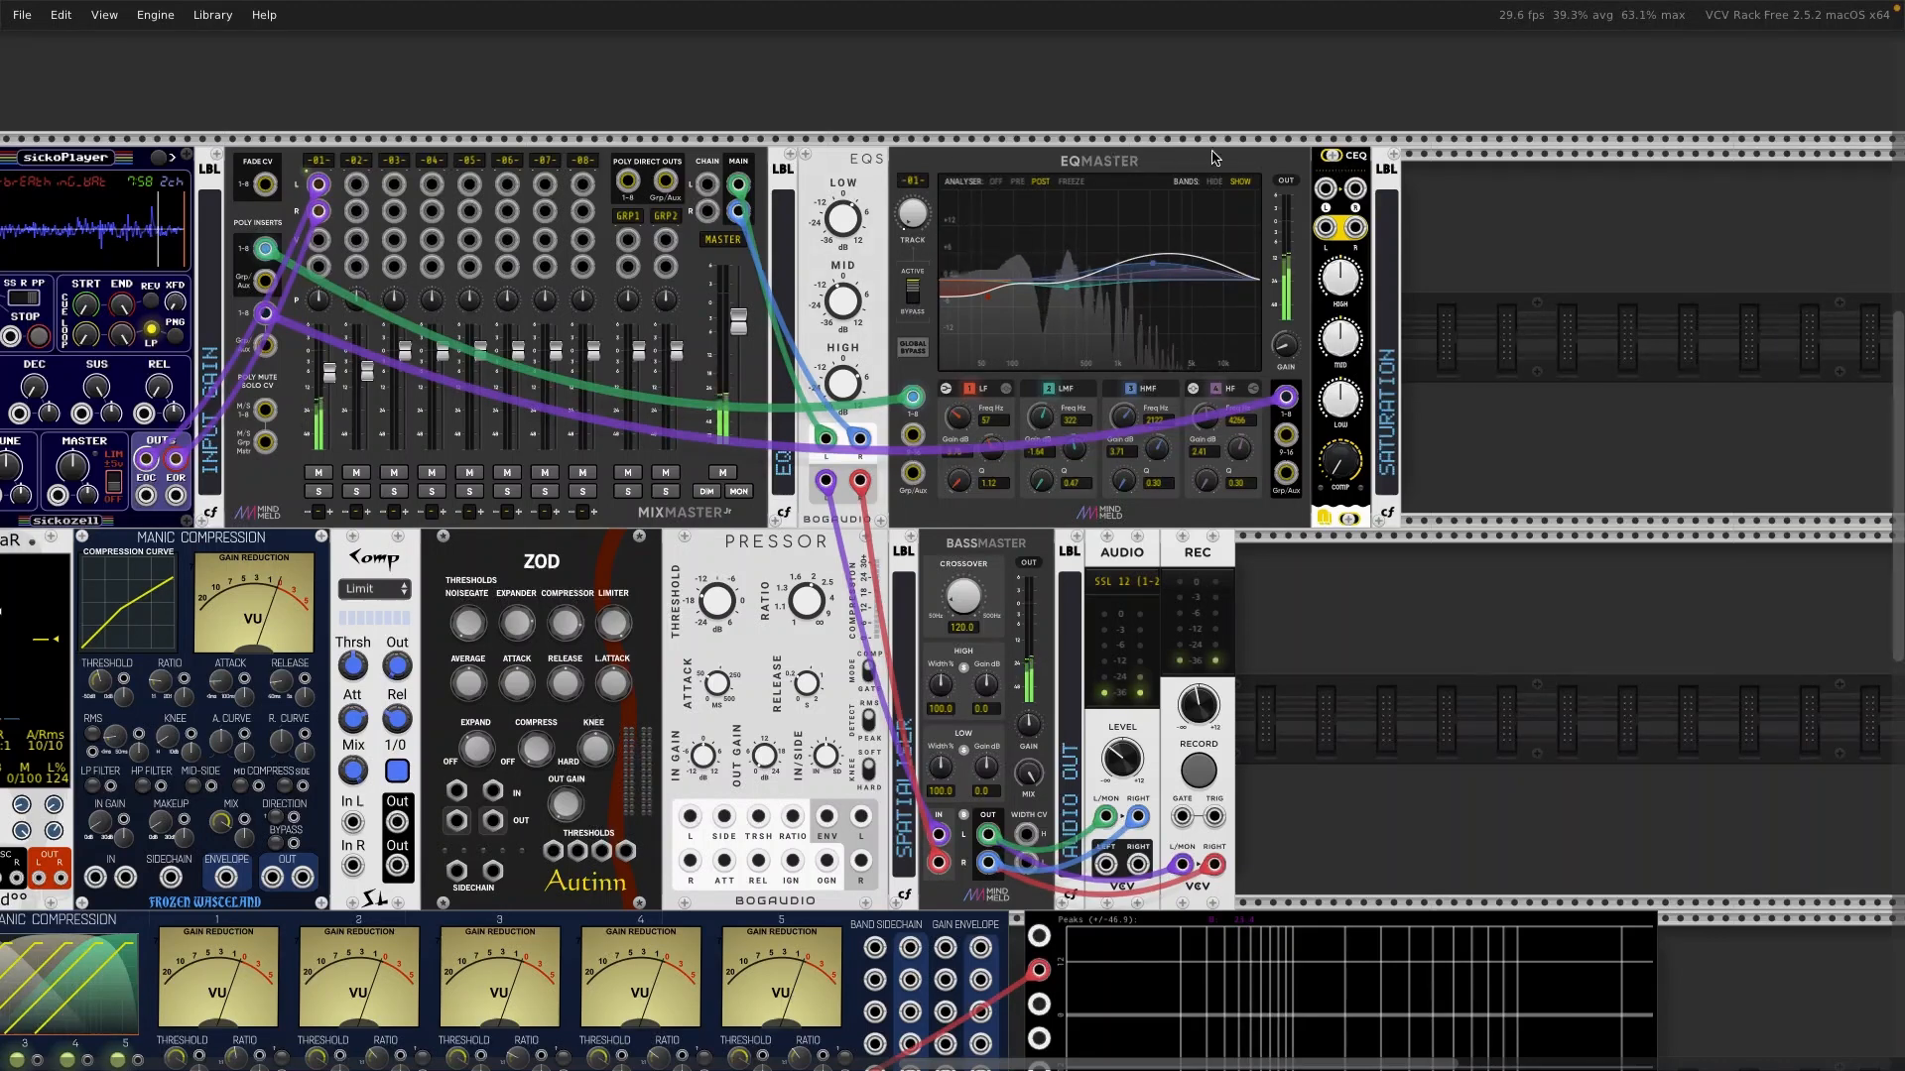
right_click(1356, 162)
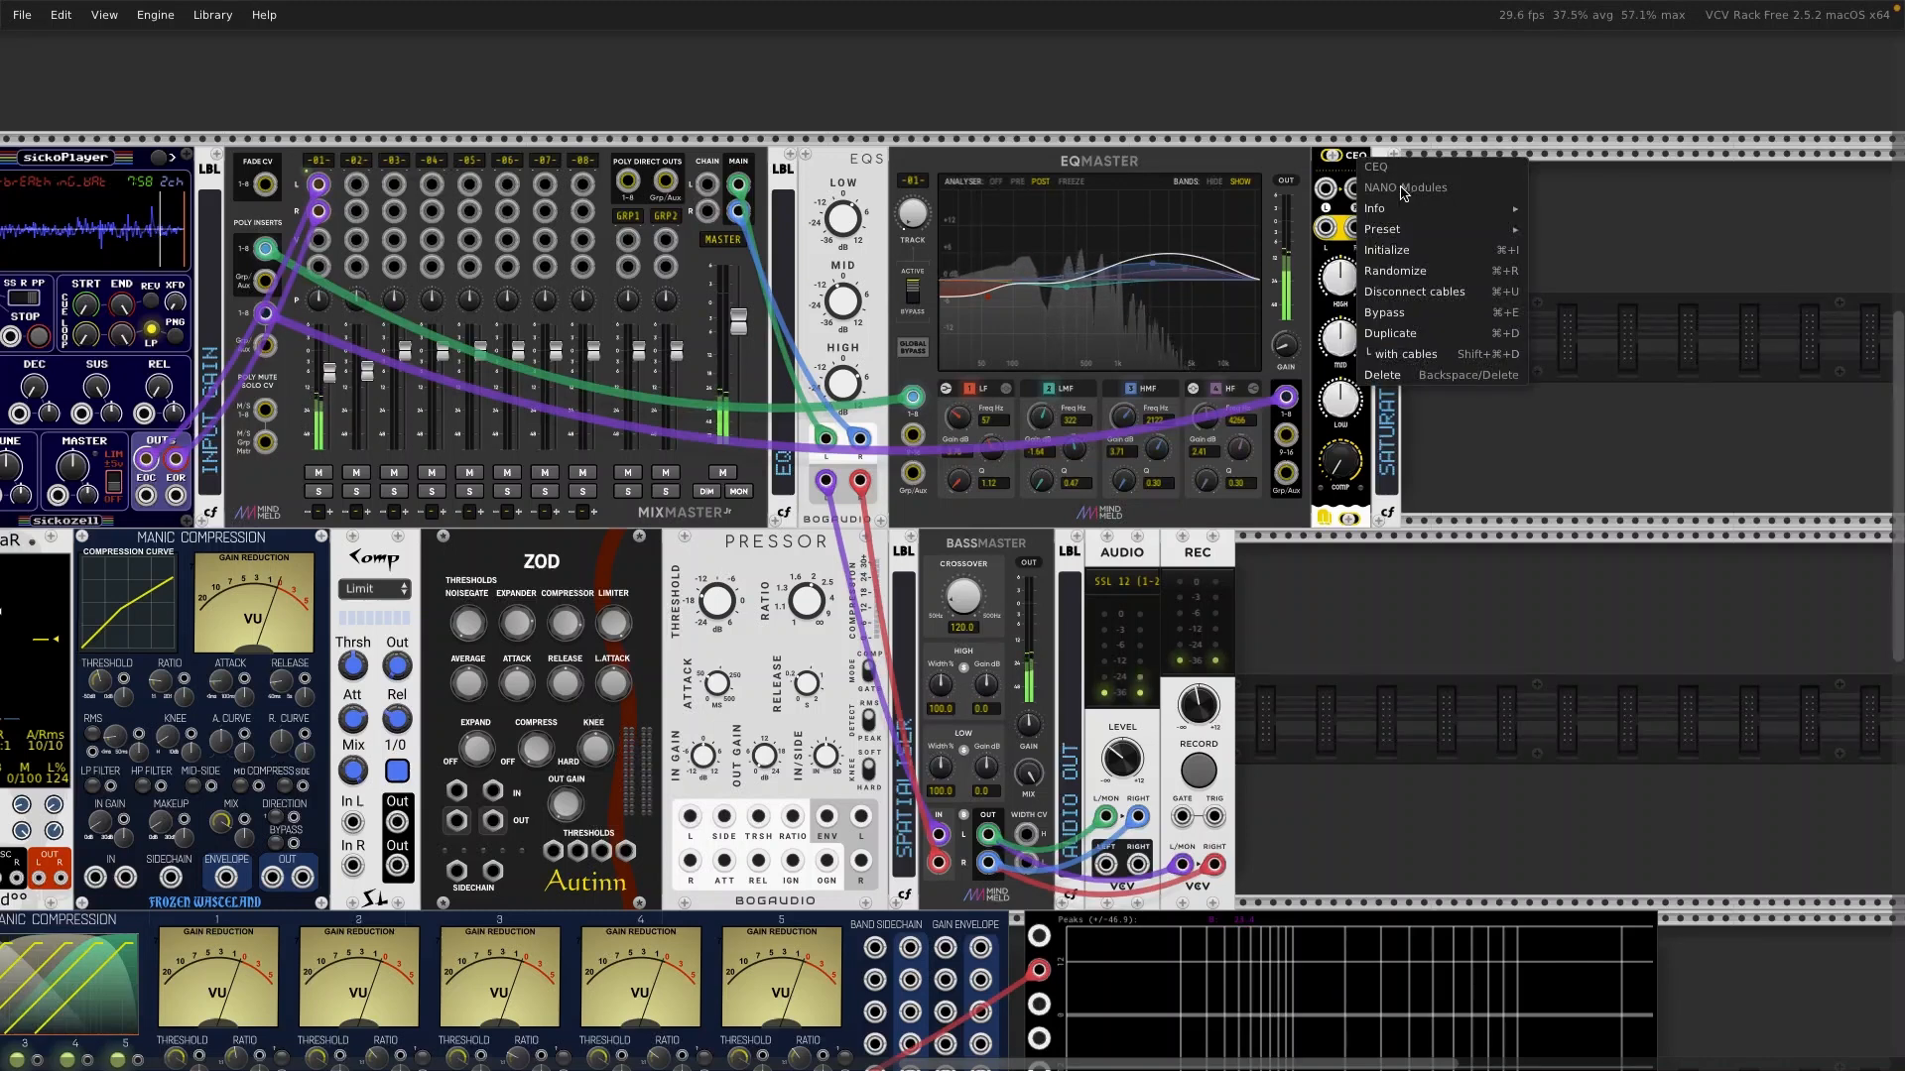
left_click(1488, 114)
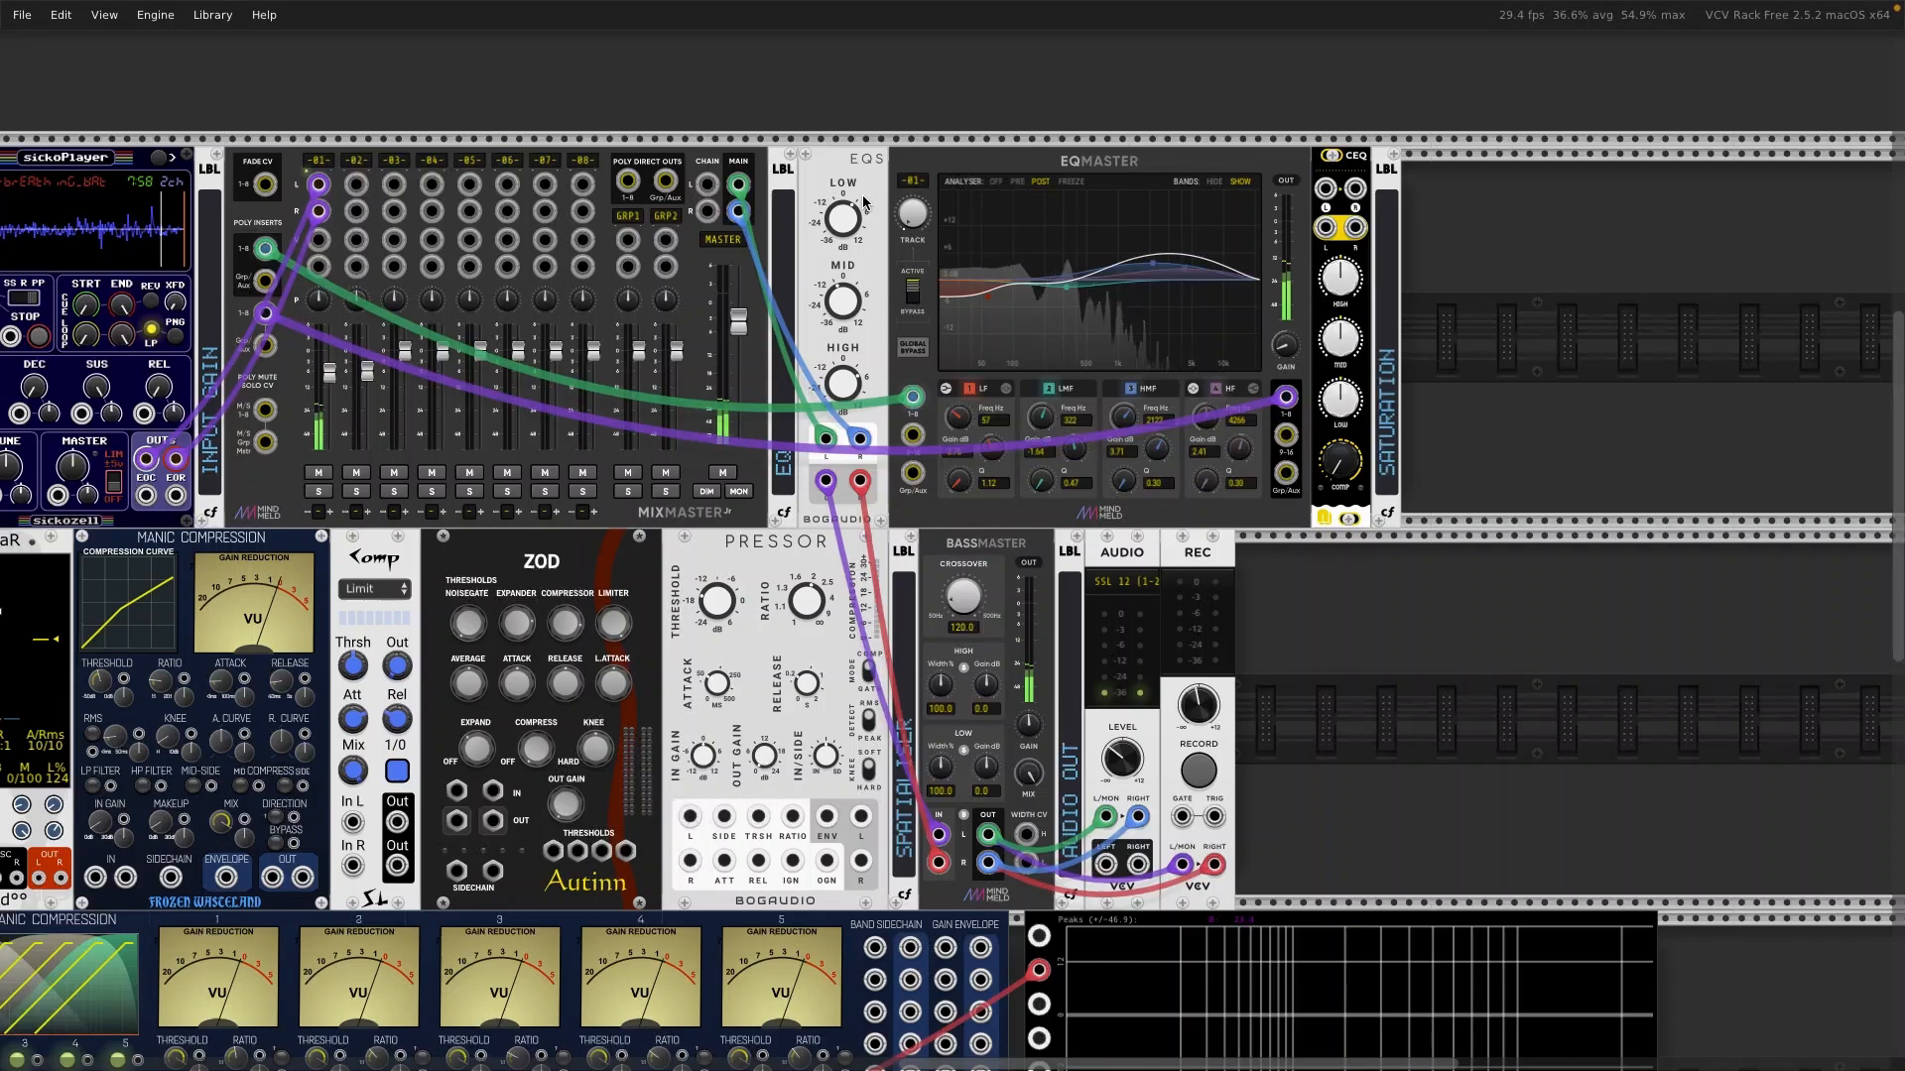
mouse_move(1339, 406)
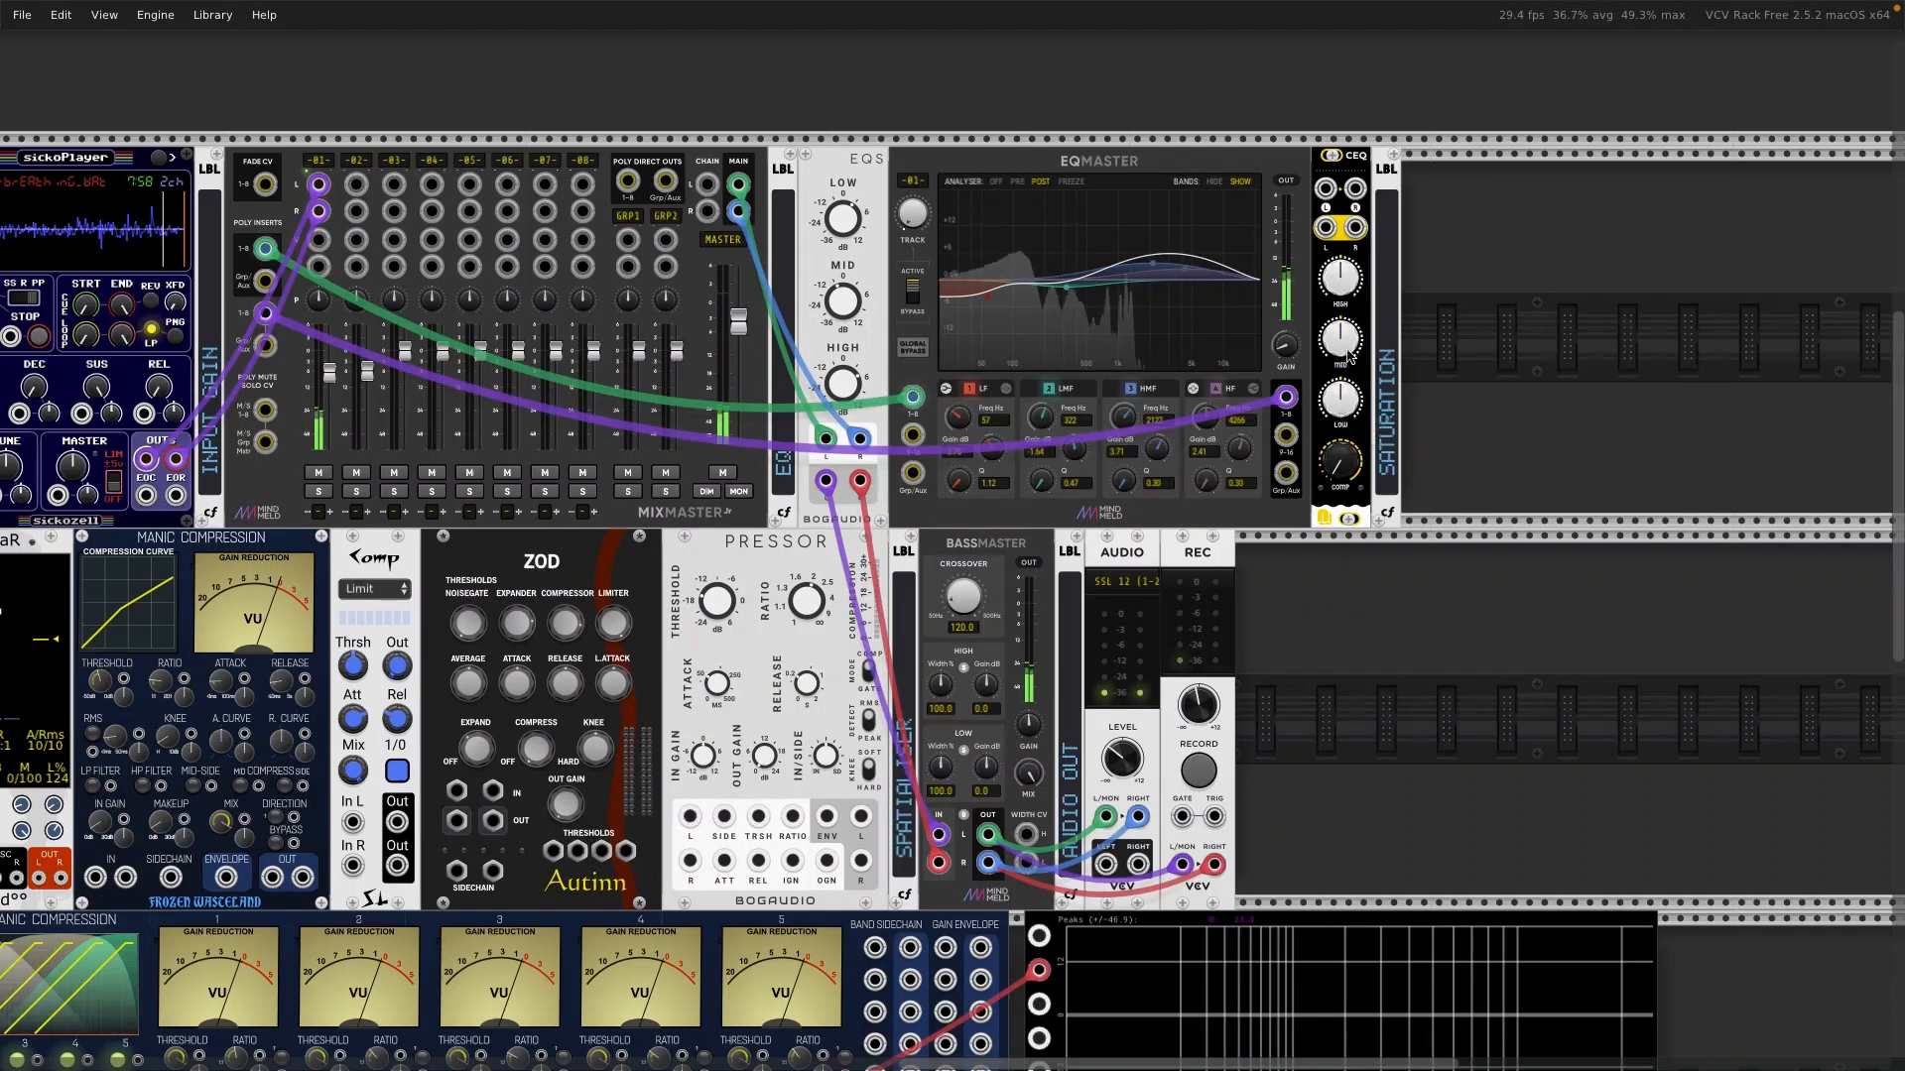
mouse_move(1348, 270)
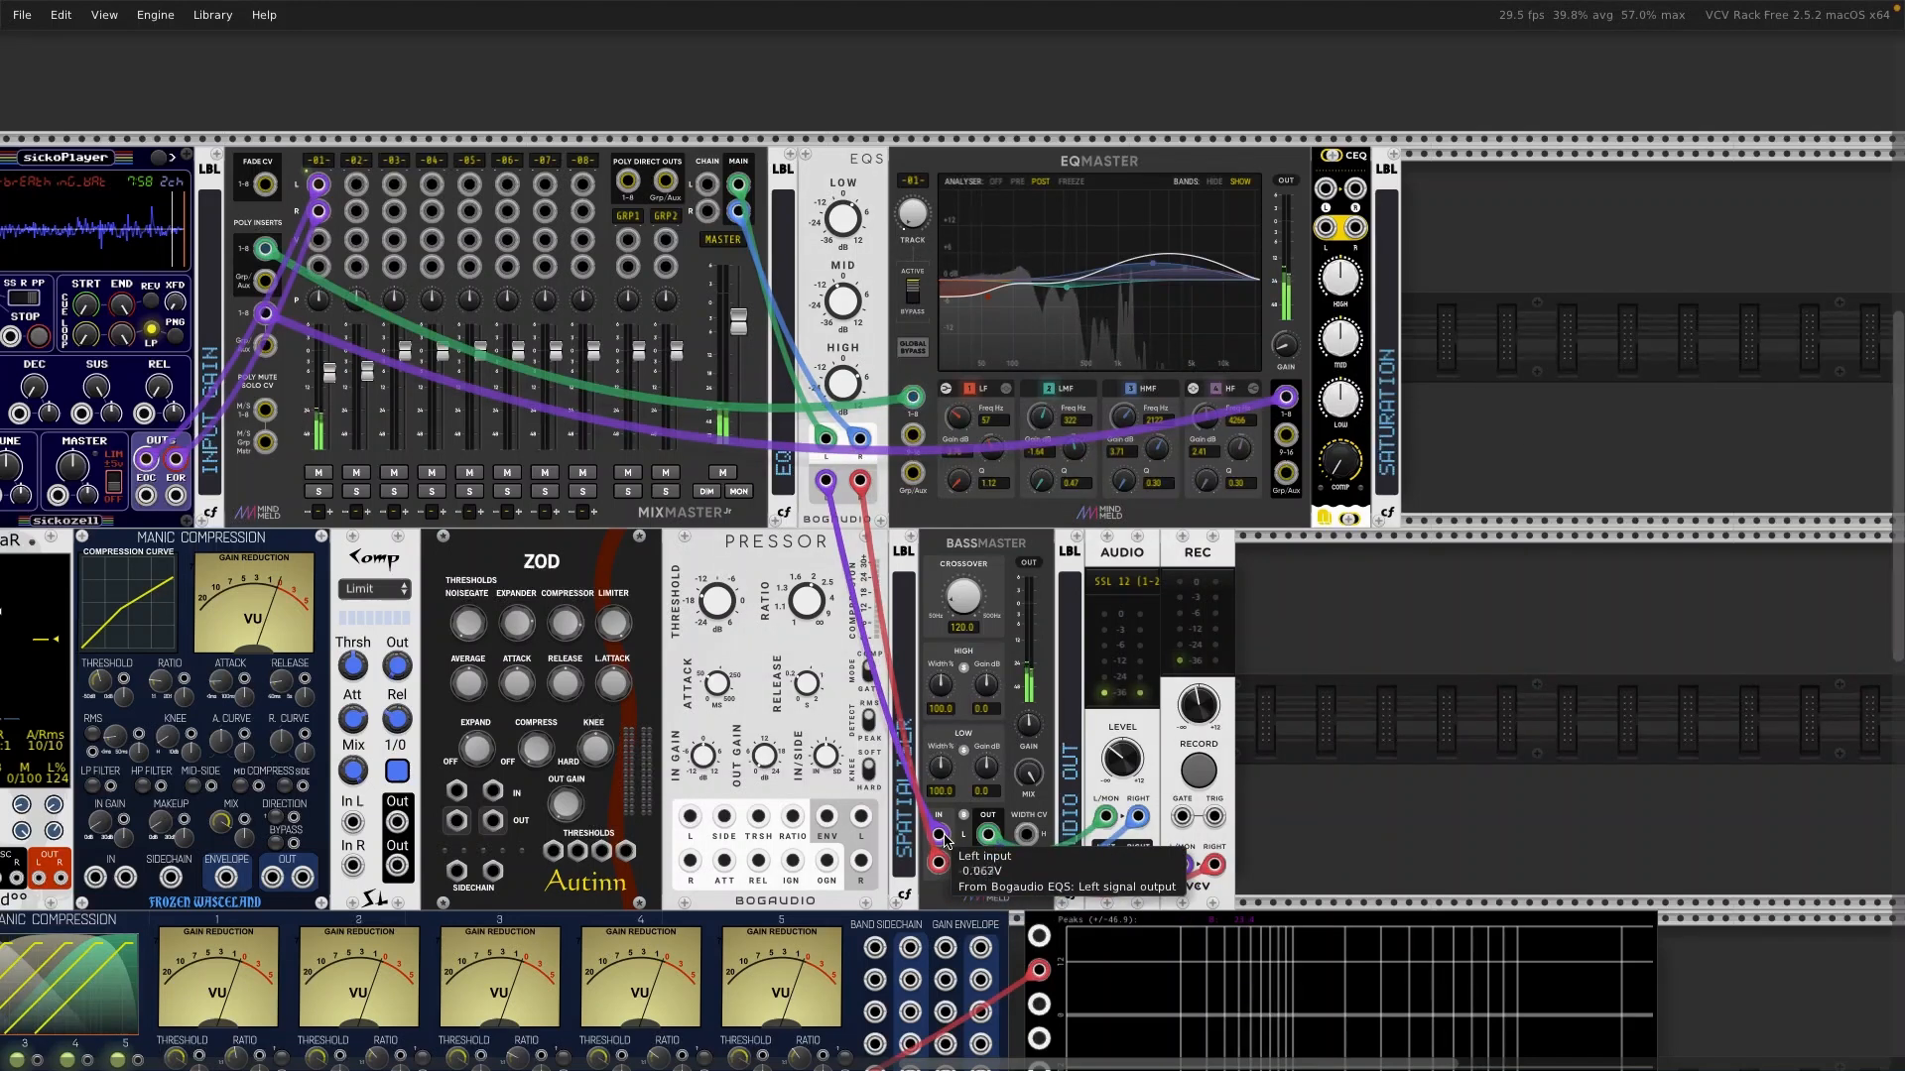
Step: Patch the CEQ between EQS and BassMaster, feeding EQS's left and right outputs through it into BassMaster's left and right inputs
left_click_drag(940, 836, 1325, 189)
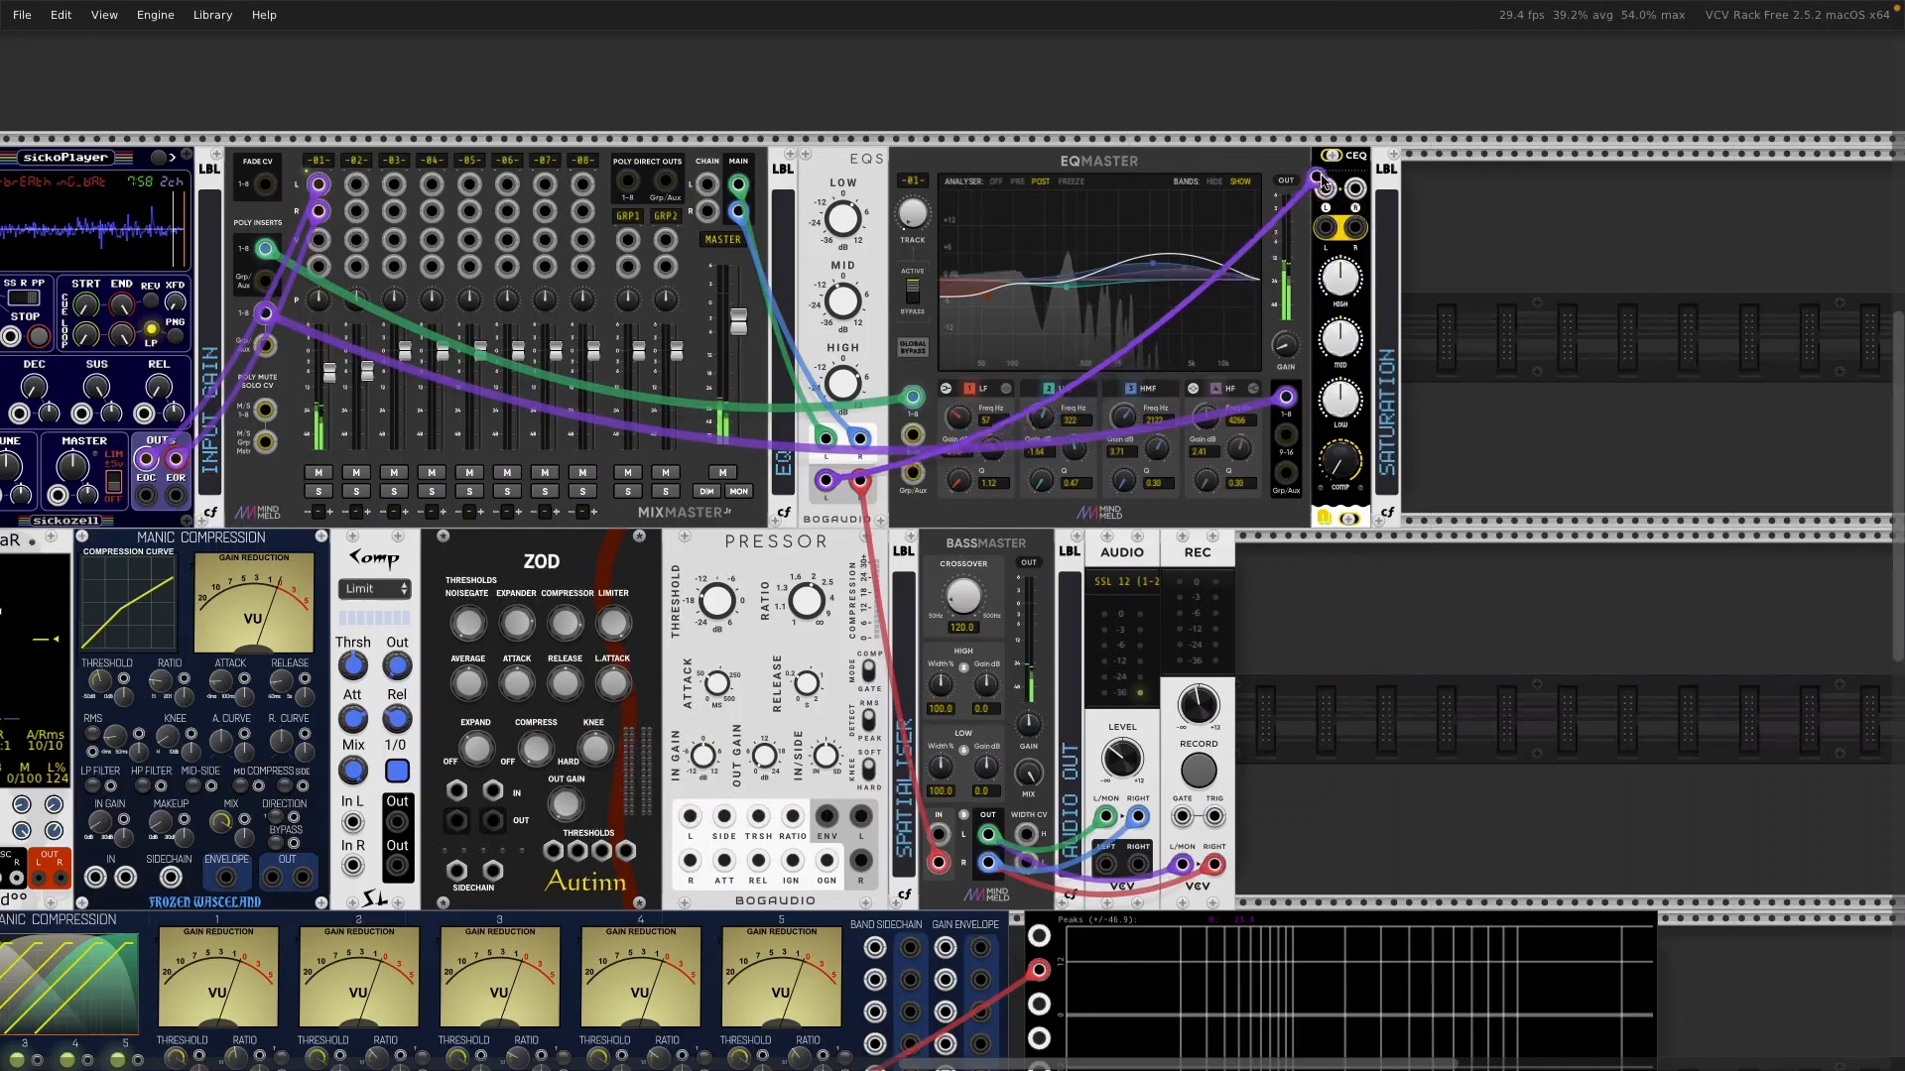
mouse_move(938, 862)
left_mouse_down()
mouse_move(1355, 188)
mouse_move(1334, 277)
mouse_move(992, 833)
mouse_move(940, 837)
left_mouse_up()
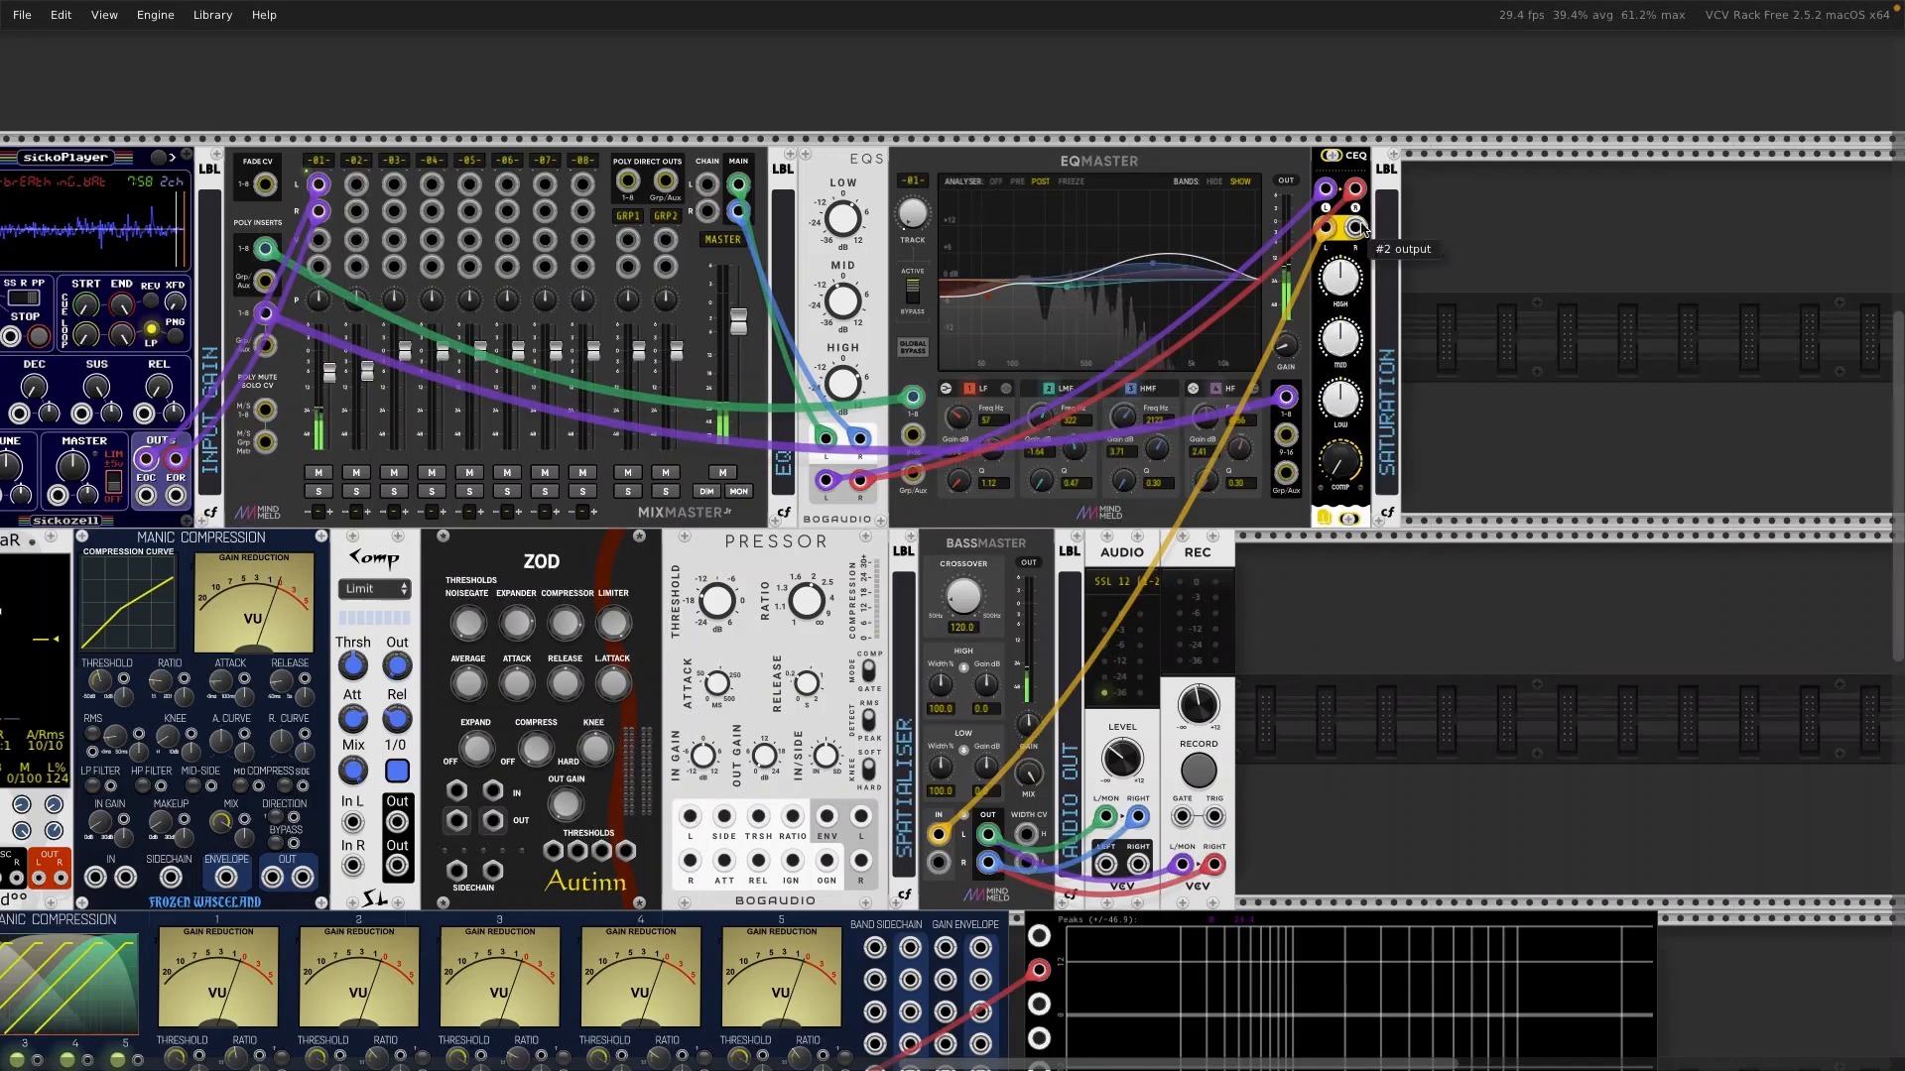
left_click_drag(1357, 228, 937, 862)
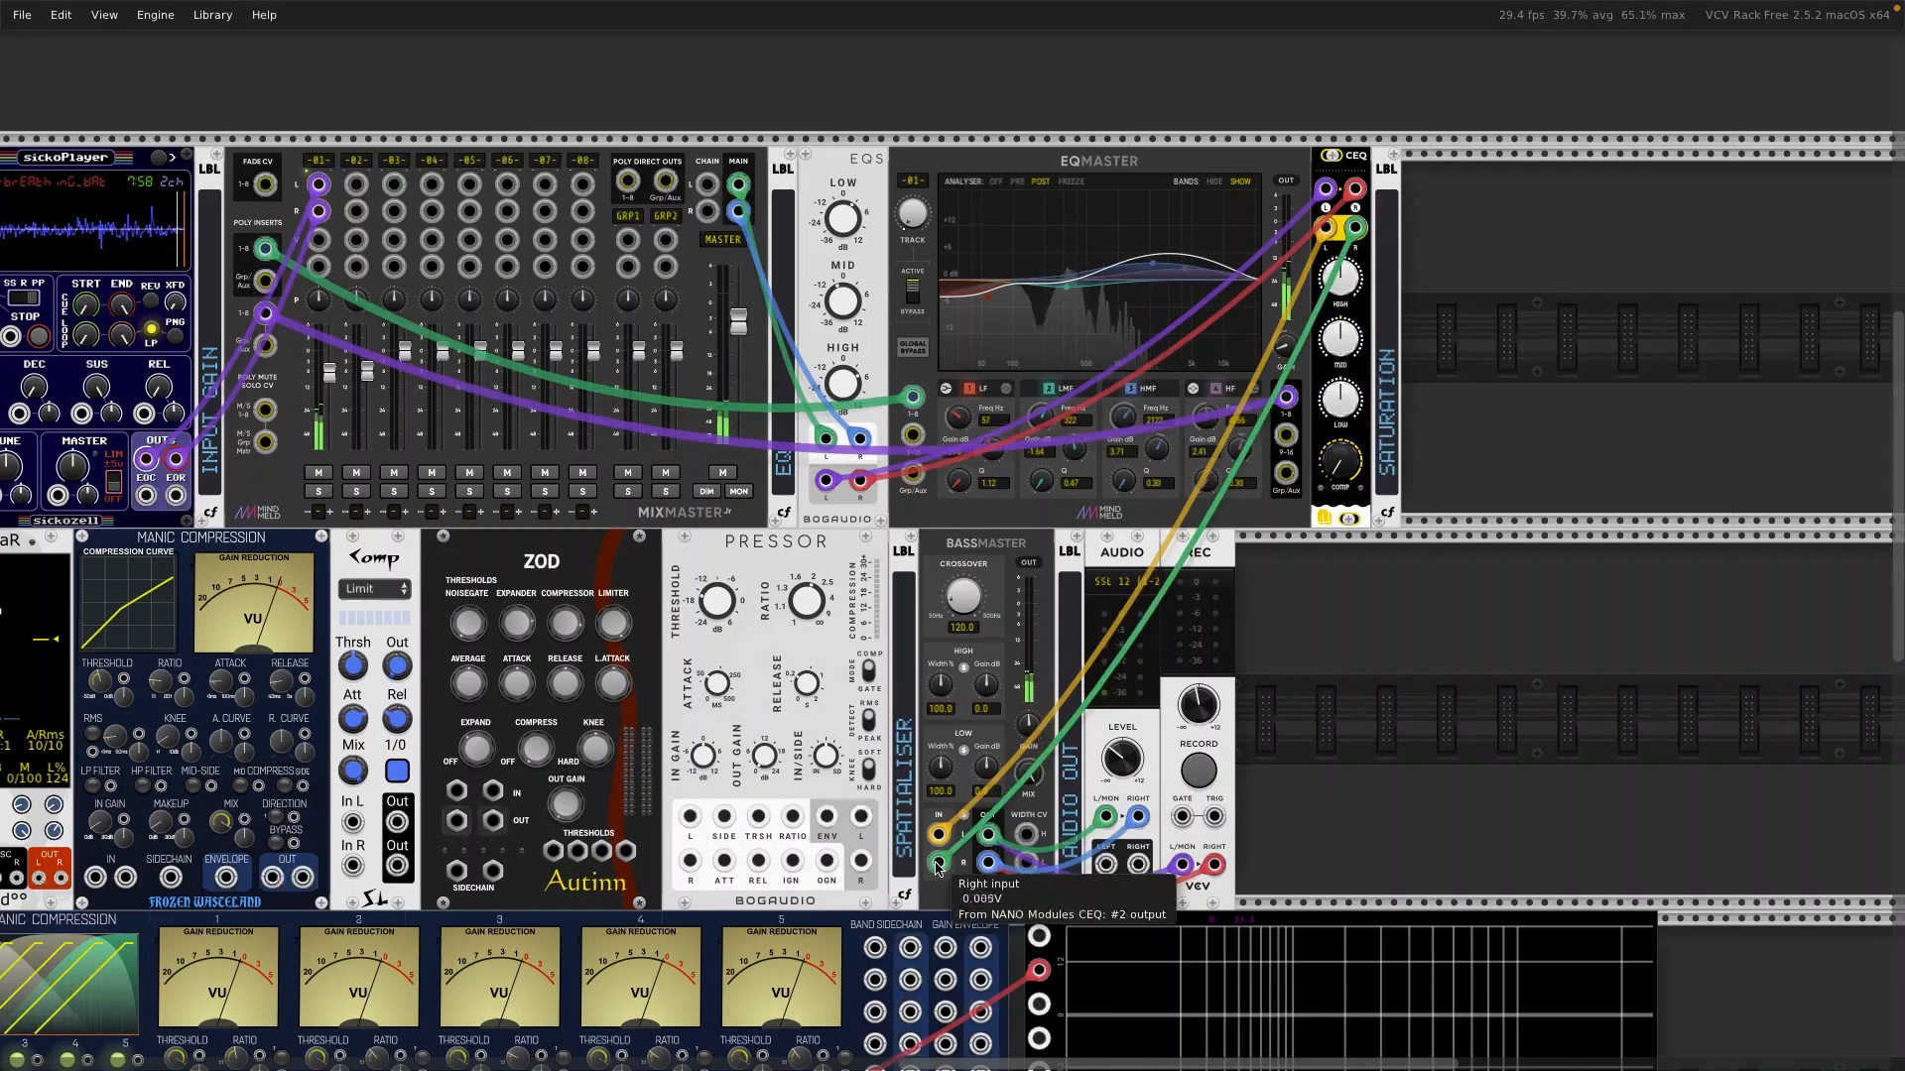
scroll(1522, 264, "left", 3)
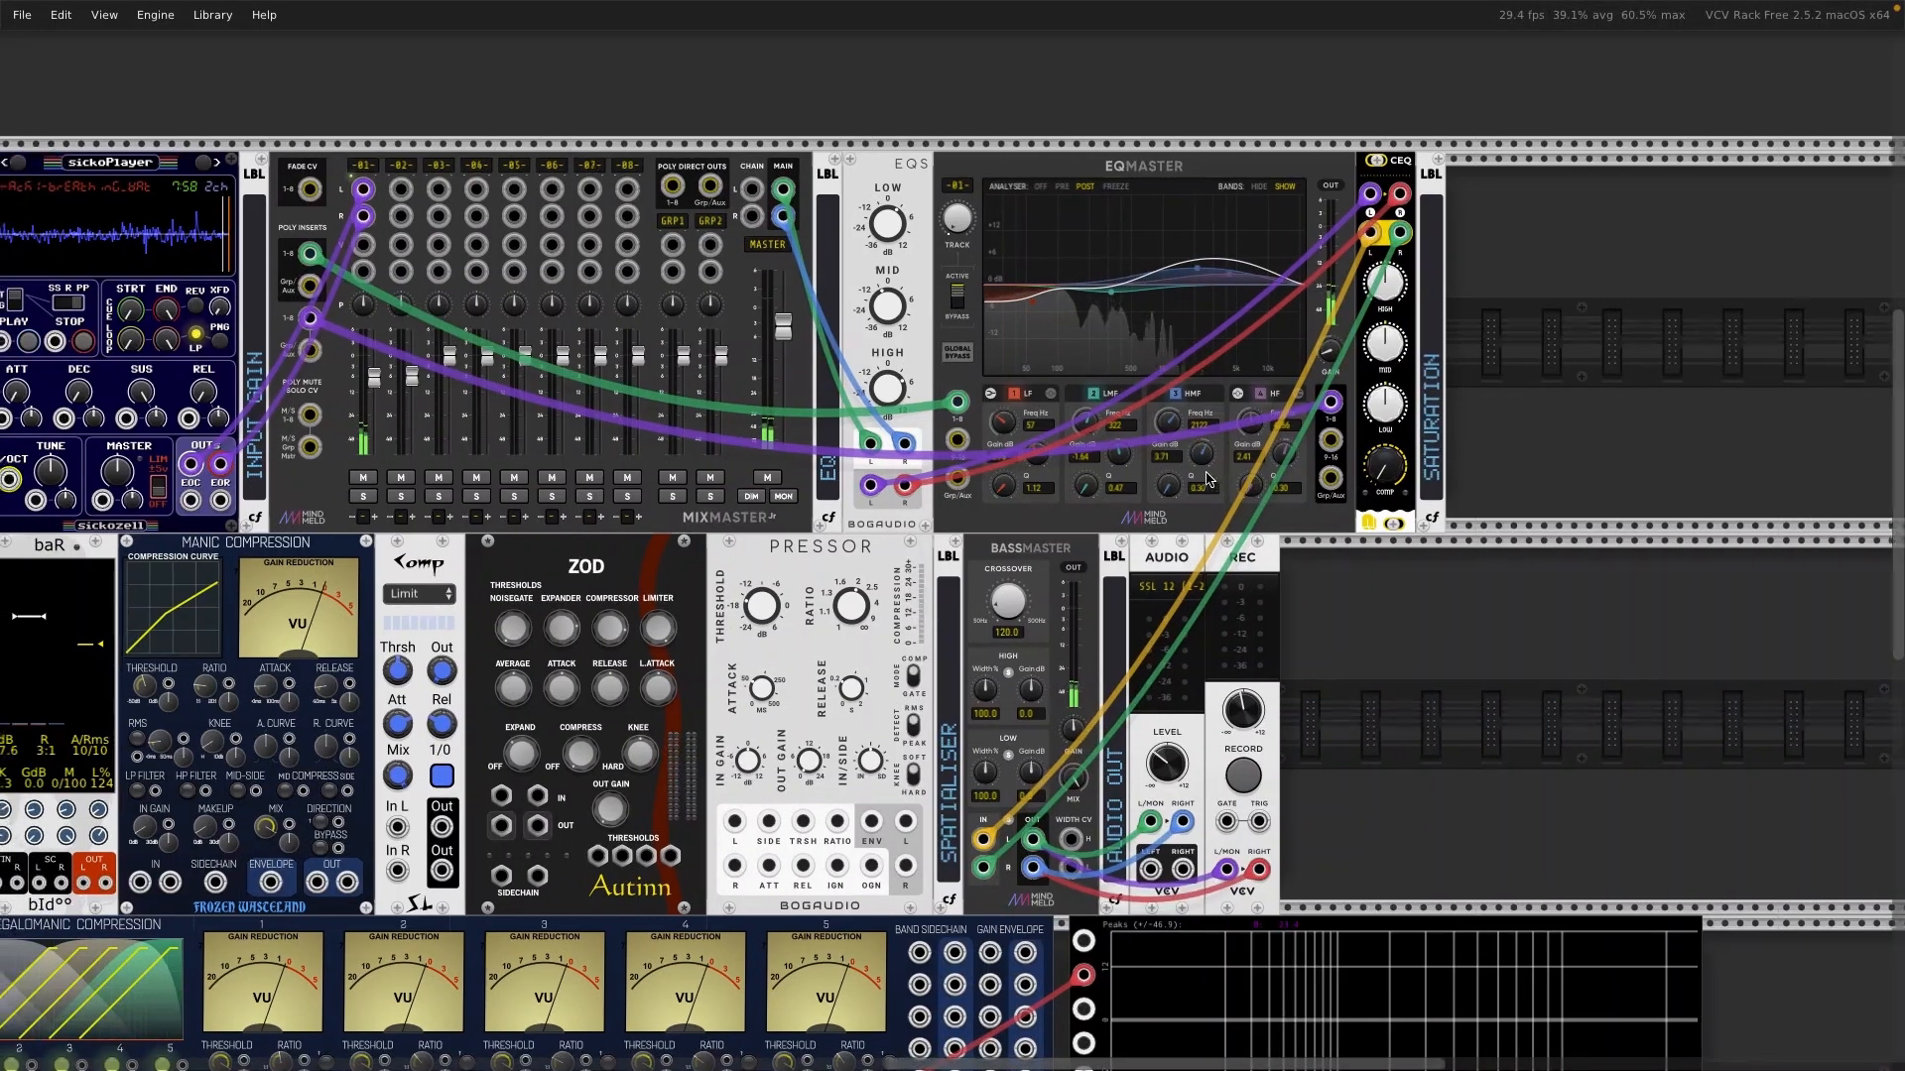
scroll(1312, 456, "left", 5)
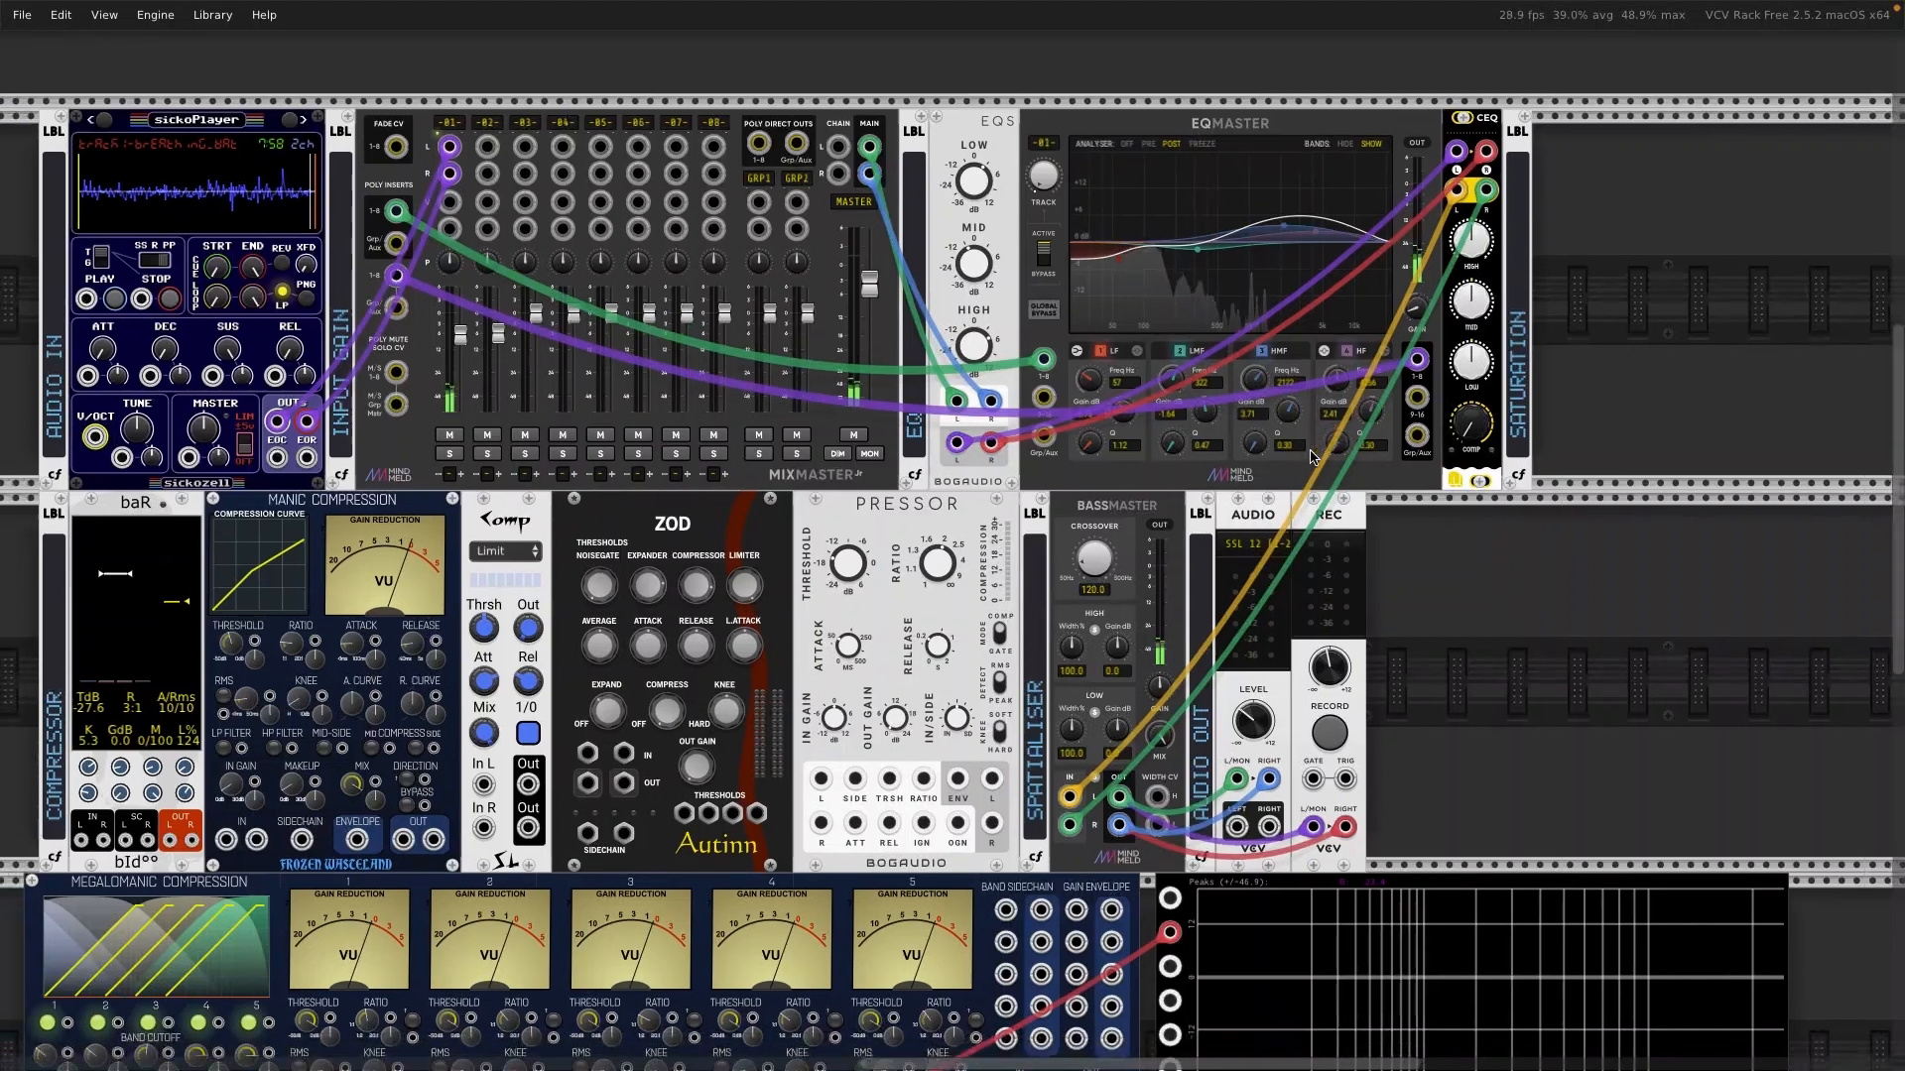
Step: Raise the CEQ's low band to about 1.31, its mid band slightly, and its high band to about 1.32
mouse_move(1475, 241)
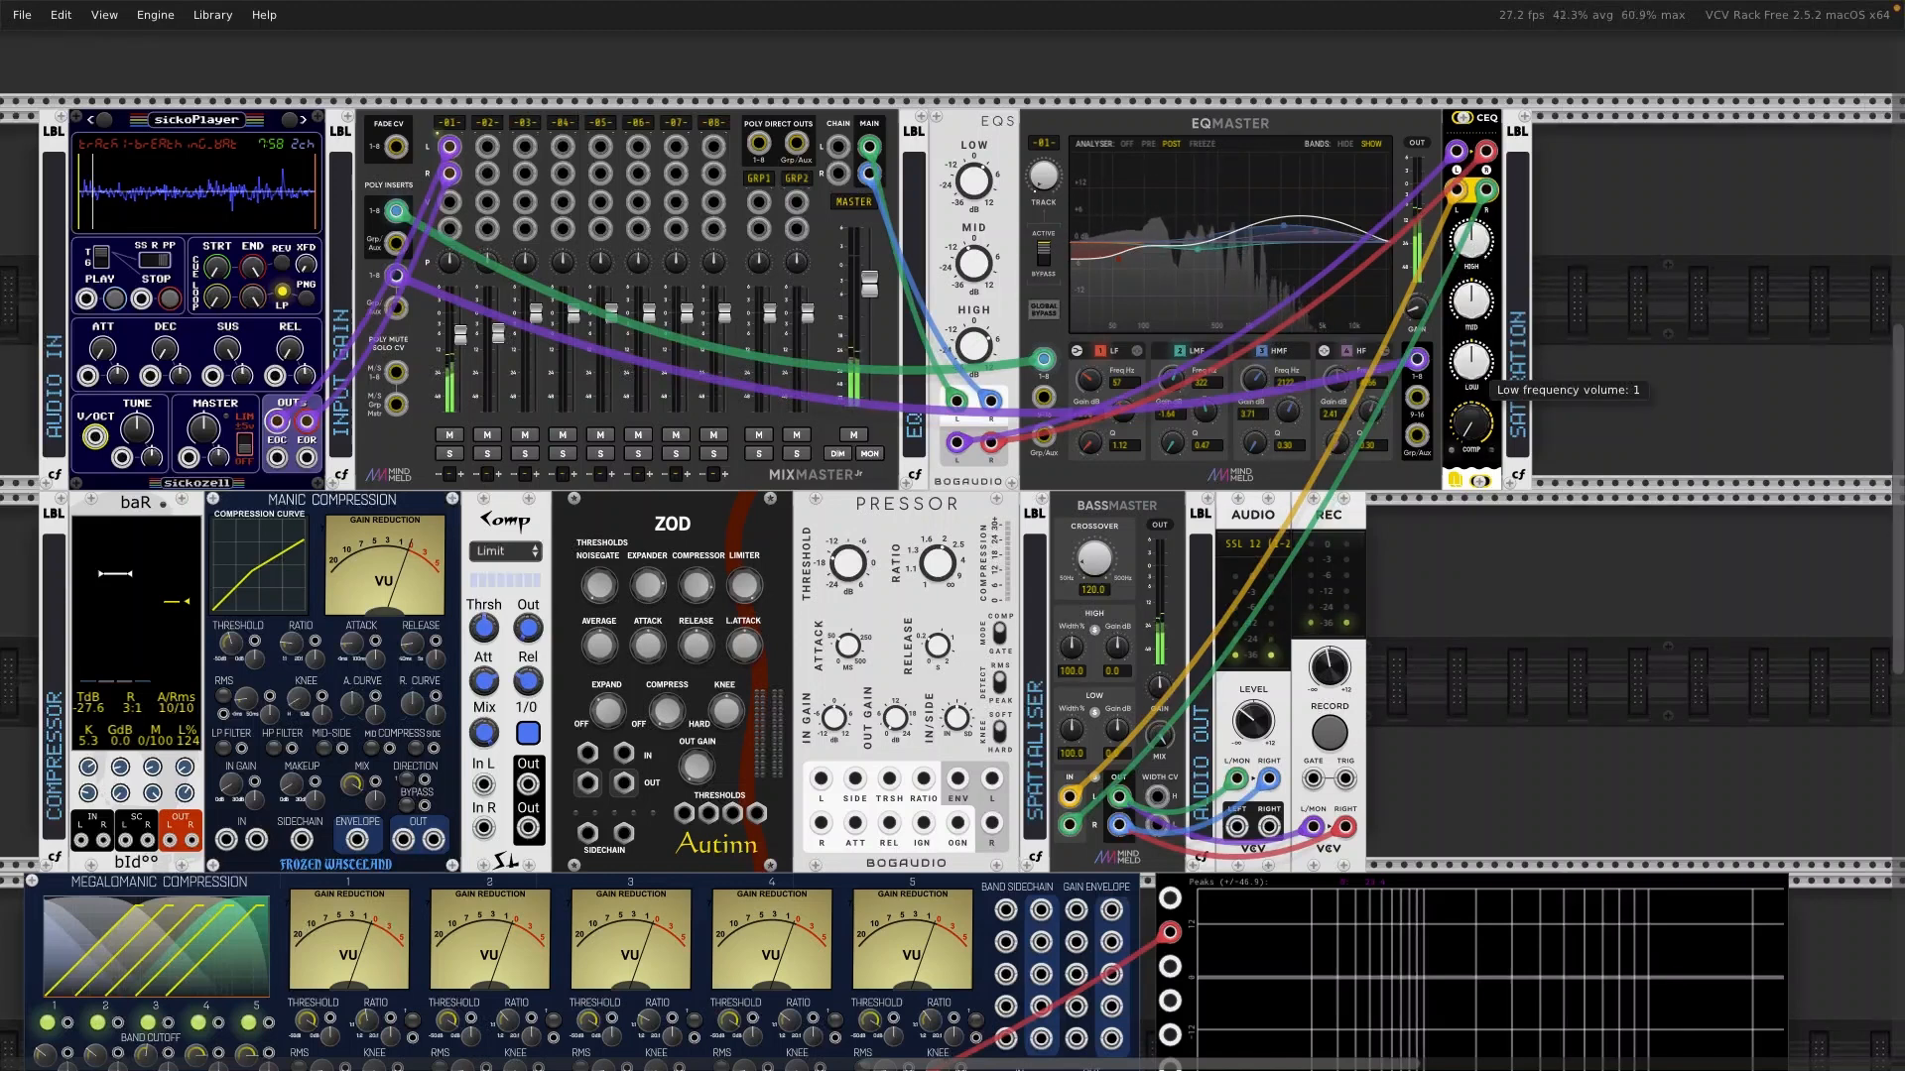
left_click_drag(1471, 362, 1471, 339)
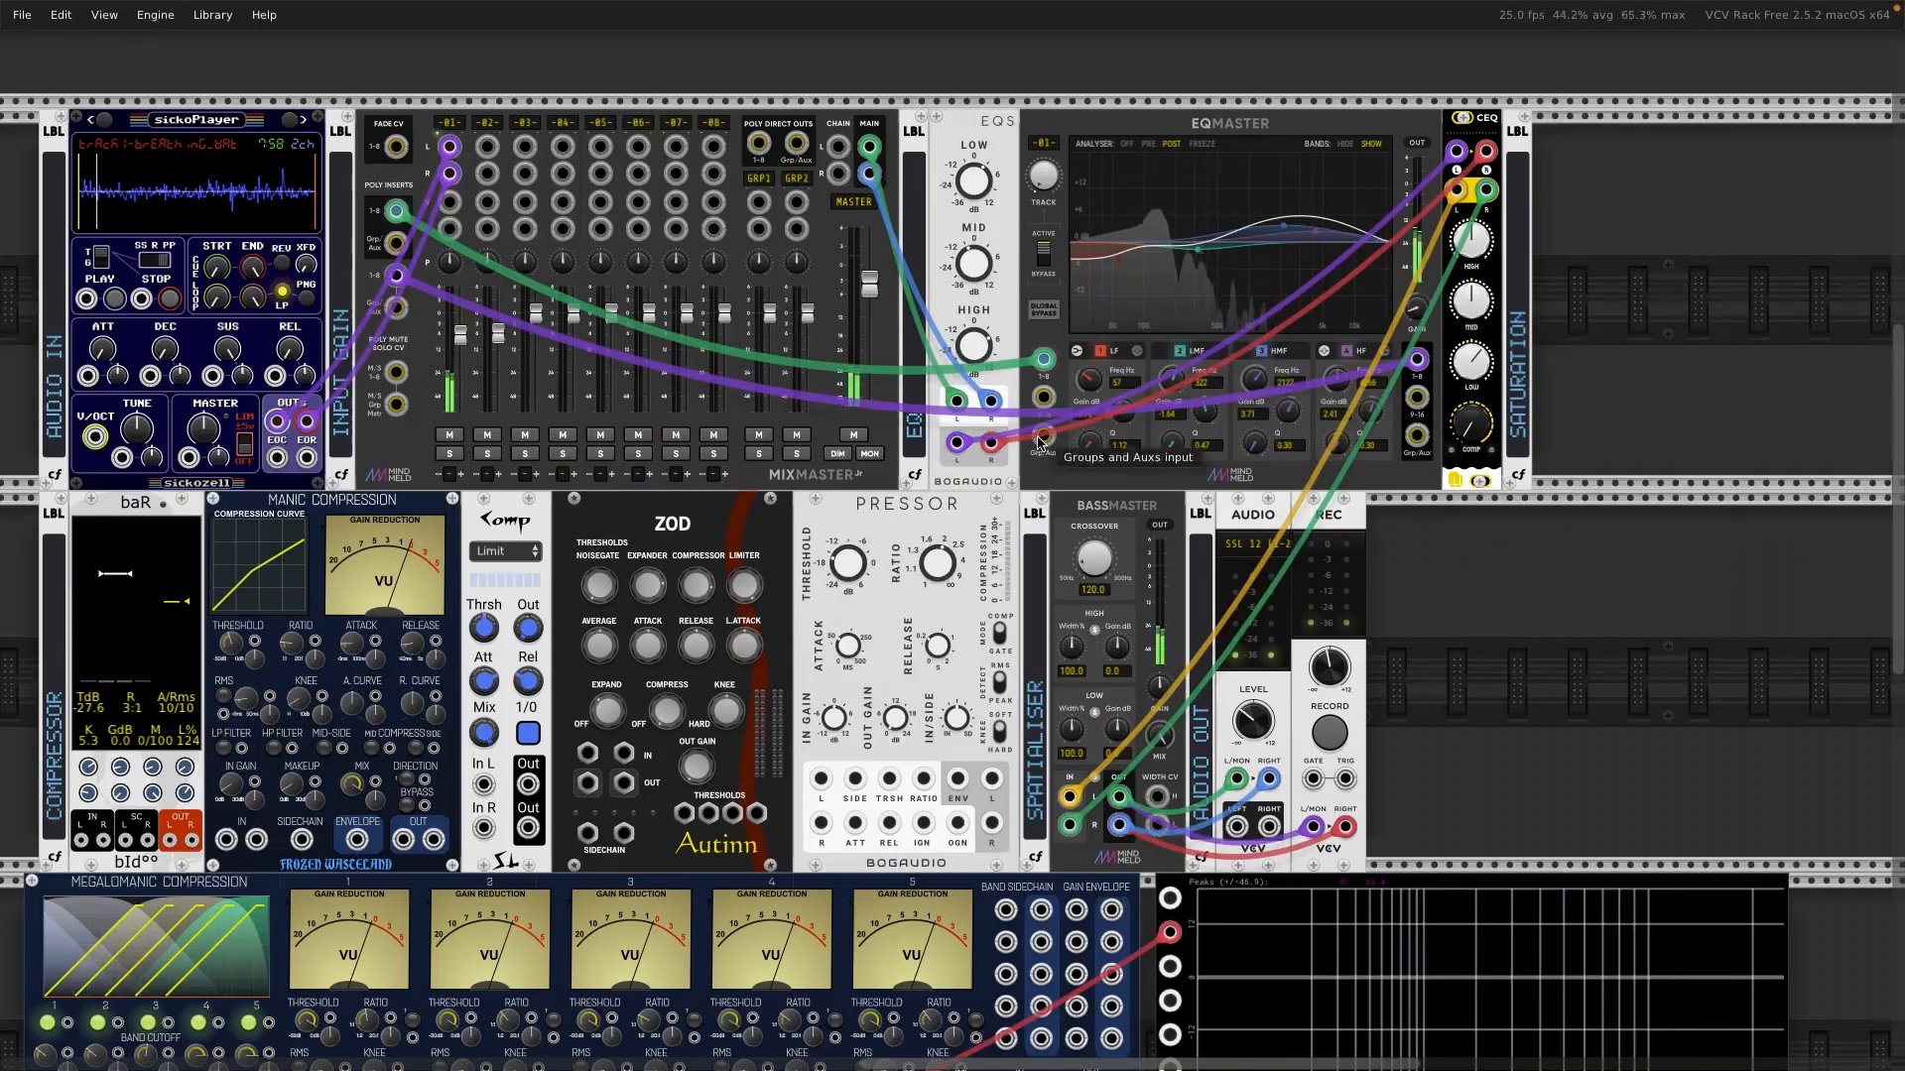
mouse_move(1473, 317)
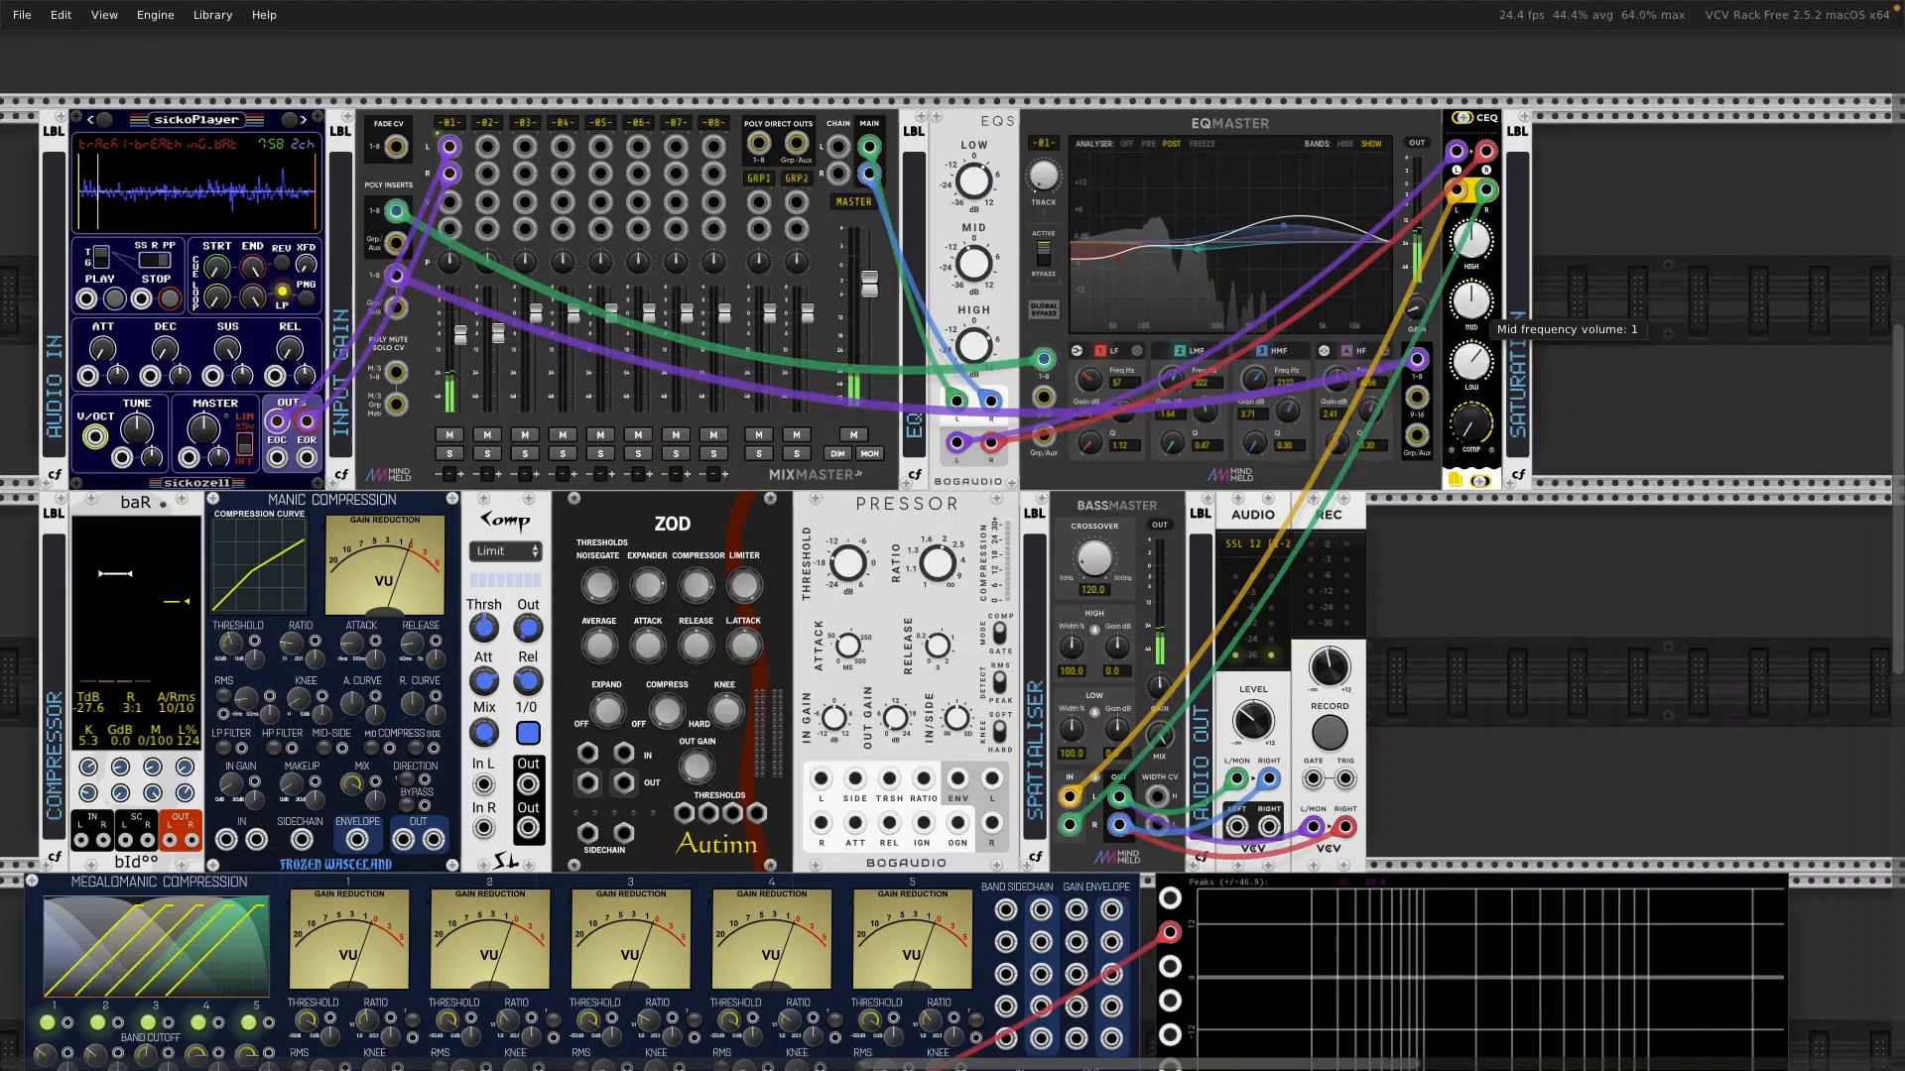
left_click_drag(1473, 318, 1473, 318)
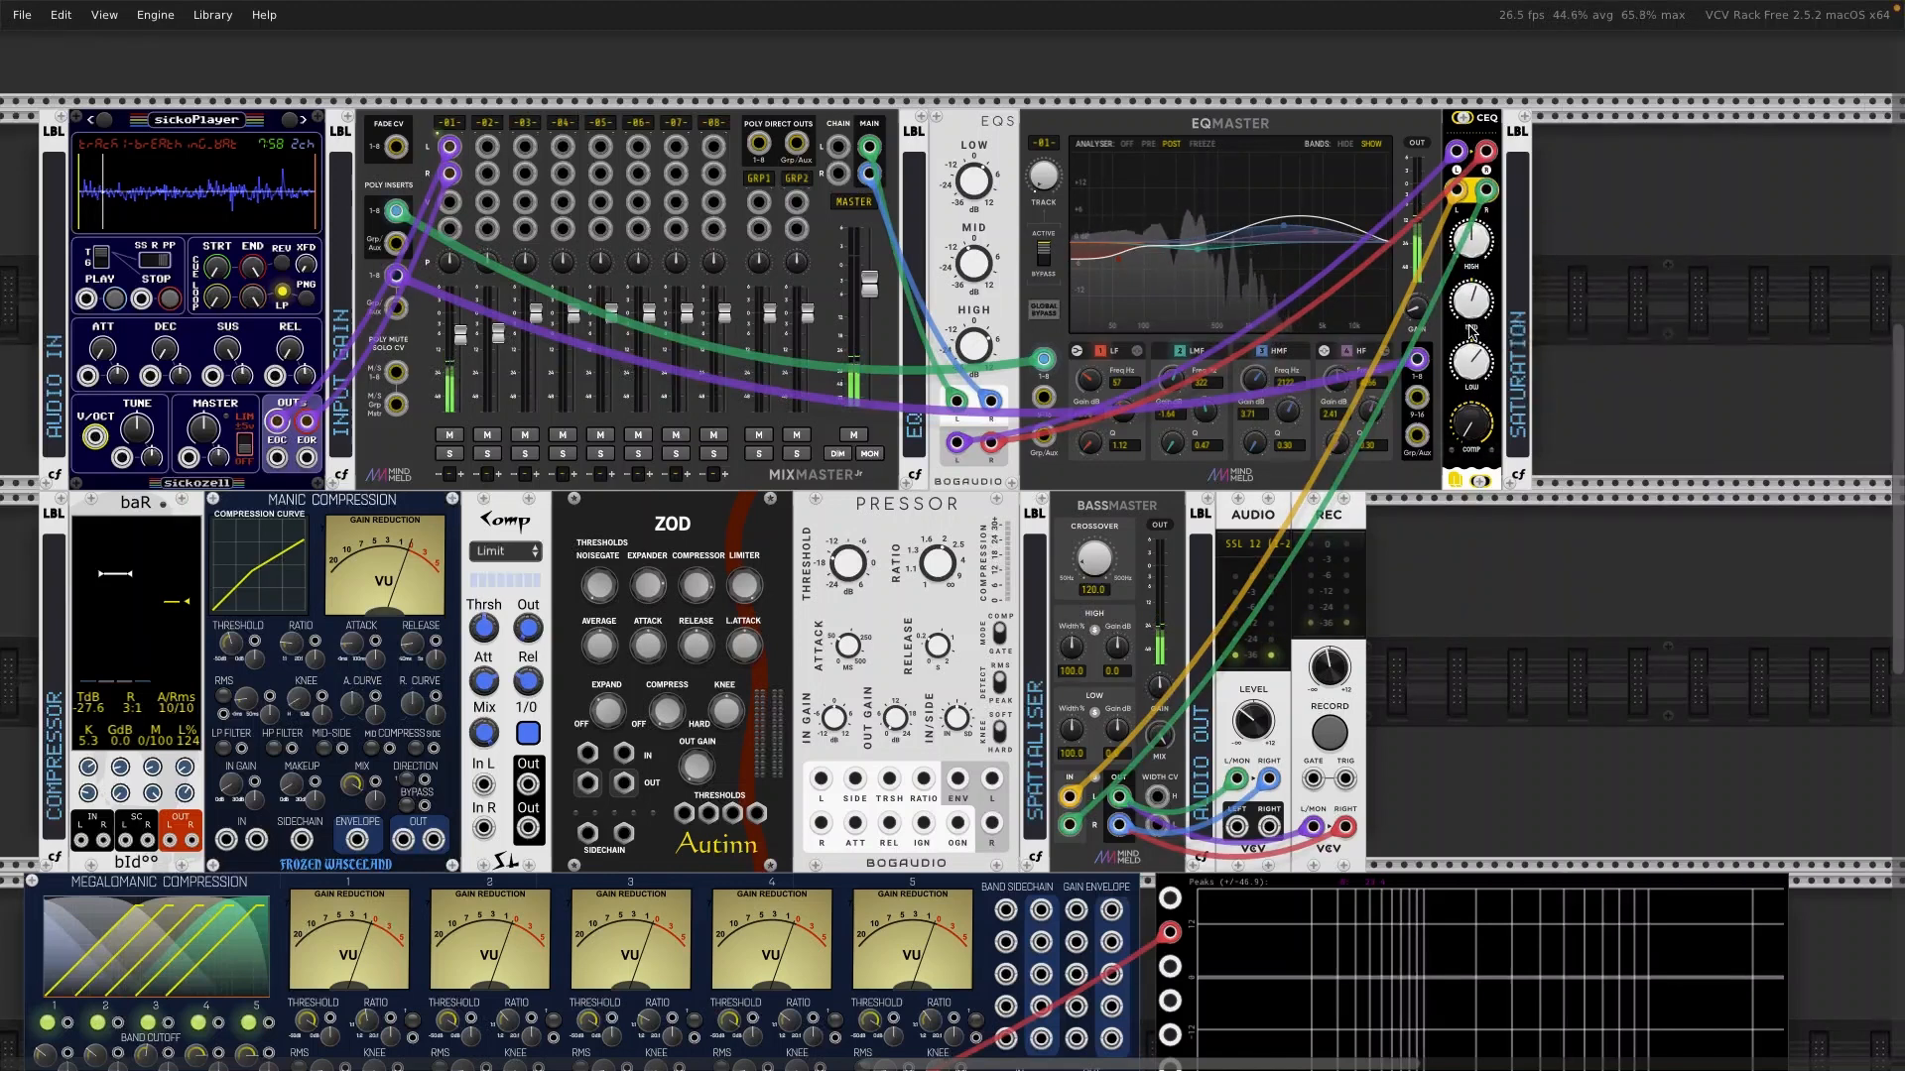
mouse_move(1465, 238)
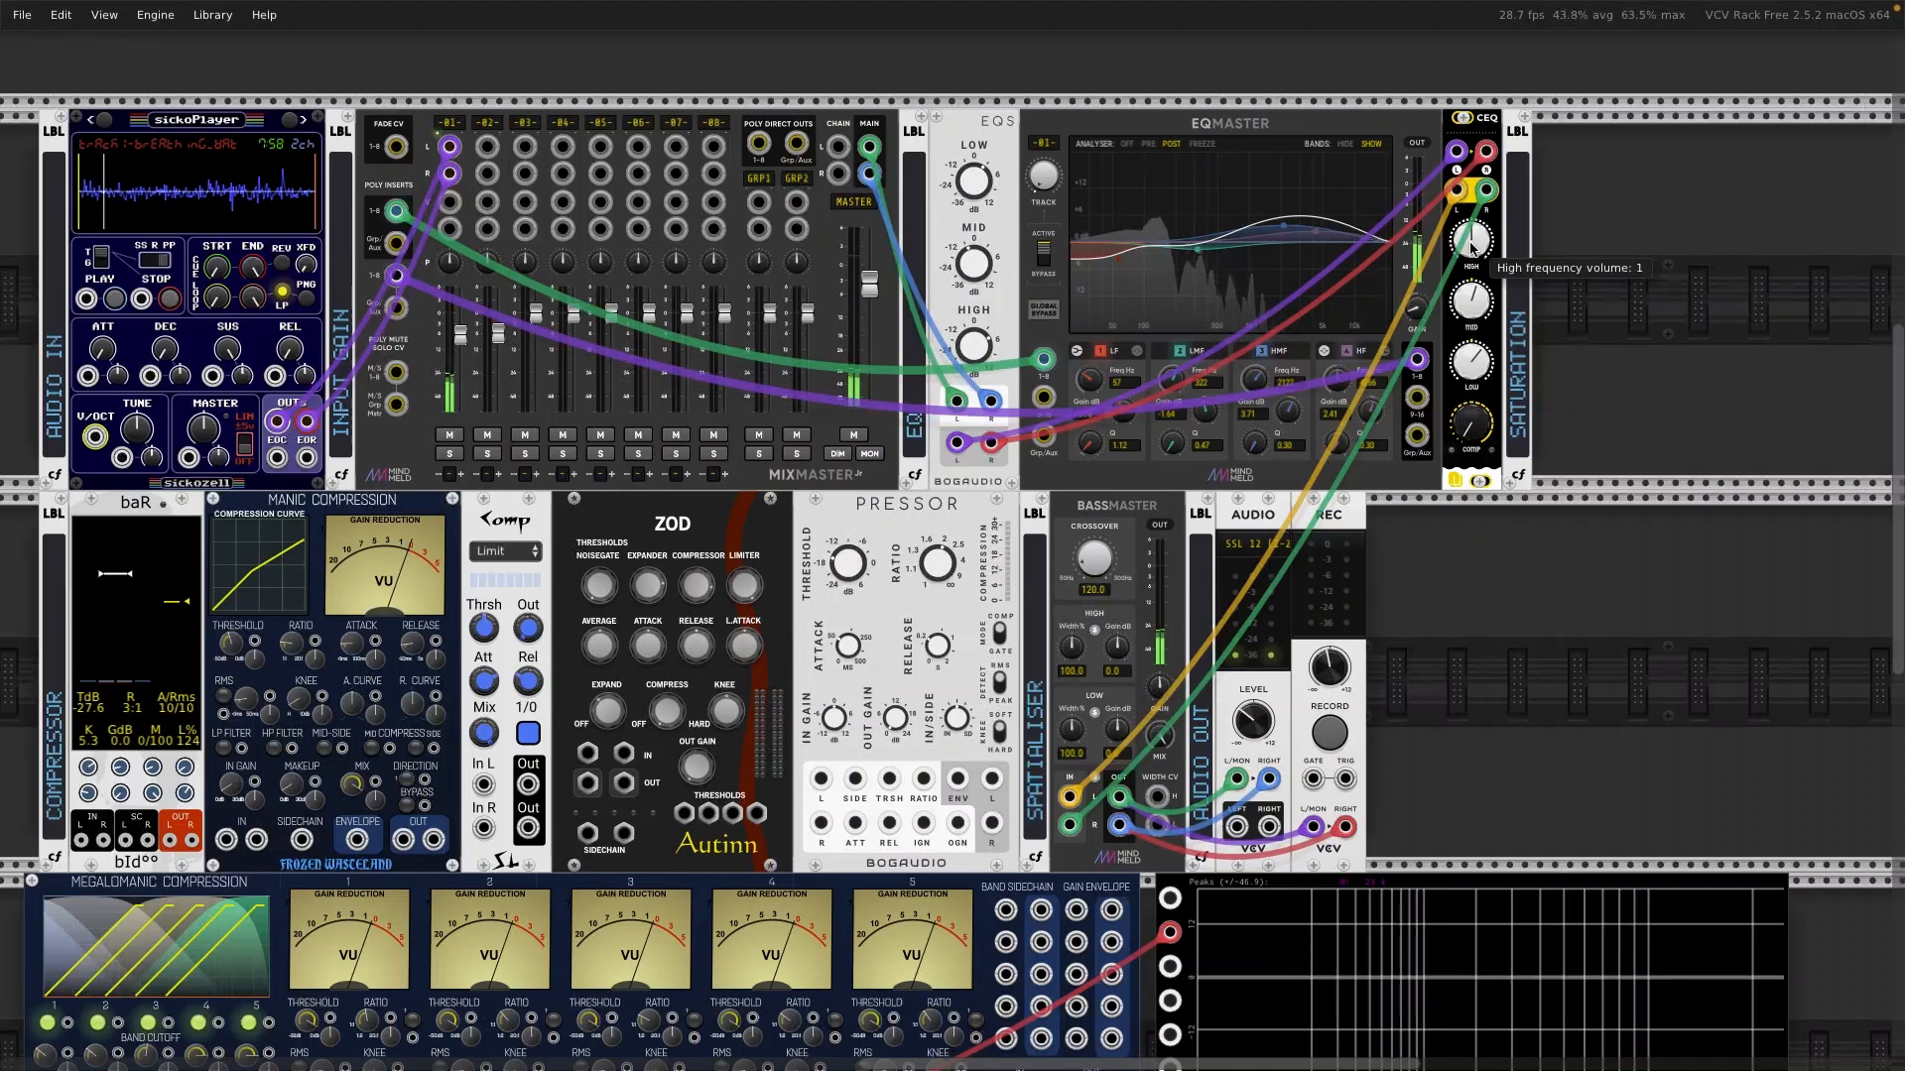
mouse_move(1472, 248)
left_mouse_down()
mouse_move(1472, 222)
mouse_move(1473, 240)
left_mouse_up()
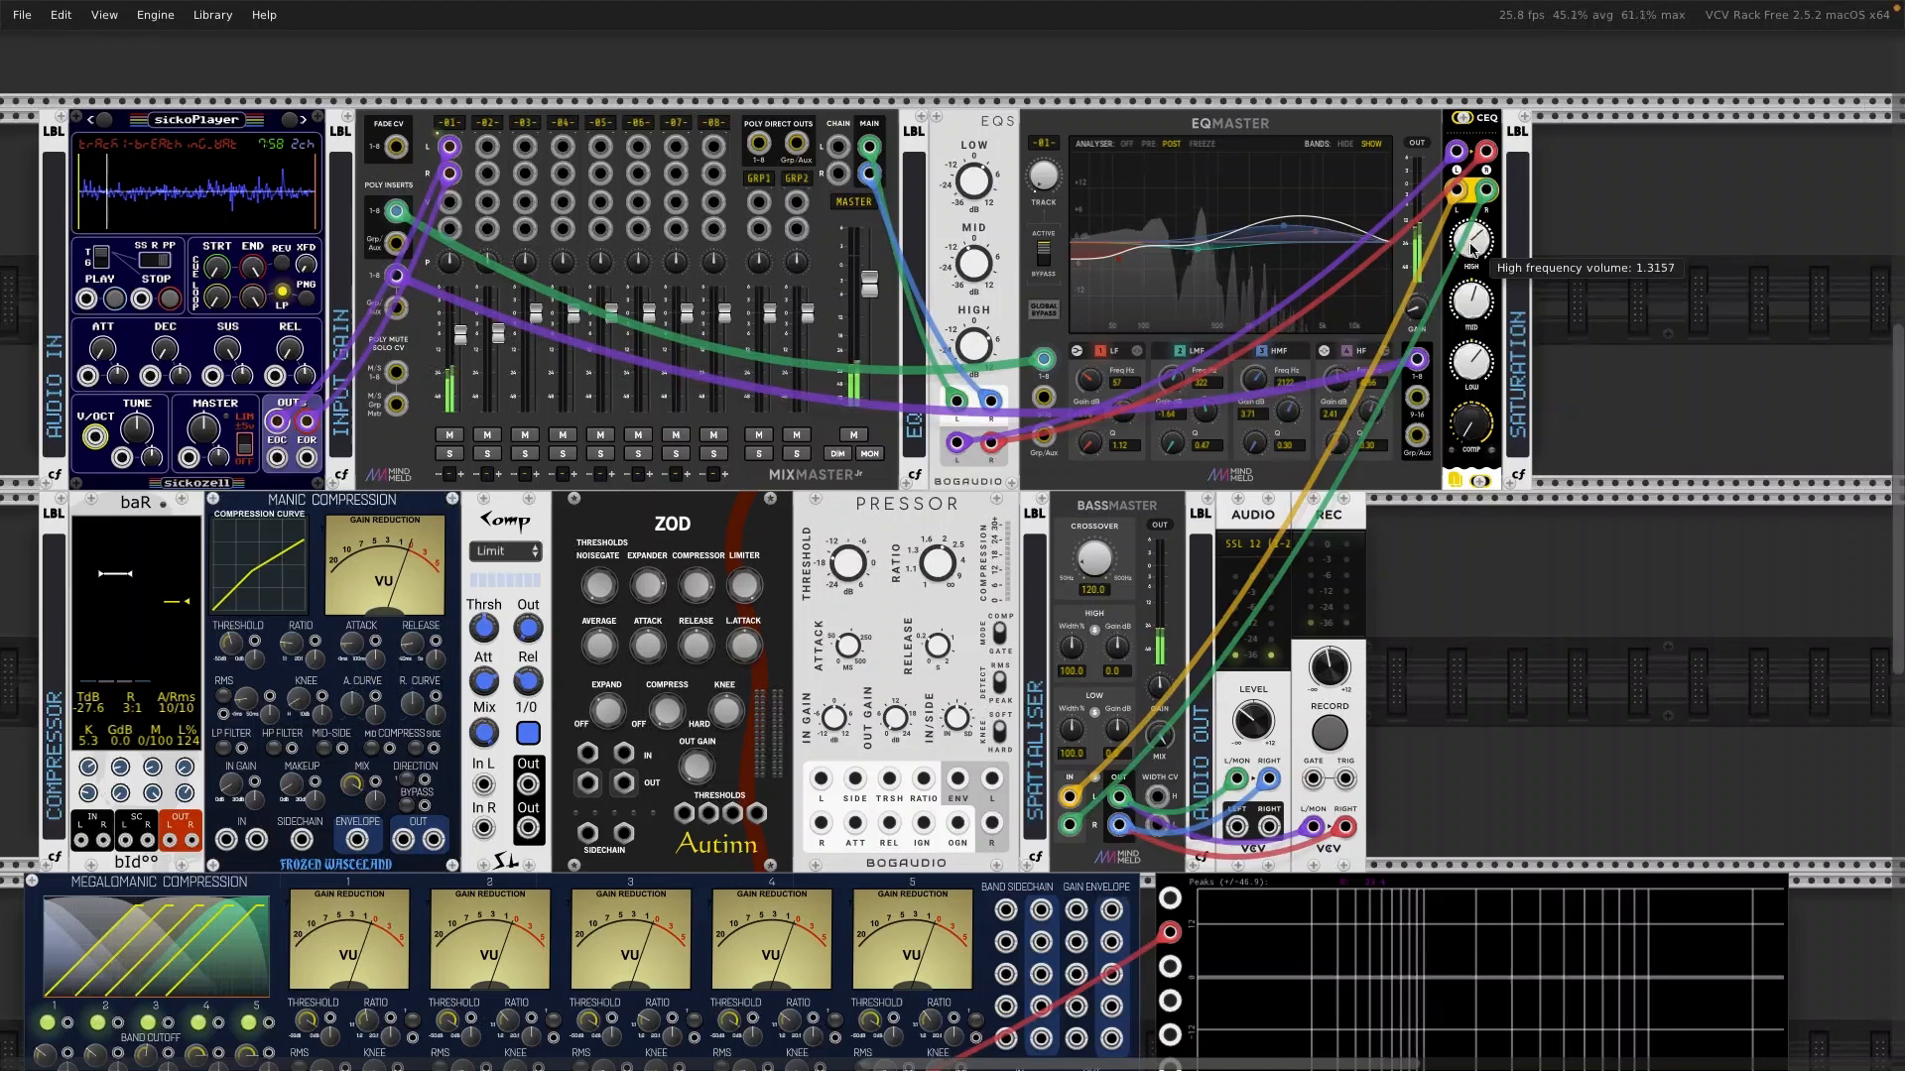
Step: Move the ANALYZER-XL module up into the middle row, directly beside the REC module
scroll(1360, 804, "down", 5)
scroll(1360, 803, "right", 4)
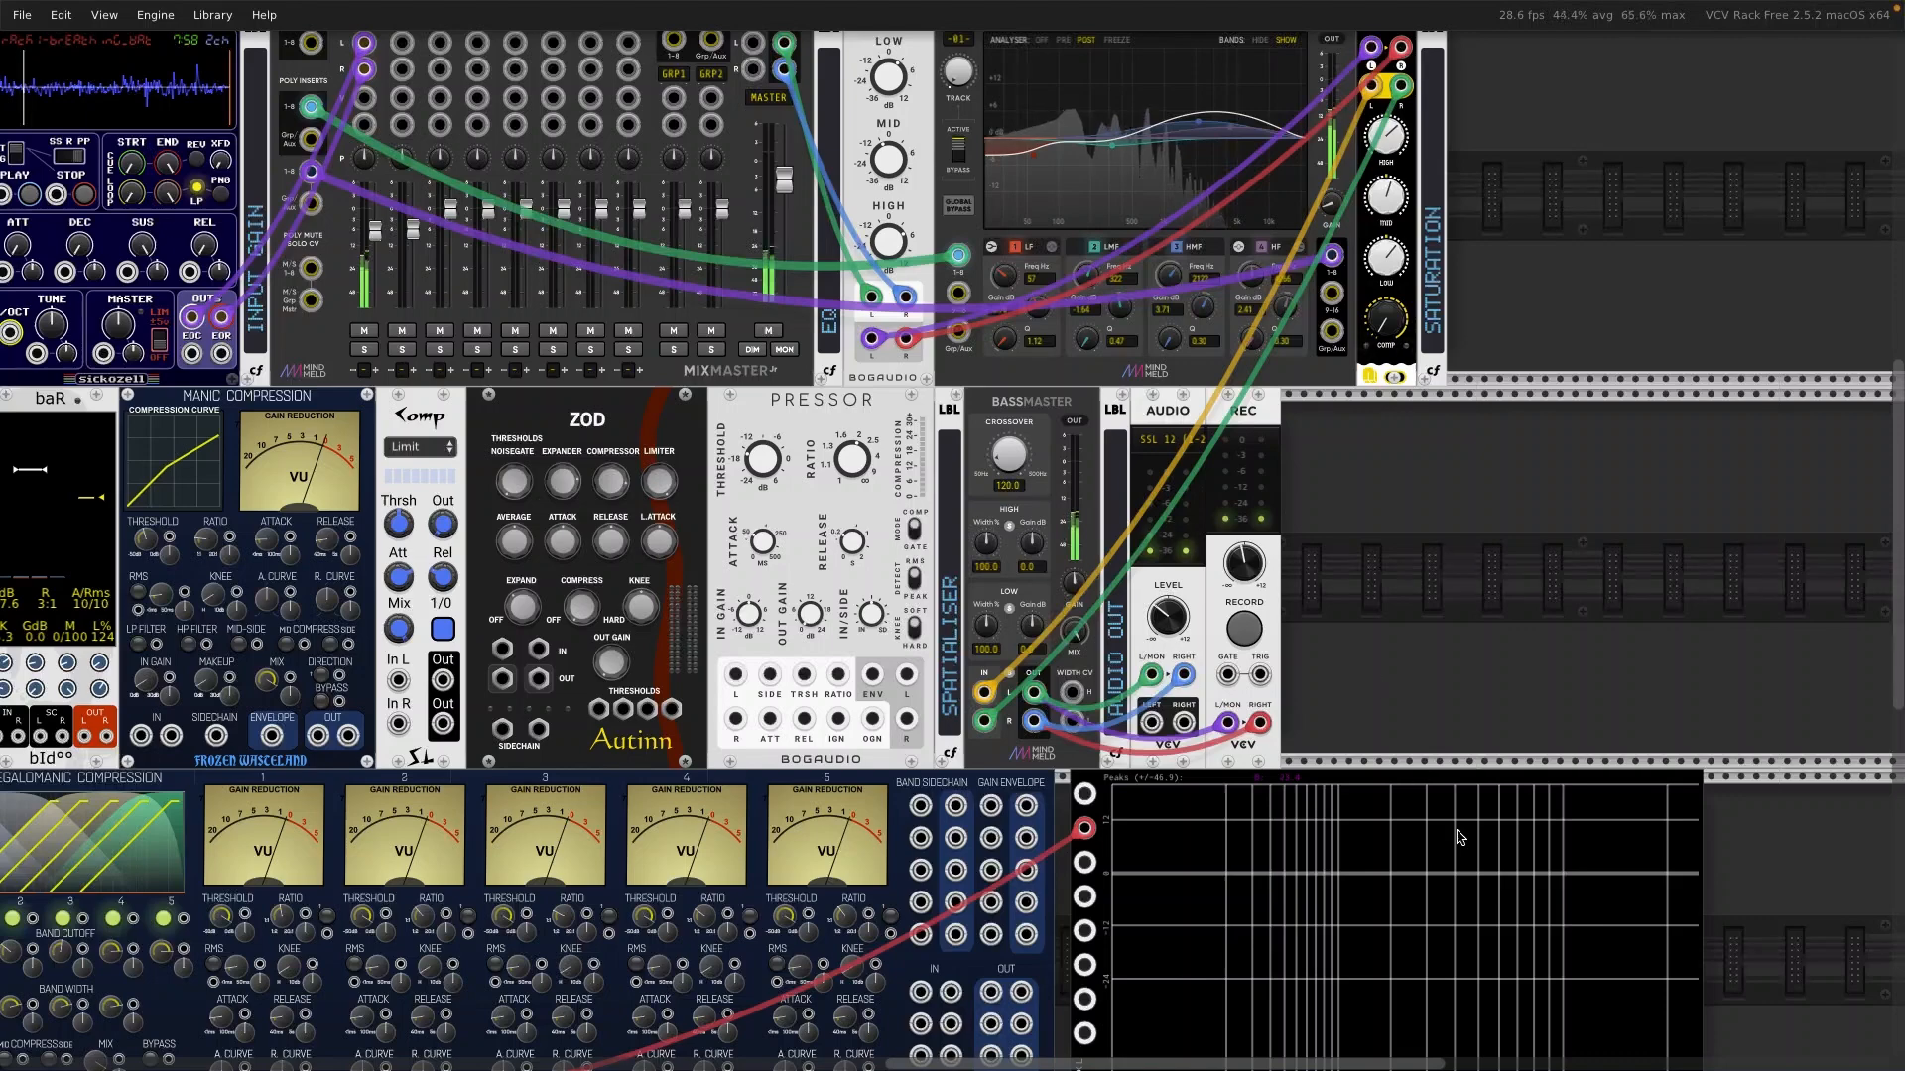
scroll(1497, 754, "down", 10)
scroll(1498, 754, "left", 1)
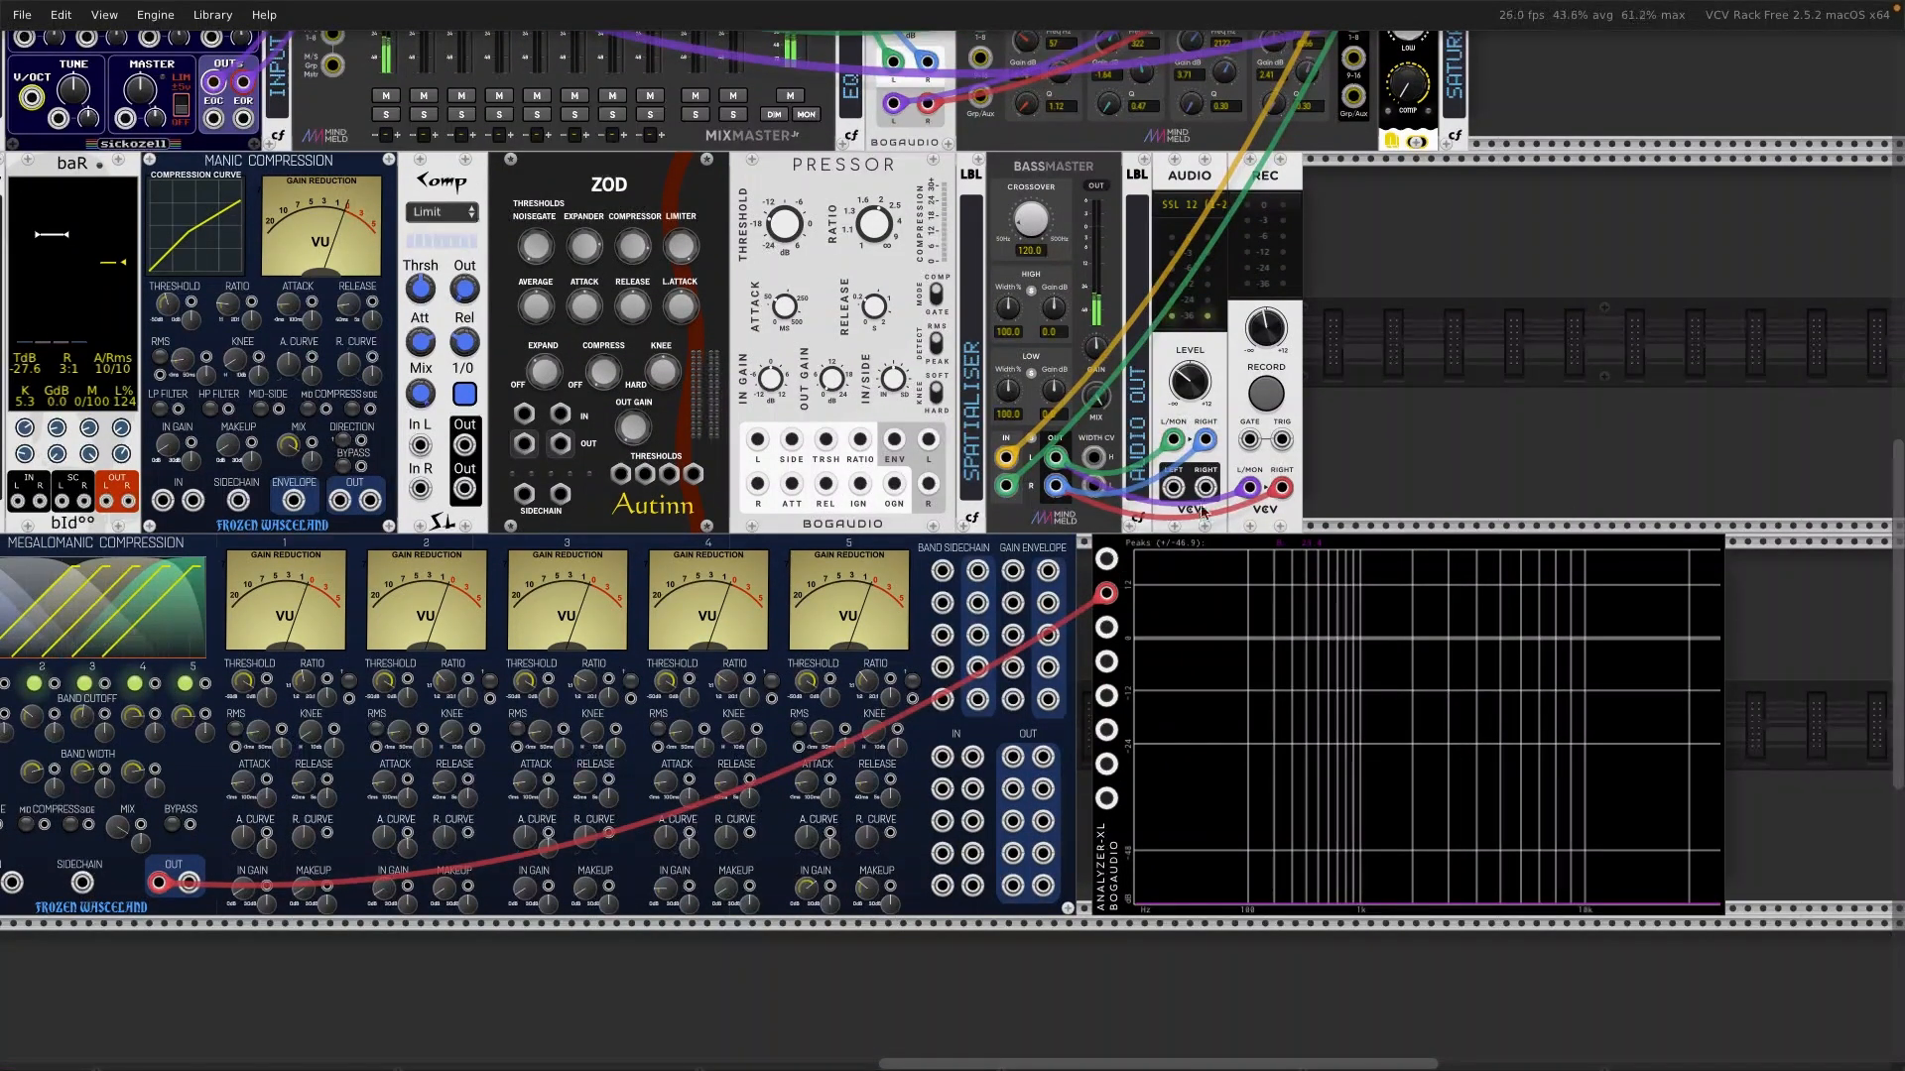
scroll(1307, 402, "up", 11)
scroll(1307, 402, "right", 8)
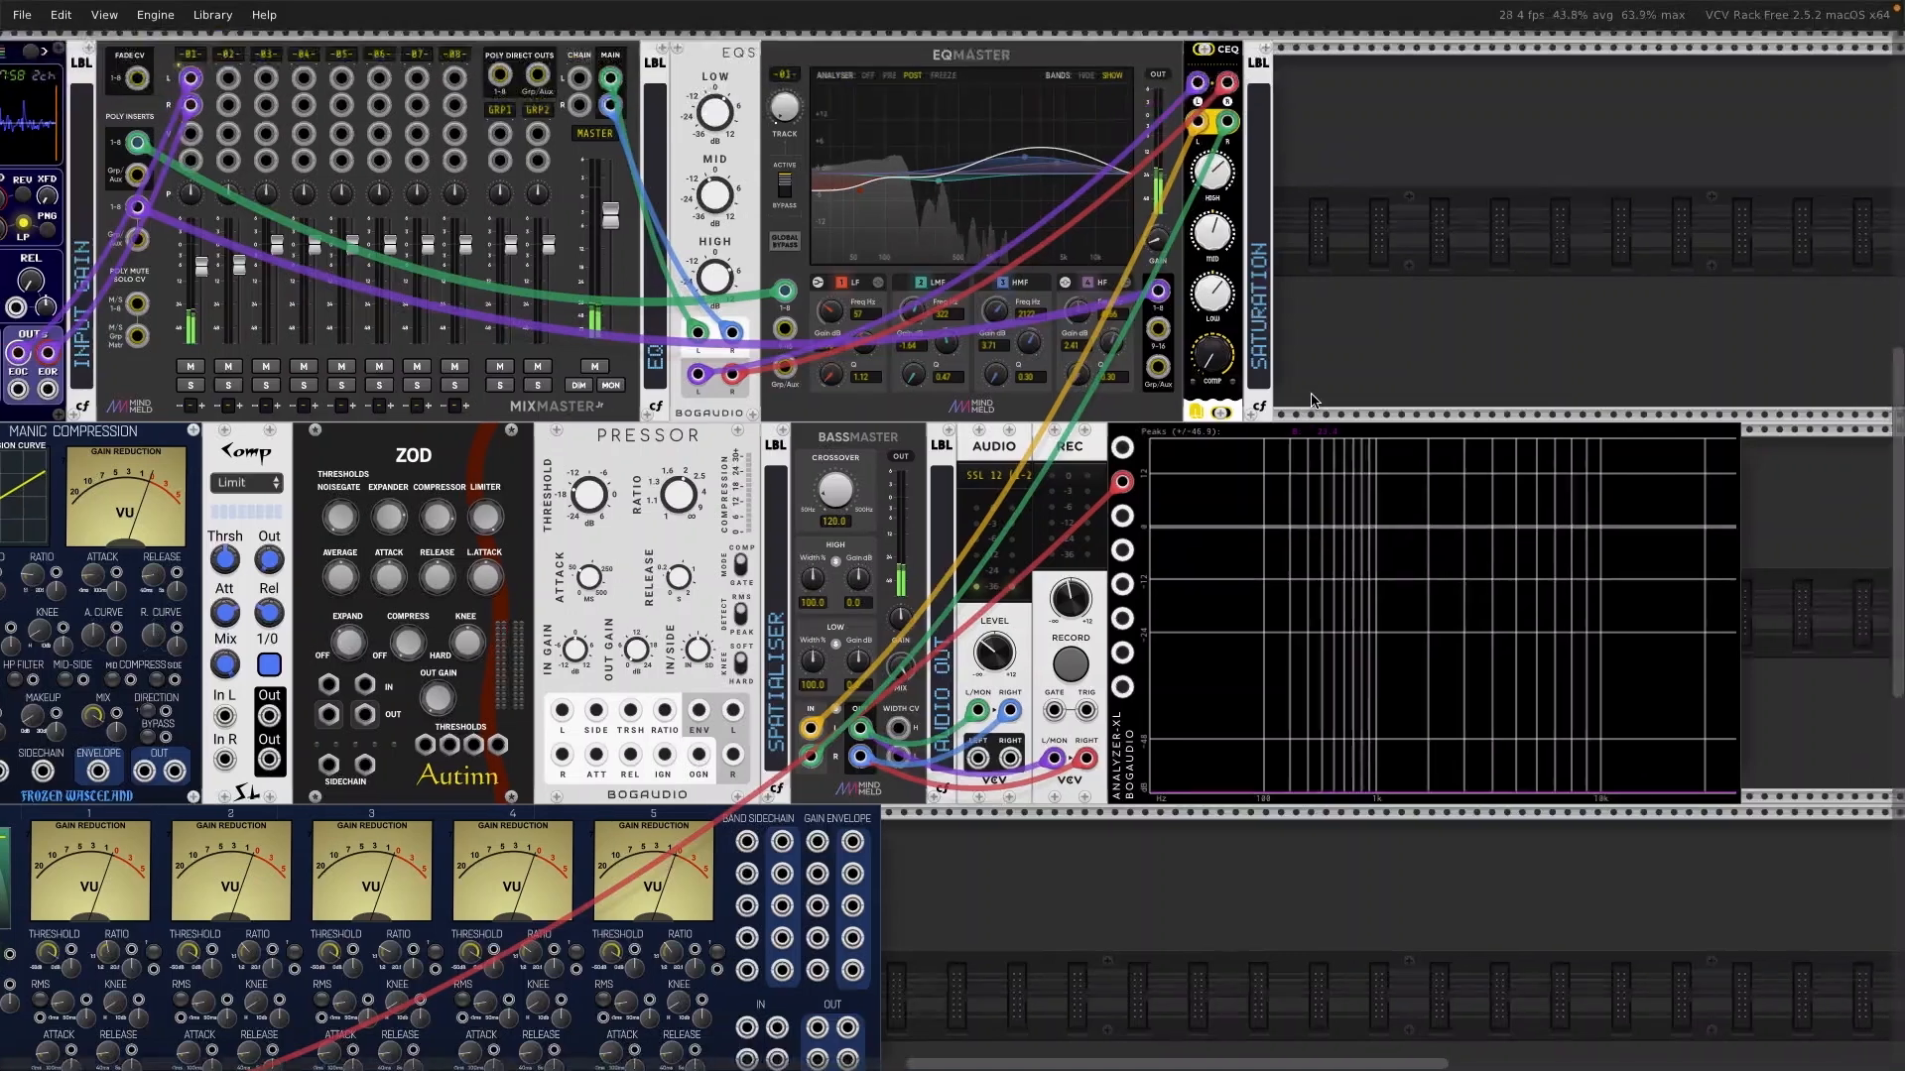
scroll(1312, 400, "up", 3)
scroll(1311, 399, "right", 3)
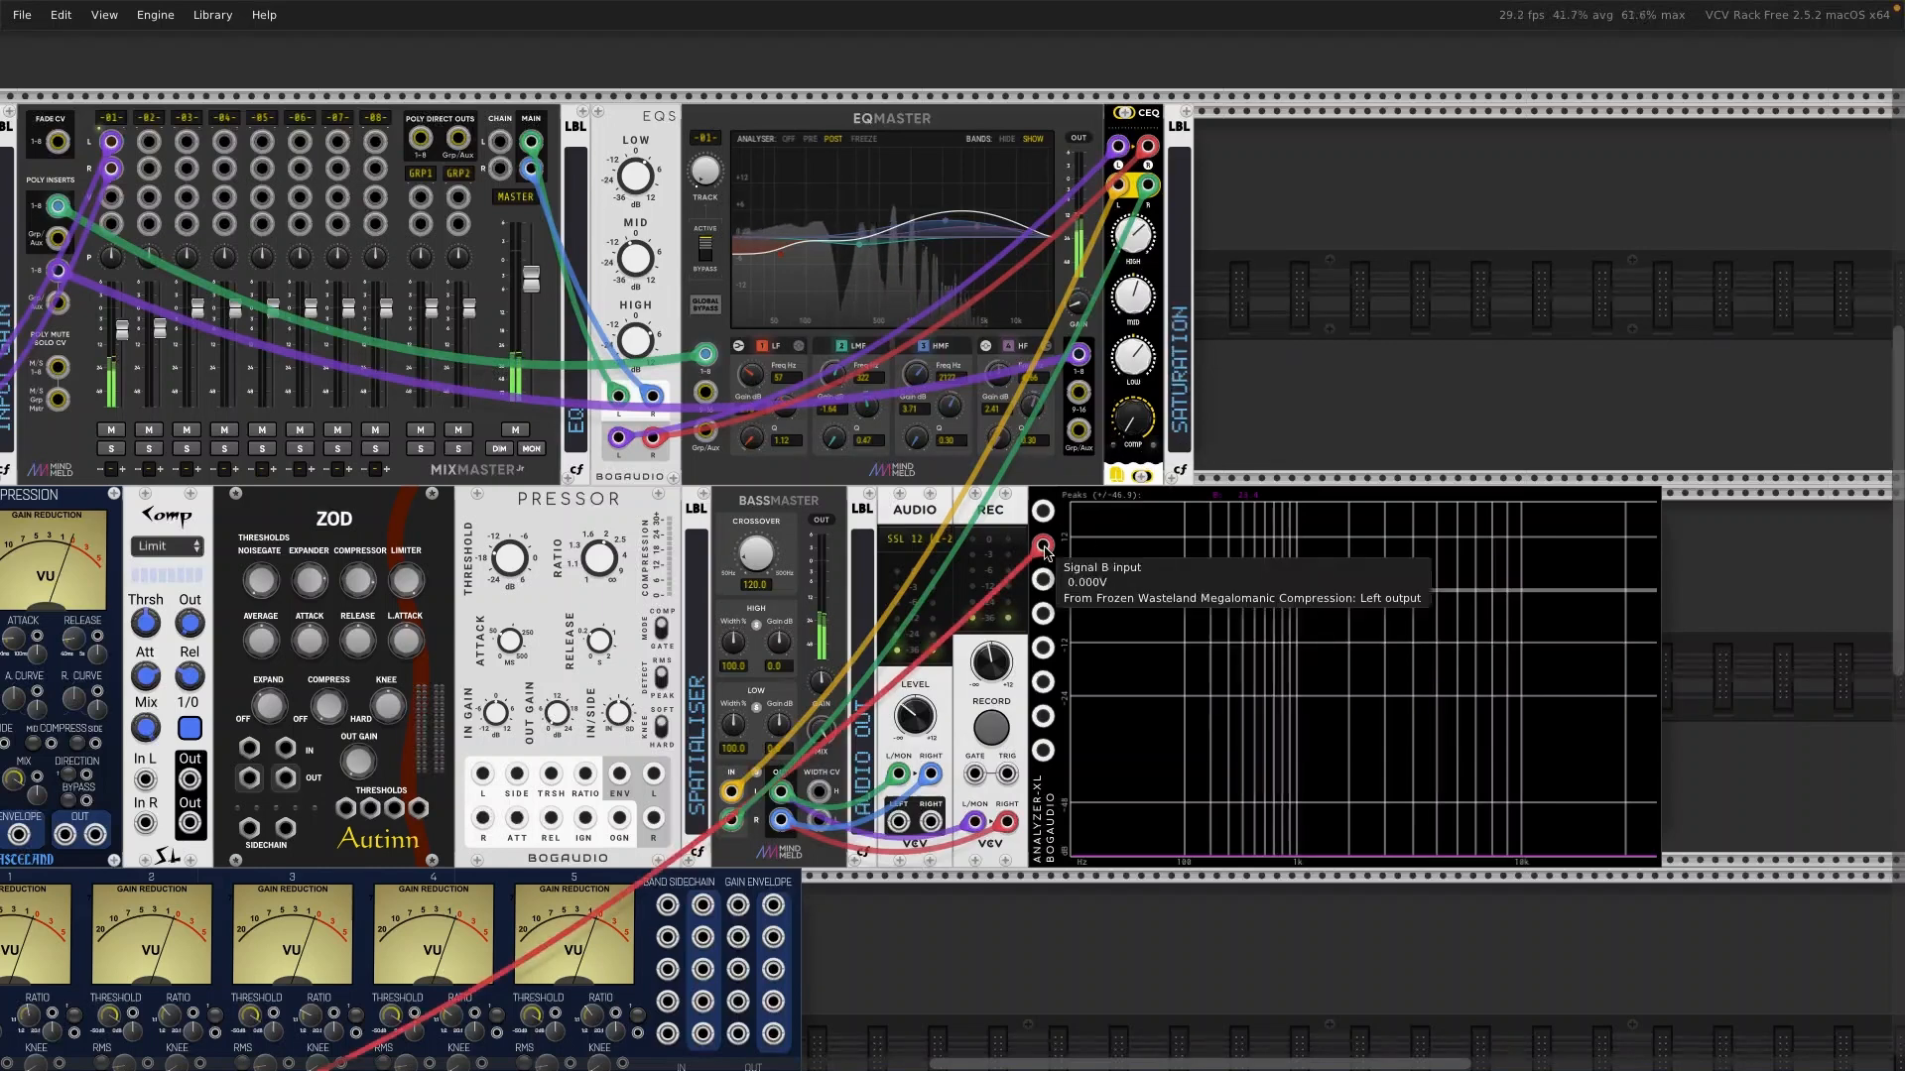
Step: Unplug Megalomanic Compression from the analyzer and patch the CEQ's #1 and #2 outputs into its Signal A and B inputs
left_click_drag(1043, 546, 1360, 348)
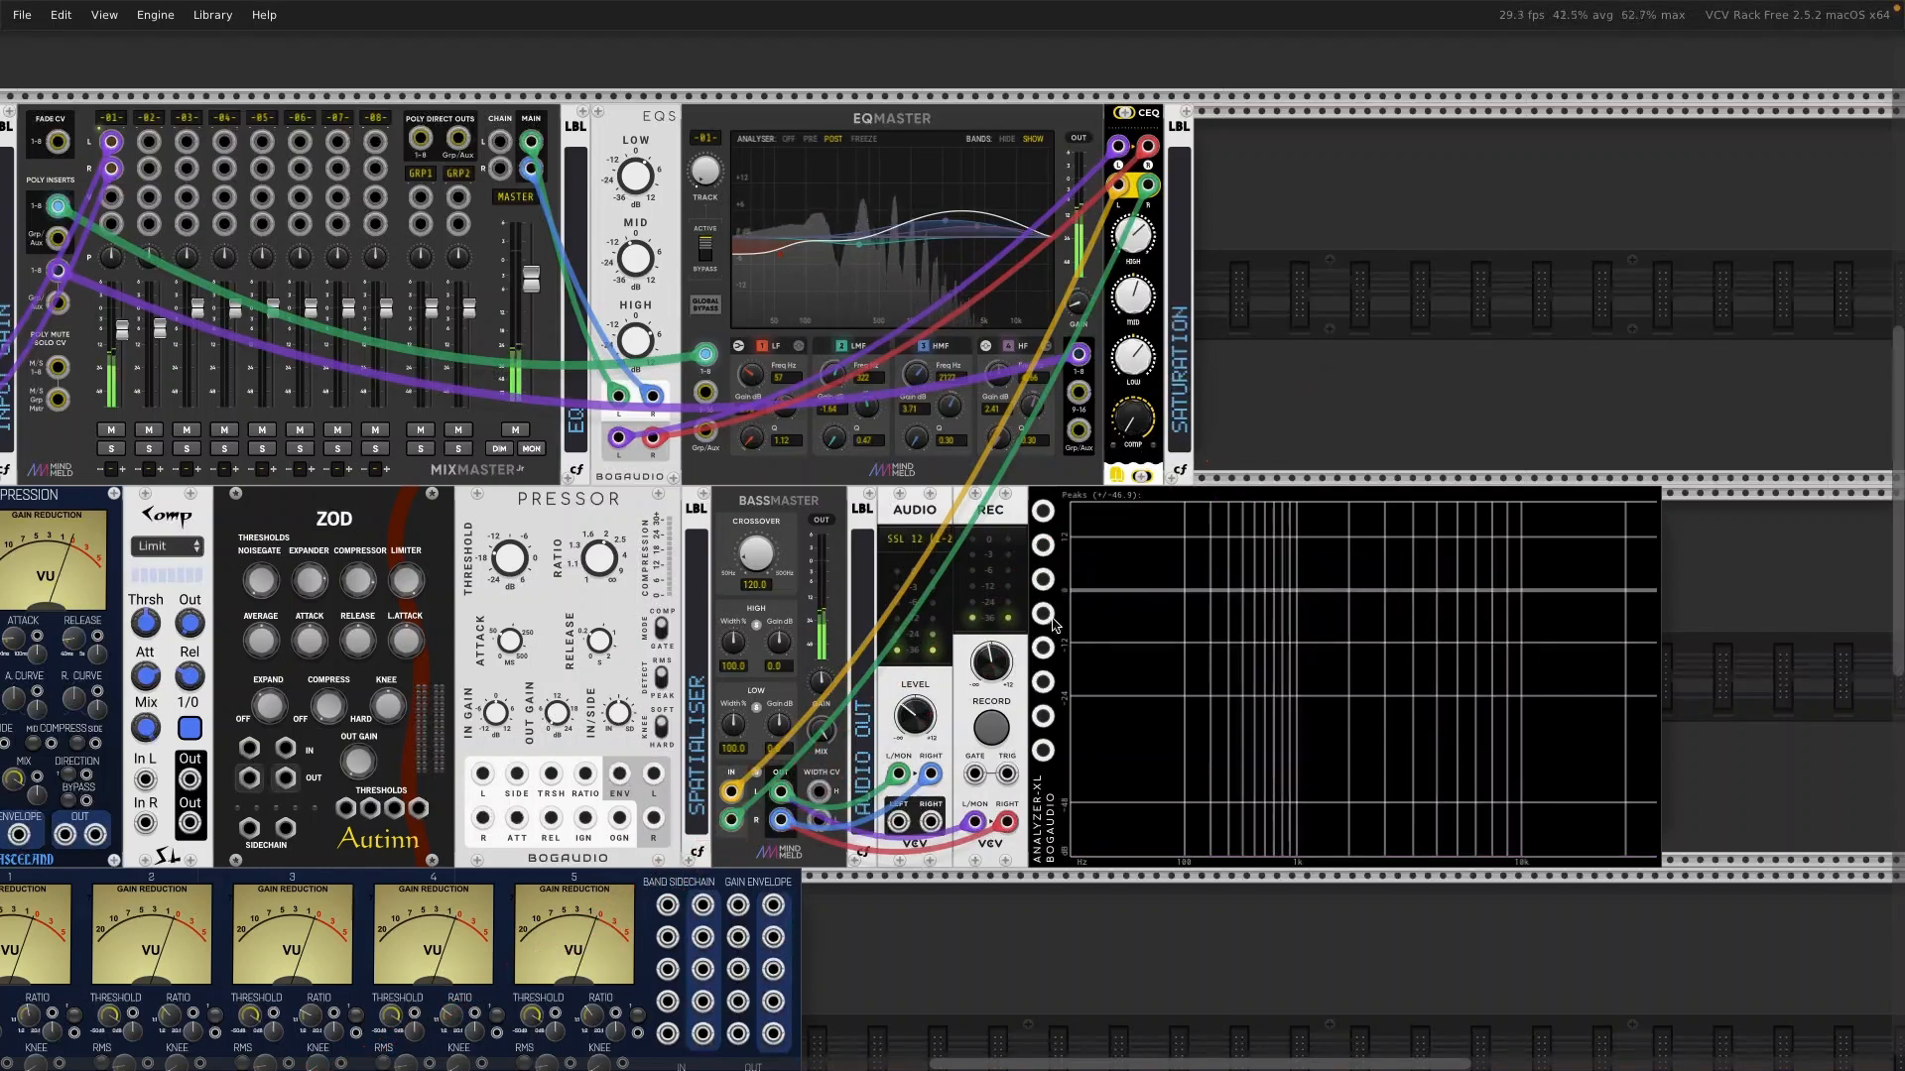
left_click_drag(1043, 511, 1118, 184)
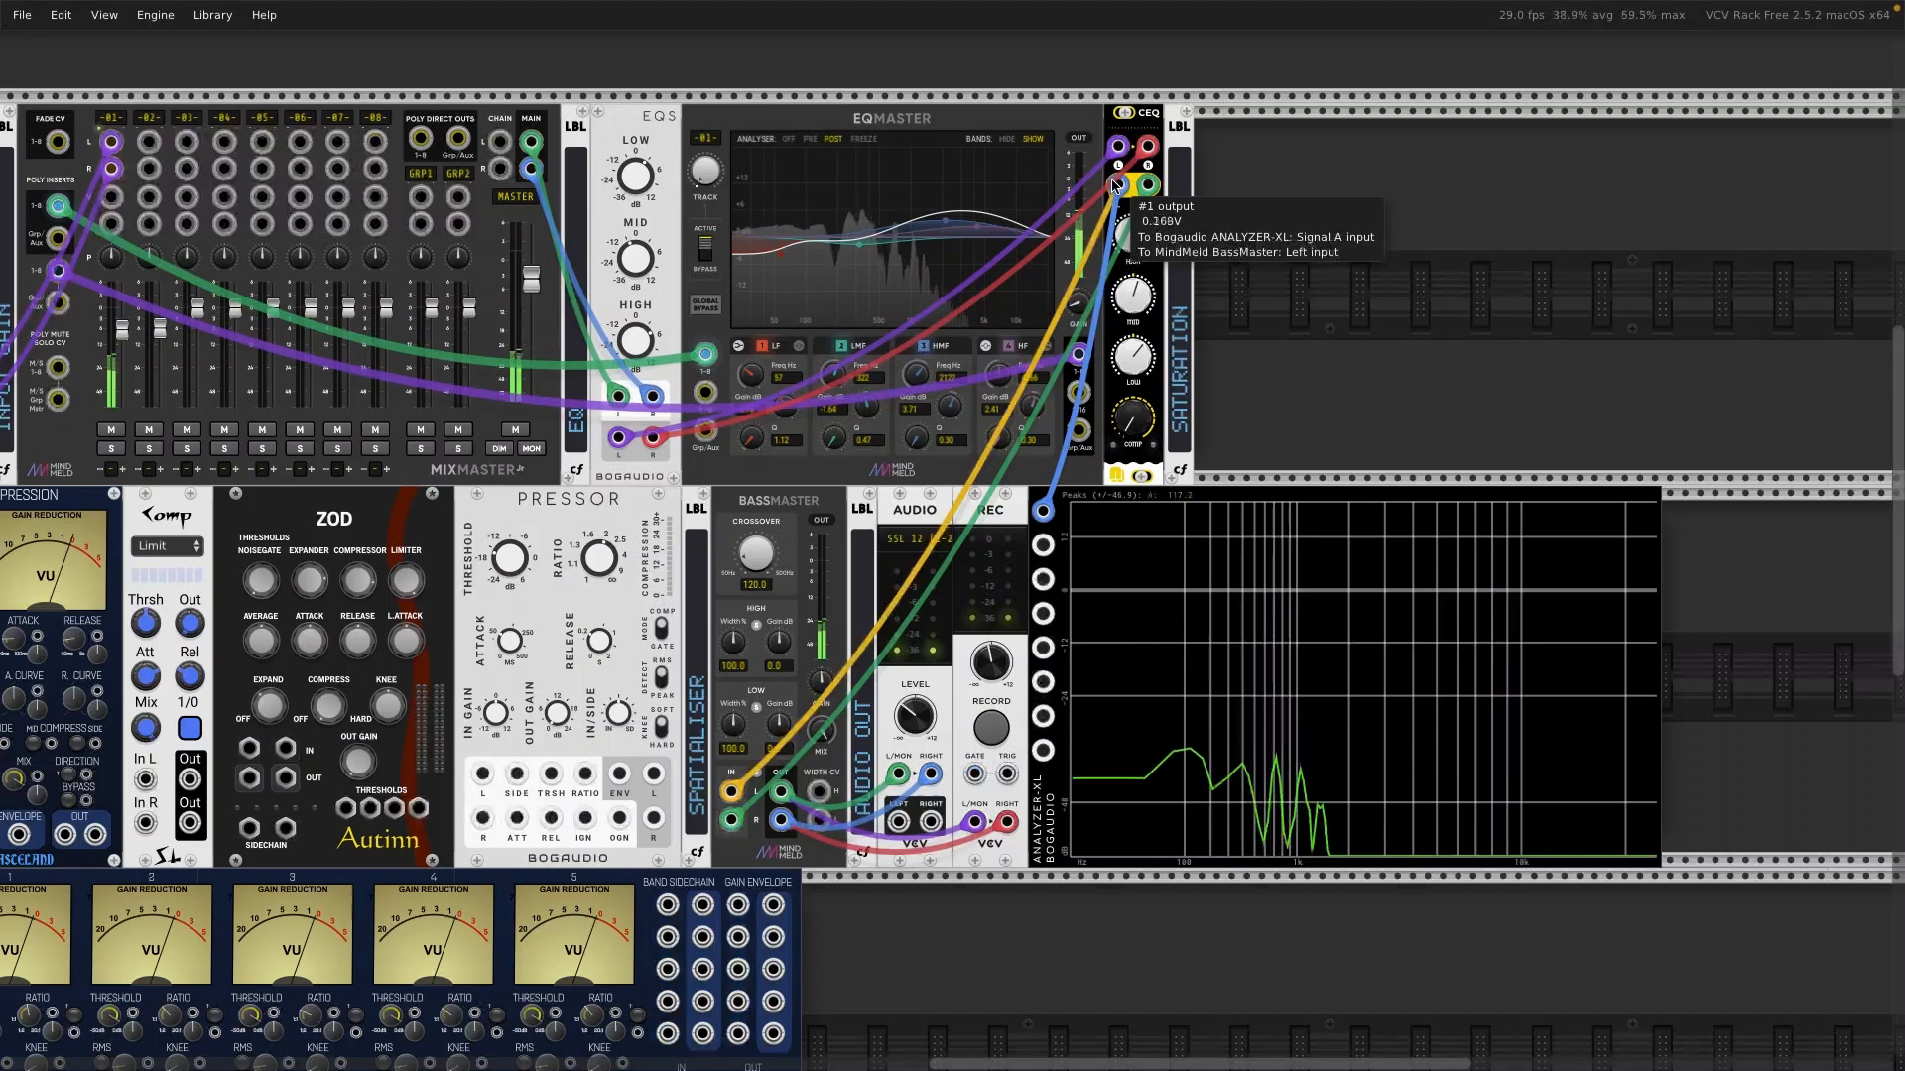
left_click_drag(1043, 545, 1150, 184)
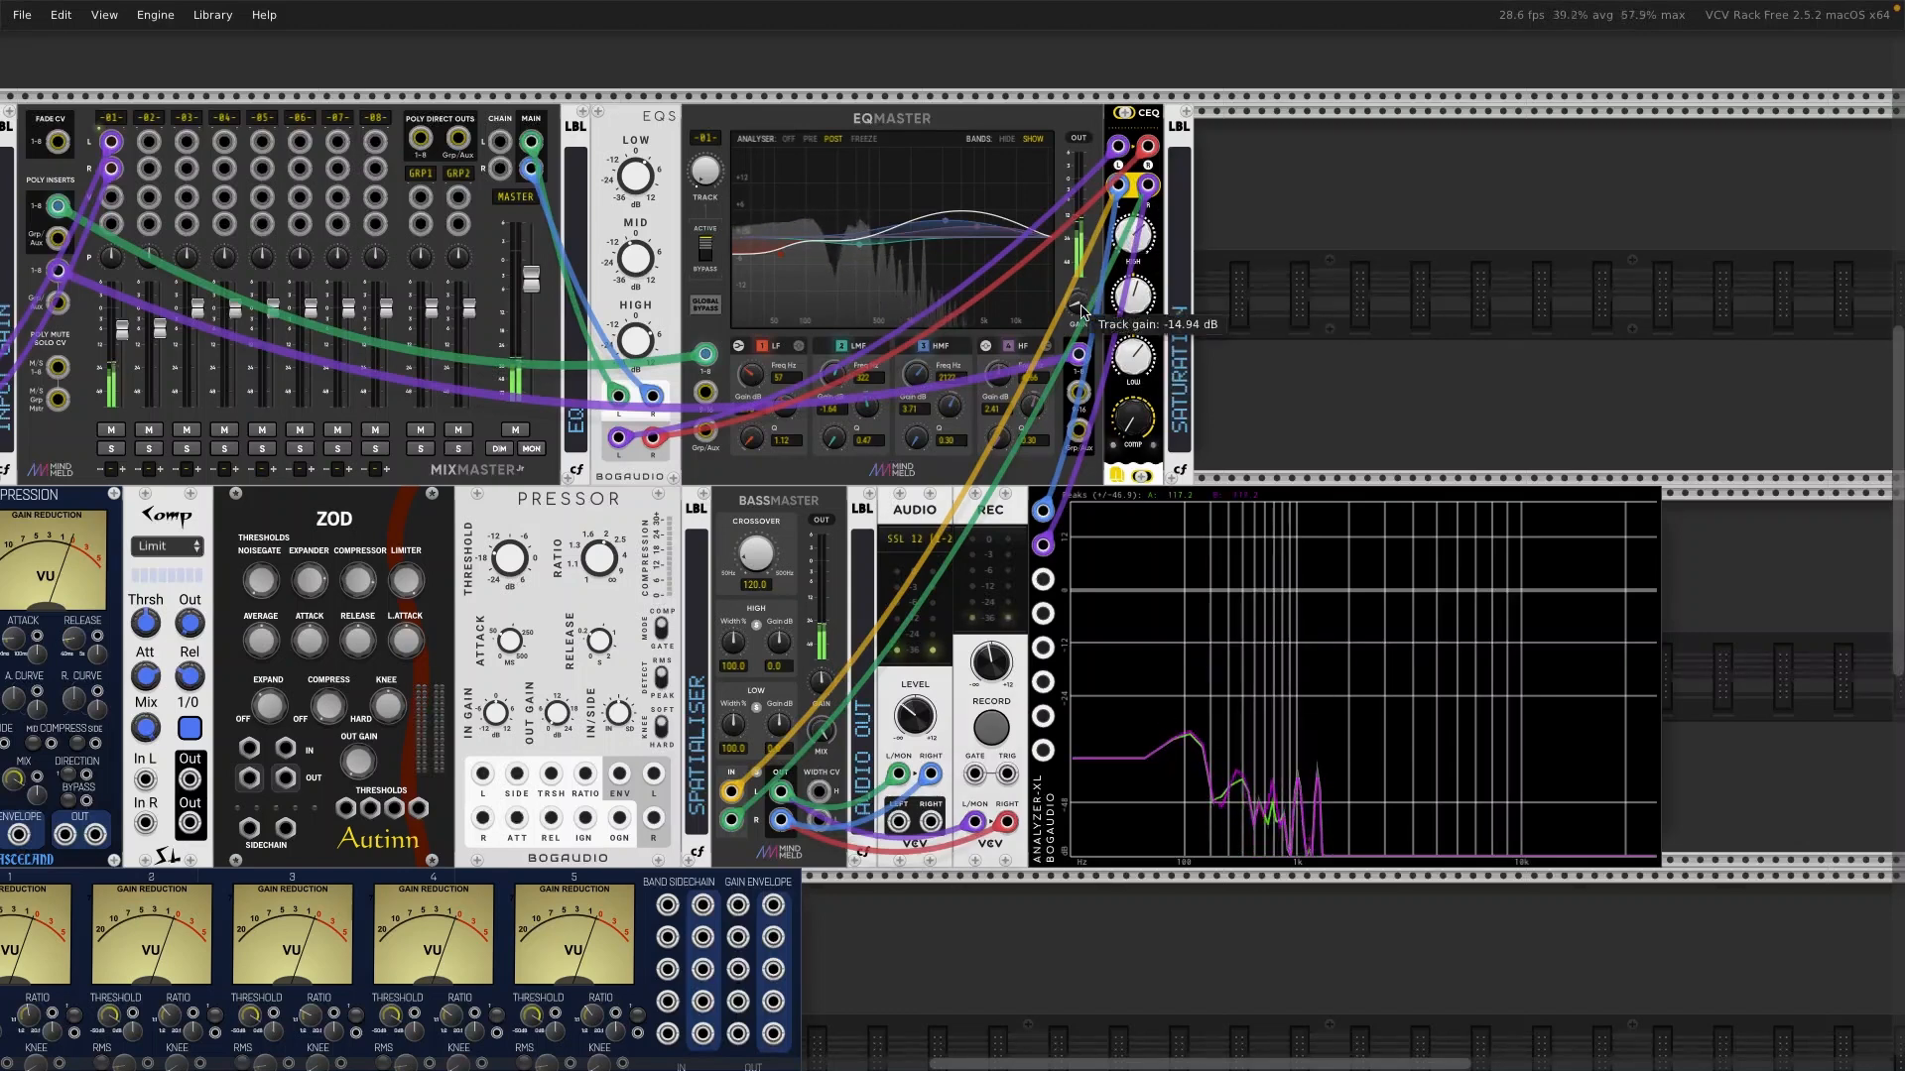
Step: Raise EQMaster's track gain to about -13.8 dB, and readjust the CEQ's mid, high and low bands while checking the analyzer
left_click_drag(1080, 309, 1081, 306)
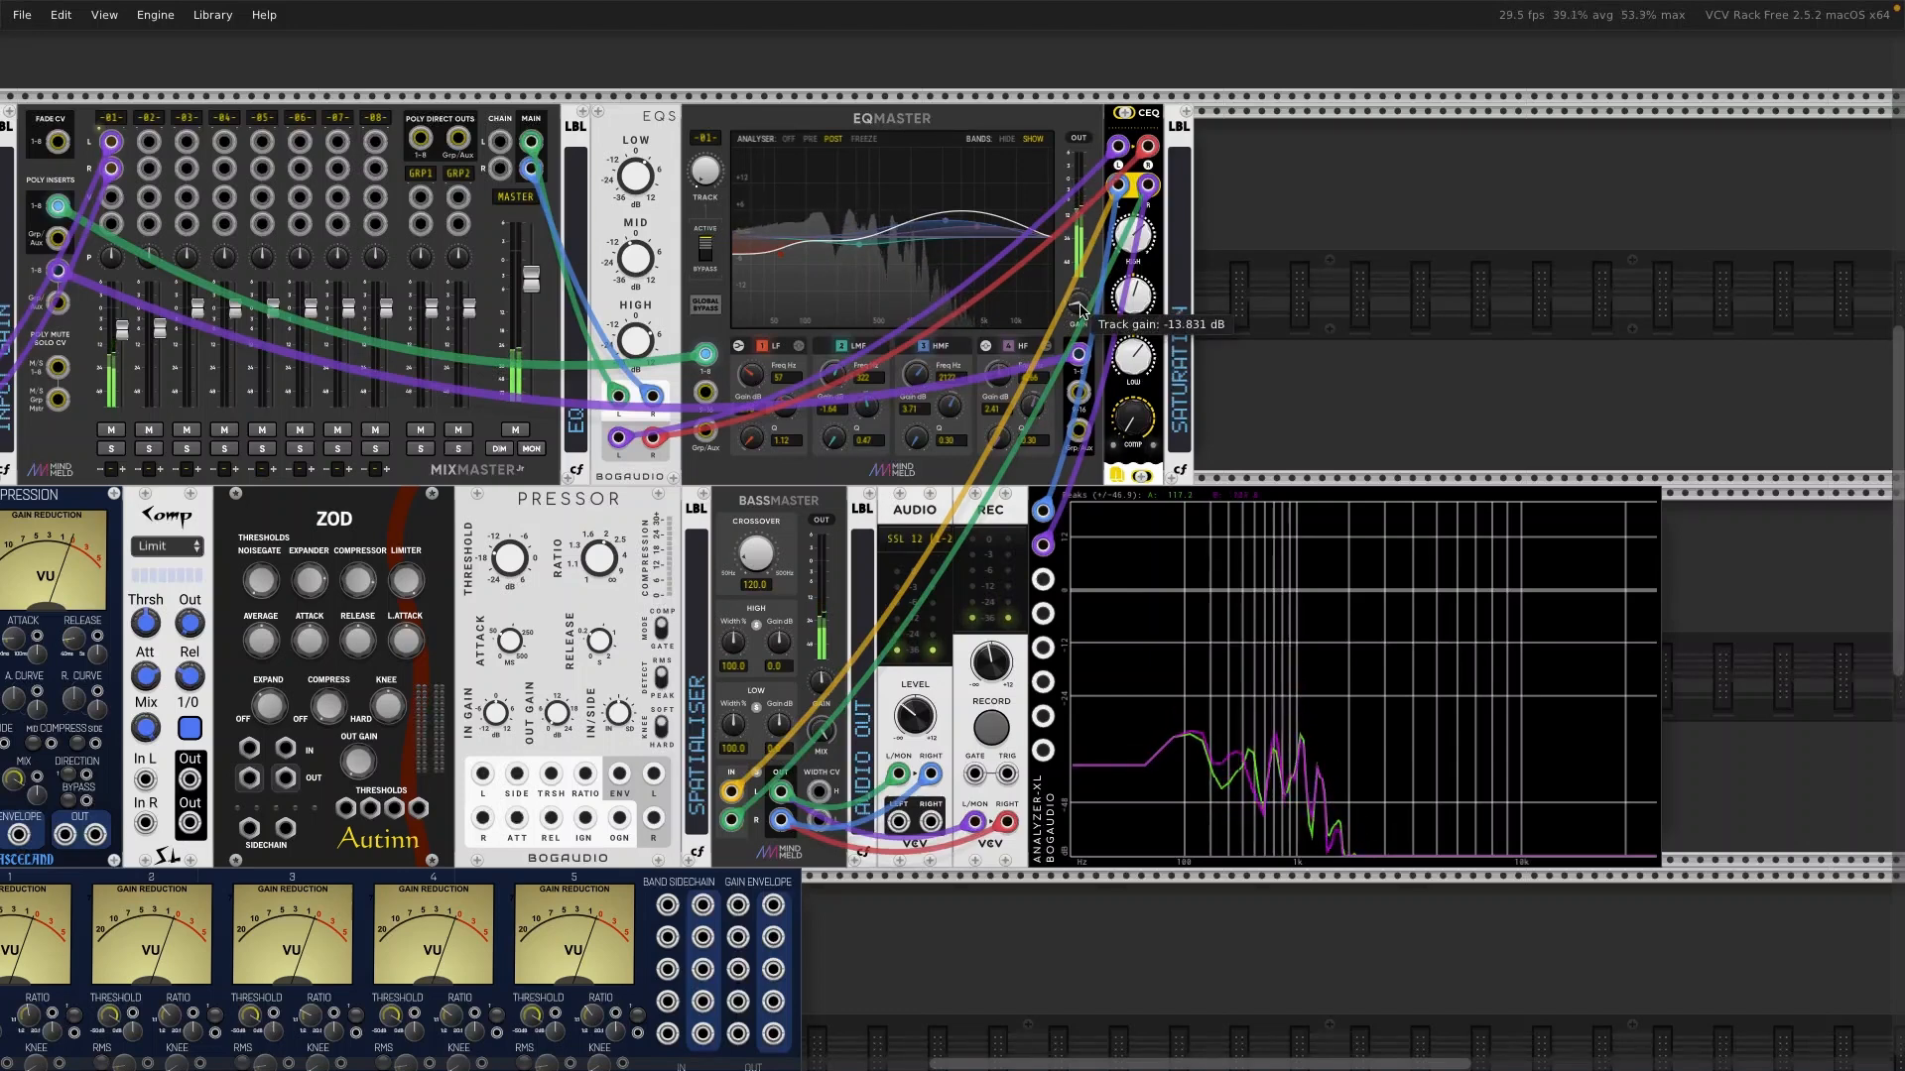
left_click_drag(1133, 295, 1134, 308)
left_click_drag(1141, 239, 1141, 249)
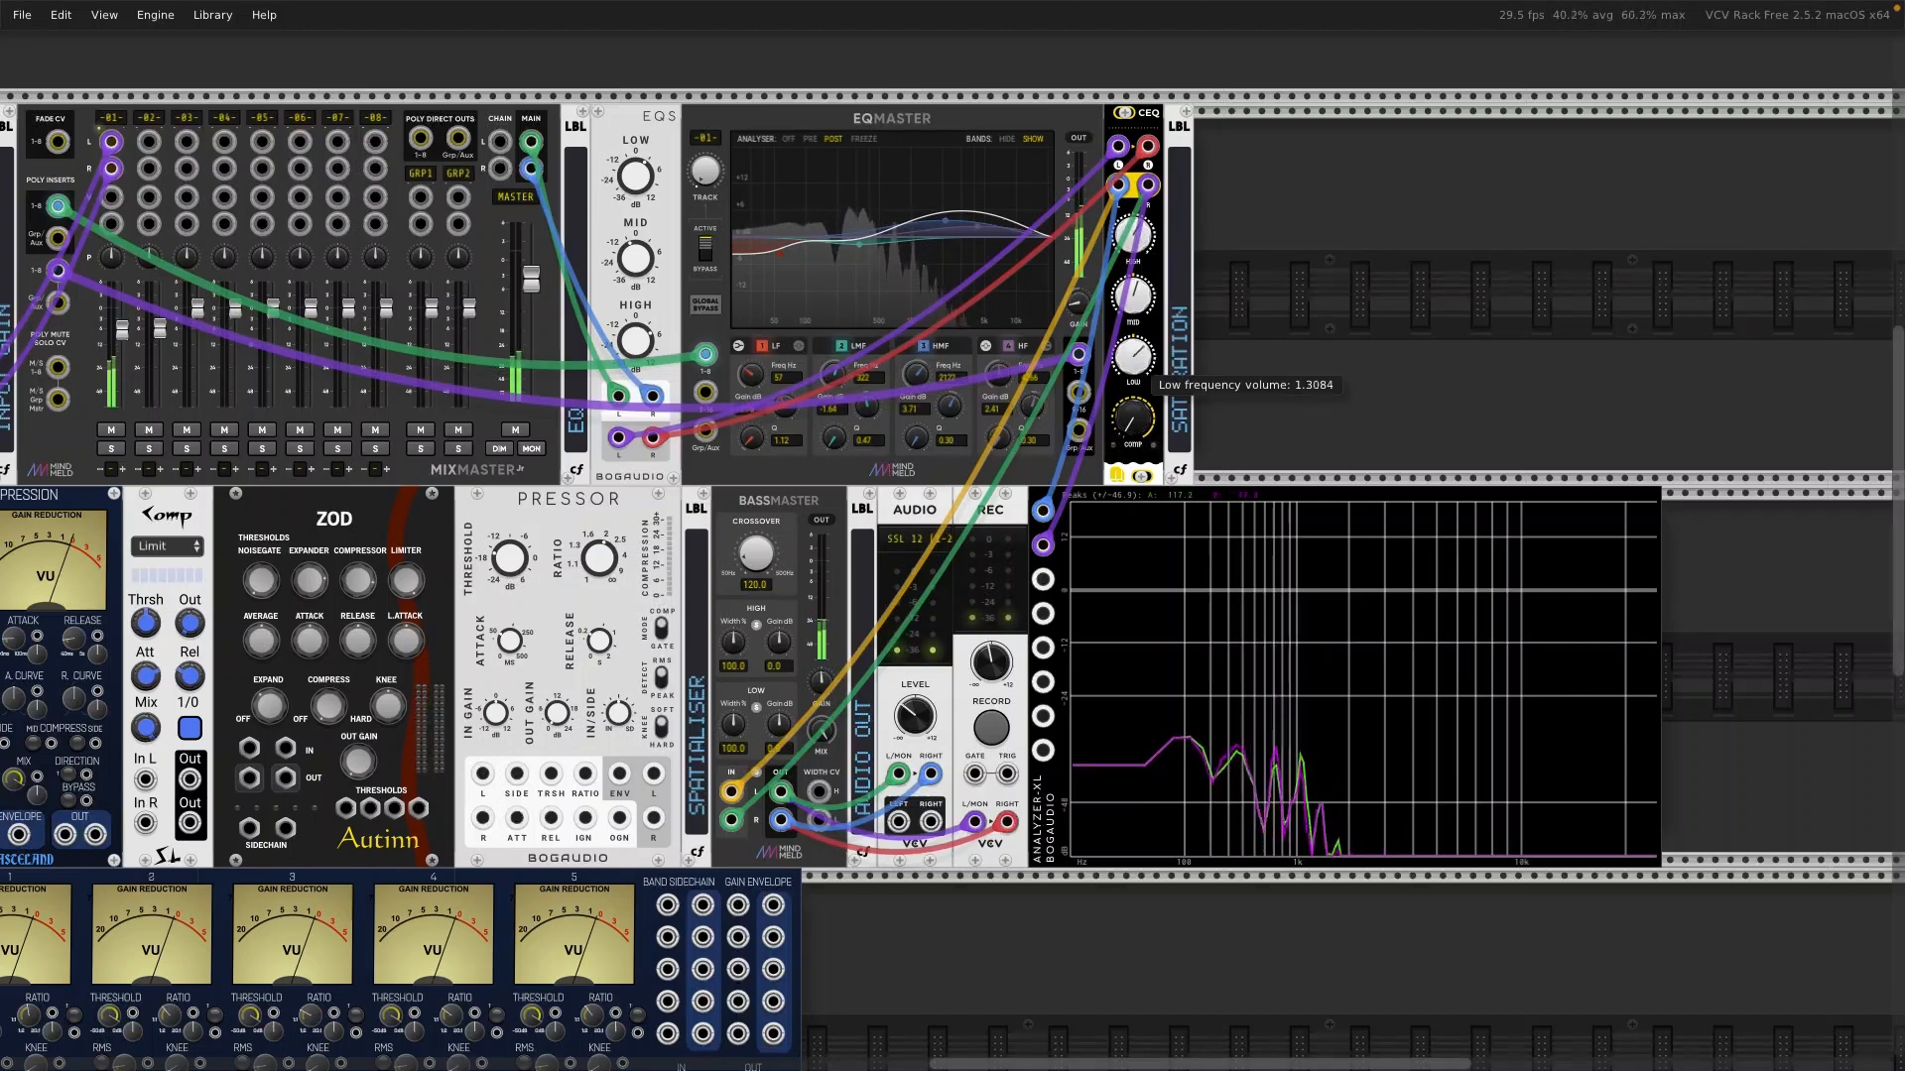
left_click_drag(1133, 355, 1133, 347)
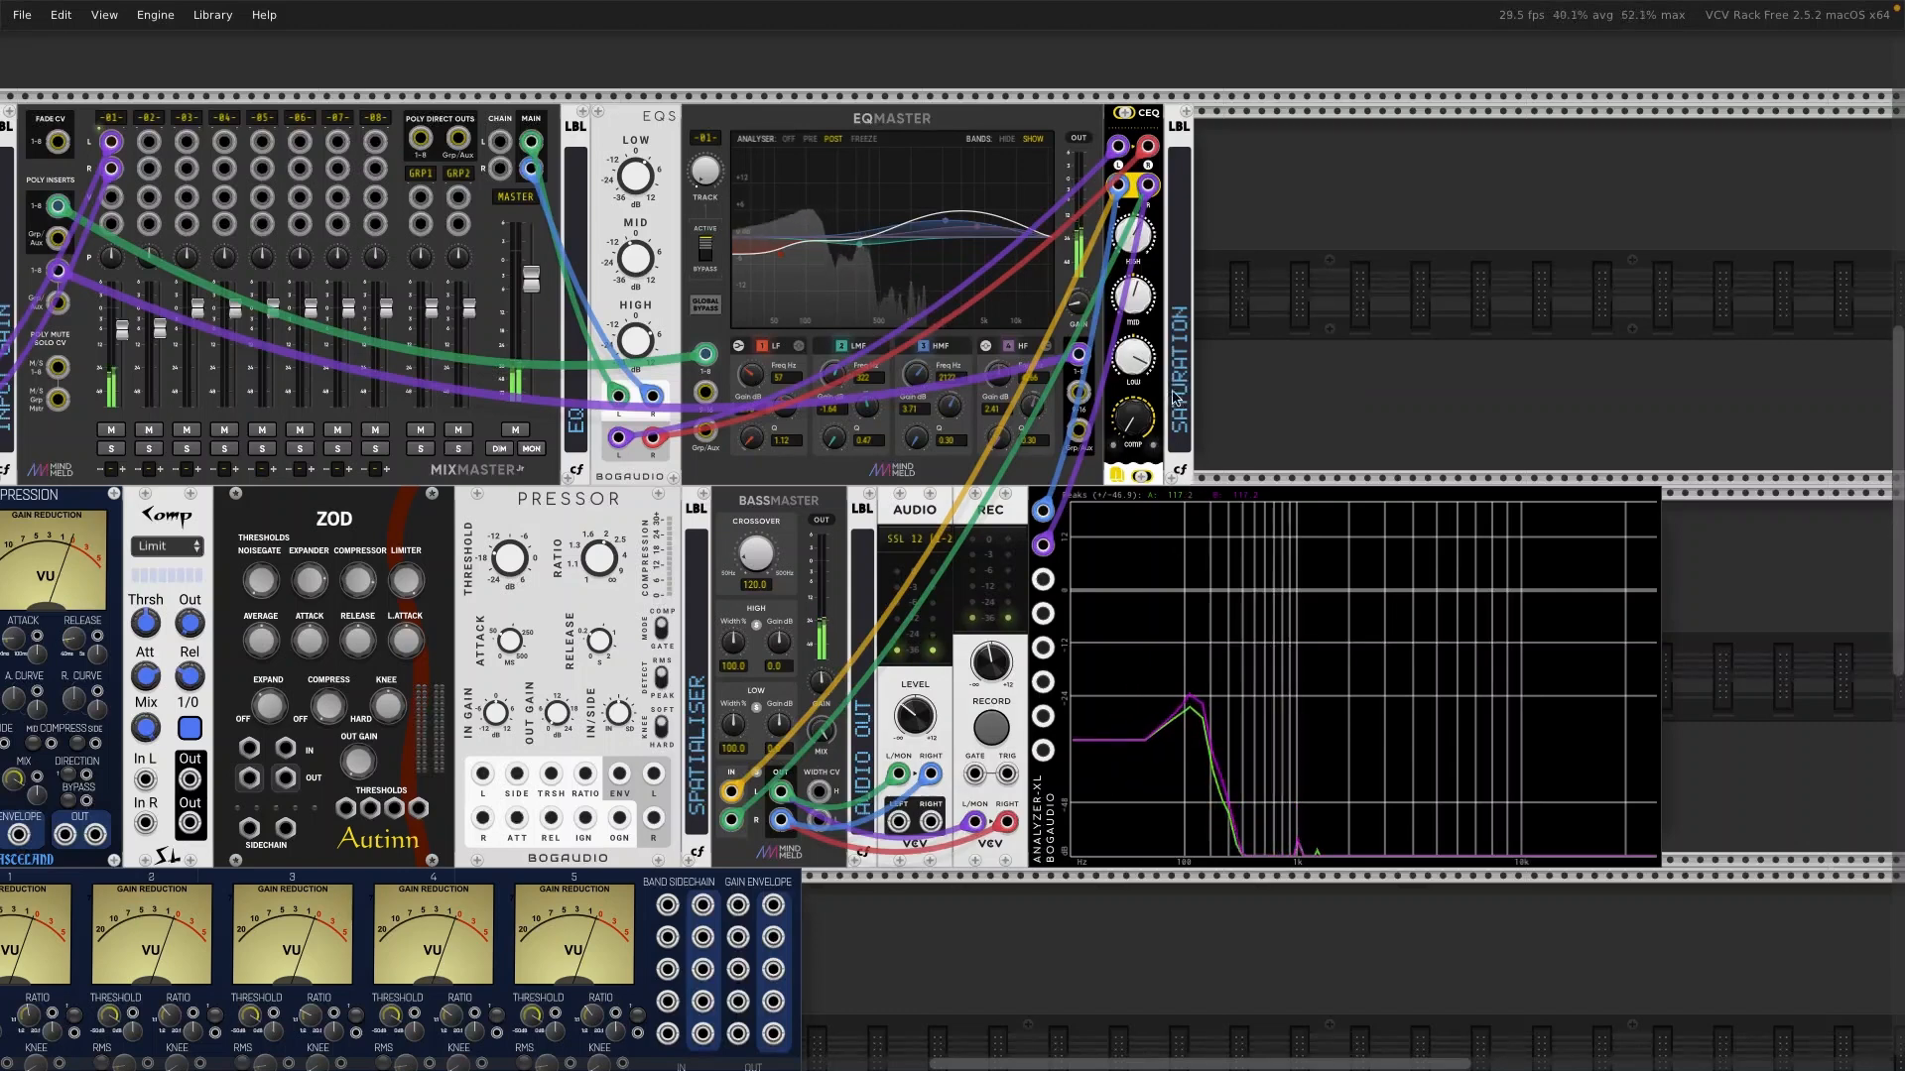
left_click_drag(1133, 355, 1133, 359)
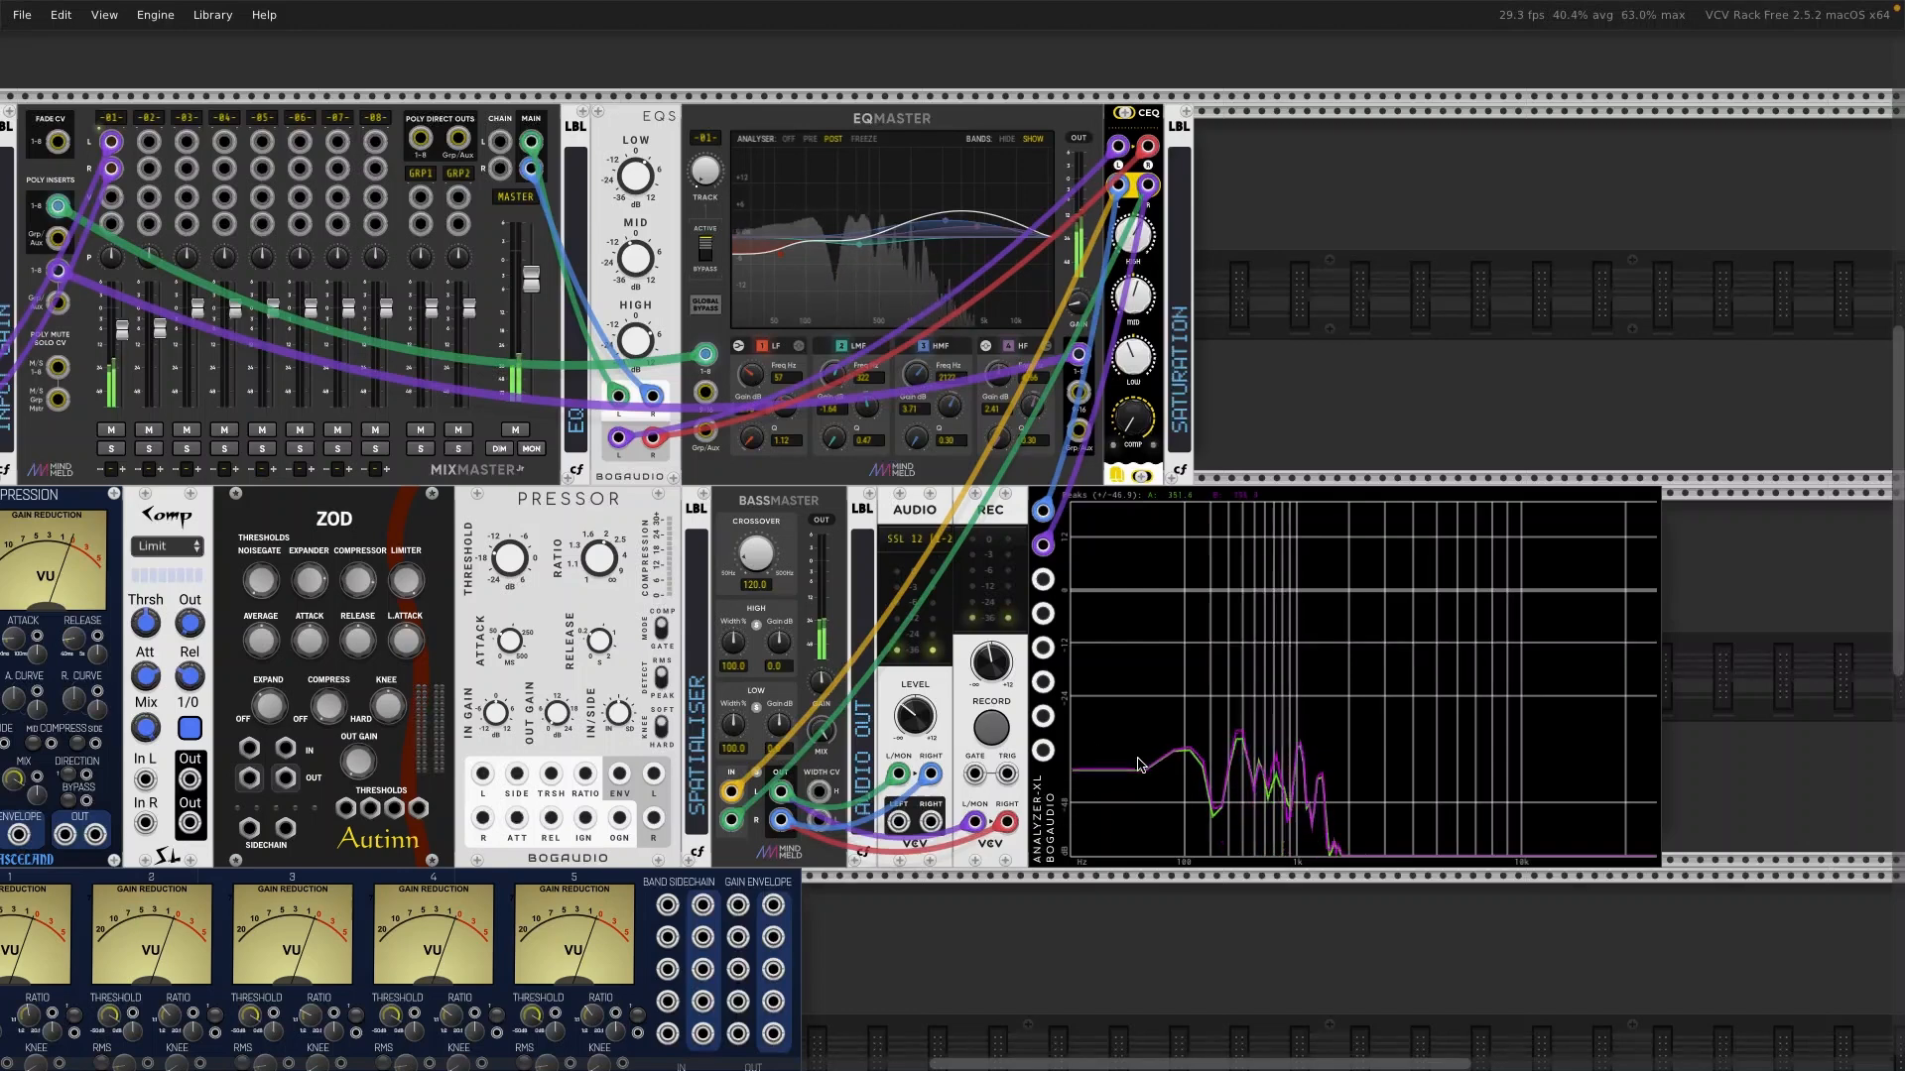
left_click_drag(1138, 362, 1138, 350)
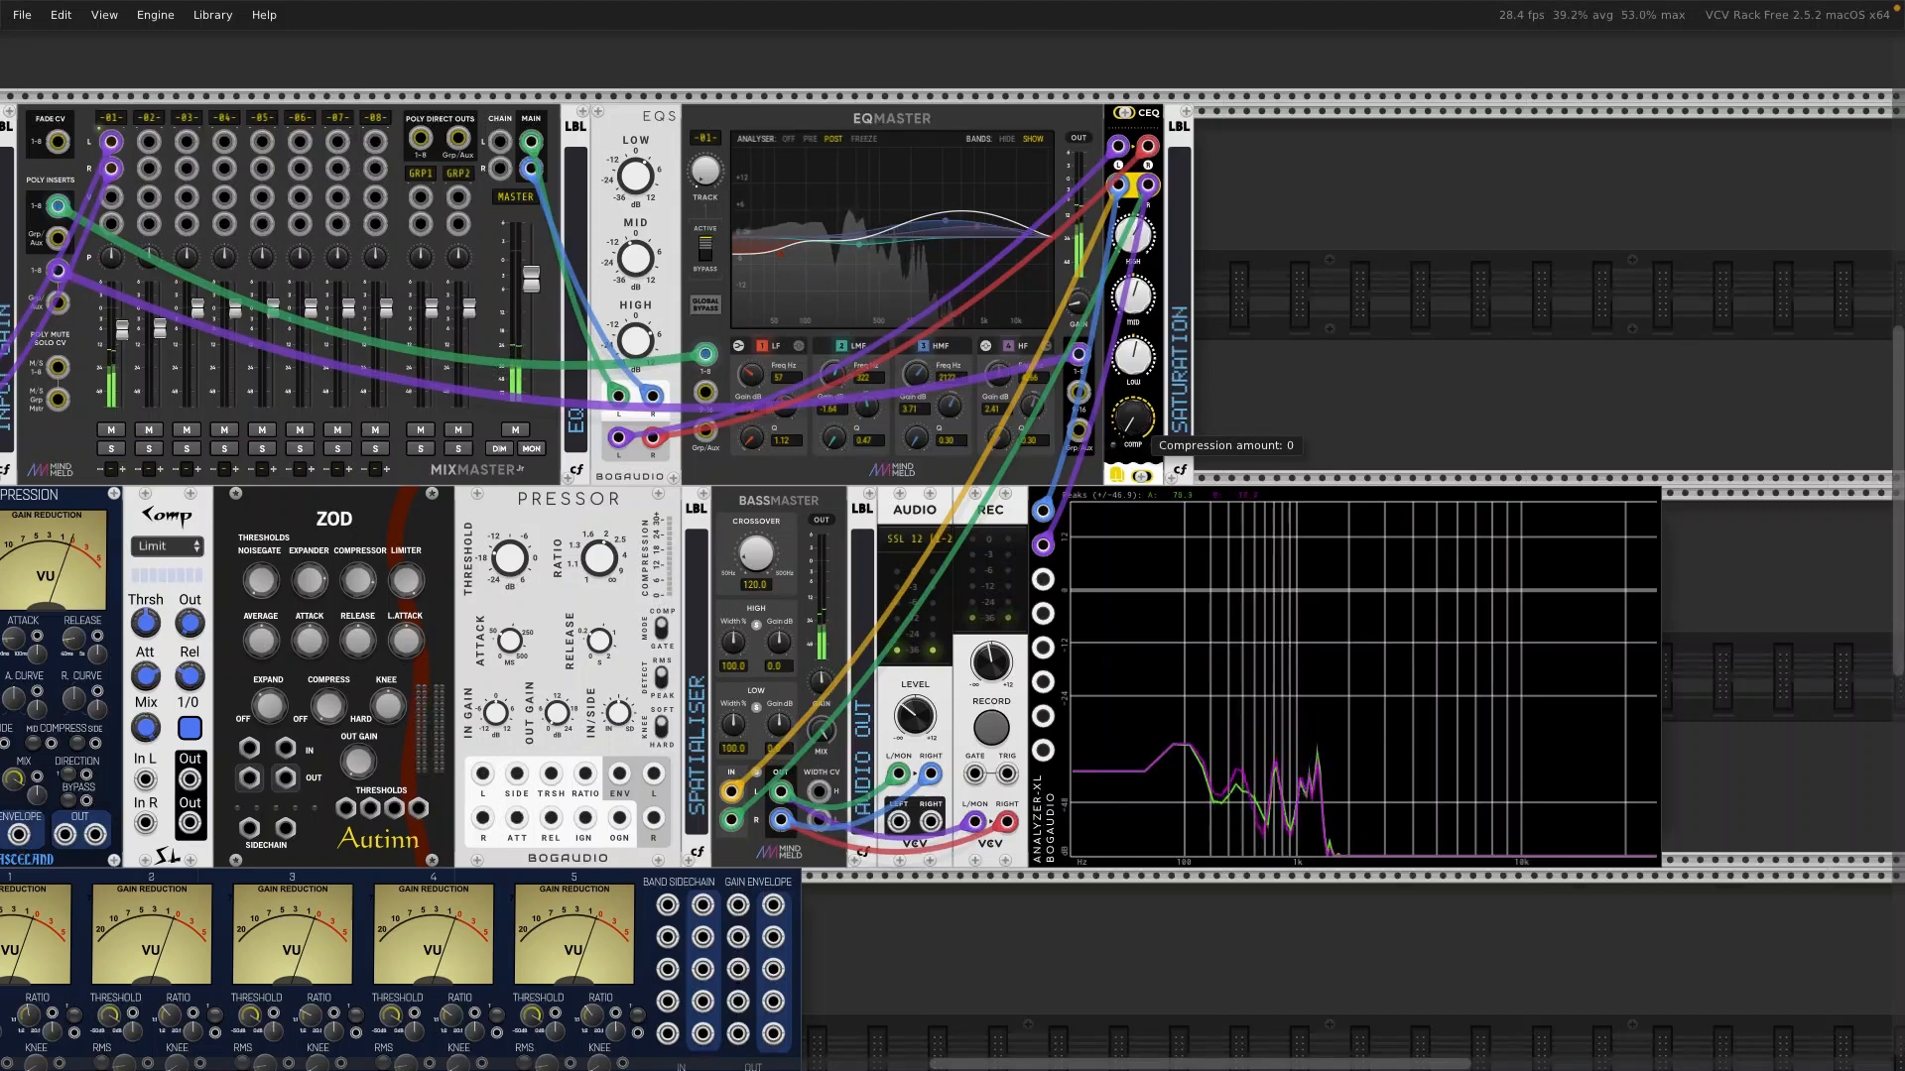
Step: Try the CEQ's compression amount at about 0.35 and 0.4 while watching the spectrum
scroll(717, 641, "left", 2)
scroll(717, 641, "down", 1)
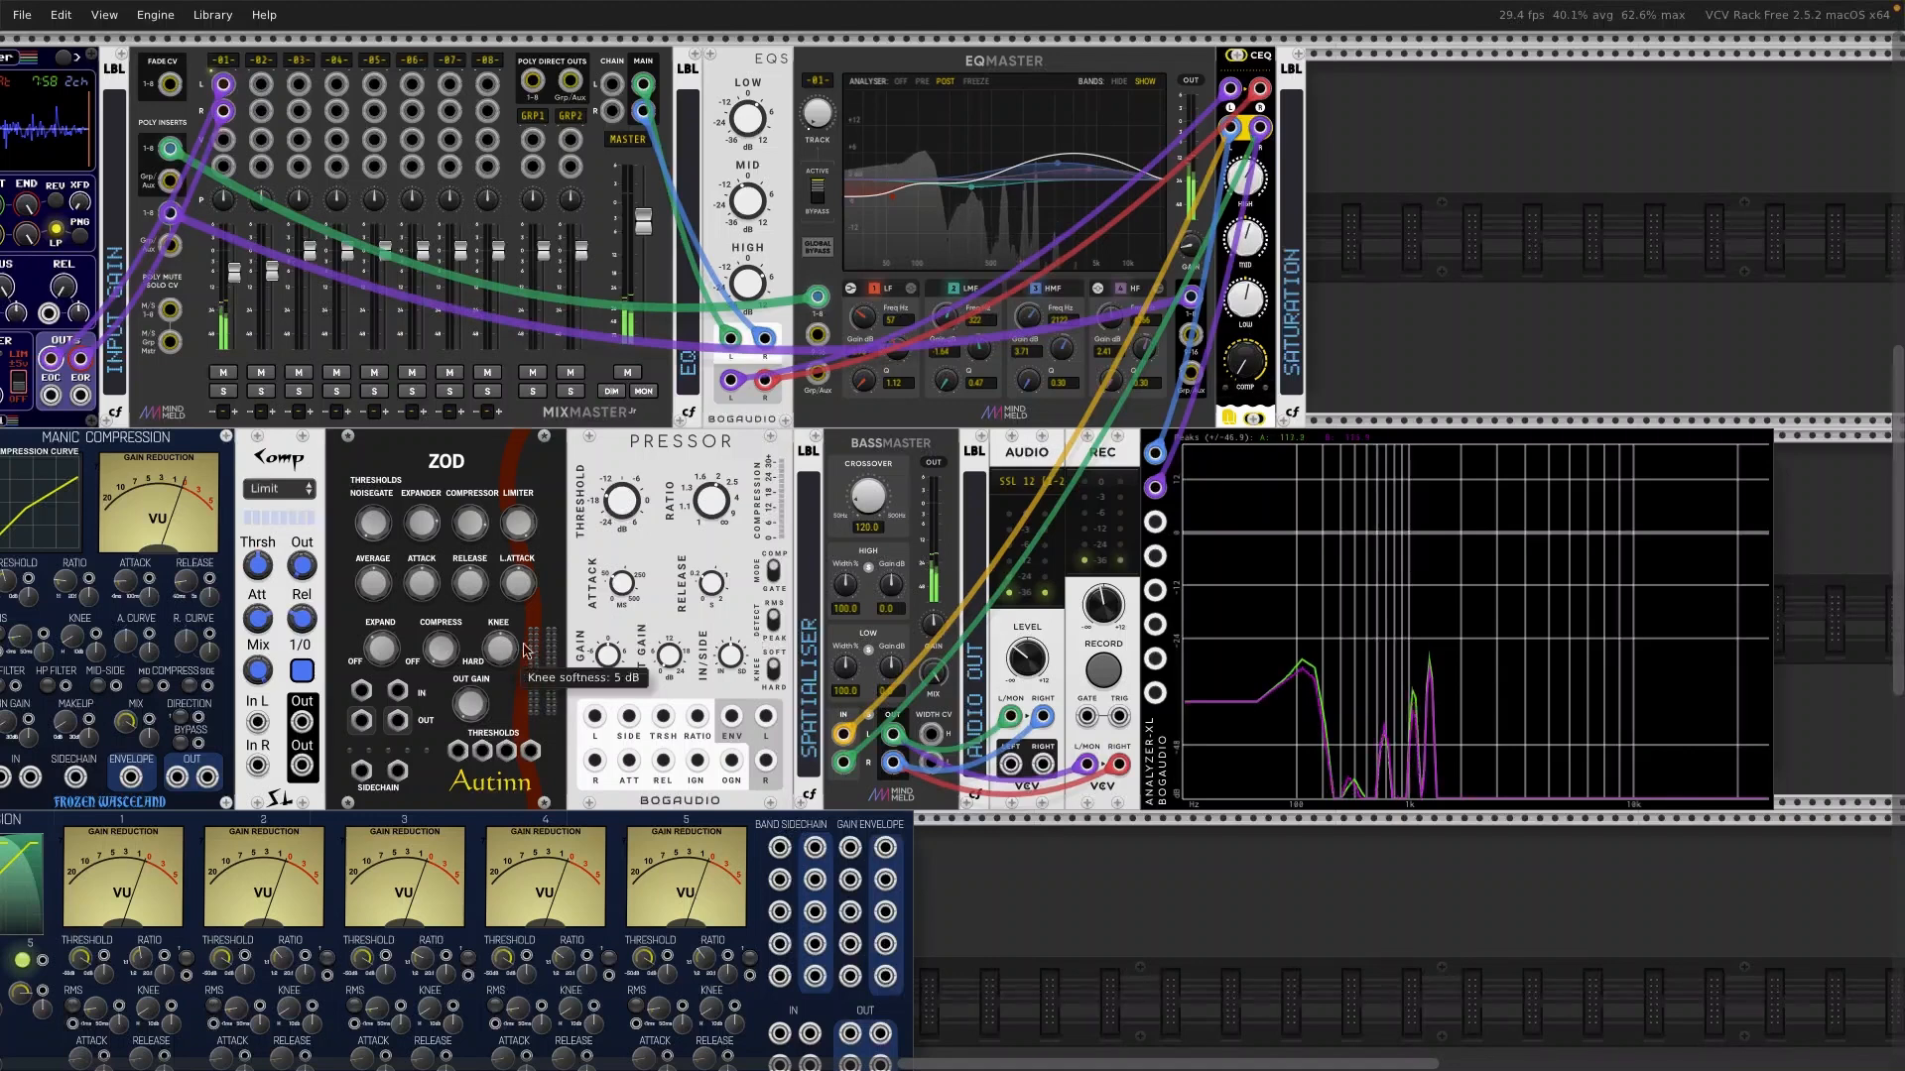
scroll(717, 641, "left", 3)
scroll(902, 562, "right", 4)
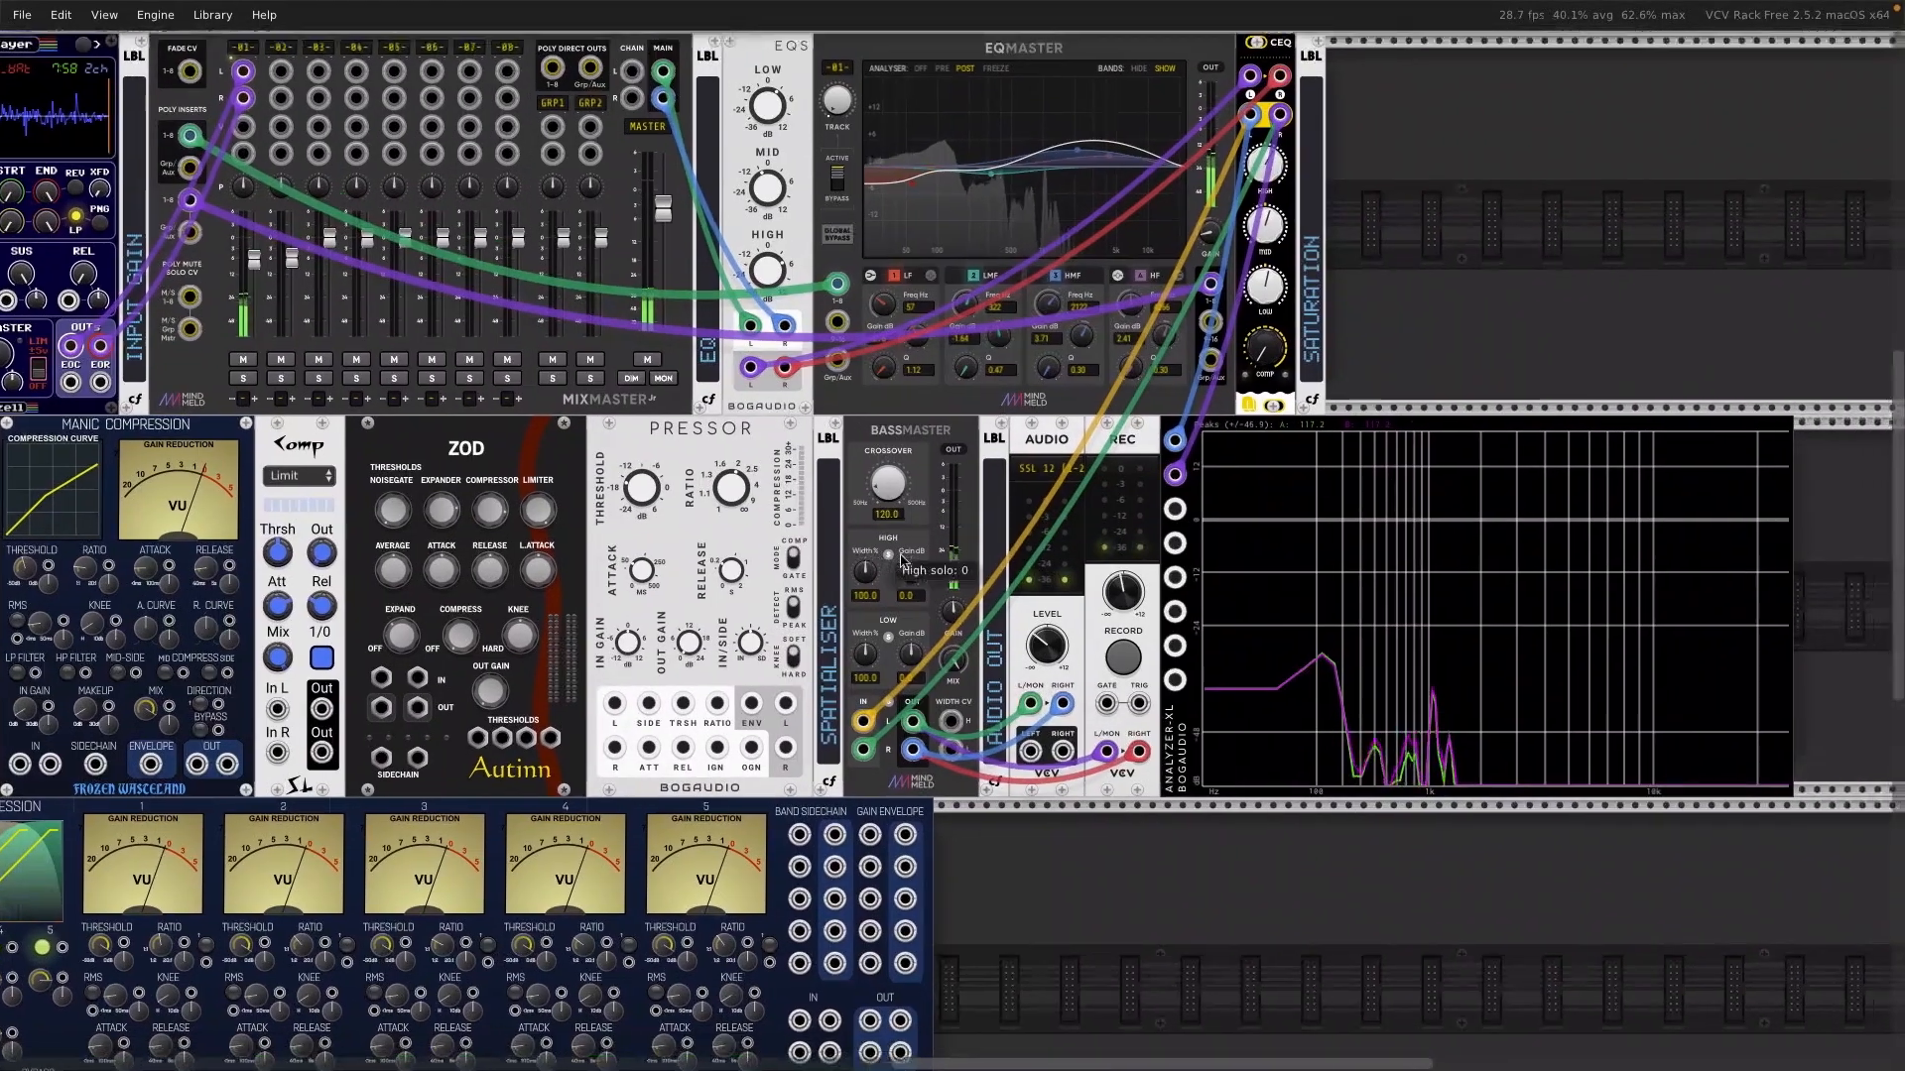
scroll(902, 561, "up", 1)
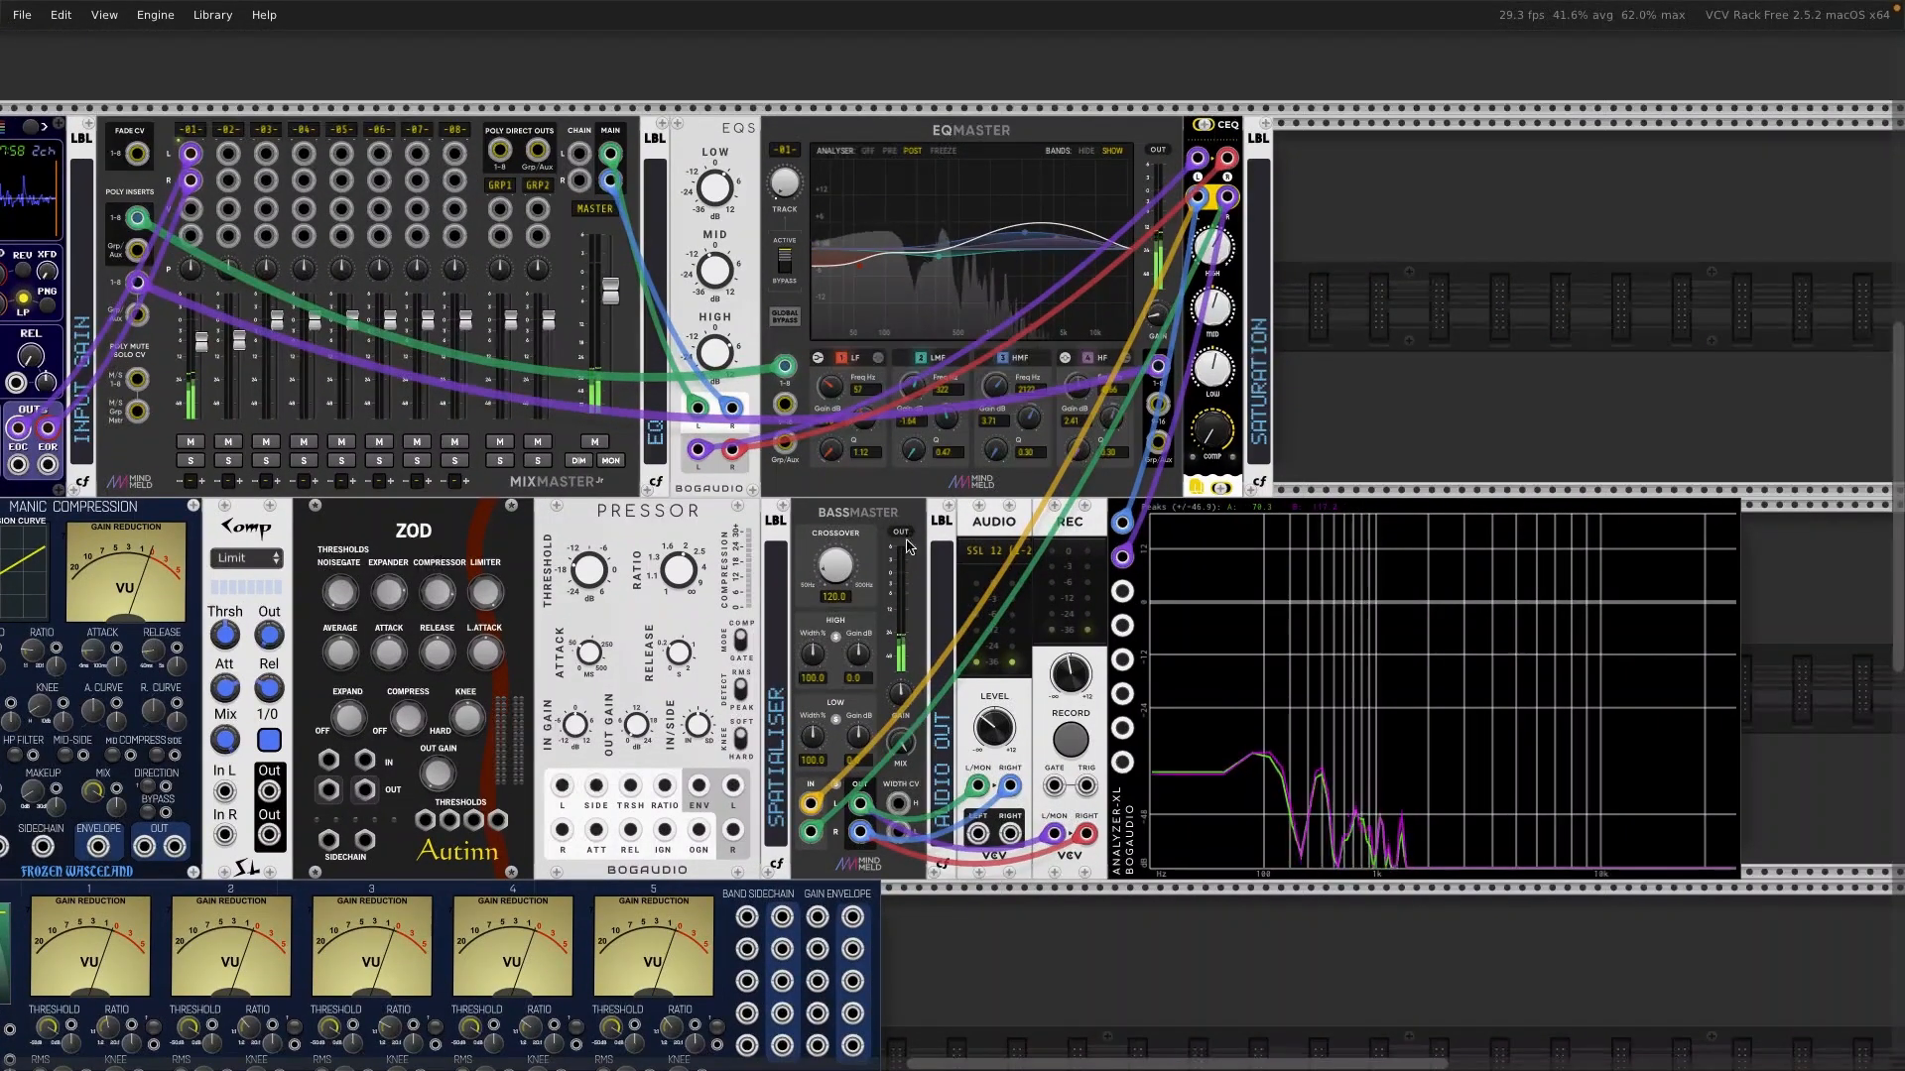
mouse_move(1212, 442)
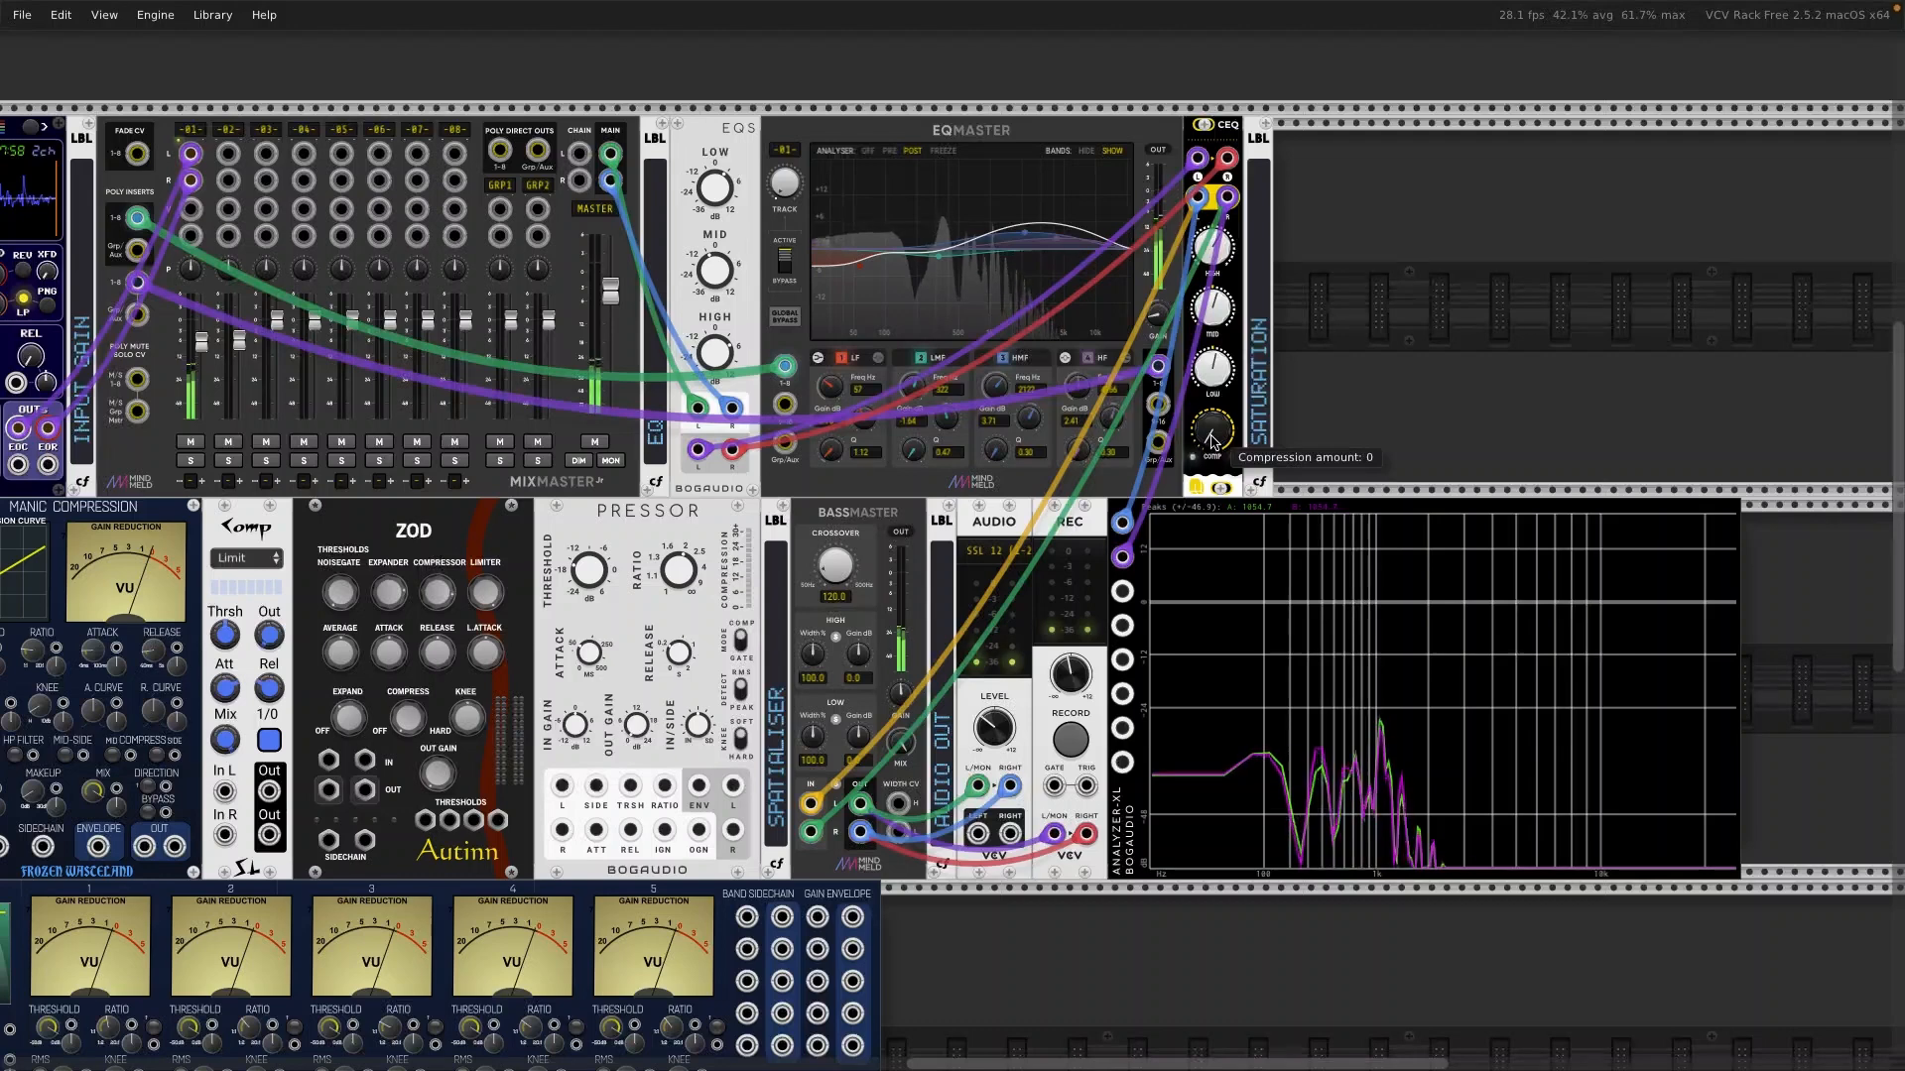
mouse_move(1212, 442)
left_mouse_down()
mouse_move(1212, 415)
mouse_move(1210, 449)
left_mouse_up()
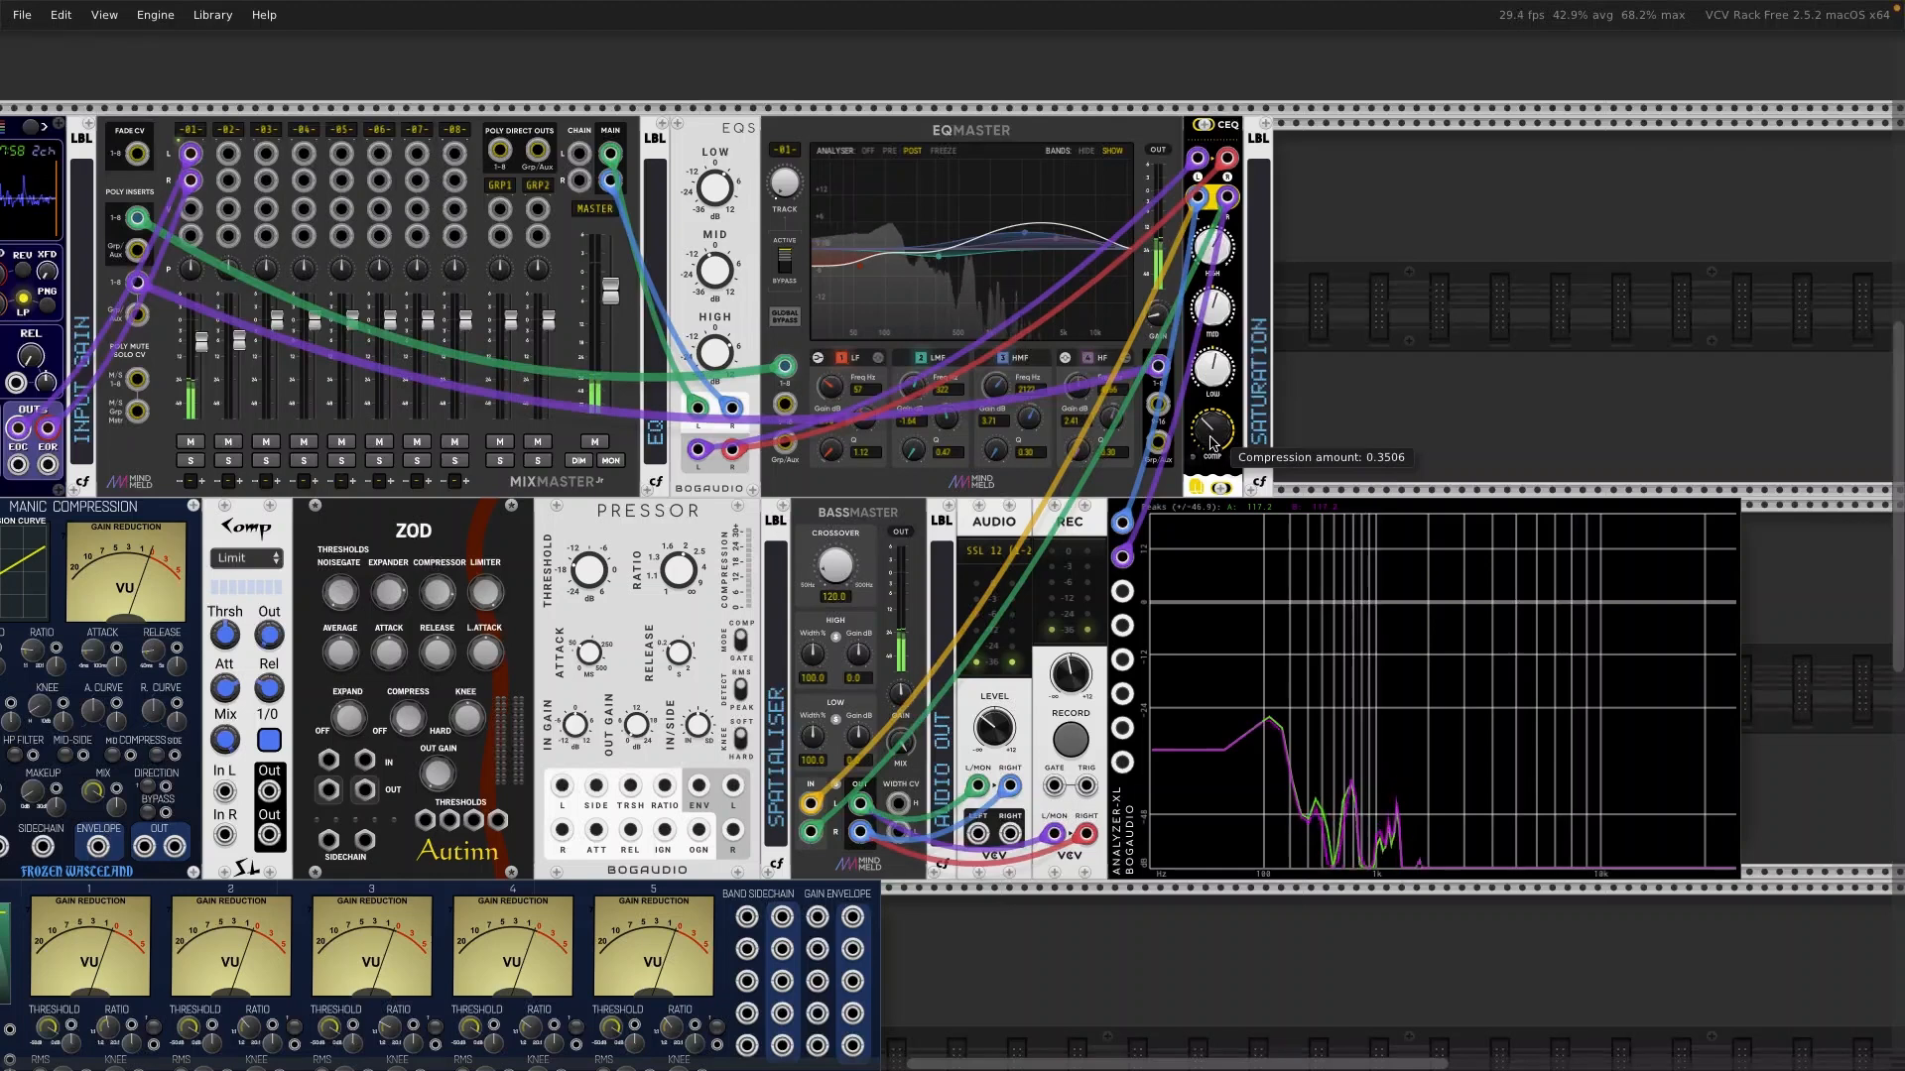
left_click_drag(1210, 442, 1211, 440)
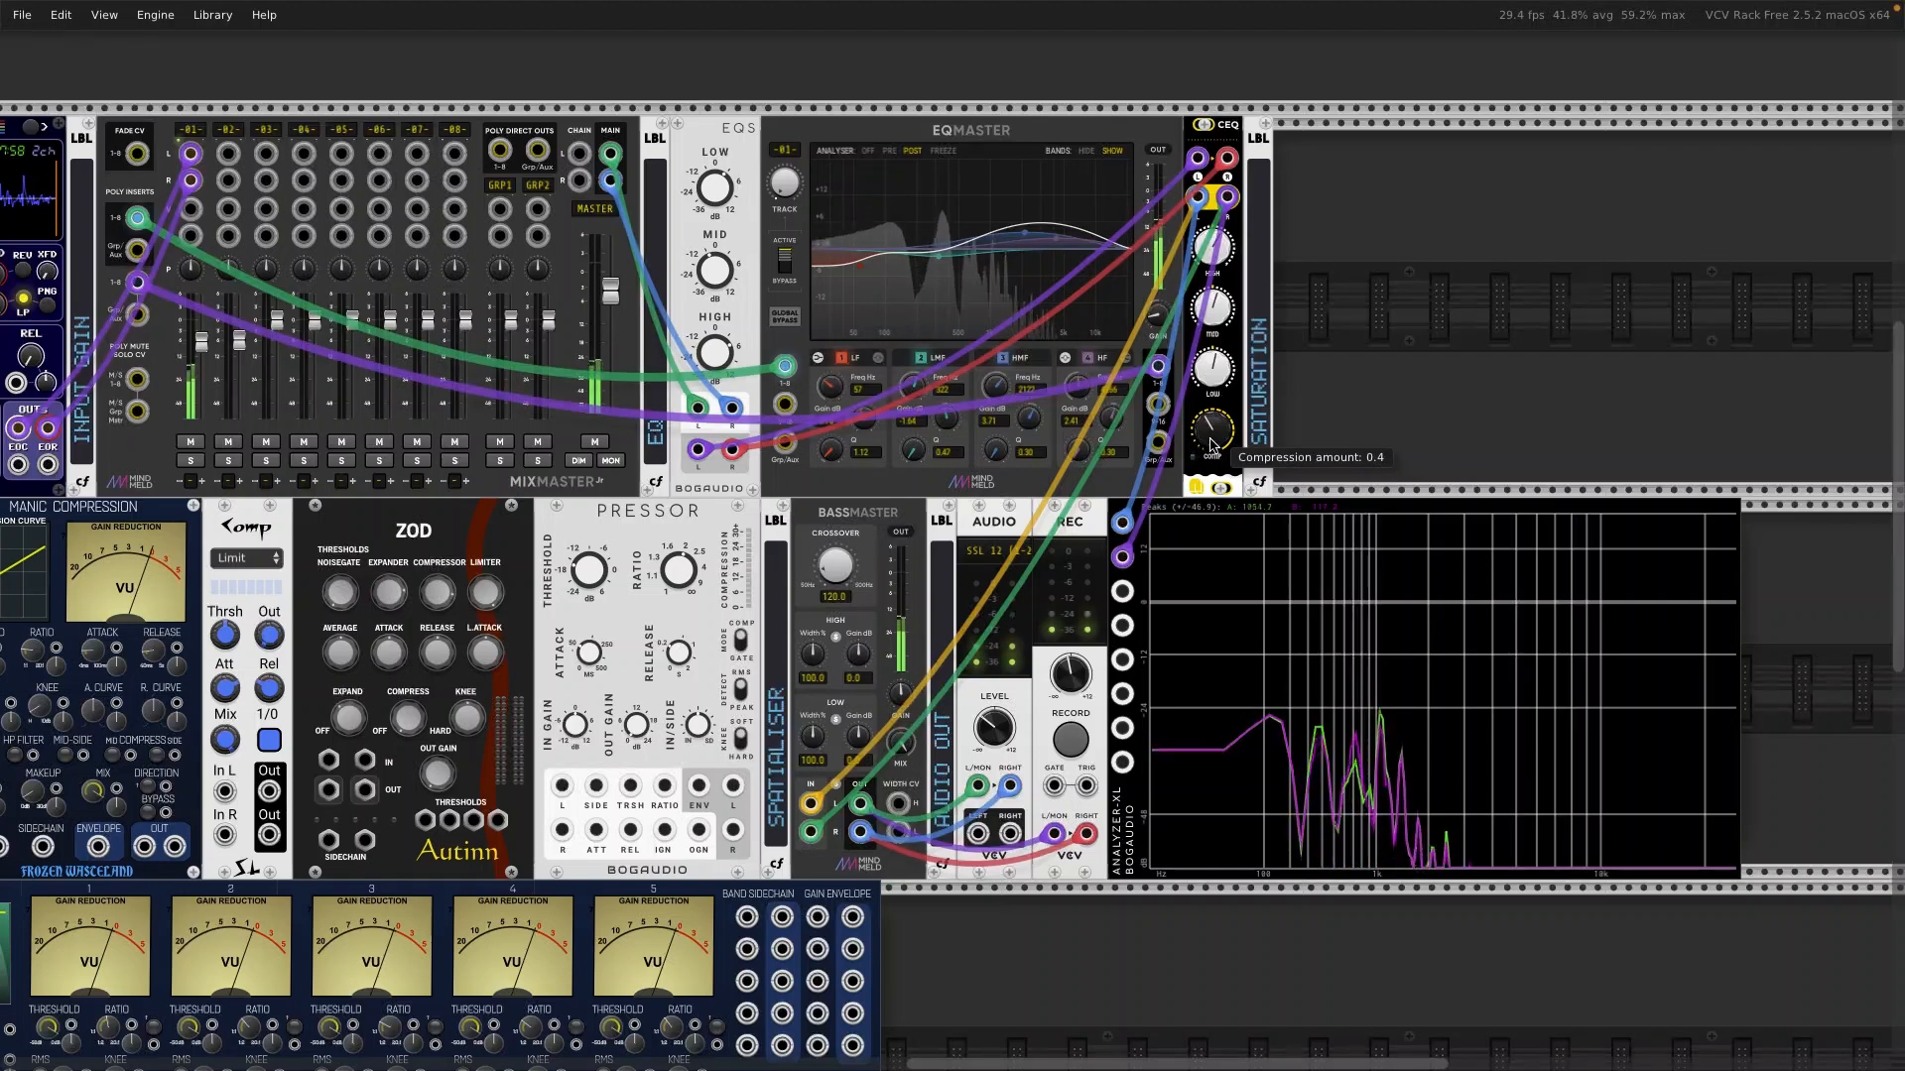
left_click_drag(1211, 443, 1210, 444)
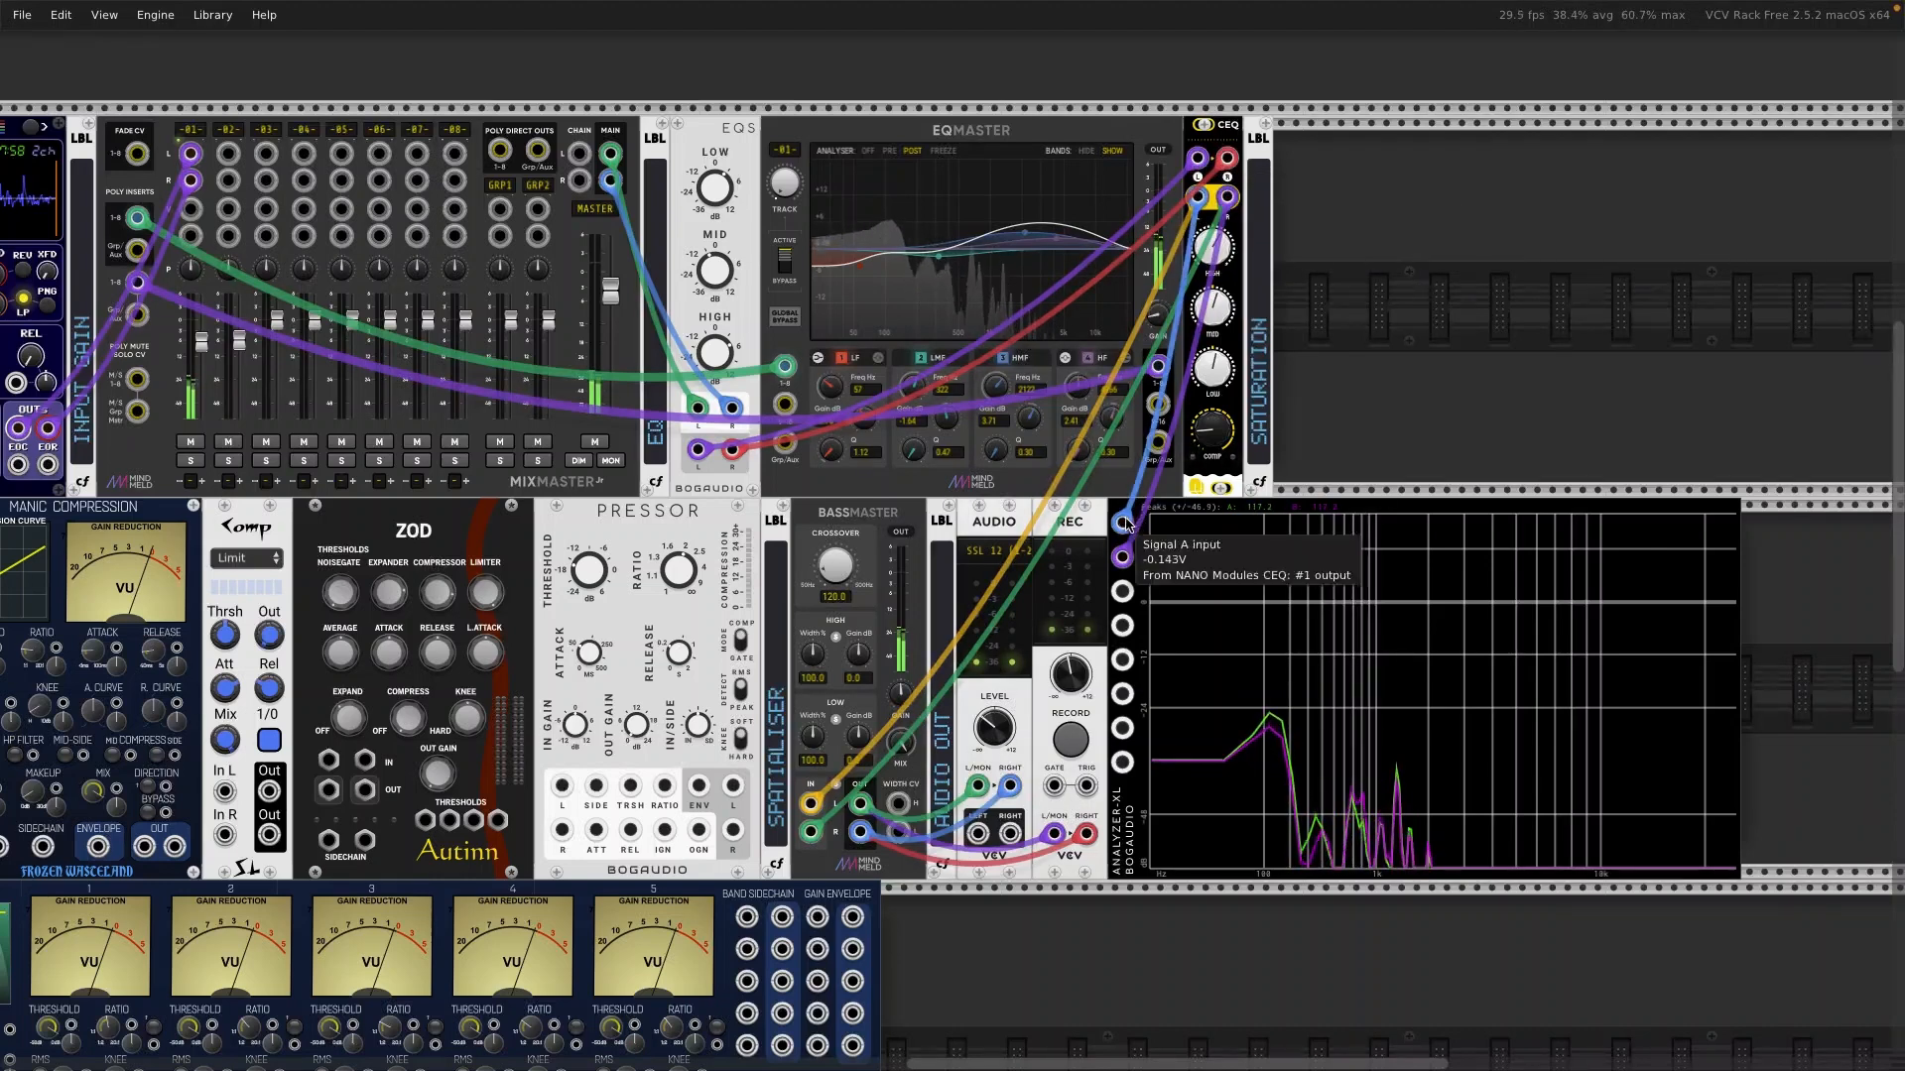
Step: Unplug both analyzer inputs and delete the CEQ module from the rack
left_click_drag(1121, 523, 1390, 412)
left_click_drag(1124, 562, 1488, 298)
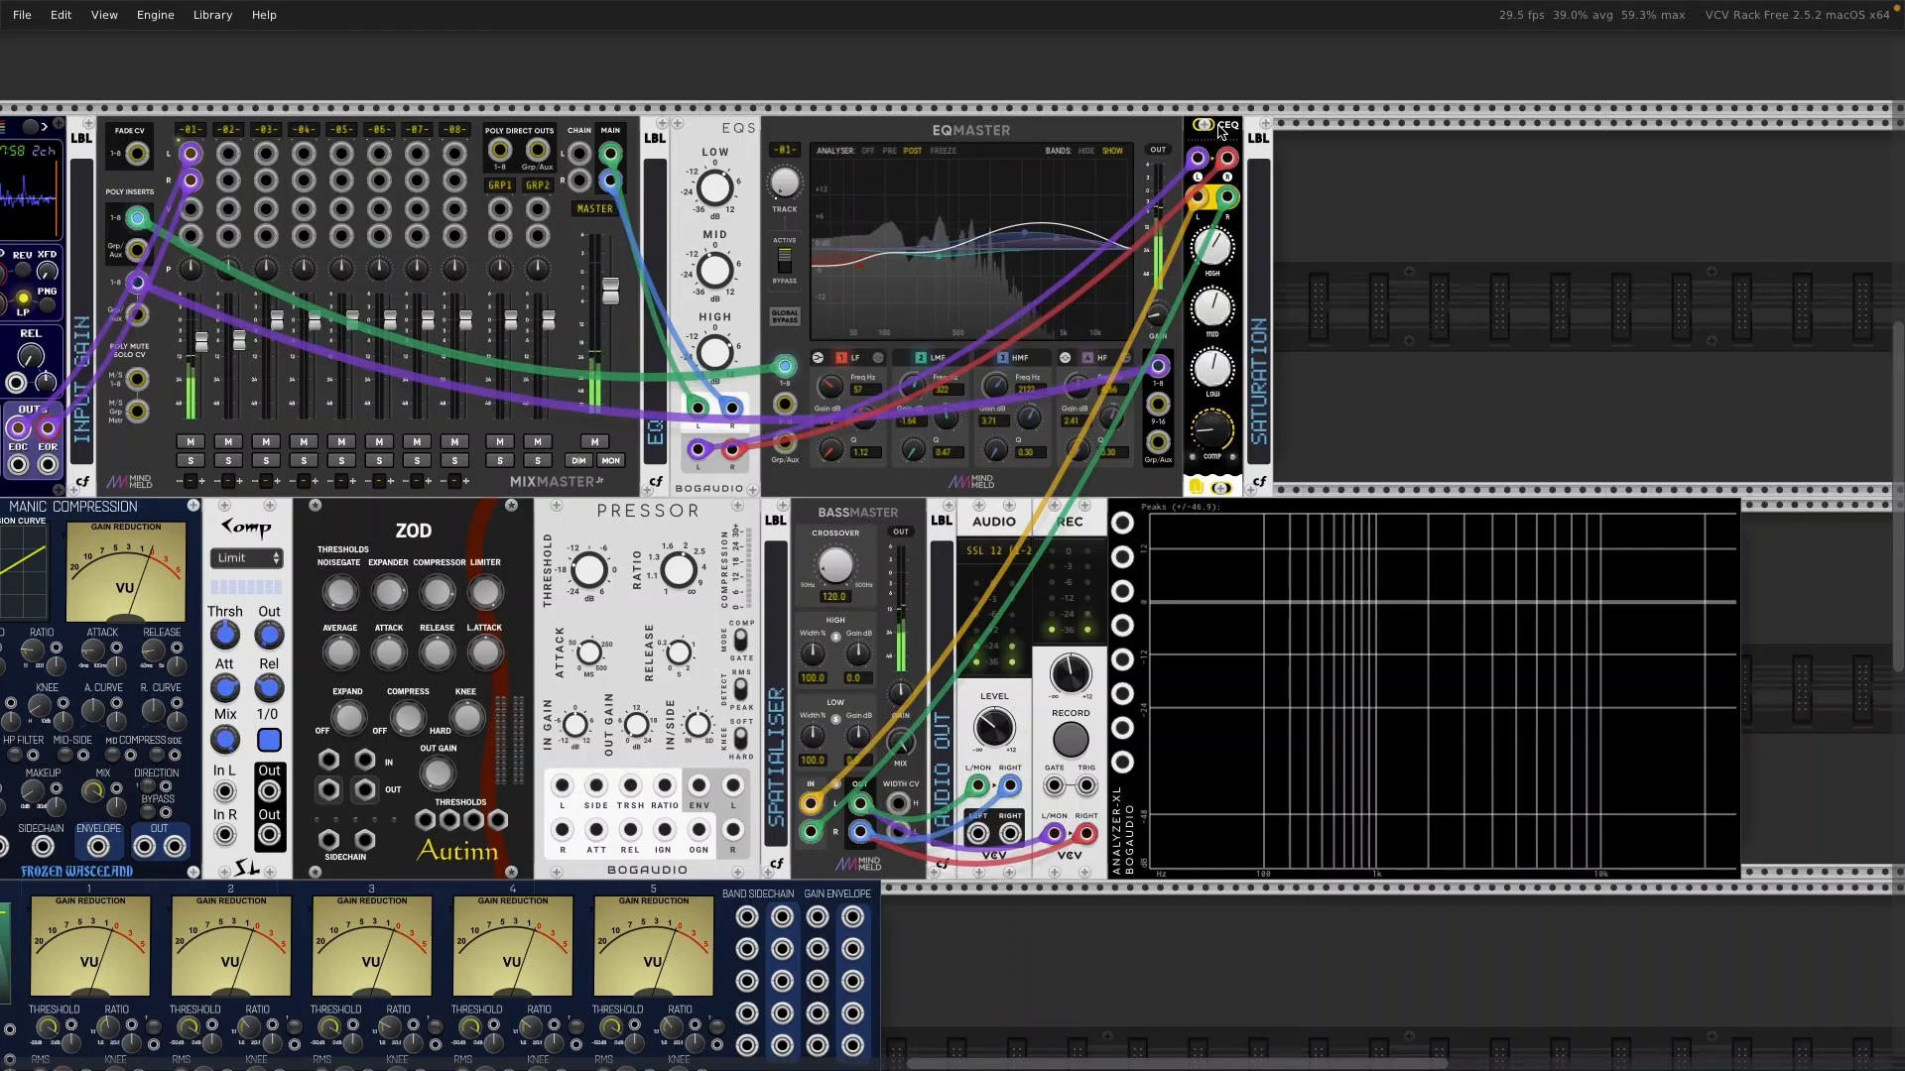
key("Delete")
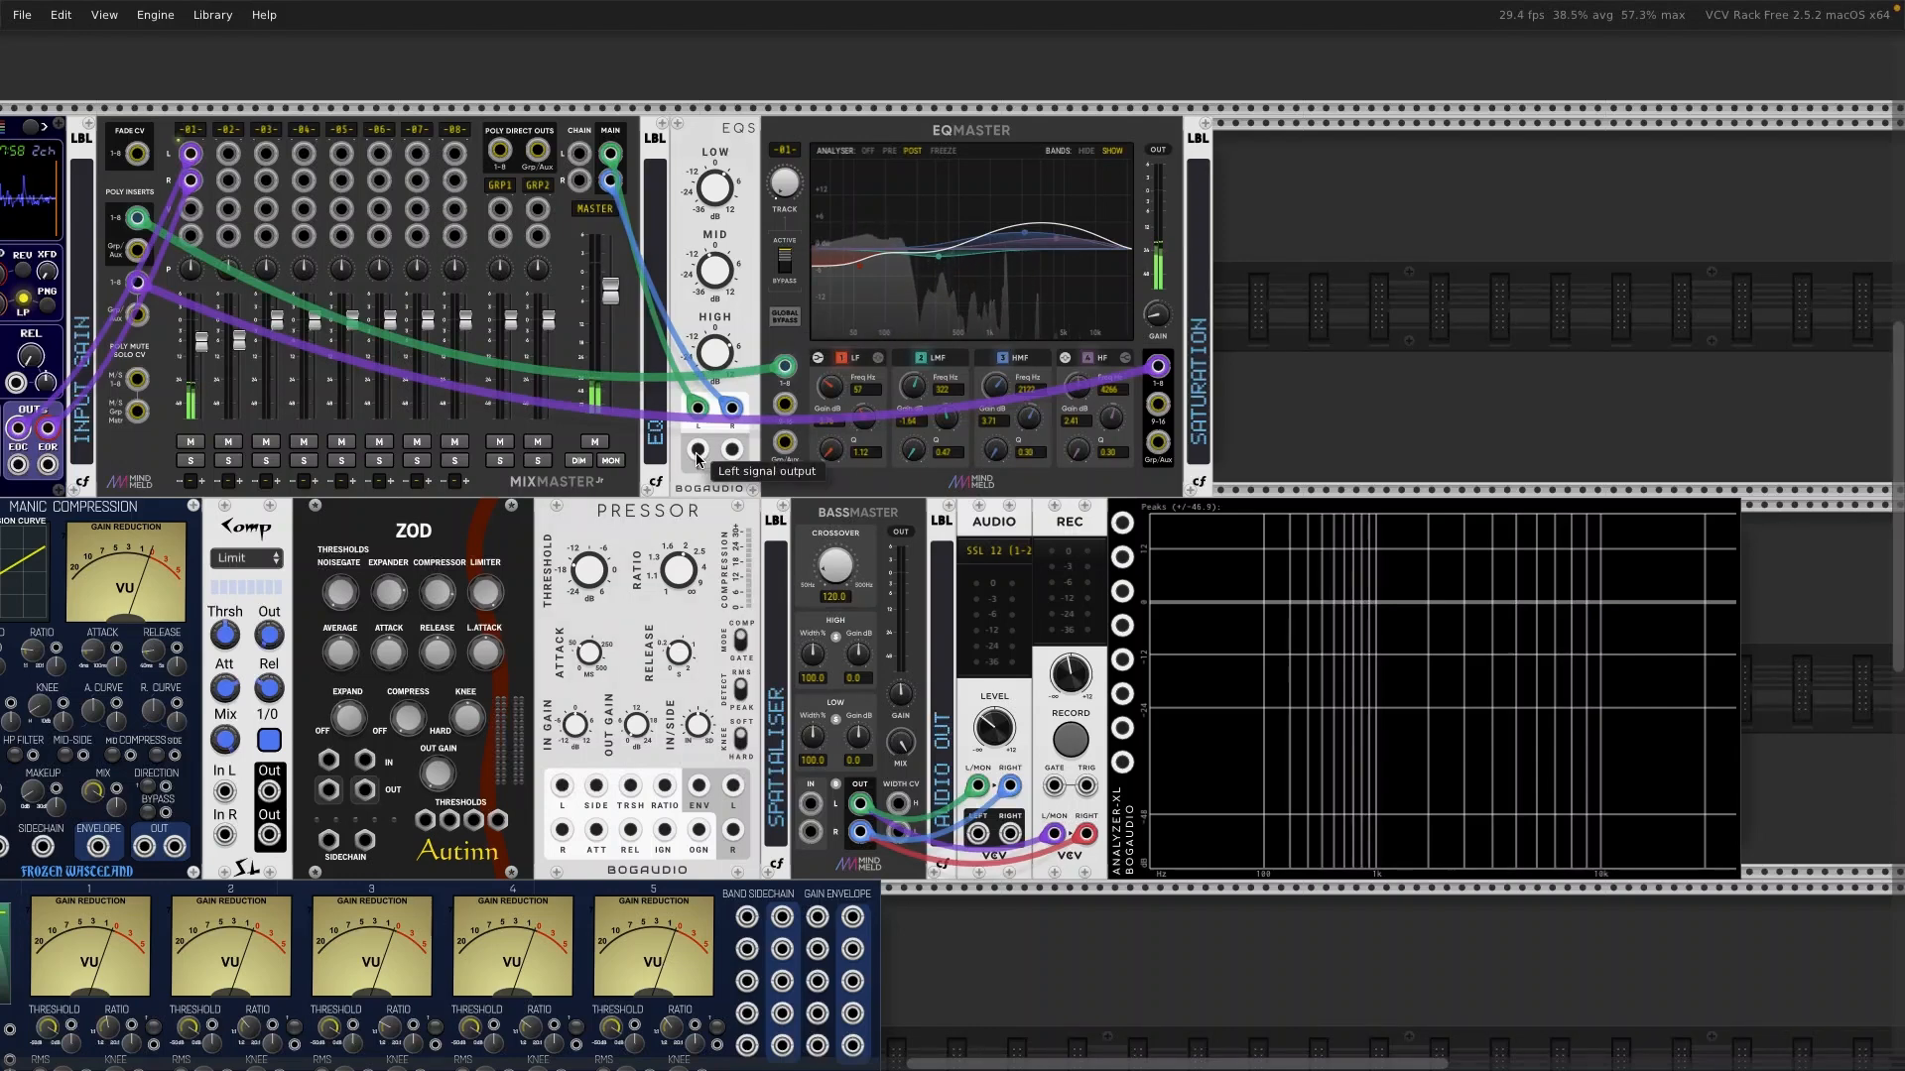
Step: Patch EQS's left and right signal outputs directly into BassMaster's left and right inputs
left_click_drag(698, 456, 810, 803)
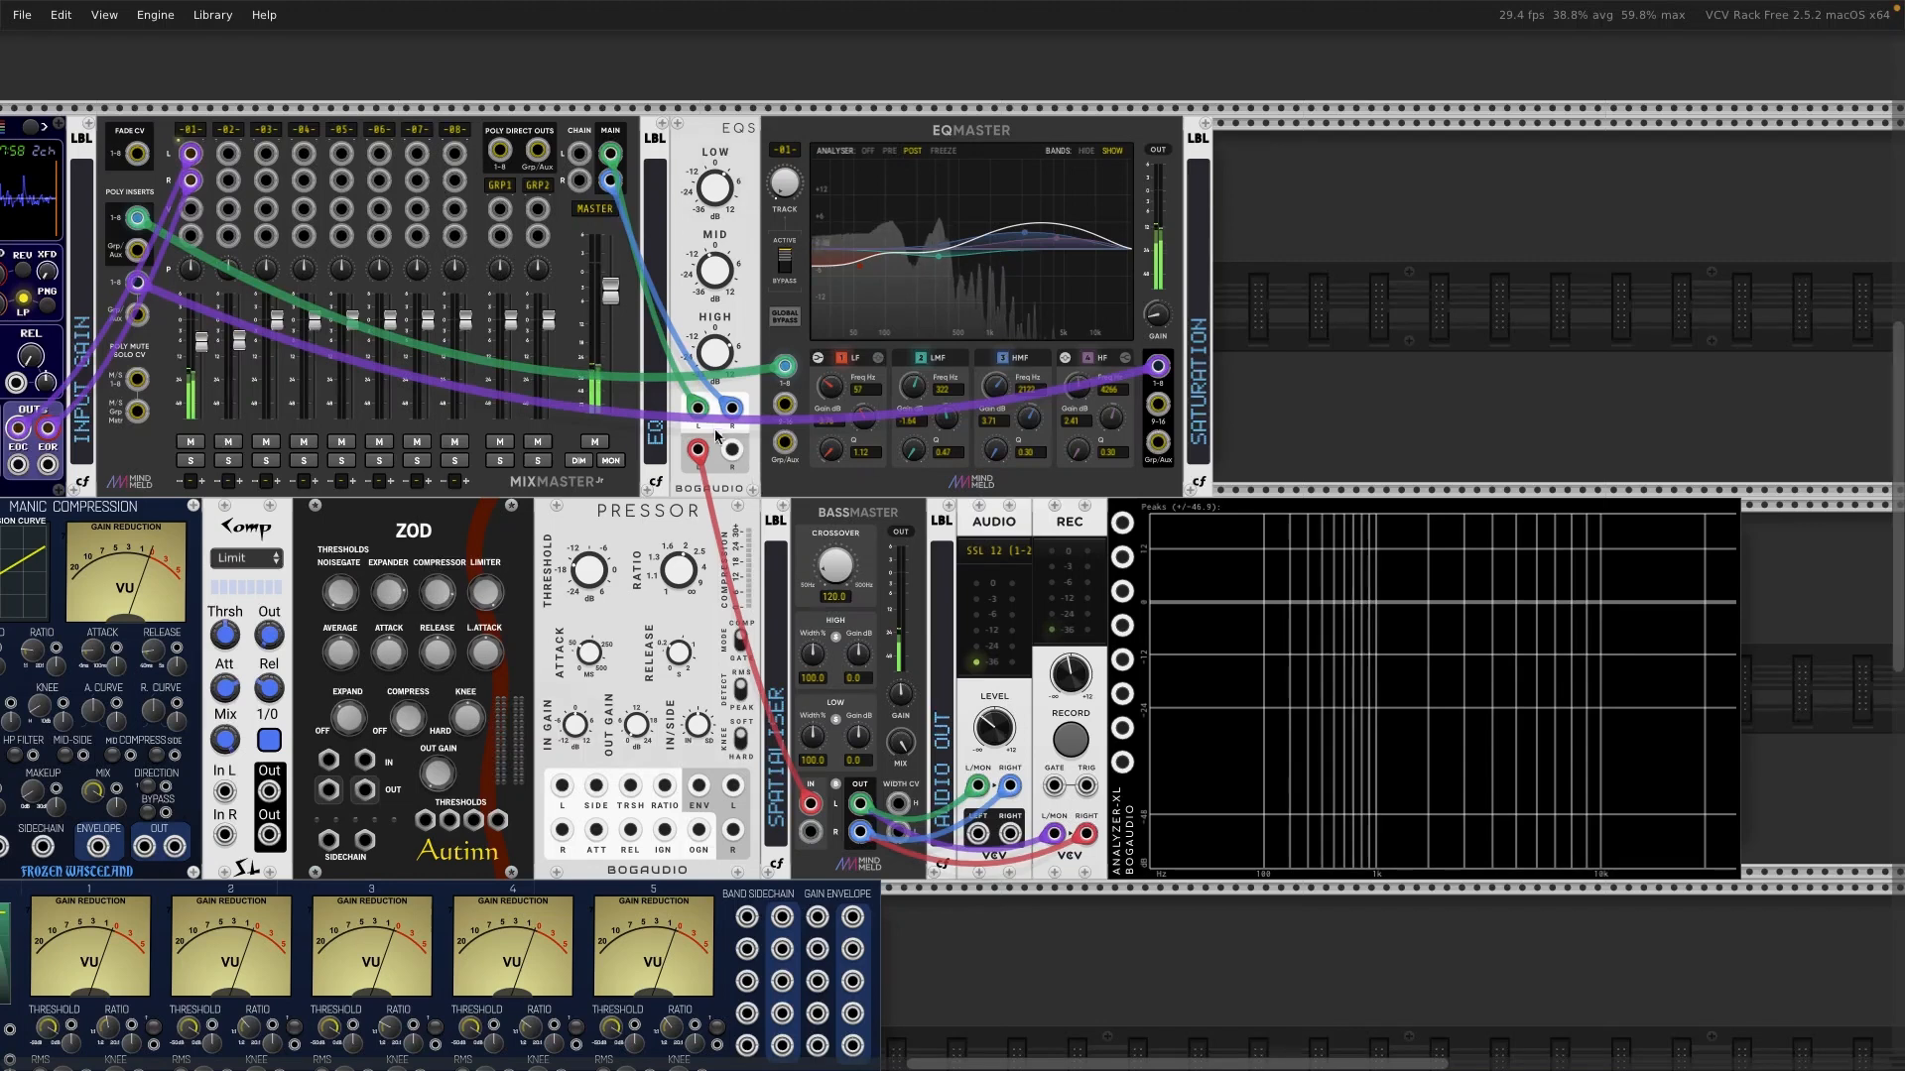
left_click_drag(731, 451, 810, 831)
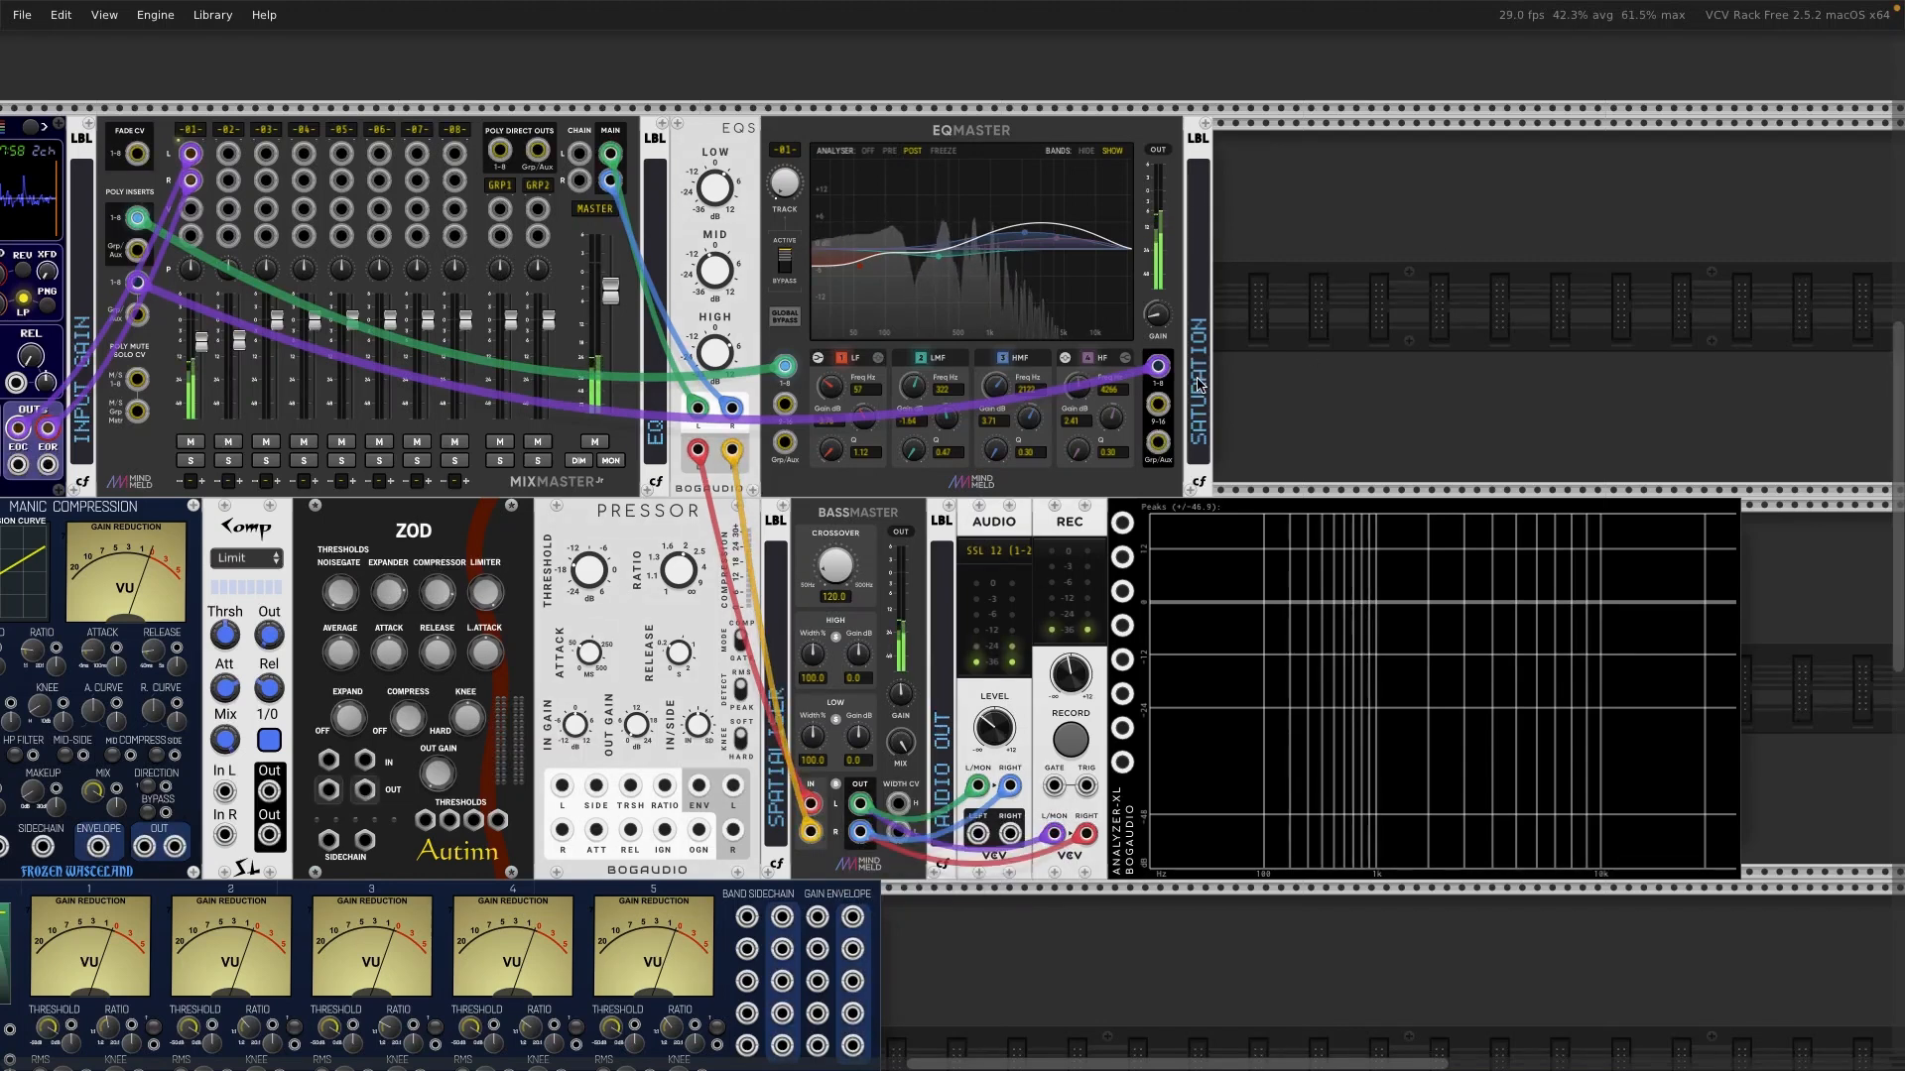
scroll(303, 470, "left", 5)
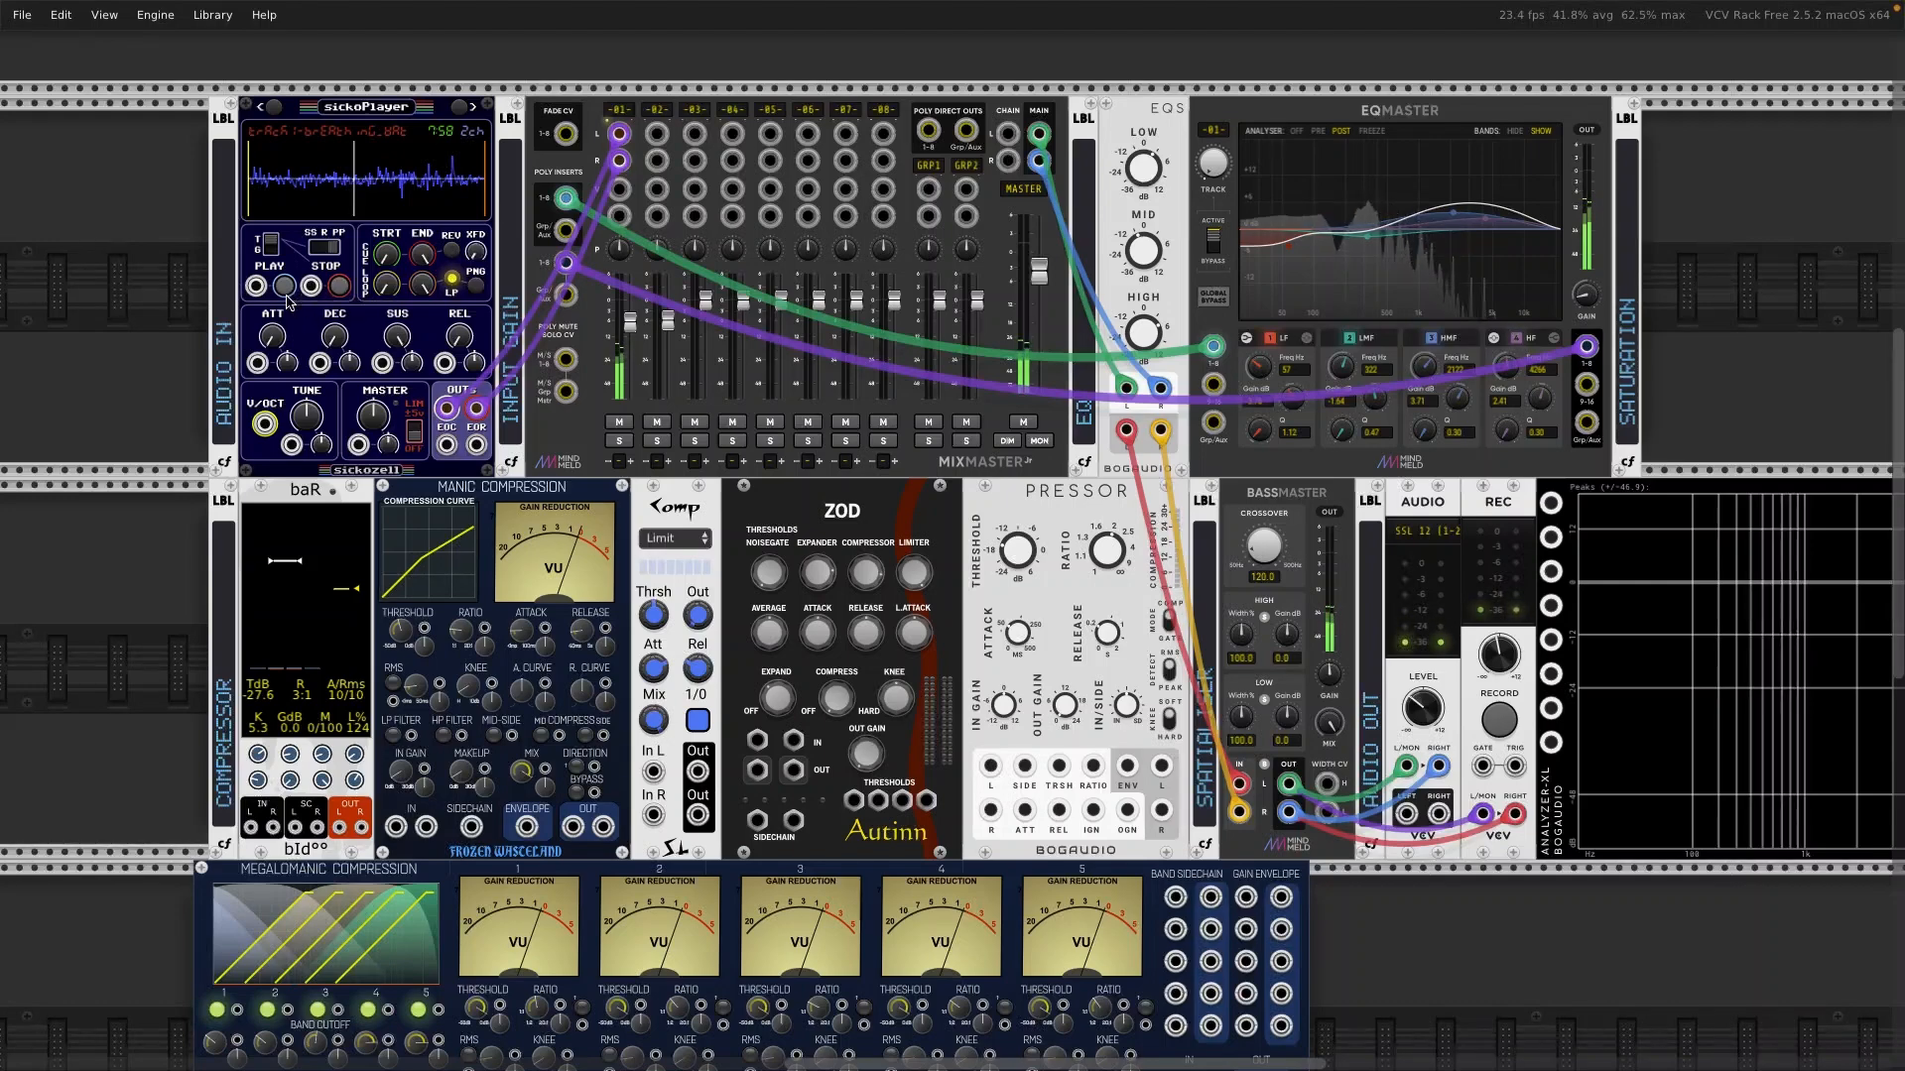
Step: Patch BassMaster's left and right outputs into the first two inputs of the Bogaudio spectrum analyzer
scroll(1721, 332, "right", 5)
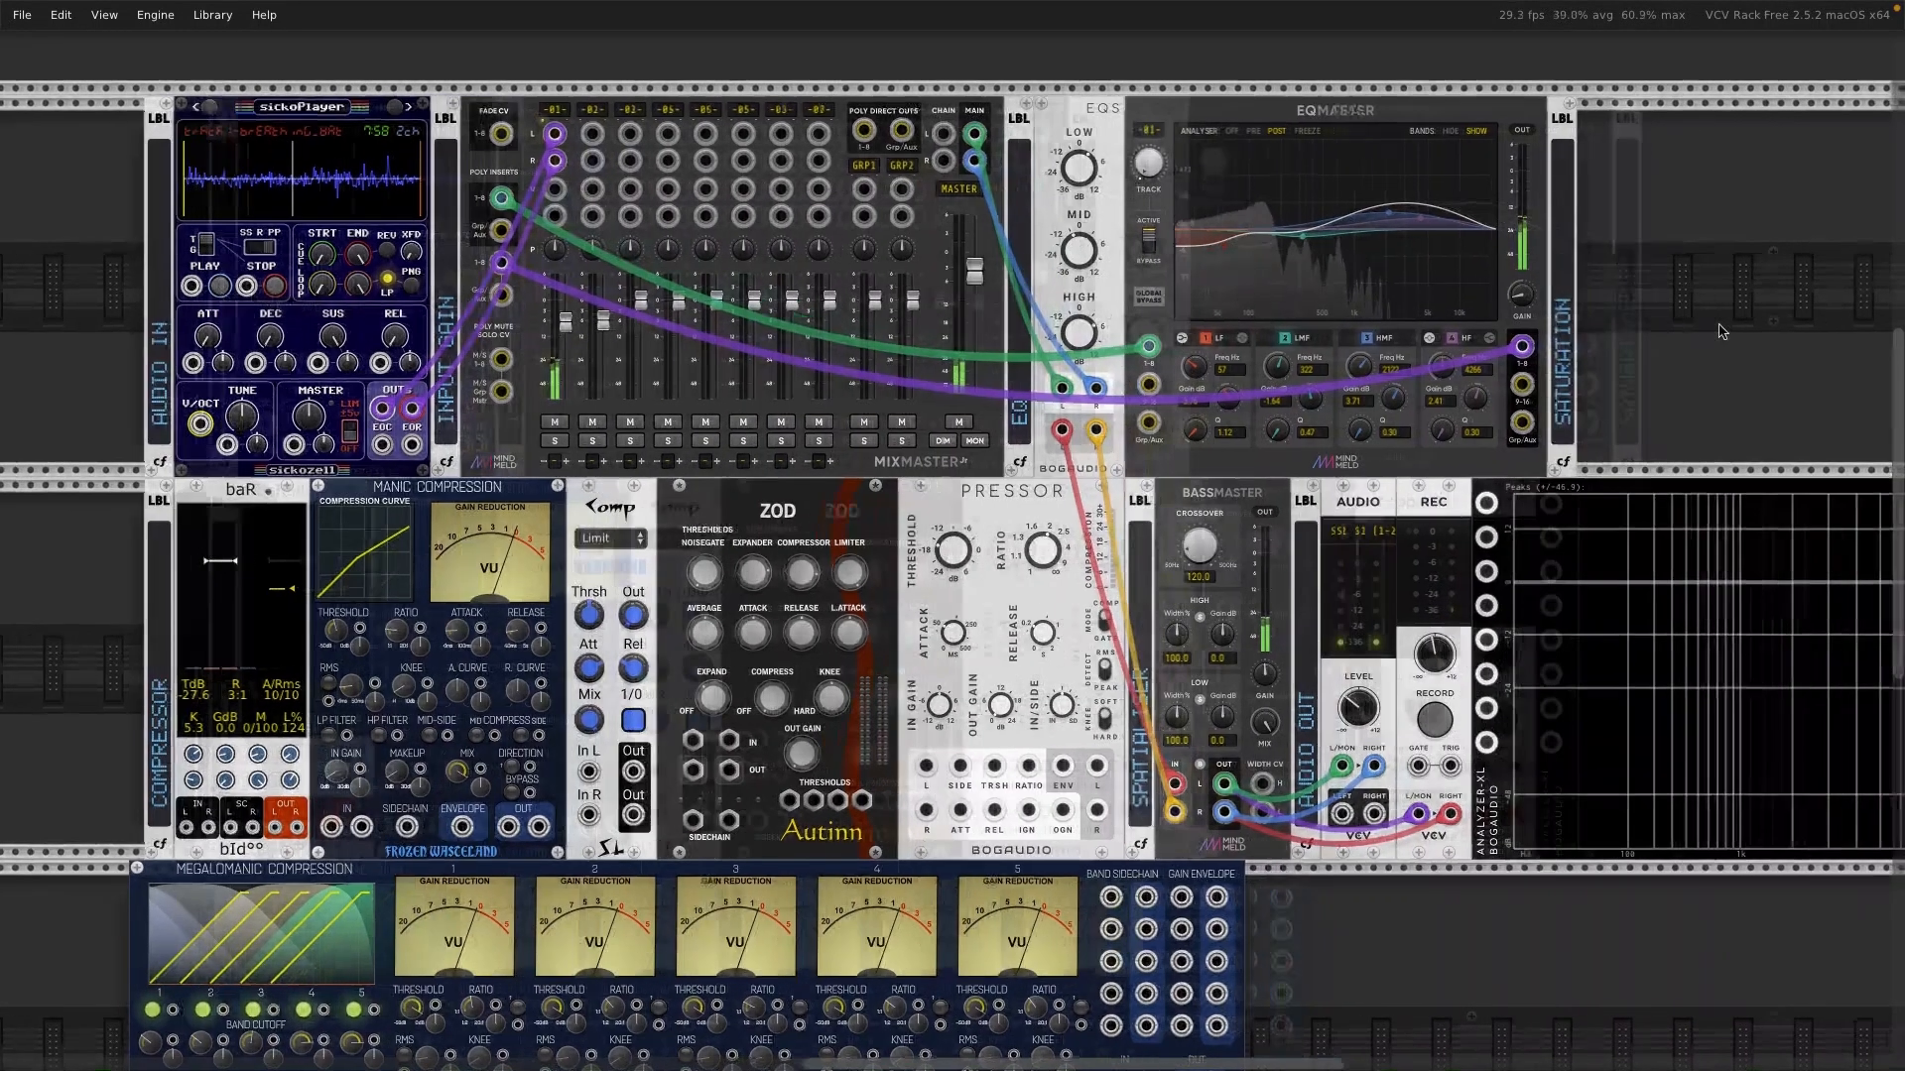
scroll(1721, 332, "right", 2)
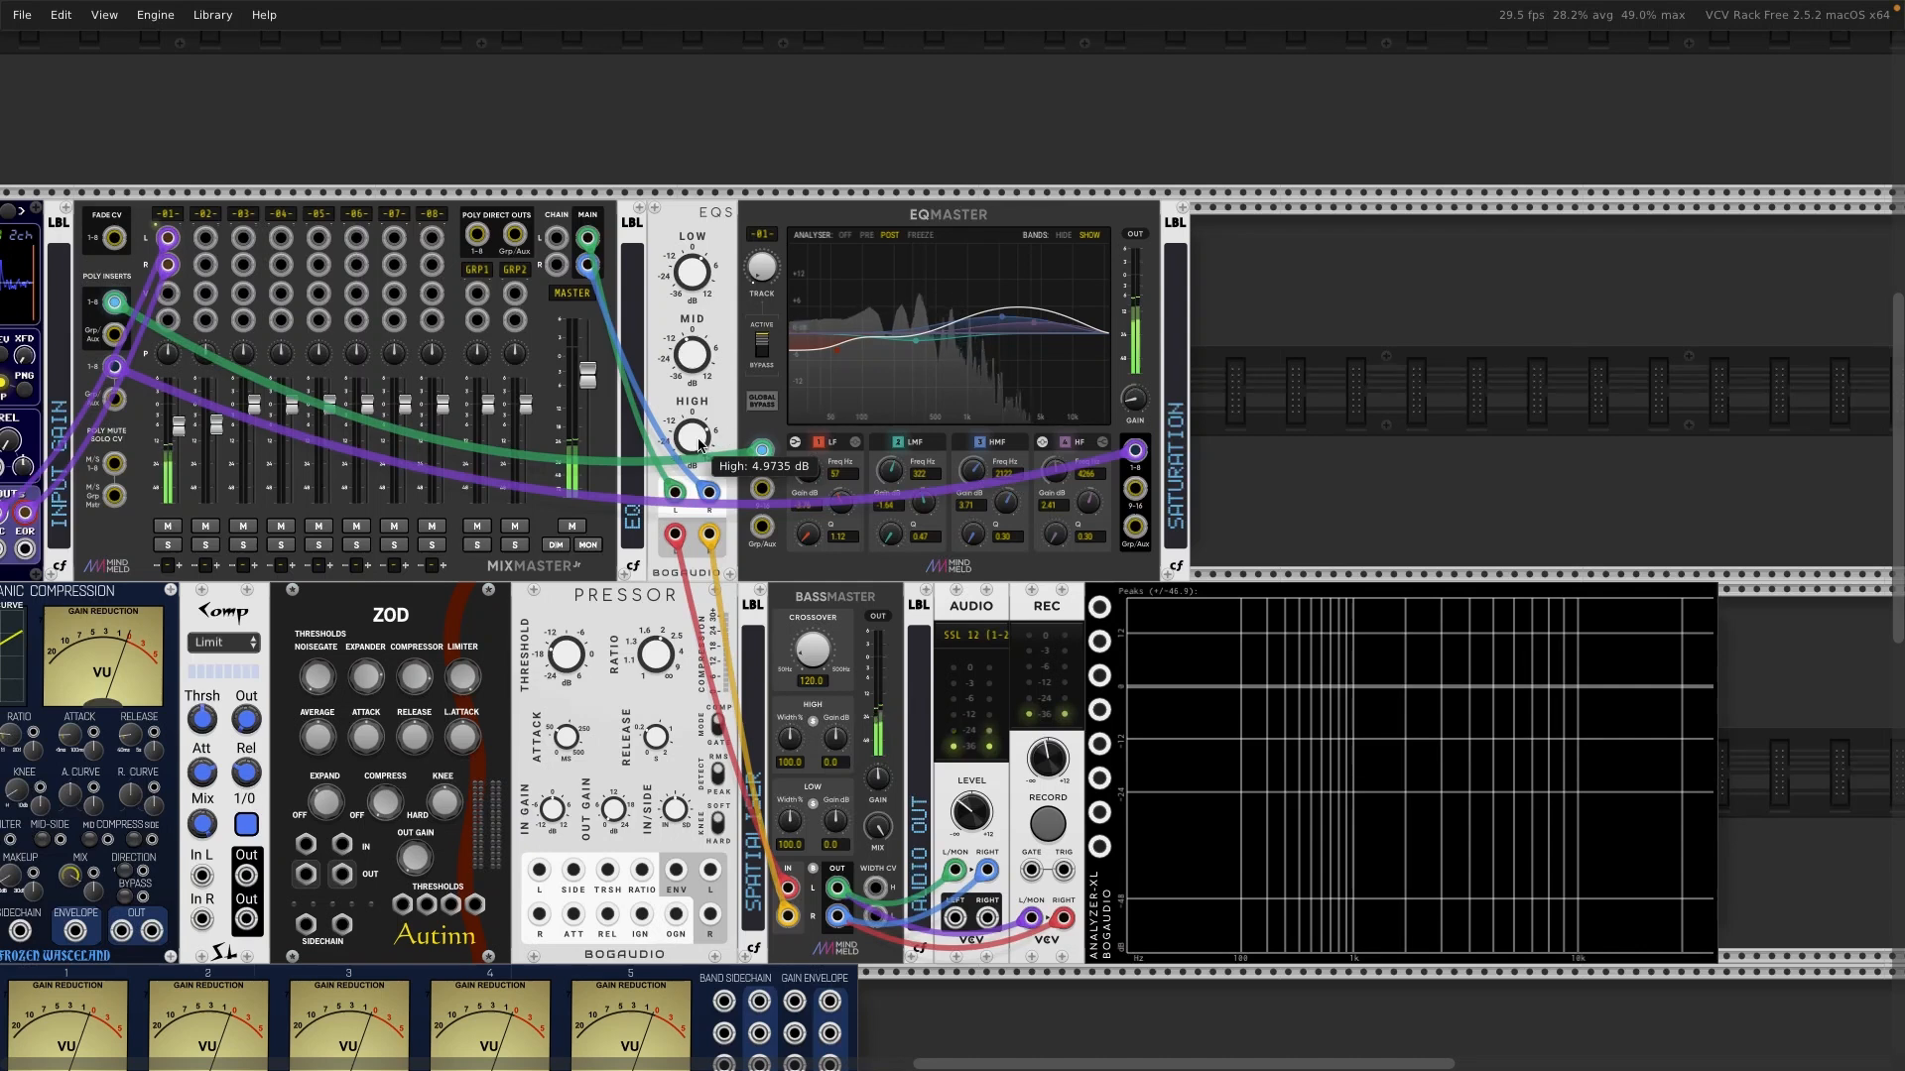
left_click_drag(1101, 610, 839, 888)
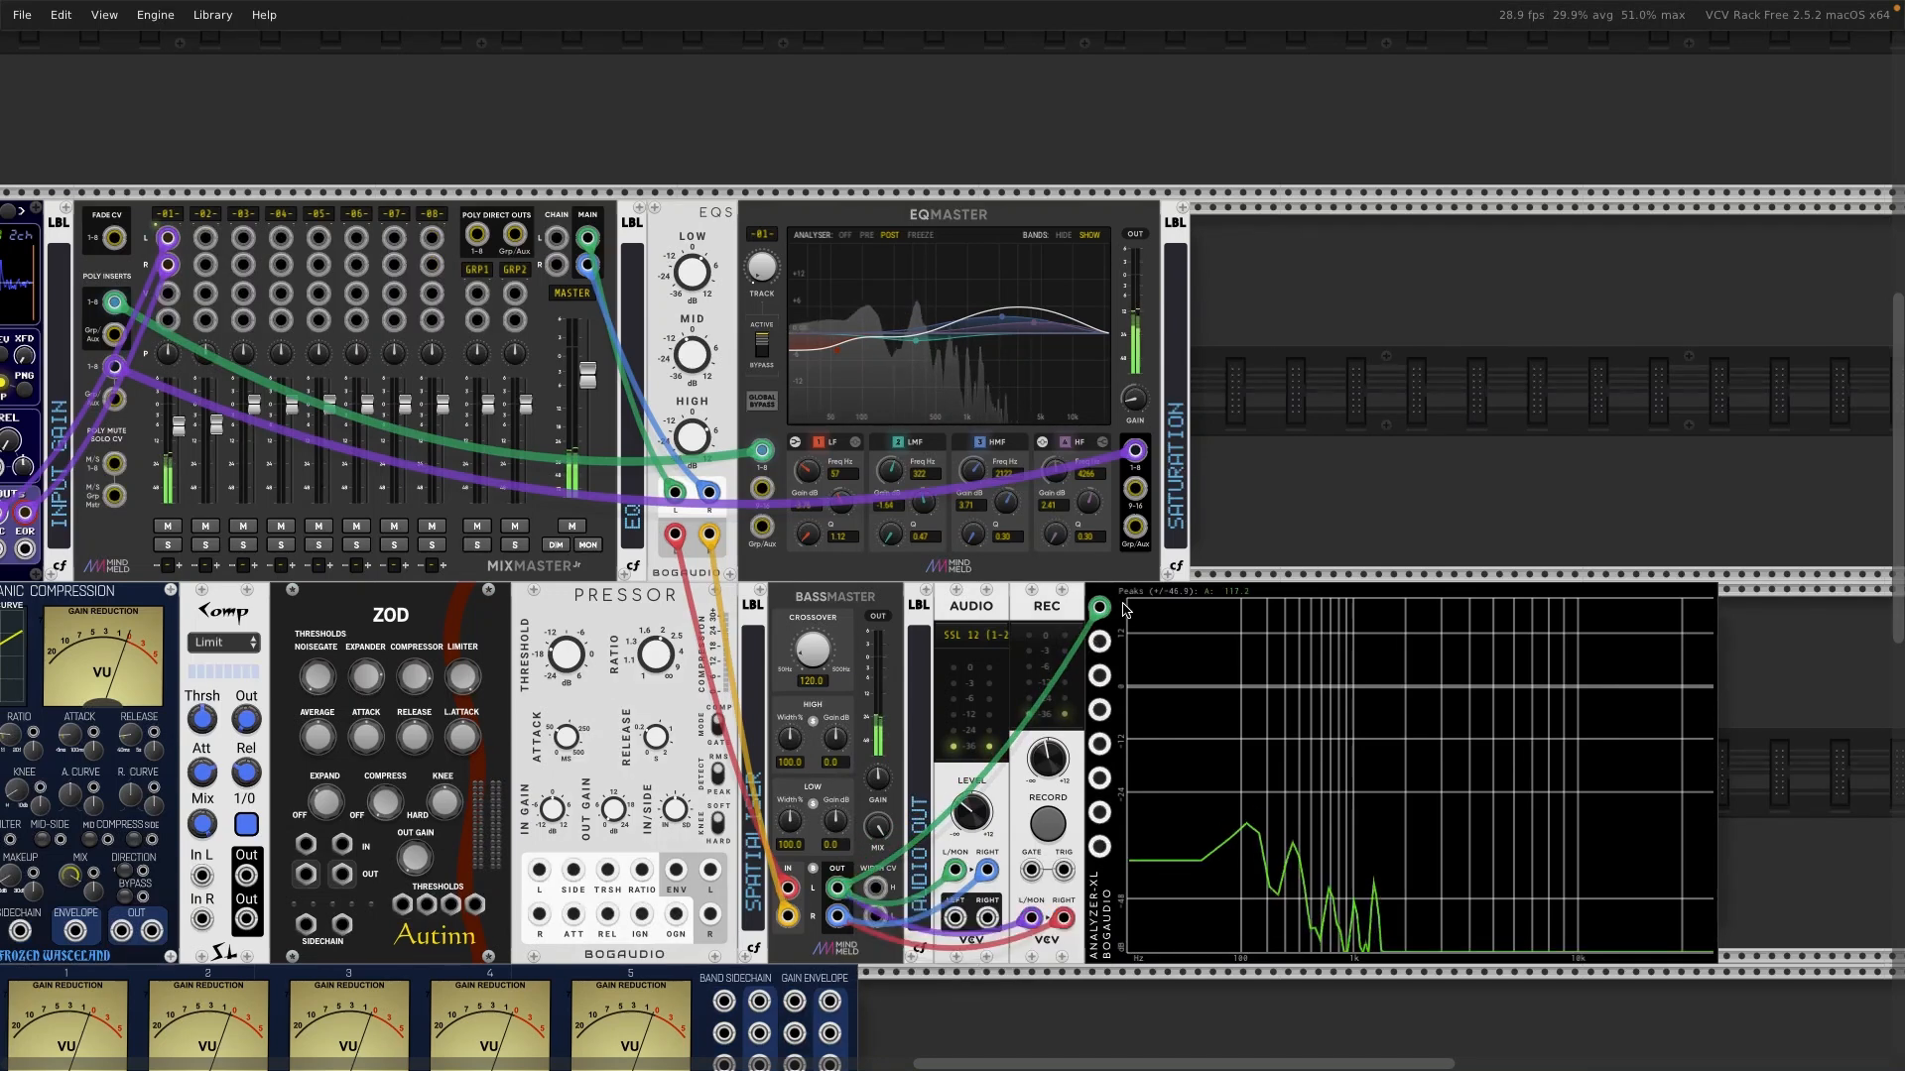
mouse_move(1099, 642)
left_mouse_down()
mouse_move(837, 941)
mouse_move(837, 915)
left_mouse_up()
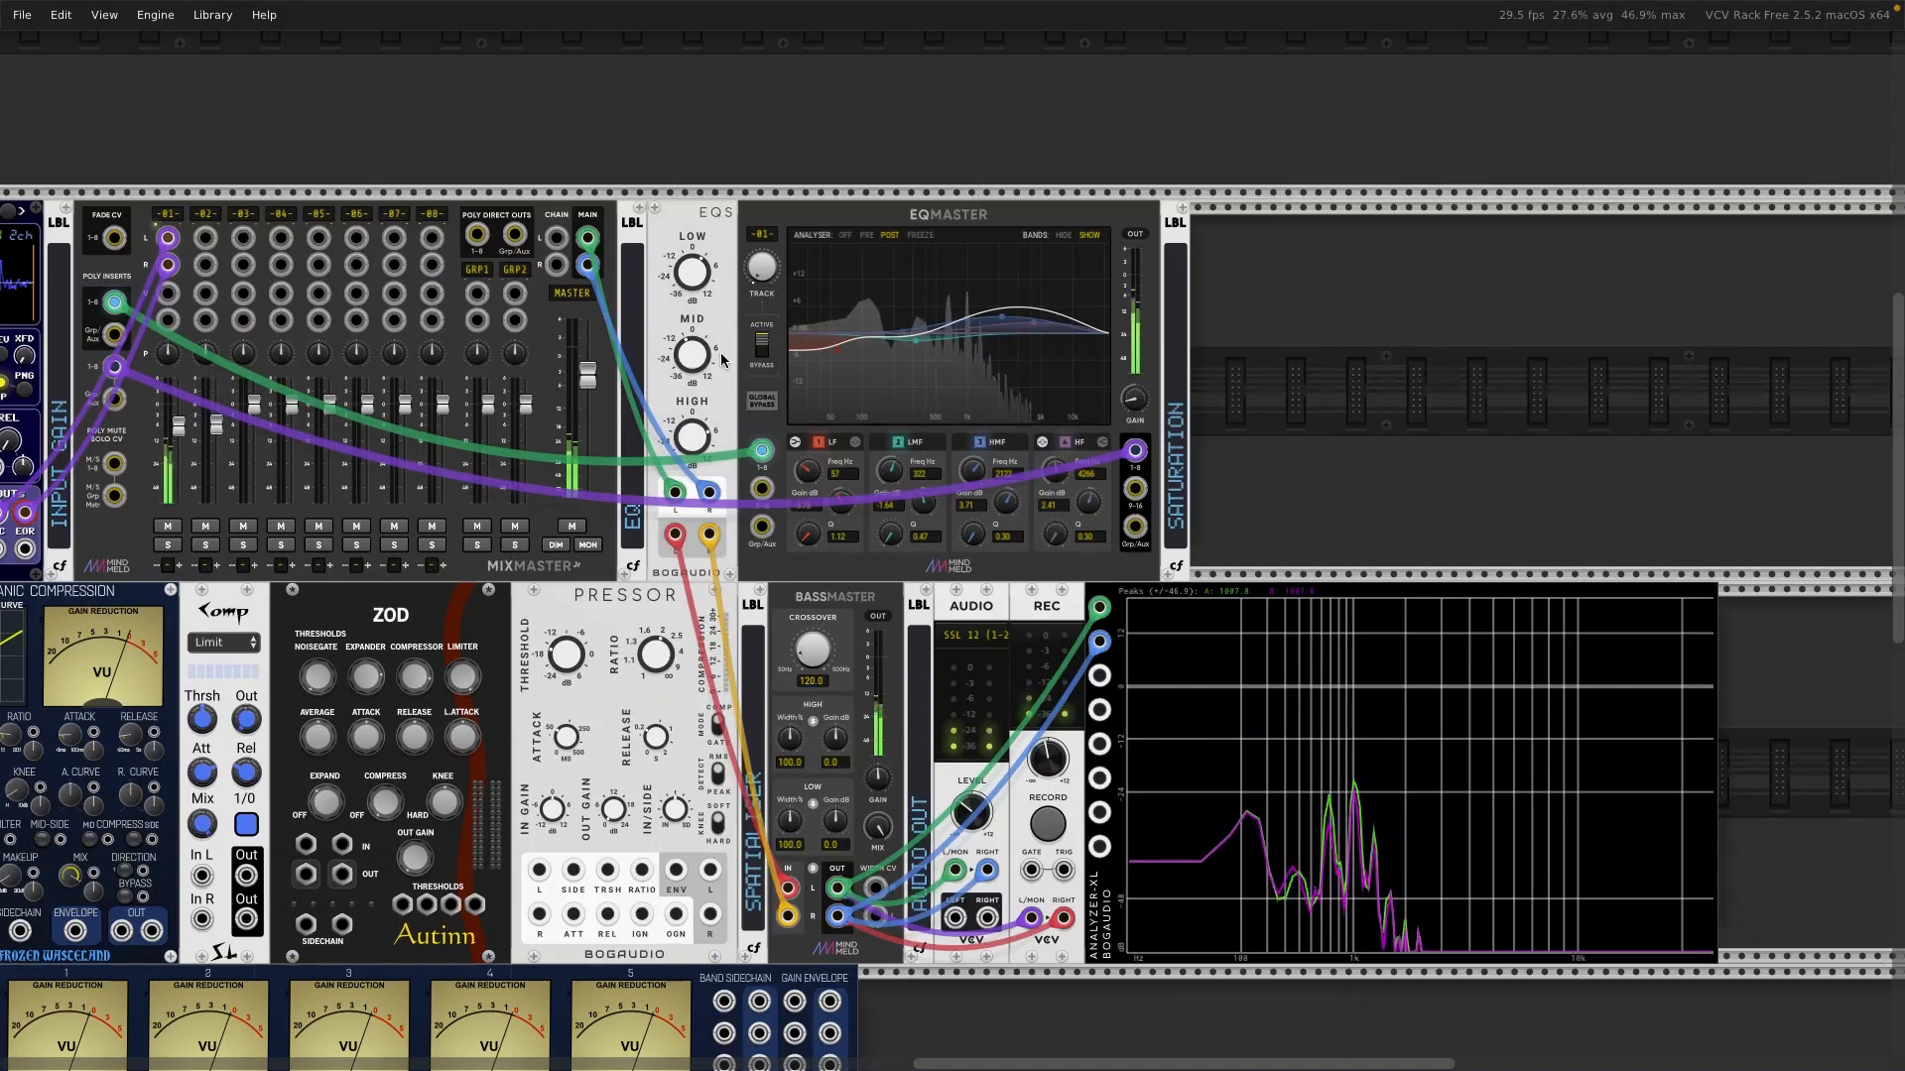
Step: Import the StereoDriveLala.vcvs selection beside EQMaster, deselect it, and delete the duplicate SATURATION label
left_click(25, 29)
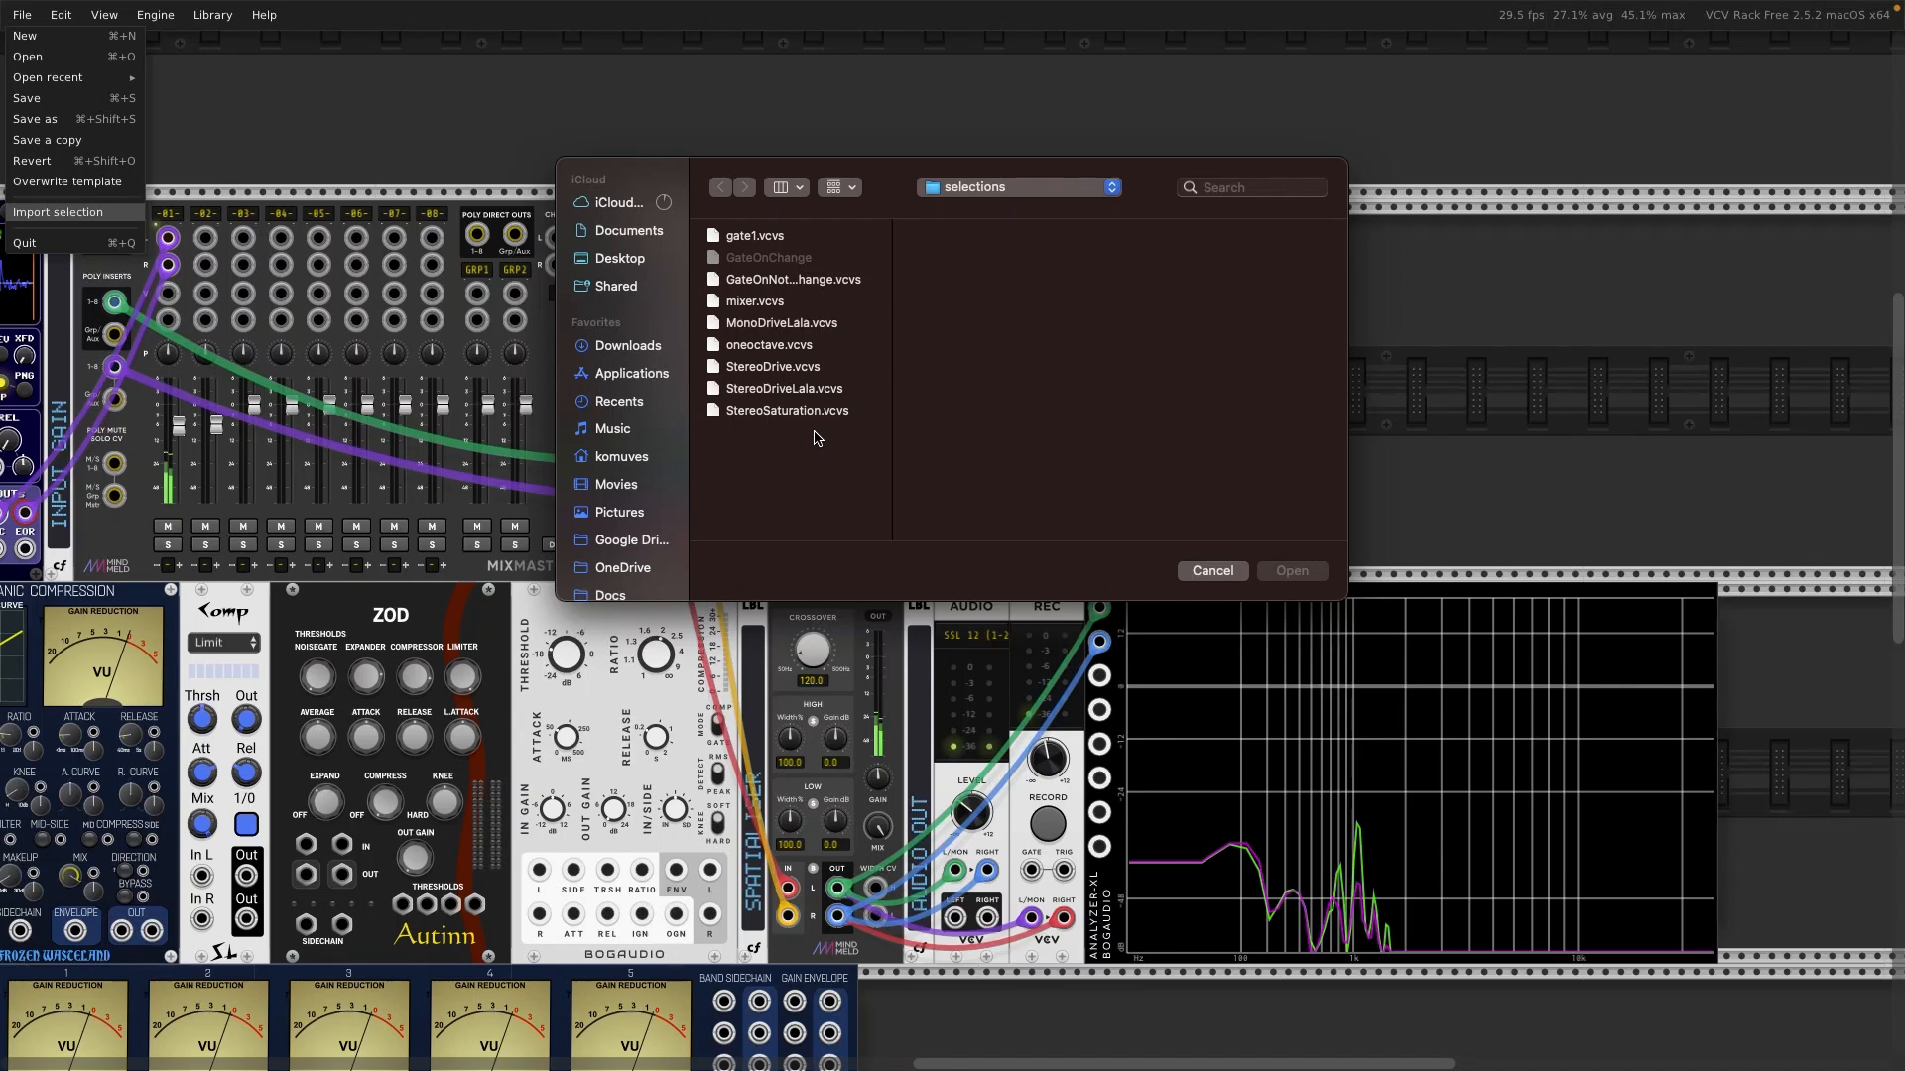
left_click(787, 394)
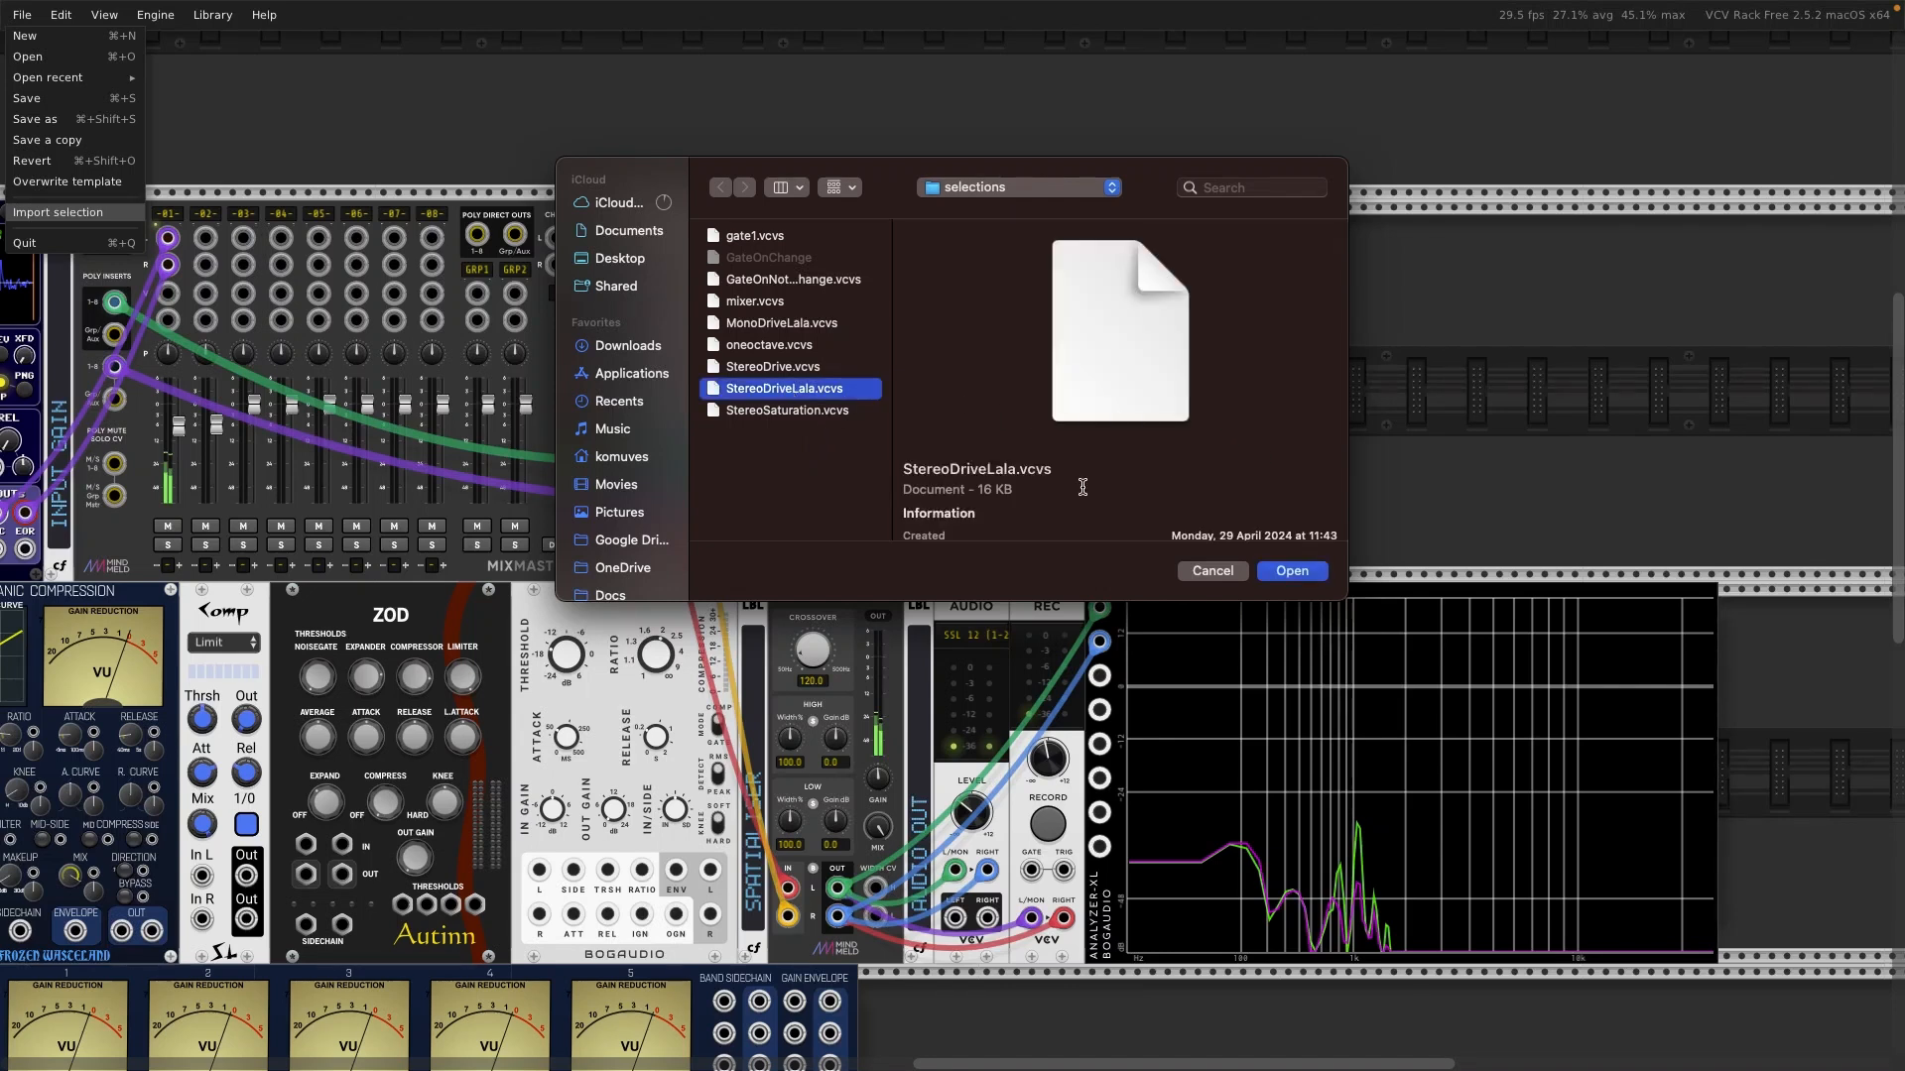
left_click(1293, 571)
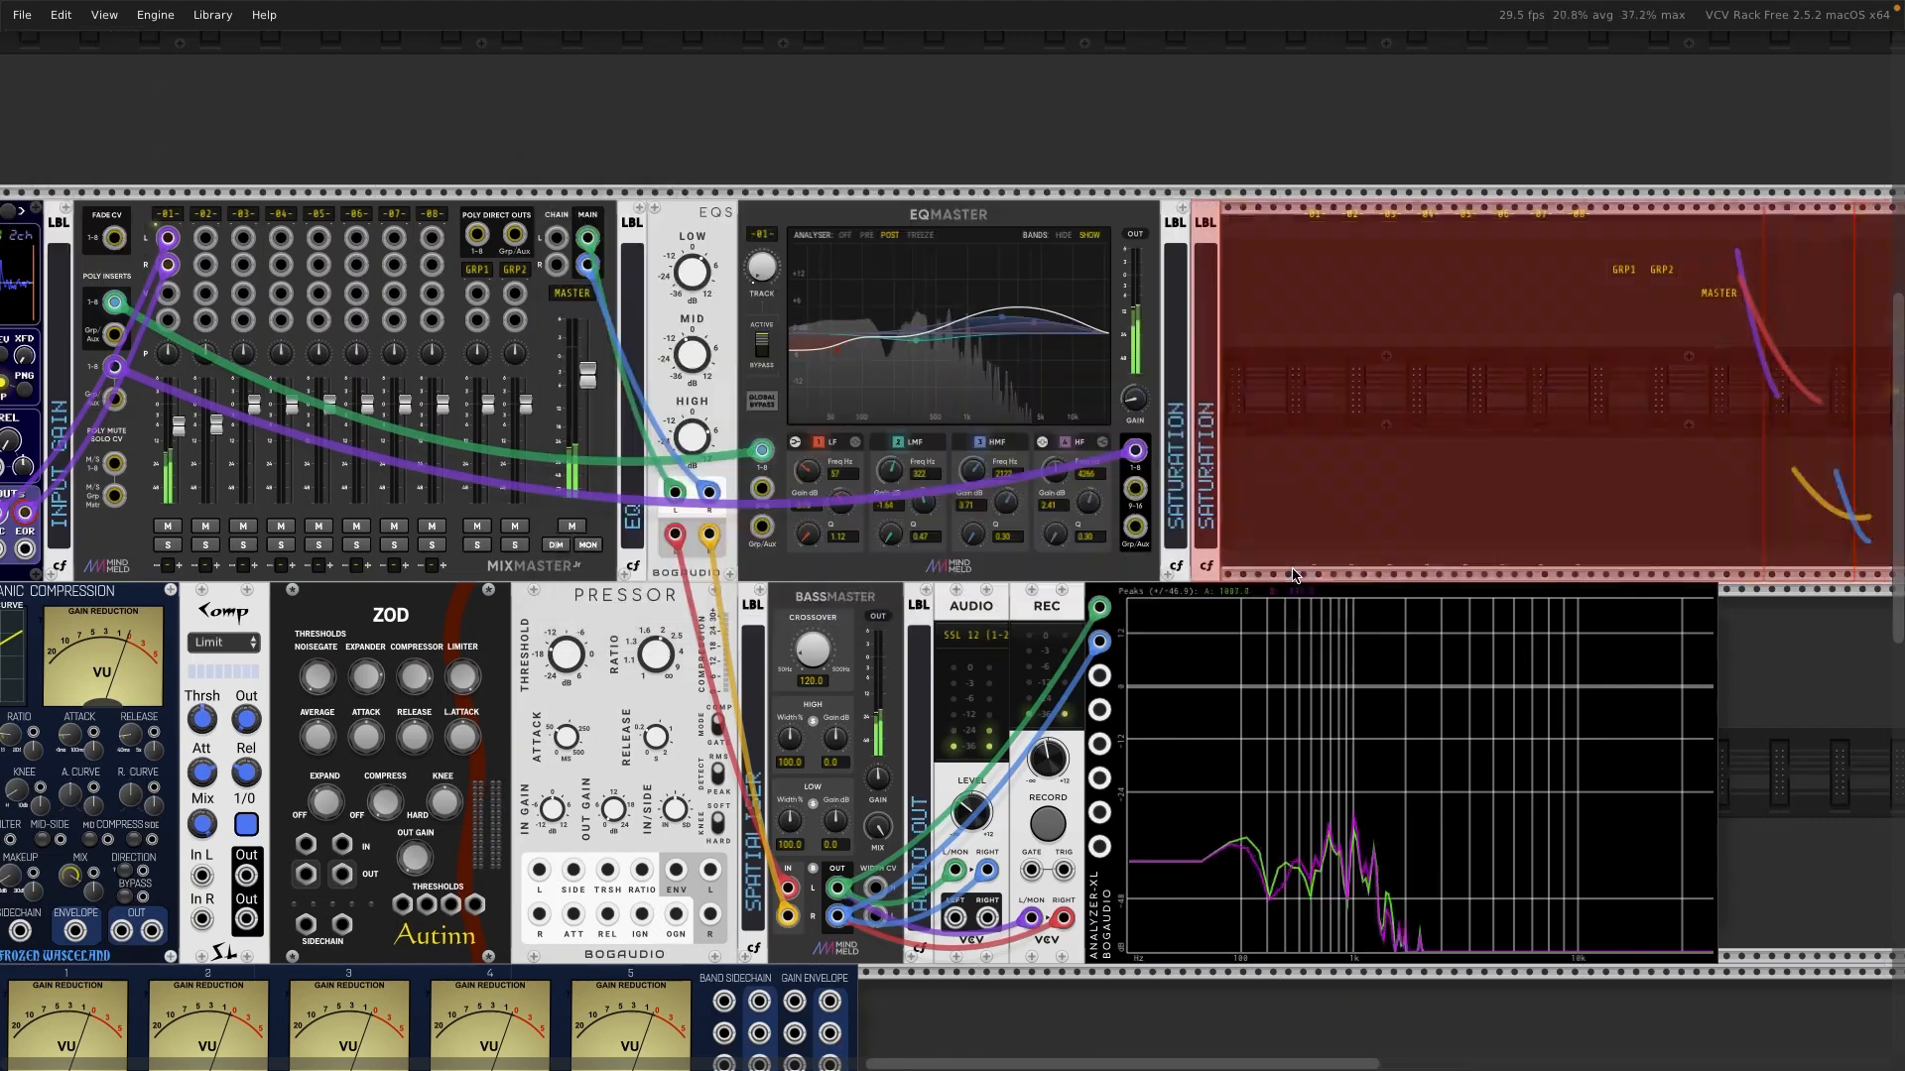
scroll(1470, 334, "right", 2)
scroll(1470, 334, "right", 2)
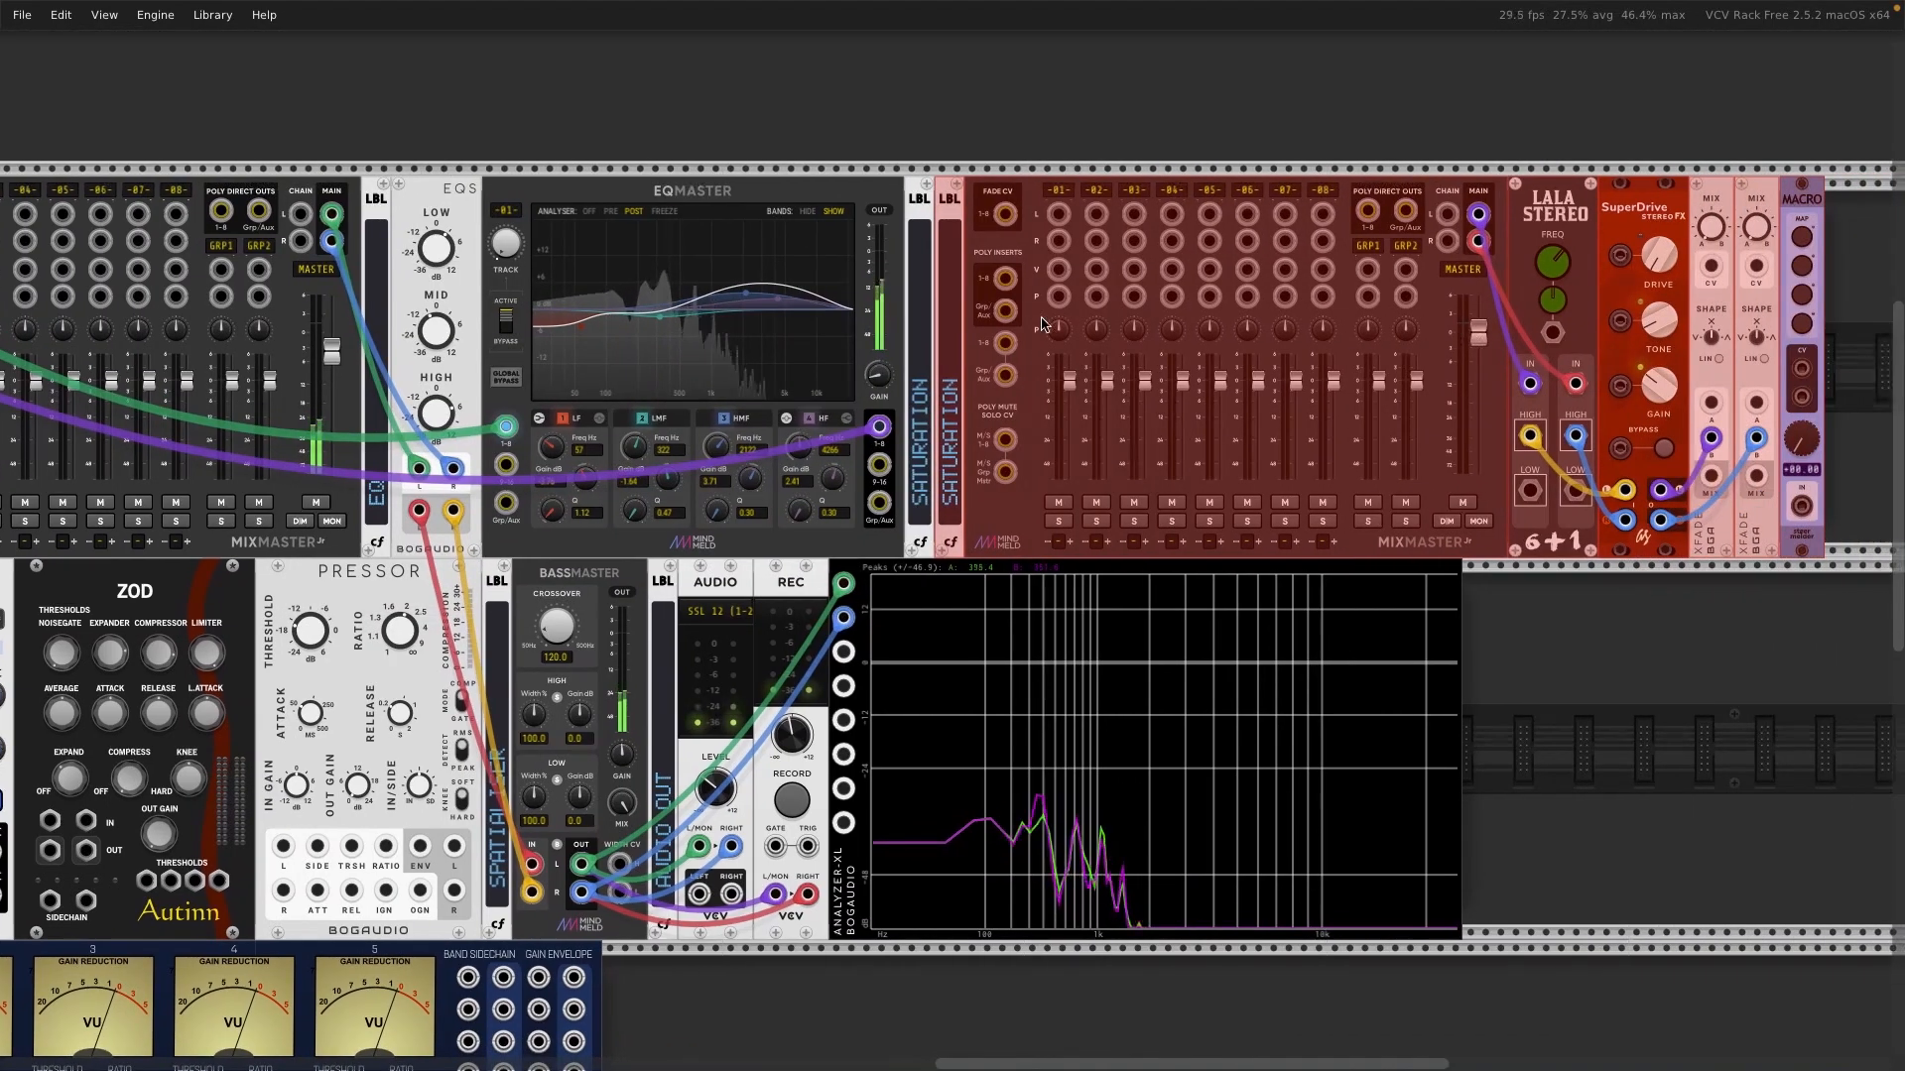
left_click(993, 108)
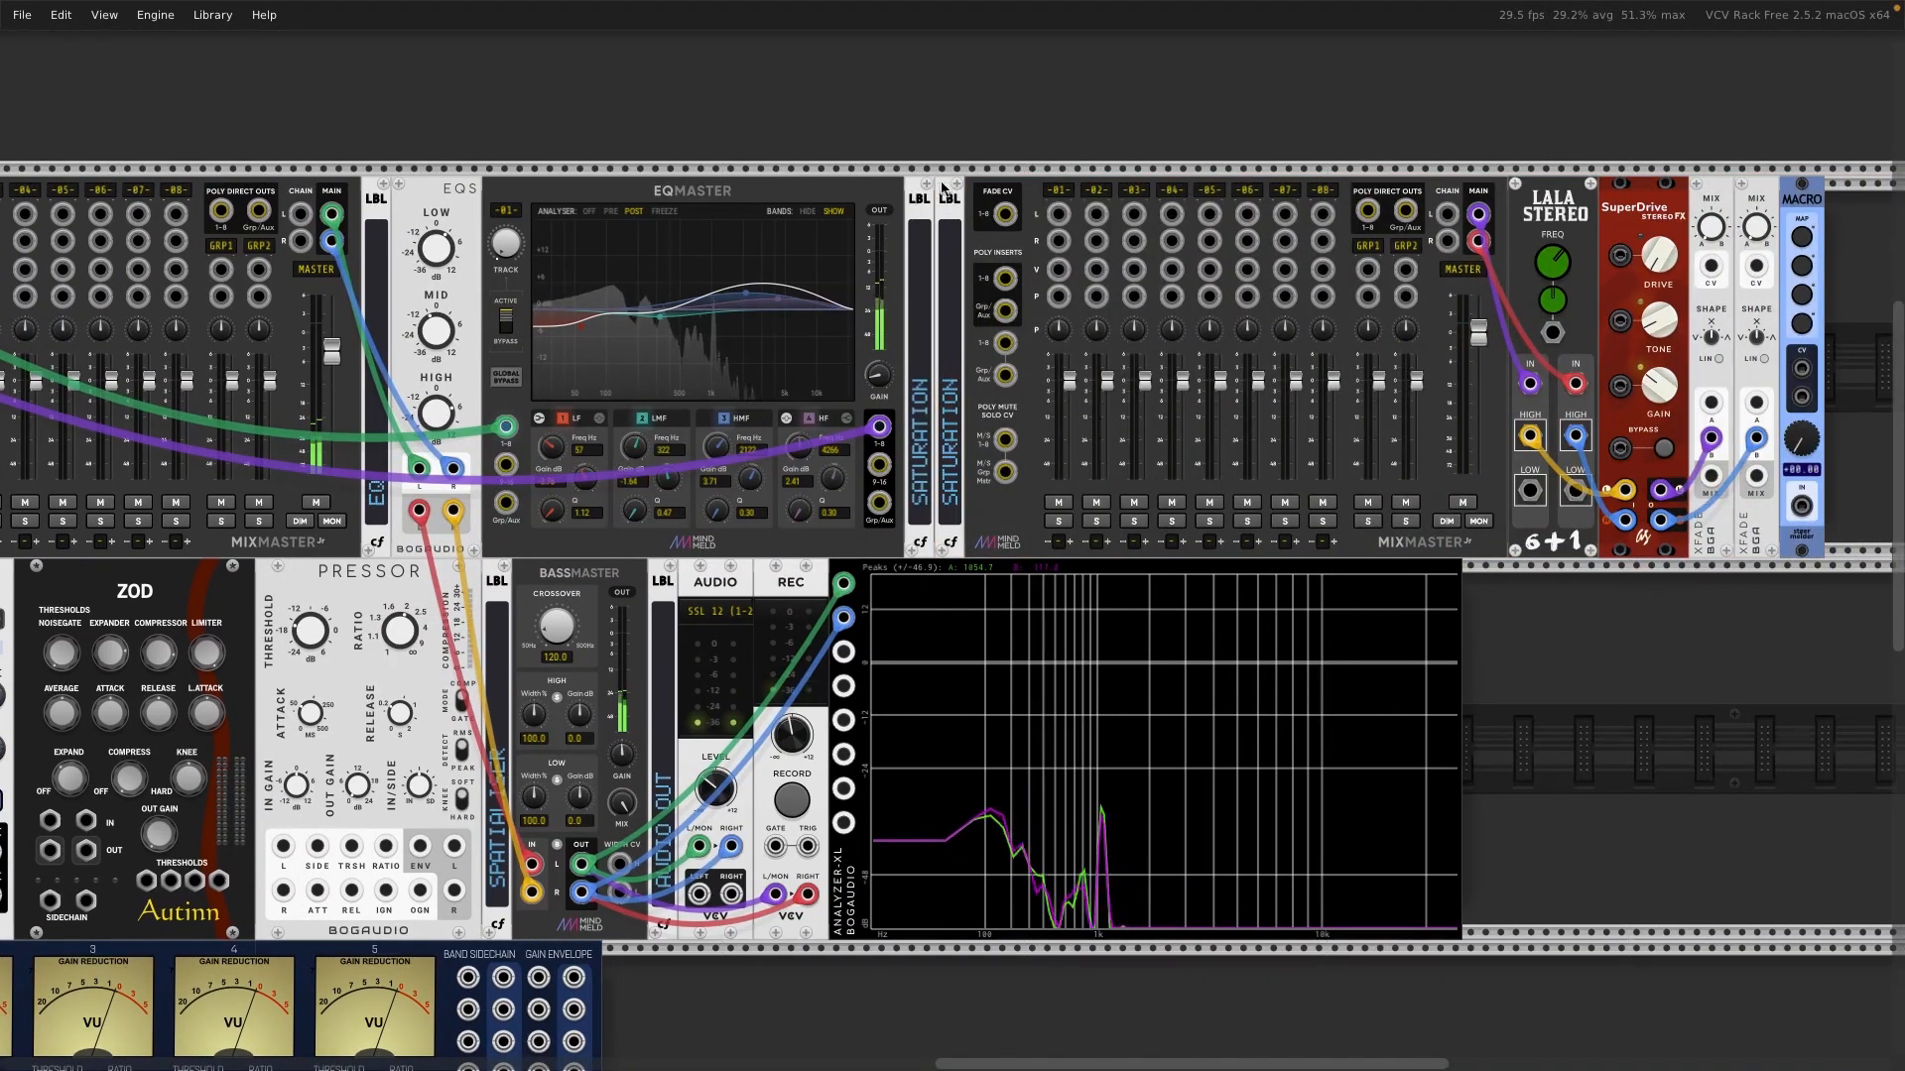
key("Delete")
scroll(1206, 221, "right", 2)
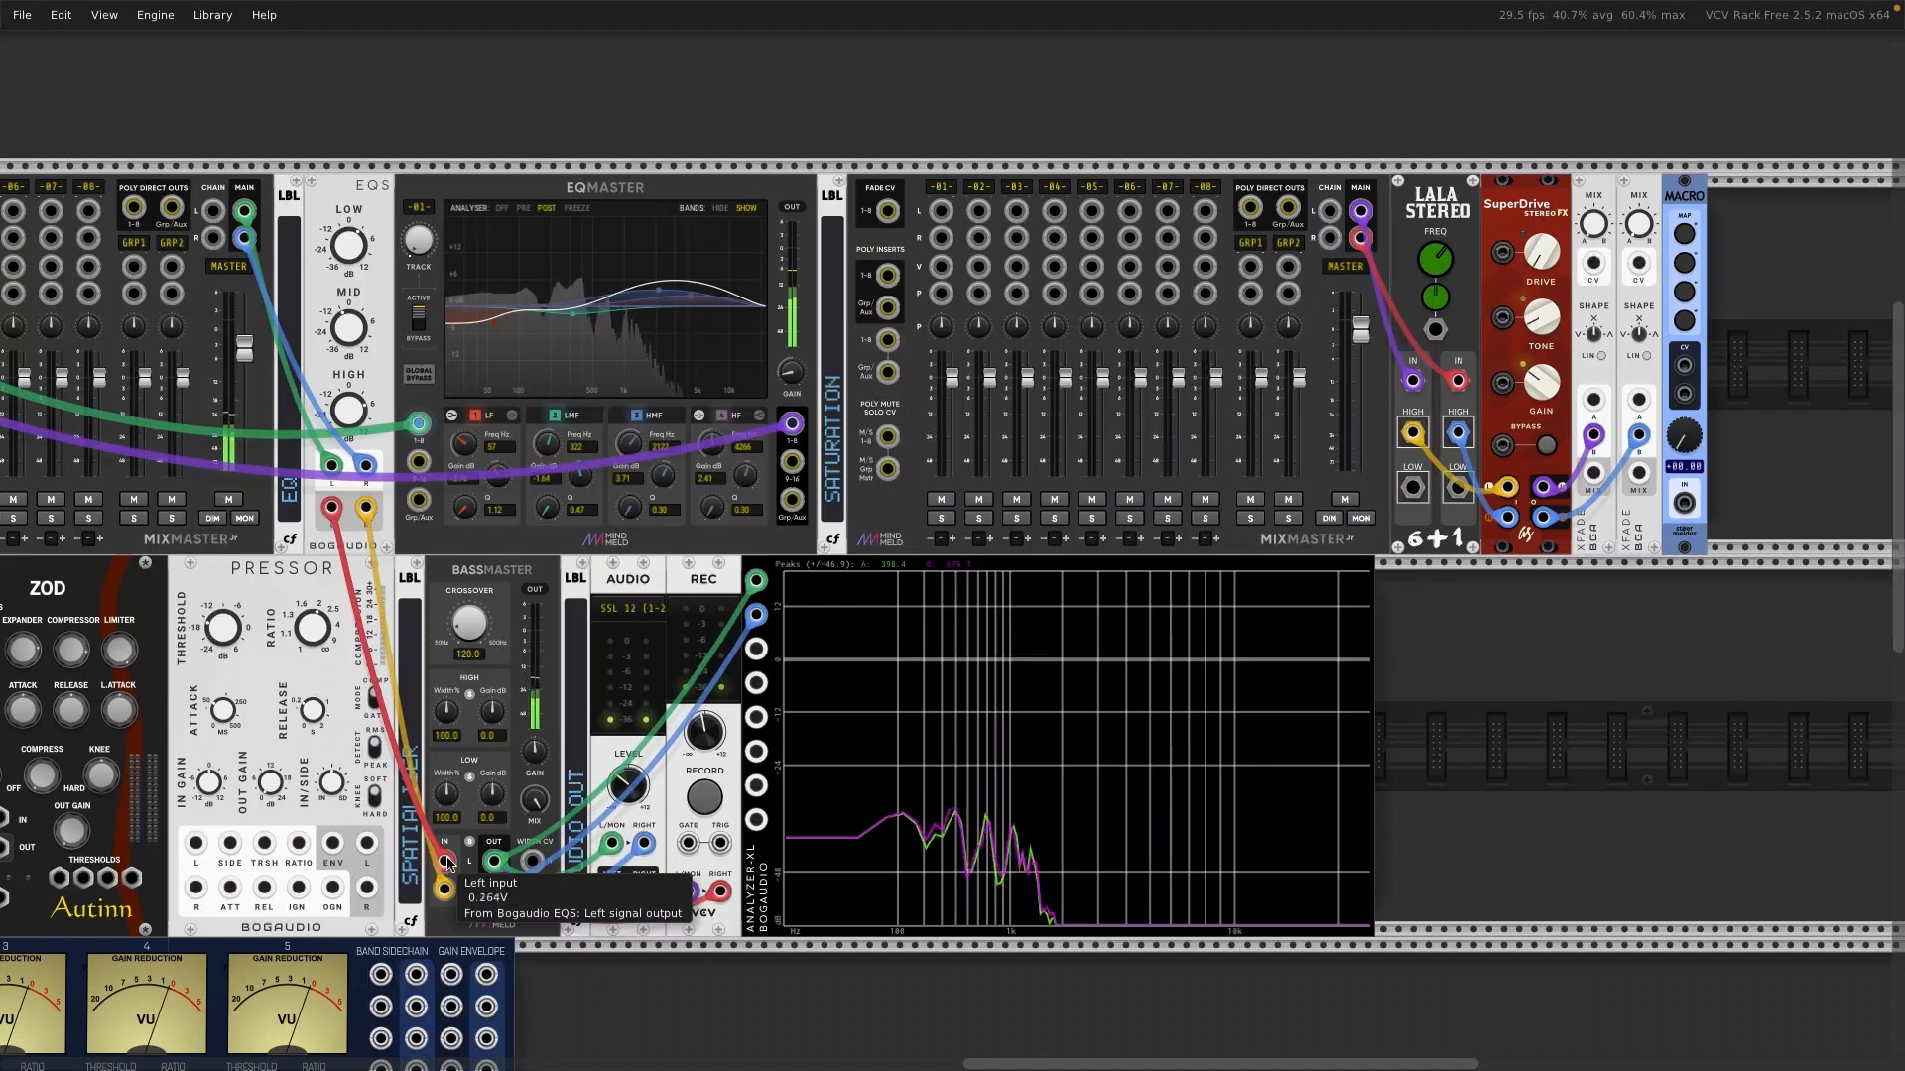
Step: Unplug EQS's left output from BassMaster's left input and remove its trial cables from track 1 of the saturation MixMaster
left_click_drag(445, 862, 366, 507)
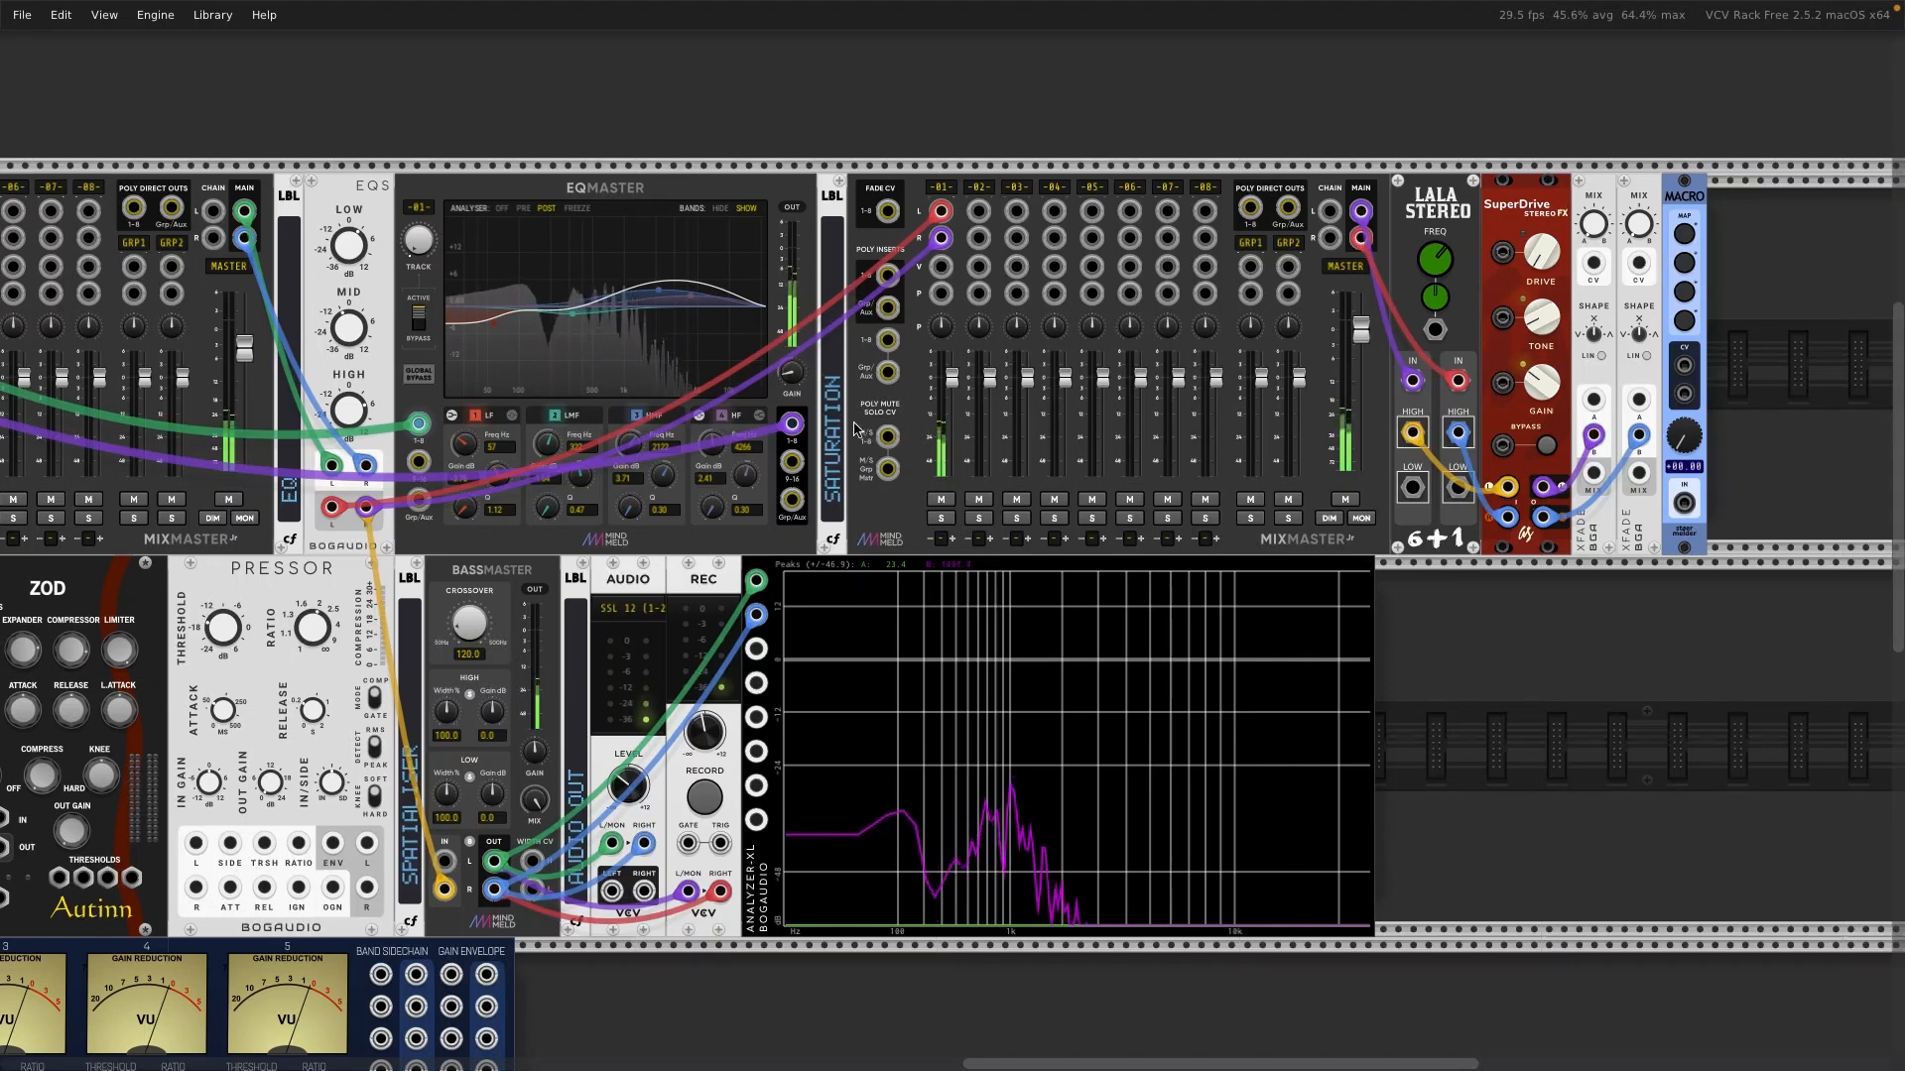
left_click_drag(946, 242, 821, 407)
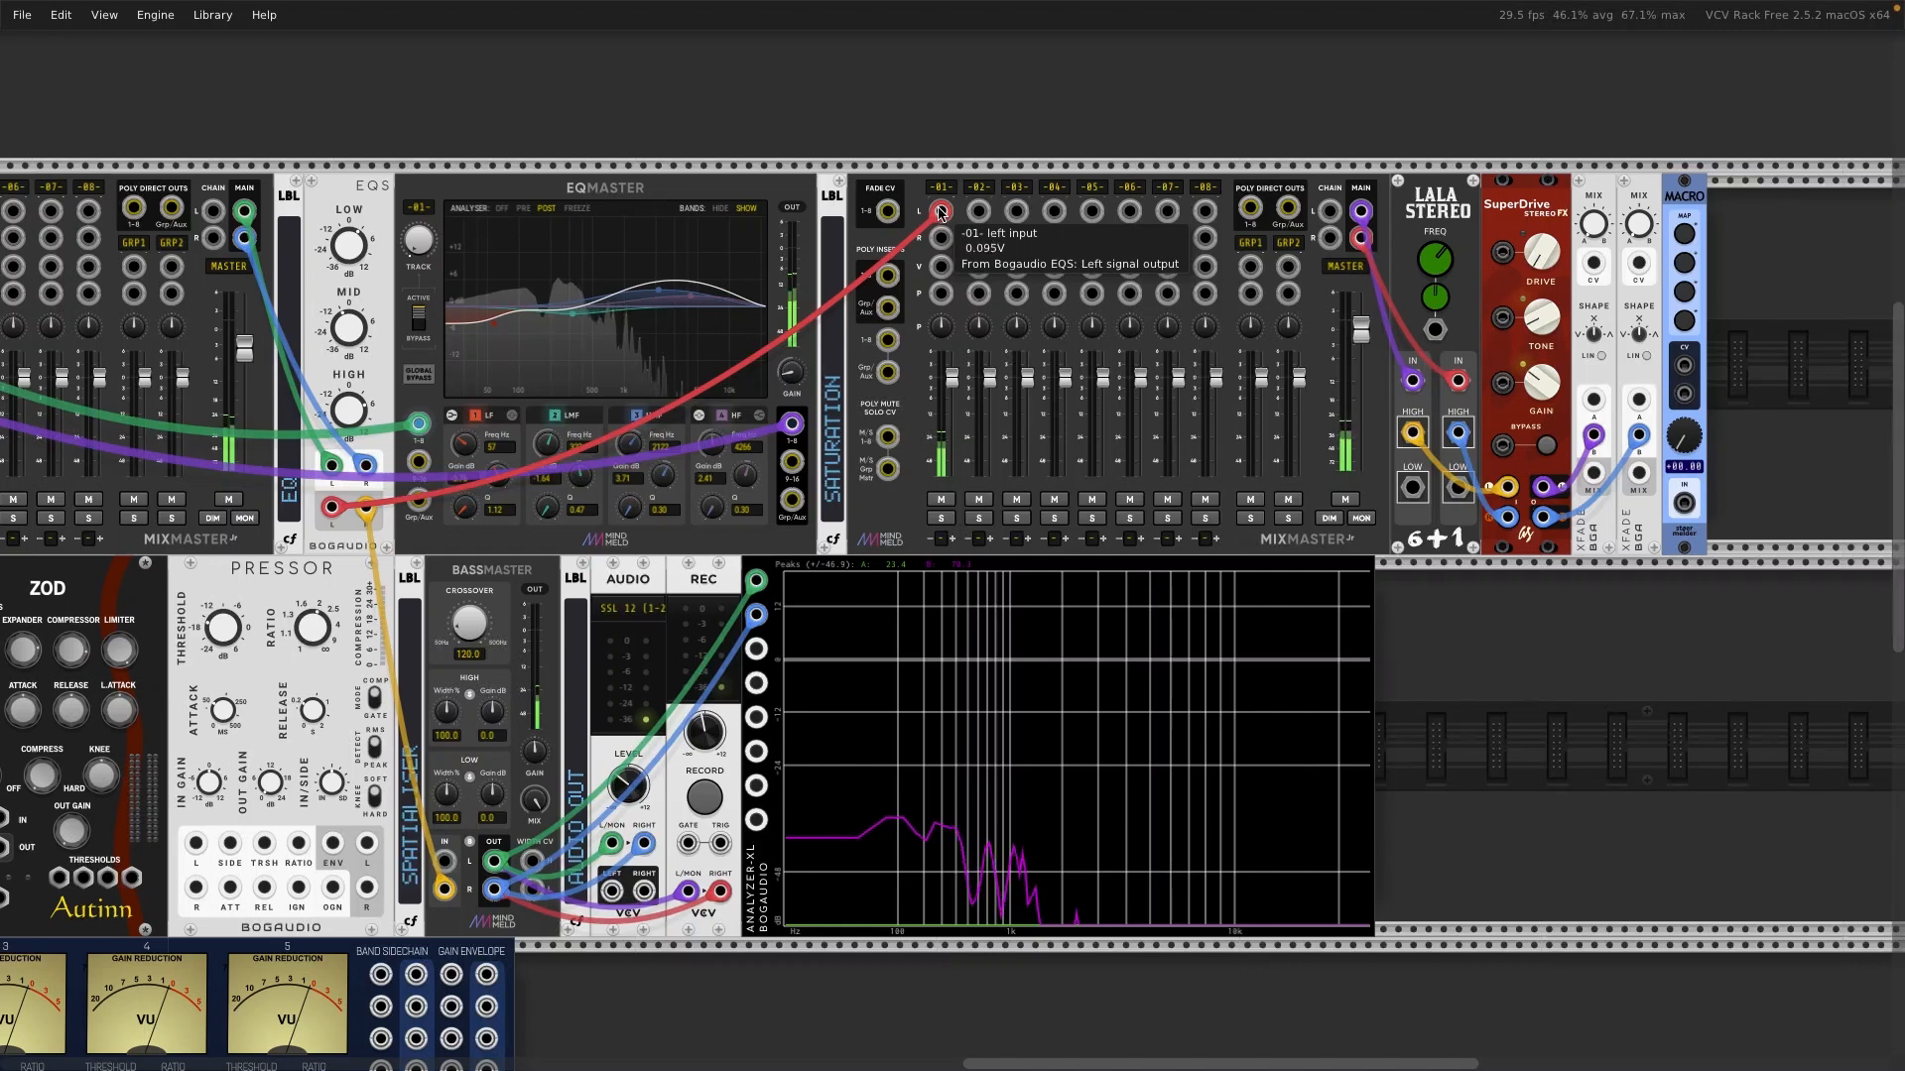
left_click_drag(939, 213, 737, 444)
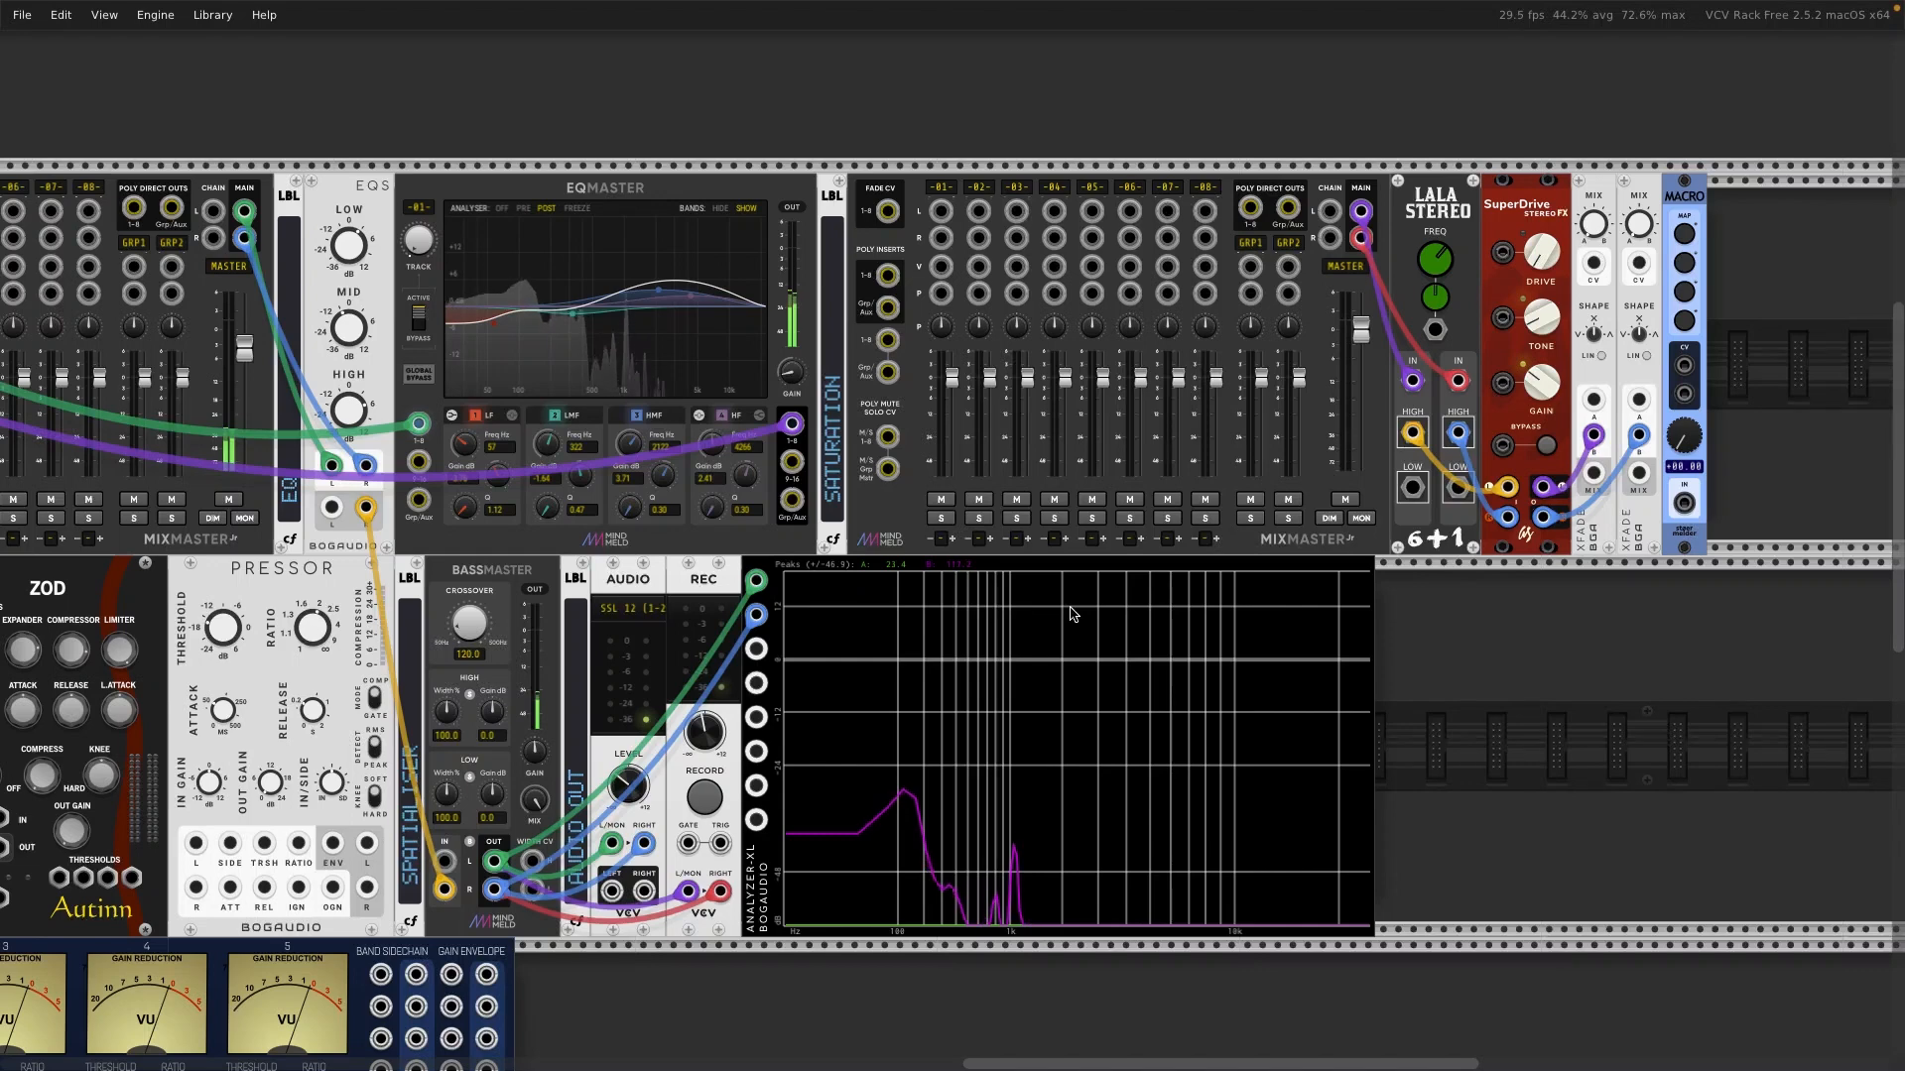
Step: Patch EQS's left output into the saturation MixMaster's track 1 left input, and move its right output from BassMaster to track 1's right input
scroll(862, 648, "left", 2)
scroll(862, 647, "down", 1)
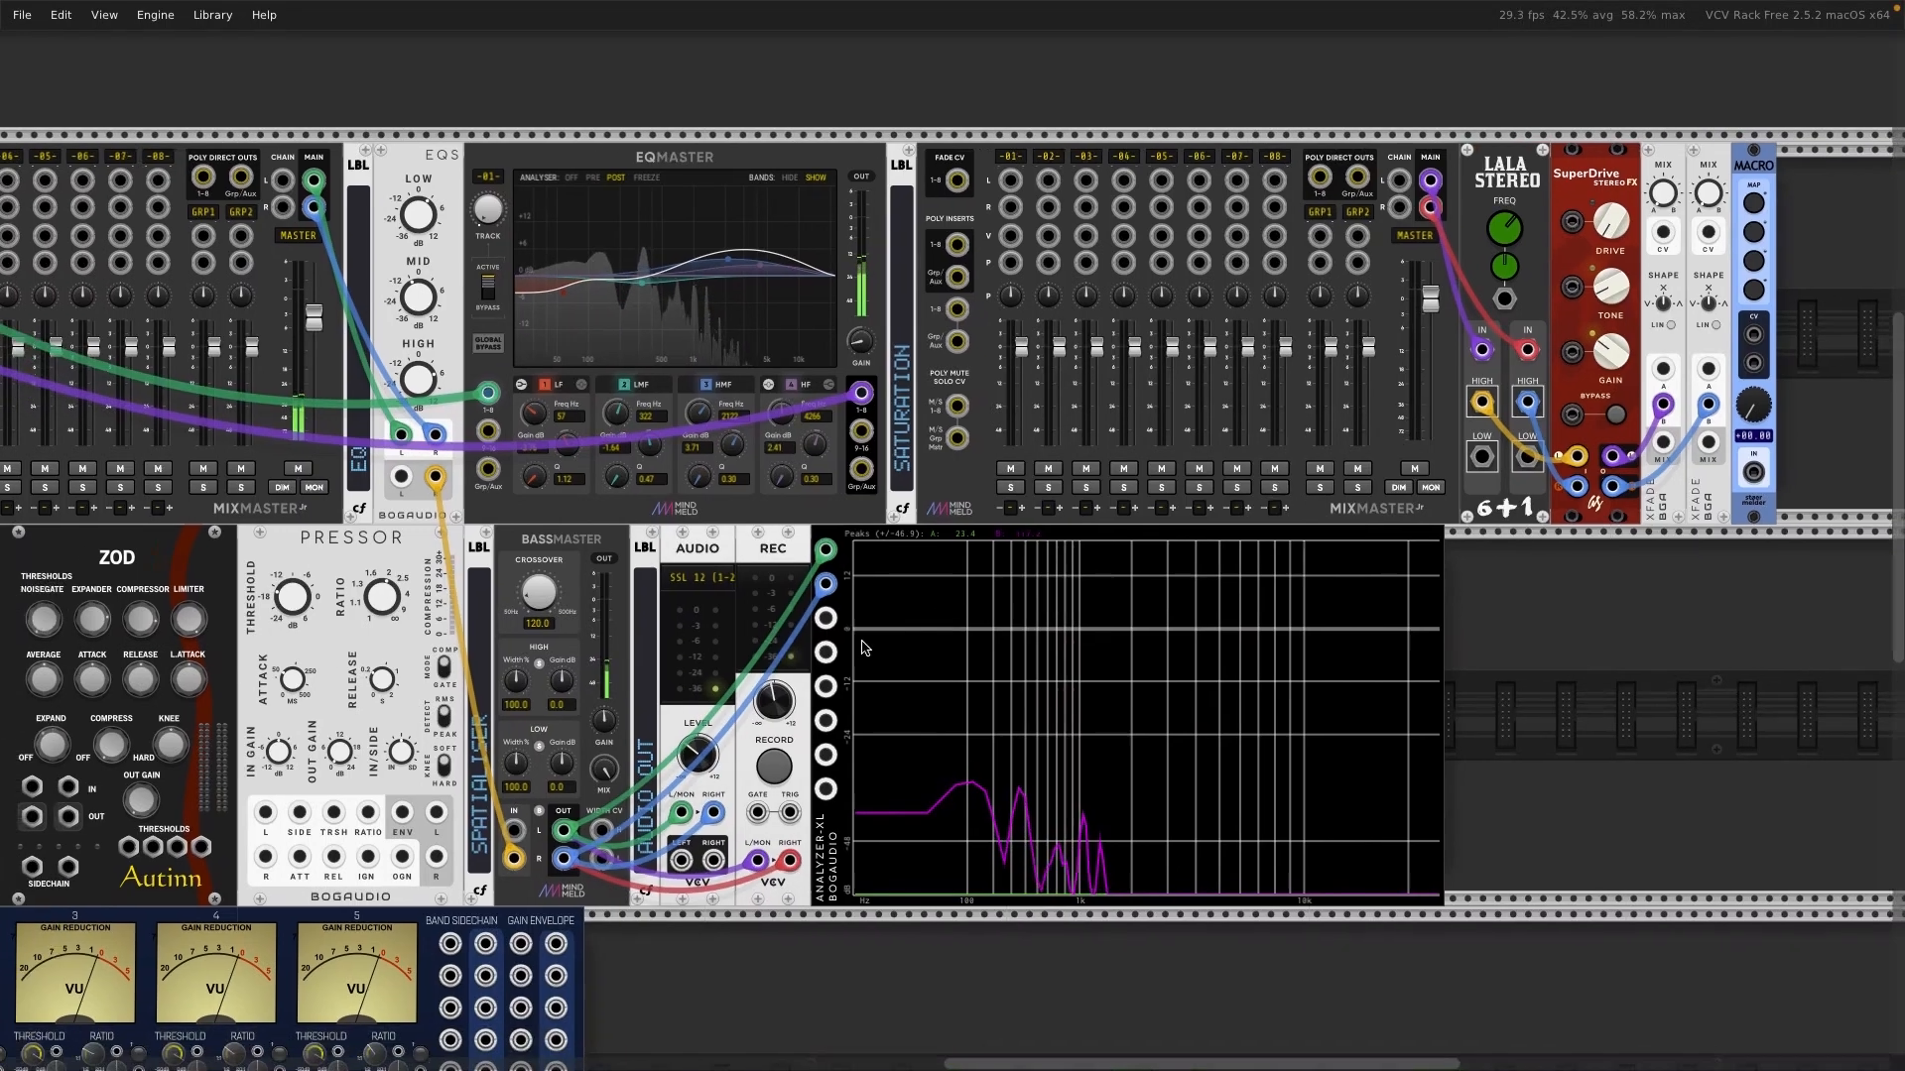
scroll(862, 648, "left", 5)
scroll(862, 648, "down", 2)
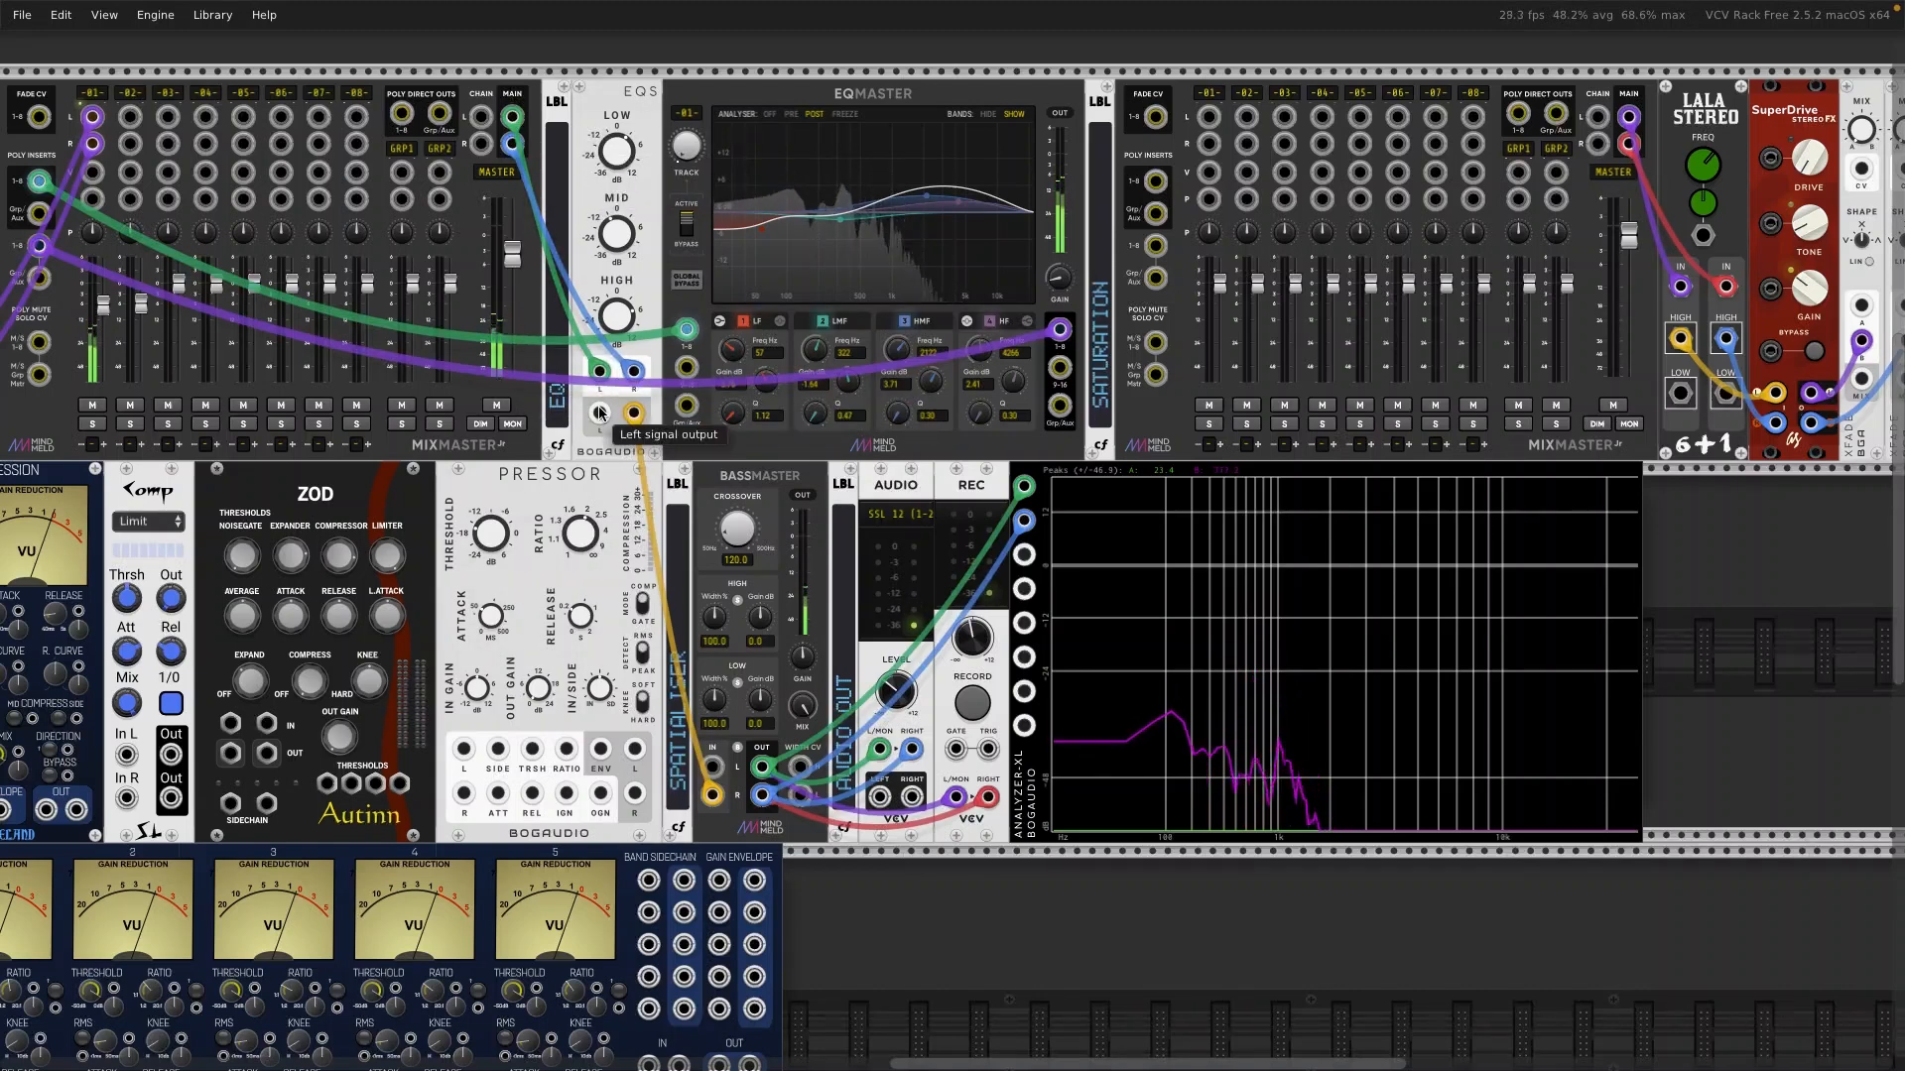
left_click_drag(599, 413, 1207, 118)
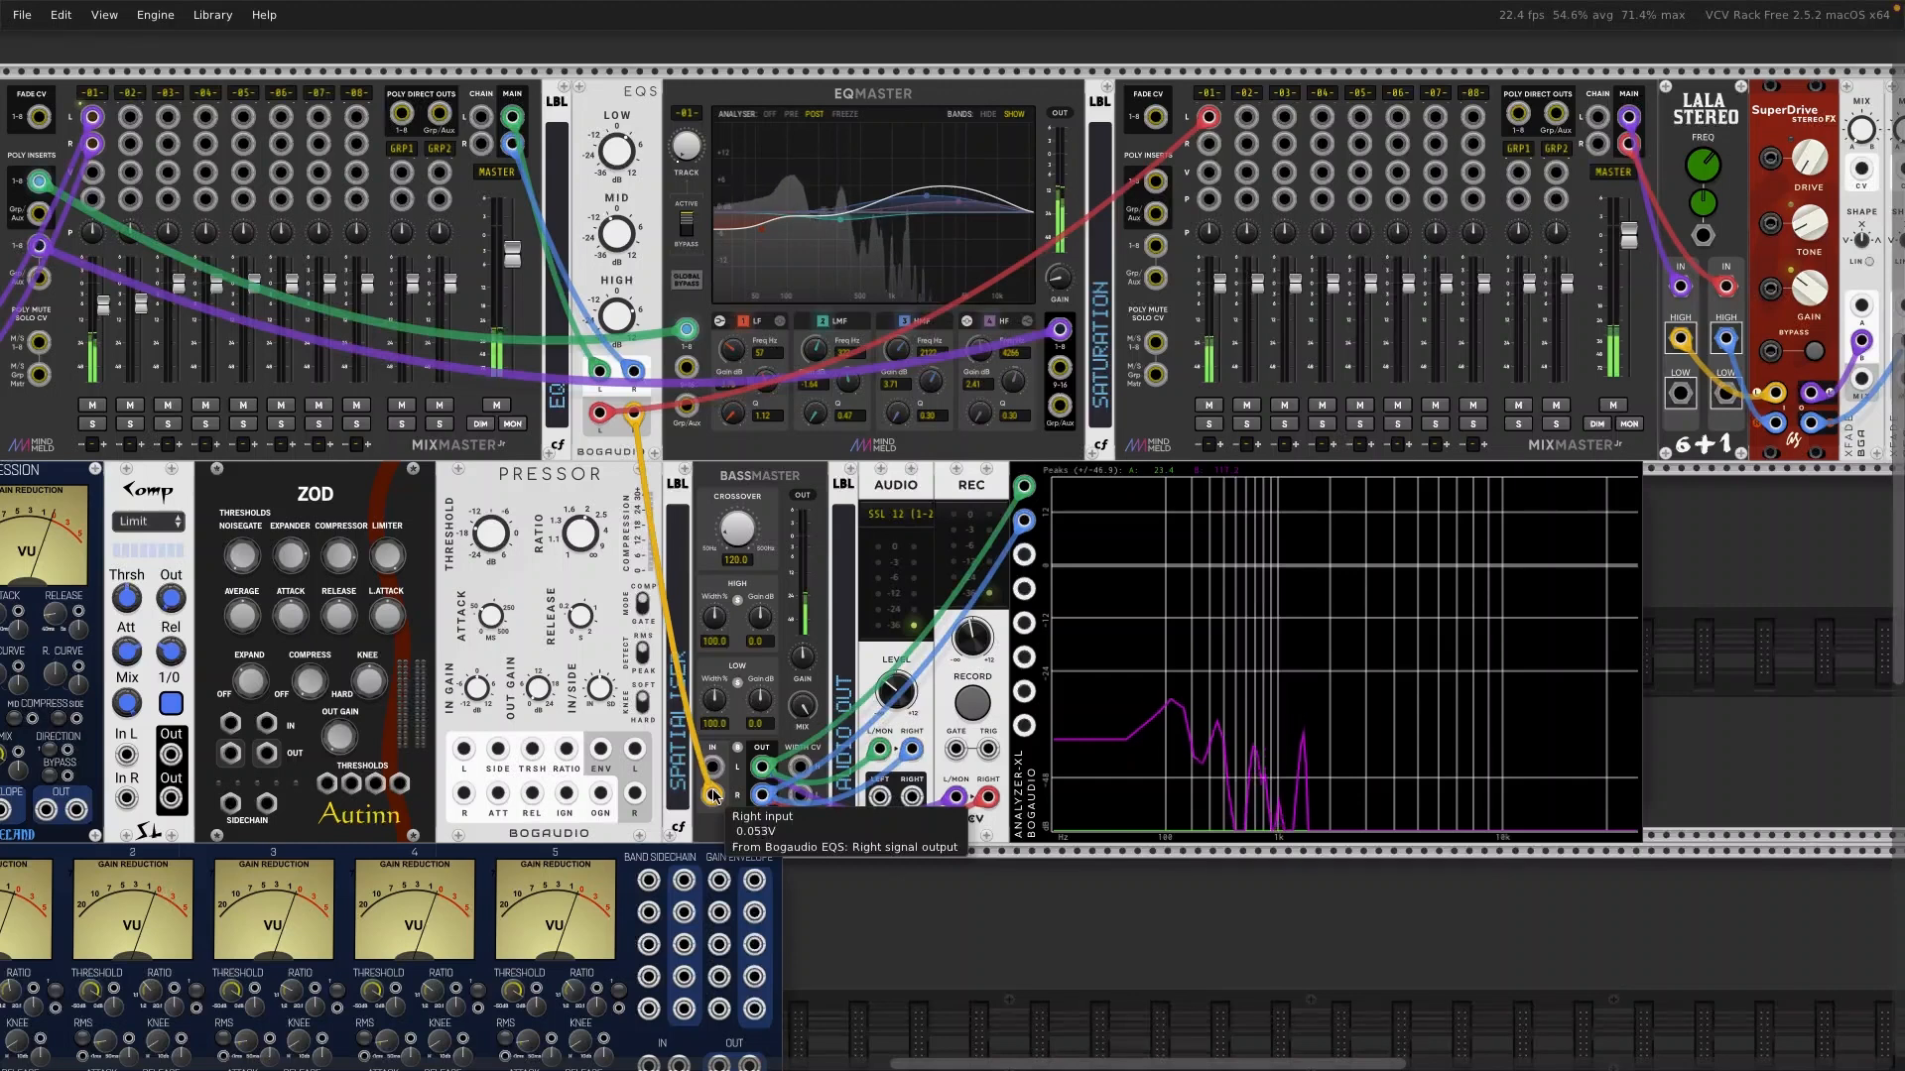
left_click_drag(712, 794, 1208, 144)
Step: Patch the signal outputs of the two XFADE modules into BassMaster's left and right inputs
scroll(1205, 149, "right", 5)
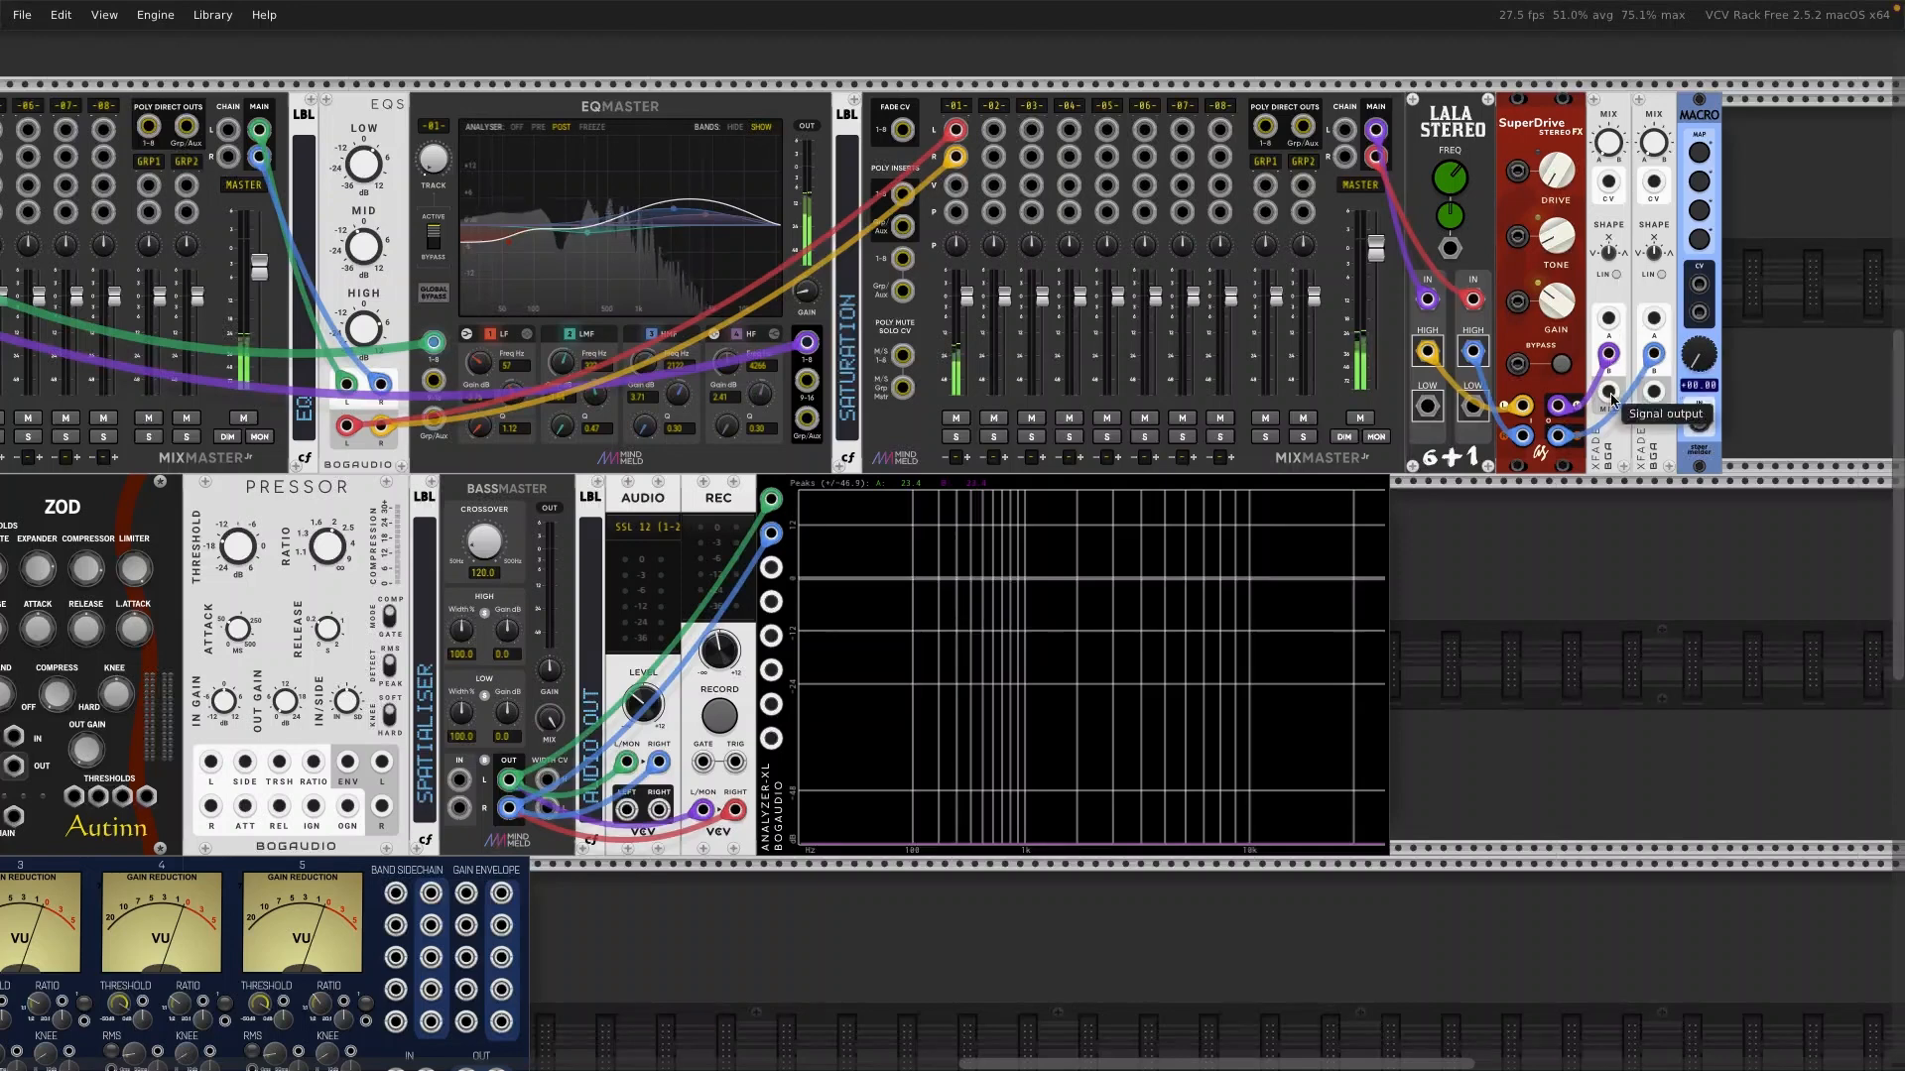
left_click_drag(1609, 393, 459, 779)
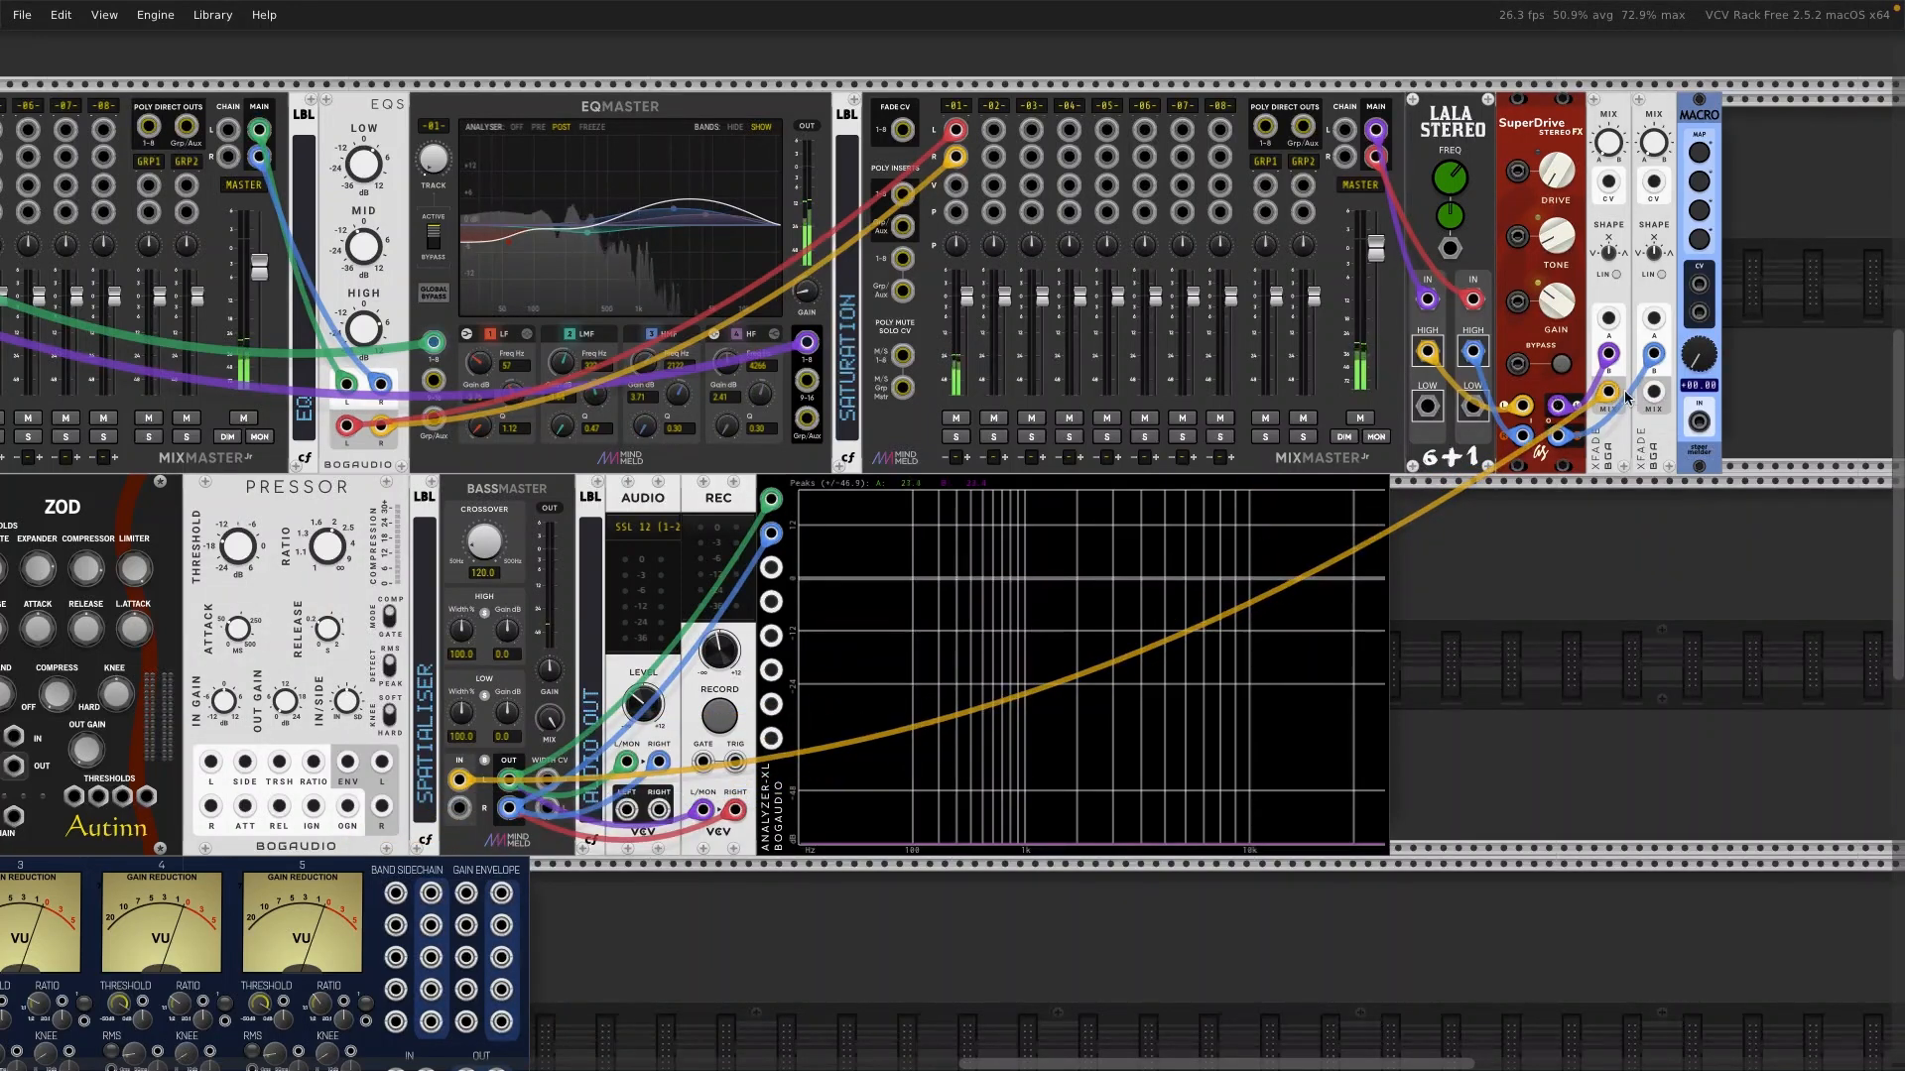
left_click_drag(1653, 392, 461, 815)
Step: Map the MACRO module's first two slots to the mix knobs of both XFADE modules and set the macro knob to about 50%
scroll(1342, 383, "right", 1)
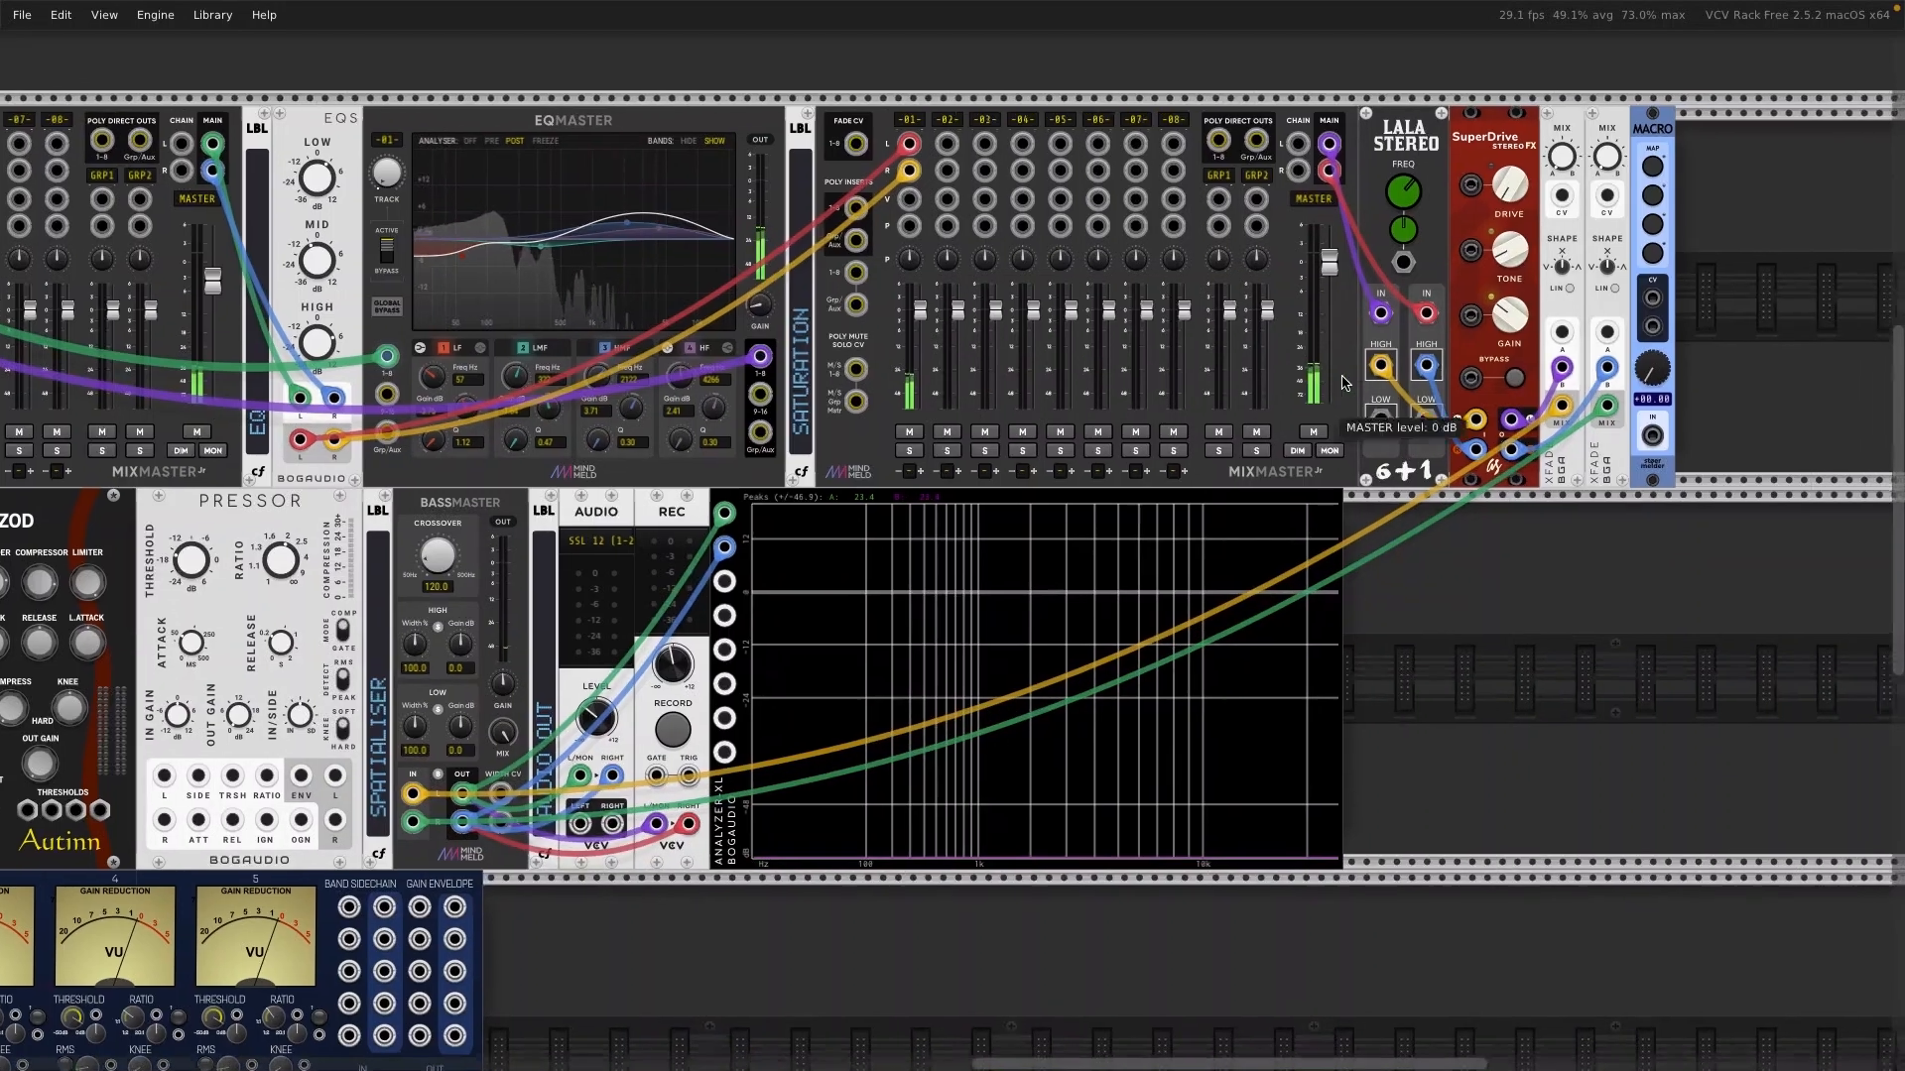
scroll(1342, 383, "right", 3)
scroll(1343, 383, "up", 1)
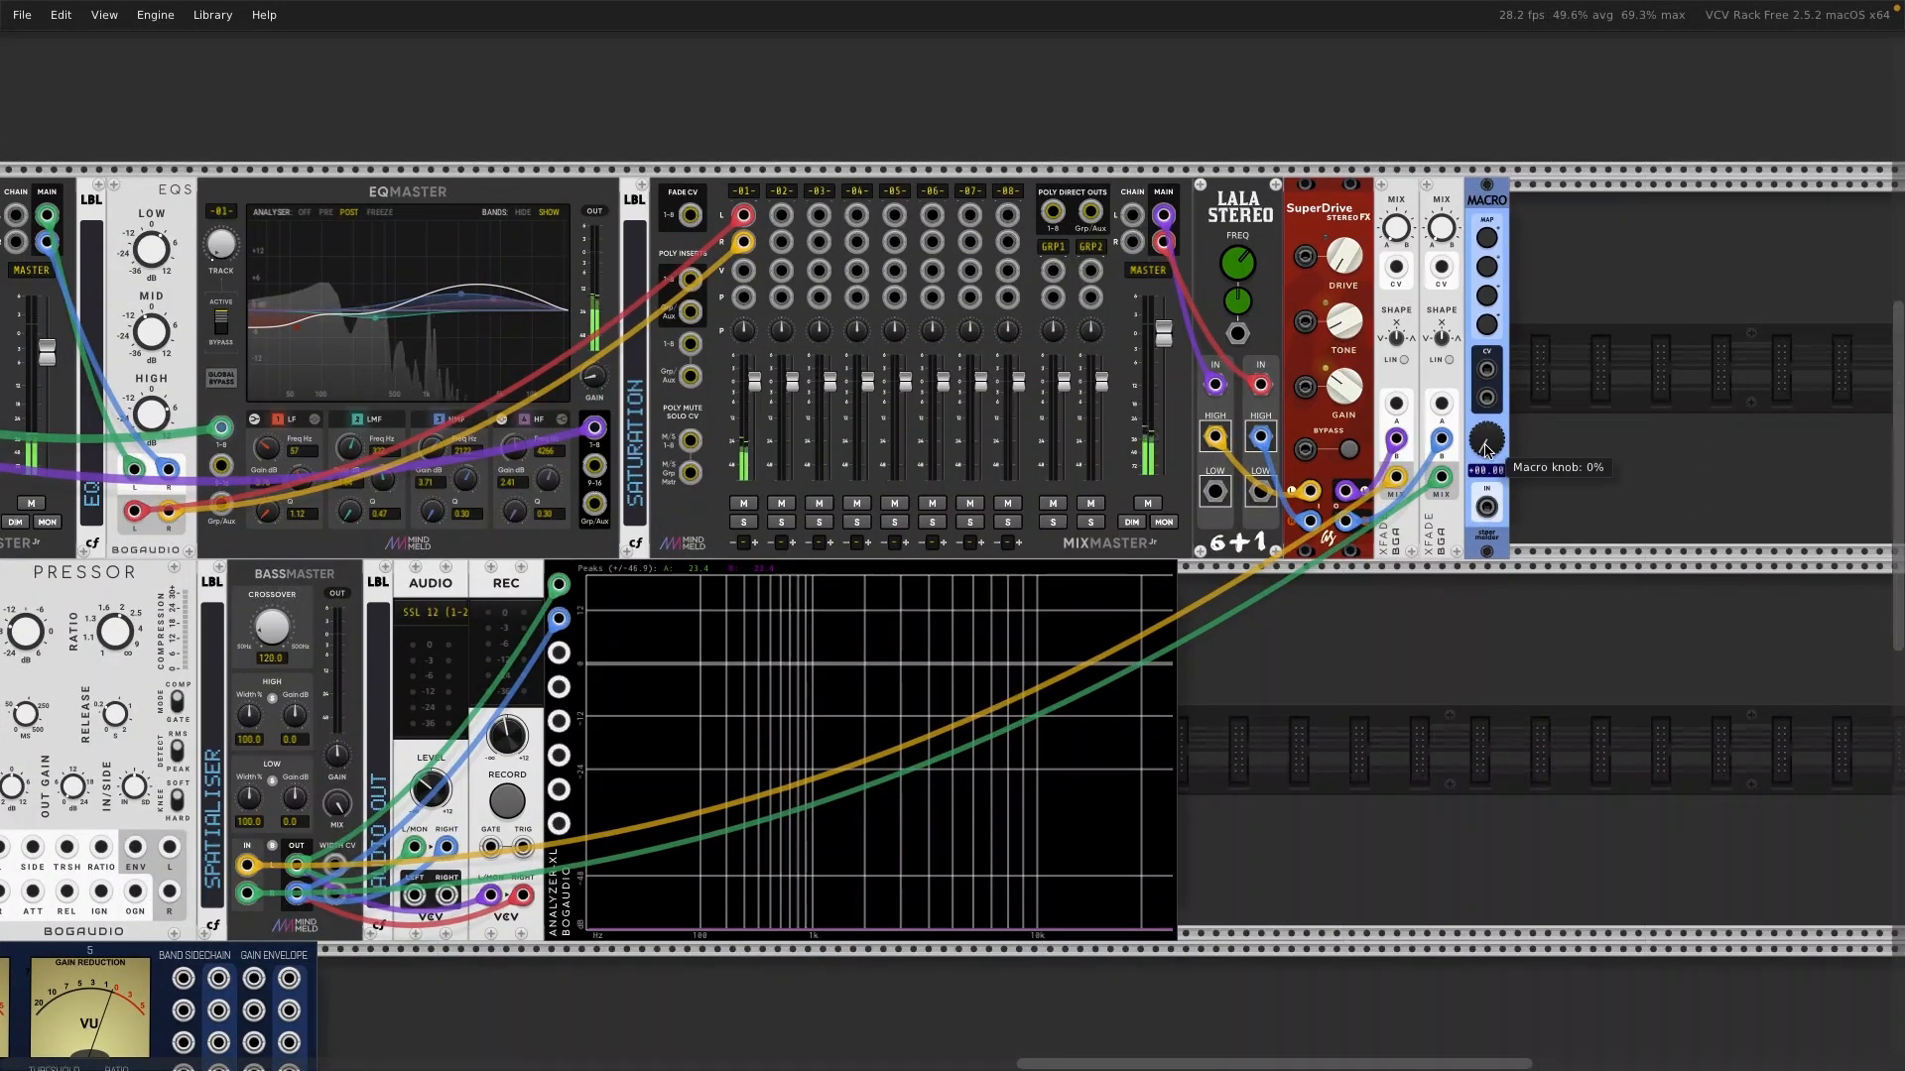
left_click(1493, 238)
left_click(1398, 232)
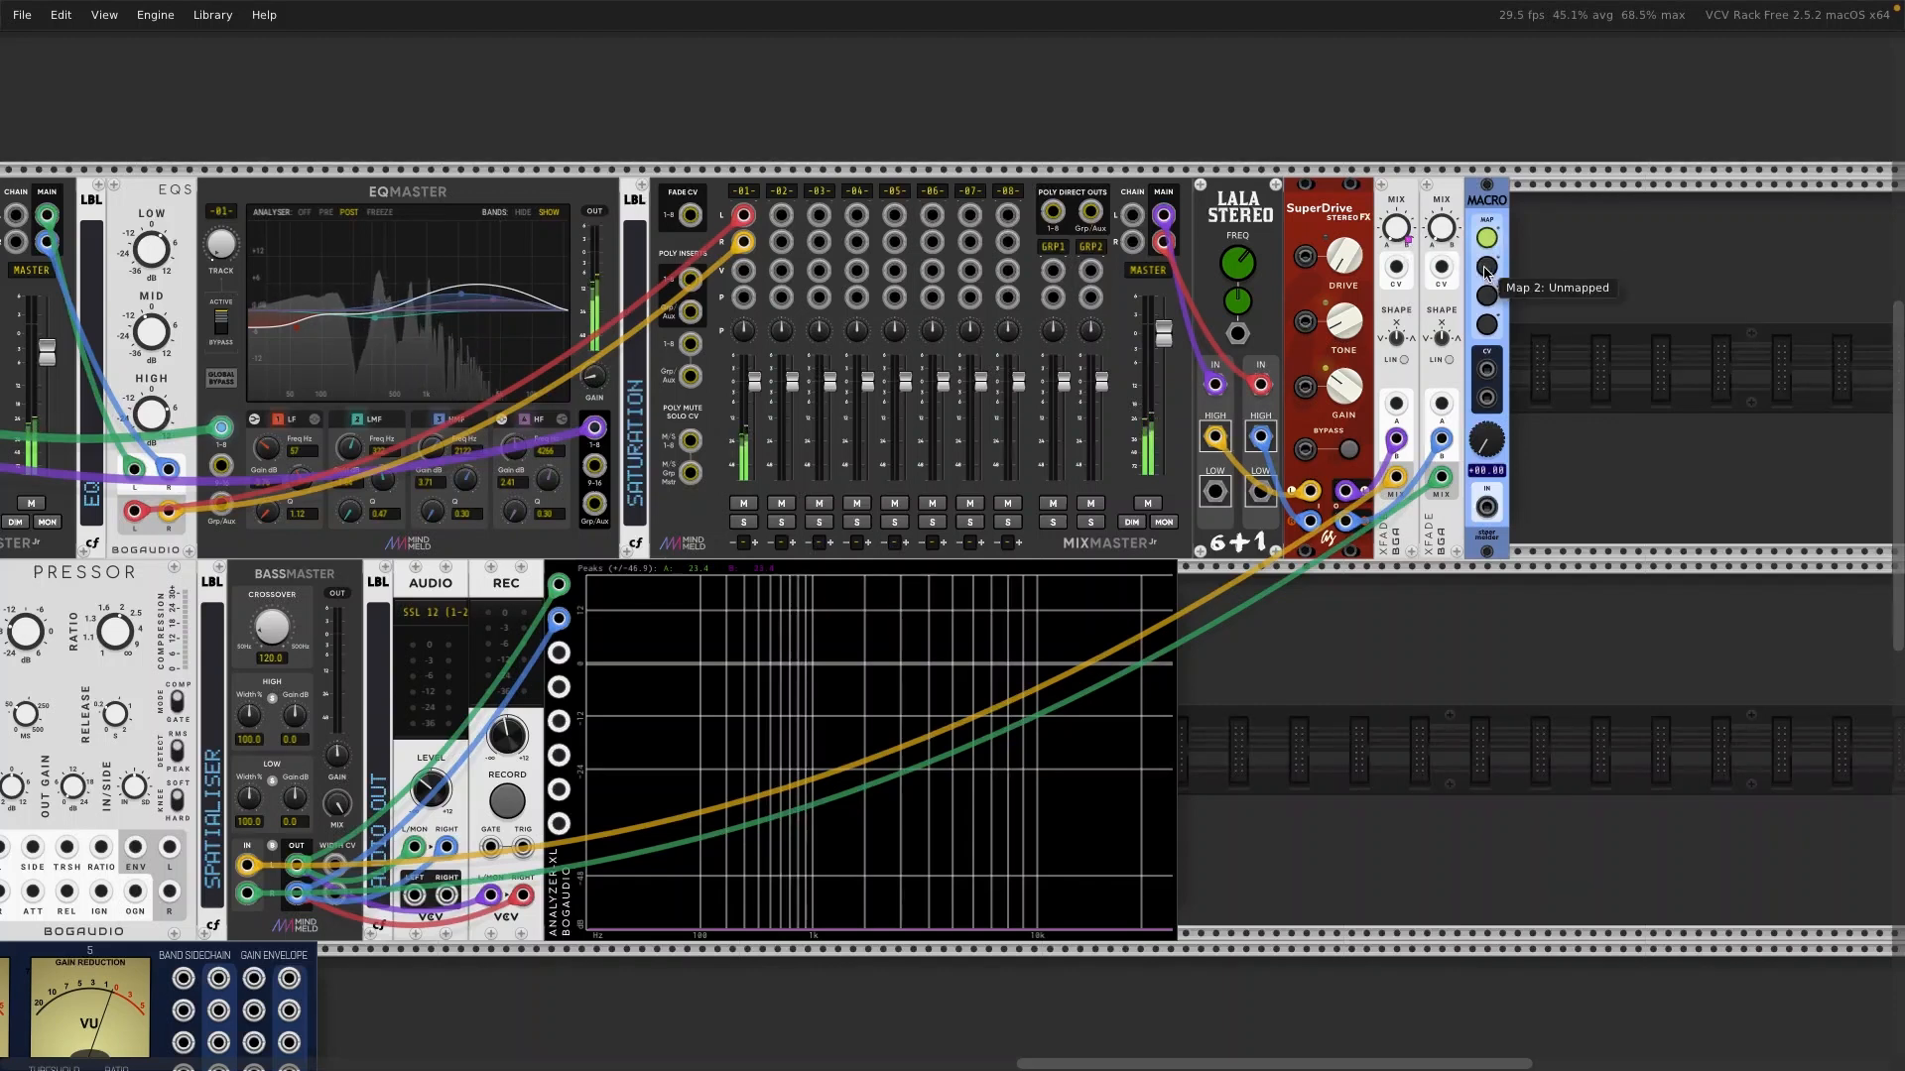
left_click(1486, 268)
left_click(1442, 230)
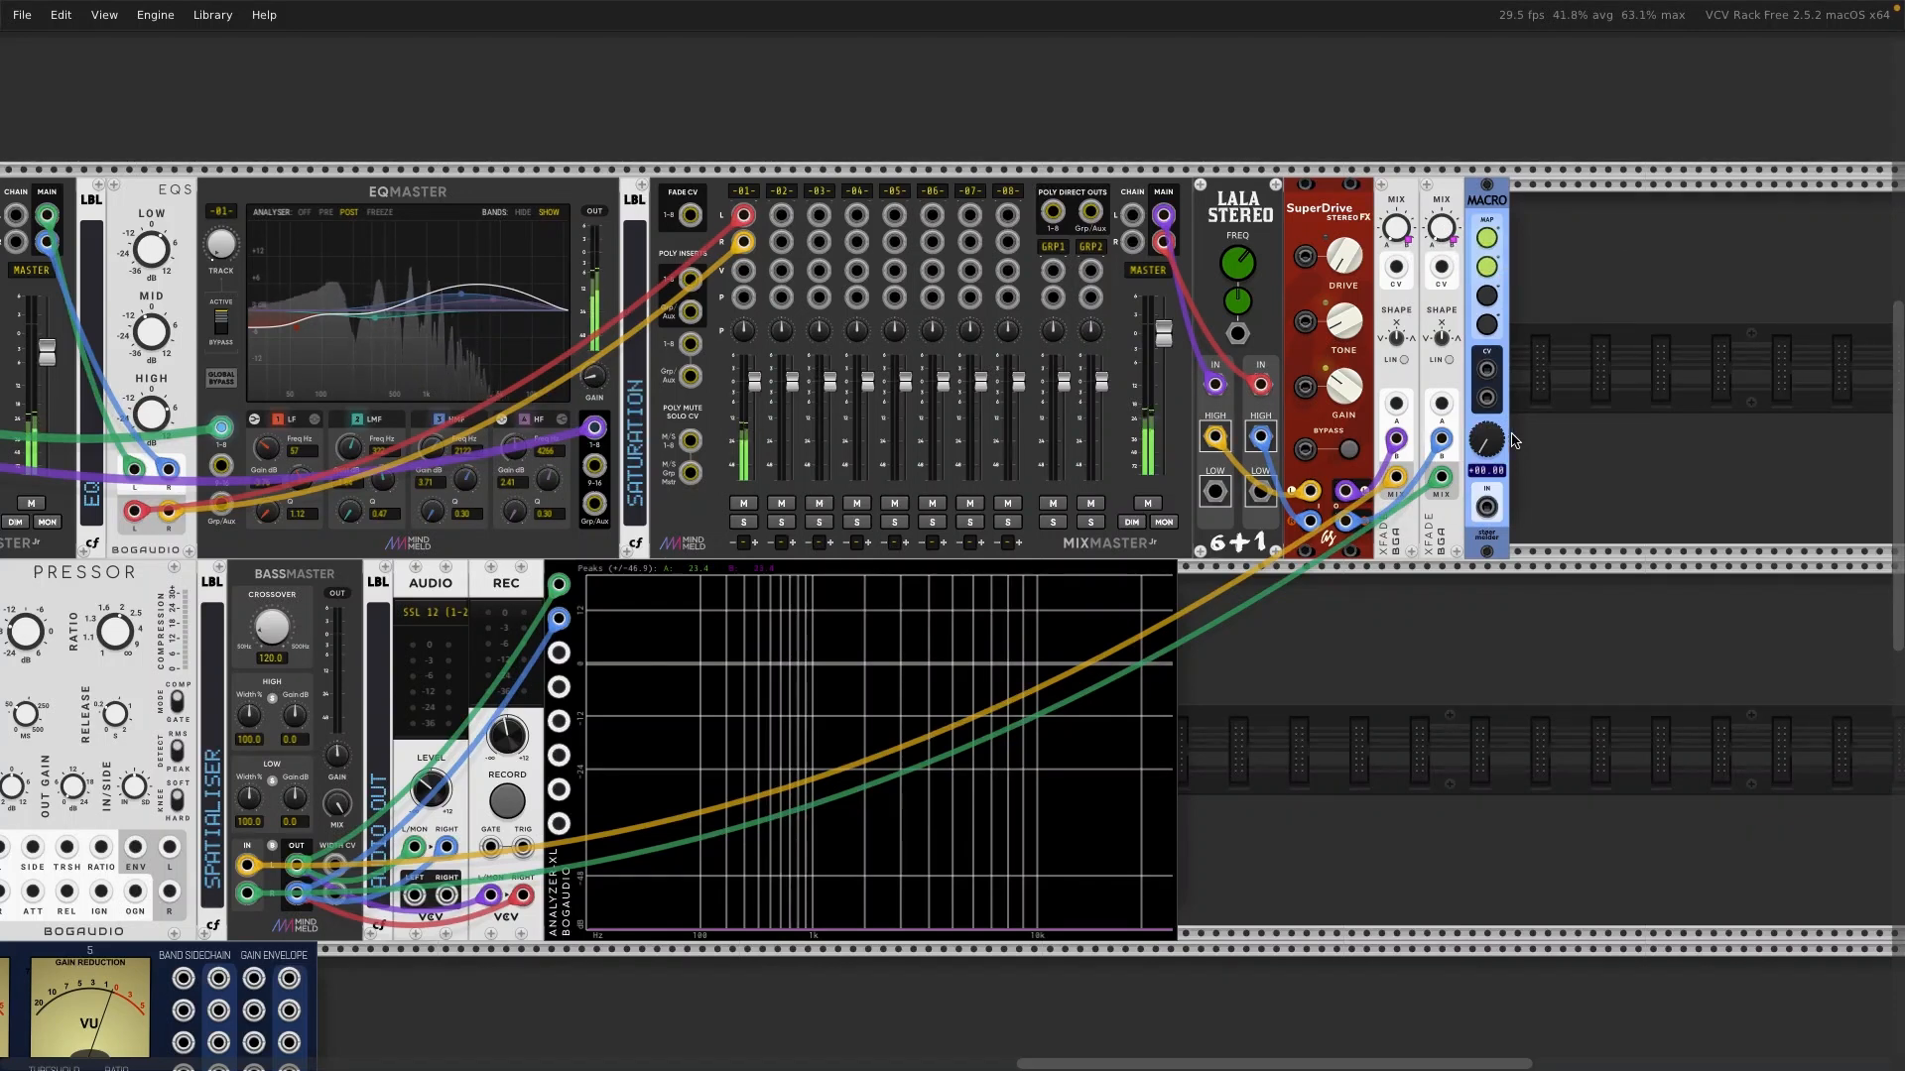
left_click_drag(1492, 449, 1492, 444)
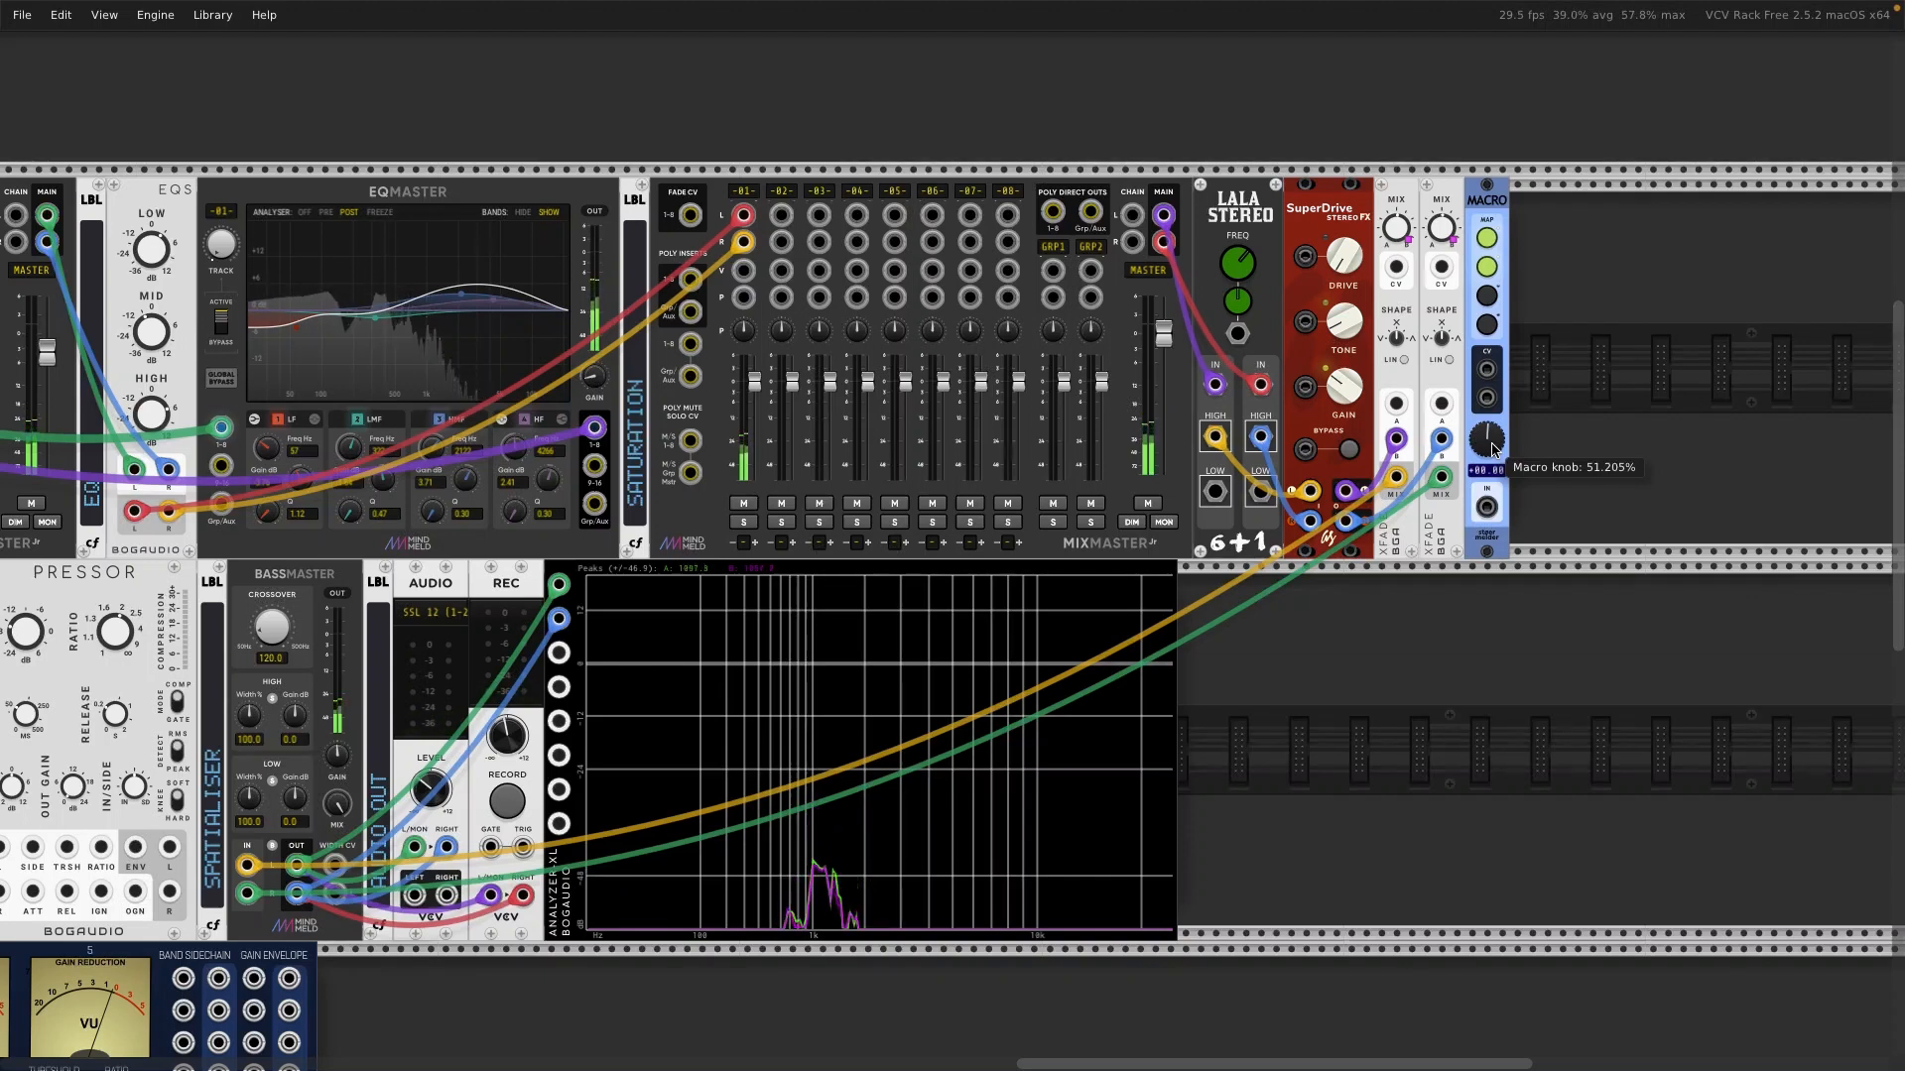
left_click_drag(1492, 449, 1492, 458)
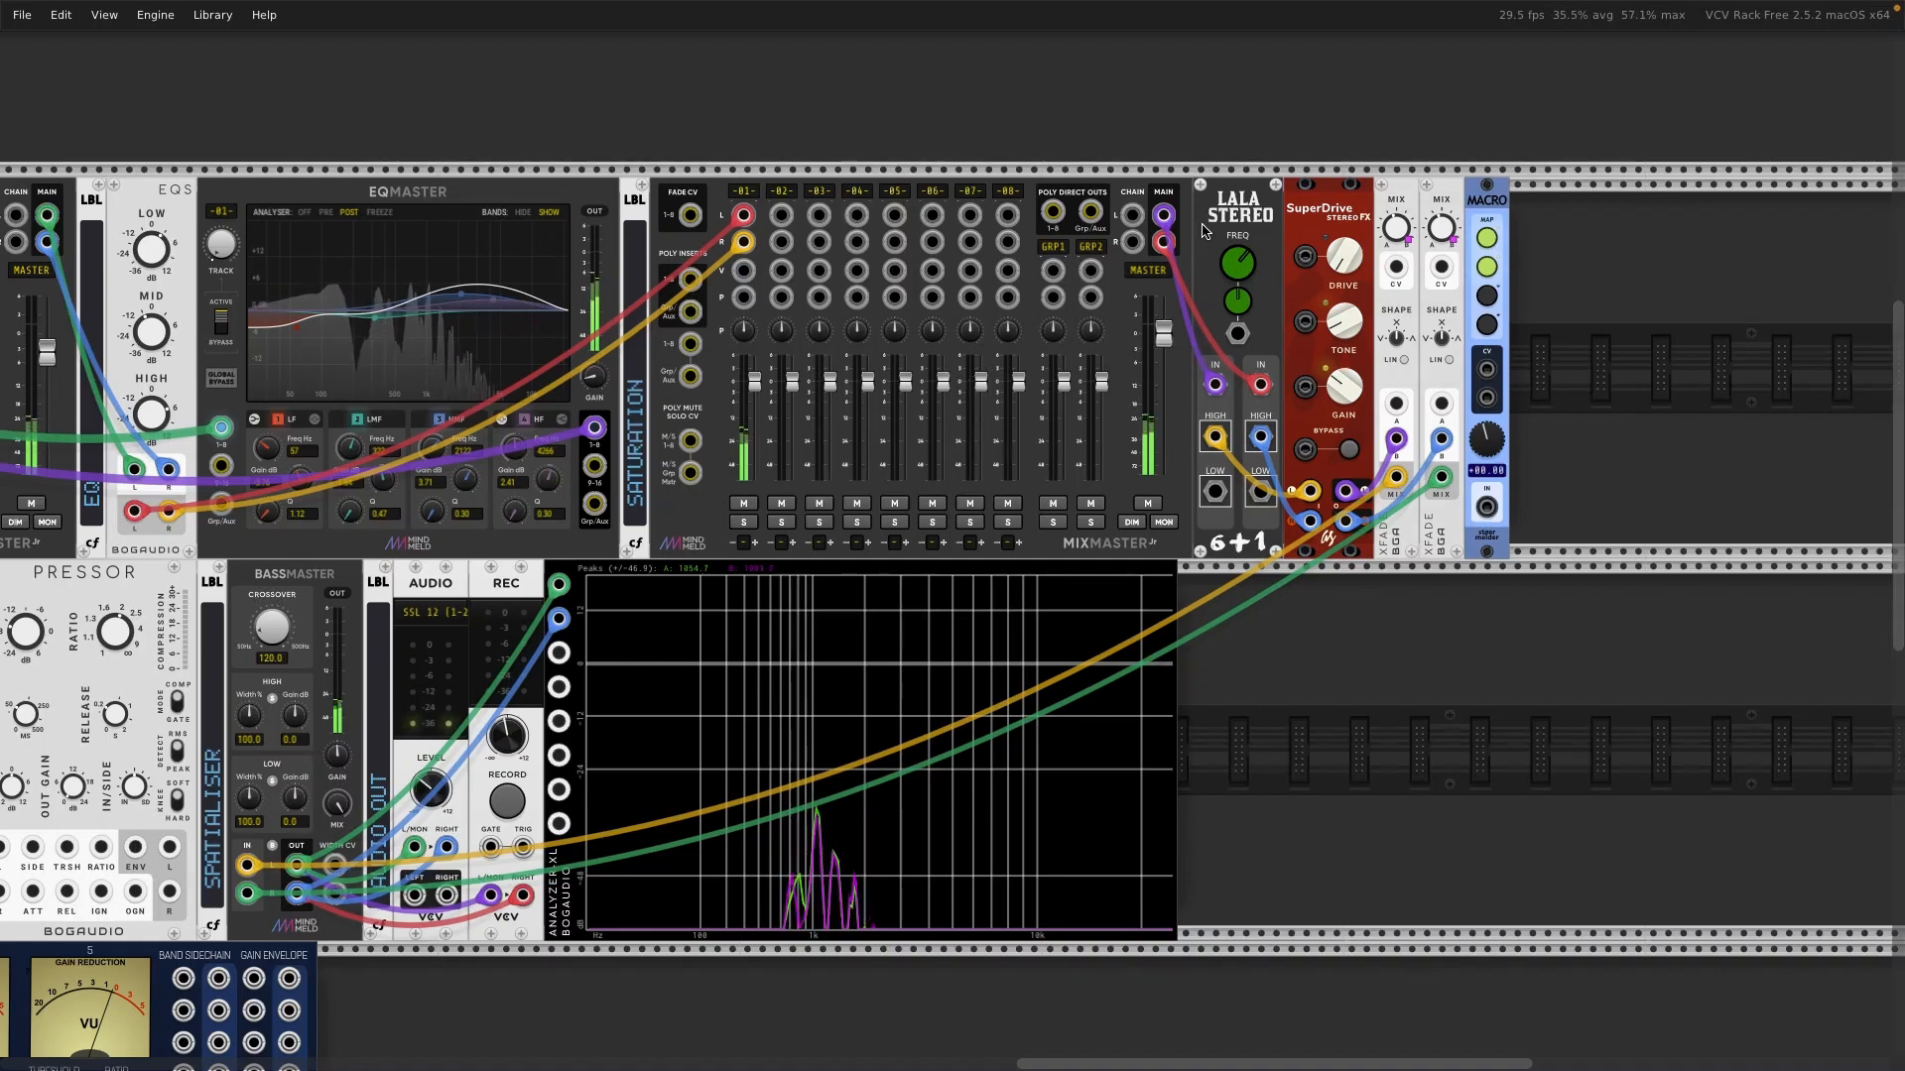
Step: Try the gain adjustment in the track 1 settings of the saturation MixMaster, leaving it at about 0 dB
right_click(748, 192)
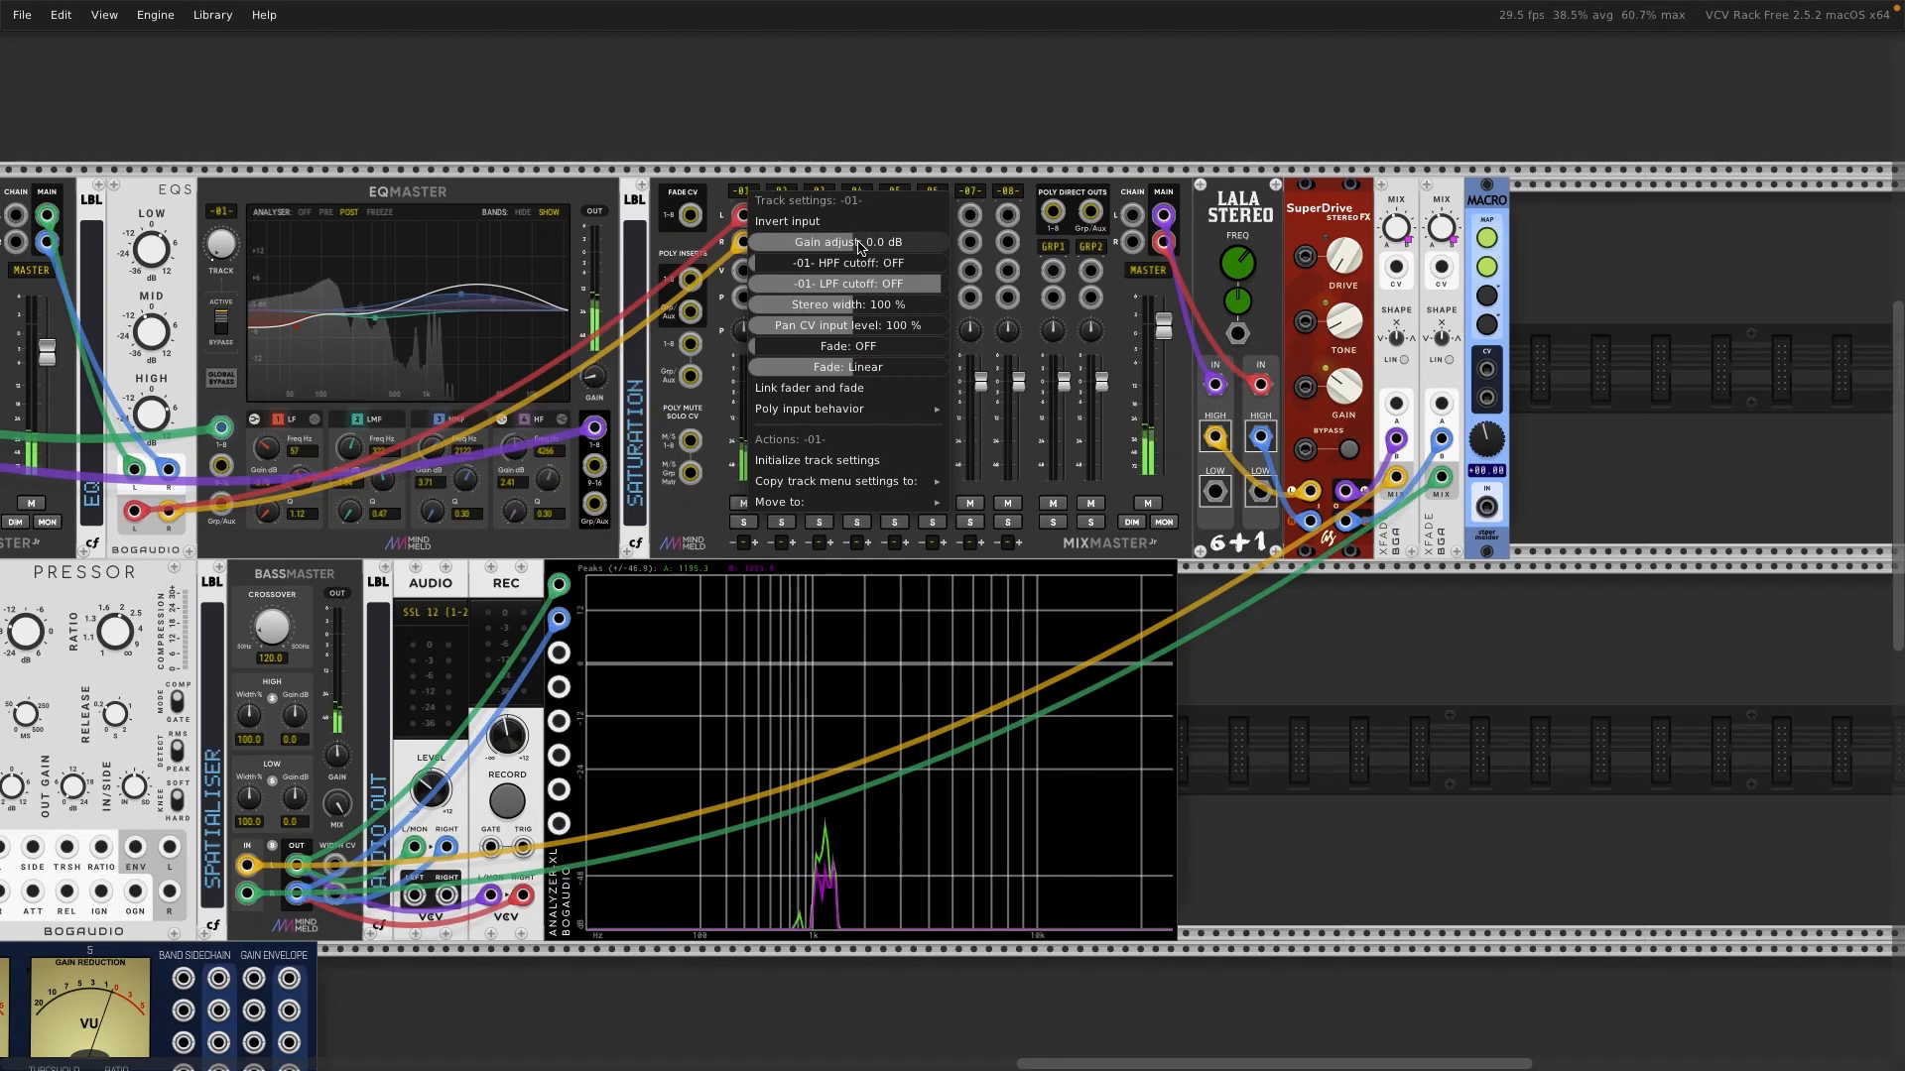
left_click_drag(848, 242, 852, 242)
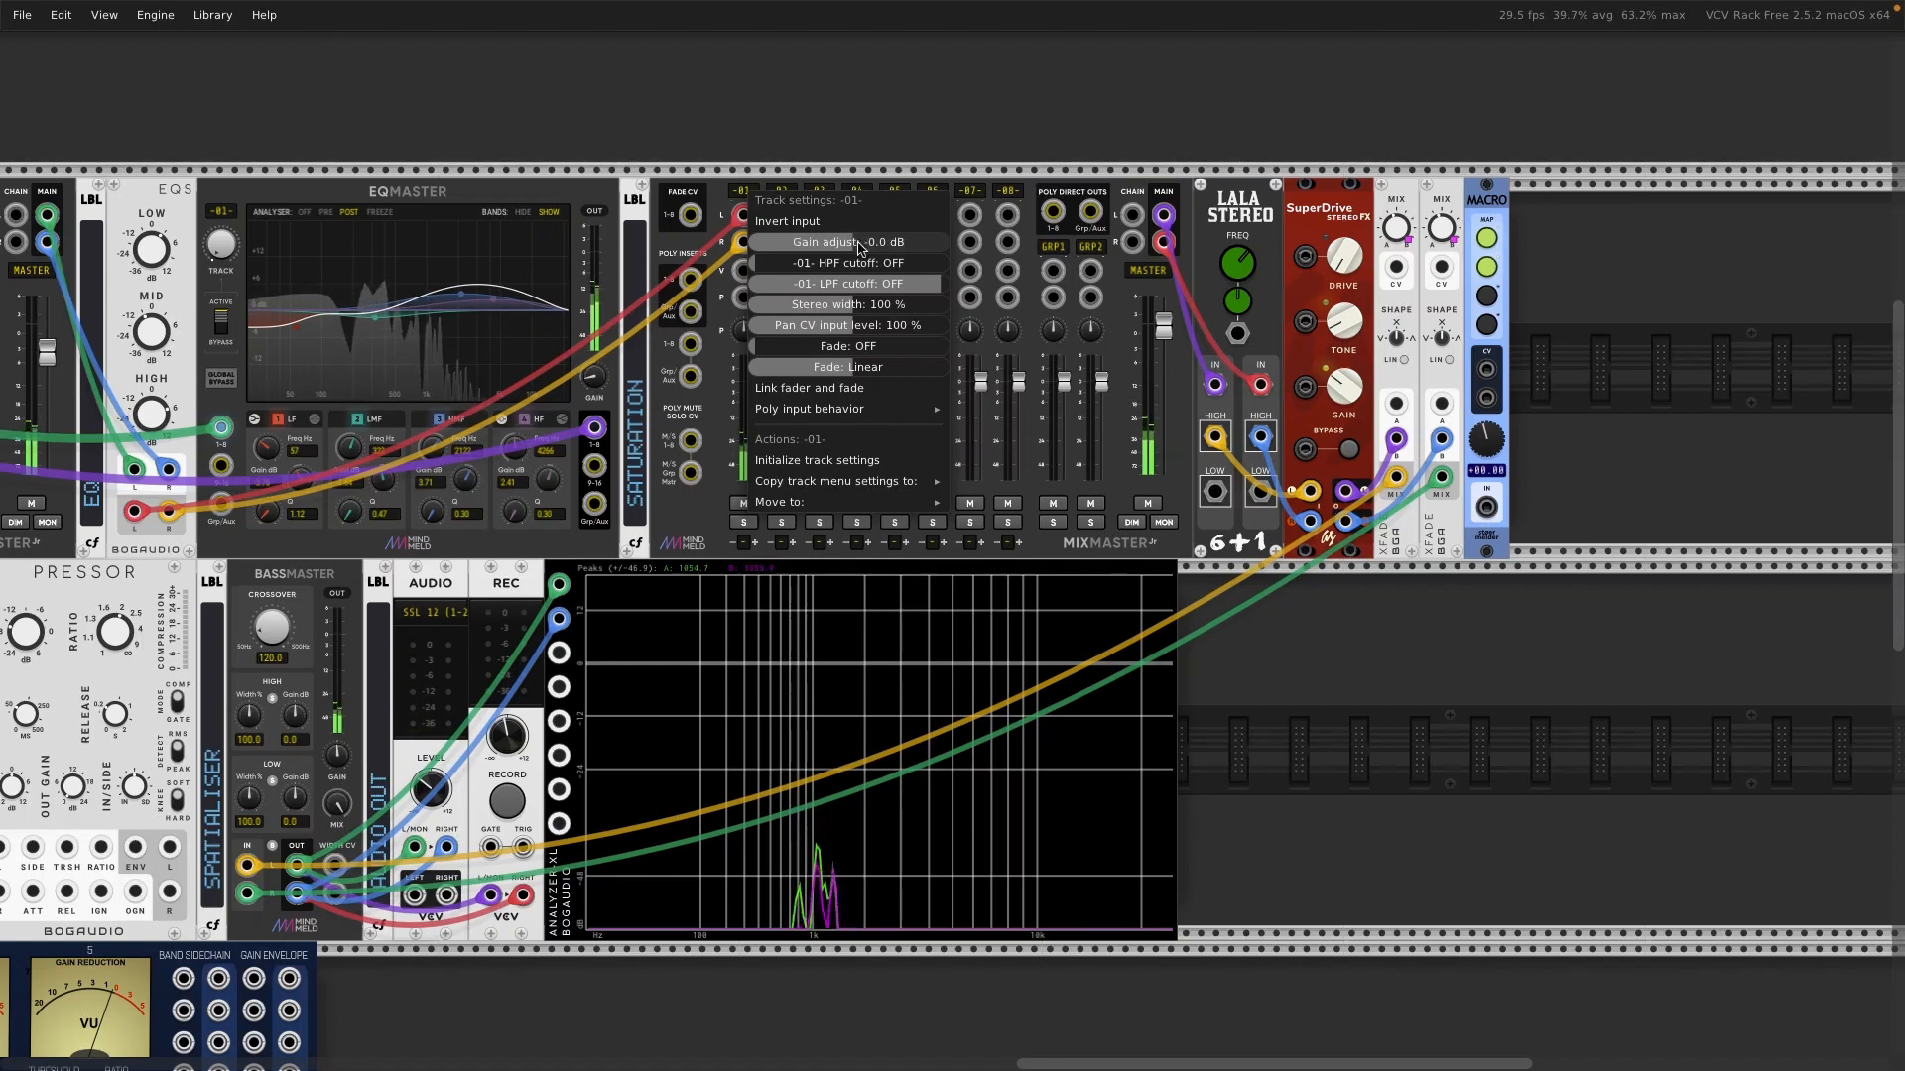
left_click(1148, 54)
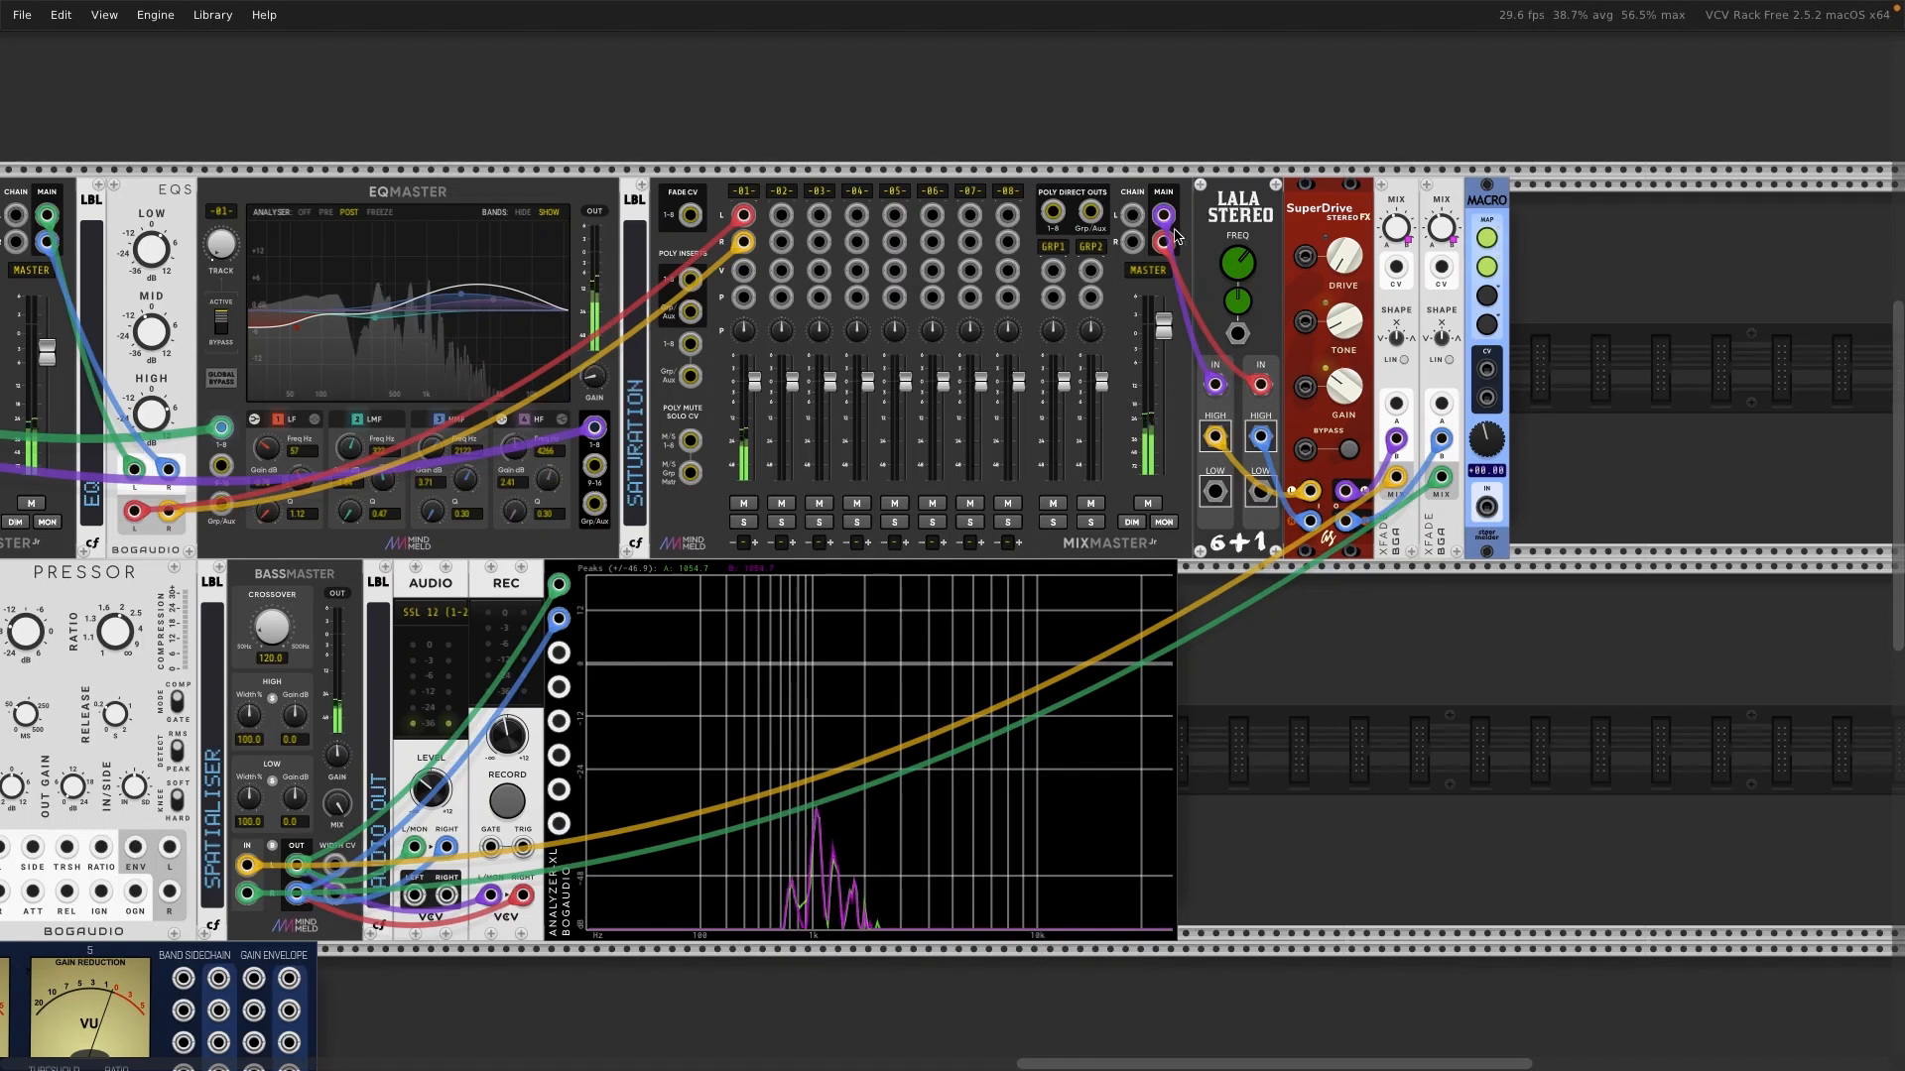
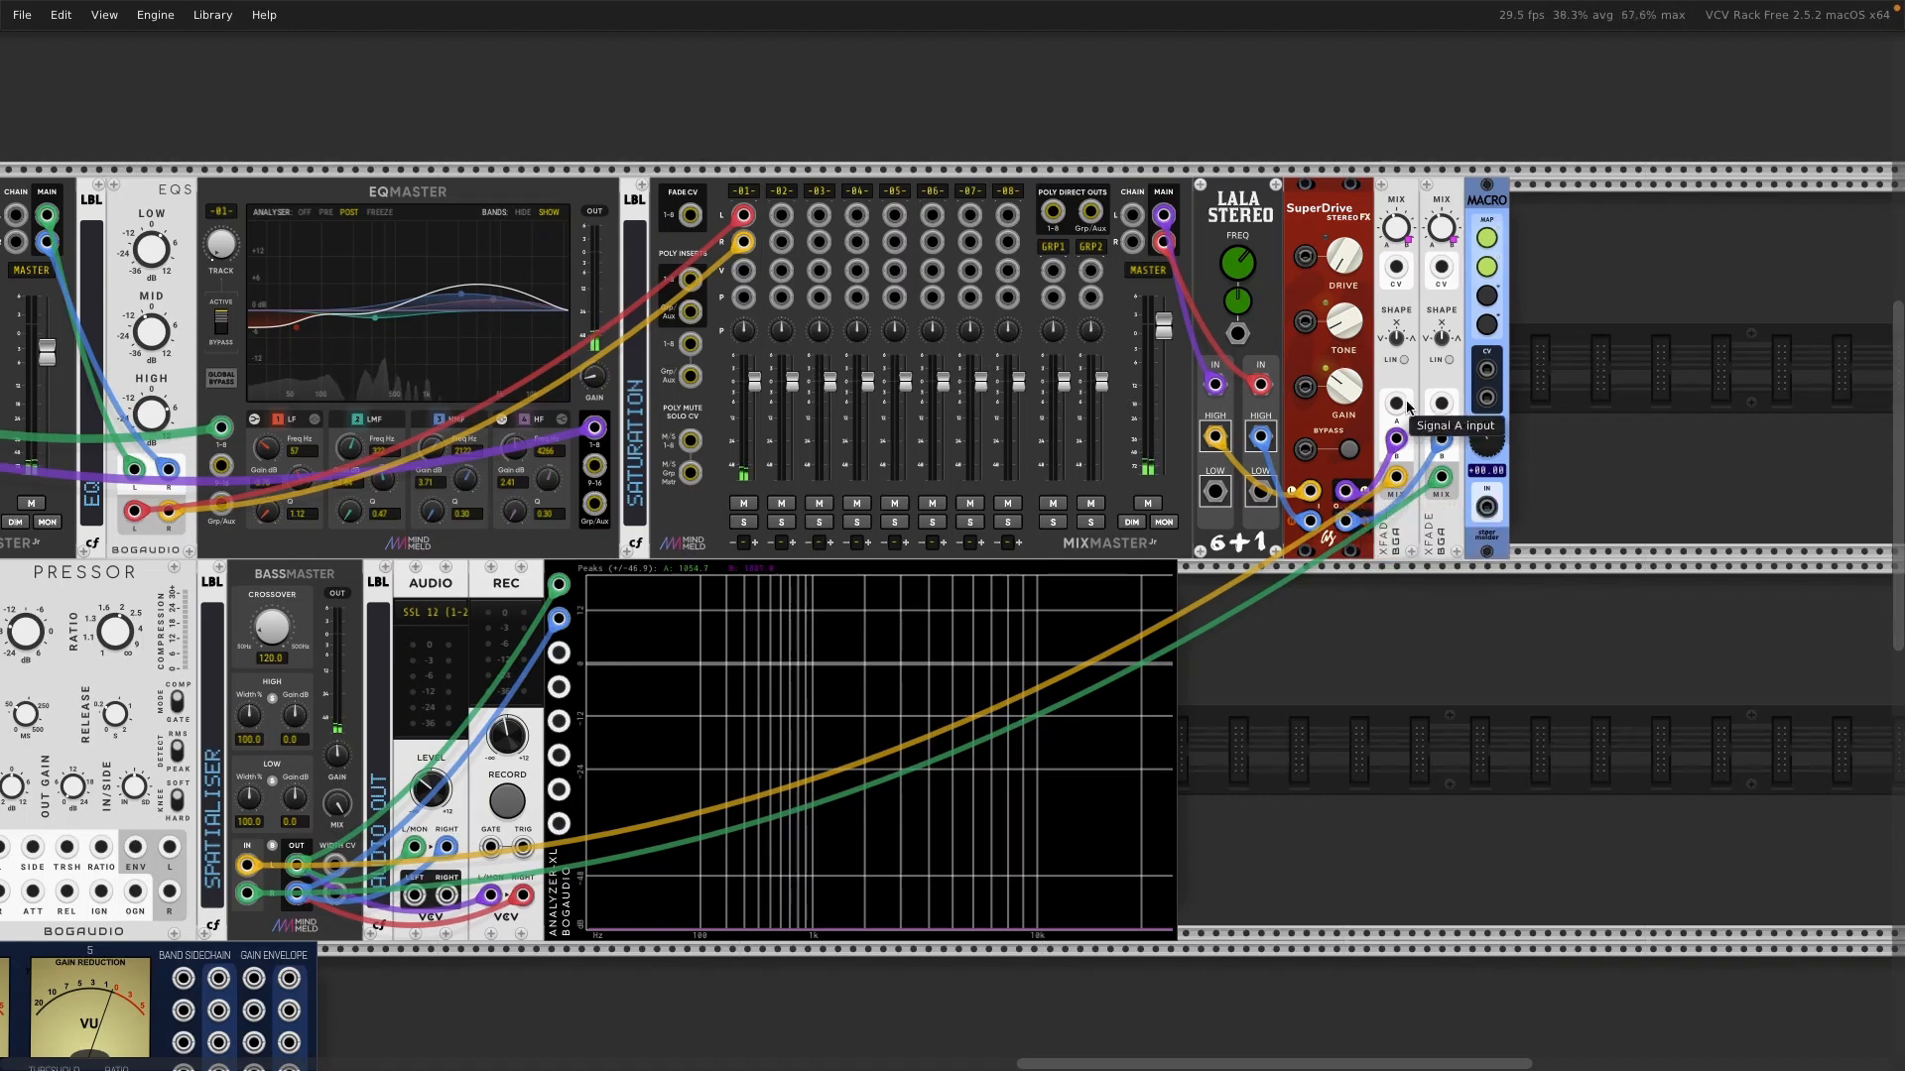
Step: Patch the saturation MixMaster's left and right main outputs into the signal A inputs of the two XFADE modules
left_click_drag(1398, 406, 1163, 215)
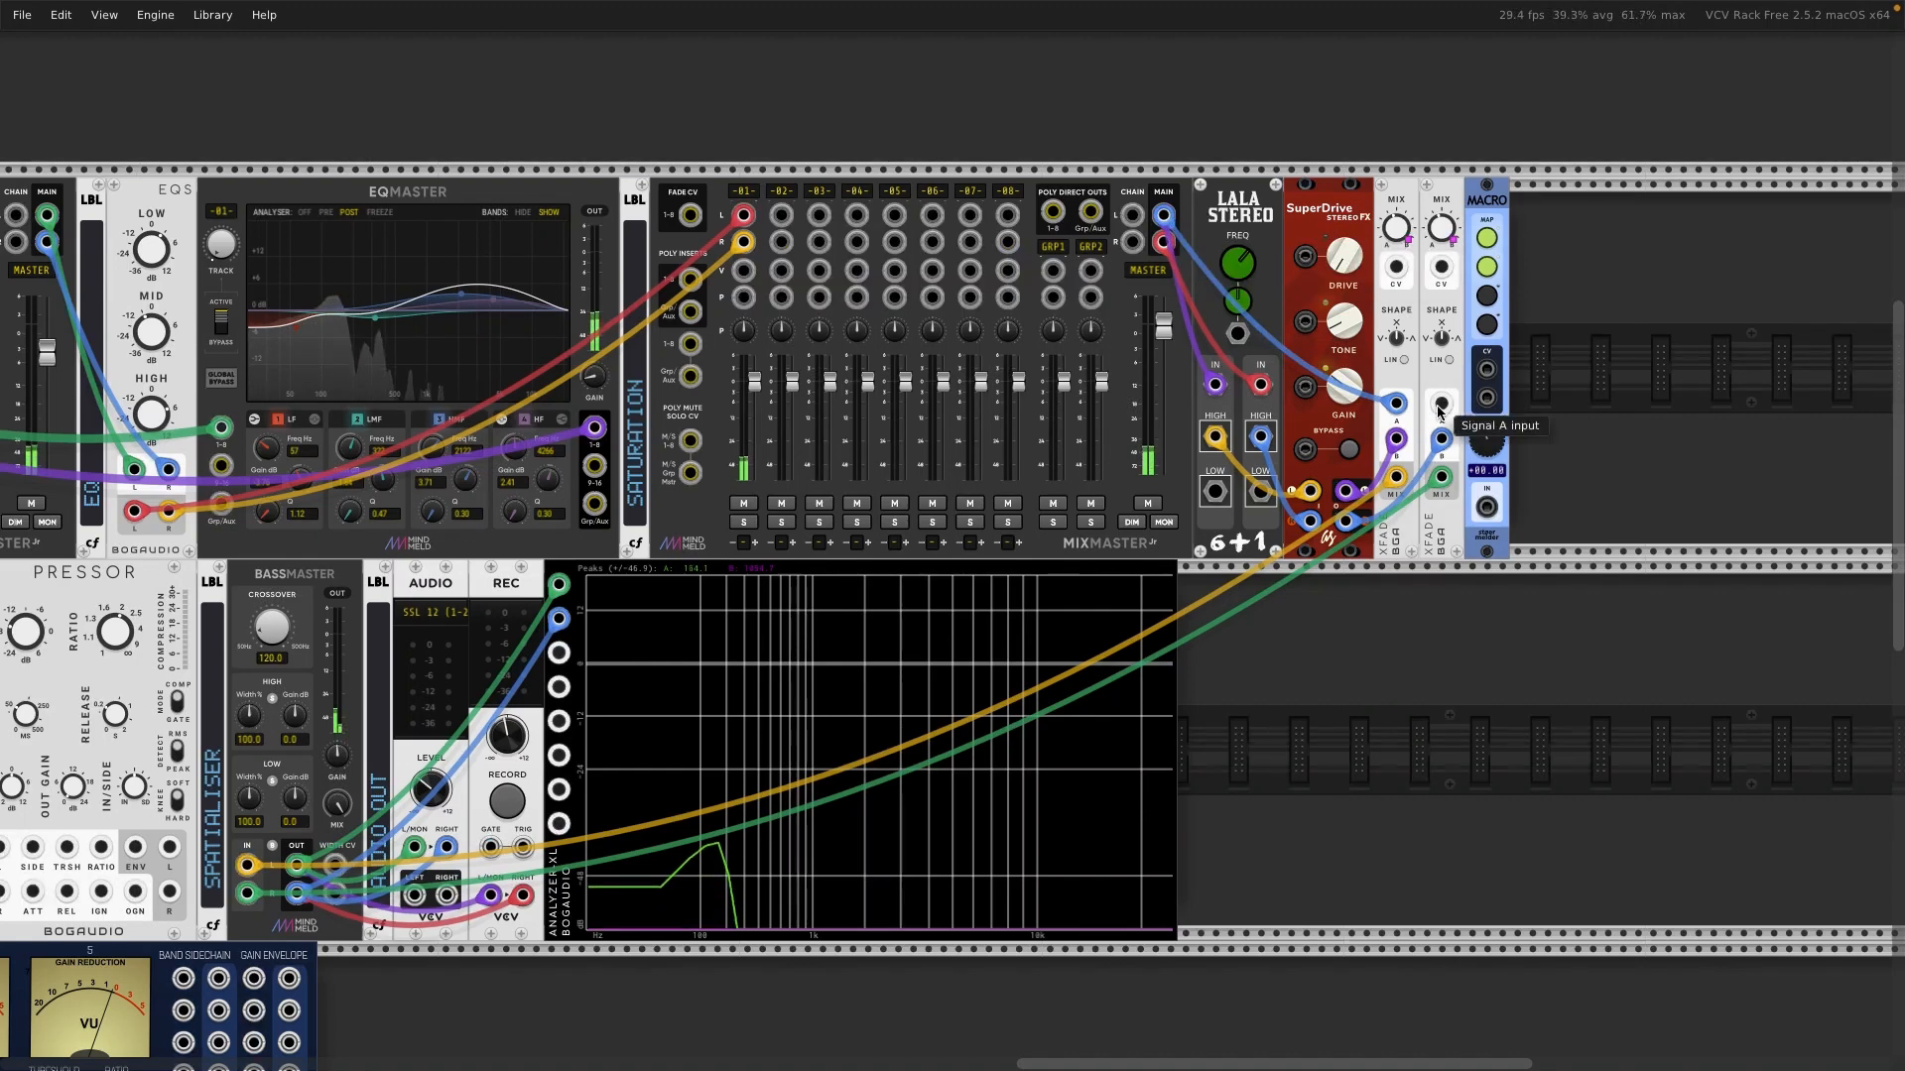
left_click_drag(1441, 403, 1168, 247)
Step: Select all the saturation modules and save the selection as StereoDriveLala, replacing the existing file
left_click_drag(1588, 365, 630, 418)
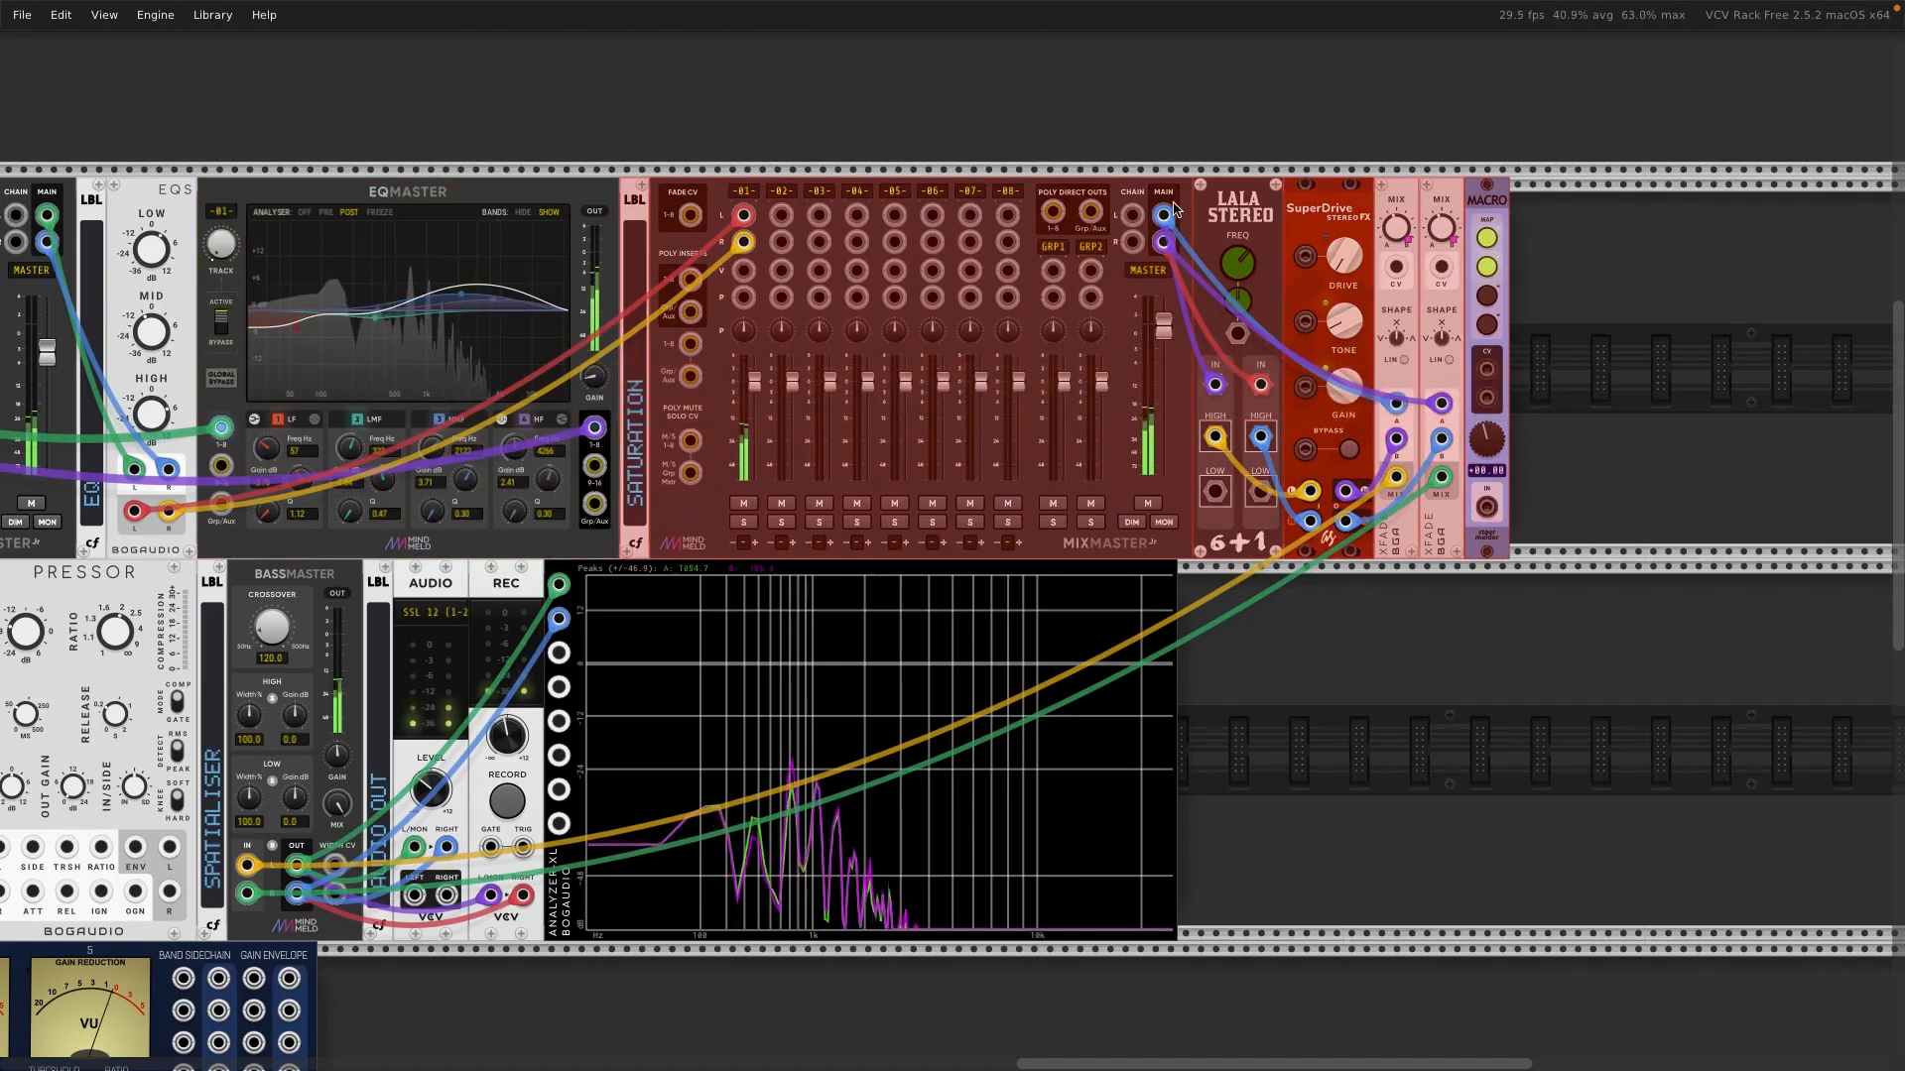
right_click(641, 464)
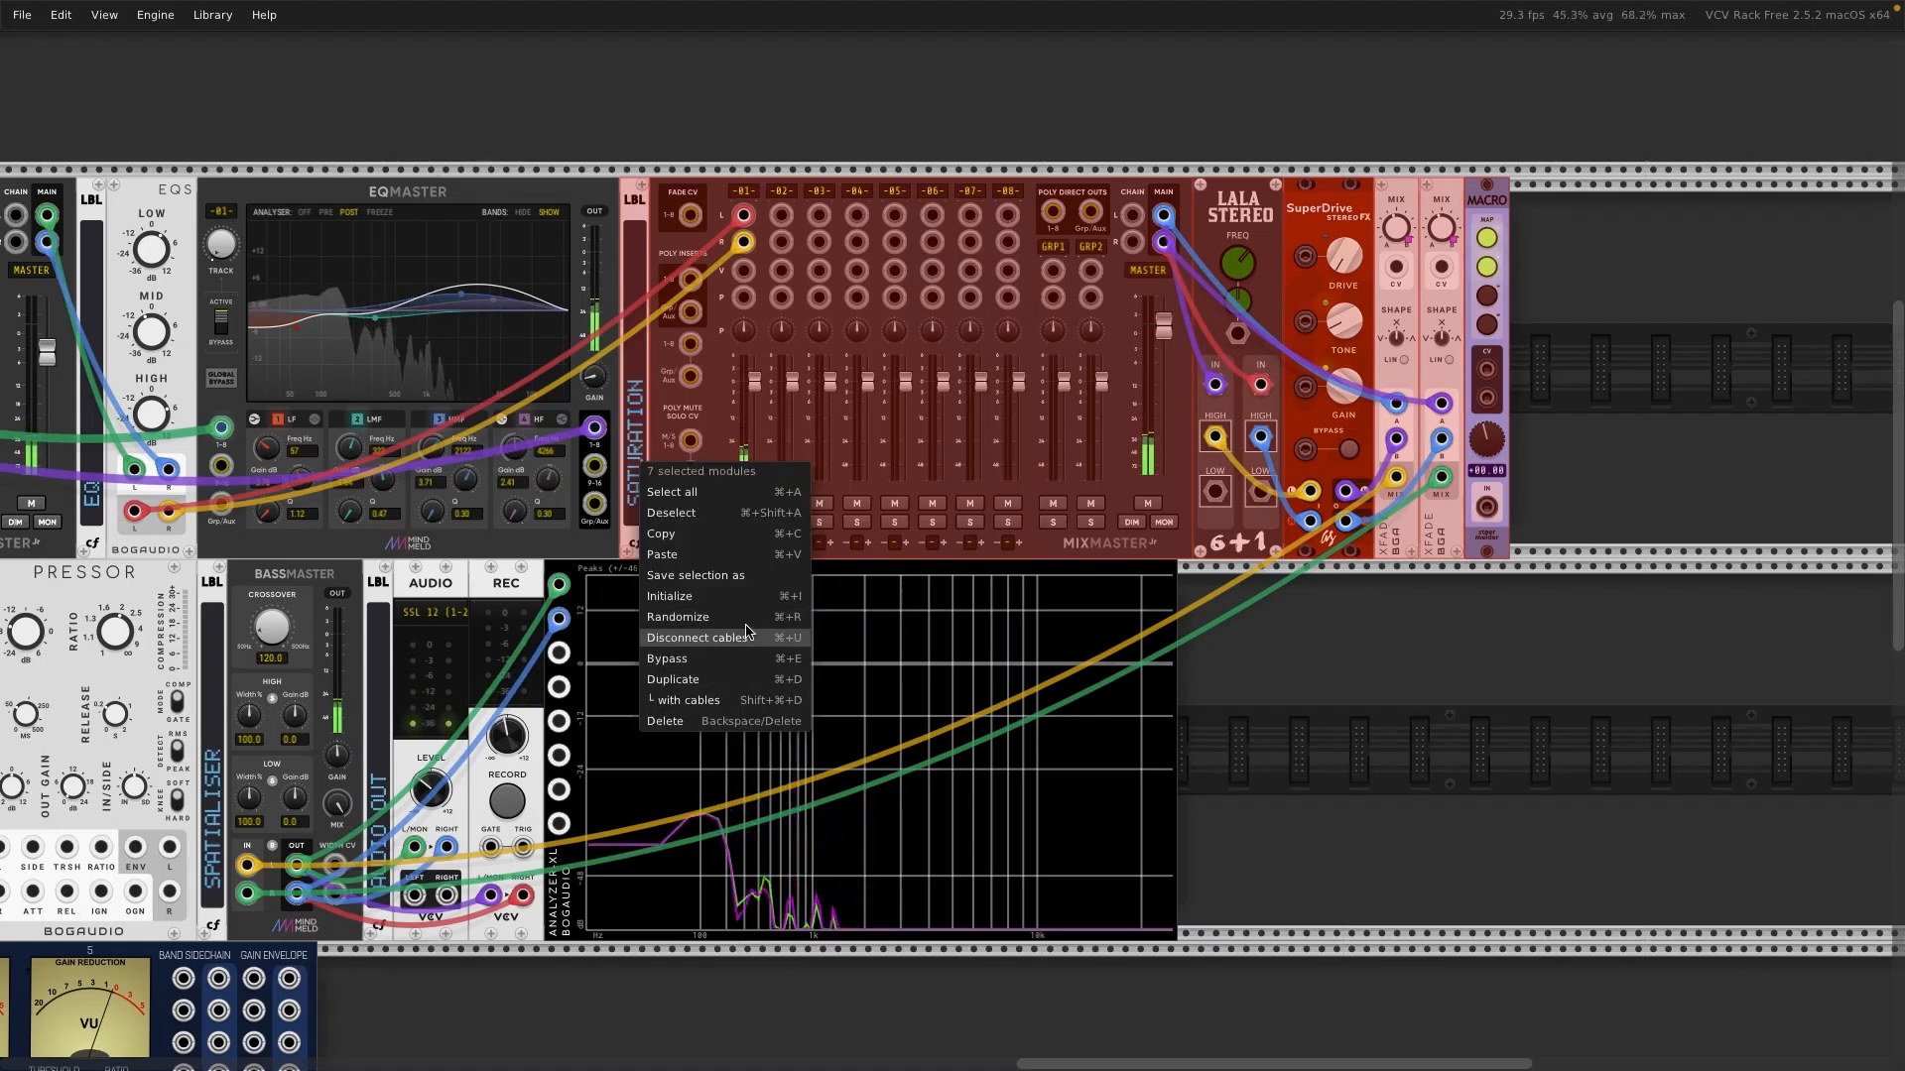
left_click(756, 574)
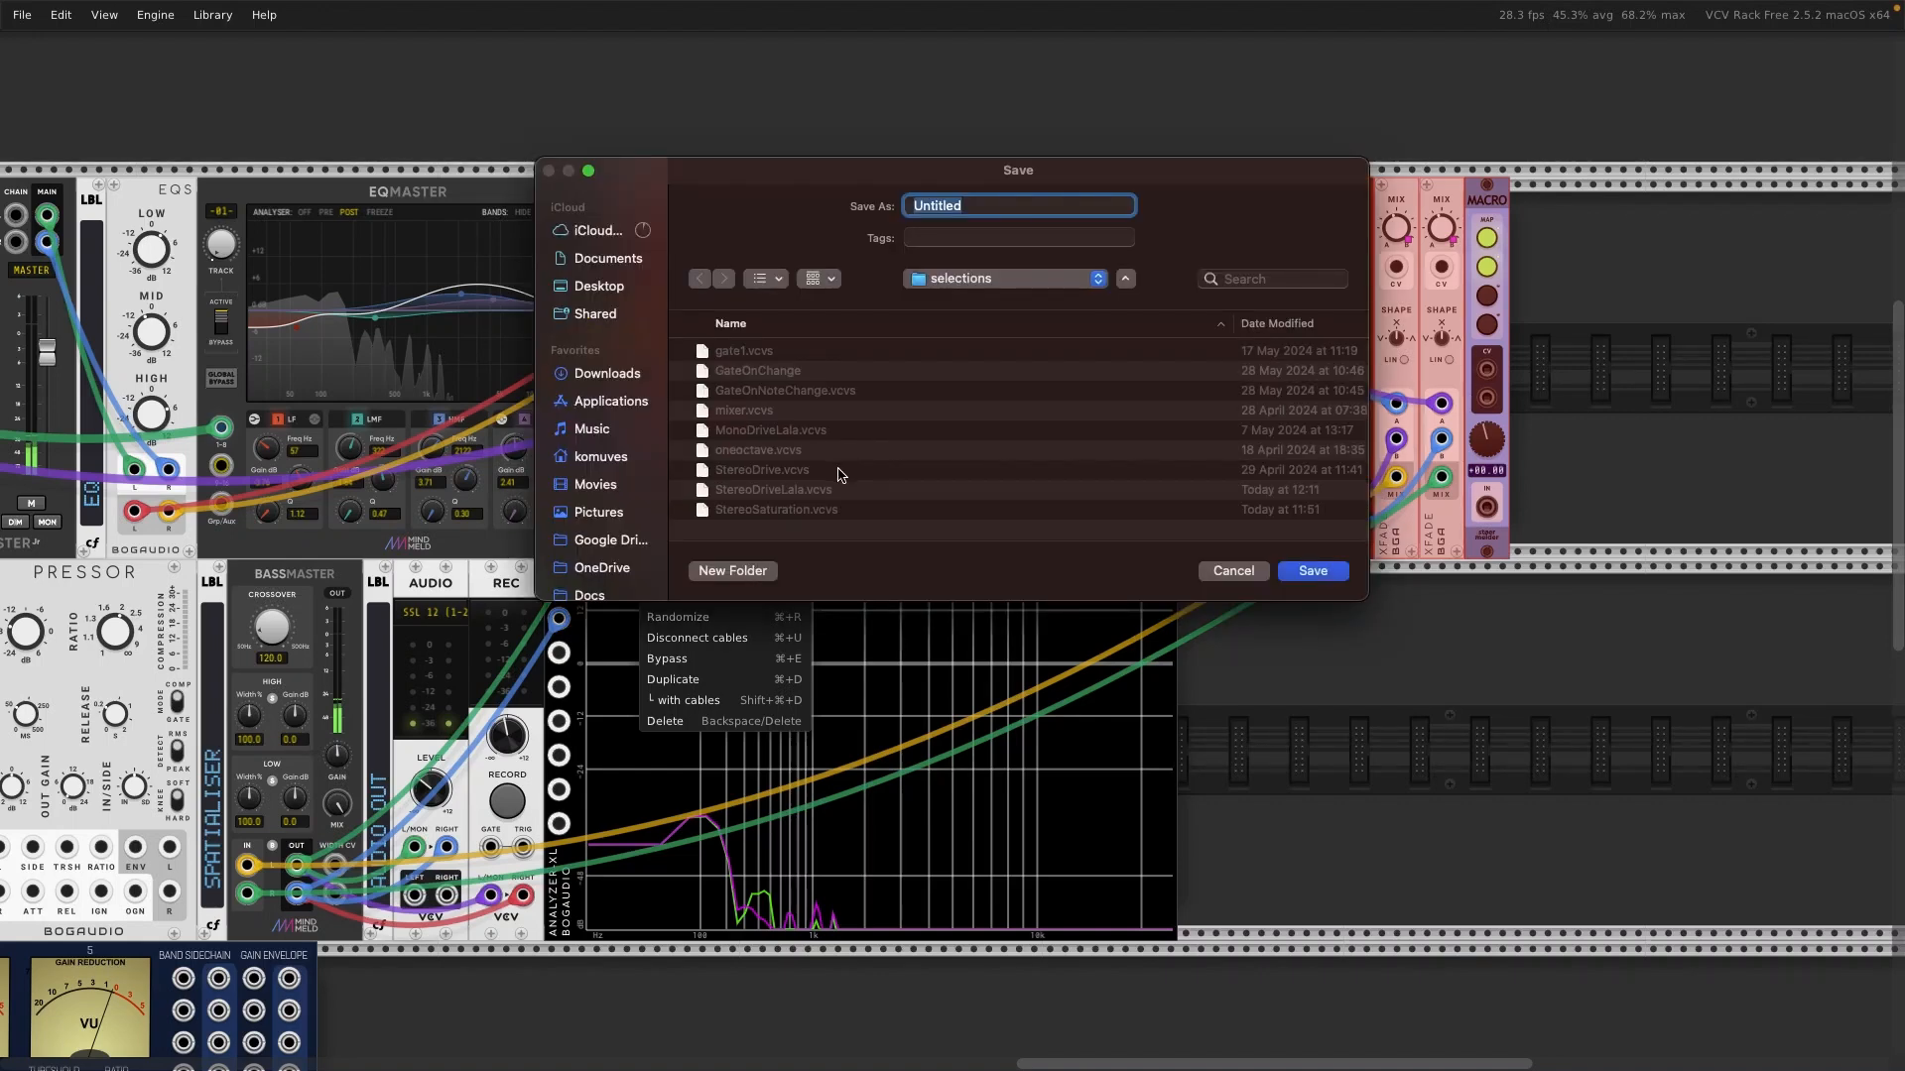
left_click(800, 493)
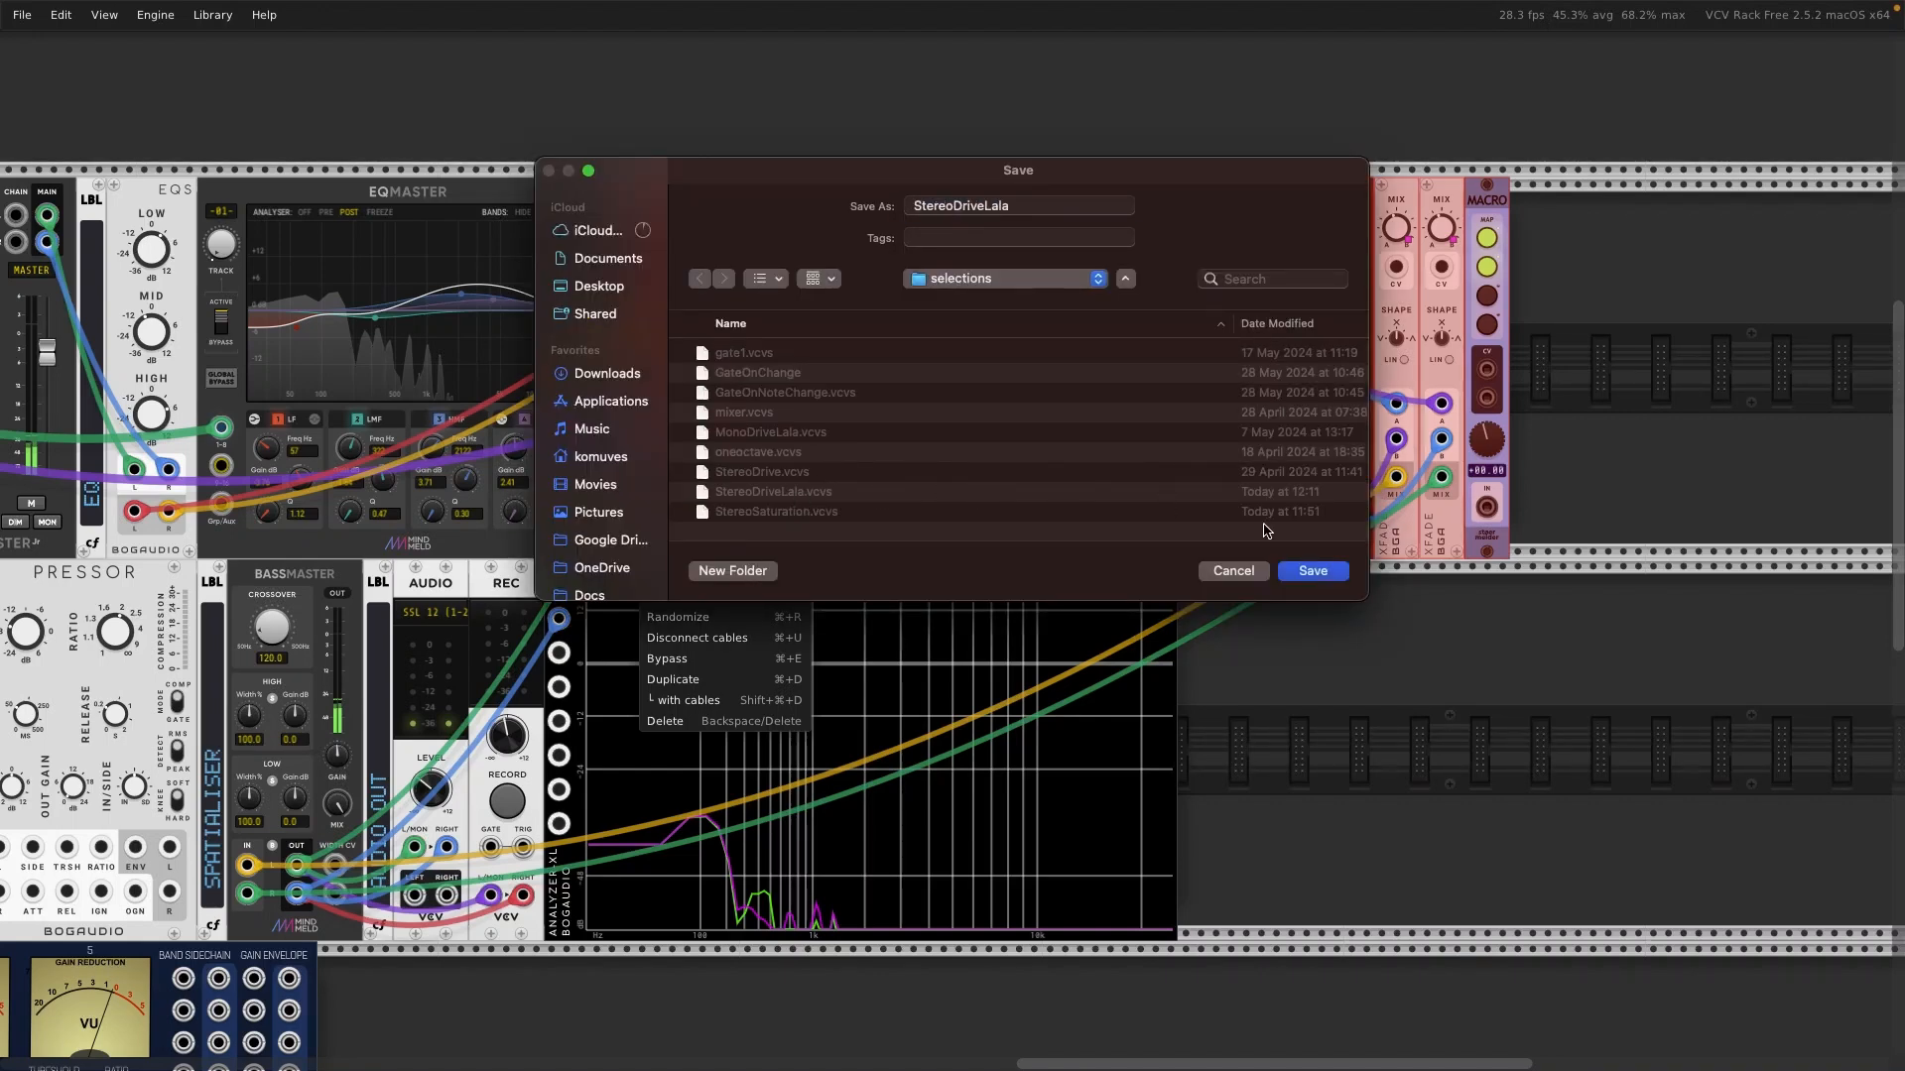
left_click(1313, 573)
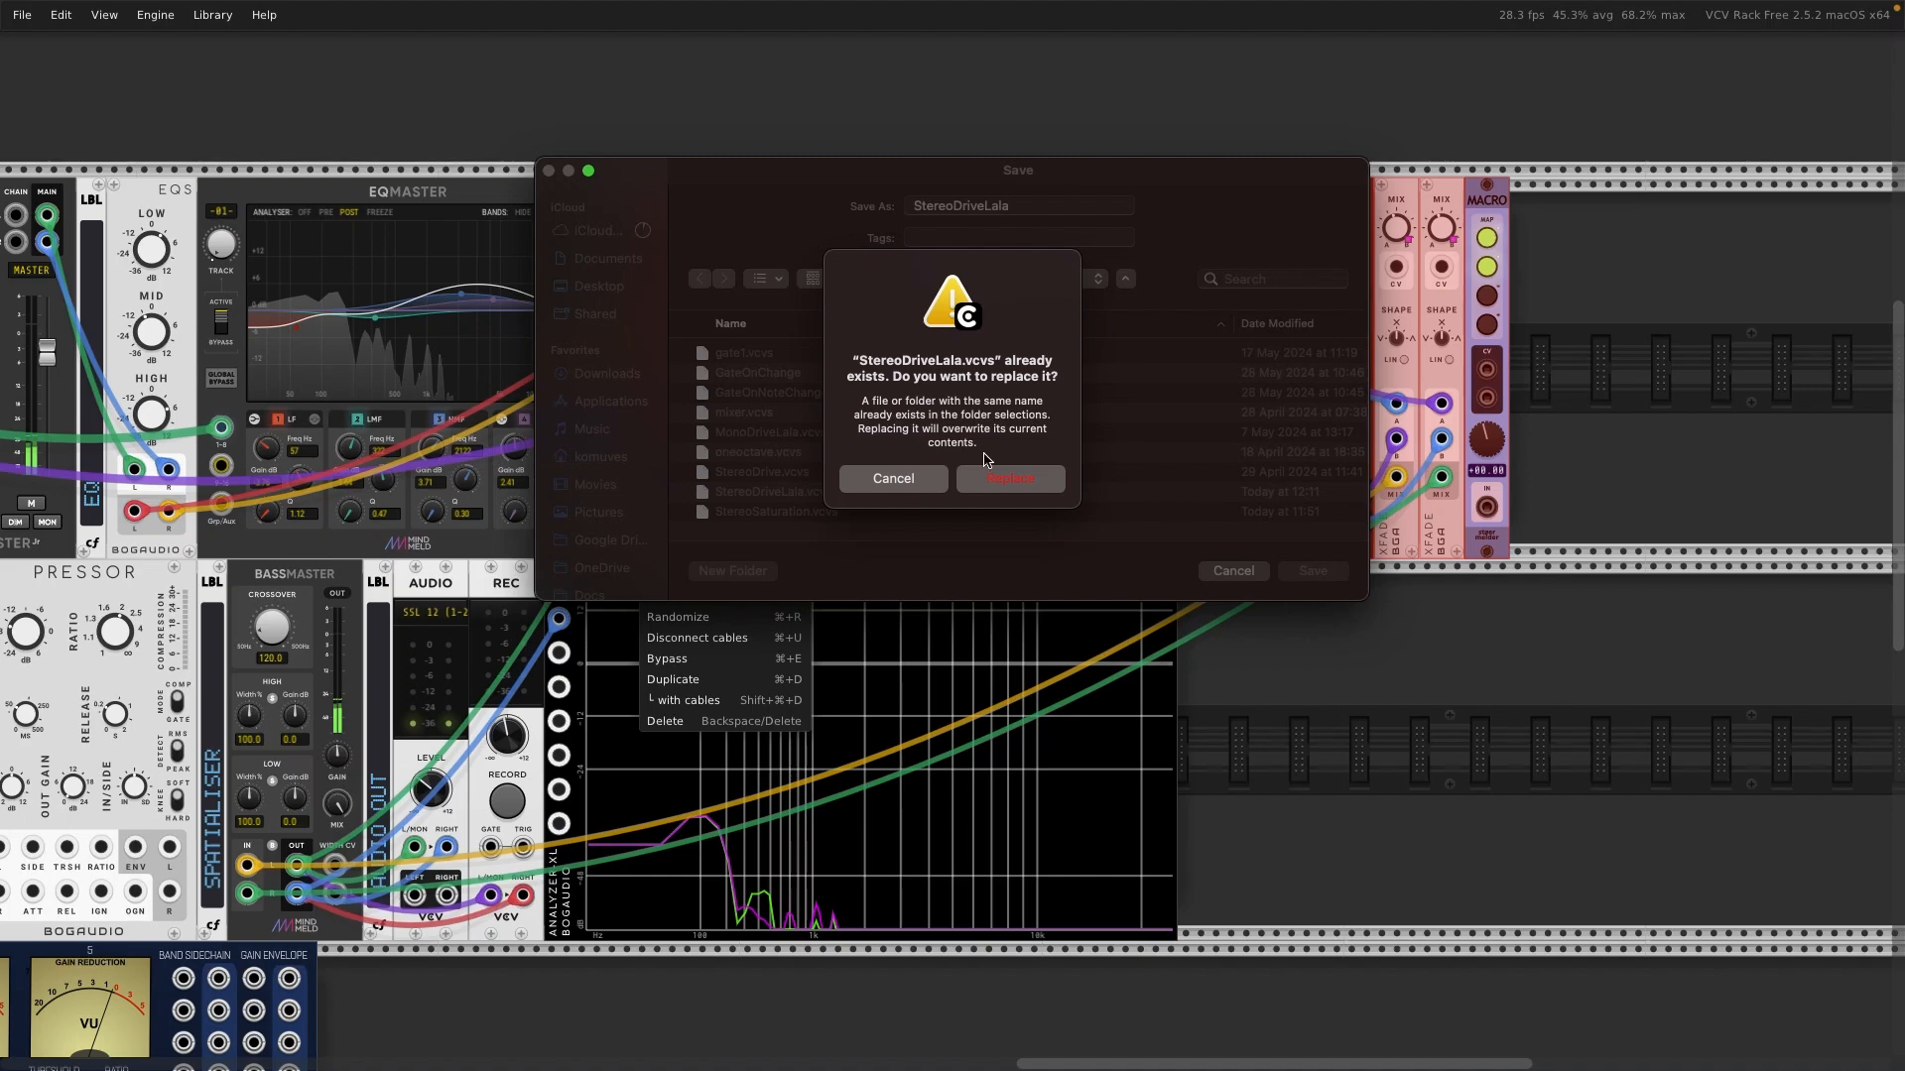
left_click(1012, 477)
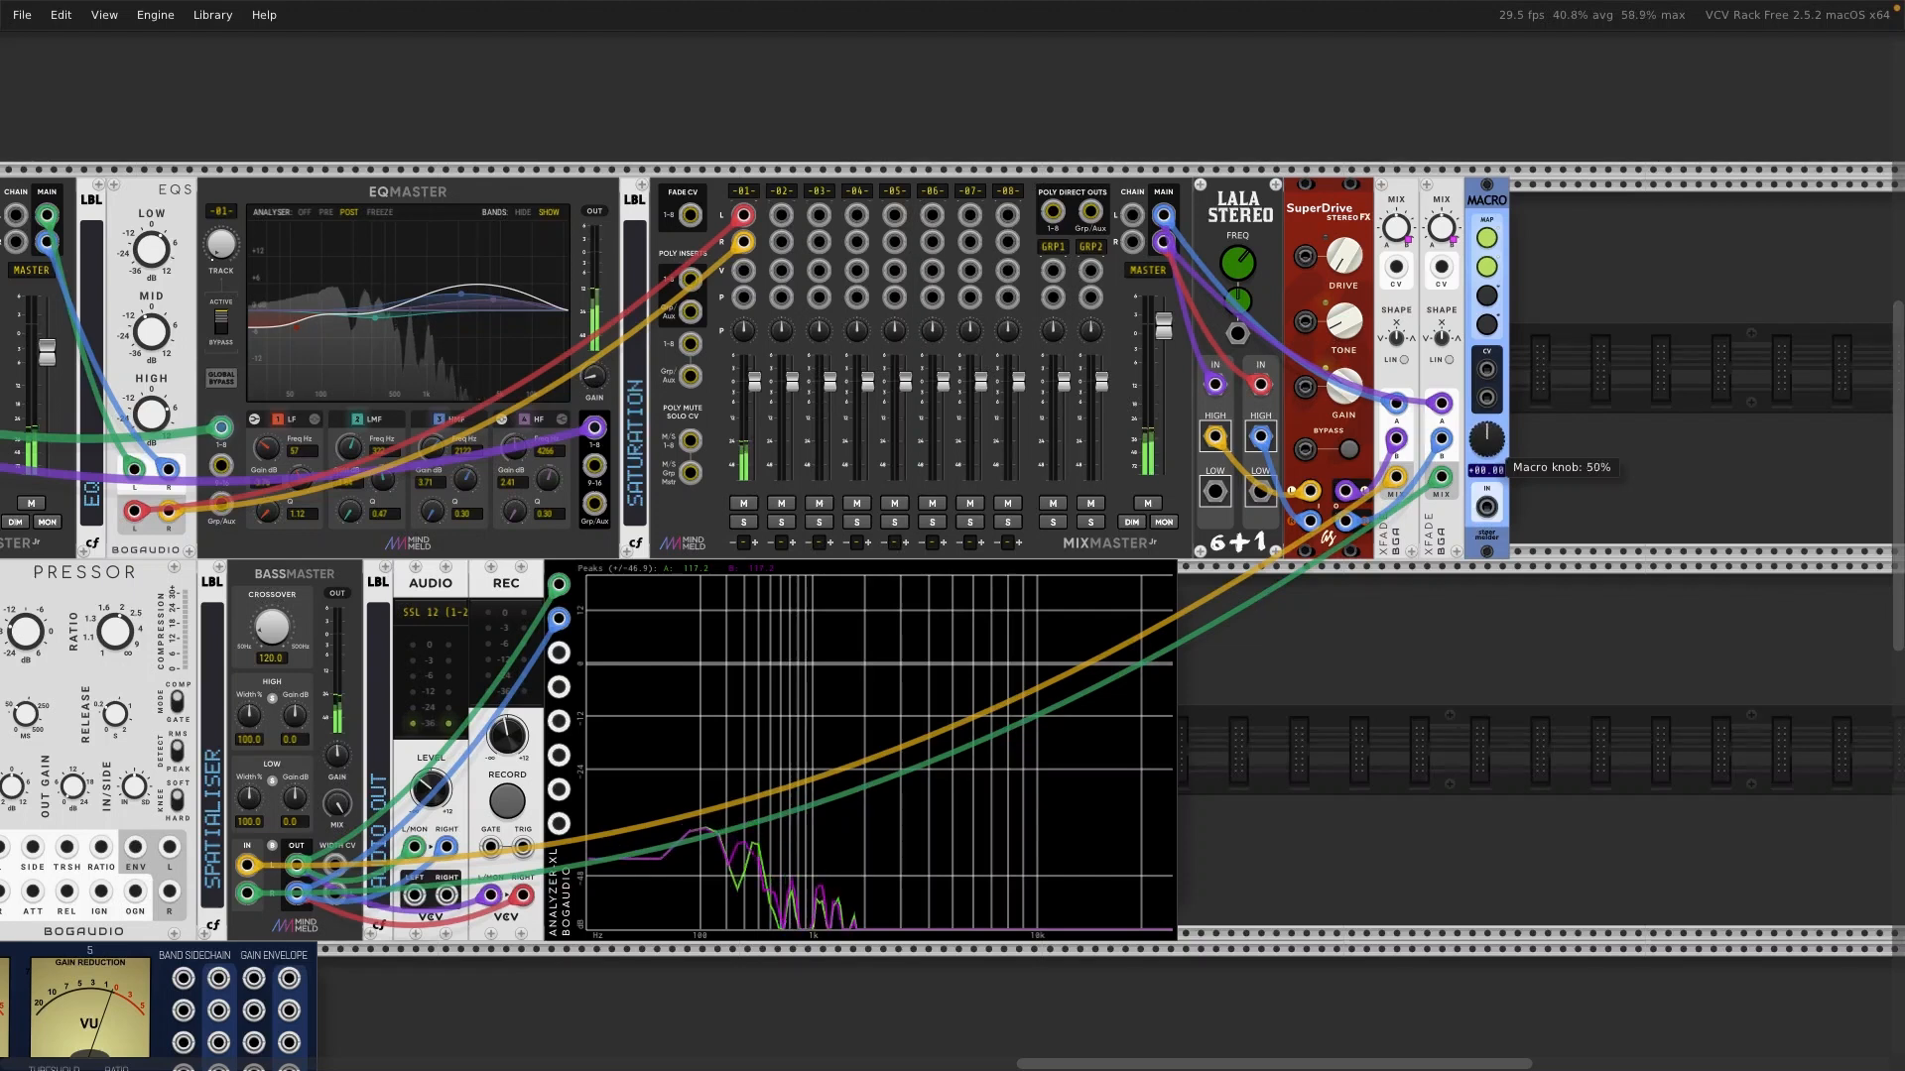
Step: Remap the MACRO module's first two slots to the mix knobs of the two XFADE modules
left_click_drag(1486, 437, 1486, 451)
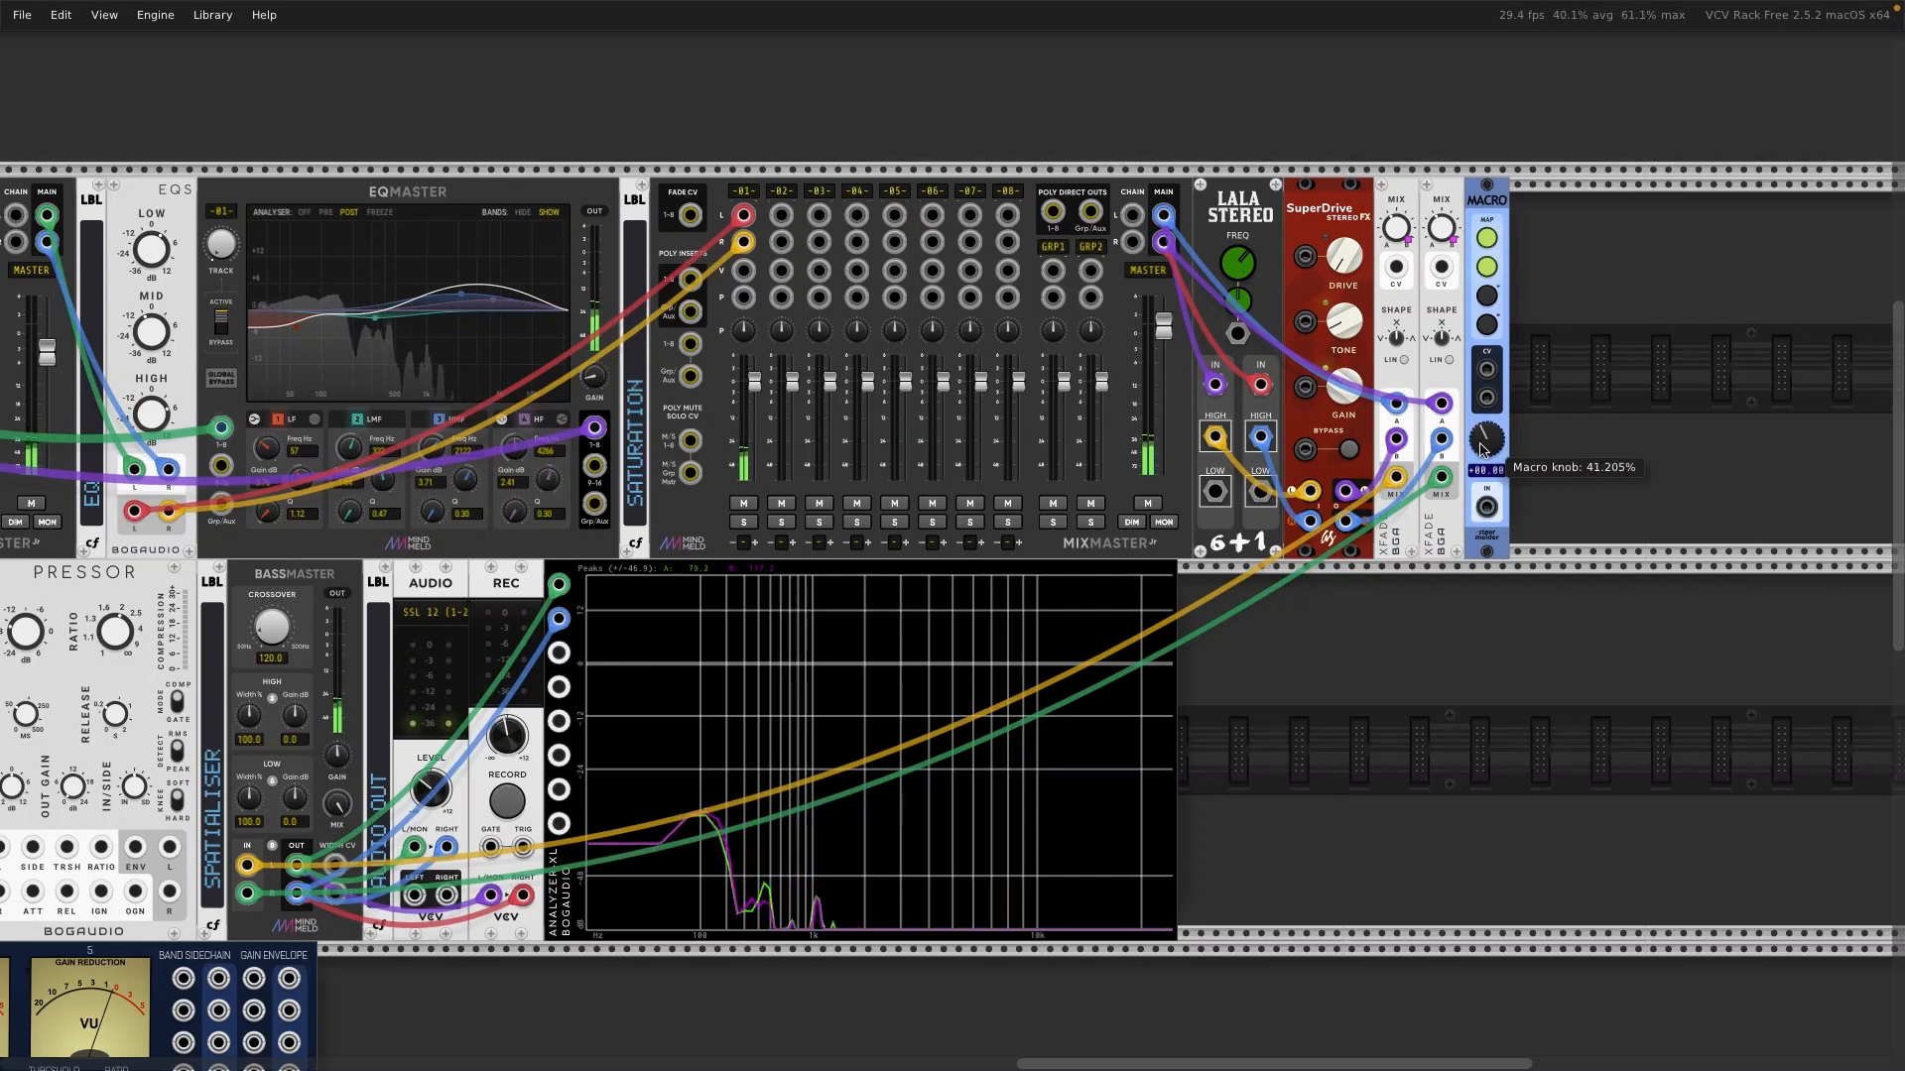
right_click(1402, 198)
left_click(1677, 220)
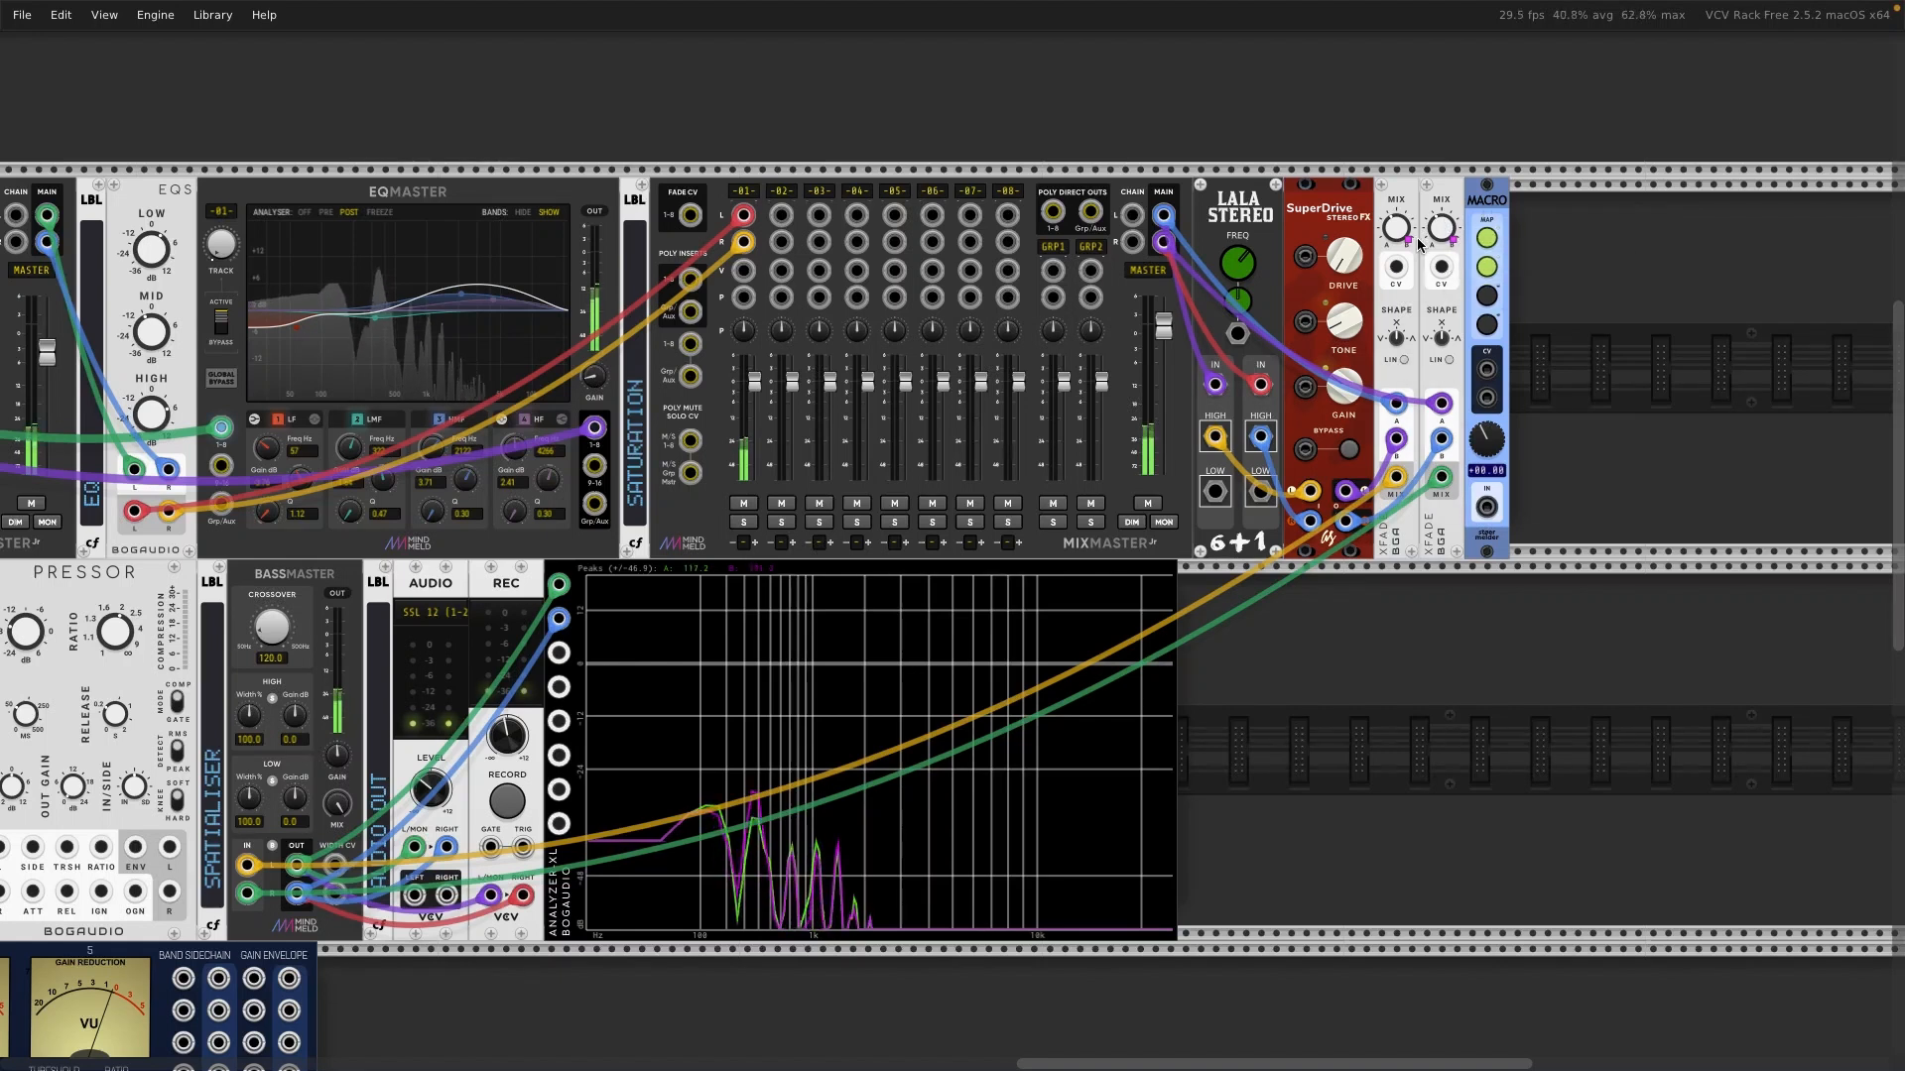
left_click(1486, 238)
left_click(1484, 273)
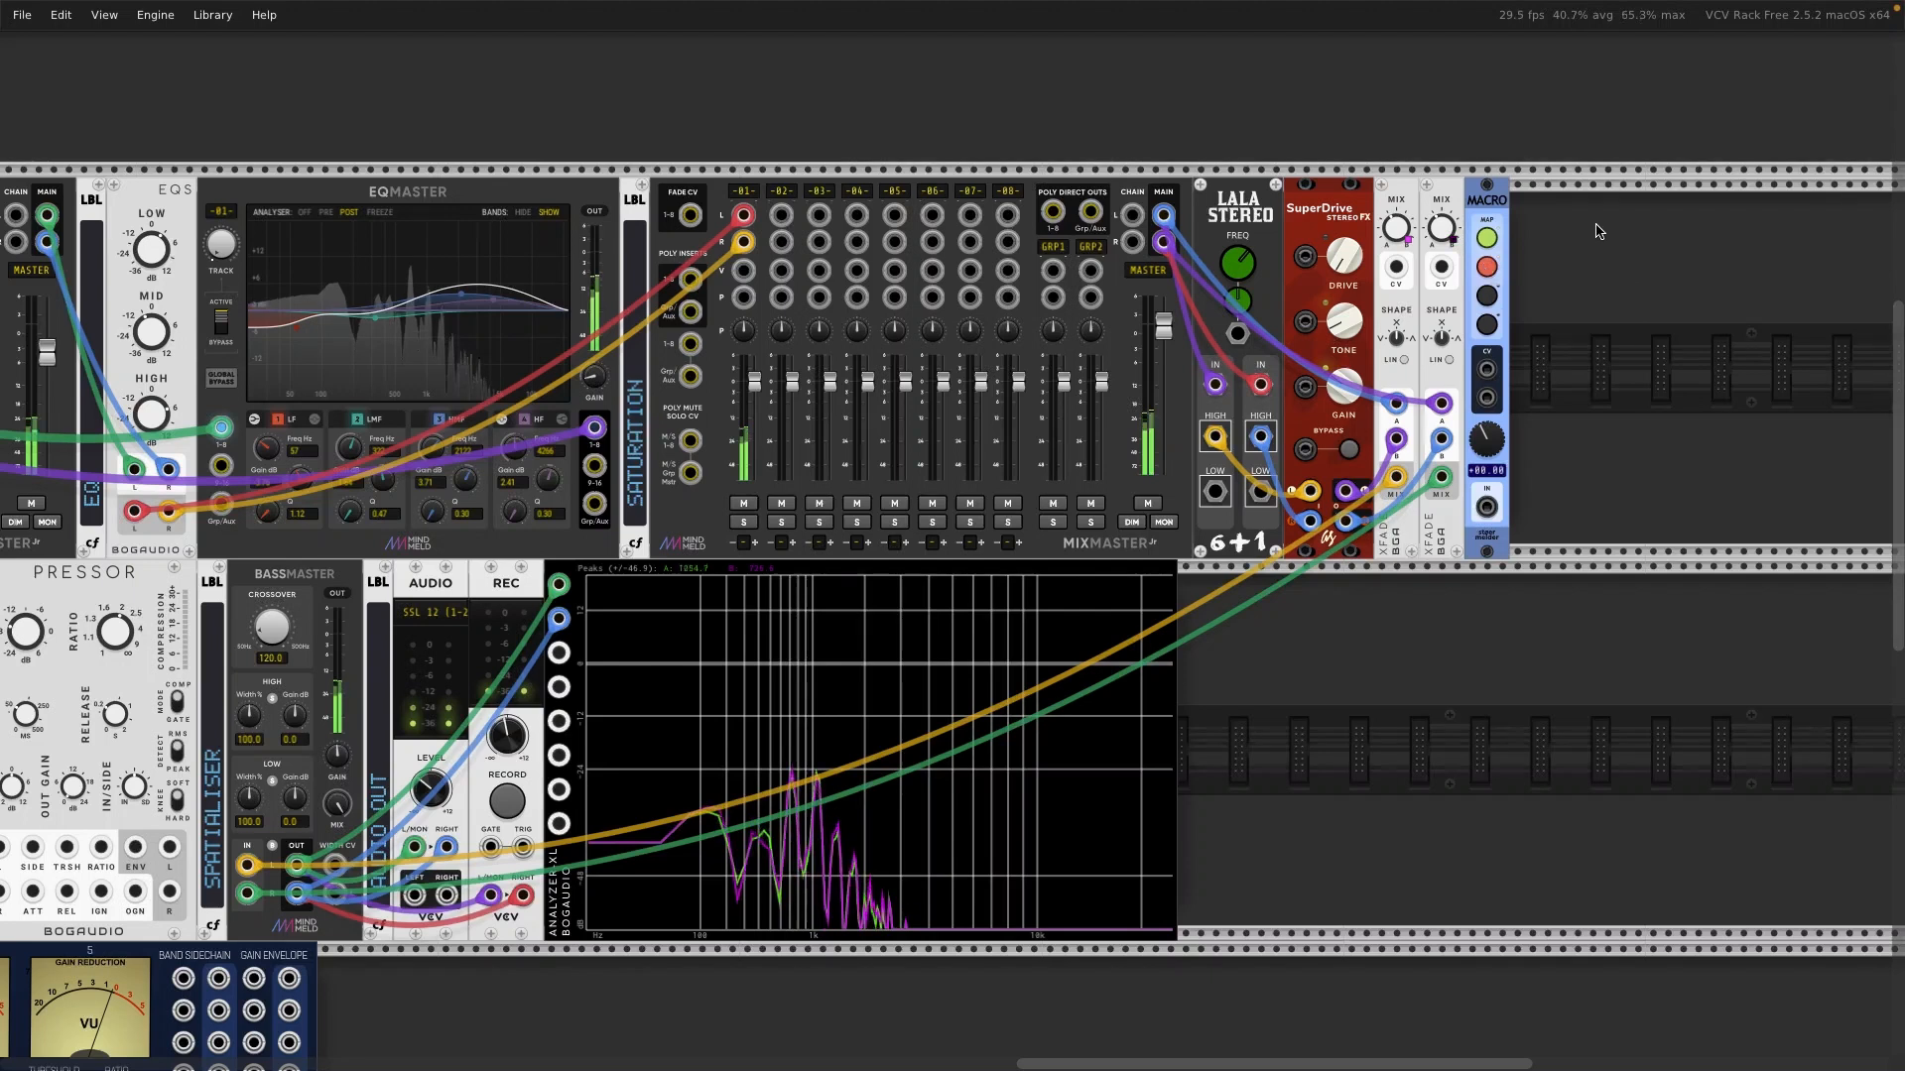
left_click(1491, 231)
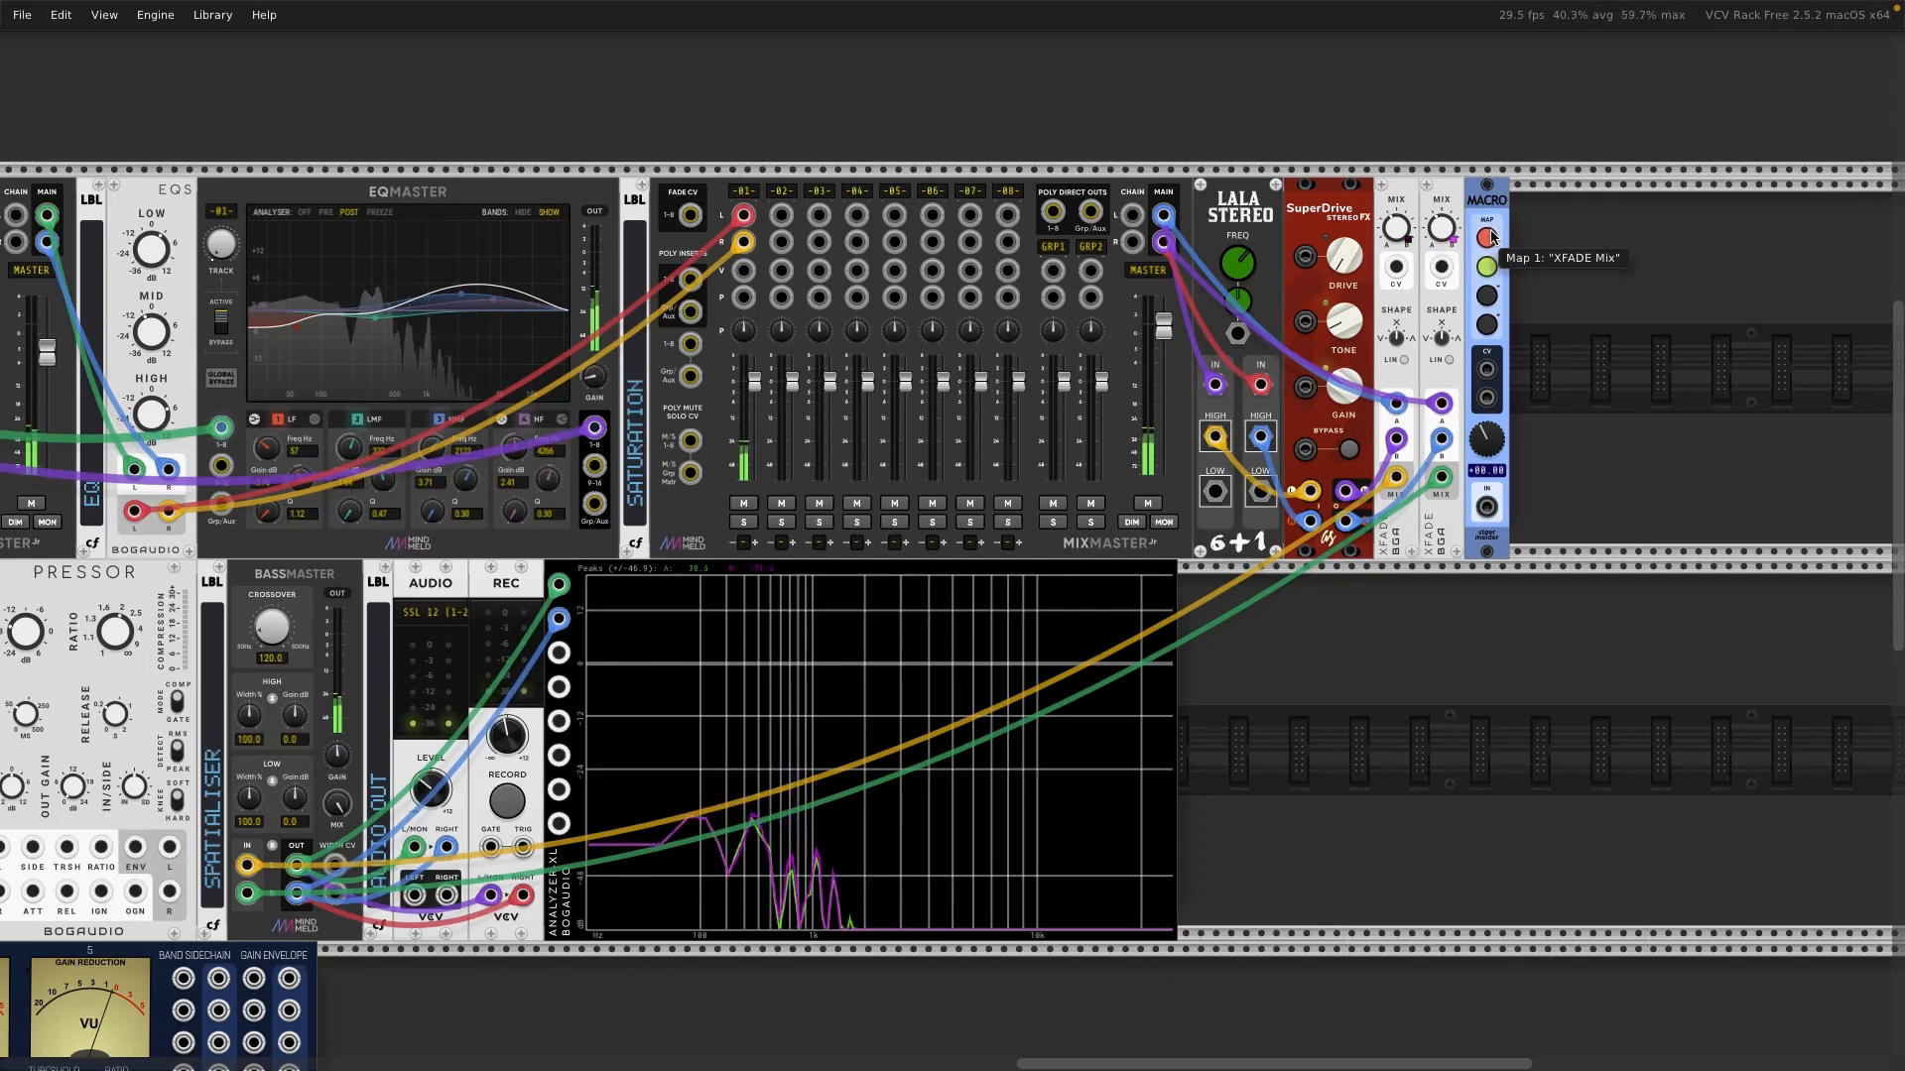
left_click(1397, 226)
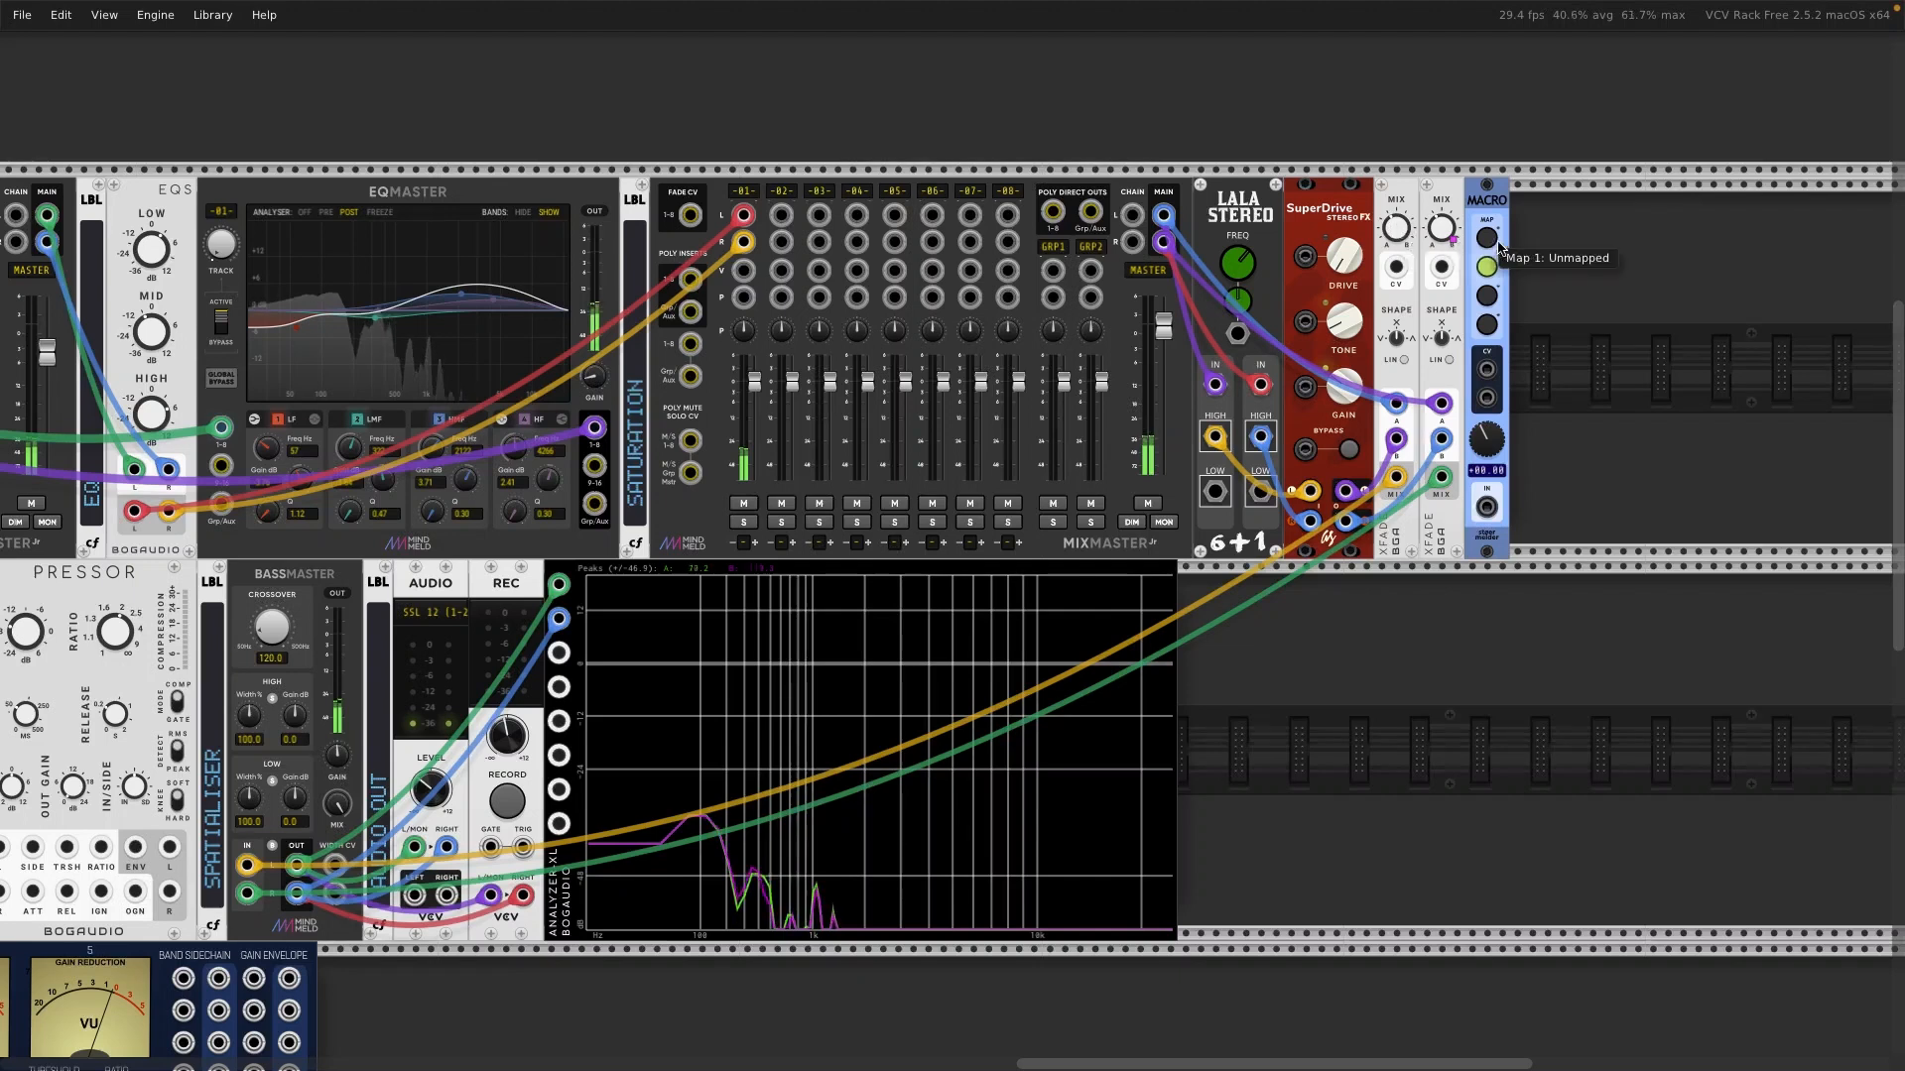
left_click(1440, 226)
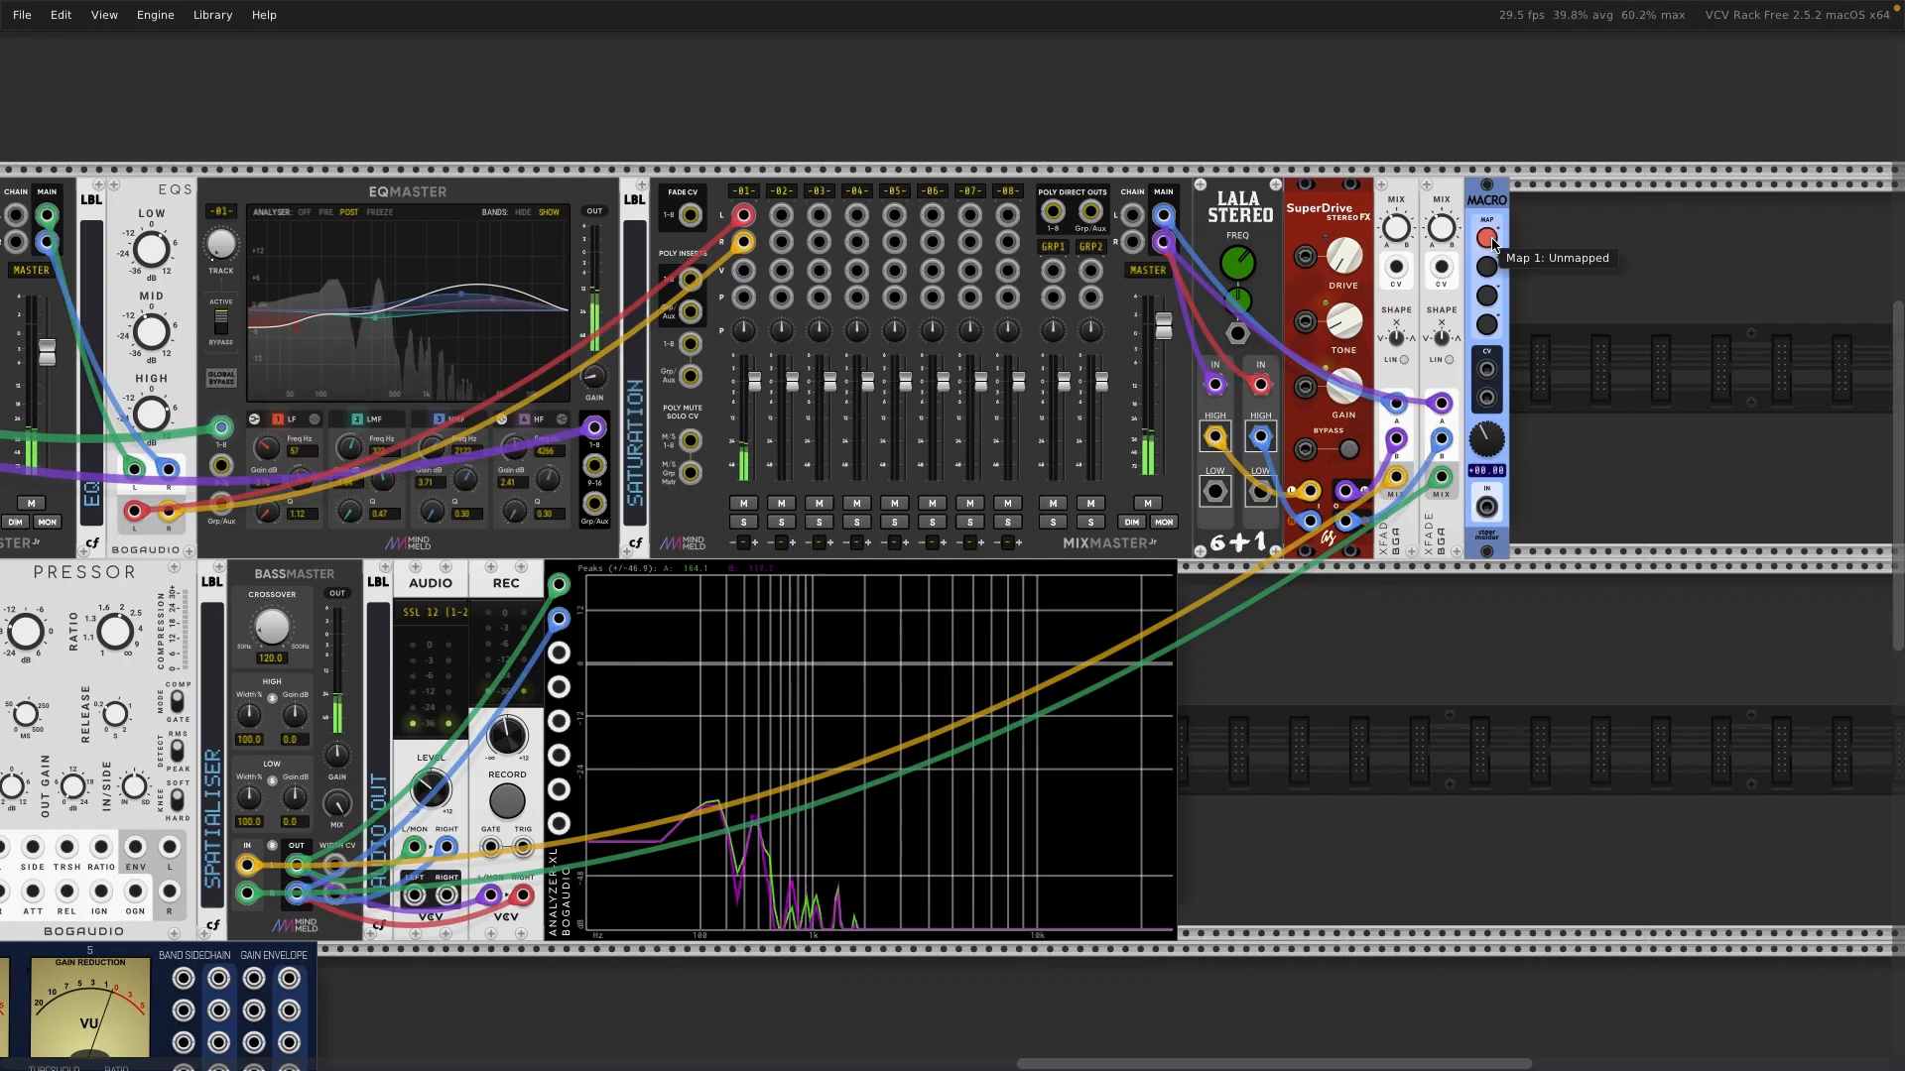
left_click(1402, 238)
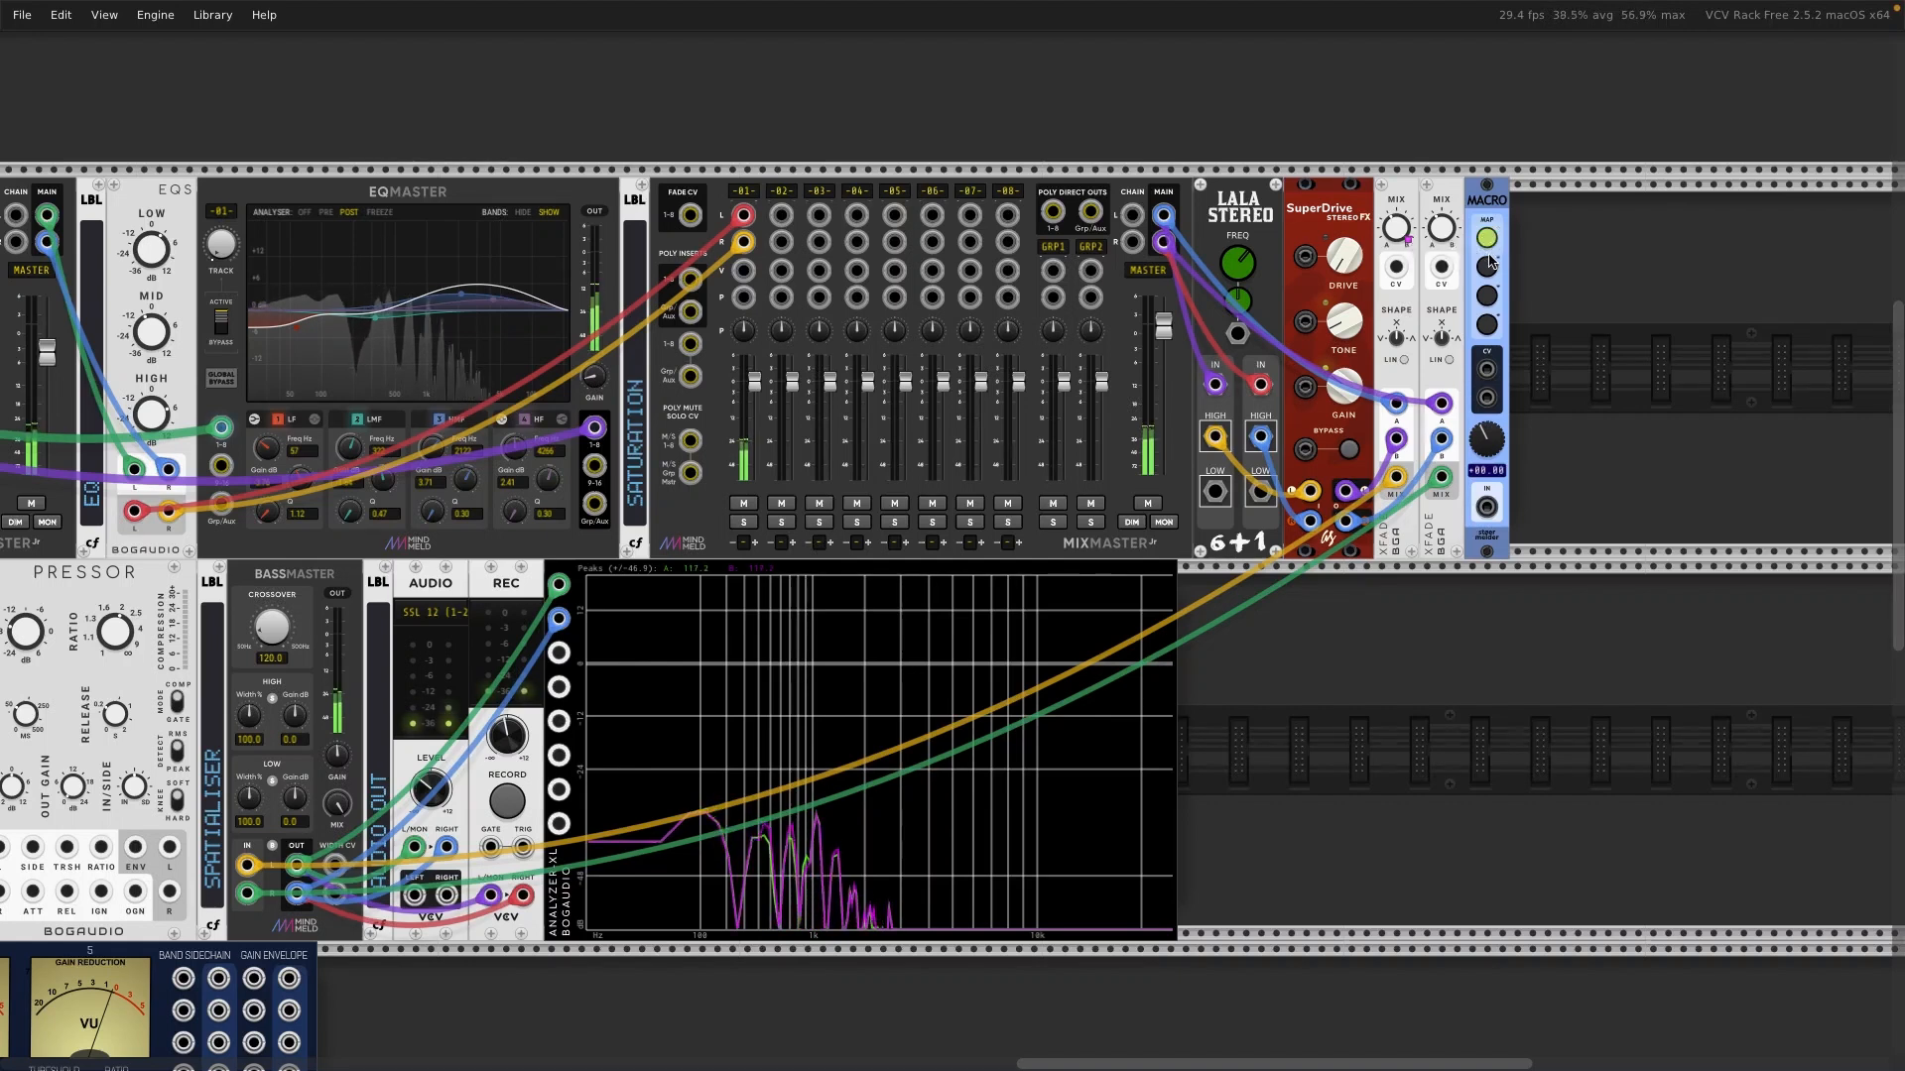
left_click(1445, 234)
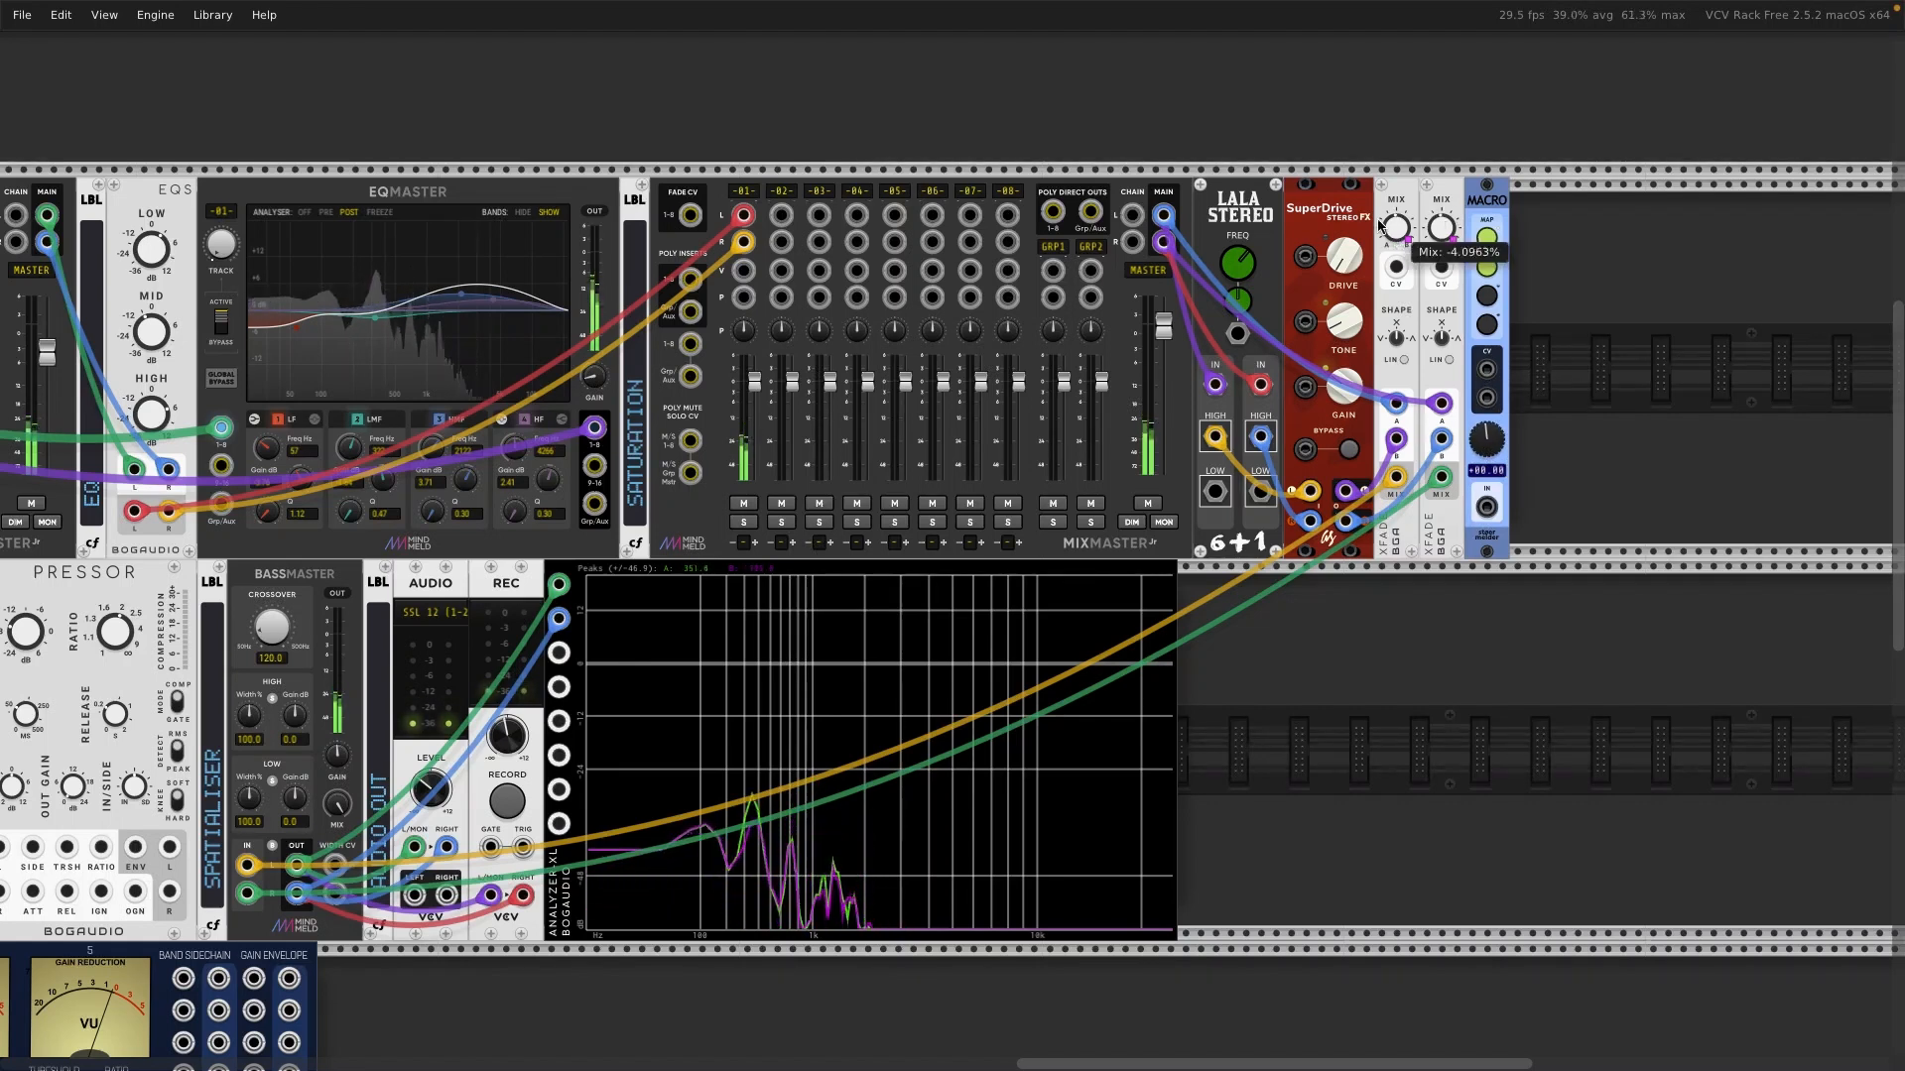
Step: Sweep the MACRO knob down, lower the saturation MixMaster's track 1 fader slightly, and turn the MACRO knob up to about 98%
mouse_move(1483, 430)
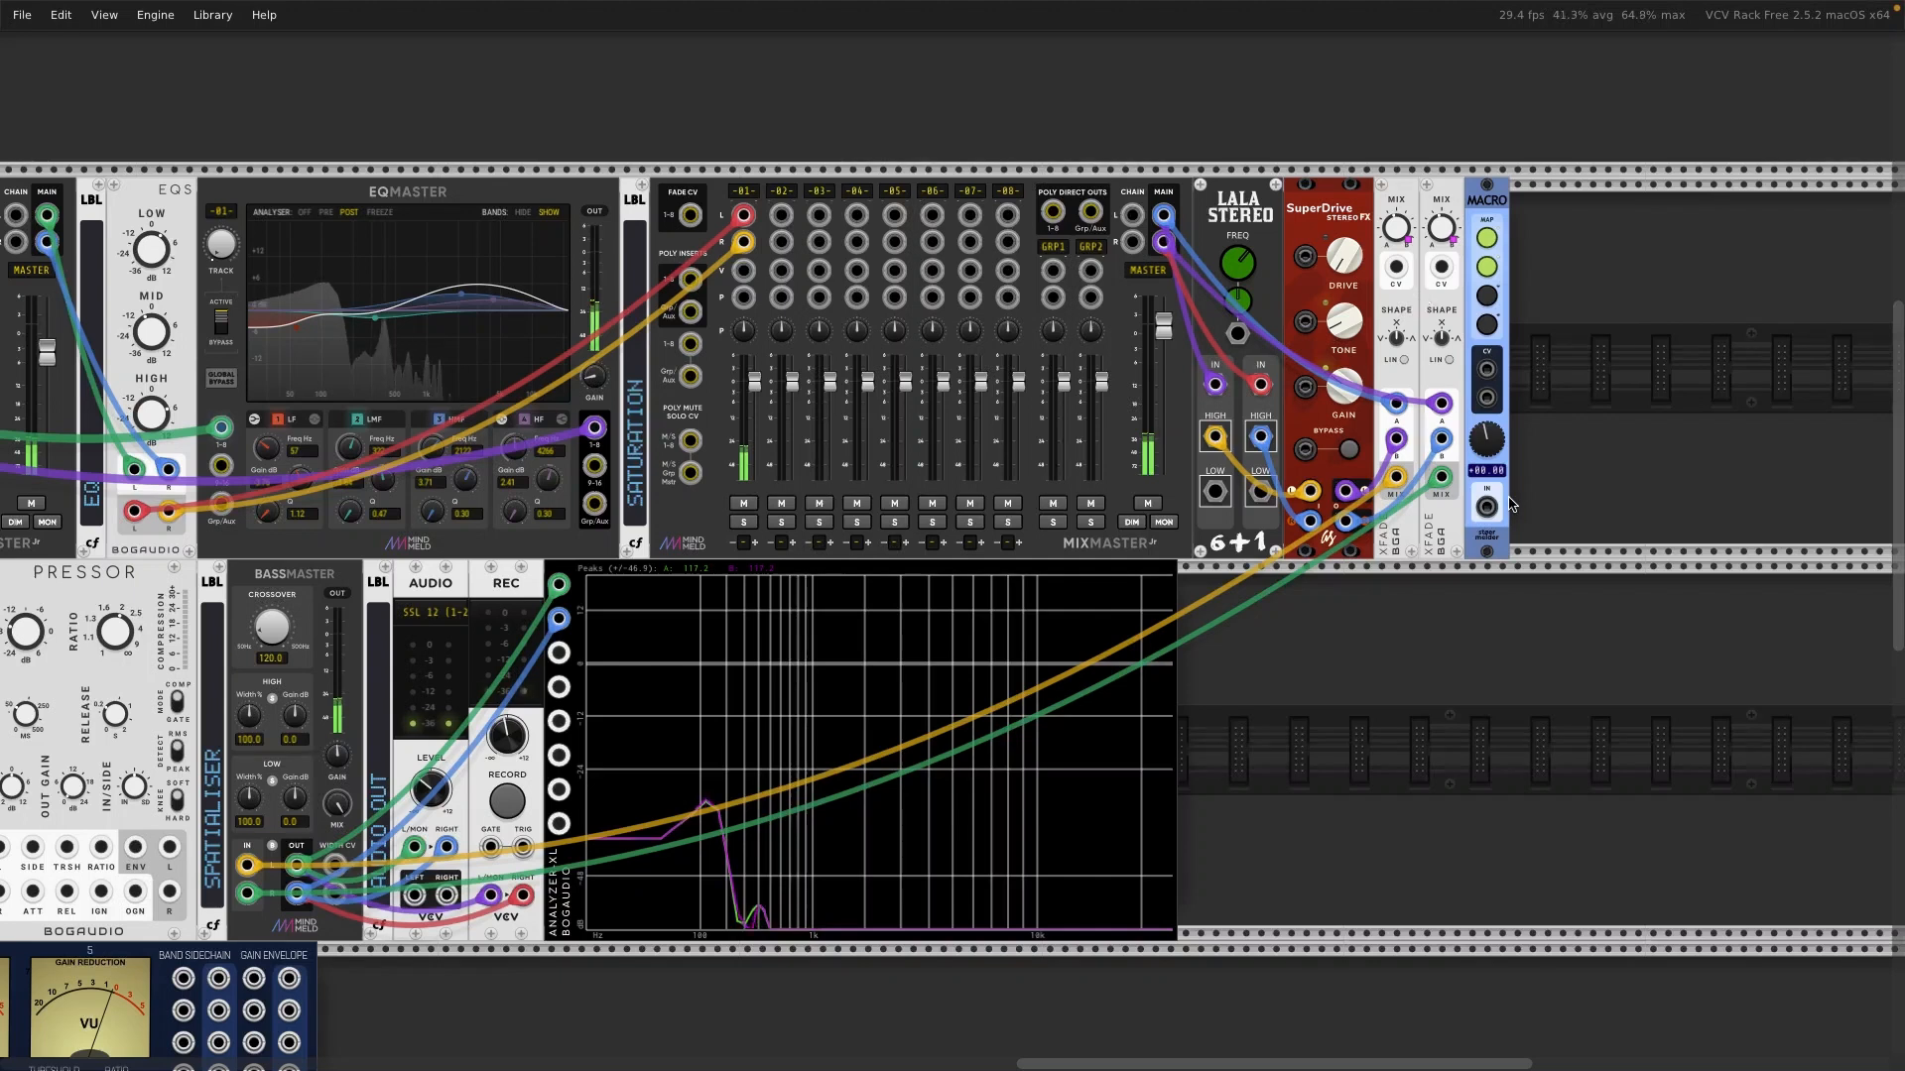
left_click_drag(1486, 438, 1486, 506)
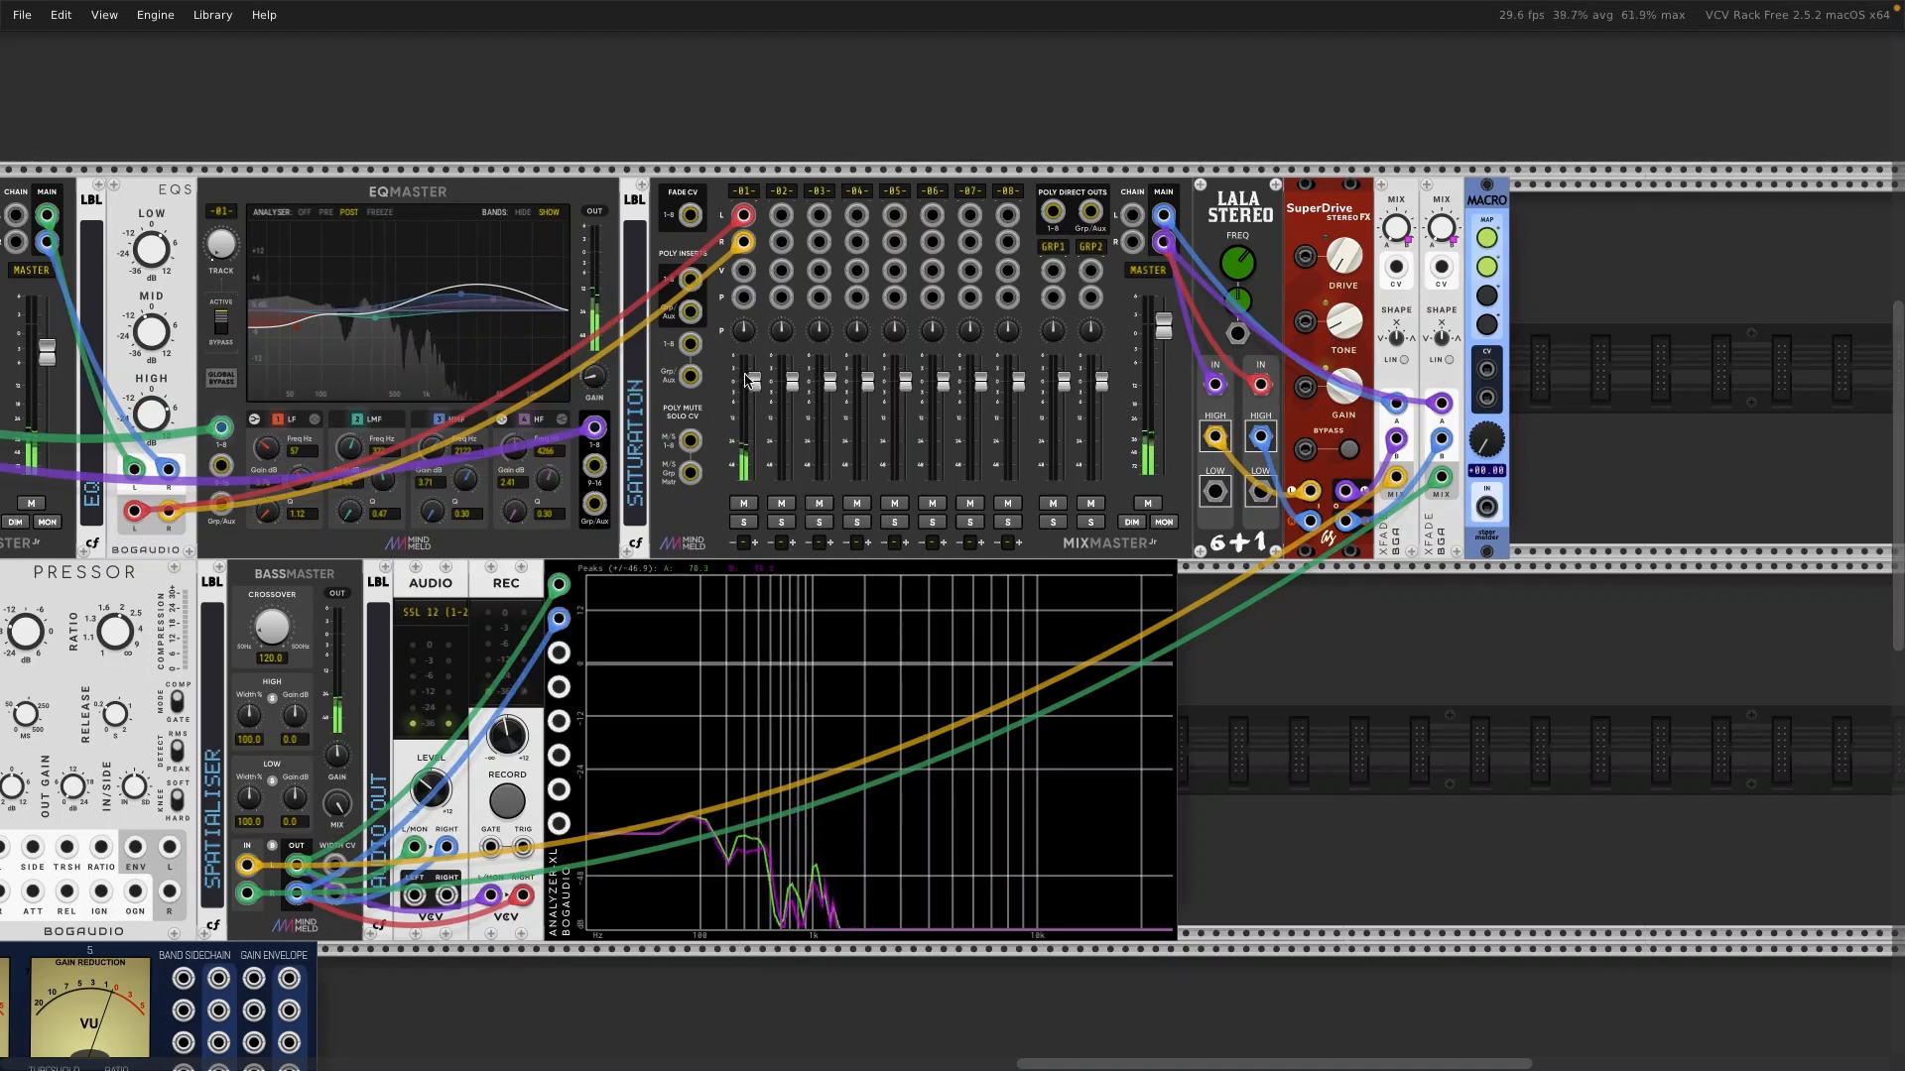
left_click_drag(746, 380, 746, 392)
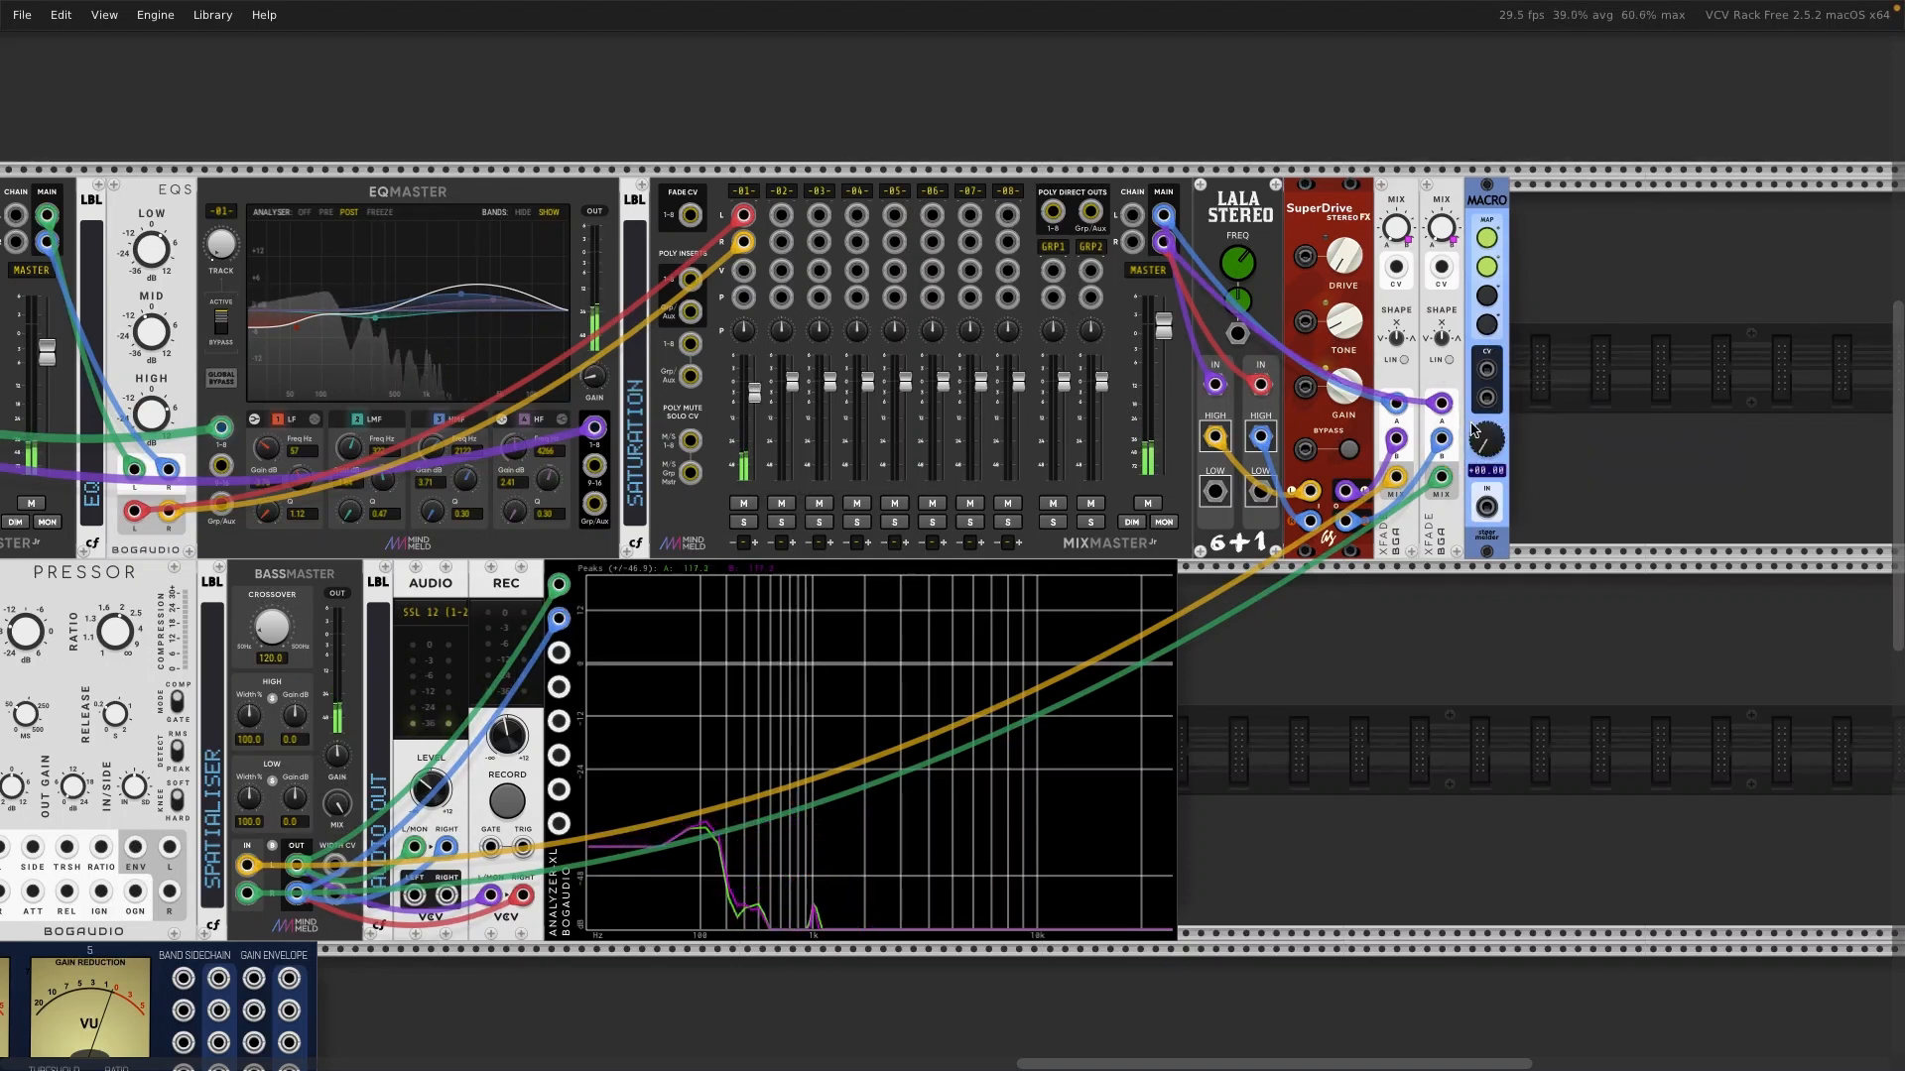
left_click_drag(1474, 431, 1482, 453)
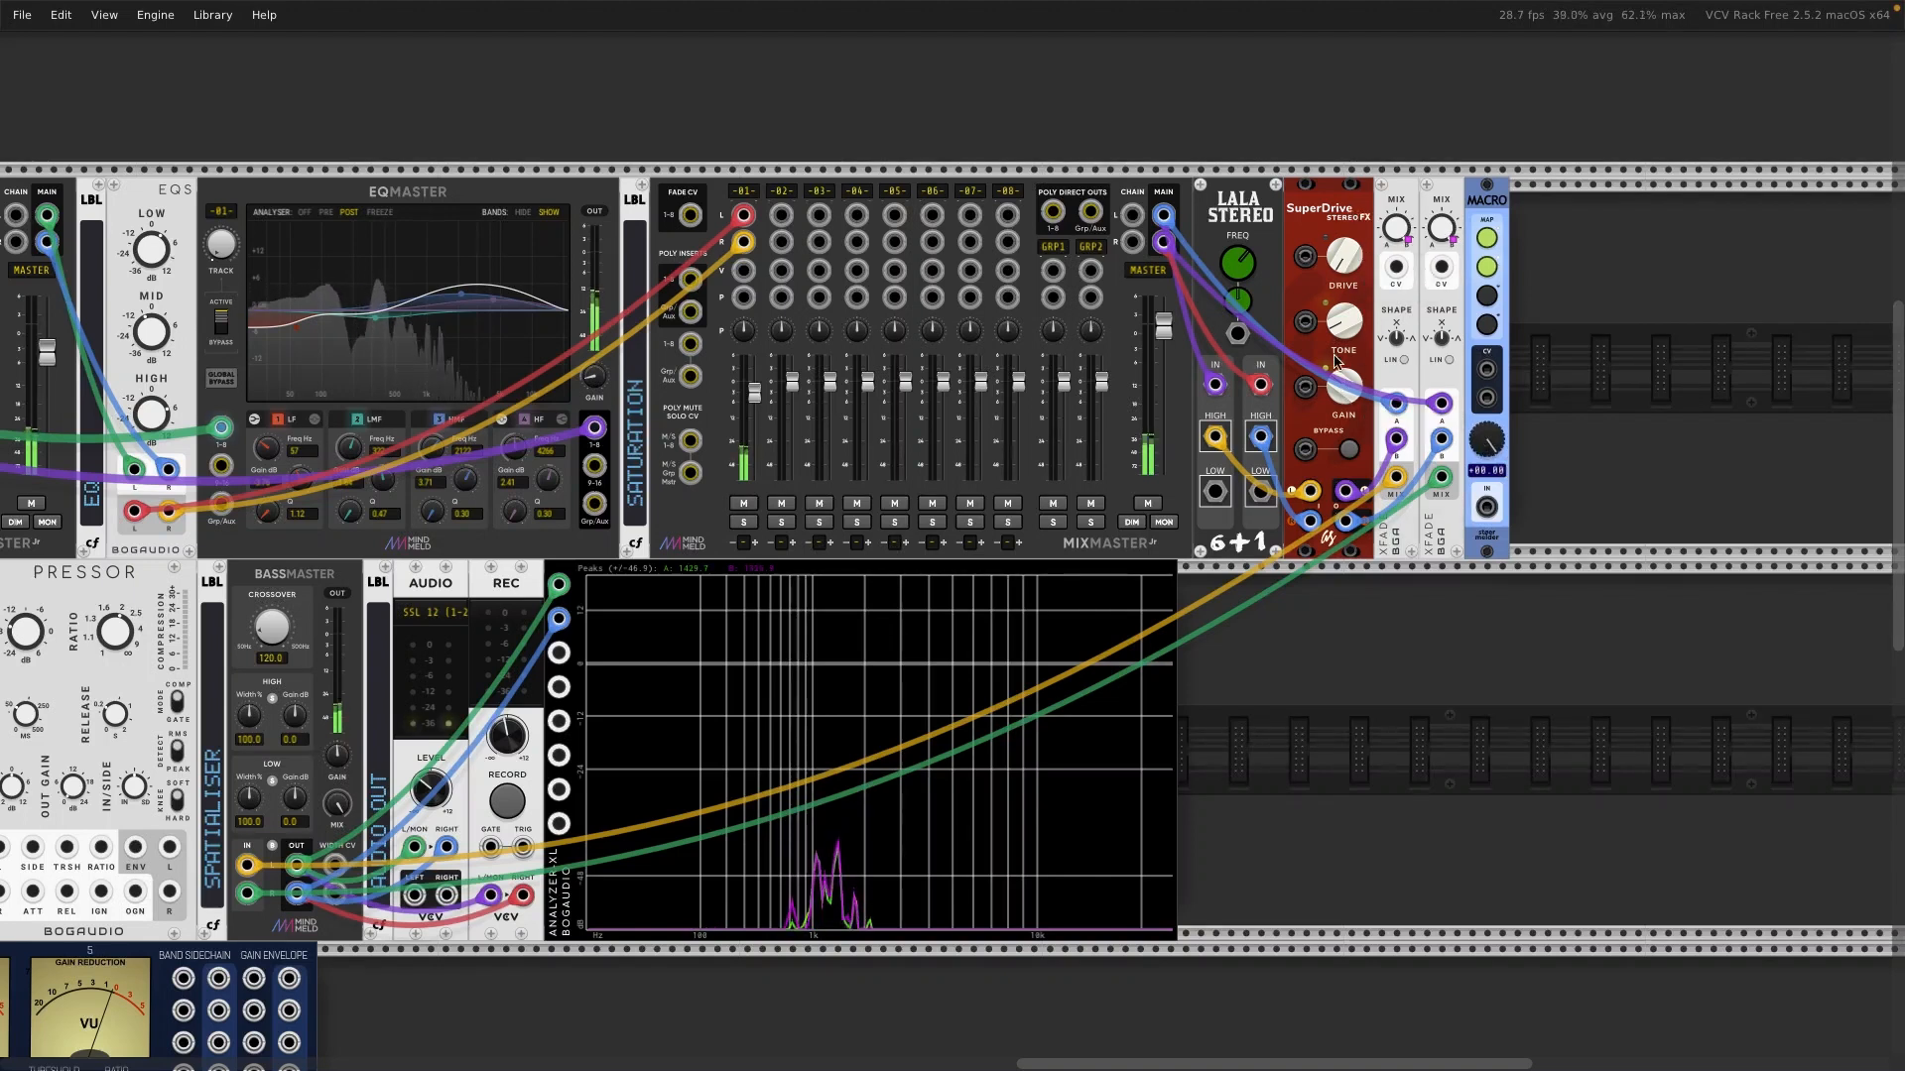
Step: Adjust the LALA Stereo crossover frequency and raise the SuperDrive's drive to about 24%
mouse_move(1234, 263)
mouse_move(1237, 263)
left_mouse_down()
mouse_move(1237, 236)
mouse_move(1237, 260)
left_mouse_up()
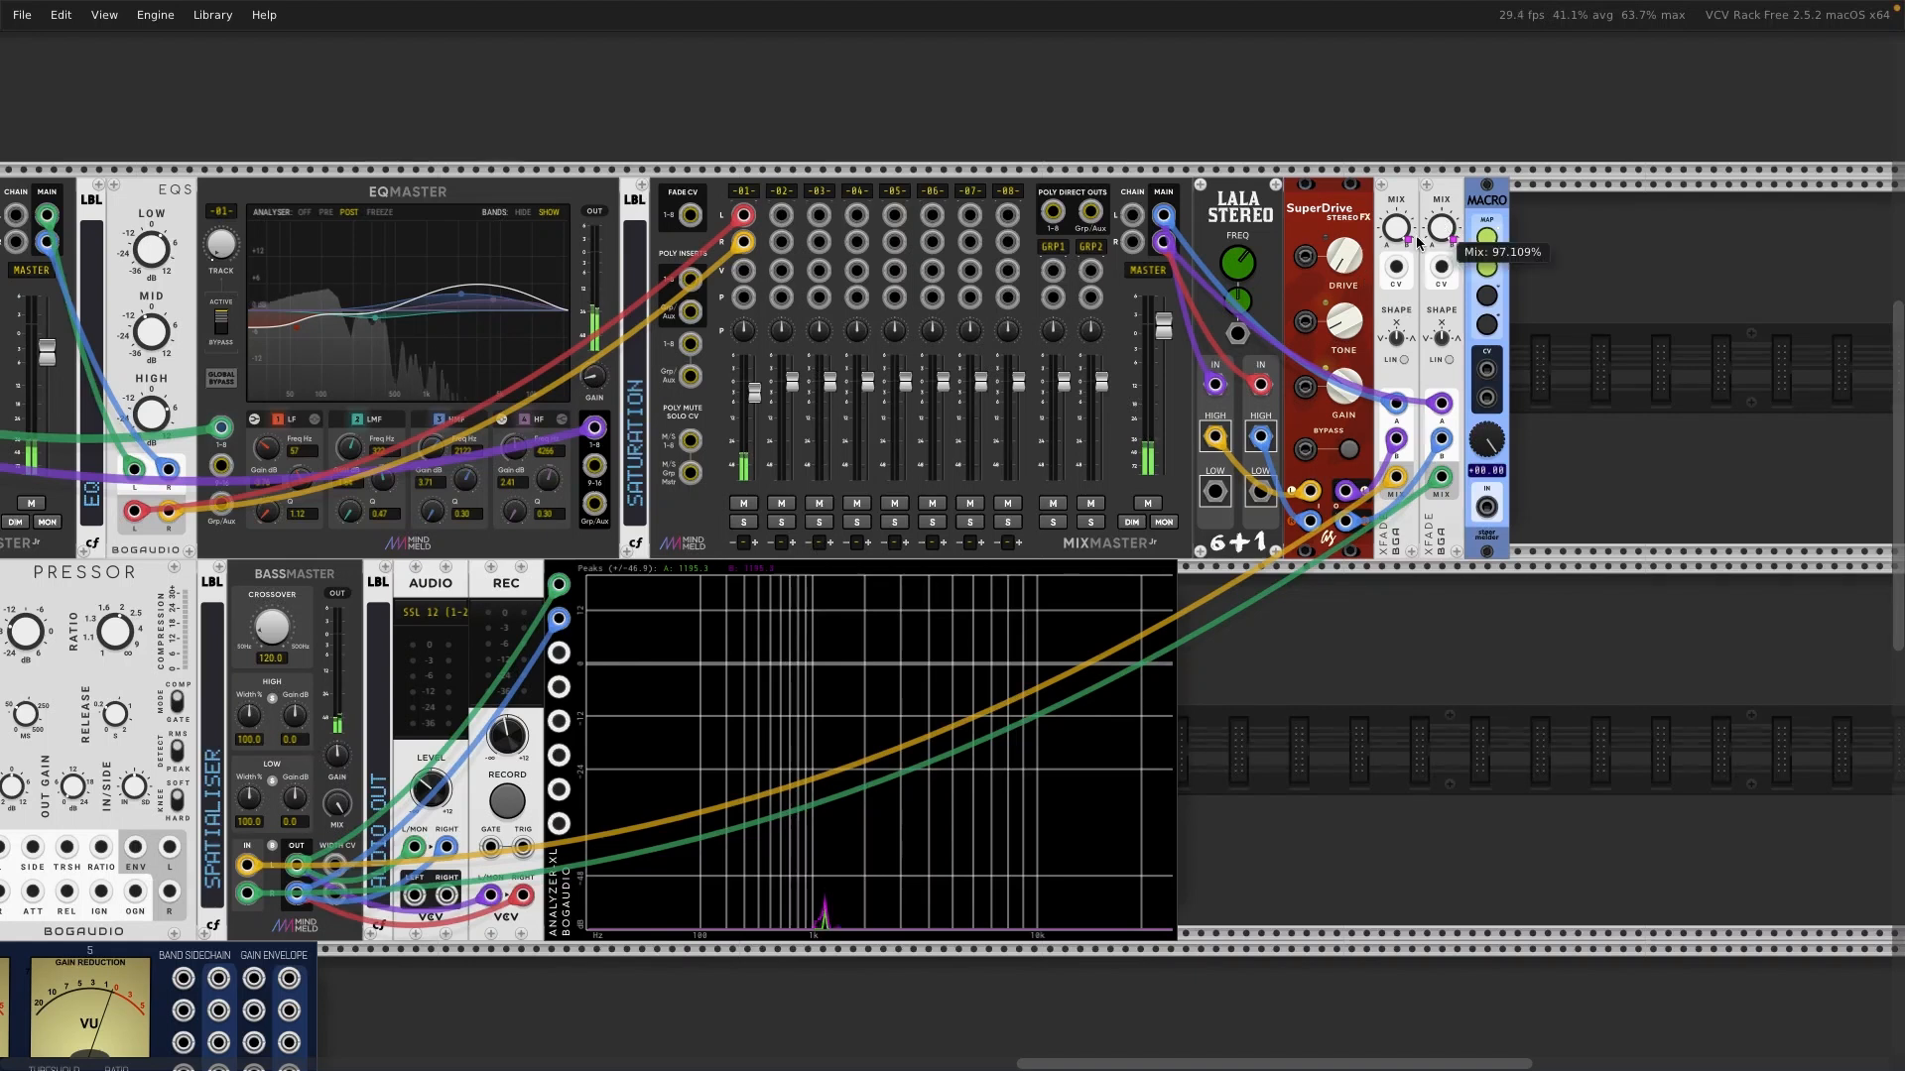
mouse_move(1347, 274)
left_click_drag(1347, 274, 1347, 250)
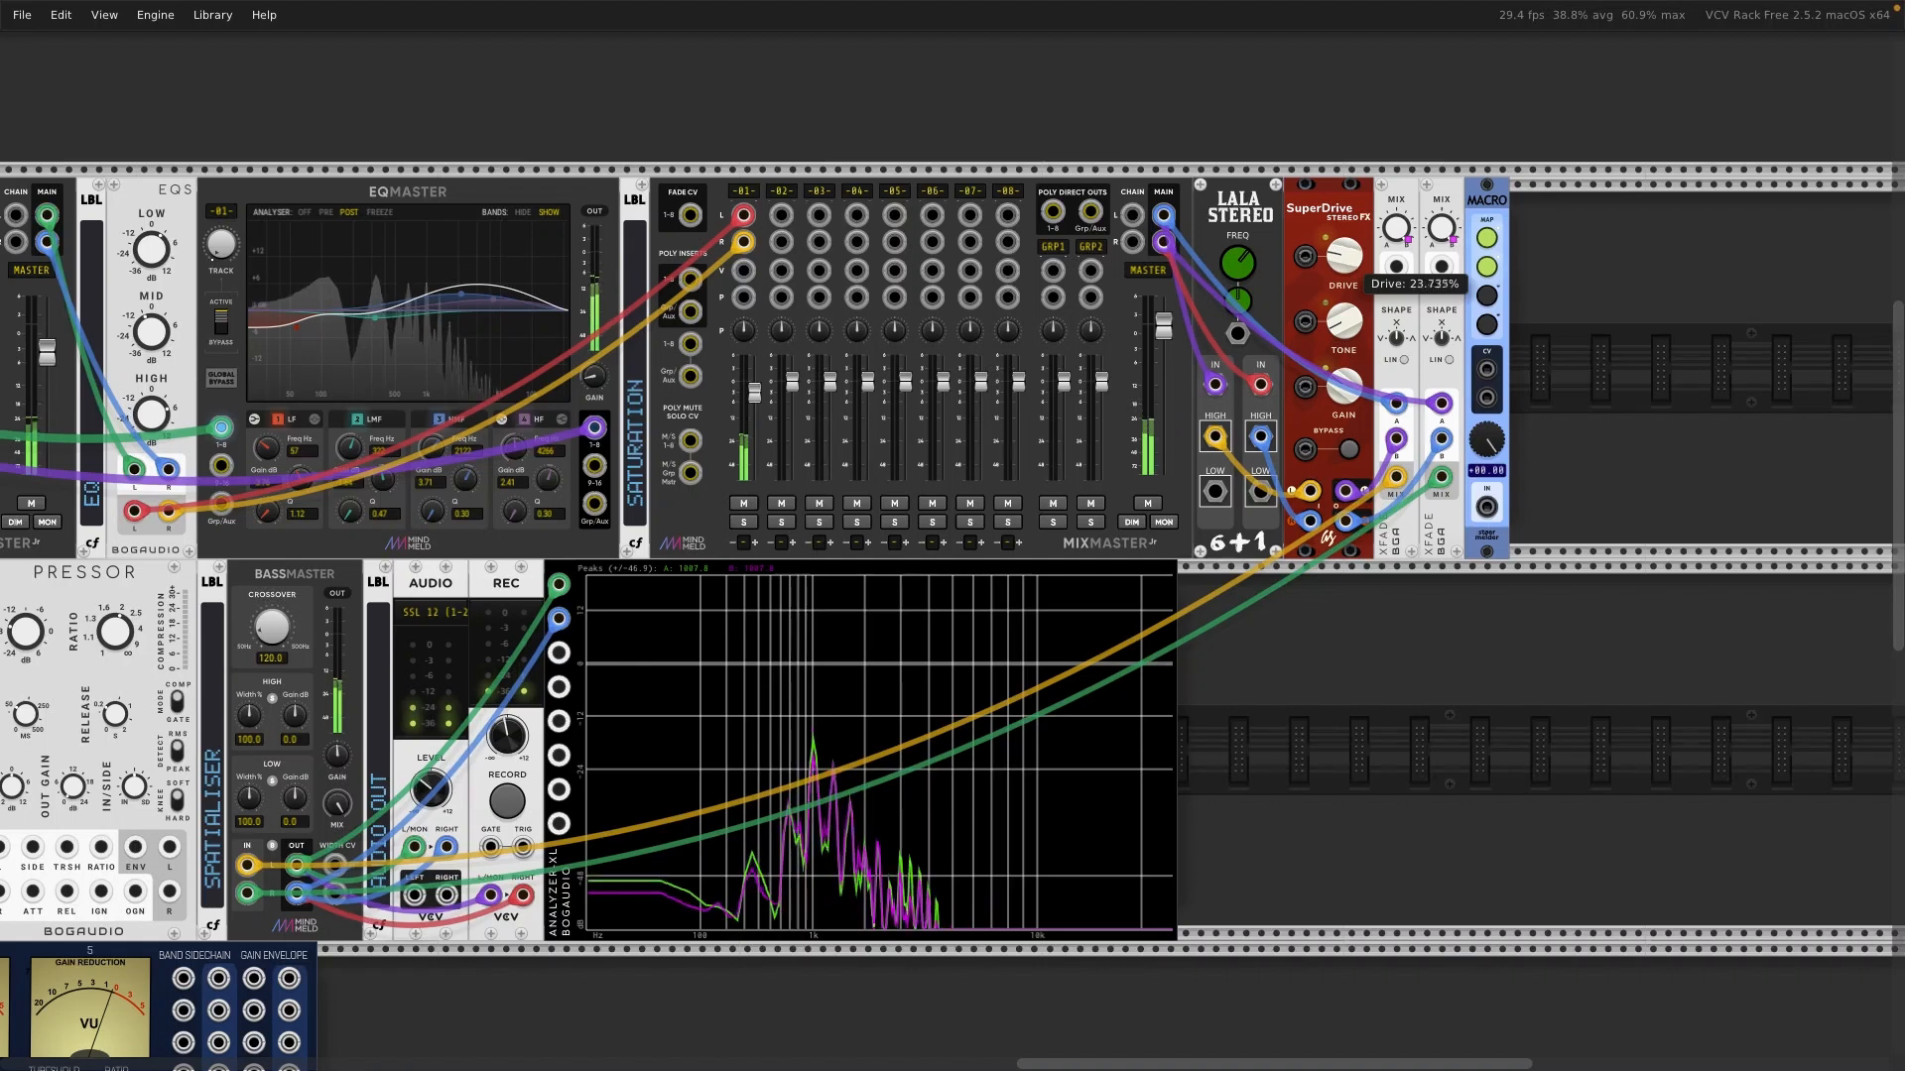
left_click_drag(1343, 268, 1343, 272)
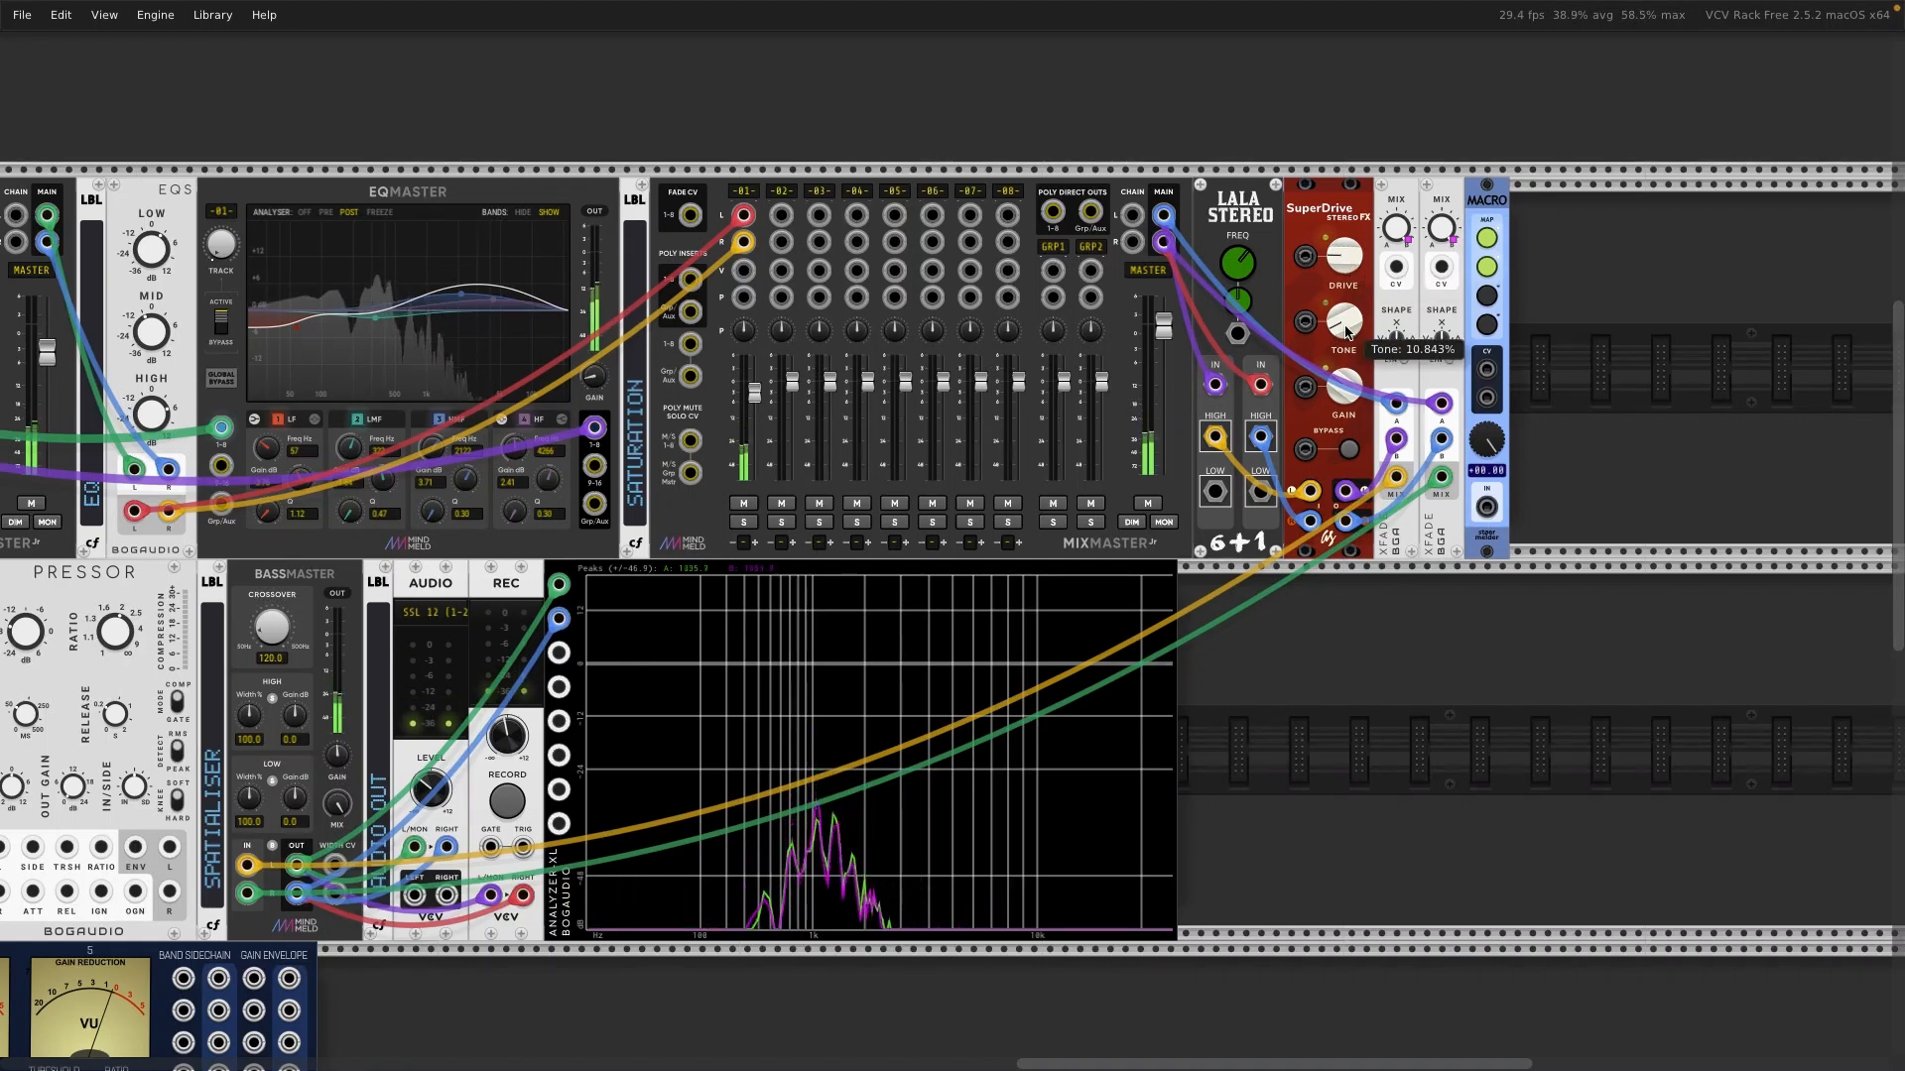
Step: Raise the SuperDrive's tone to about 62% while trying a drive of about 33%
left_click_drag(1343, 319, 1343, 255)
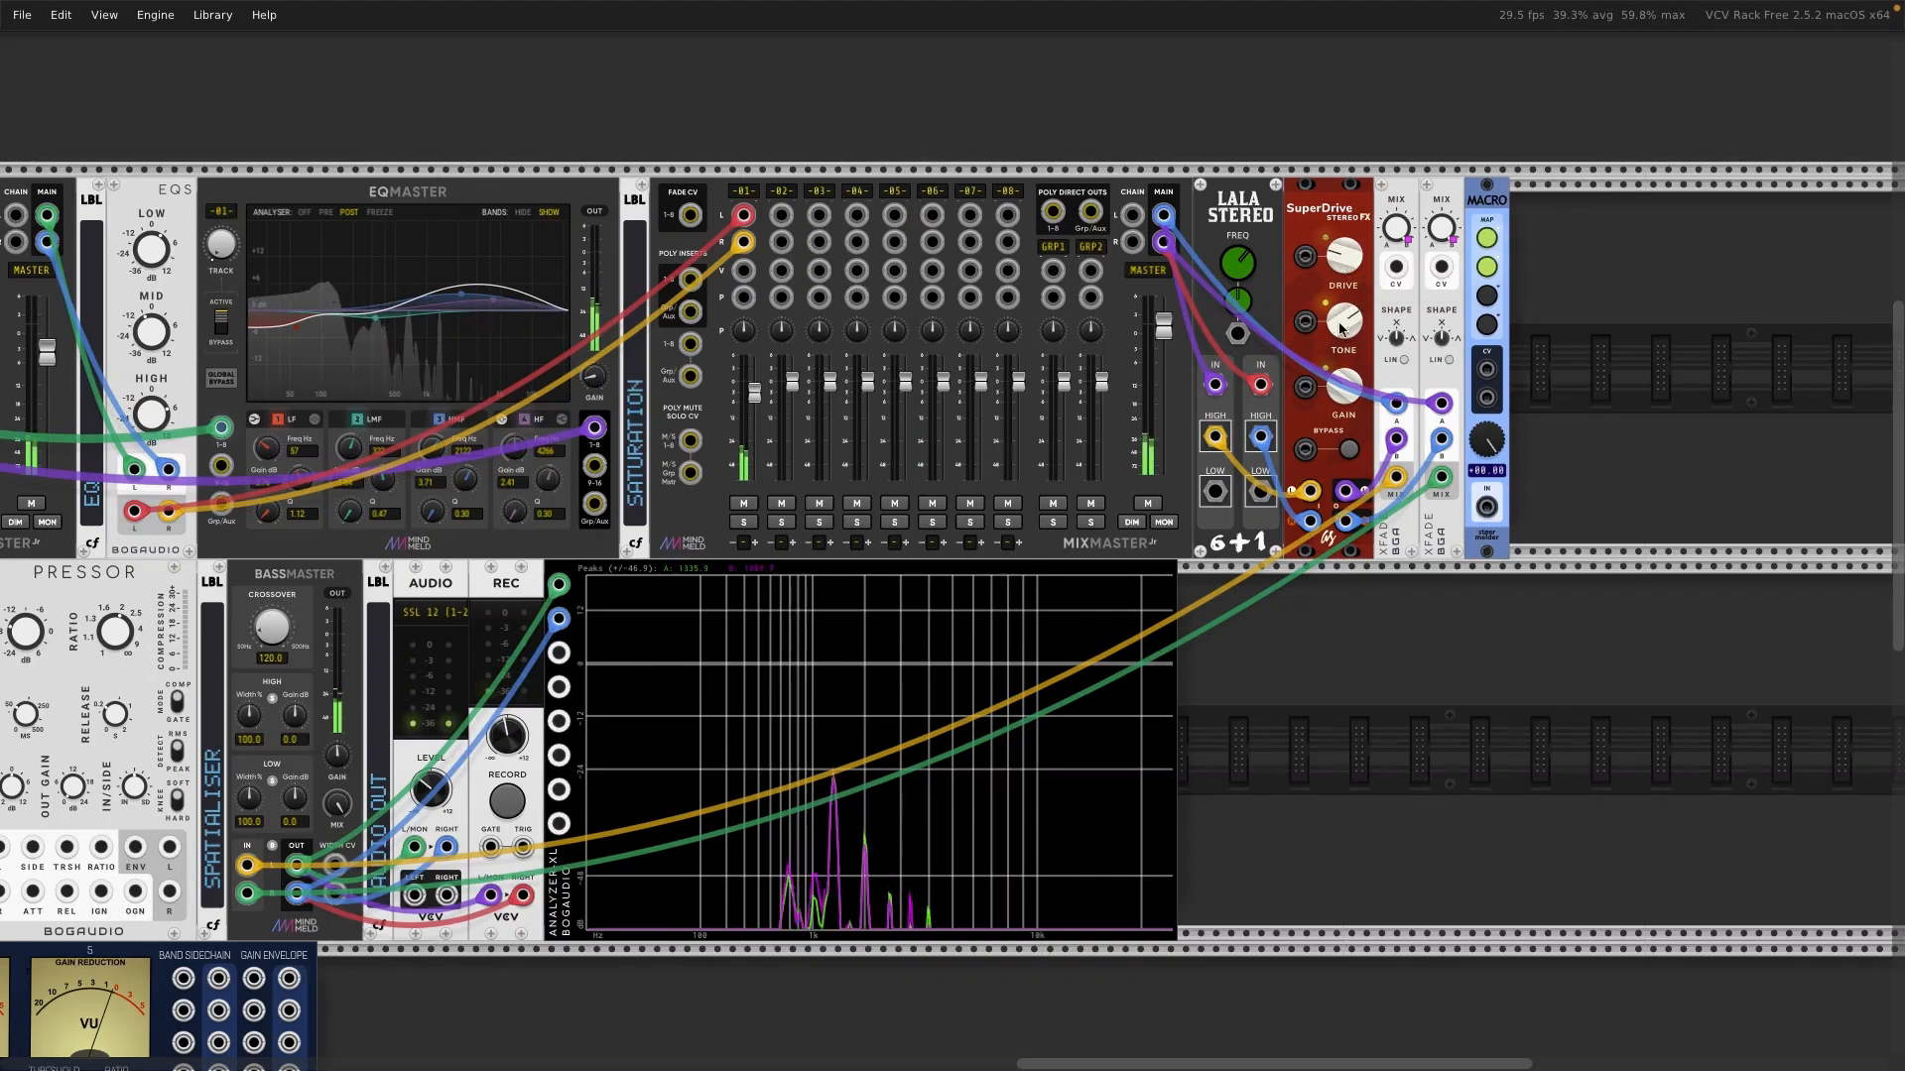
left_click_drag(1341, 323, 1343, 251)
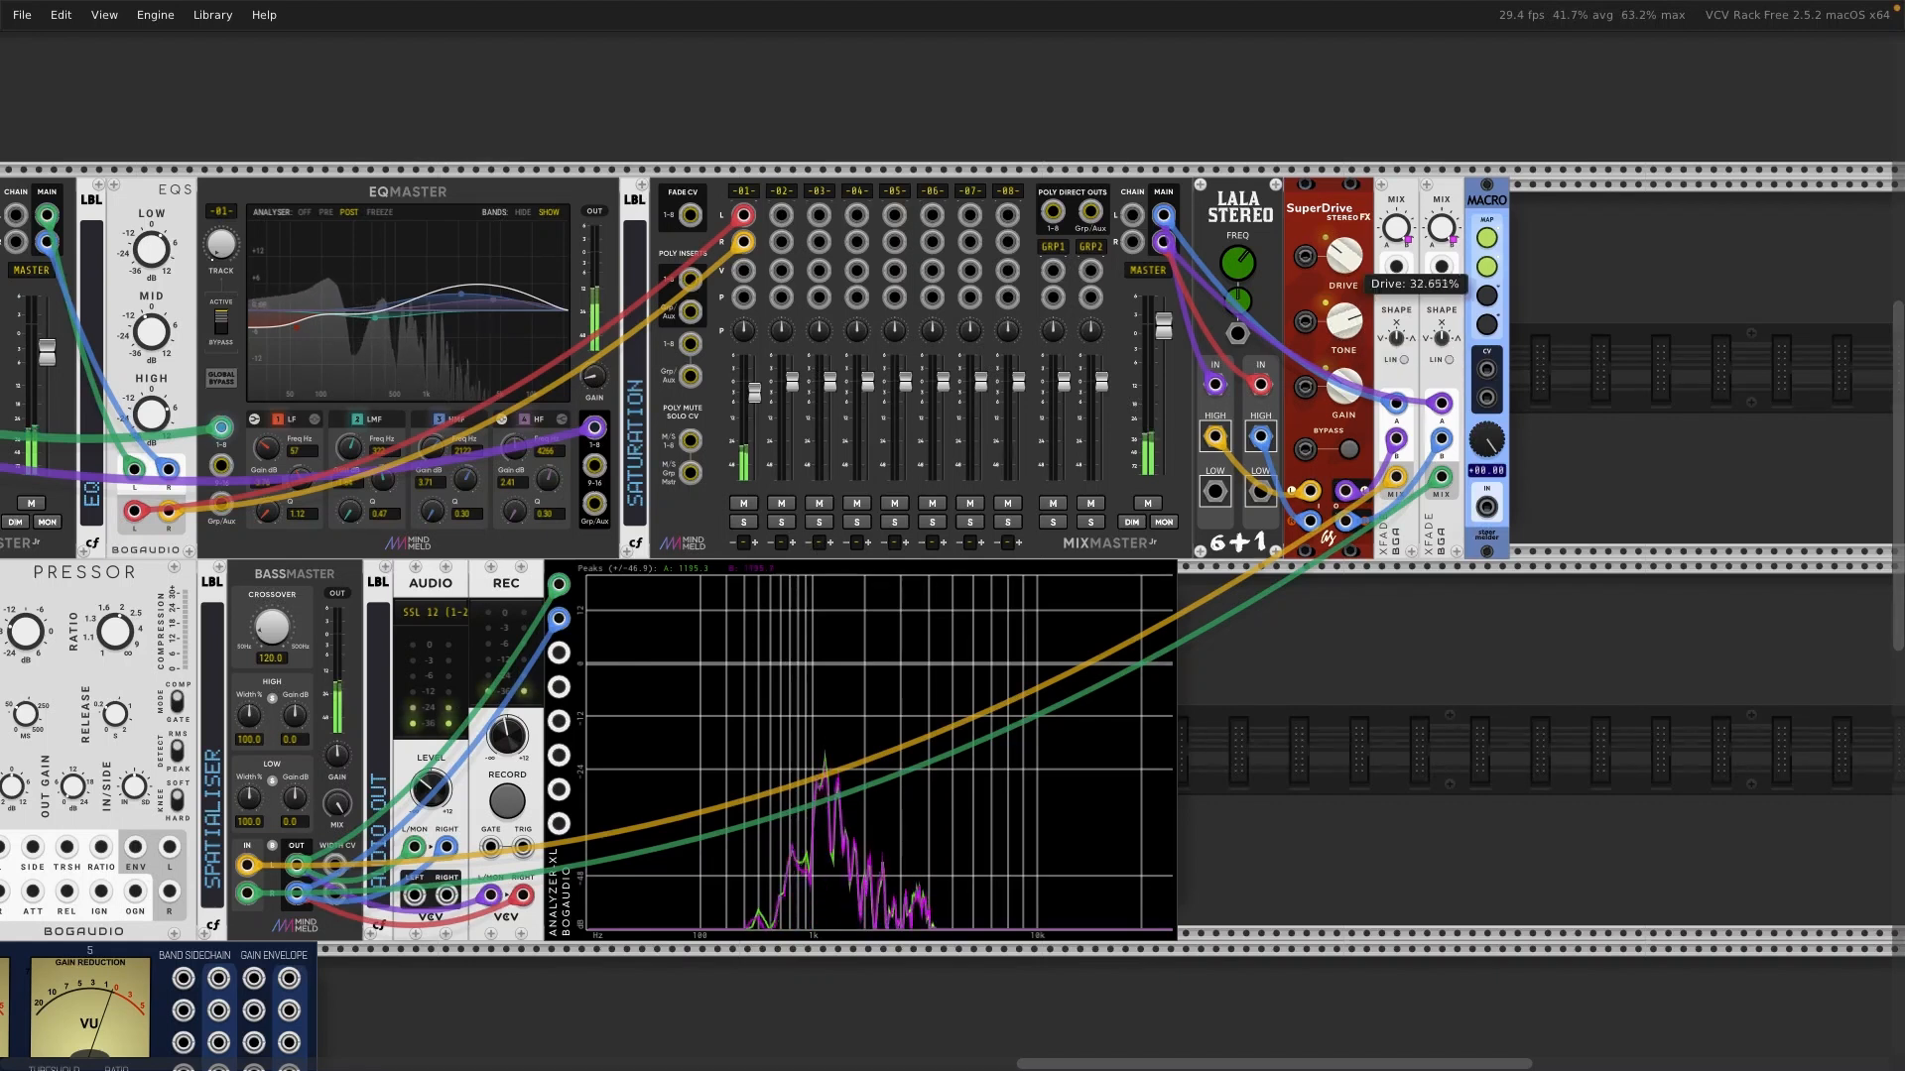
left_click_drag(1339, 333, 1339, 342)
left_click_drag(1338, 266, 1337, 330)
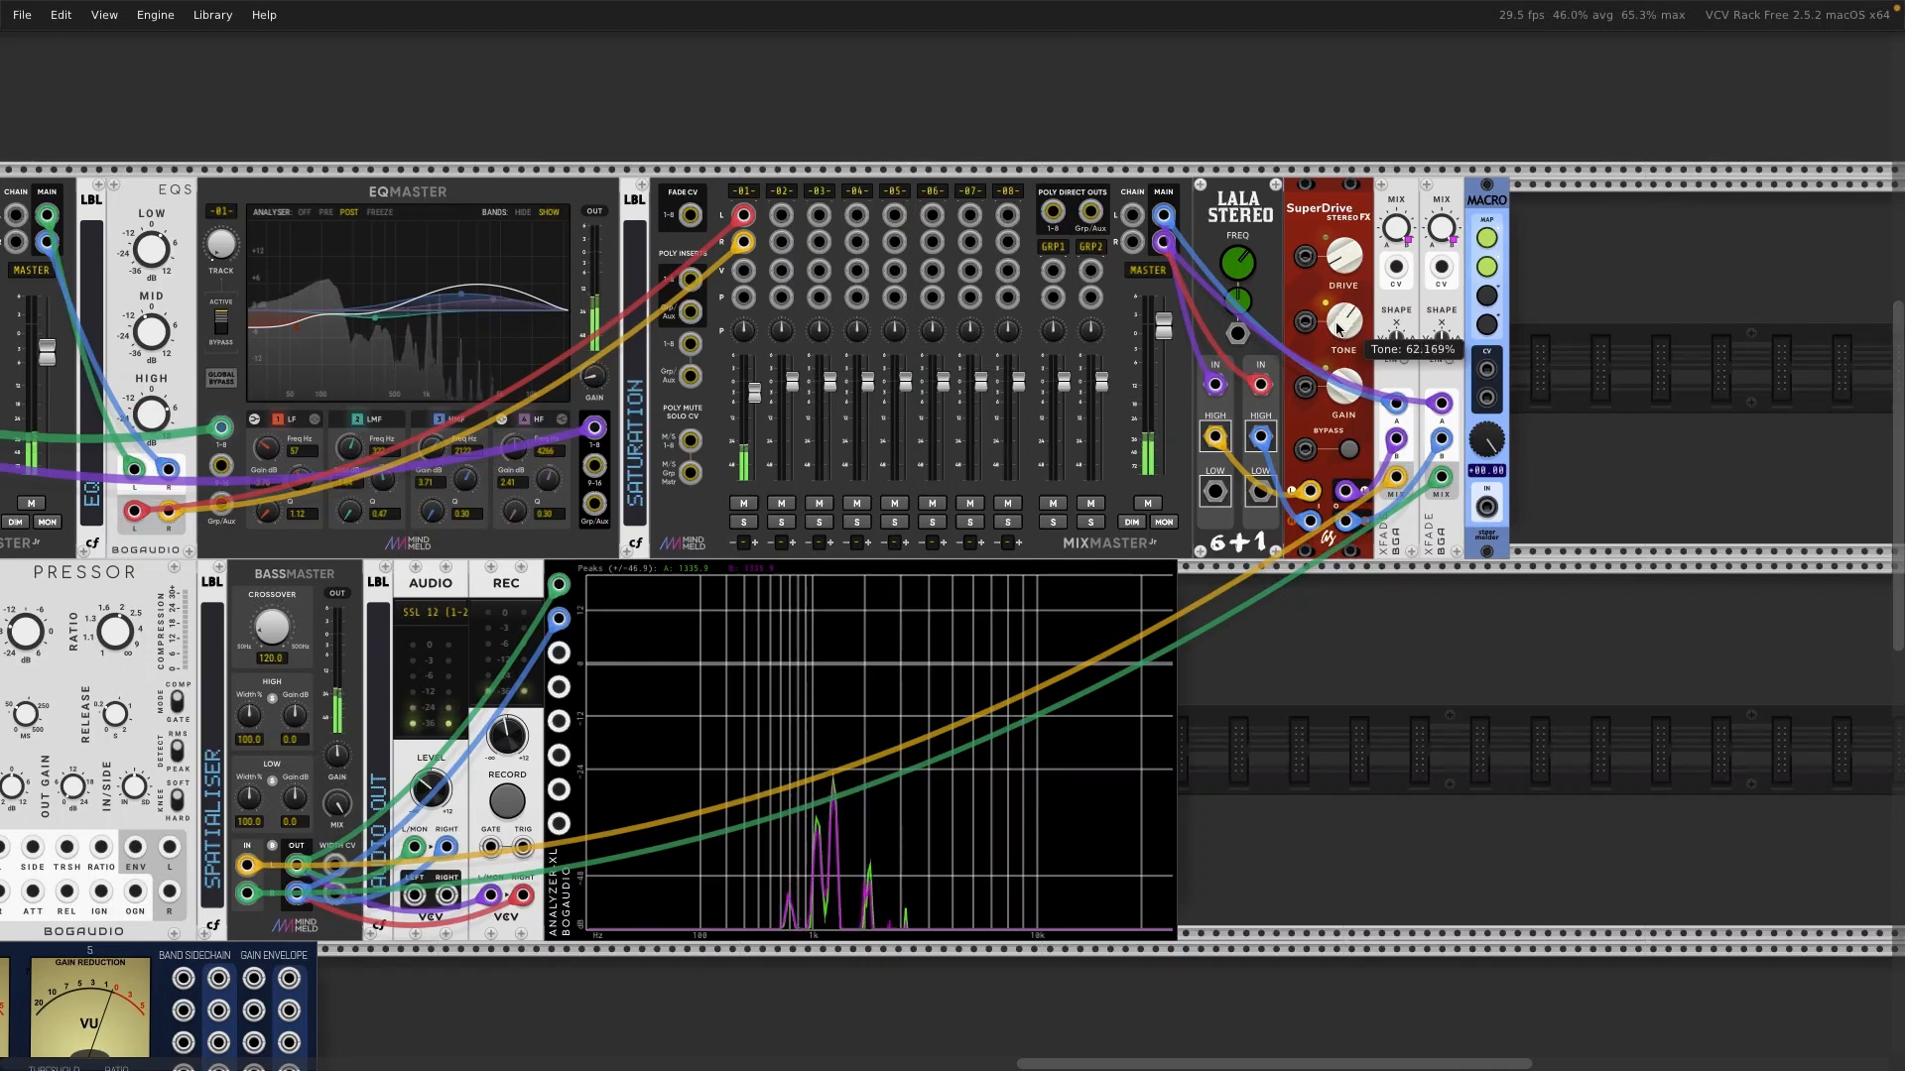
Step: Reduce the SuperDrive's drive to about 11% and fine-tune its gain and tone
left_click_drag(1243, 273, 1345, 263)
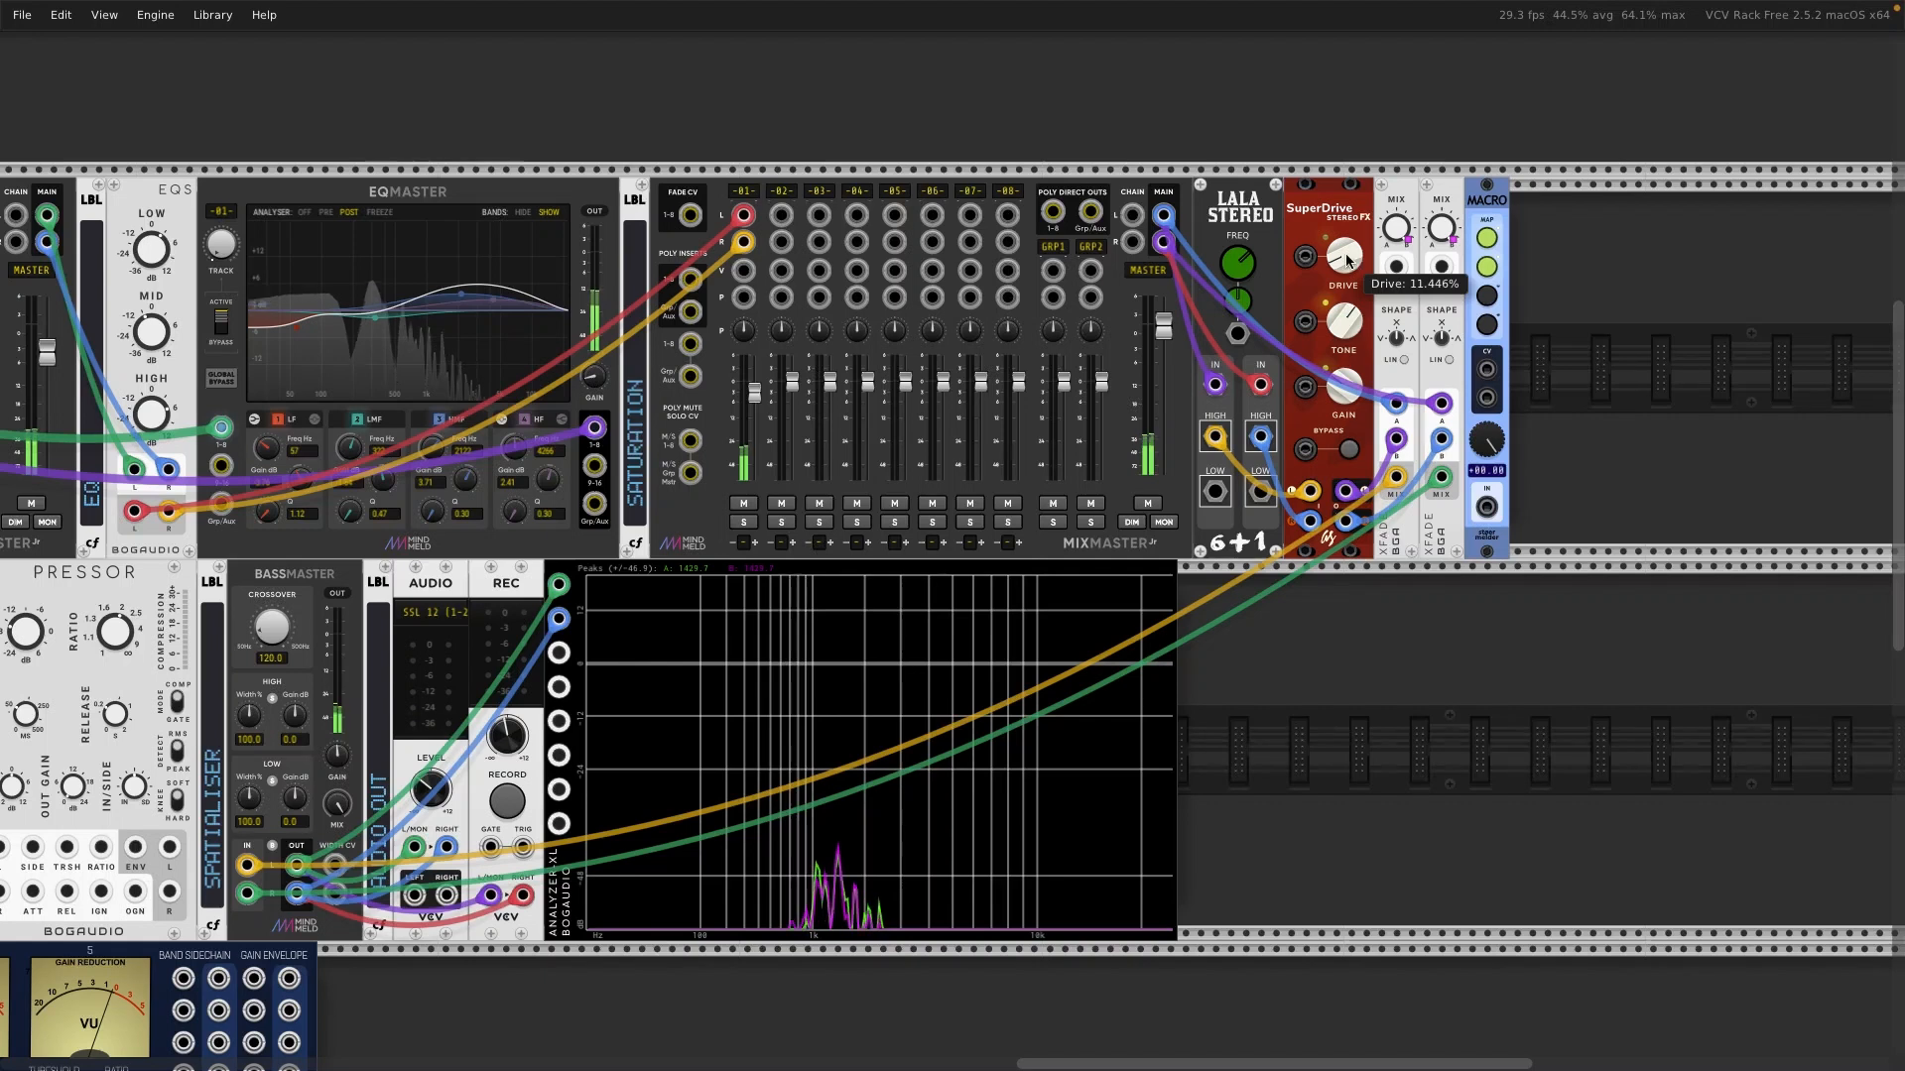
left_click_drag(1346, 391, 1346, 393)
left_click_drag(1344, 320, 1344, 319)
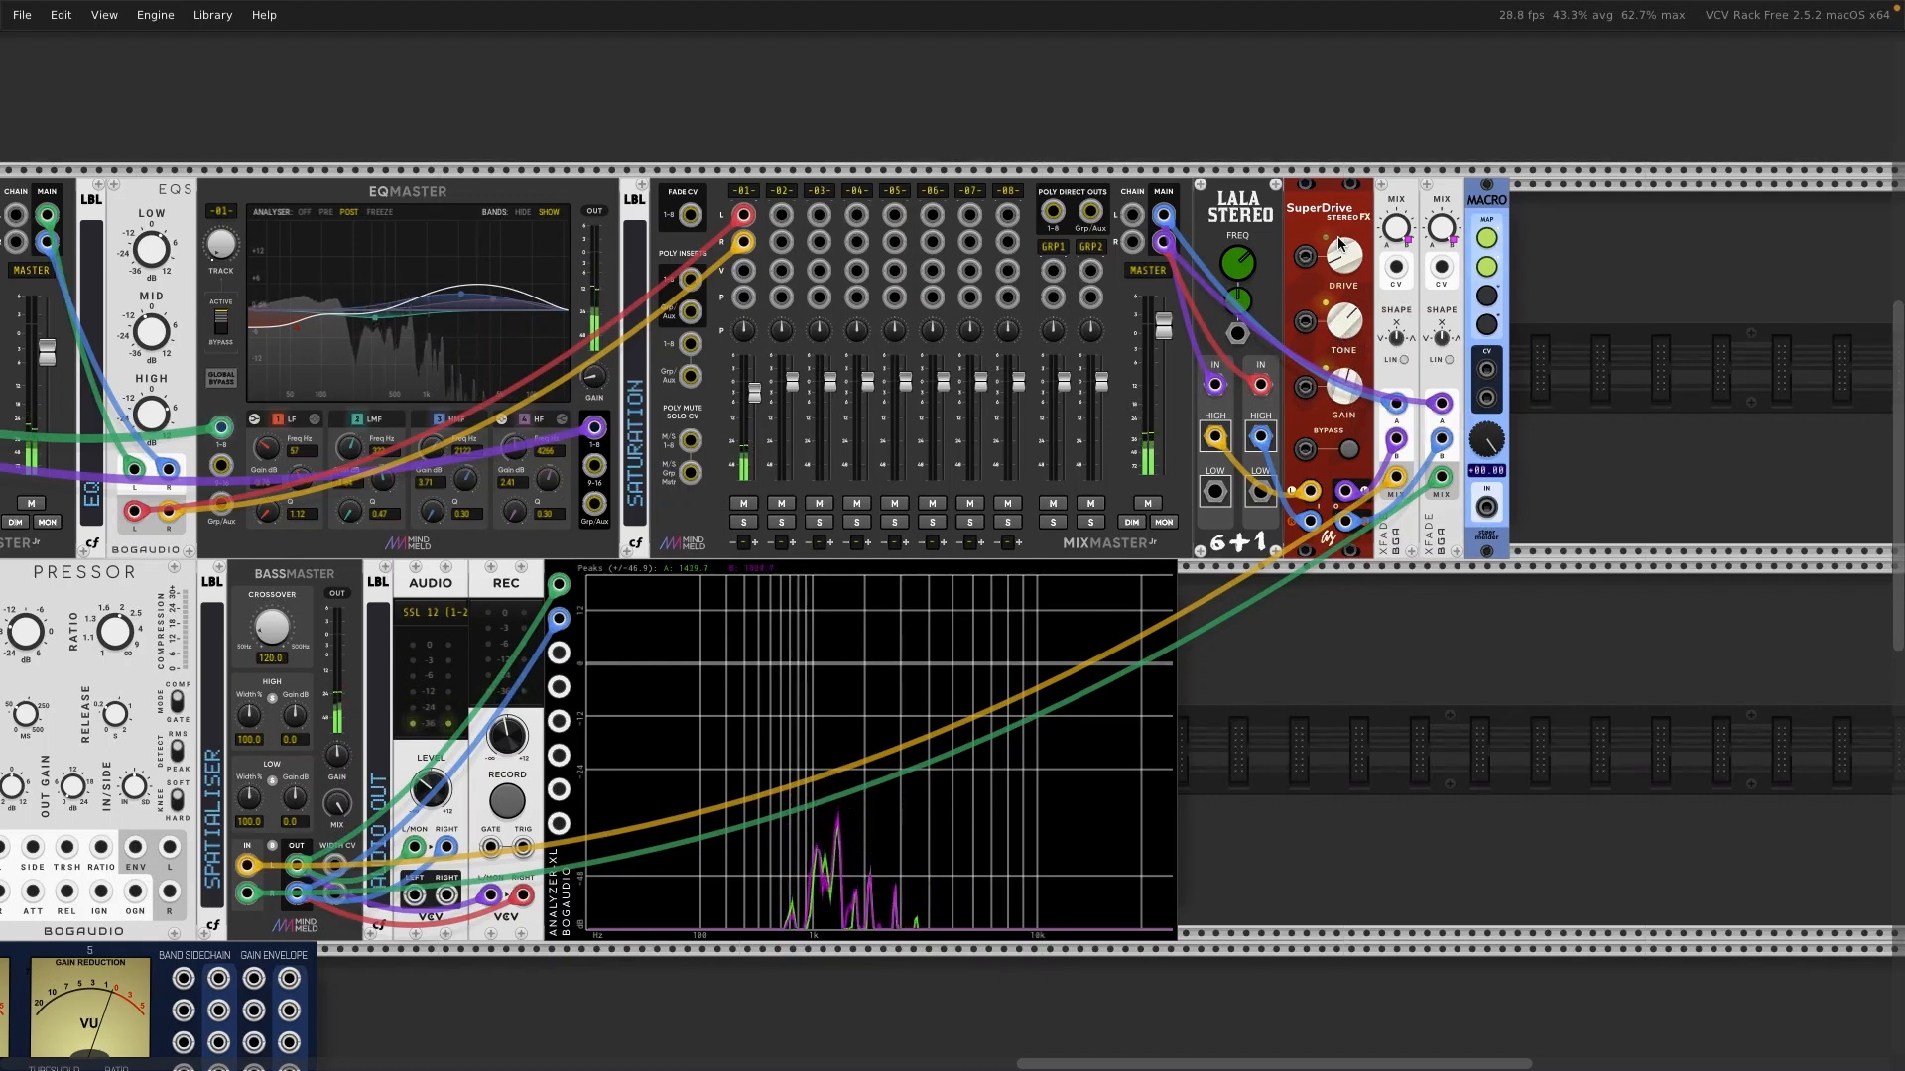
left_click_drag(1344, 255, 1345, 255)
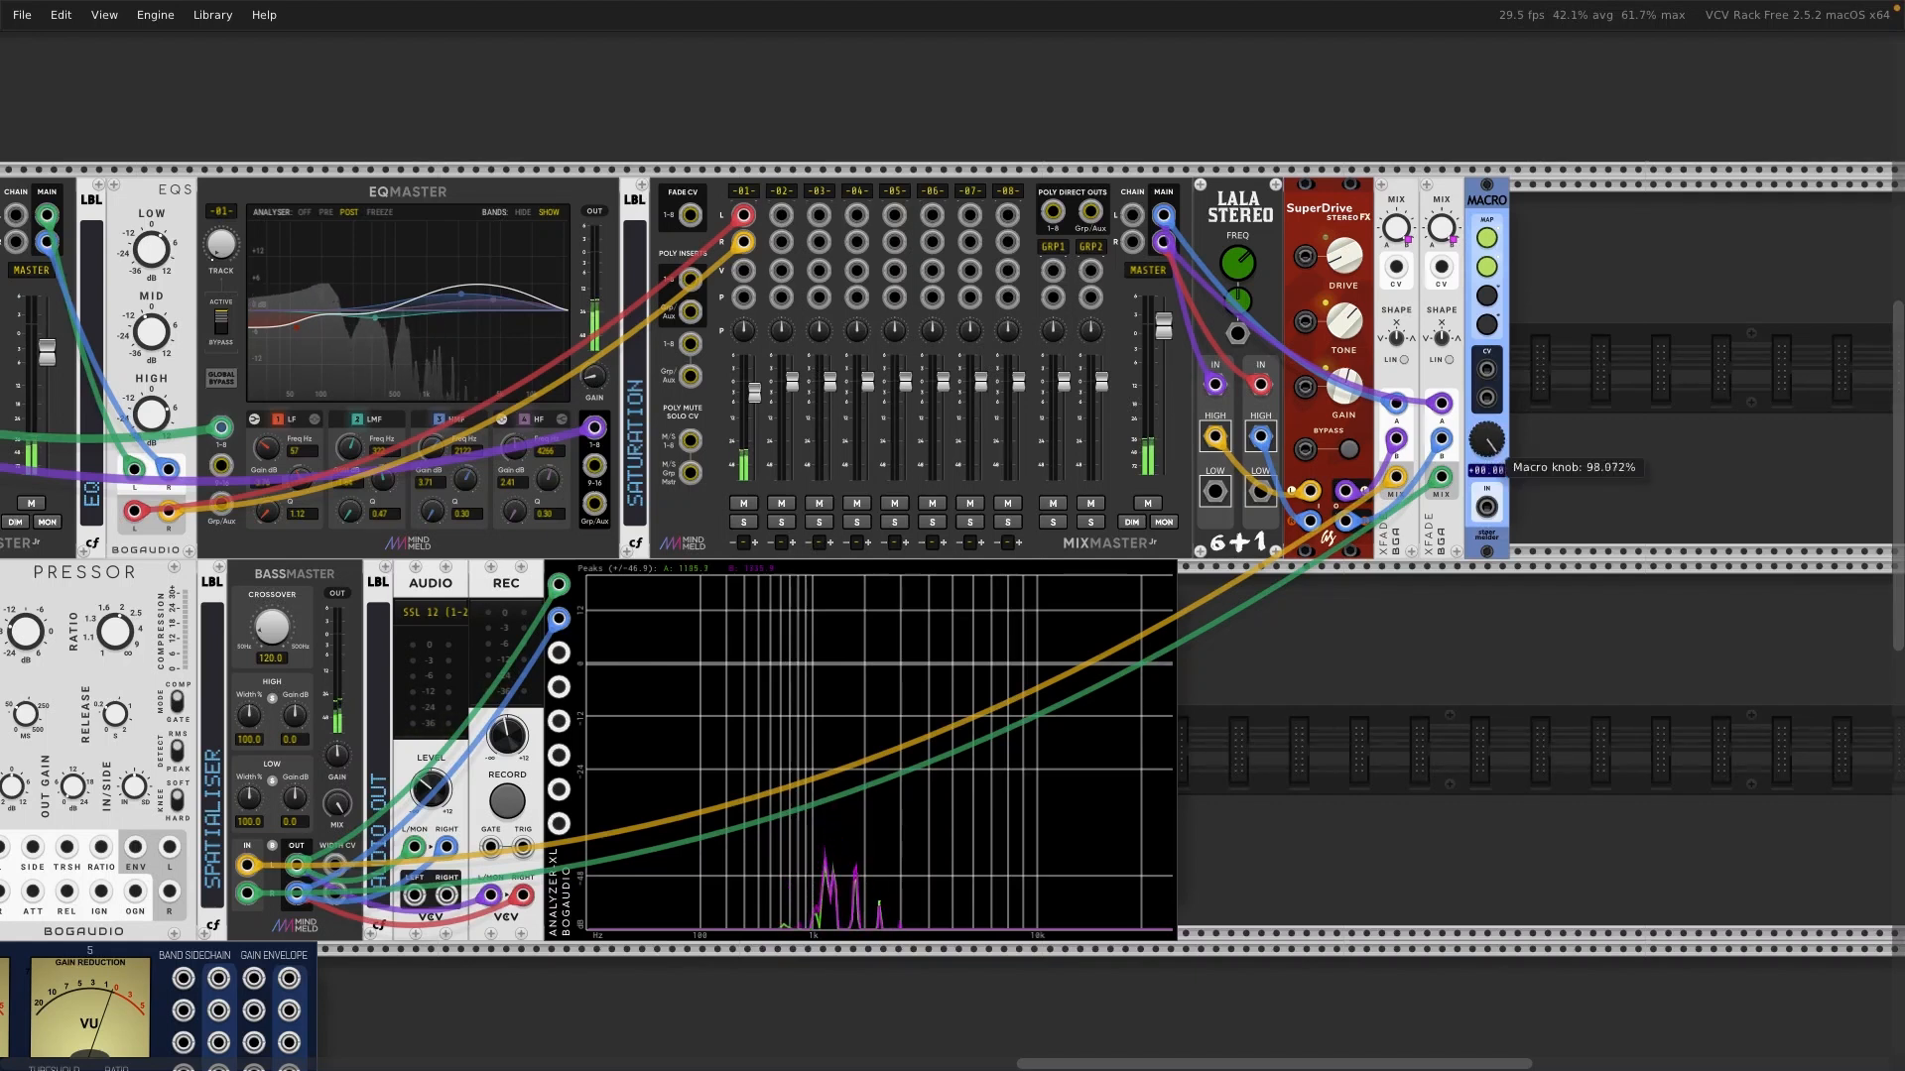
Step: Turn the MACRO knob down and raise the saturation MixMaster's master and track 1 faders slightly
left_click_drag(1486, 439, 1478, 432)
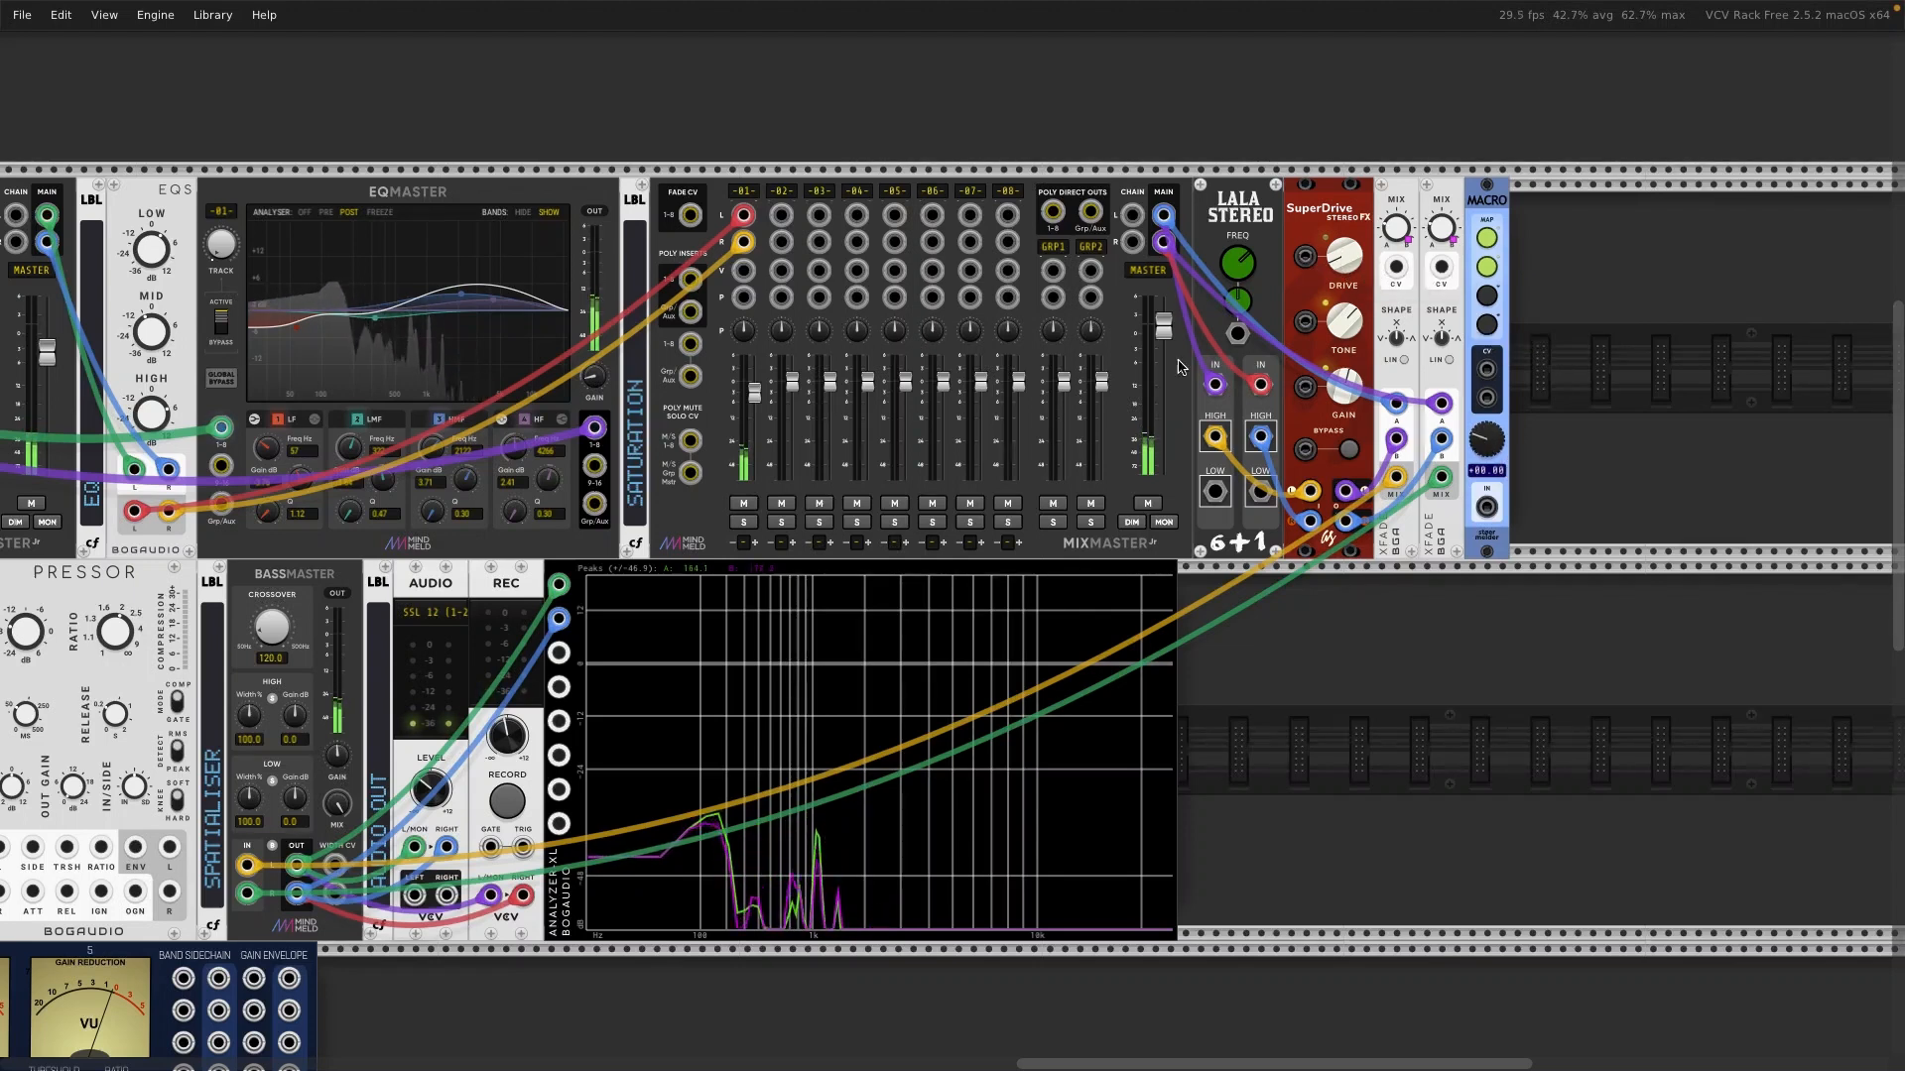
left_click_drag(1165, 339, 1165, 323)
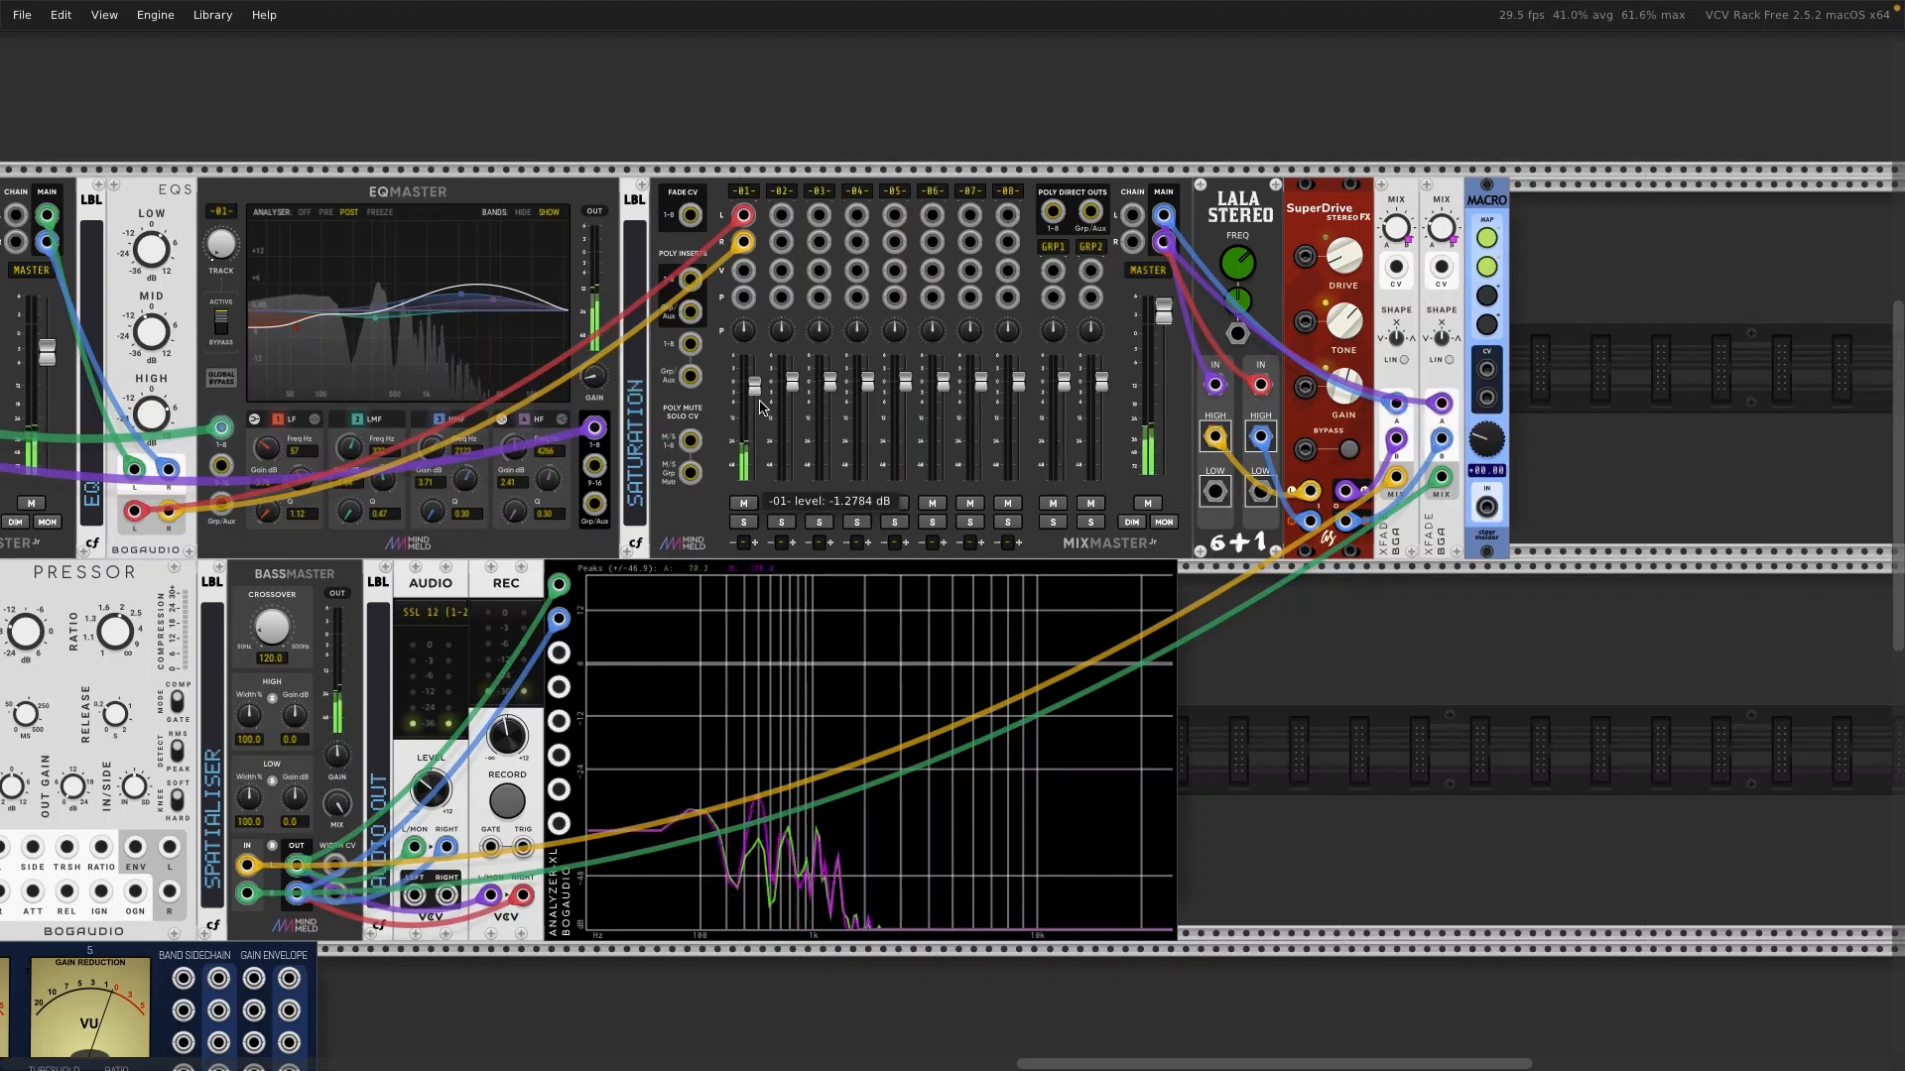
left_click_drag(759, 391, 758, 388)
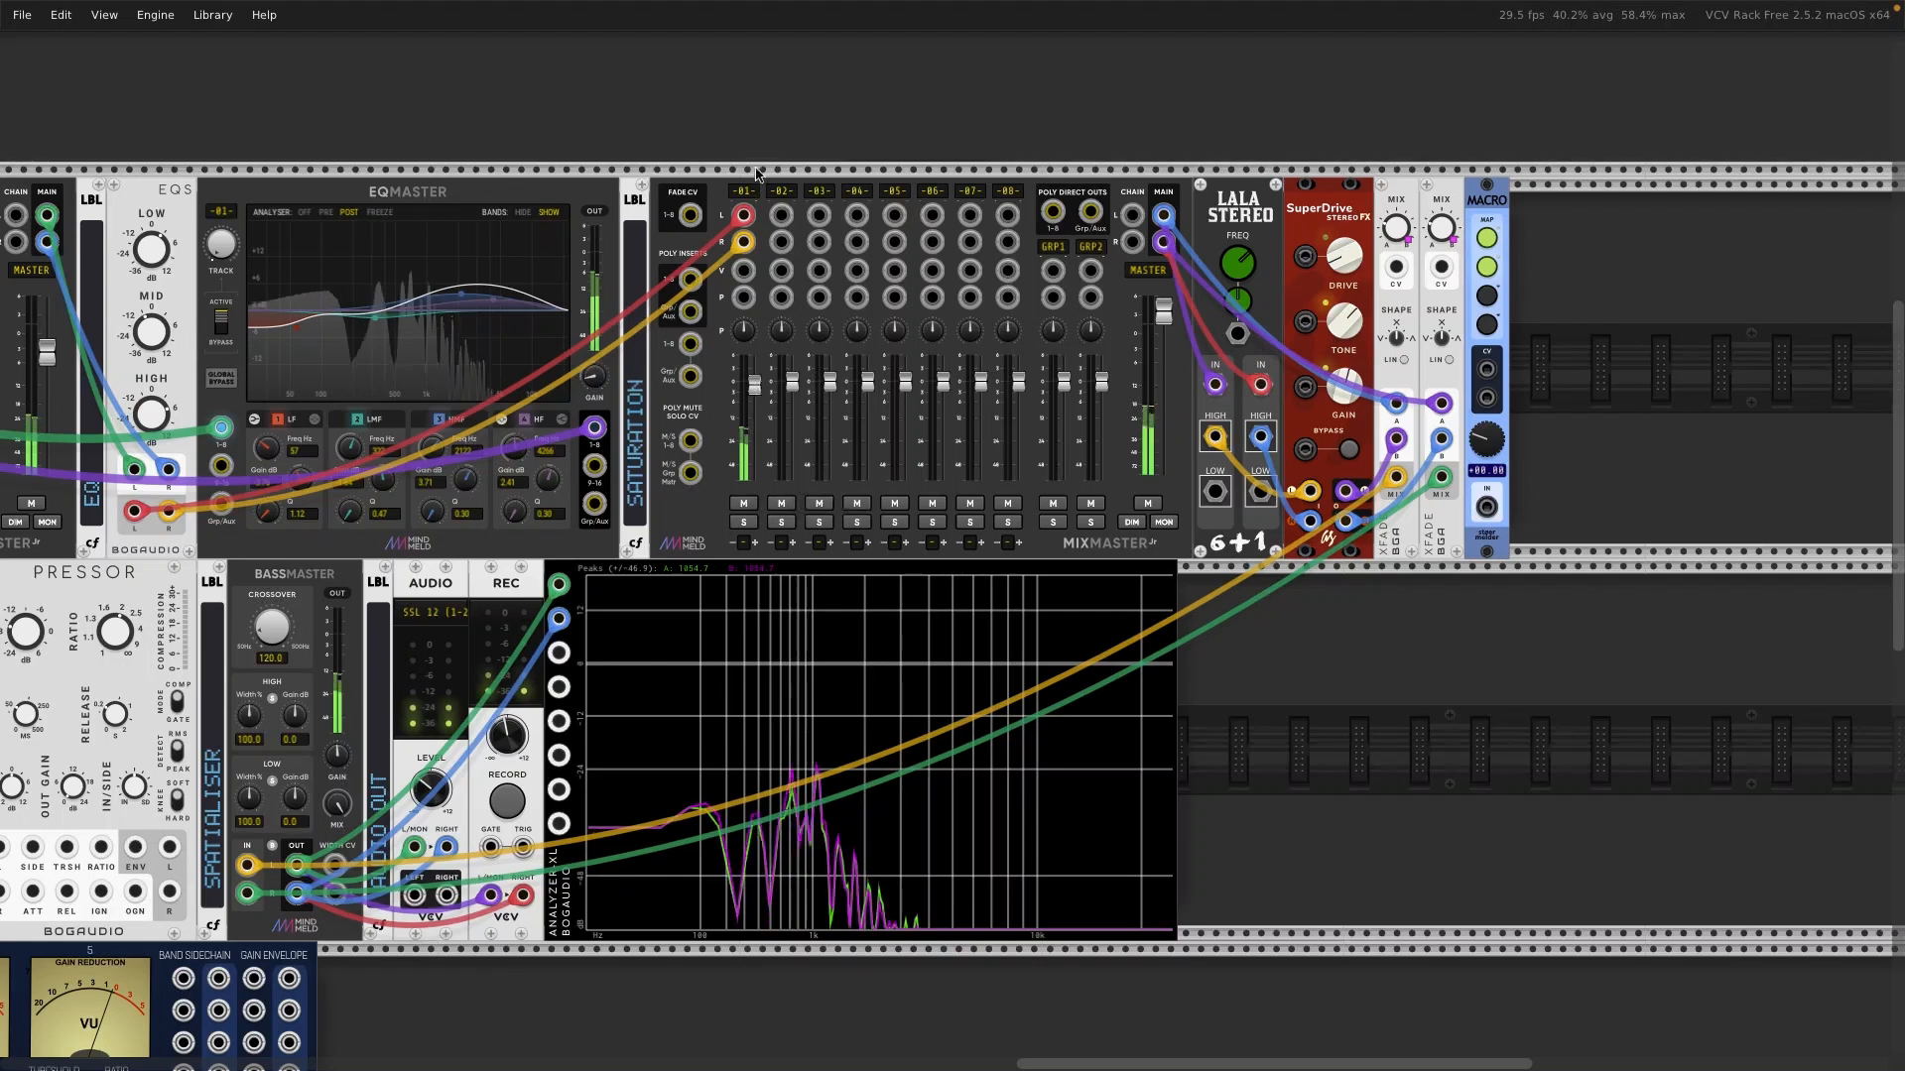
Step: Raise the gain adjustment in the saturation MixMaster's track 1 settings to about 3.8 dB
right_click(743, 193)
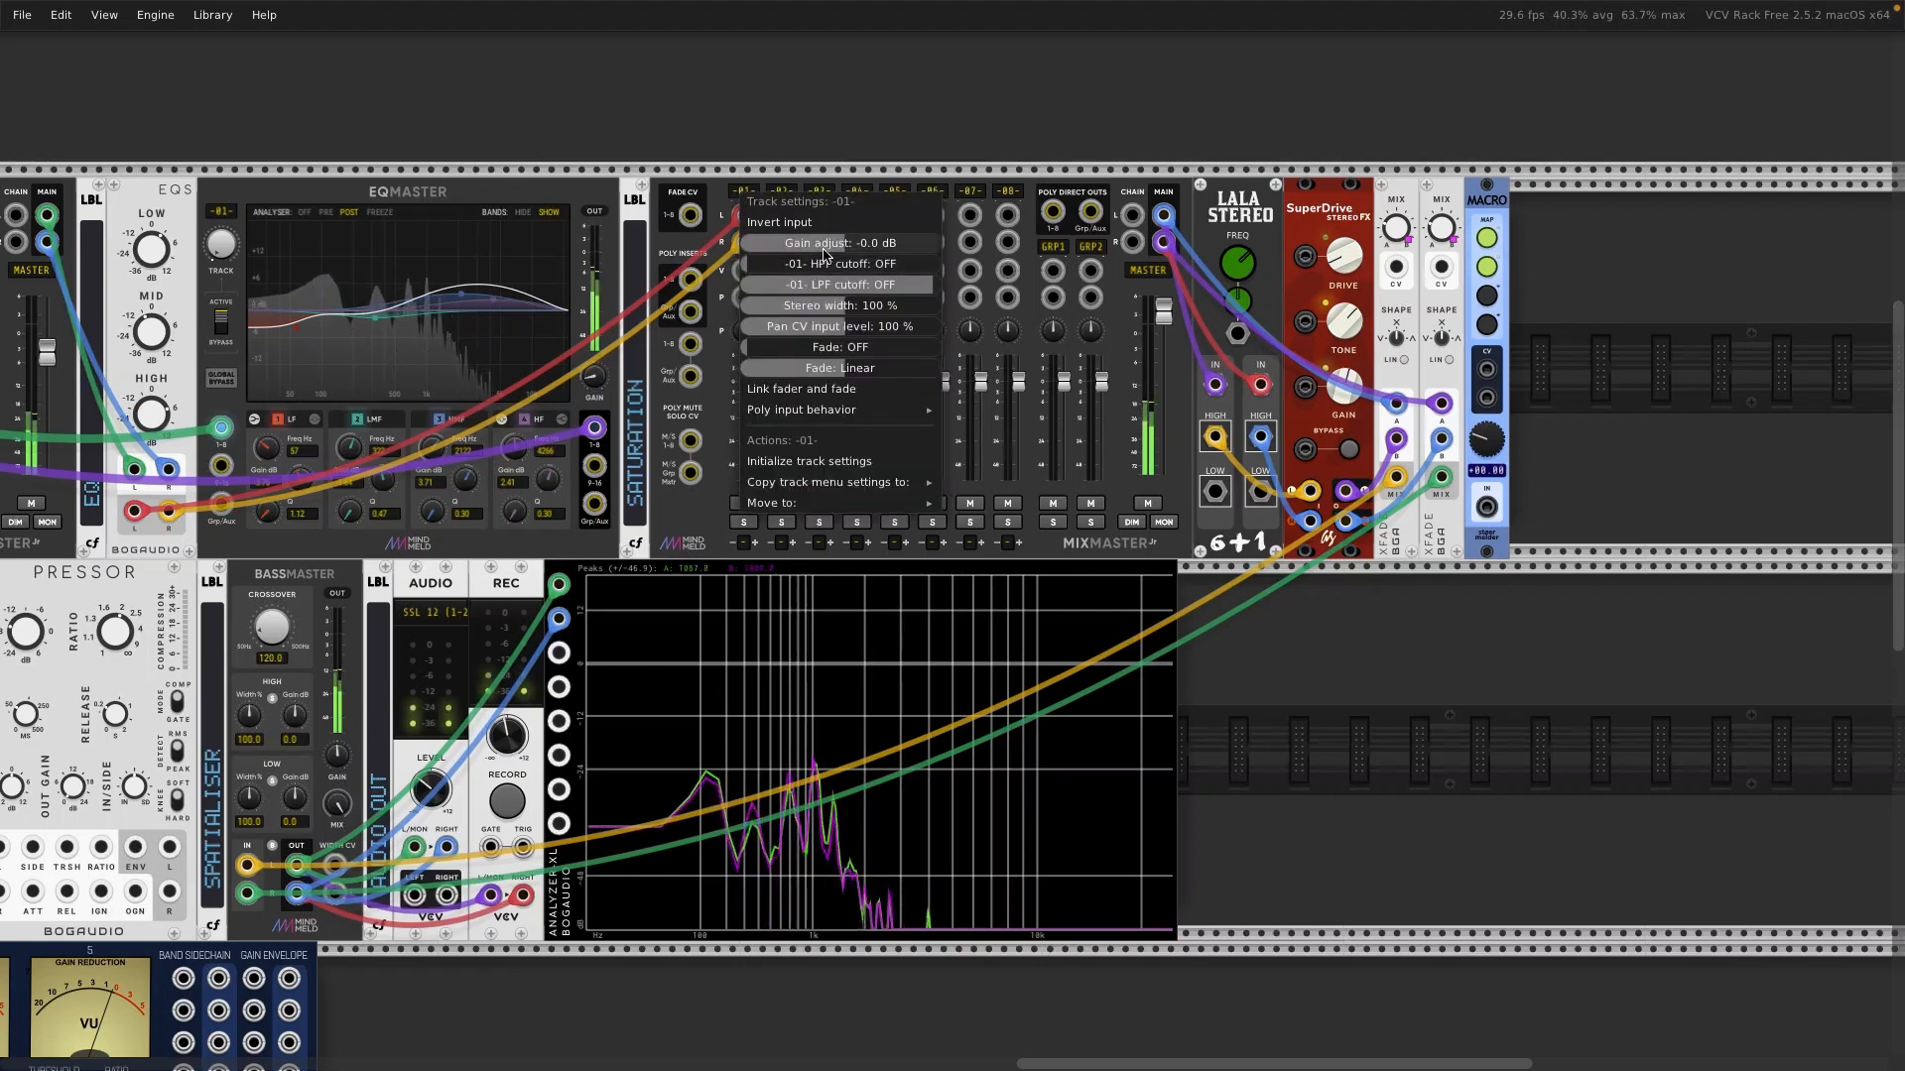
left_click_drag(846, 250, 865, 250)
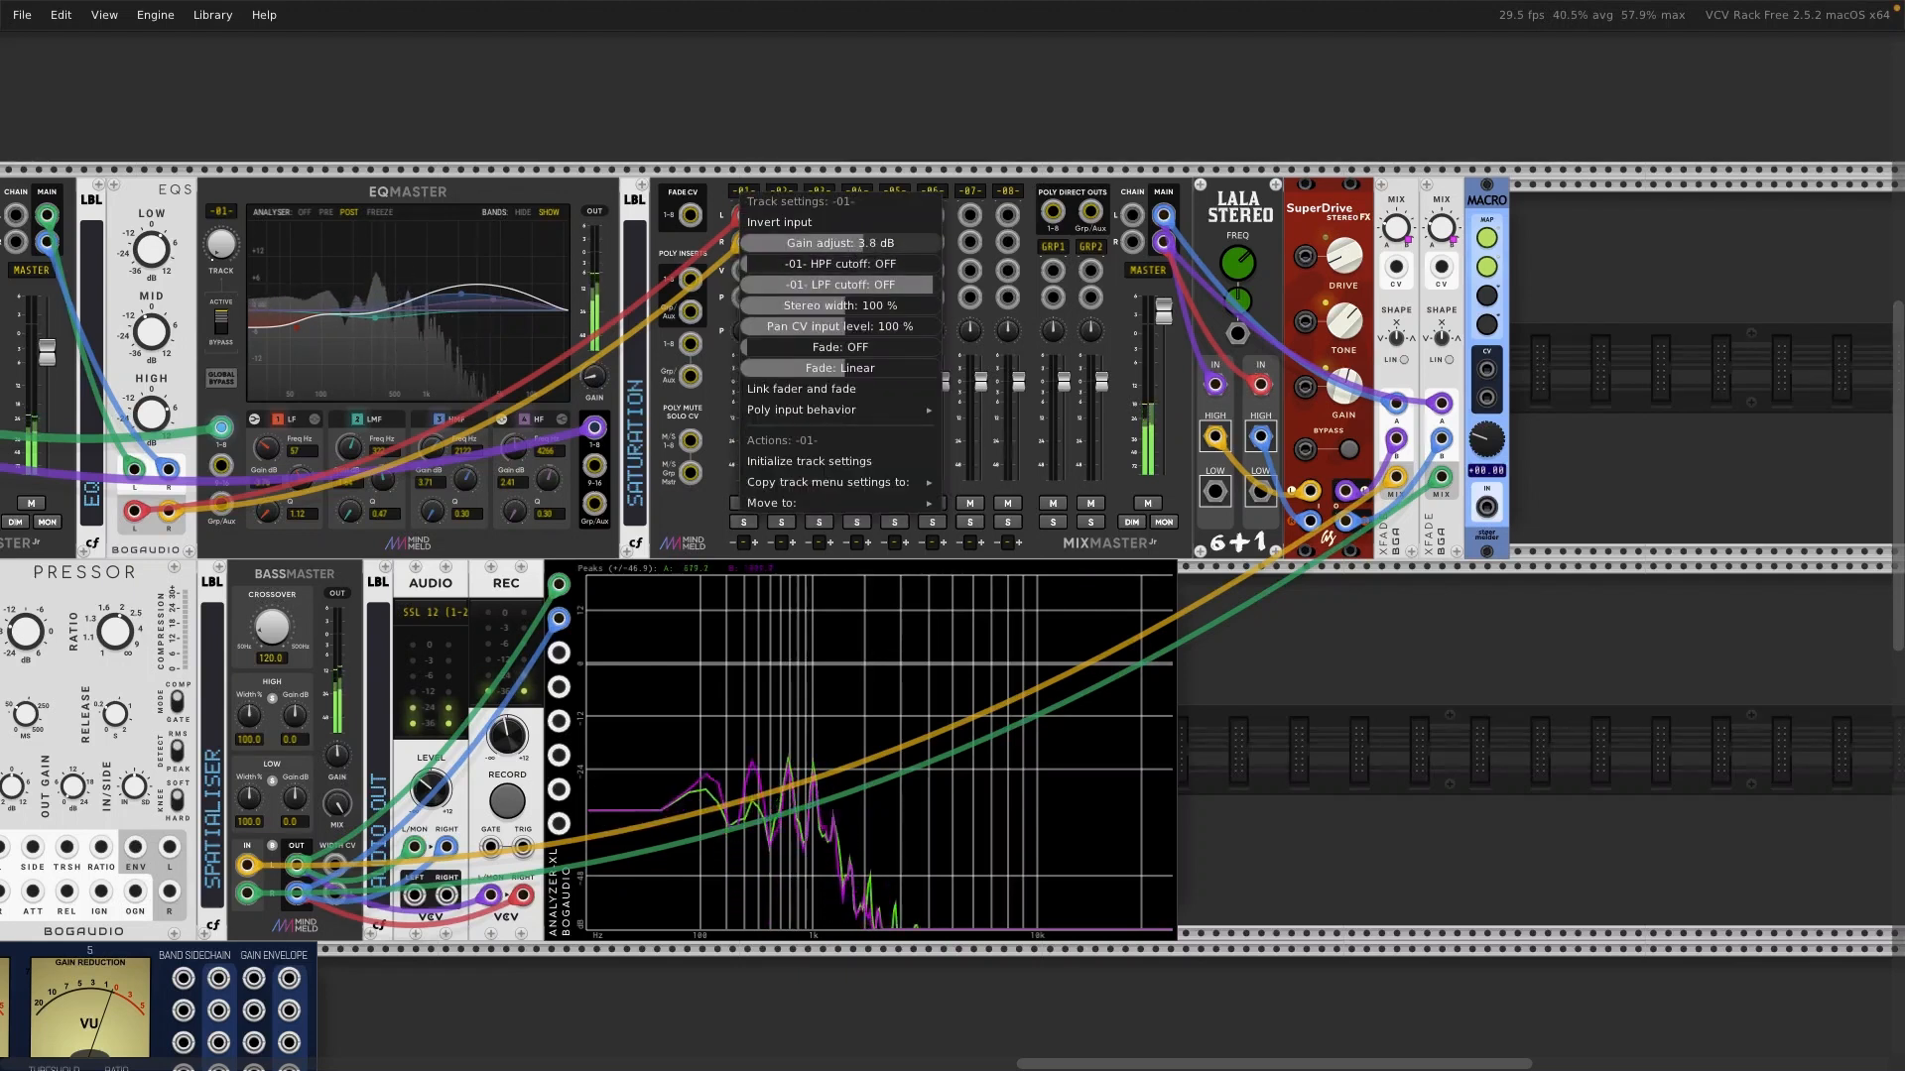
left_click(990, 97)
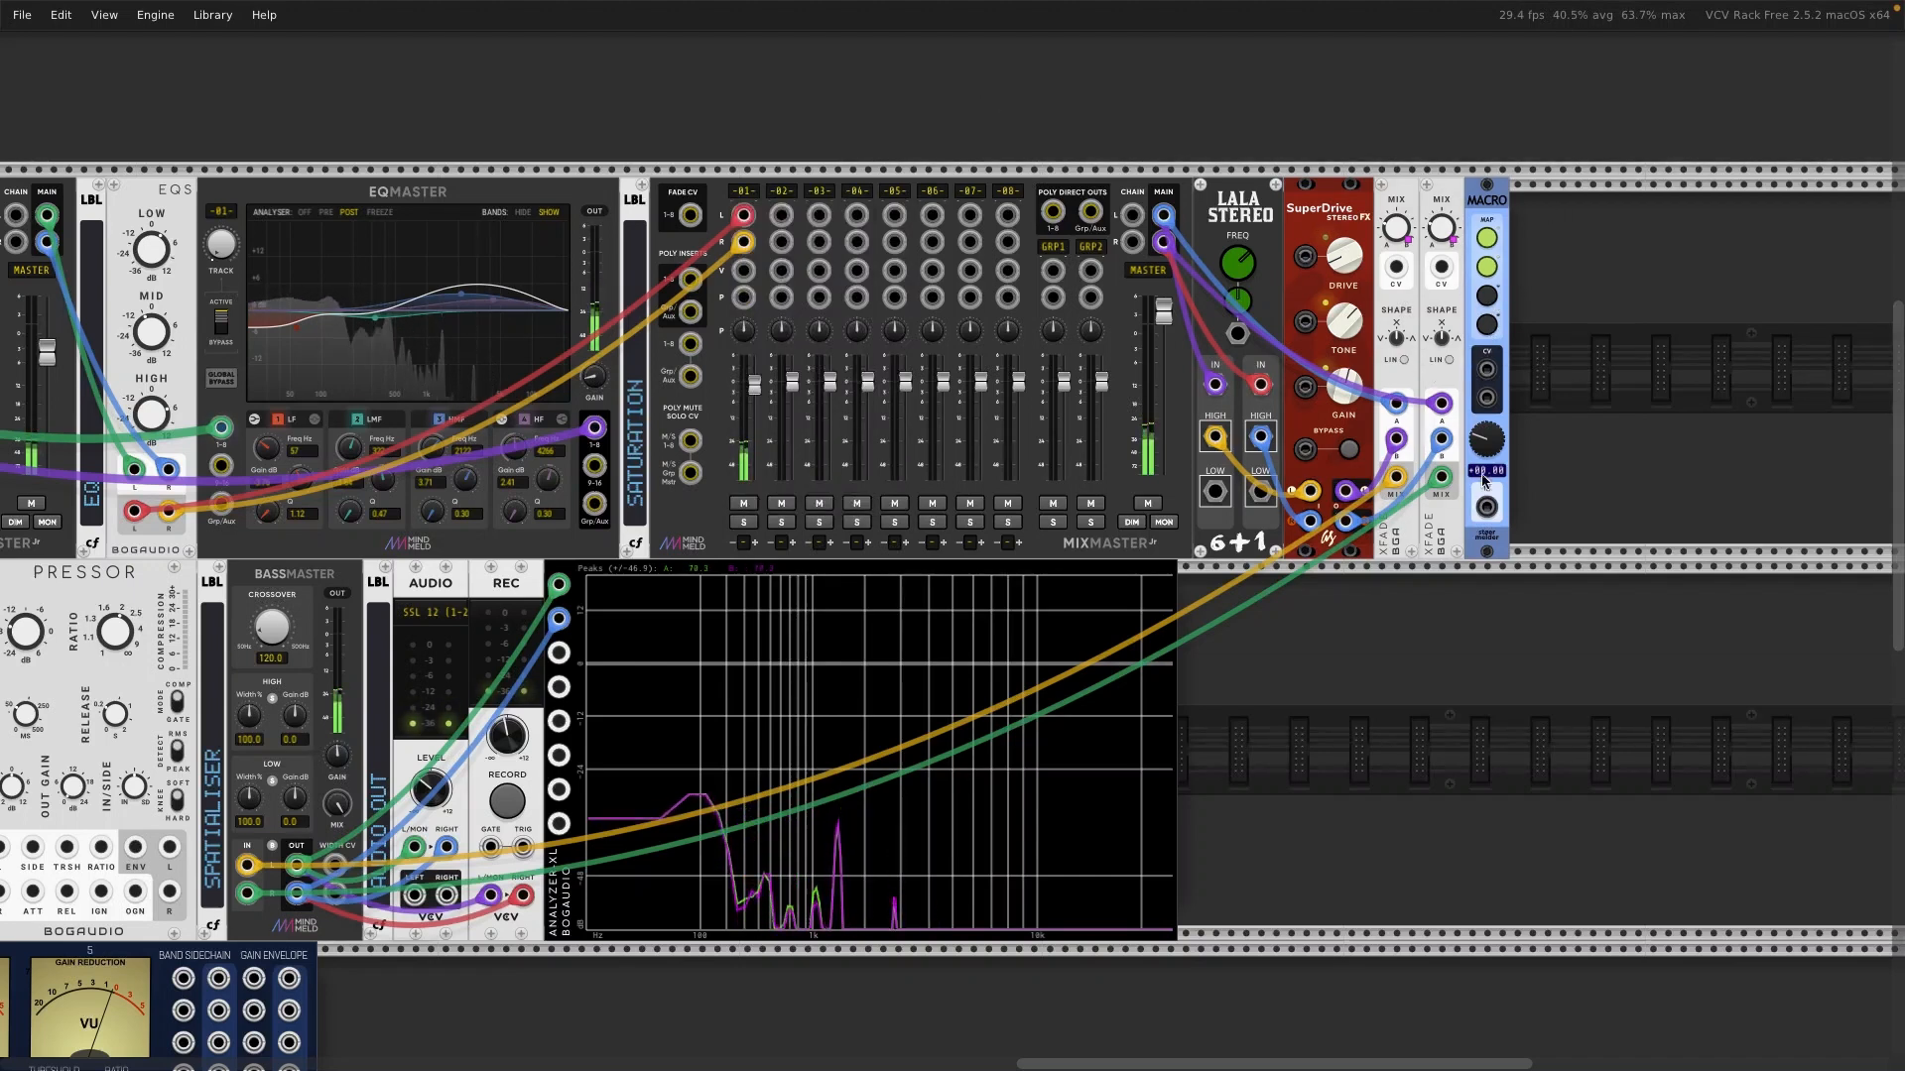
Step: Turn the MACRO knob up, fine-tune the SuperDrive's drive, and set its tone to about 78%
left_click_drag(1487, 443, 1487, 369)
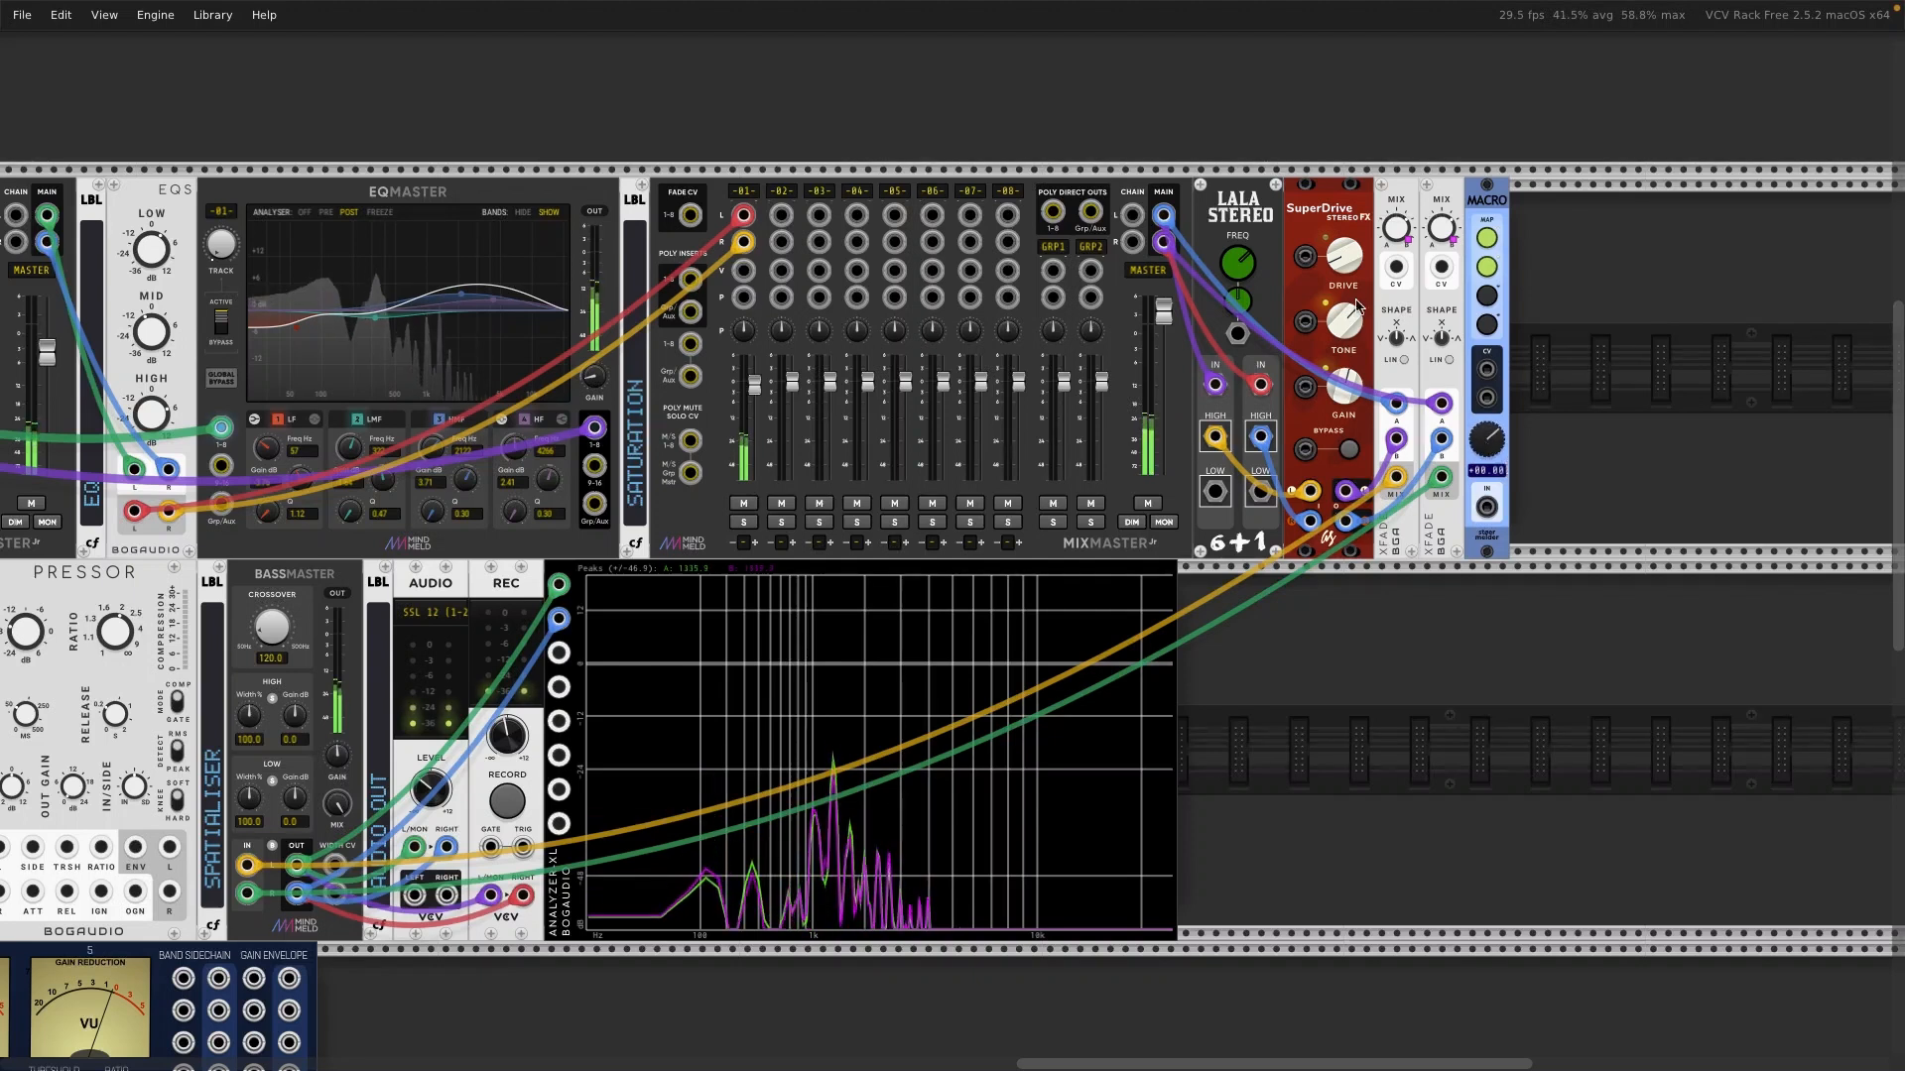
left_click_drag(1345, 260, 1346, 249)
mouse_move(1345, 319)
left_mouse_down()
mouse_move(1344, 343)
mouse_move(1344, 307)
left_mouse_up()
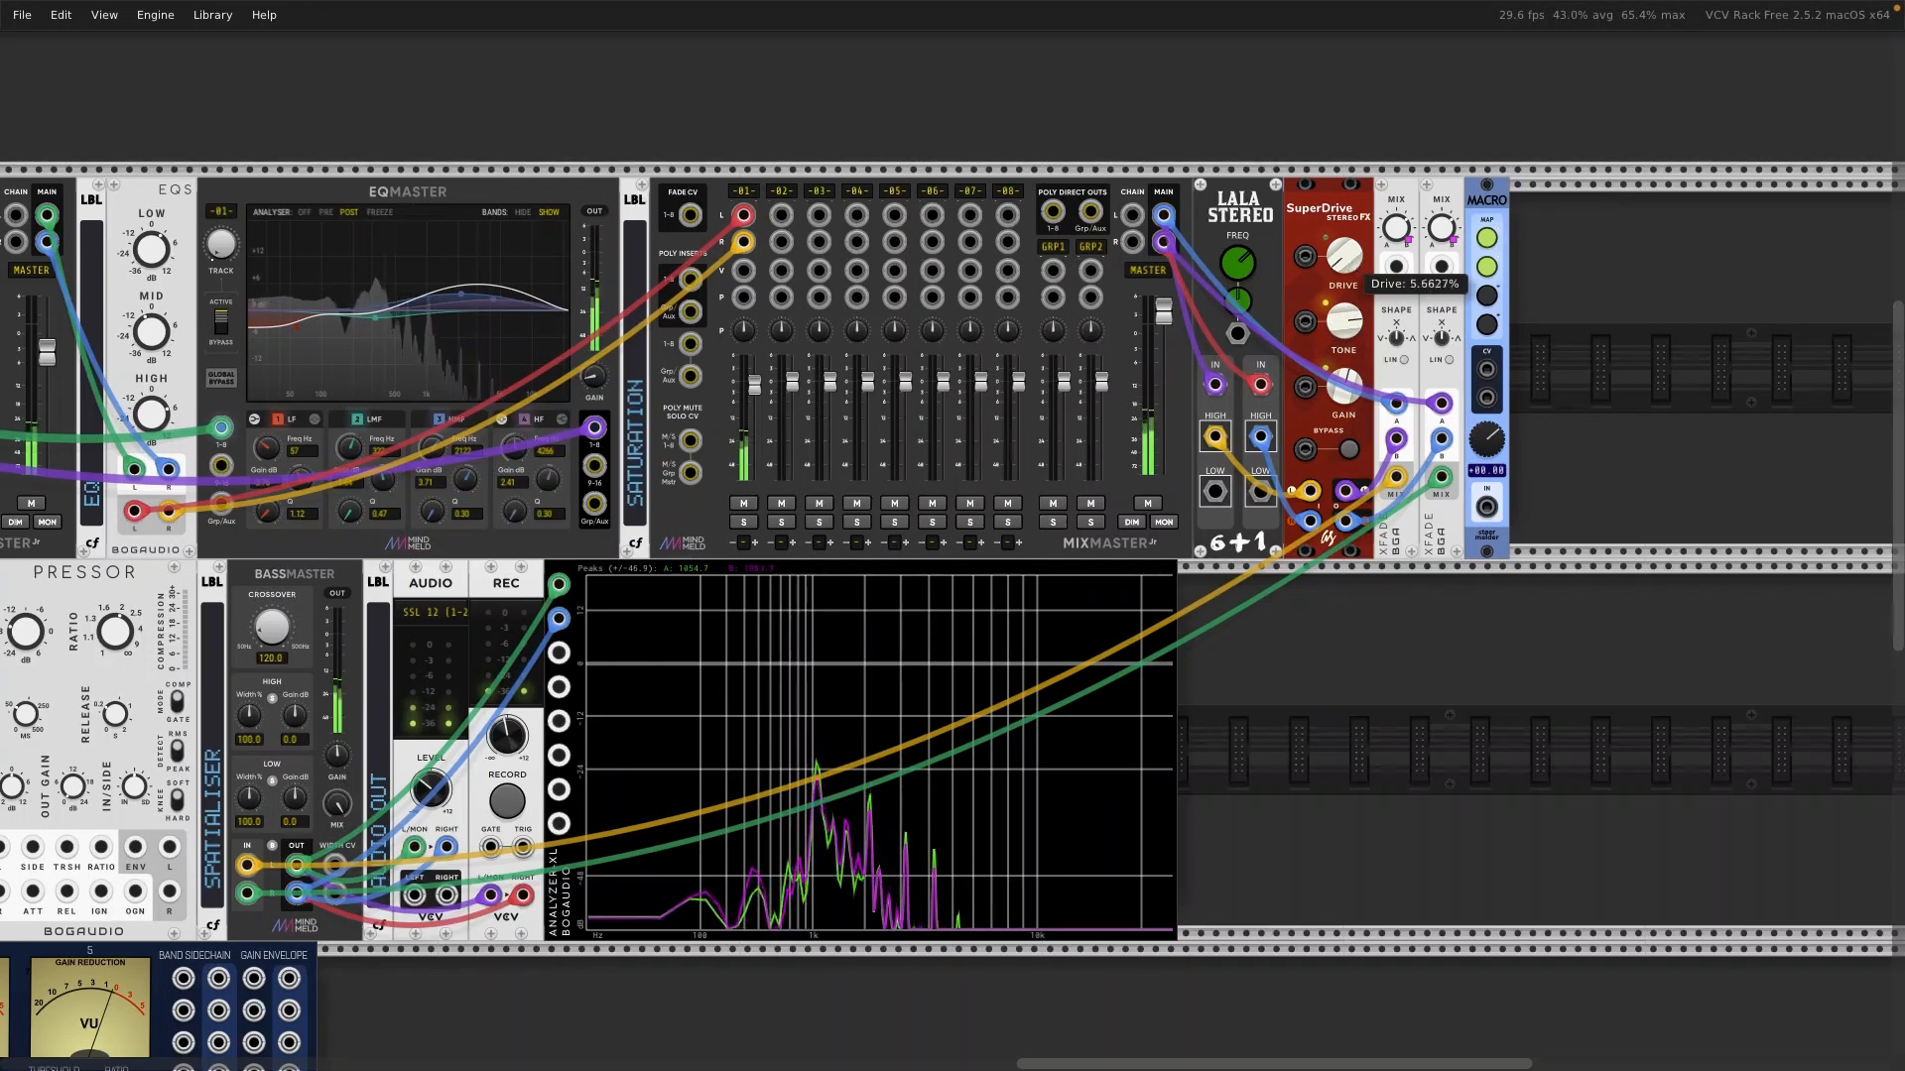
mouse_move(1344, 377)
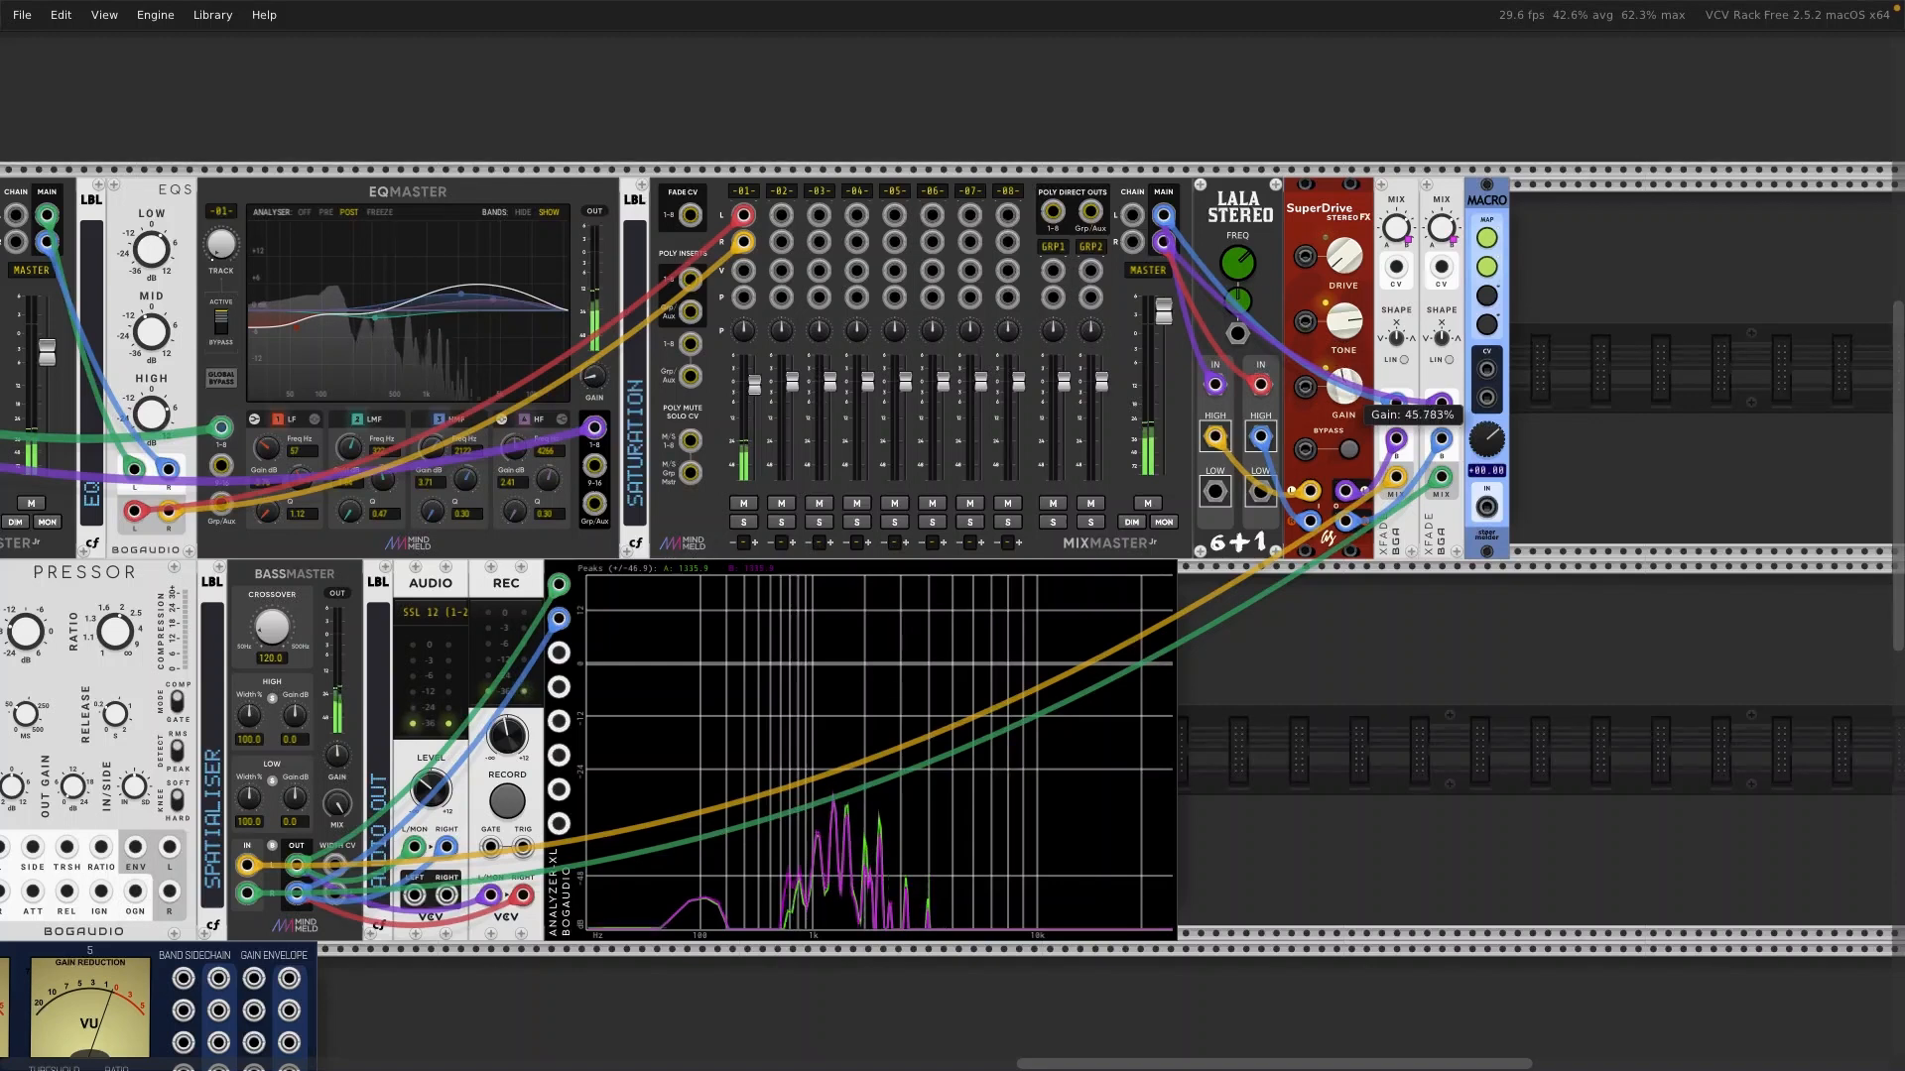
left_click_drag(1351, 258, 1348, 260)
mouse_move(1339, 316)
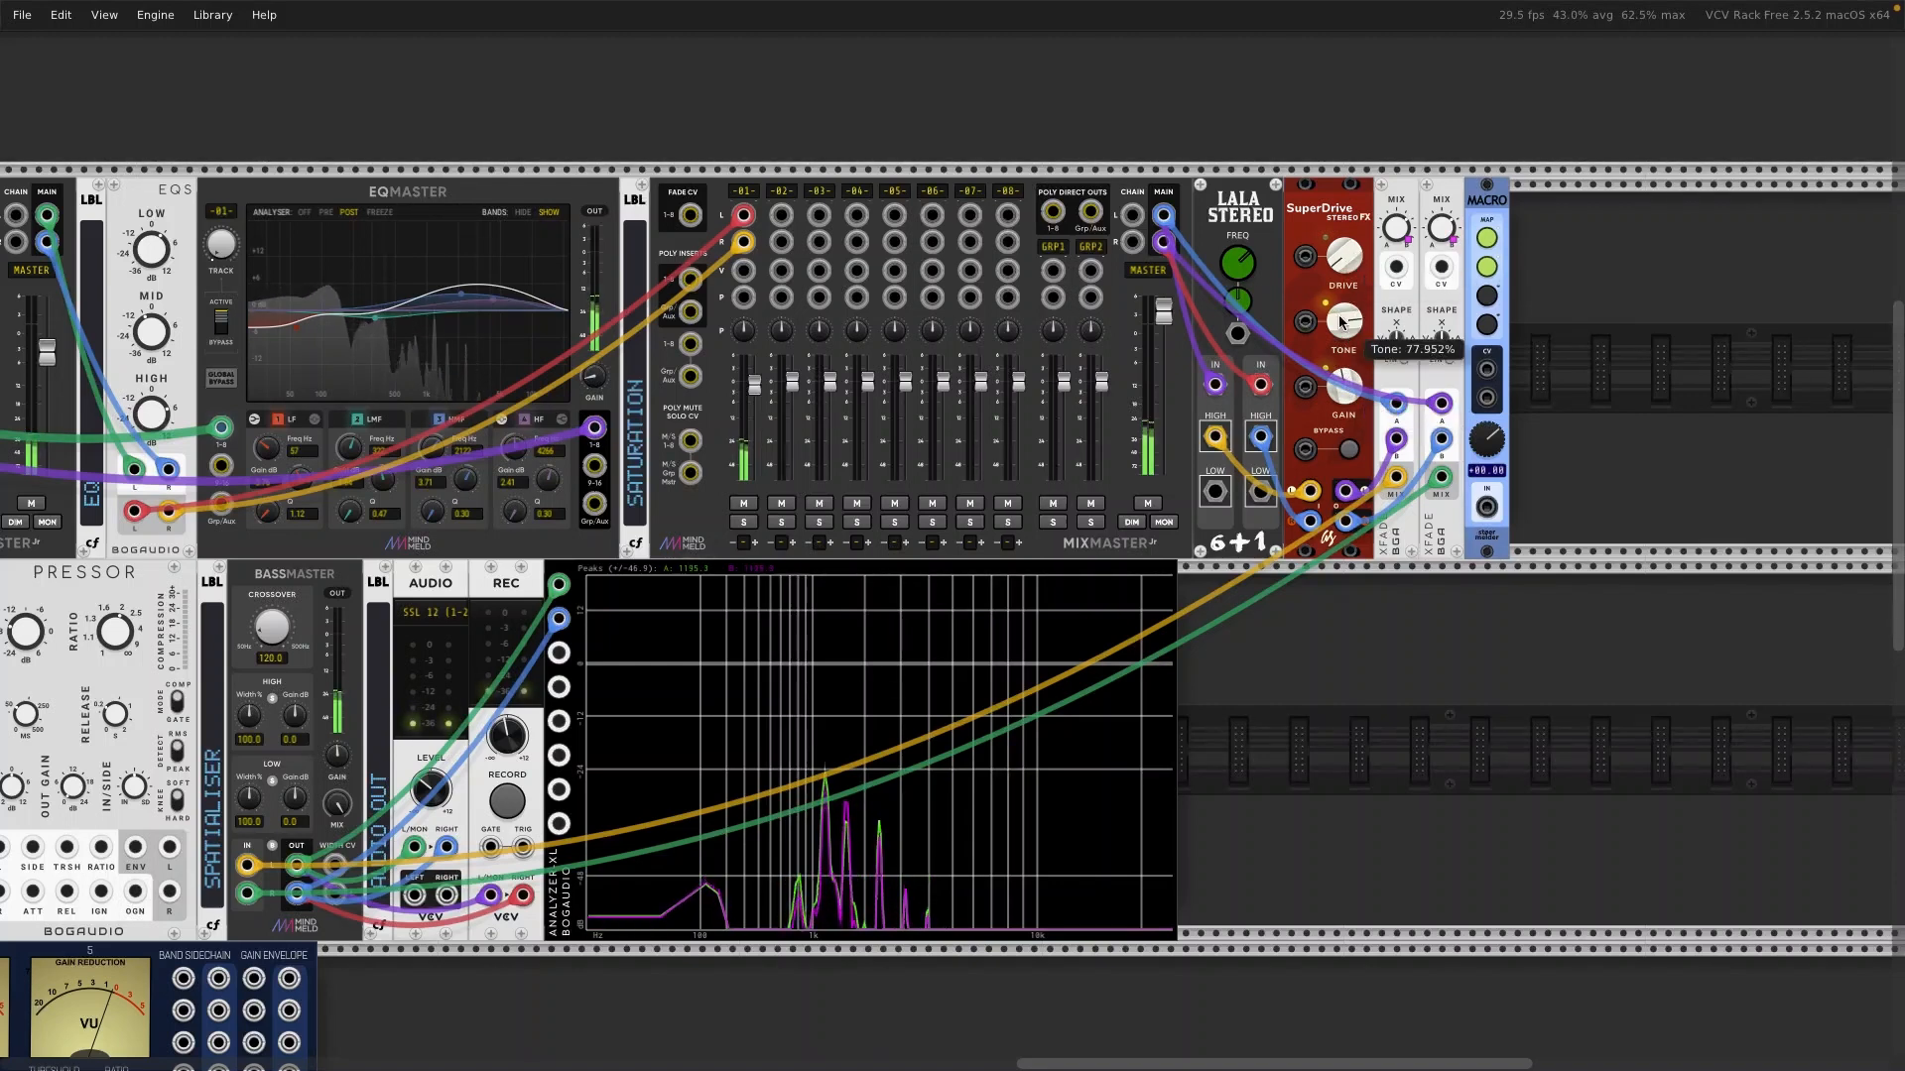
Step: Turn the MACRO knob down to about 34% to blend the saturation with the dry signal
left_click_drag(1486, 439, 1486, 530)
mouse_move(1357, 339)
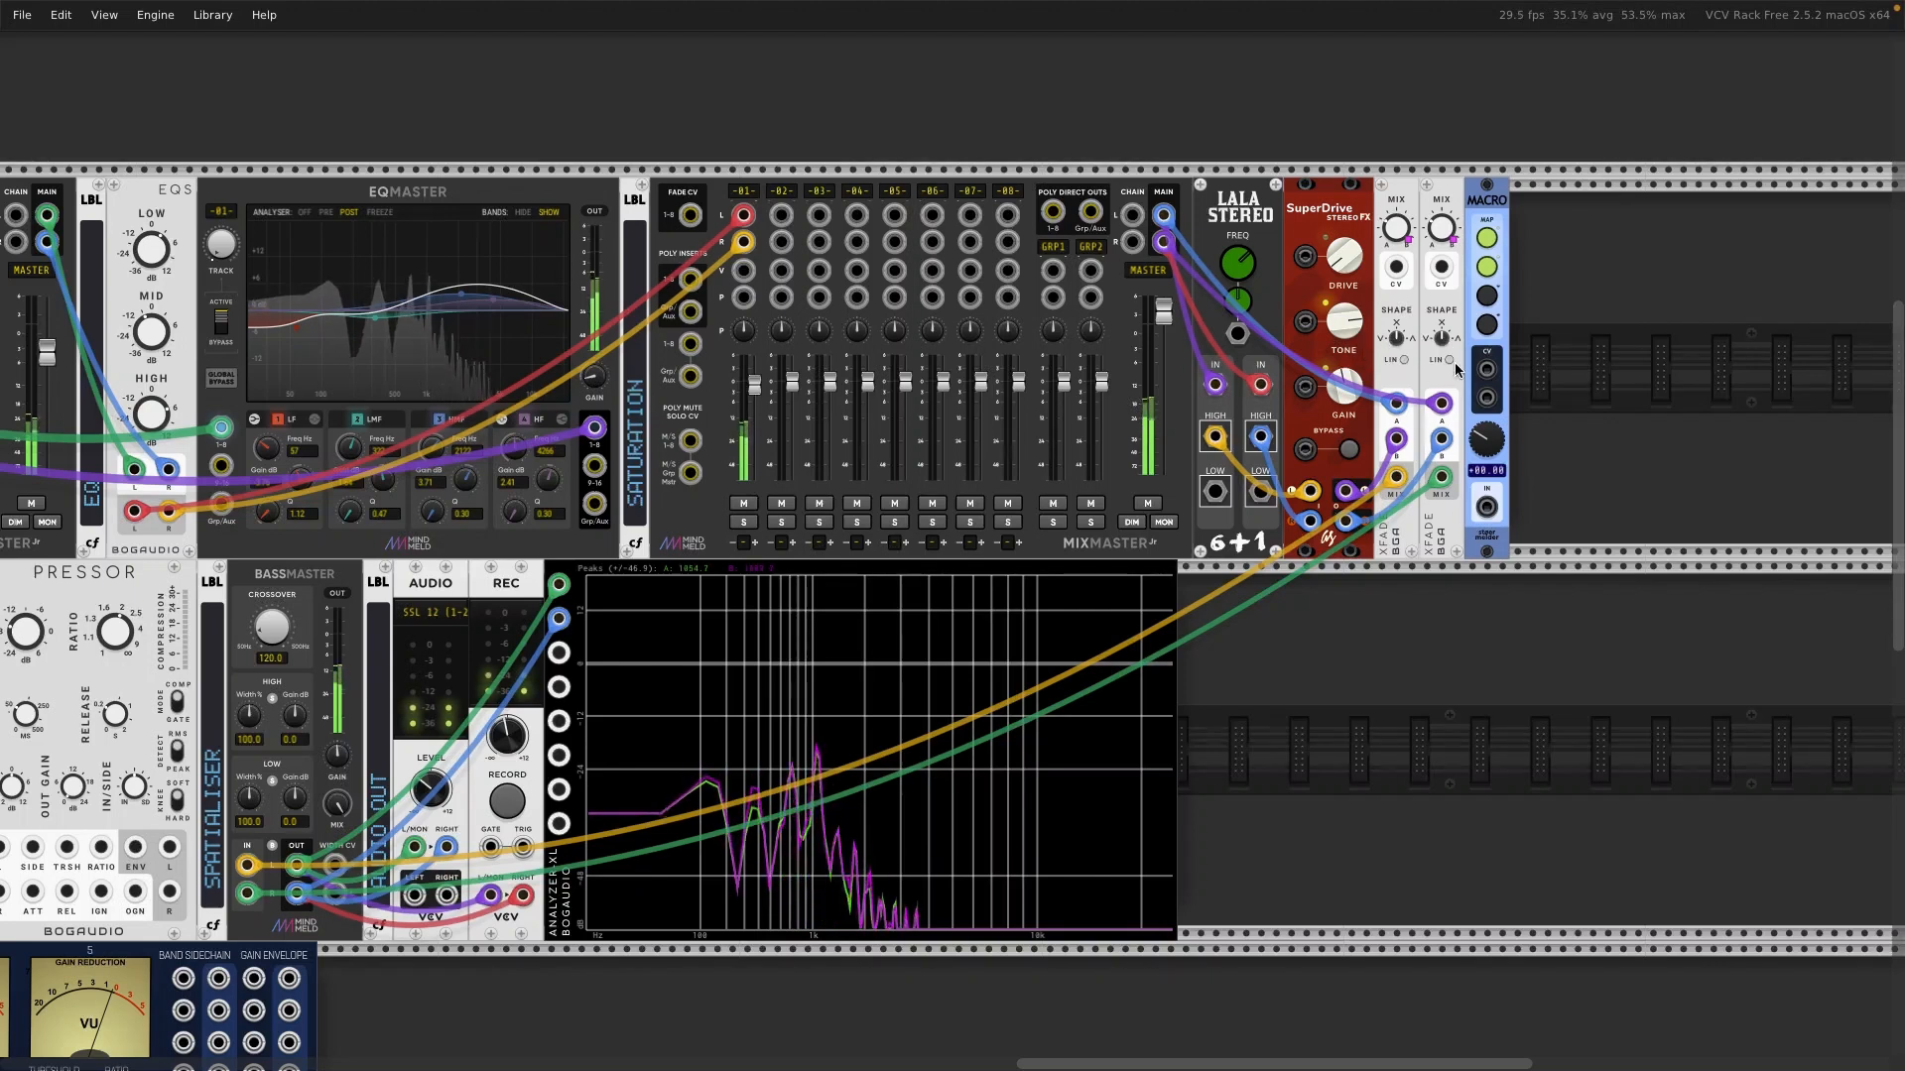
mouse_move(1488, 453)
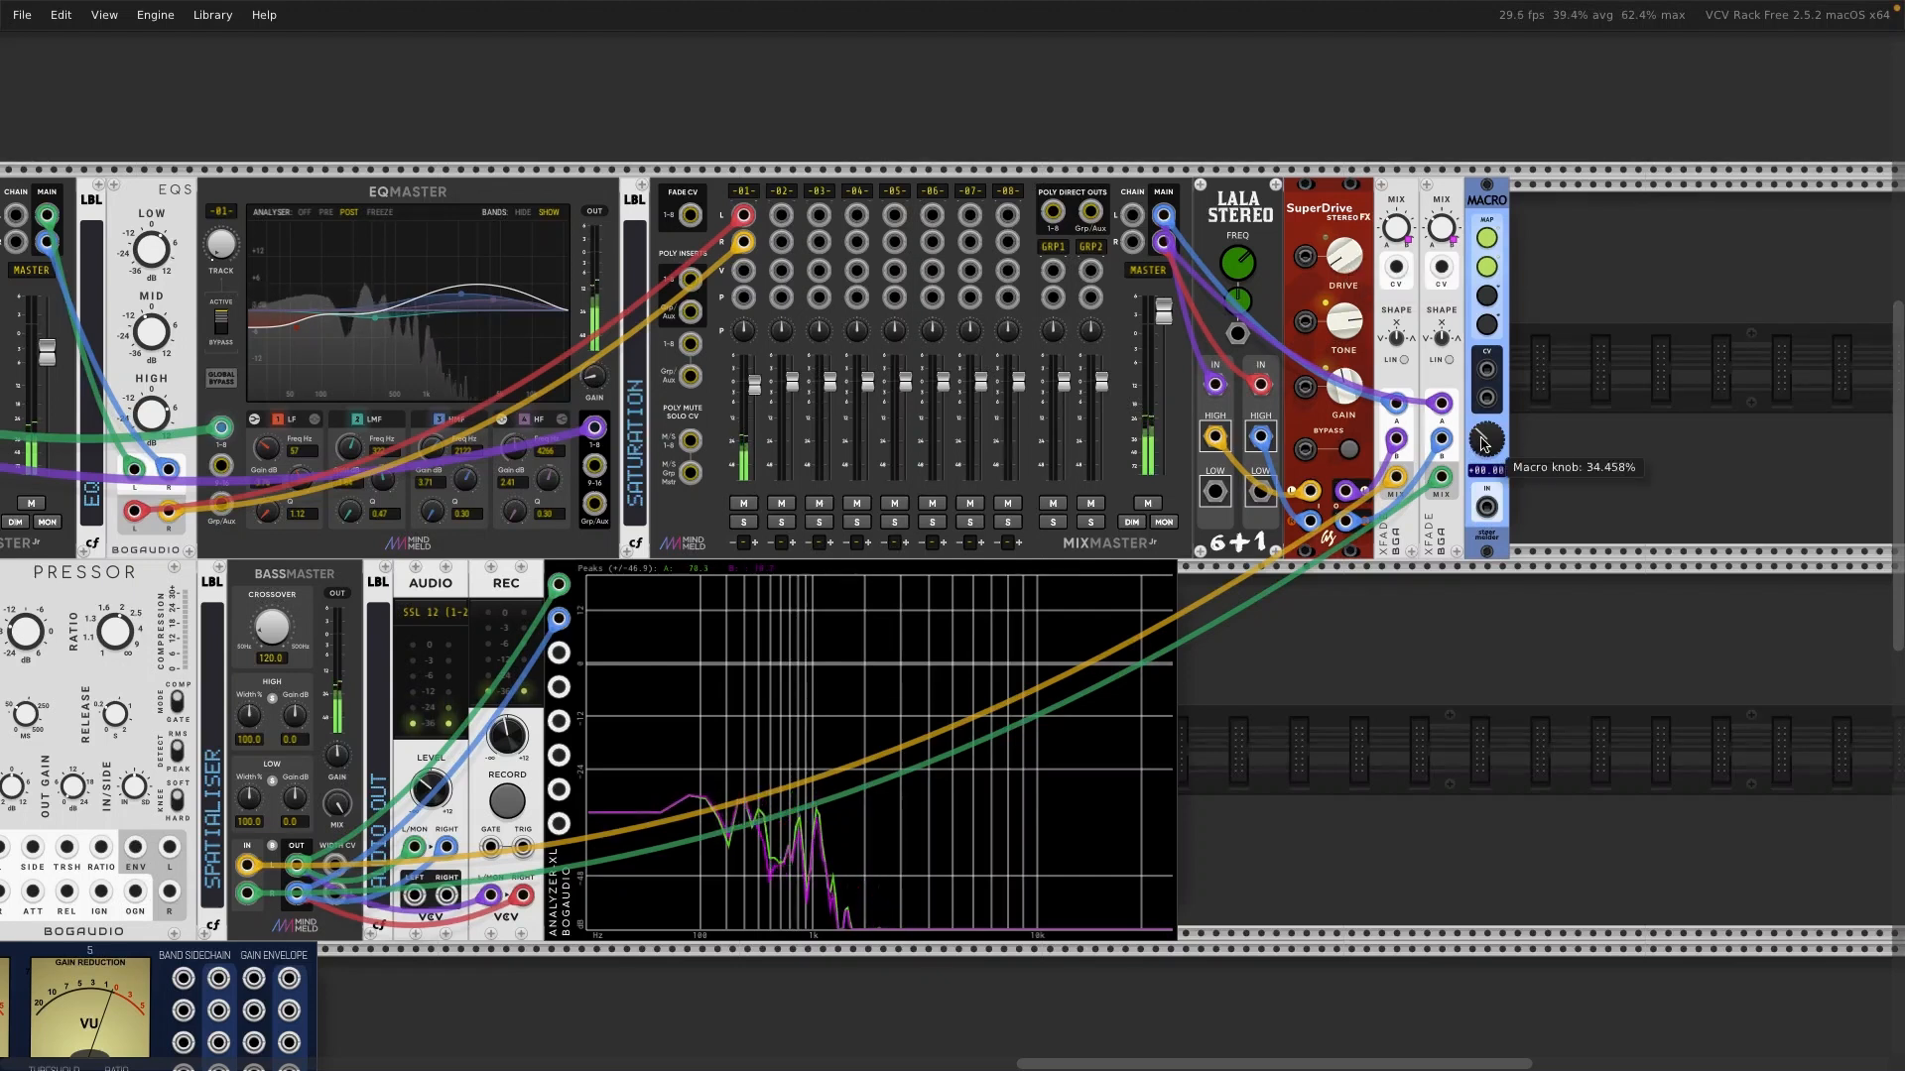
mouse_move(1347, 257)
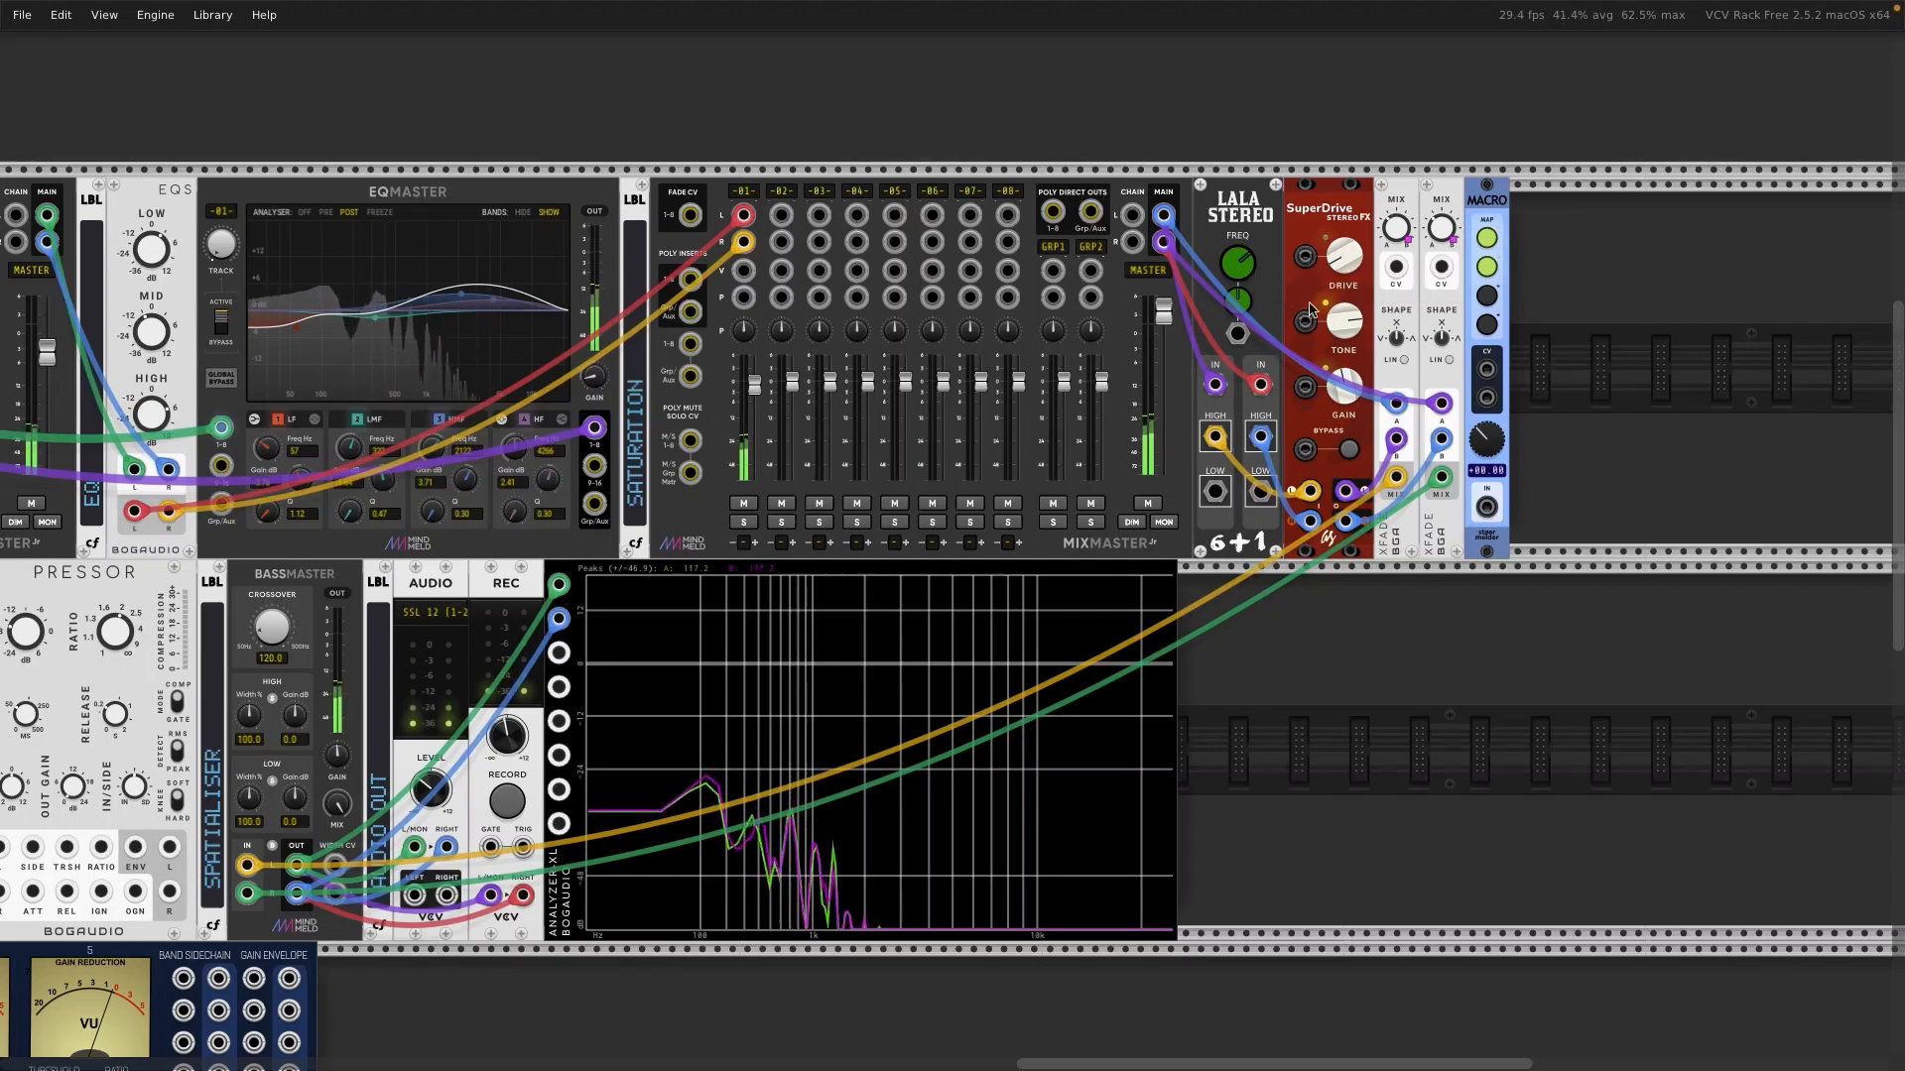
mouse_move(1238, 270)
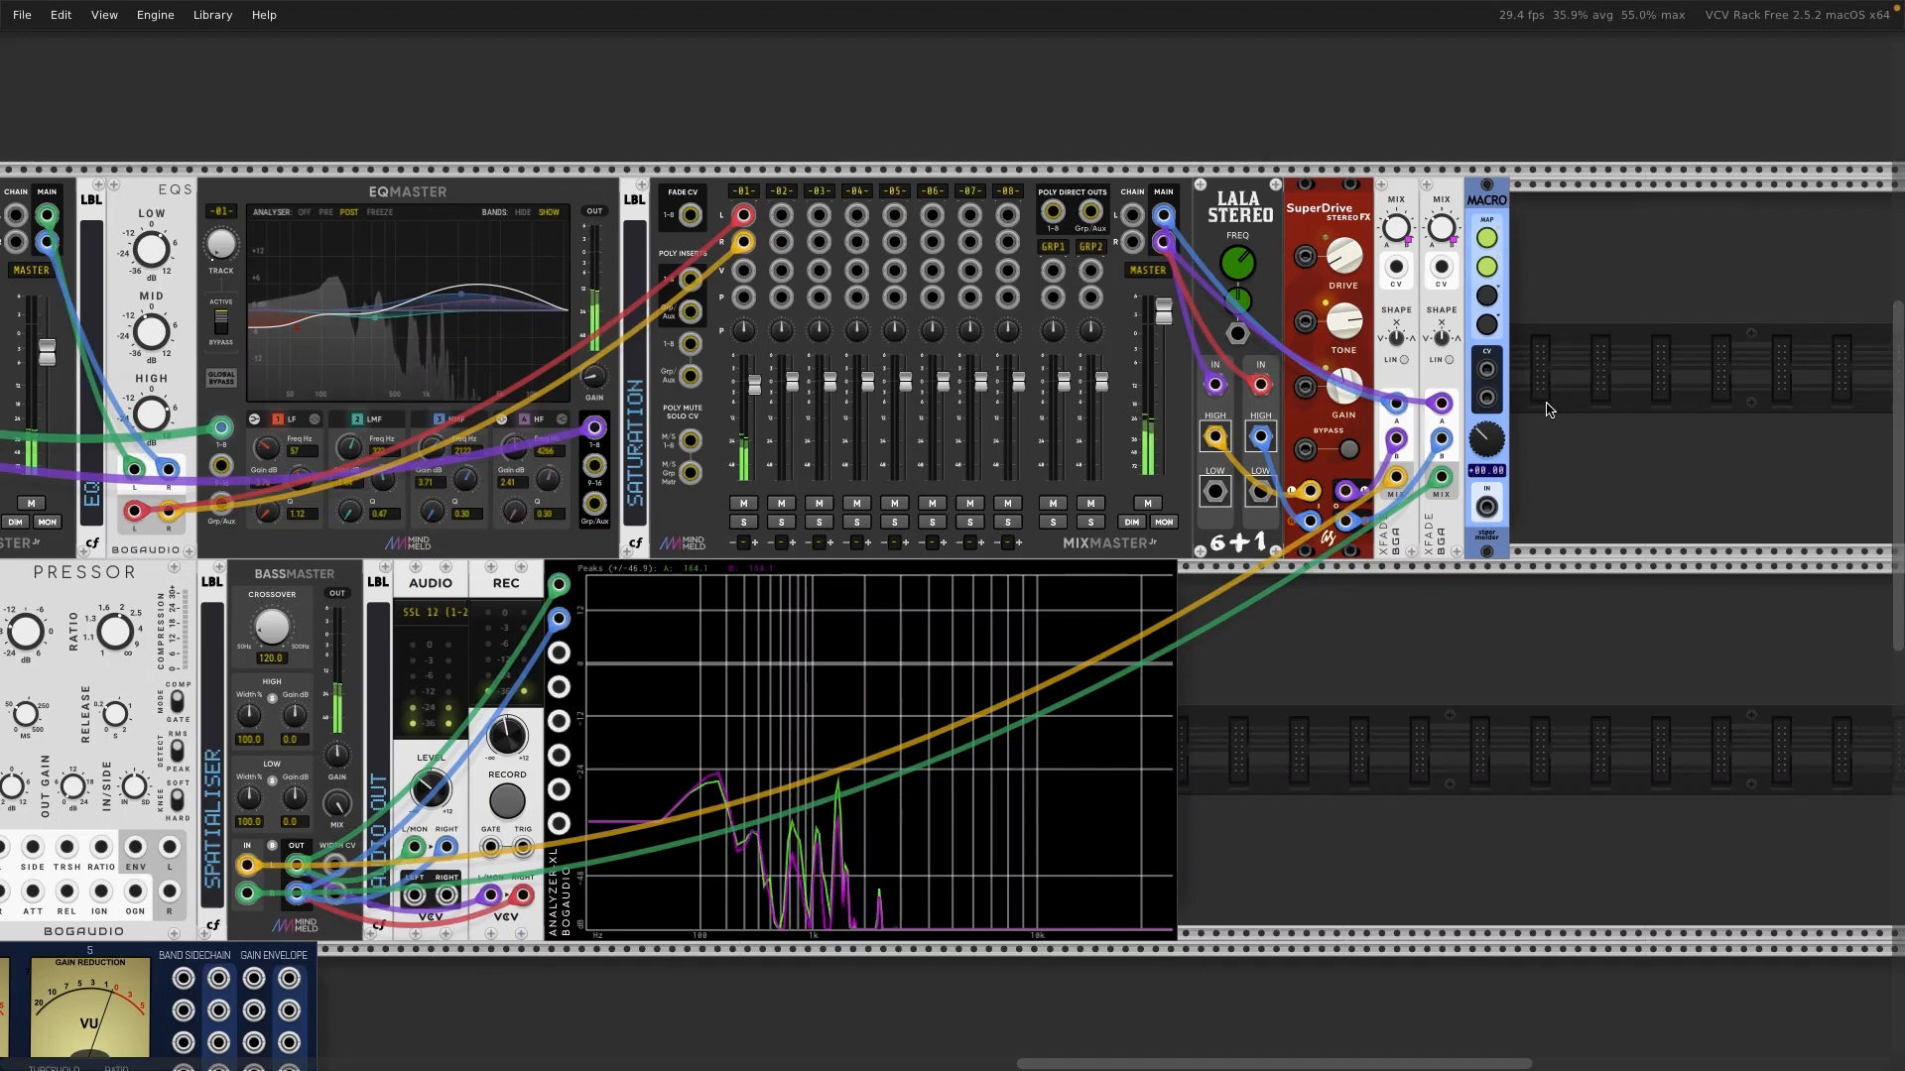
Step: Reroute the two XFADE outputs into baR's left and right inputs, and patch baR's outputs into the BassMaster's left and right inputs
scroll(1550, 409, "down", 3)
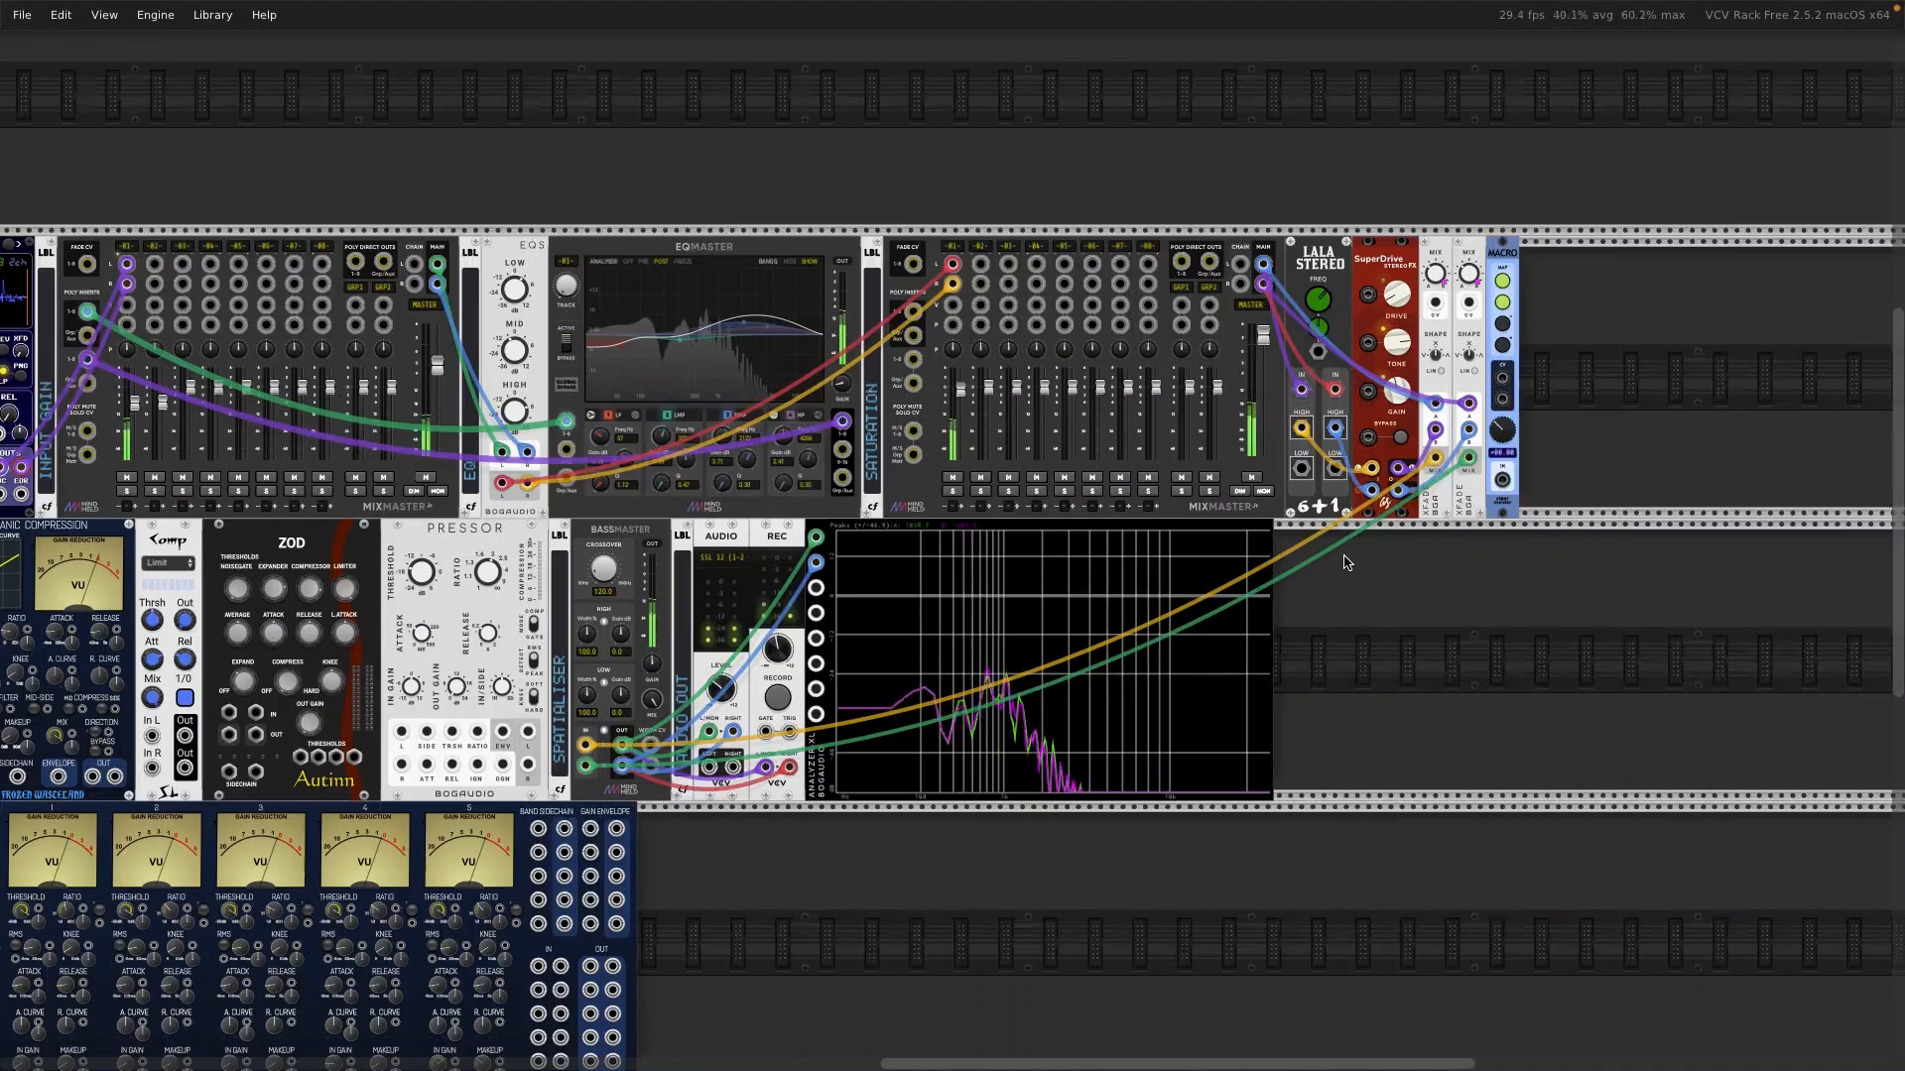
scroll(1344, 563, "left", 5)
scroll(1344, 563, "left", 2)
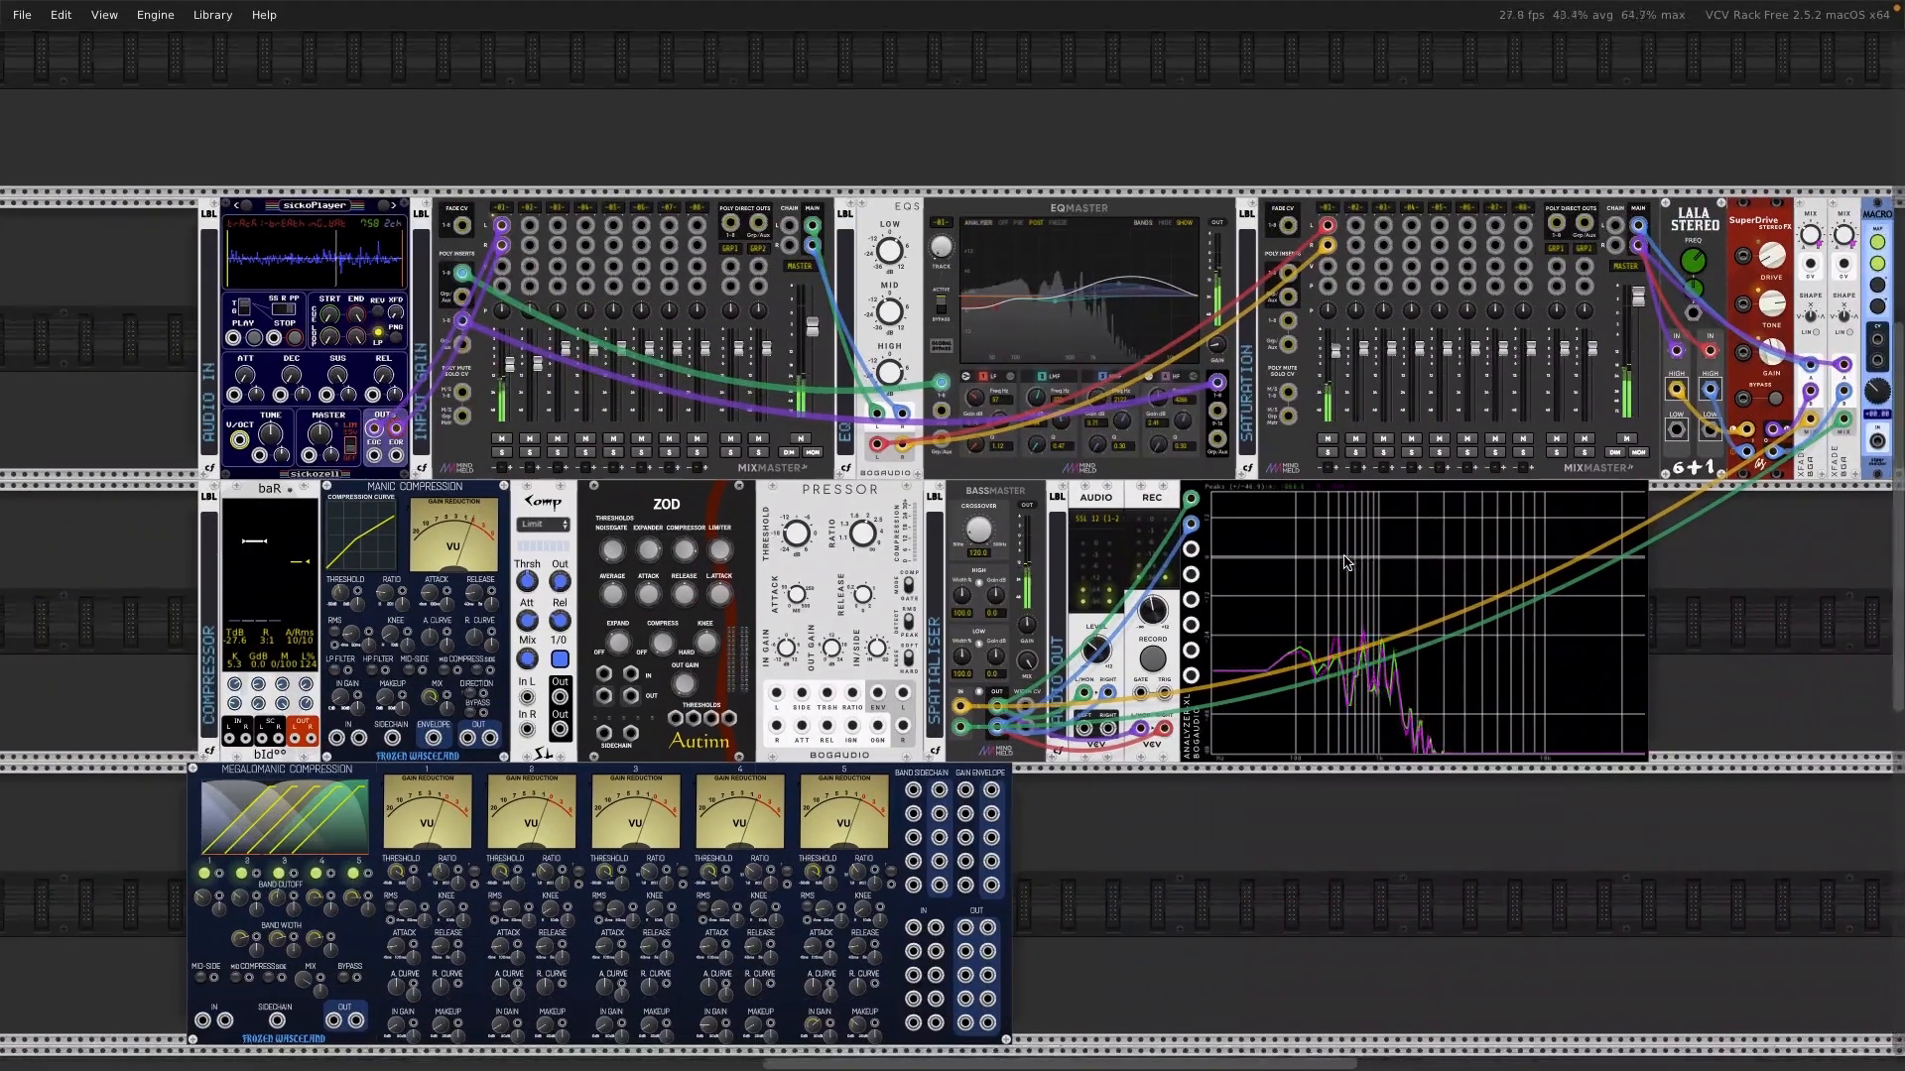
scroll(1118, 721, "down", 3)
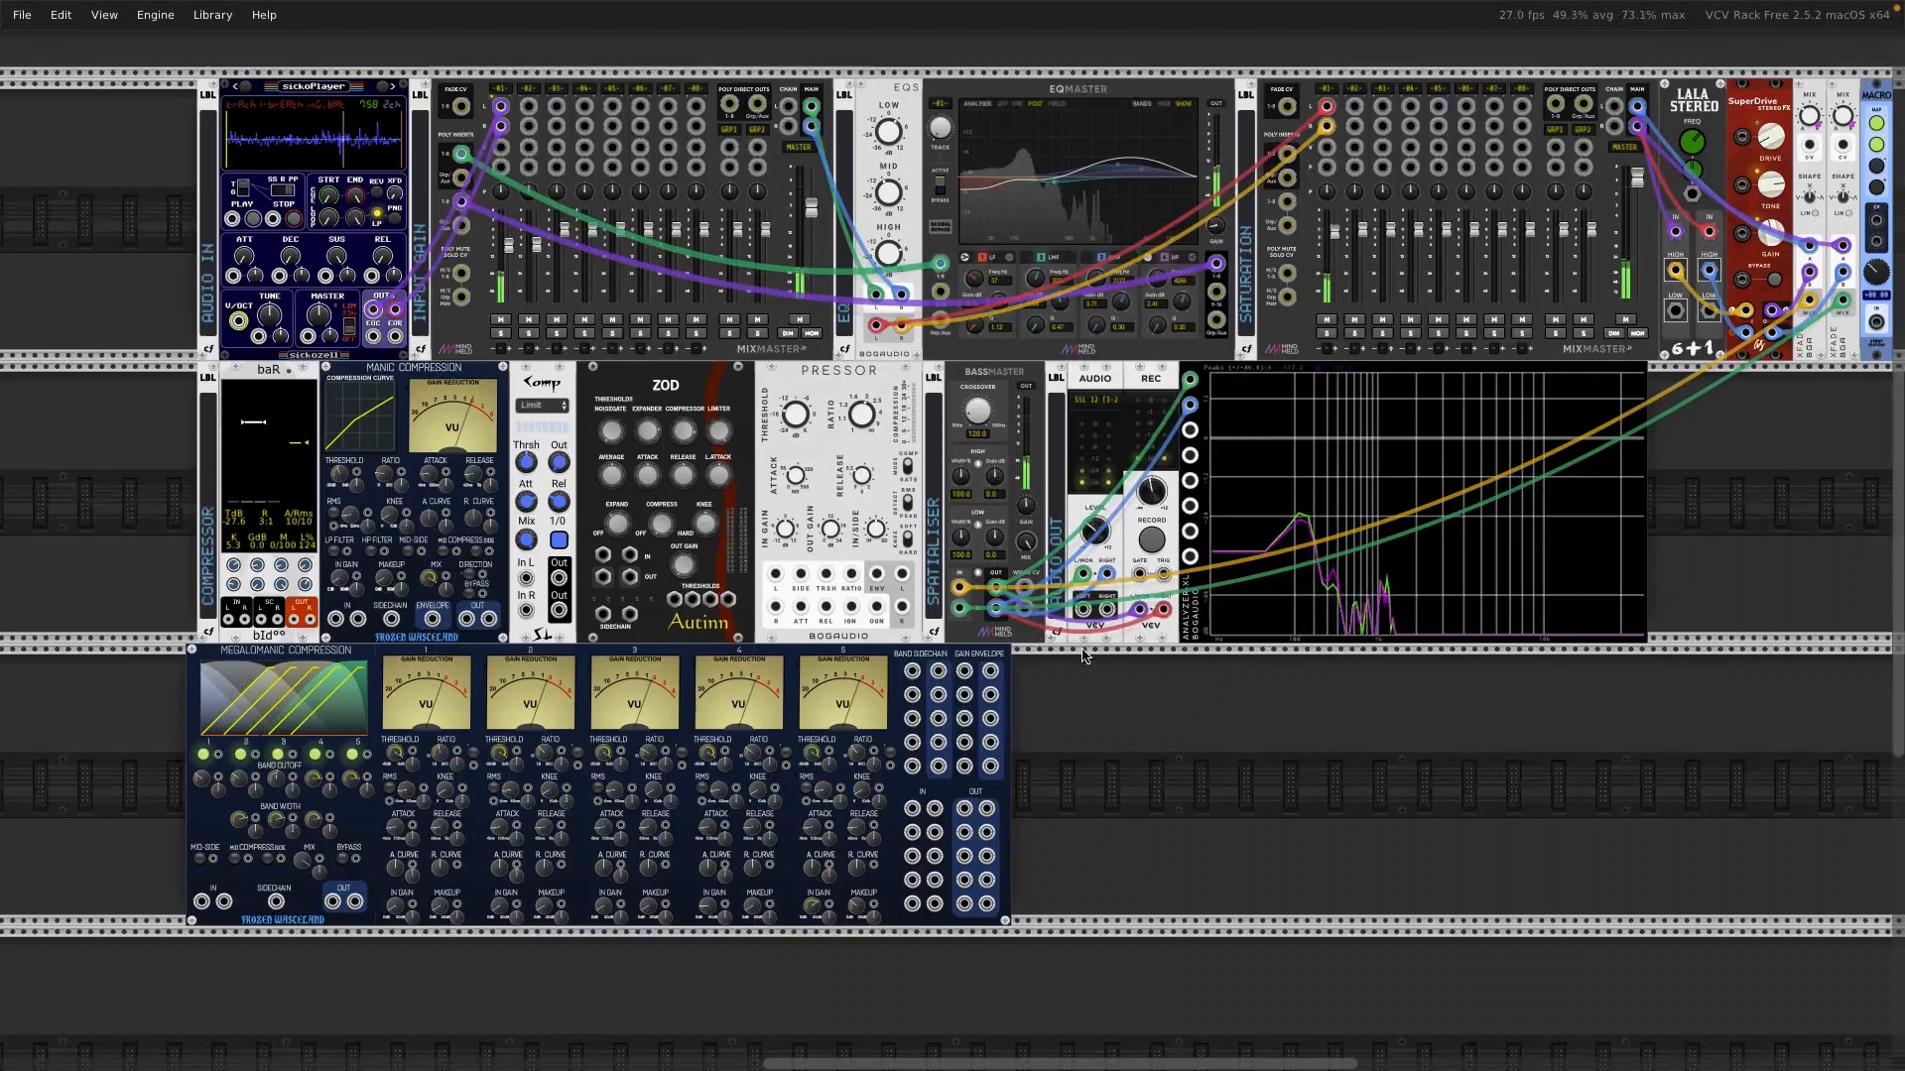
scroll(1384, 445, "right", 2)
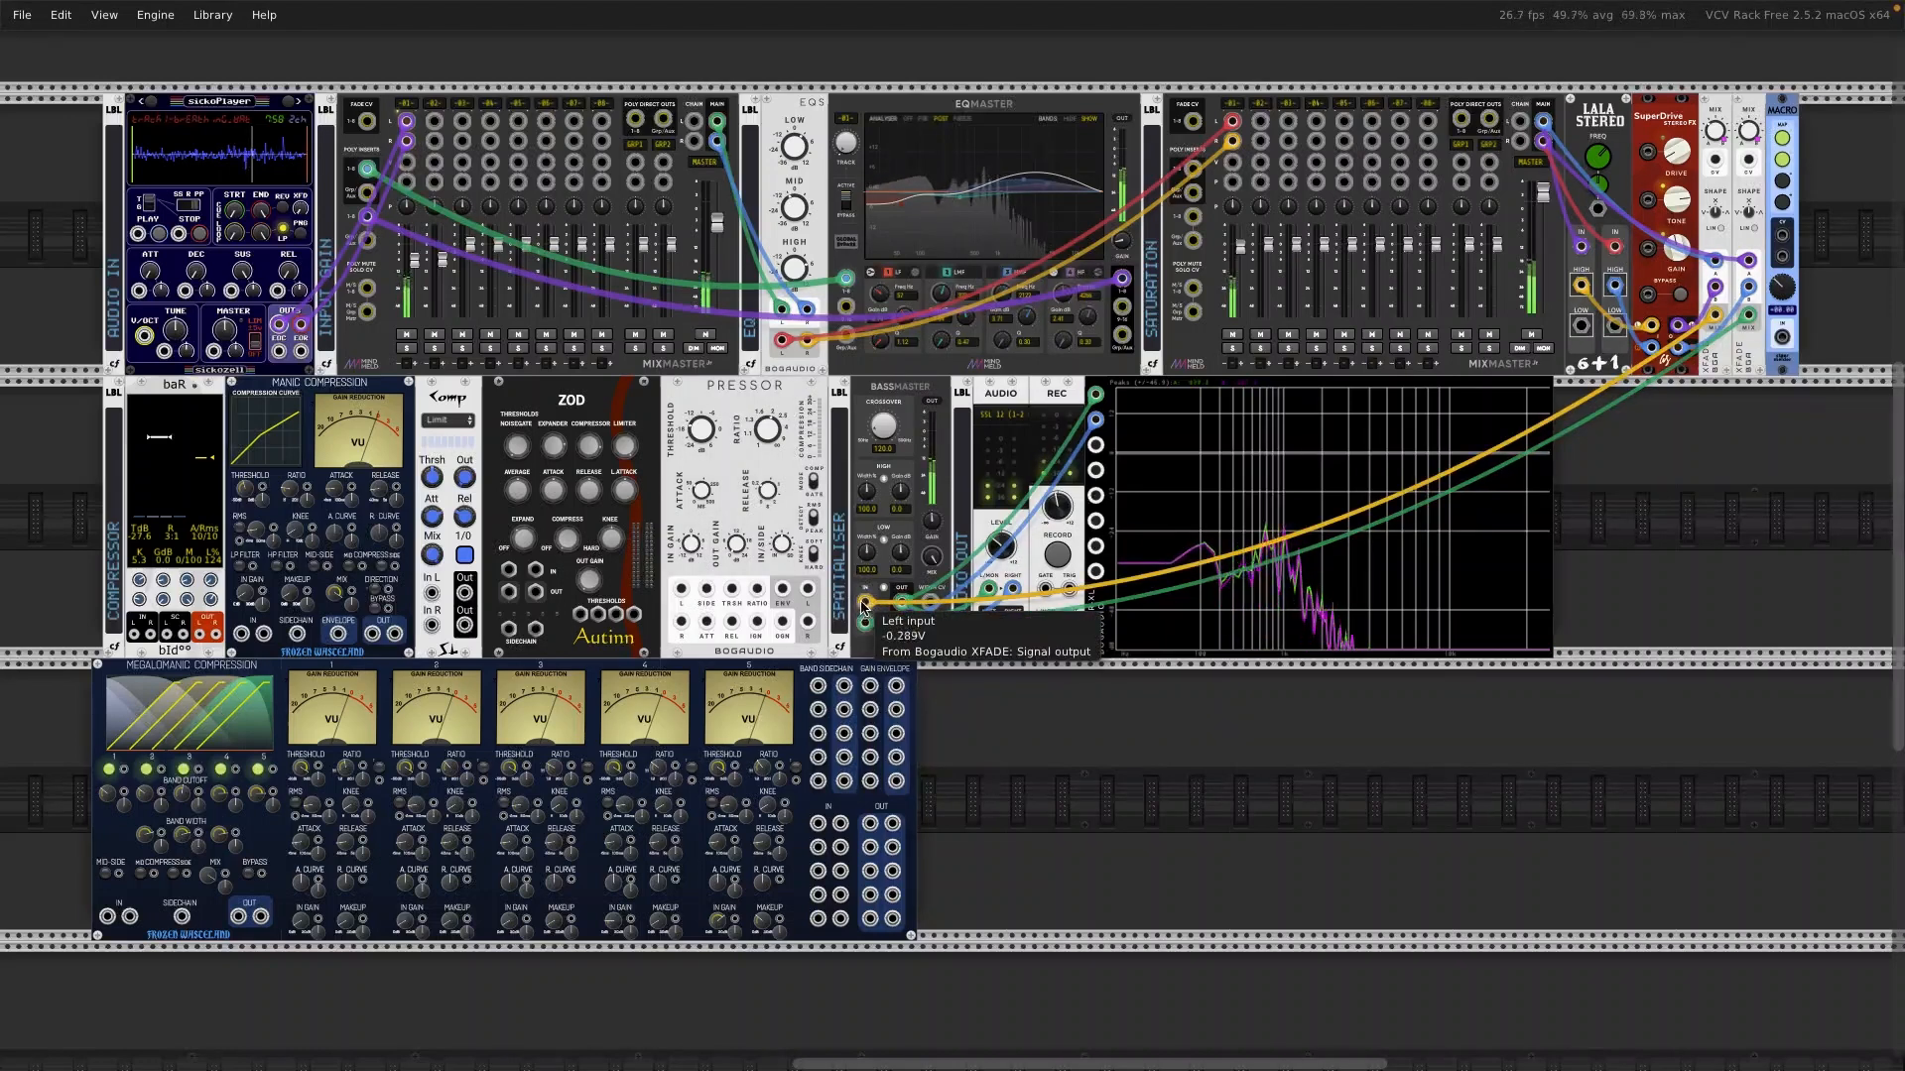
left_click_drag(863, 606, 144, 635)
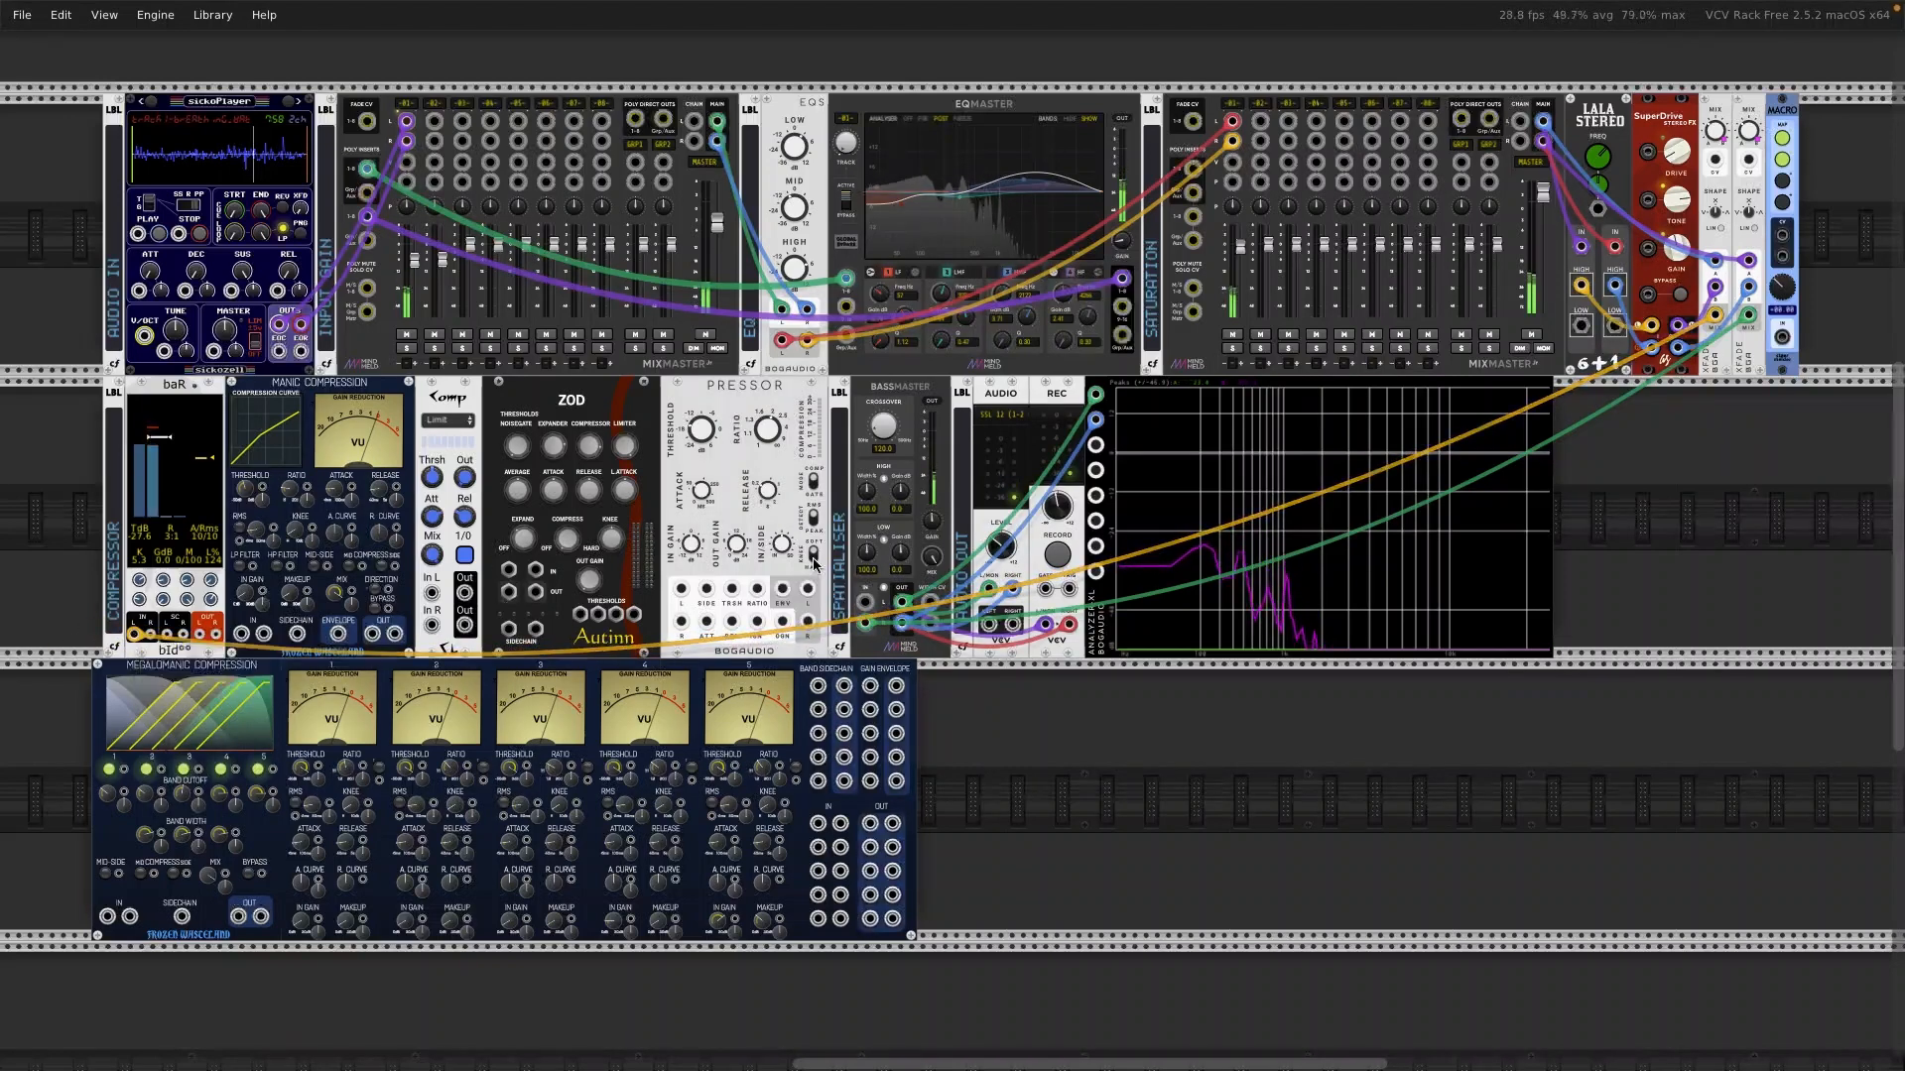
left_click_drag(870, 627, 212, 642)
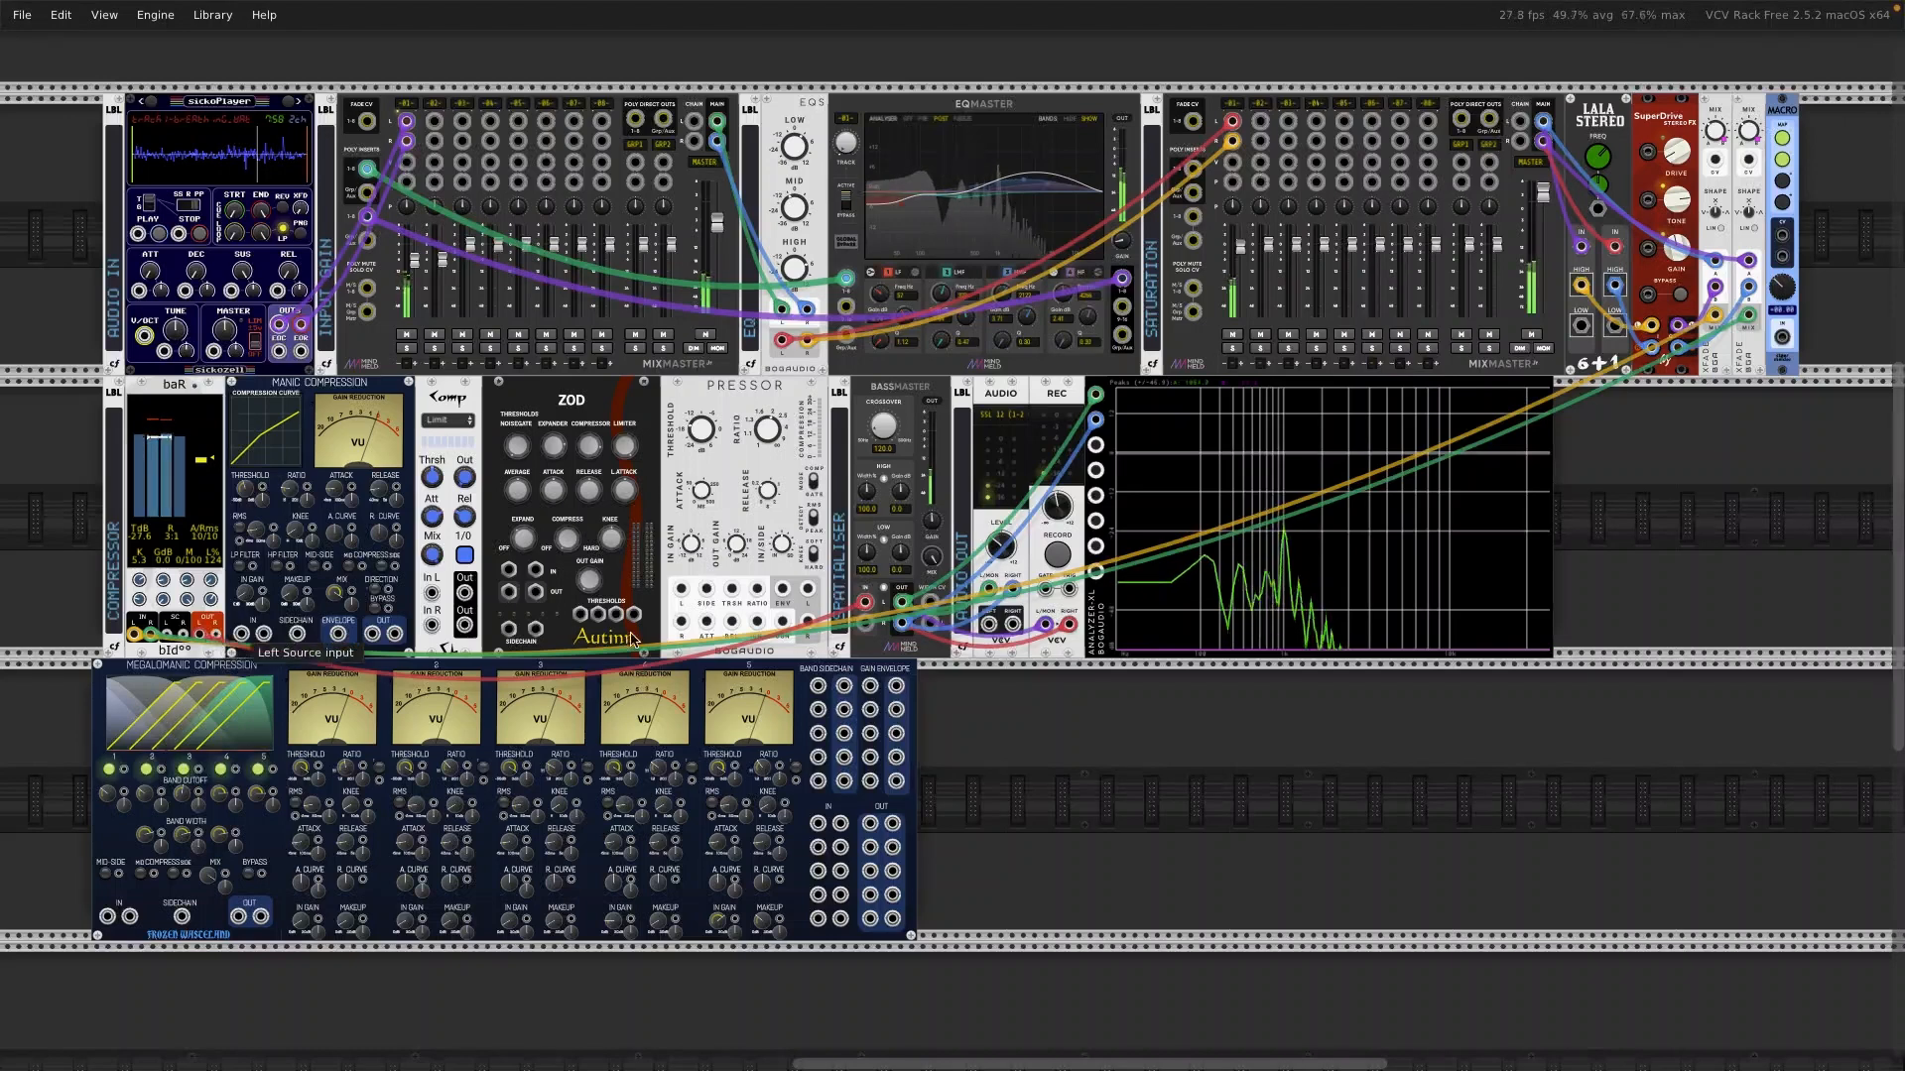
left_click_drag(864, 623, 218, 645)
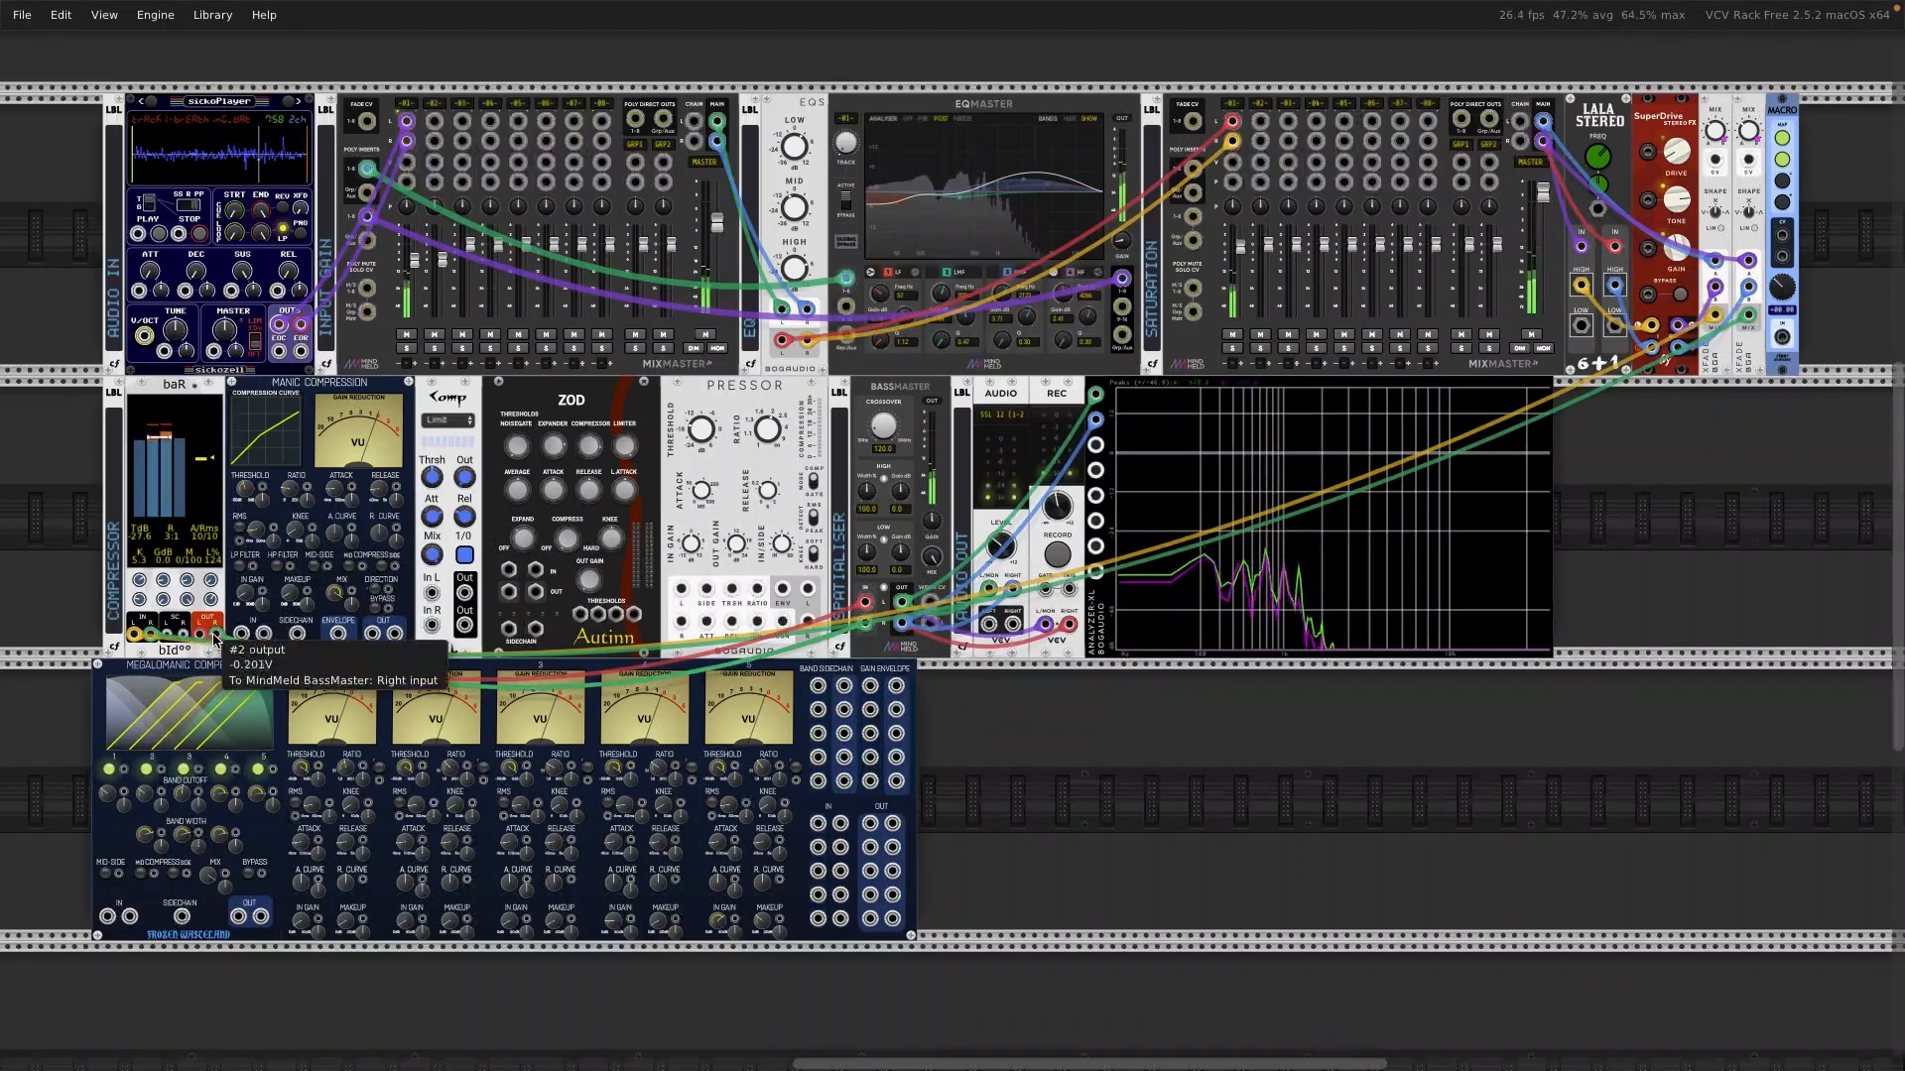
Step: Move the ANALYZER-XL directly before the COMPRESSOR label and shift the clock, Trummor and MASTER modules farther away from it
scroll(394, 531, "left", 5)
scroll(394, 531, "left", 8)
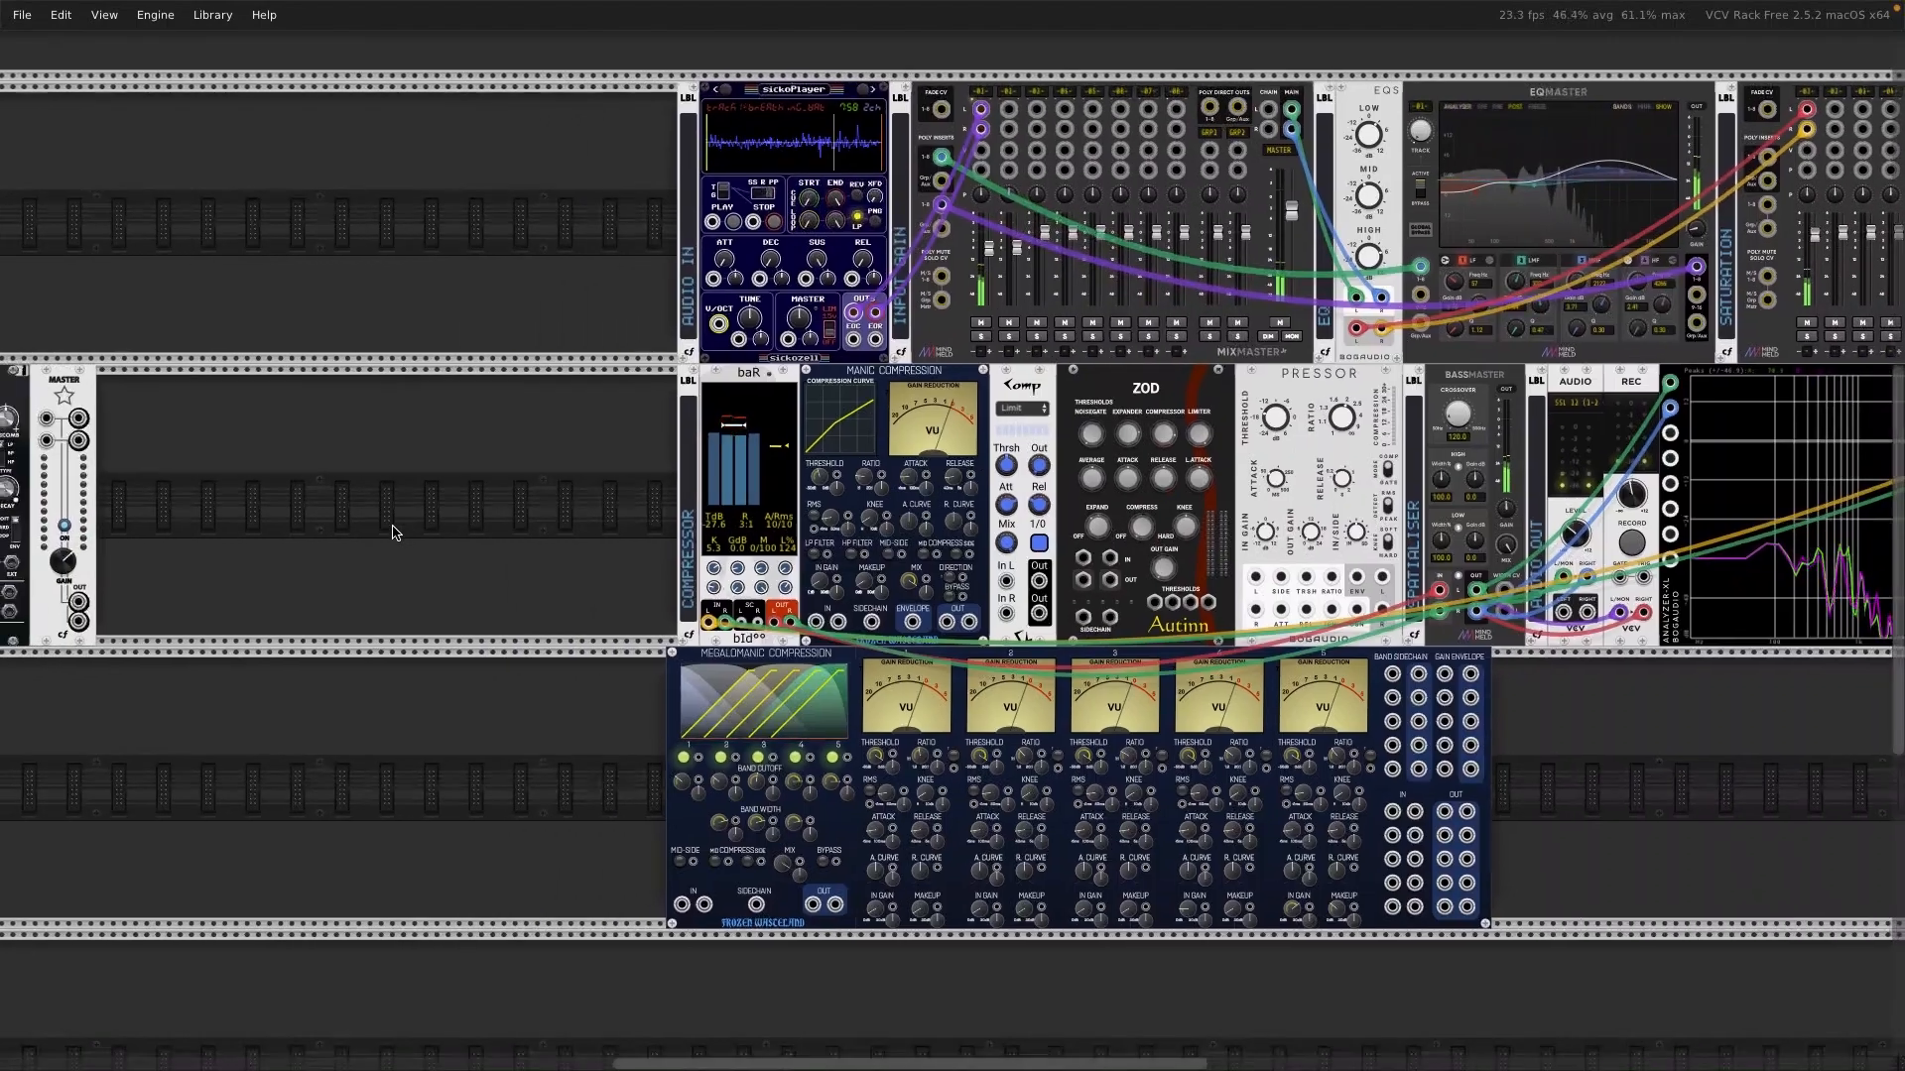
scroll(593, 498, "up", 2)
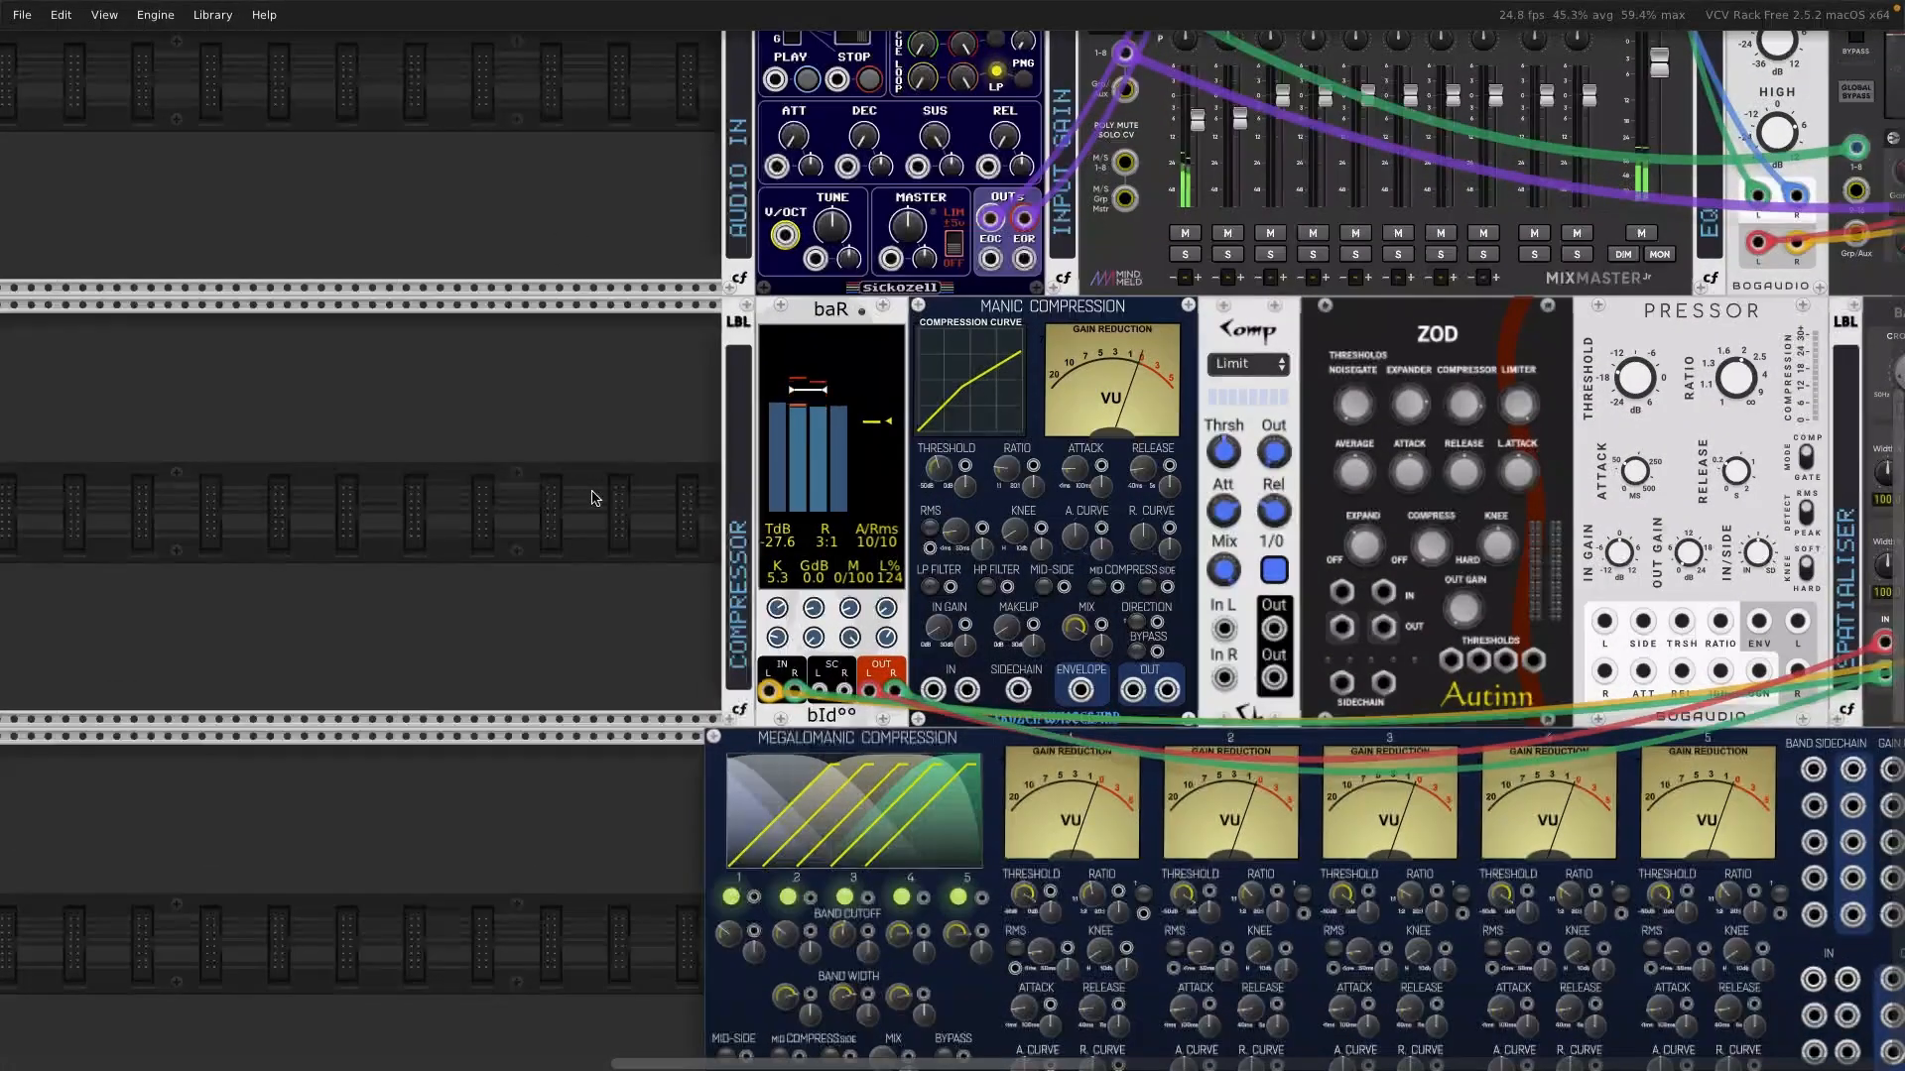
scroll(593, 498, "up", 2)
scroll(592, 496, "down", 5)
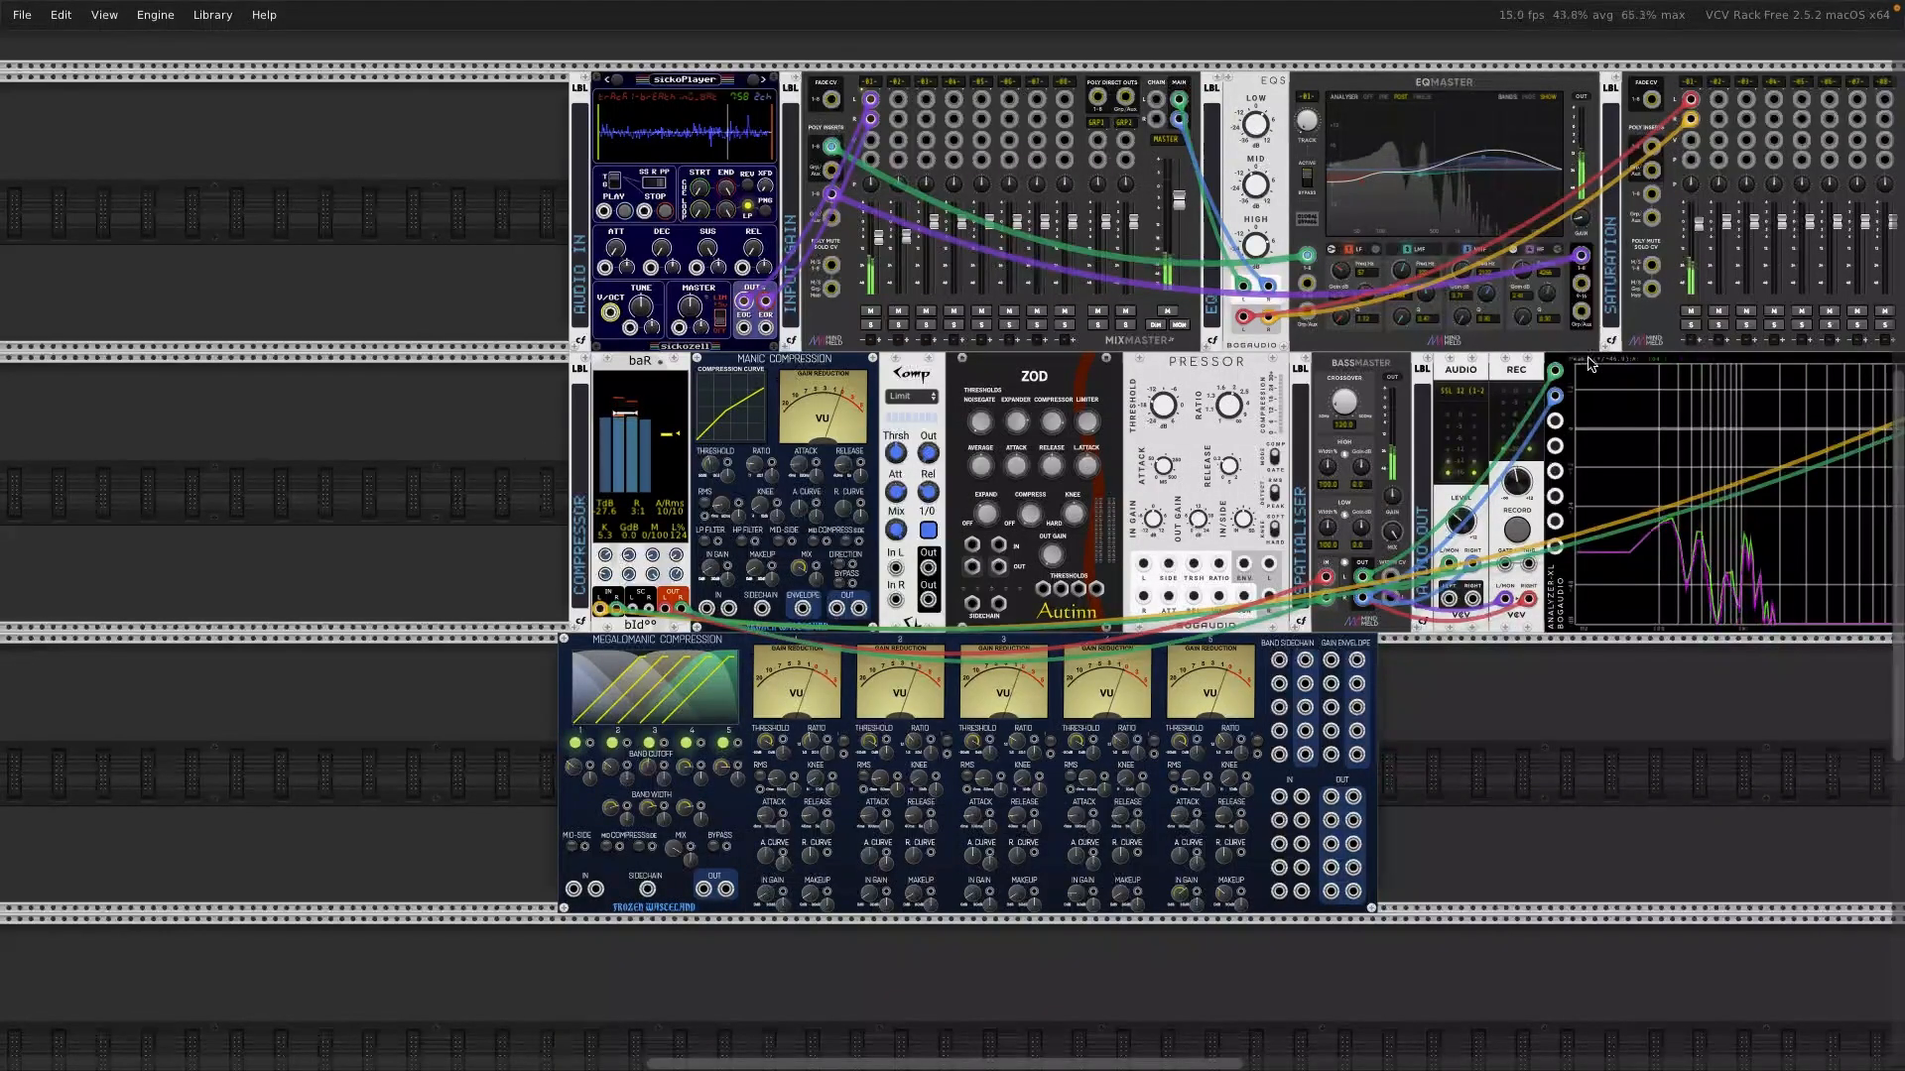
scroll(1473, 569, "right", 5)
scroll(1474, 569, "up", 1)
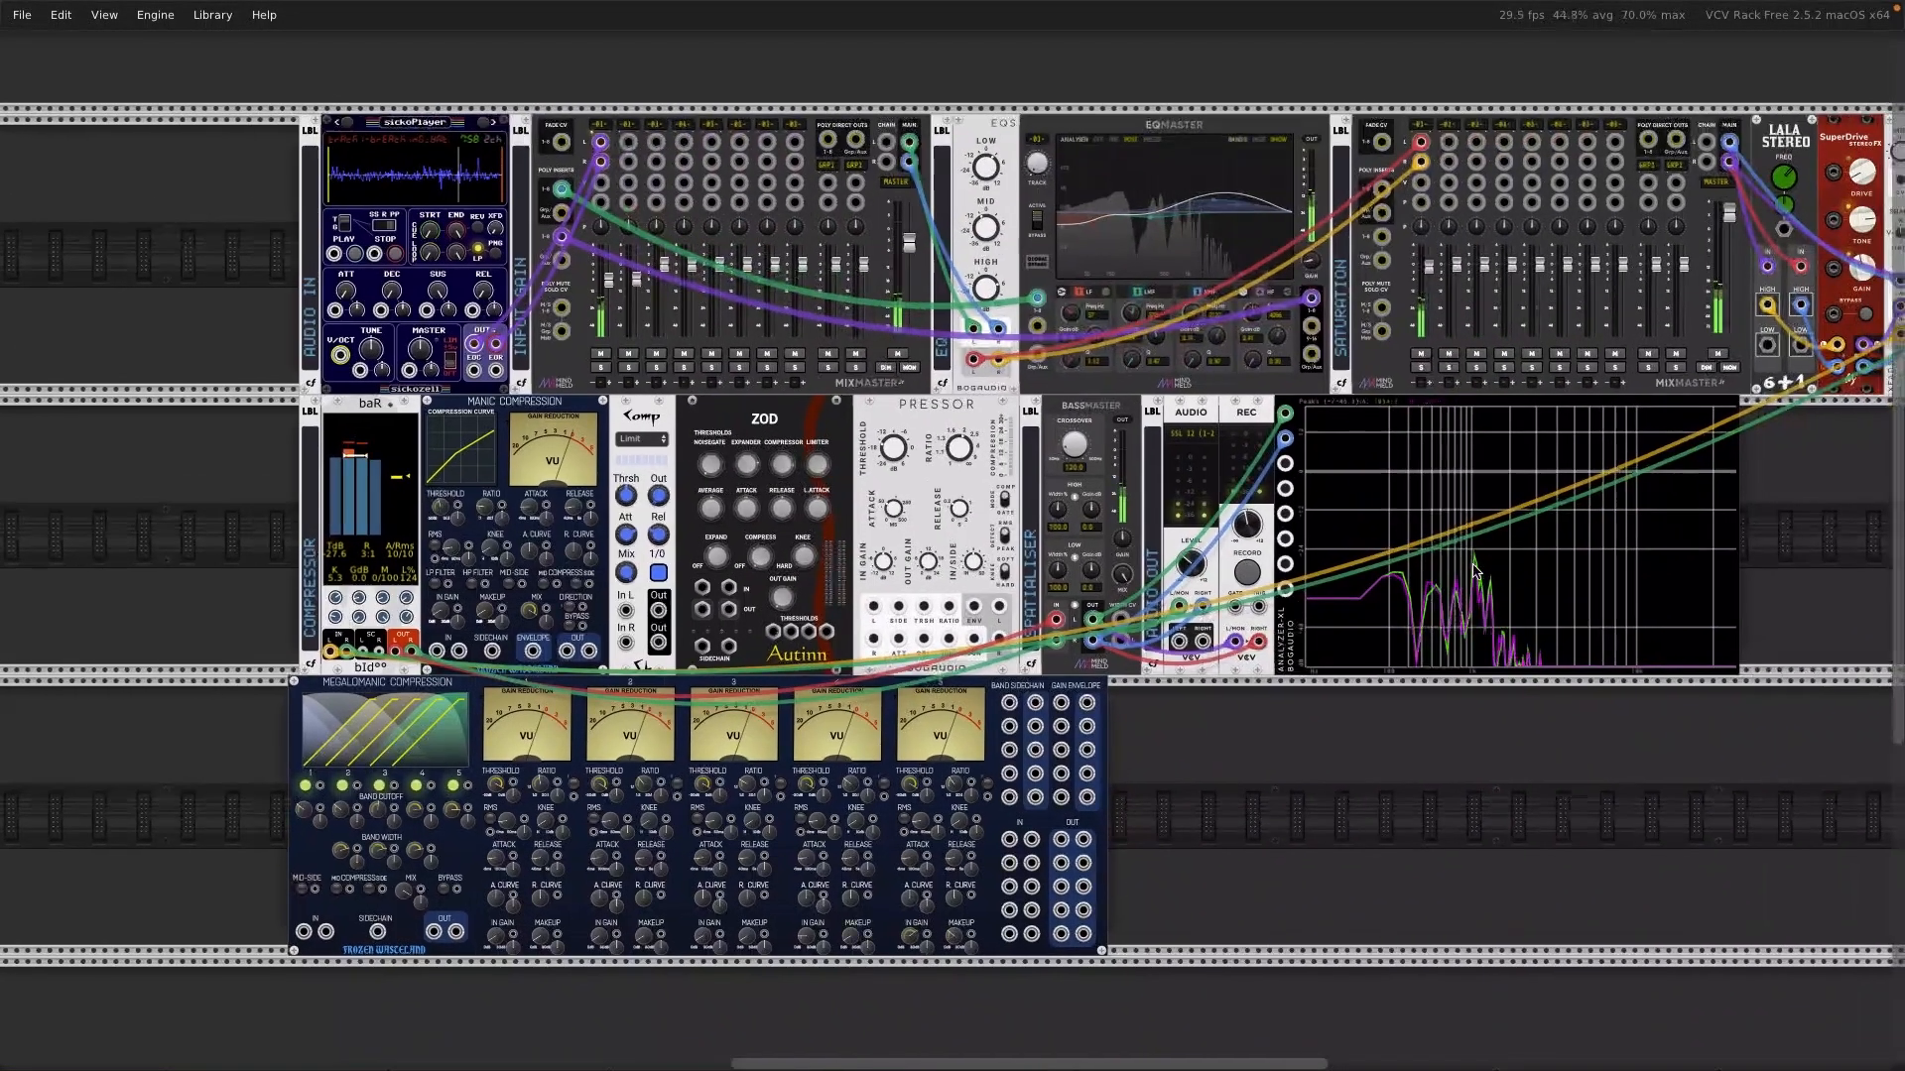
left_click_drag(1294, 404, 193, 456)
scroll(194, 458, "left", 7)
scroll(193, 457, "left", 9)
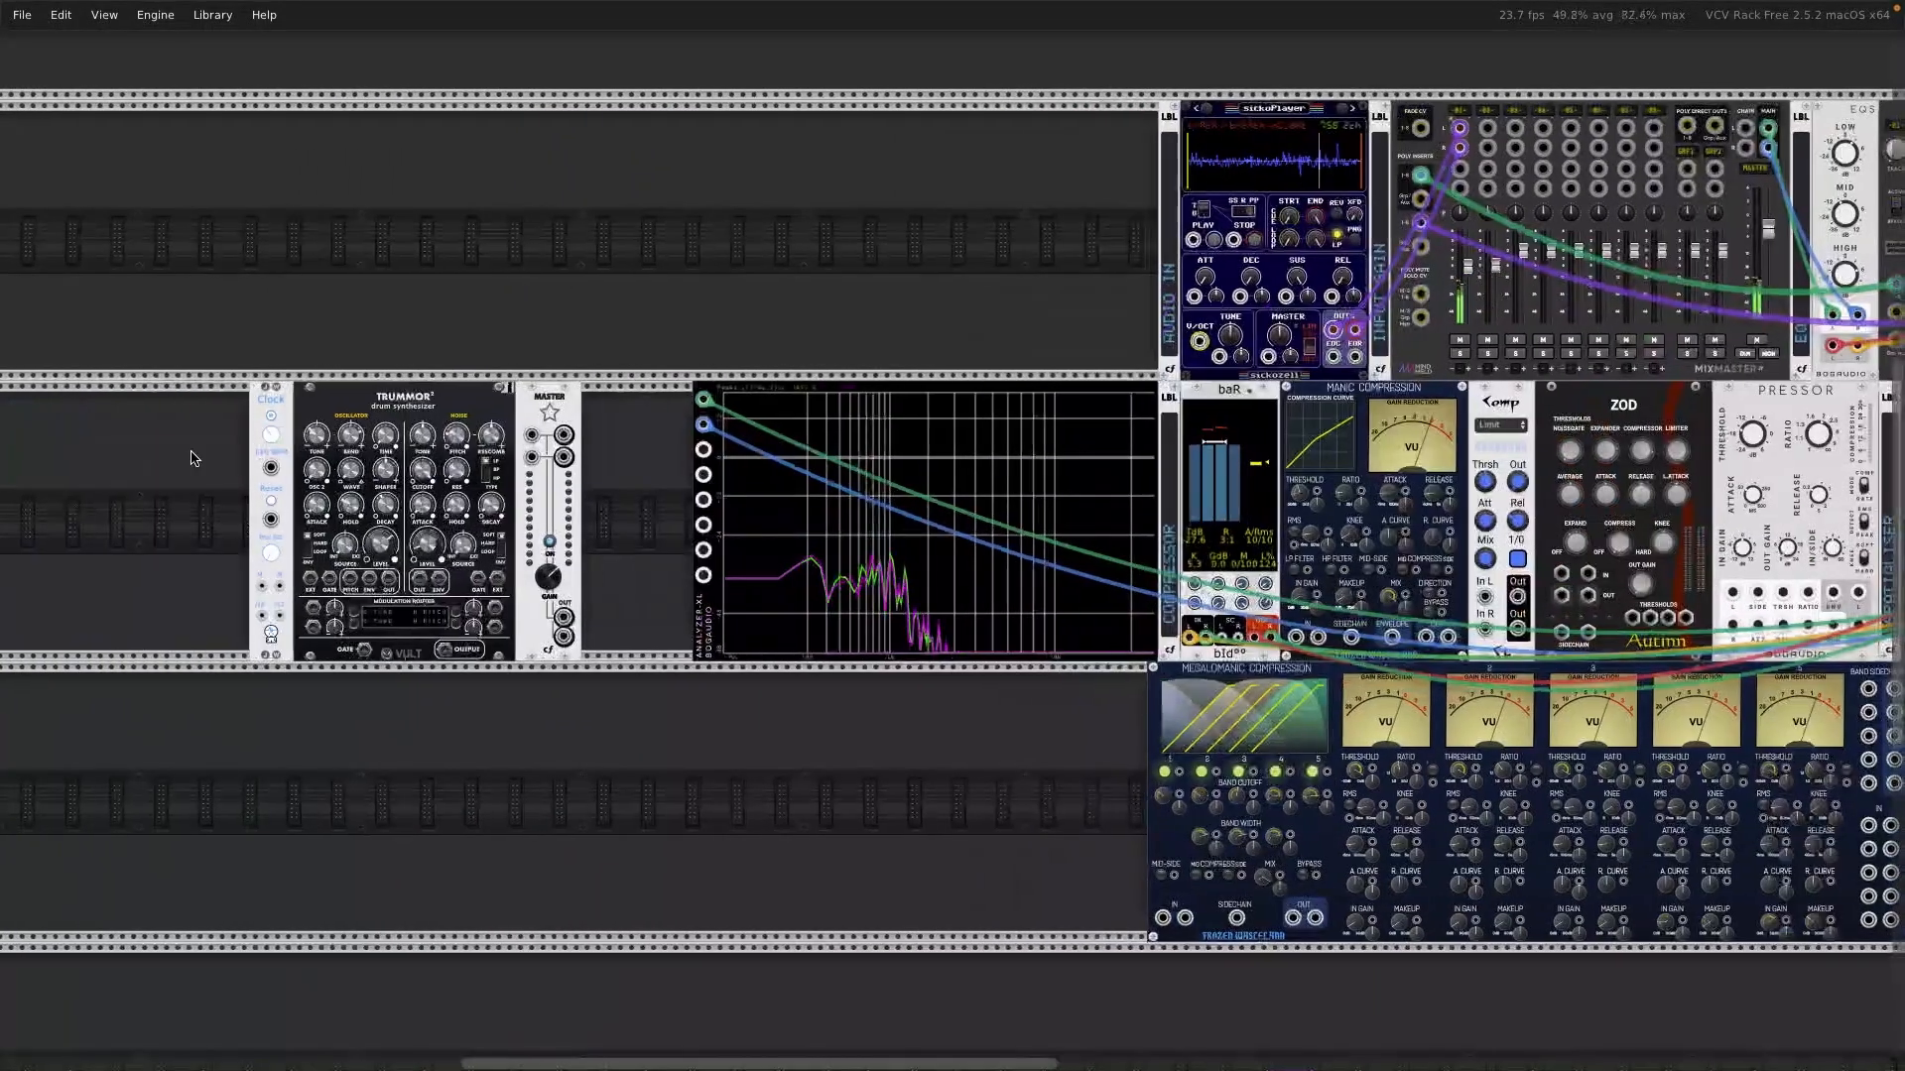
left_click_drag(554, 506, 3, 417)
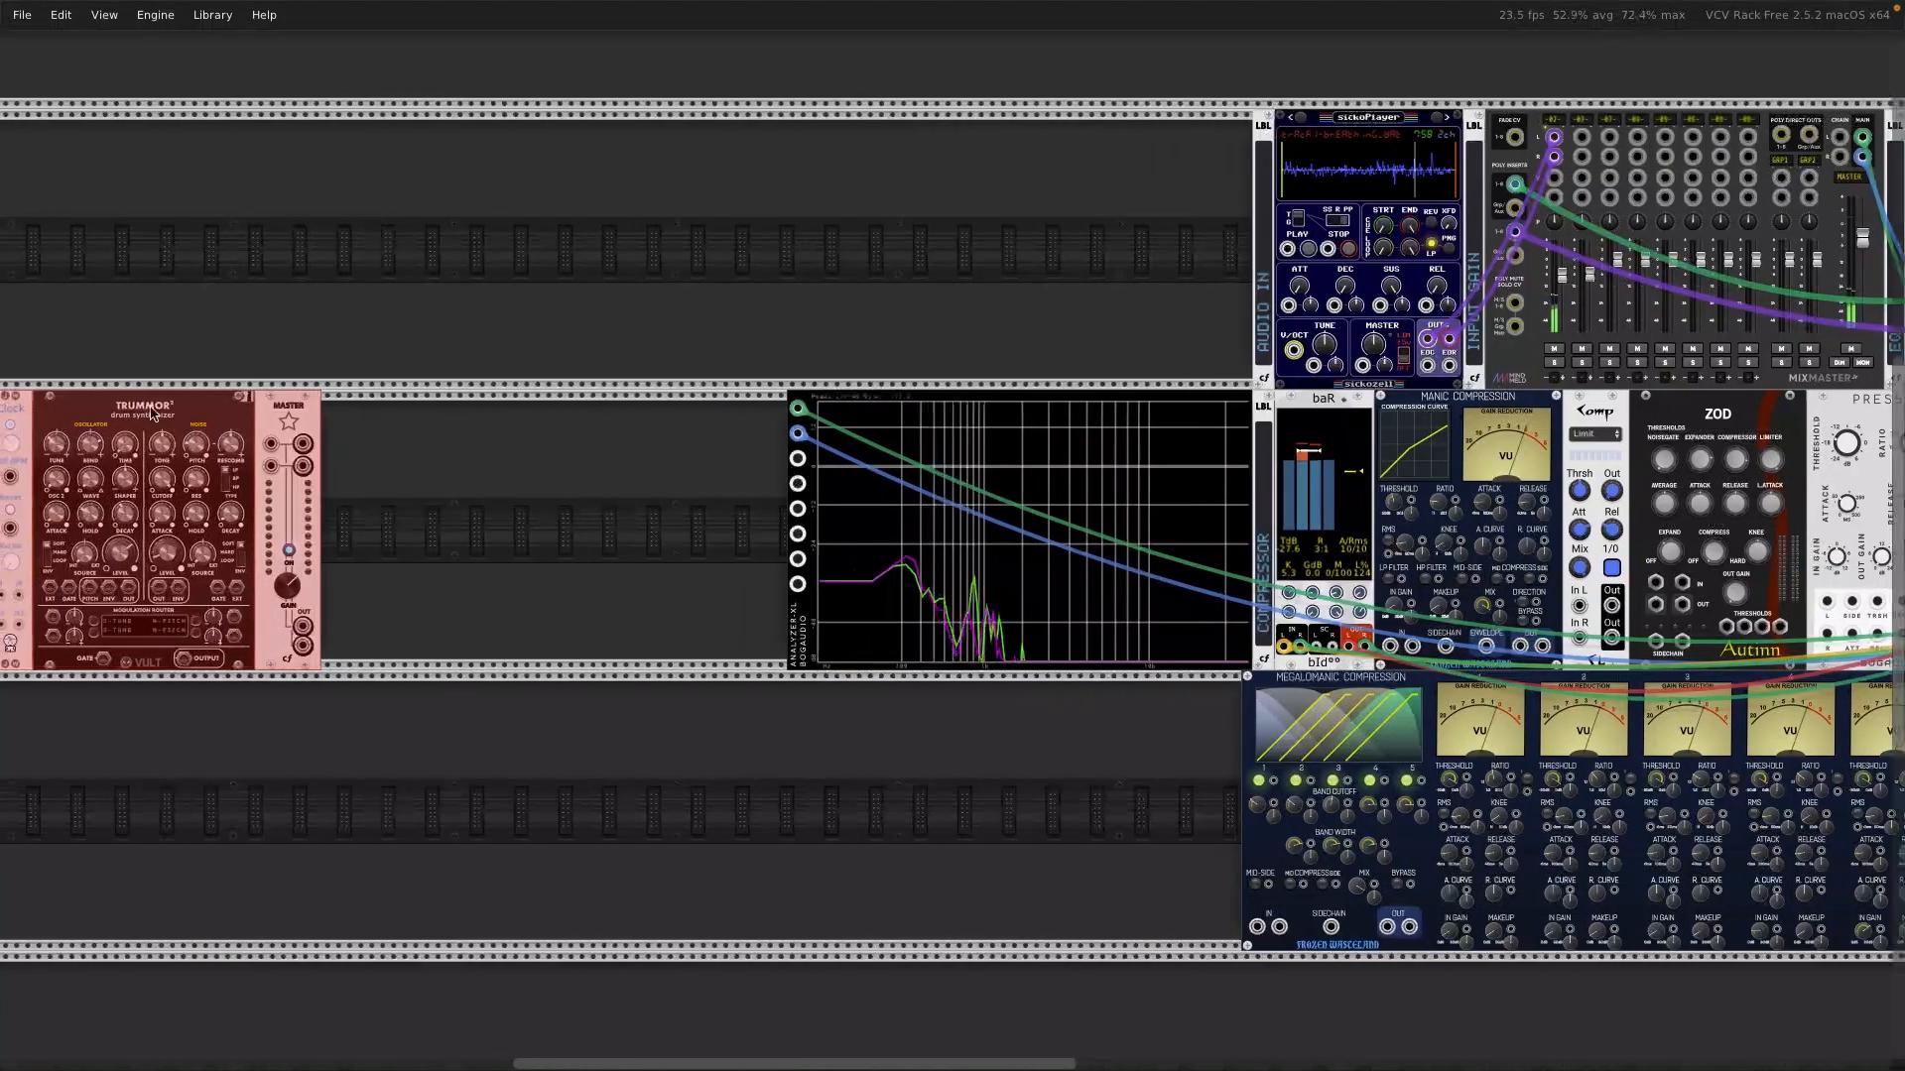
left_click(668, 489)
Step: Switch to the browser and read the bAR entry in the Bidoo wiki on GitHub
scroll(667, 488, "right", 4)
scroll(668, 489, "right", 8)
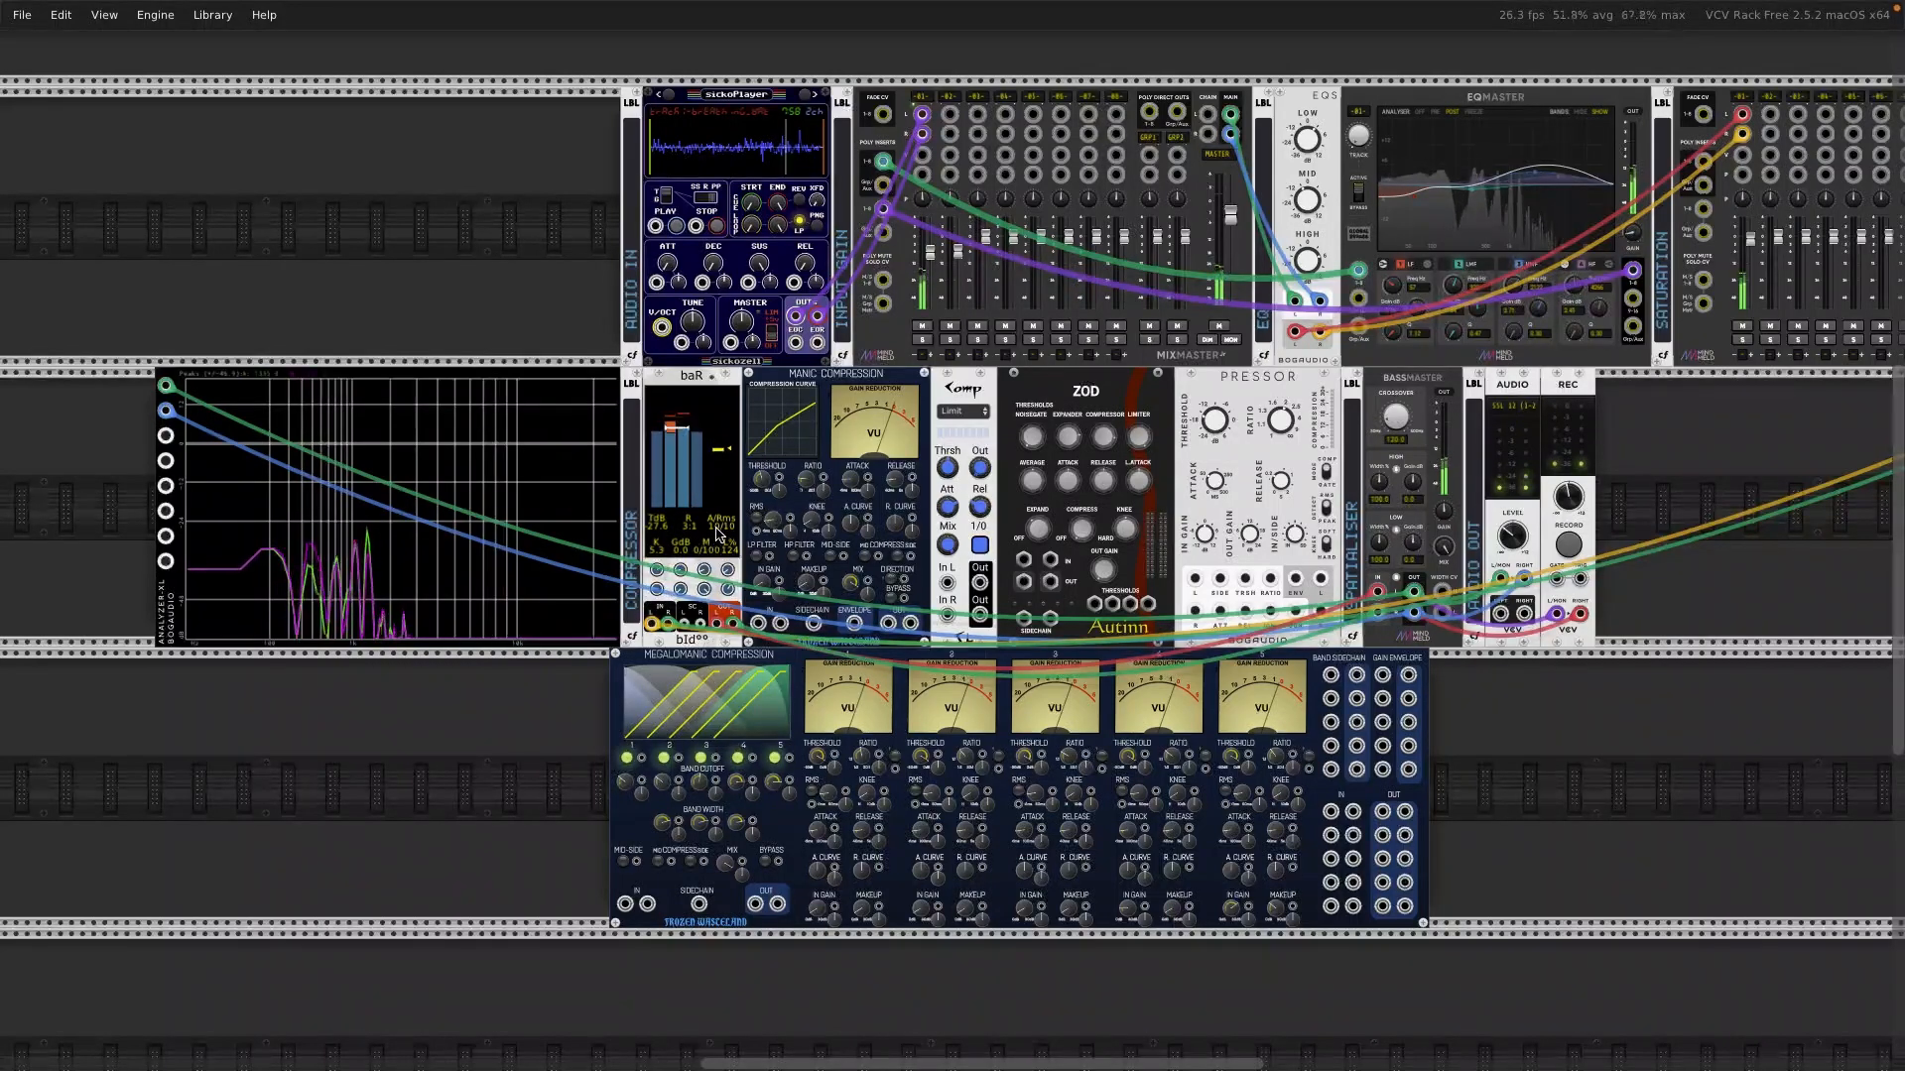
scroll(717, 532, "up", 5)
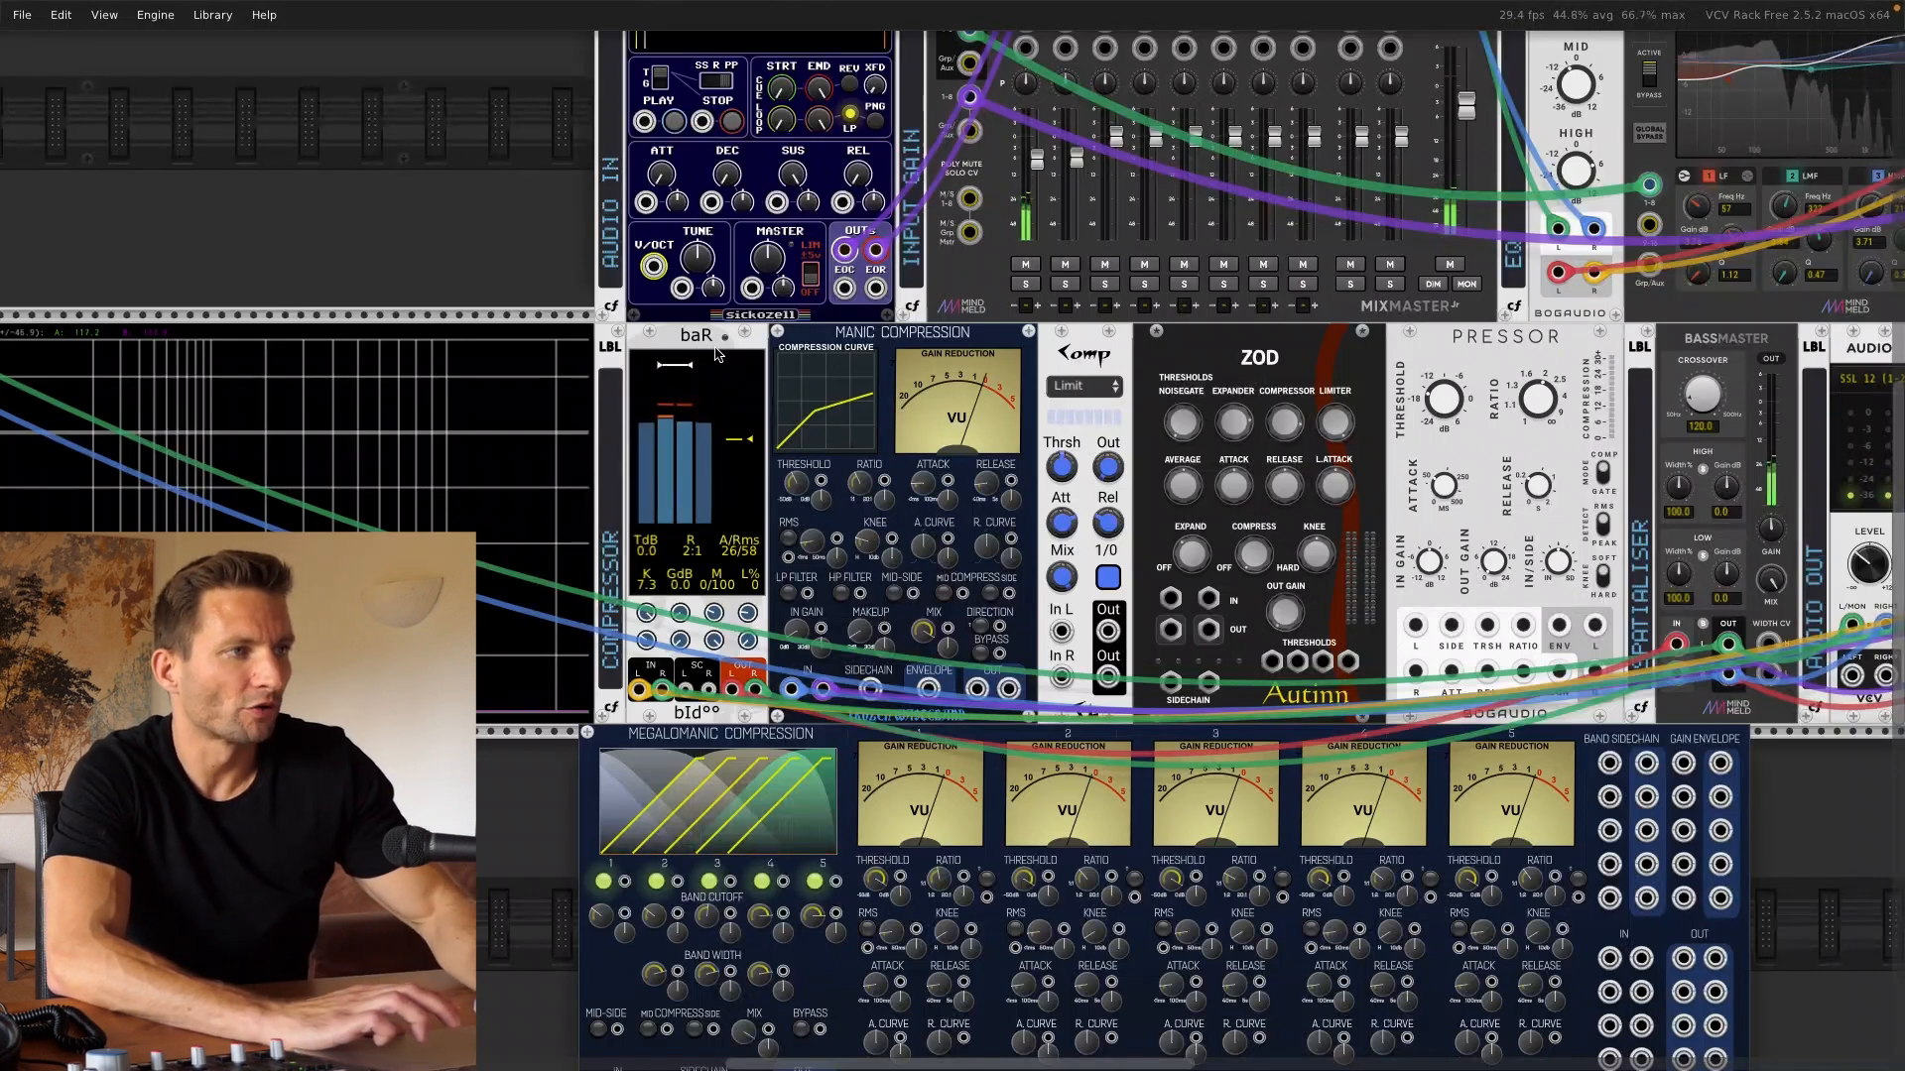
key("ctrl+Right")
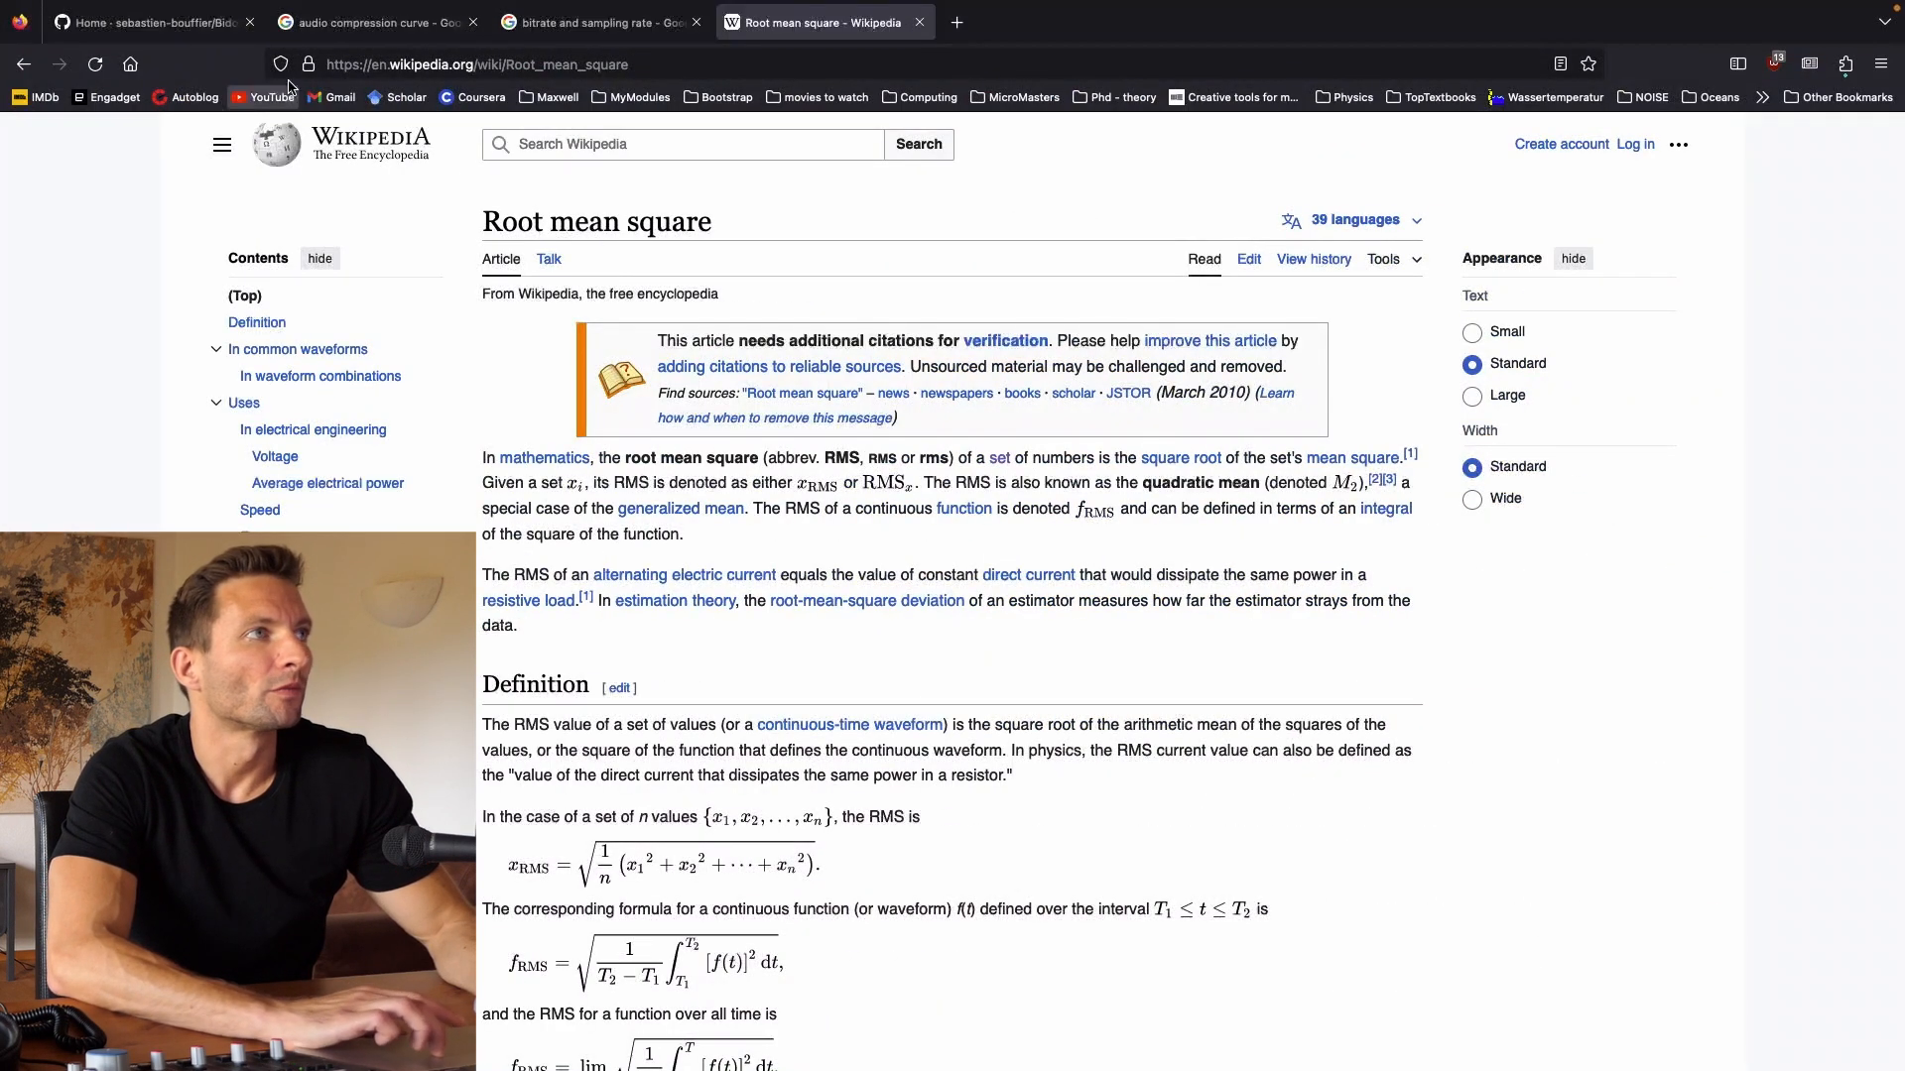
left_click(206, 30)
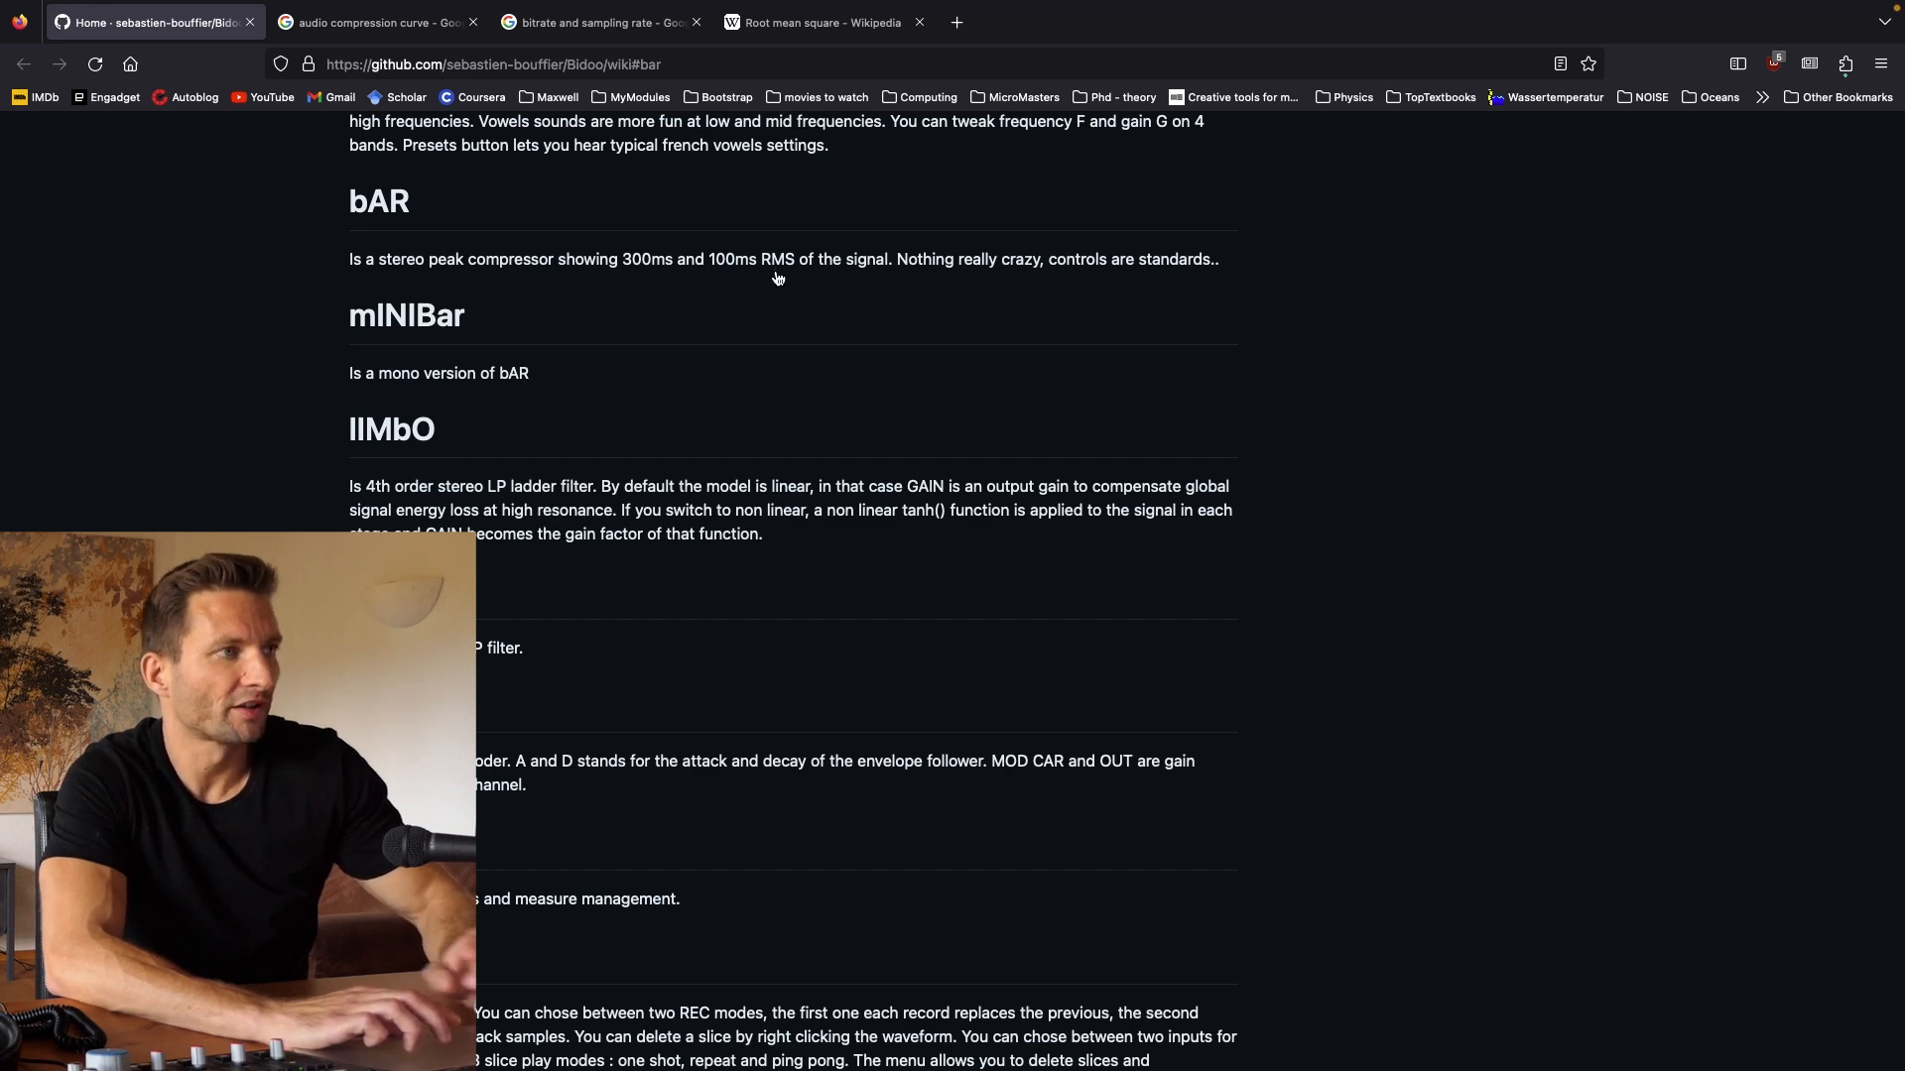
key("ctrl+Left")
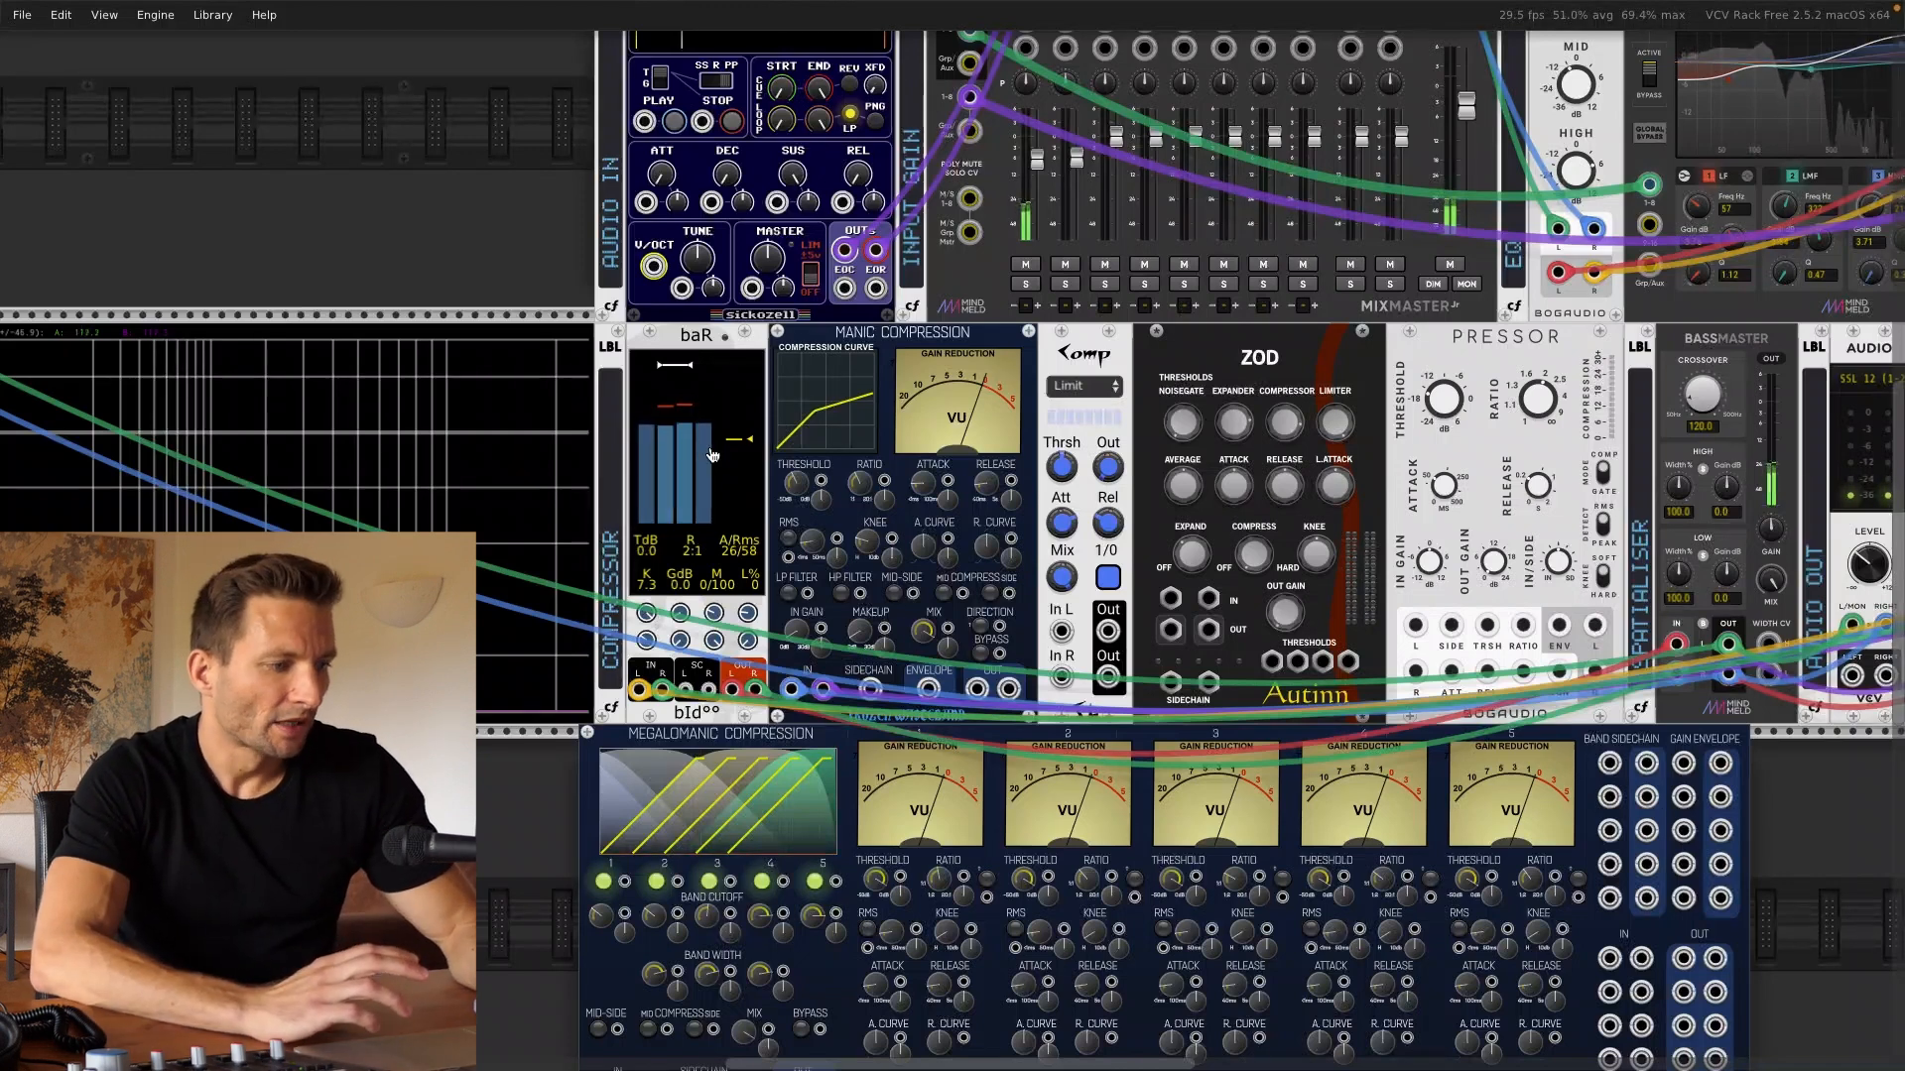
Step: Switch to the browser and examine the RMS definition in Wikipedia's Root mean square article
key("super+Tab")
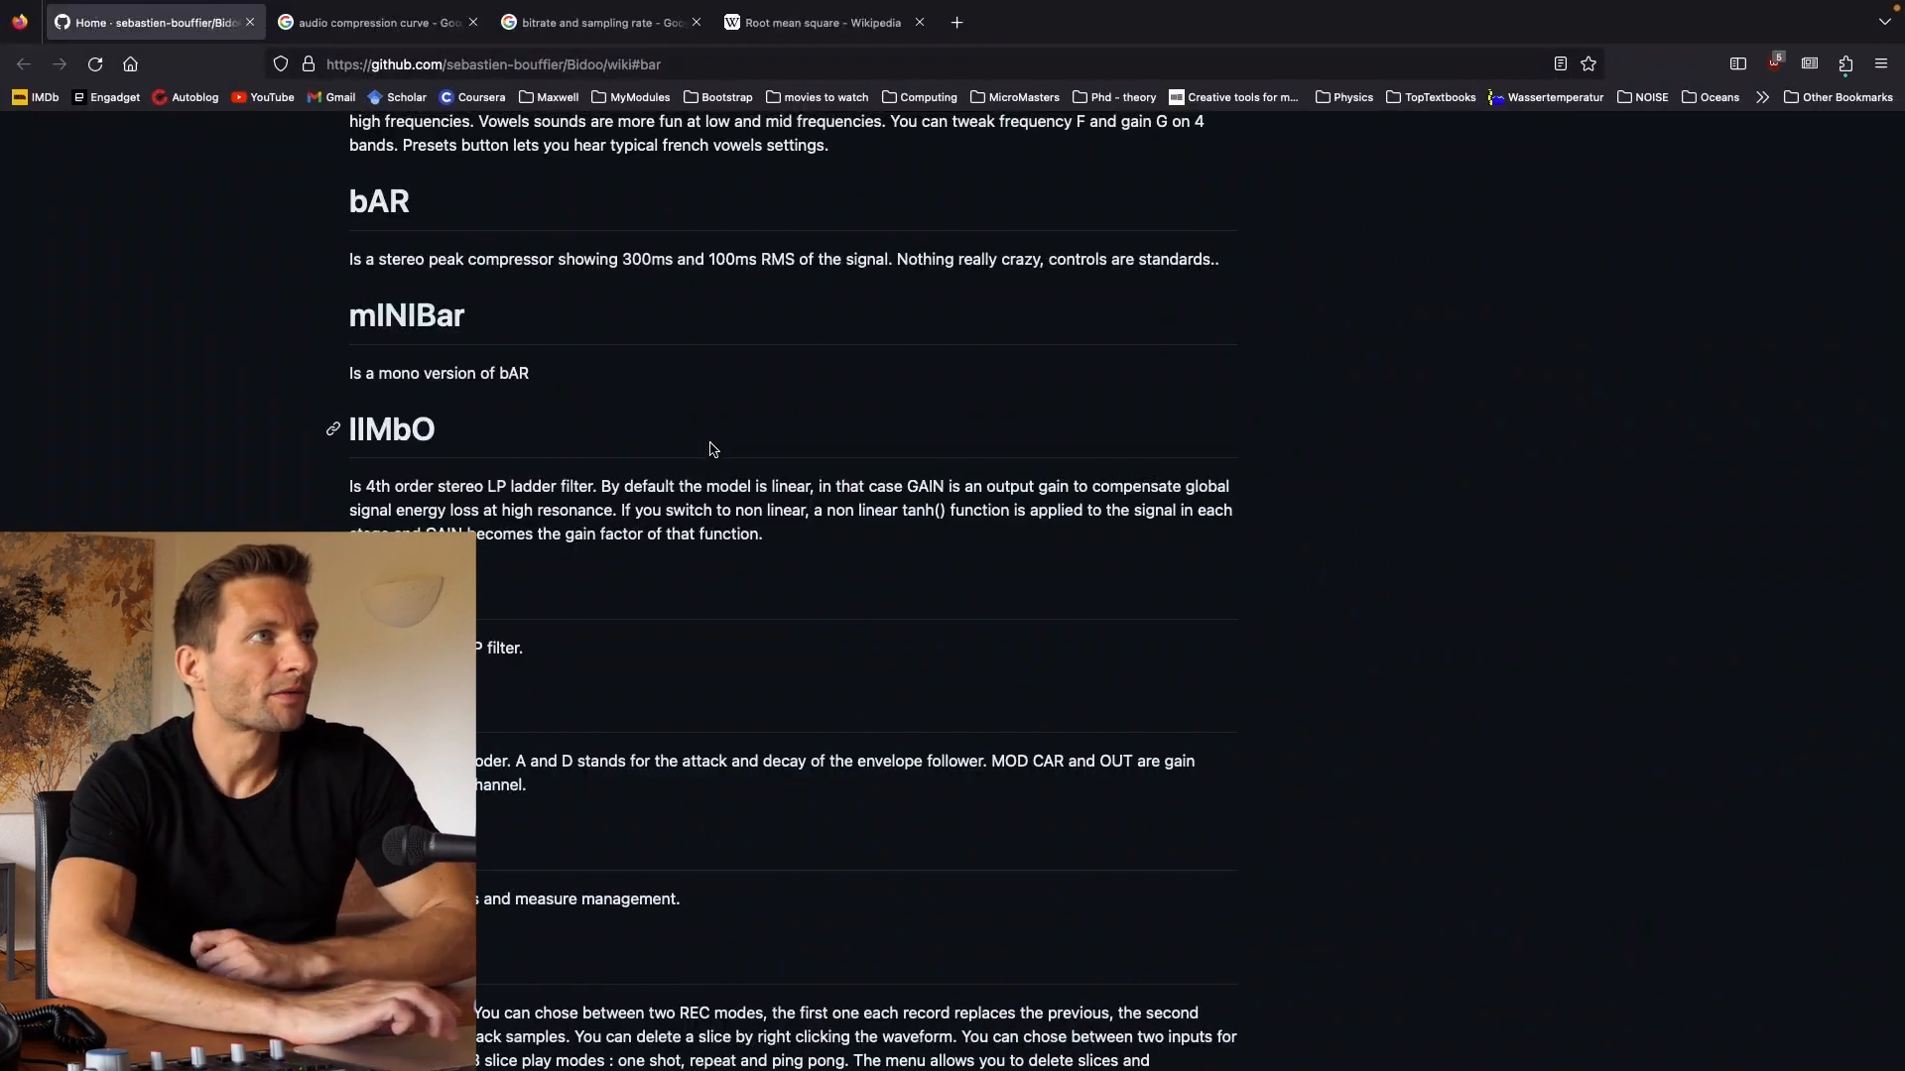
left_click(821, 23)
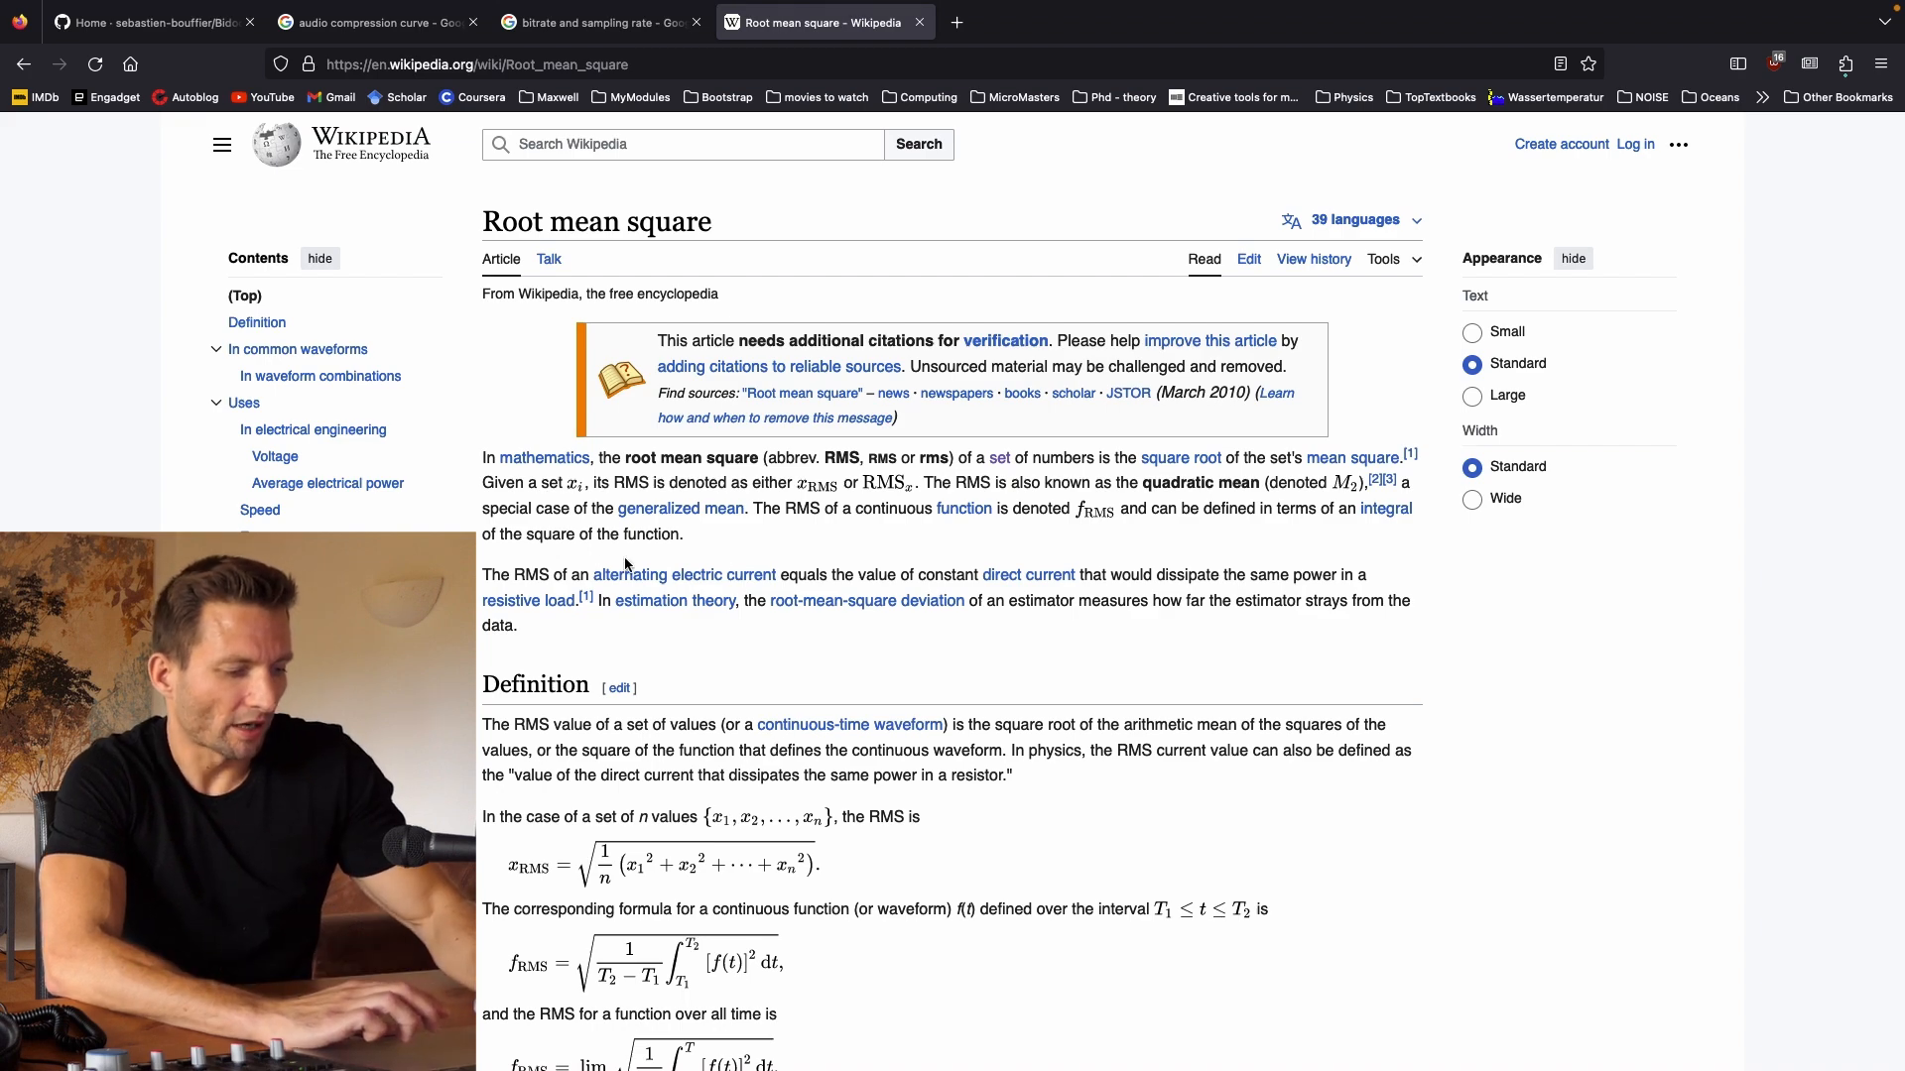
key("ctrl+Left")
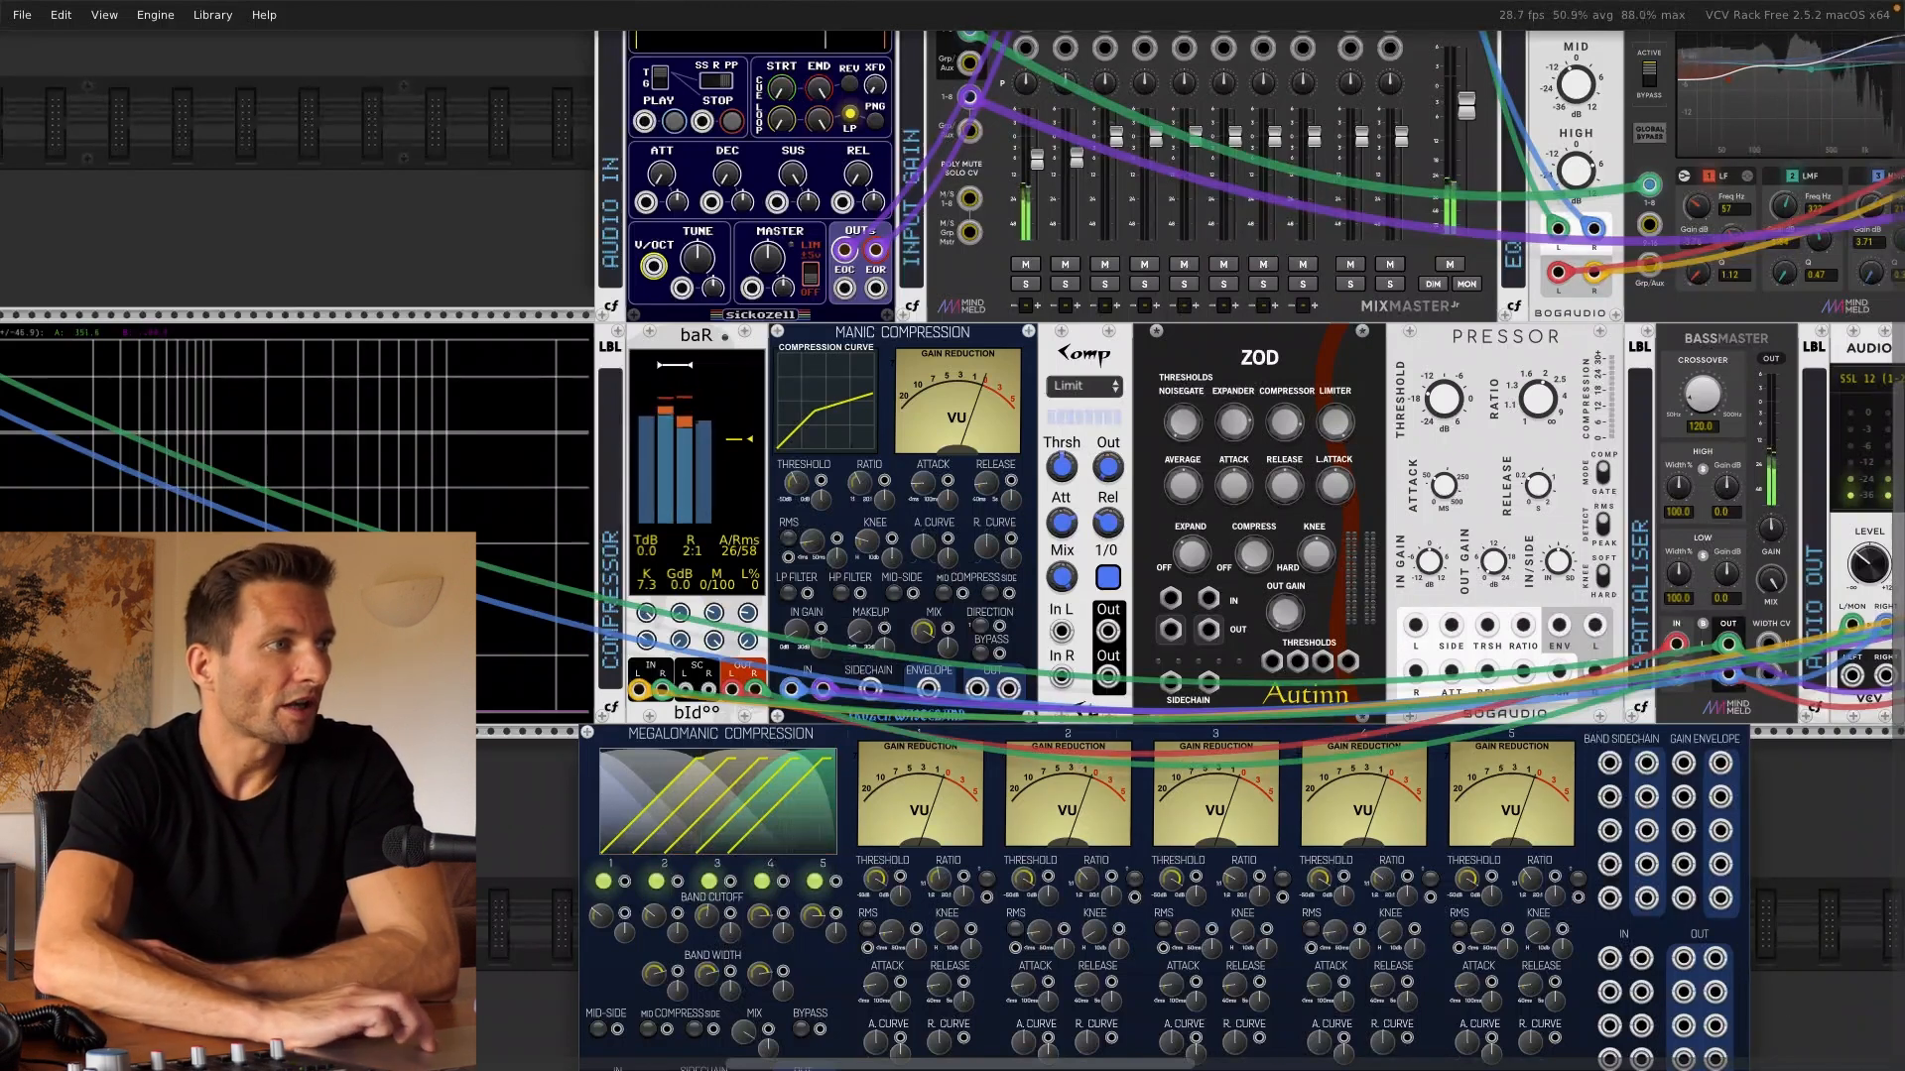
Step: Switch to the browser and examine the Google image results for bitrate and sampling rate
scroll(952, 551, "left", 4)
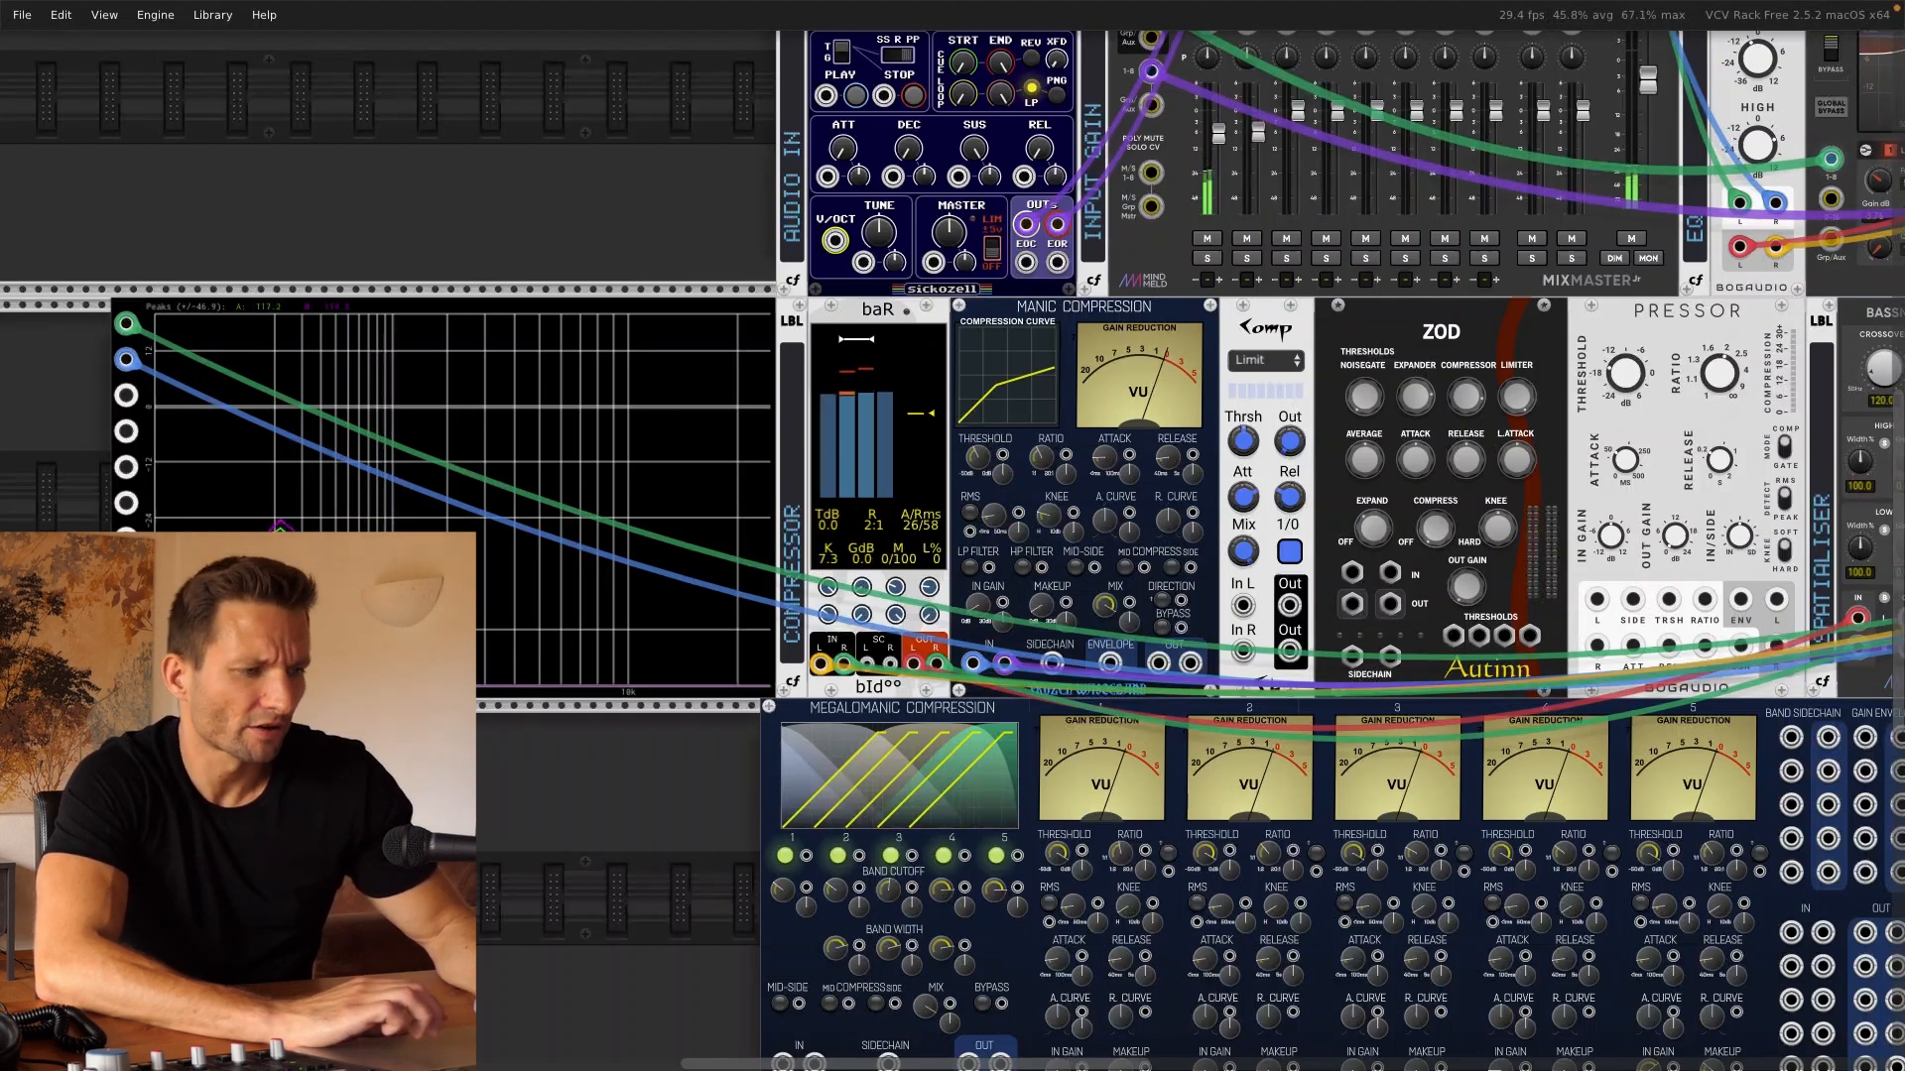
key("ctrl+Right")
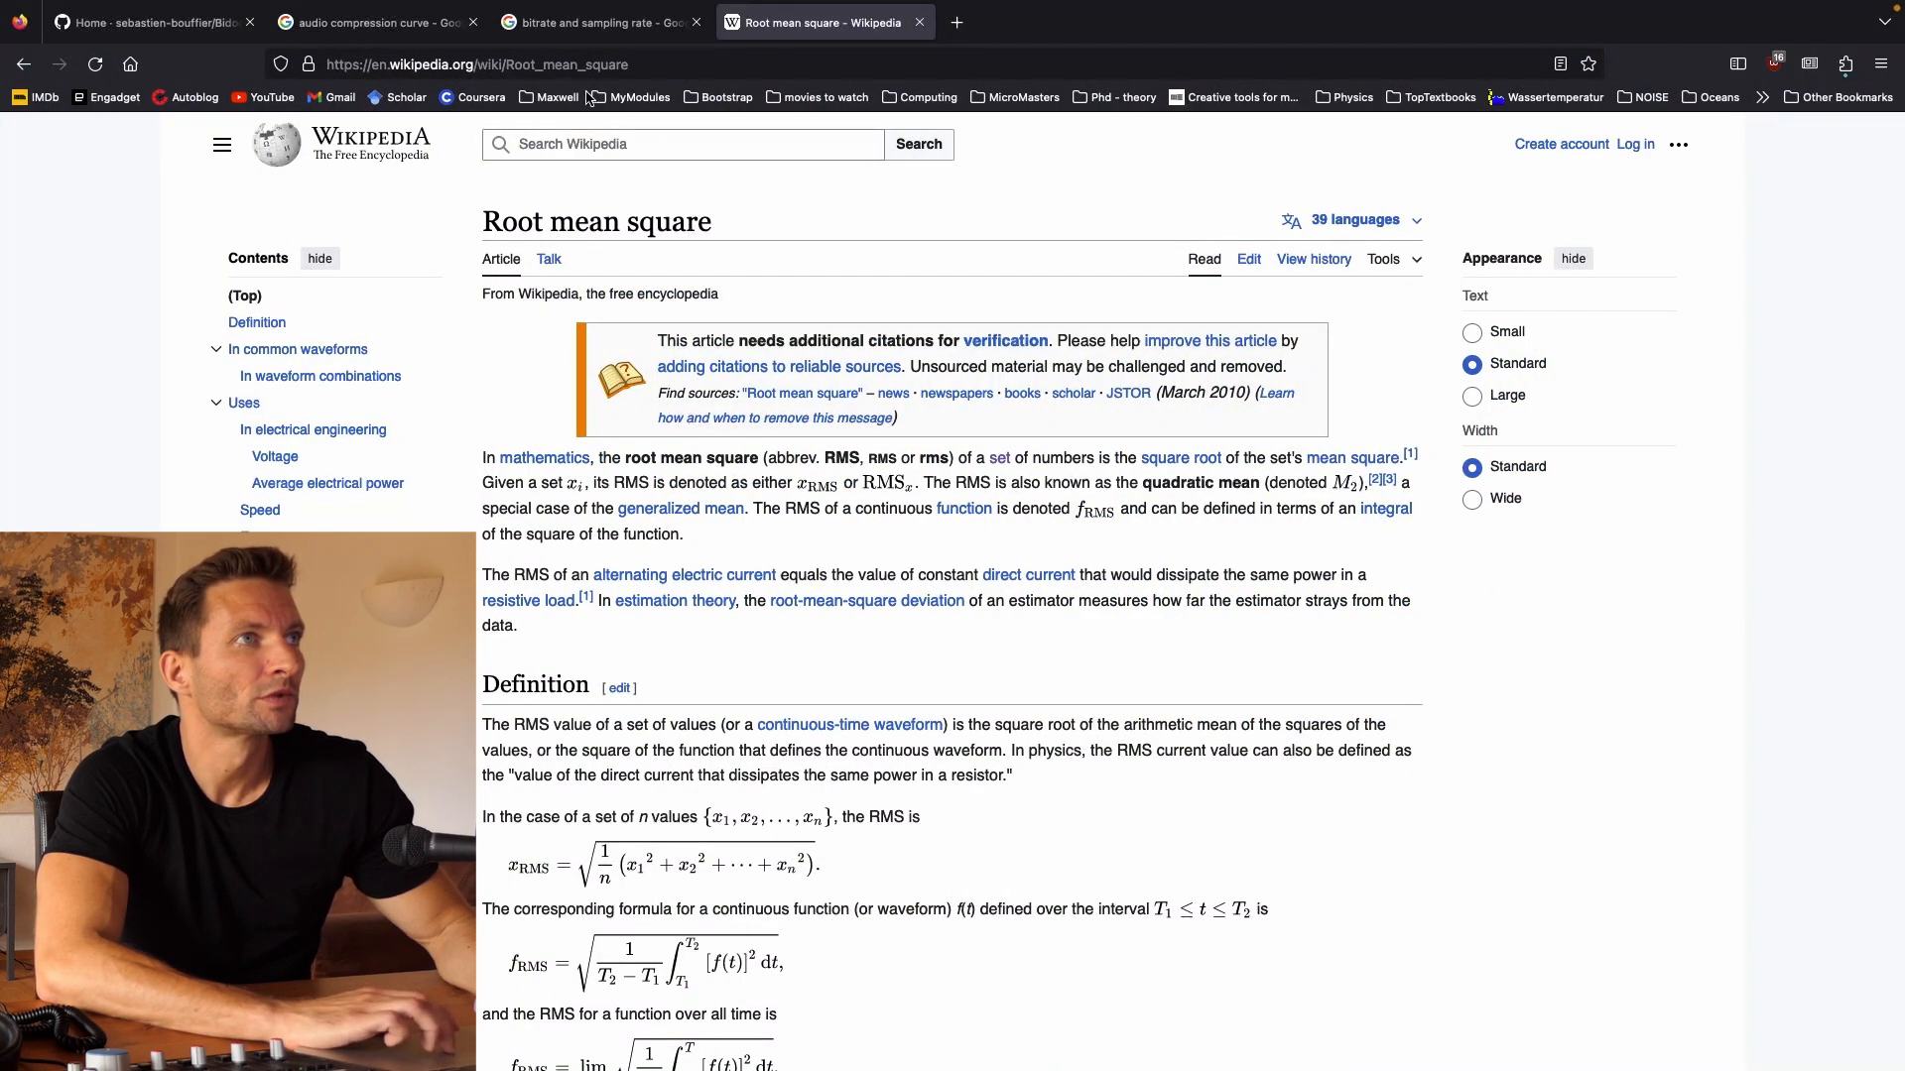
left_click(594, 24)
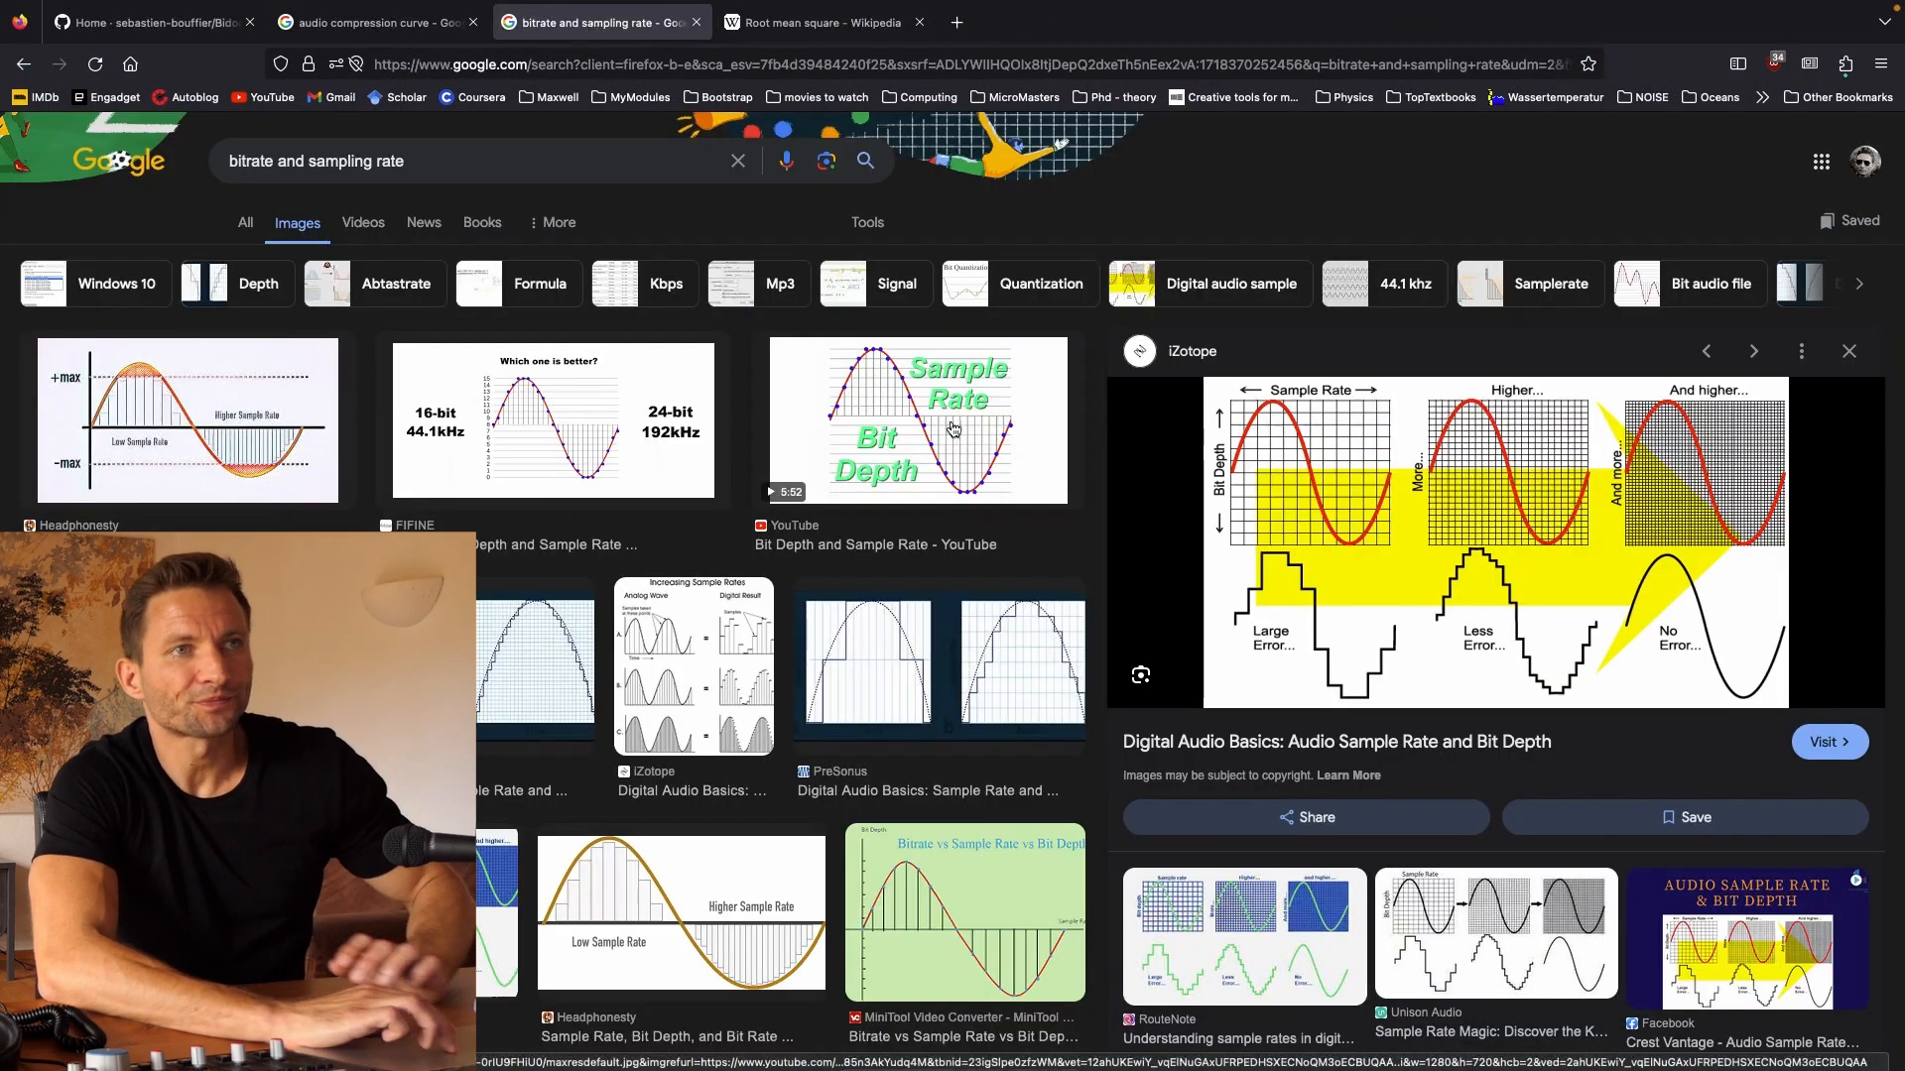
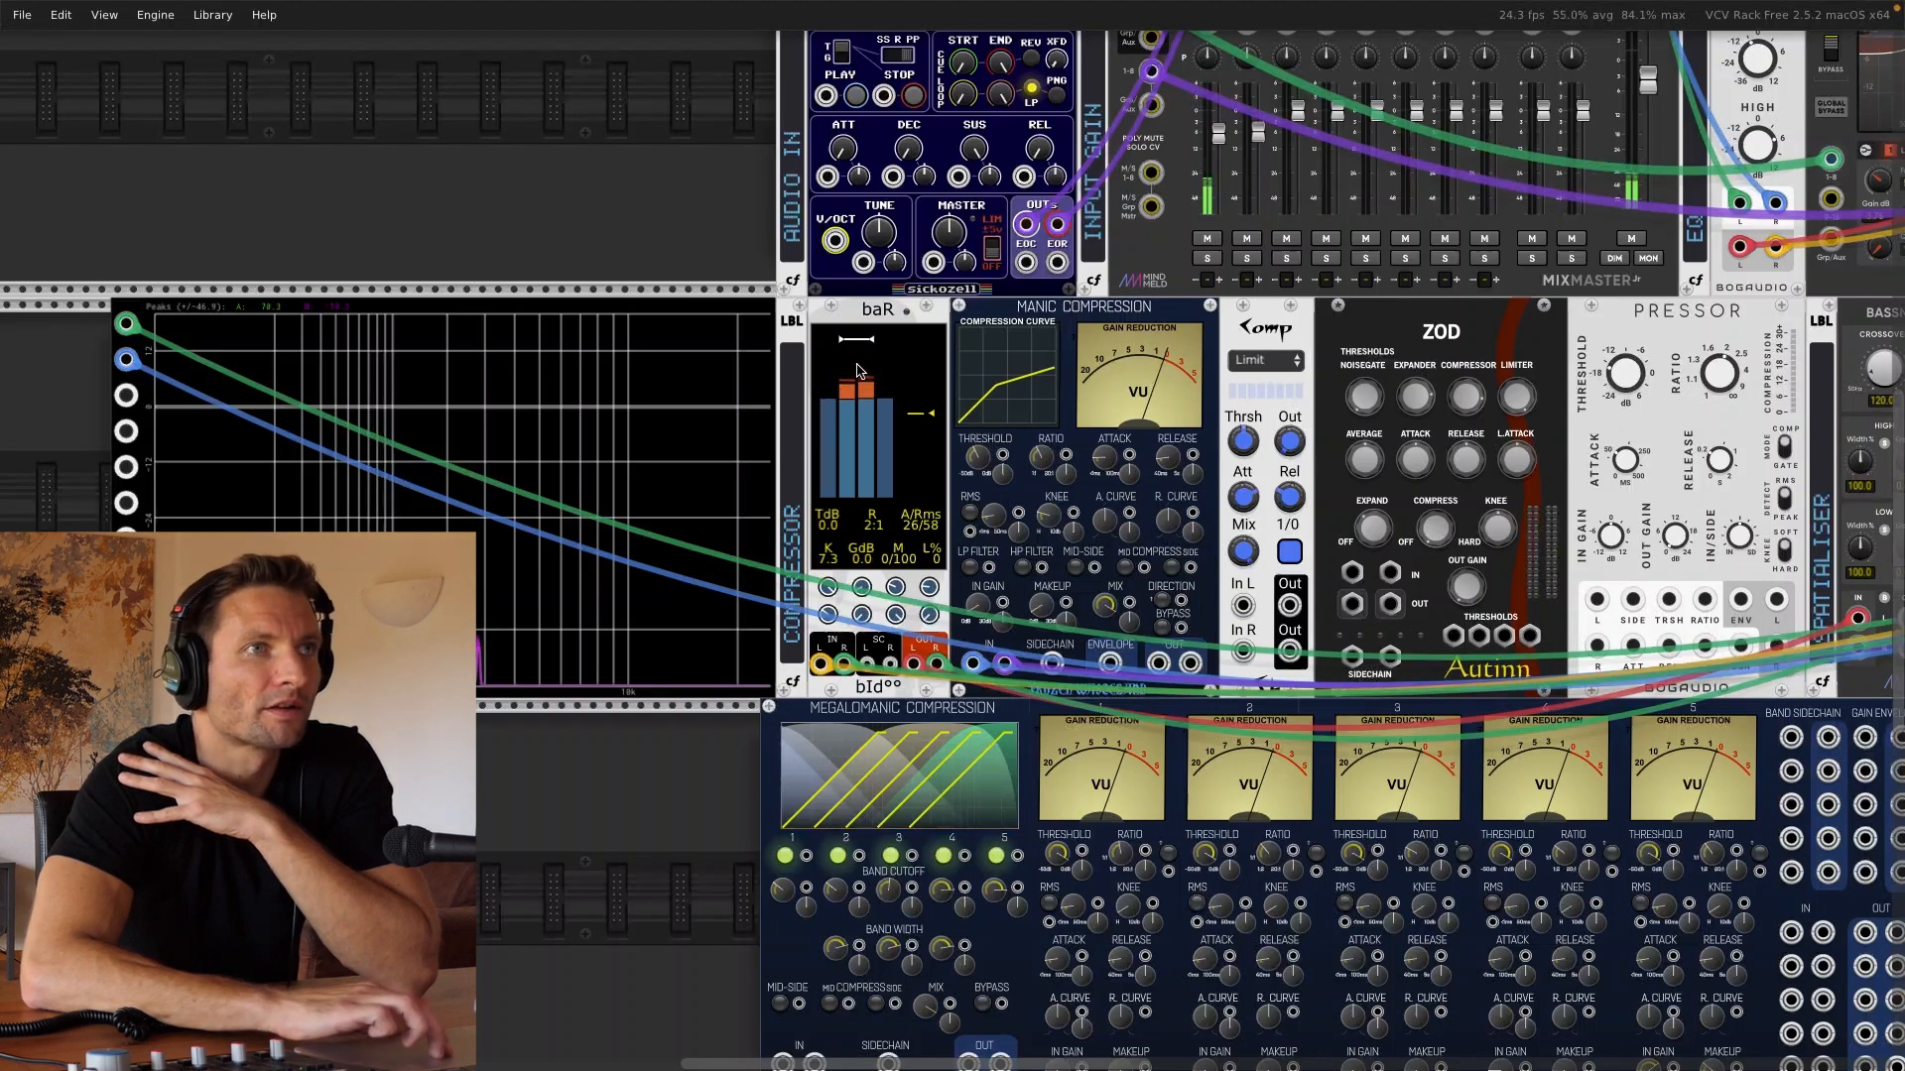
Step: Lower baR's threshold to about -43.7 dB
scroll(857, 371, "up", 5)
scroll(858, 371, "right", 4)
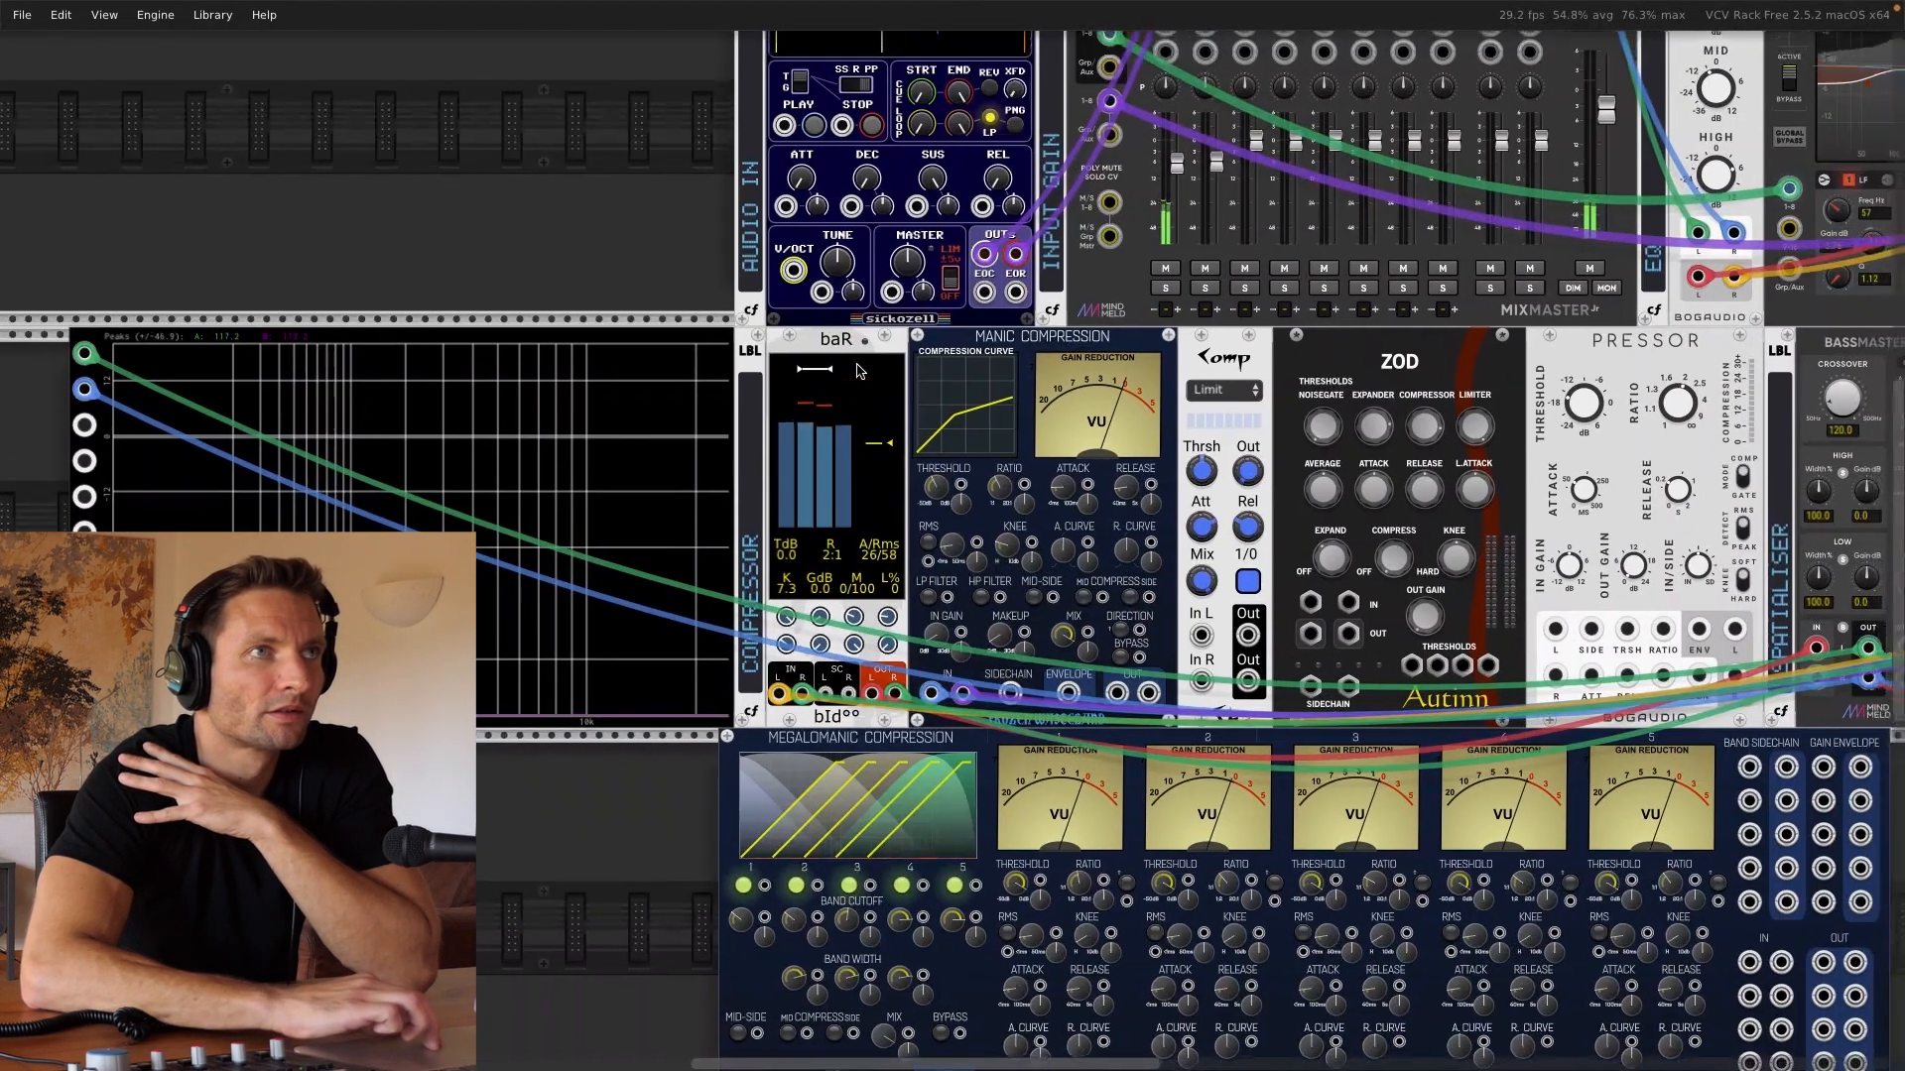
scroll(857, 371, "down", 5)
scroll(857, 371, "left", 3)
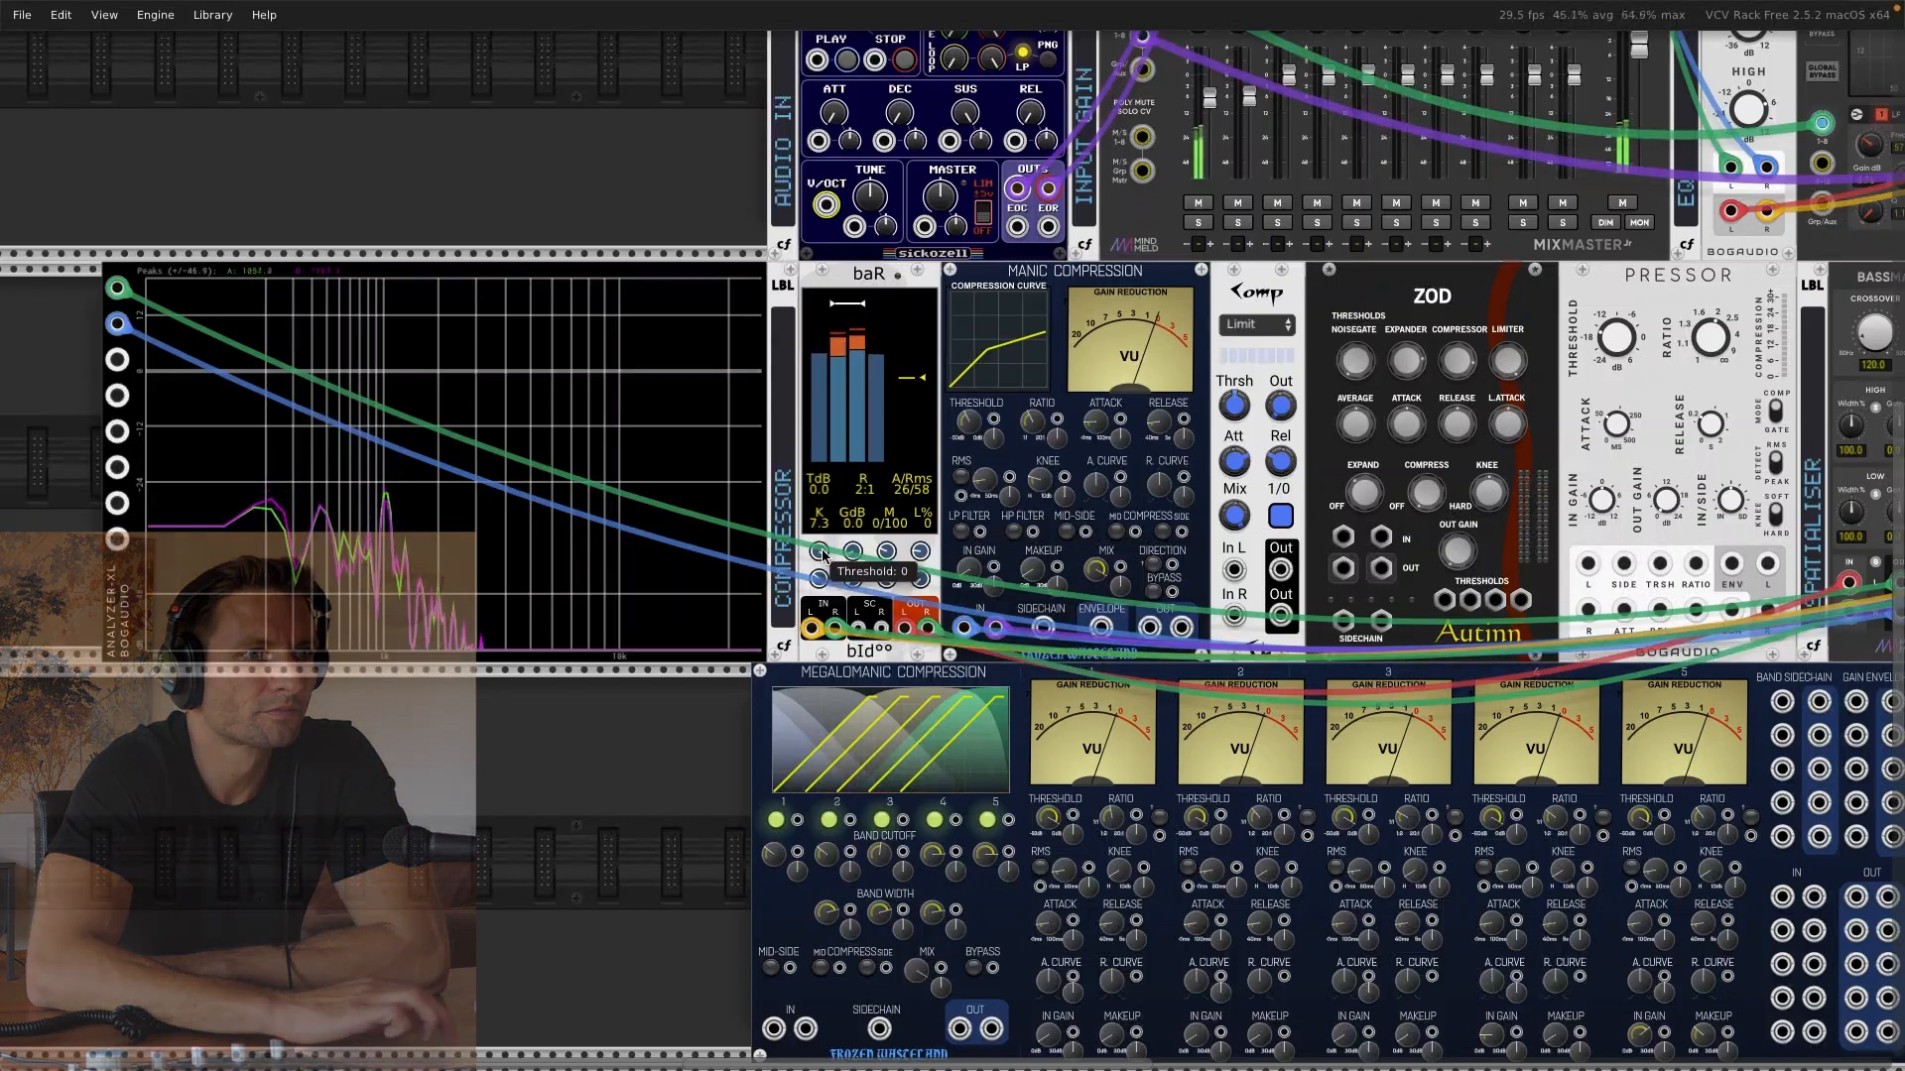
mouse_move(821, 556)
left_mouse_down()
mouse_move(820, 585)
mouse_move(853, 560)
mouse_move(820, 557)
mouse_move(820, 599)
mouse_move(820, 576)
left_mouse_up()
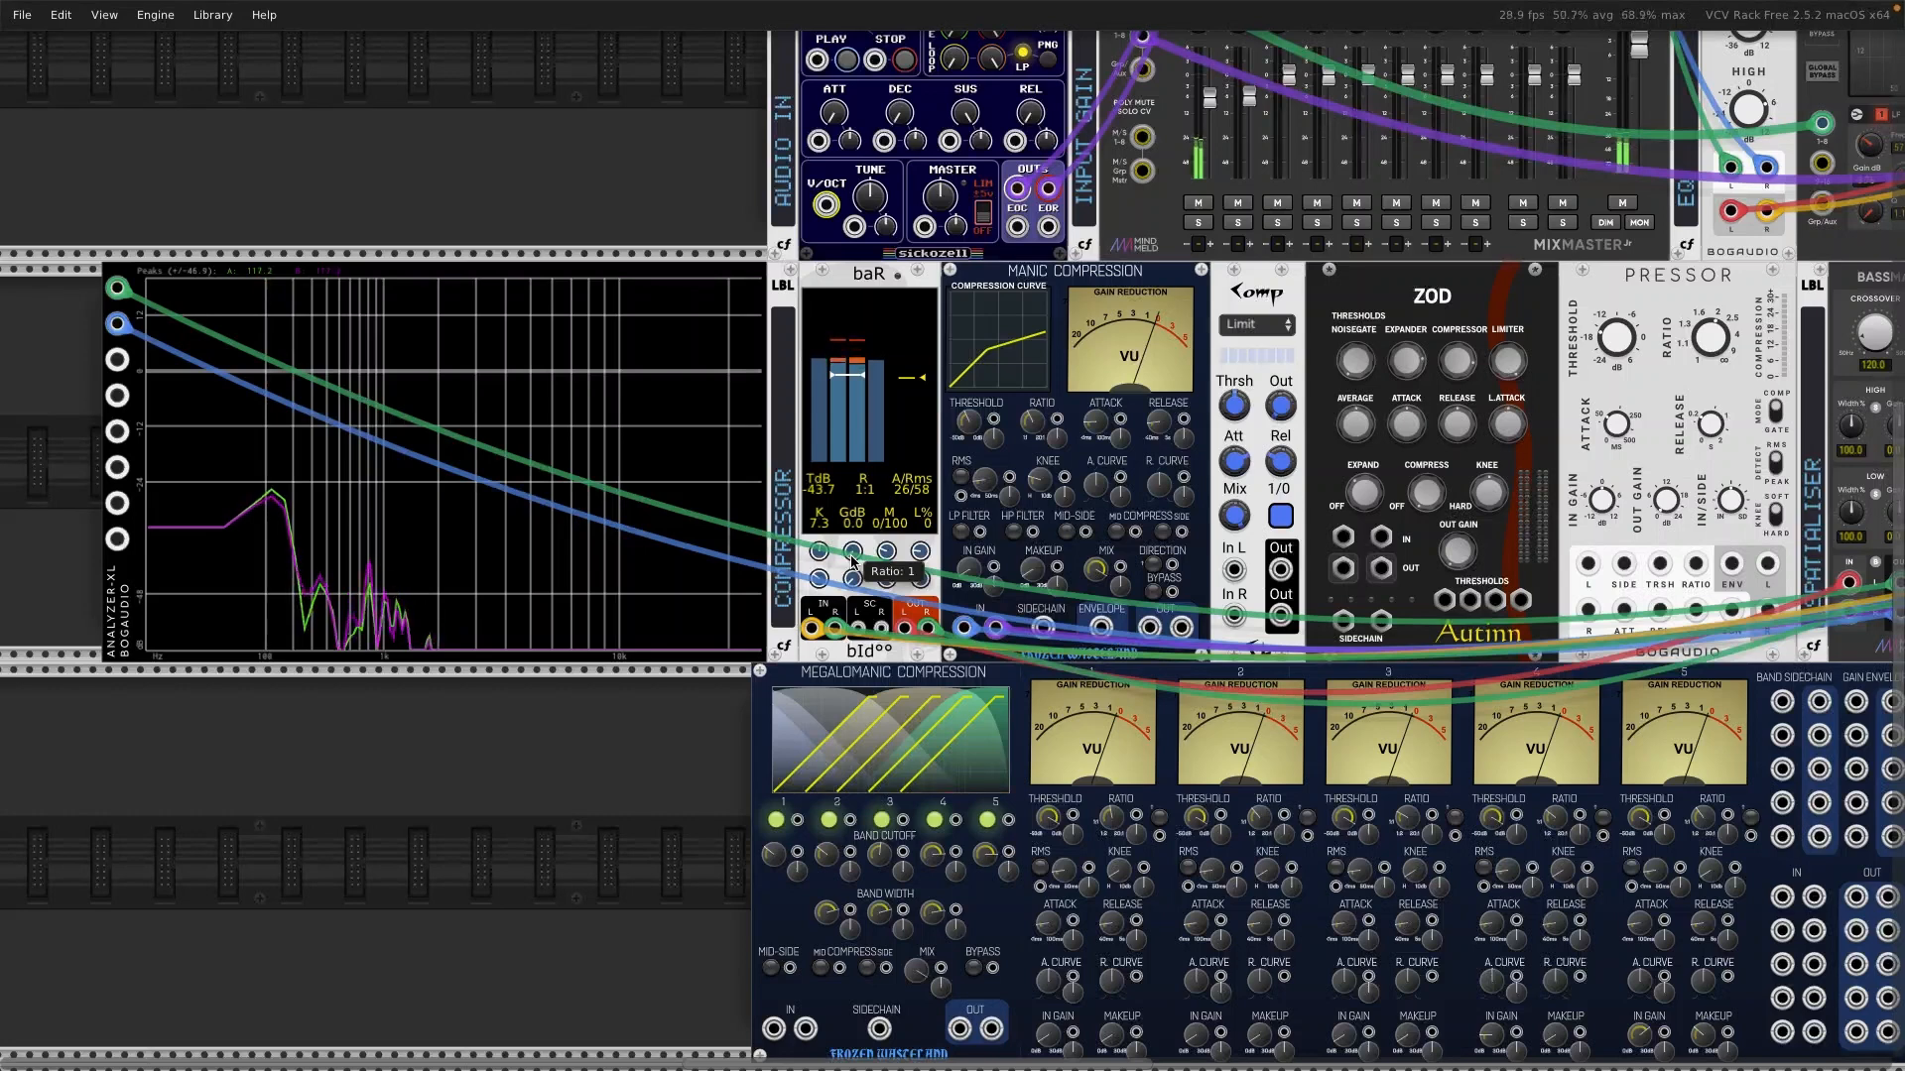
Step: Raise baR's ratio gradually to about 1.73 and bring it back down to 1:1
left_click_drag(851, 561, 851, 548)
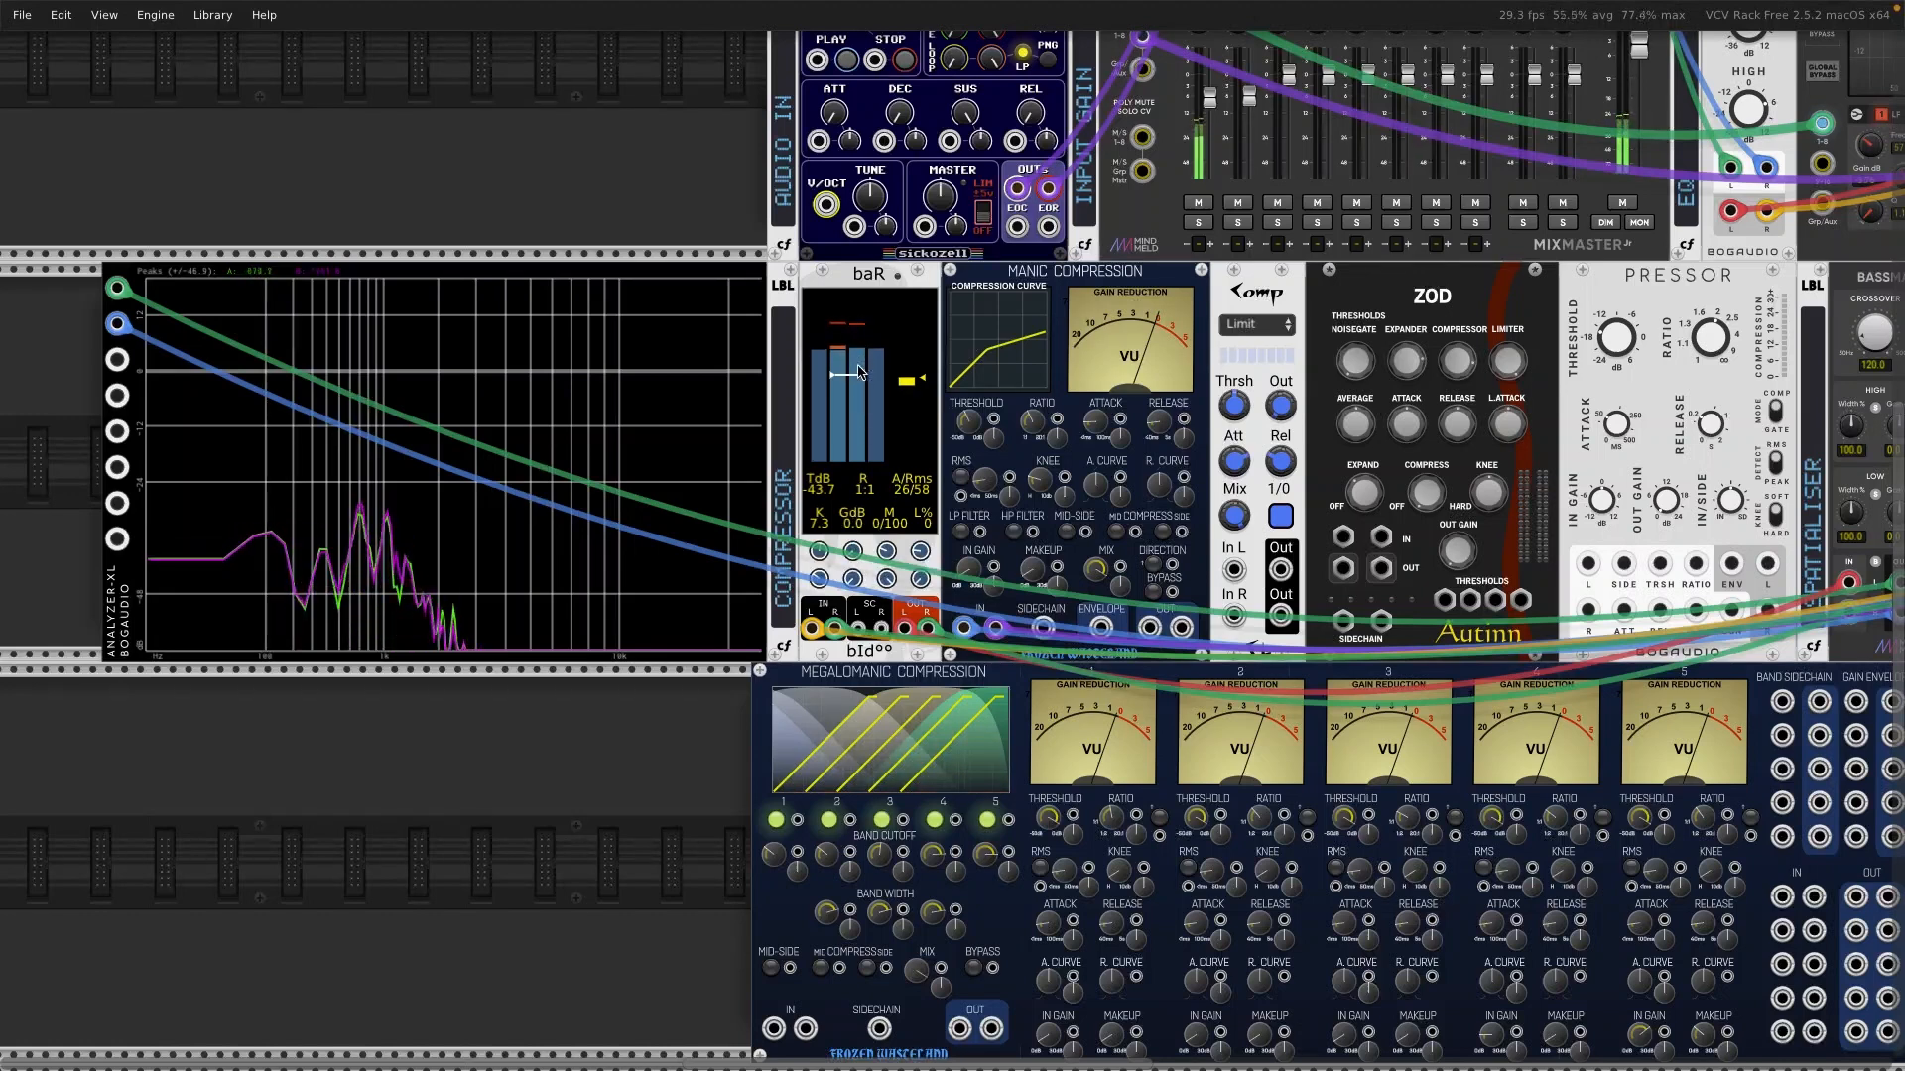
mouse_move(855, 555)
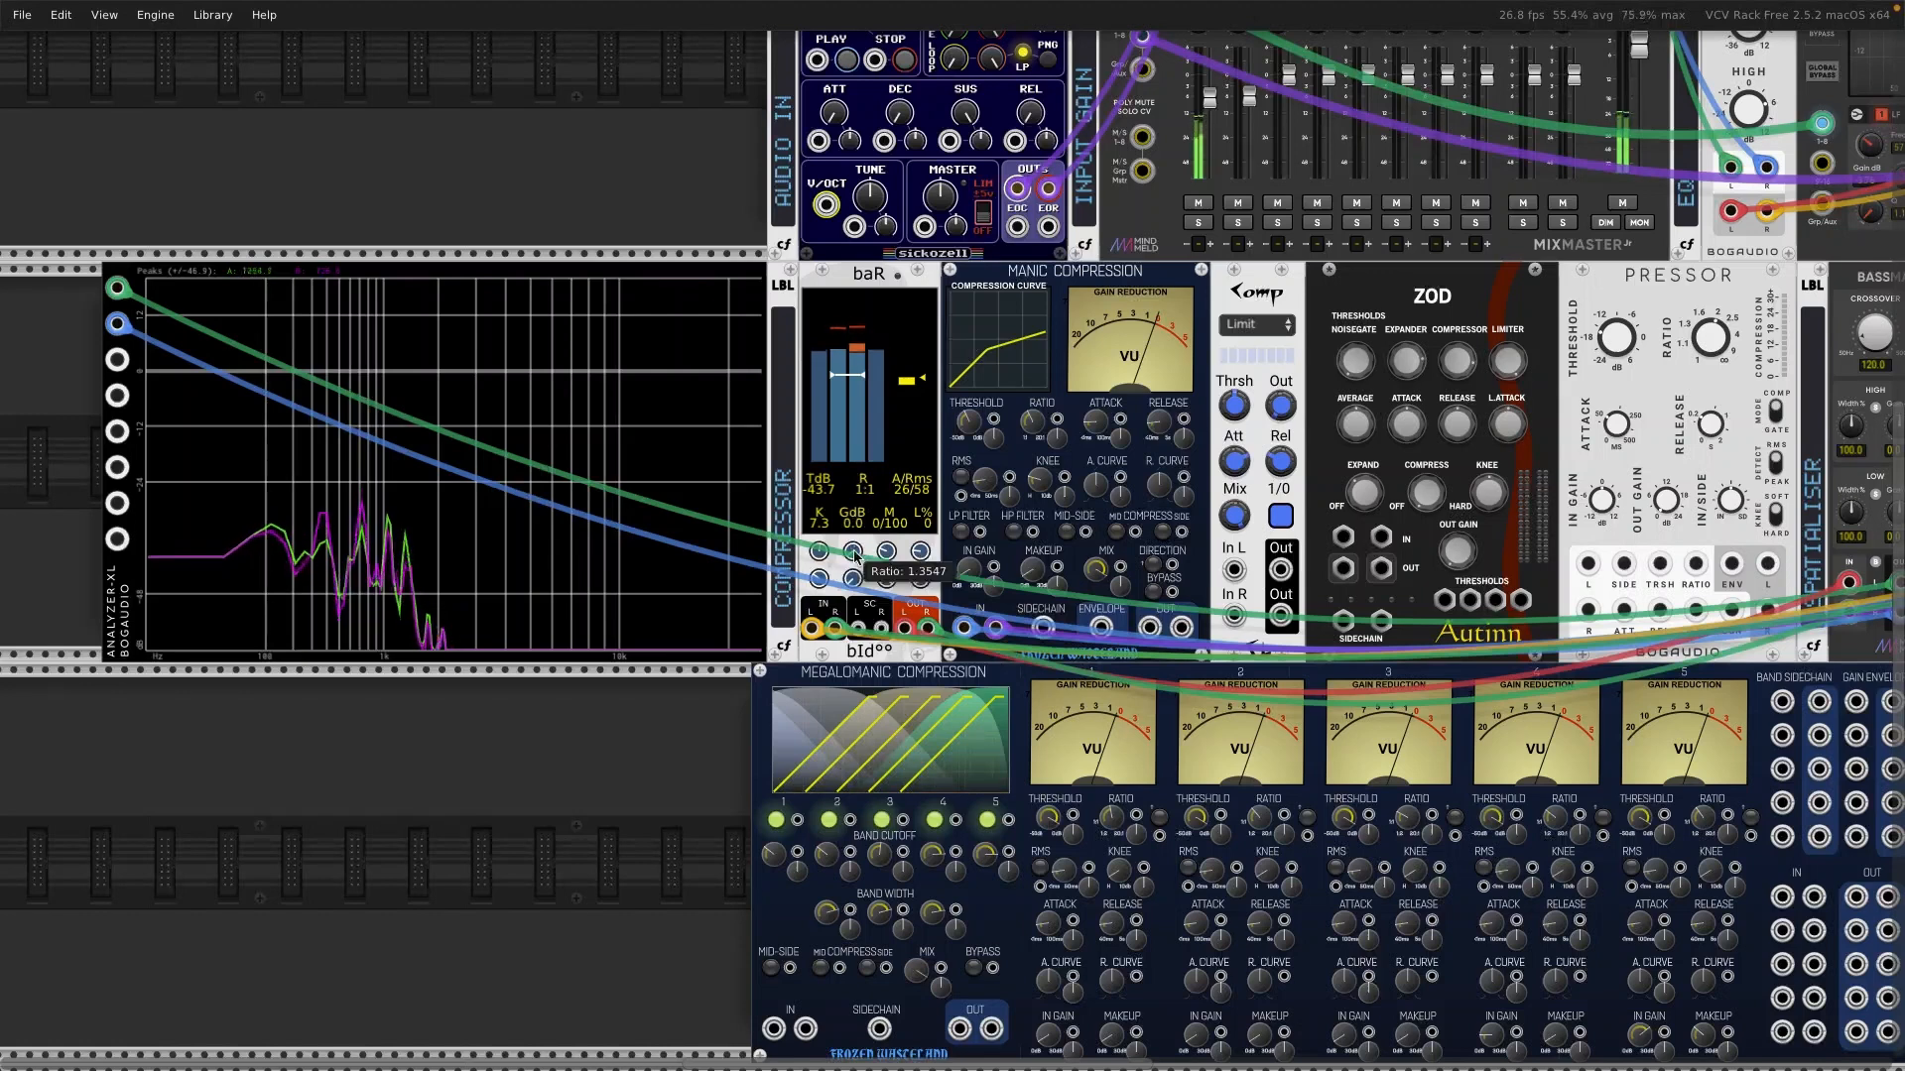
left_click_drag(855, 556, 855, 531)
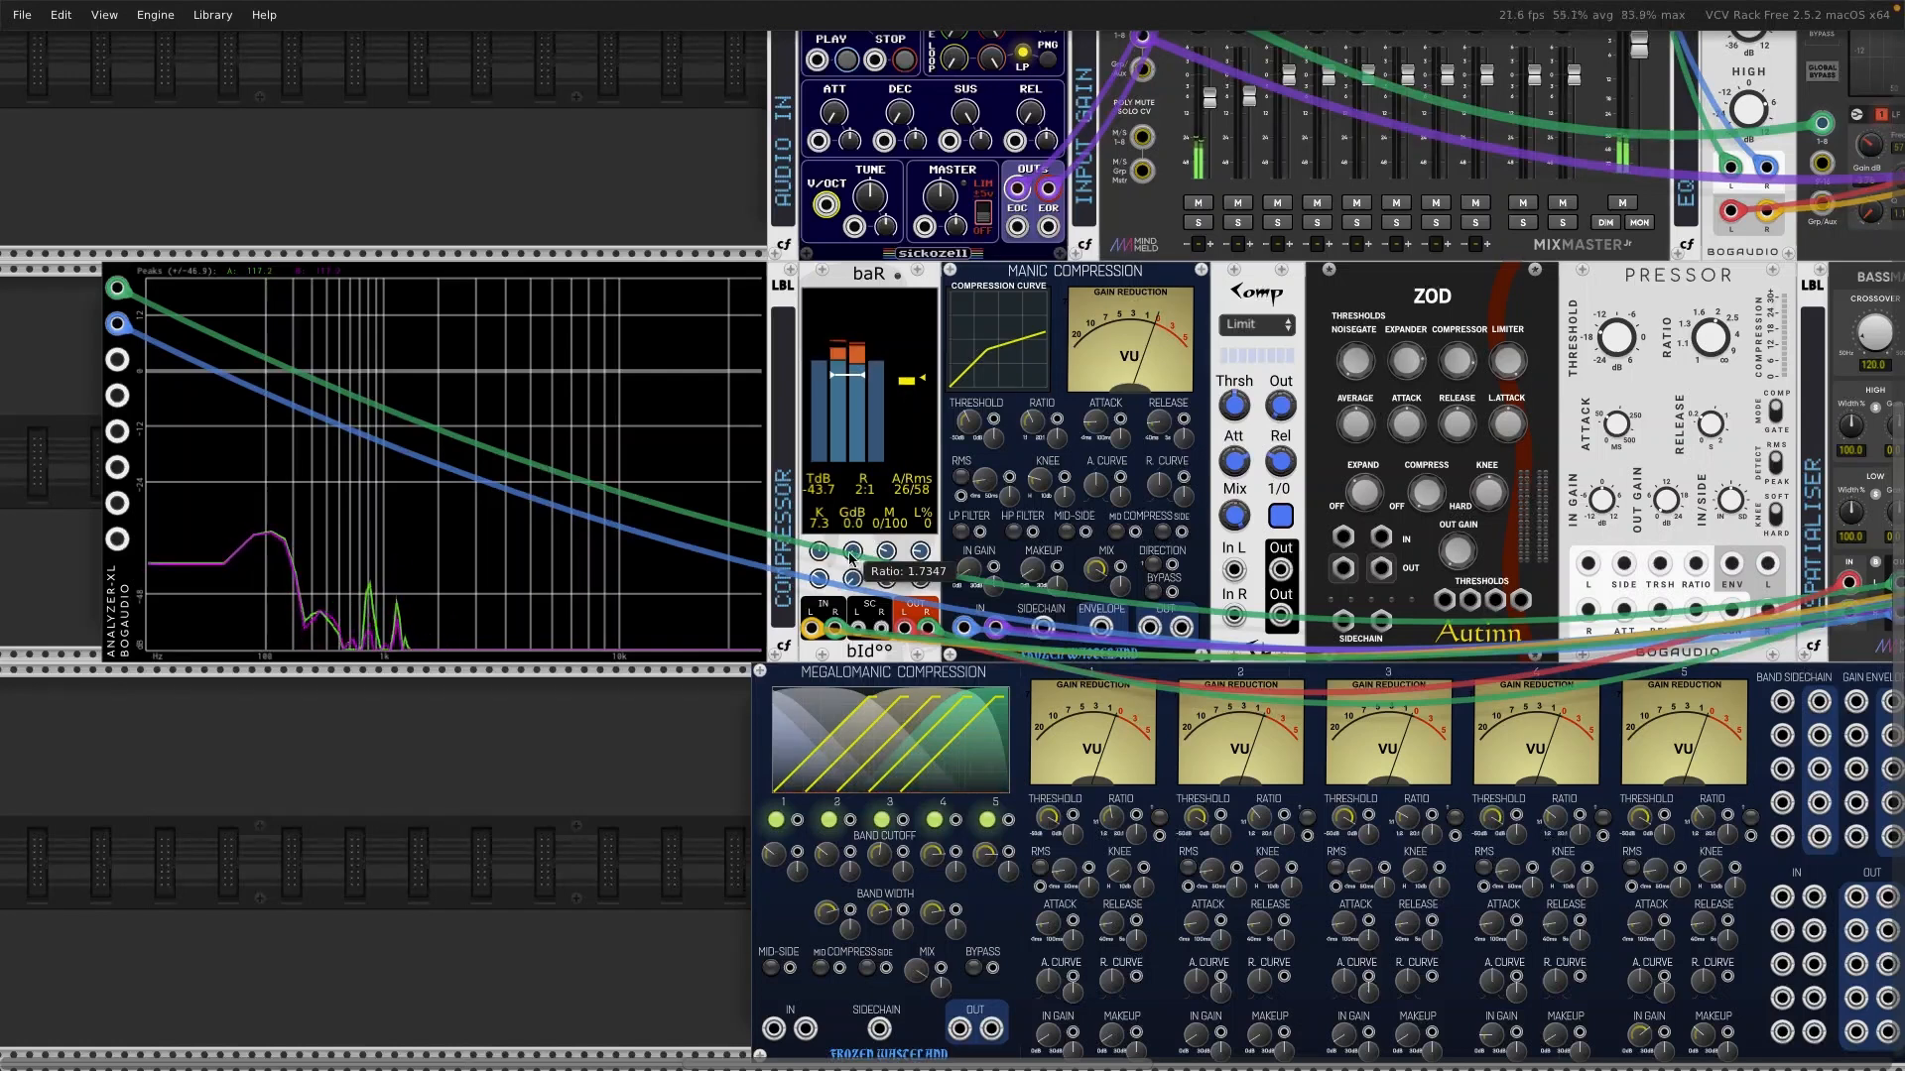
left_click_drag(850, 559, 850, 564)
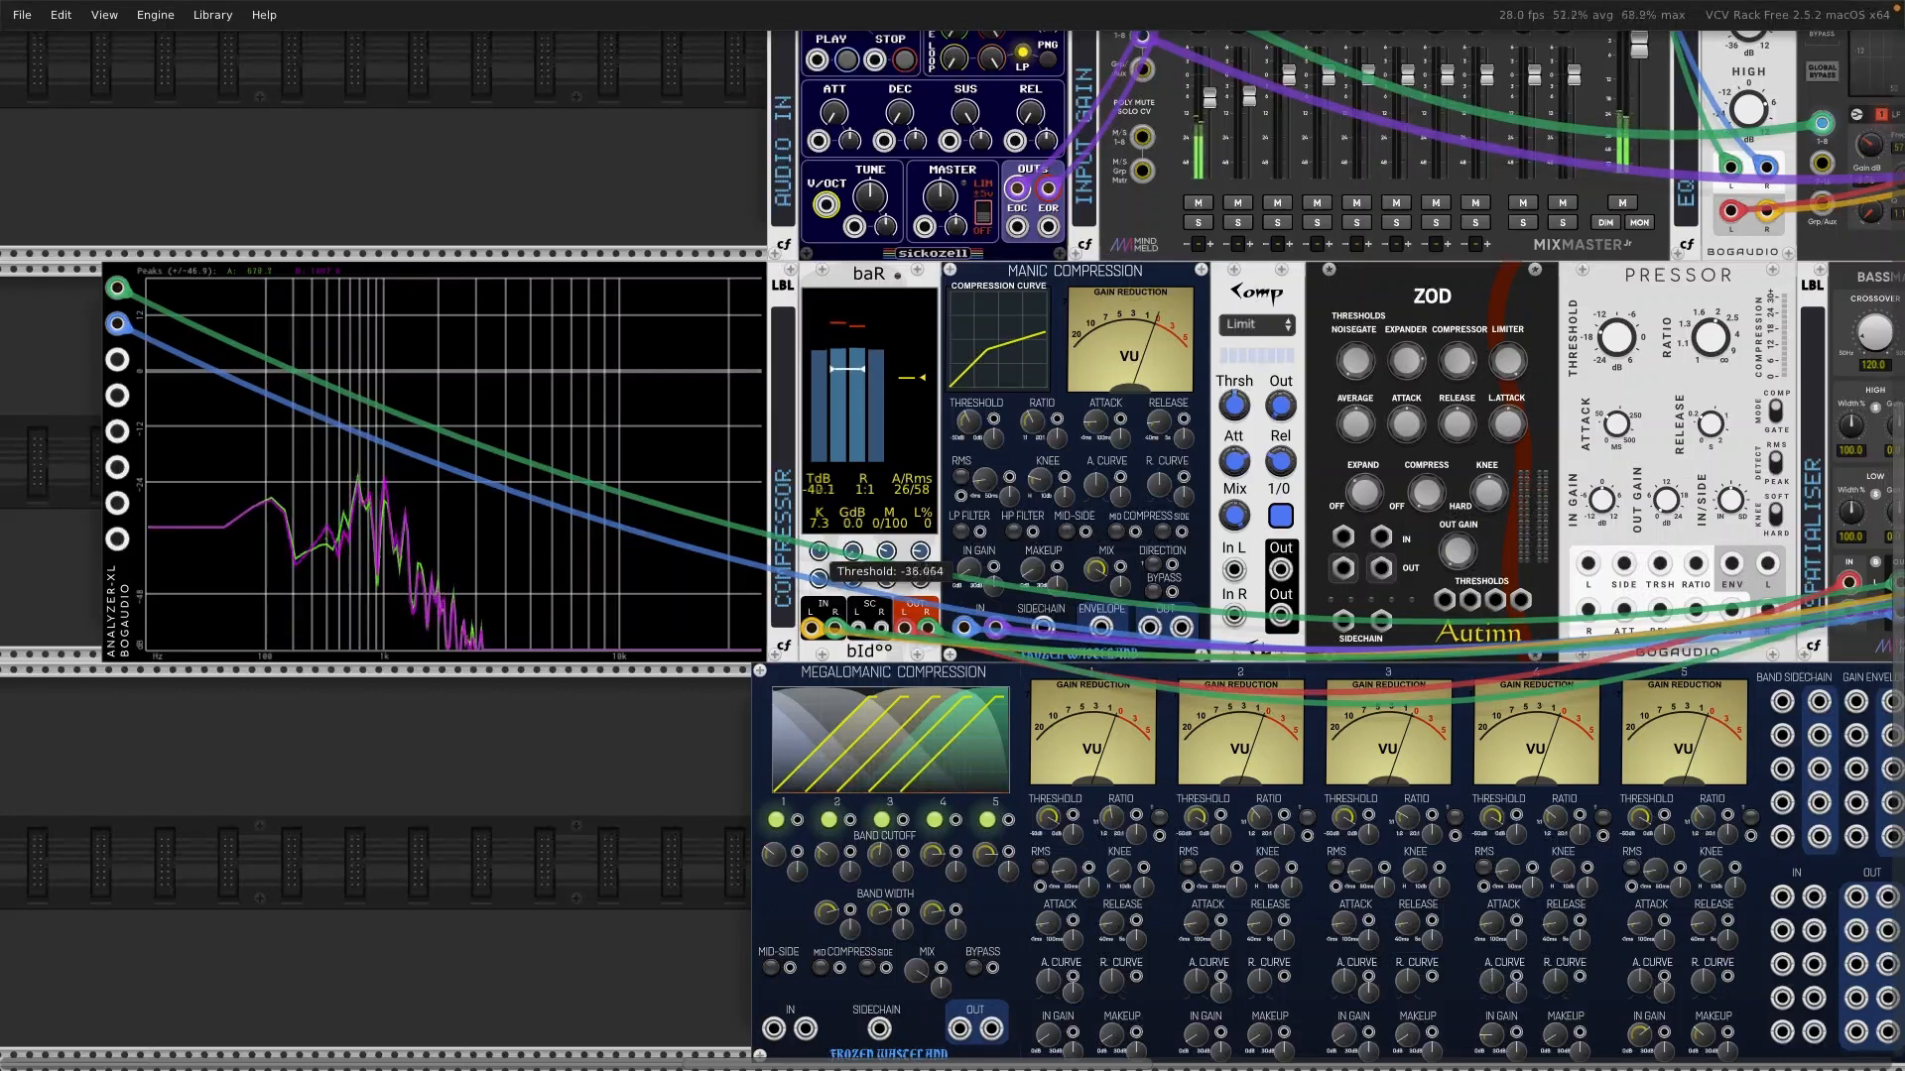
Step: Adjust baR's threshold to about -27.3 dB and its ratio to 5:1
left_click_drag(819, 551, 871, 333)
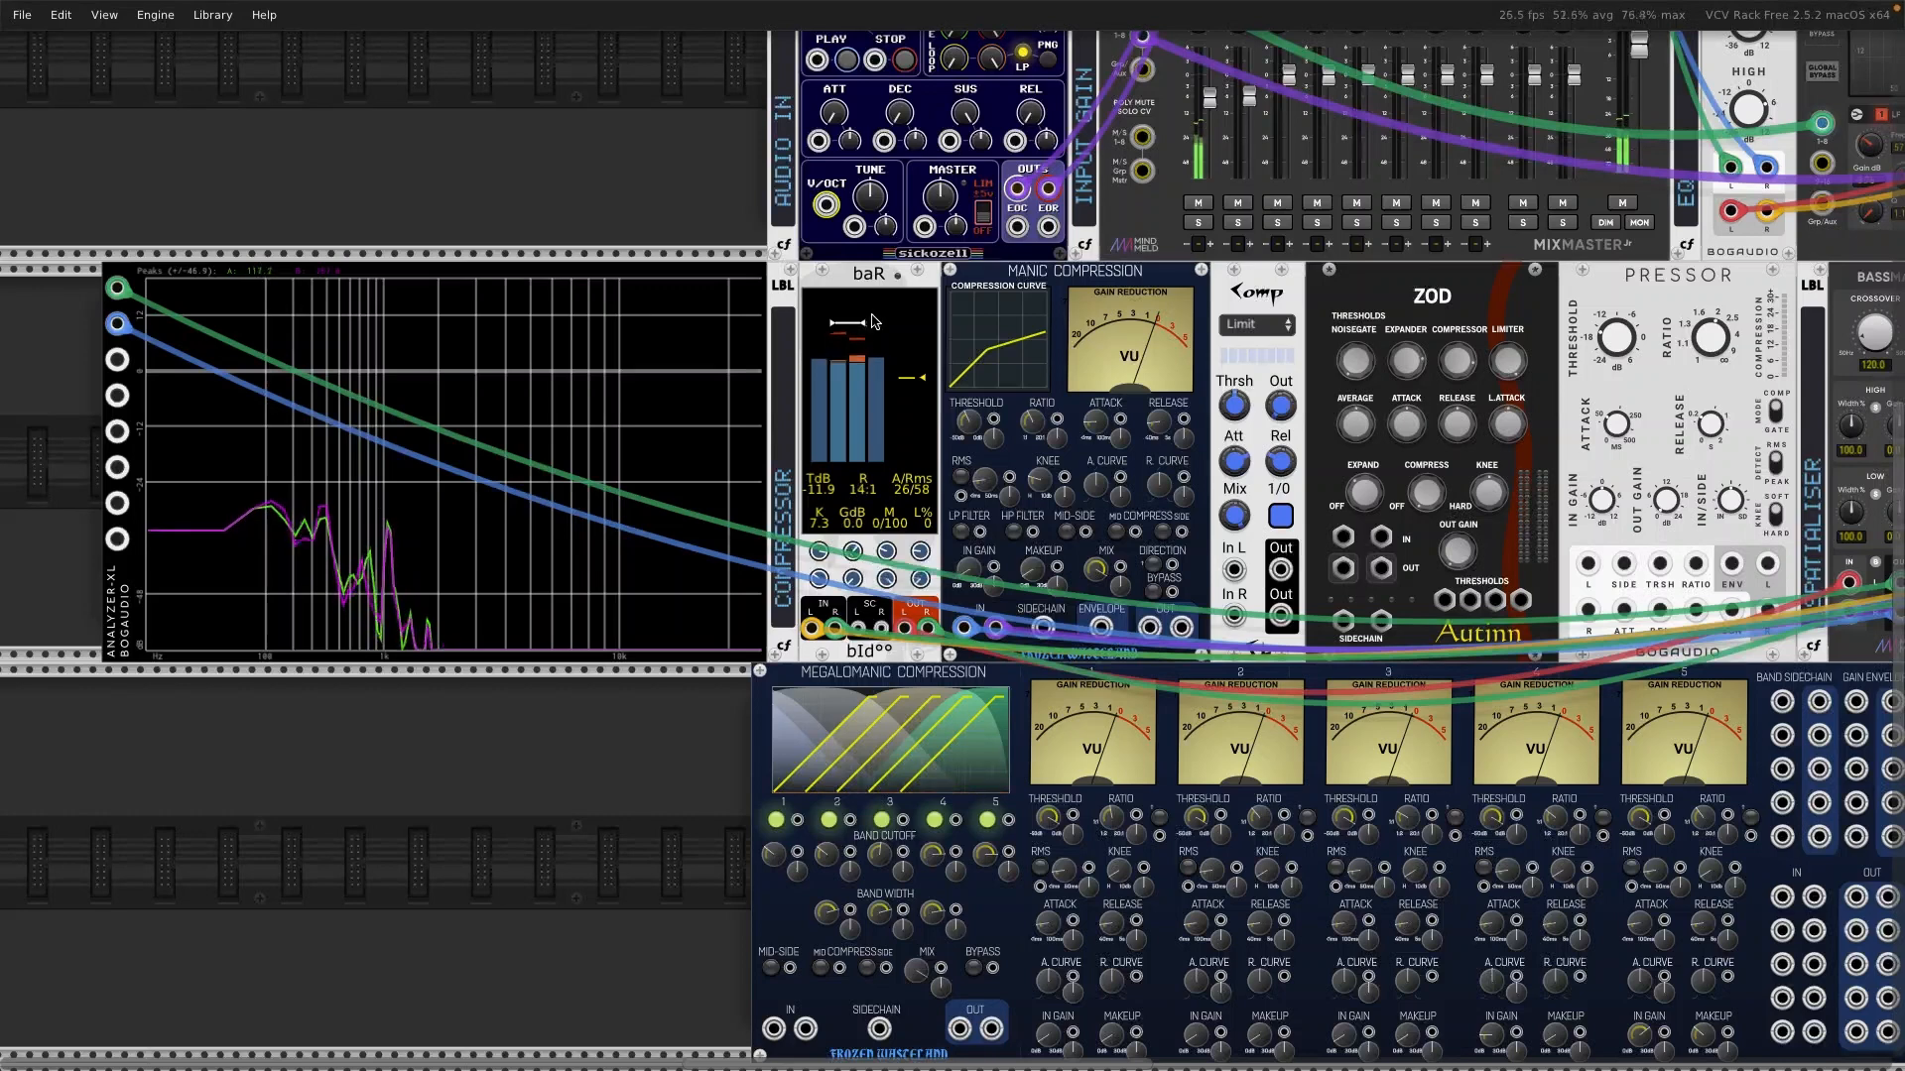
mouse_move(855, 562)
left_click_drag(856, 563, 819, 625)
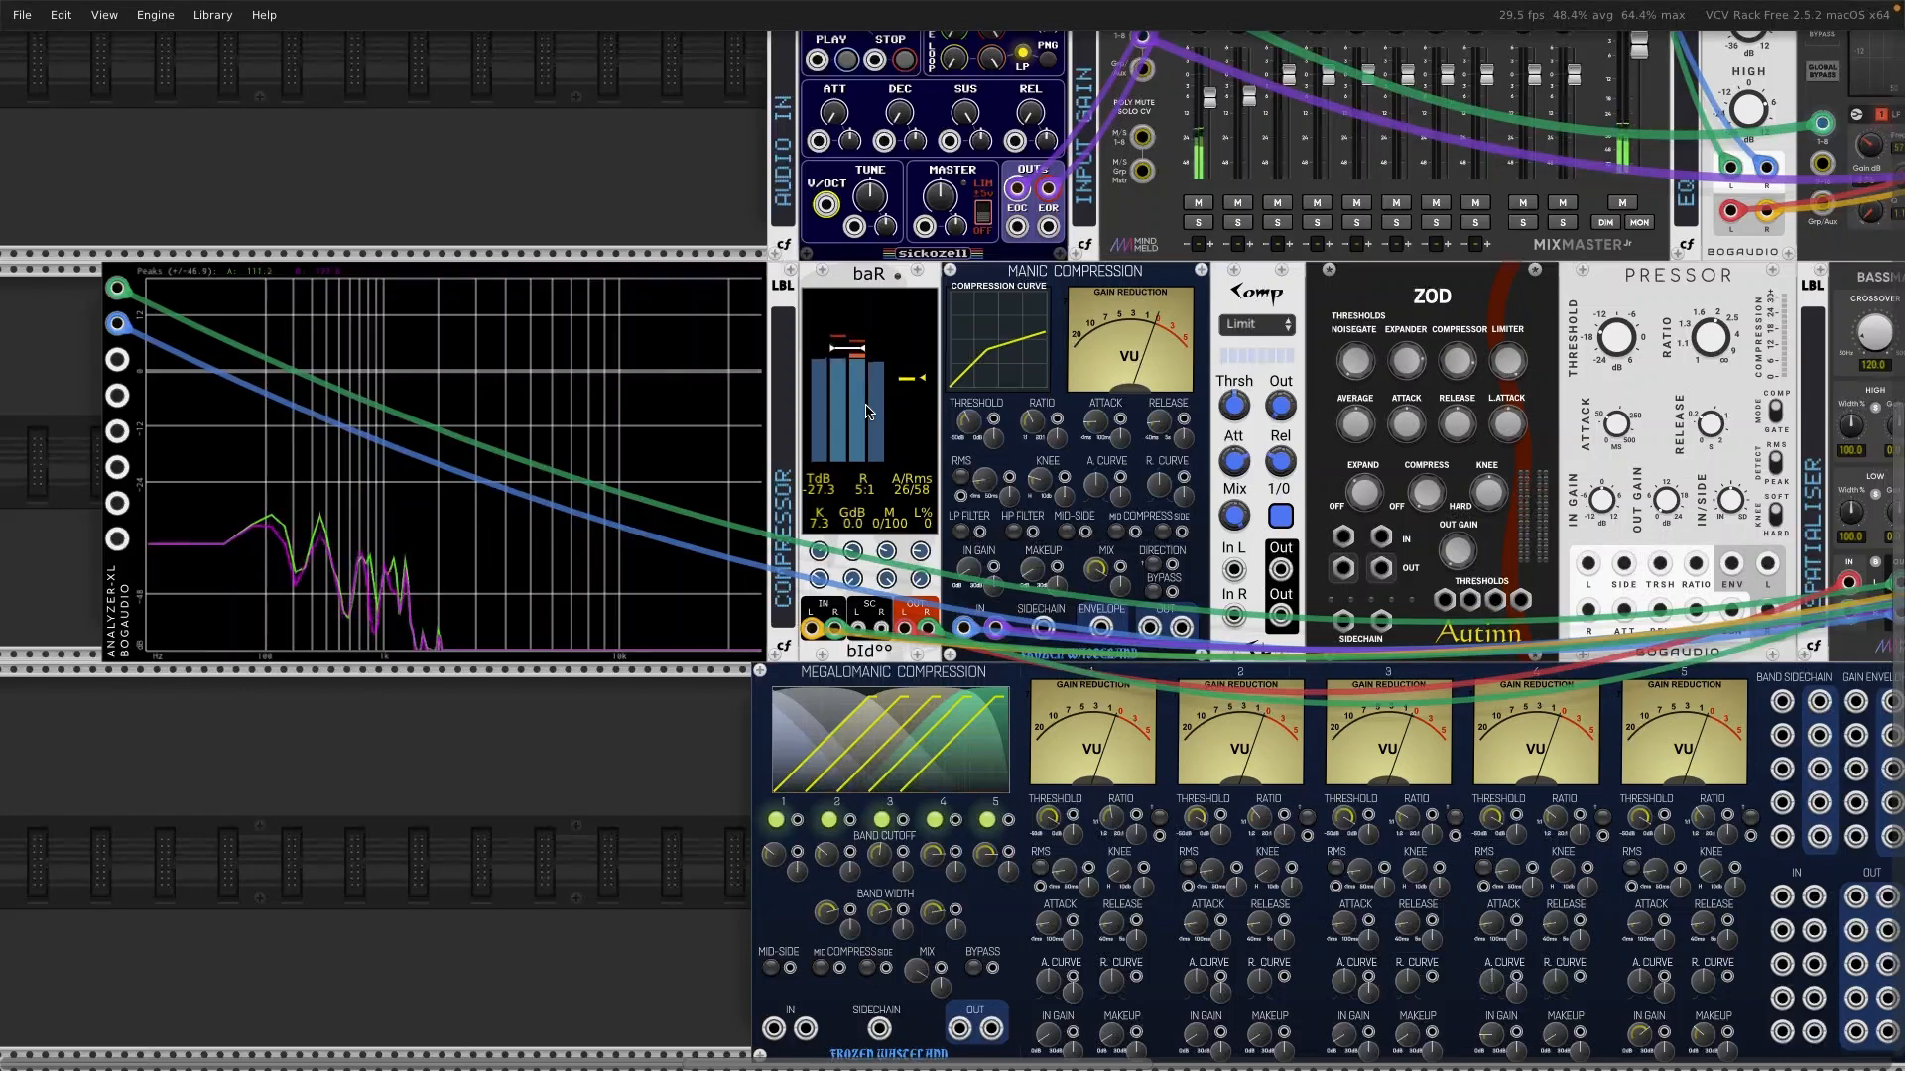
mouse_move(853, 554)
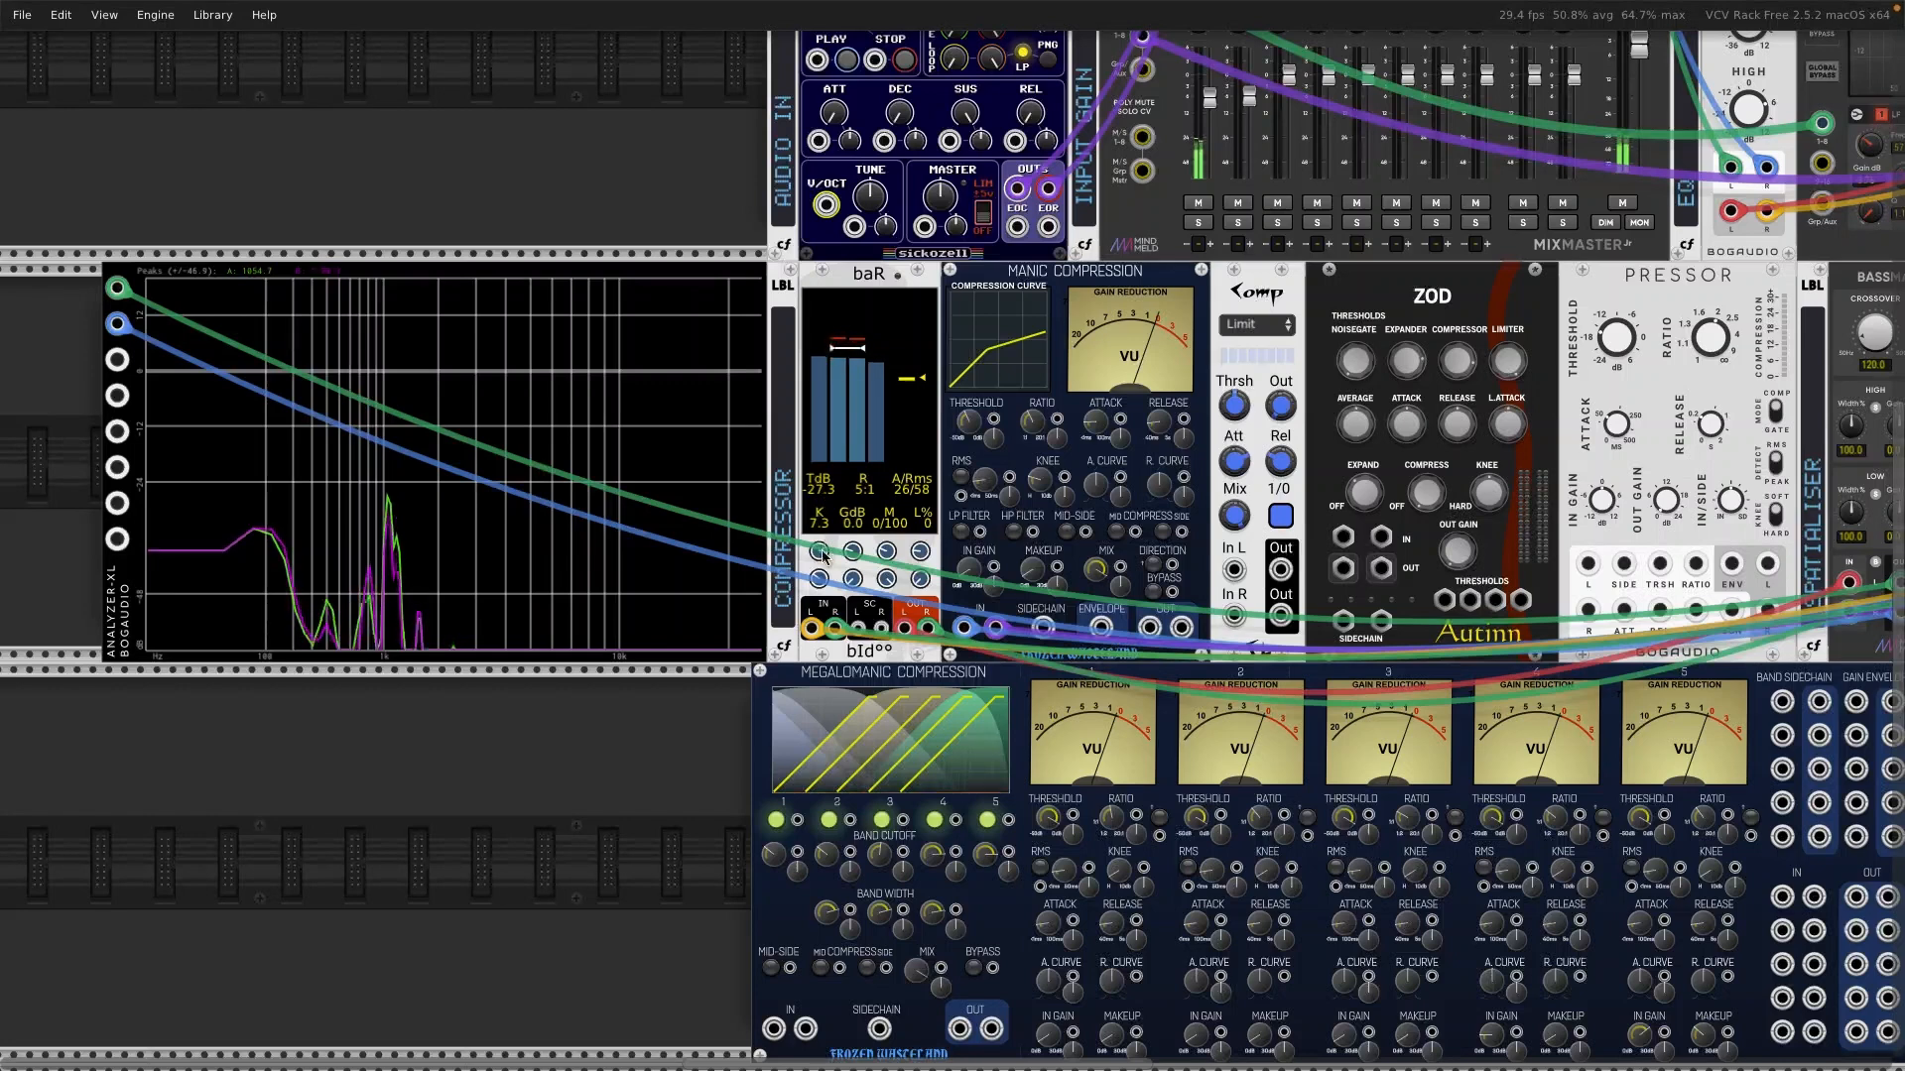
Step: Set baR's threshold to about -45.7 dB, its ratio to 6:1 and its make-up gain to about 15.8 dB
mouse_move(822, 555)
left_mouse_down()
mouse_move(822, 596)
mouse_move(852, 541)
left_mouse_up()
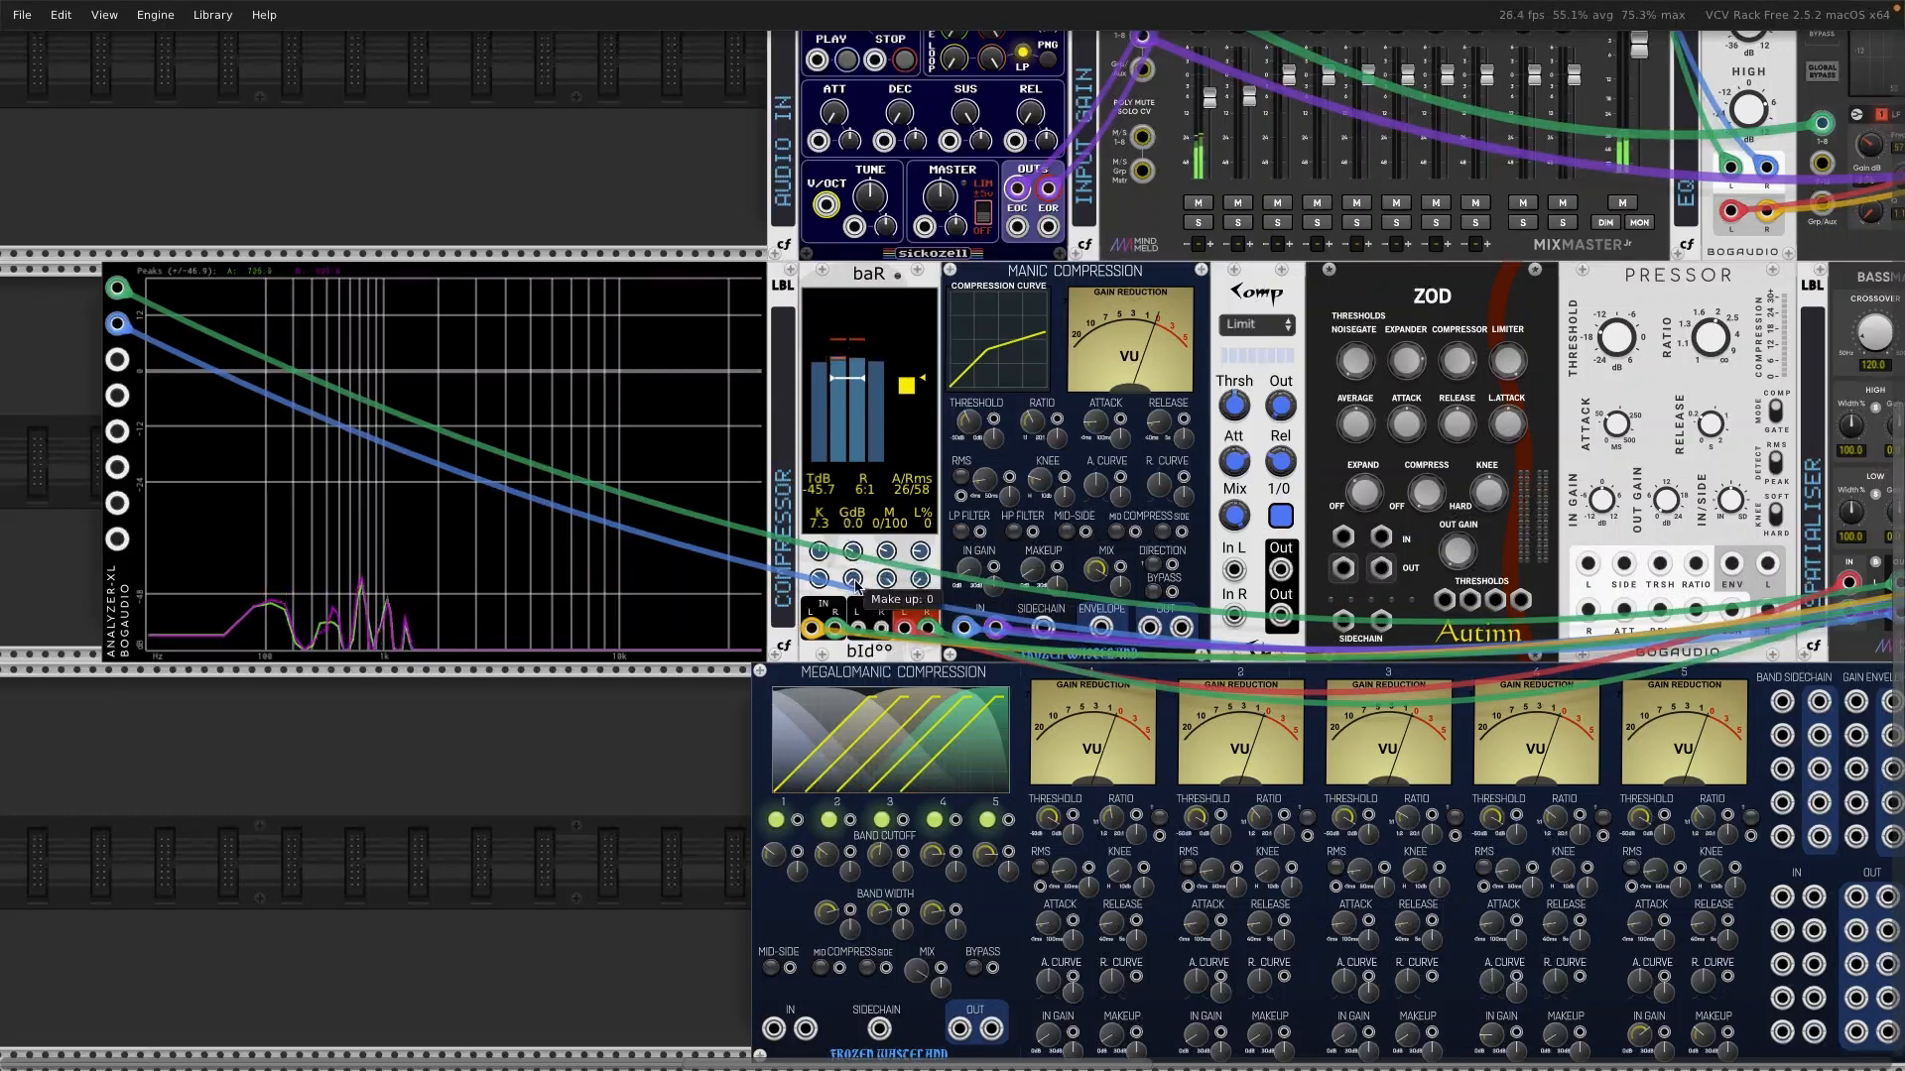
mouse_move(852, 578)
left_mouse_down()
mouse_move(852, 541)
mouse_move(856, 564)
left_mouse_up()
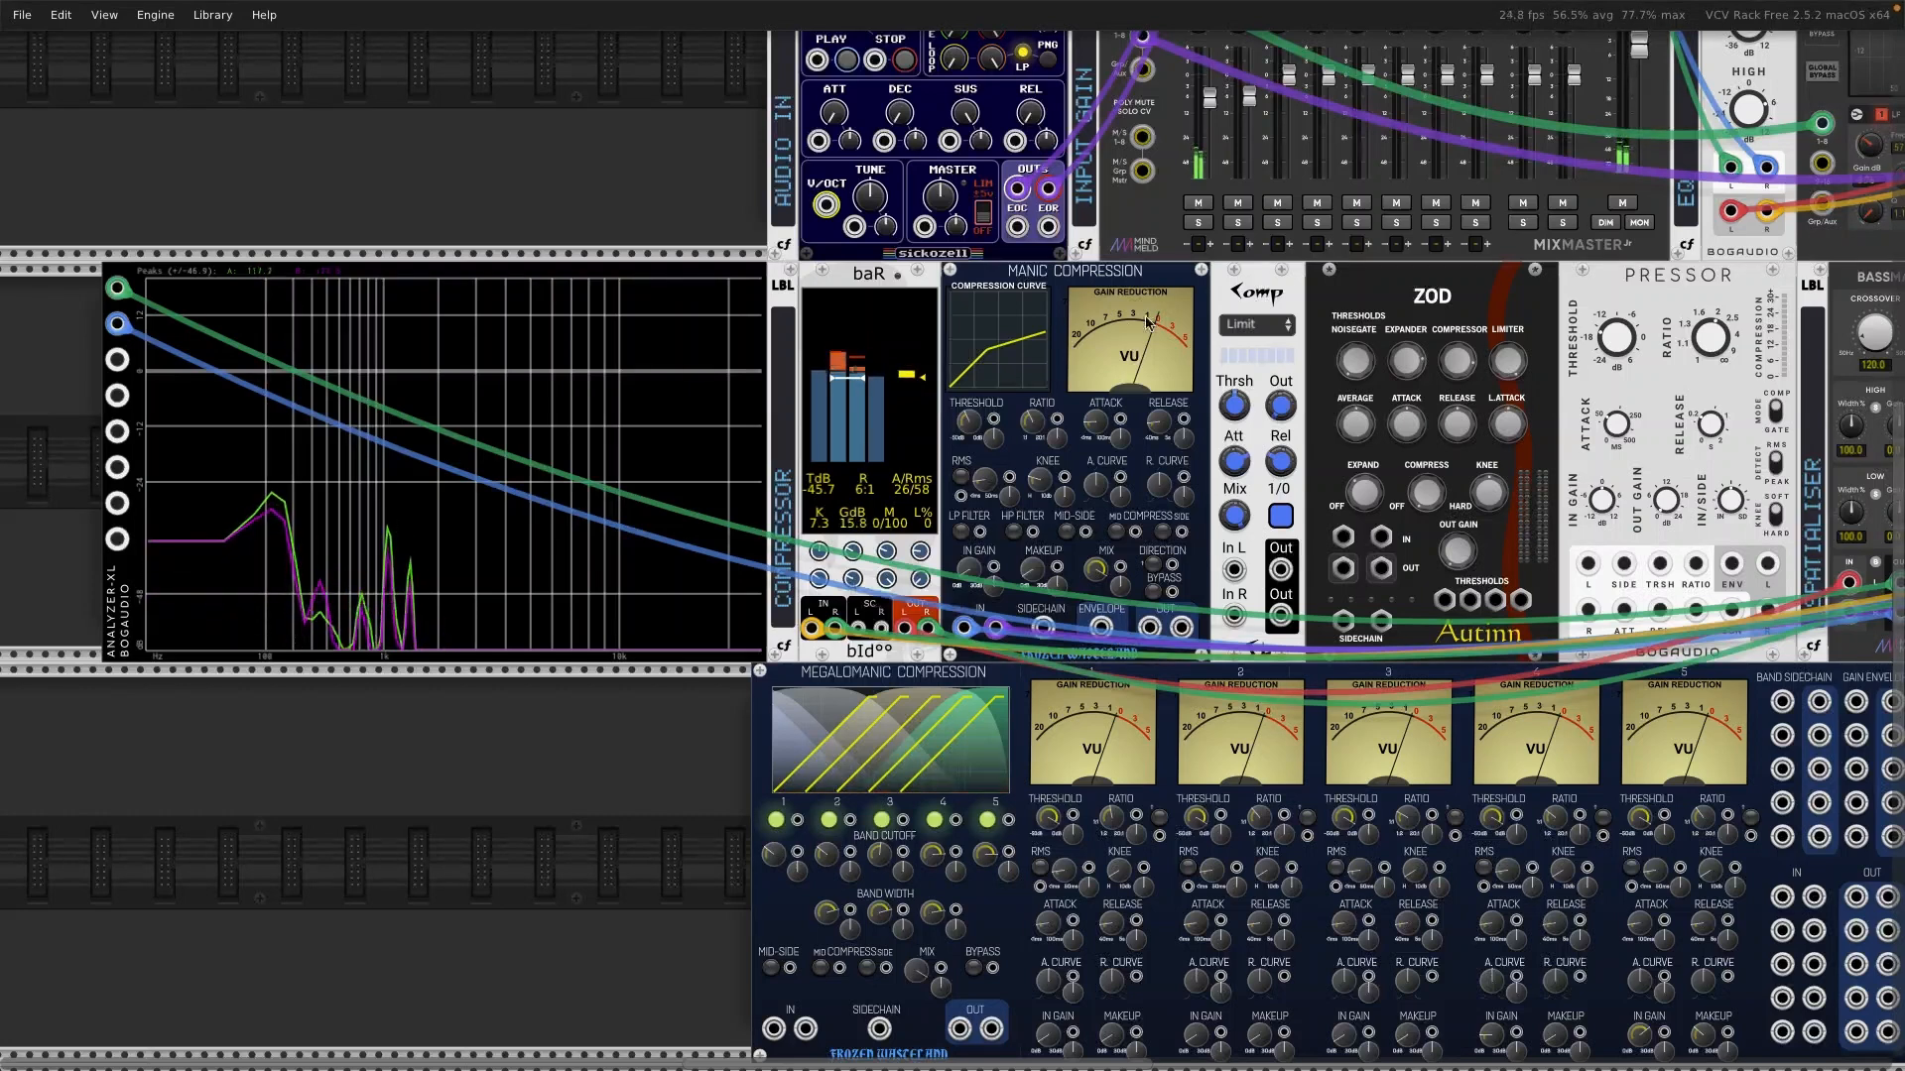
Step: Examine the levels along the mastering chain, from the compressor row to the EQ, BassMaster and audio output
scroll(1148, 321, "right", 10)
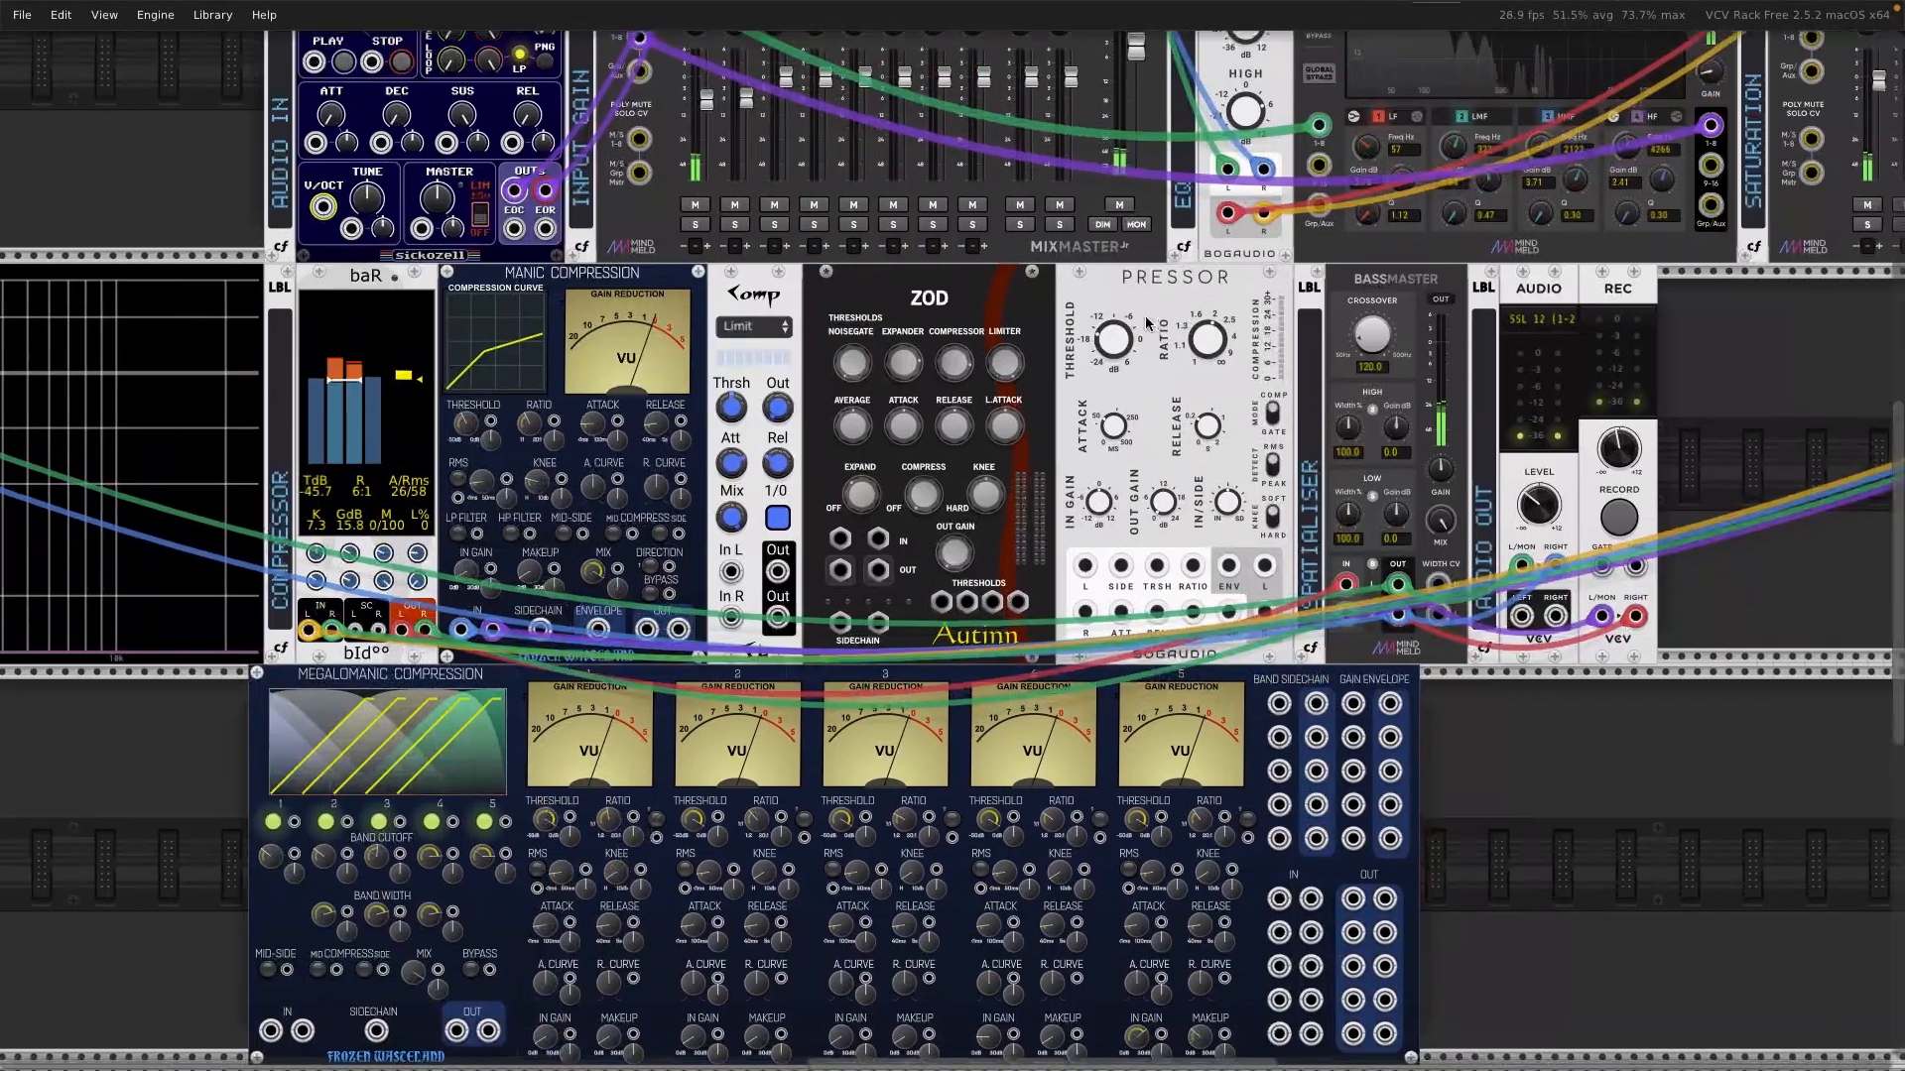
scroll(1148, 320, "left", 2)
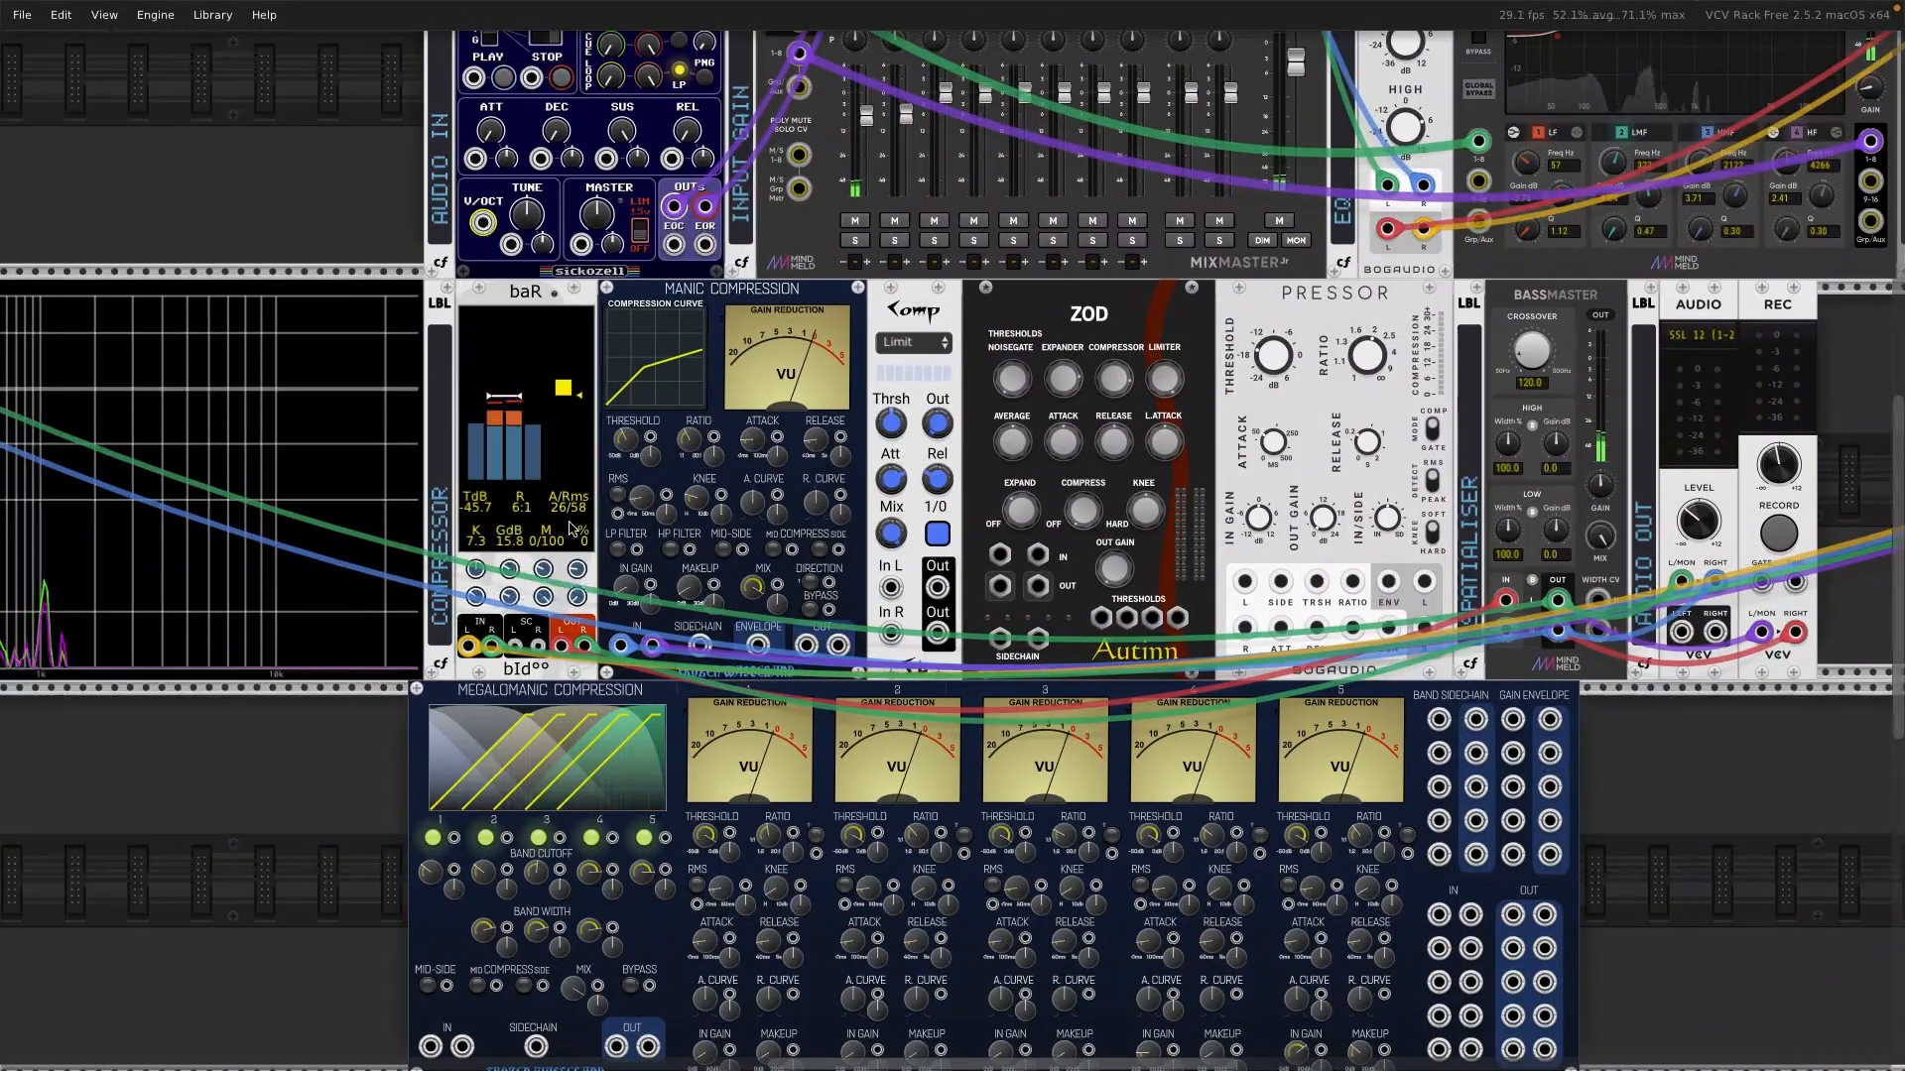
scroll(821, 544, "down", 2)
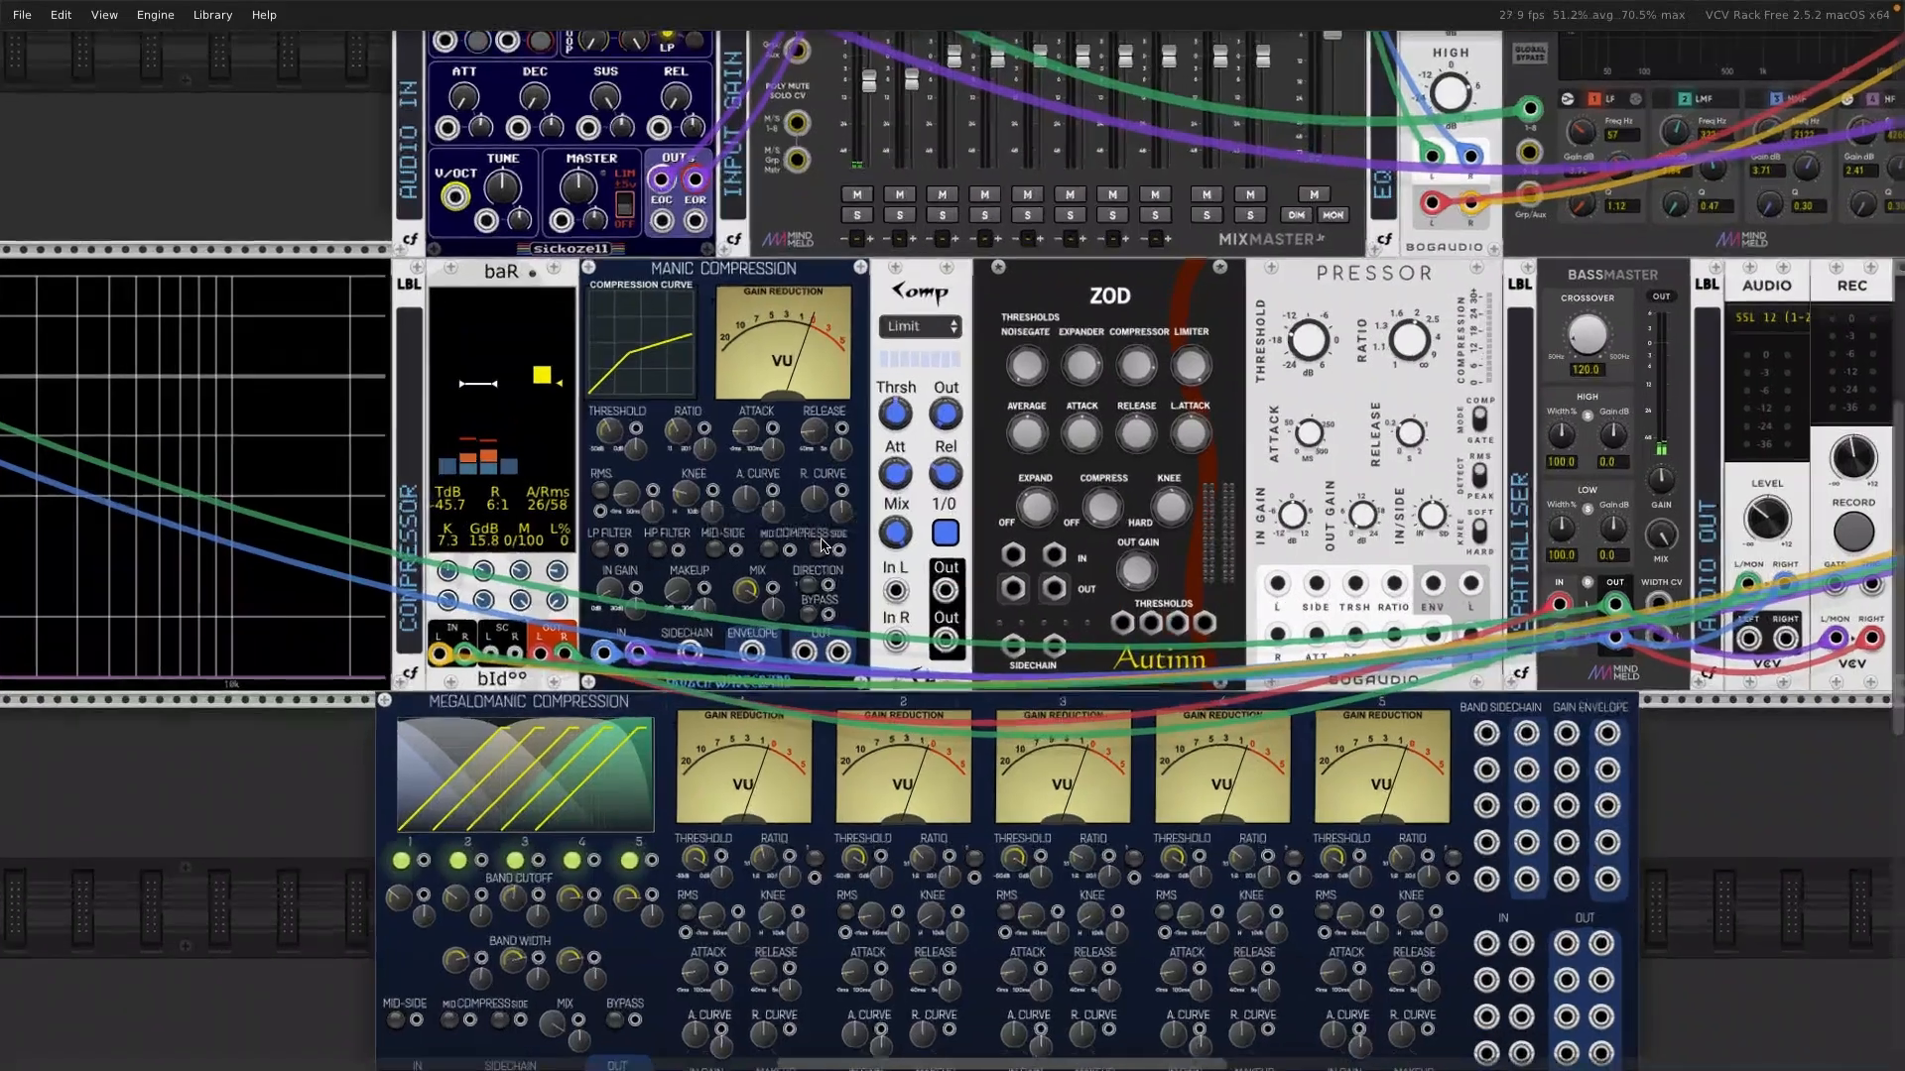
scroll(821, 544, "down", 3)
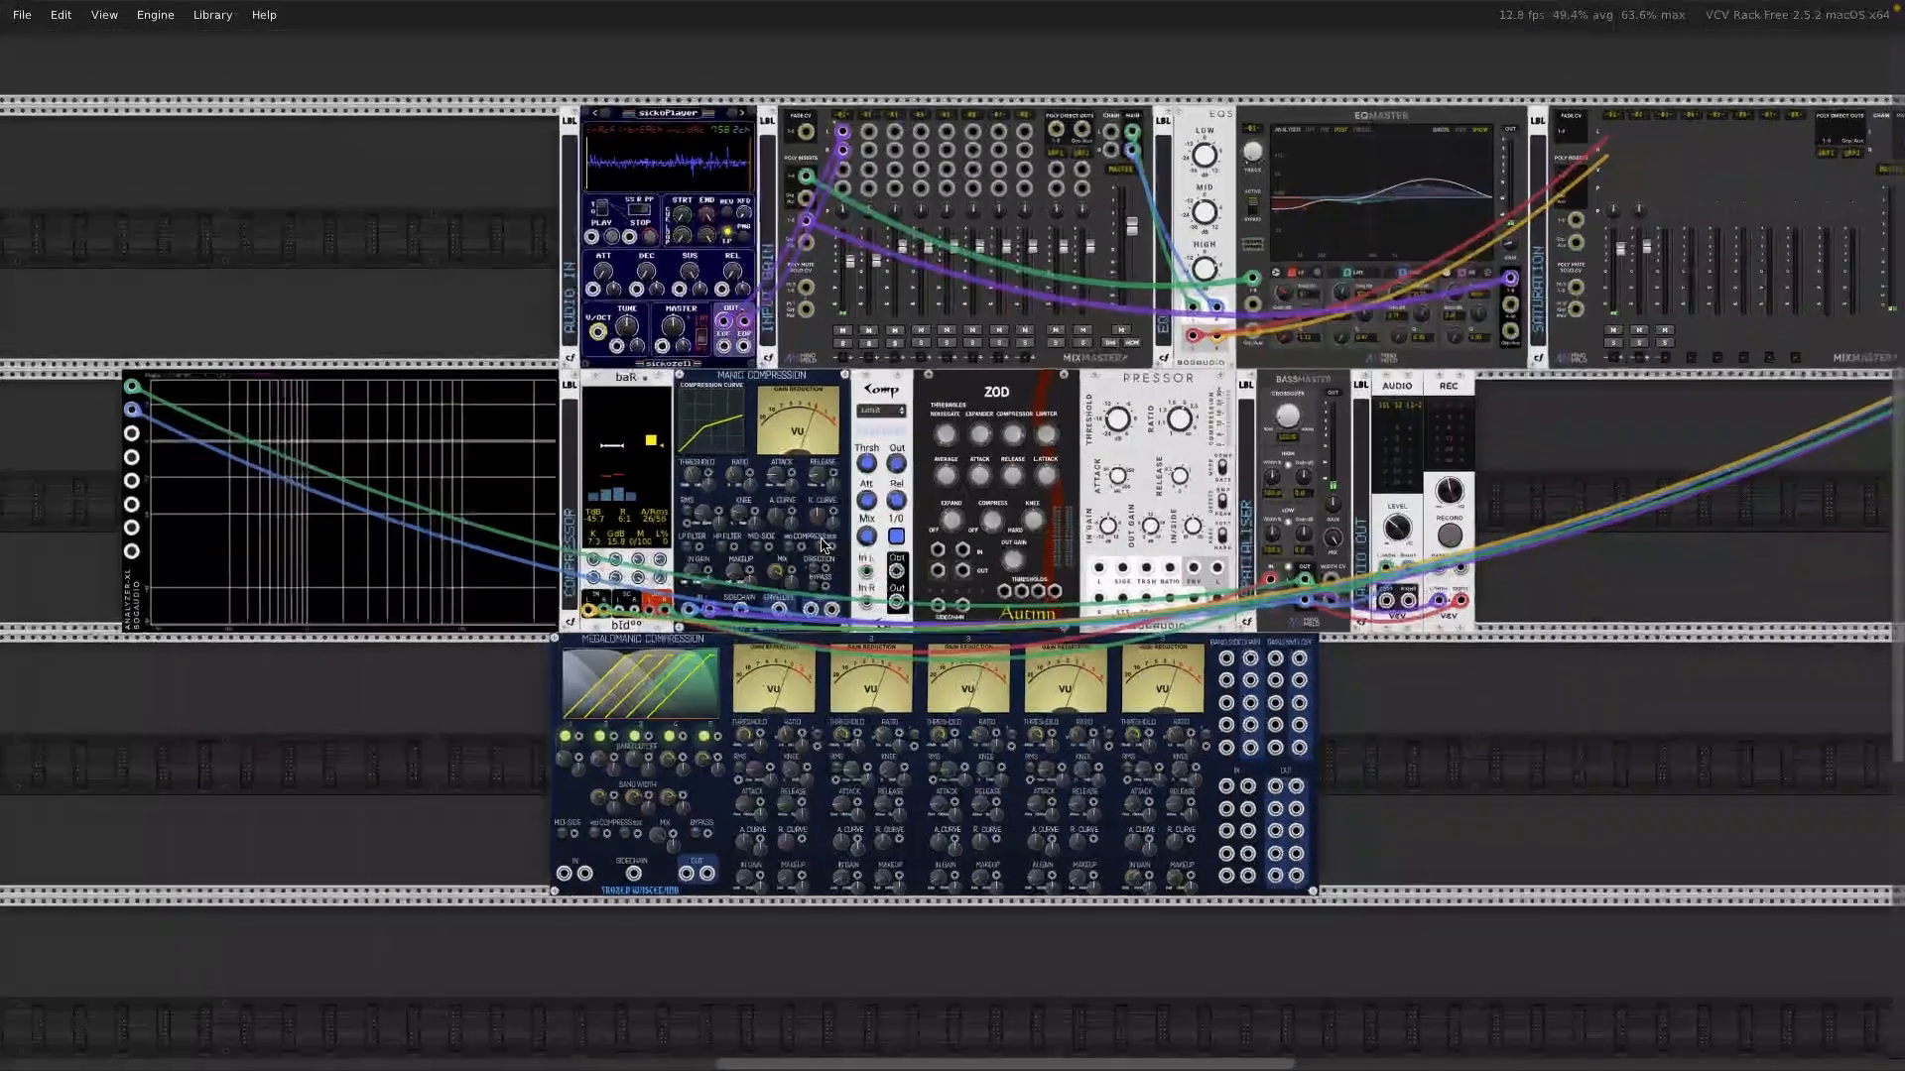
scroll(1027, 534, "up", 3)
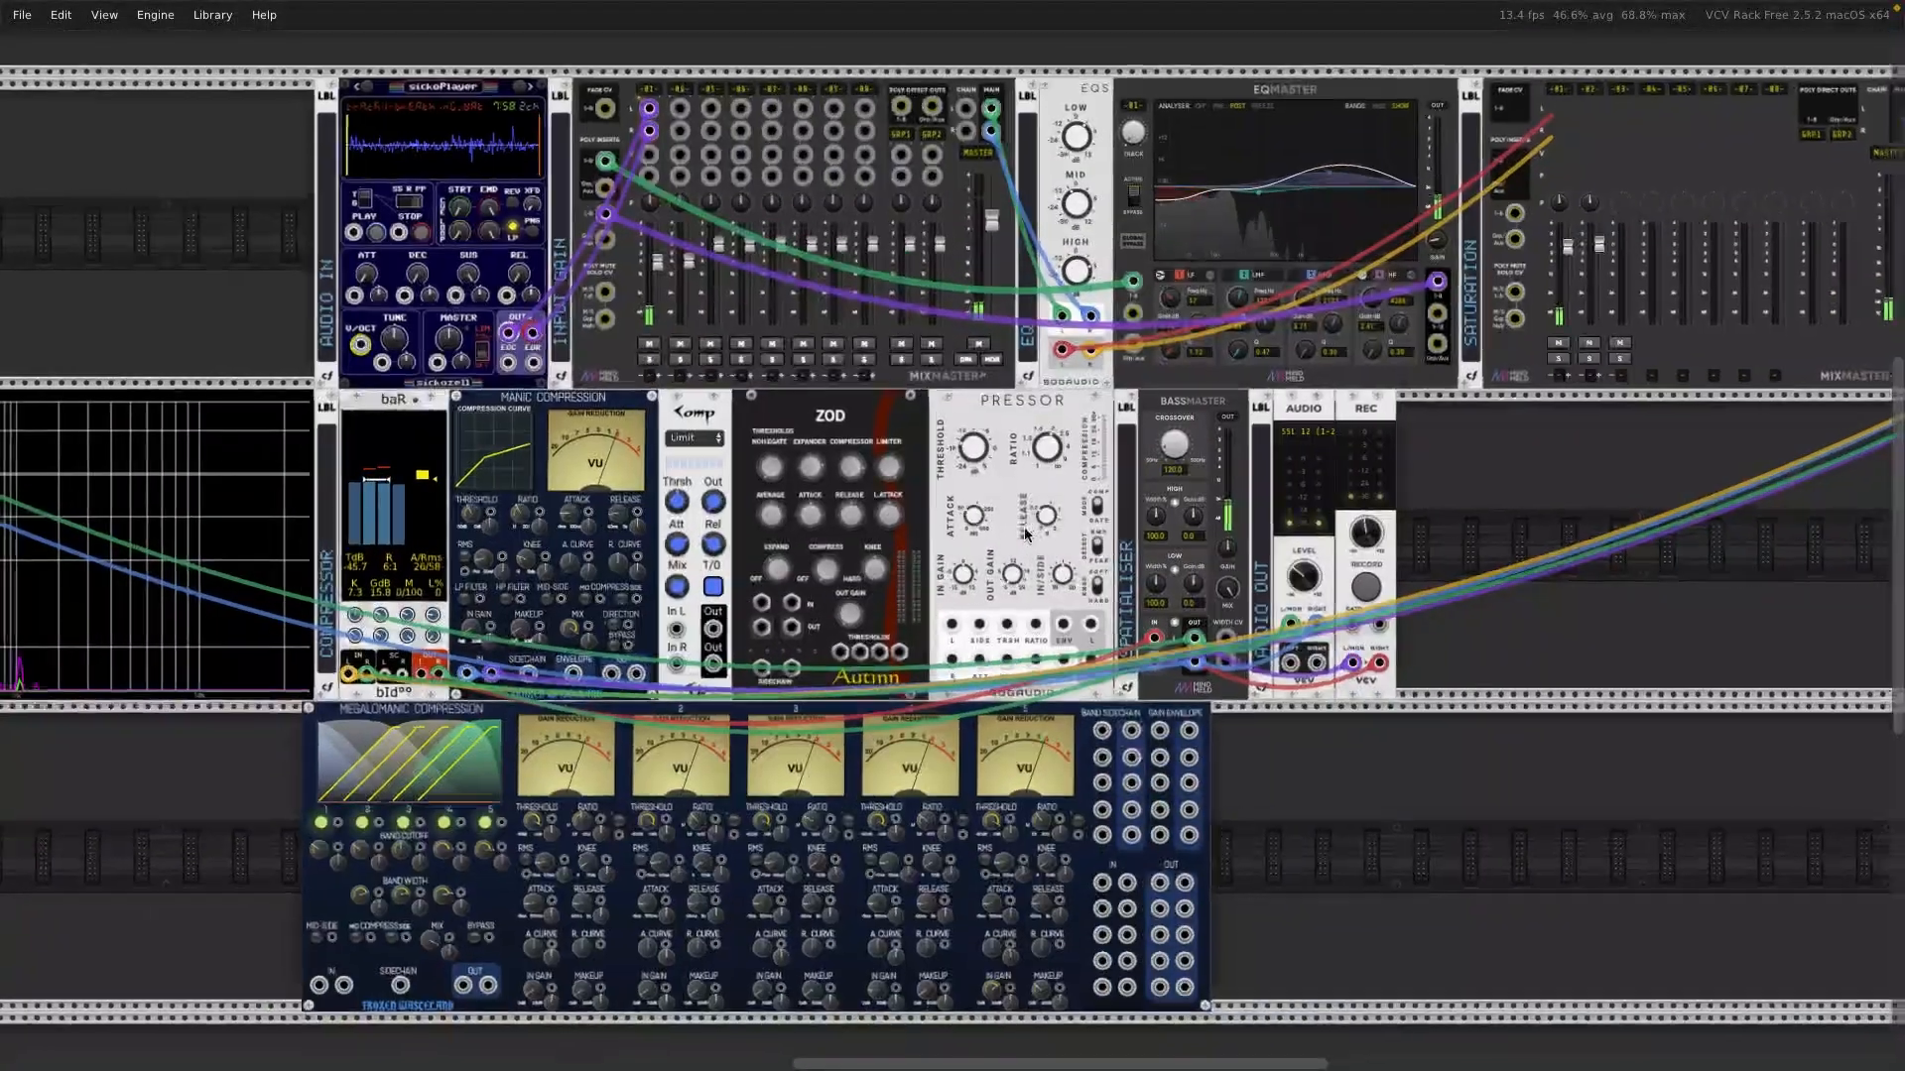
scroll(1027, 534, "left", 5)
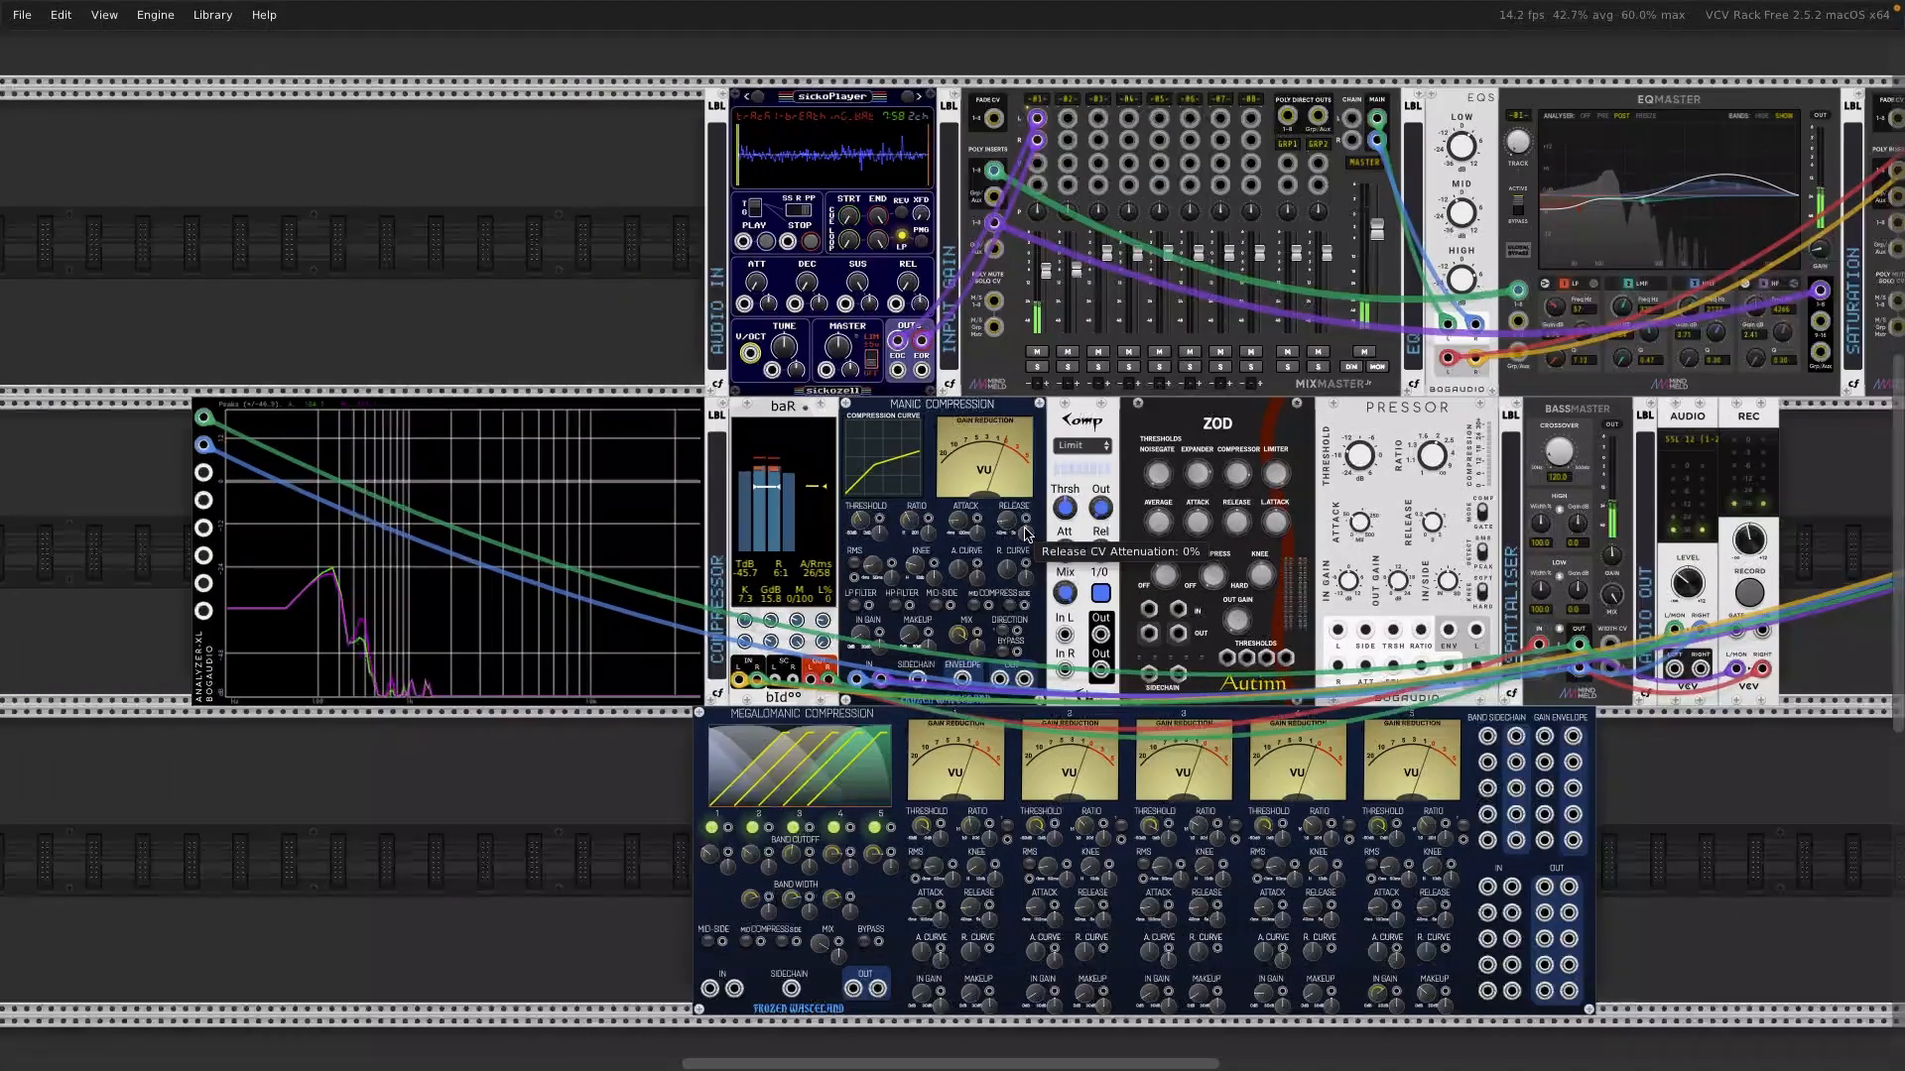
scroll(1027, 534, "up", 2)
scroll(1026, 533, "down", 3)
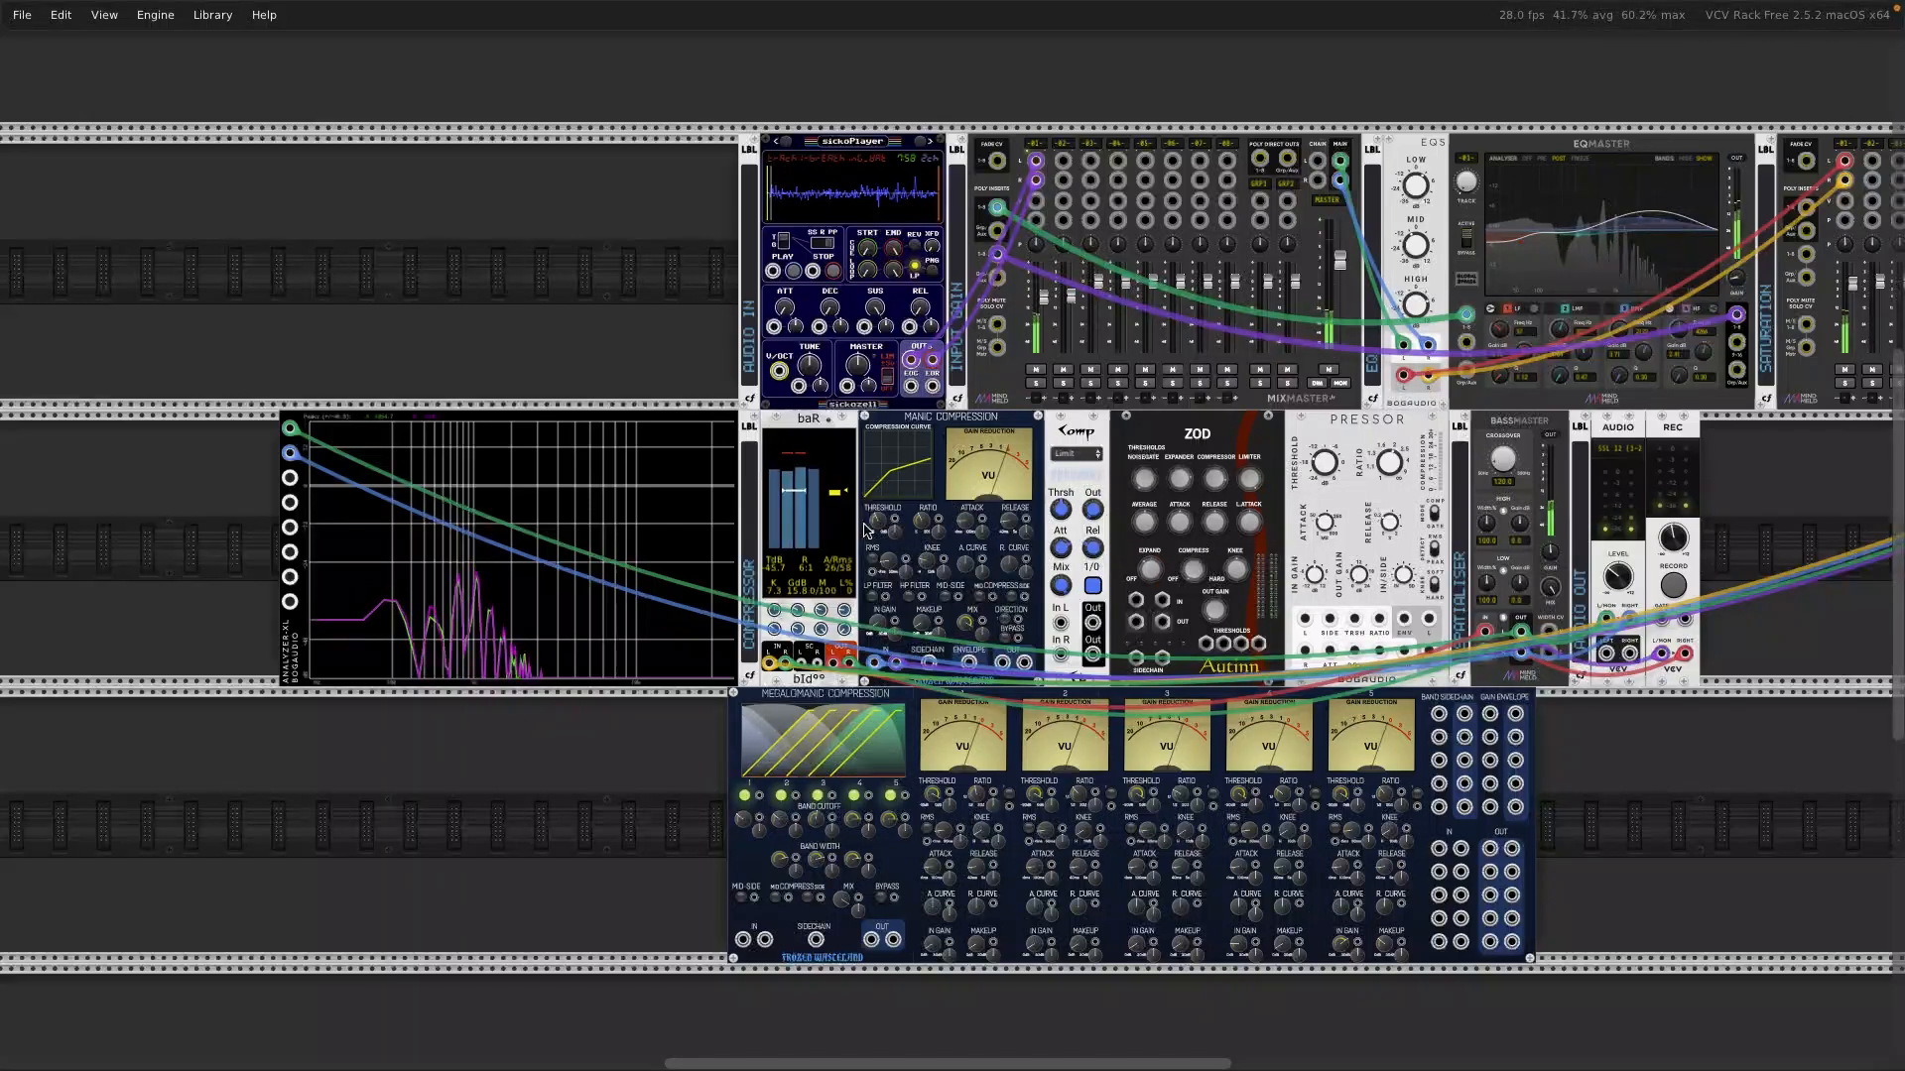
scroll(1043, 493, "right", 3)
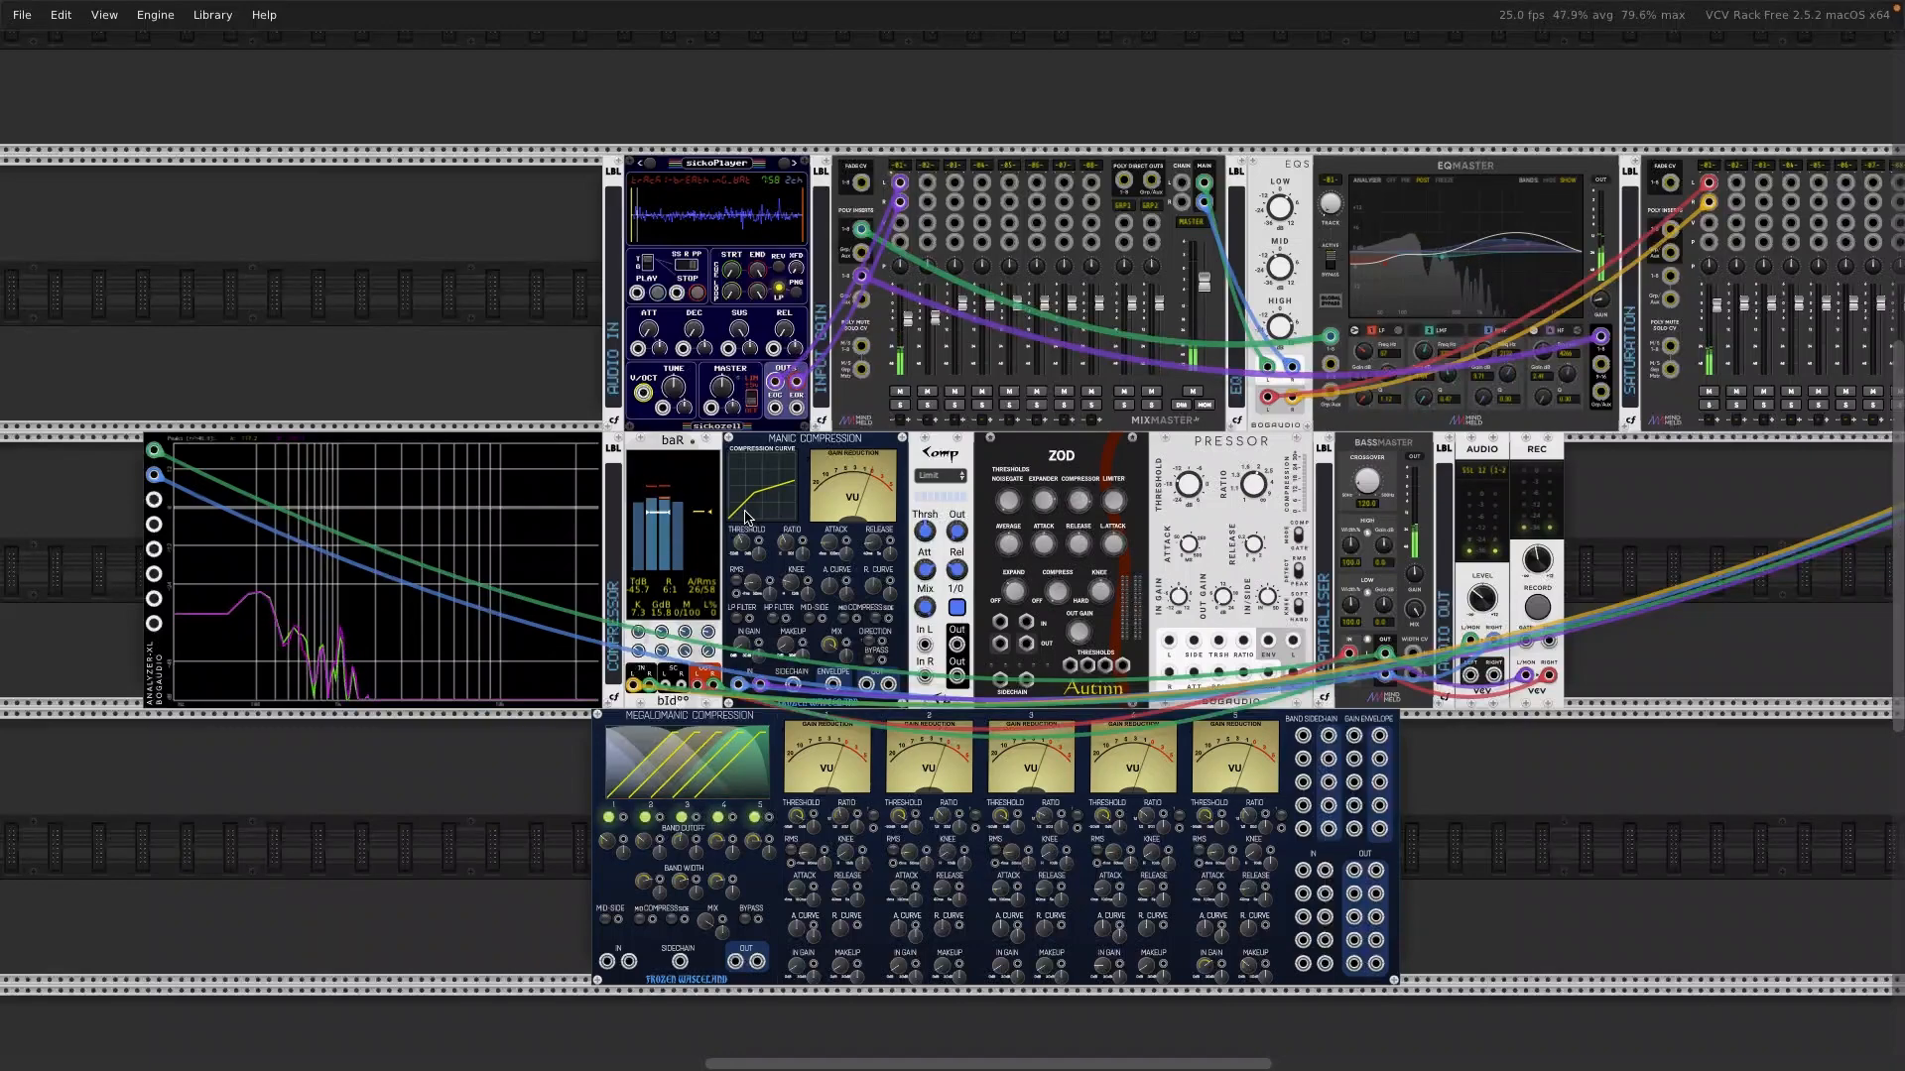
scroll(745, 516, "up", 5)
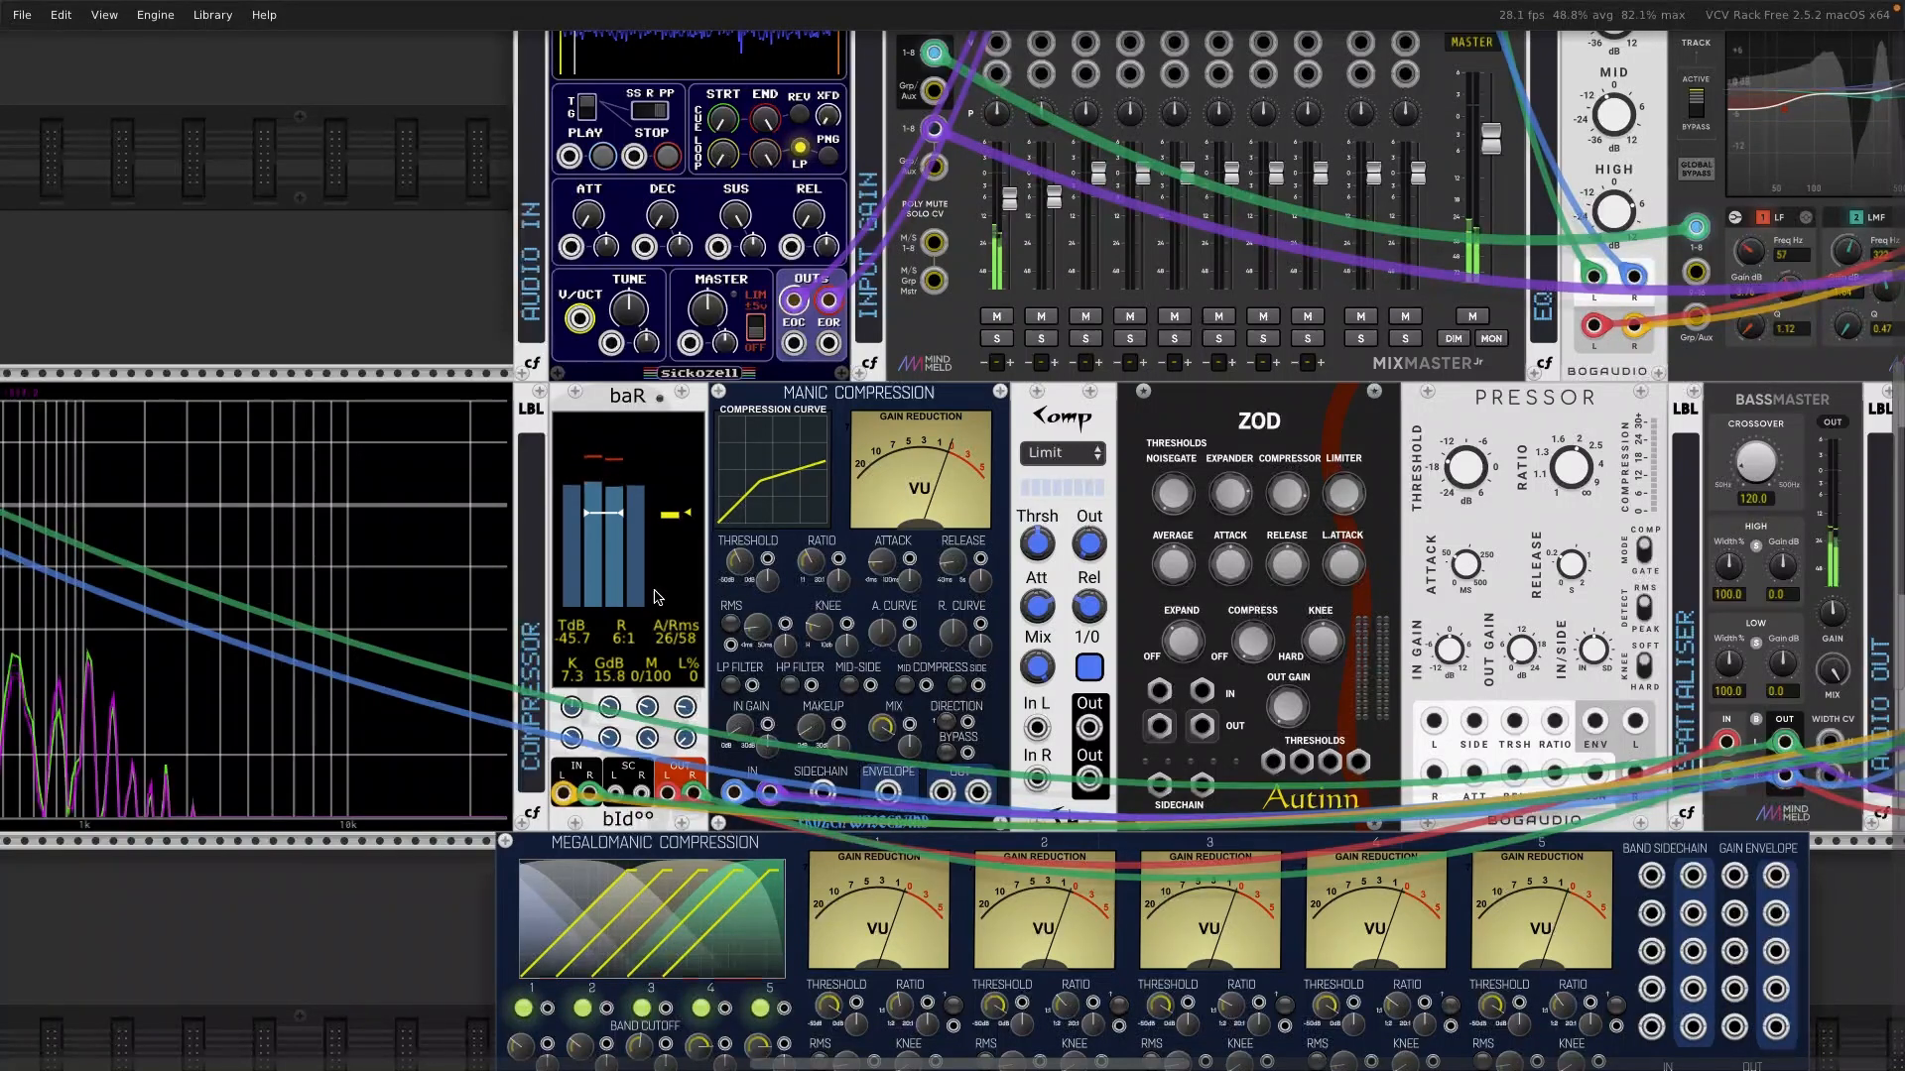
Step: Lower baR's ratio to about 1.33 and raise its threshold to about -28.1 dB
mouse_move(609, 711)
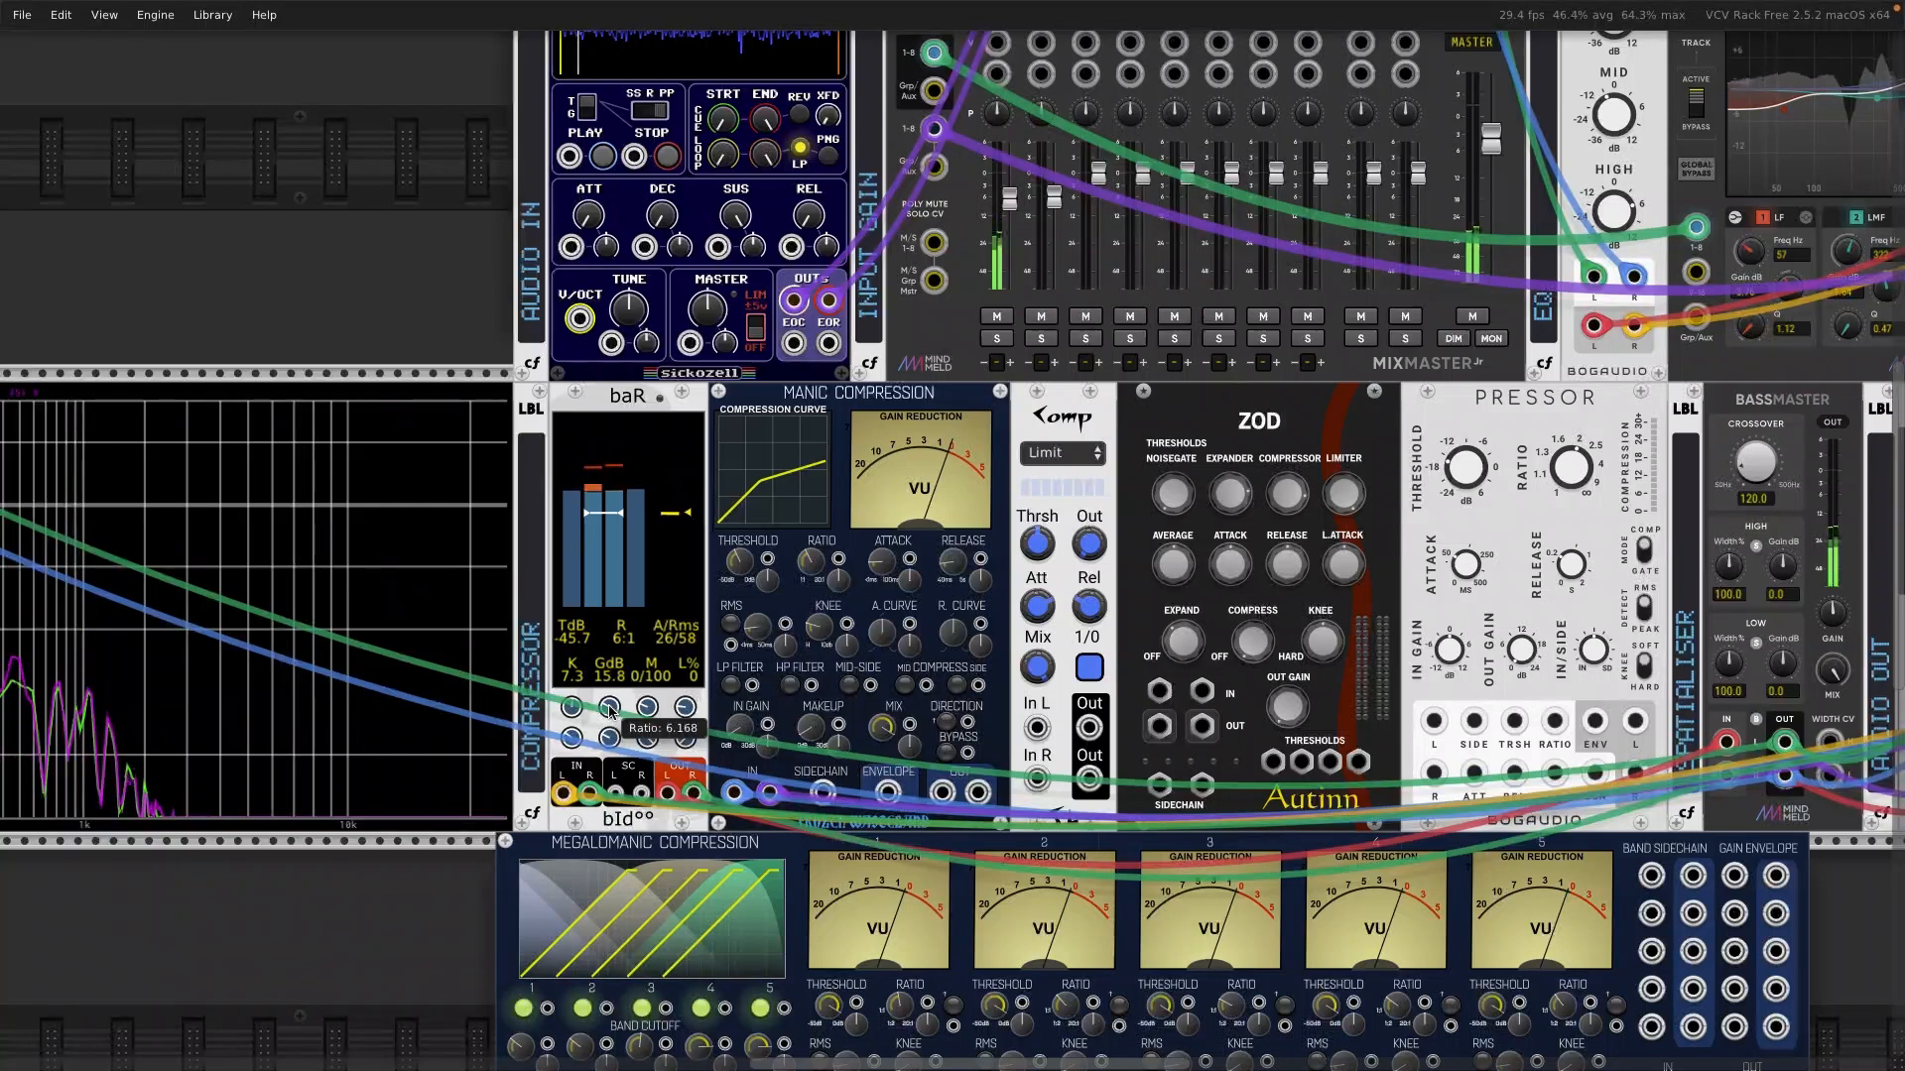
left_click_drag(609, 711, 609, 789)
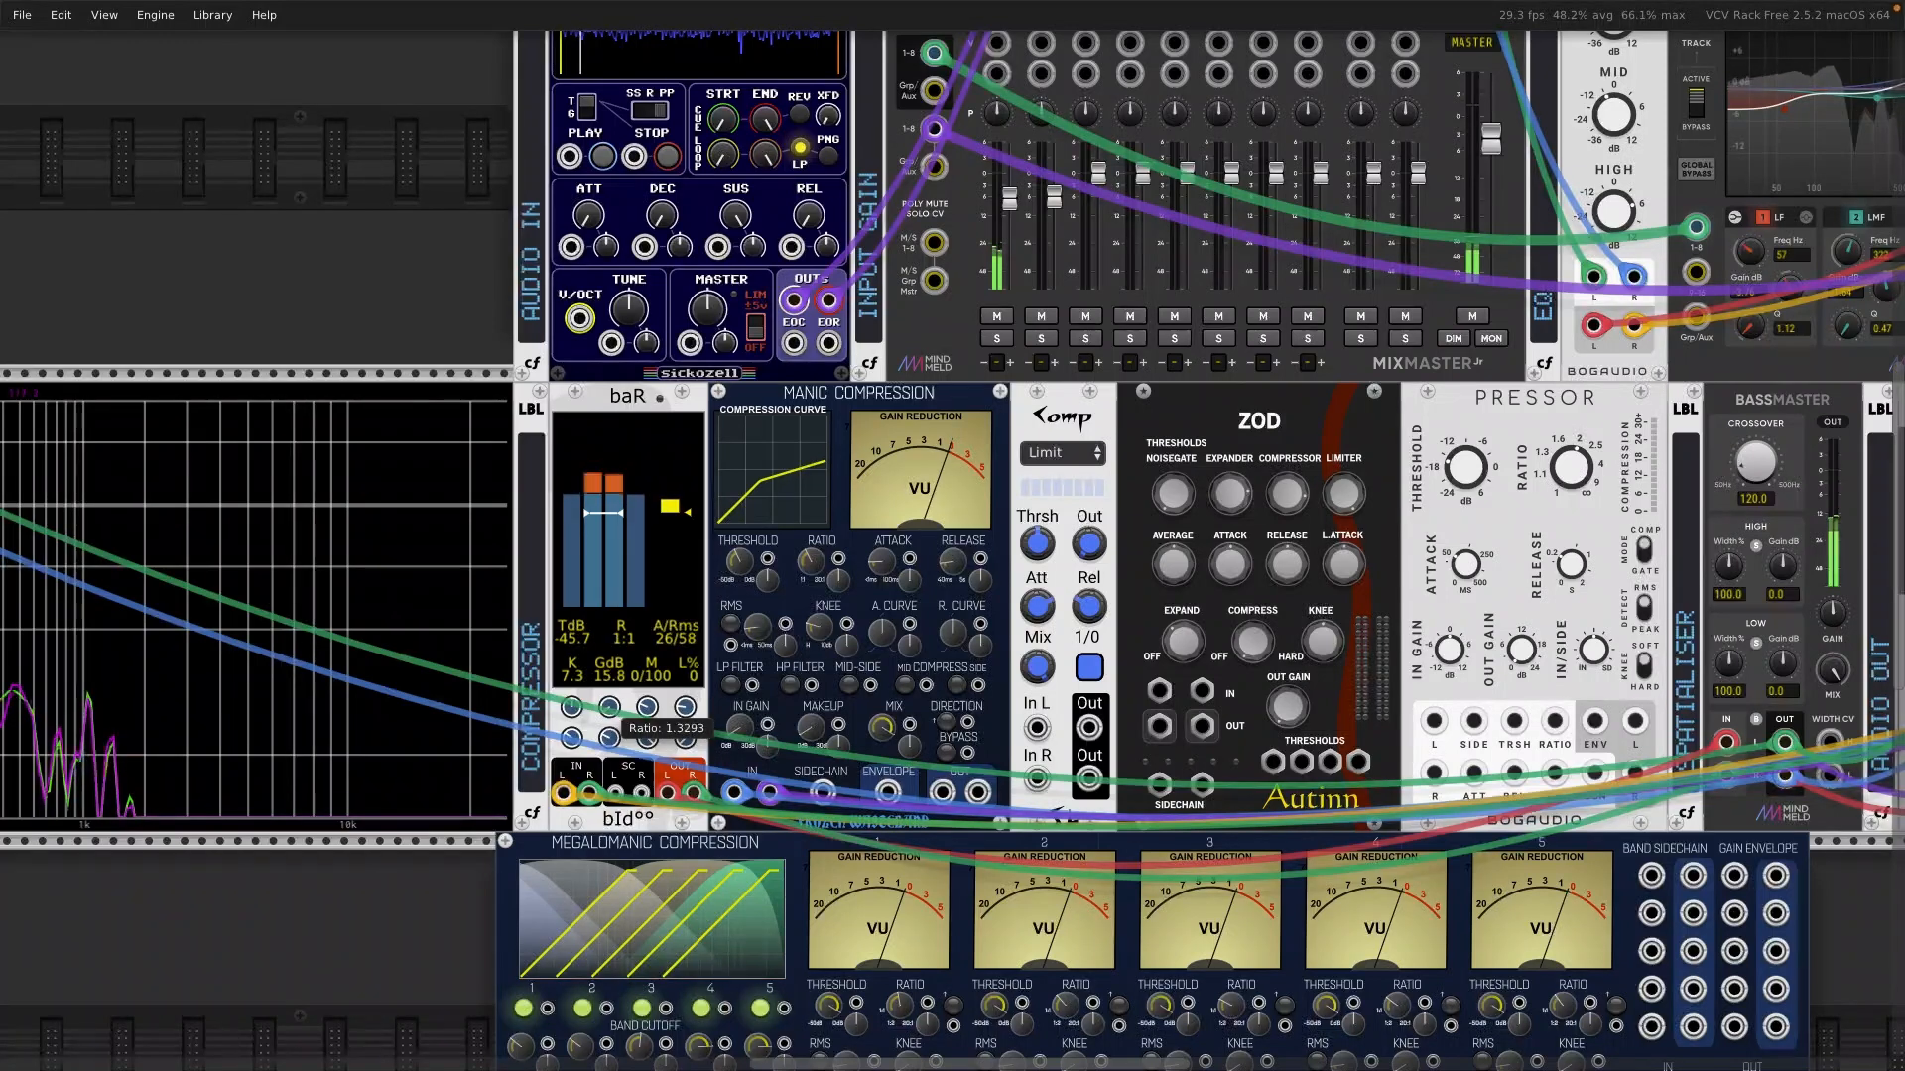
mouse_move(609, 707)
left_mouse_down()
mouse_move(609, 732)
mouse_move(612, 678)
mouse_move(573, 687)
mouse_move(577, 712)
left_mouse_up()
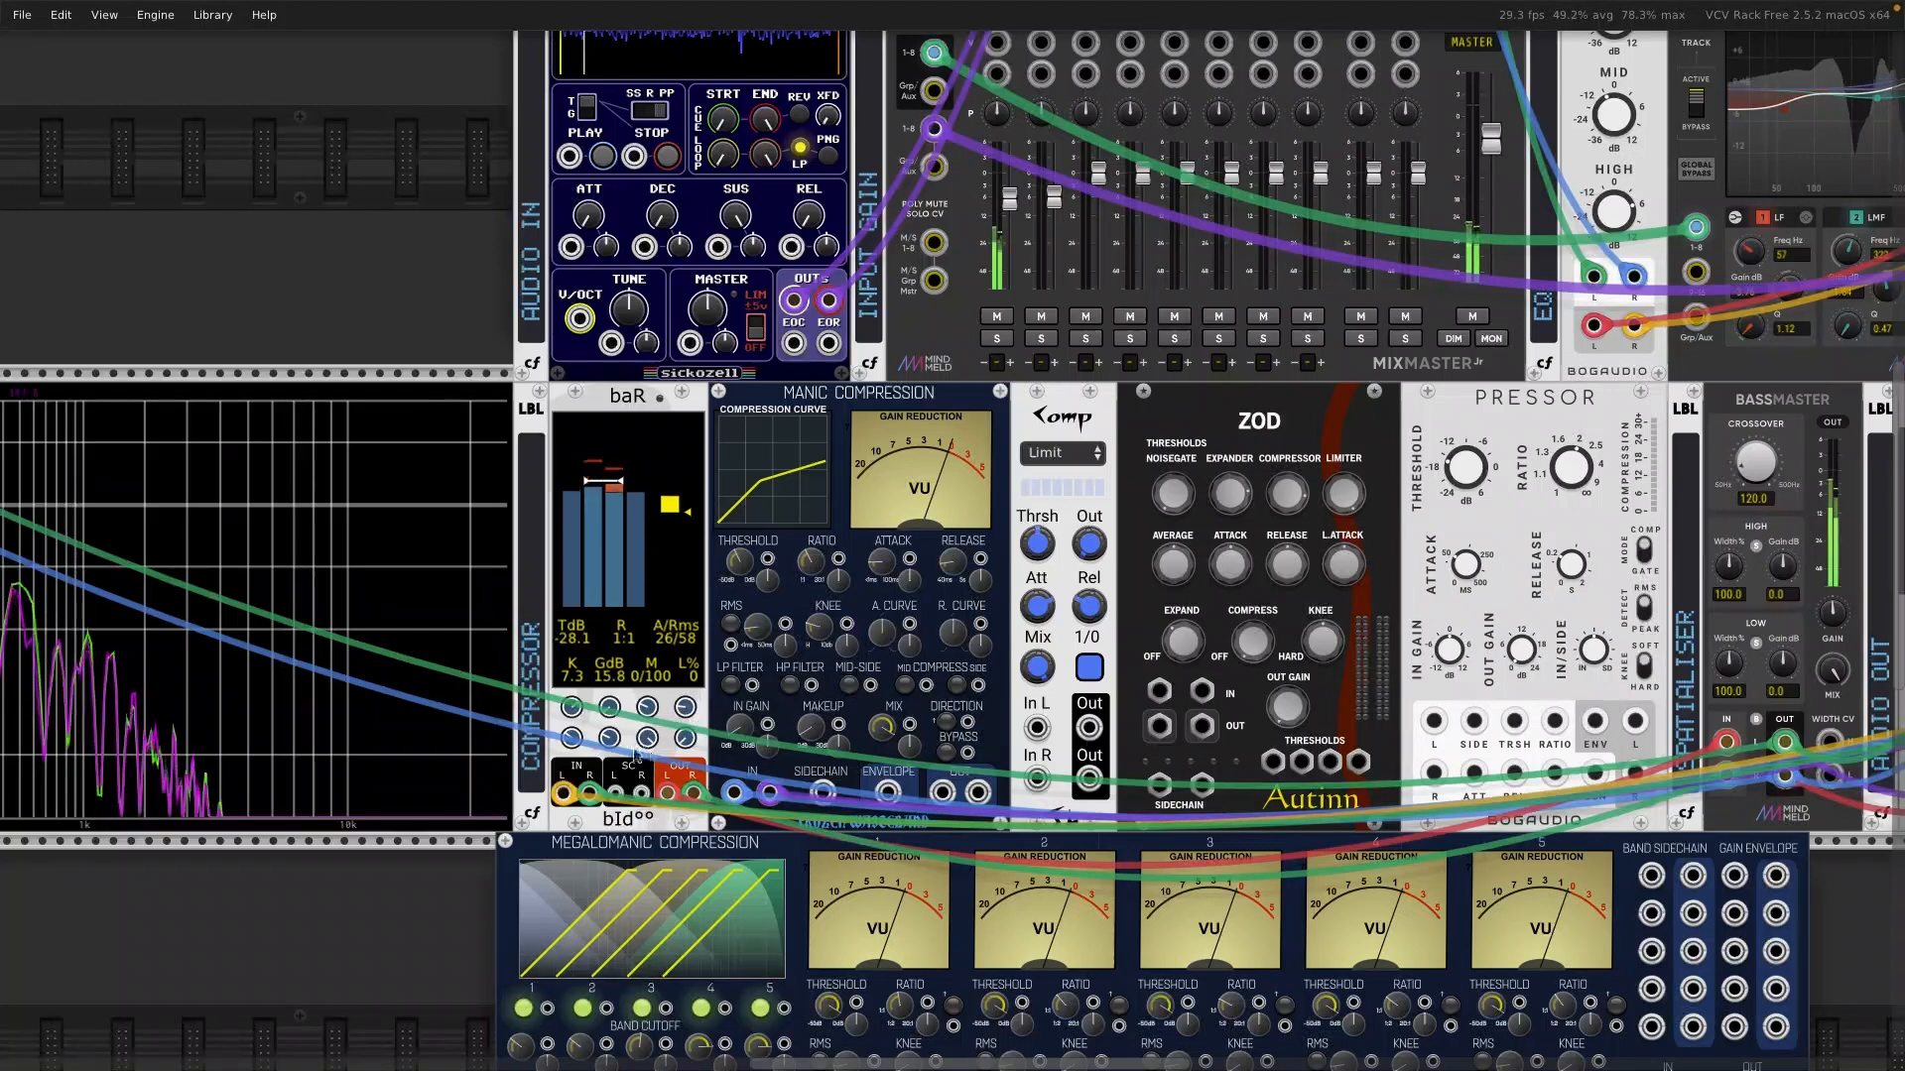
Step: Raise baR's make-up gain to about 6.6 dB and bring it back down to 0 dB
left_click_drag(611, 739, 612, 746)
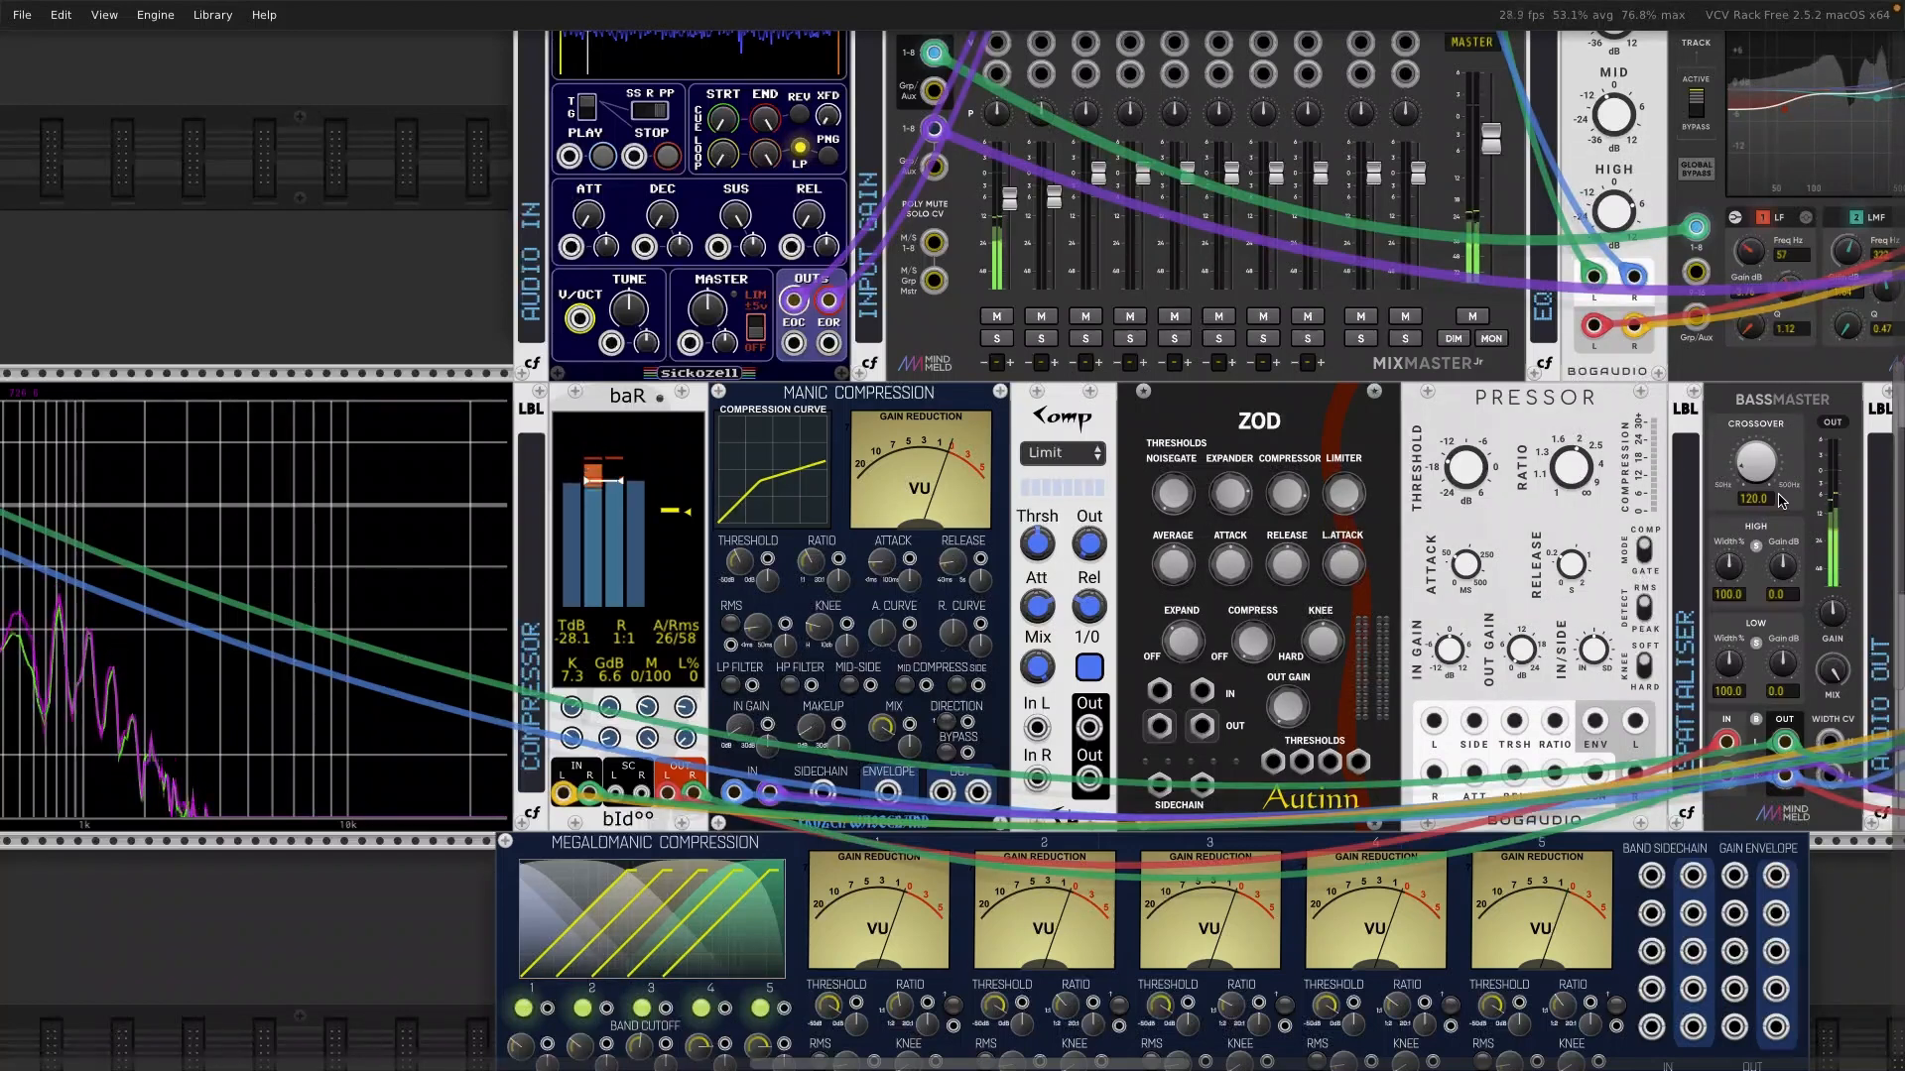
mouse_move(1834, 612)
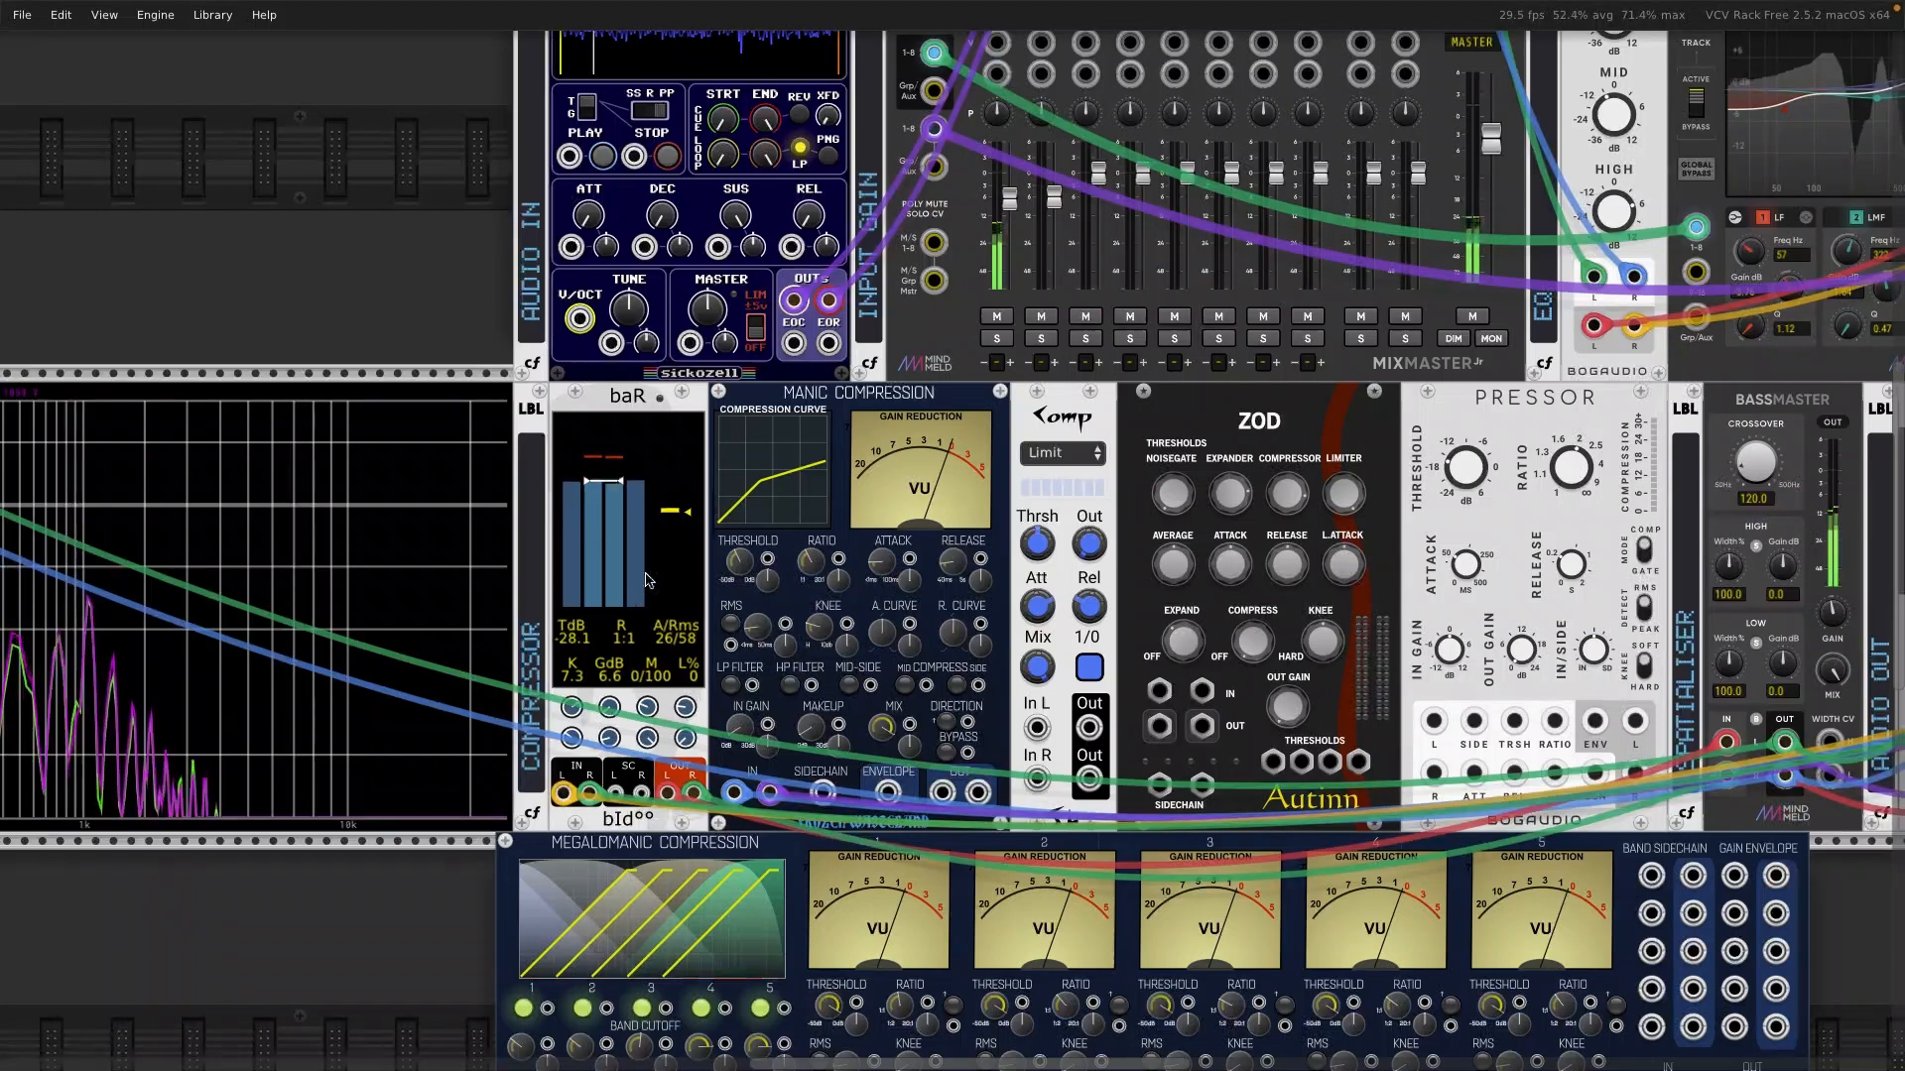
mouse_move(616, 739)
left_click_drag(616, 739, 616, 788)
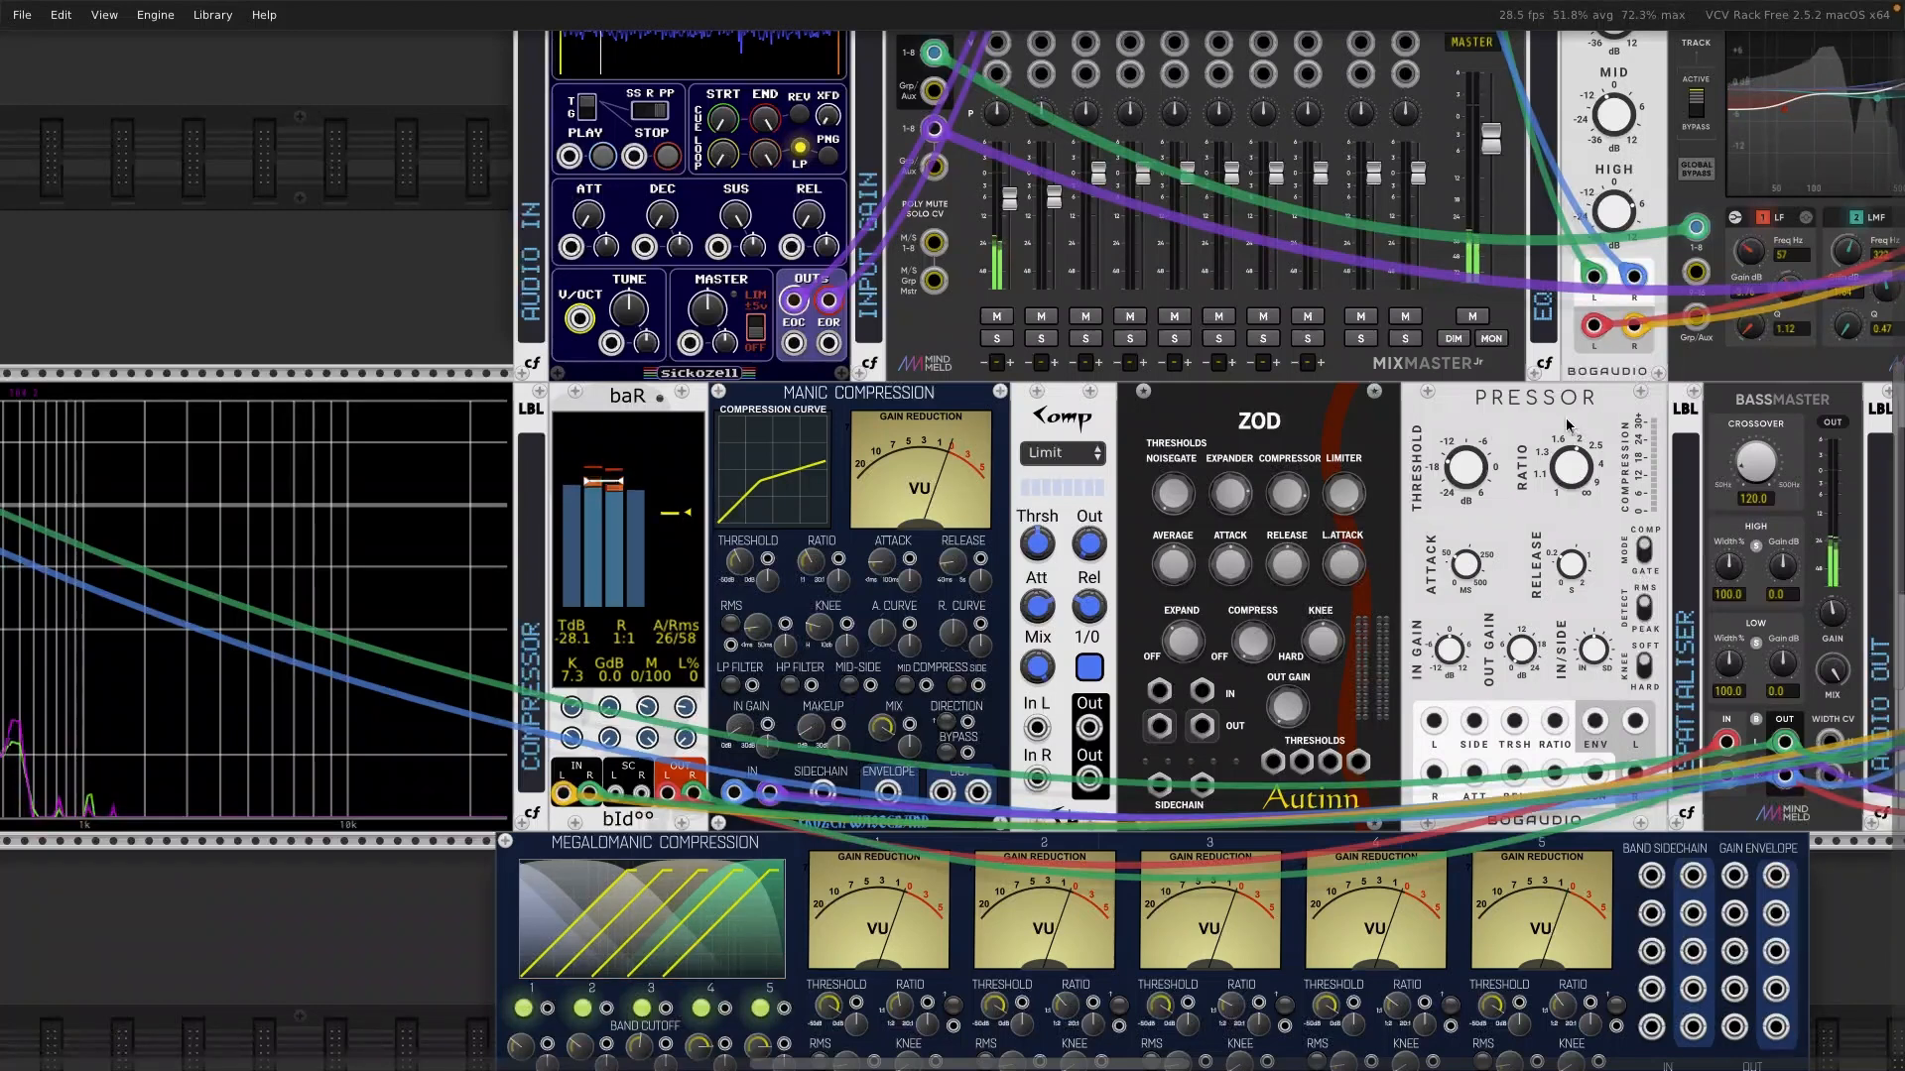
left_click_drag(1831, 613, 1831, 613)
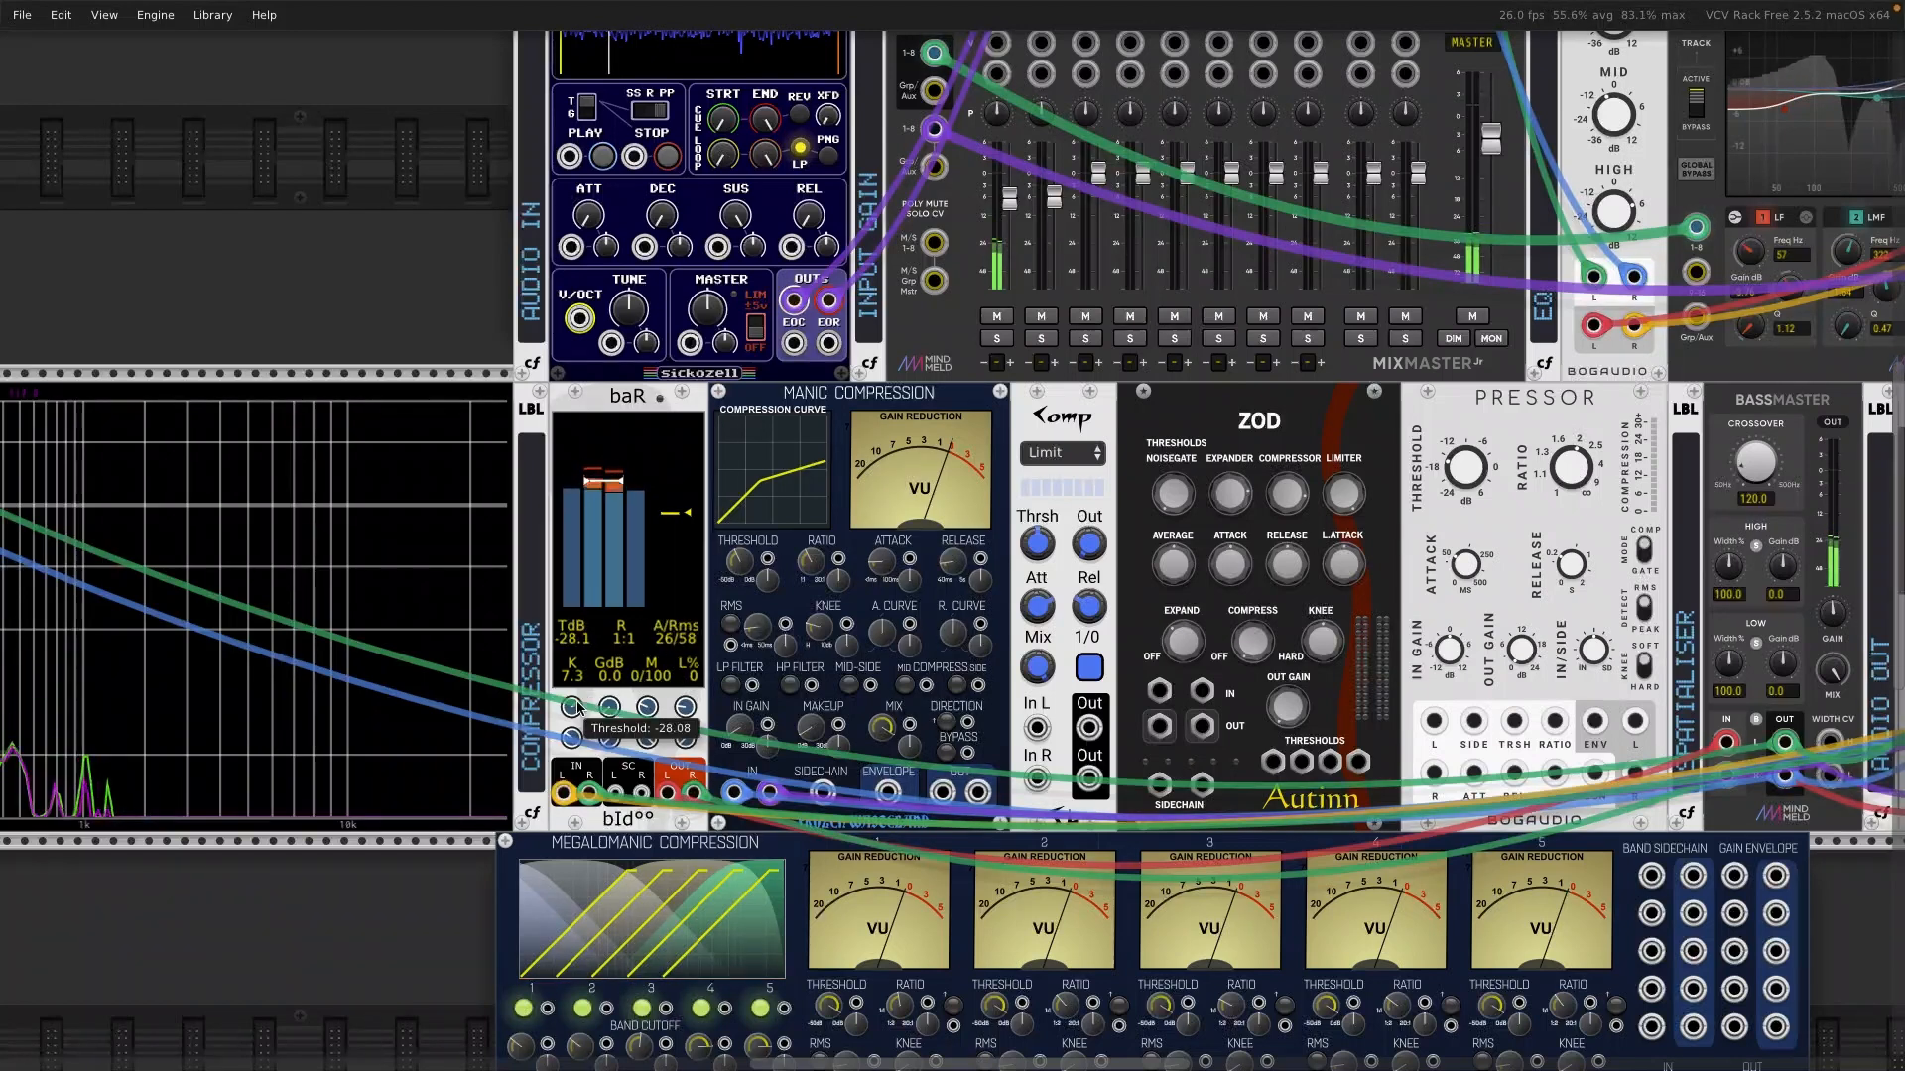
Step: Raise baR's threshold in small increments to about -27.0 dB
left_click_drag(576, 702, 577, 700)
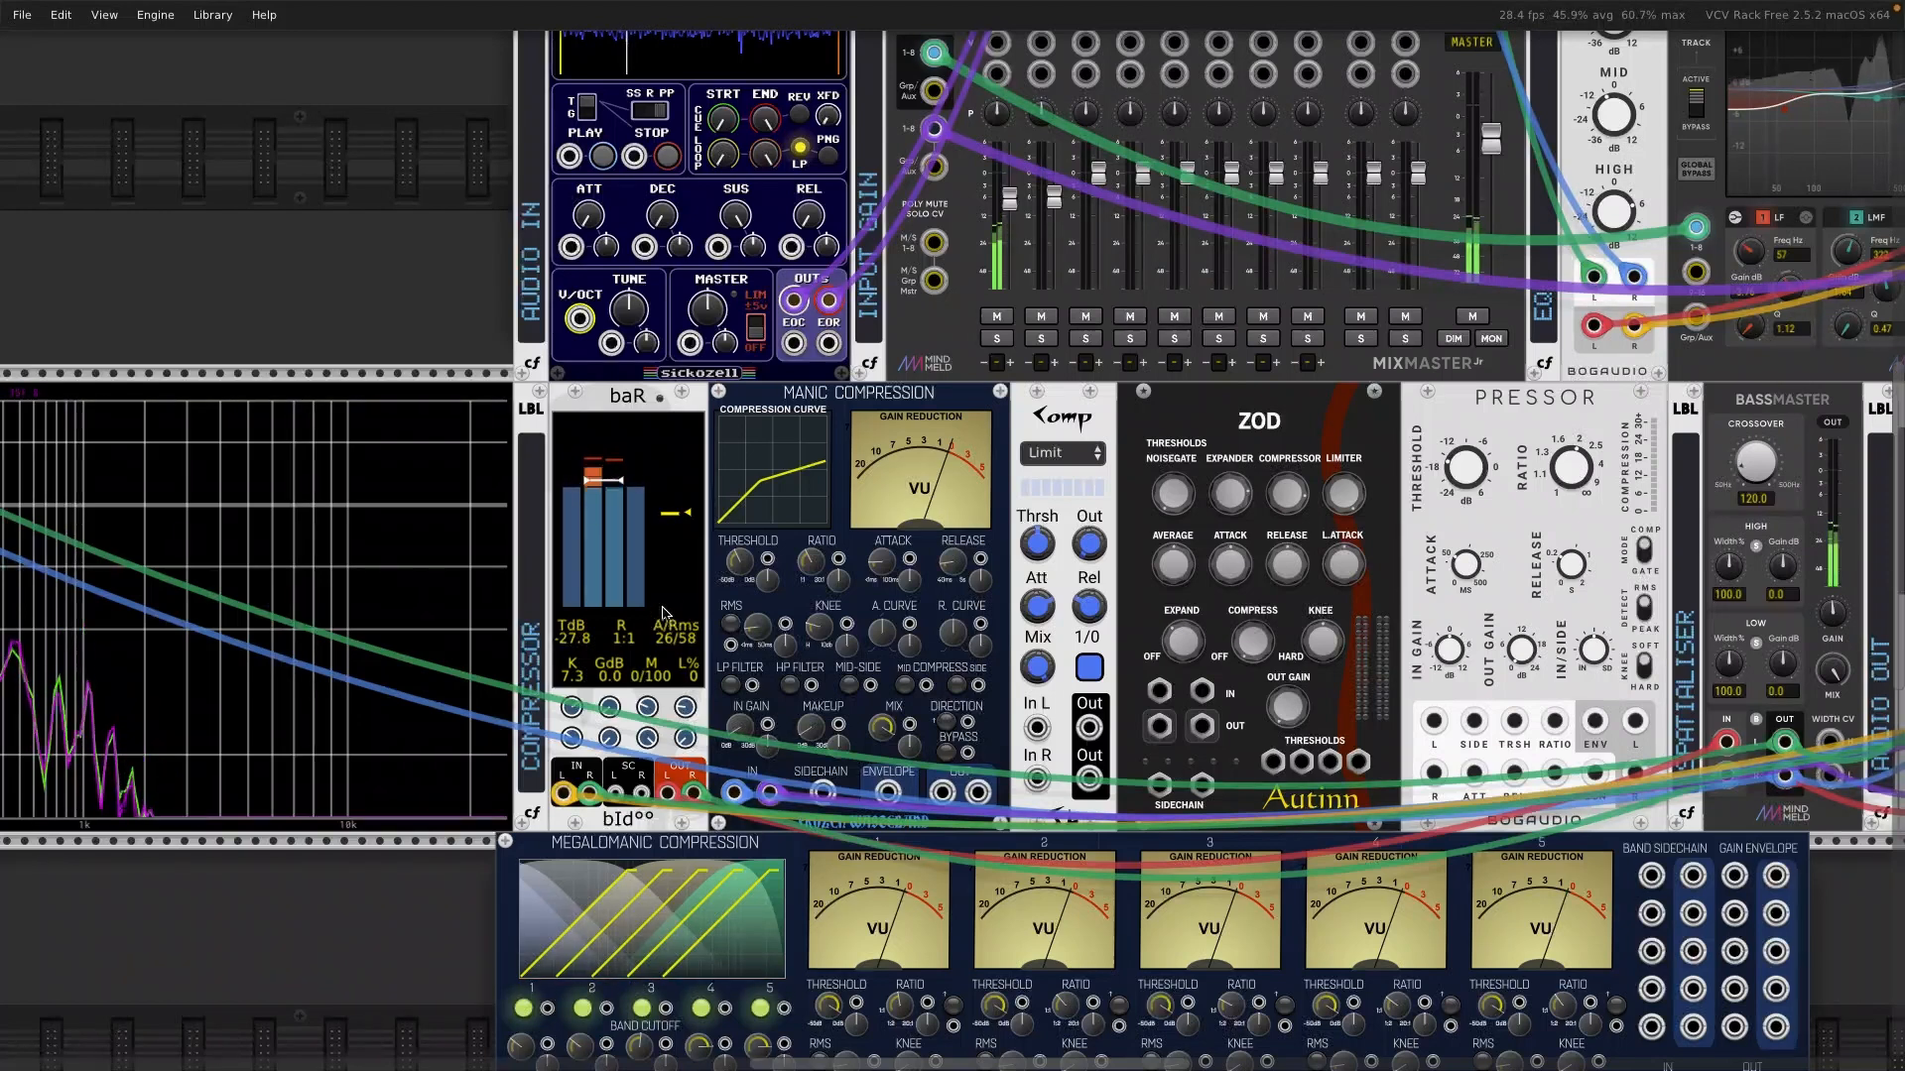
mouse_move(572, 706)
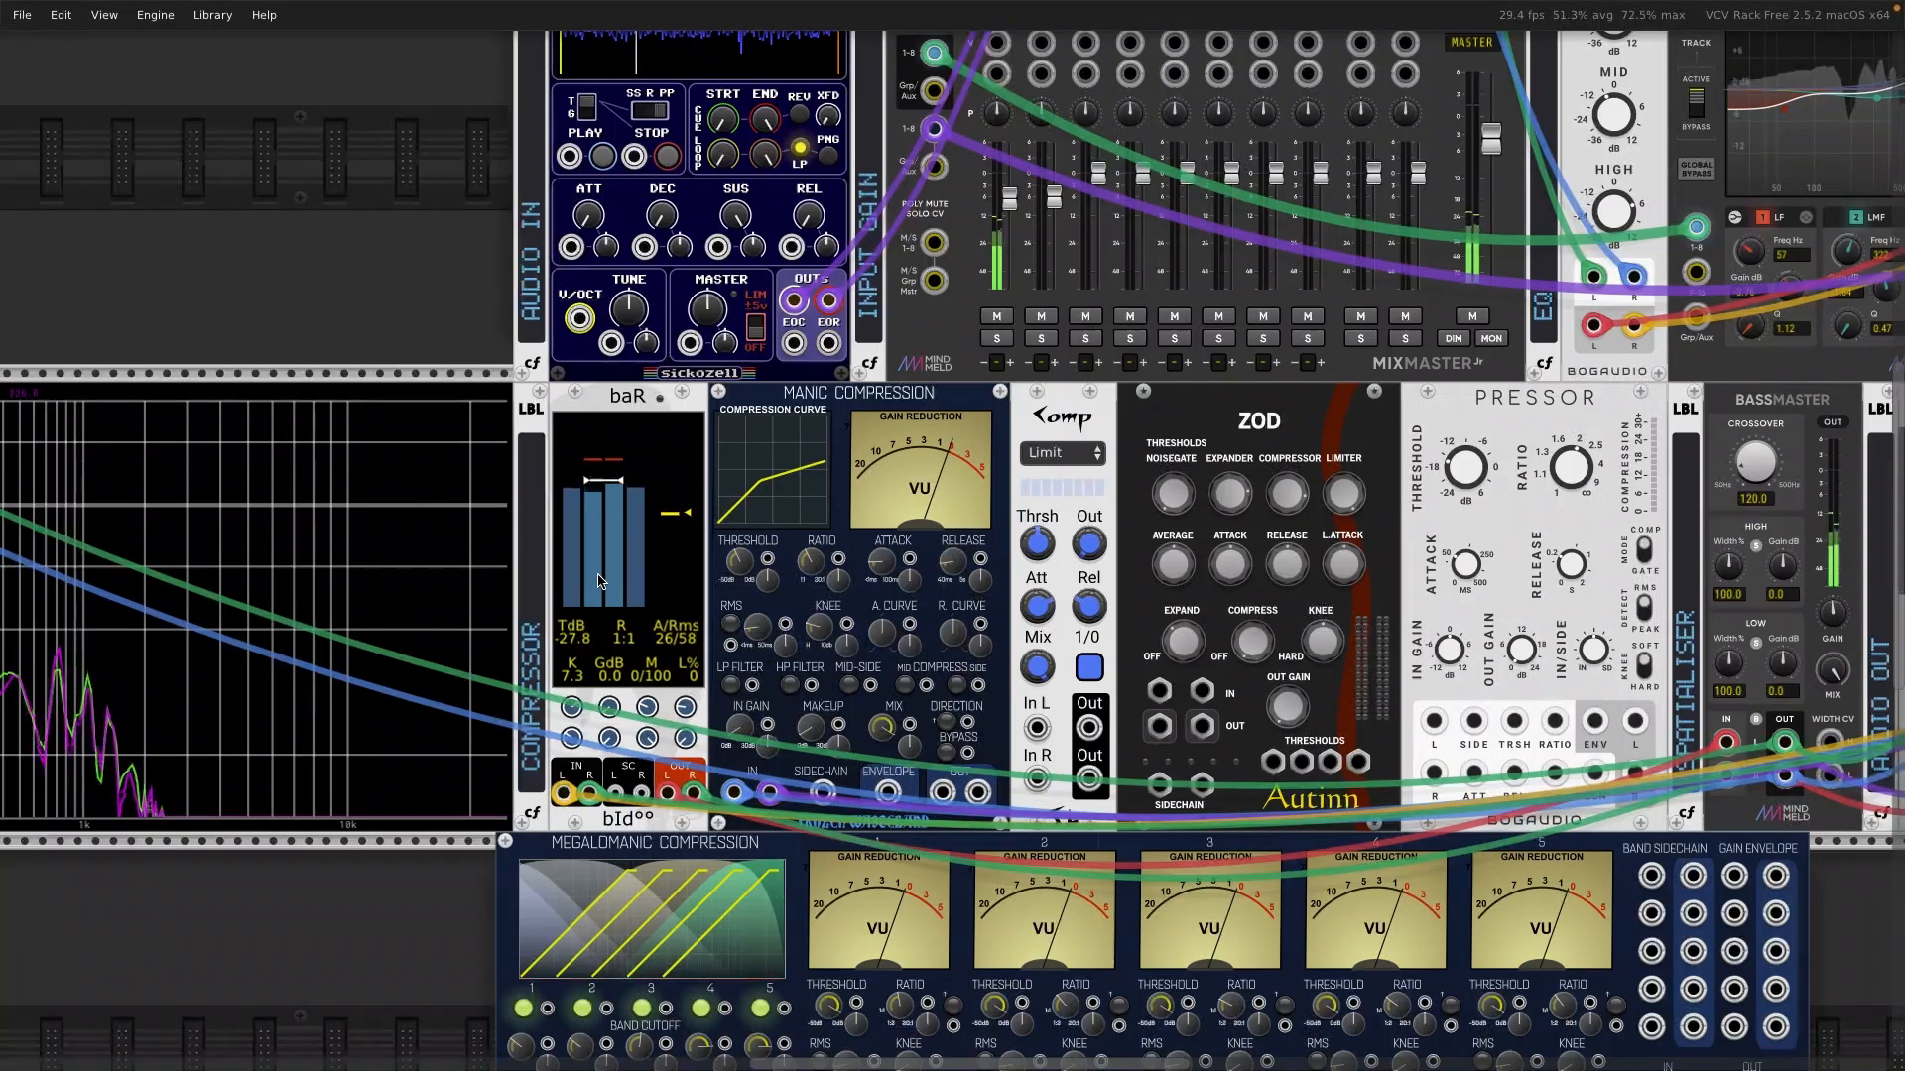
mouse_move(681, 734)
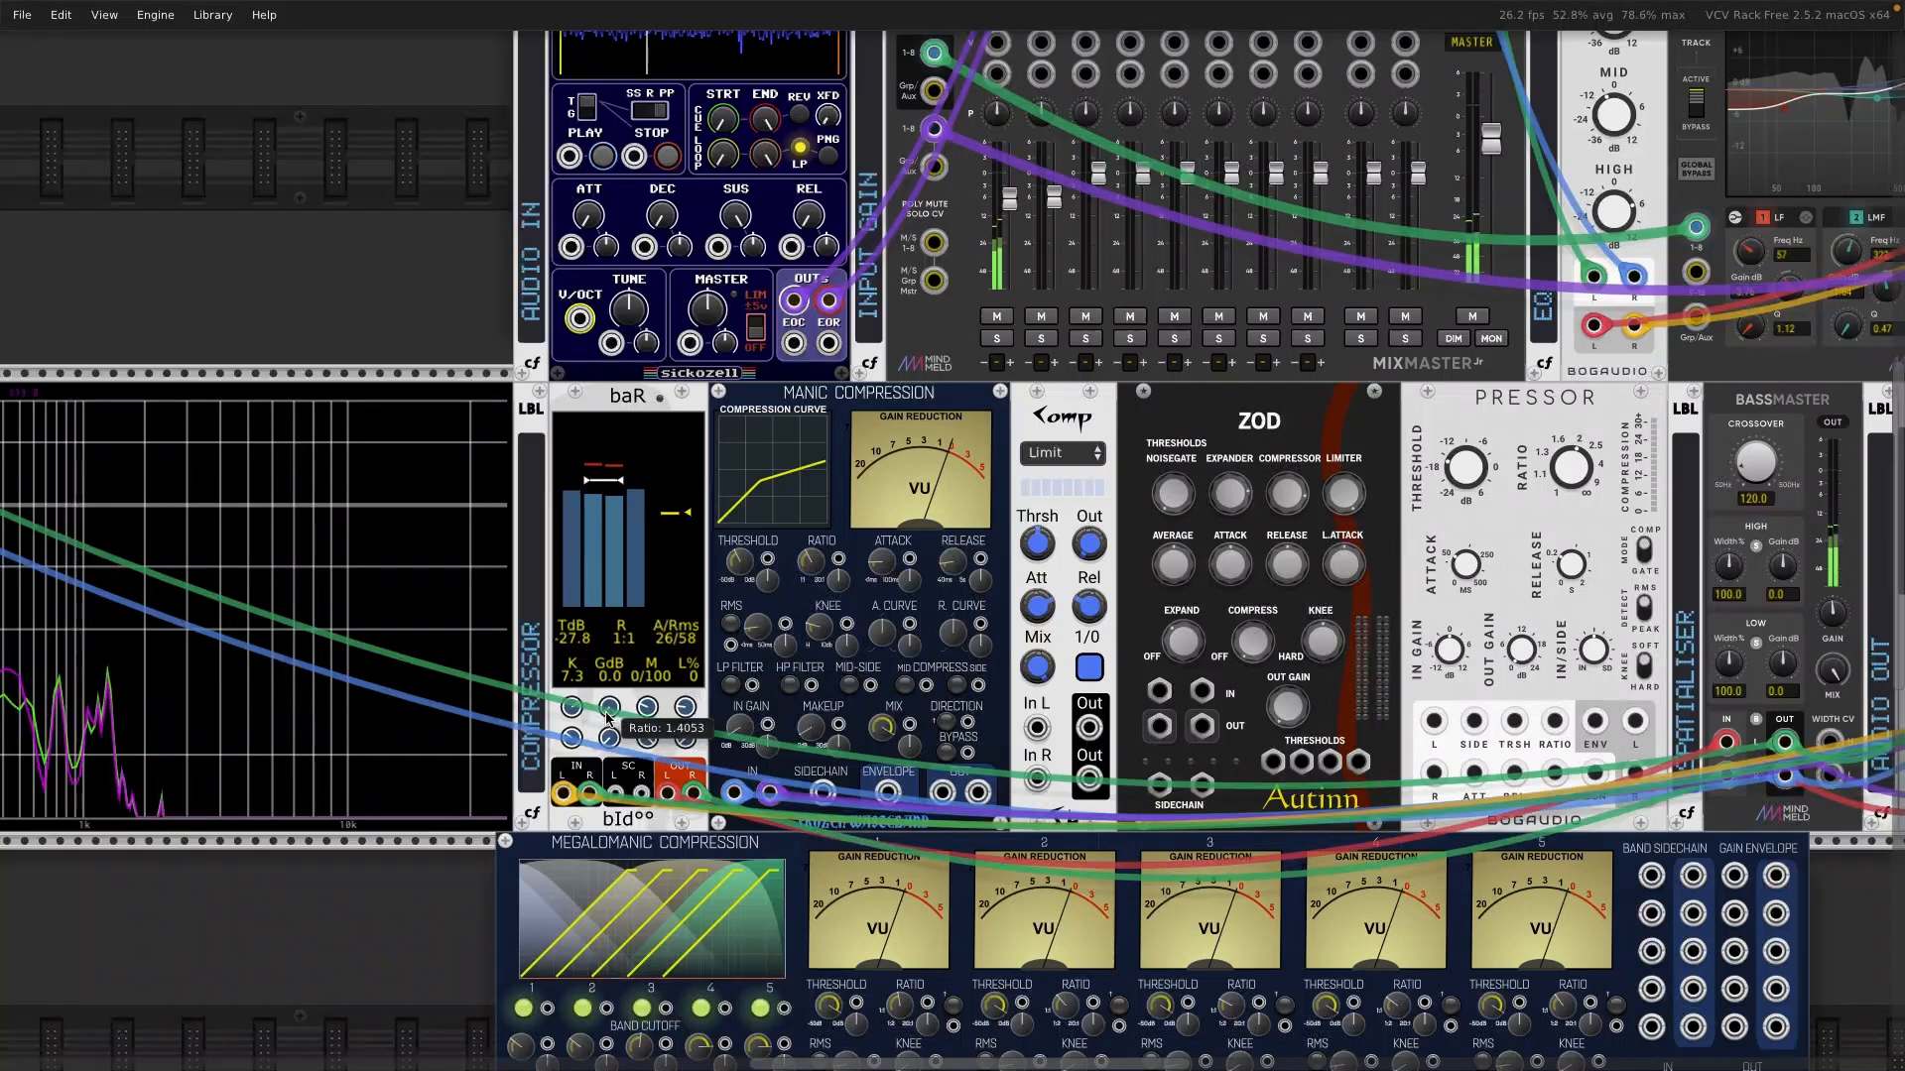
mouse_move(572, 712)
left_mouse_down()
mouse_move(573, 734)
mouse_move(572, 712)
left_mouse_up()
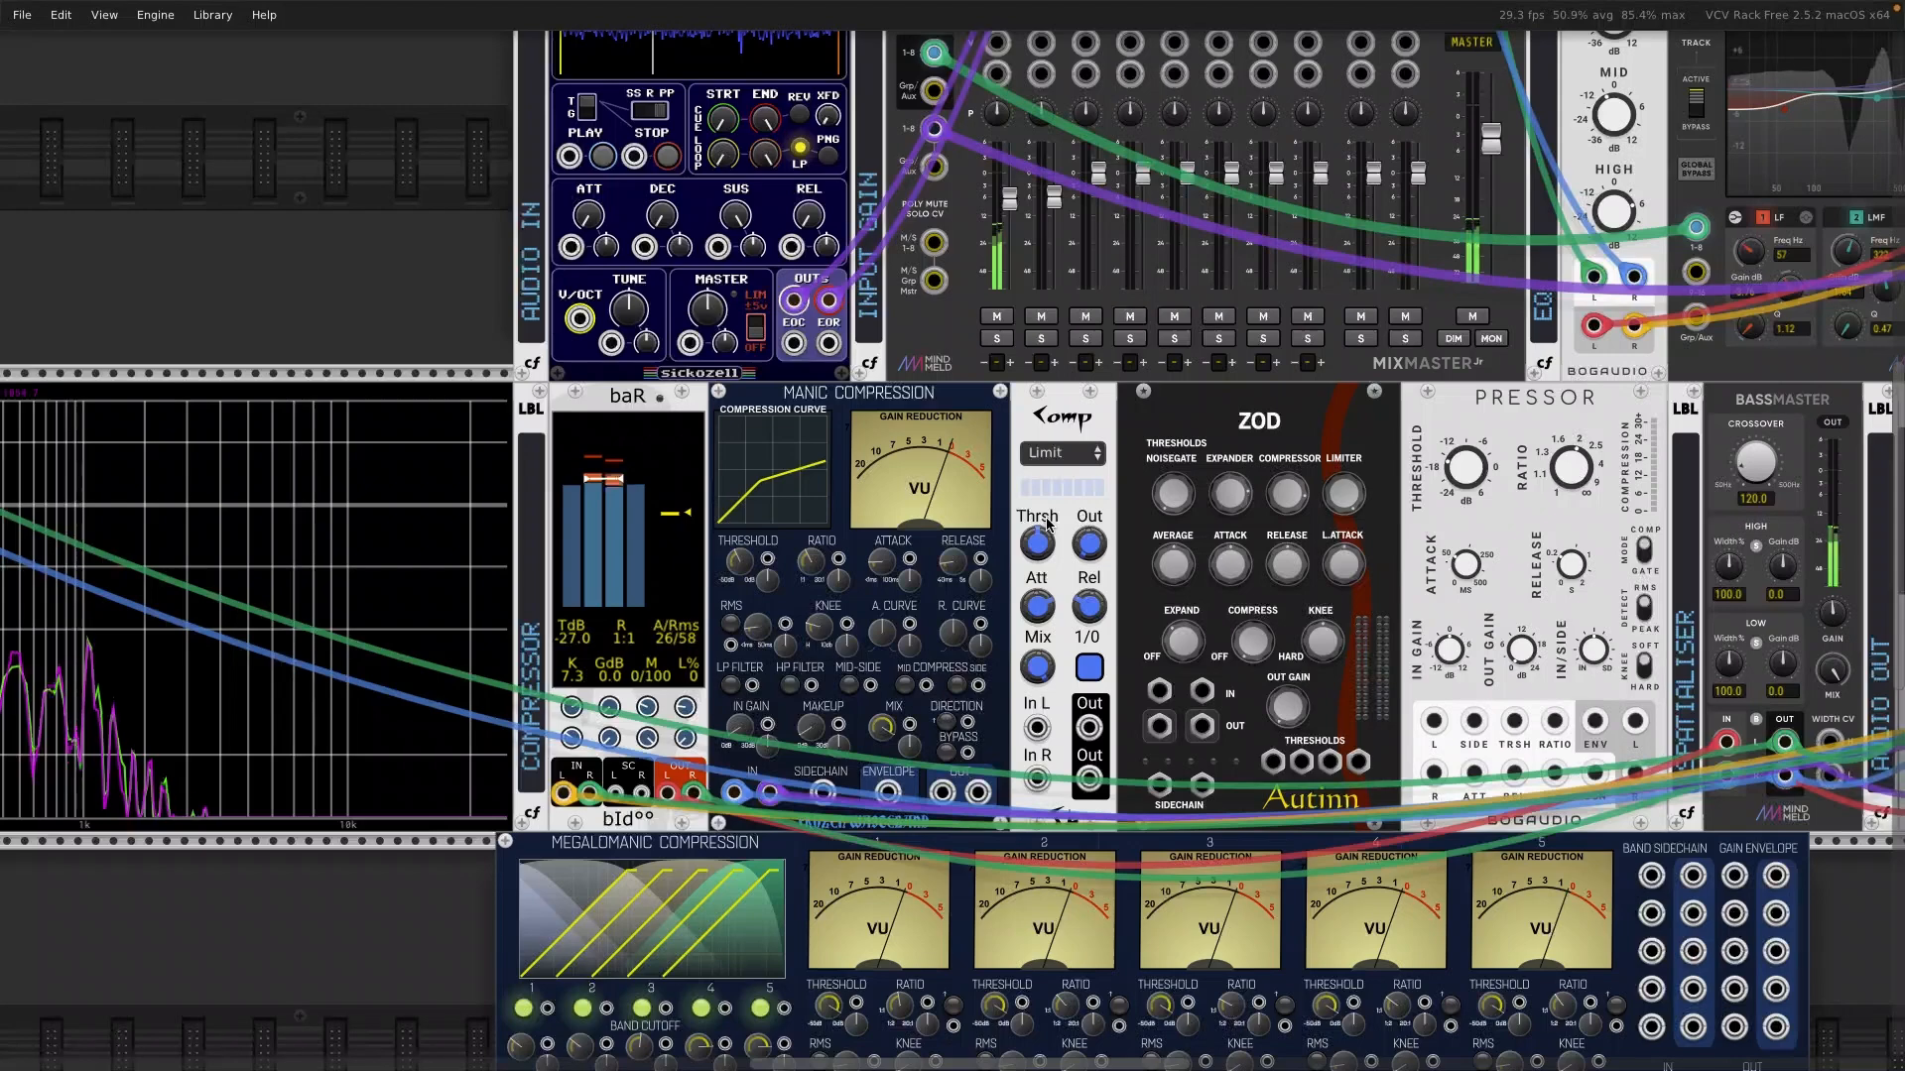
Step: Check the rest of the chain and raise baR's threshold to about -24.7 dB
scroll(1483, 405, "right", 10)
scroll(1483, 404, "up", 3)
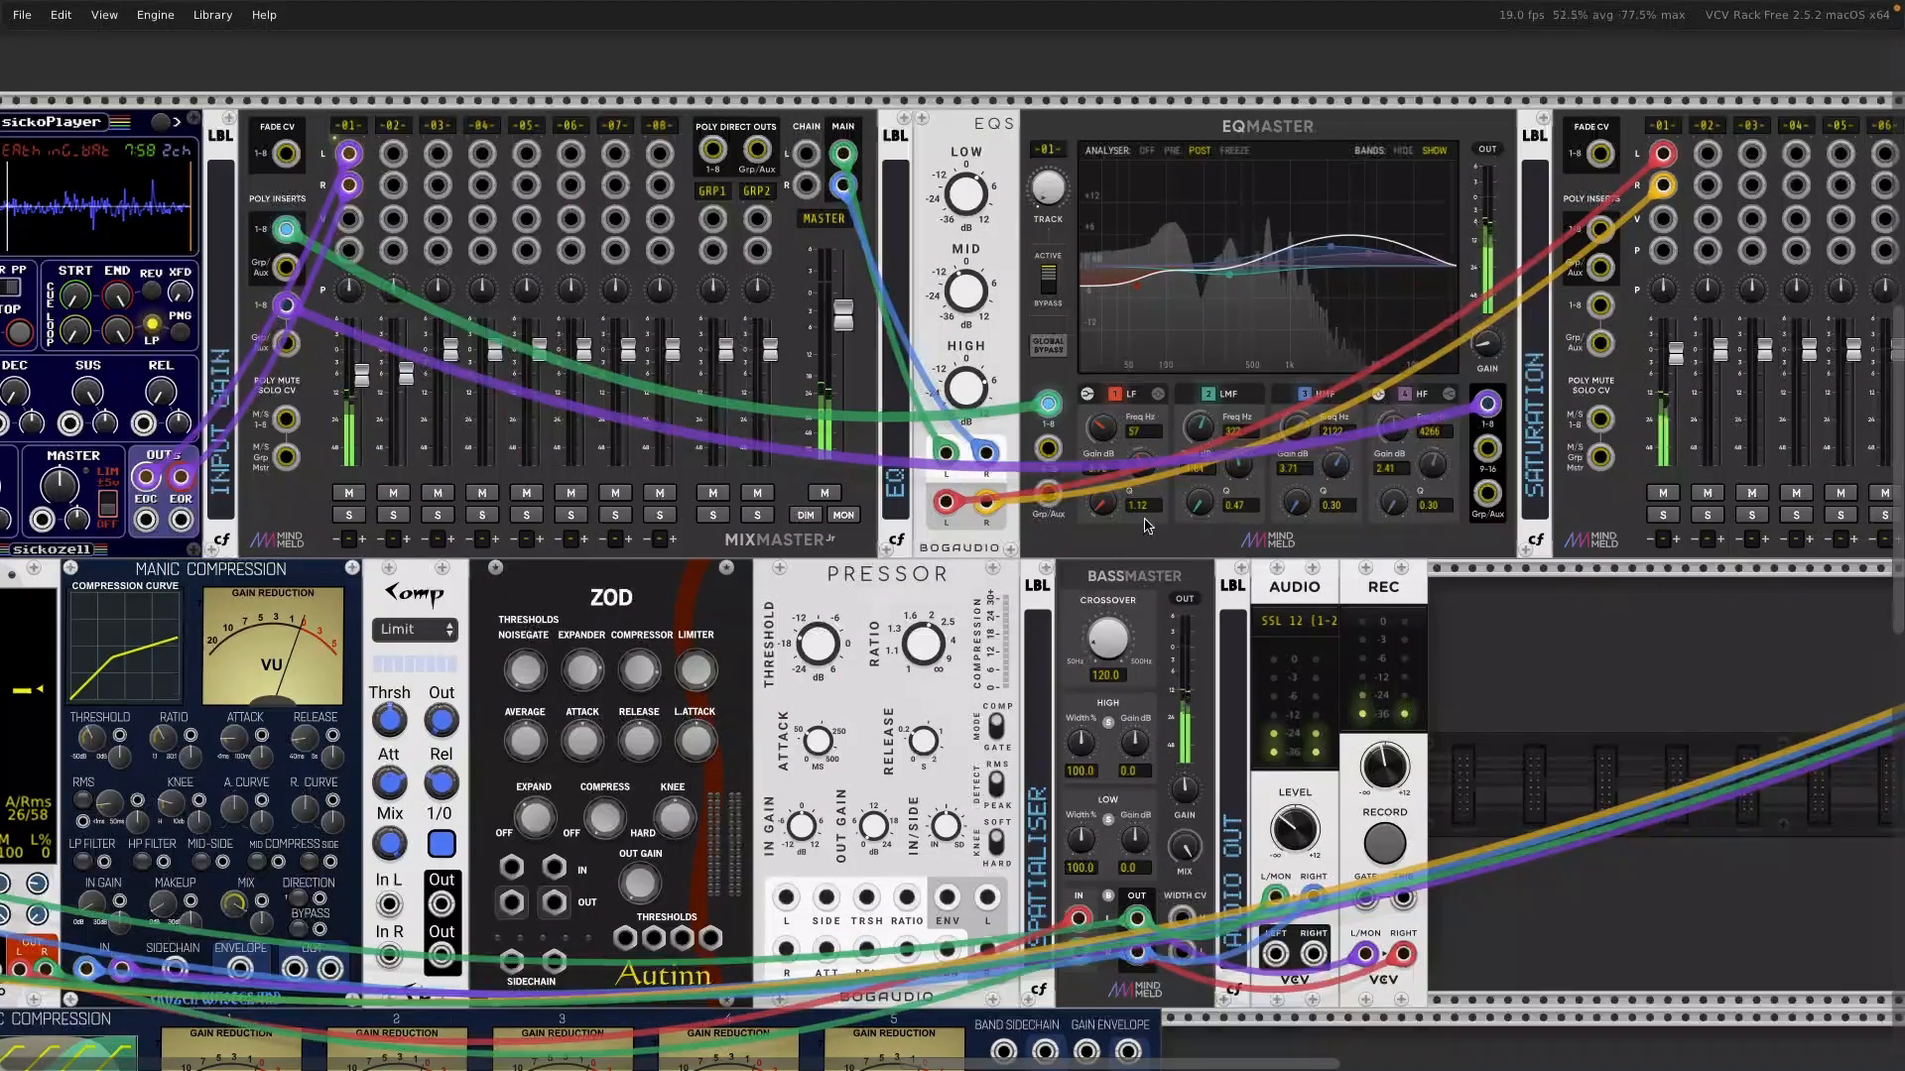
scroll(1524, 448, "left", 10)
scroll(1525, 449, "down", 2)
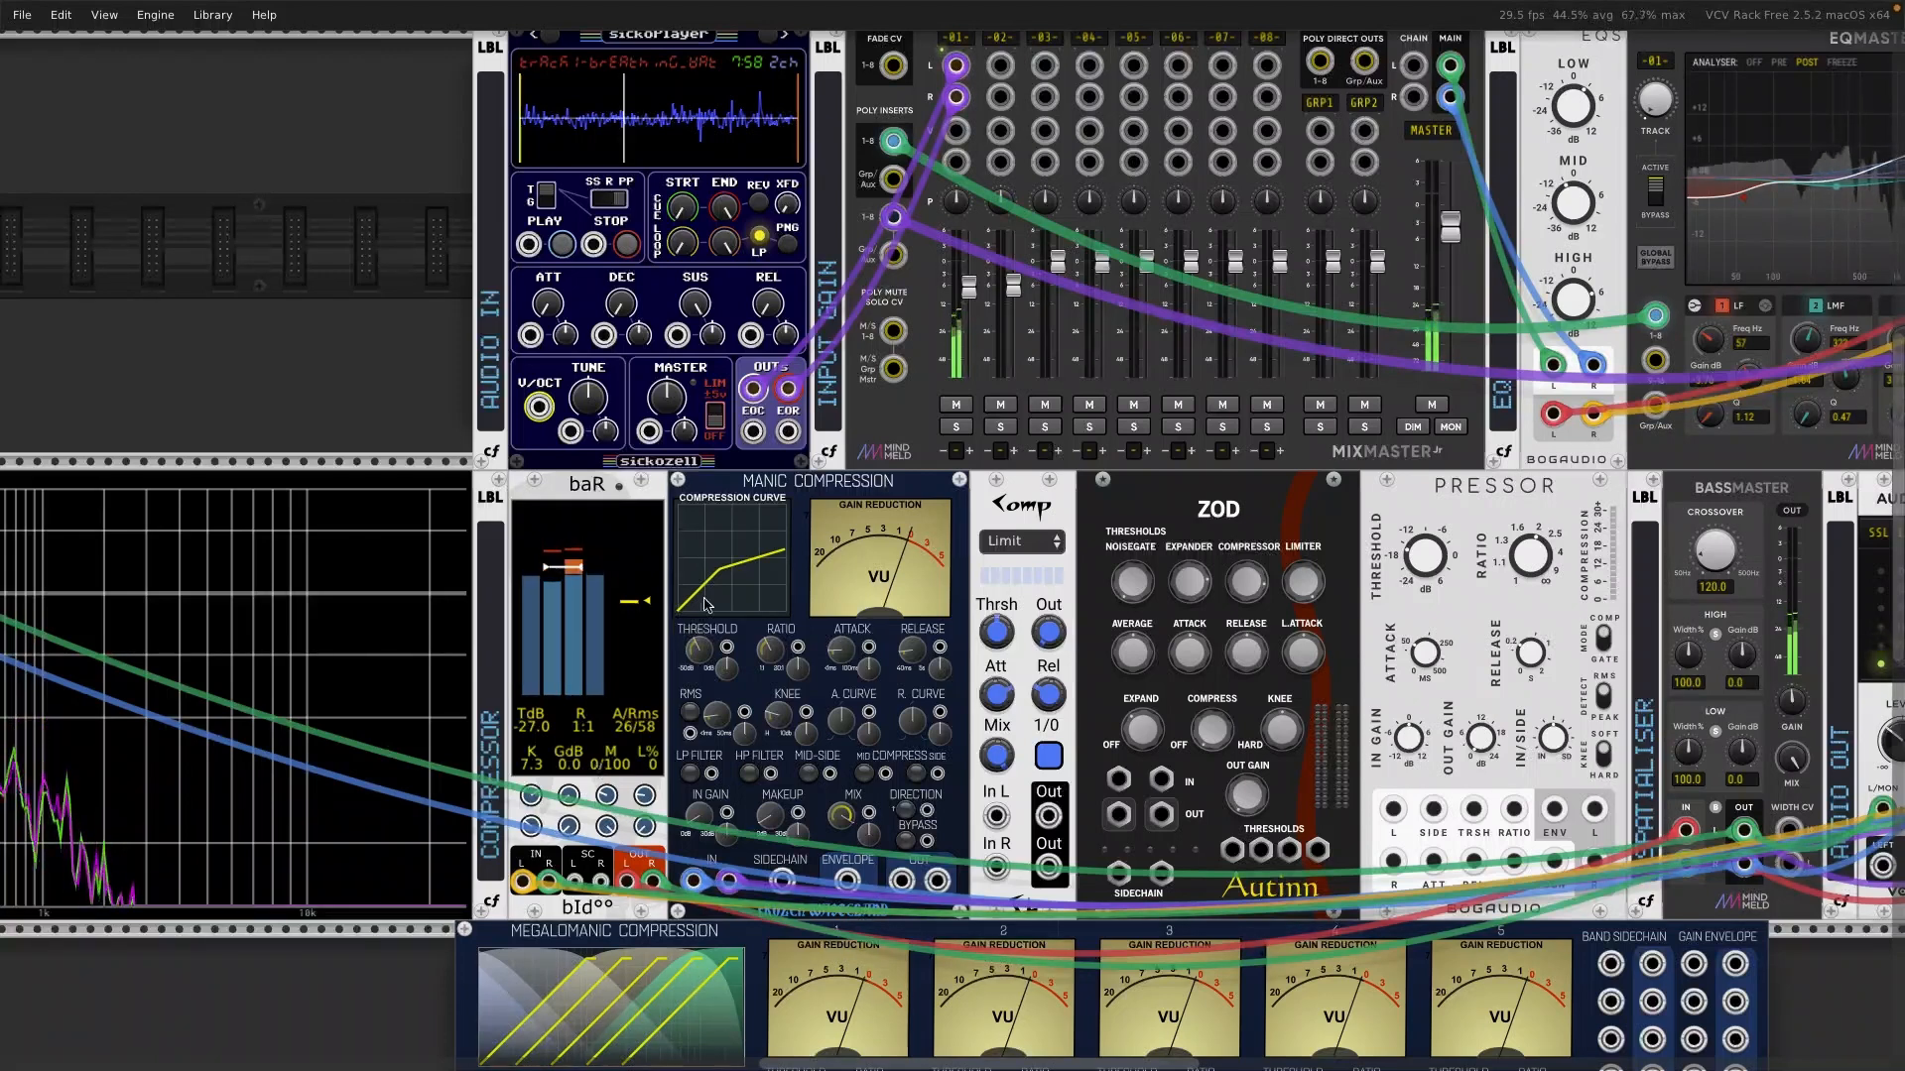
mouse_move(534, 797)
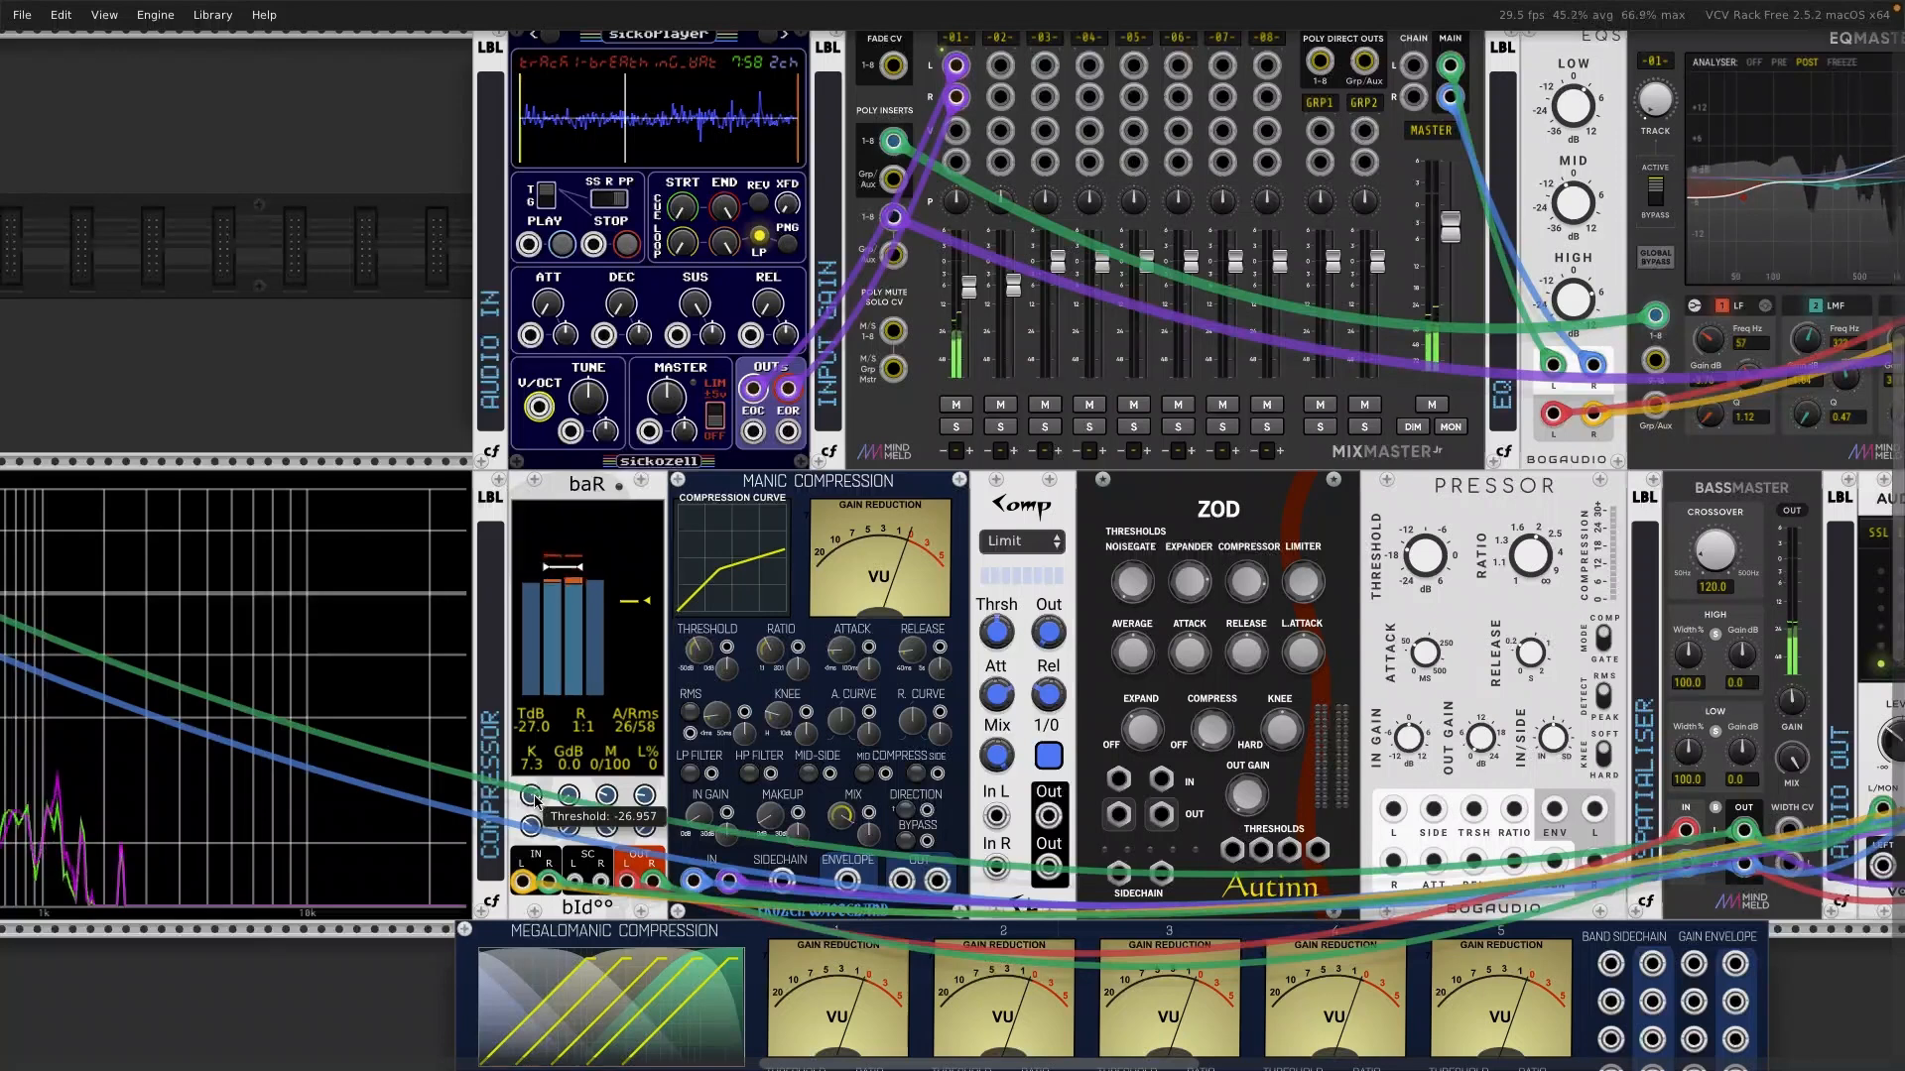
left_click_drag(535, 798, 534, 783)
Step: Shorten baR's attack to about 21 ms and lengthen it again to about 30 ms
mouse_move(614, 802)
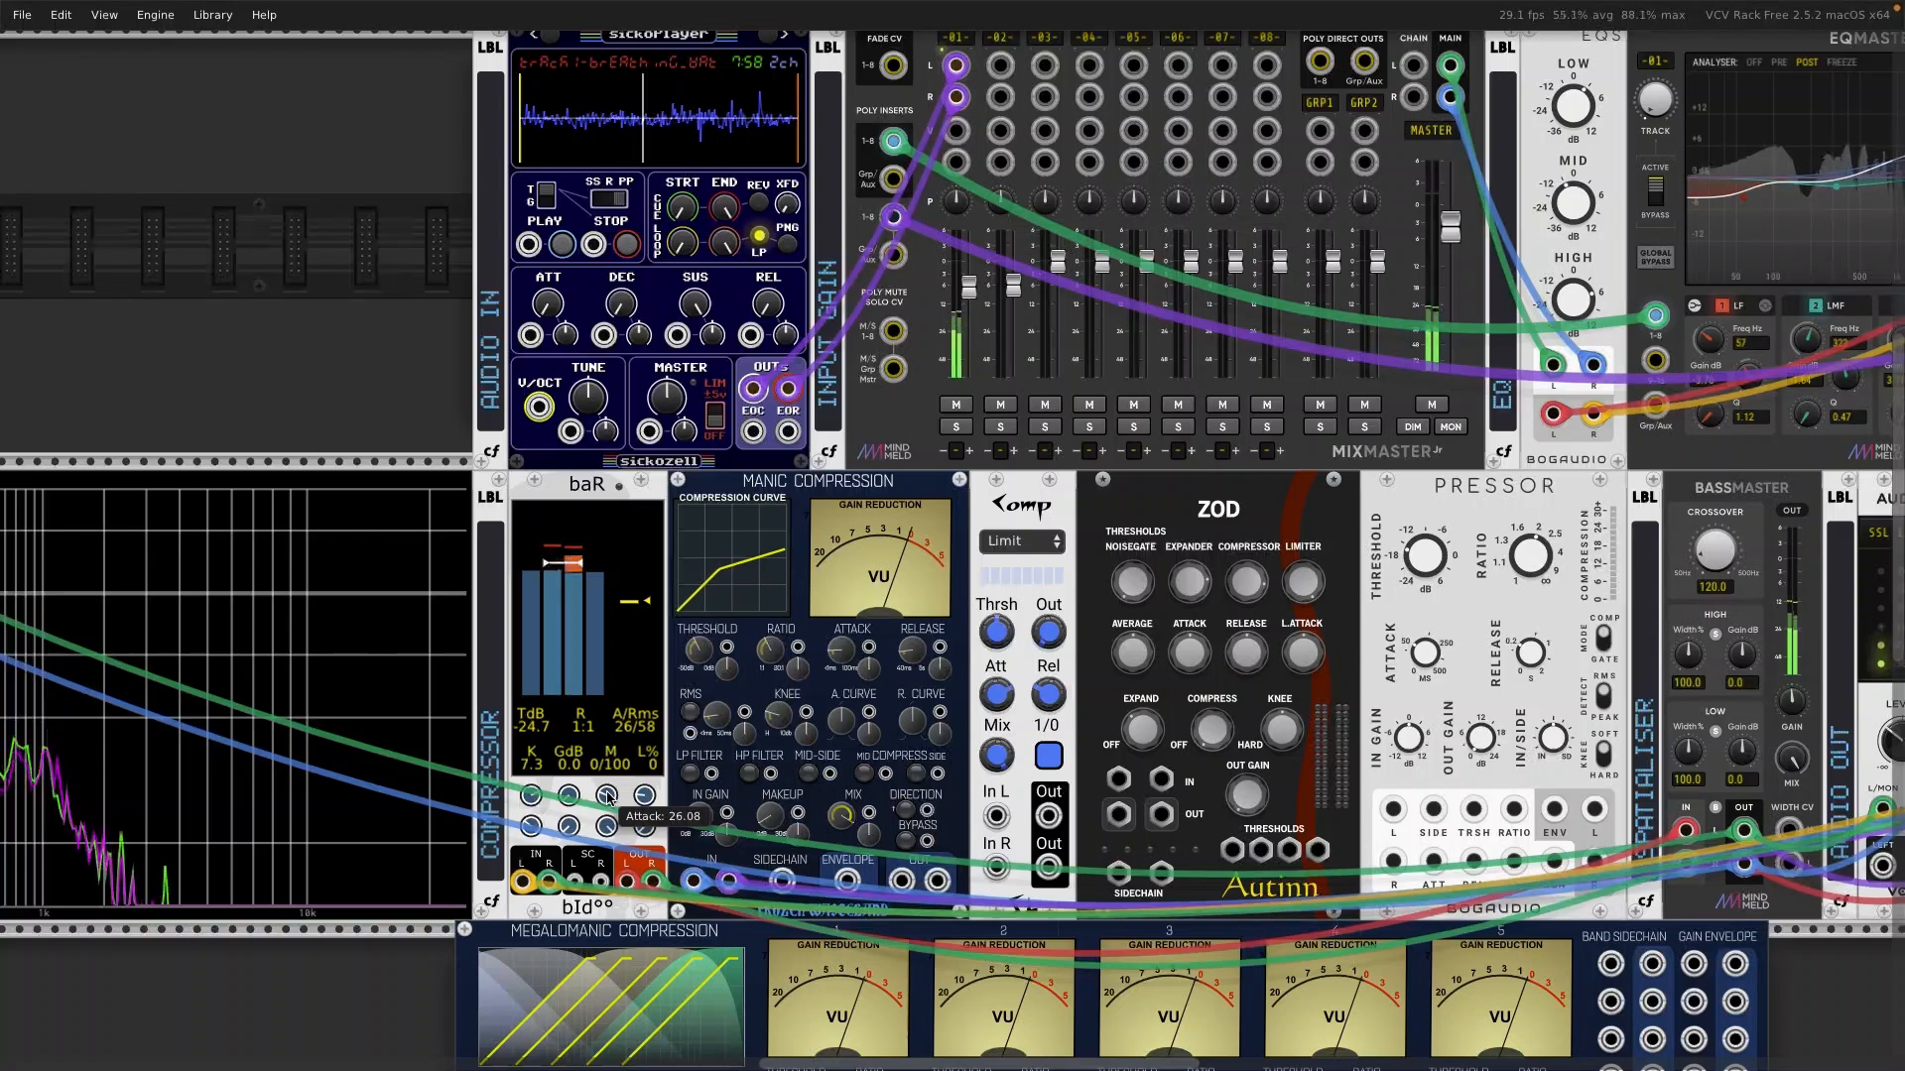
left_click_drag(607, 797, 607, 843)
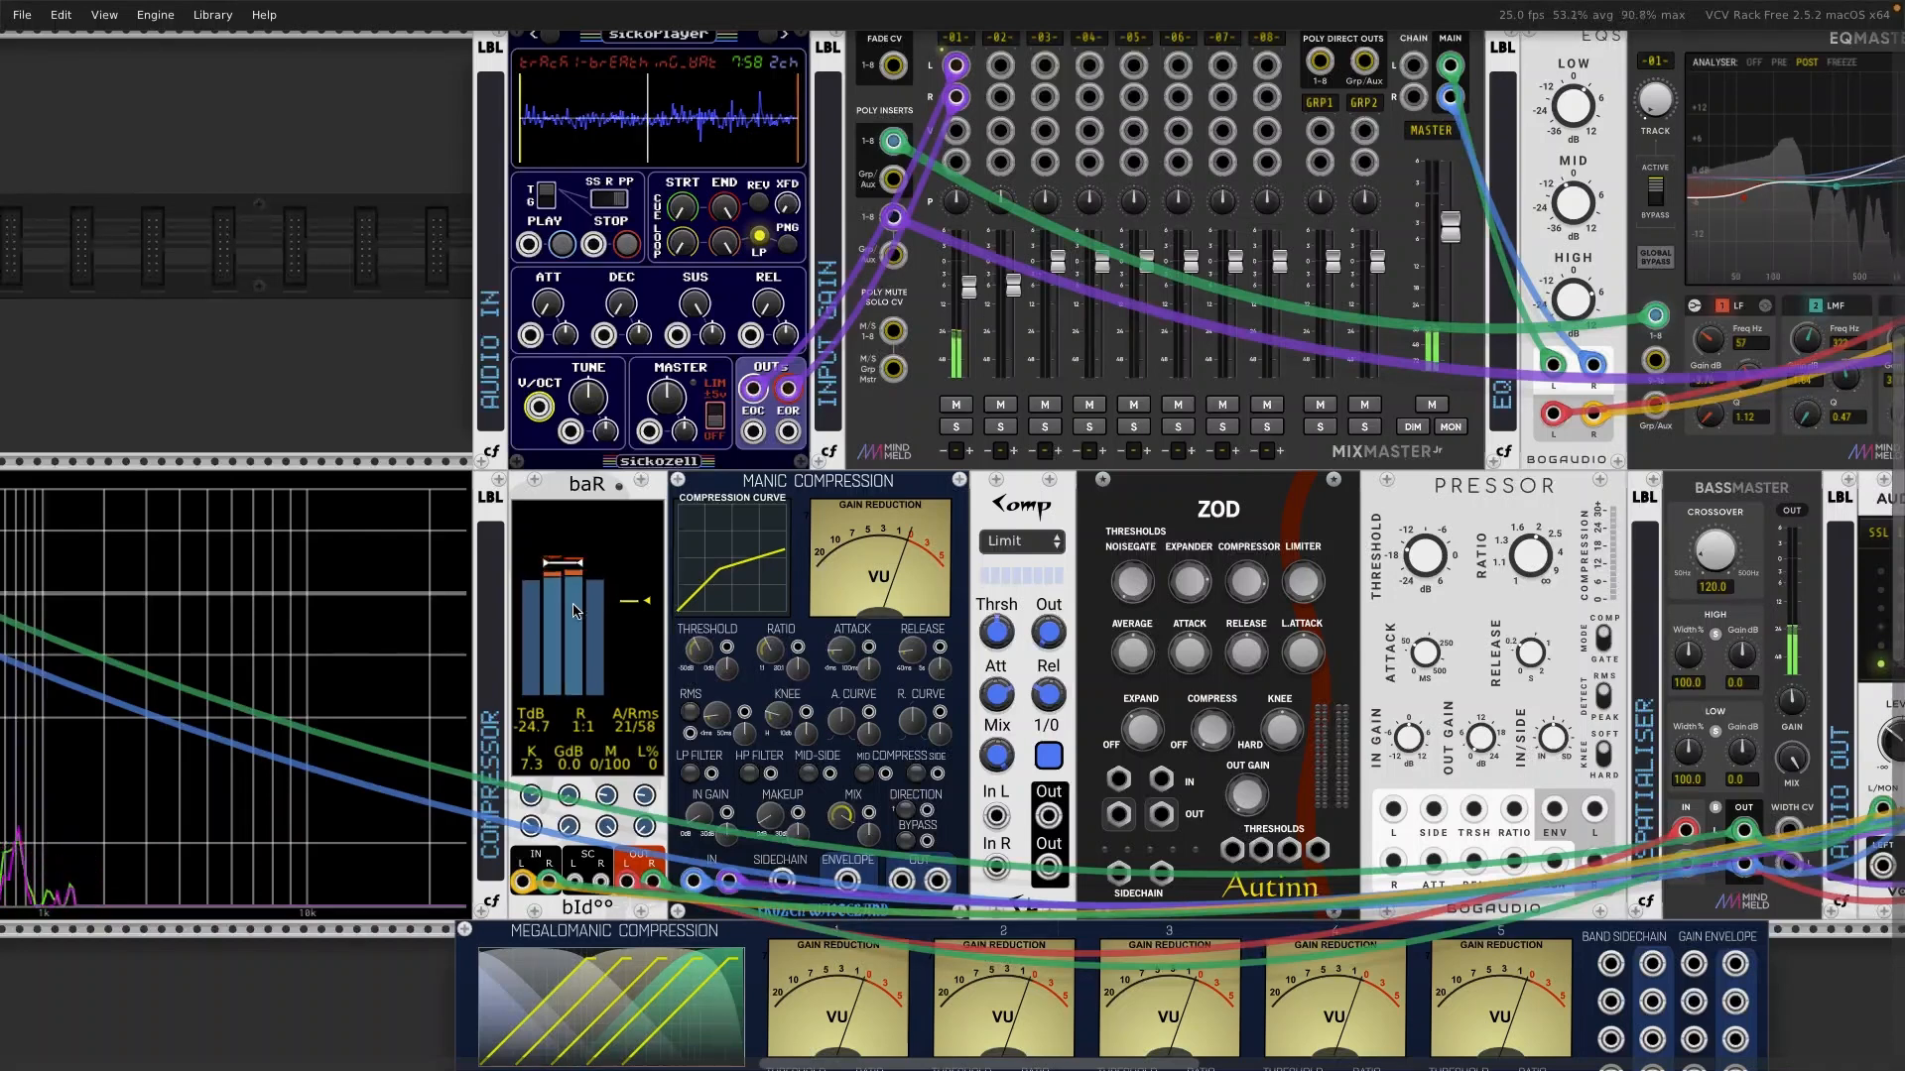
mouse_move(613, 797)
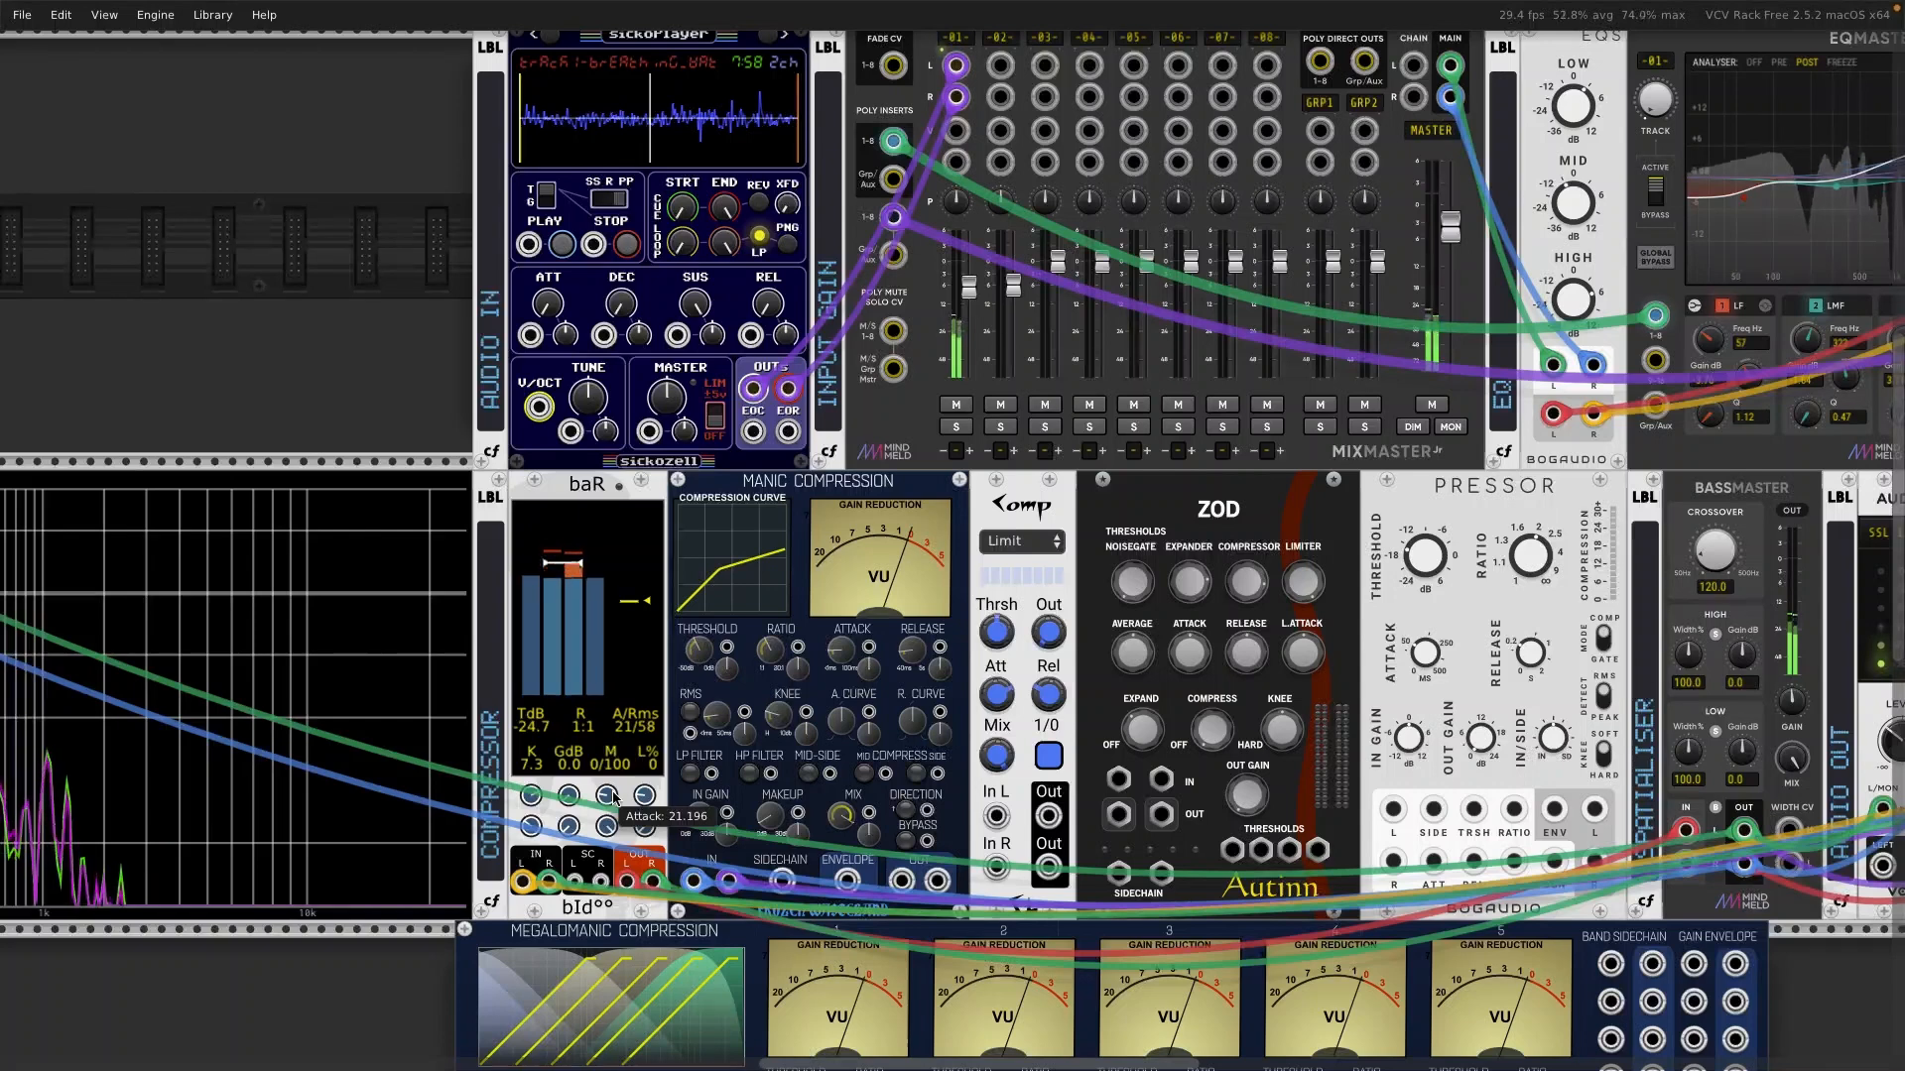
mouse_move(613, 797)
left_mouse_down()
mouse_move(613, 818)
mouse_move(612, 801)
left_mouse_up()
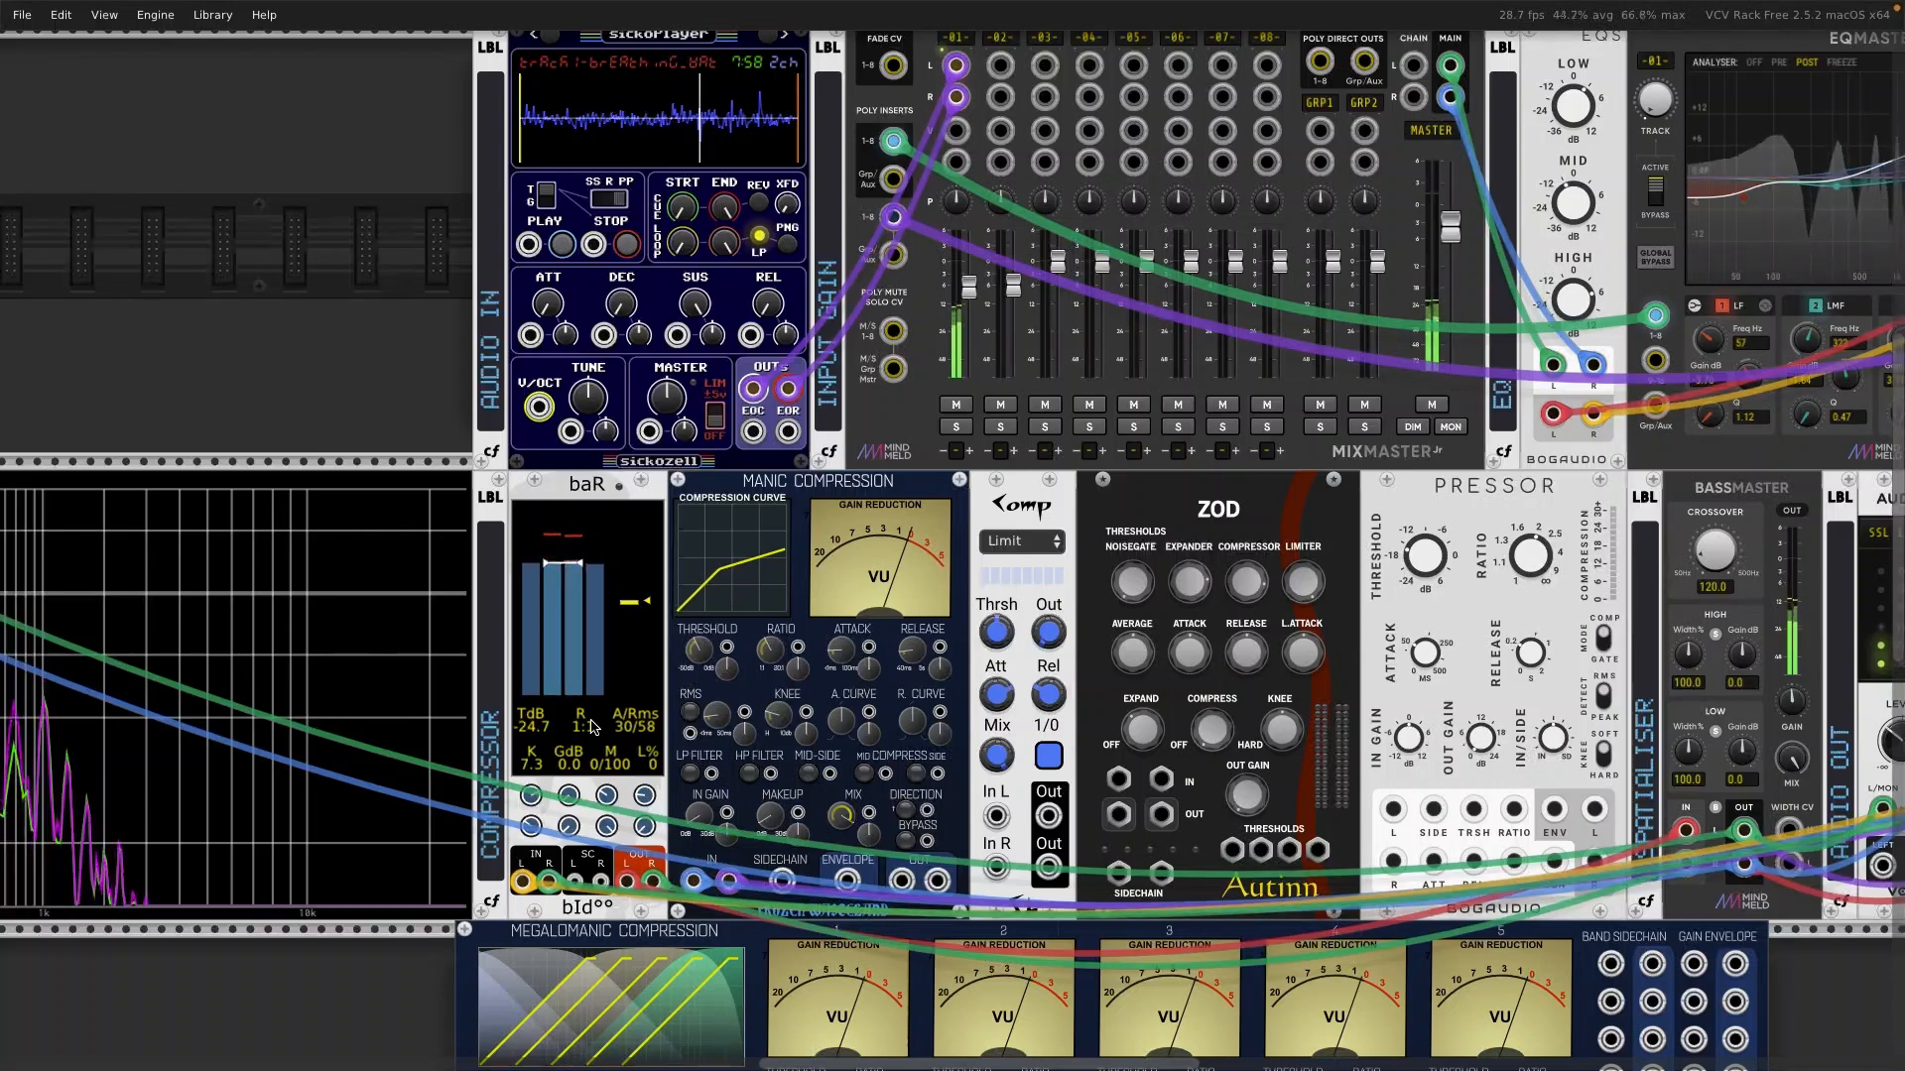
Step: Set baR's attack to 100 ms, its threshold to about -35.8 dB and its ratio to 3:1
mouse_move(610, 806)
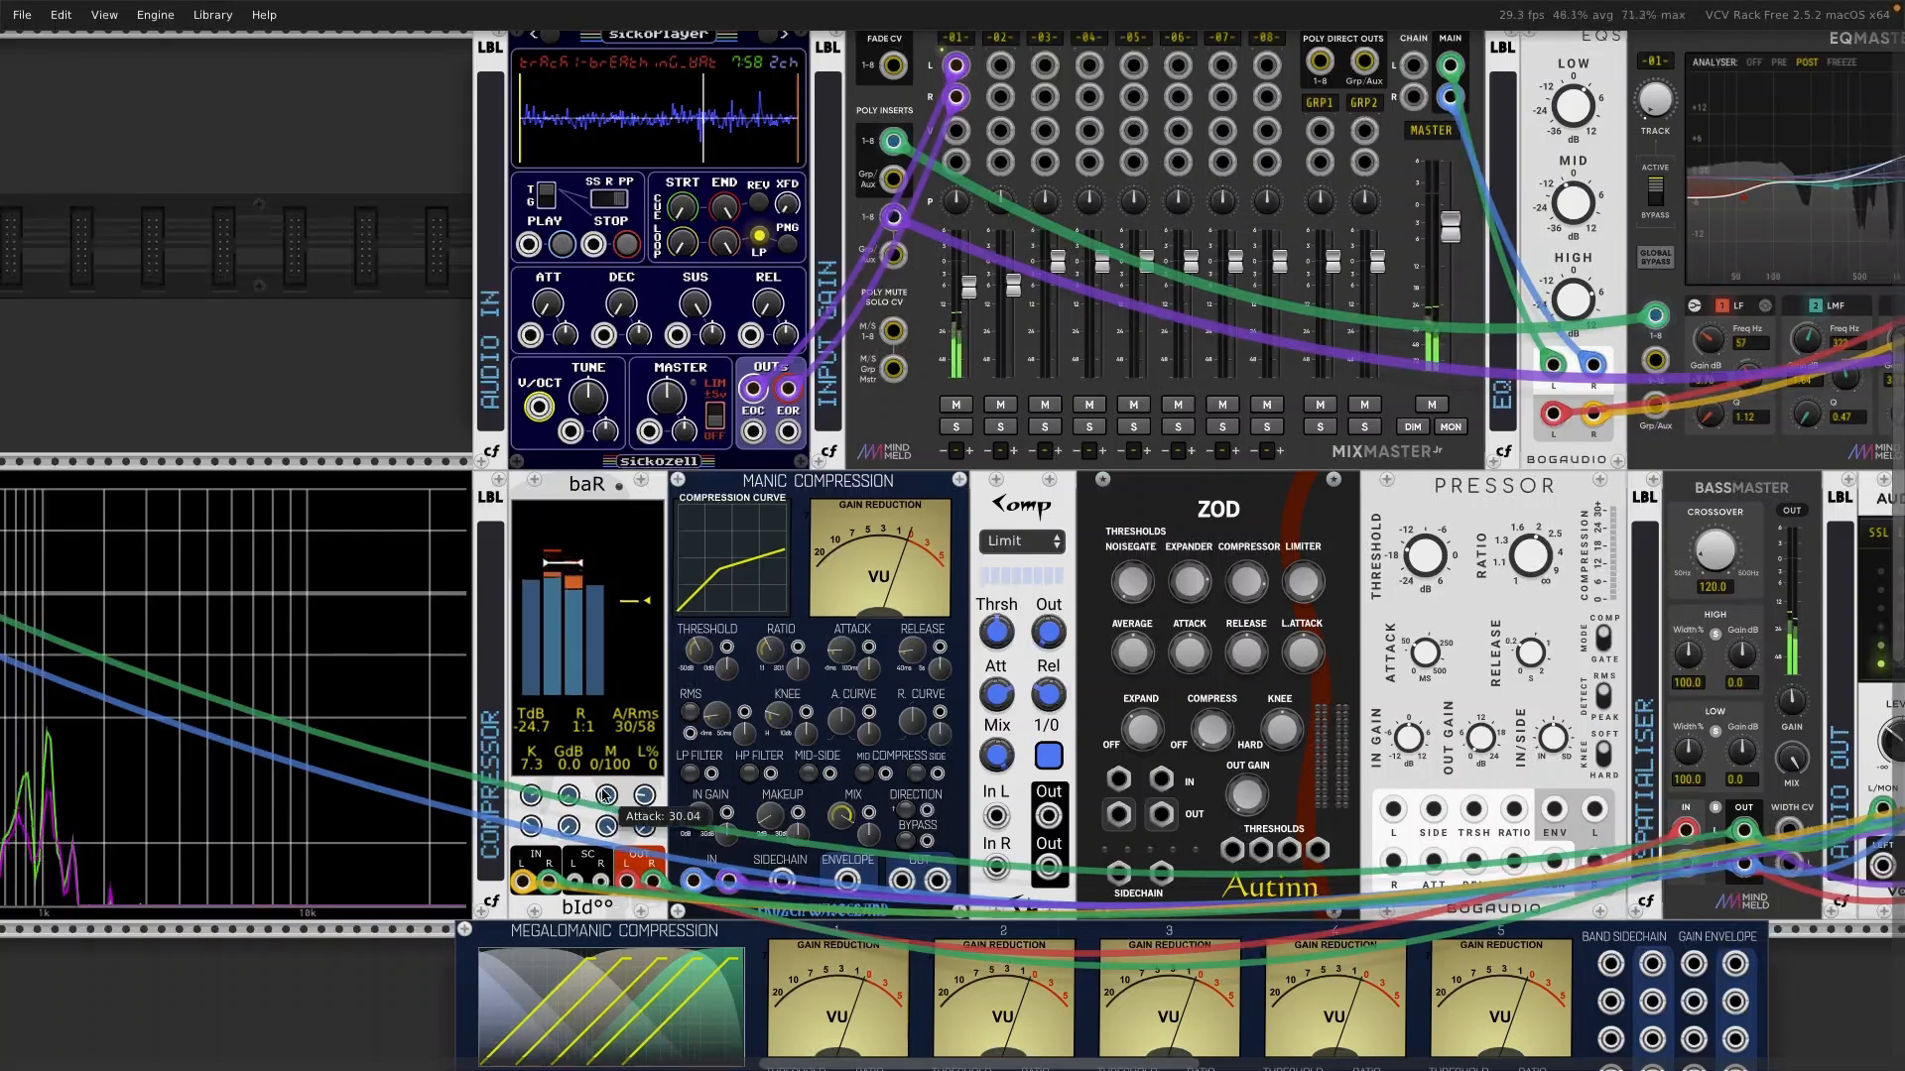
left_click_drag(534, 795, 534, 823)
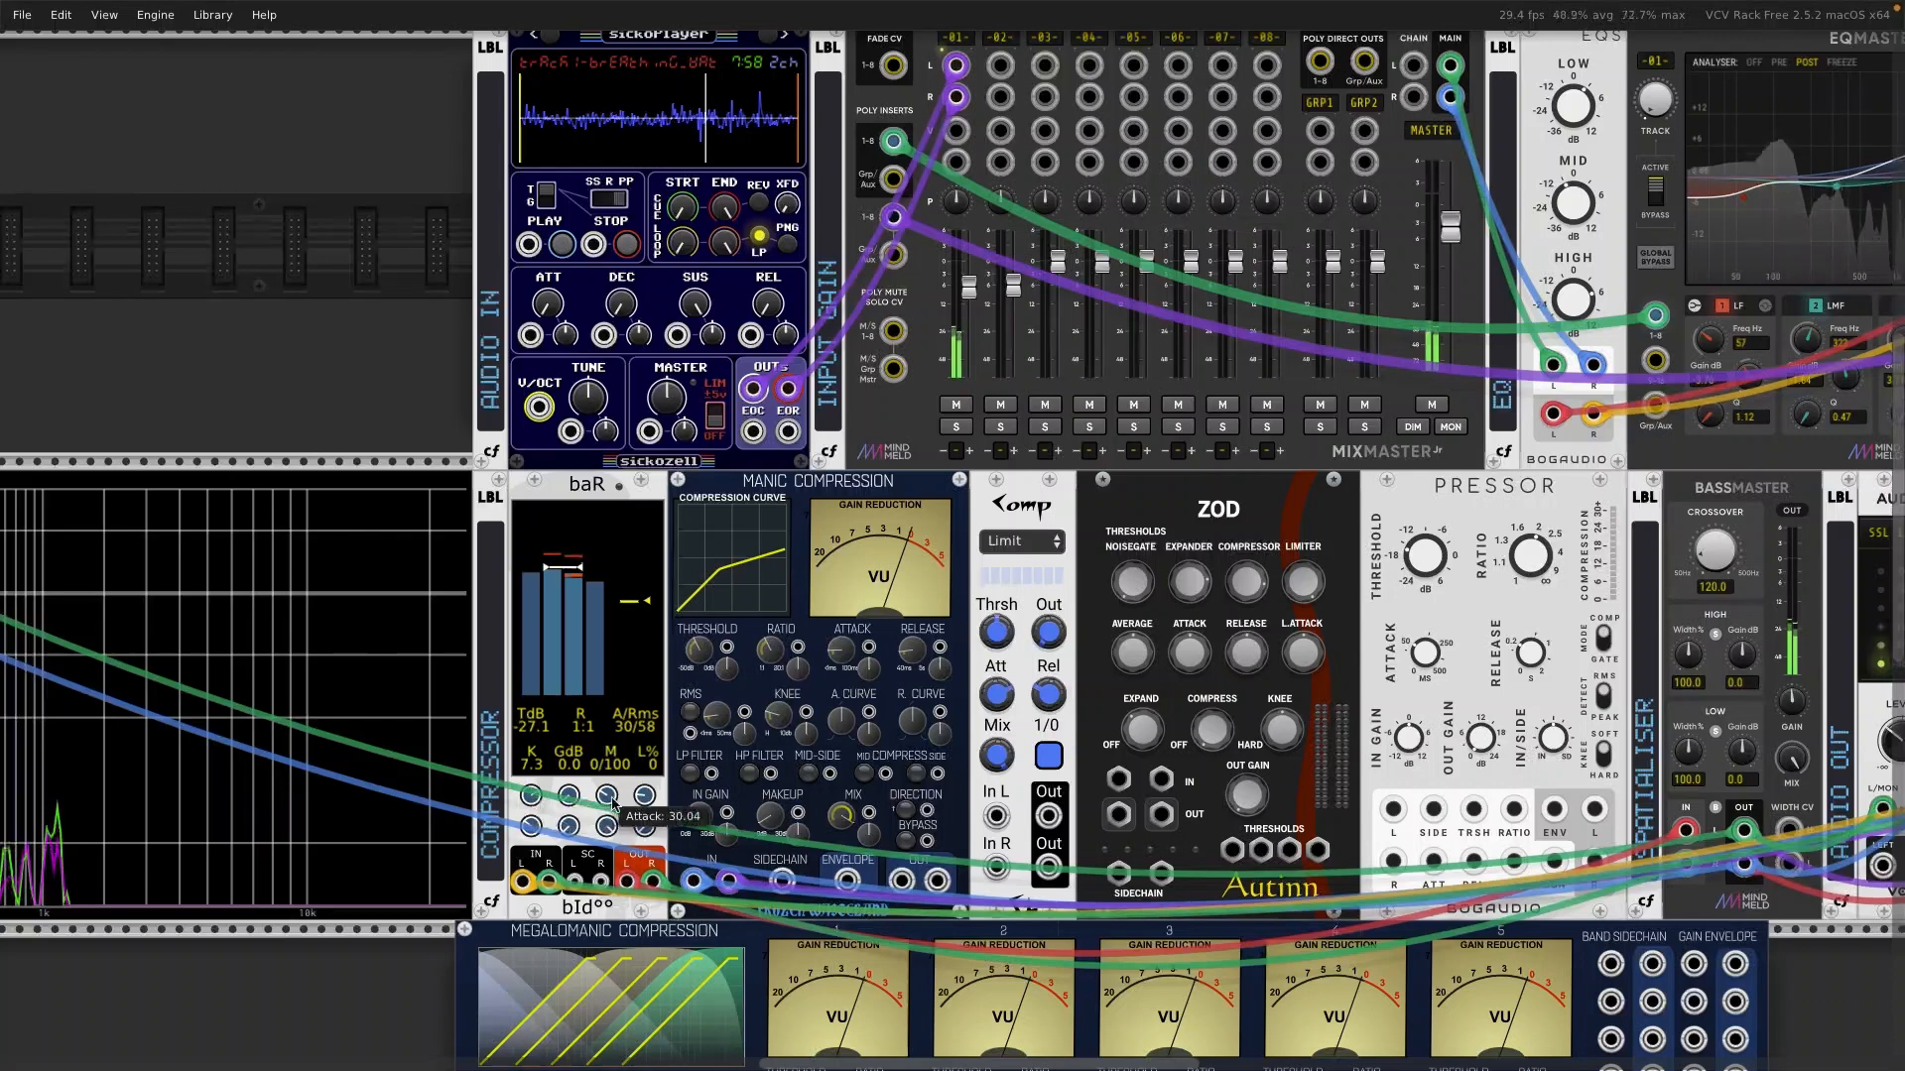
left_click_drag(606, 799, 606, 734)
left_click_drag(530, 796, 568, 784)
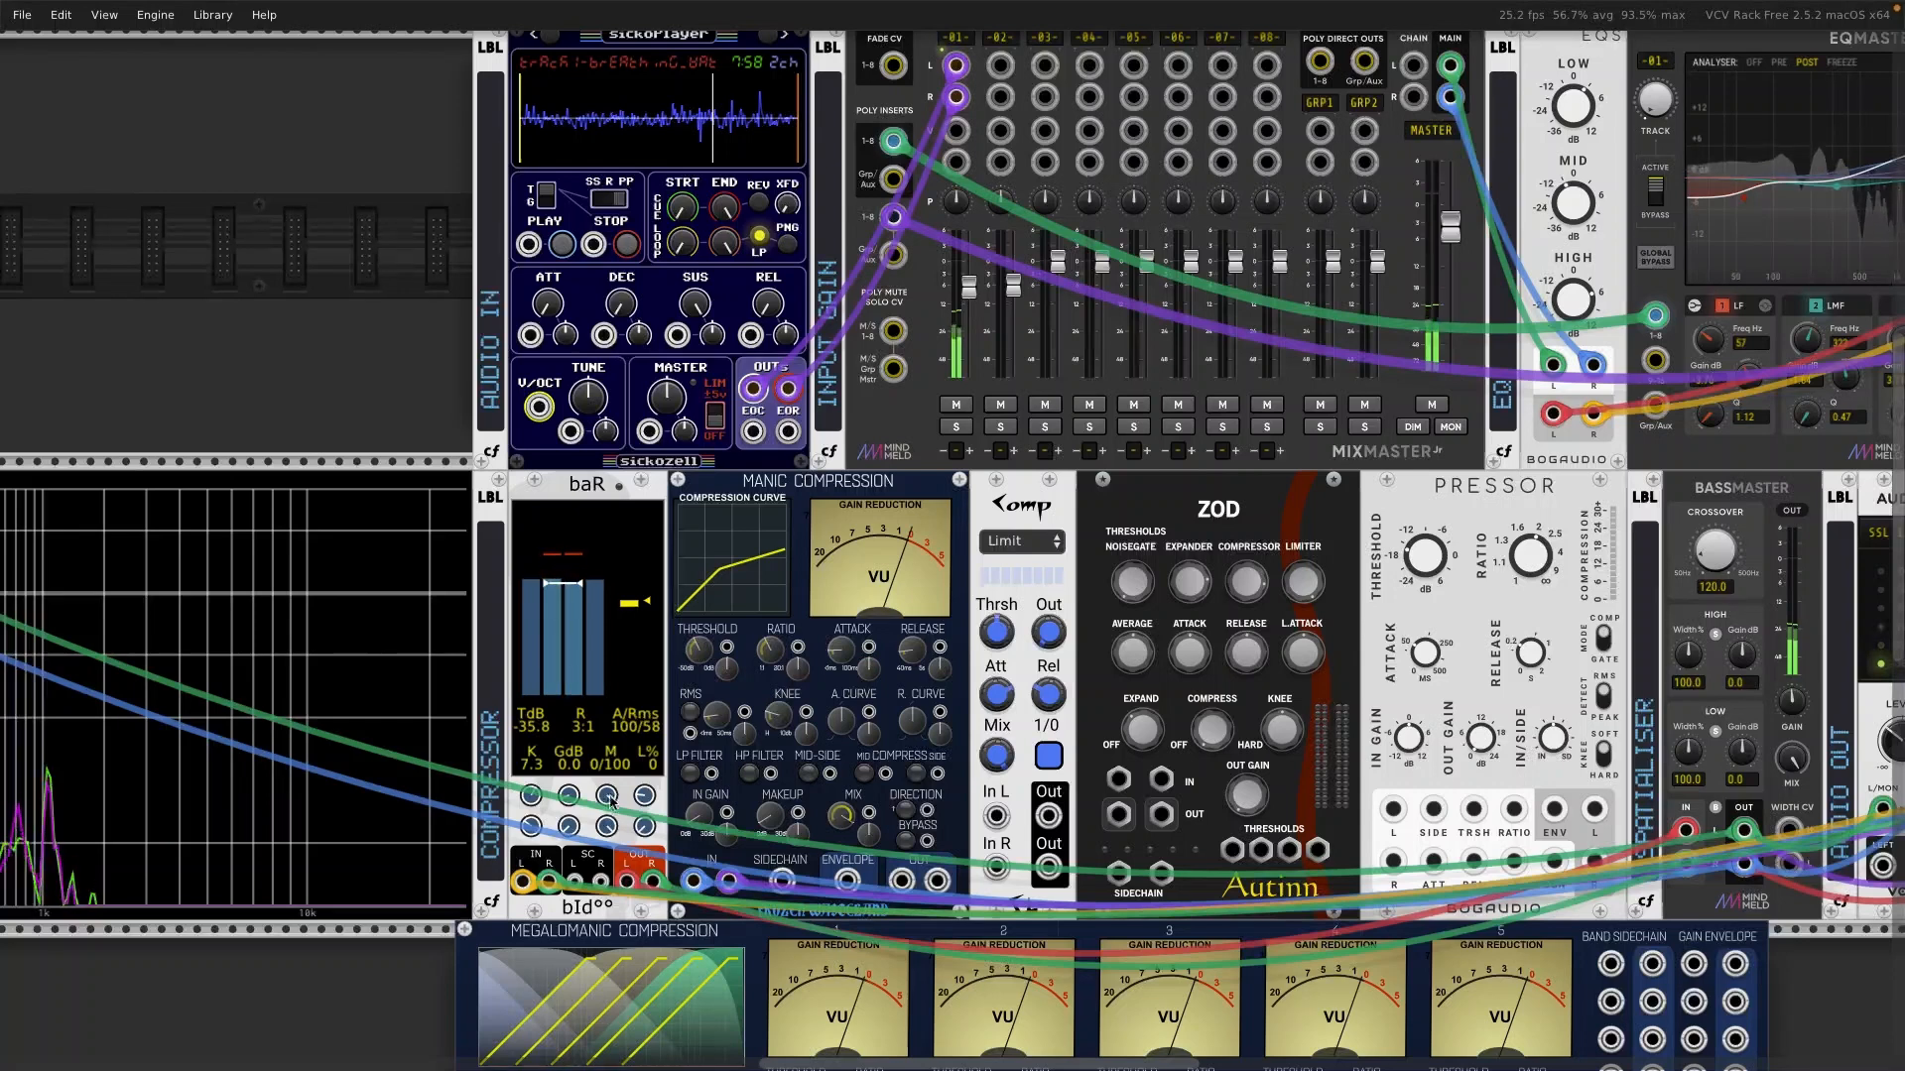
Step: Raise BassMaster's gain slightly and set baR's release to about 183 ms and its attack to about 24 ms
left_click_drag(1795, 701, 1795, 686)
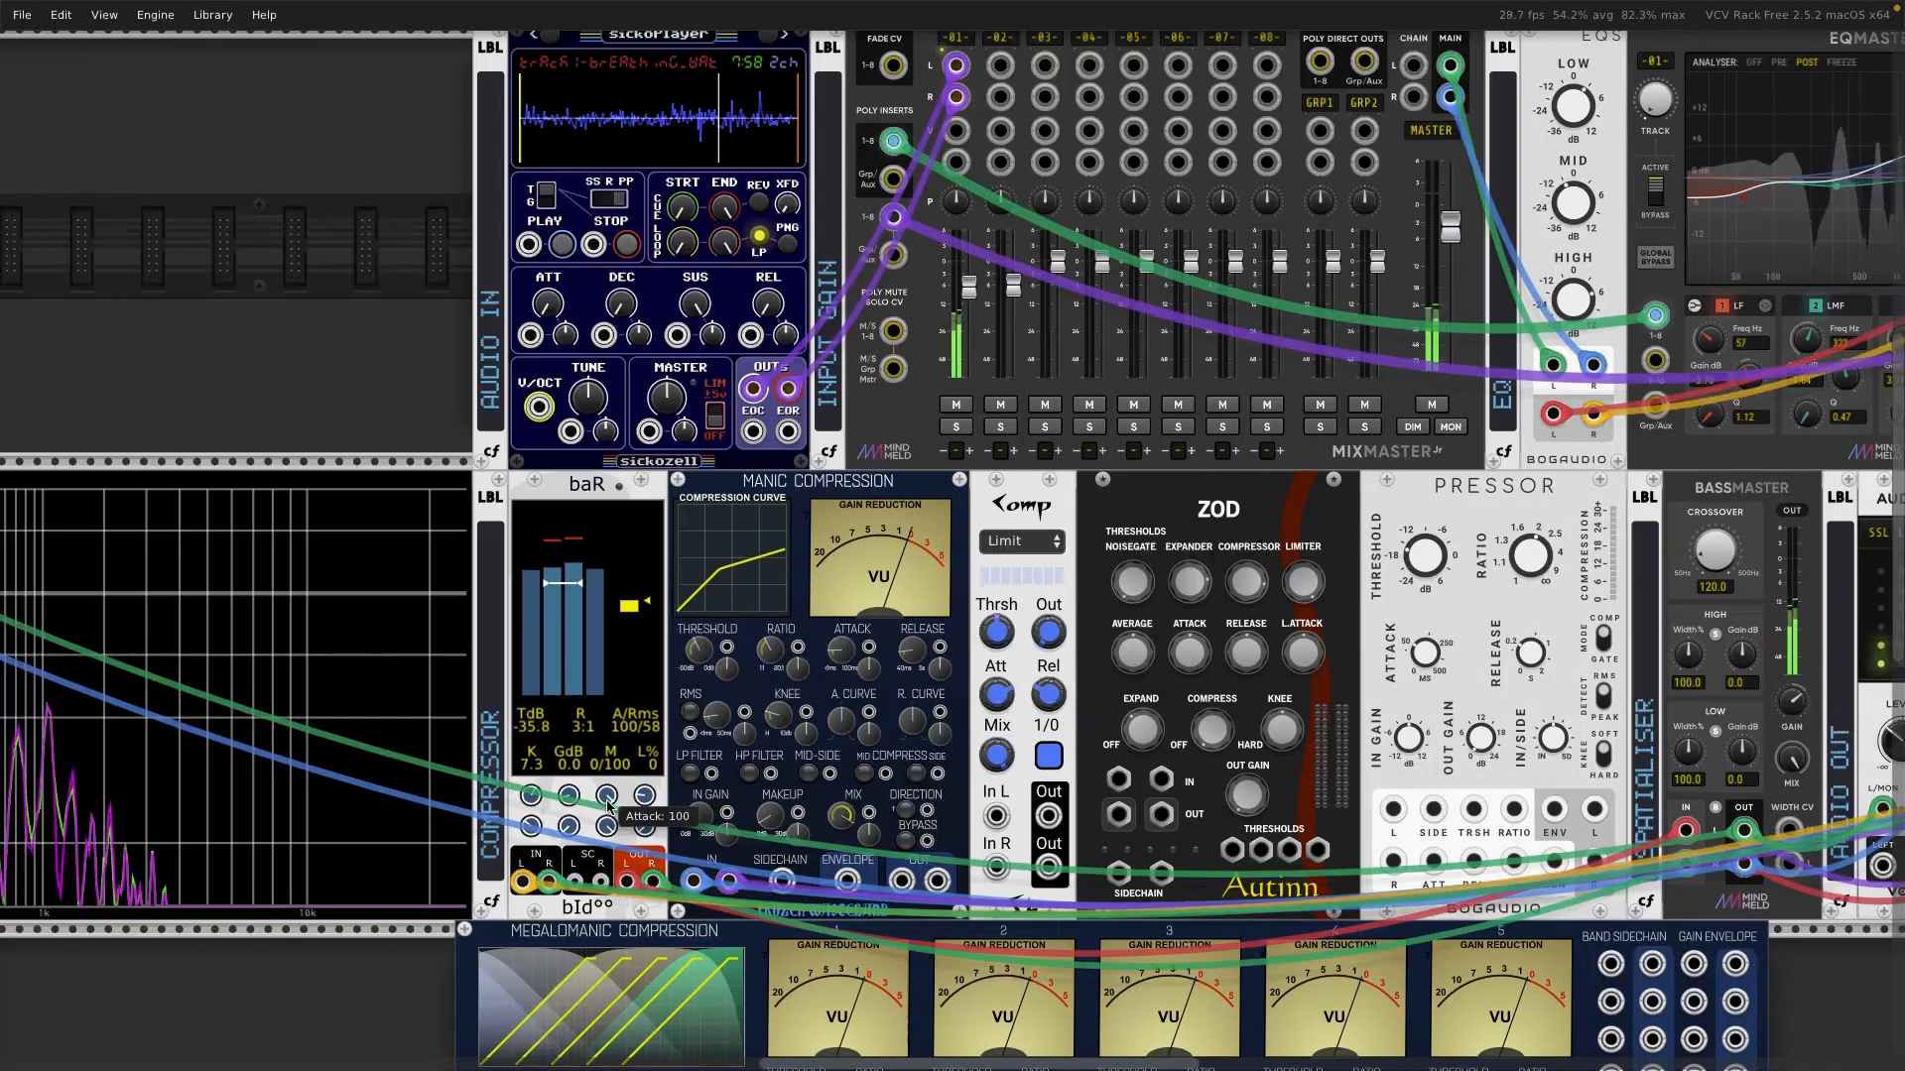
left_click_drag(644, 795, 644, 782)
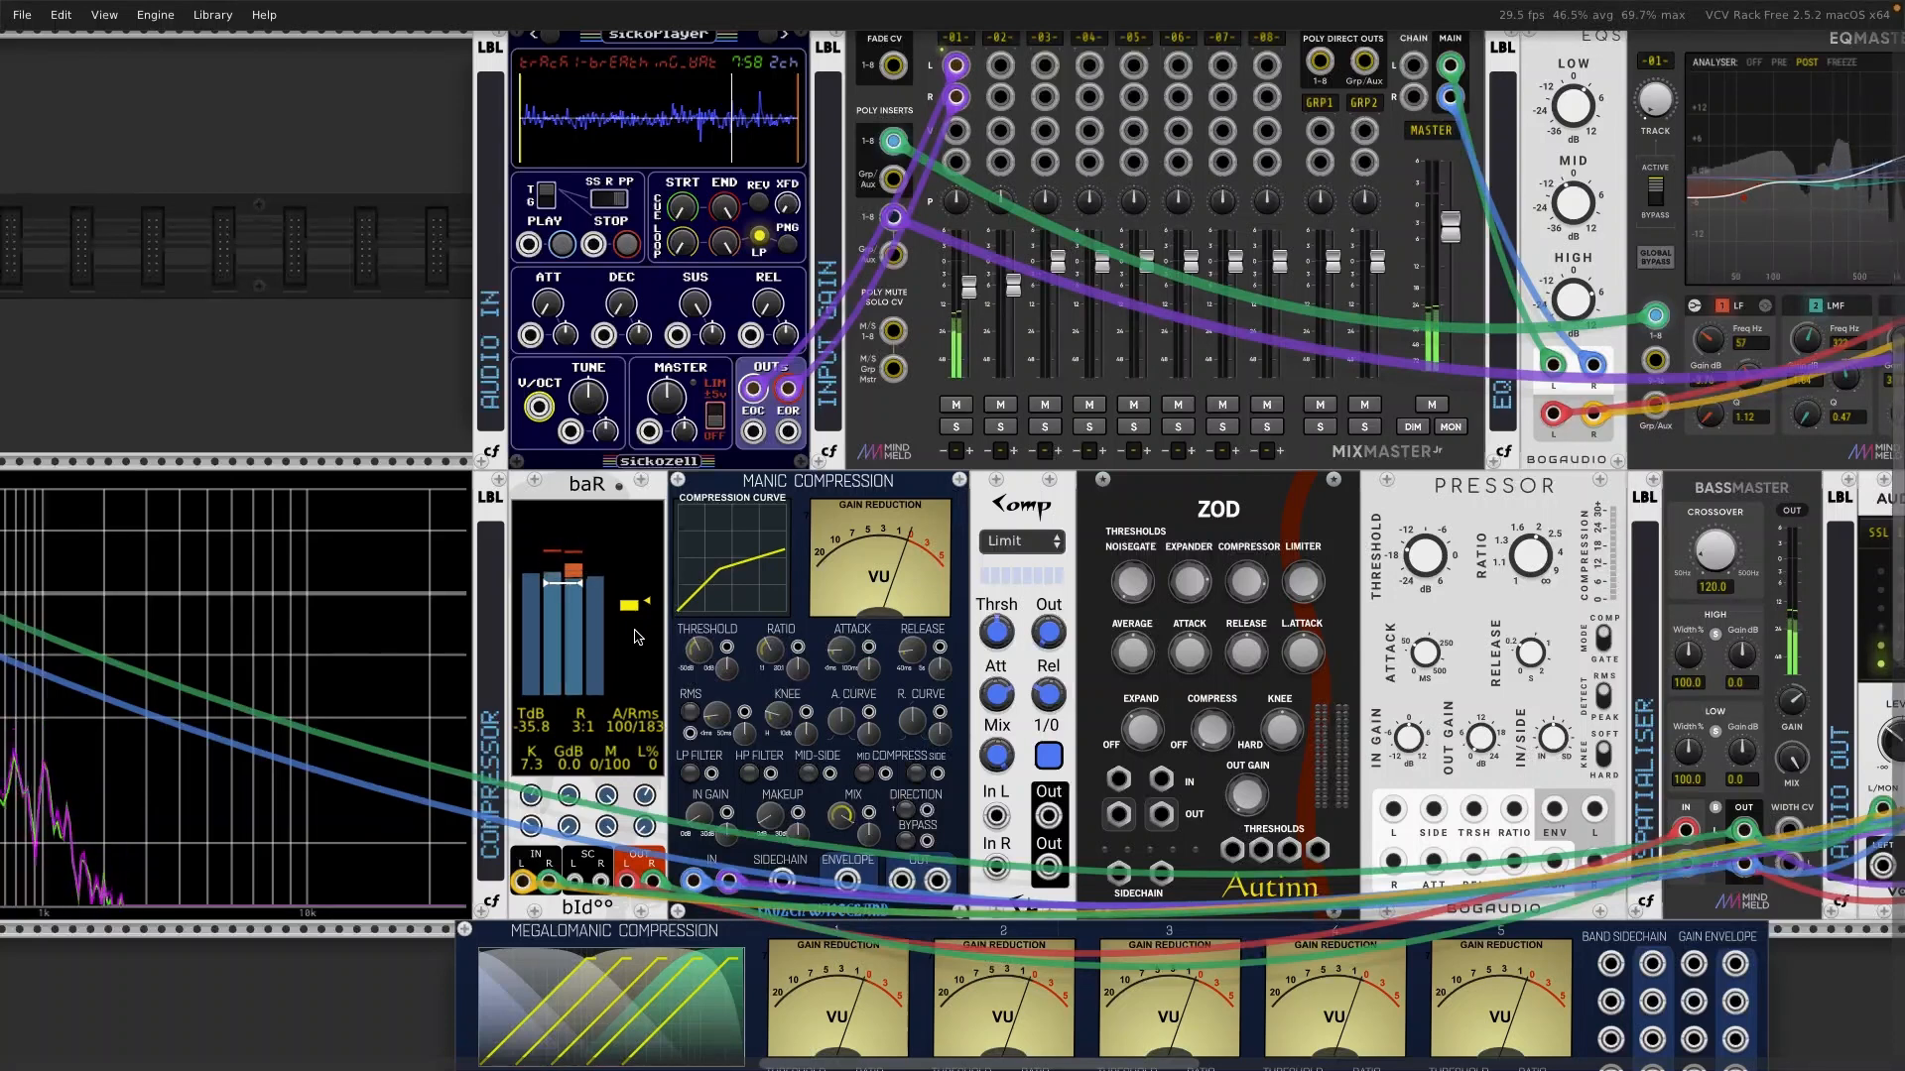
left_click_drag(606, 795, 609, 816)
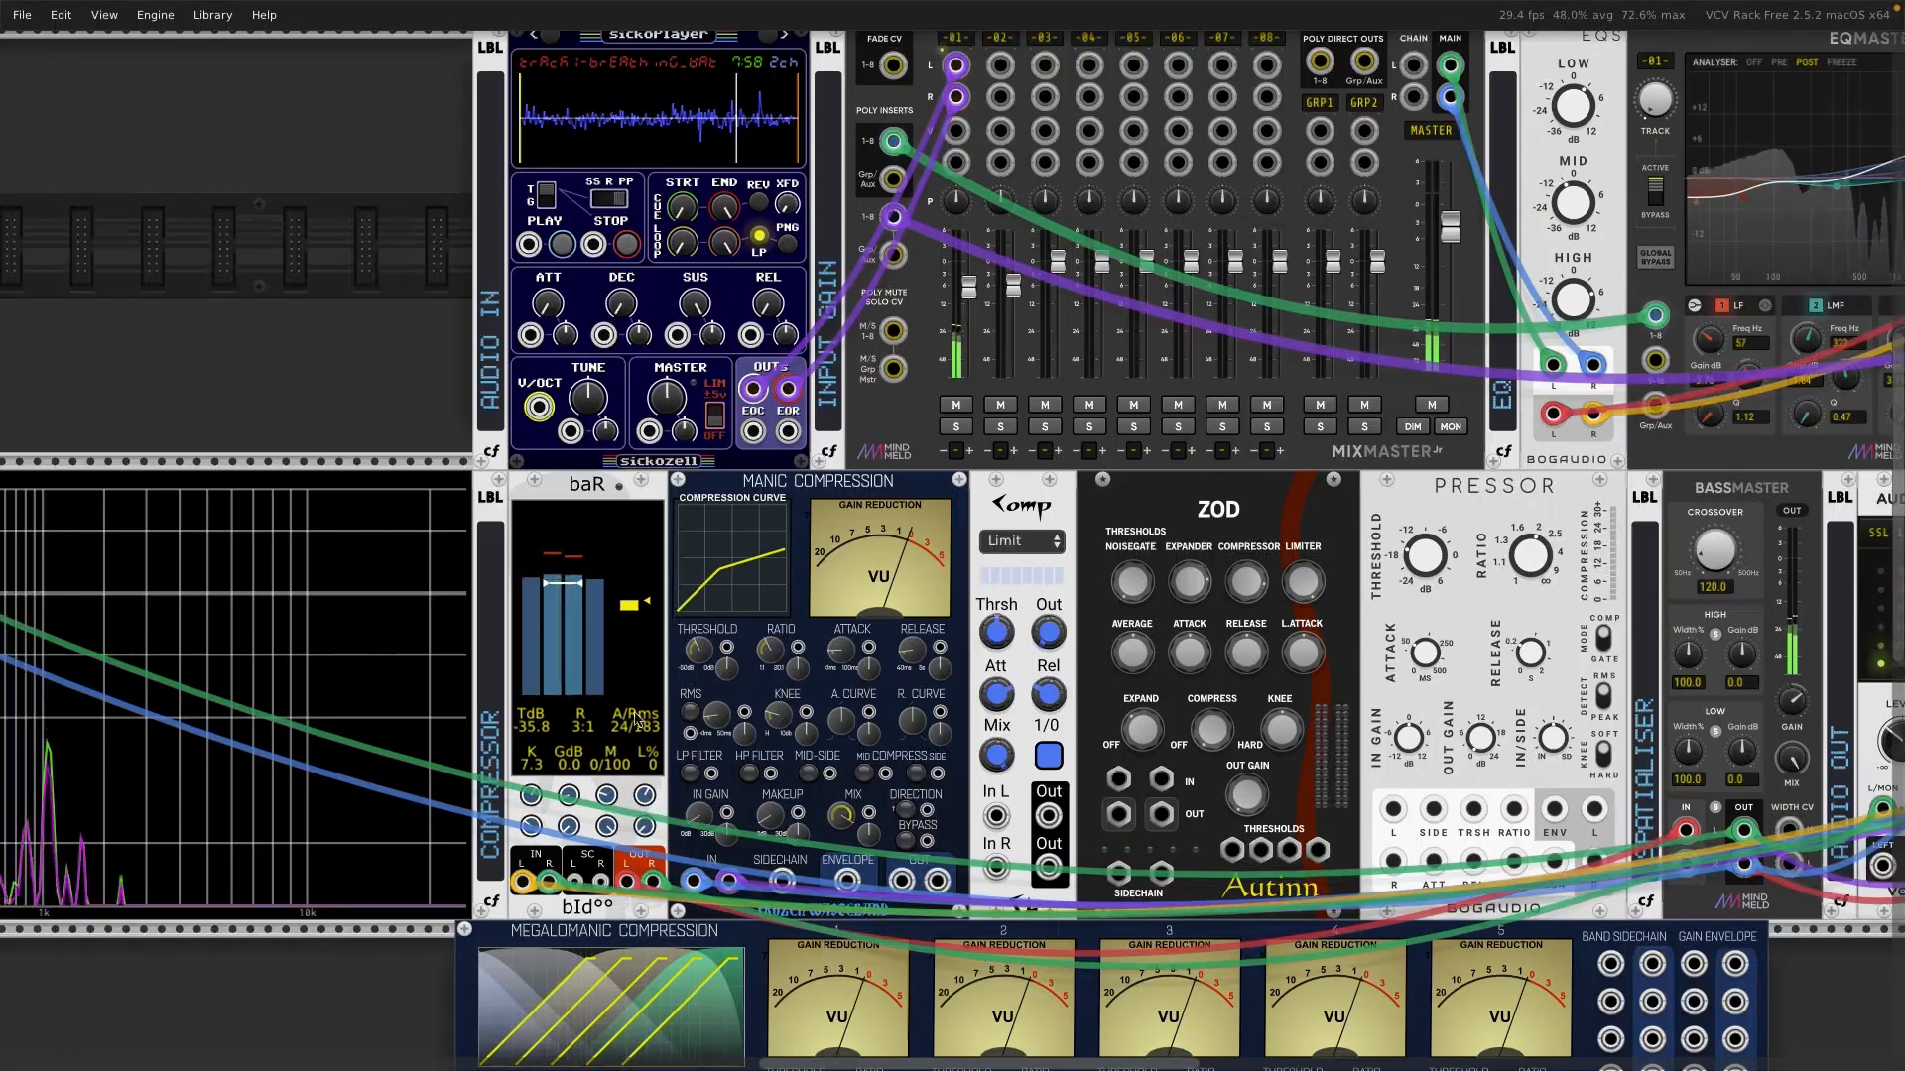
Step: Set baR's attack to 31 ms and release to 71 ms, and consult the audio compression curve search results in Firefox
left_click_drag(645, 794, 645, 823)
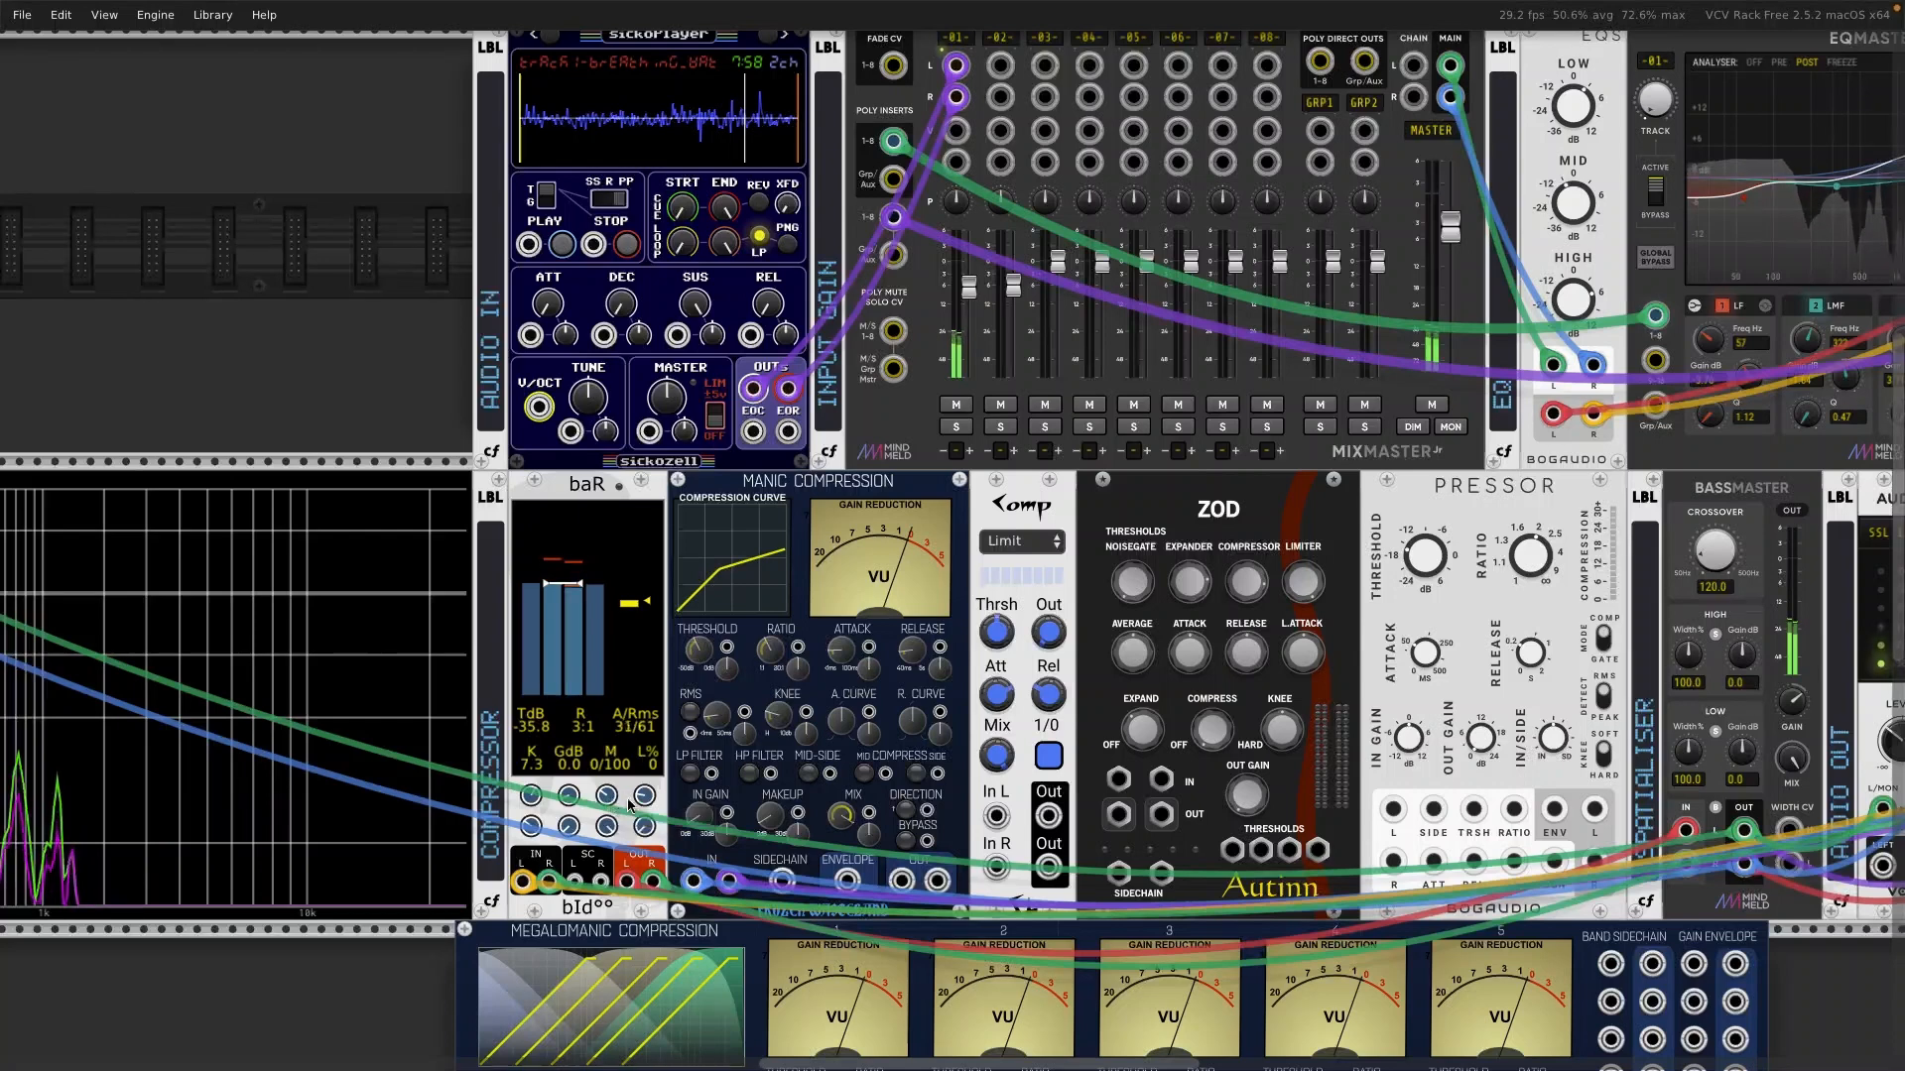
mouse_move(571, 804)
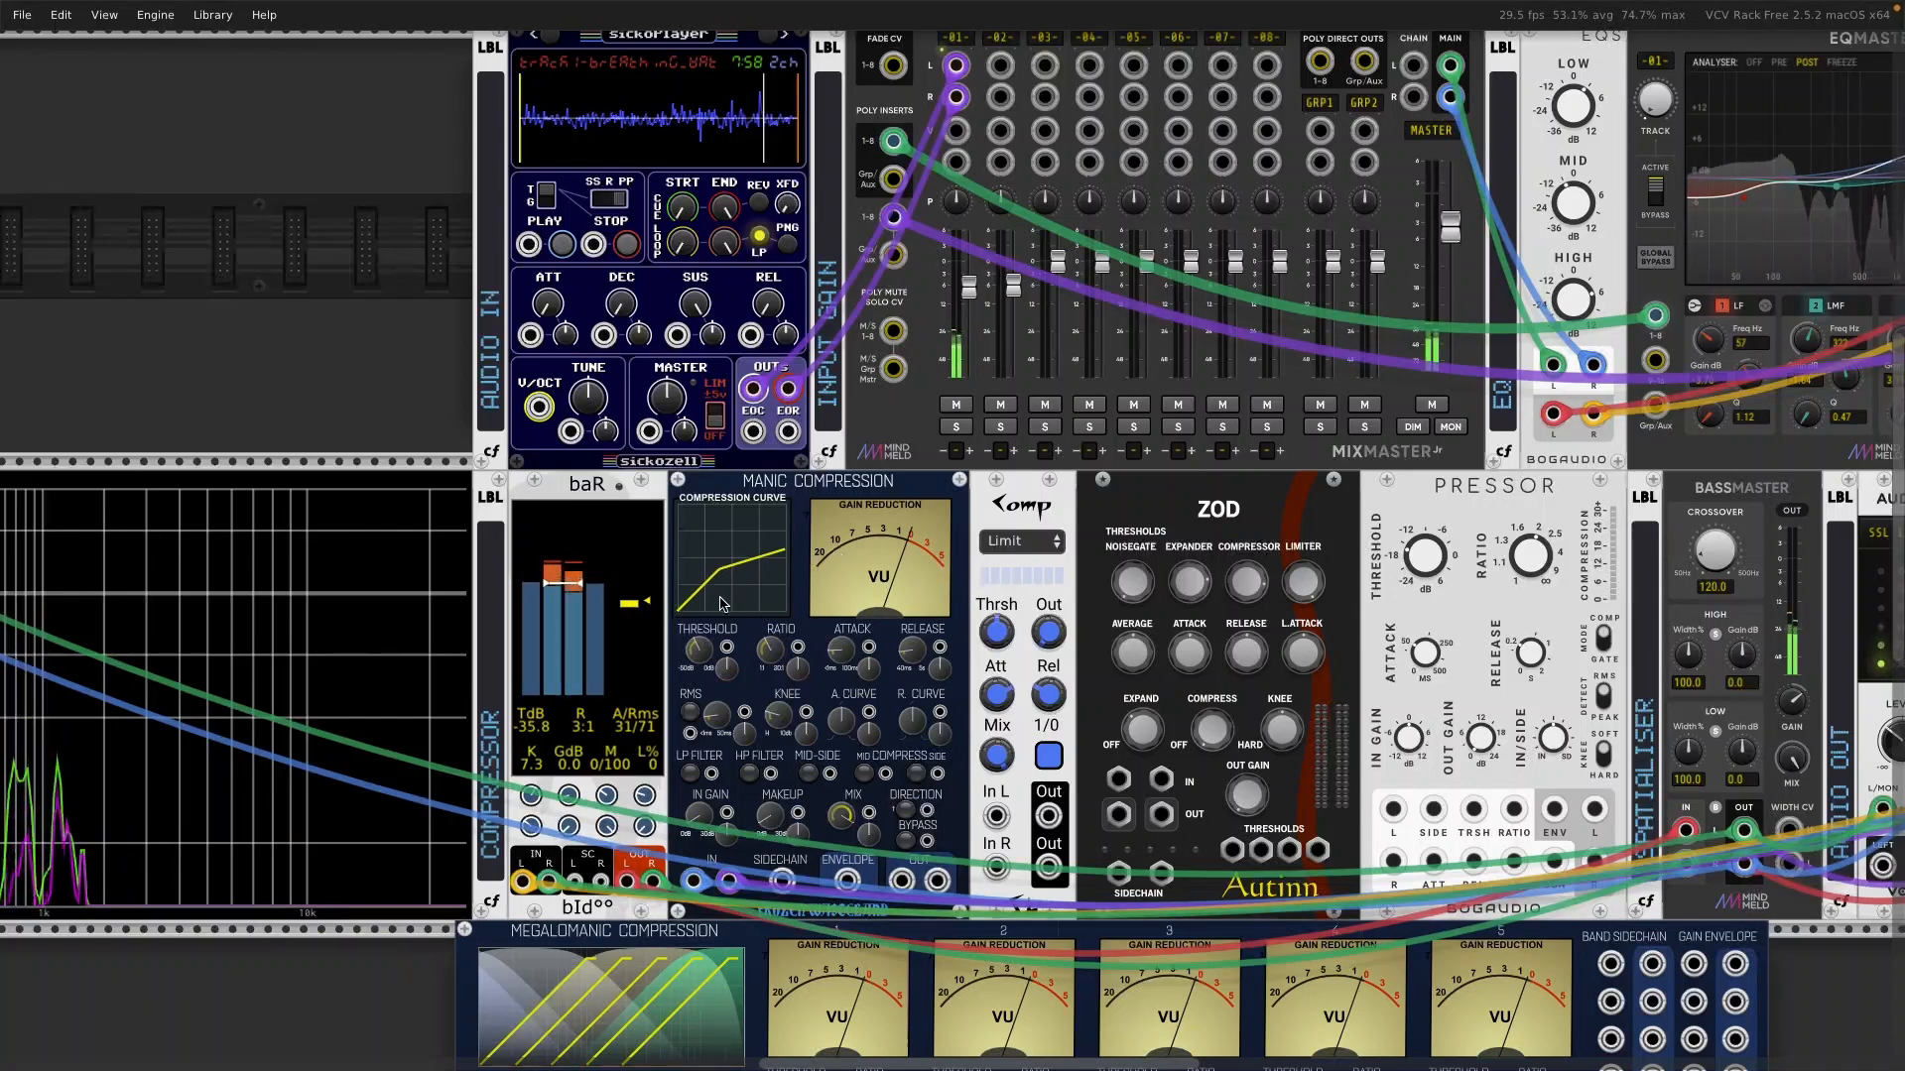
mouse_move(700, 831)
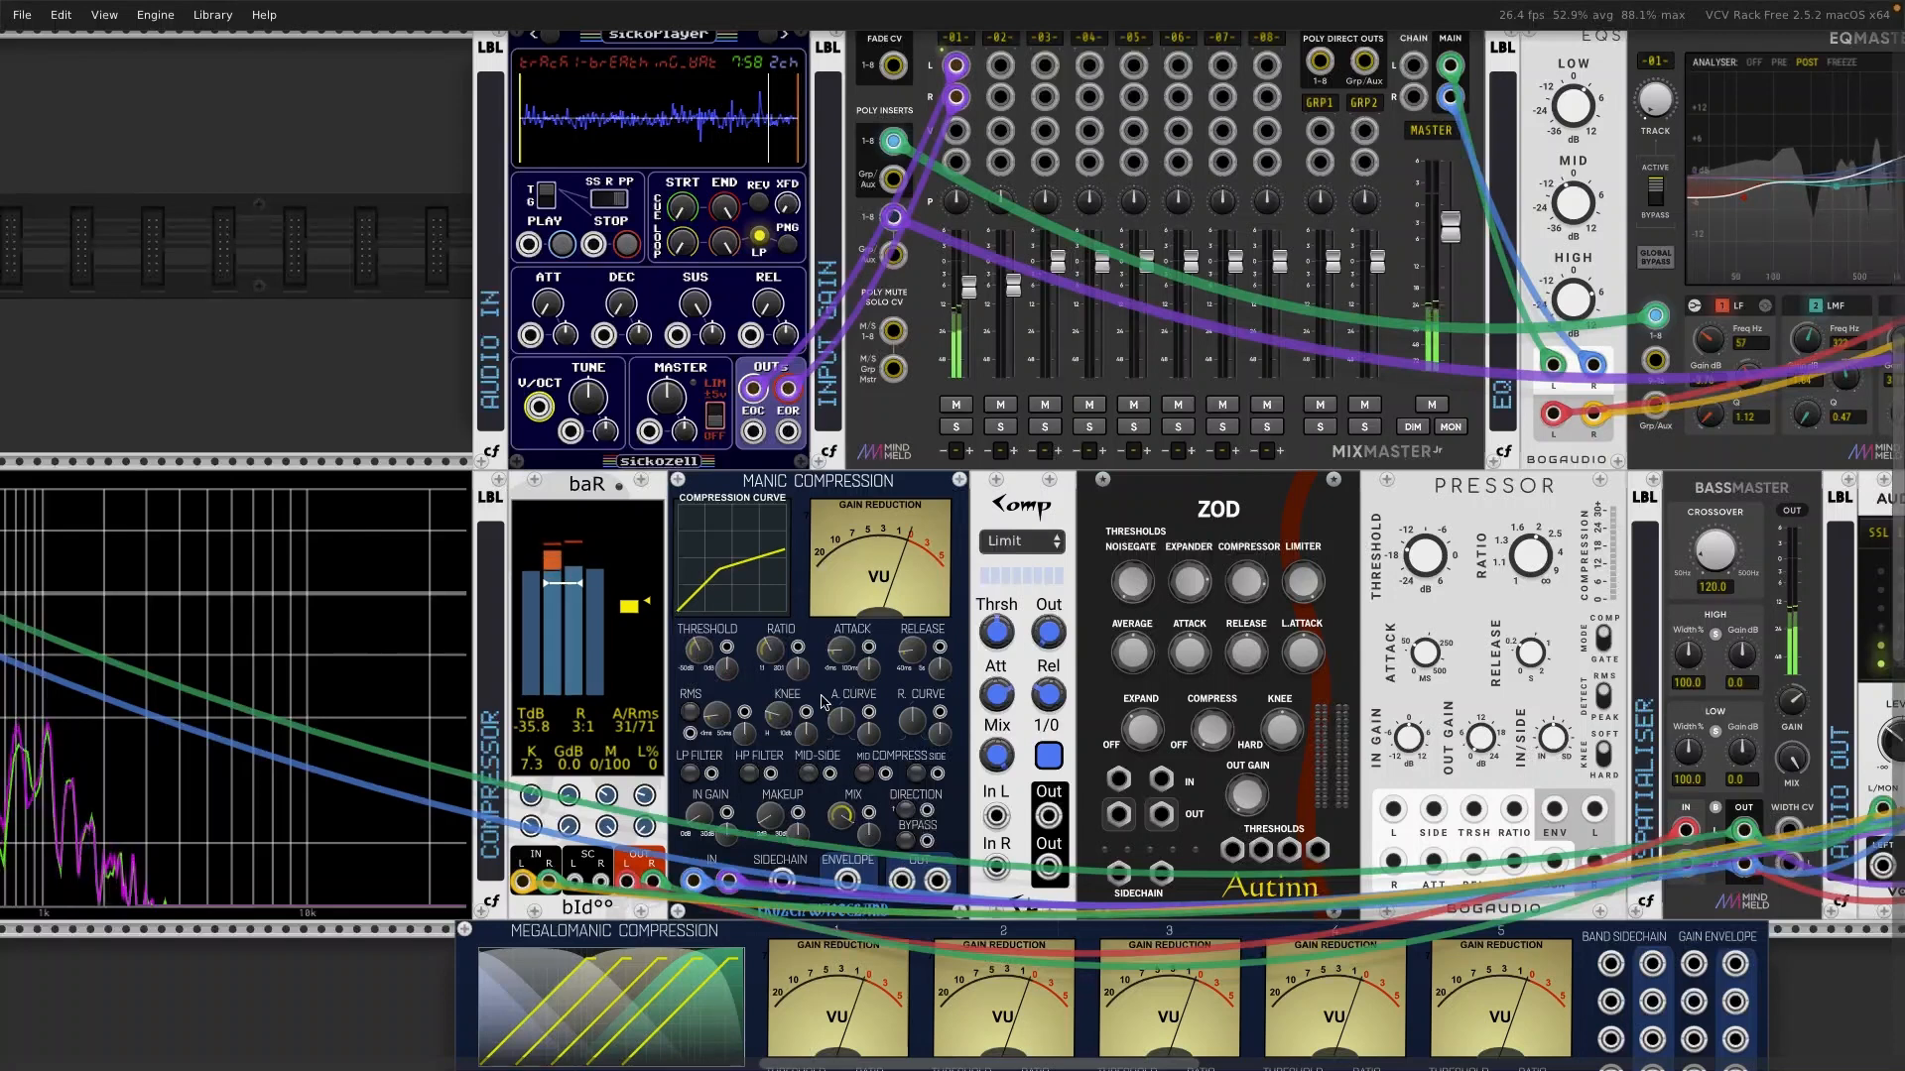
mouse_move(698, 655)
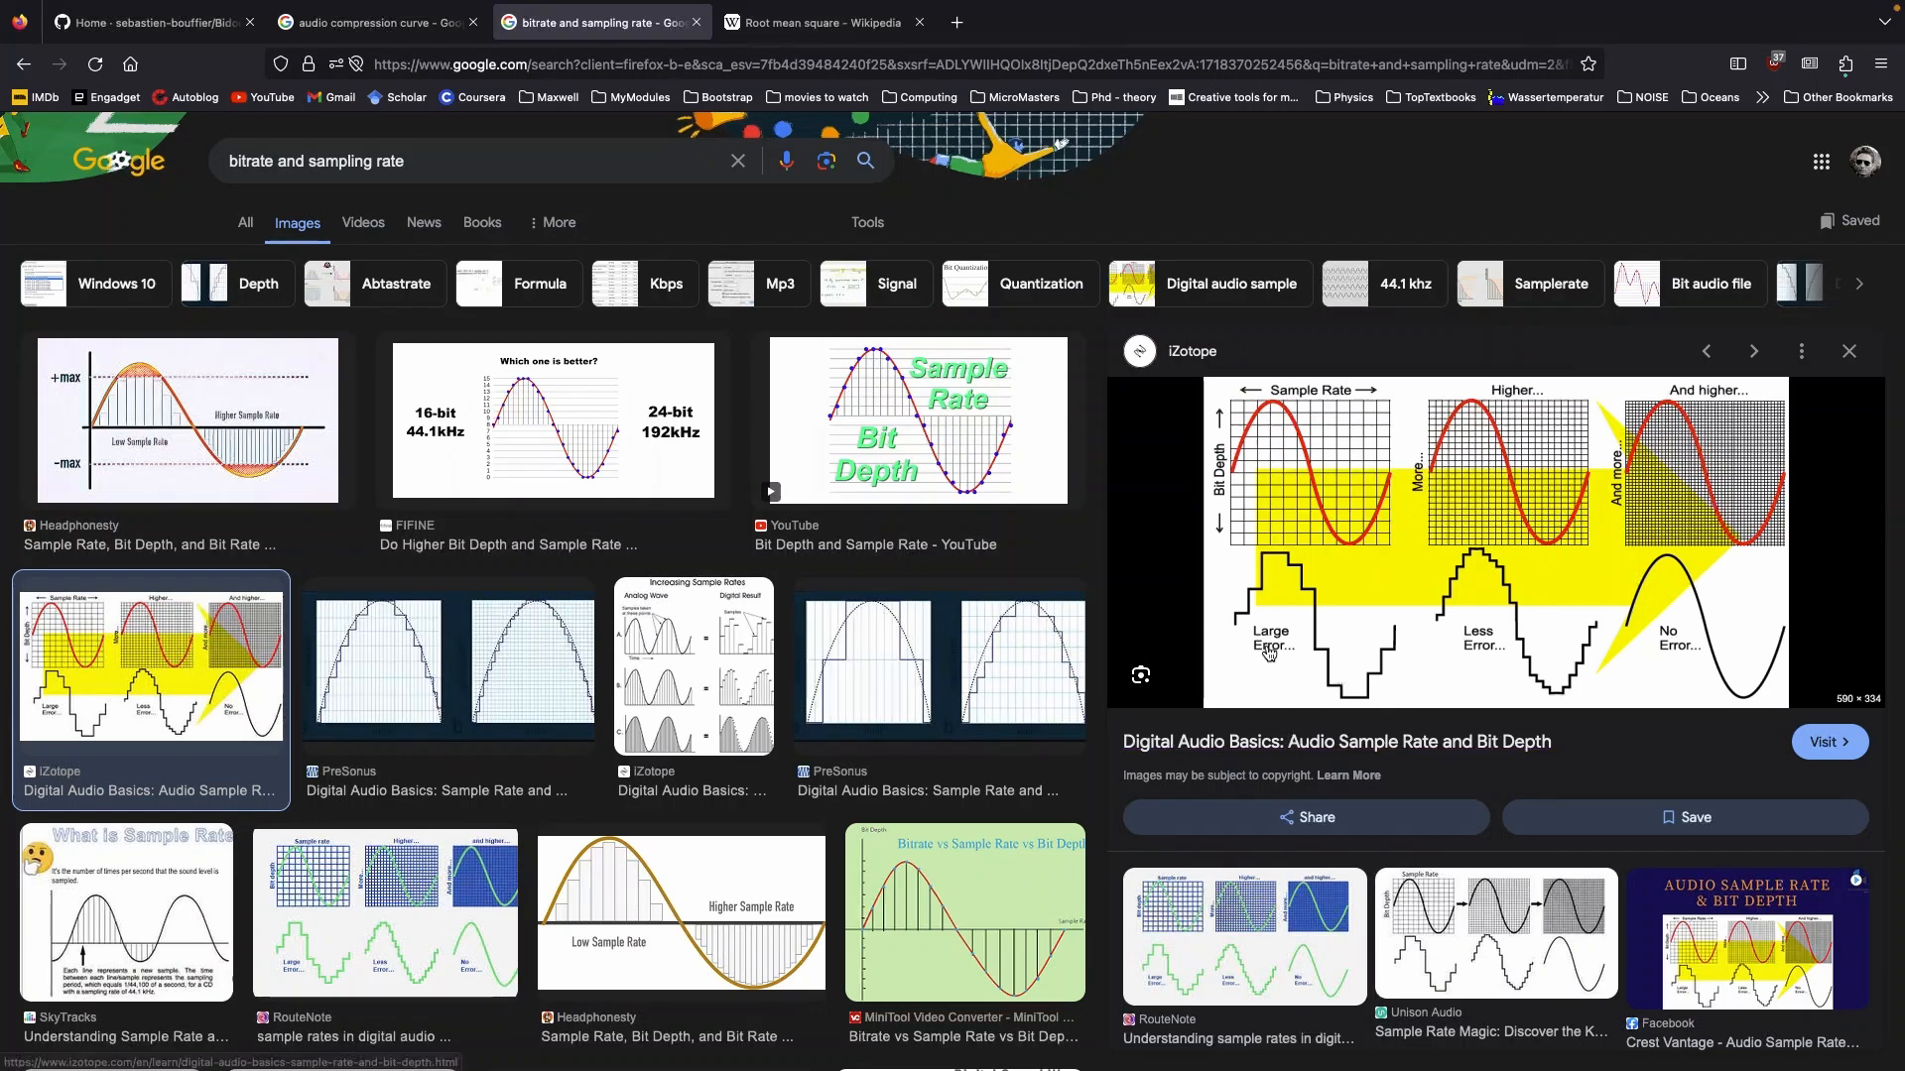
left_click(367, 30)
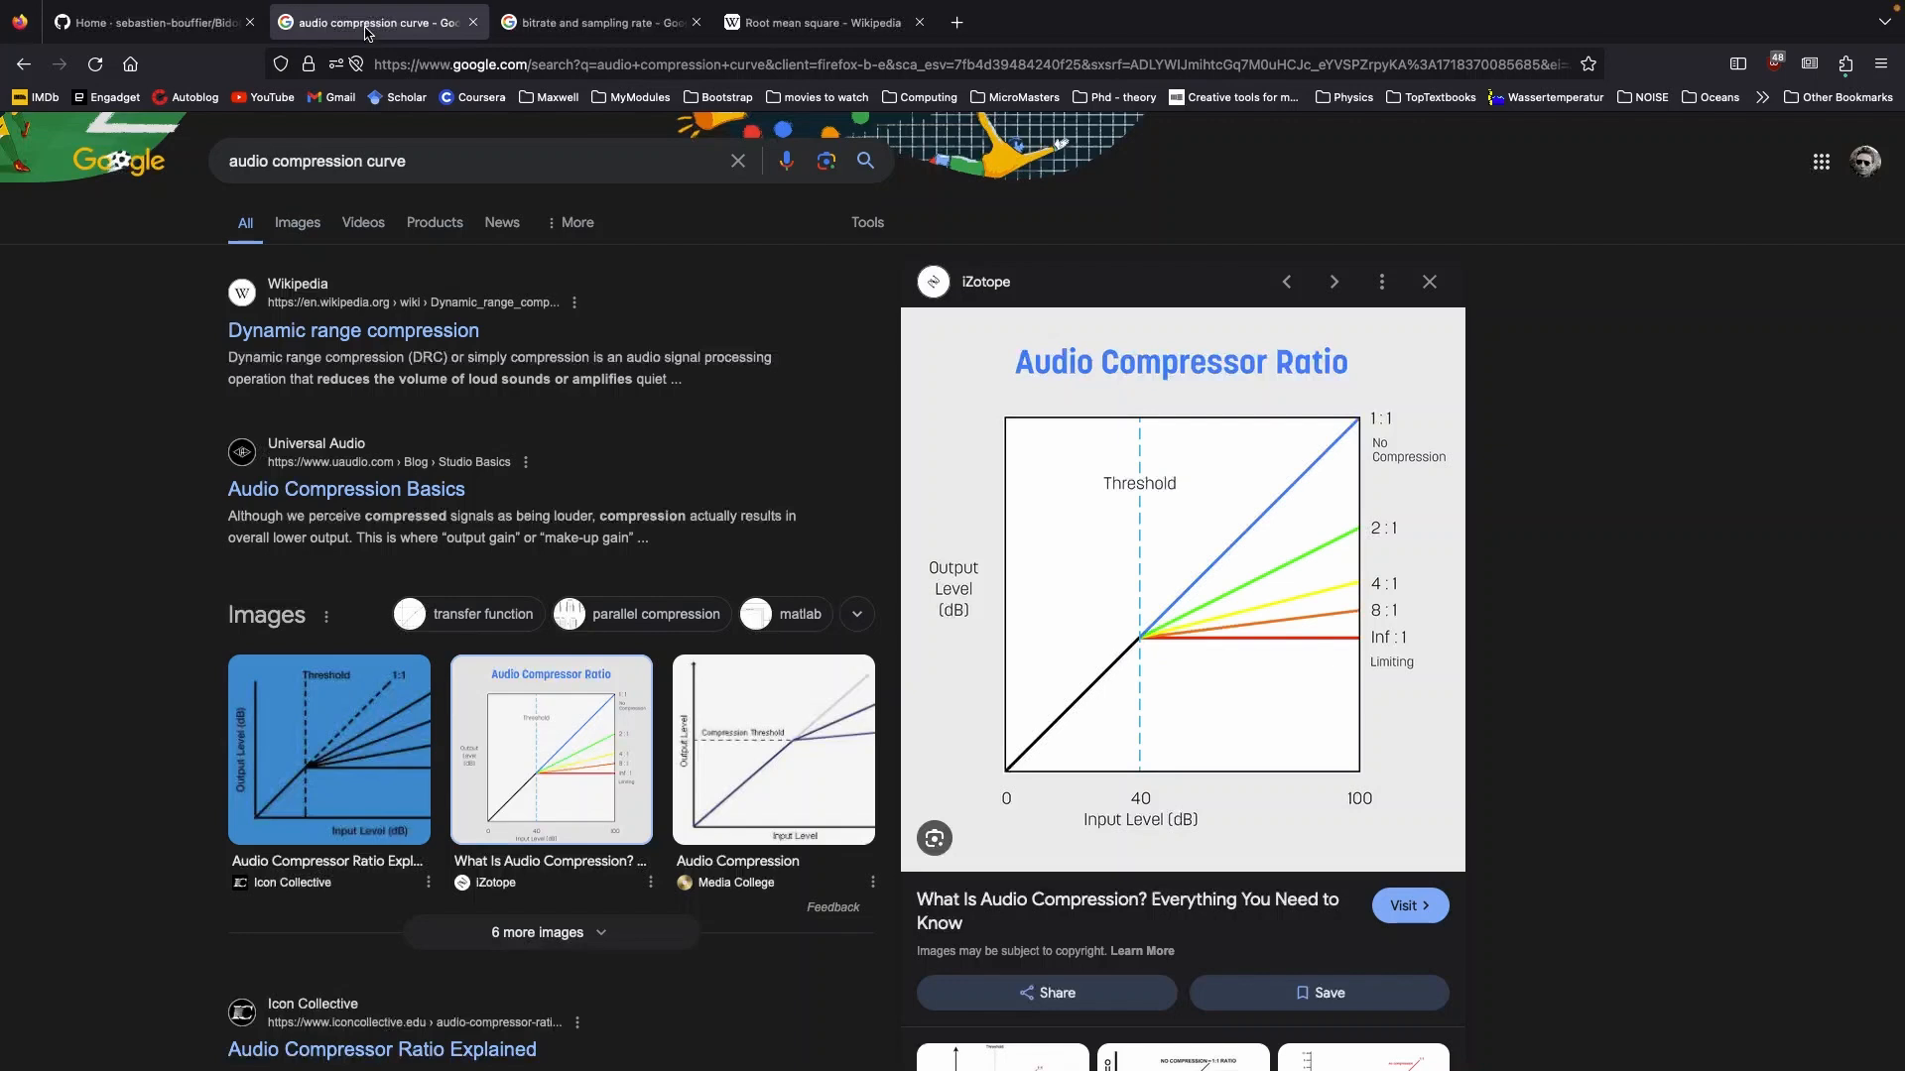
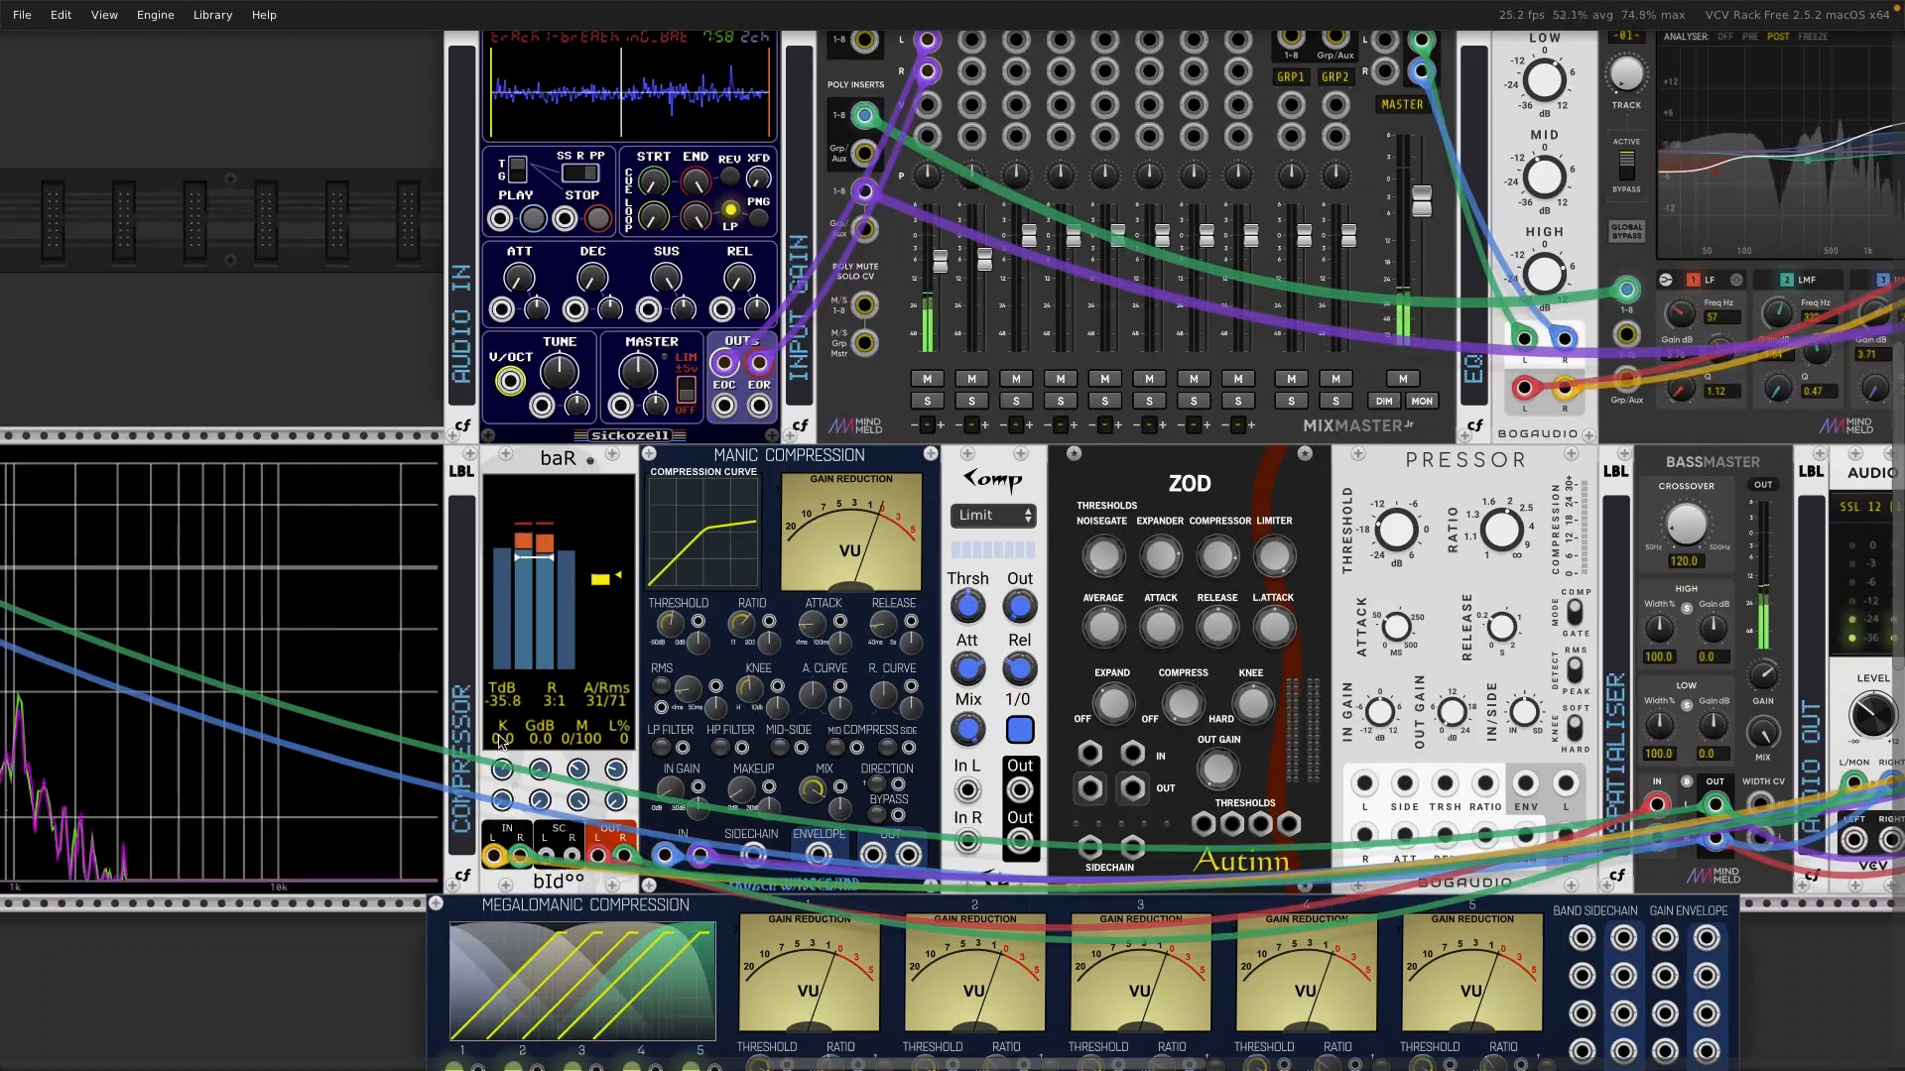
Step: Back in VCV Rack, set baR's knee to 24, its mix to 0.7 and its lookahead to about 59%
left_click_drag(502, 801, 502, 691)
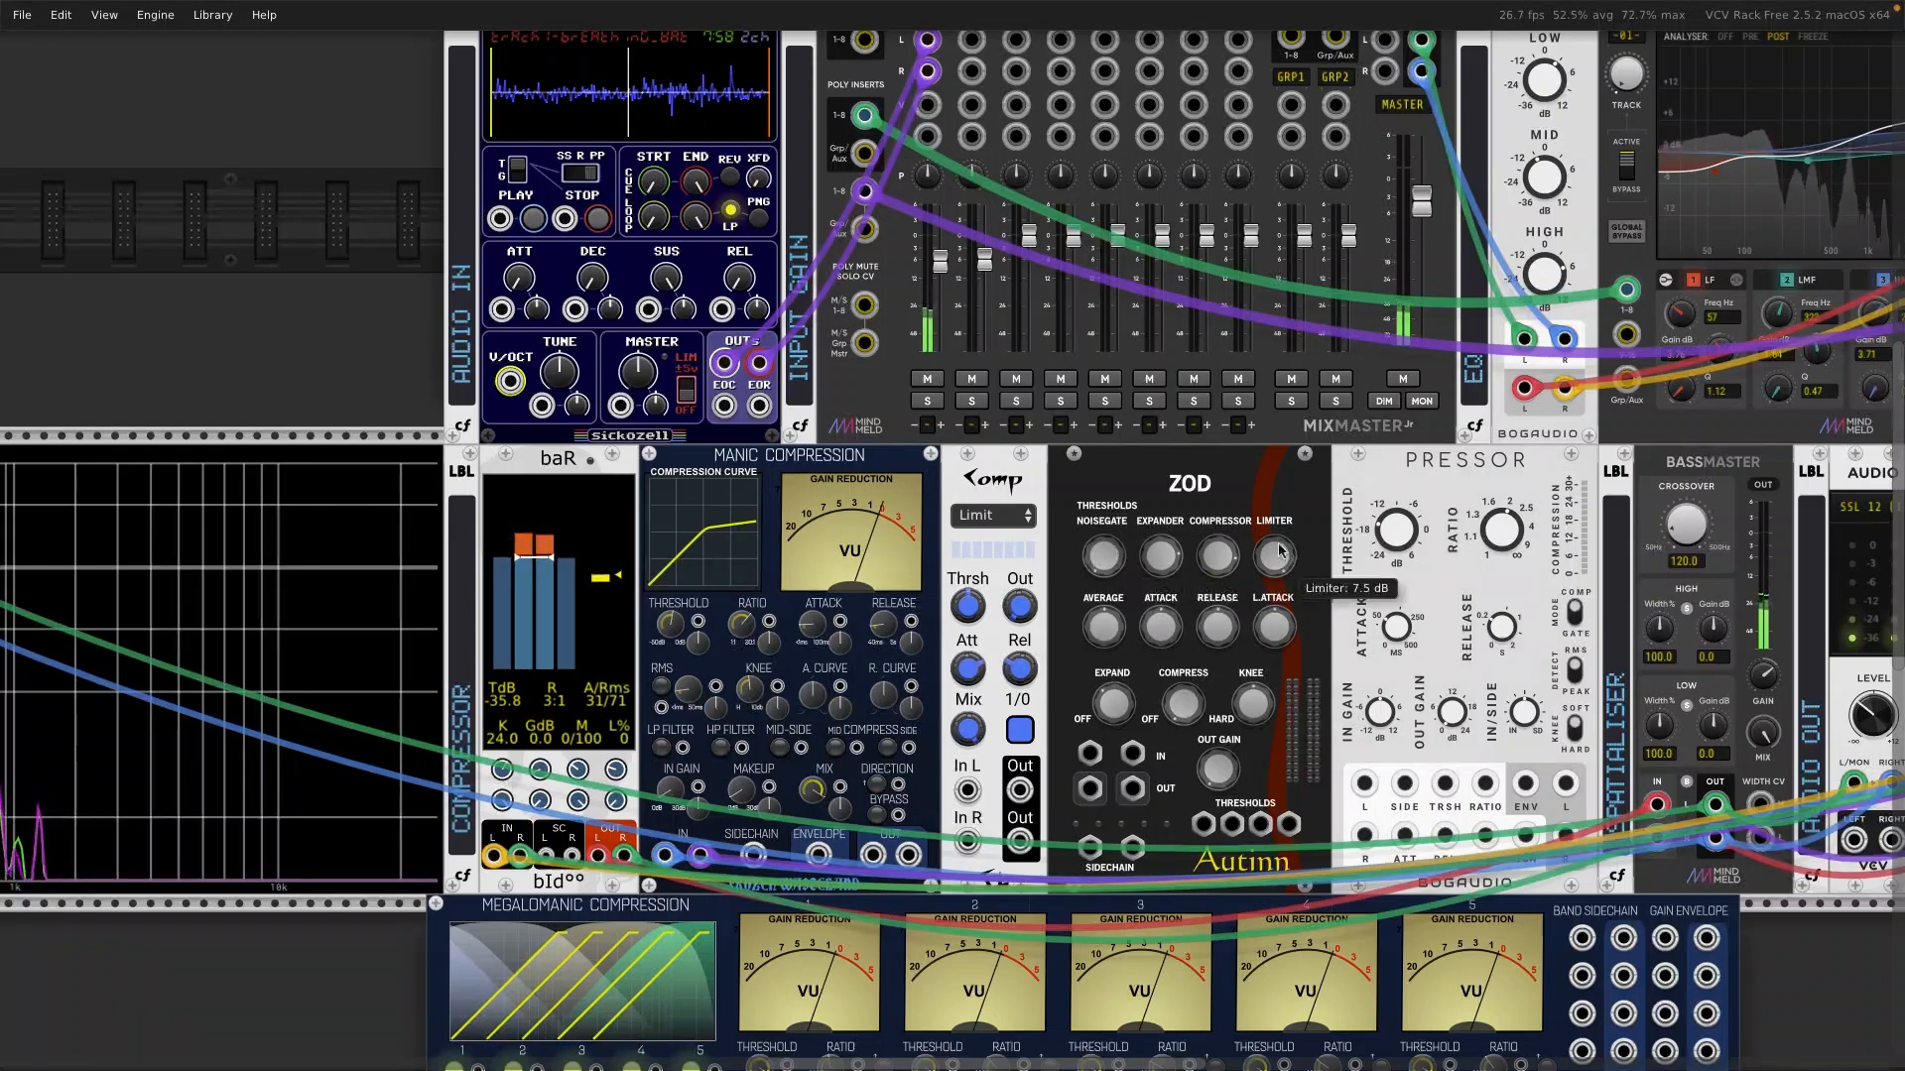
mouse_move(534, 781)
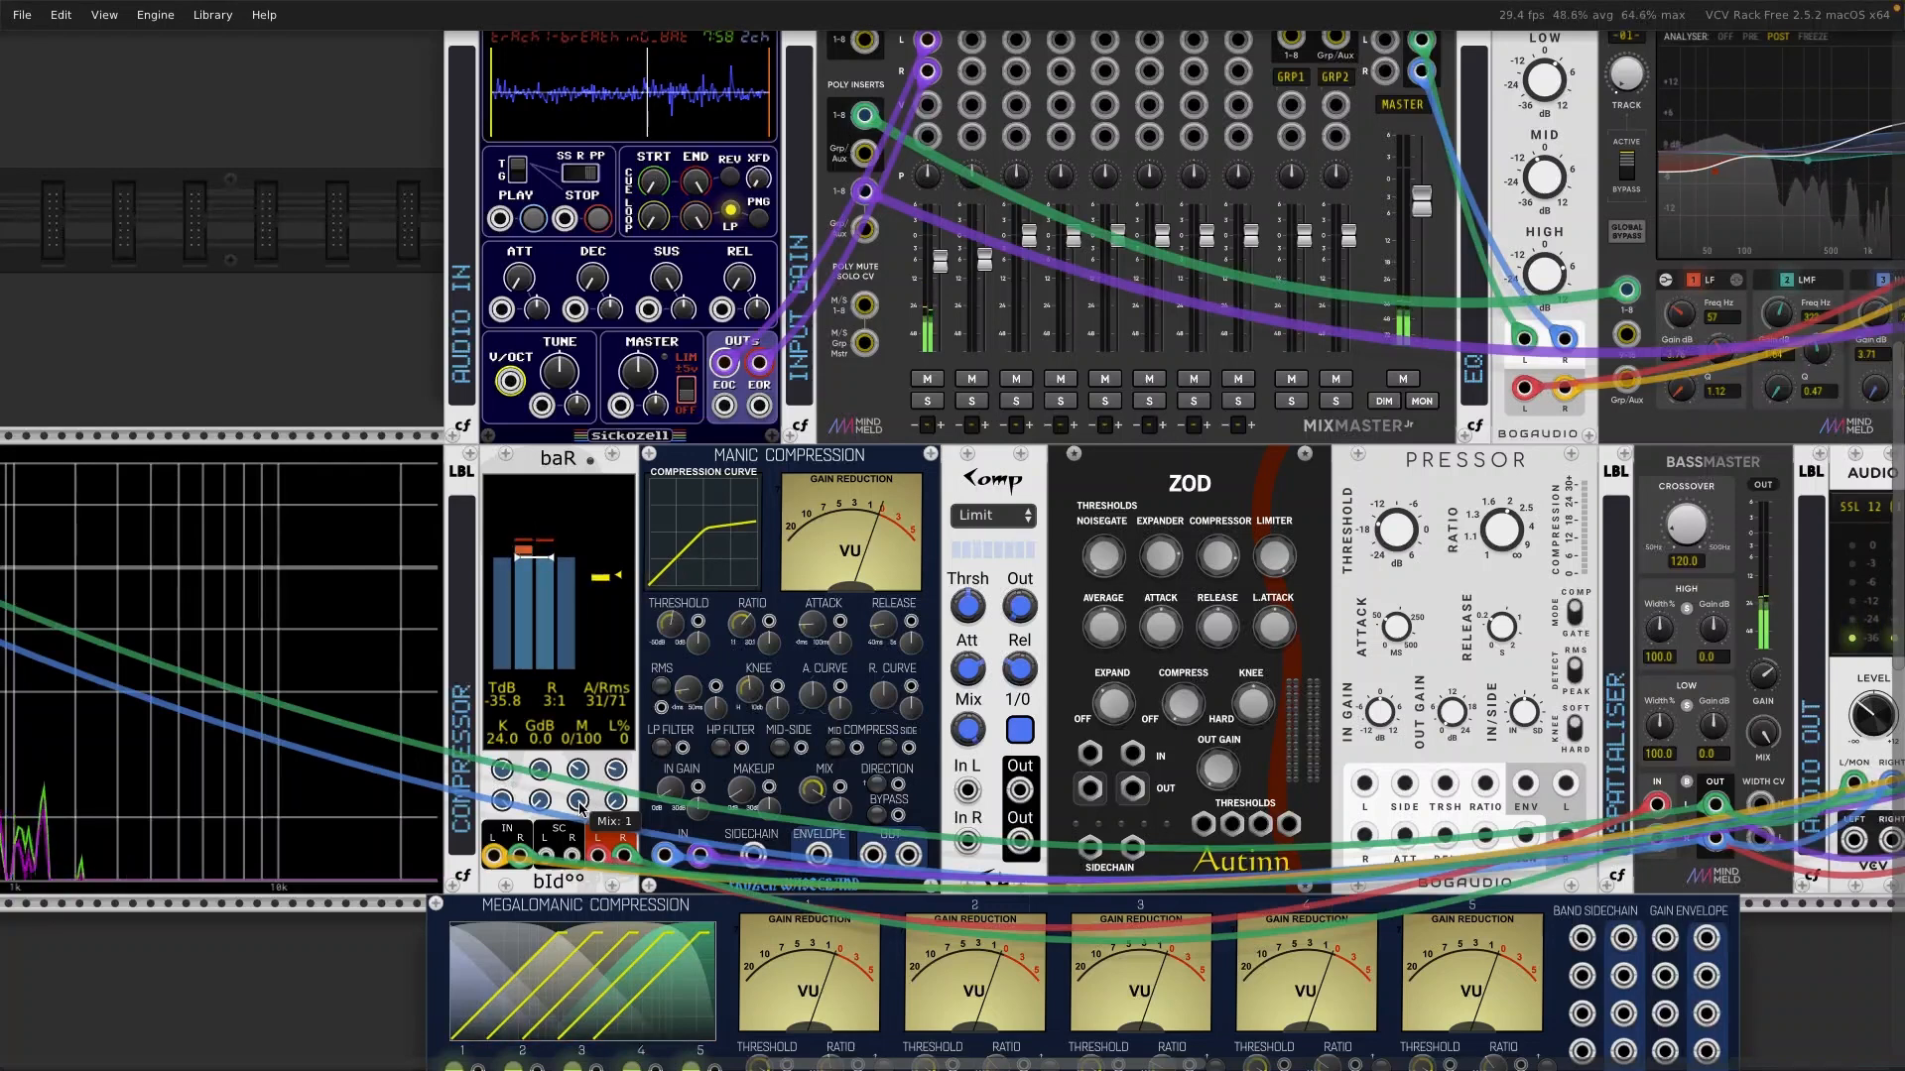
left_click_drag(580, 809, 581, 823)
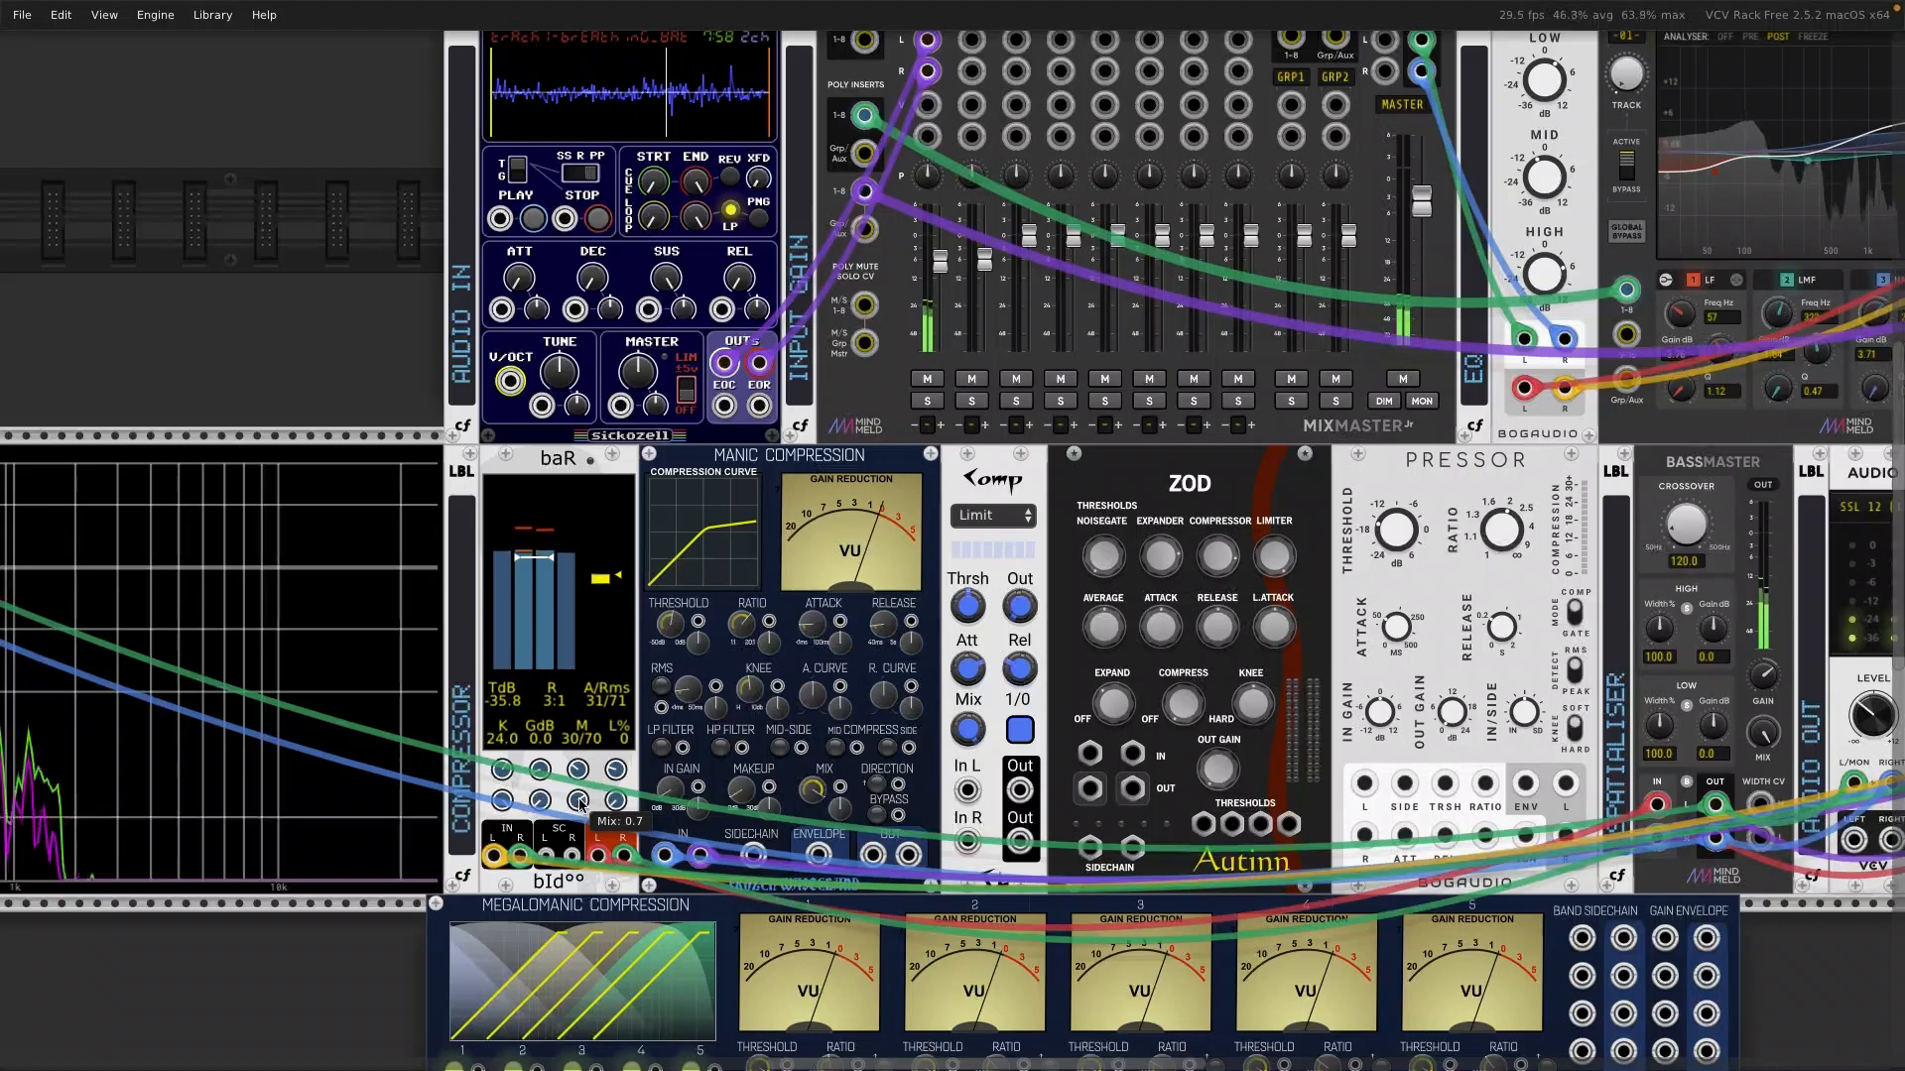
mouse_move(615, 801)
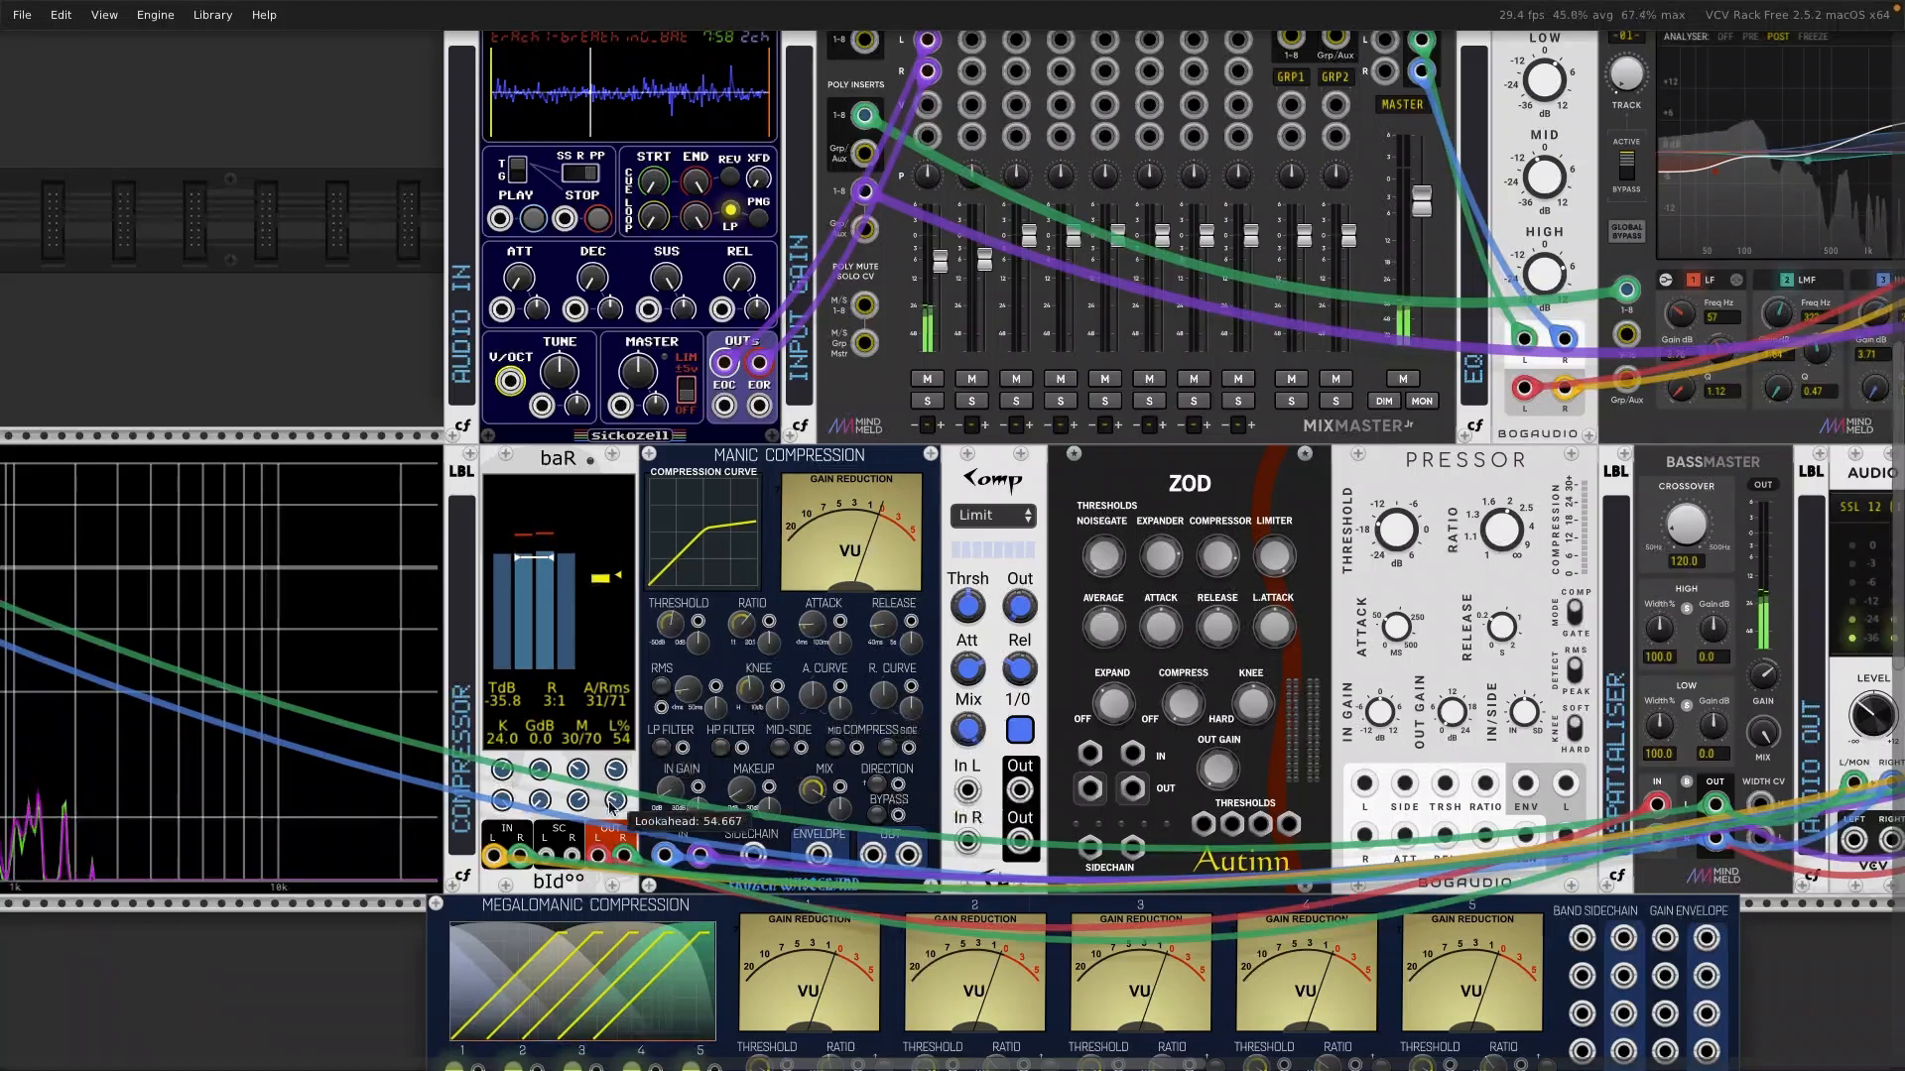
left_click_drag(611, 802, 611, 754)
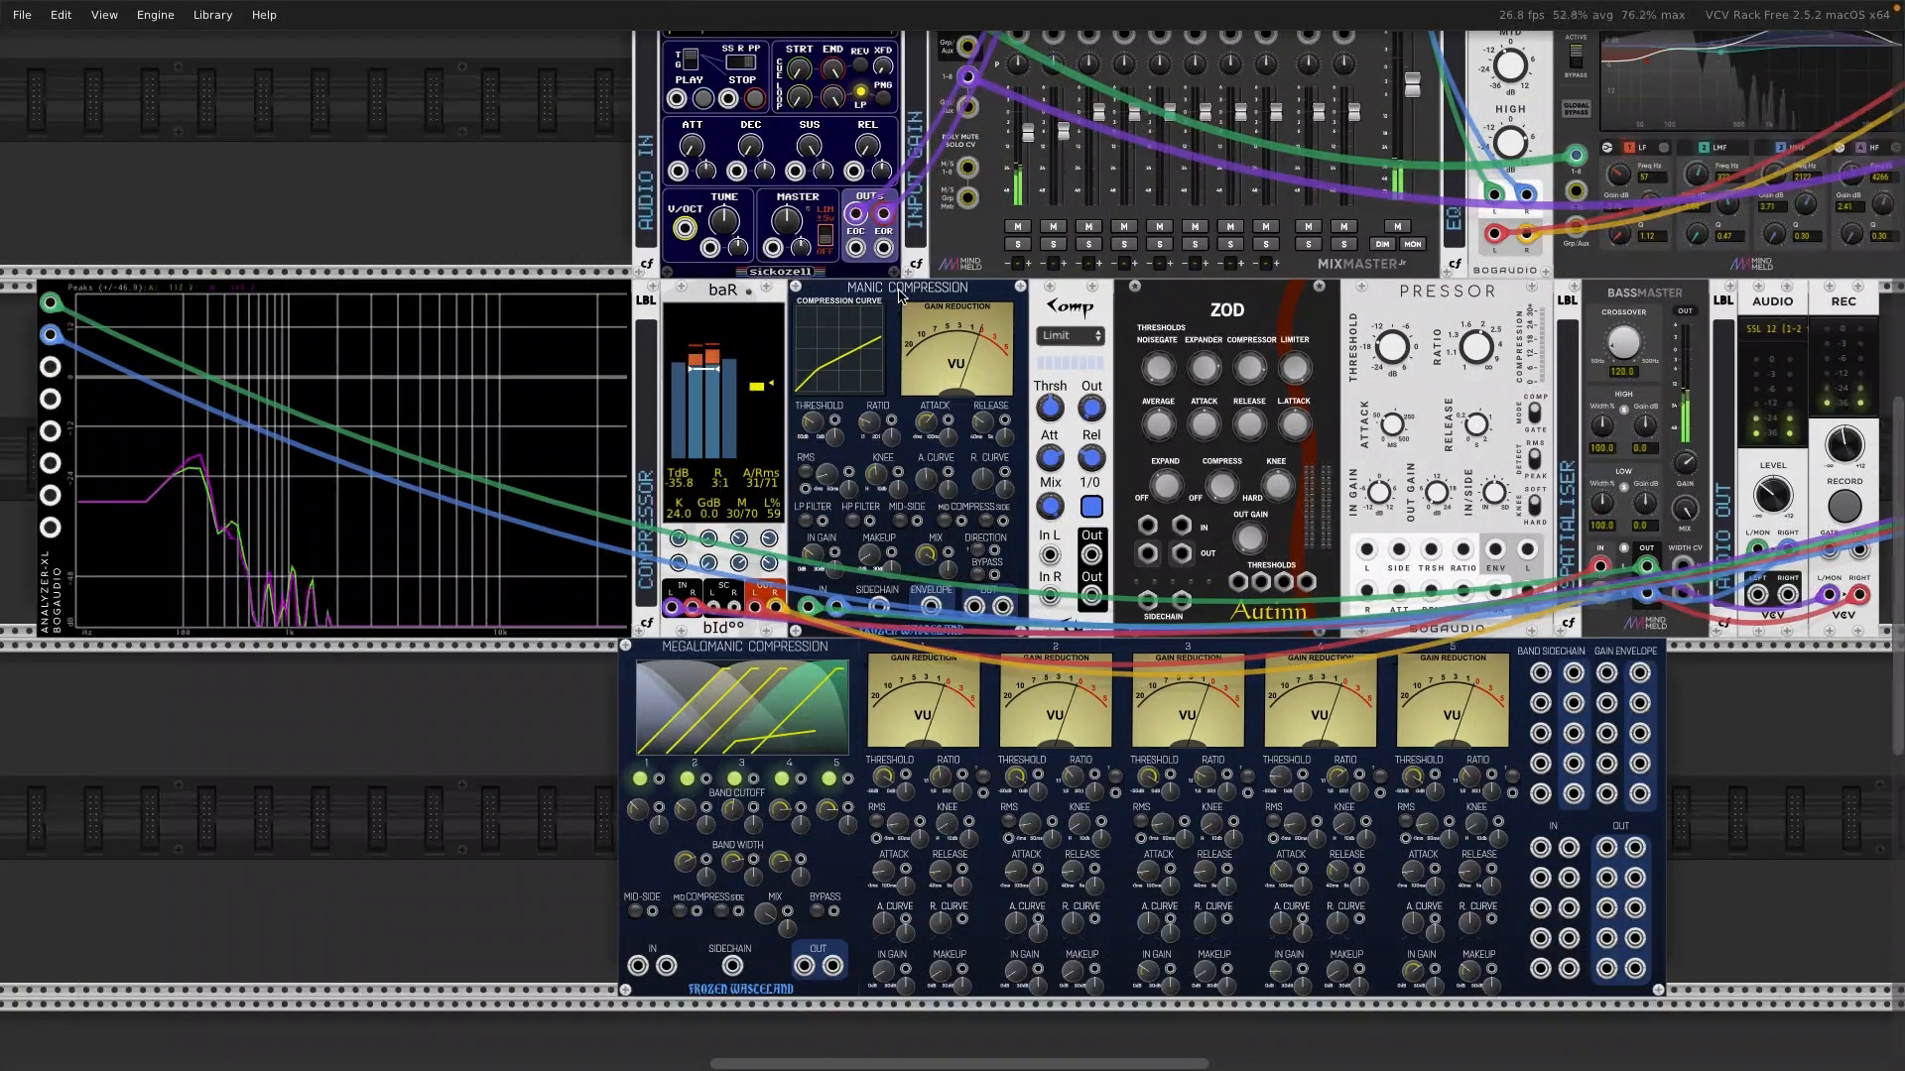
Step: Move the two cables that feed BassMaster from baR's outputs to Manic Compression's left and right outputs
right_click(898, 291)
left_click(859, 294)
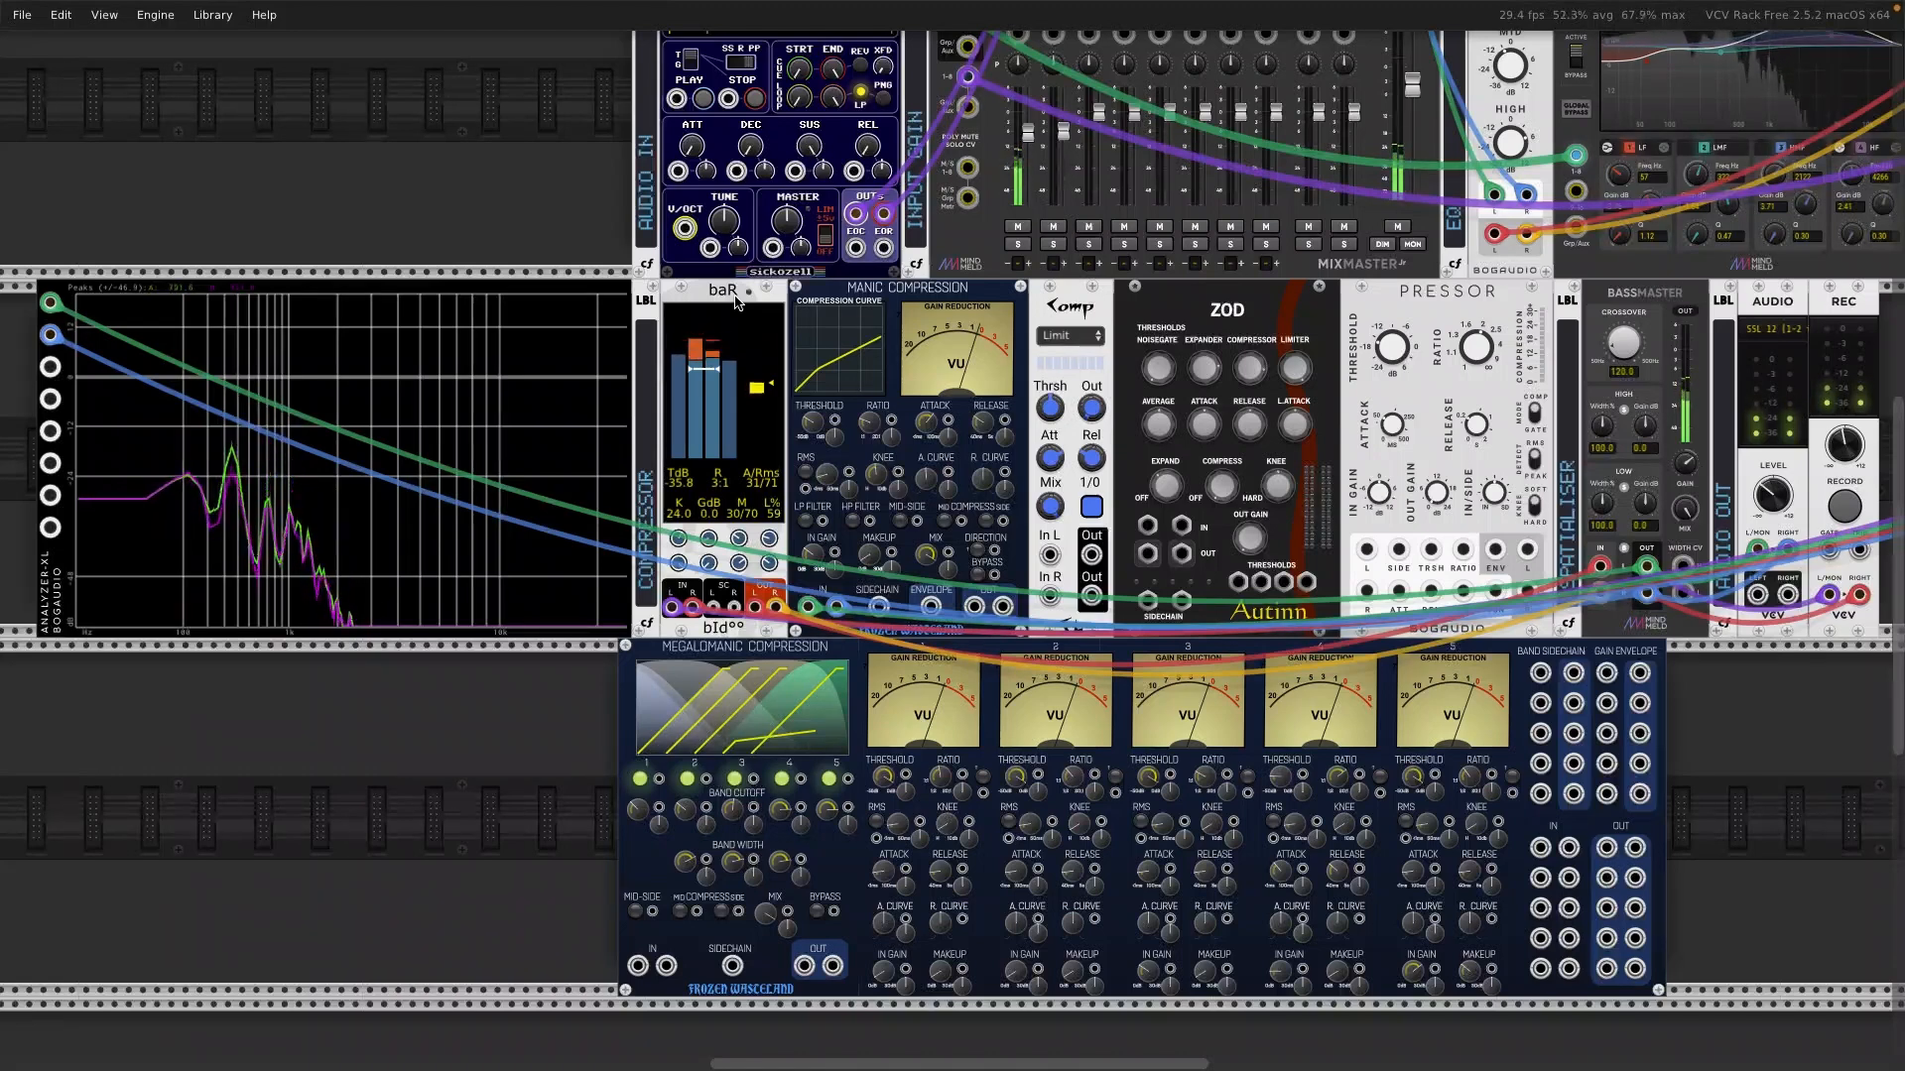
mouse_move(816, 431)
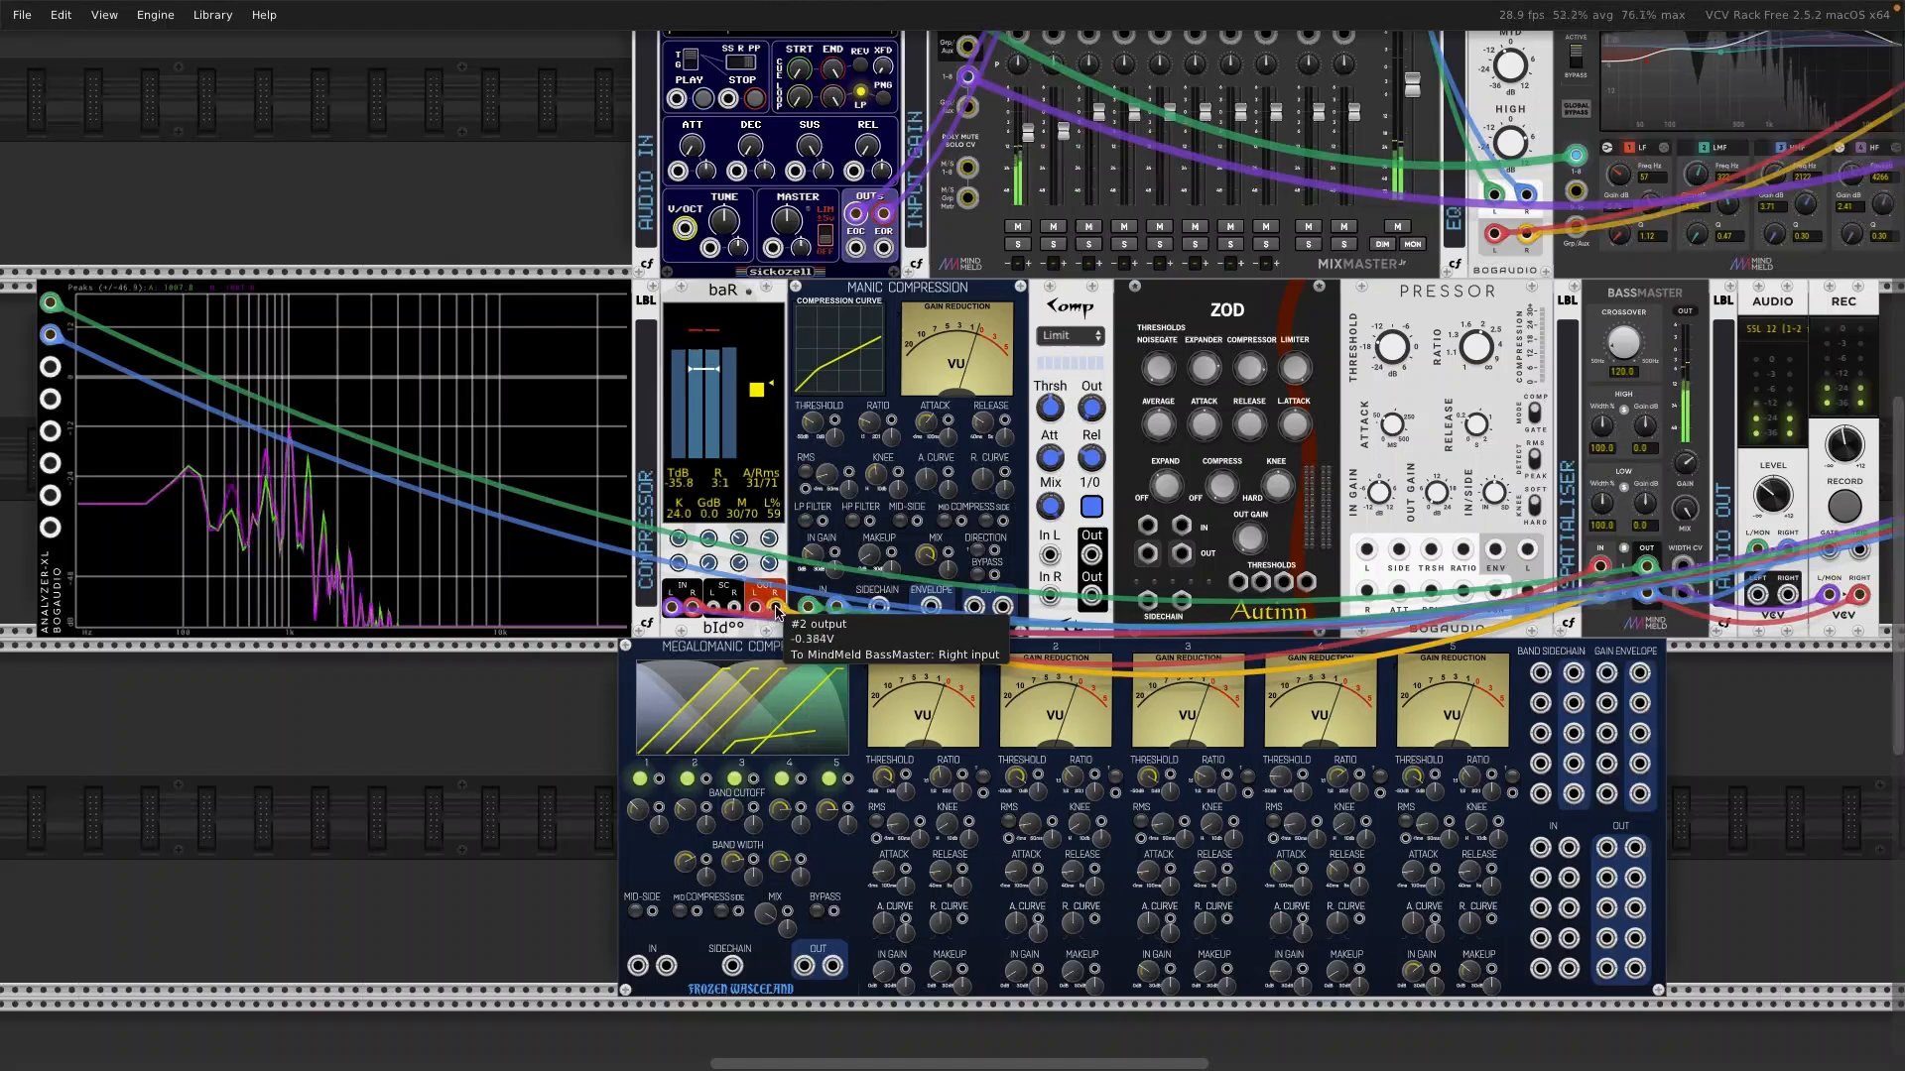
left_click_drag(776, 607, 1001, 606)
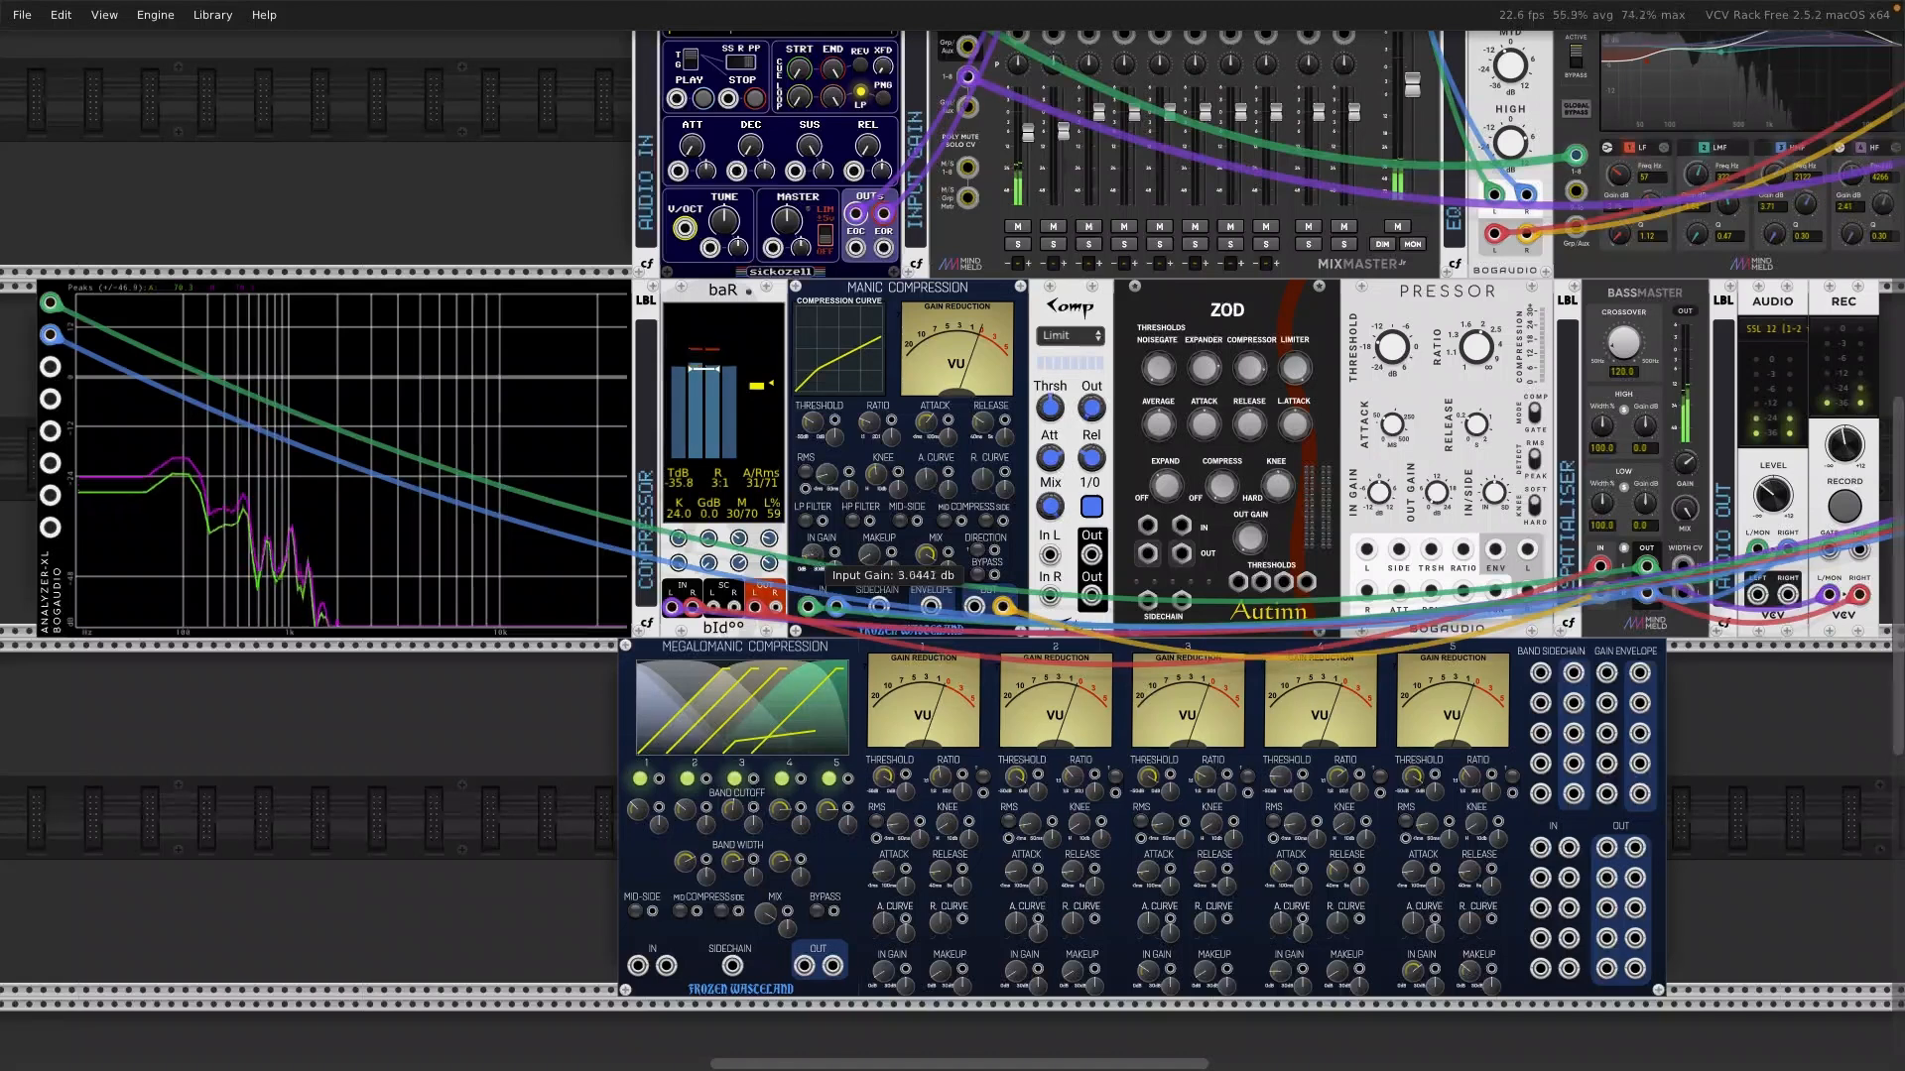
left_click_drag(759, 618, 970, 607)
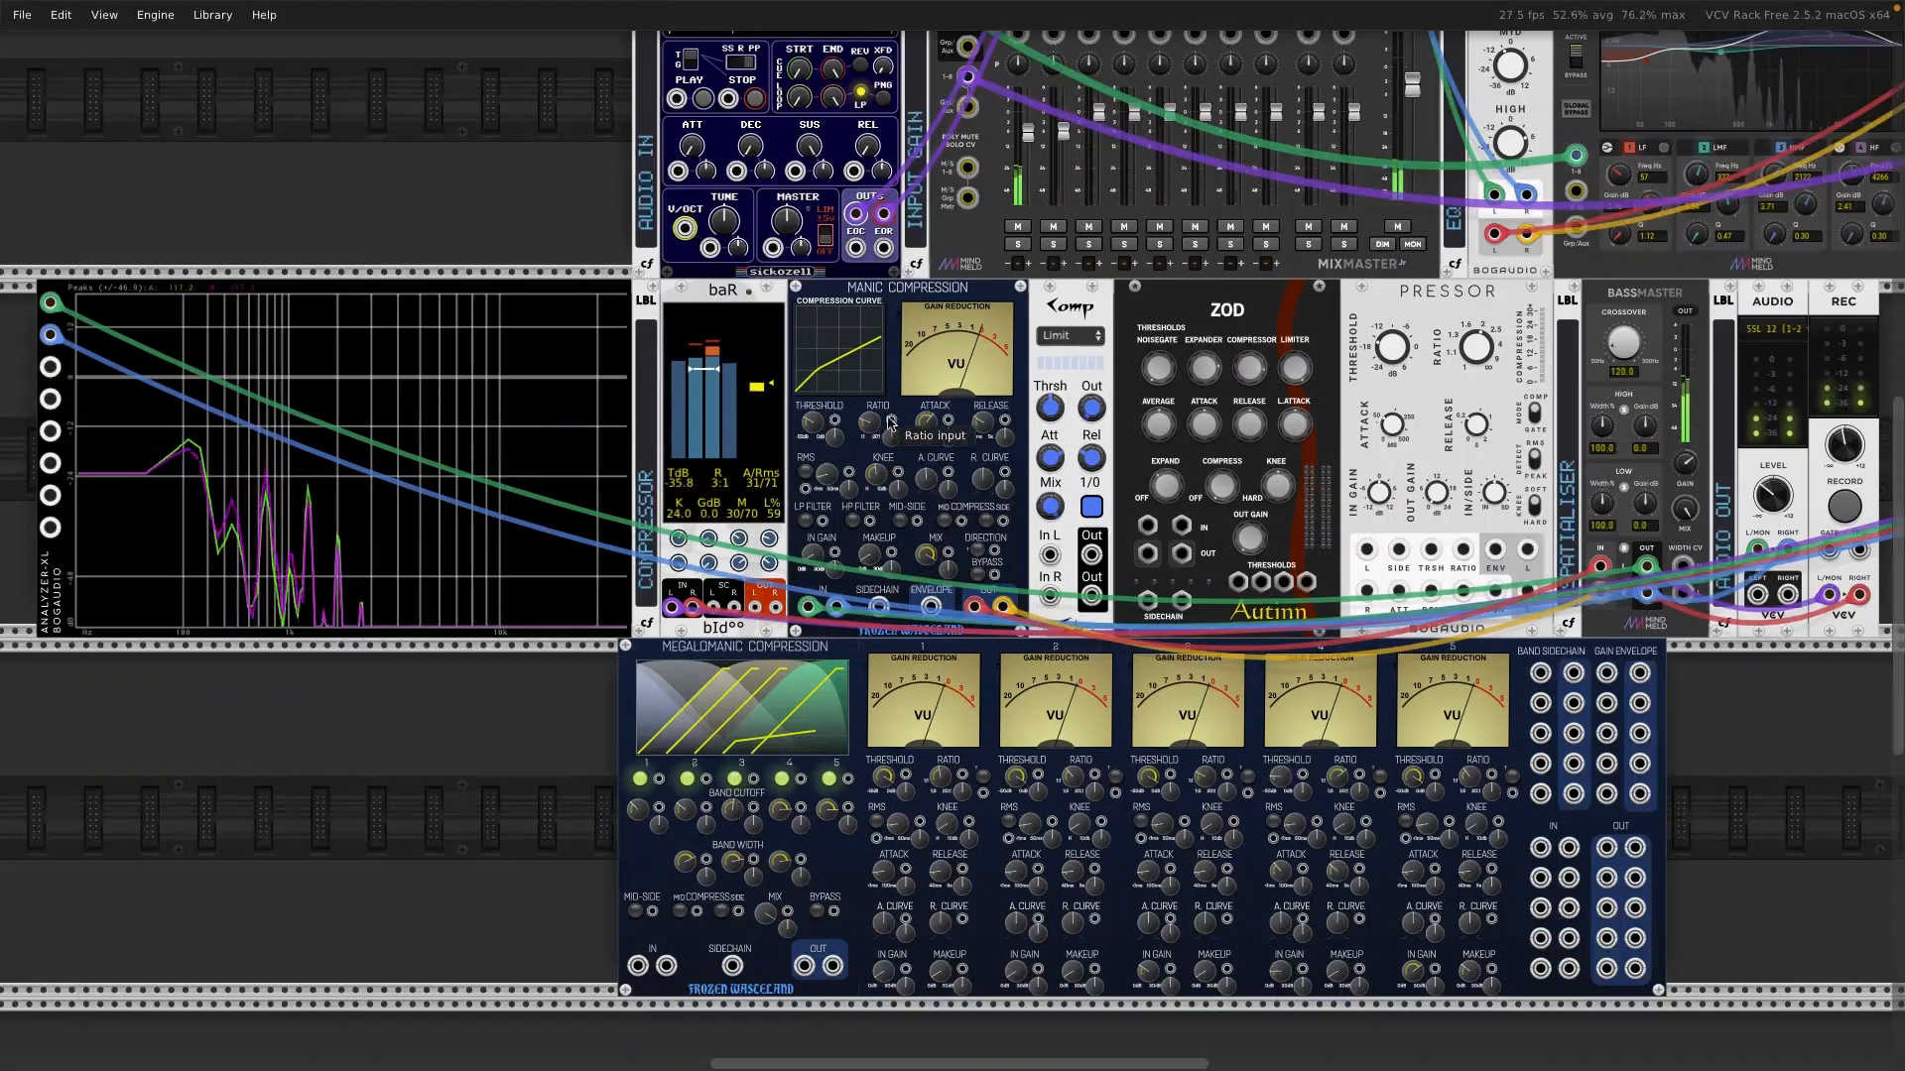
Step: Raise Manic Compression's threshold slightly and check the saturation mixer's master and first channel faders
mouse_move(813, 433)
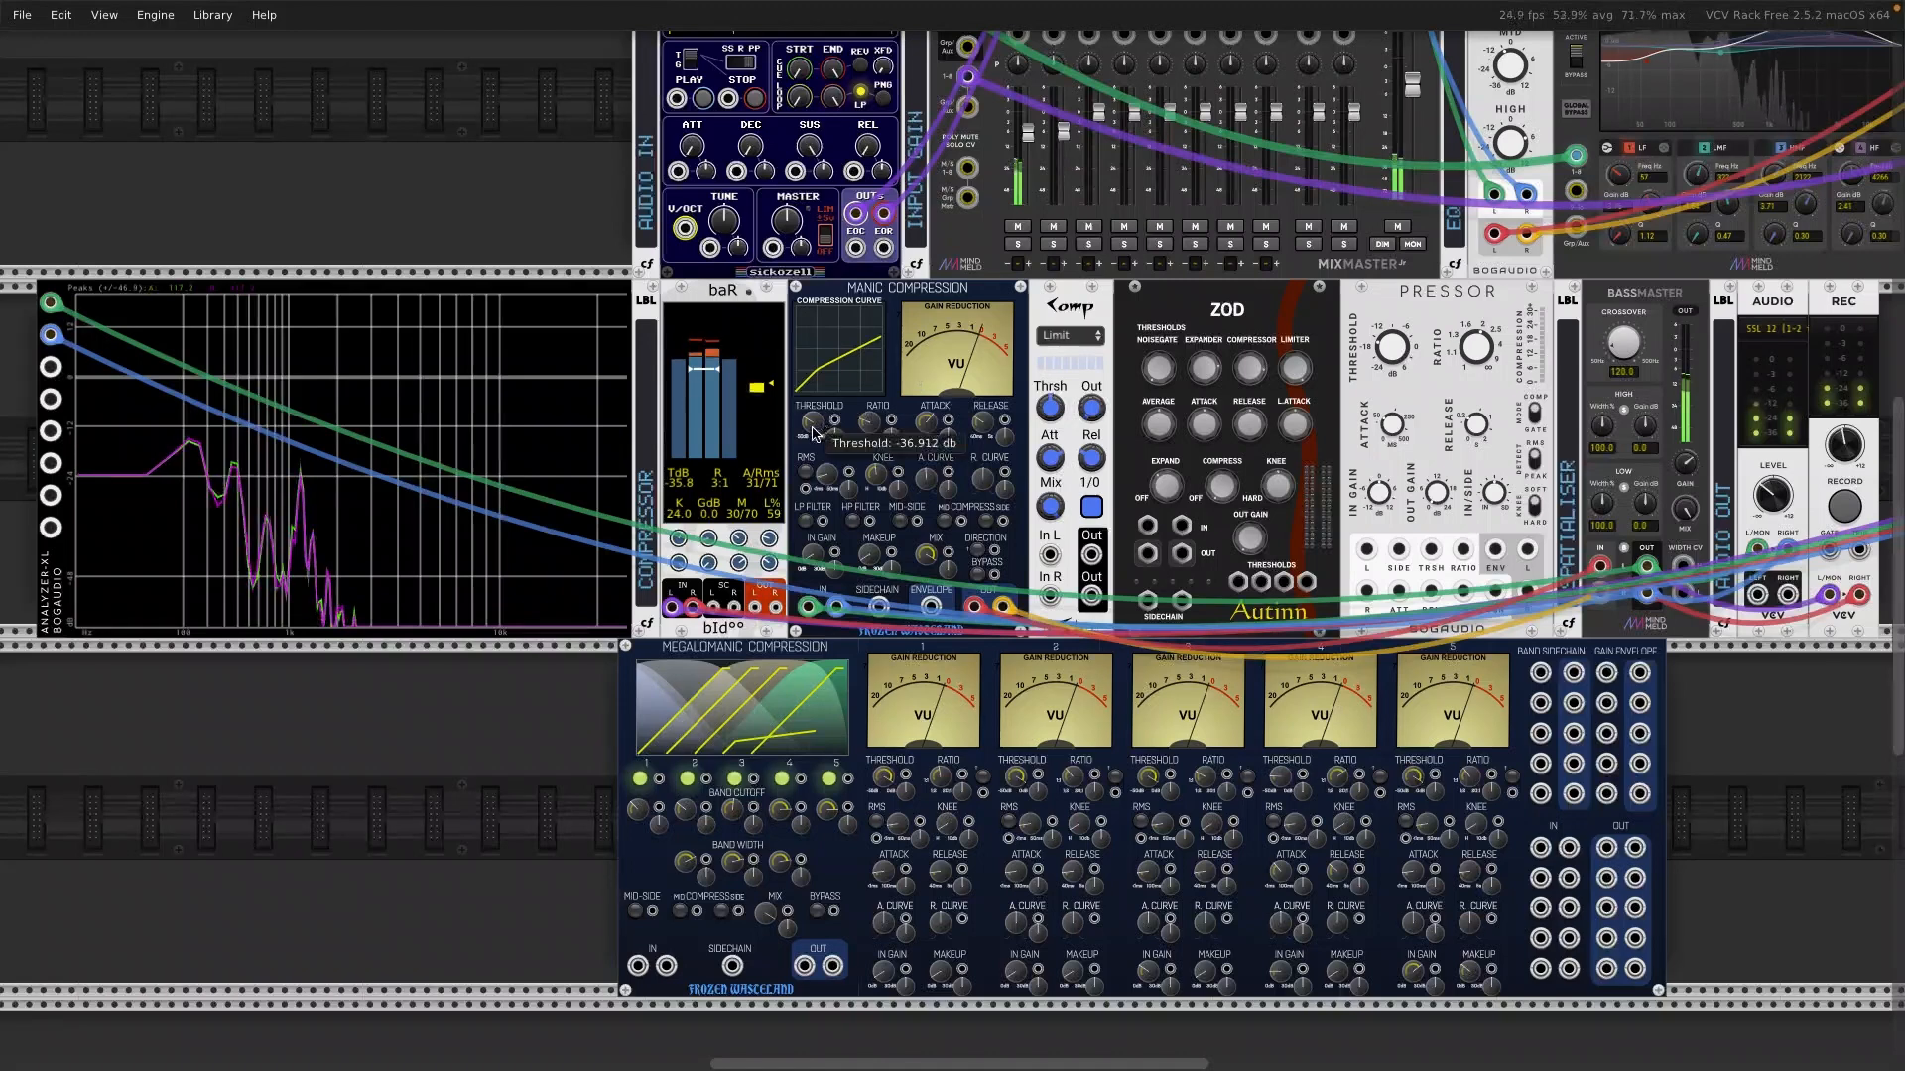
mouse_move(813, 433)
left_mouse_down()
mouse_move(813, 477)
mouse_move(813, 428)
left_mouse_up()
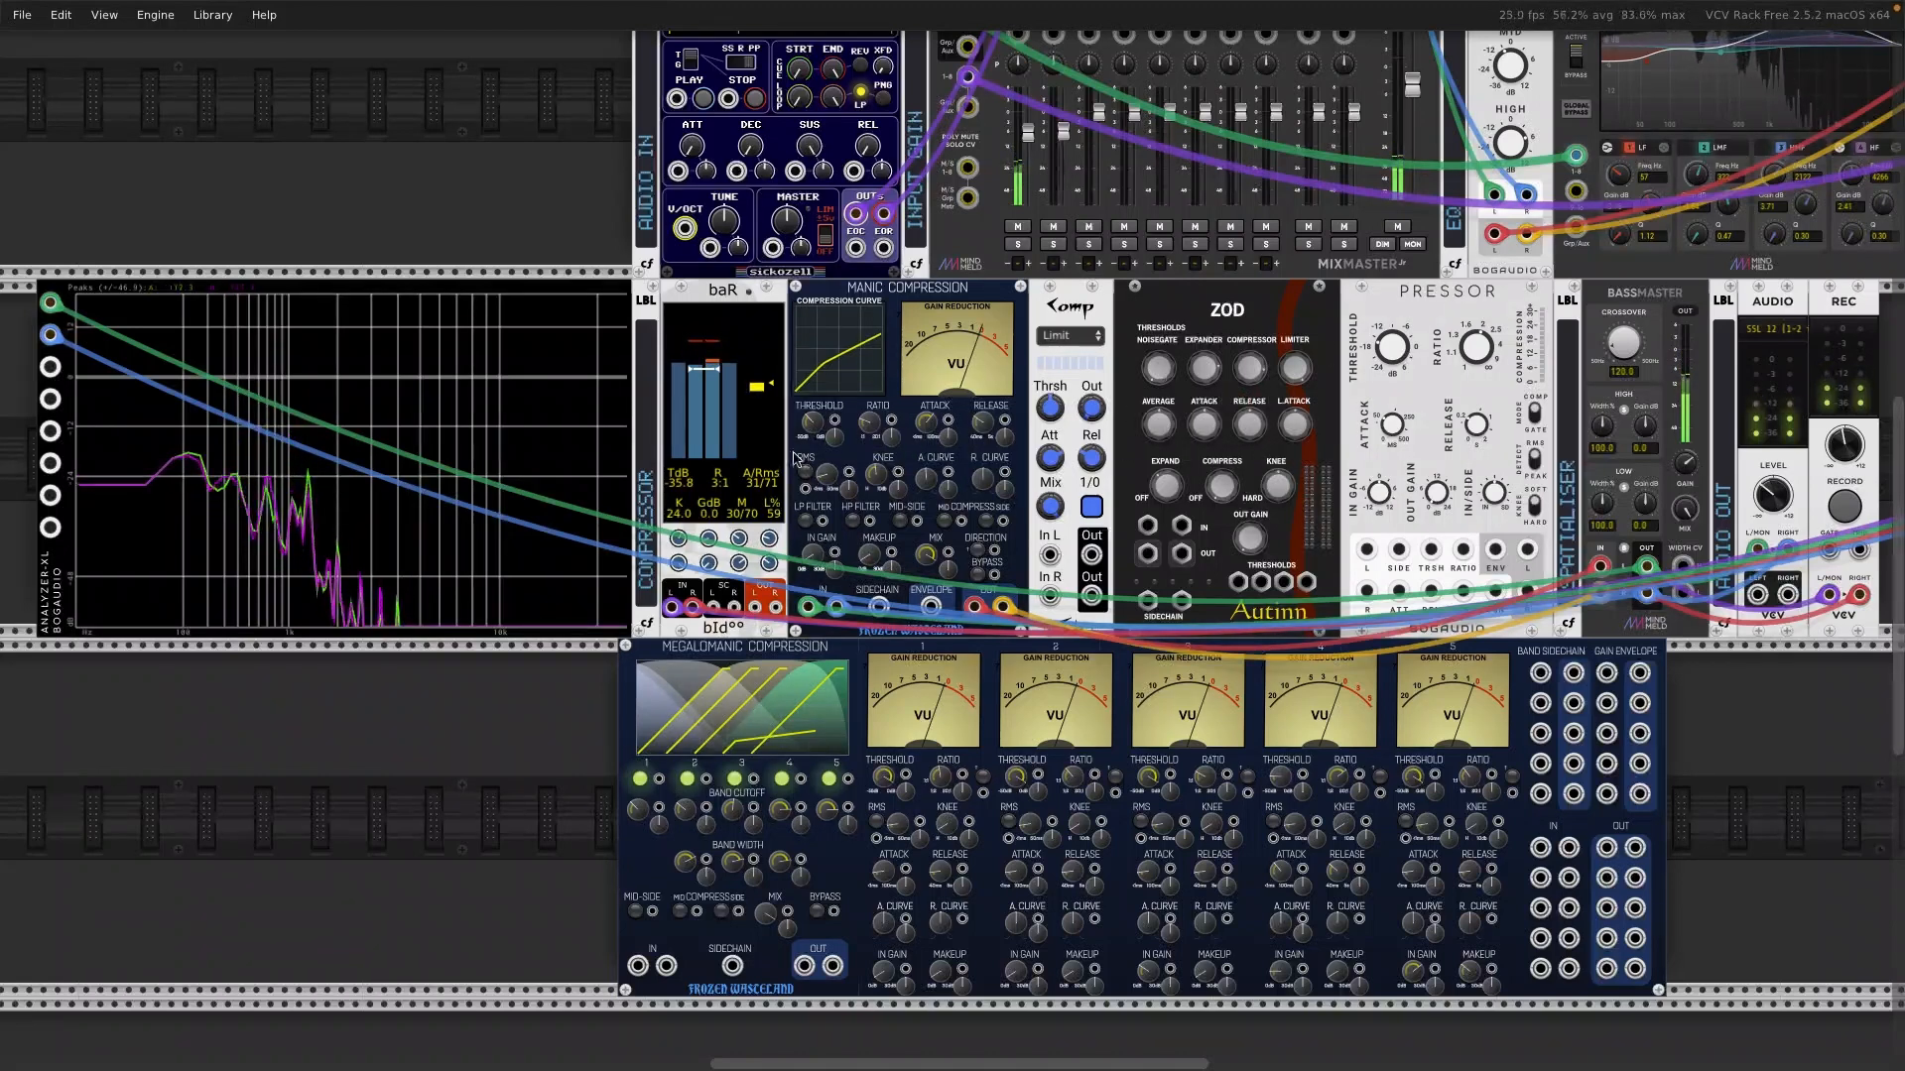
scroll(1231, 412, "right", 10)
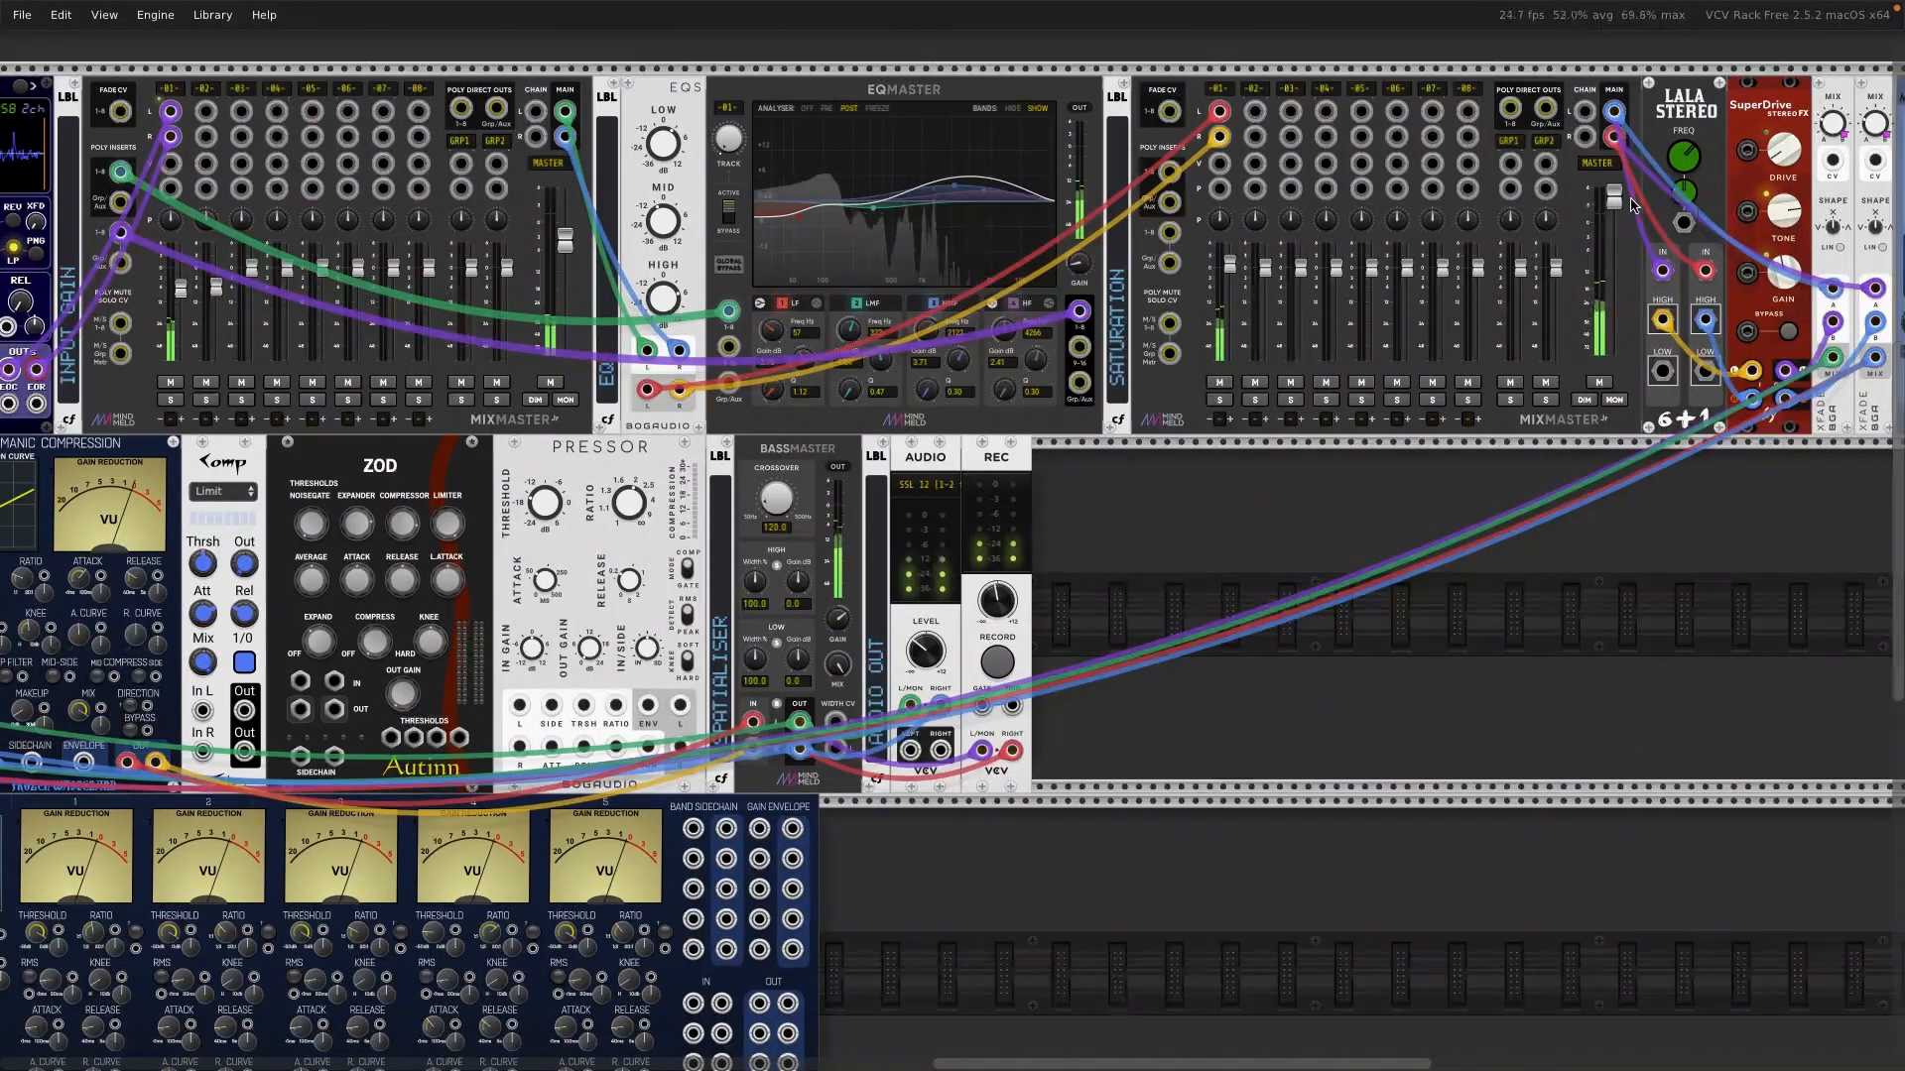
mouse_move(1612, 197)
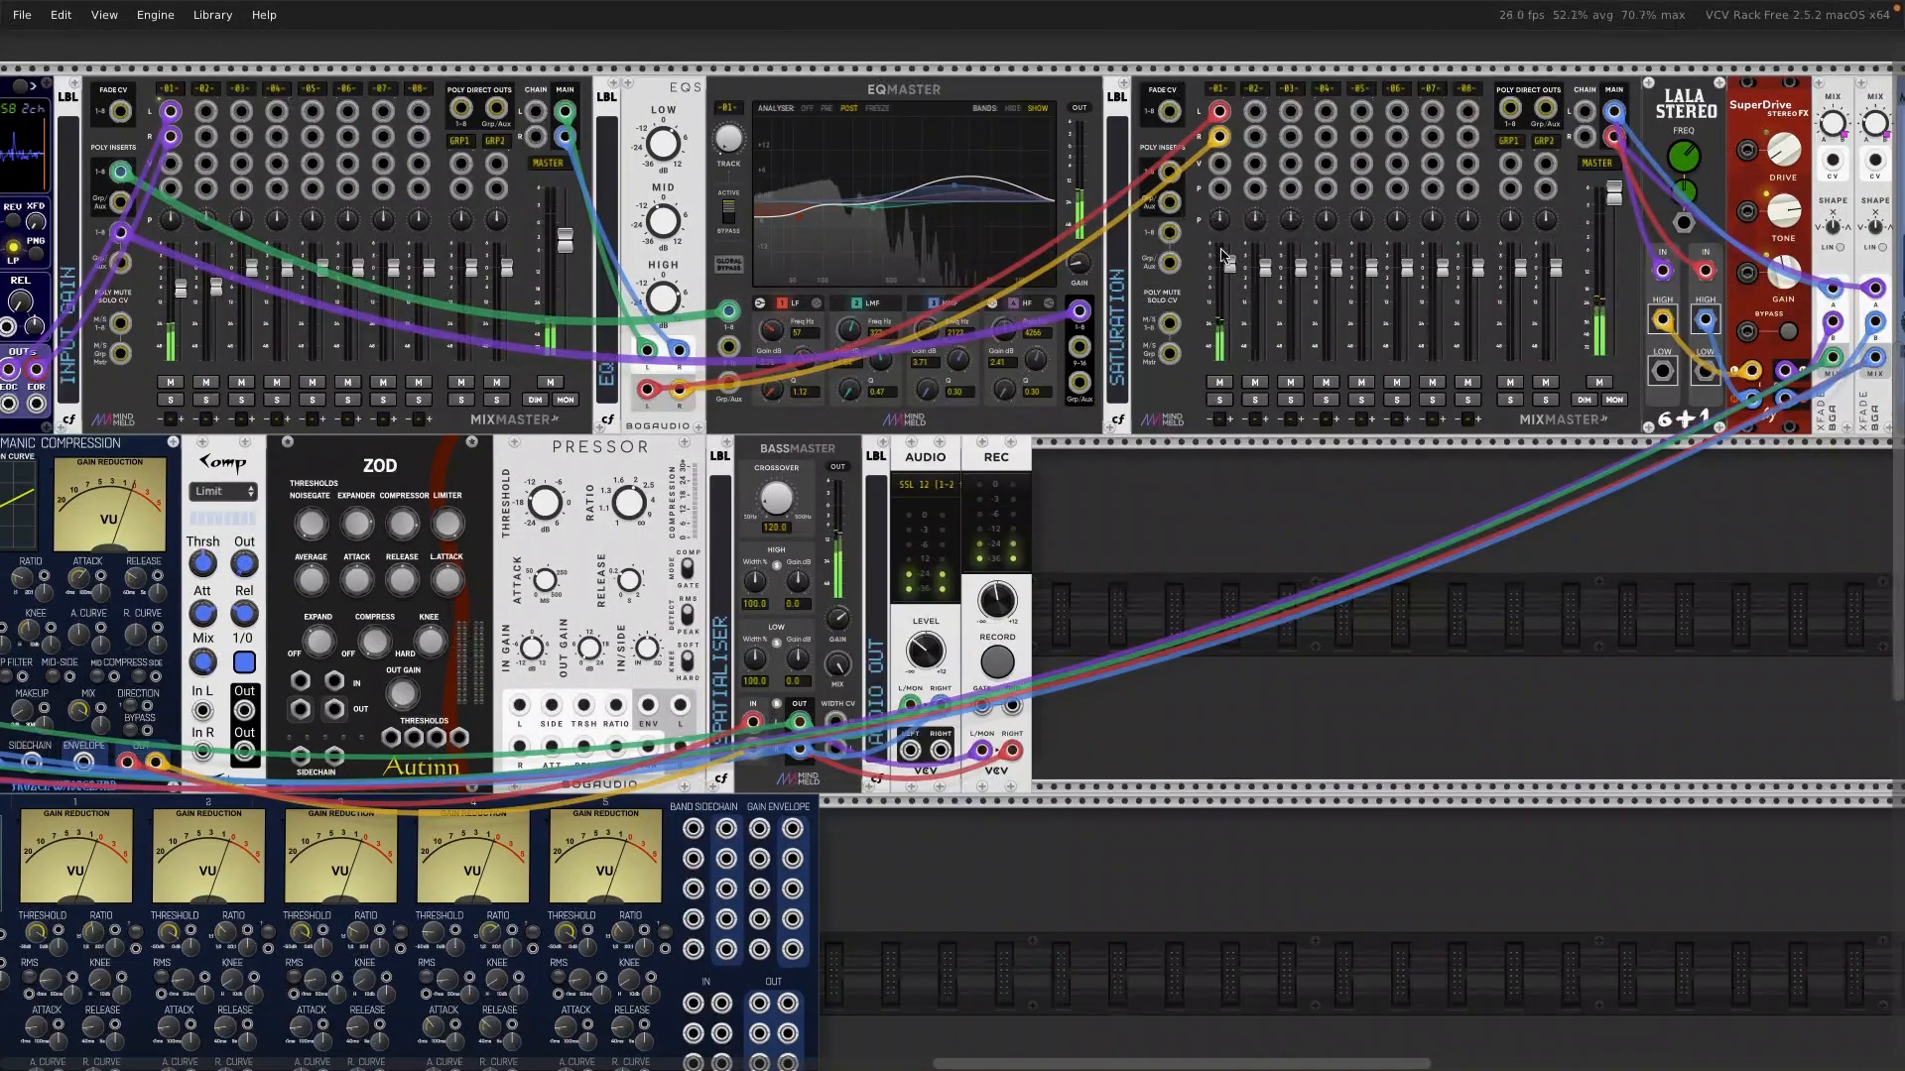
mouse_move(1230, 263)
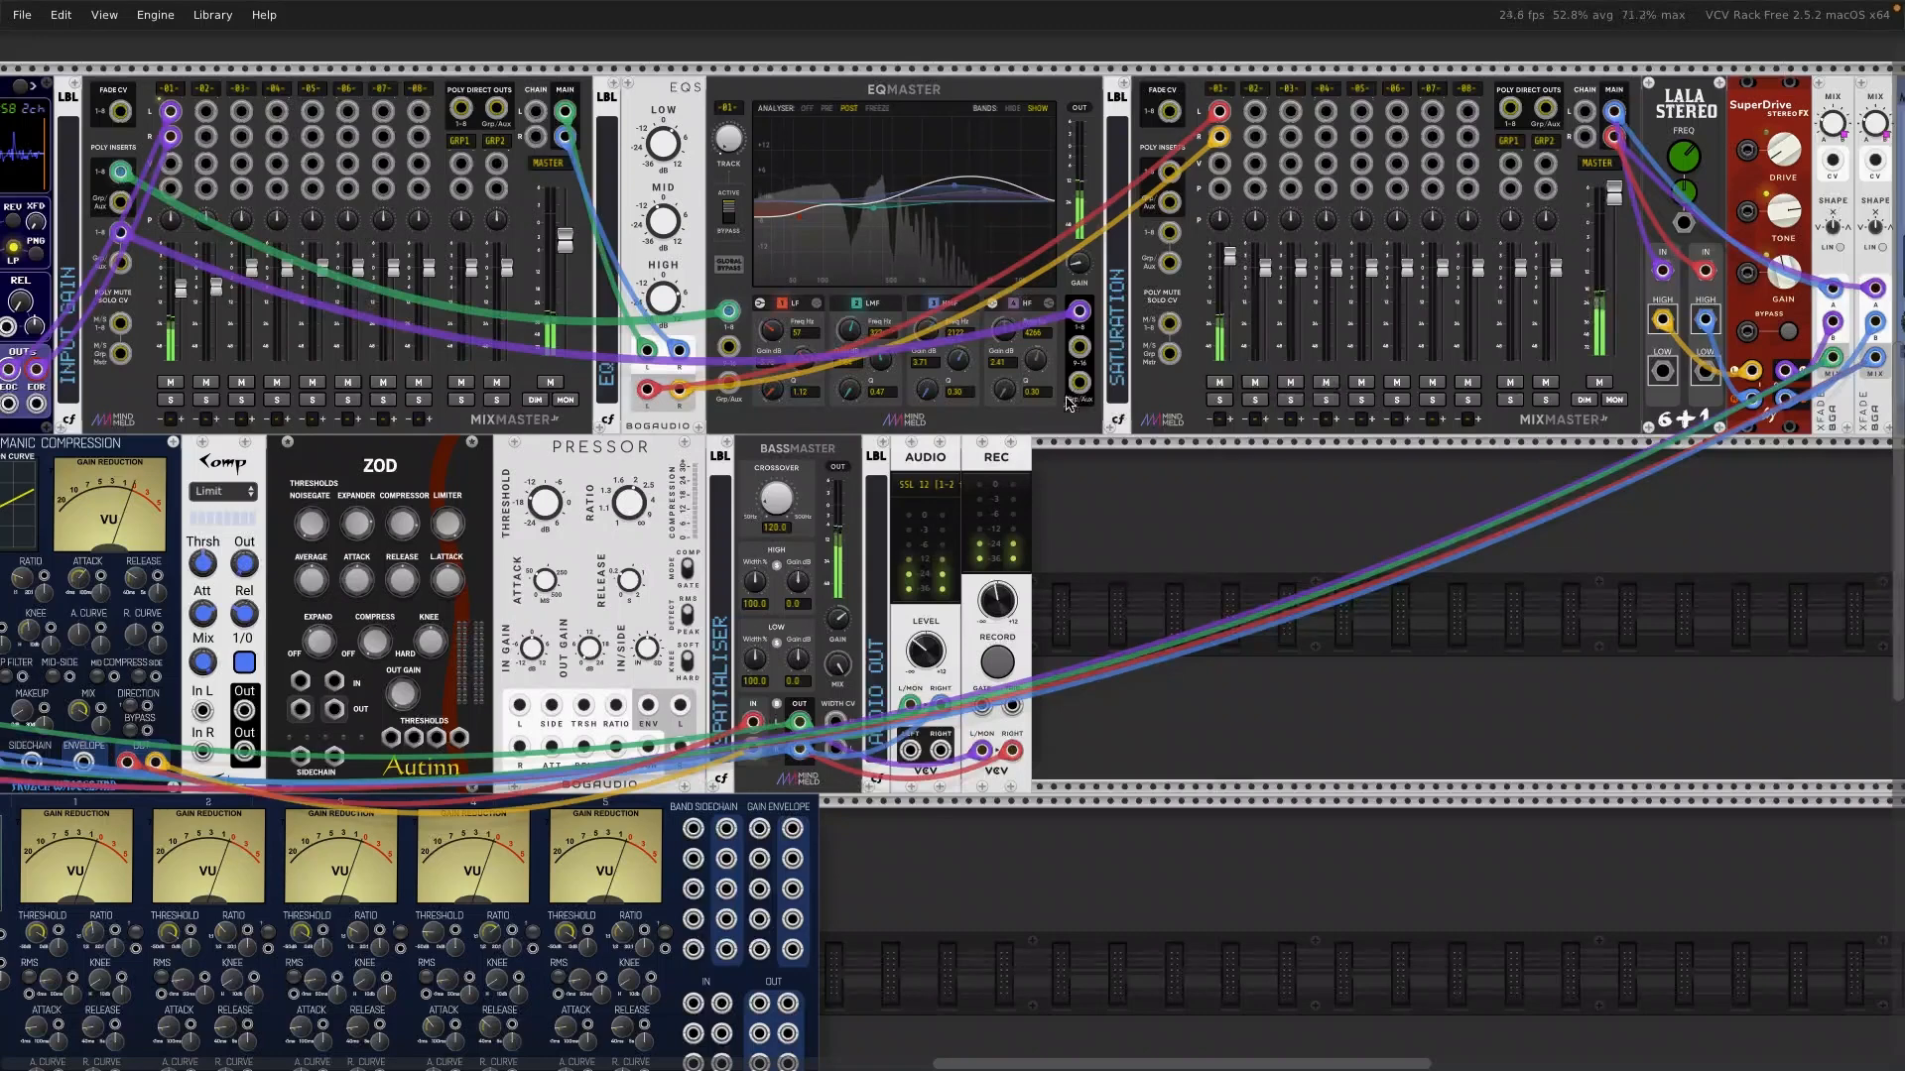
scroll(1109, 381, "left", 10)
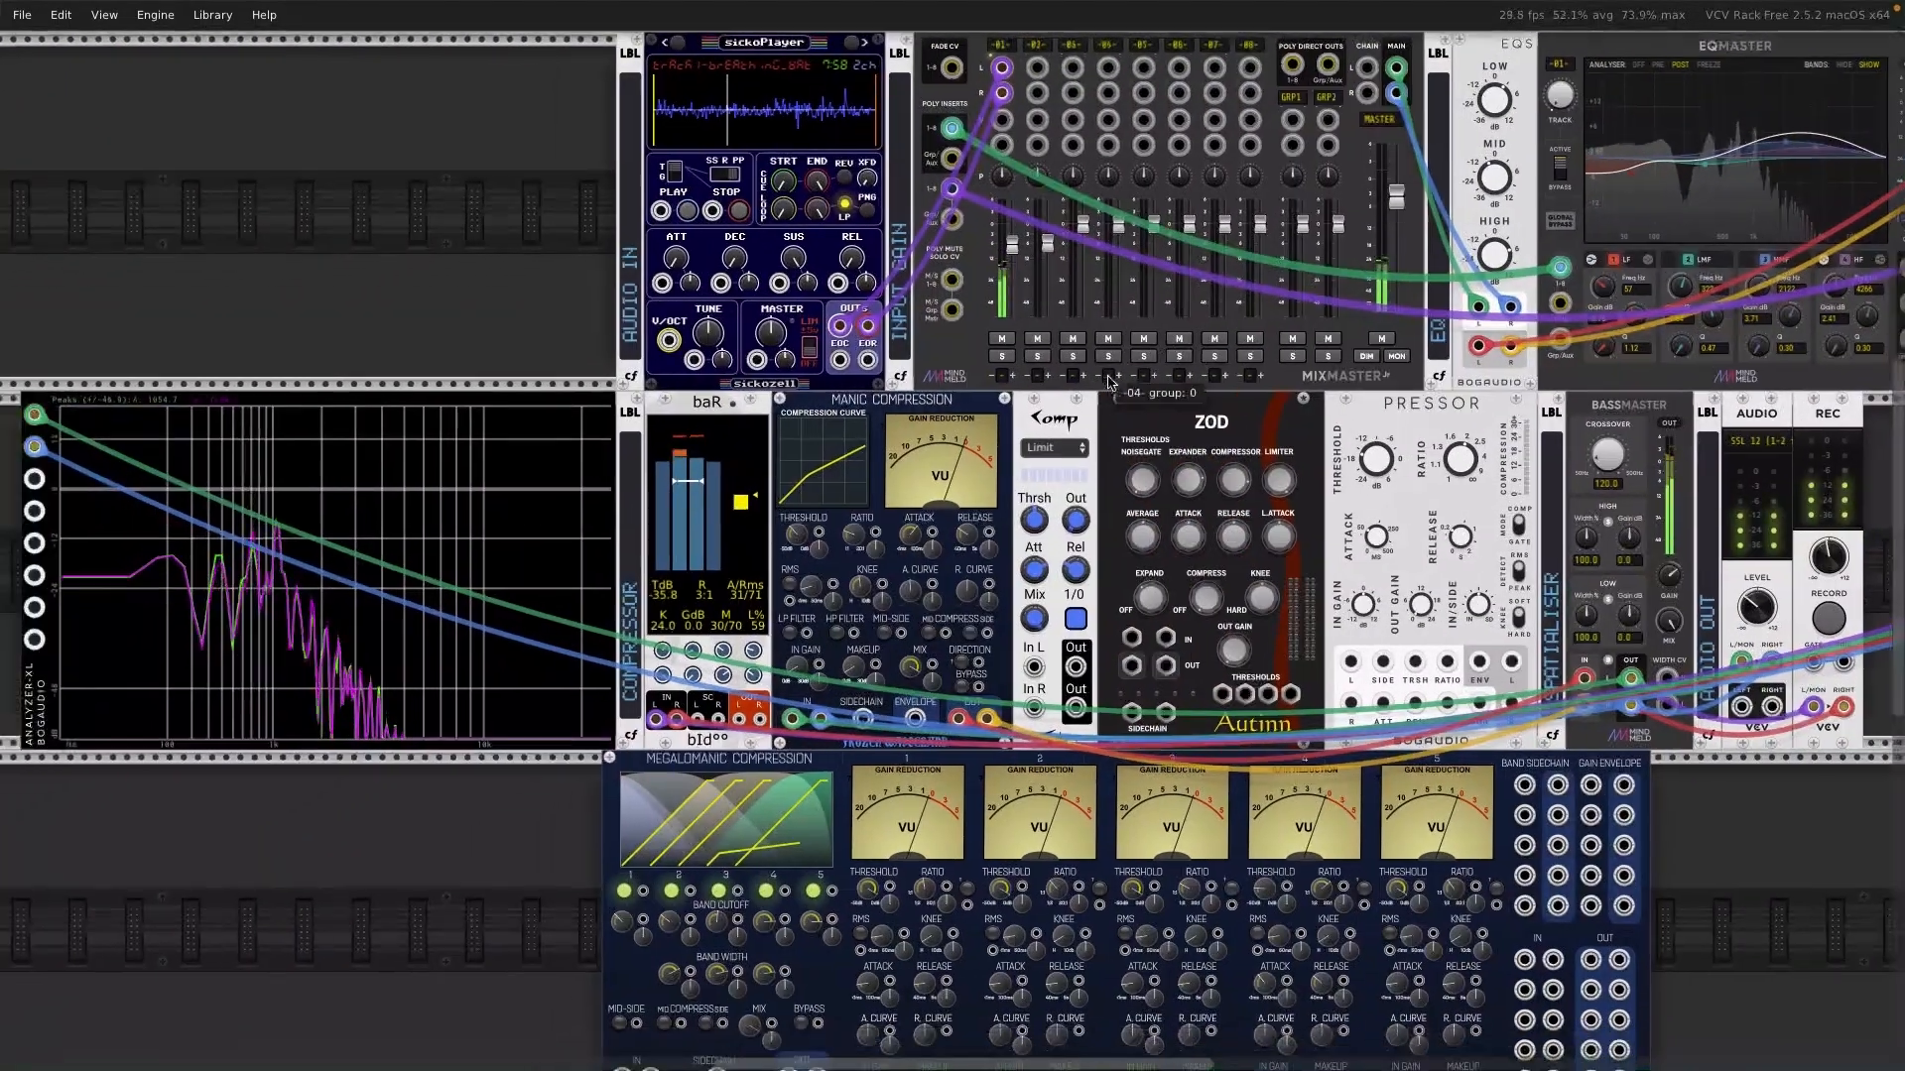
scroll(1109, 382, "right", 3)
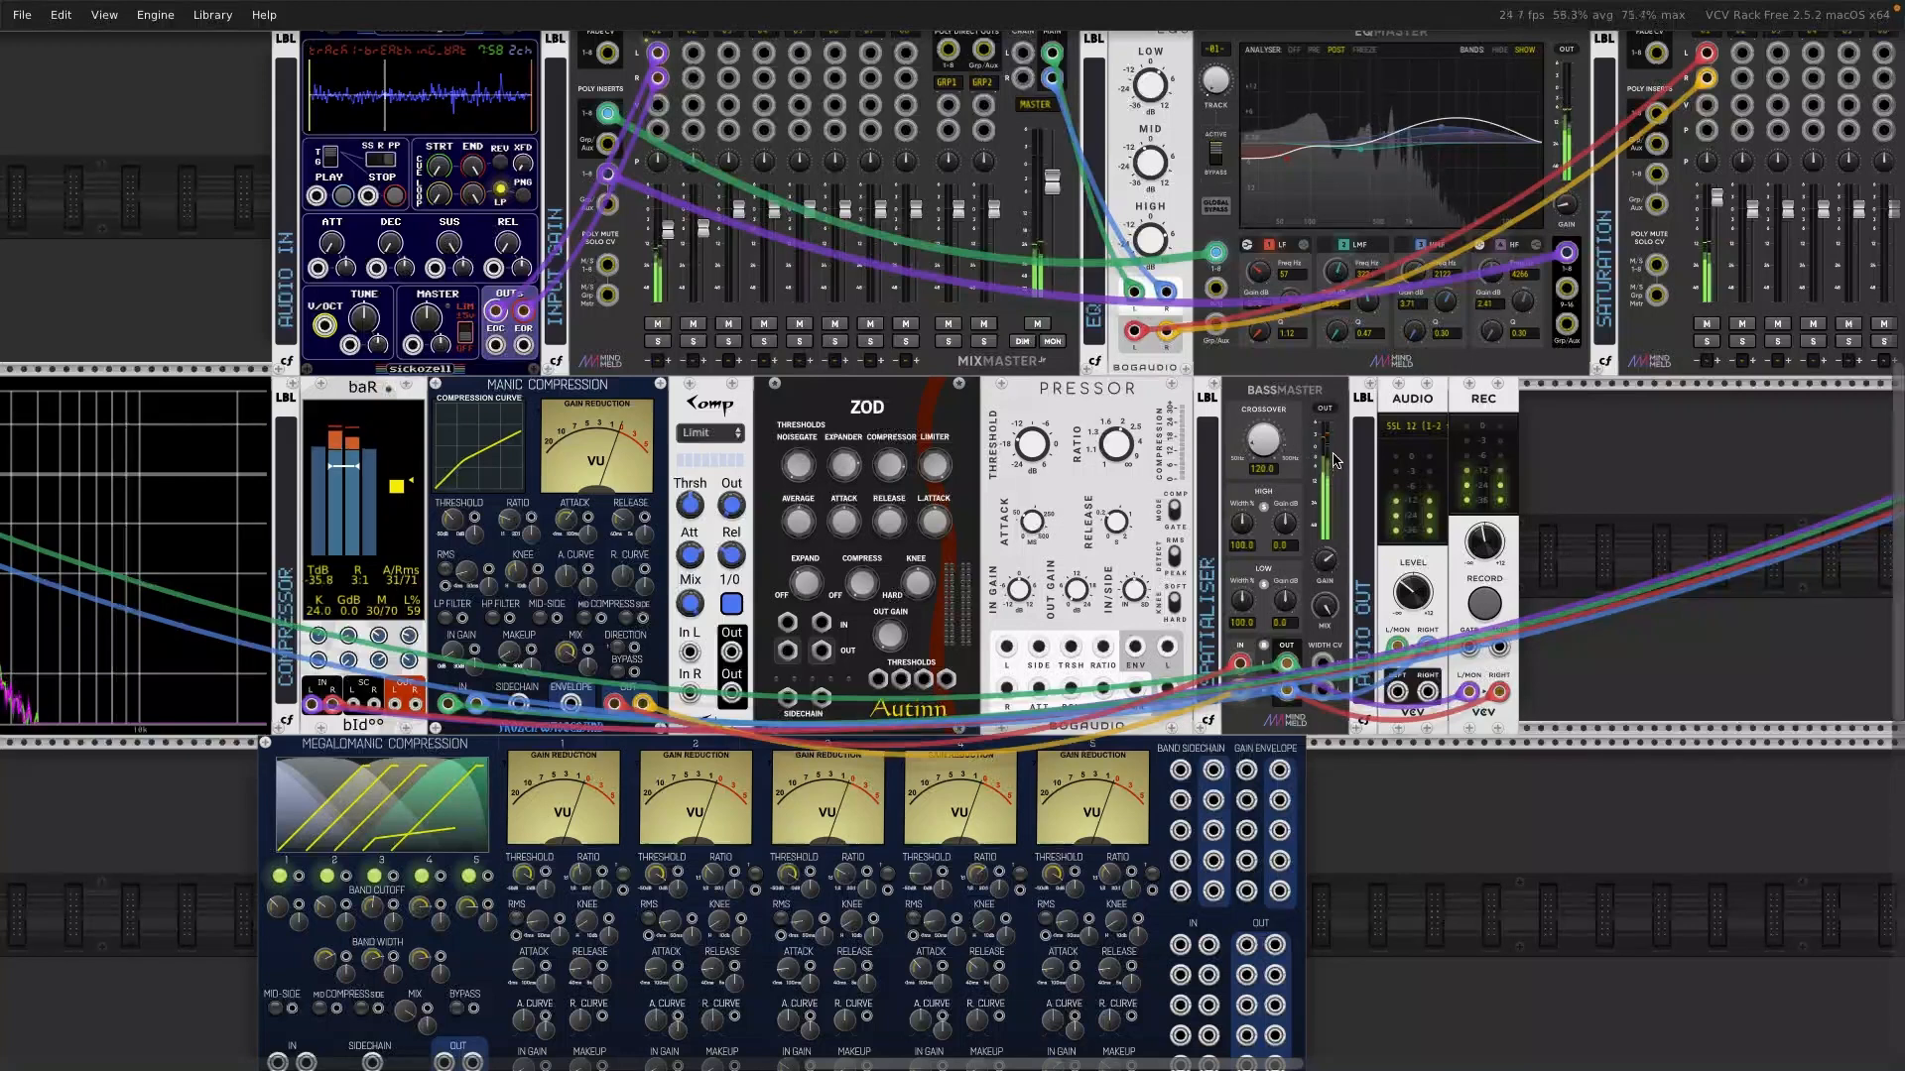
Step: Lower BassMaster's gain and trim Manic Compression's input gain to about 0 dB
left_click_drag(1325, 561, 1325, 599)
scroll(969, 521, "left", 4)
scroll(969, 521, "down", 1)
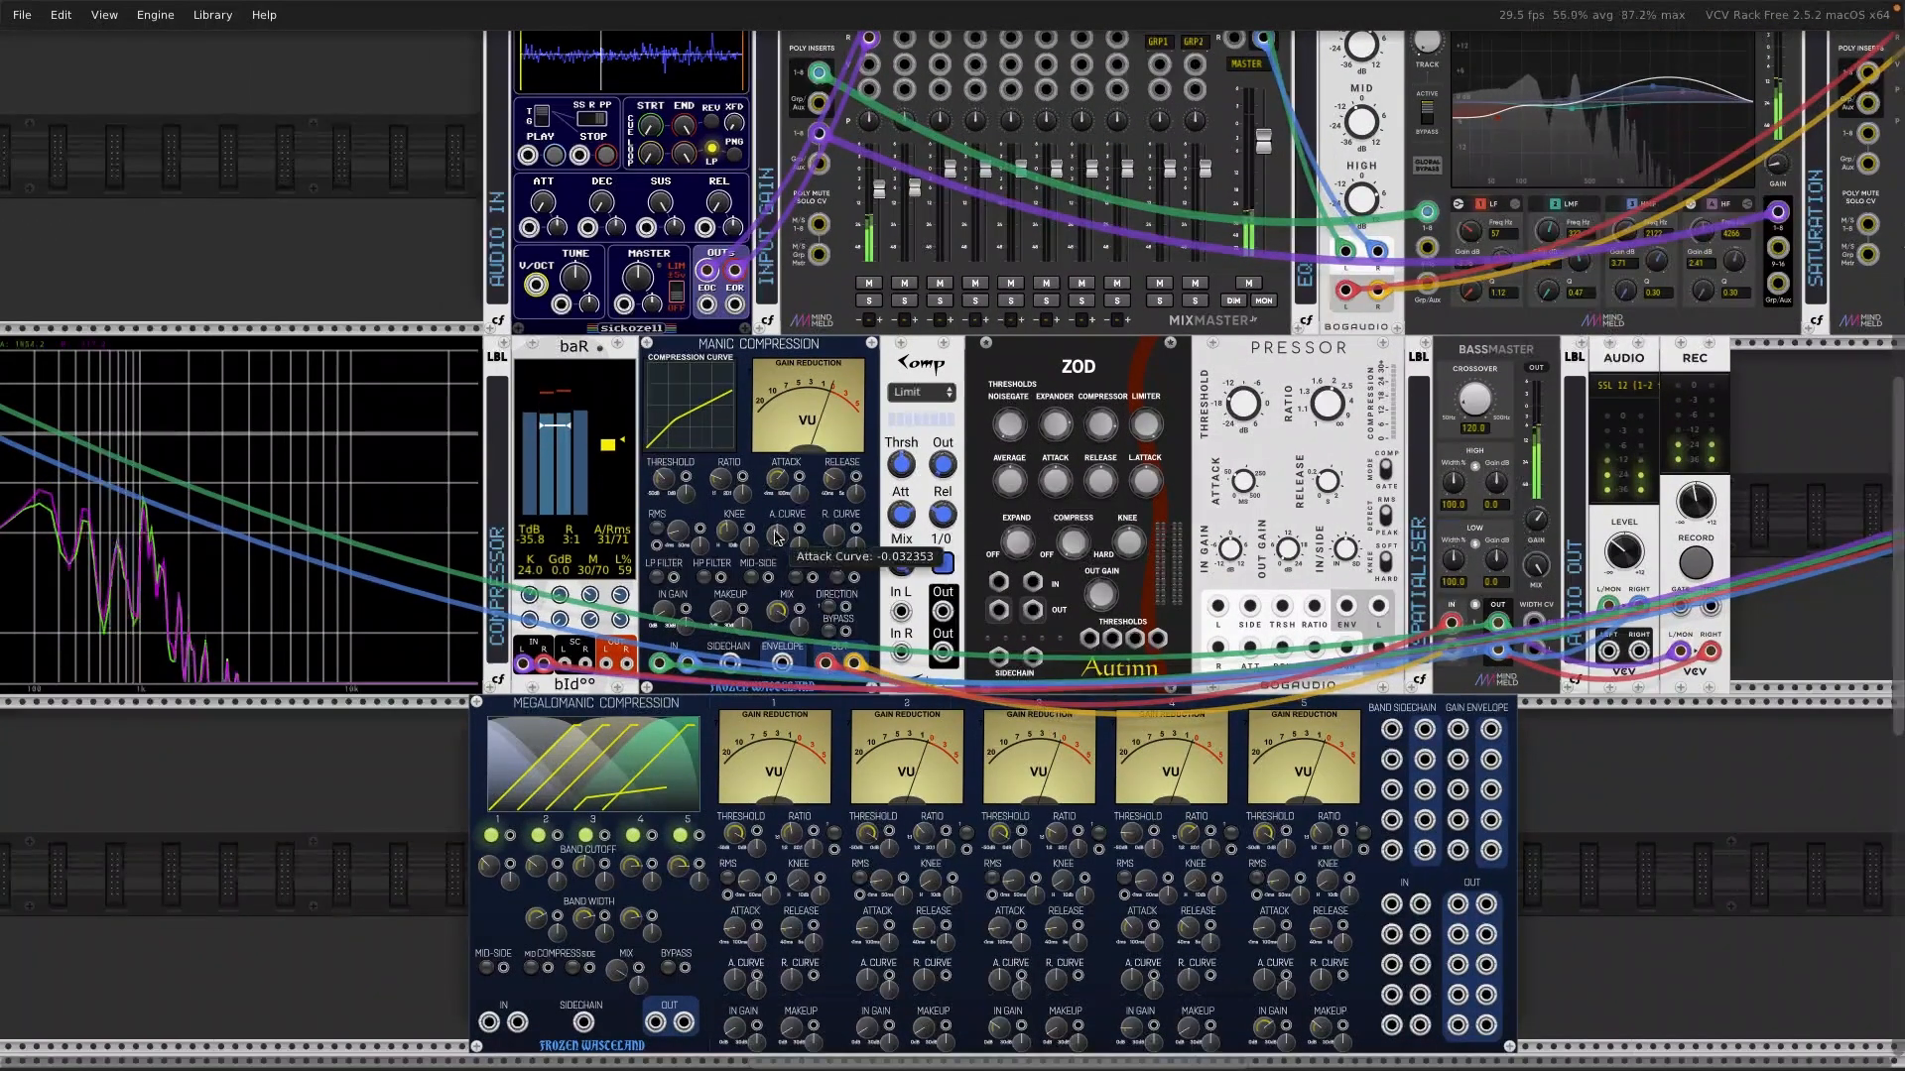
mouse_move(666, 612)
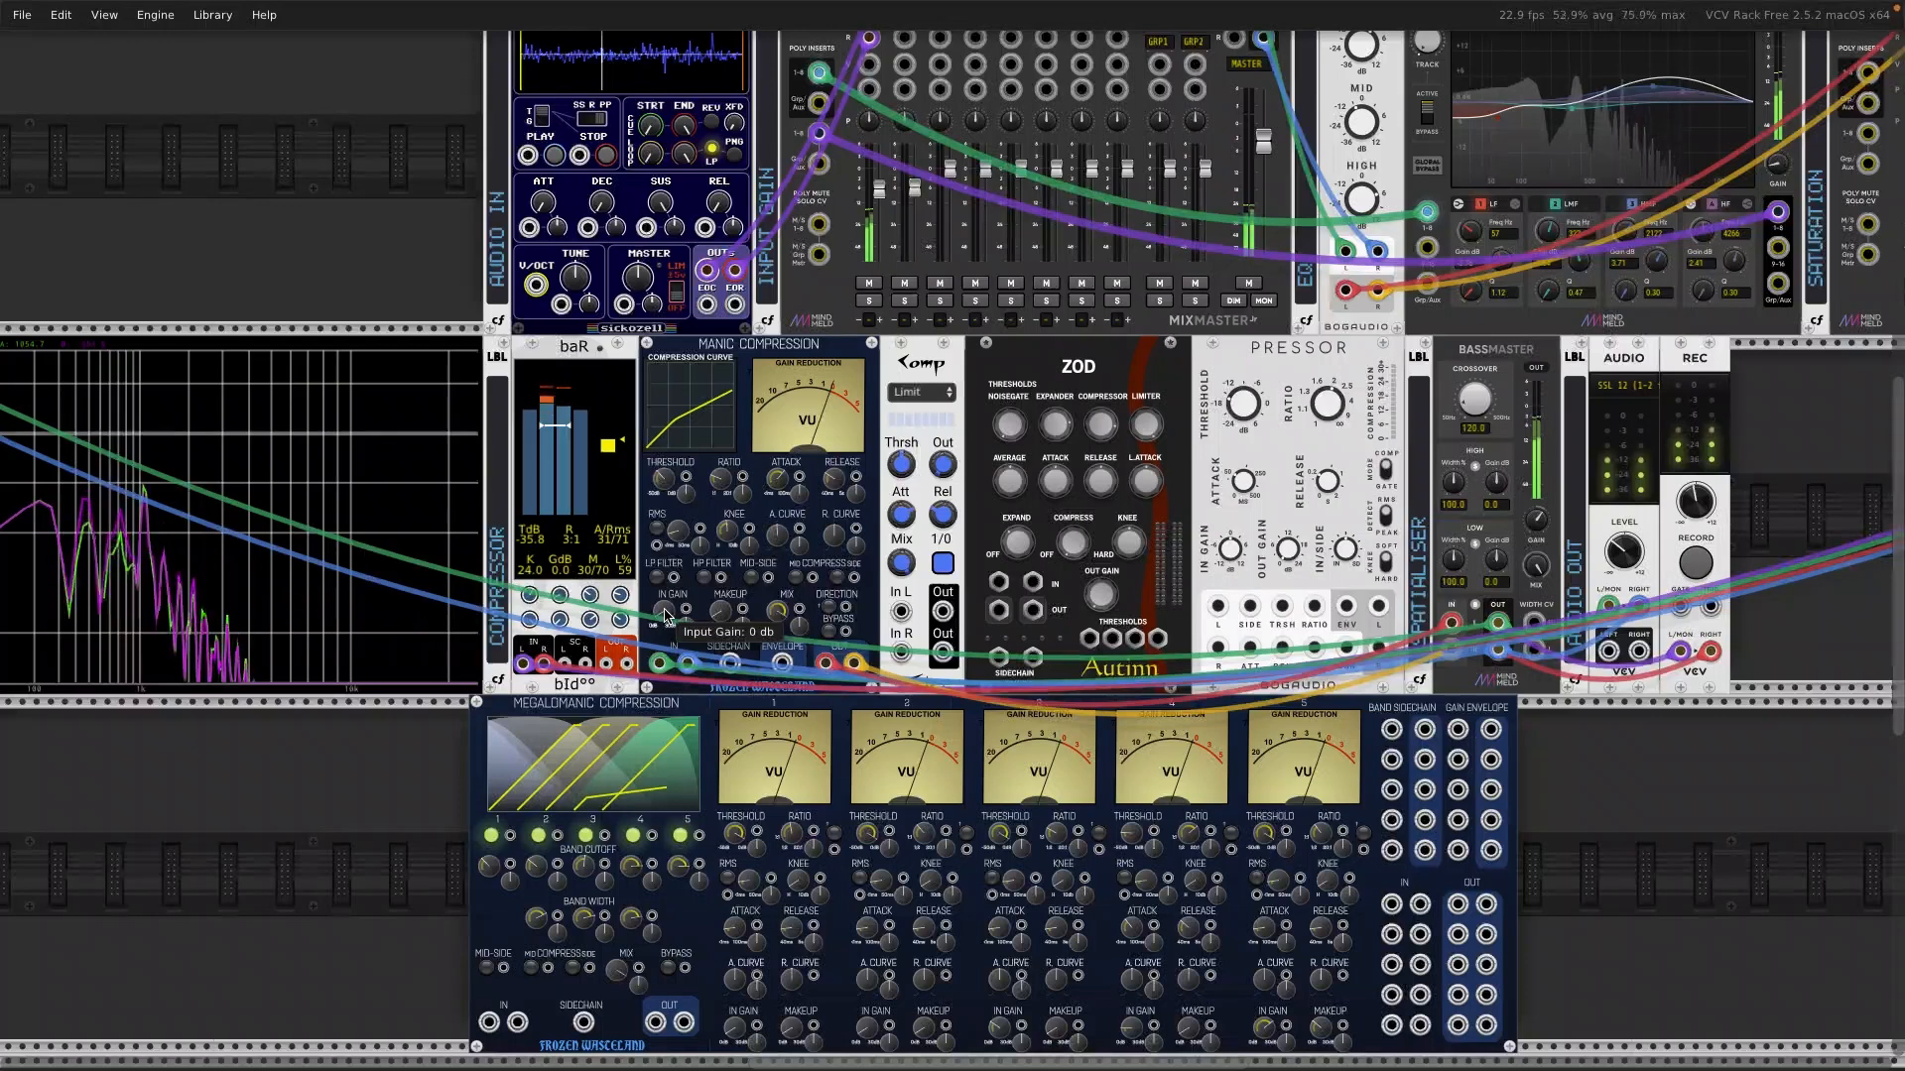
mouse_move(666, 616)
left_mouse_down()
mouse_move(666, 575)
mouse_move(666, 620)
left_mouse_up()
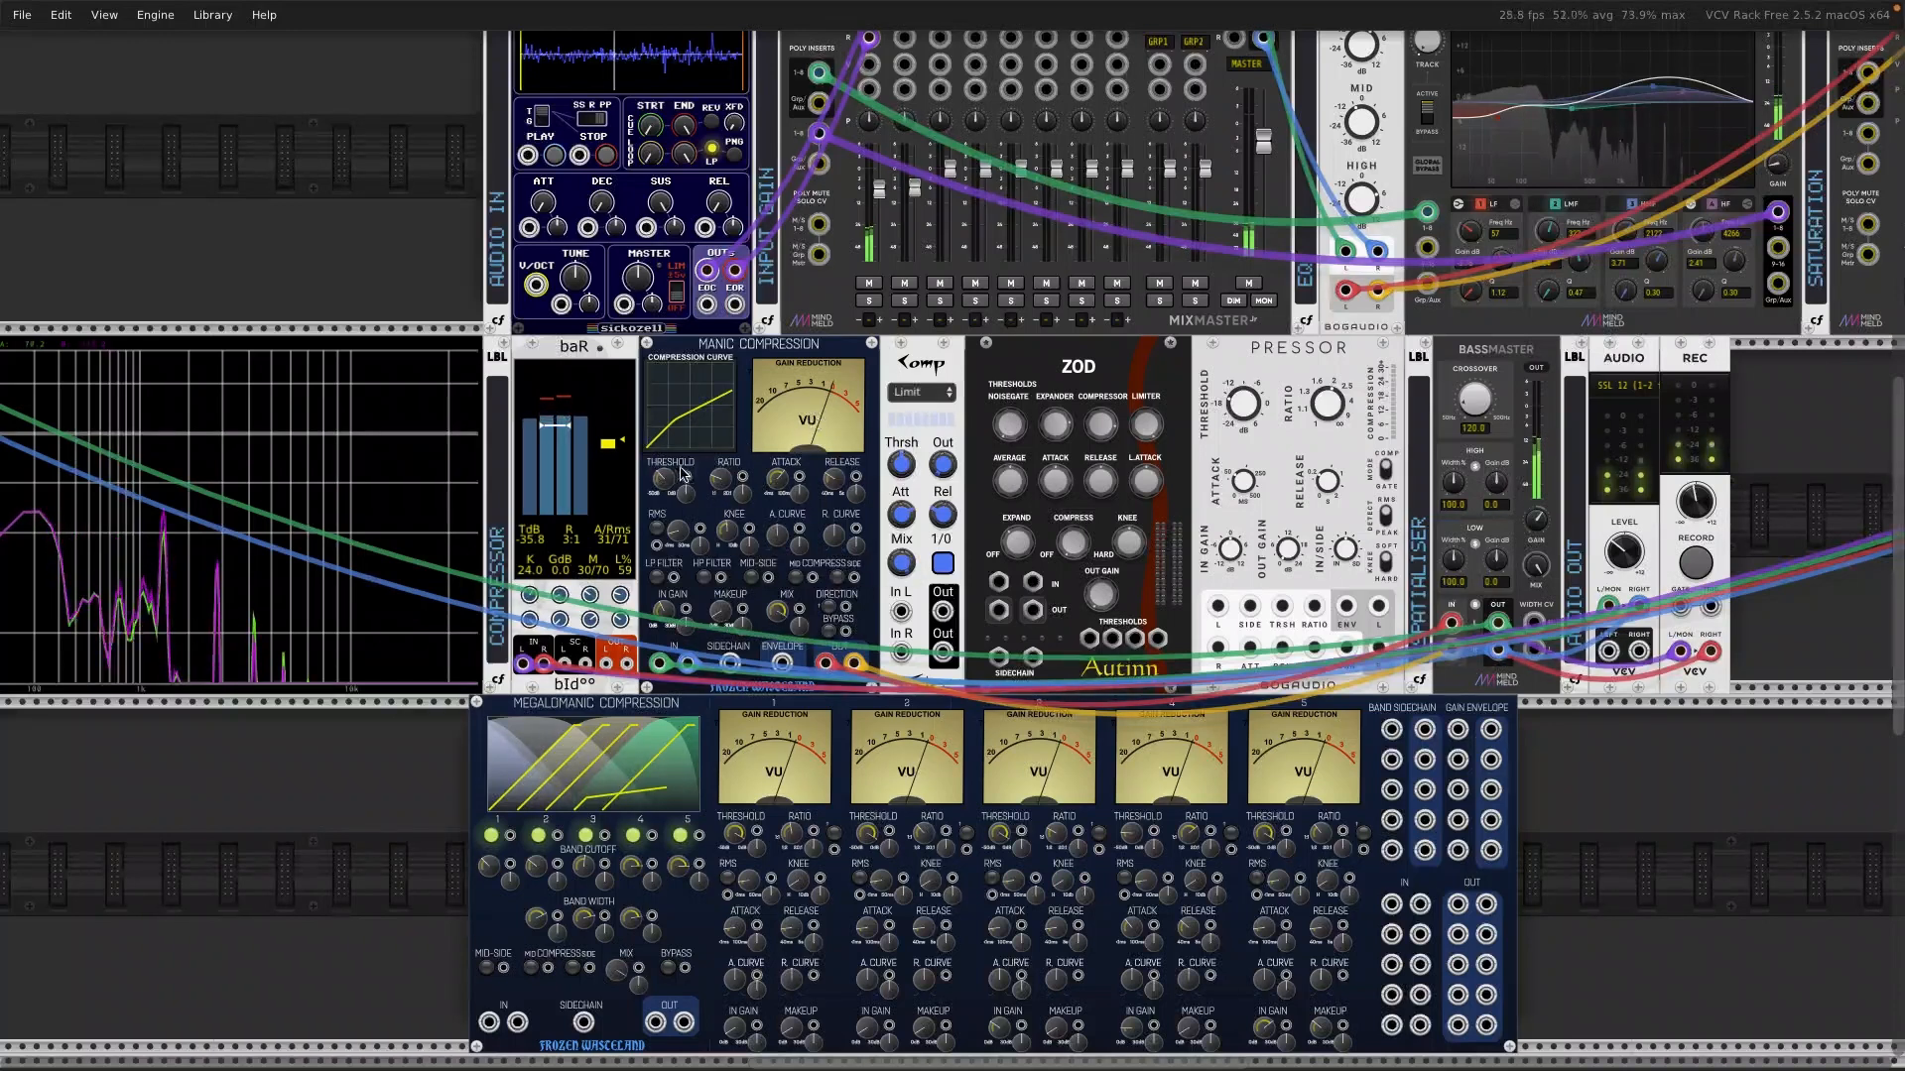
Step: Adjust Manic Compression's threshold and ratio and set its attack to about 40 ms
left_click_drag(664, 478, 722, 488)
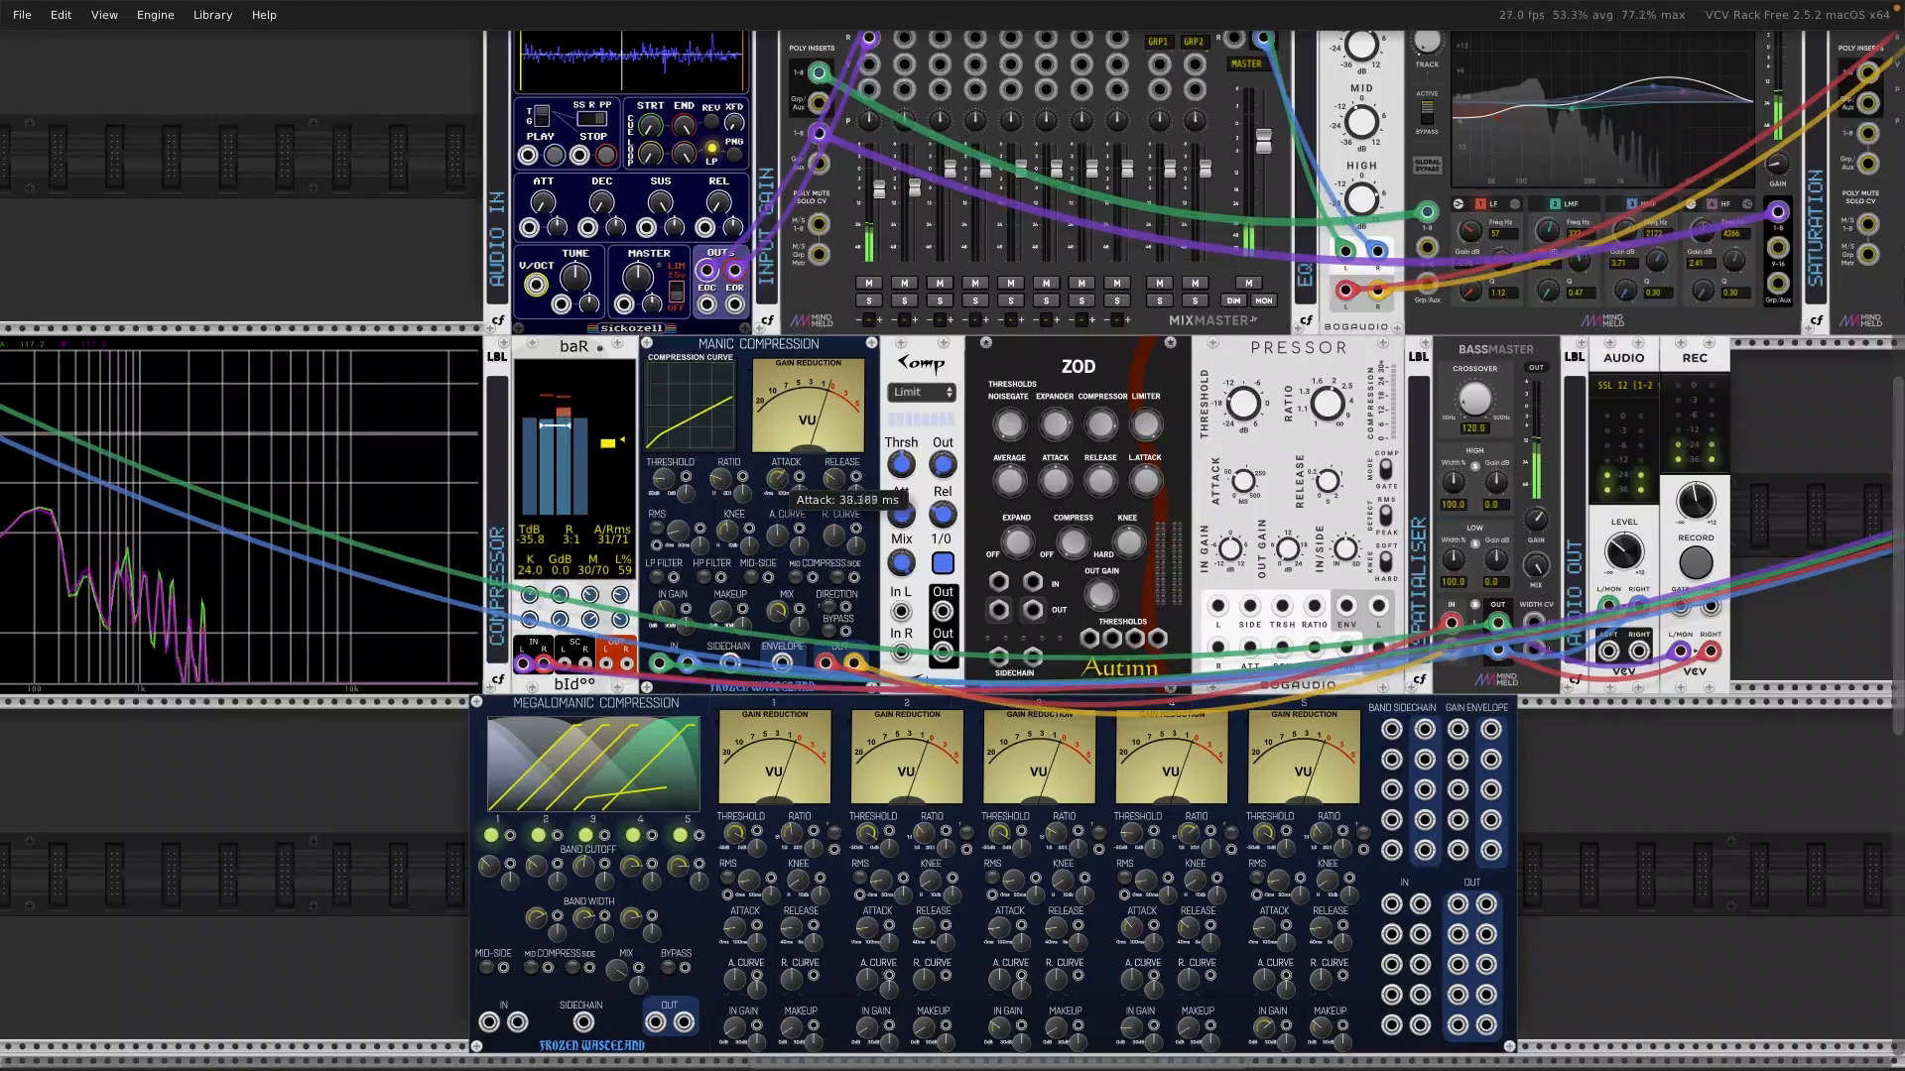
left_click_drag(778, 480, 780, 485)
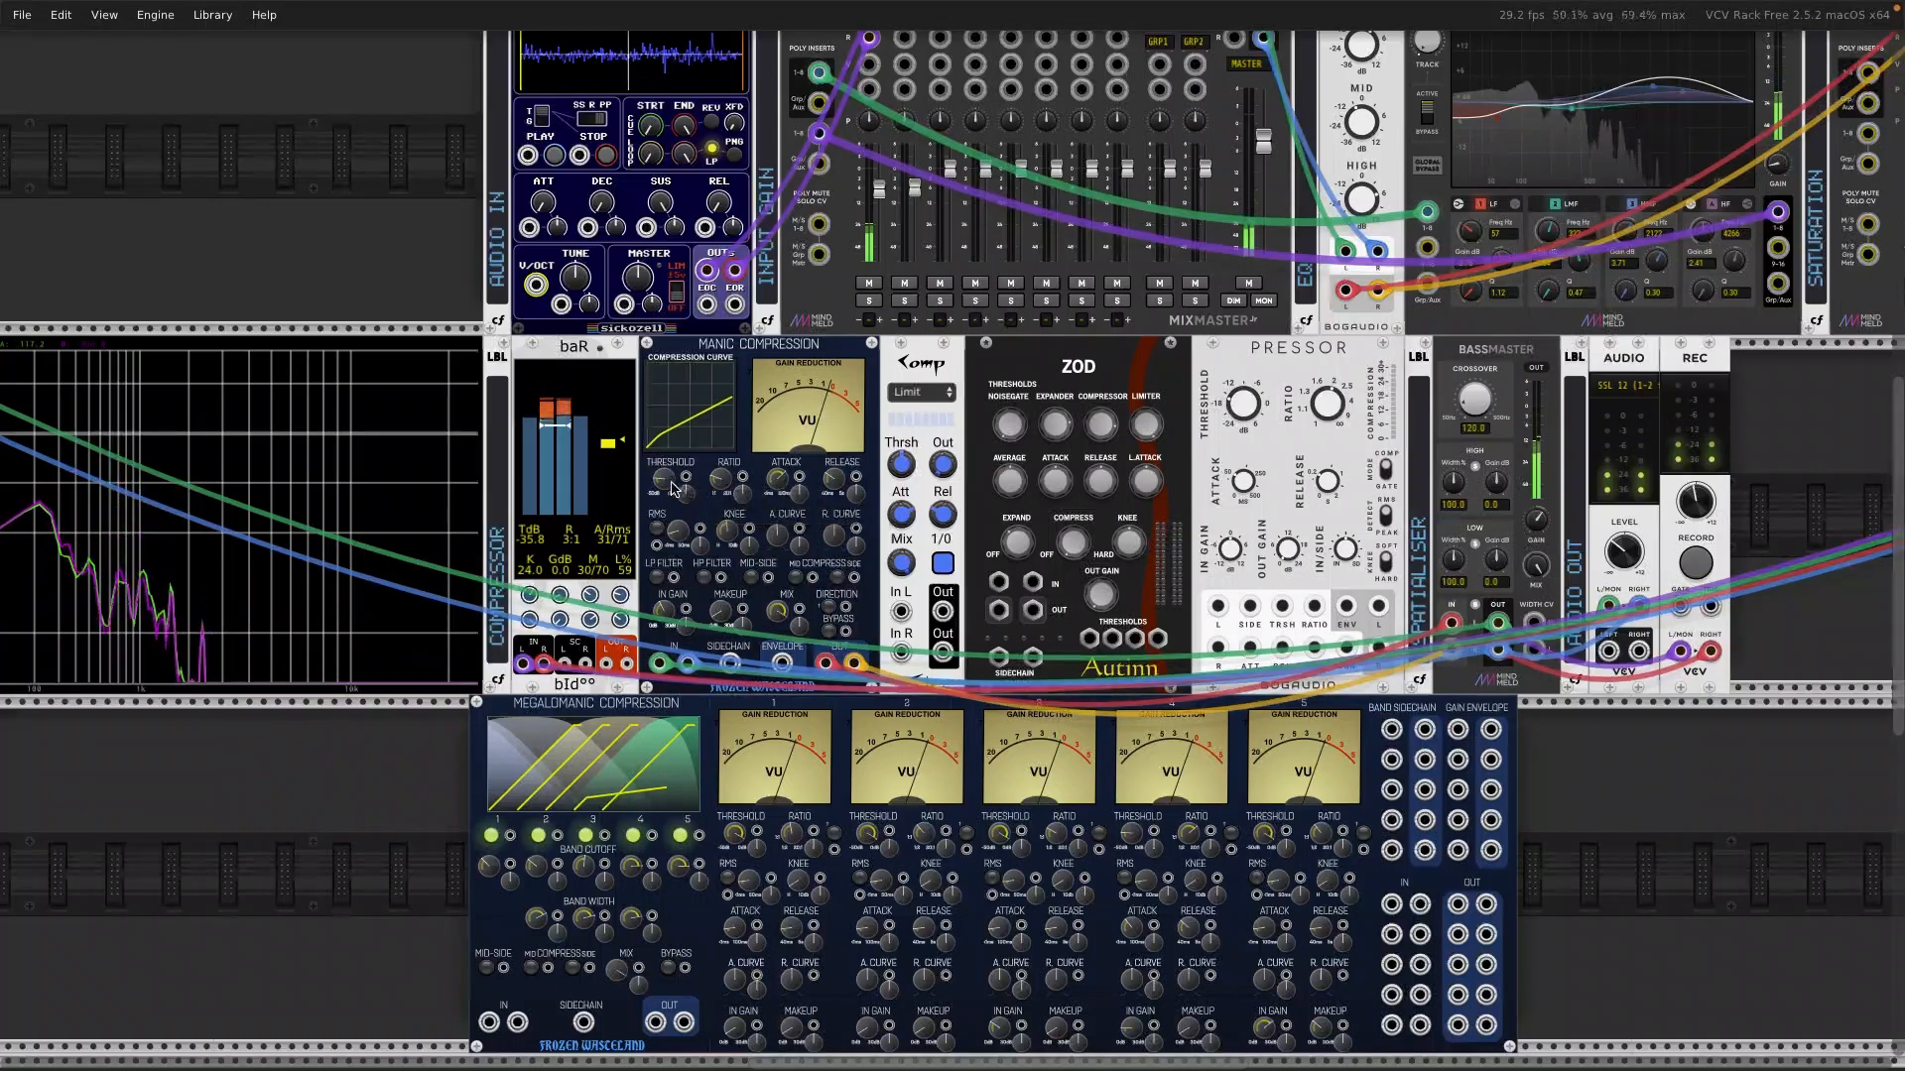
mouse_move(665, 486)
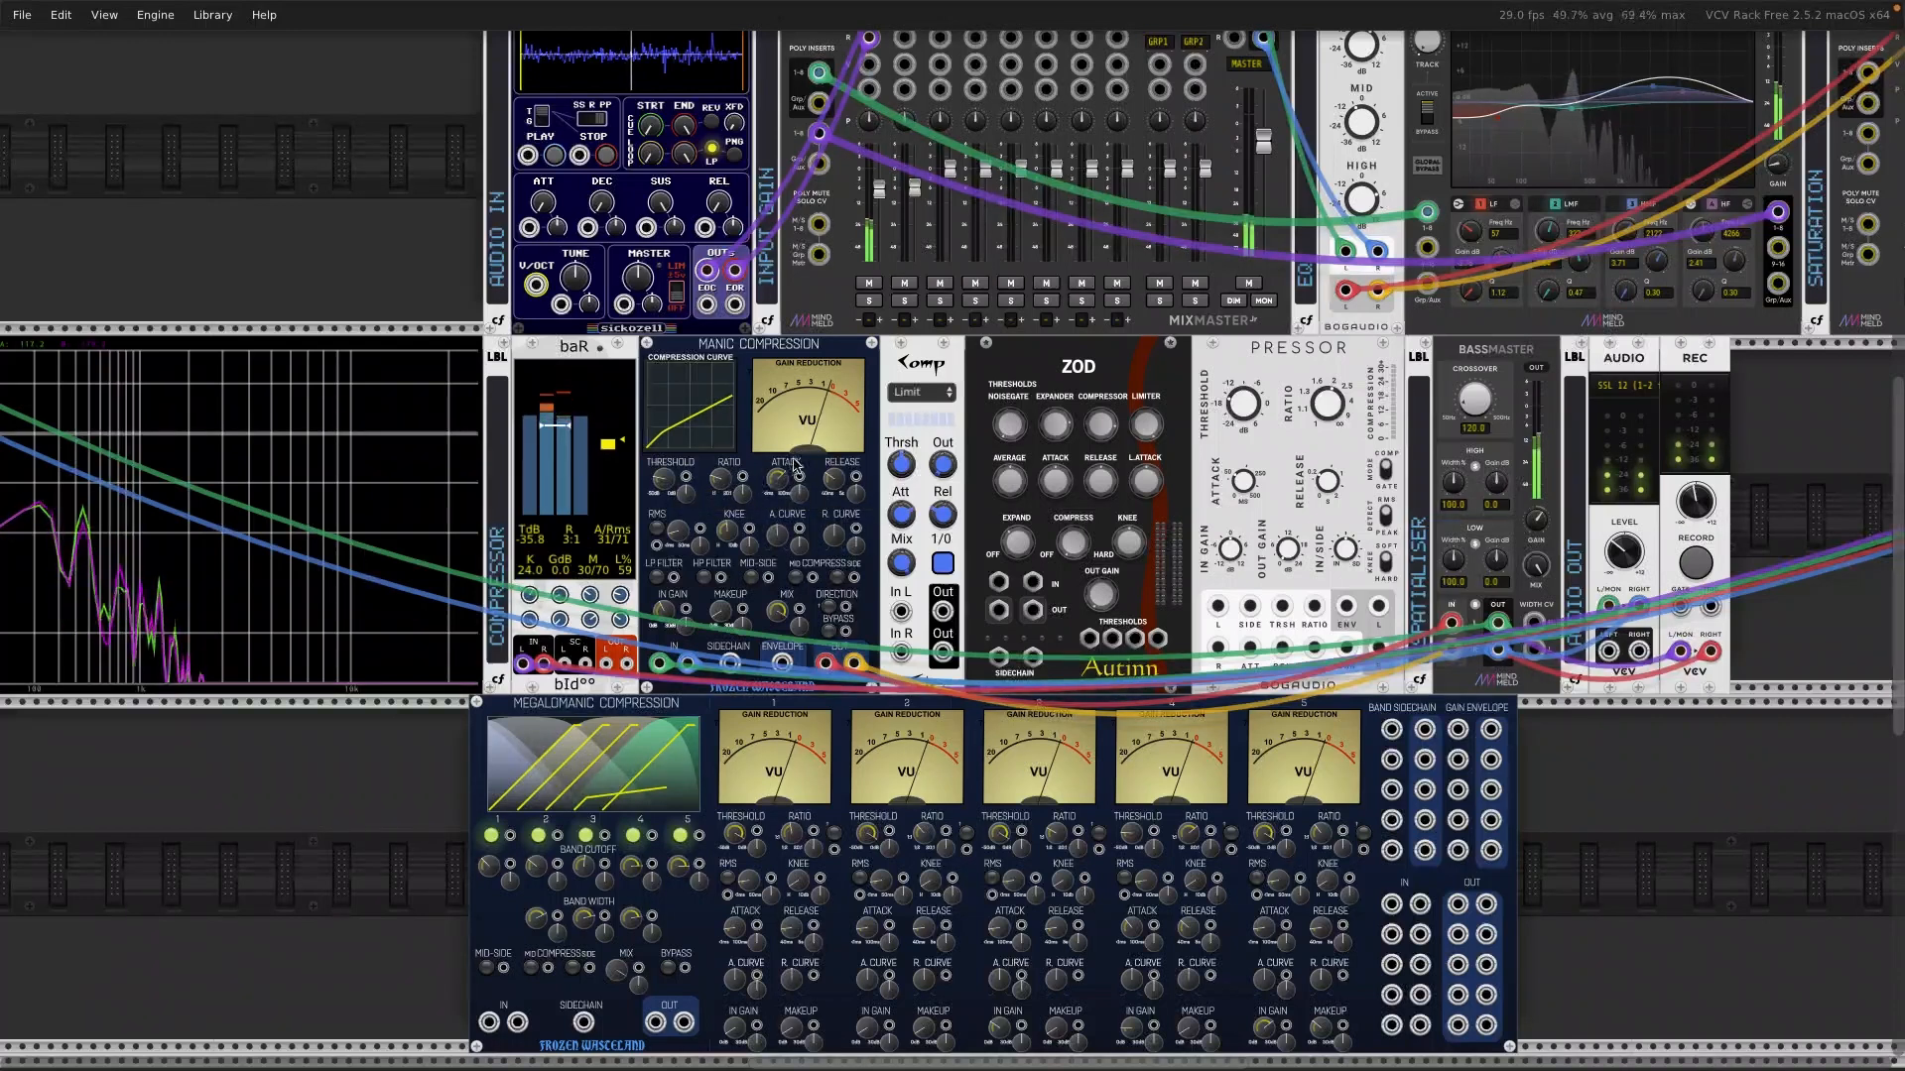
mouse_move(777, 484)
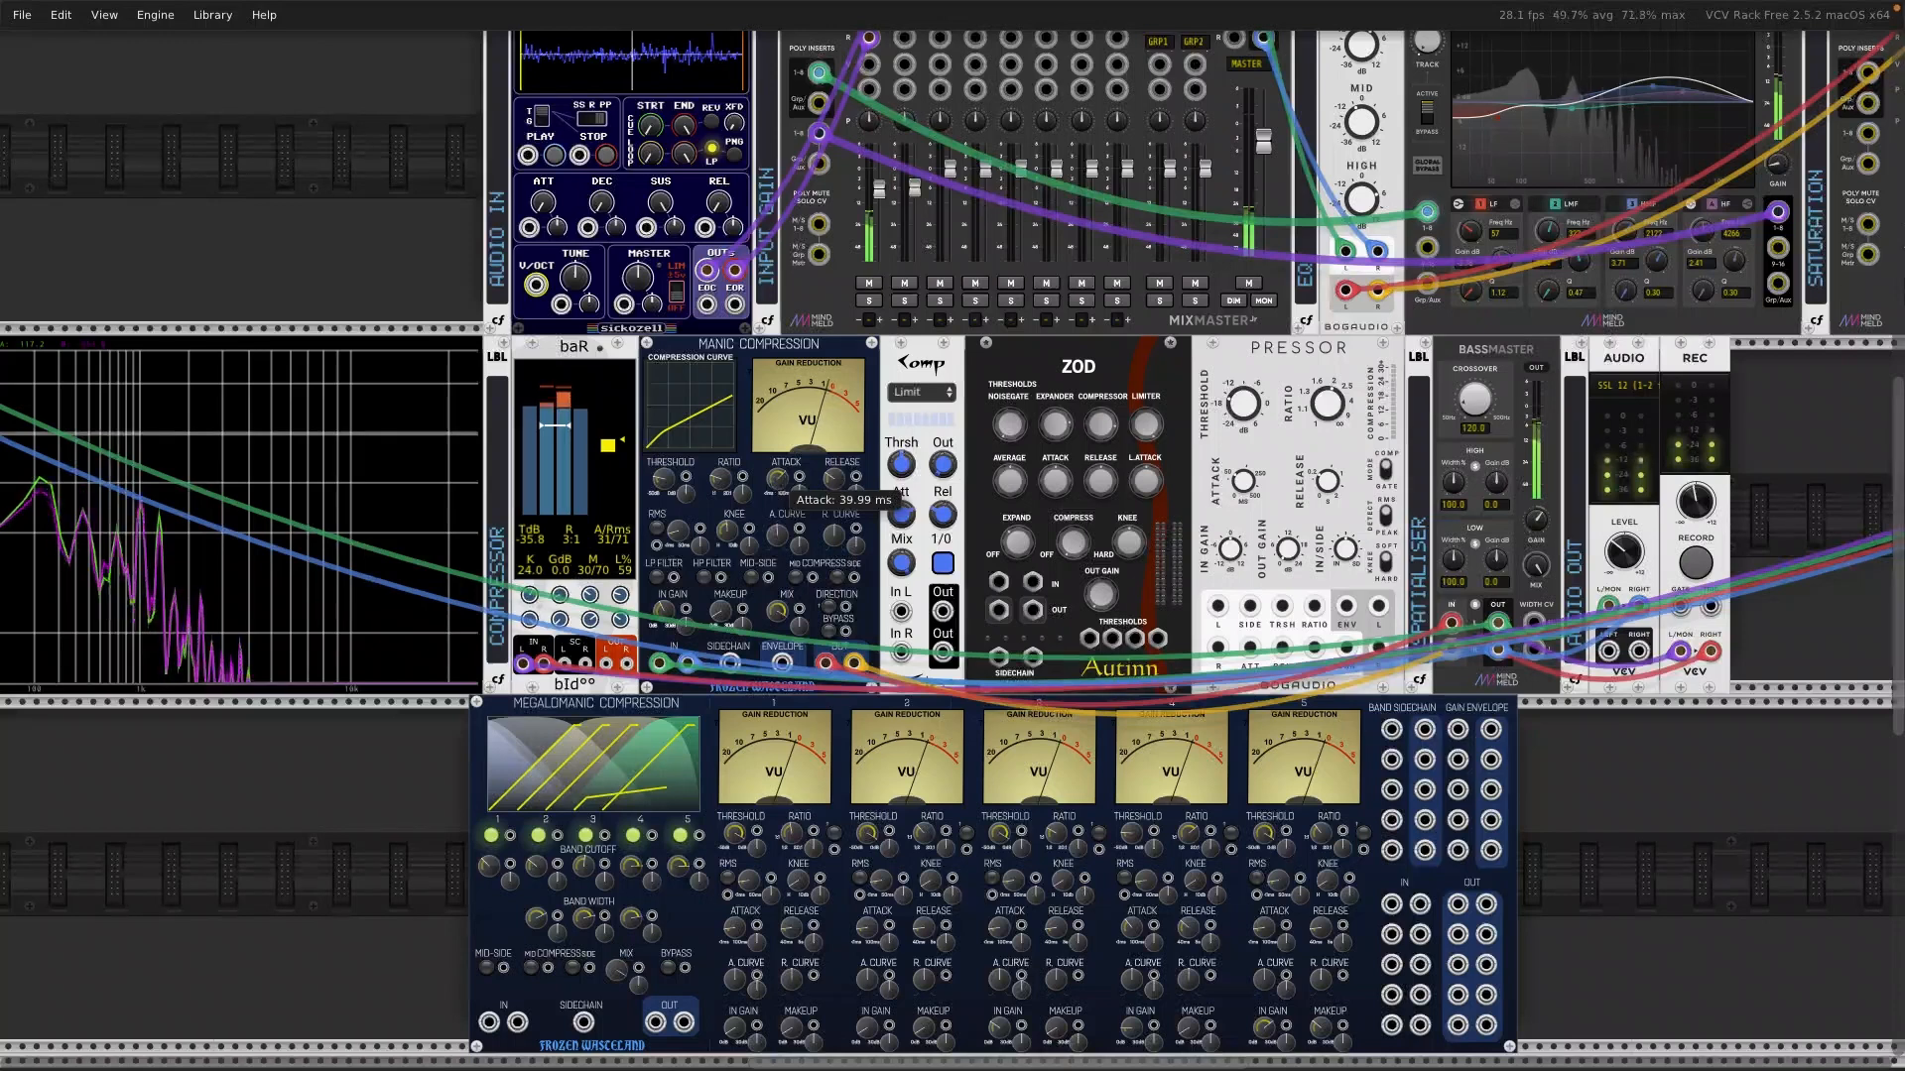
Step: Adjust Manic Compression's release time and lower its attack curve slightly
mouse_move(834, 480)
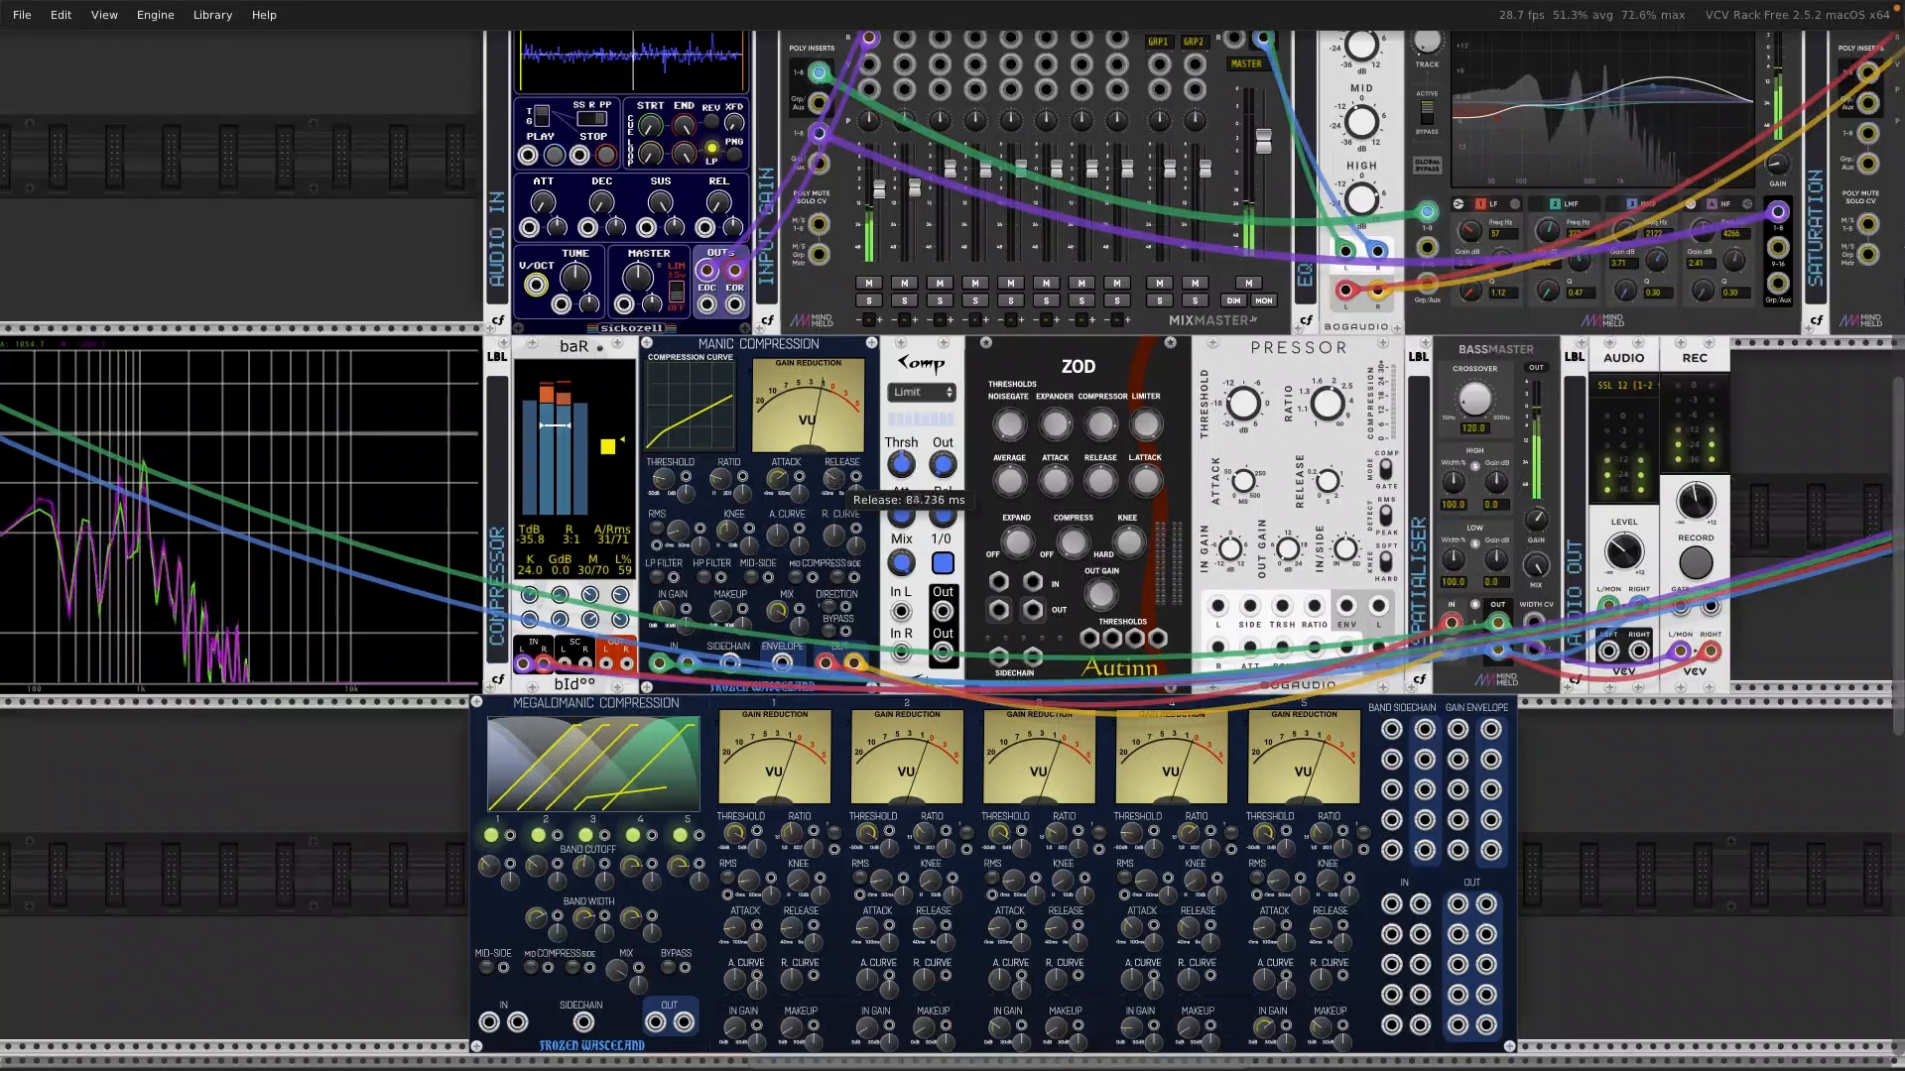
left_click_drag(834, 480, 782, 487)
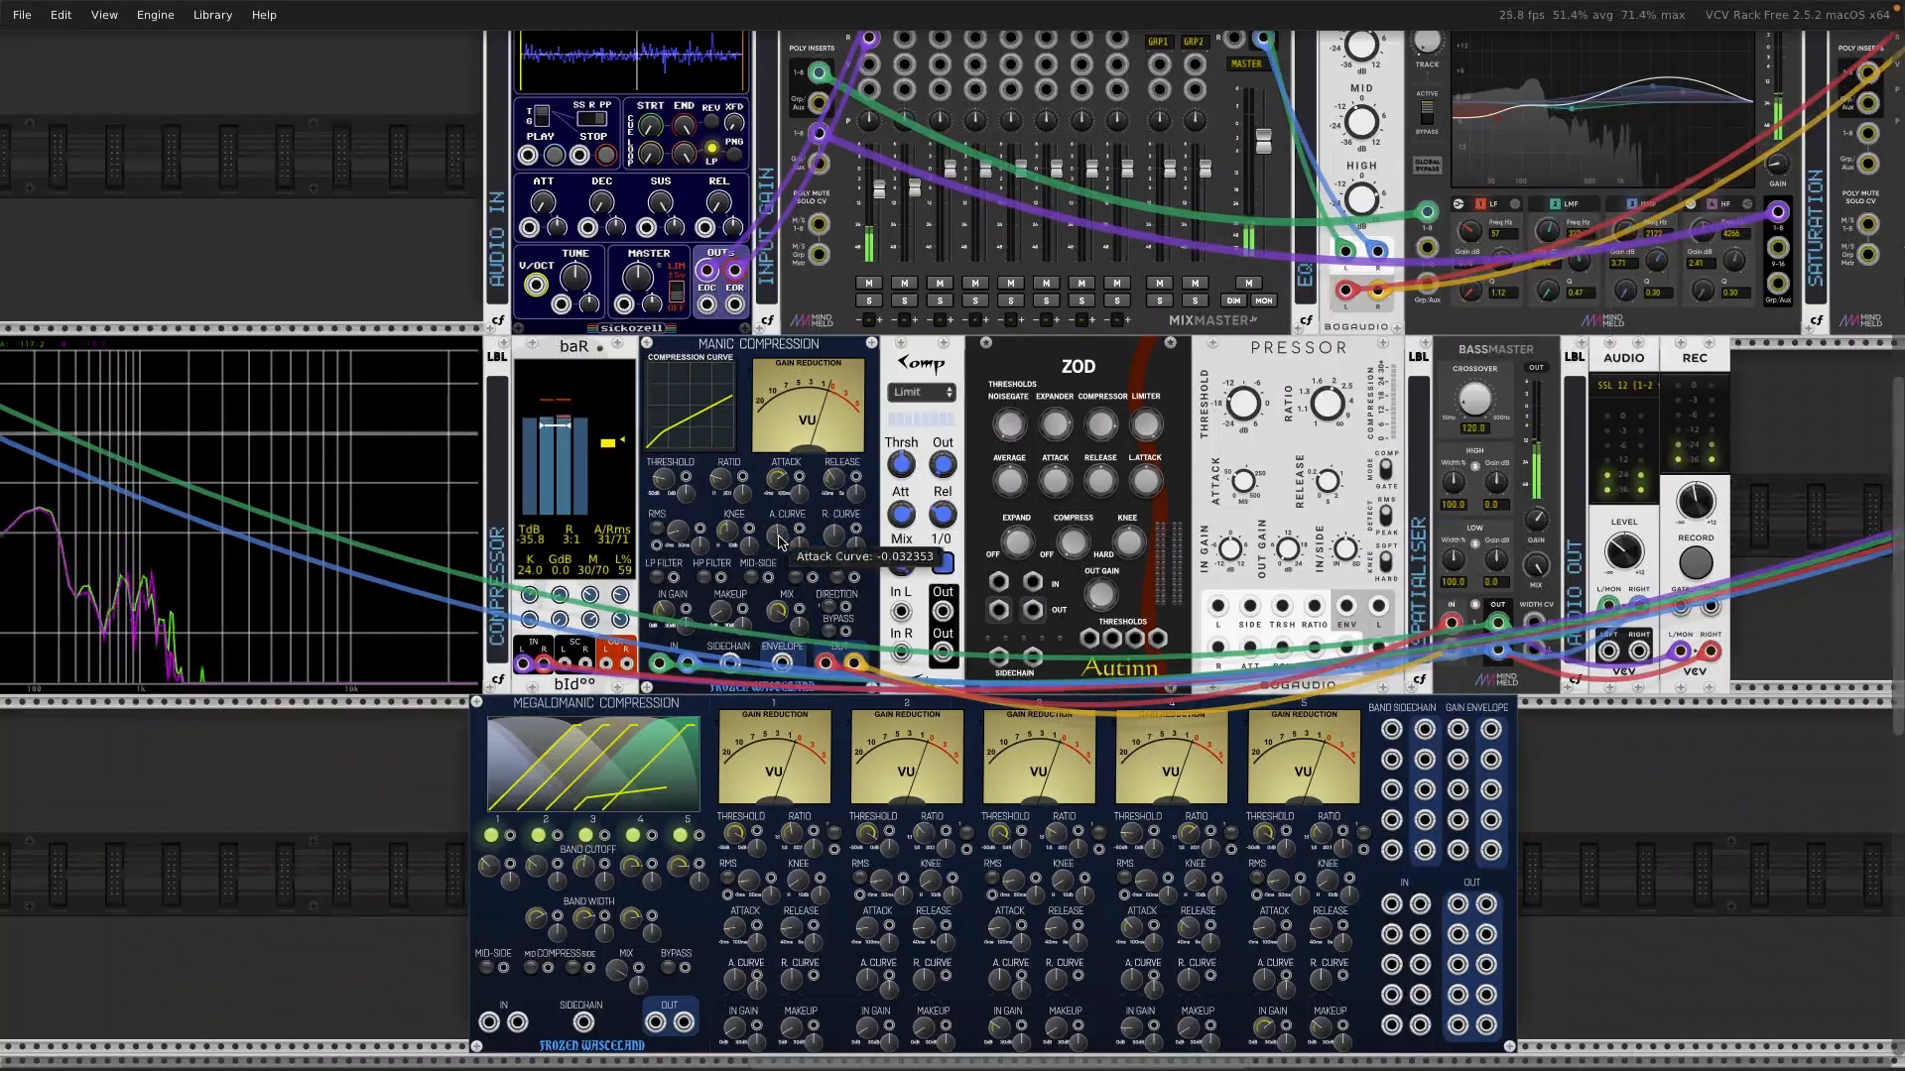
mouse_move(784, 536)
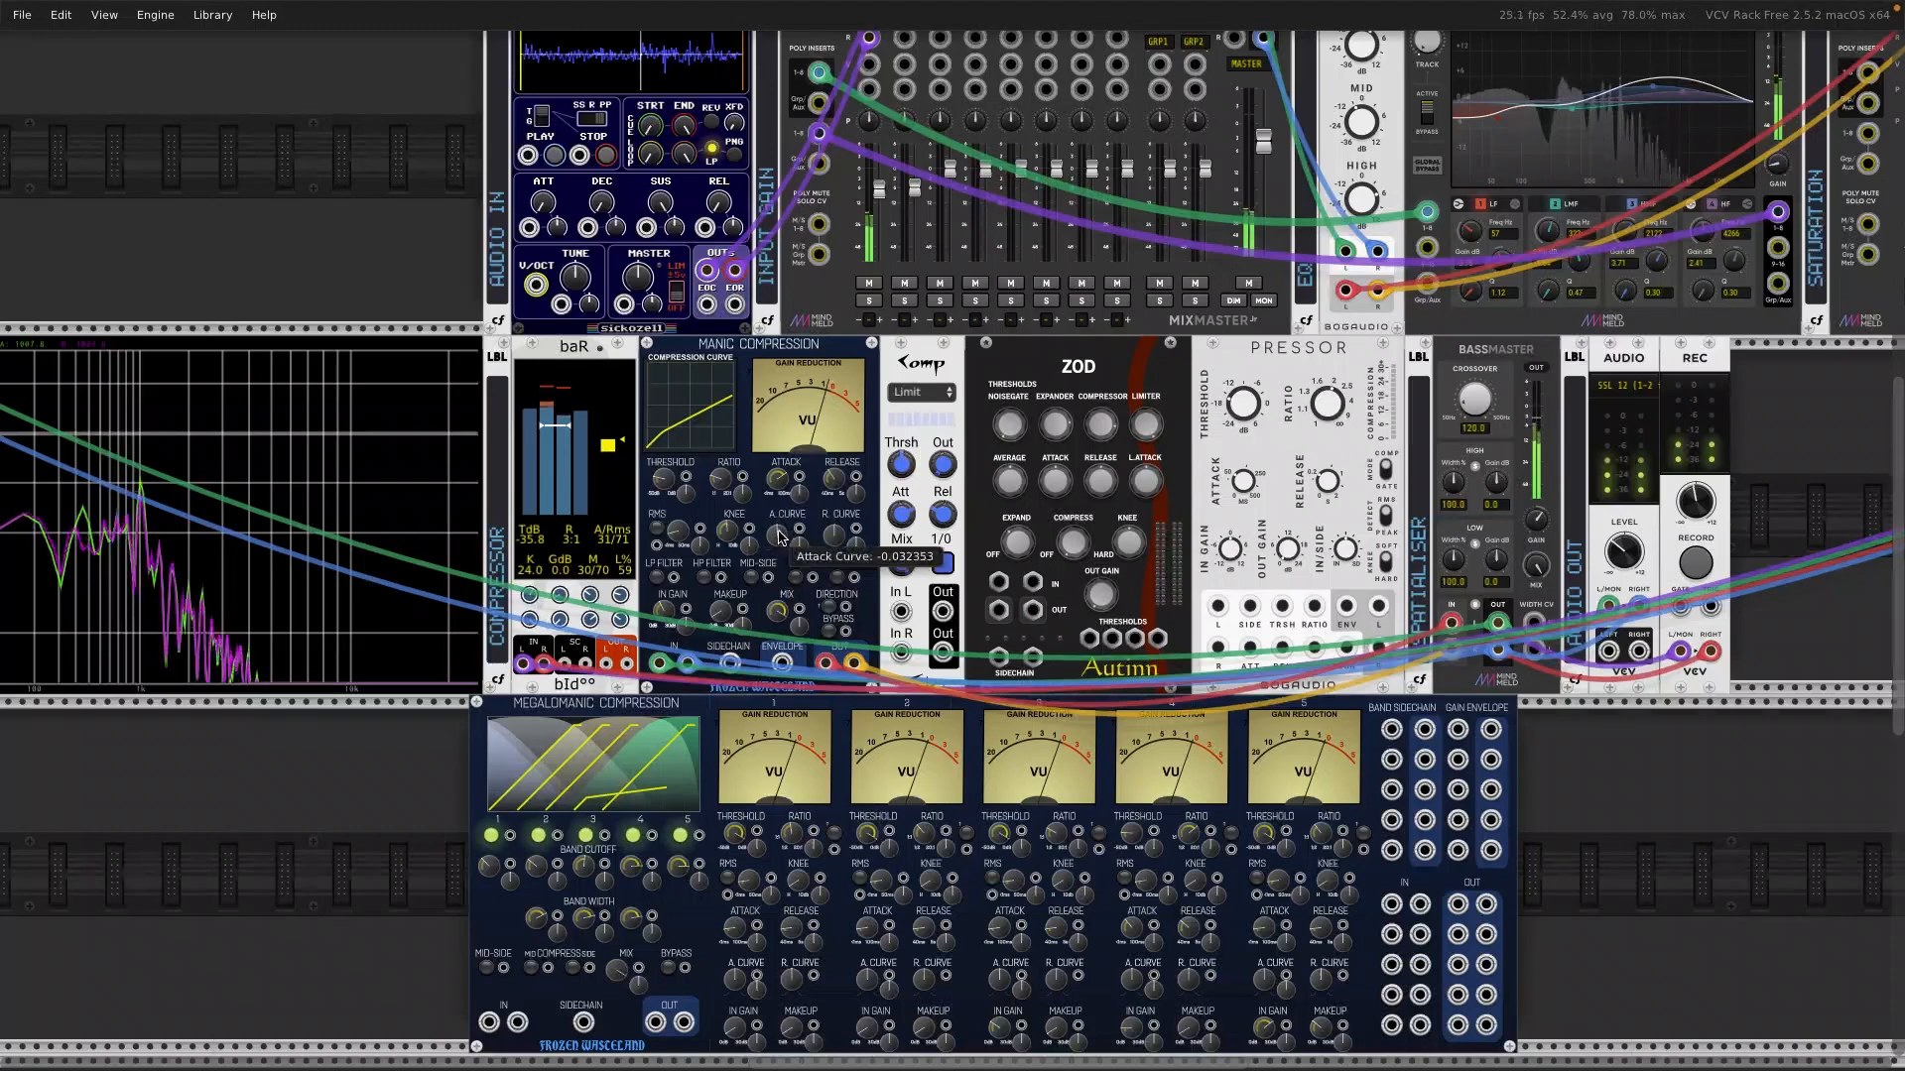
scroll(779, 536, "up", 3)
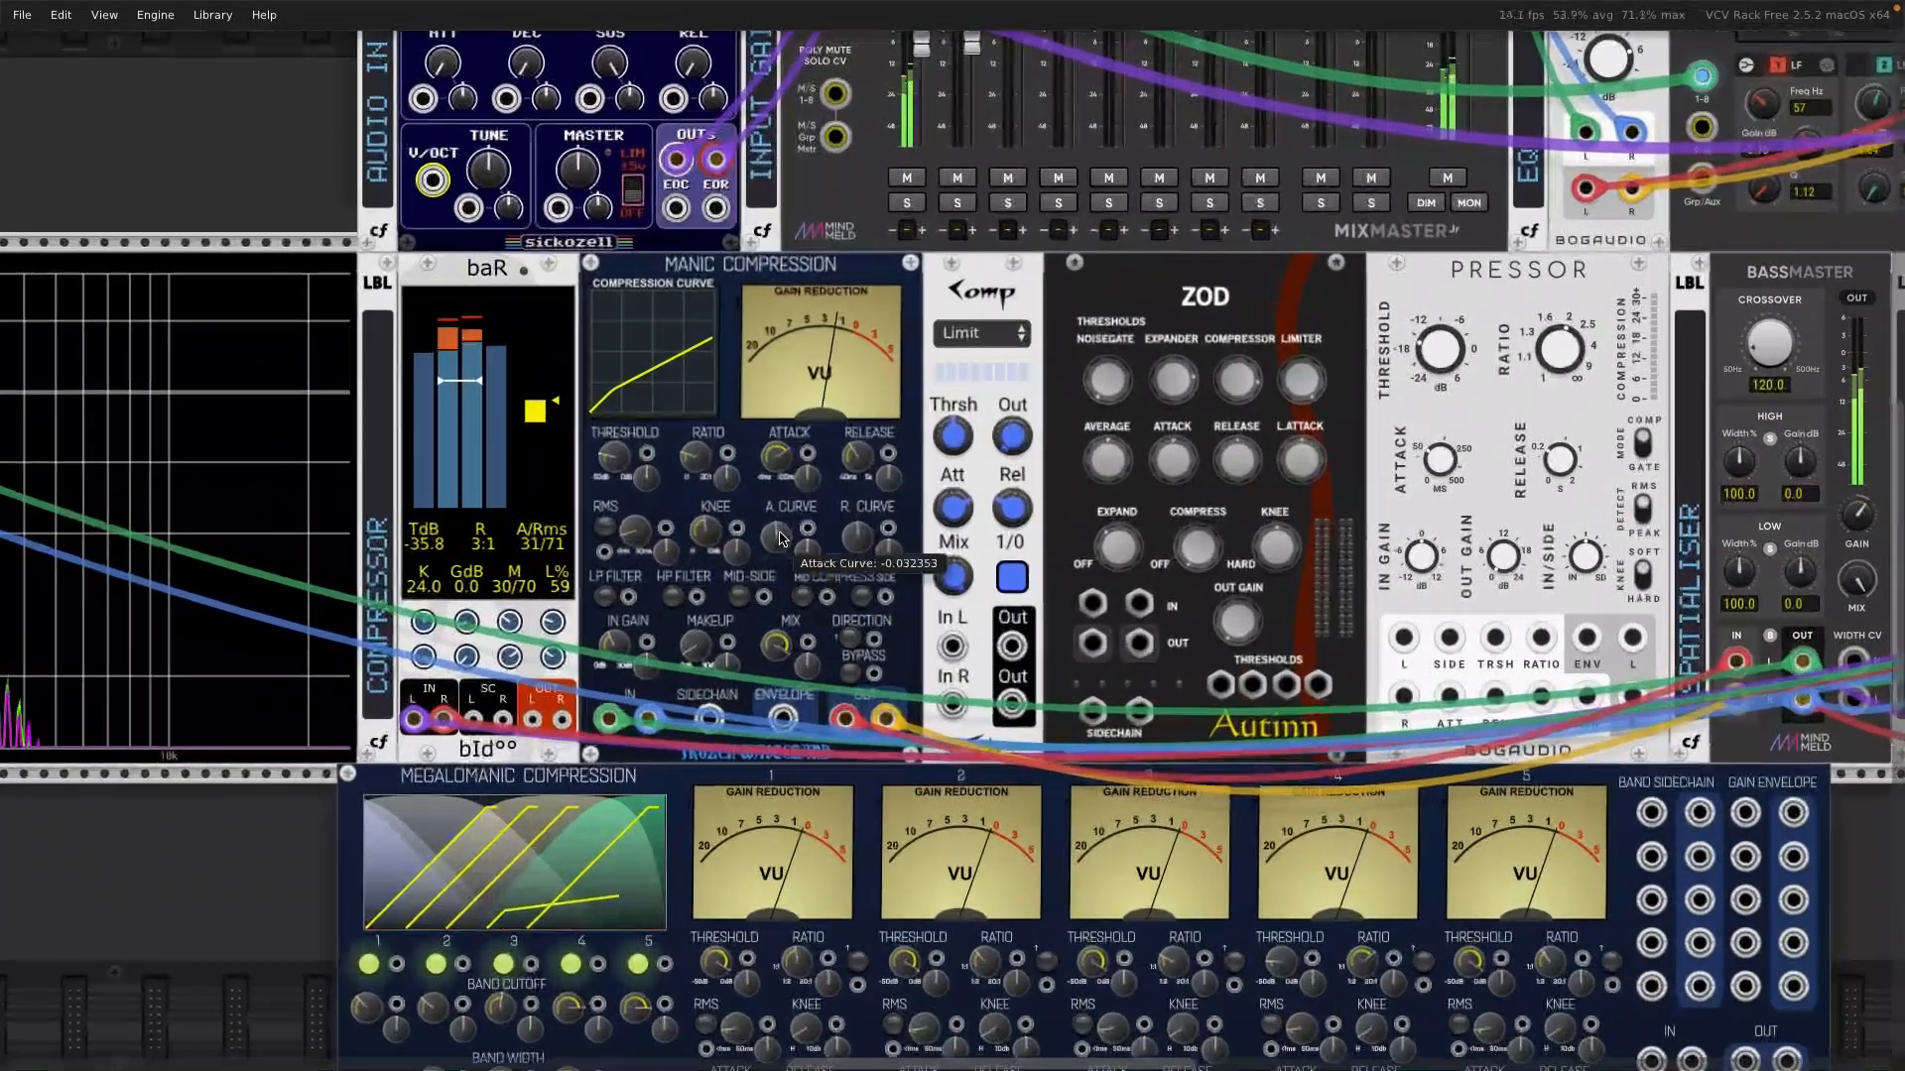
mouse_move(855, 544)
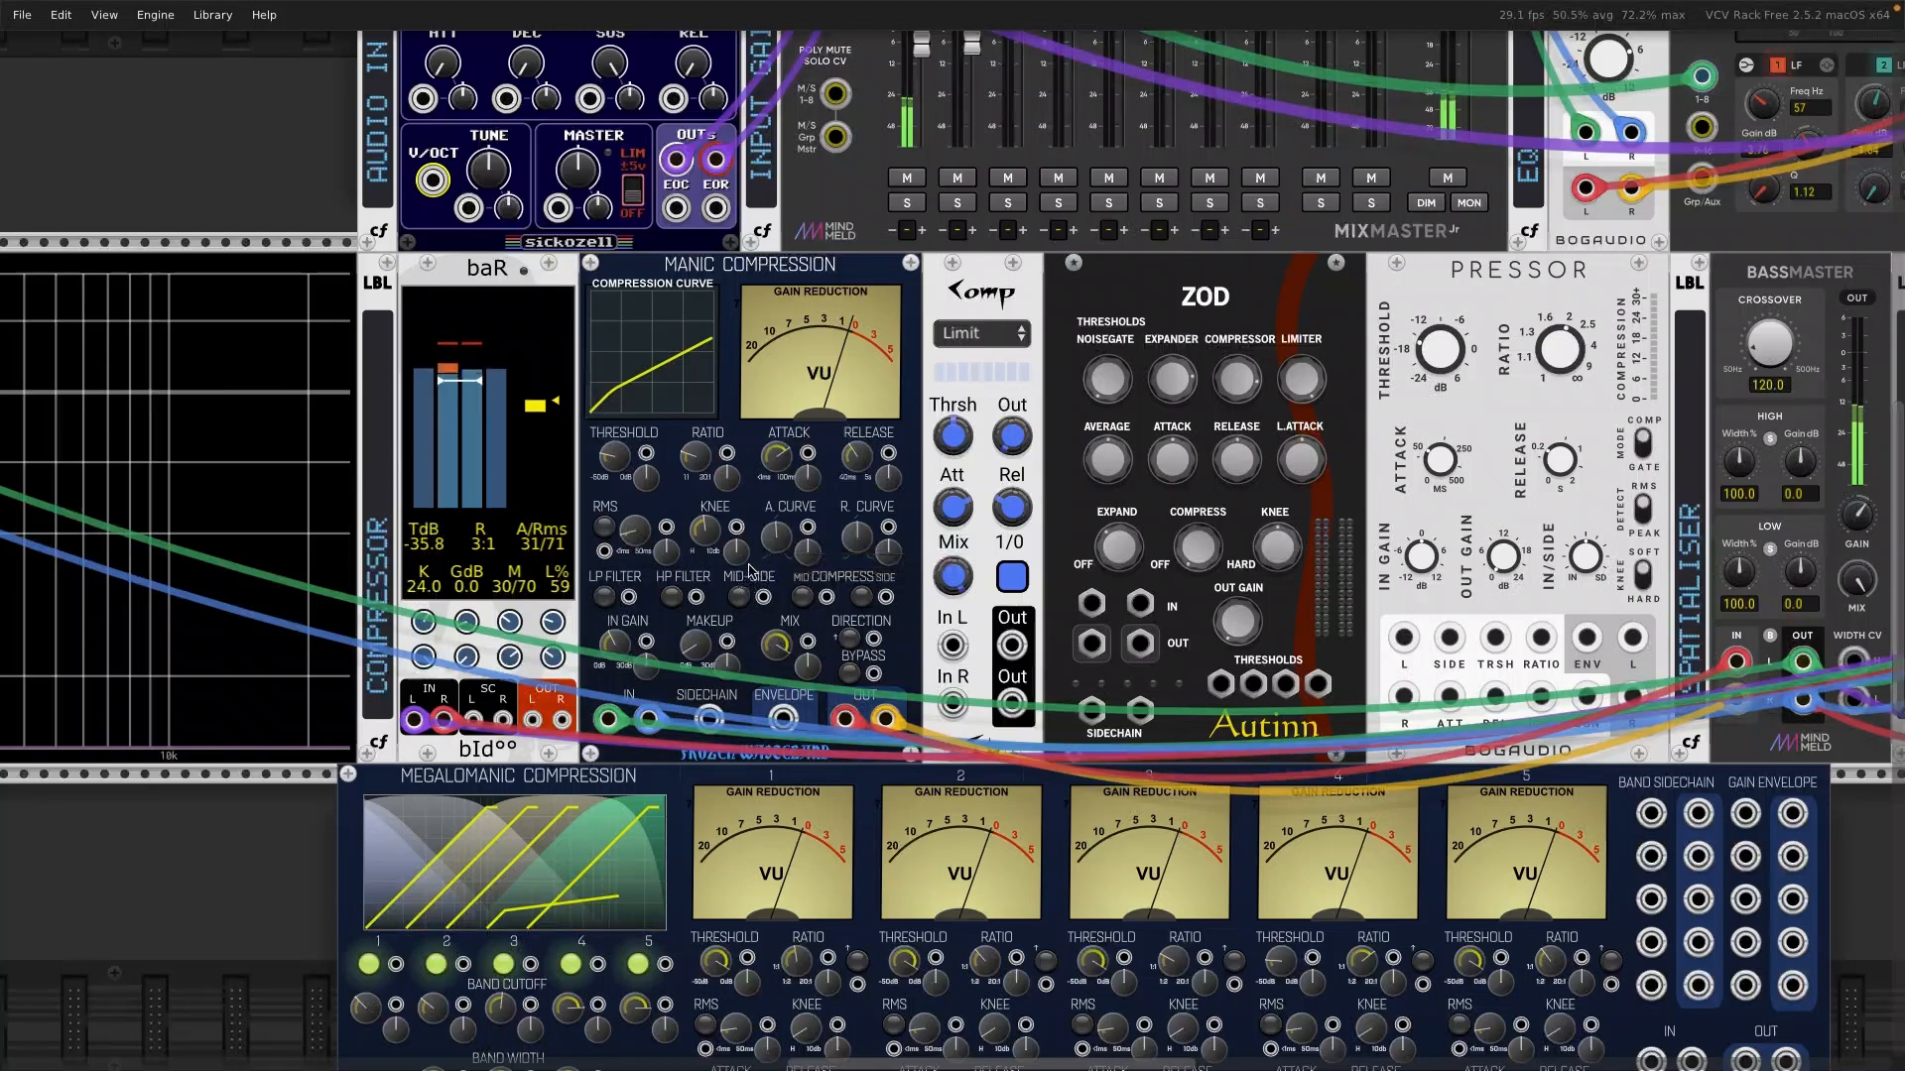
left_click_drag(783, 537, 783, 543)
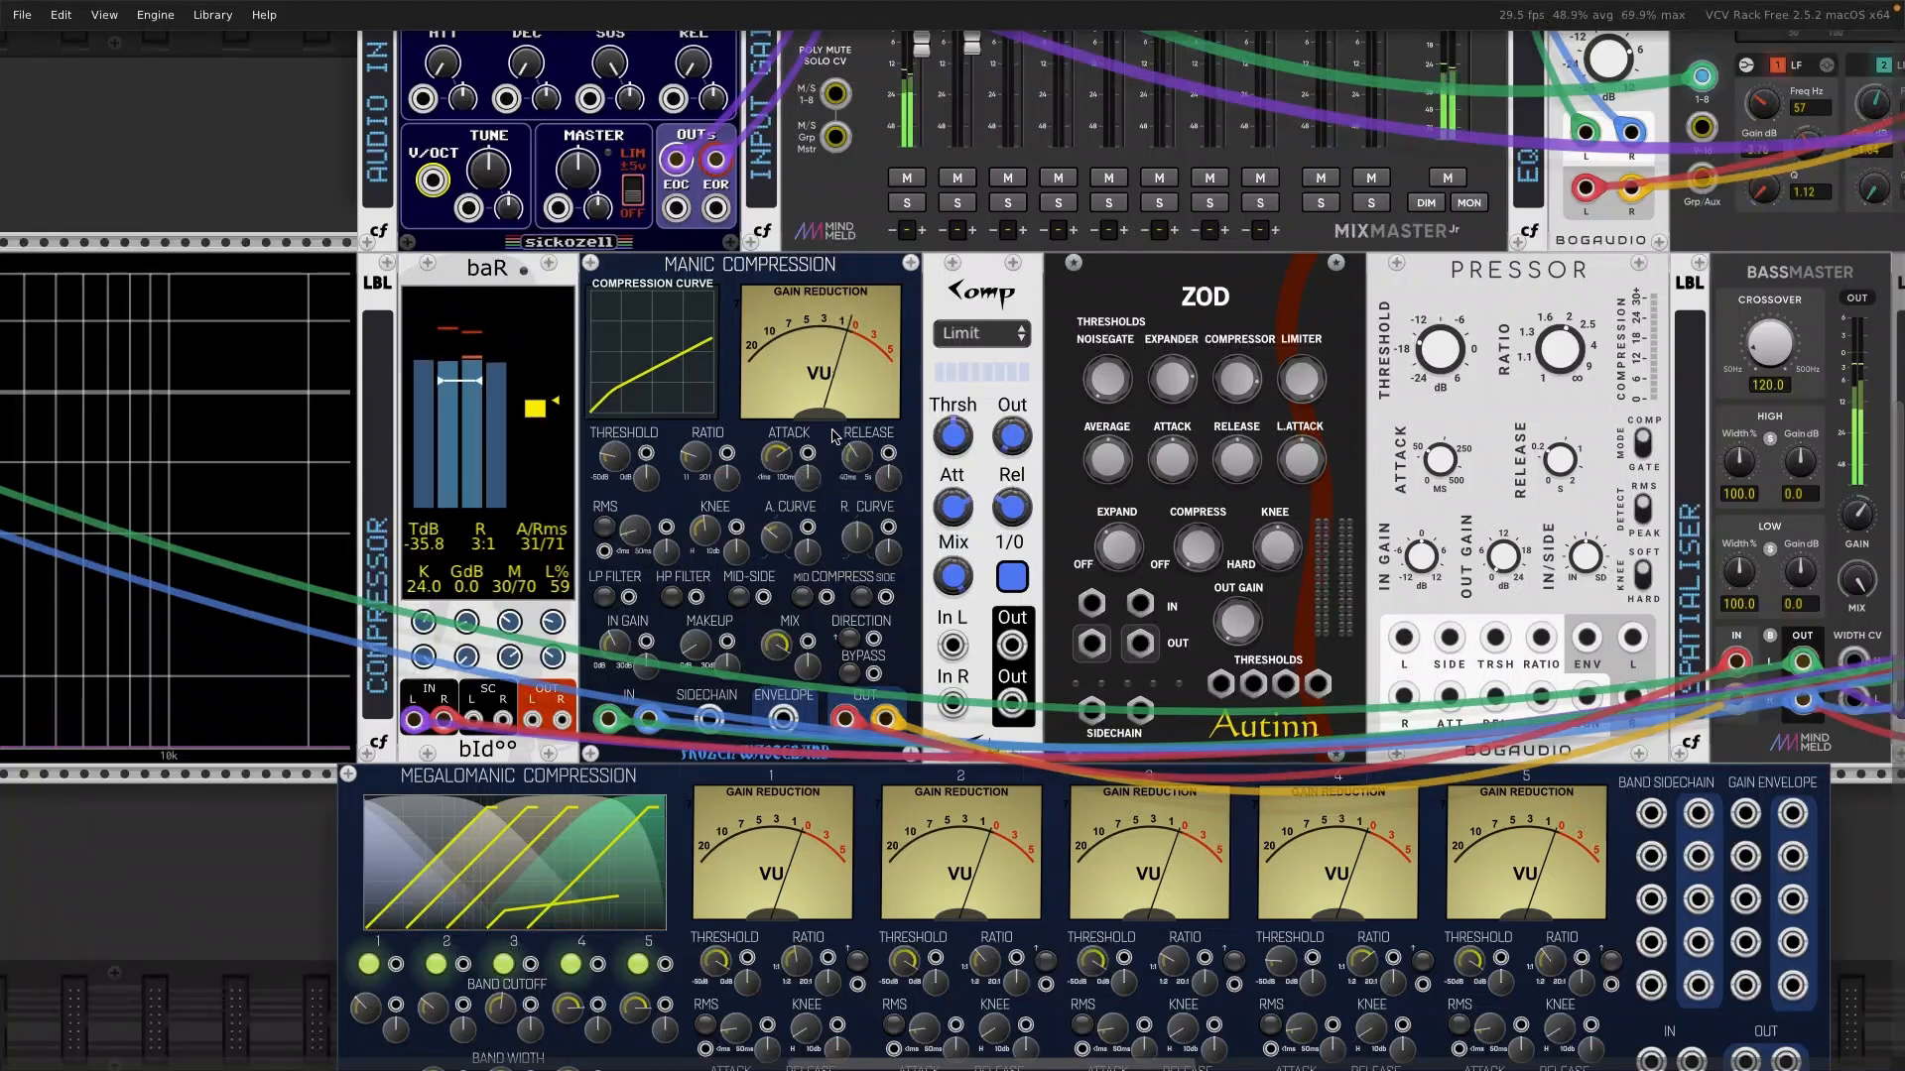
Step: Enable Manic Compression's low-pass filter and raise its threshold slightly
mouse_move(769, 553)
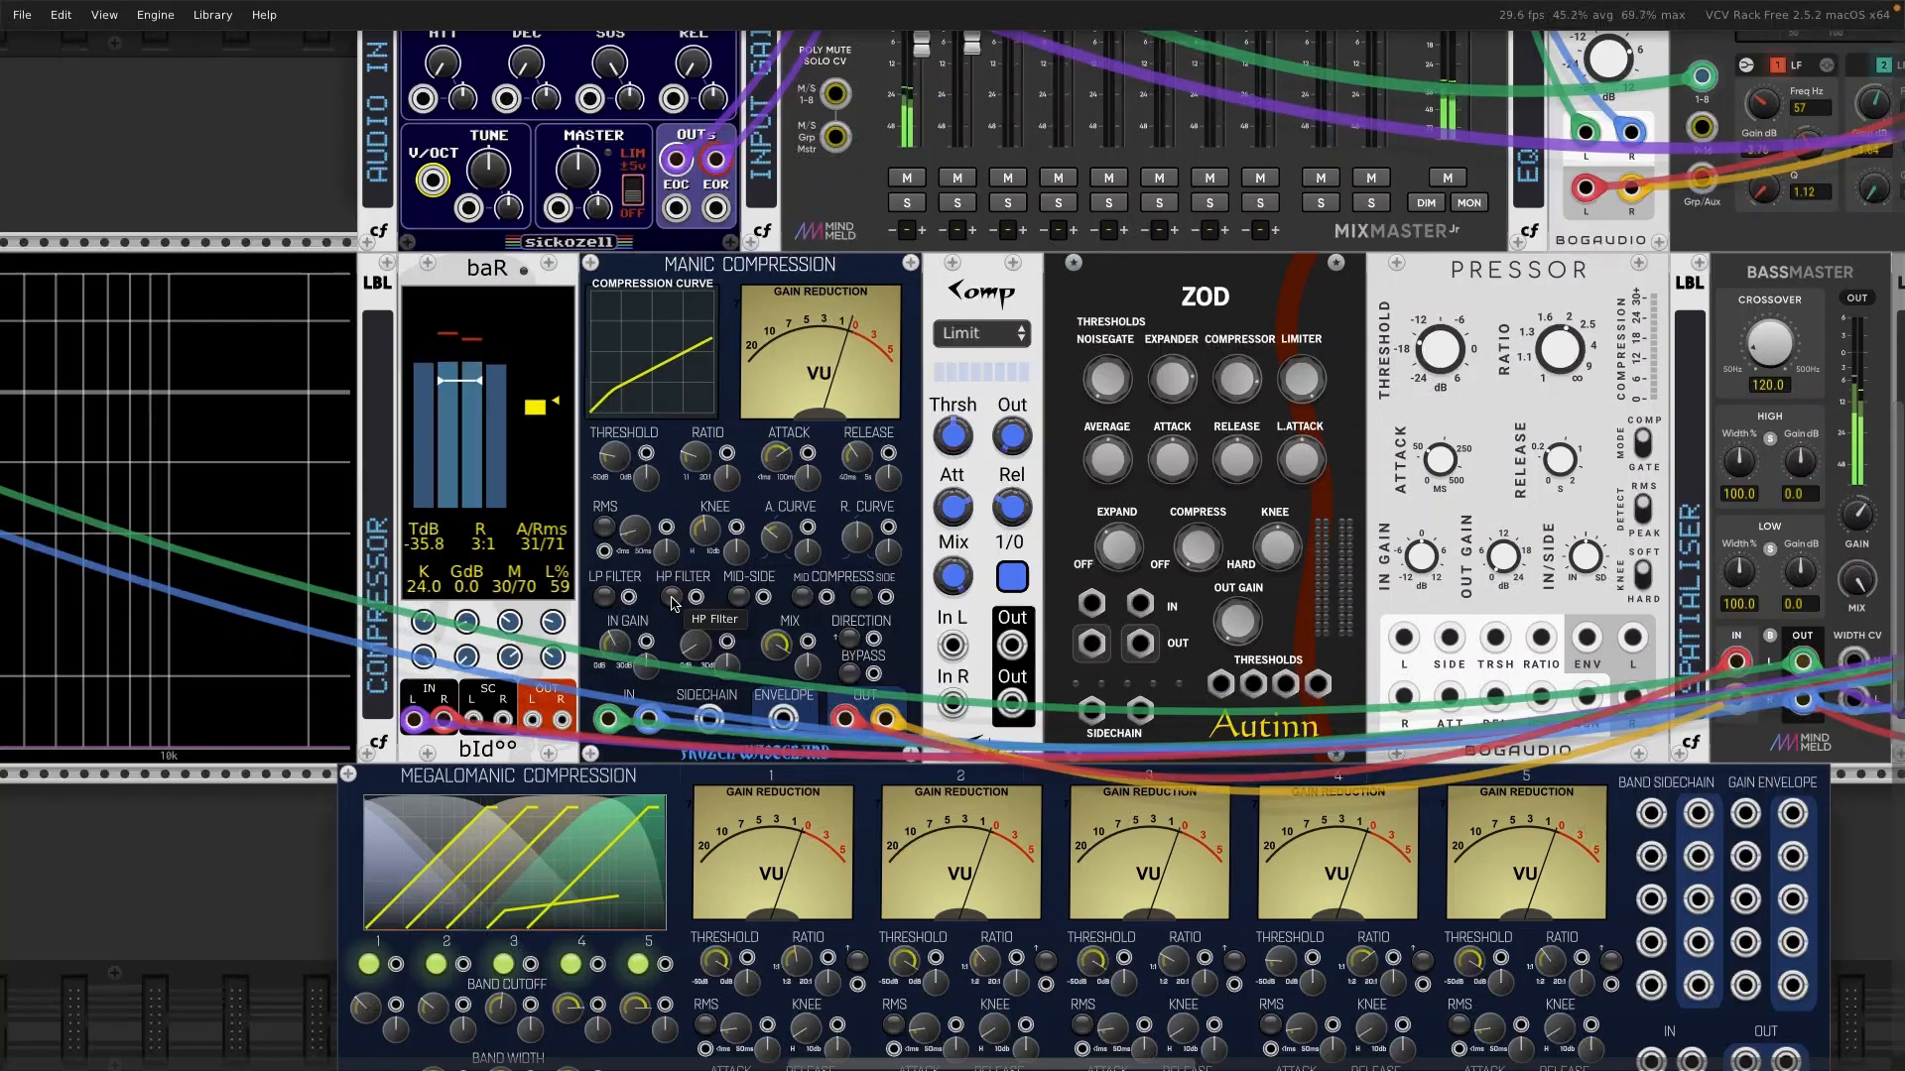
left_click(604, 597)
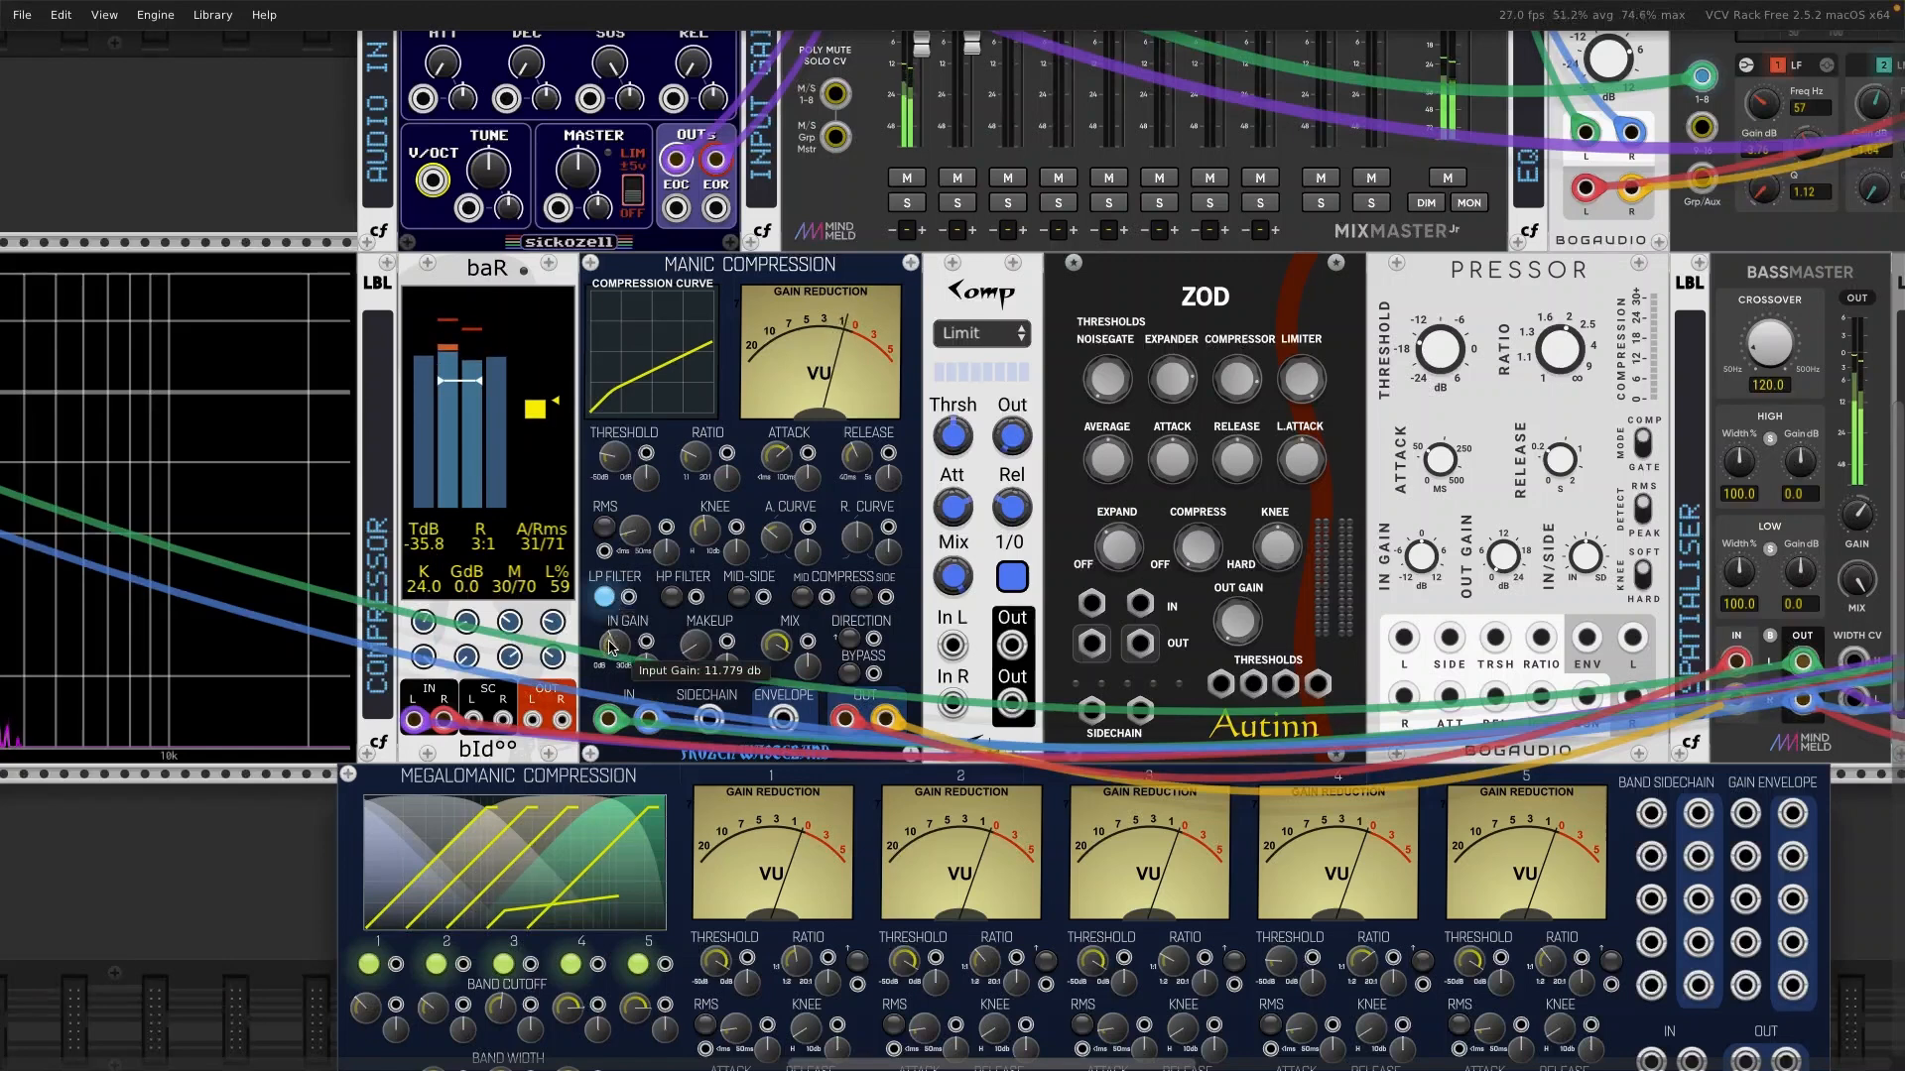
left_click_drag(615, 464, 615, 447)
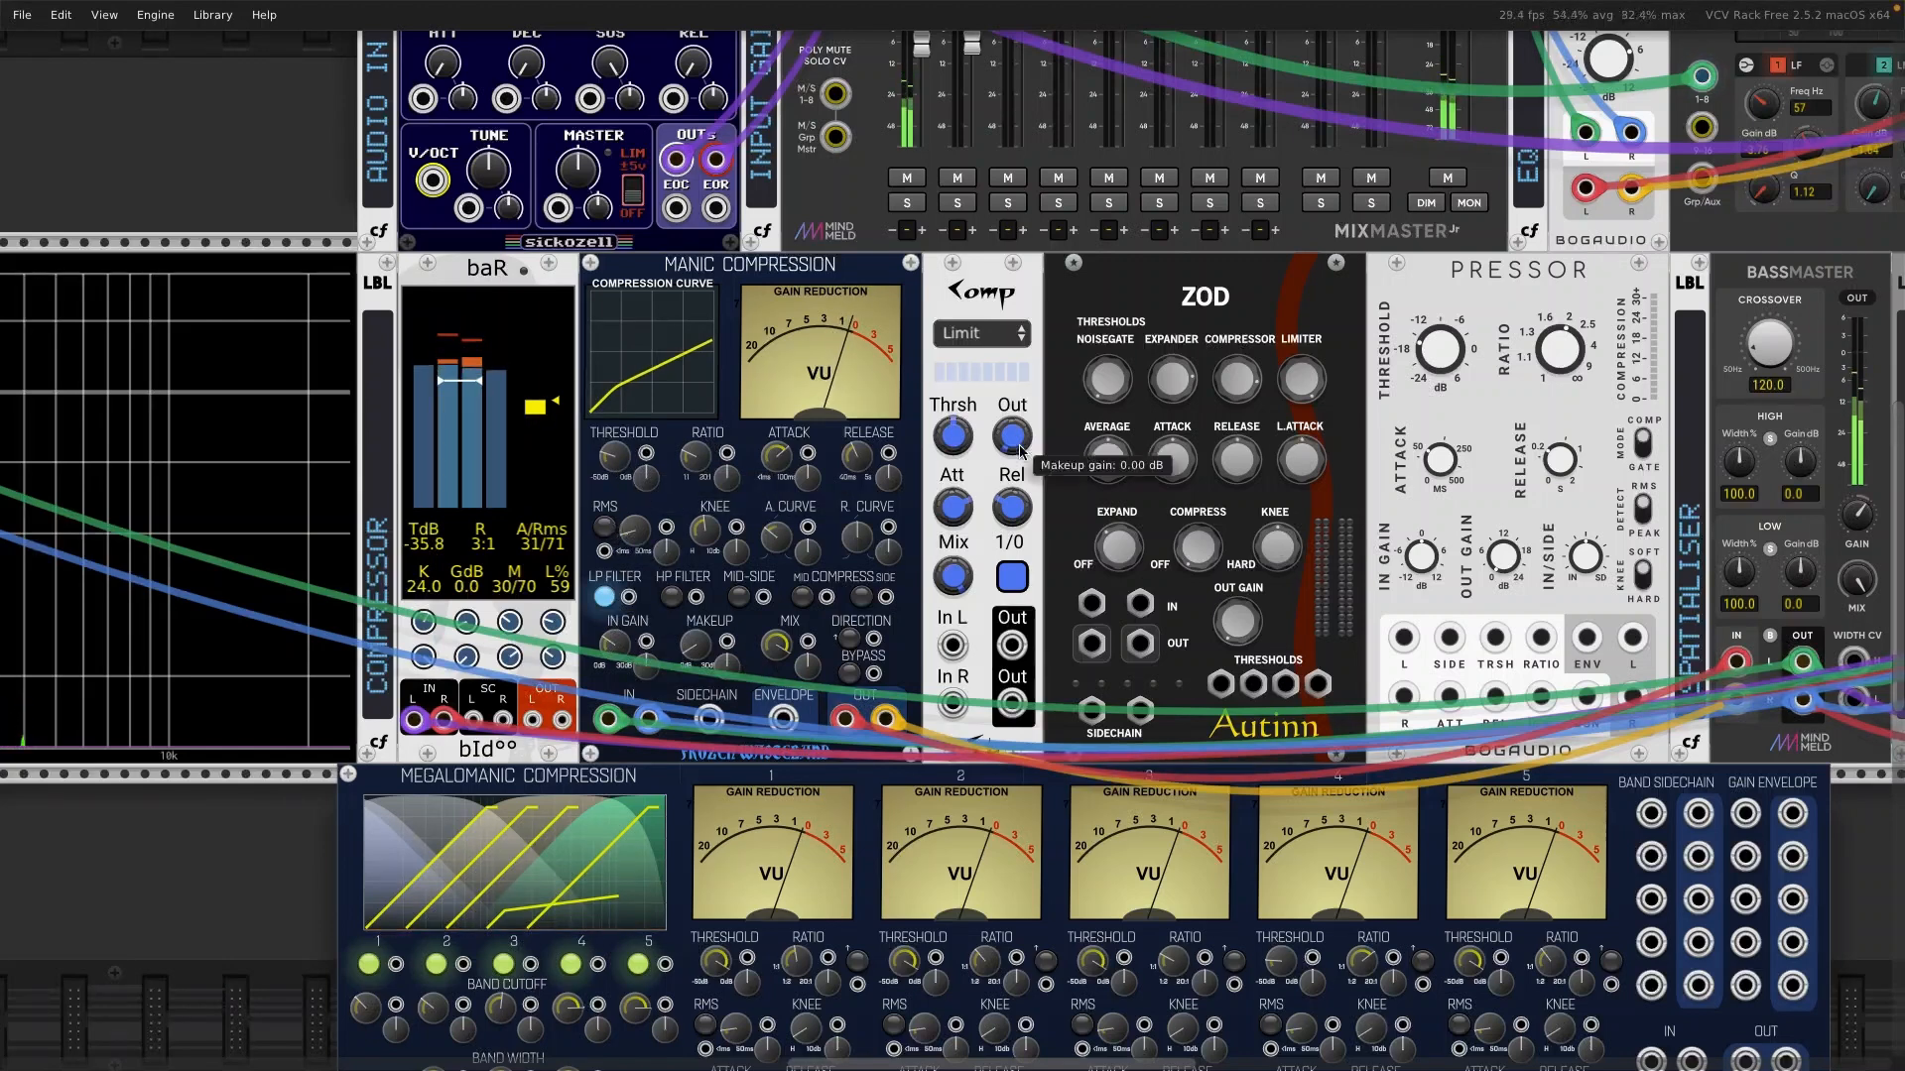
Step: Raise the AUDIO module's output level to about -2 dB and nudge it slightly higher
scroll(1018, 444, "down", 5)
scroll(1020, 448, "down", 5)
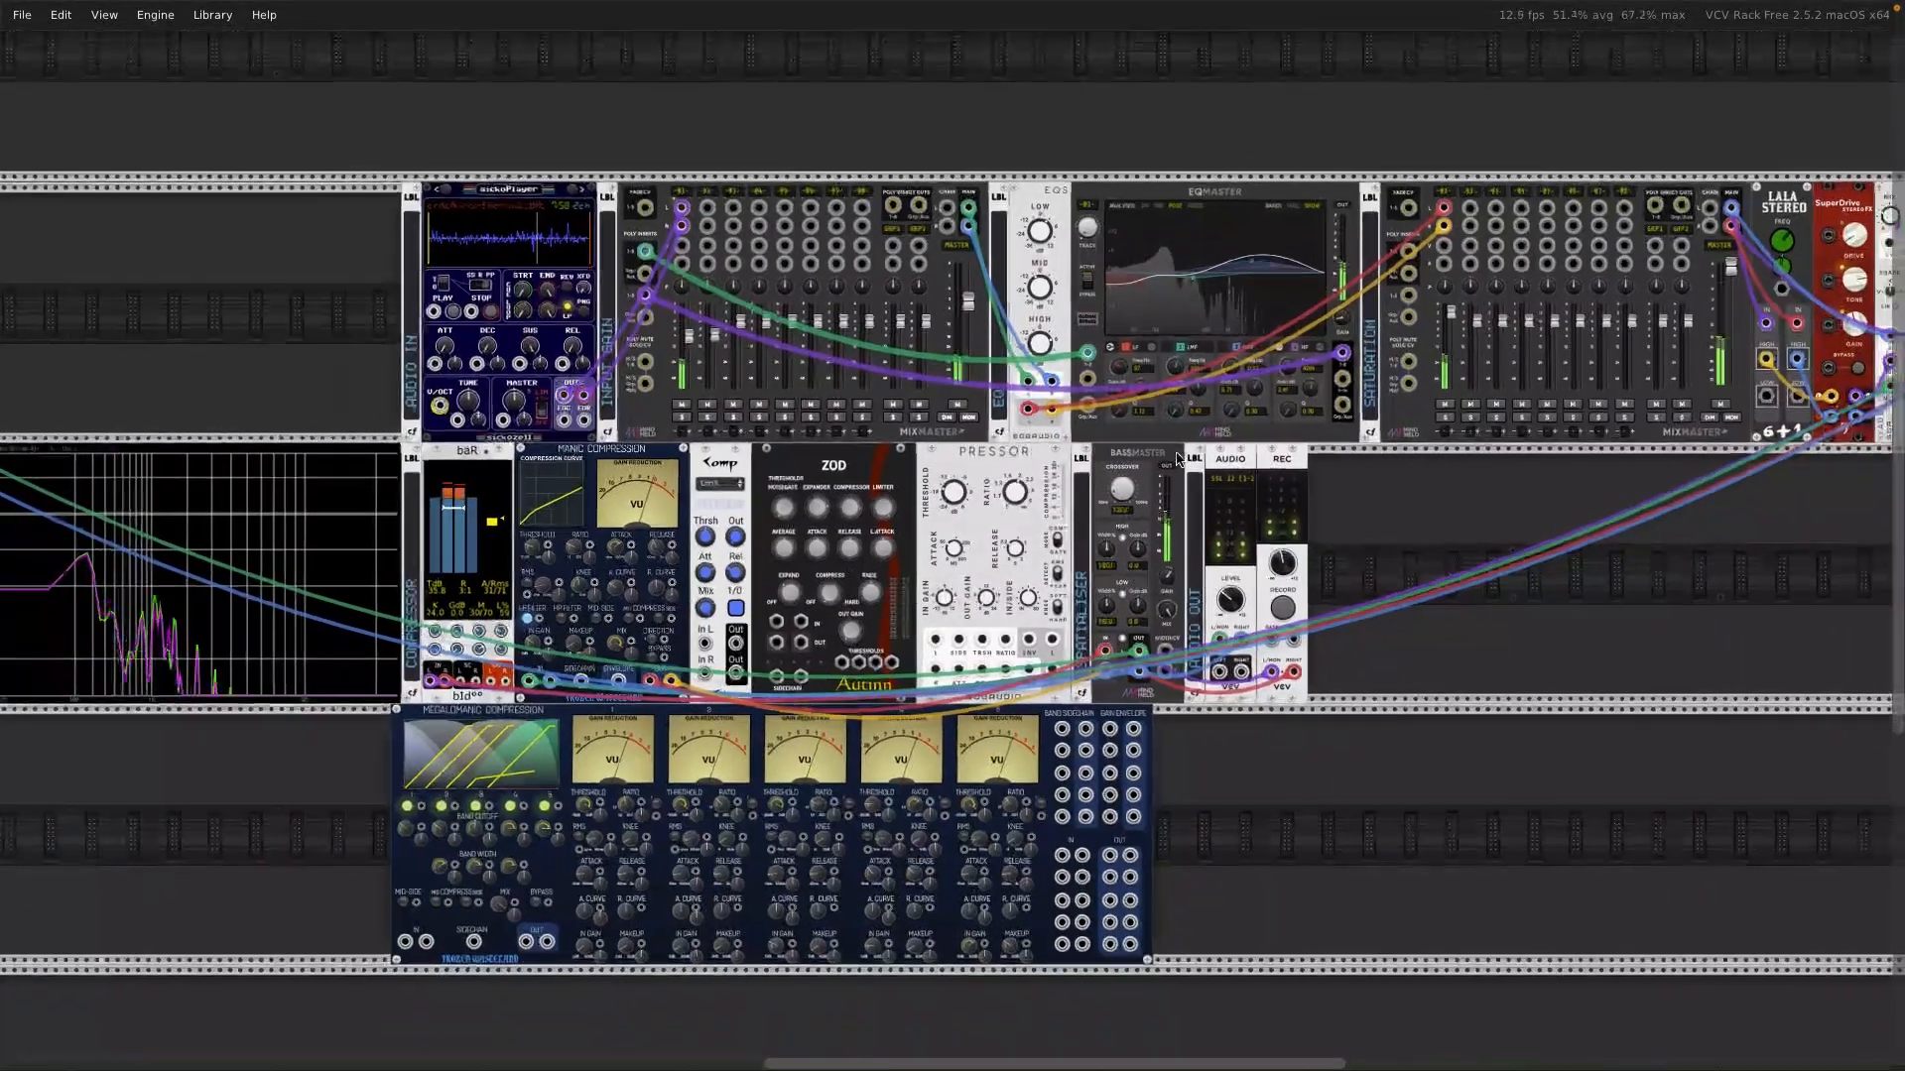
scroll(1175, 456, "down", 3)
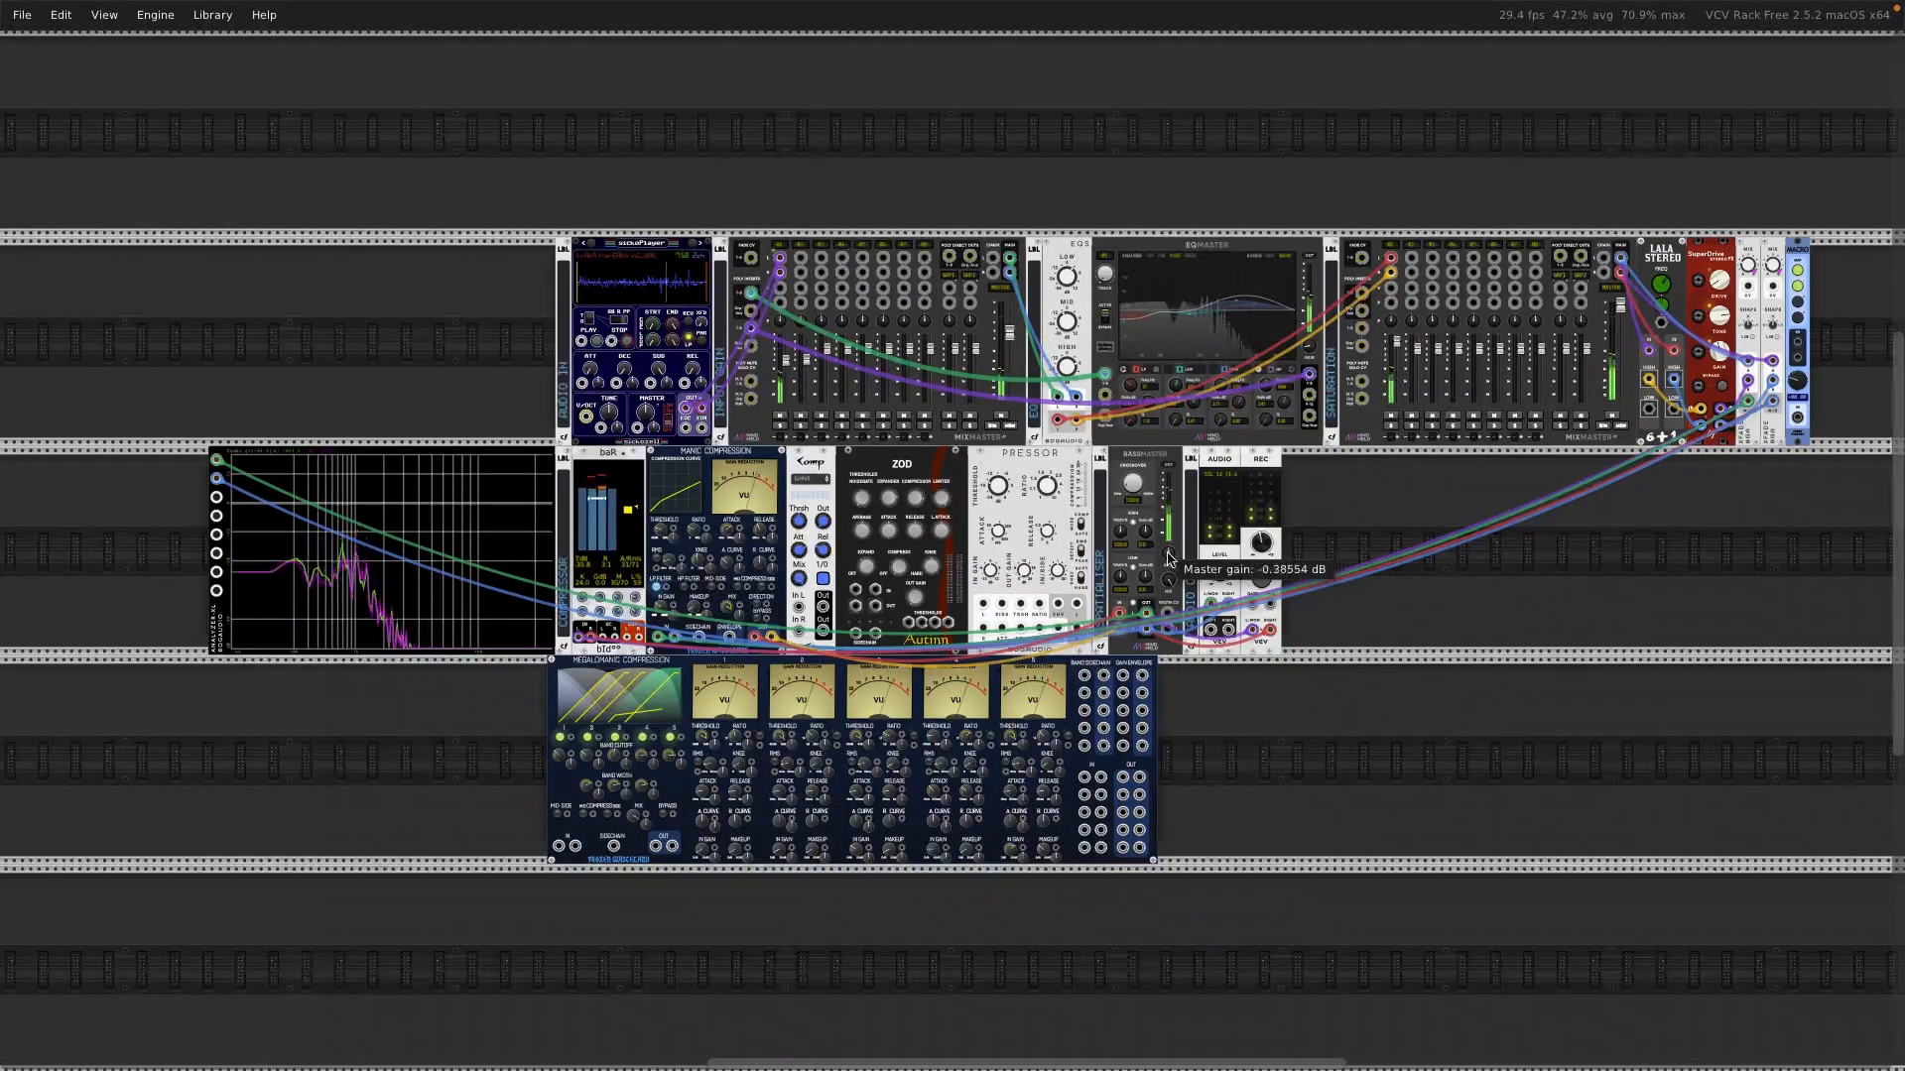
scroll(1167, 578, "up", 5)
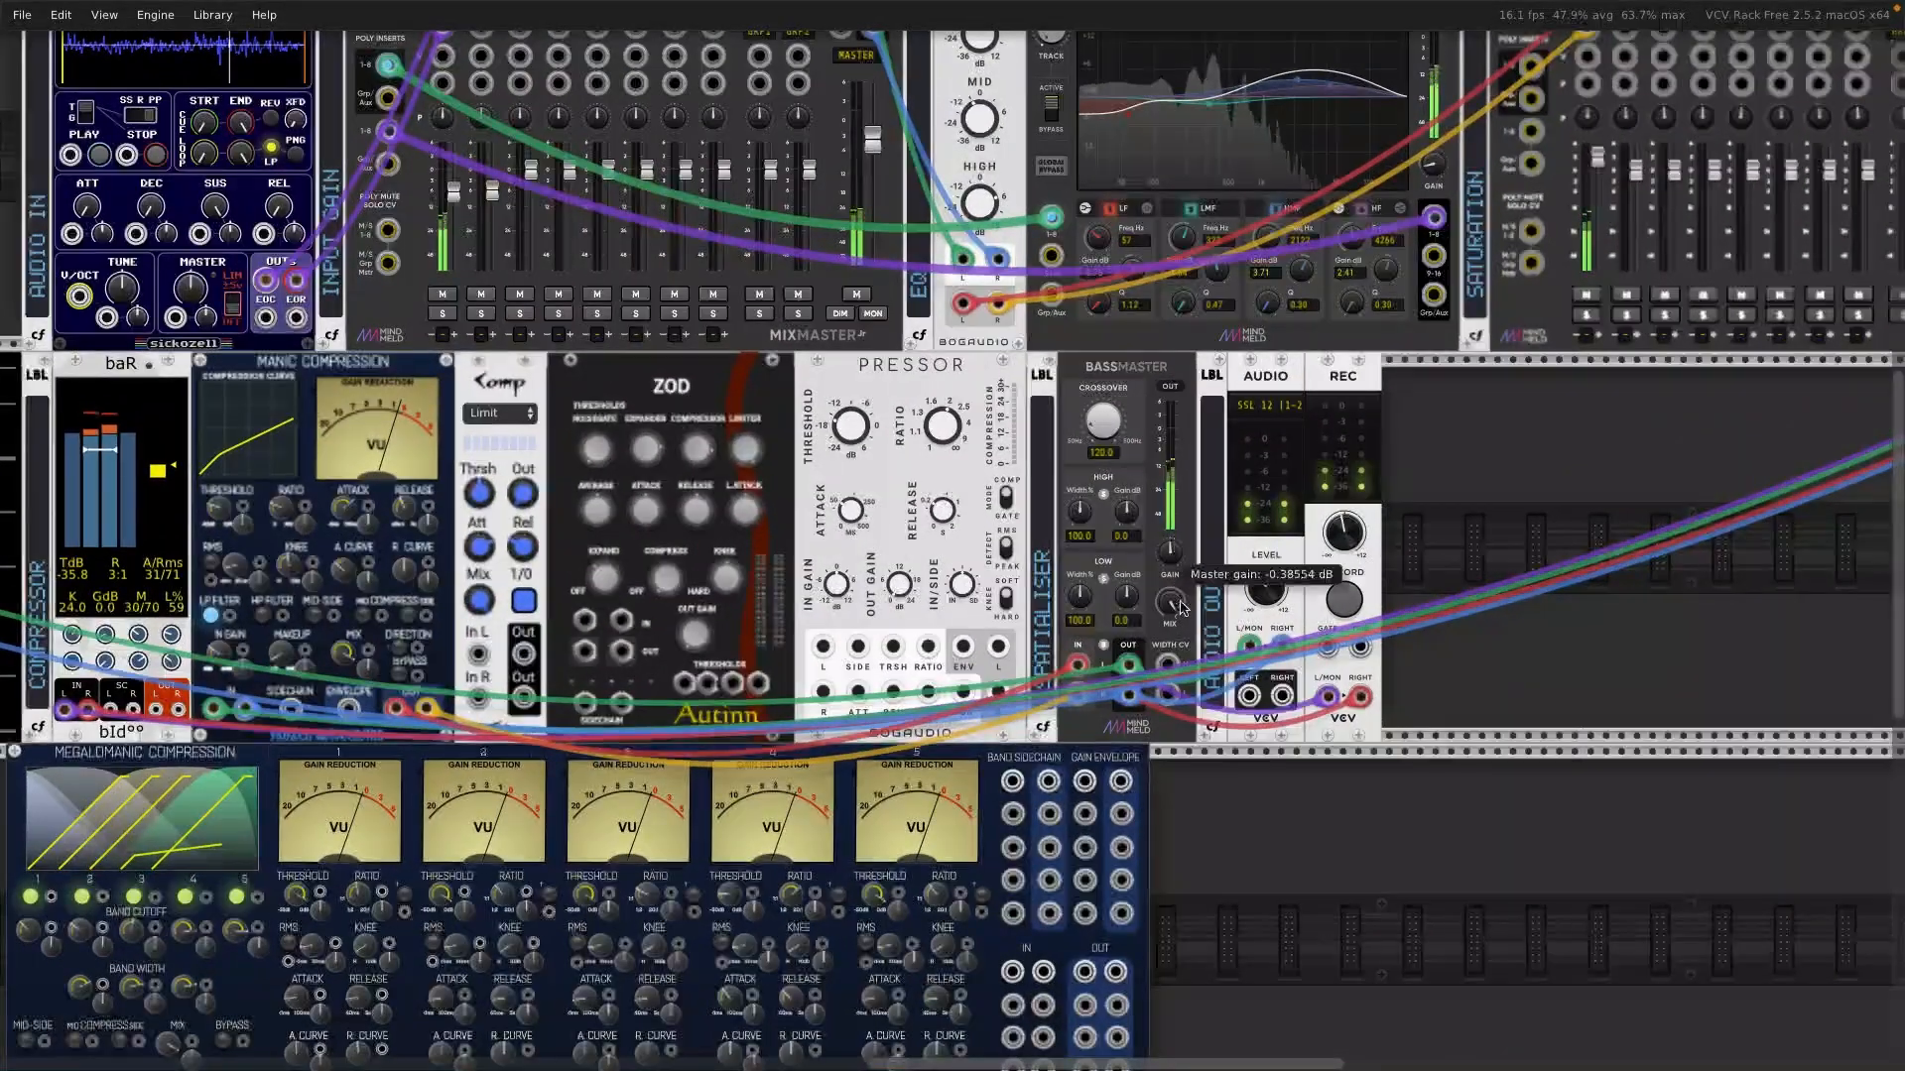
mouse_move(1265, 592)
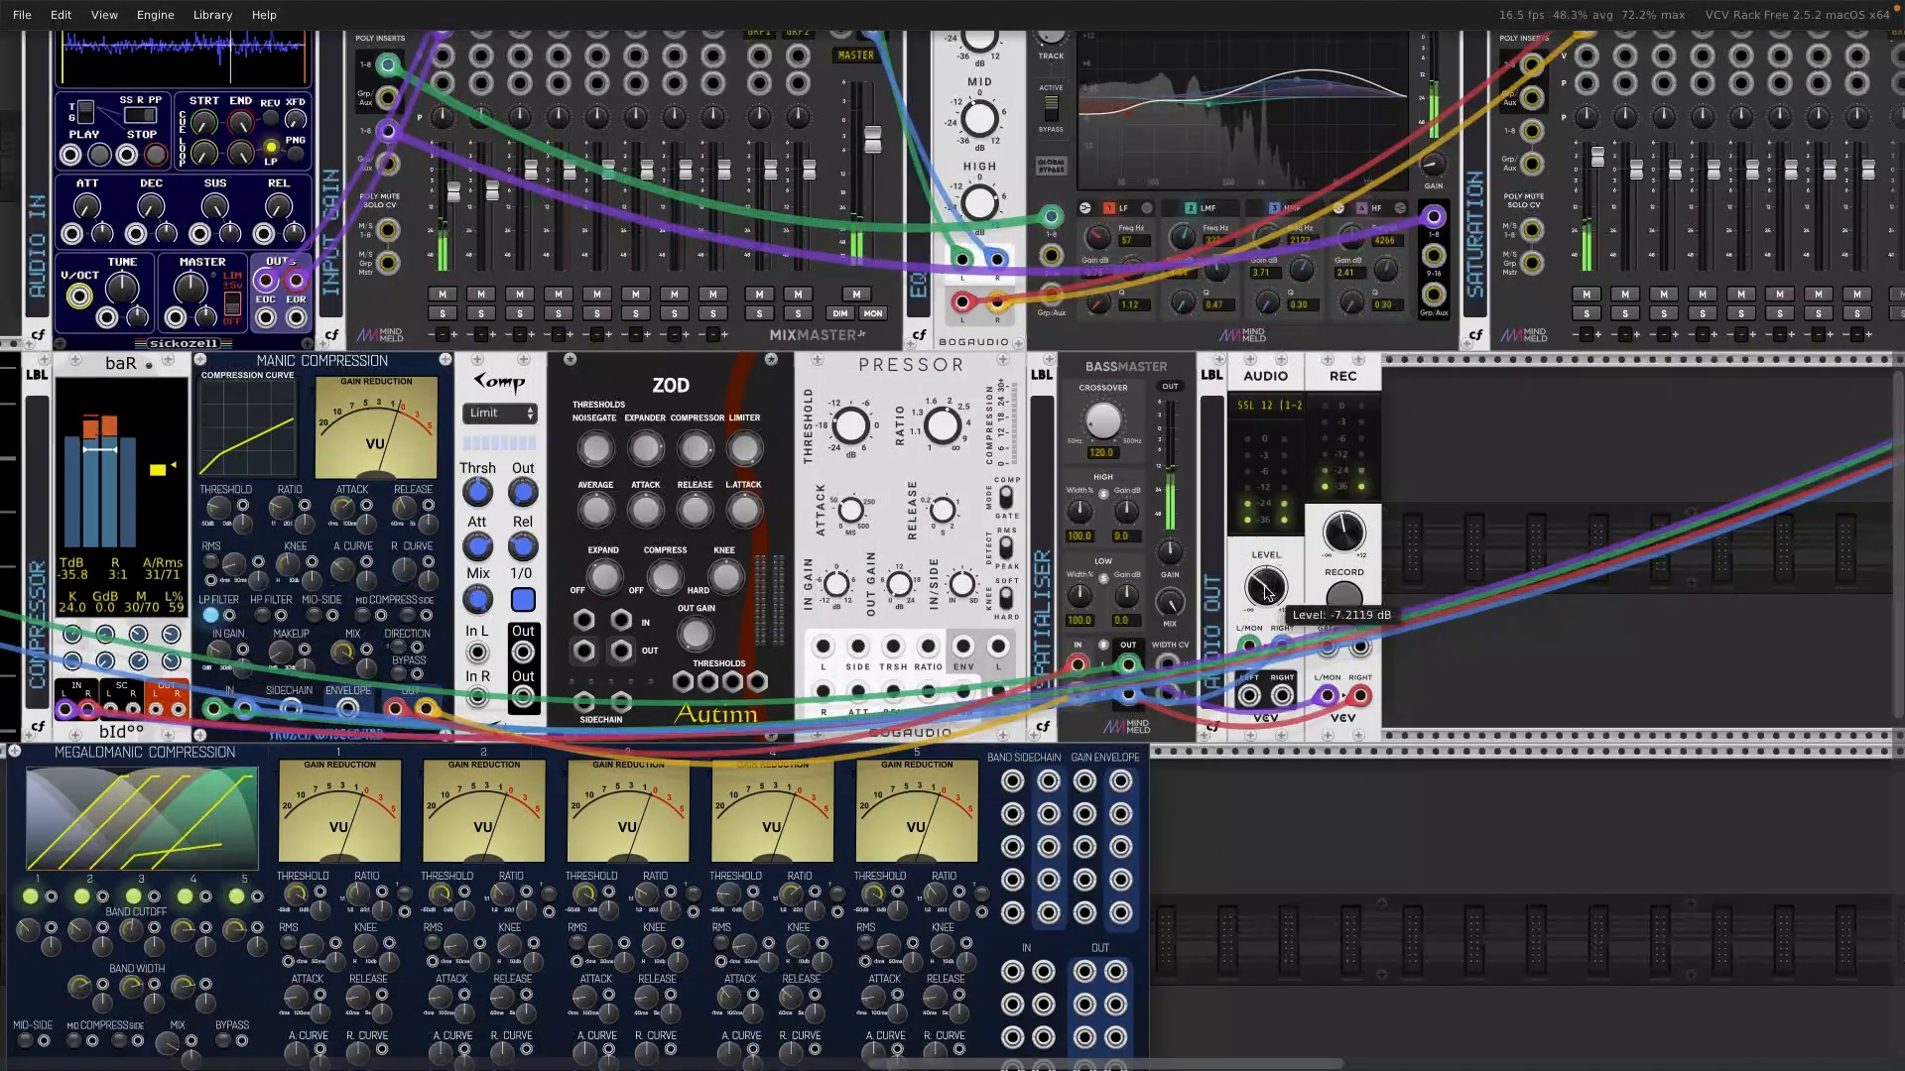
left_click_drag(1265, 592, 1265, 498)
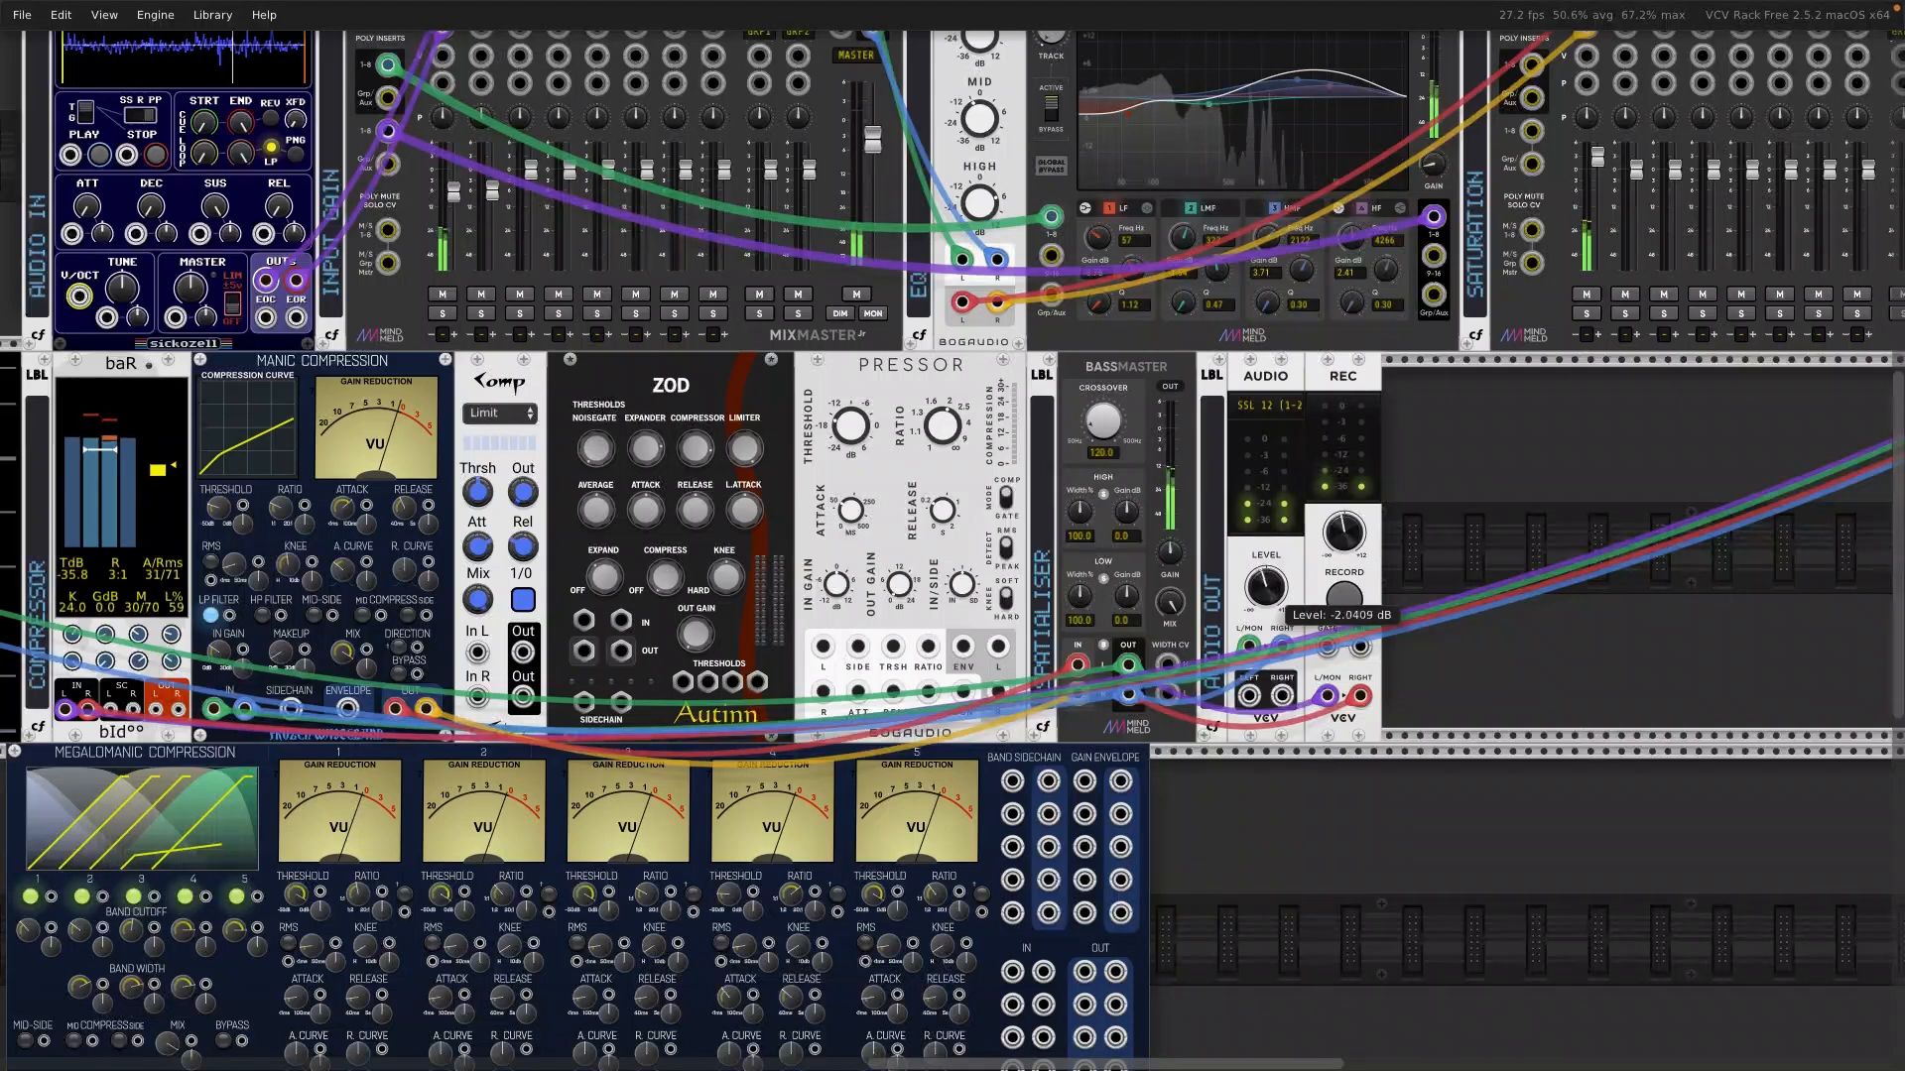
scroll(1105, 581, "left", 3)
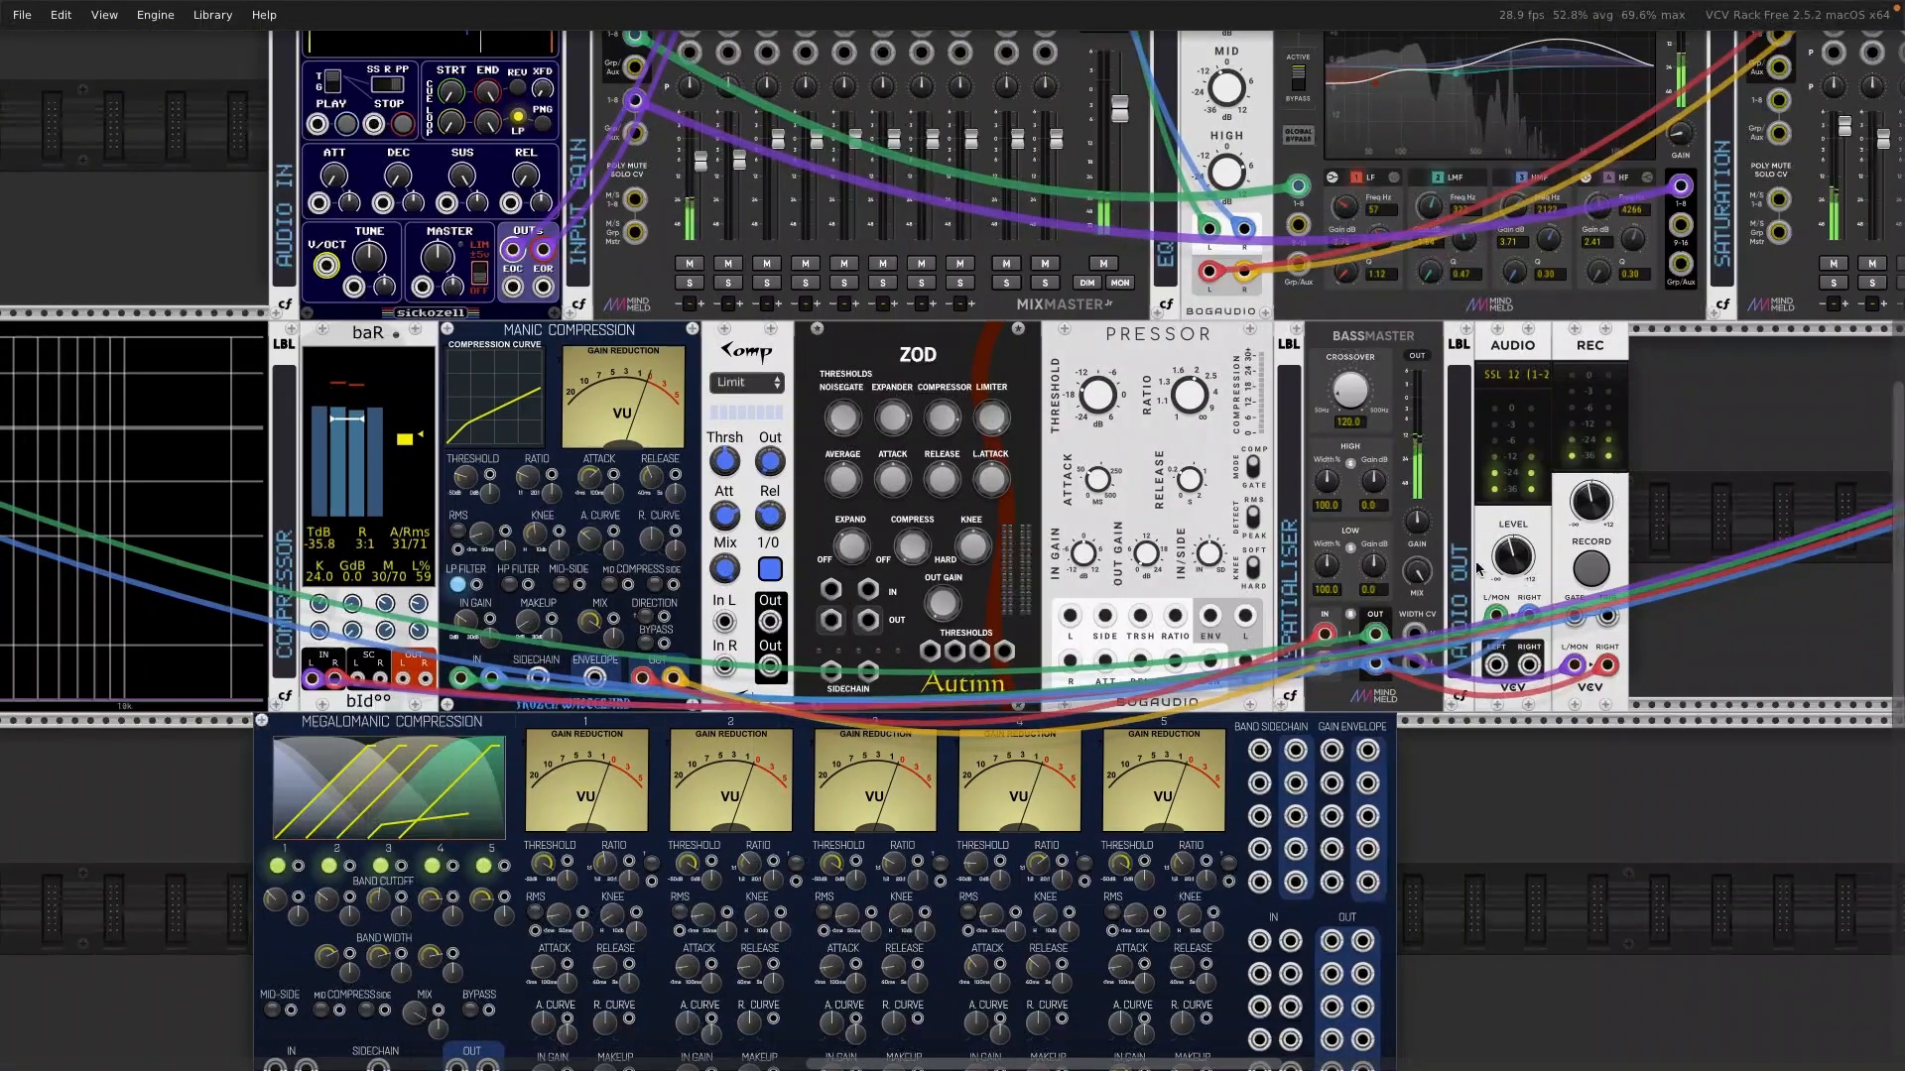
left_click_drag(1517, 559, 1517, 511)
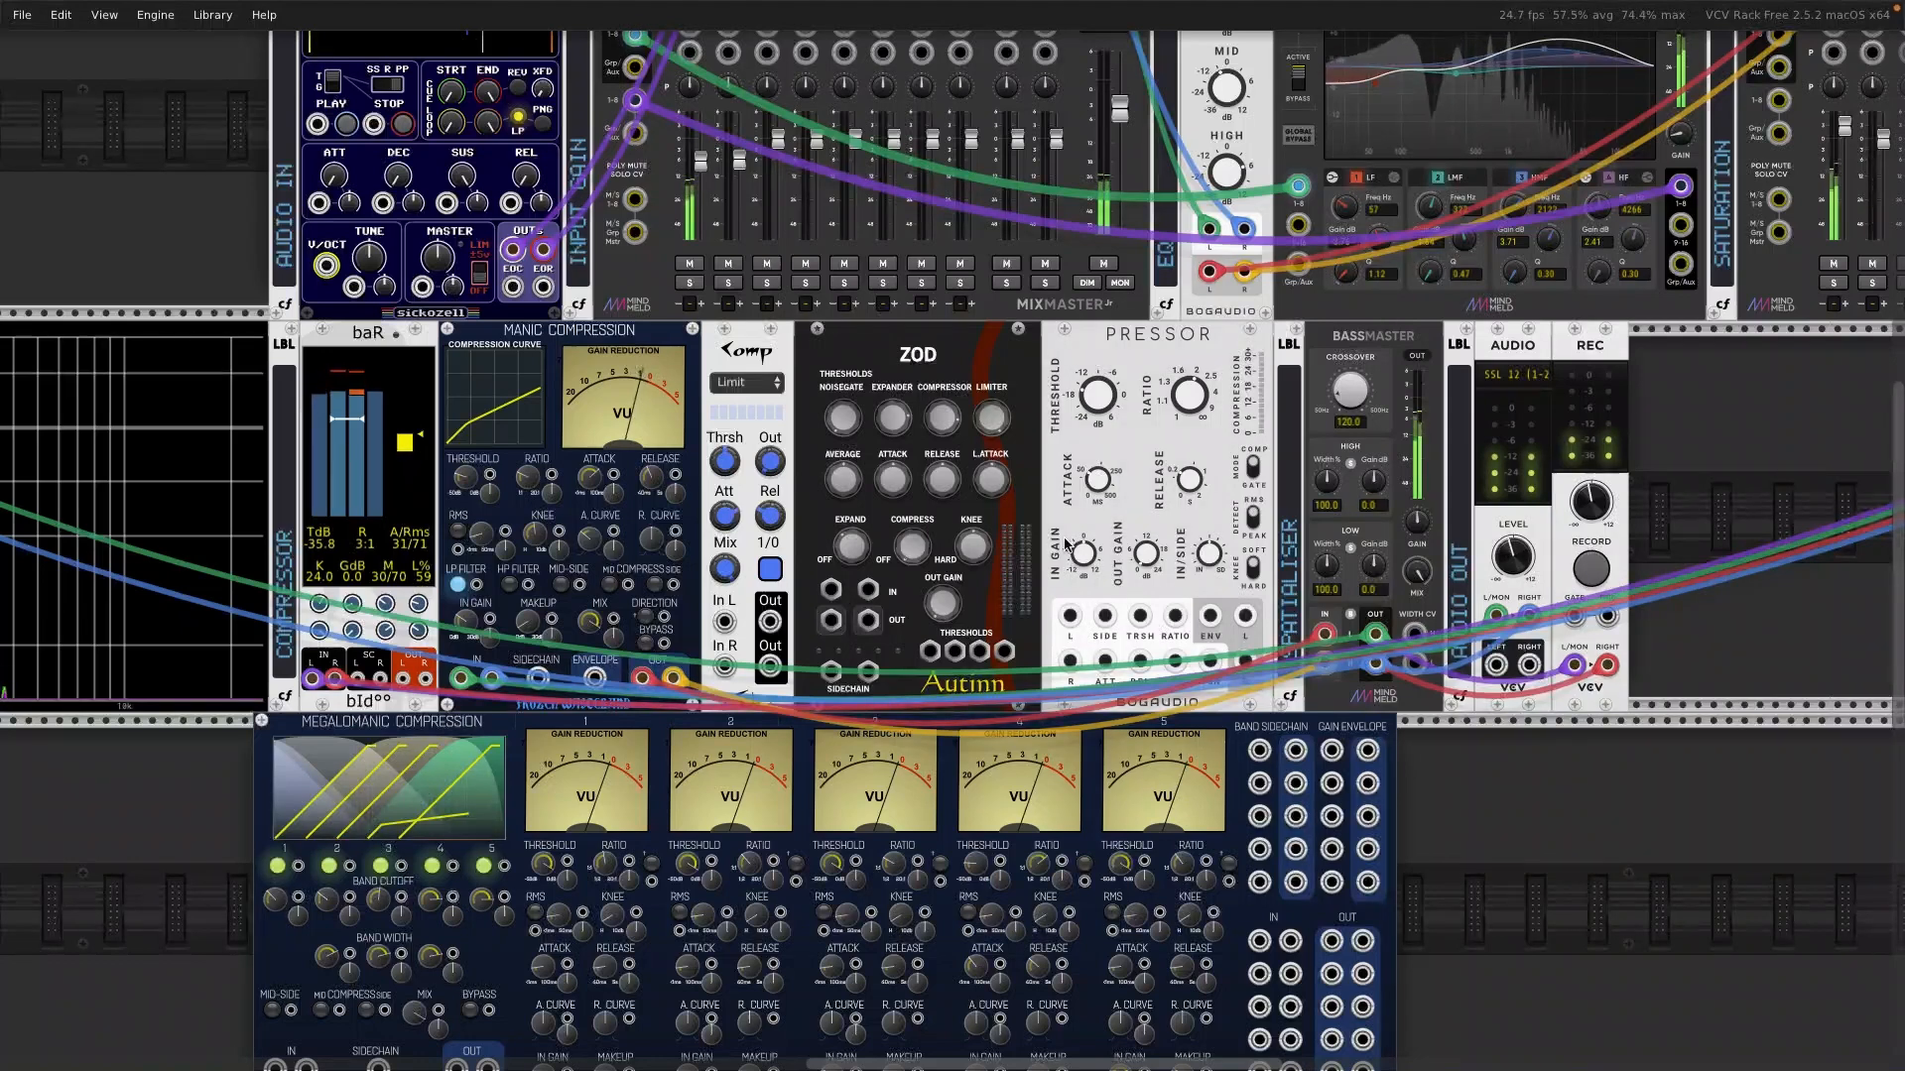
Step: Shorten Manic Compression's RMS window slightly and fine-tune its knee
scroll(1253, 504, "left", 3)
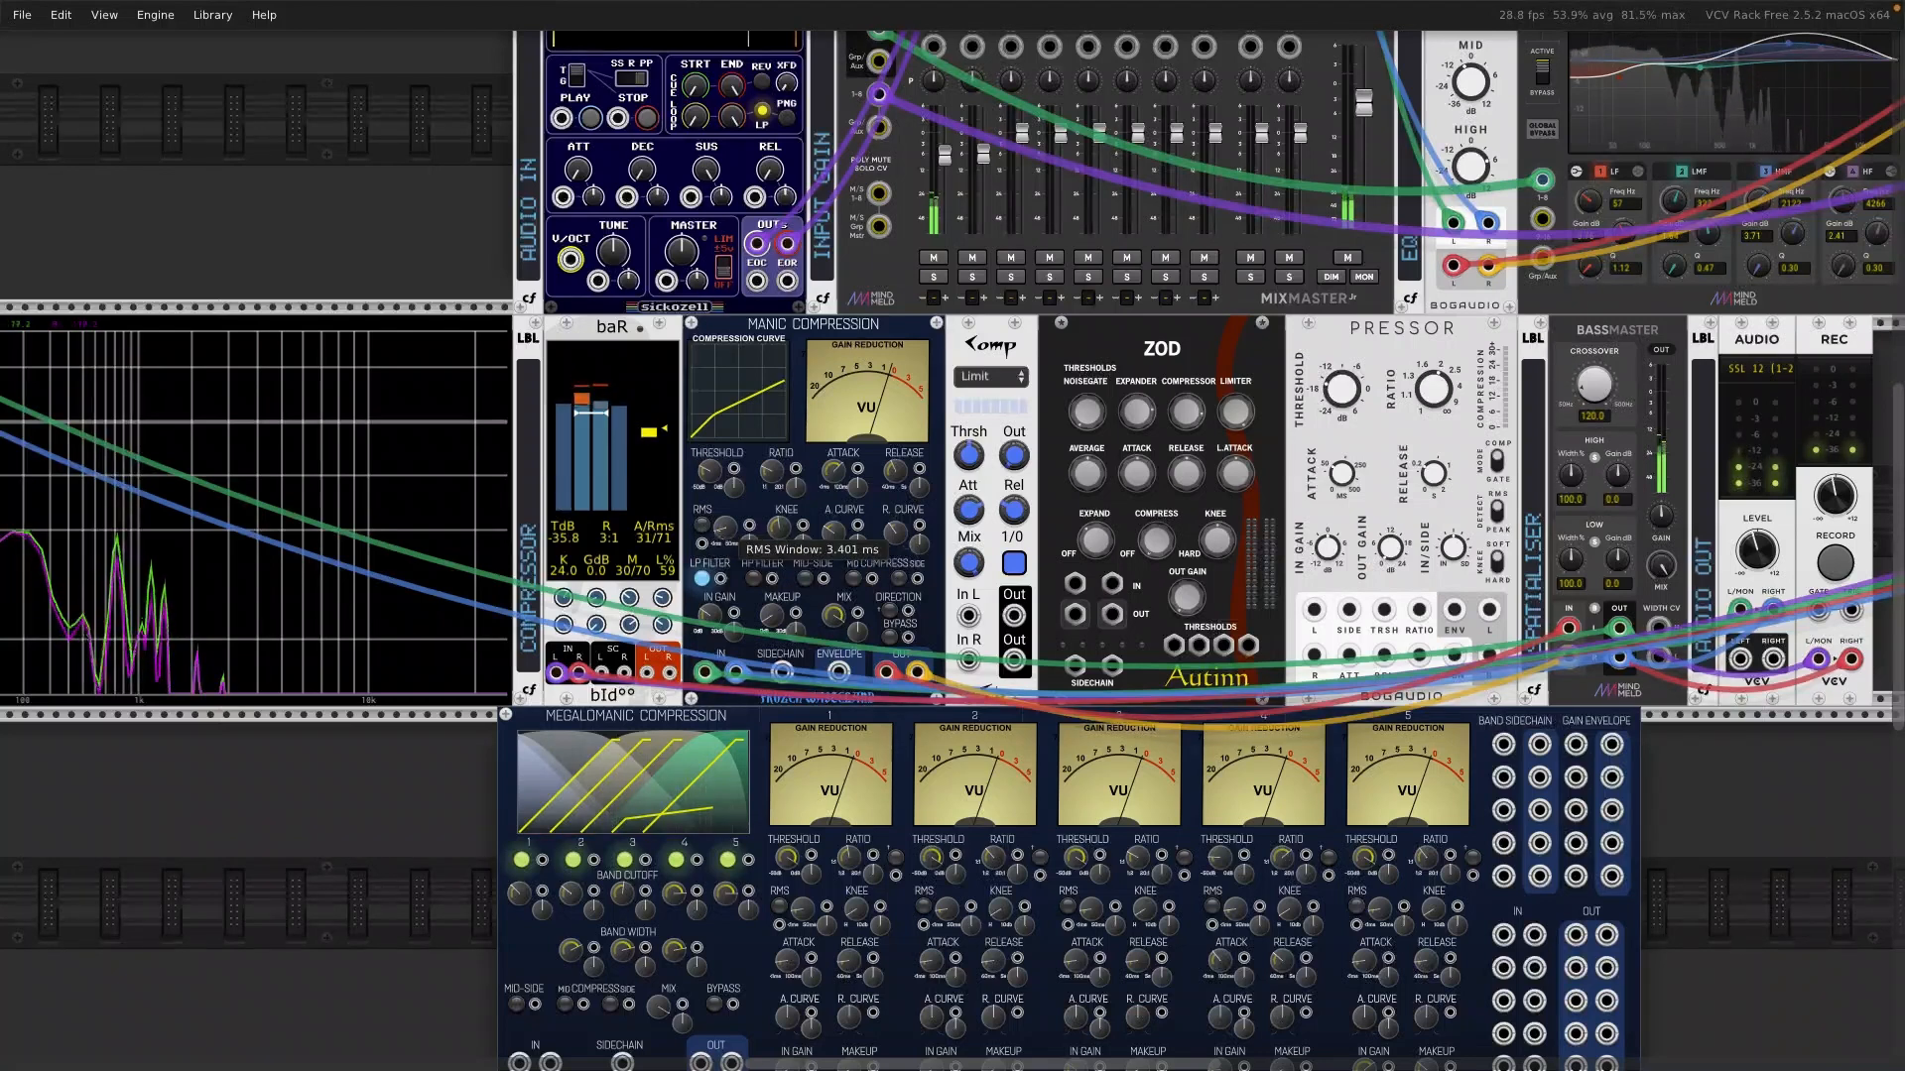
left_click_drag(725, 527, 723, 537)
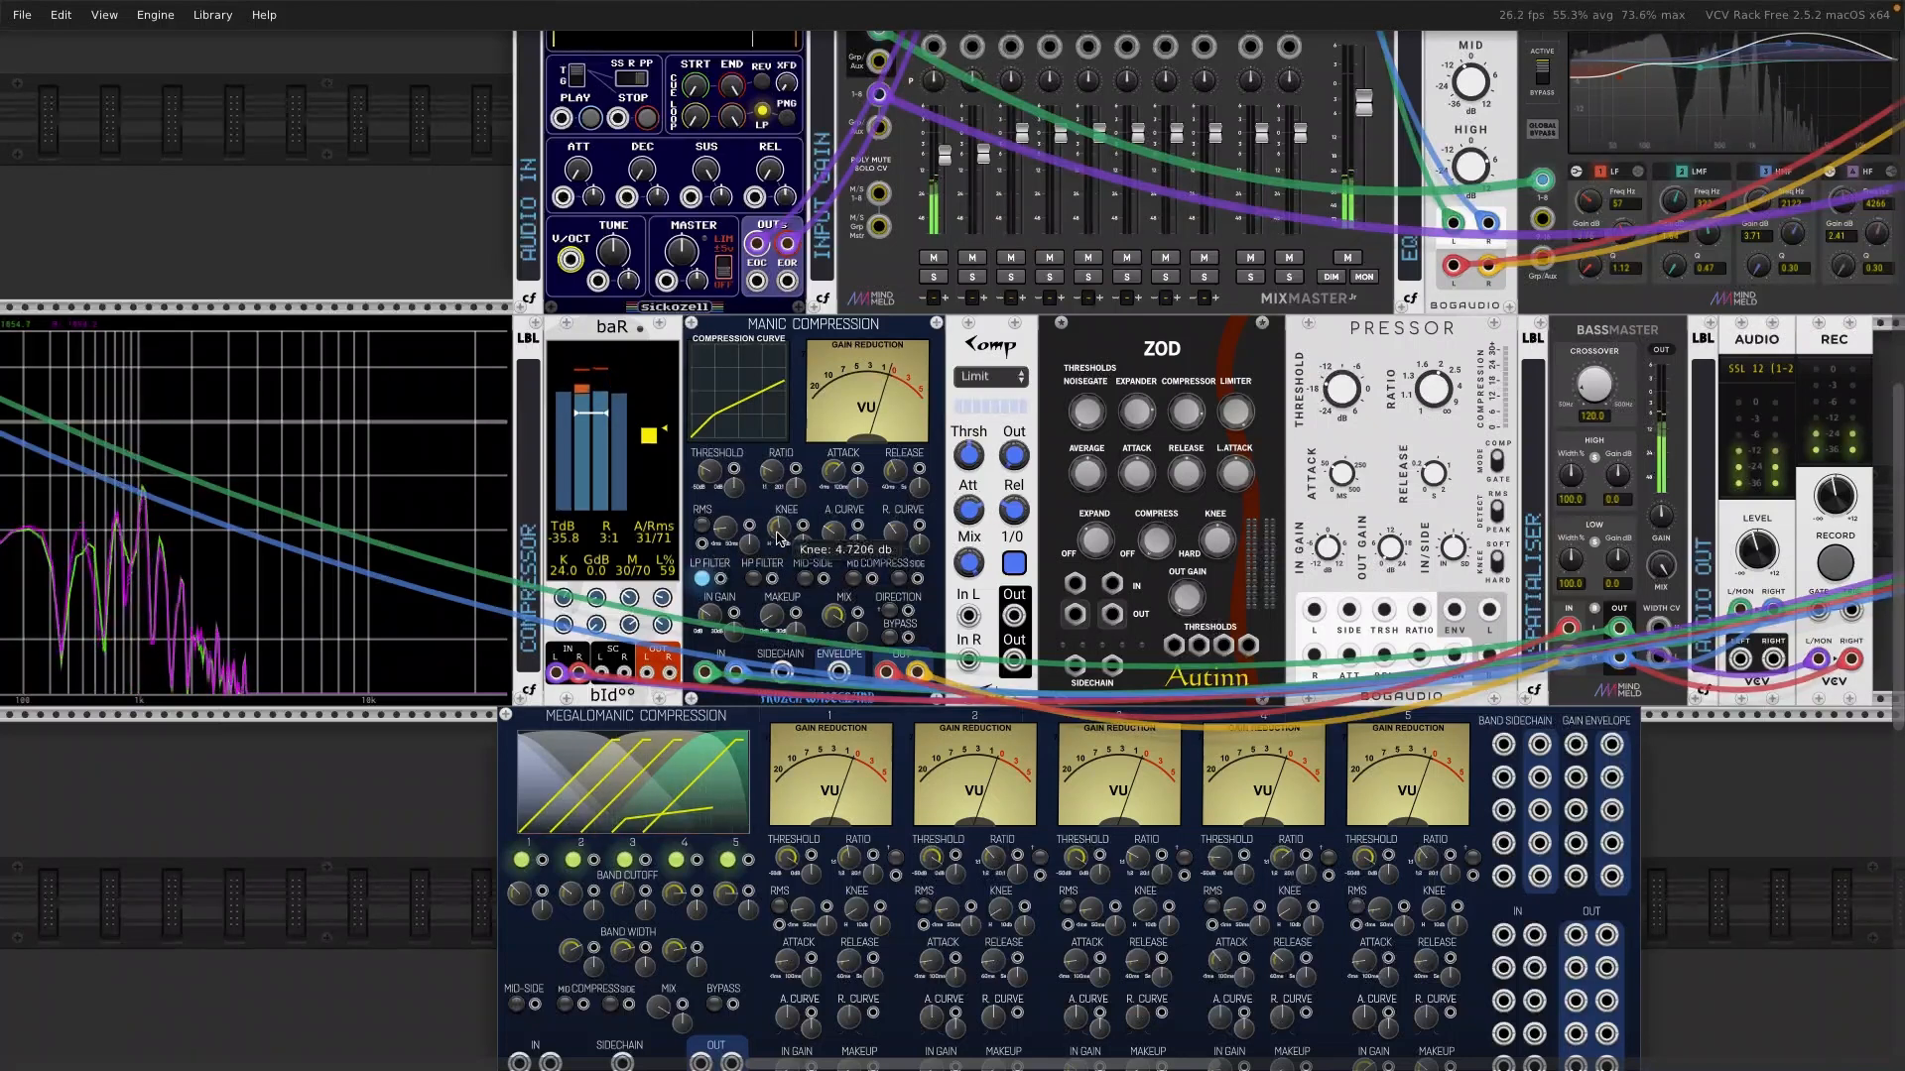
mouse_move(779, 536)
left_mouse_down()
mouse_move(779, 496)
mouse_move(779, 533)
left_mouse_up()
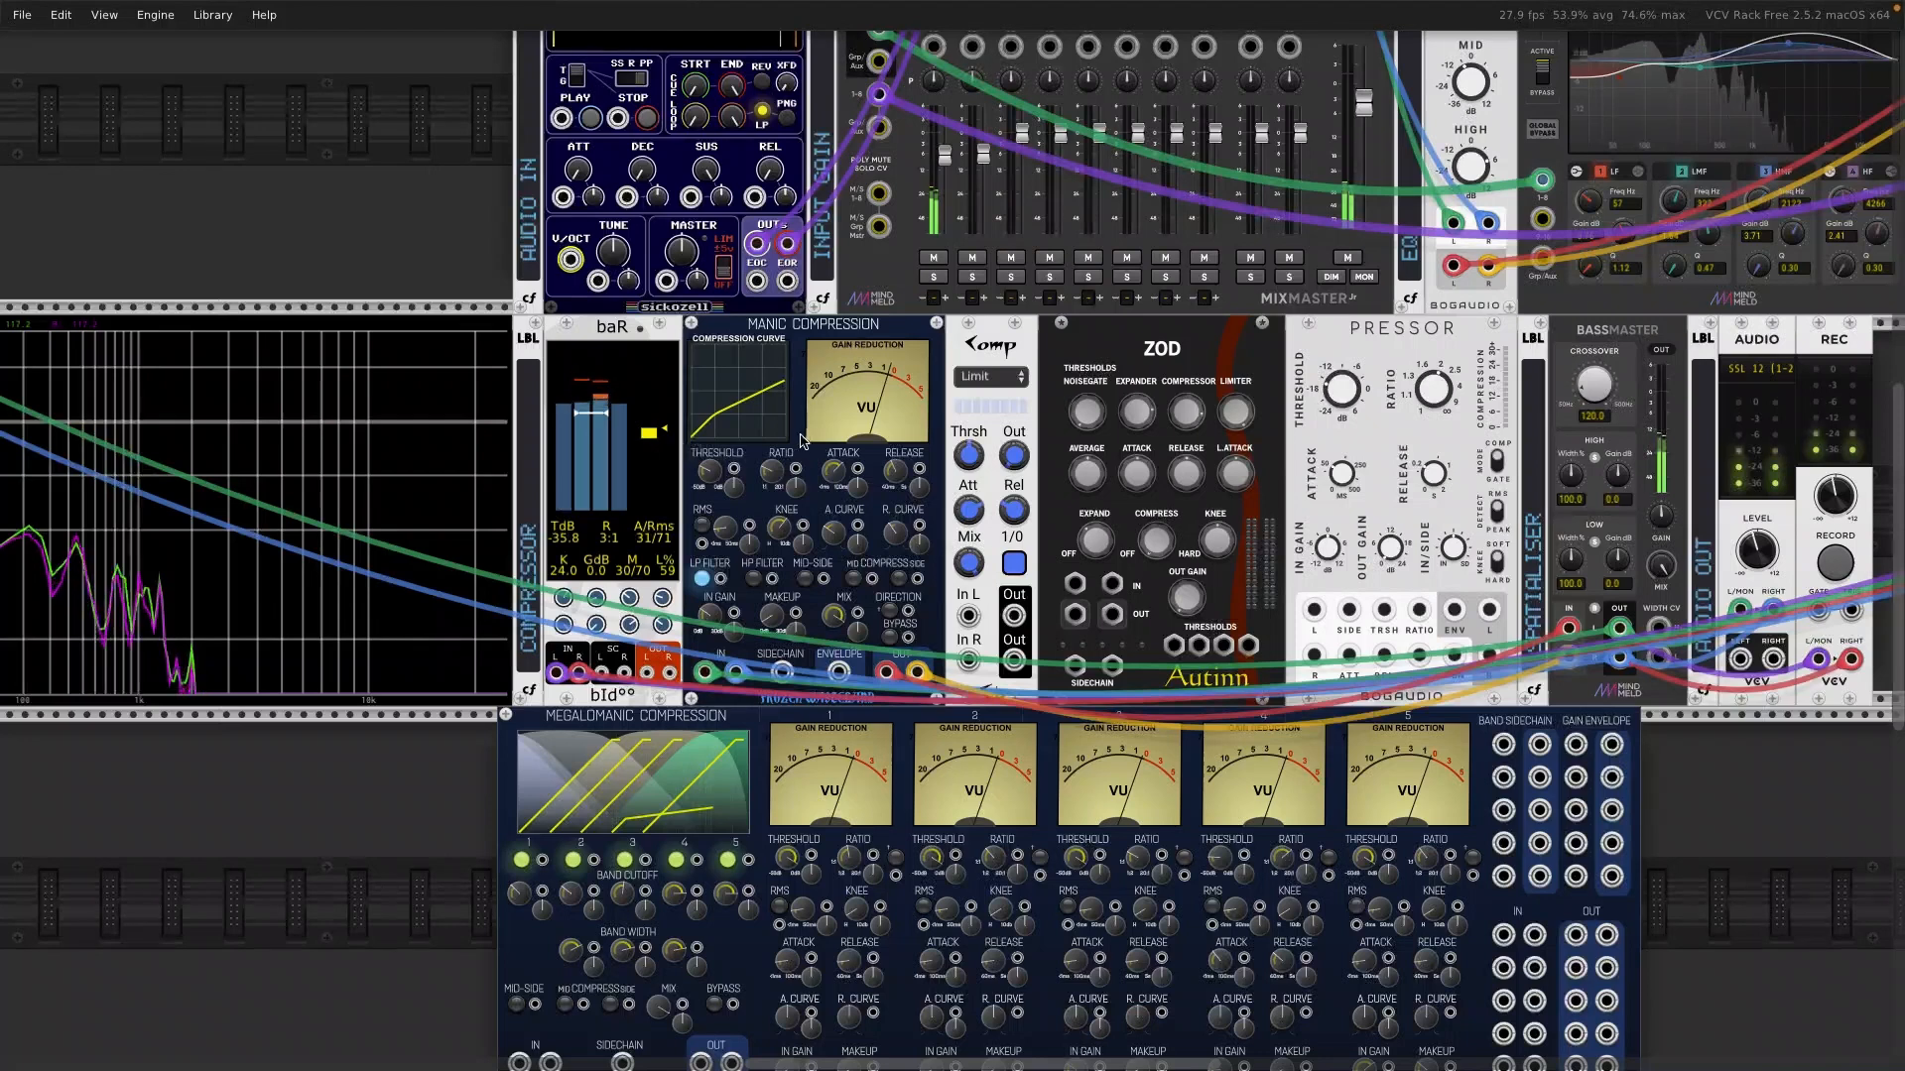
Step: Adjust Manic Compression's makeup gain and reset its mix to the default
mouse_move(826, 477)
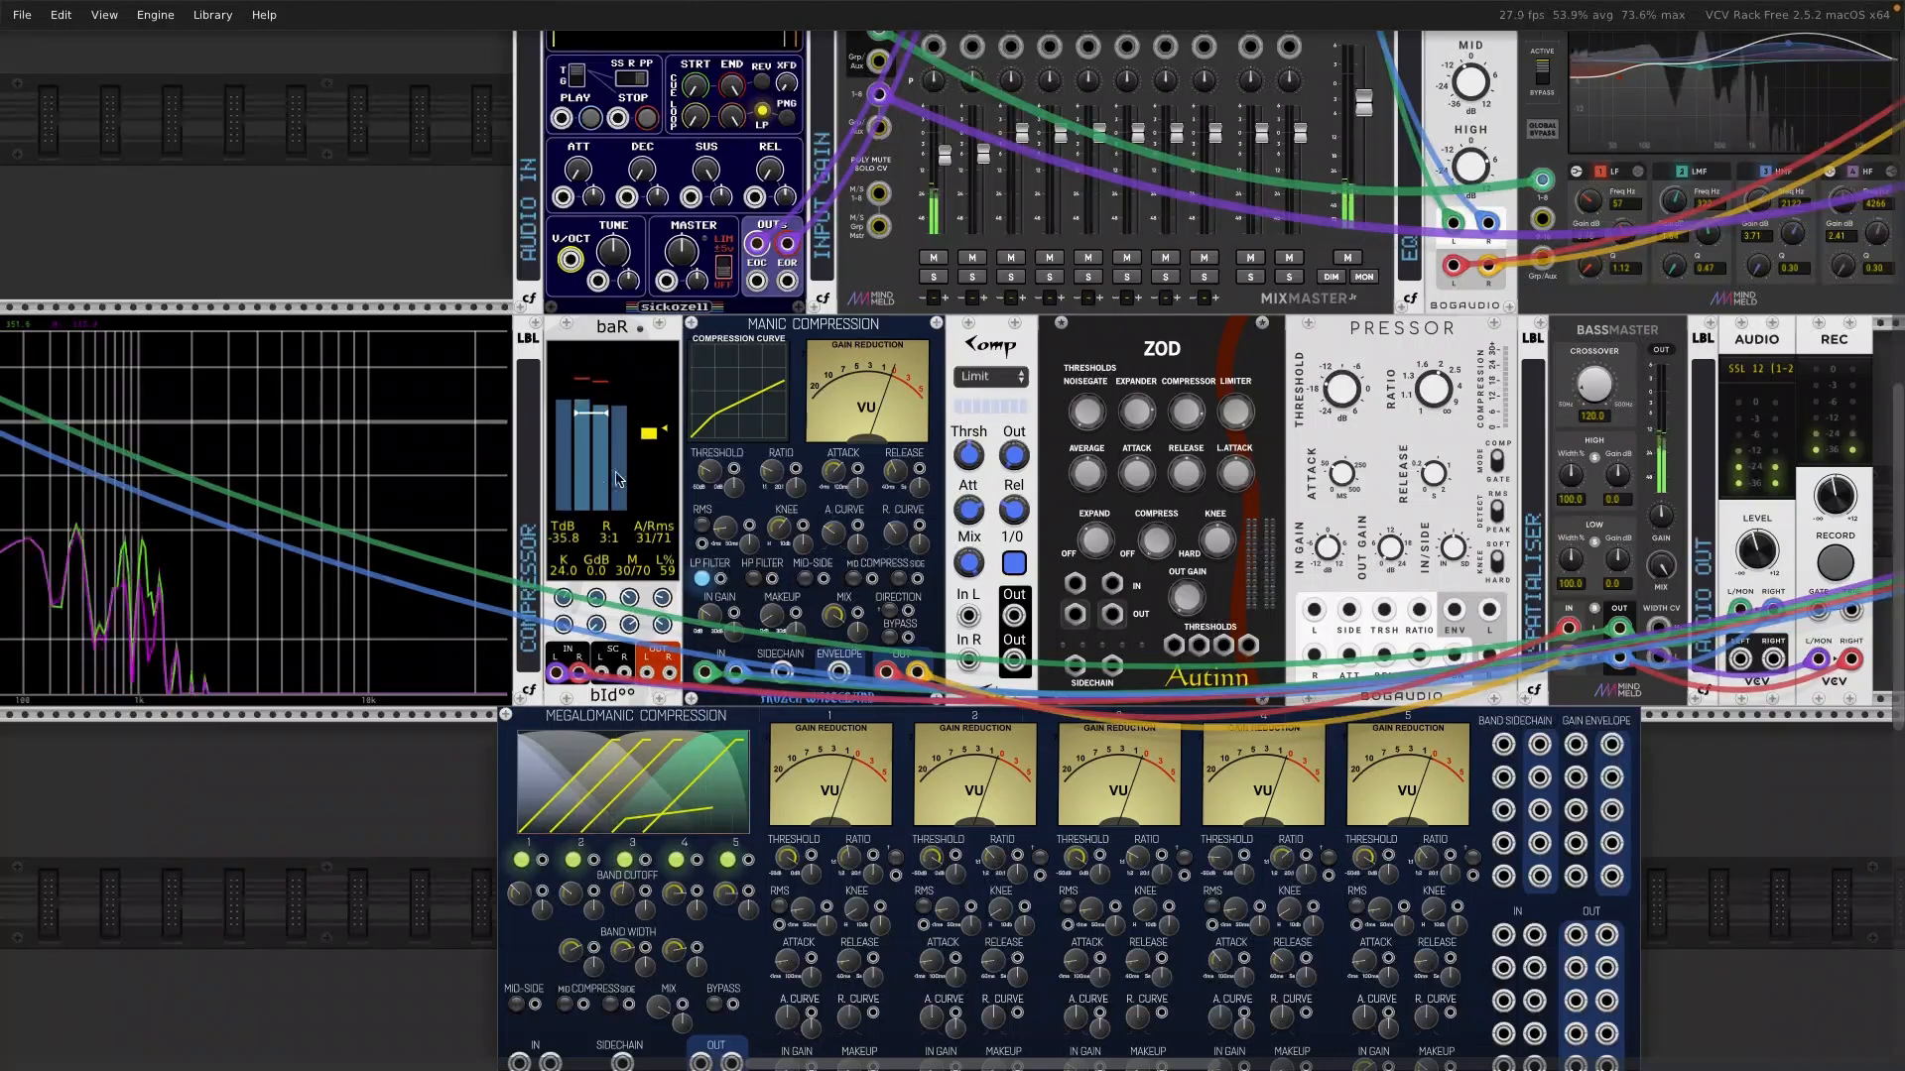
mouse_move(711, 480)
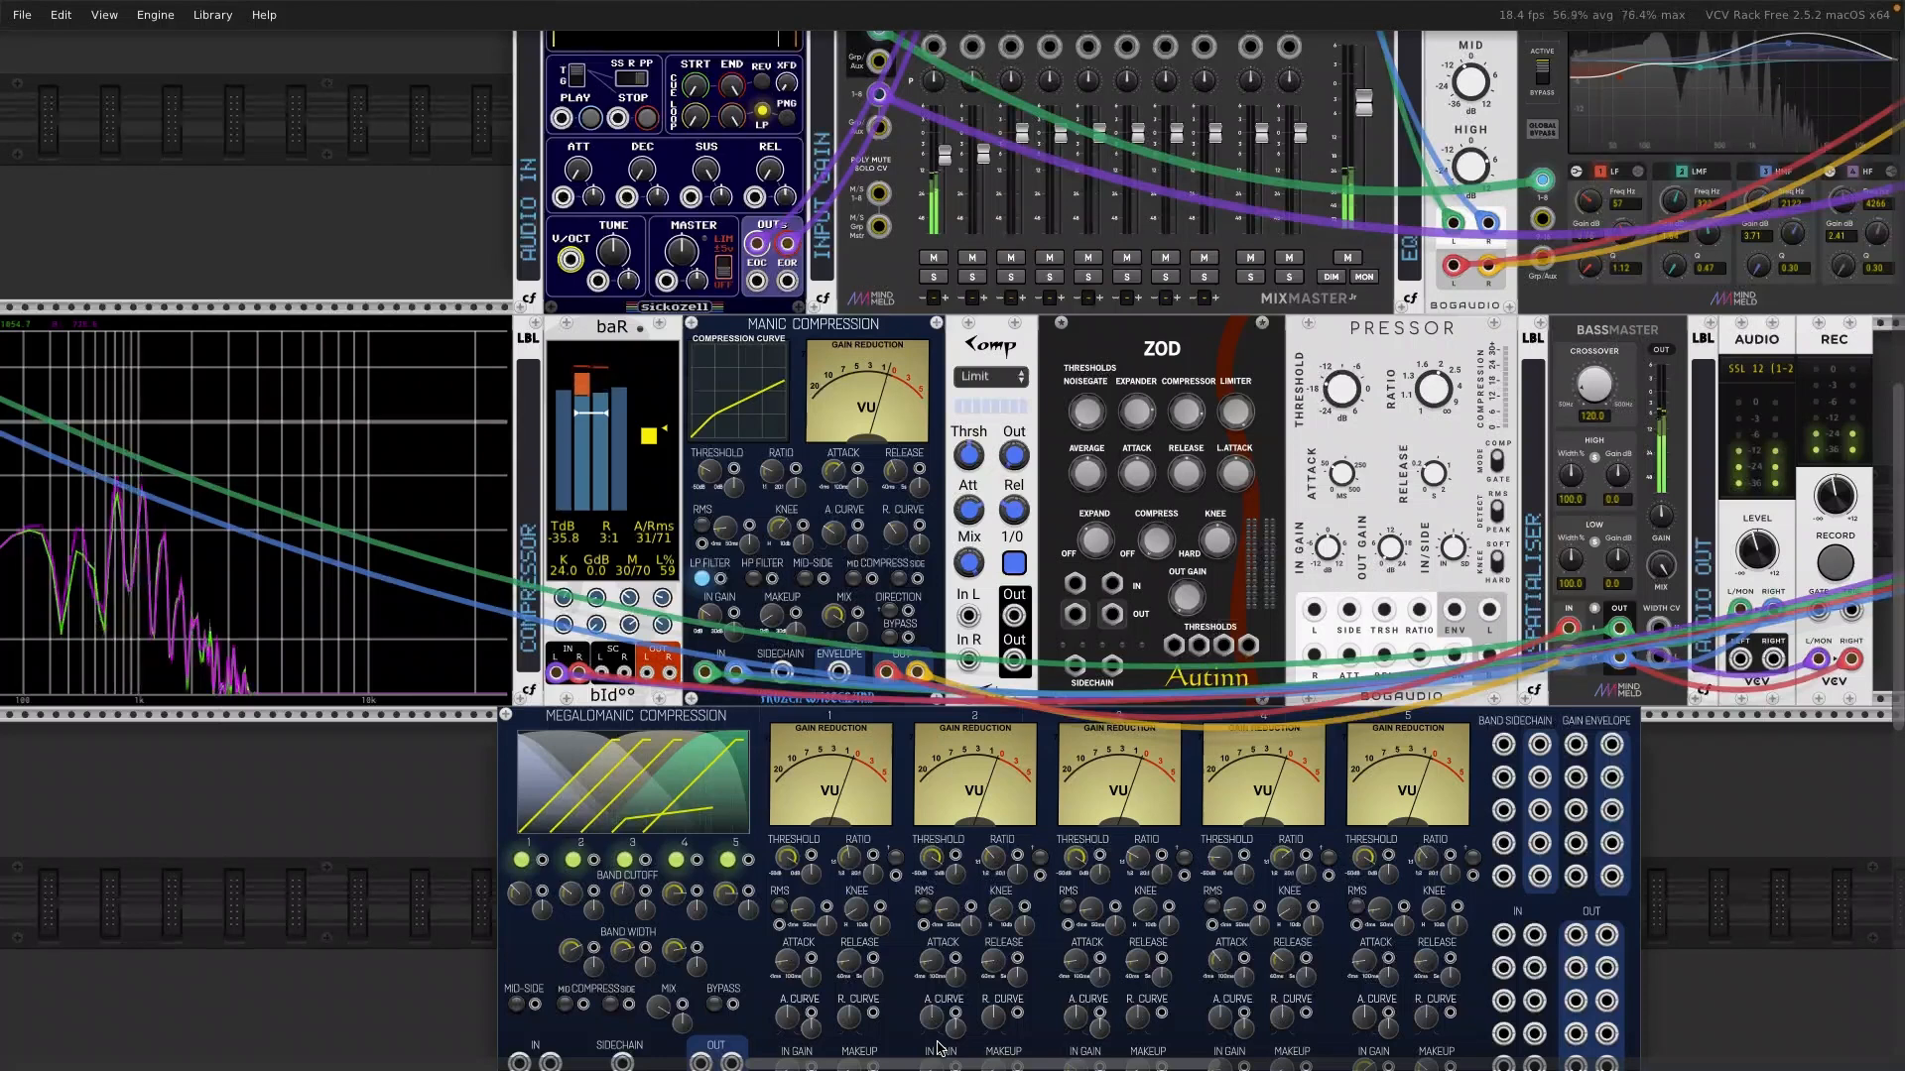
mouse_move(707, 619)
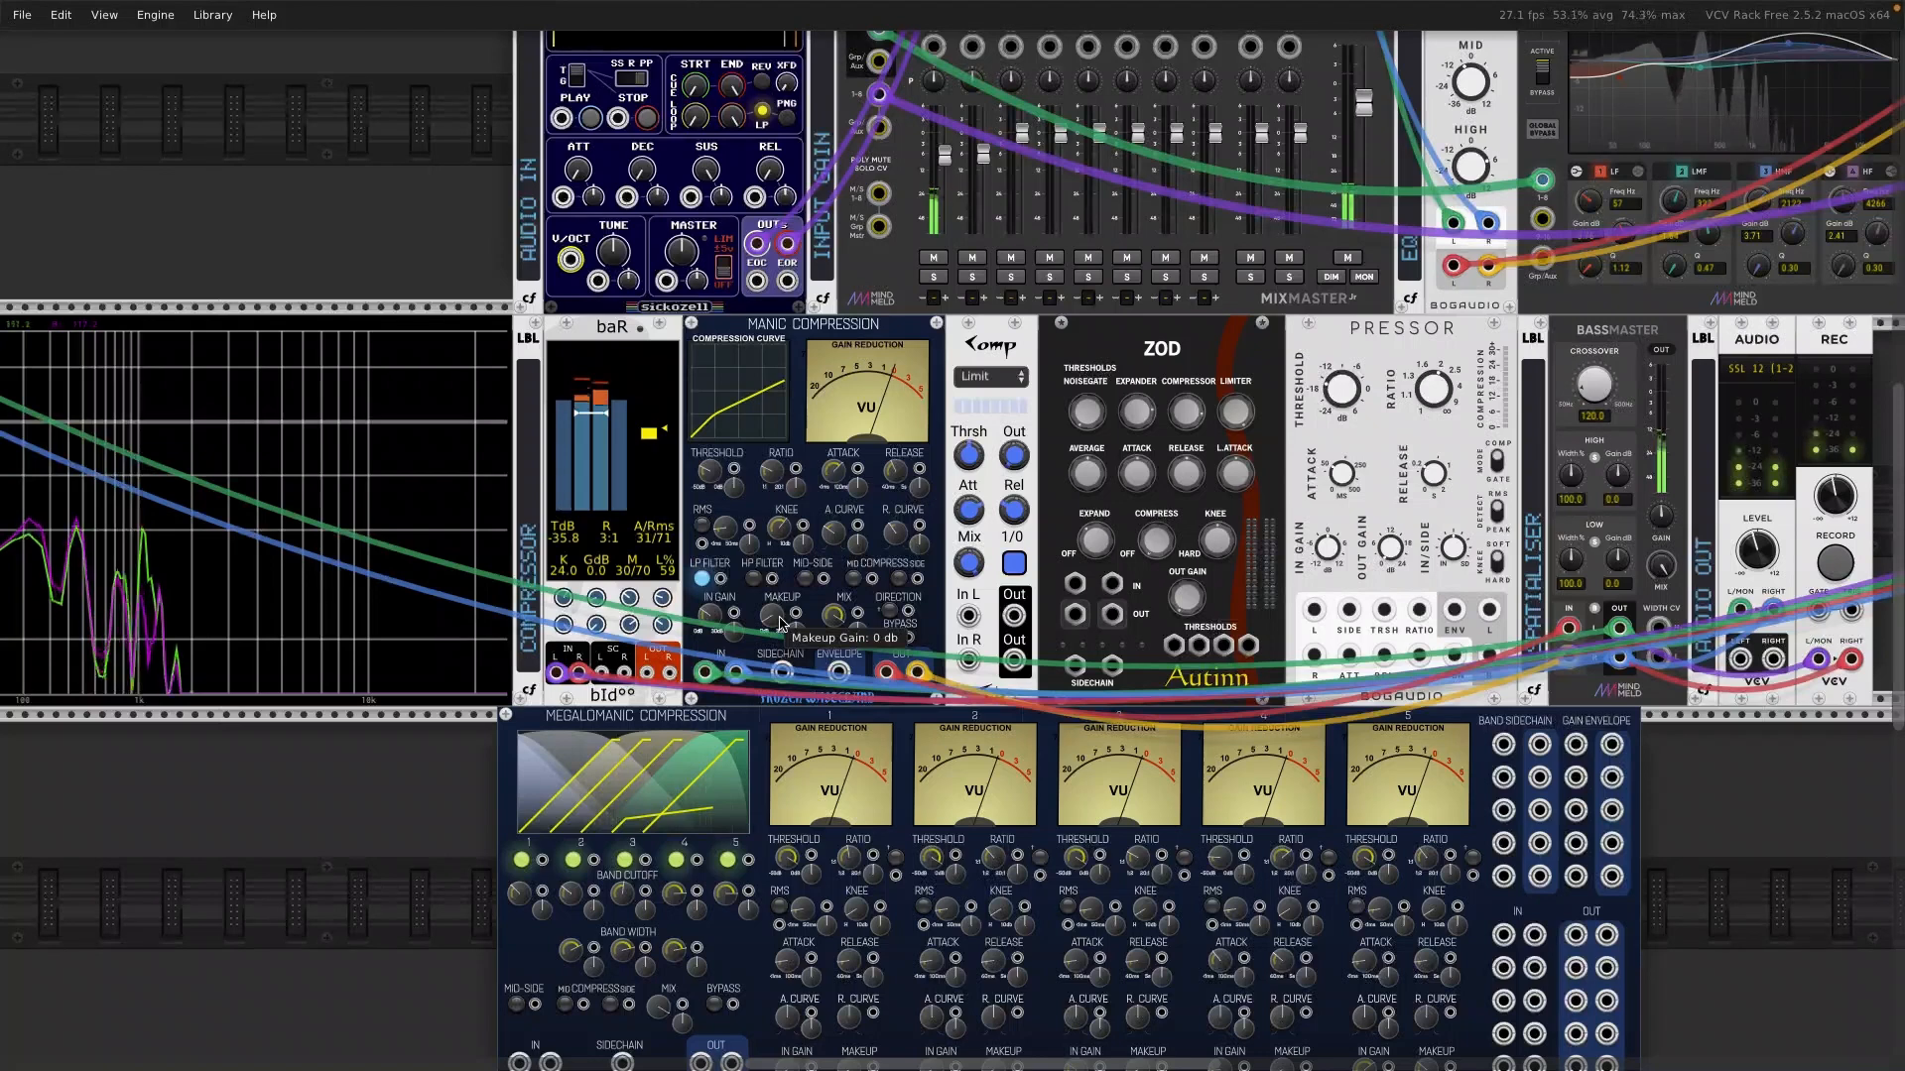
left_click_drag(771, 615, 772, 585)
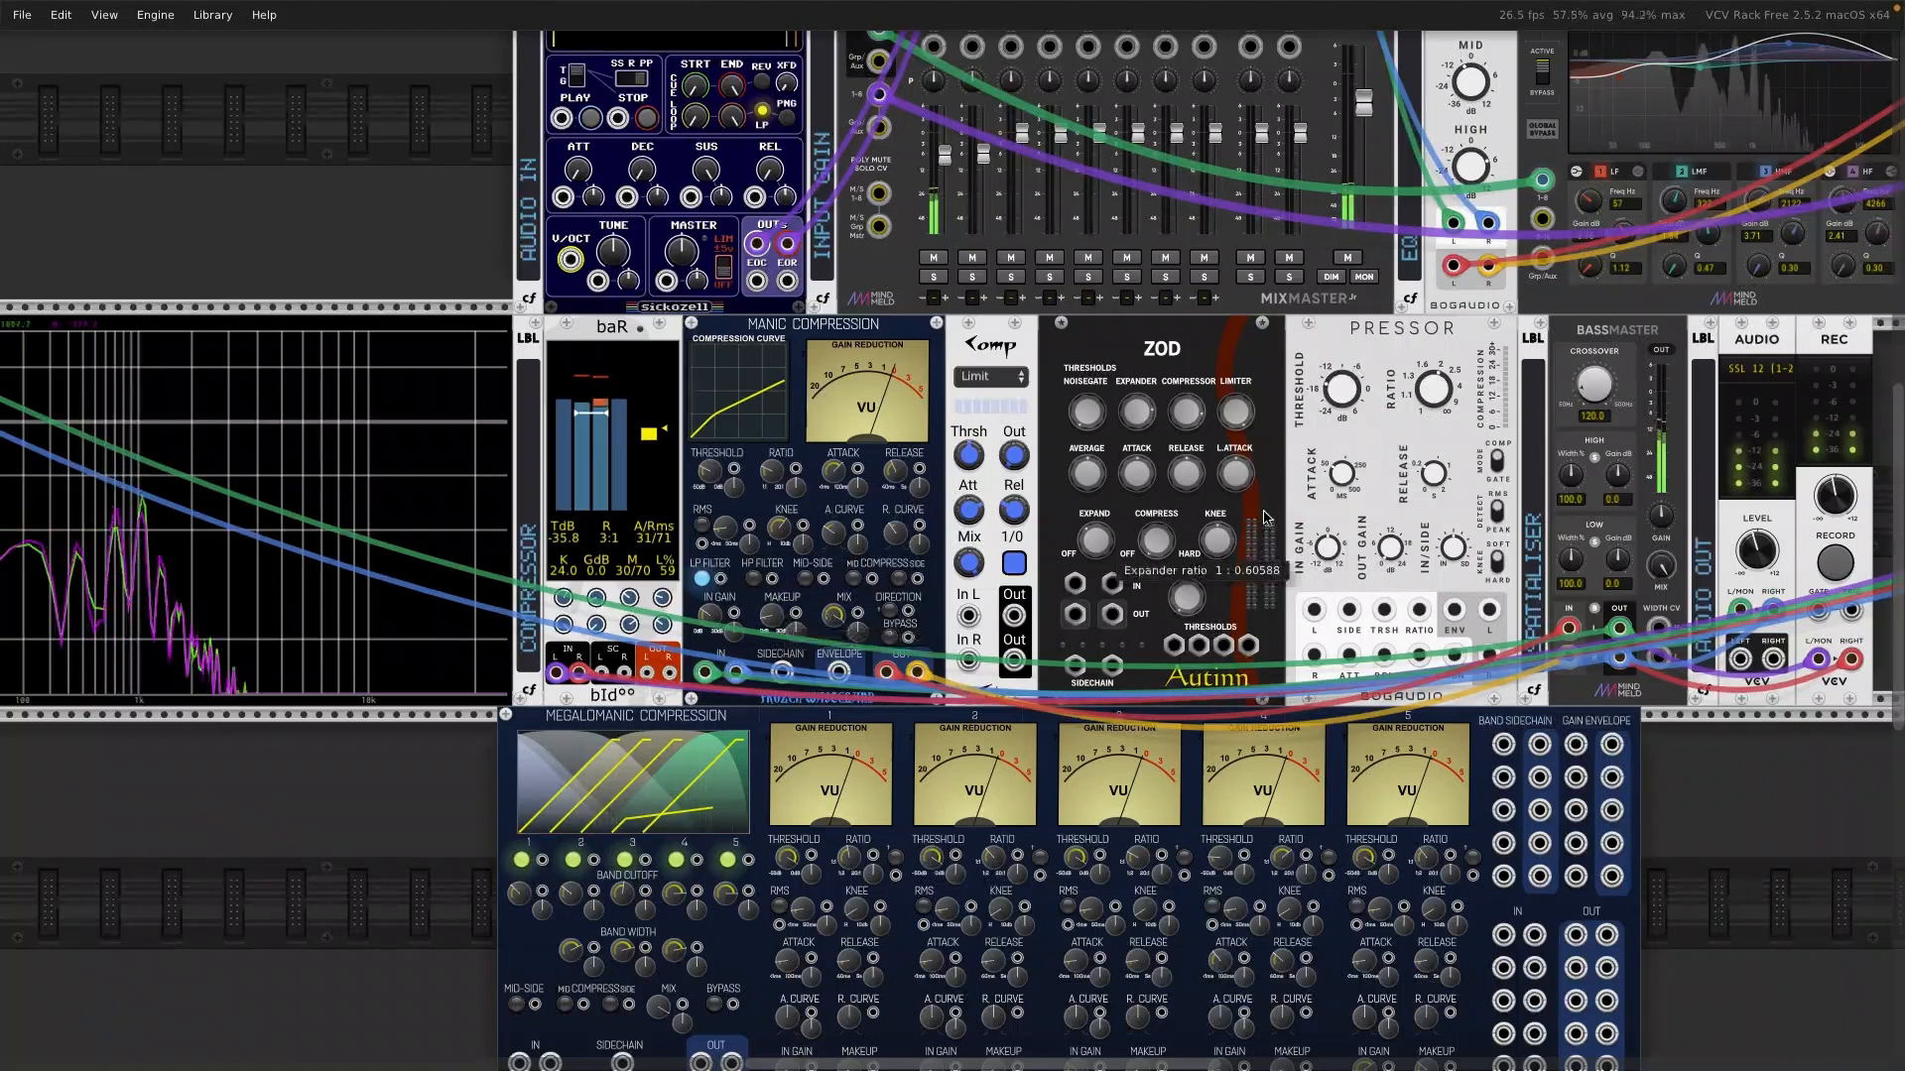
scroll(1289, 509, "right", 2)
scroll(1289, 509, "right", 2)
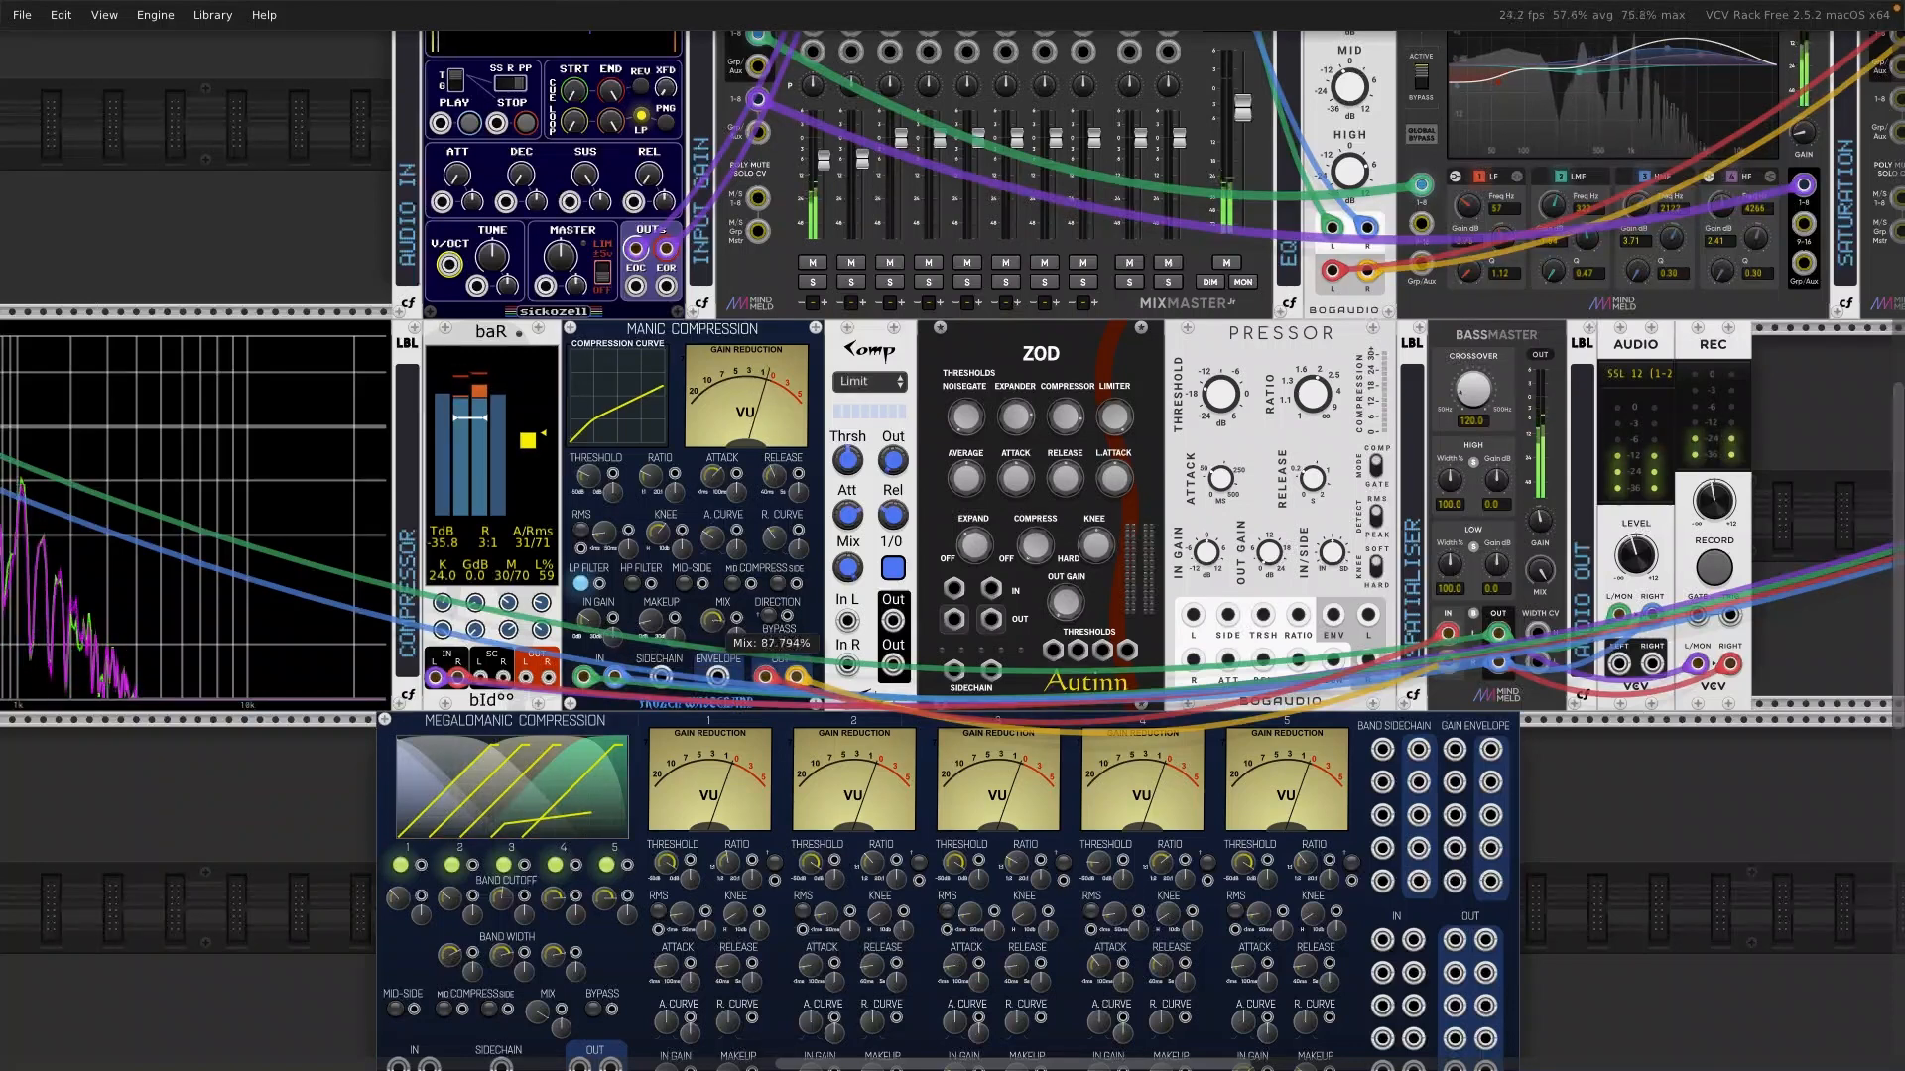
double_click(715, 622)
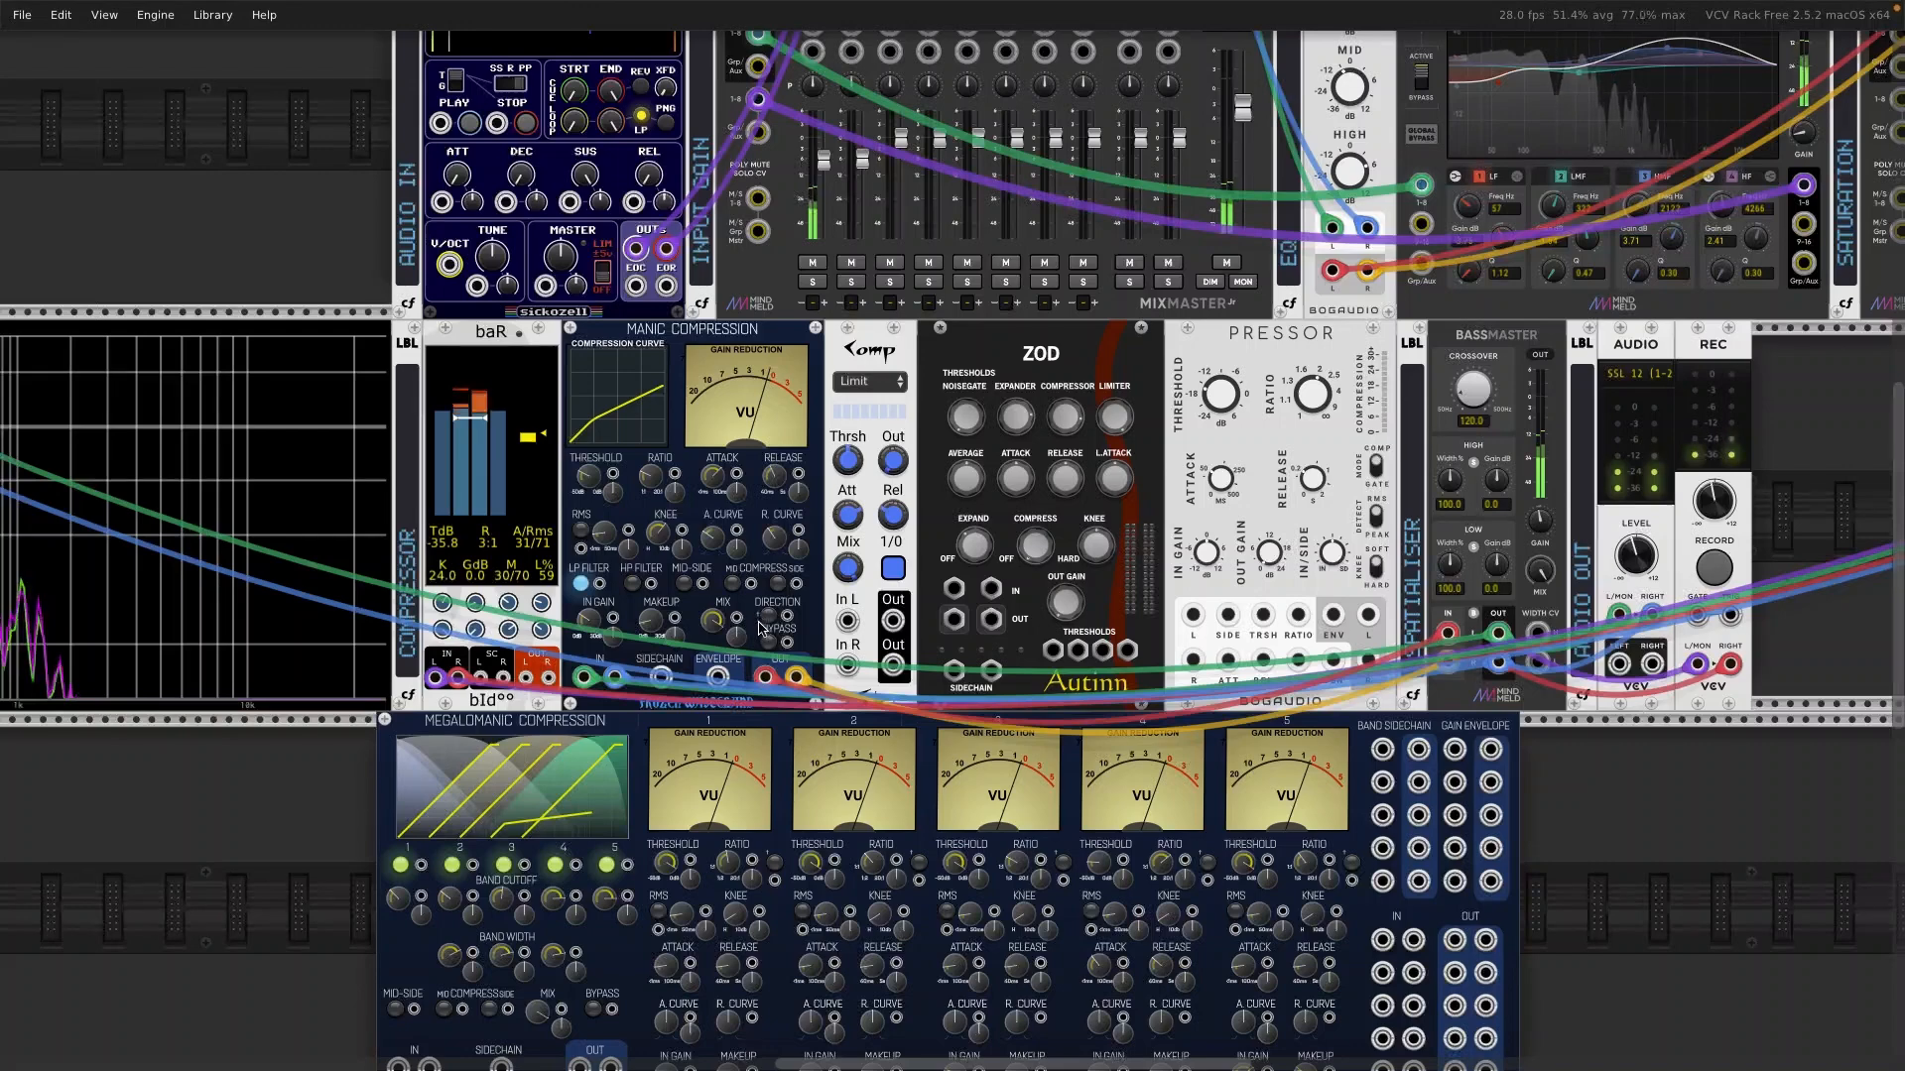
Step: Switch Manic Compression's direction to gain addition and lower its threshold to about -39 dB
scroll(759, 627, "up", 5)
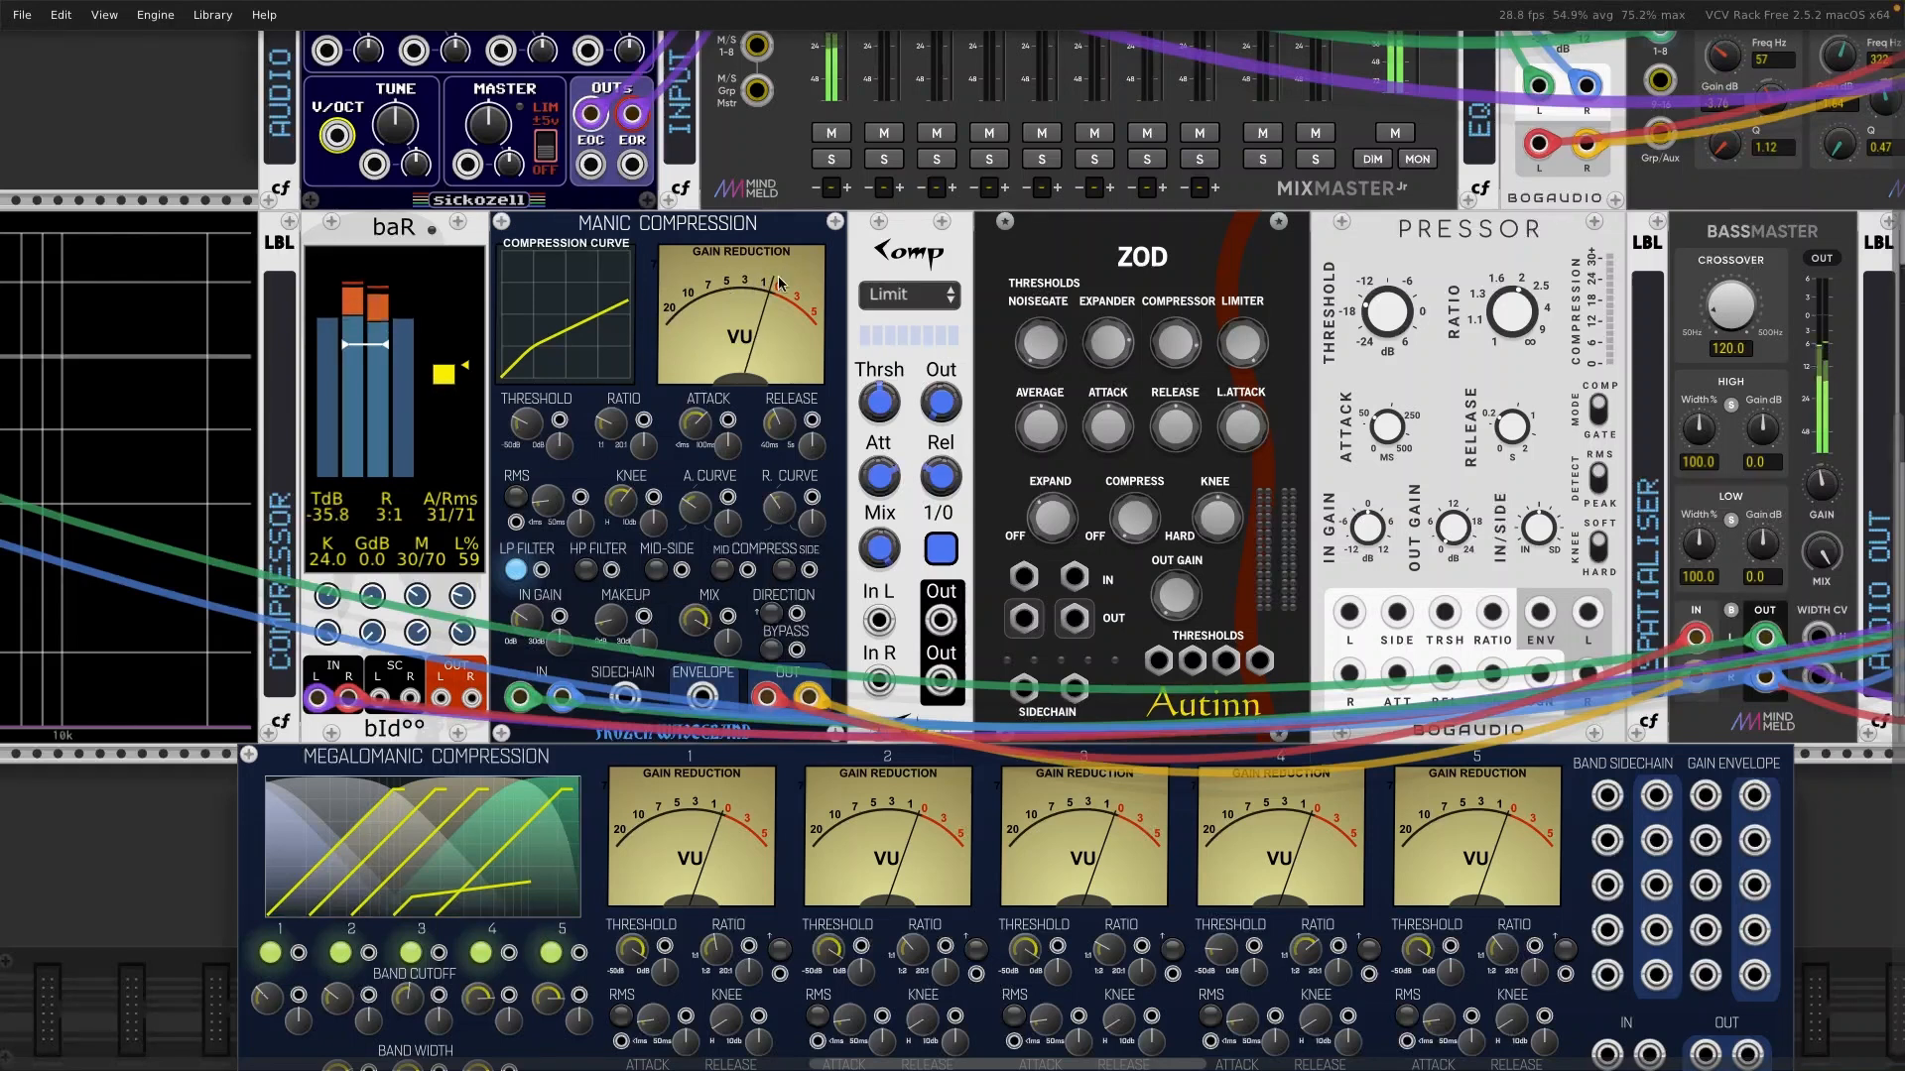
left_click(773, 614)
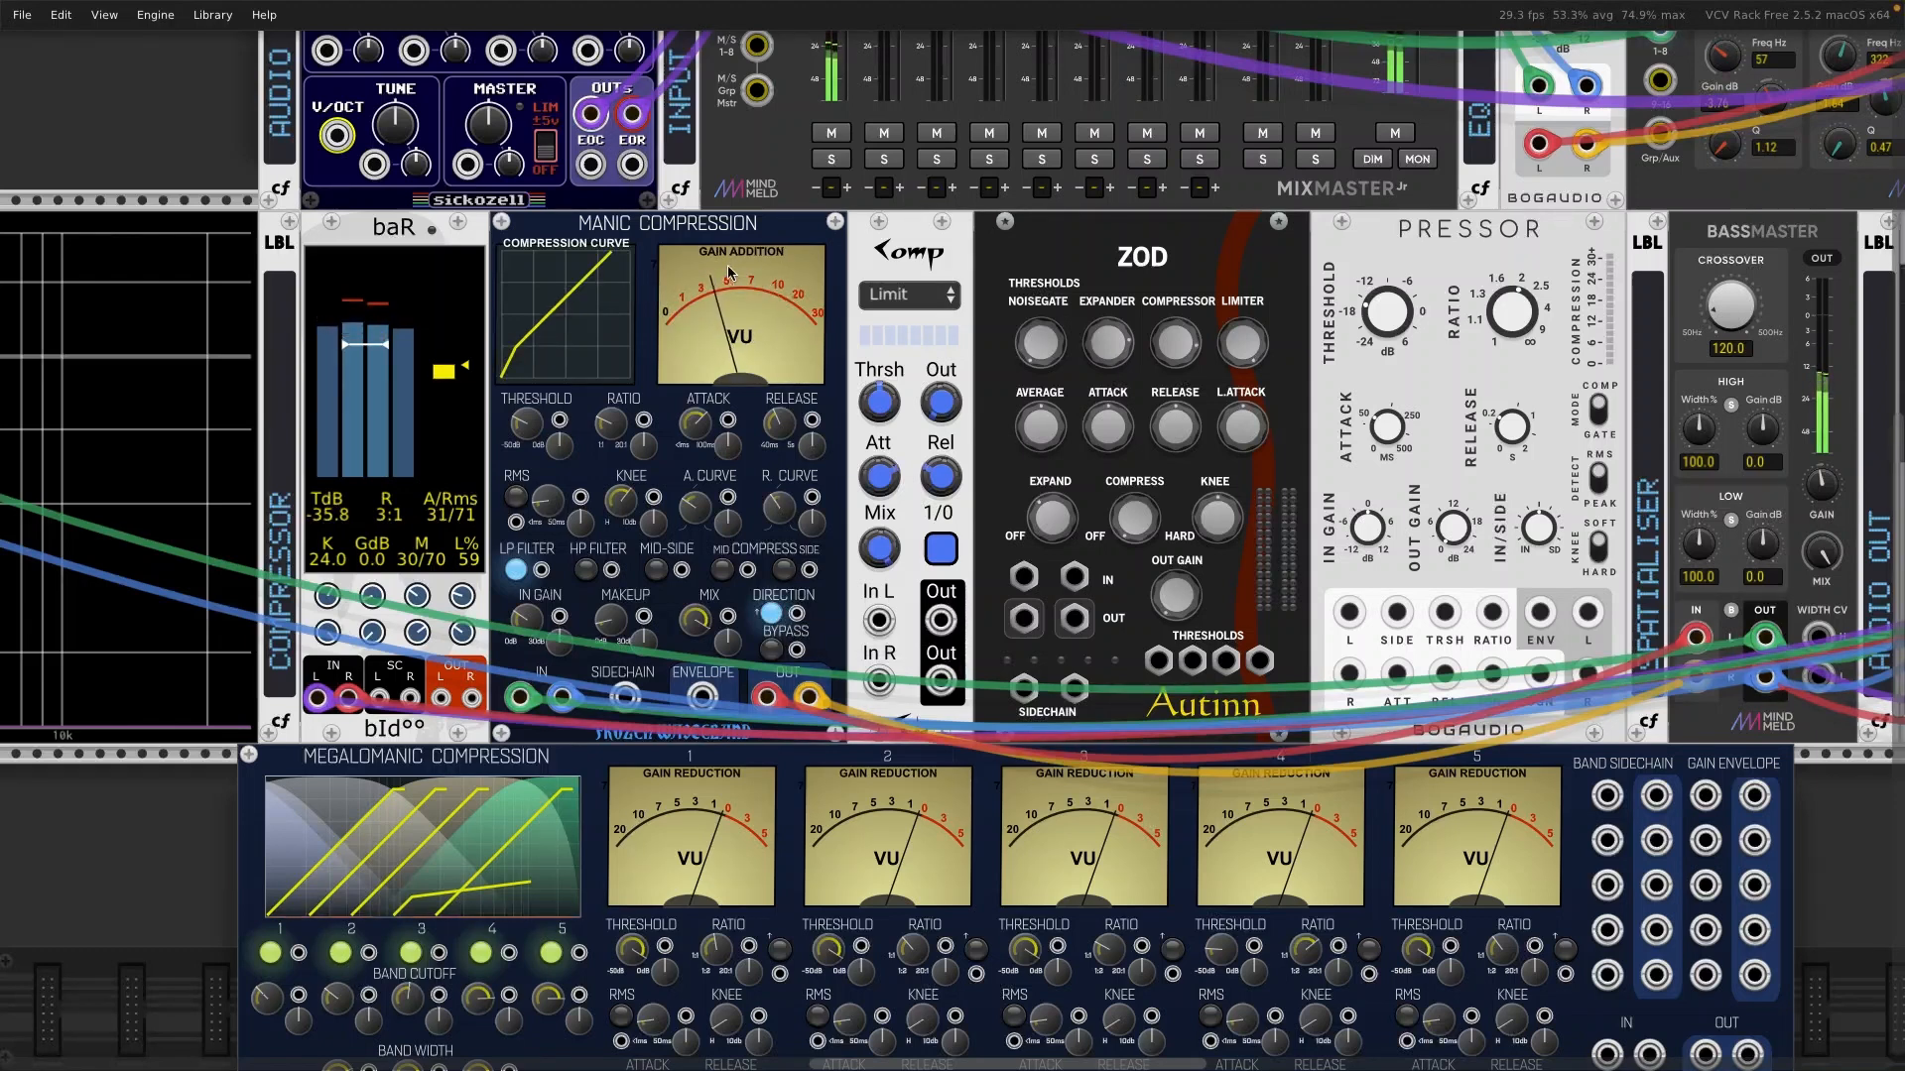
scroll(739, 319, "up", 3)
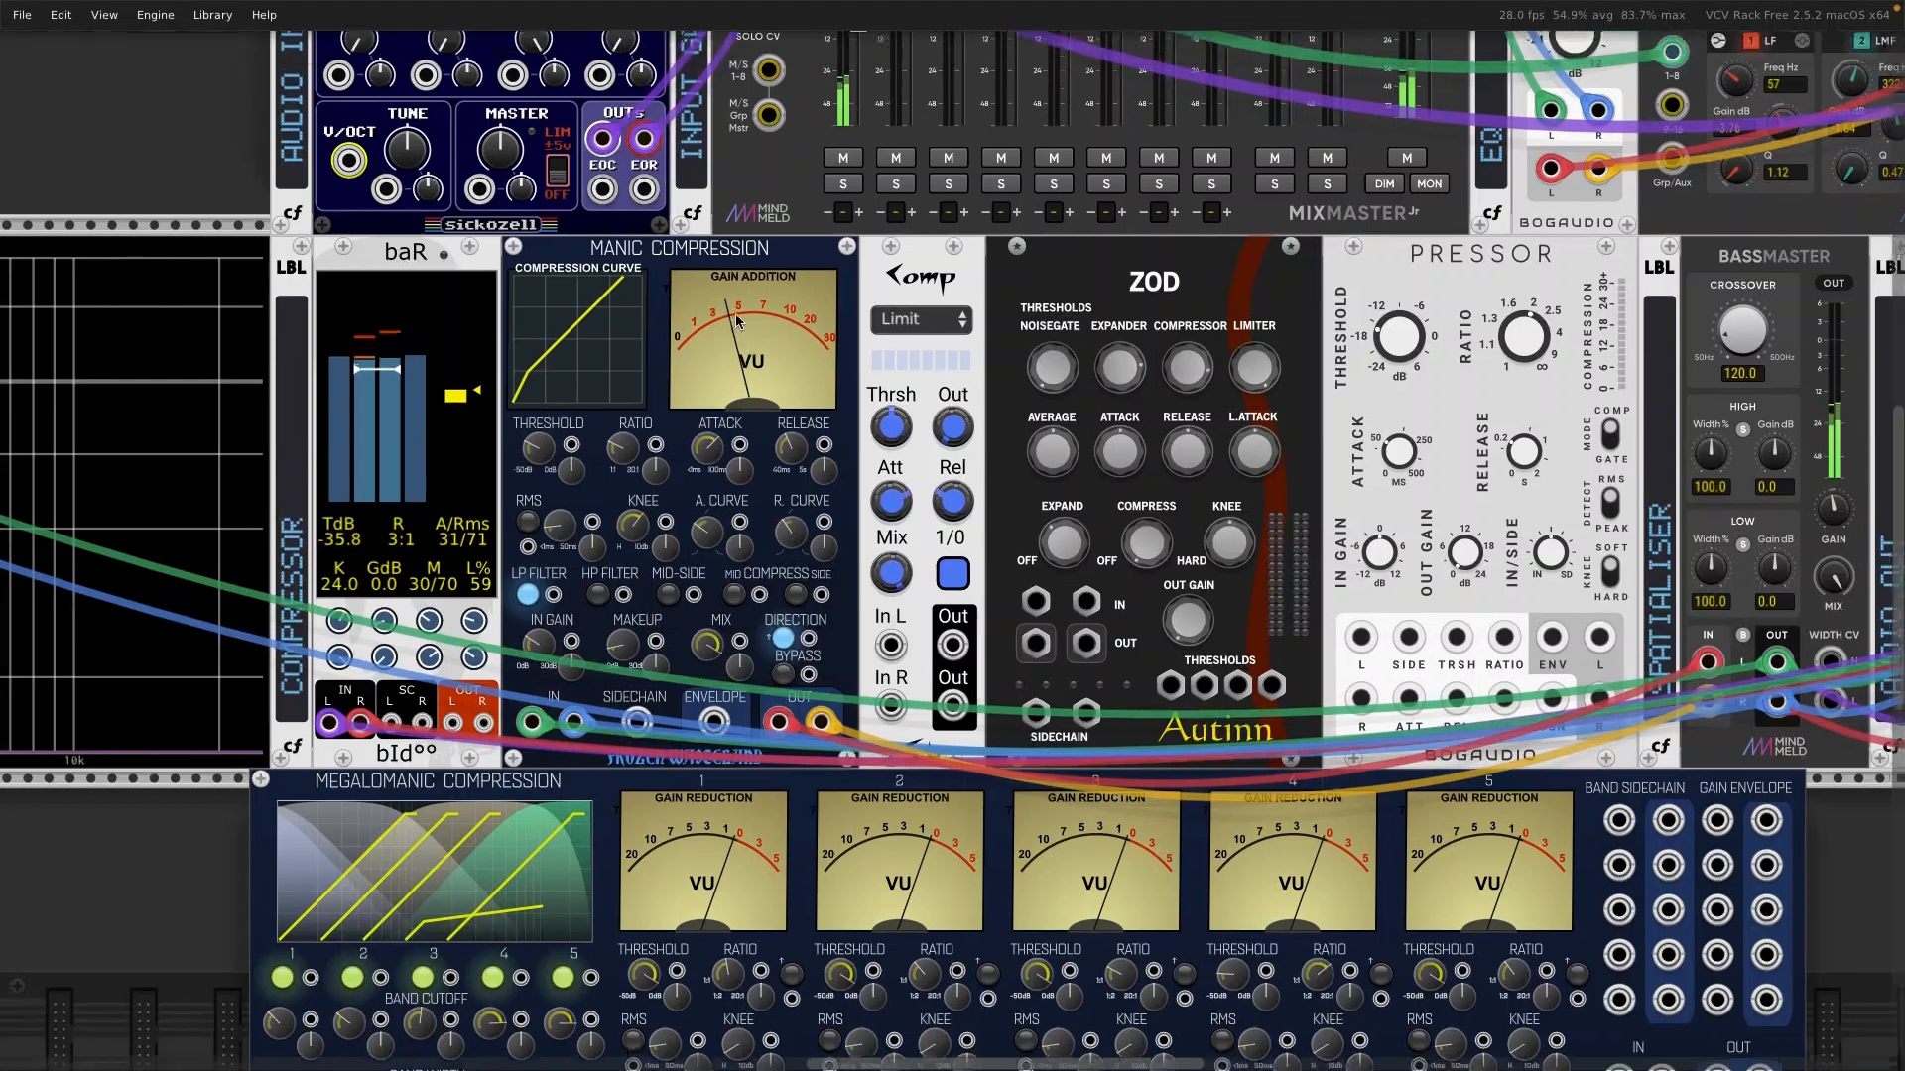
scroll(740, 320, "up", 1)
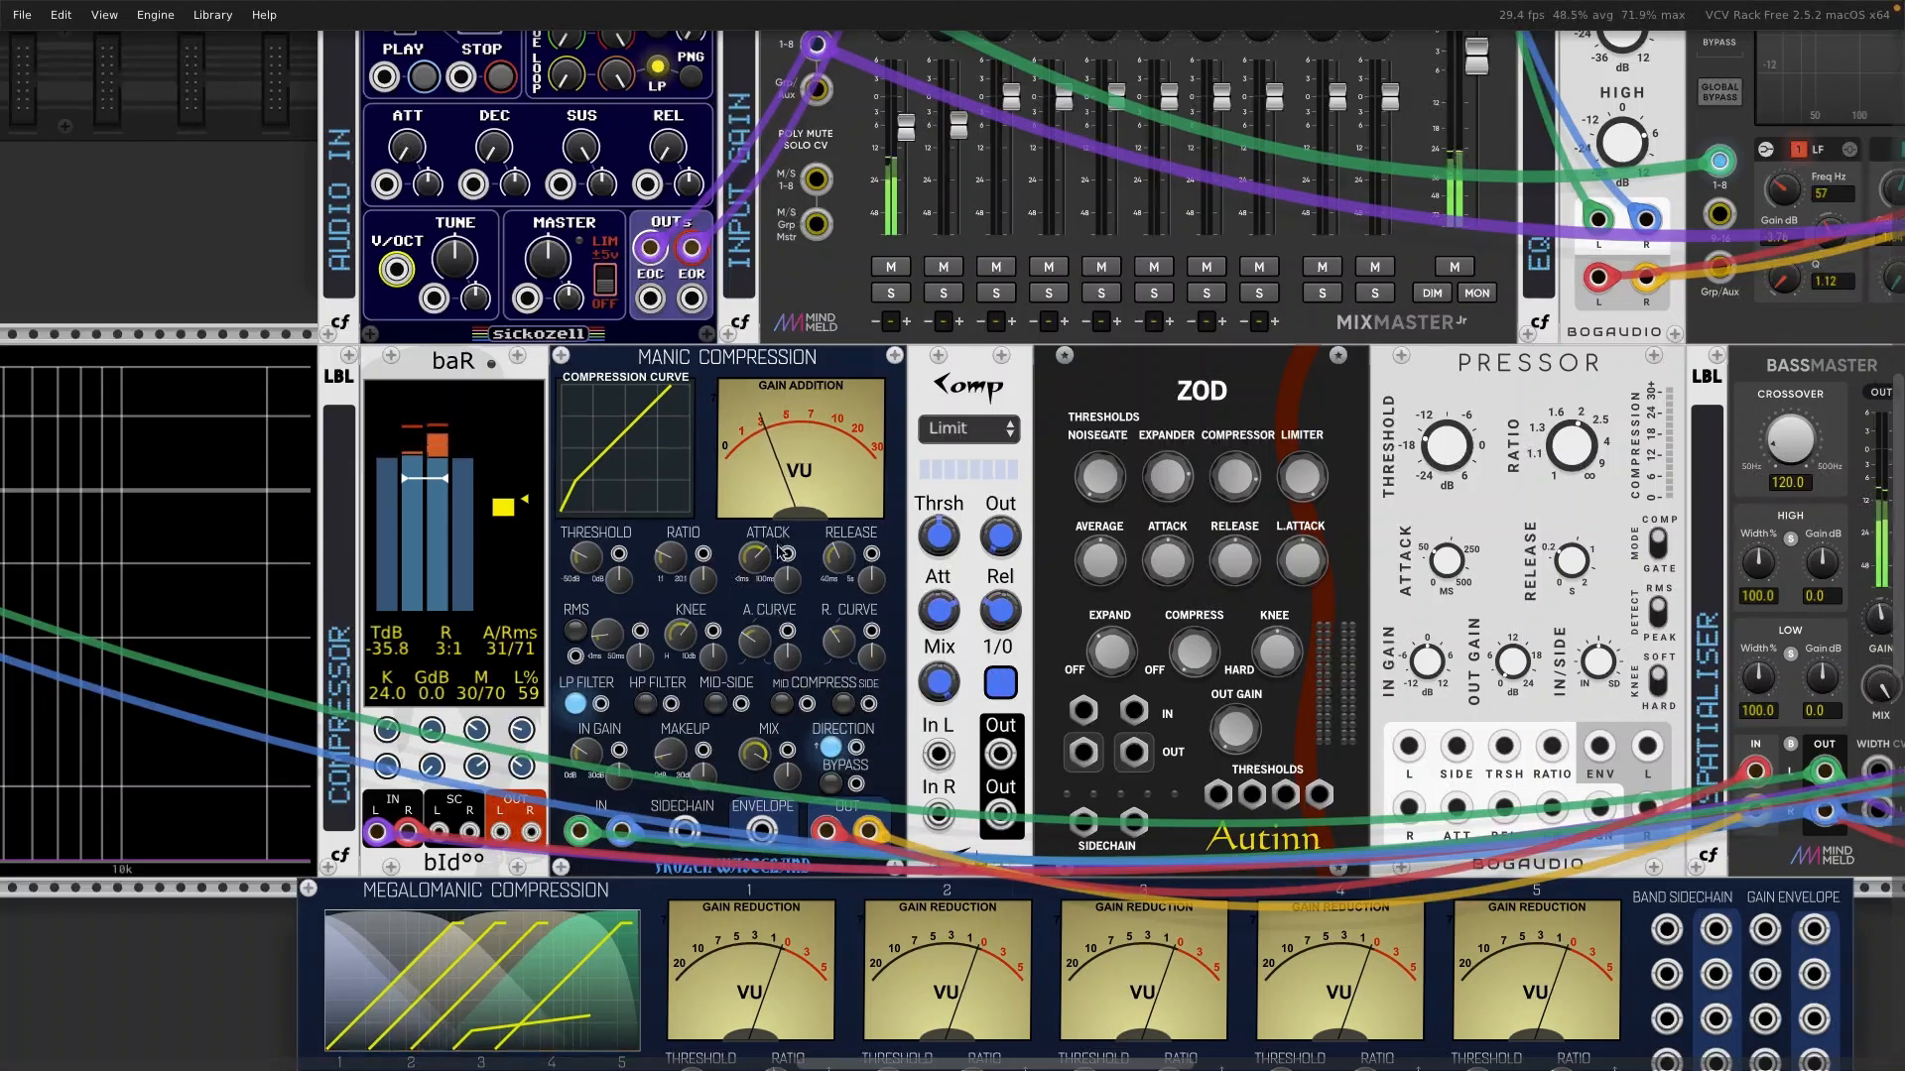
left_click_drag(588, 561, 588, 613)
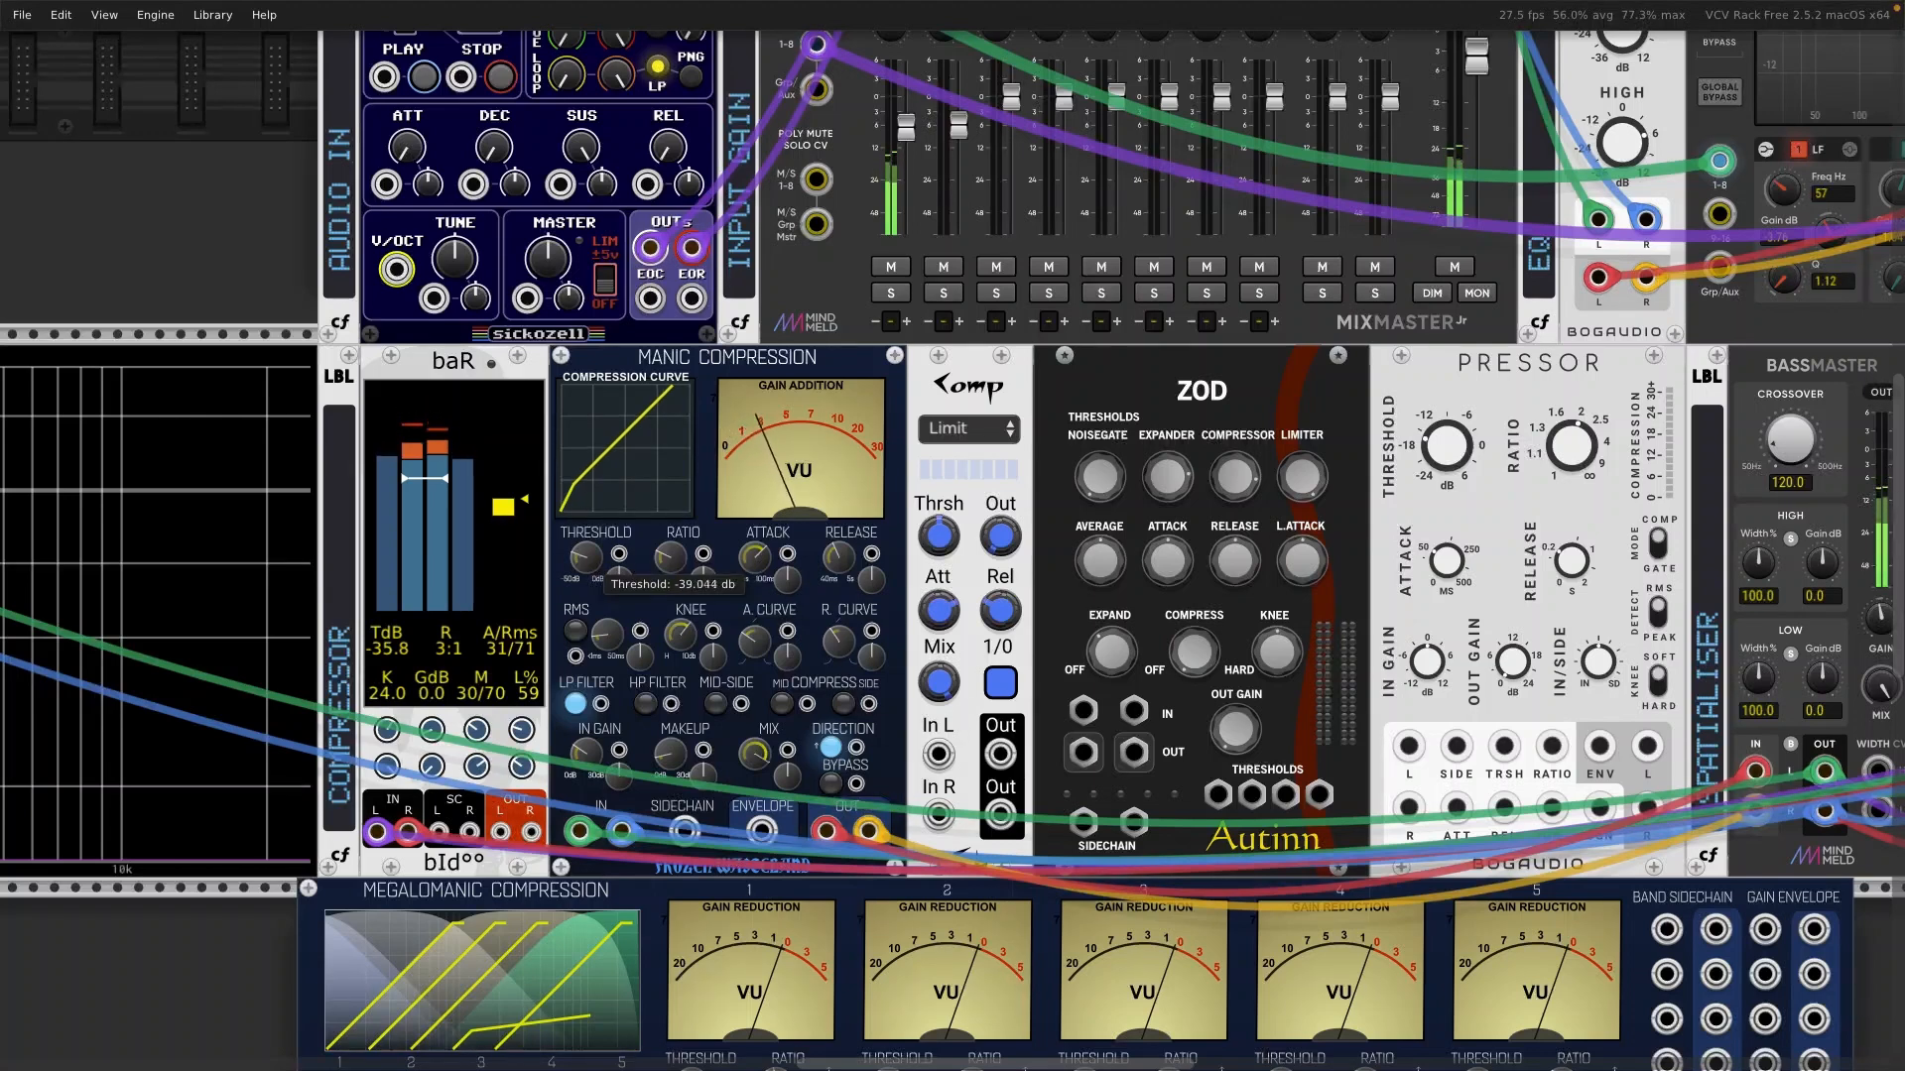
Step: Toggle Manic Compression's bypass on and off twice to compare the processed and dry signal
left_click(834, 791)
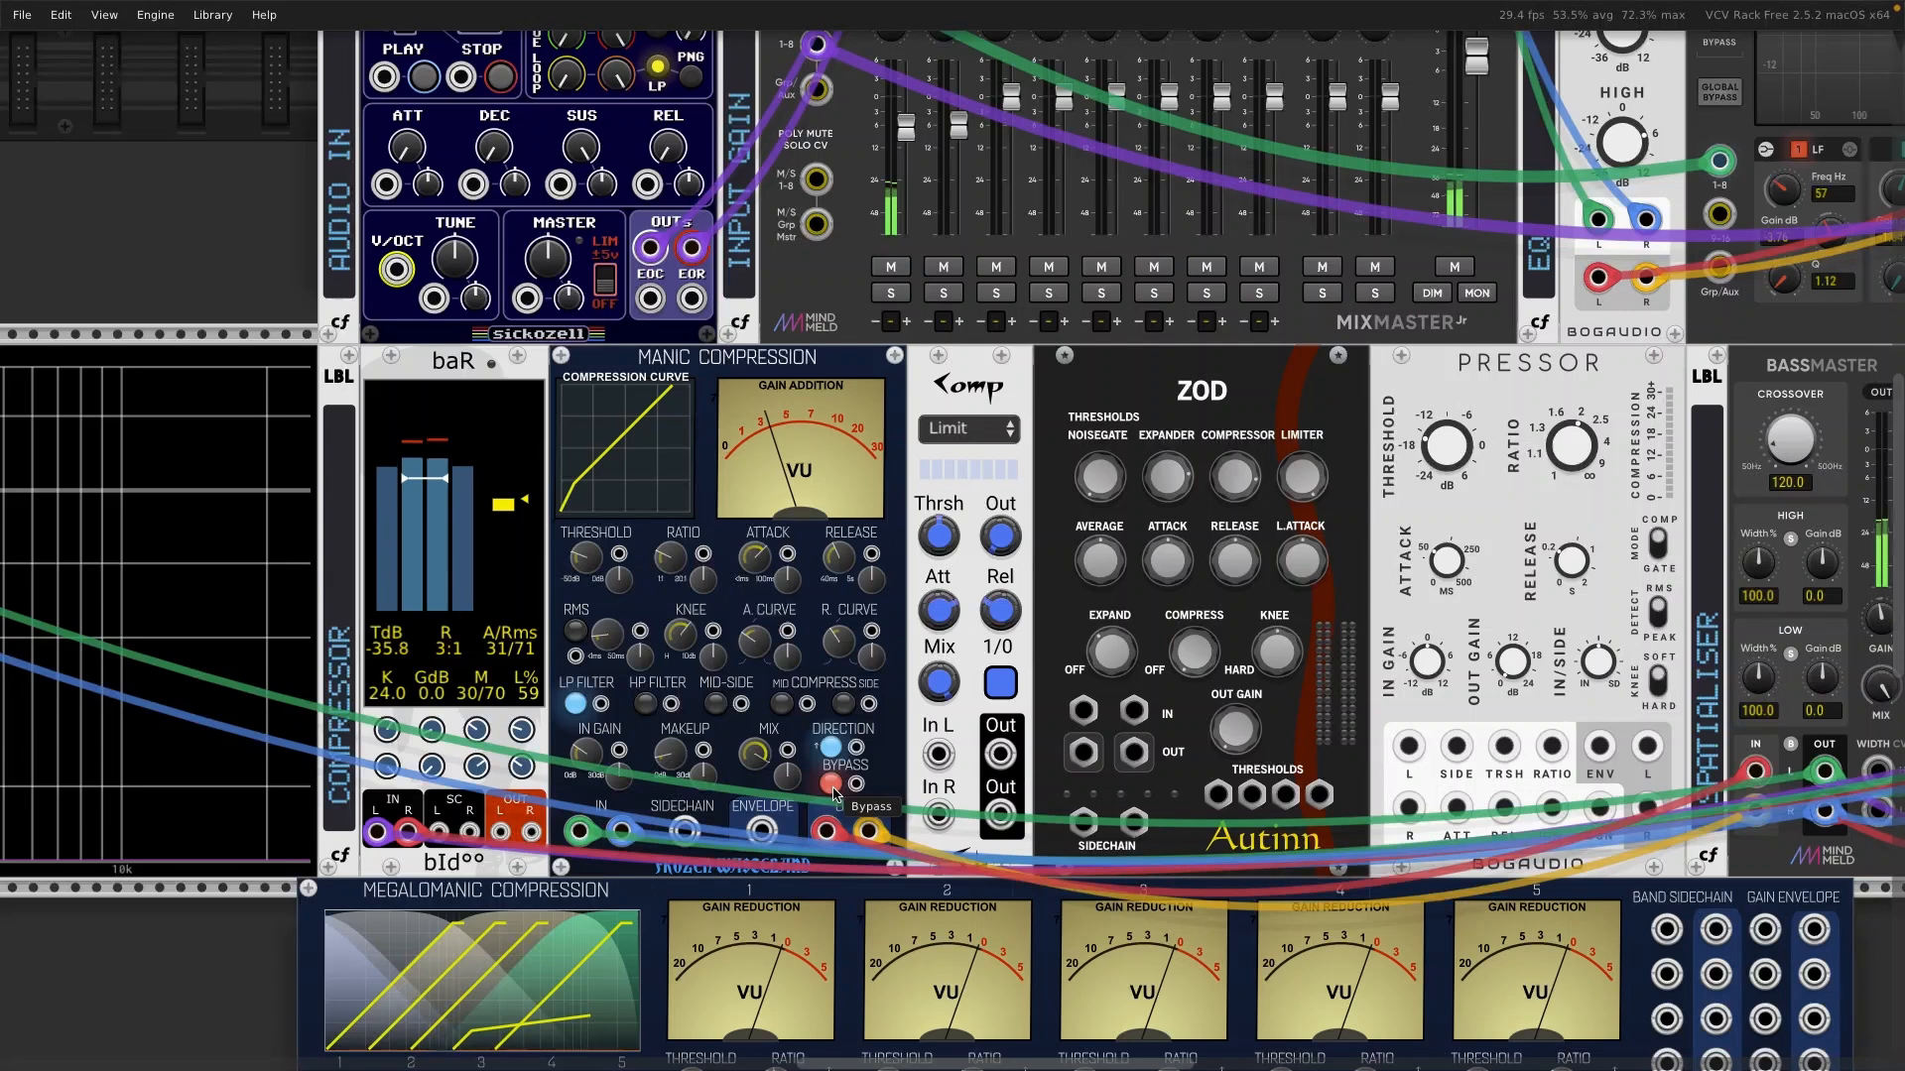
left_click(831, 785)
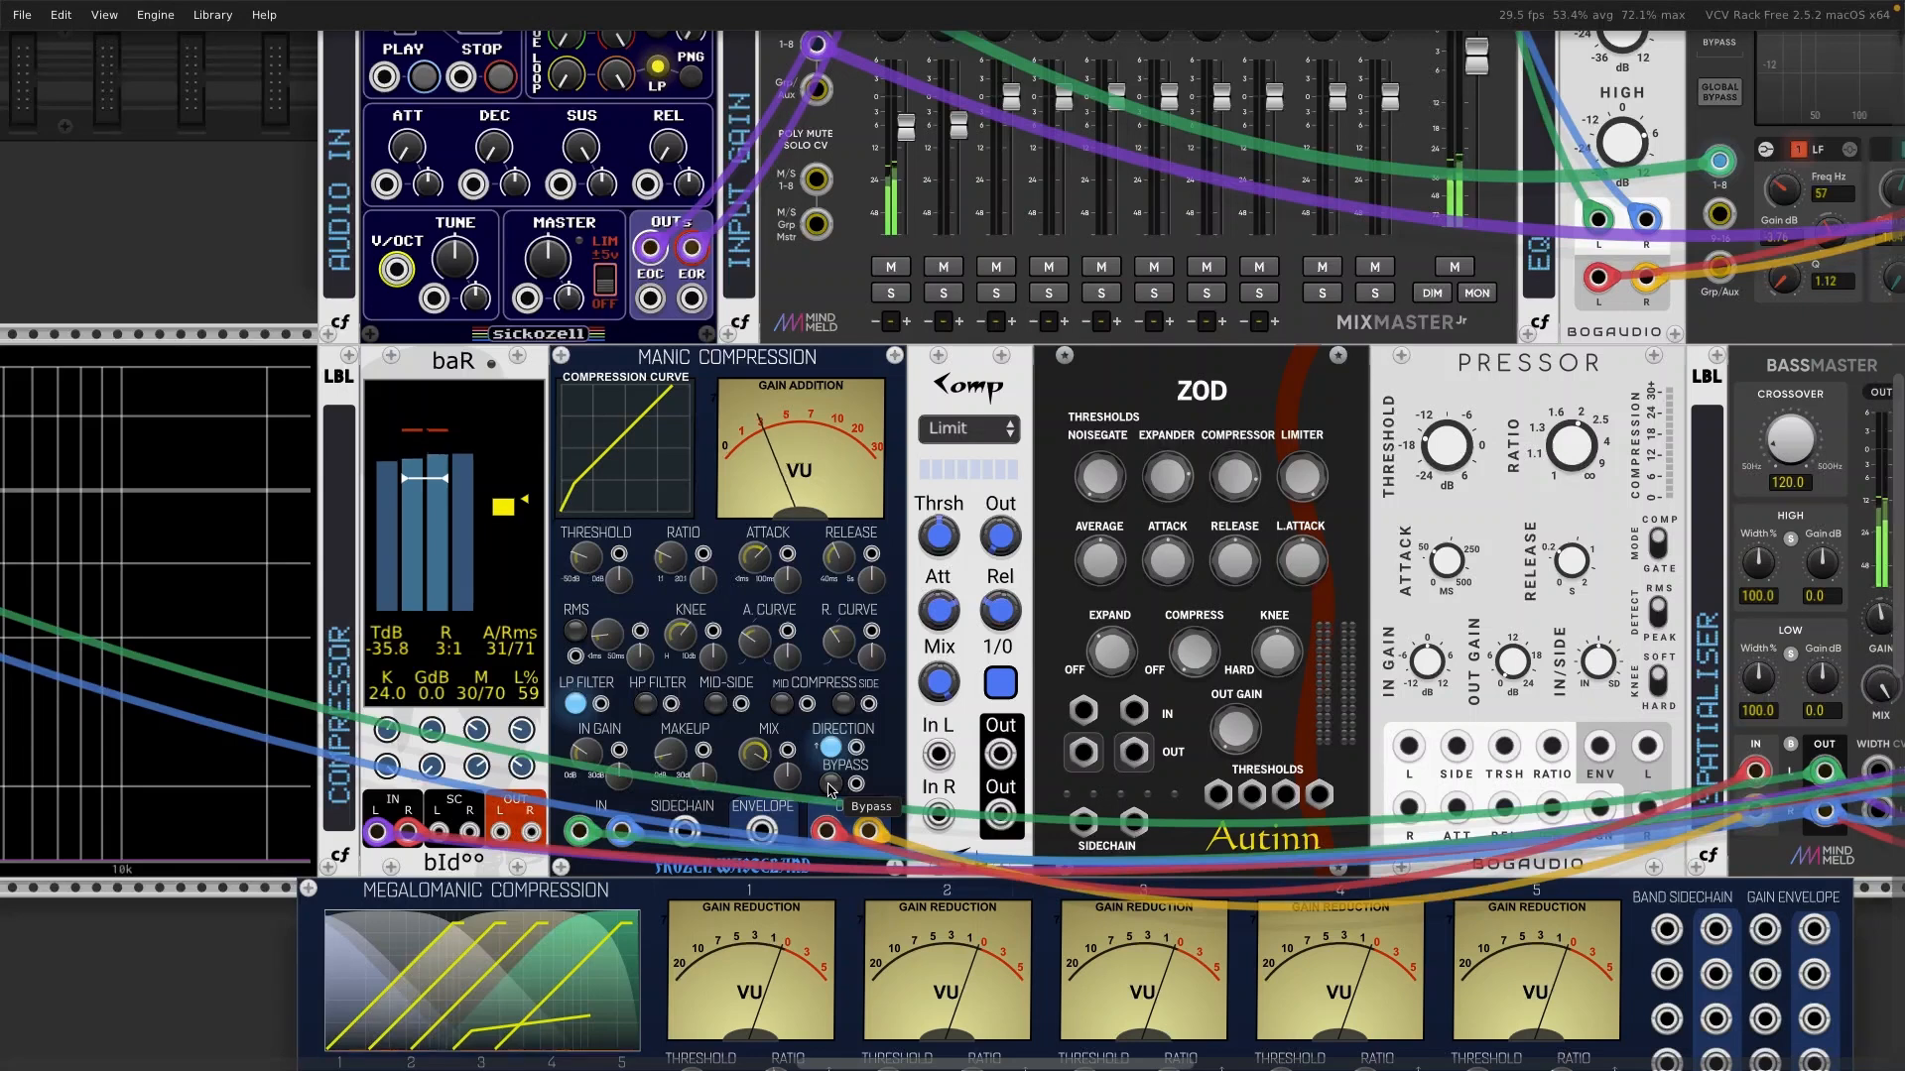
left_click(831, 785)
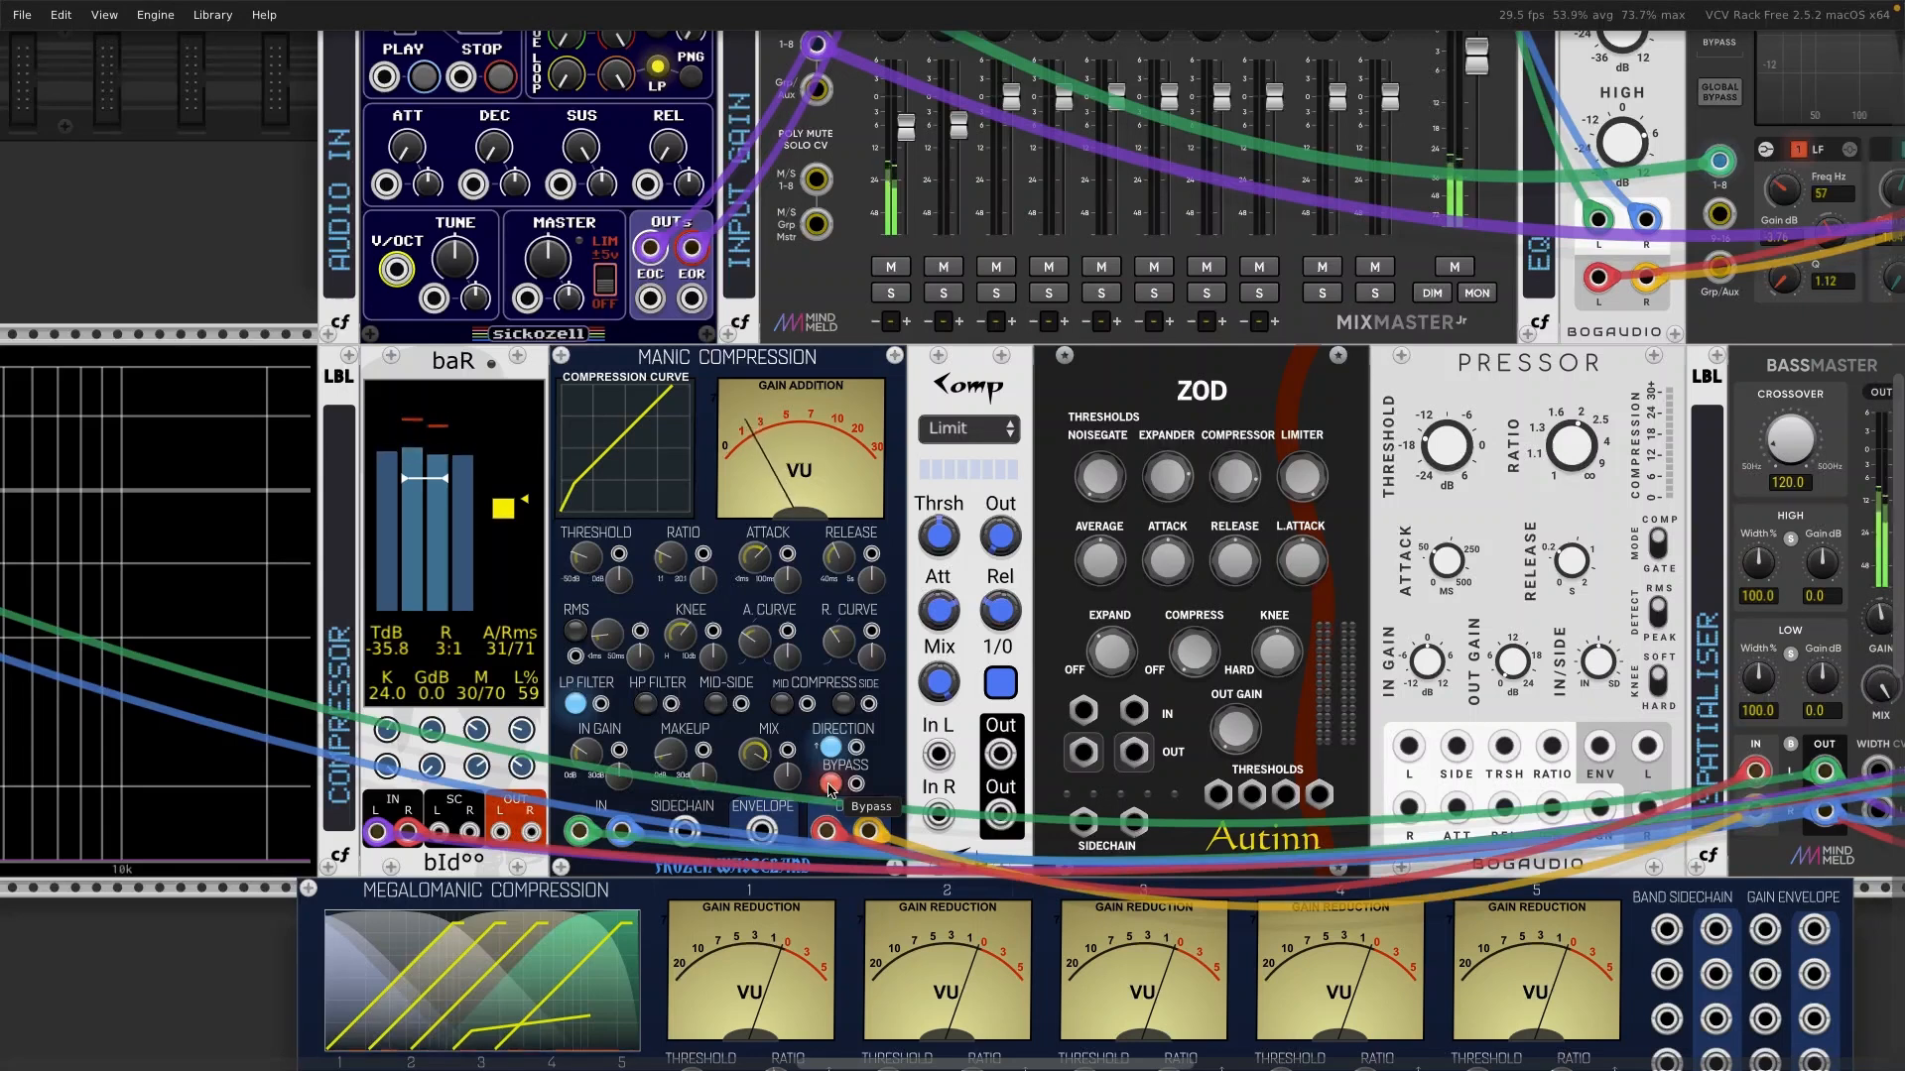
left_click(831, 784)
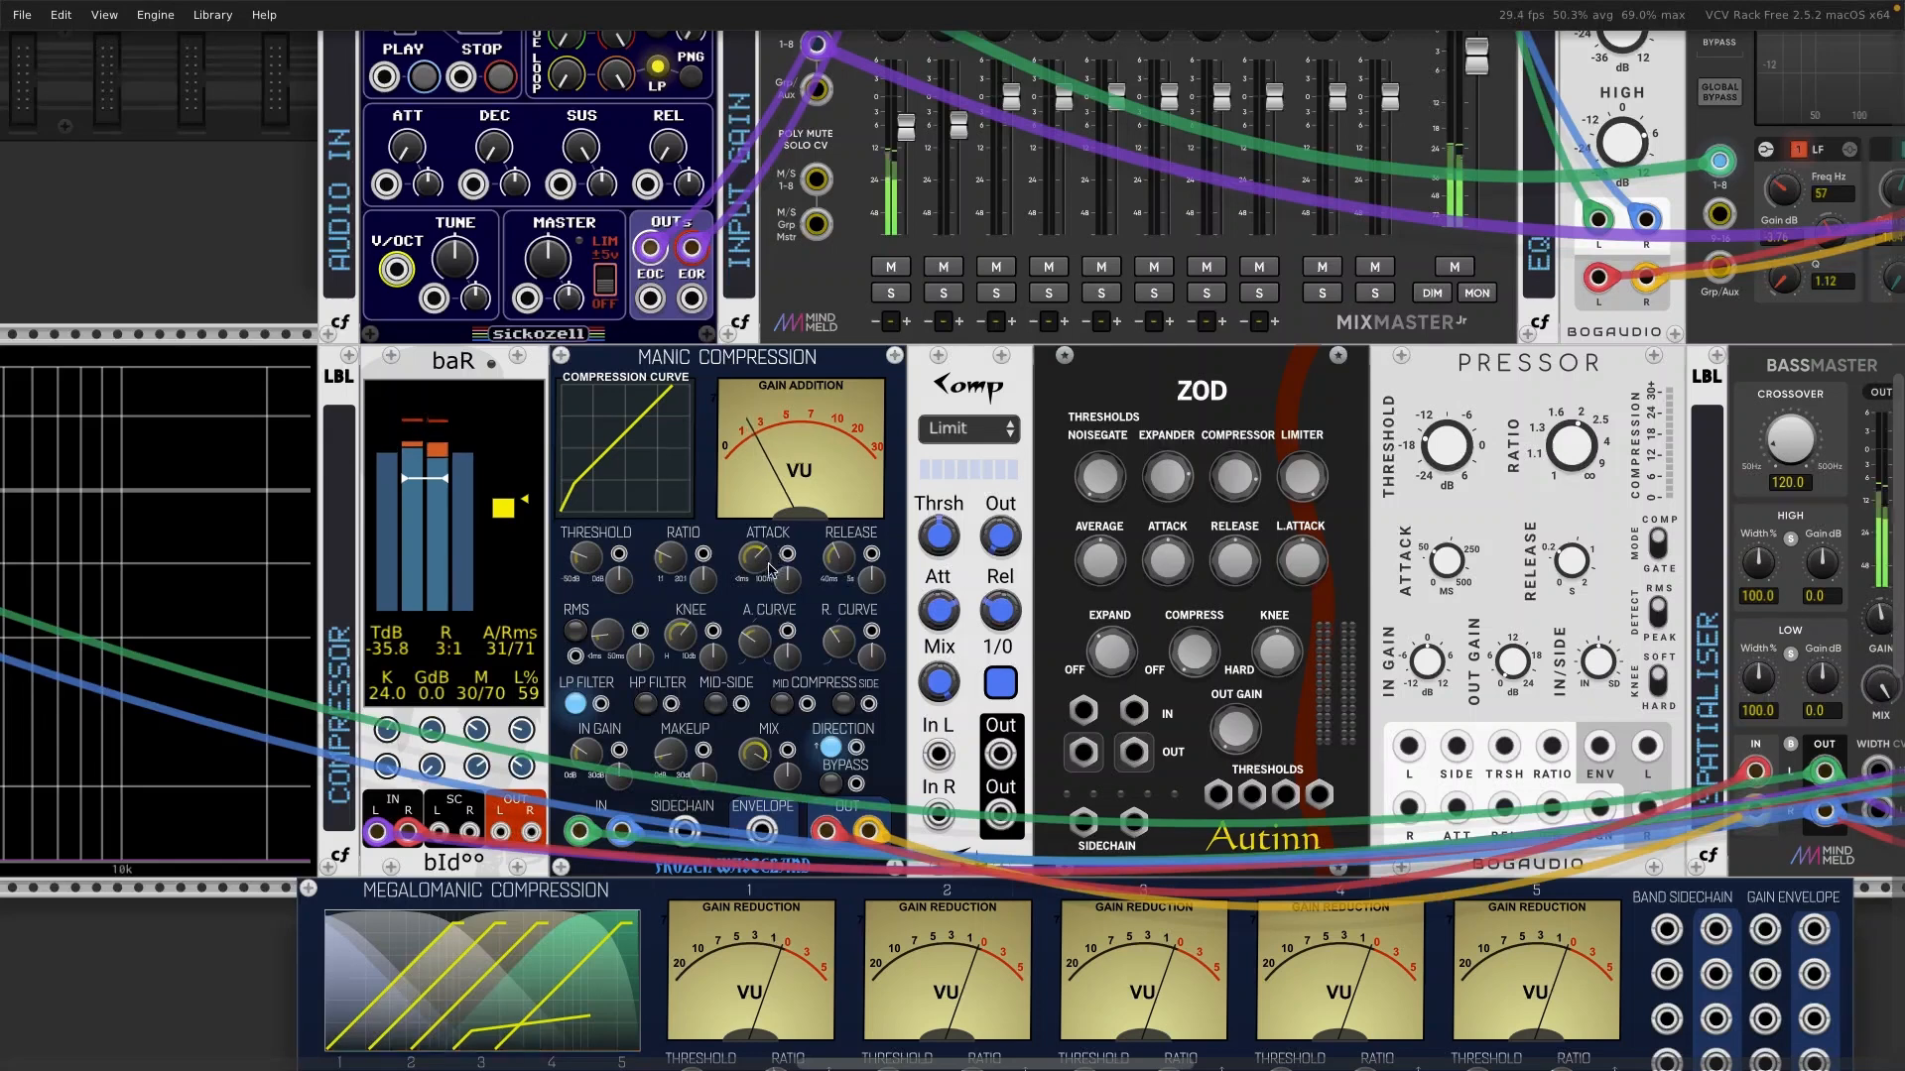
Step: Raise Manic Compression's ratio and compare the upward compression with the downward direction and the bypassed signal
left_click_drag(666, 556, 666, 464)
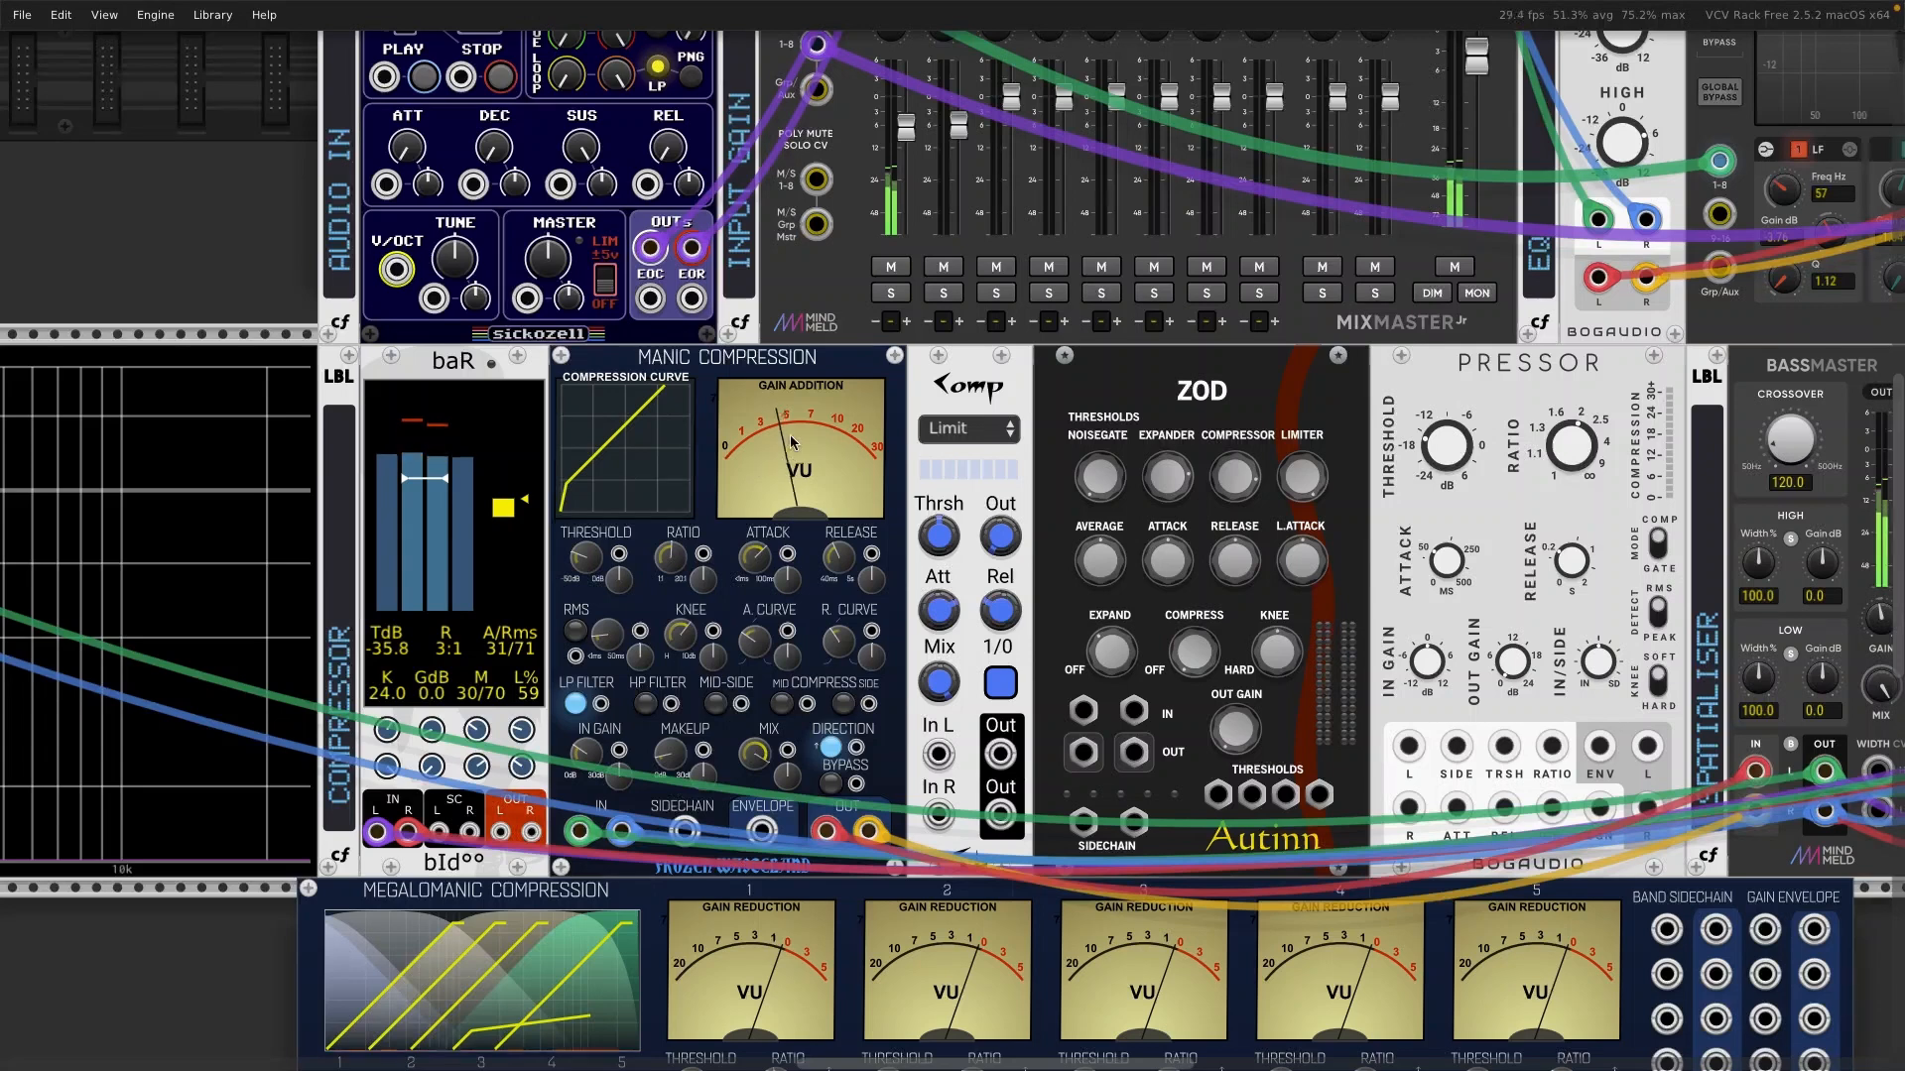
left_click(833, 750)
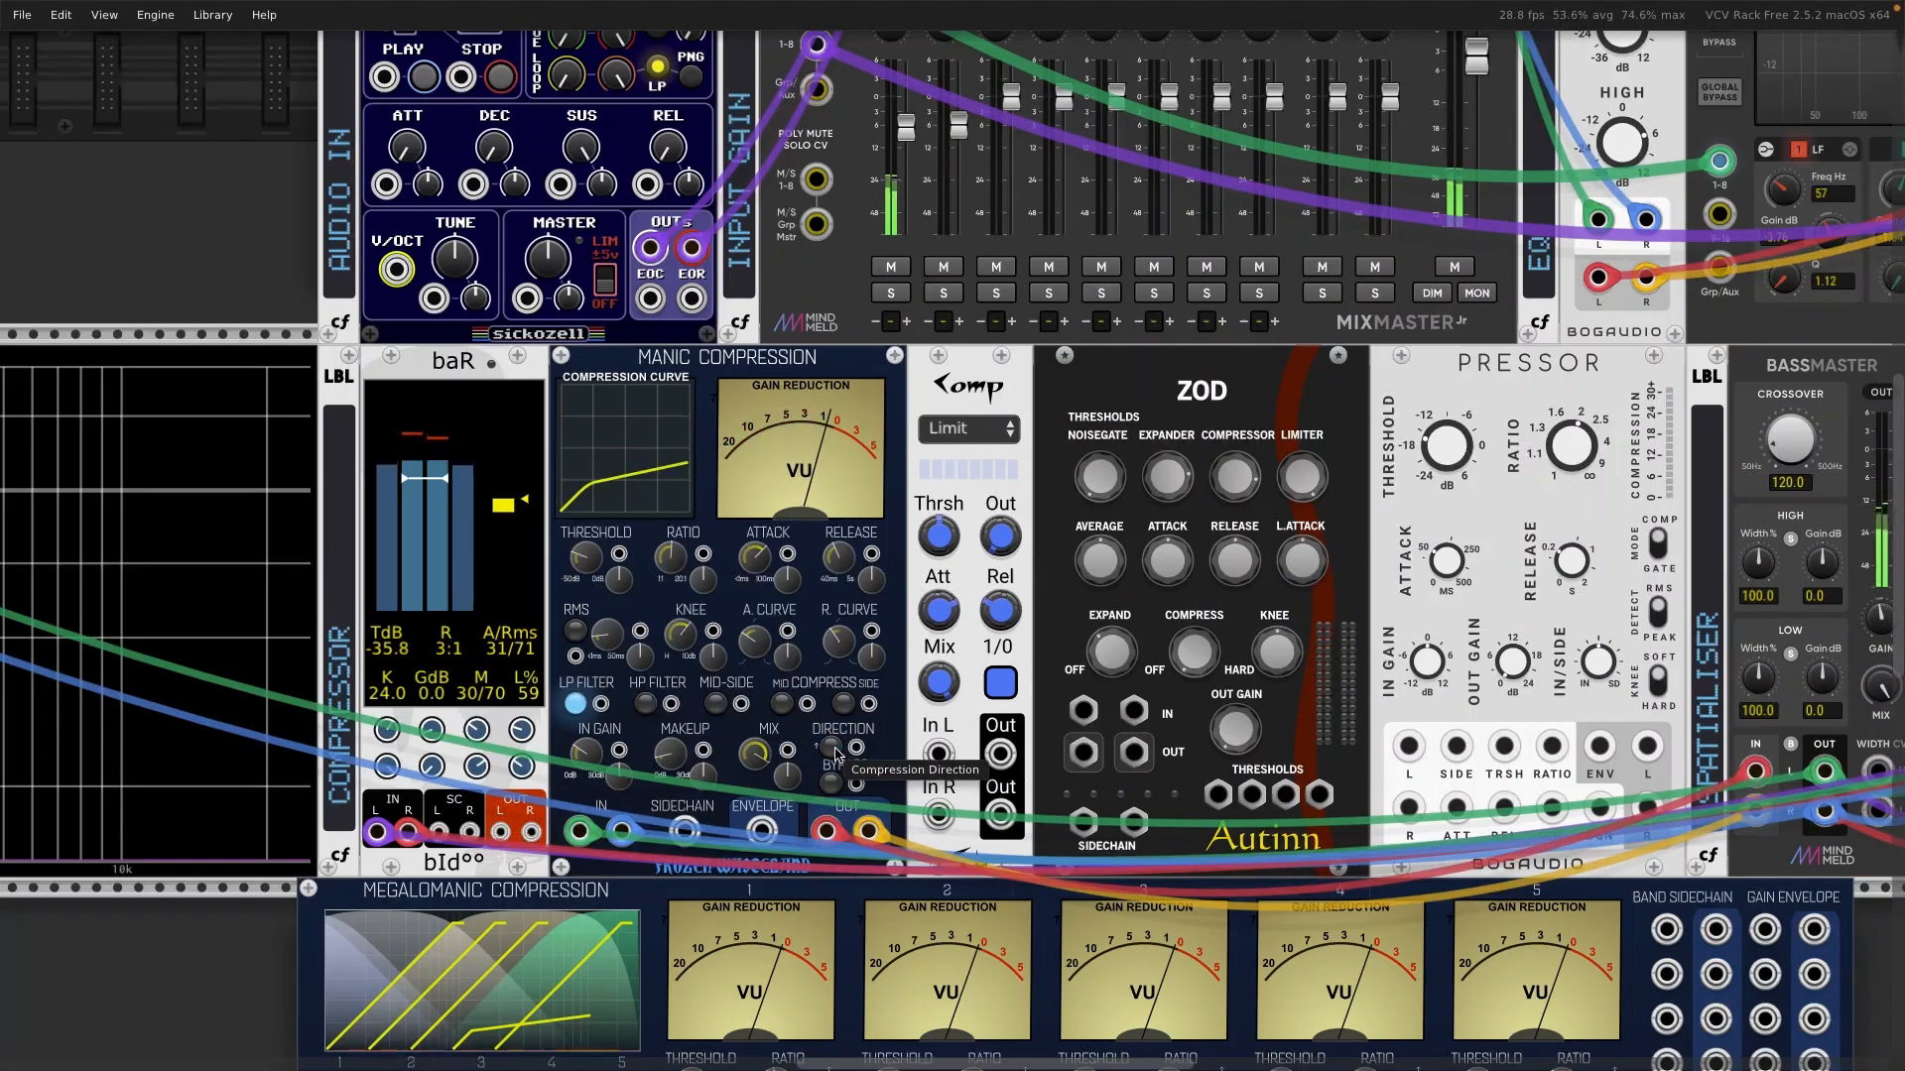
left_click(832, 749)
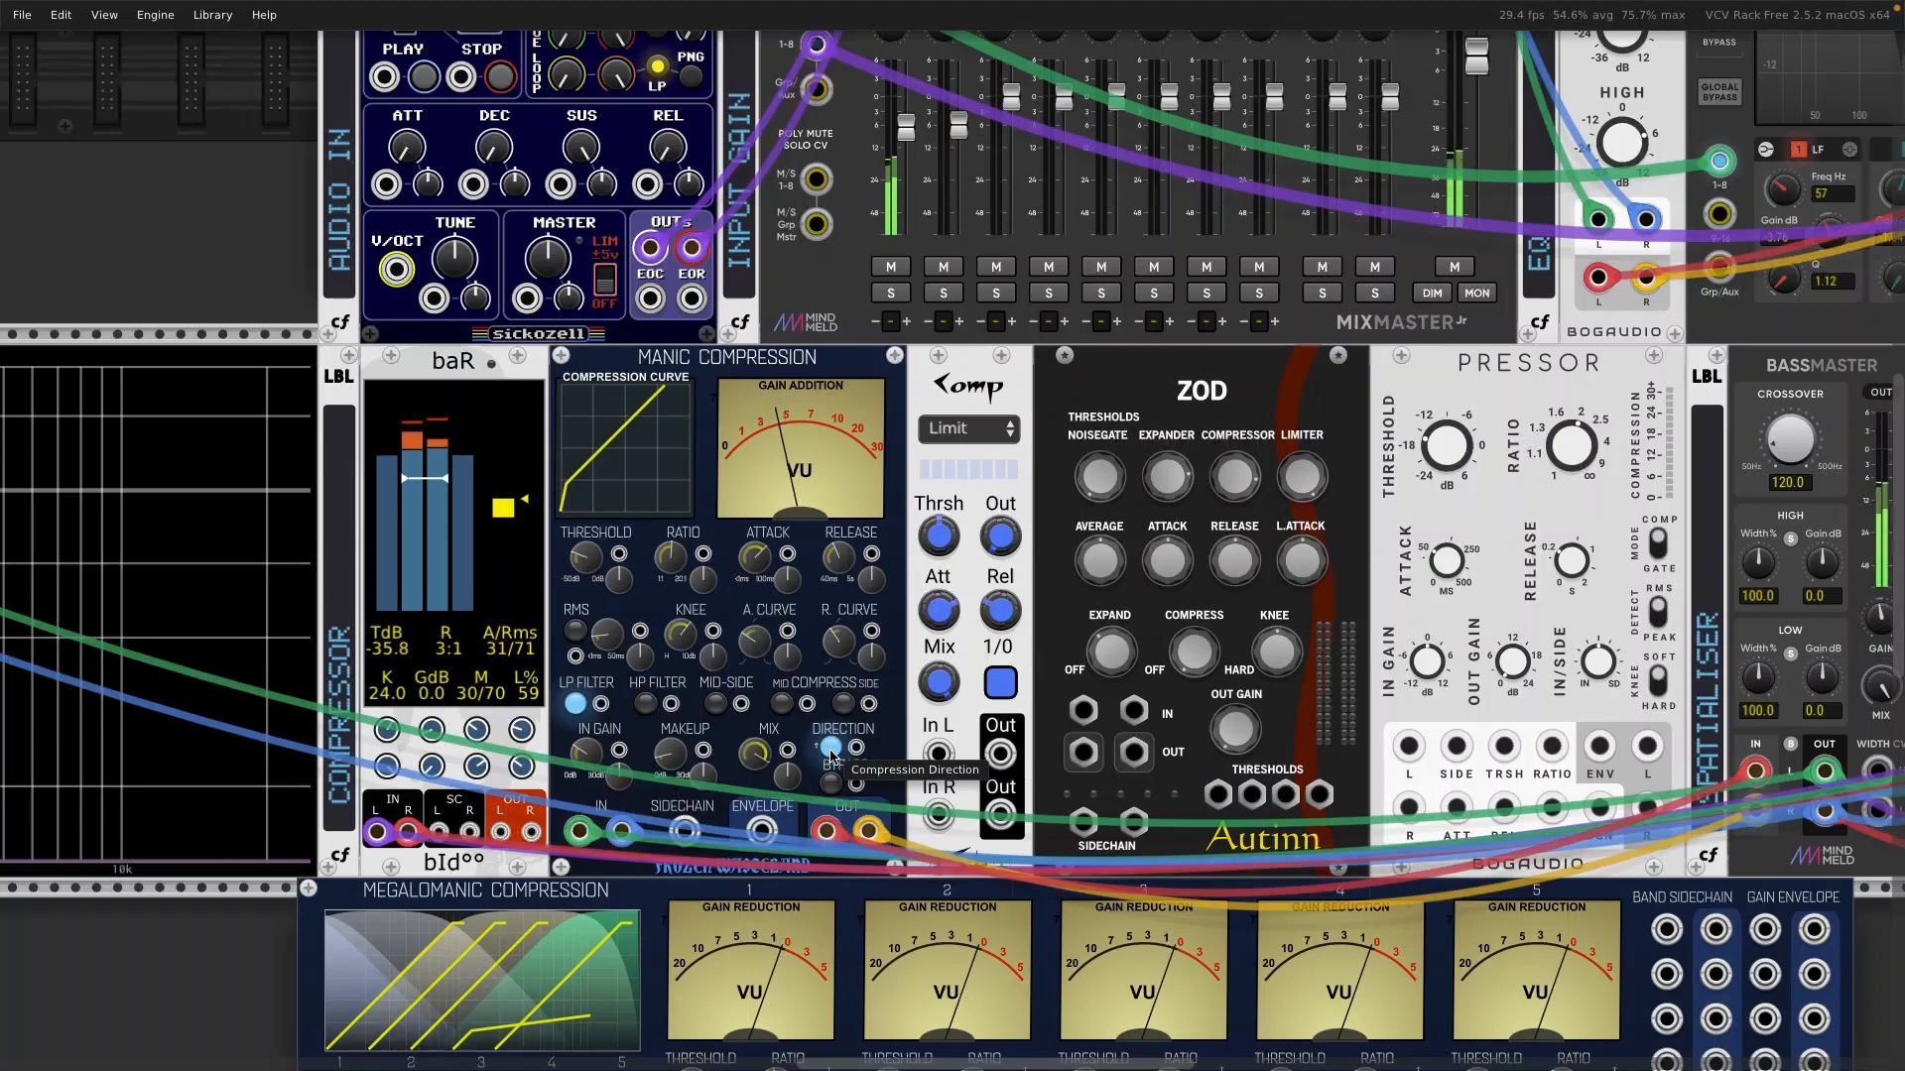
left_click(832, 783)
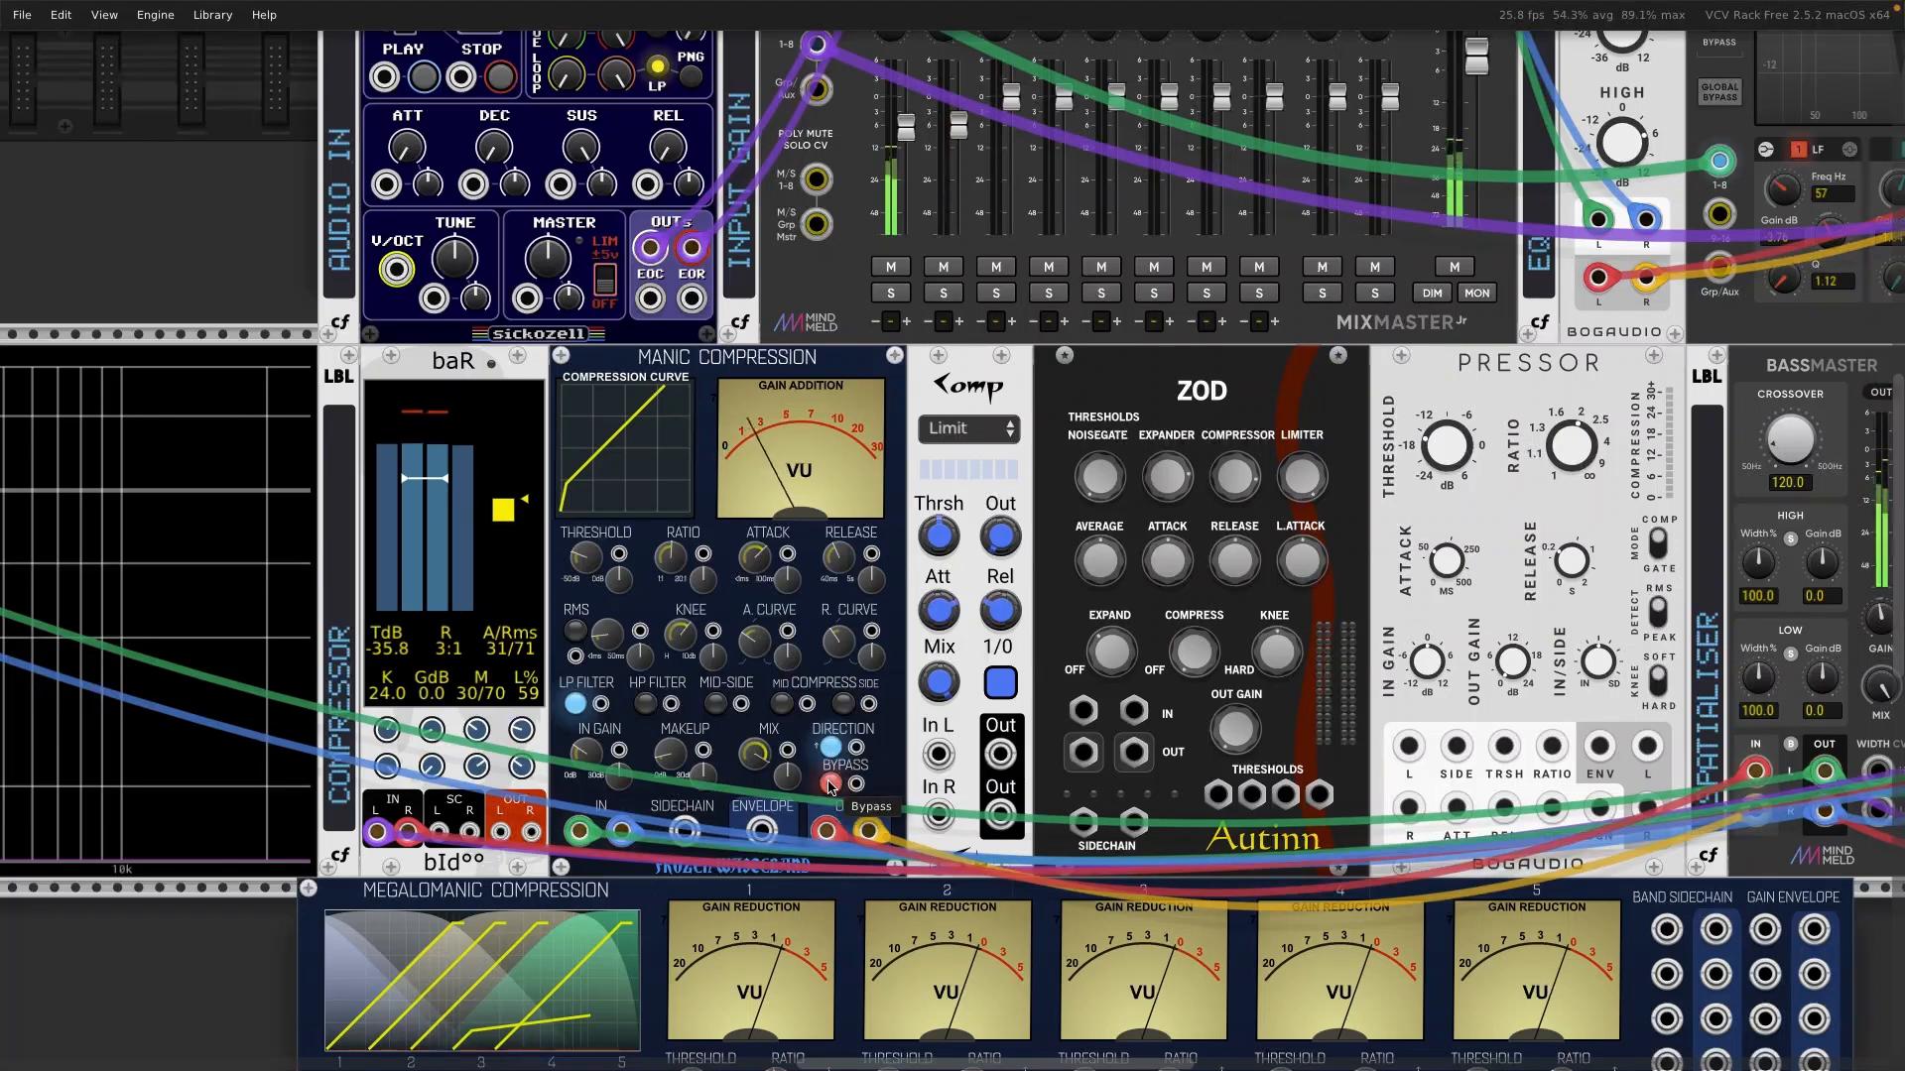
left_click(831, 782)
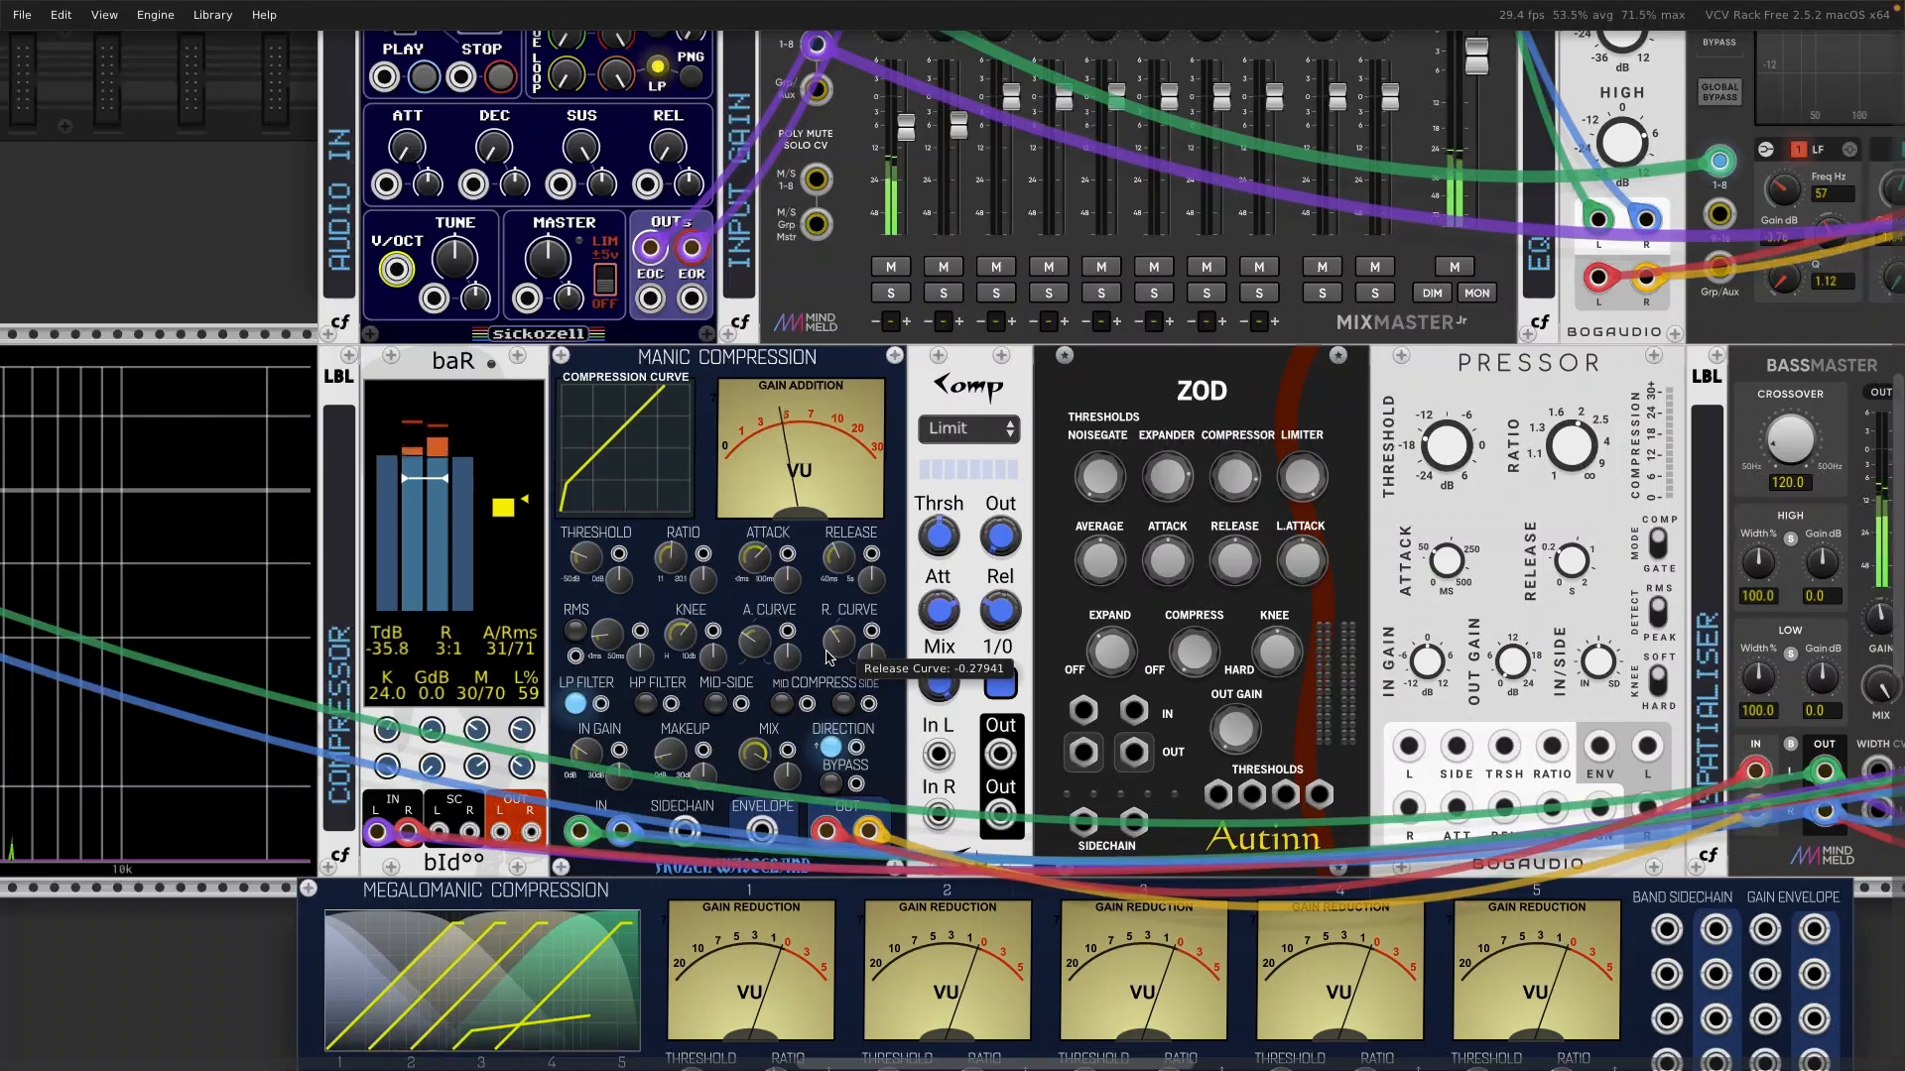
Step: Lower Manic Compression's threshold slightly further for the upward compression
left_click_drag(585, 561, 586, 573)
scroll(746, 650, "down", 3)
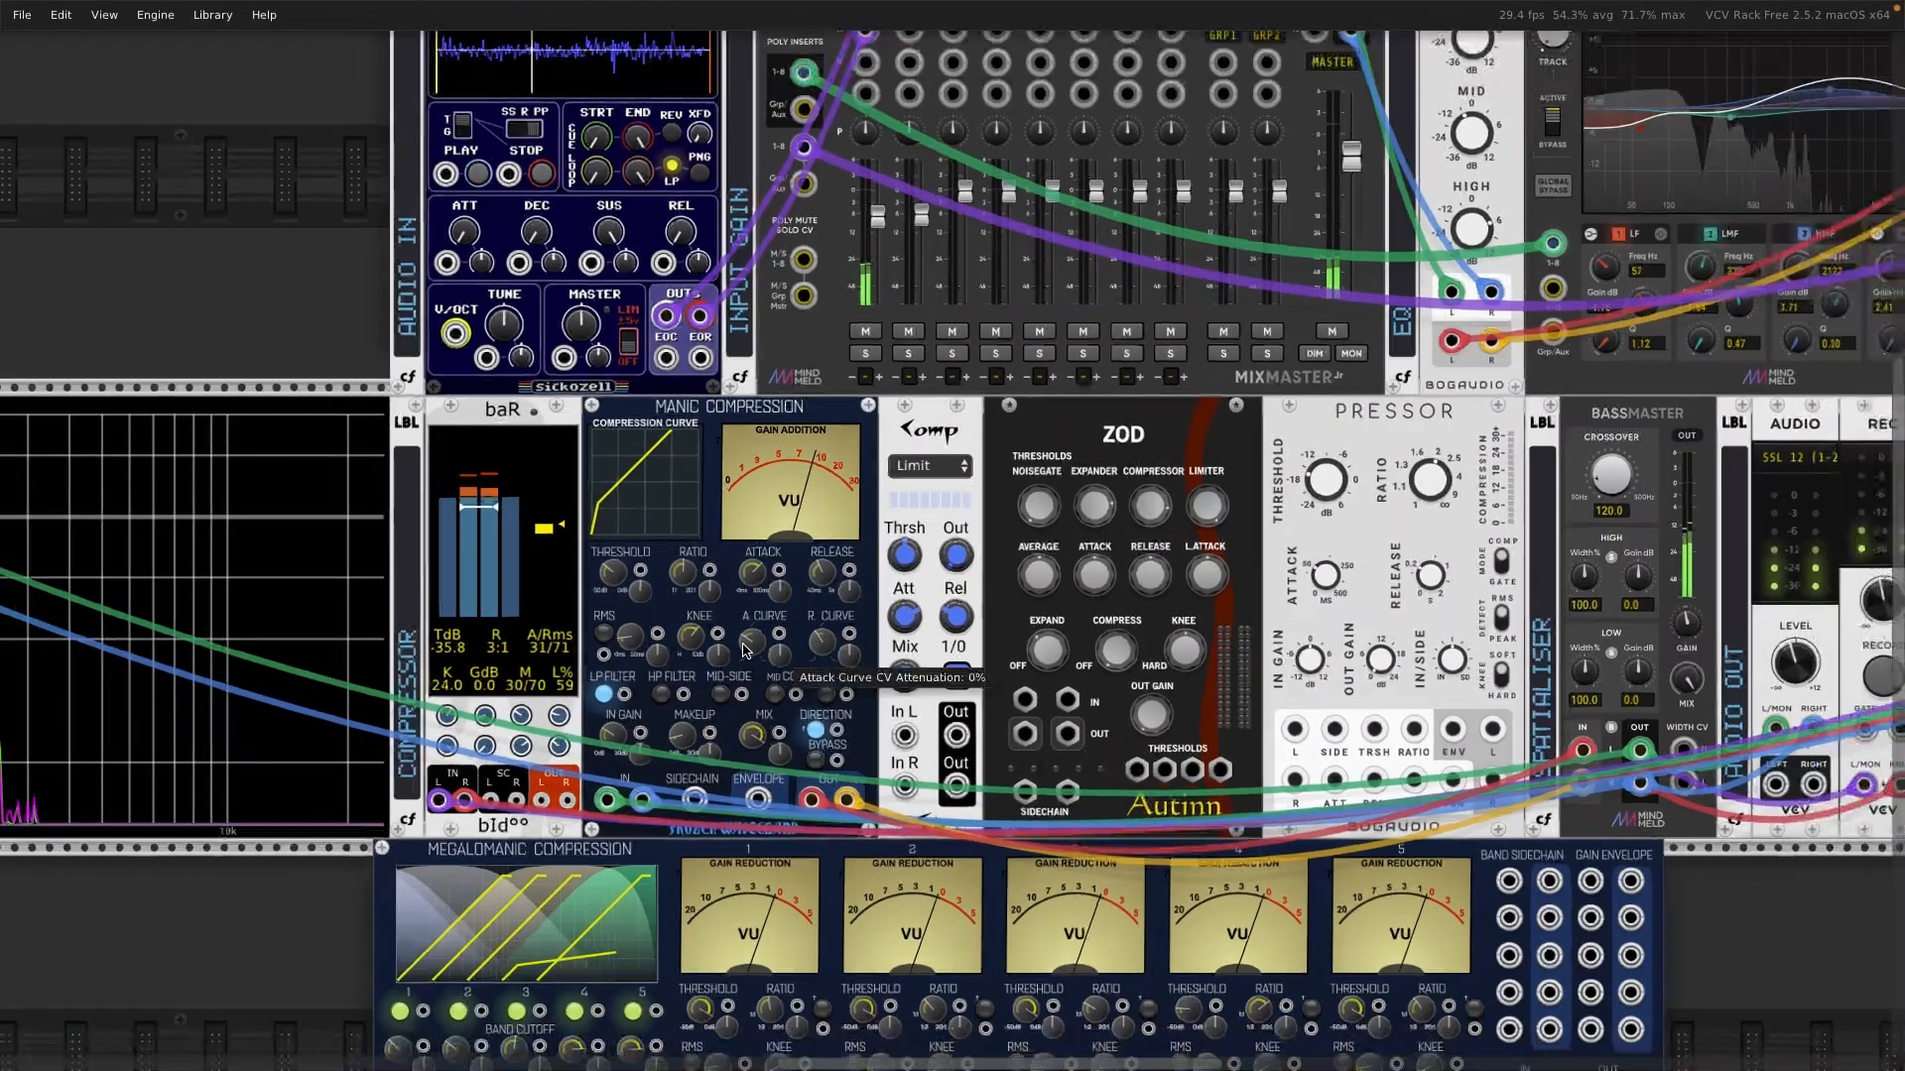
scroll(746, 650, "down", 3)
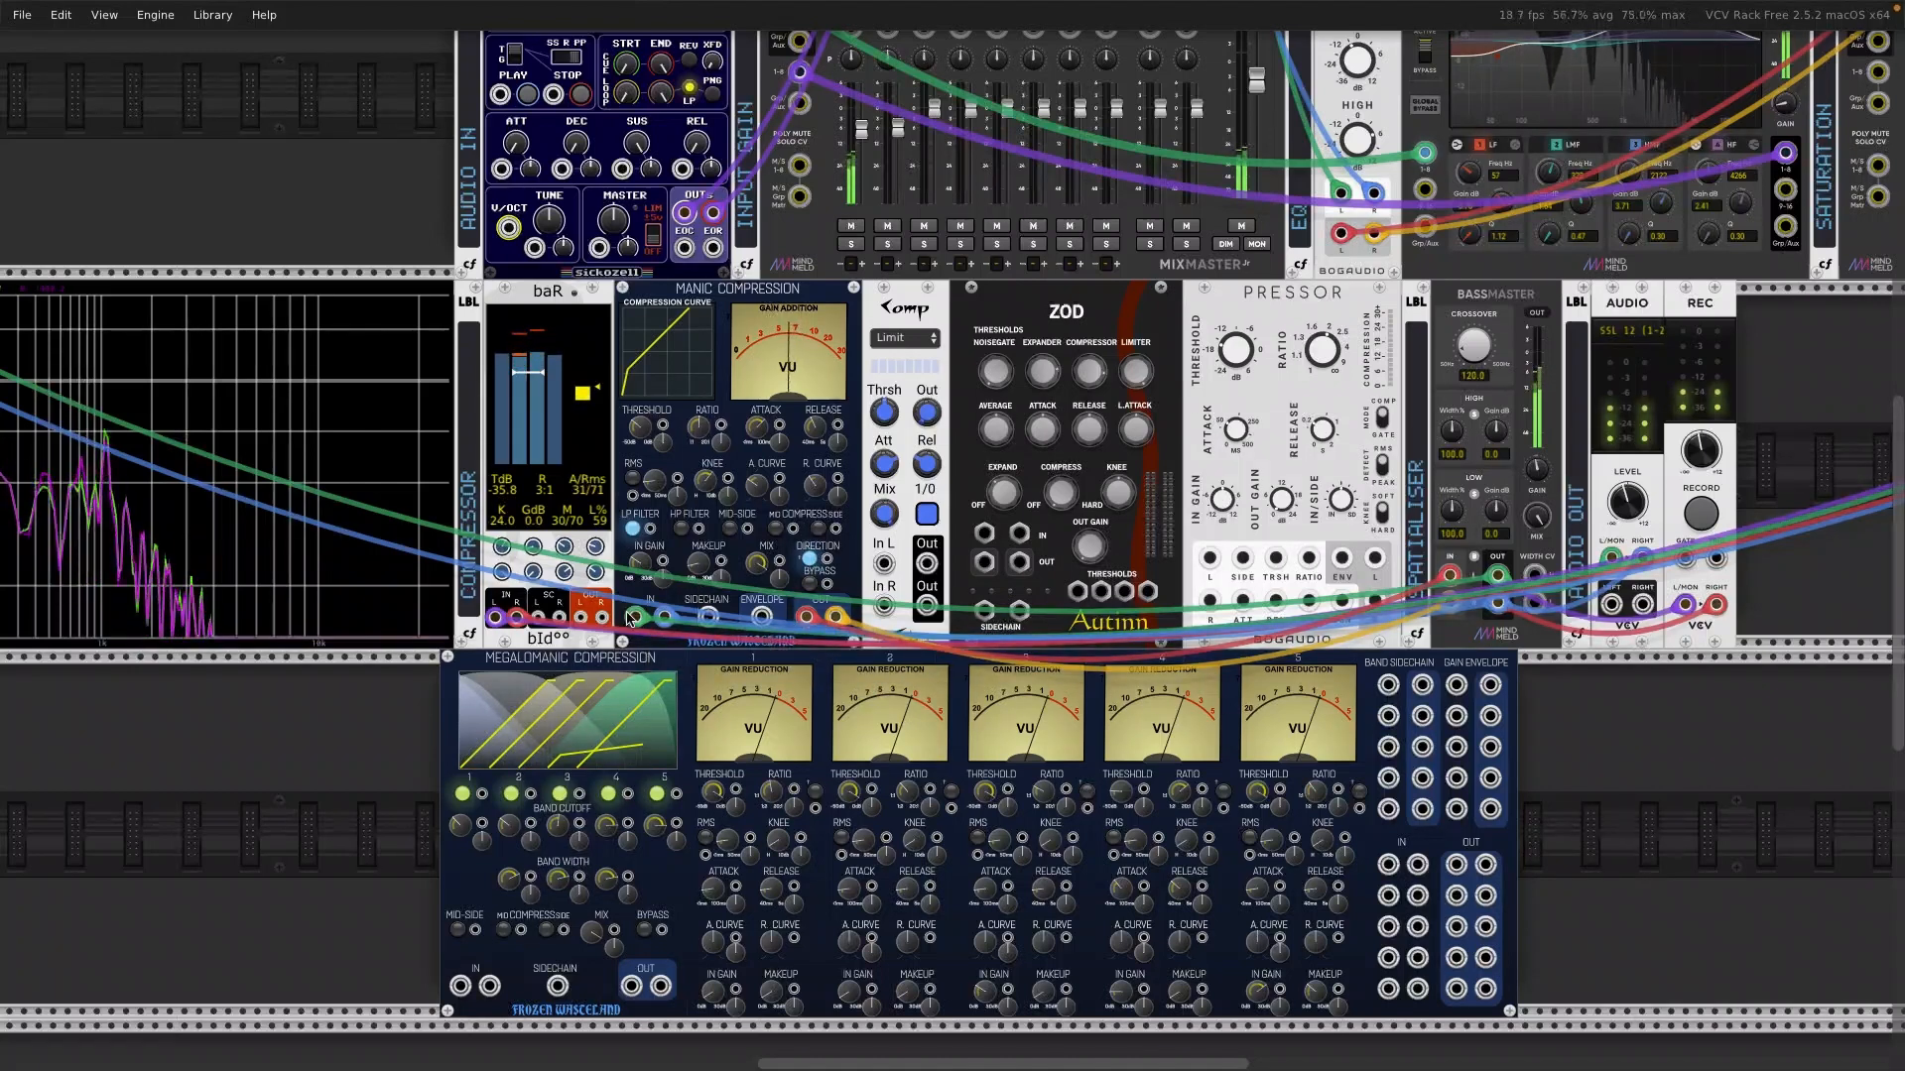
Step: Move the stereo input and output cables from Manic Compression to the matching left and right inputs and outputs of Megalomanic Compression
left_click_drag(635, 616, 459, 985)
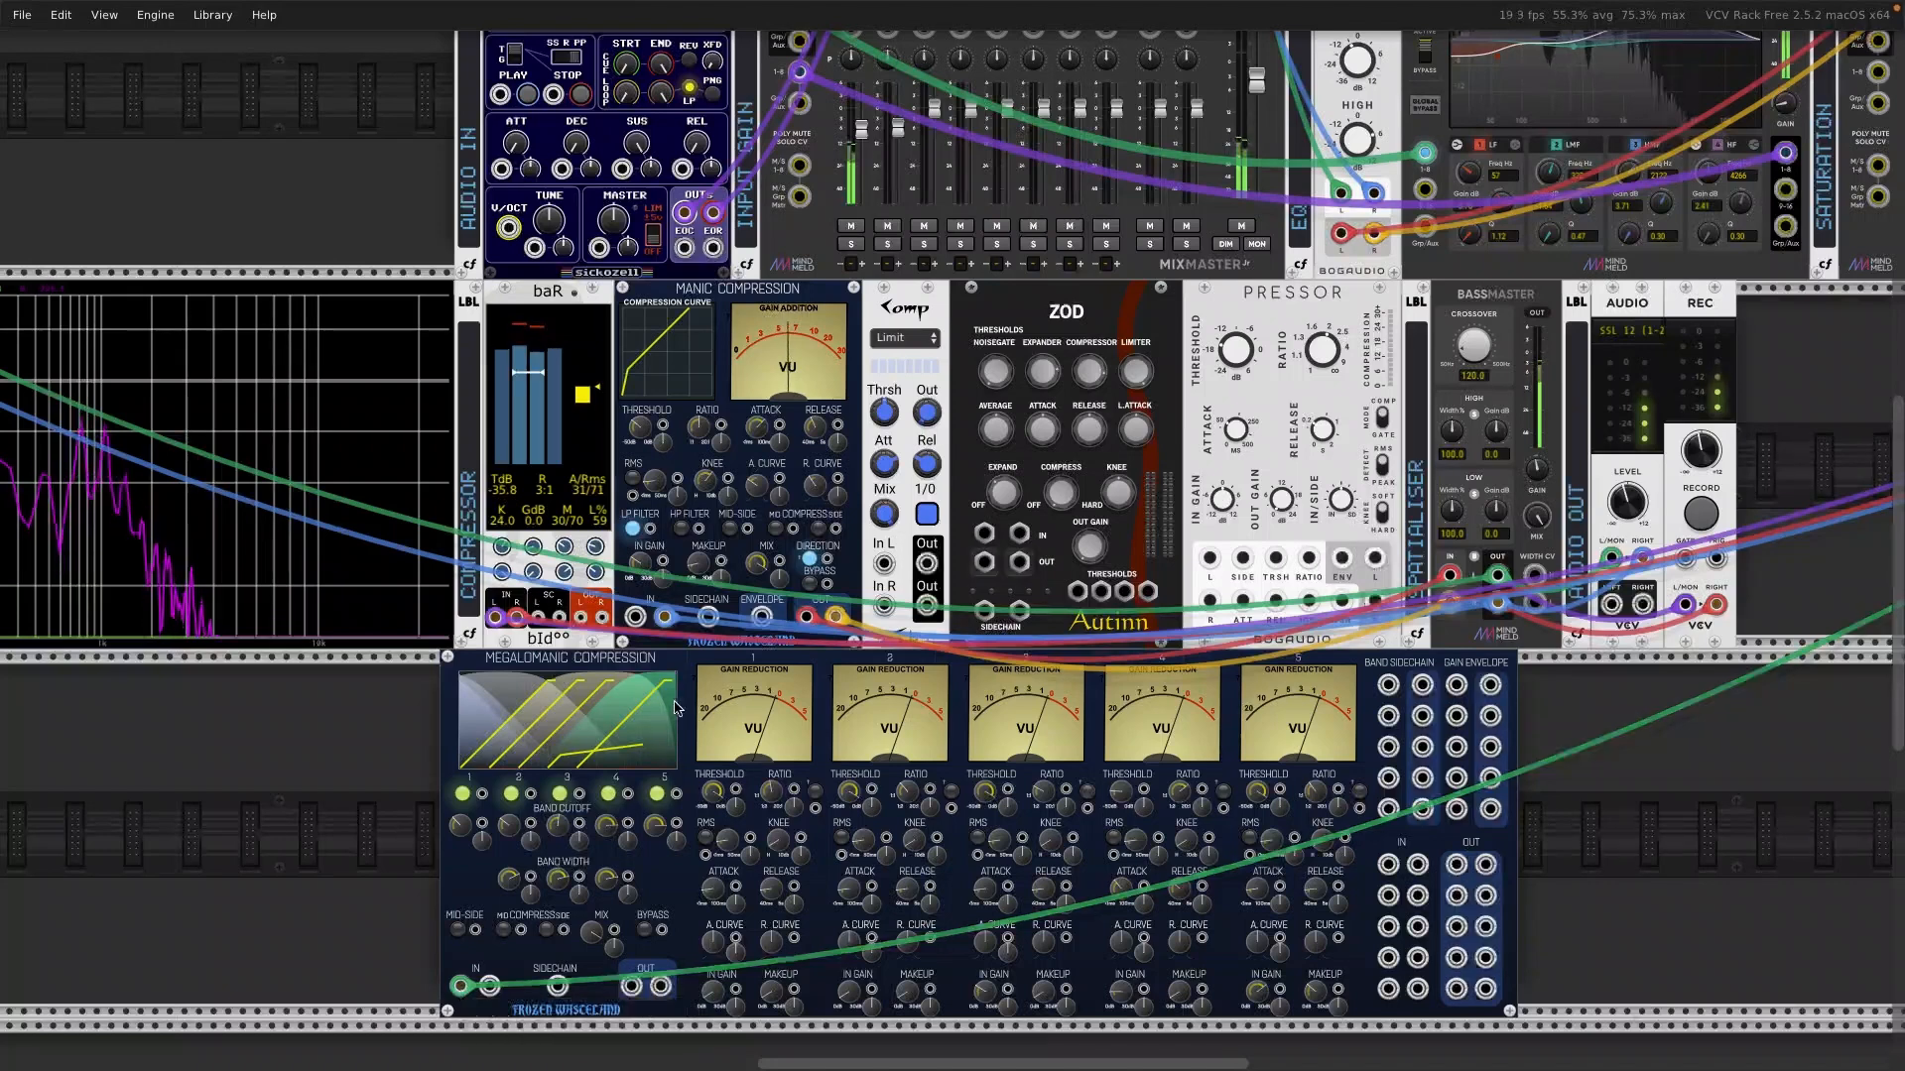
left_click_drag(664, 617, 489, 985)
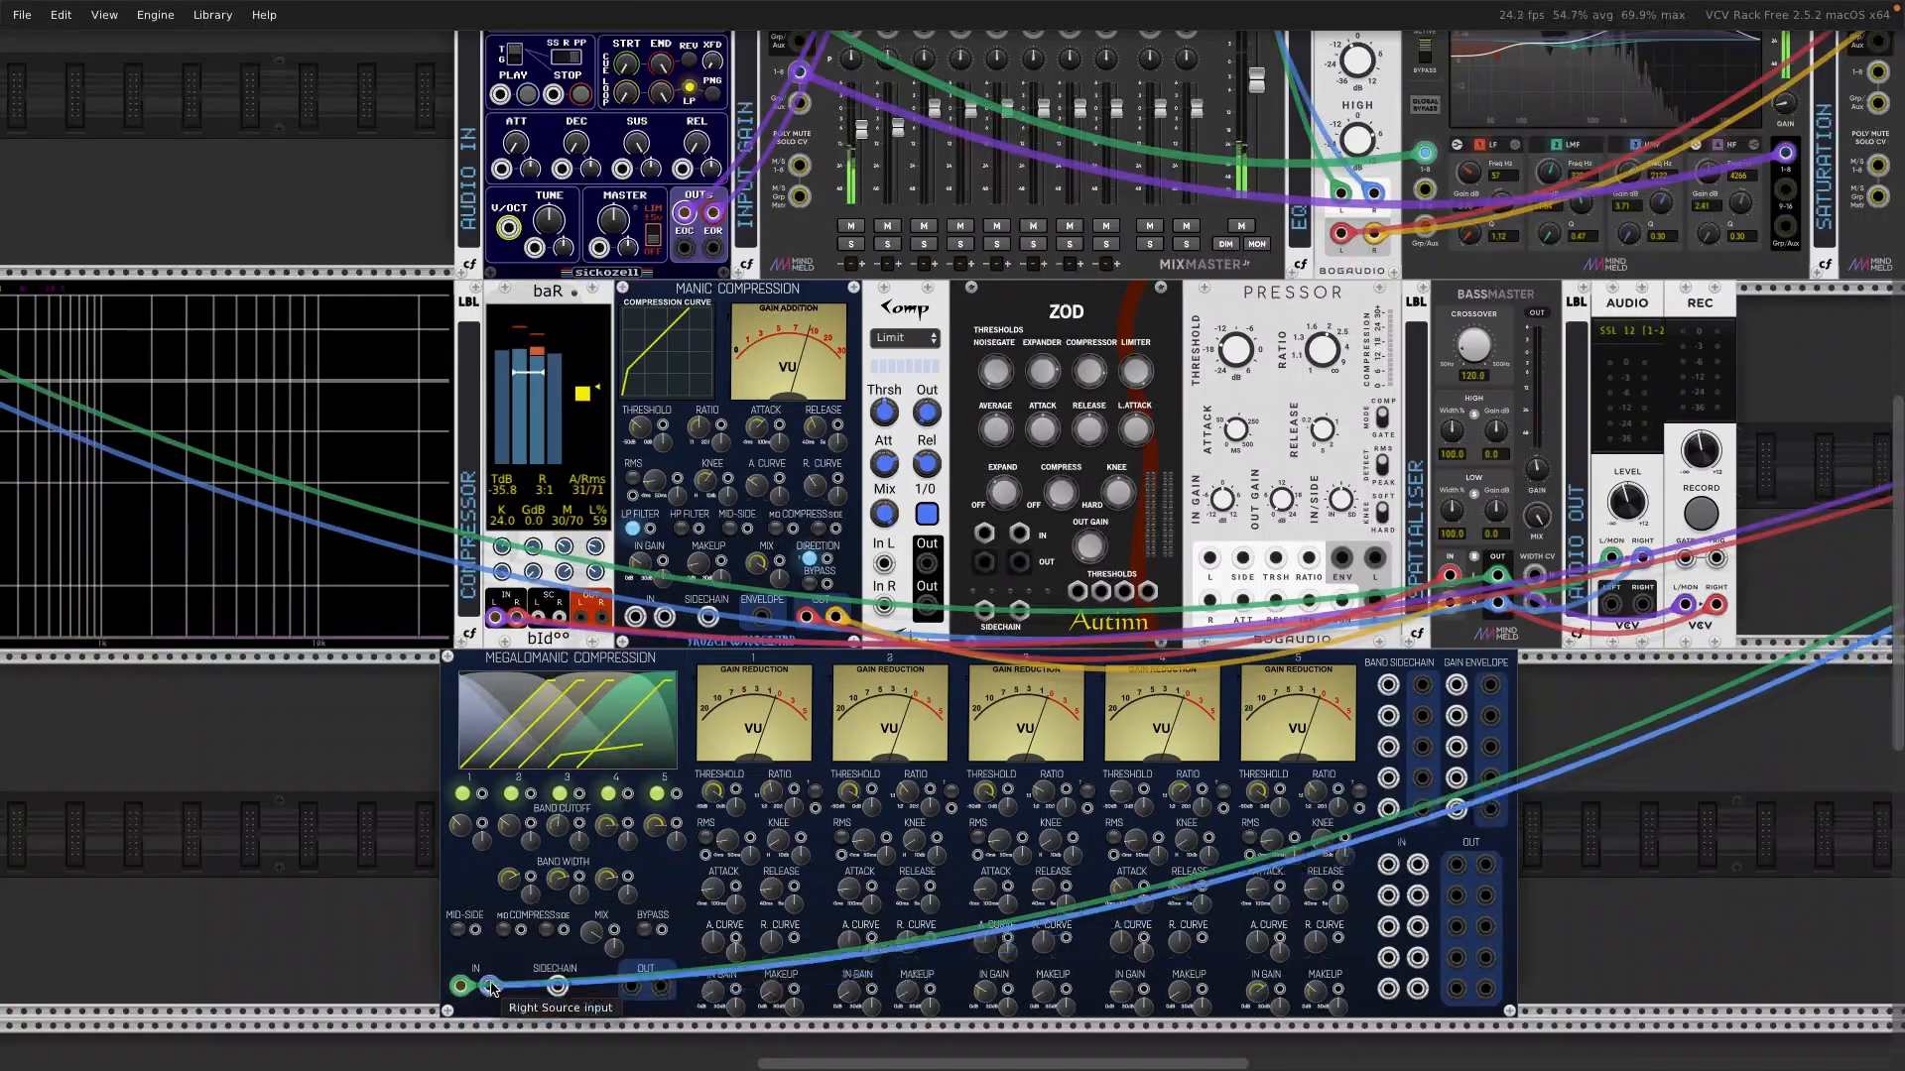
left_click_drag(809, 617, 631, 986)
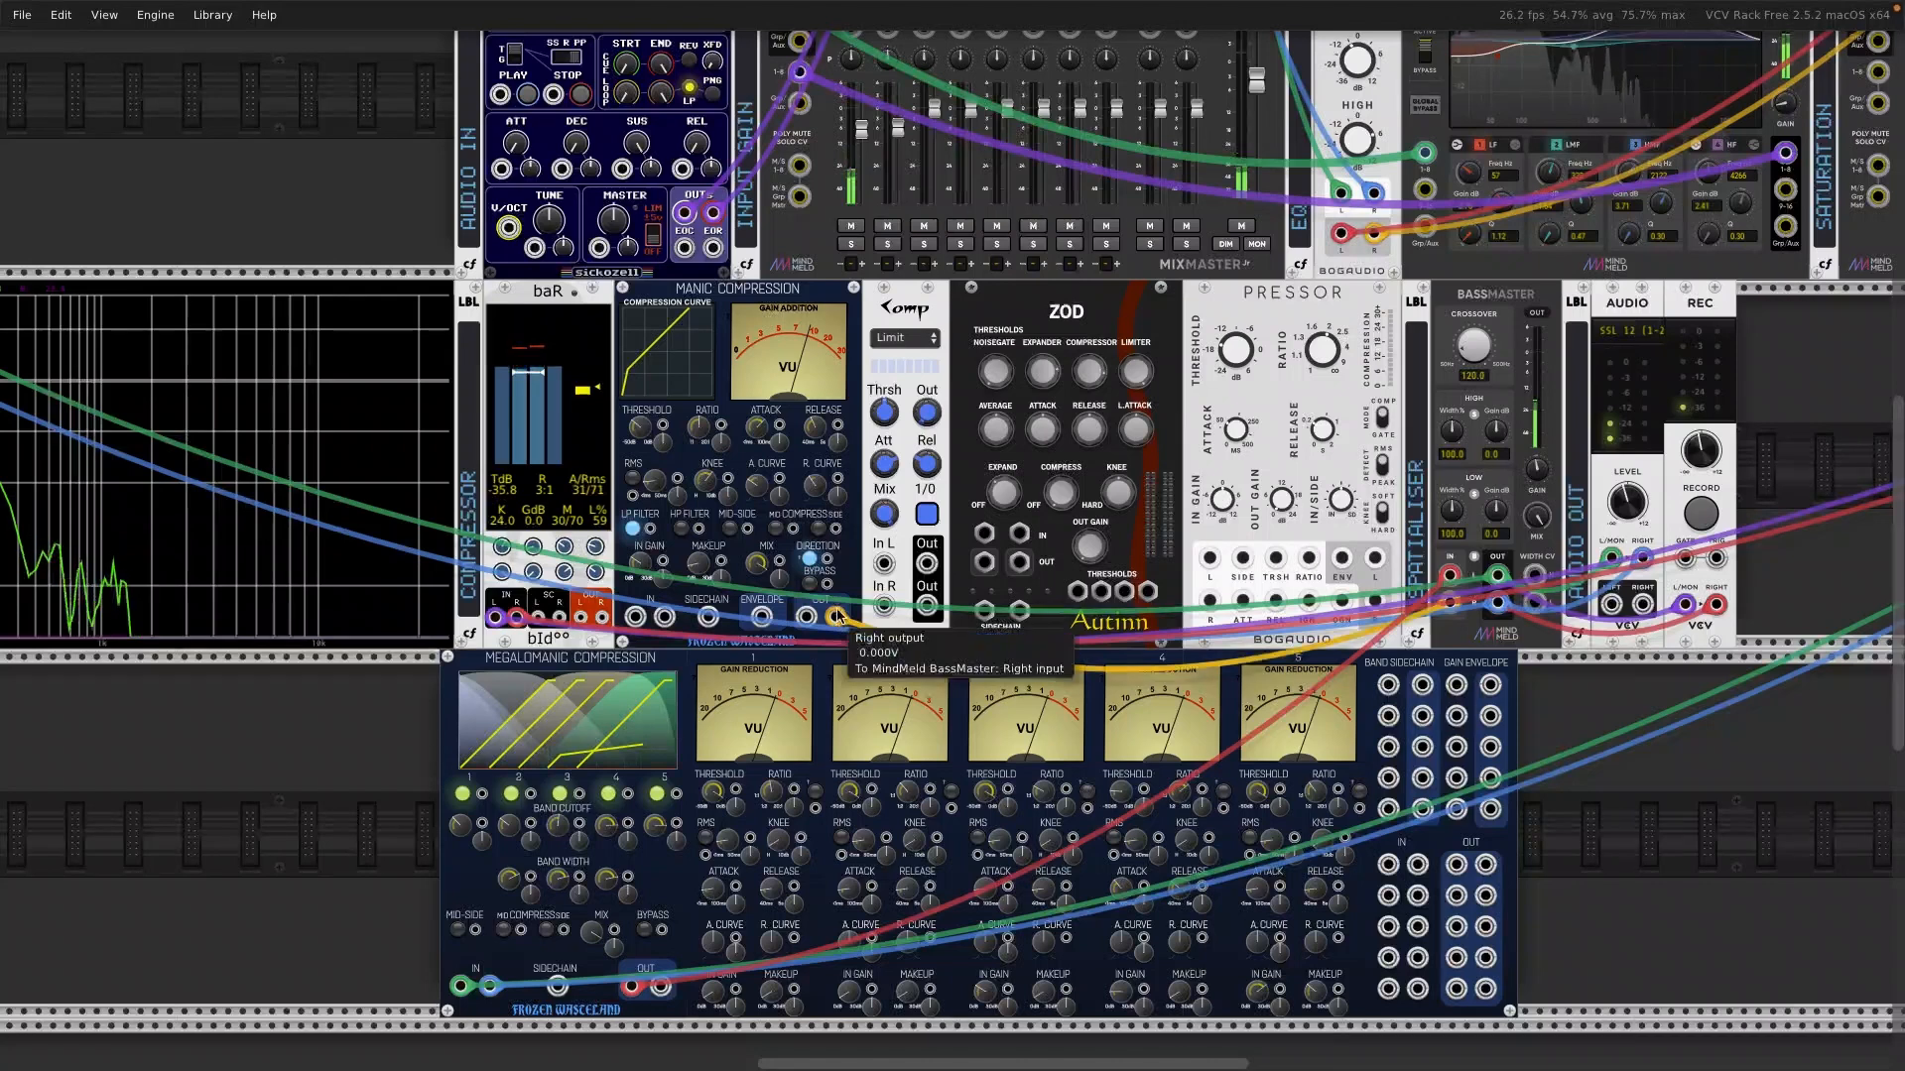
left_click_drag(835, 617, 660, 985)
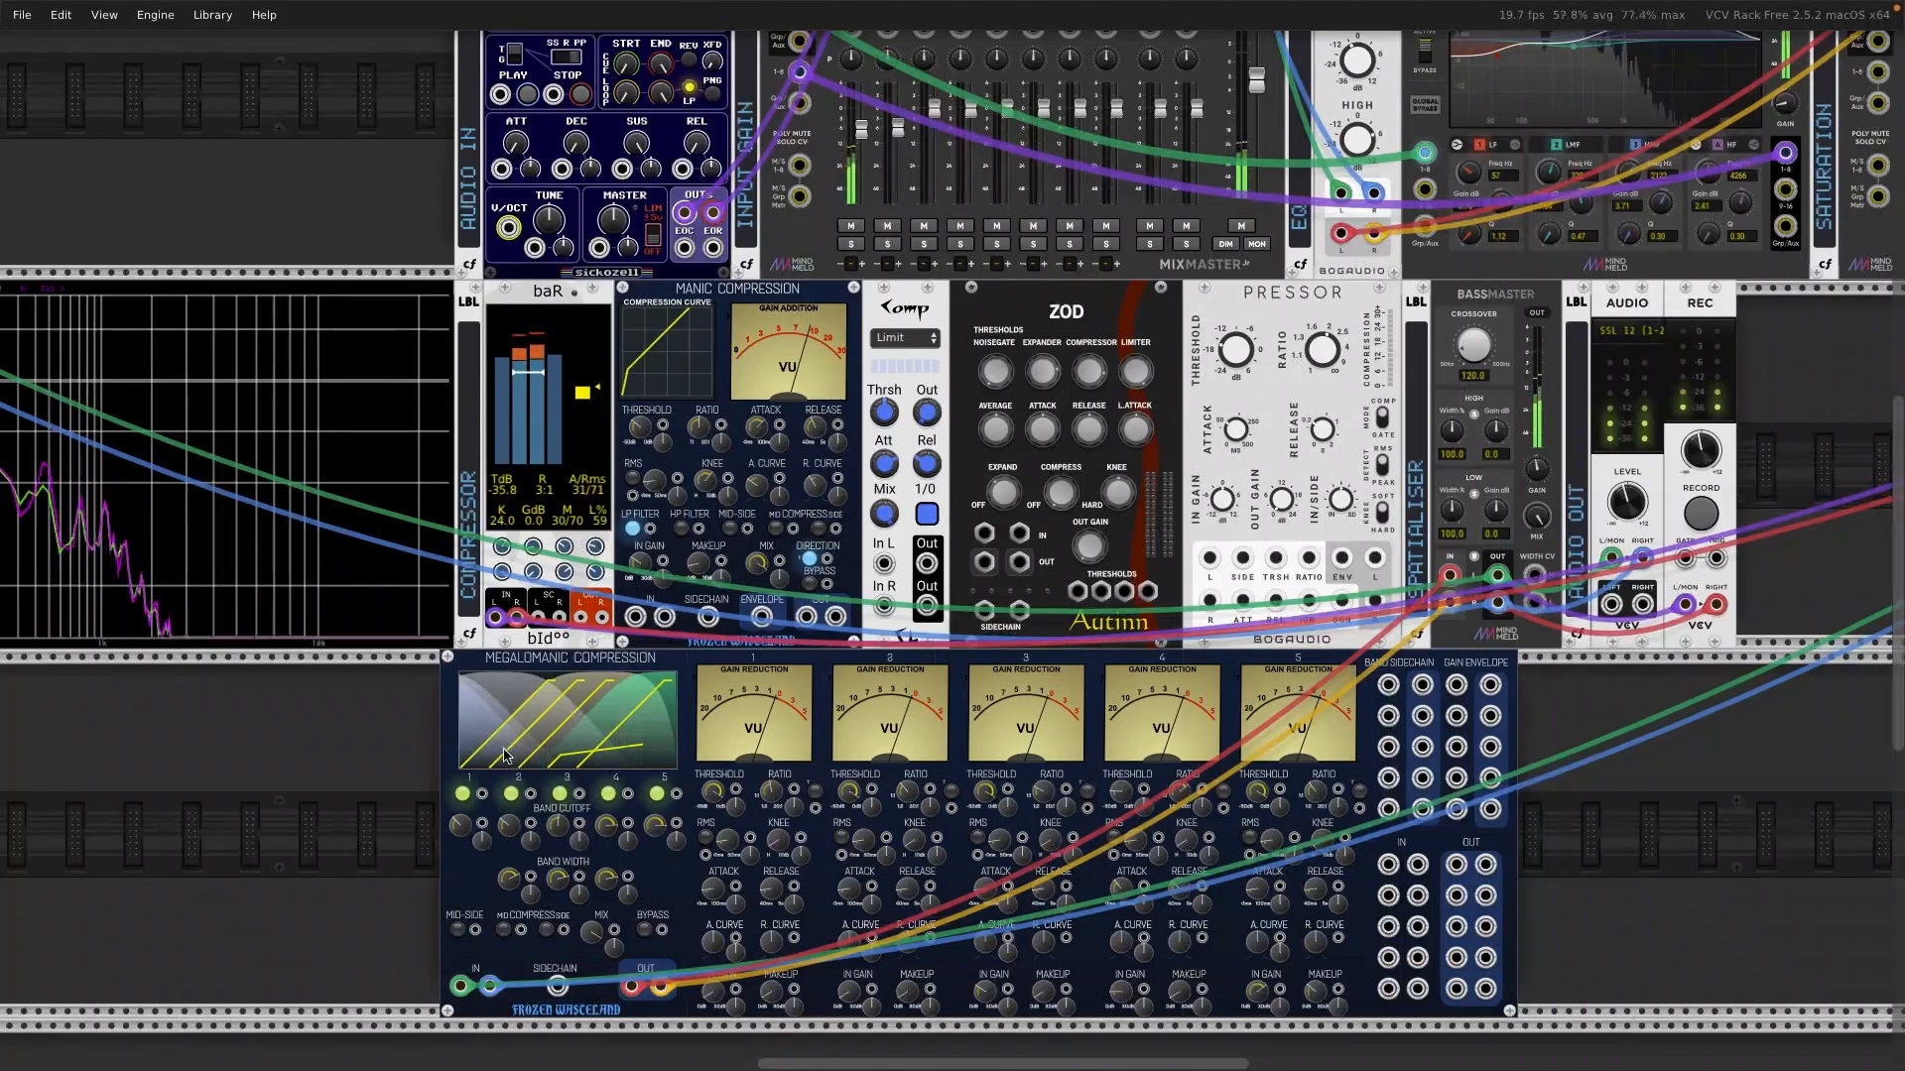
Step: Lower Megalomanic Compression's band 1 cutoff frequency to about 90 Hz
mouse_move(514, 883)
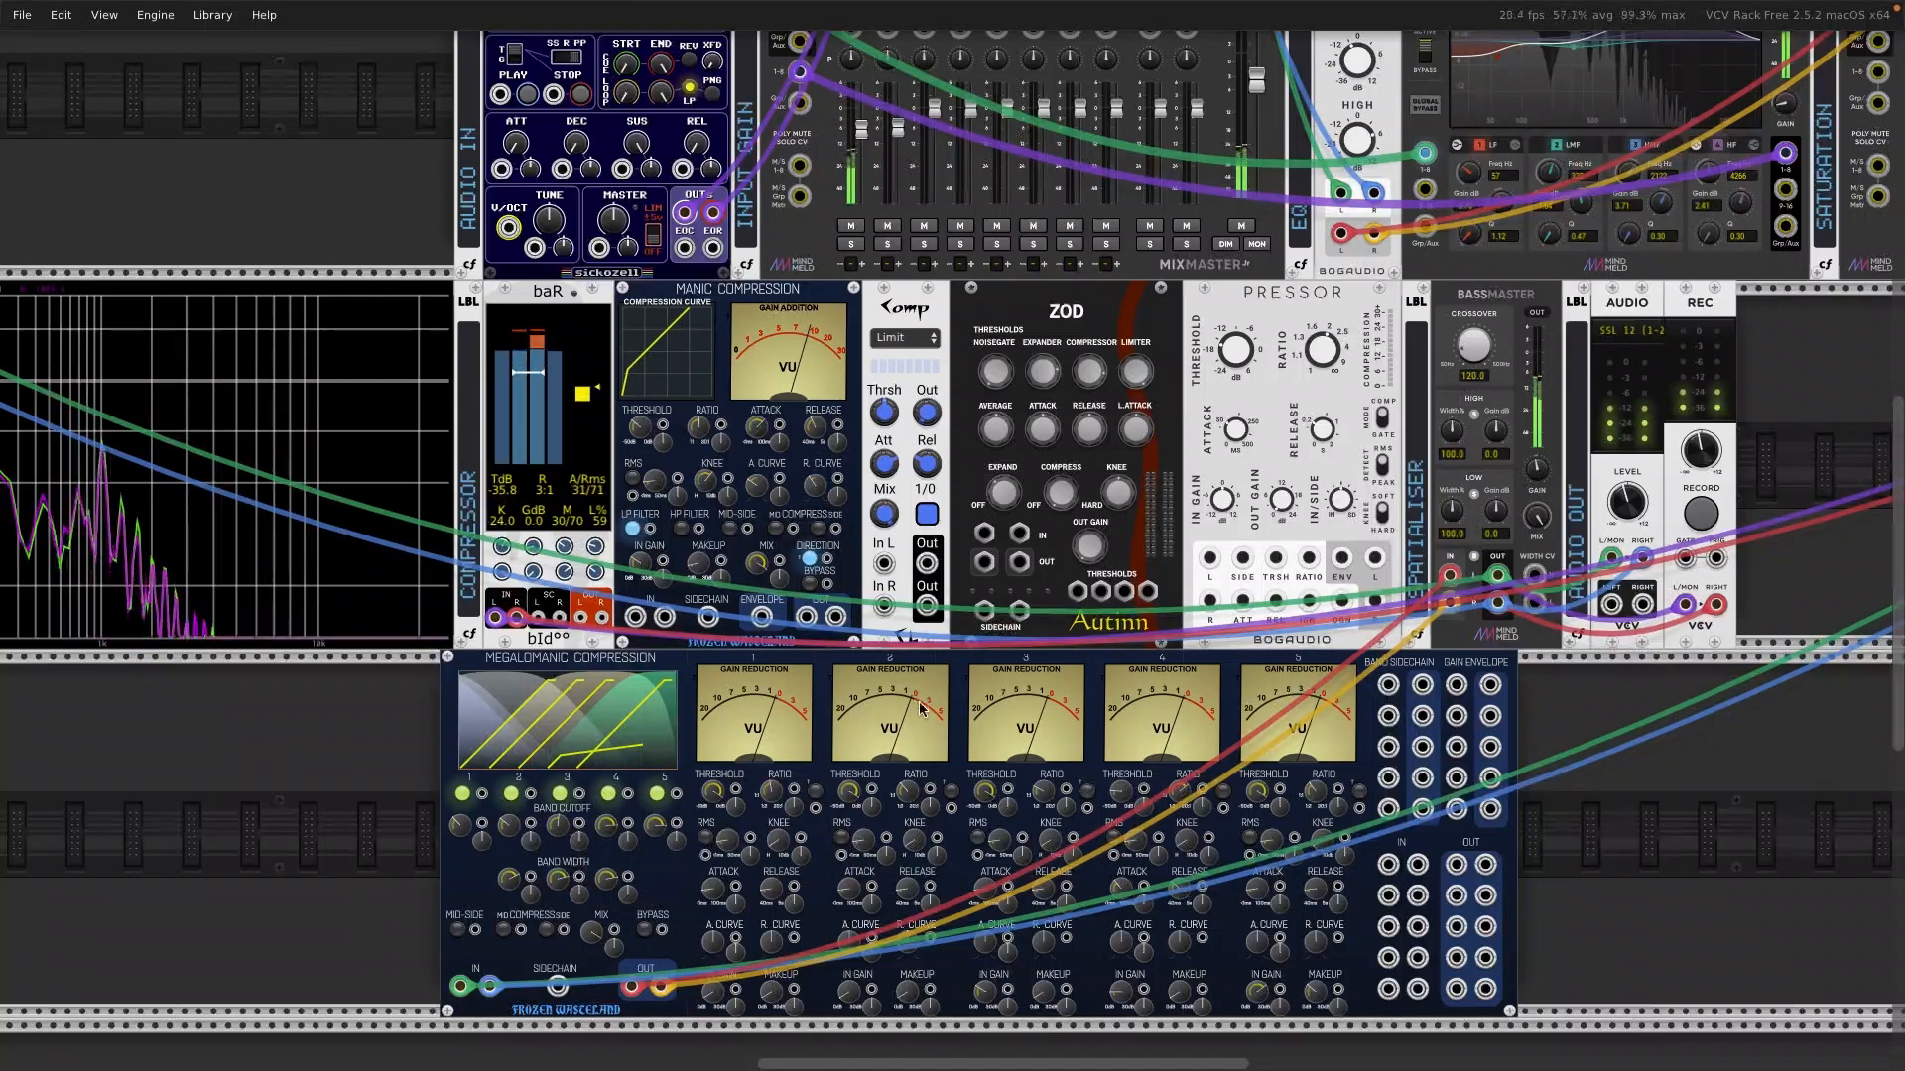
scroll(920, 708, "right", 1)
scroll(920, 709, "down", 1)
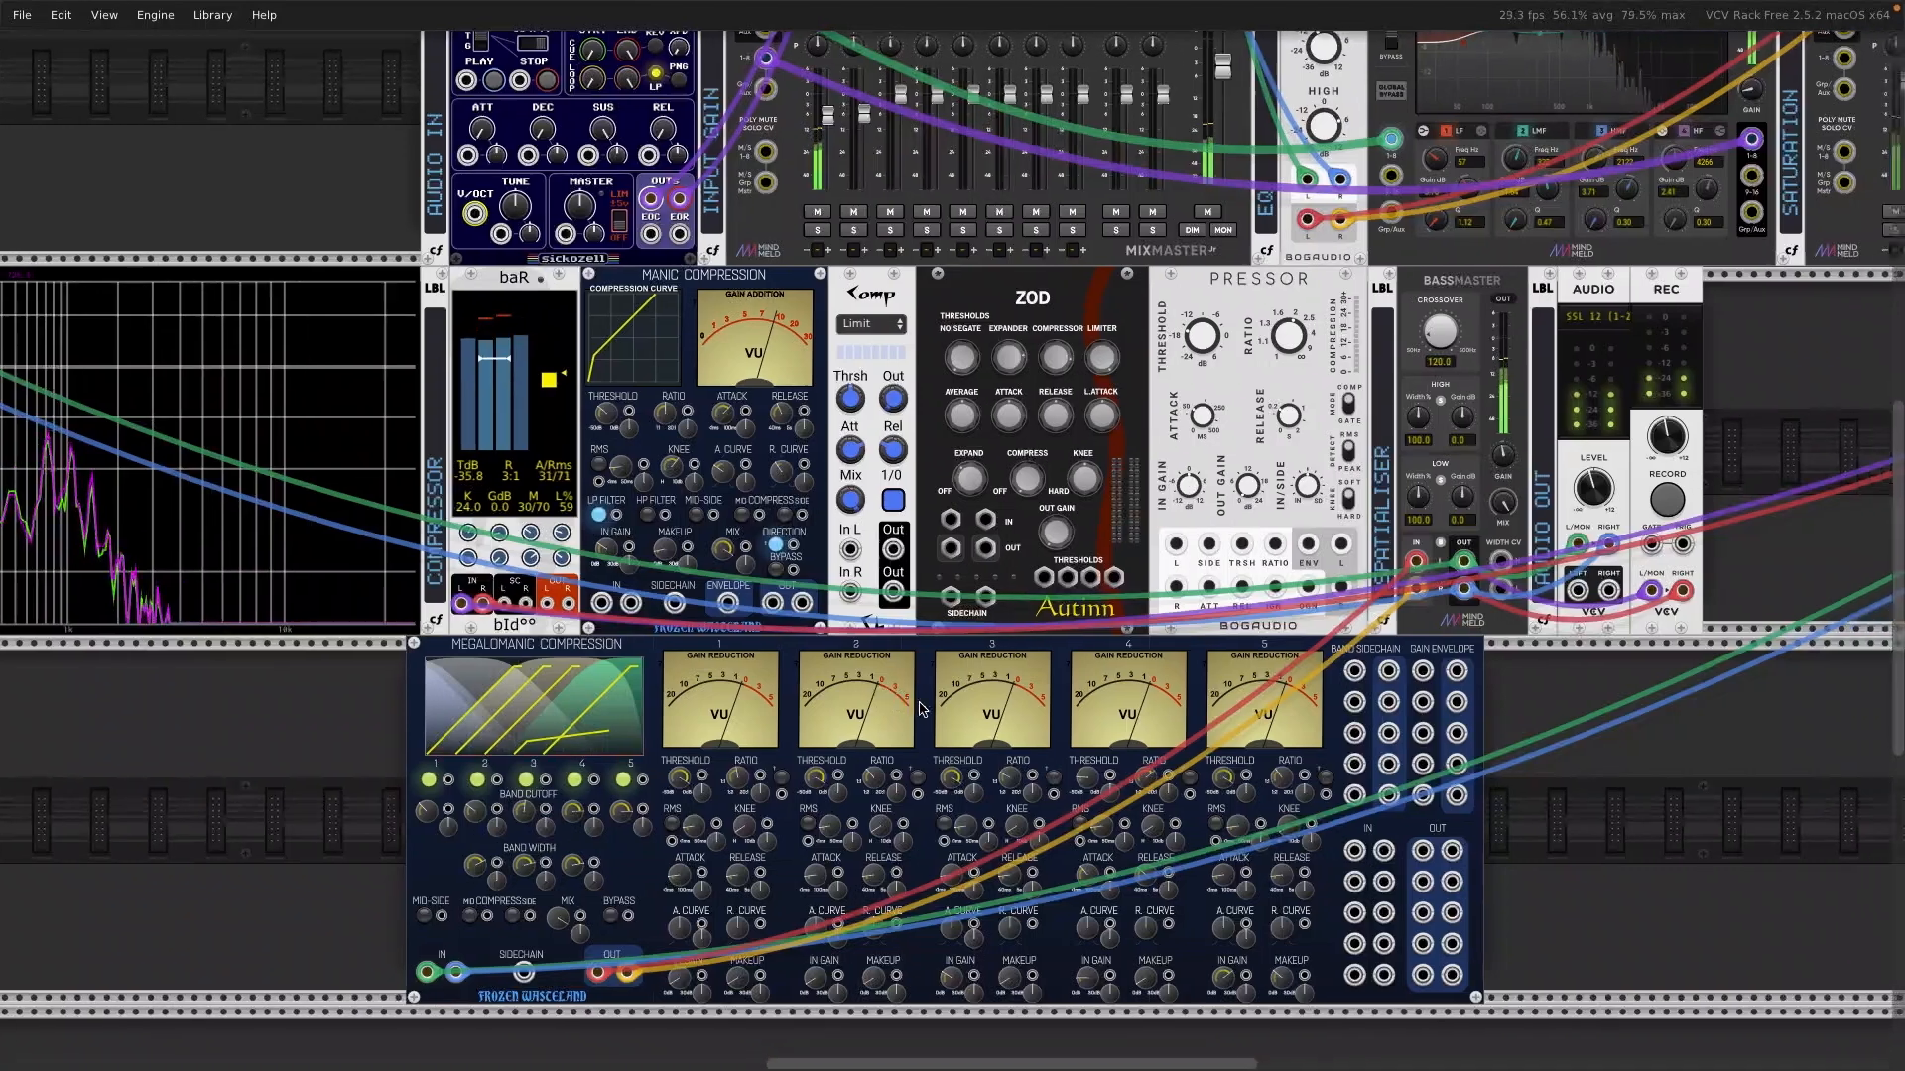
scroll(919, 709, "right", 1)
scroll(918, 708, "up", 1)
scroll(919, 708, "down", 2)
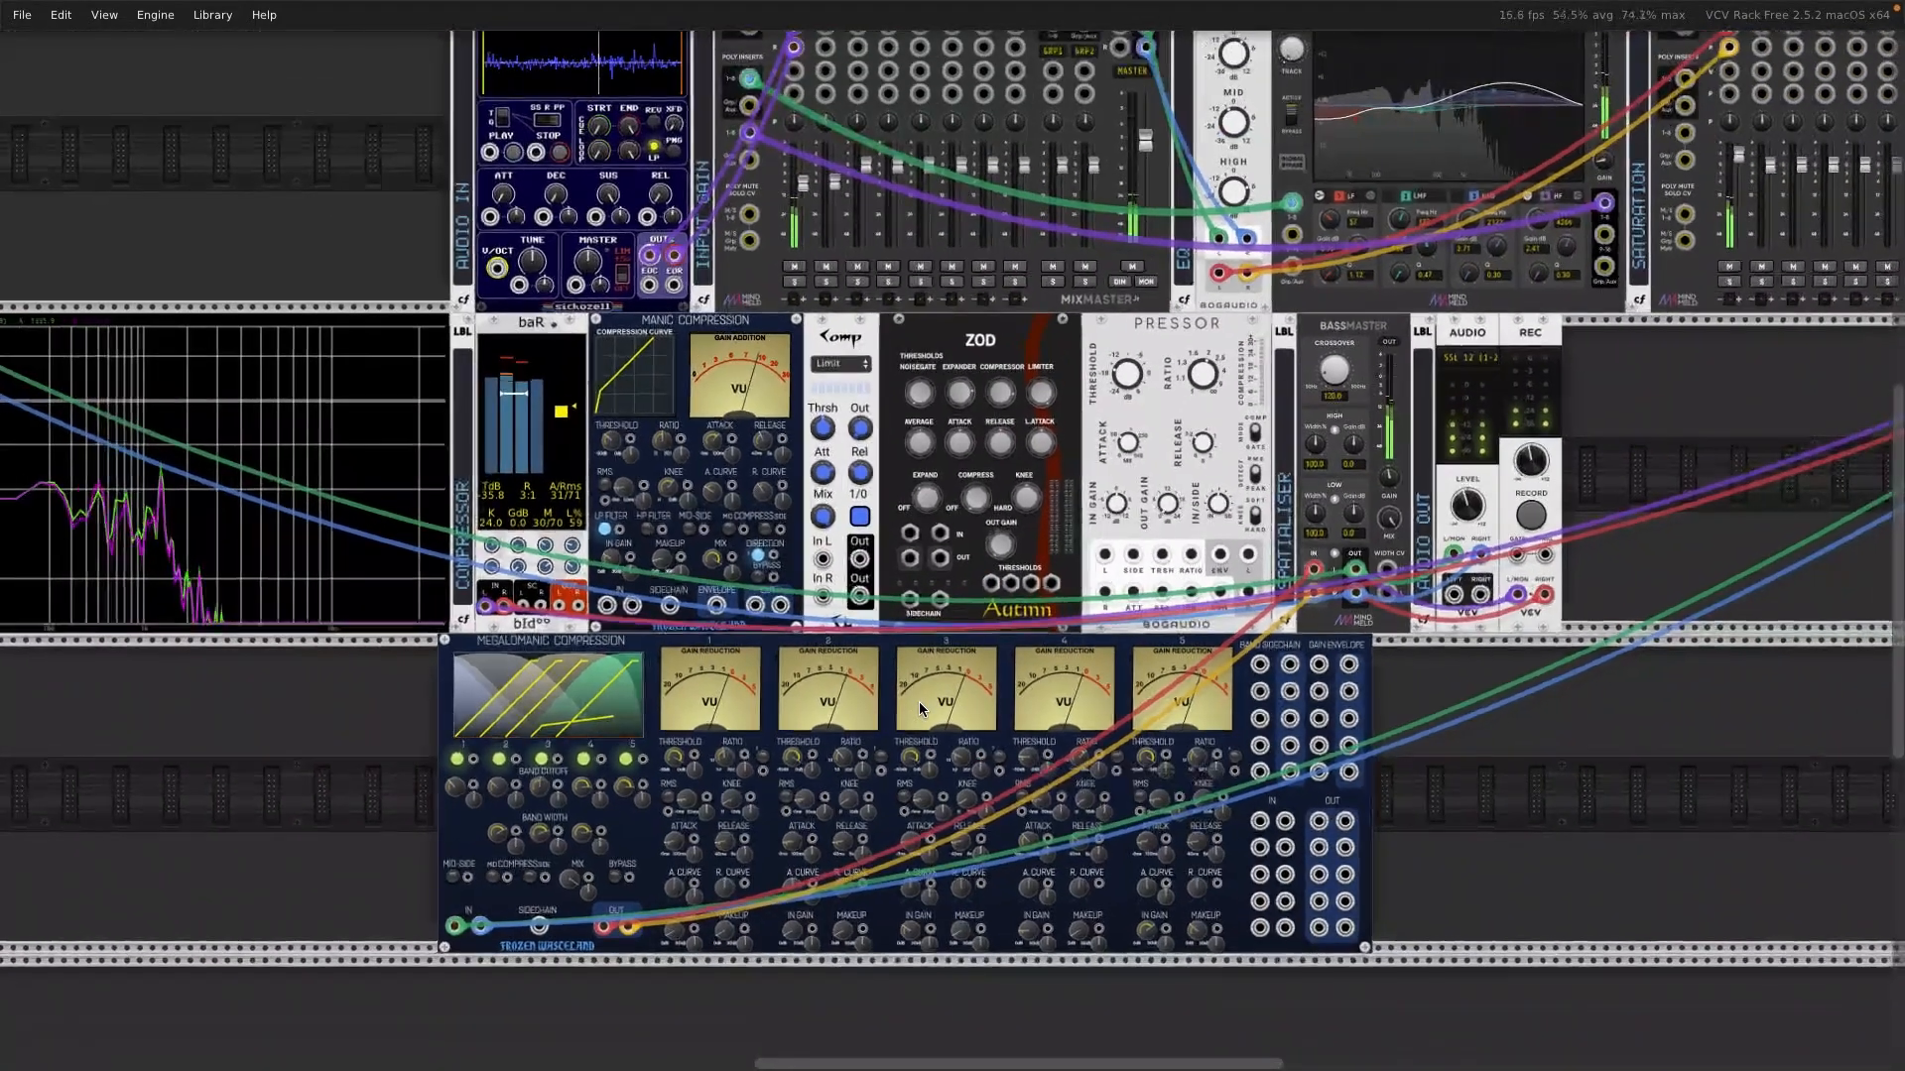
scroll(919, 709, "down", 1)
scroll(918, 709, "left", 1)
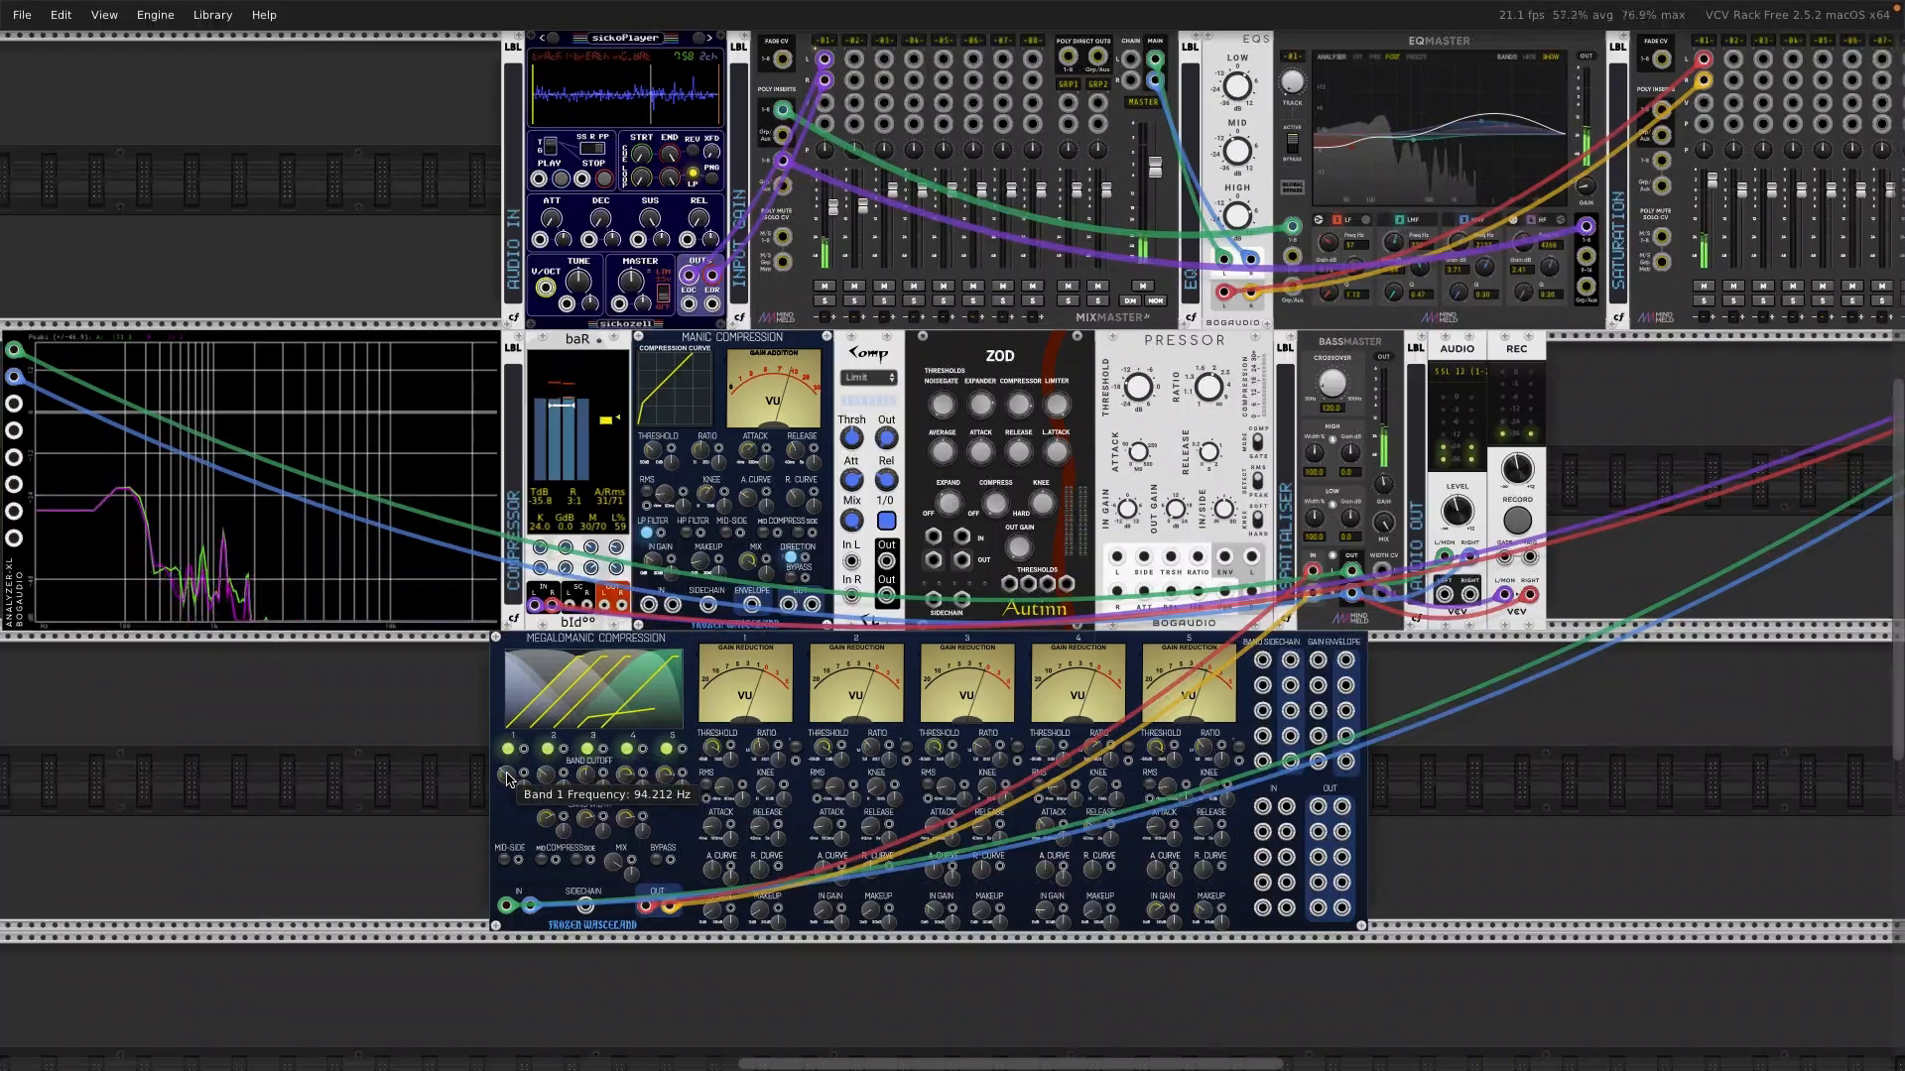
mouse_move(507, 773)
left_mouse_down()
mouse_move(507, 736)
mouse_move(507, 781)
left_mouse_up()
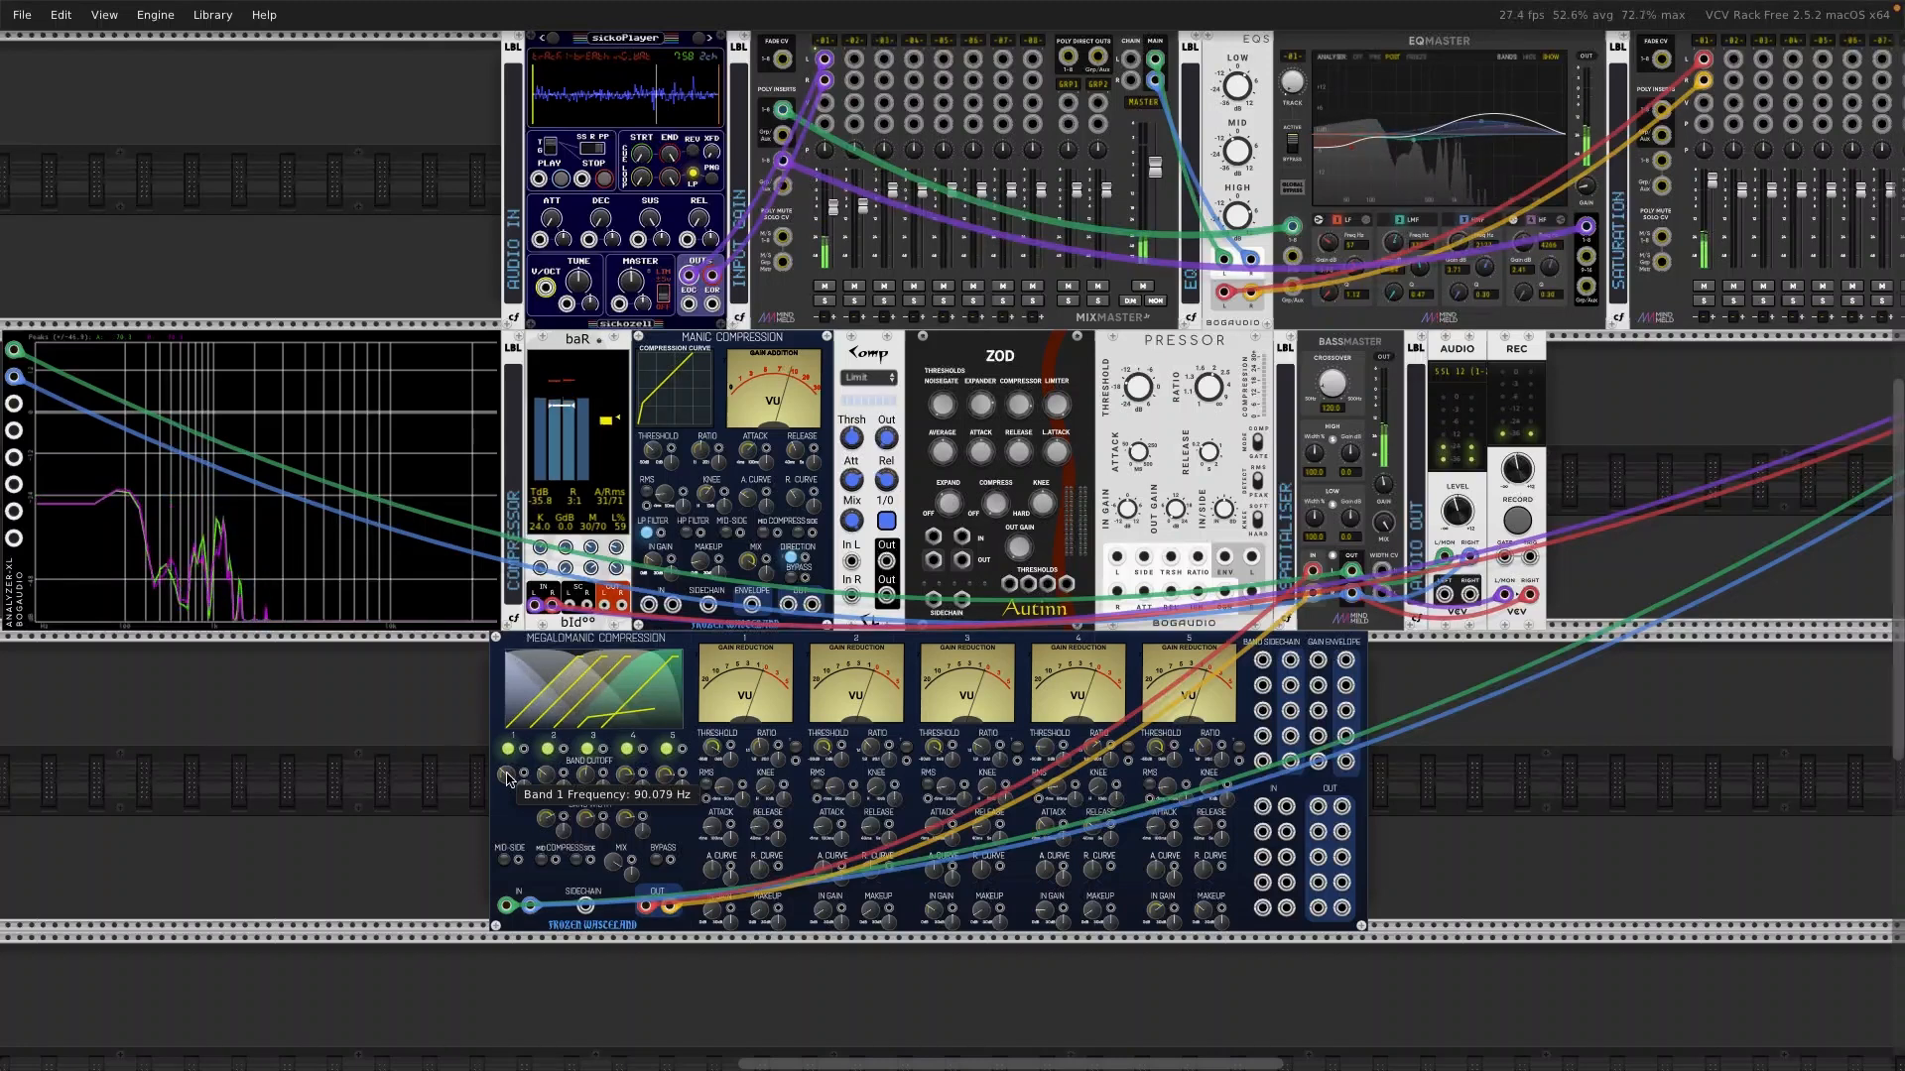
Step: Bypass the Megalomanic Compression module and re-enable it to compare the dry and compressed sound
left_click(655, 864)
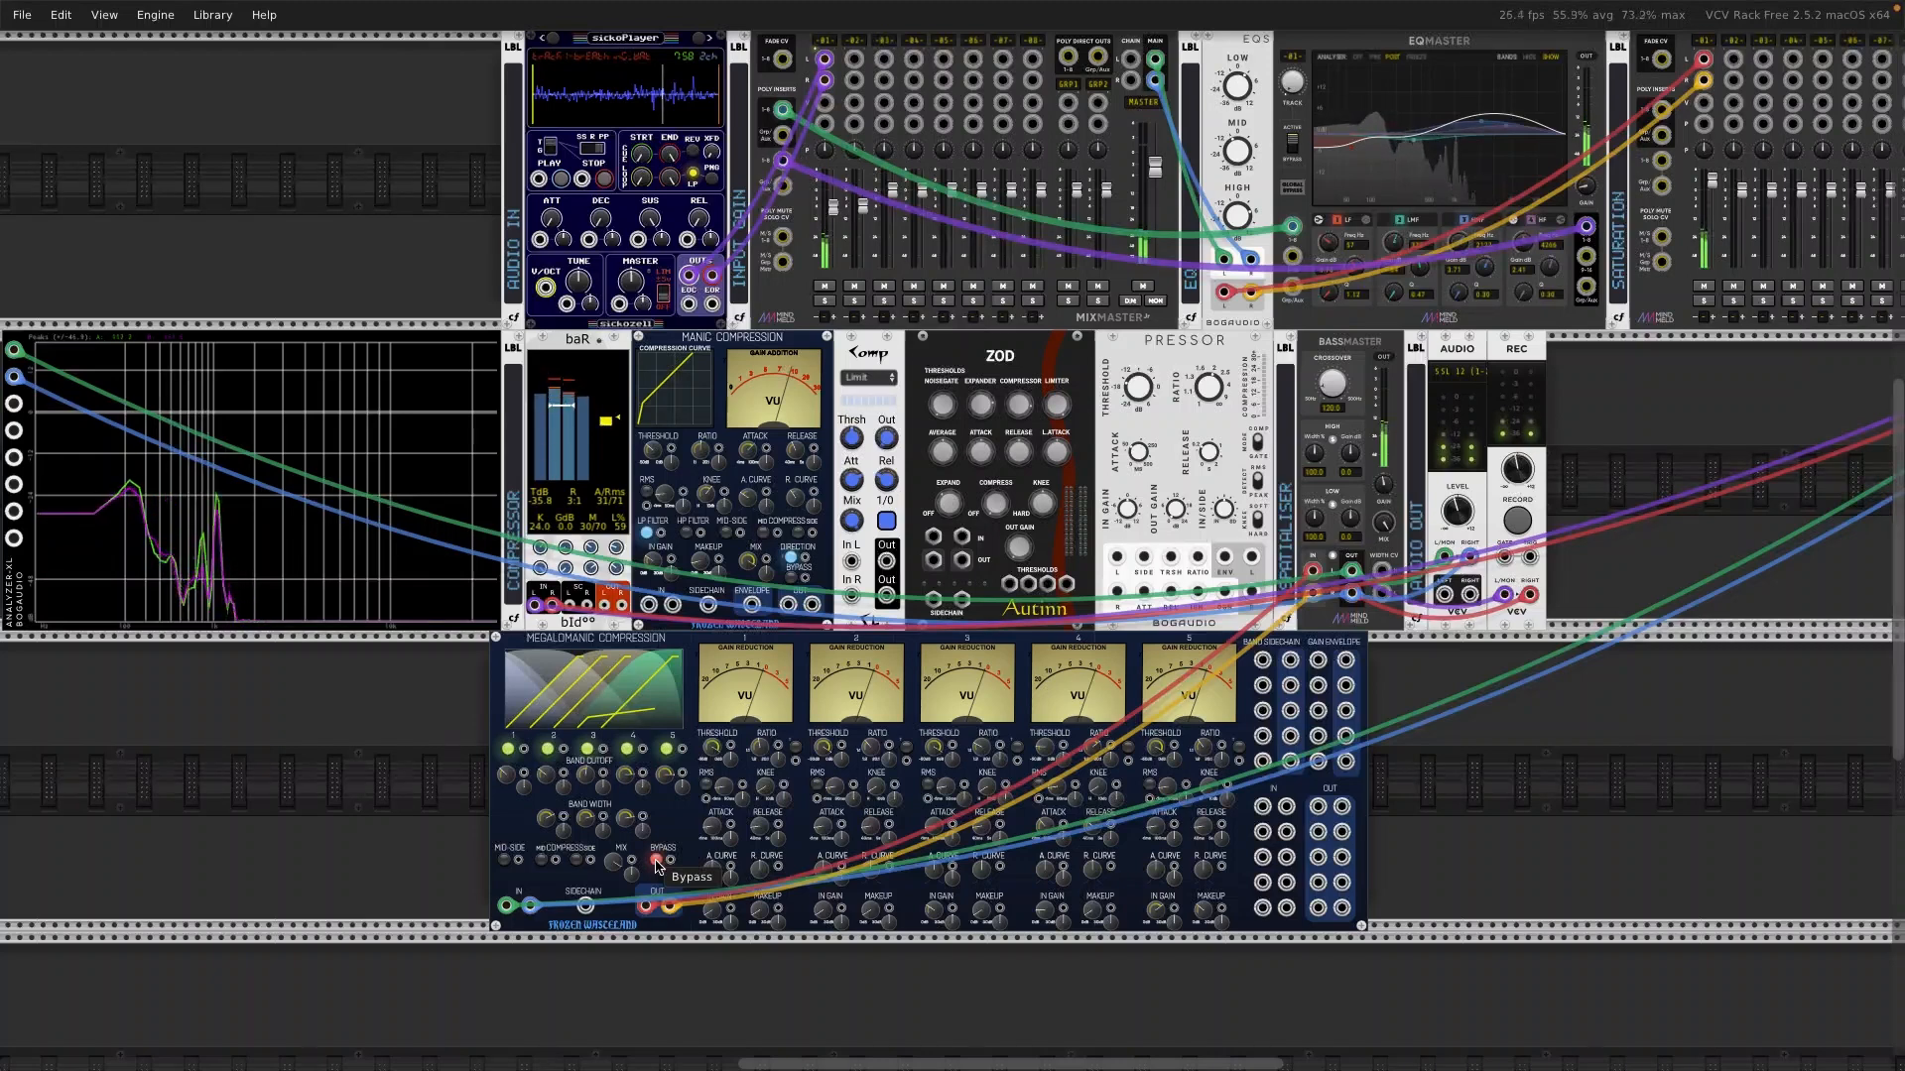
left_click(656, 861)
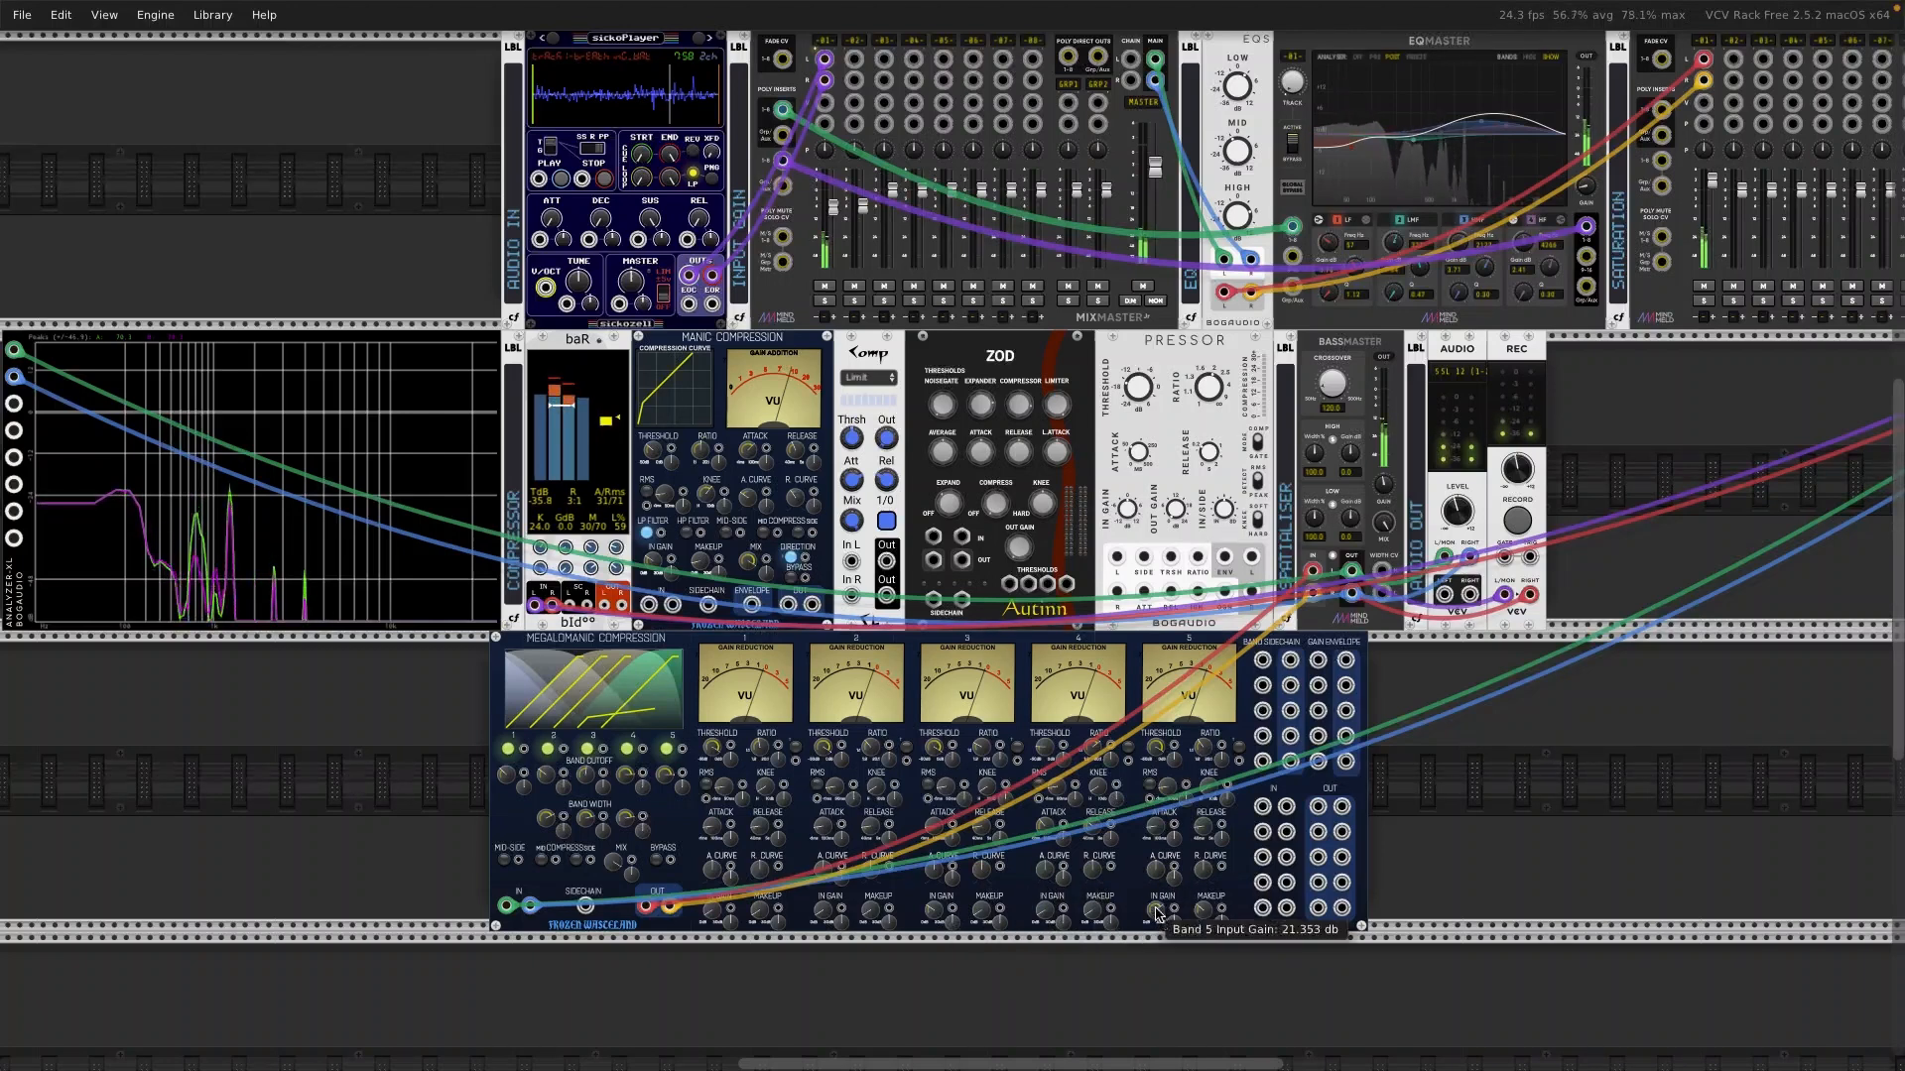
Step: Lower band 5's input gain and set band 4's makeup gain to about 7.19 dB on the Megalomanic Compression module
left_click_drag(1155, 908, 1156, 967)
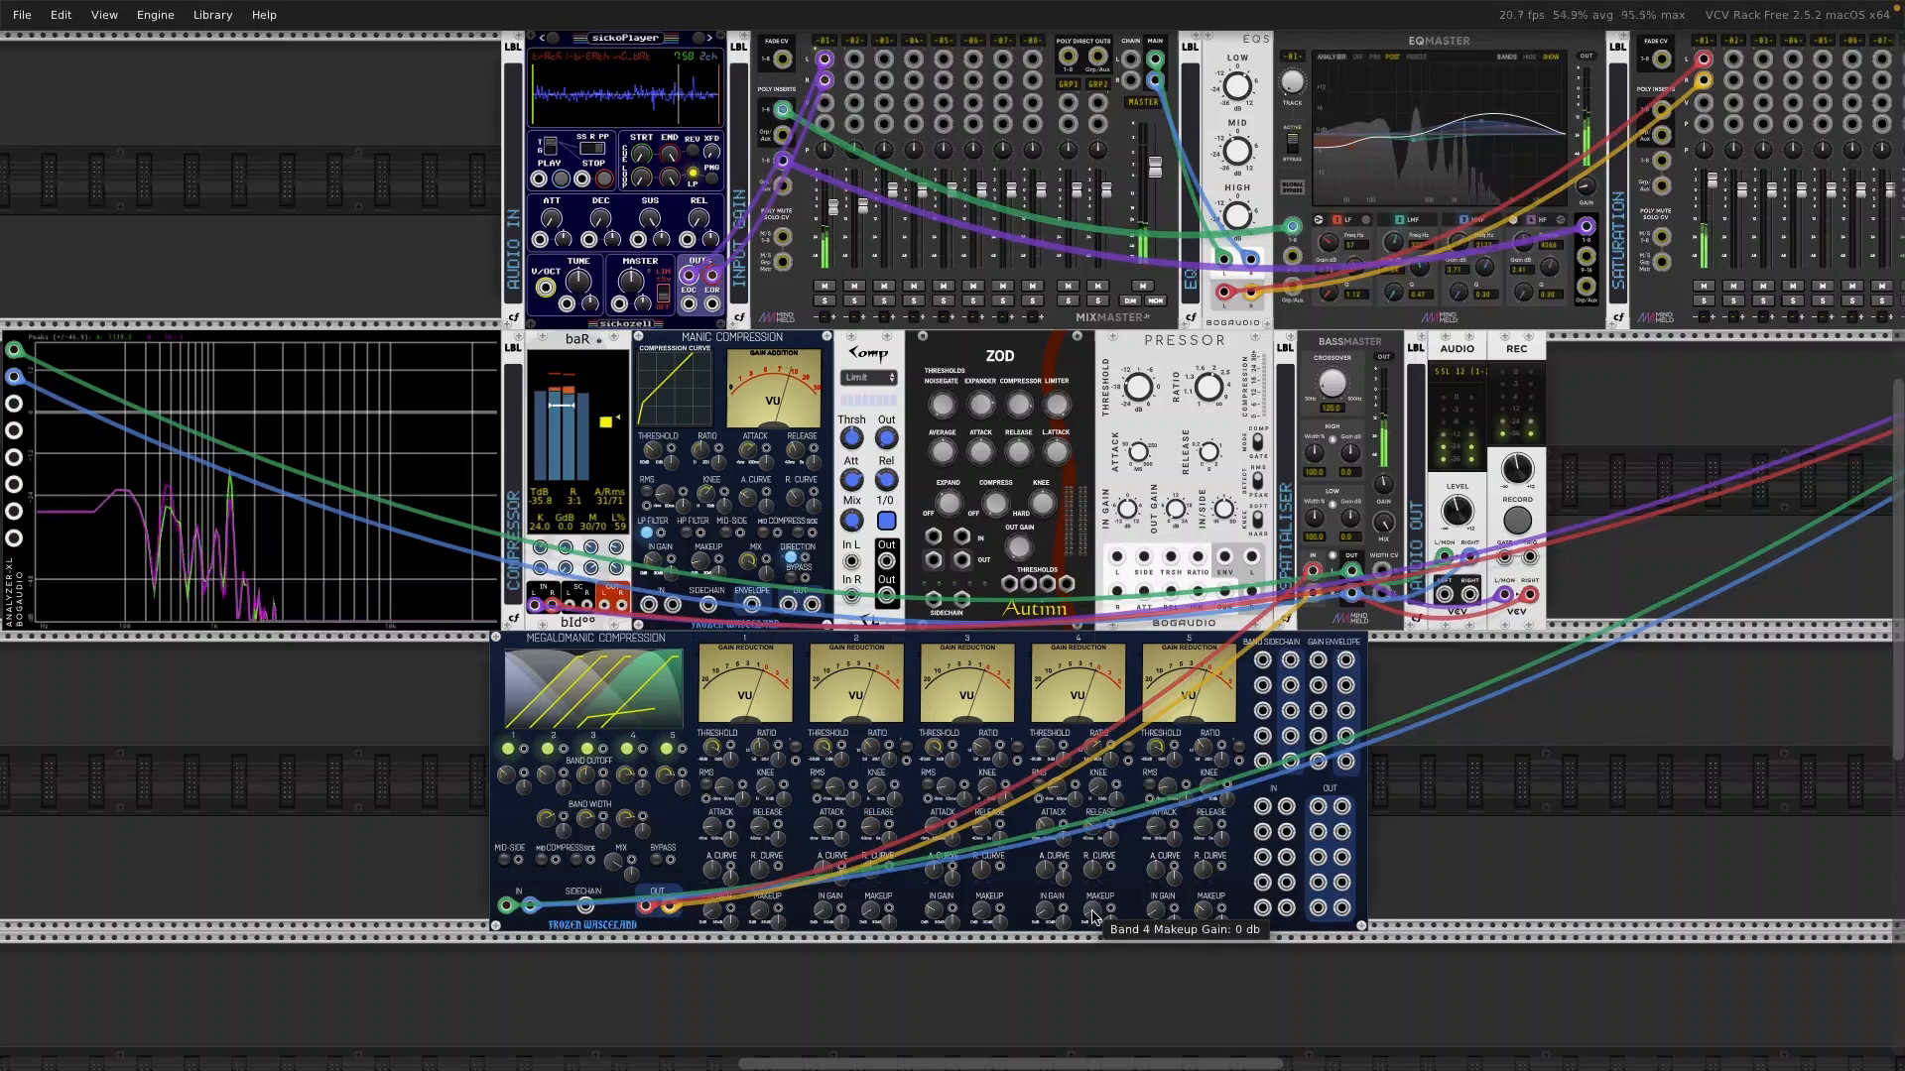
left_click_drag(1100, 909, 1100, 877)
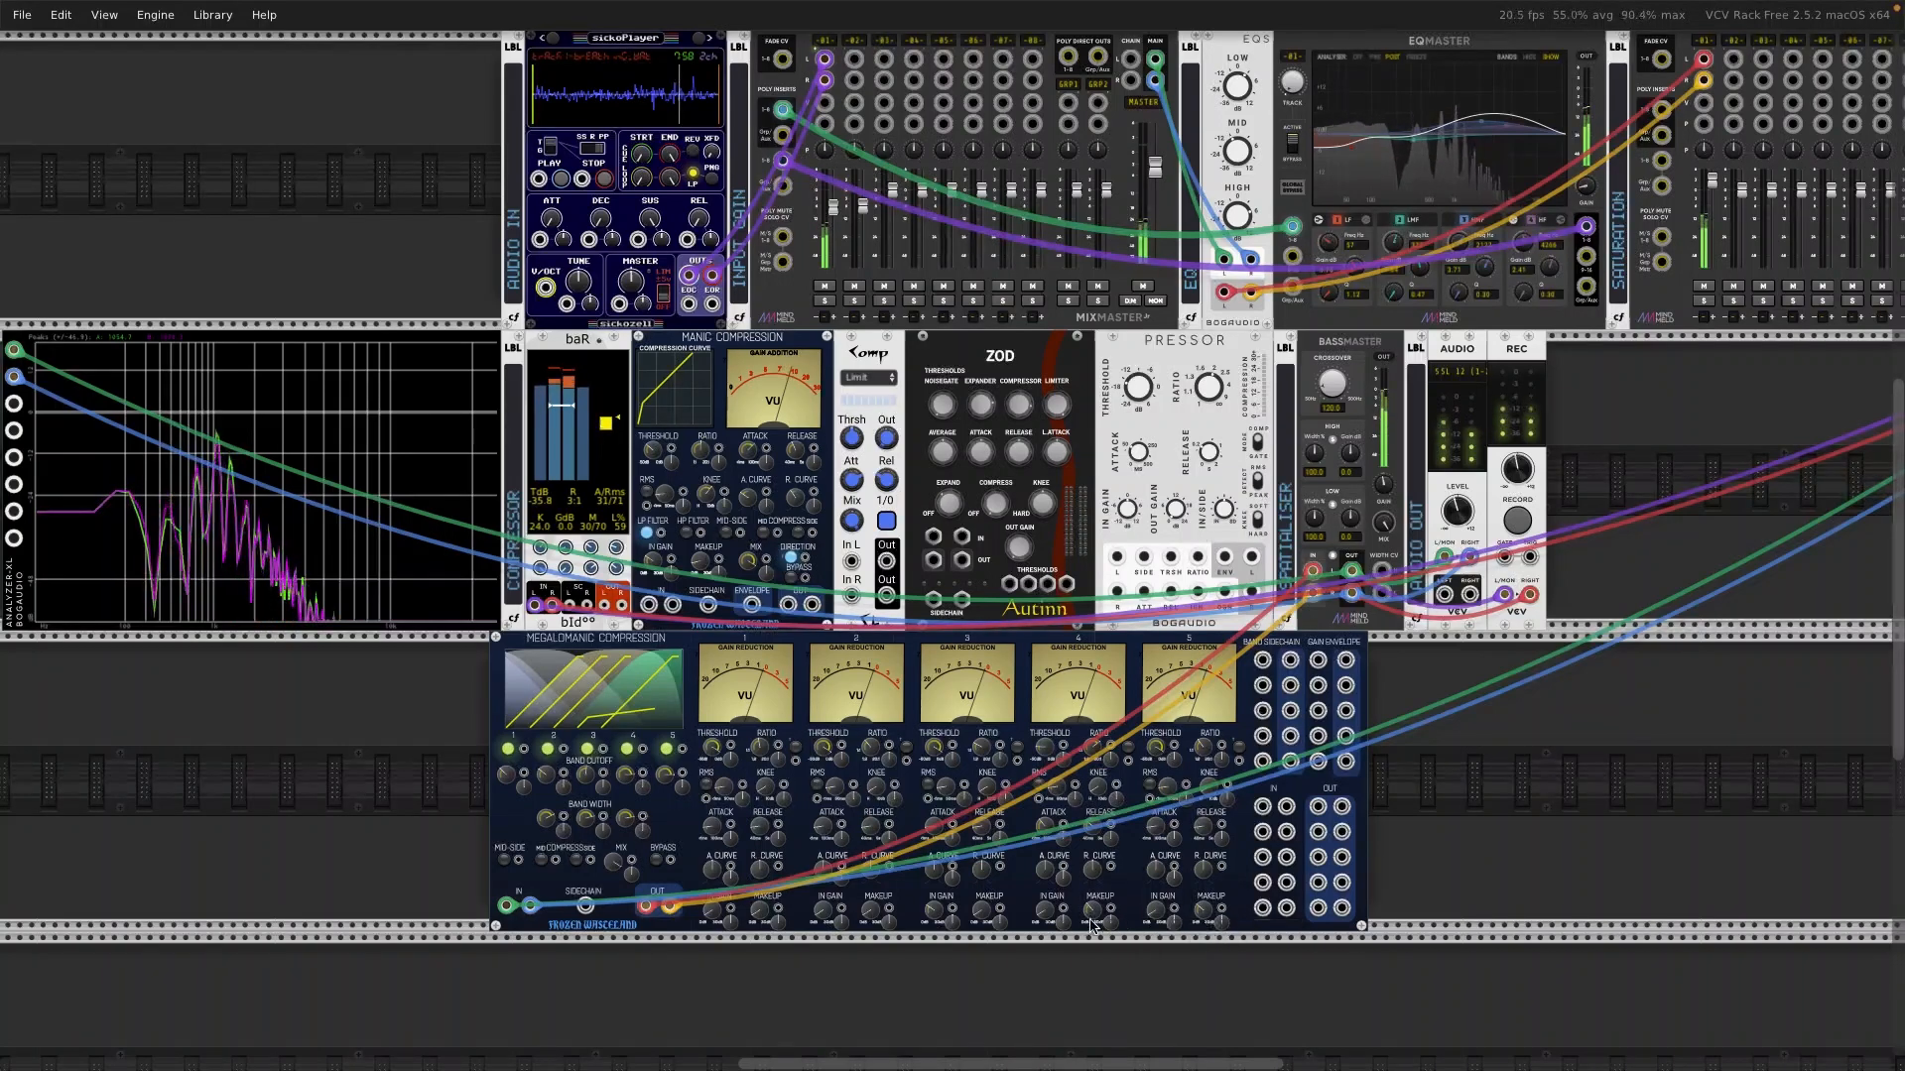
left_click_drag(1100, 909, 1100, 928)
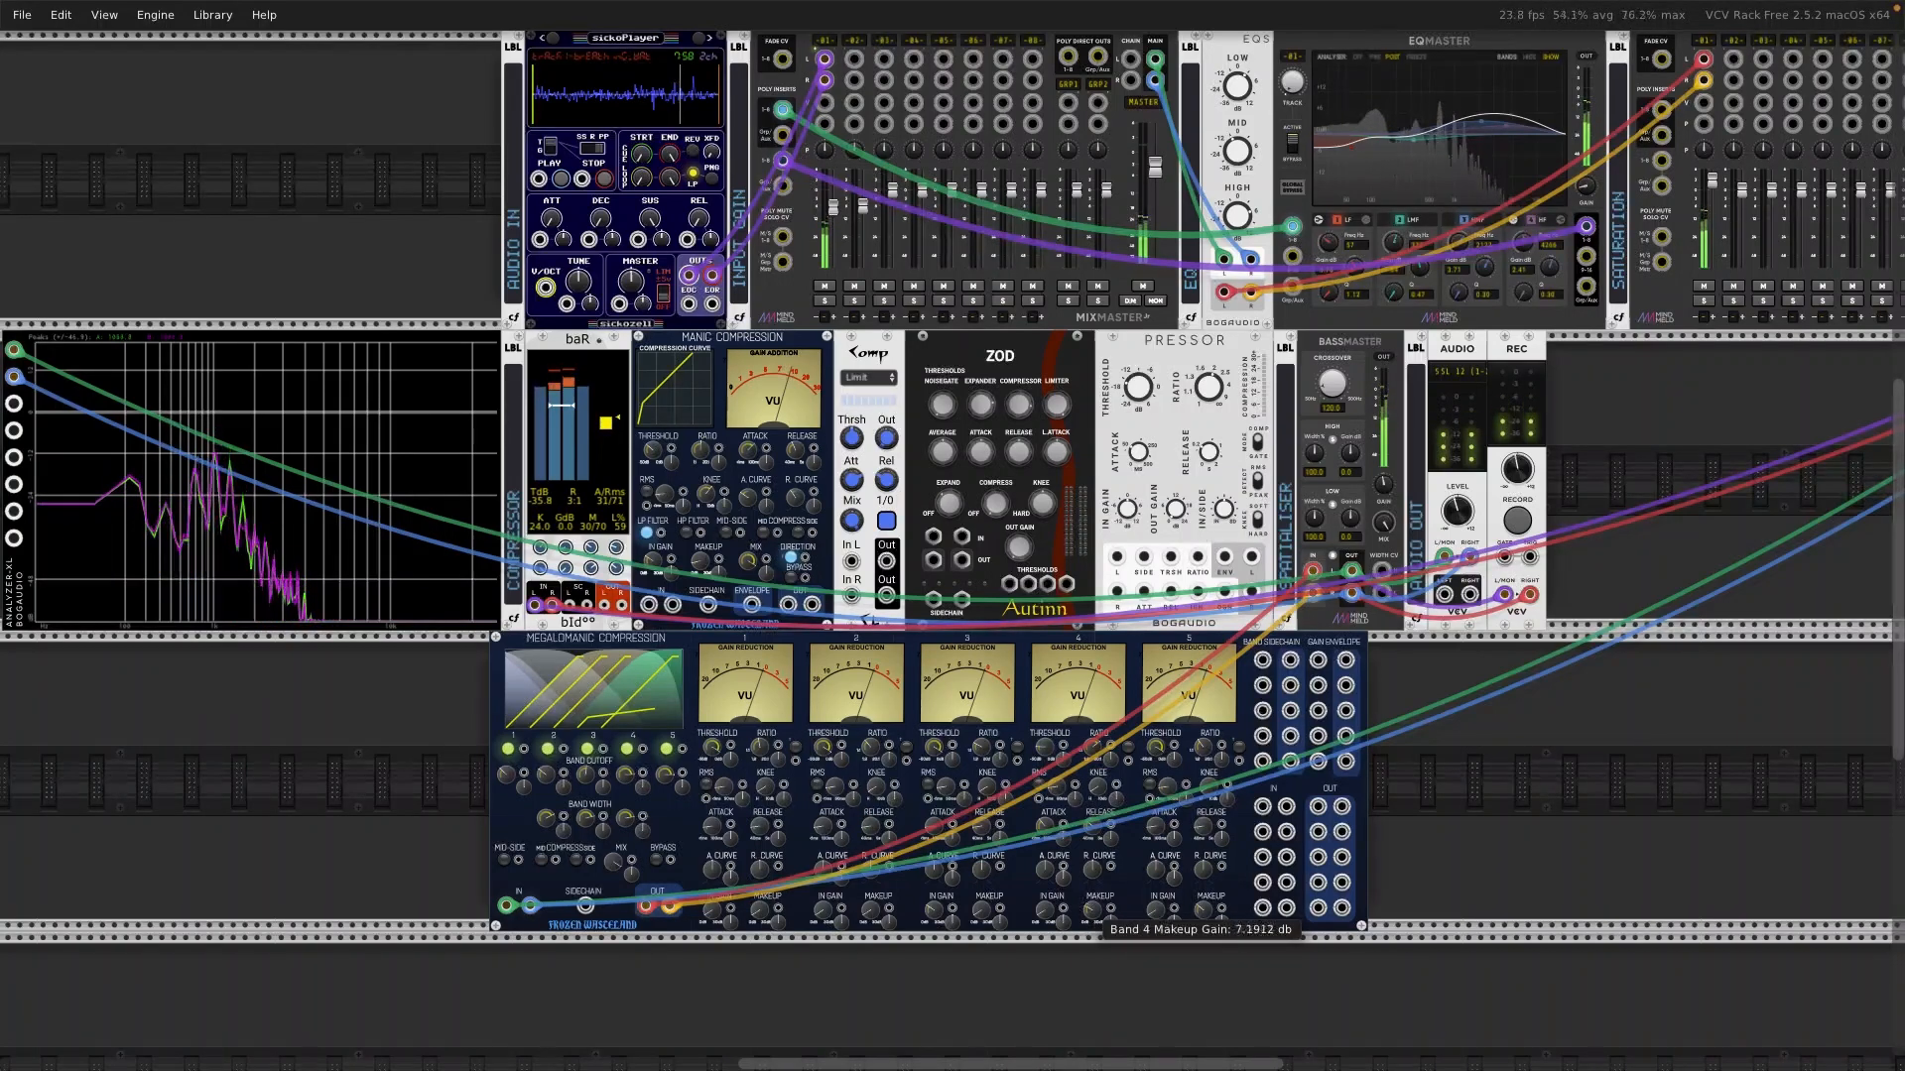
scroll(1091, 913, "down", 3)
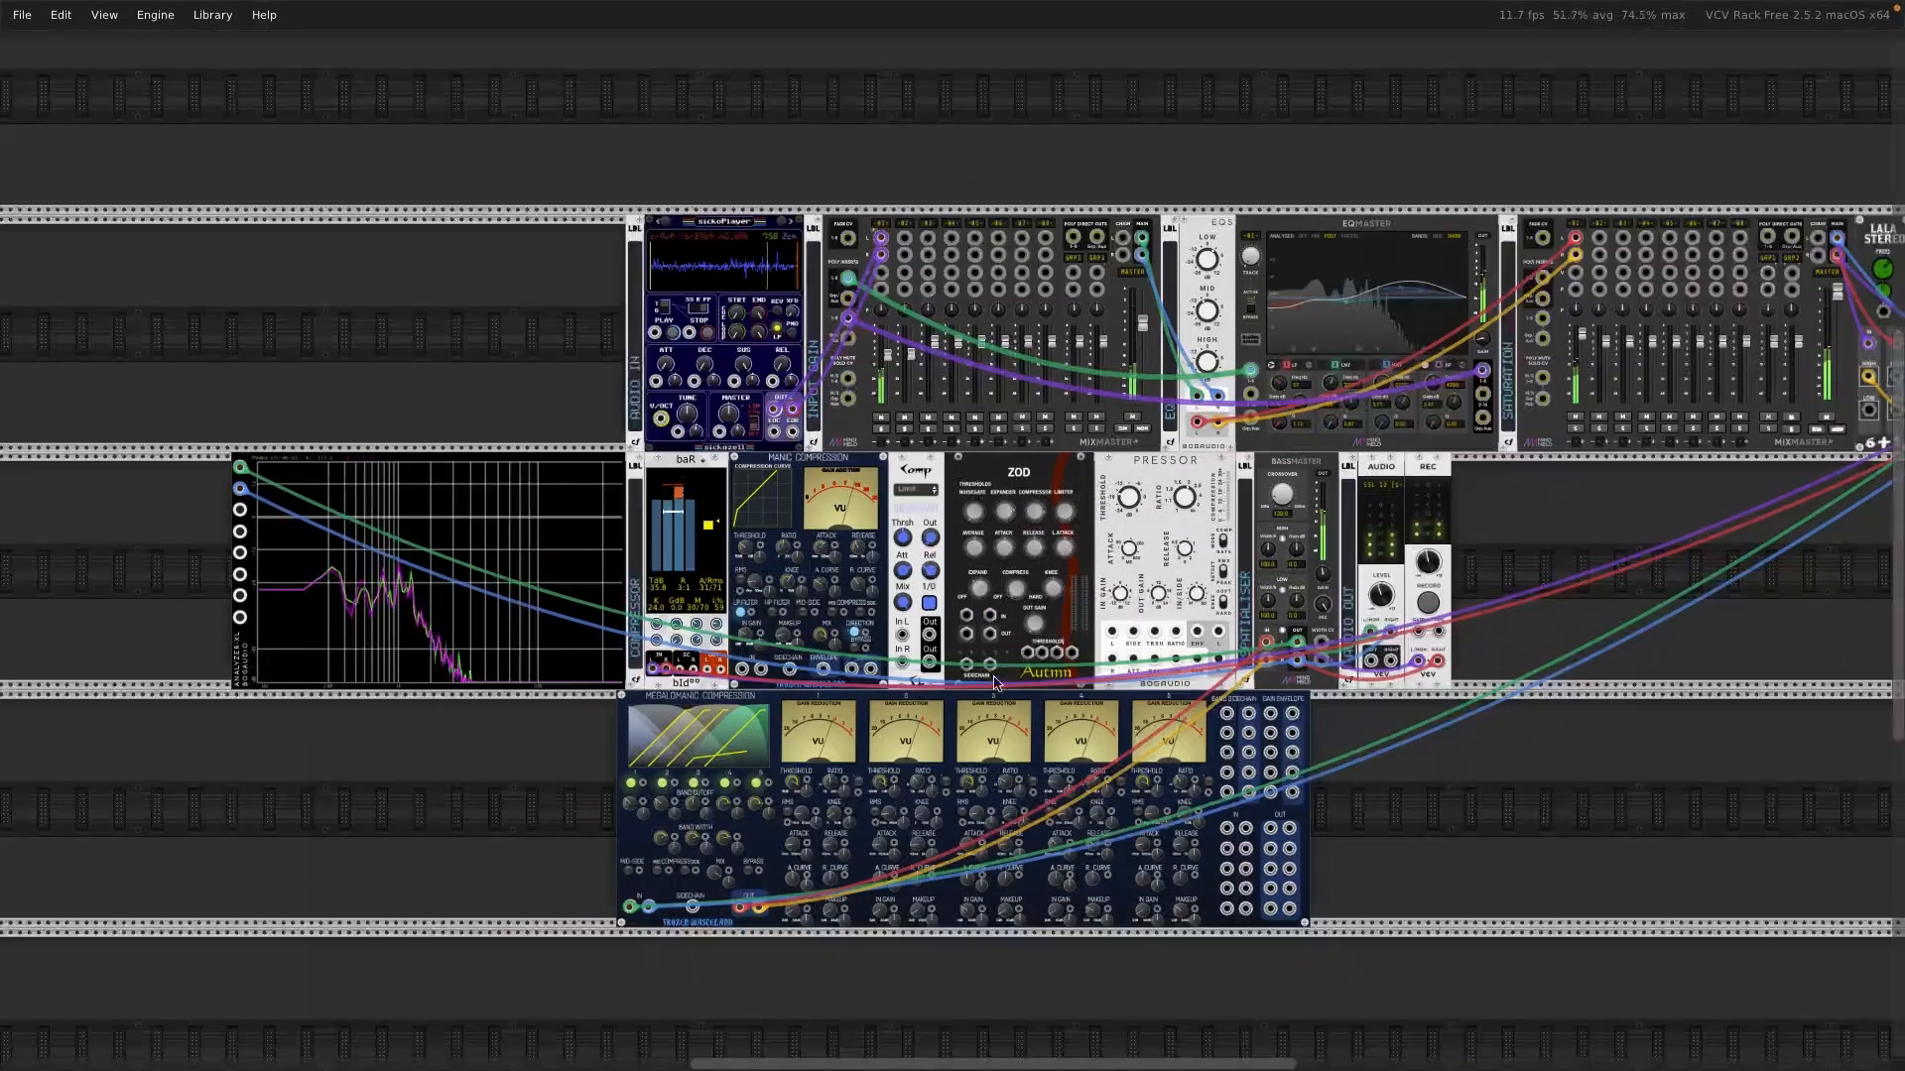
scroll(1089, 638, "down", 2)
scroll(1089, 638, "right", 5)
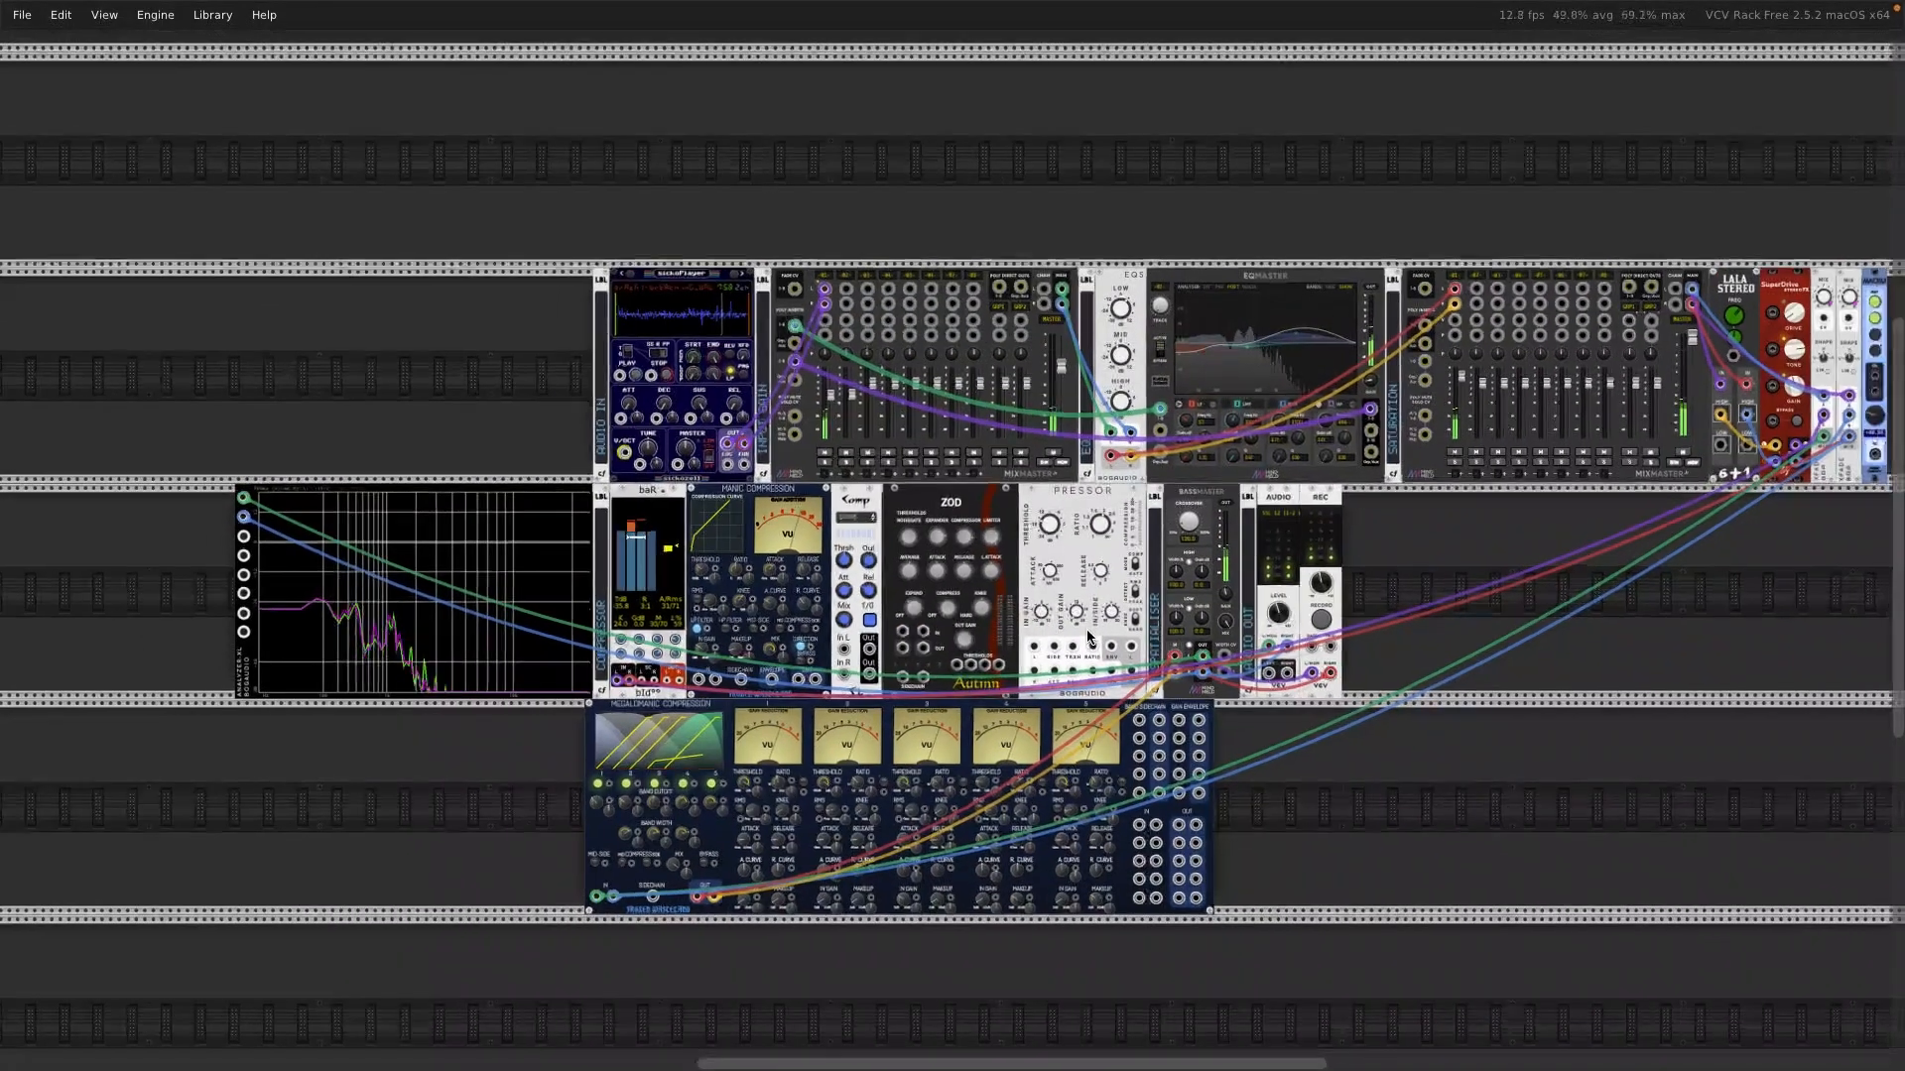
scroll(1089, 638, "left", 5)
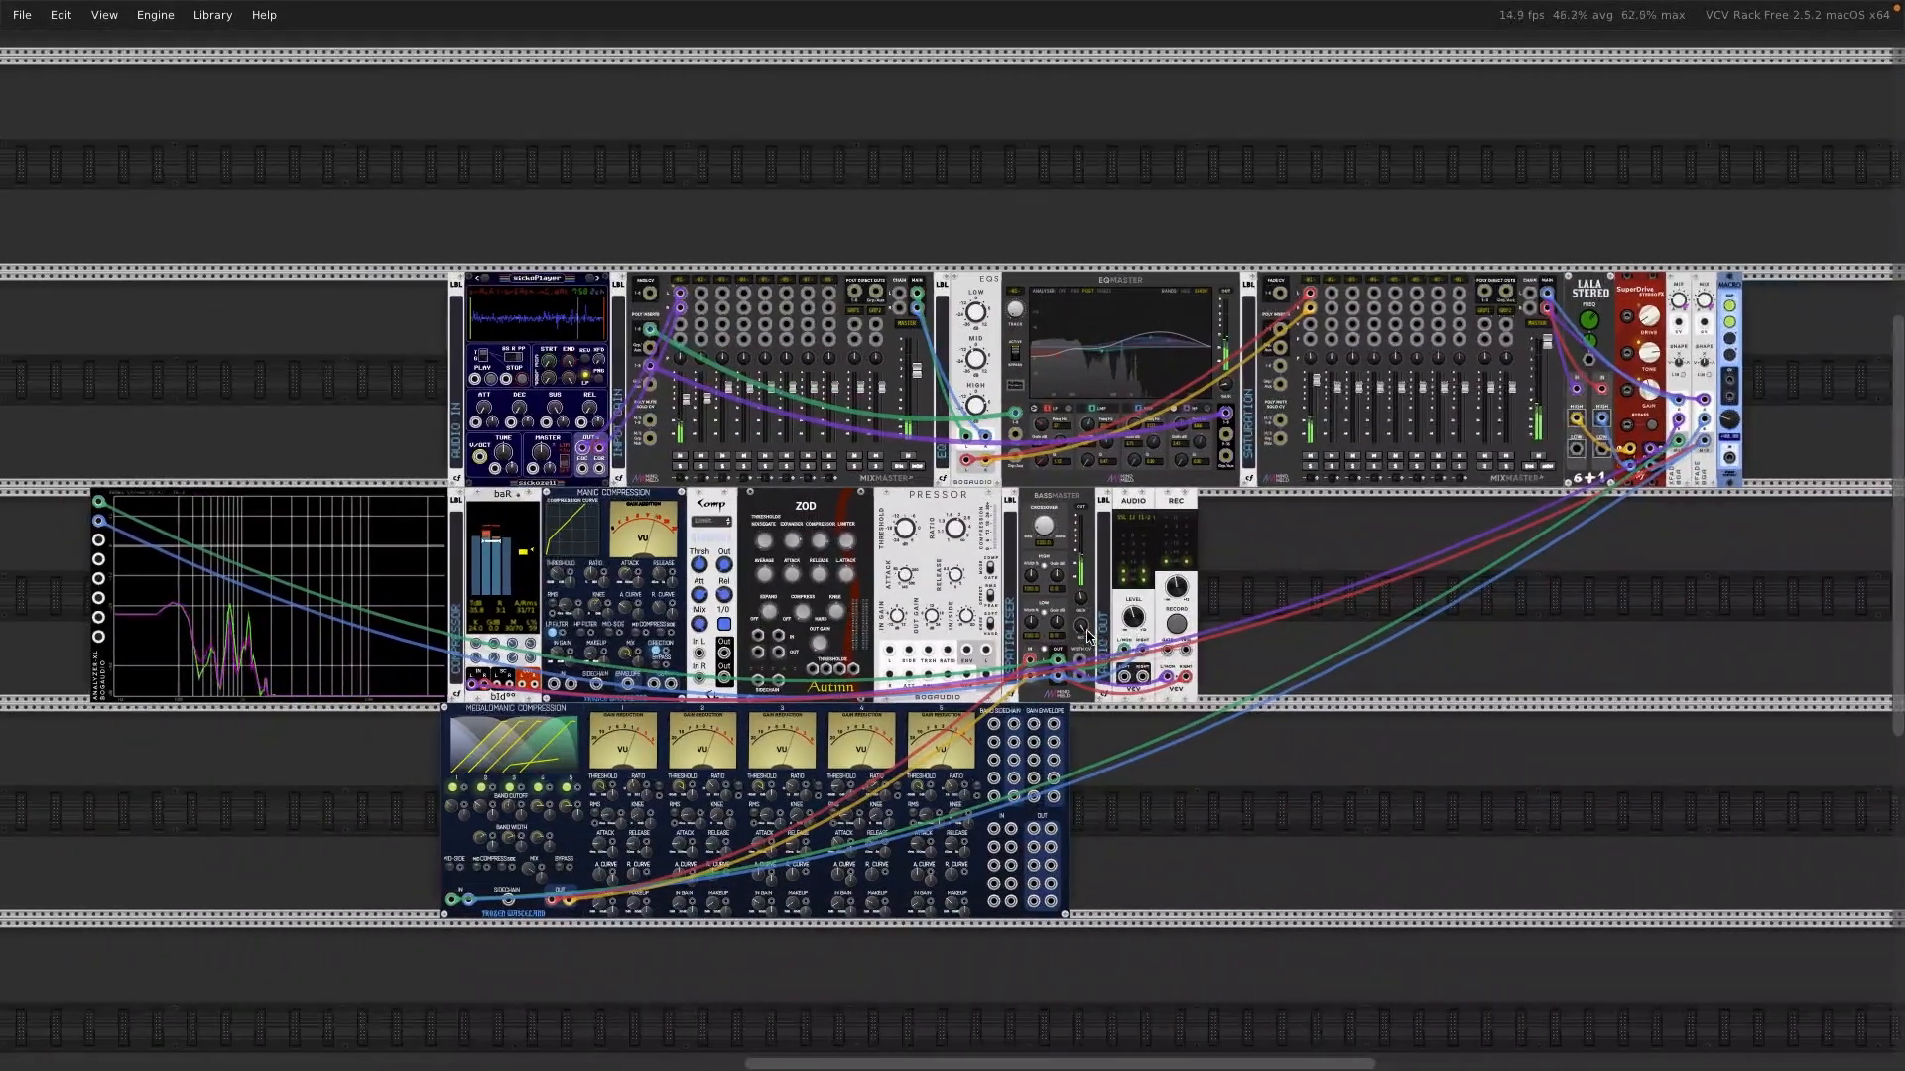
scroll(1088, 638, "left", 1)
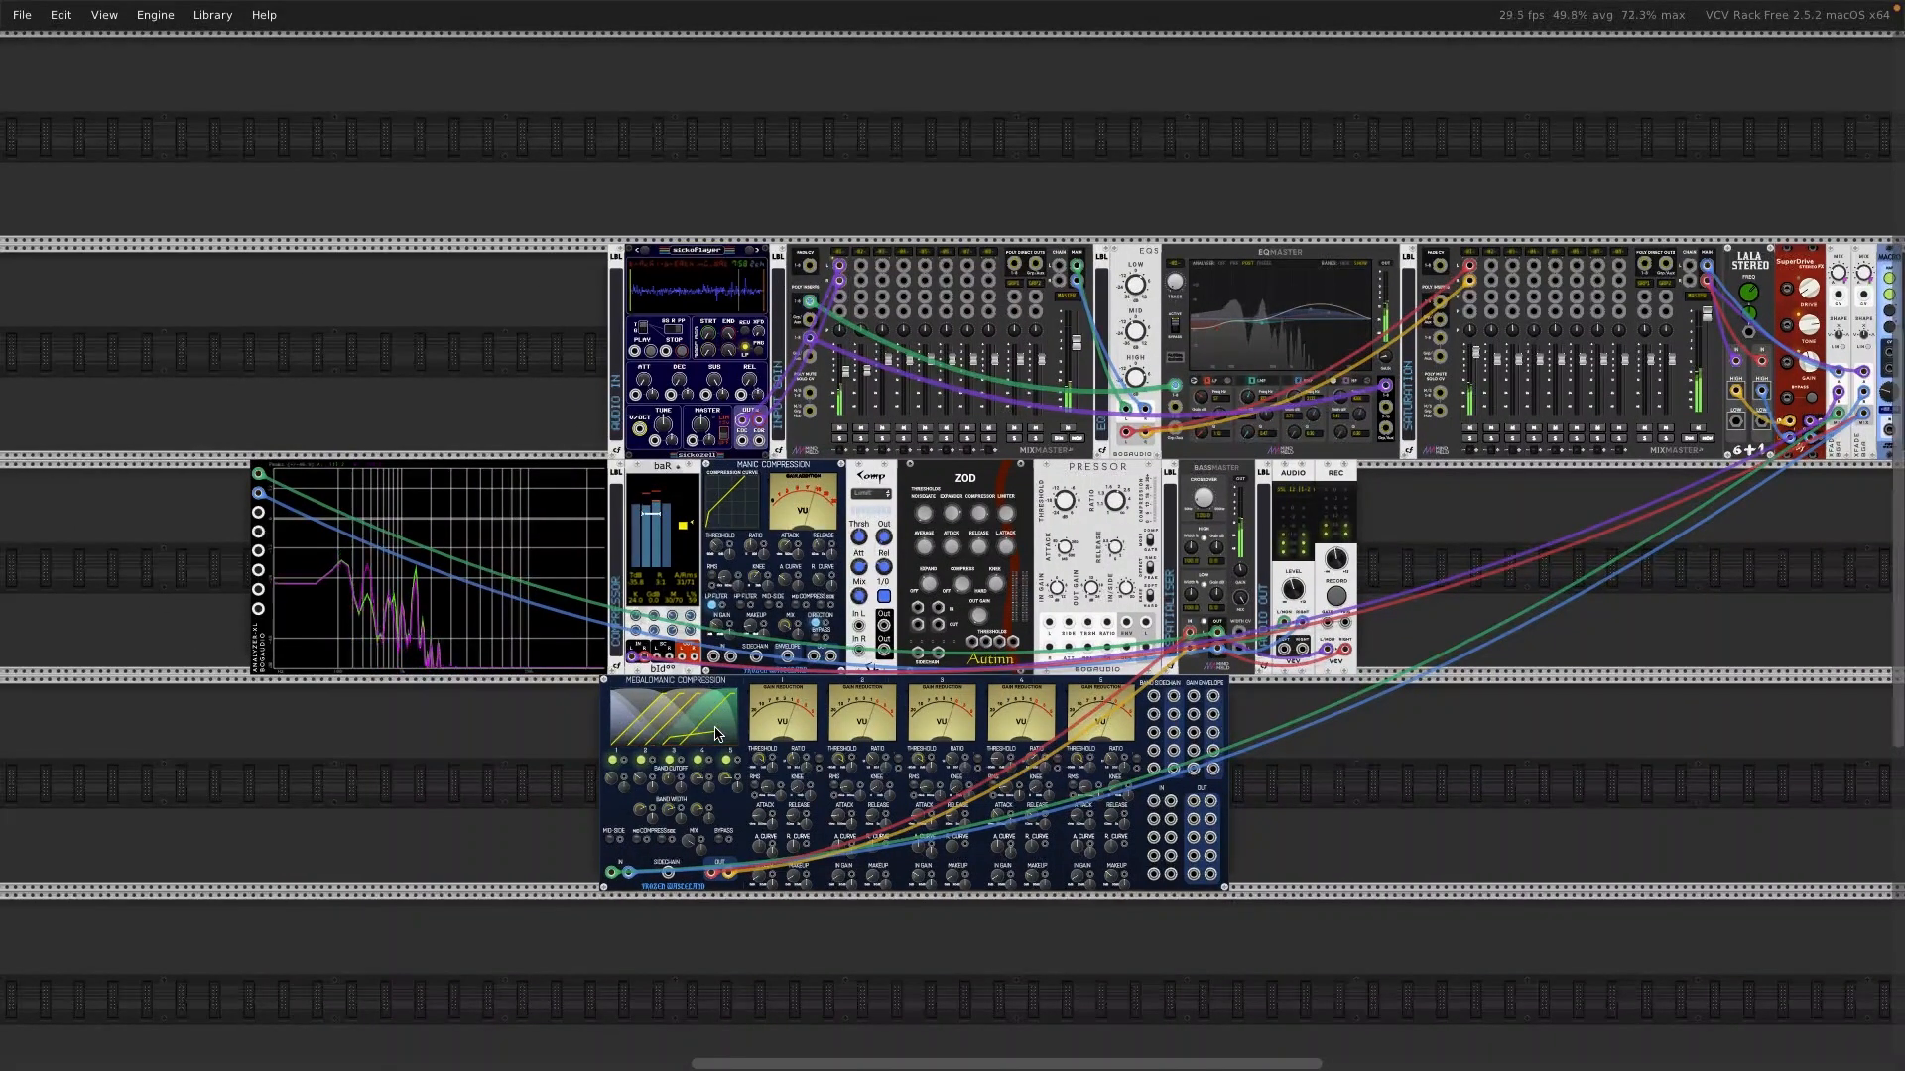
Step: Lower band 4's makeup gain slightly on the Megalomanic Compression module
scroll(716, 734, "up", 3)
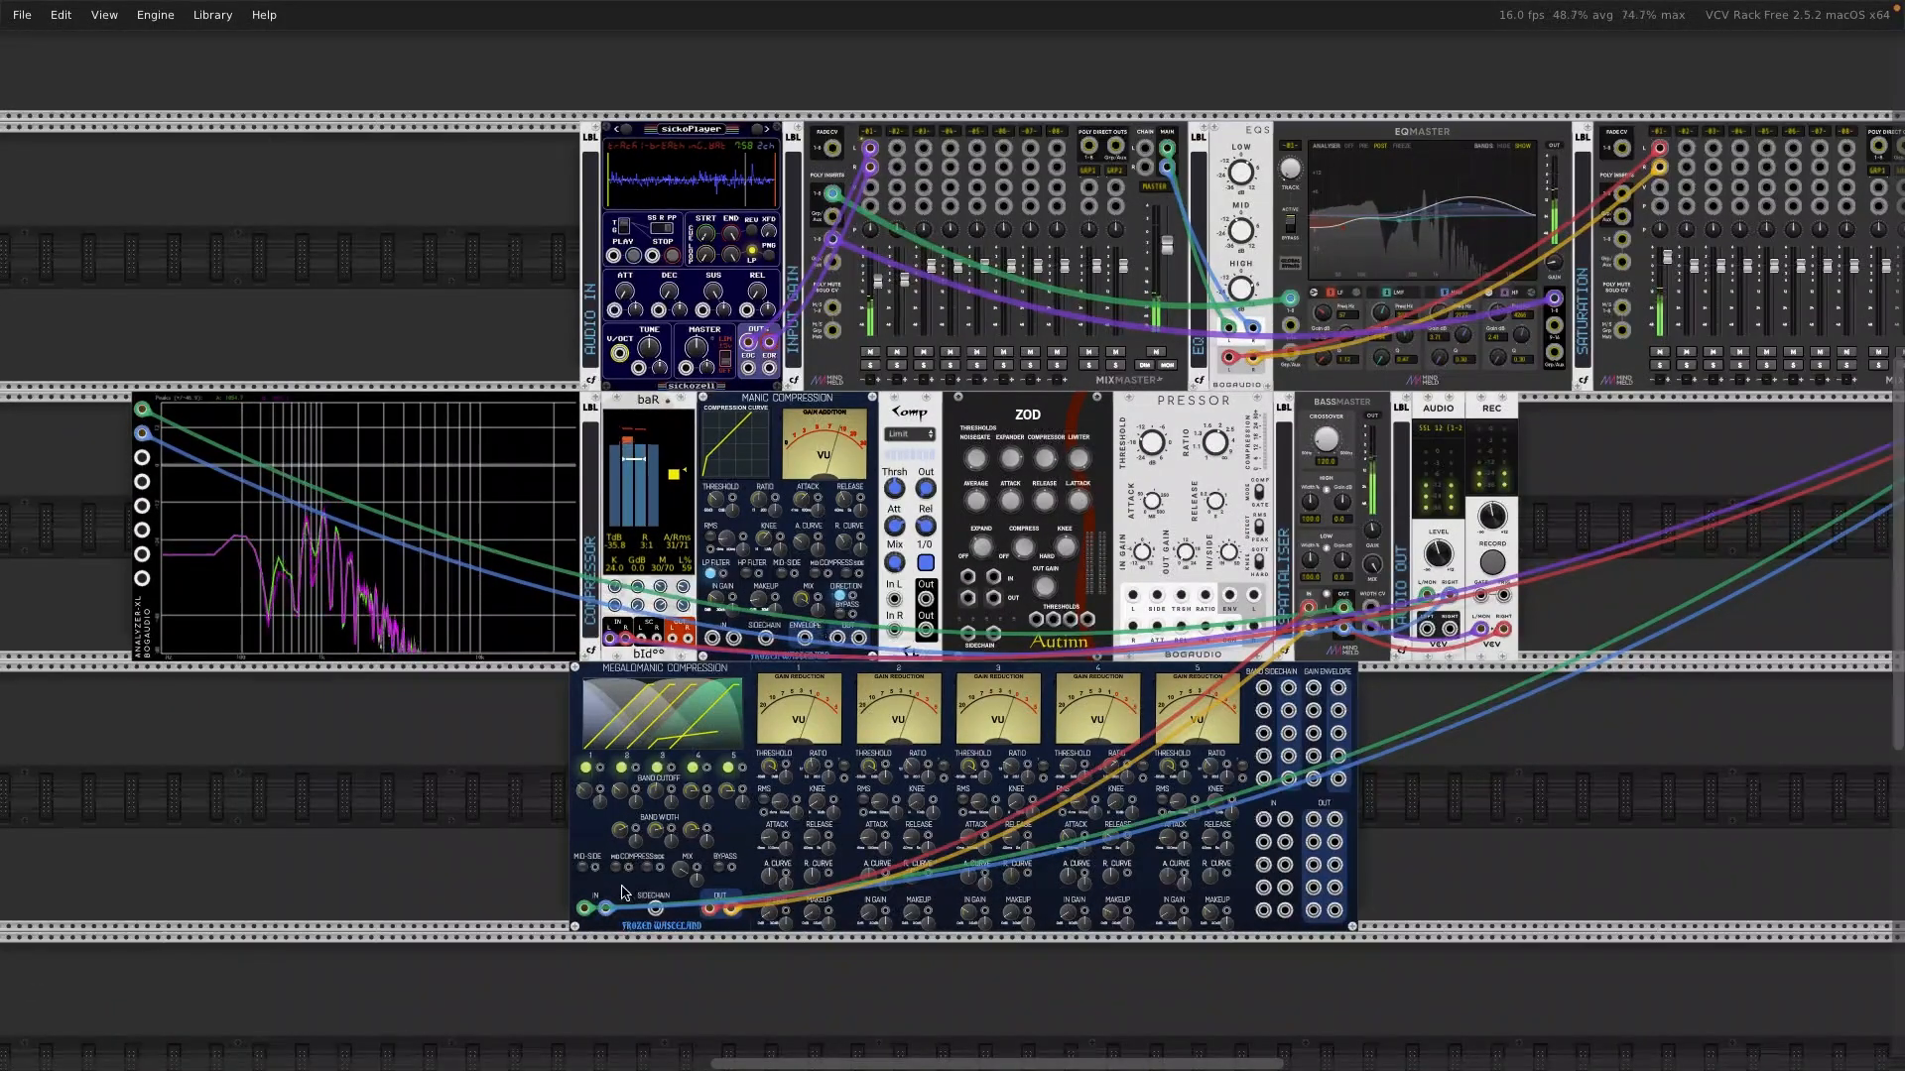
scroll(747, 820, "up", 1)
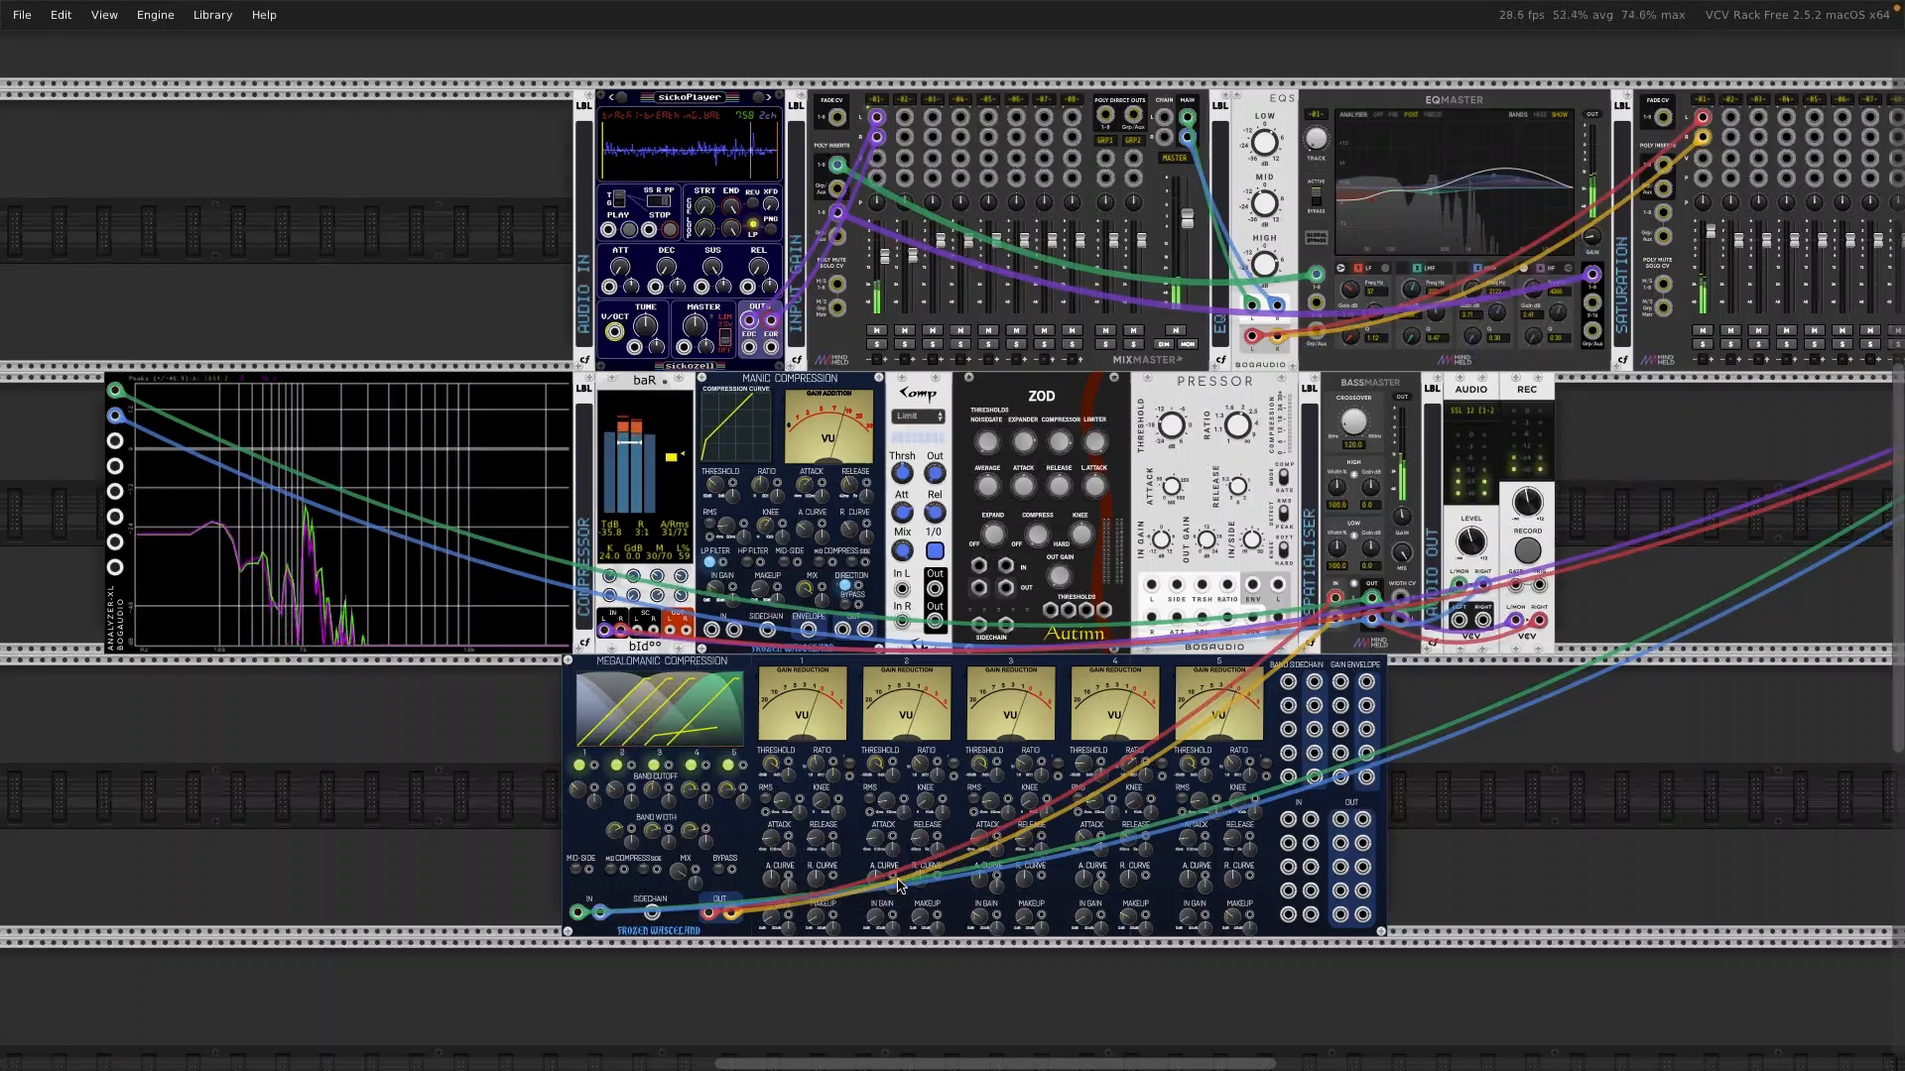
scroll(900, 886, "up", 2)
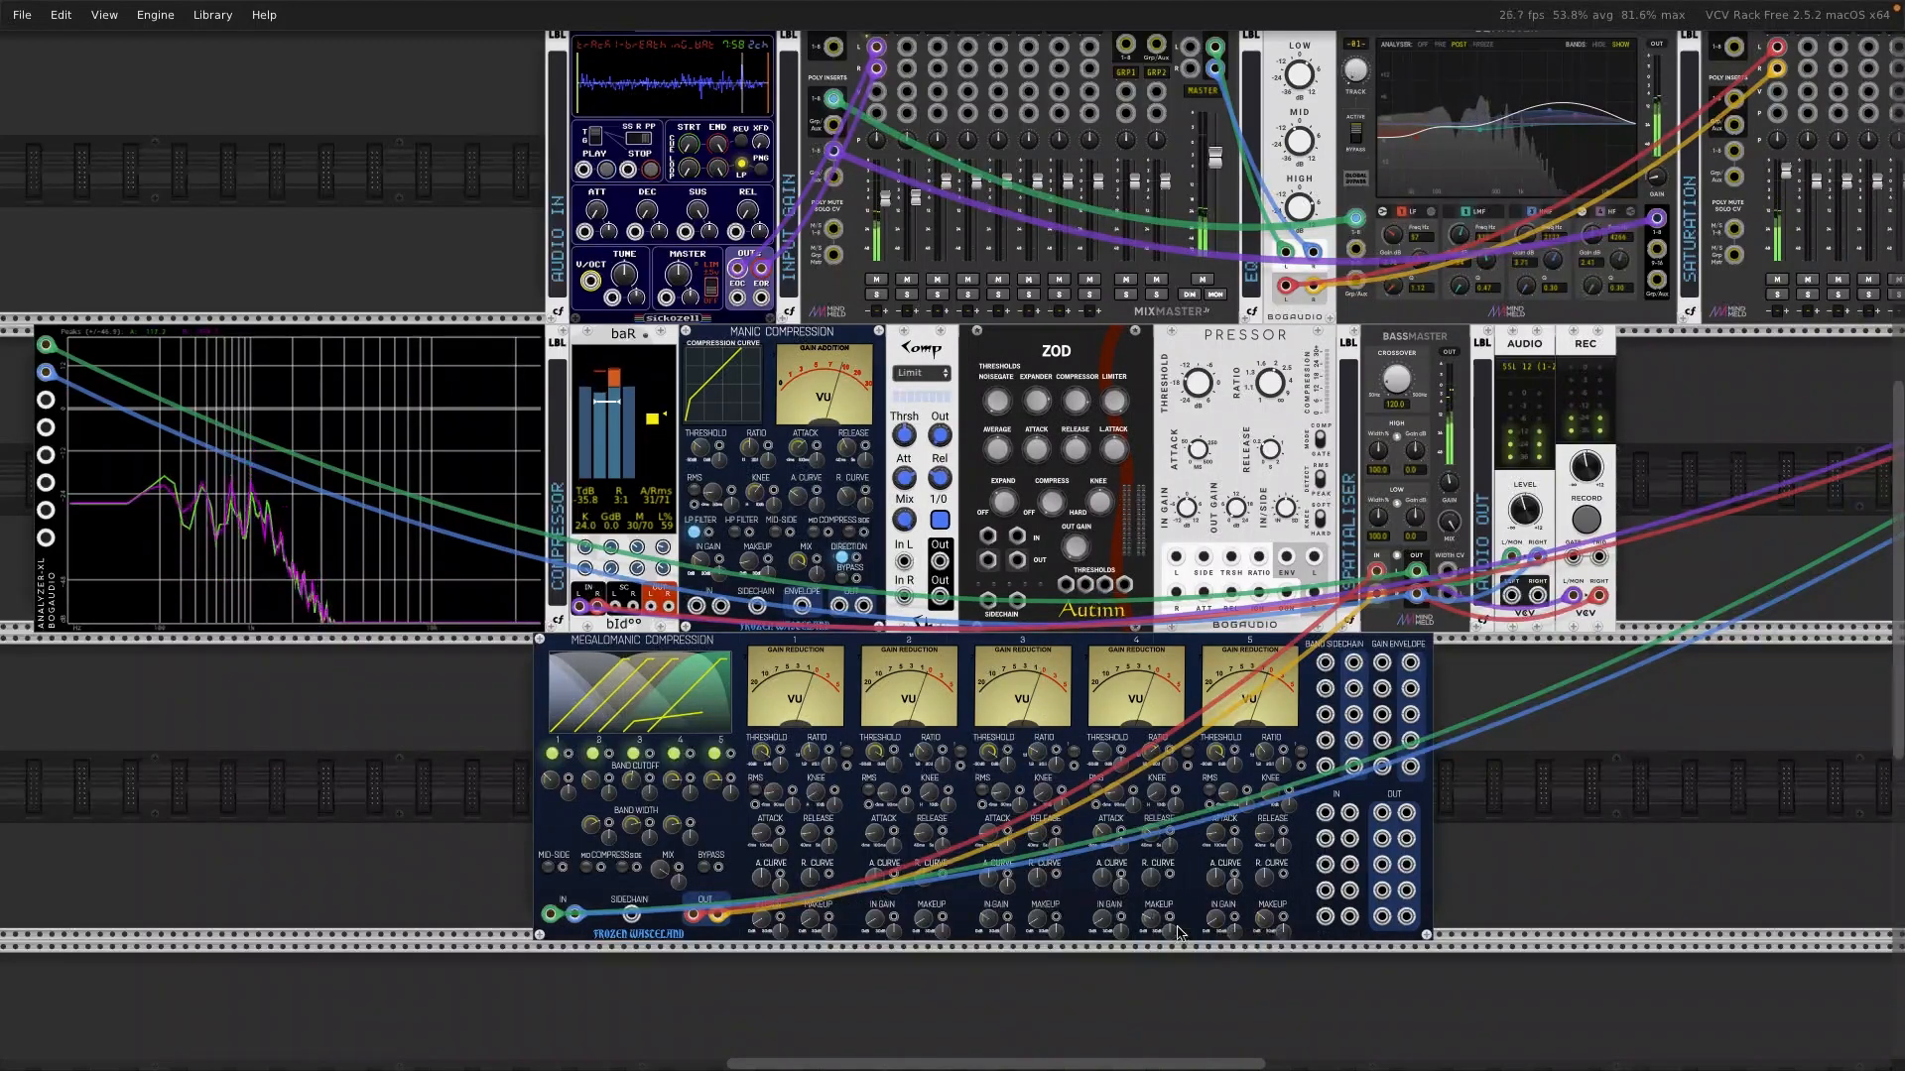
mouse_move(1148, 922)
left_click_drag(1147, 922, 1148, 928)
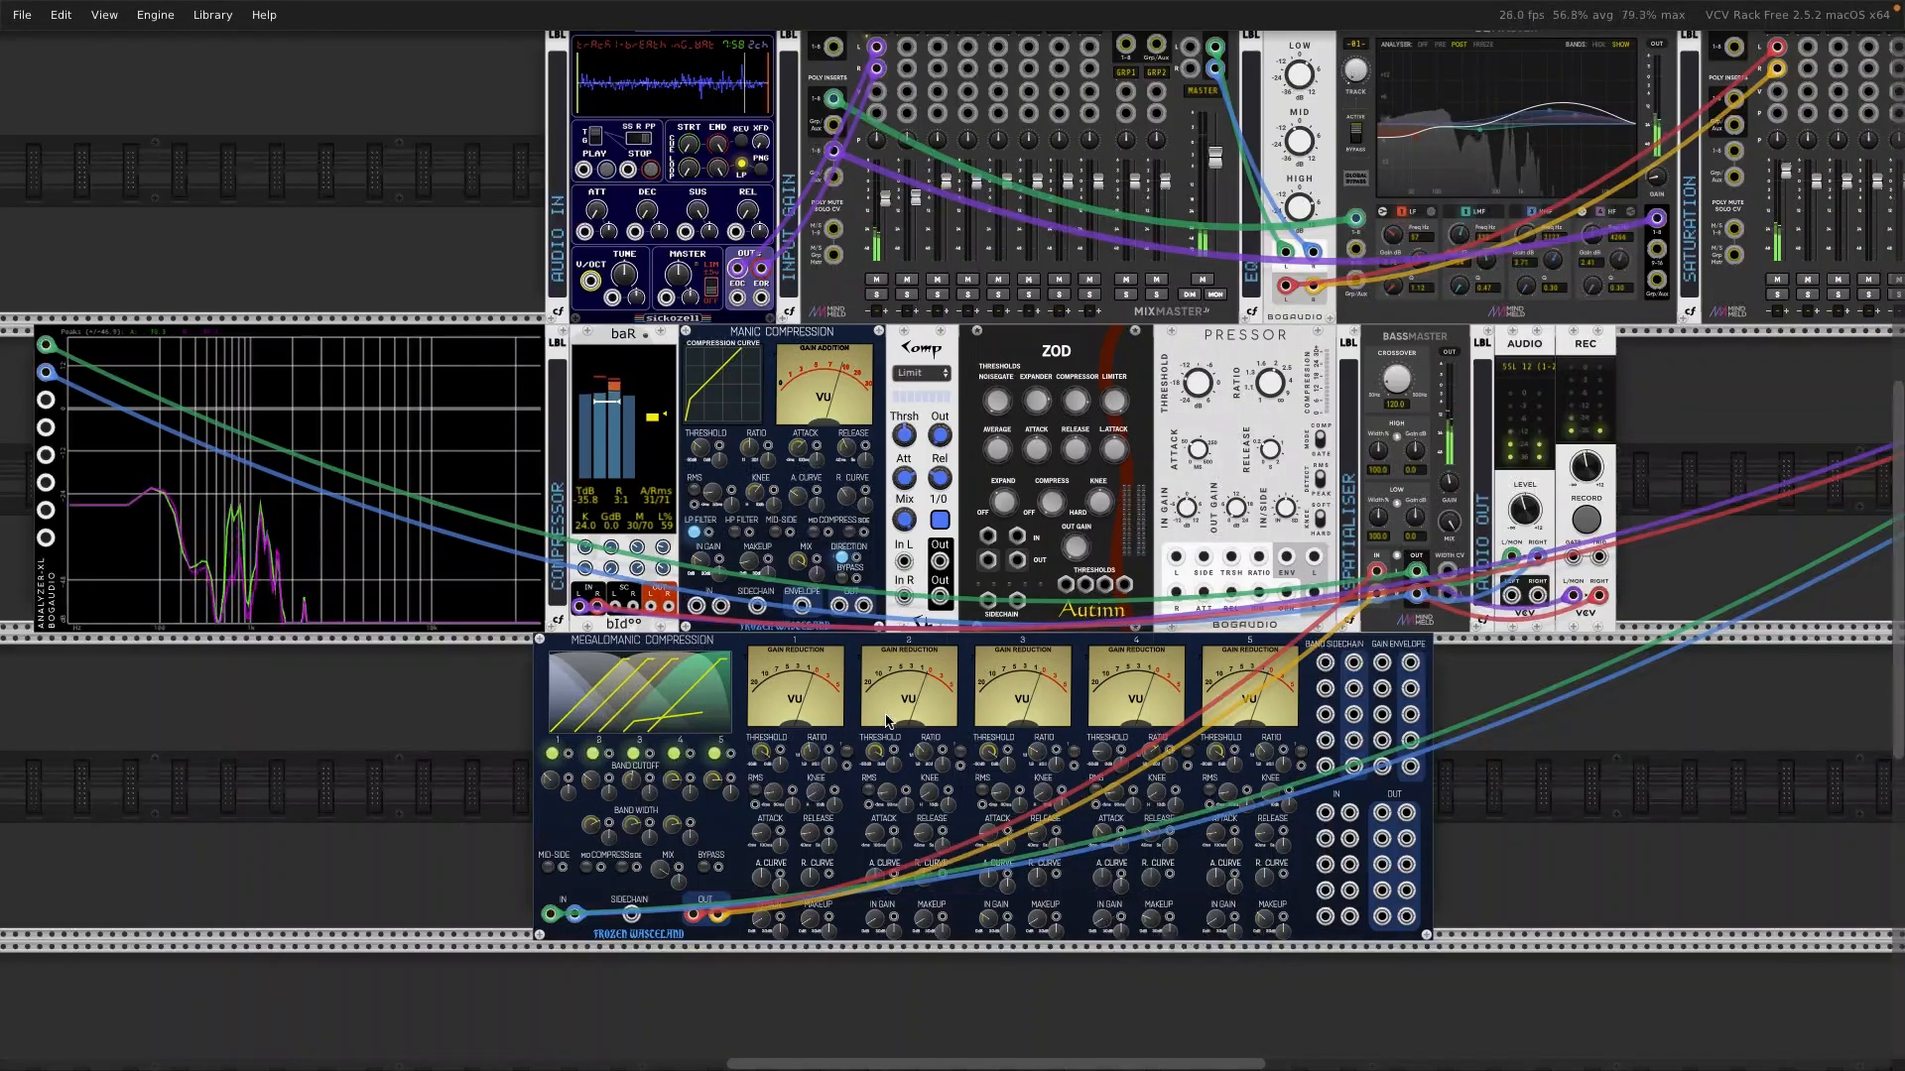
Step: Adjust band 3's threshold on Megalomanic Compression, with its ratio at about 1.75 and its attack at about 2.4 ms
mouse_move(766, 758)
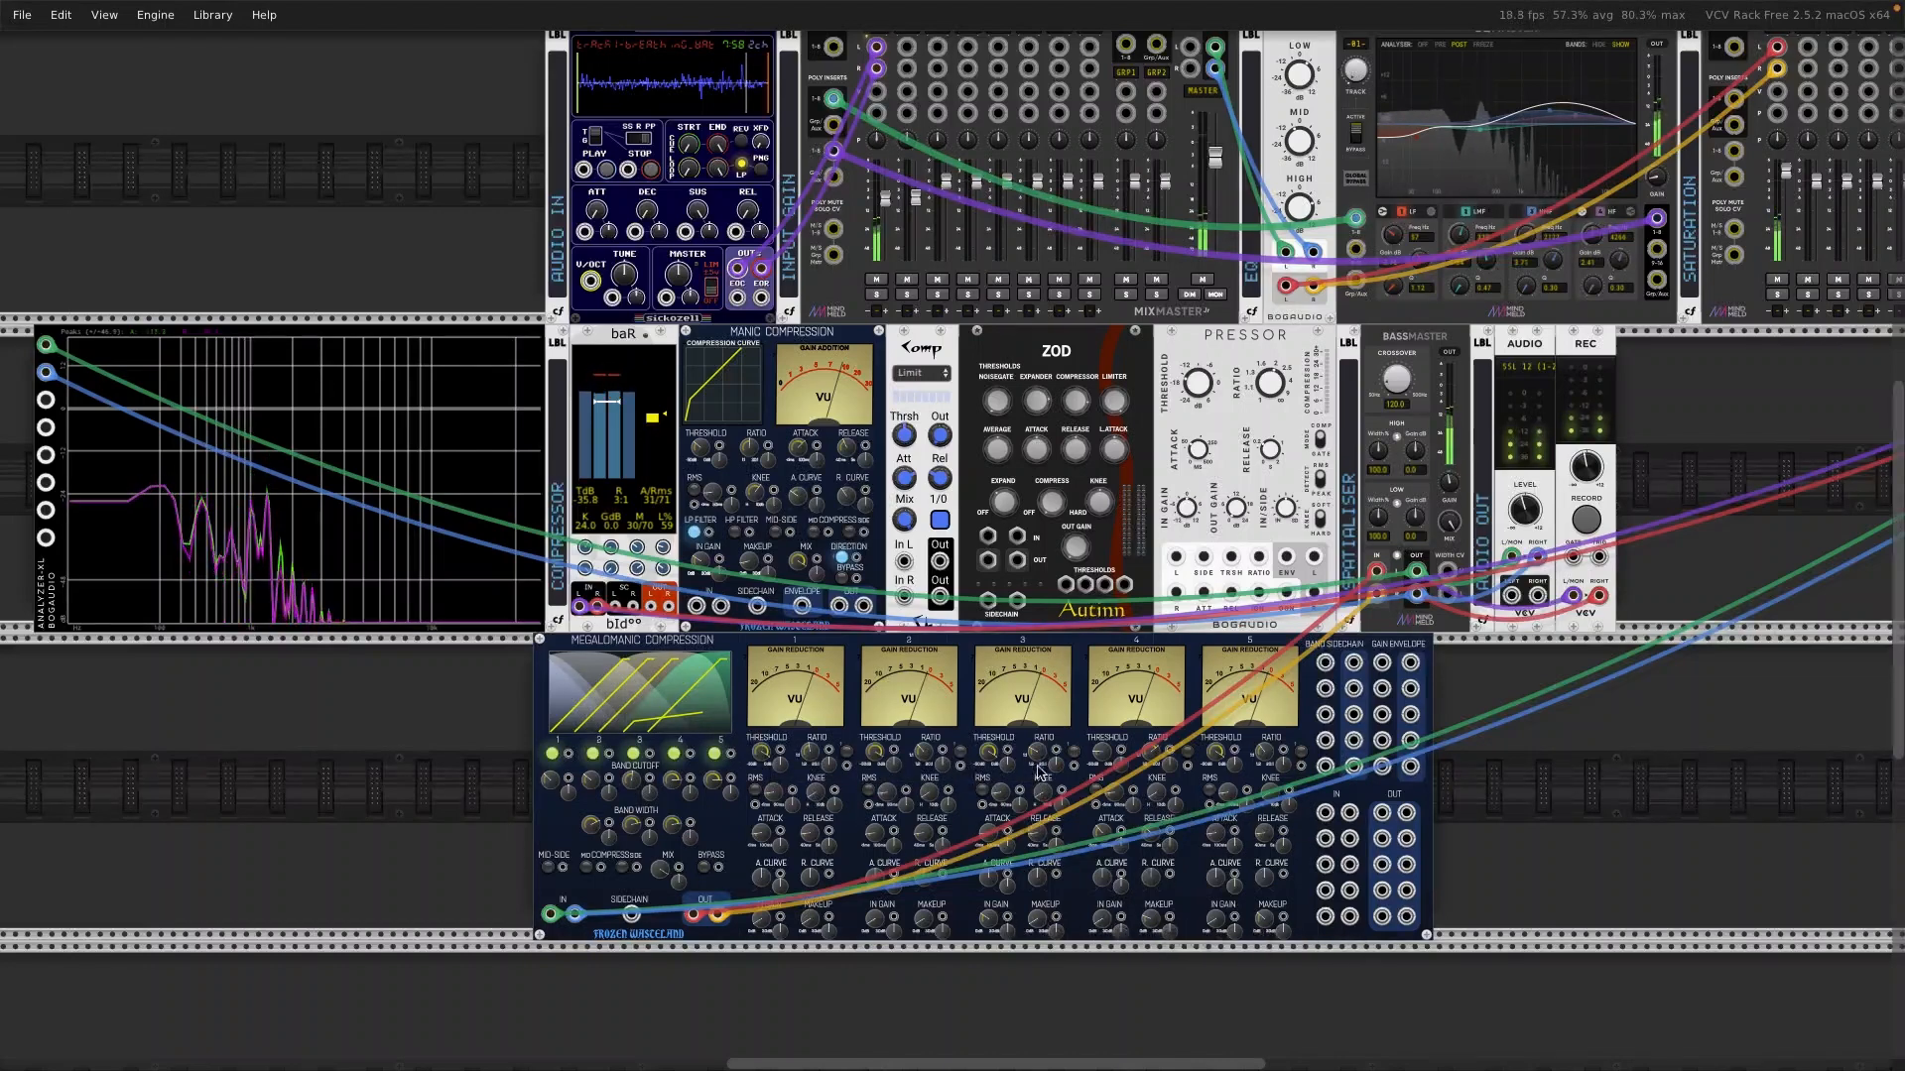
mouse_move(989, 759)
left_click_drag(989, 759, 988, 755)
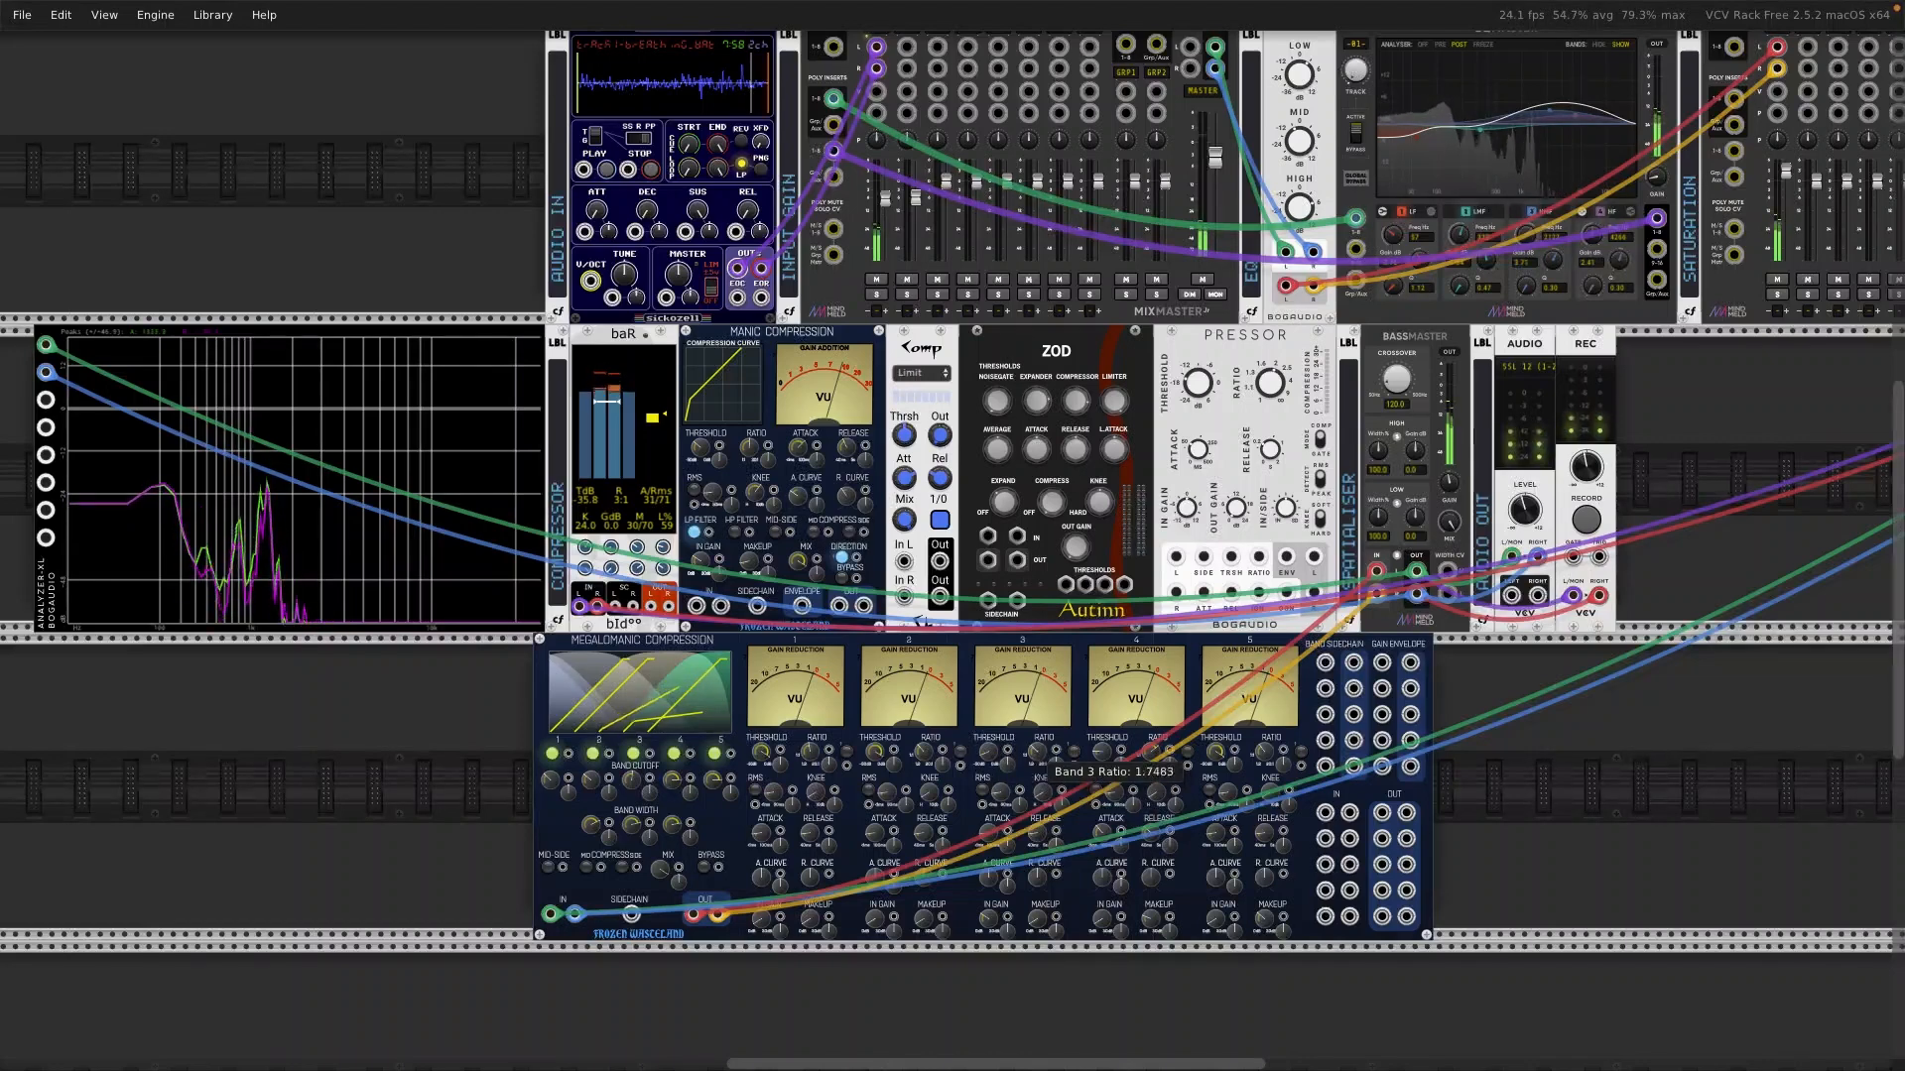
mouse_move(1039, 768)
left_mouse_down()
mouse_move(1038, 752)
mouse_move(1045, 790)
left_mouse_up()
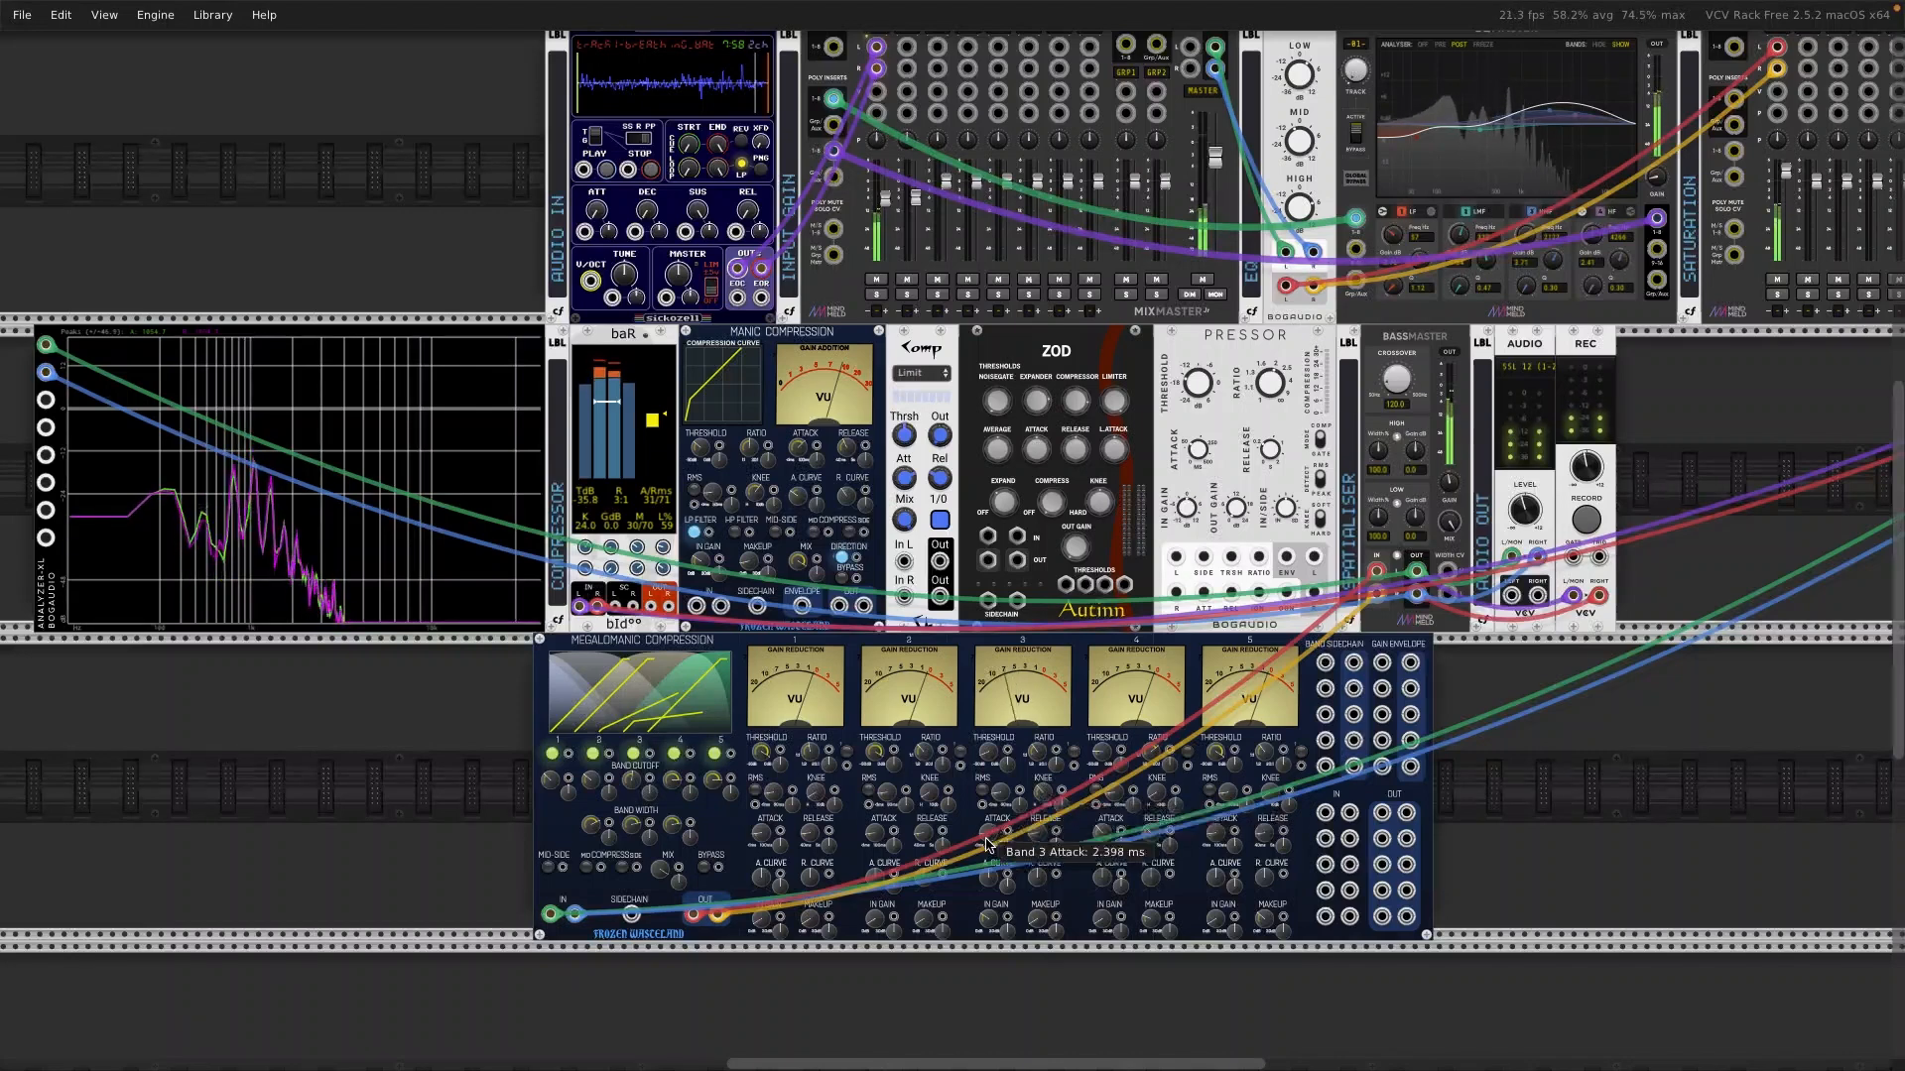
left_click_drag(988, 844, 1038, 836)
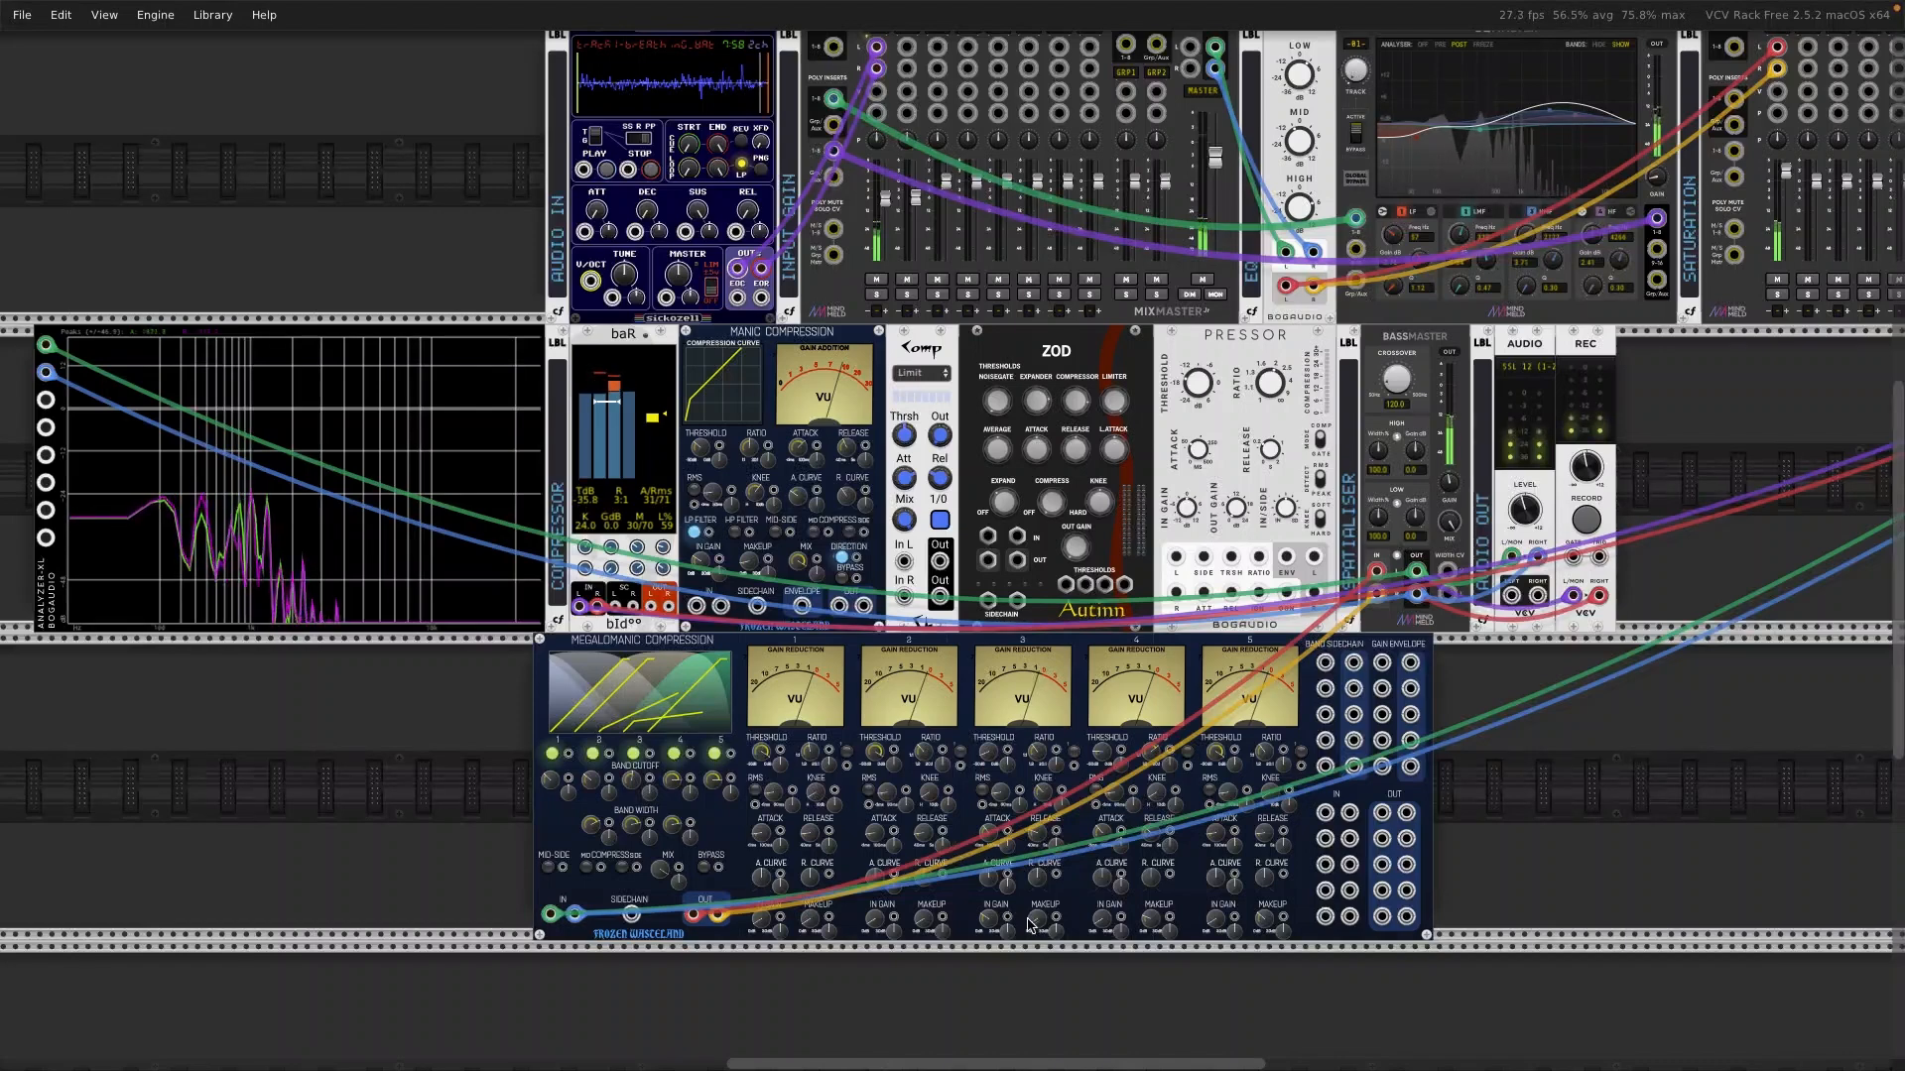
Step: Raise band 3's makeup gain and set band 4's makeup gain to about 6.62 dB
left_click_drag(1035, 924, 1035, 907)
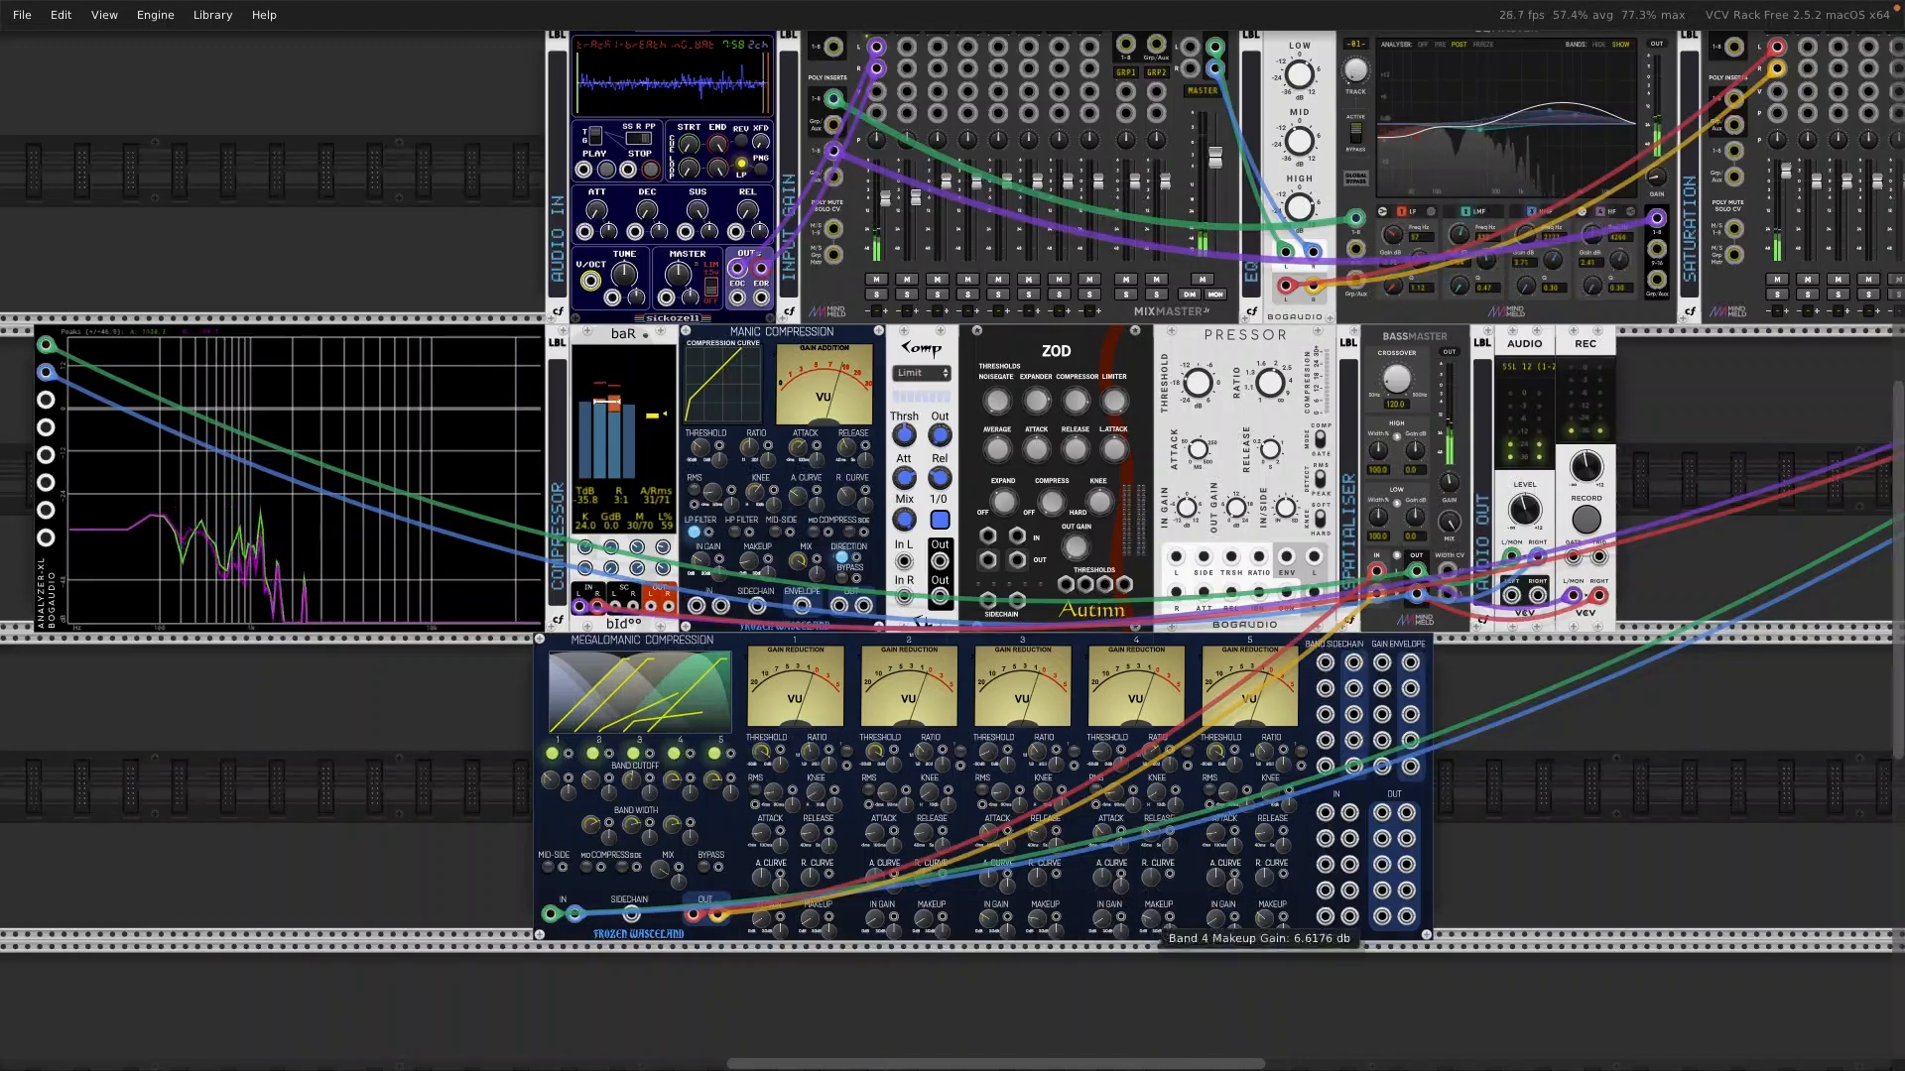
left_click_drag(1150, 916, 1151, 920)
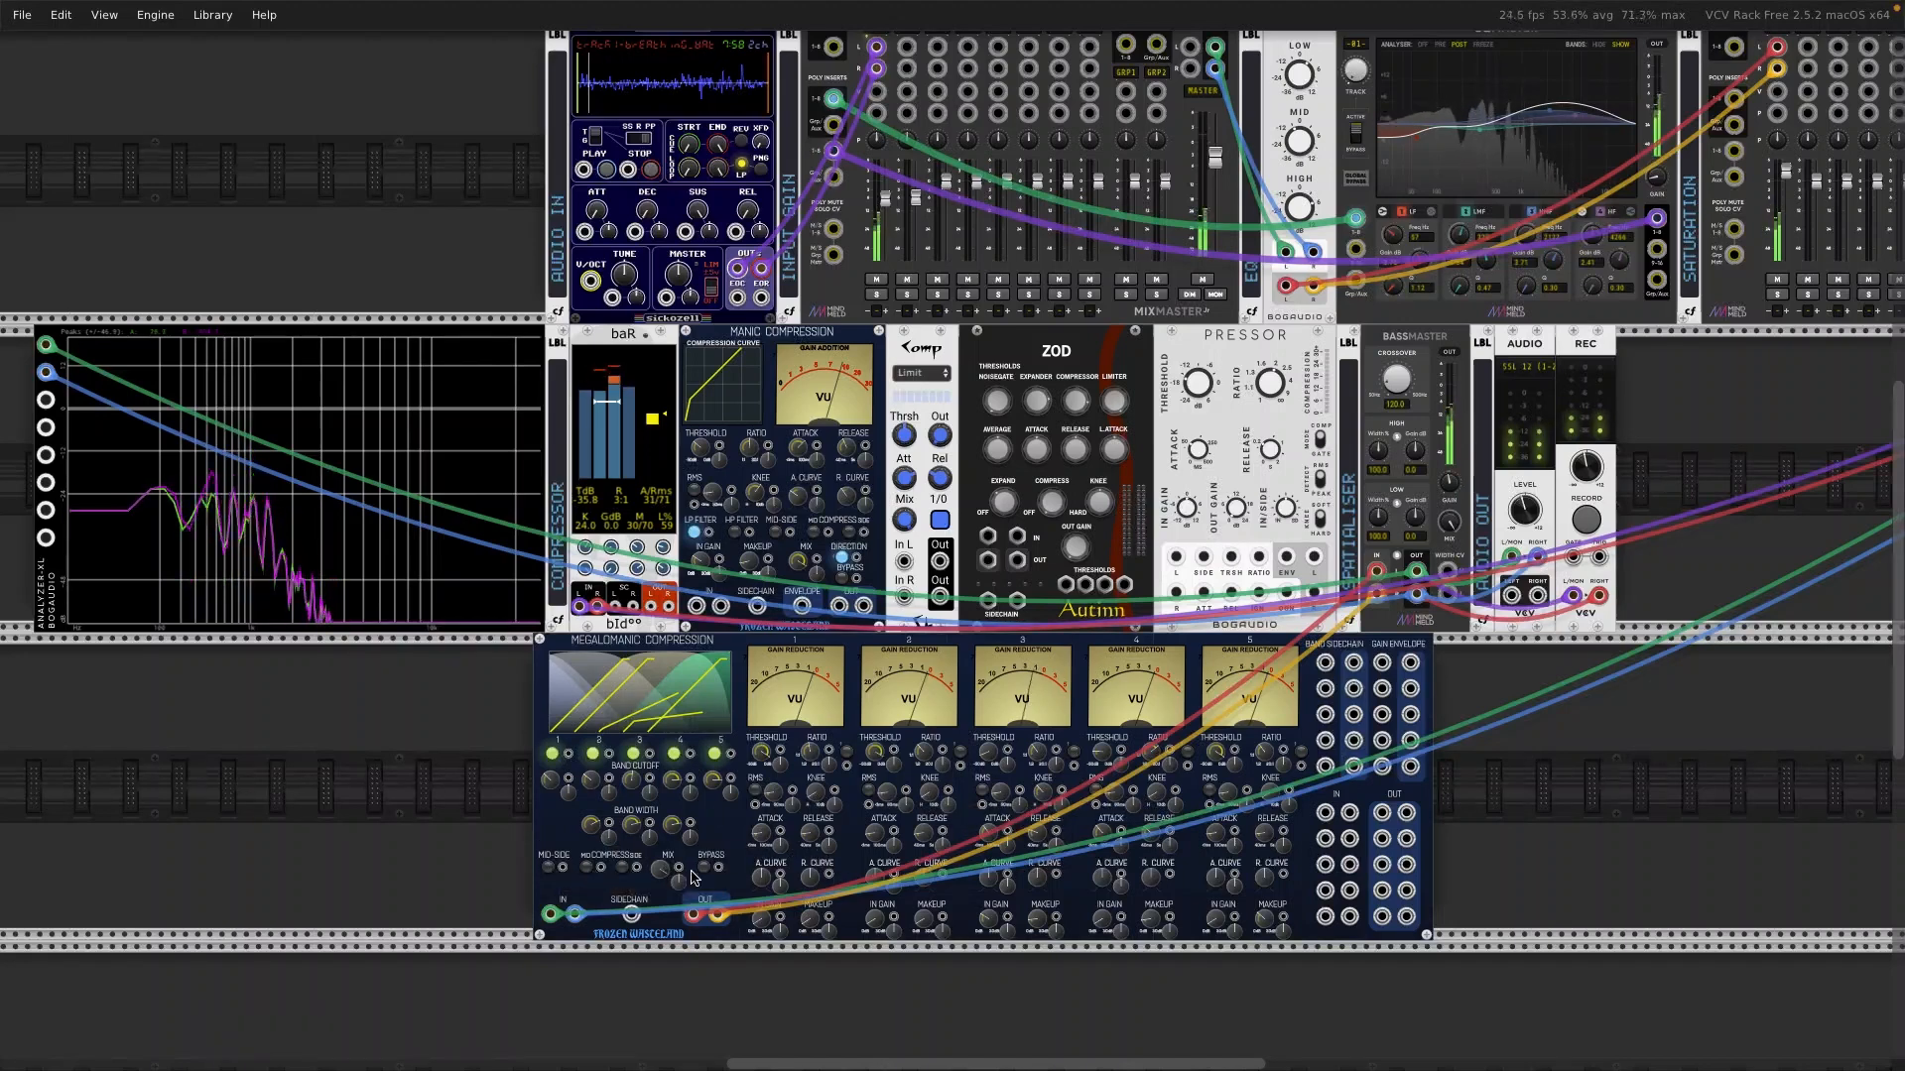
Step: Sweep the Megalomanic Compression mix down to 0% and back up to about 77%, and compare it with the bypassed signal
left_click_drag(662, 879, 662, 996)
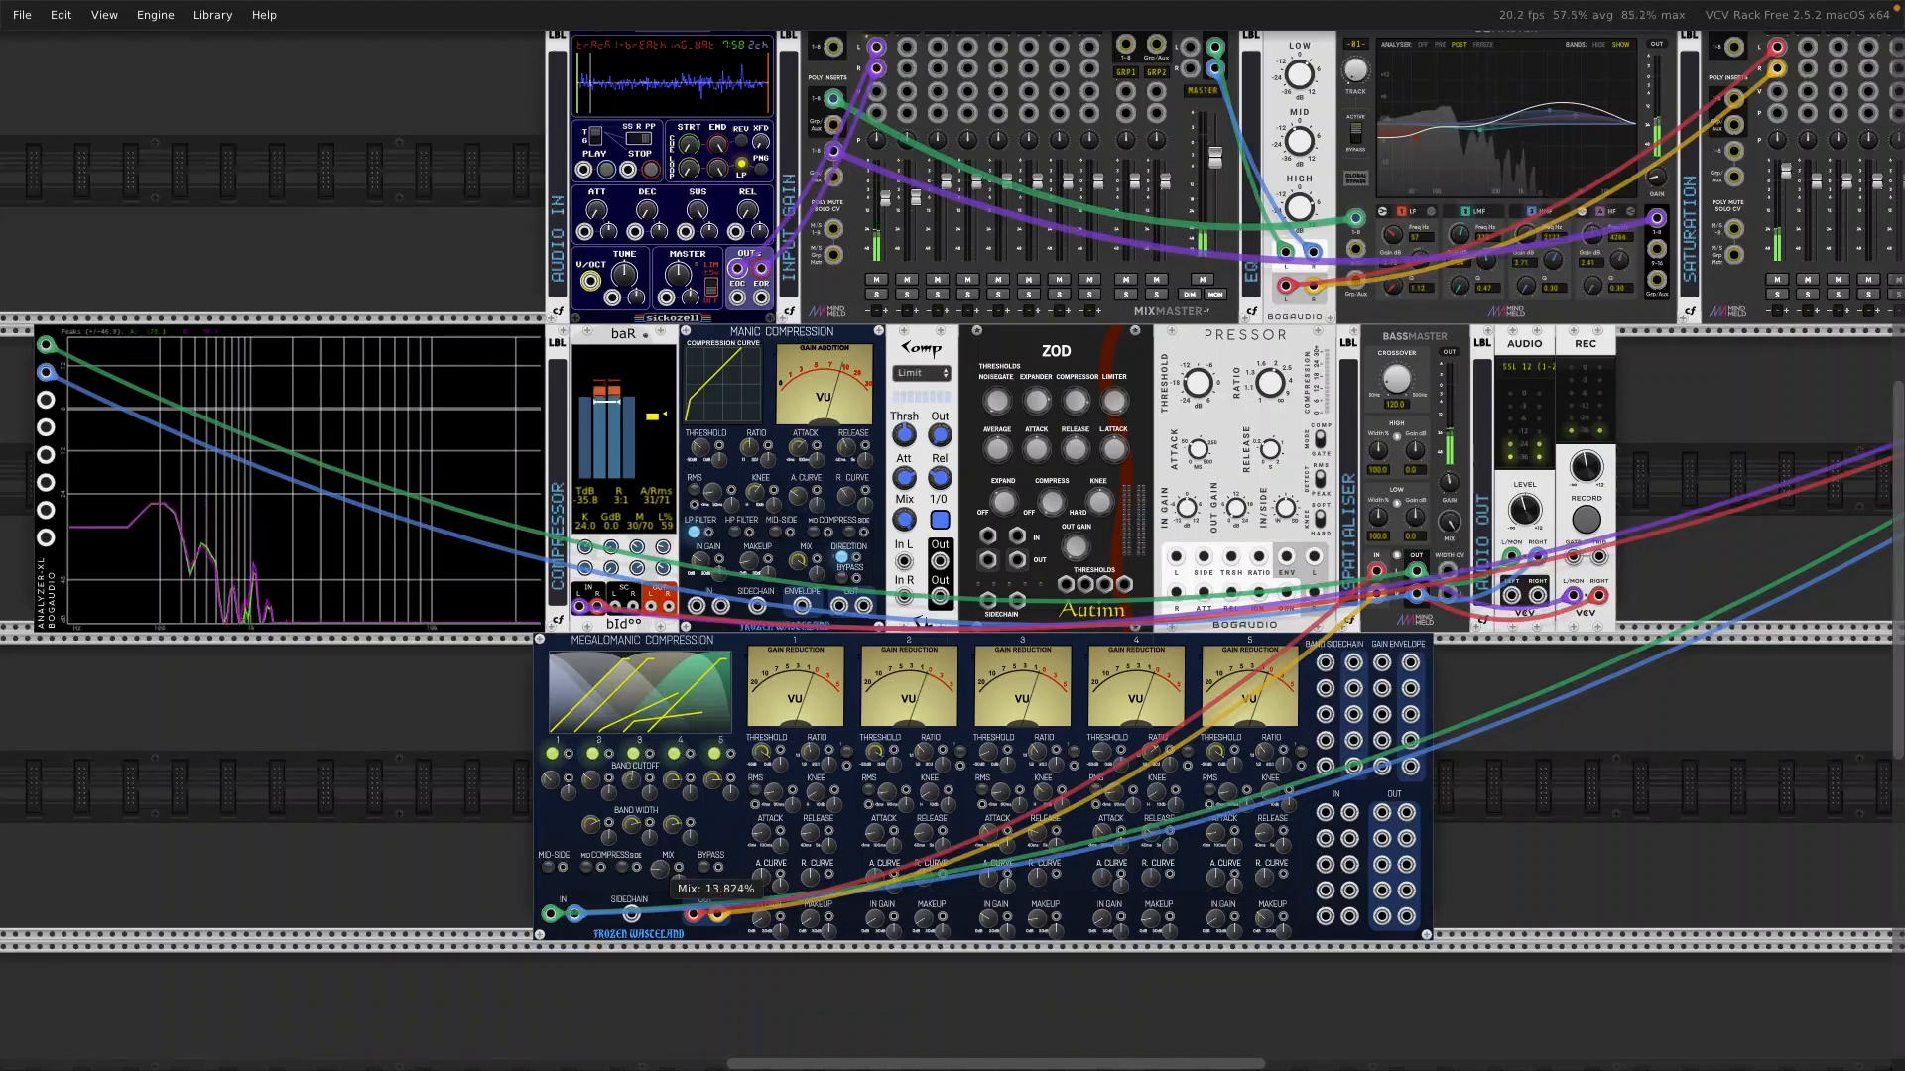
left_click_drag(663, 879, 663, 937)
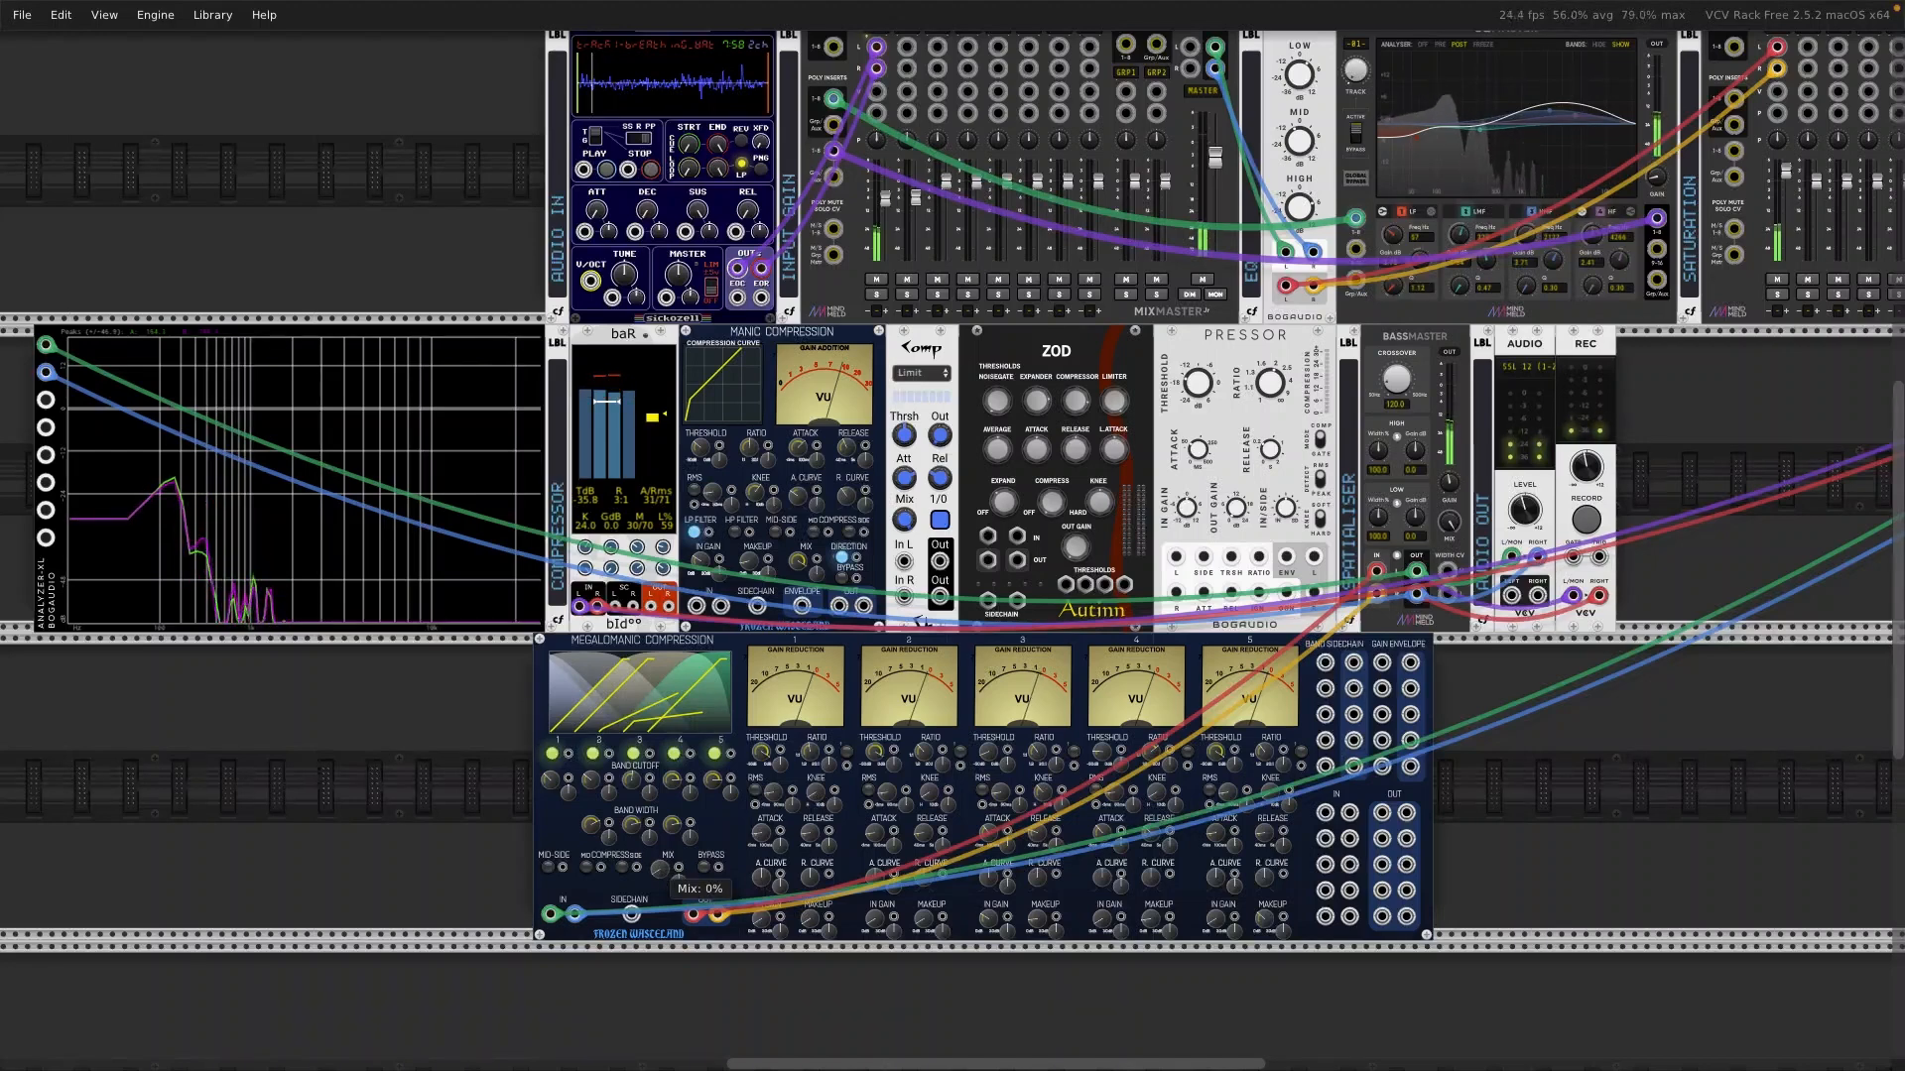
left_click_drag(662, 937, 663, 879)
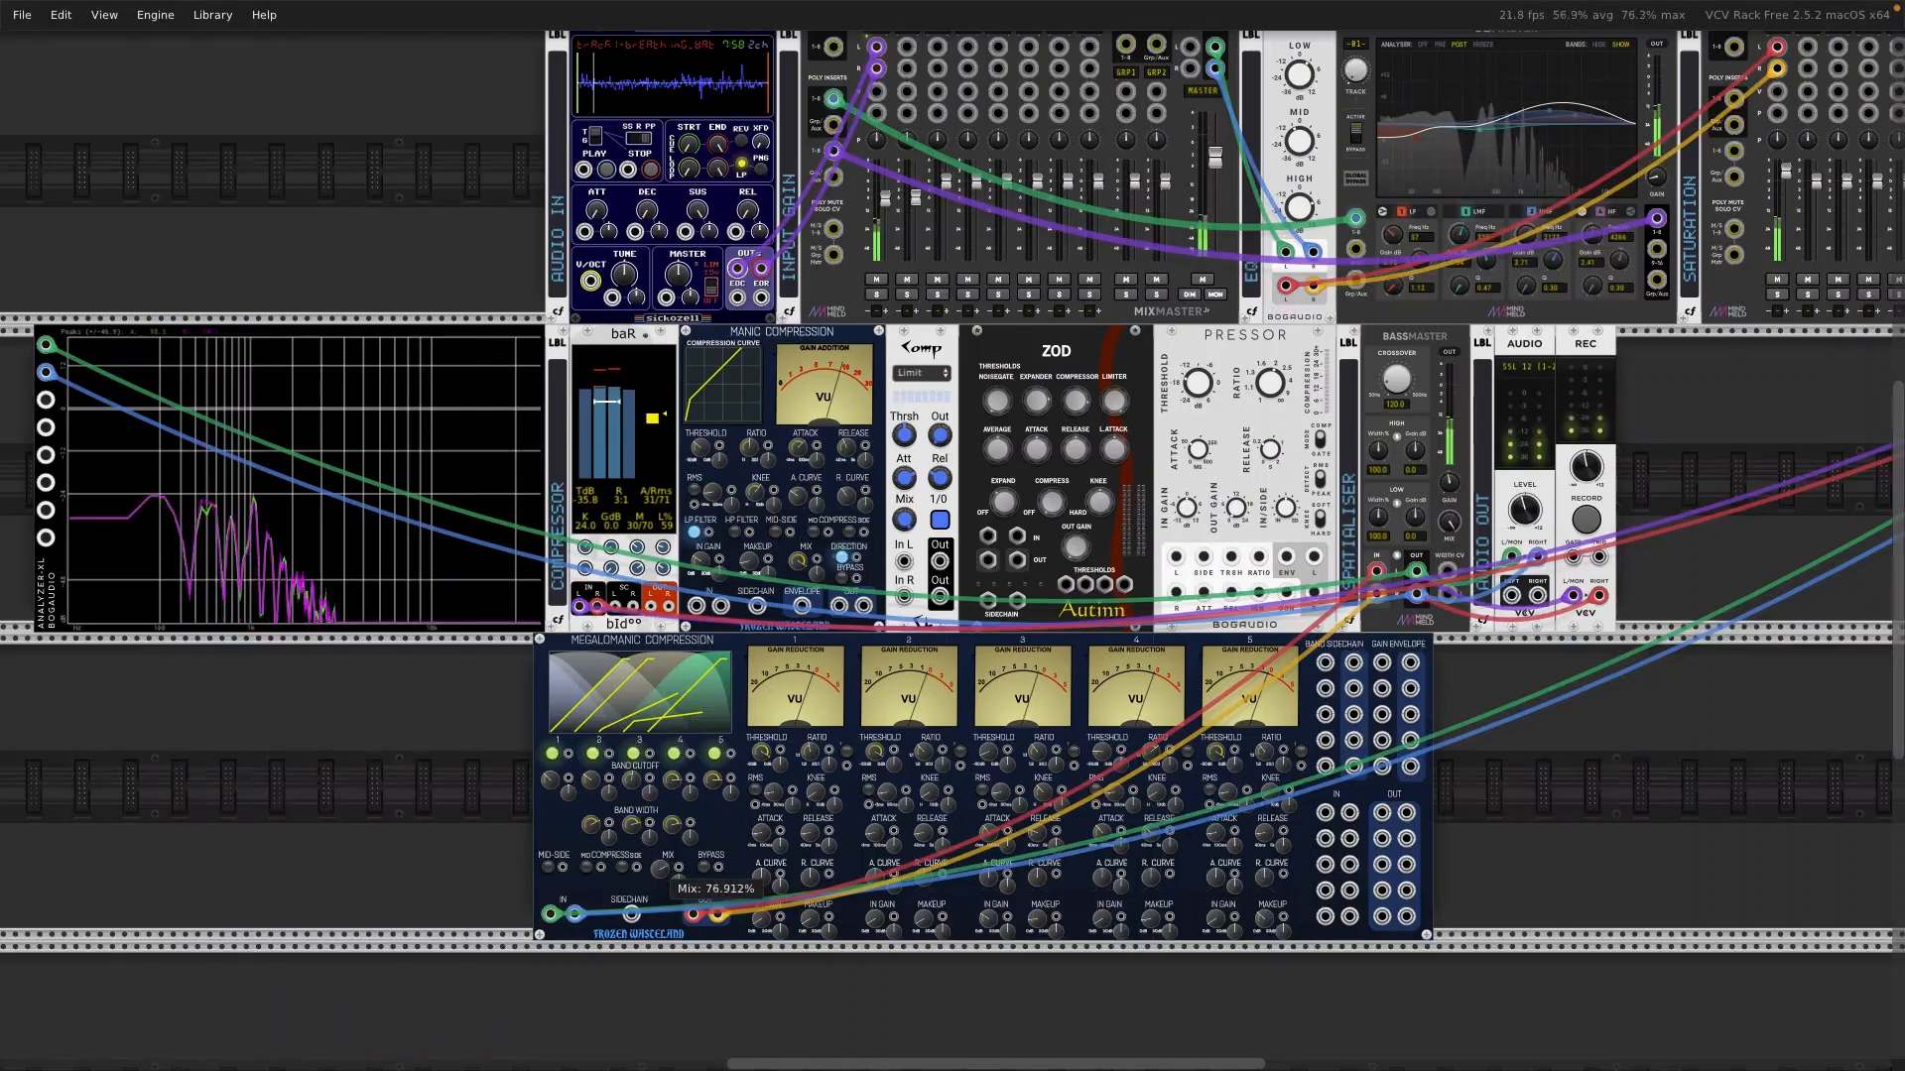
left_click(704, 869)
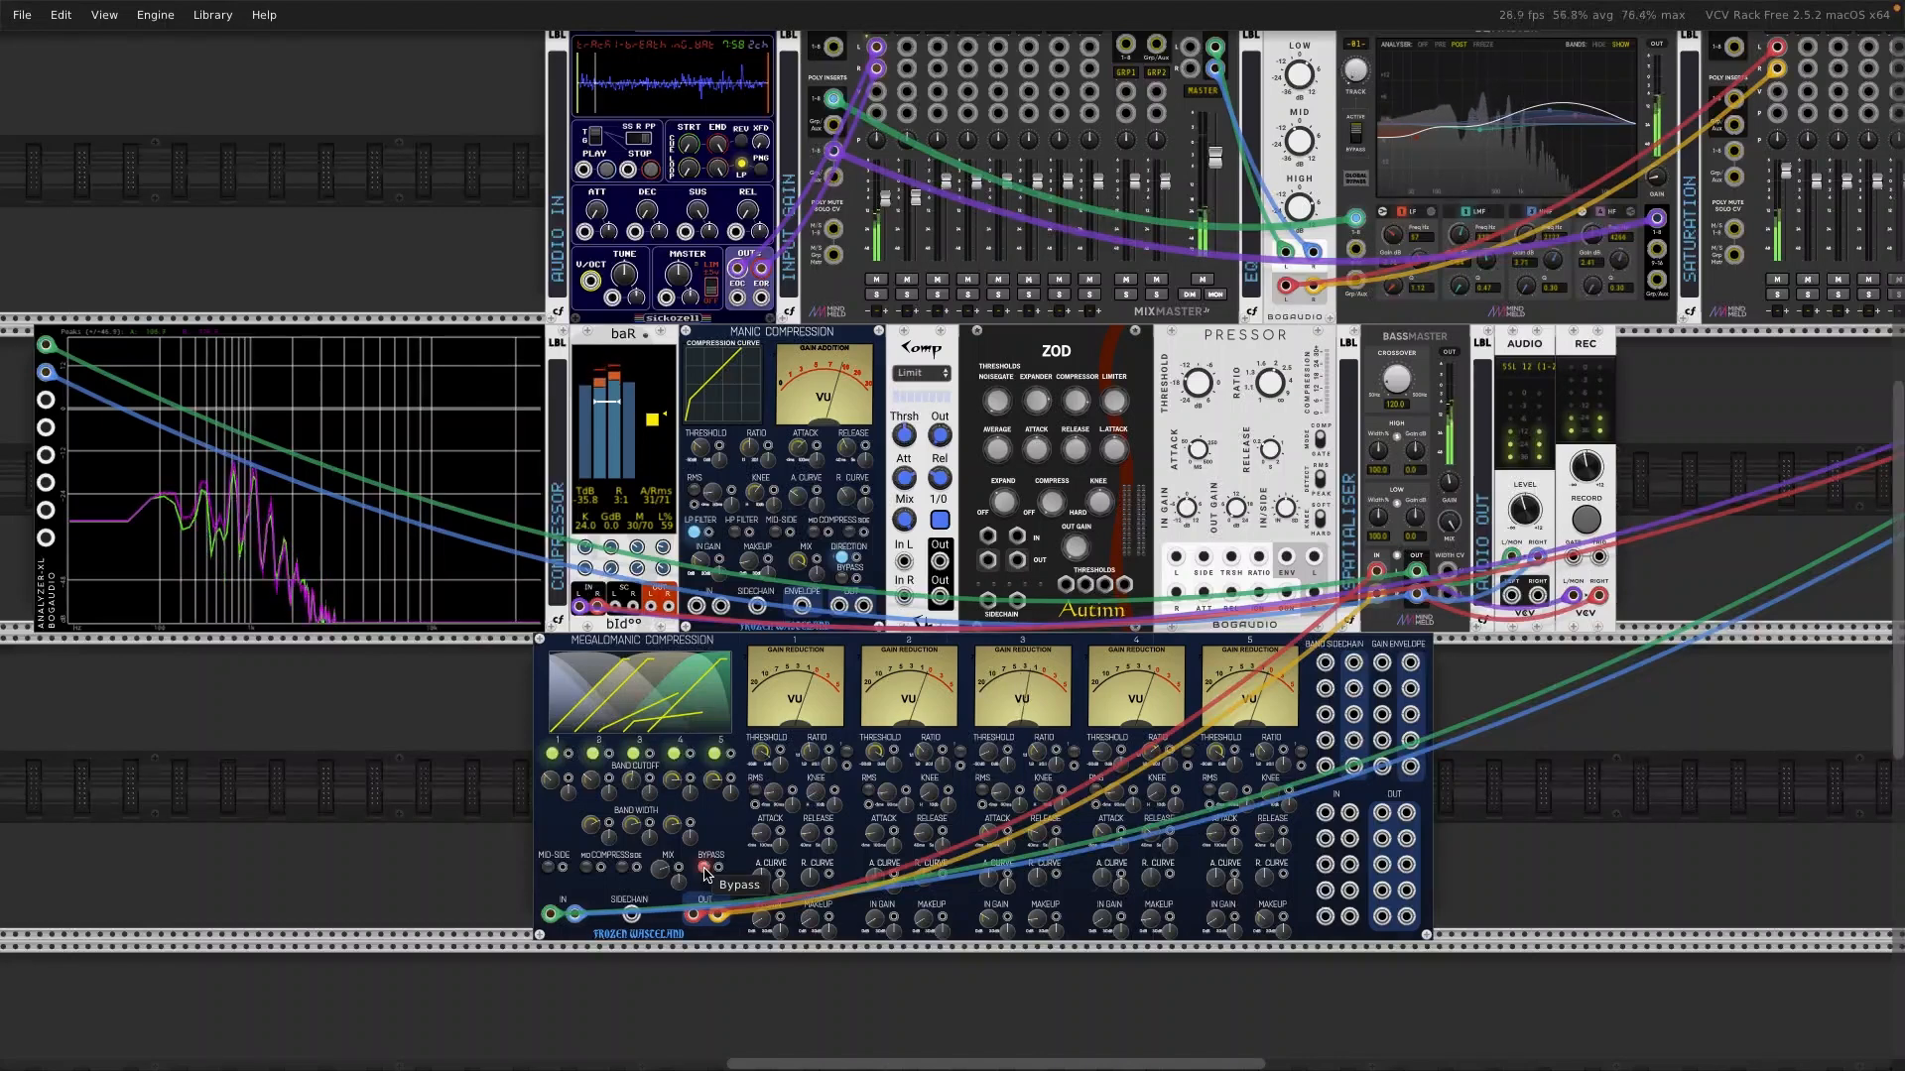
left_click(704, 869)
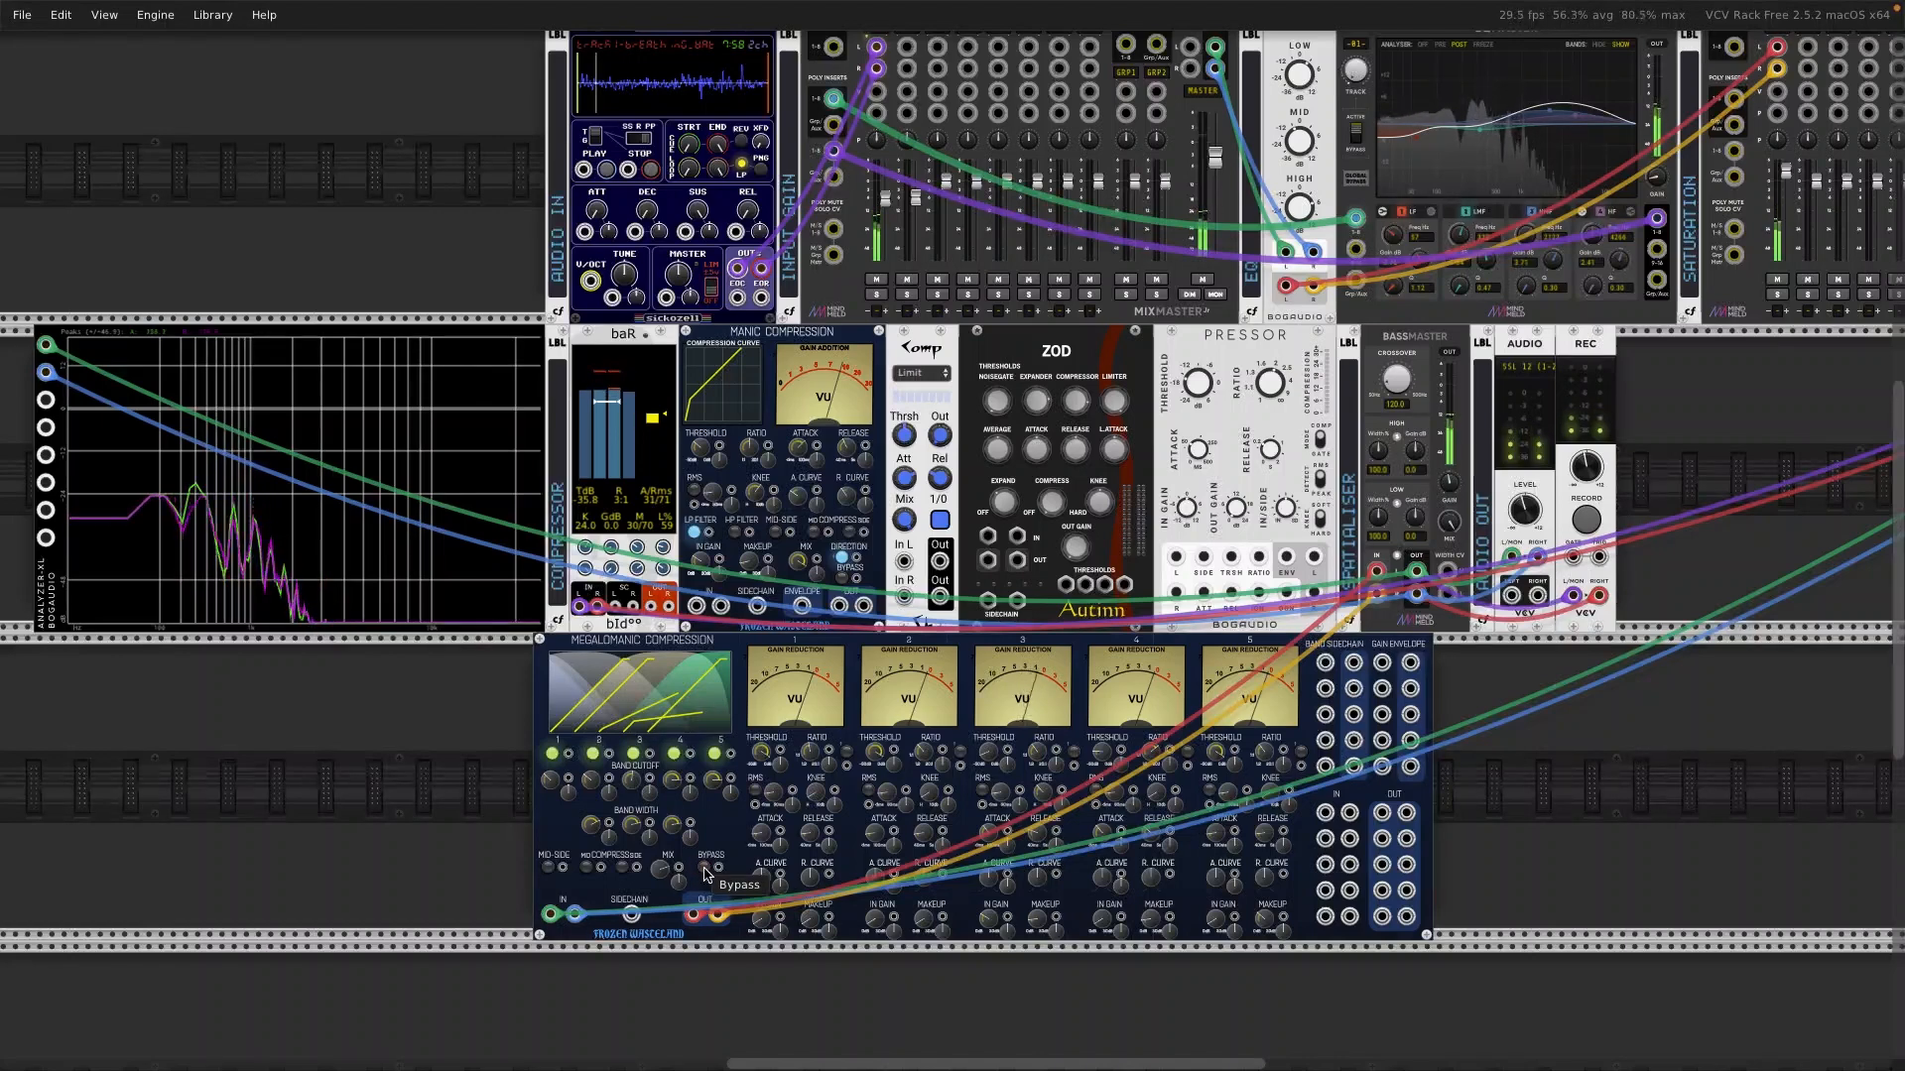
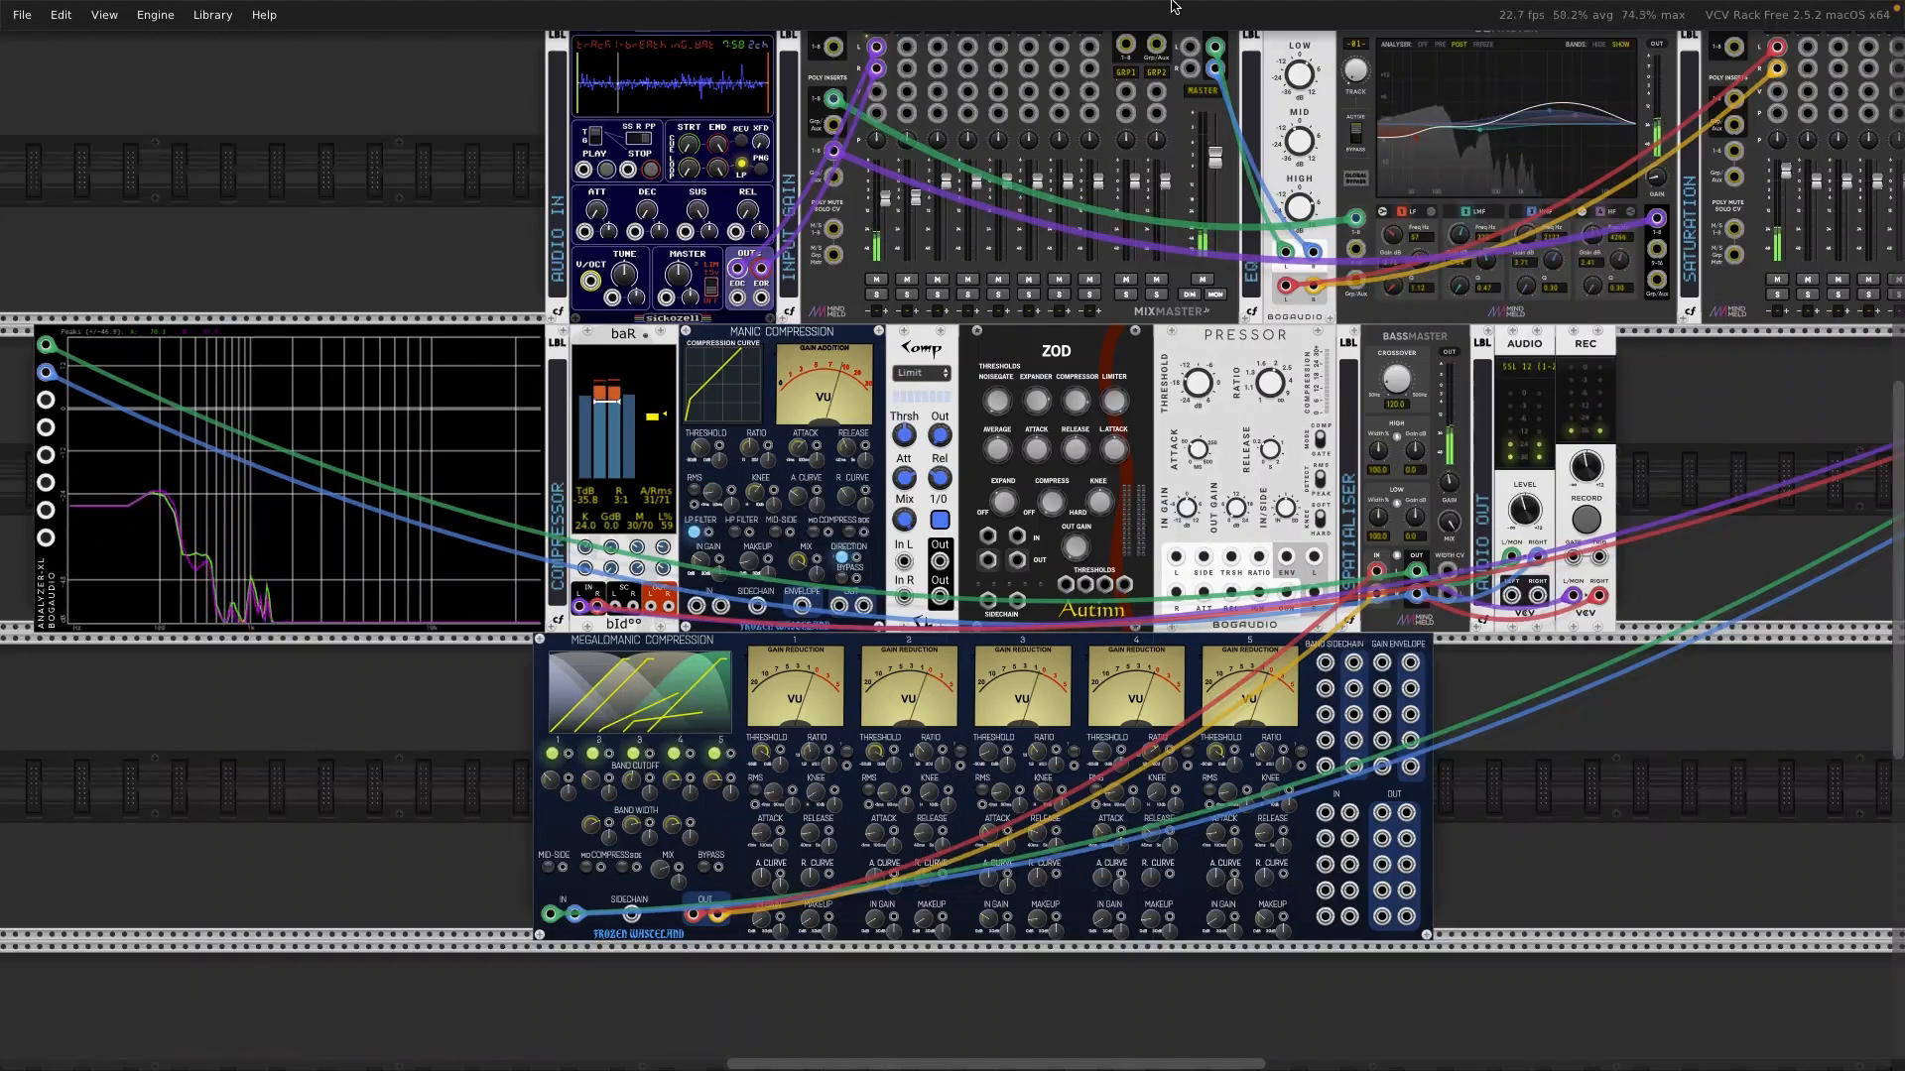
Step: Look up the name and maker of the Comp module
mouse_move(1210, 8)
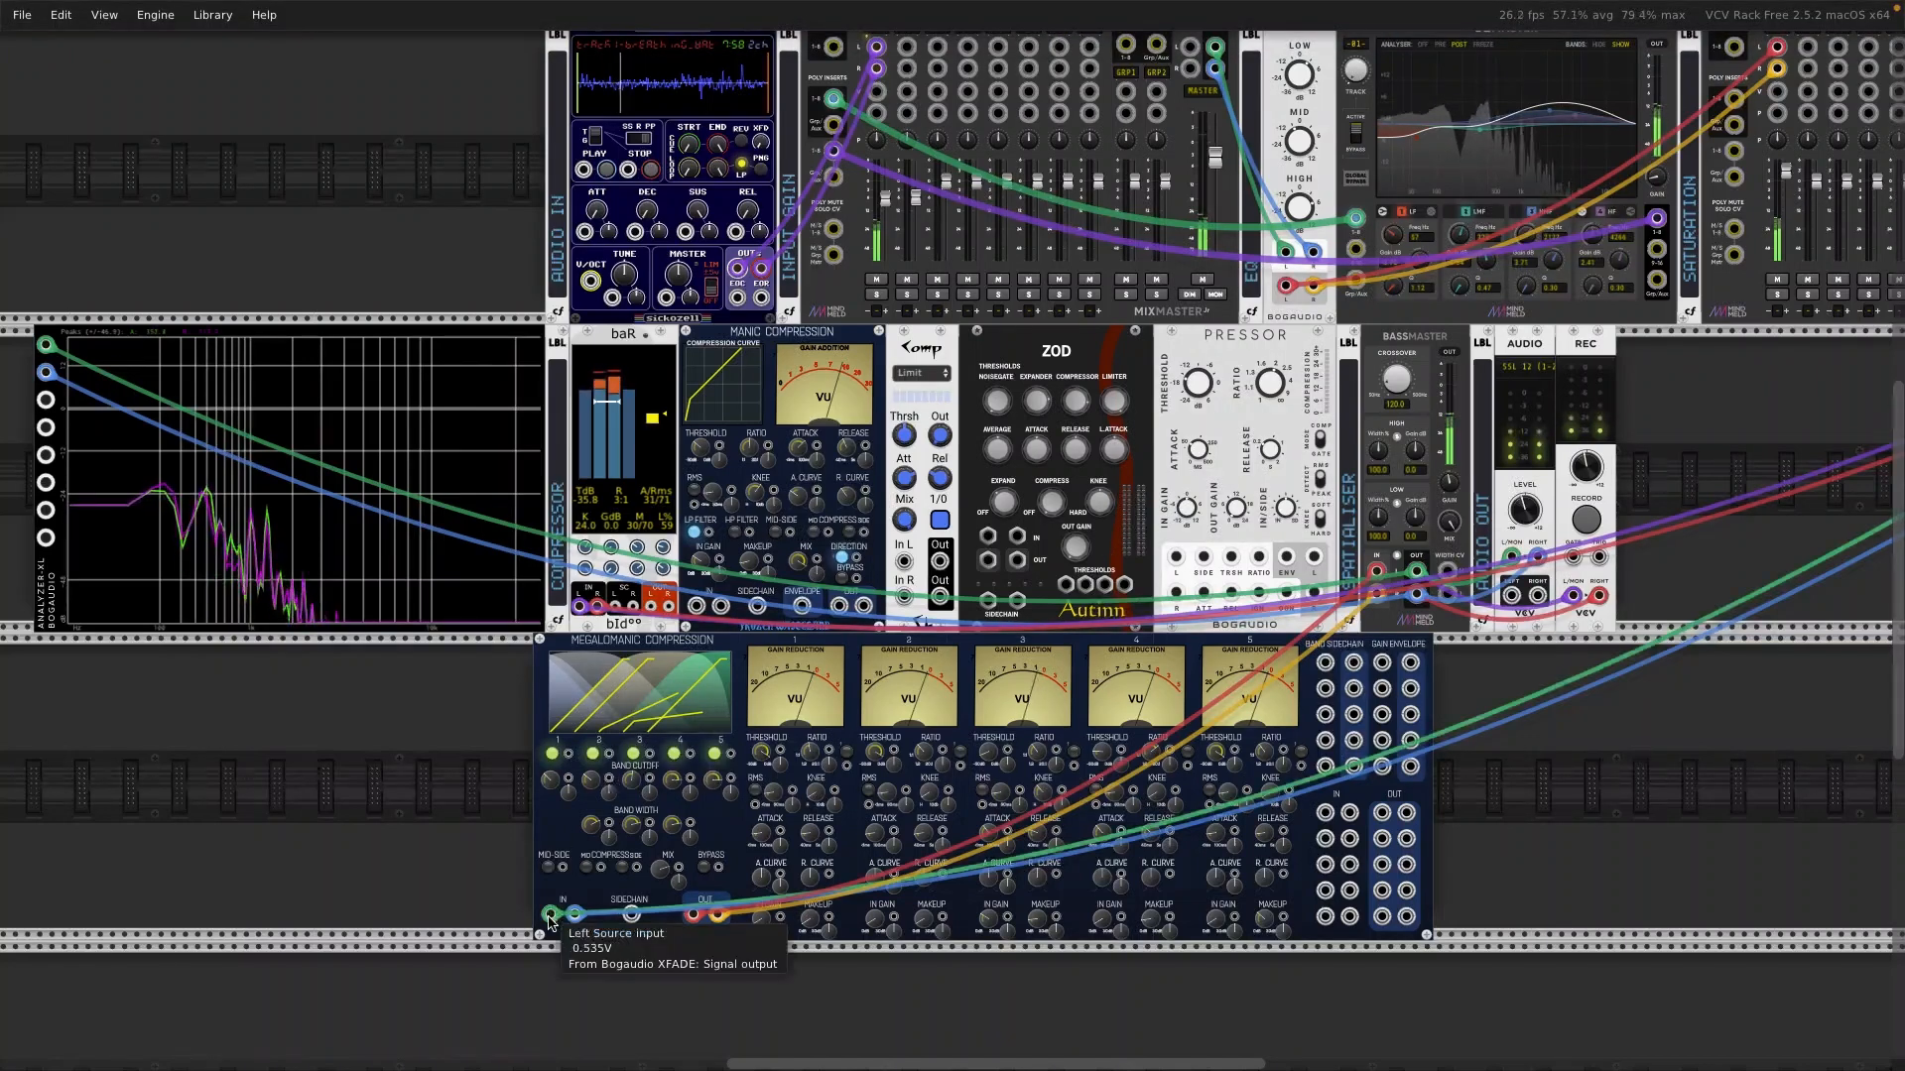
right_click(922, 347)
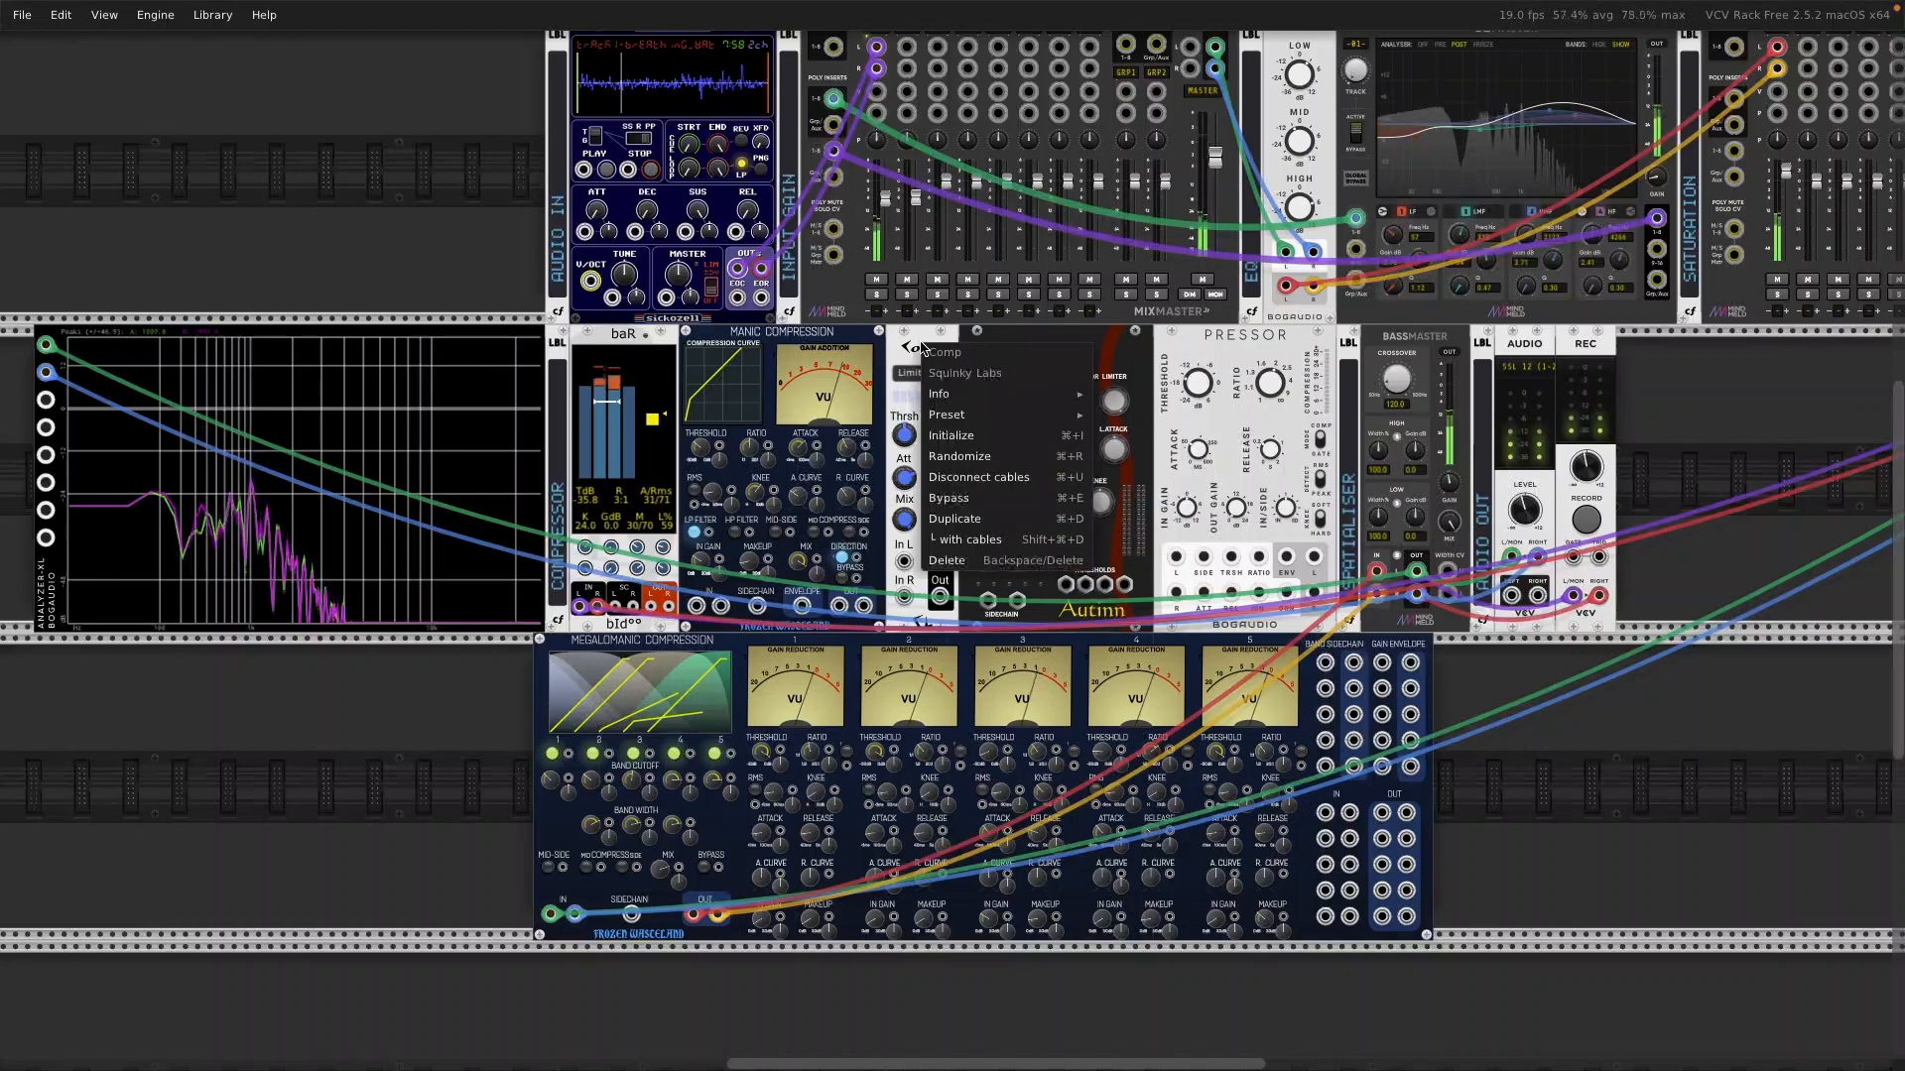
left_click(431, 797)
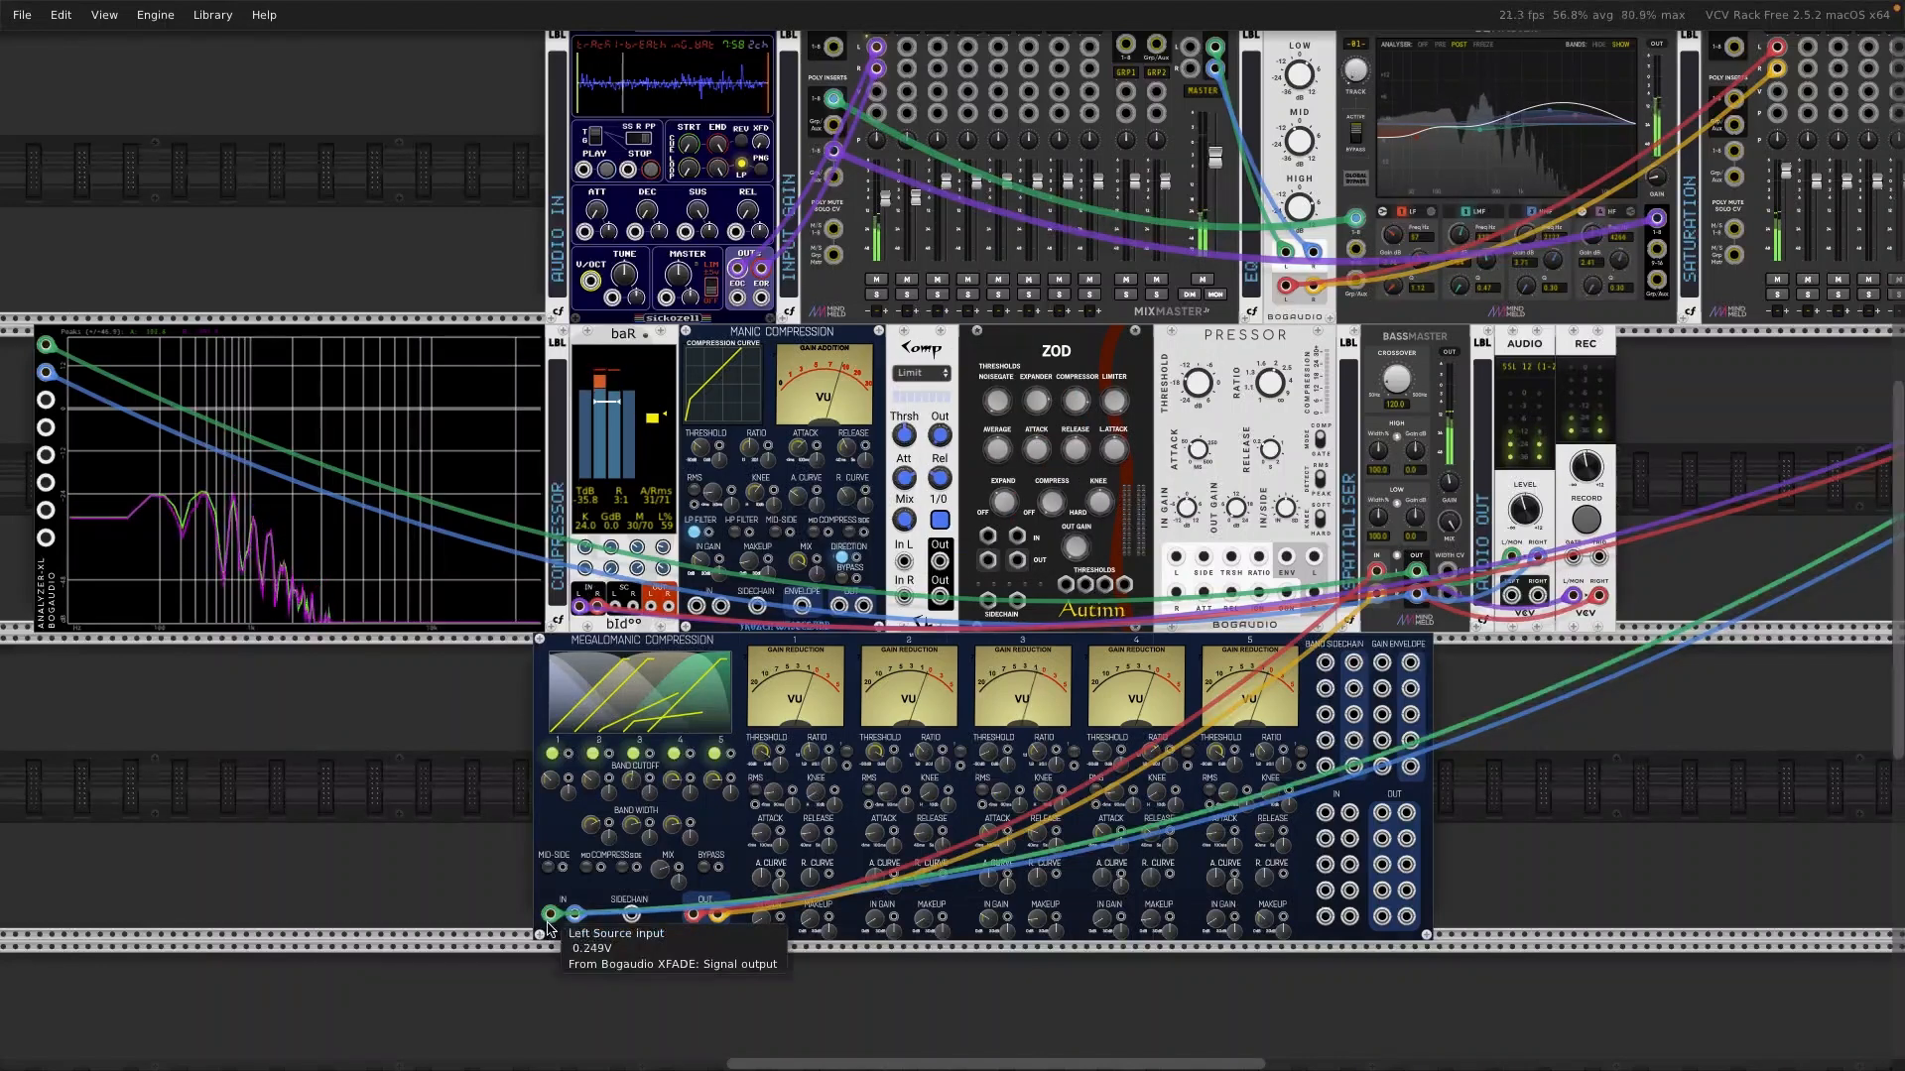
Step: Move the left and right input and output cables from Megalomanic Compression to the matching jacks of the Comp module
left_click_drag(551, 921, 904, 561)
left_click_drag(576, 913, 903, 595)
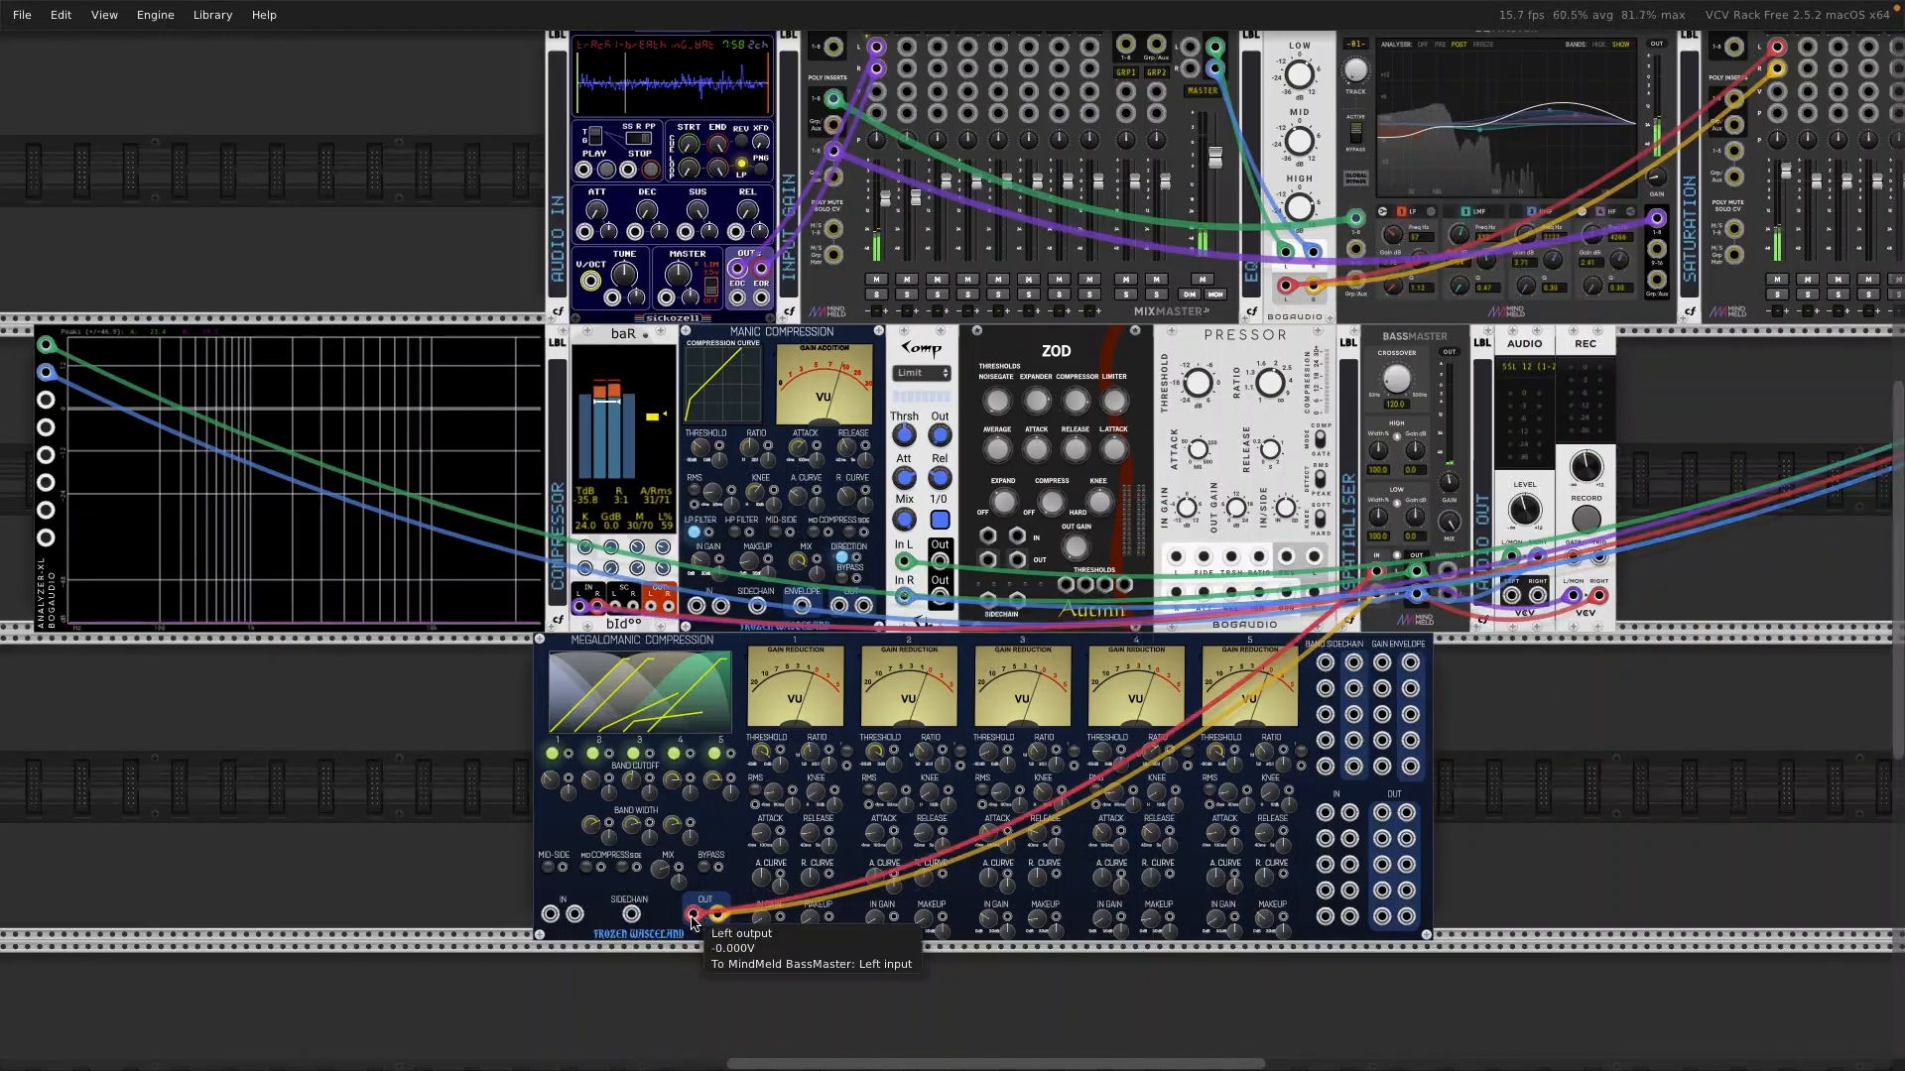
left_click_drag(691, 920, 939, 561)
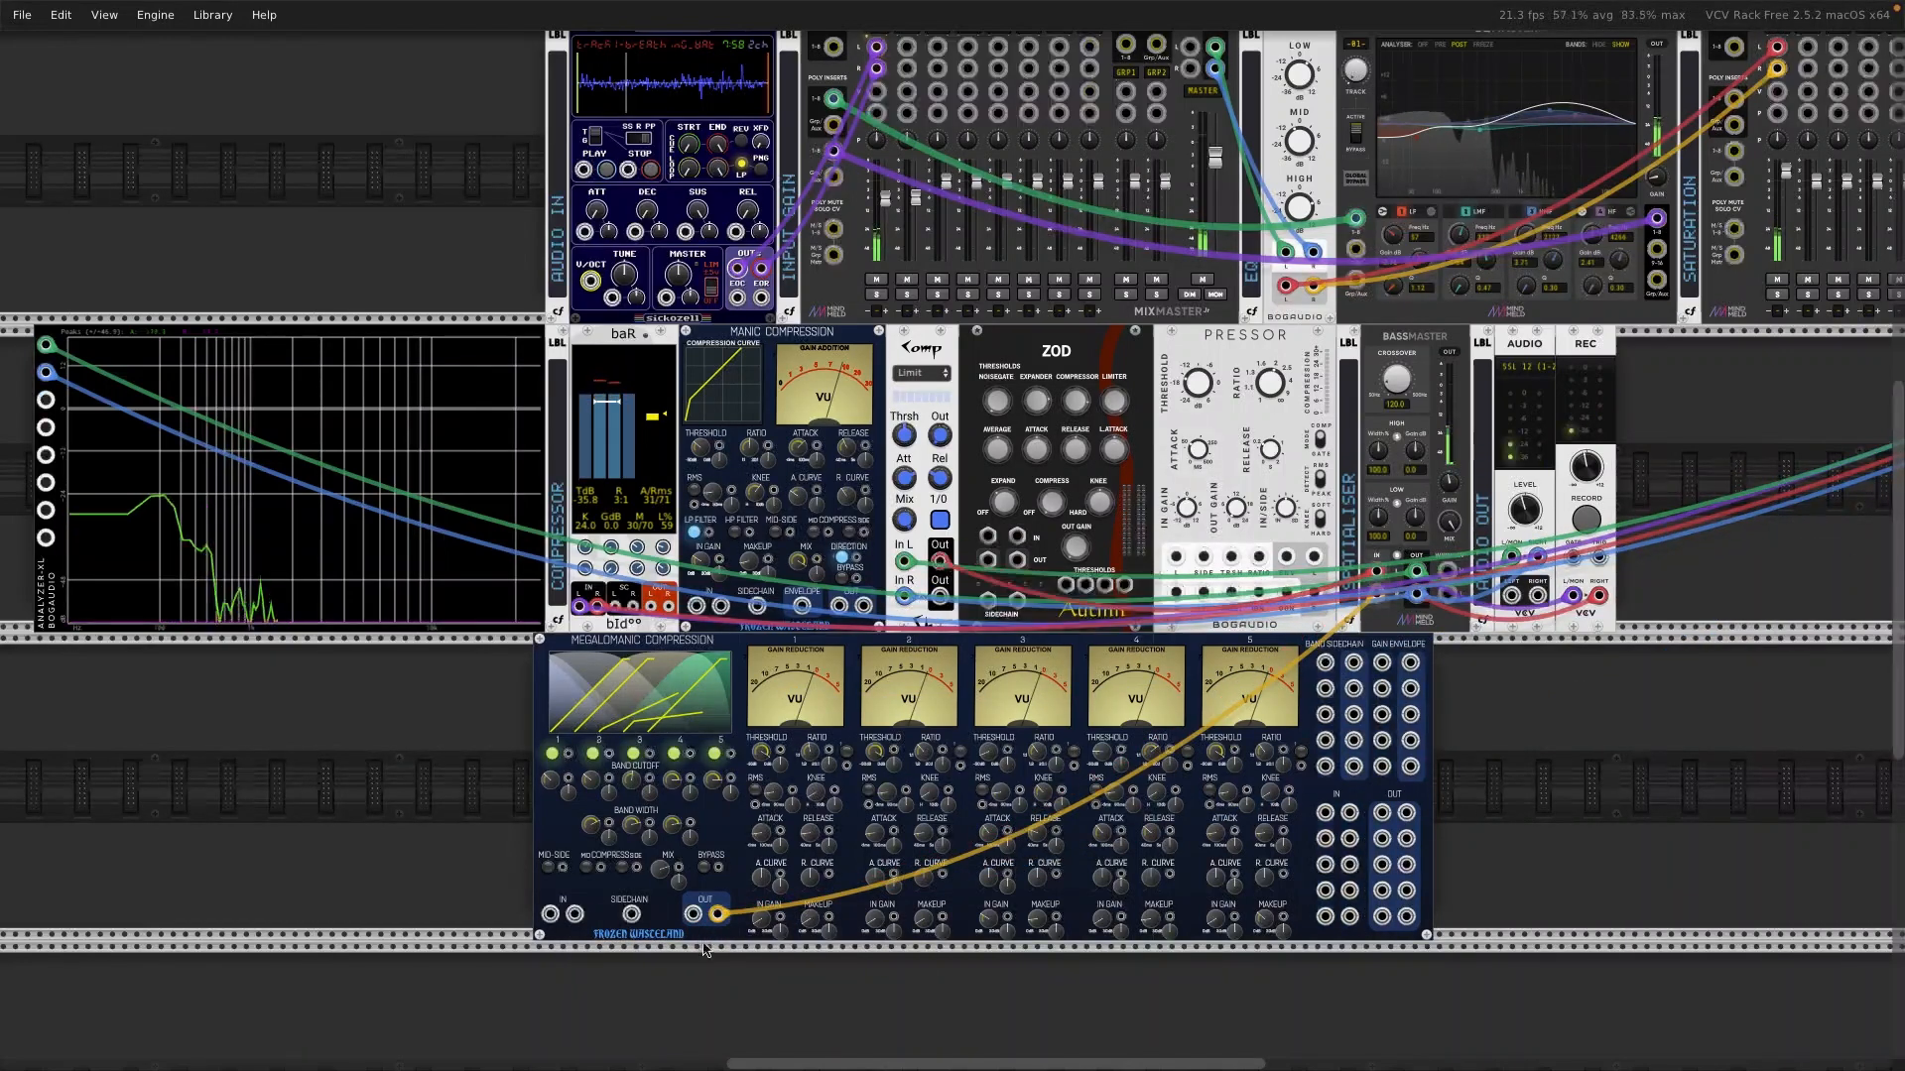
left_click_drag(718, 914, 940, 595)
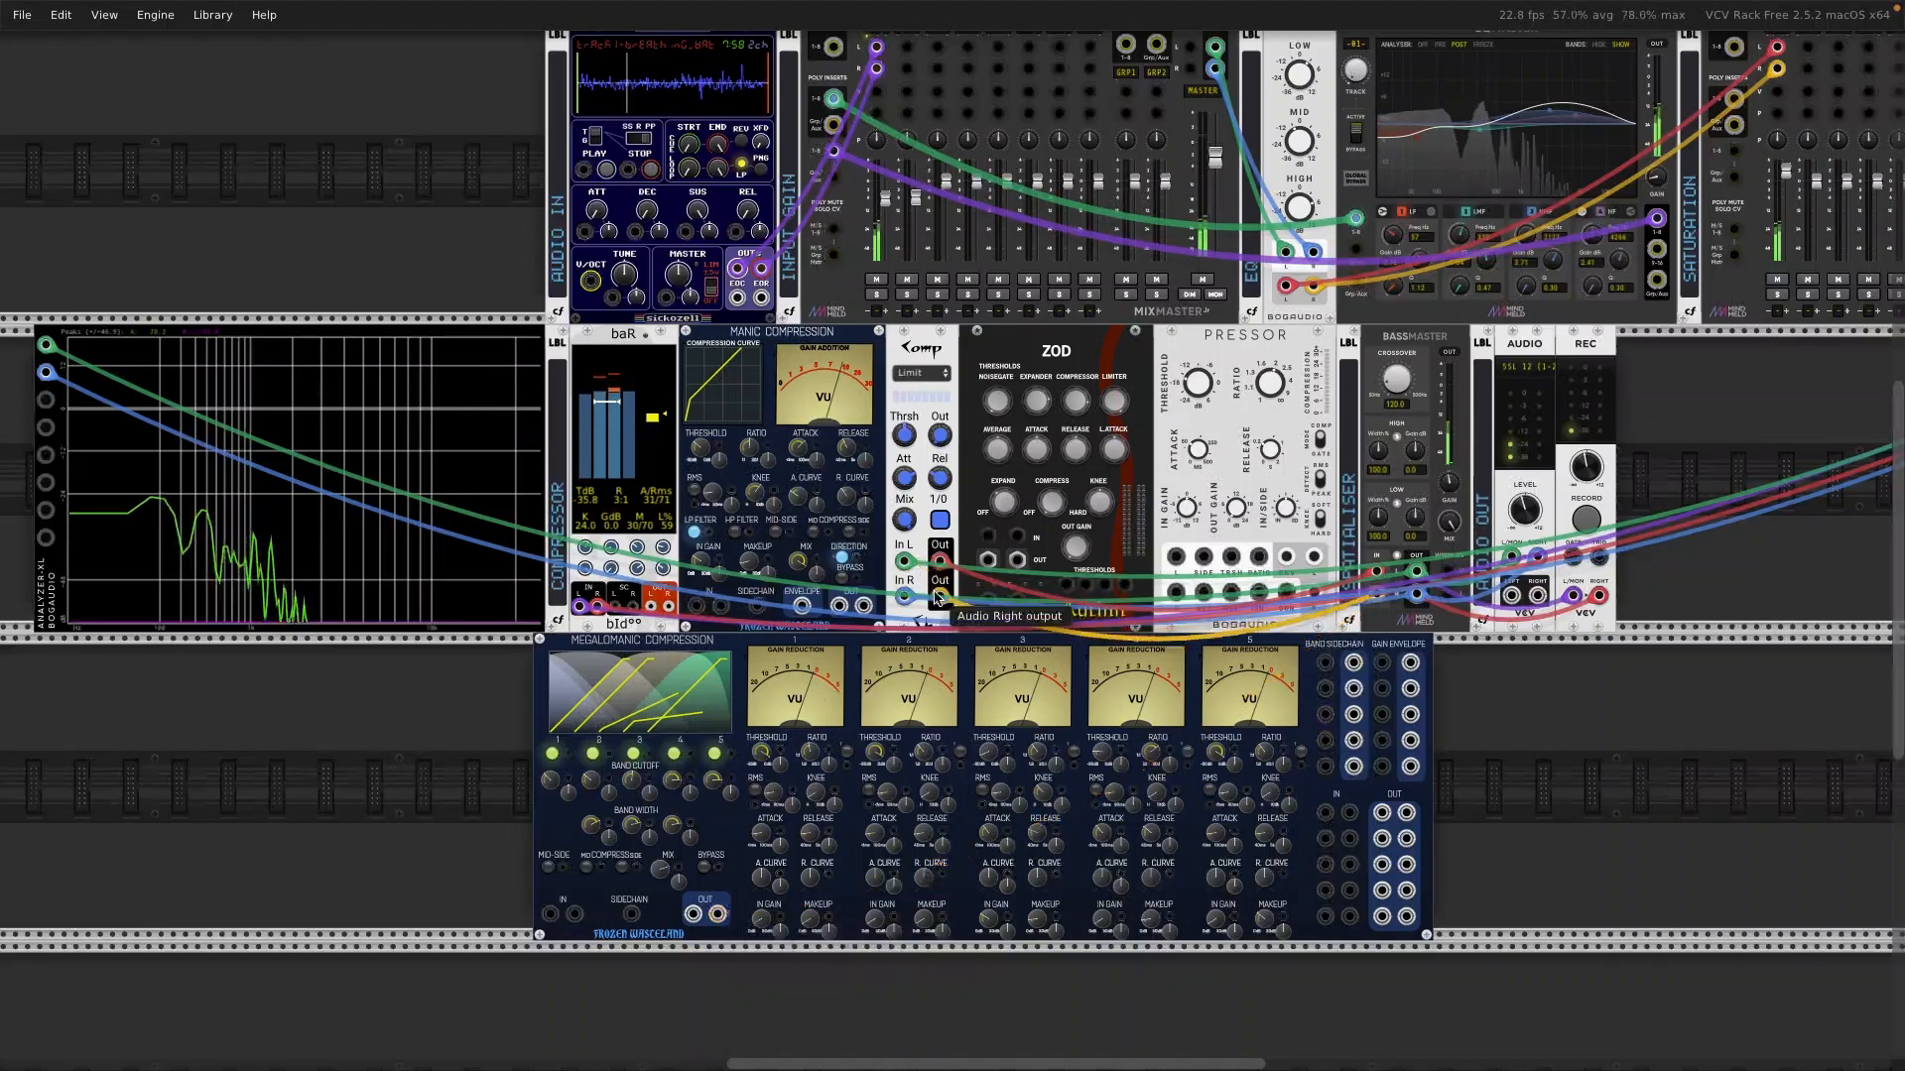
Step: Examine the Comp module's list of limiting and ratio modes, keeping Limit selected
scroll(1146, 620, "up", 3)
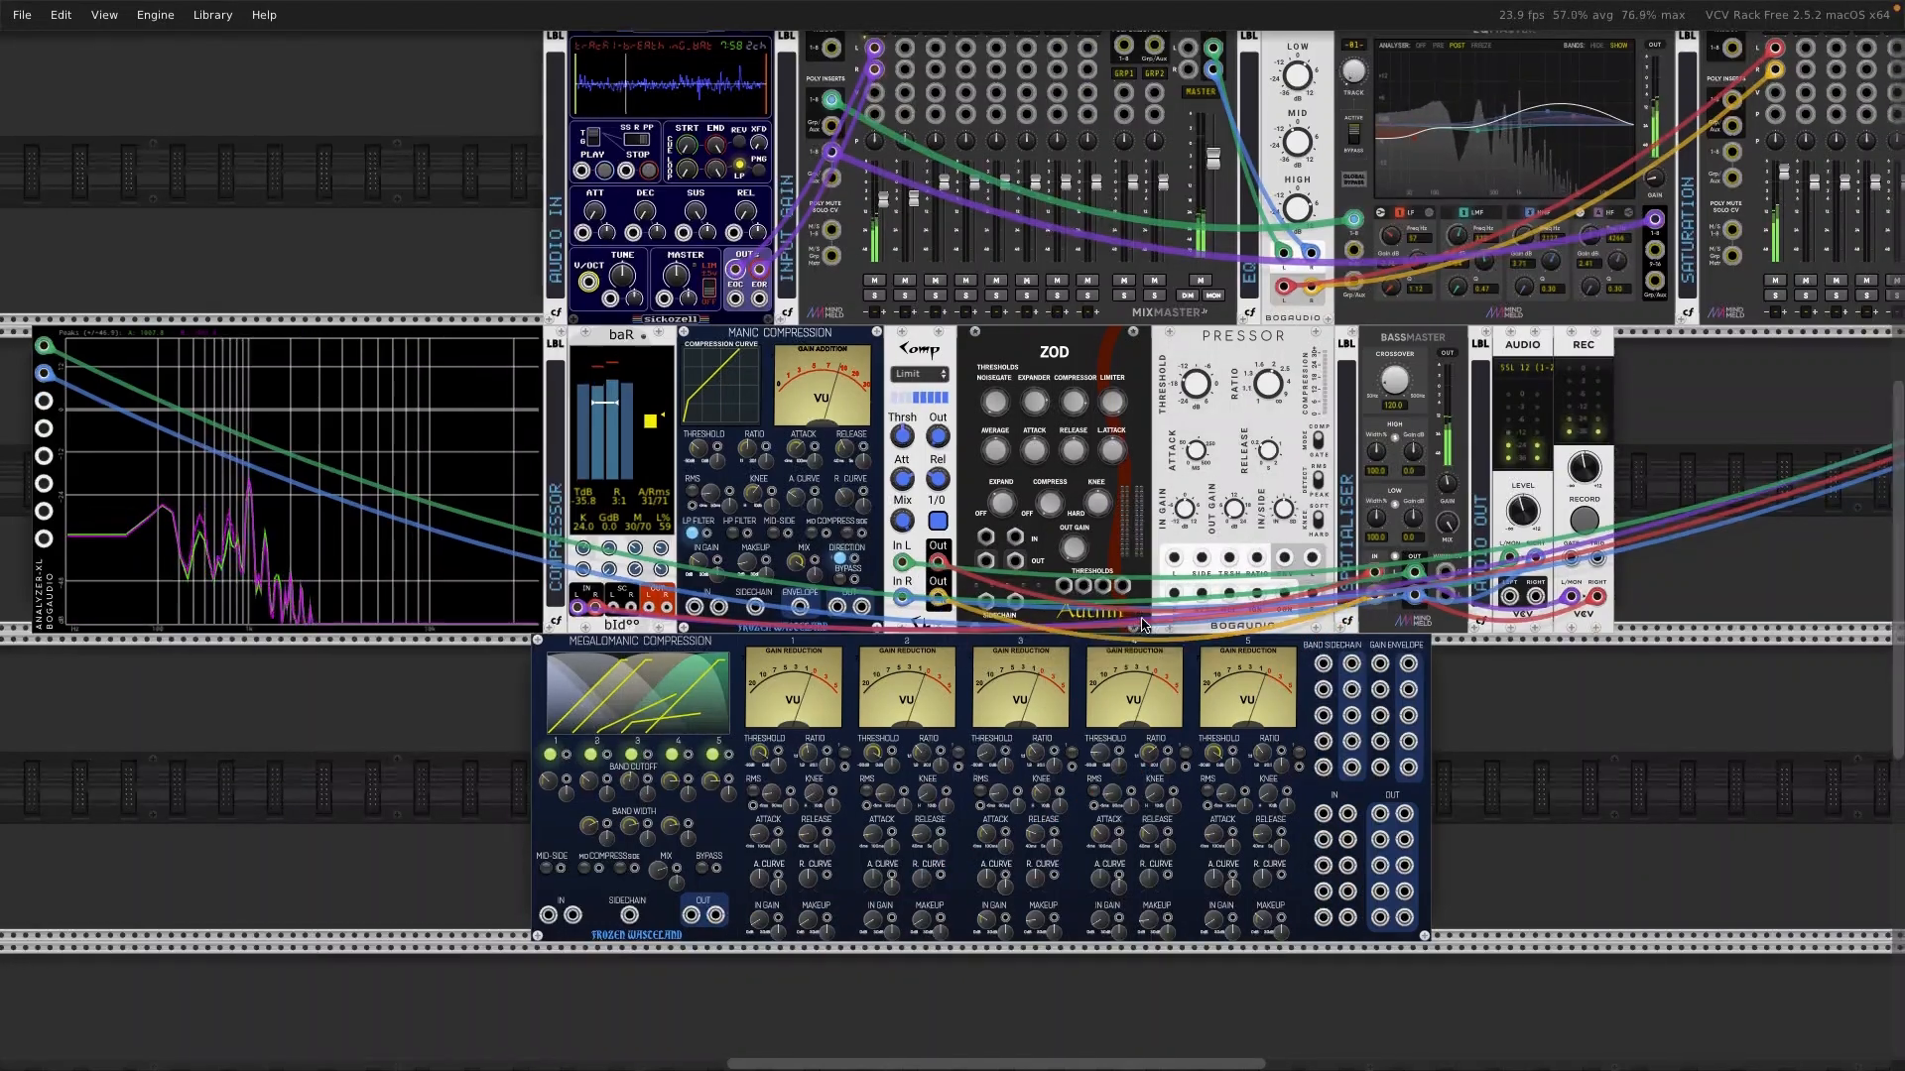
scroll(1145, 620, "up", 2)
scroll(1002, 593, "up", 3)
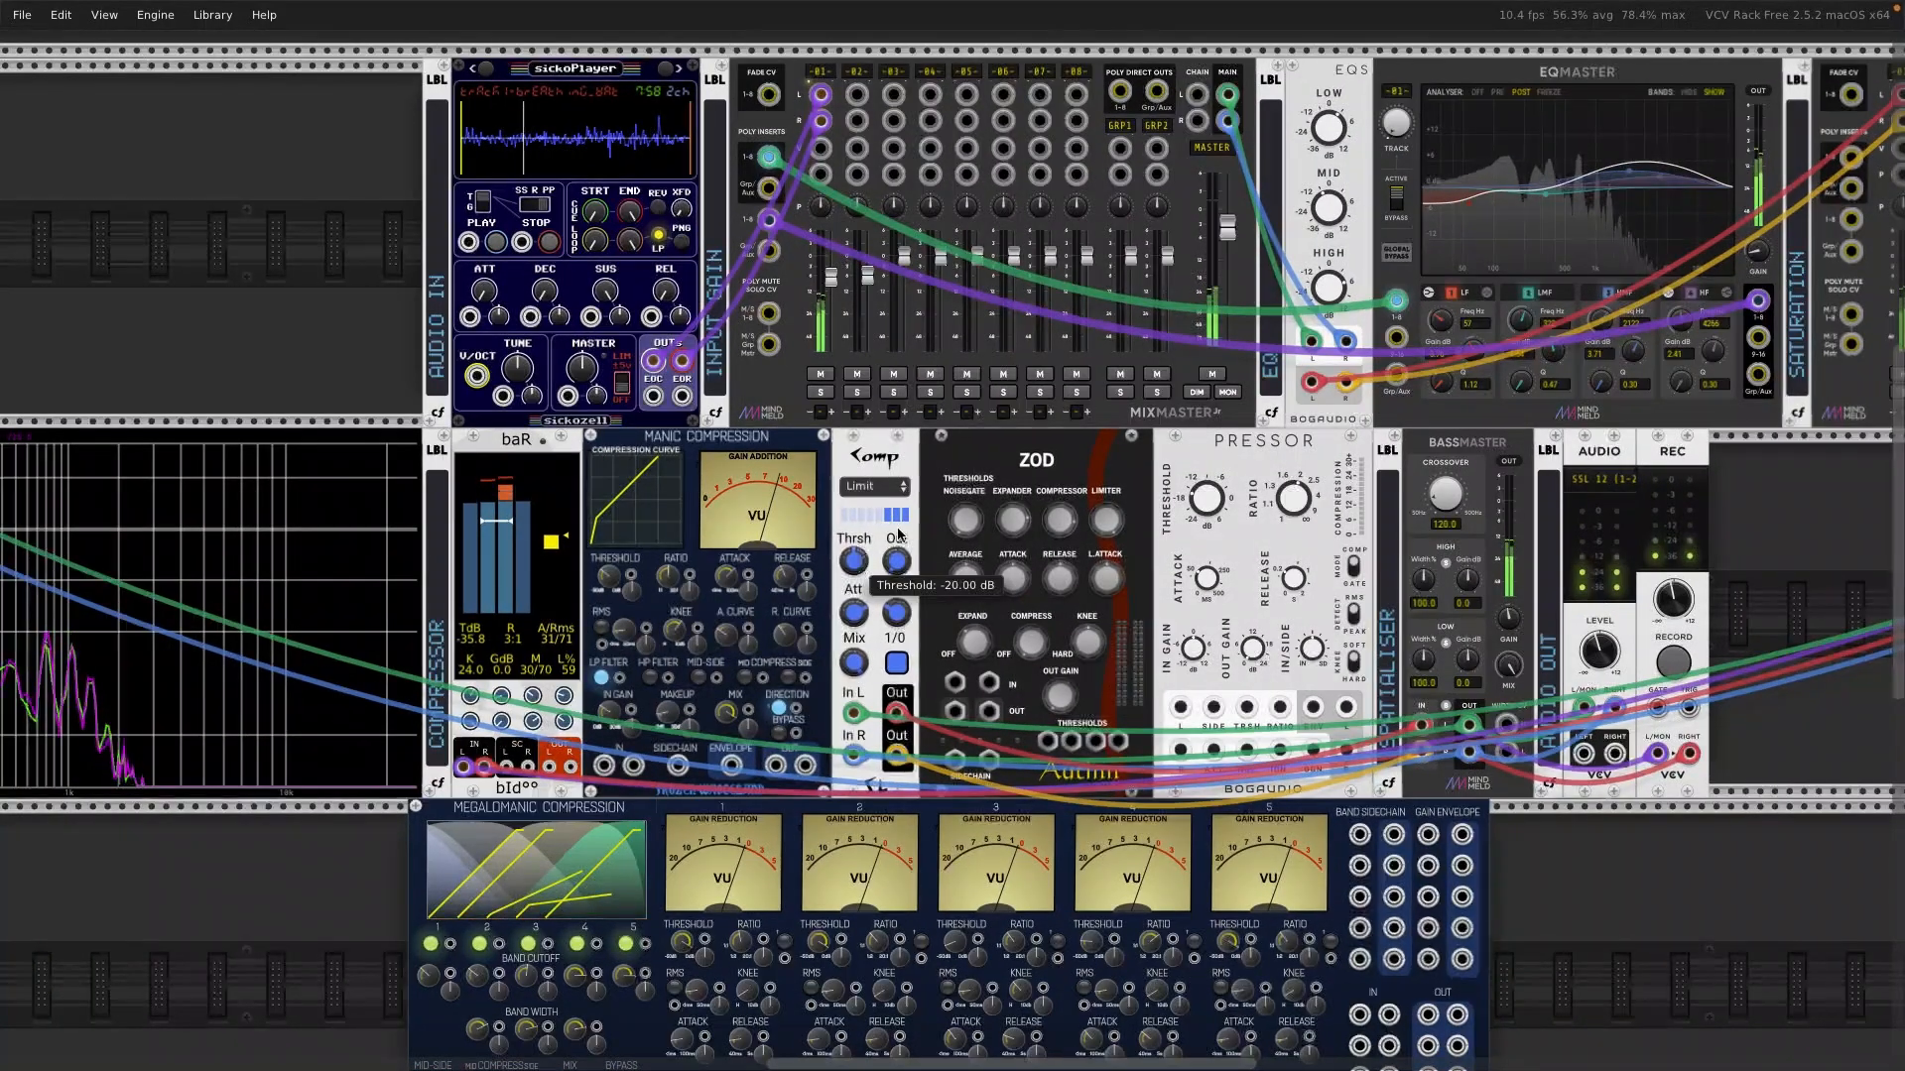
left_click(875, 486)
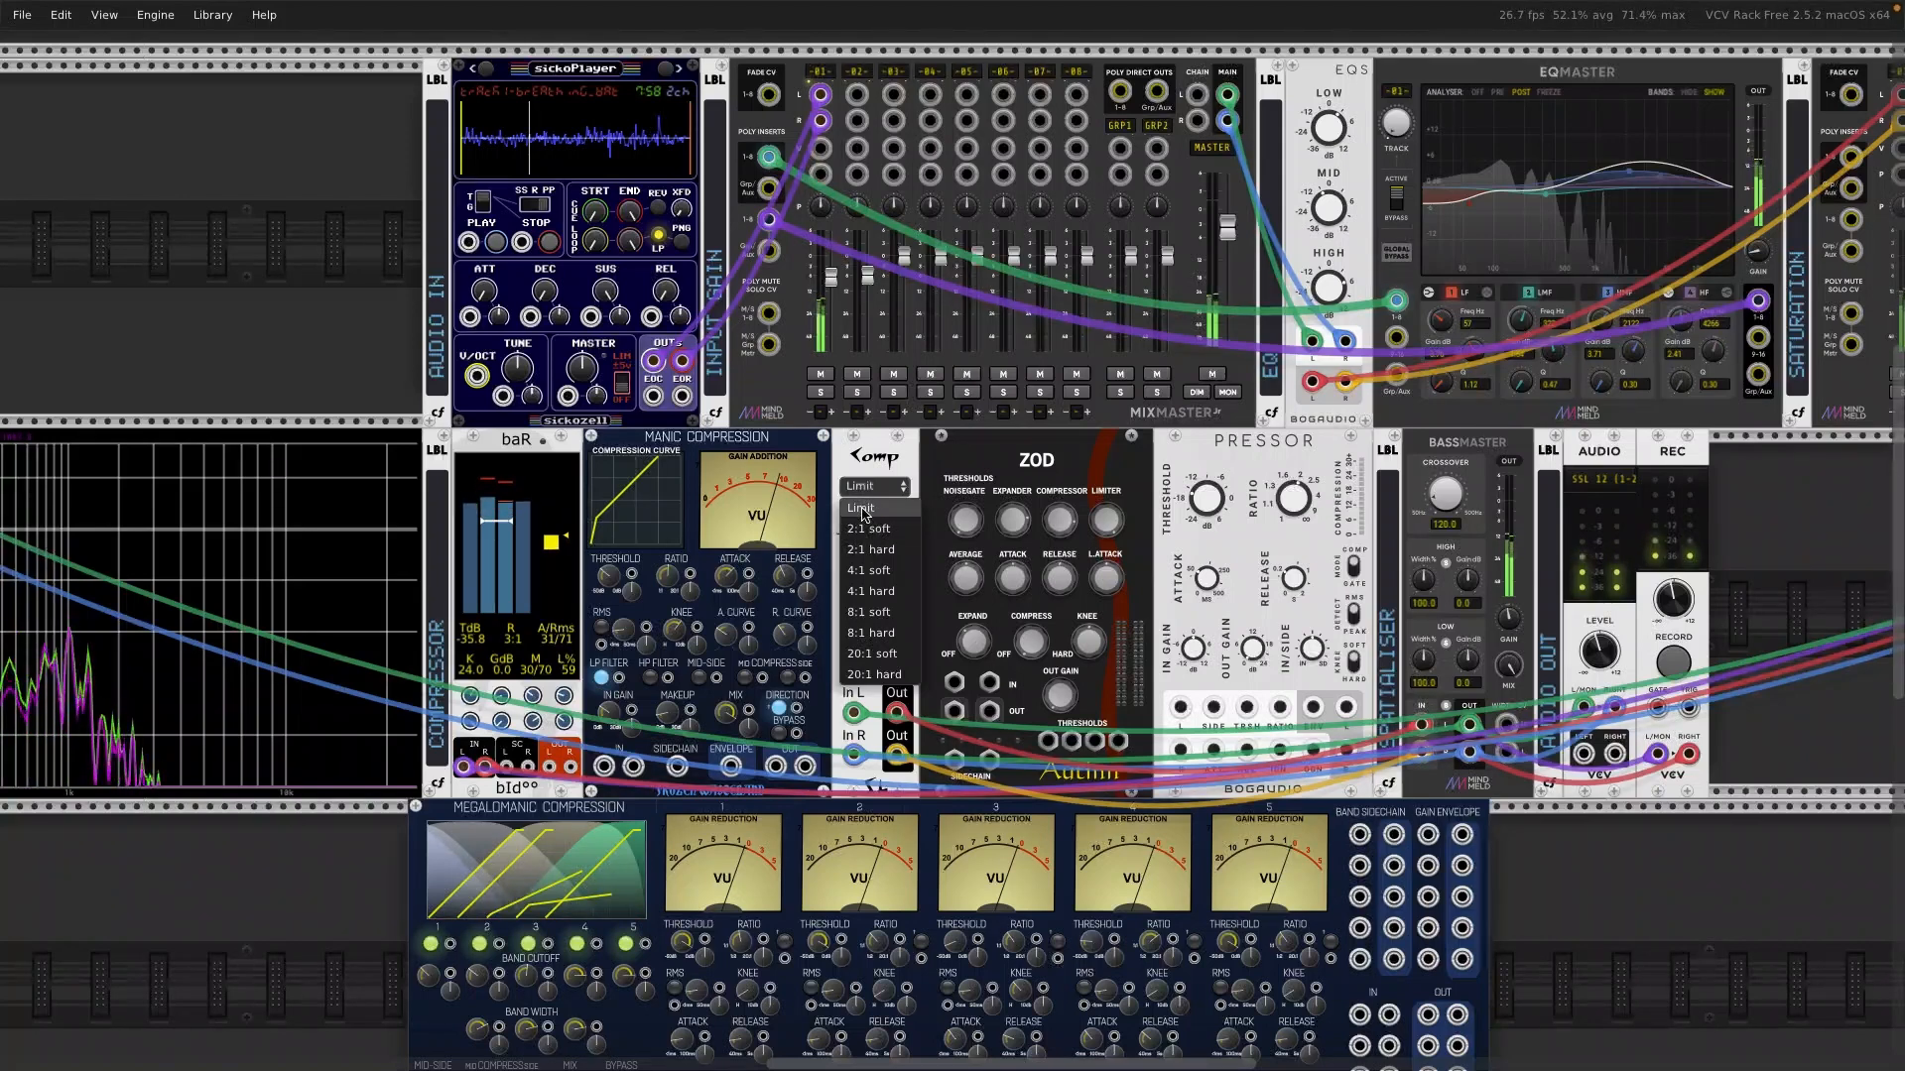
left_click(671, 578)
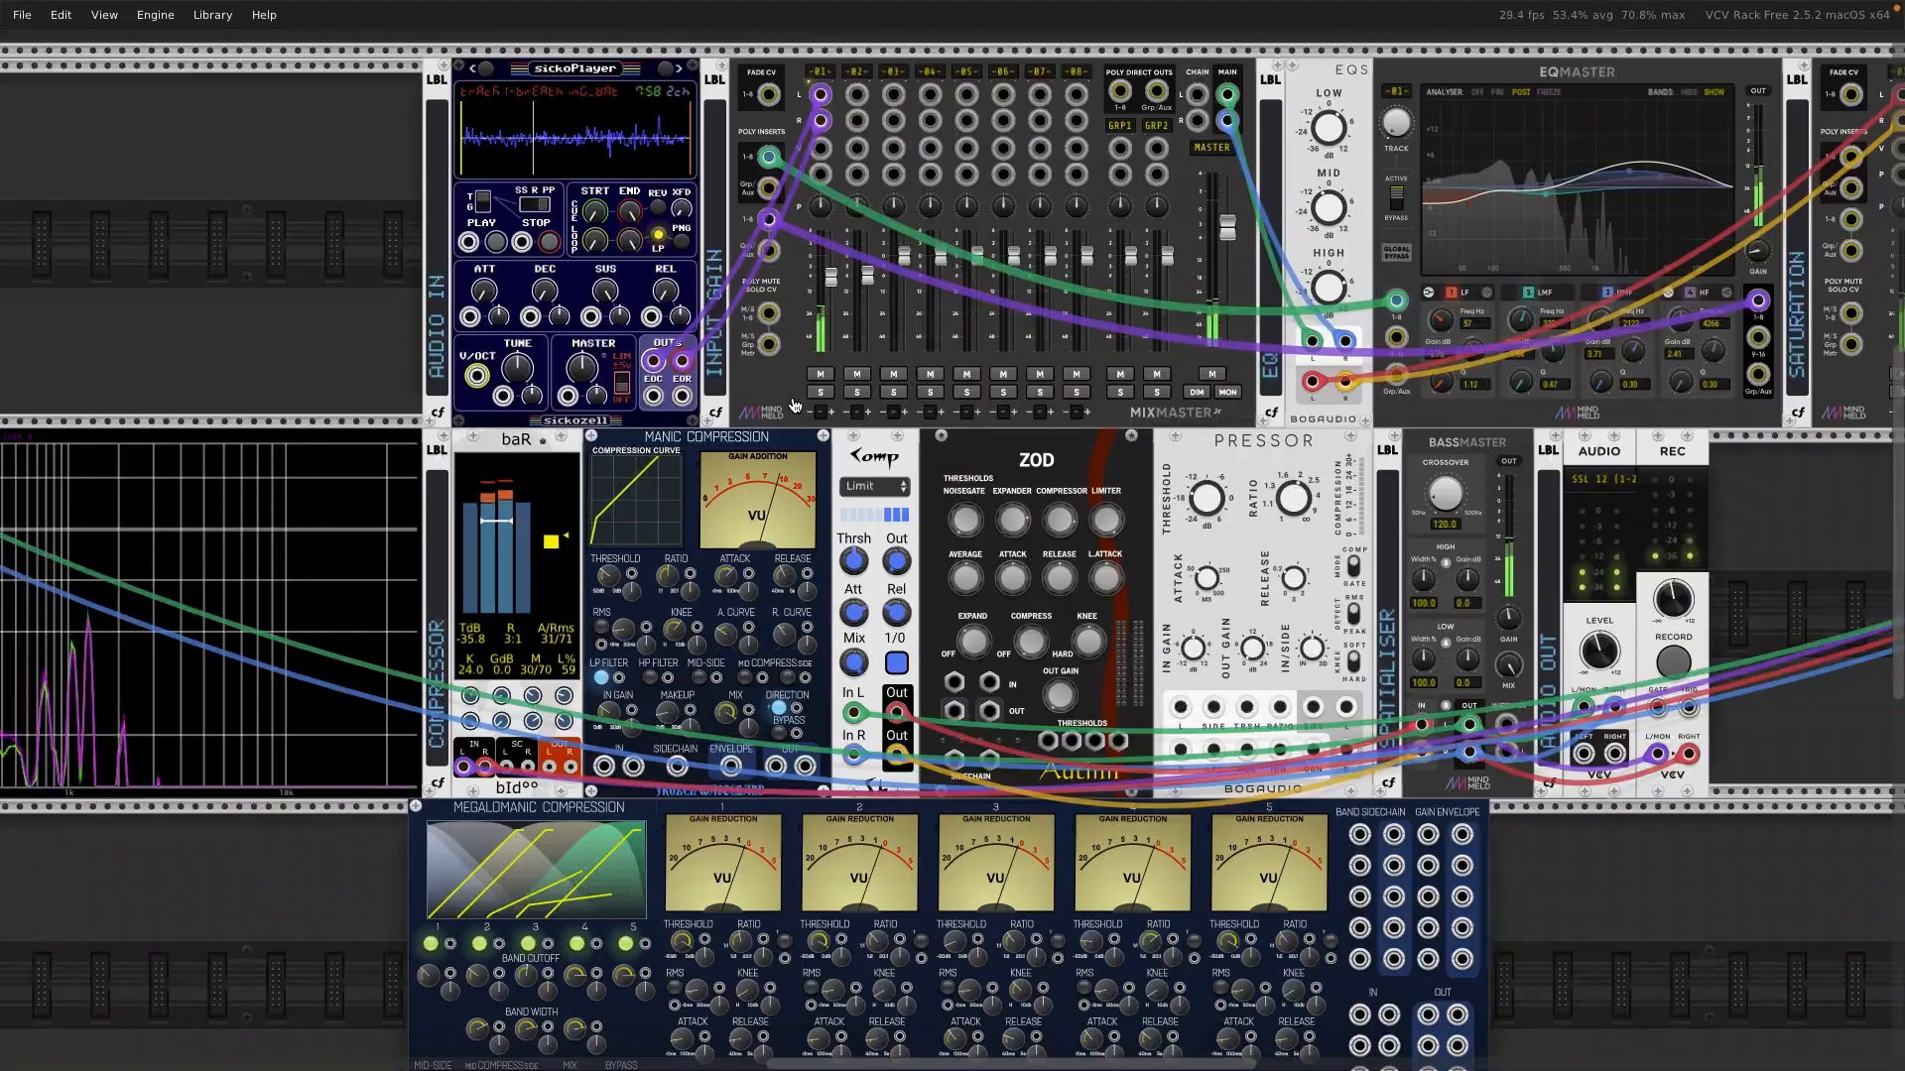
Step: Review the Comp module's ratio and knee options and switch its compression mode to 2:1 soft
key("ctrl+Right")
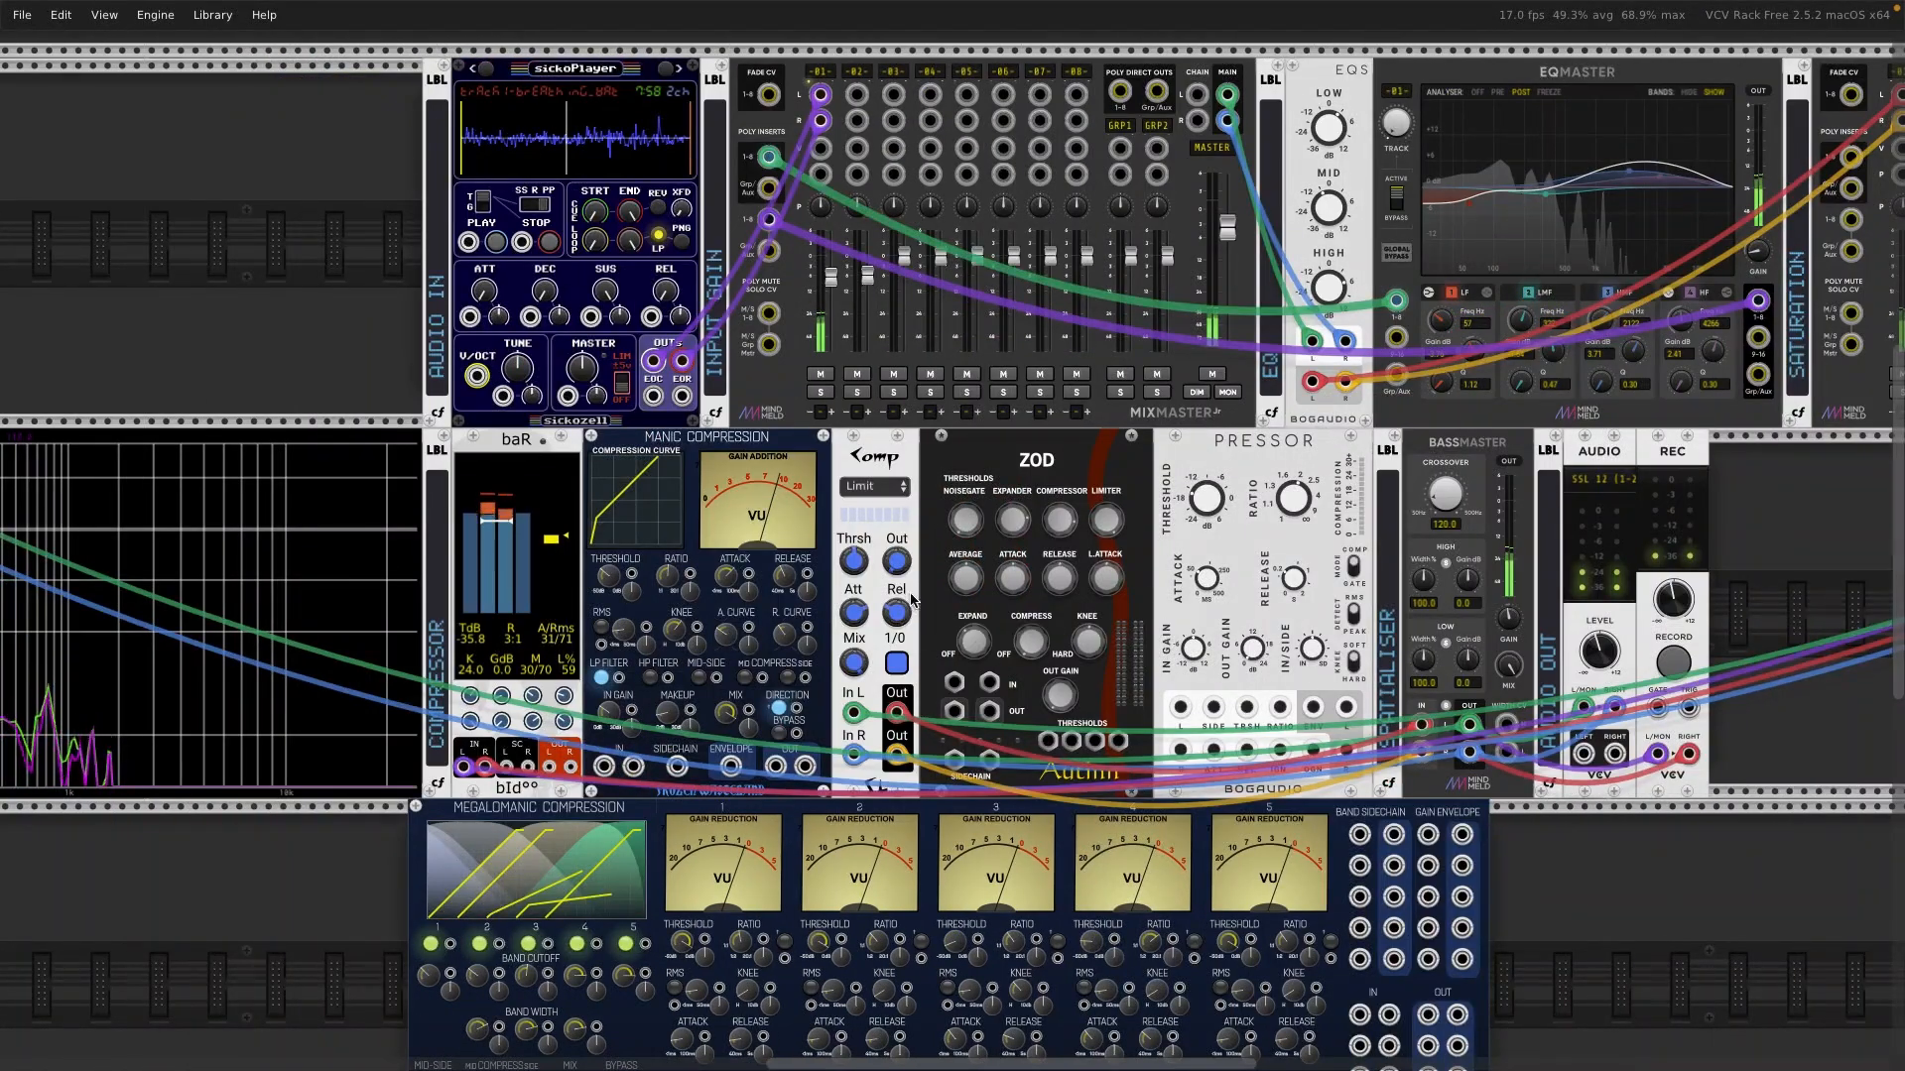
left_click(900, 487)
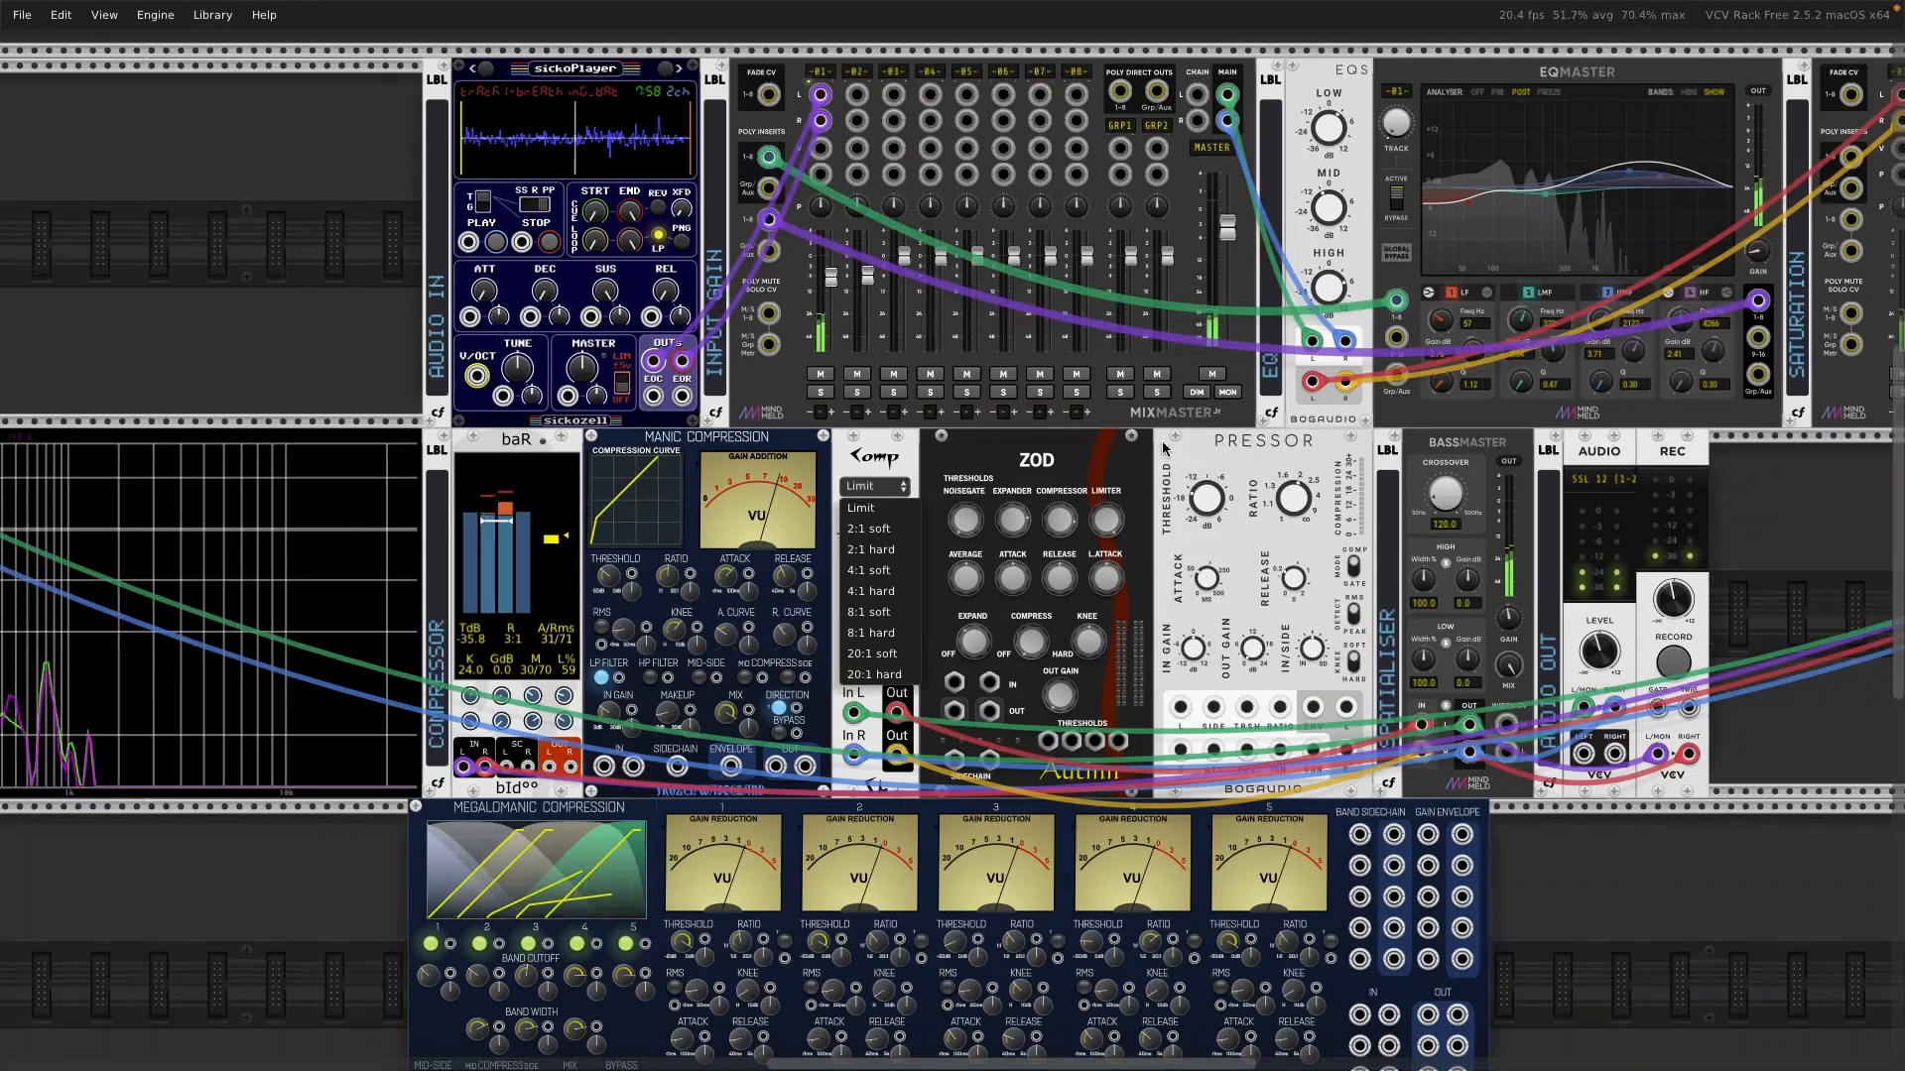
left_click(888, 456)
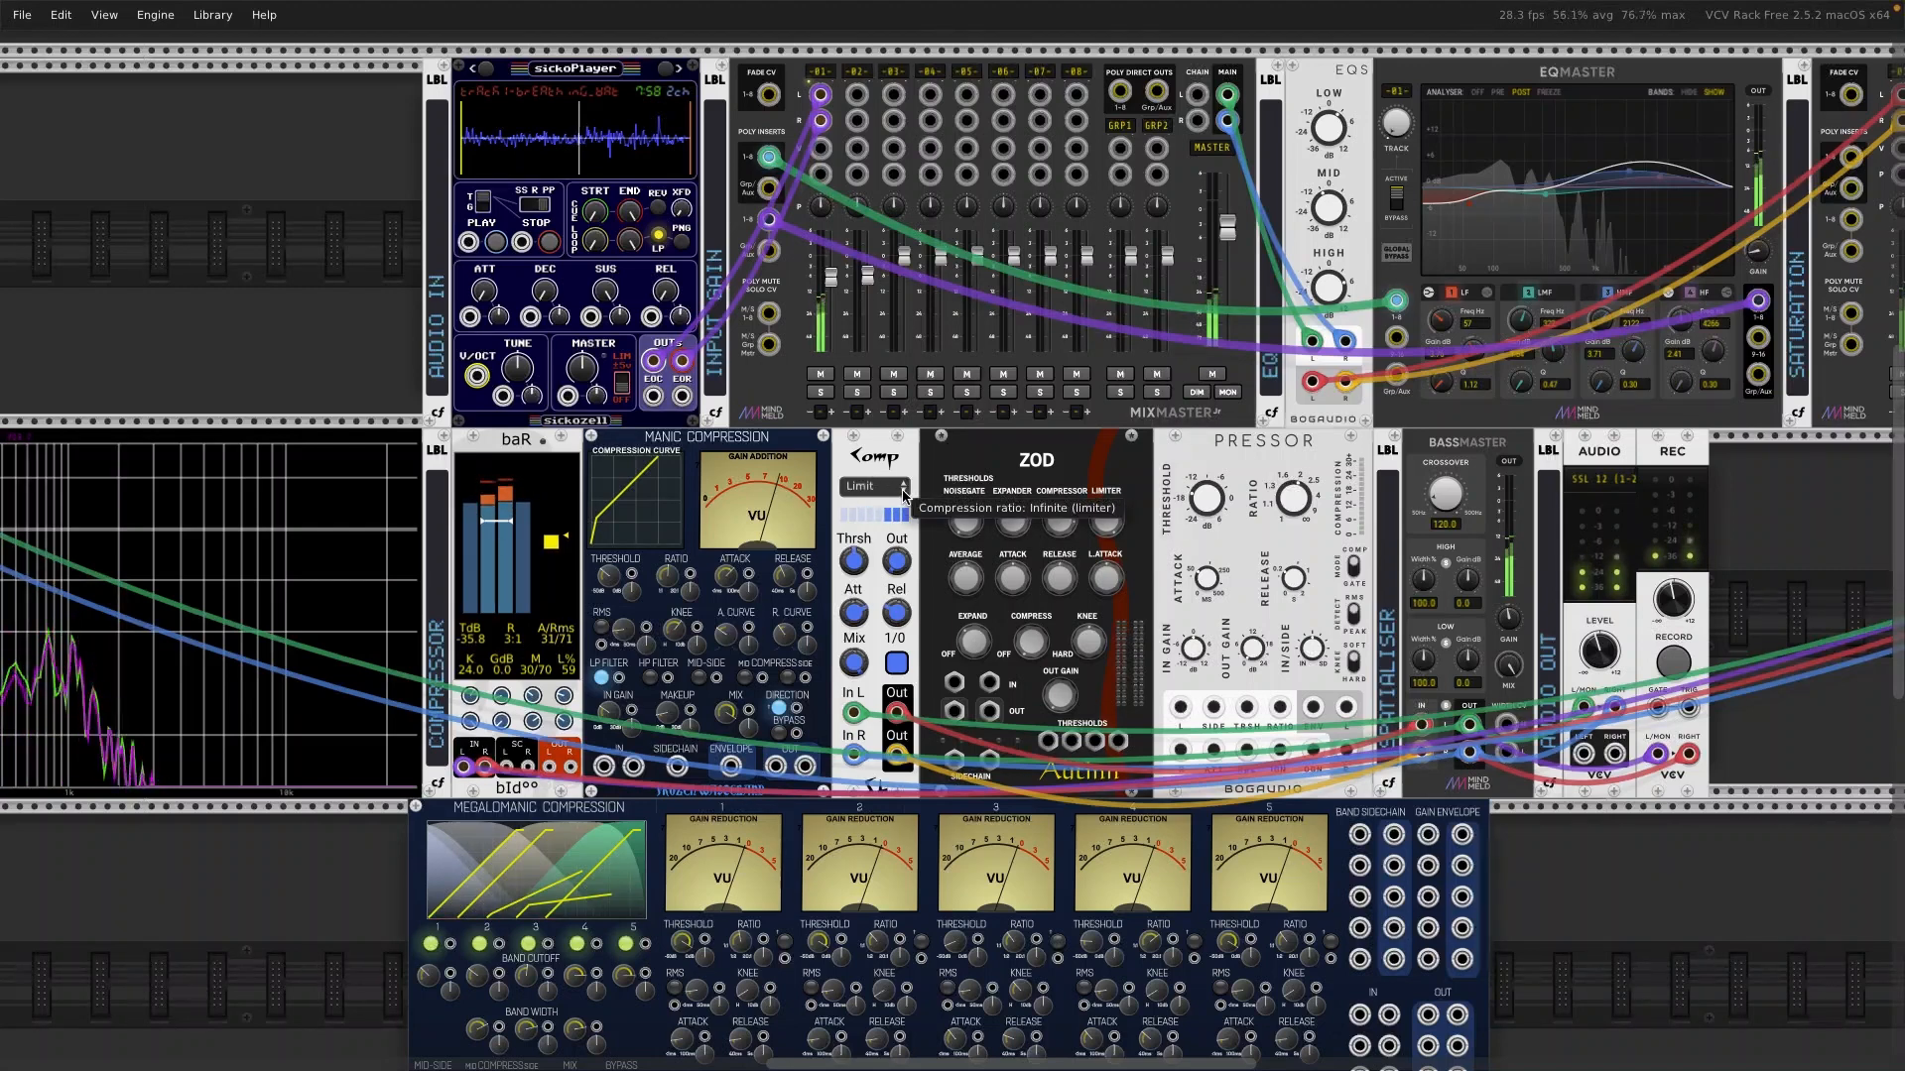
left_click(904, 490)
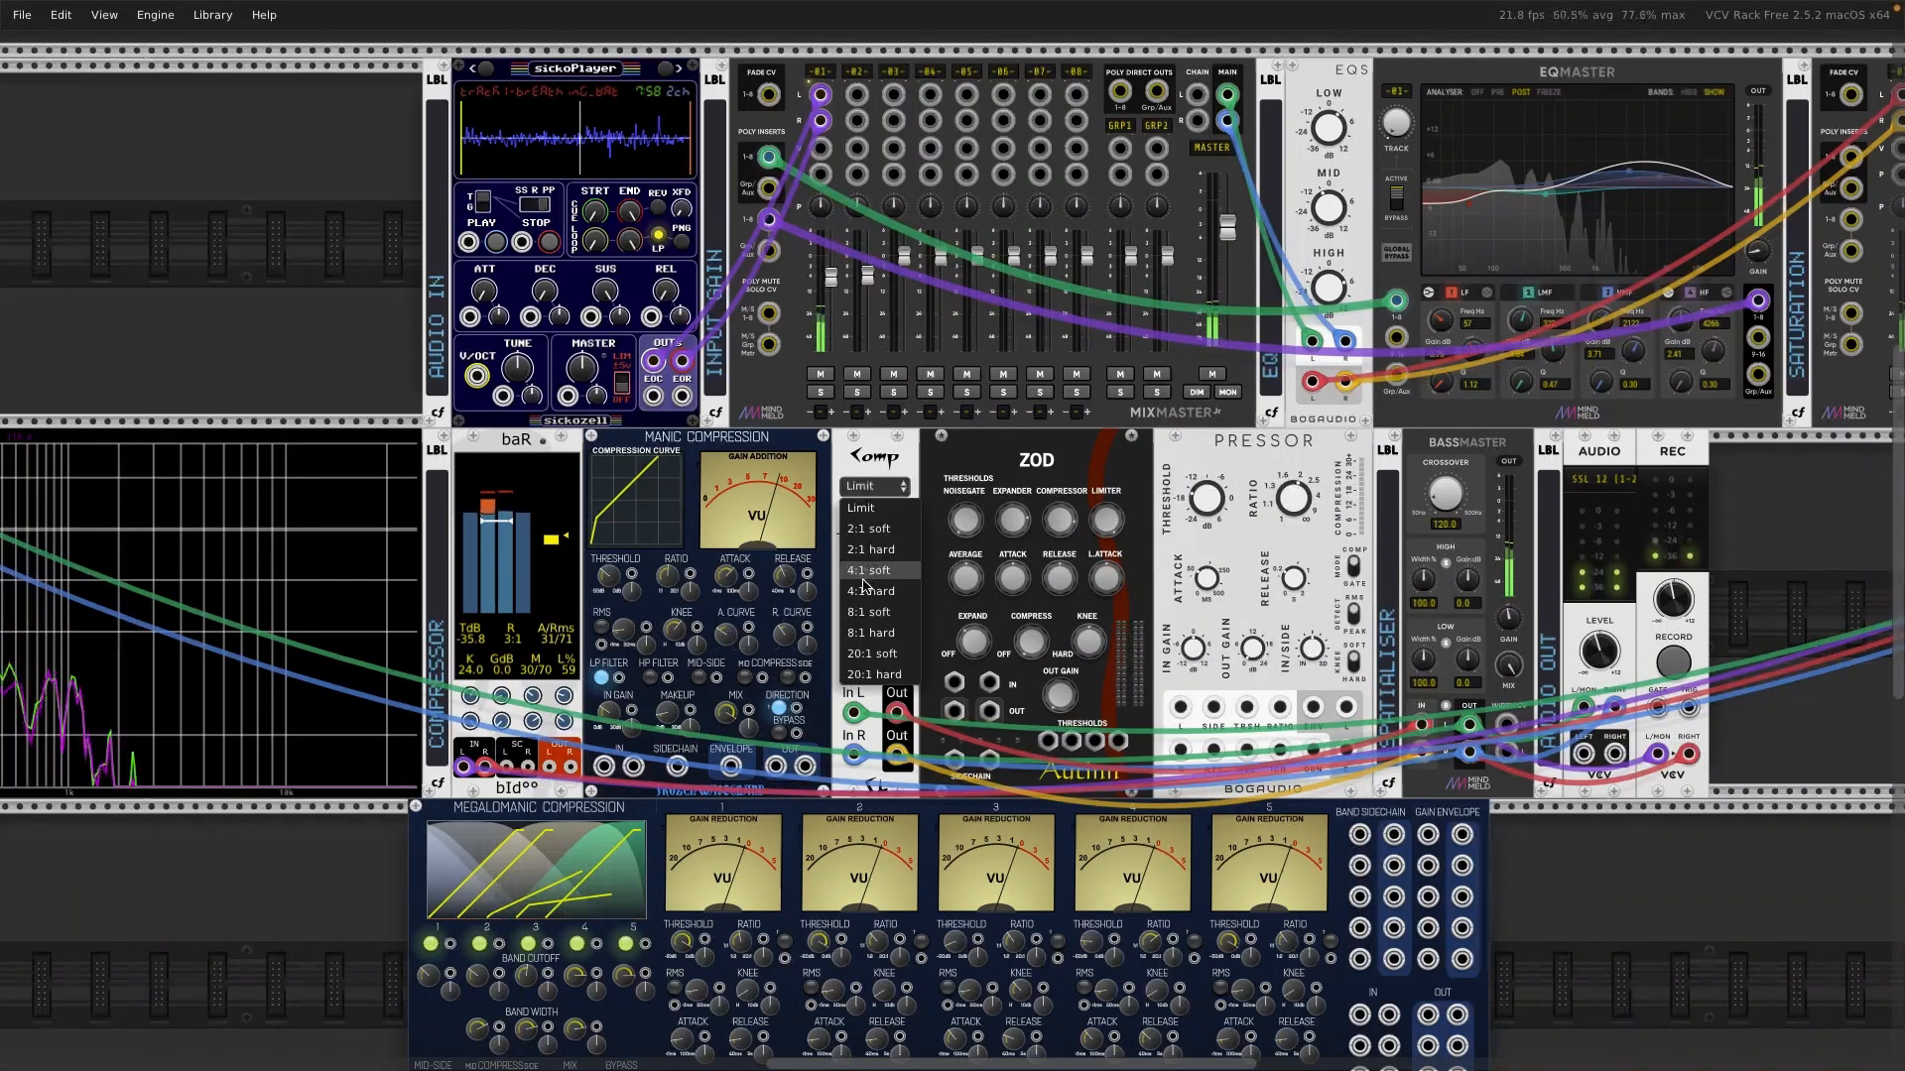
left_click(890, 530)
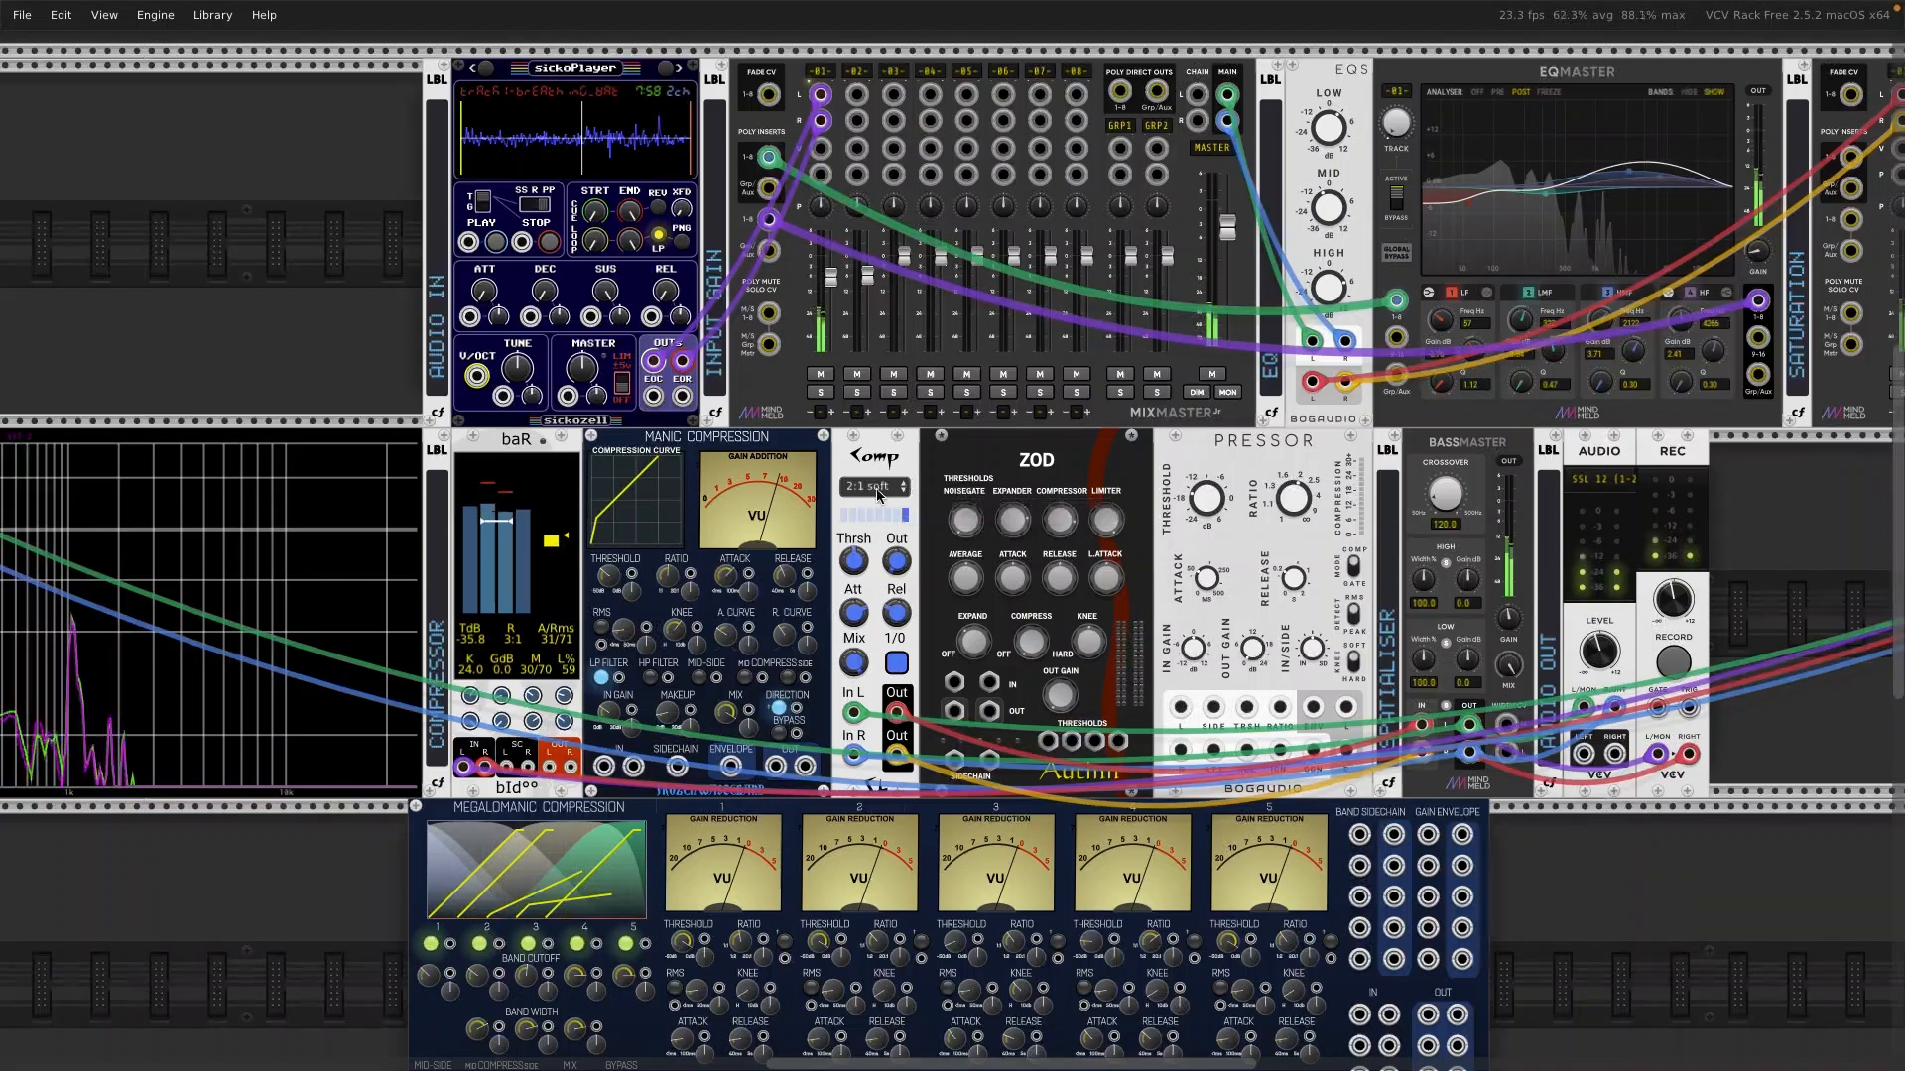
left_click(883, 488)
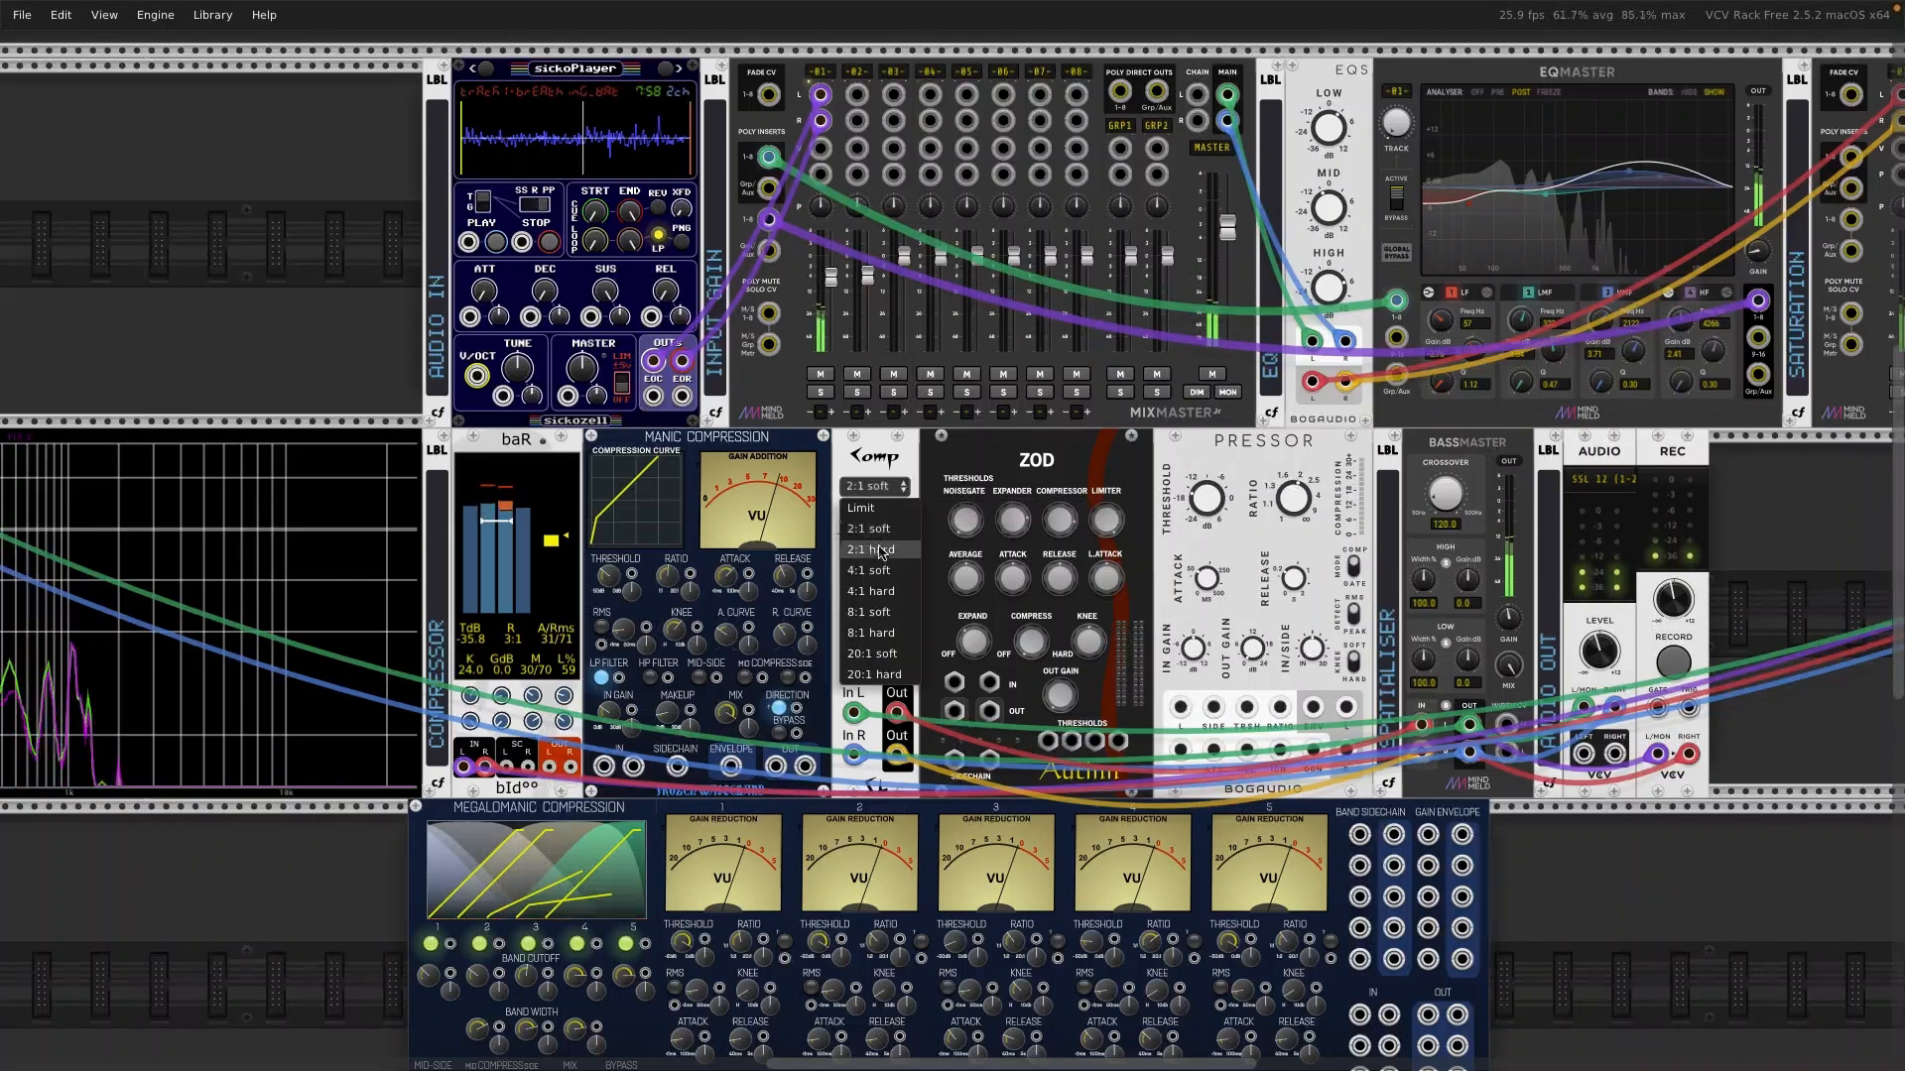
left_click(896, 485)
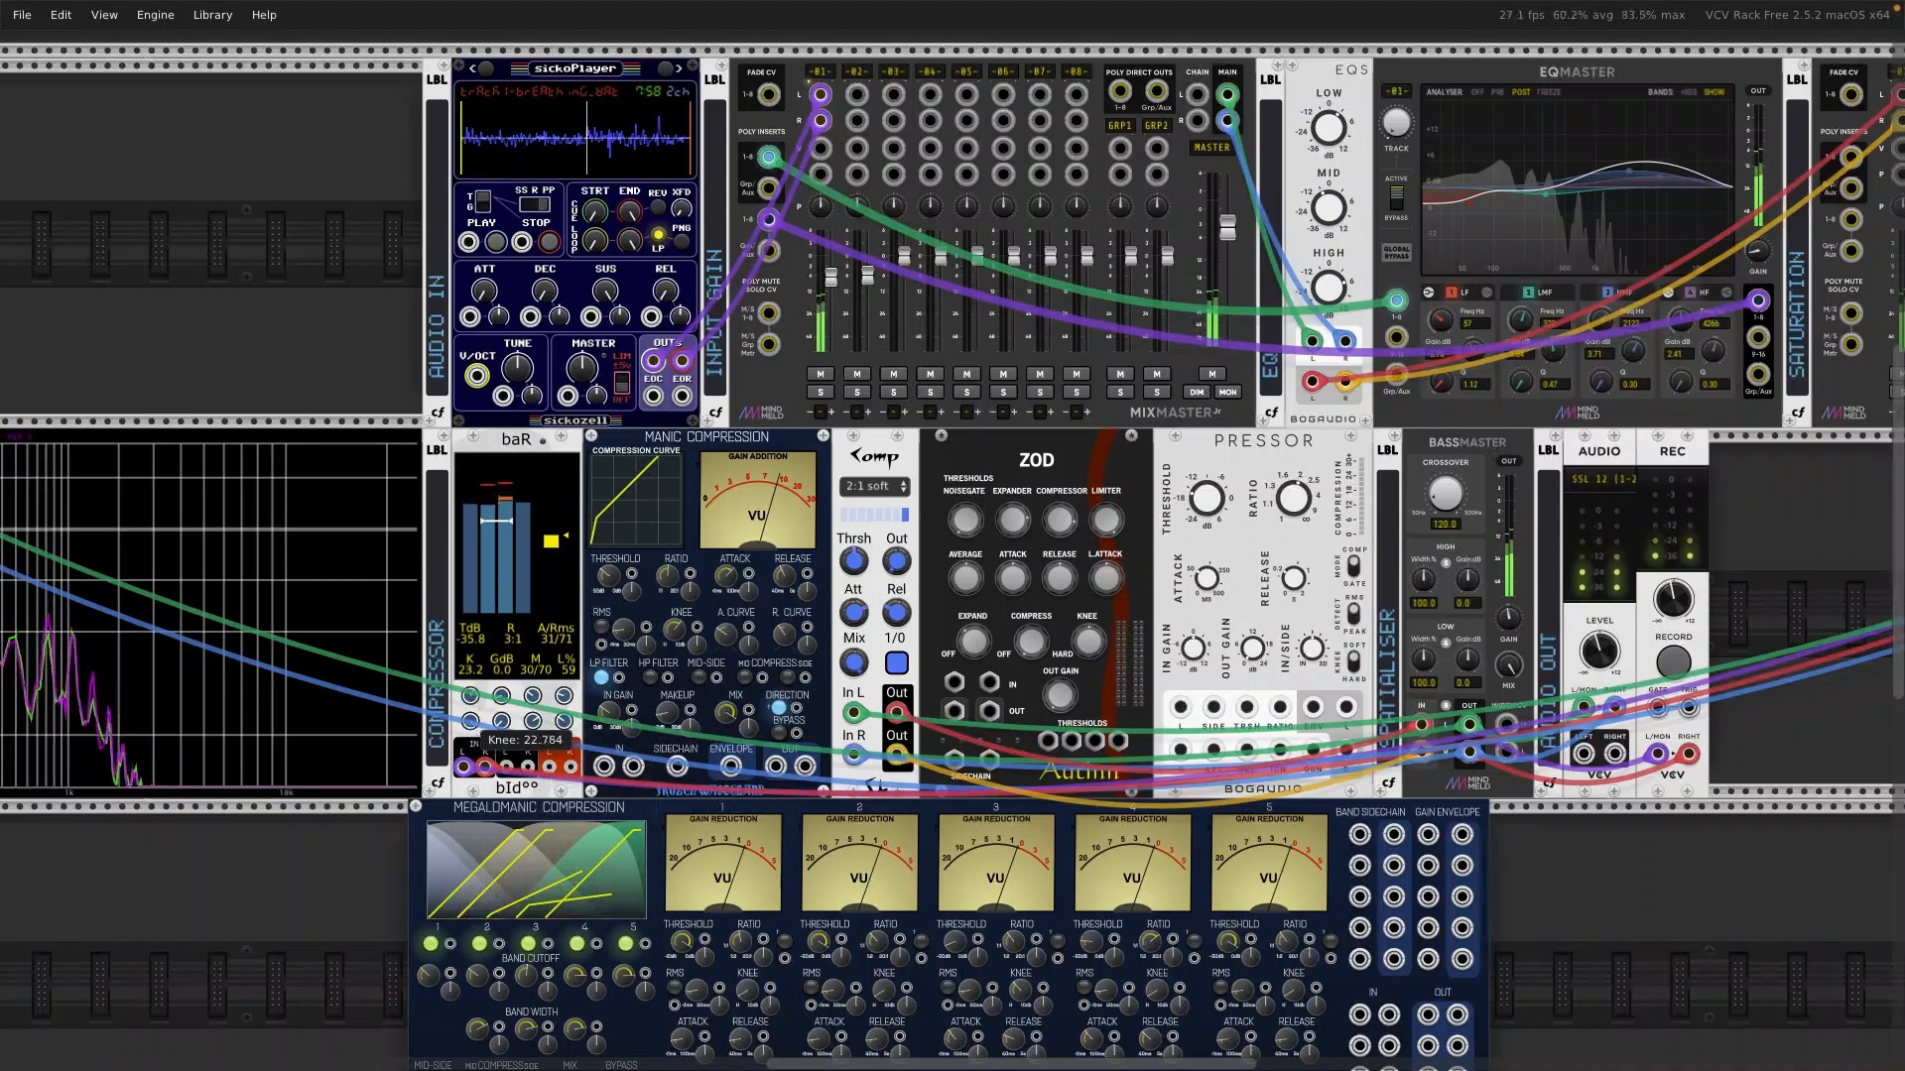
Step: Lower the baR compressor's knee to 0.3 and set the Comp module back to Limit mode
left_click_drag(470, 721, 471, 740)
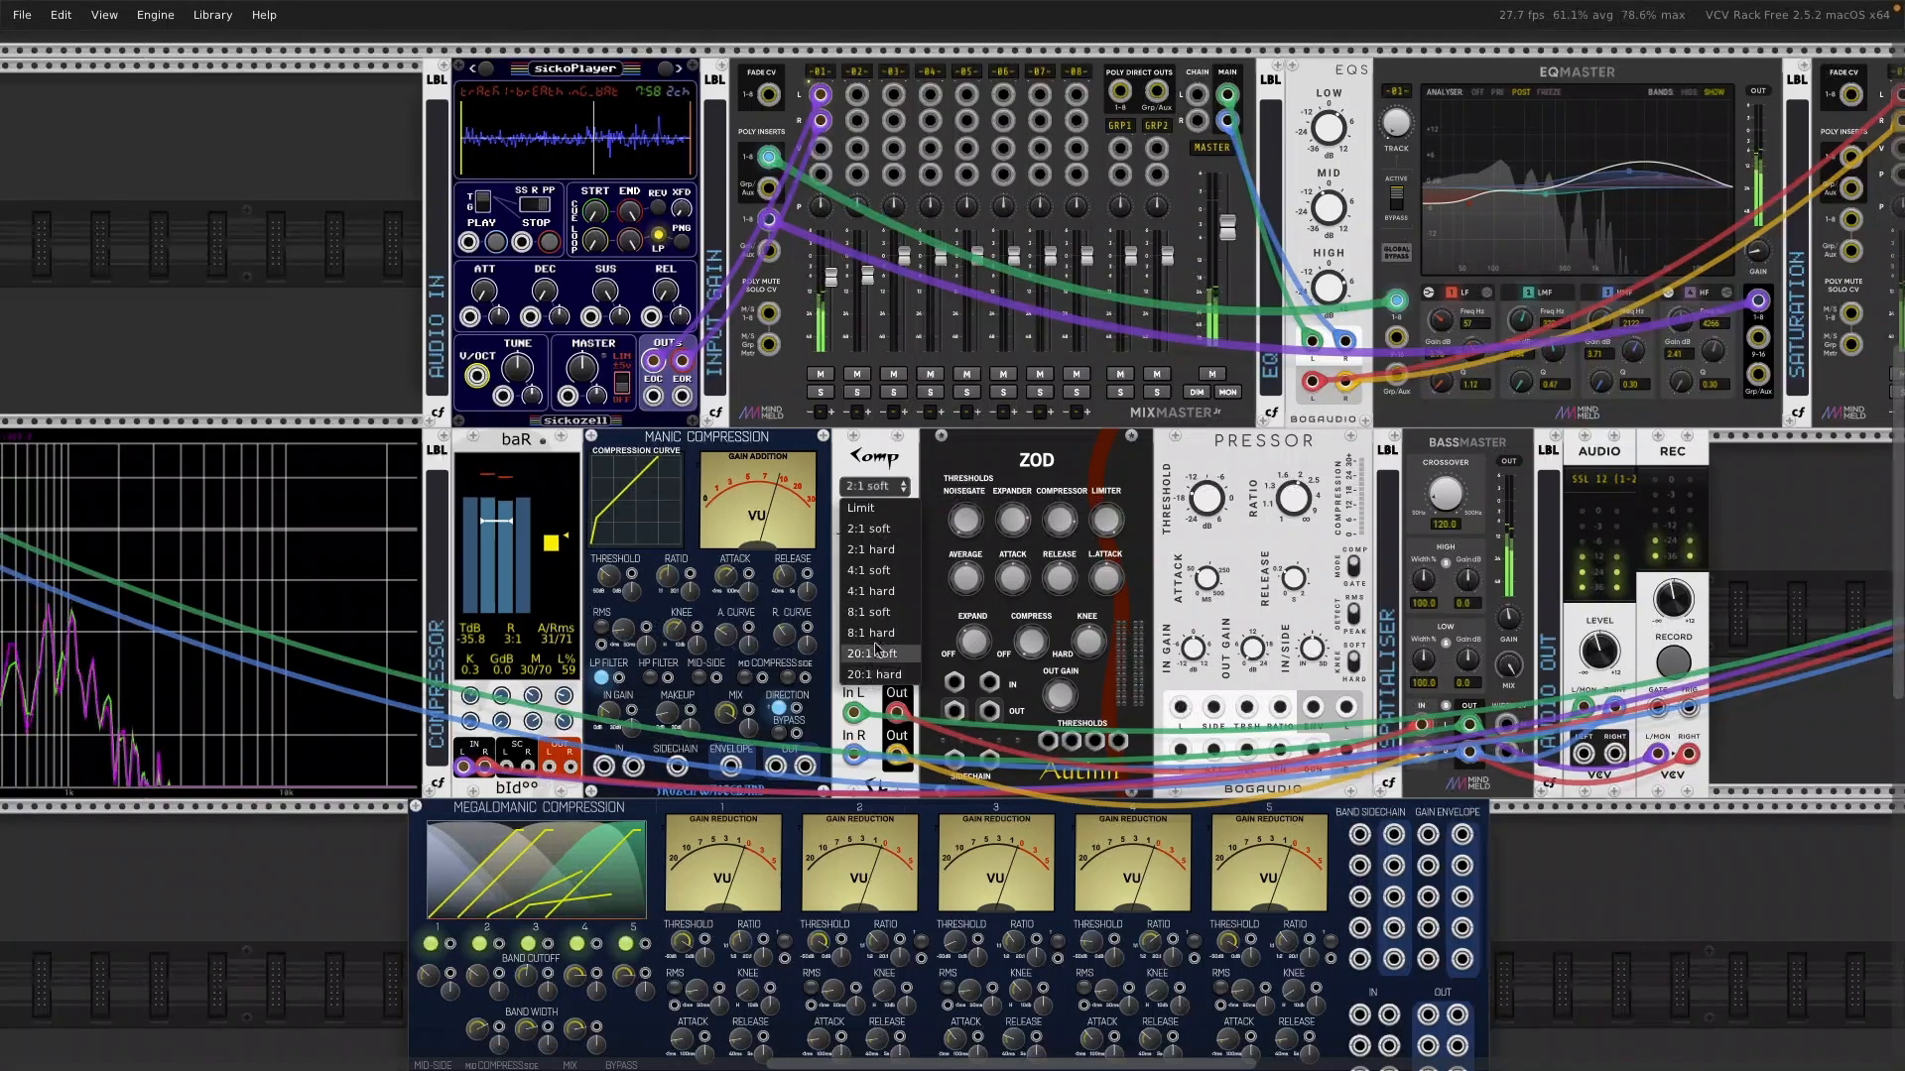
left_click(881, 490)
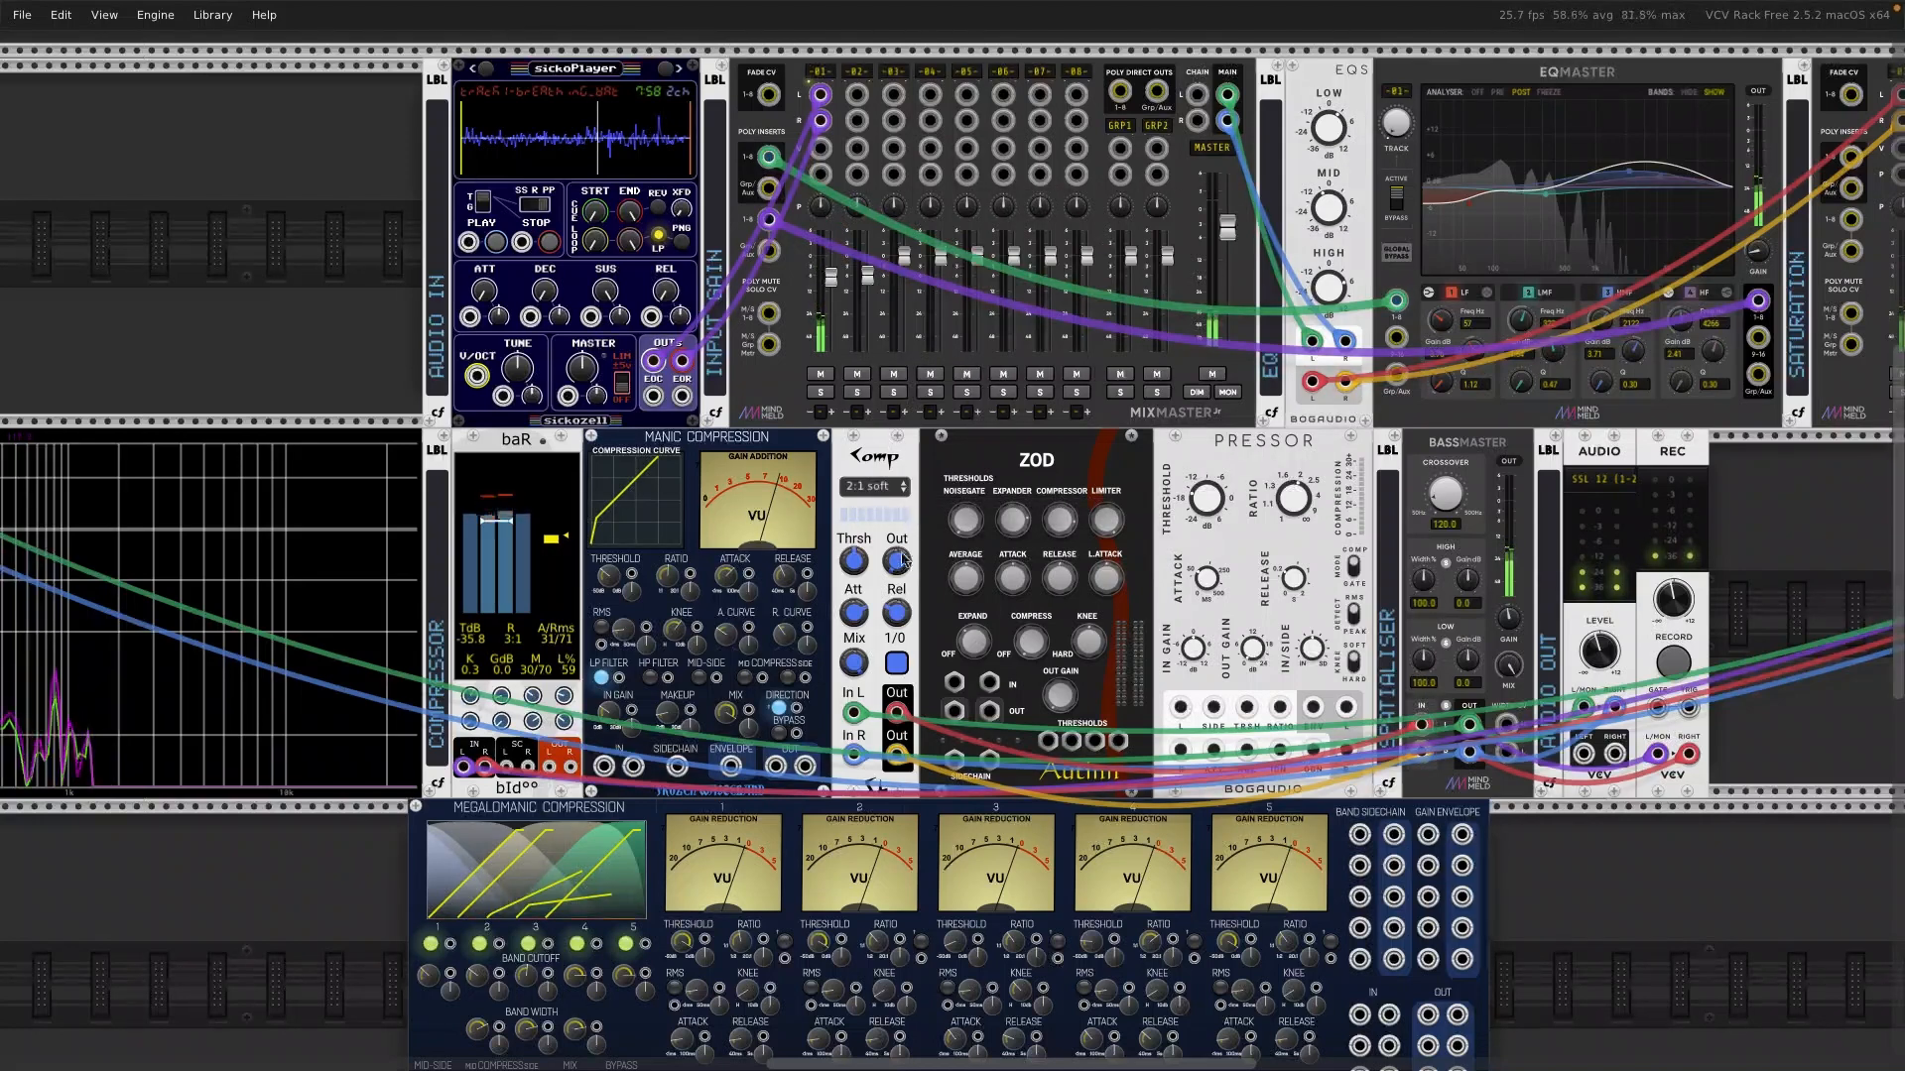
left_click(870, 485)
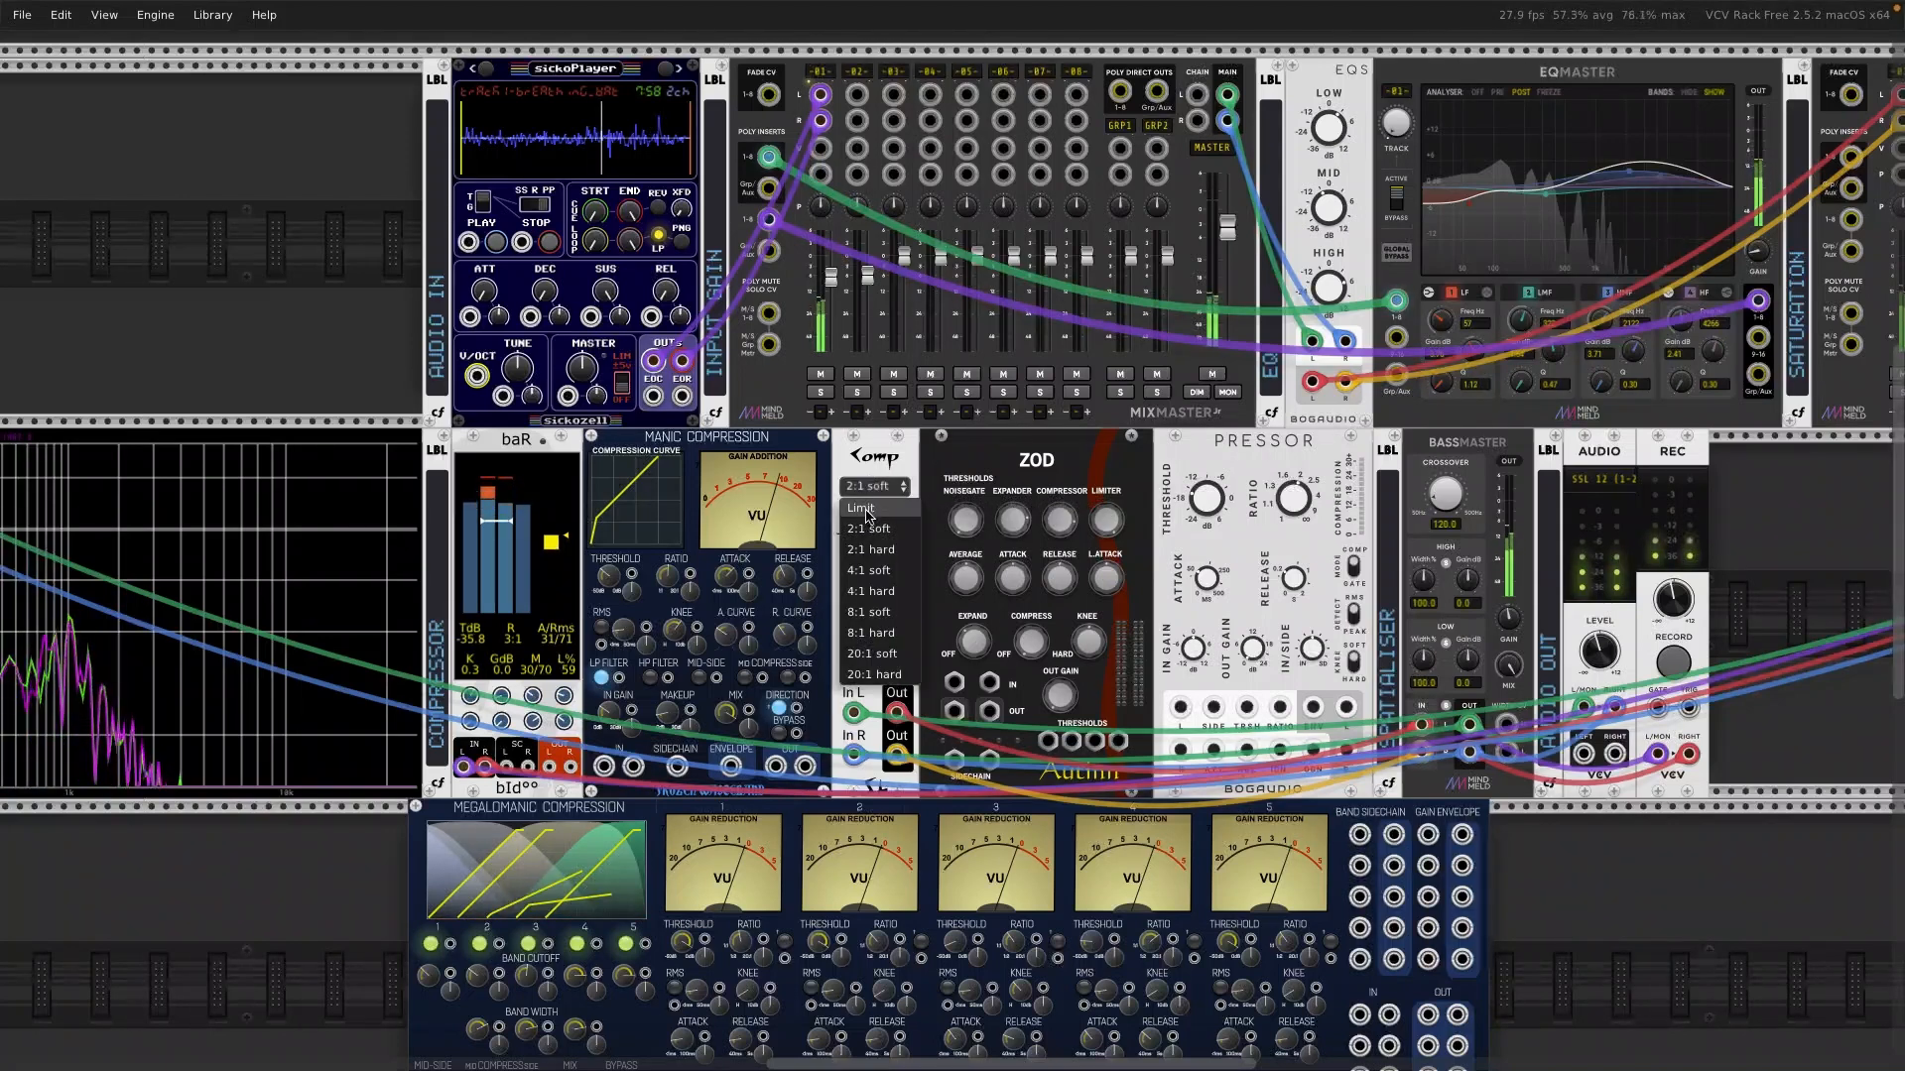
left_click(863, 509)
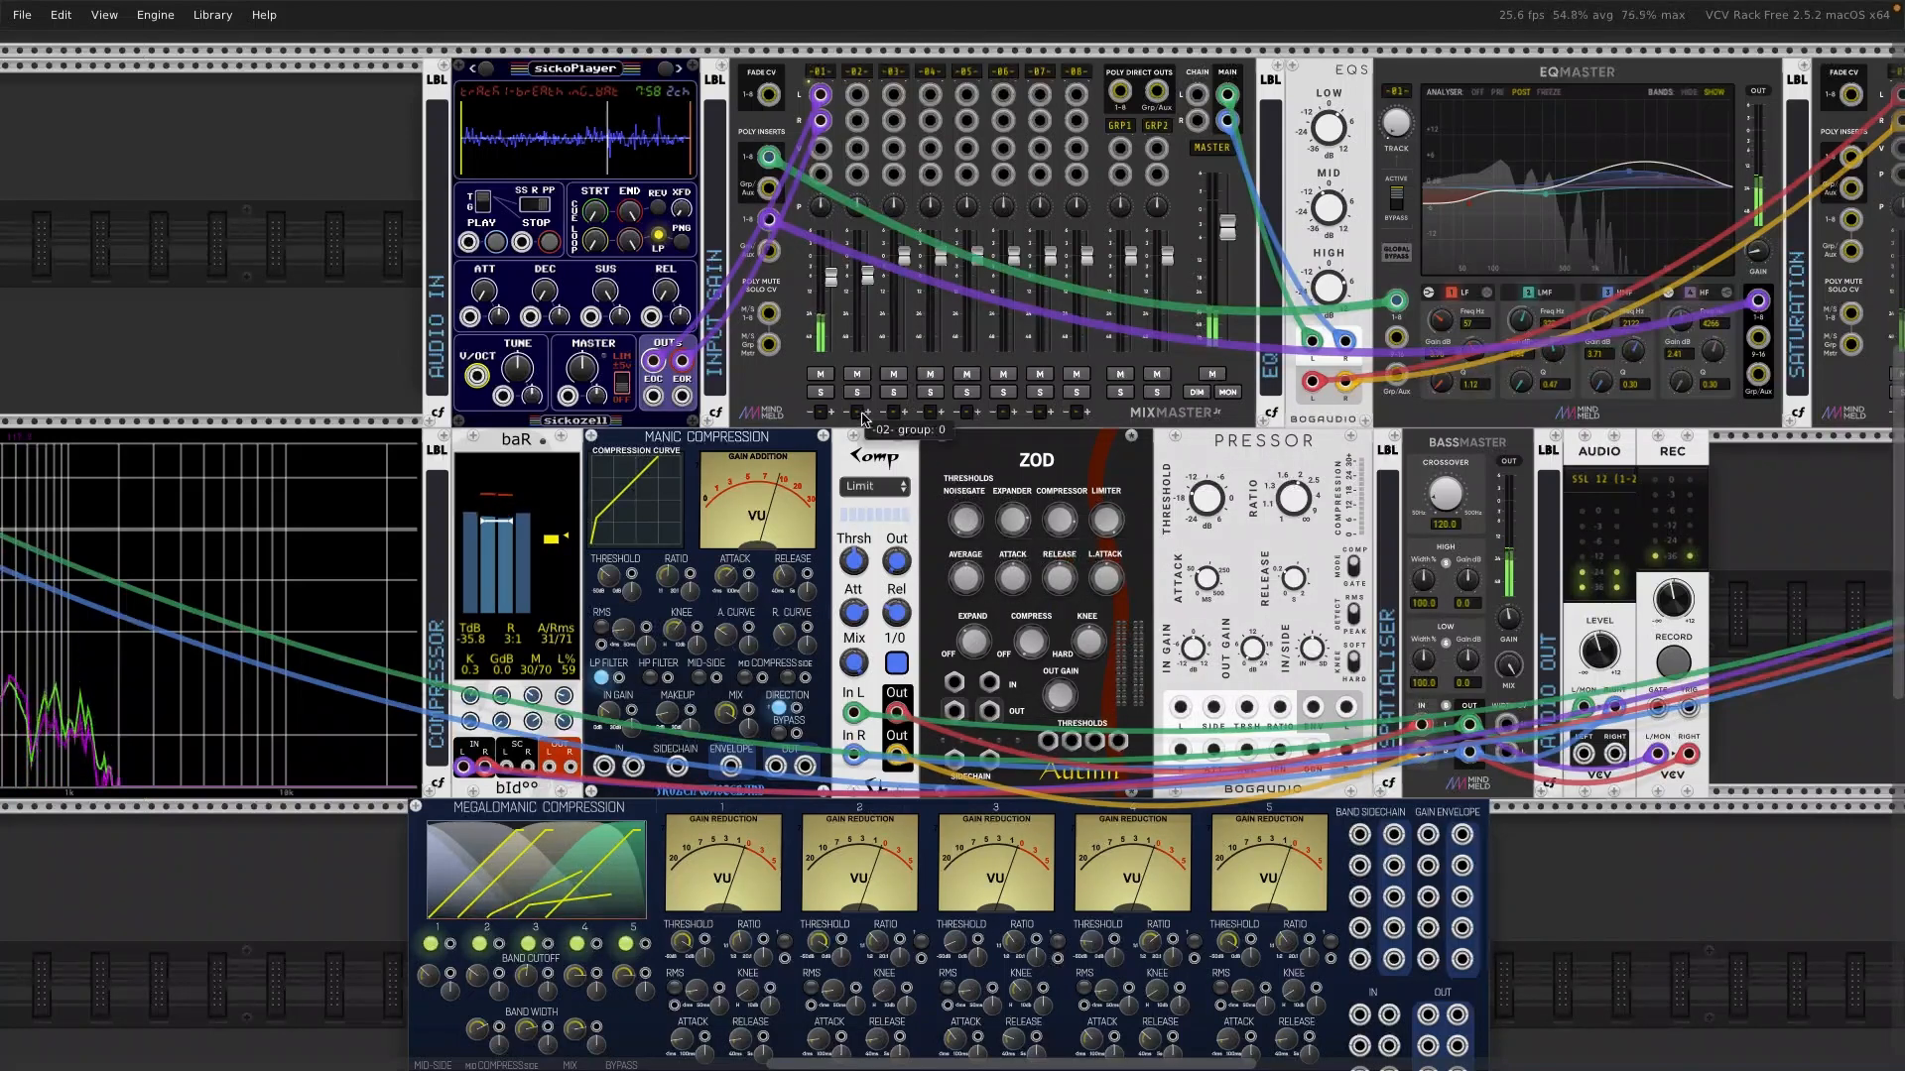
Step: Open the Comp module's user manual, highlight the "feed-forward compressor" wording under About Comp, and return to VCV Rack
right_click(864, 448)
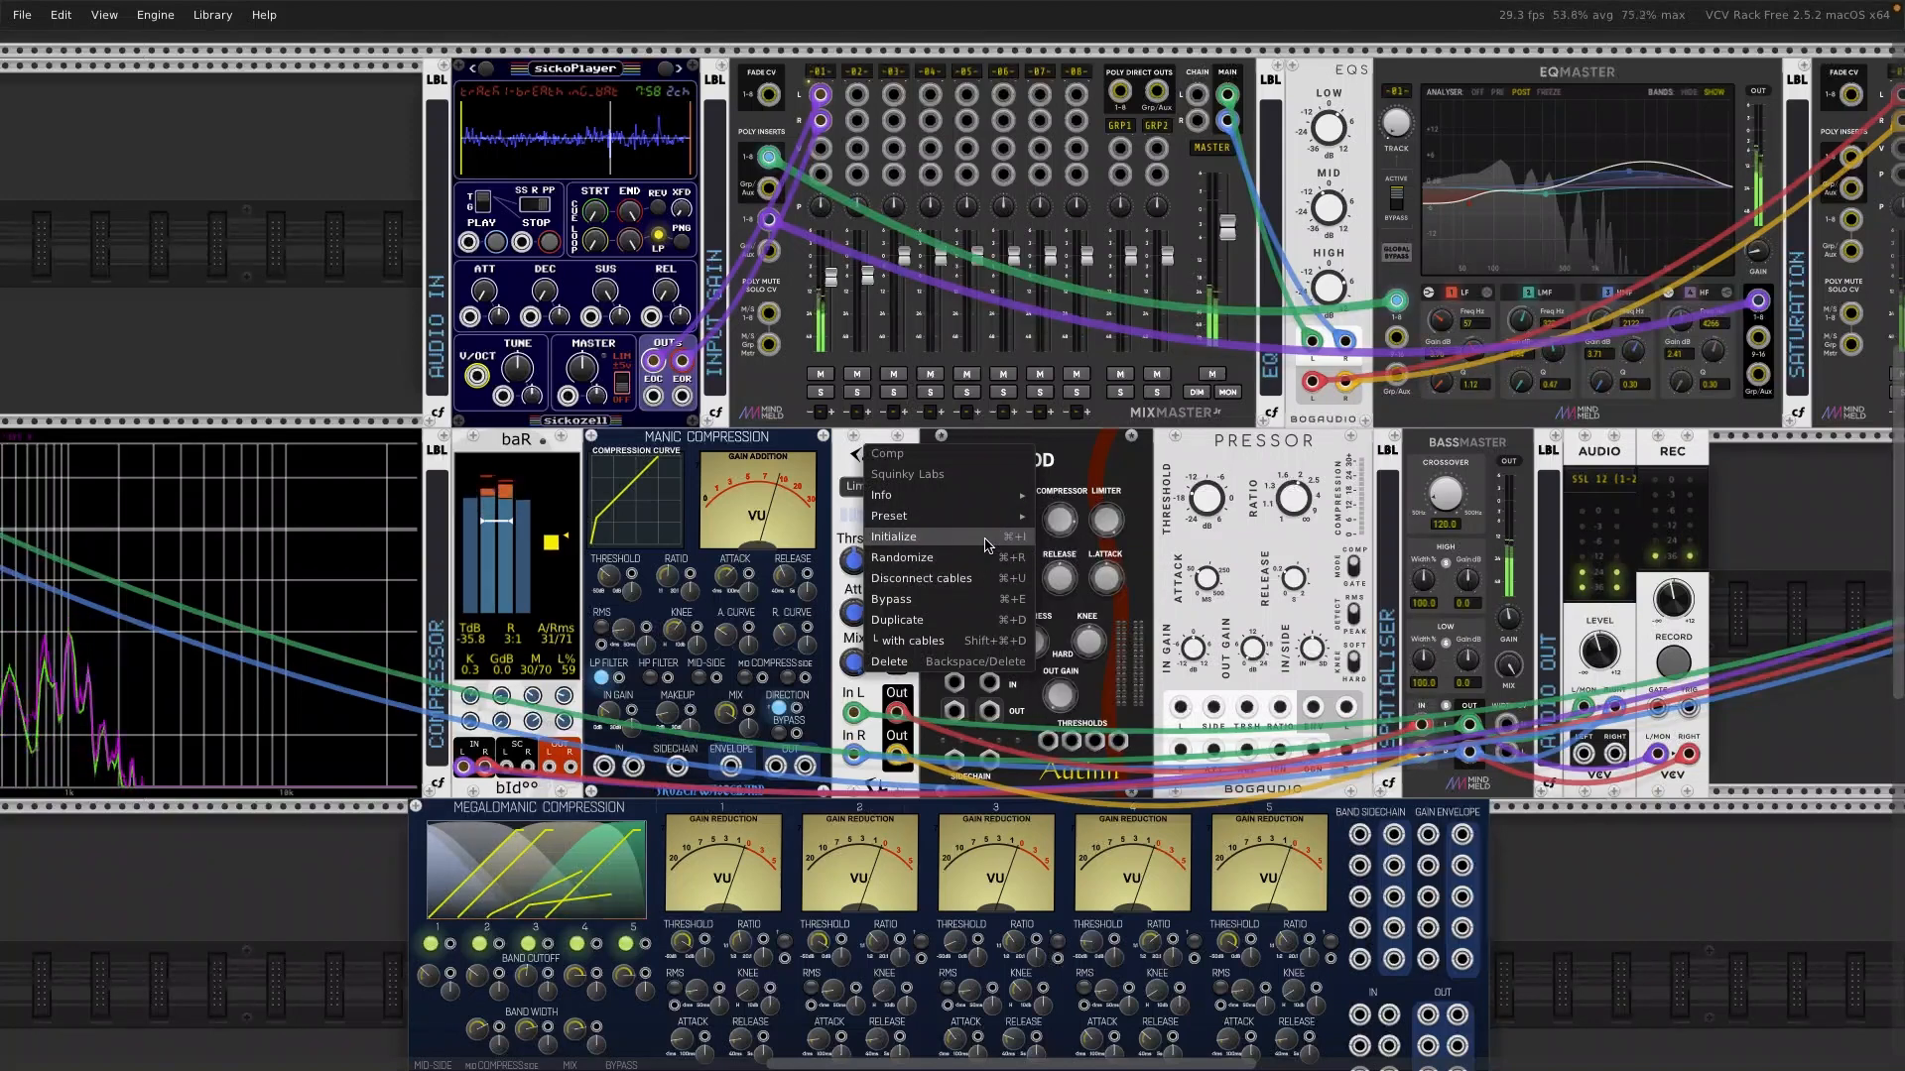
mouse_move(1006, 501)
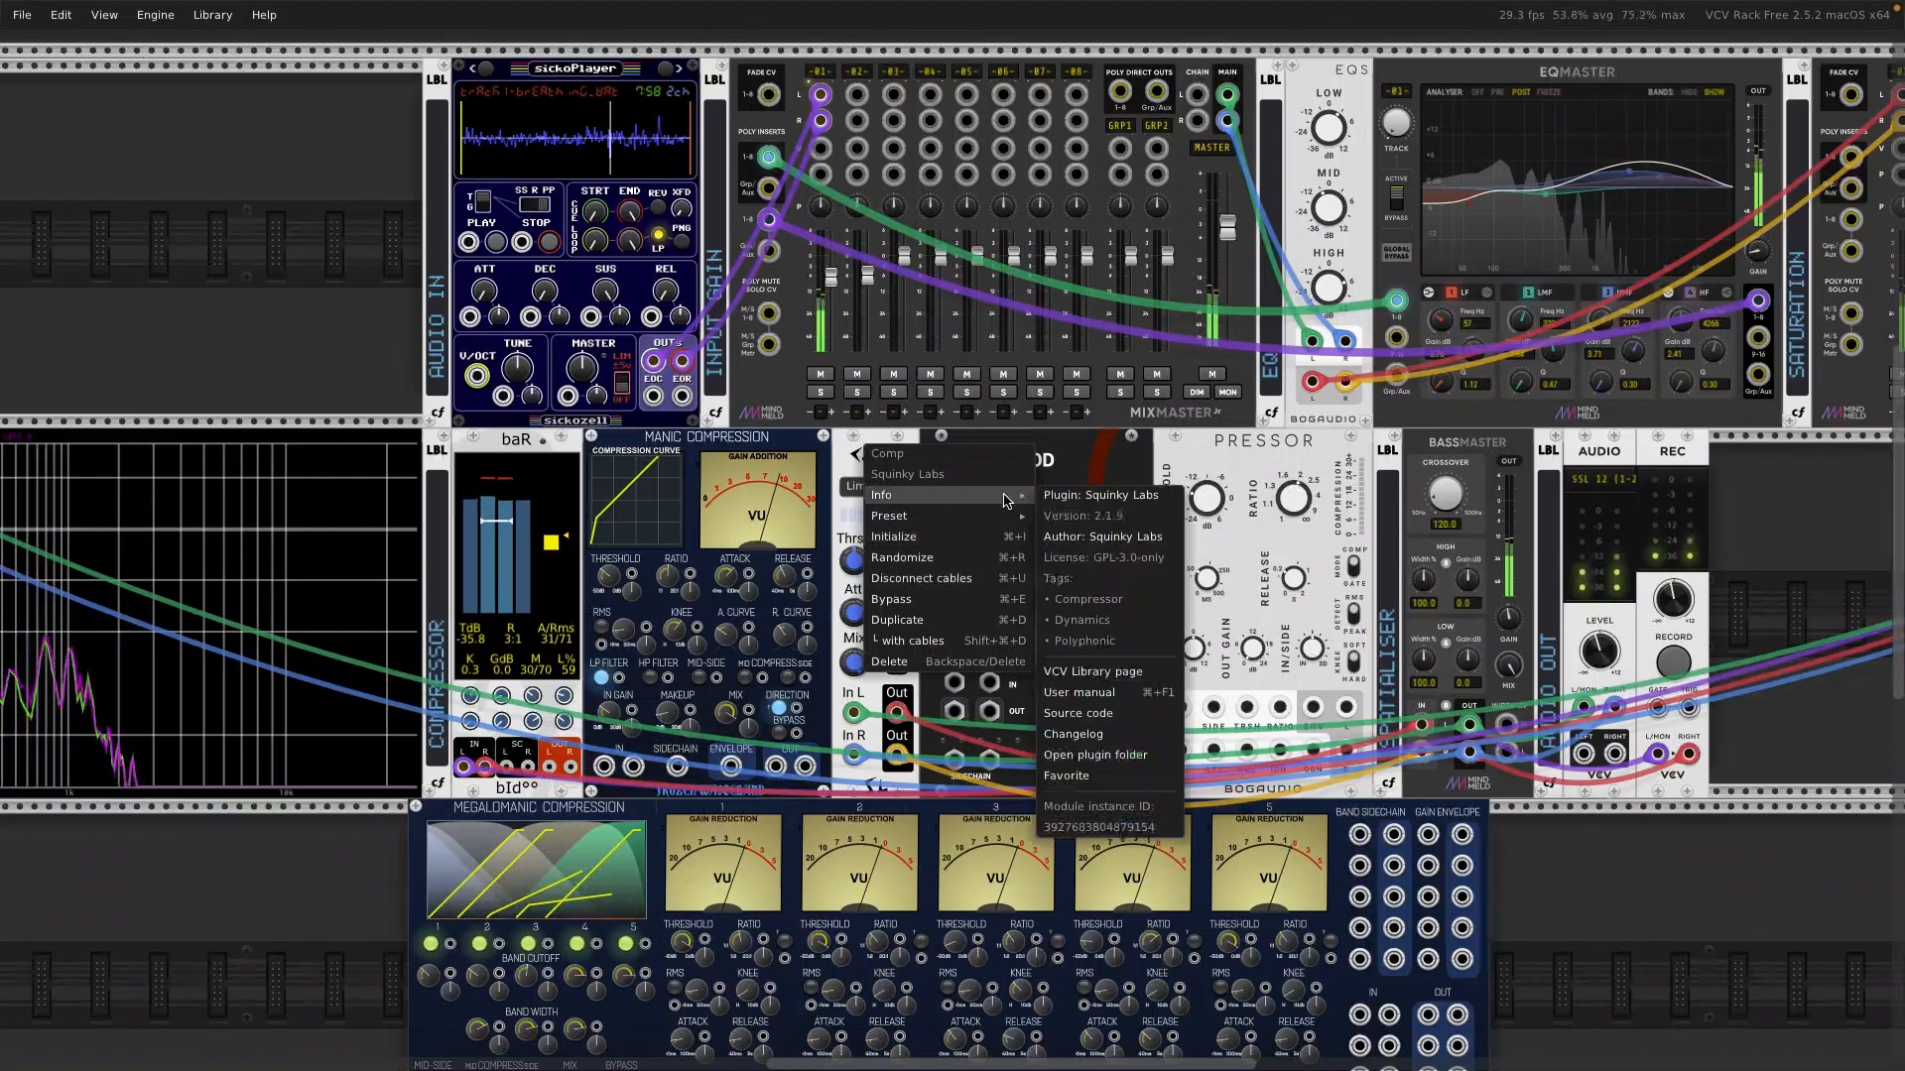
left_click(1077, 694)
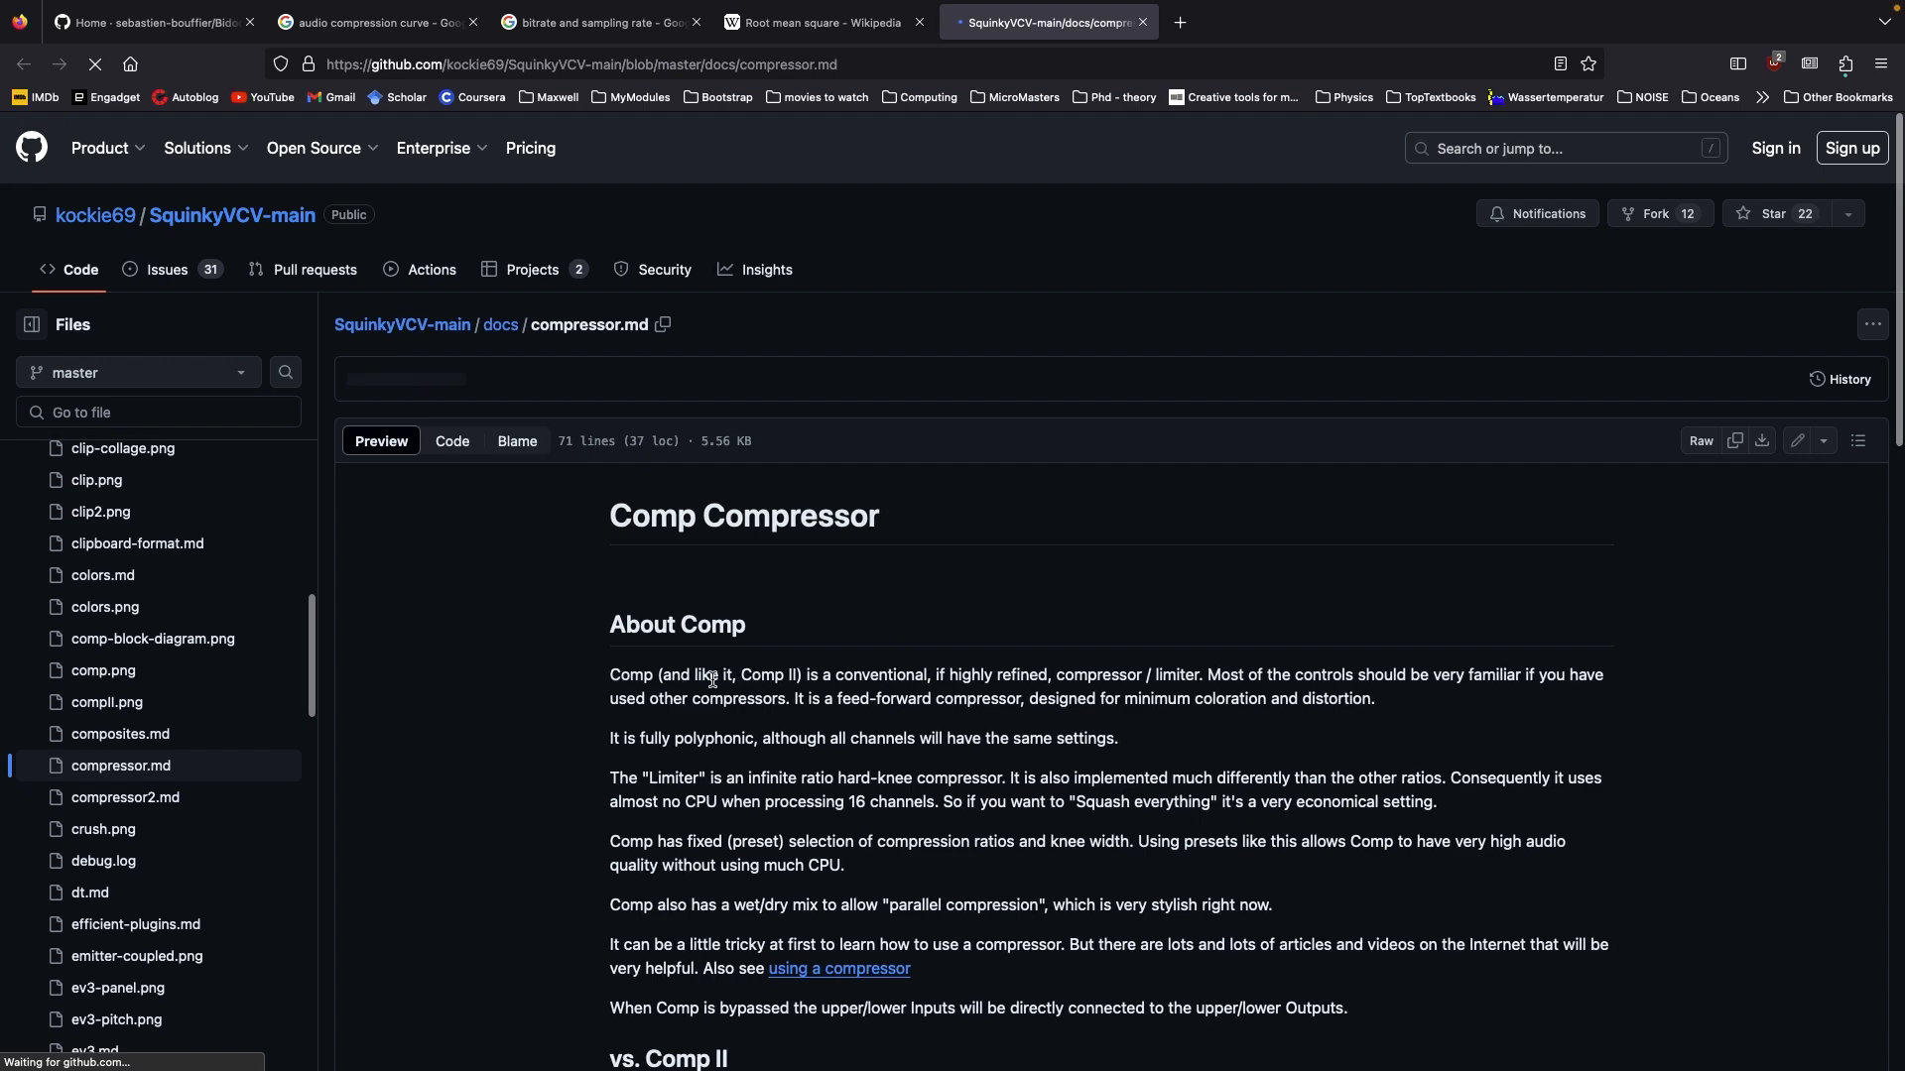
scroll(1009, 690, "down", 8)
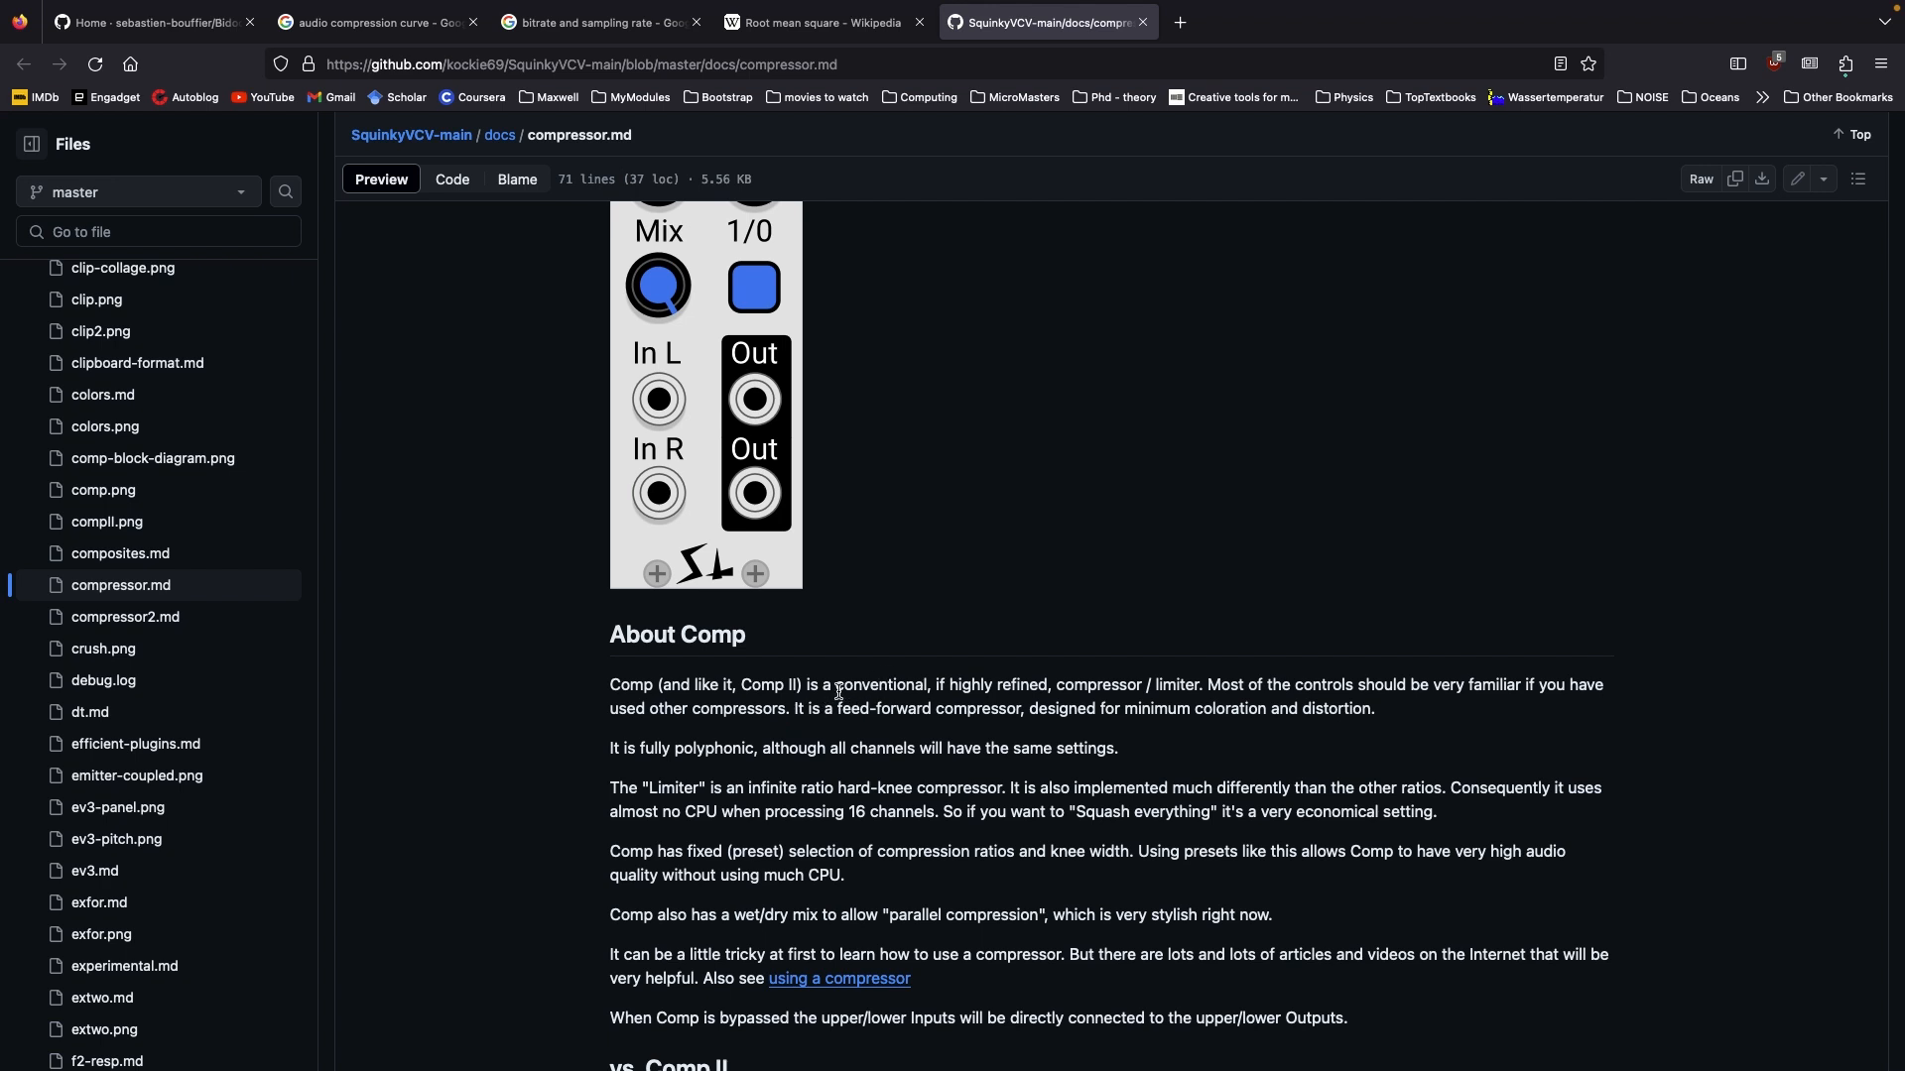
left_click_drag(835, 708, 1036, 689)
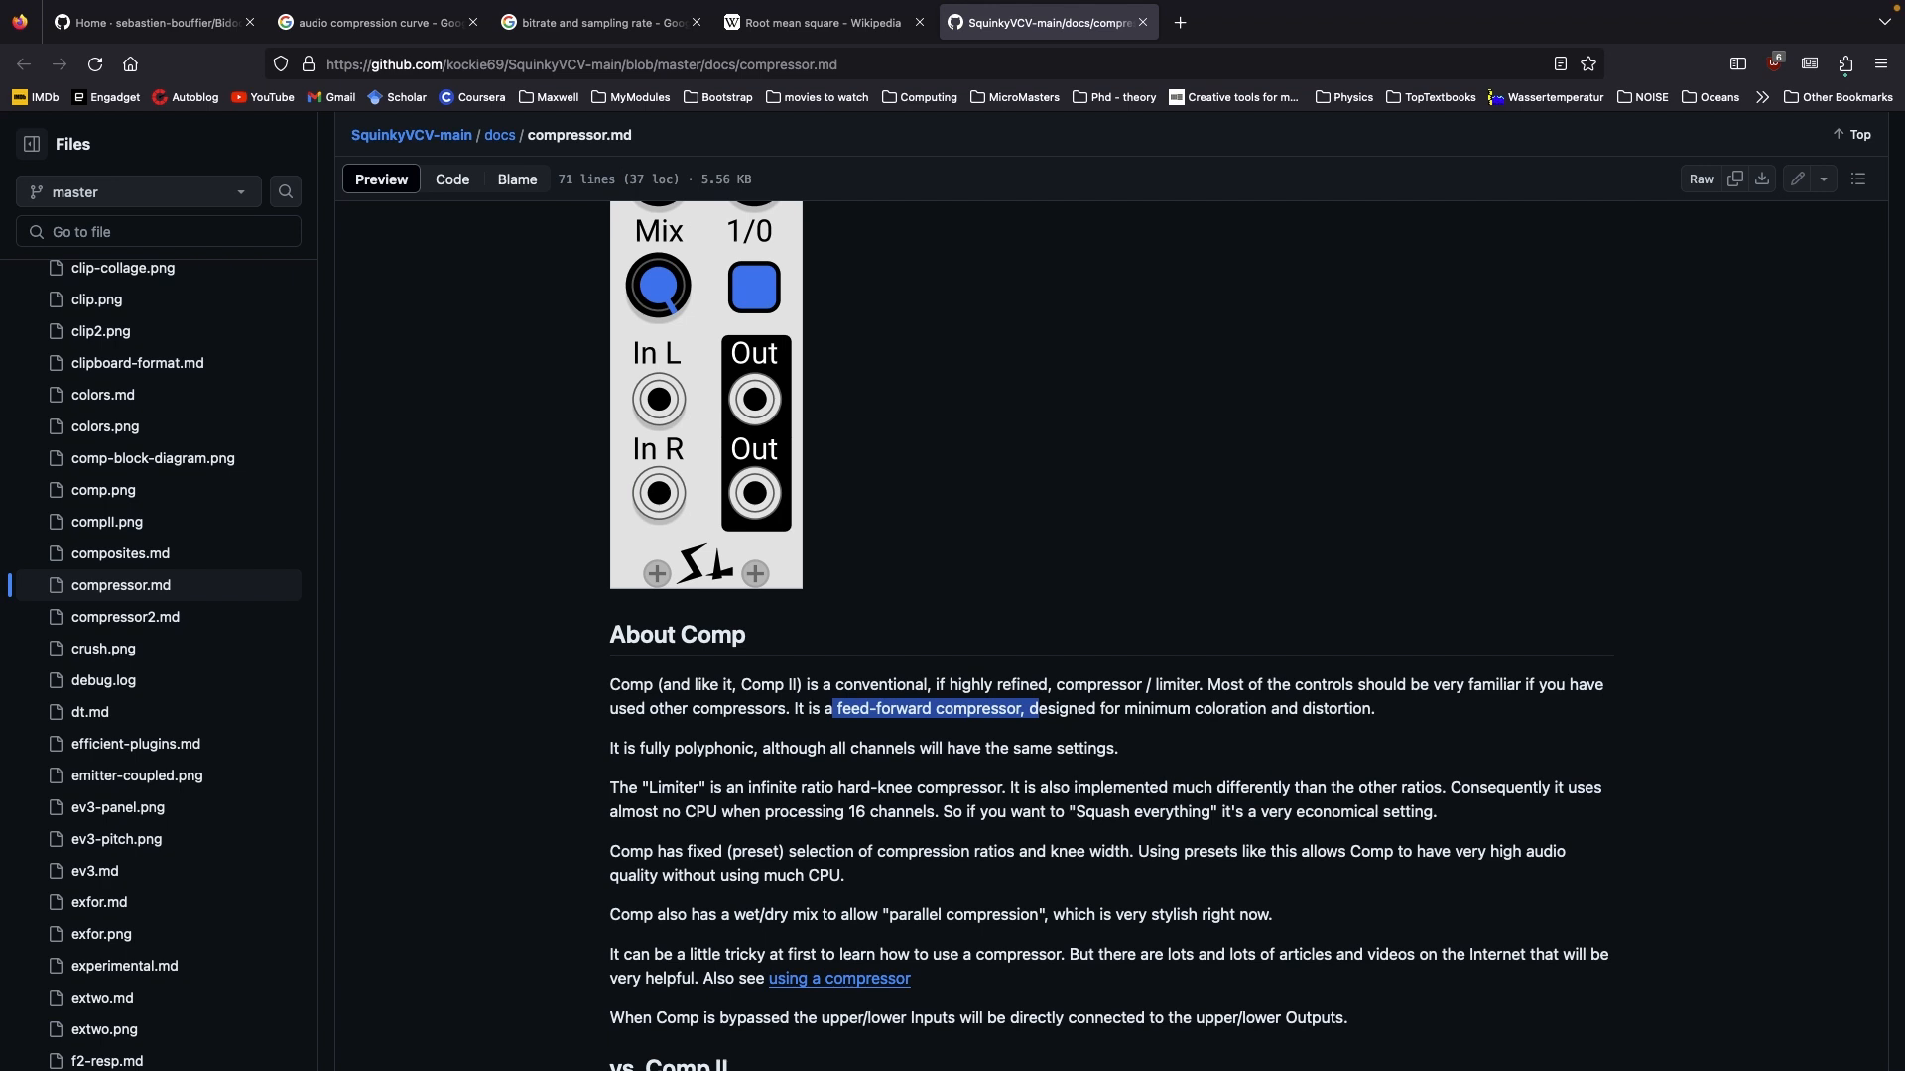
key("super+Tab")
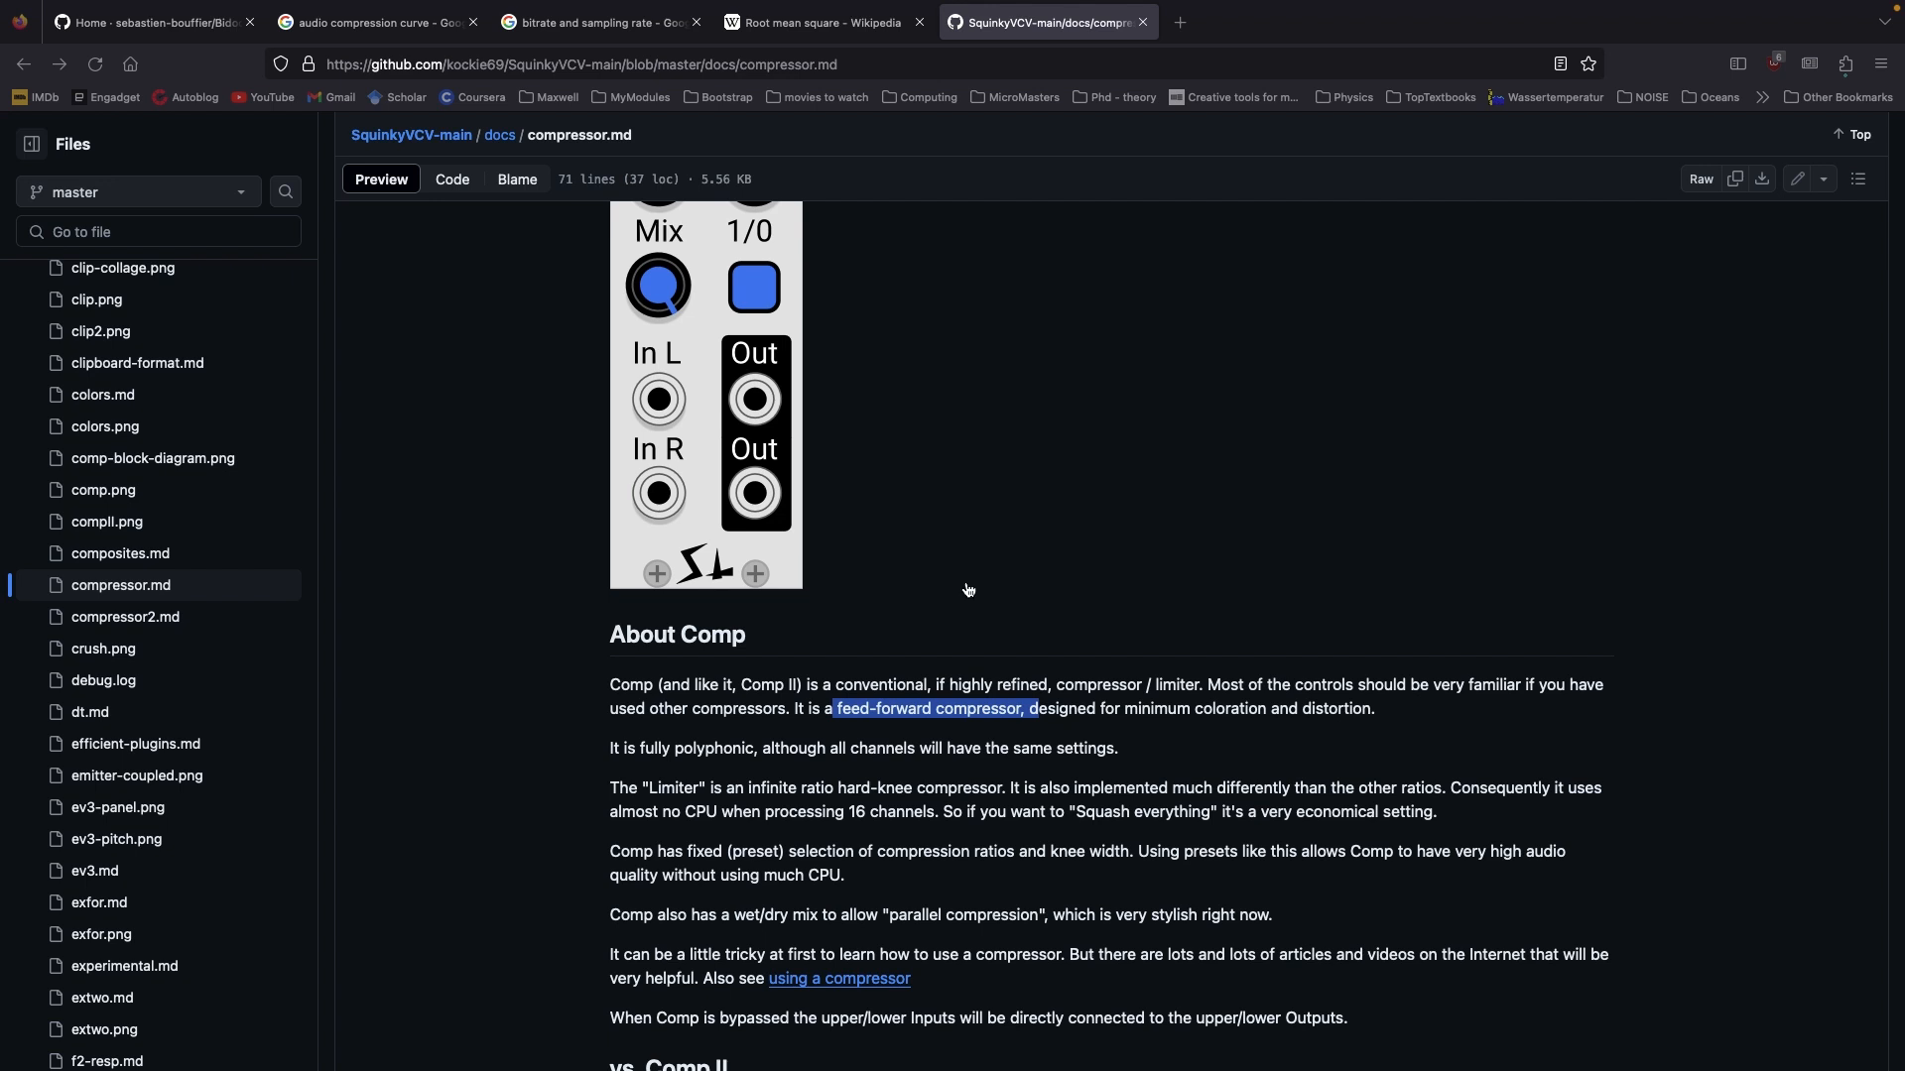
key("ctrl+Left")
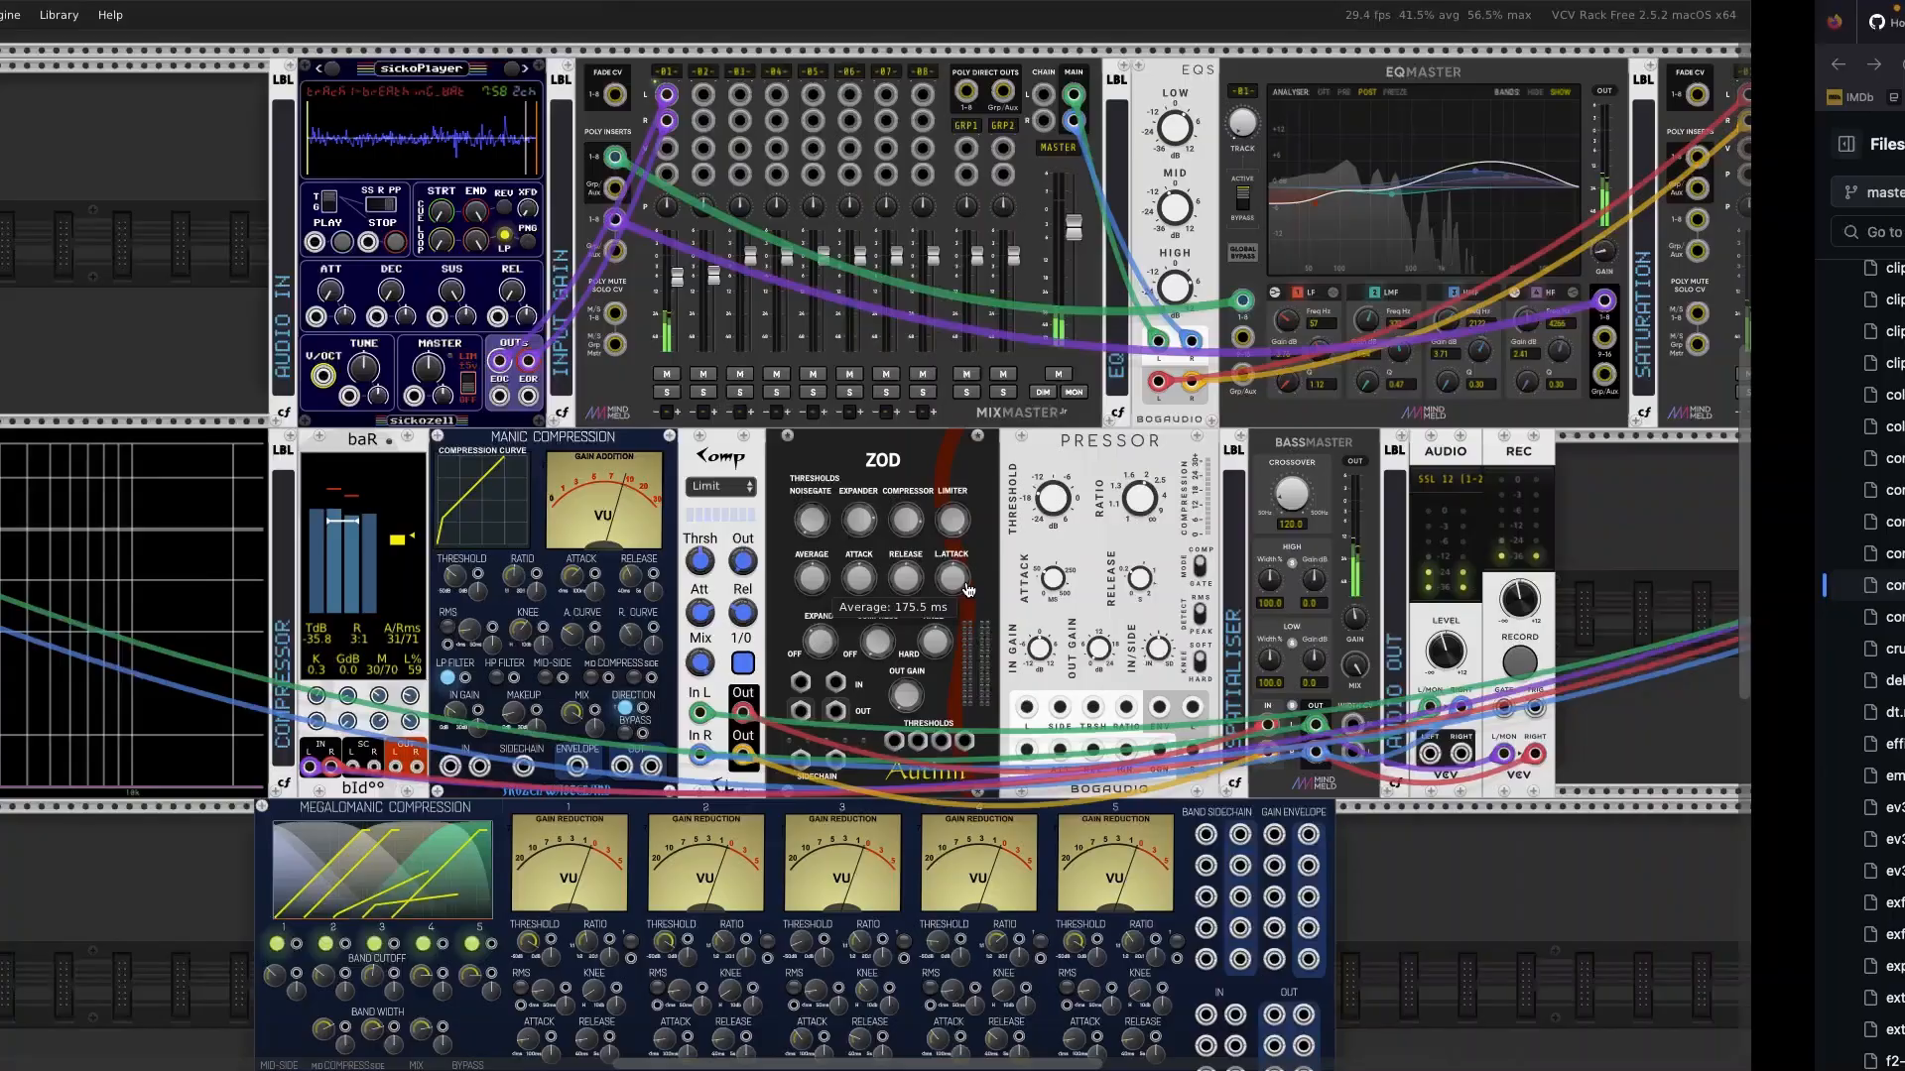
Step: Toggle the Manic Compression direction from gain addition to gain reduction
mouse_move(851, 578)
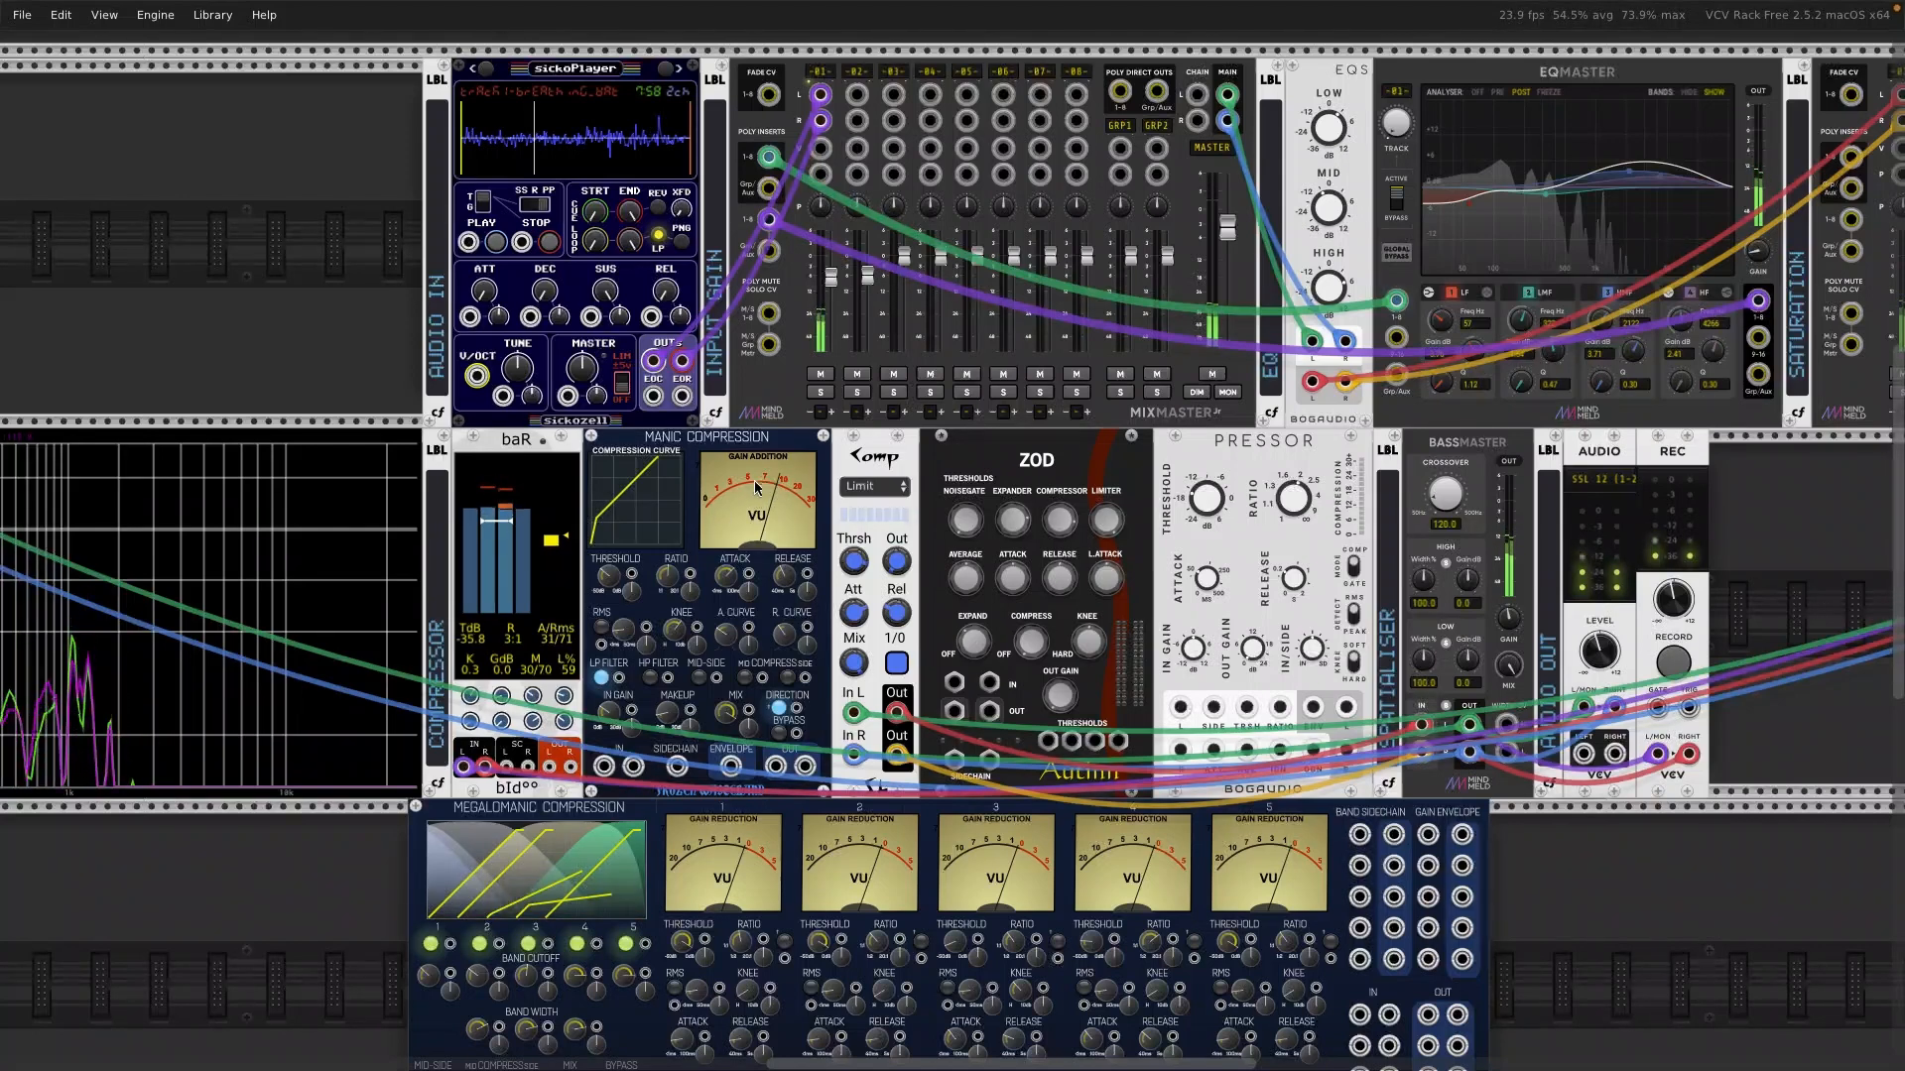
left_click(778, 710)
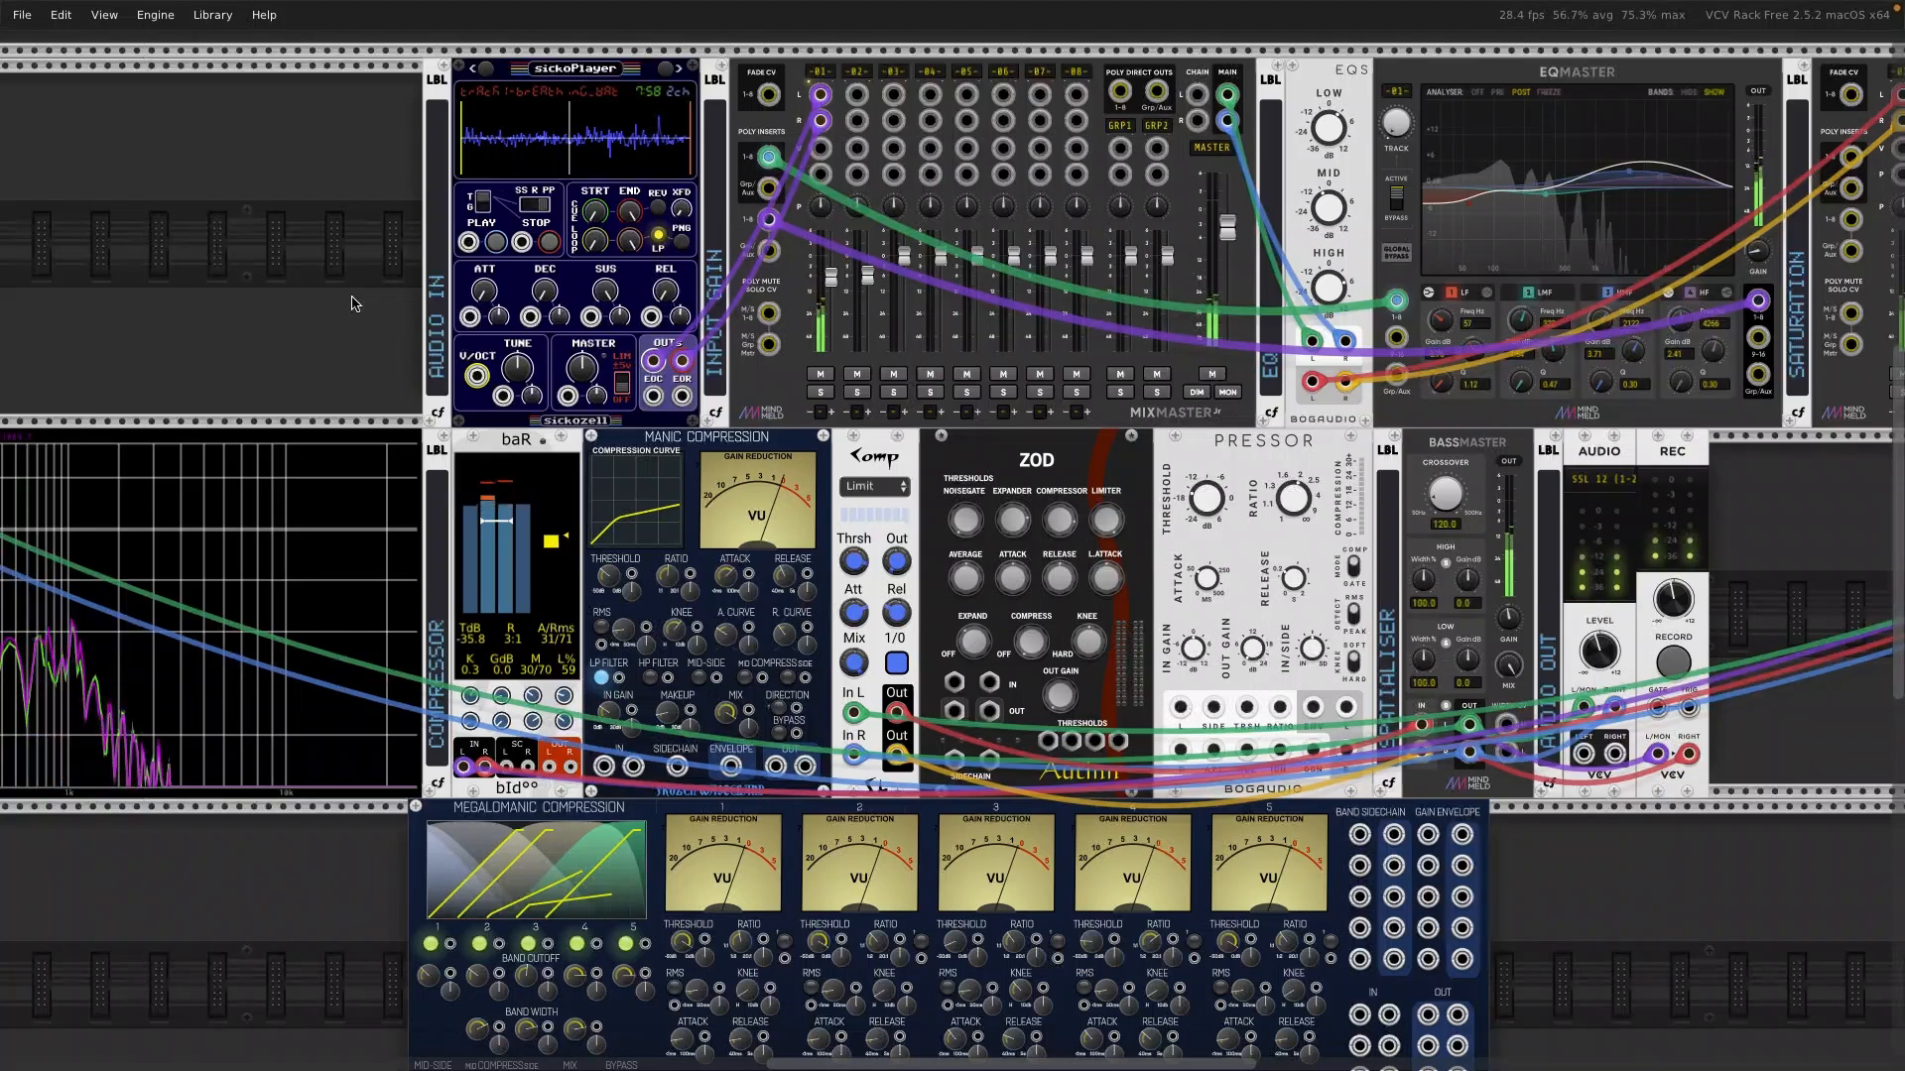
Step: Switch to the browser and view the already open Google results for "audio compression curve"
mouse_move(1289, 1040)
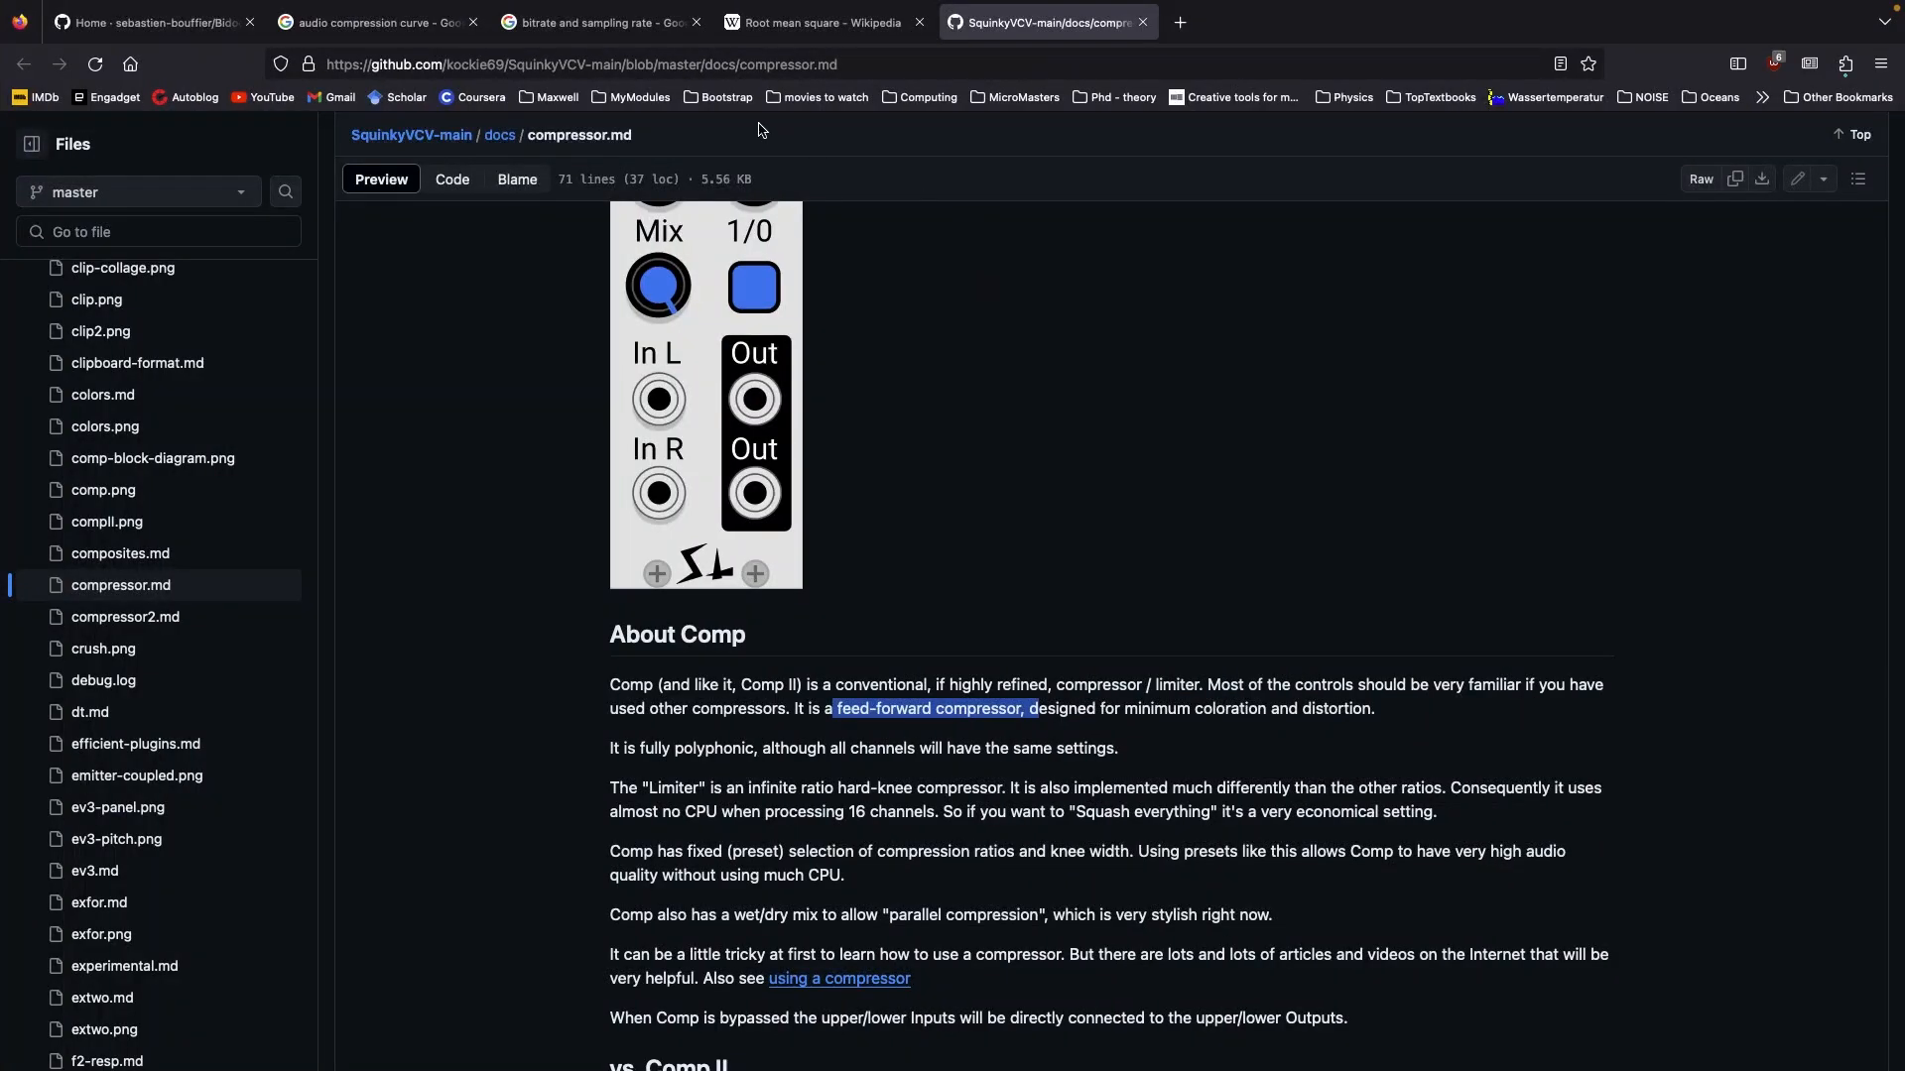
left_click(424, 32)
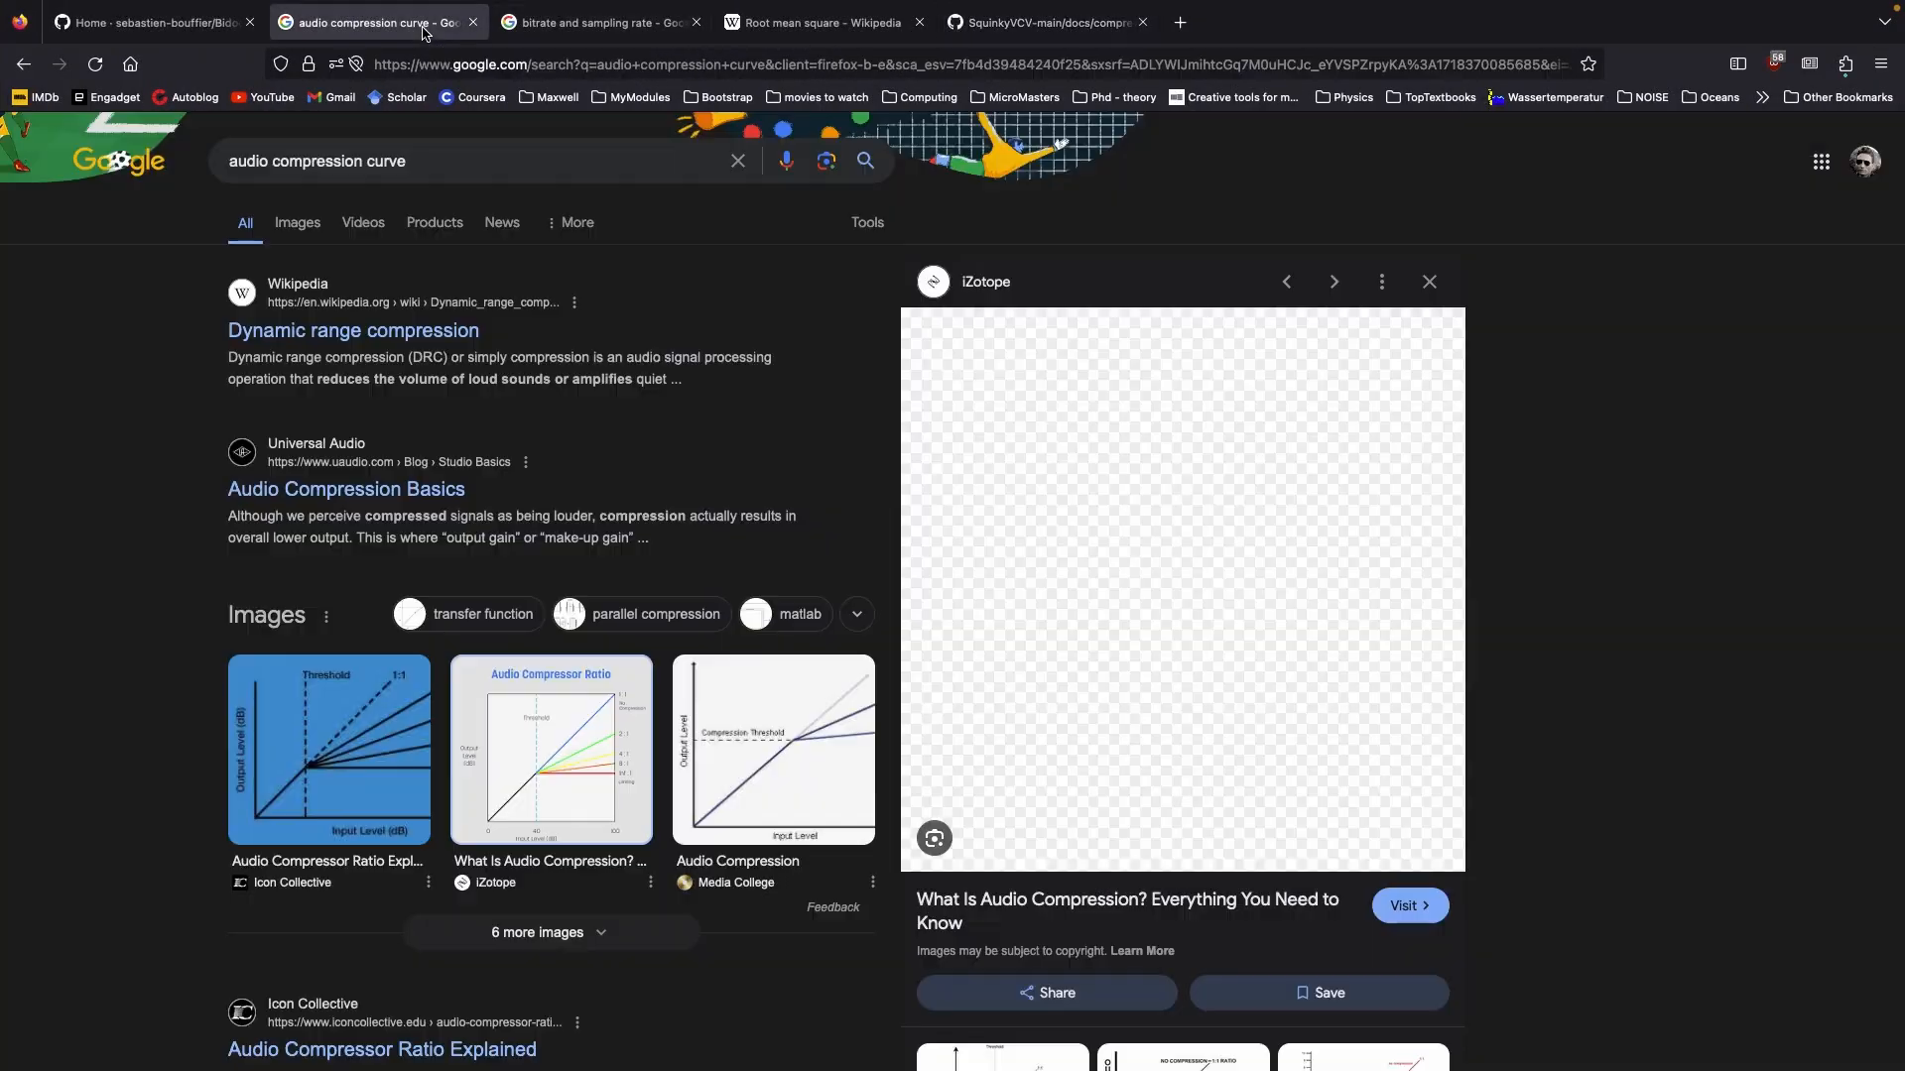
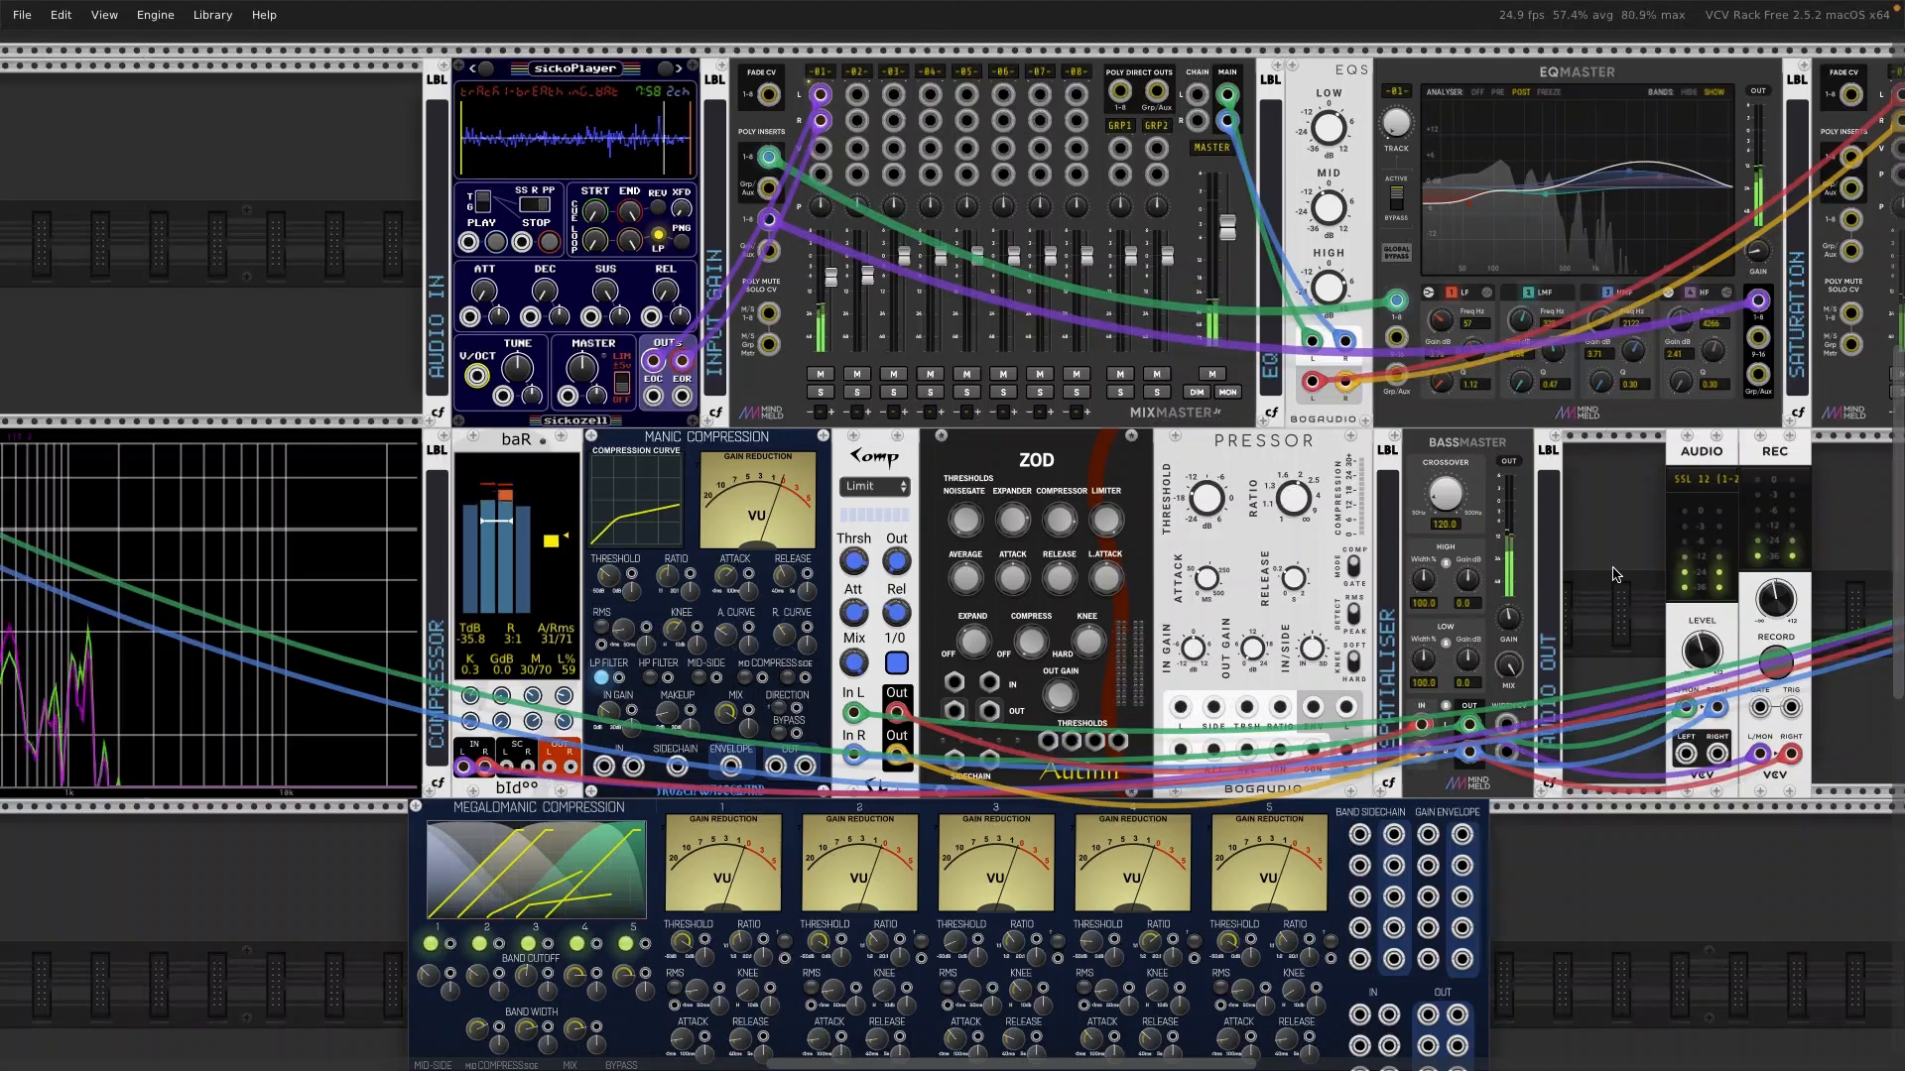
Step: Set the Comp module's compression mode to 20:1 soft and adjust its threshold downward
left_click(875, 486)
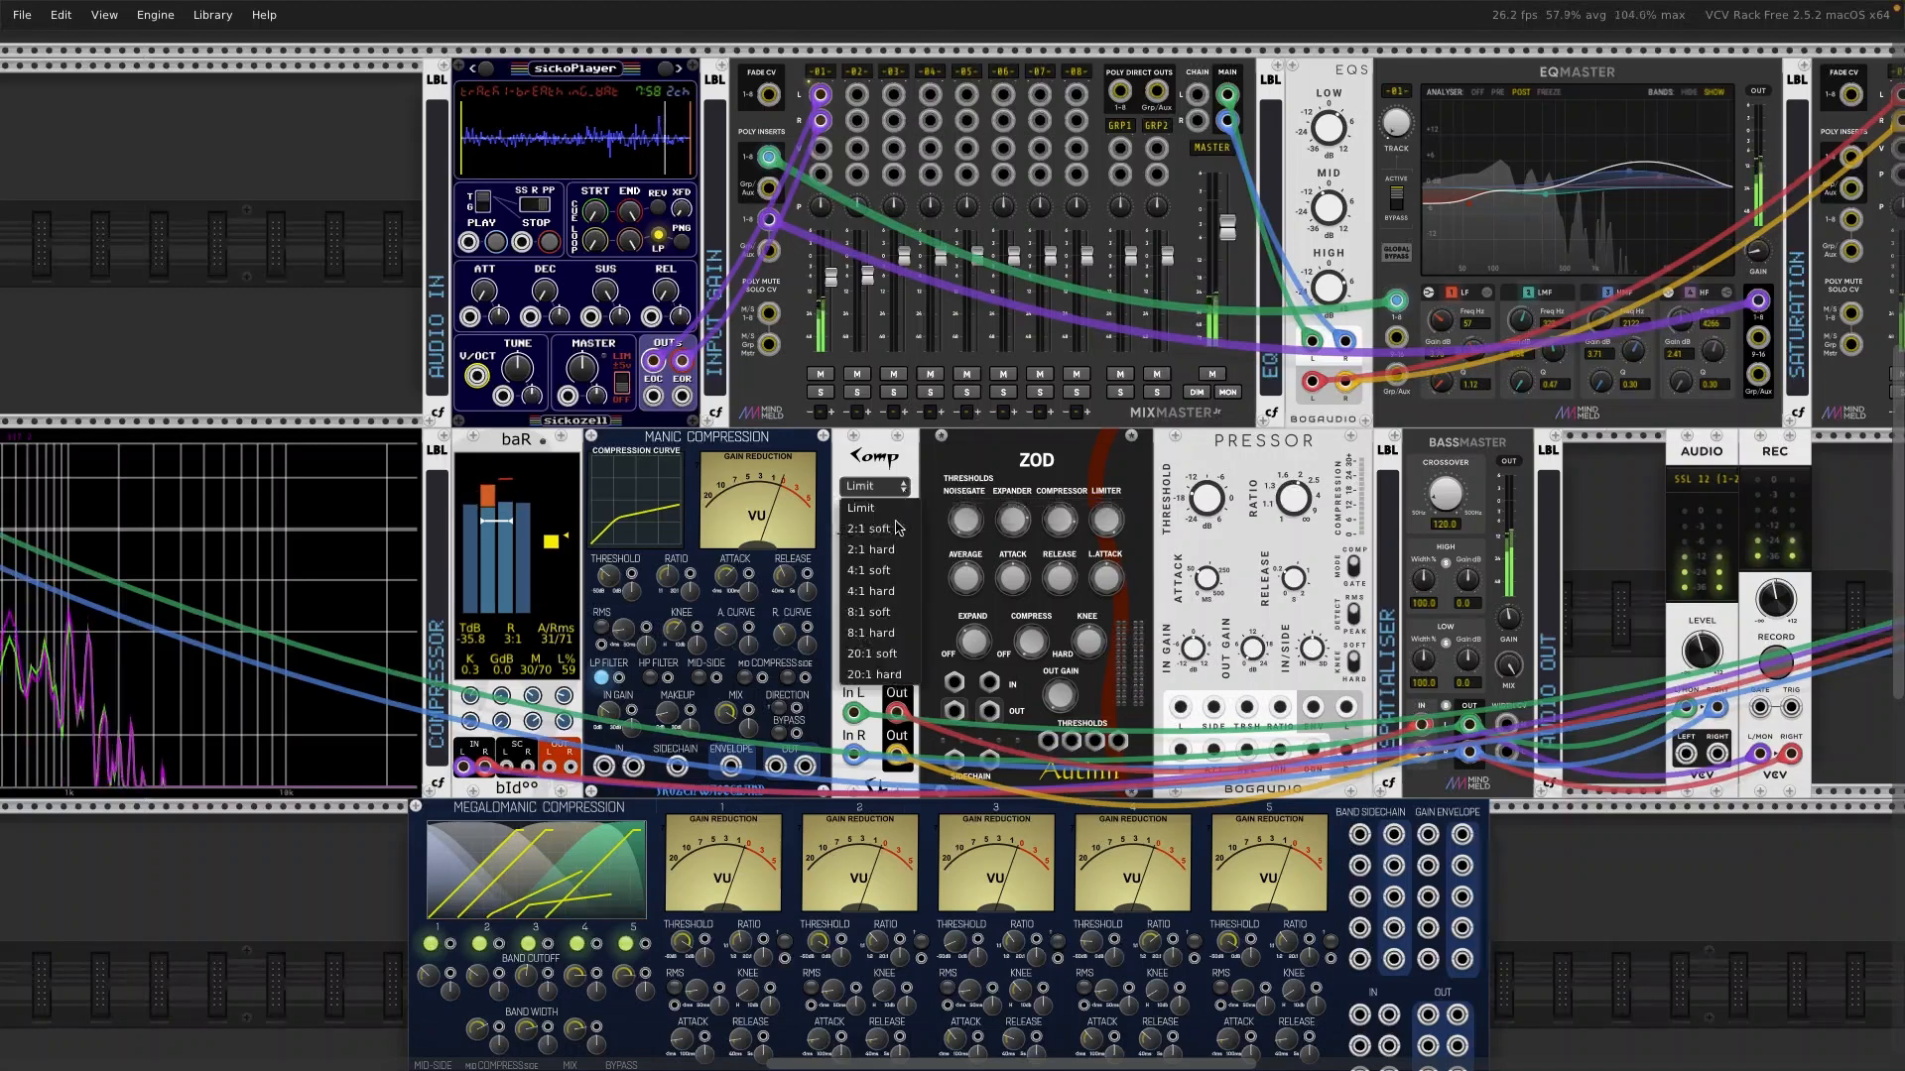
left_click(877, 654)
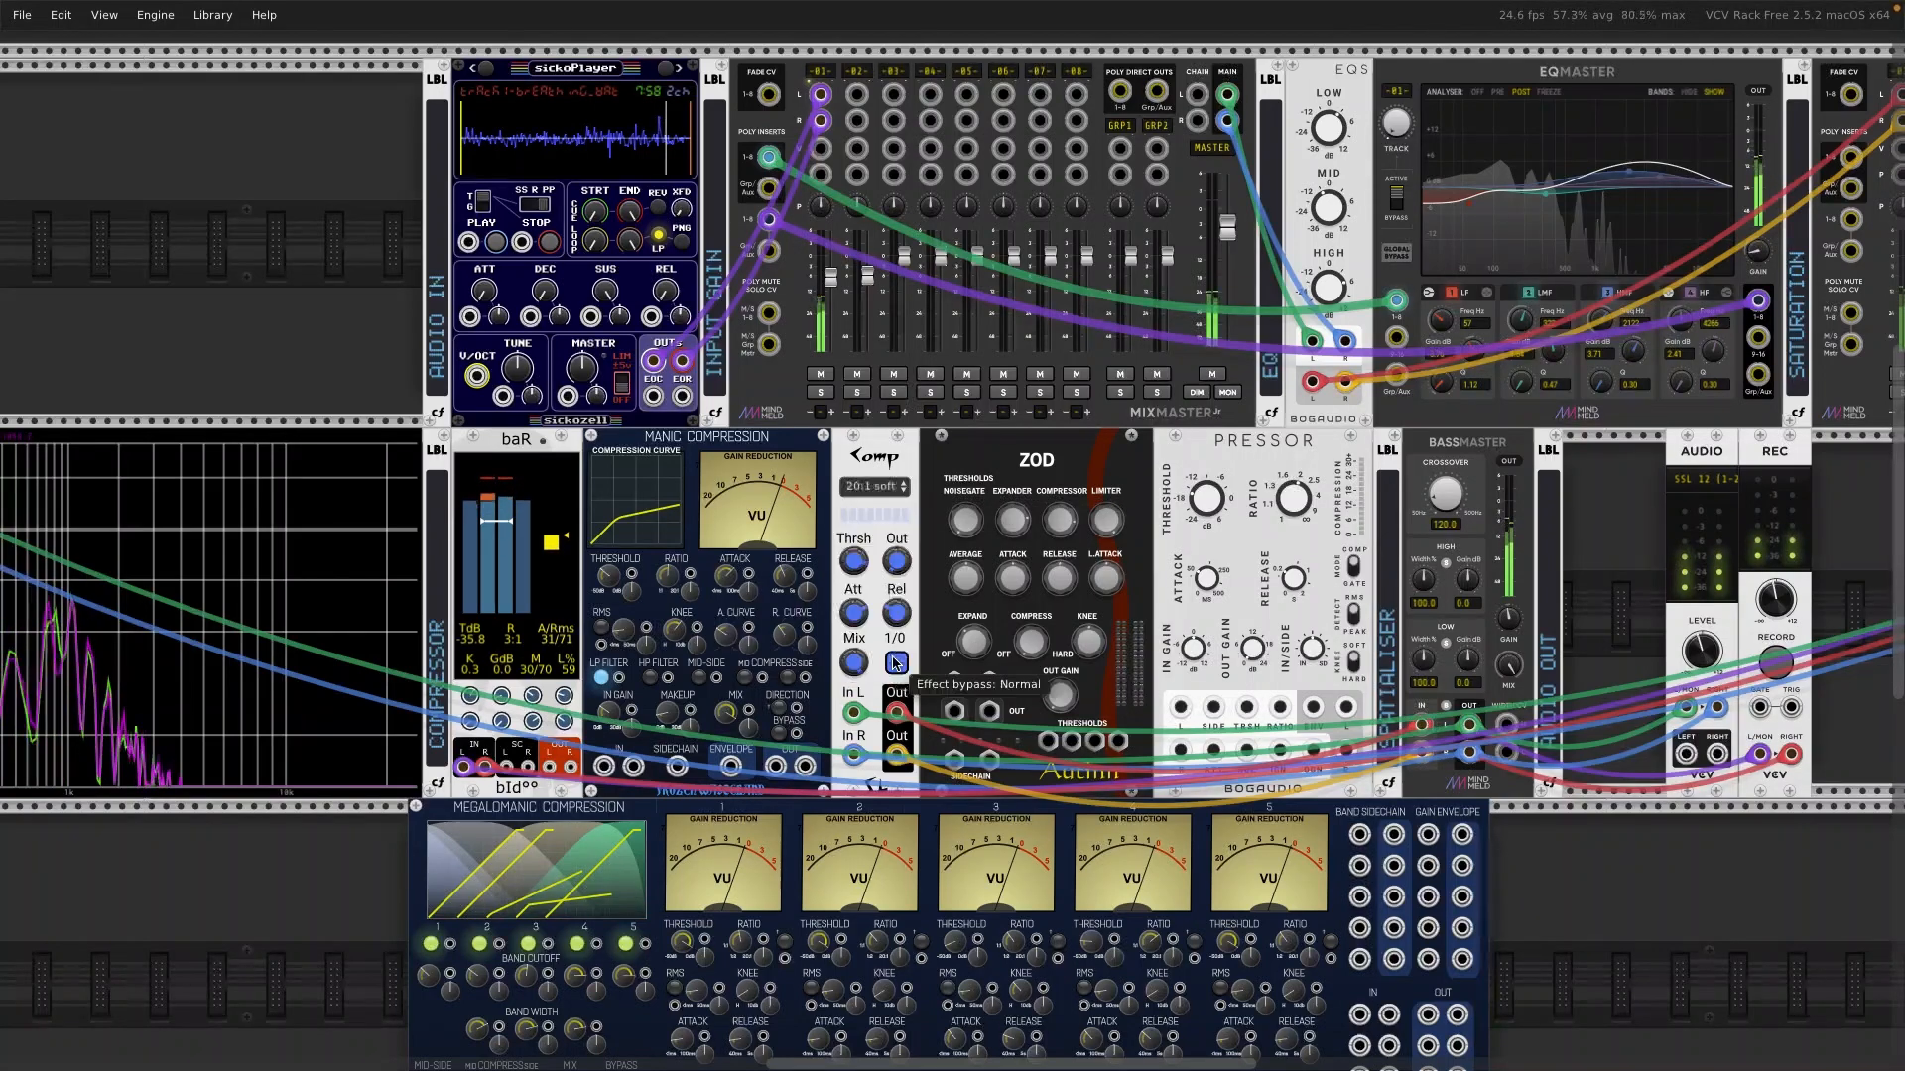
left_click_drag(855, 562, 859, 564)
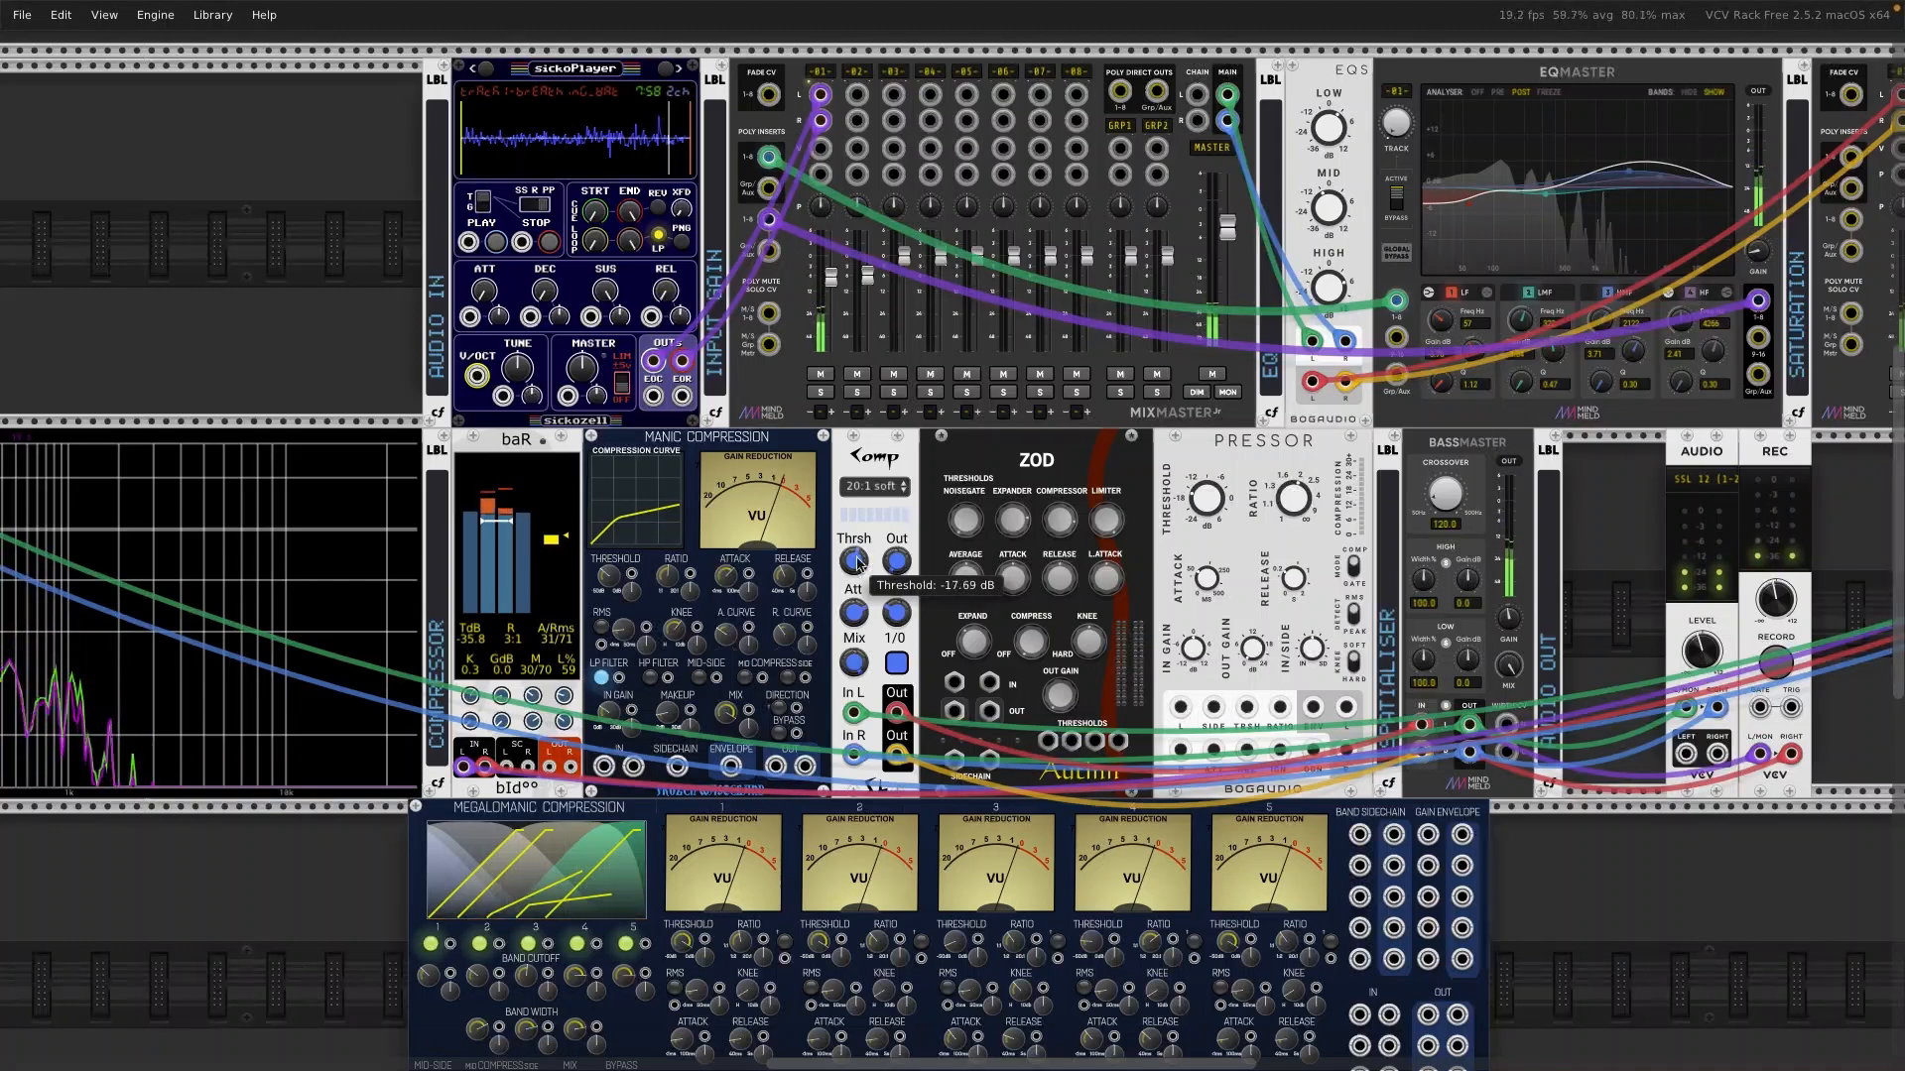
left_click(892, 488)
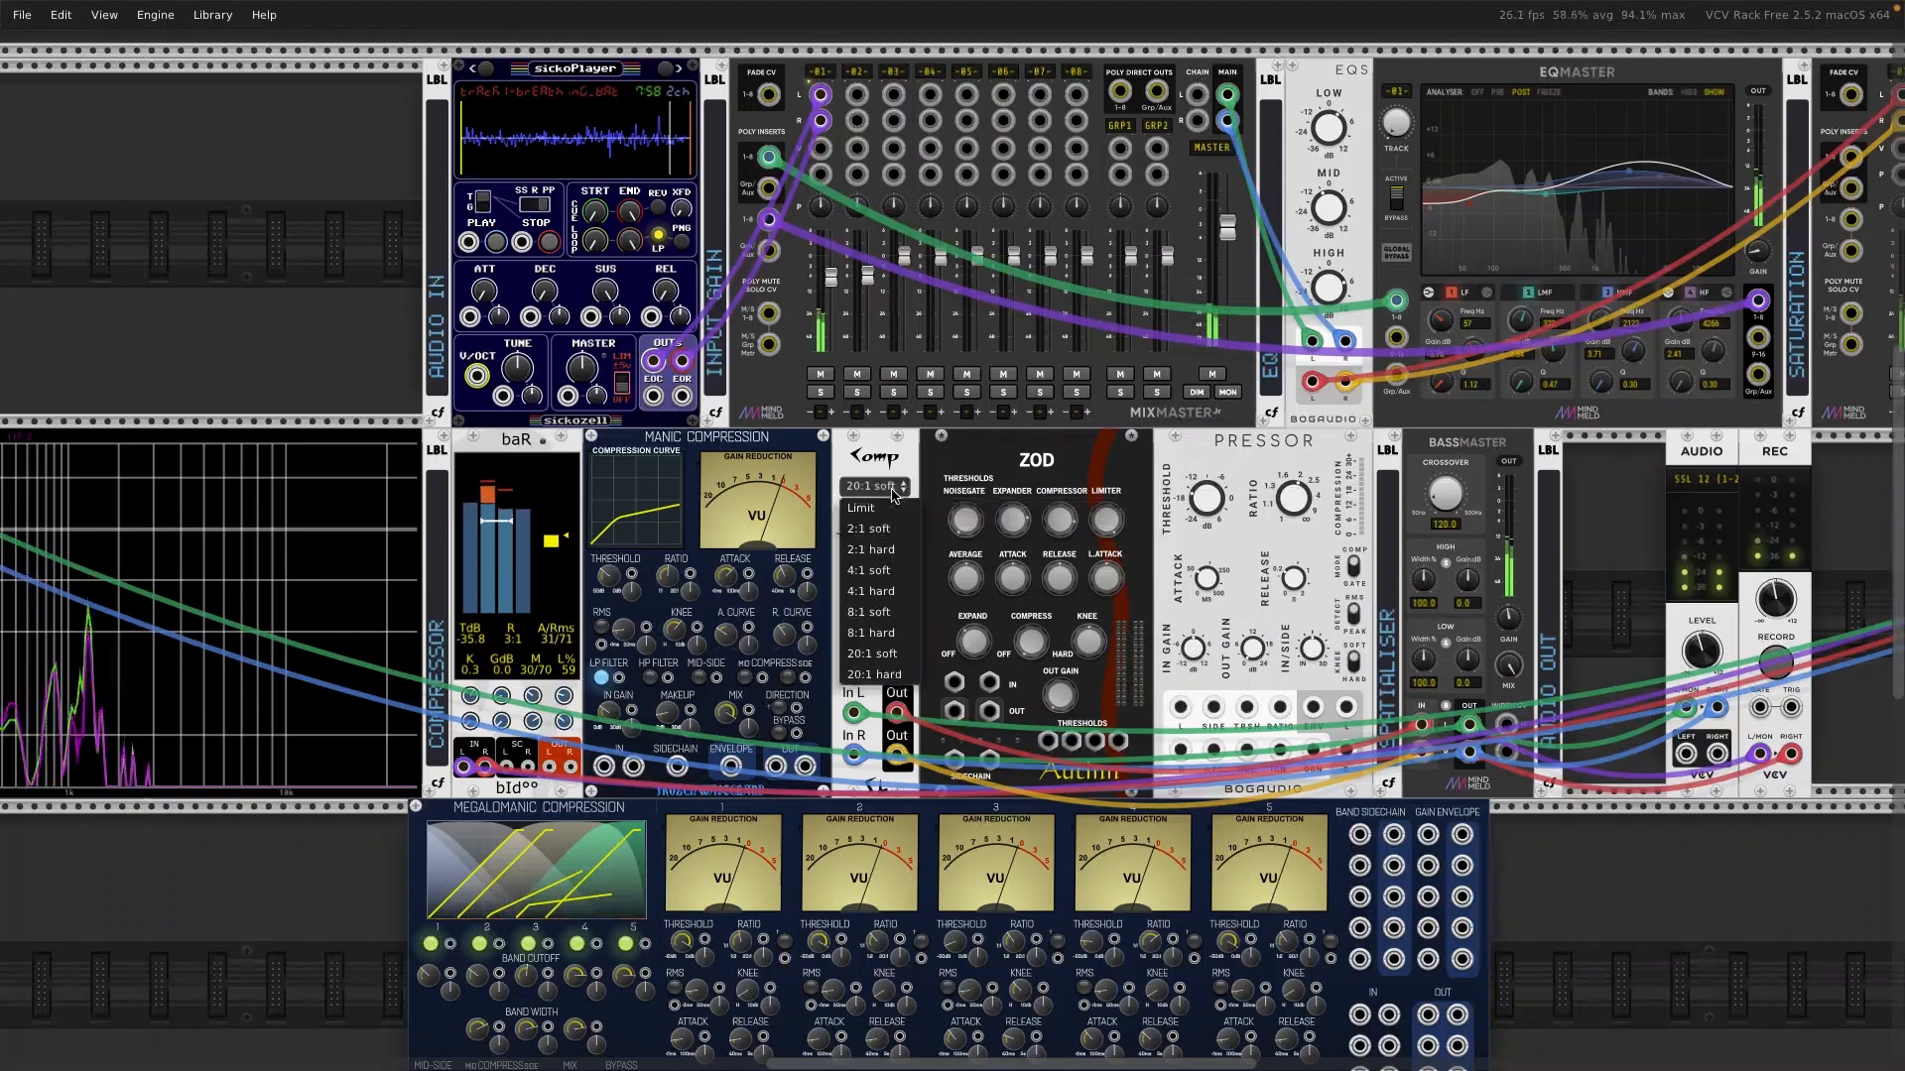
left_click(892, 488)
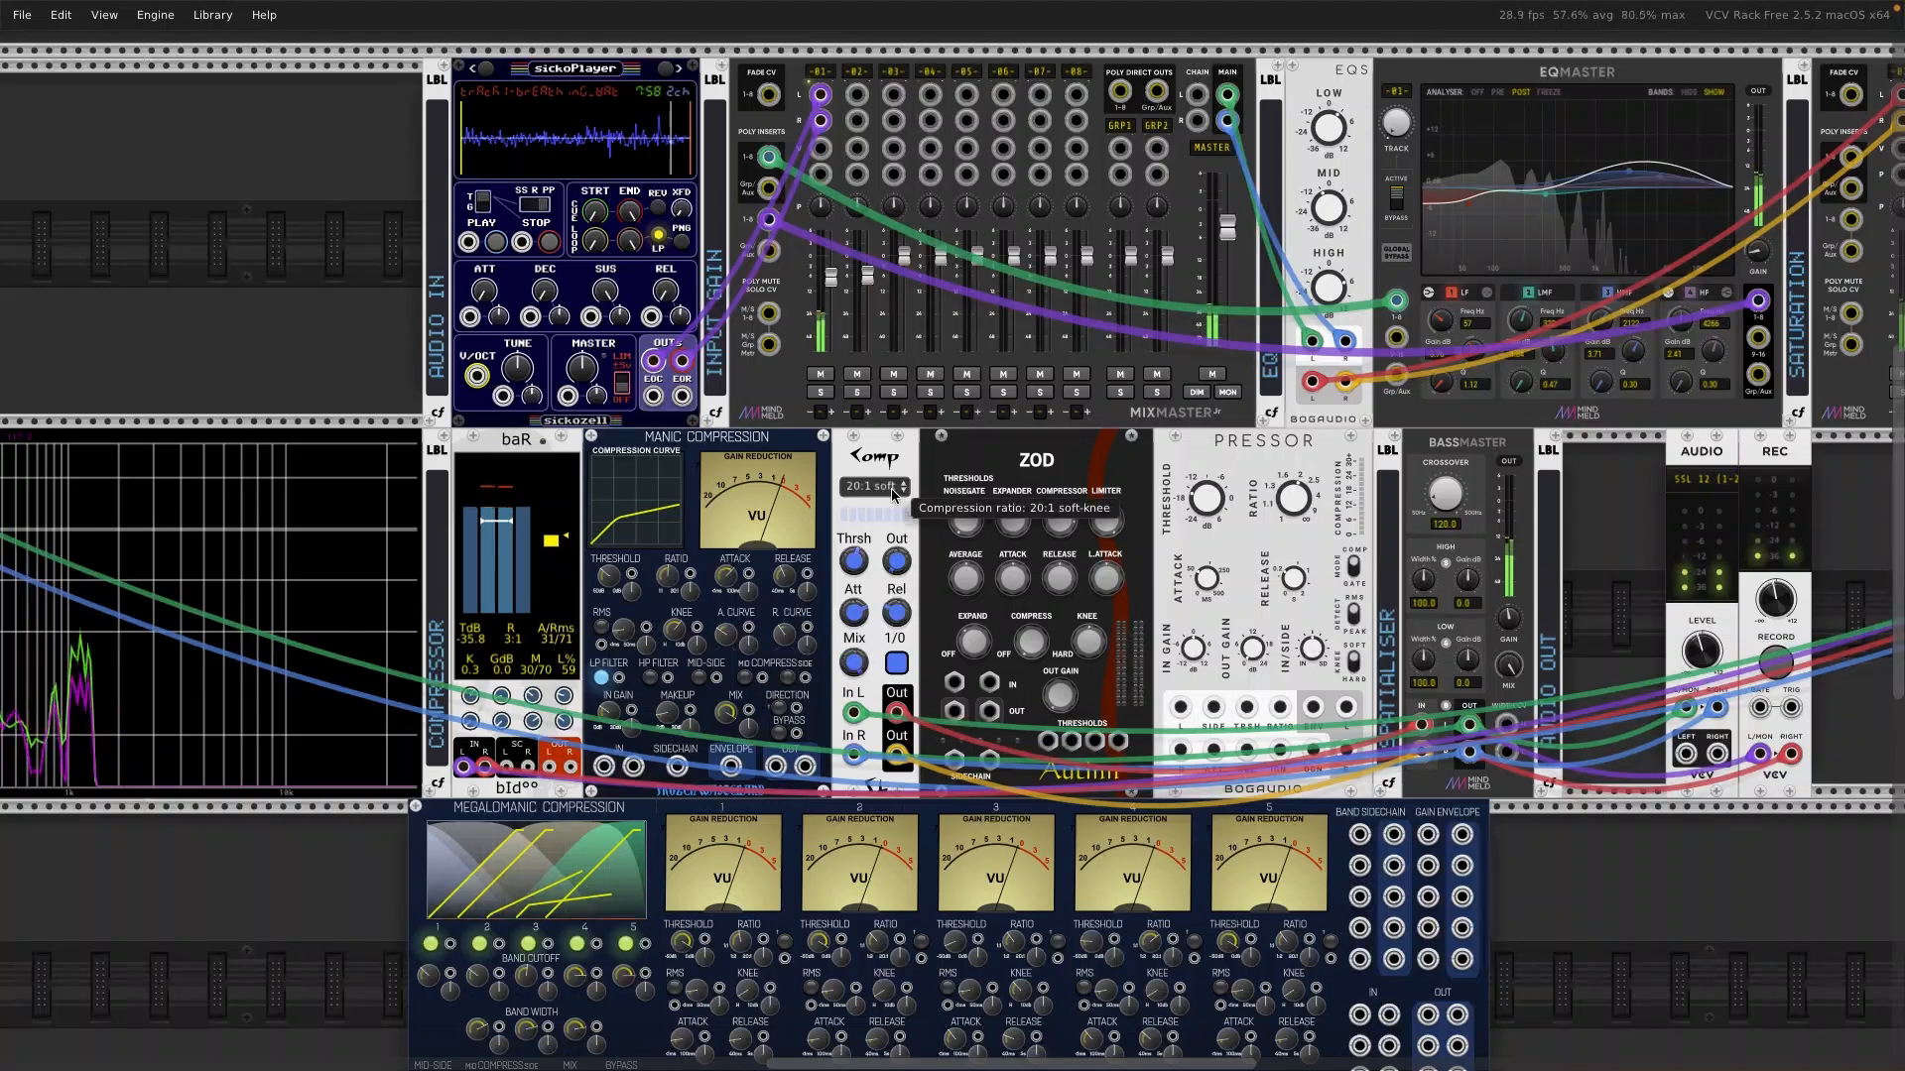
left_click_drag(853, 561, 853, 581)
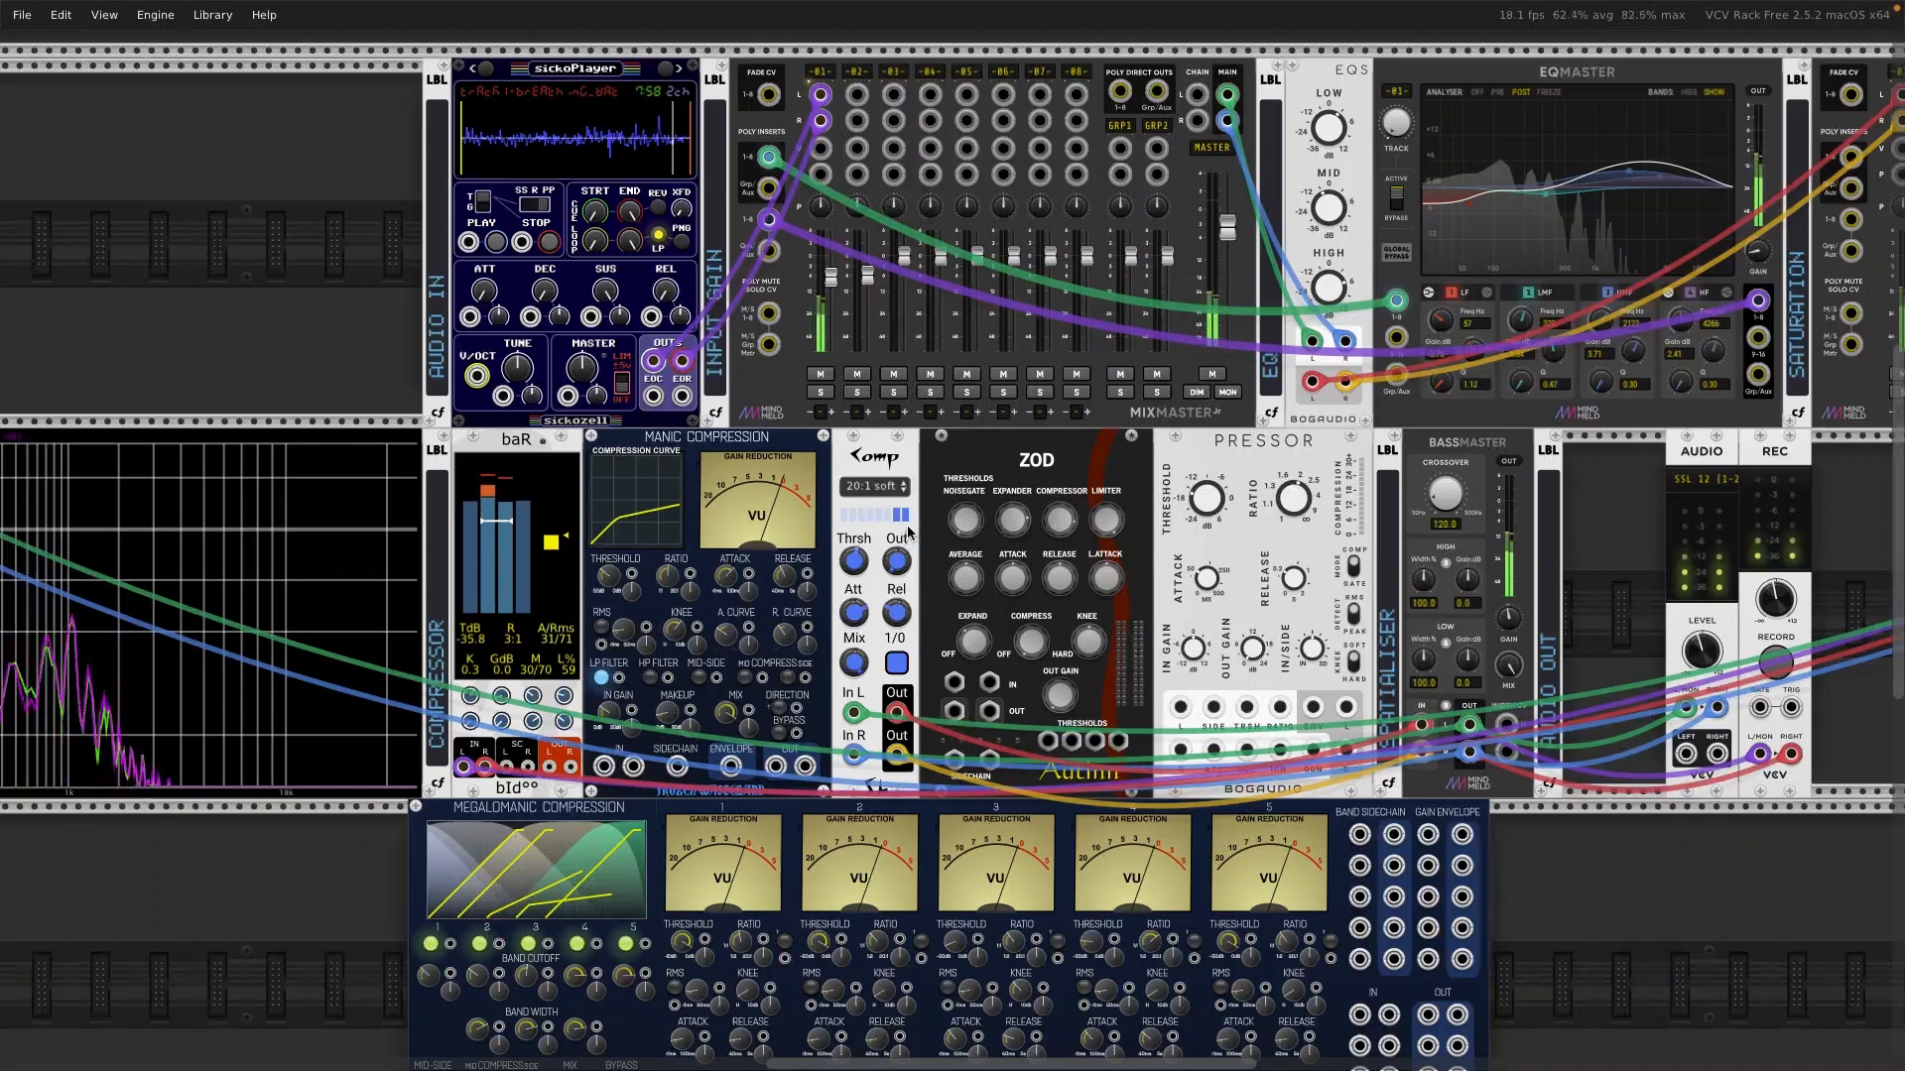
Step: Return the Comp module's compression mode from 20:1 soft to Limit
mouse_move(850, 615)
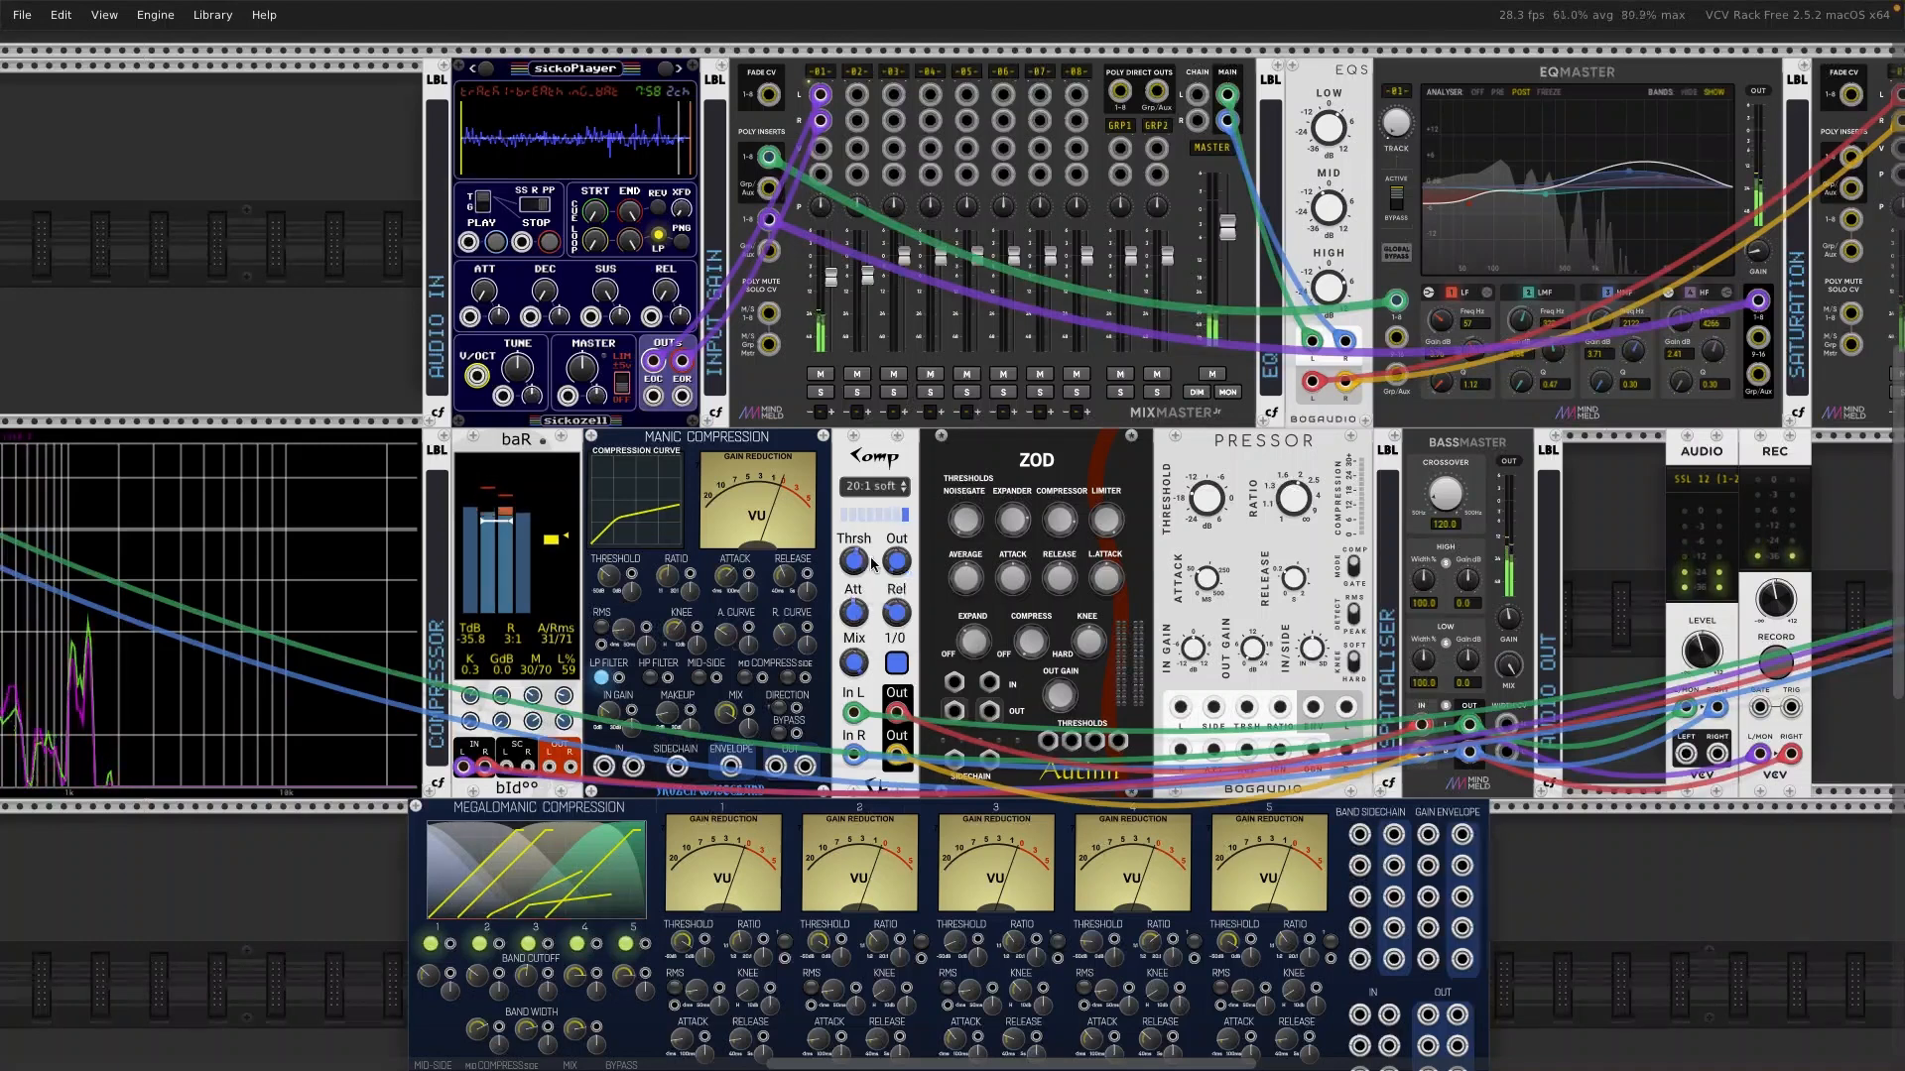
left_click(903, 489)
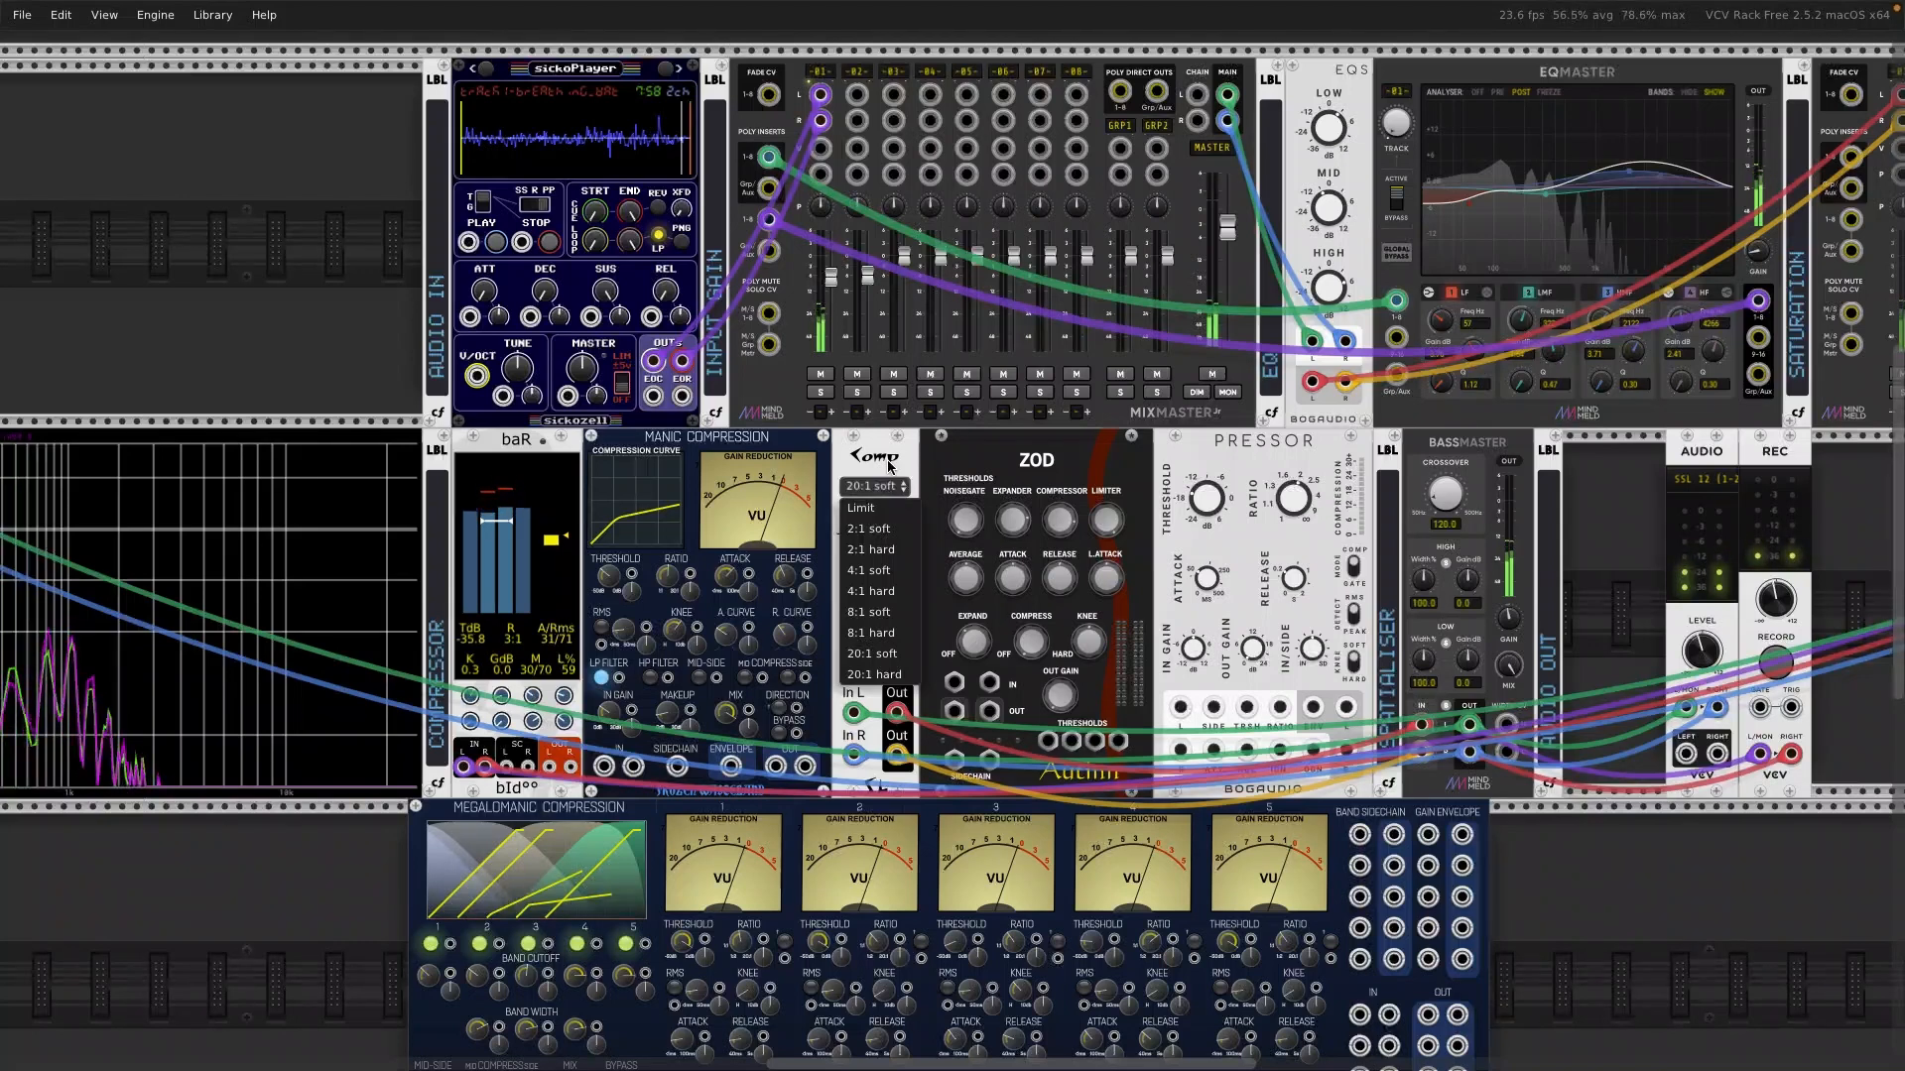
left_click(861, 512)
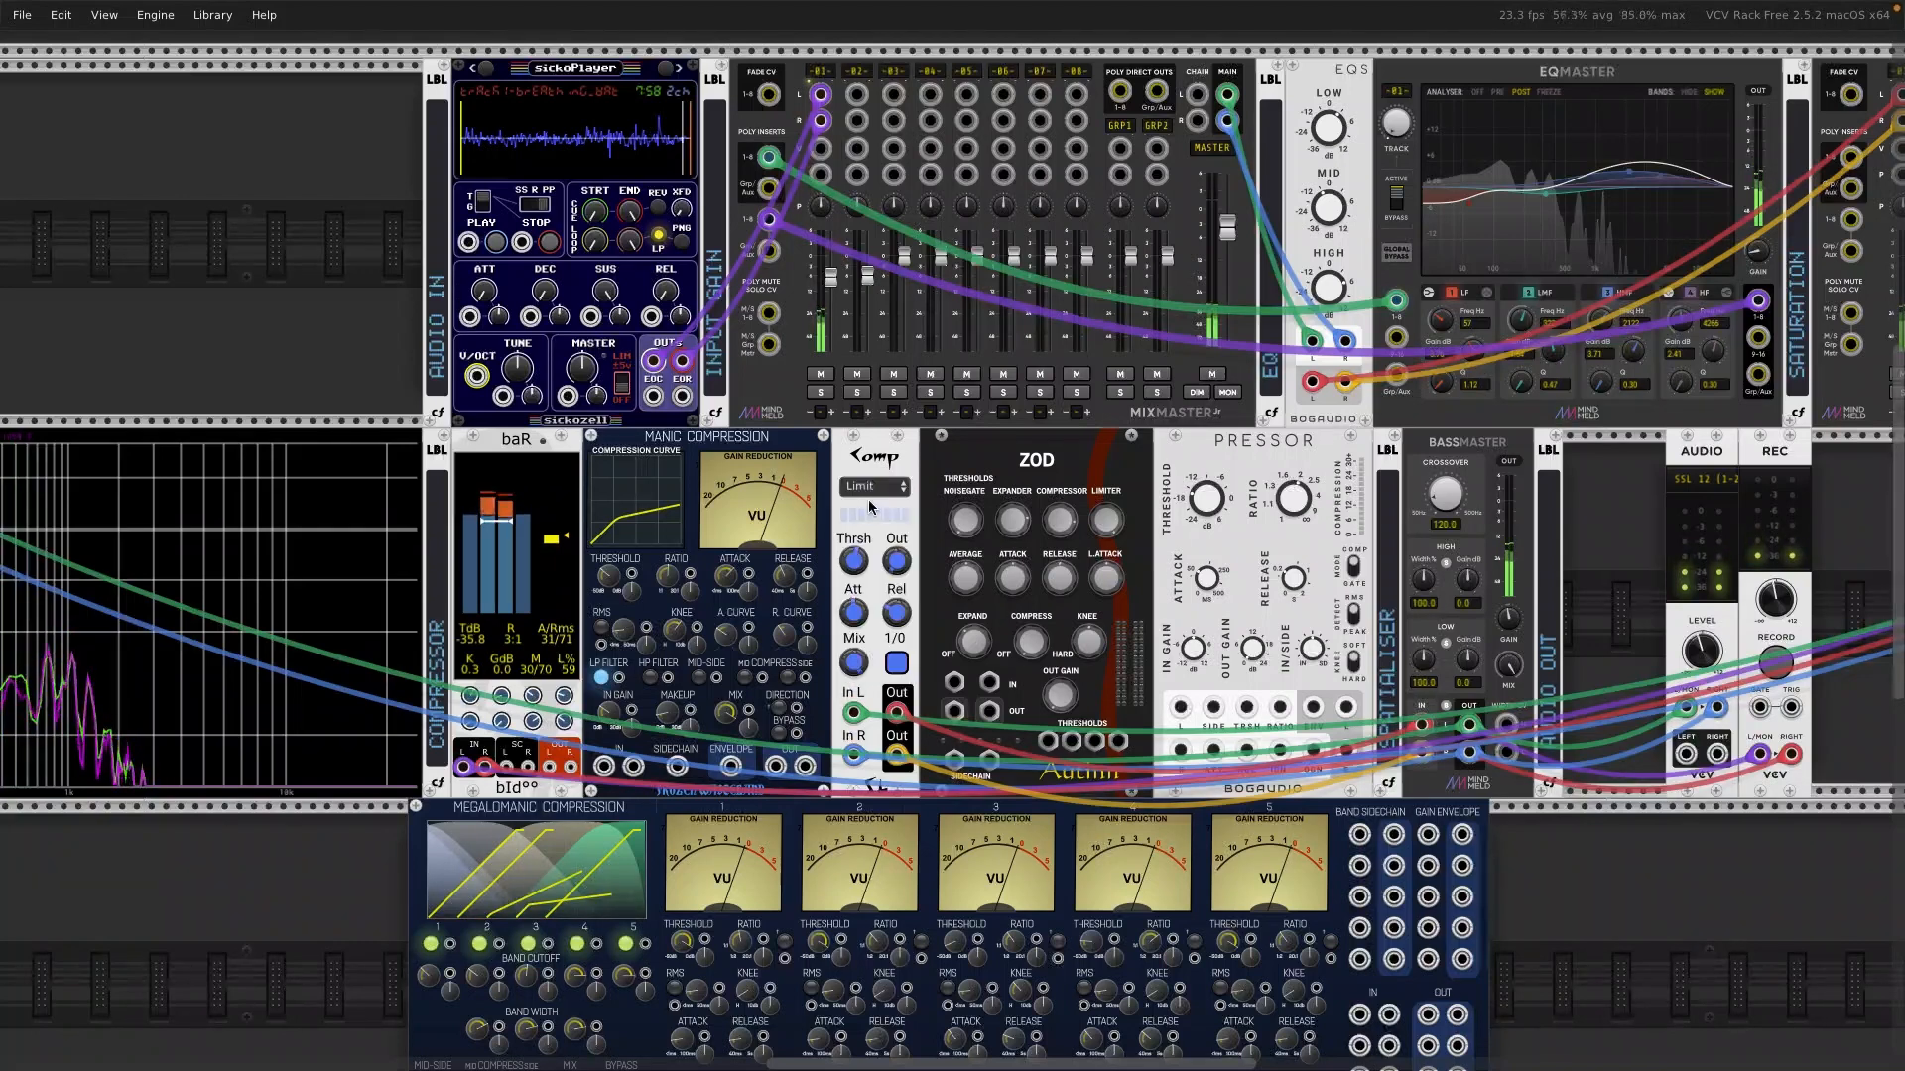
Step: Set the Comp module's compression mode to 2:1 soft
left_click(896, 488)
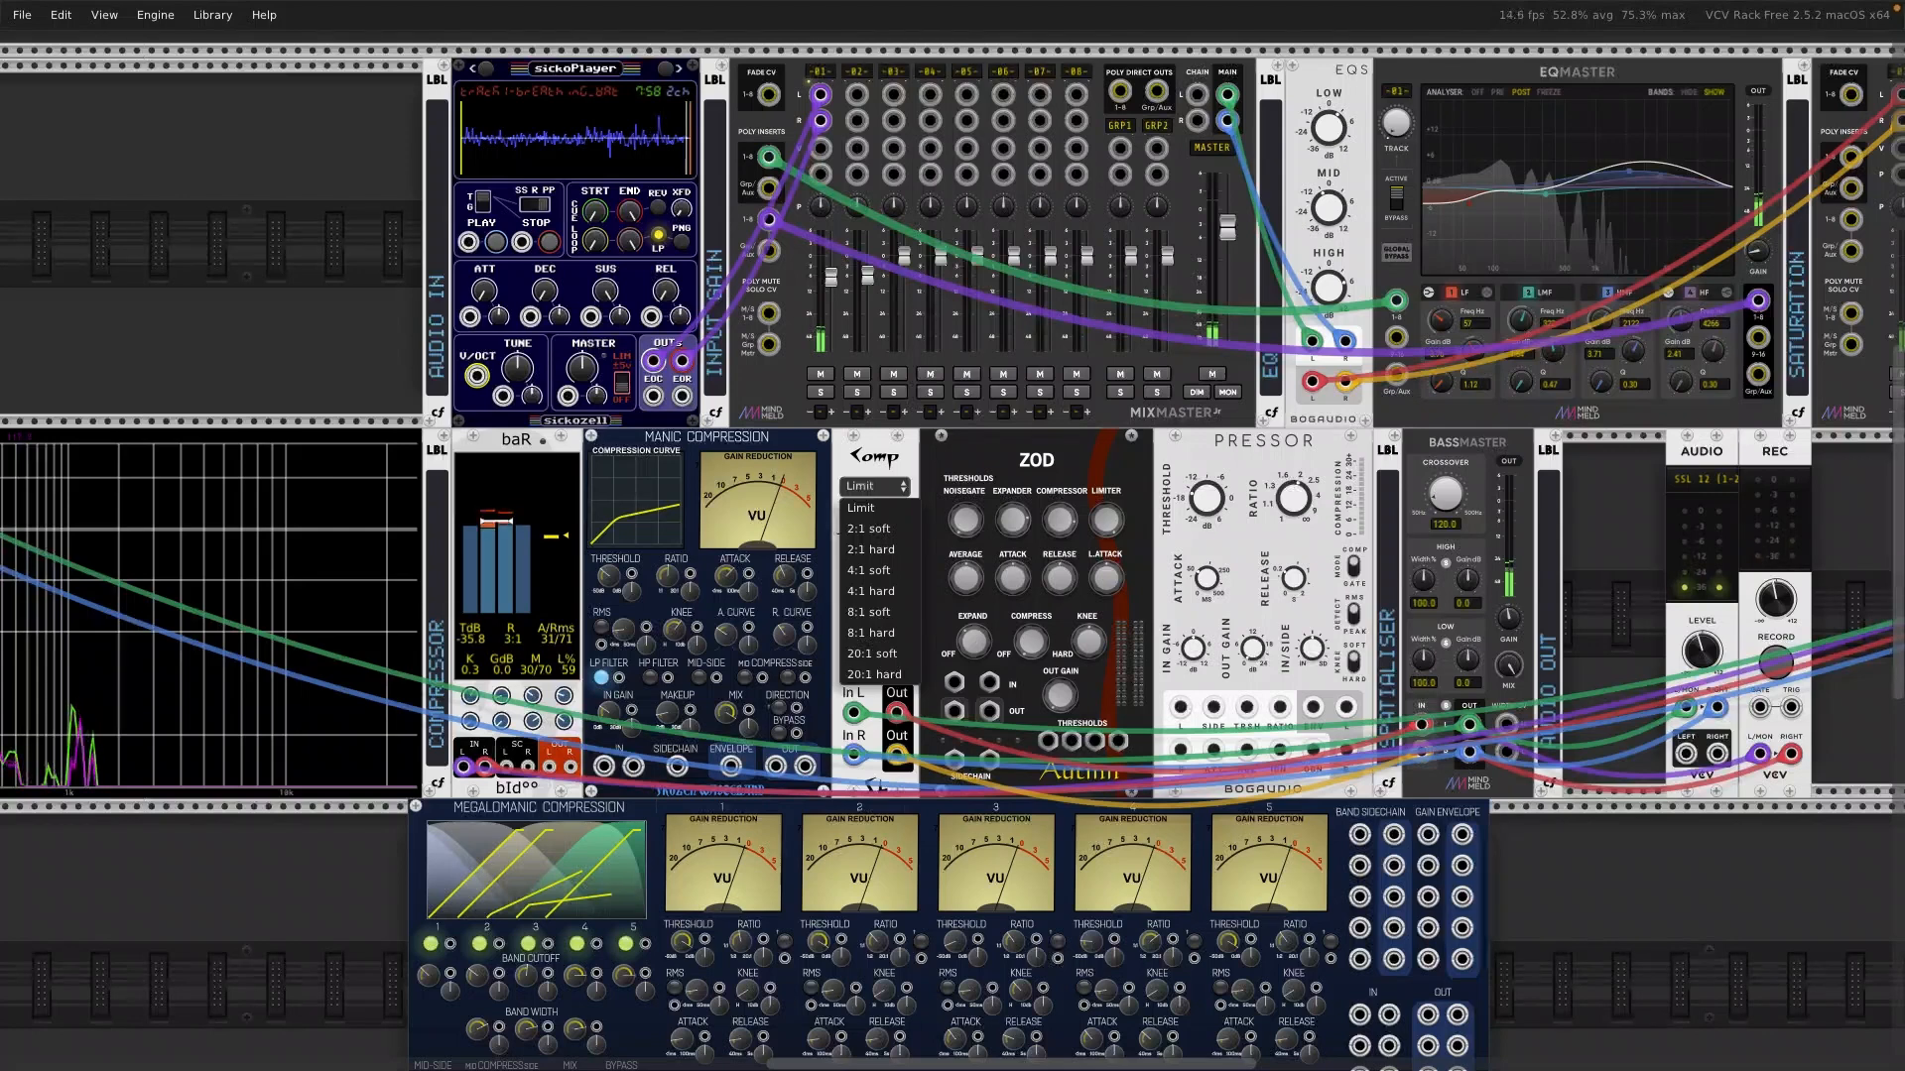
left_click(889, 474)
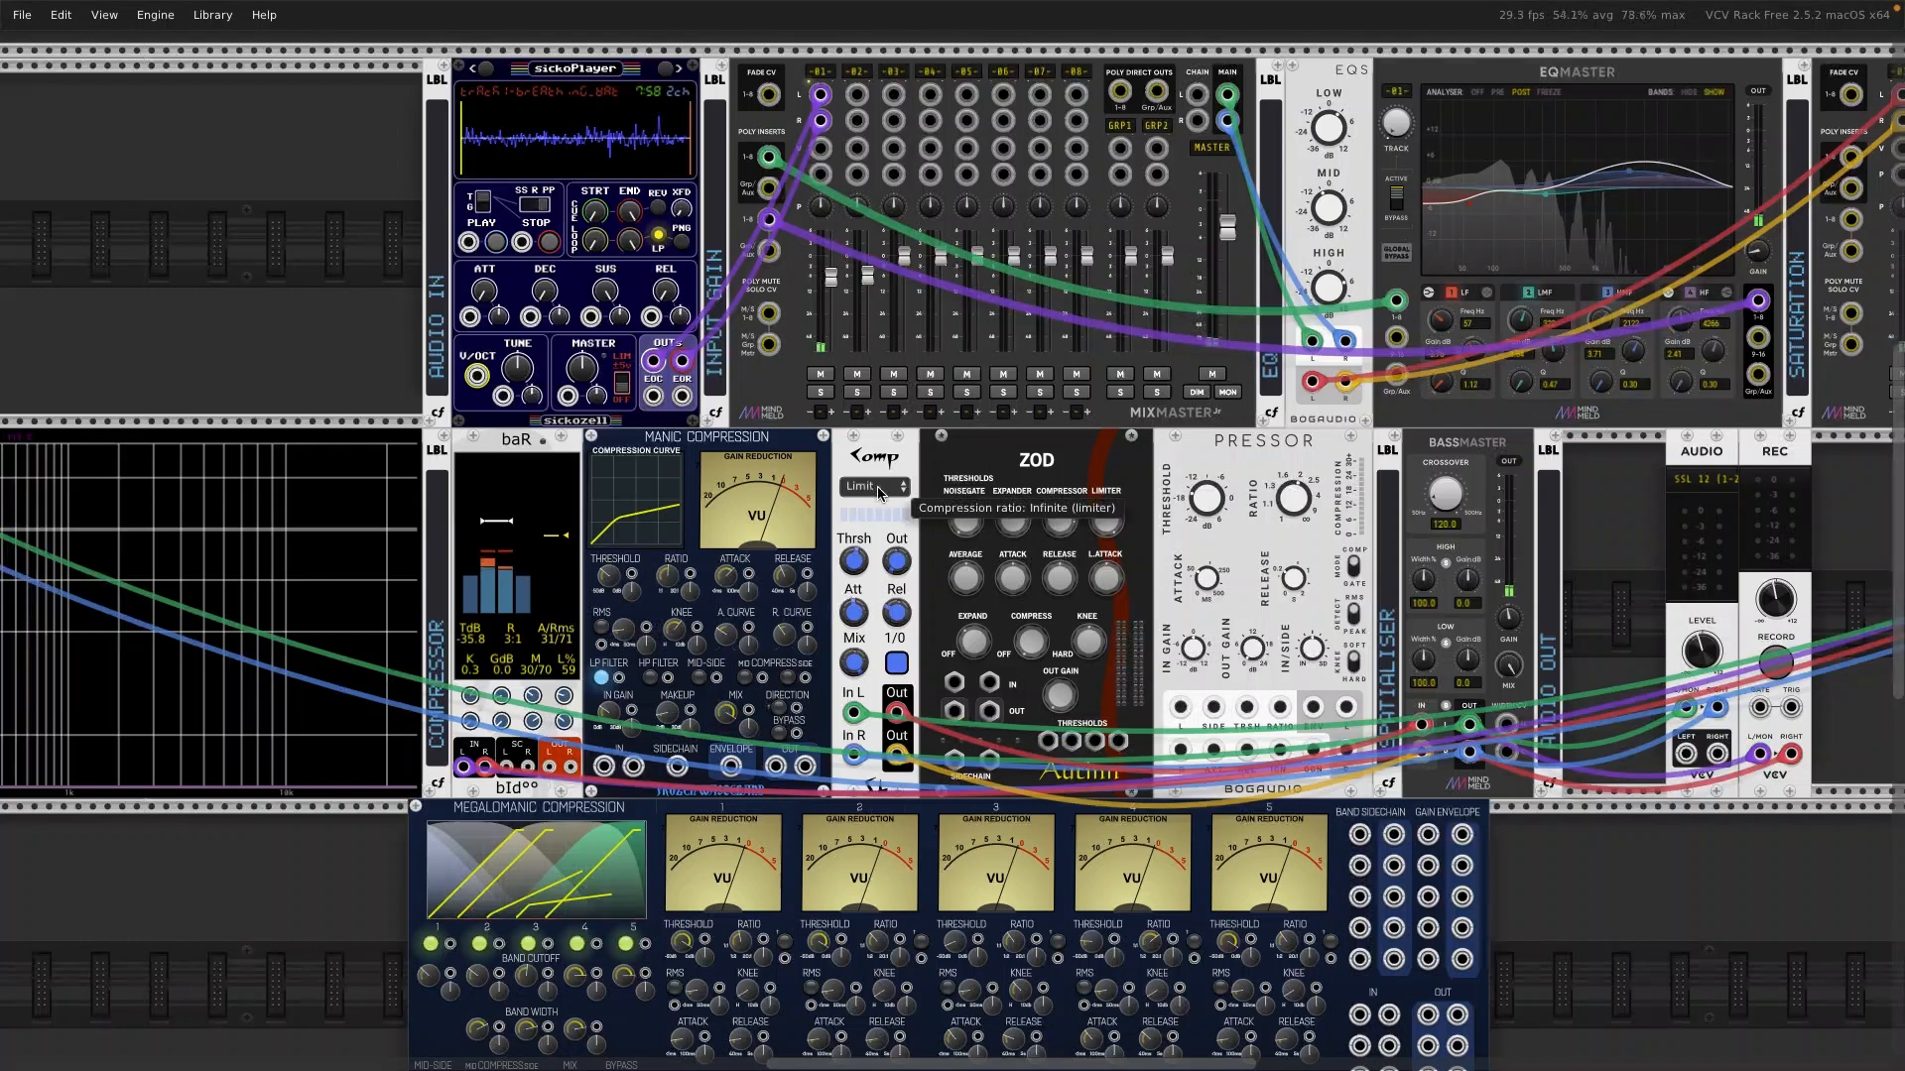
left_click(878, 488)
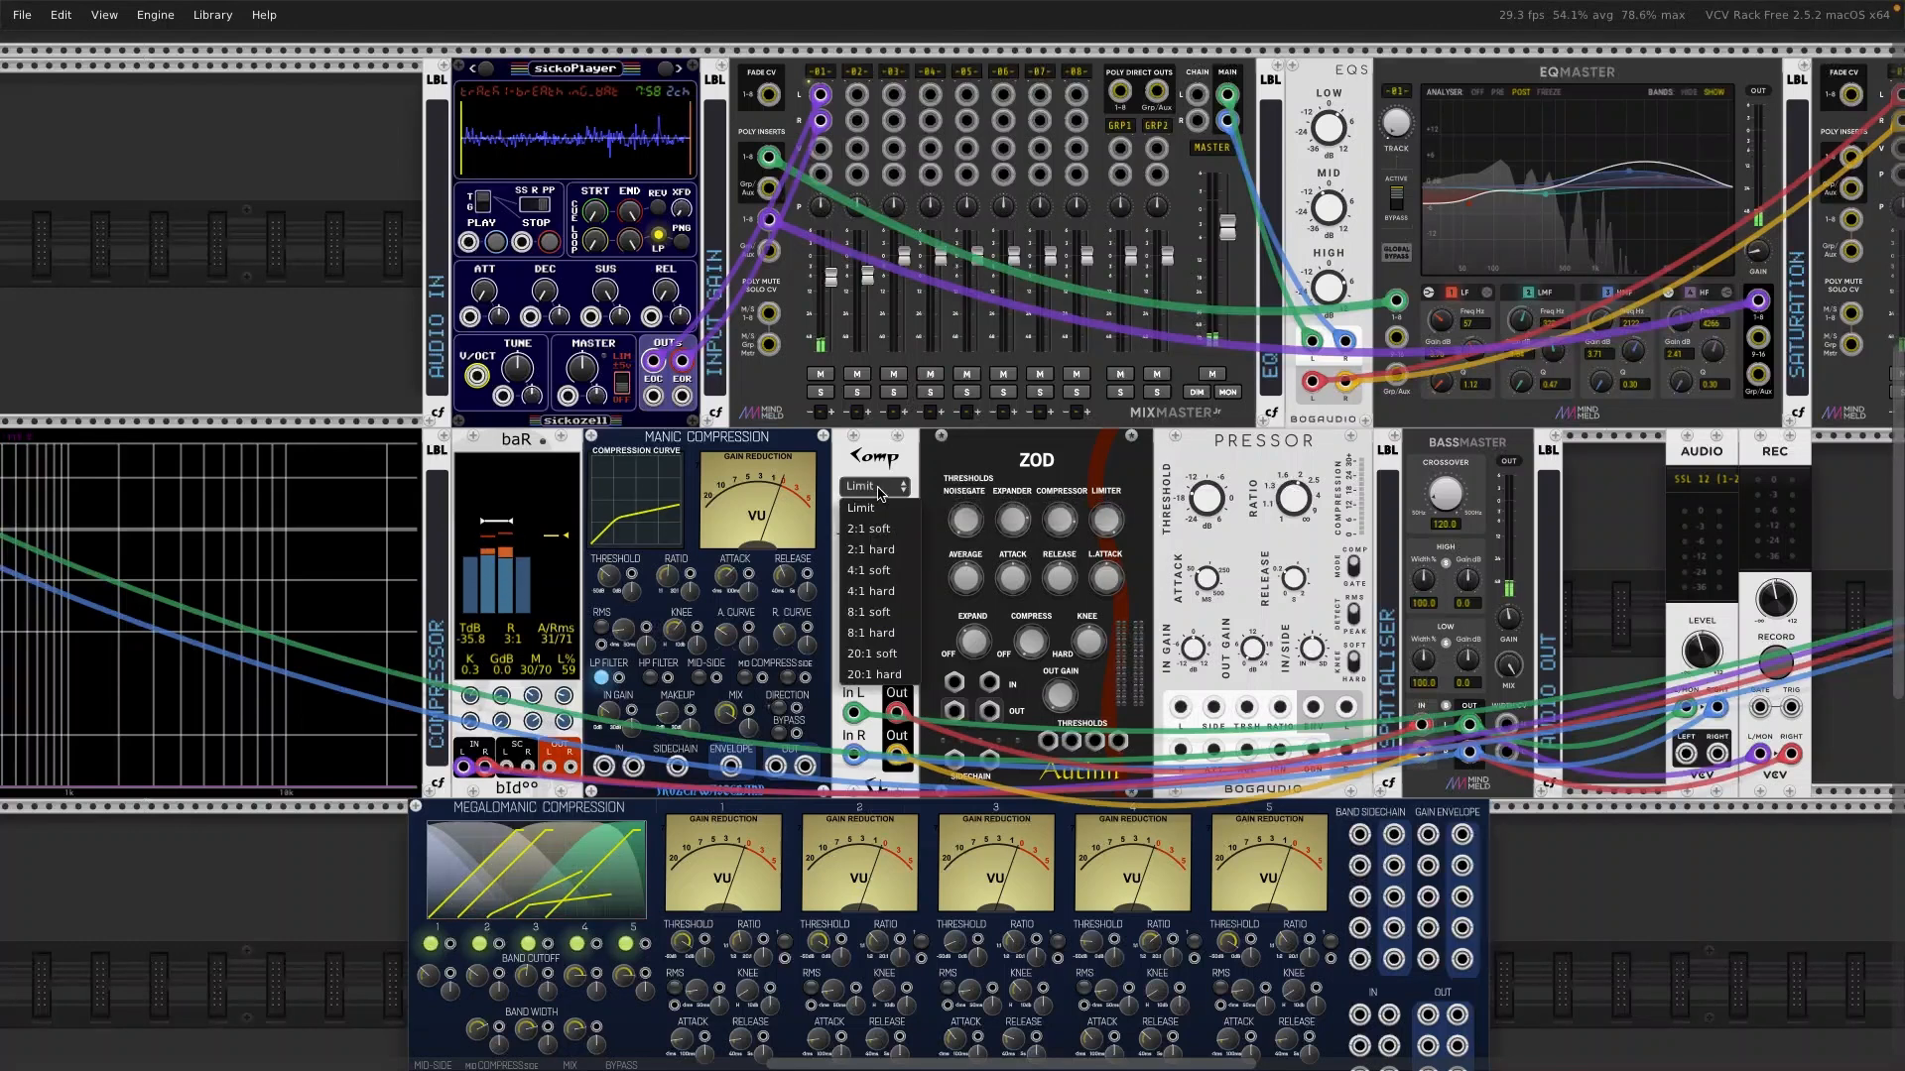
left_click(882, 537)
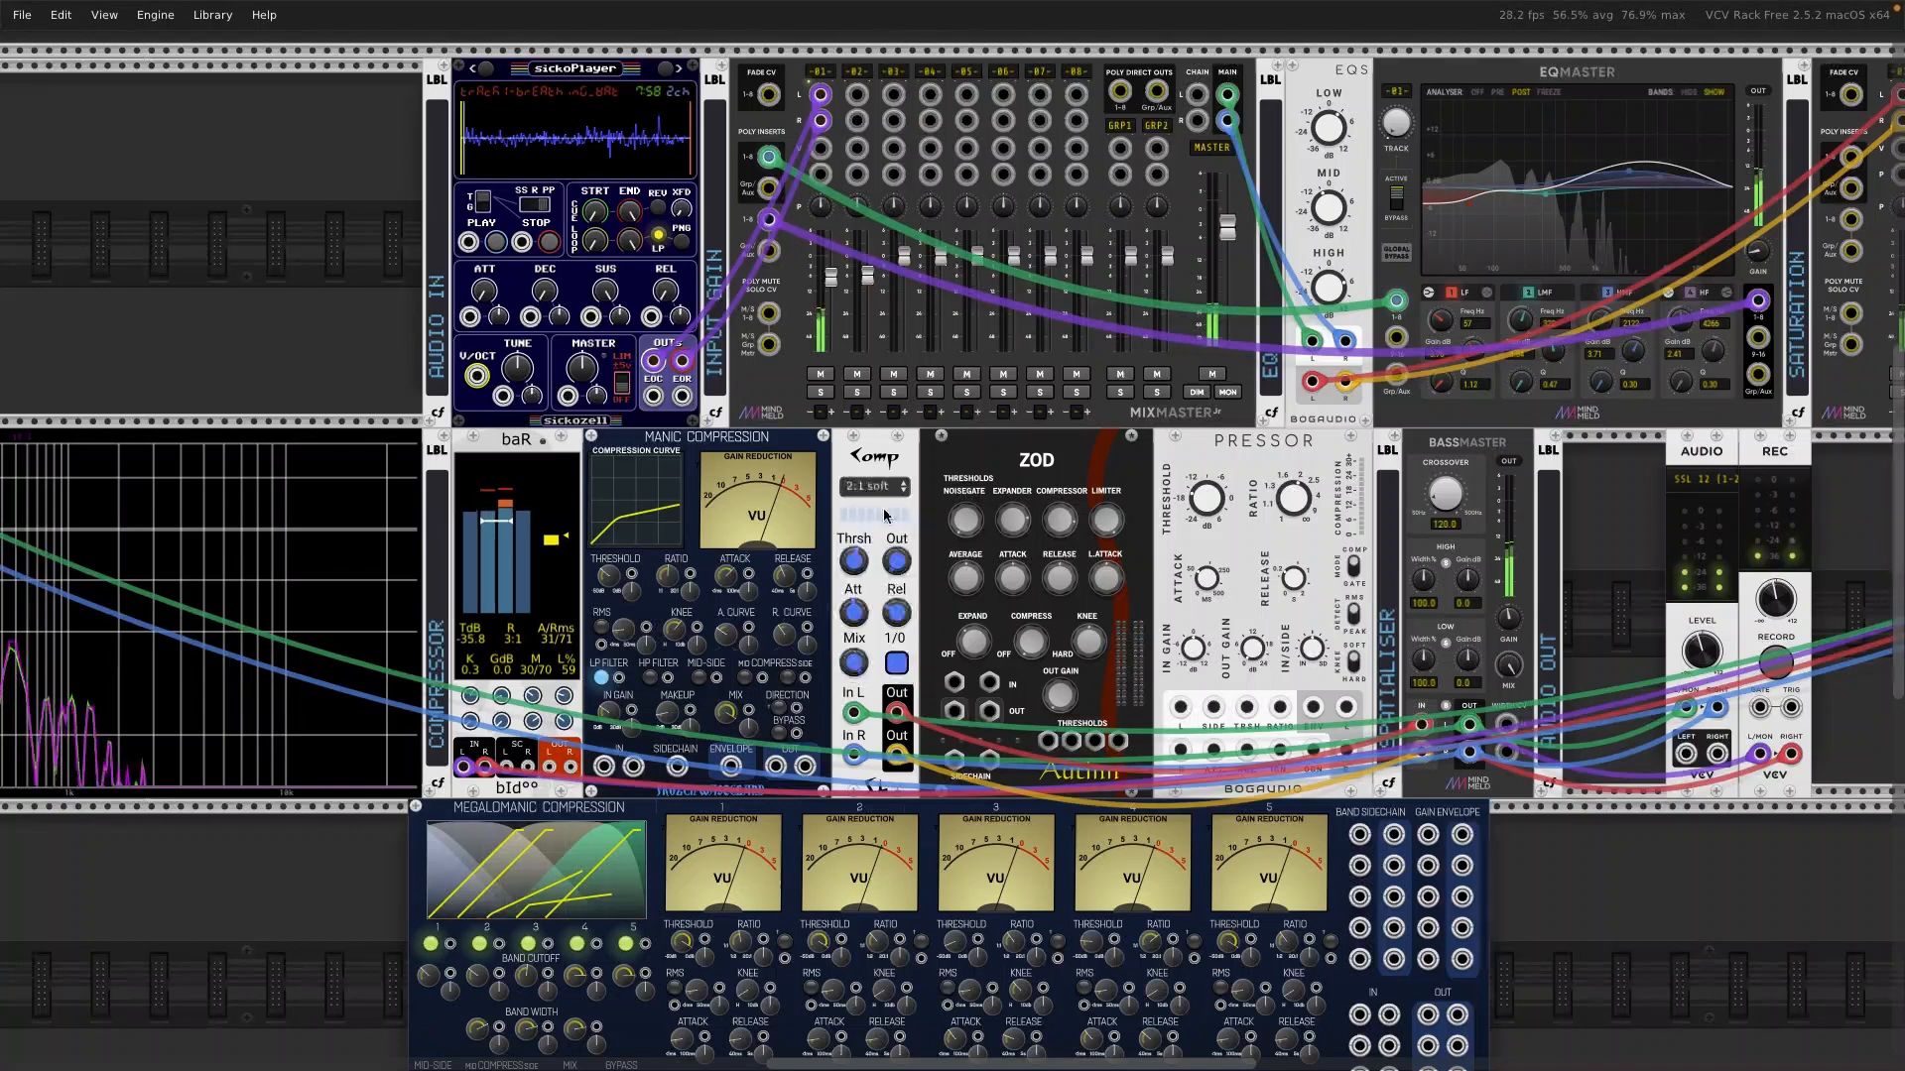
left_click(885, 487)
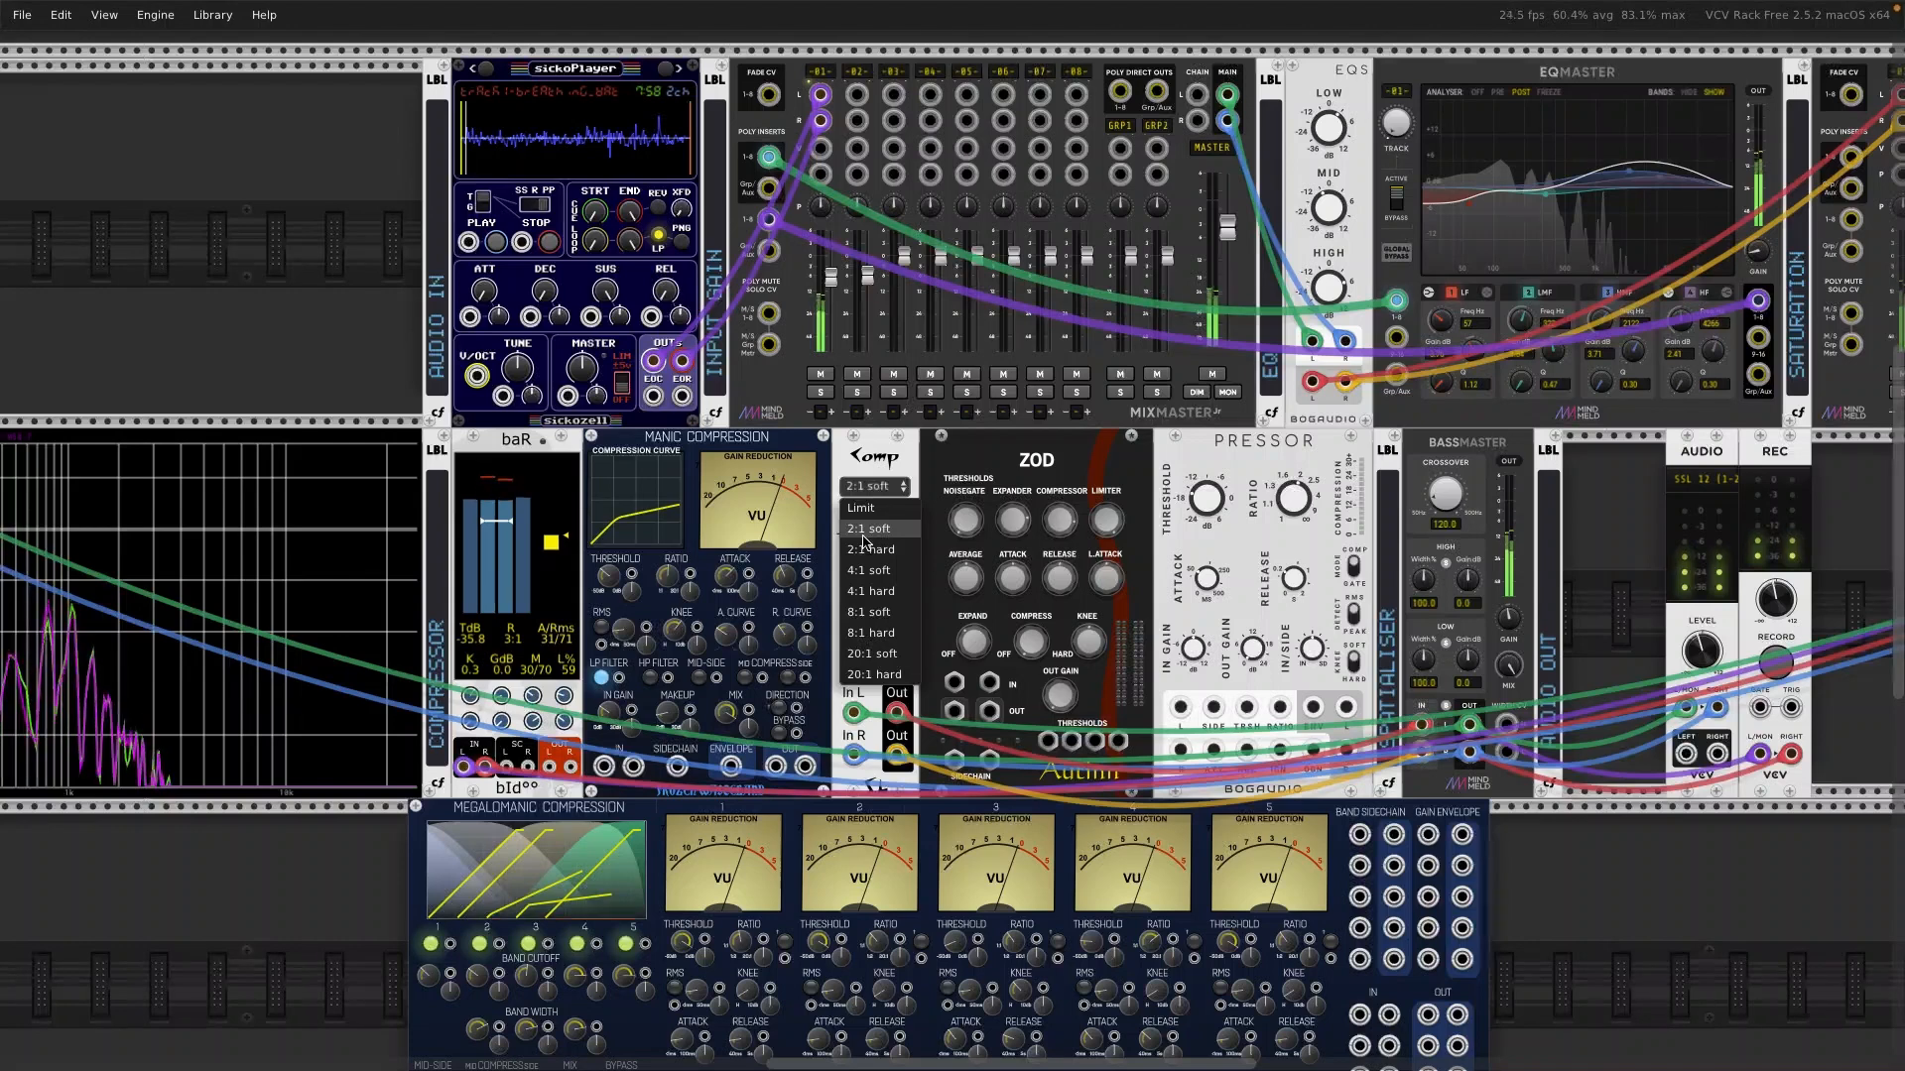
left_click(882, 536)
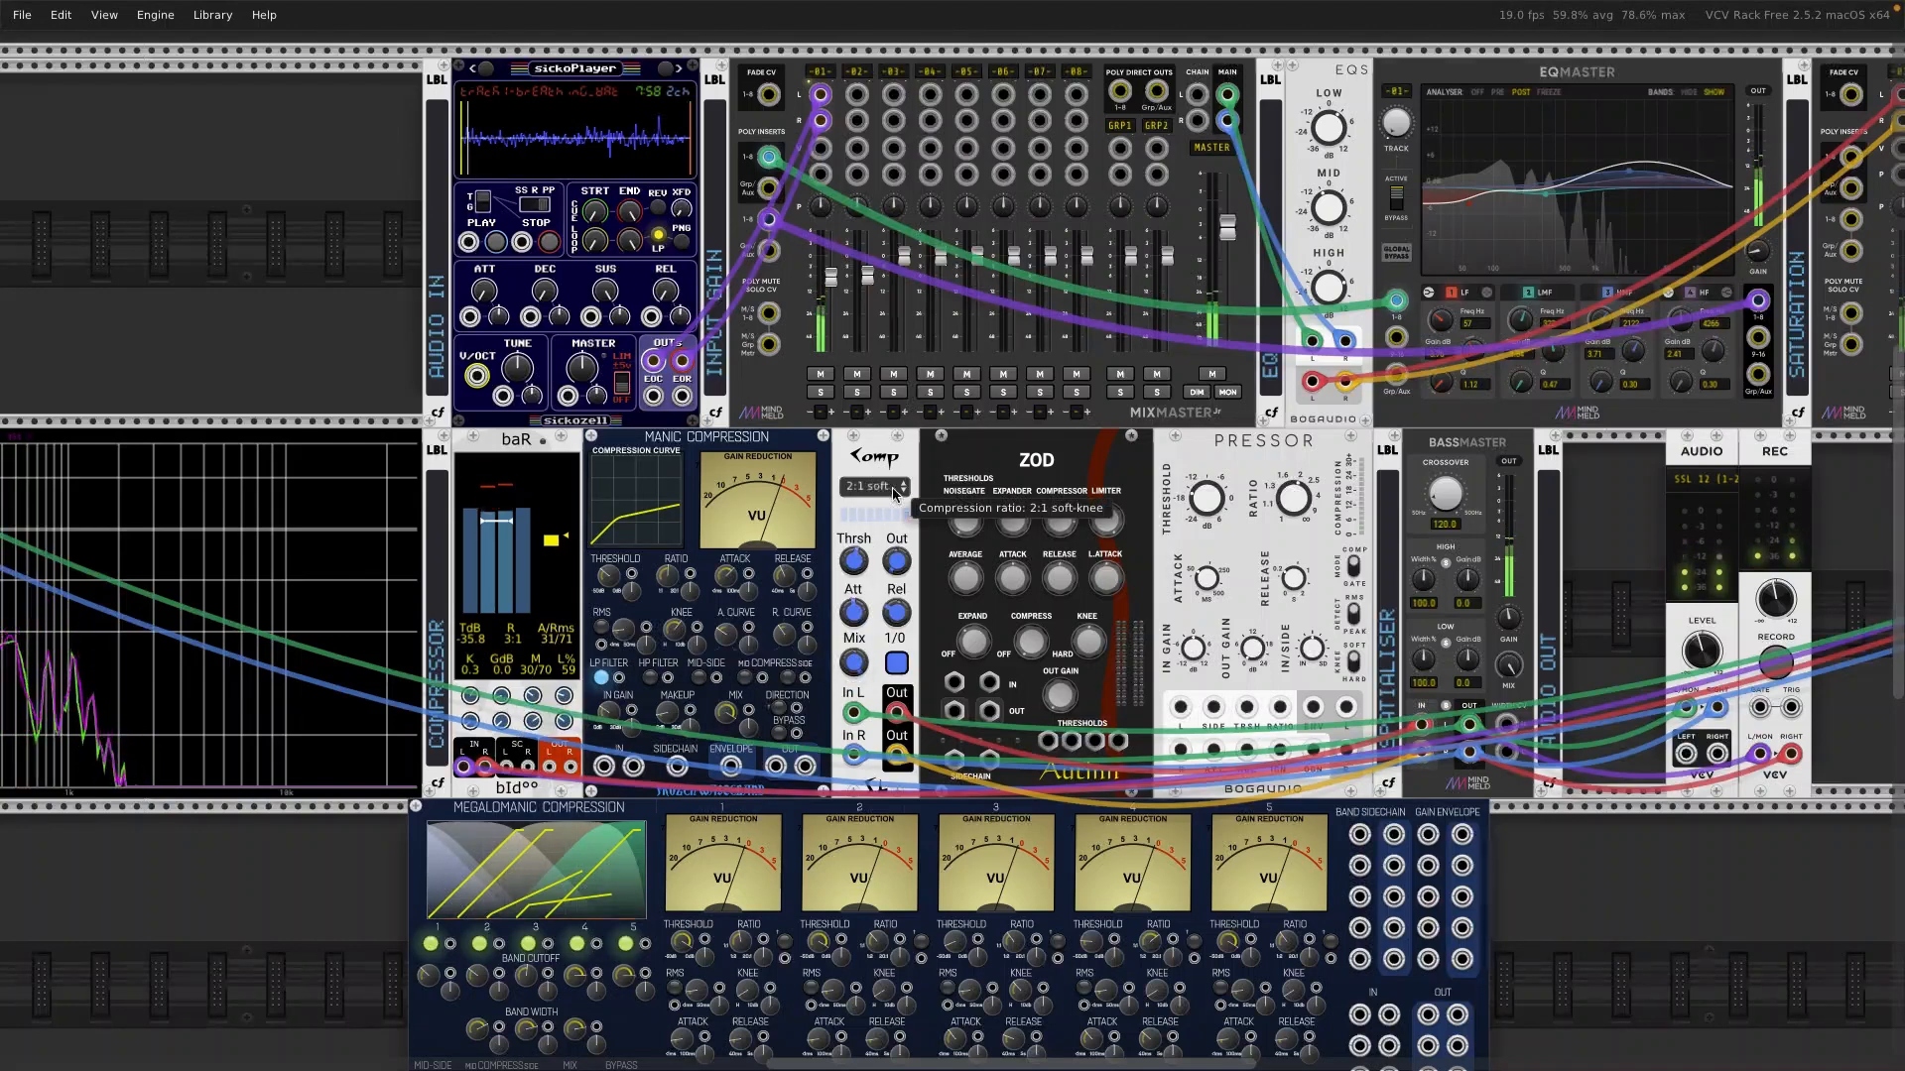
Step: Set the baR compressor's knee to about 20.6 and its ratio to 2:1
mouse_move(470, 719)
left_click_drag(469, 719, 469, 690)
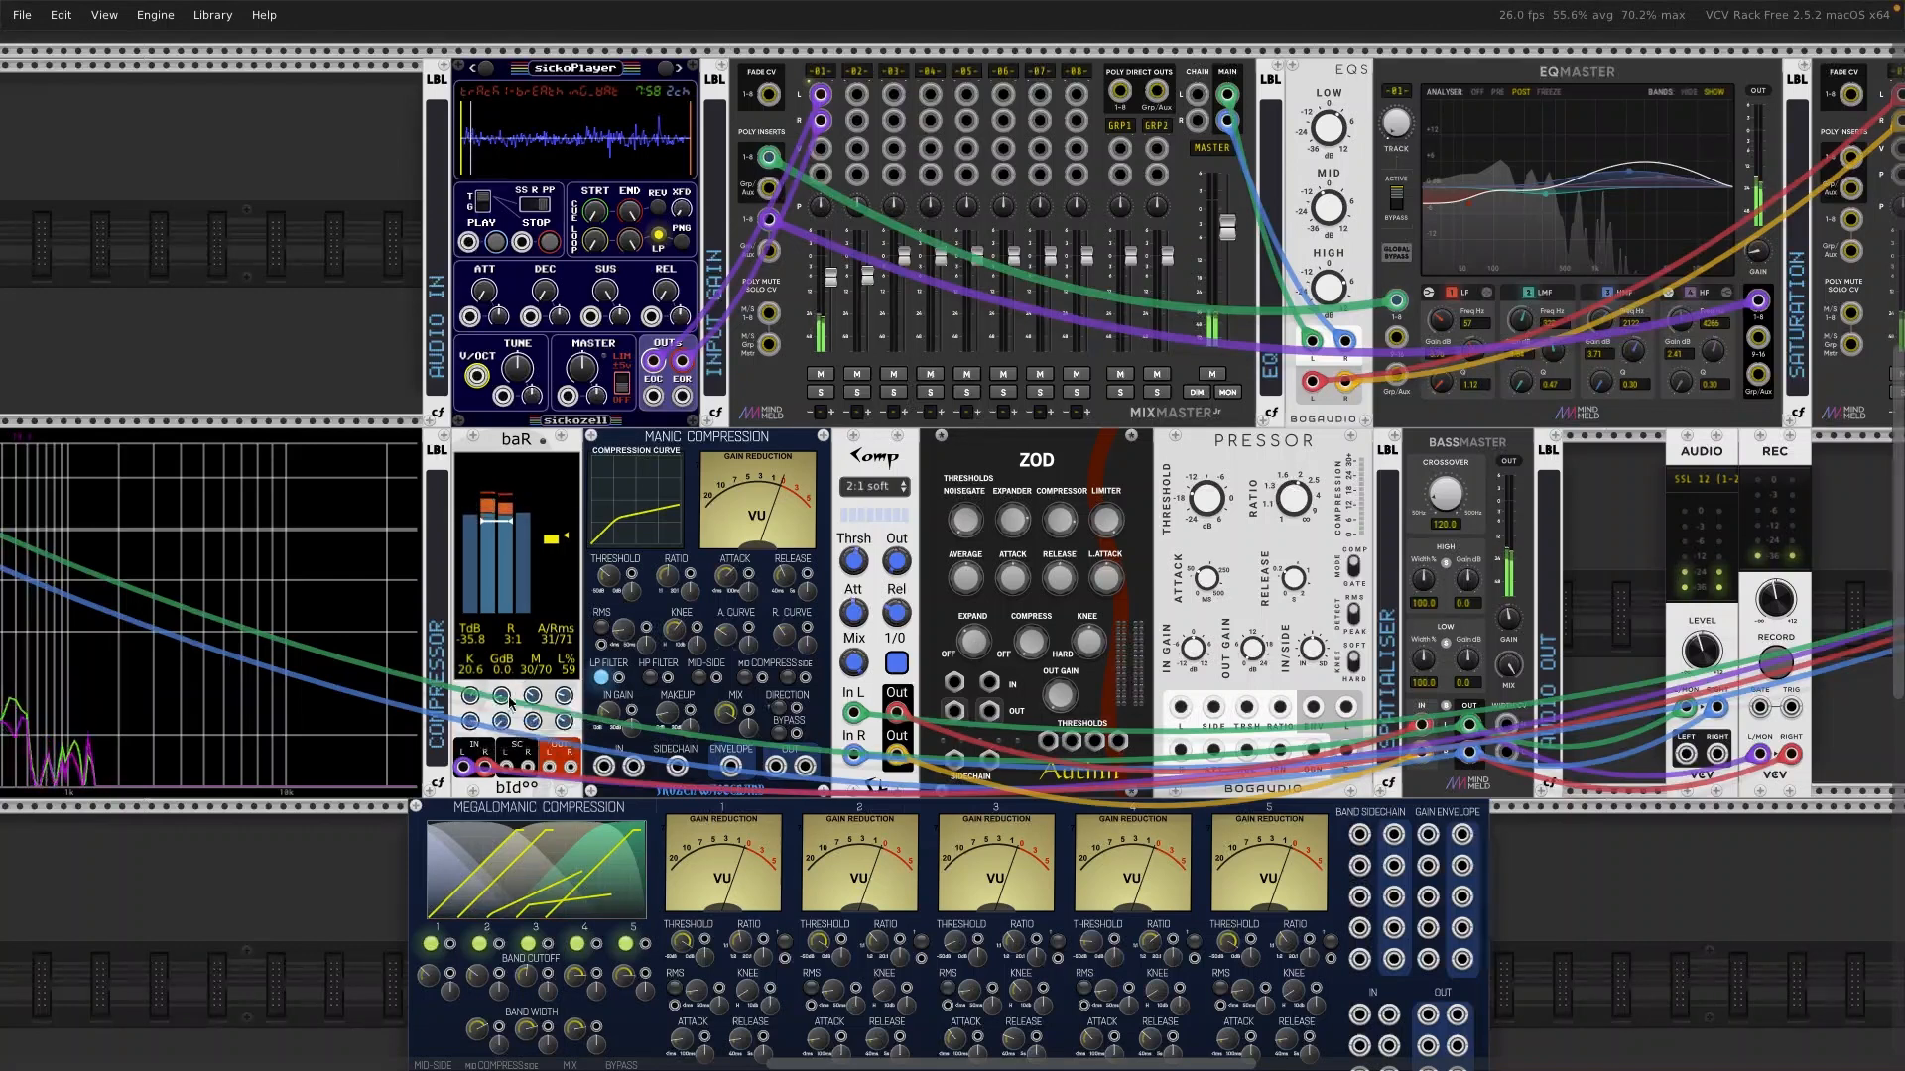
mouse_move(504, 701)
left_click_drag(504, 700, 504, 716)
Step: Set the Comp module's compression mode to 2:1 hard
left_click(886, 487)
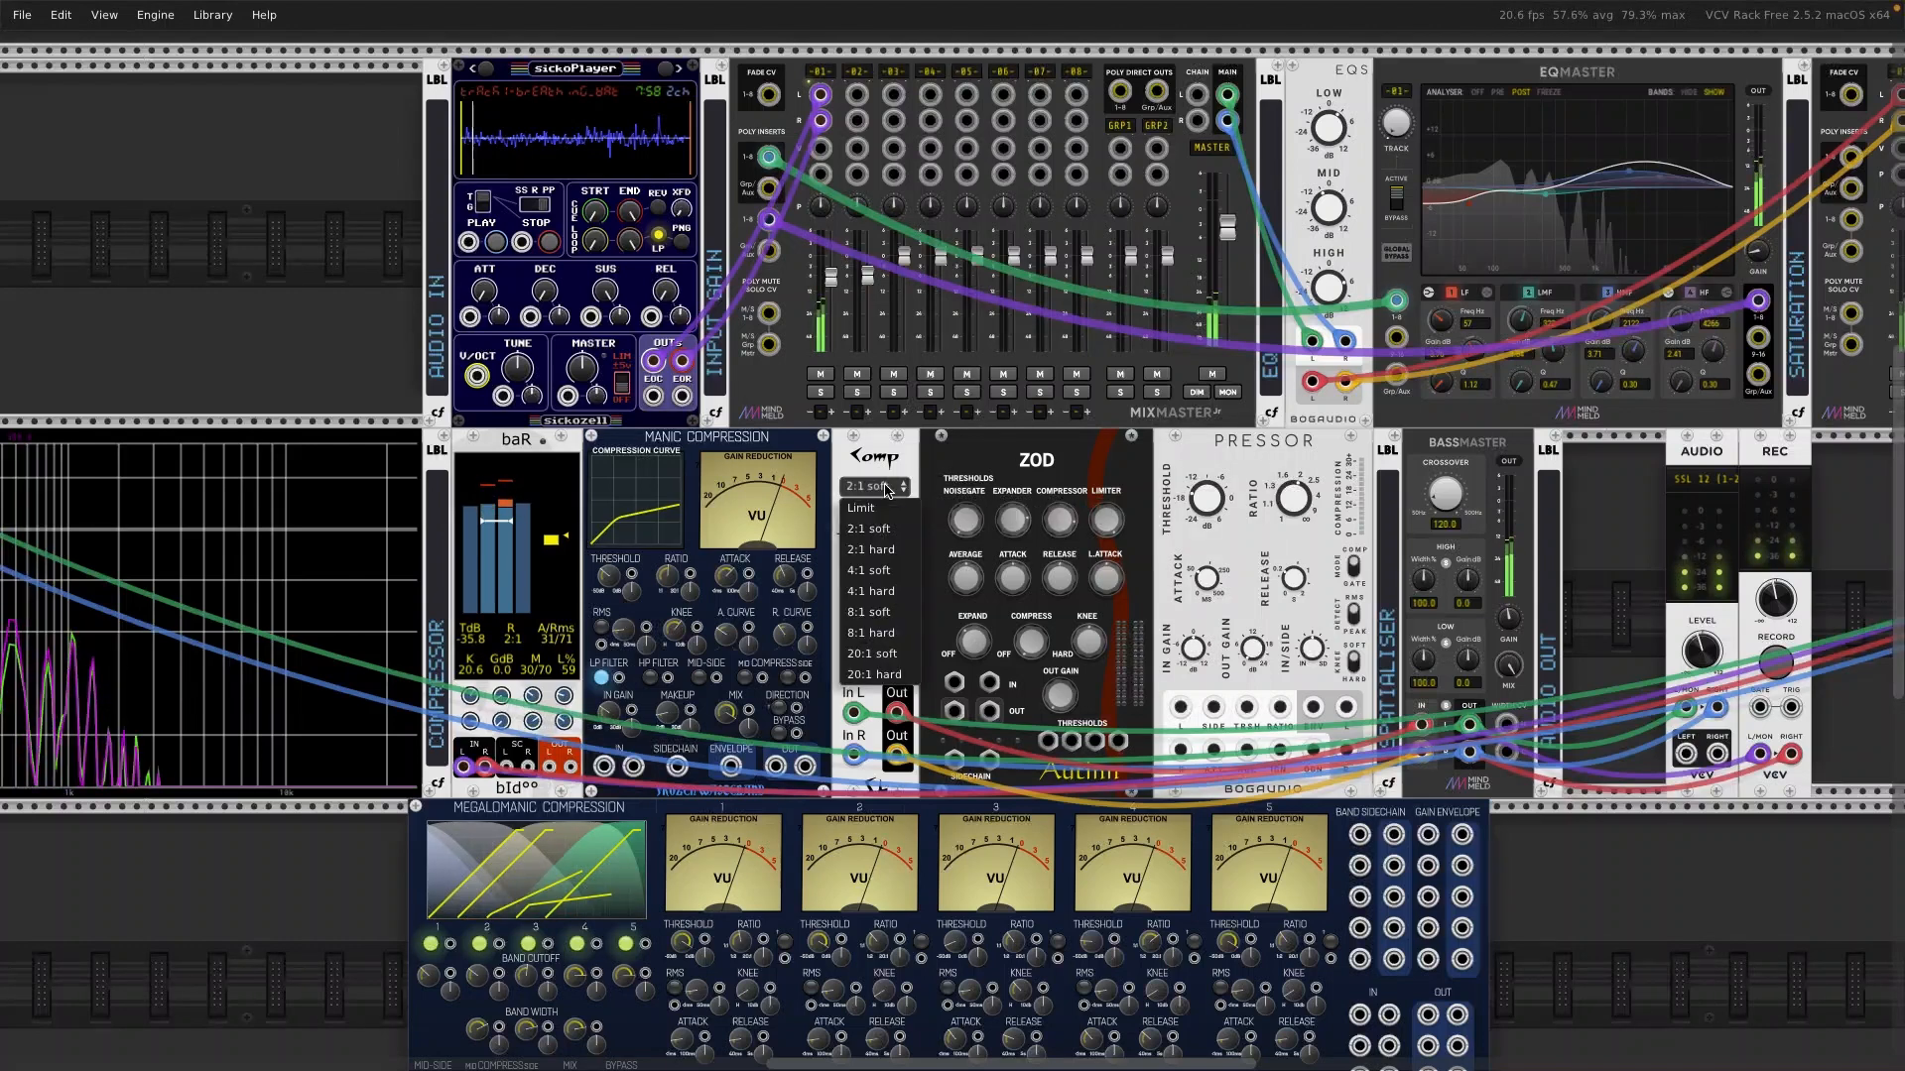
left_click(877, 551)
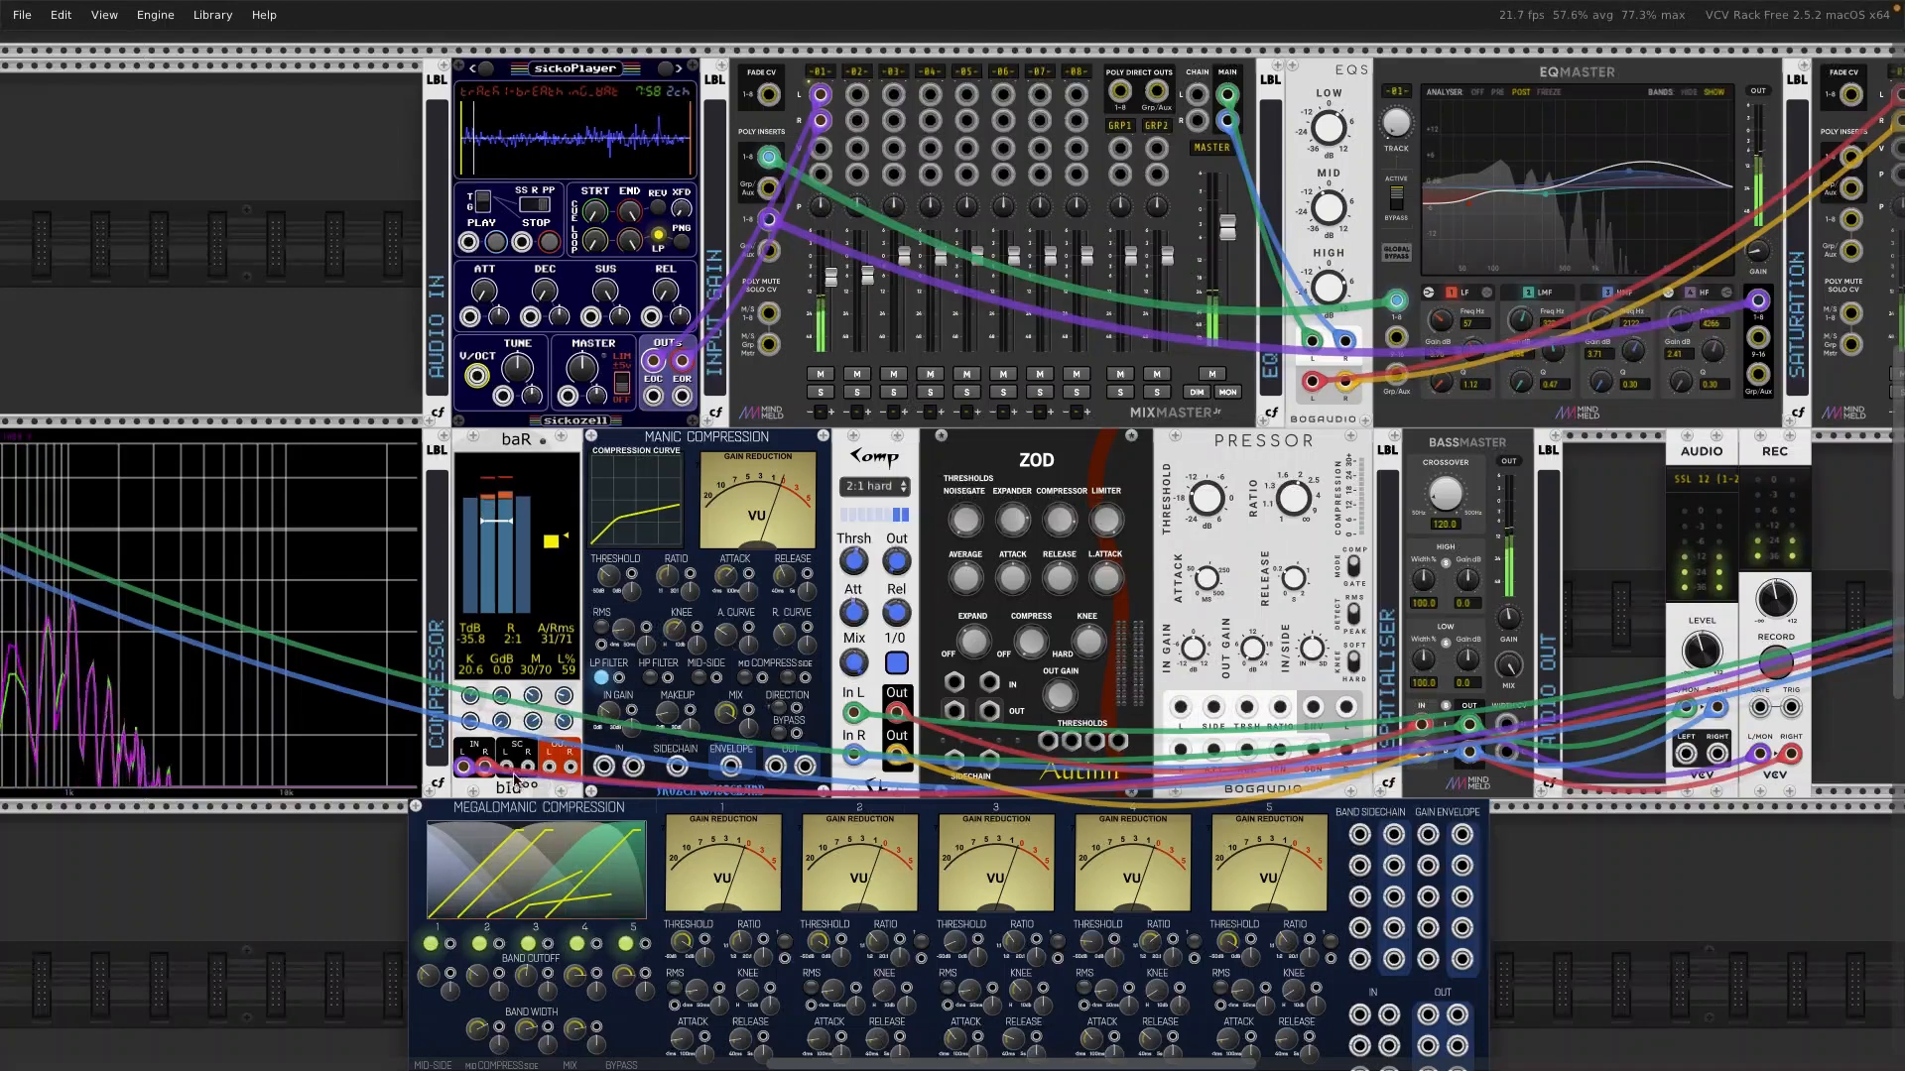
mouse_move(957, 518)
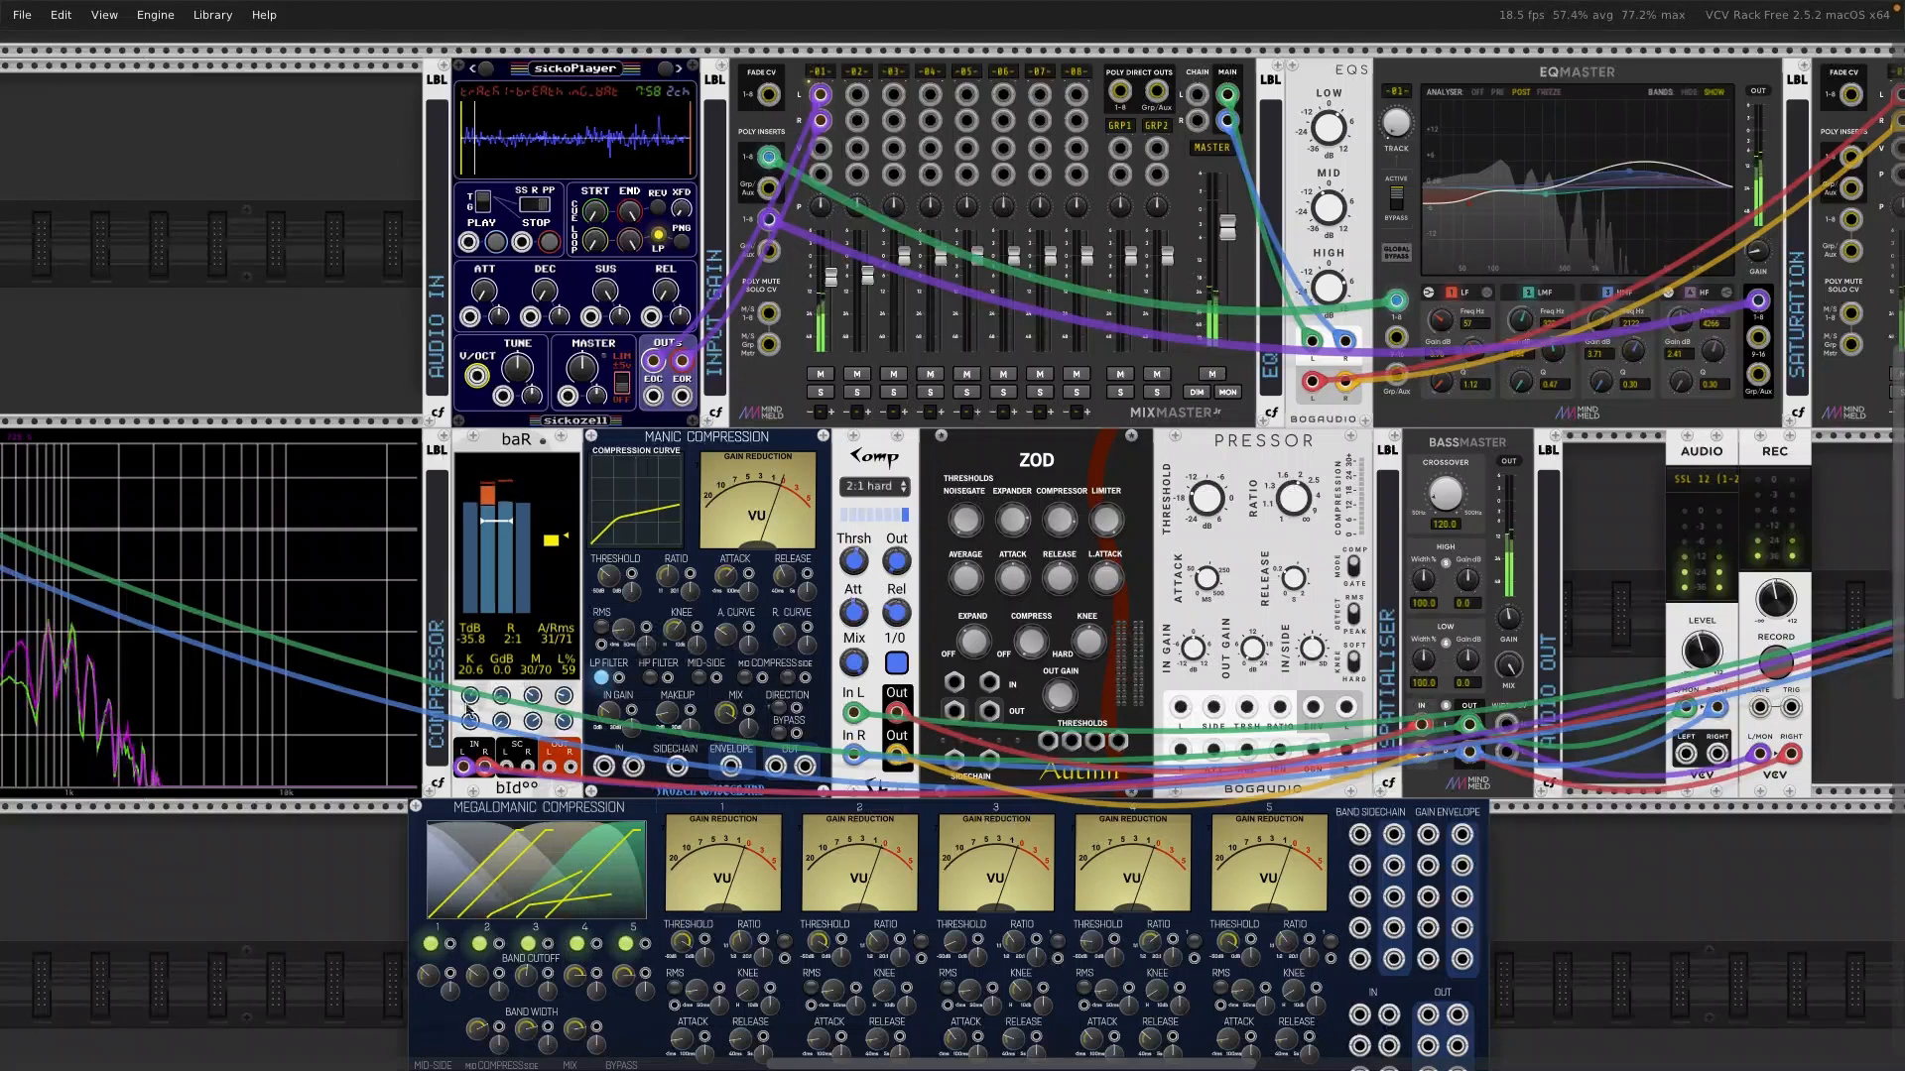
Step: Lower the baR compressor's knee to about 5.7 and turn down the Manic Compression knee for a sharper curve
mouse_move(480, 728)
mouse_move(506, 700)
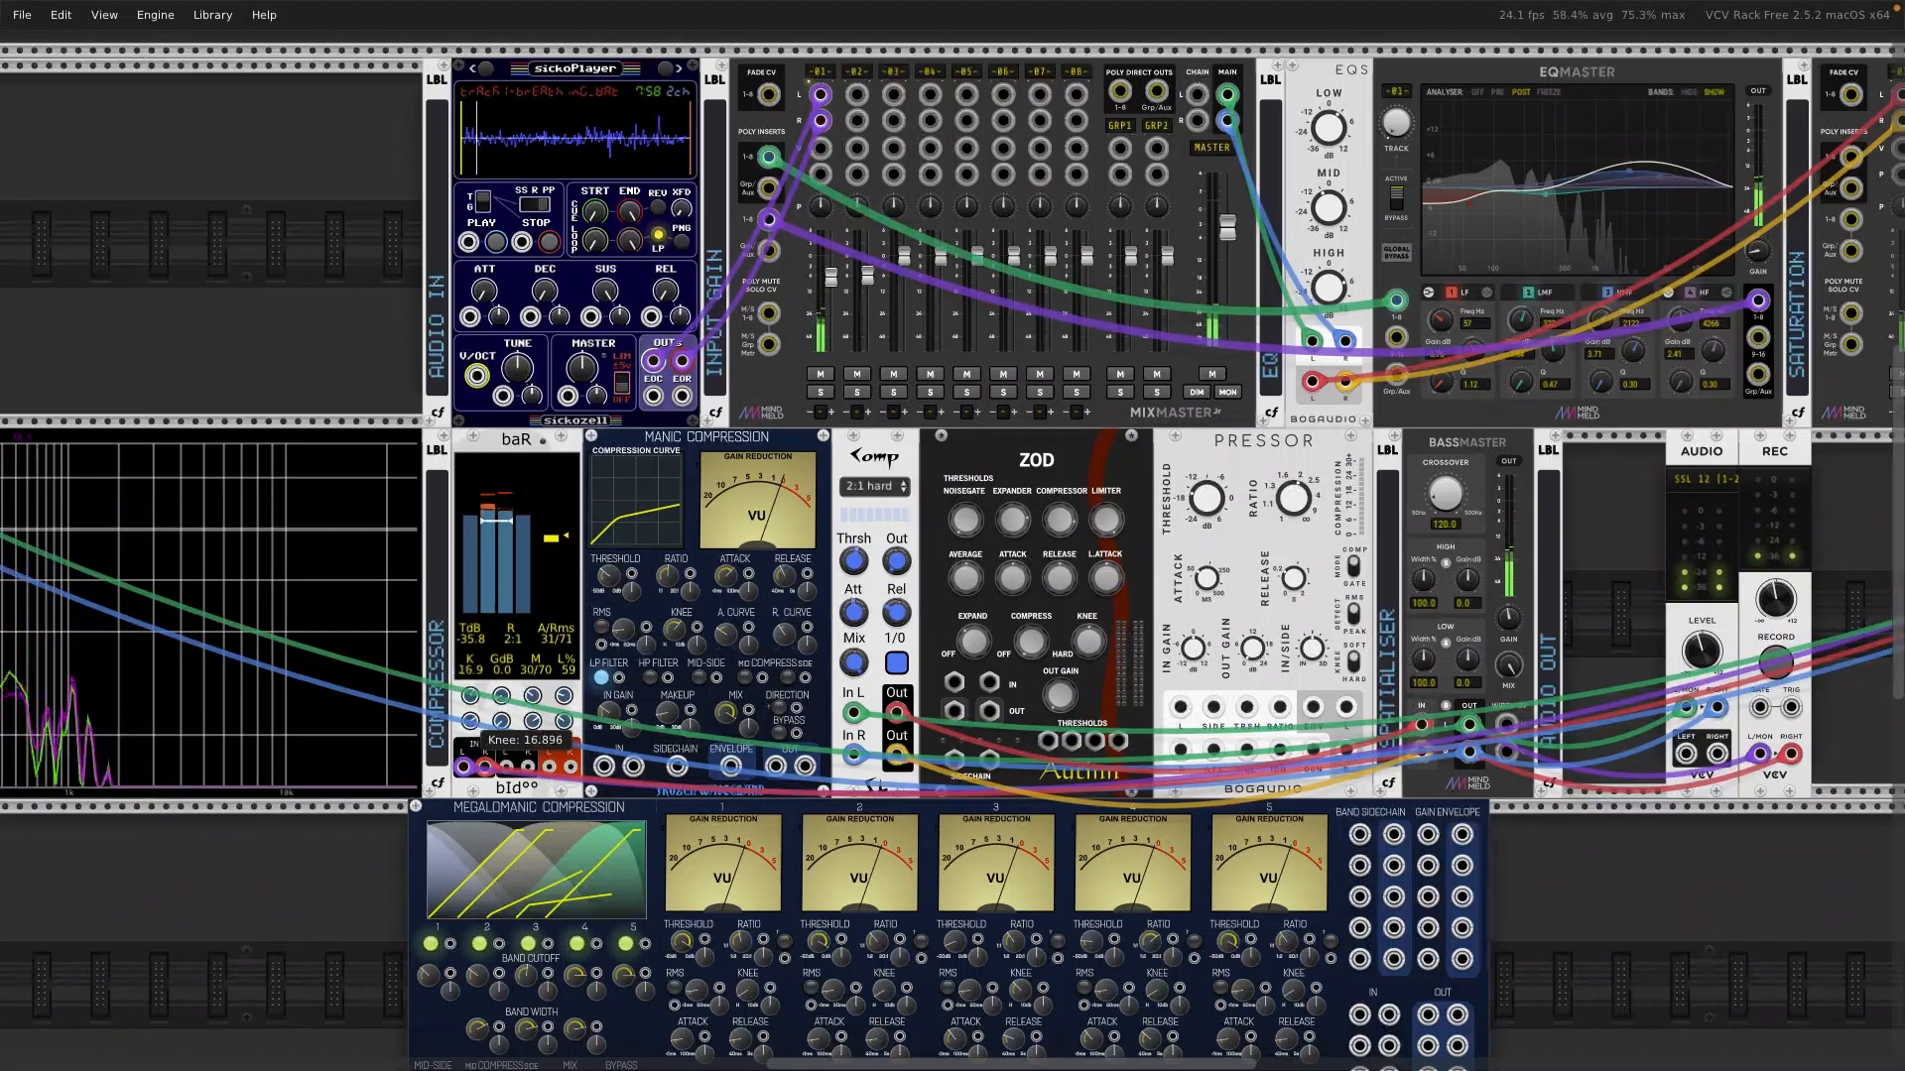
left_click_drag(472, 727, 473, 744)
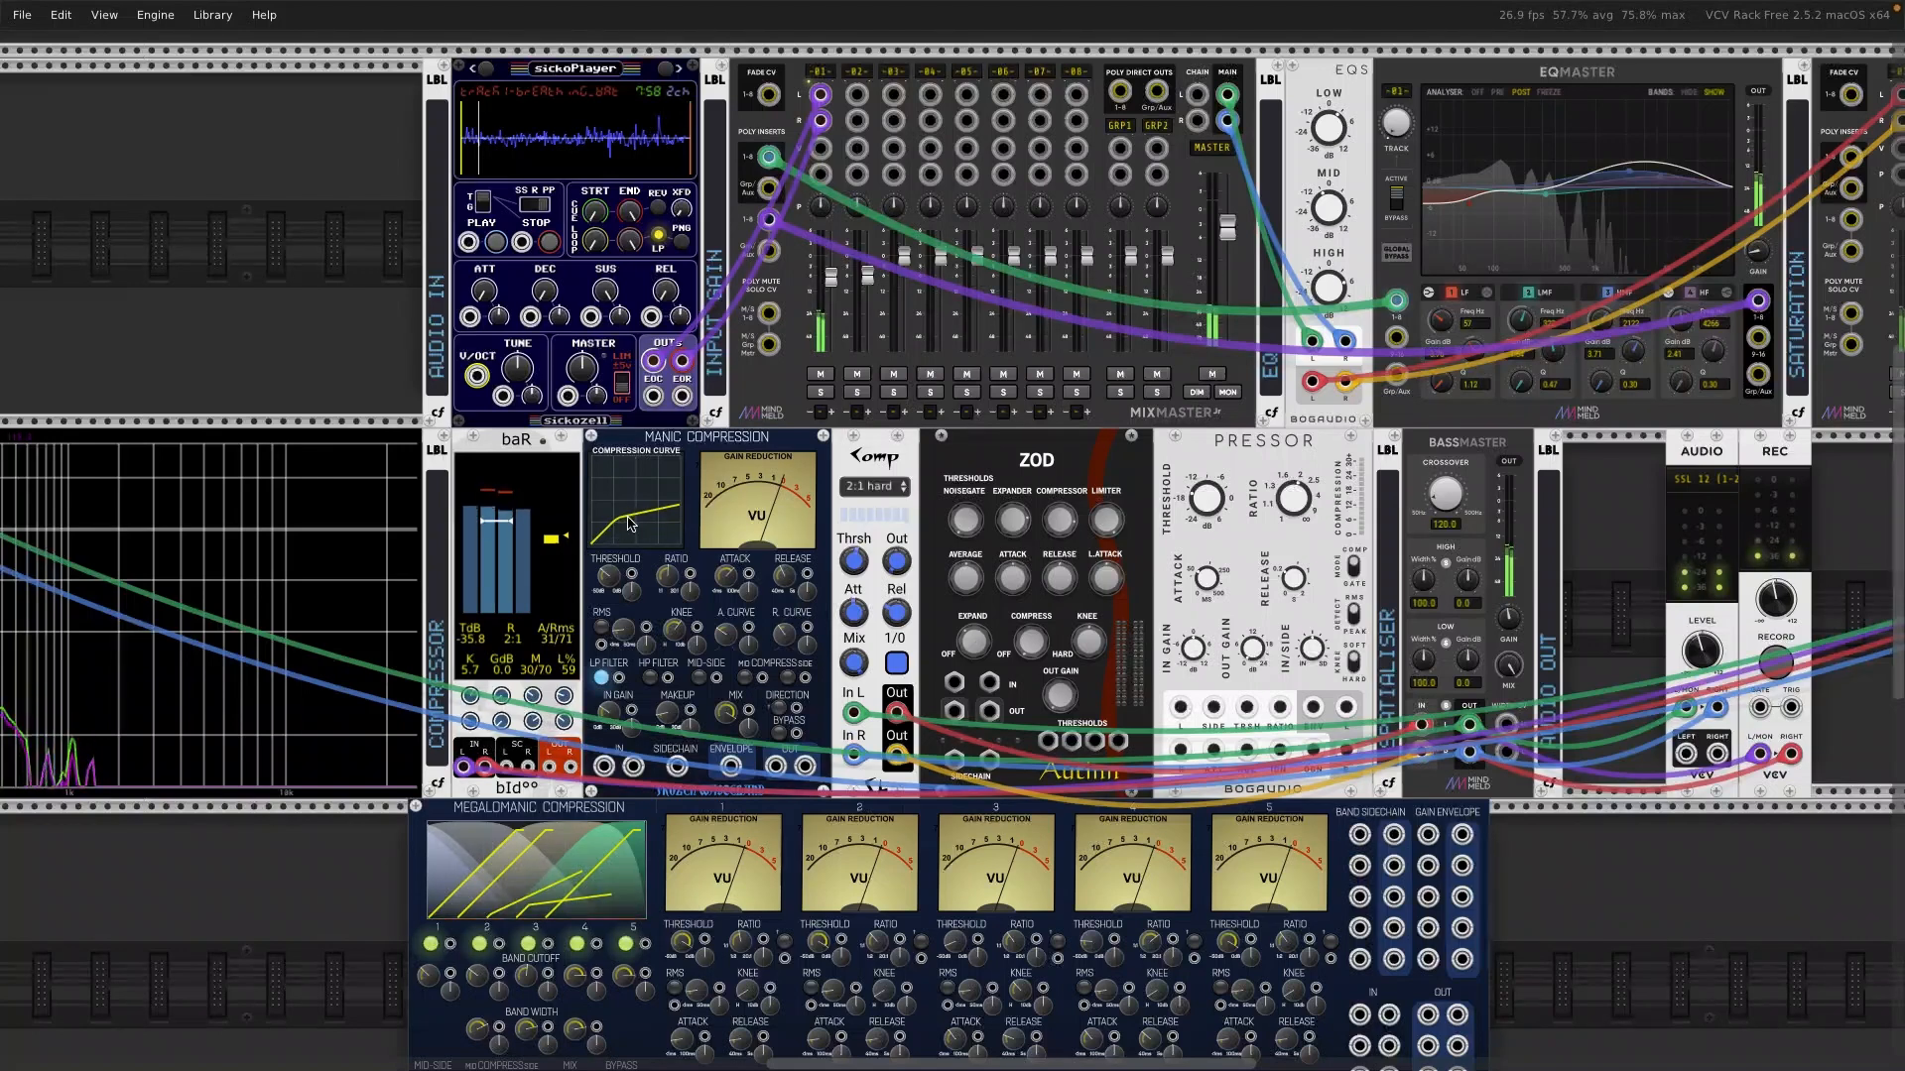
left_click_drag(675, 629, 676, 714)
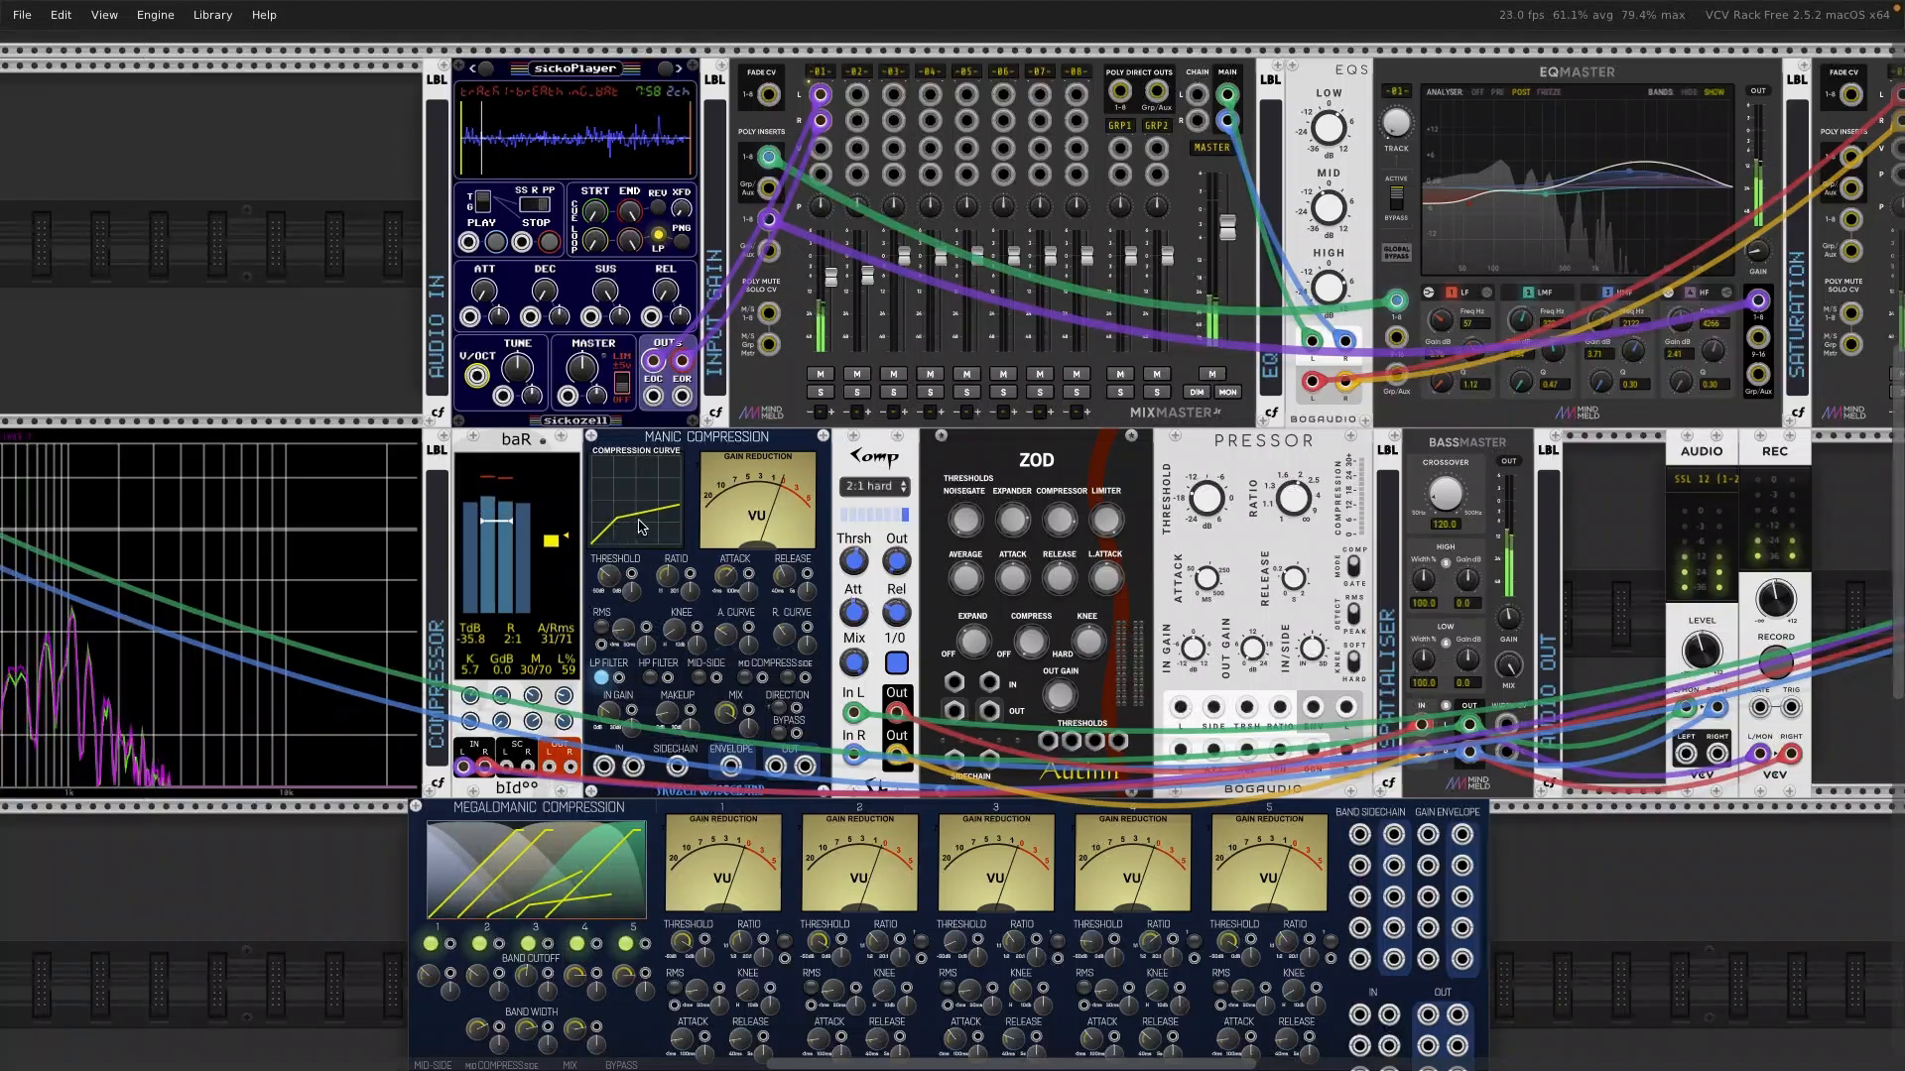
Step: Try the Comp module's 4:1 soft mode and return the compression mode to 2:1 soft
left_click(902, 489)
left_click(871, 570)
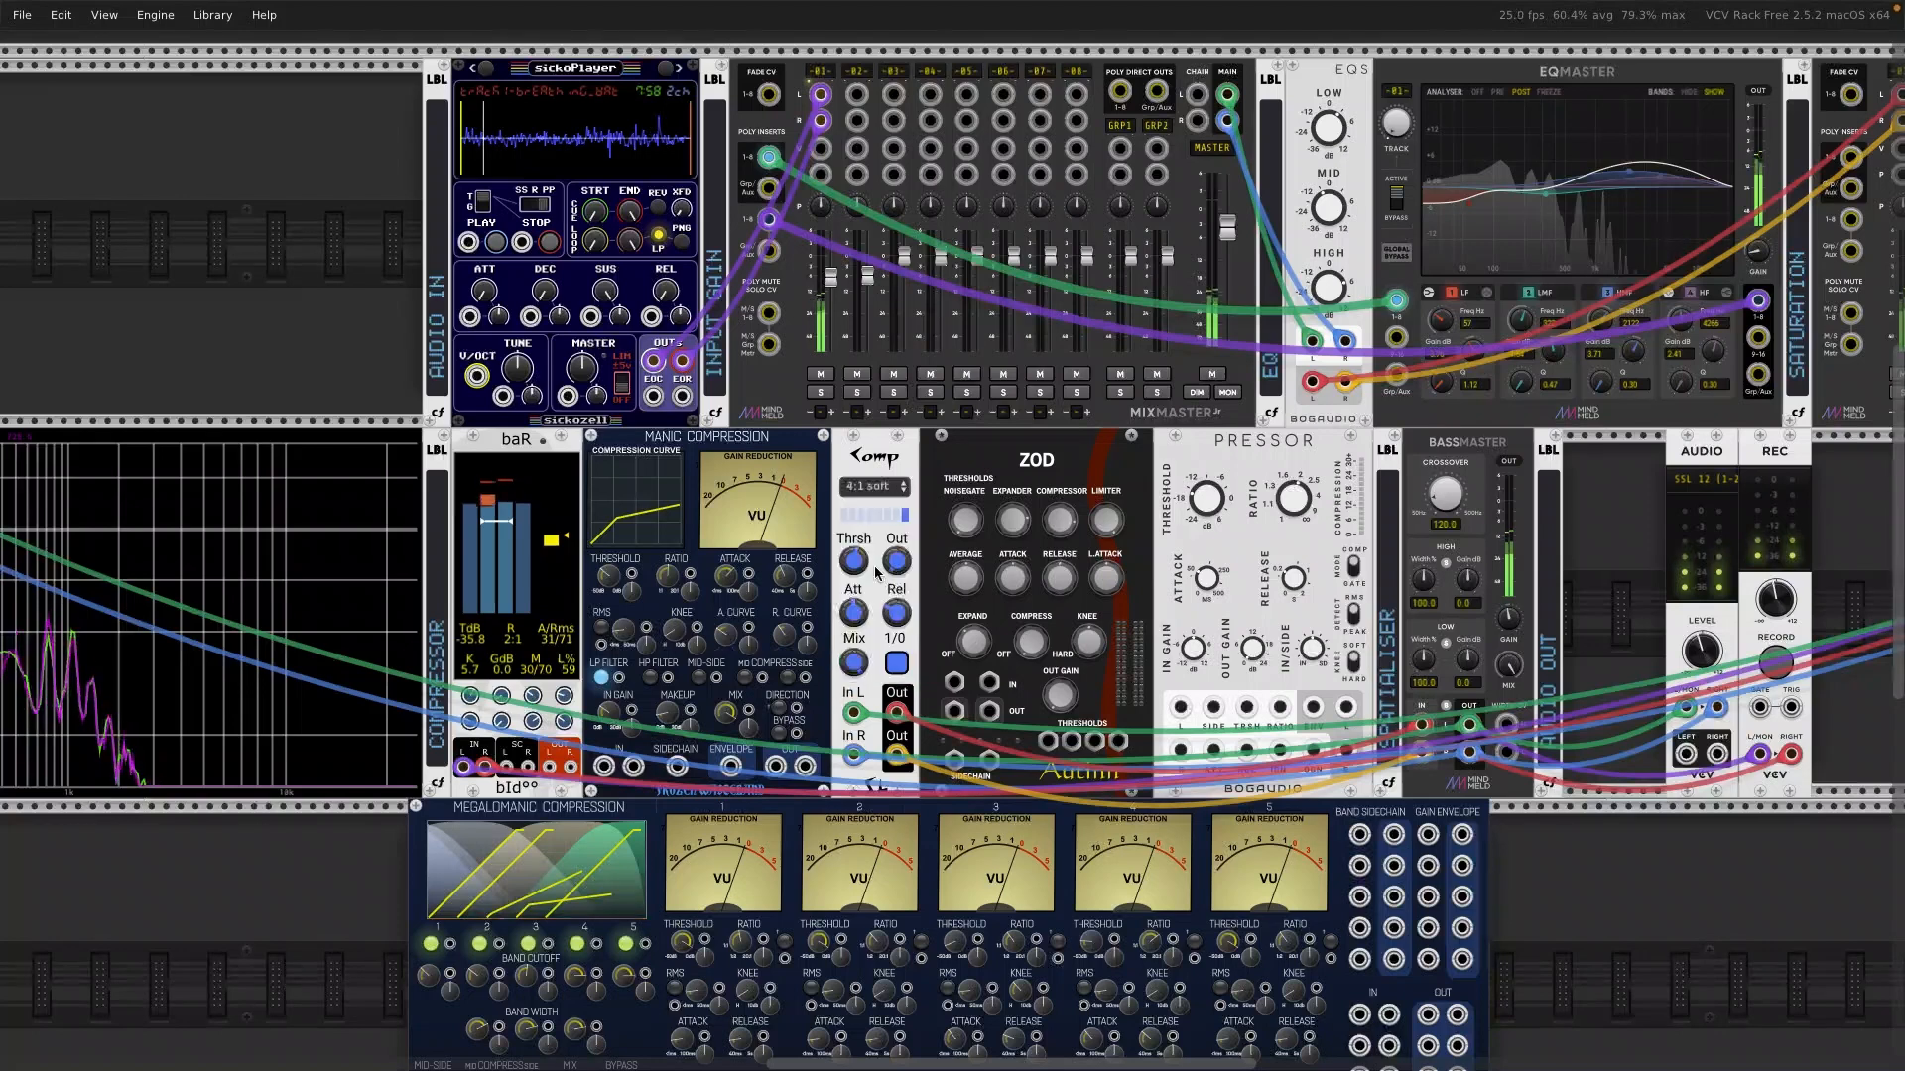
left_click(901, 488)
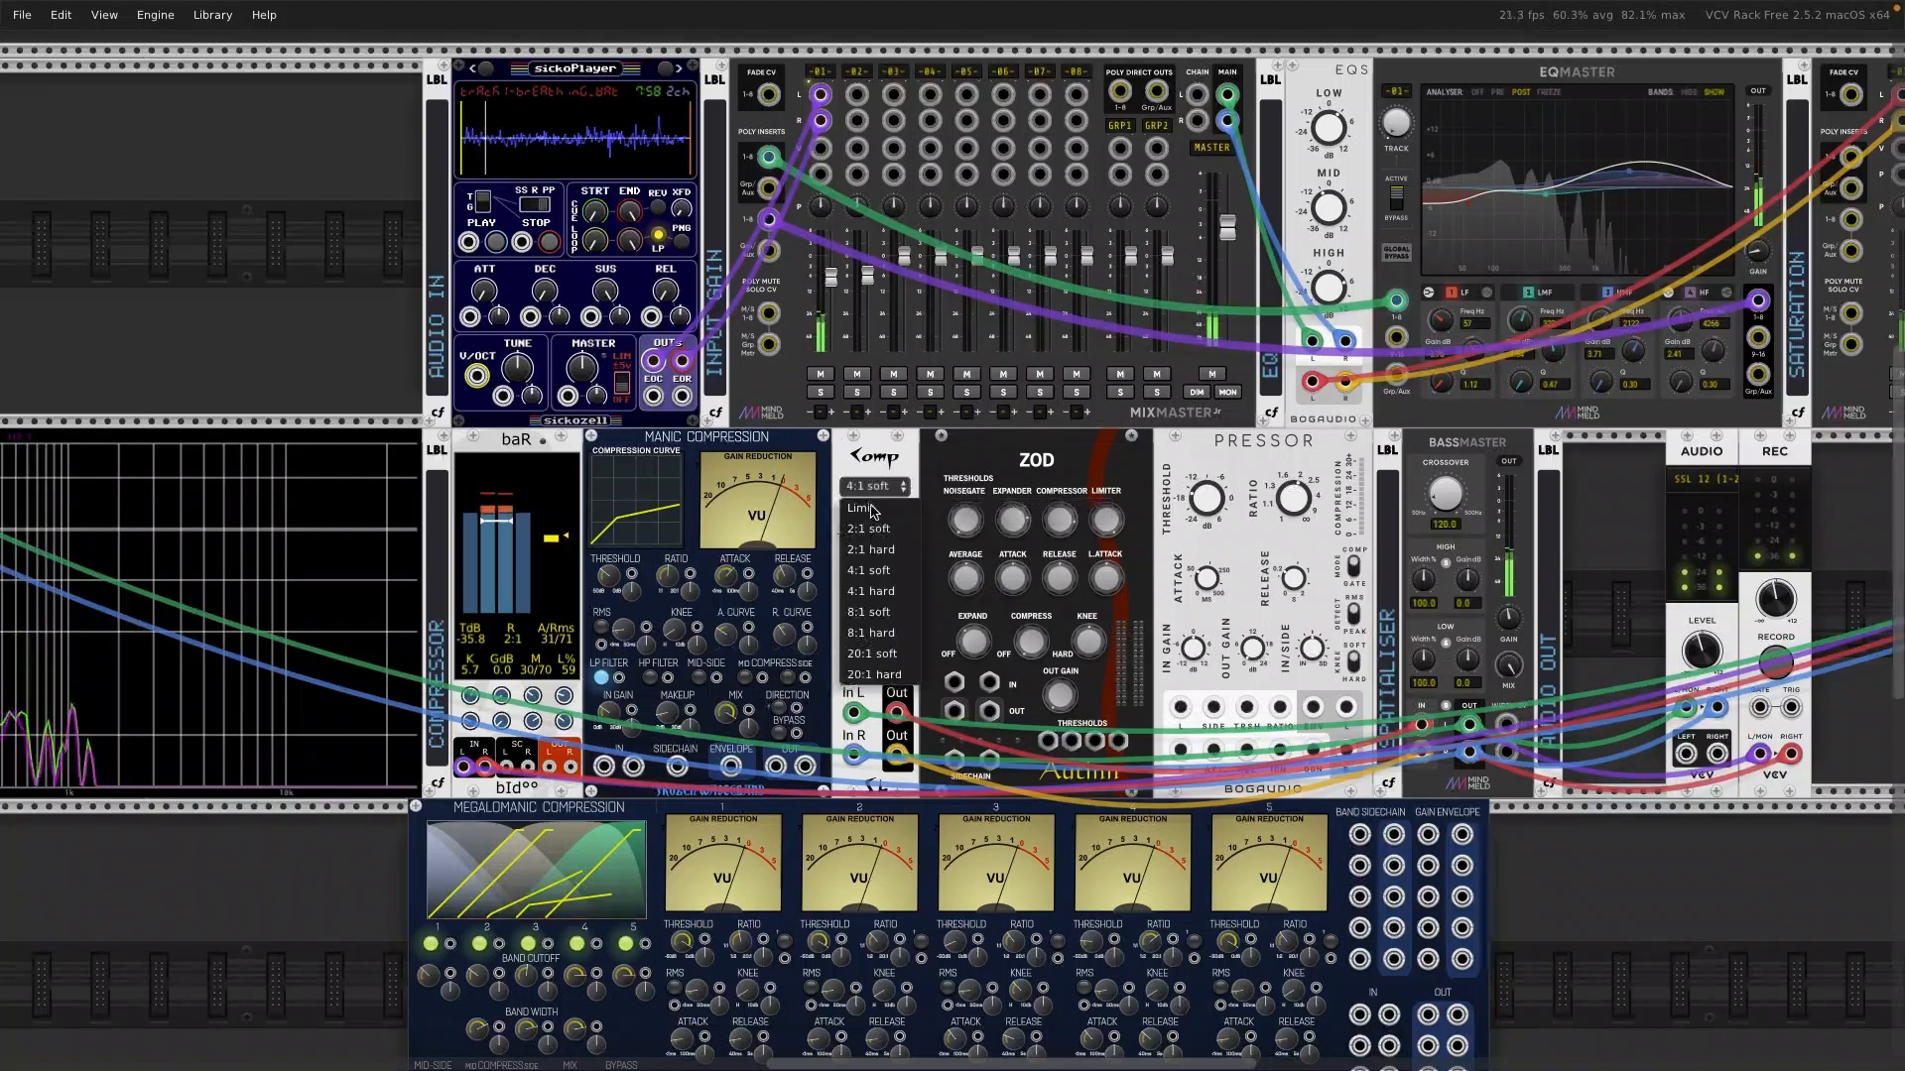
left_click(868, 524)
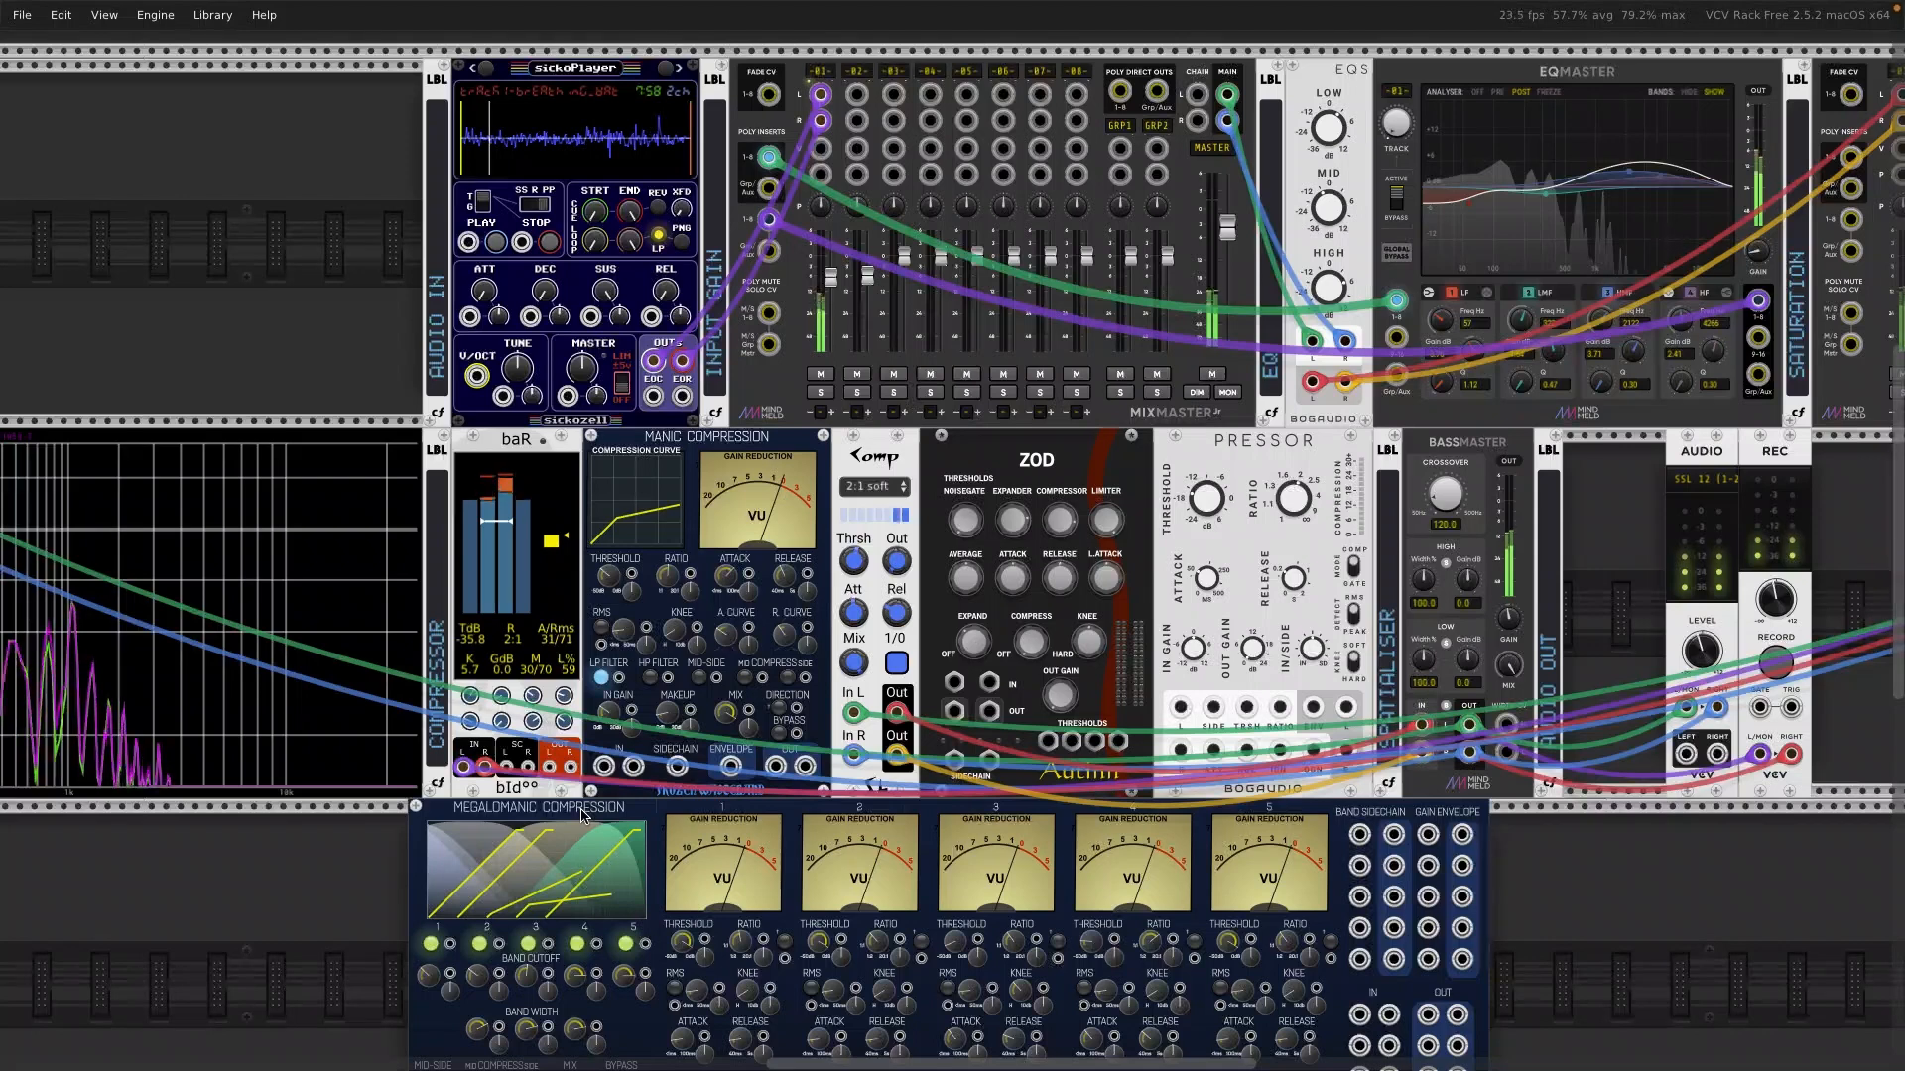
Step: Delete the Megalomanic Compression module from the rack's lower row
key("BackSpace")
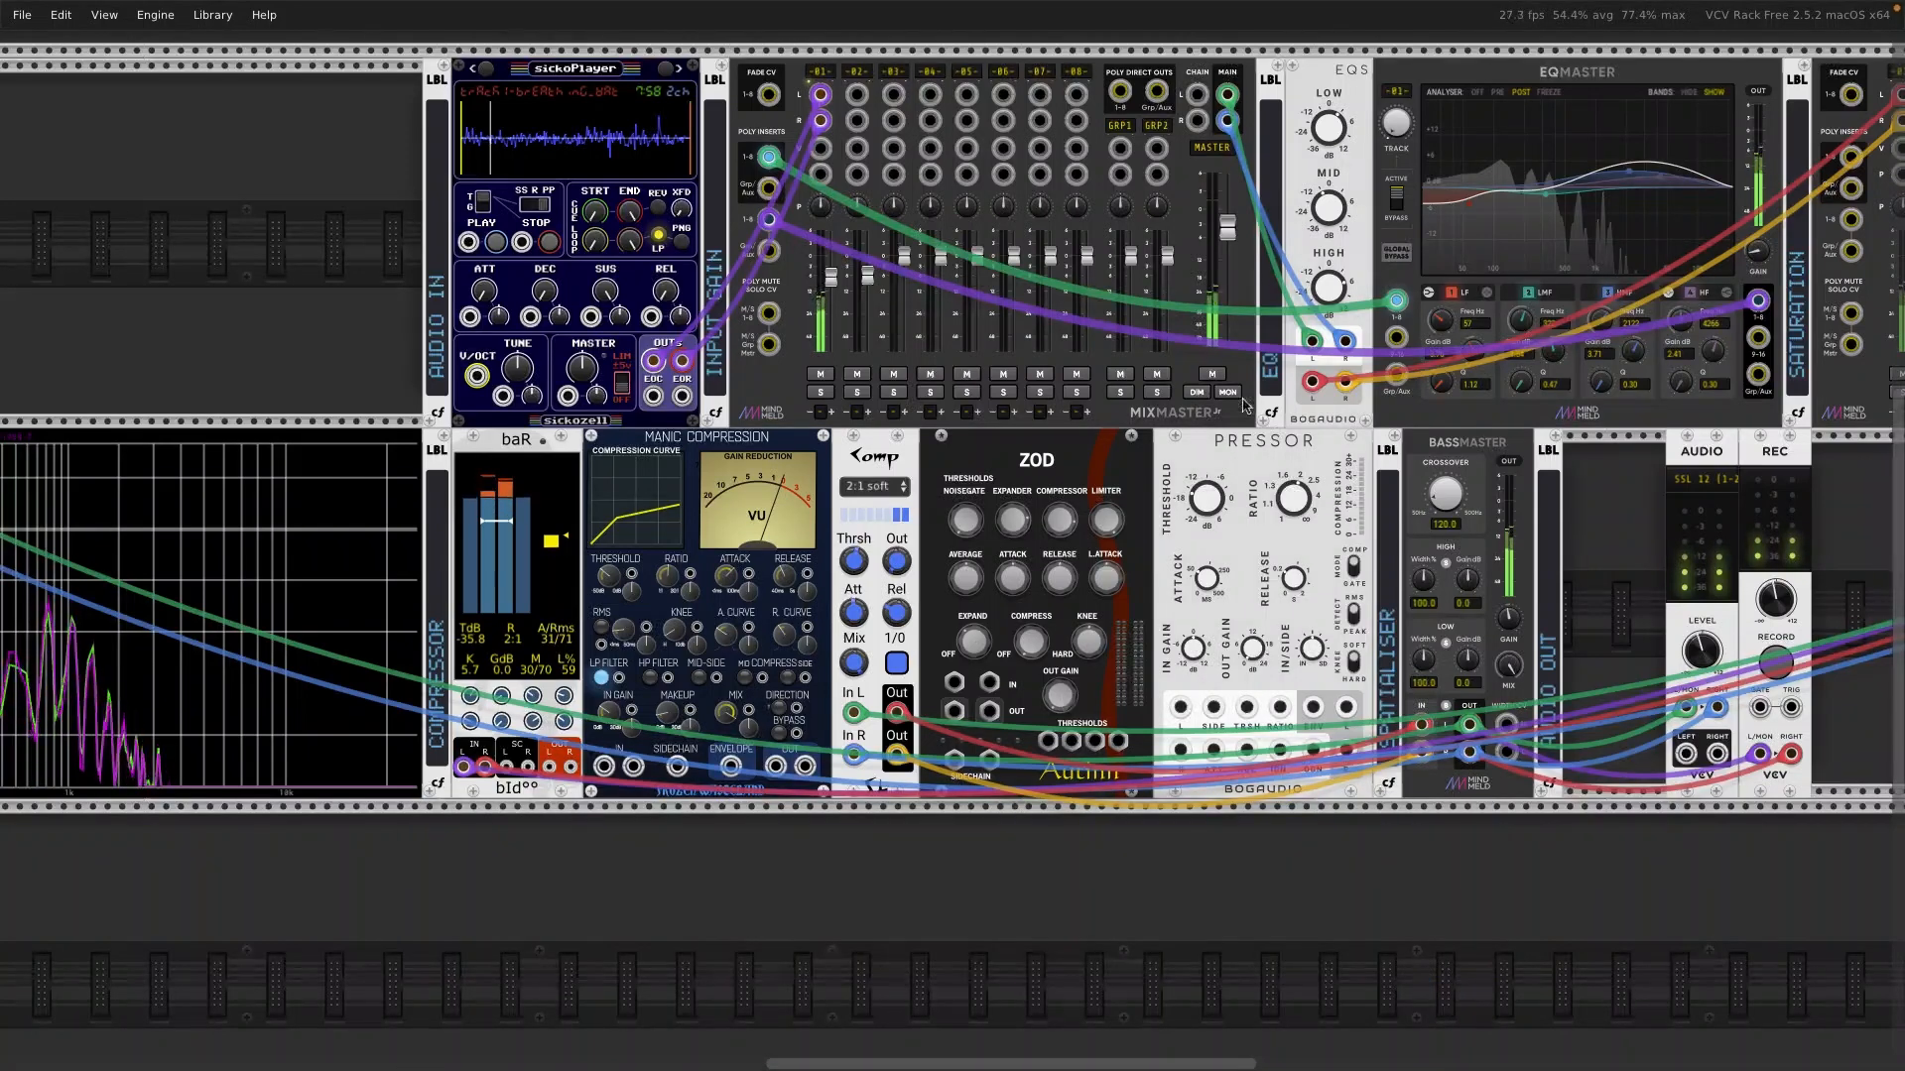
mouse_move(1099, 530)
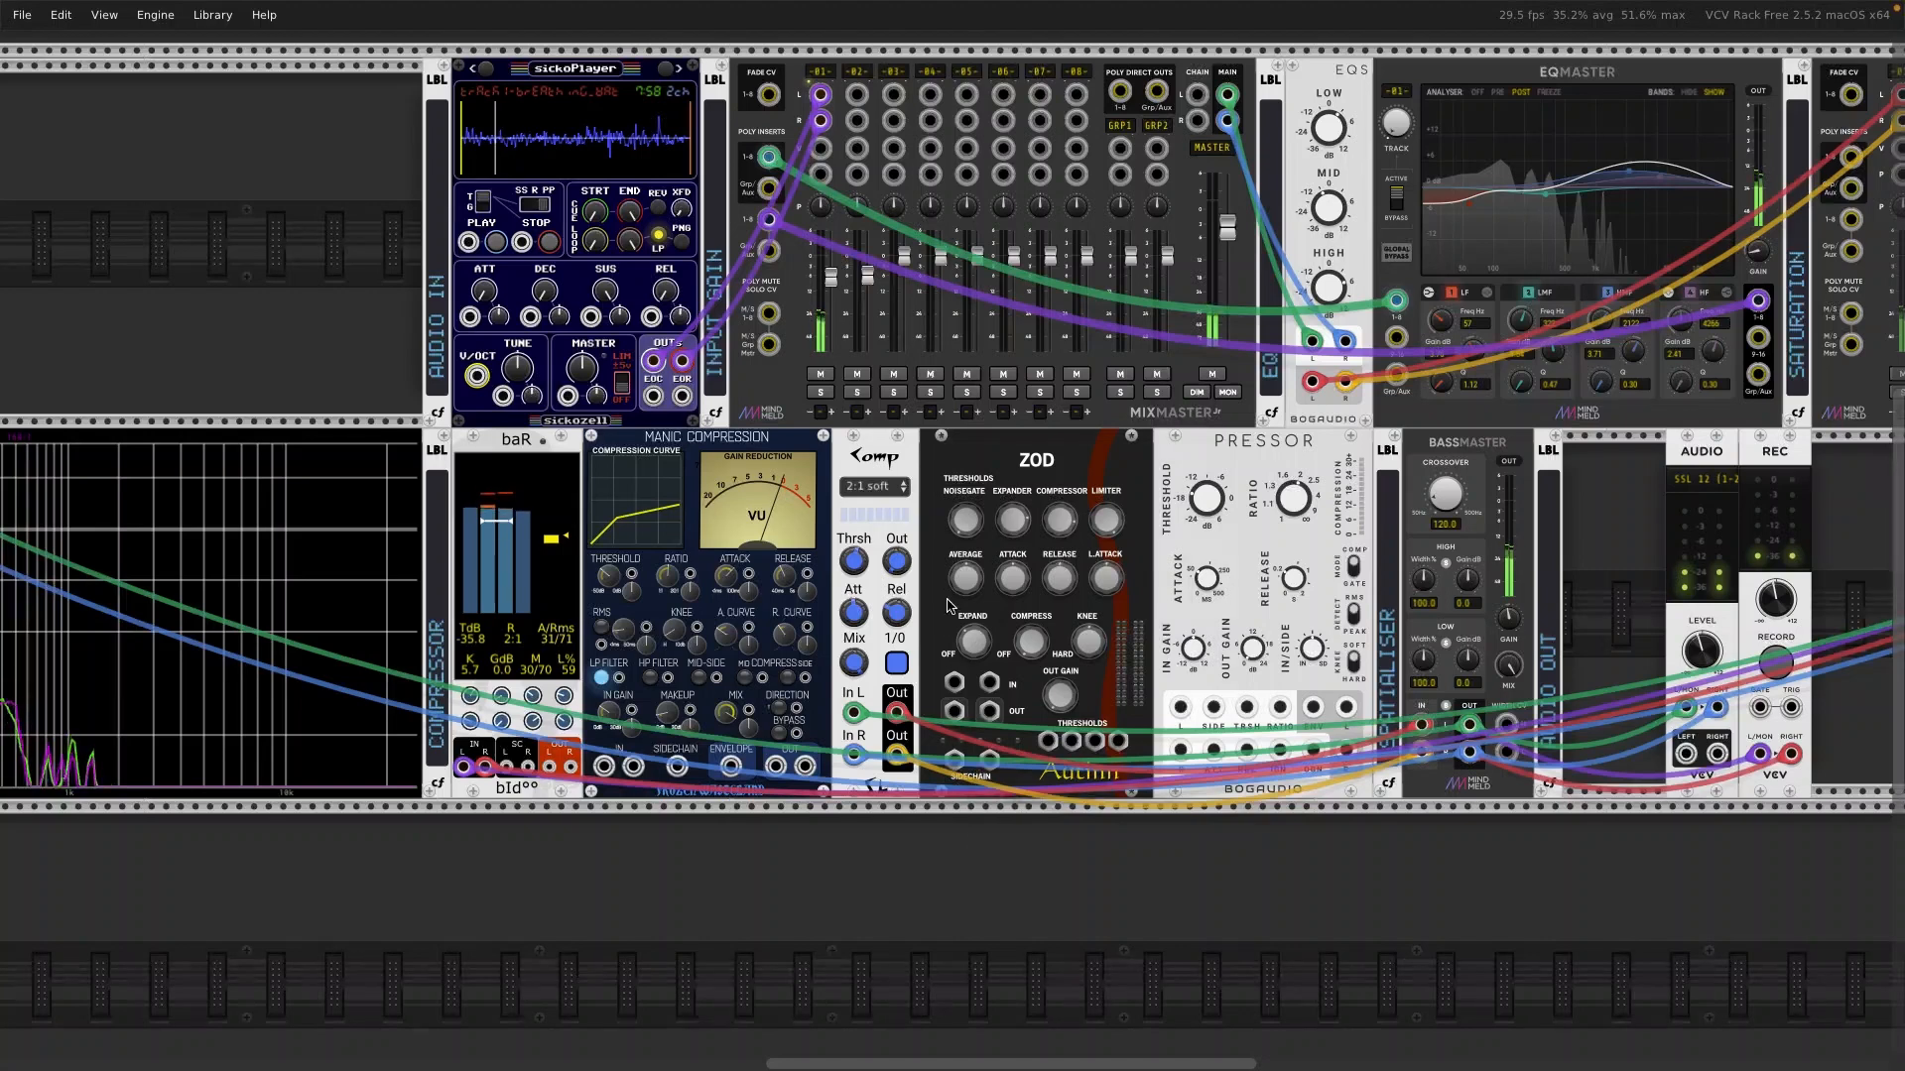
Step: Fine-tune the Comp module's threshold and output gain, and inspect its attack, release and mix settings
mouse_move(850, 567)
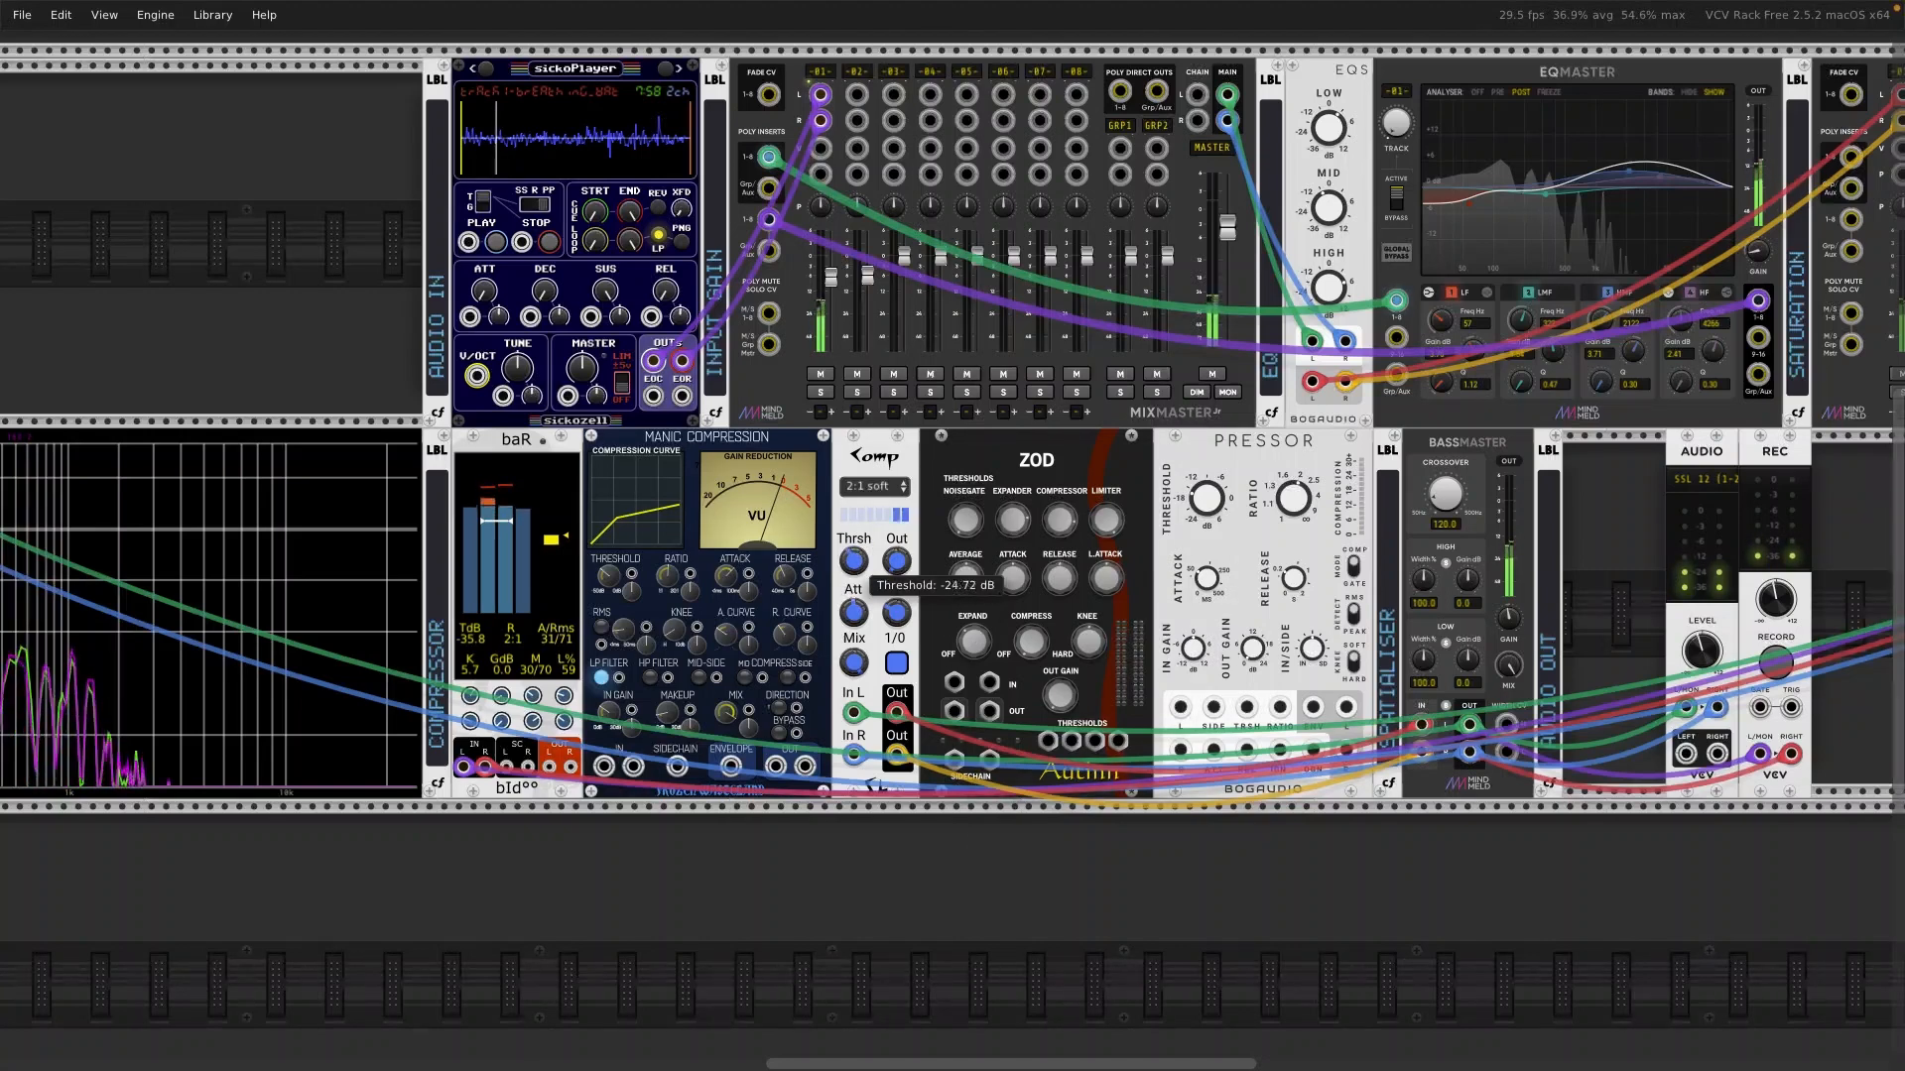
left_click_drag(853, 562, 853, 560)
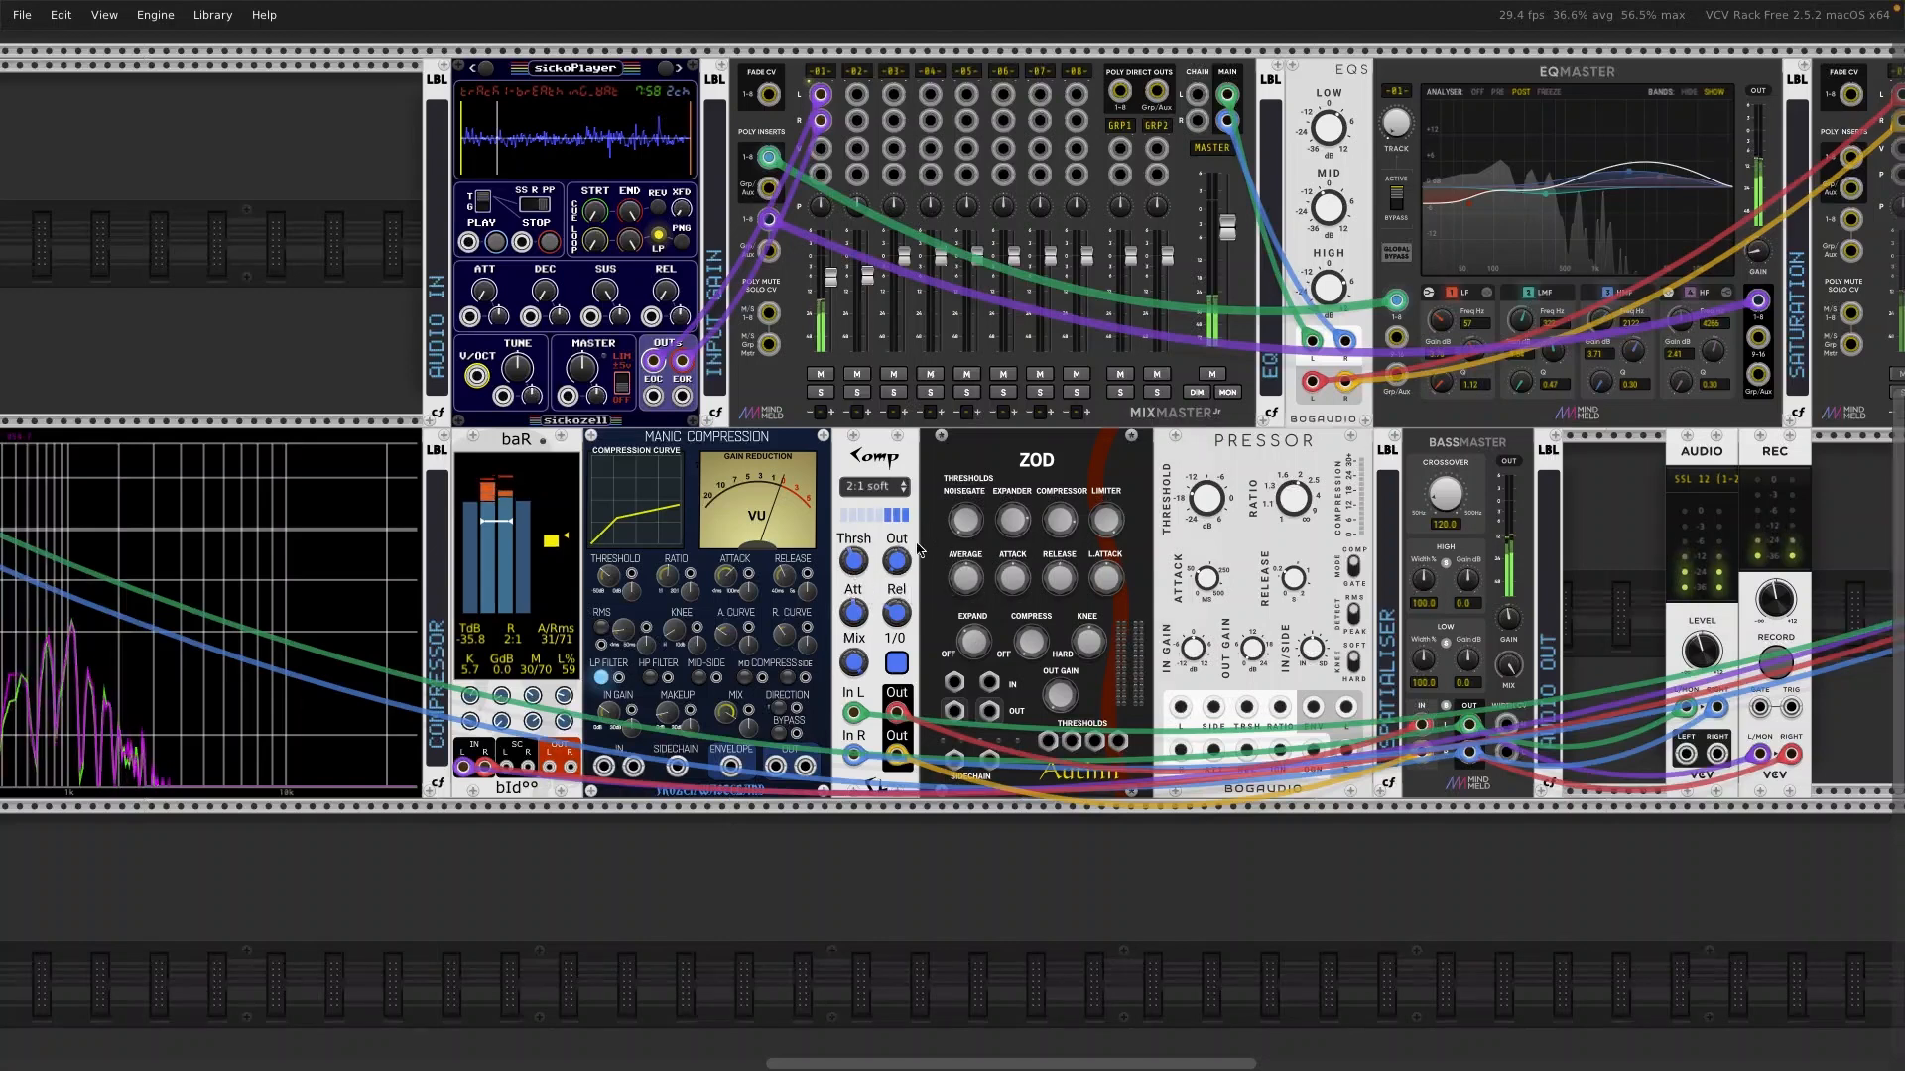
mouse_move(898, 564)
left_click_drag(896, 562, 900, 562)
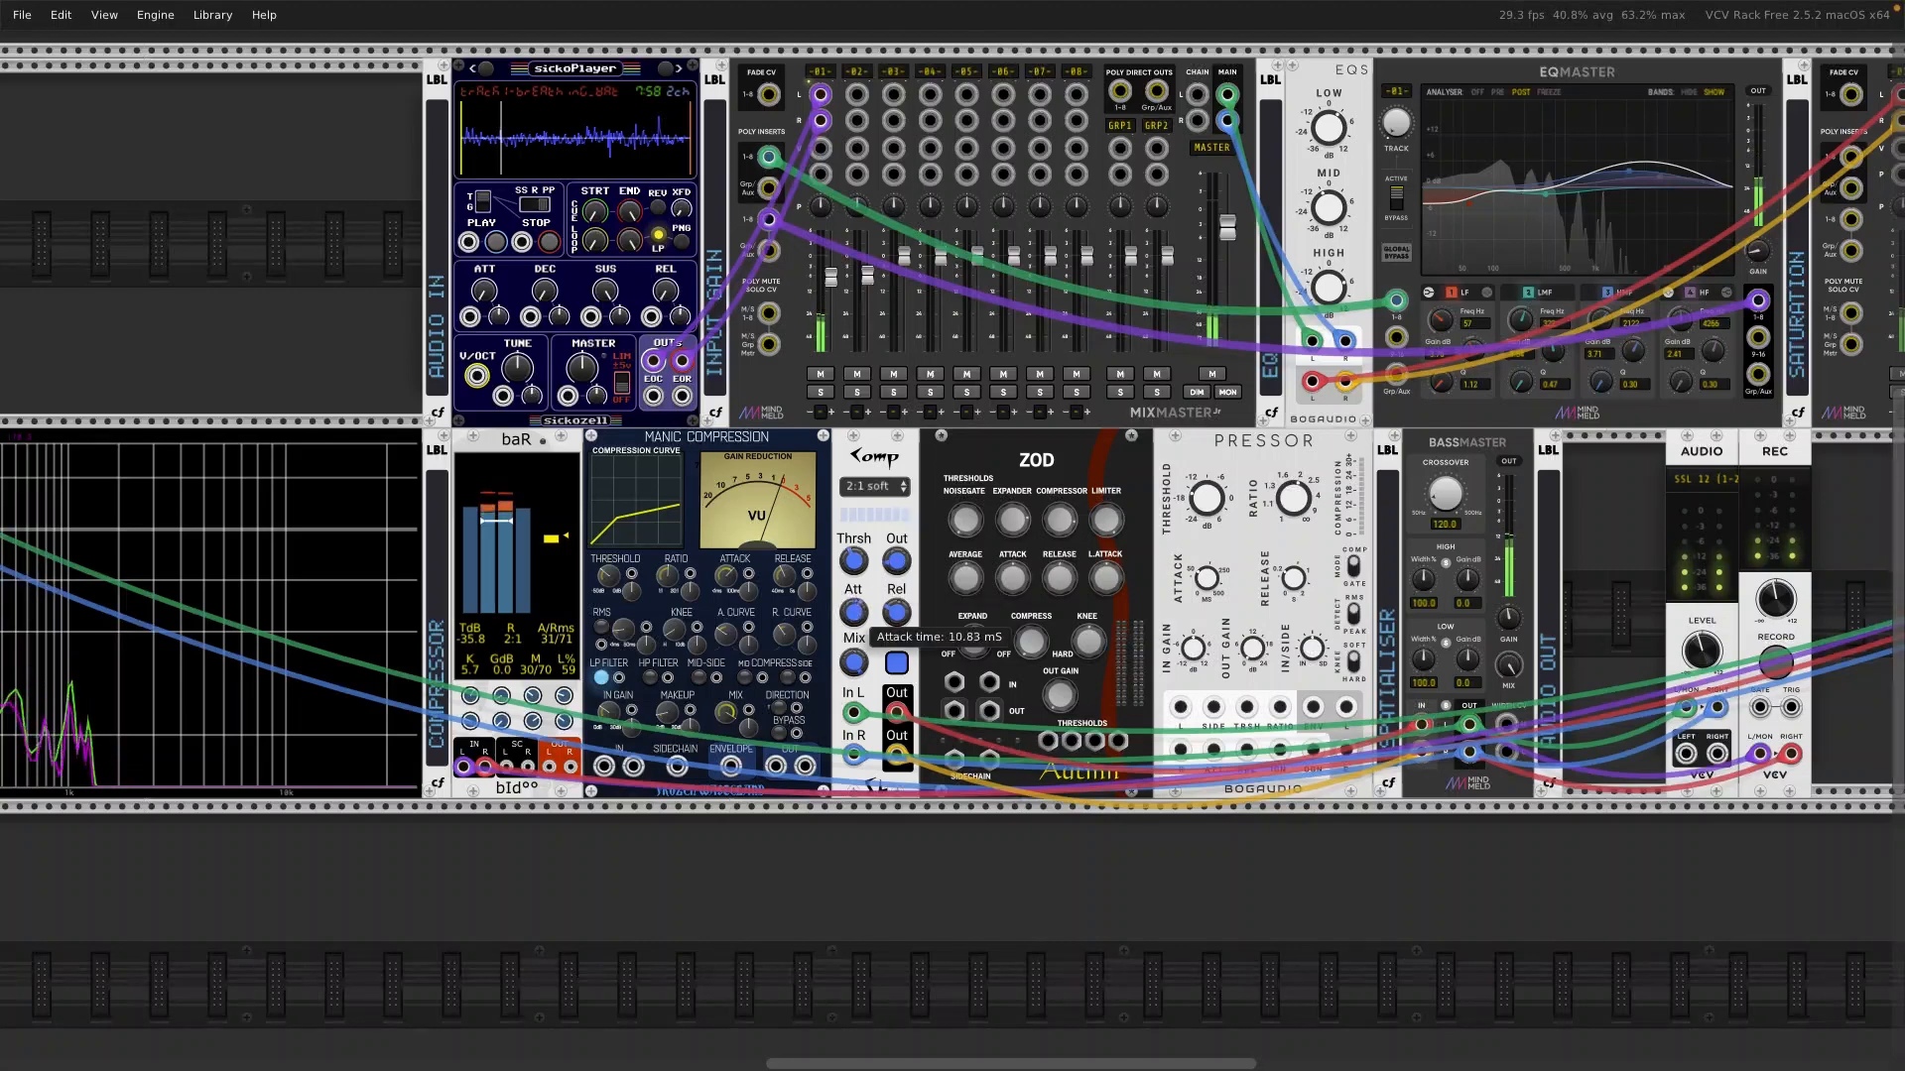
mouse_move(891, 620)
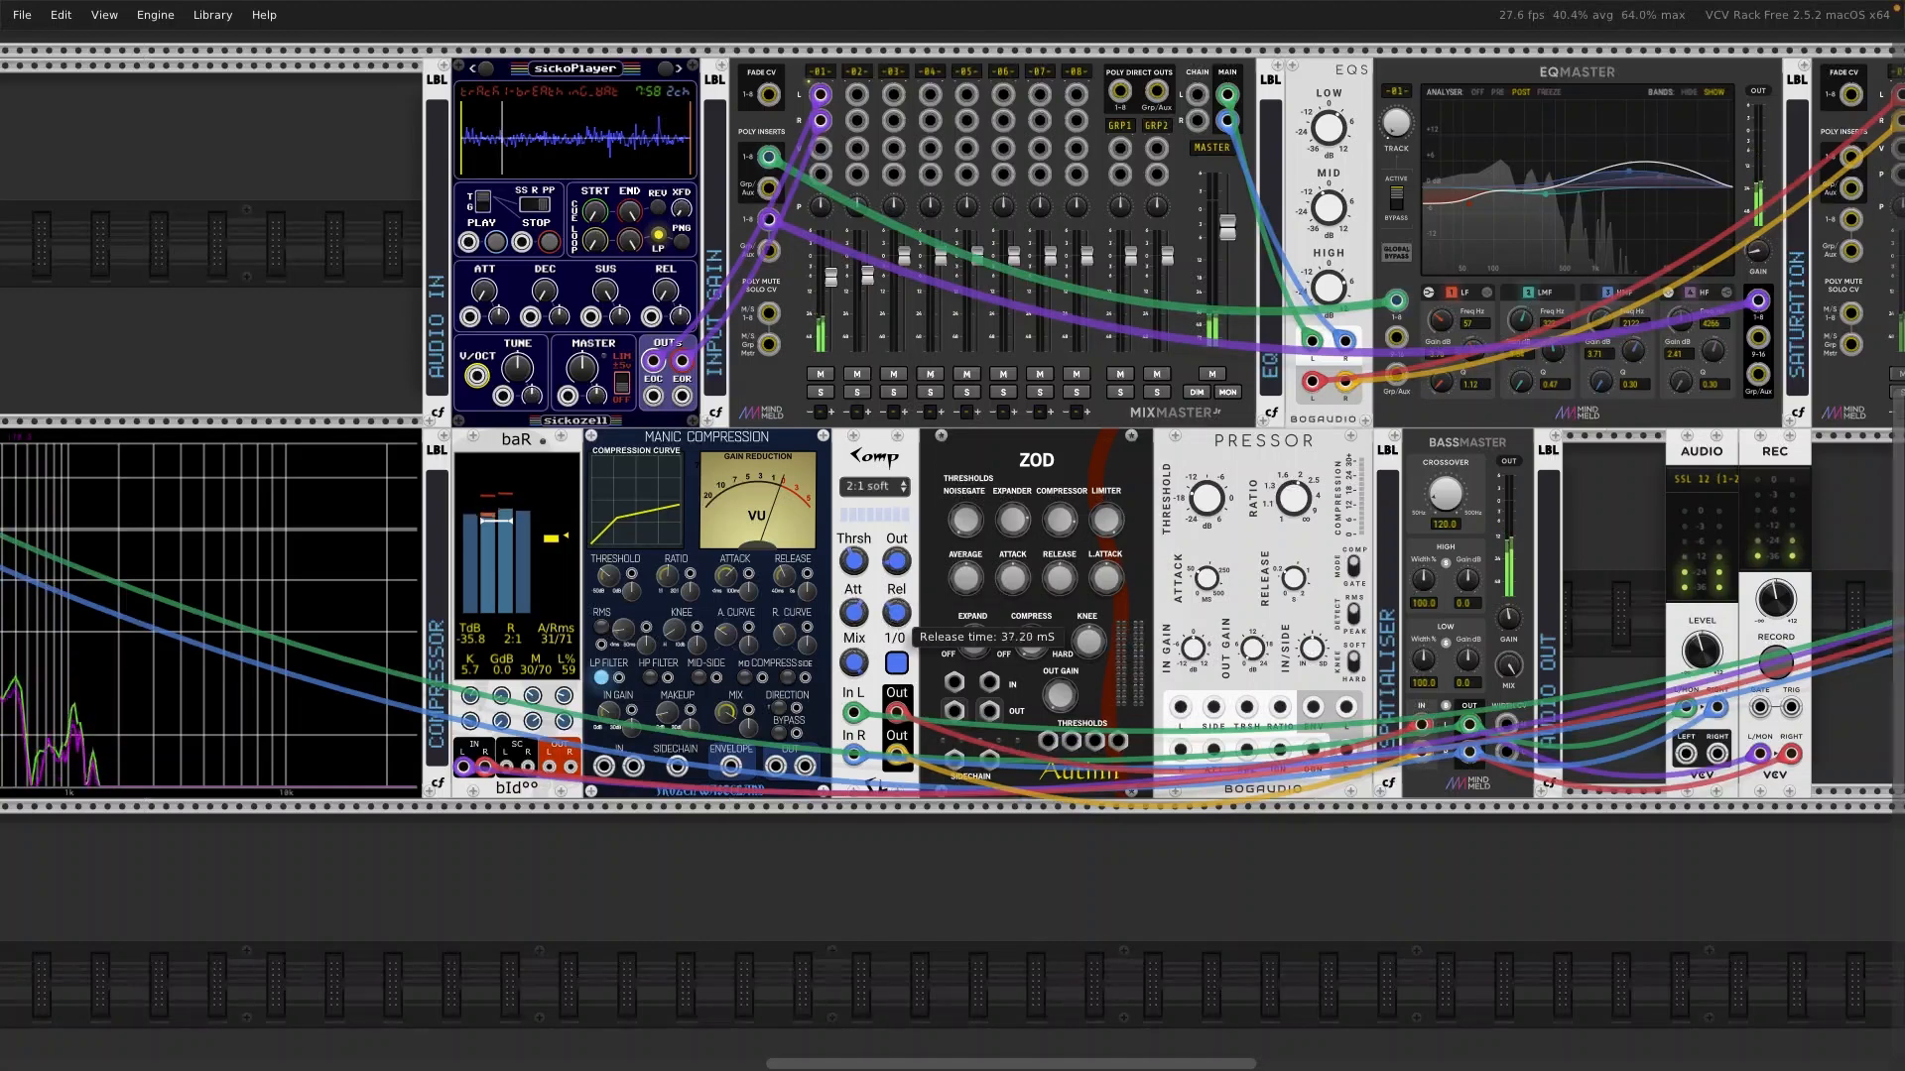
mouse_move(855, 673)
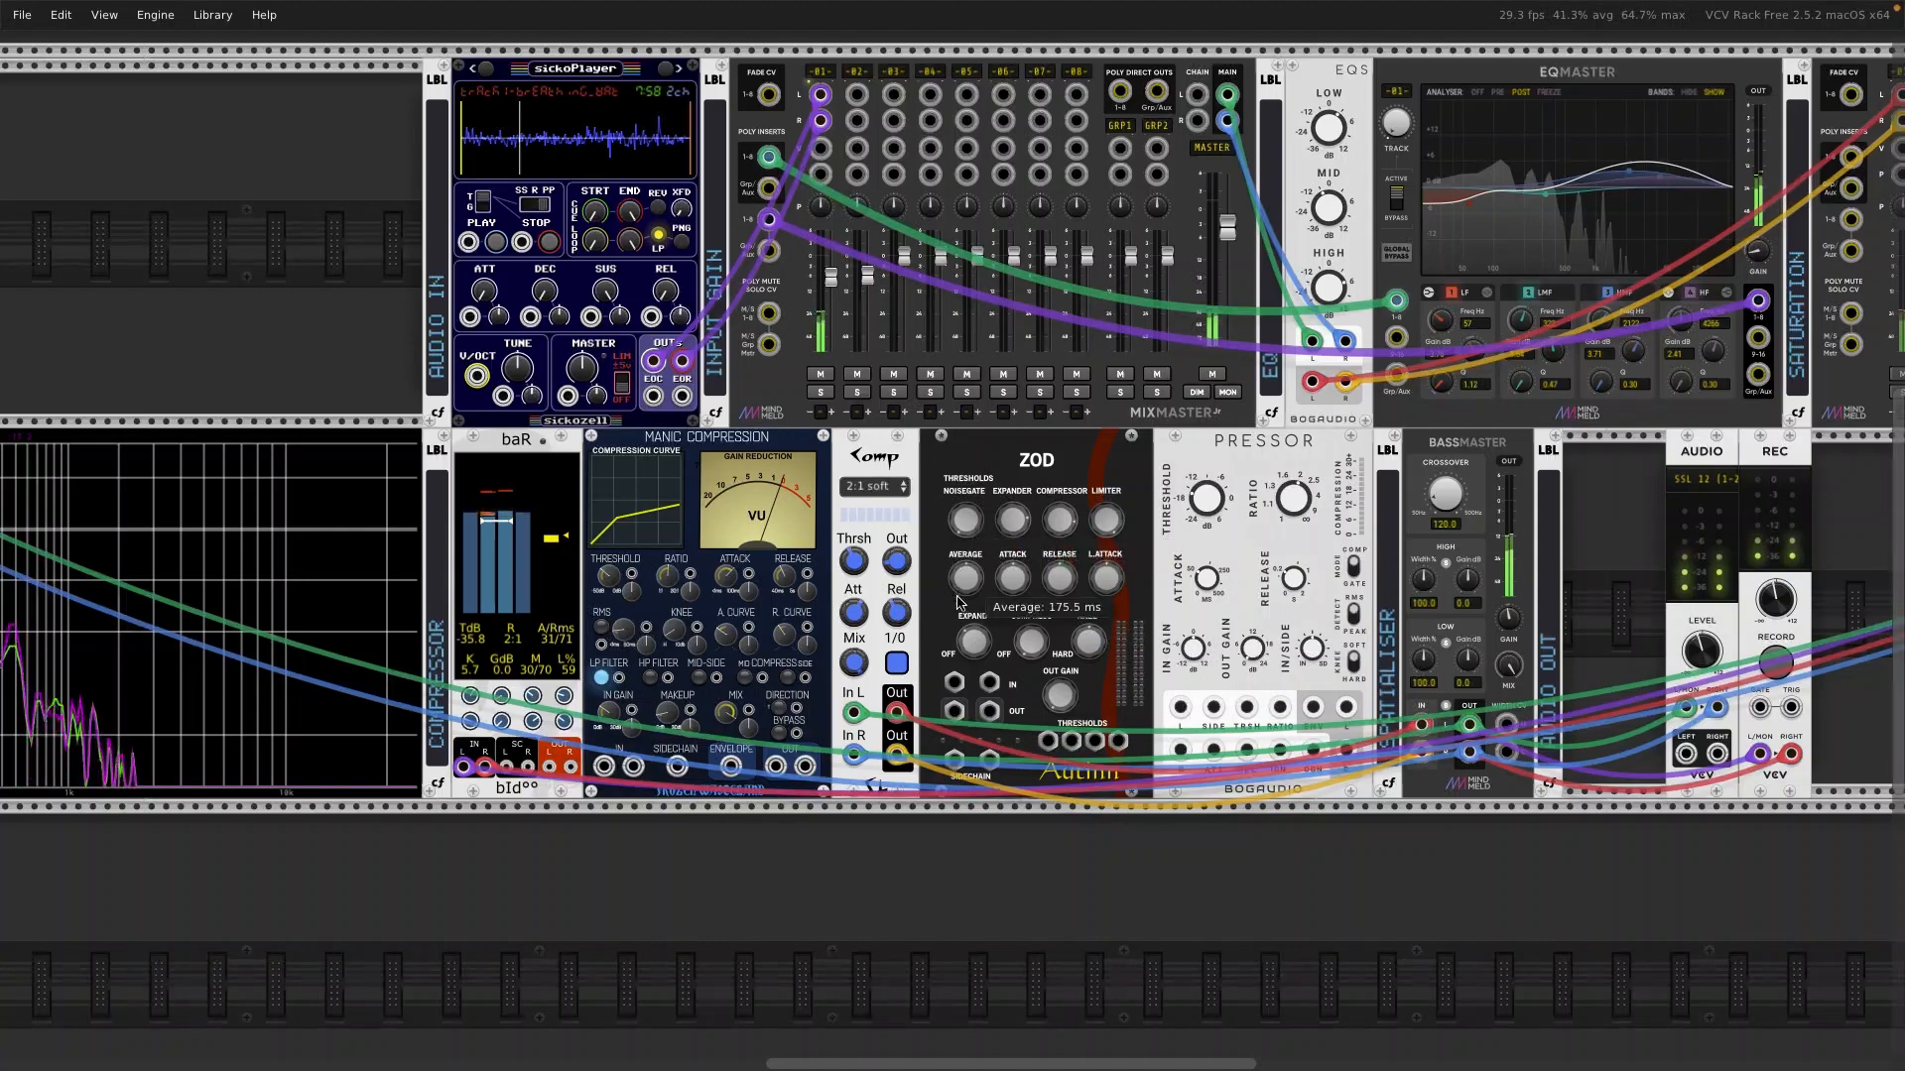
Step: Examine the ZOD module's noisegate, expander and limiter thresholds
mouse_move(962, 526)
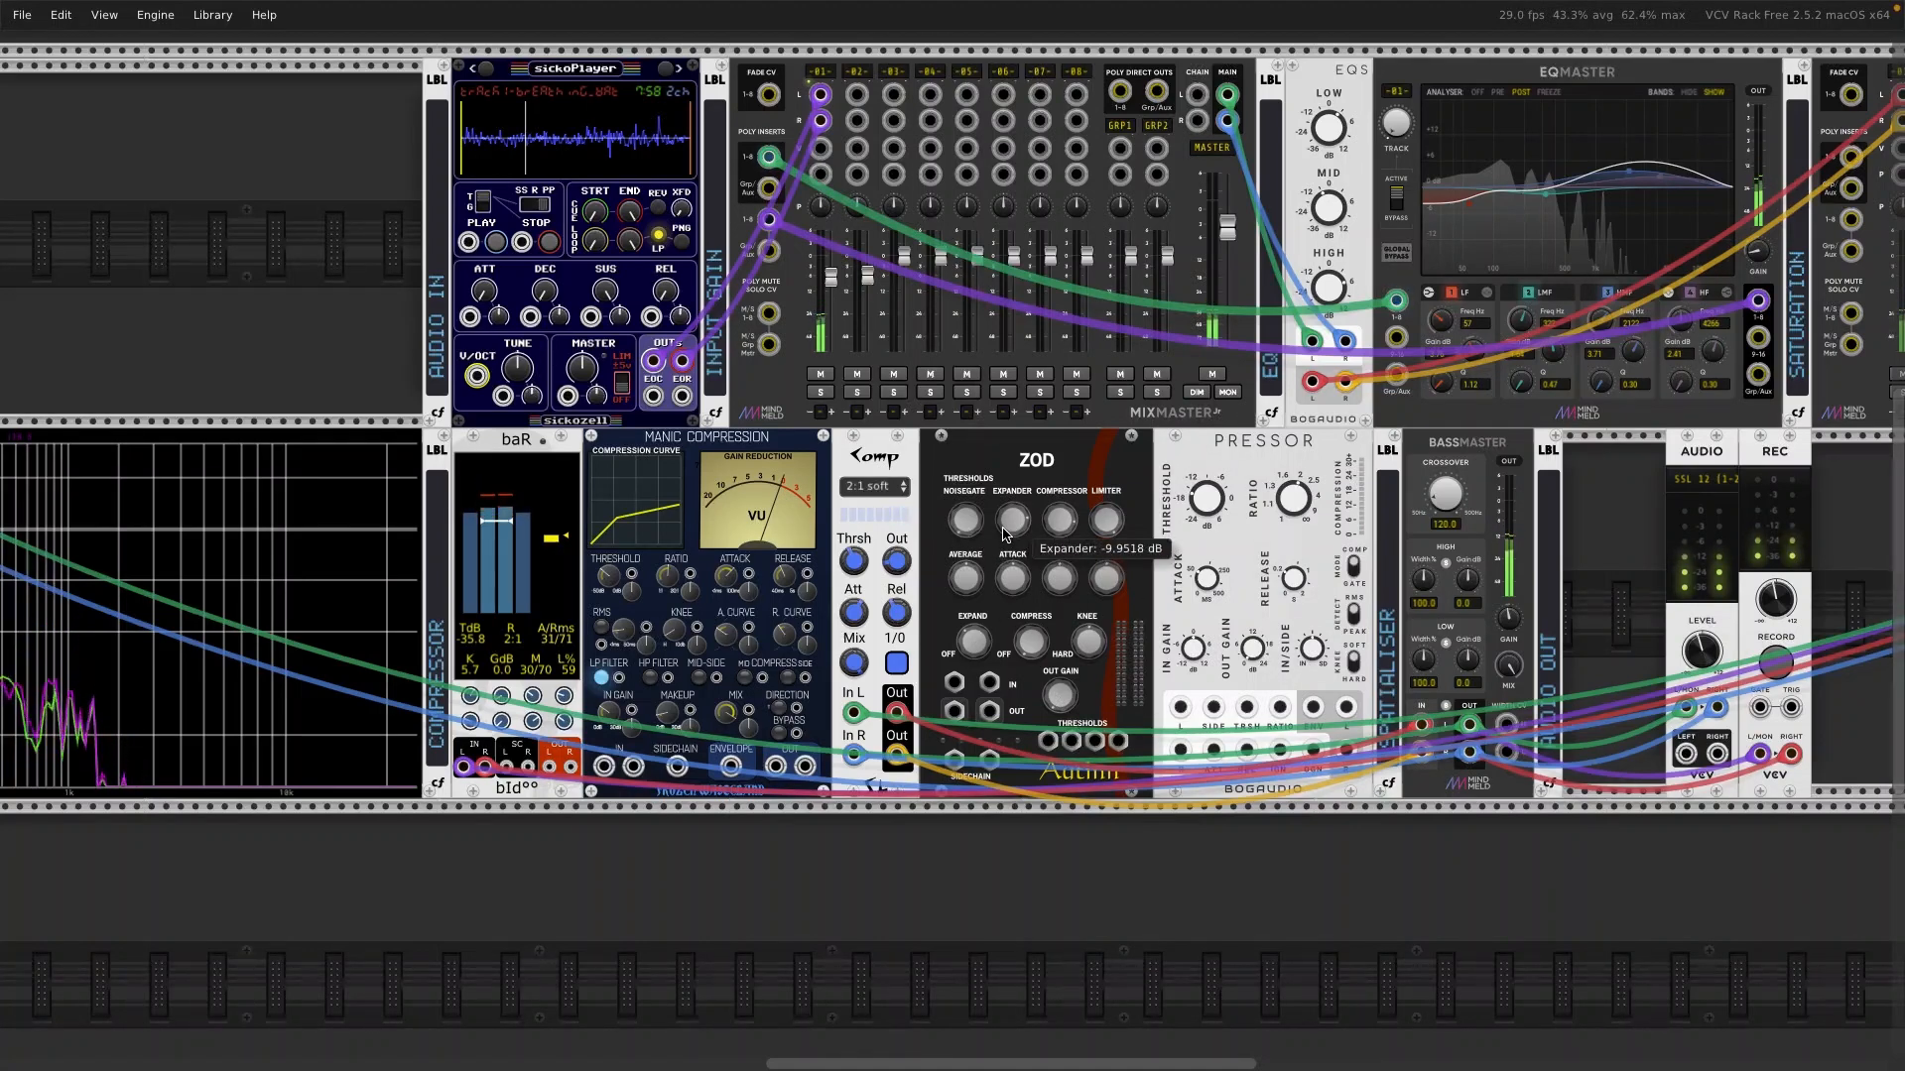
mouse_move(1107, 524)
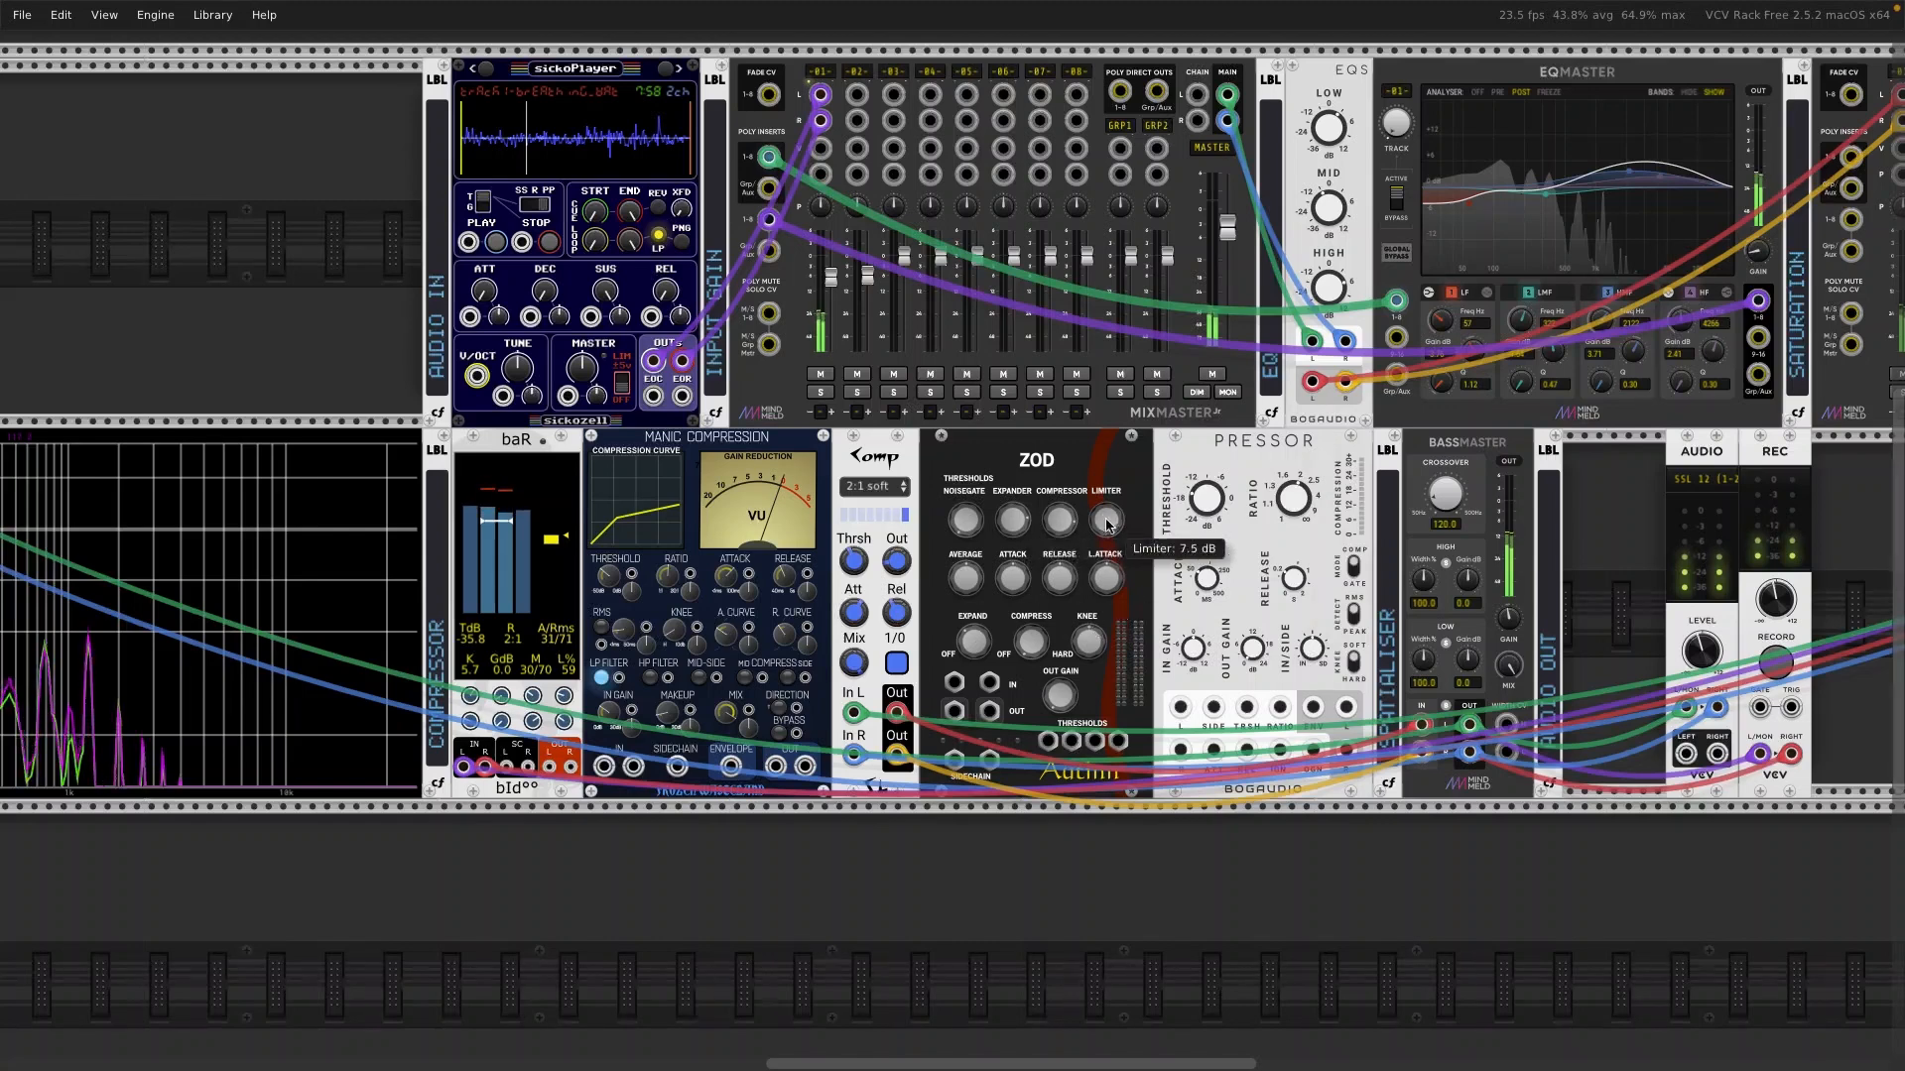
mouse_move(967, 527)
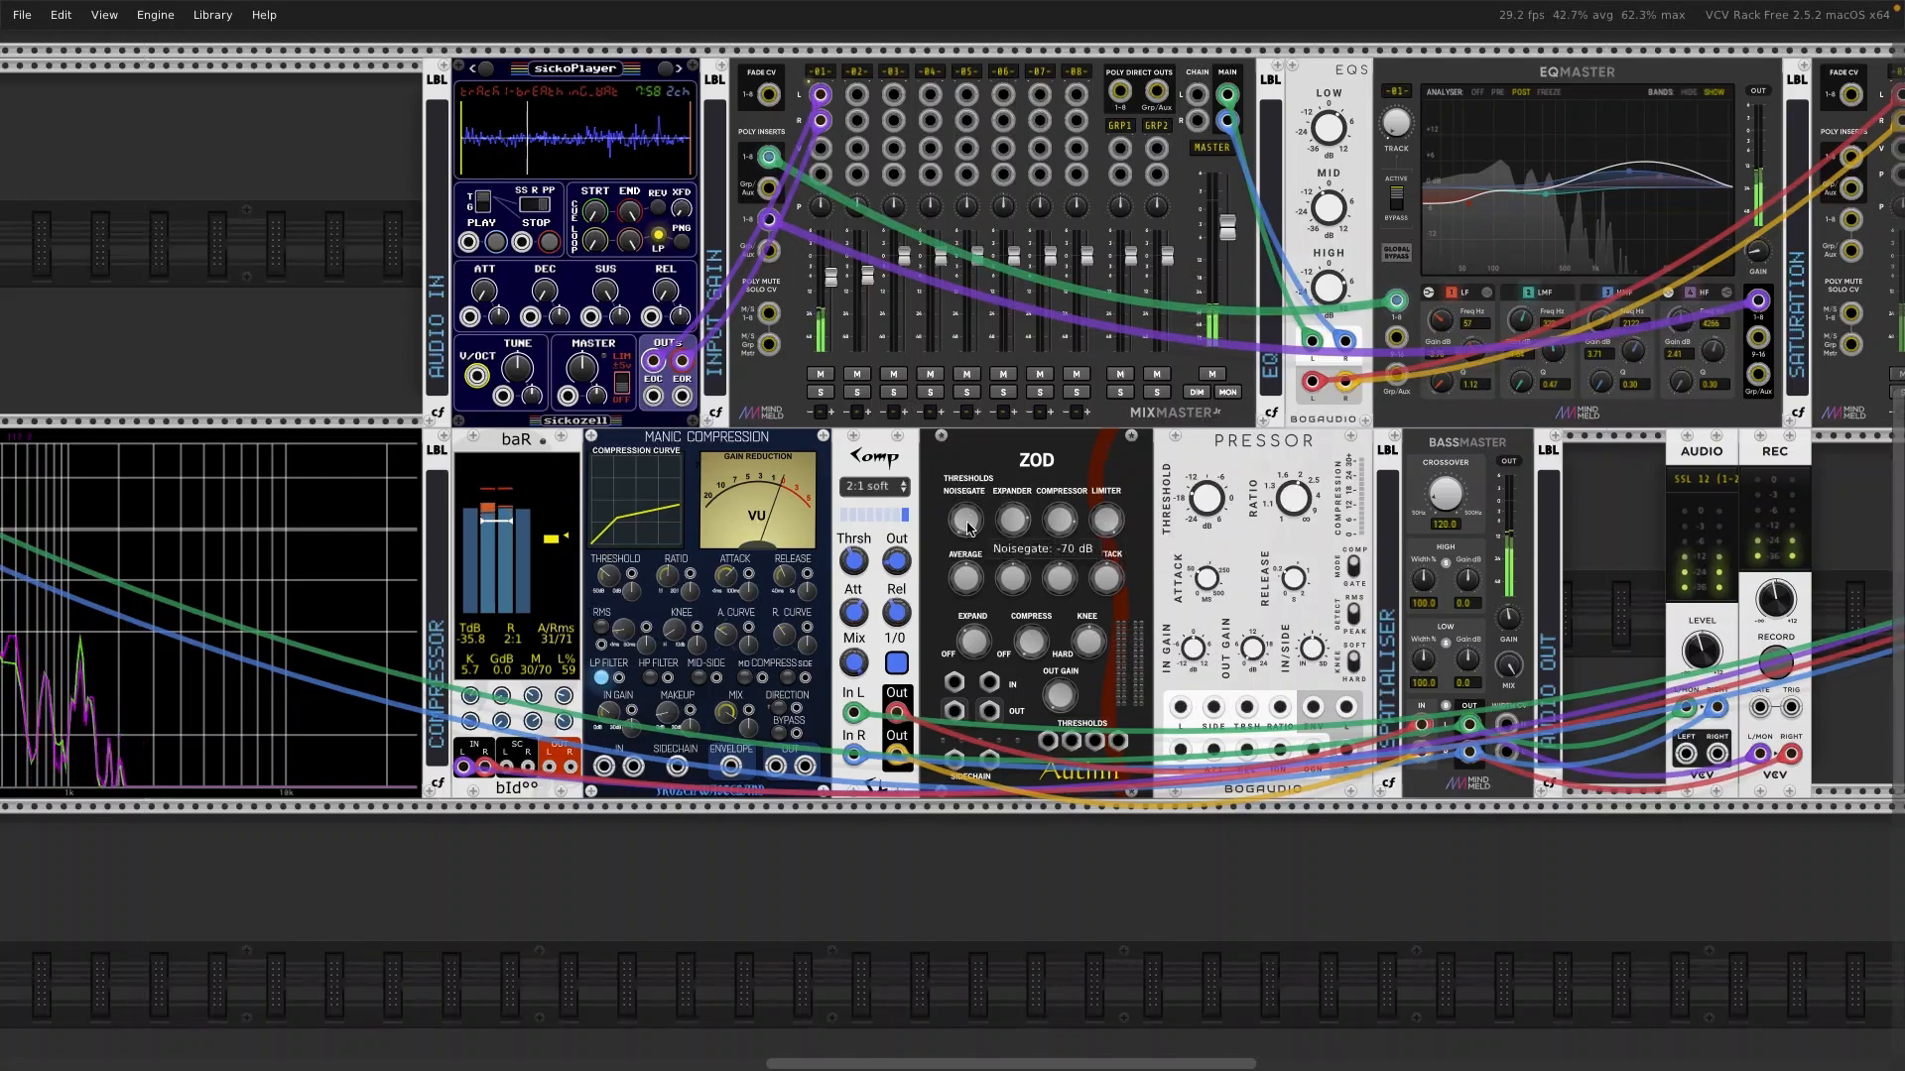
mouse_move(1103, 526)
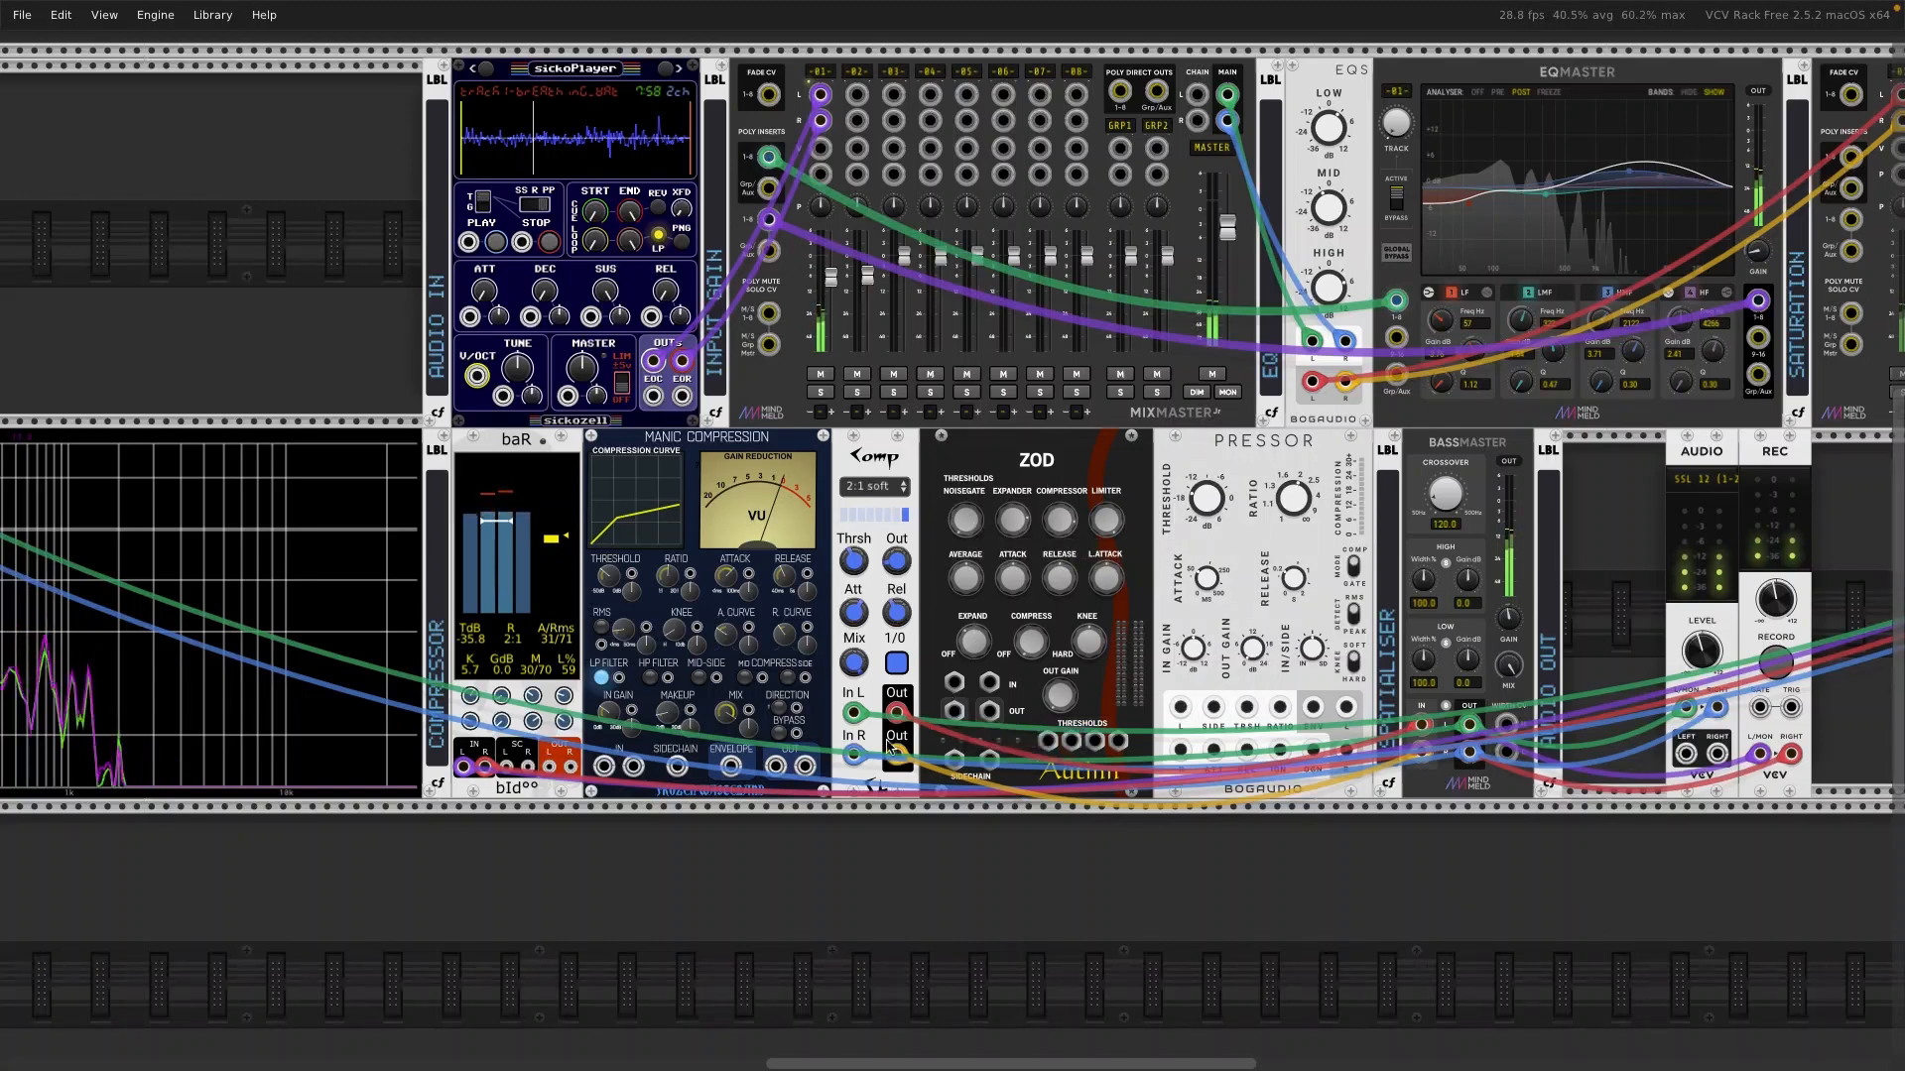
Step: Move the stereo input and output cables from the Comp module to ZOD and shorten ZOD's Average time
mouse_move(853, 716)
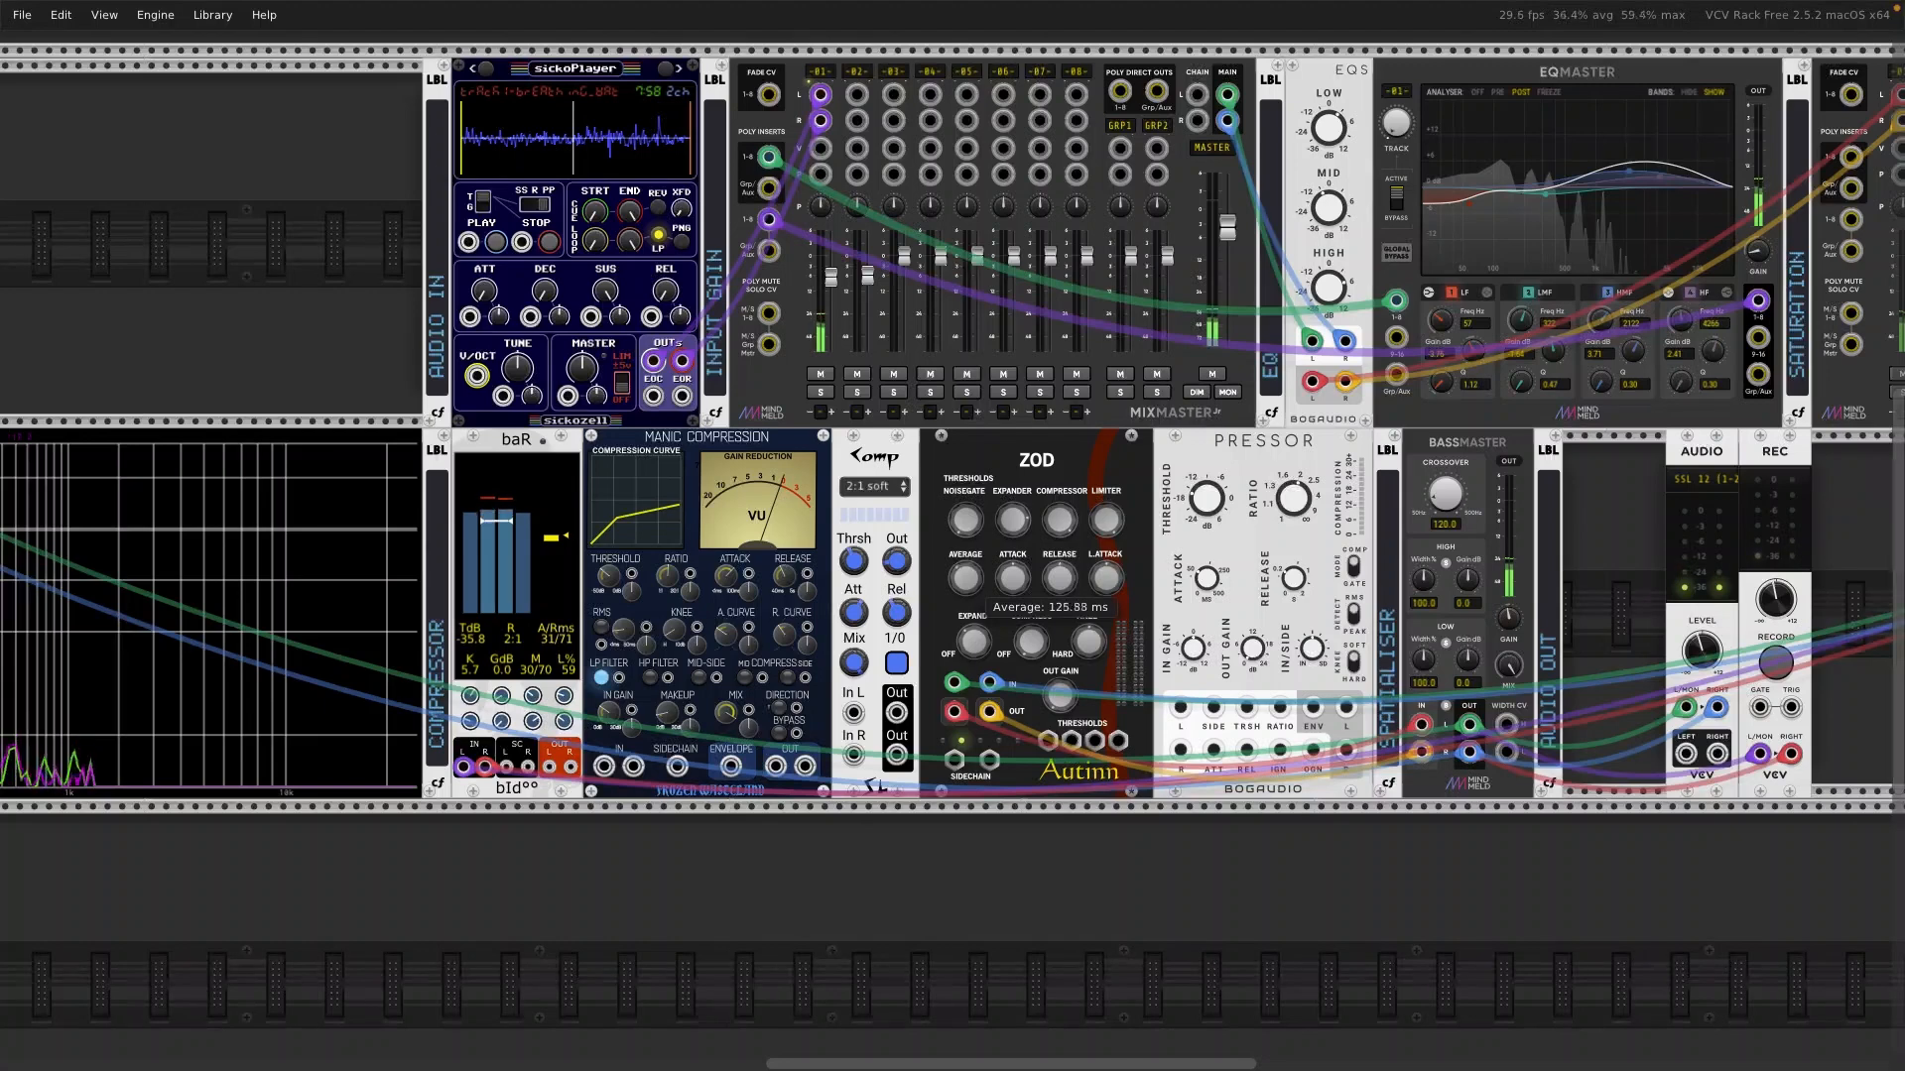
left_click_drag(965, 579, 965, 638)
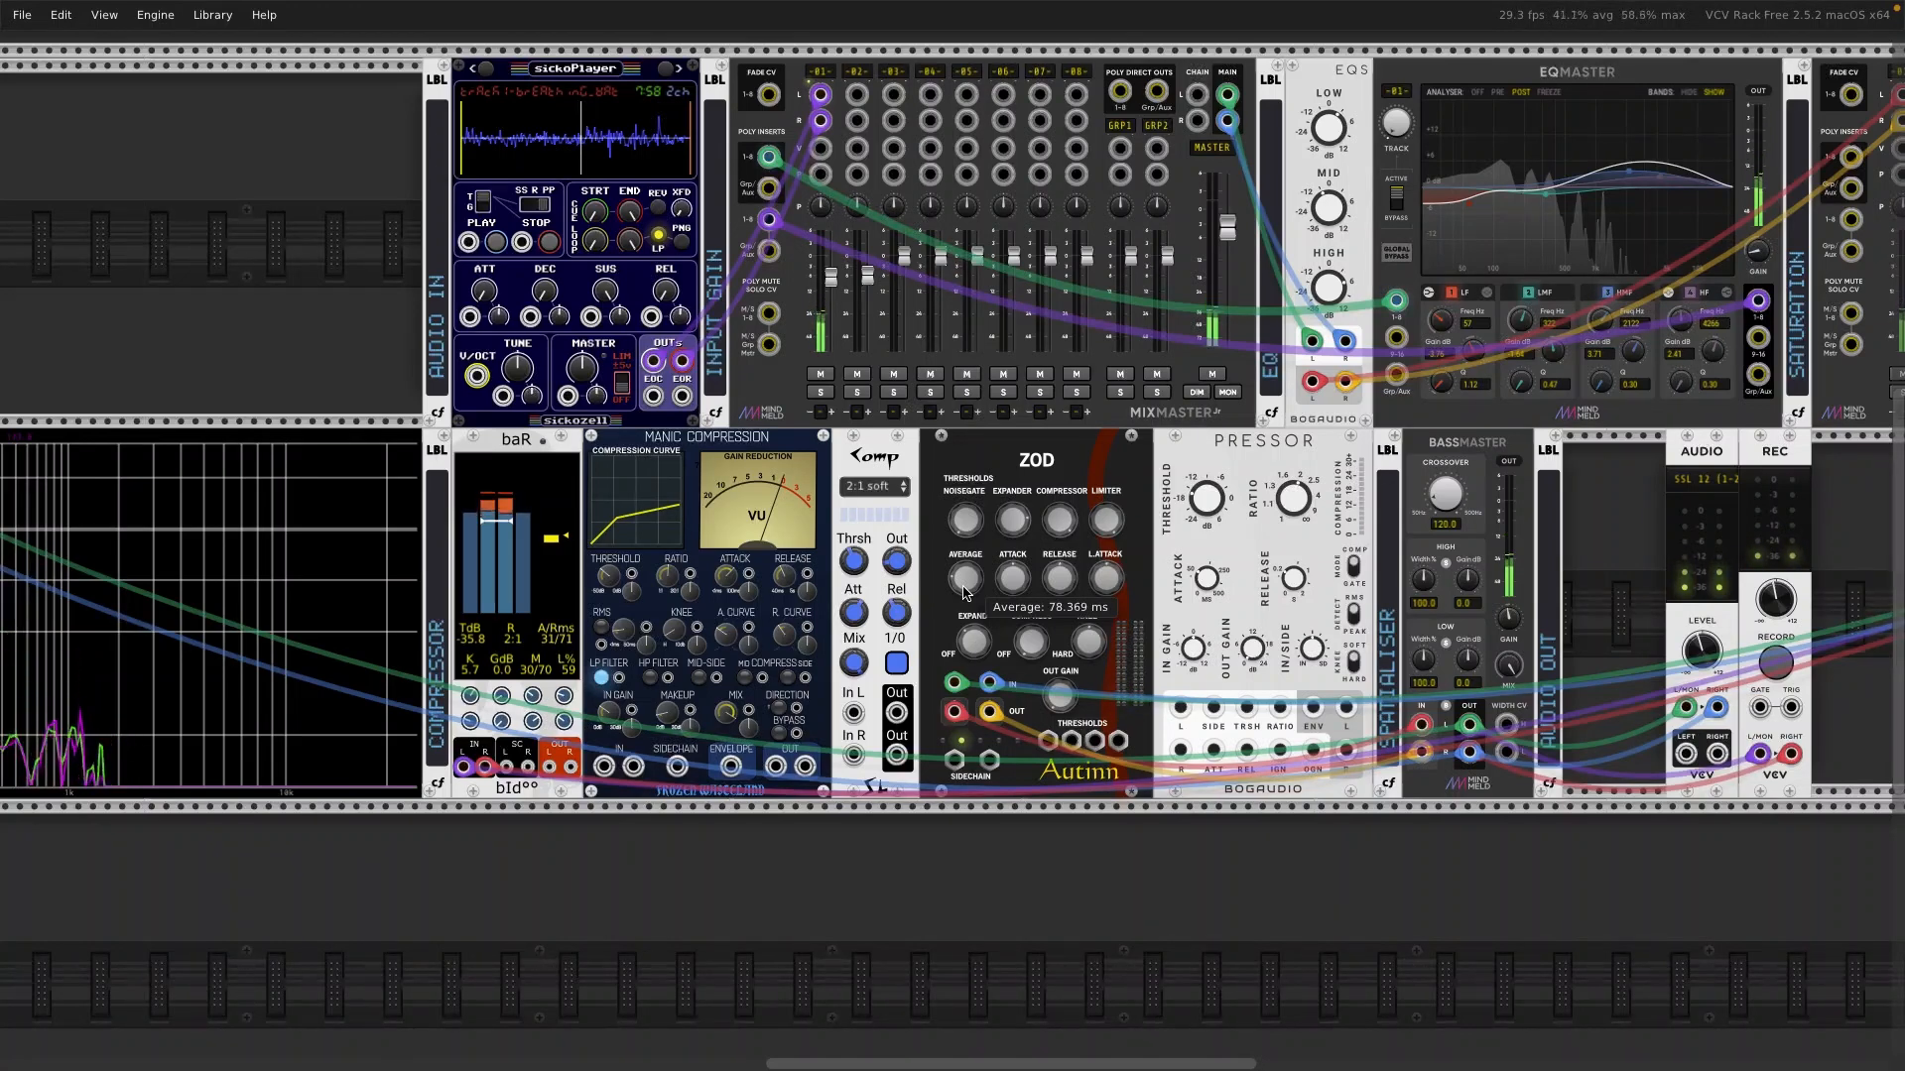
left_click_drag(965, 578, 966, 636)
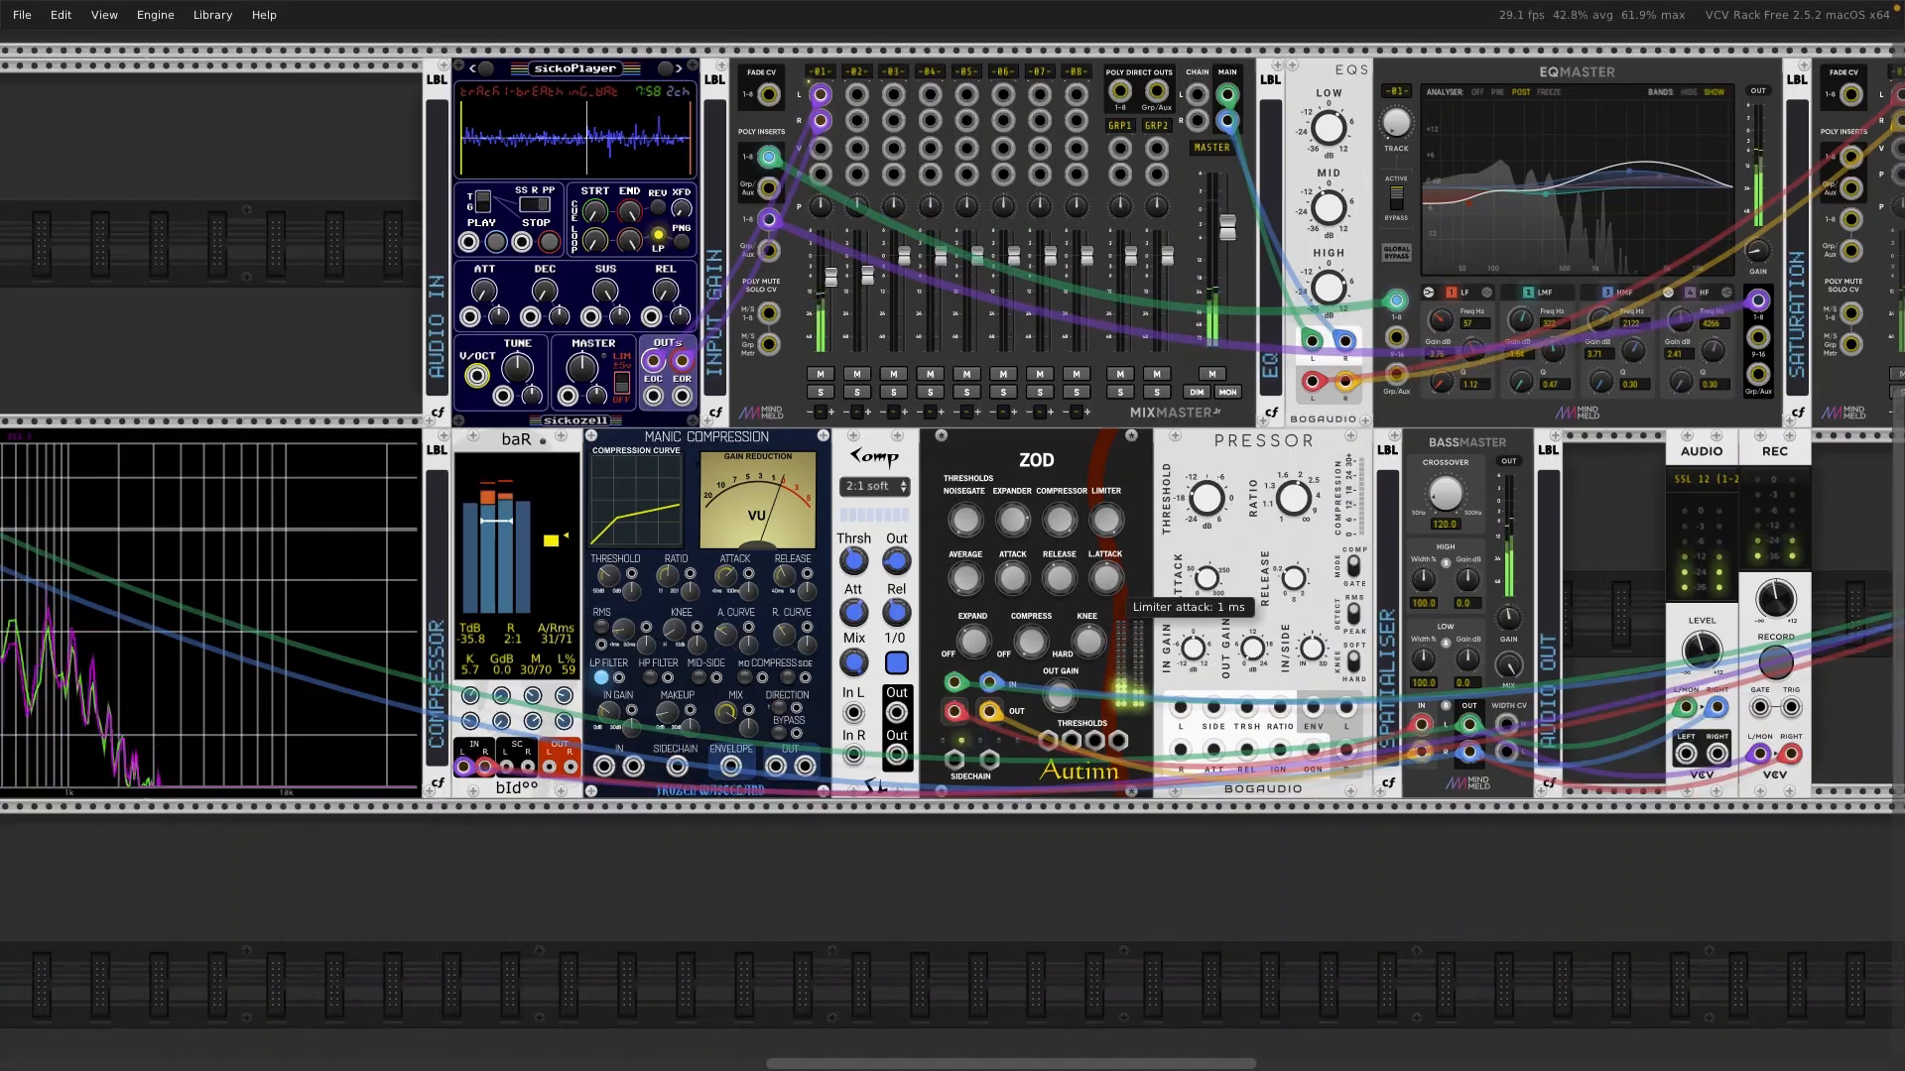
Step: Adjust ZOD's limiter attack and set its limiter threshold to 0 dB
mouse_move(1108, 581)
left_mouse_down()
mouse_move(1109, 611)
mouse_move(1108, 591)
left_mouse_up()
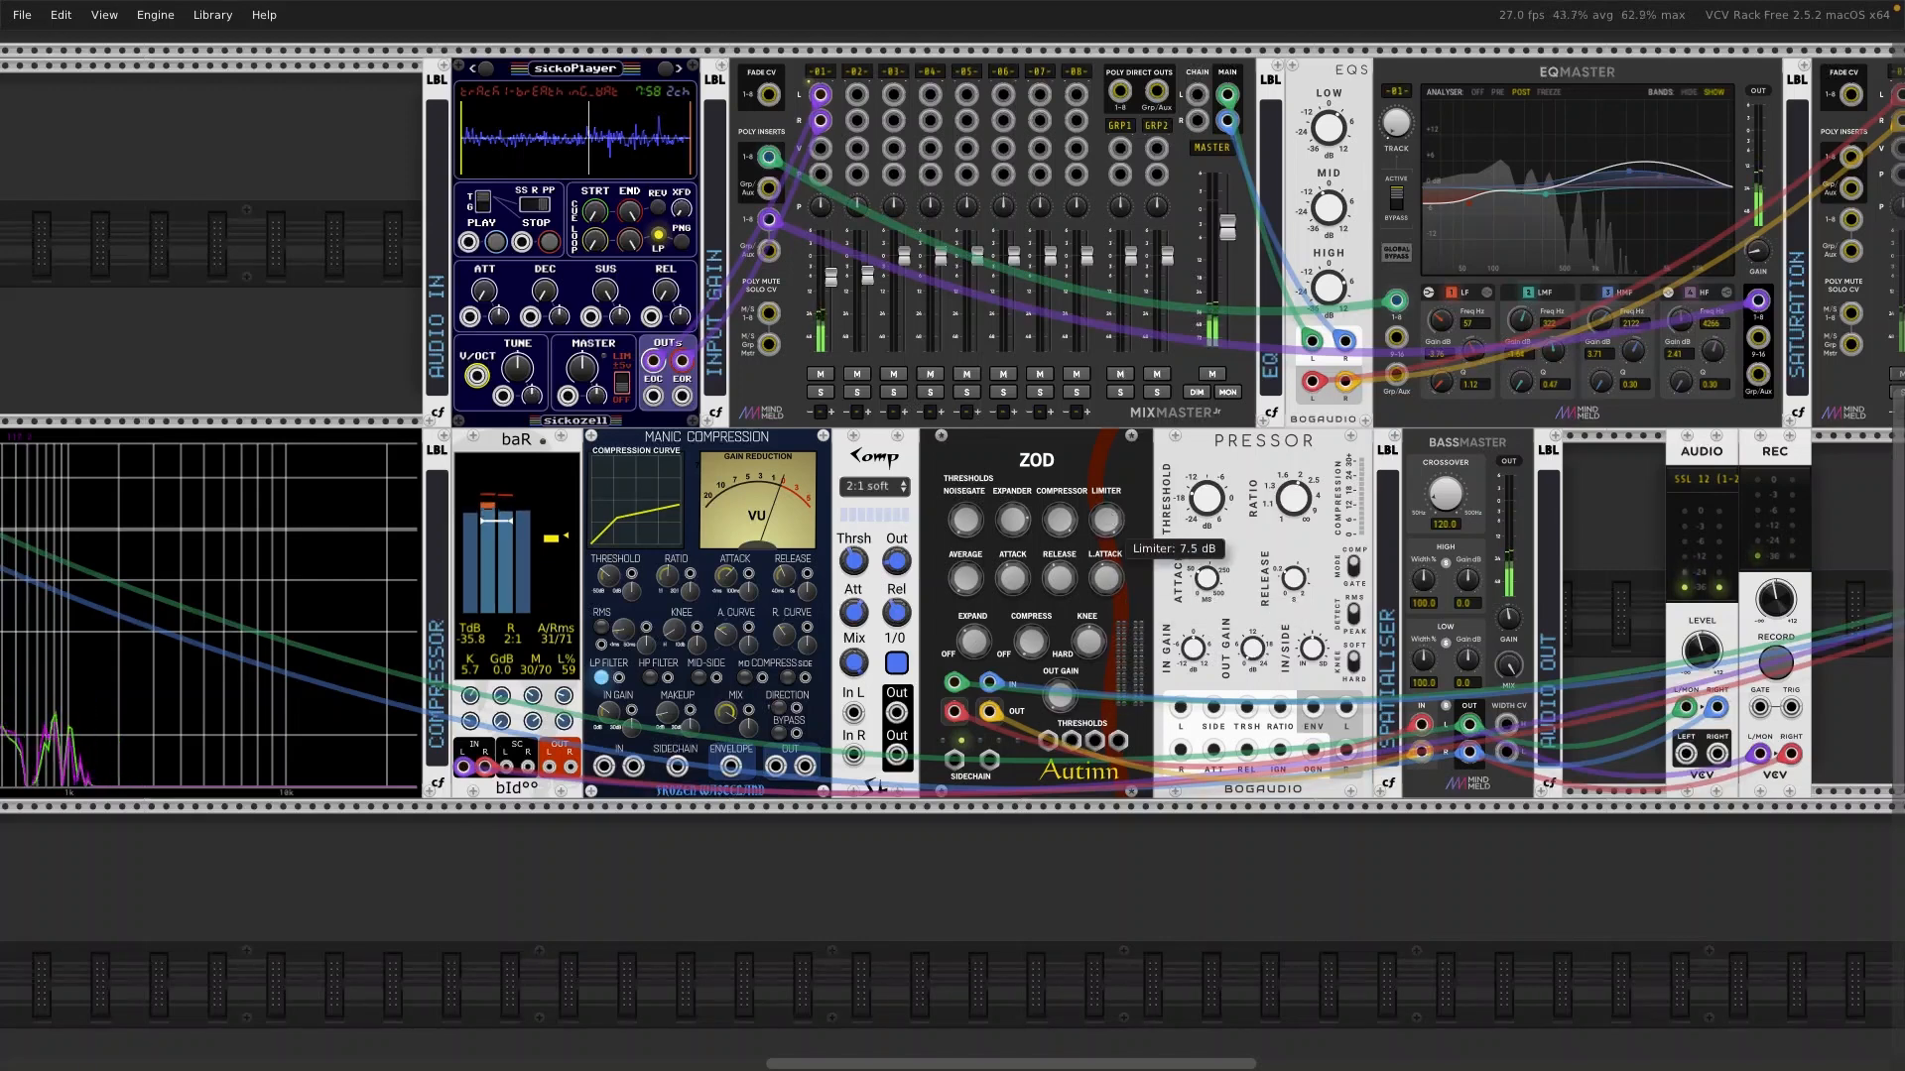
left_click_drag(1108, 517, 1108, 556)
right_click(1107, 520)
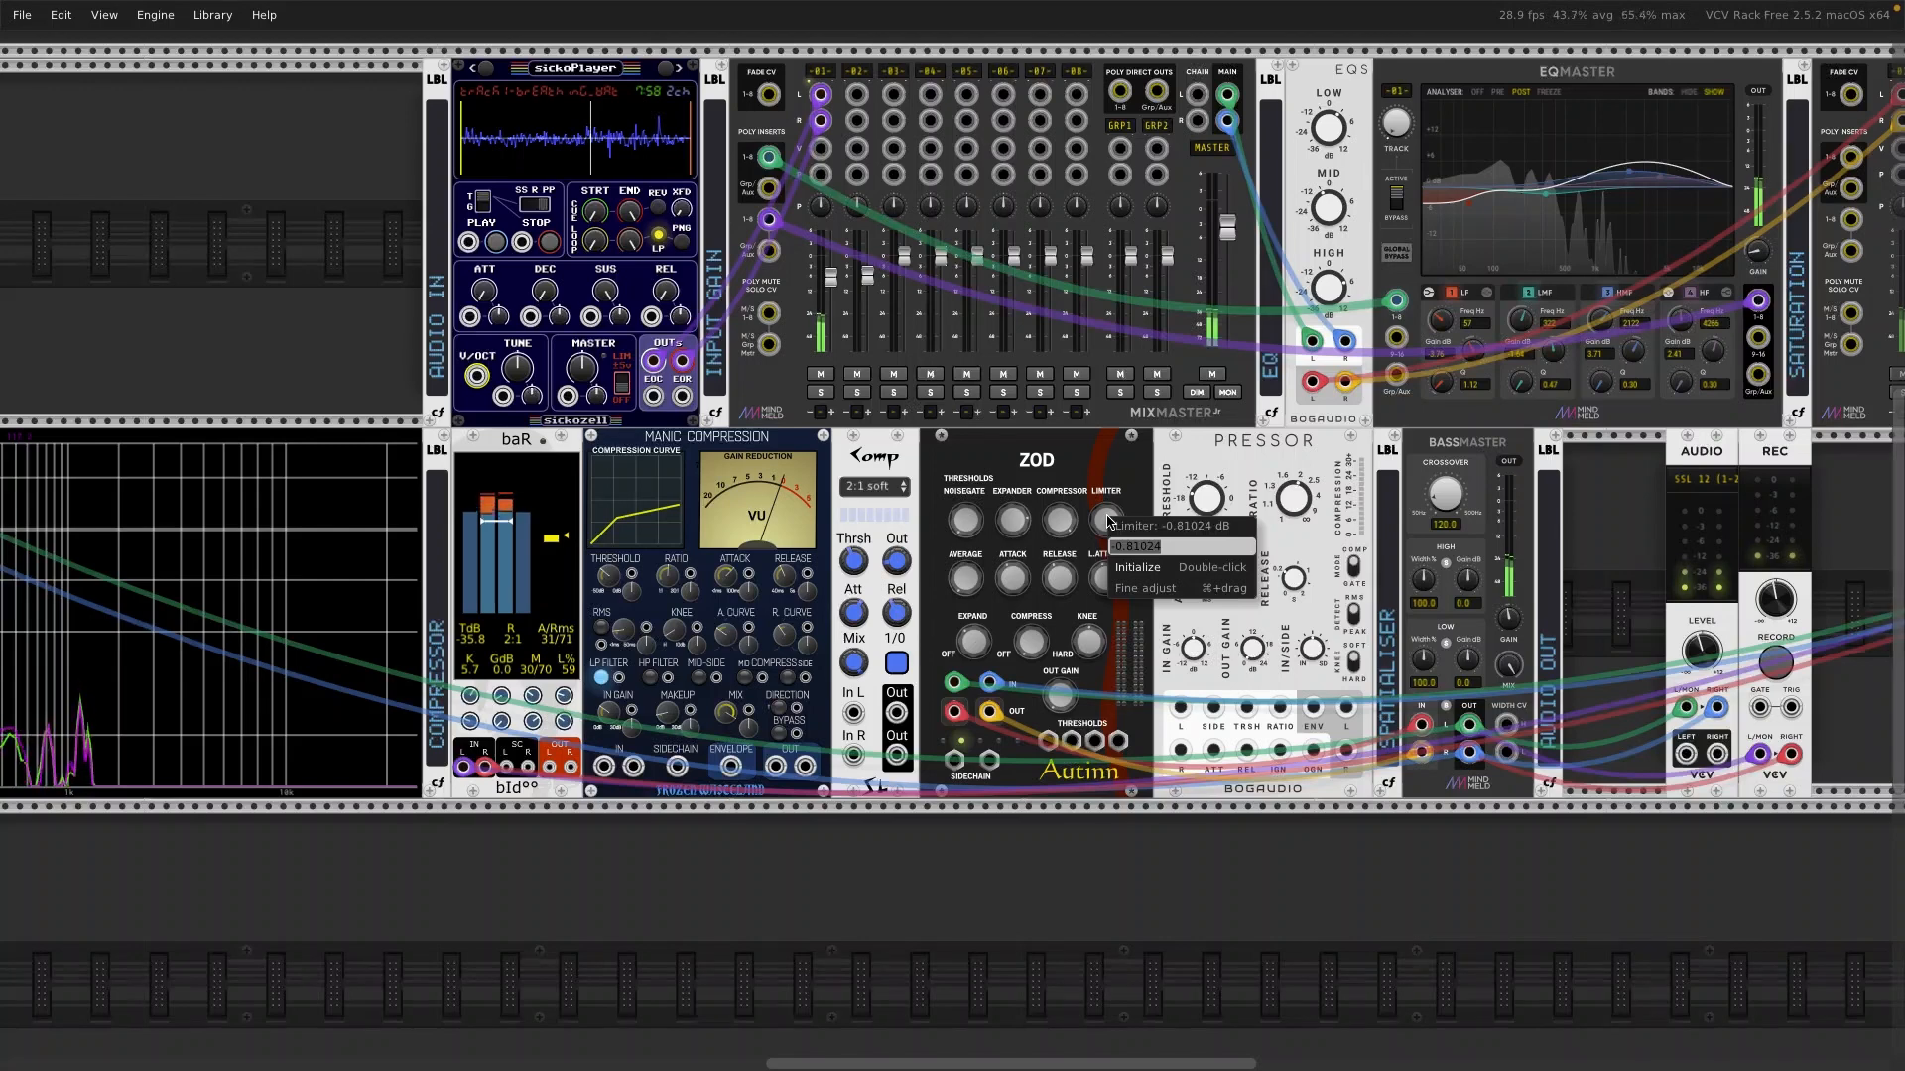
type("0")
key("Return")
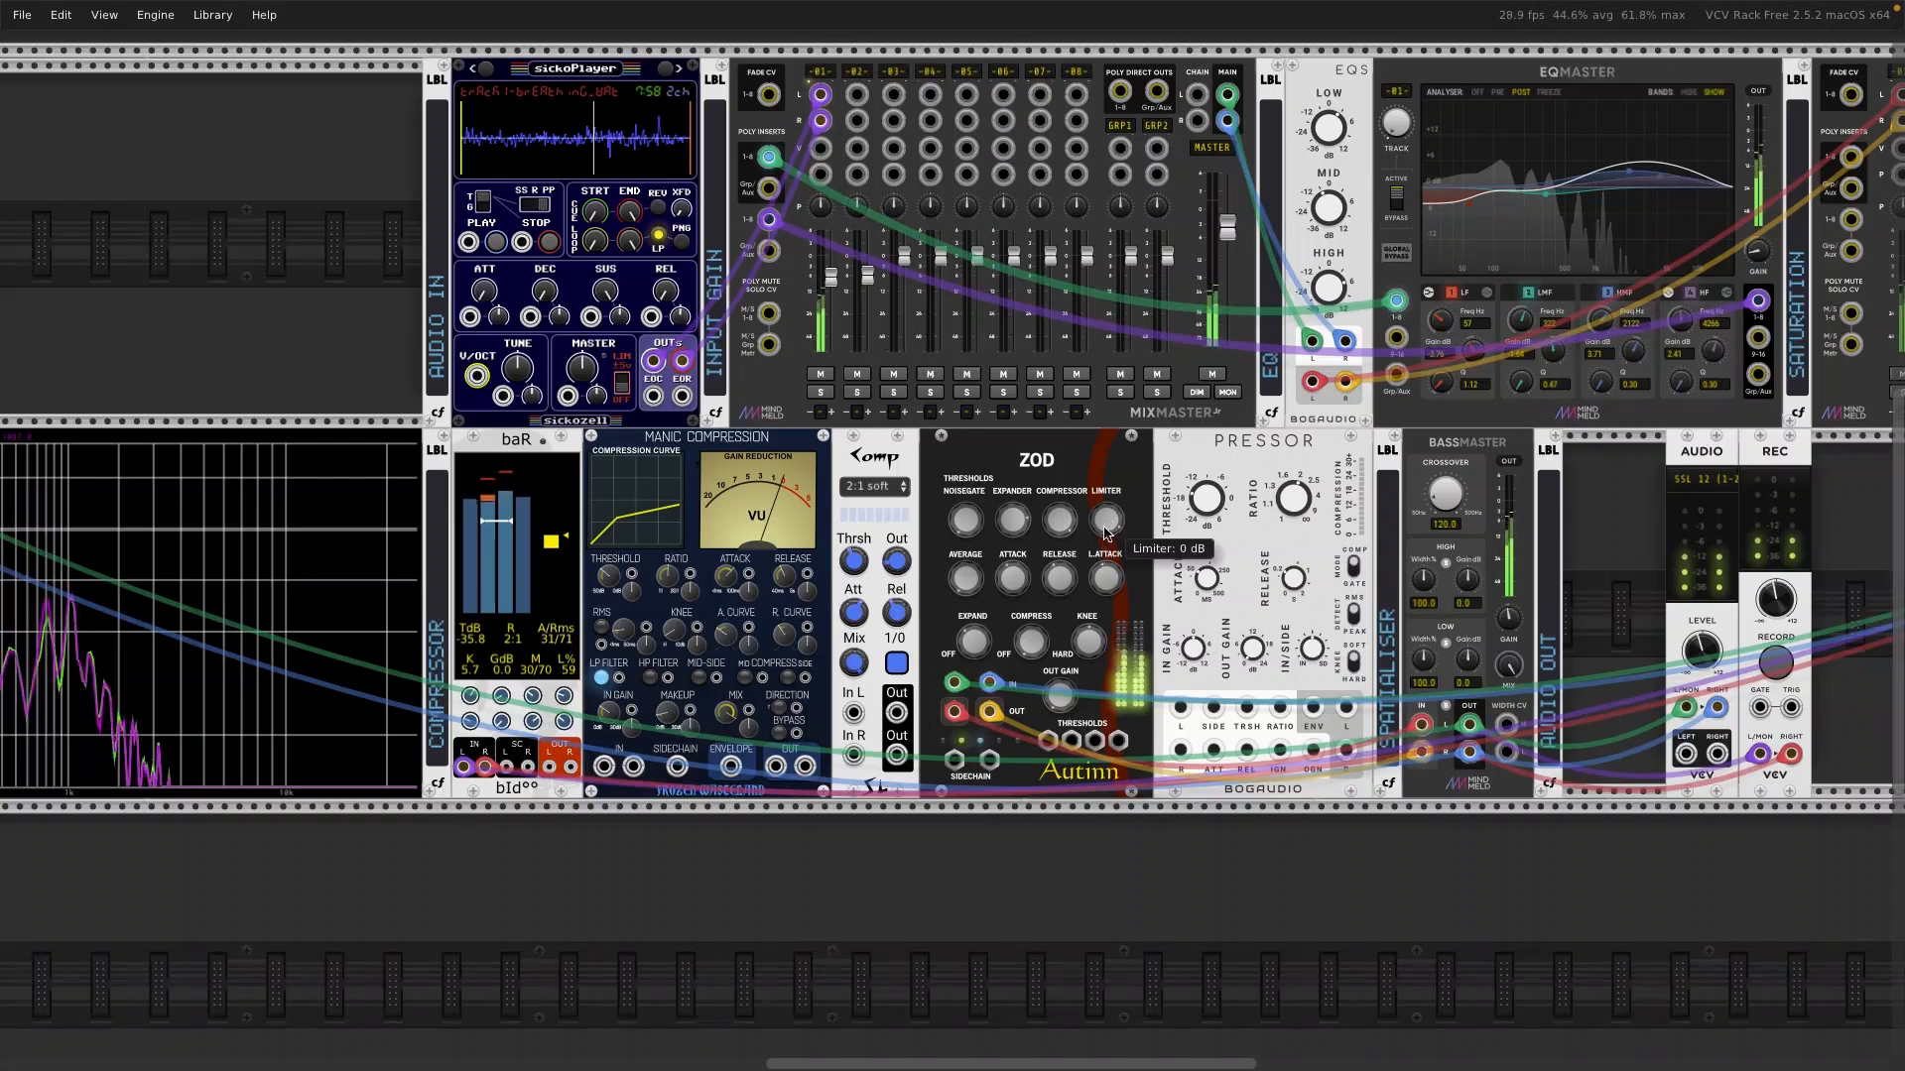
Step: Raise ZOD's limiter threshold above 0 dB and slightly adjust its Expand amount
left_click_drag(1108, 528, 1108, 496)
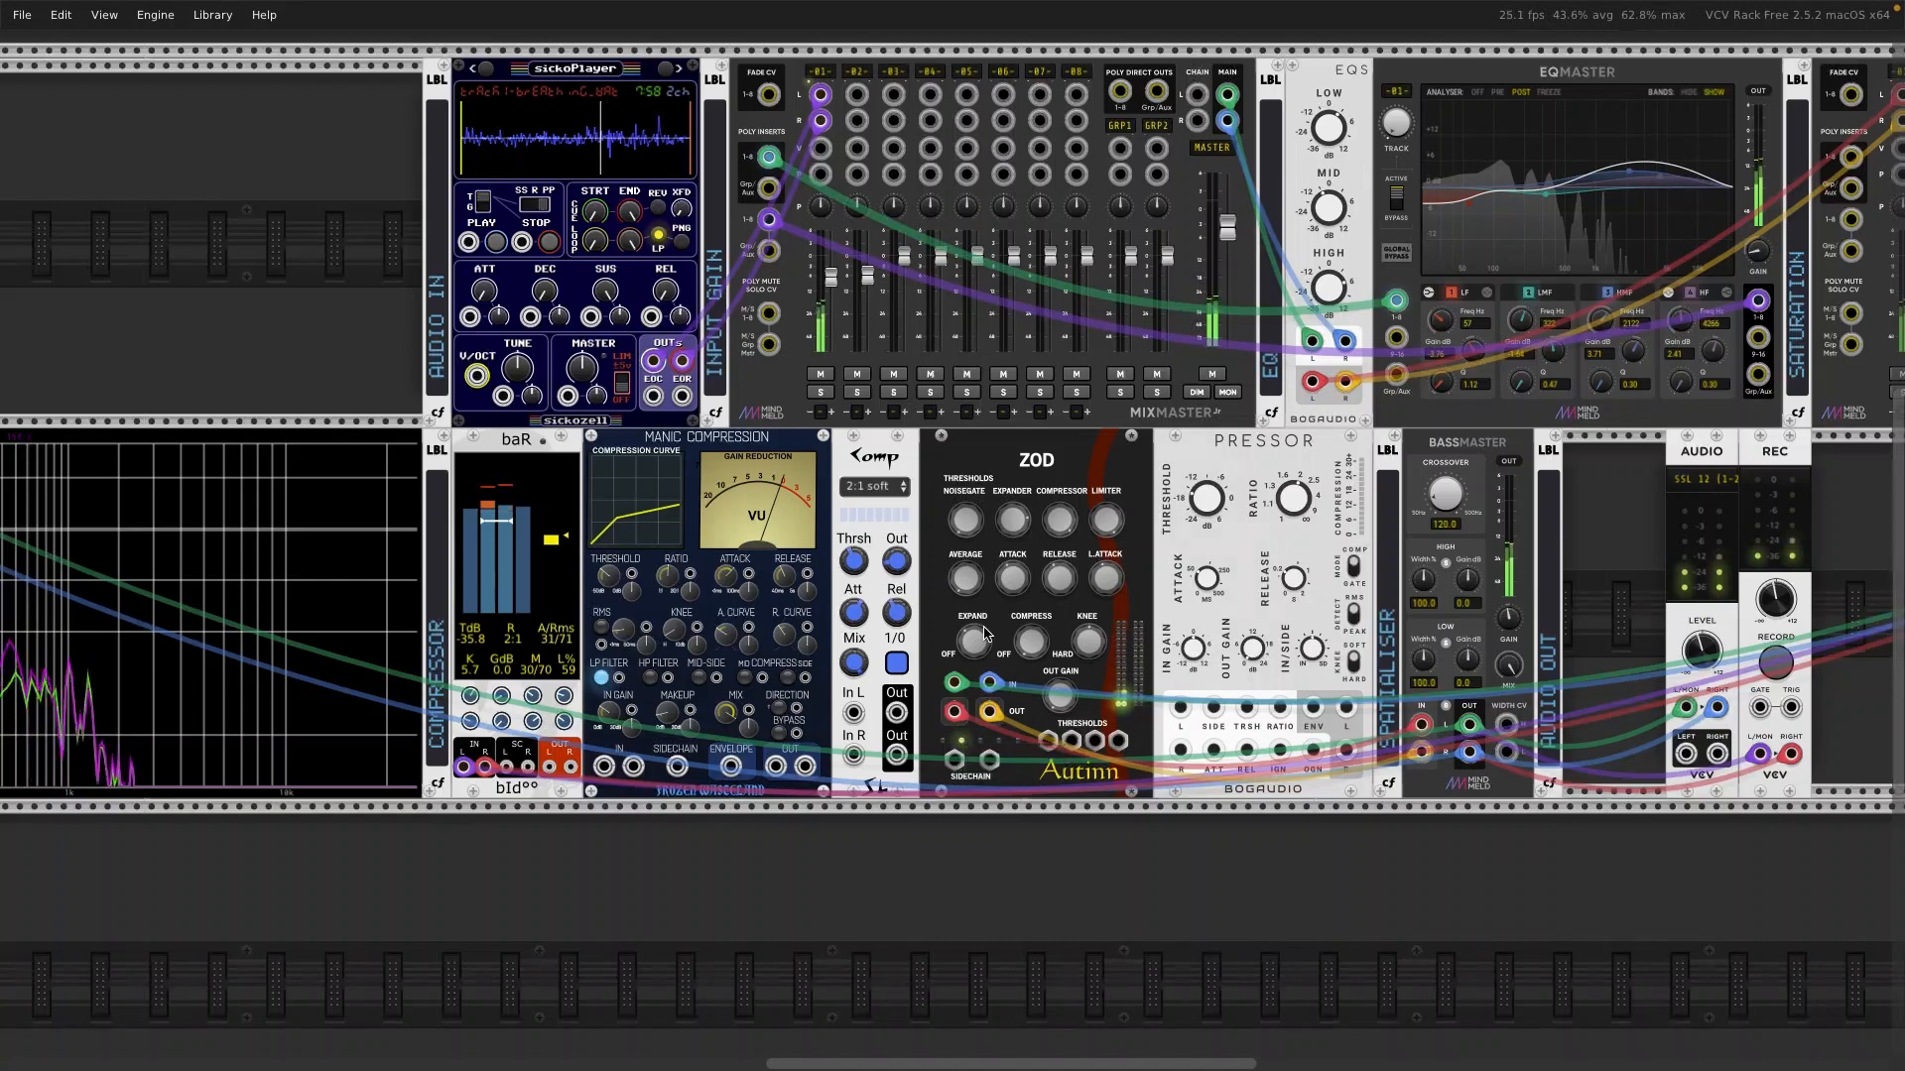
left_click_drag(980, 644, 982, 646)
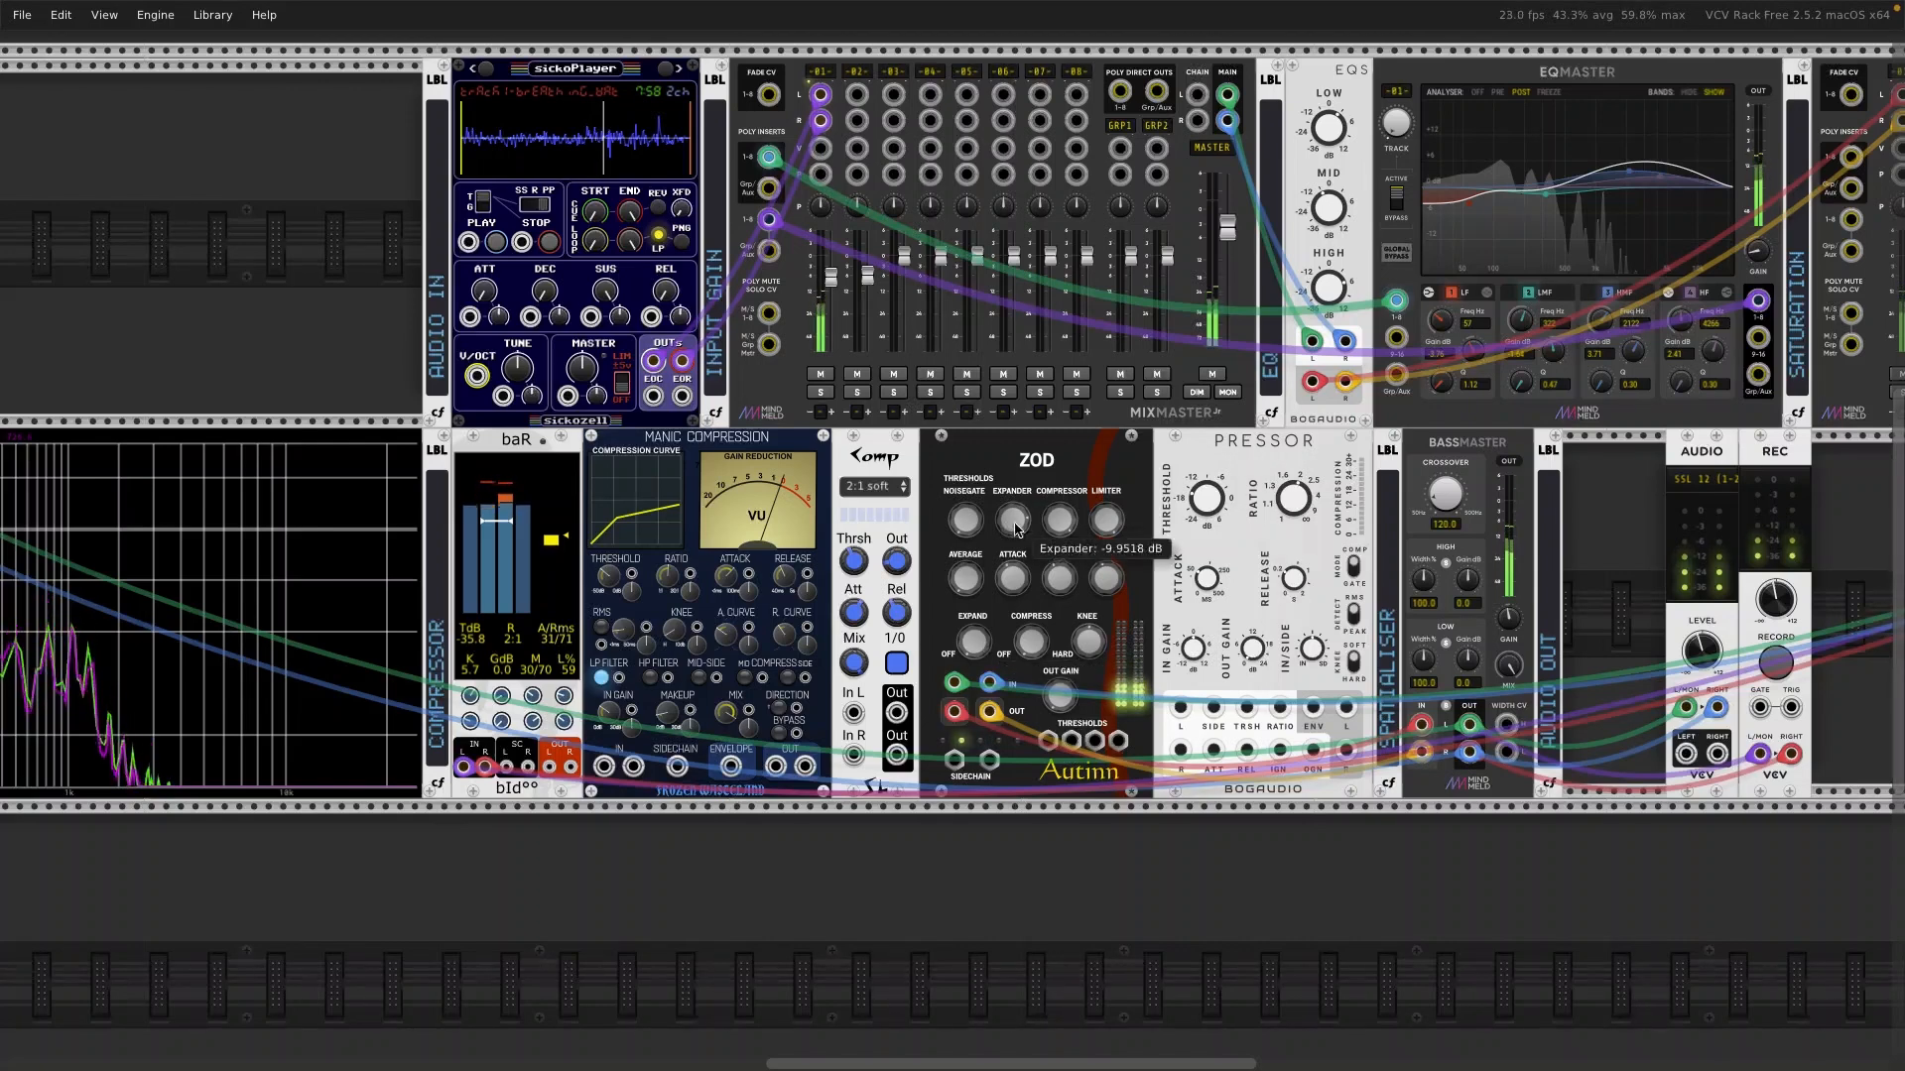
Step: Lower ZOD's compressor threshold and raise its compressor ratio to about 2.3:1
left_click_drag(1068, 526, 1065, 550)
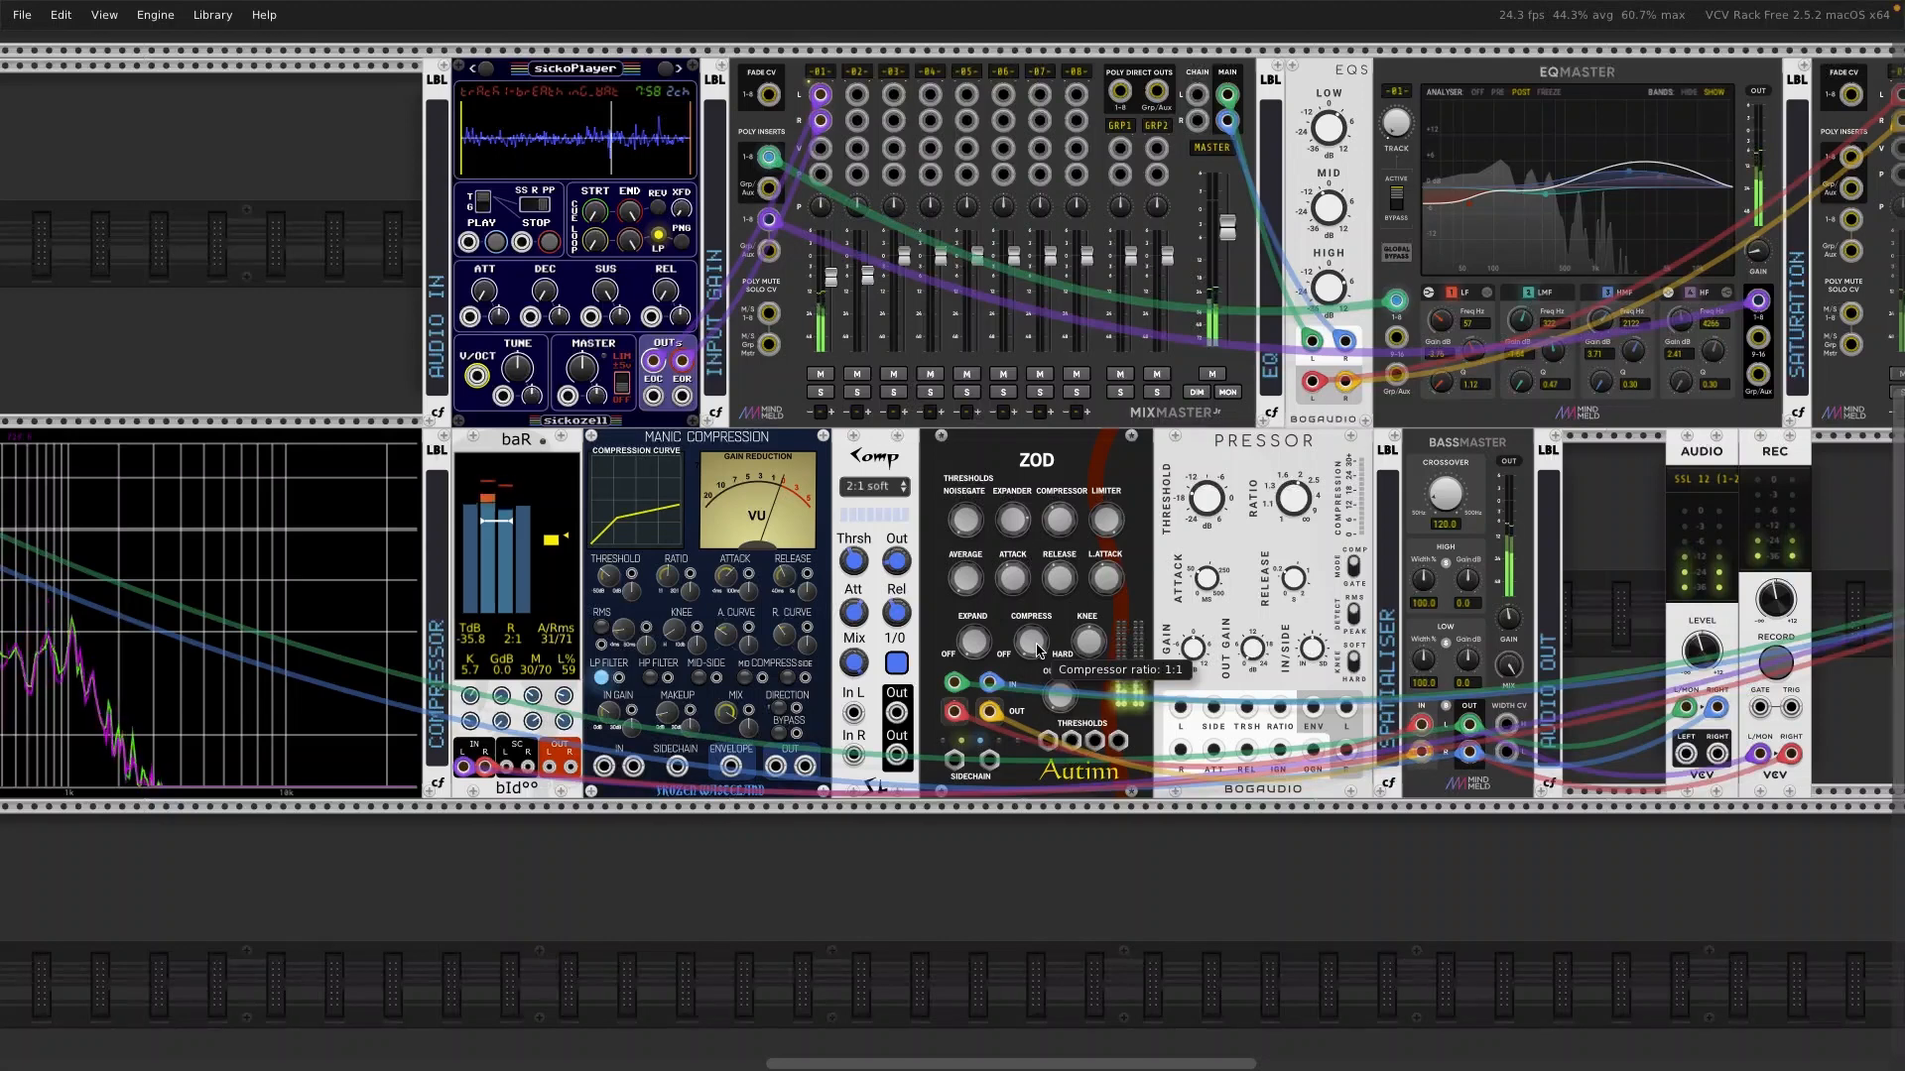
left_click_drag(1038, 655, 1038, 640)
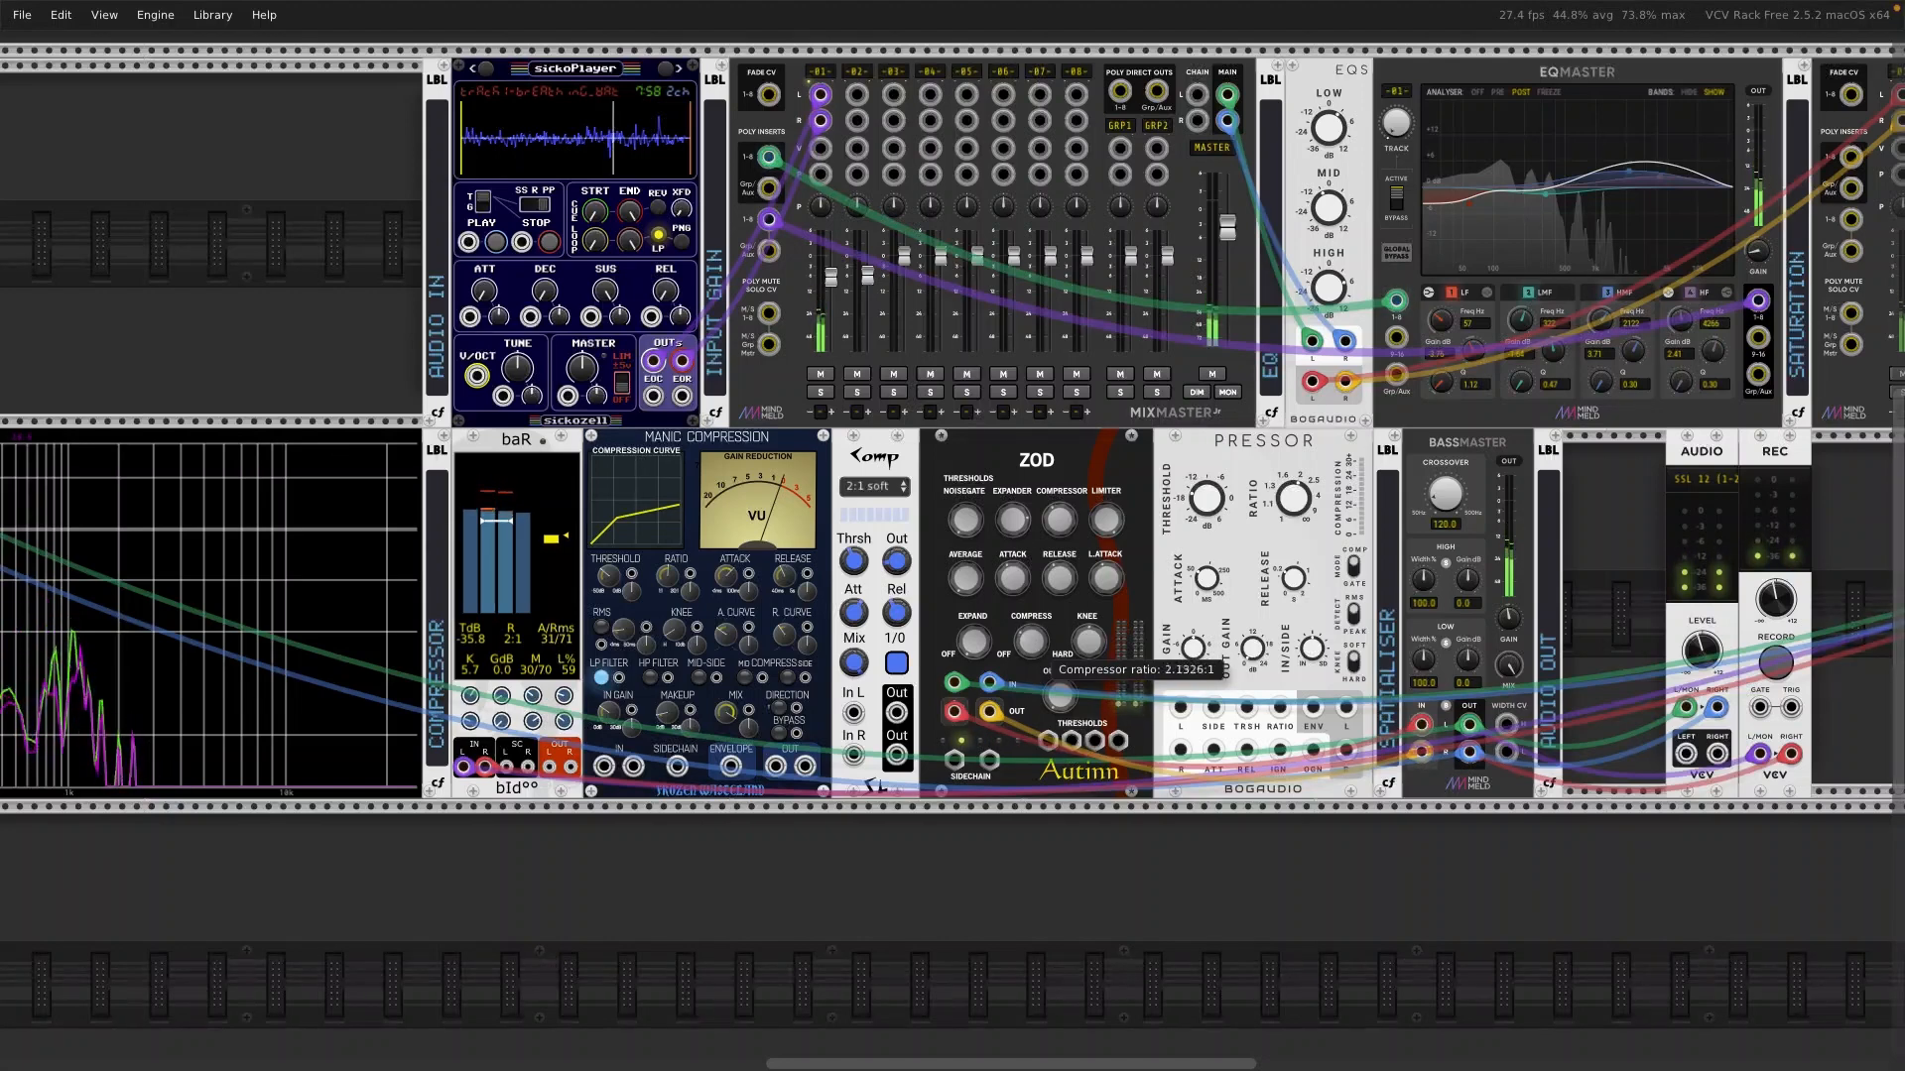
left_click_drag(1064, 524, 1064, 559)
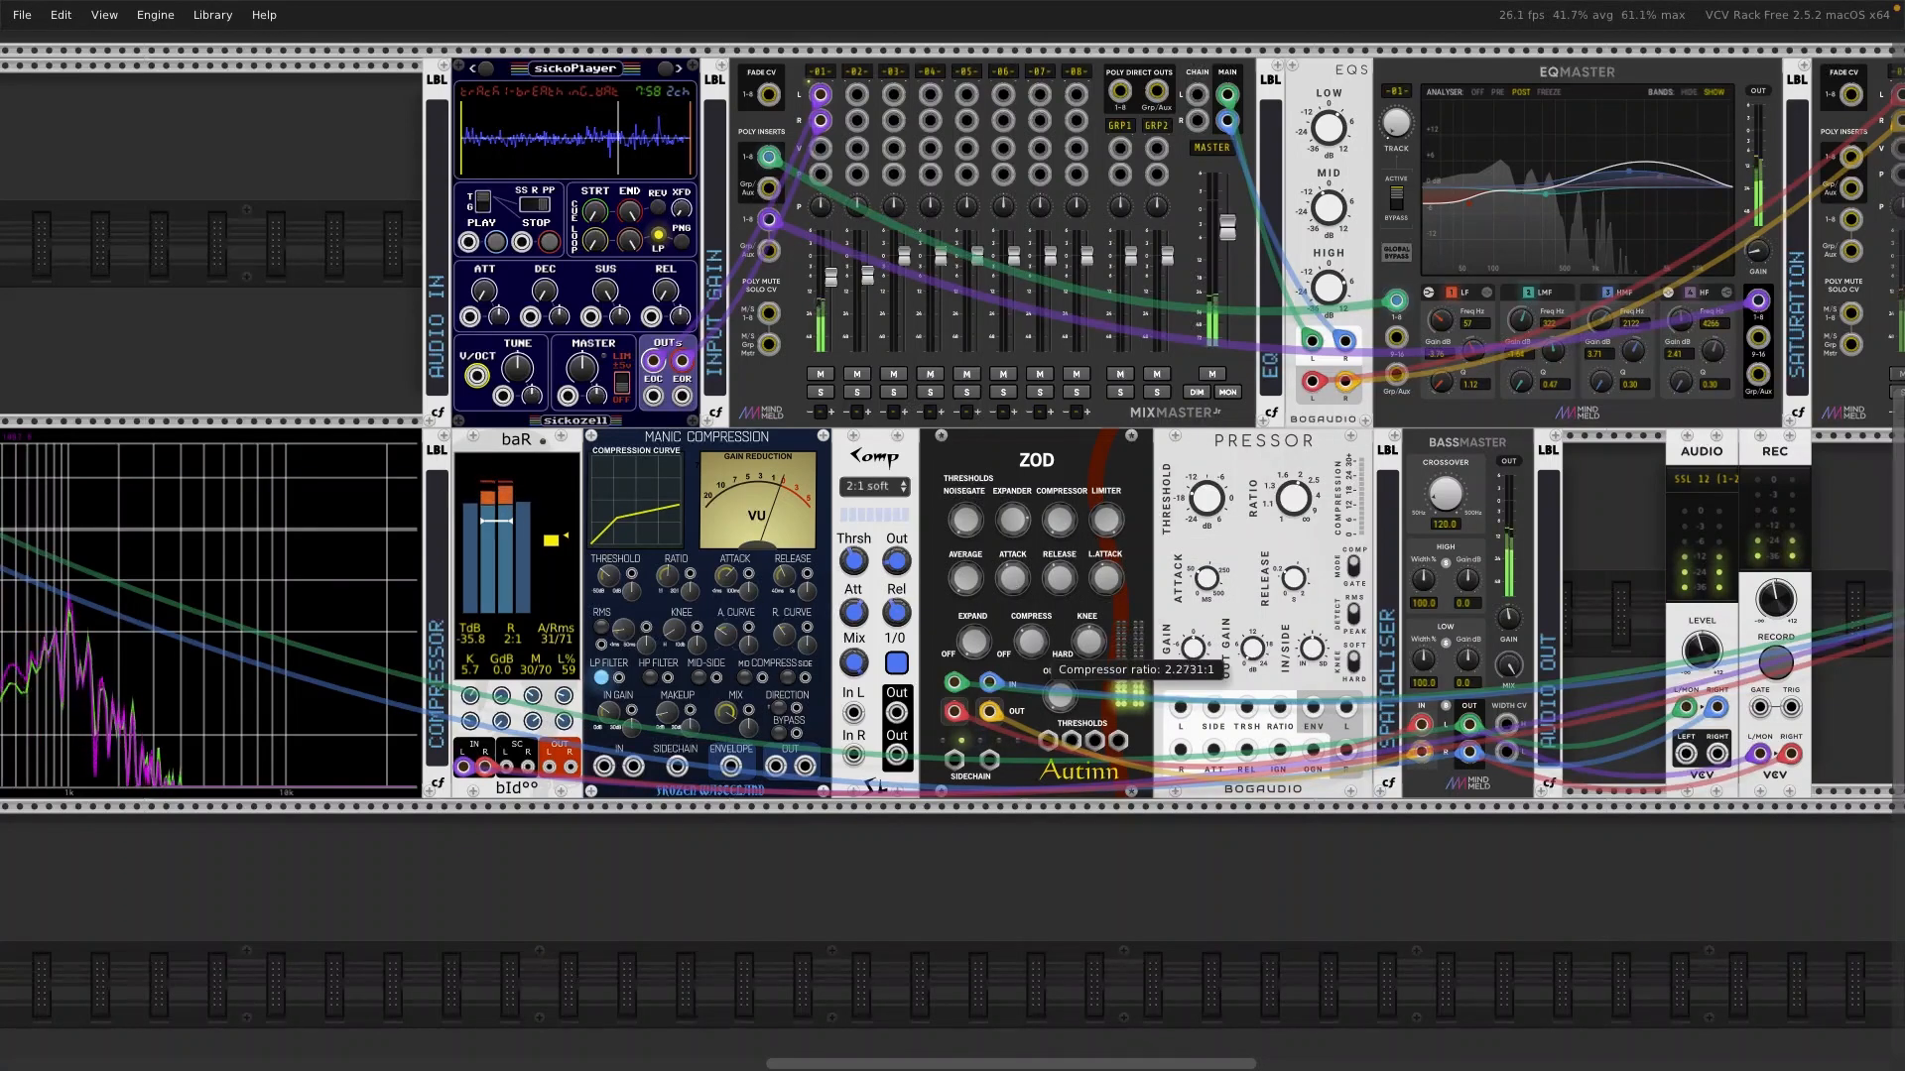
left_click_drag(1038, 636, 1037, 635)
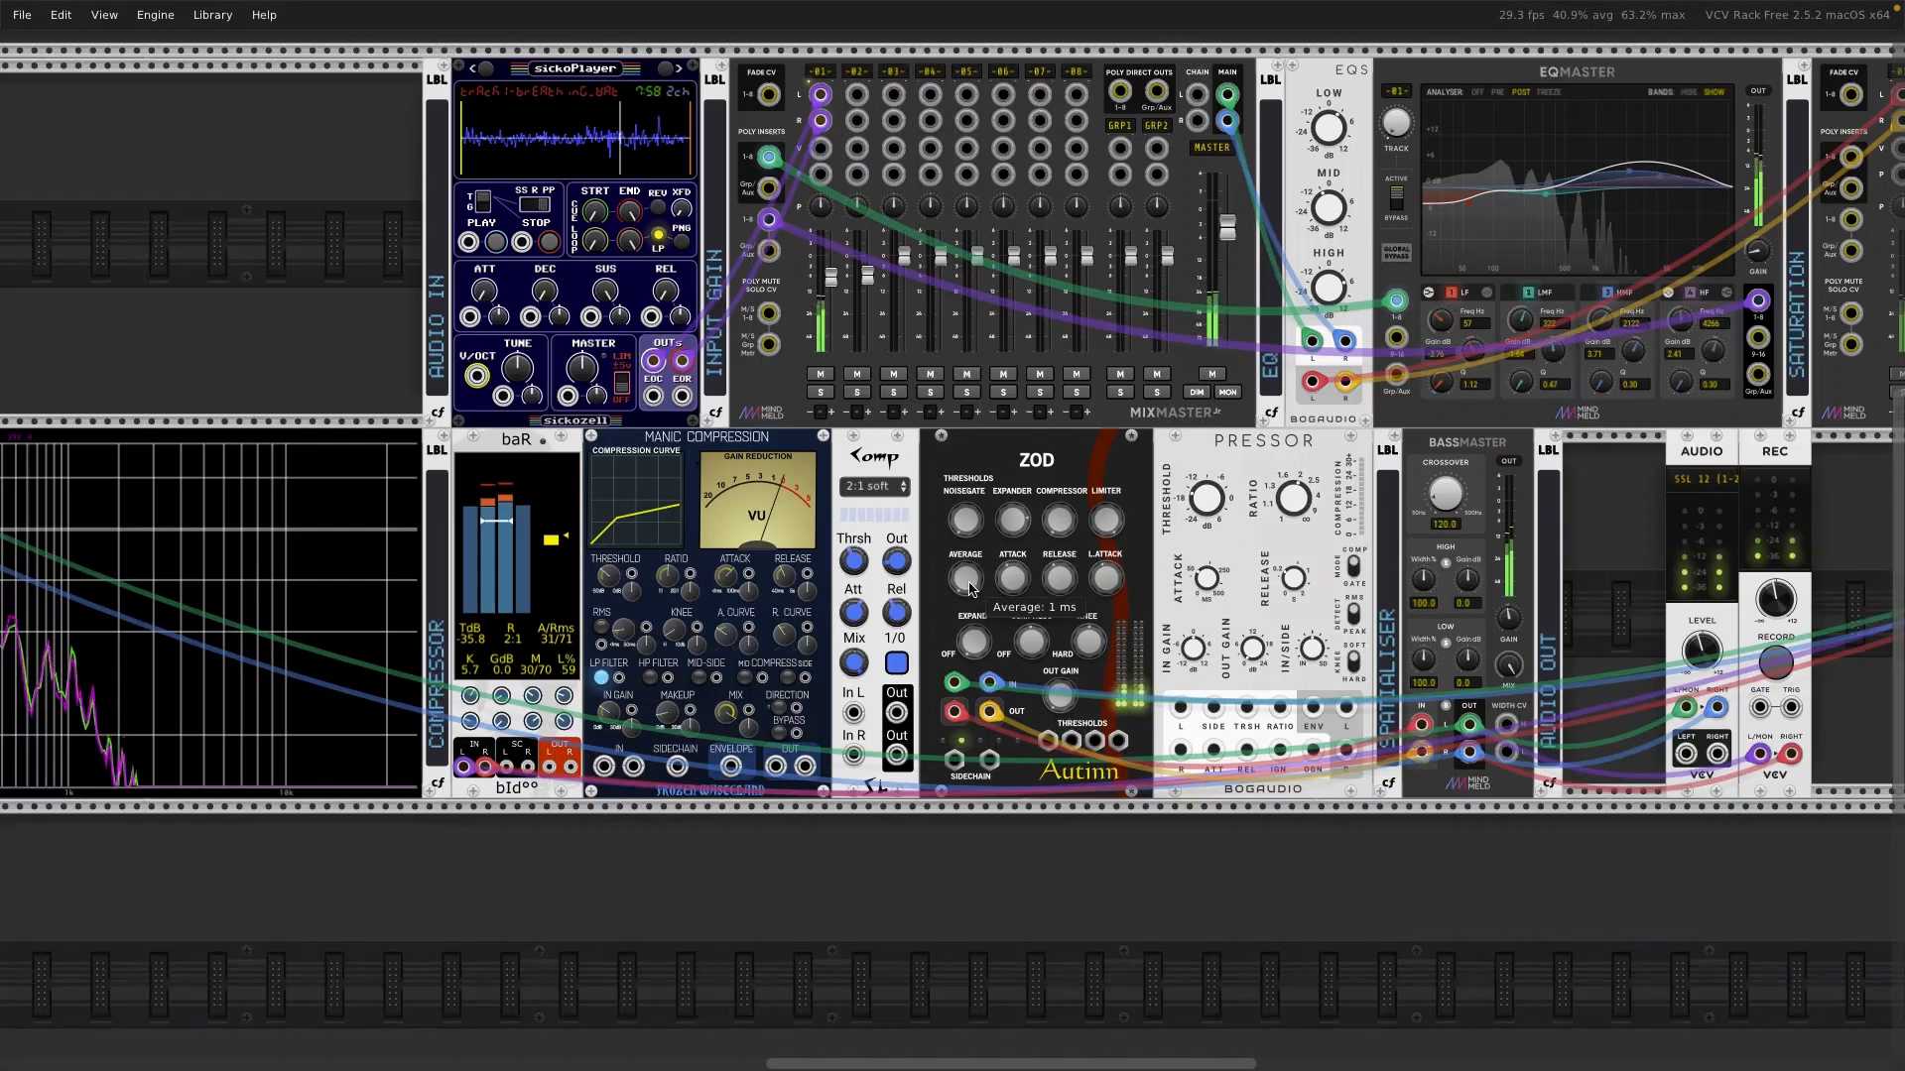
Step: Set the gain adjust of track 1 in the Saturation mixer to about 5.8 dB
scroll(1448, 380, "right", 2)
scroll(1447, 380, "right", 10)
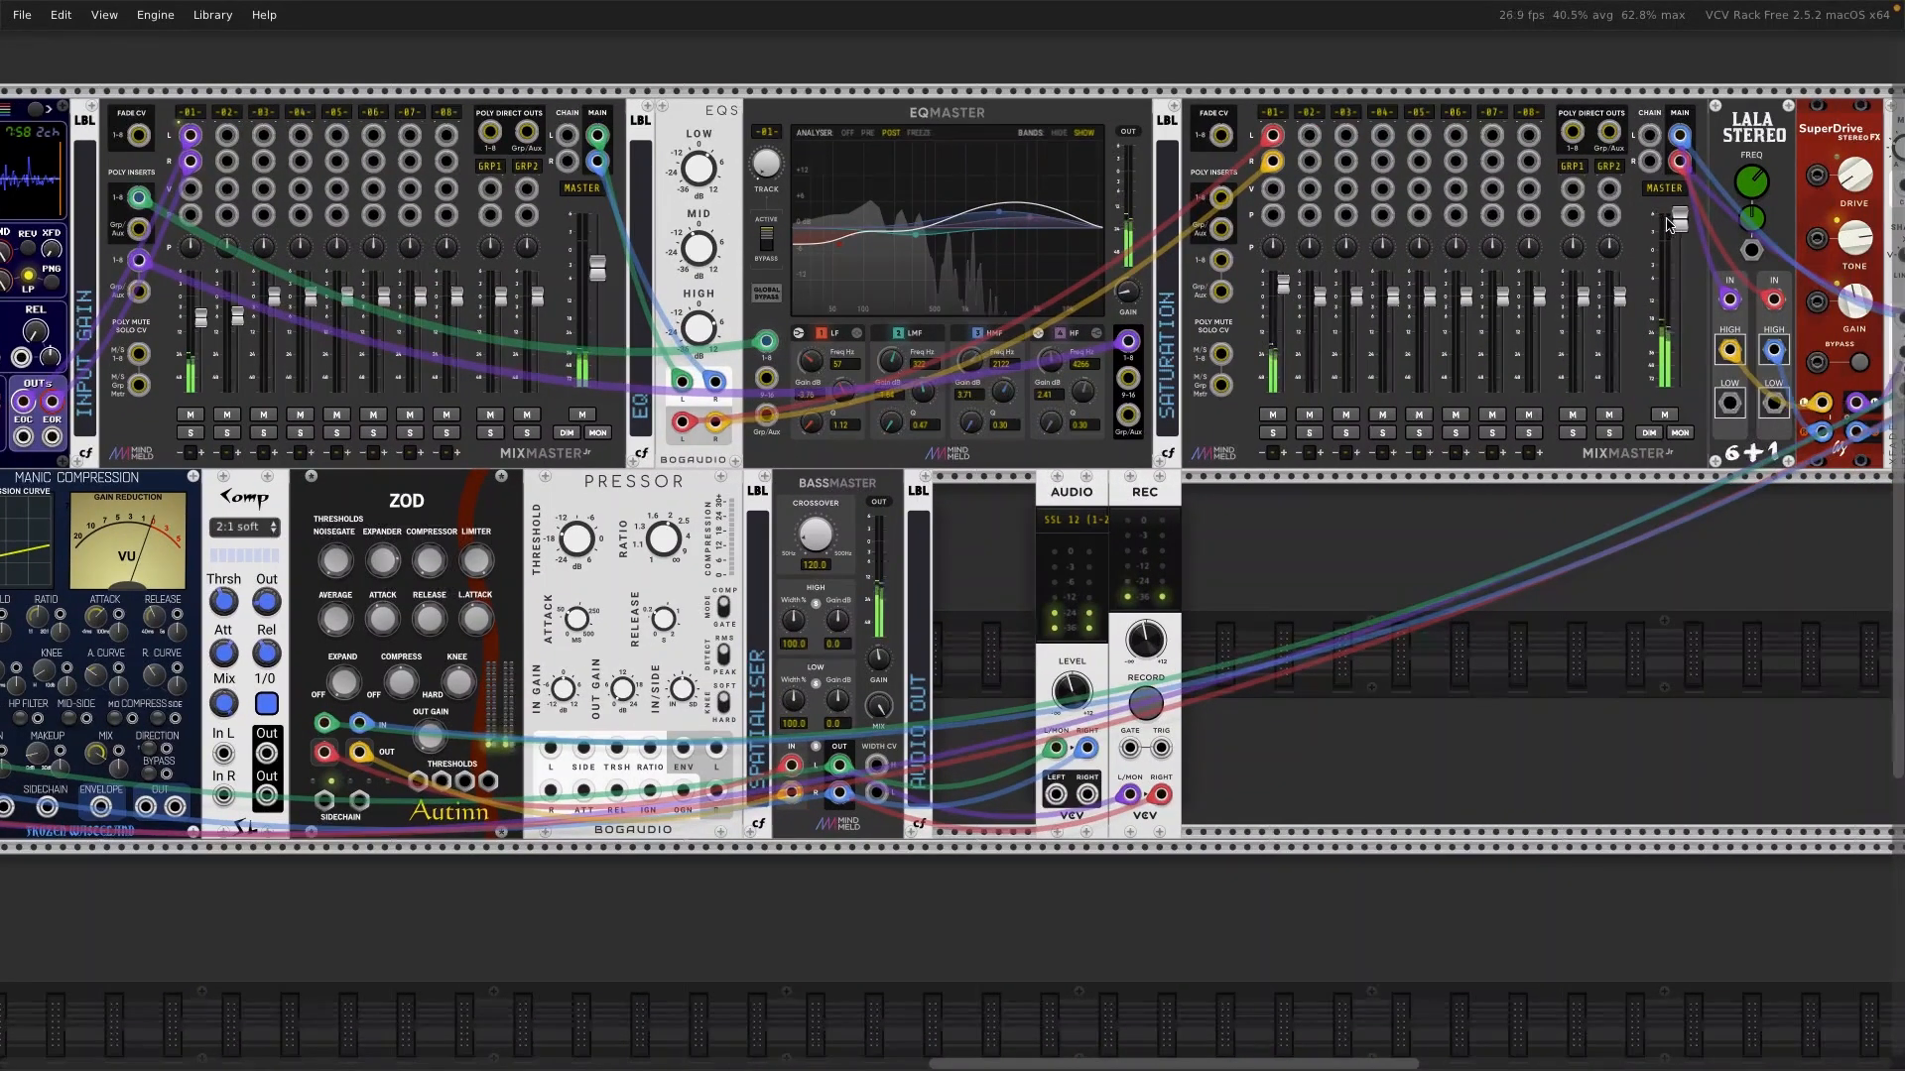
left_click(1271, 113)
left_click_drag(1388, 163, 1401, 163)
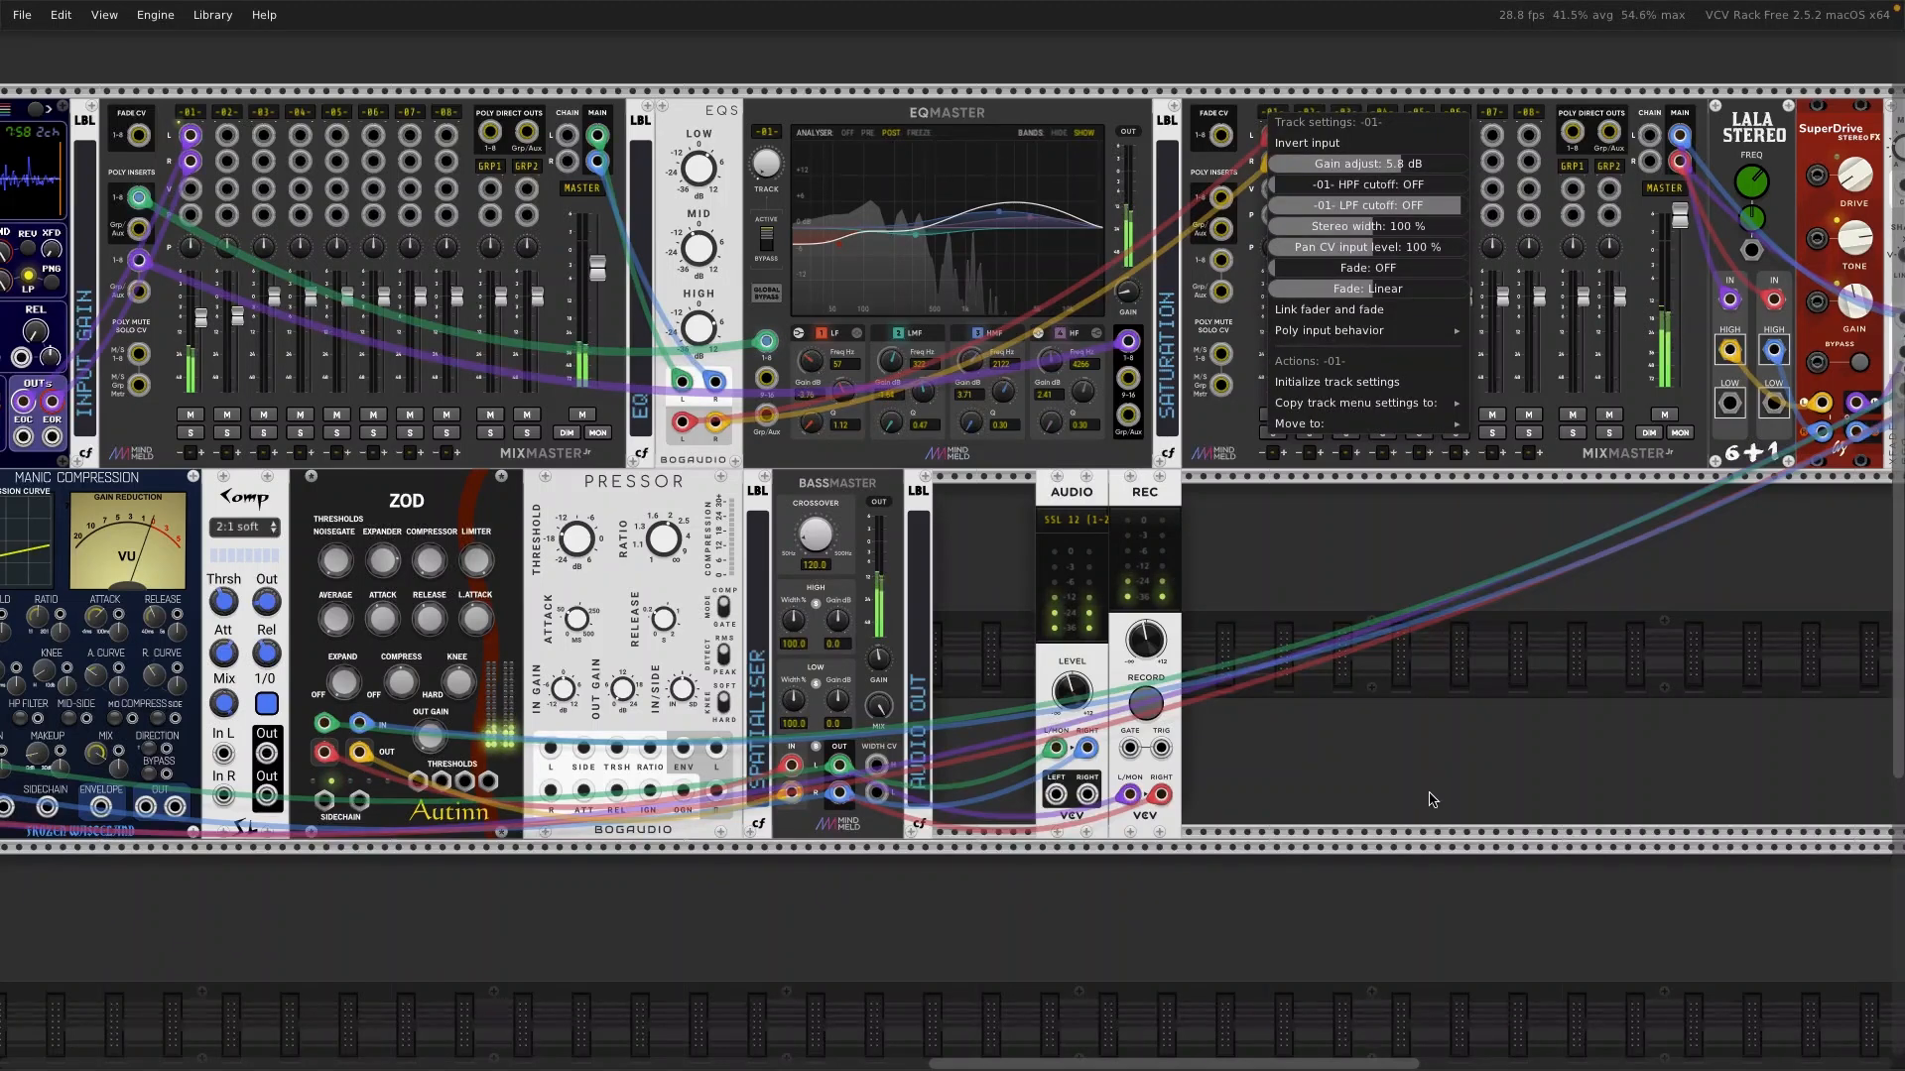
left_click(1434, 658)
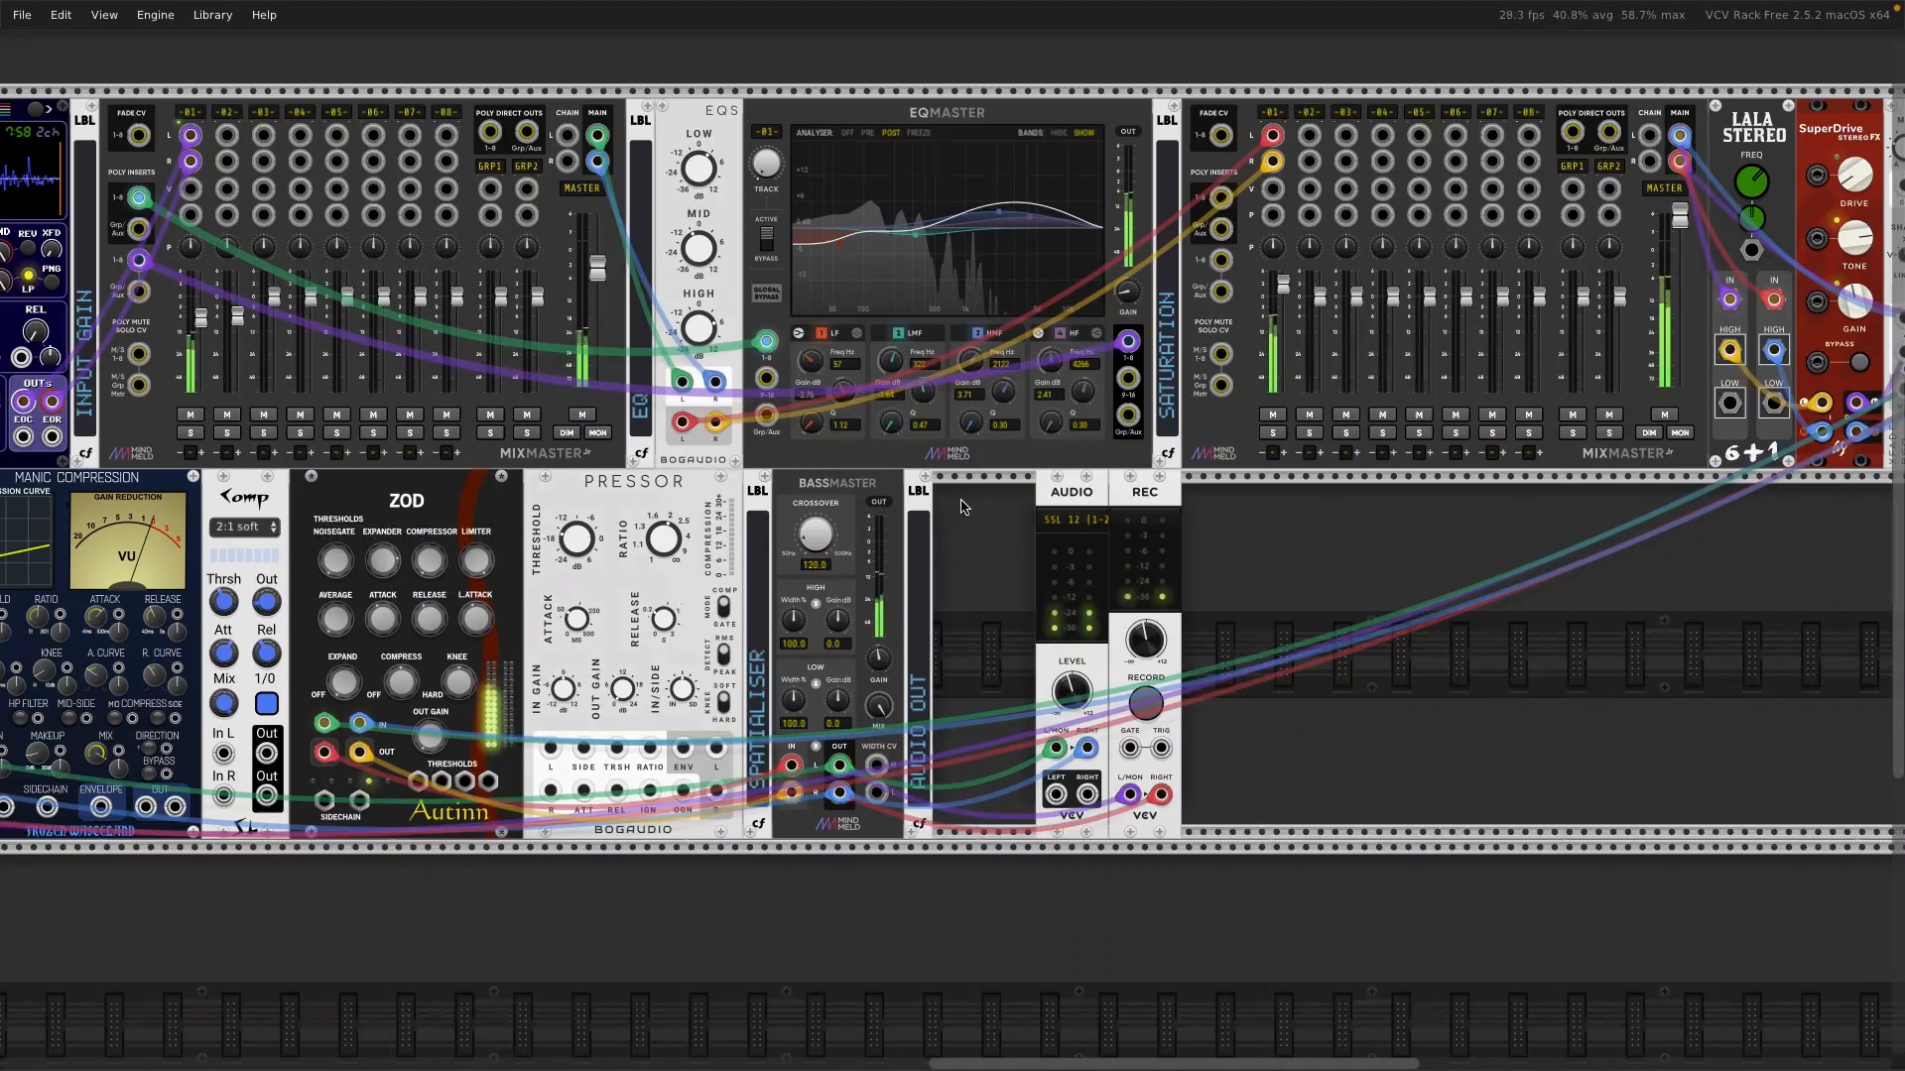
Step: Raise ZOD's compressor threshold and slightly increase its makeup gain above 0 dB
scroll(1172, 587, "left", 2)
scroll(1171, 587, "left", 10)
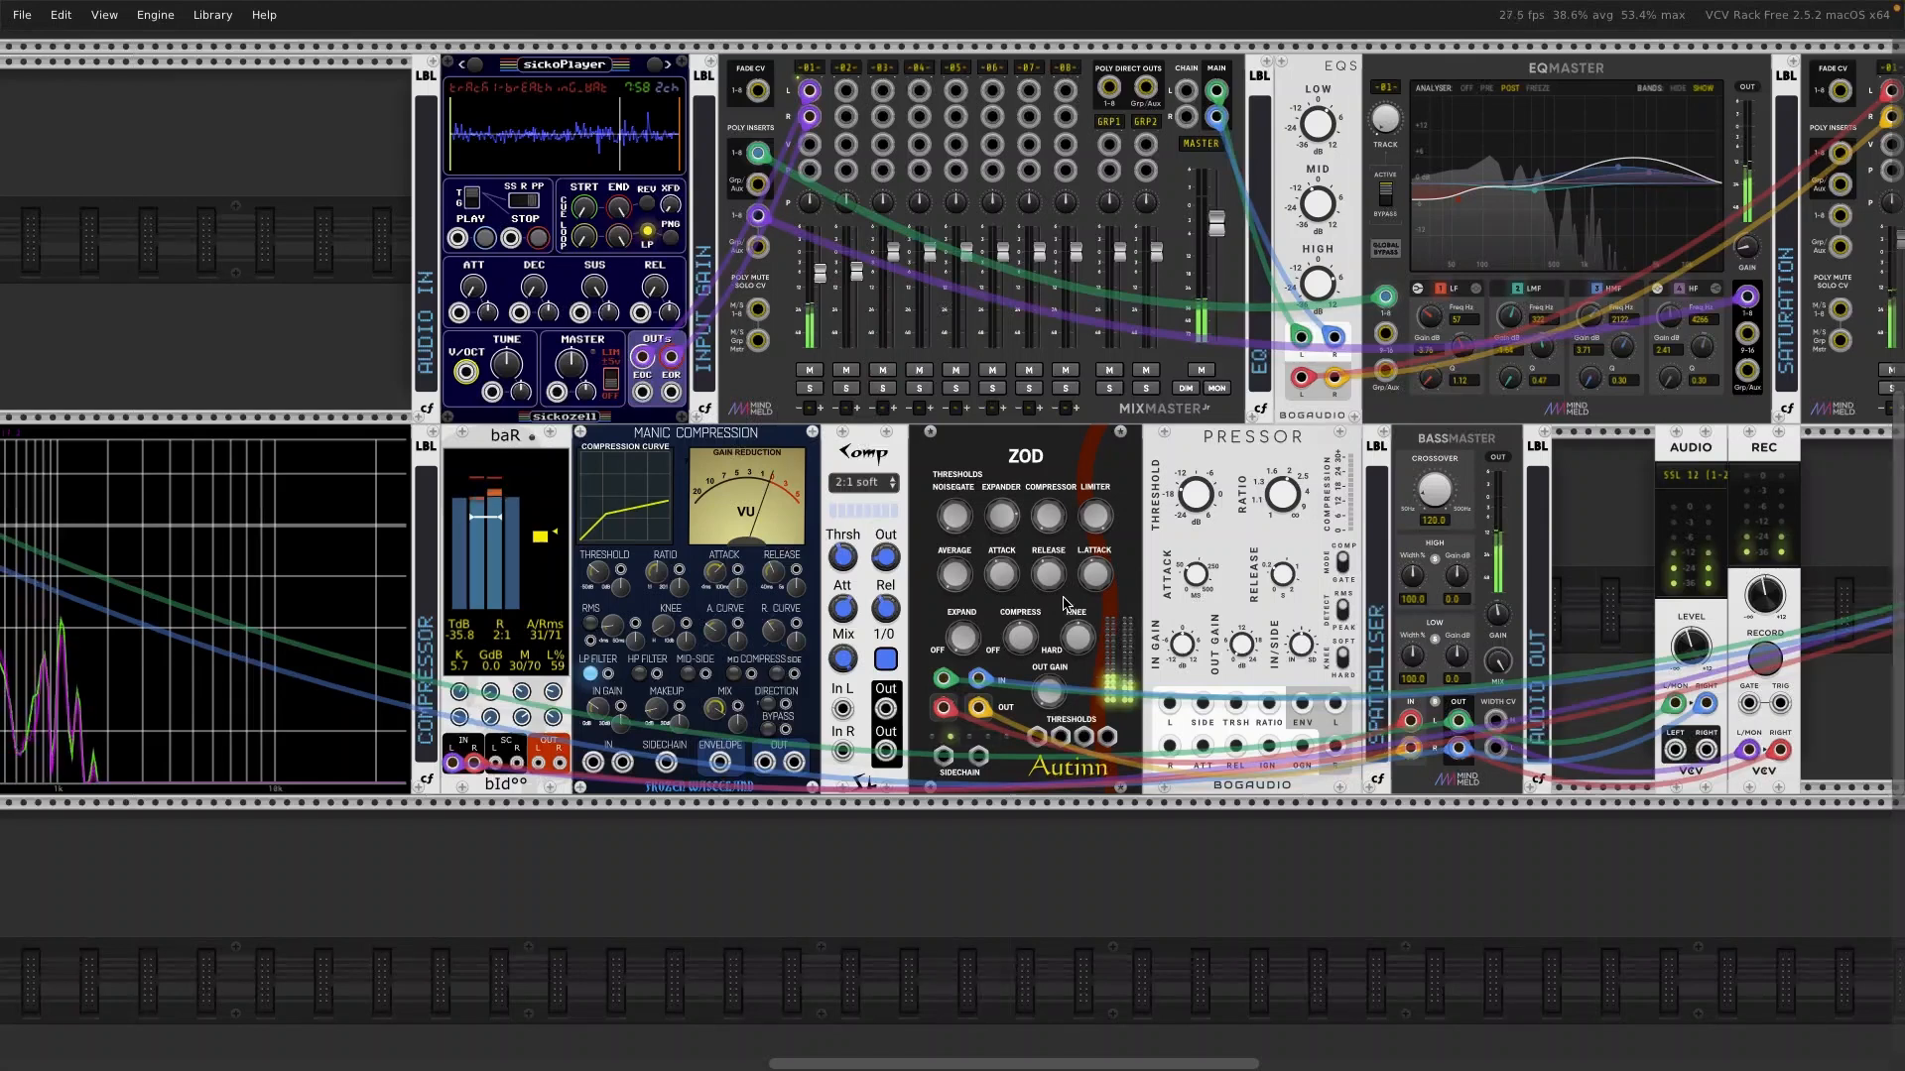
left_click_drag(1043, 520, 1044, 427)
left_click_drag(1038, 524, 1039, 520)
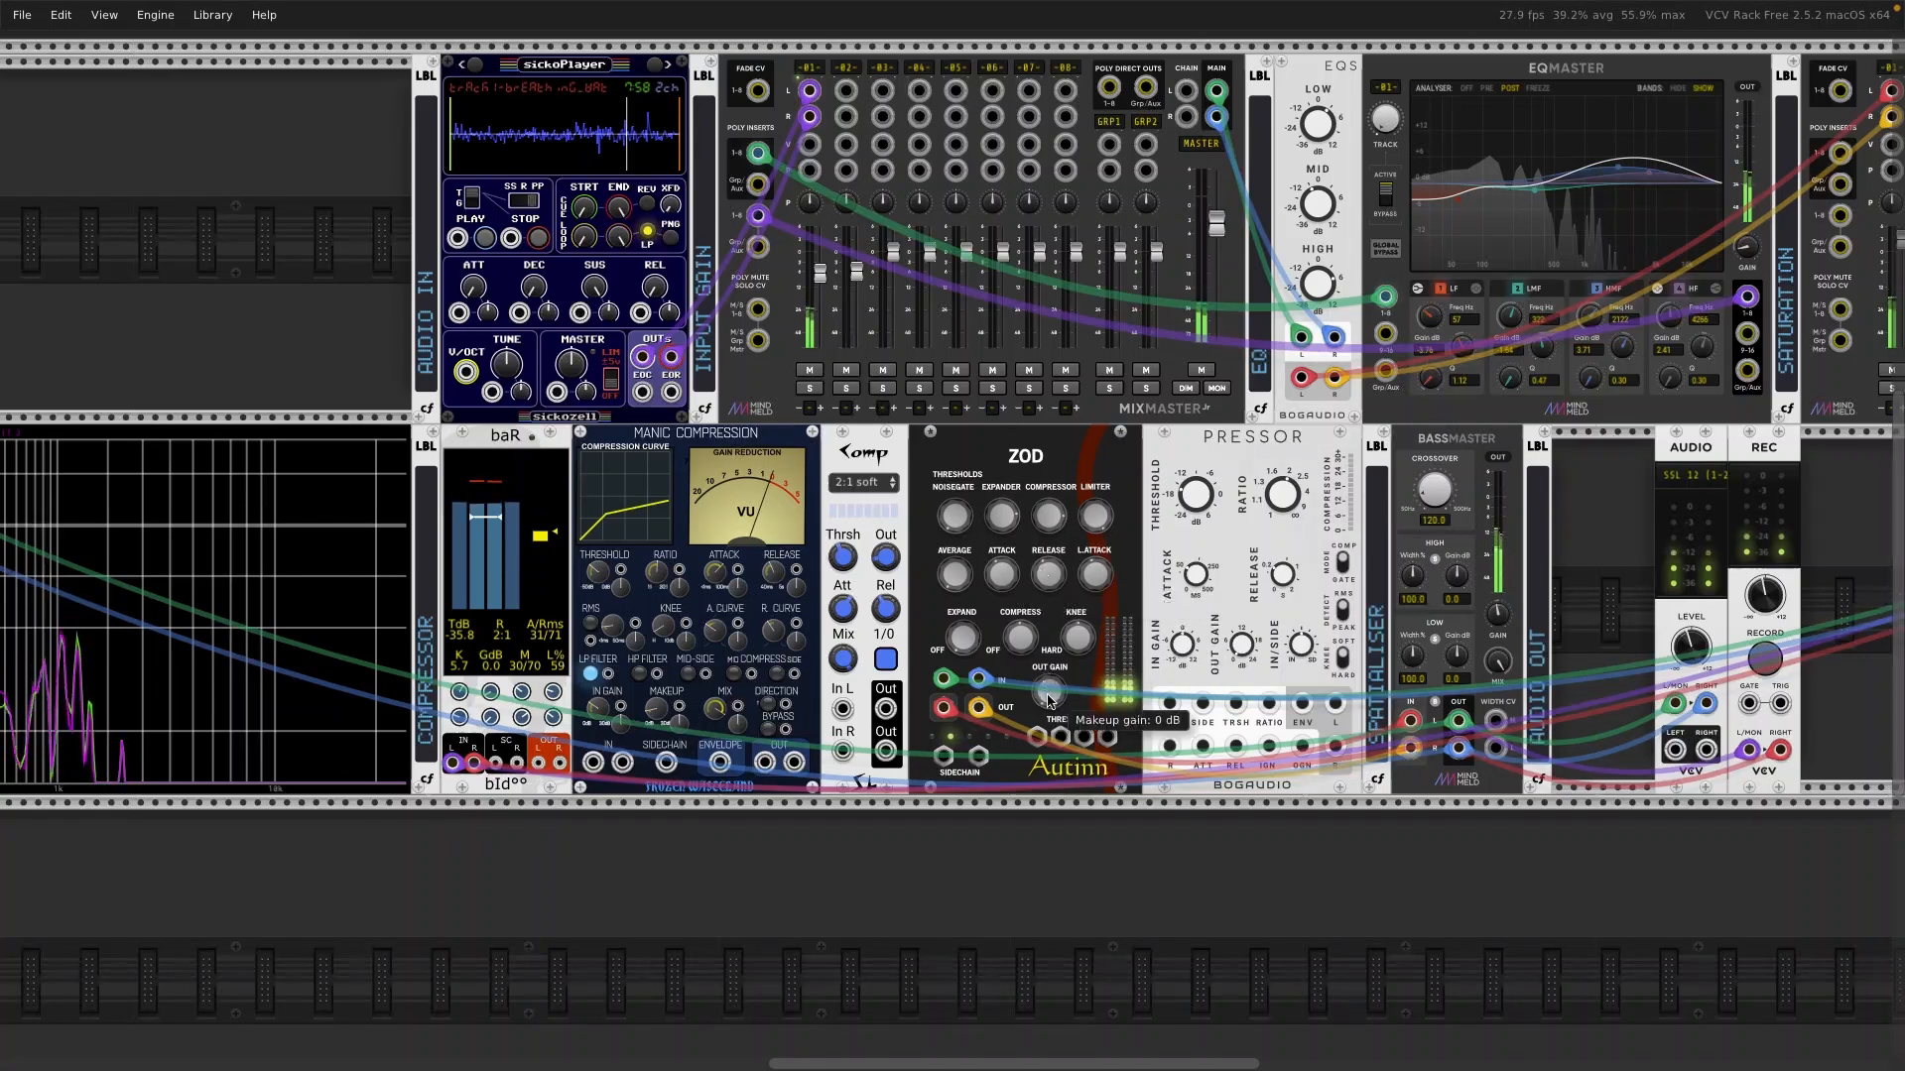
left_click_drag(1049, 700, 1049, 690)
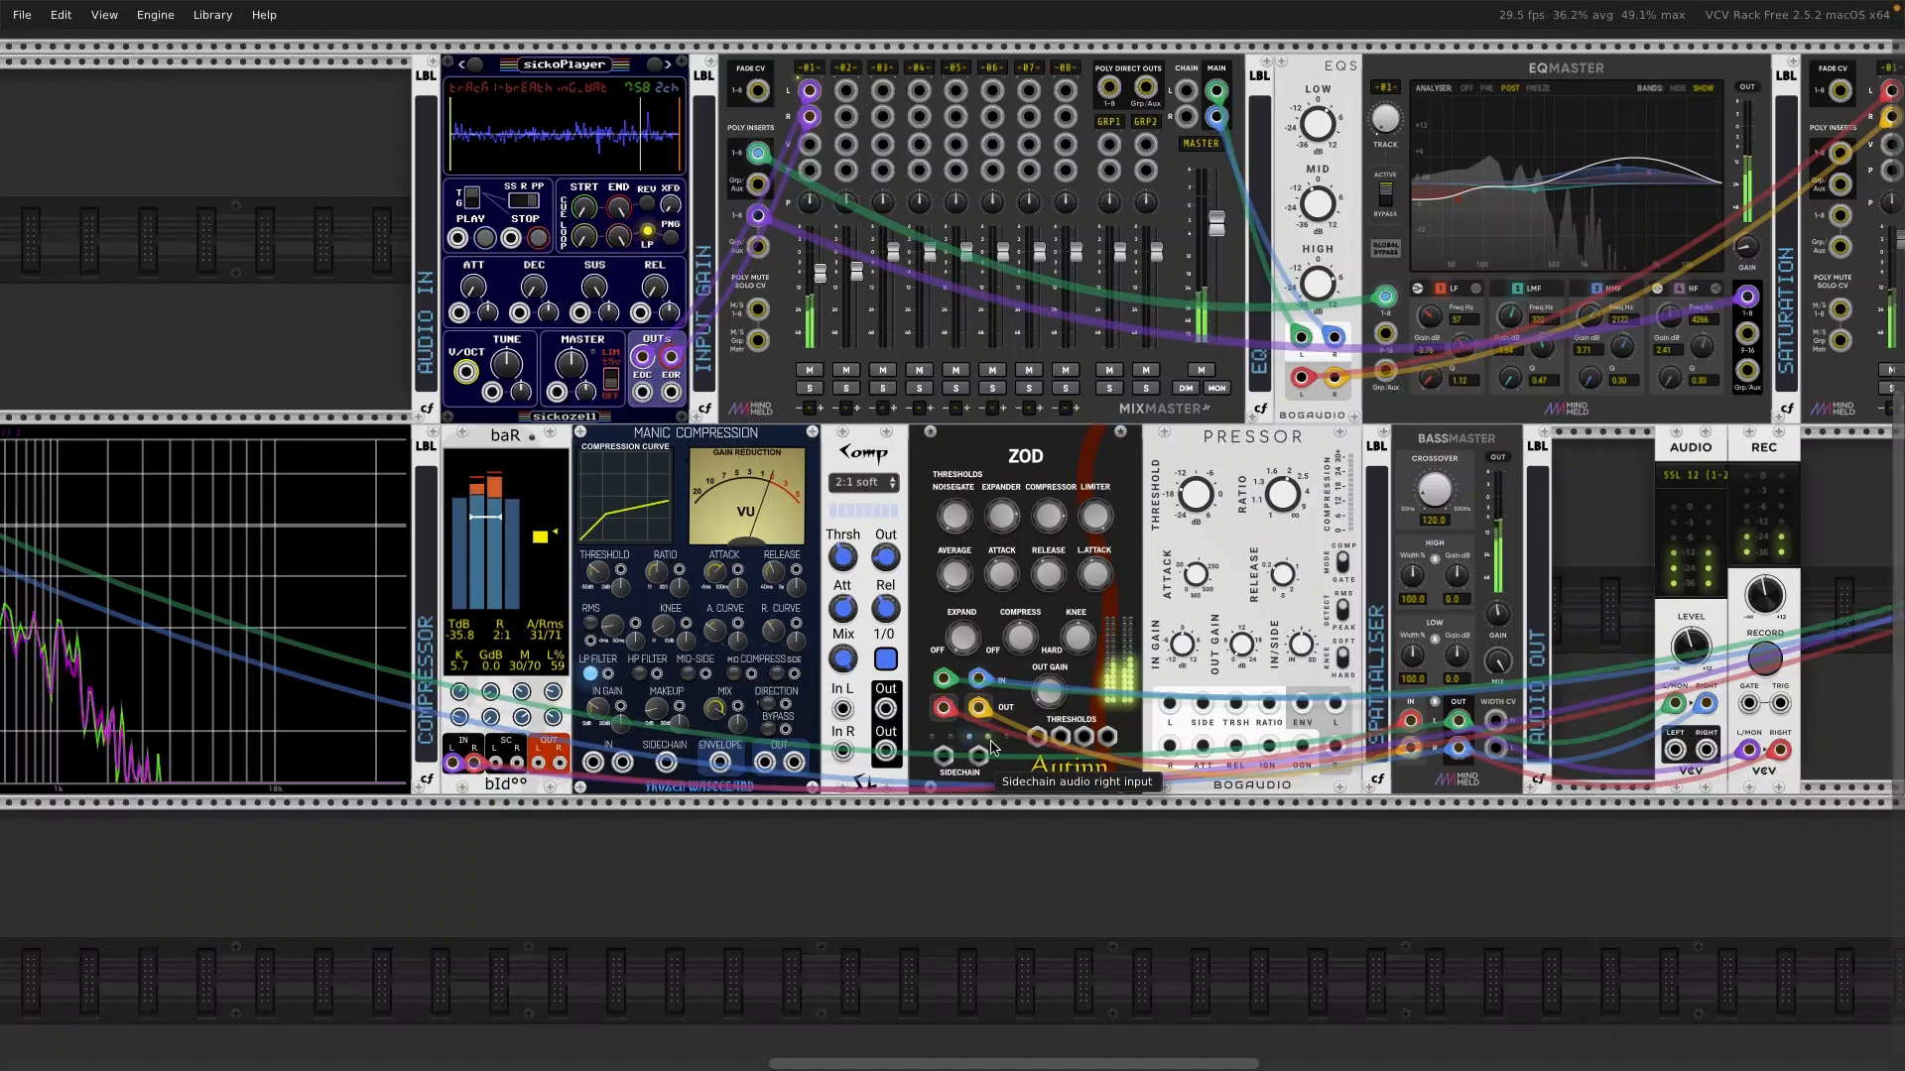
Step: Lower ZOD's expander threshold to about -36 dB and bring it back up
left_click_drag(1005, 516, 1005, 590)
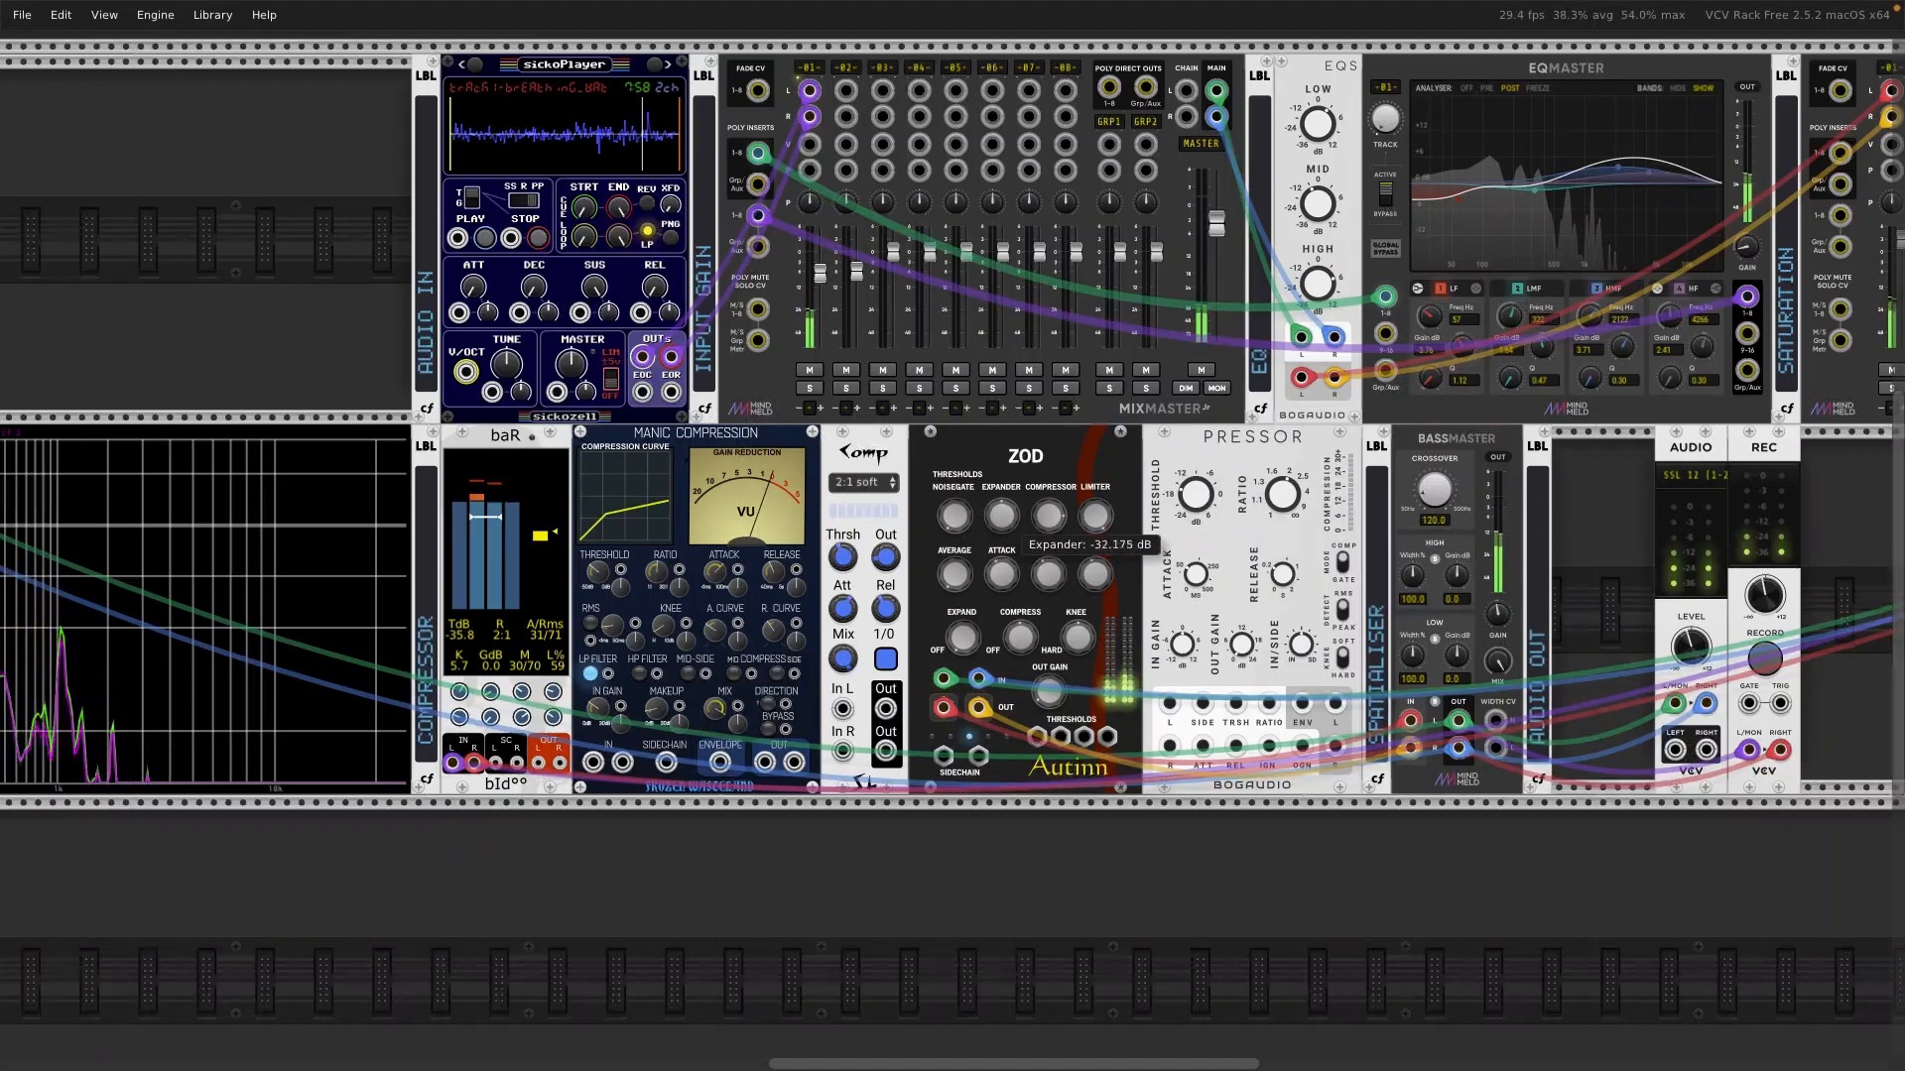
left_click_drag(1004, 514, 1004, 530)
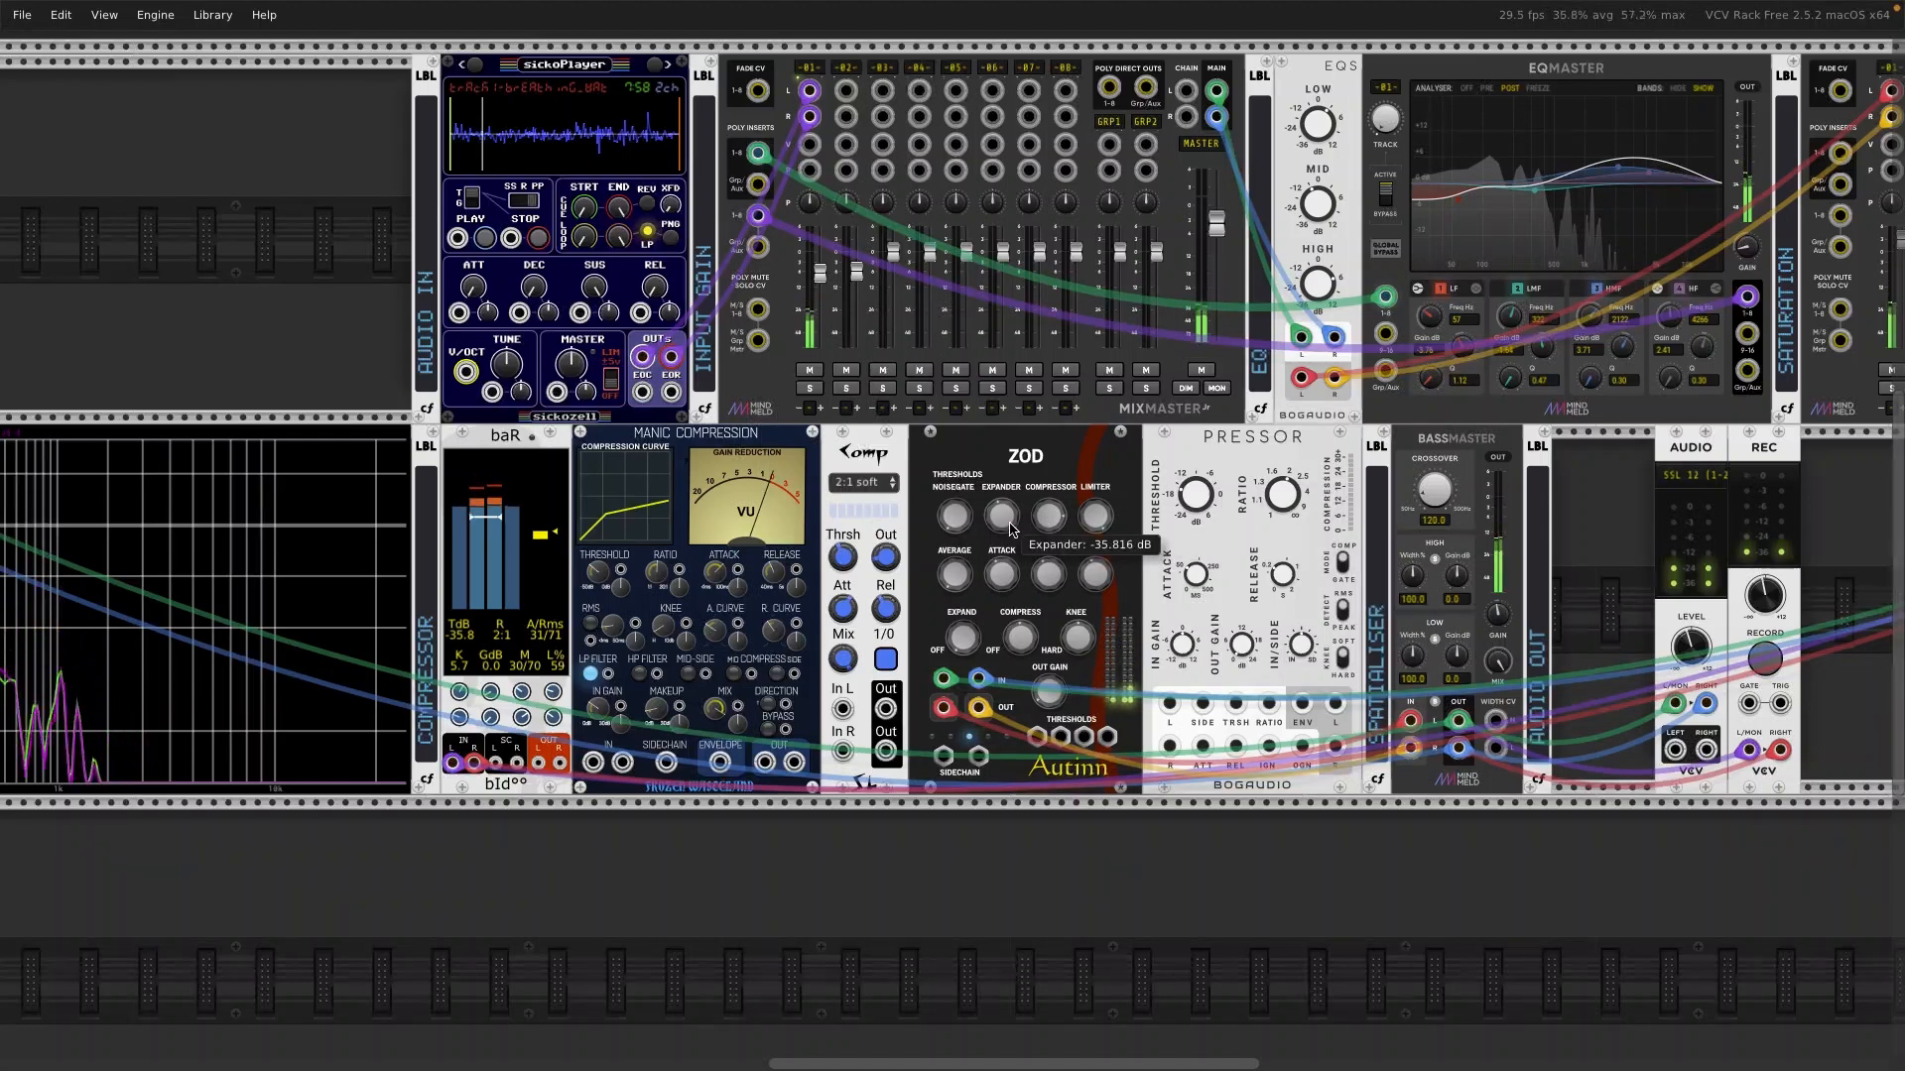
left_click_drag(1009, 526, 1002, 471)
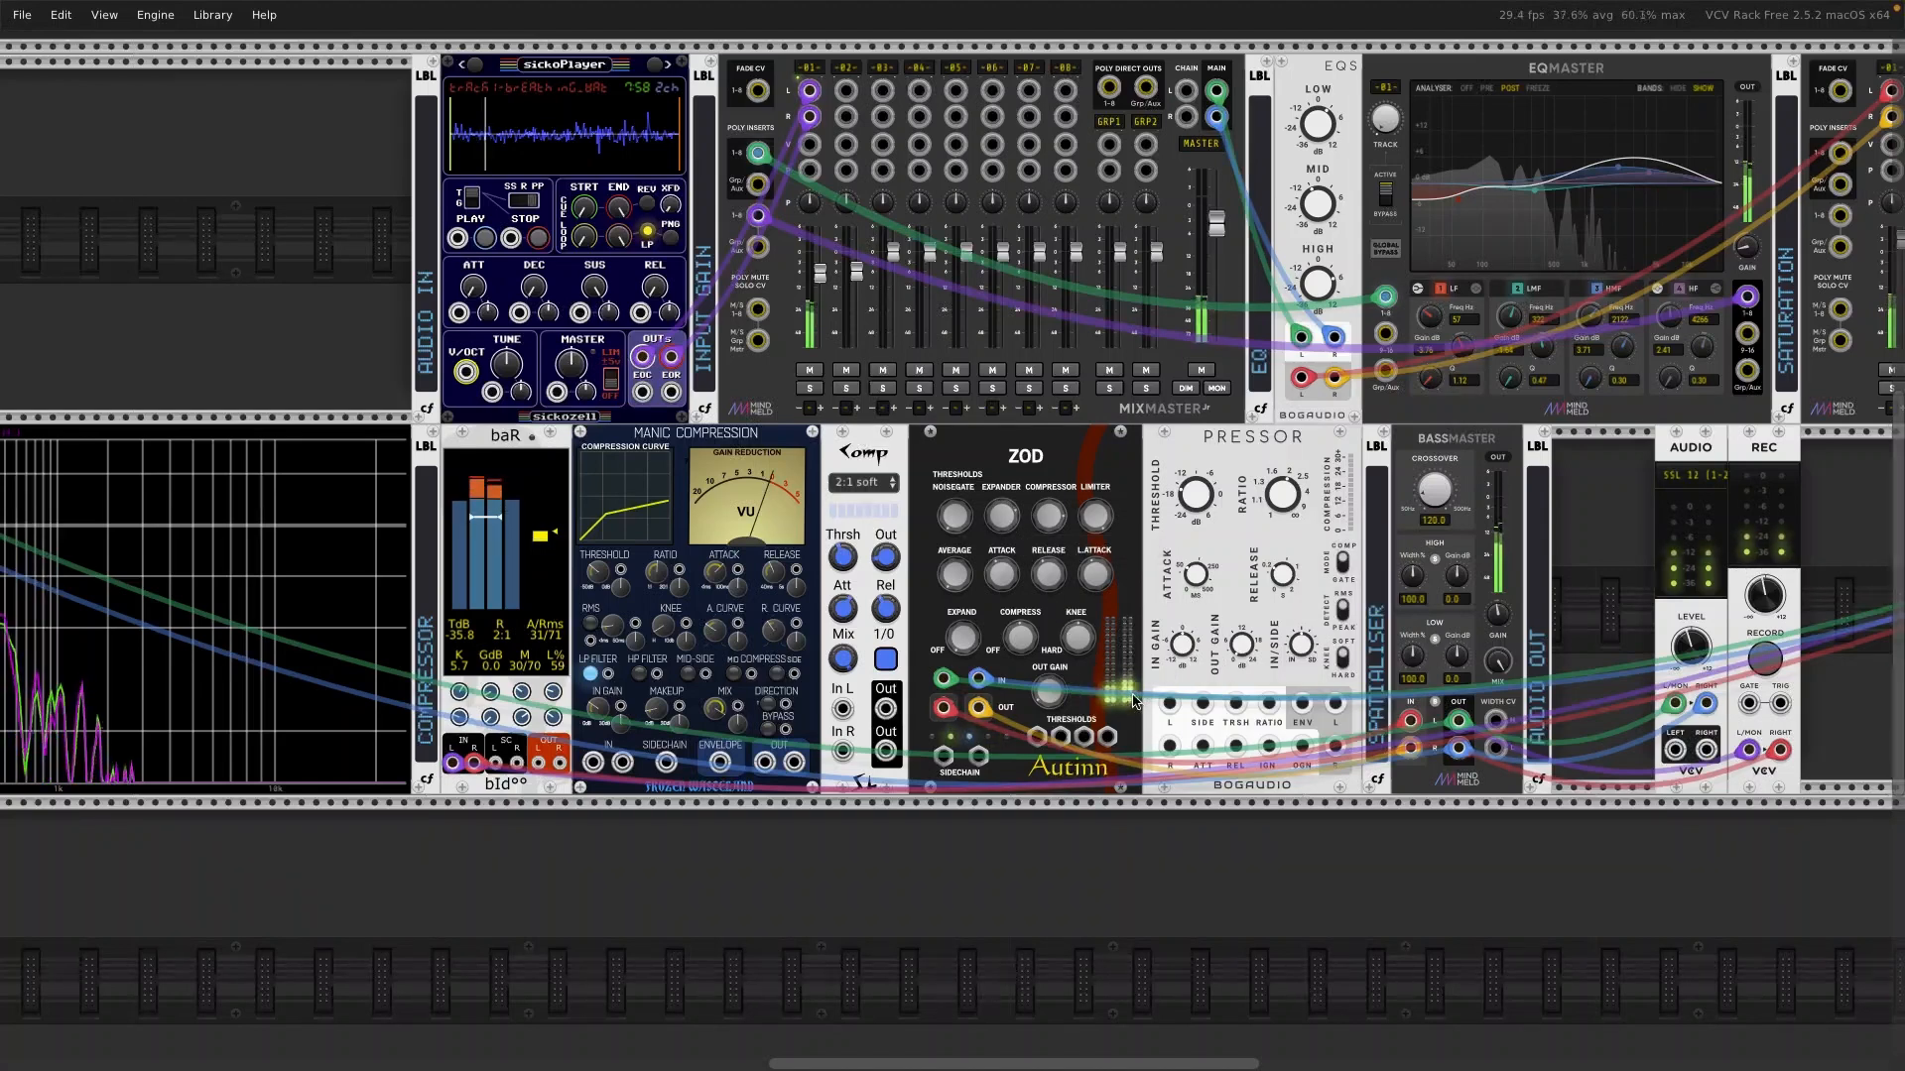
Step: Turn up ZOD's Expand amount, raise its expander threshold to about -9.3 dB and lower the threshold again
left_click_drag(969, 638, 969, 560)
mouse_move(1006, 515)
scroll(1006, 517, "up", 5)
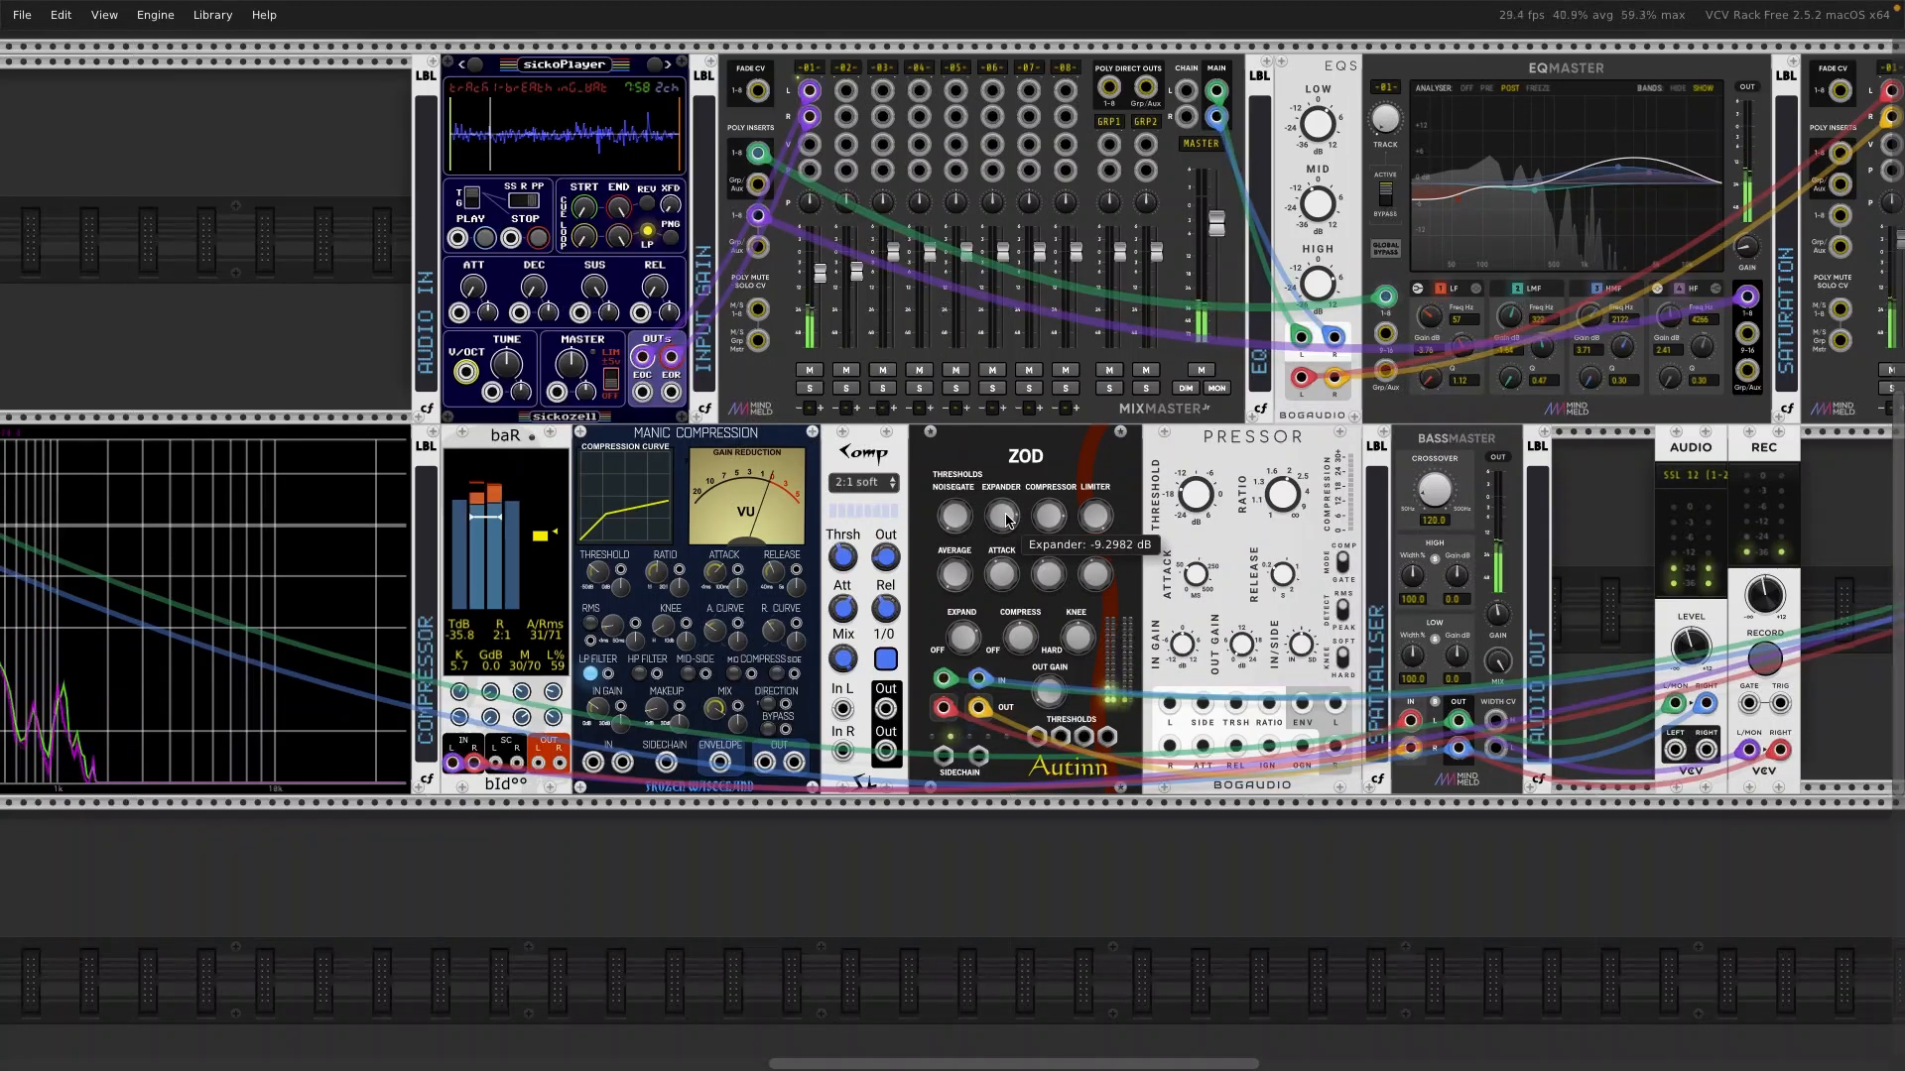
left_click_drag(1006, 519, 1006, 544)
scroll(1006, 517, "down", 5)
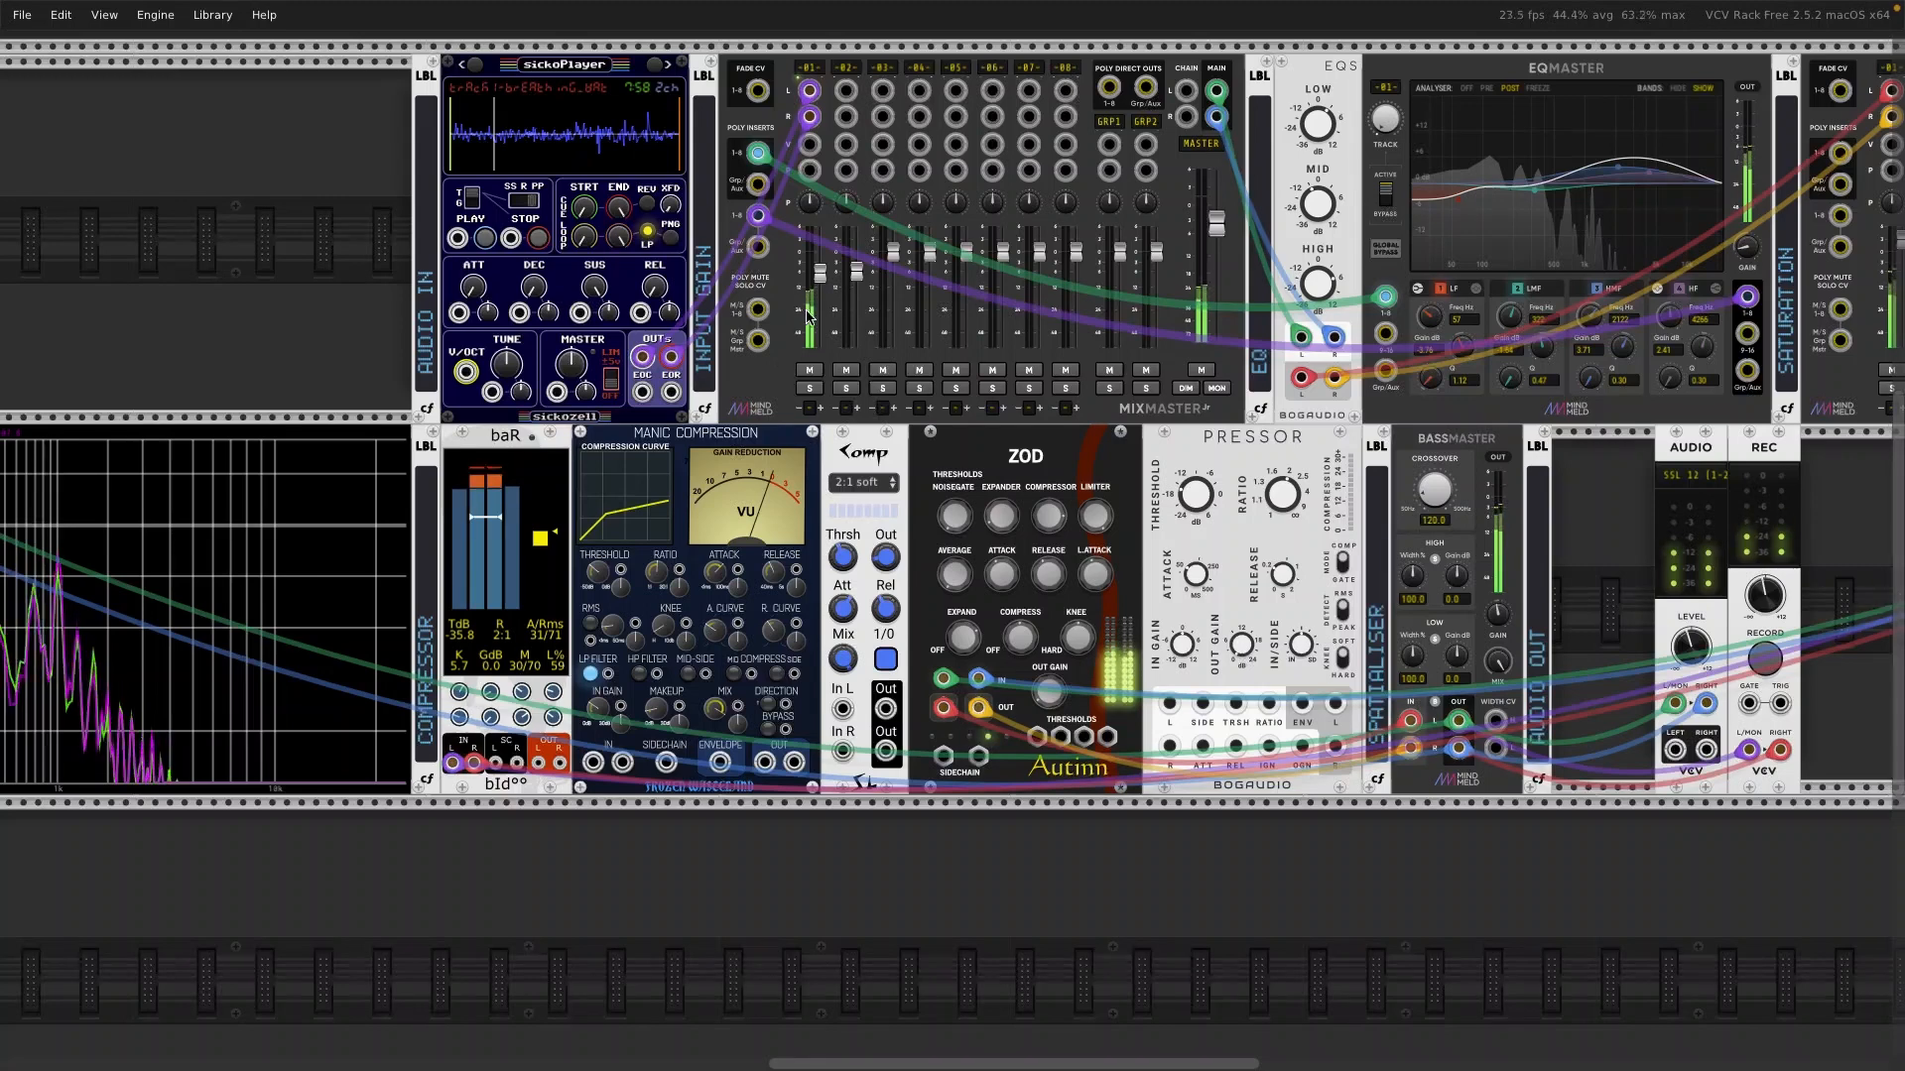
Step: Compare the signal levels on the Input Gain and Saturation mixer meters with ZOD's level meters
mouse_move(816, 306)
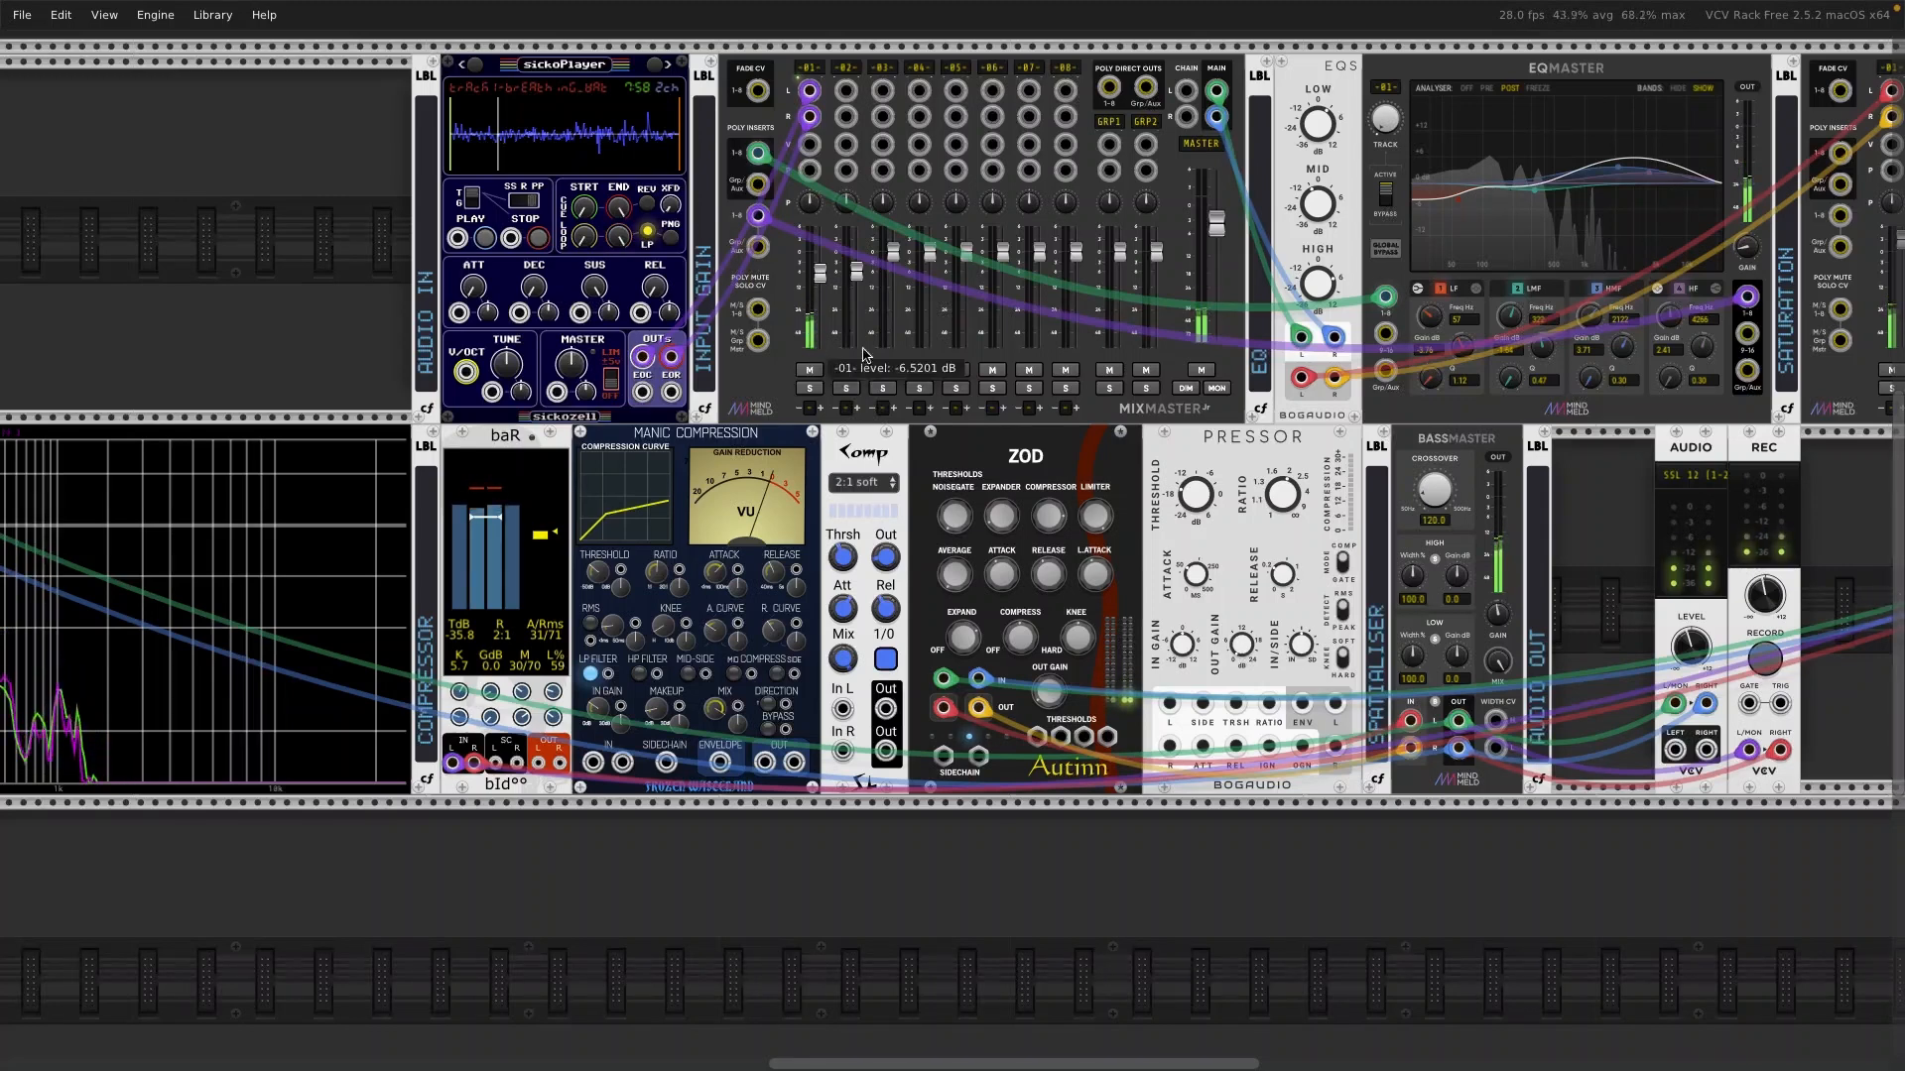
scroll(1339, 318, "right", 2)
scroll(1340, 318, "right", 10)
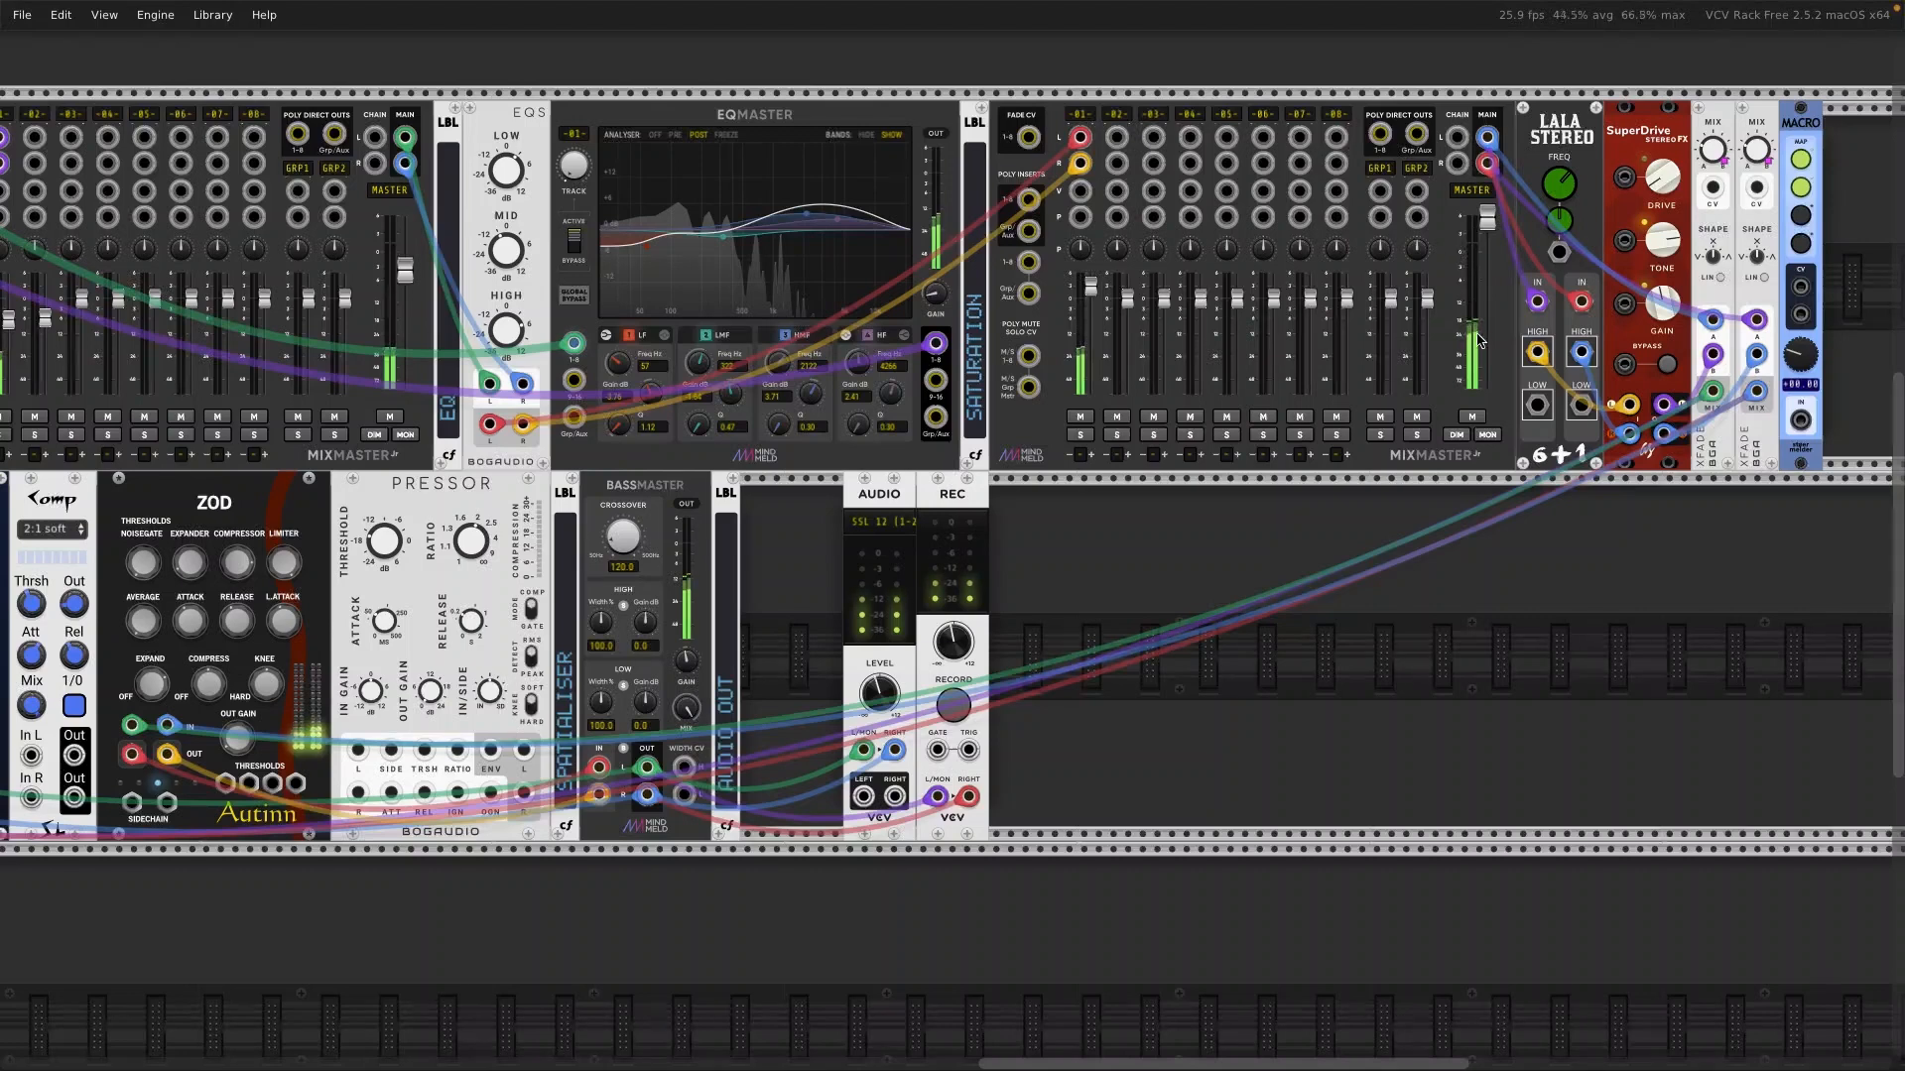
scroll(1478, 349, "left", 6)
scroll(1478, 349, "left", 3)
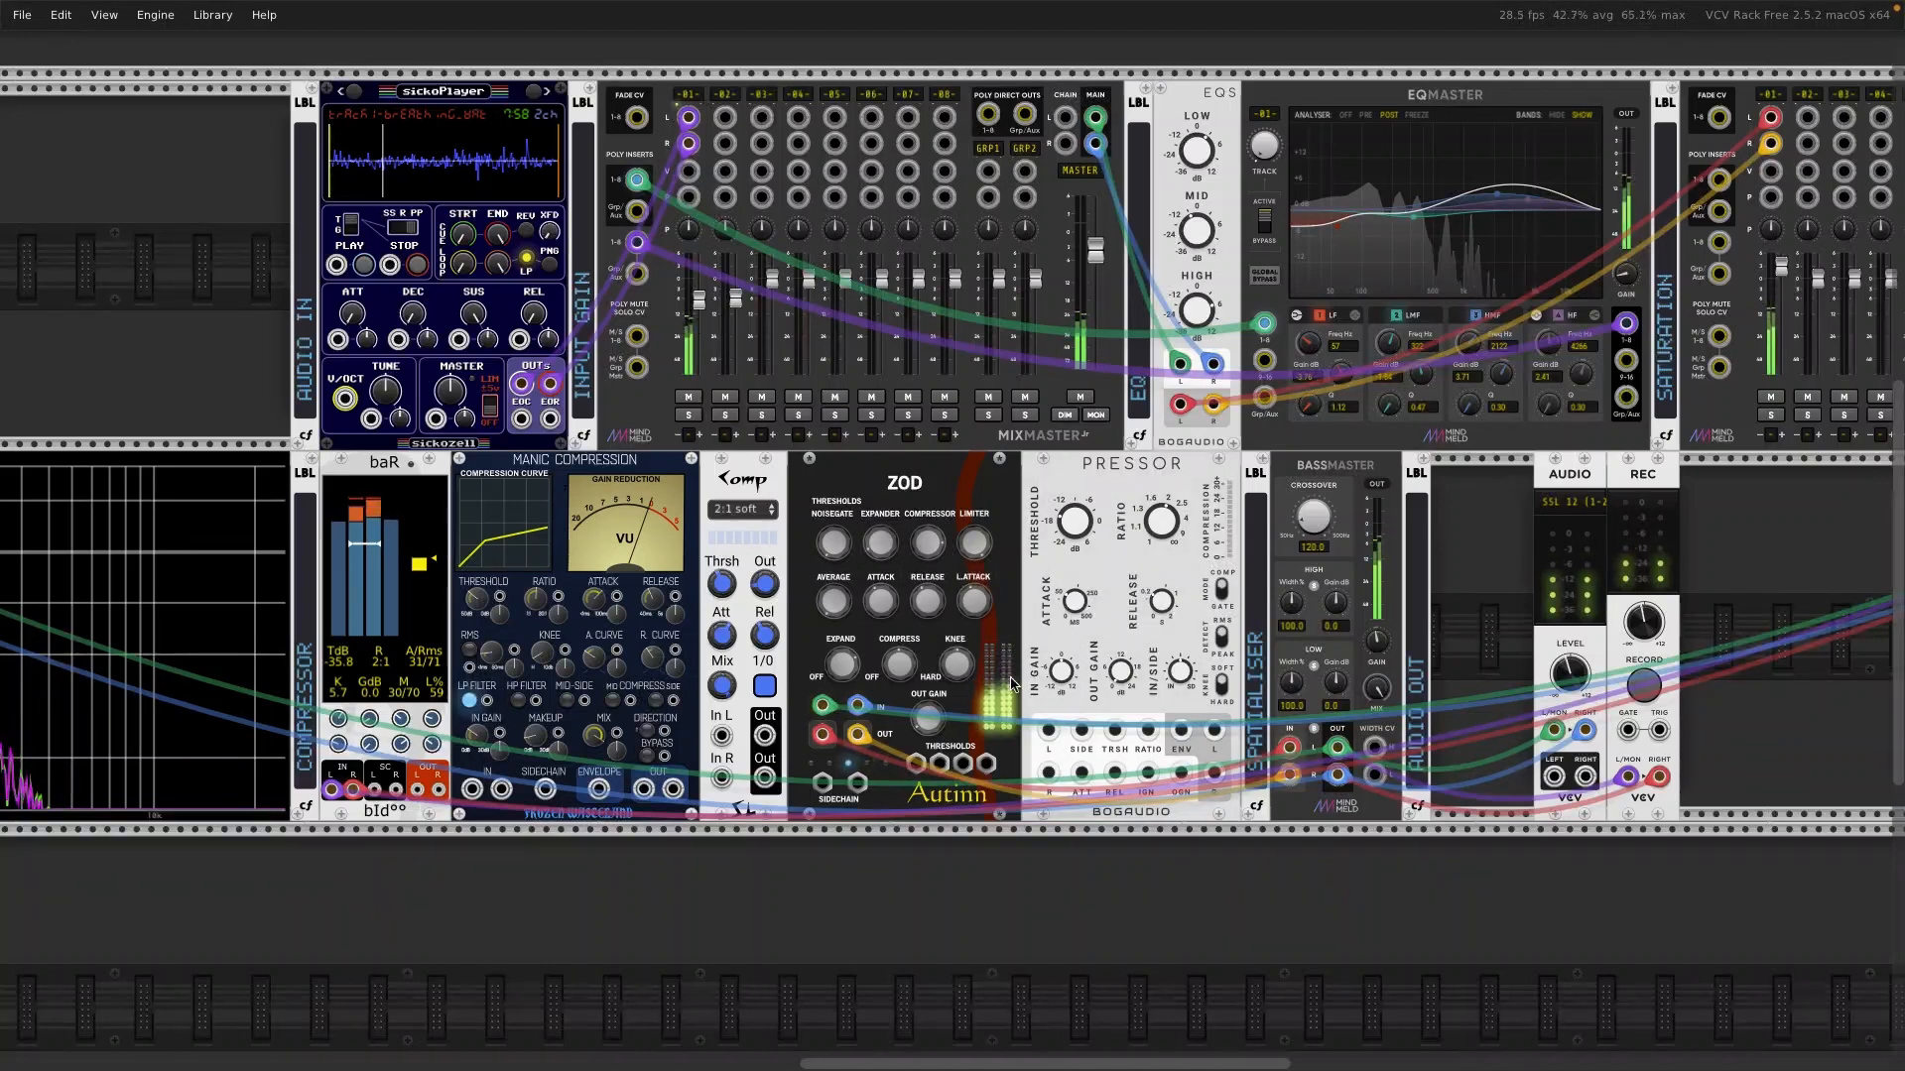
mouse_move(695, 364)
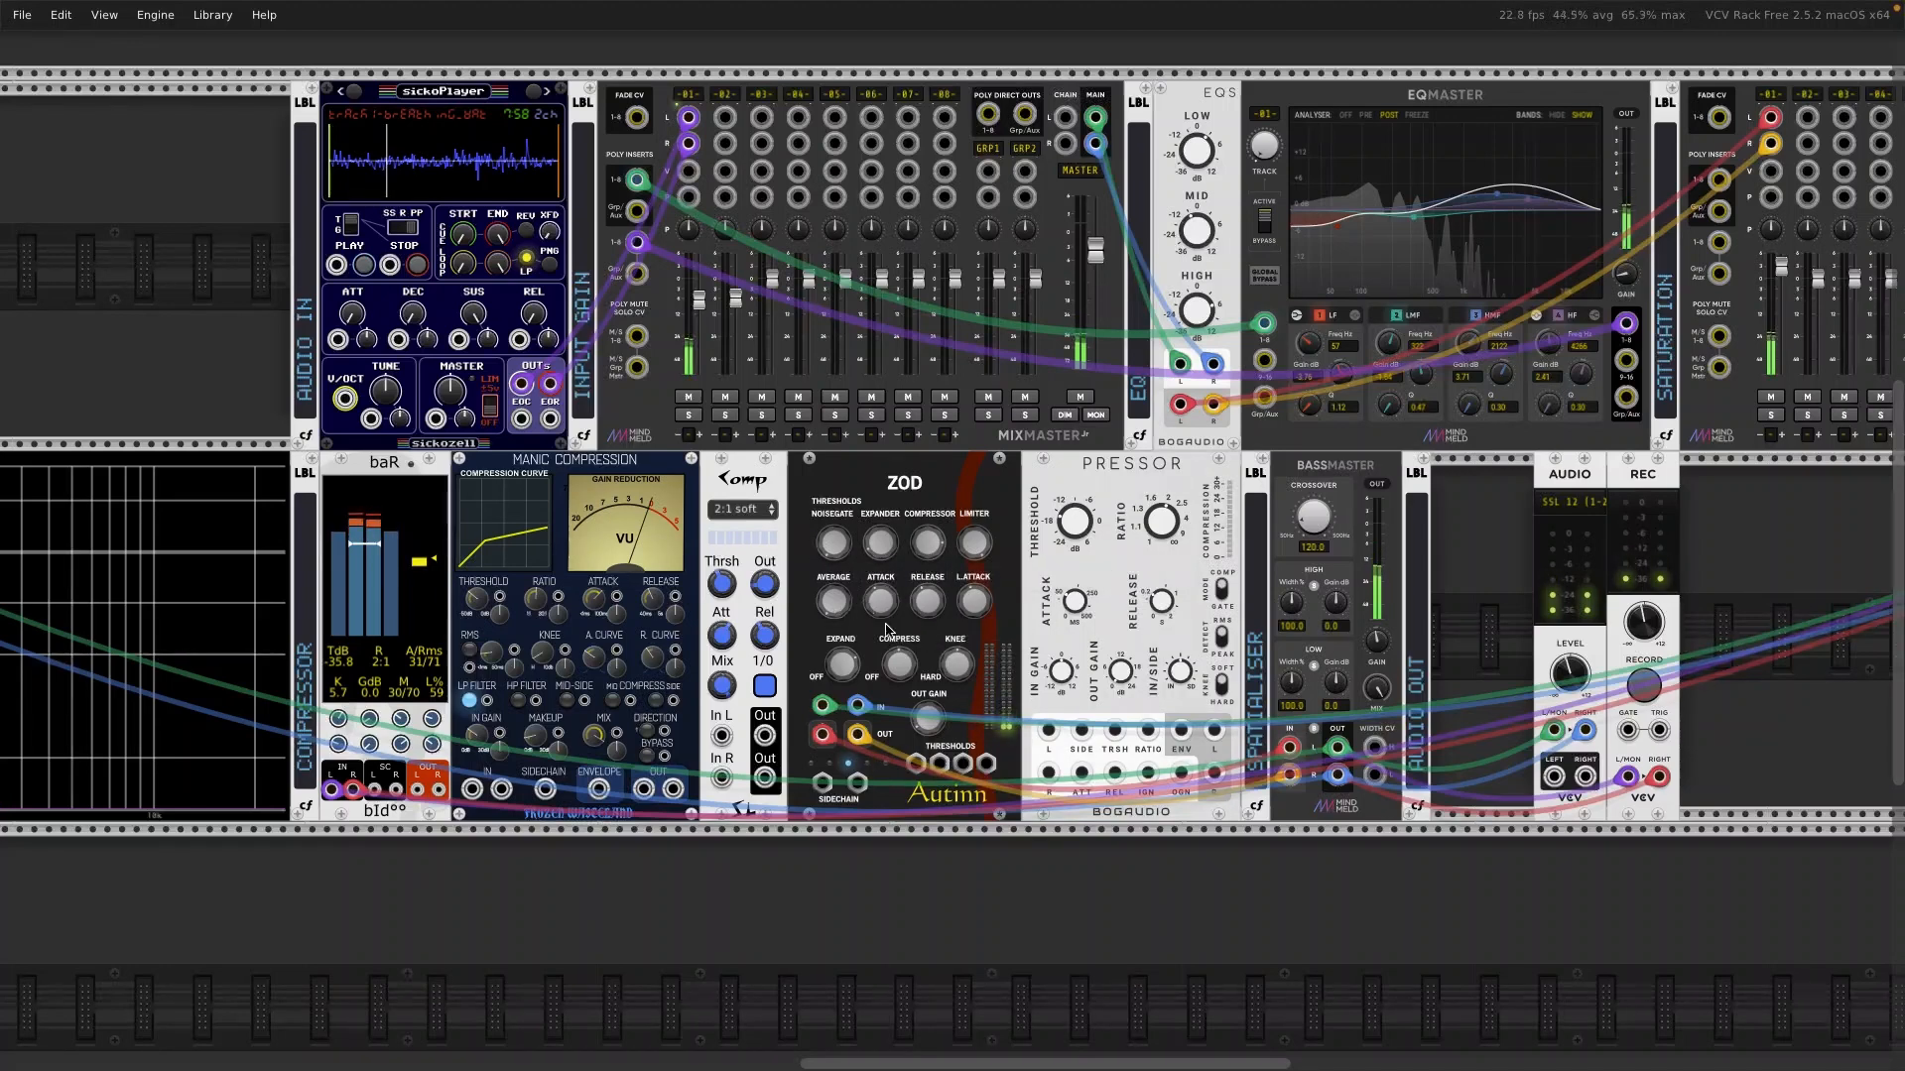
Step: Slightly turn down ZOD's Expand amount and its expander threshold
mouse_move(850, 670)
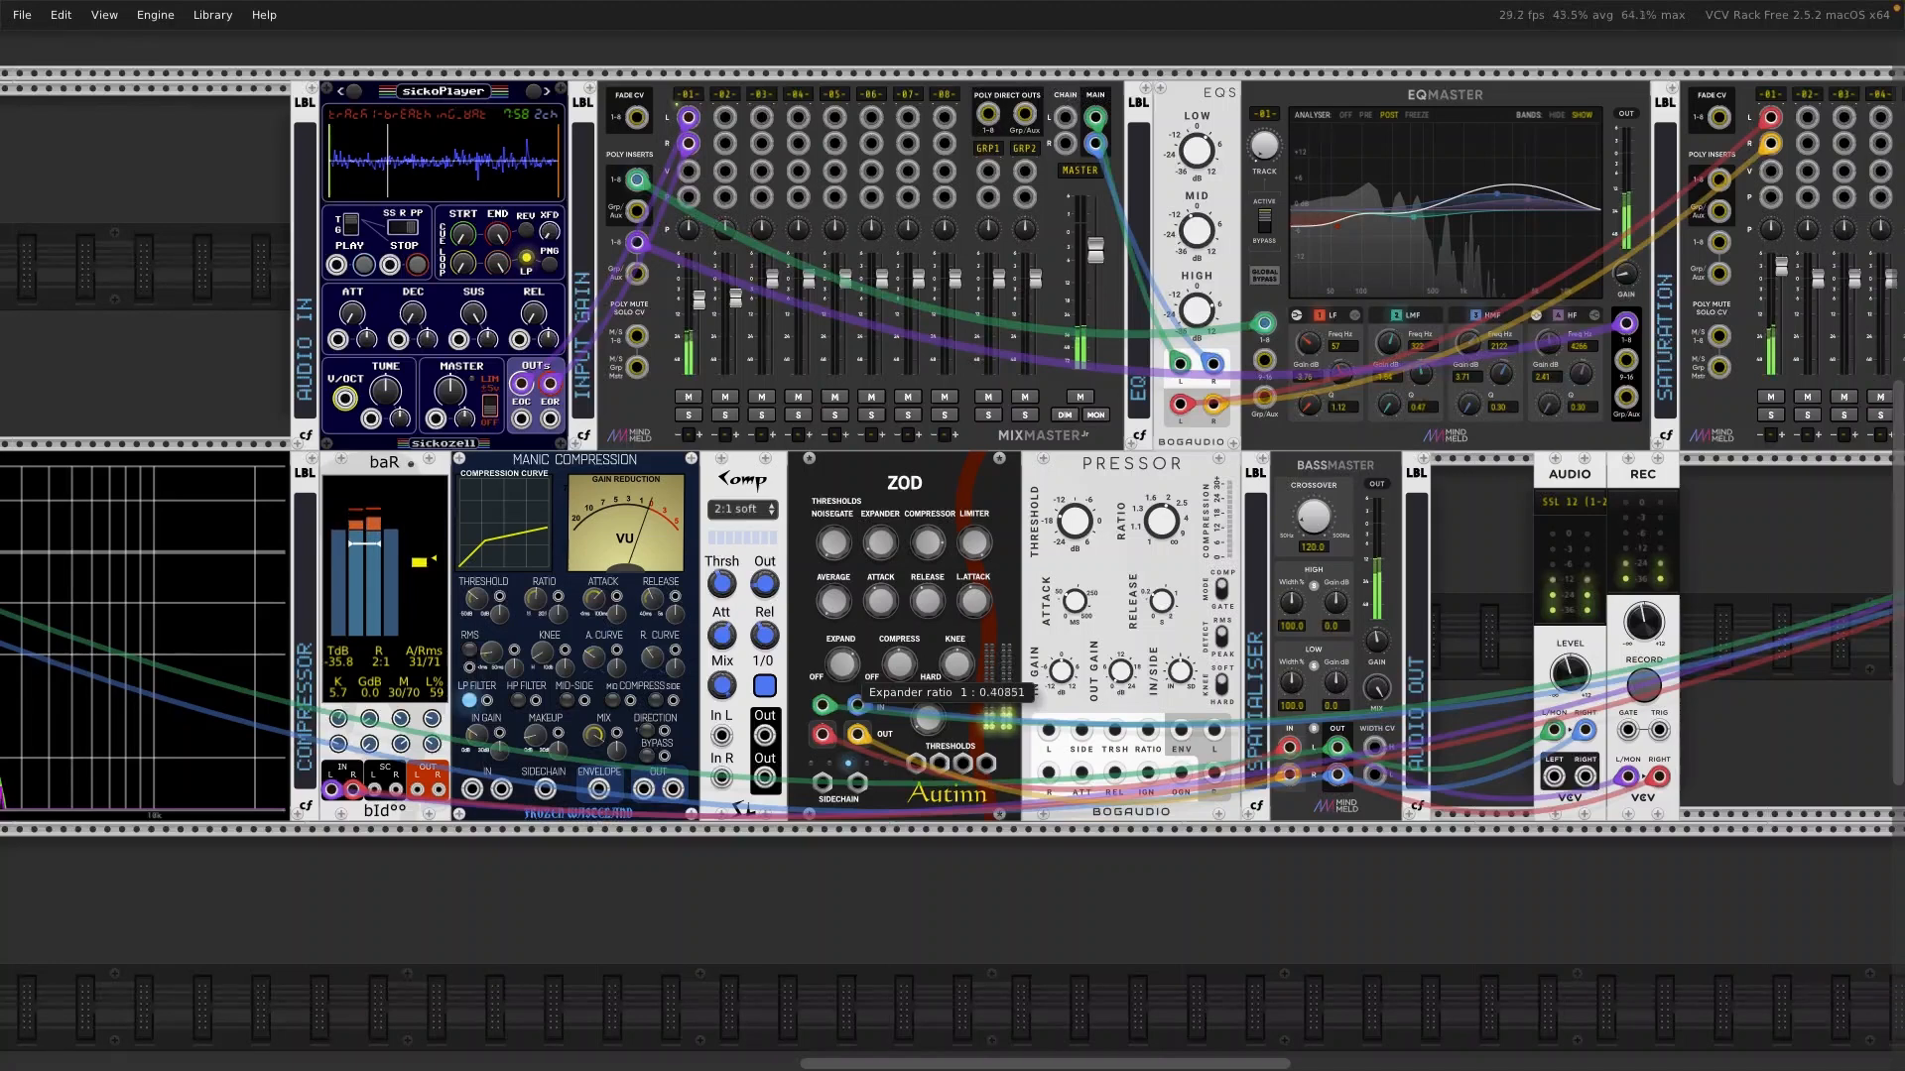
mouse_move(850, 669)
left_mouse_down()
mouse_move(850, 645)
mouse_move(848, 677)
left_mouse_up()
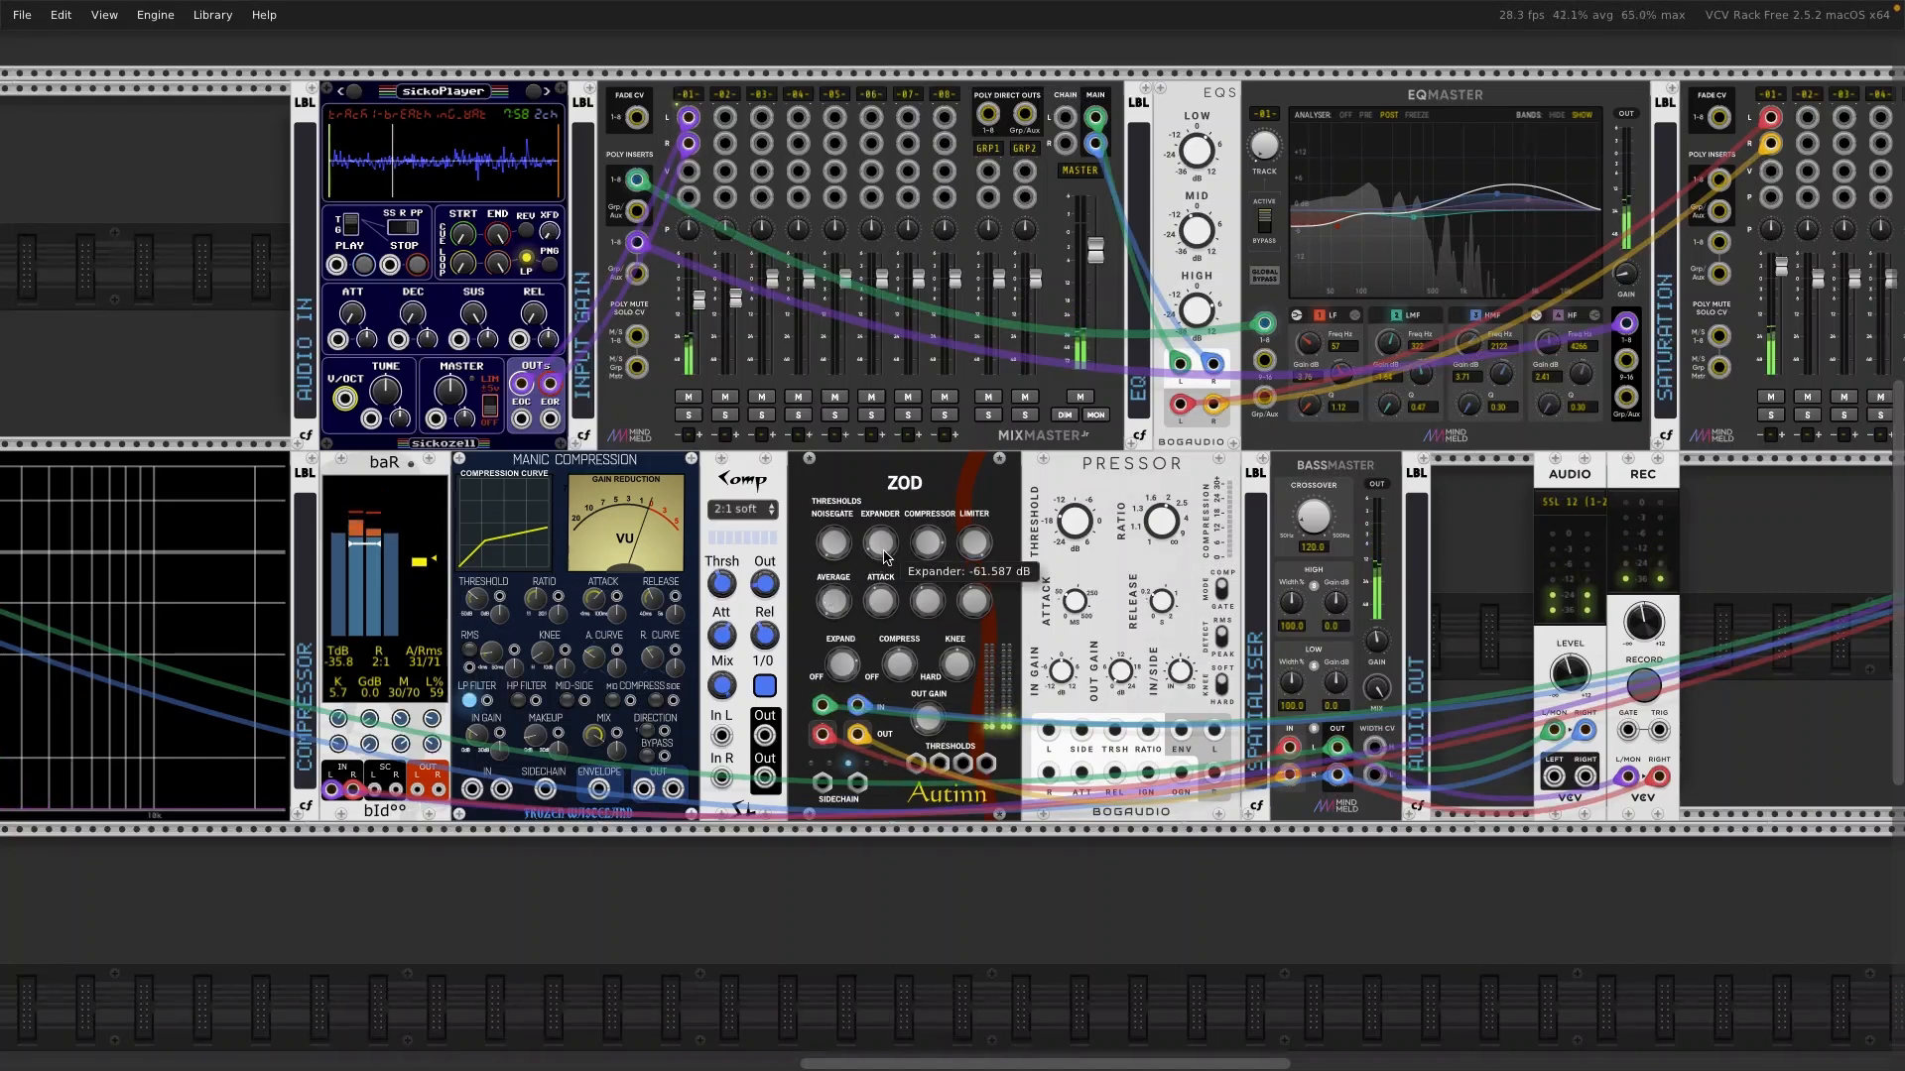
mouse_move(886, 559)
left_mouse_down()
mouse_move(890, 538)
mouse_move(890, 563)
left_mouse_up()
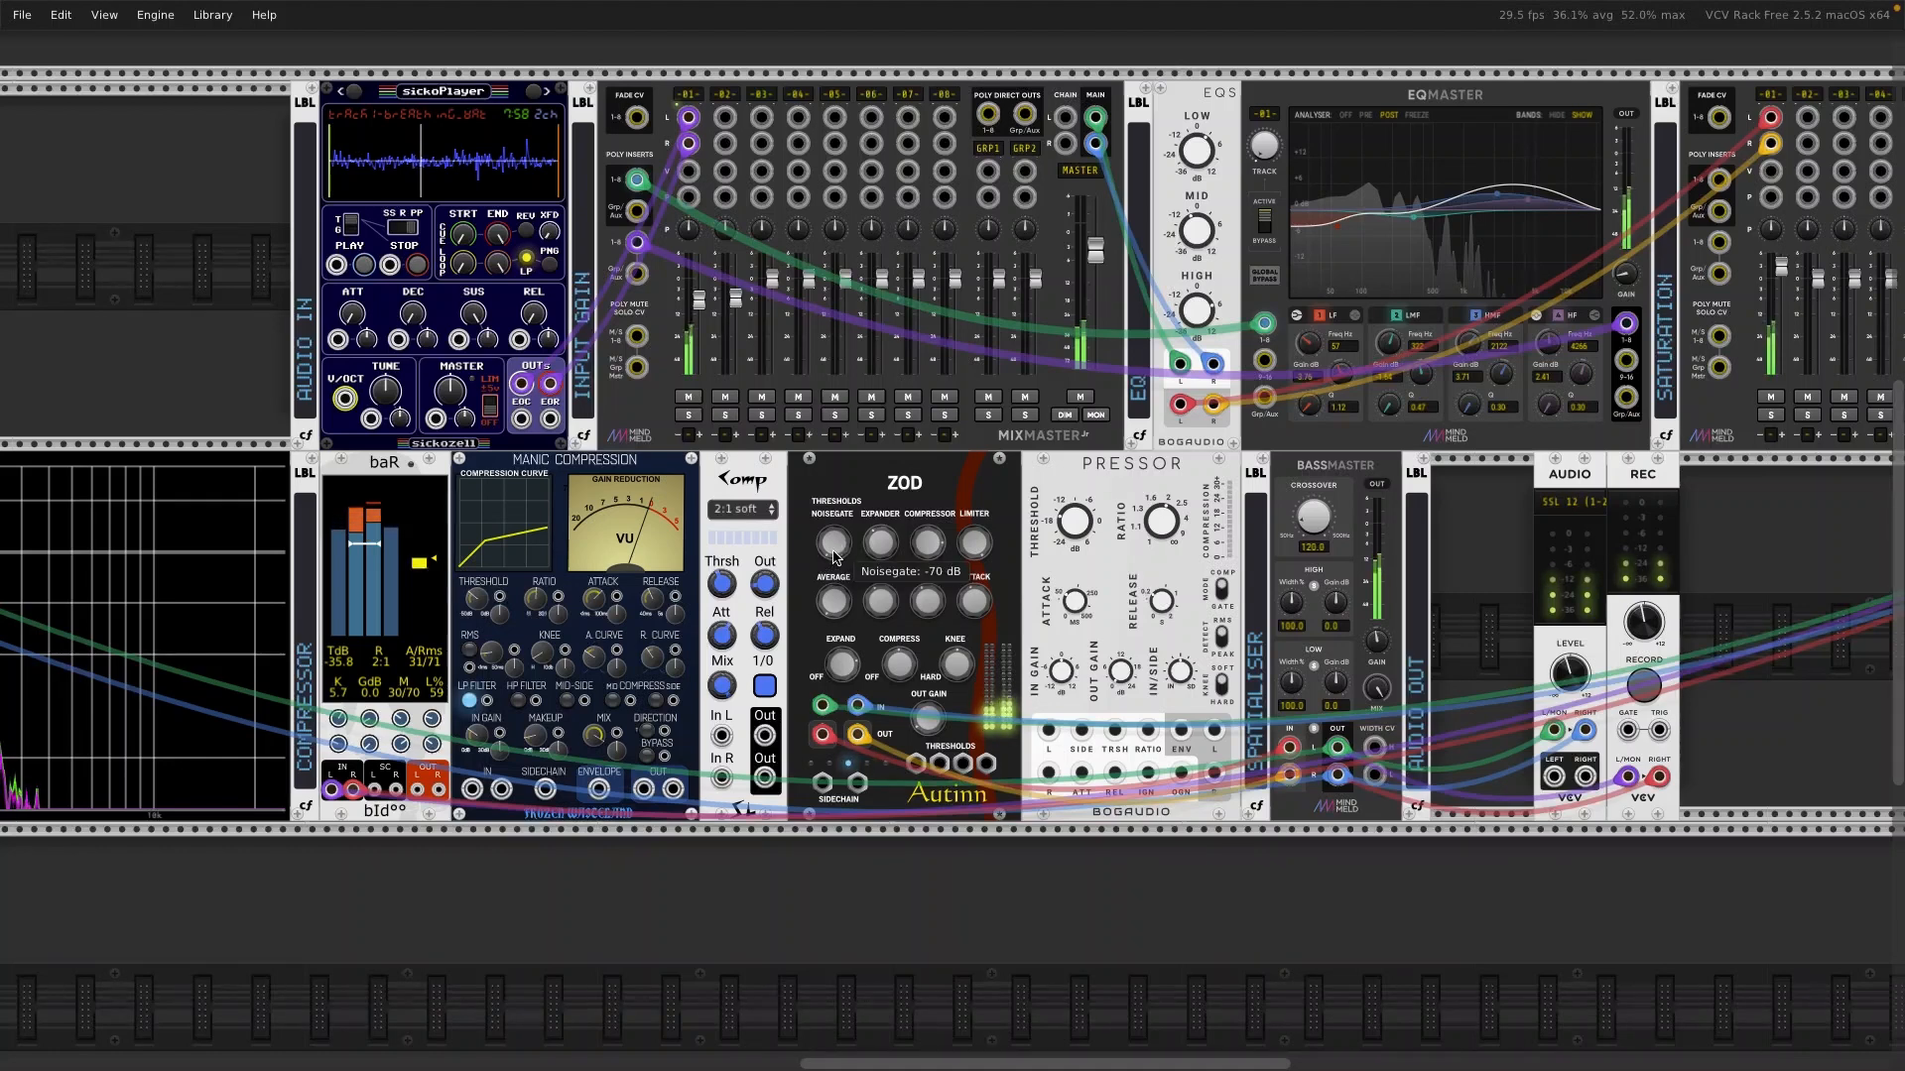
Step: Raise ZOD's noisegate threshold to about -30 dB
left_click_drag(833, 557, 833, 550)
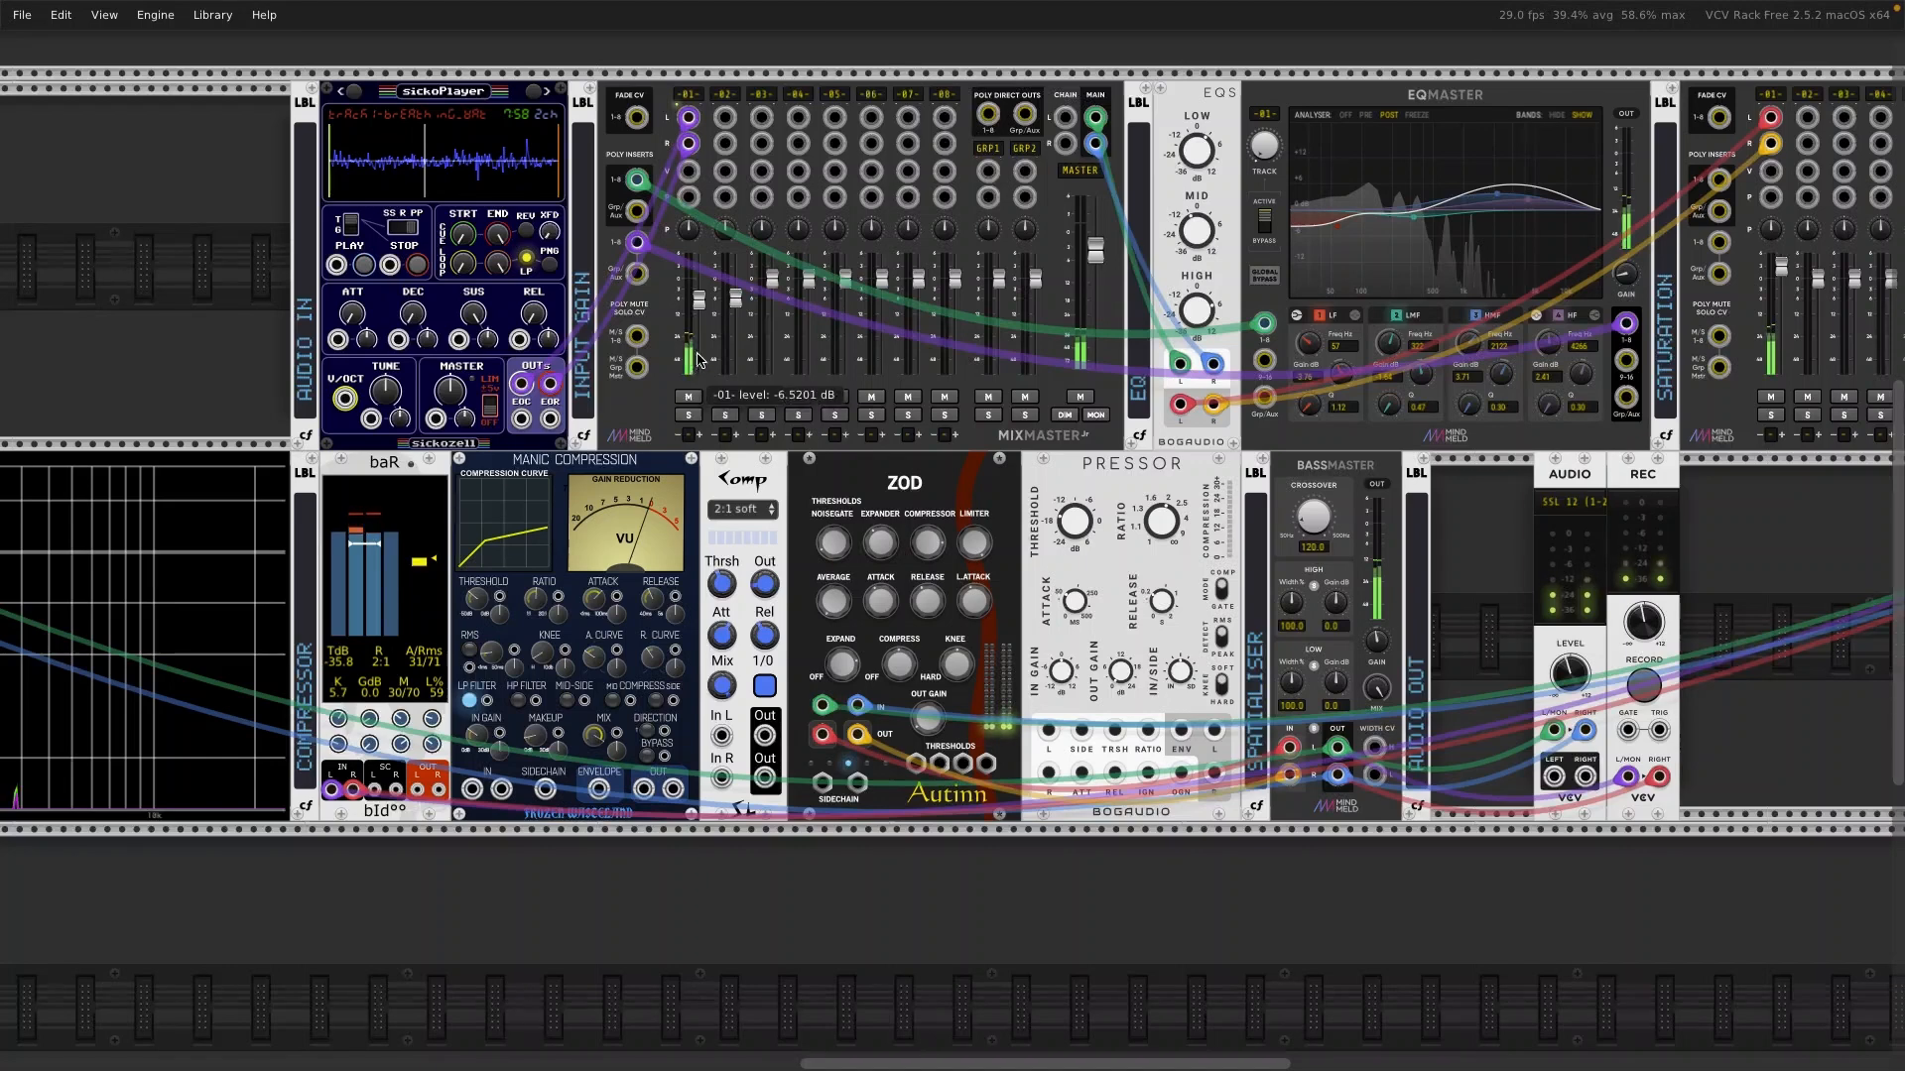
mouse_move(838, 554)
scroll(838, 554, "up", 5)
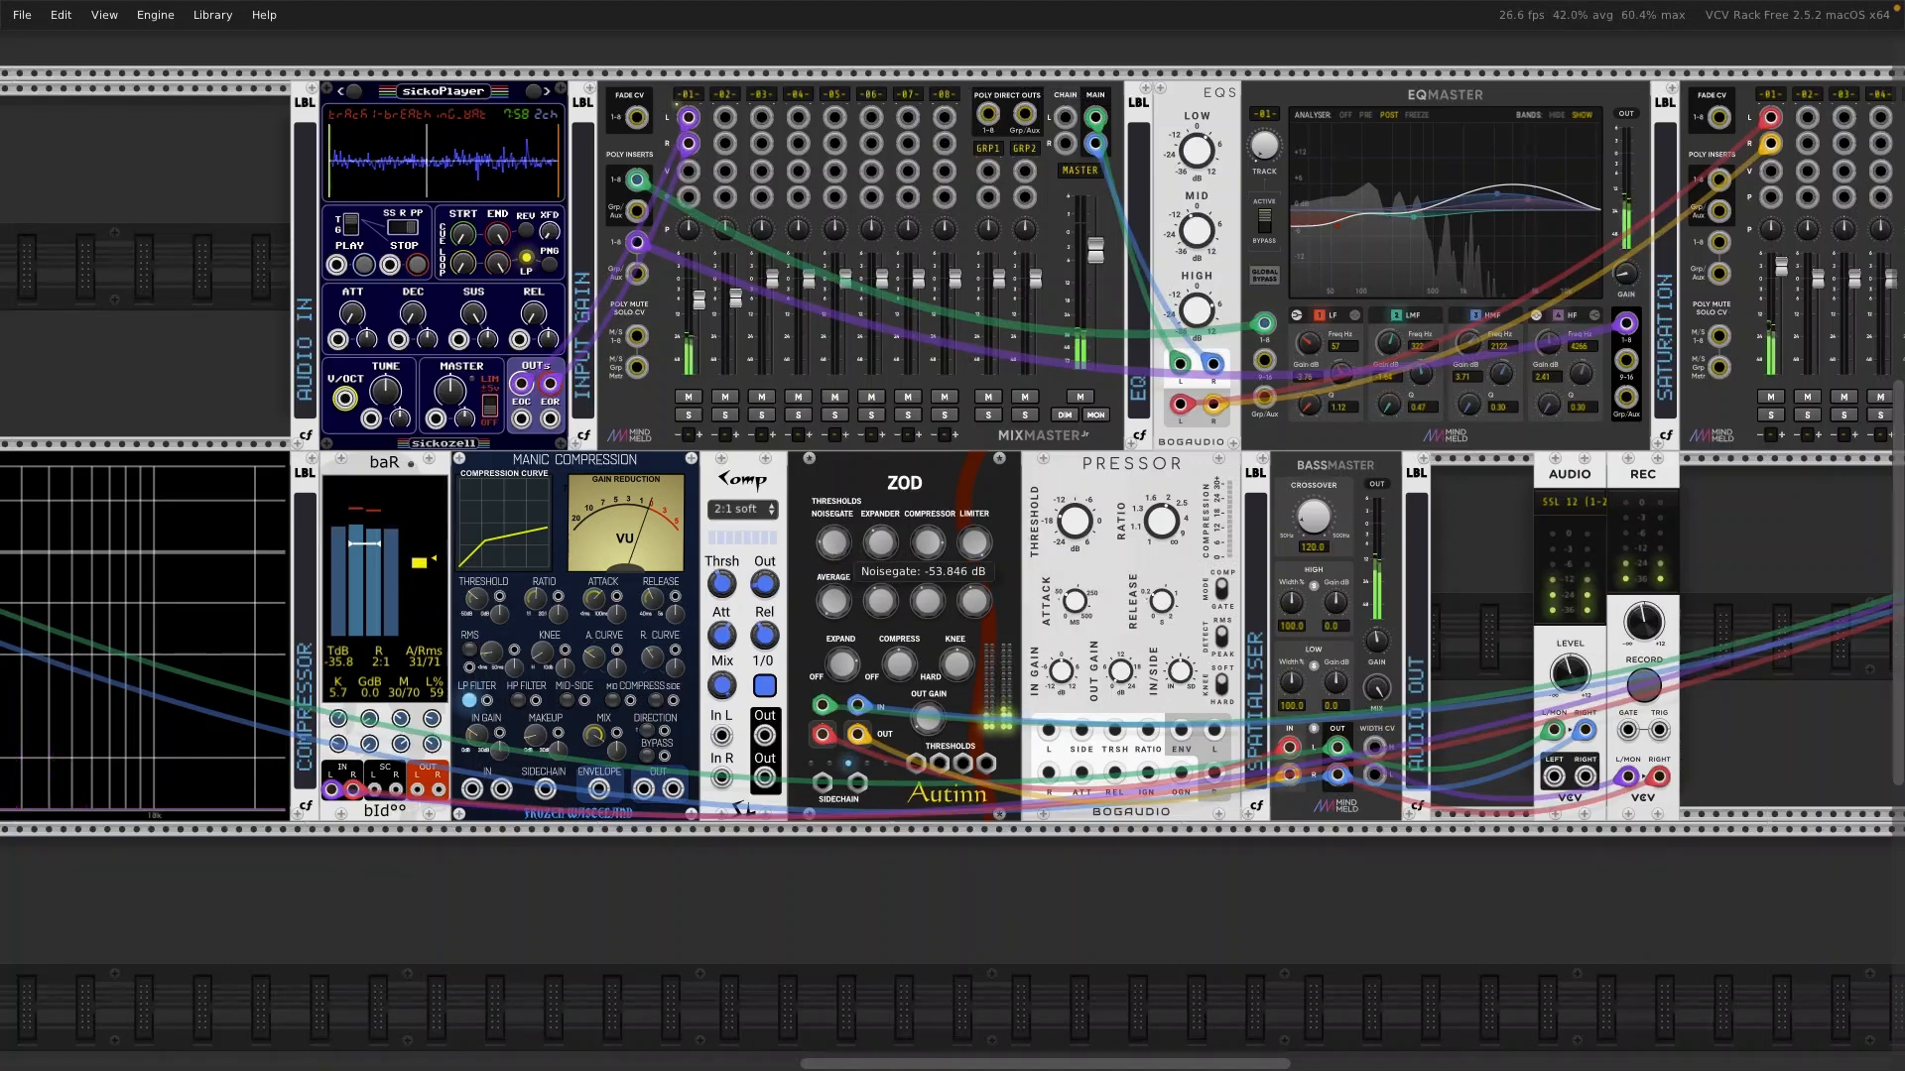
scroll(839, 554, "up", 6)
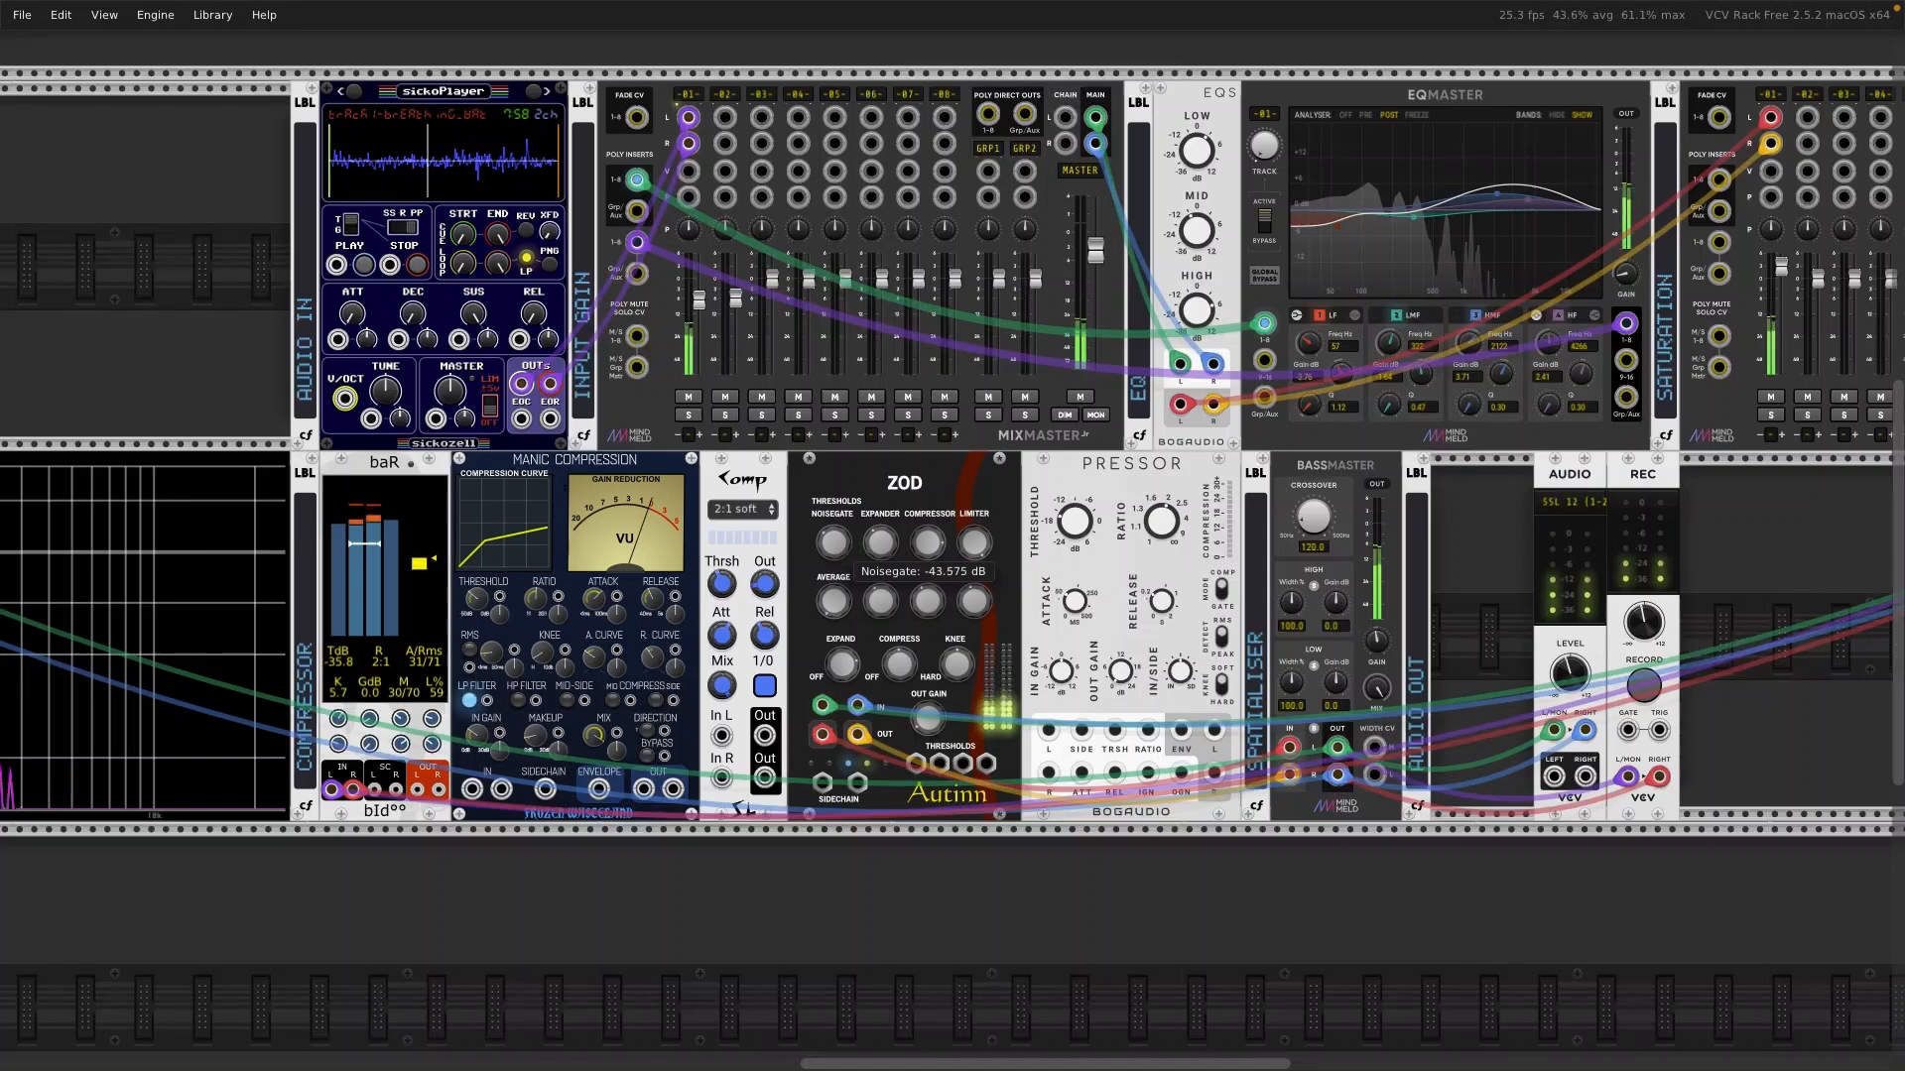
mouse_move(838, 558)
left_mouse_down()
mouse_move(838, 533)
mouse_move(838, 559)
left_mouse_up()
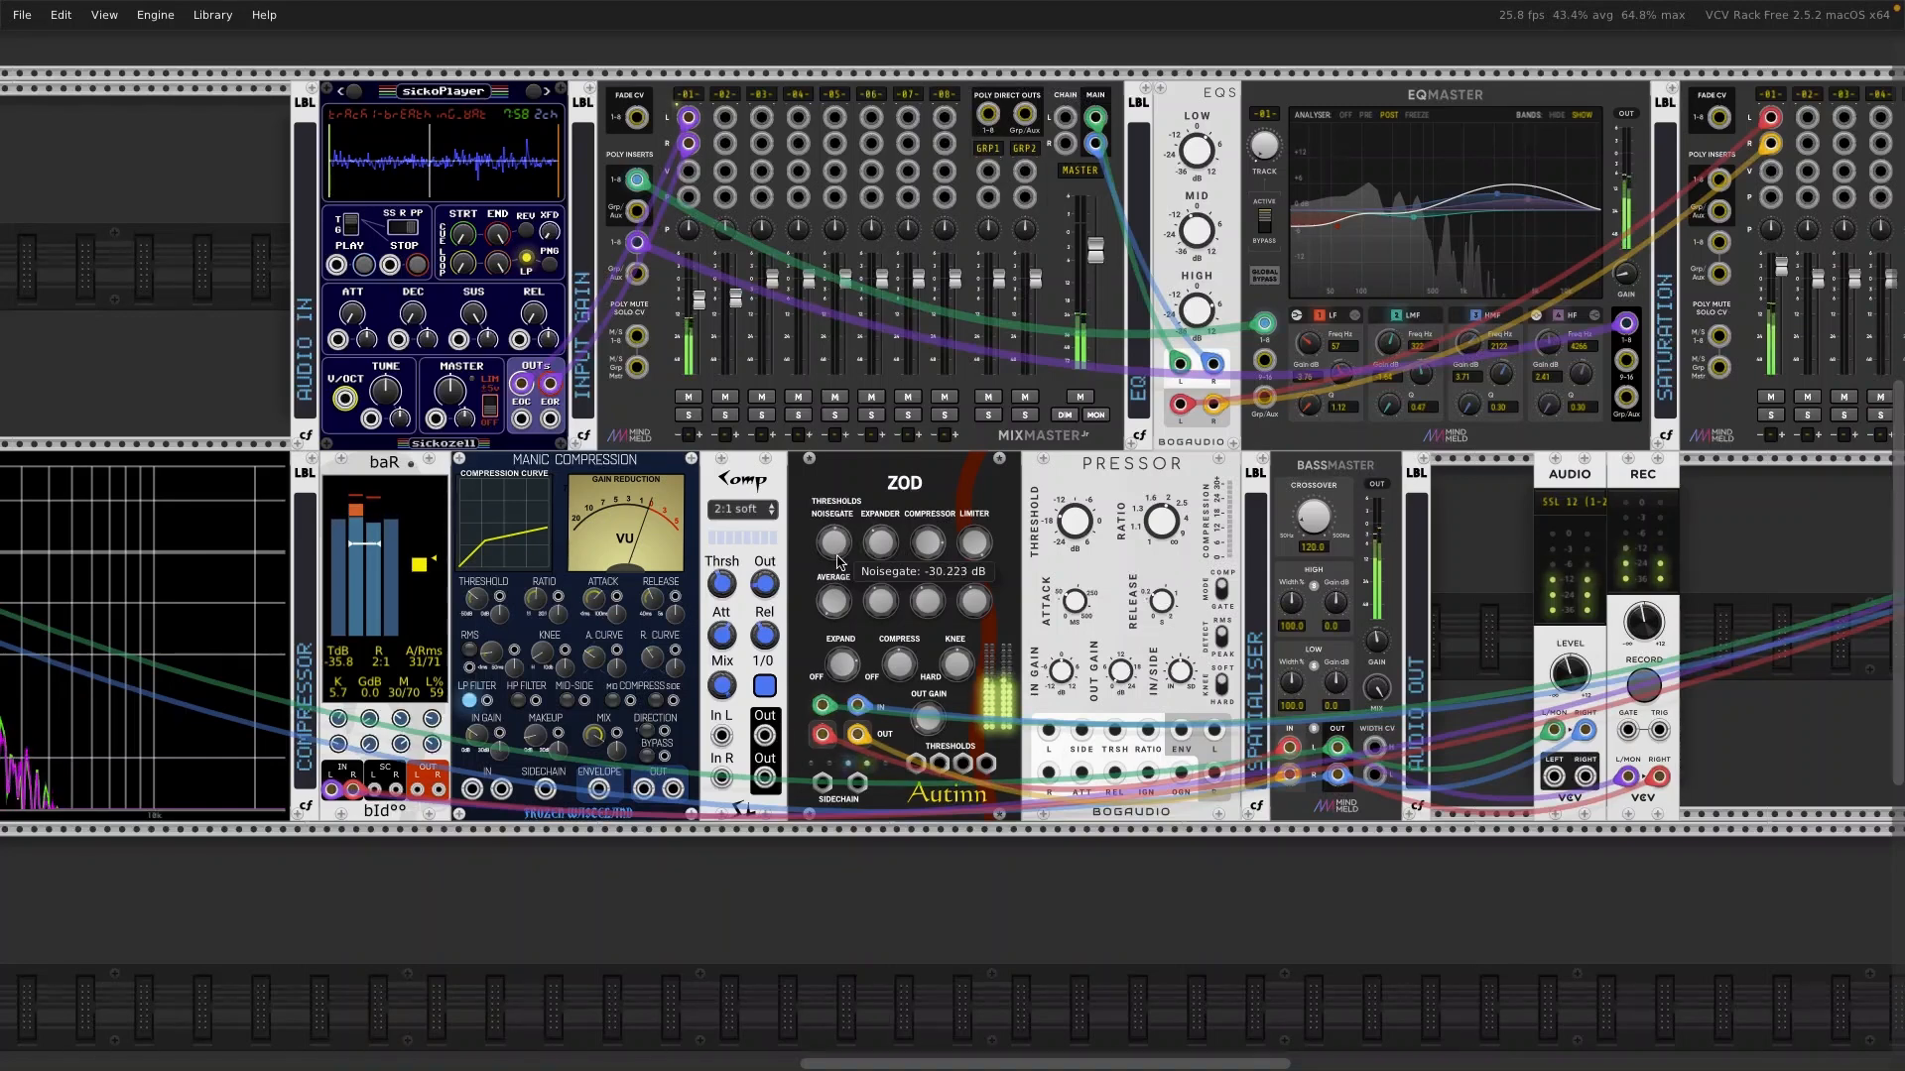
Step: Raise ZOD's noisegate threshold further to about -11.6 dB and lower it again
mouse_move(835, 545)
left_mouse_down()
mouse_move(835, 520)
mouse_move(836, 551)
left_mouse_up()
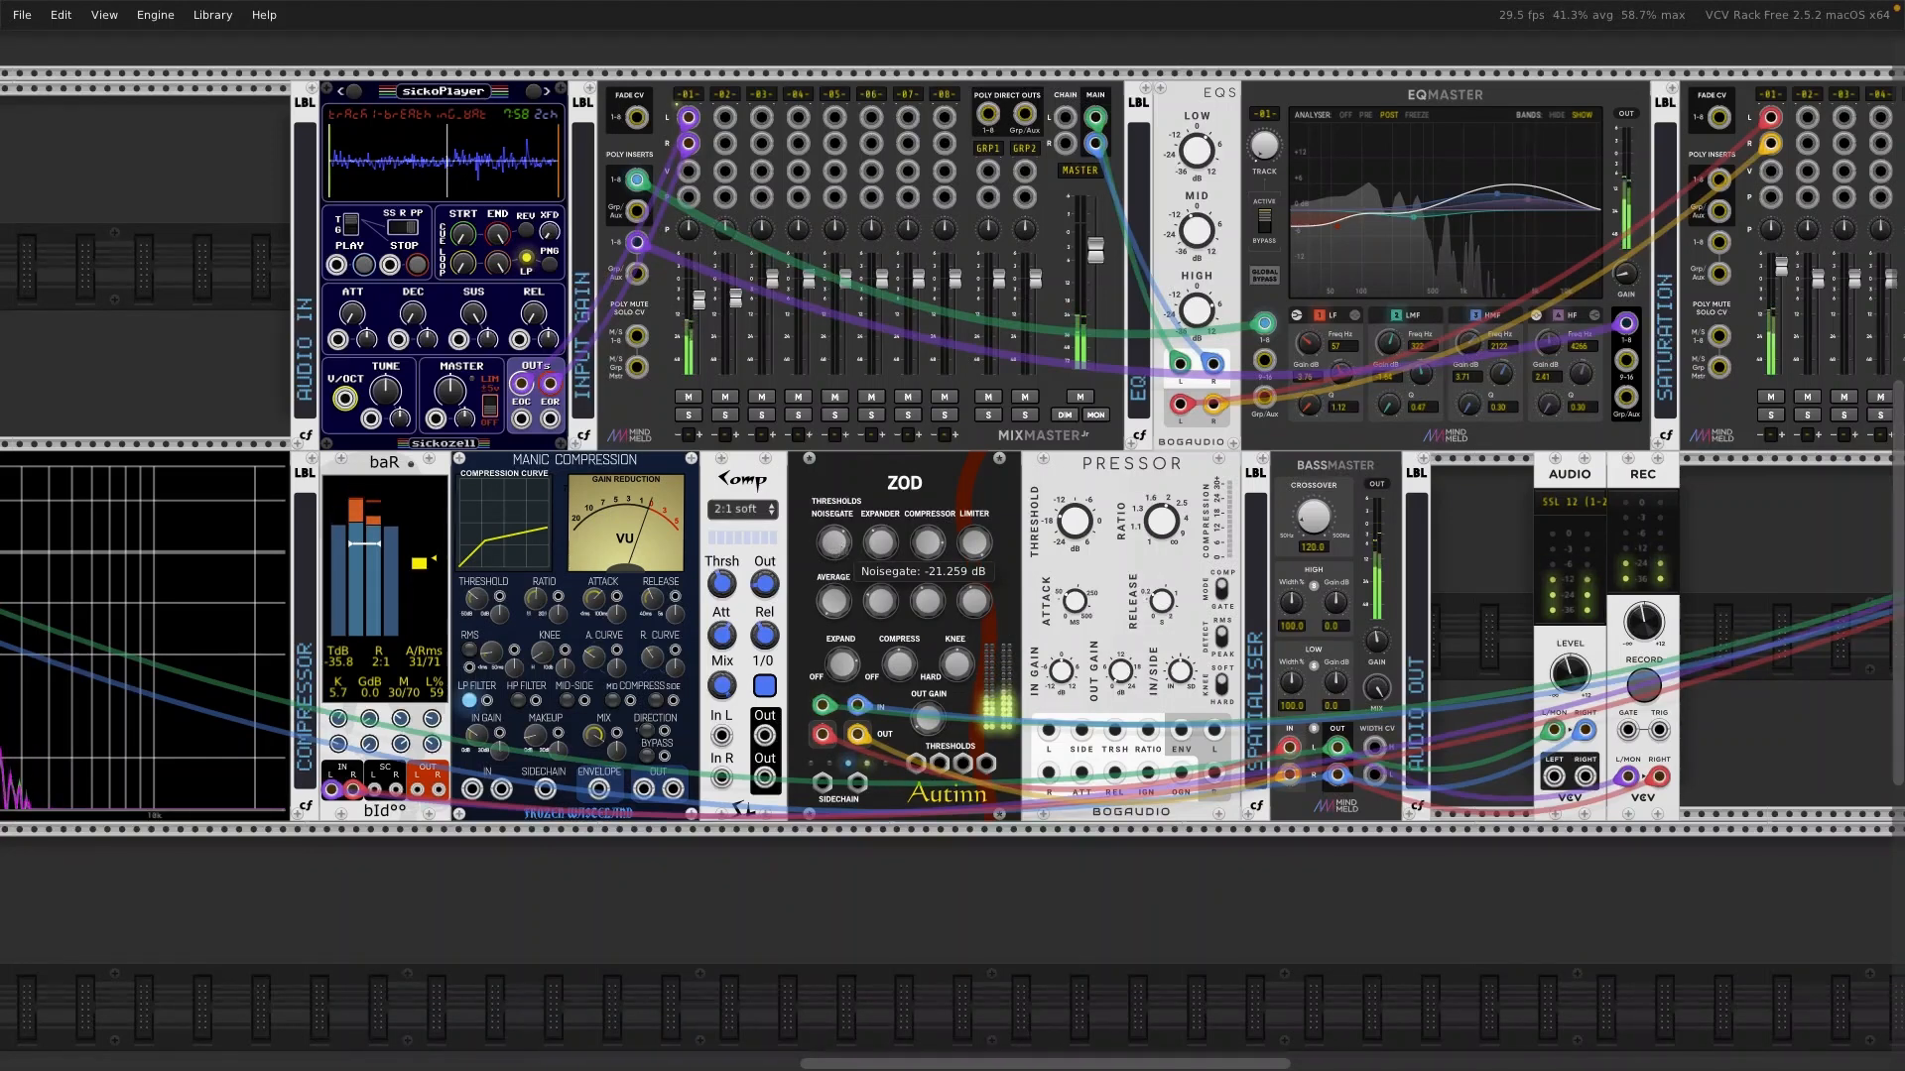
left_click_drag(839, 549, 839, 521)
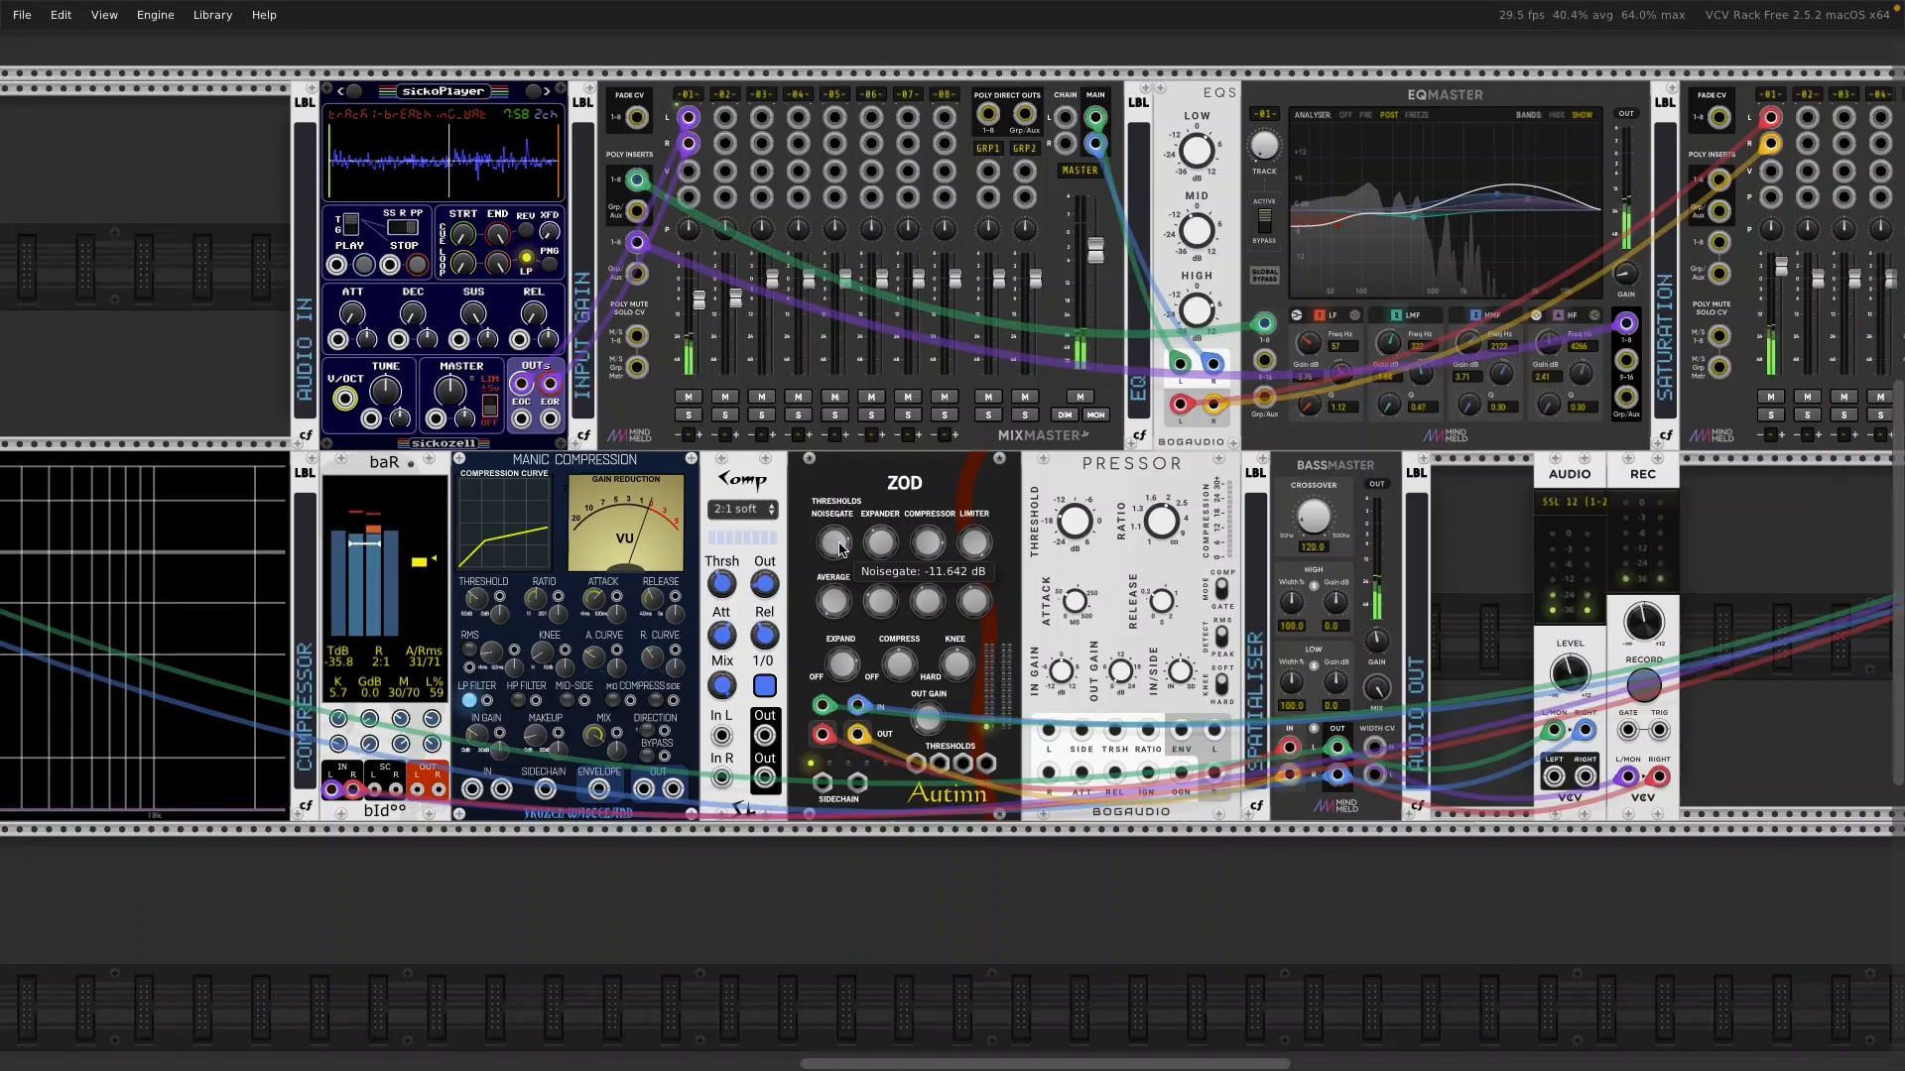
mouse_move(839, 548)
left_mouse_down()
mouse_move(839, 593)
mouse_move(839, 578)
left_mouse_up()
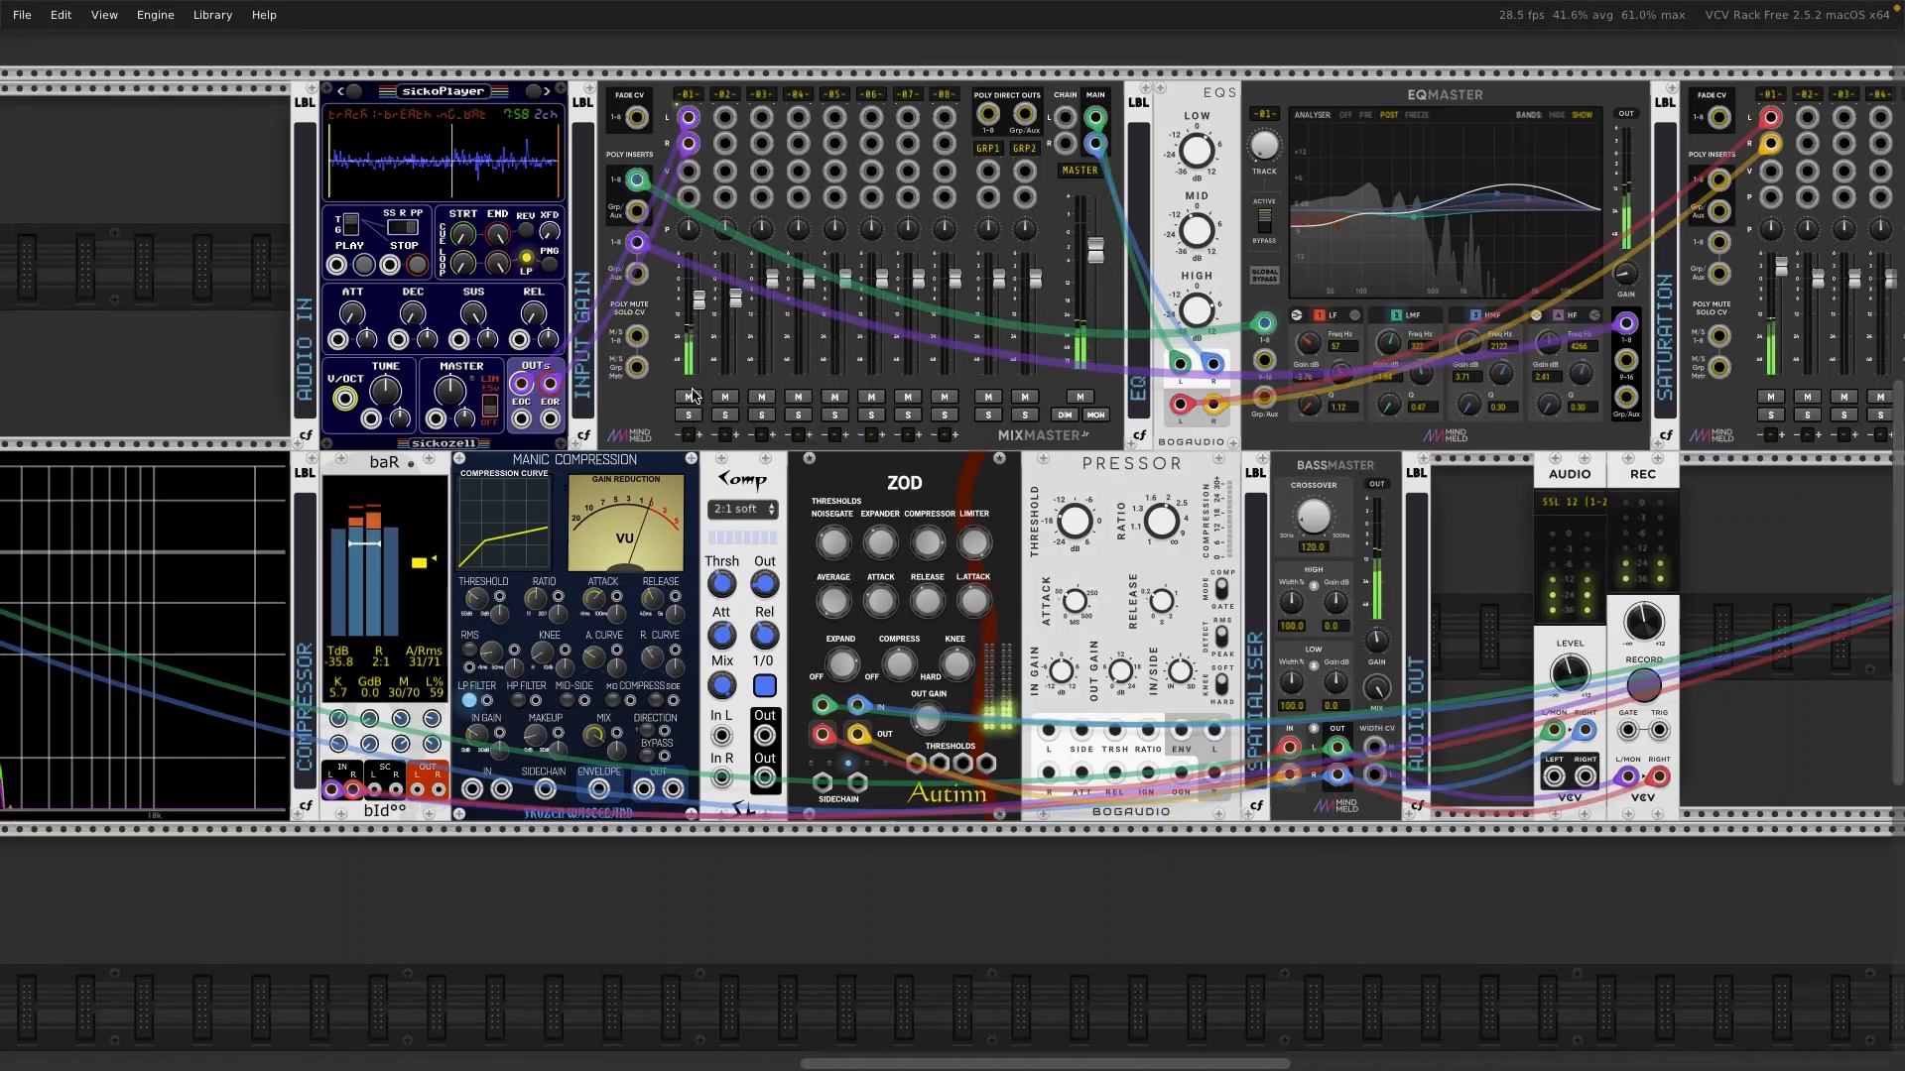
Step: Raise ZOD's noisegate threshold to about -19 dB and fine-tune it
mouse_move(828, 564)
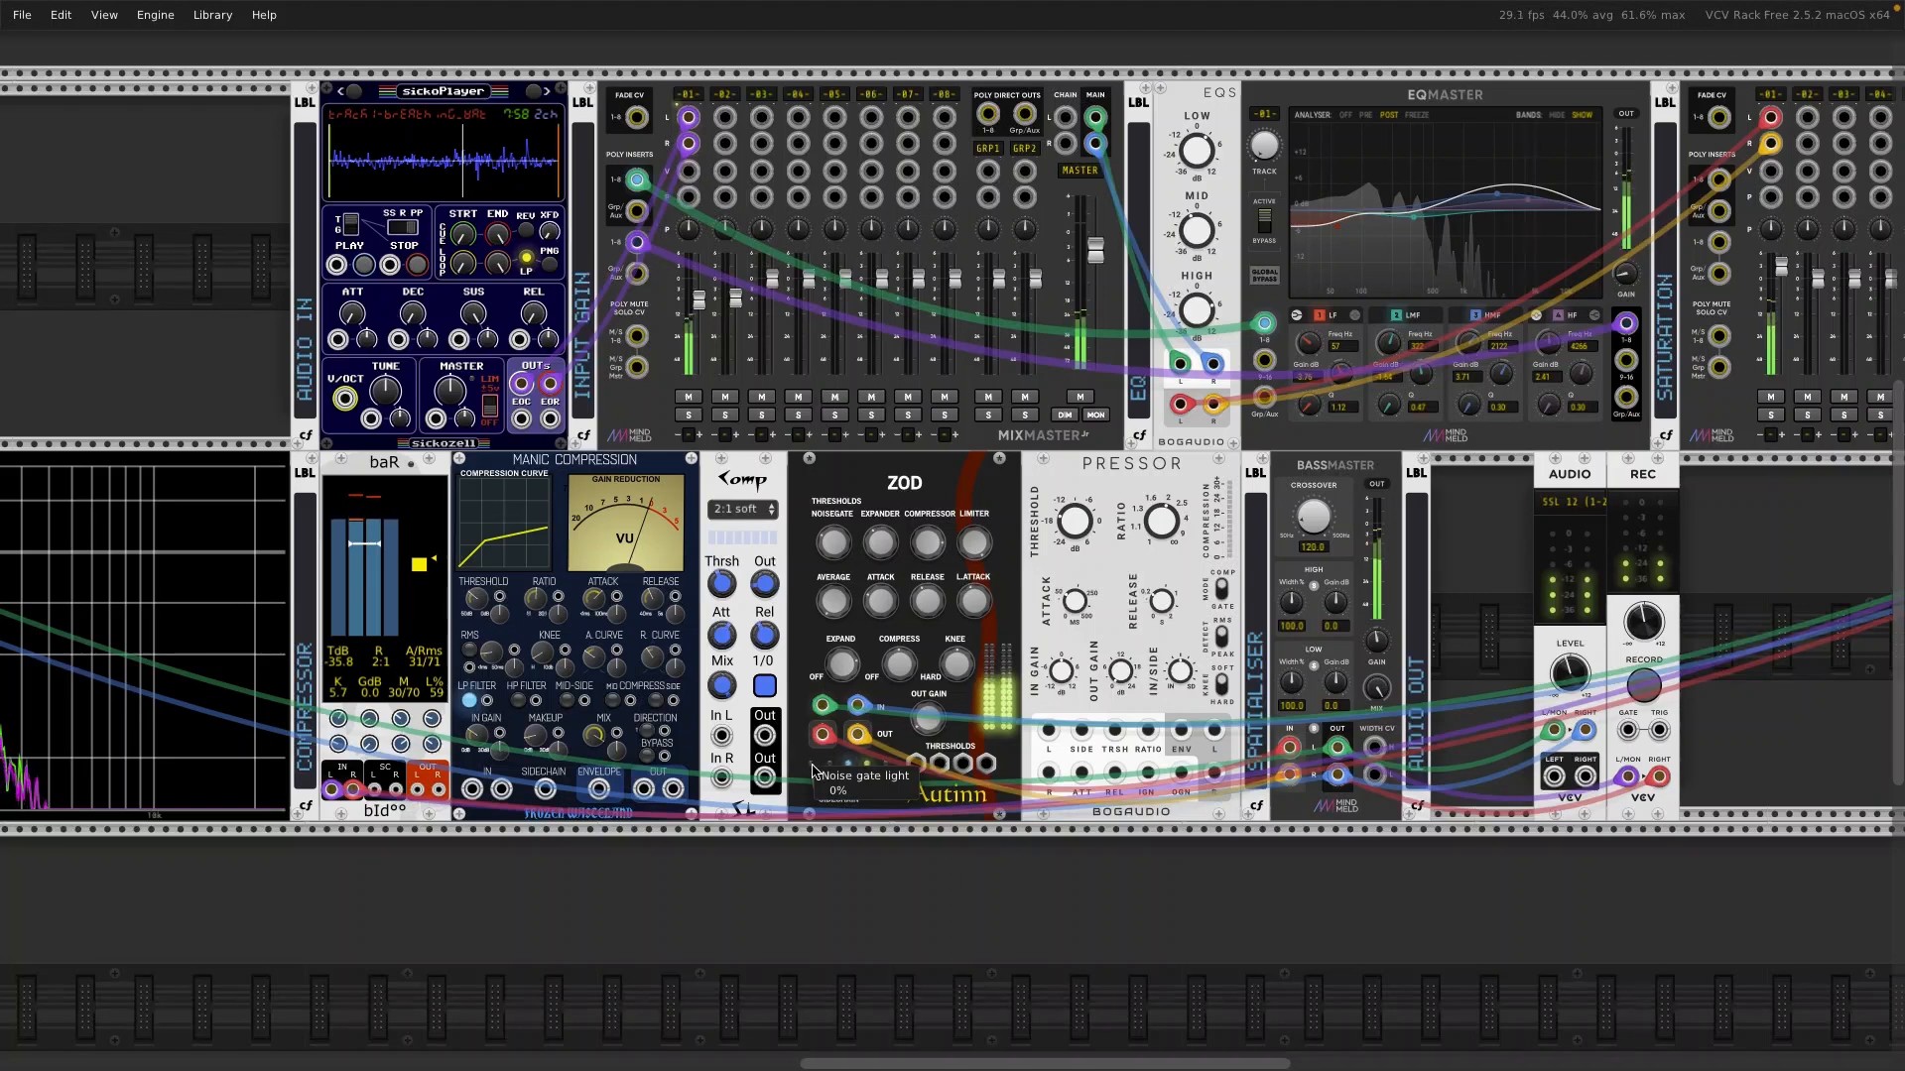
left_click_drag(831, 543, 831, 524)
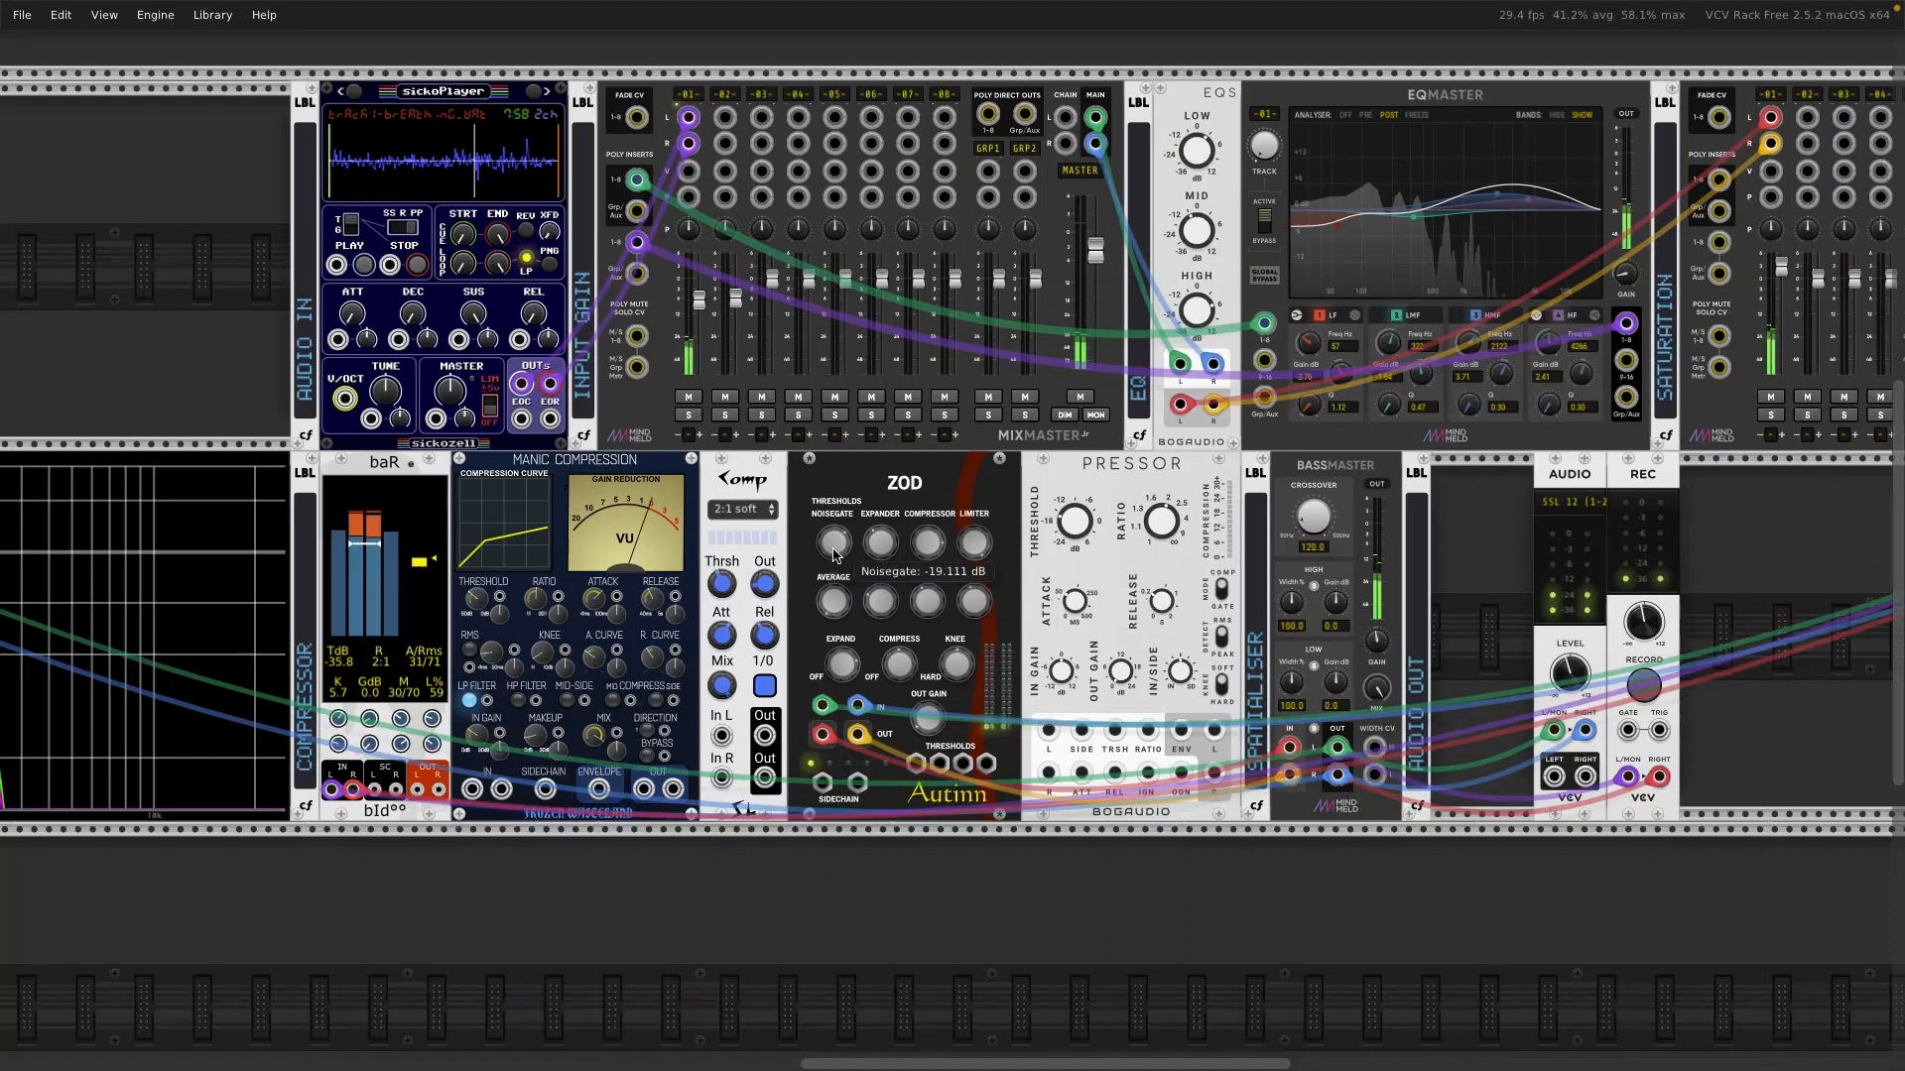
left_click_drag(833, 549, 842, 545)
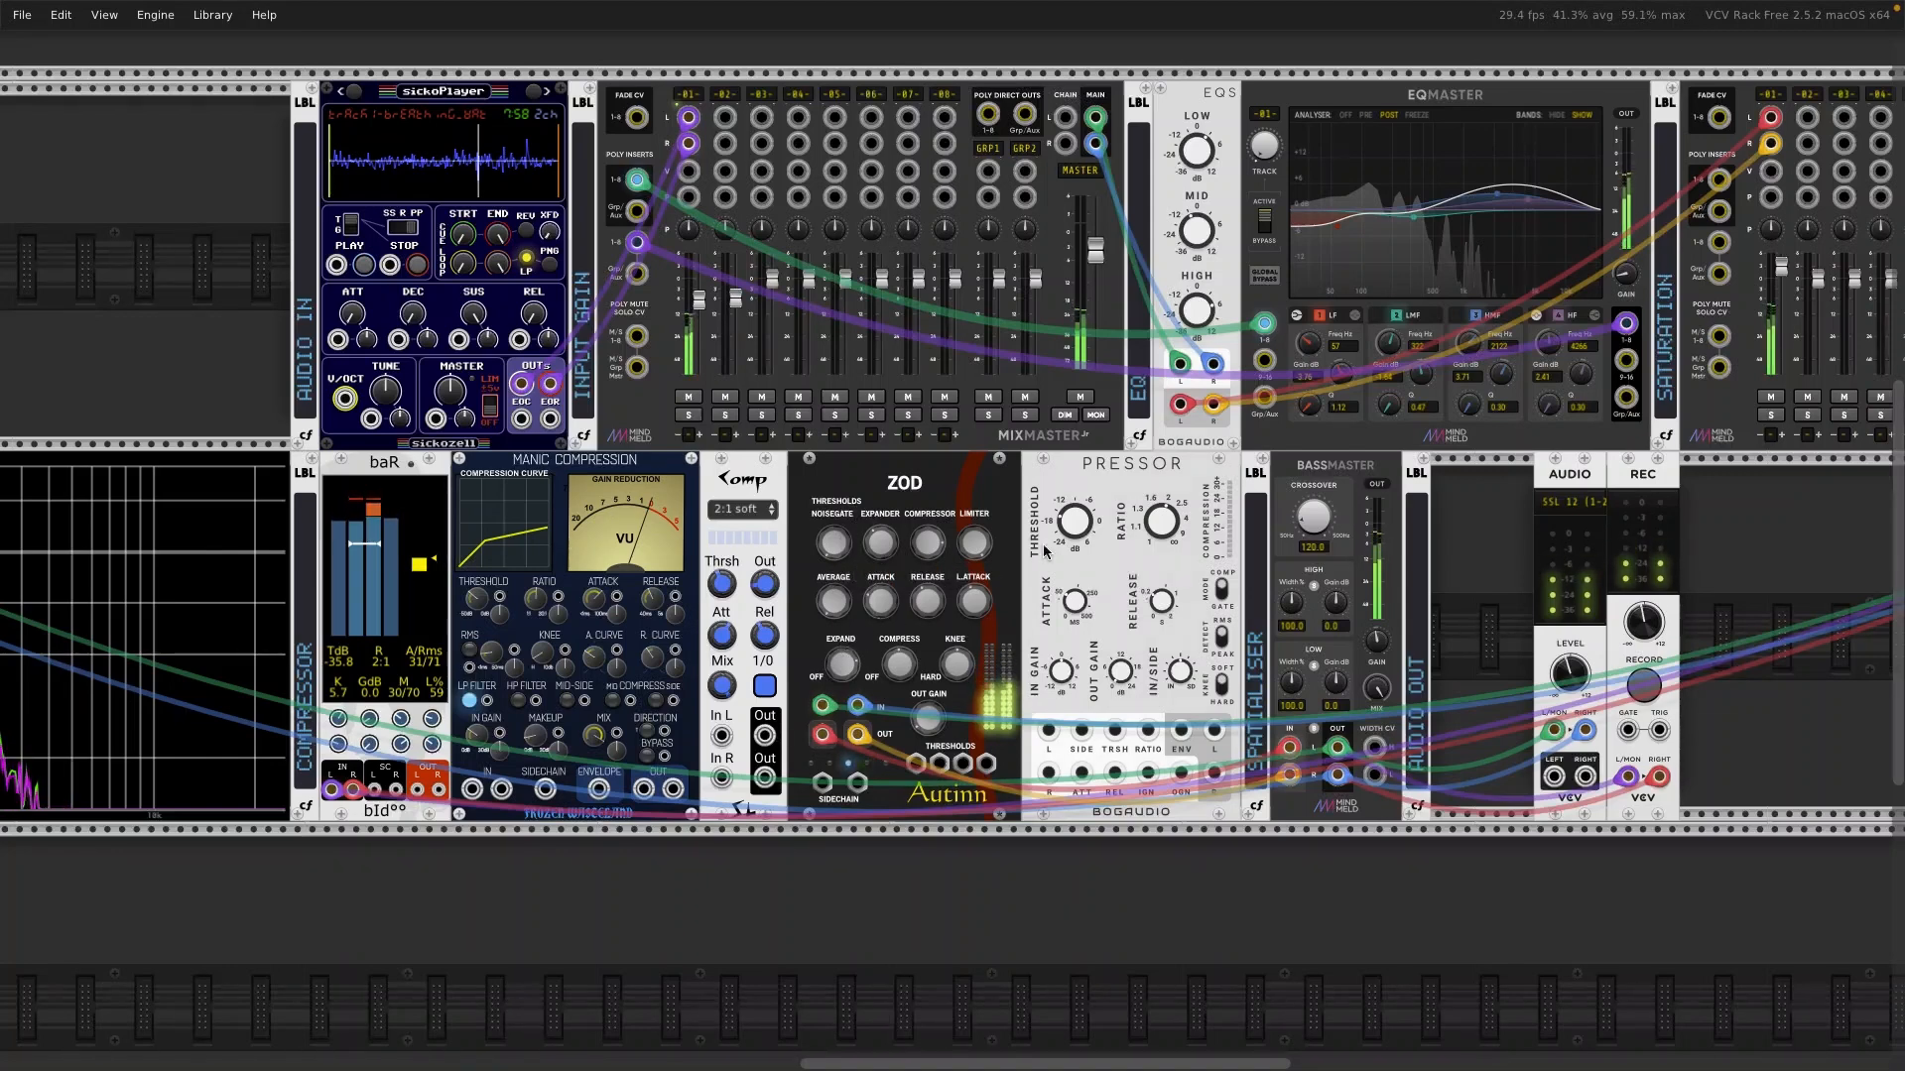
Step: Lower Pressor's compression ratio to about 1.84 and check the options available for the module
right_click(1129, 488)
left_click(1086, 483)
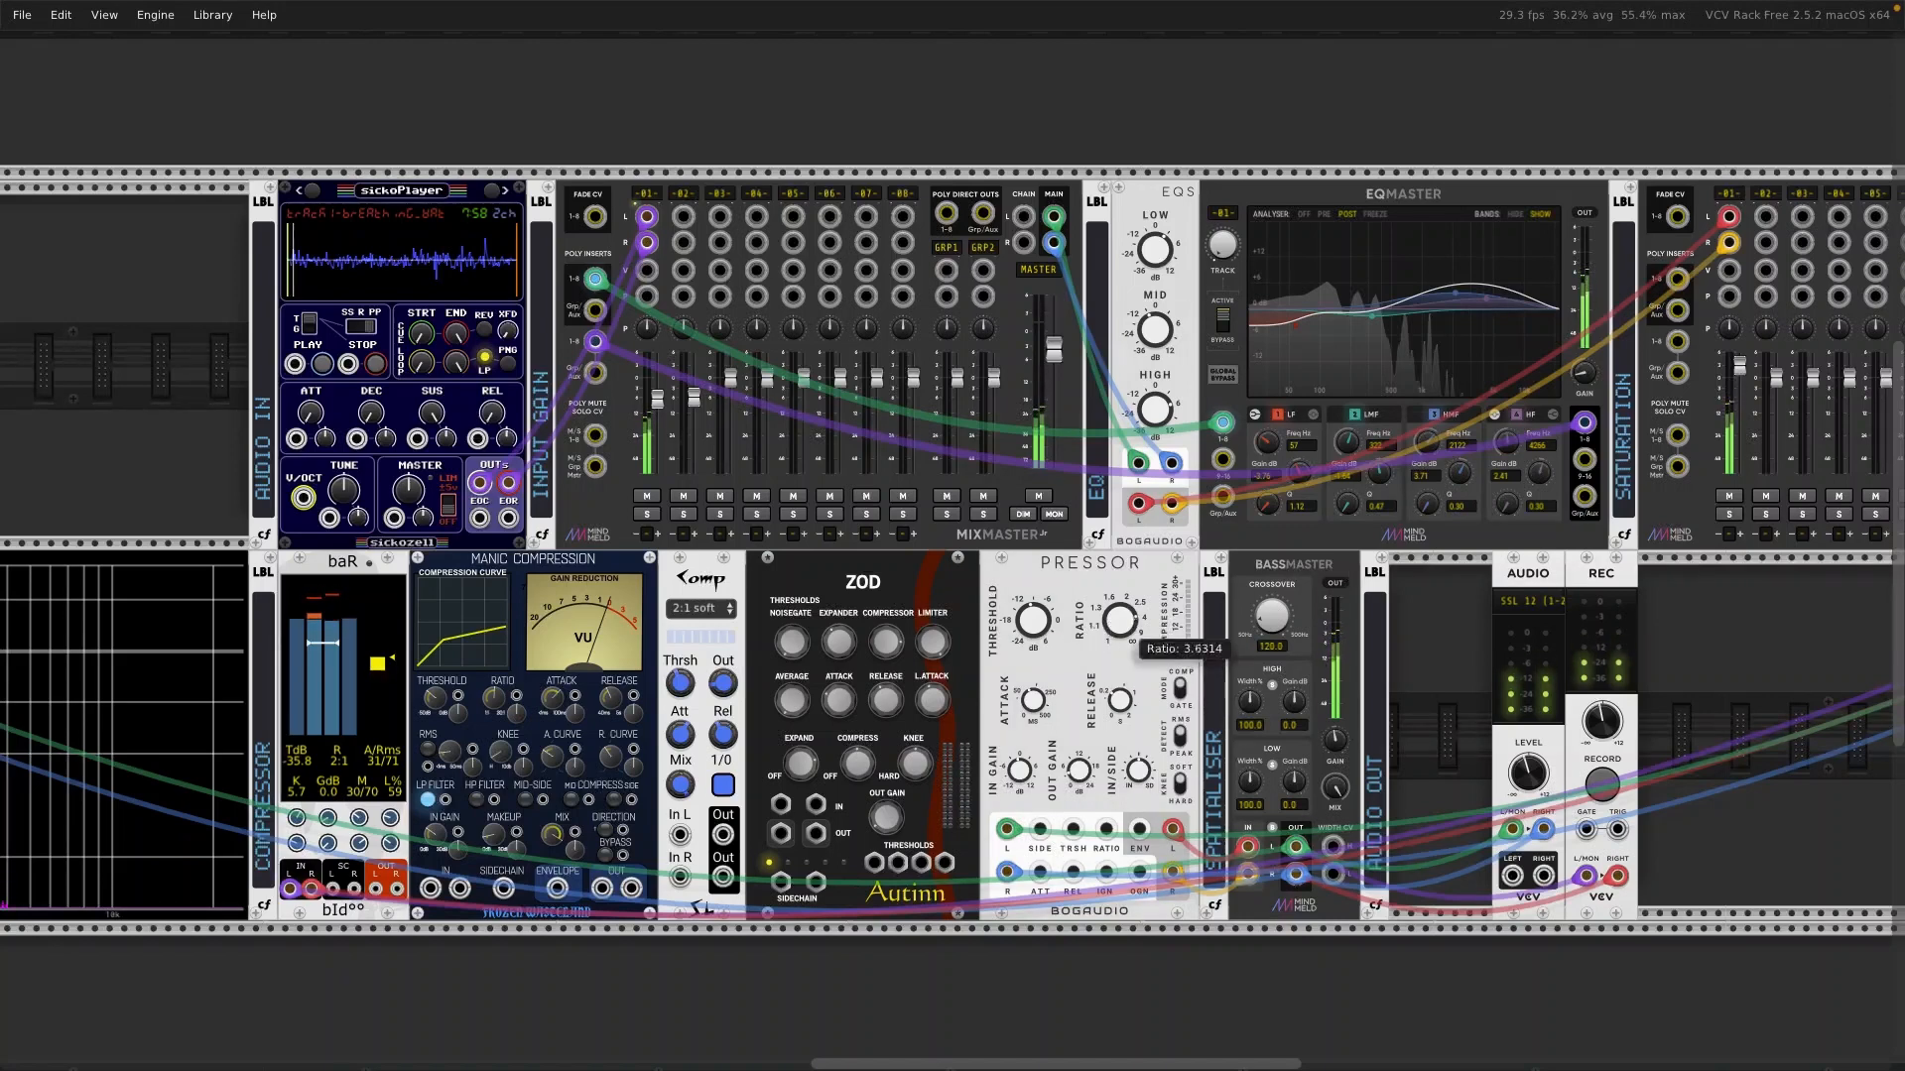
left_click_drag(1132, 631, 1132, 636)
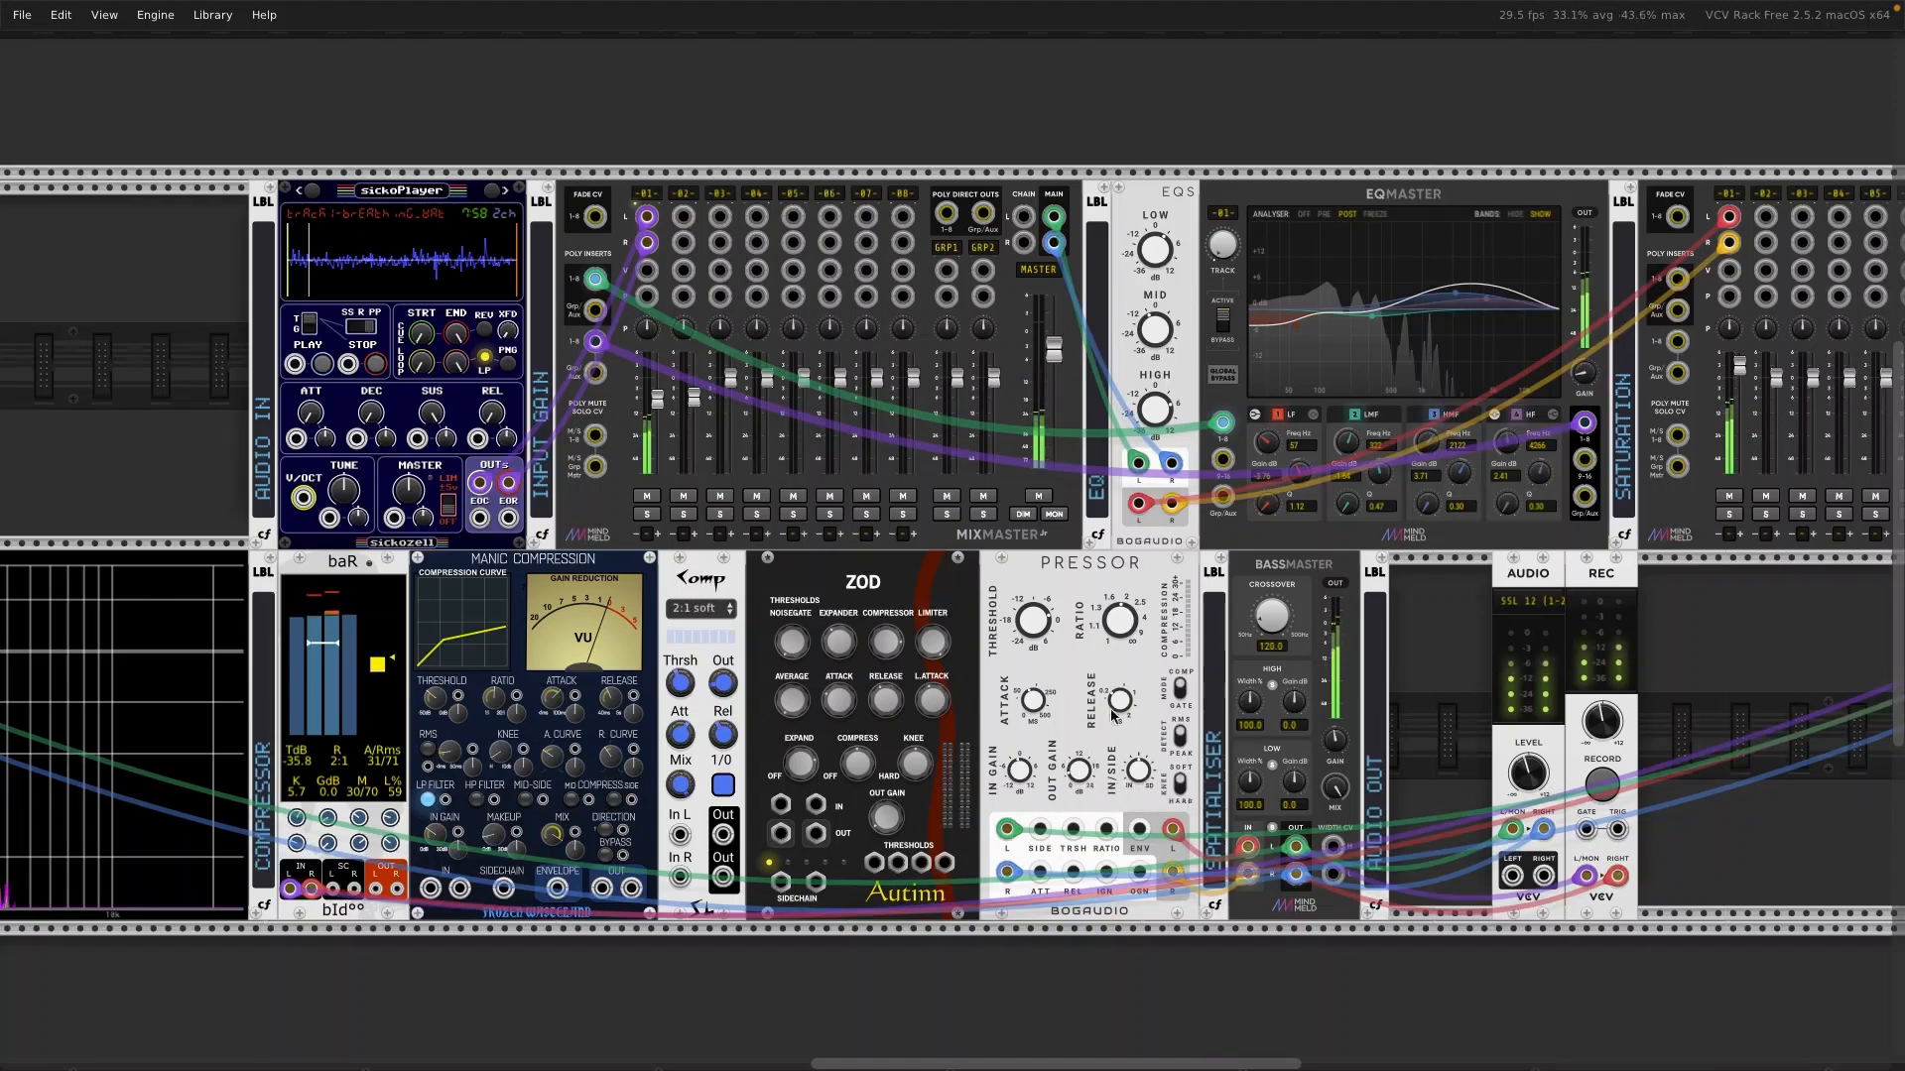
right_click(1085, 574)
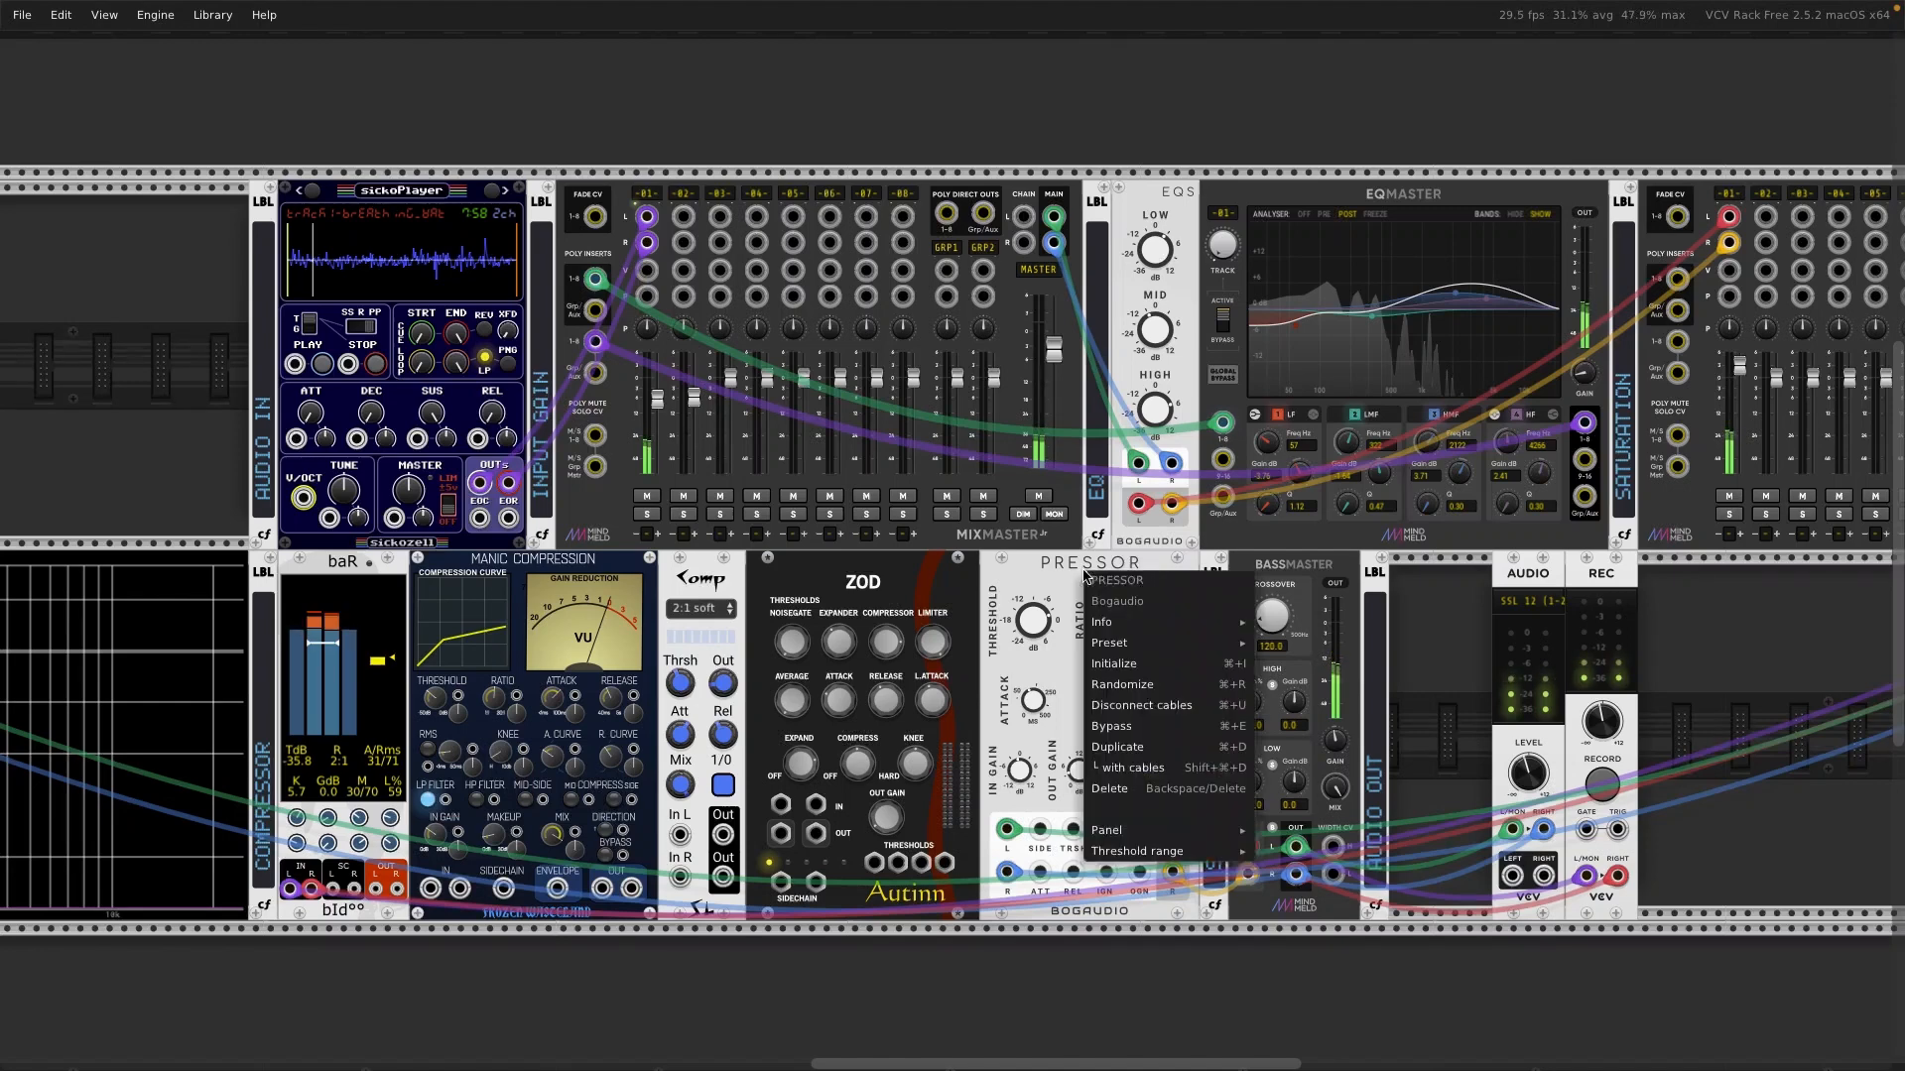
left_click(1039, 595)
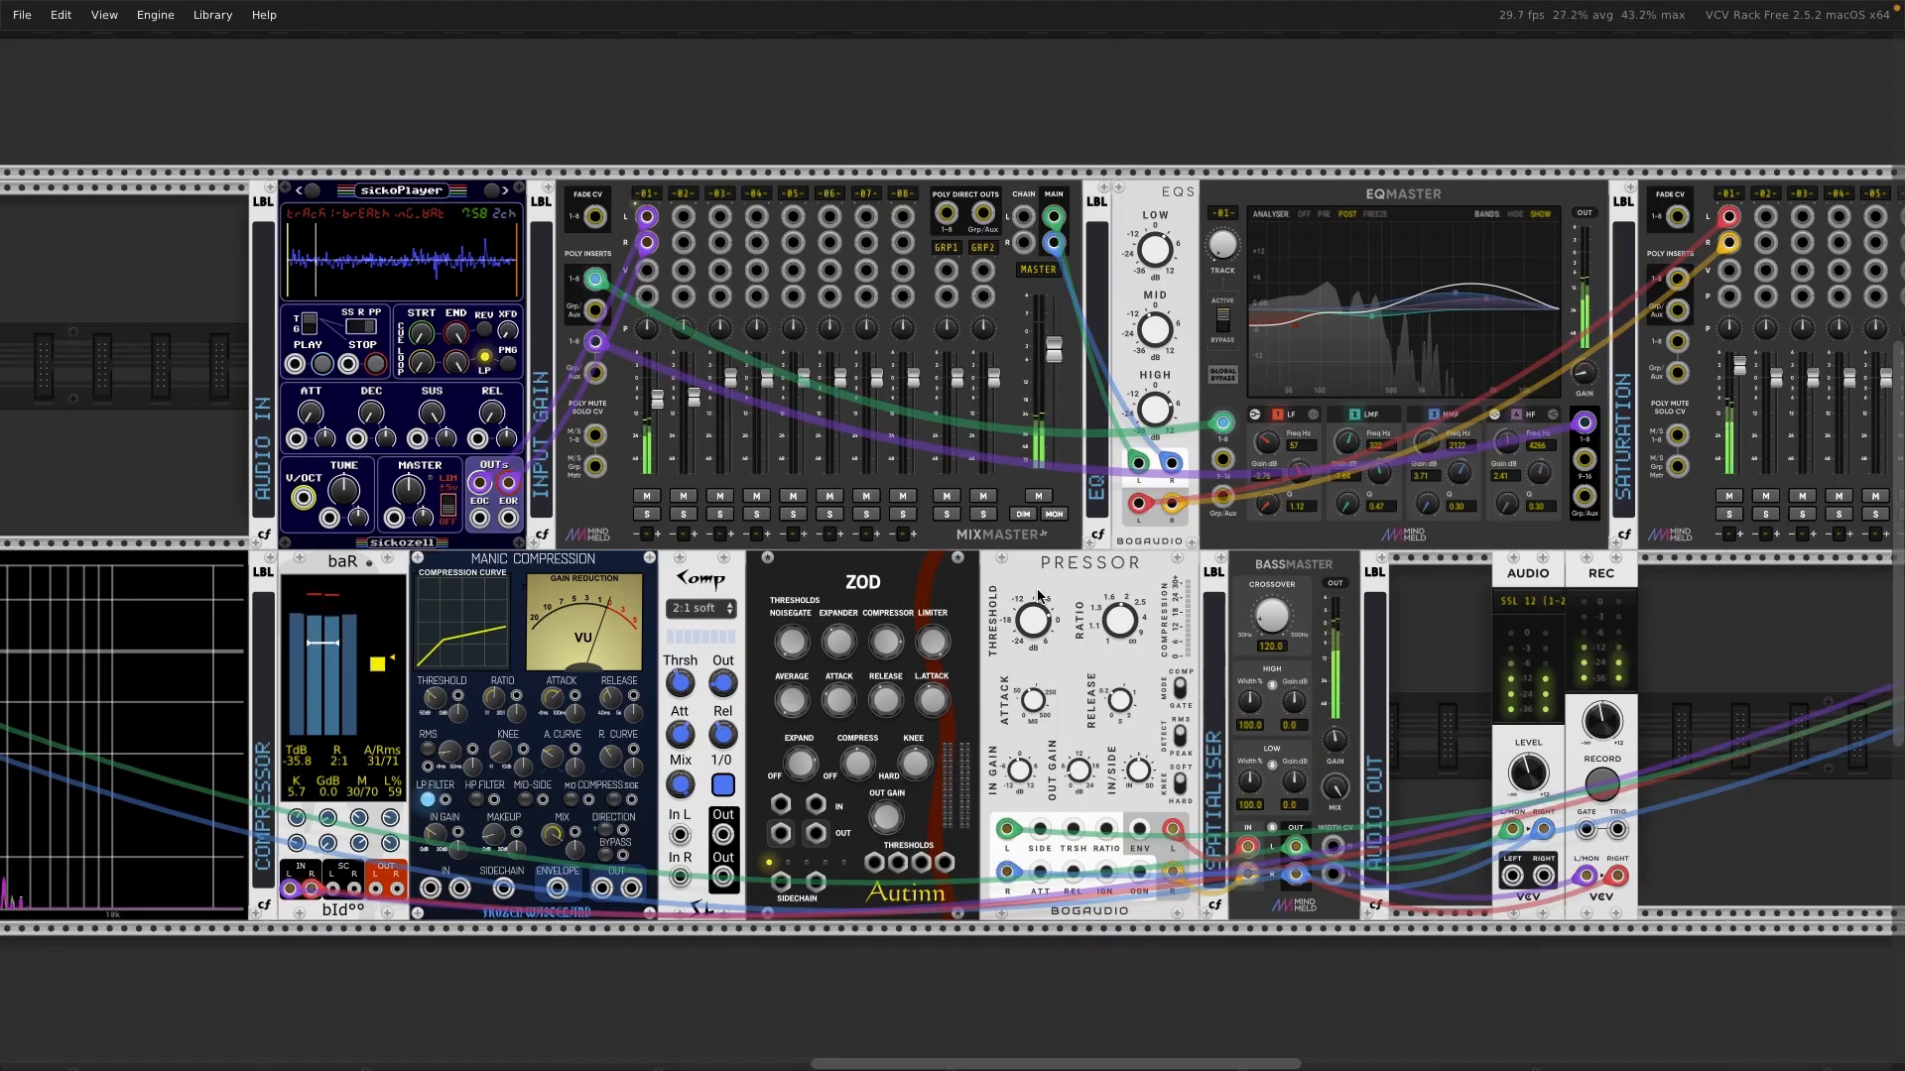
Step: Set Pressor's ratio to about 2.2 and its threshold to about -10.4 dB
mouse_move(1335, 740)
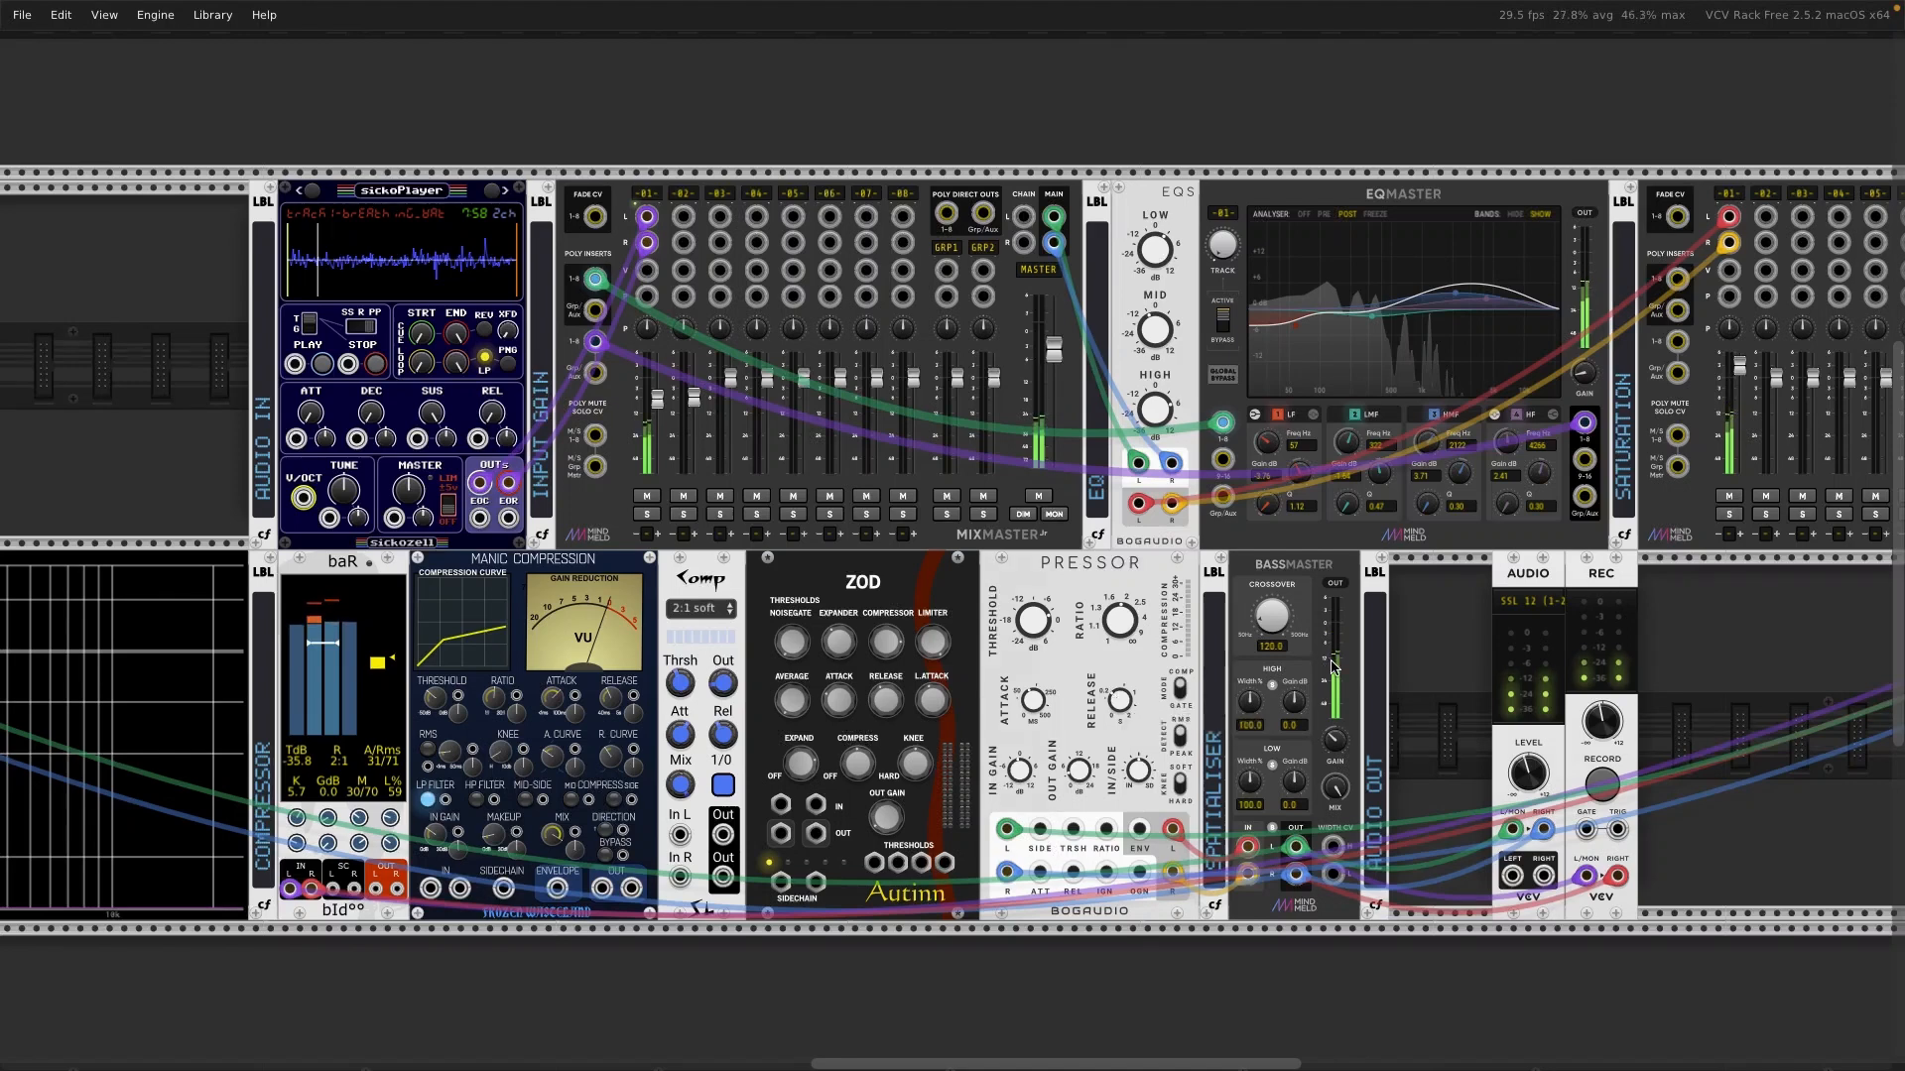
mouse_move(1127, 632)
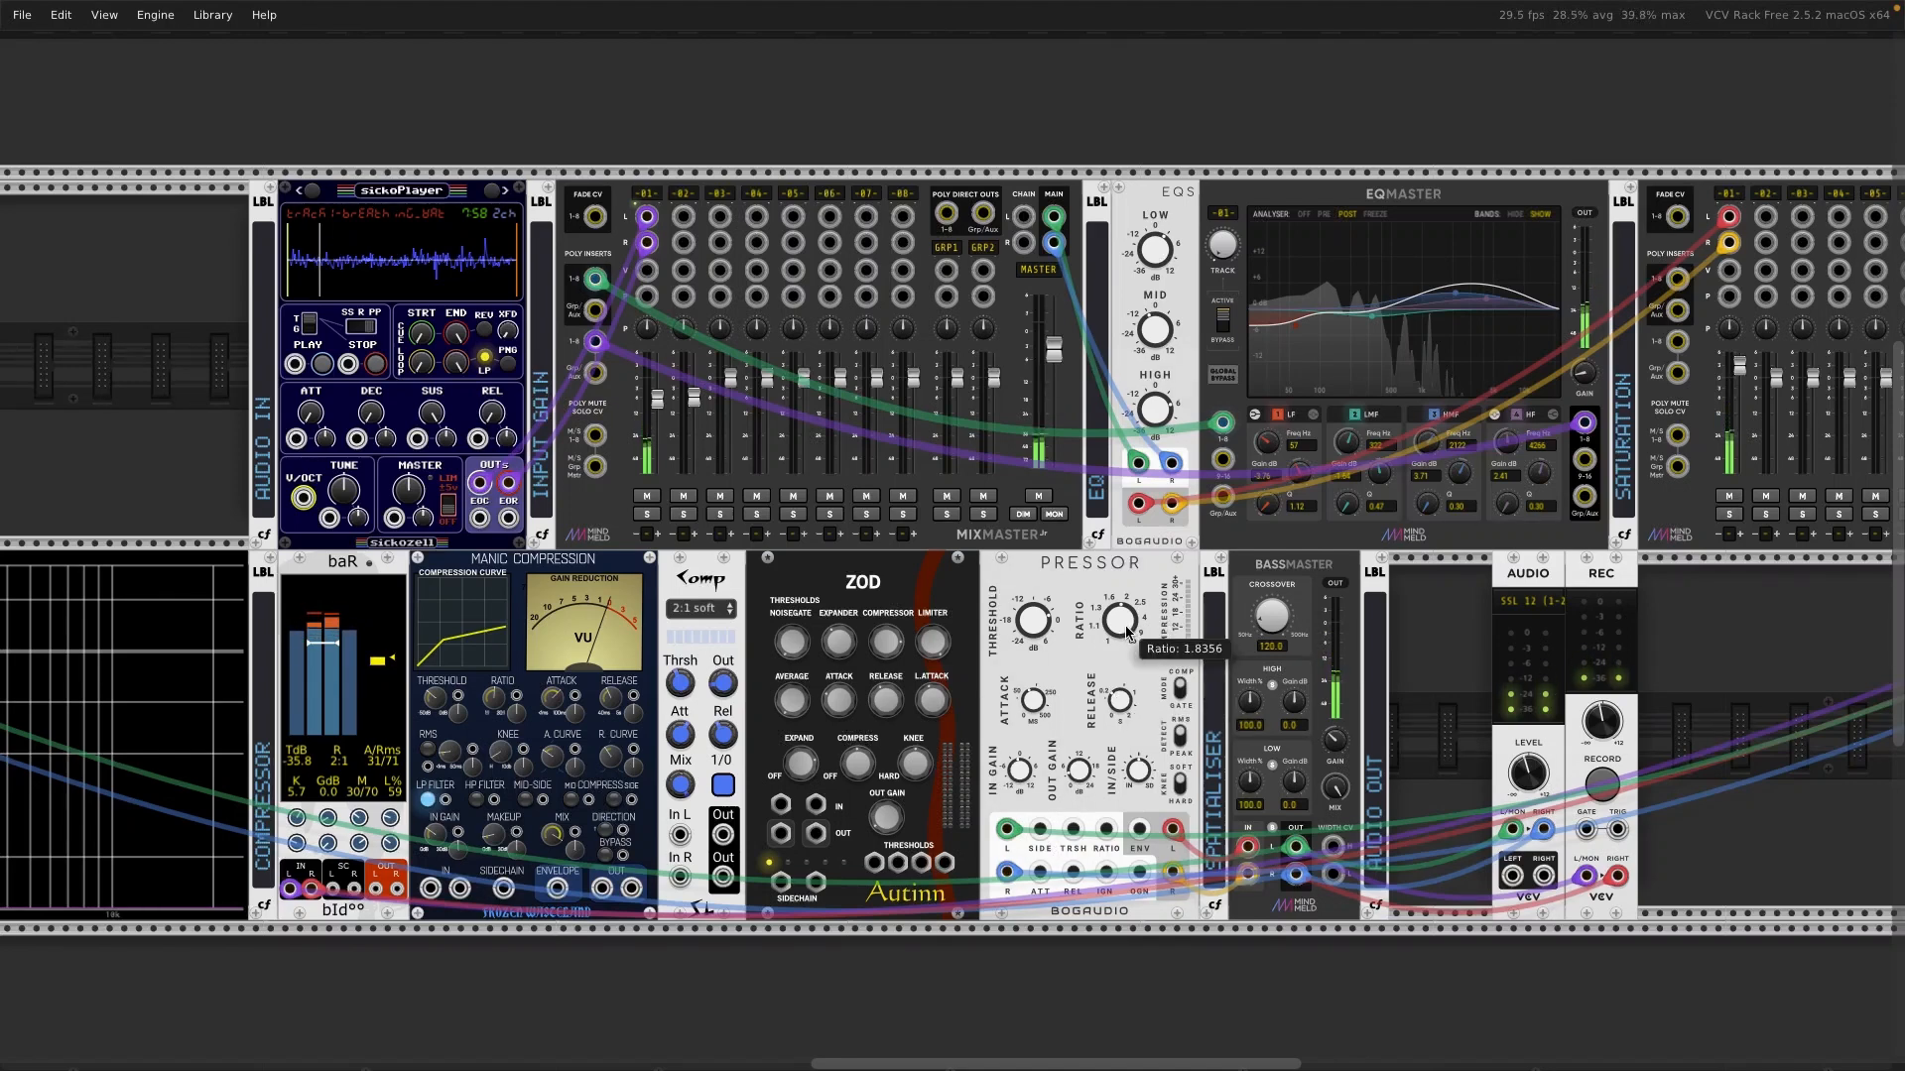
mouse_move(1039, 623)
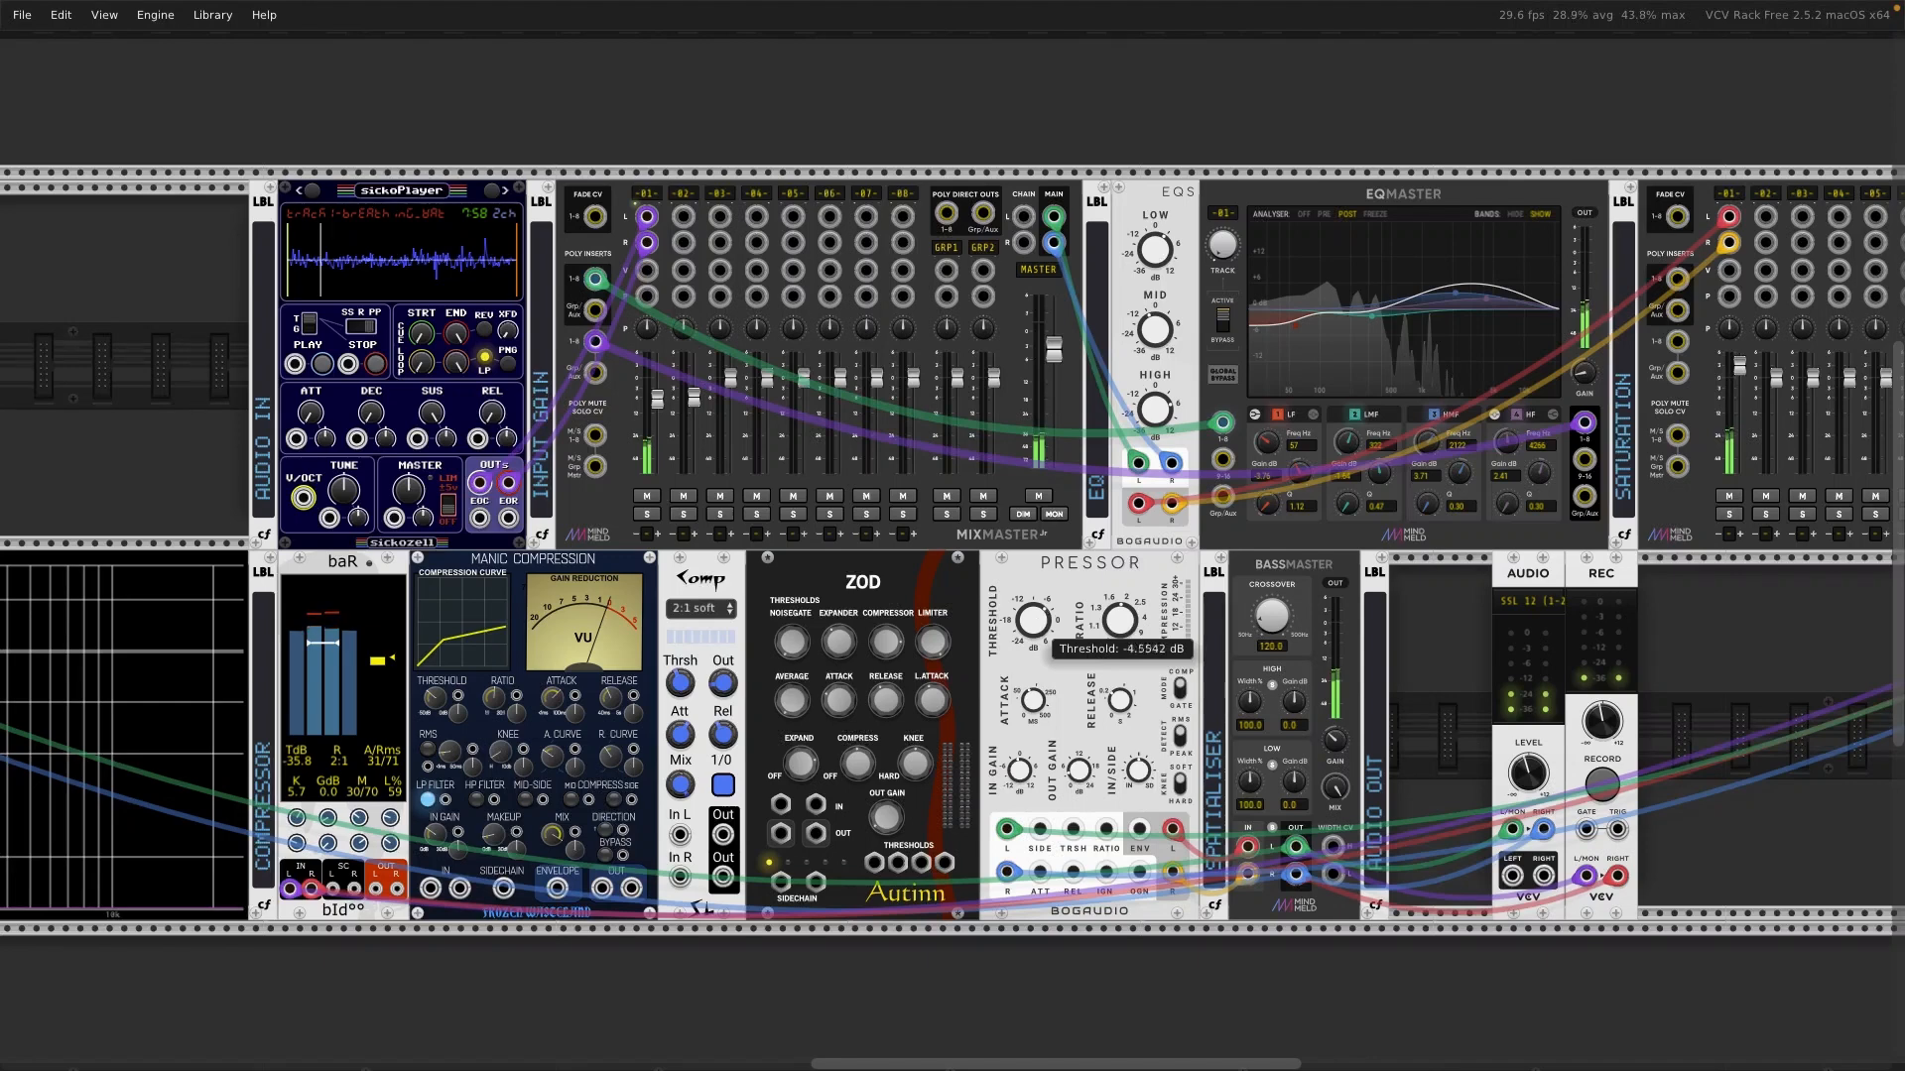
left_click_drag(1039, 623, 1039, 624)
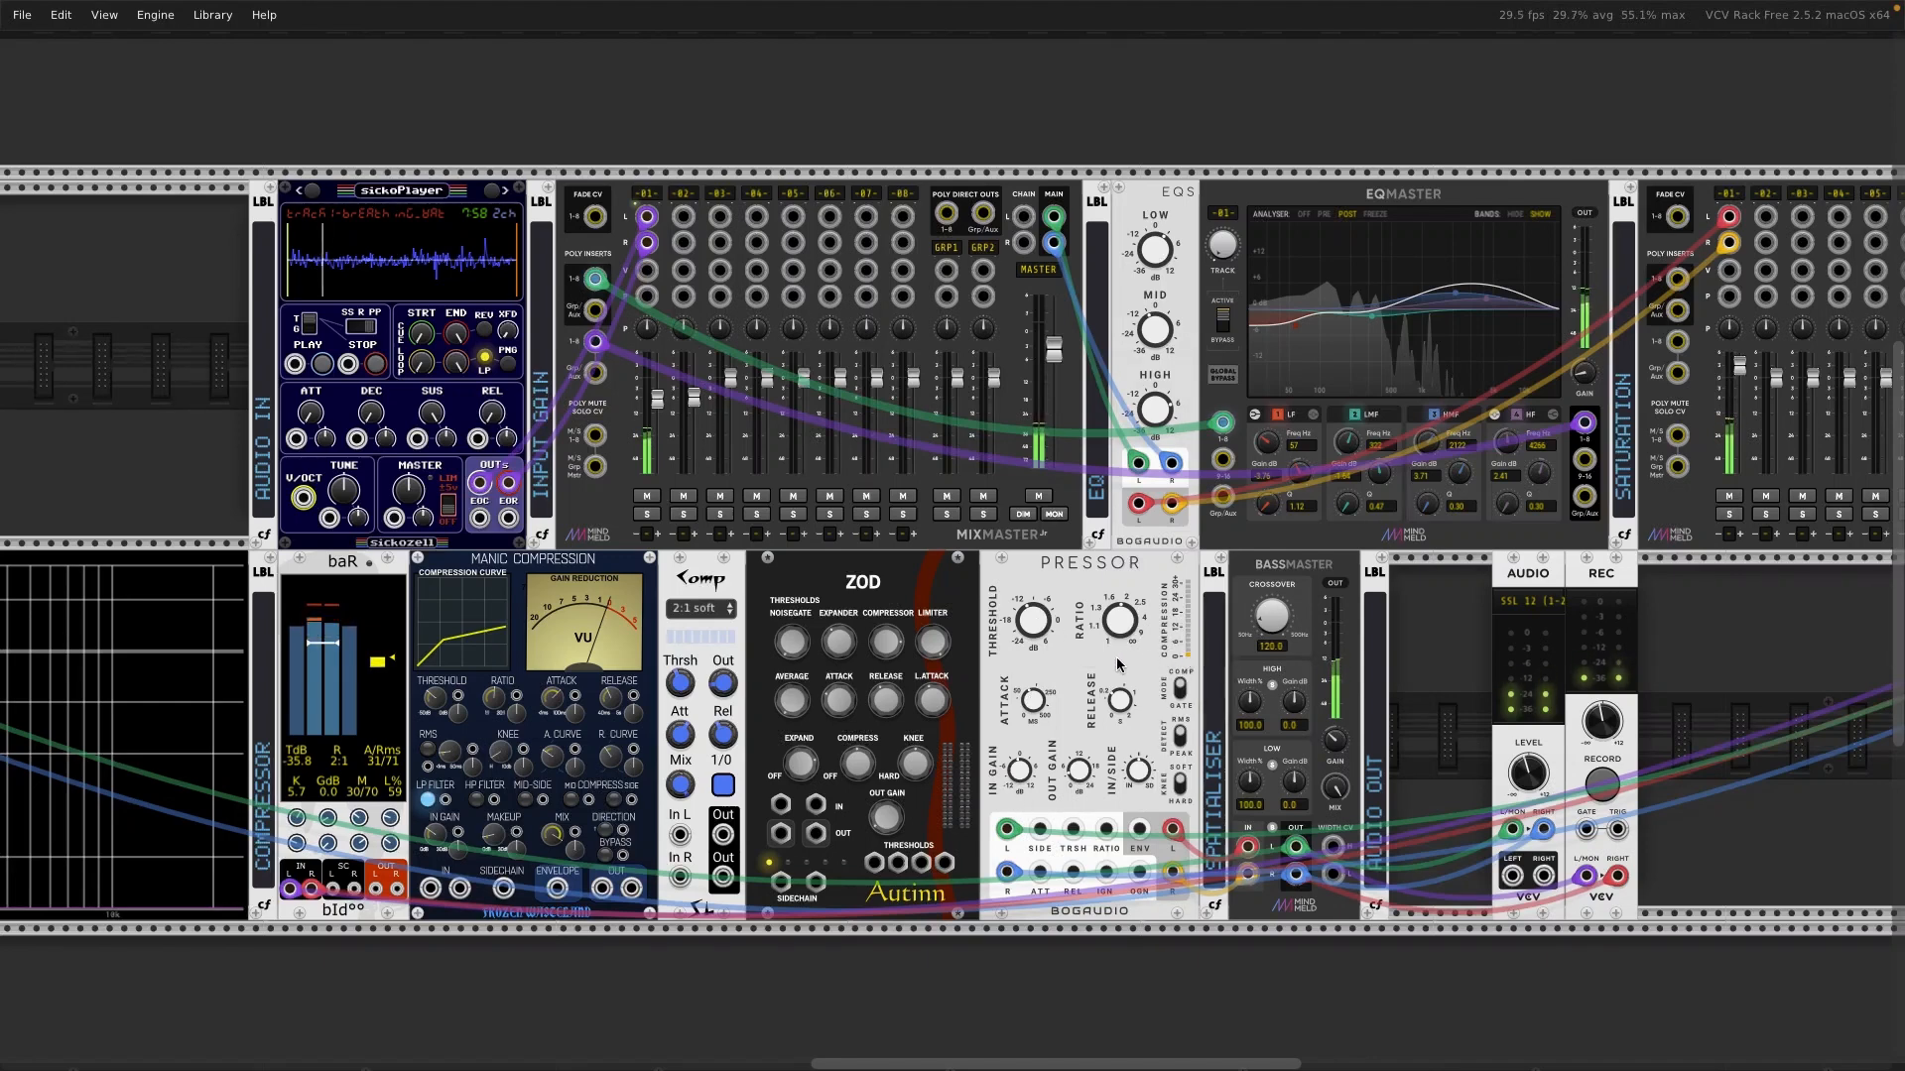
mouse_move(1121, 620)
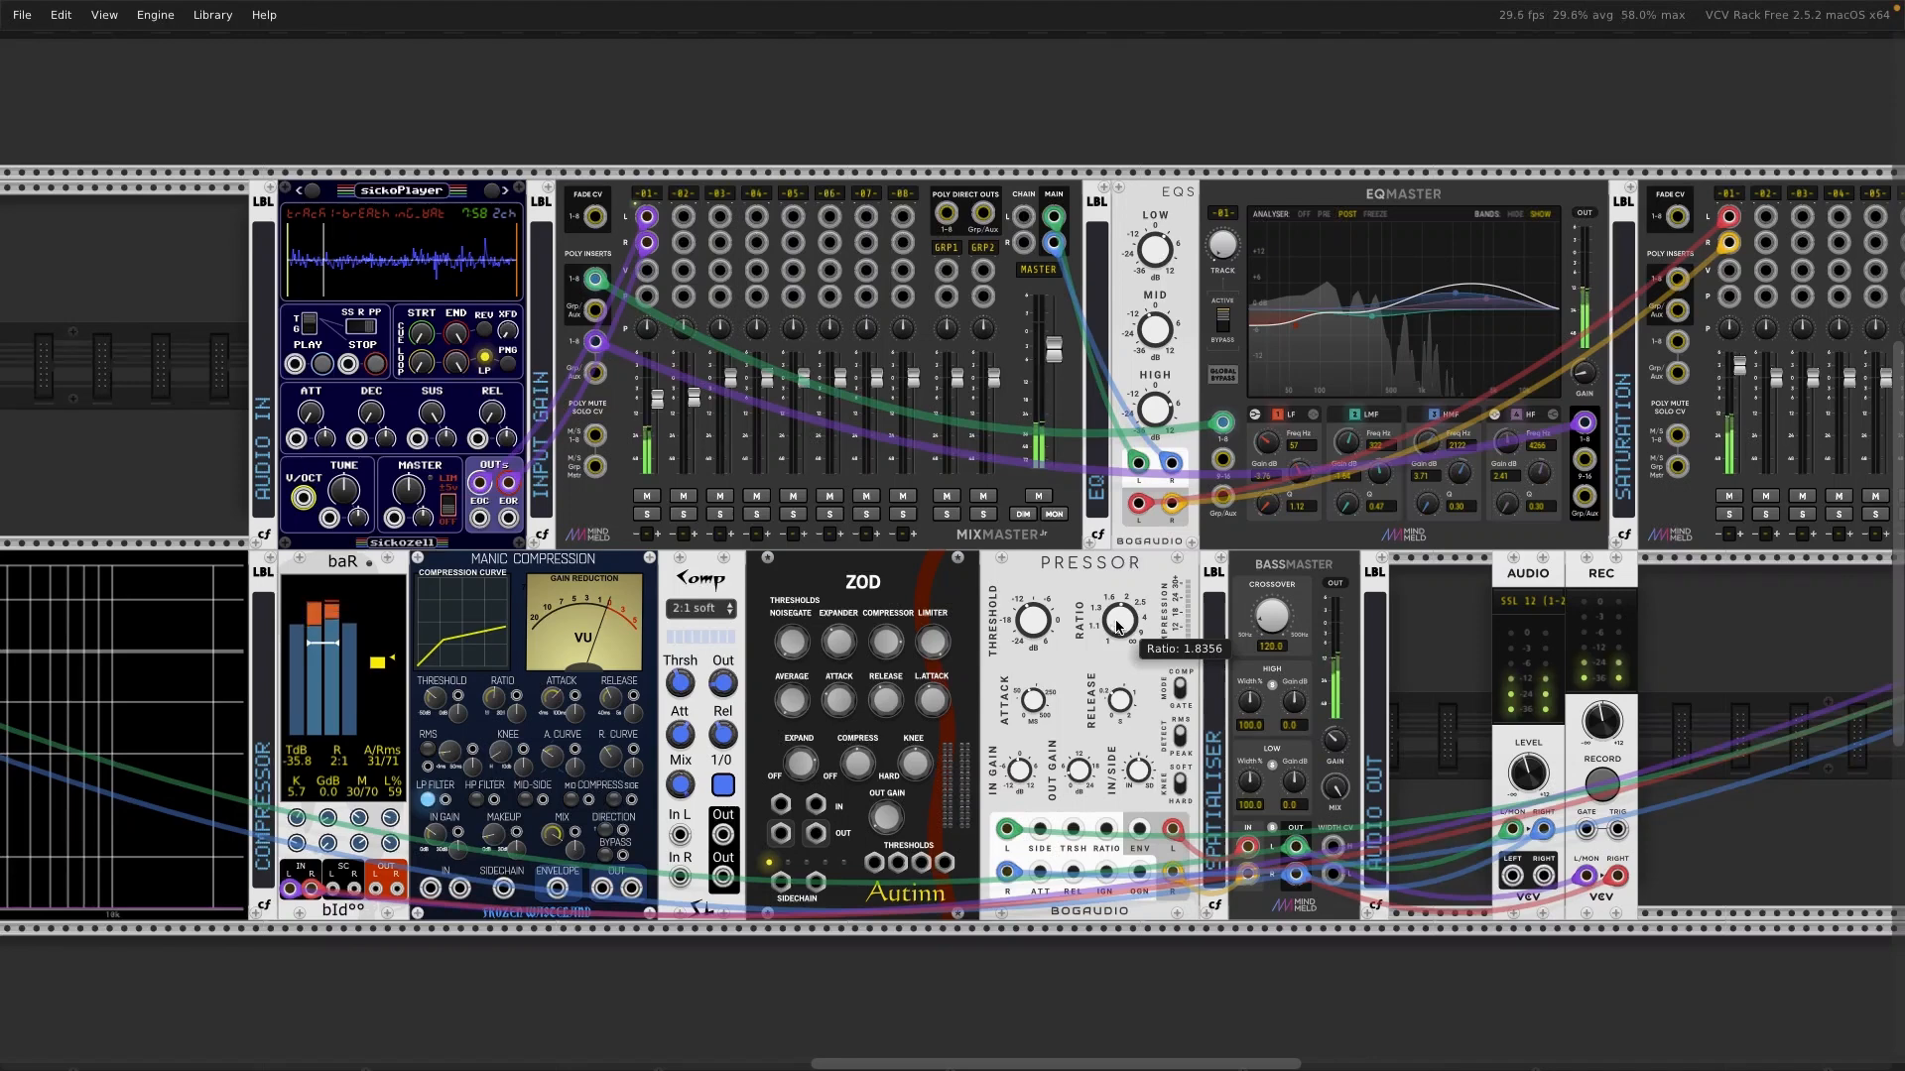
left_click_drag(1120, 621, 1140, 653)
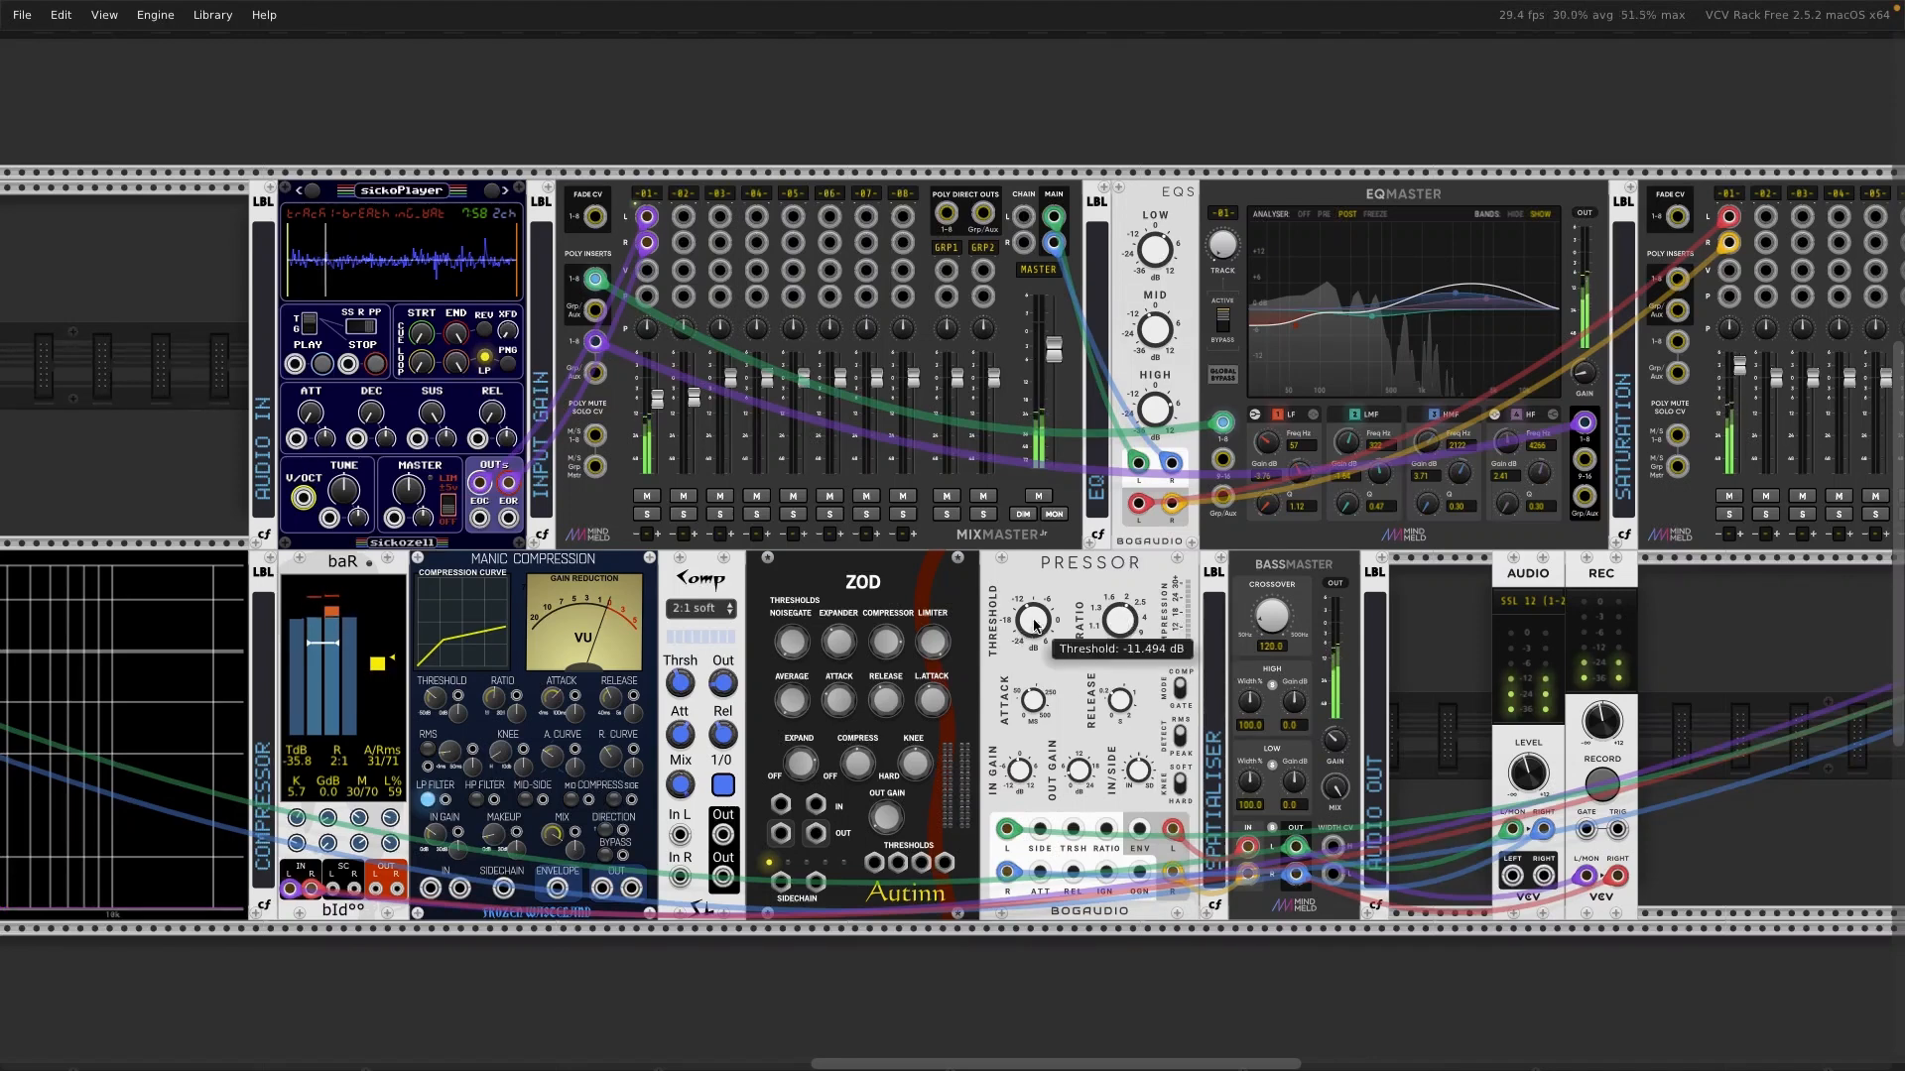
left_click_drag(1034, 620, 1034, 615)
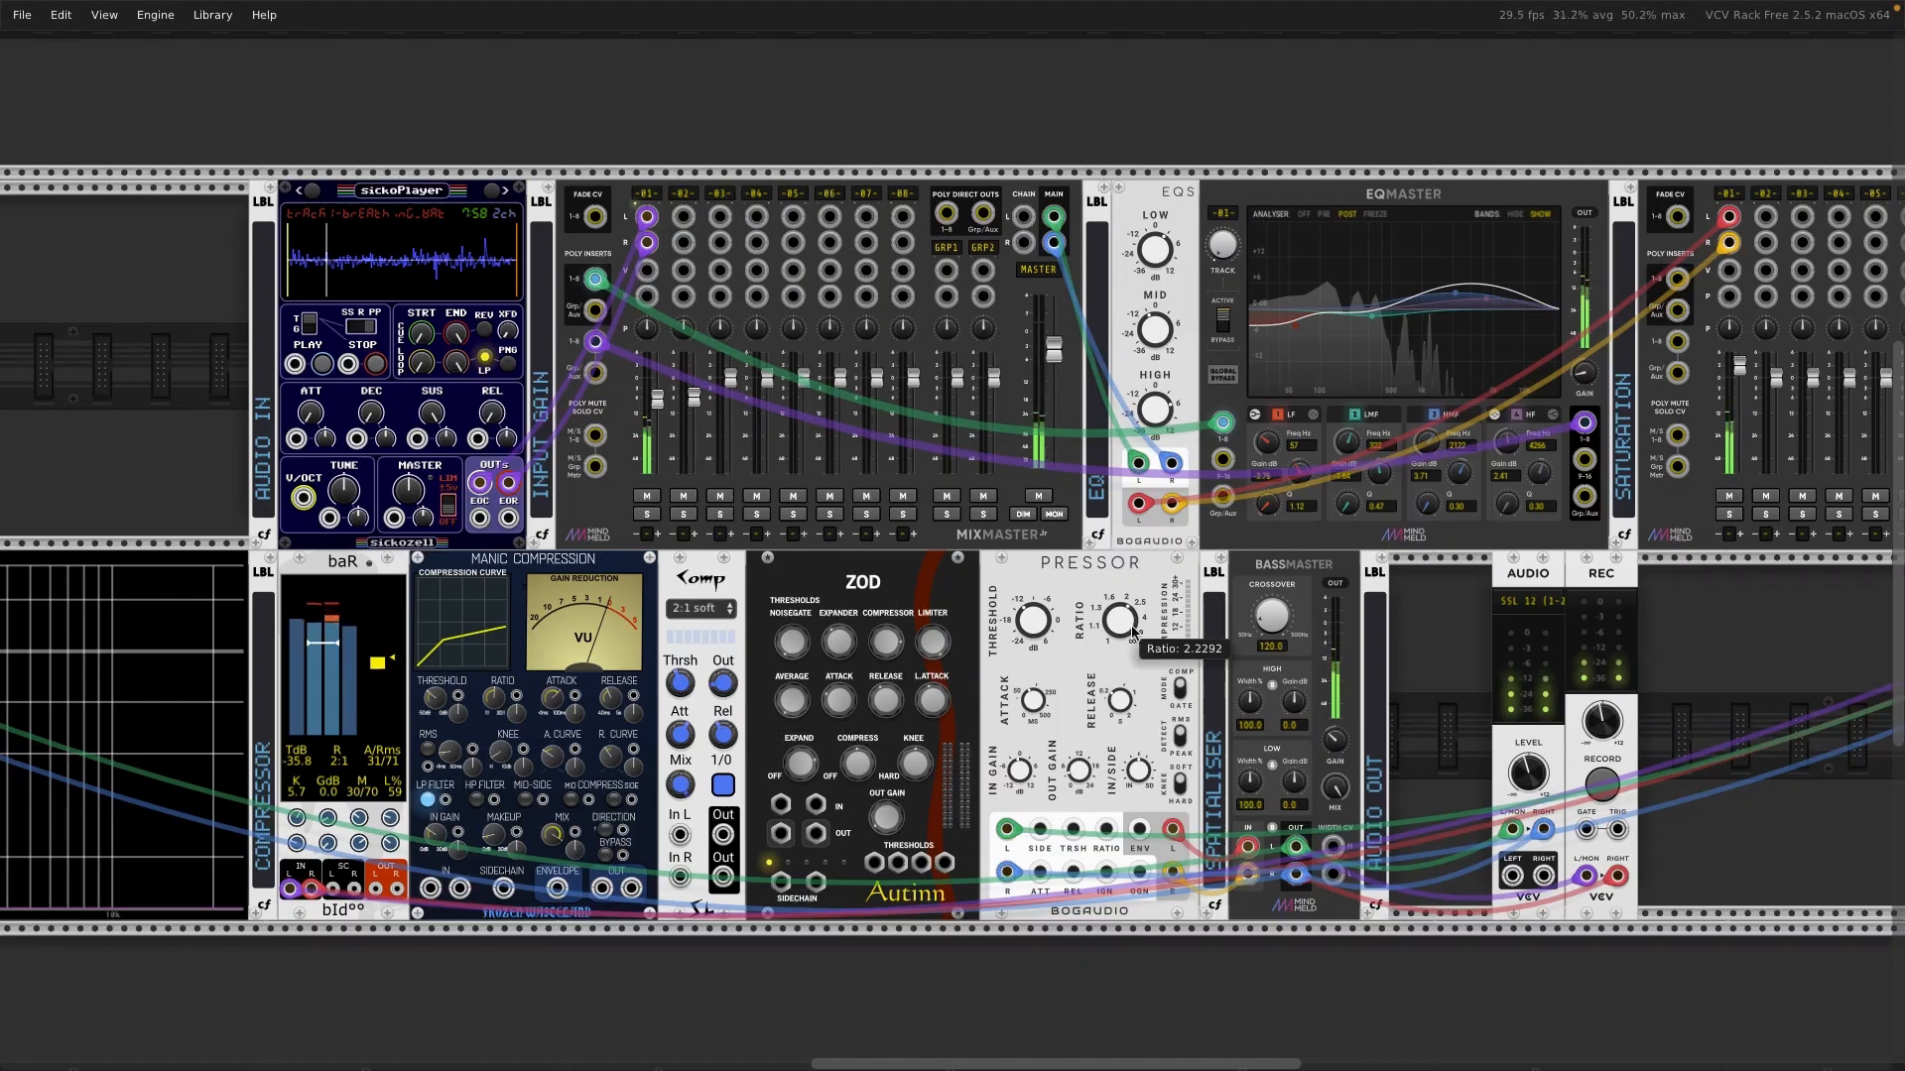
Step: Set Pressor's attack to about 56 ms and go over its release, input gain and output gain controls
left_click_drag(1033, 700, 1119, 696)
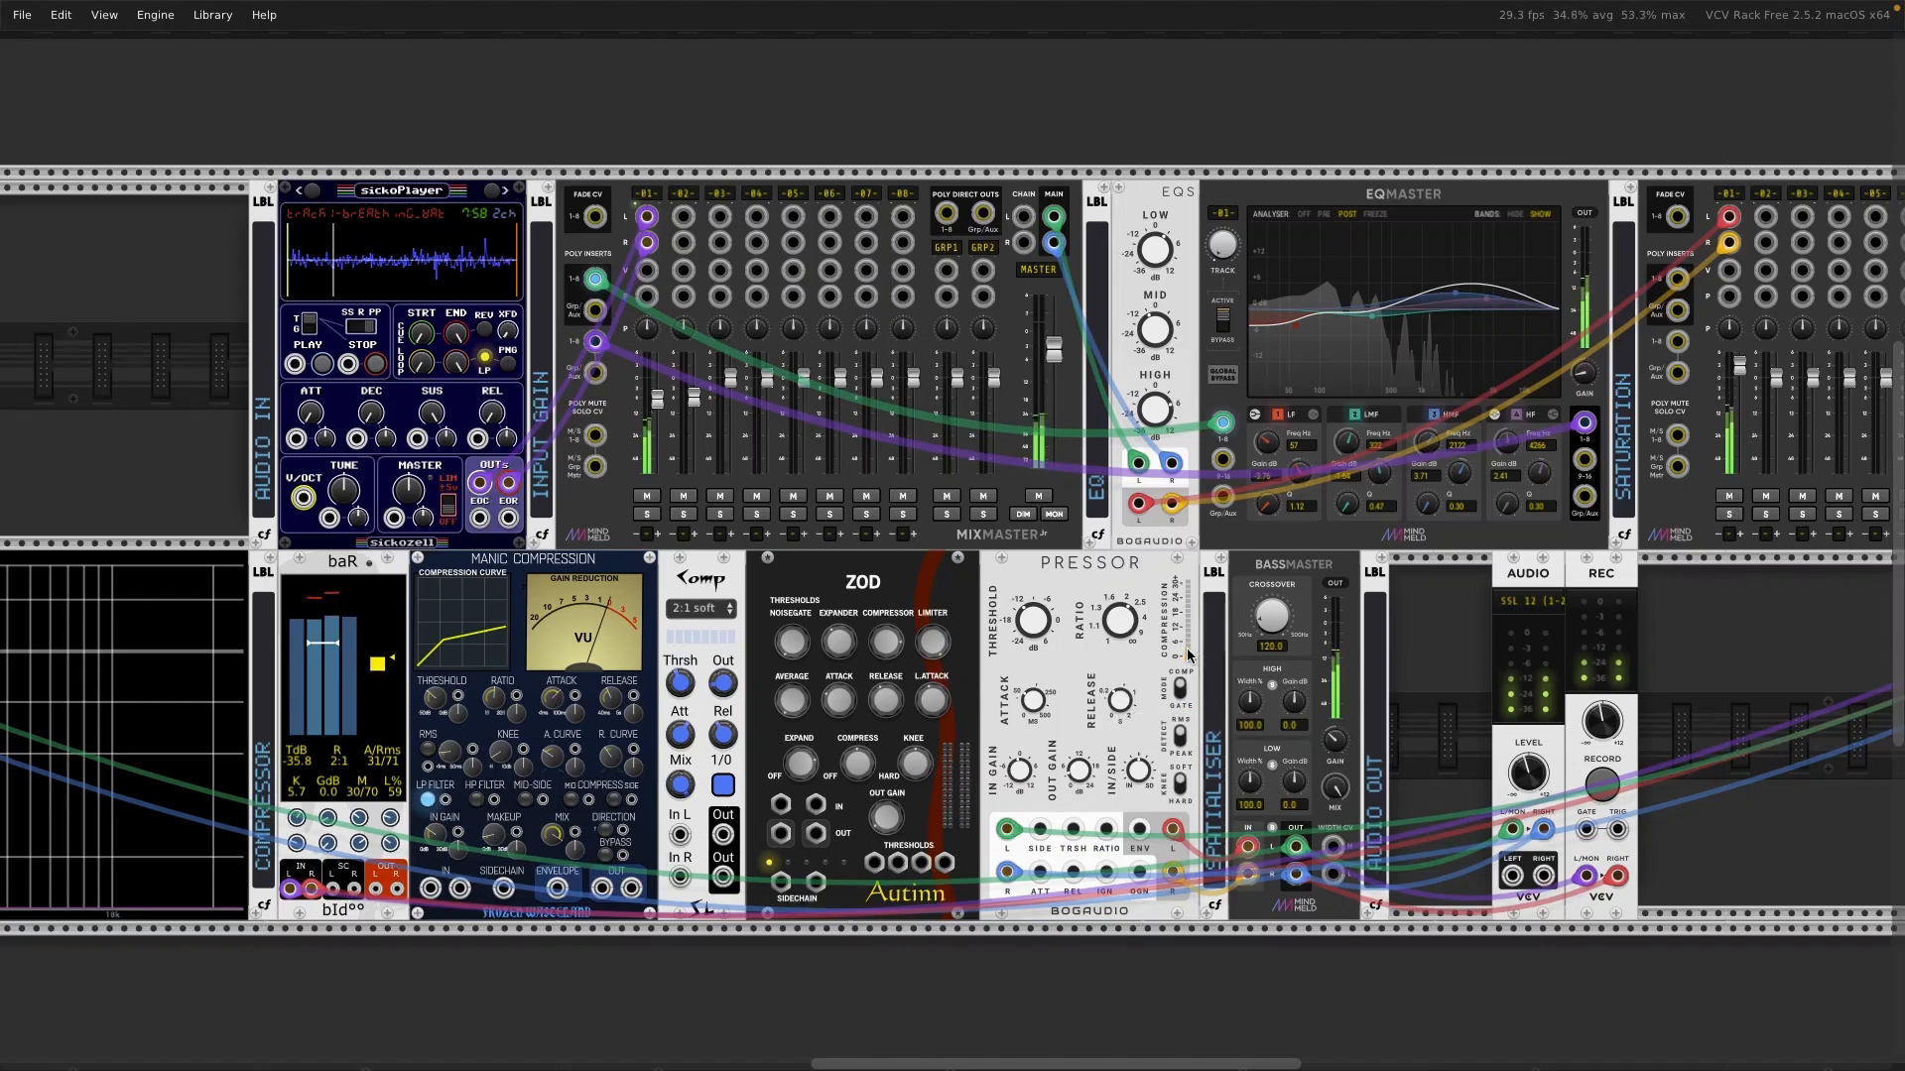
mouse_move(1032, 702)
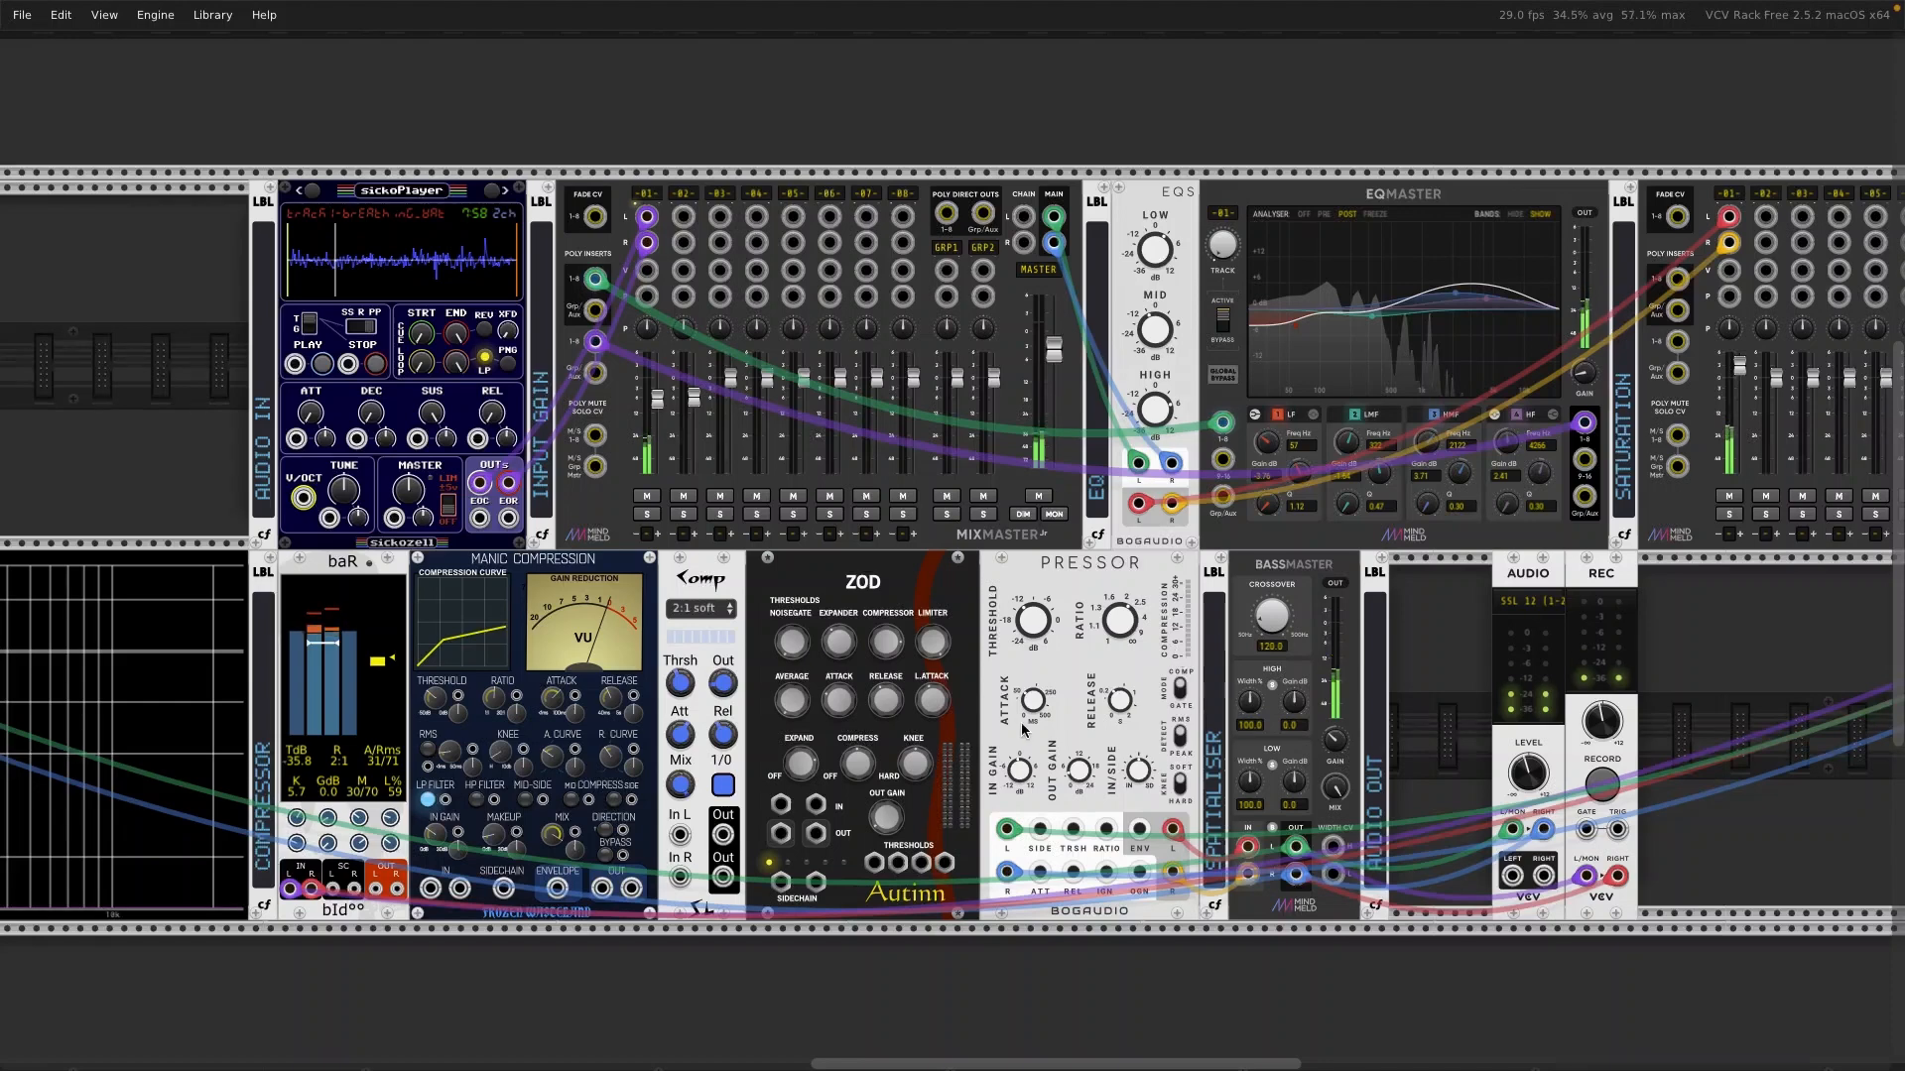
left_click_drag(1032, 702, 1031, 702)
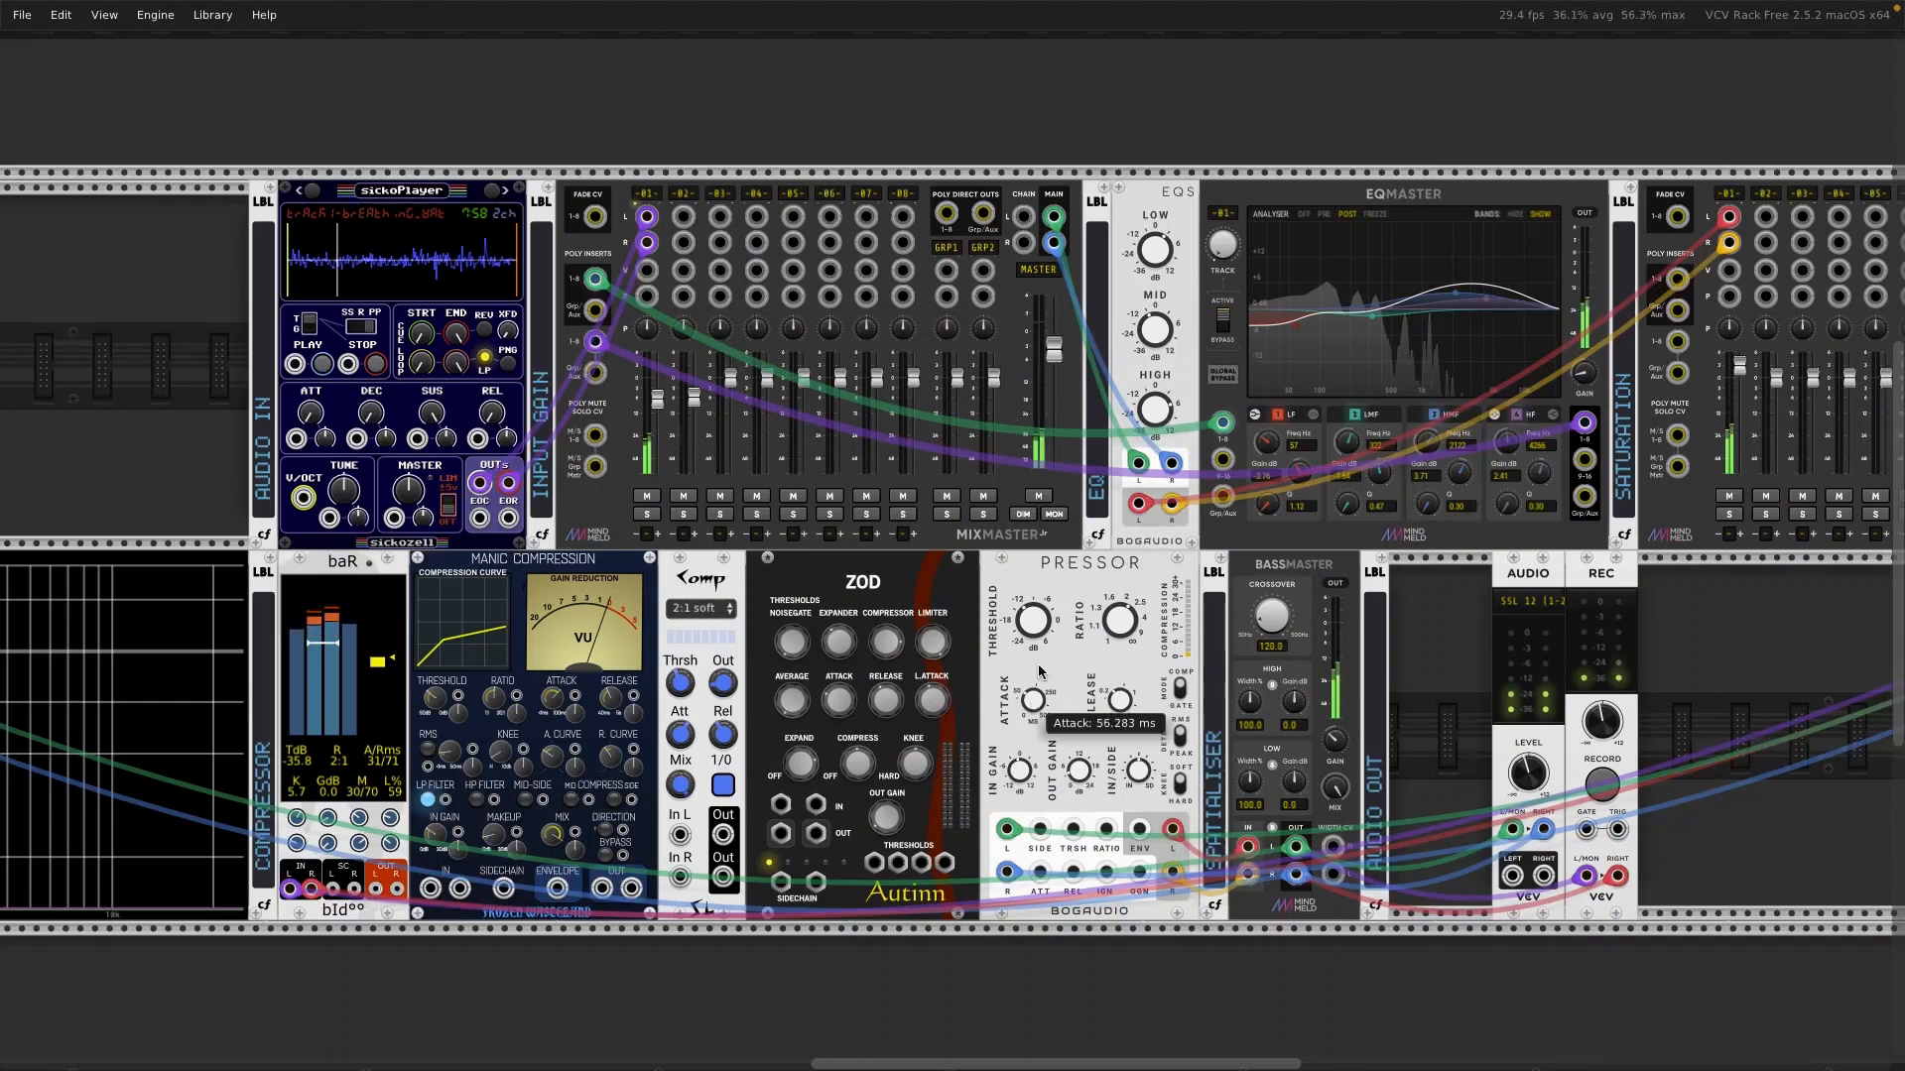
mouse_move(1039, 625)
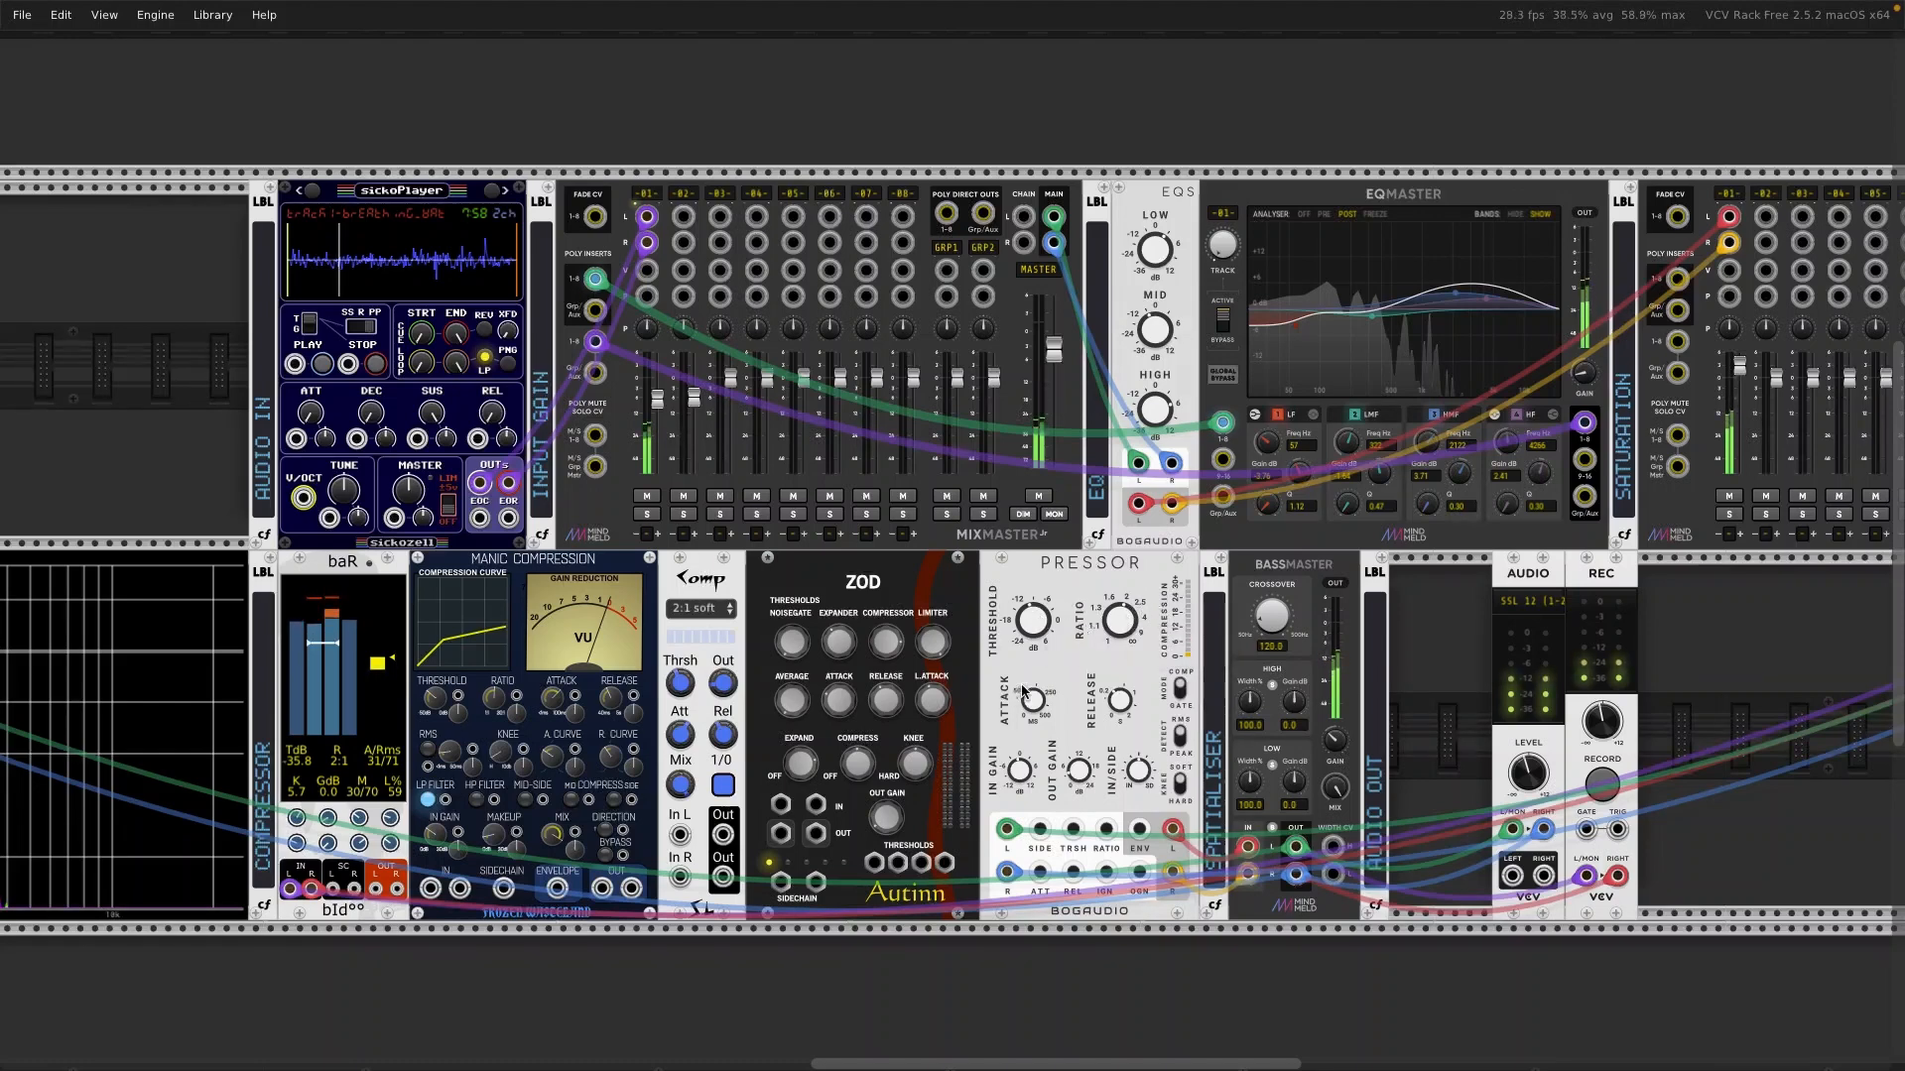
mouse_move(449, 762)
mouse_move(1019, 772)
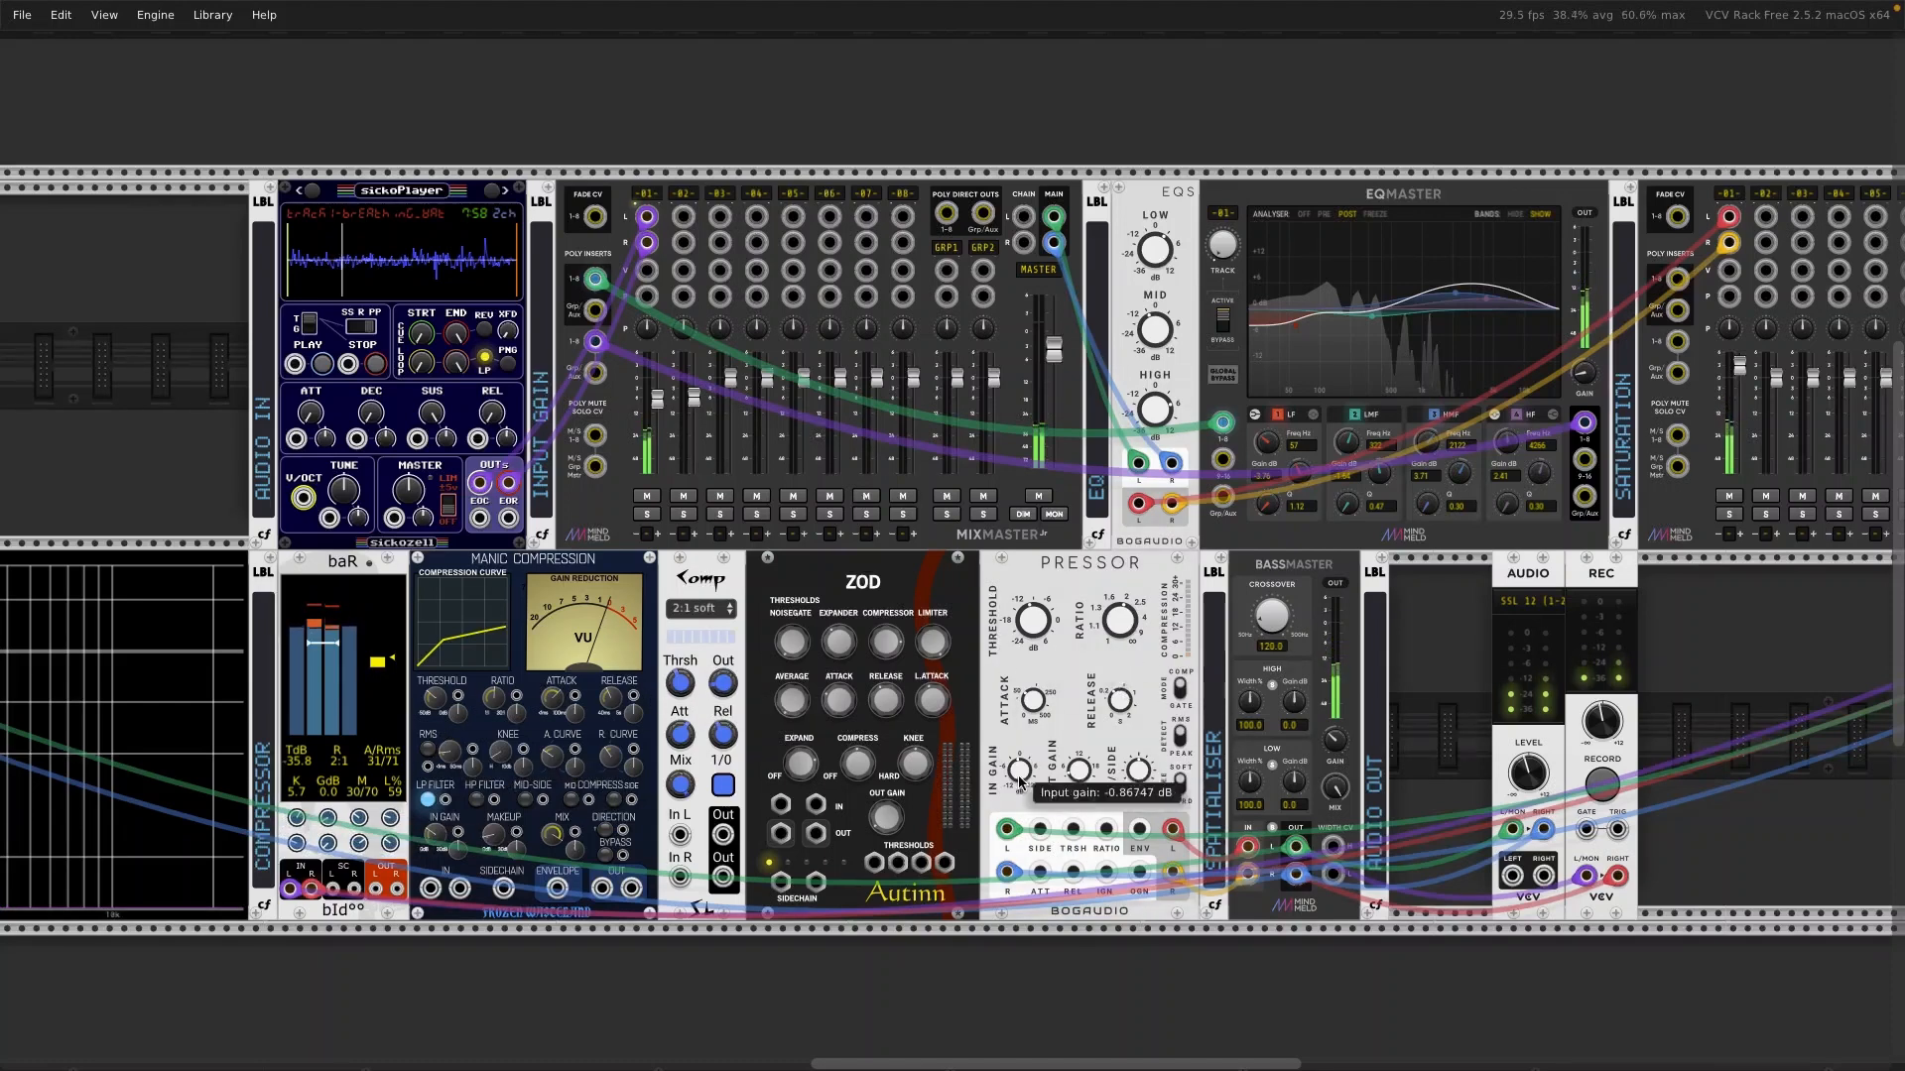
left_click_drag(1020, 771, 1079, 778)
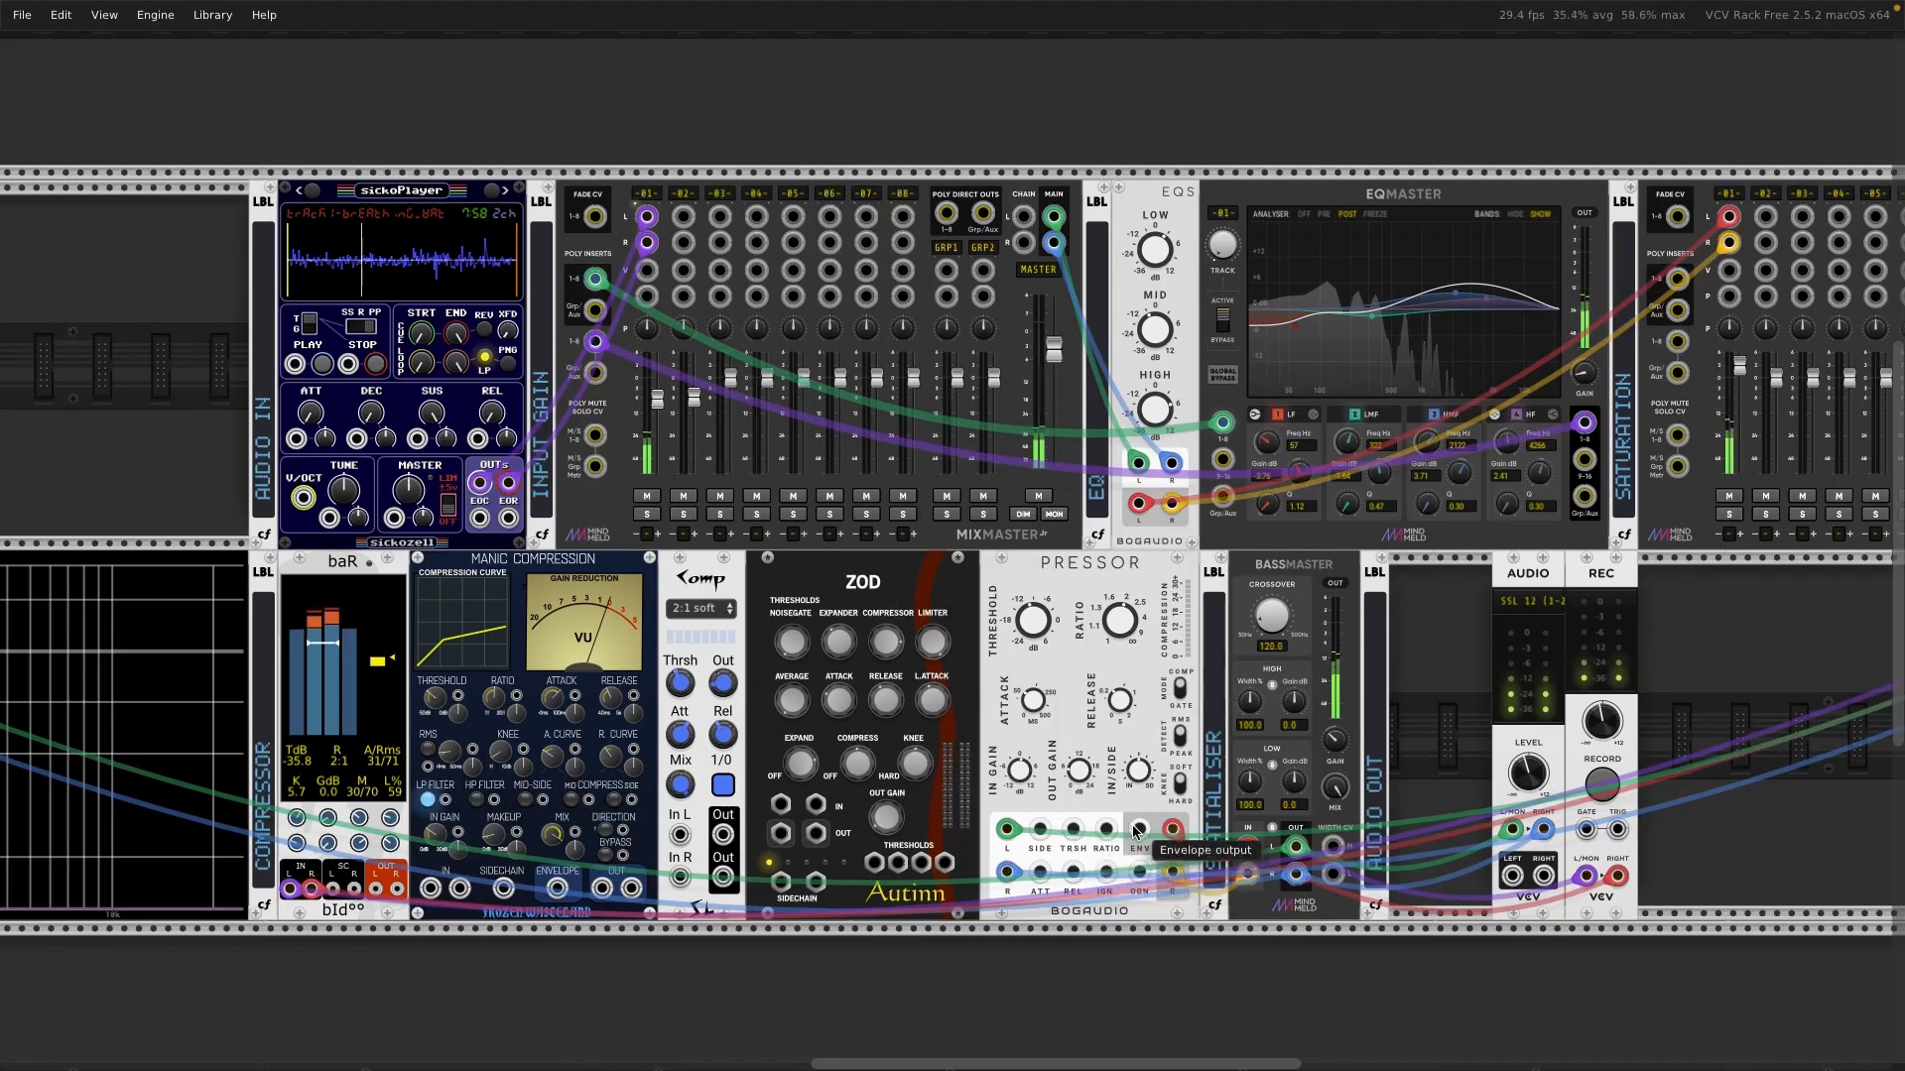
Step: Find the VCV Scope module by searching for "scope" and add it to the empty rack space beyond REC
scroll(1736, 650, "right", 2)
right_click(1736, 651)
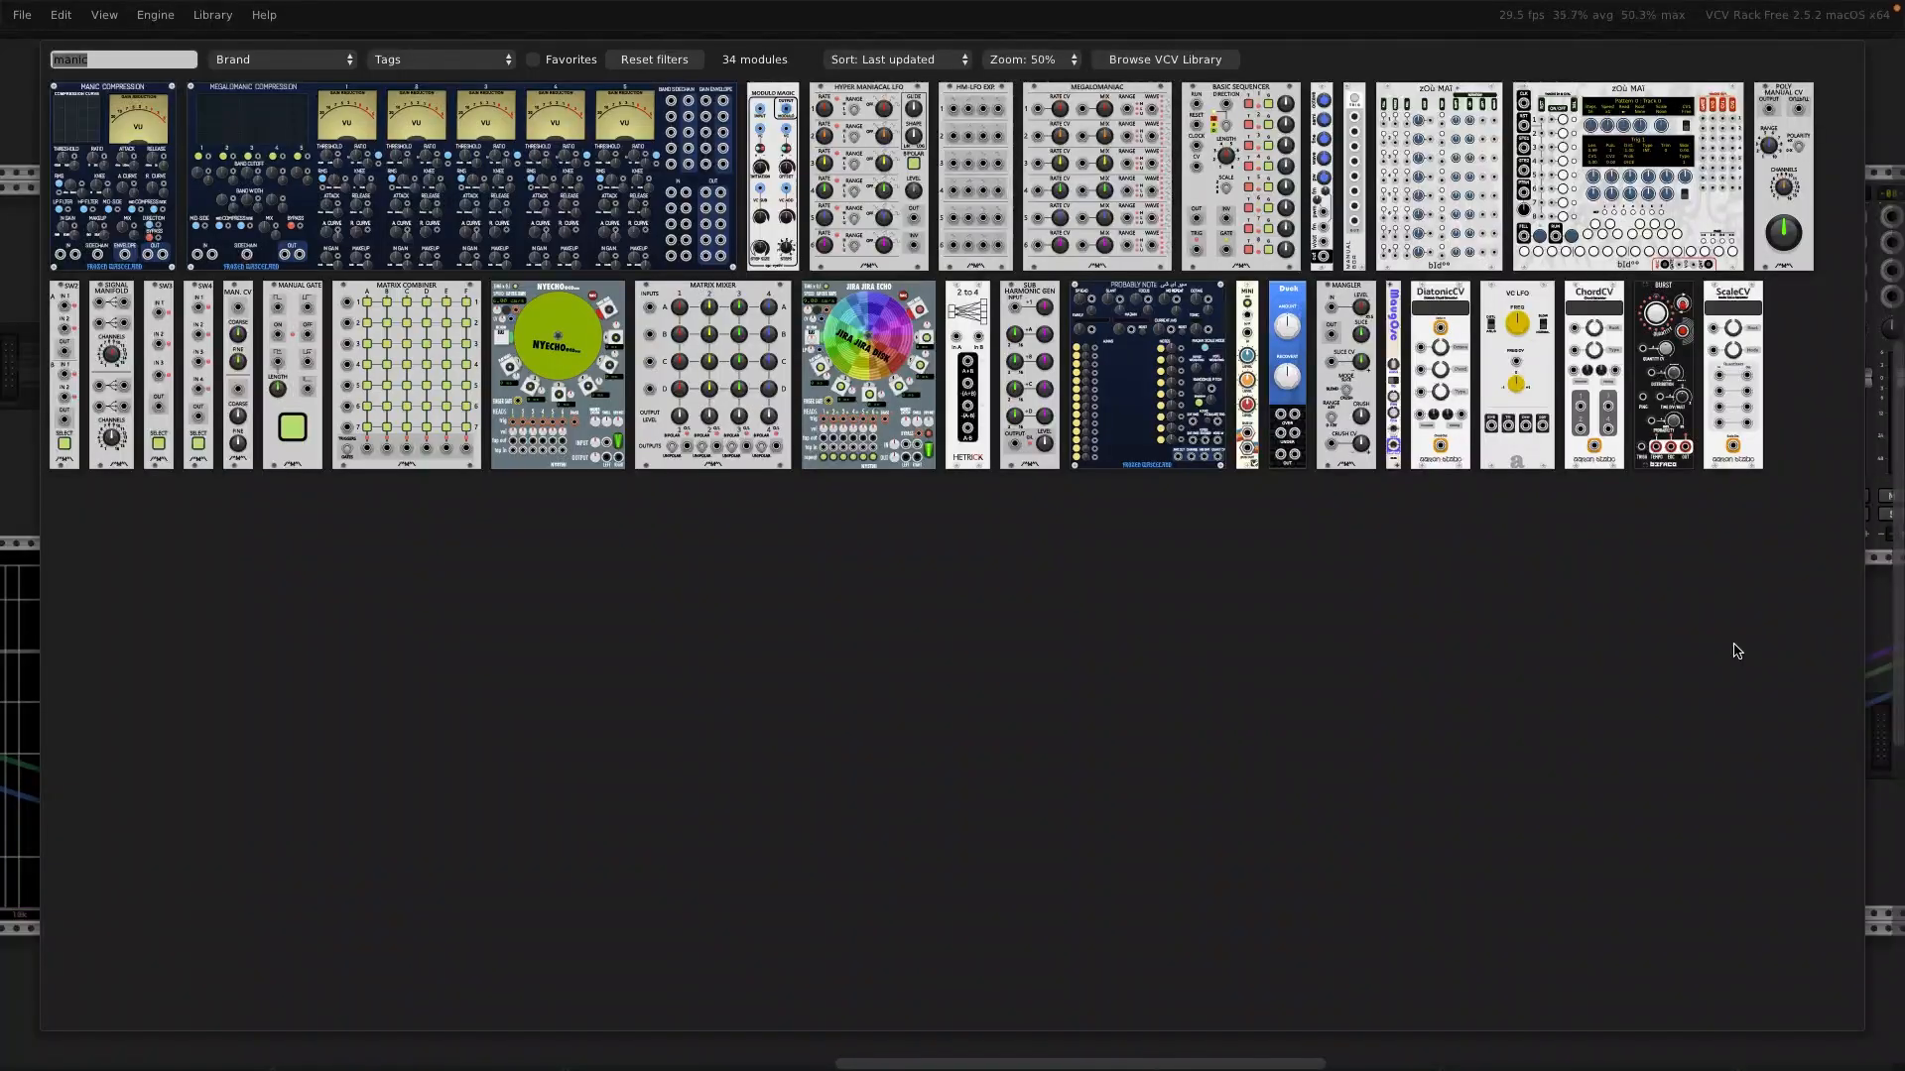
type("scope")
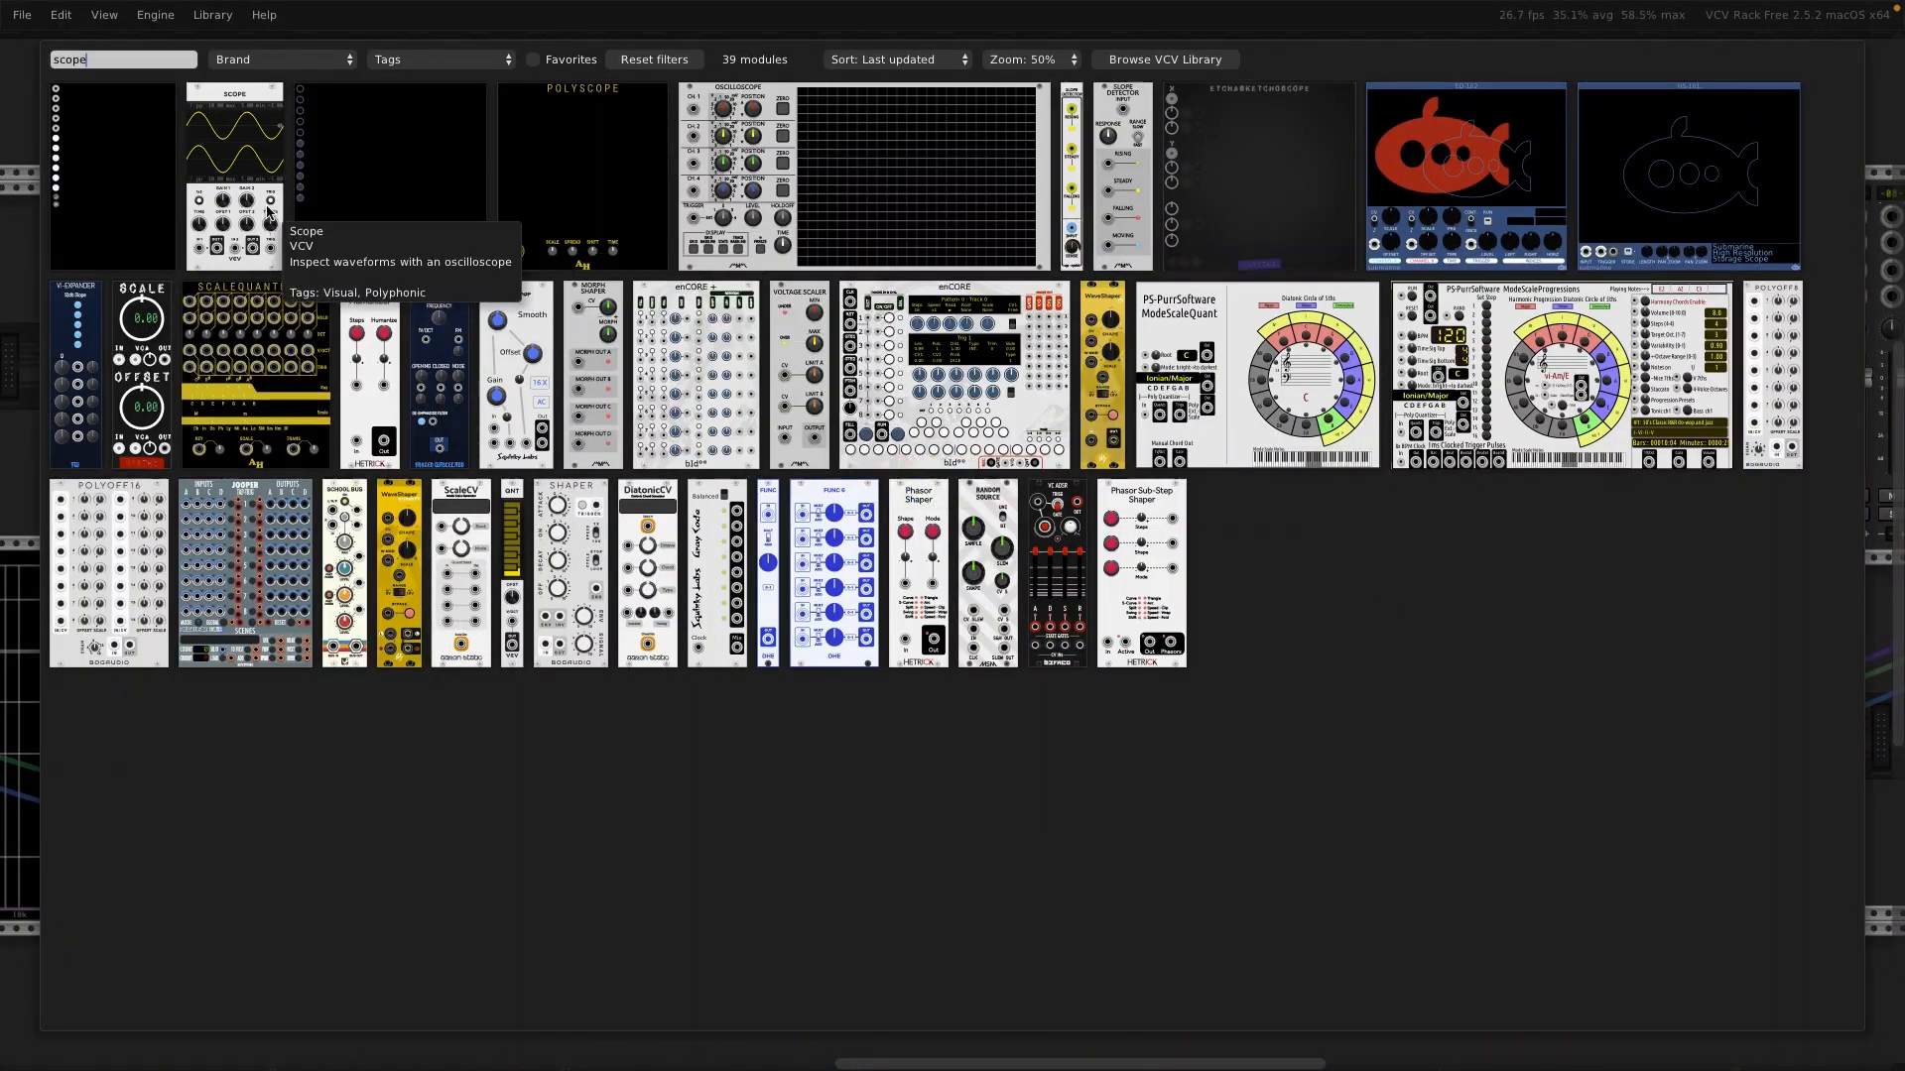
left_click(263, 238)
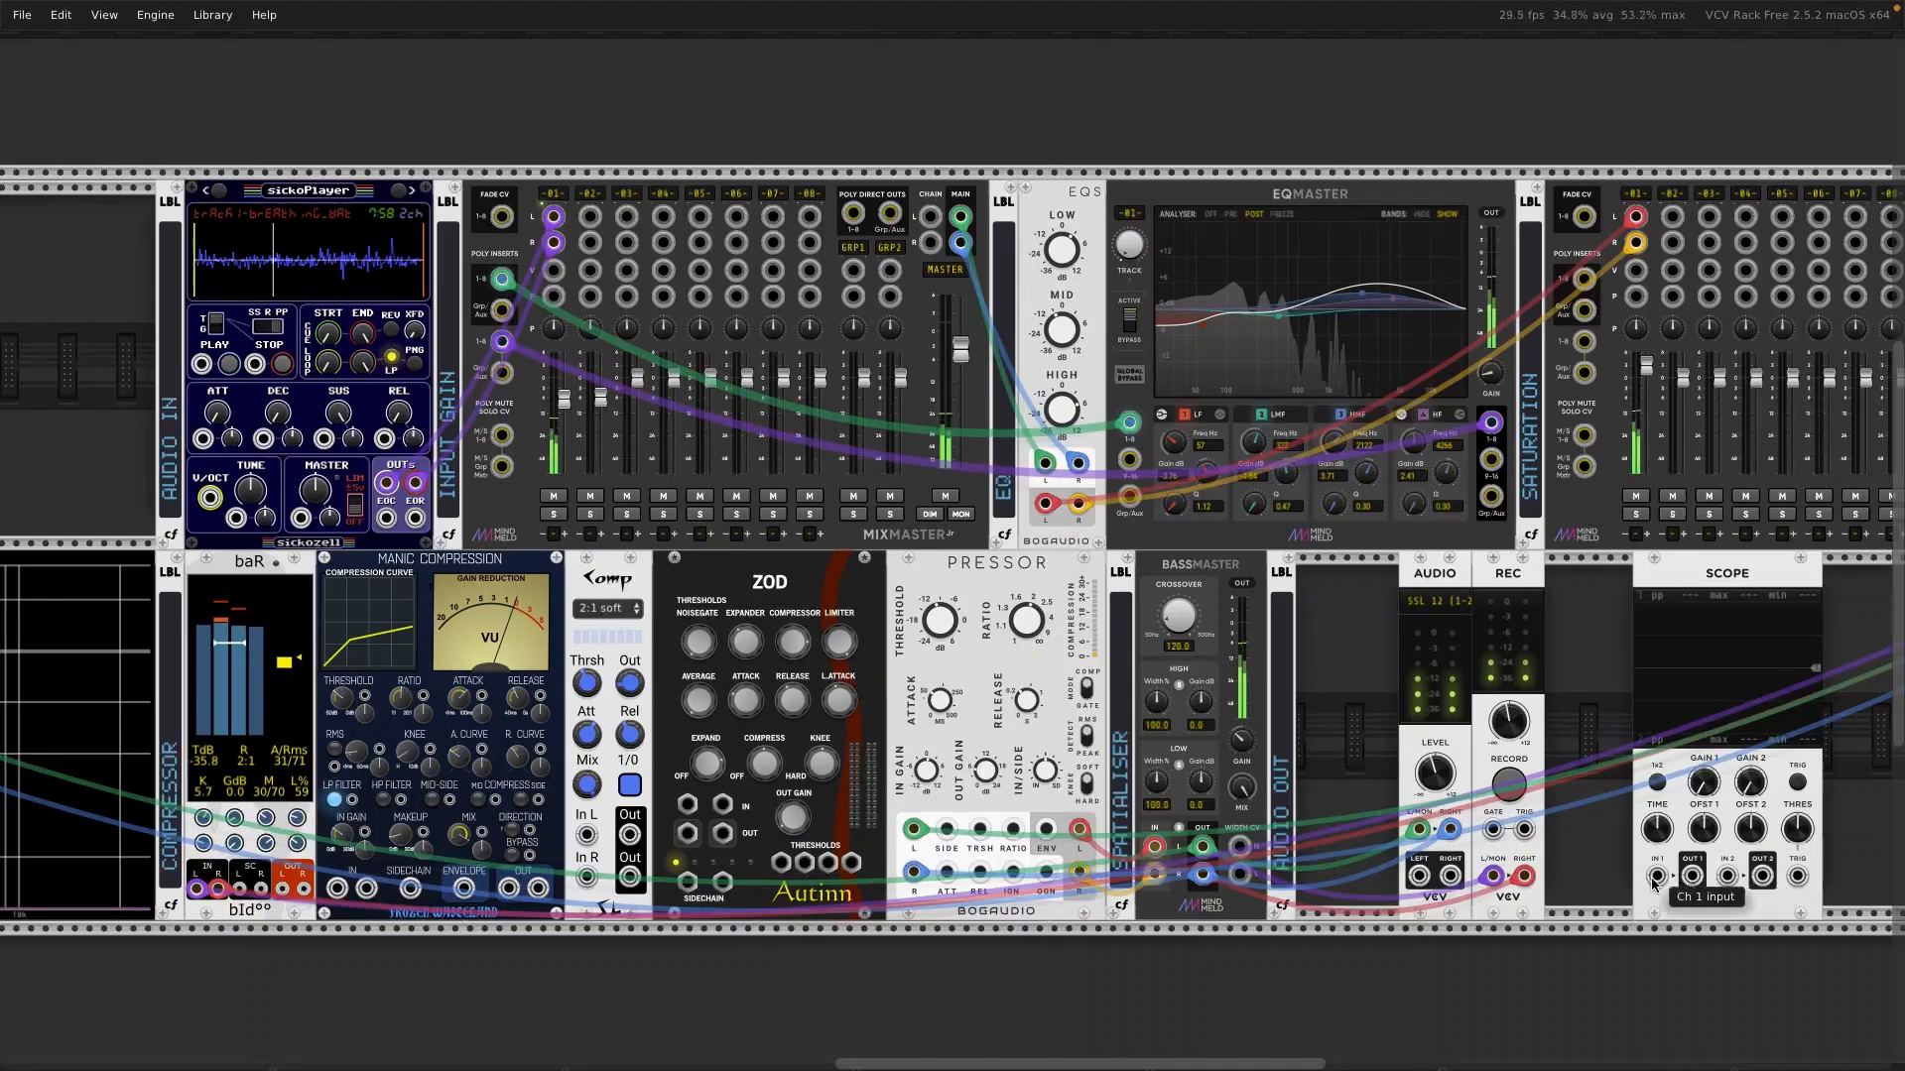
left_click_drag(1648, 886, 1045, 828)
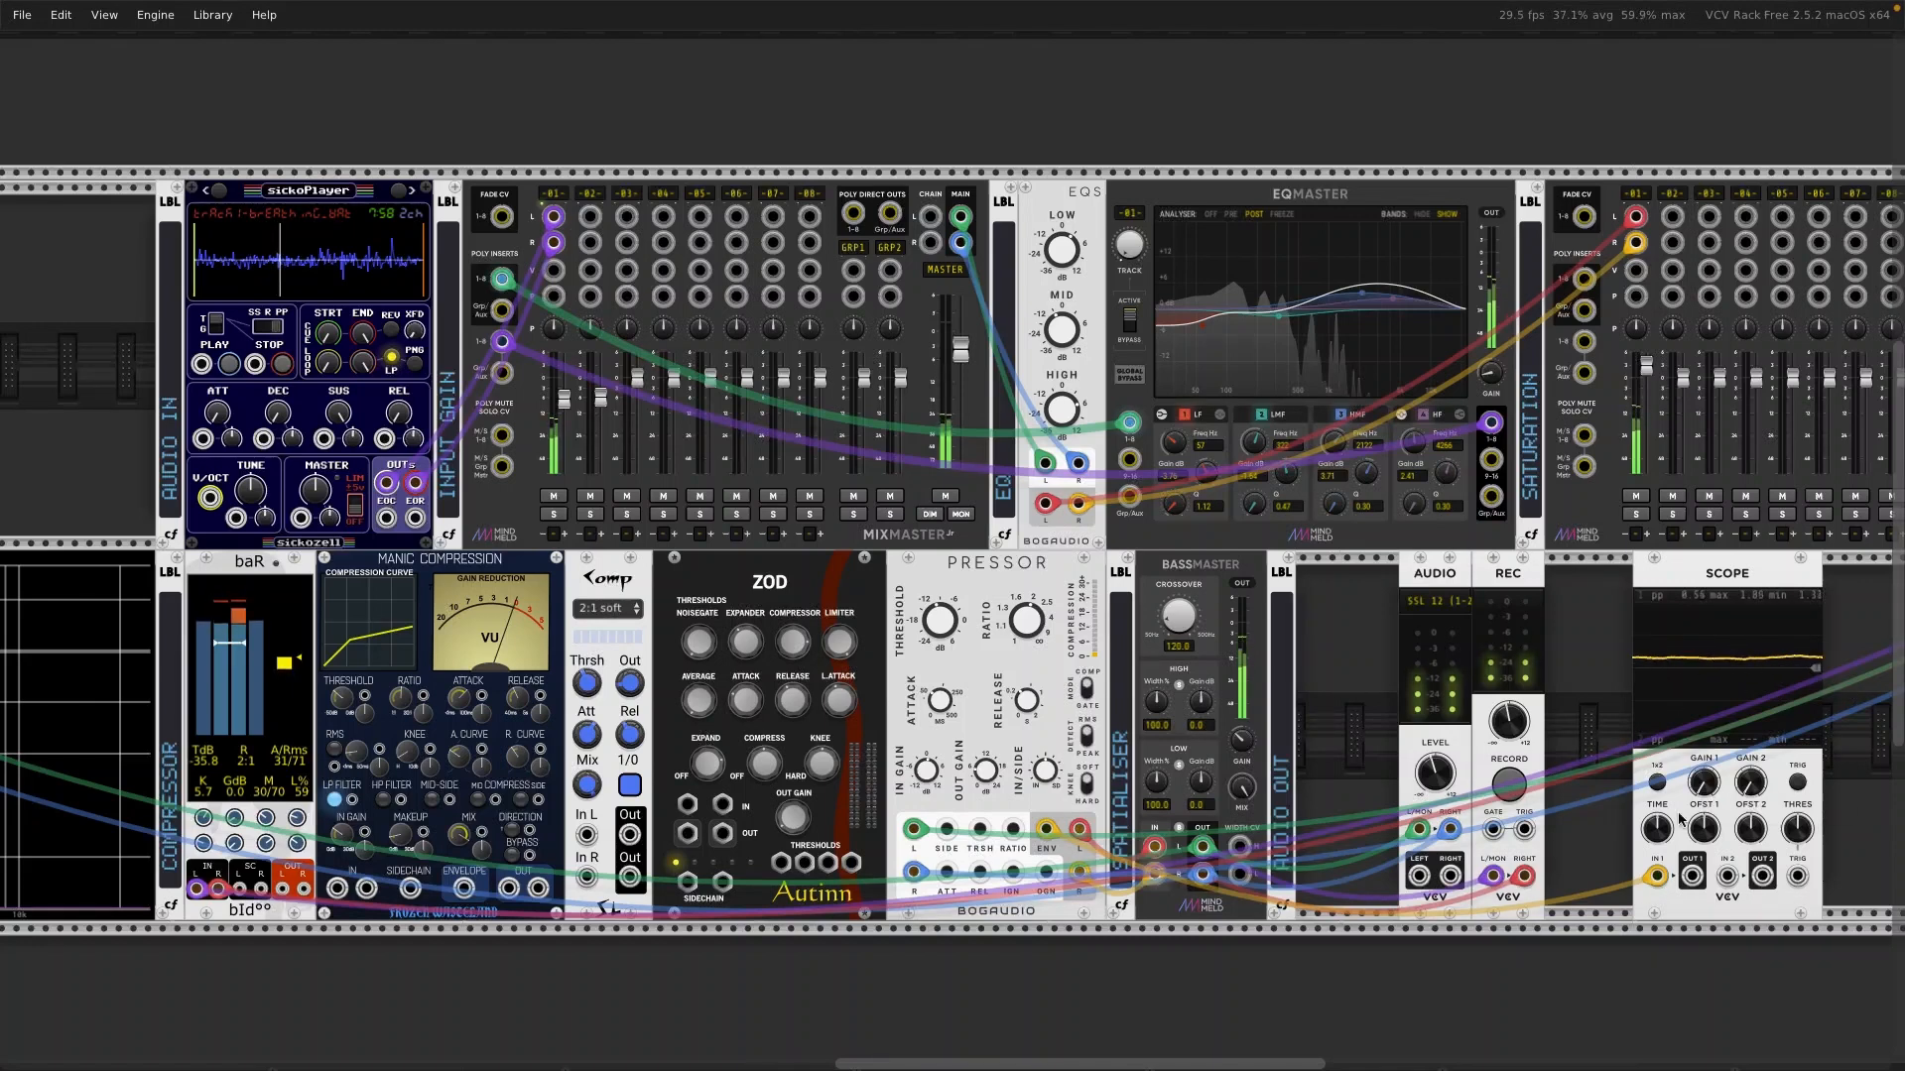
left_click_drag(1661, 822, 1661, 824)
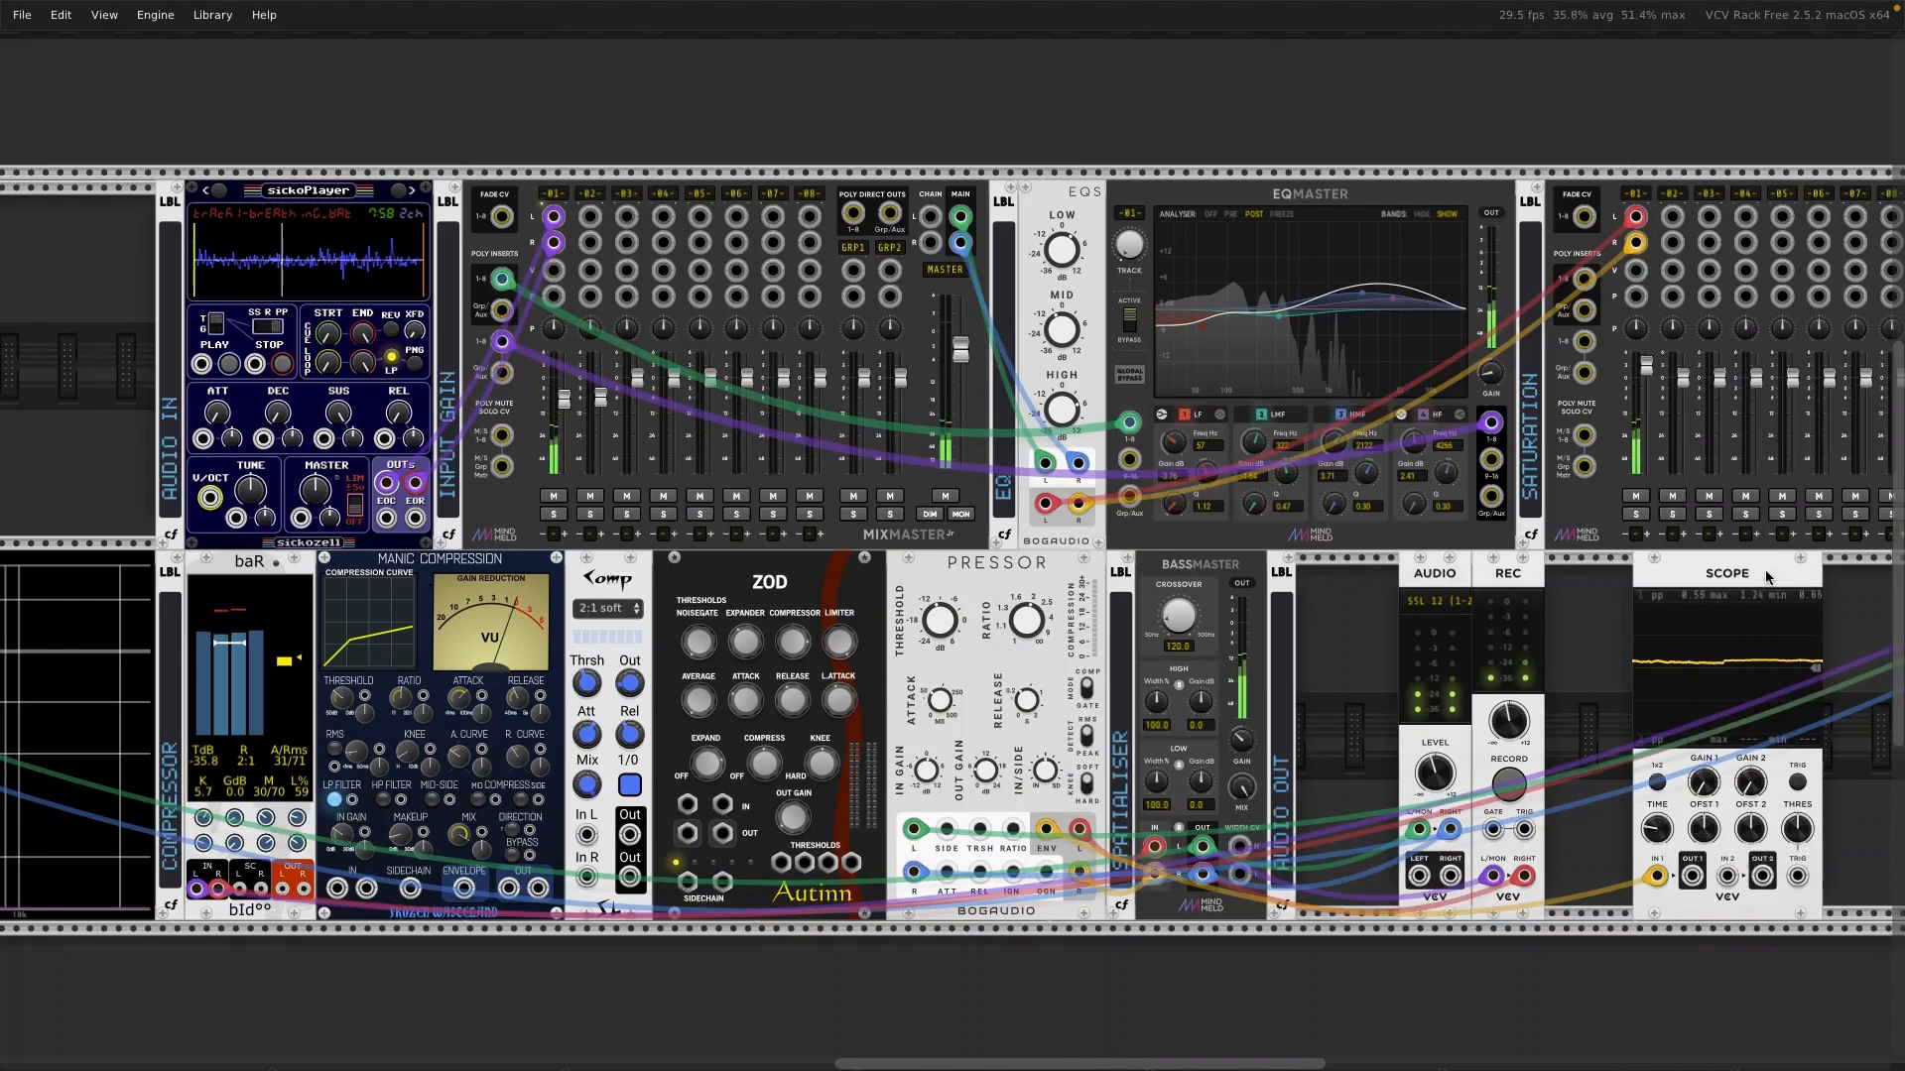
left_click_drag(1771, 580, 1684, 581)
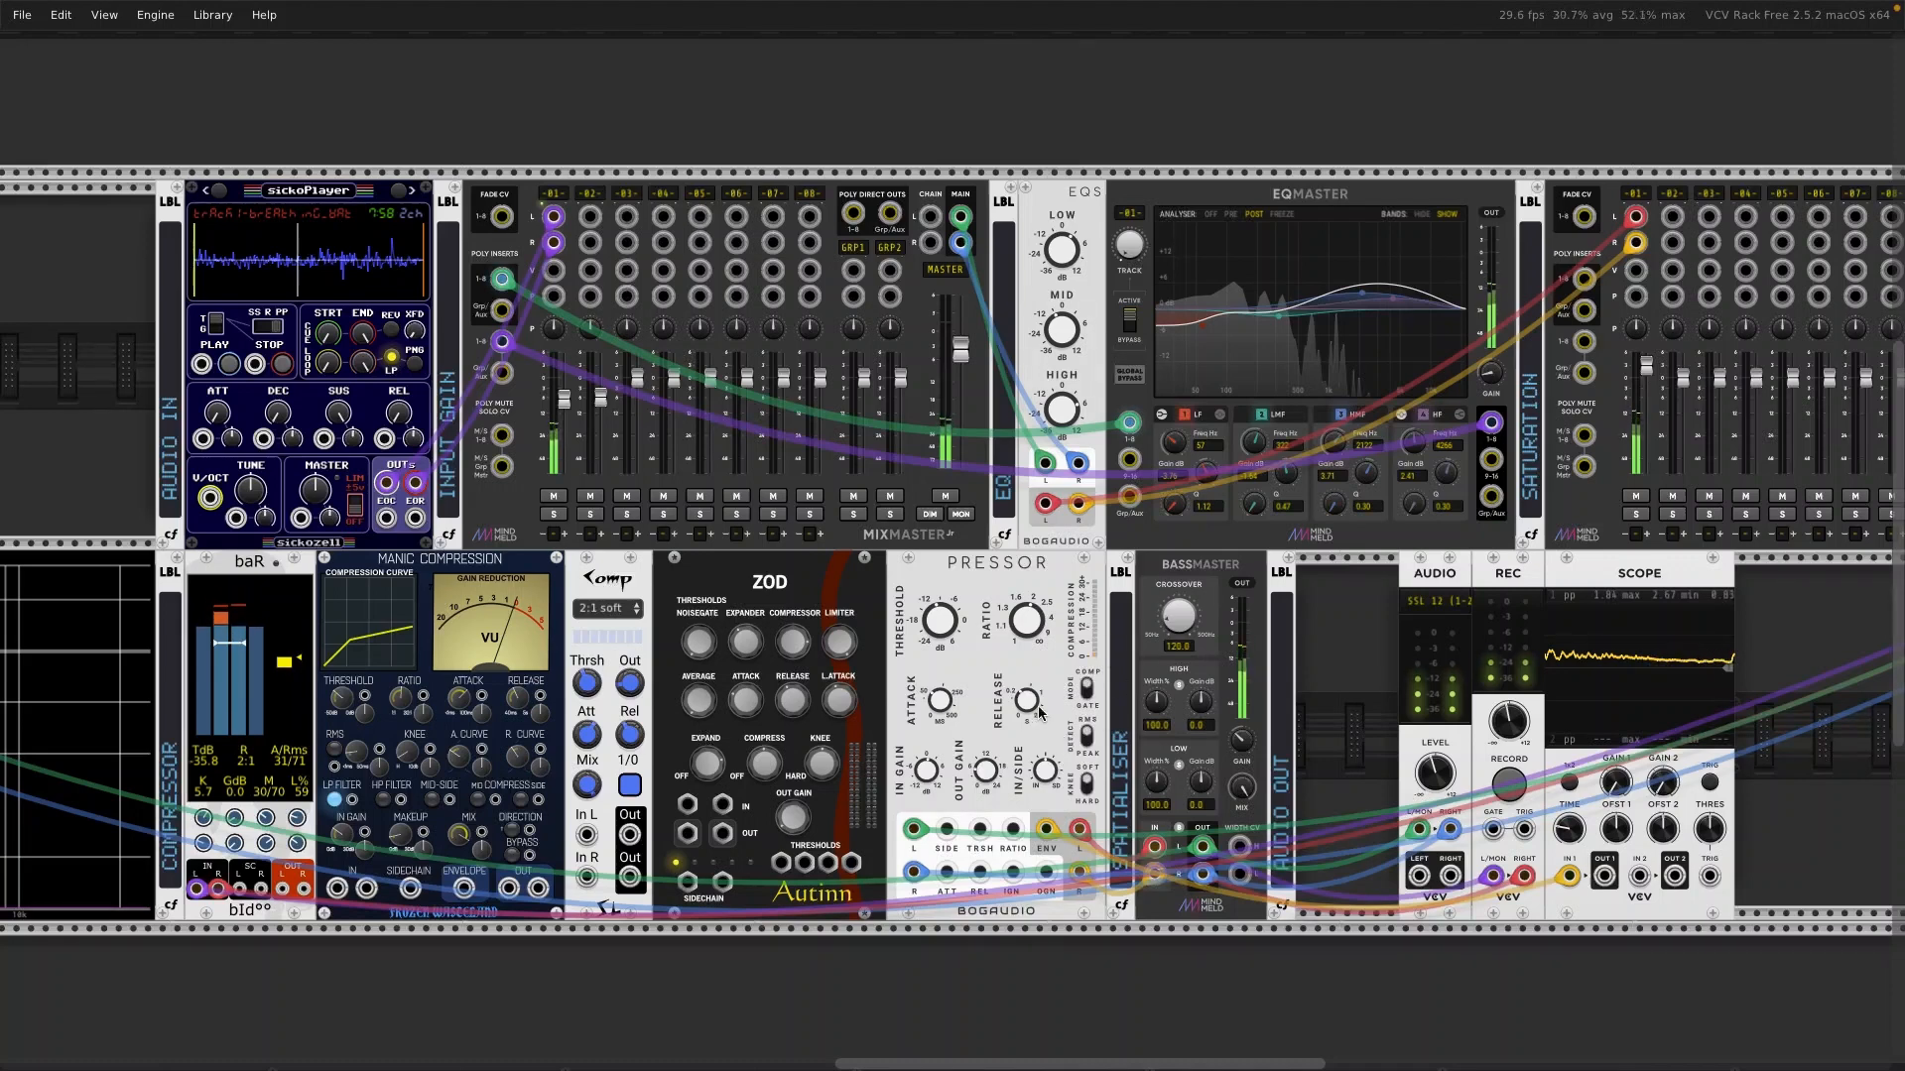
Step: Switch Pressor's detector mode back and forth between RMS and Peak to compare them
mouse_move(1034, 712)
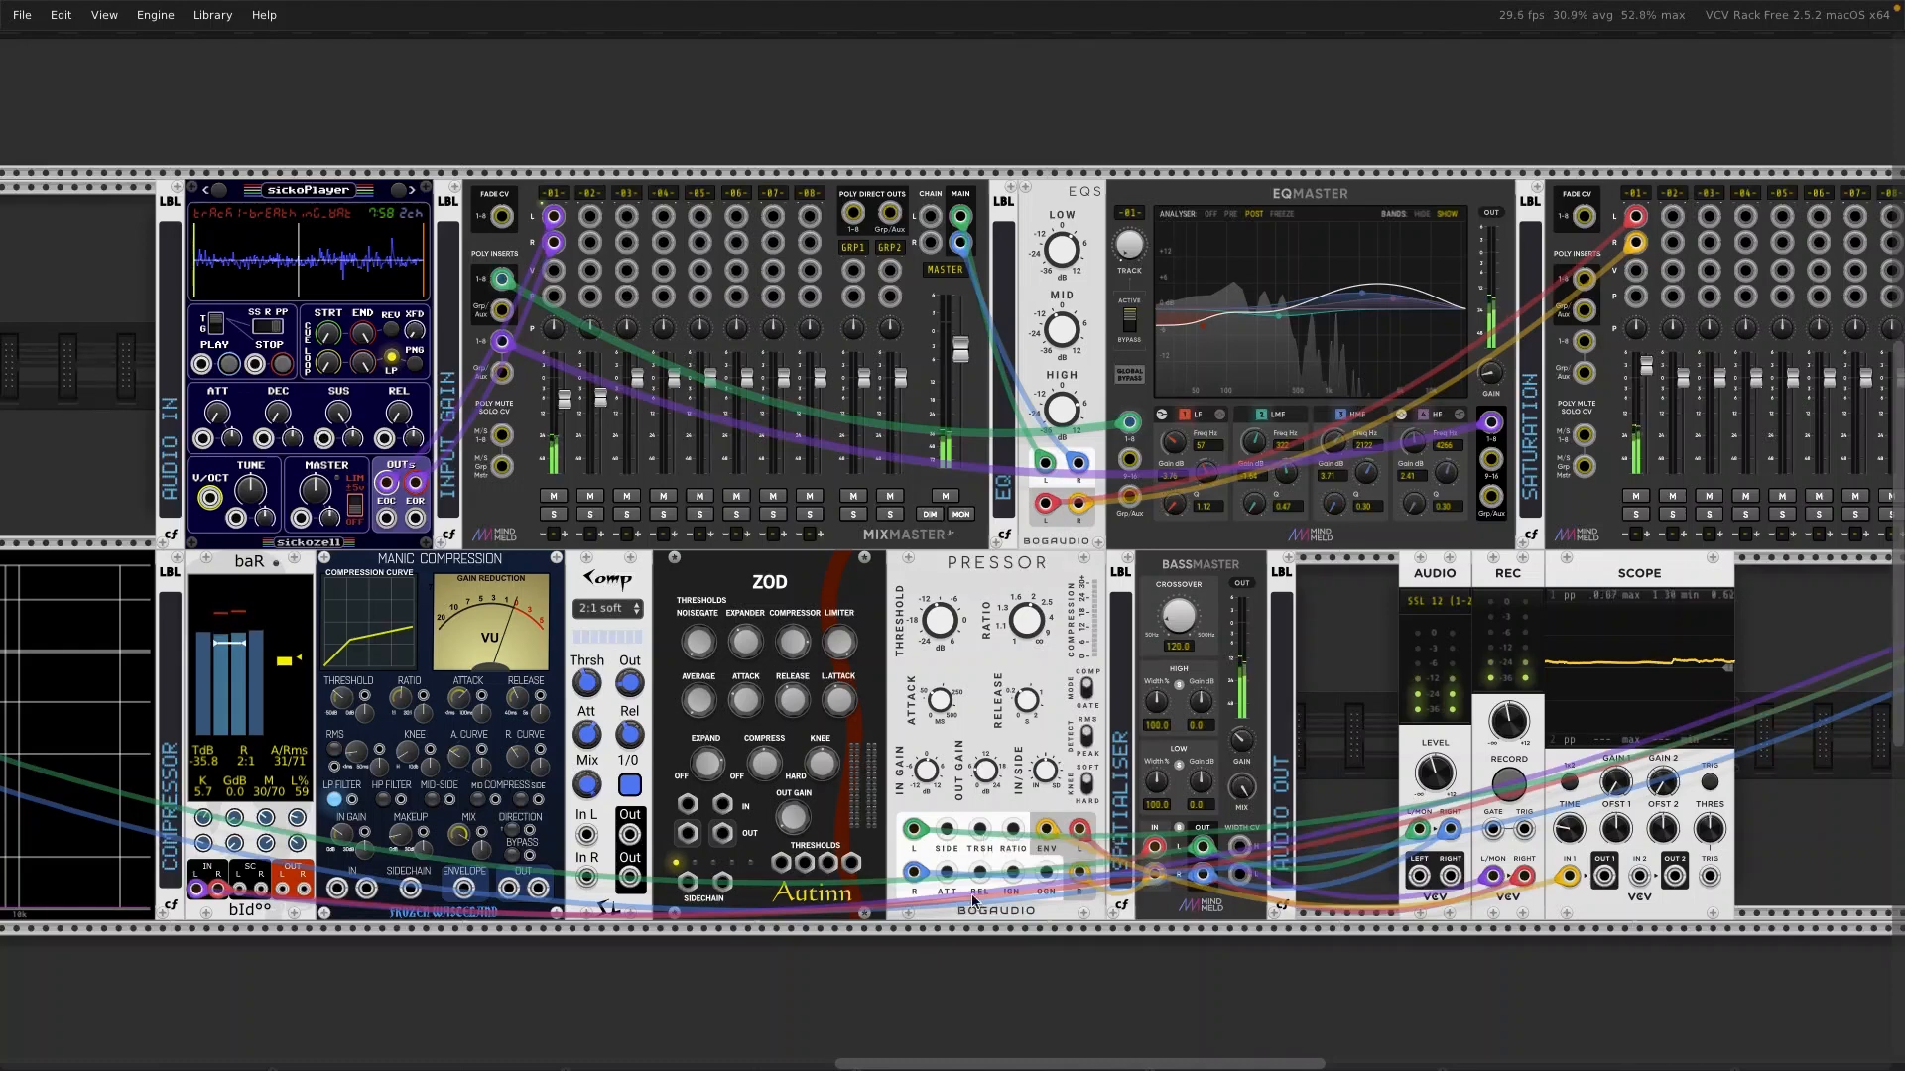
mouse_move(1078, 826)
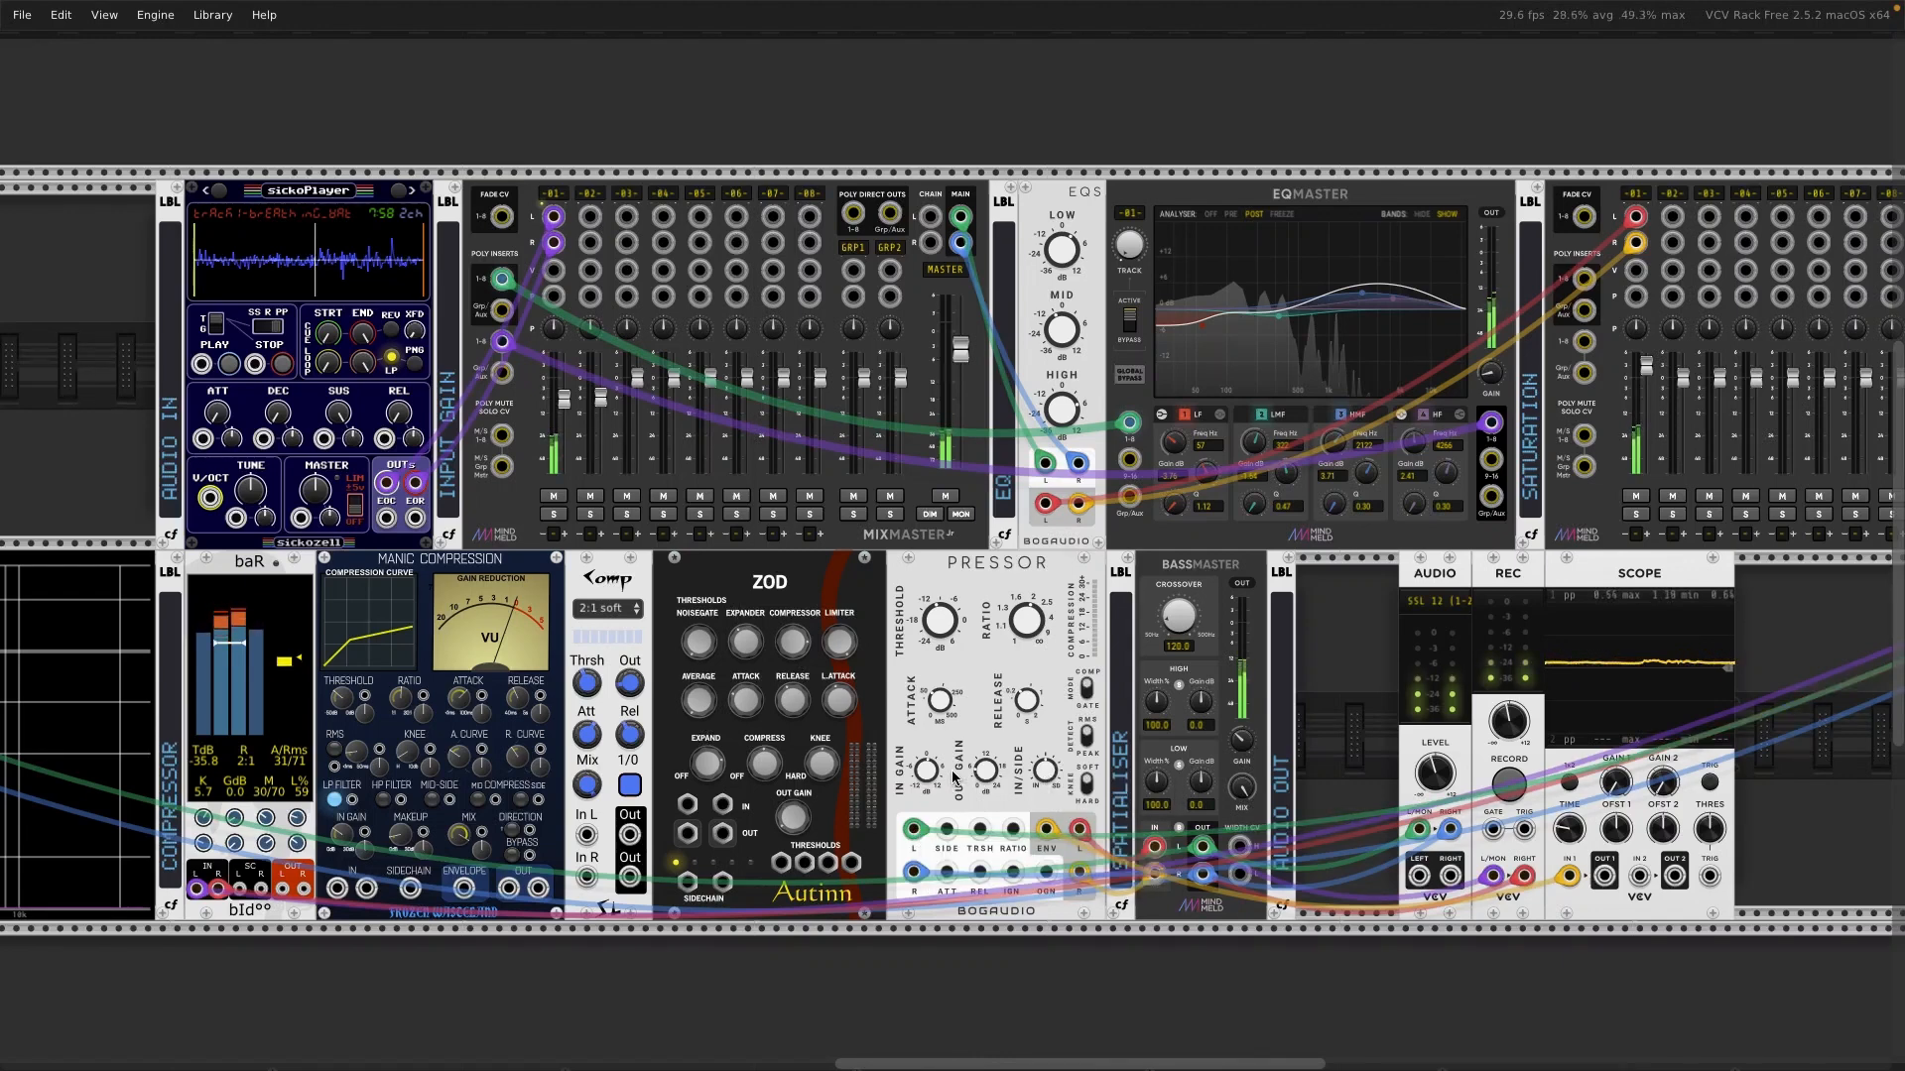
mouse_move(1050, 761)
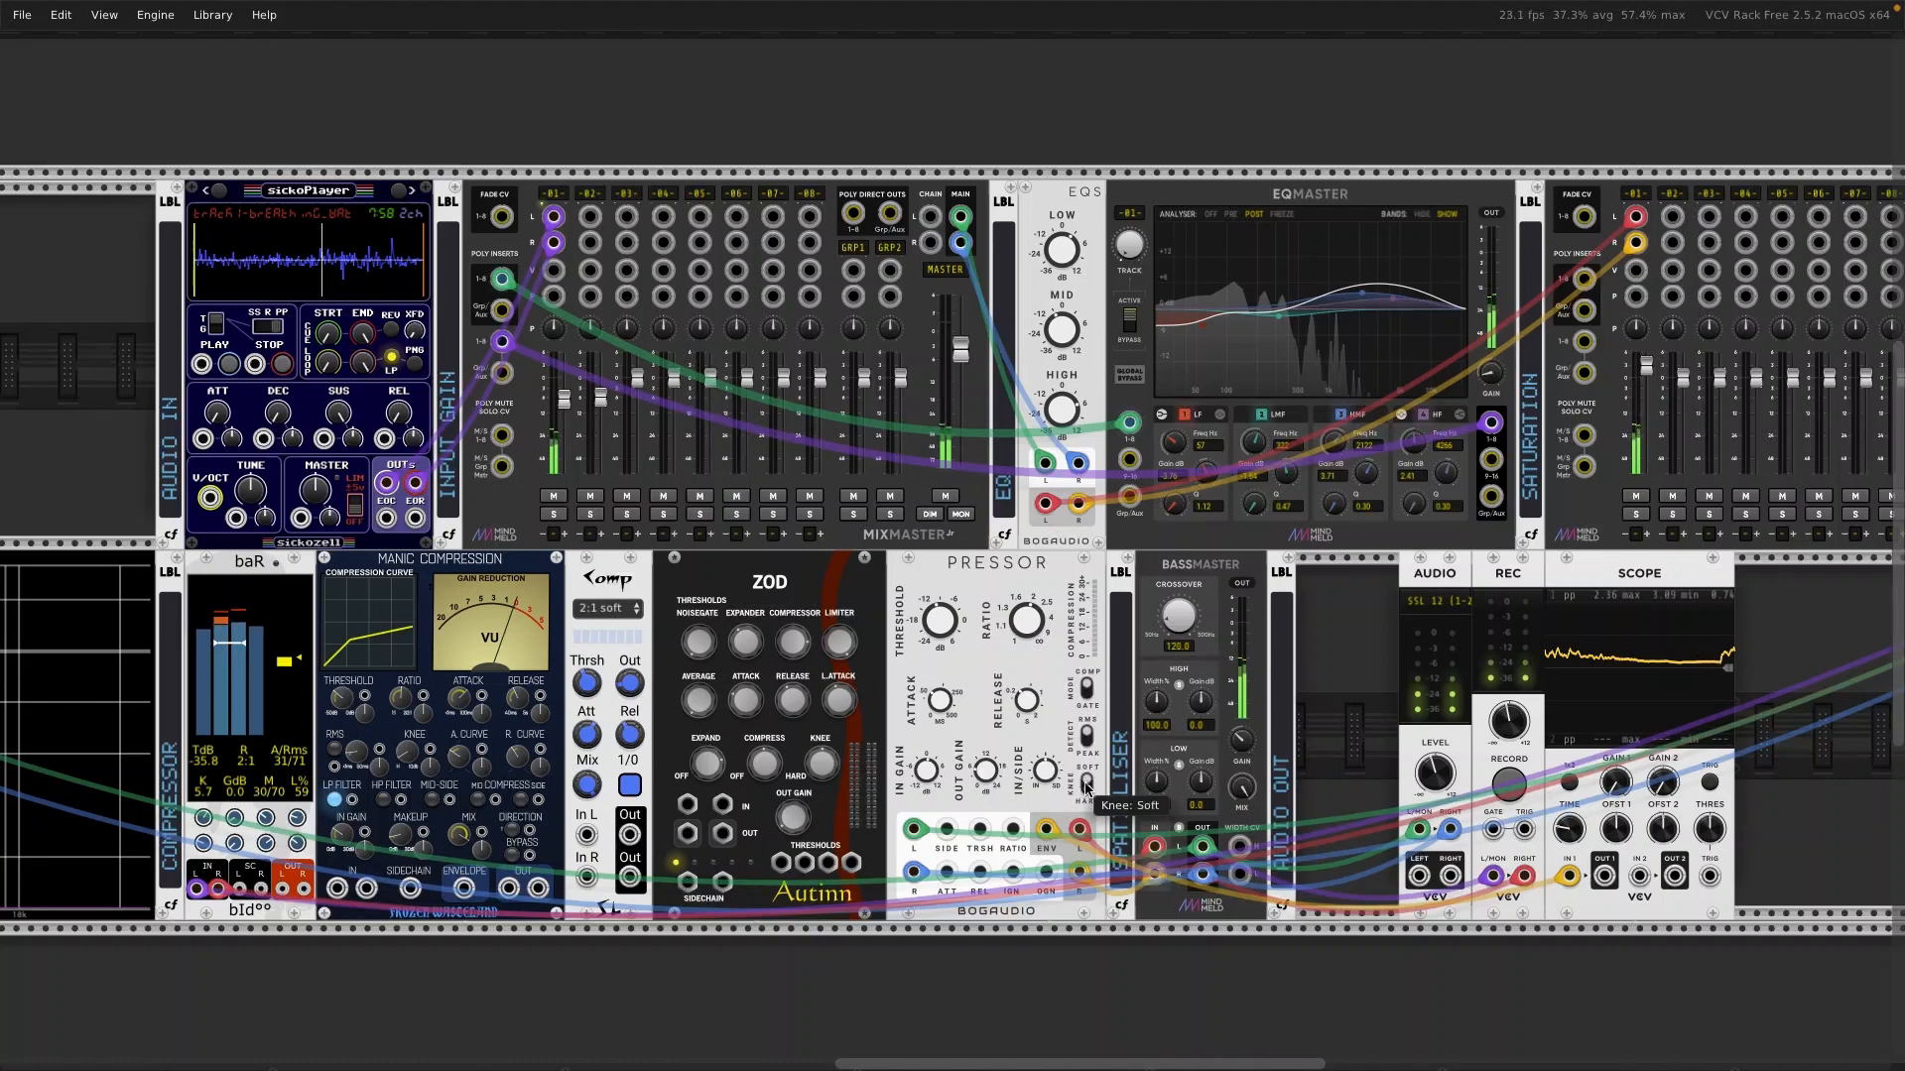
mouse_move(1089, 735)
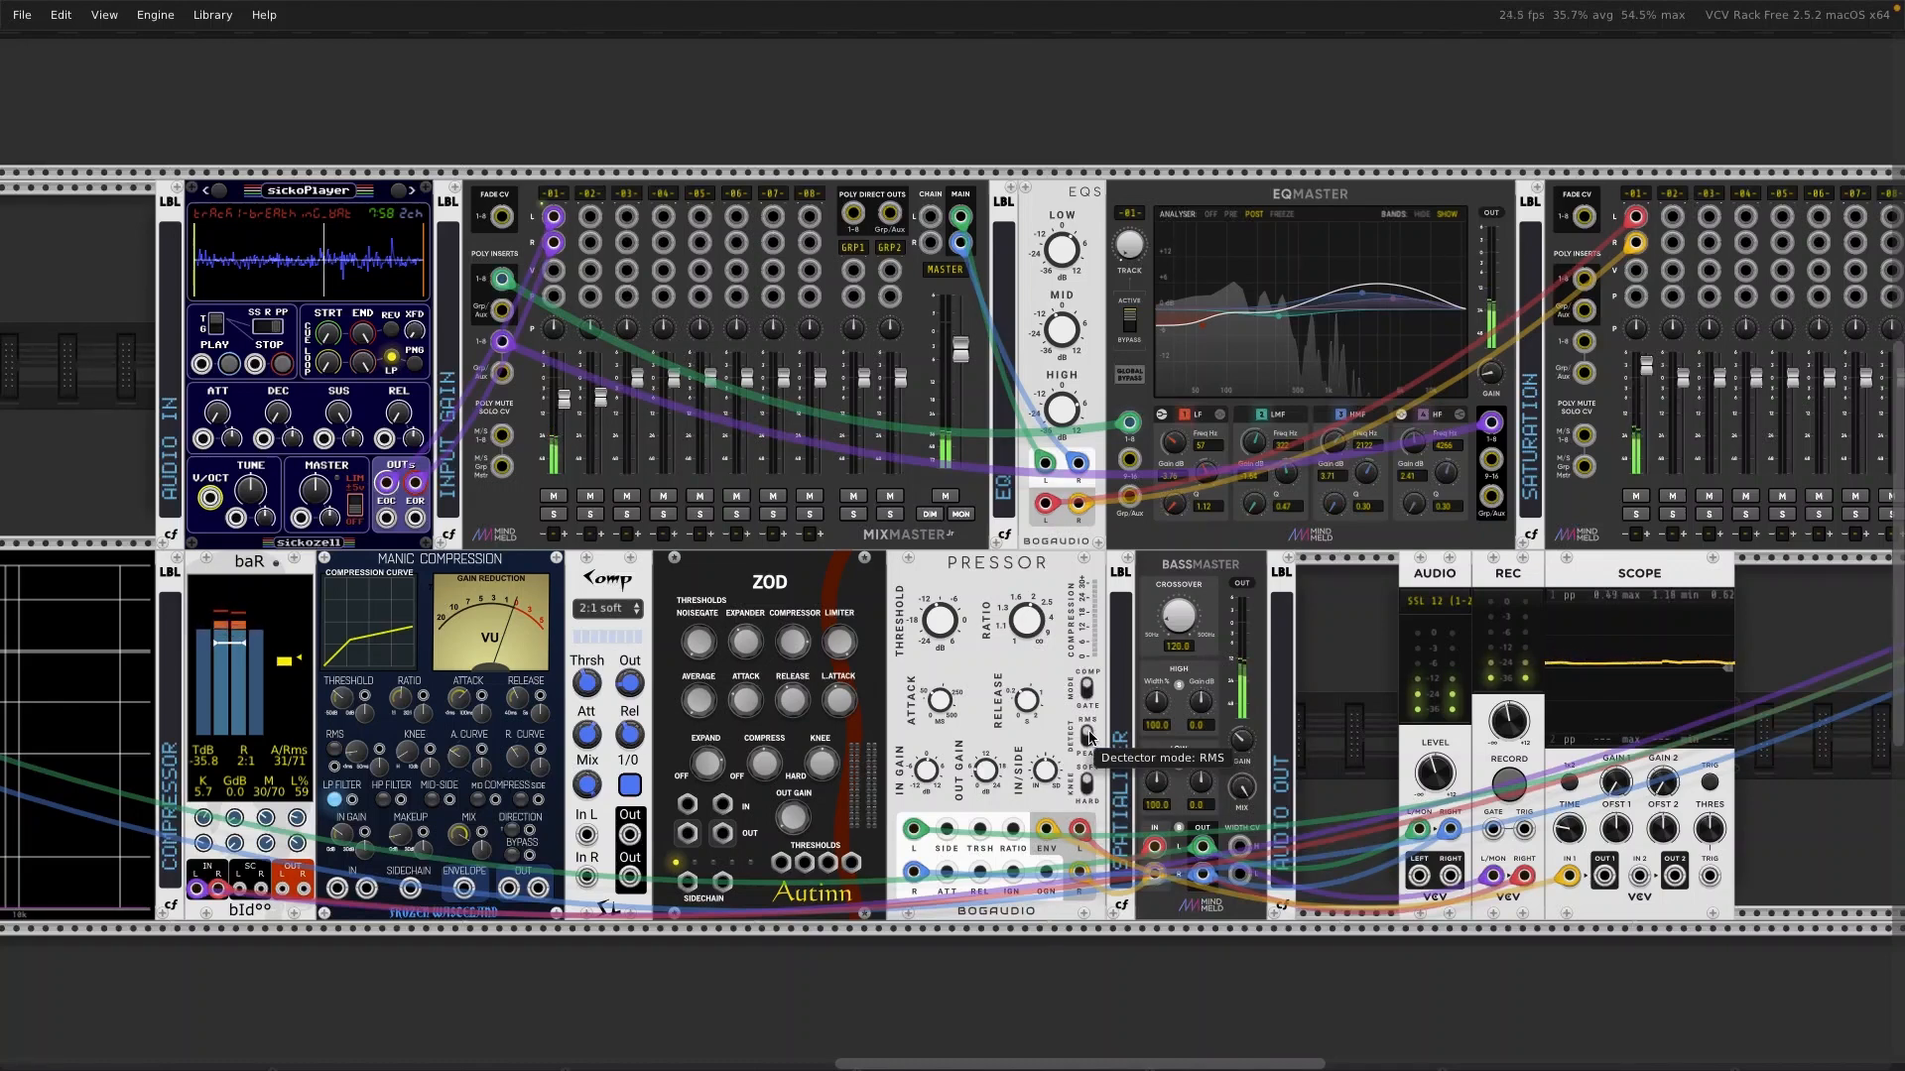
left_click(1088, 735)
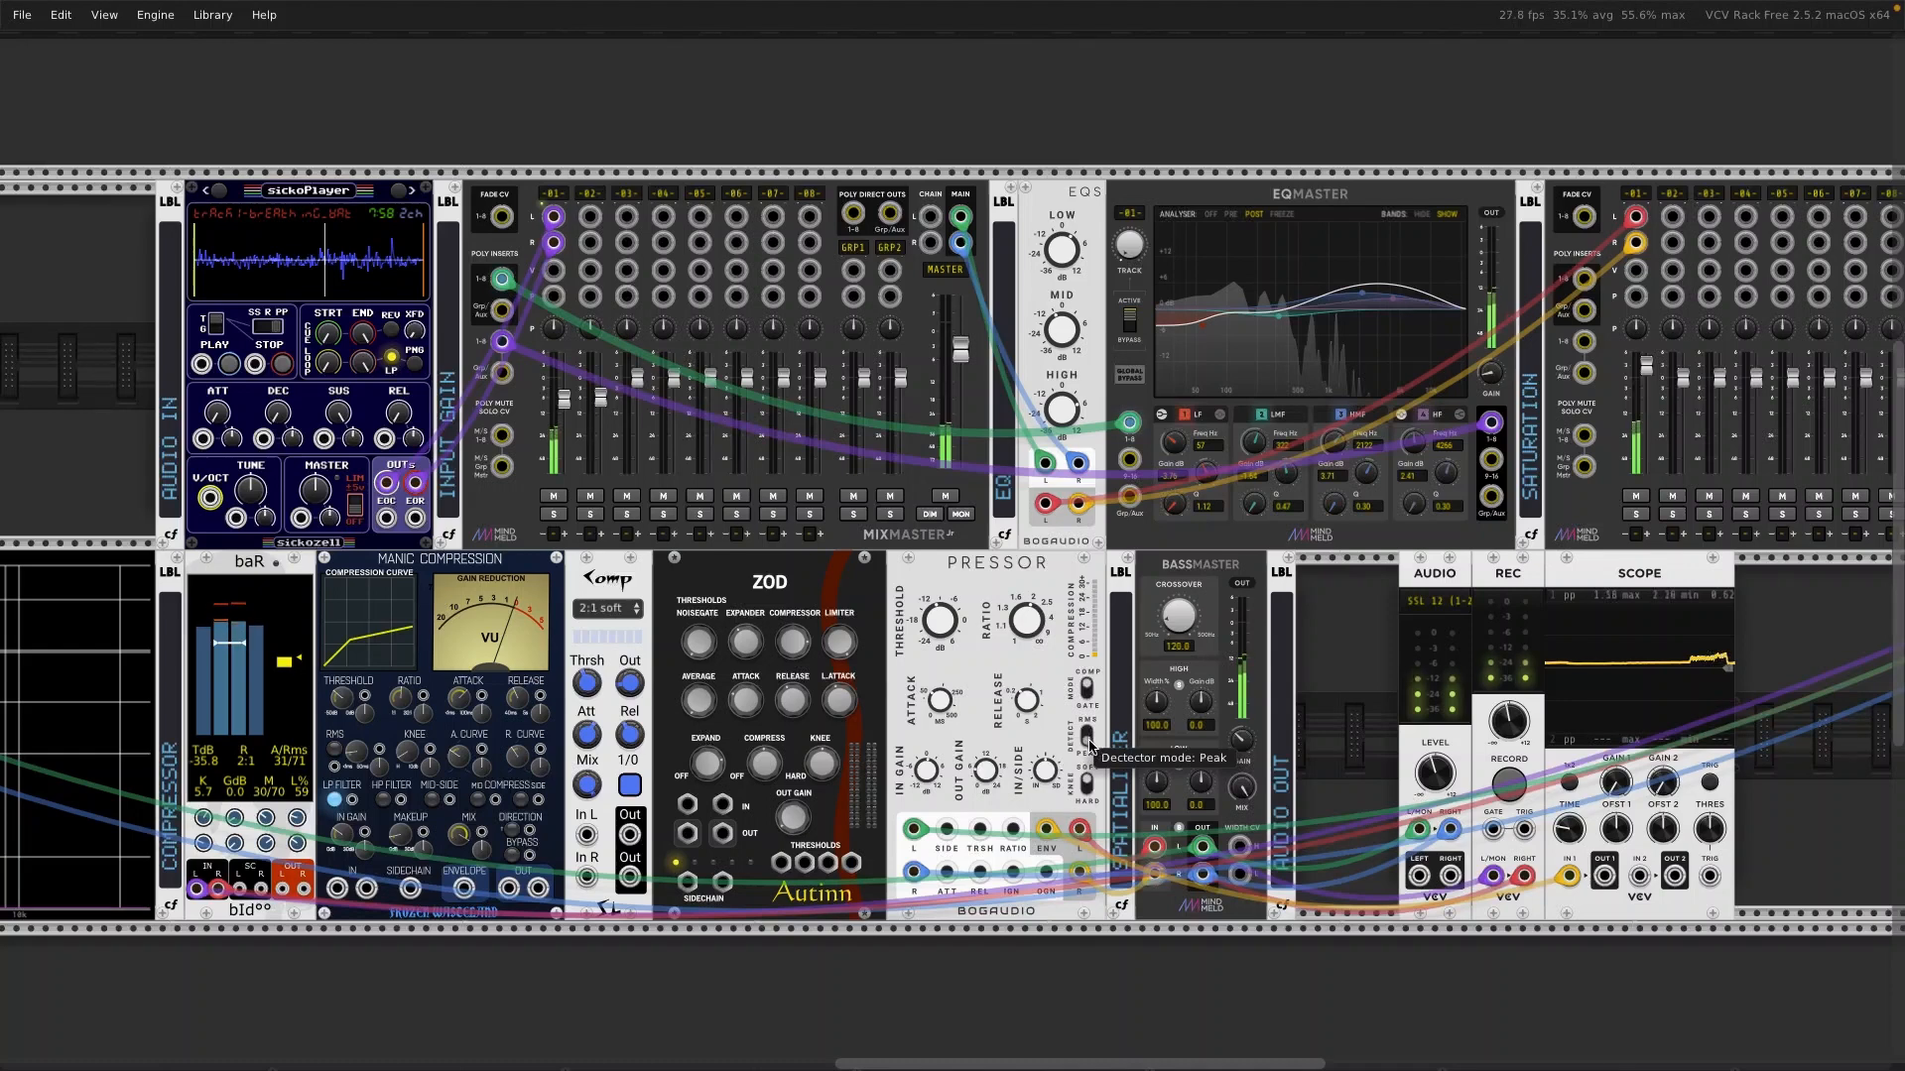
left_click(1089, 736)
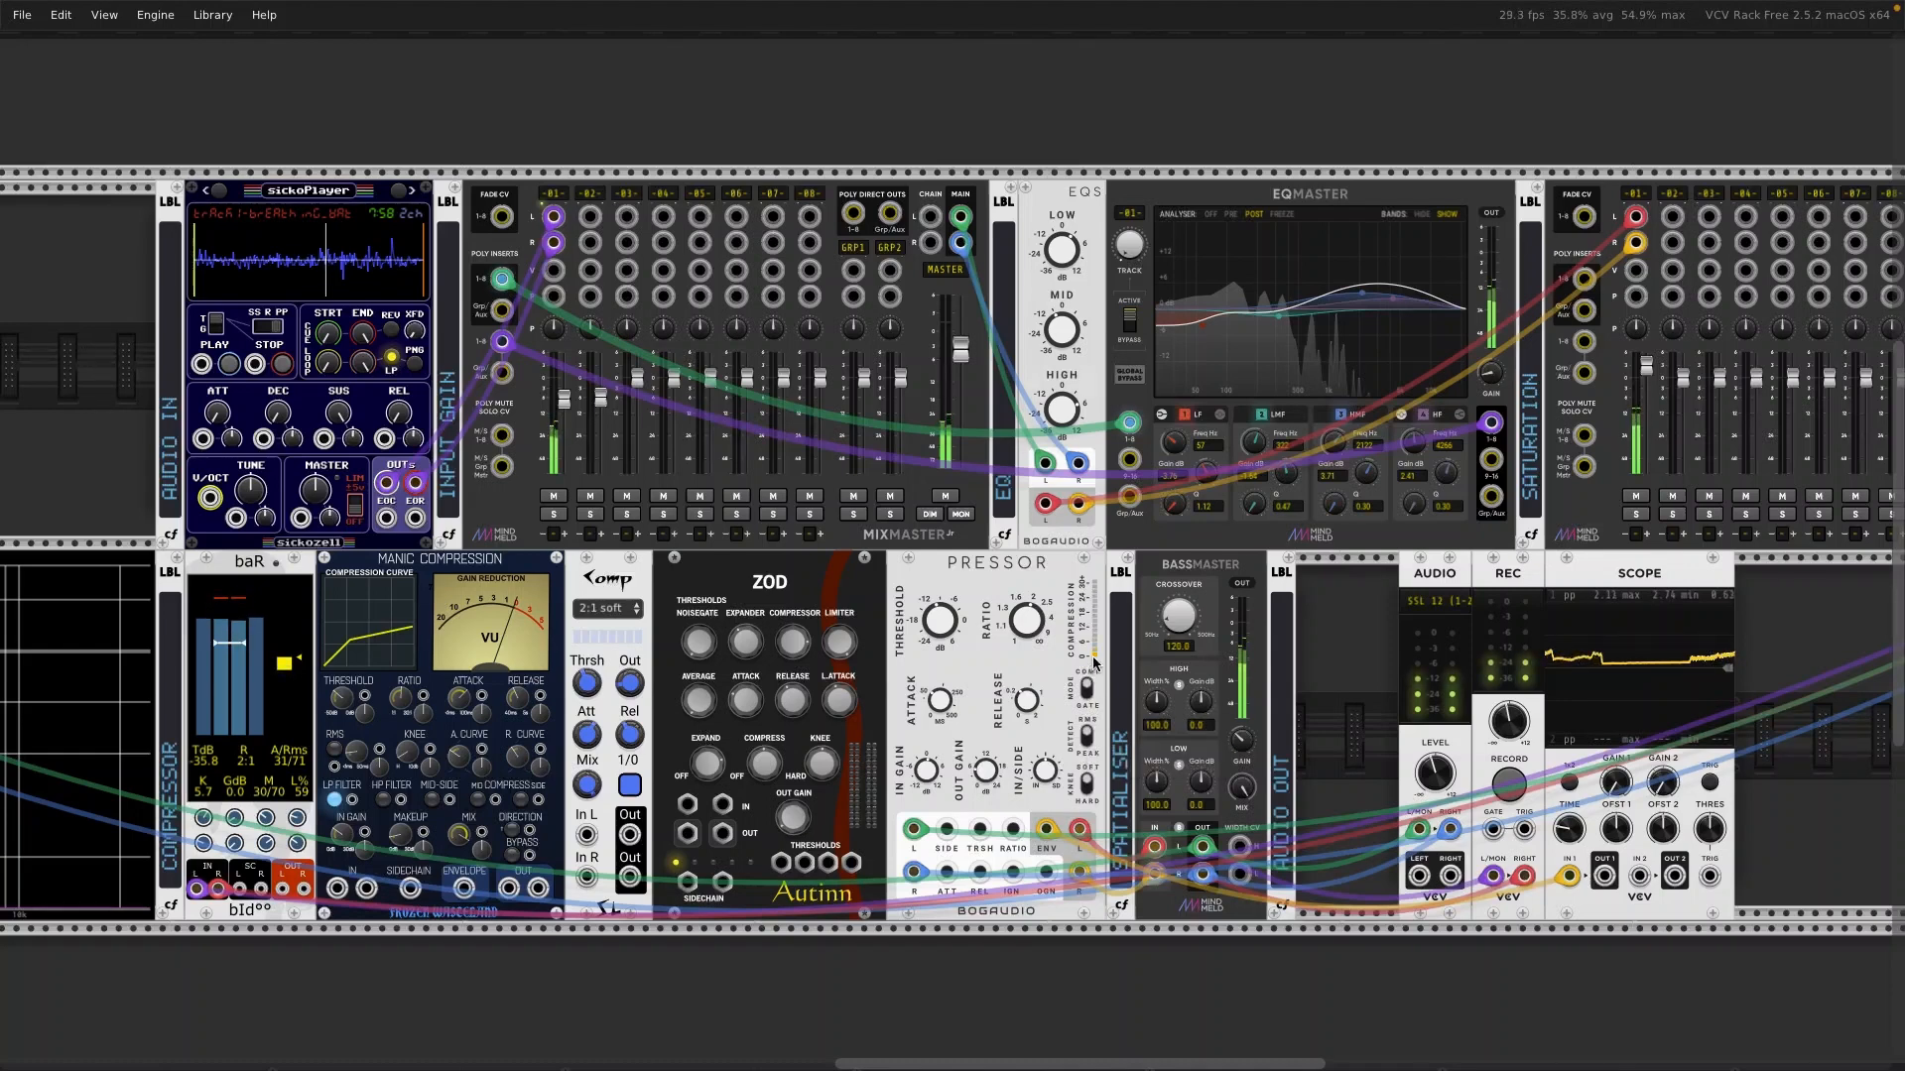
left_click(1088, 734)
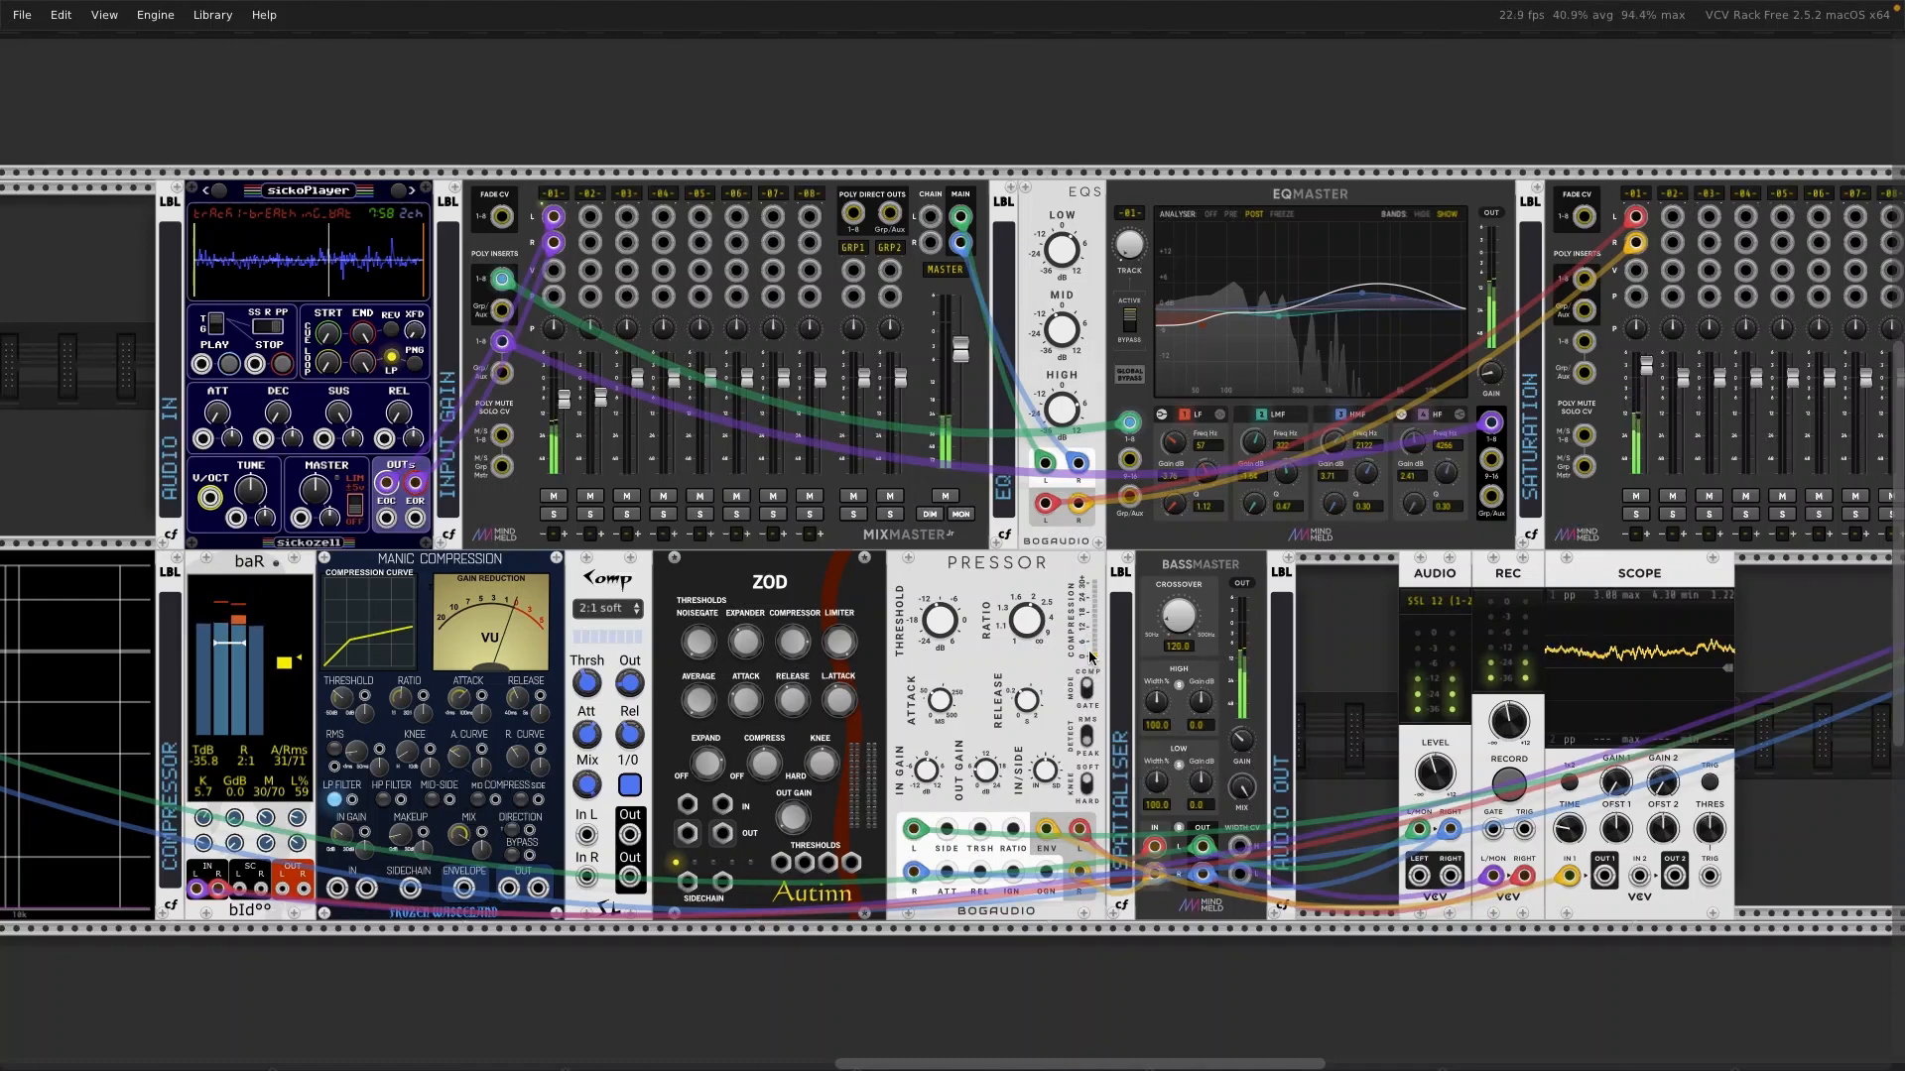
left_click(1088, 740)
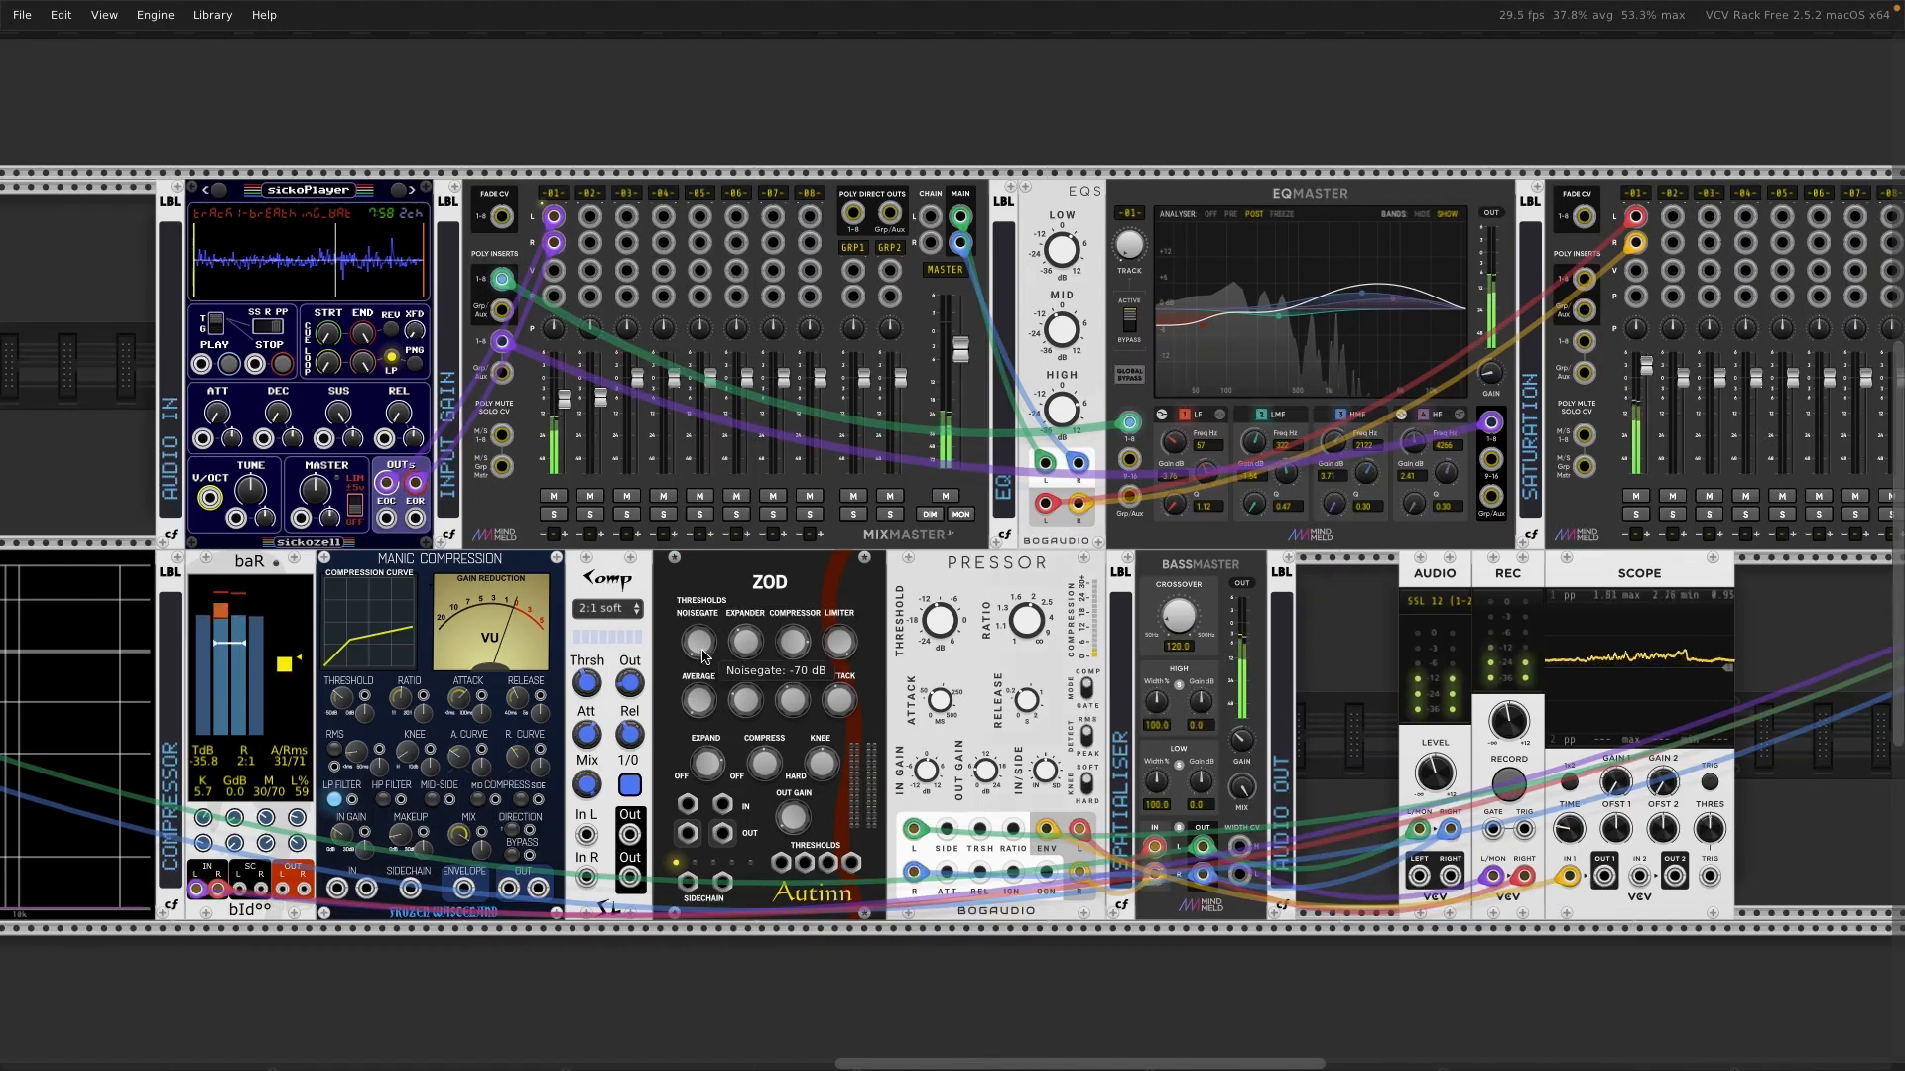
Step: Try Pressor's gate mode while adjusting its threshold
left_click(1086, 687)
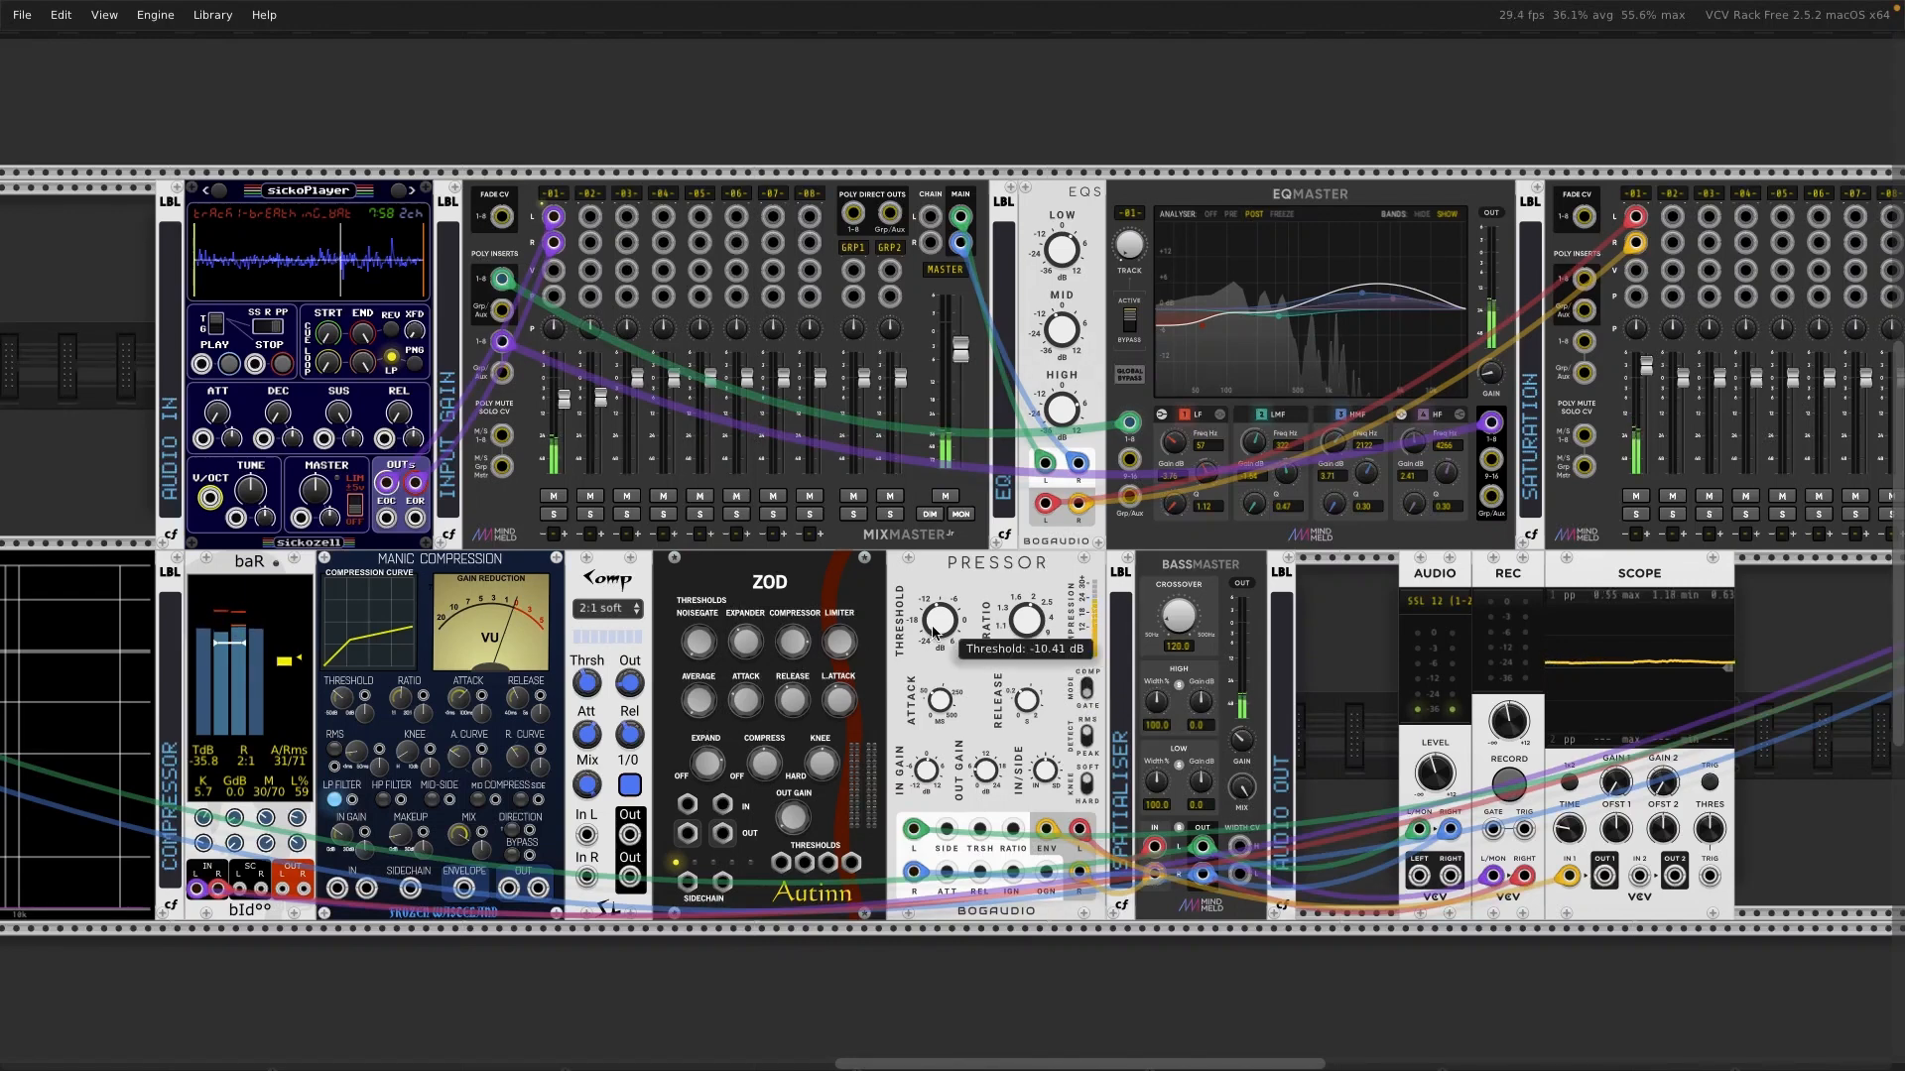
mouse_move(941, 630)
left_mouse_down()
mouse_move(940, 563)
mouse_move(938, 663)
mouse_move(938, 644)
left_mouse_up()
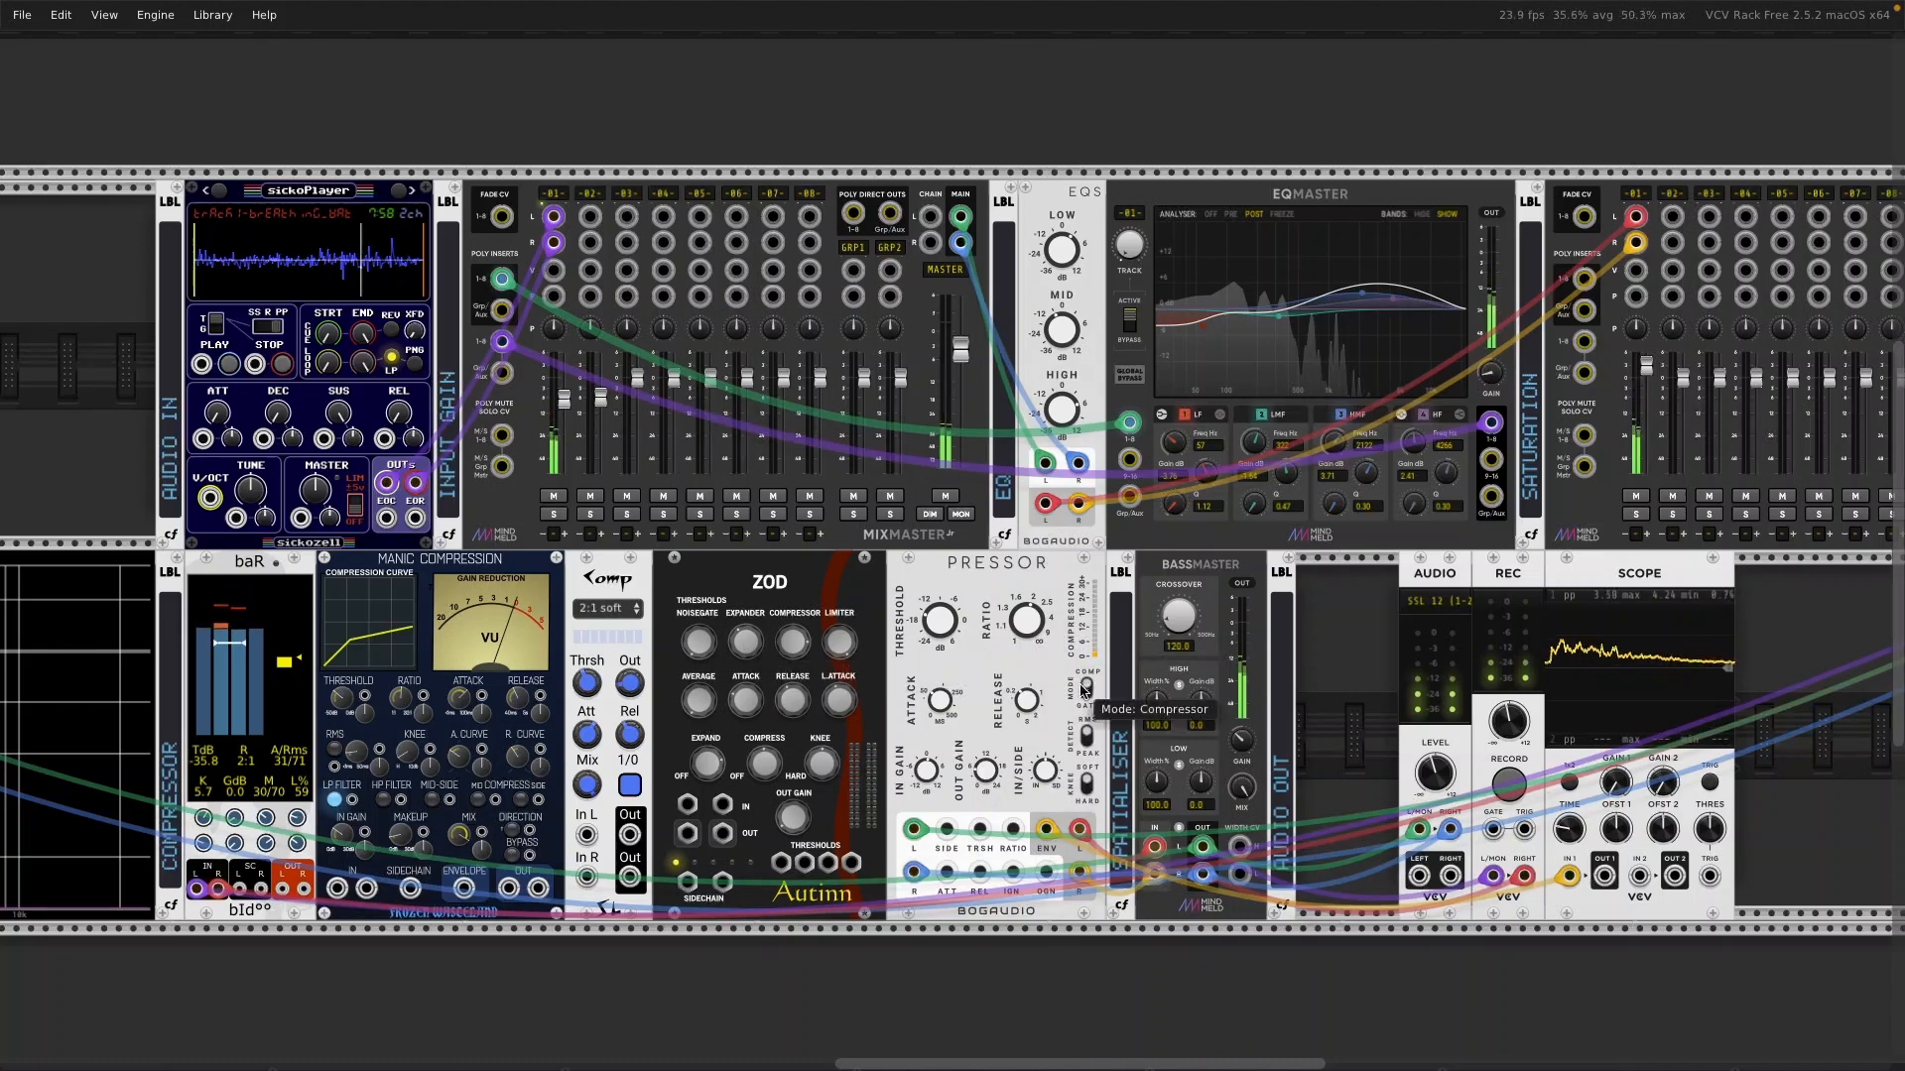
Step: Try BassMaster's high gain at about 9.1 dB and bring it back down to 3.3 dB
scroll(1085, 691, "right", 5)
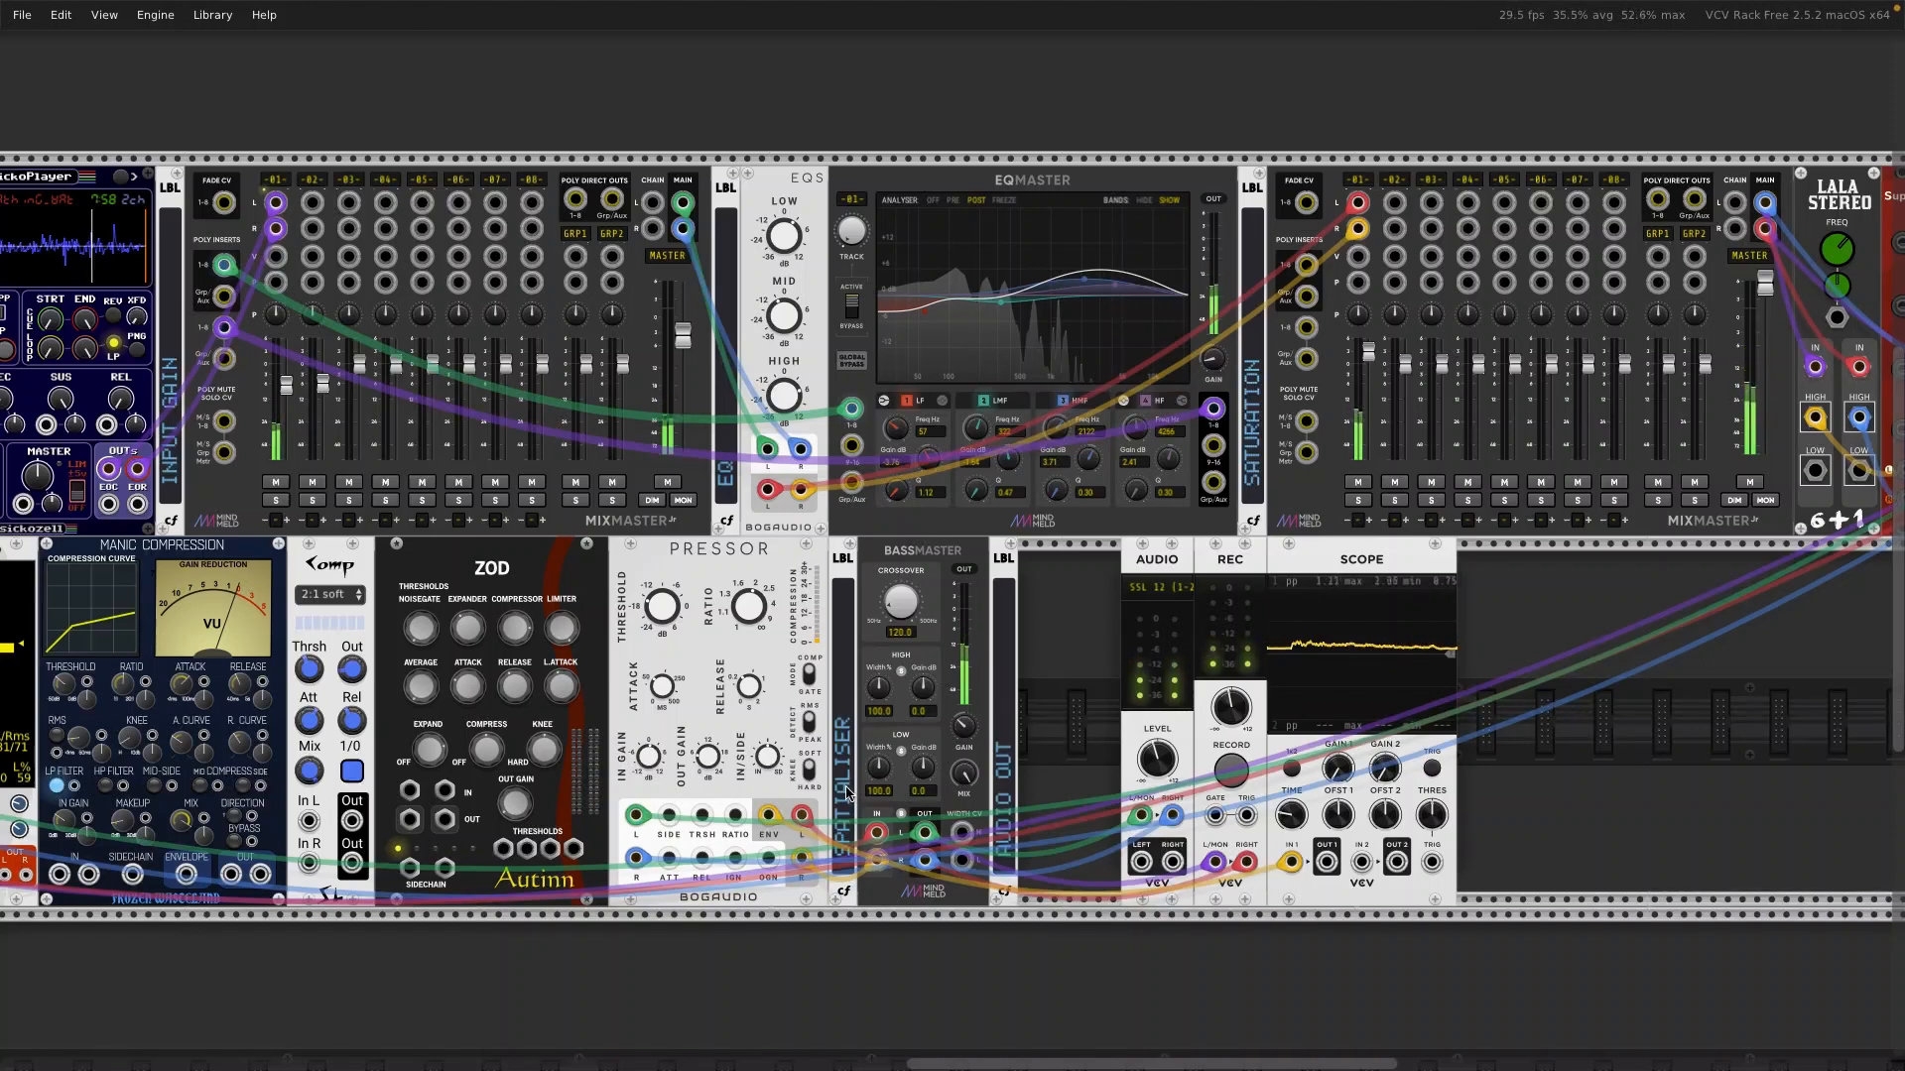
mouse_move(920, 685)
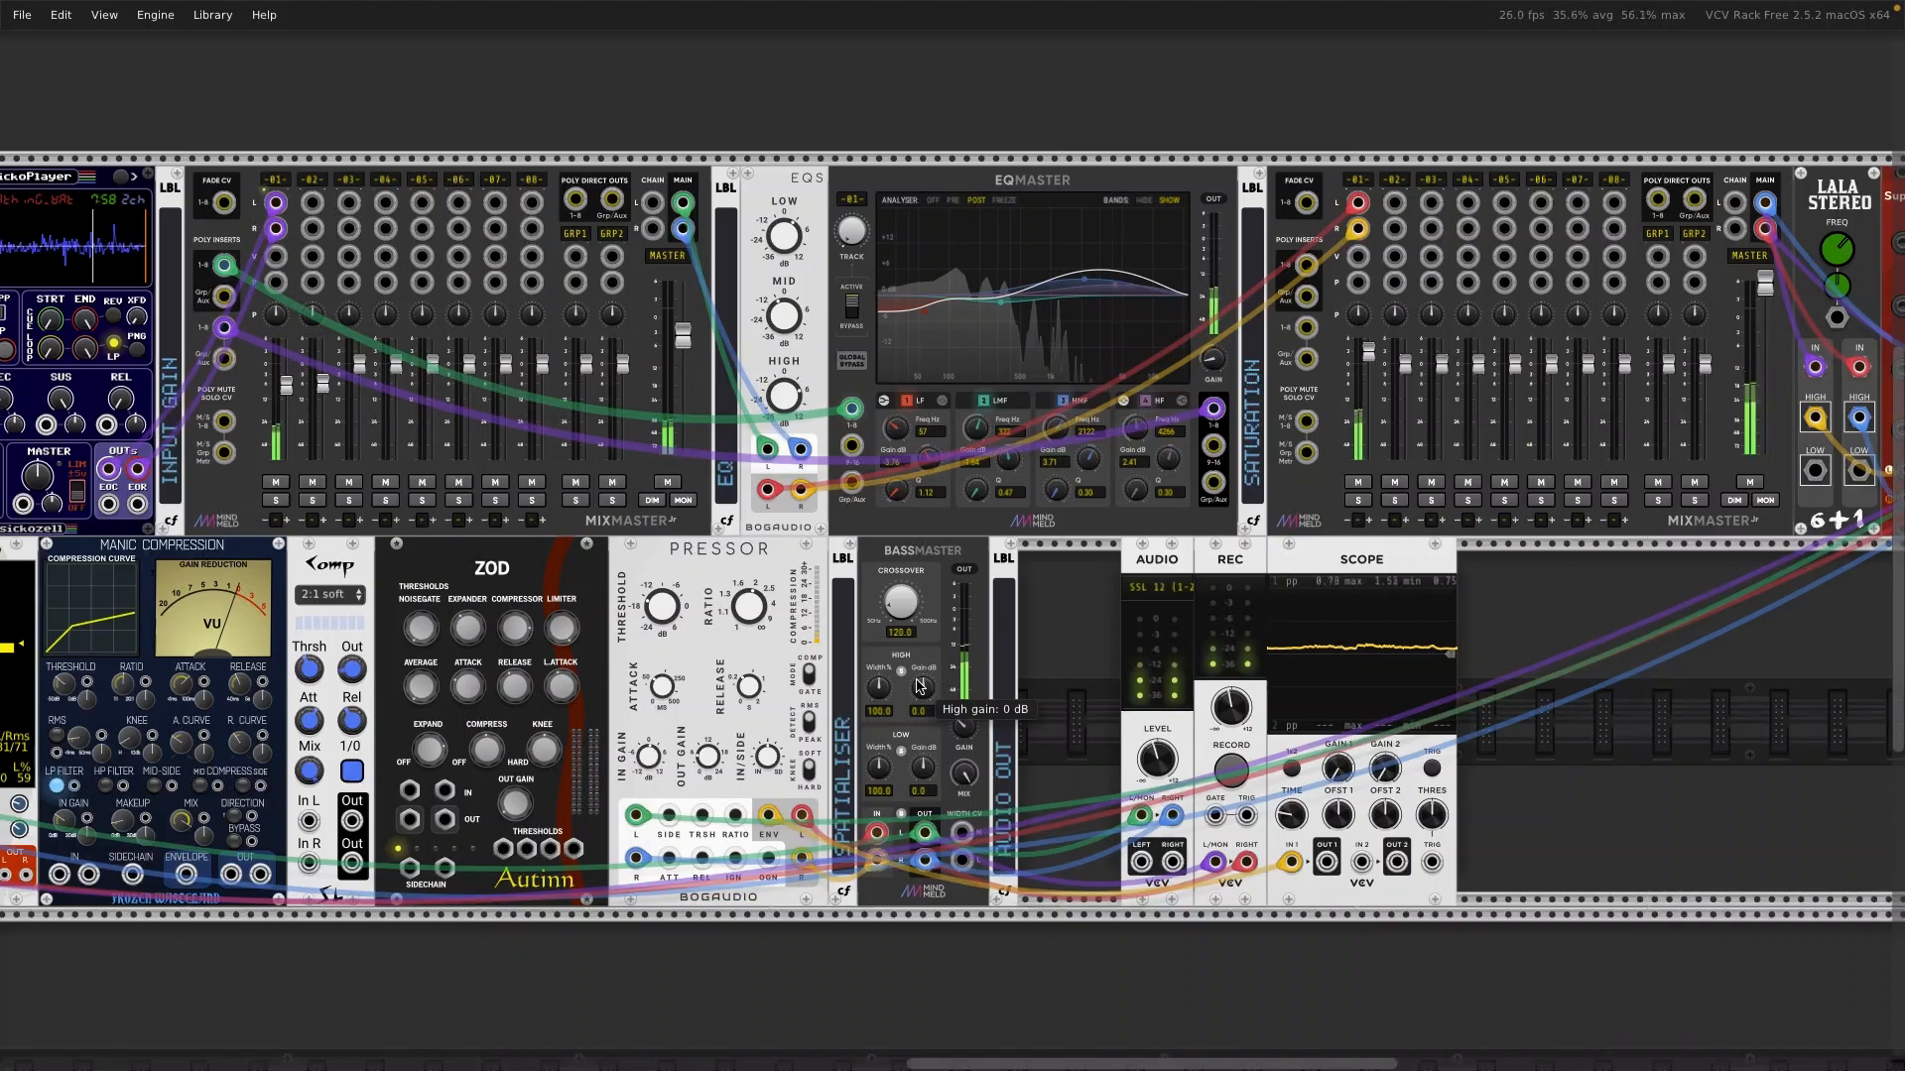
mouse_move(902, 617)
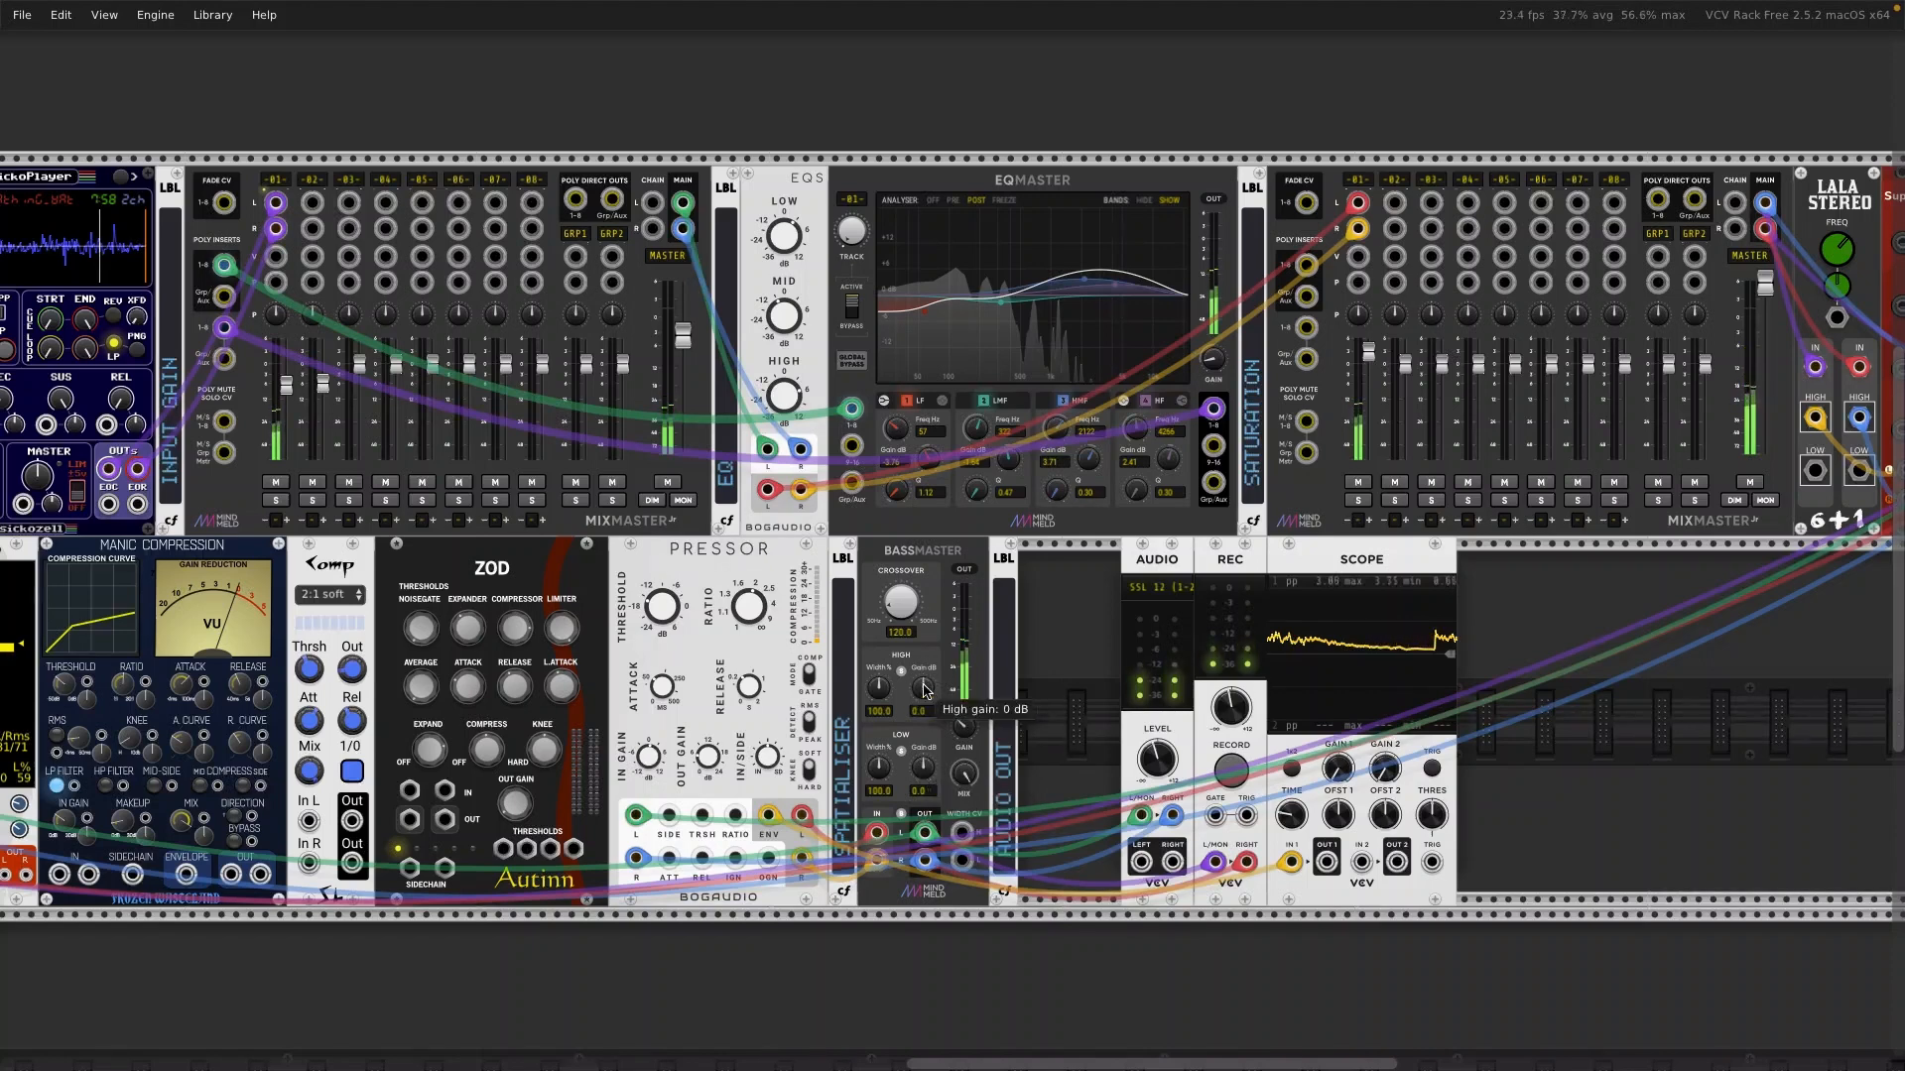
left_click_drag(923, 702, 923, 696)
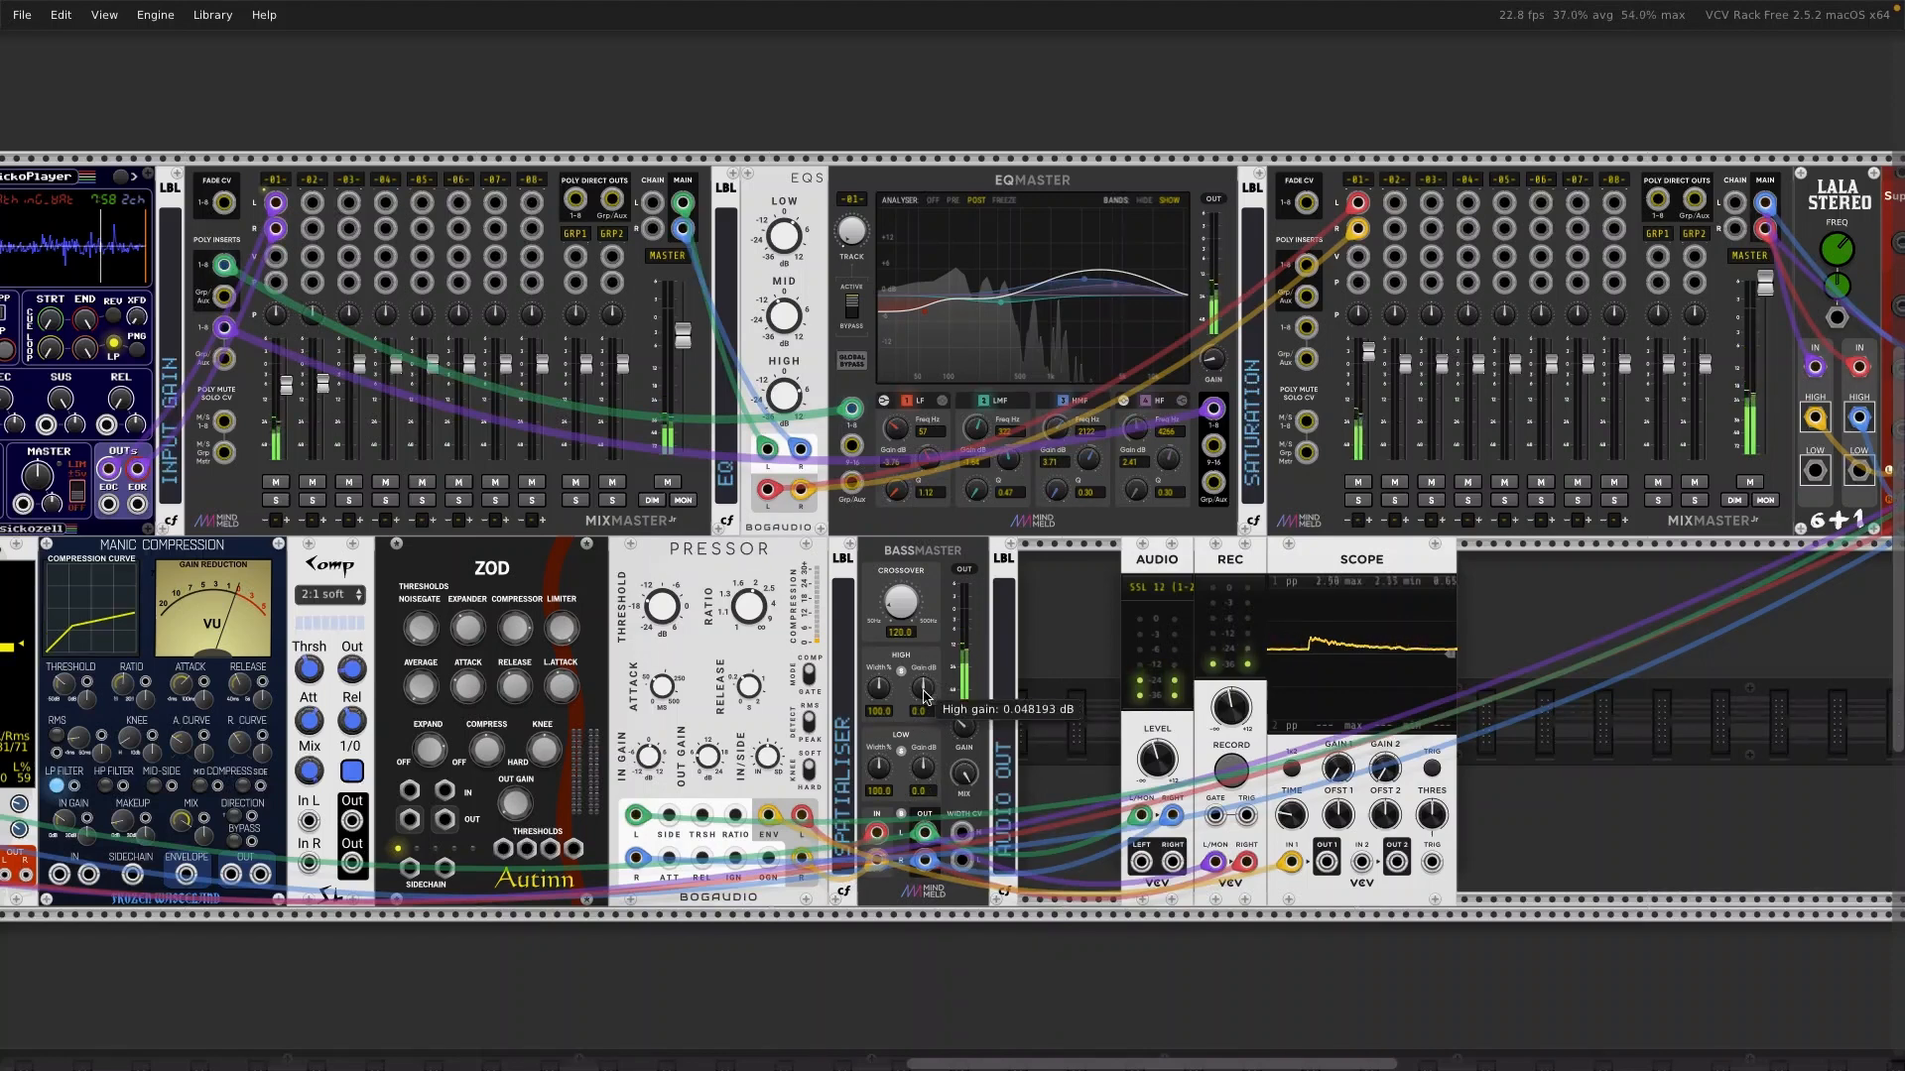
left_click_drag(923, 687, 923, 596)
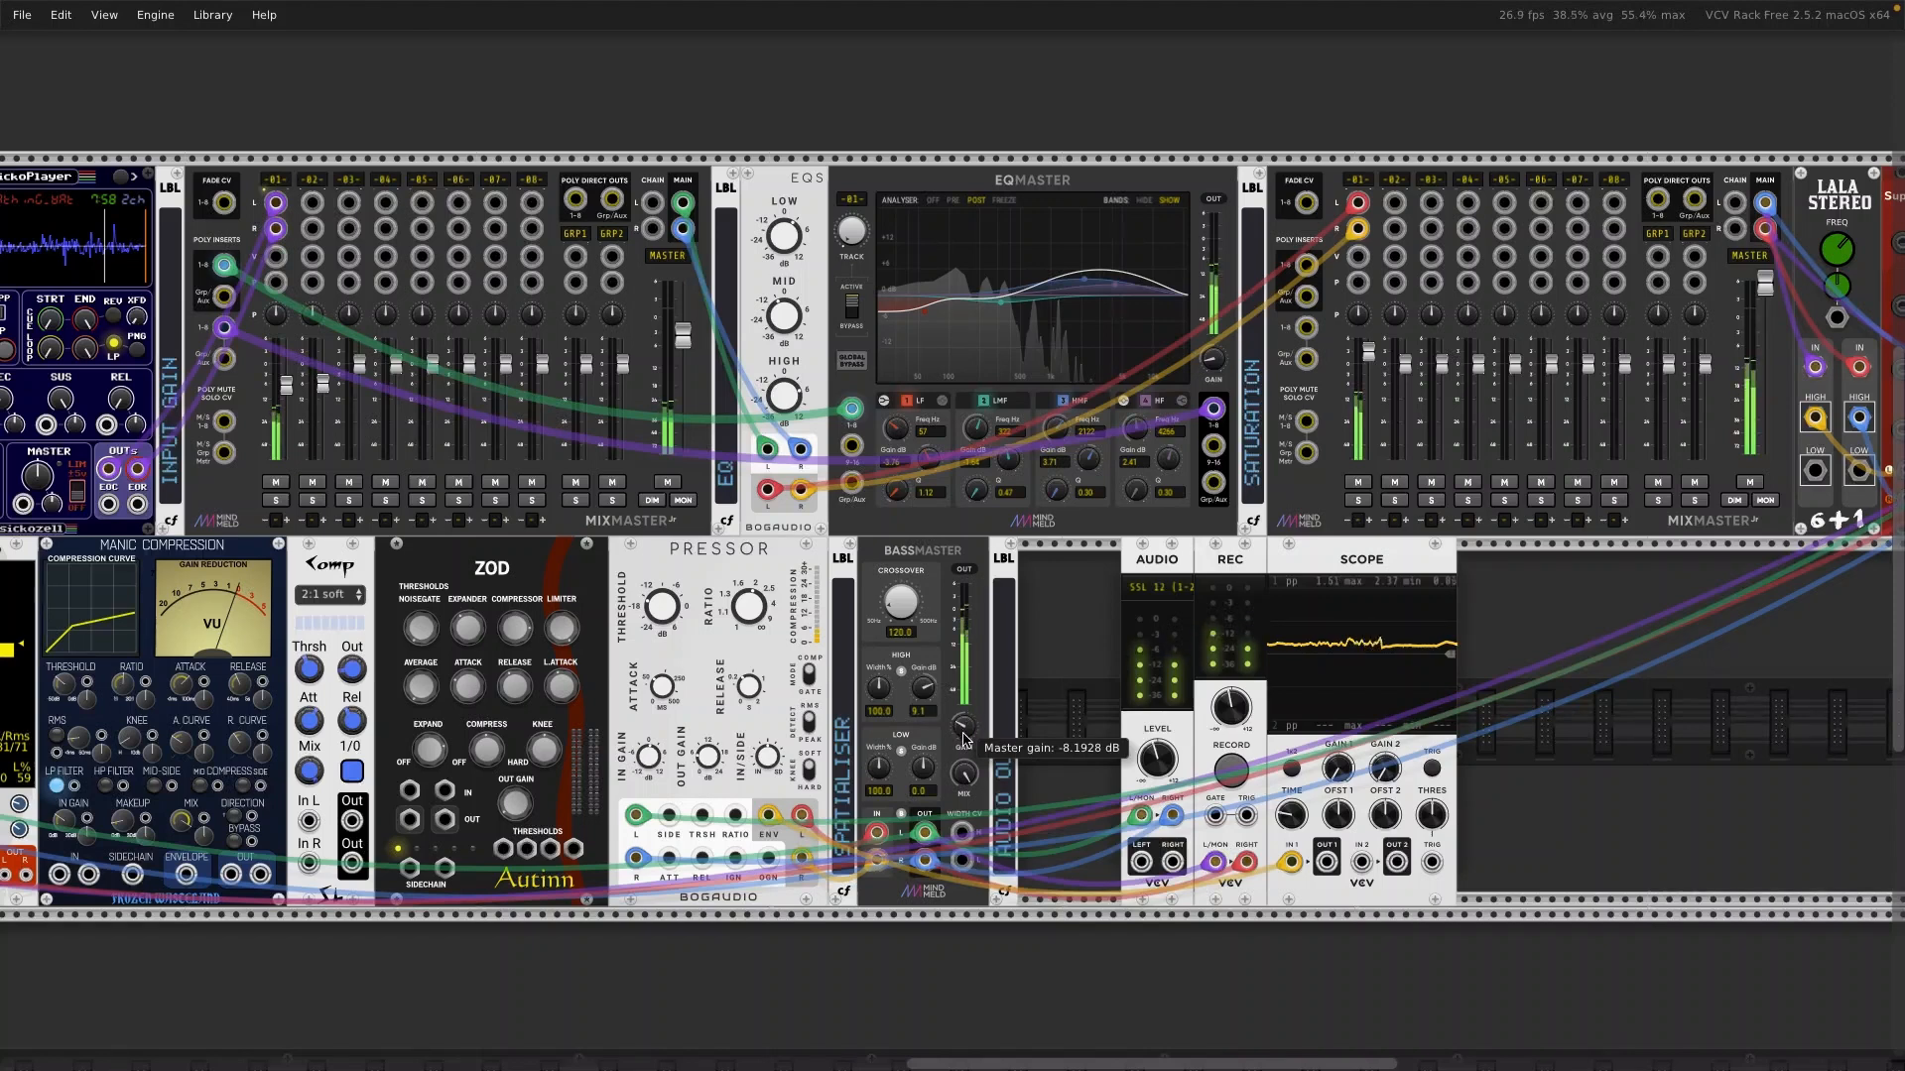
mouse_move(924, 688)
left_click_drag(924, 689, 929, 770)
left_click_drag(930, 693, 920, 691)
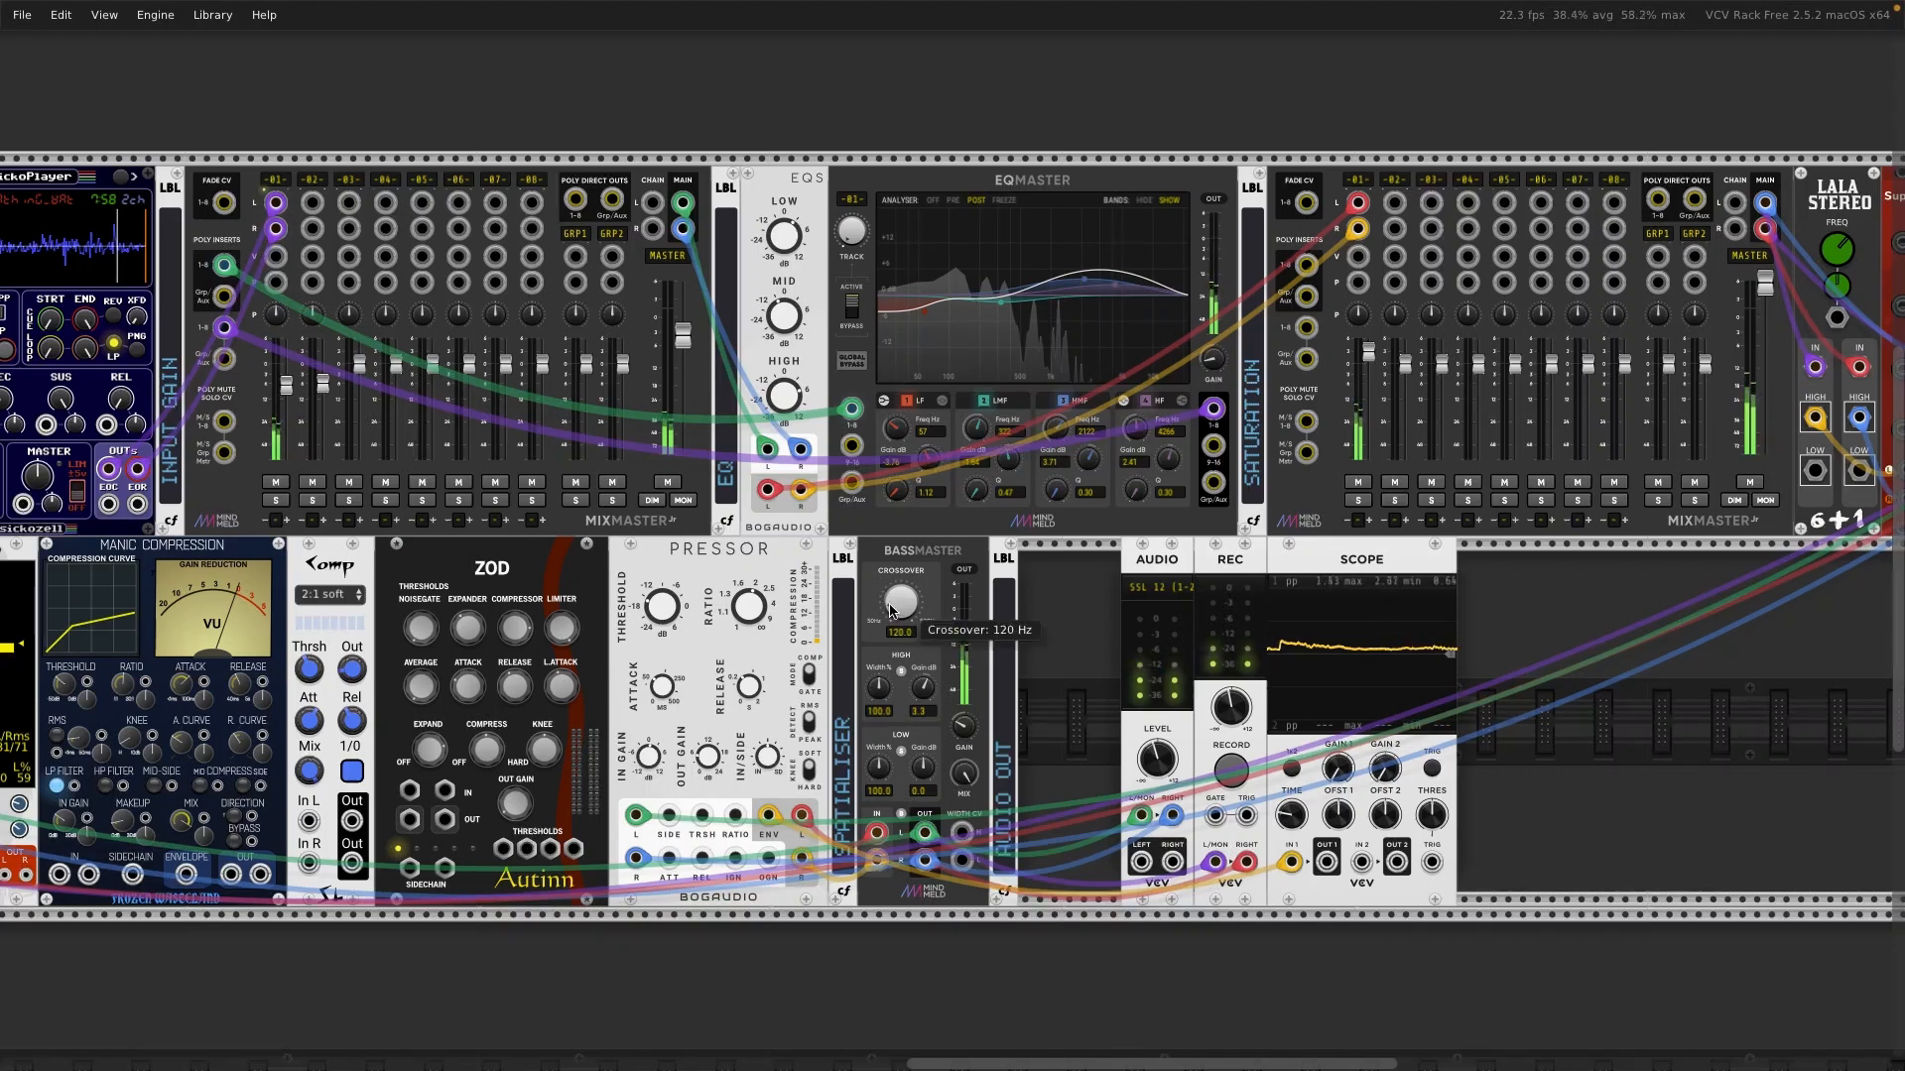
Step: Set BassMaster's crossover to about 156.9 Hz, low width to 61% and high width to about 144.6%, and adjust Pressor's threshold
left_click_drag(890, 612, 890, 612)
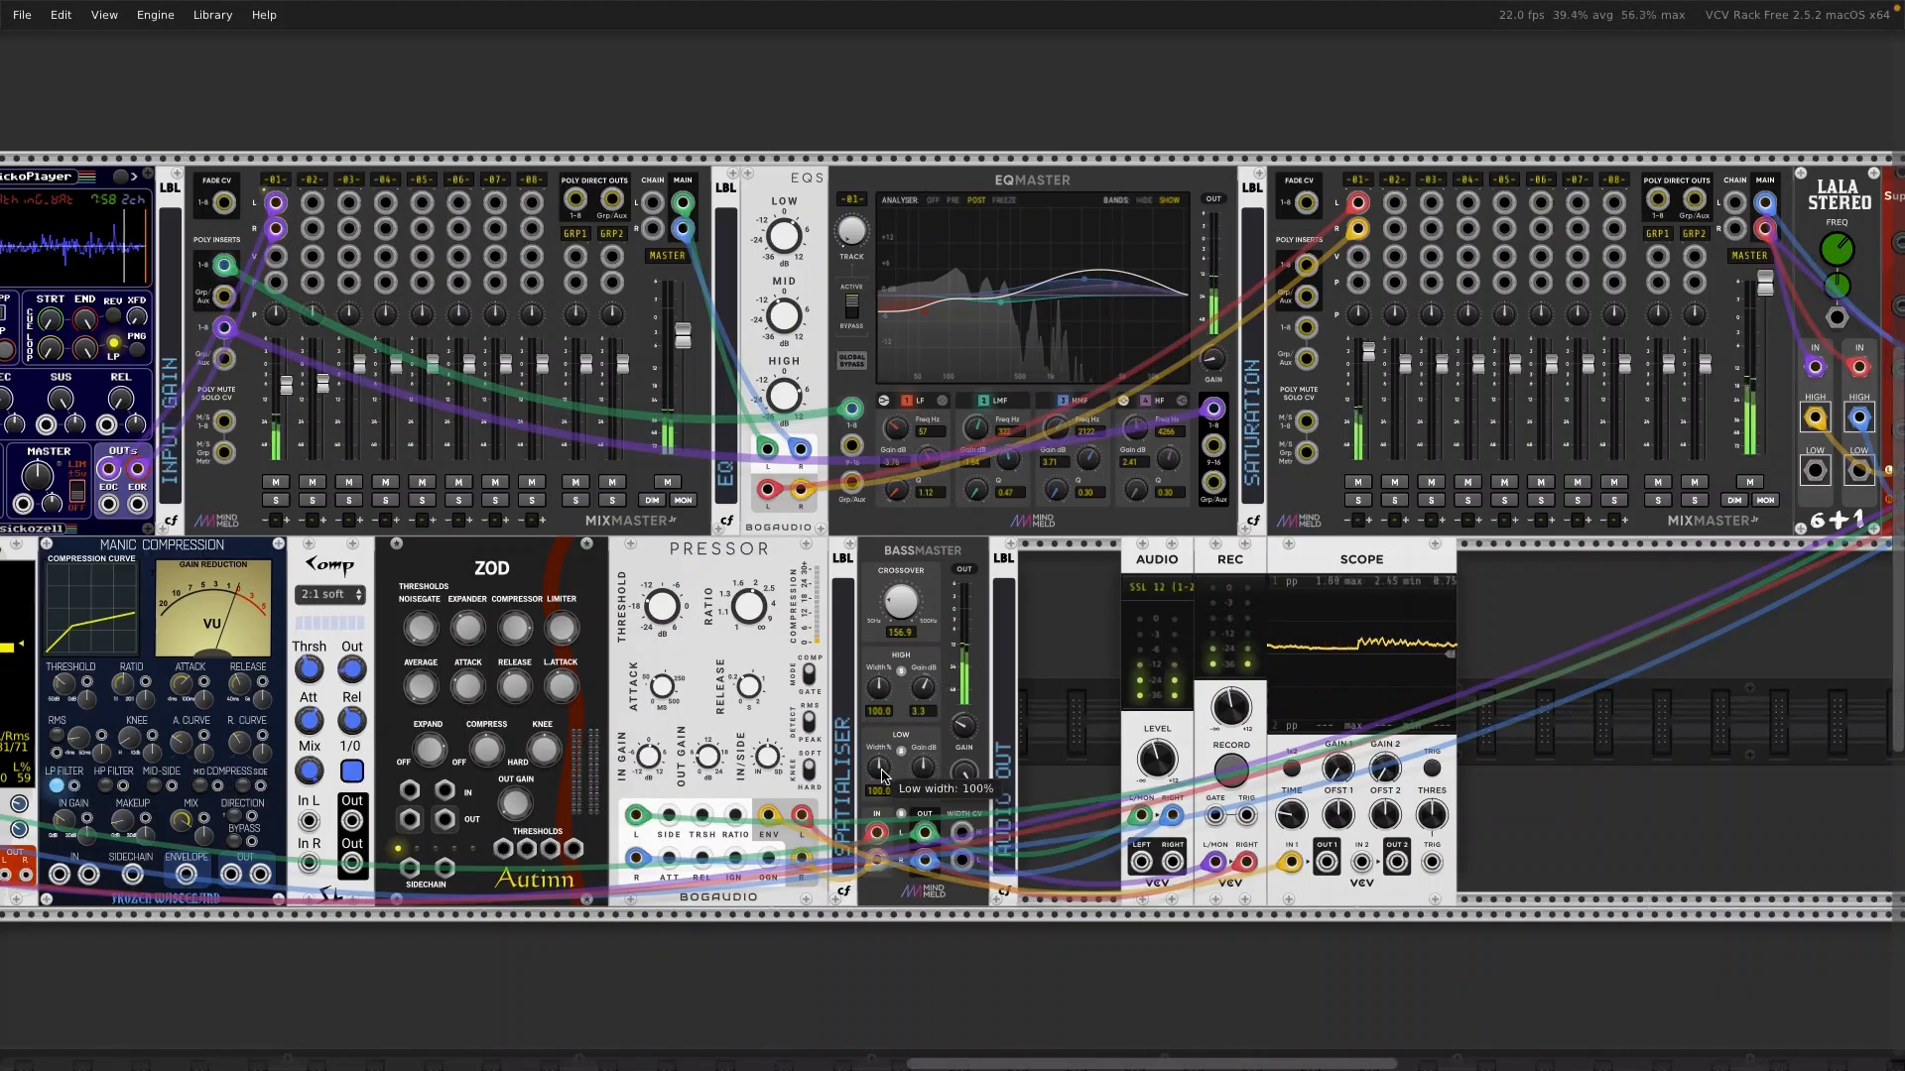
left_click_drag(877, 767, 878, 788)
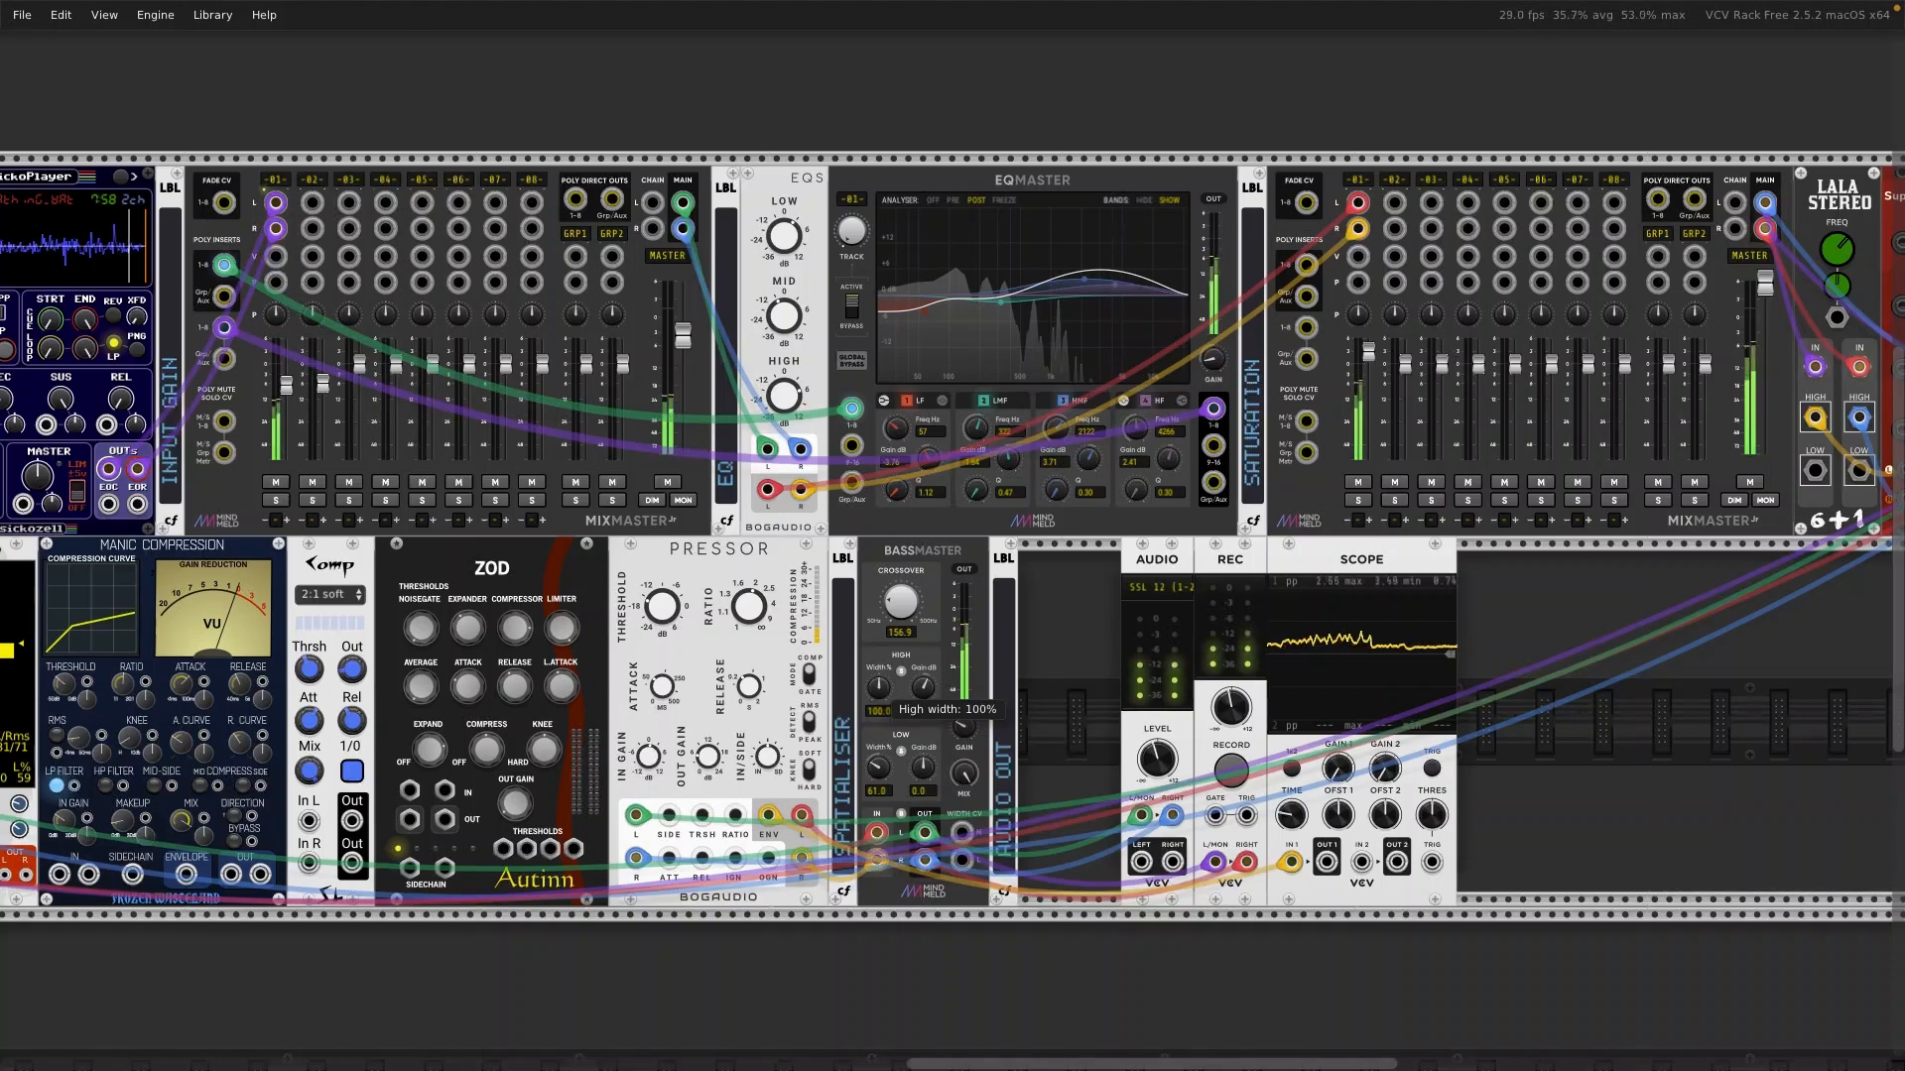
left_click_drag(877, 686, 878, 663)
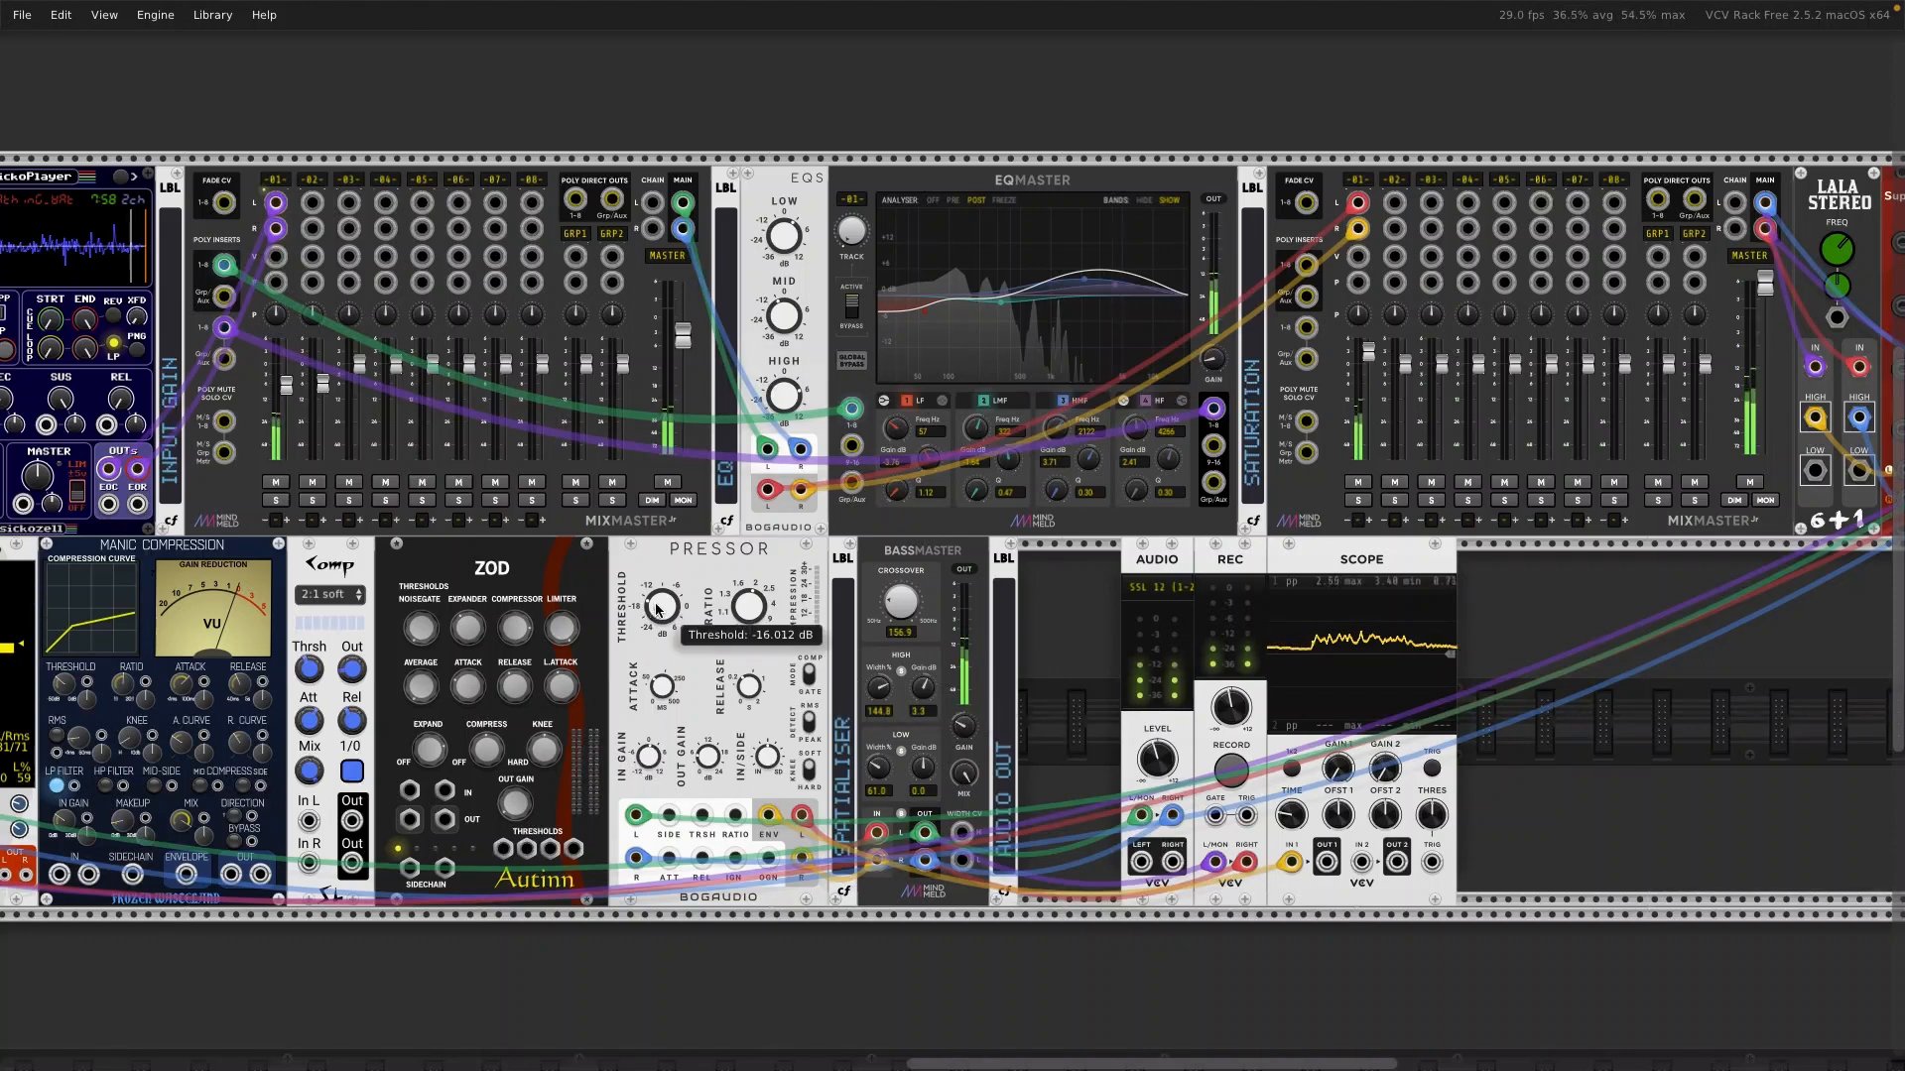
left_click_drag(656, 610, 656, 544)
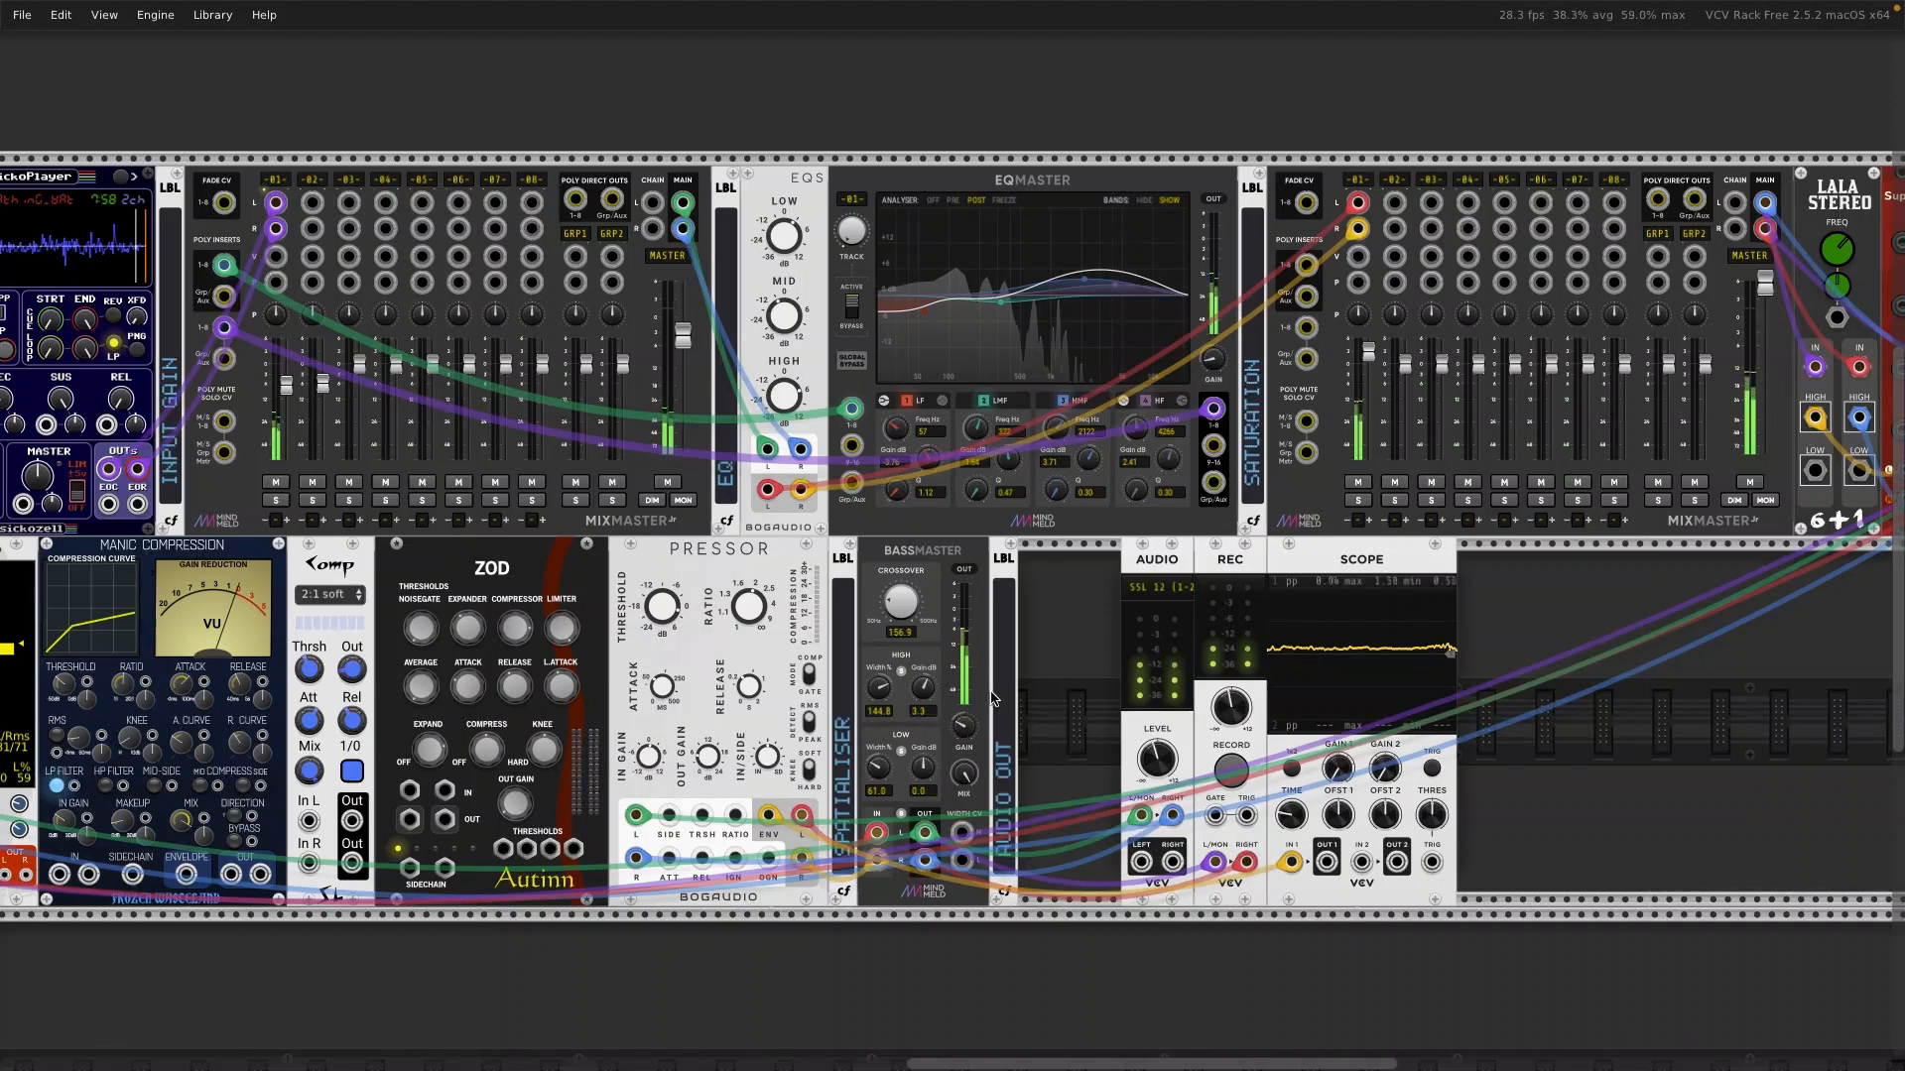
Step: Set BassMaster's high width to about 176.9% and high gain to 7.8 dB, rebalancing its master gain
mouse_move(969, 734)
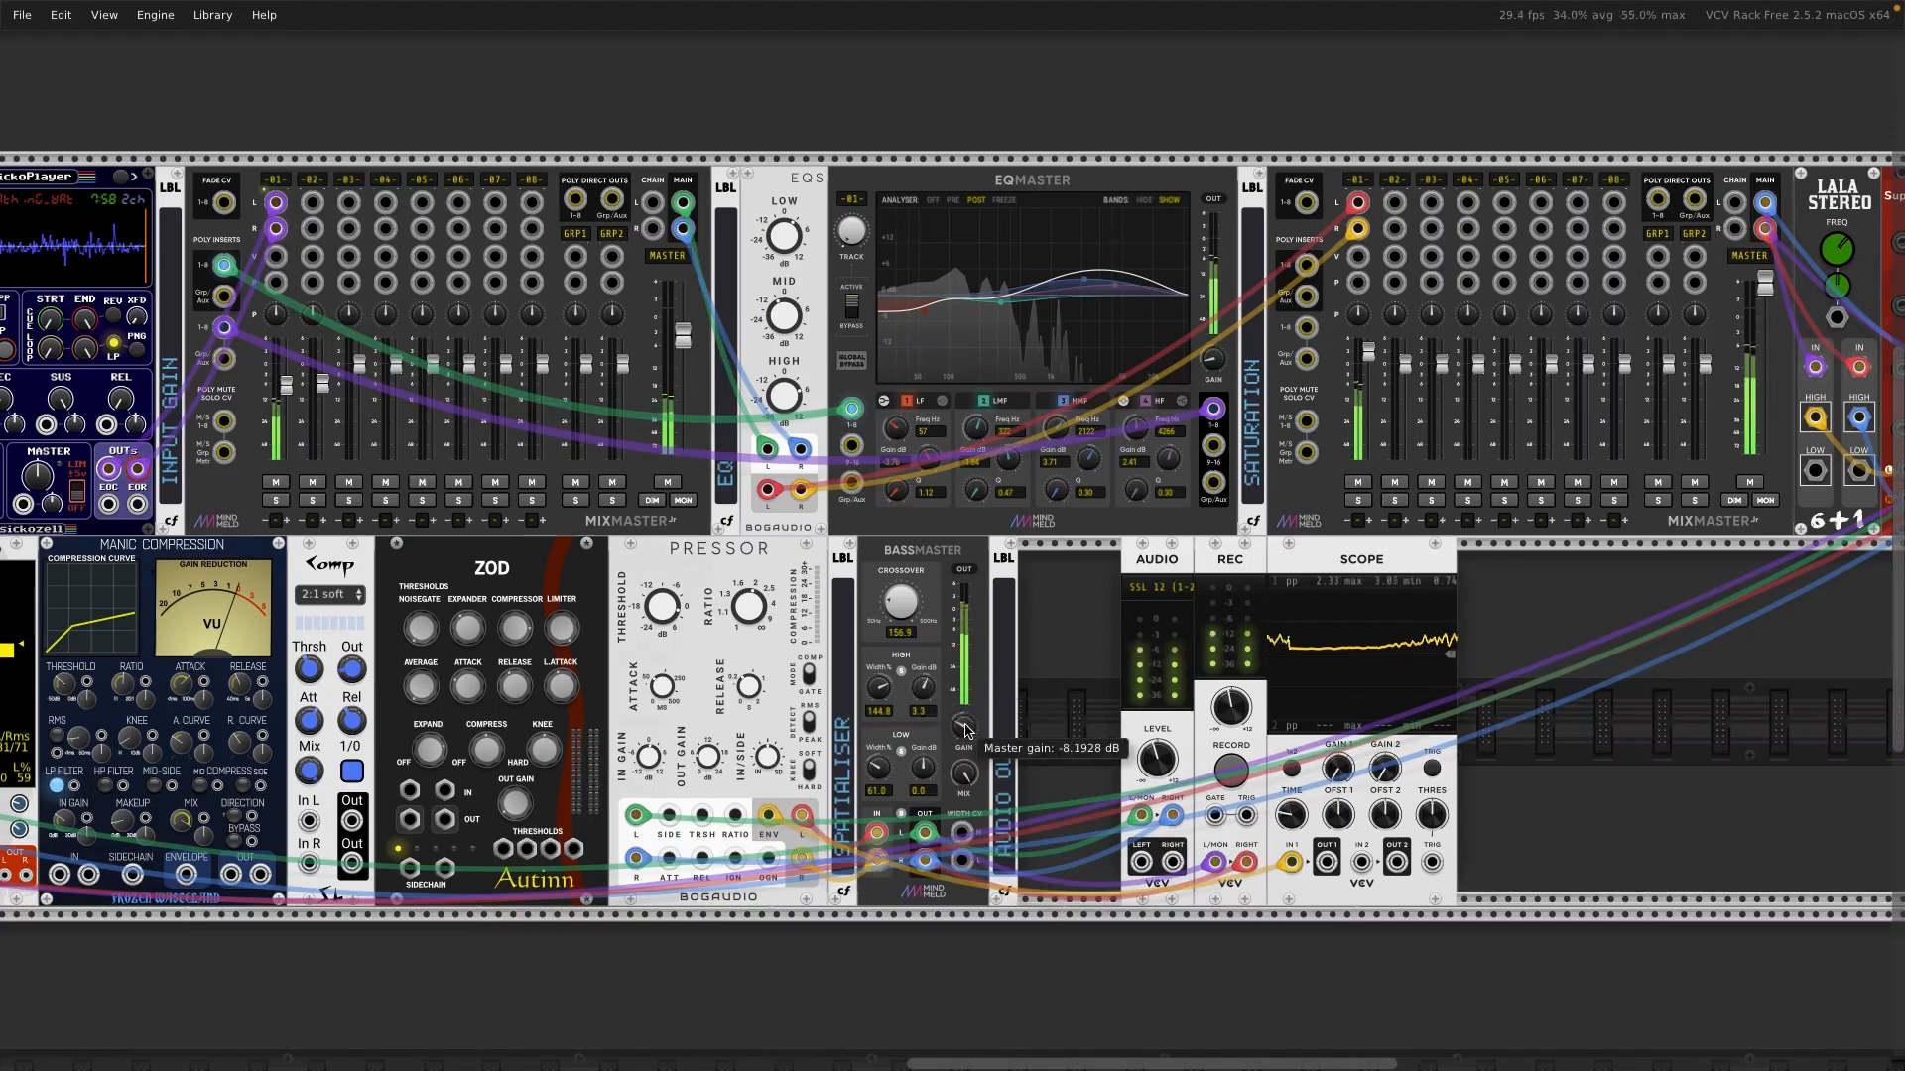
left_click_drag(878, 687, 878, 678)
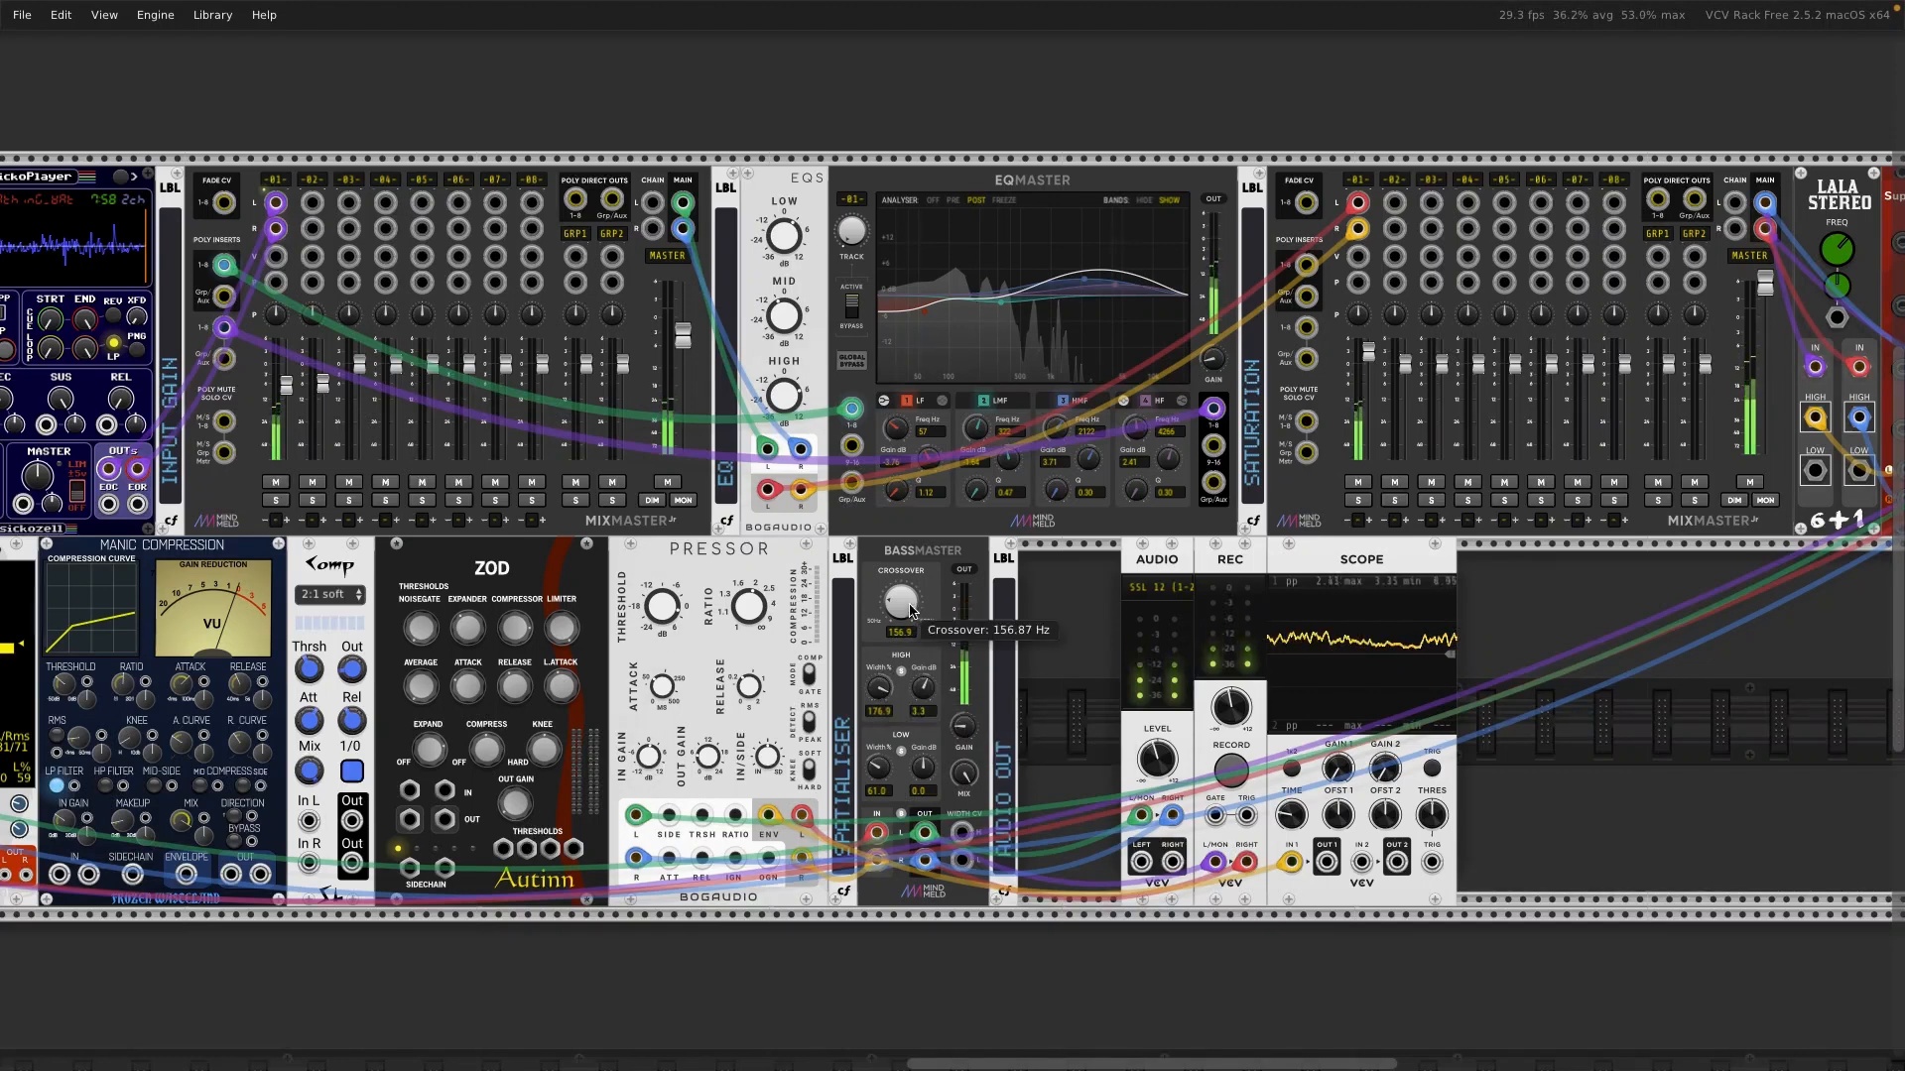
left_click_drag(923, 687, 923, 650)
mouse_move(884, 697)
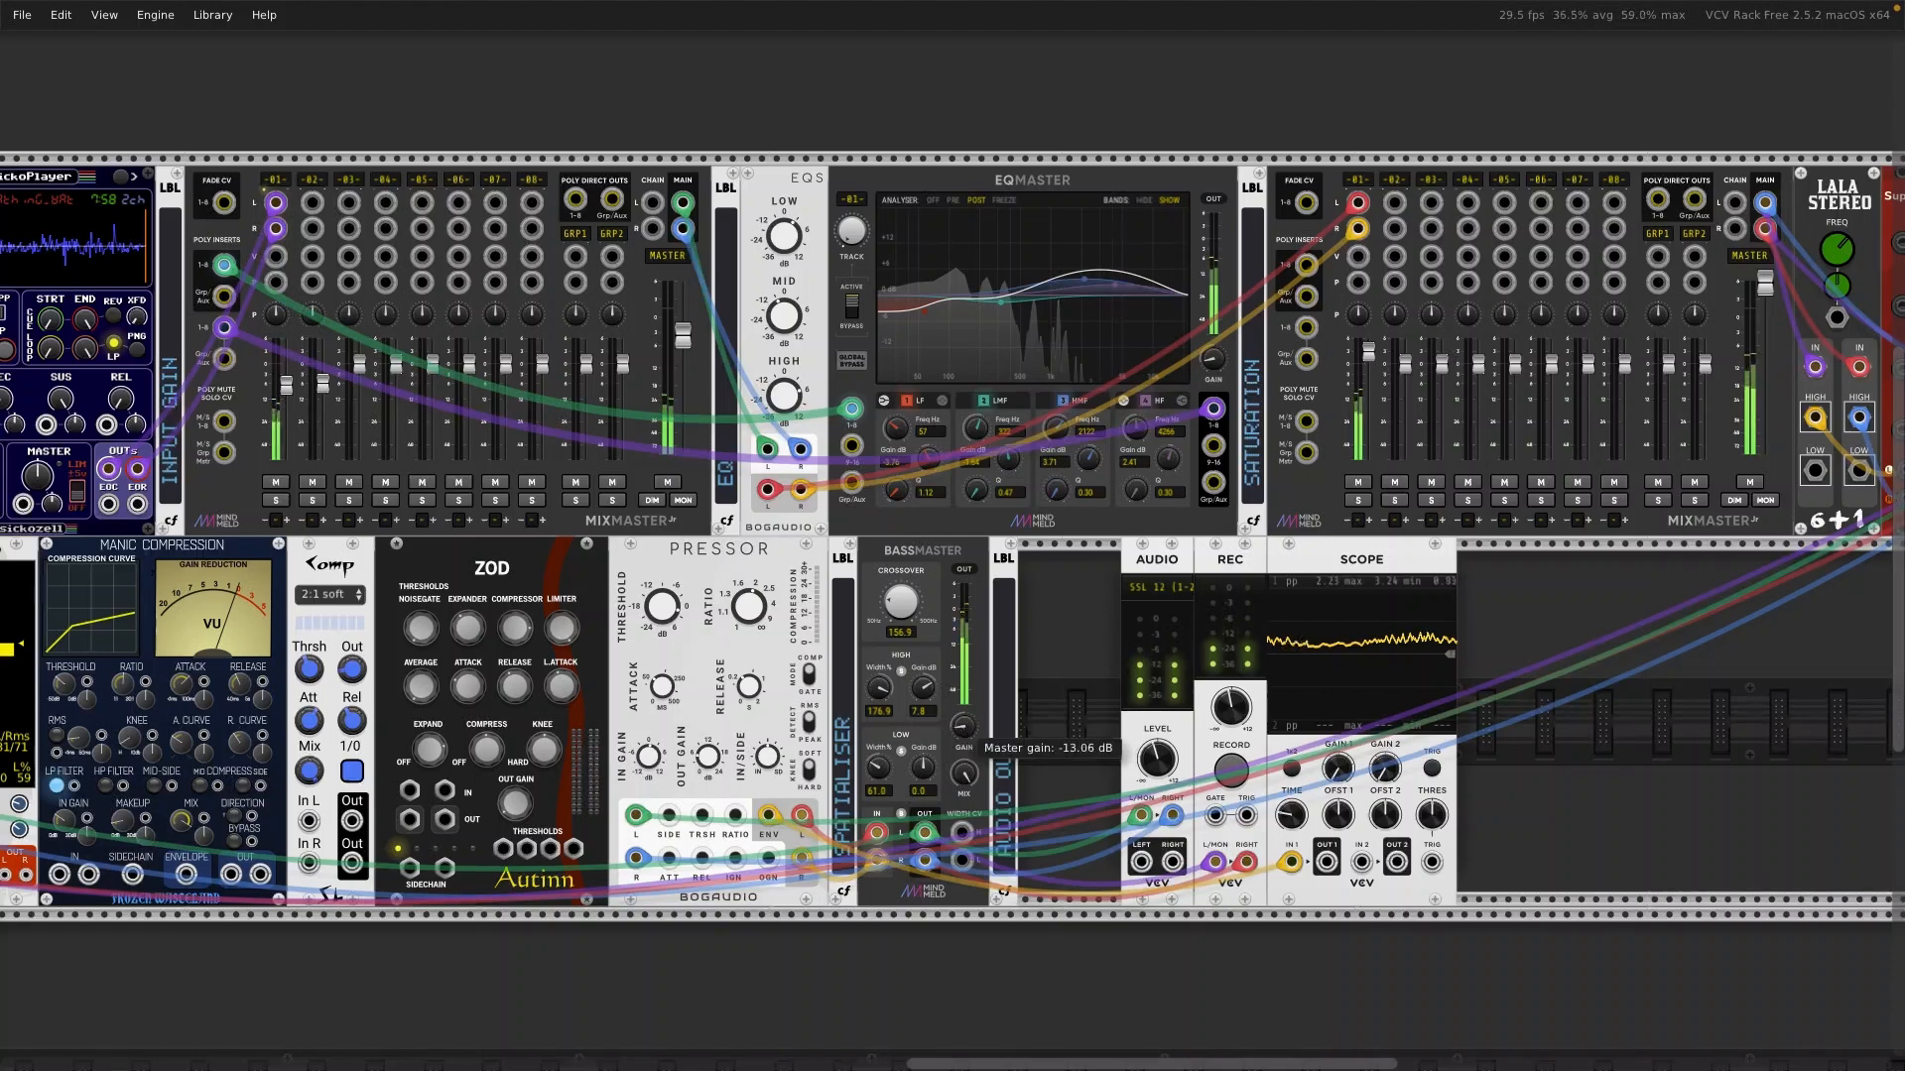
left_click_drag(964, 729, 964, 735)
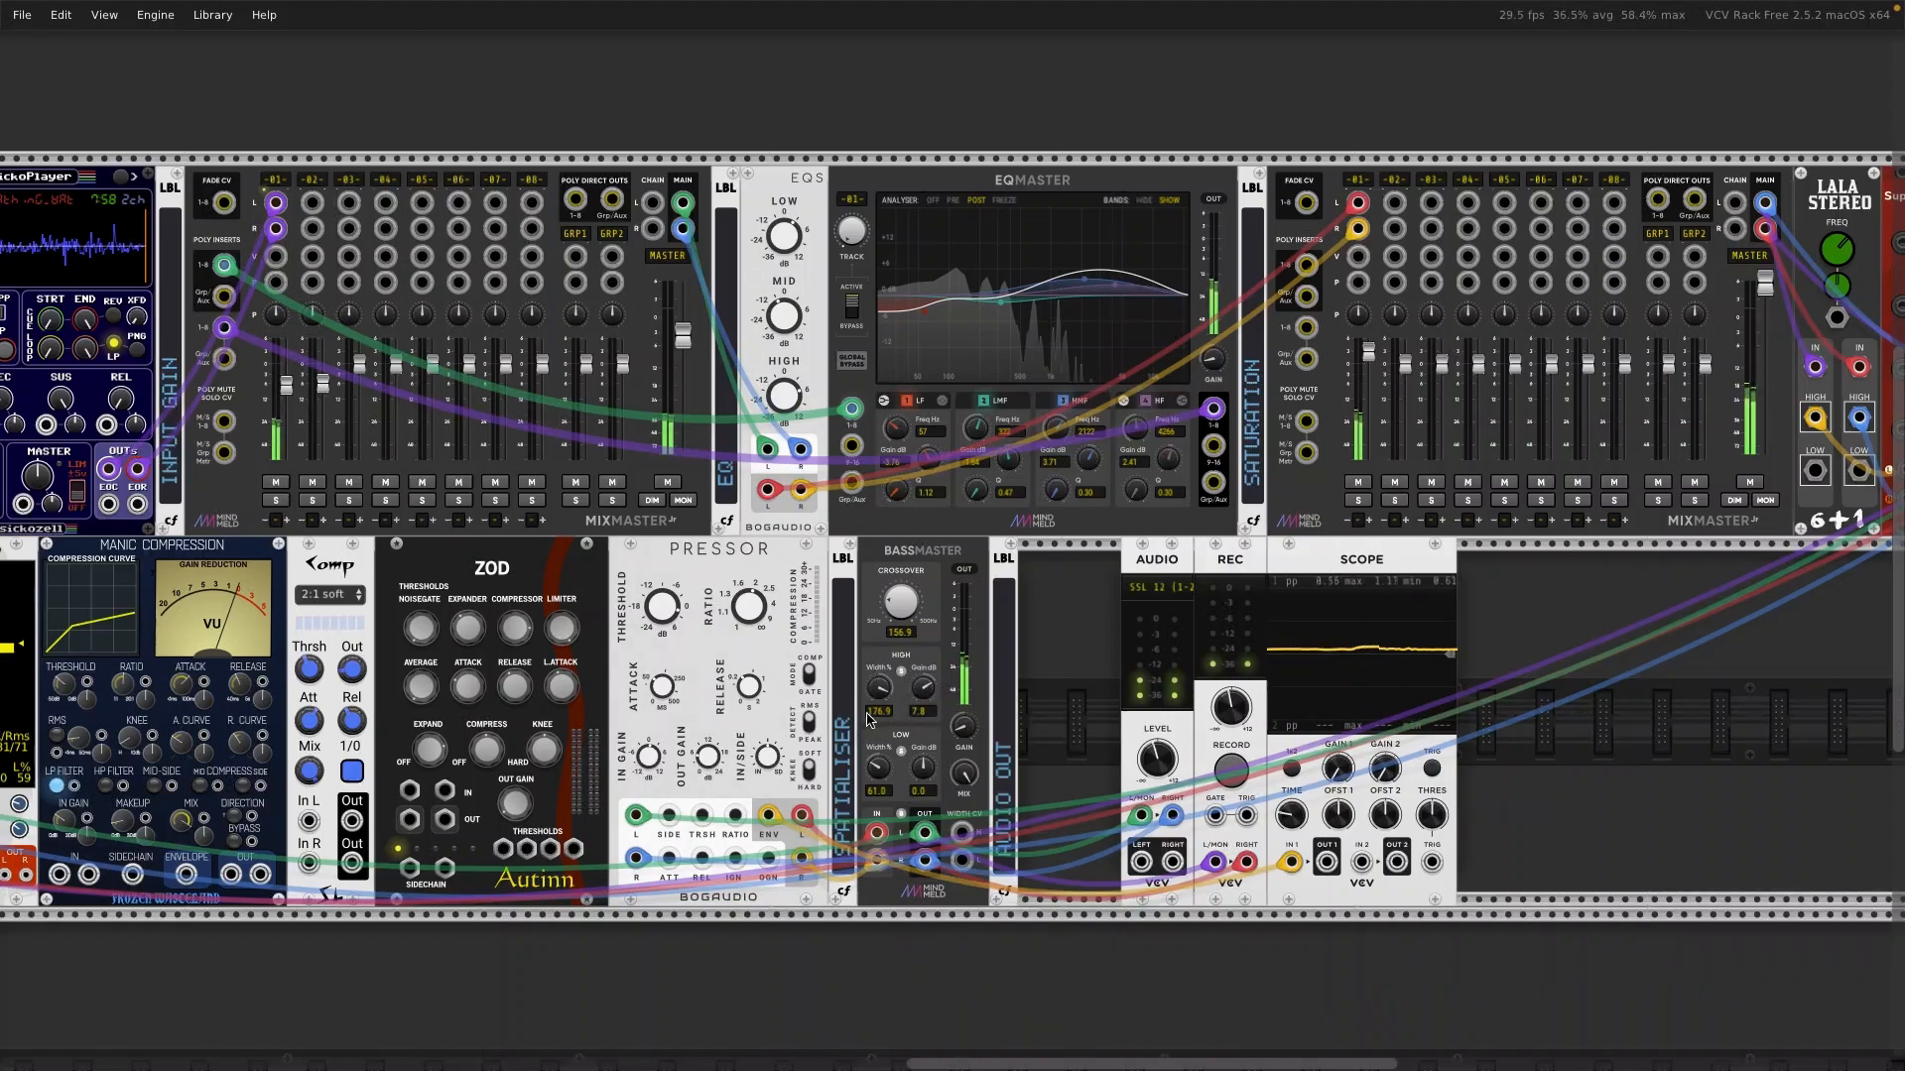
Step: Compare narrow and wide high width settings on BassMaster, settle on about 135.2%, and try its mix control
mouse_move(895, 622)
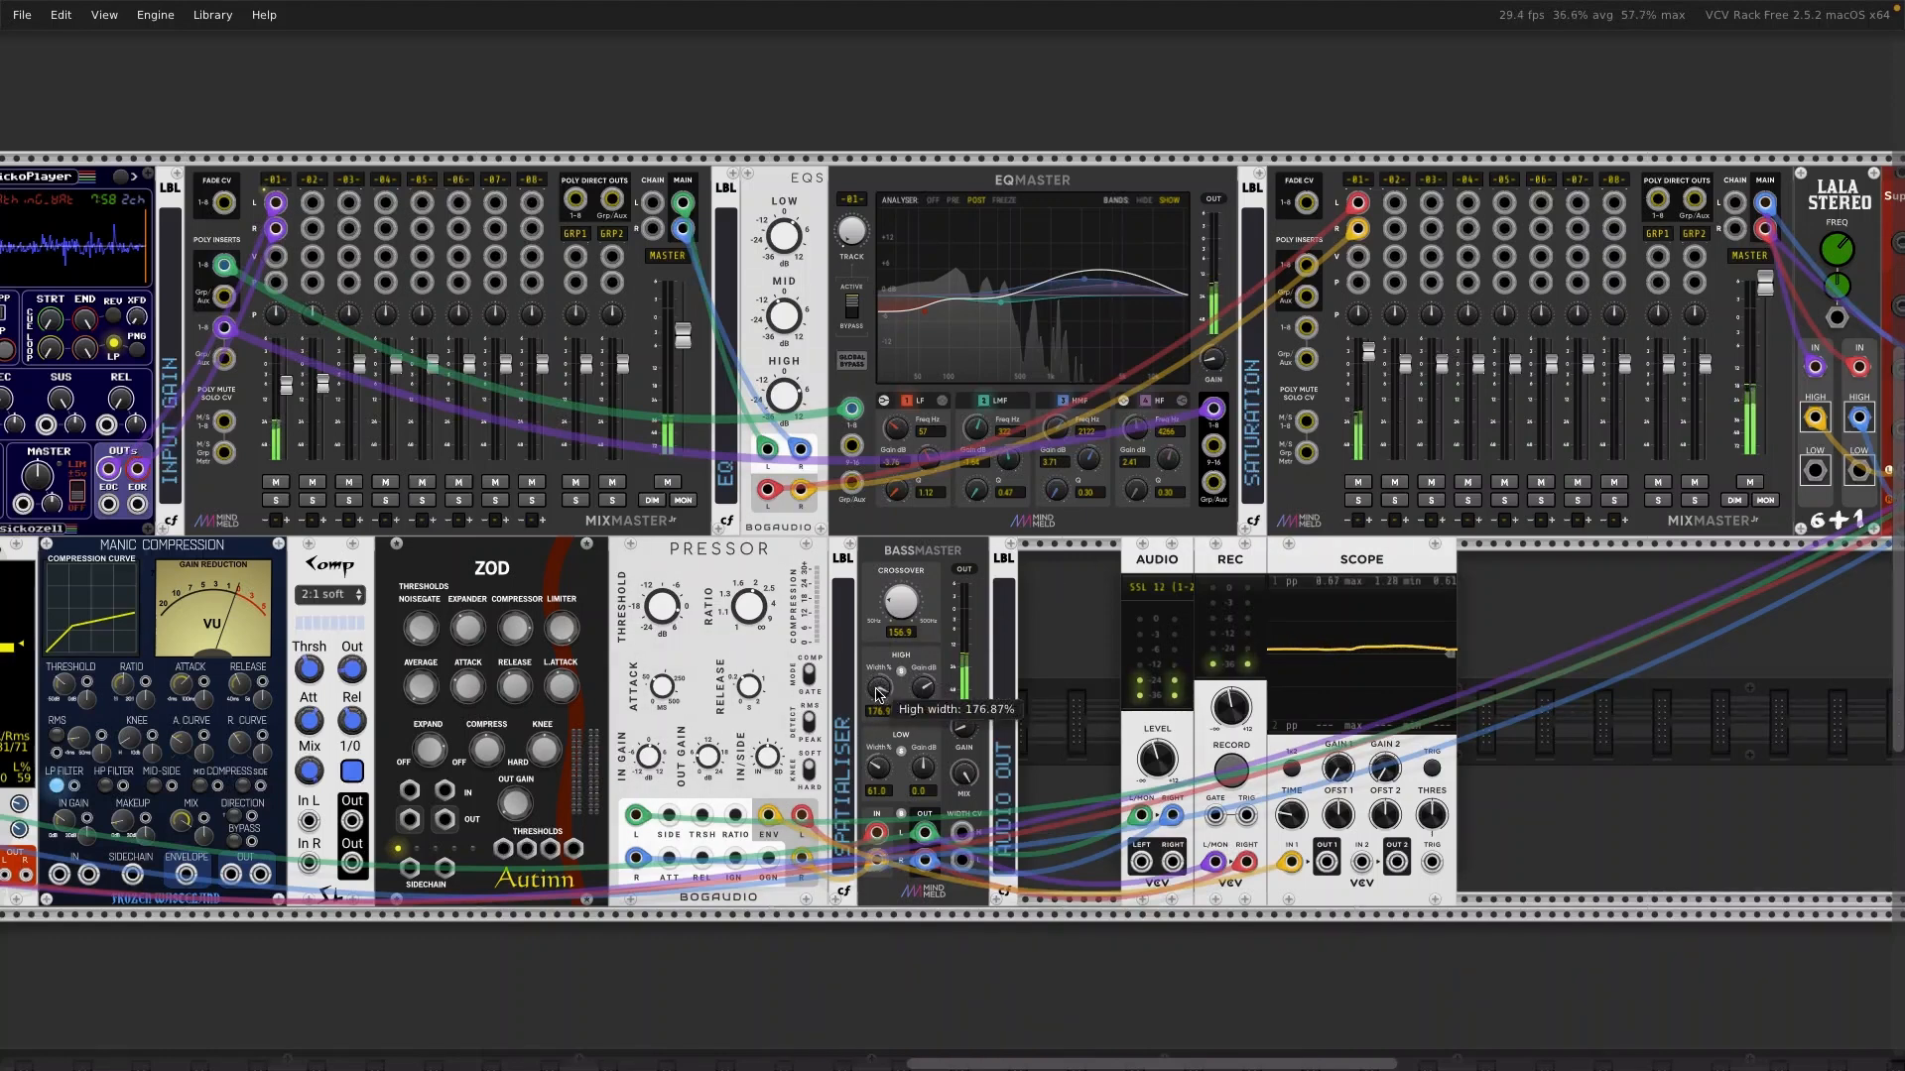
left_click_drag(876, 694, 877, 696)
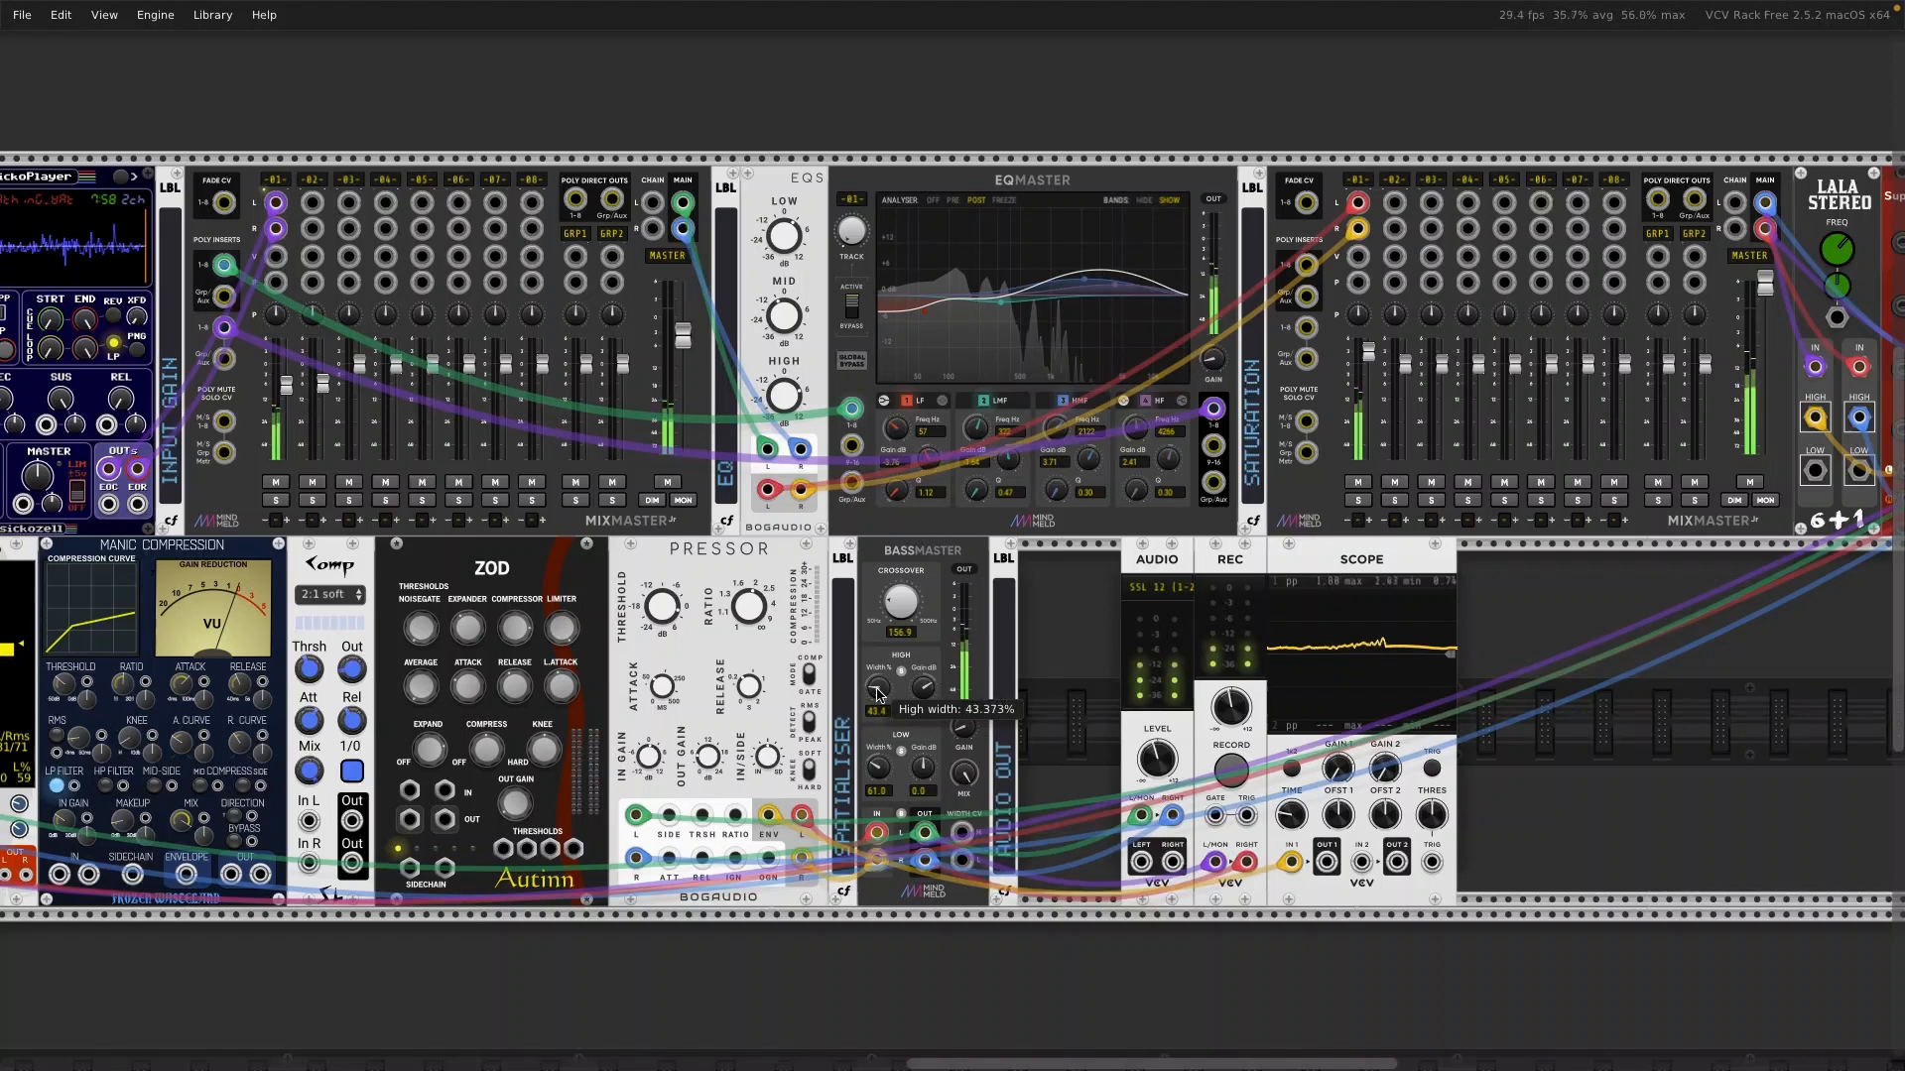
left_click_drag(877, 695, 879, 694)
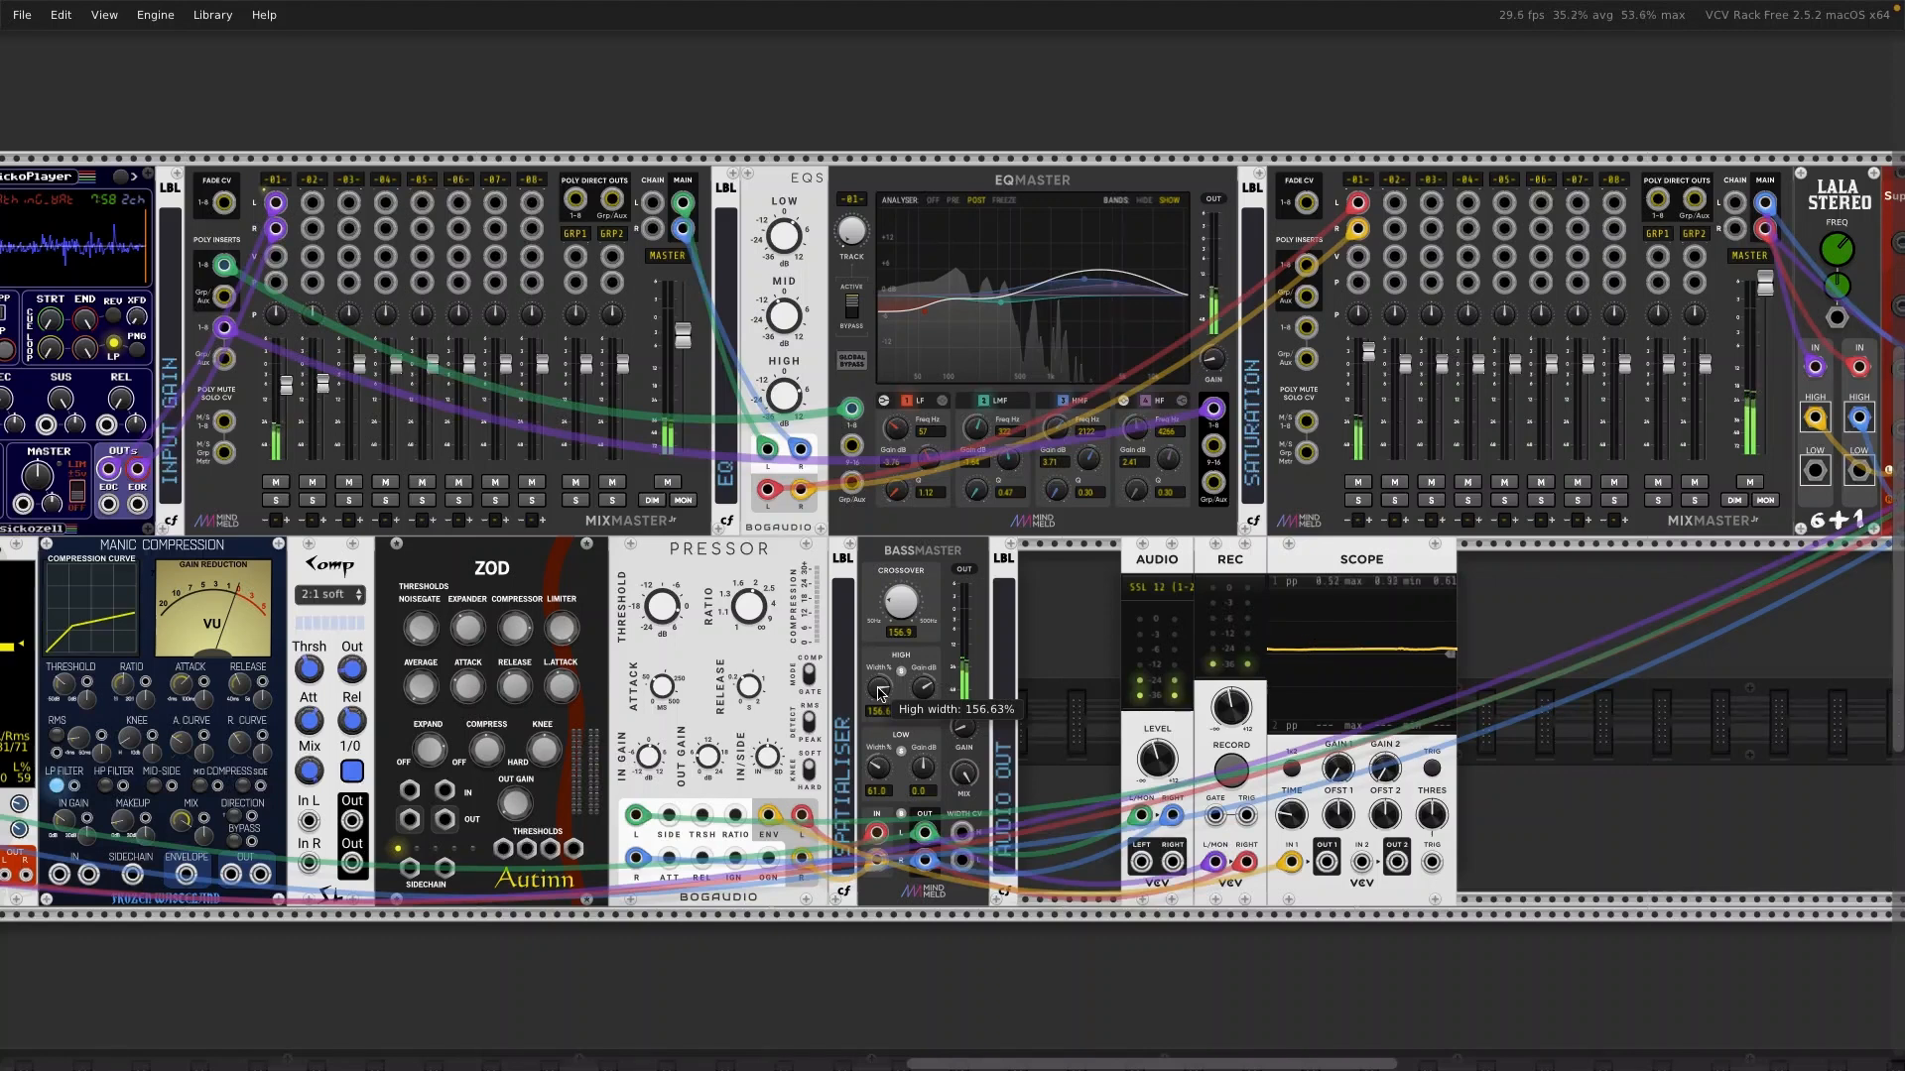
left_click_drag(879, 695, 879, 697)
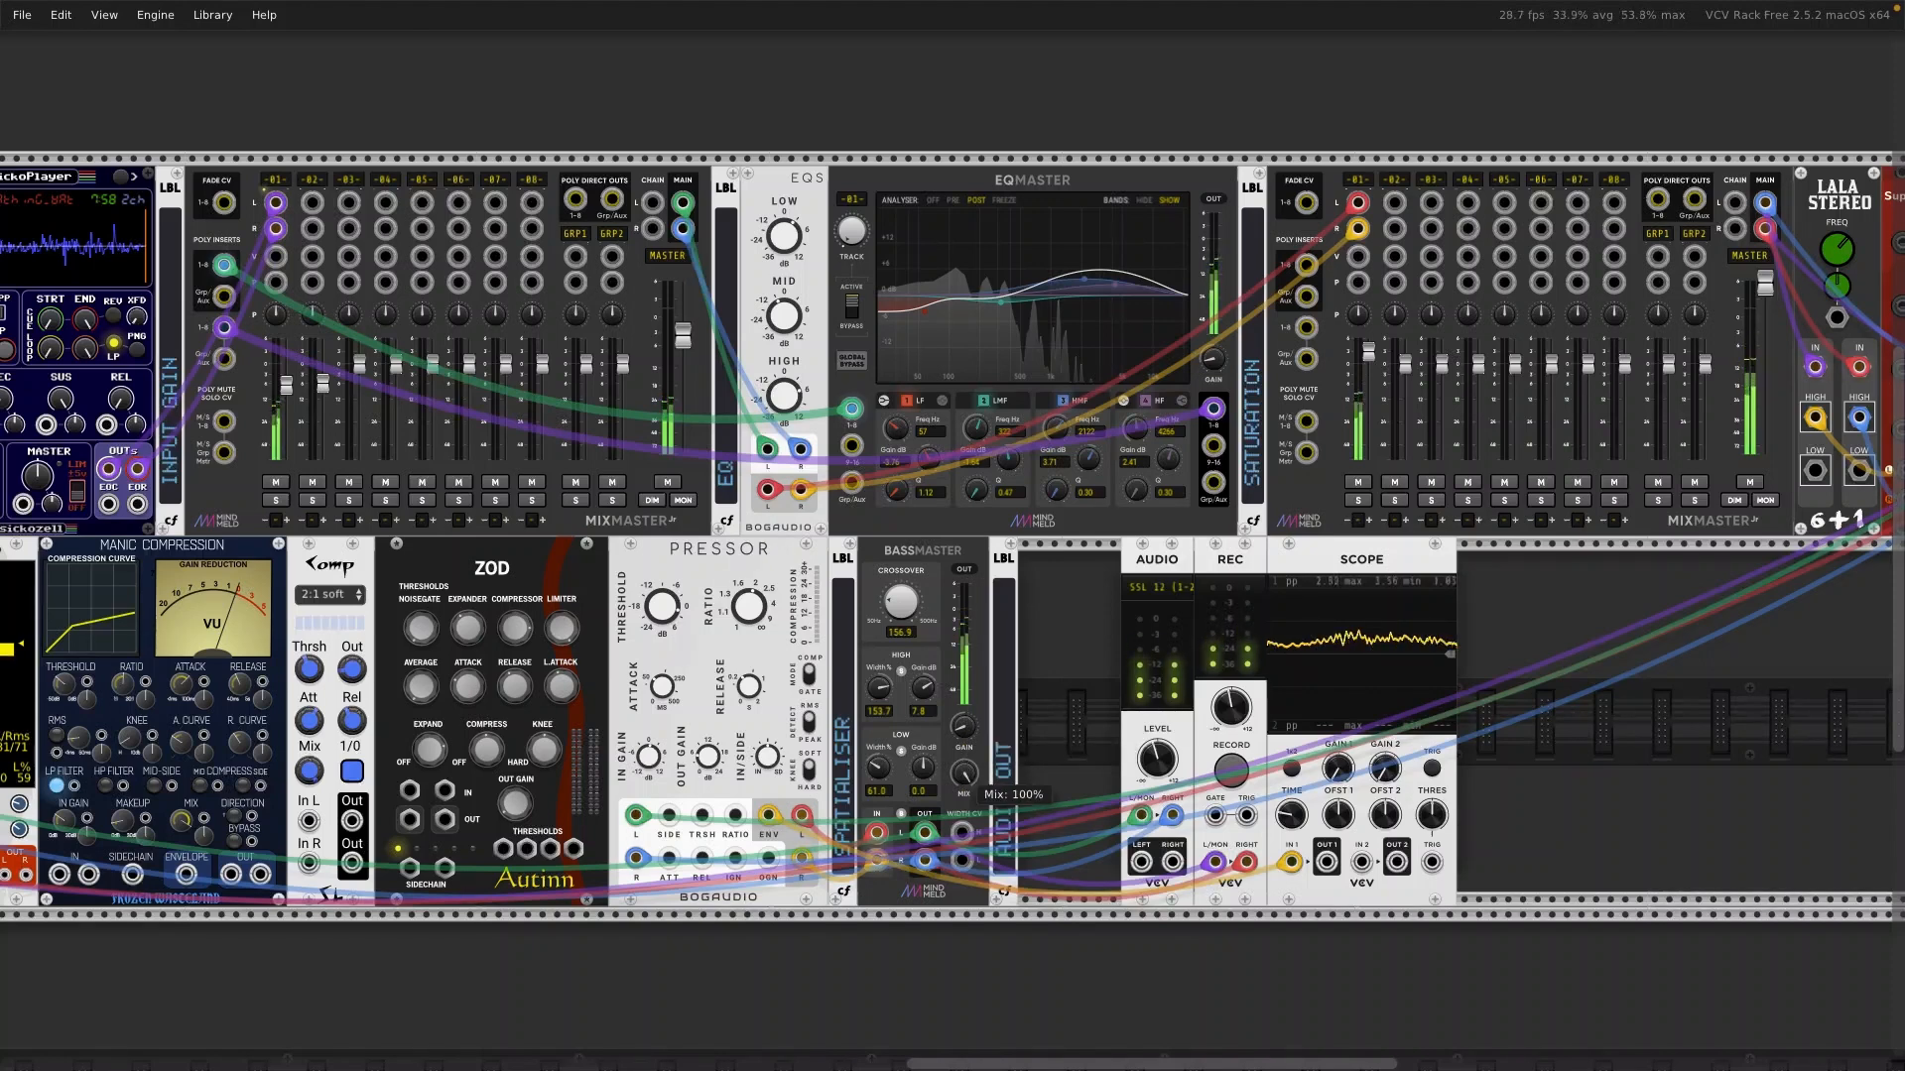
left_click_drag(964, 773, 963, 771)
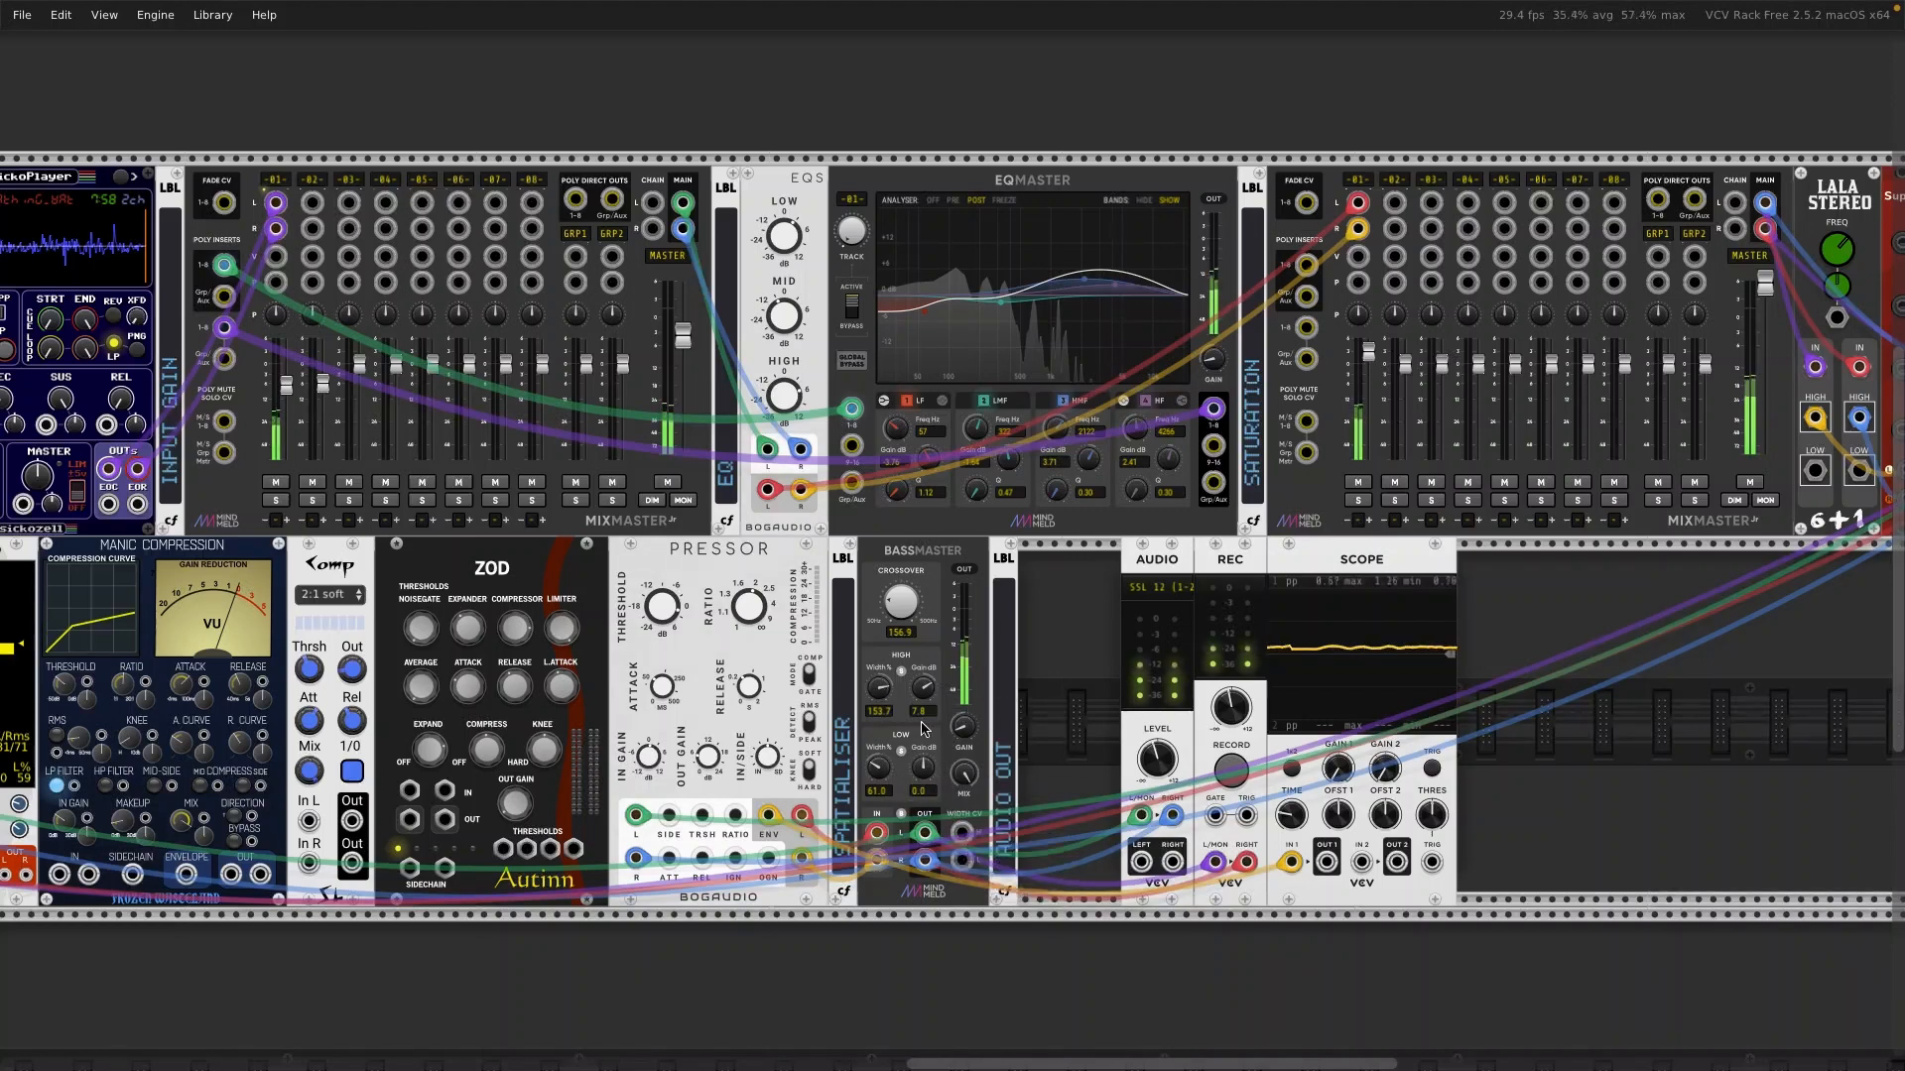
mouse_move(885, 704)
left_mouse_down()
mouse_move(886, 730)
mouse_move(882, 690)
left_mouse_up()
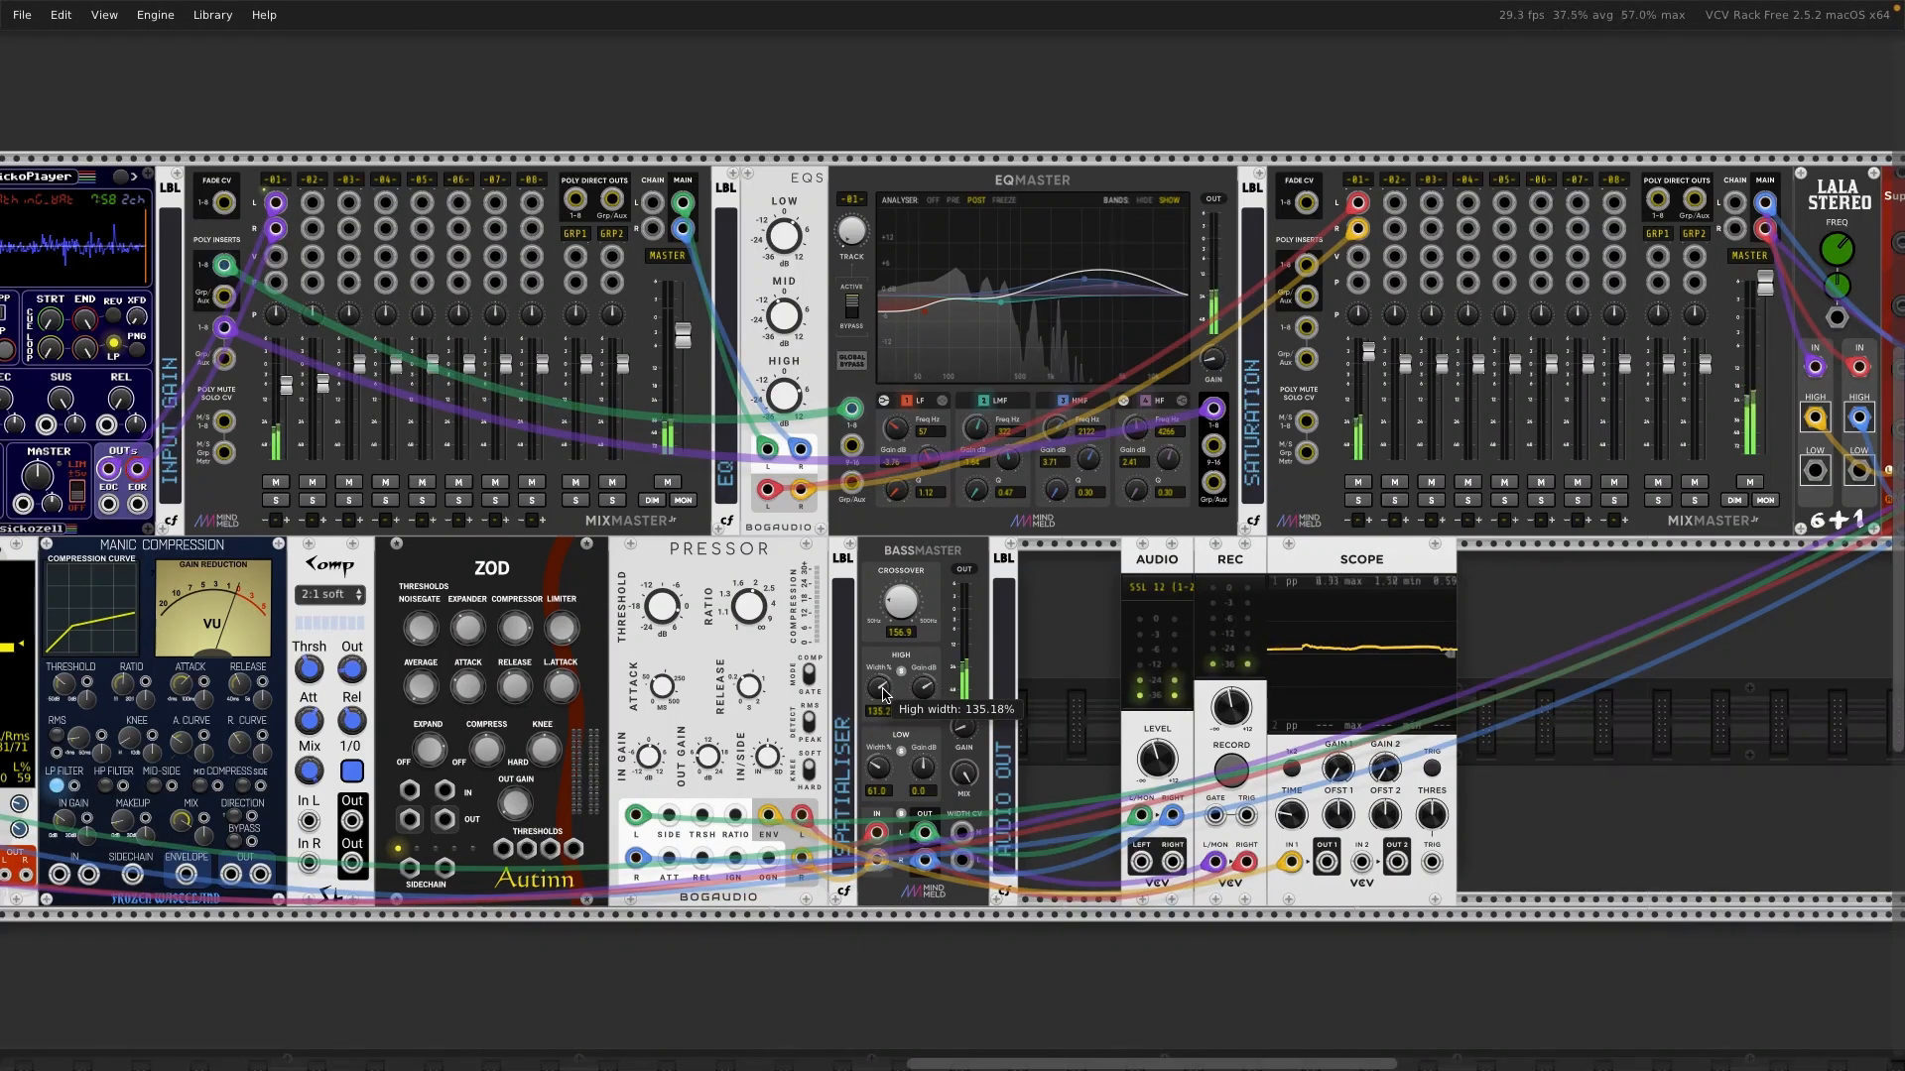
Step: Look over the whole mastering chain from the audio player to the output modules and back to the compressors
scroll(884, 695, "down", 5)
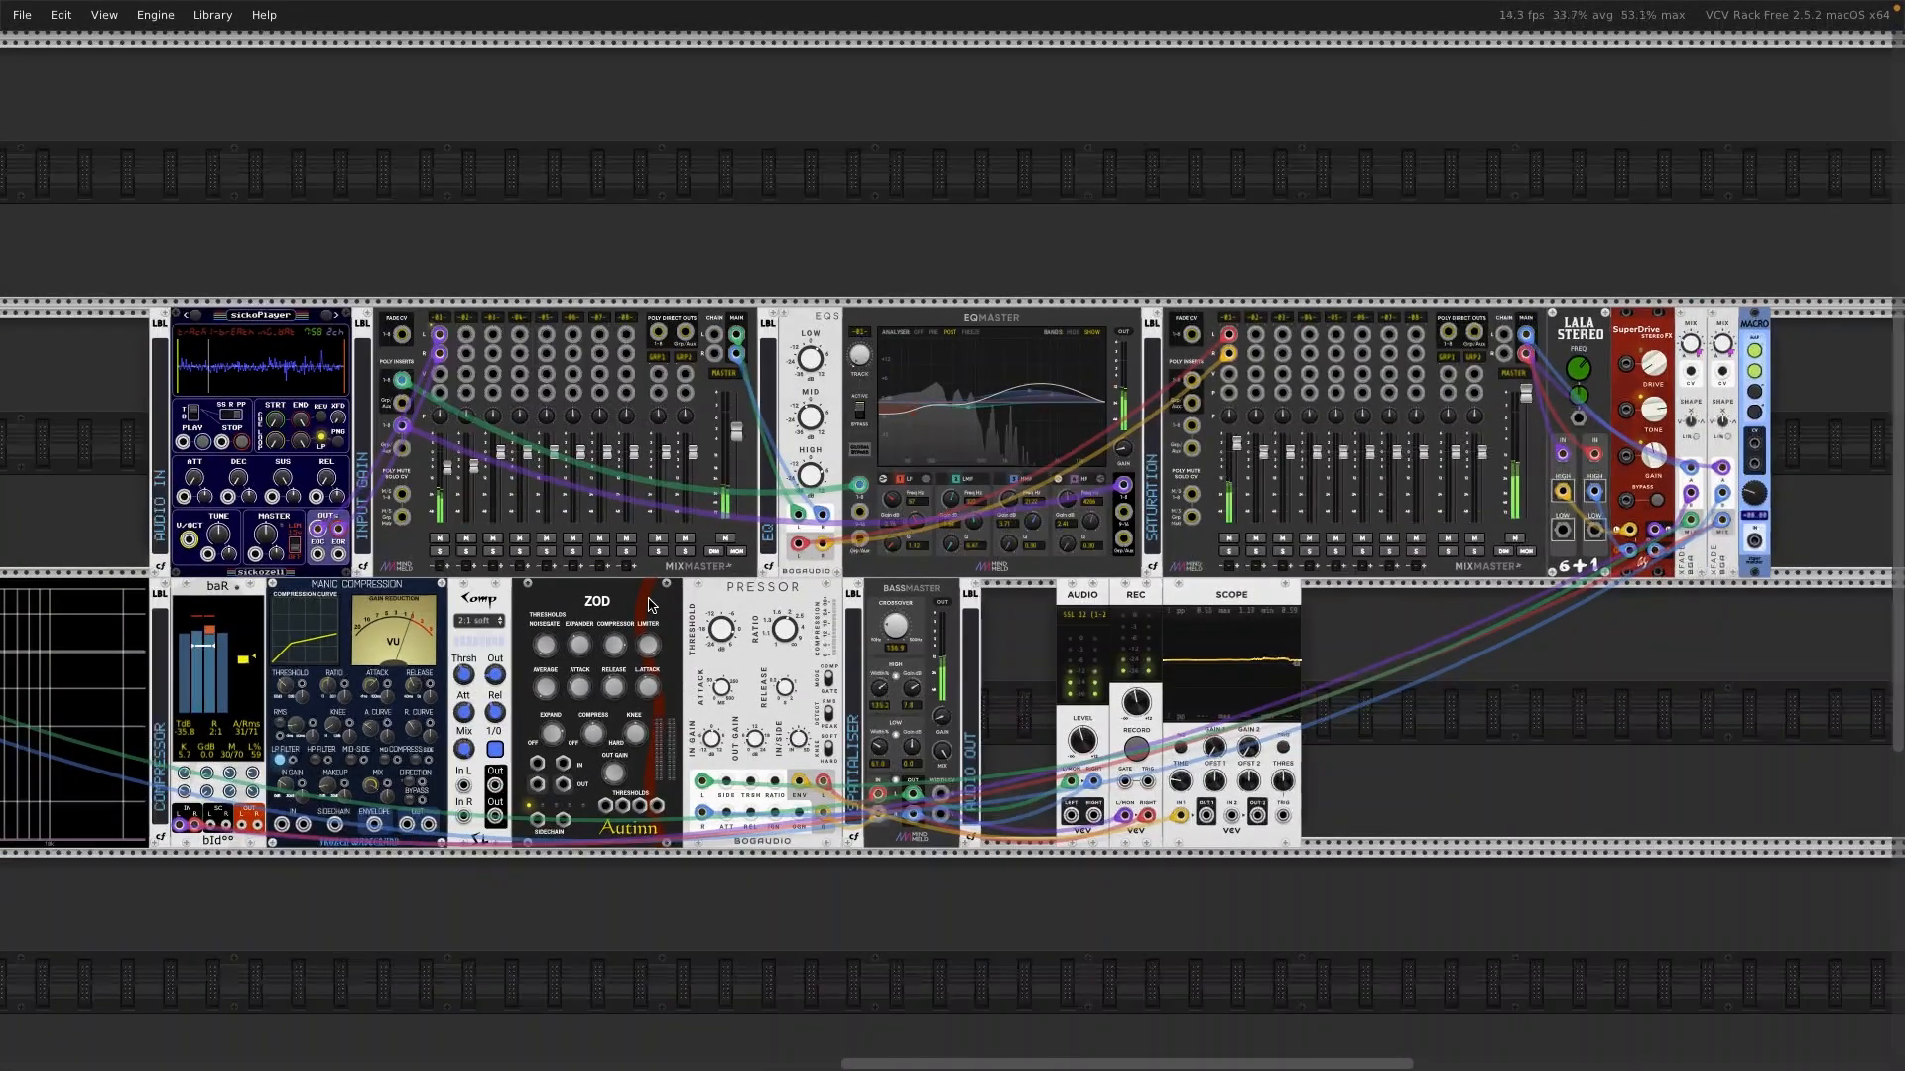
scroll(650, 604, "left", 2)
scroll(635, 590, "up", 3)
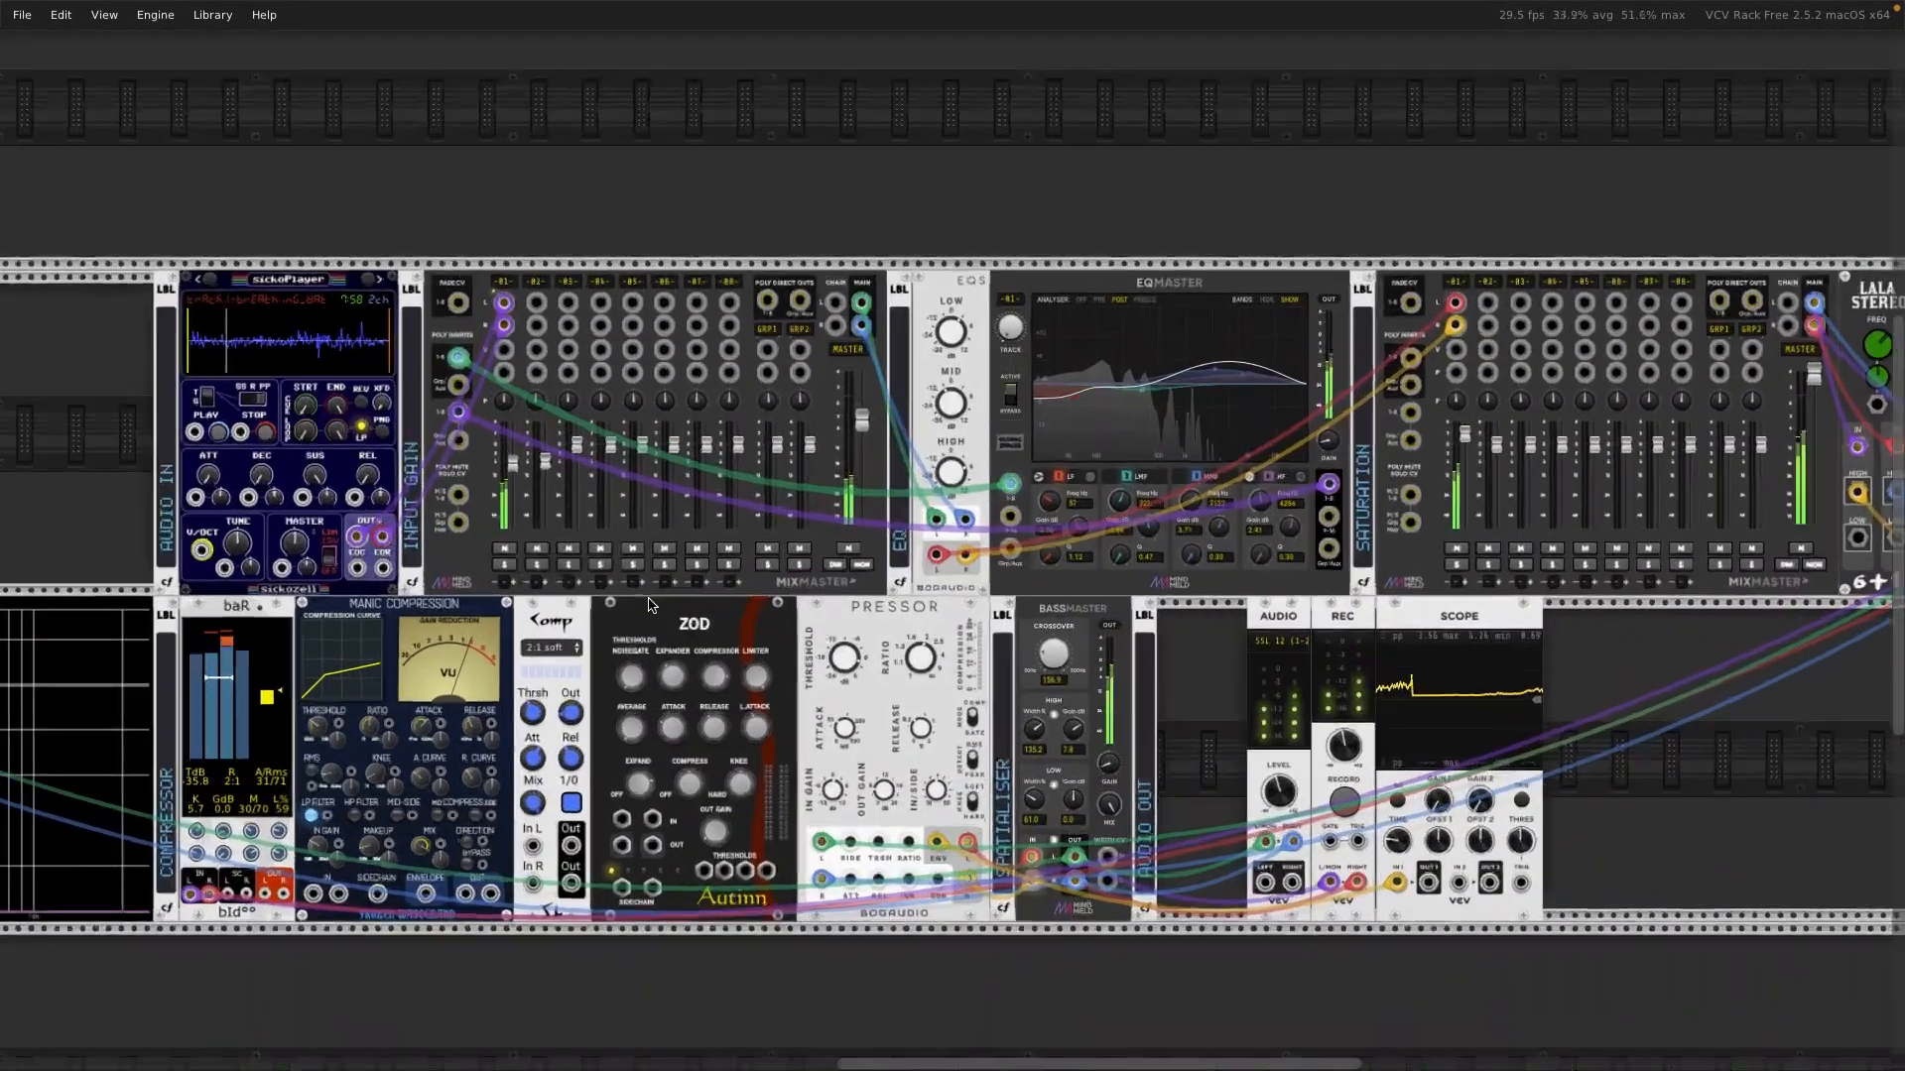
scroll(753, 485, "down", 2)
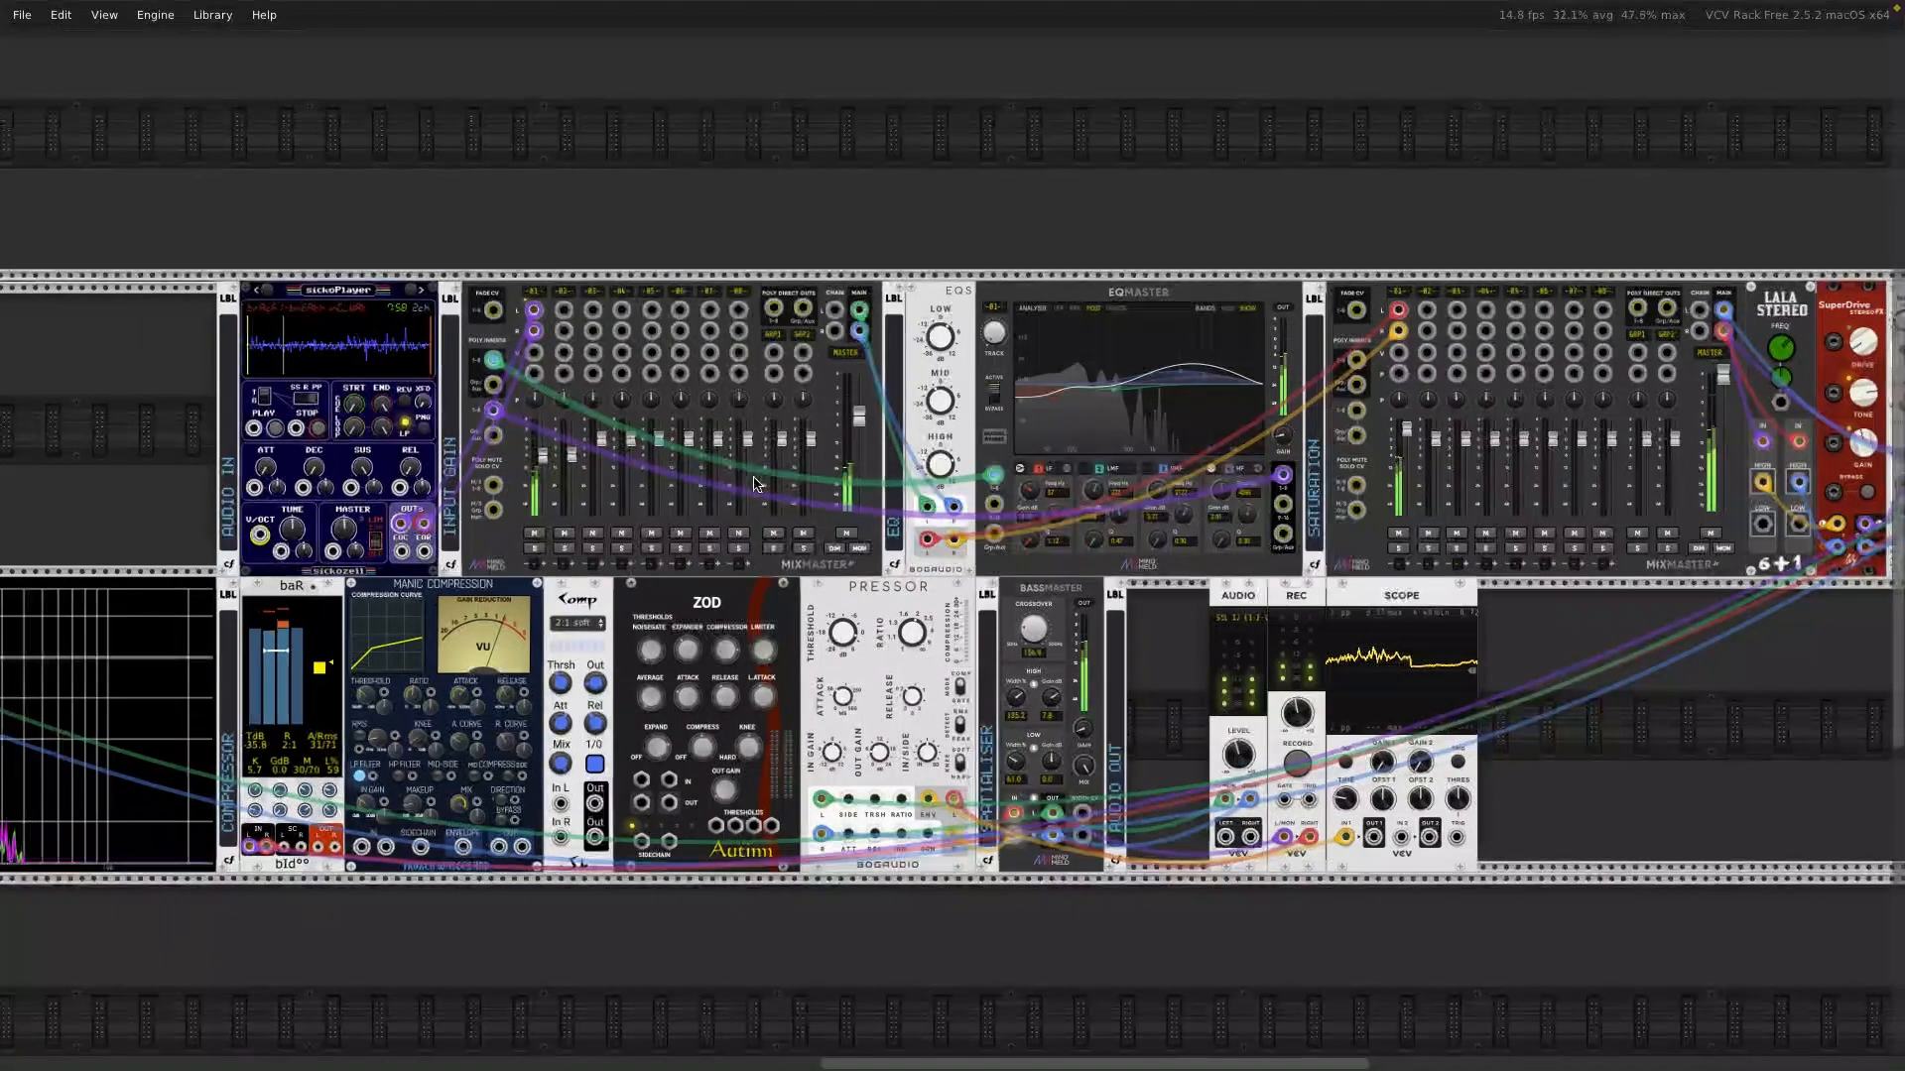
scroll(841, 429, "right", 1)
scroll(841, 430, "right", 5)
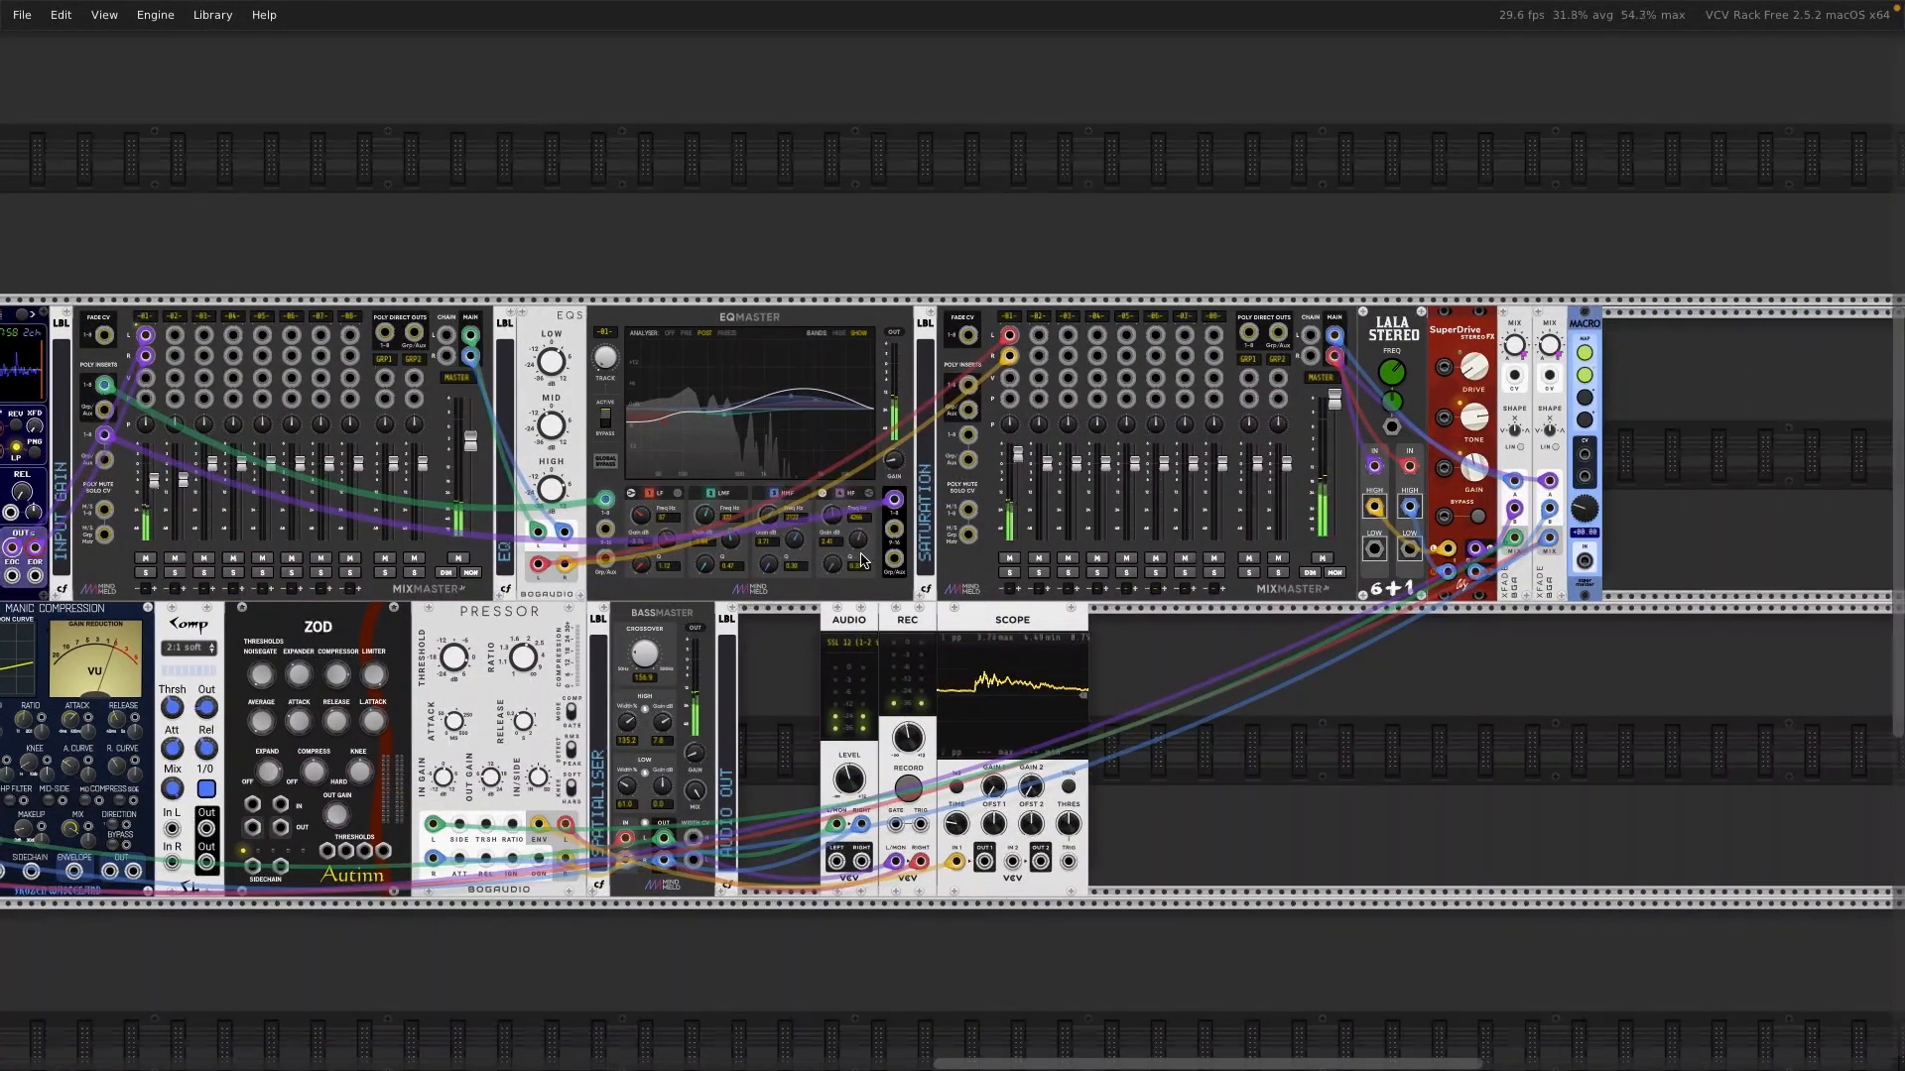
scroll(862, 560, "left", 7)
scroll(861, 561, "left", 1)
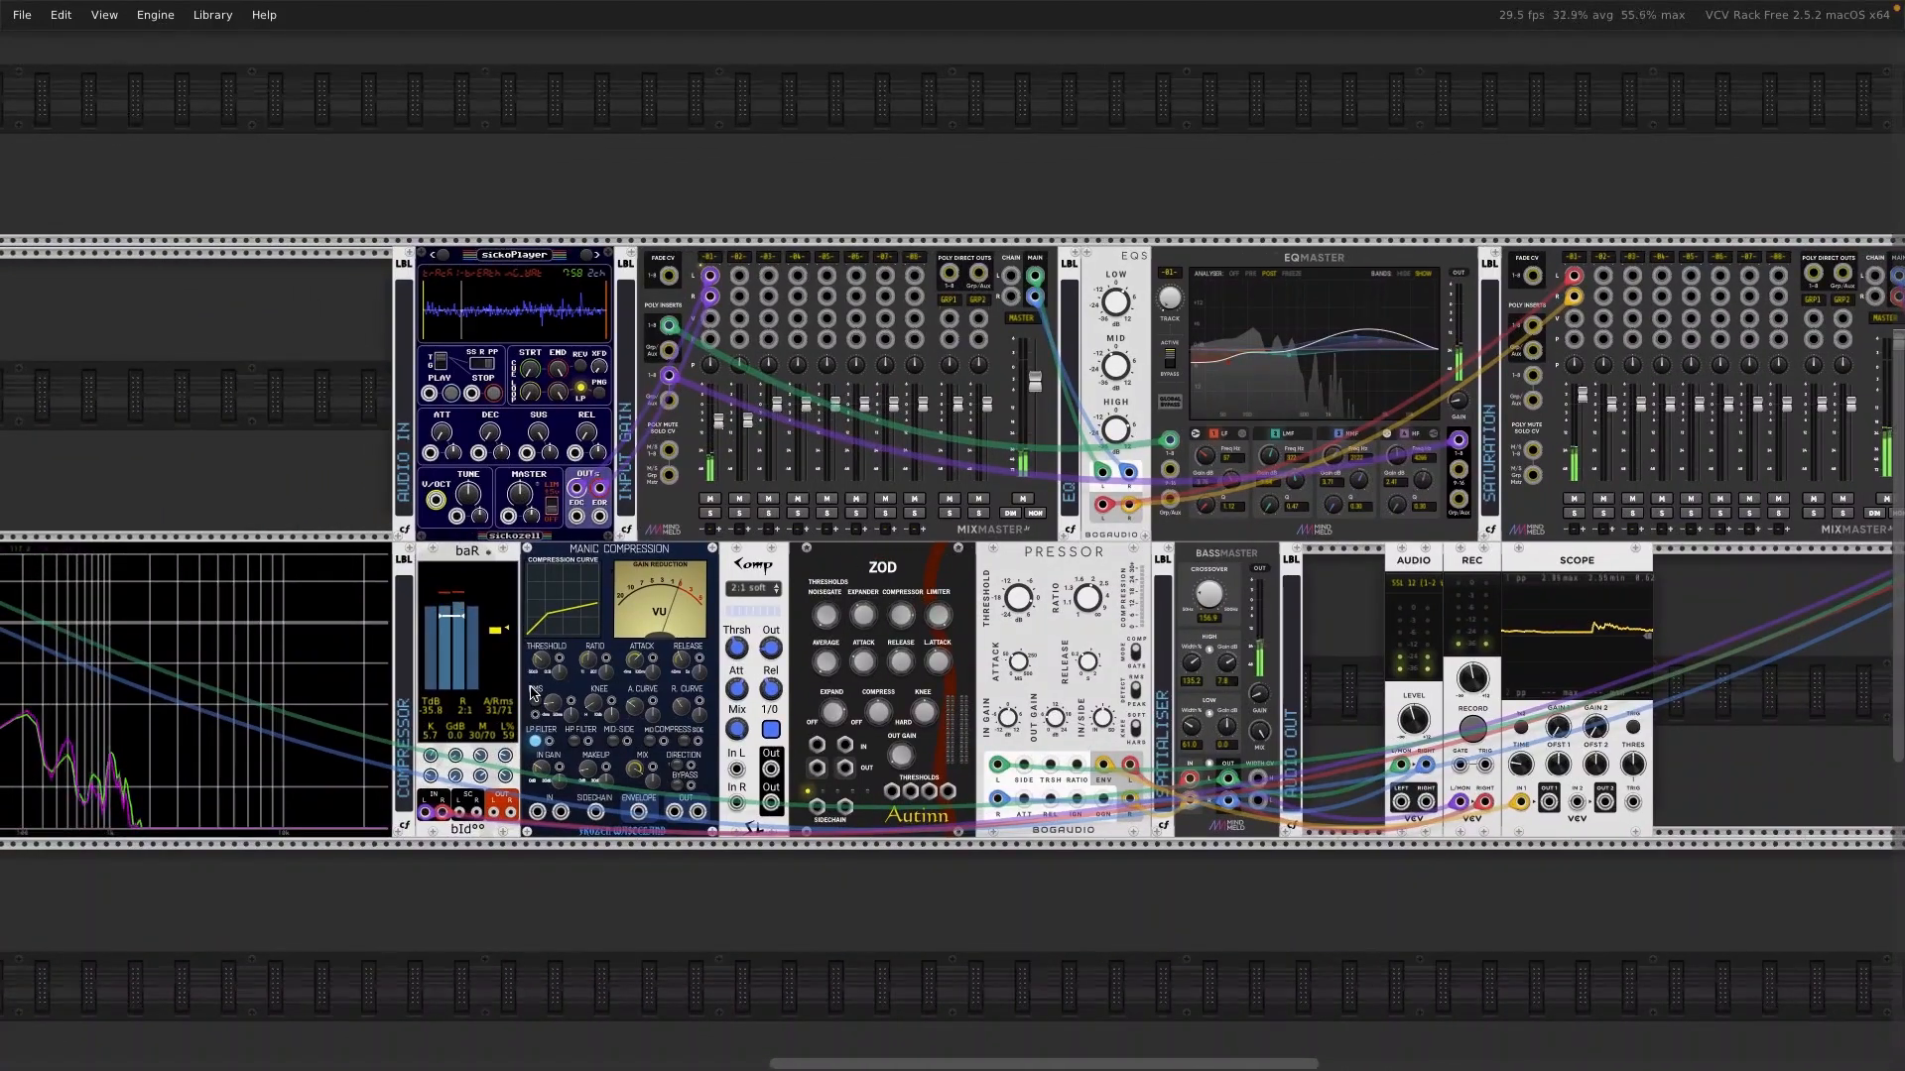
scroll(531, 692, "up", 2)
scroll(530, 692, "up", 1)
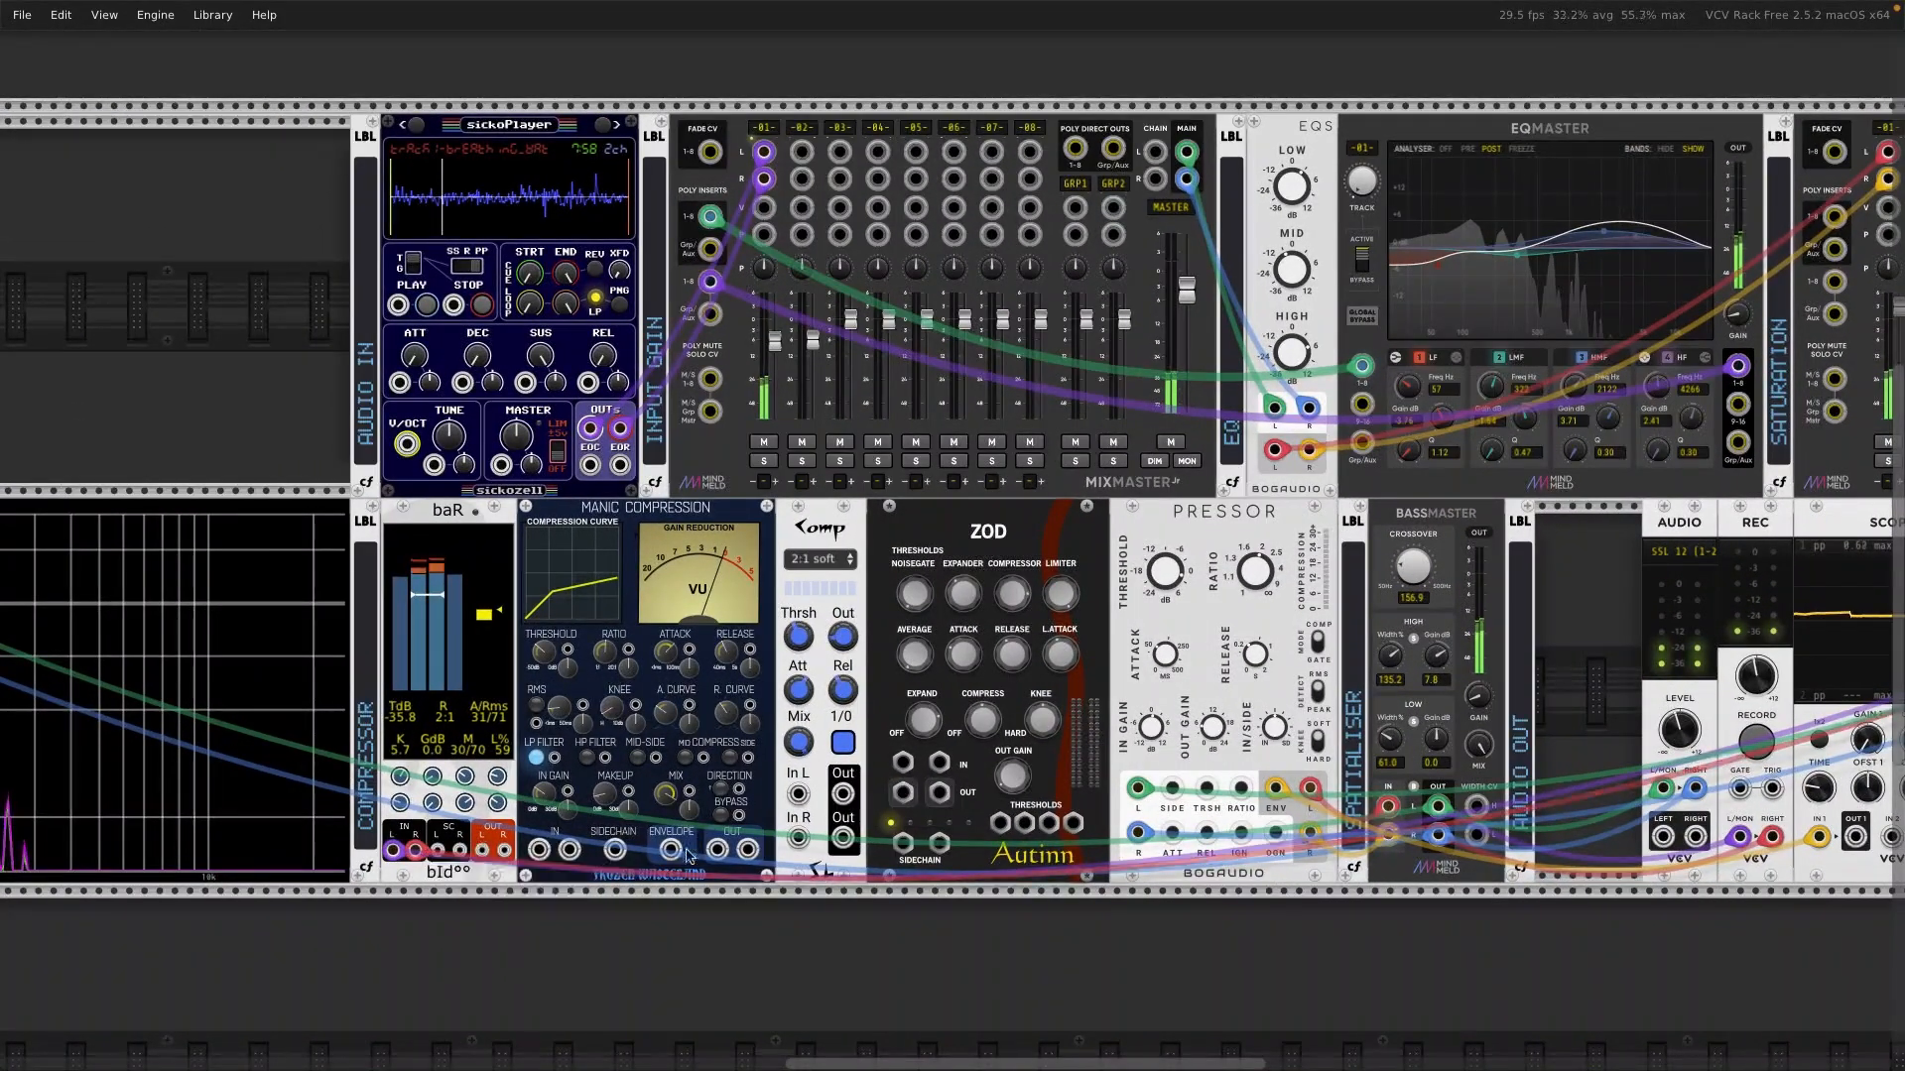
Step: Move BassMaster's left and right input cables from Pressor's outputs to baR's left and right outputs
scroll(1101, 749, "right", 1)
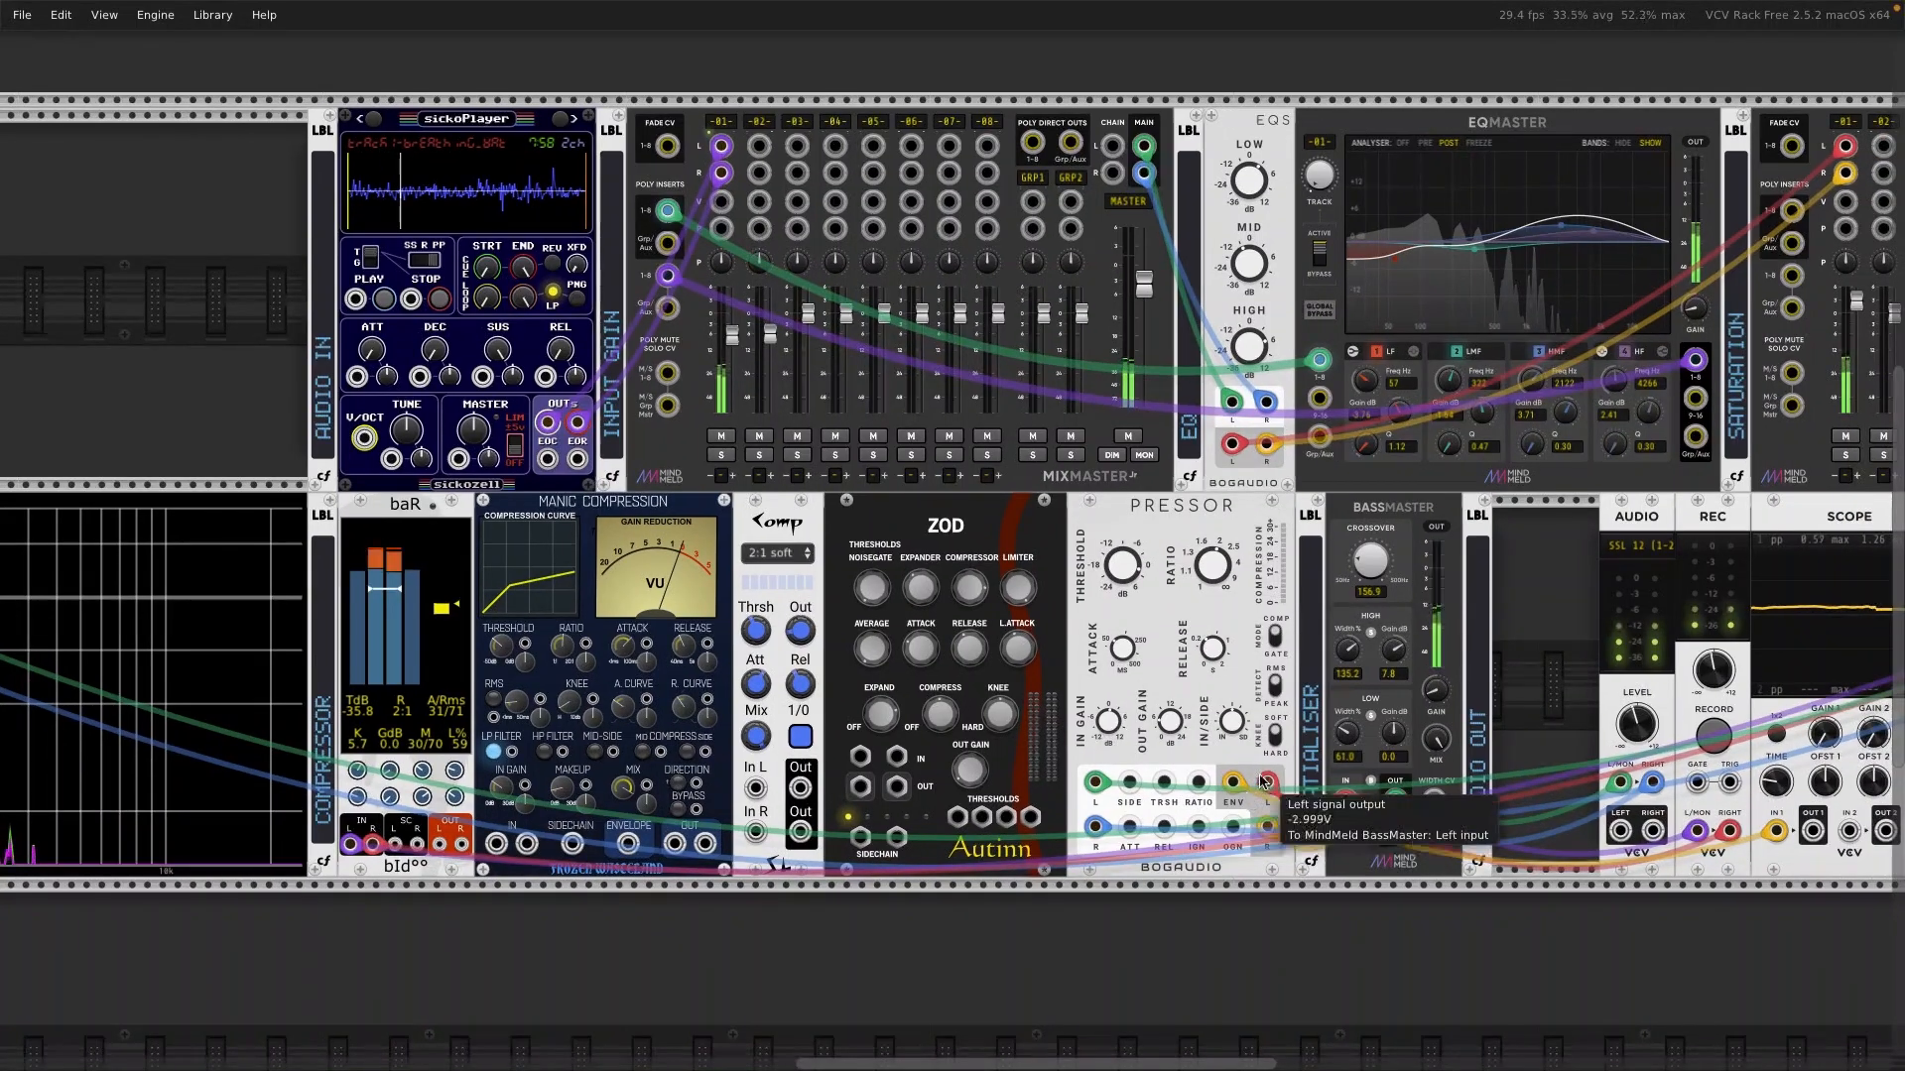
left_click_drag(1262, 781, 553, 808)
left_click_drag(435, 843, 438, 844)
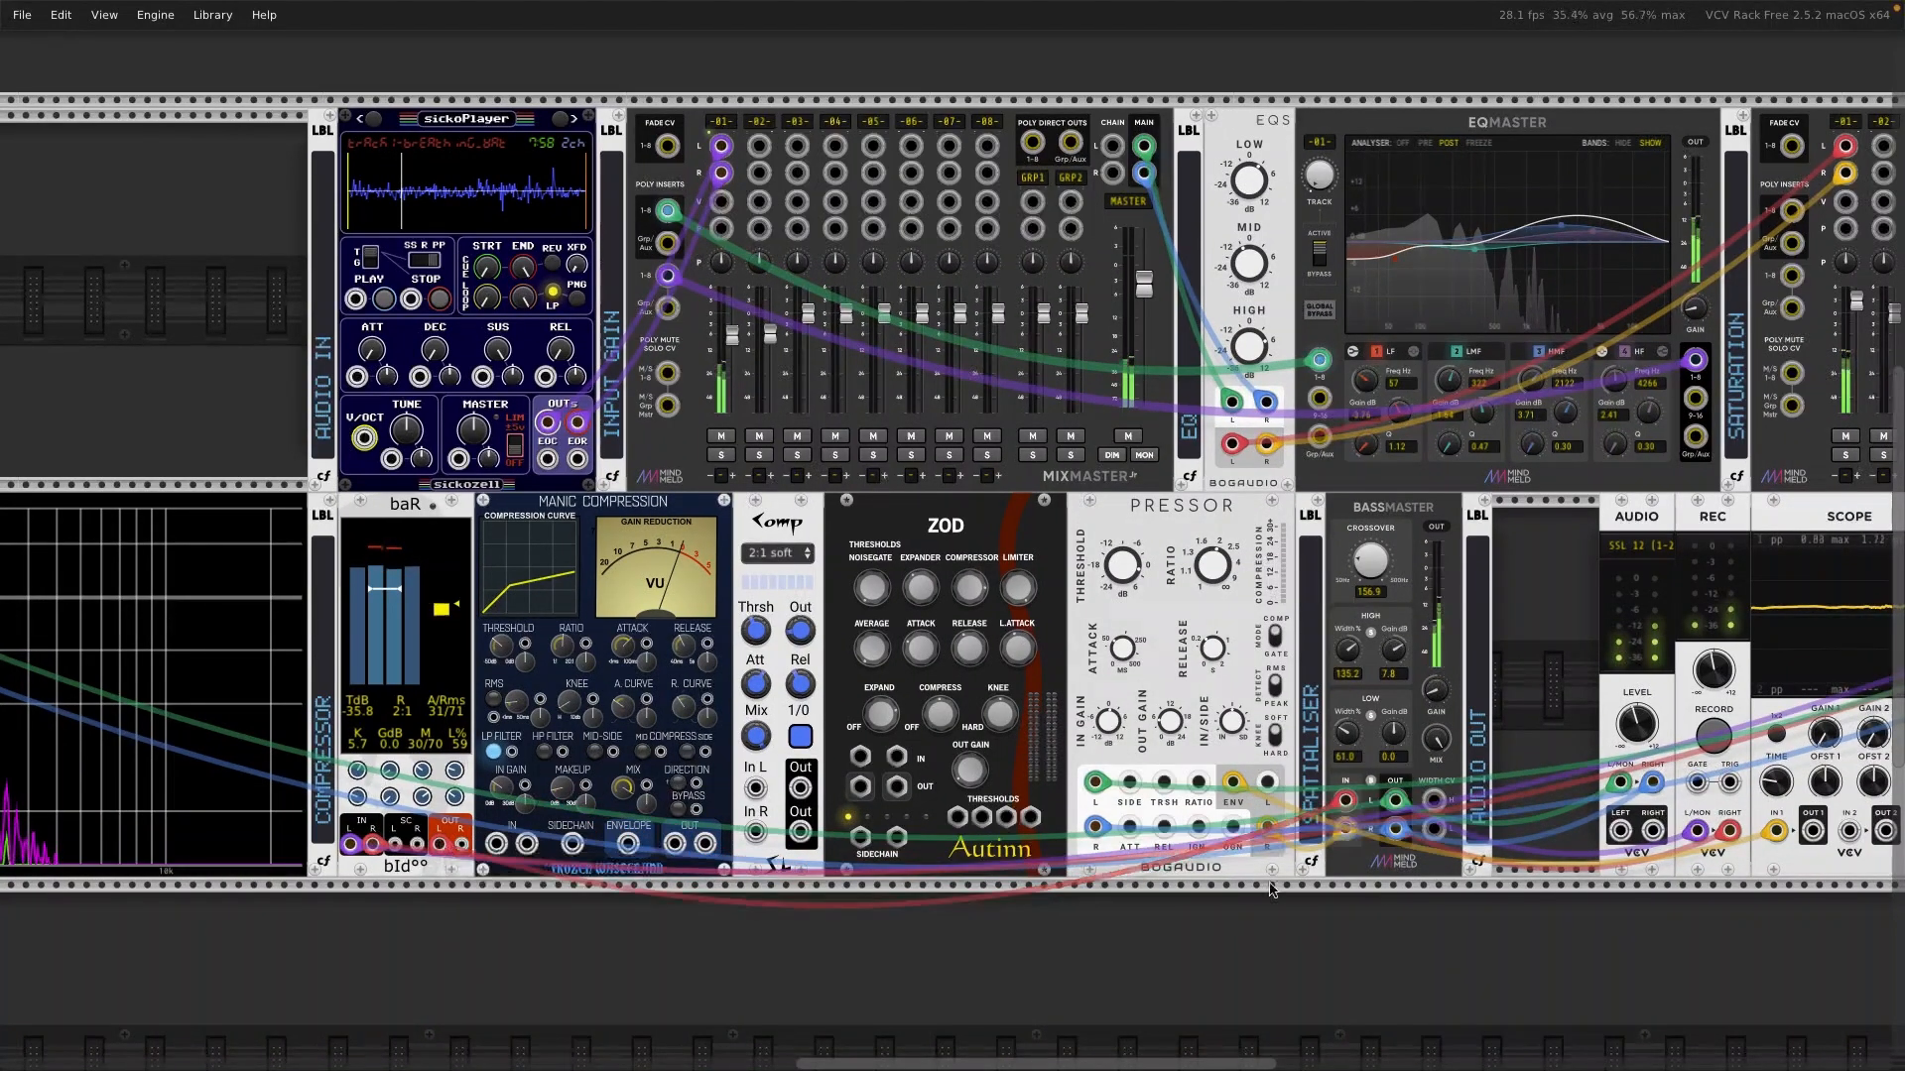
left_click_drag(1266, 829, 462, 844)
Step: Raise the baR compressor's threshold to about -6.1 dB
scroll(536, 662, "left", 3)
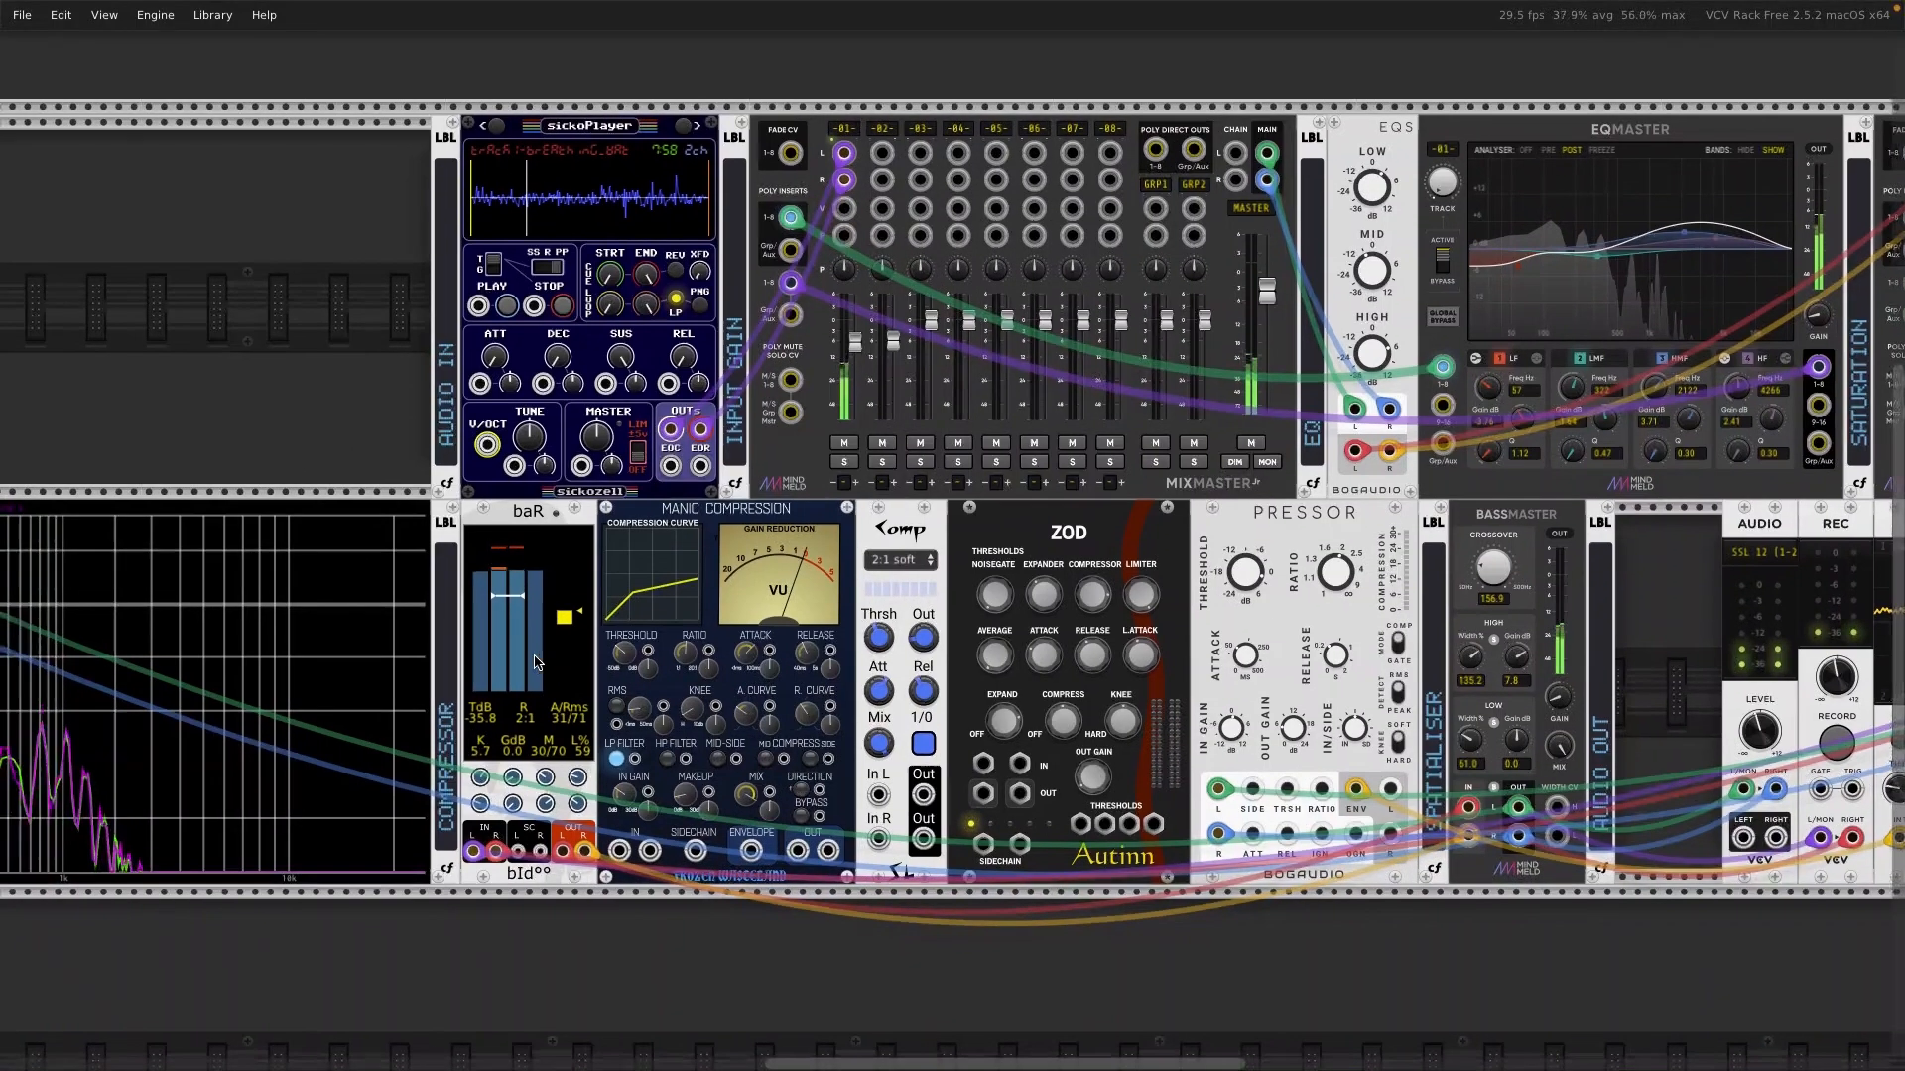
scroll(545, 660, "up", 3, "ctrl")
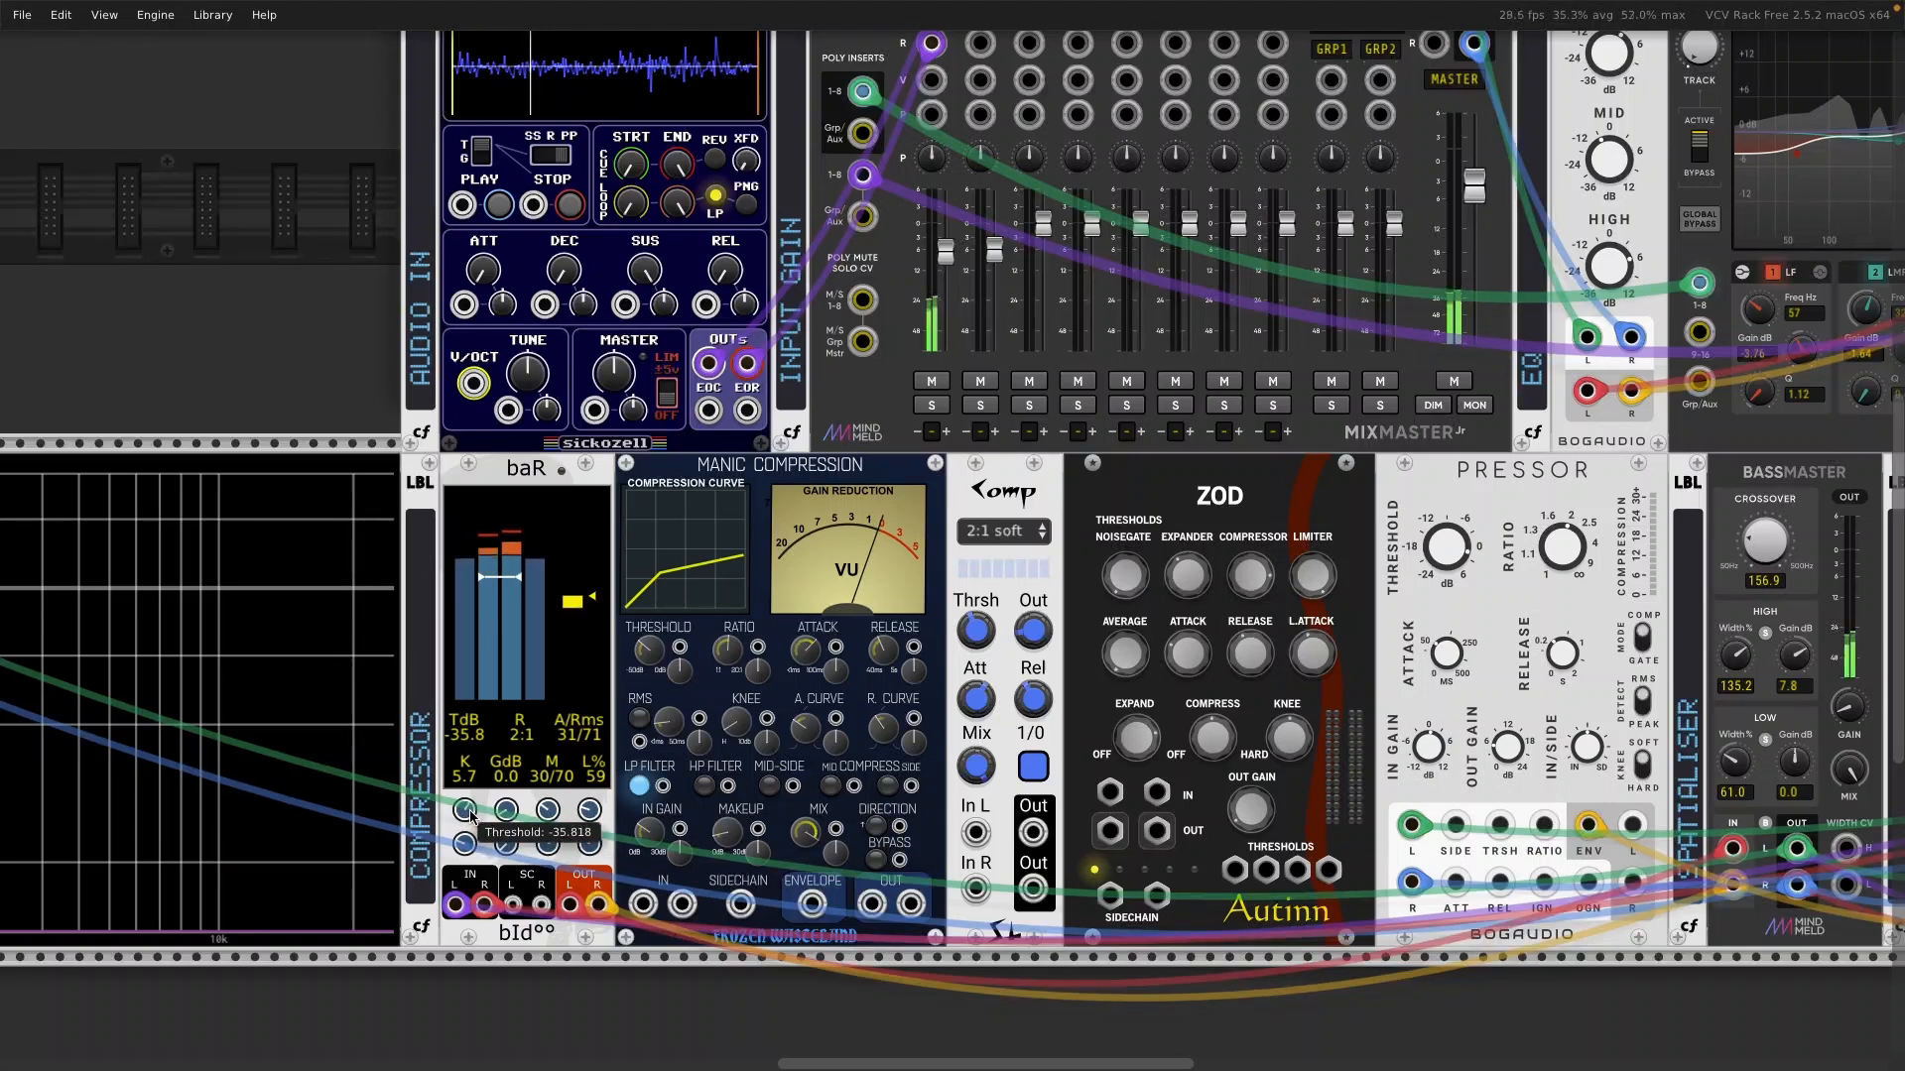
mouse_move(505, 809)
left_mouse_down()
mouse_move(506, 882)
mouse_move(506, 843)
mouse_move(472, 813)
left_mouse_up()
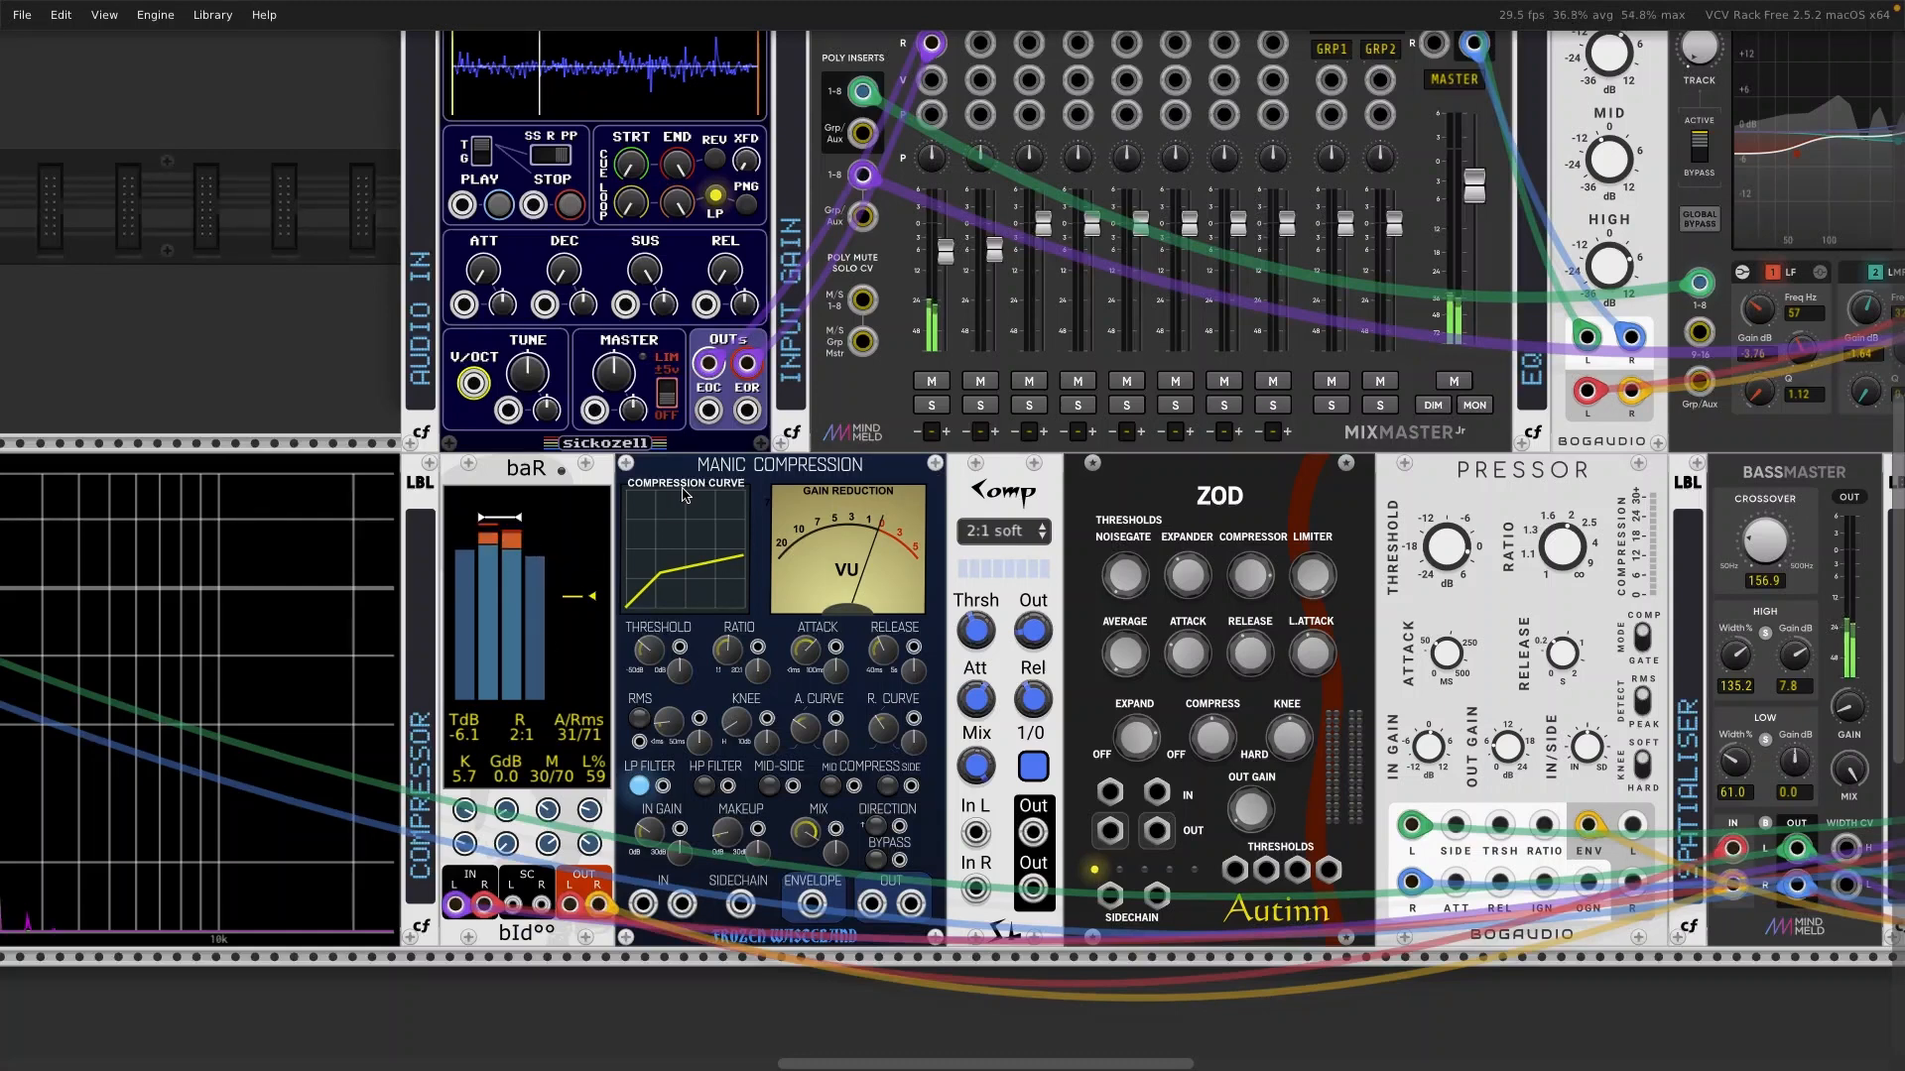
Step: Lengthen baR's attack to about 41 and its release to about 86
scroll(1252, 519, "right", 2)
scroll(1252, 519, "right", 2)
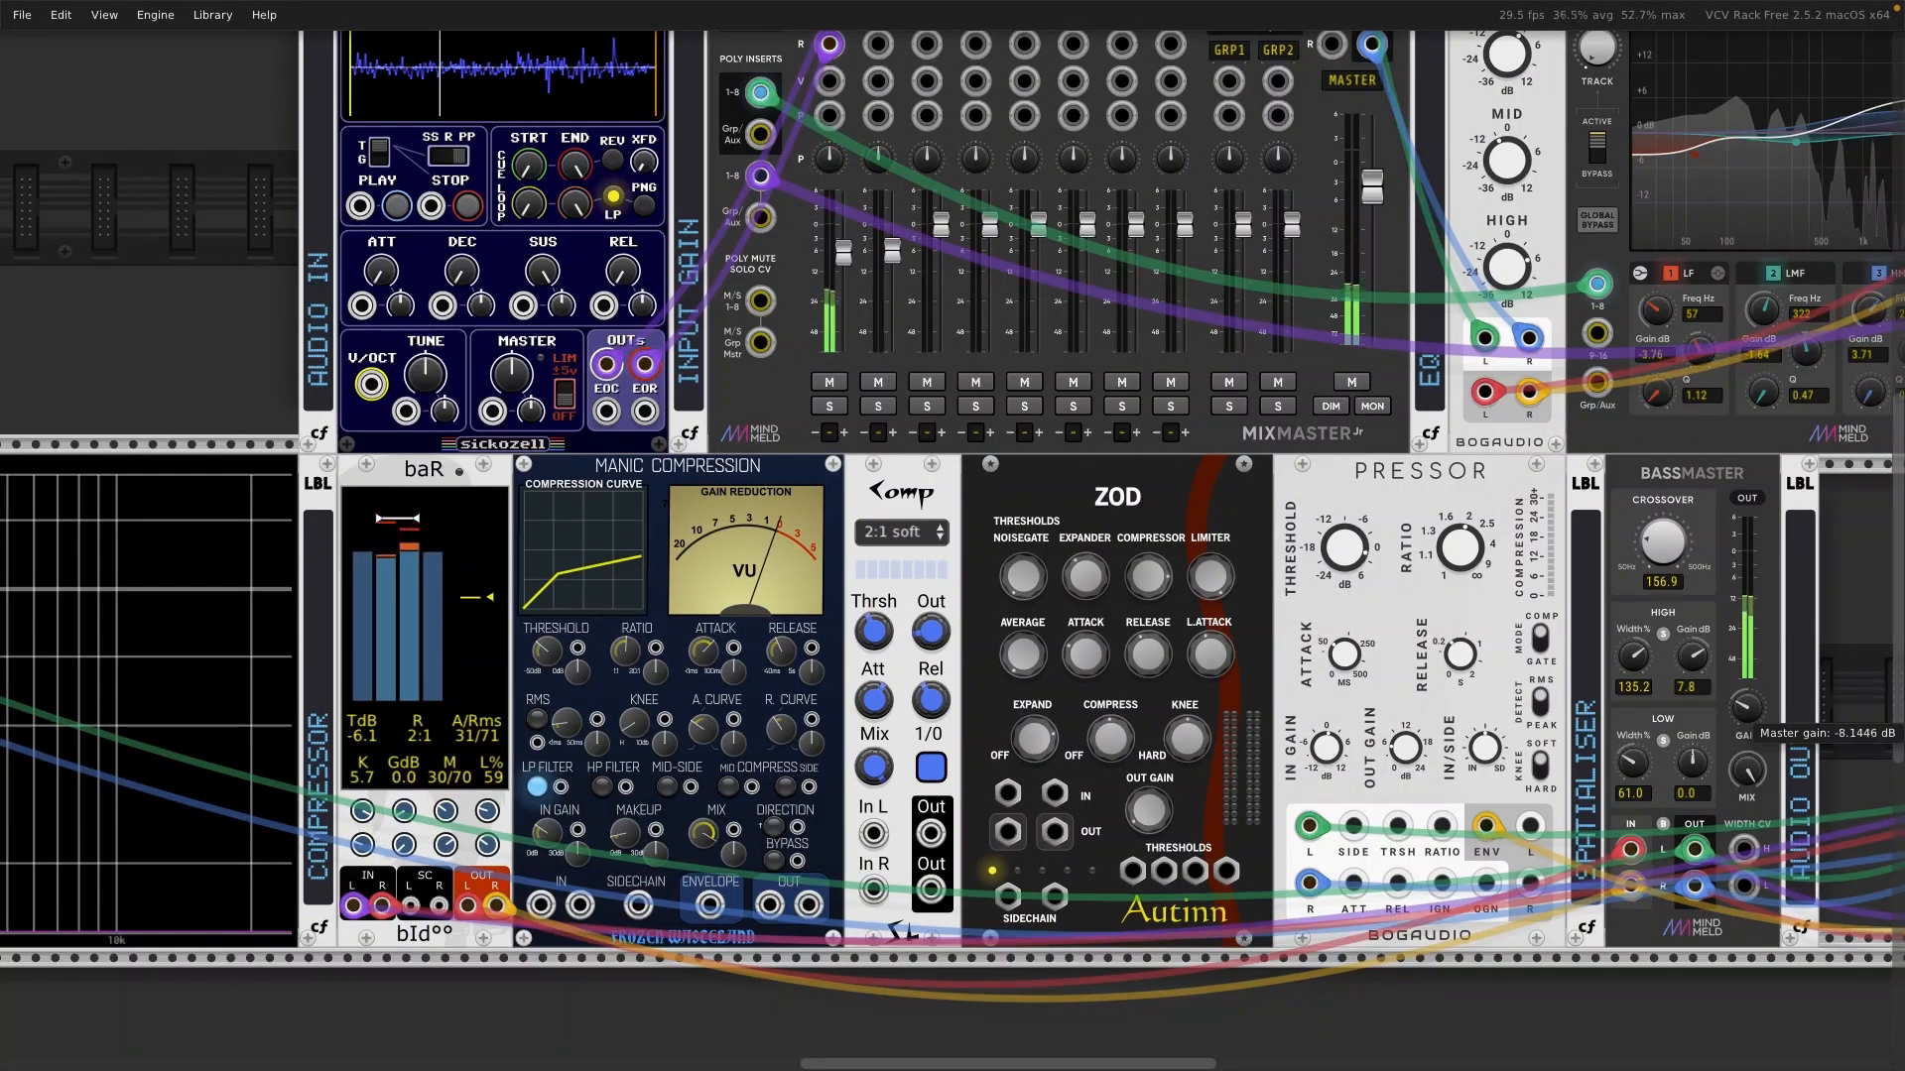
scroll(1743, 717, "up", 3)
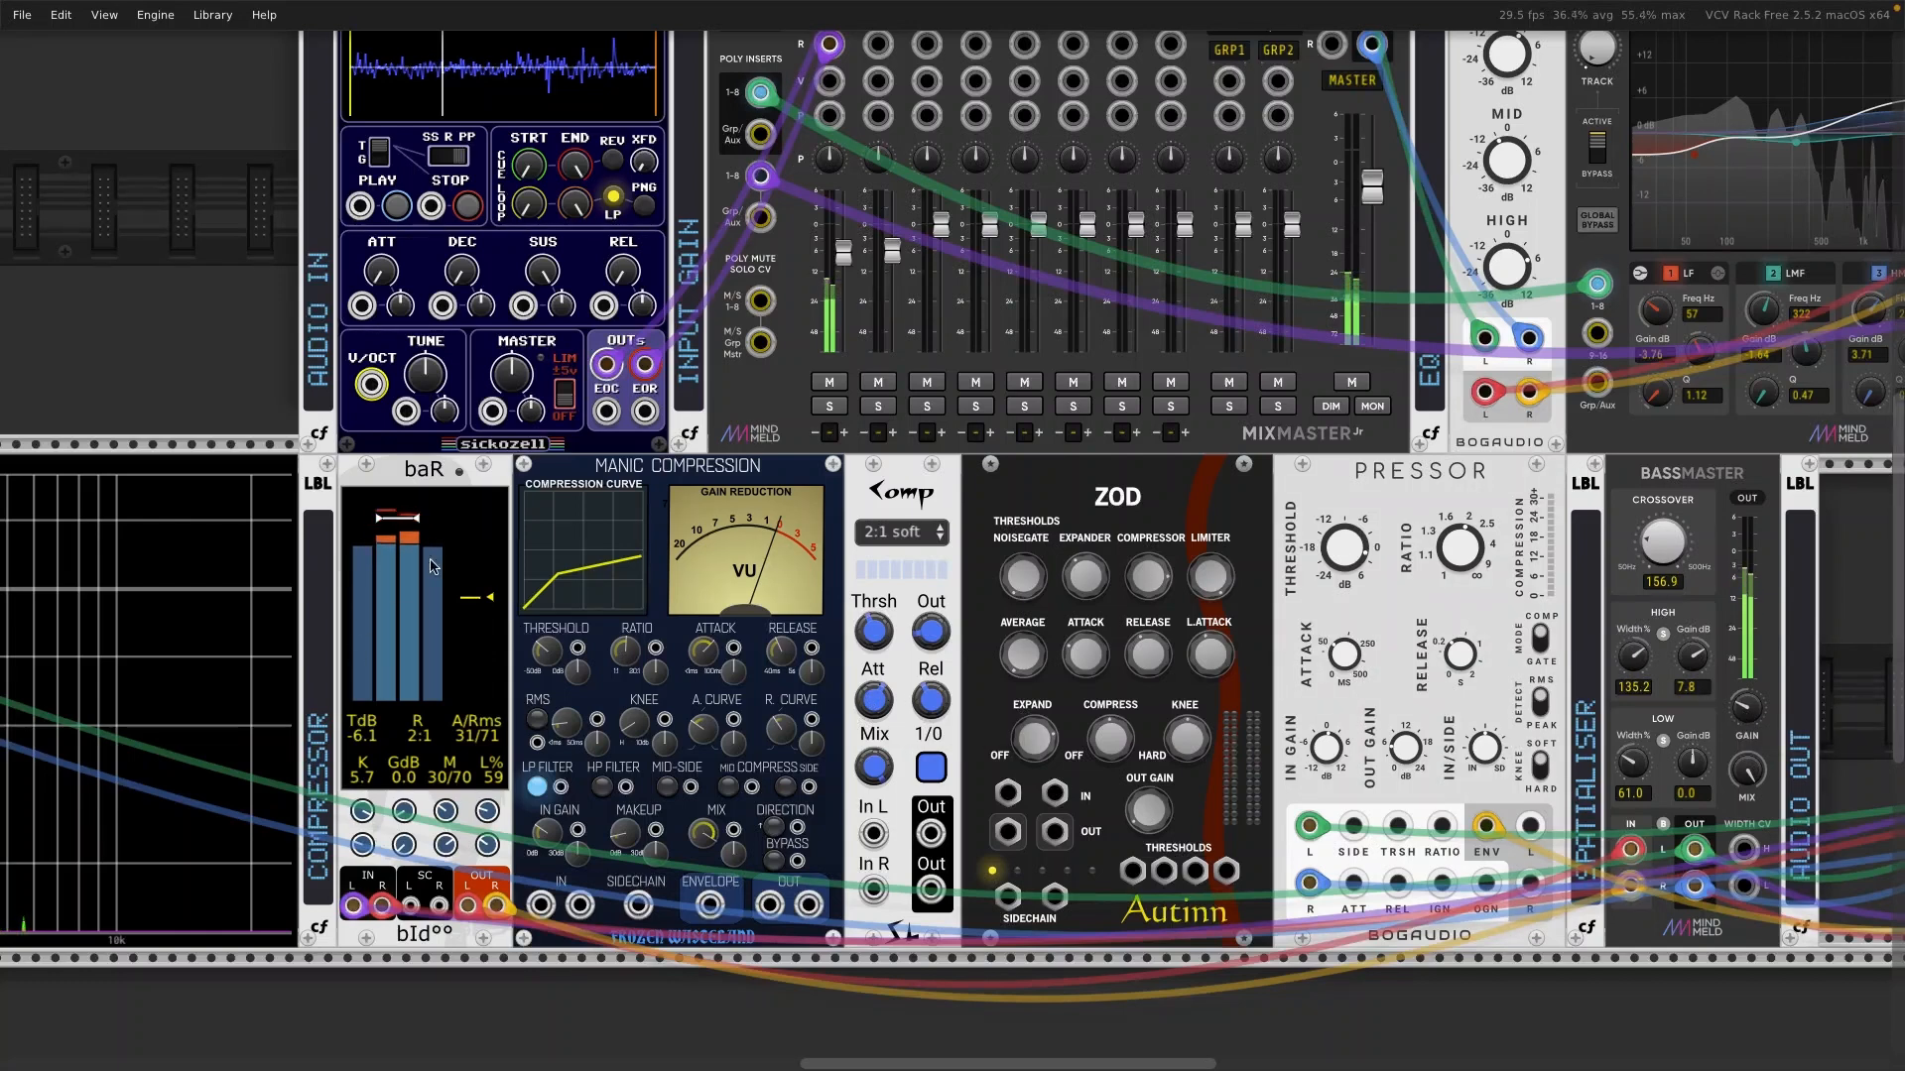
mouse_move(362, 825)
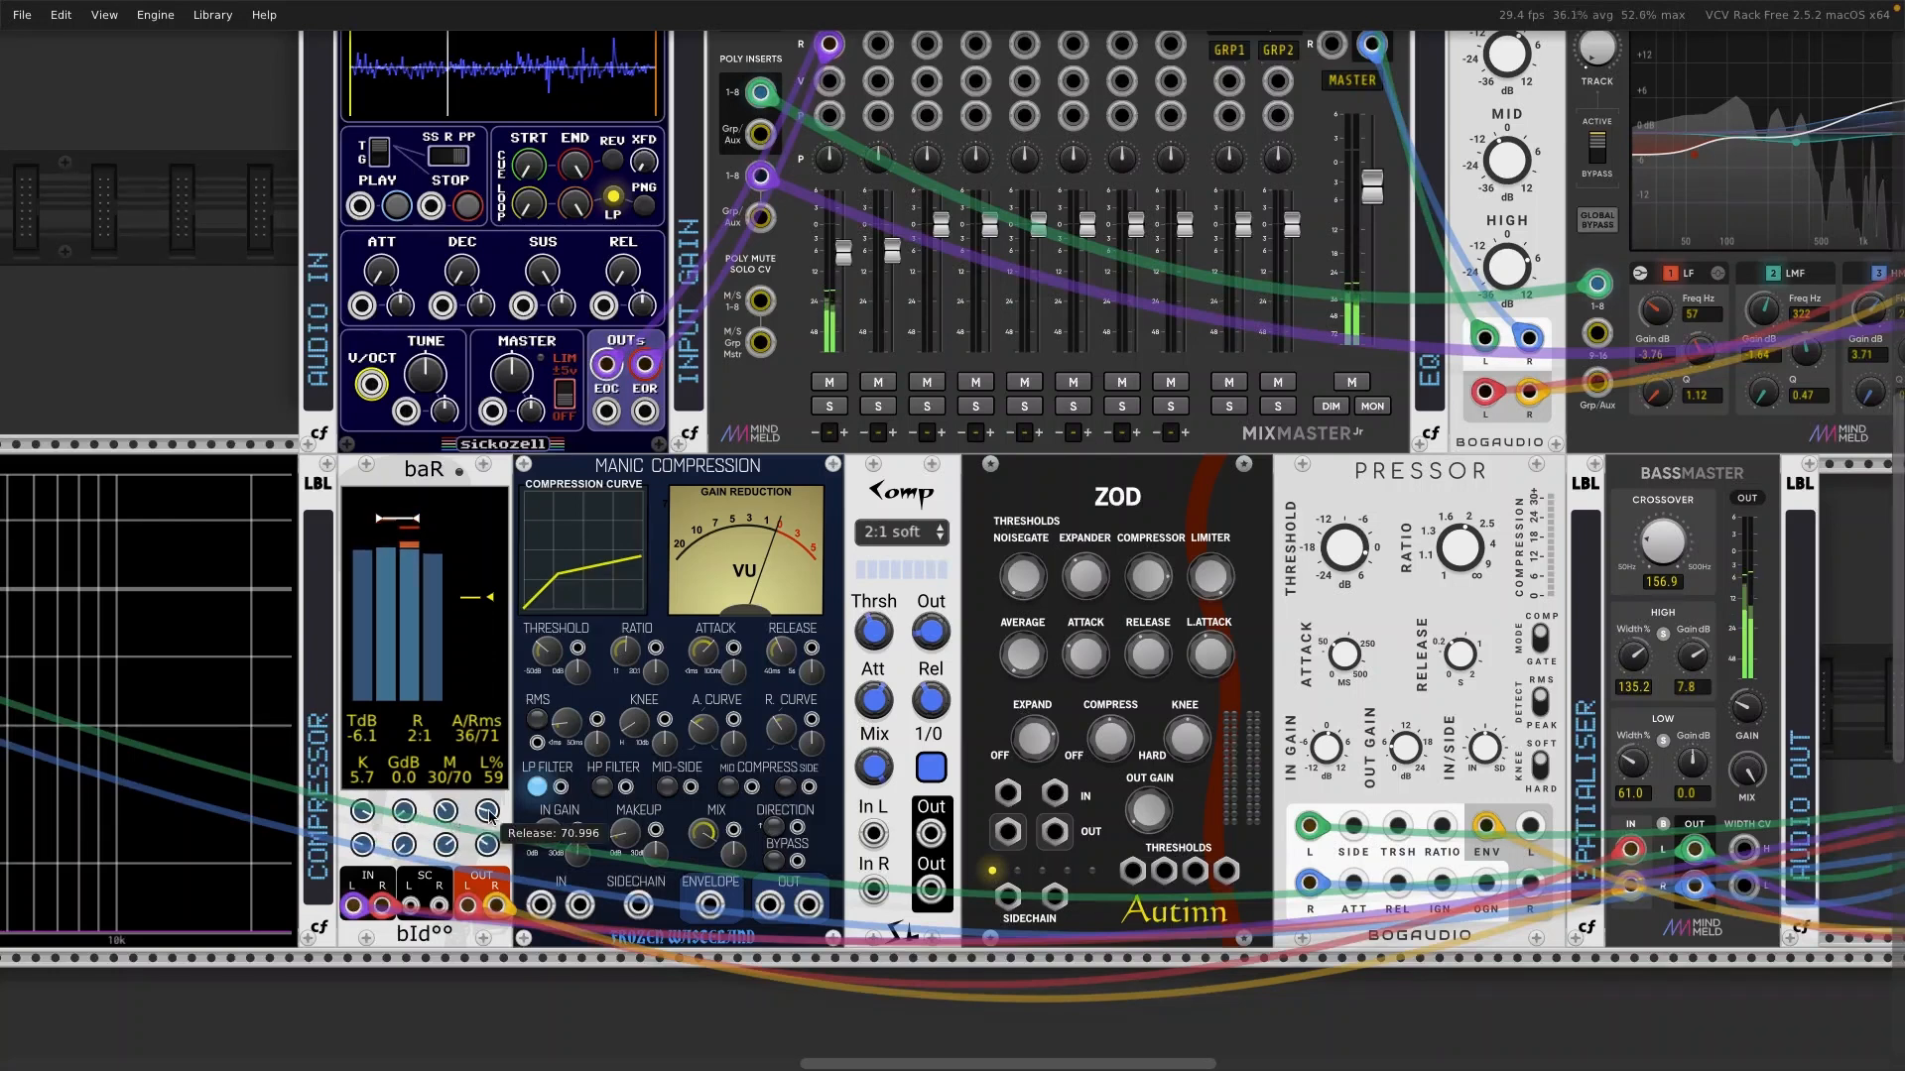
left_click_drag(489, 815, 444, 693)
mouse_move(488, 813)
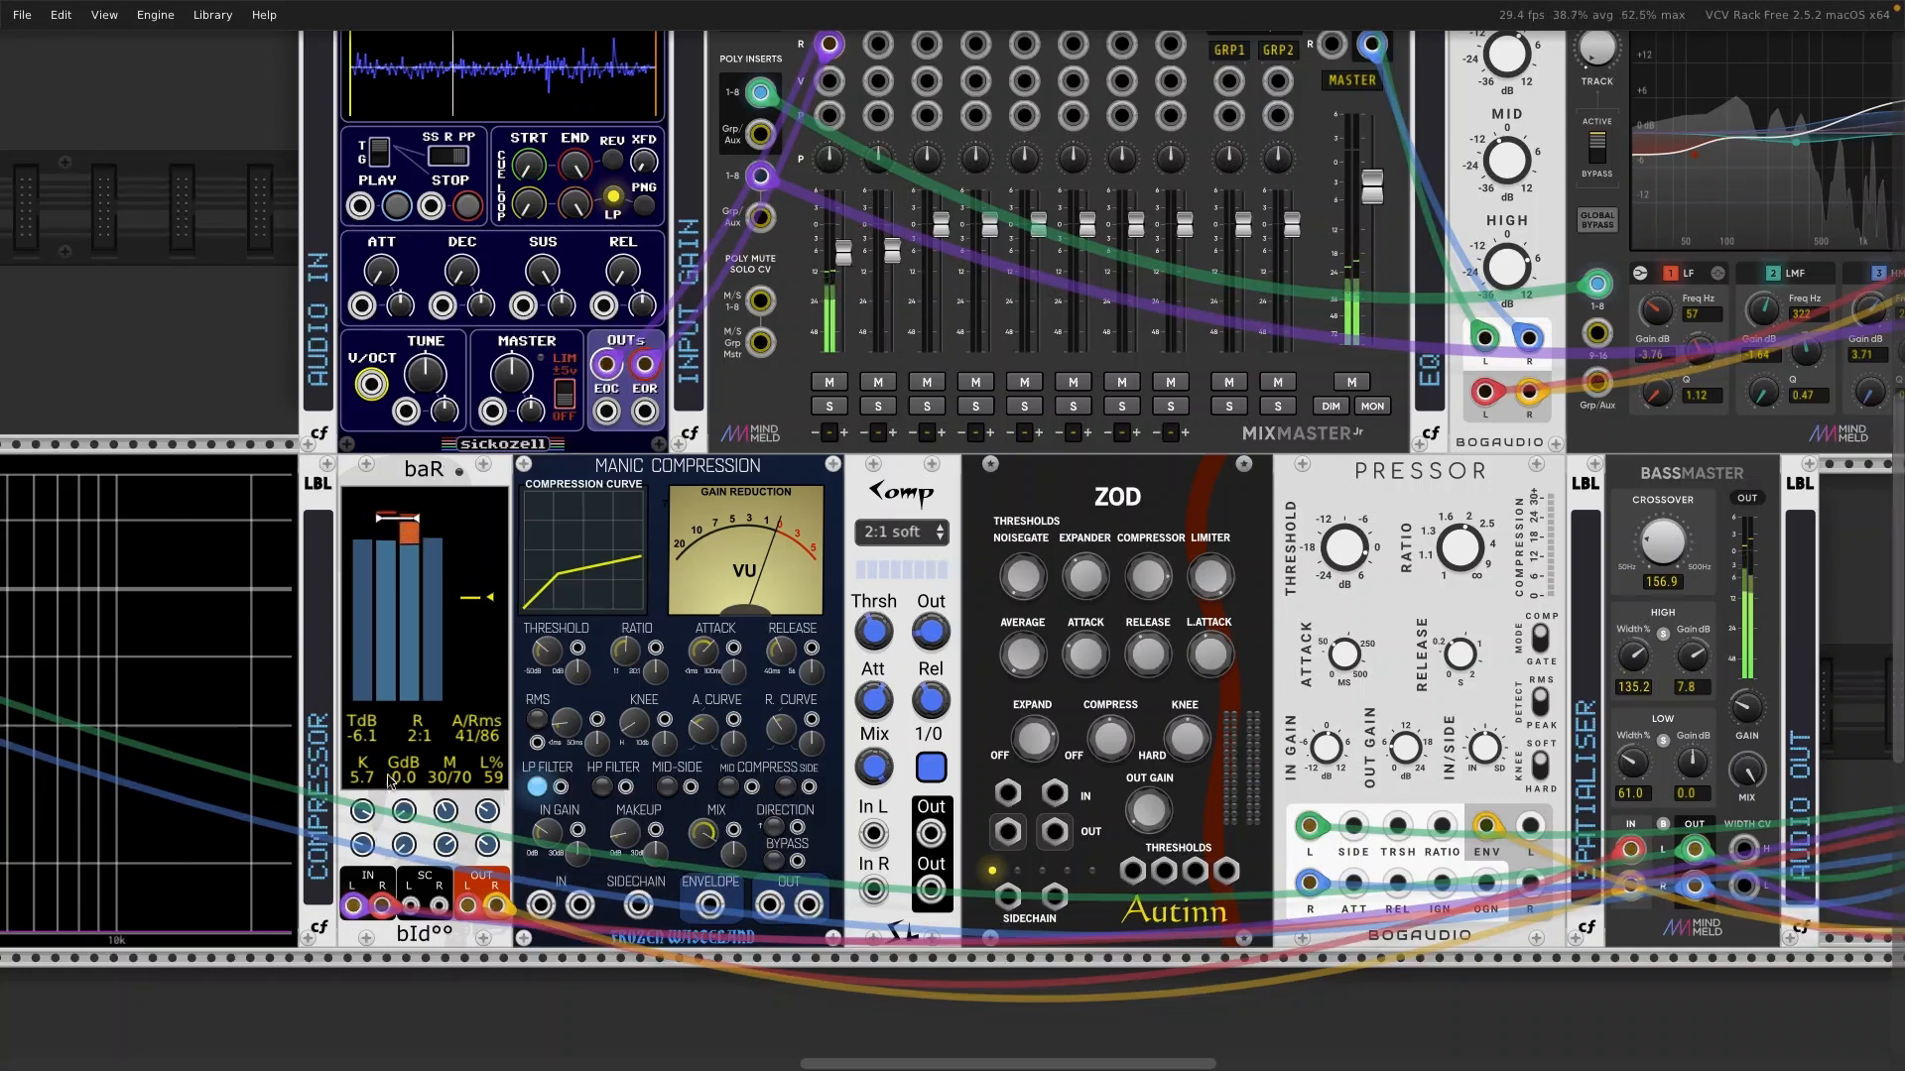
Step: Set the baR compressor's knee to about 17.4, its mix to 0/100 and its lookahead to about 71
left_click_drag(362, 844, 362, 823)
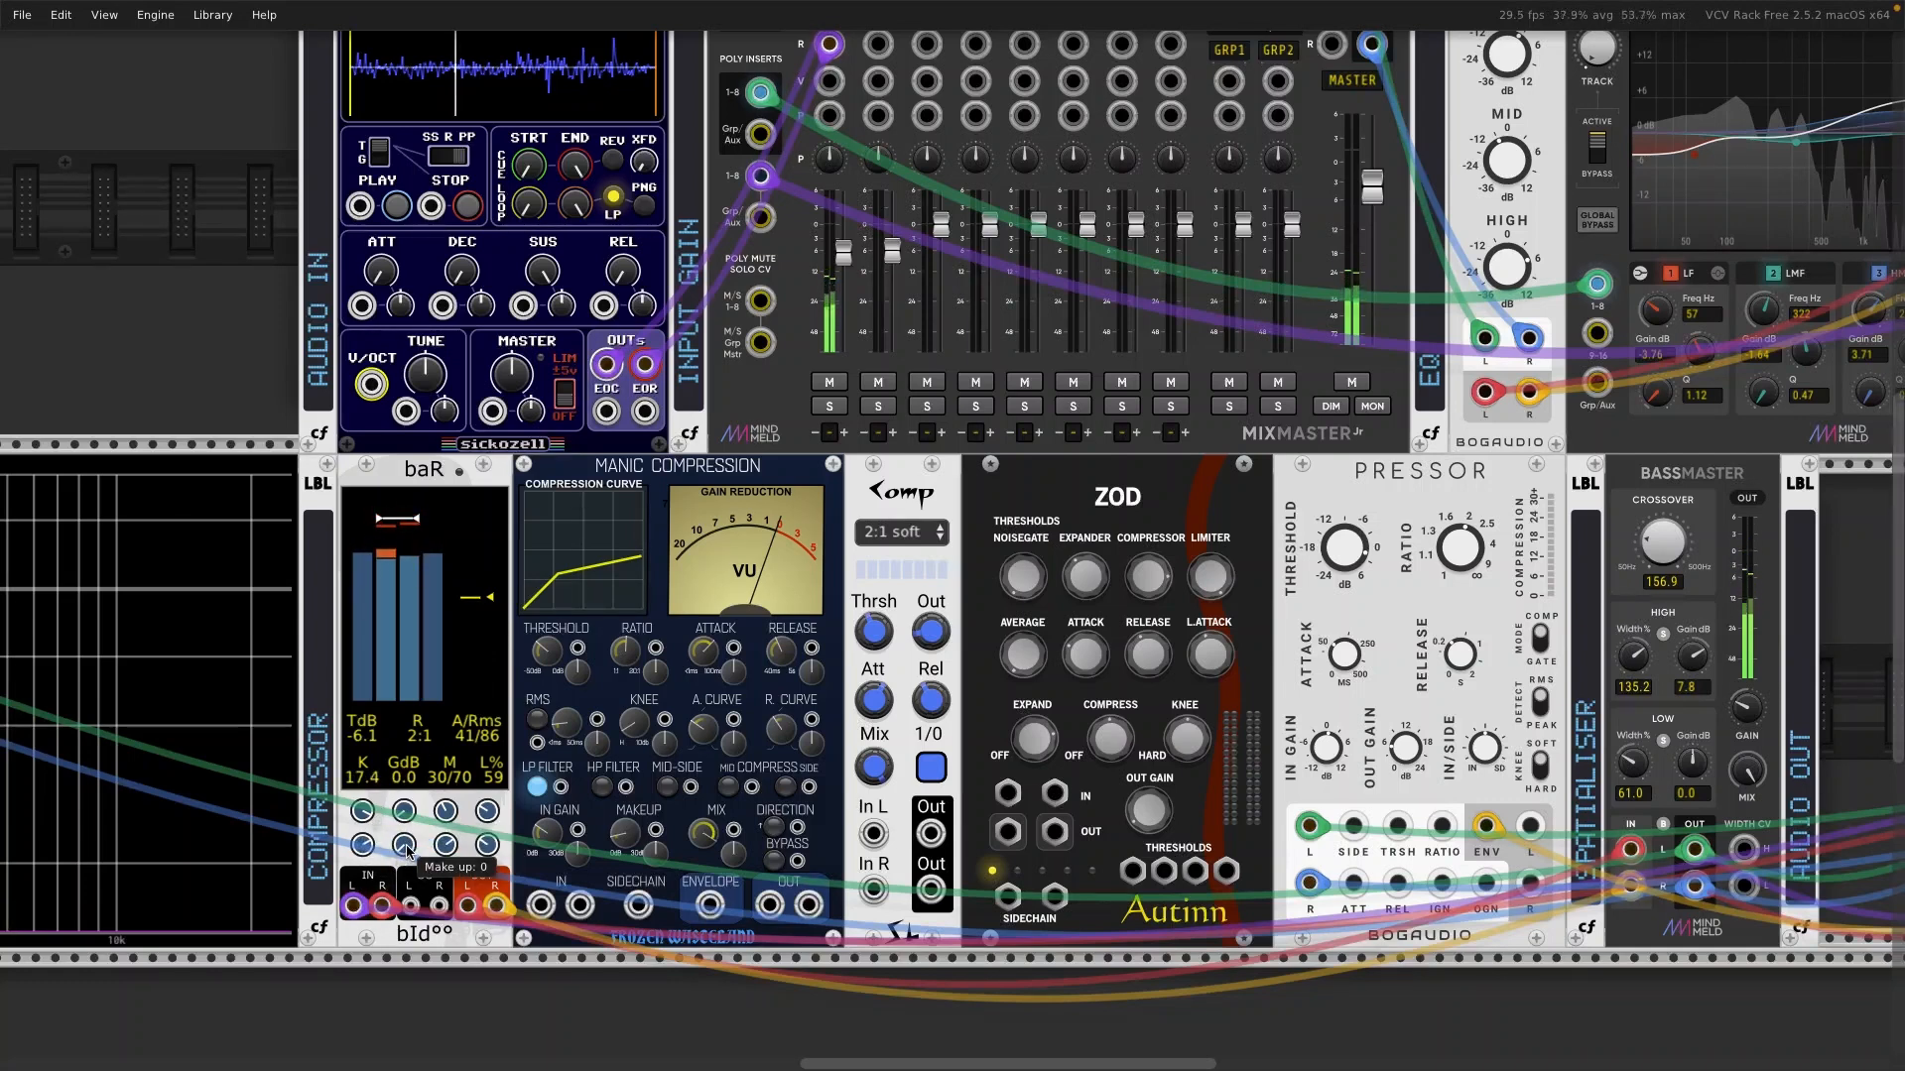
mouse_move(449, 851)
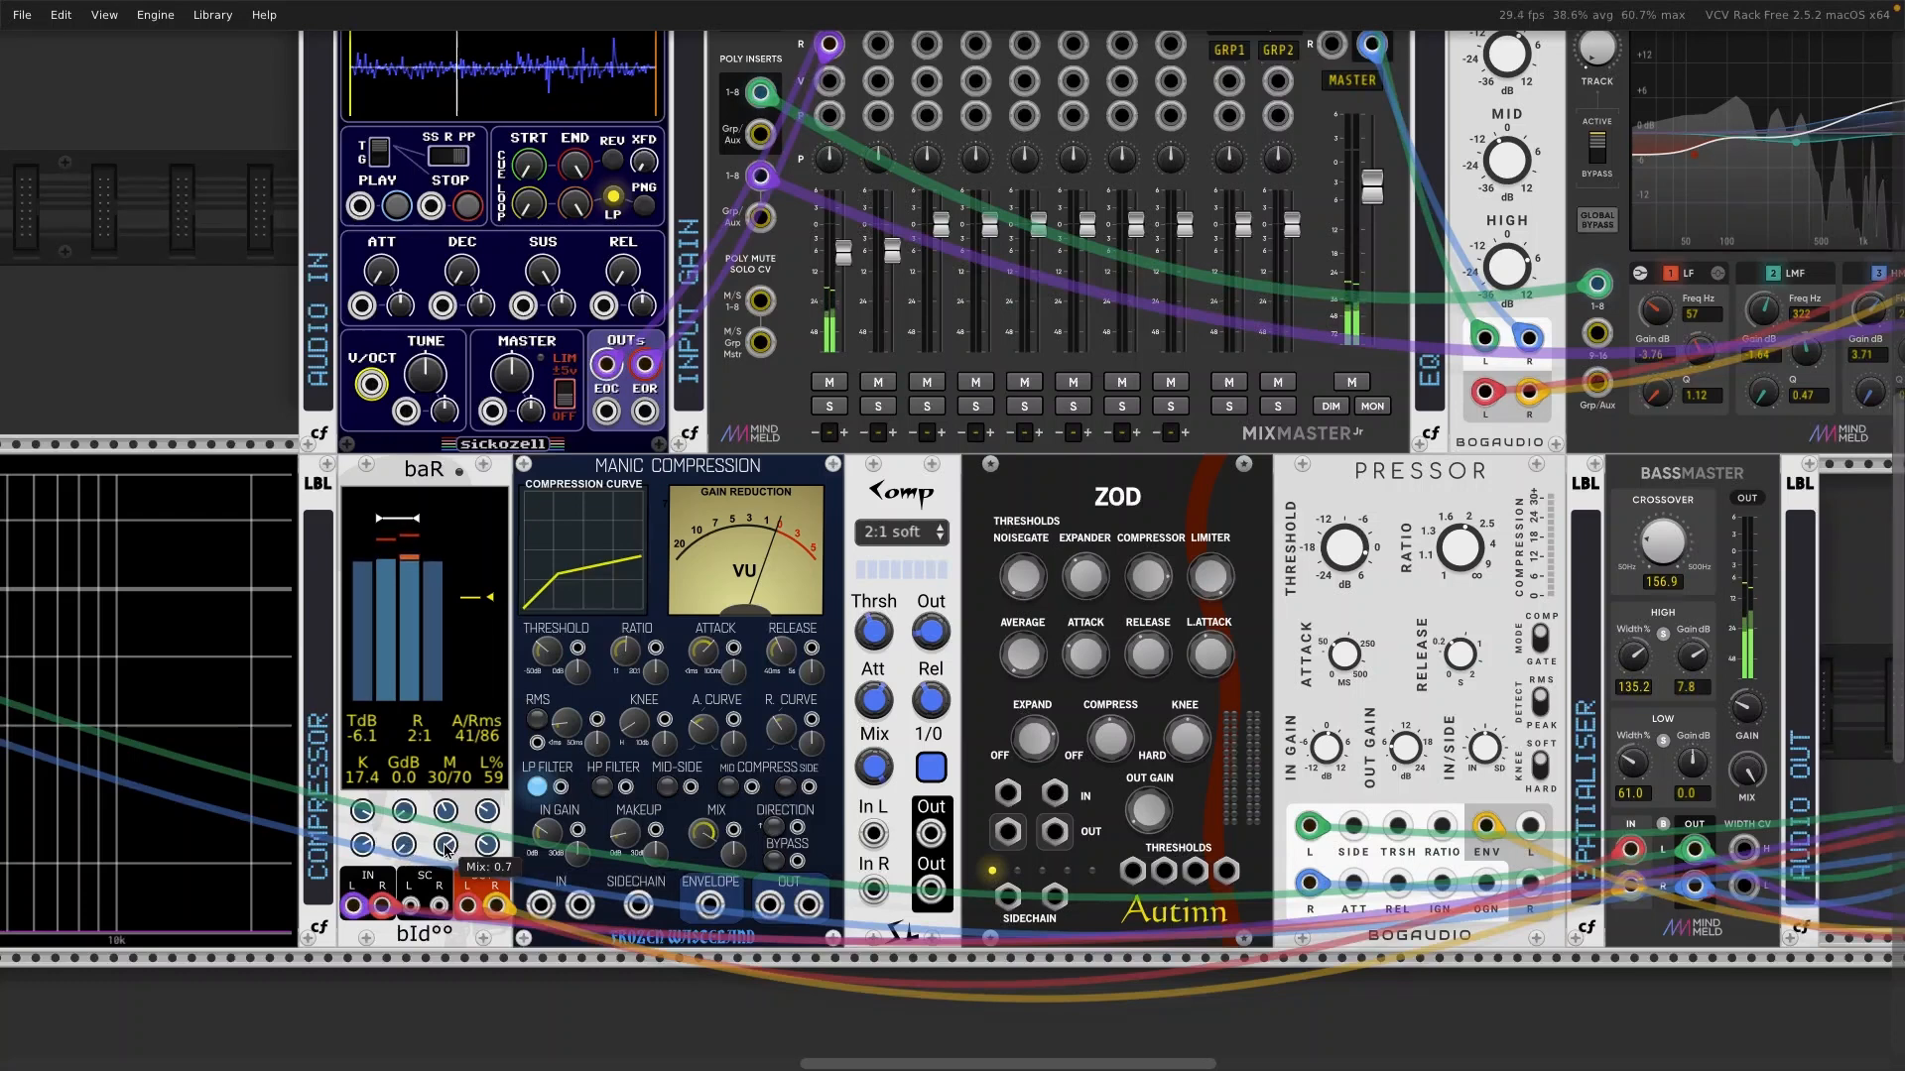
left_click_drag(448, 851, 460, 855)
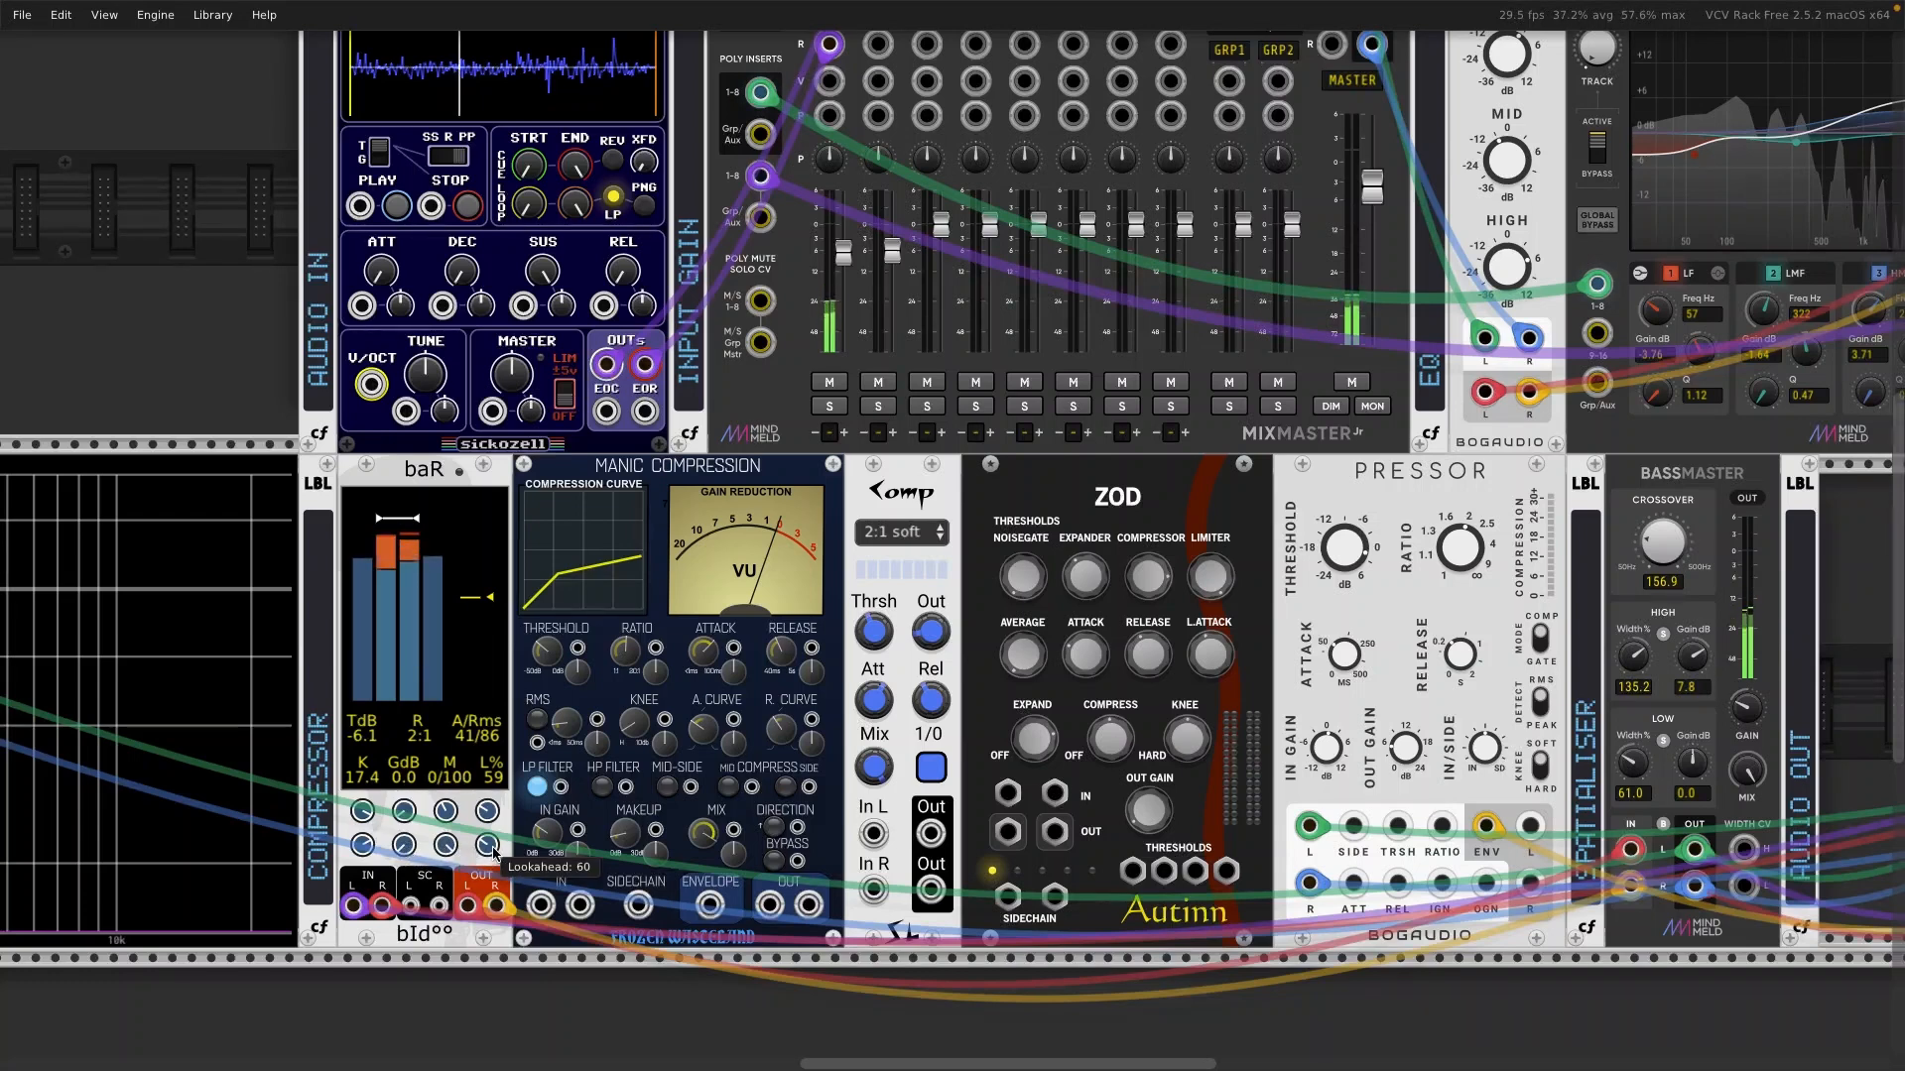
left_click_drag(489, 848, 491, 846)
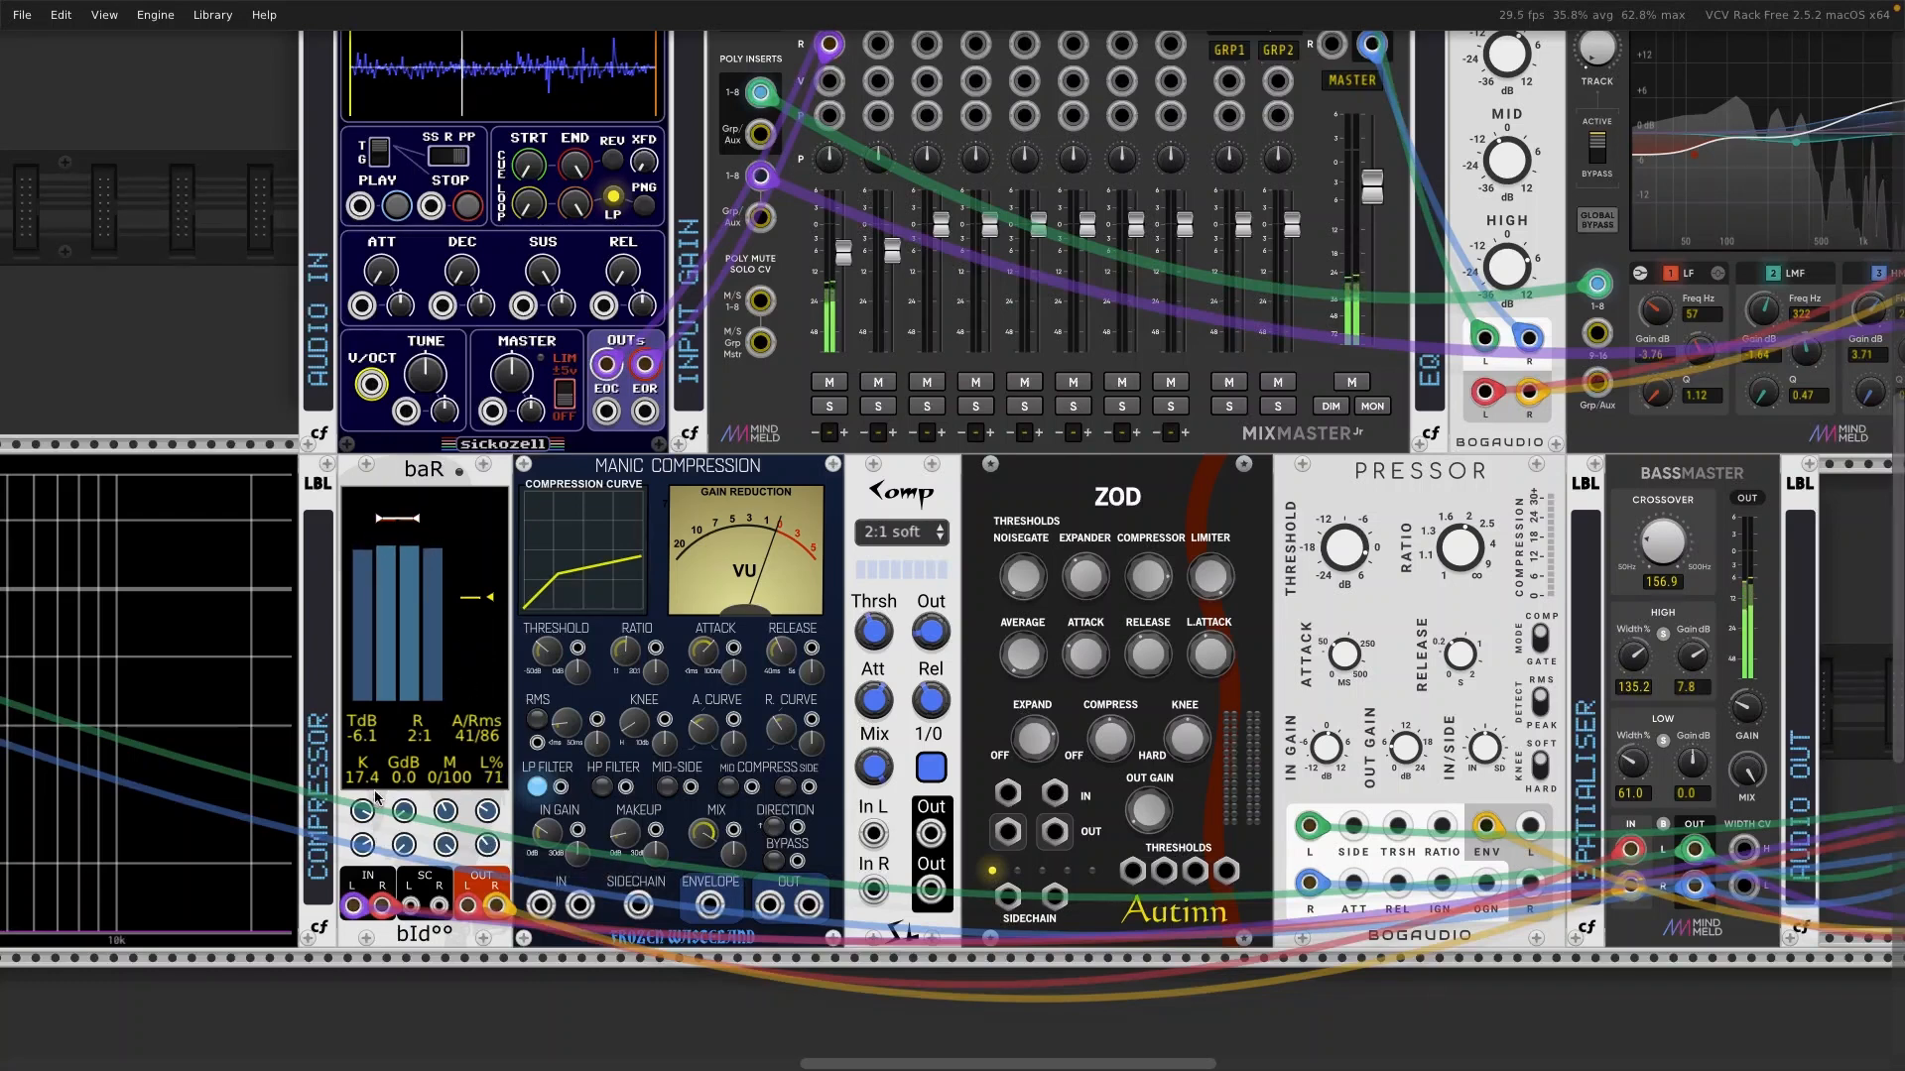
Step: Sweep baR's threshold down to about -20.5 dB with a knee of 16.5, and settle the threshold at about -7.6 dB
mouse_move(363, 817)
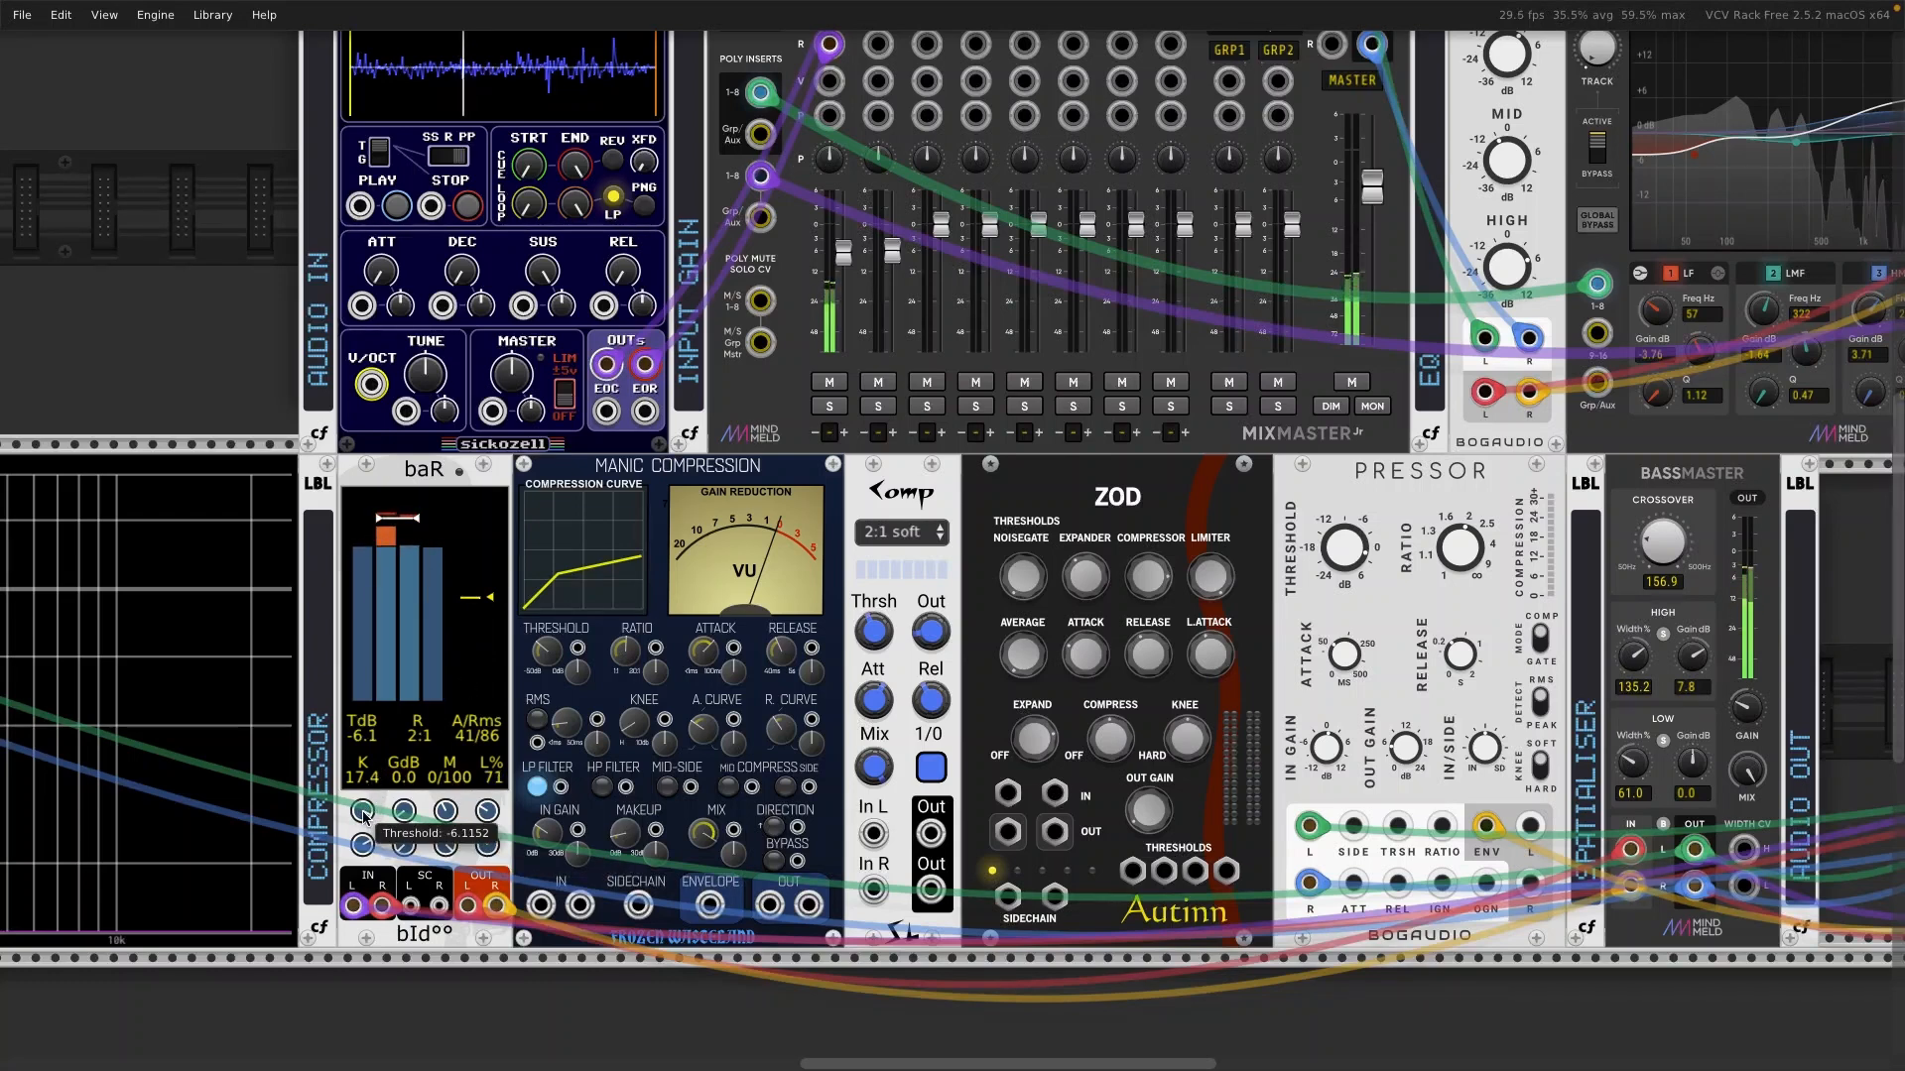
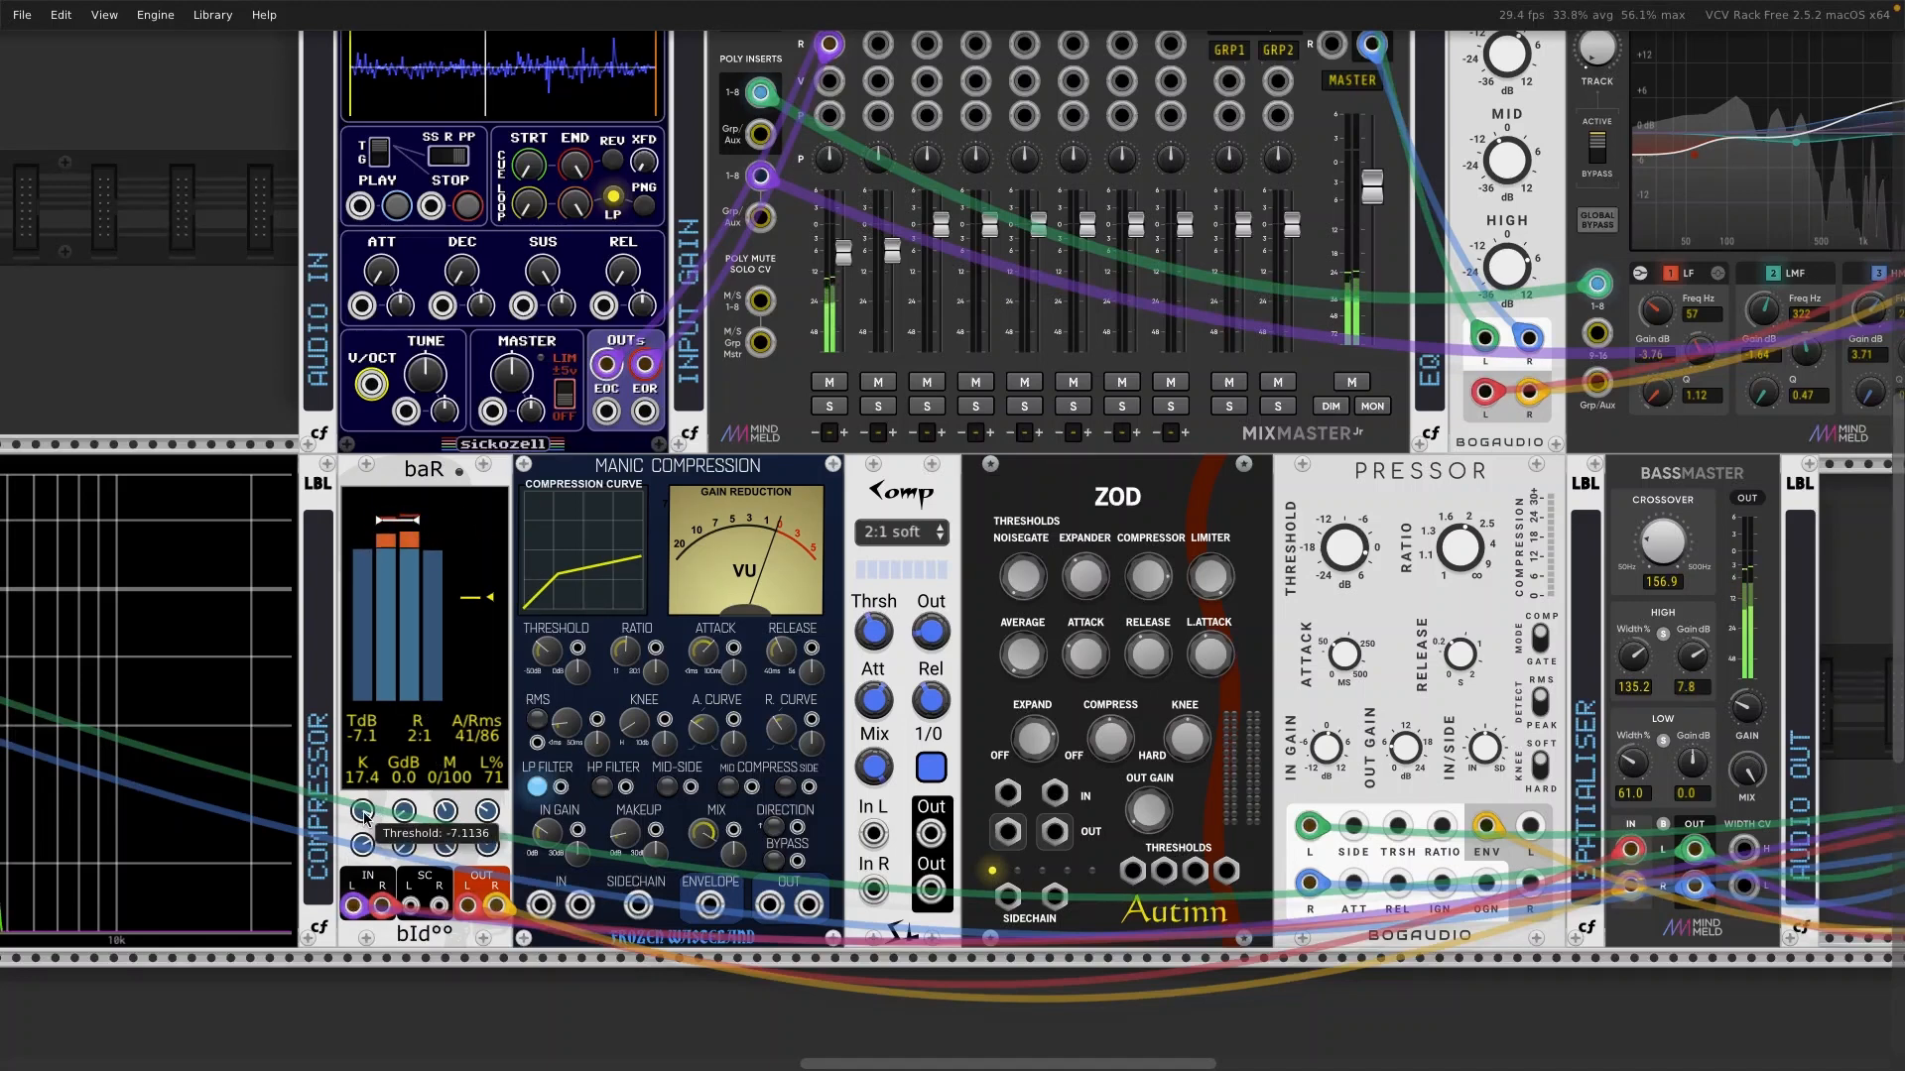
left_click_drag(364, 815, 364, 842)
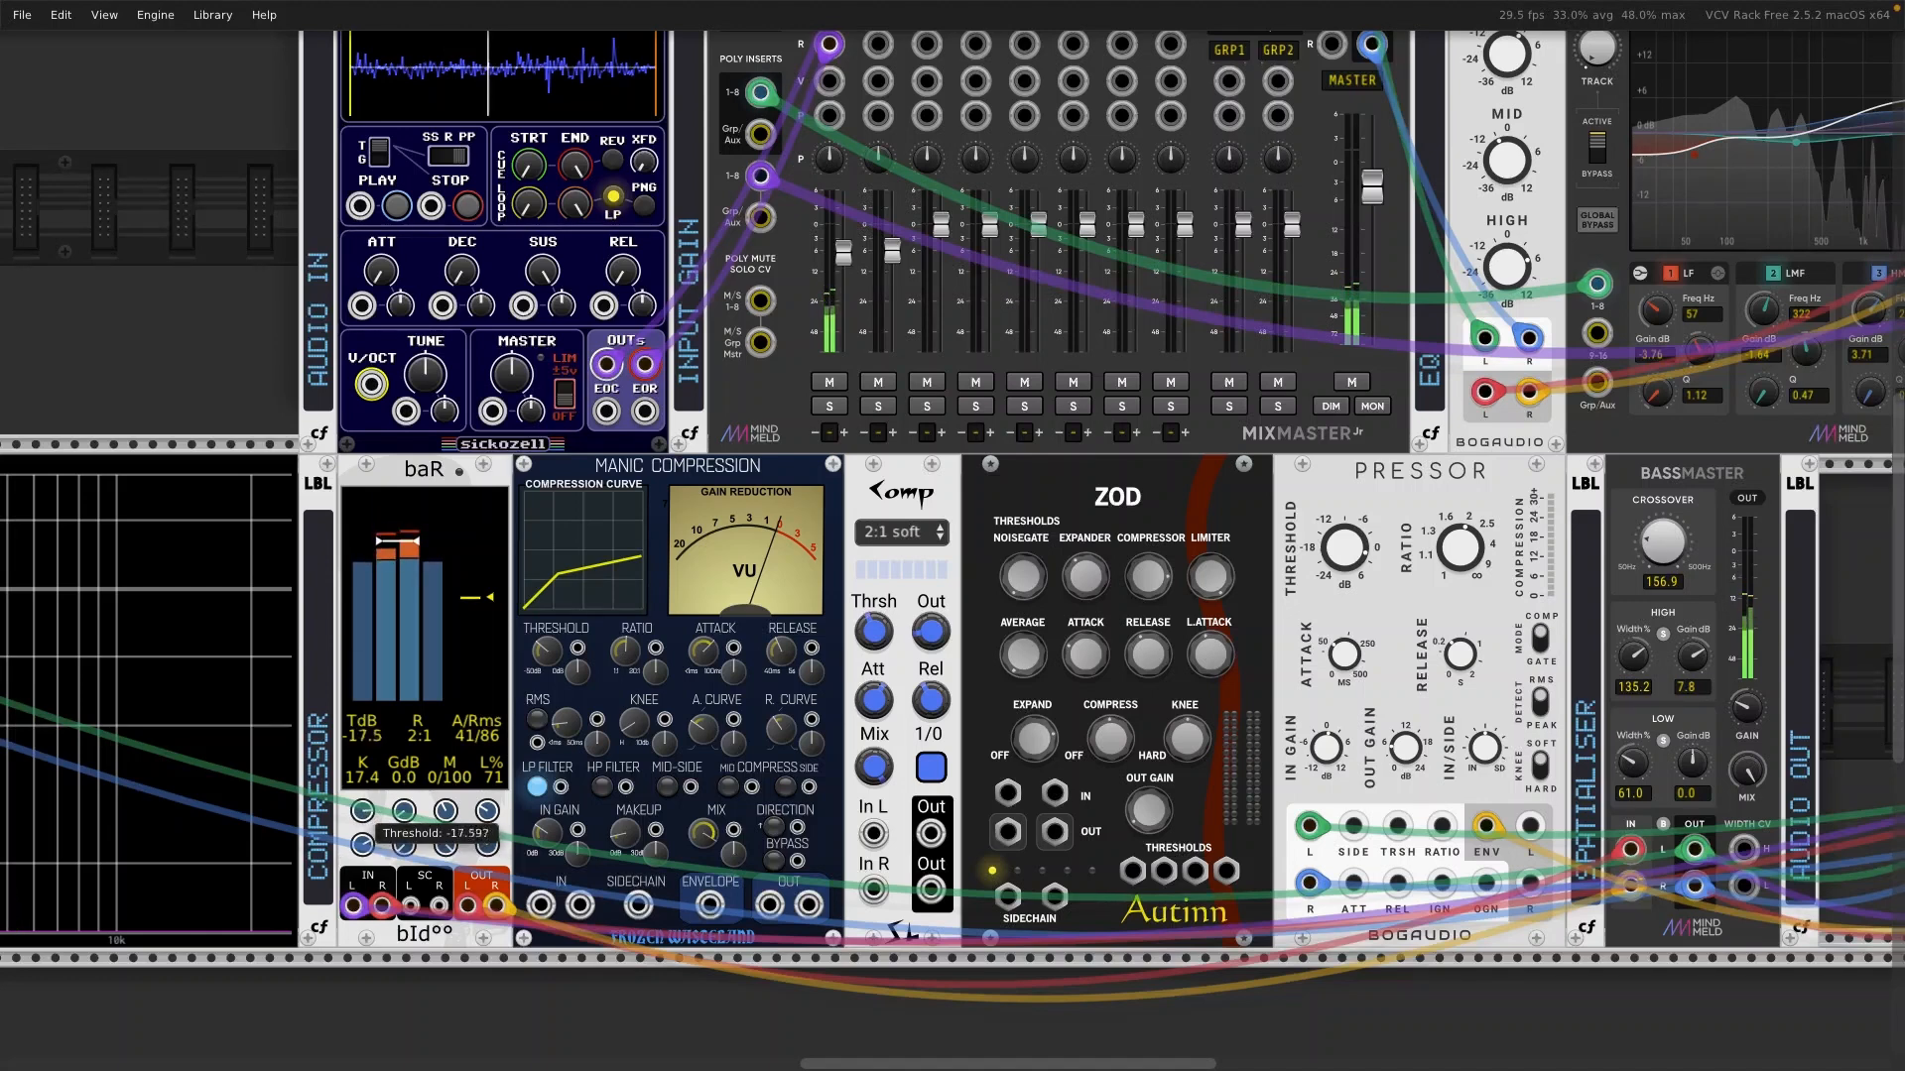
left_click_drag(363, 811, 367, 812)
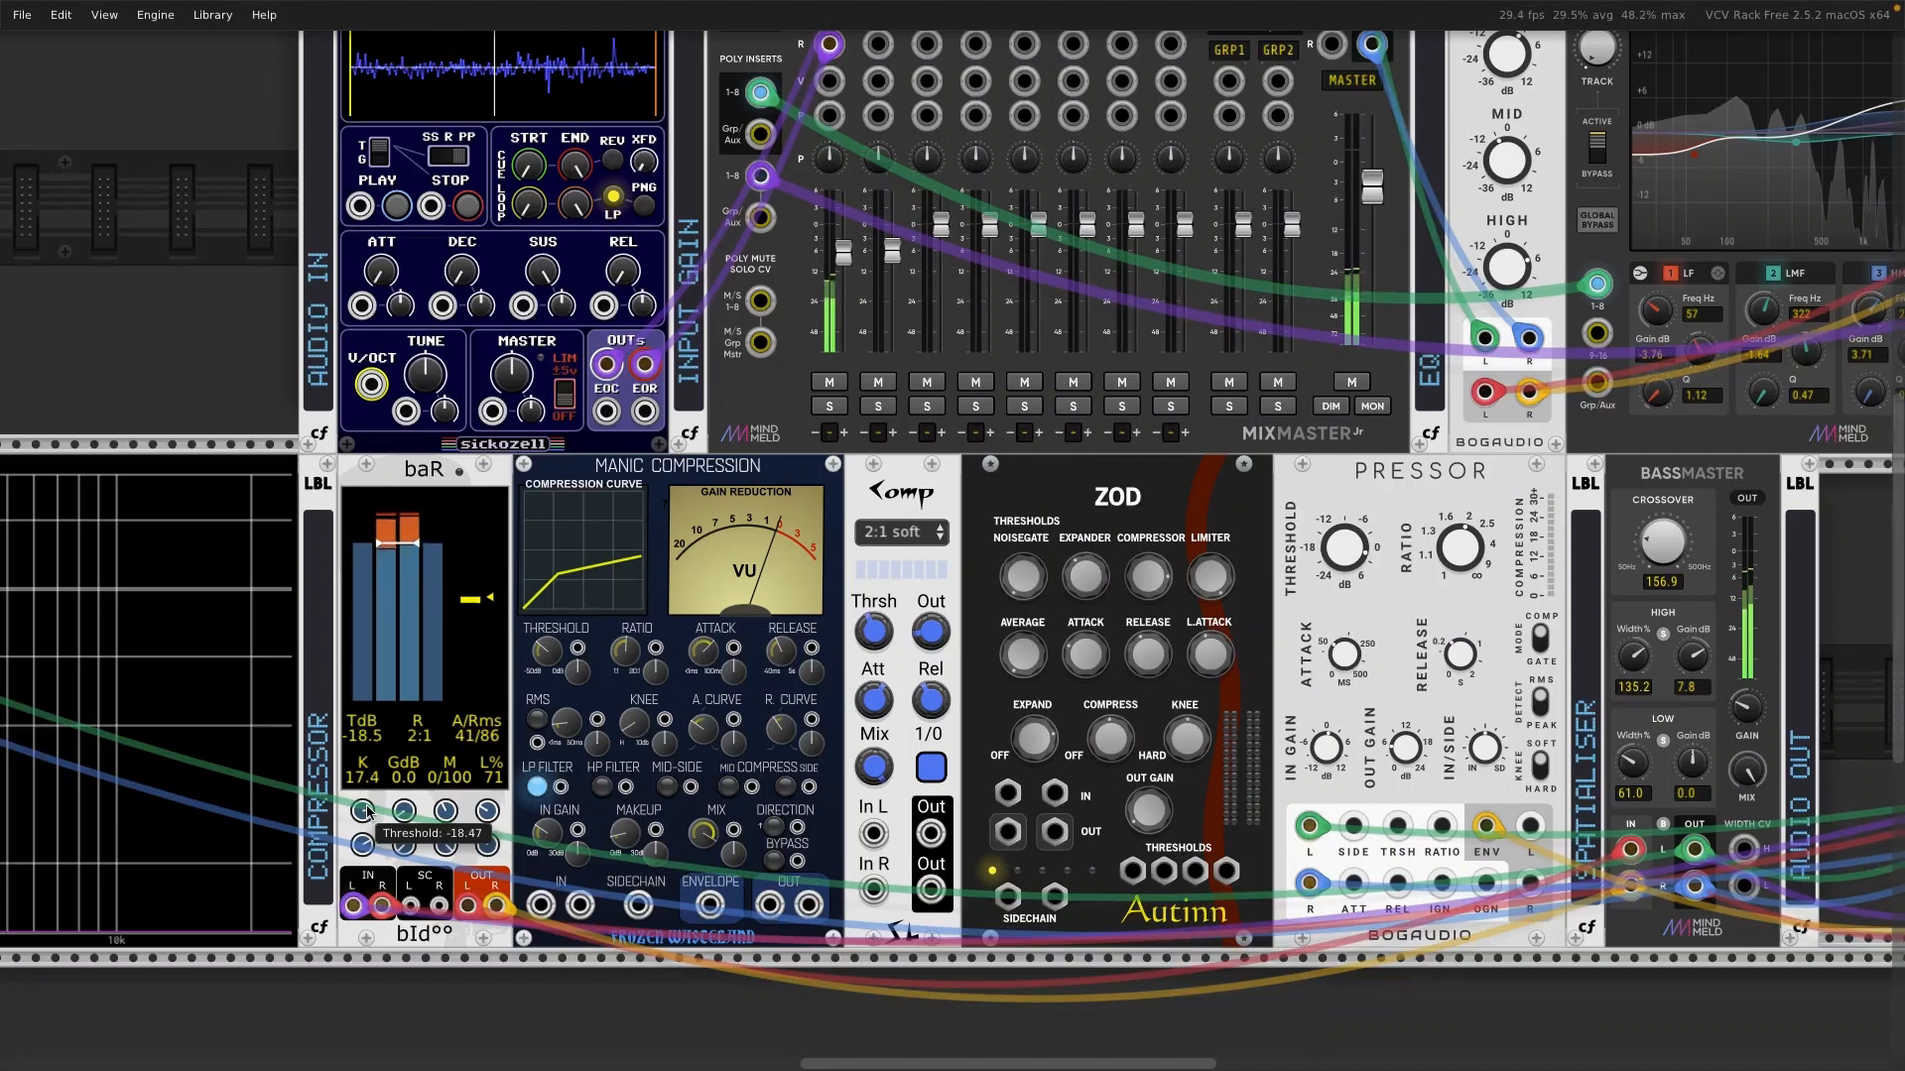
left_click_drag(367, 812, 404, 825)
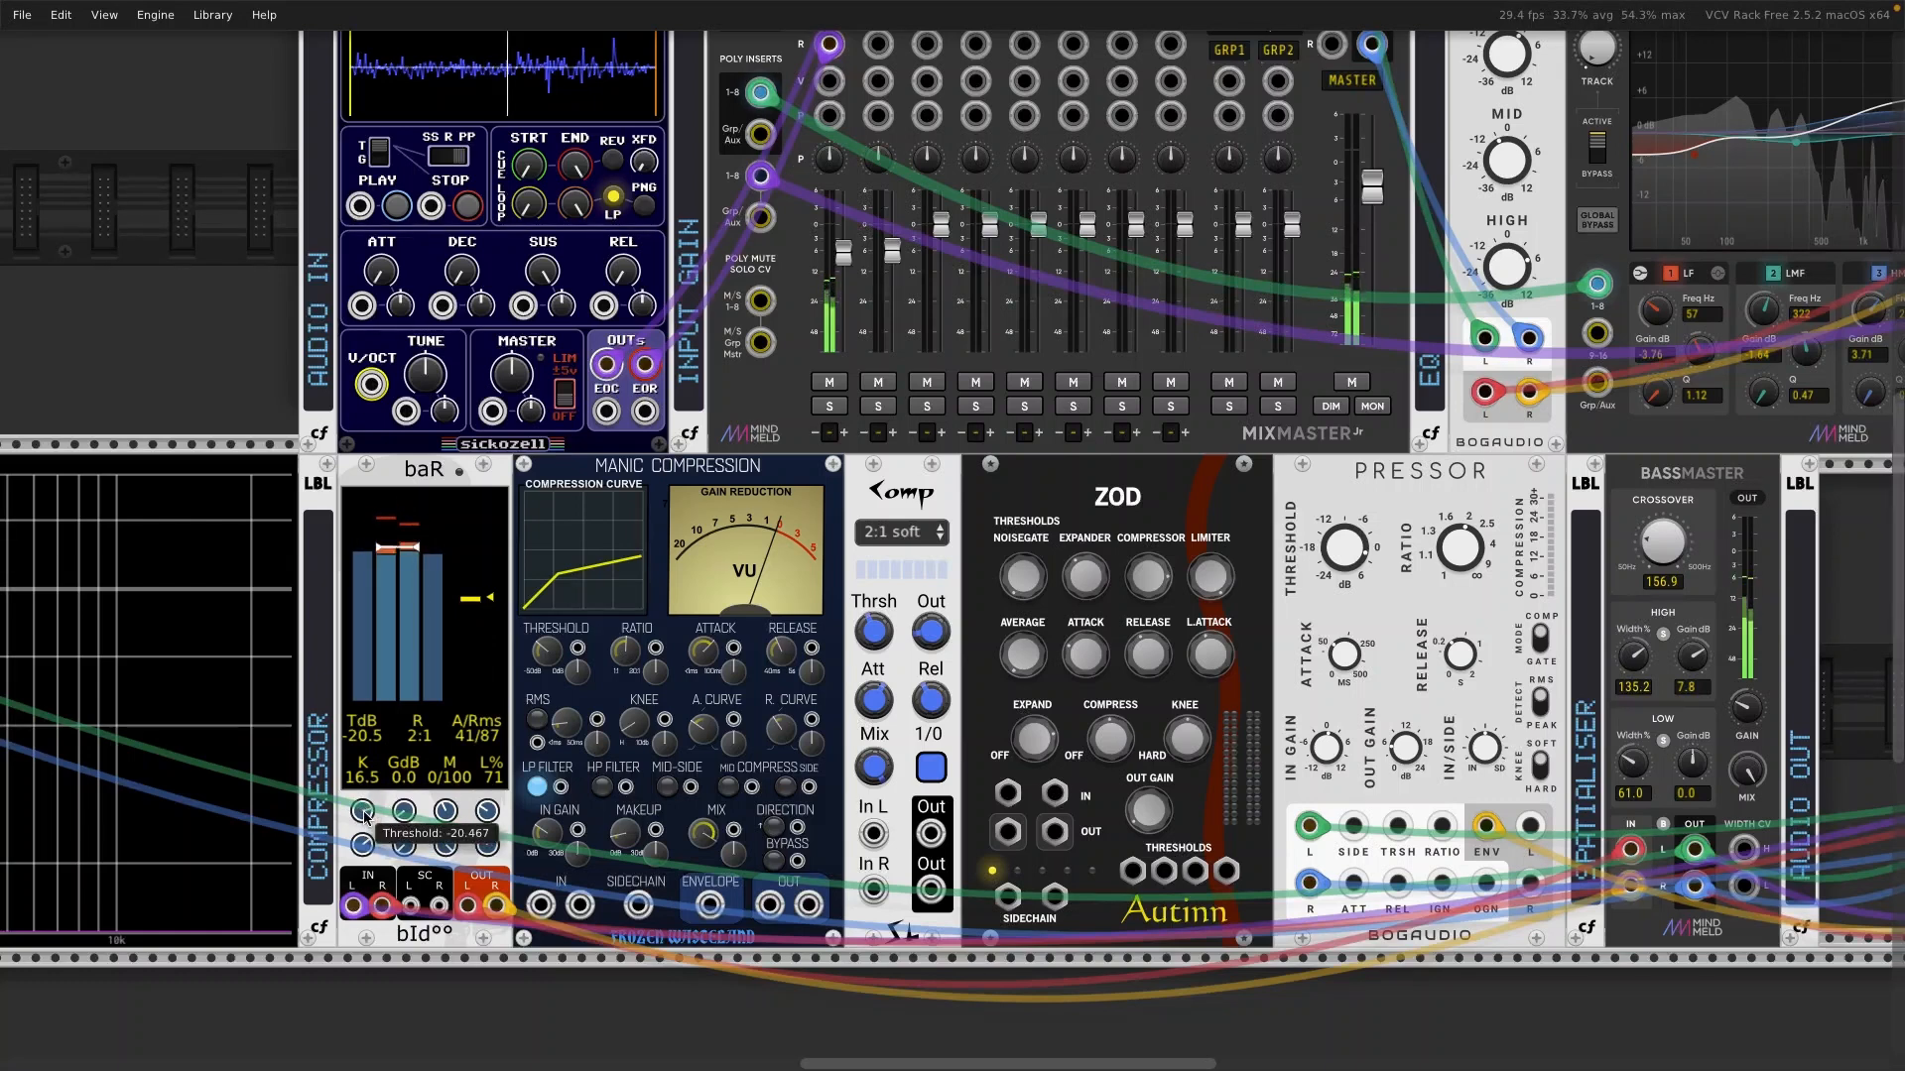
left_click_drag(362, 810, 362, 781)
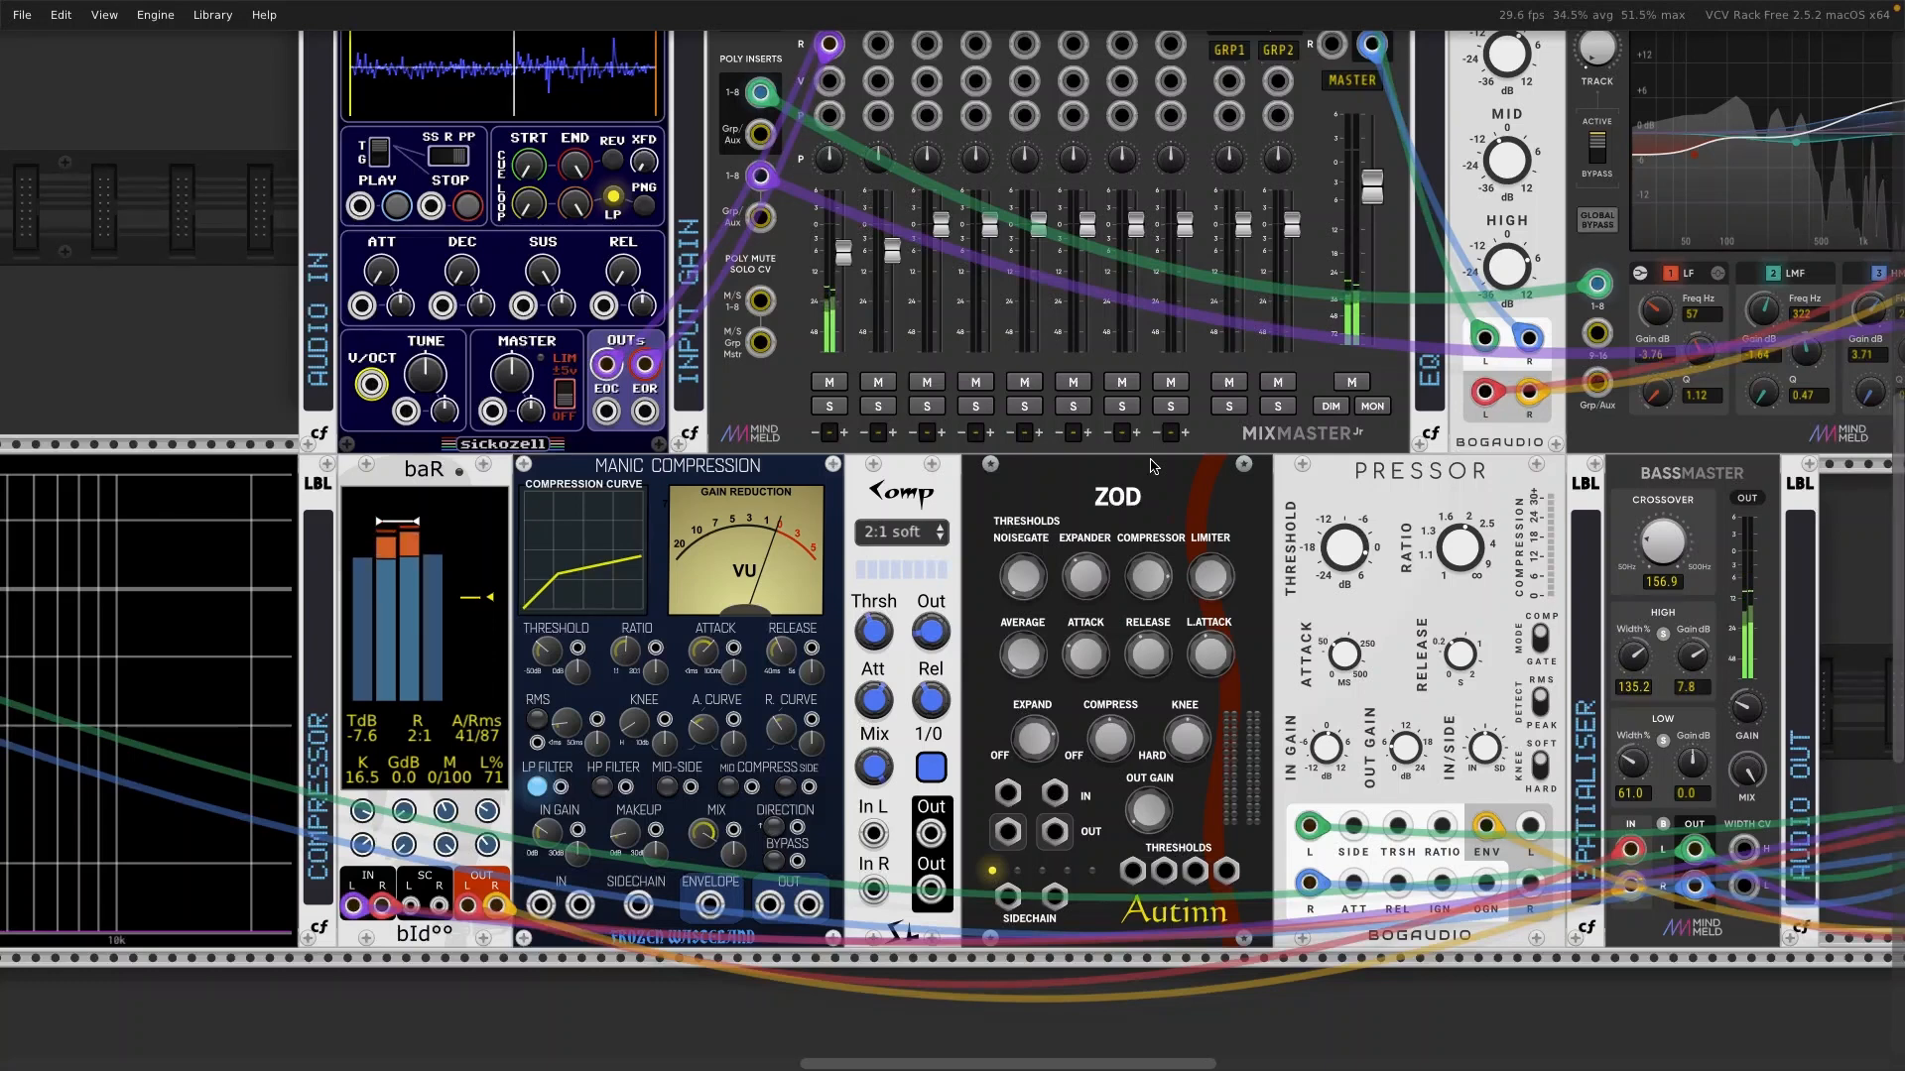
Step: Check the signal levels along the chain, from the saturation mixer and EQ to the output modules and back to the compressors
scroll(1150, 466, "right", 5)
scroll(1151, 466, "up", 3)
scroll(1356, 387, "right", 15)
scroll(1356, 387, "up", 1)
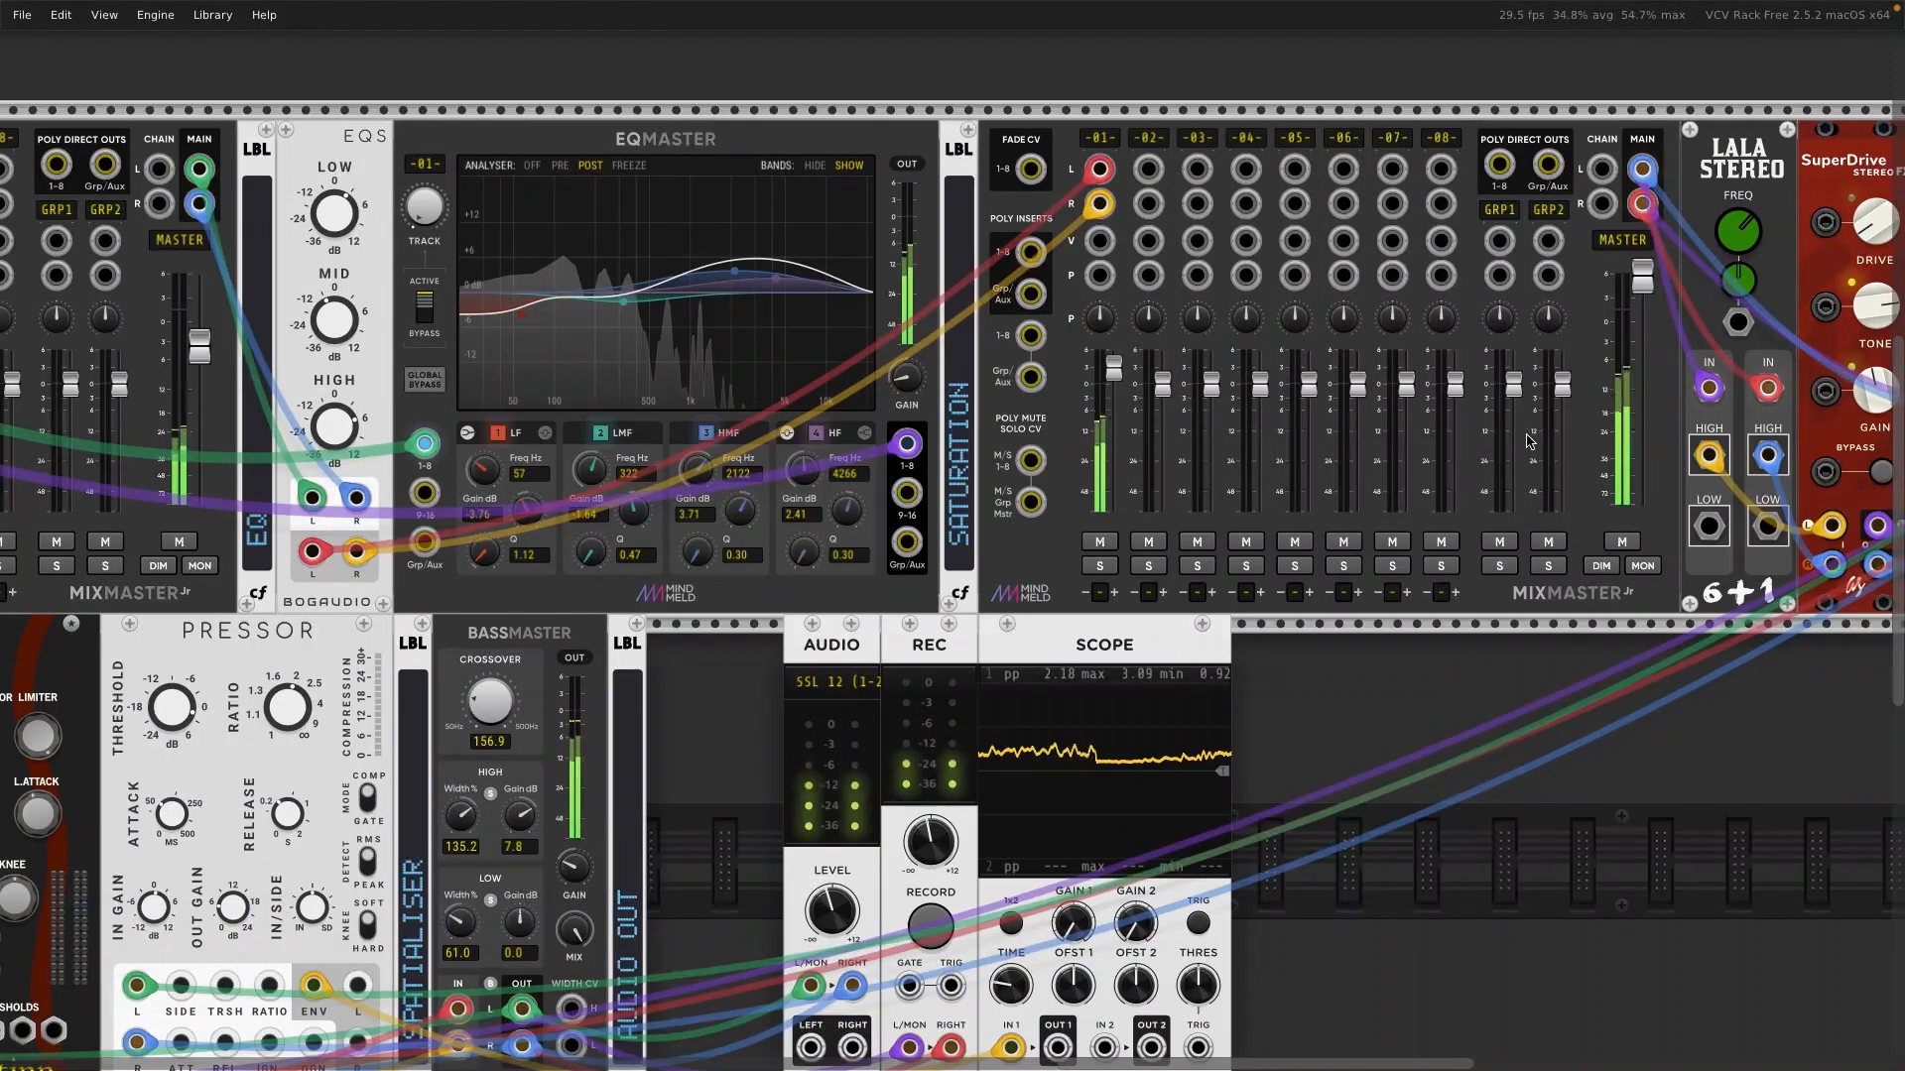
scroll(1635, 432, "right", 2)
scroll(1635, 433, "down", 1)
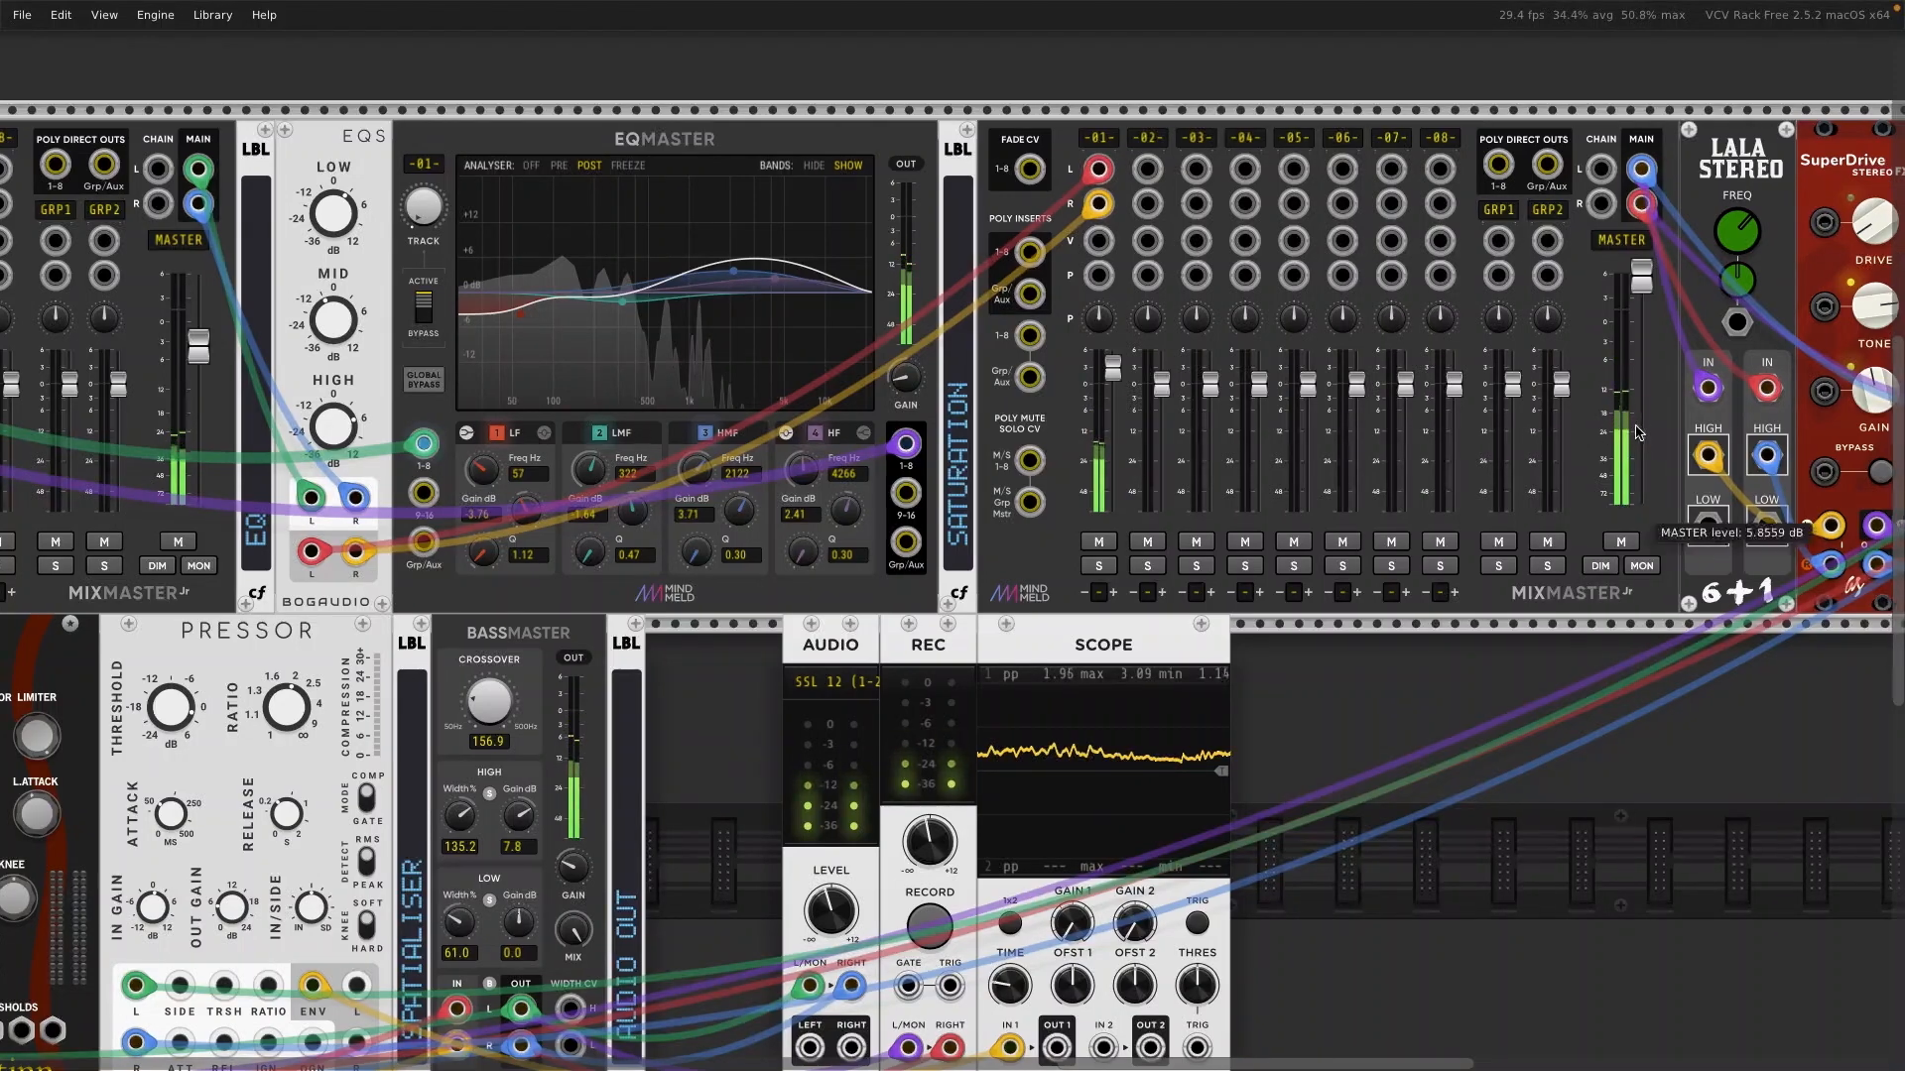
scroll(1635, 433, "left", 15)
scroll(1634, 432, "down", 1)
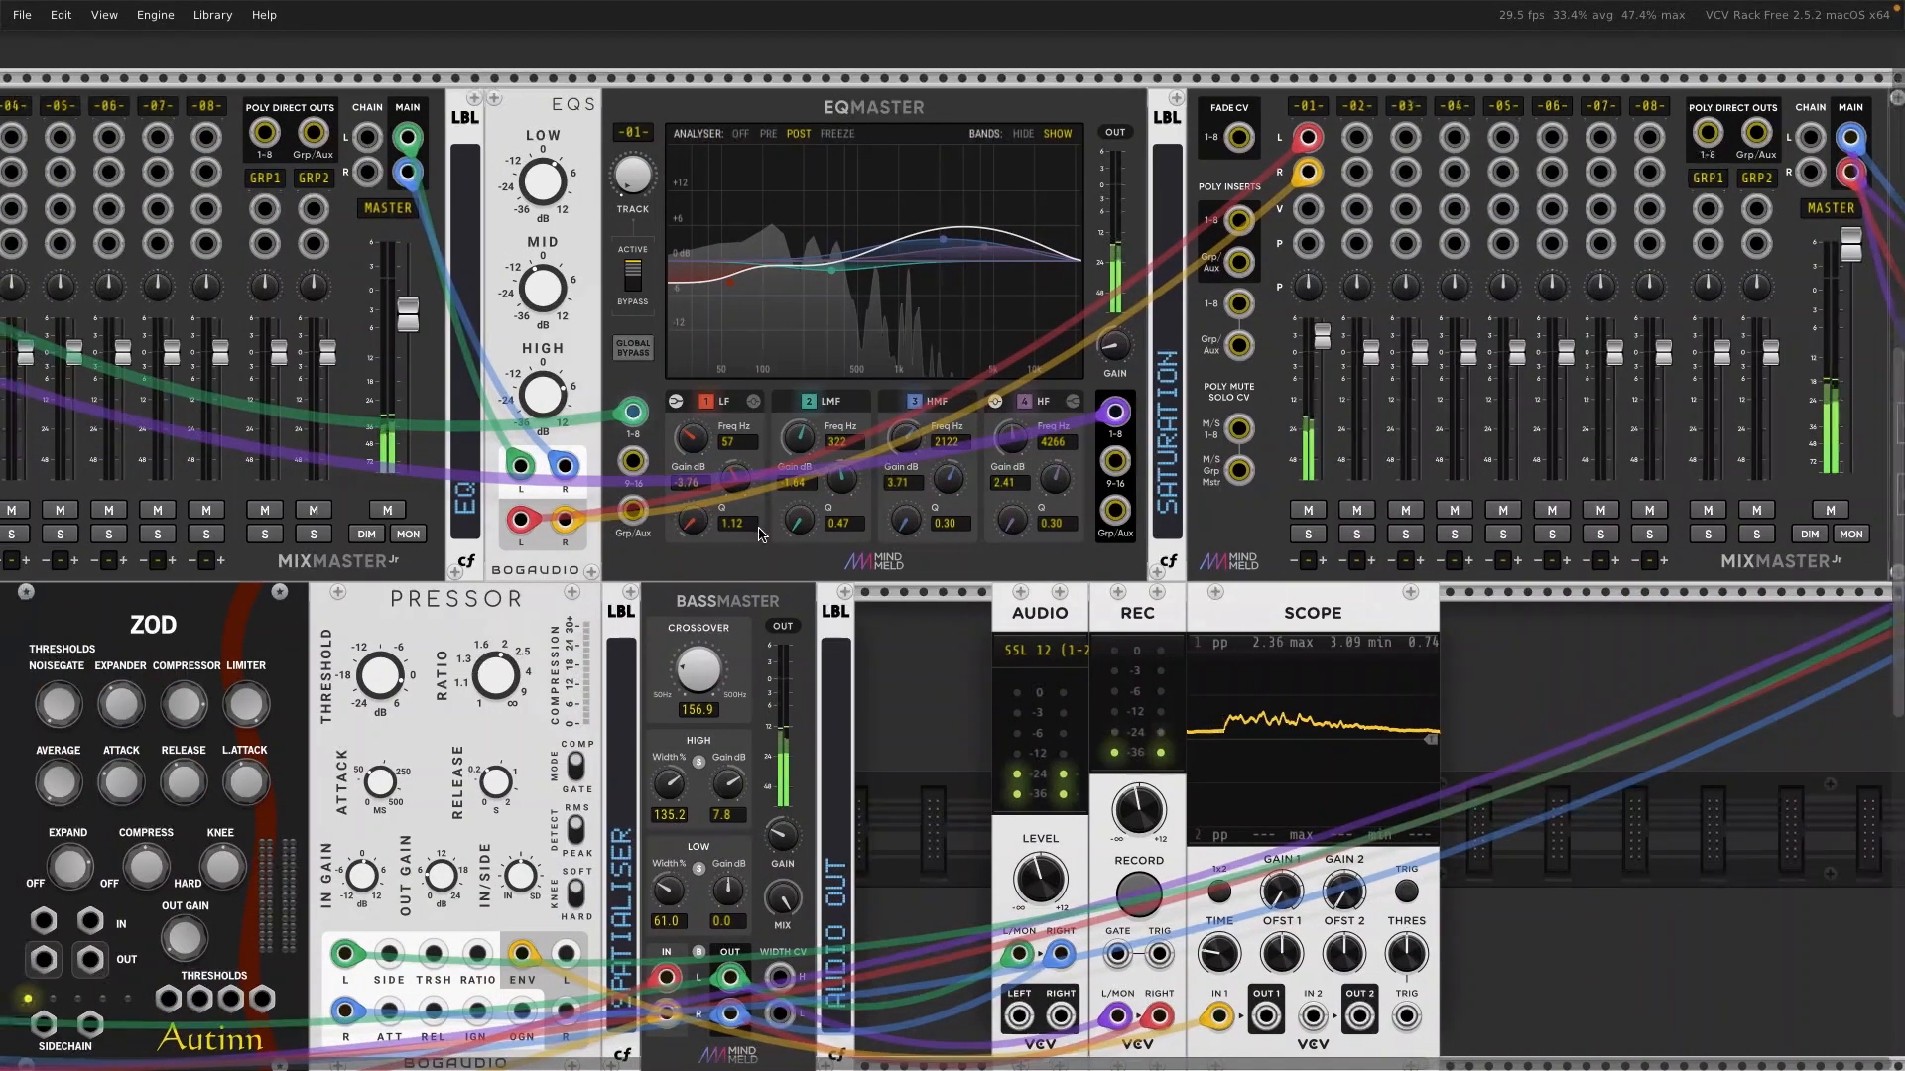
scroll(759, 536, "left", 5)
scroll(759, 536, "down", 1)
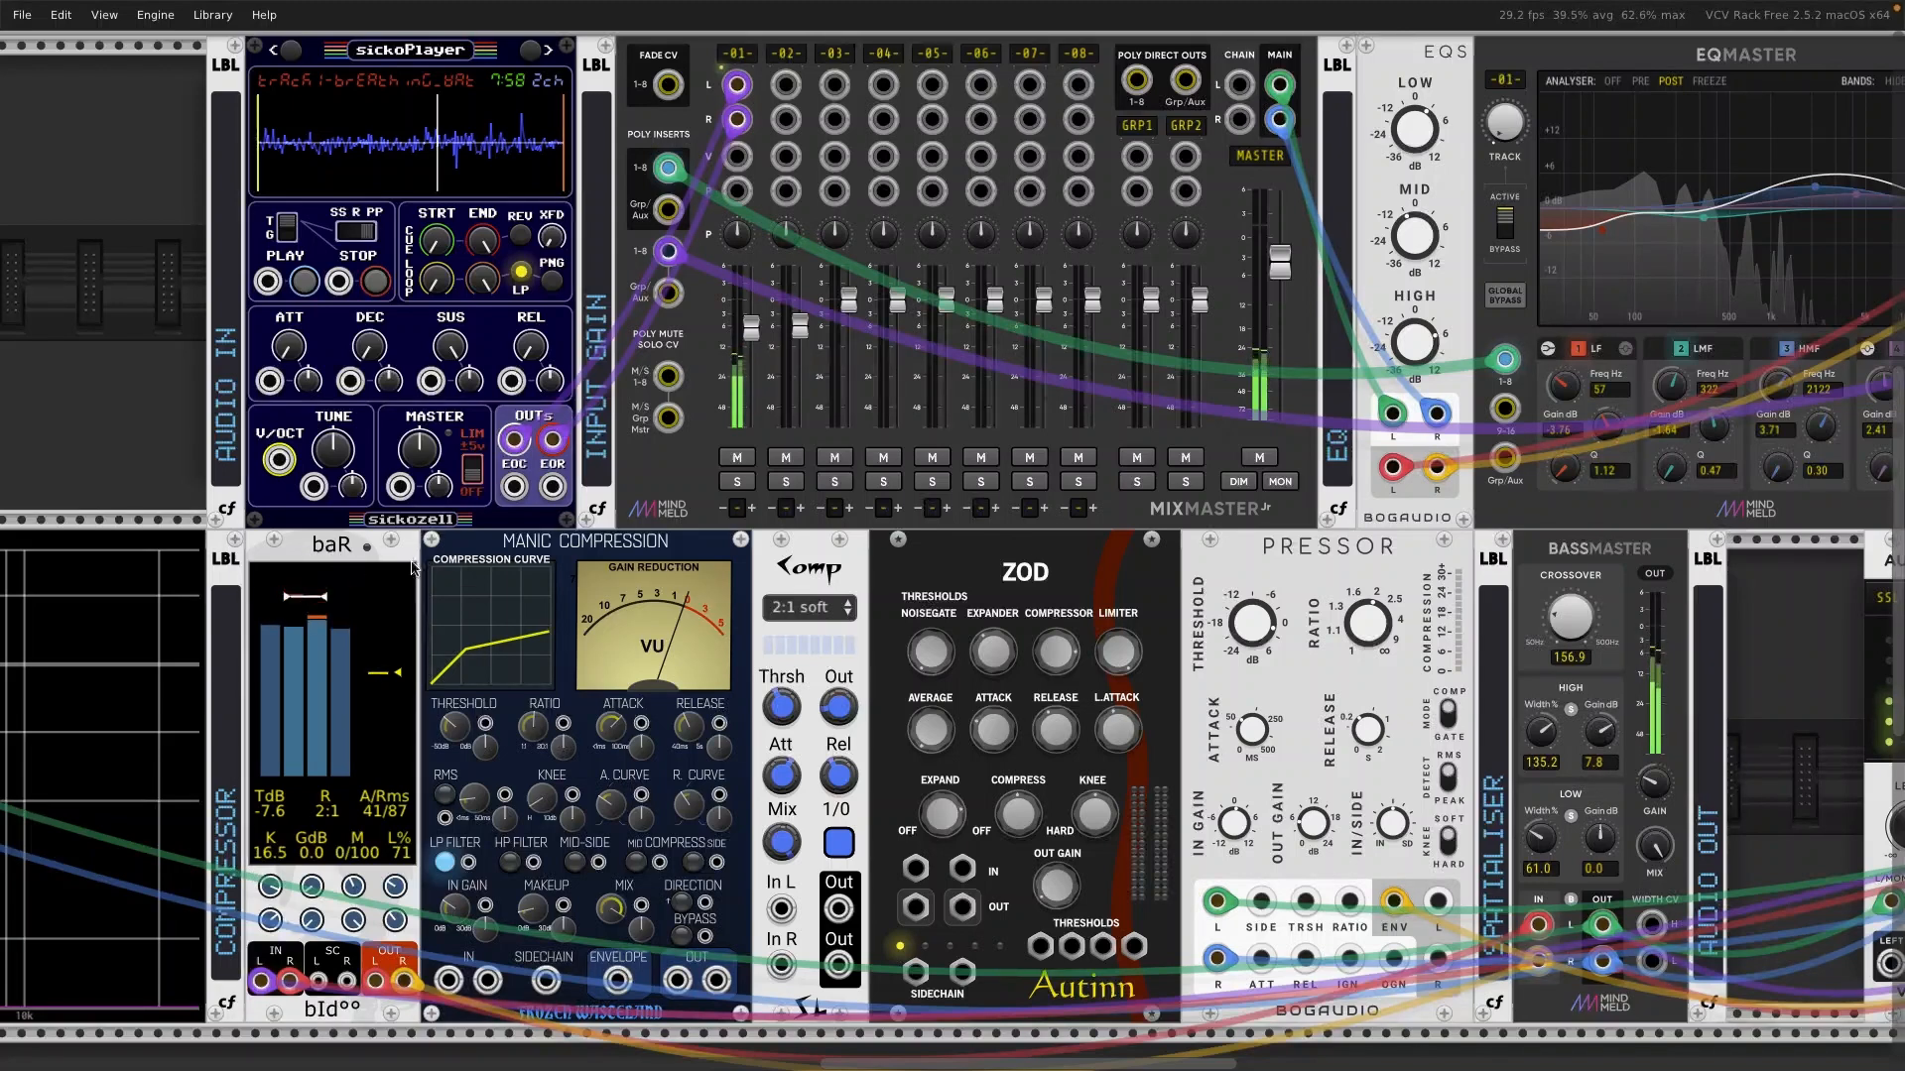
Step: Move the left and right input and output cables from baR to the matching ports on Manic Compression
left_click_drag(402, 982, 718, 982)
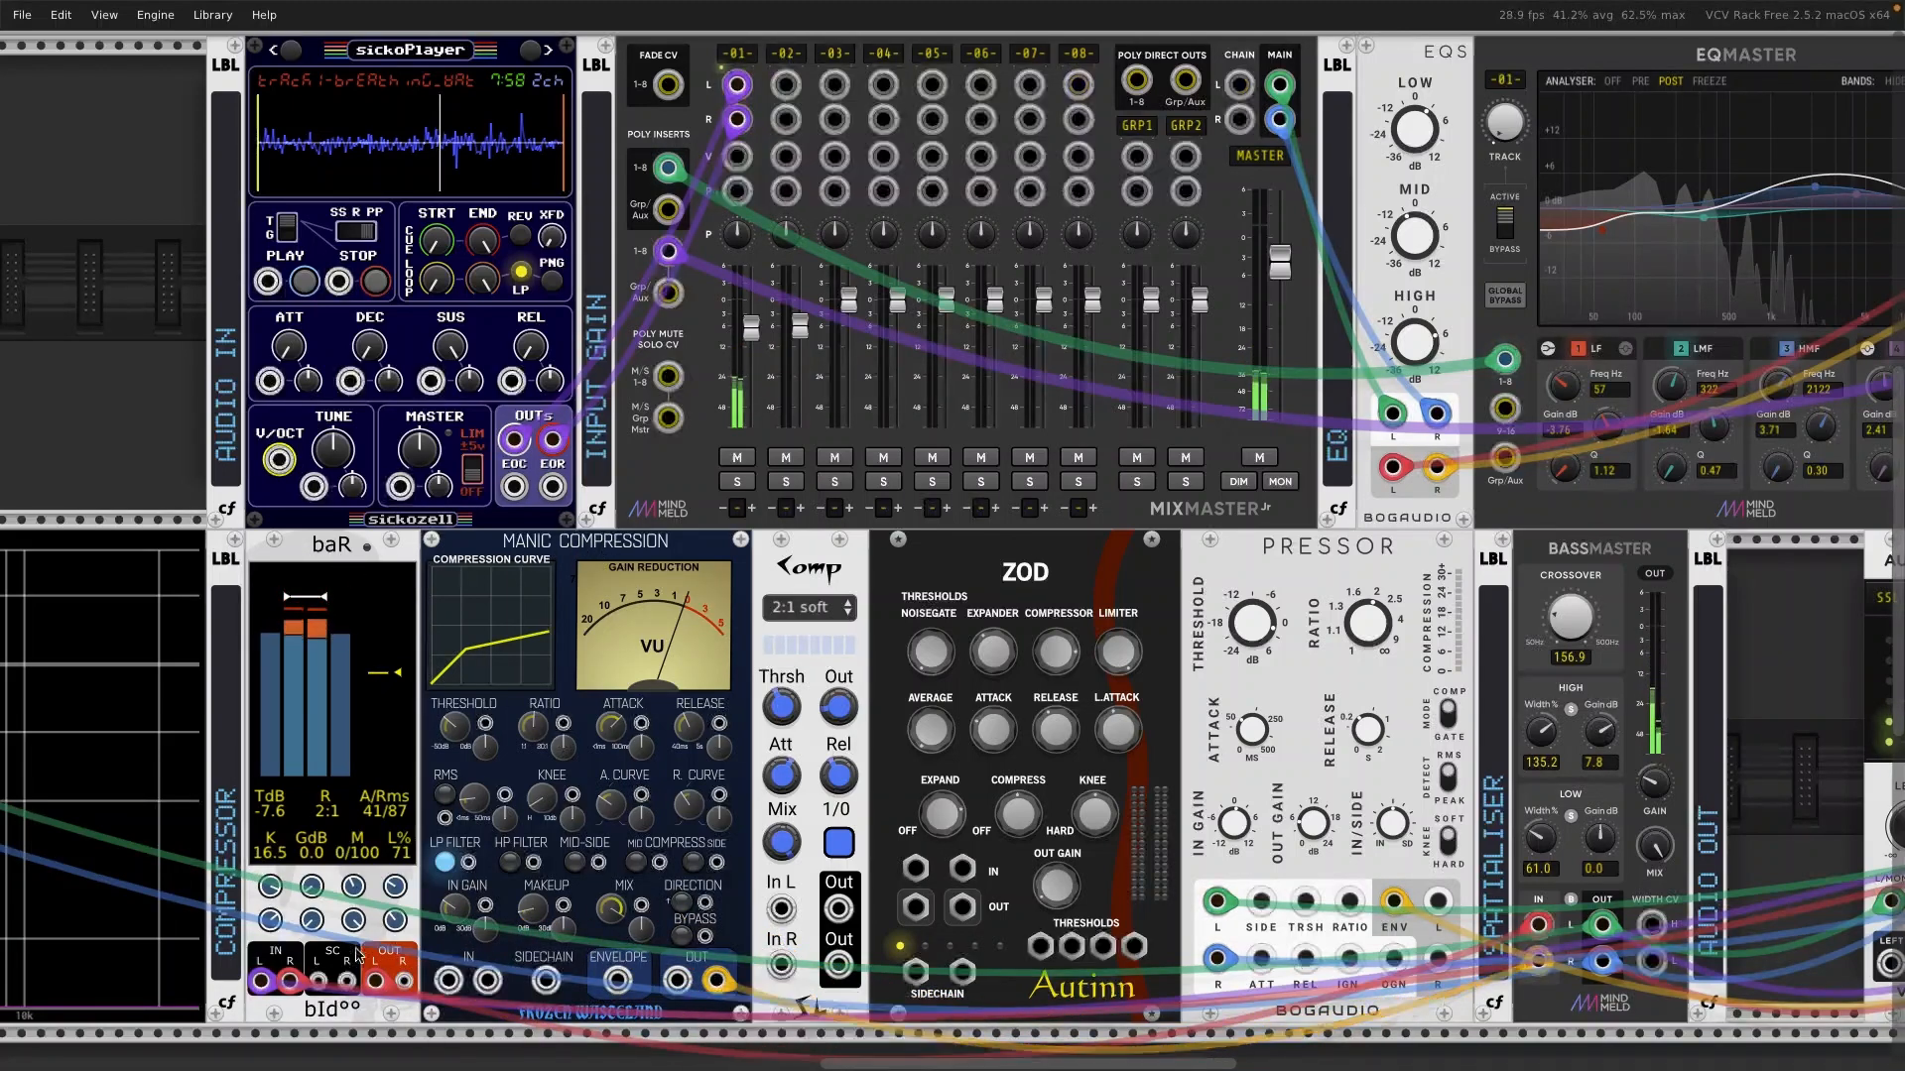
left_click_drag(382, 992, 675, 985)
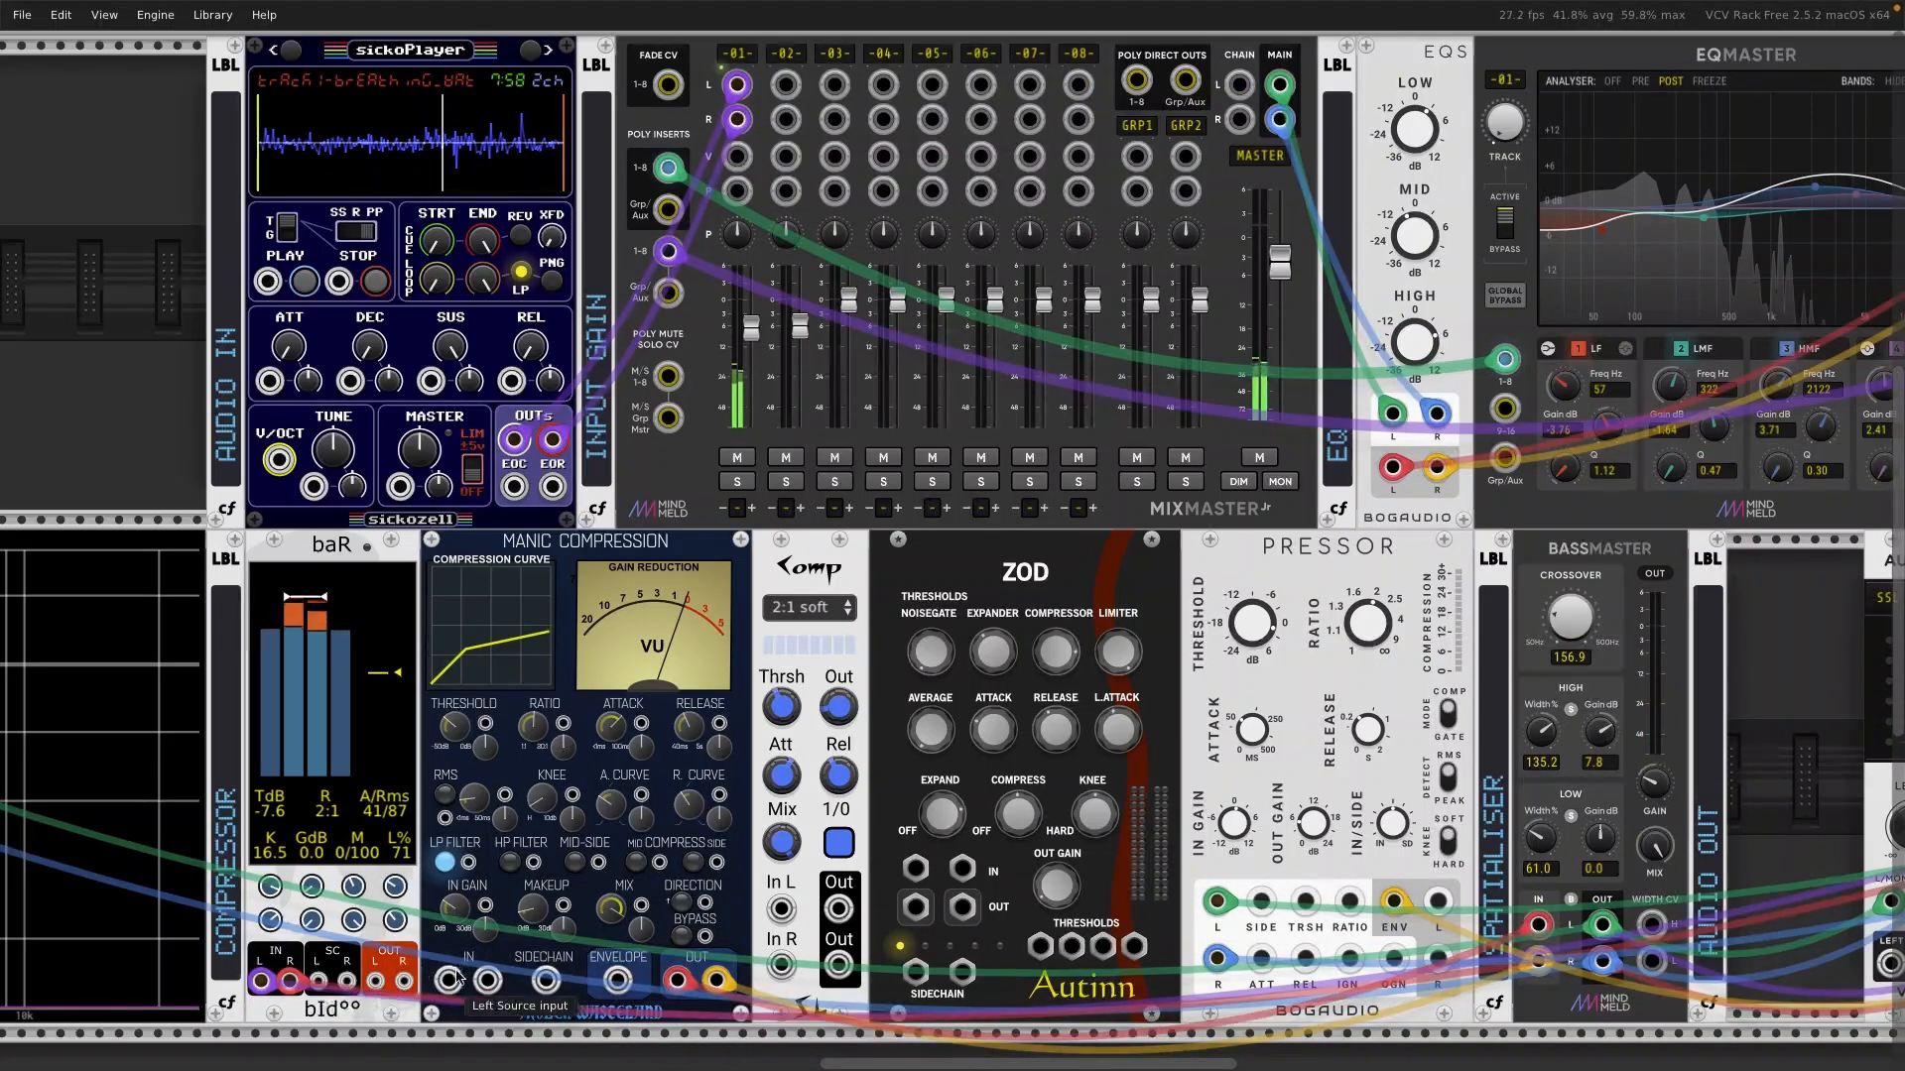
left_click_drag(260, 980, 491, 978)
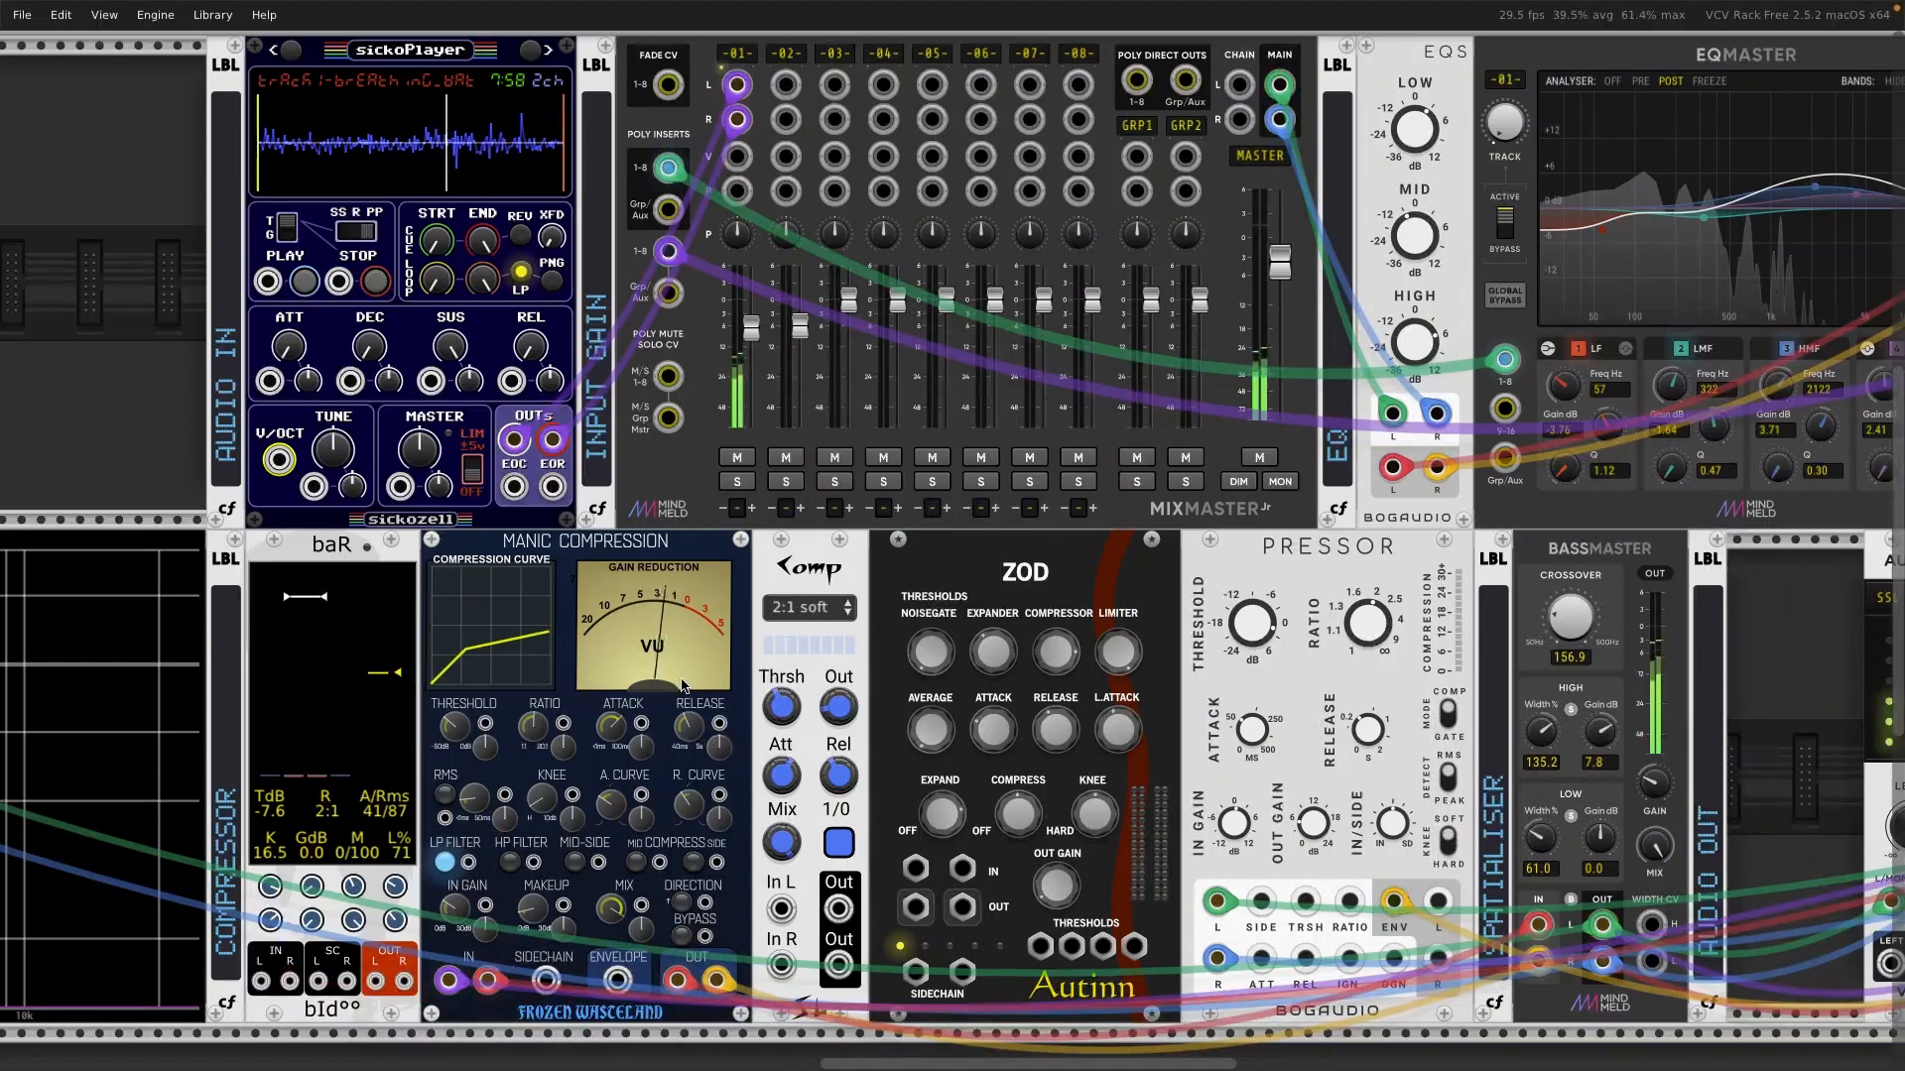
Step: Switch Manic Compression from its LP filter to its HP filter and set the threshold to about -35.4 dB
left_click_drag(461, 720, 456, 732)
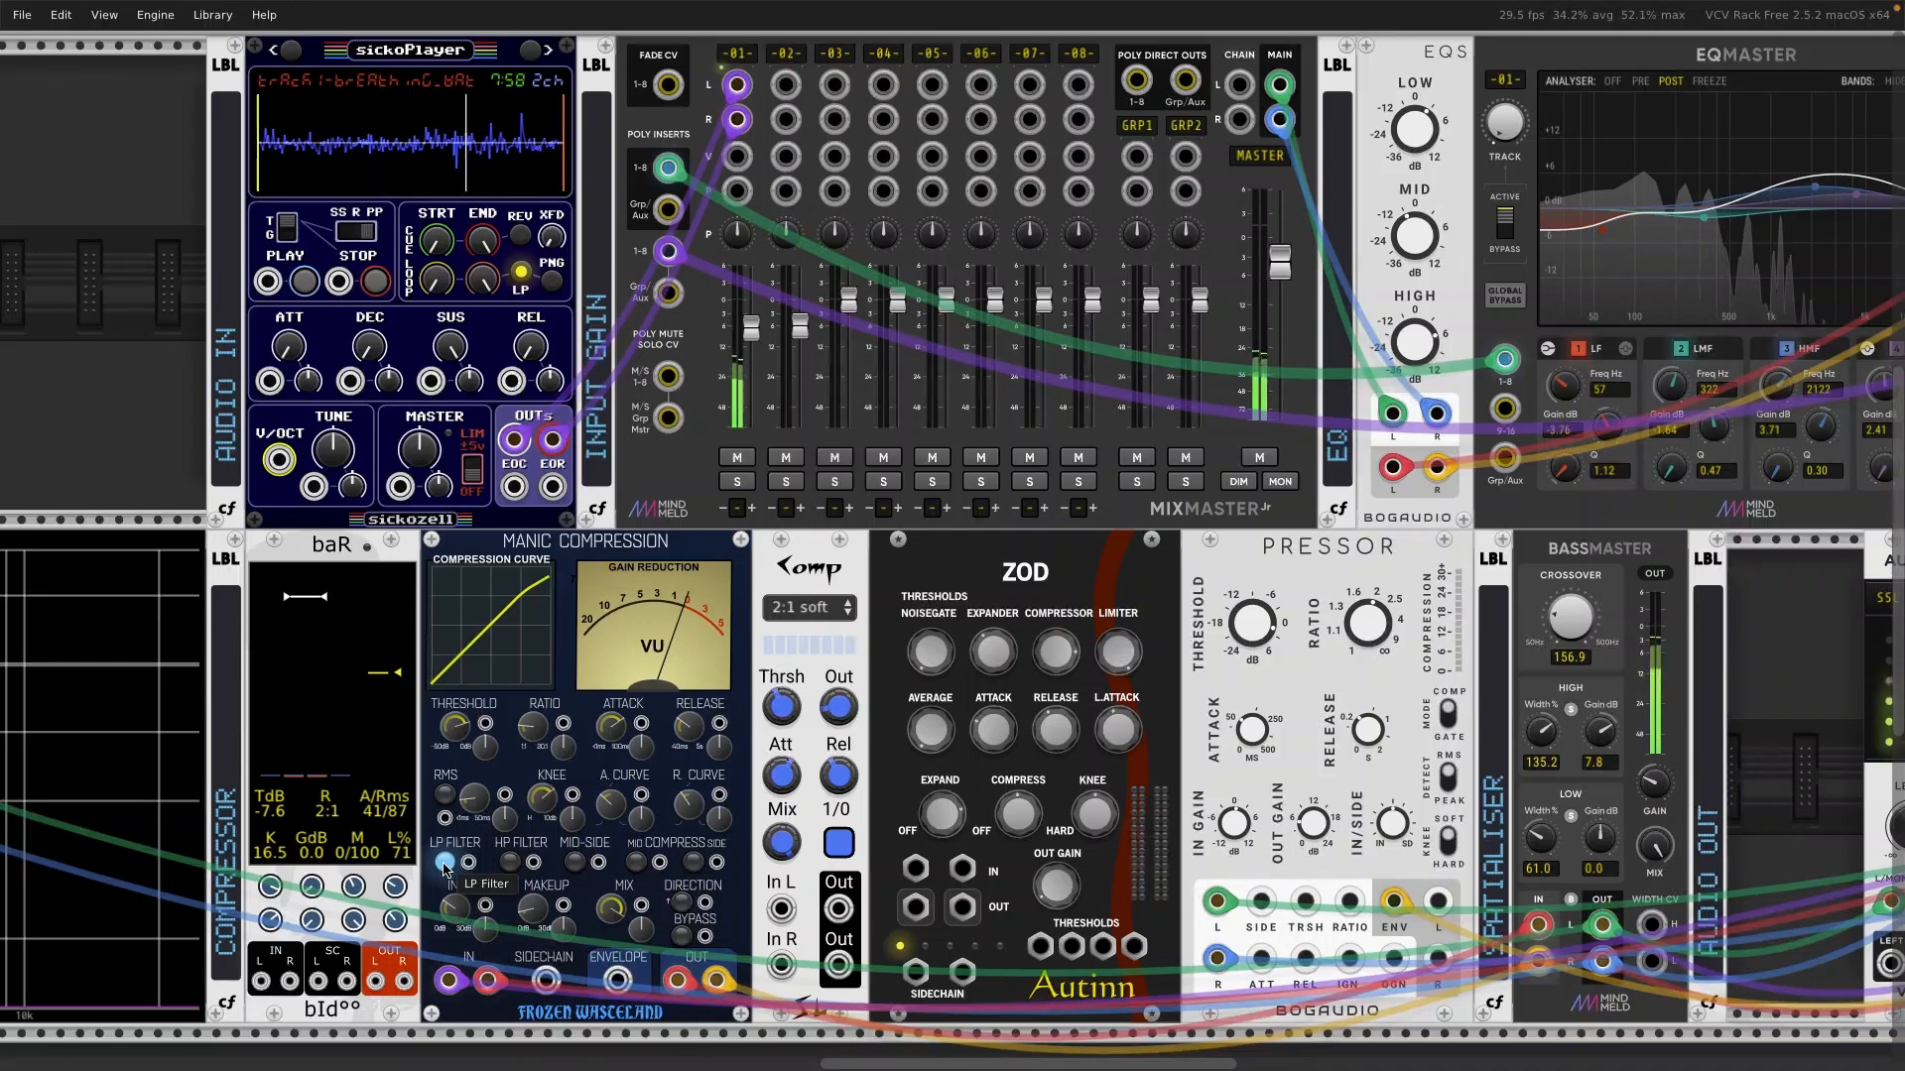
left_click(512, 863)
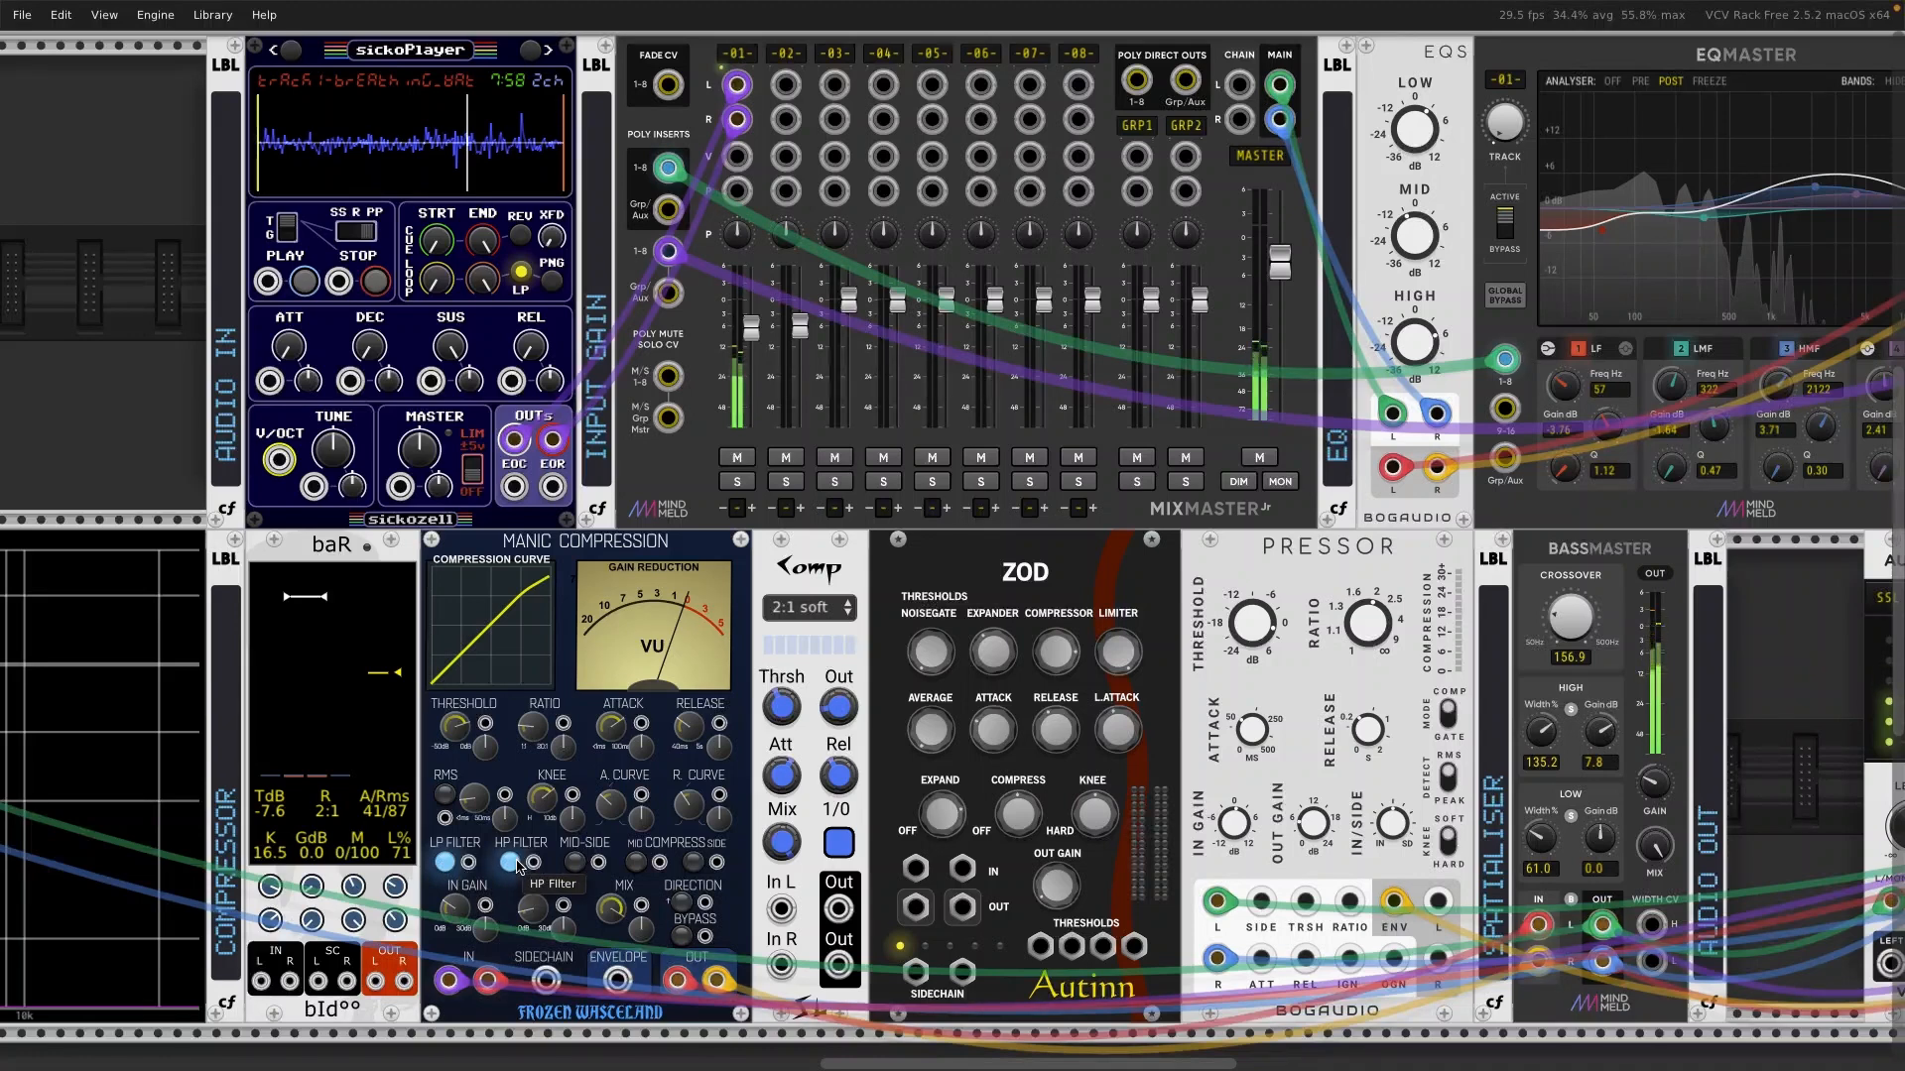
left_click(444, 862)
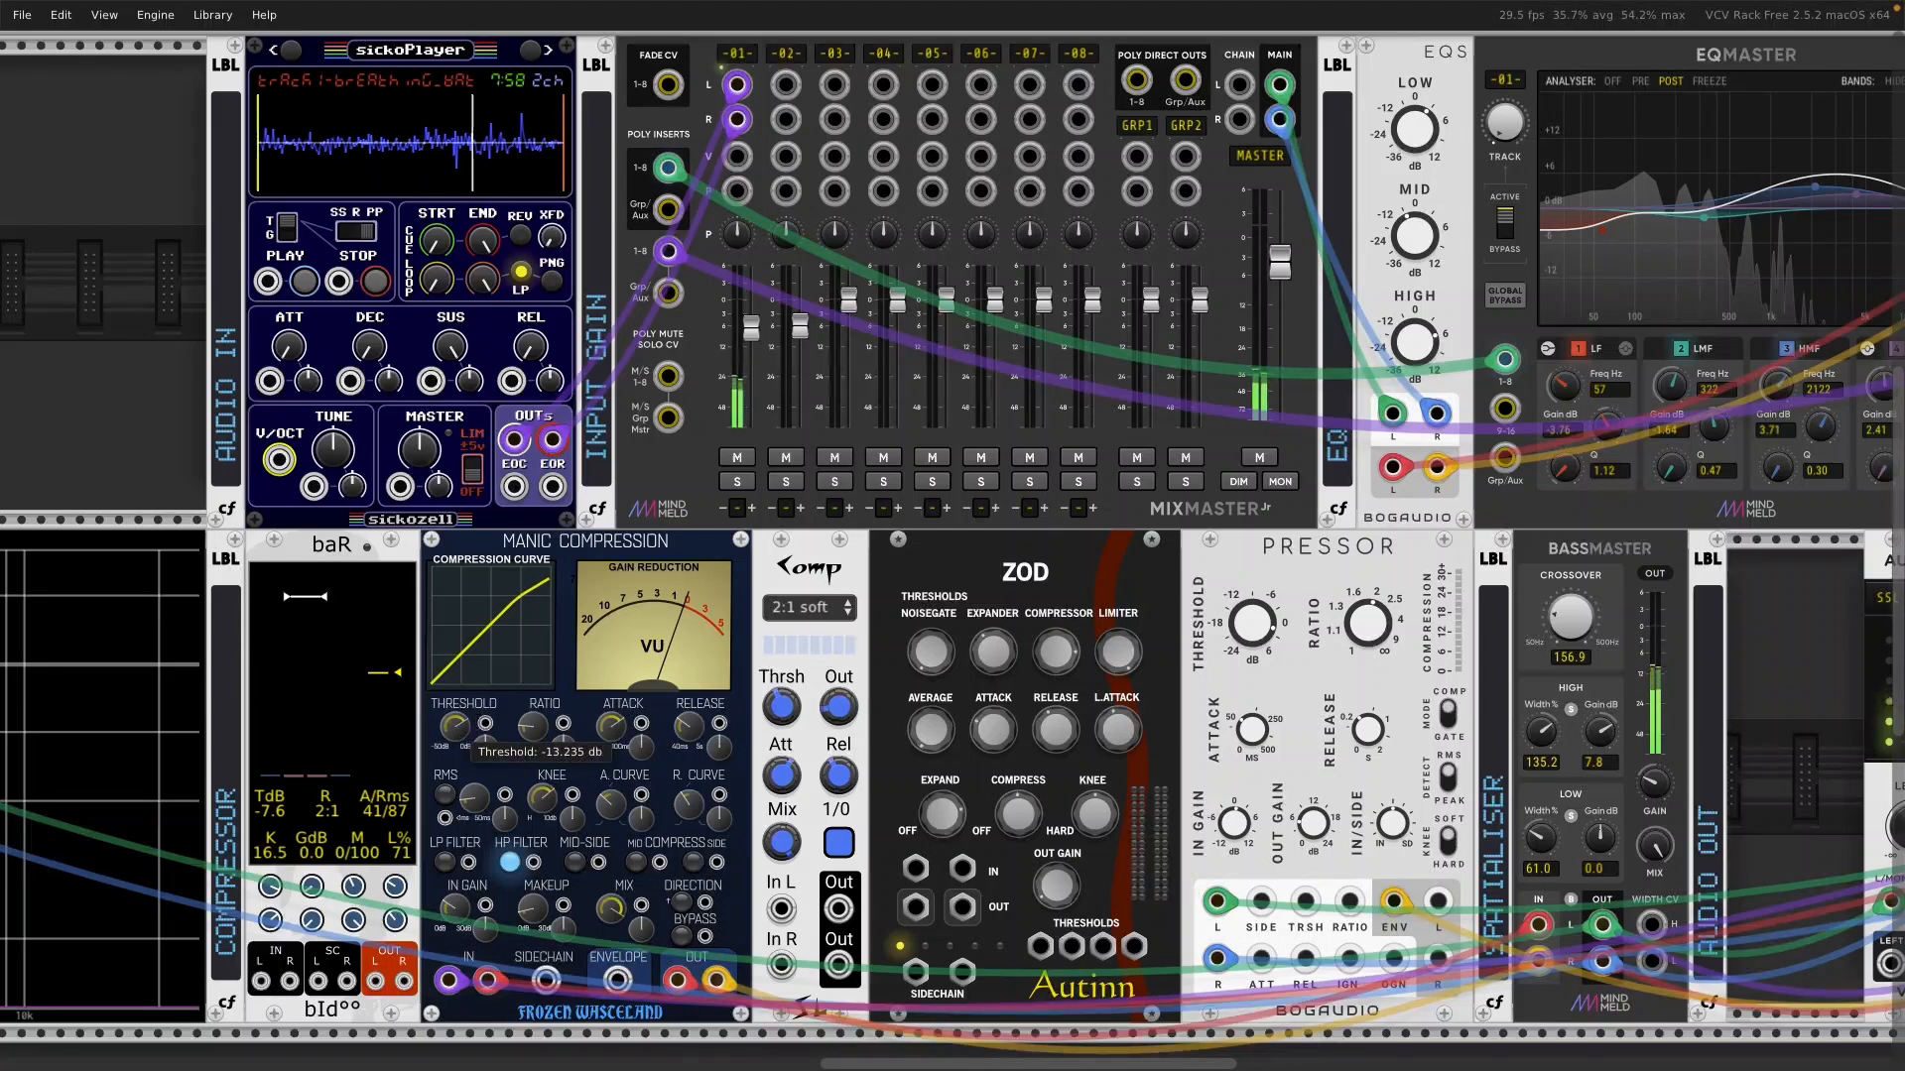
left_click_drag(453, 726, 454, 796)
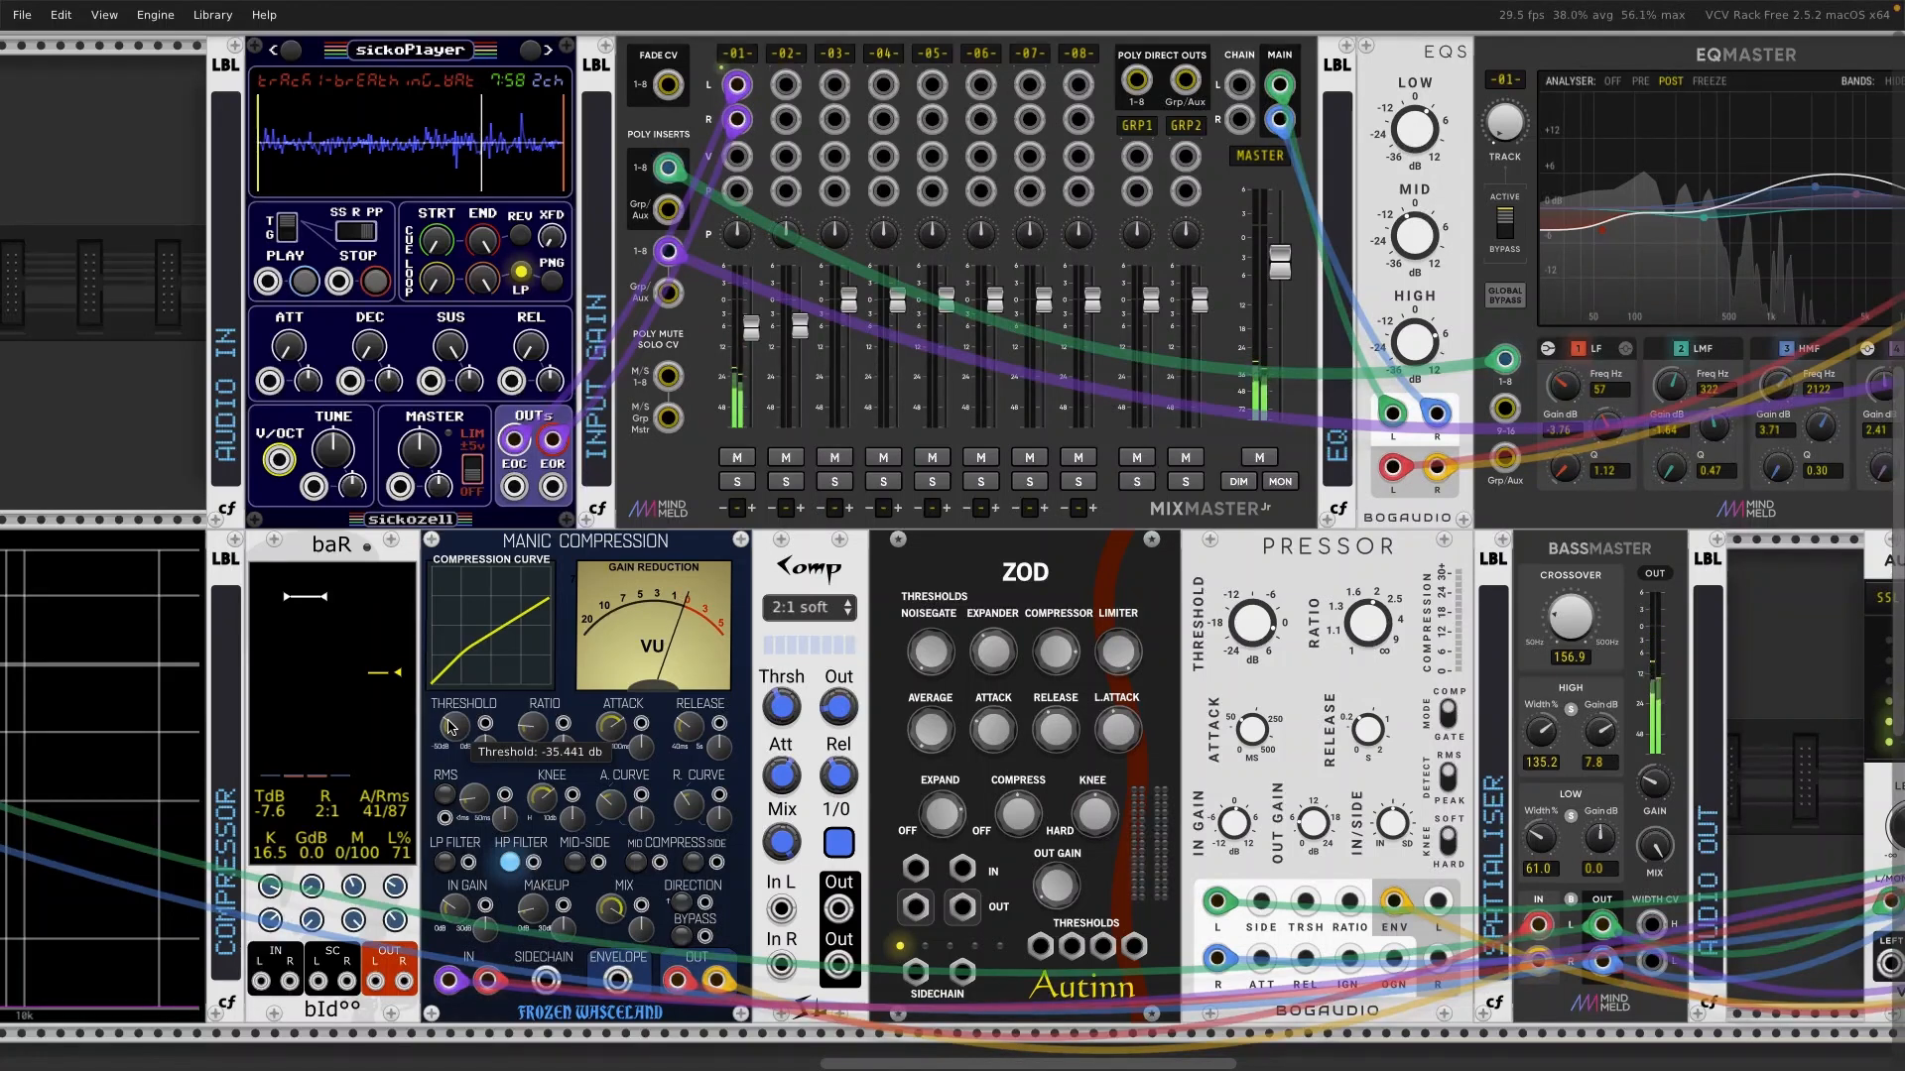
Step: Turn on Manic Compression's RMS mode and try different RMS window lengths
mouse_move(616, 735)
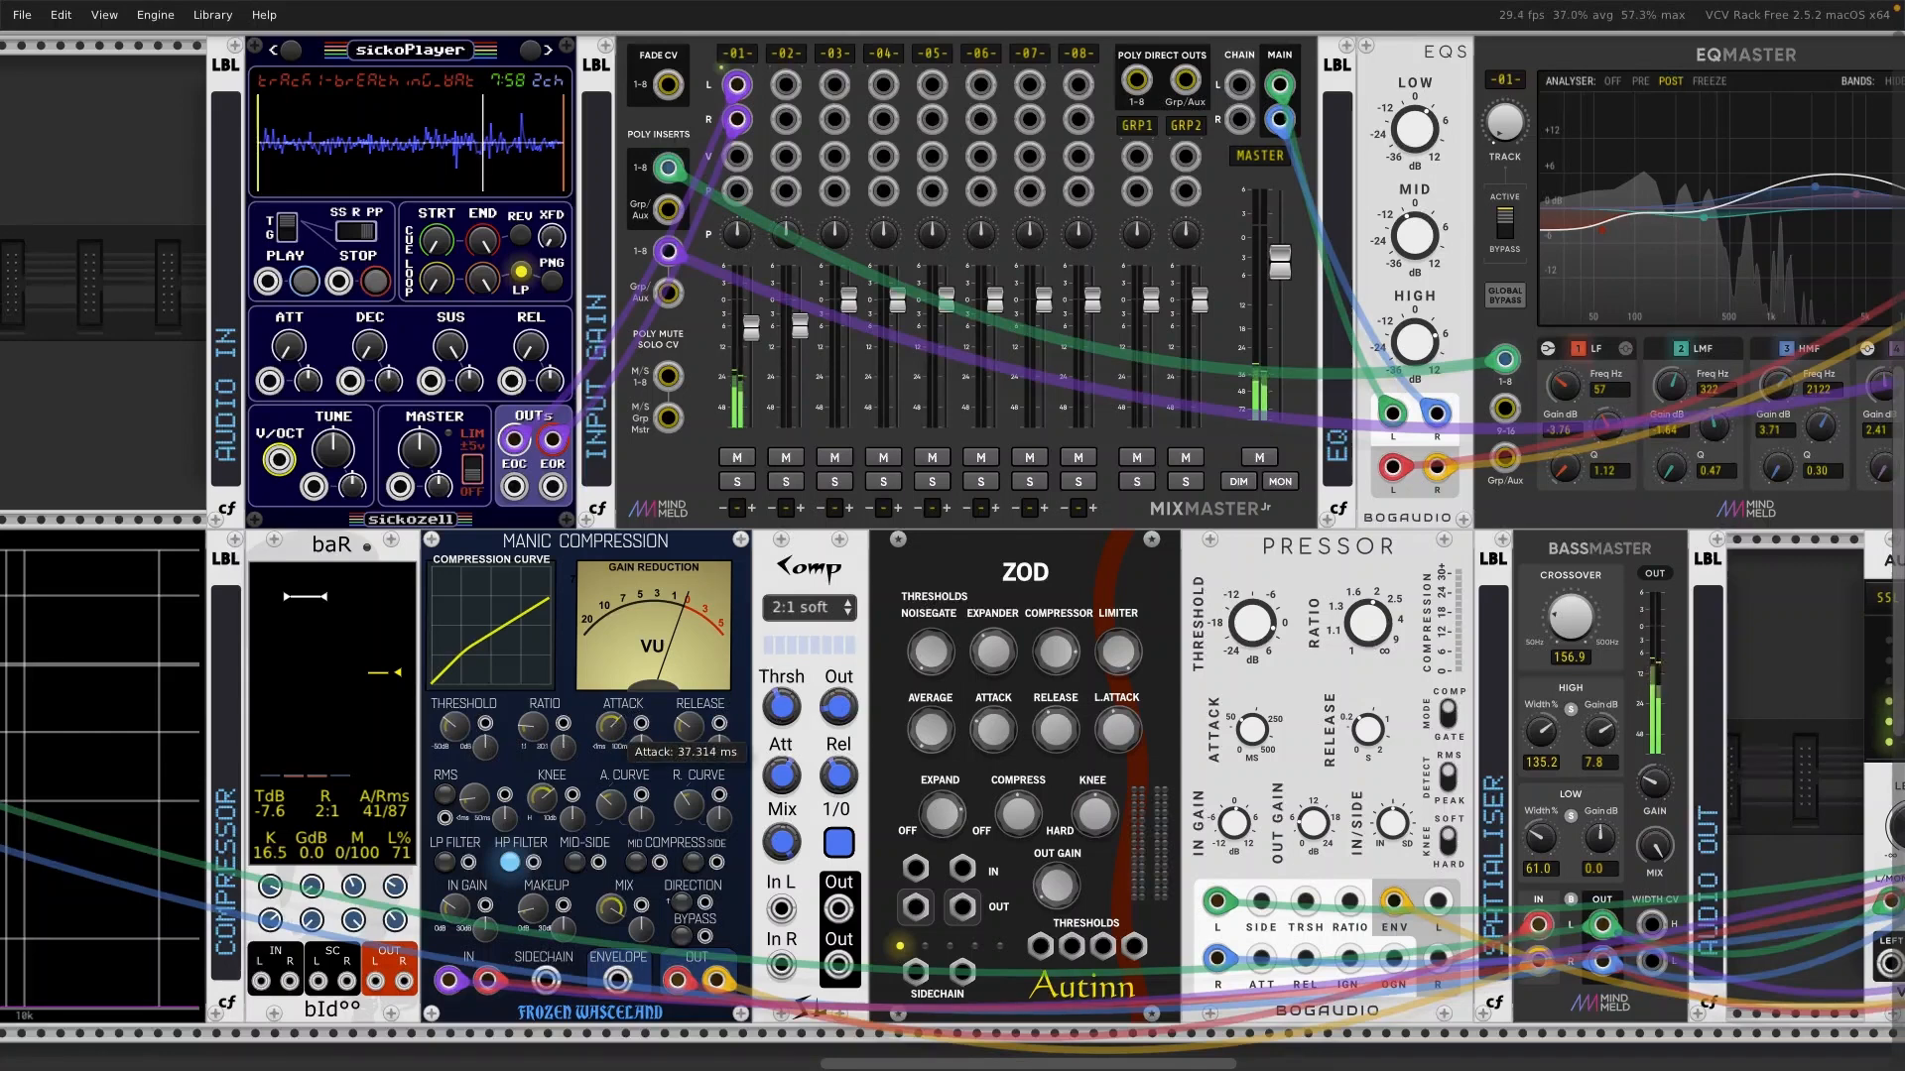
mouse_move(694, 736)
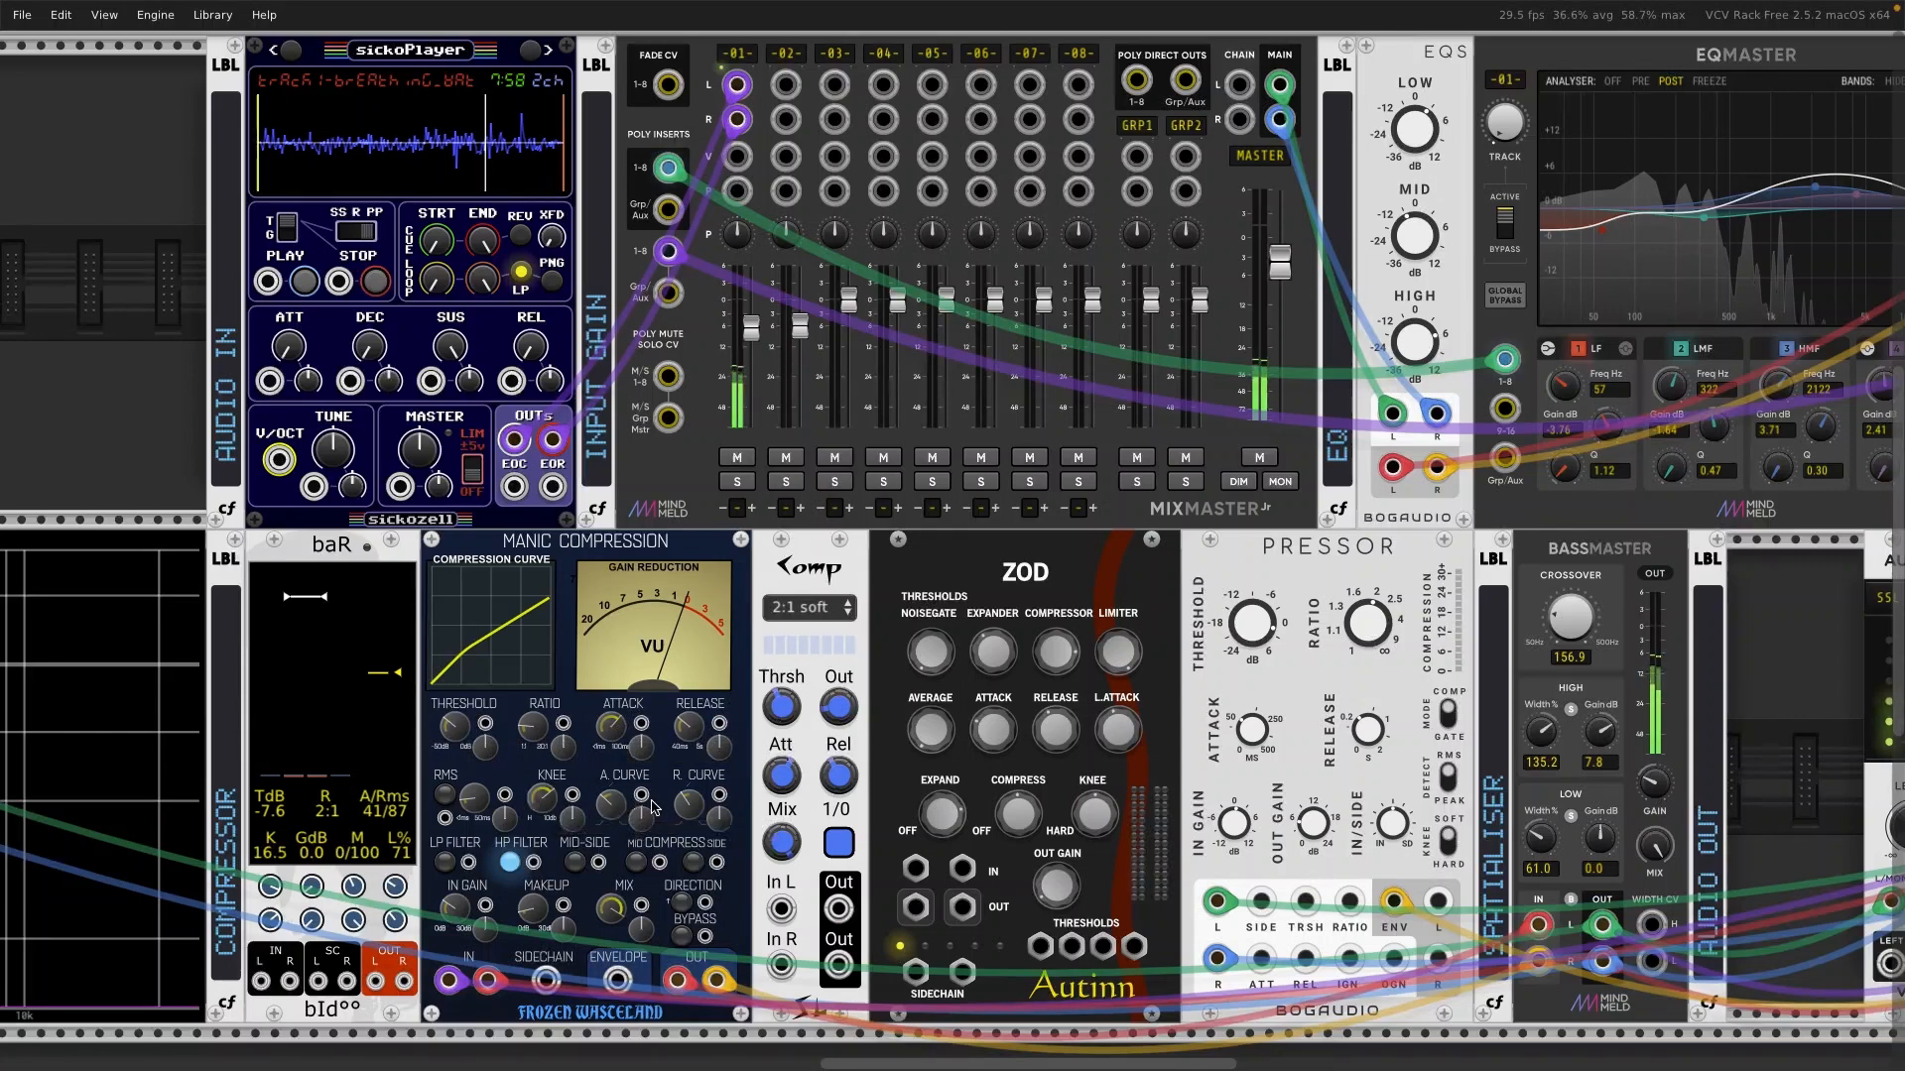
mouse_move(615, 815)
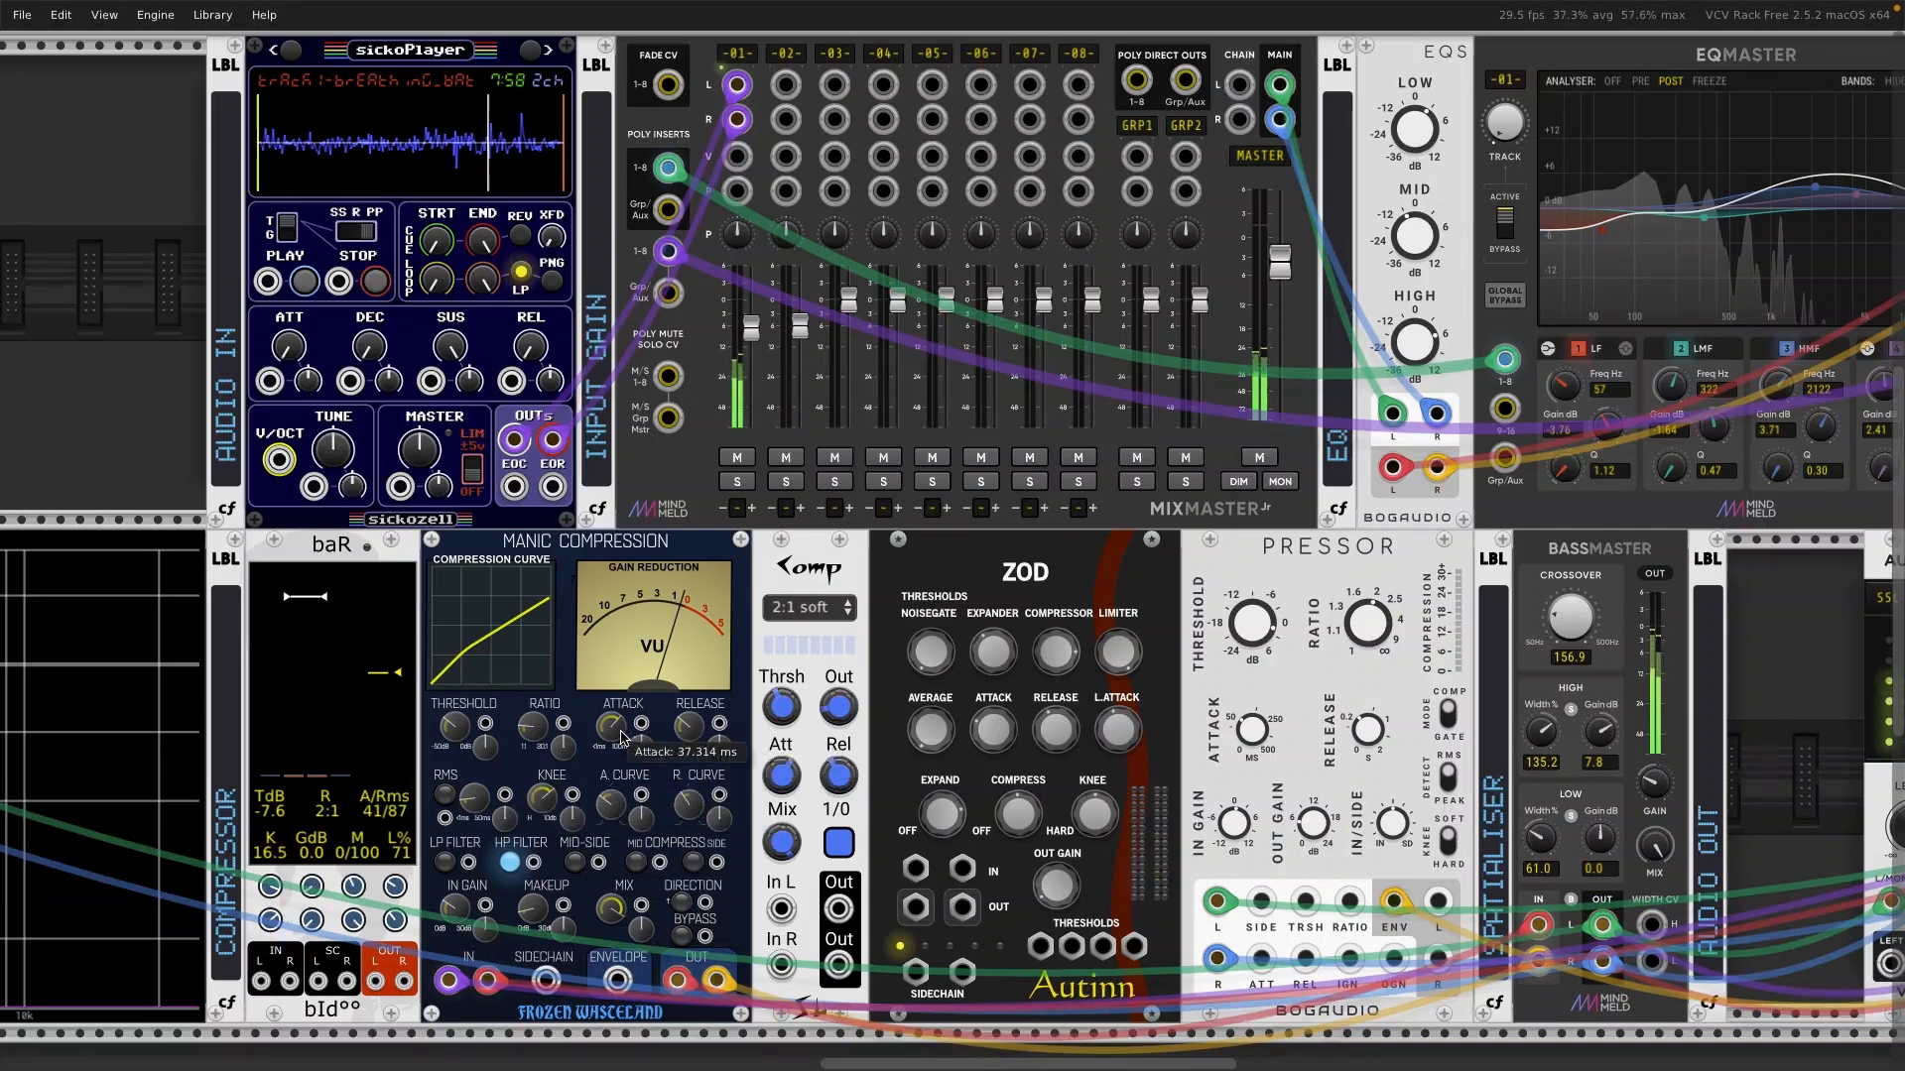
left_click(444, 794)
mouse_move(478, 804)
left_click_drag(478, 803, 478, 793)
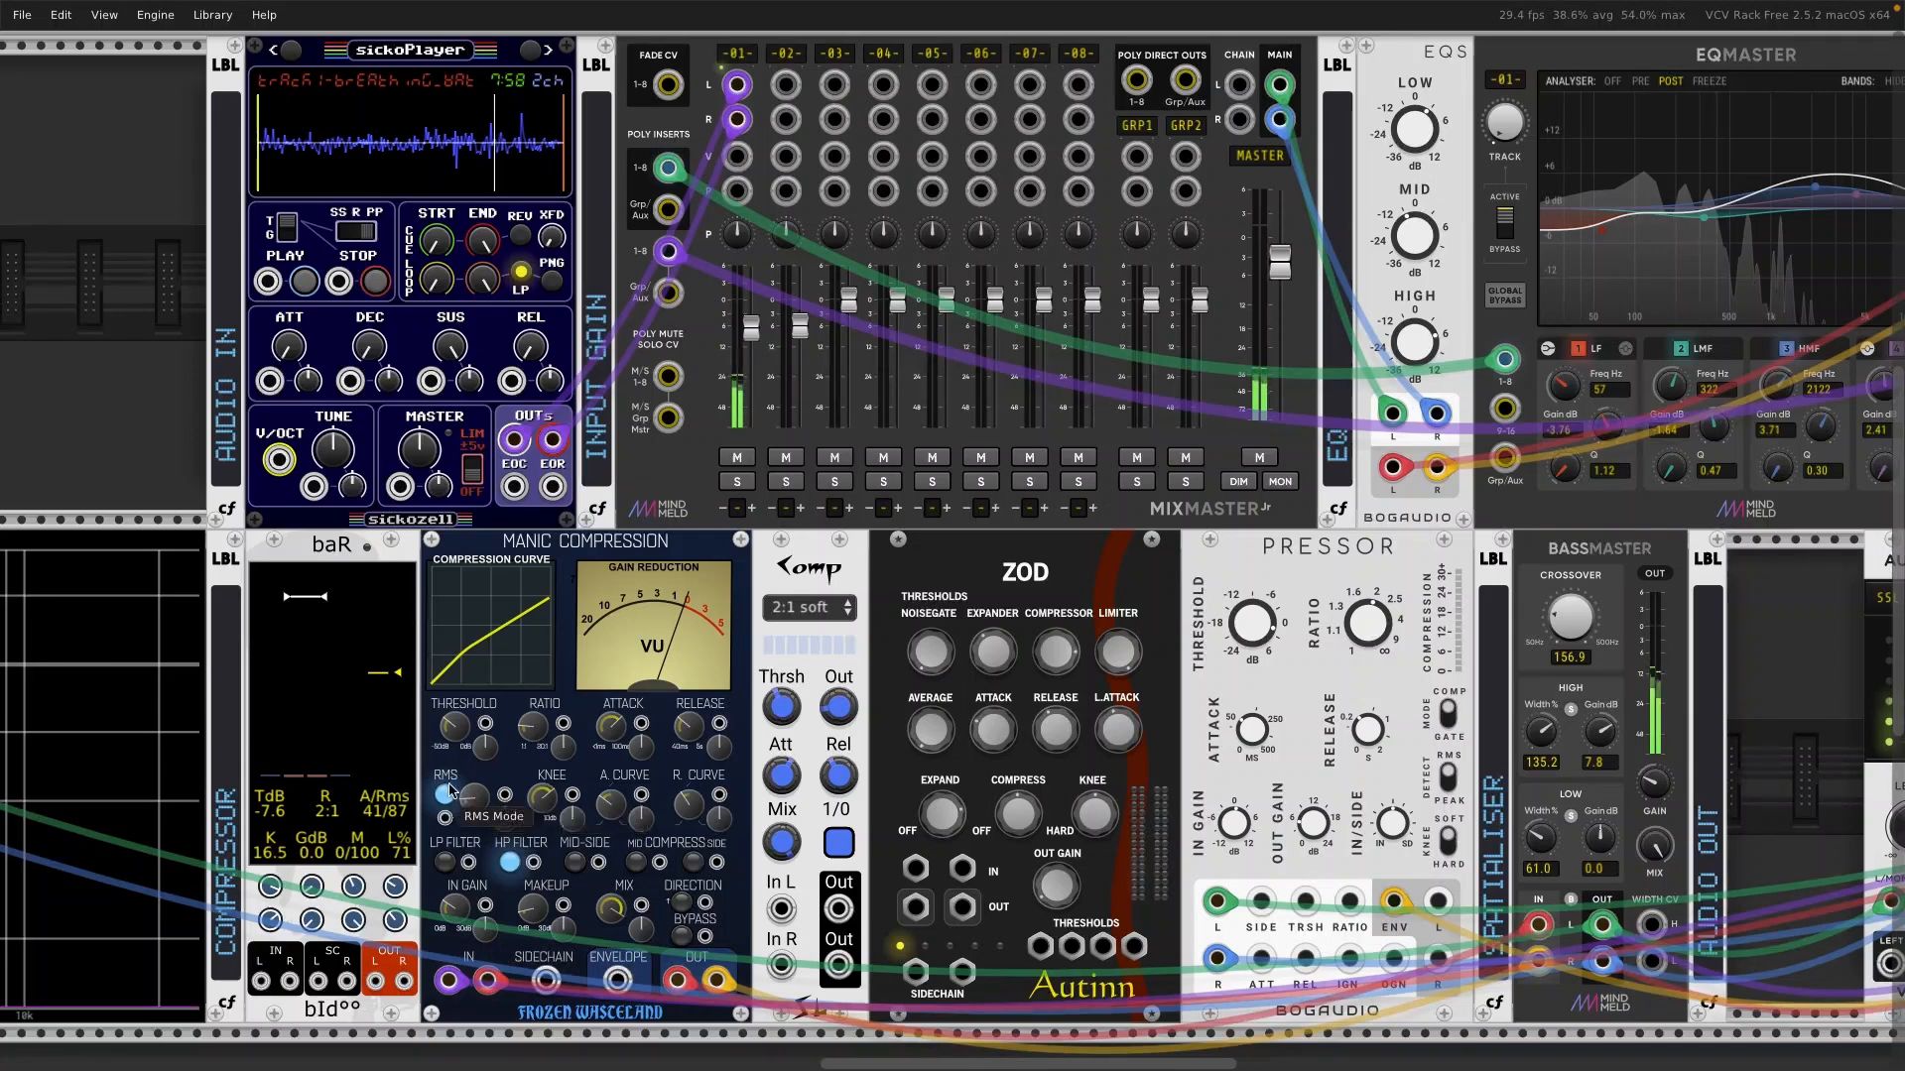
left_click_drag(478, 803, 471, 803)
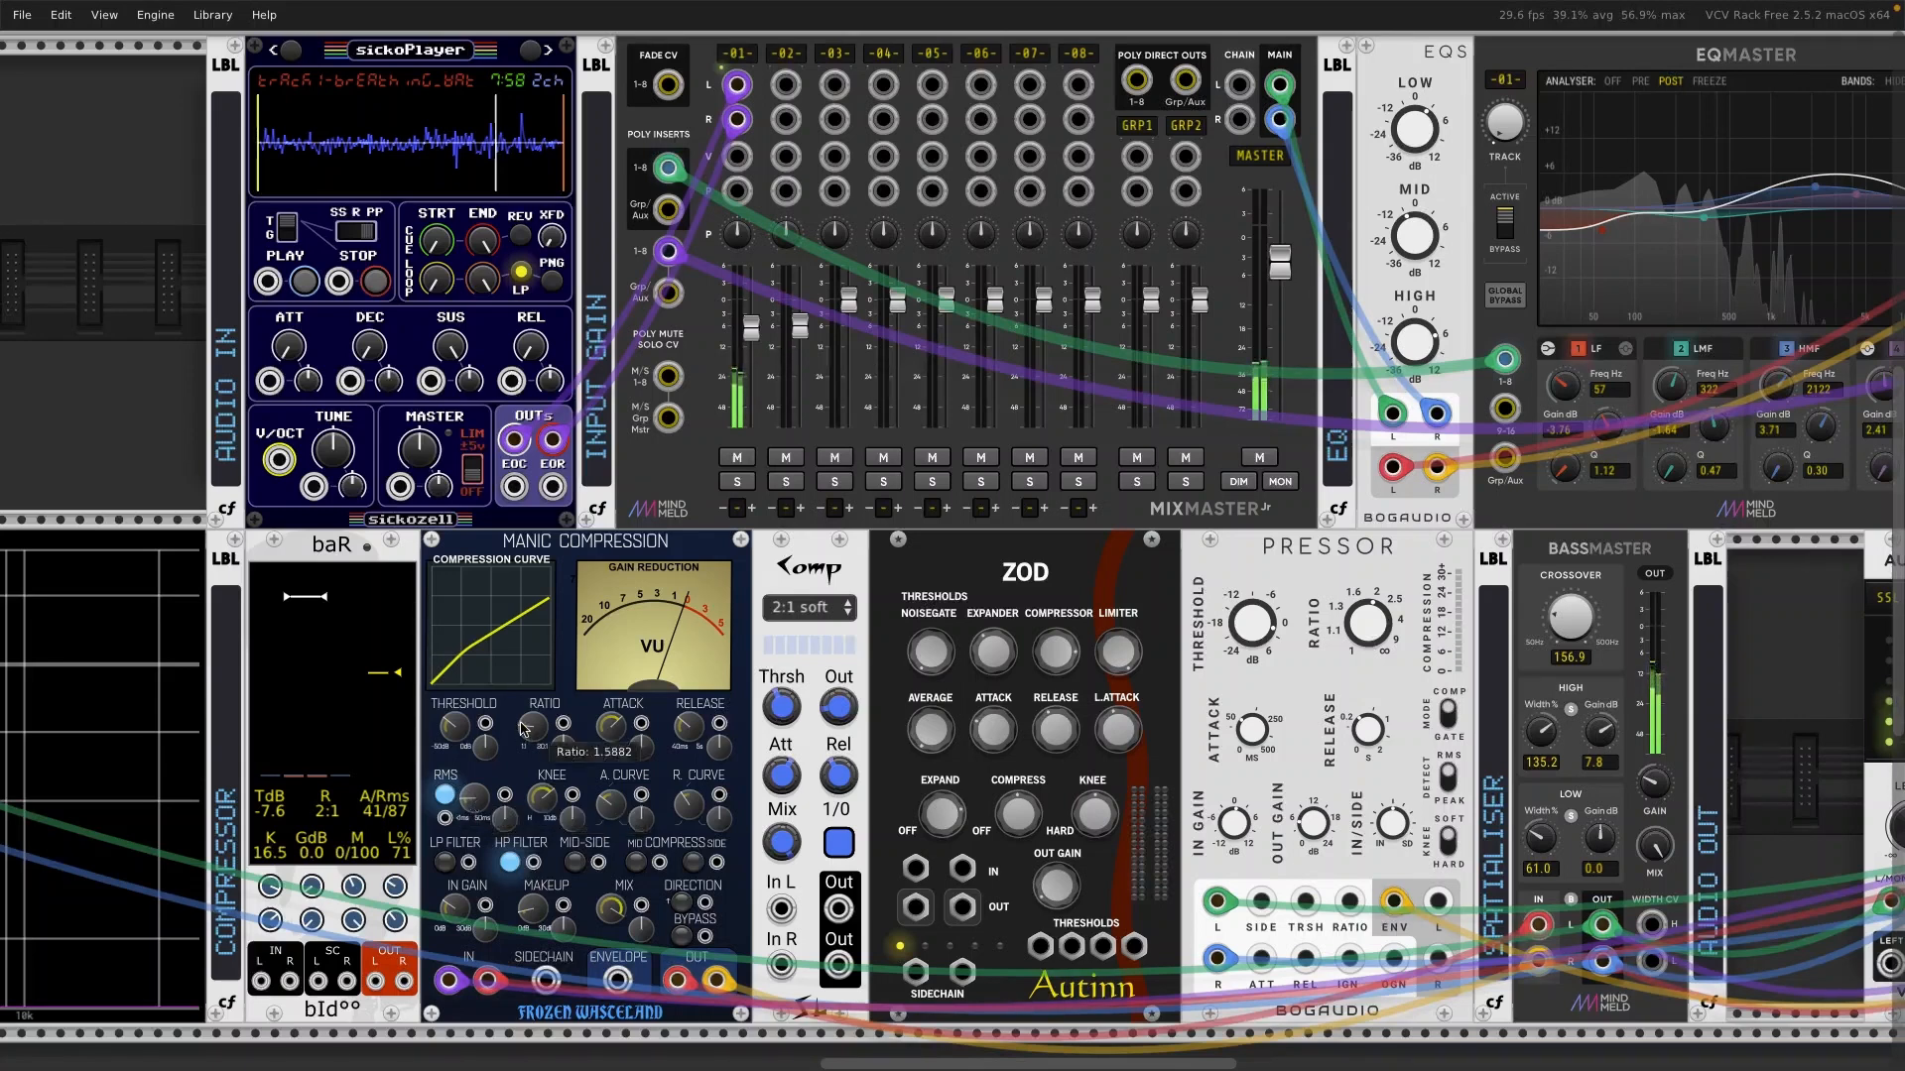
Step: Lower Manic Compression's threshold to about -37.1 dB and lengthen its attack to about 39.8 ms
left_click_drag(454, 727, 533, 736)
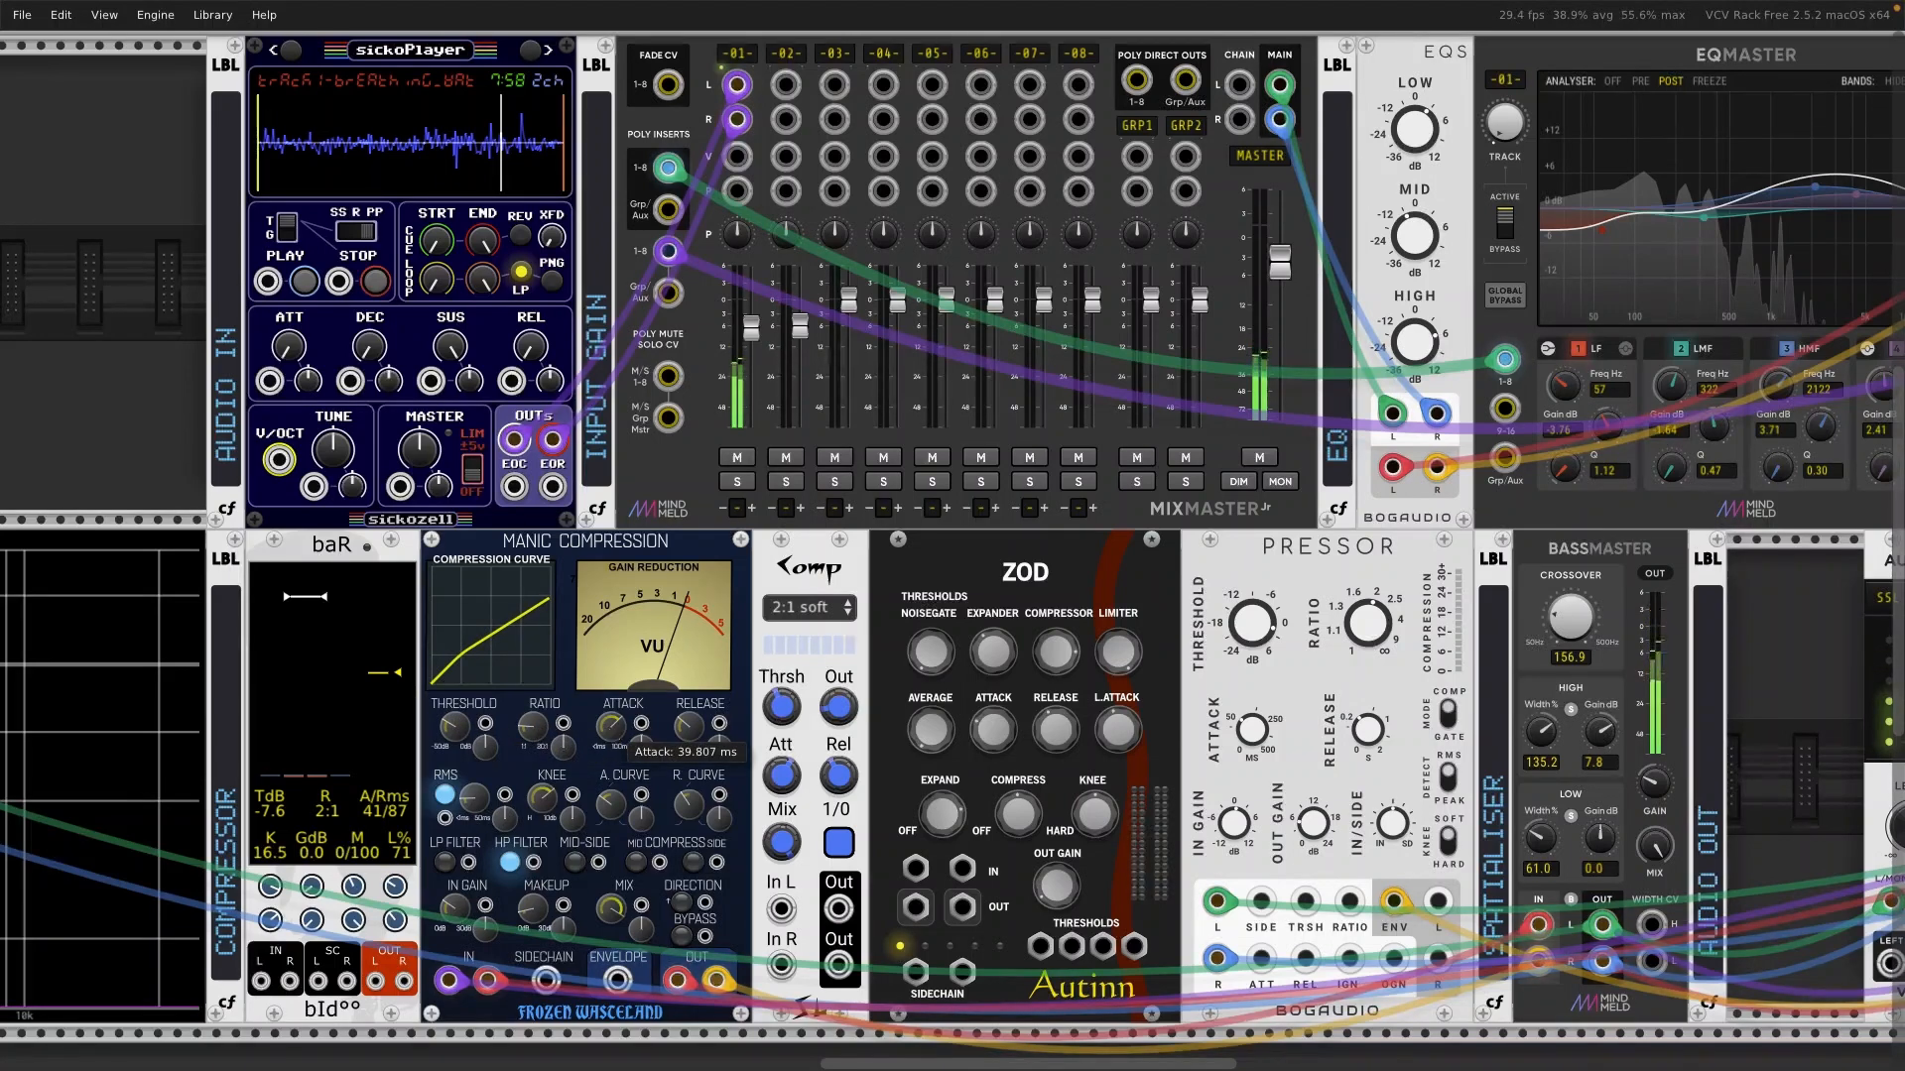
left_click_drag(607, 729, 607, 732)
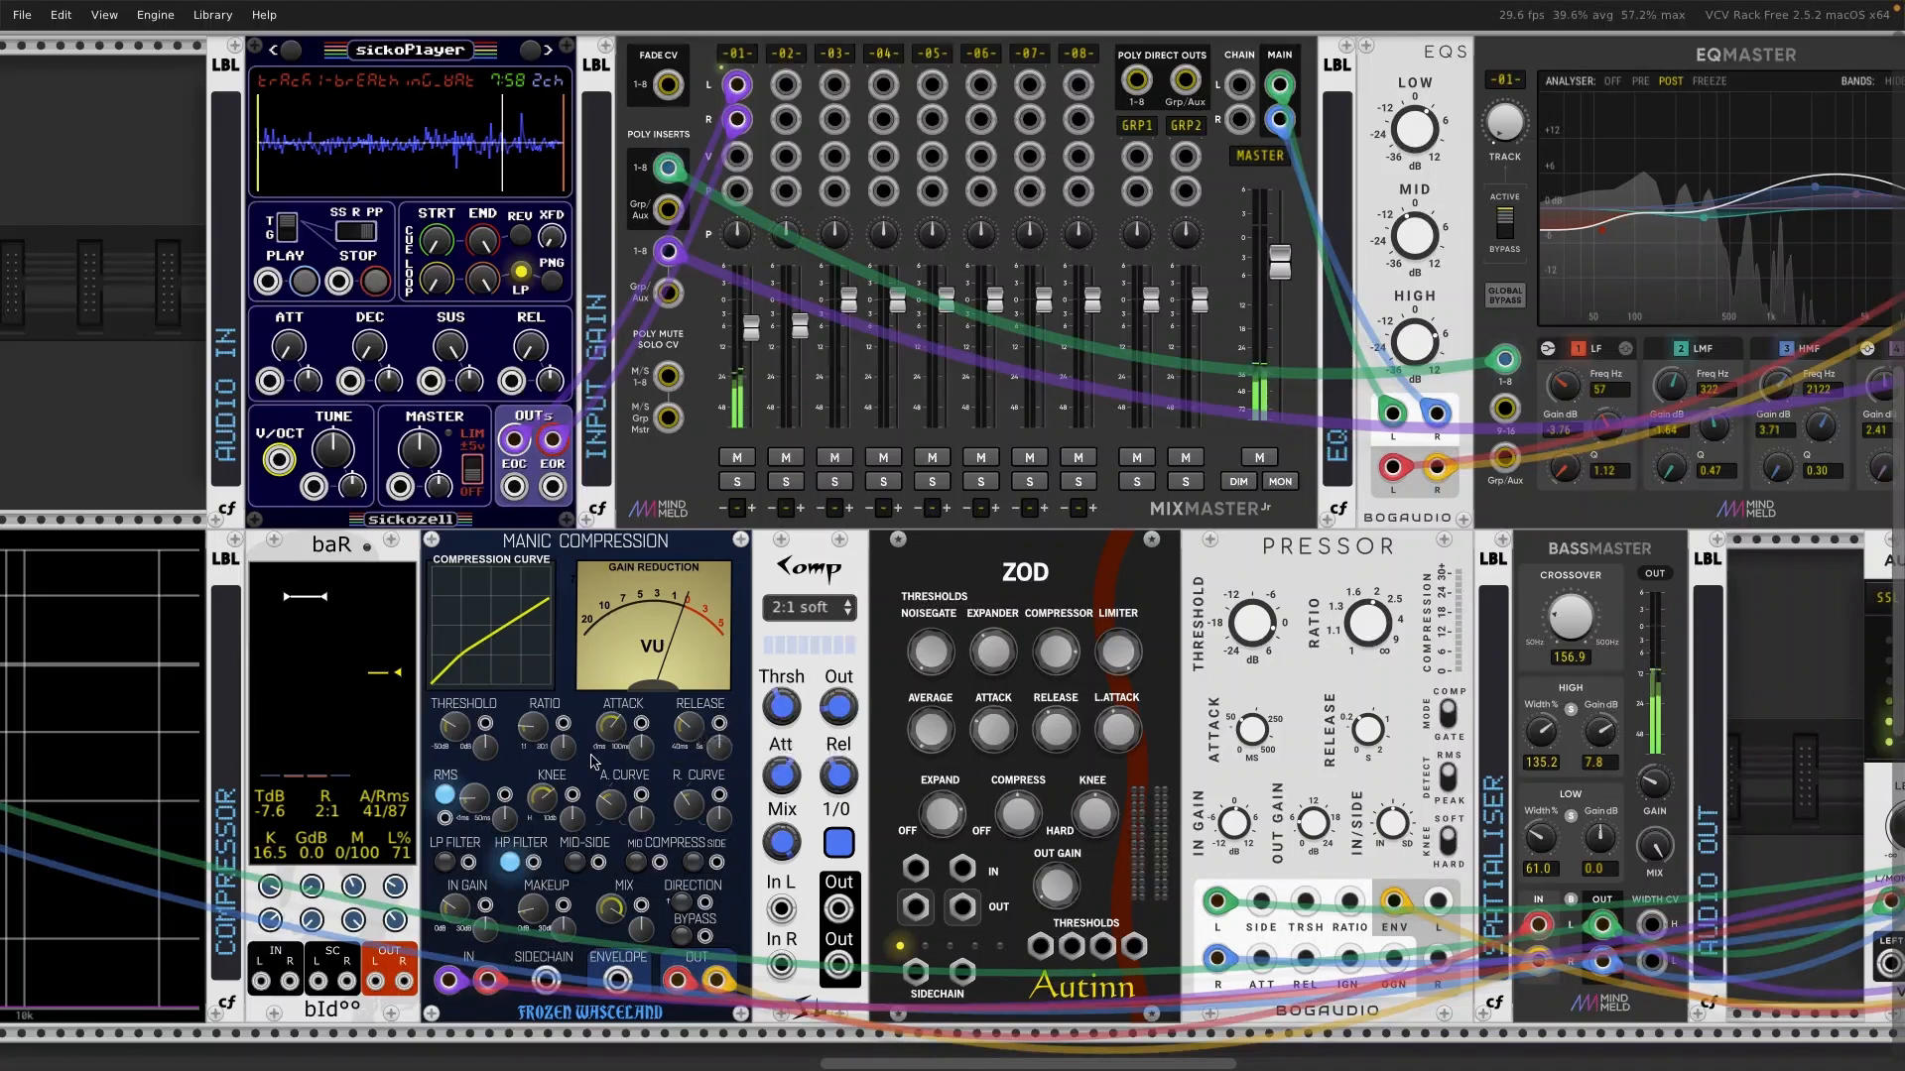
Step: Set Manic Compression's RMS window to about 0.83 ms and compare the sound with RMS mode off and on
left_click_drag(473, 805, 473, 821)
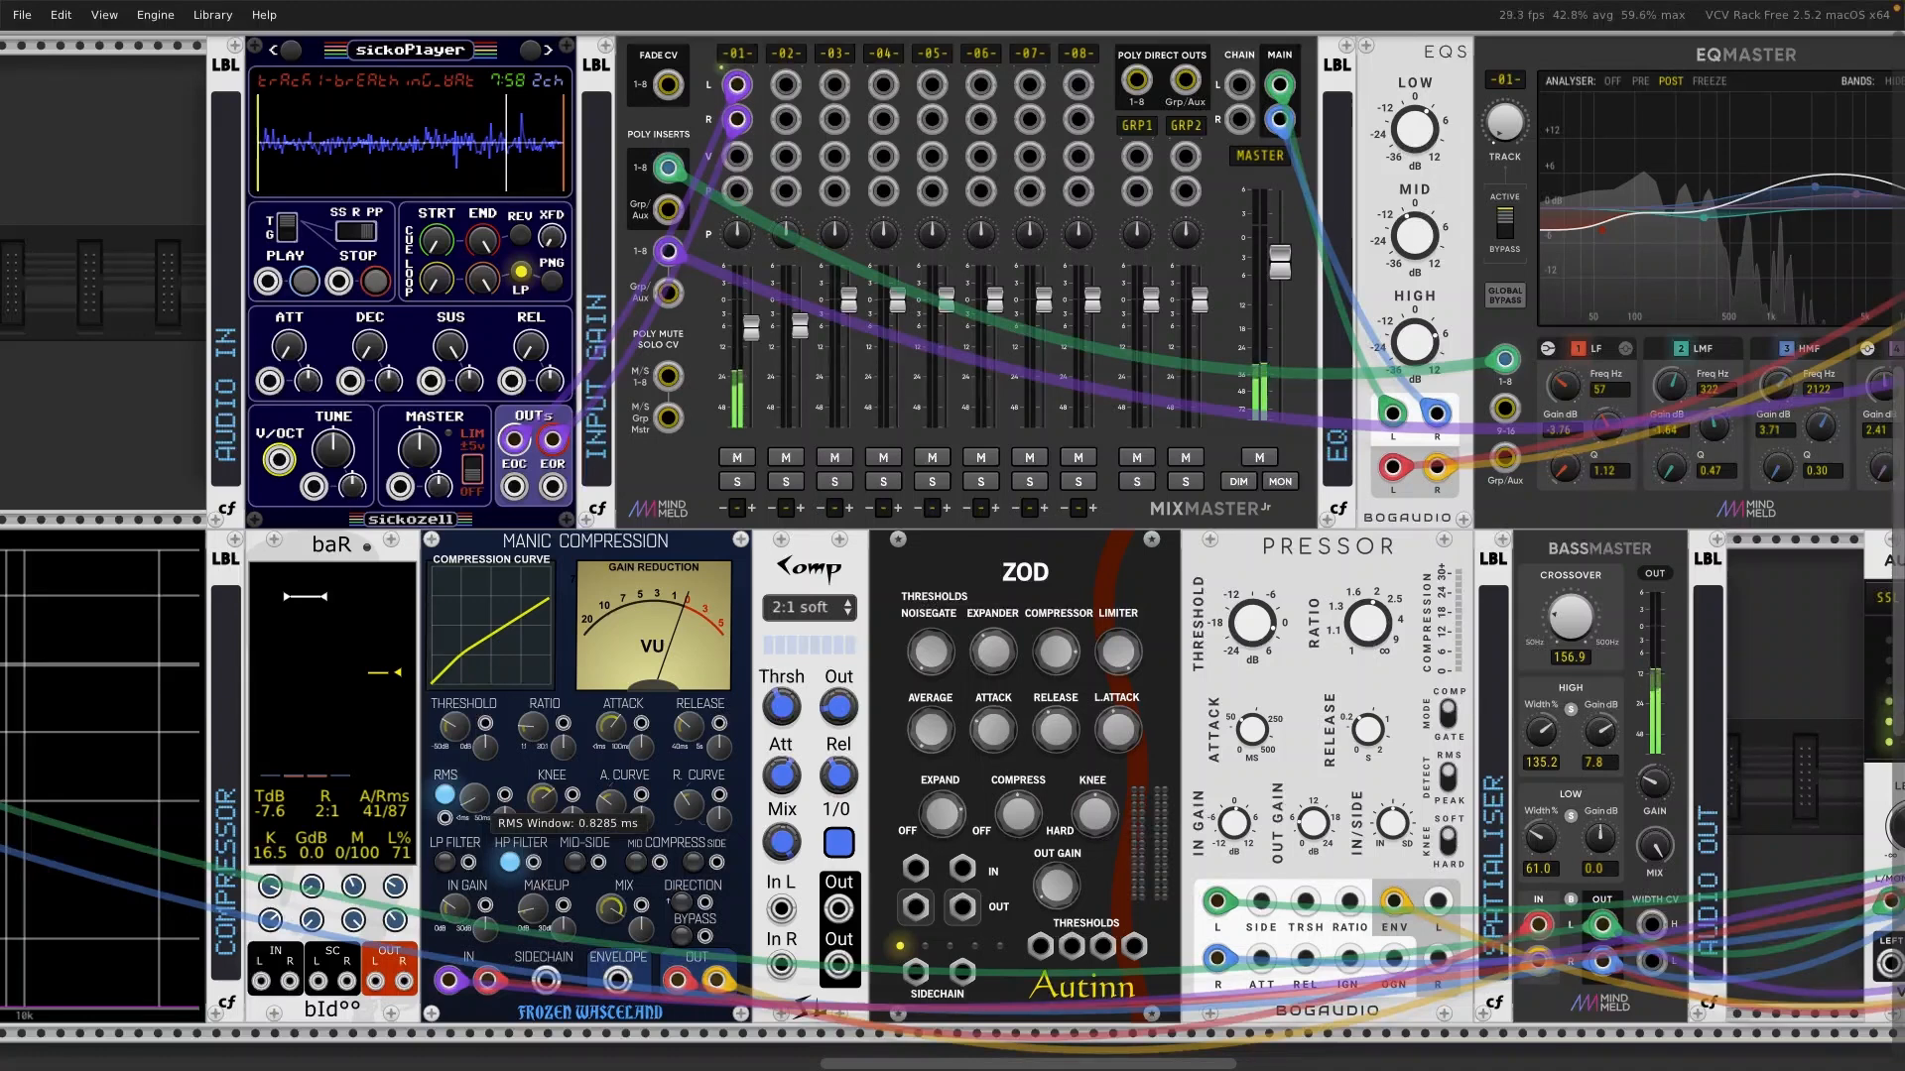
left_click(445, 797)
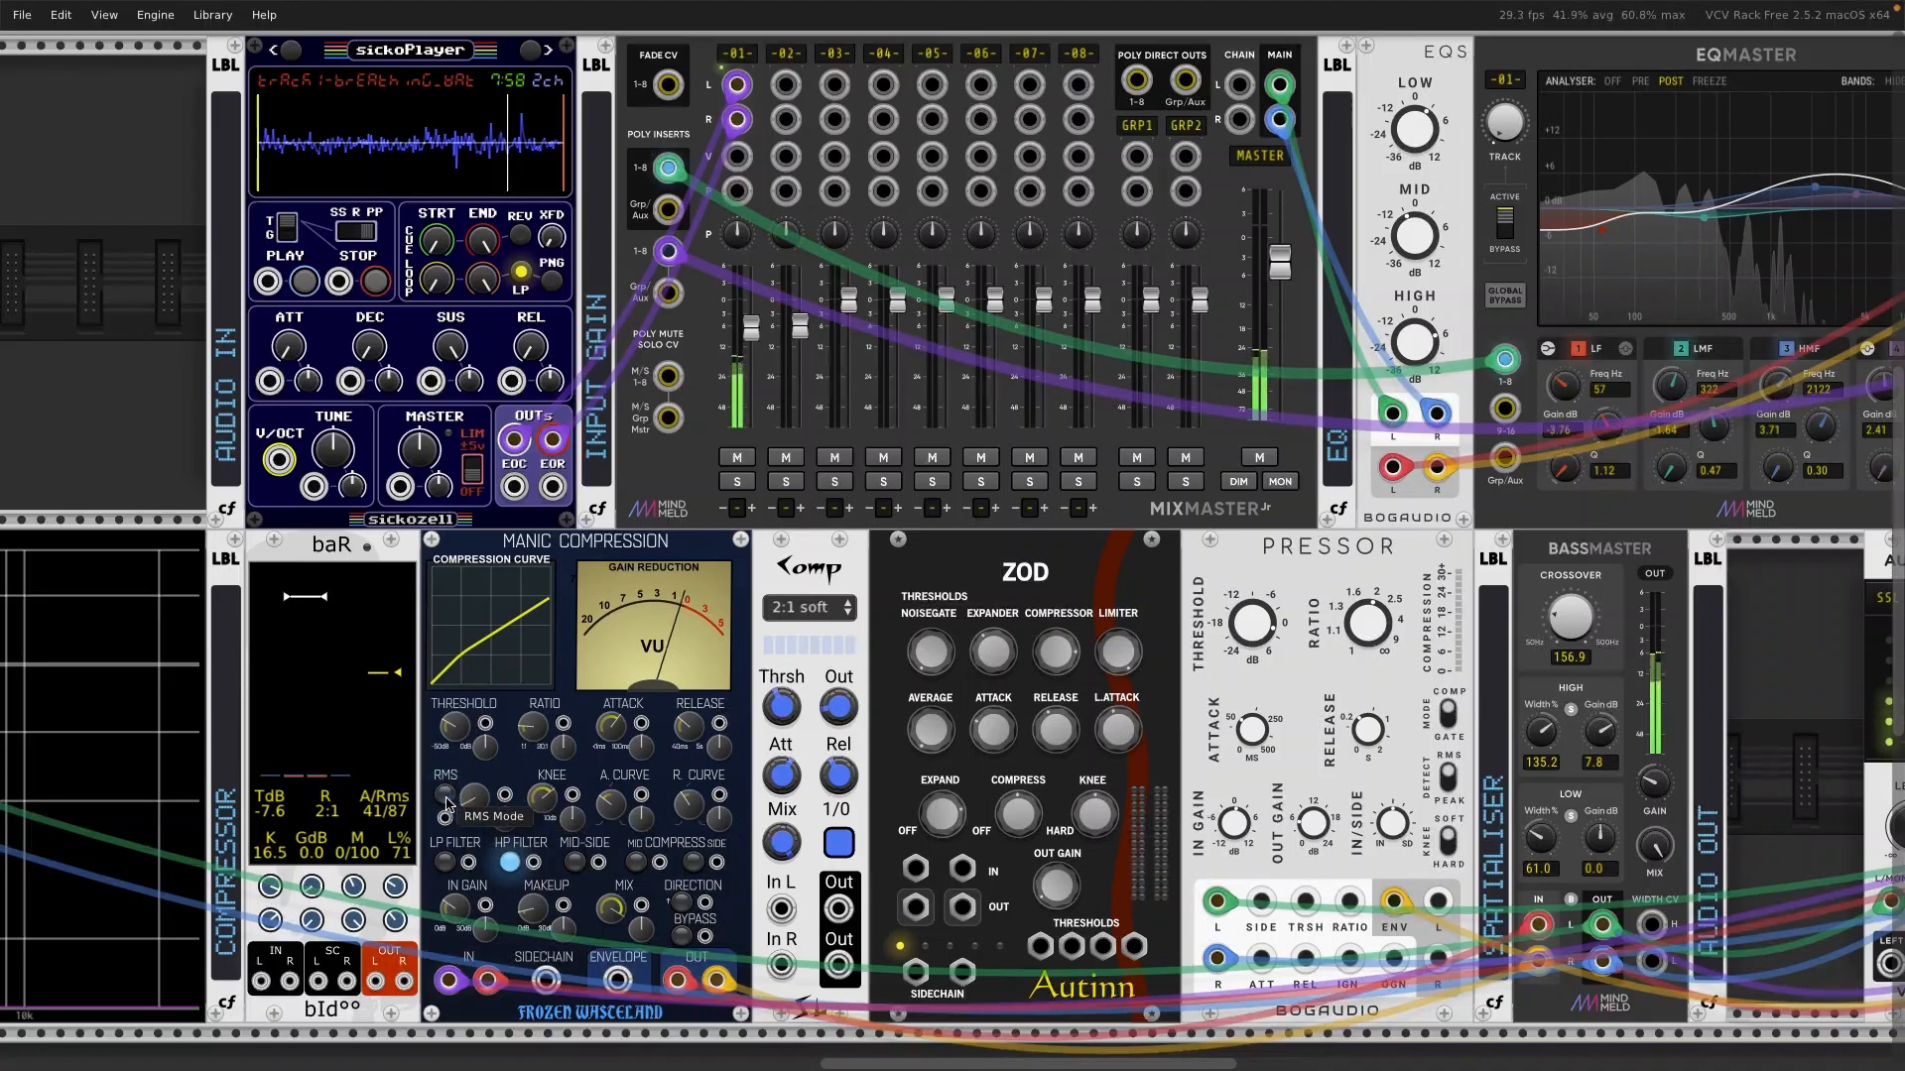
left_click(448, 796)
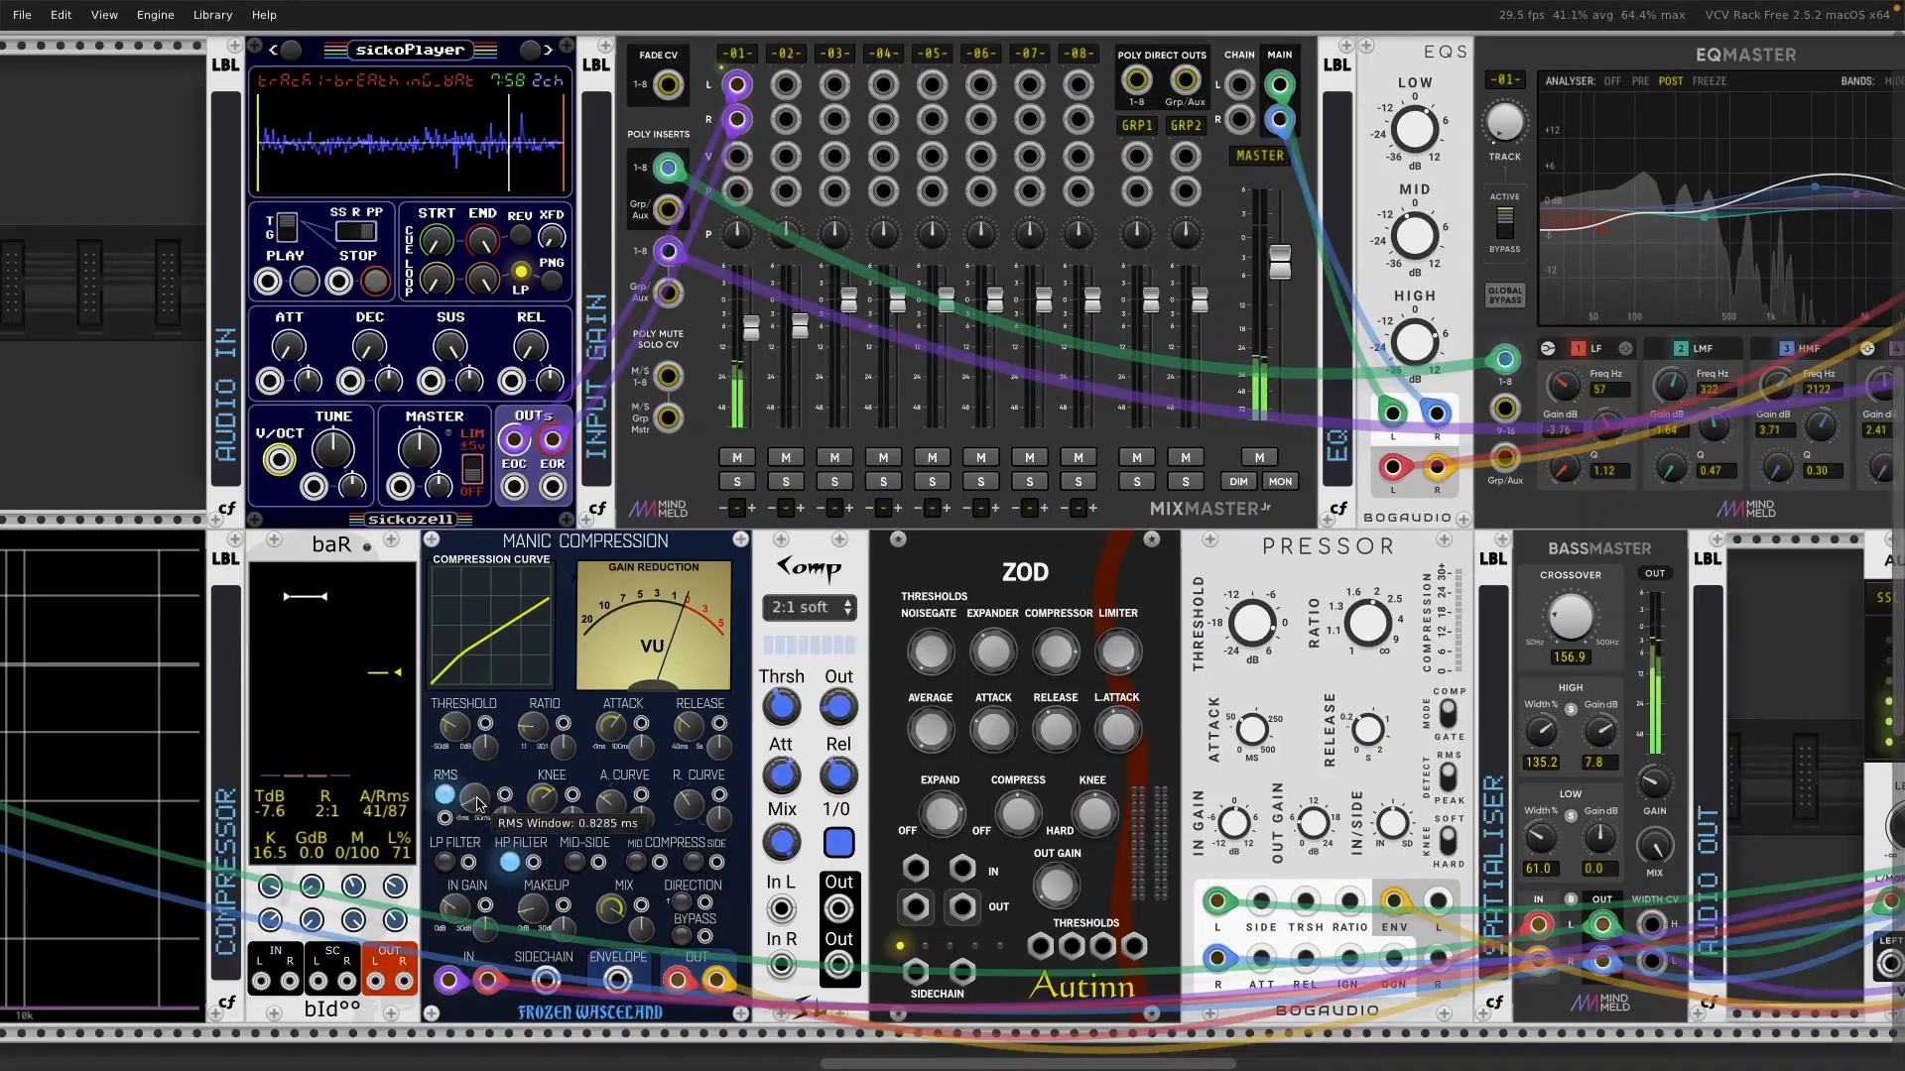
left_click_drag(474, 797, 477, 794)
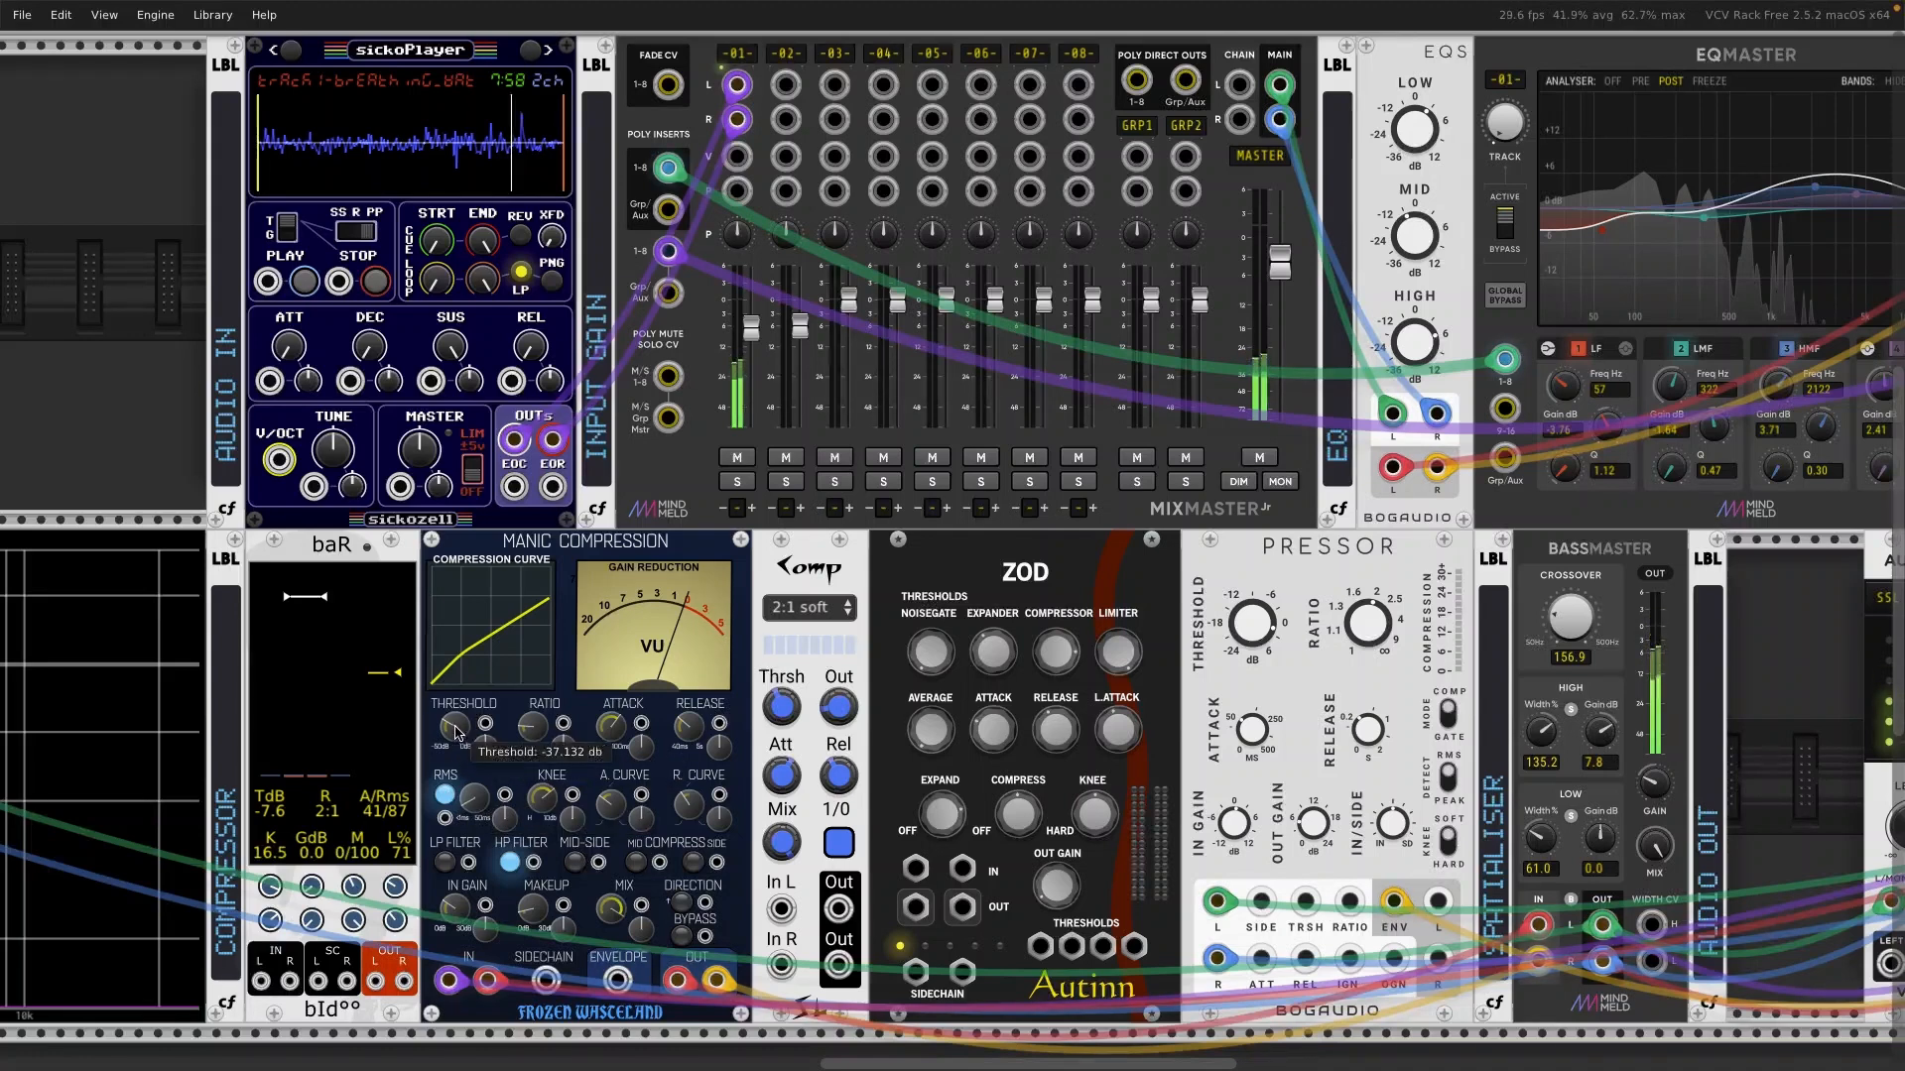
Step: Turn off Manic Compression's RMS mode and fine-tune its input gain and threshold
left_click_drag(456, 729, 448, 813)
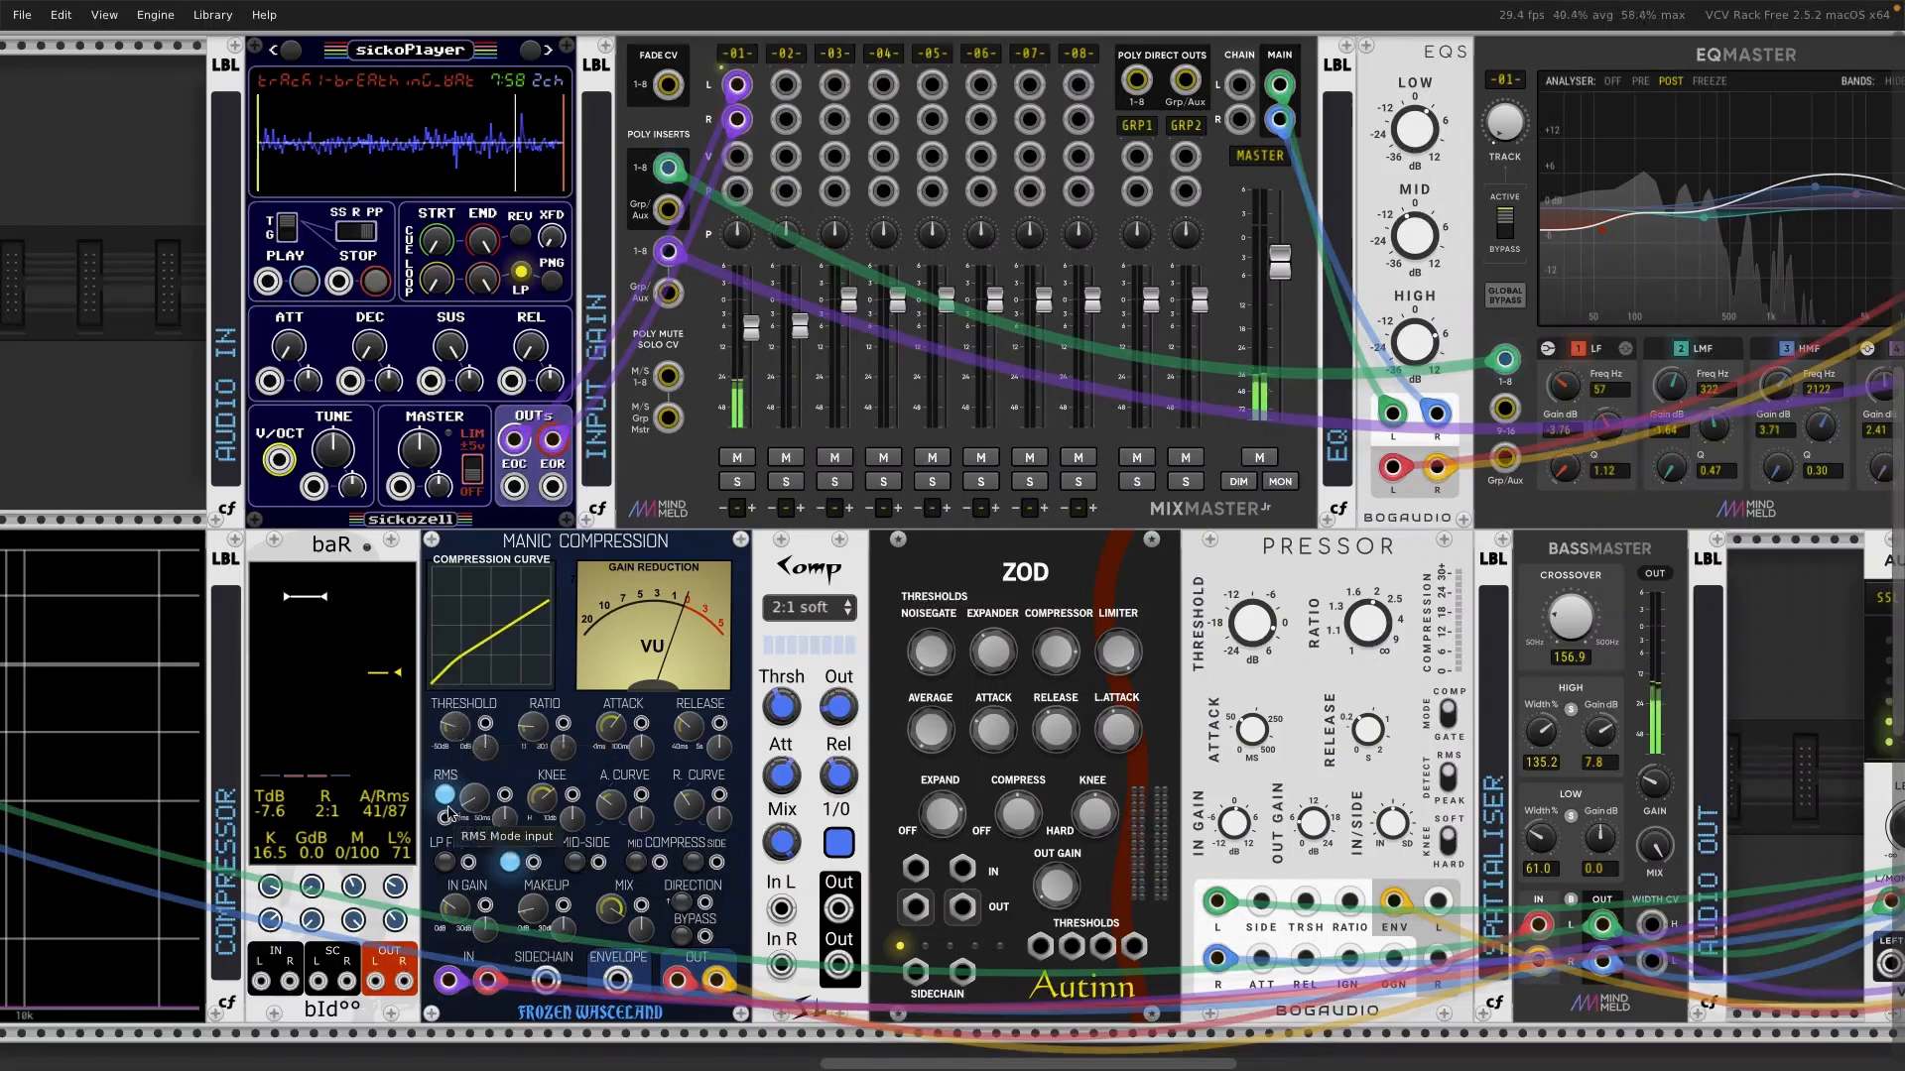
left_click(445, 797)
left_click_drag(463, 908, 462, 900)
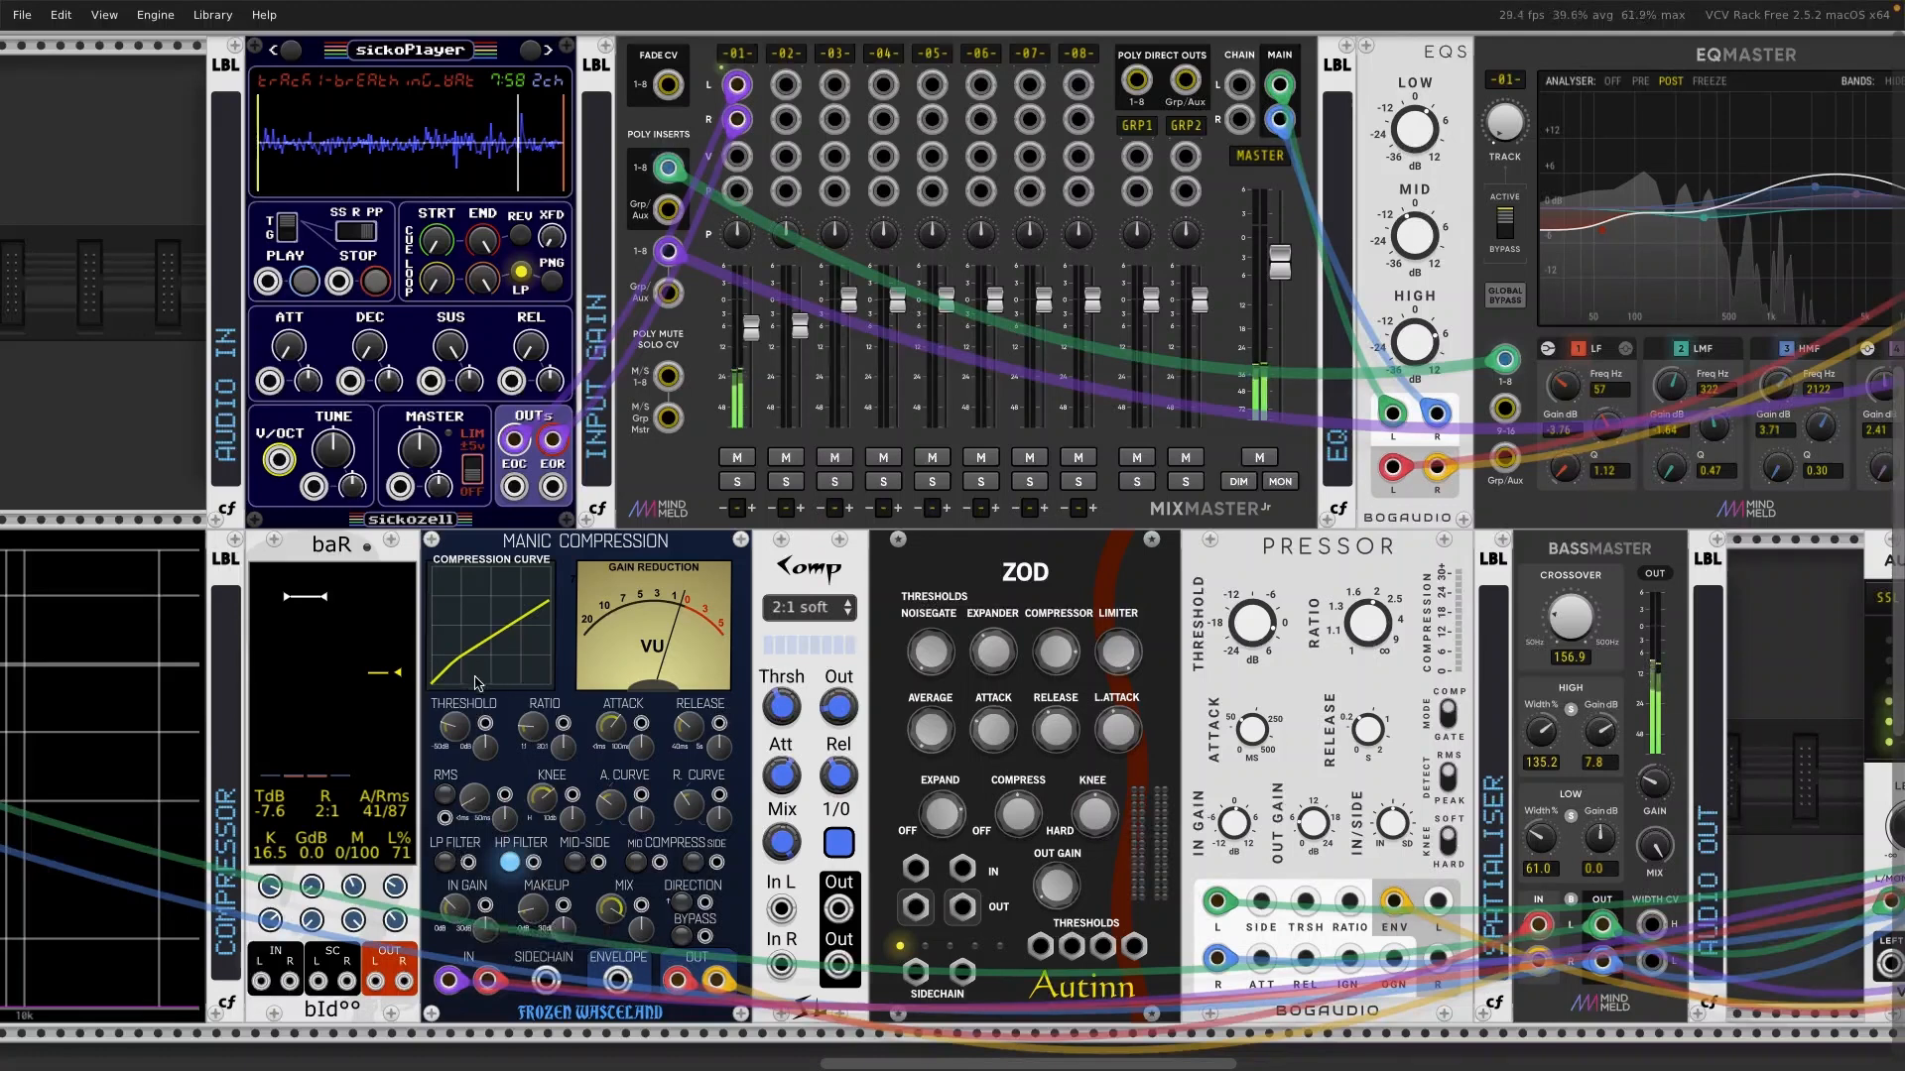
left_click_drag(455, 728, 455, 720)
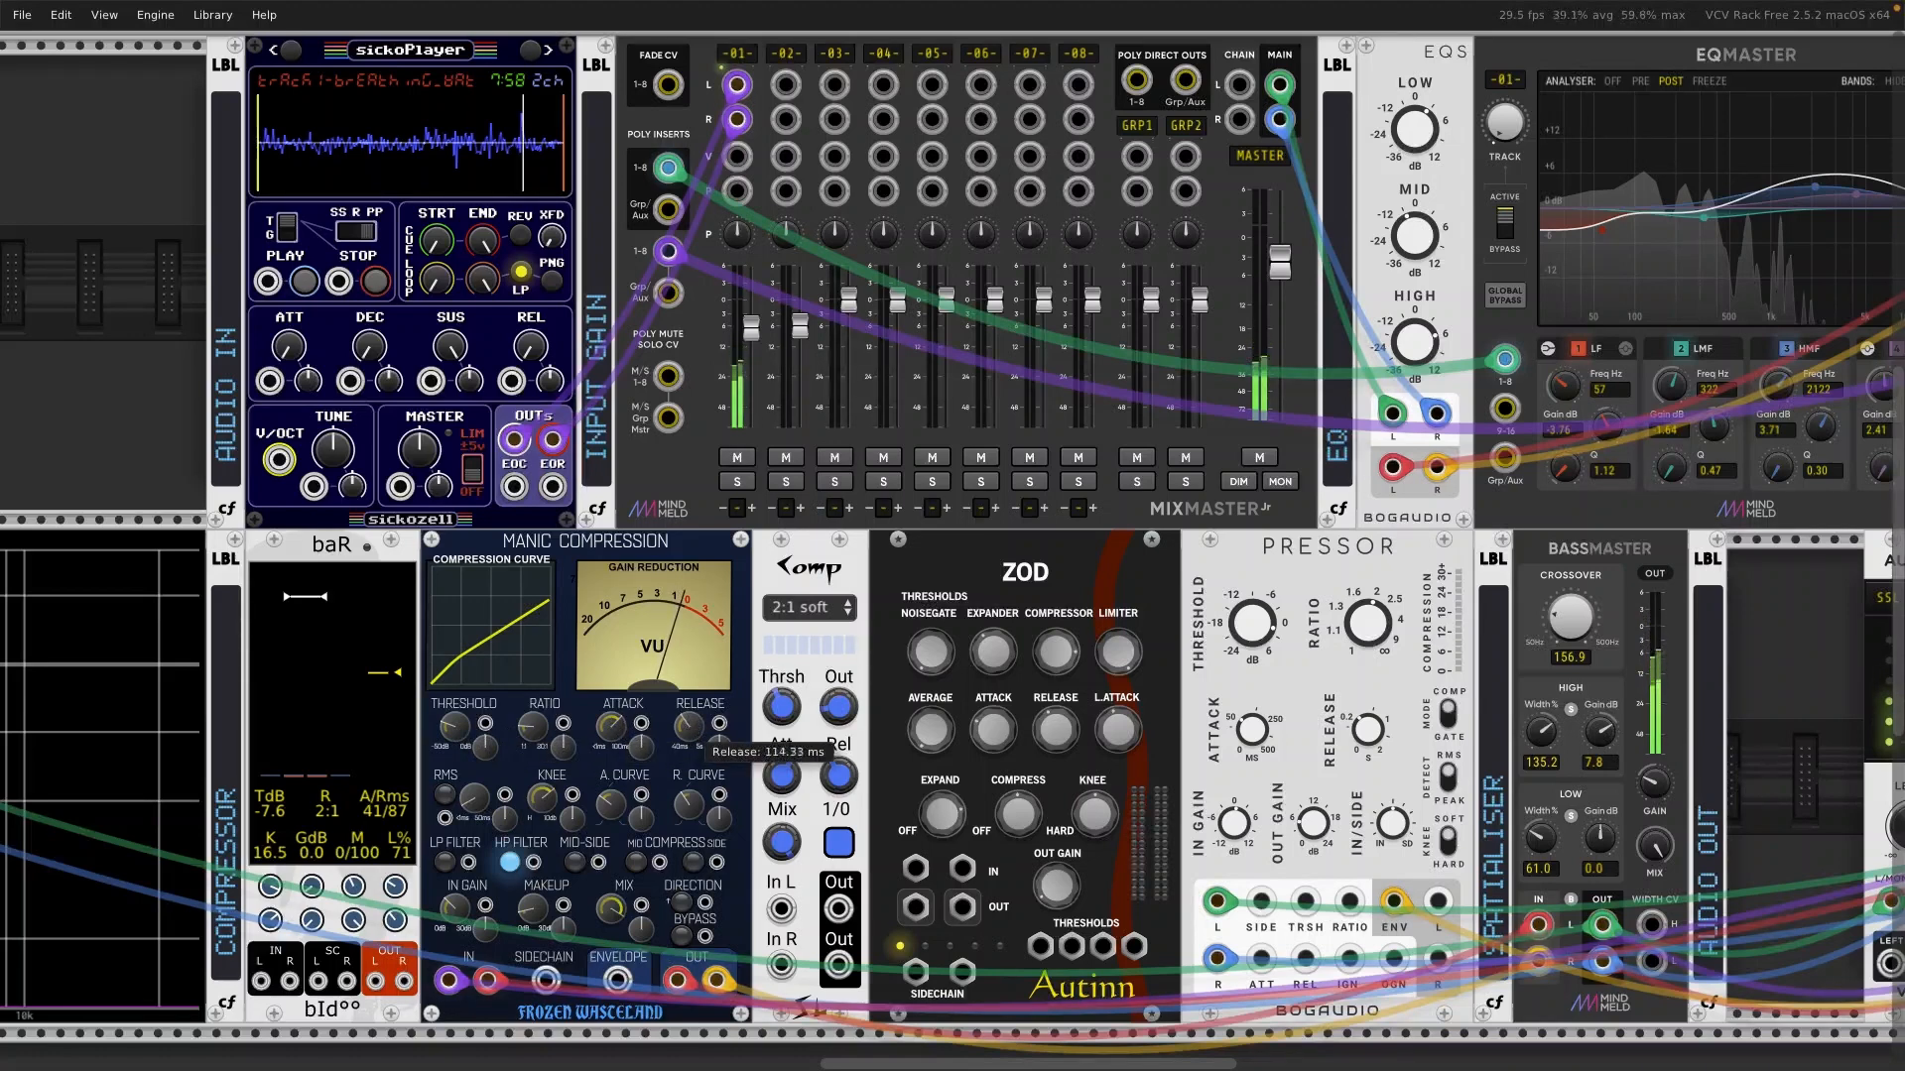
Step: Fine-tune Manic Compression's ratio
left_click_drag(533, 732, 533, 732)
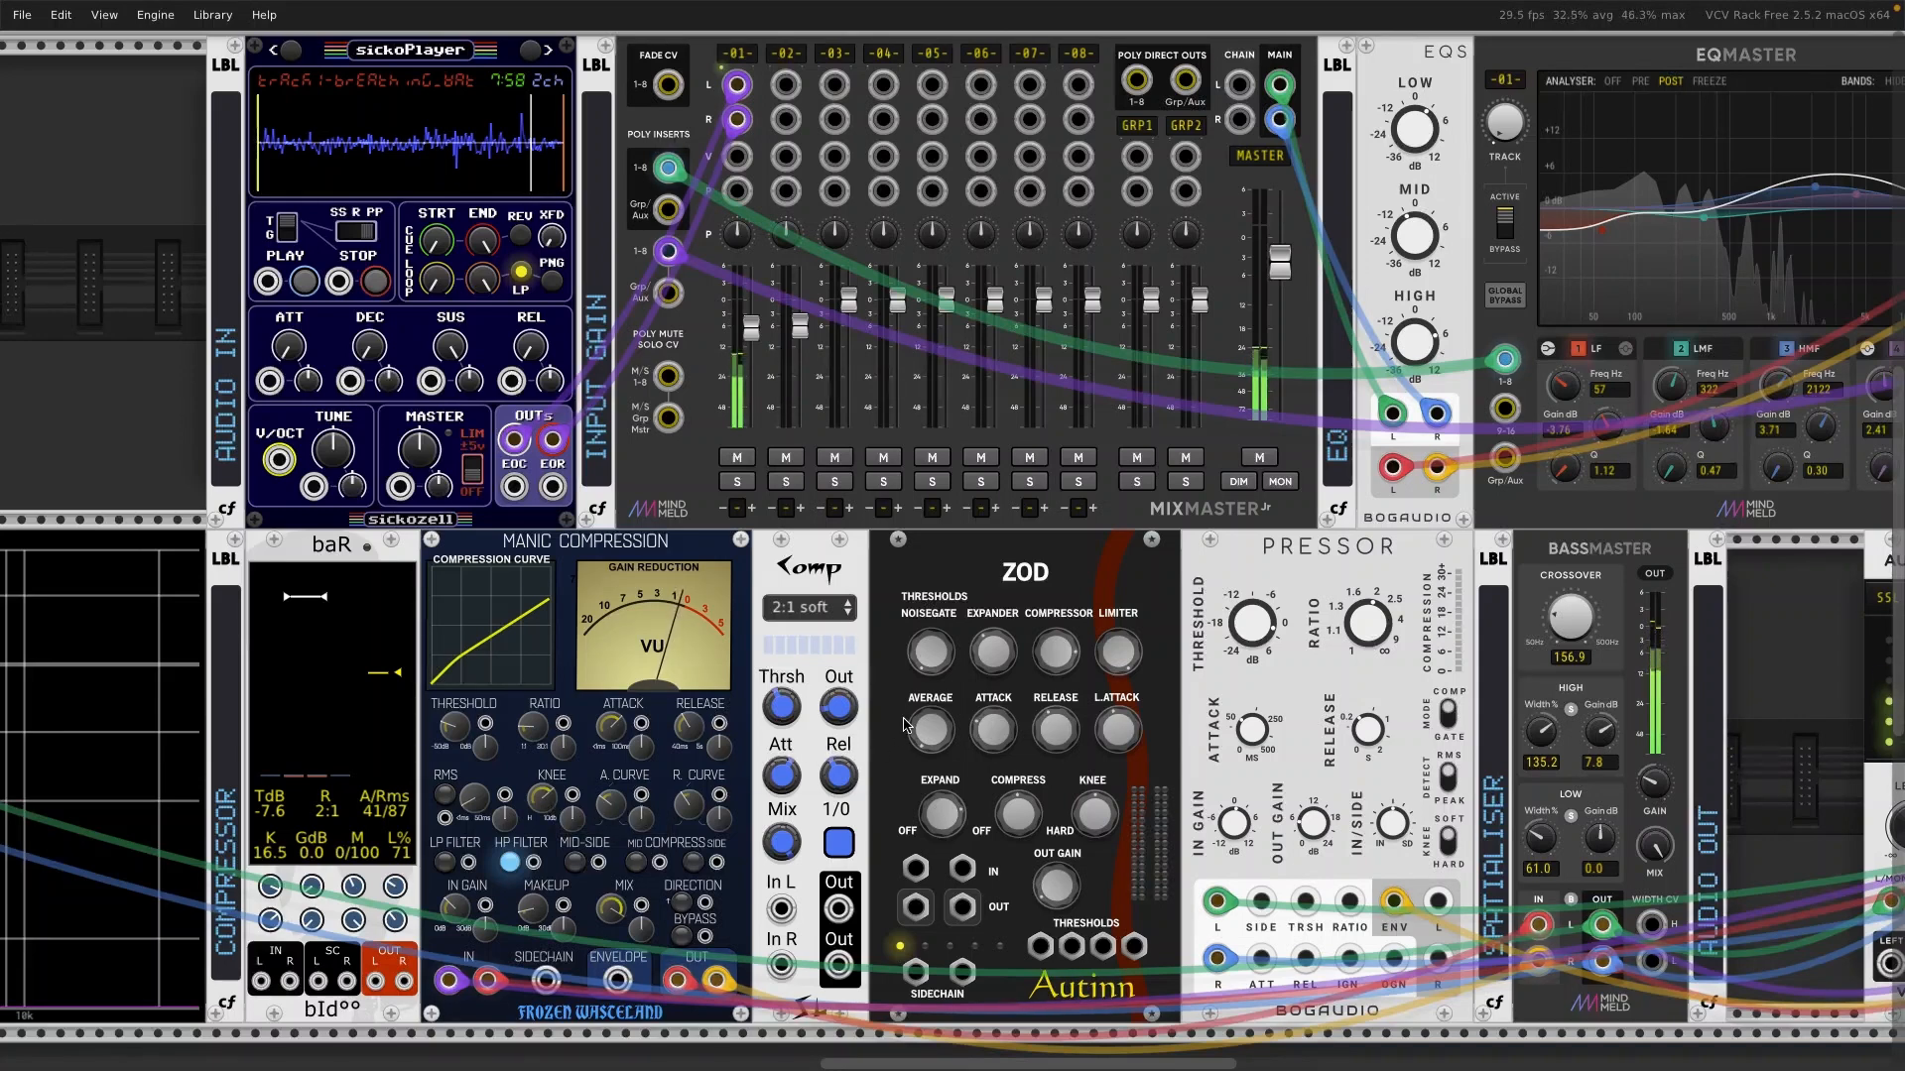
Step: Reduce EQMaster's HMF gain to about 2.84 dB and its HF gain to about 1.49 dB
scroll(905, 724, "right", 10)
scroll(1351, 486, "right", 6)
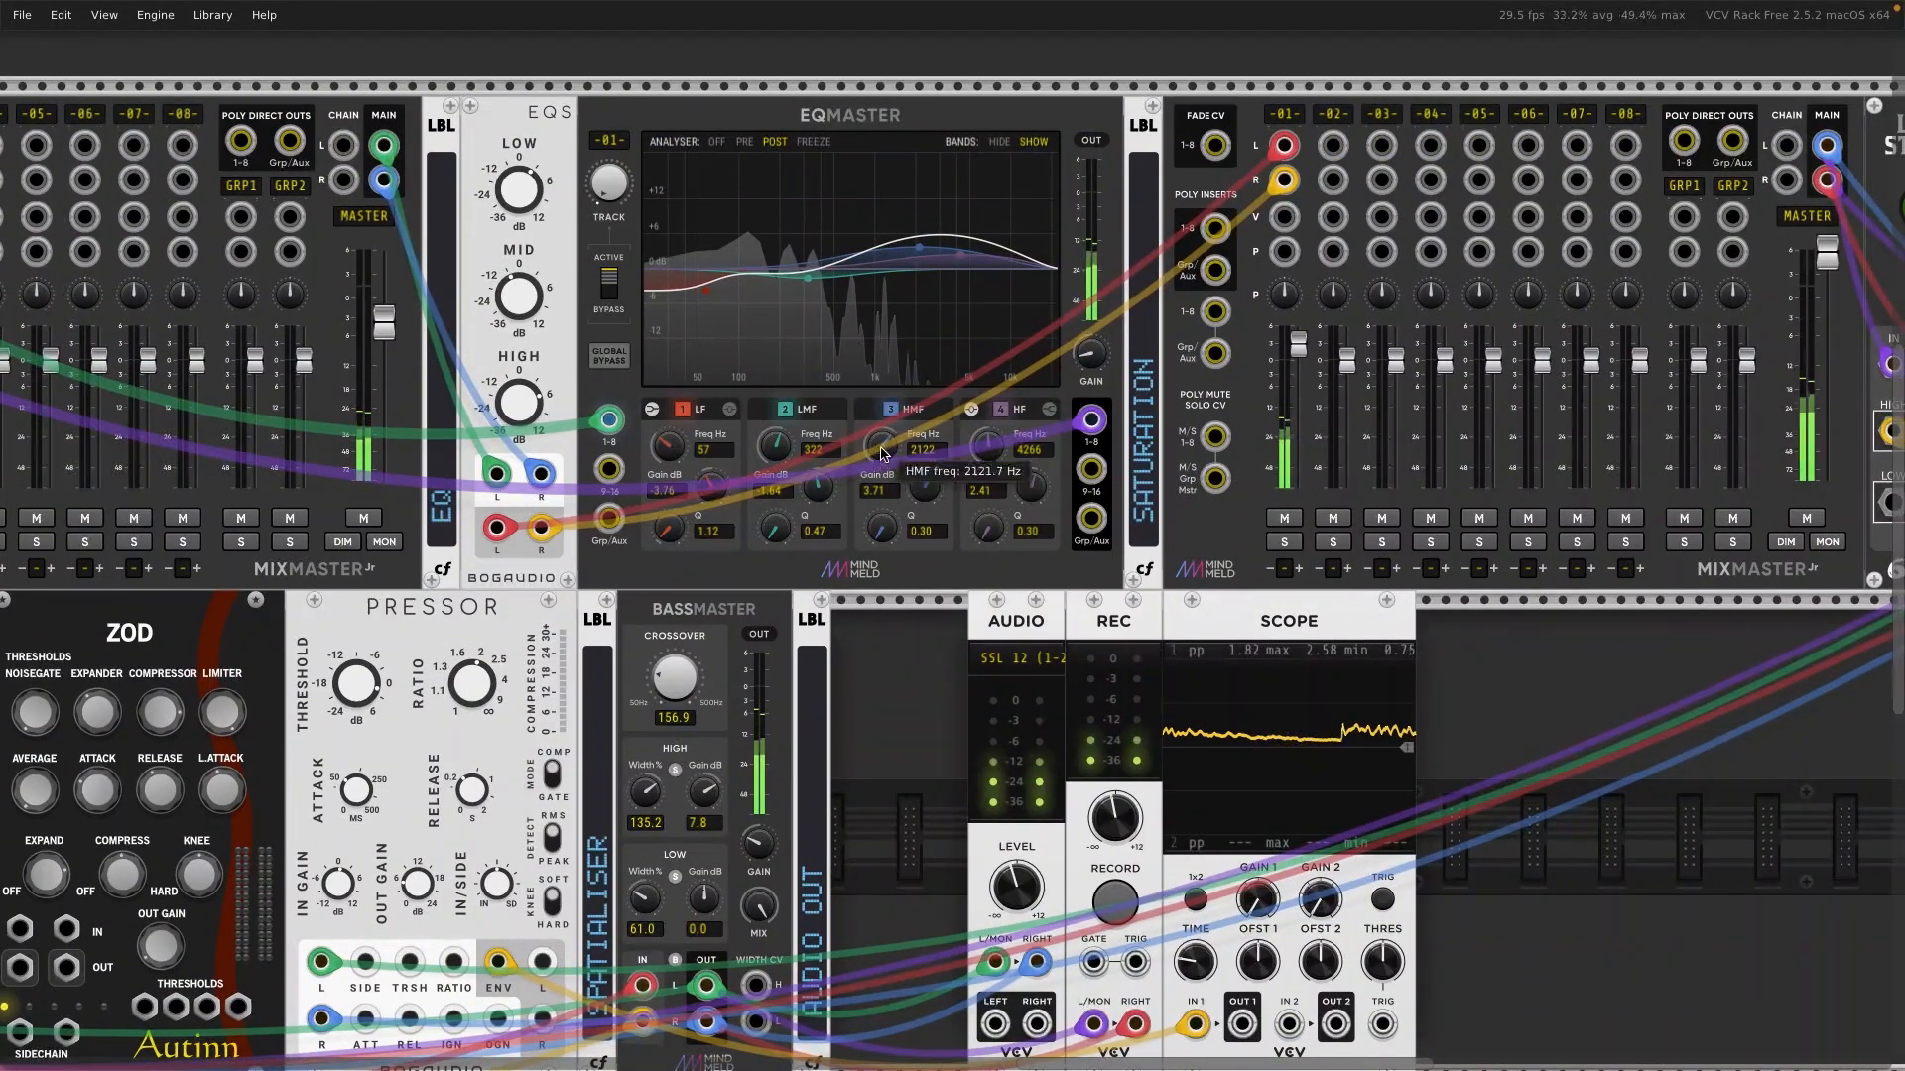
mouse_move(925, 482)
left_click_drag(924, 486, 925, 486)
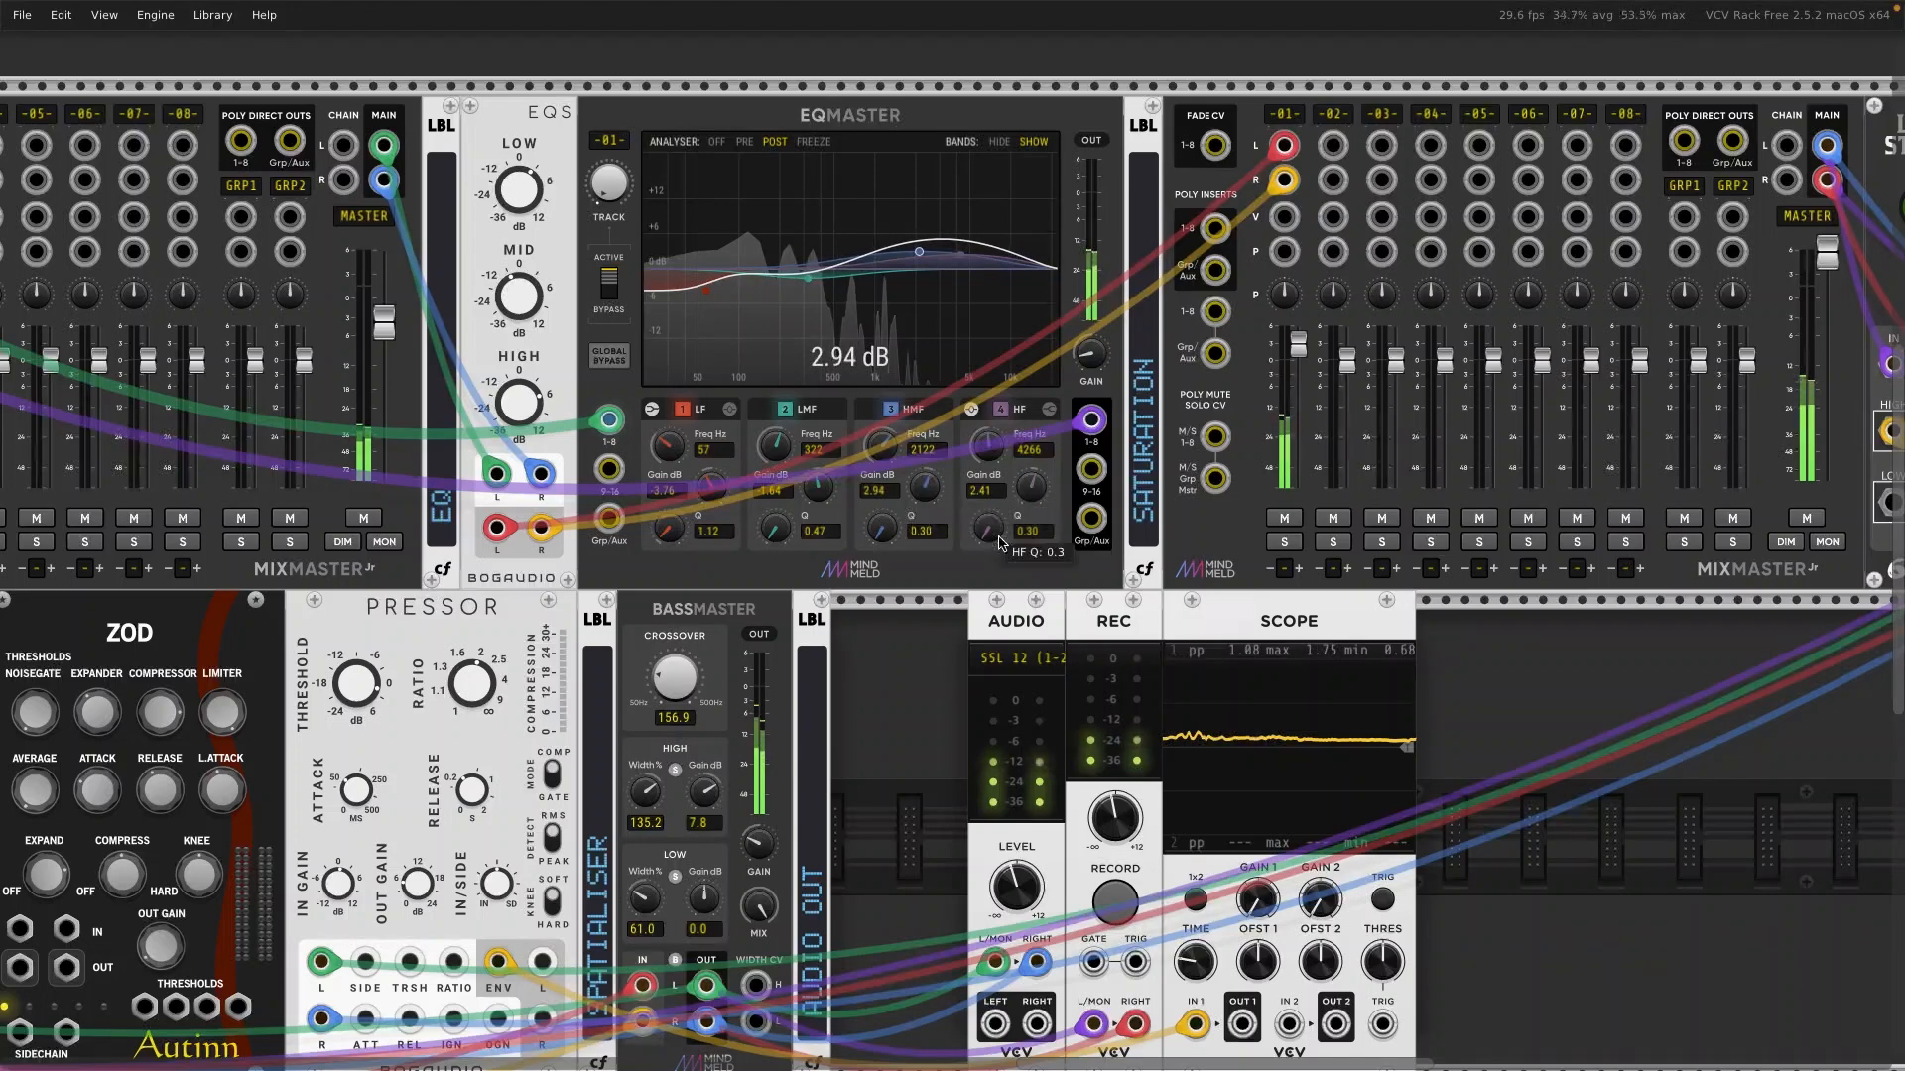
mouse_move(1030, 492)
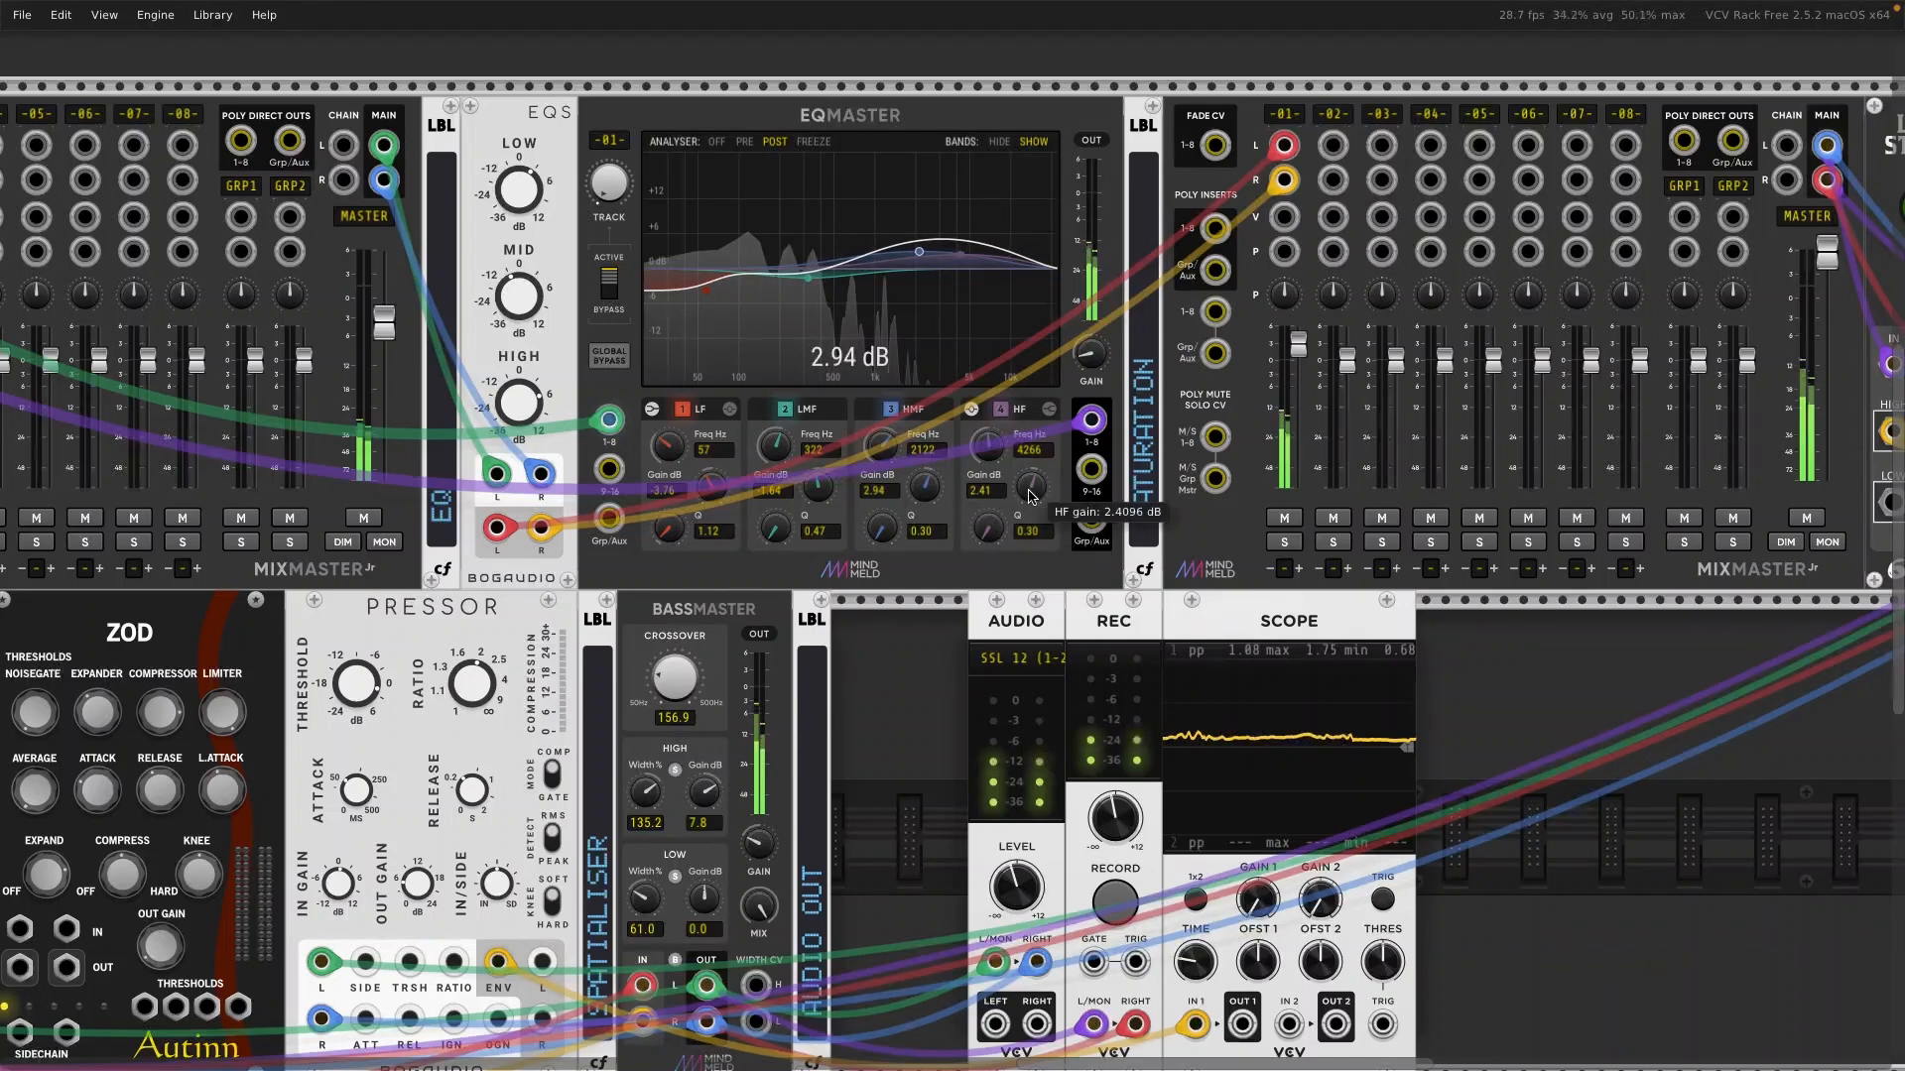
left_click_drag(1030, 492, 931, 499)
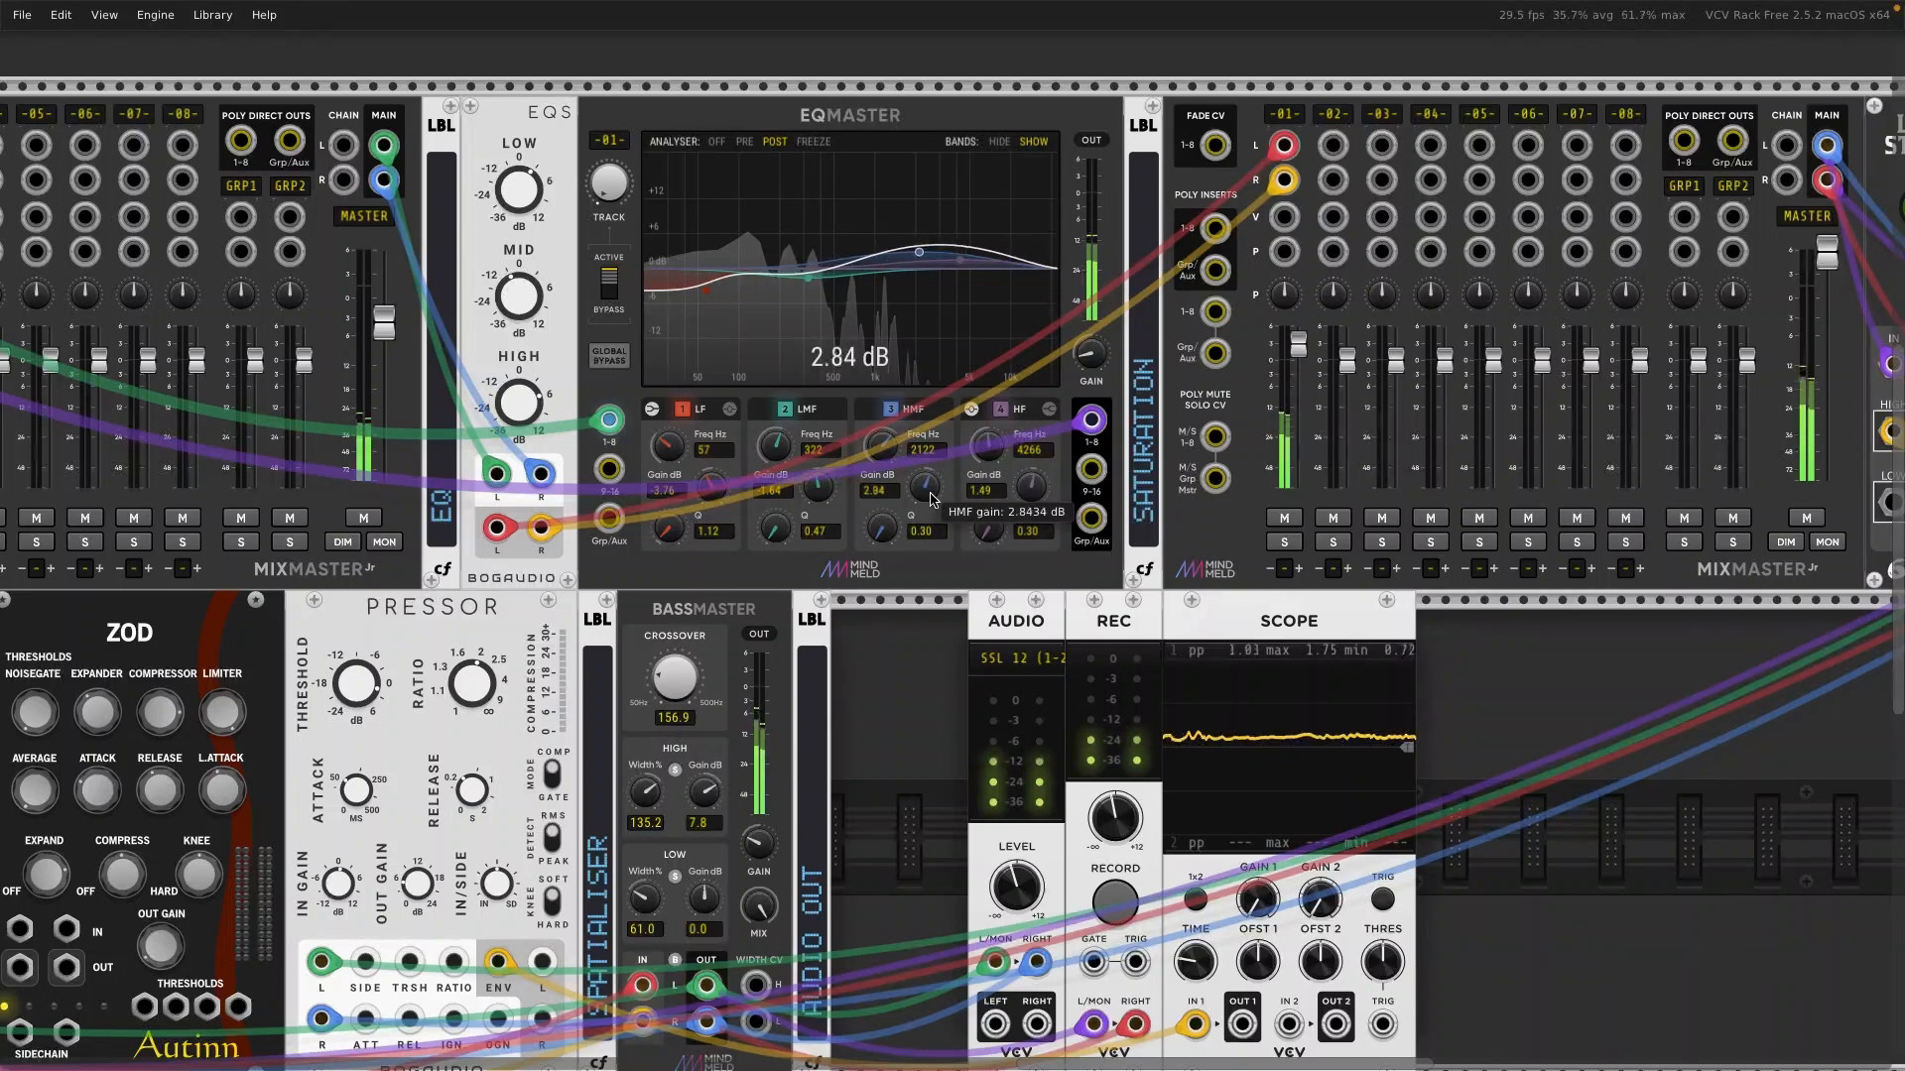
Step: Lower SuperDrive's drive to about 7.35% and slightly adjust its tone
scroll(933, 499, "right", 10)
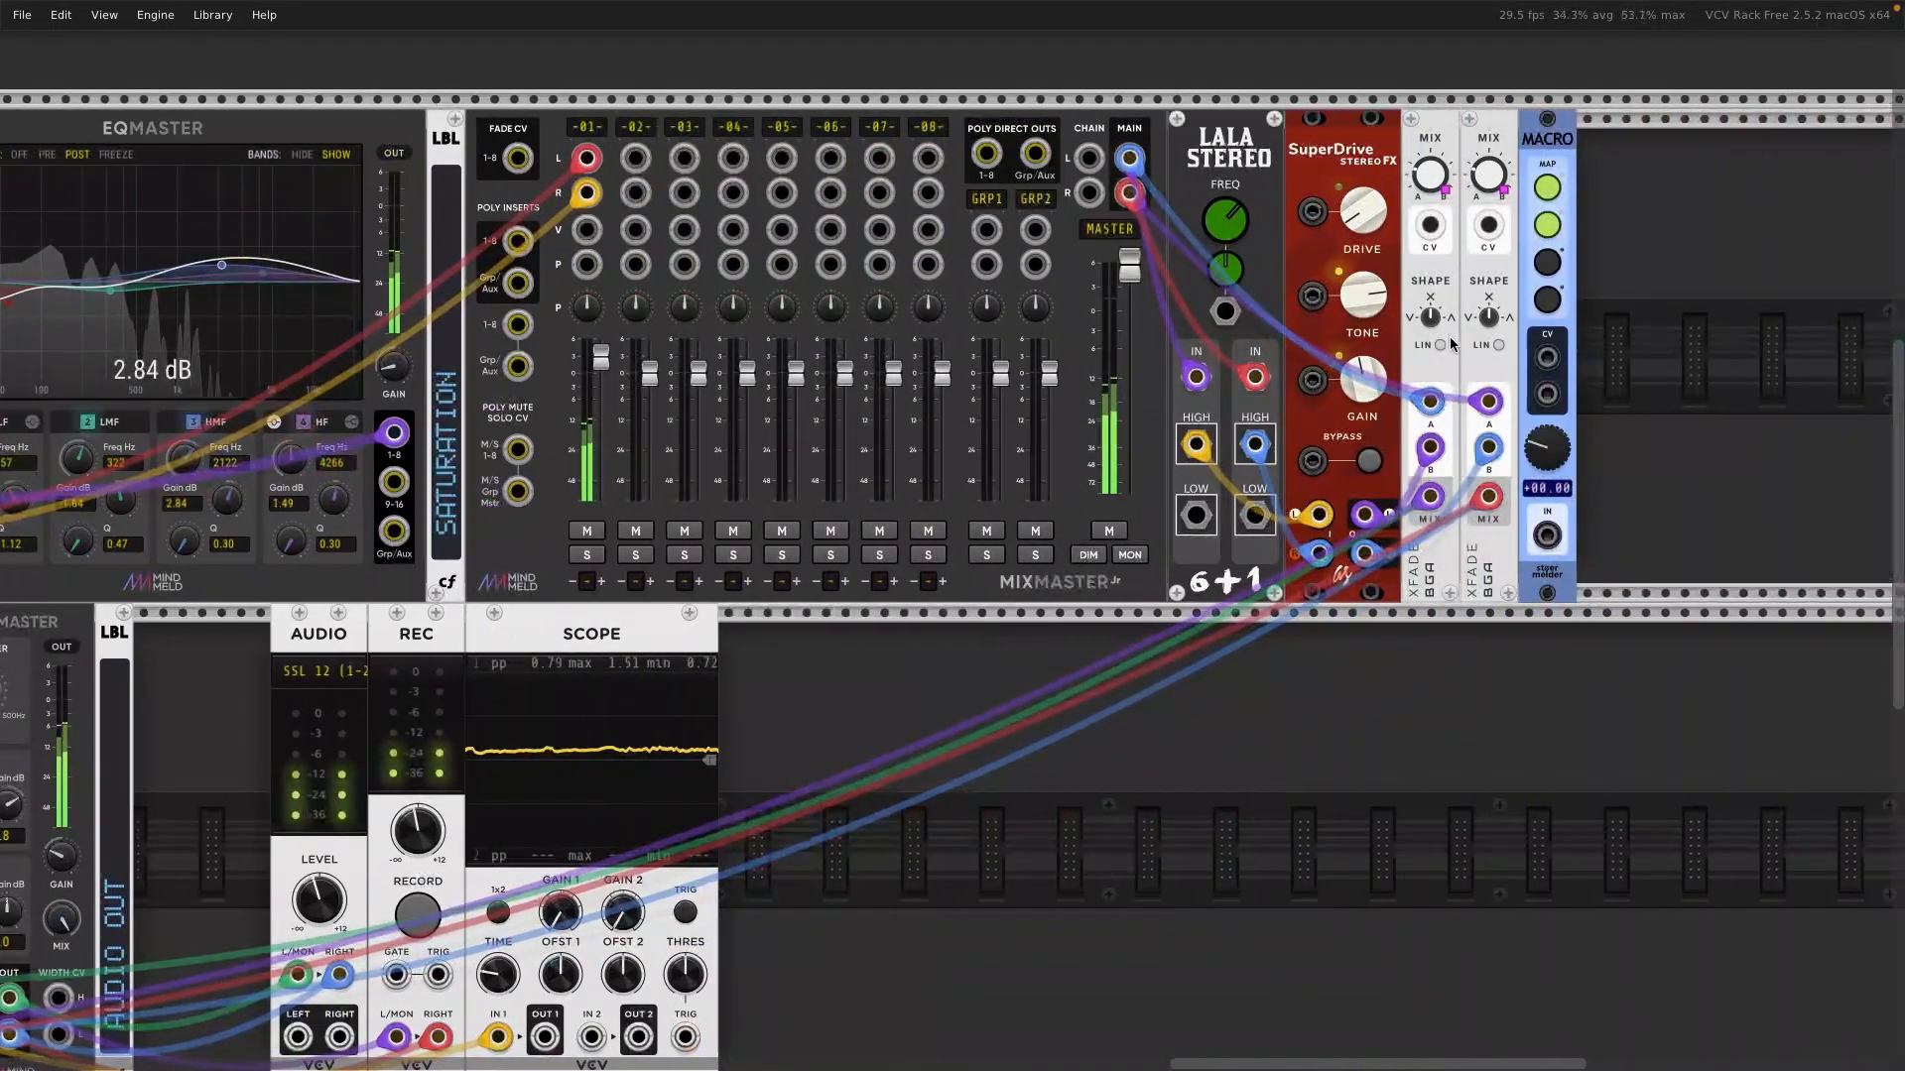
mouse_move(1372, 309)
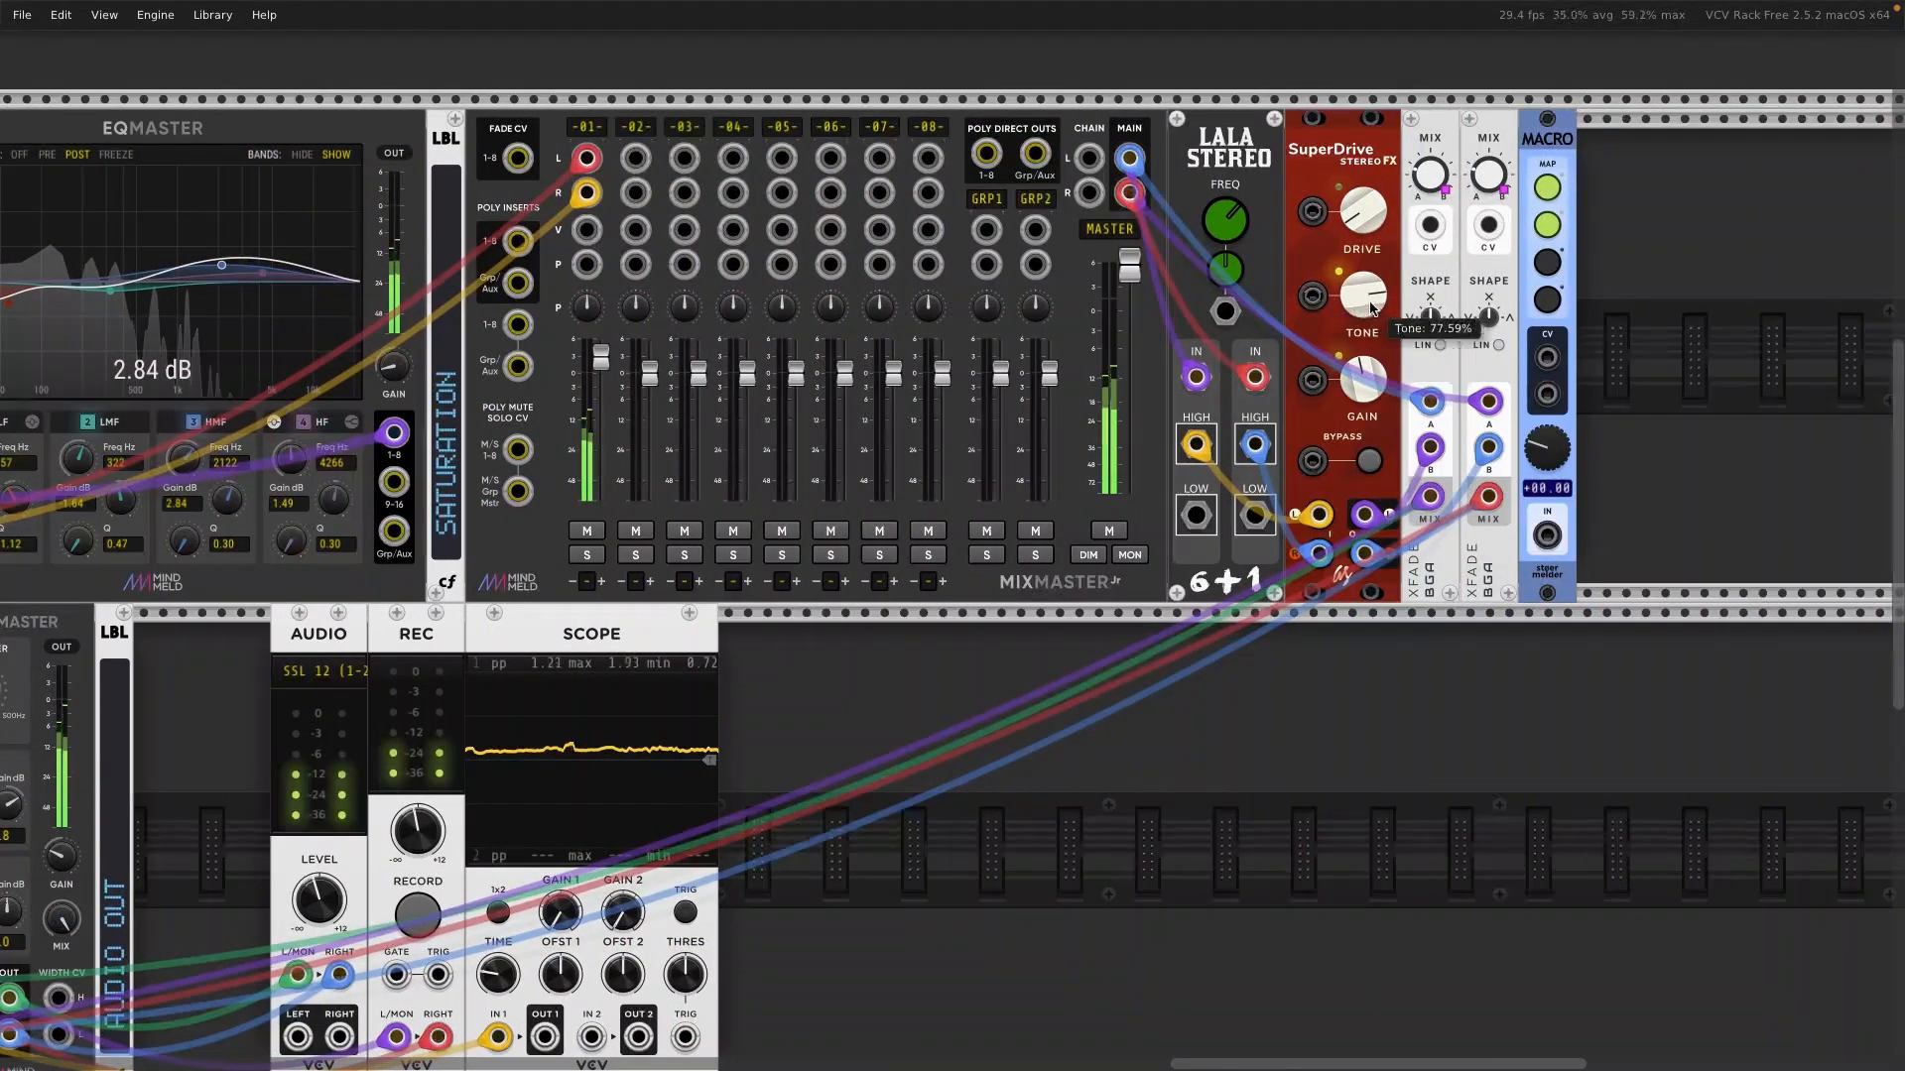
mouse_move(1366, 230)
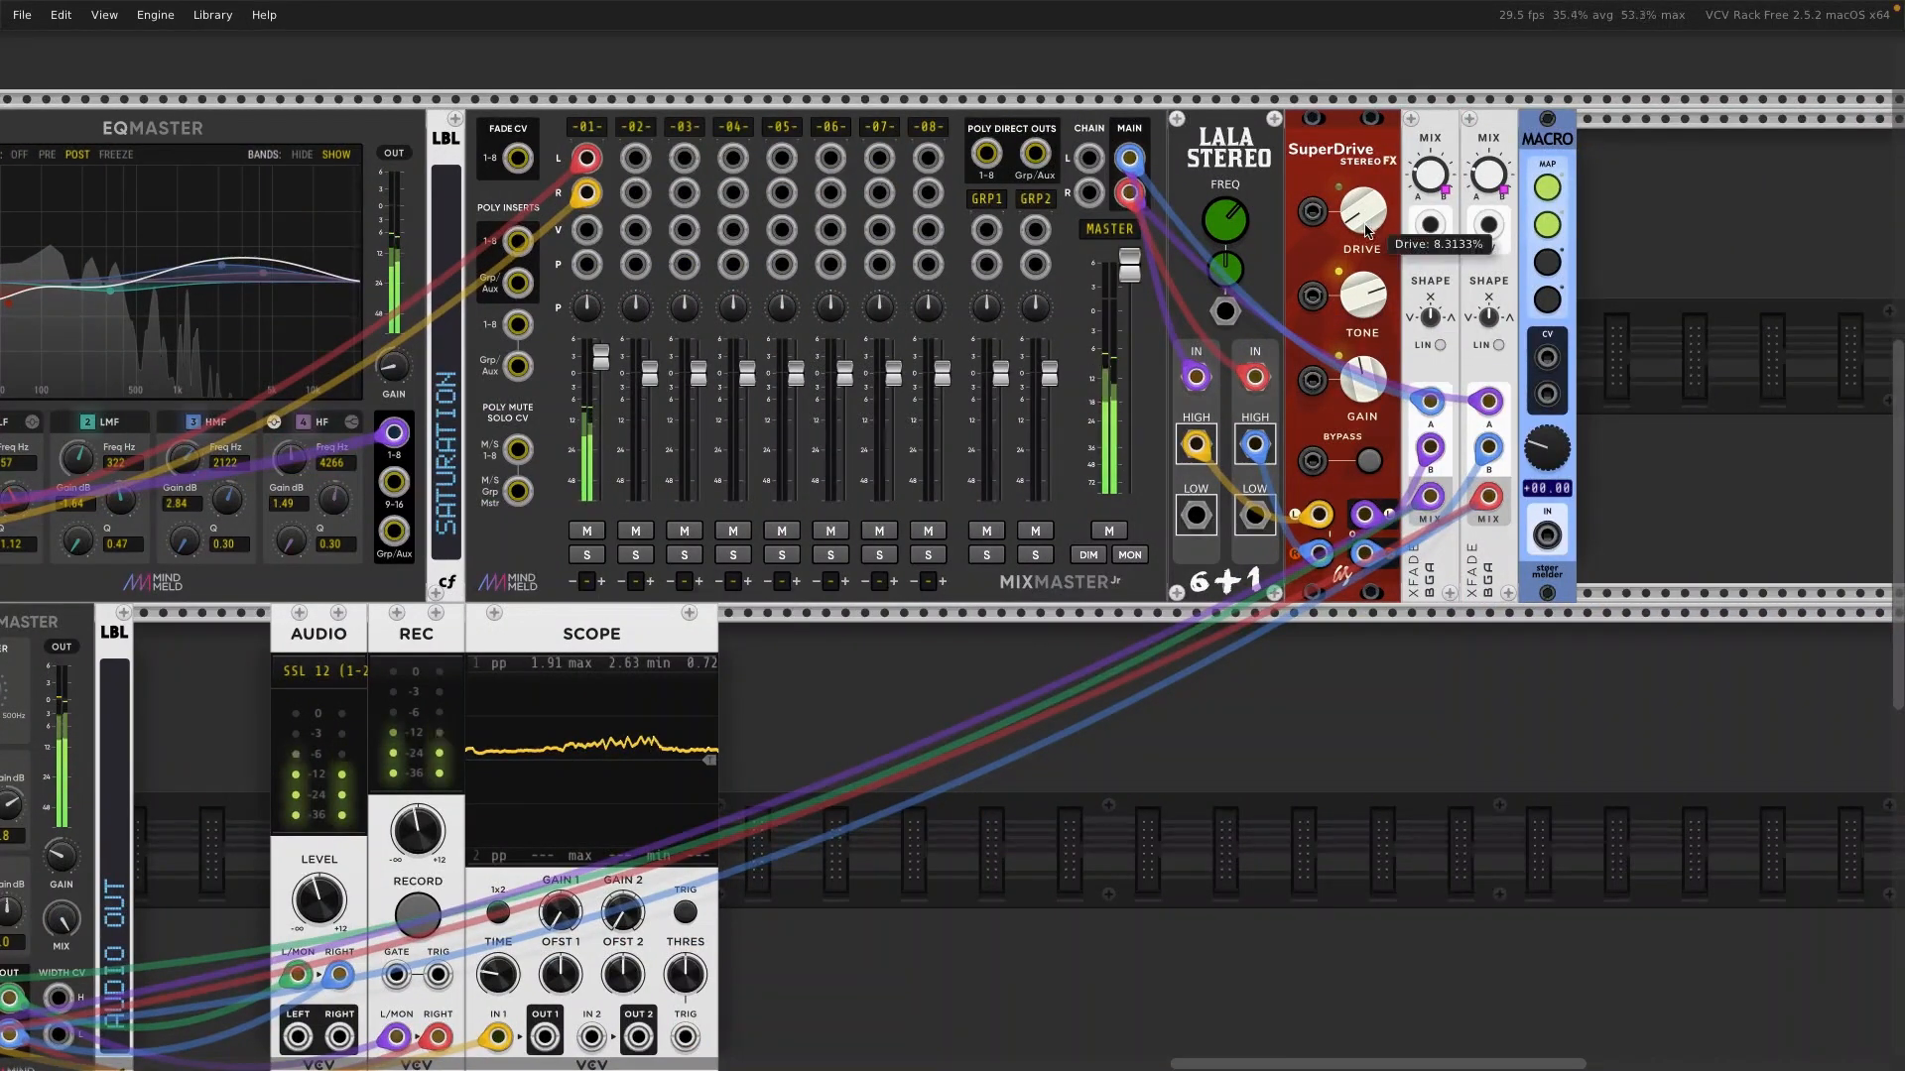
left_click_drag(1366, 231, 1366, 230)
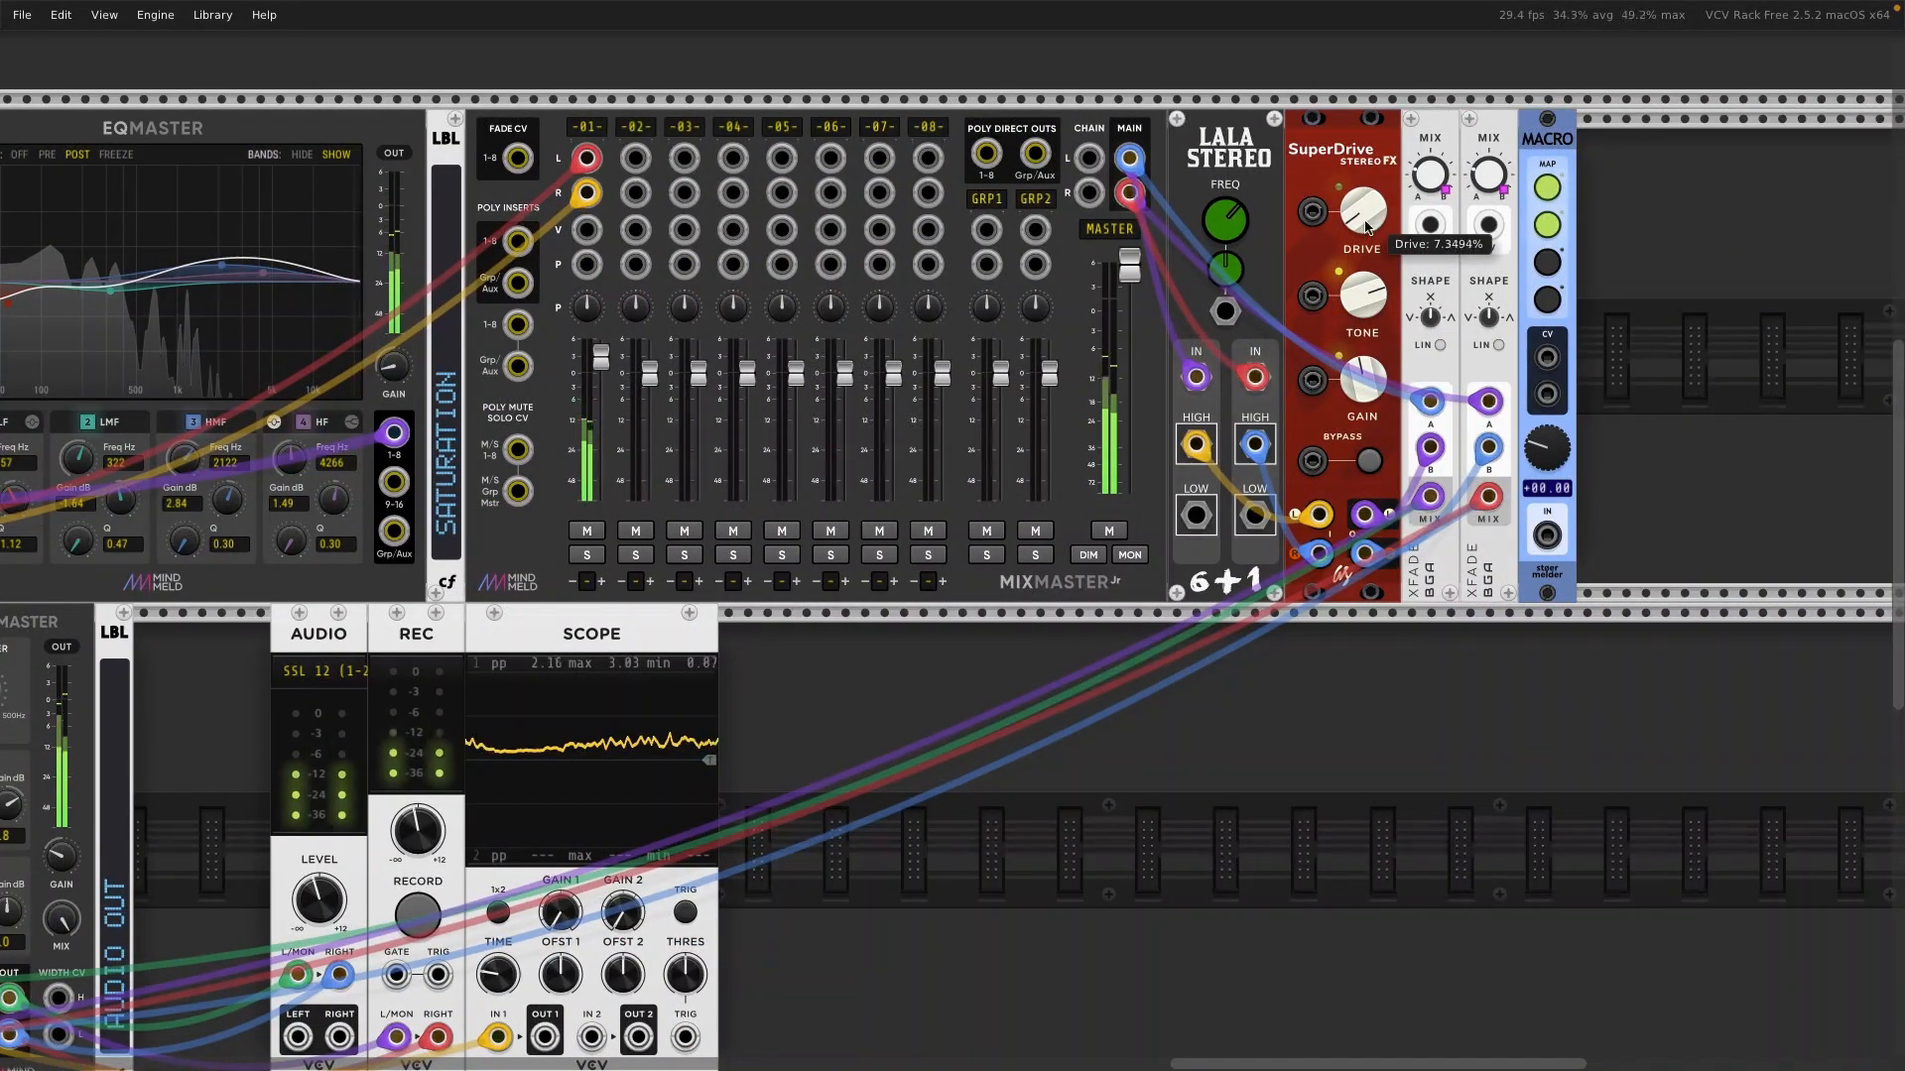
mouse_move(1370, 287)
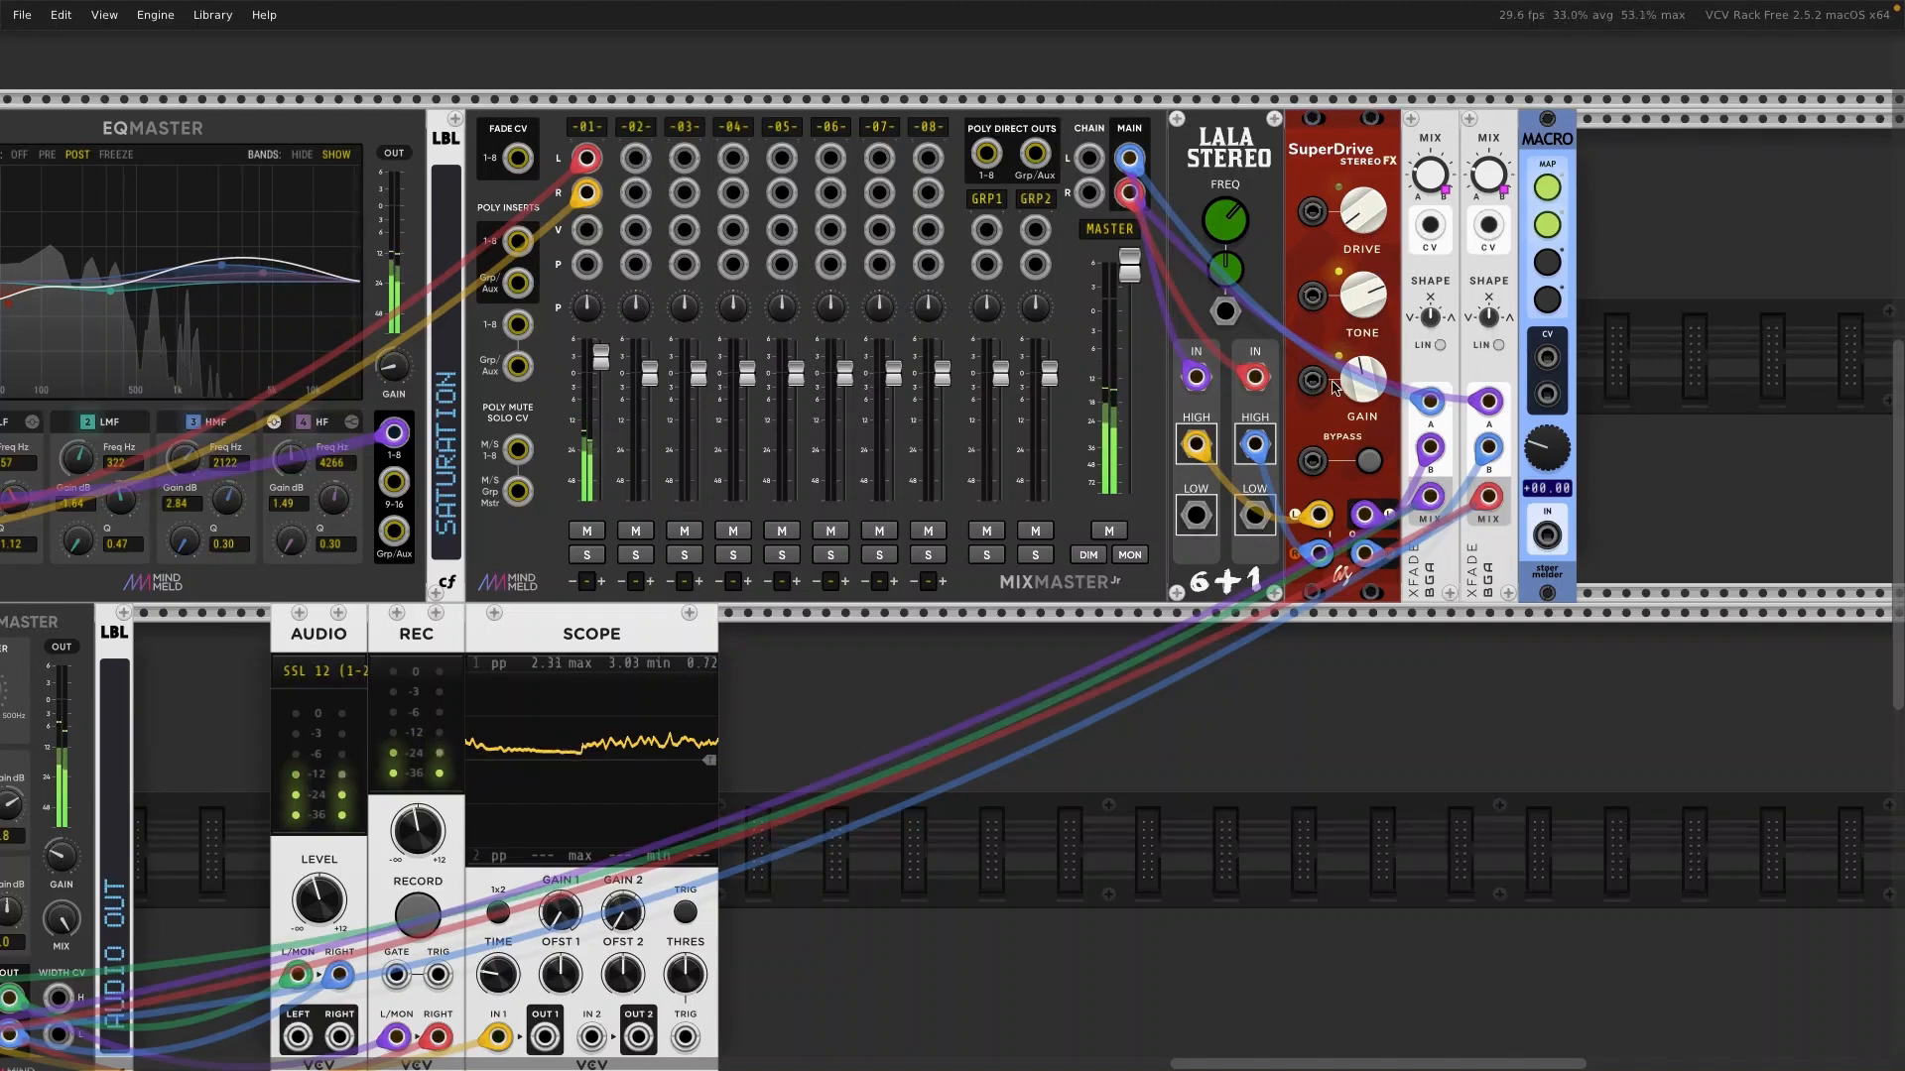
Step: Look over the full mastering chain, from the audio player and compressors through saturation to the spatialiser and audio output
mouse_move(1052, 490)
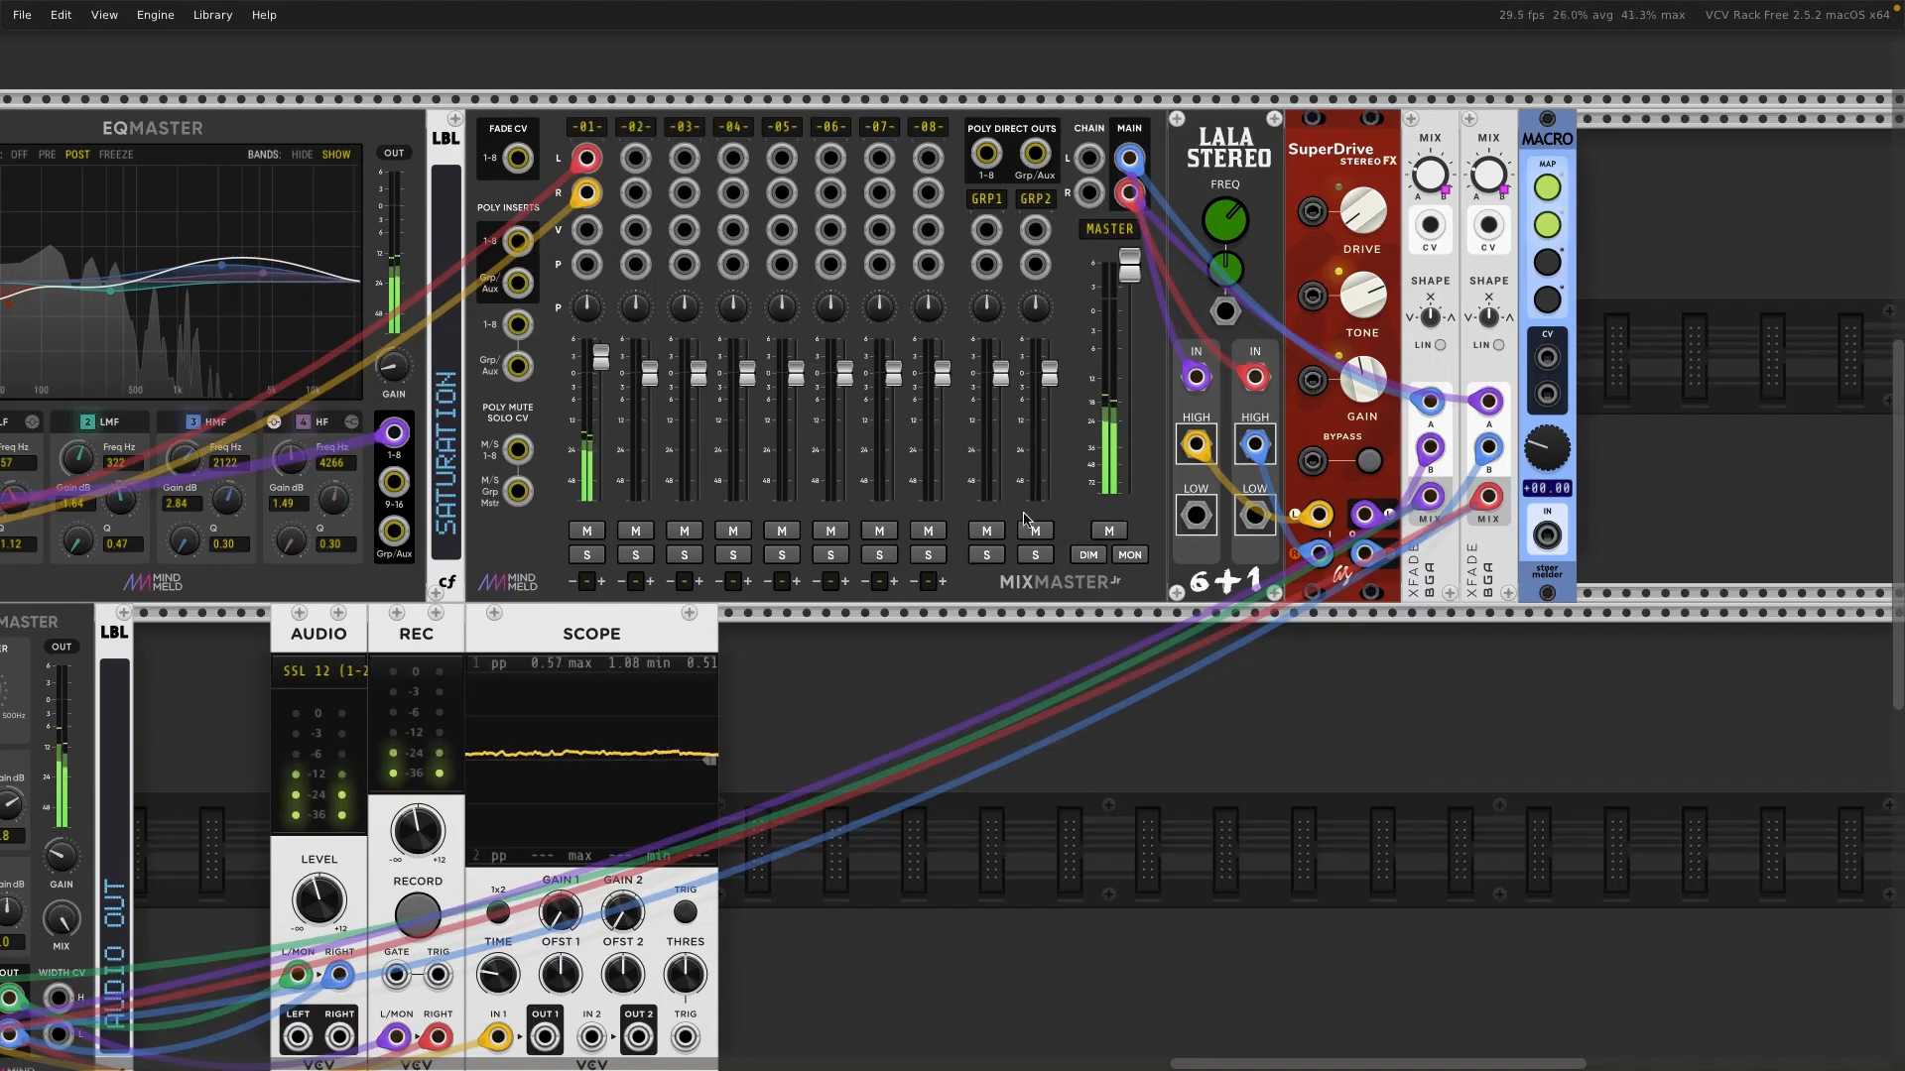
scroll(819, 702, "left", 15)
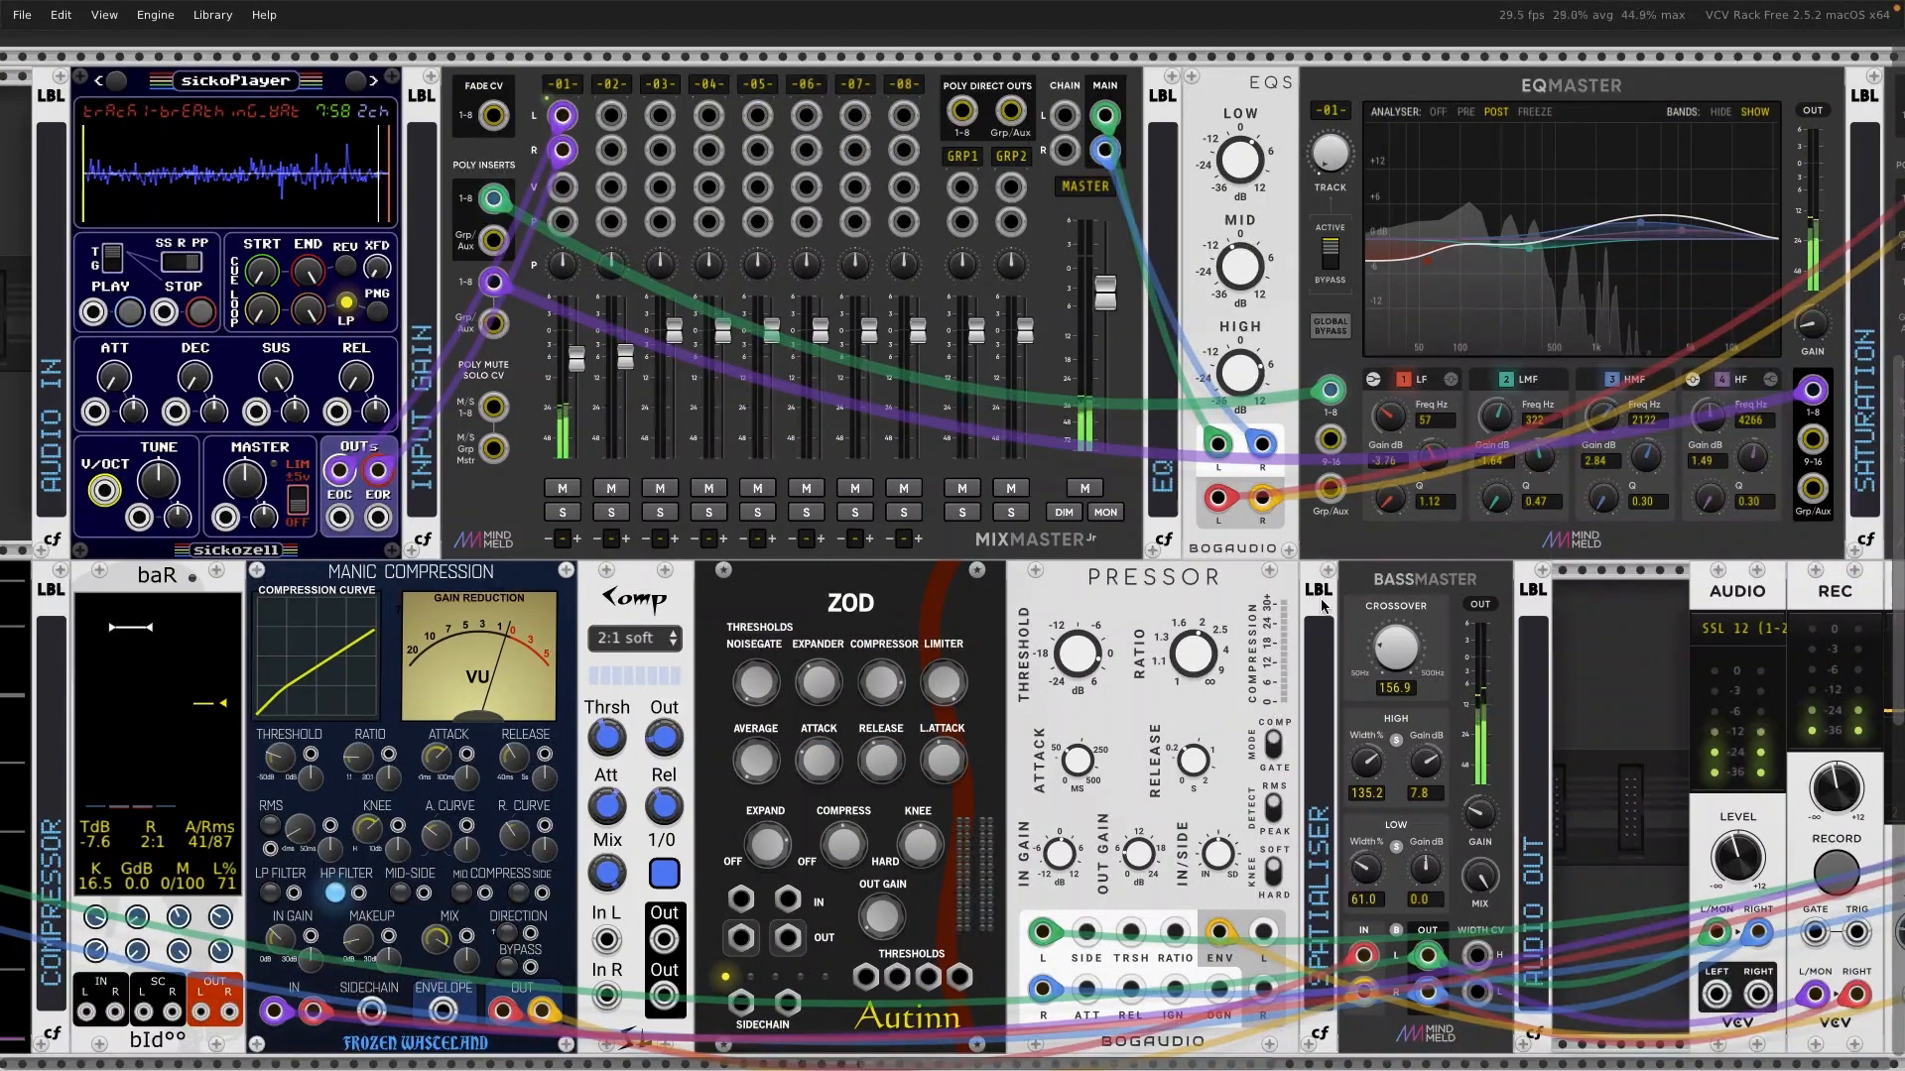
scroll(1321, 606, "right", 7)
scroll(1320, 605, "right", 1)
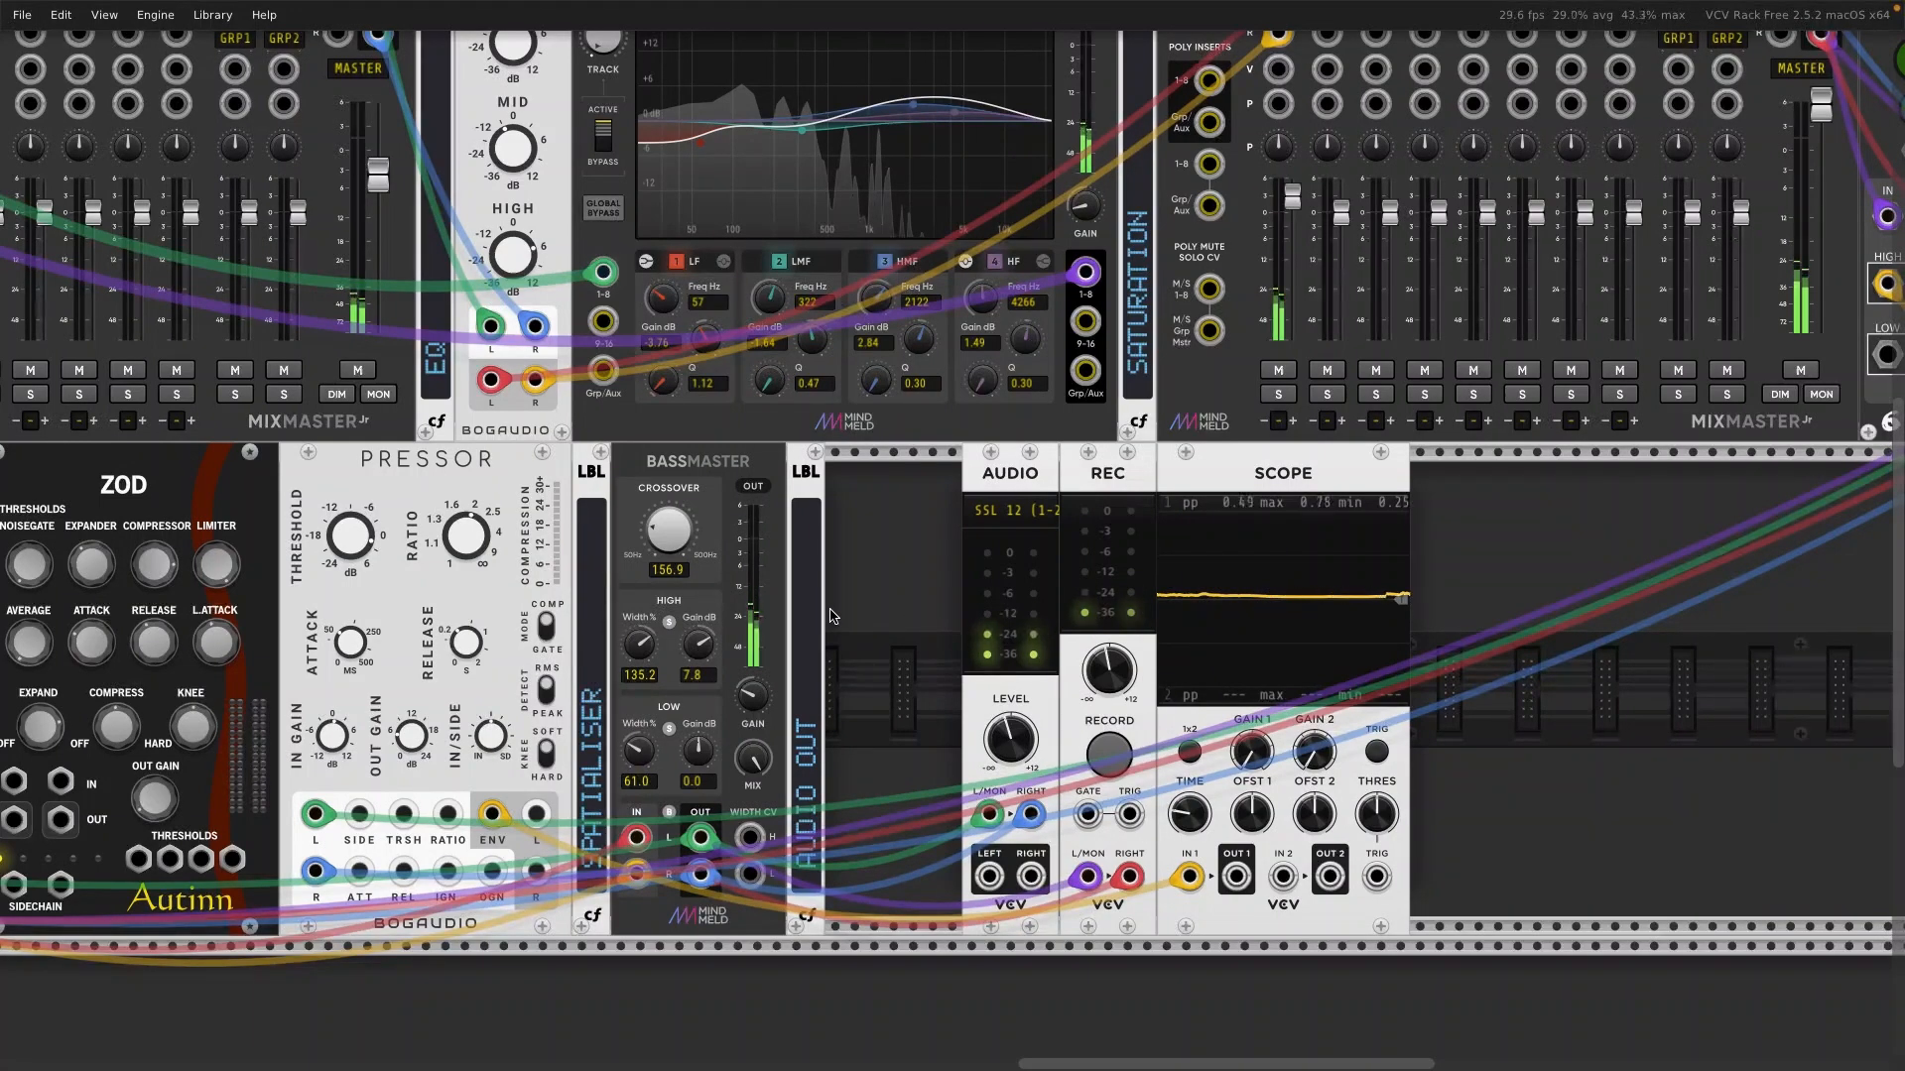
scroll(831, 616, "left", 11)
scroll(548, 421, "up", 1)
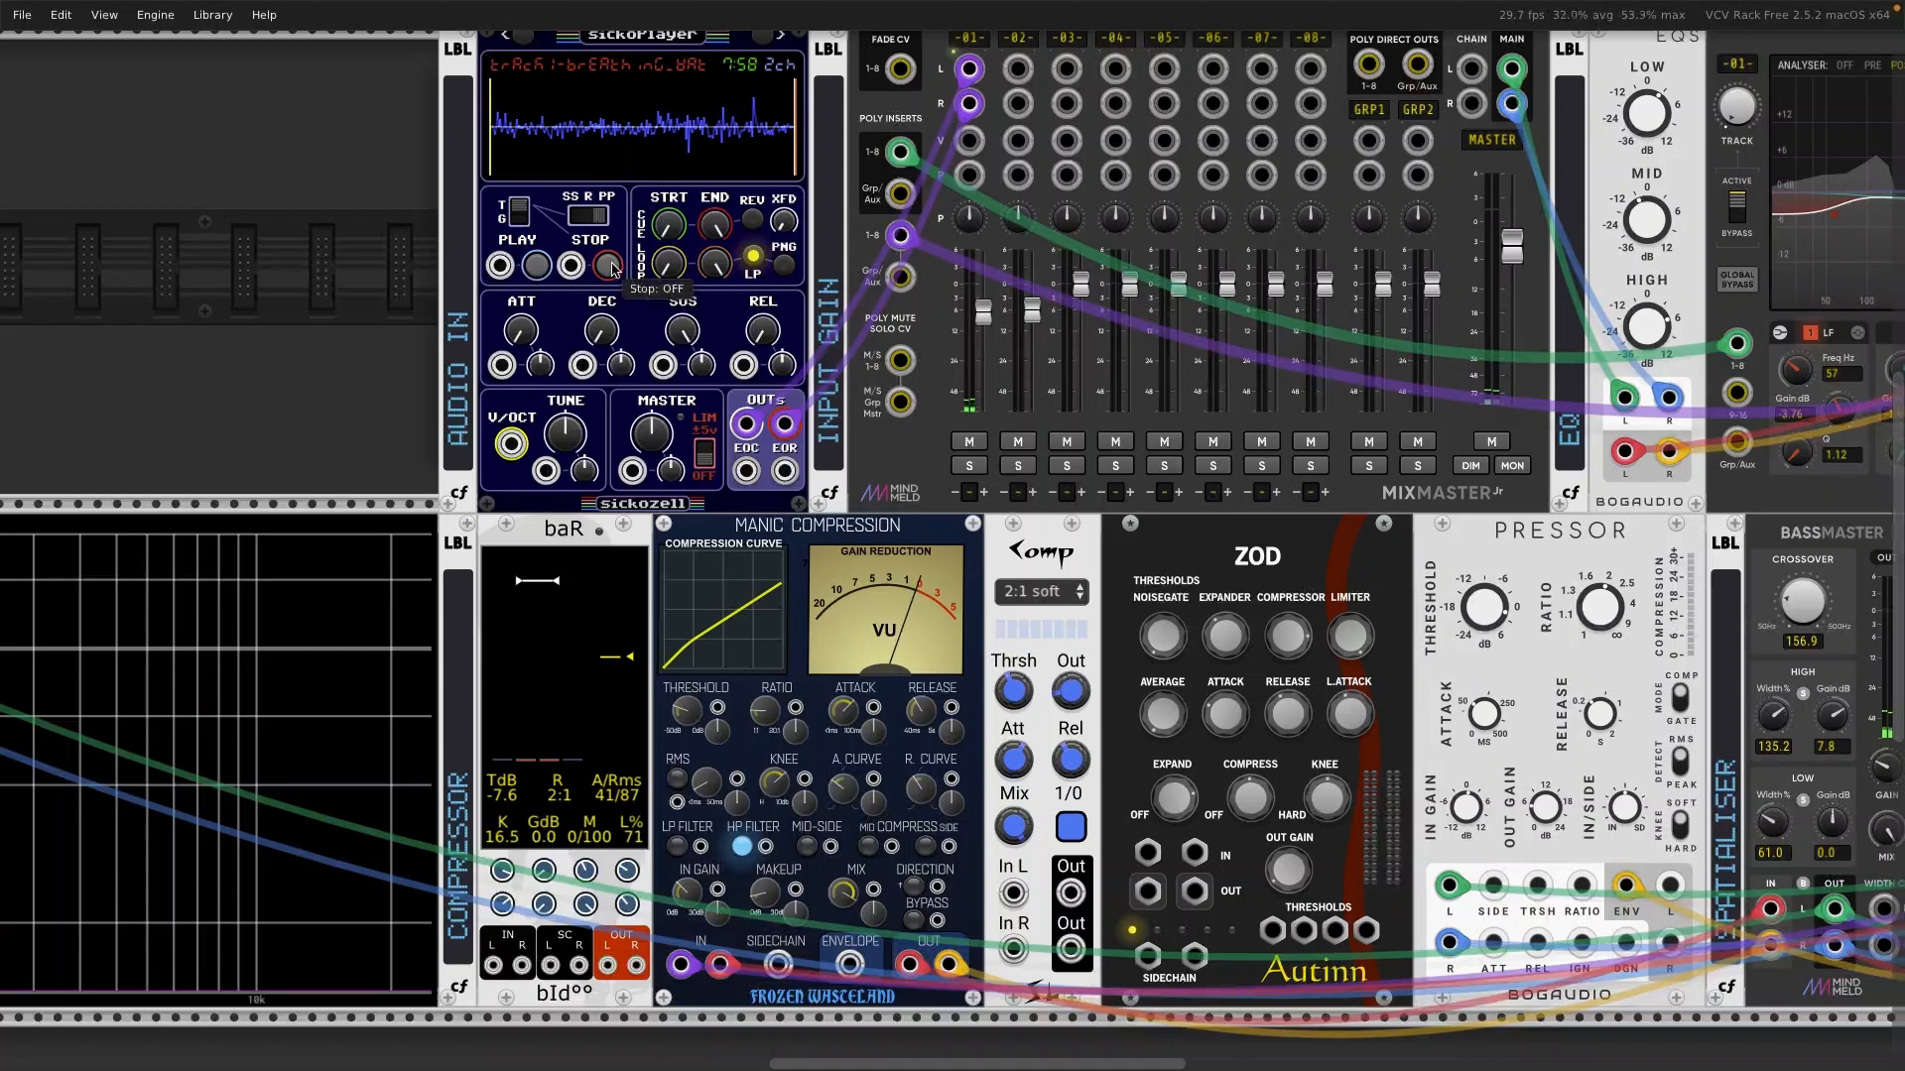
scroll(954, 464, "right", 7)
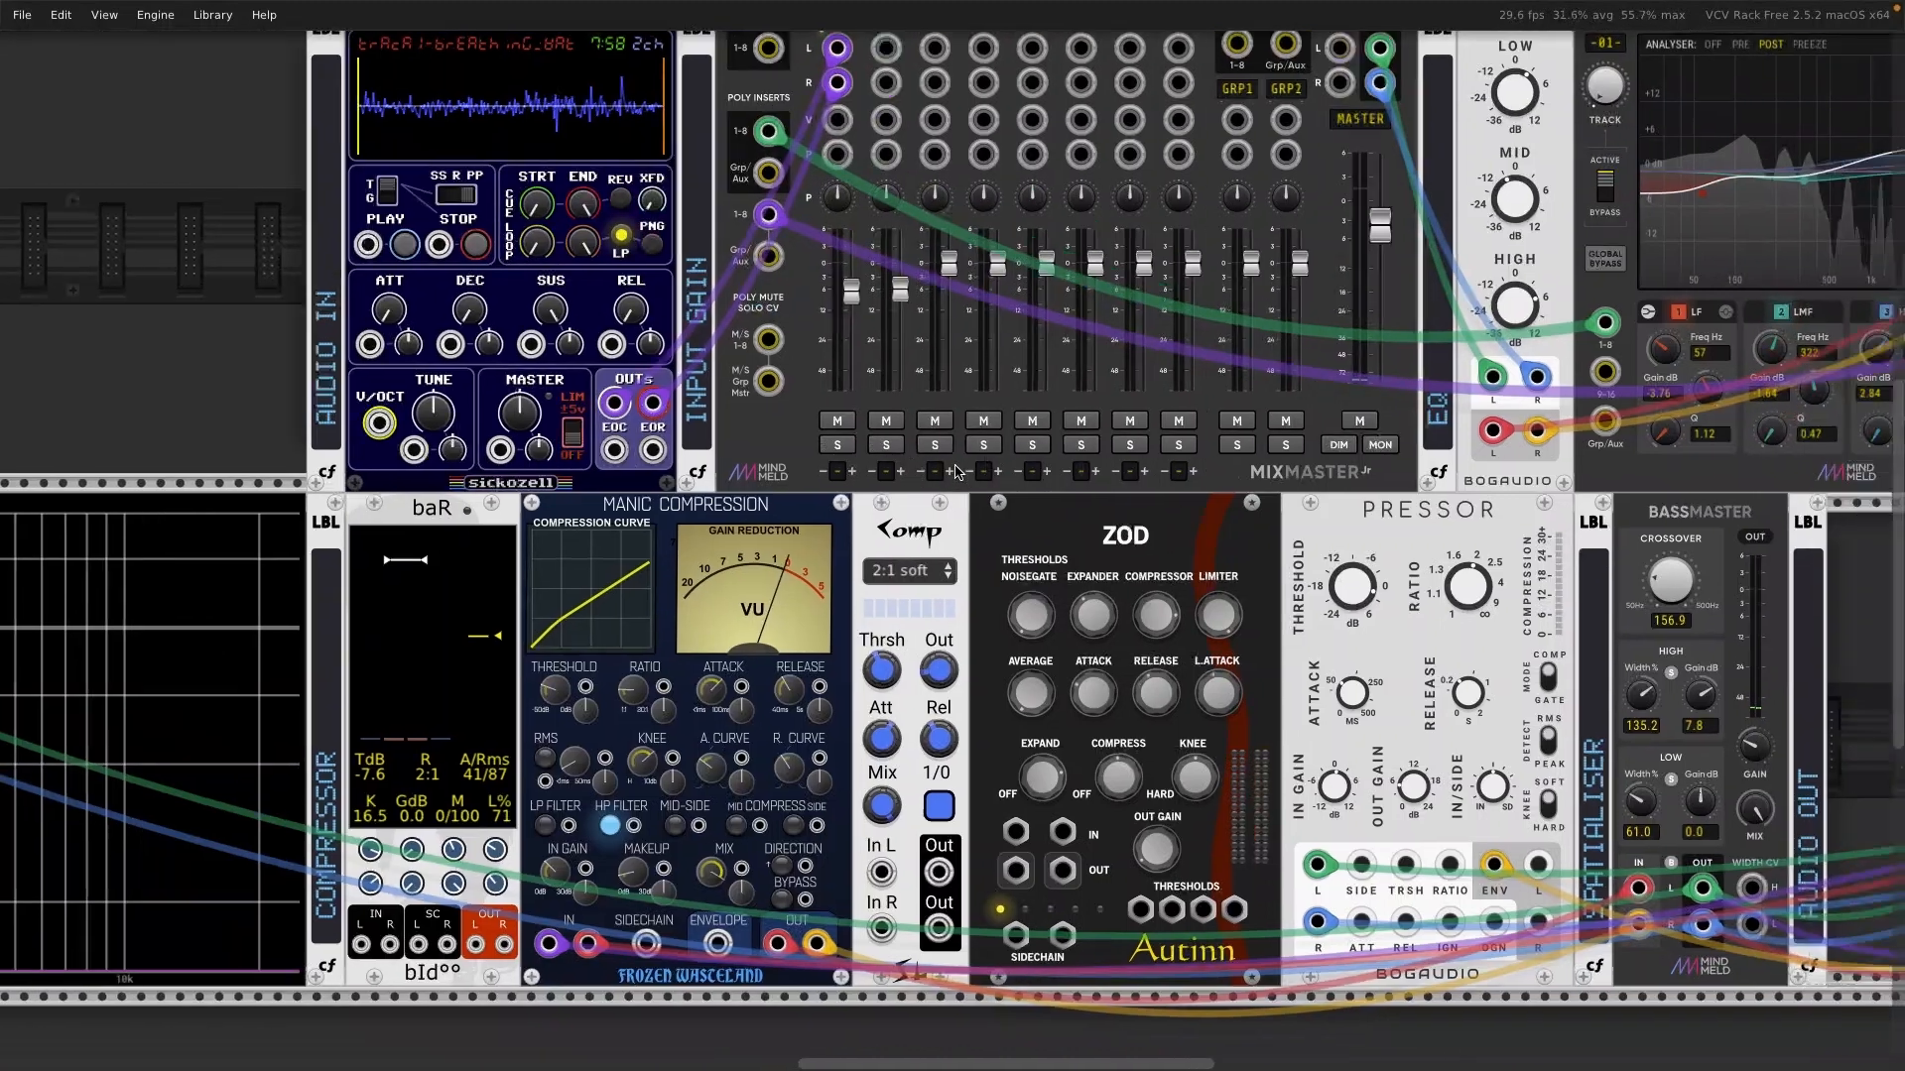
scroll(954, 464, "right", 6)
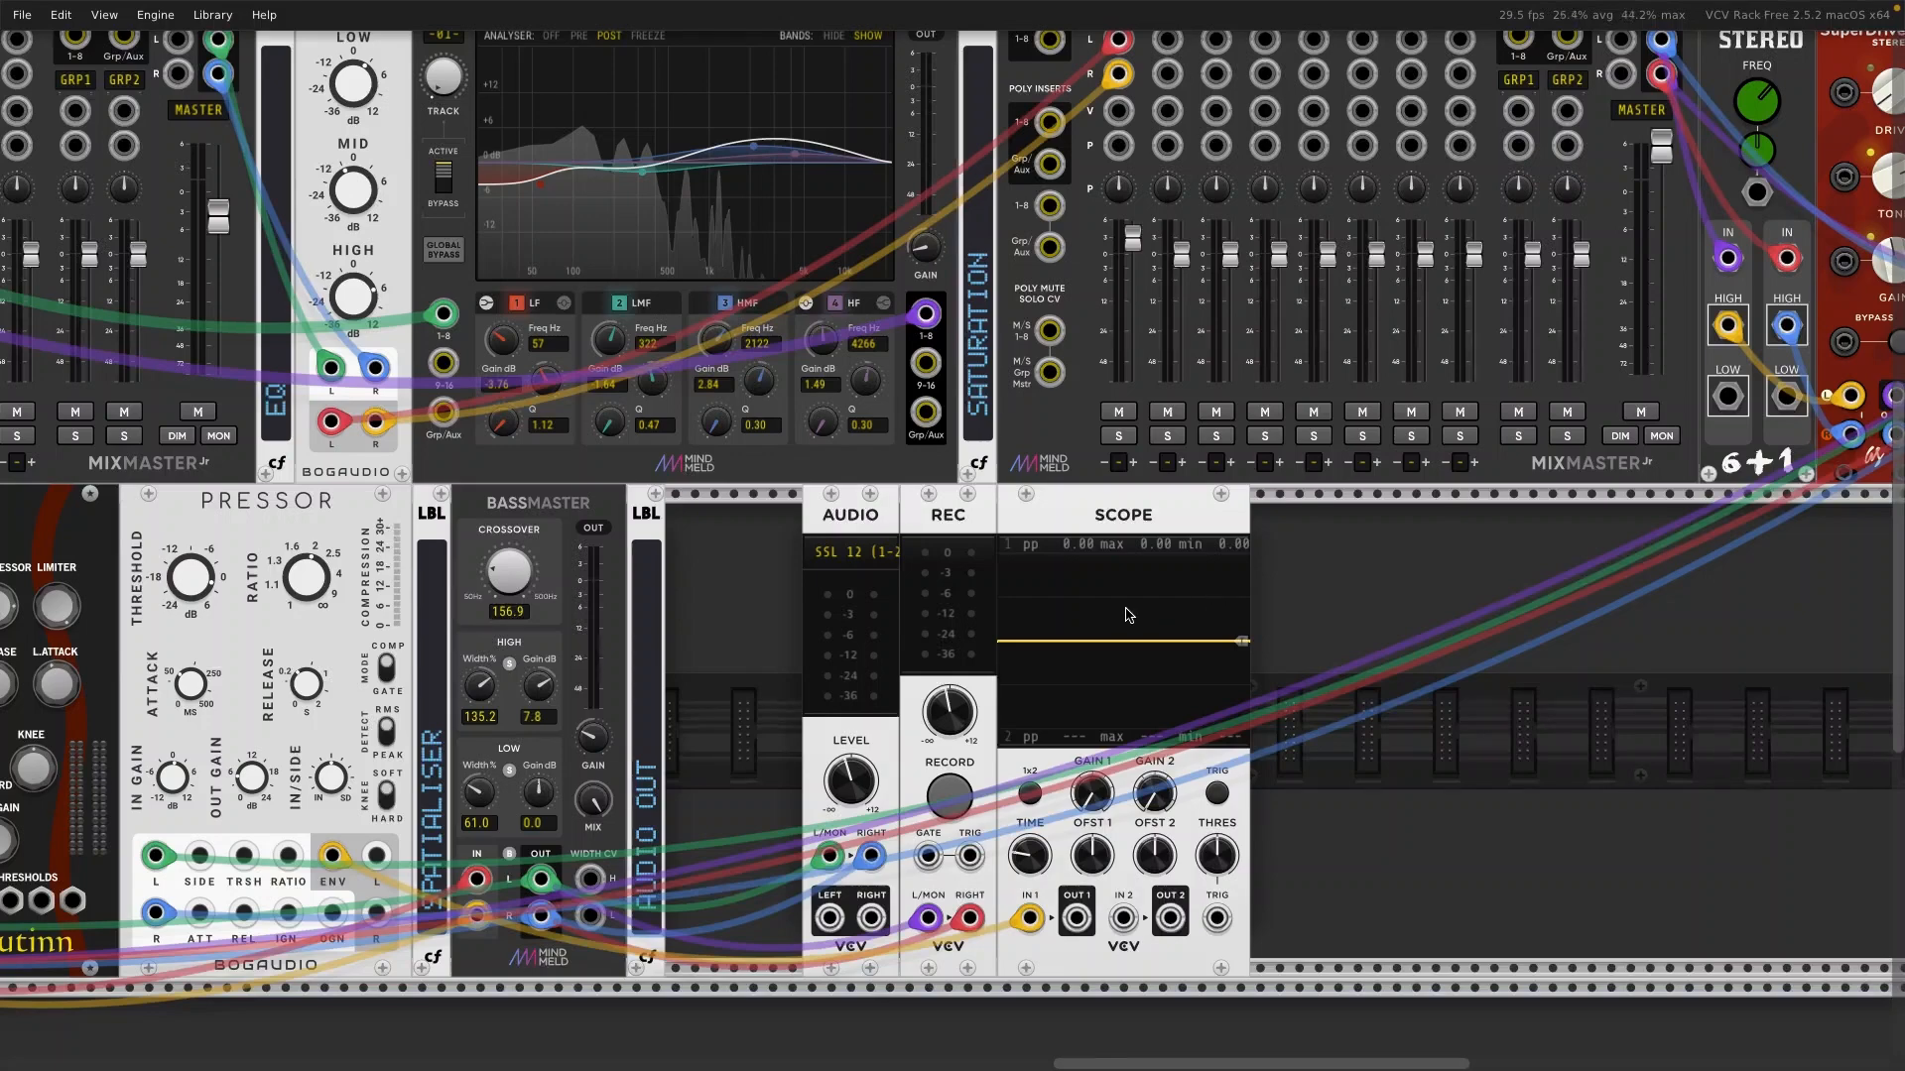
scroll(1125, 615, "down", 5)
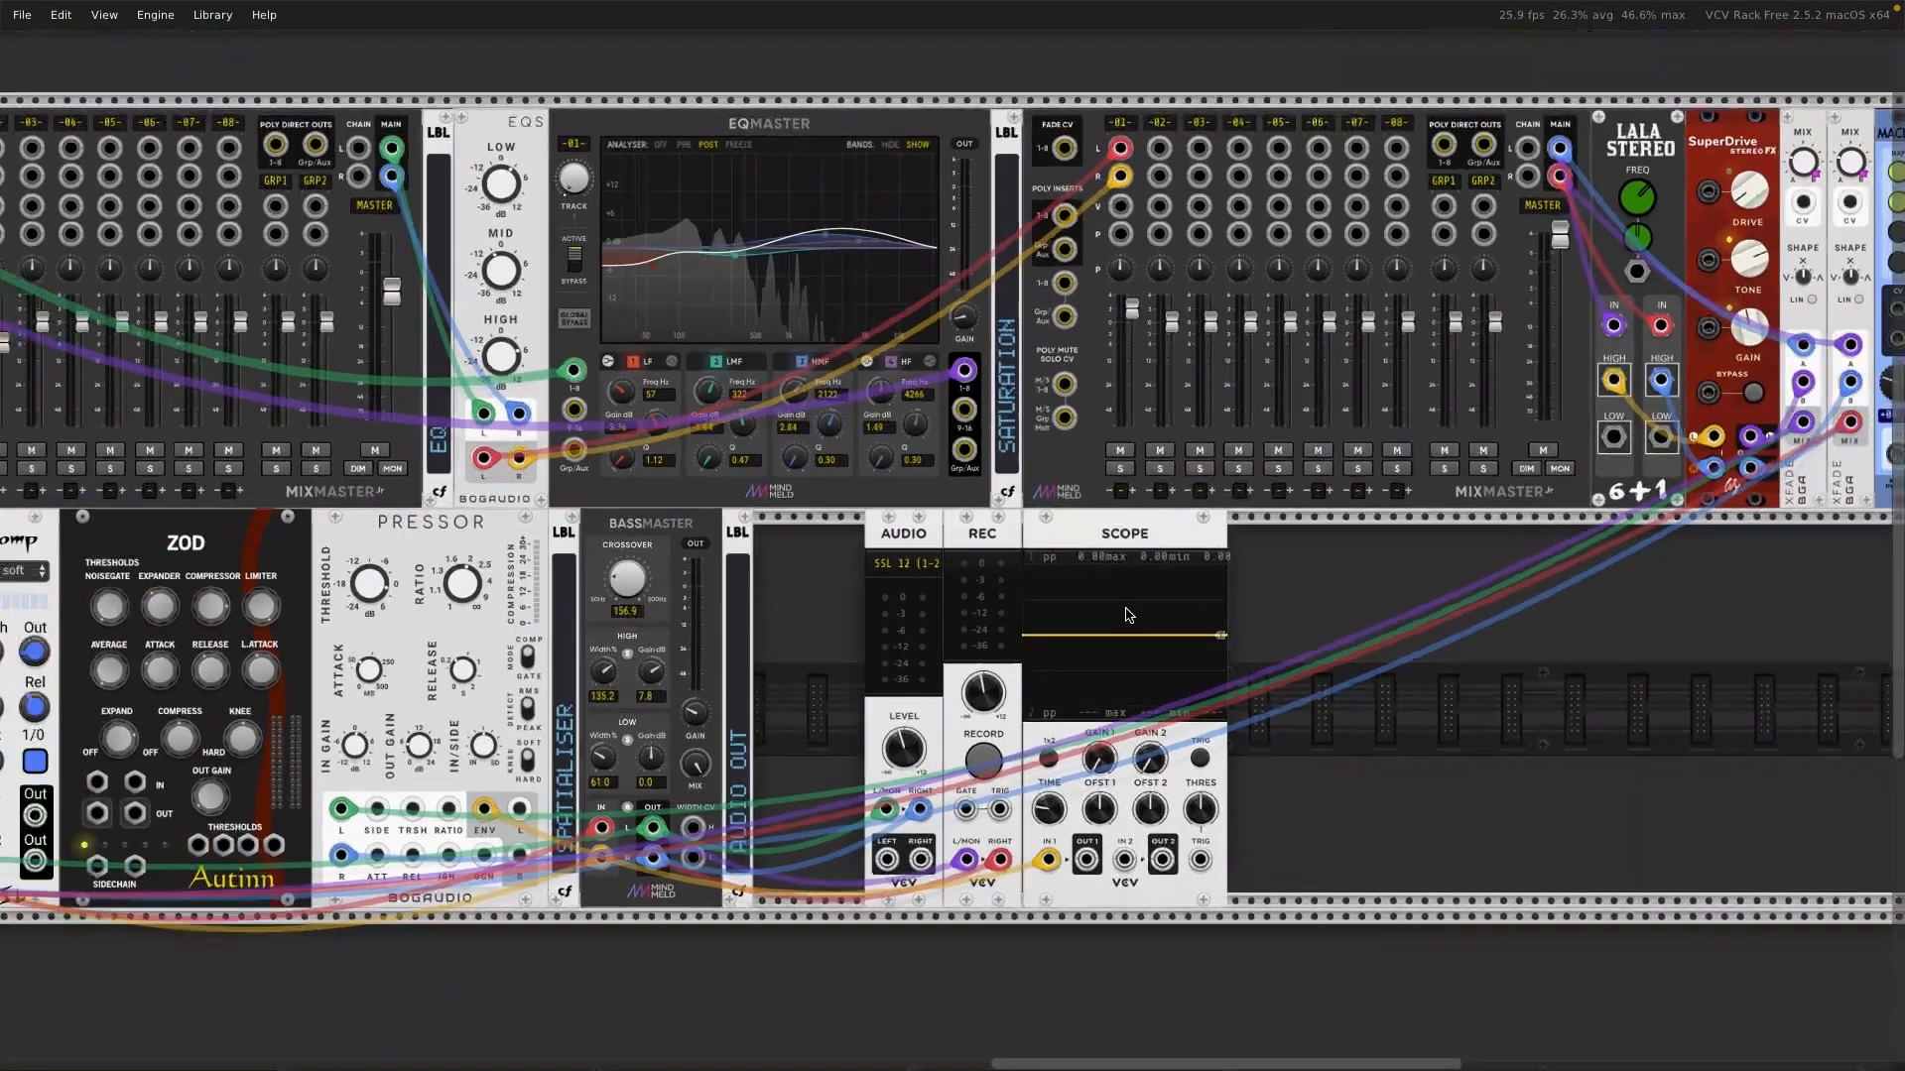
scroll(1126, 615, "left", 3)
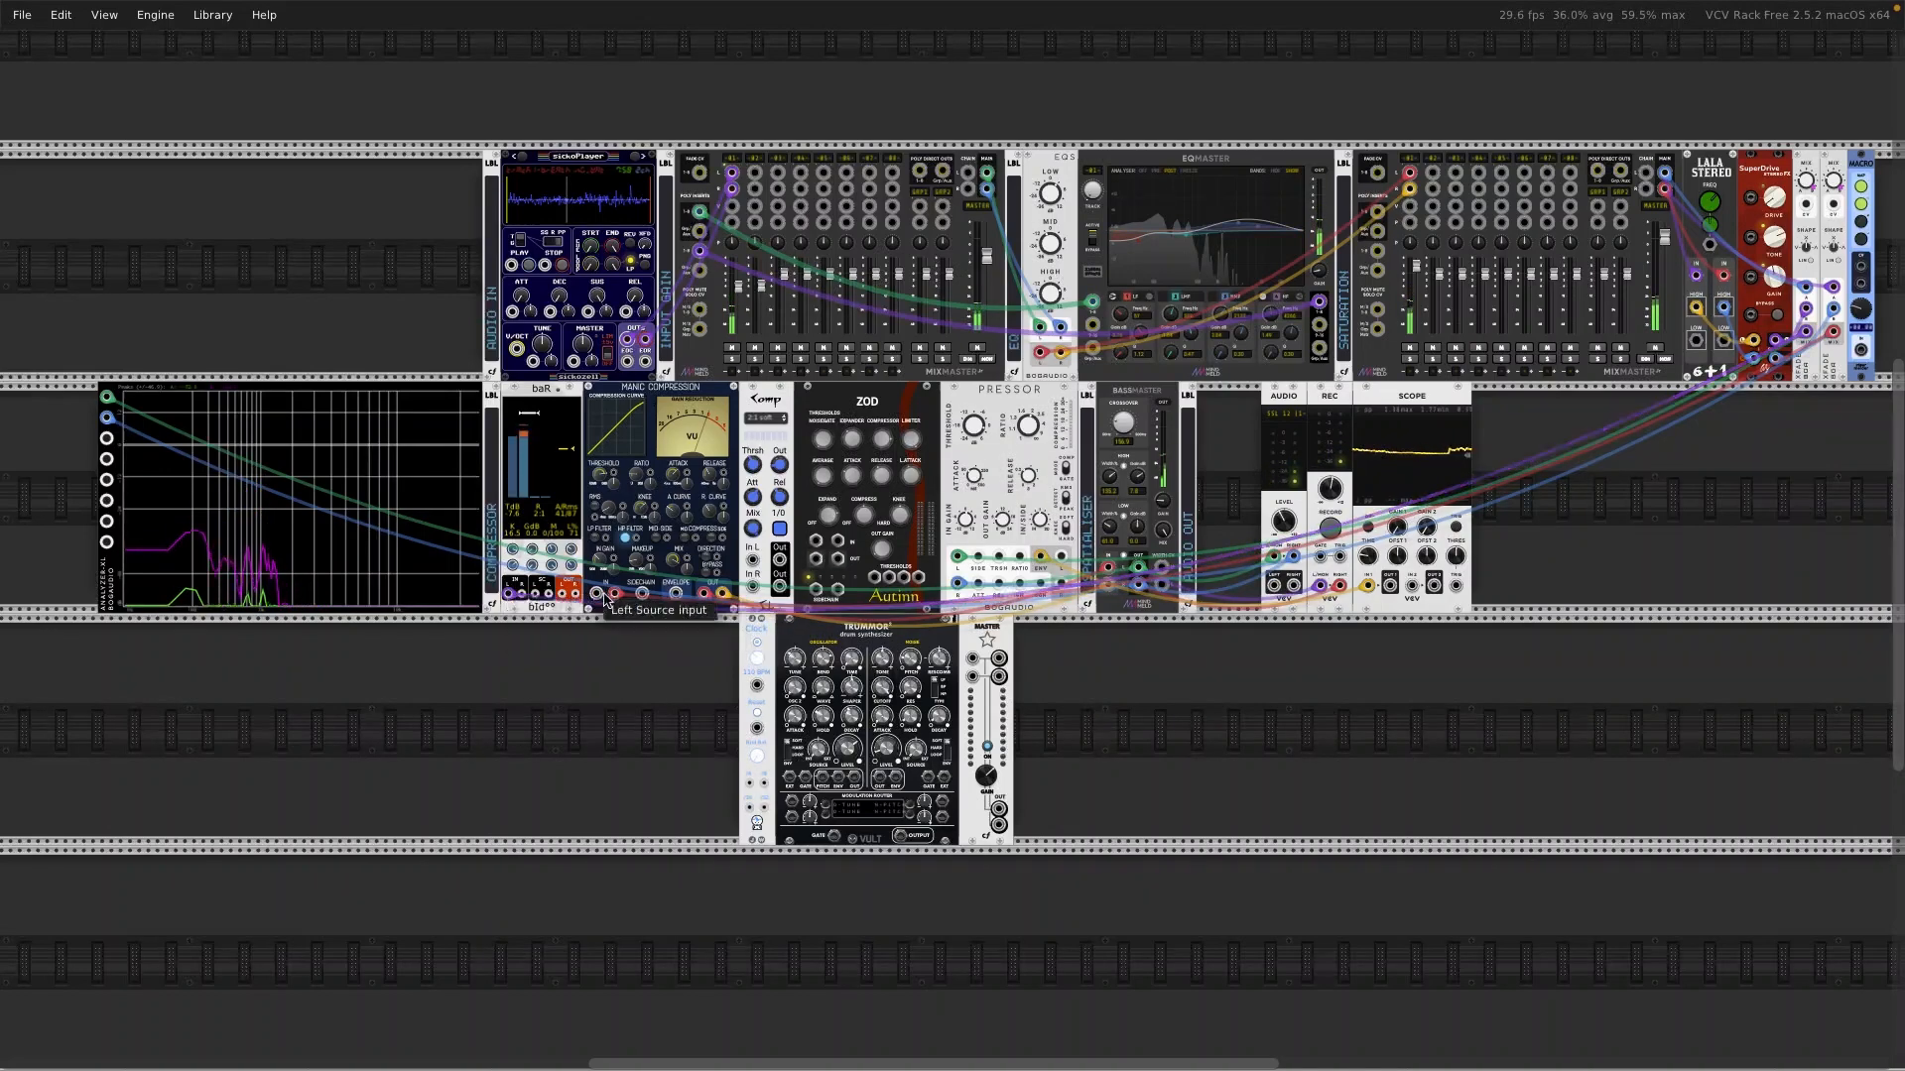
Step: Move the stereo input and output cables from Manic Compression back to baR
left_click_drag(613, 595, 522, 593)
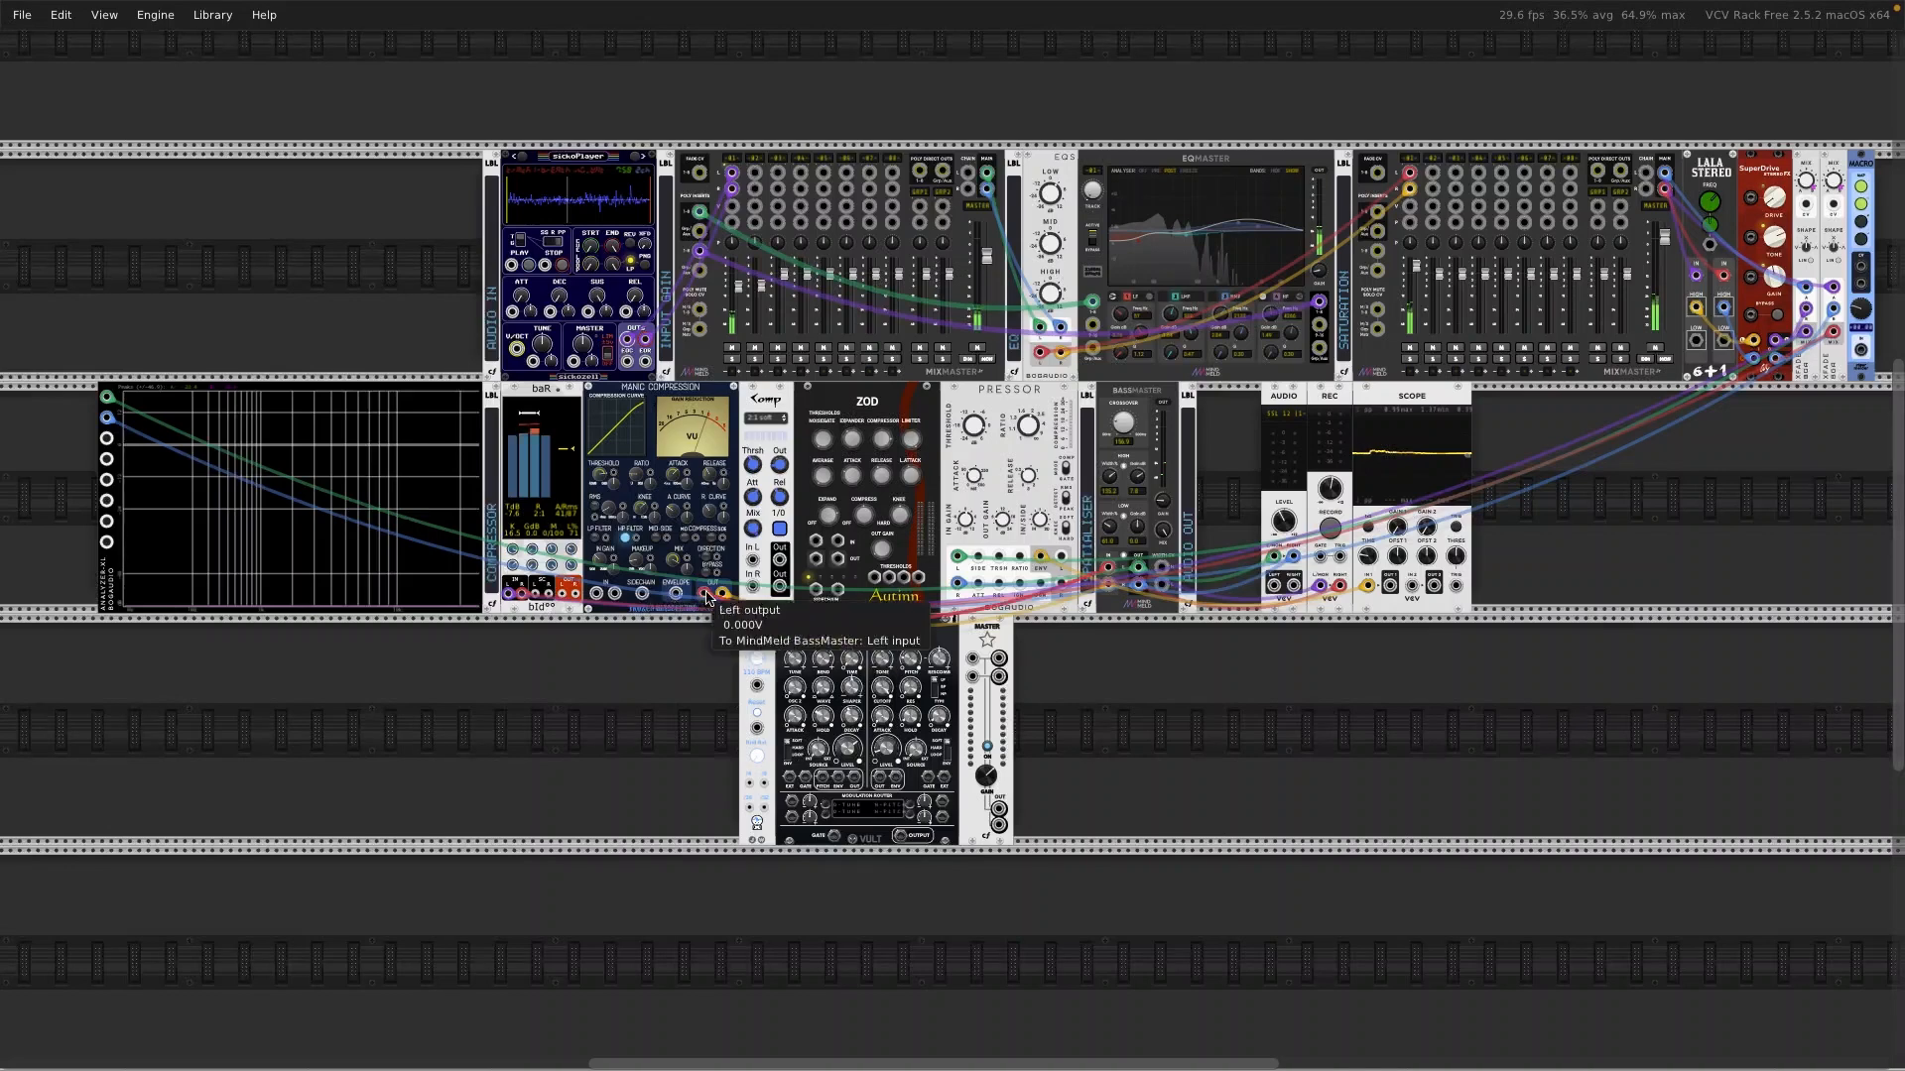
left_click_drag(703, 593, 571, 592)
left_click_drag(727, 593, 571, 596)
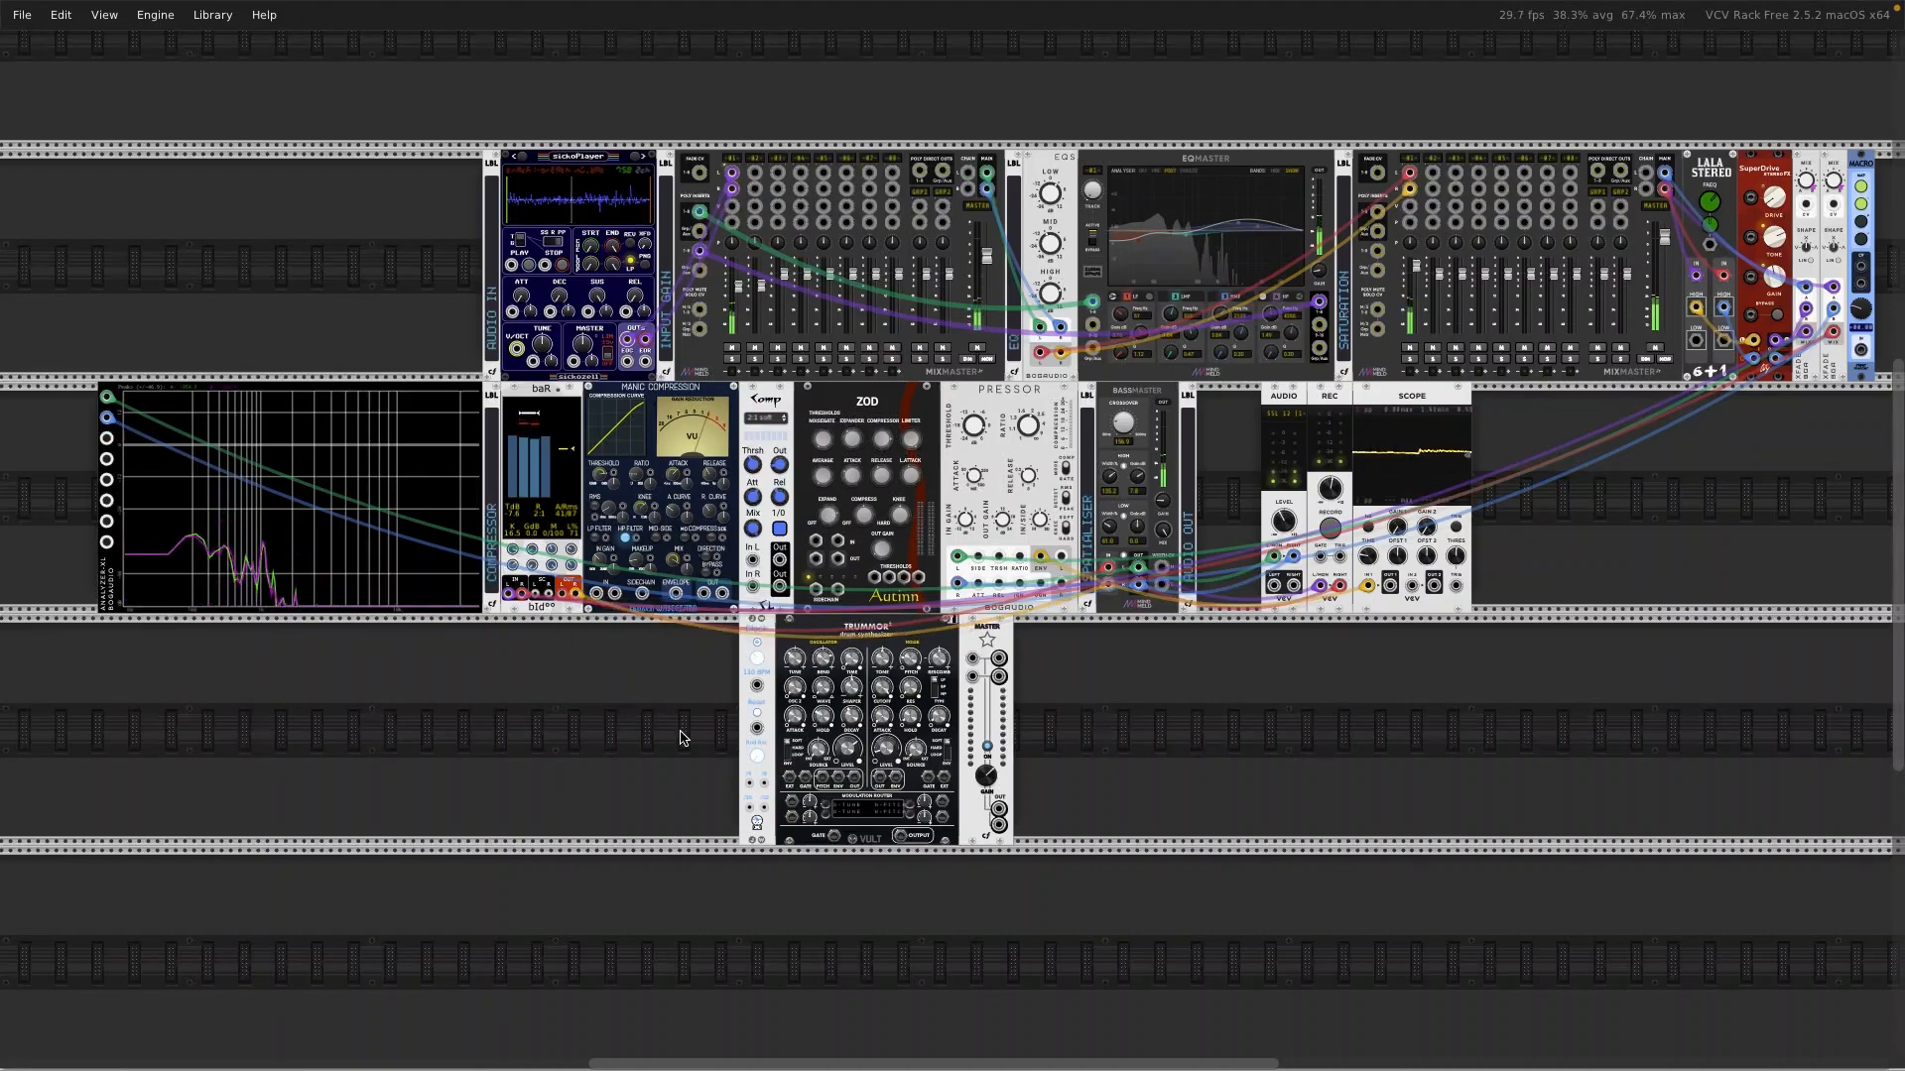
Step: Patch Trummor²'s main output into the input mixer's track 2 and the clock output into Trummor²'s gate
scroll(680, 737, "up", 5)
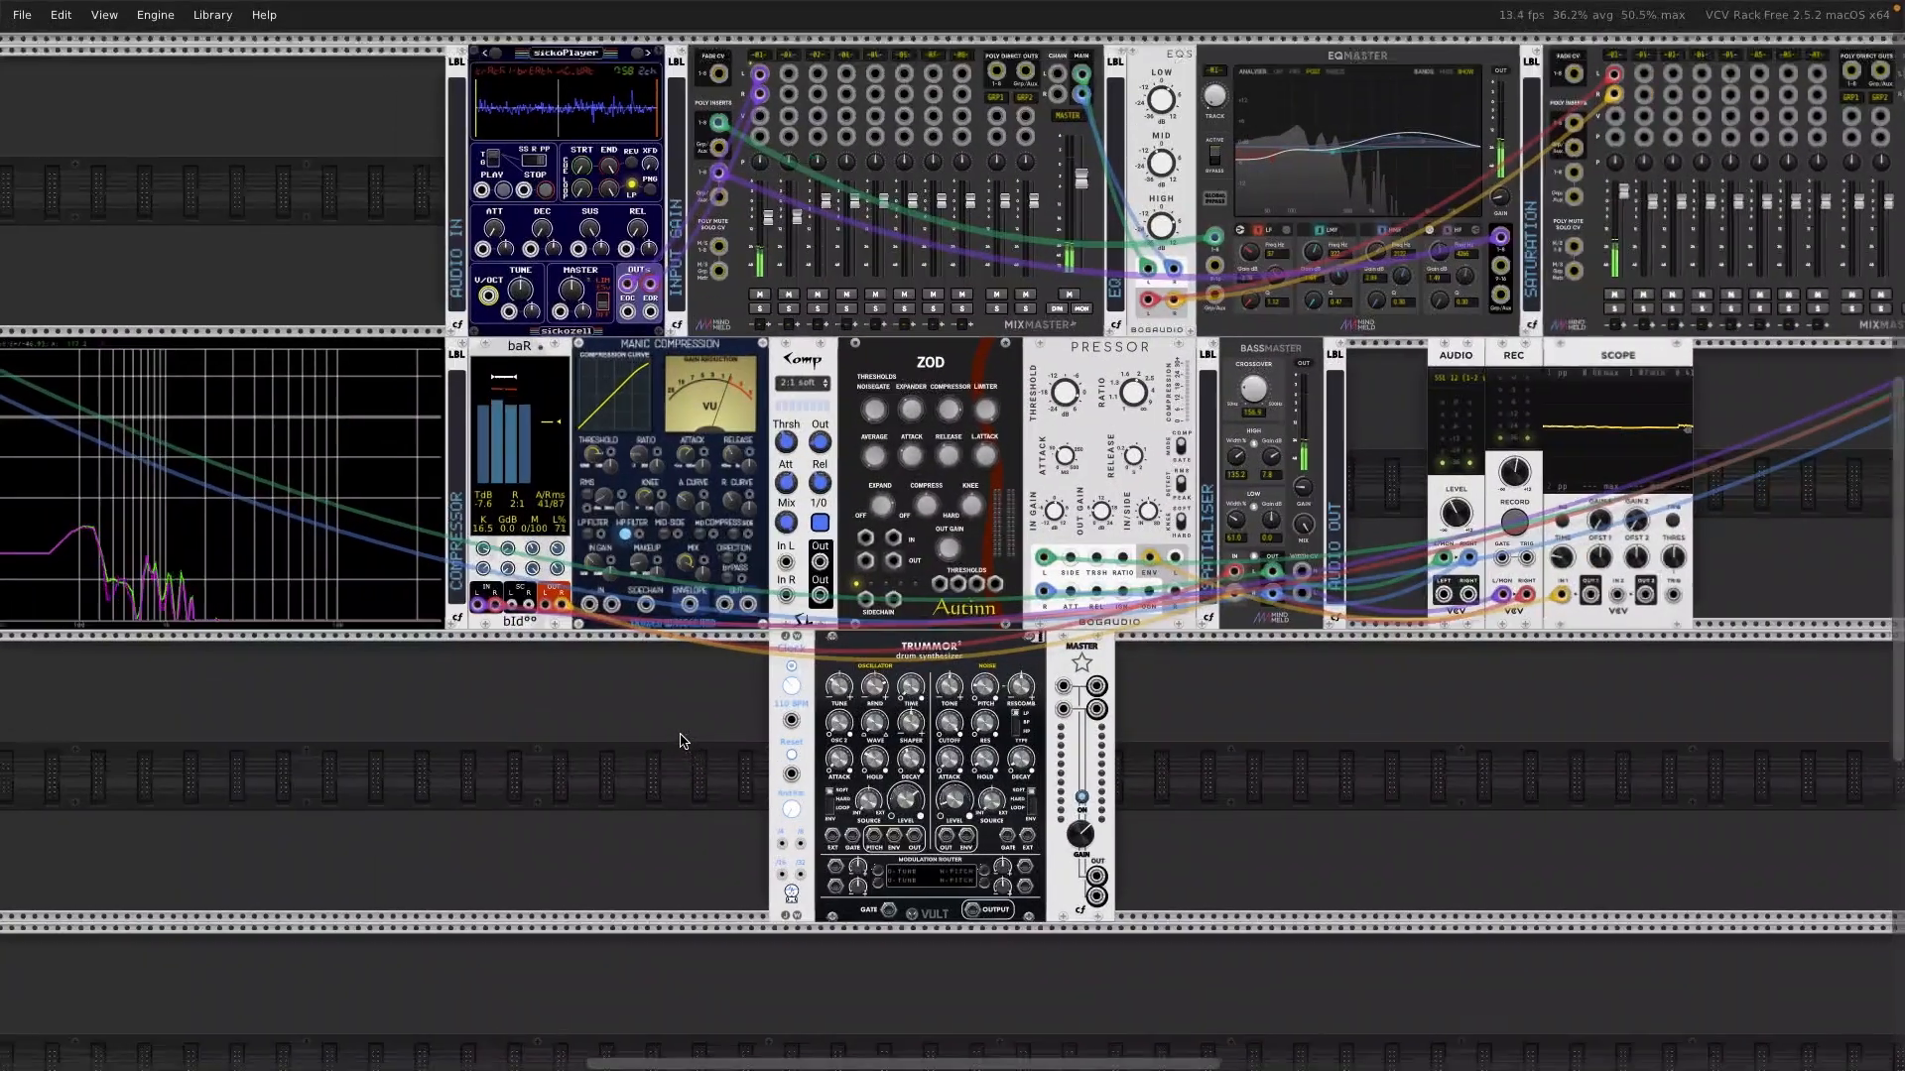
scroll(681, 739, "up", 5)
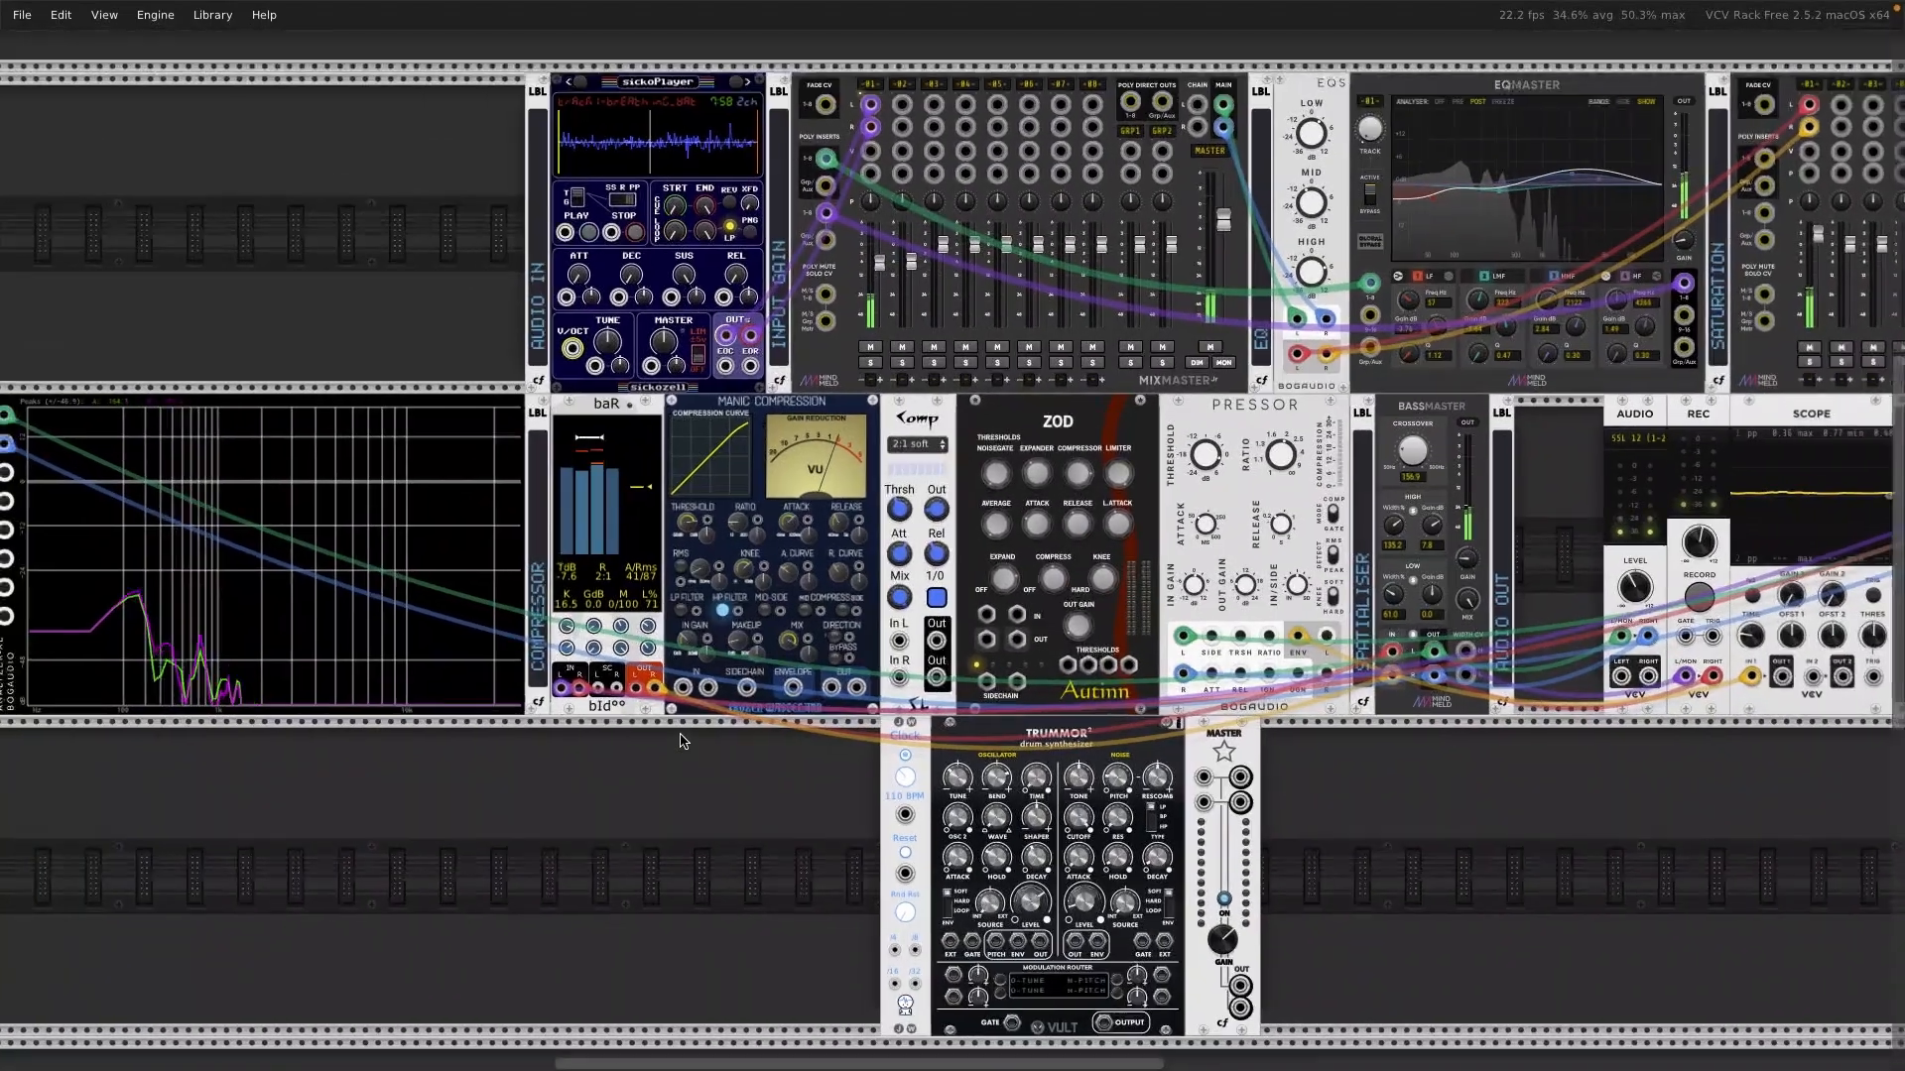
scroll(681, 739, "up", 2)
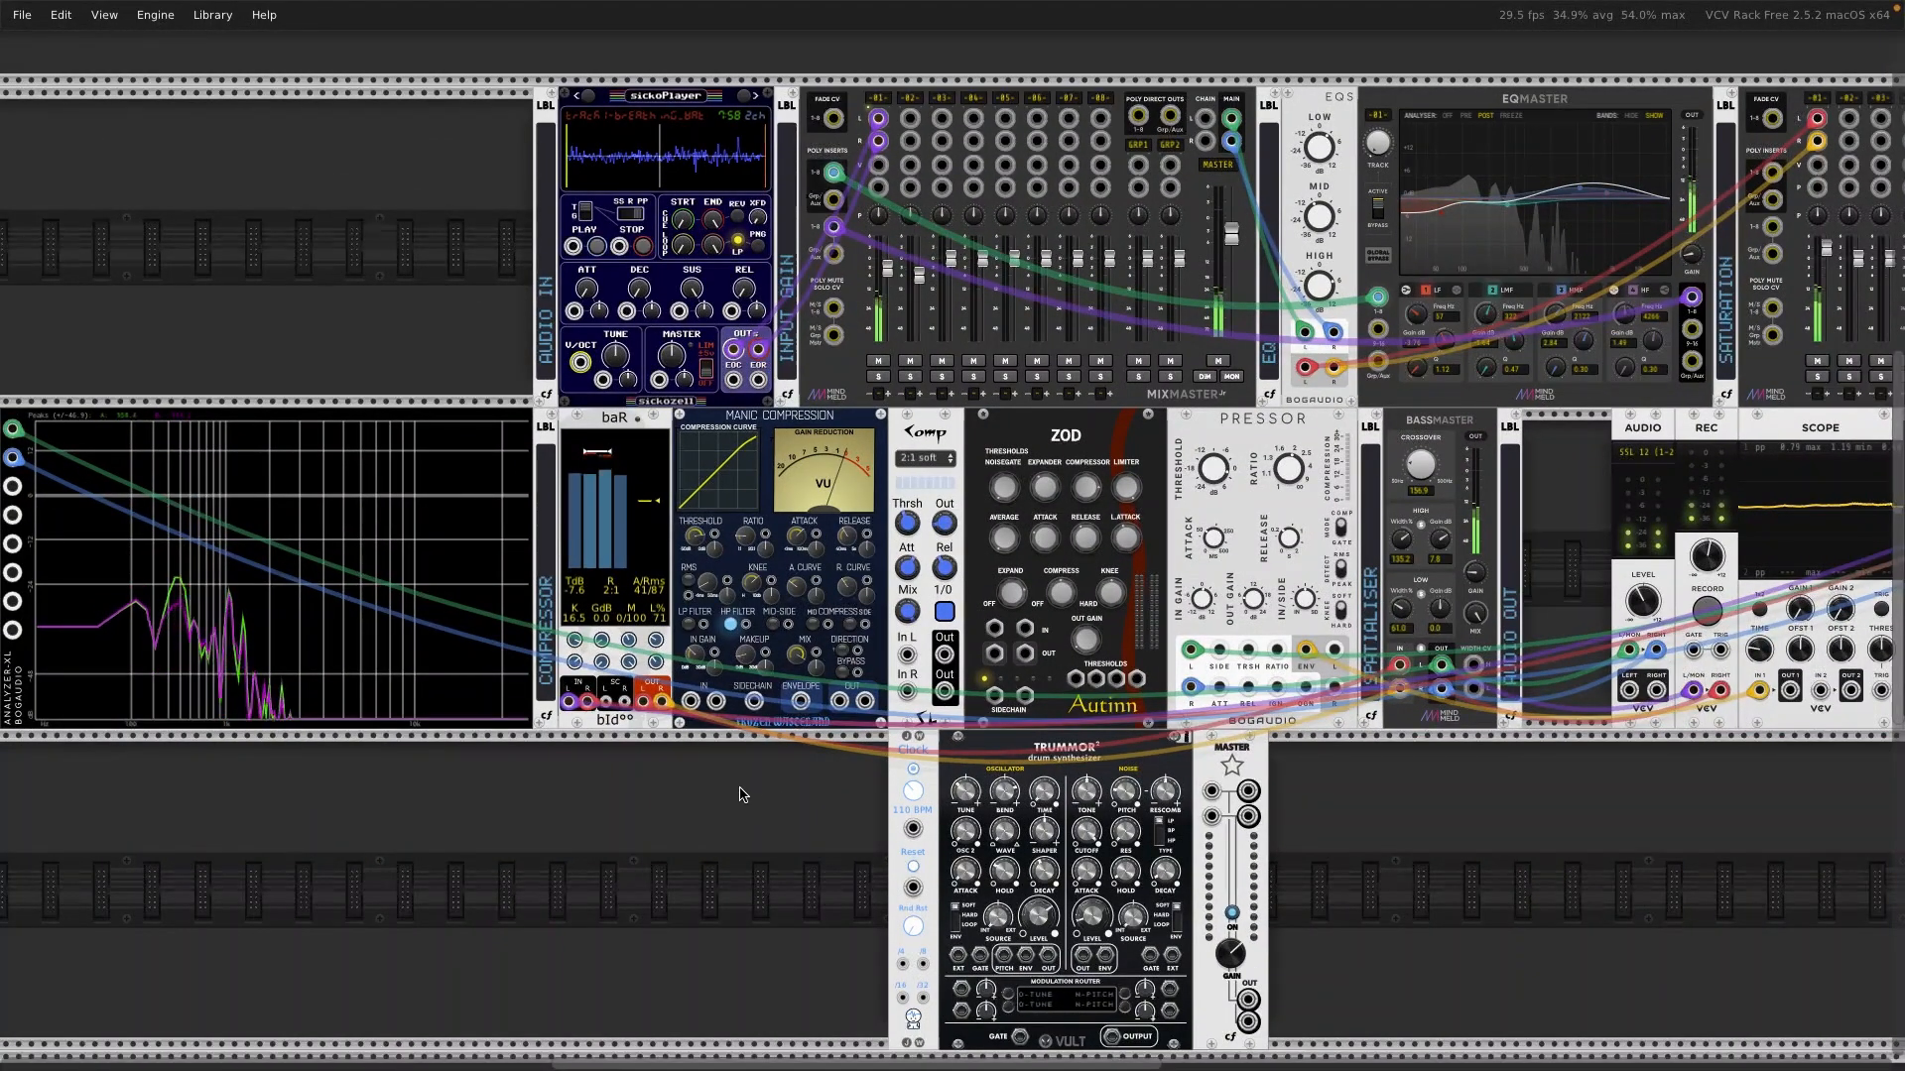
scroll(810, 794, "down", 2)
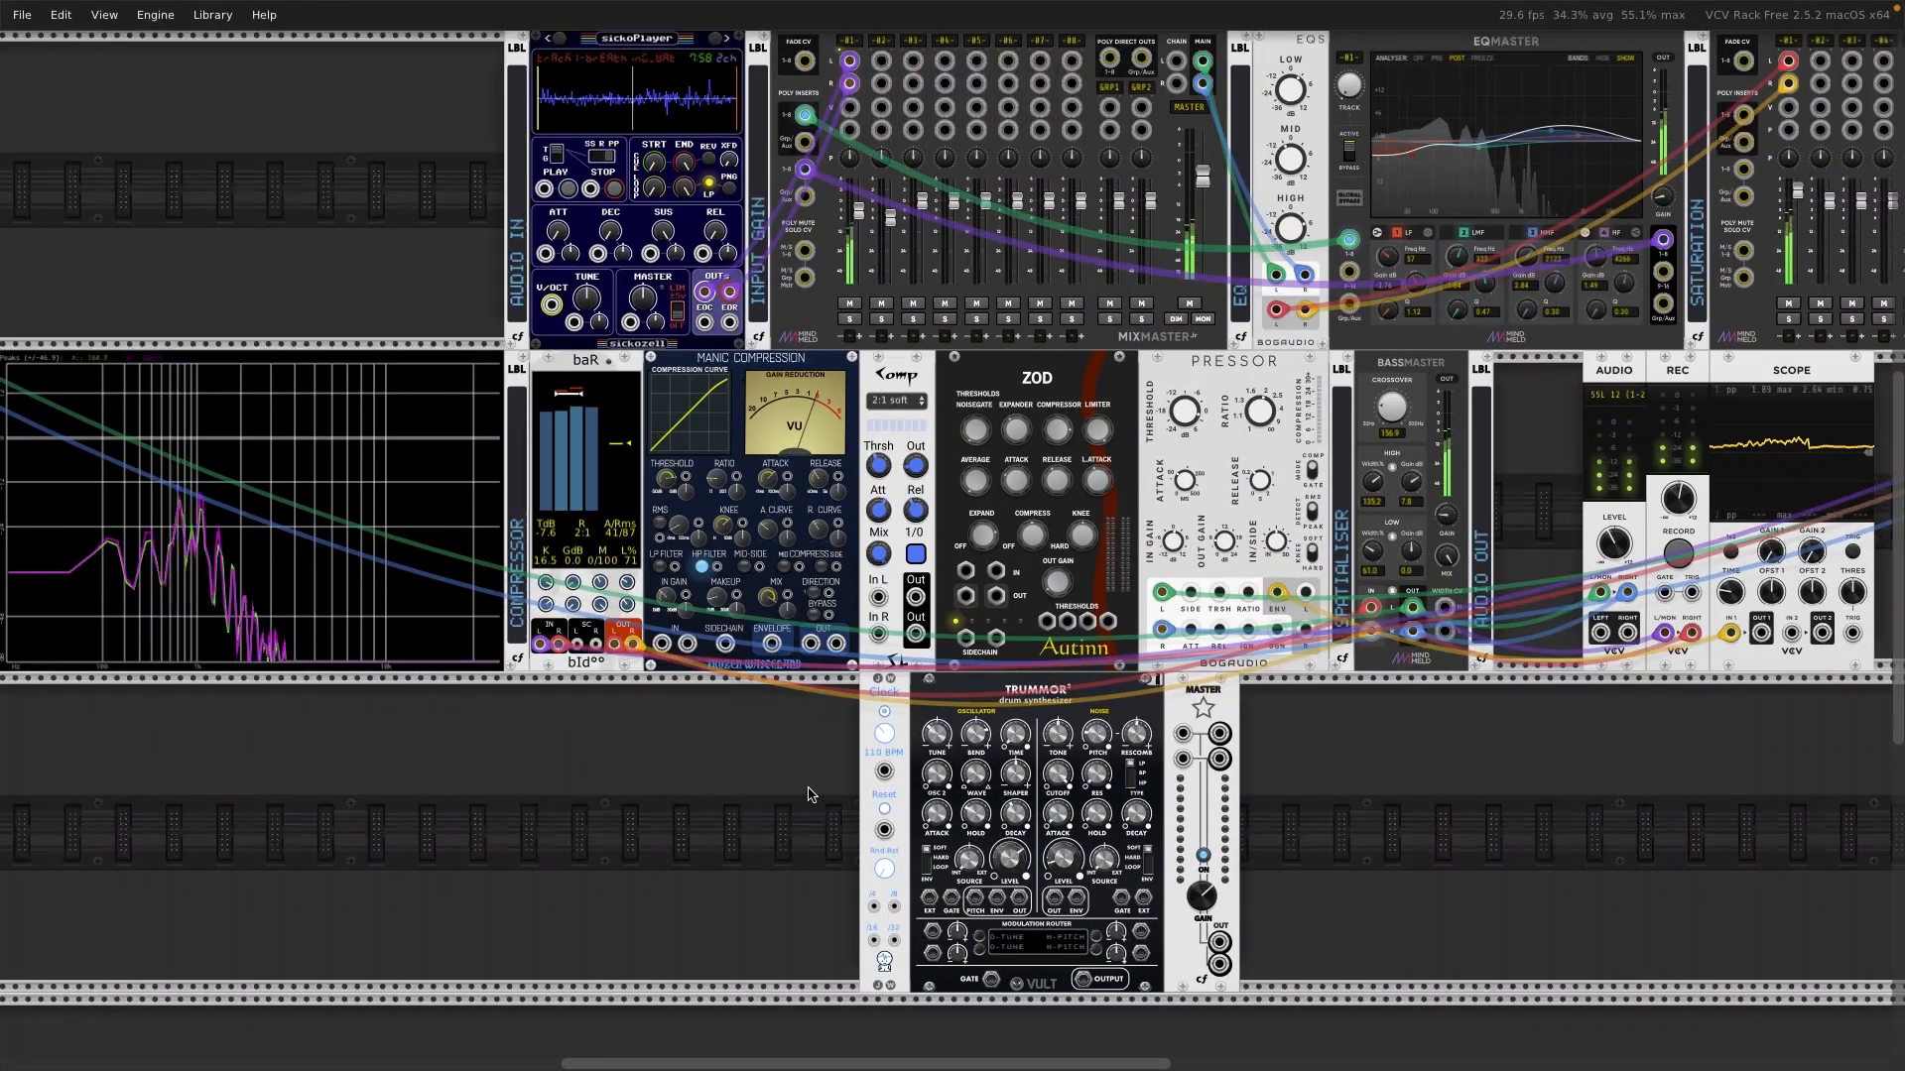
scroll(810, 794, "down", 2)
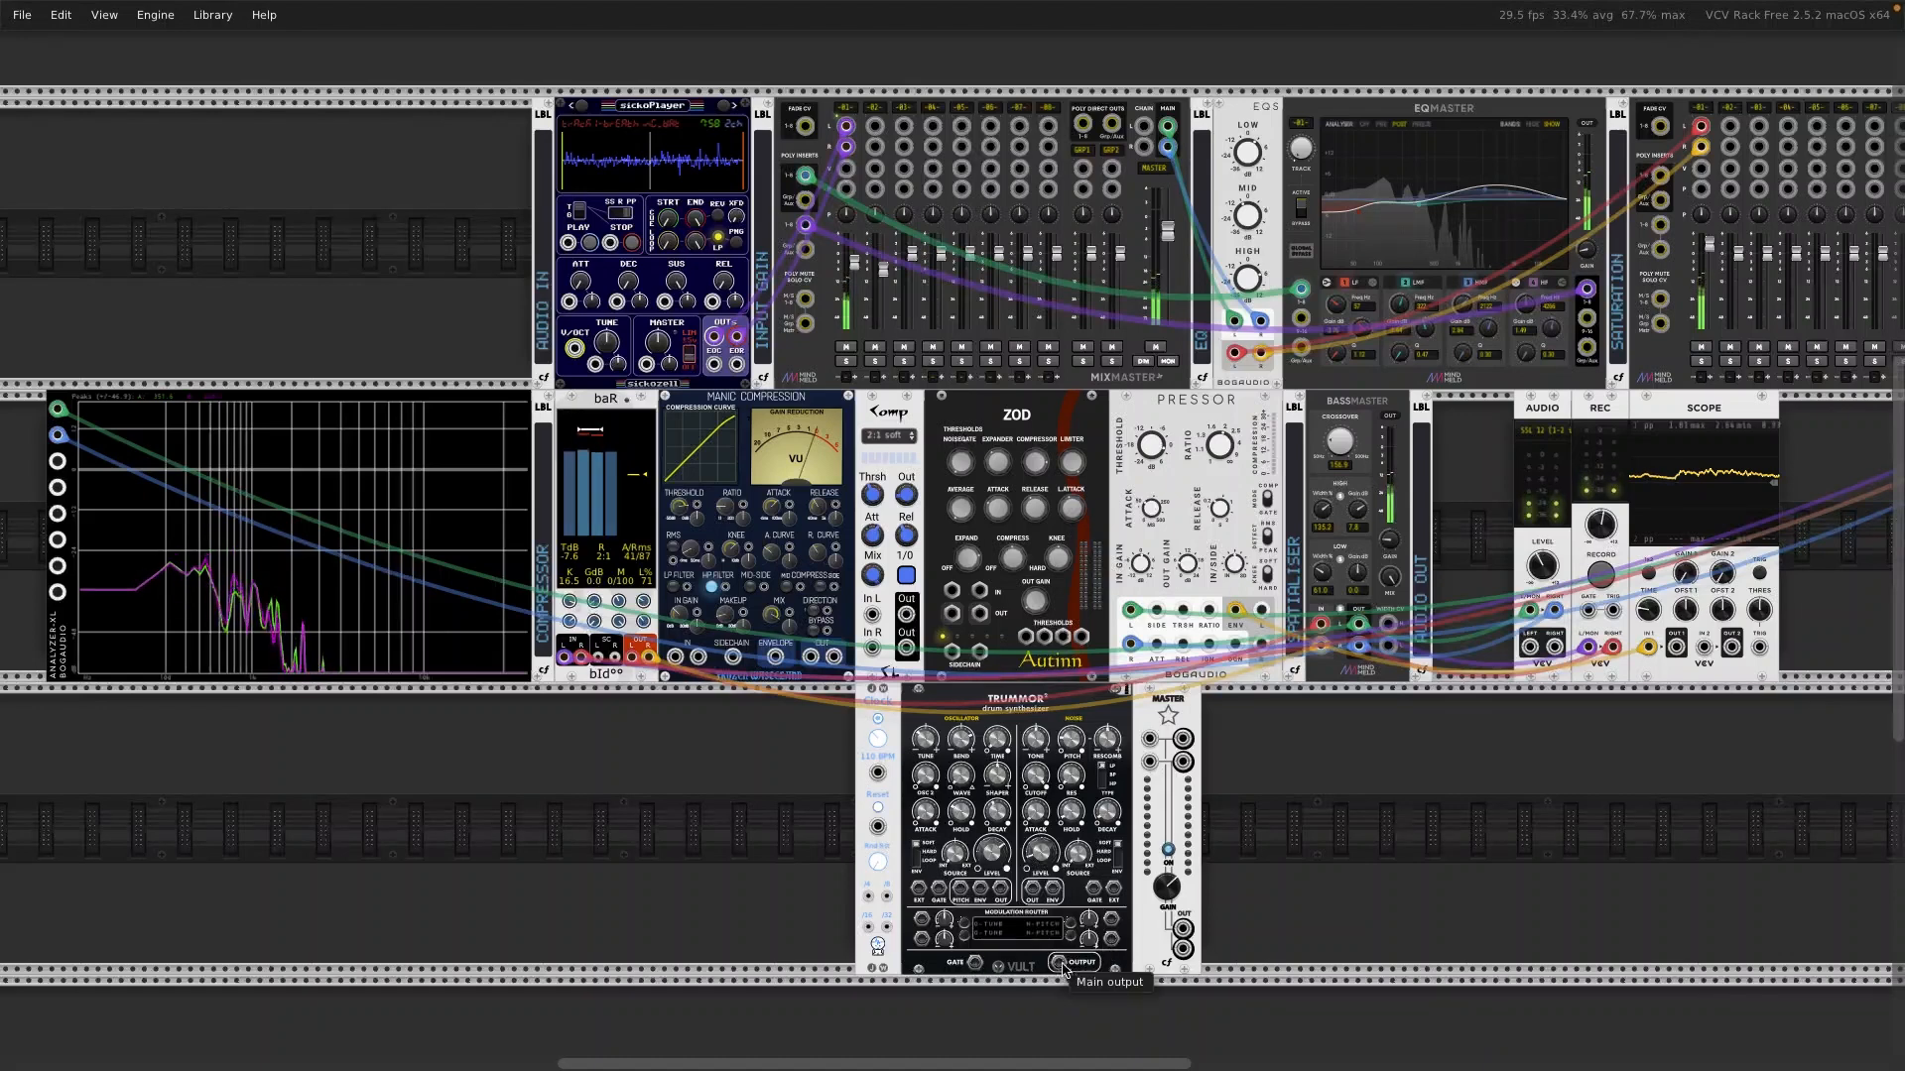
left_click_drag(1059, 962, 873, 126)
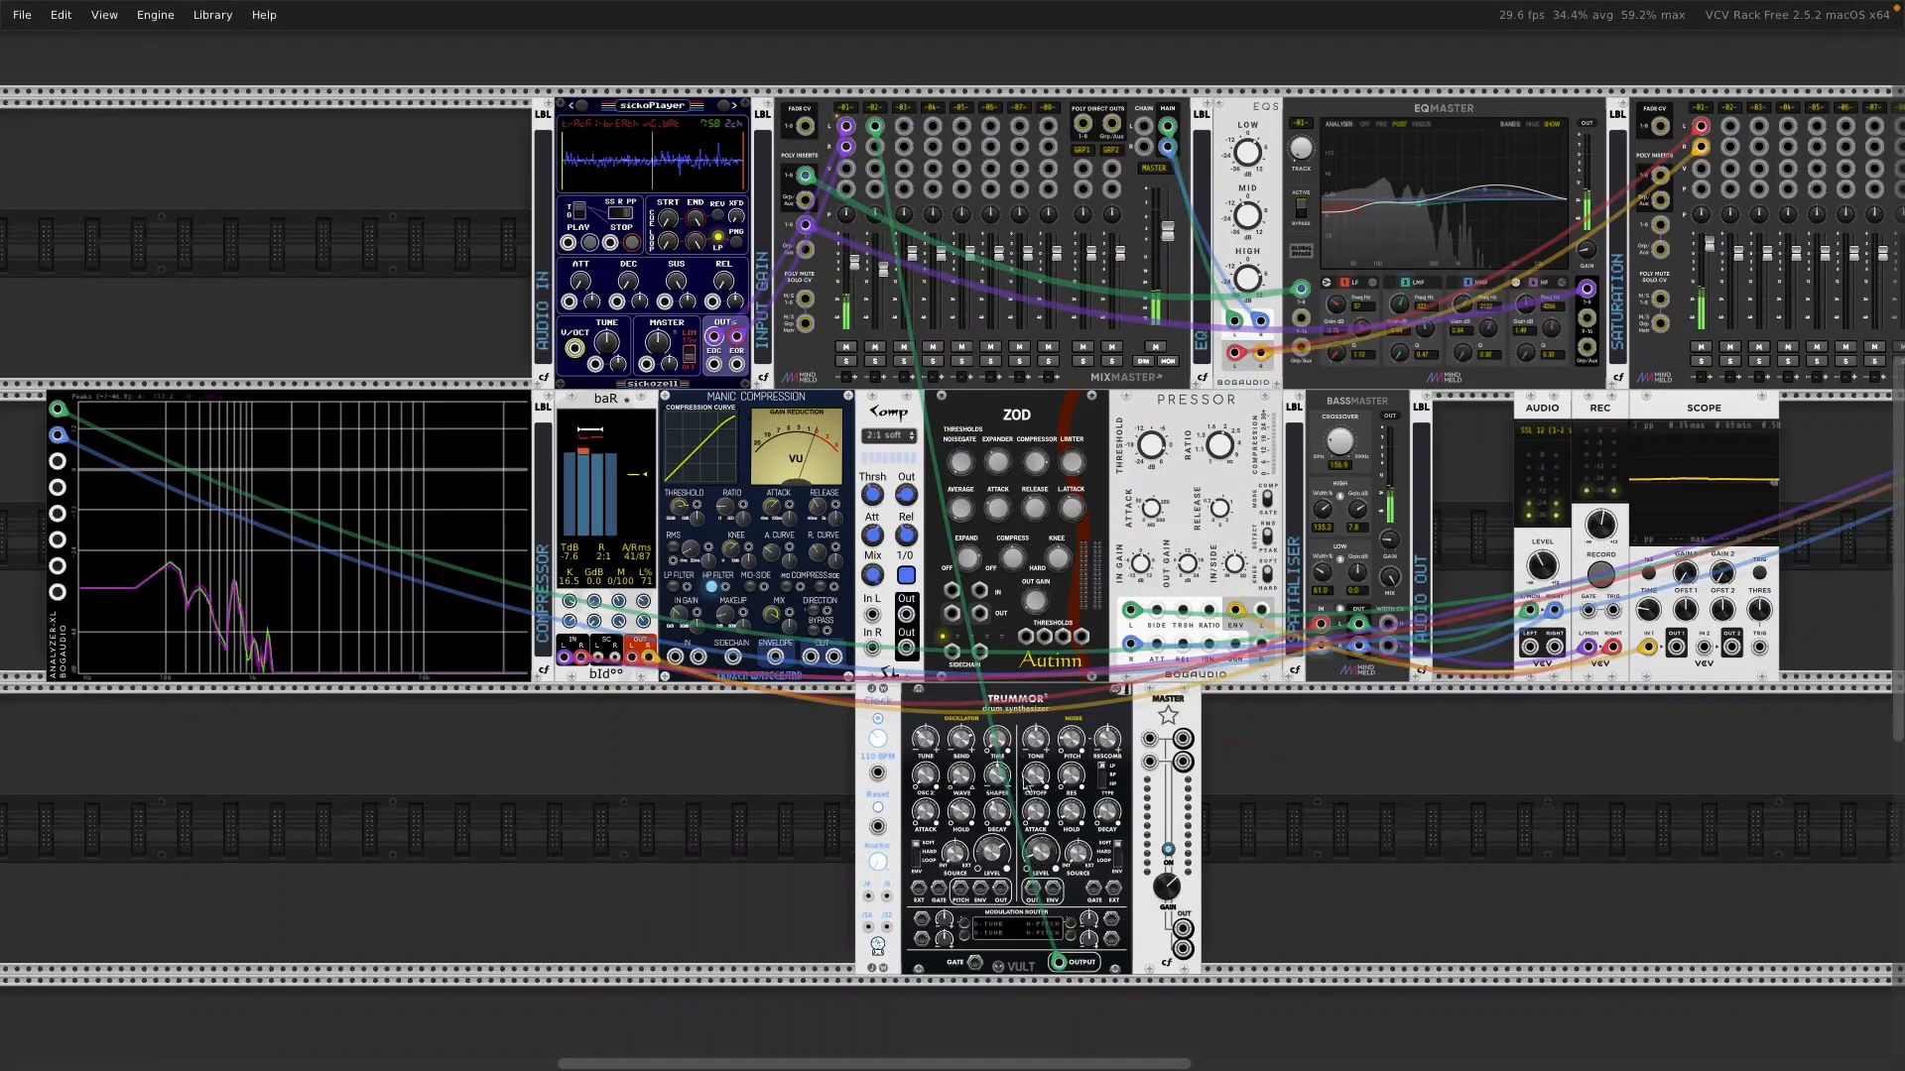
mouse_move(886, 283)
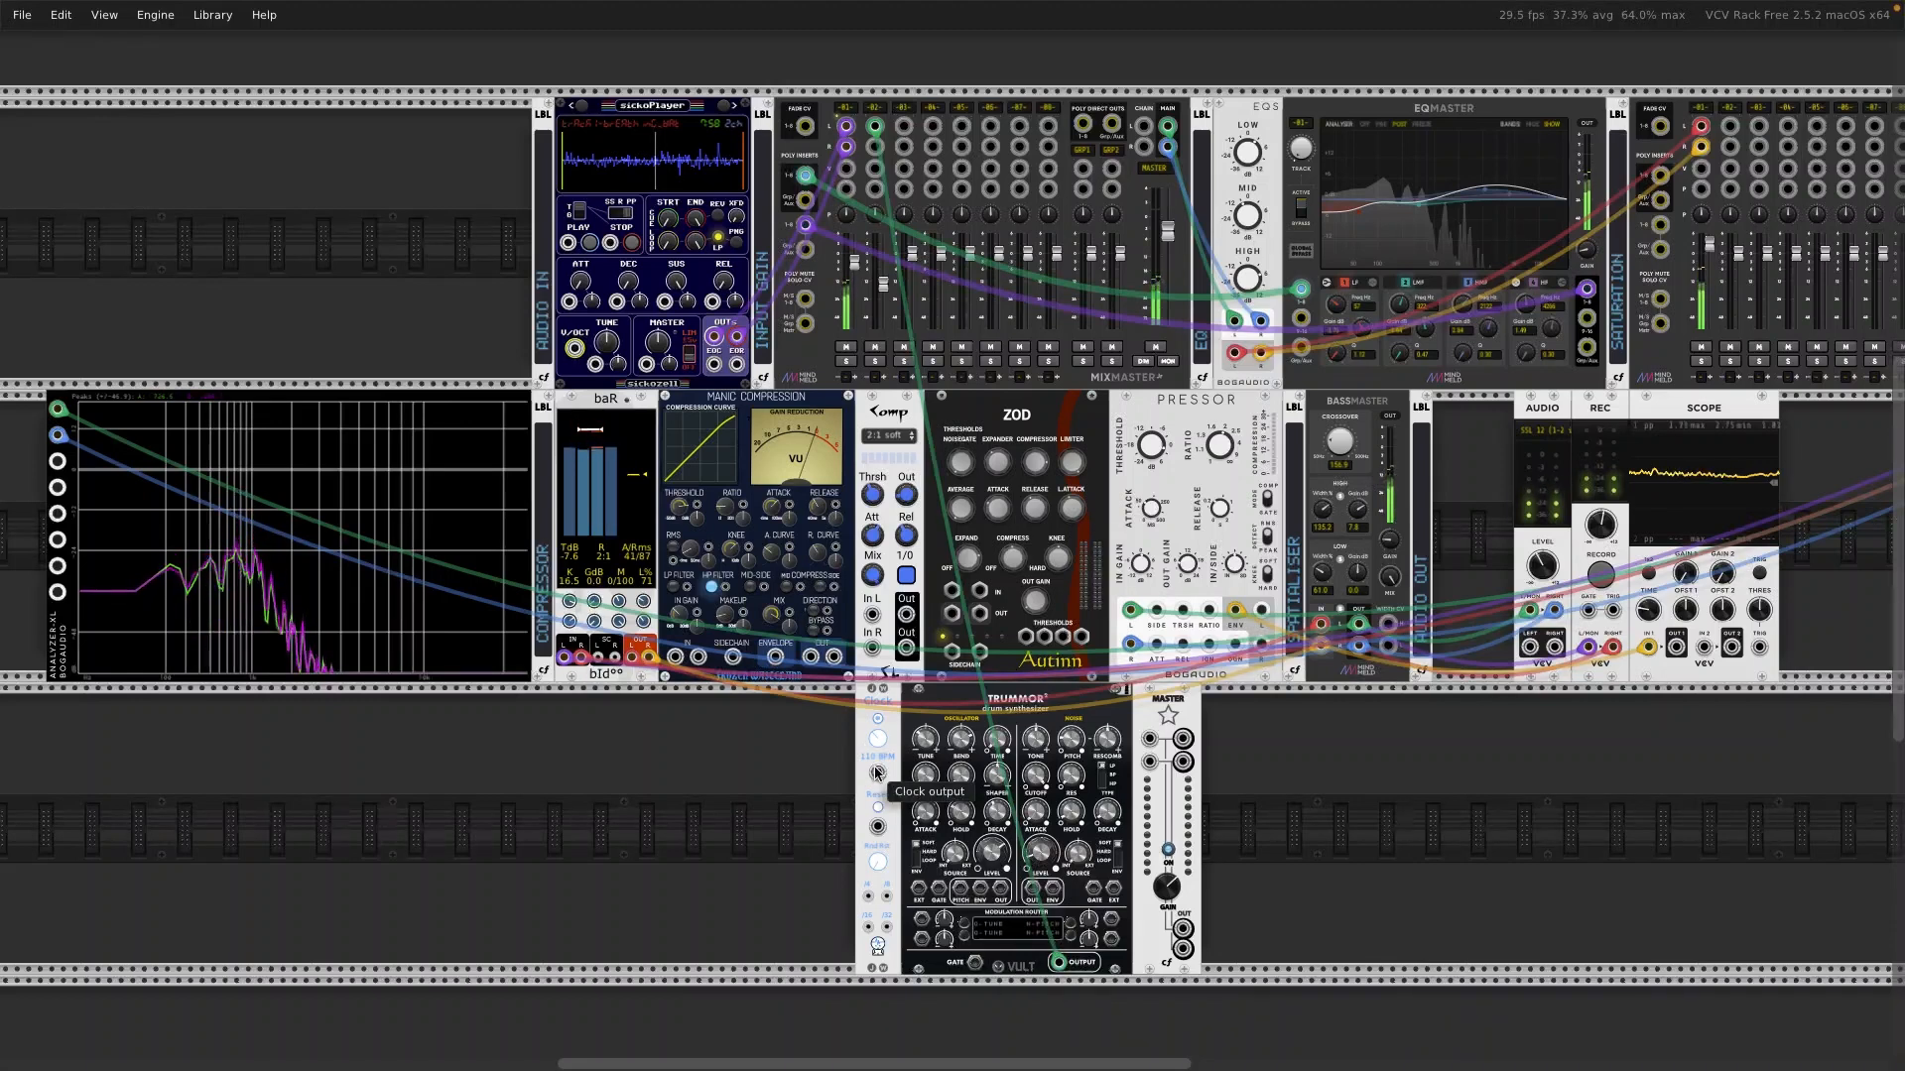
left_click_drag(877, 772, 974, 965)
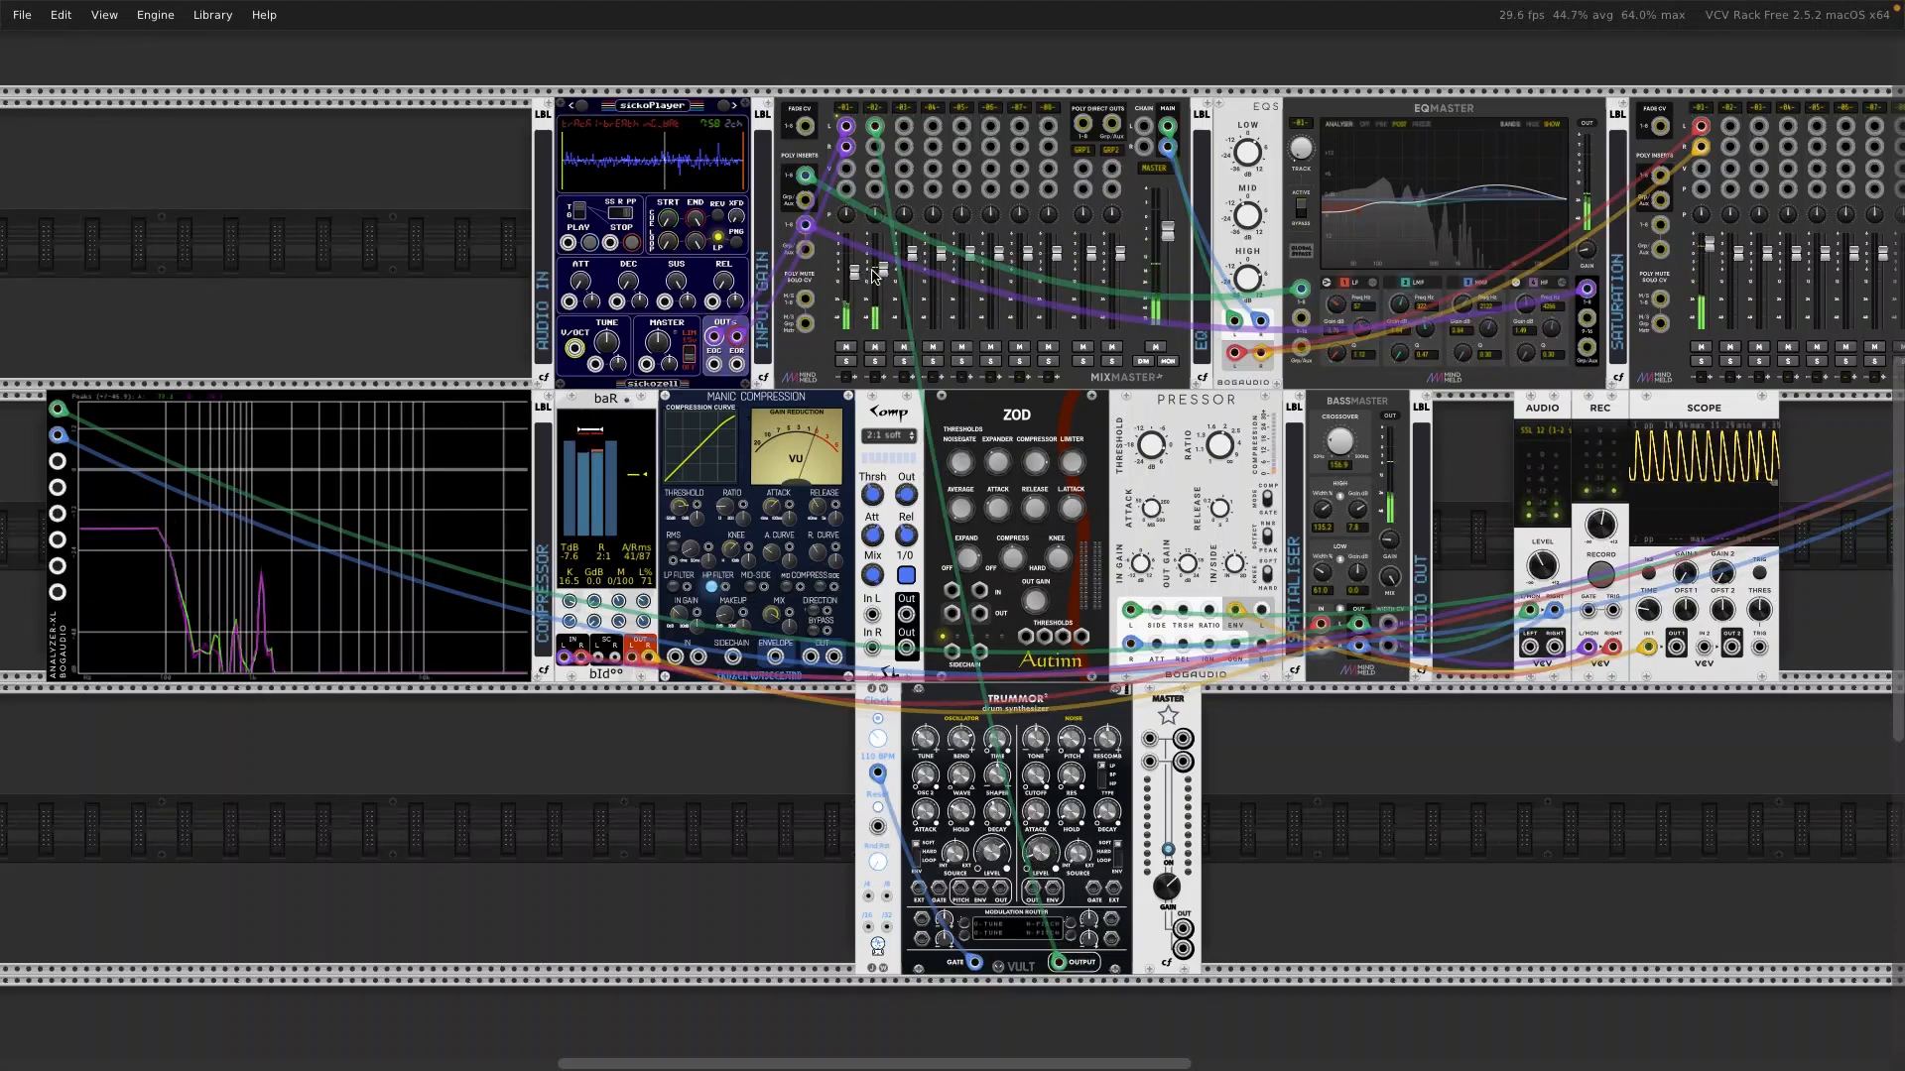
Step: Lower the drum's level on mixer track 2 and shape Trummor²'s bend, hold and tune, with Sub at about 0.233
left_click_drag(882, 272, 882, 286)
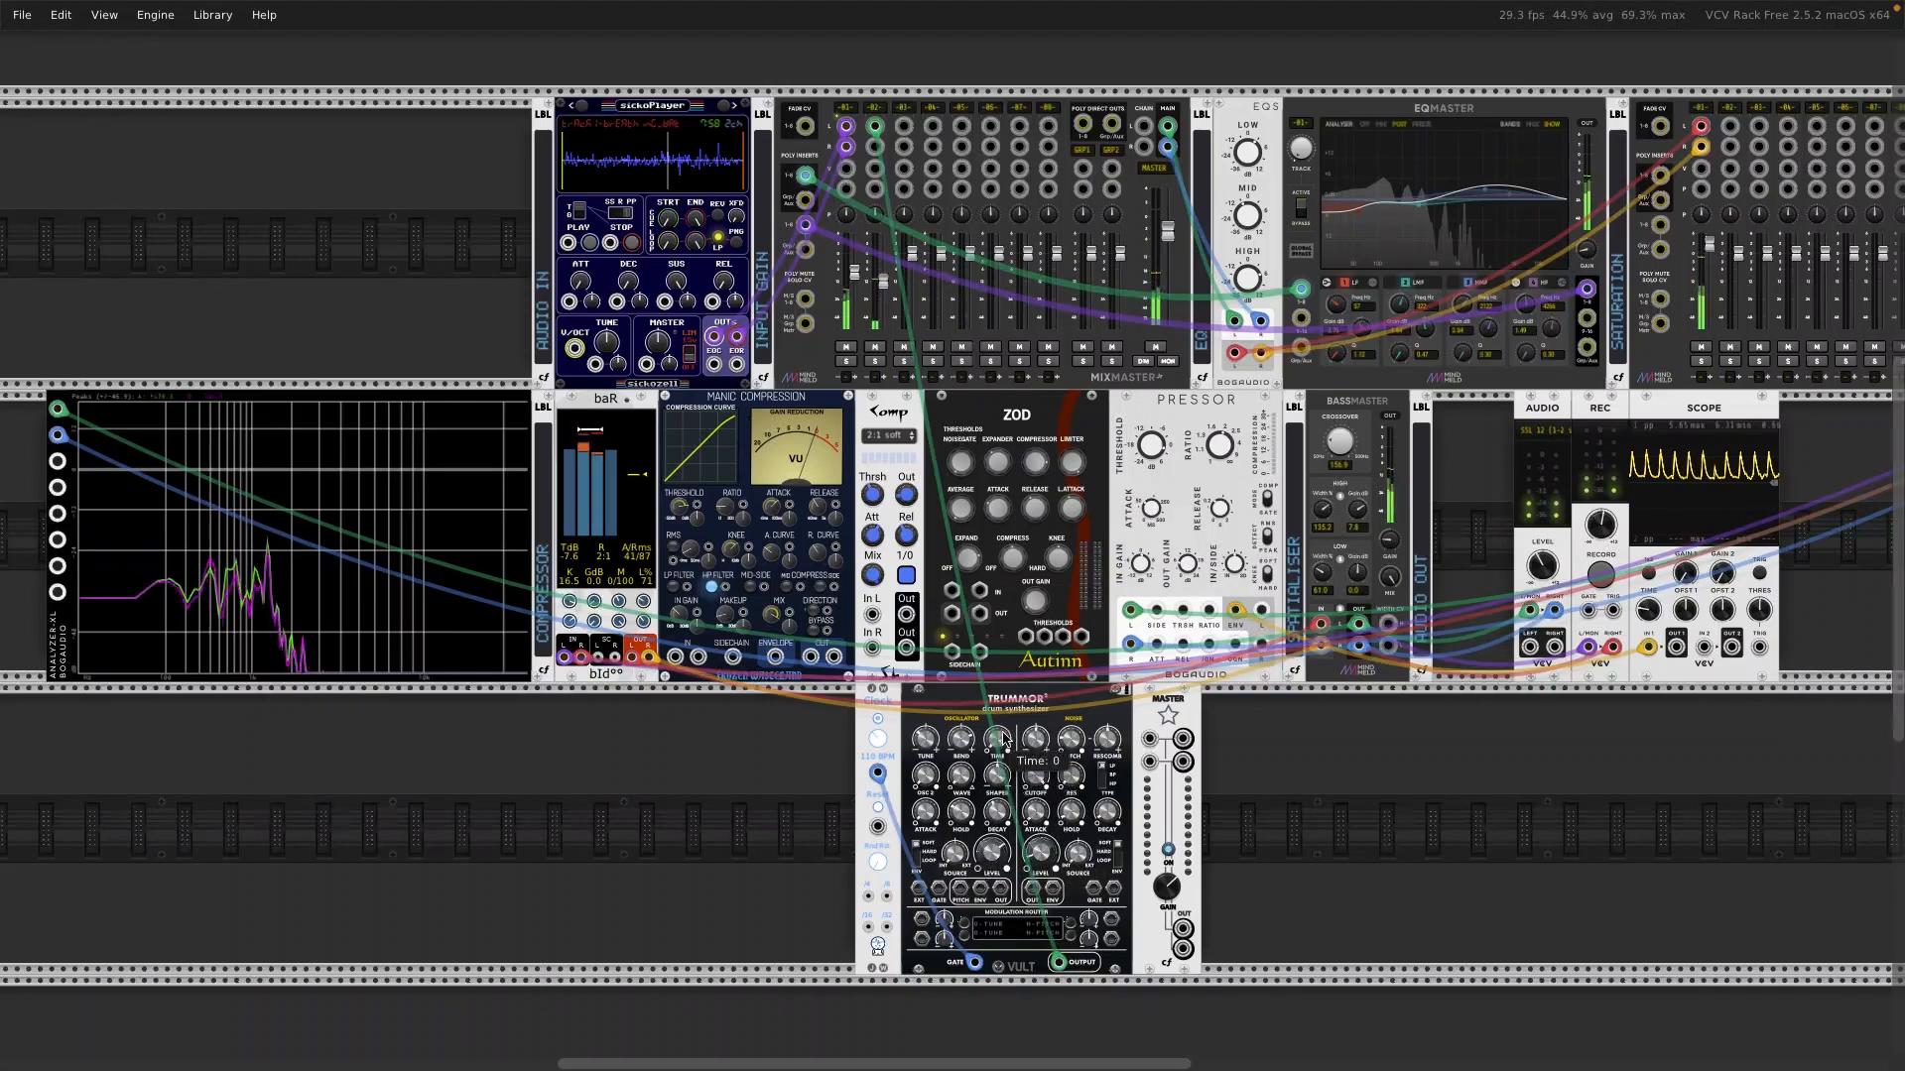
left_click_drag(961, 745, 960, 740)
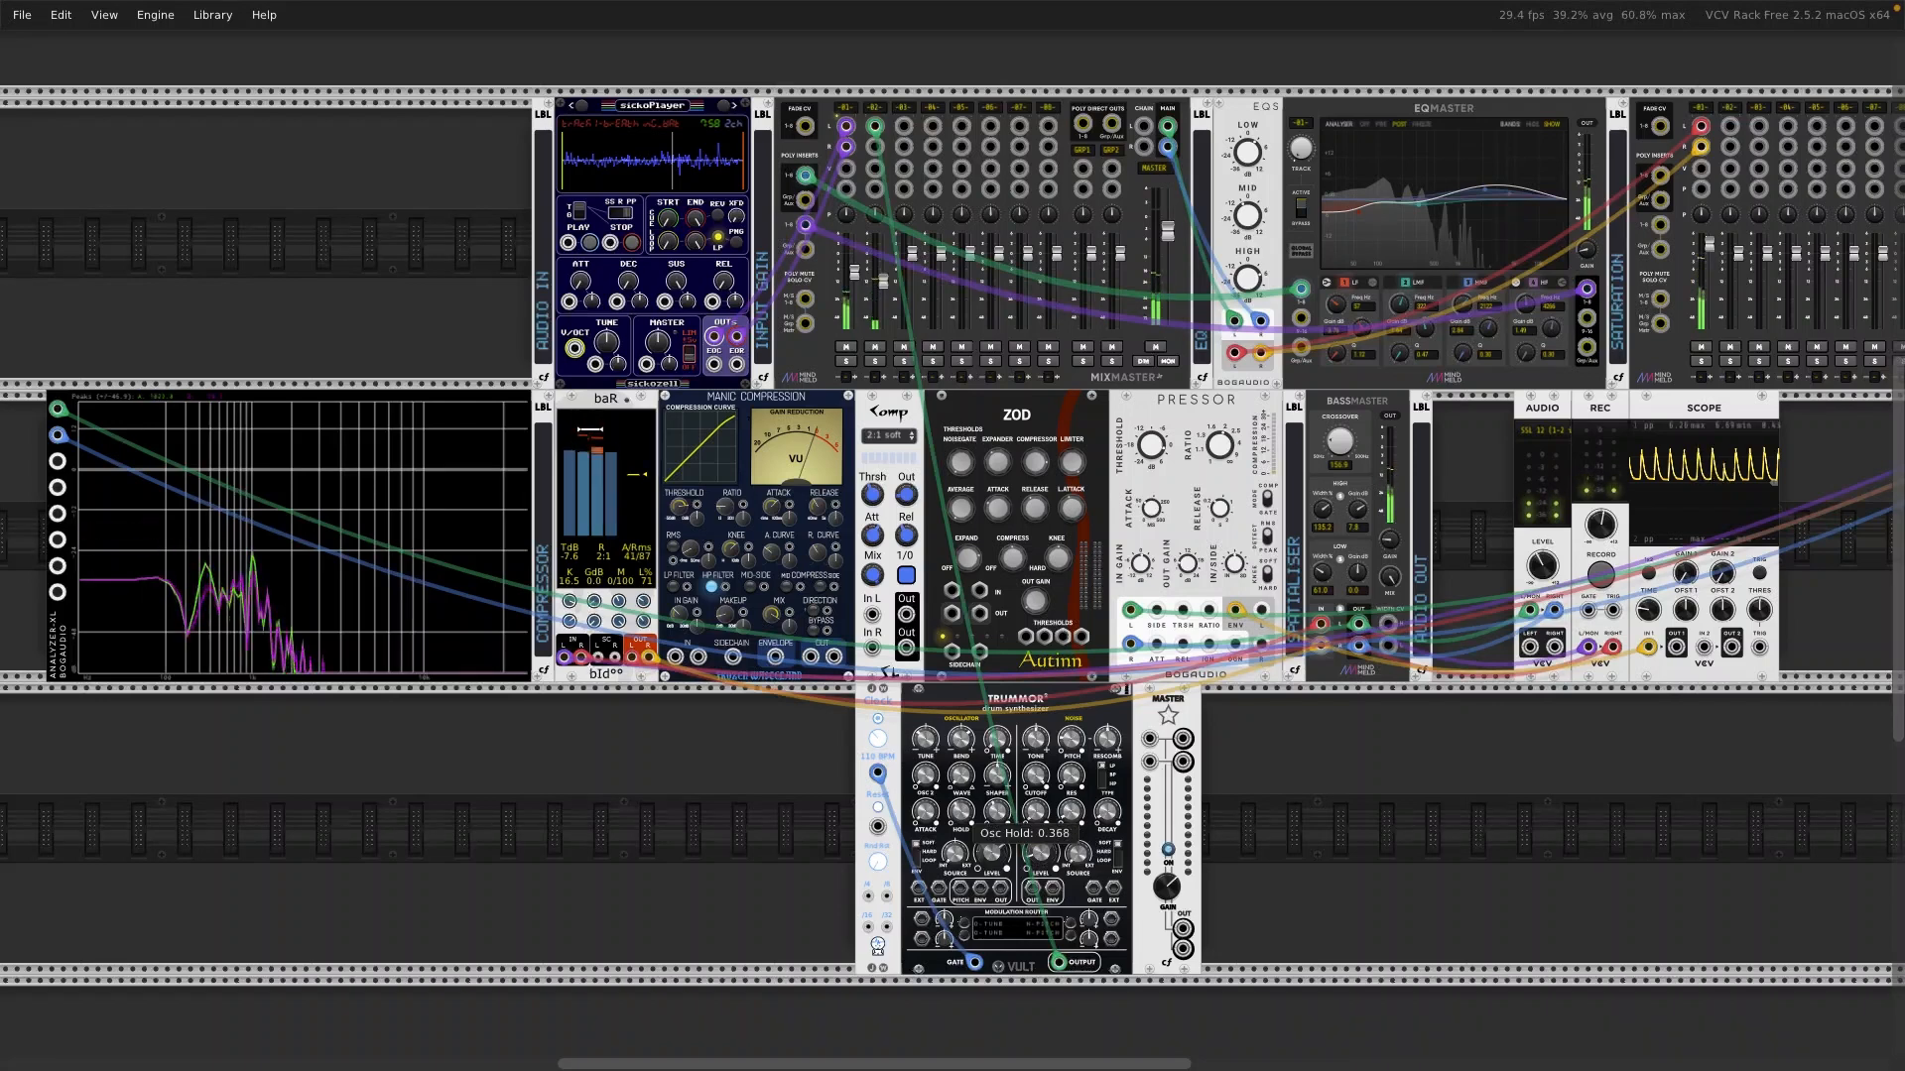
left_click_drag(960, 810, 924, 812)
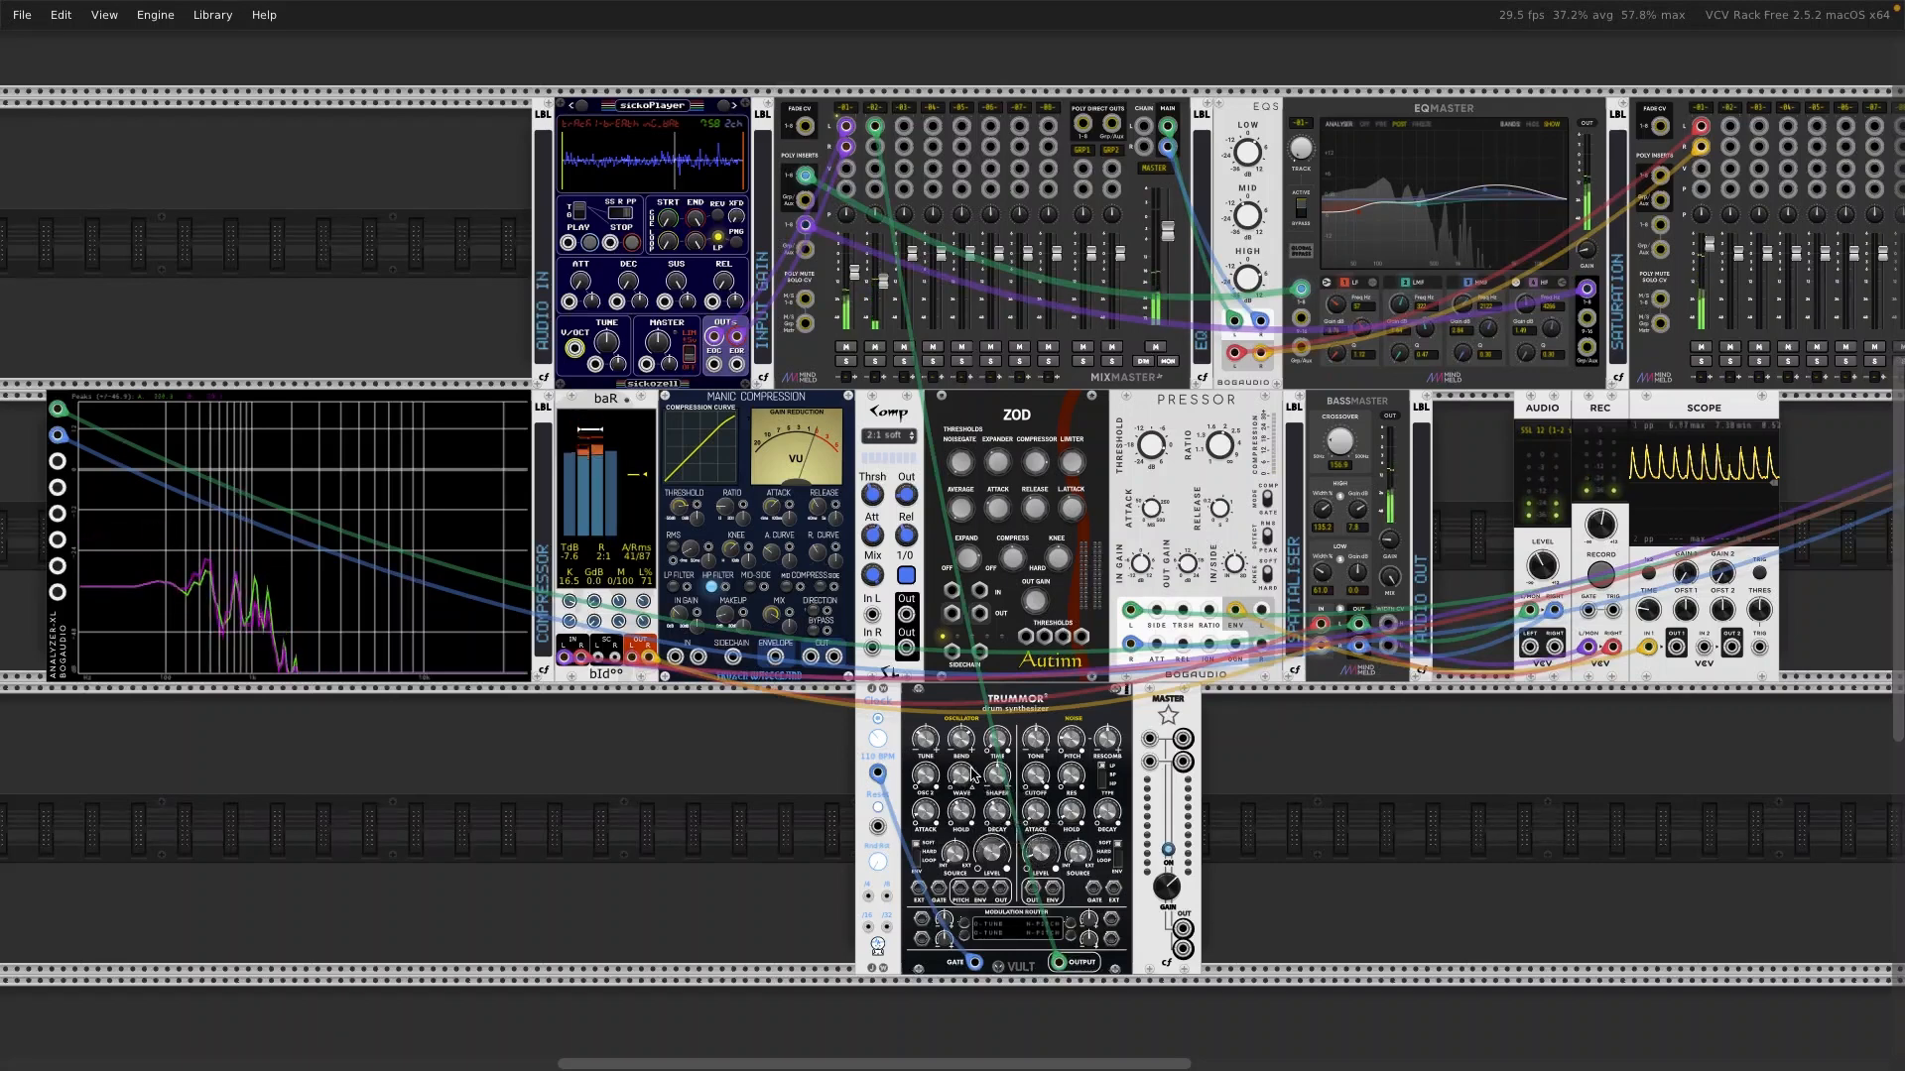
left_click_drag(922, 783, 927, 772)
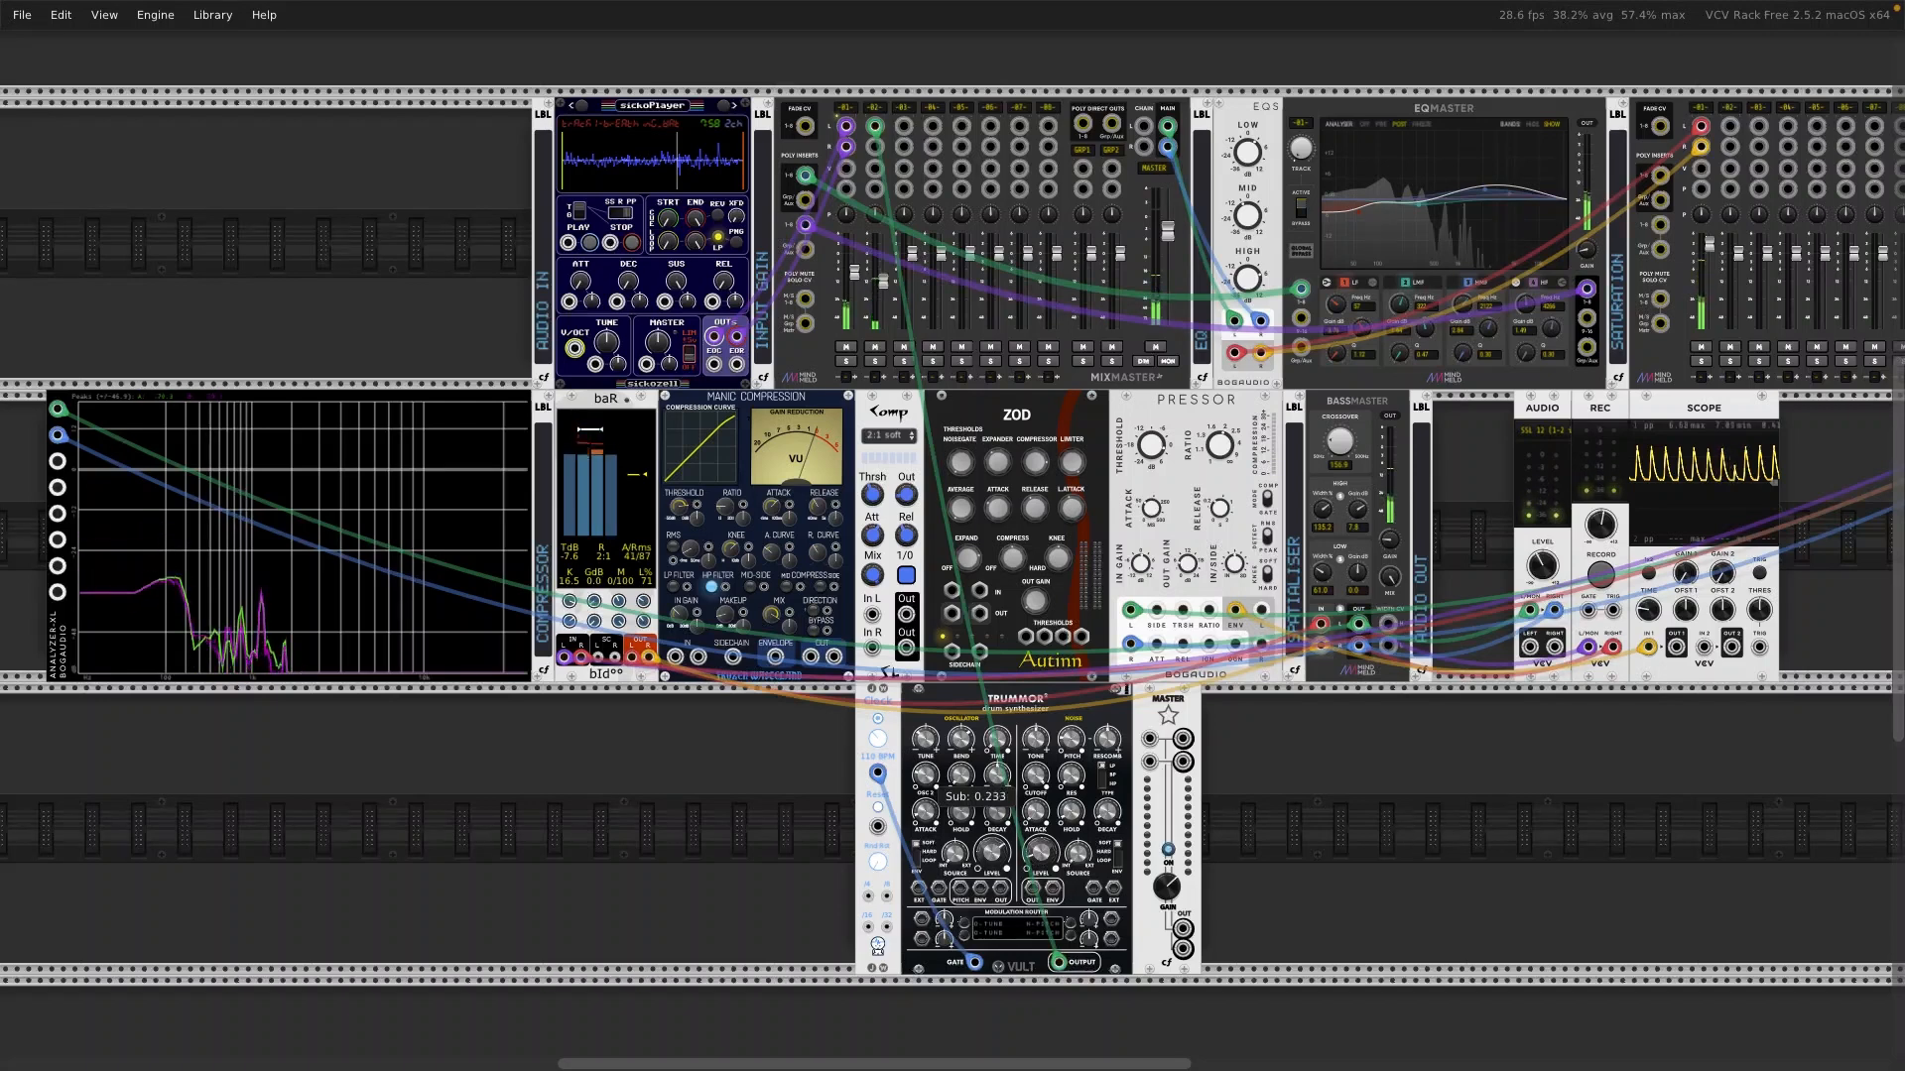
left_click_drag(924, 743, 924, 738)
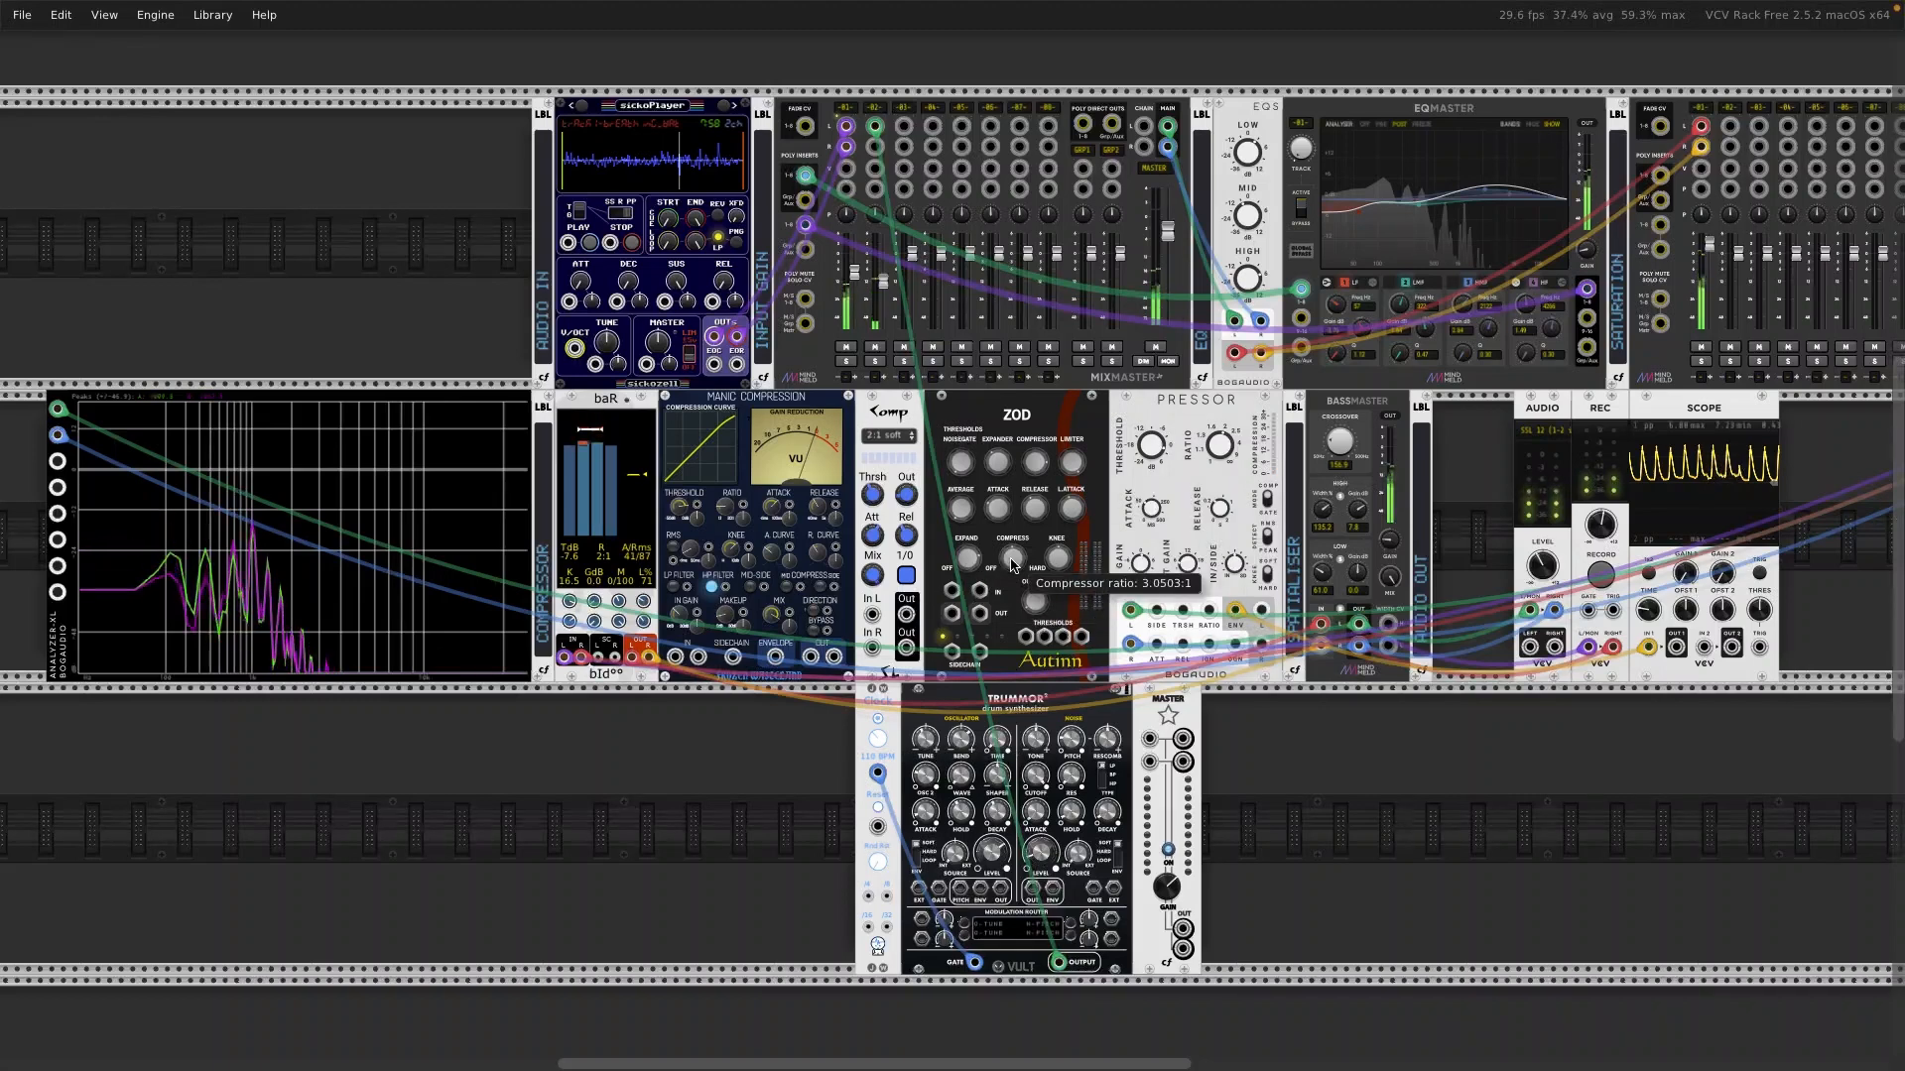
Step: Patch Trummor²'s main output into baR's sidechain inputs #3 and #4 and lower baR's threshold to about -61.0 dB
scroll(1013, 565, "left", 2)
scroll(1013, 565, "left", 2)
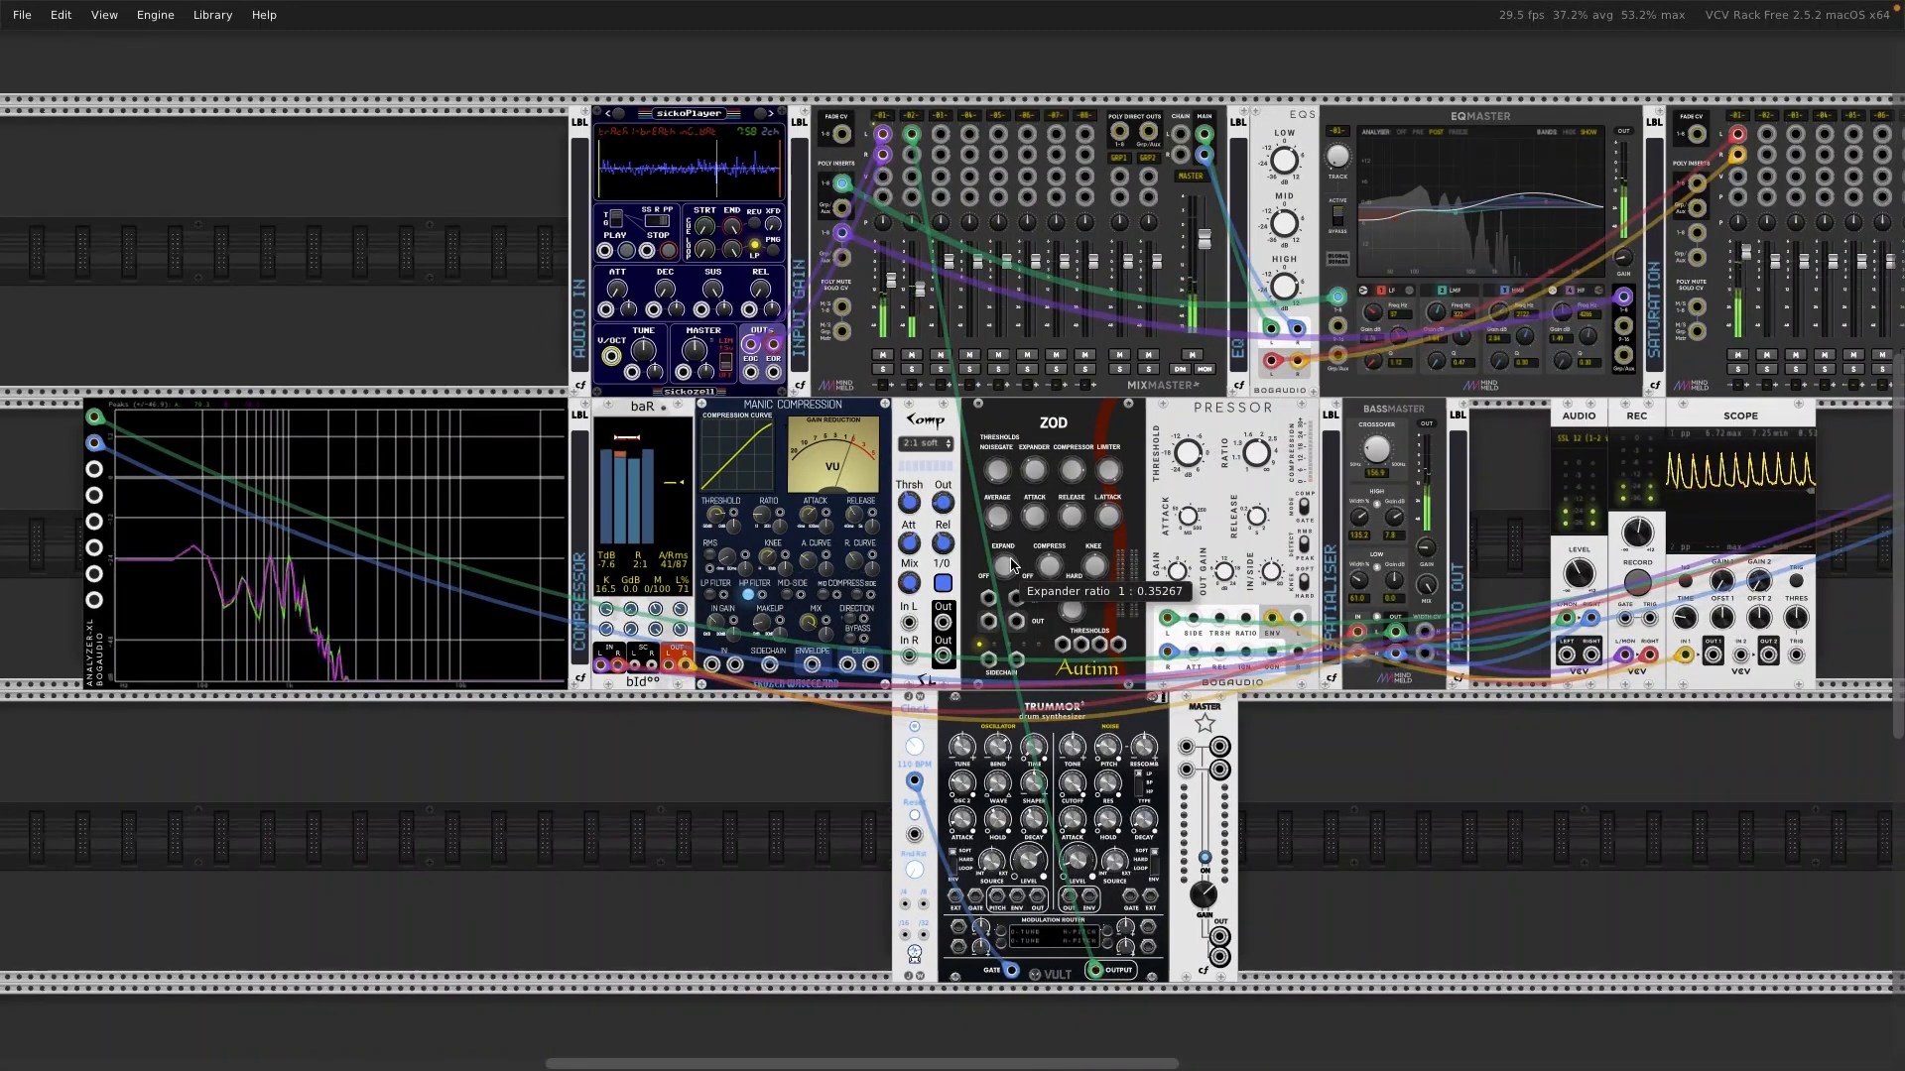
scroll(1012, 566, "up", 2)
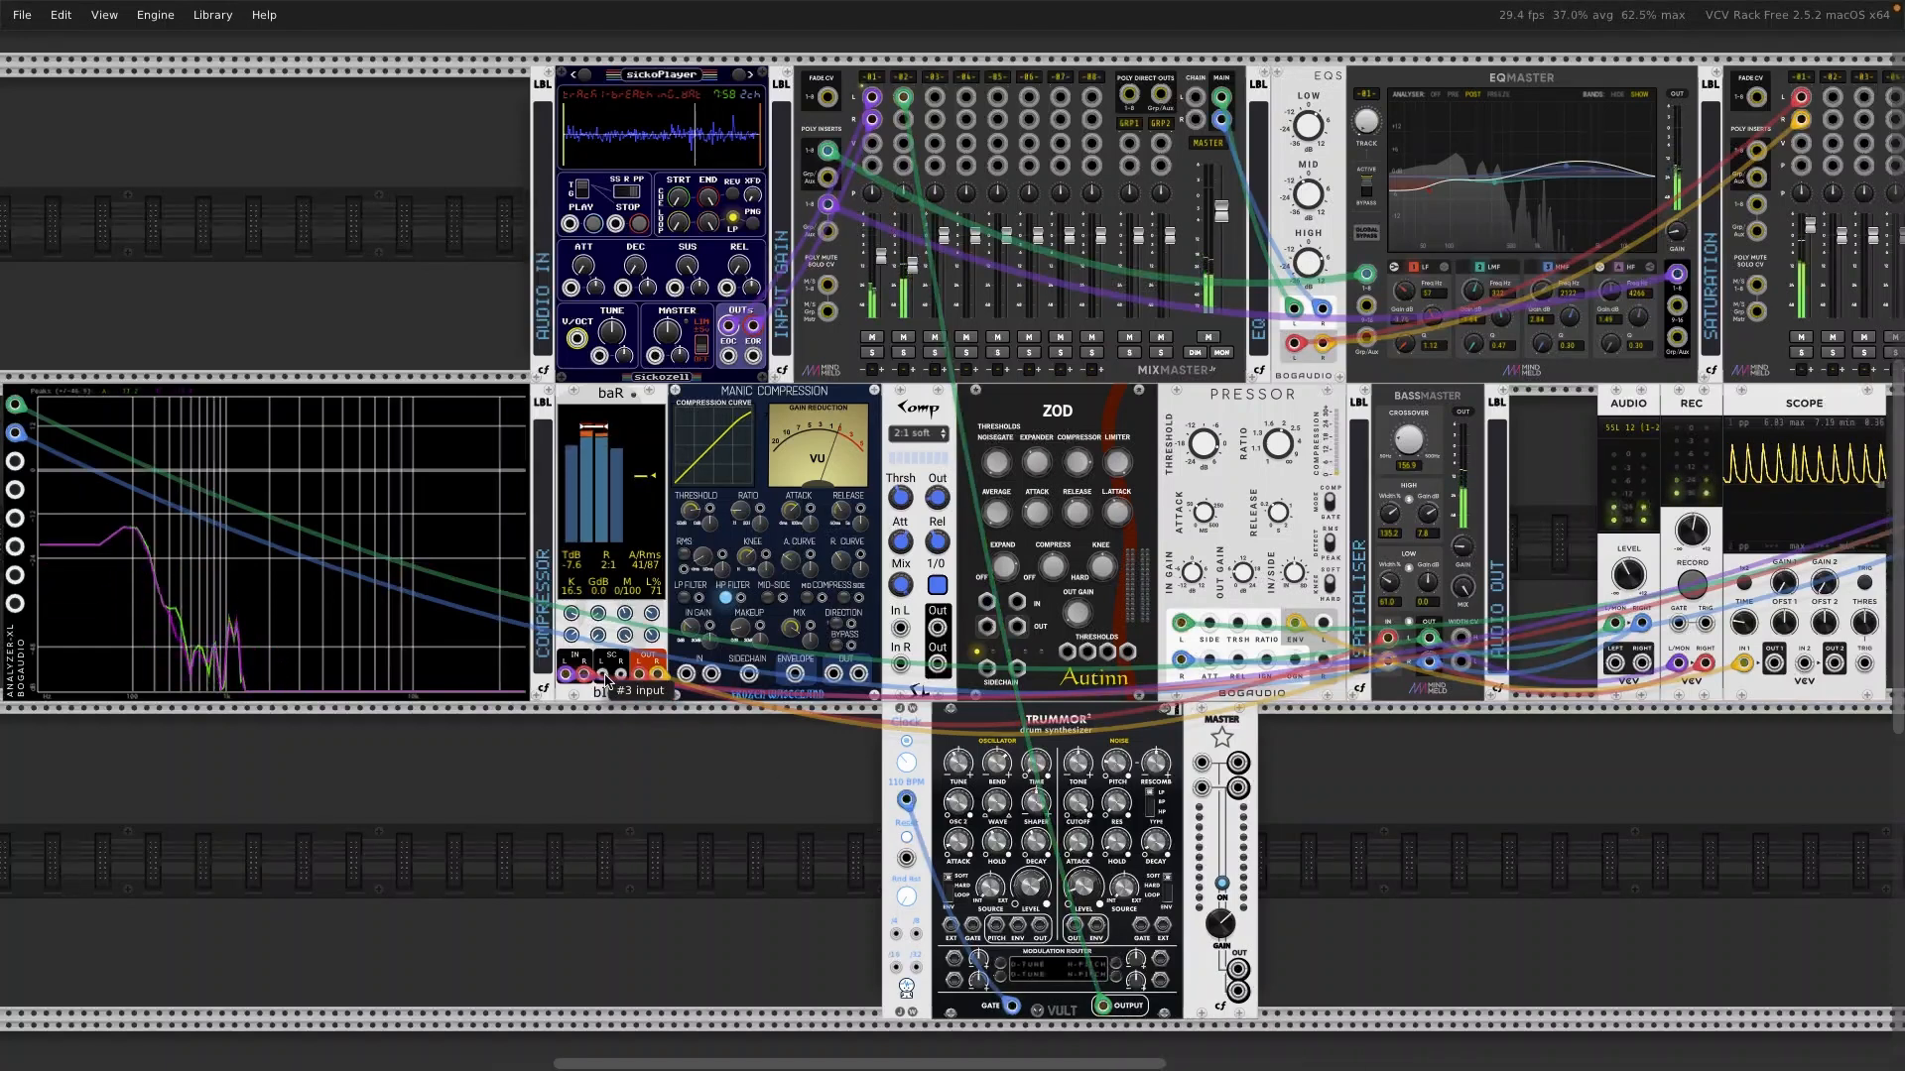
left_click_drag(605, 680, 1103, 1005)
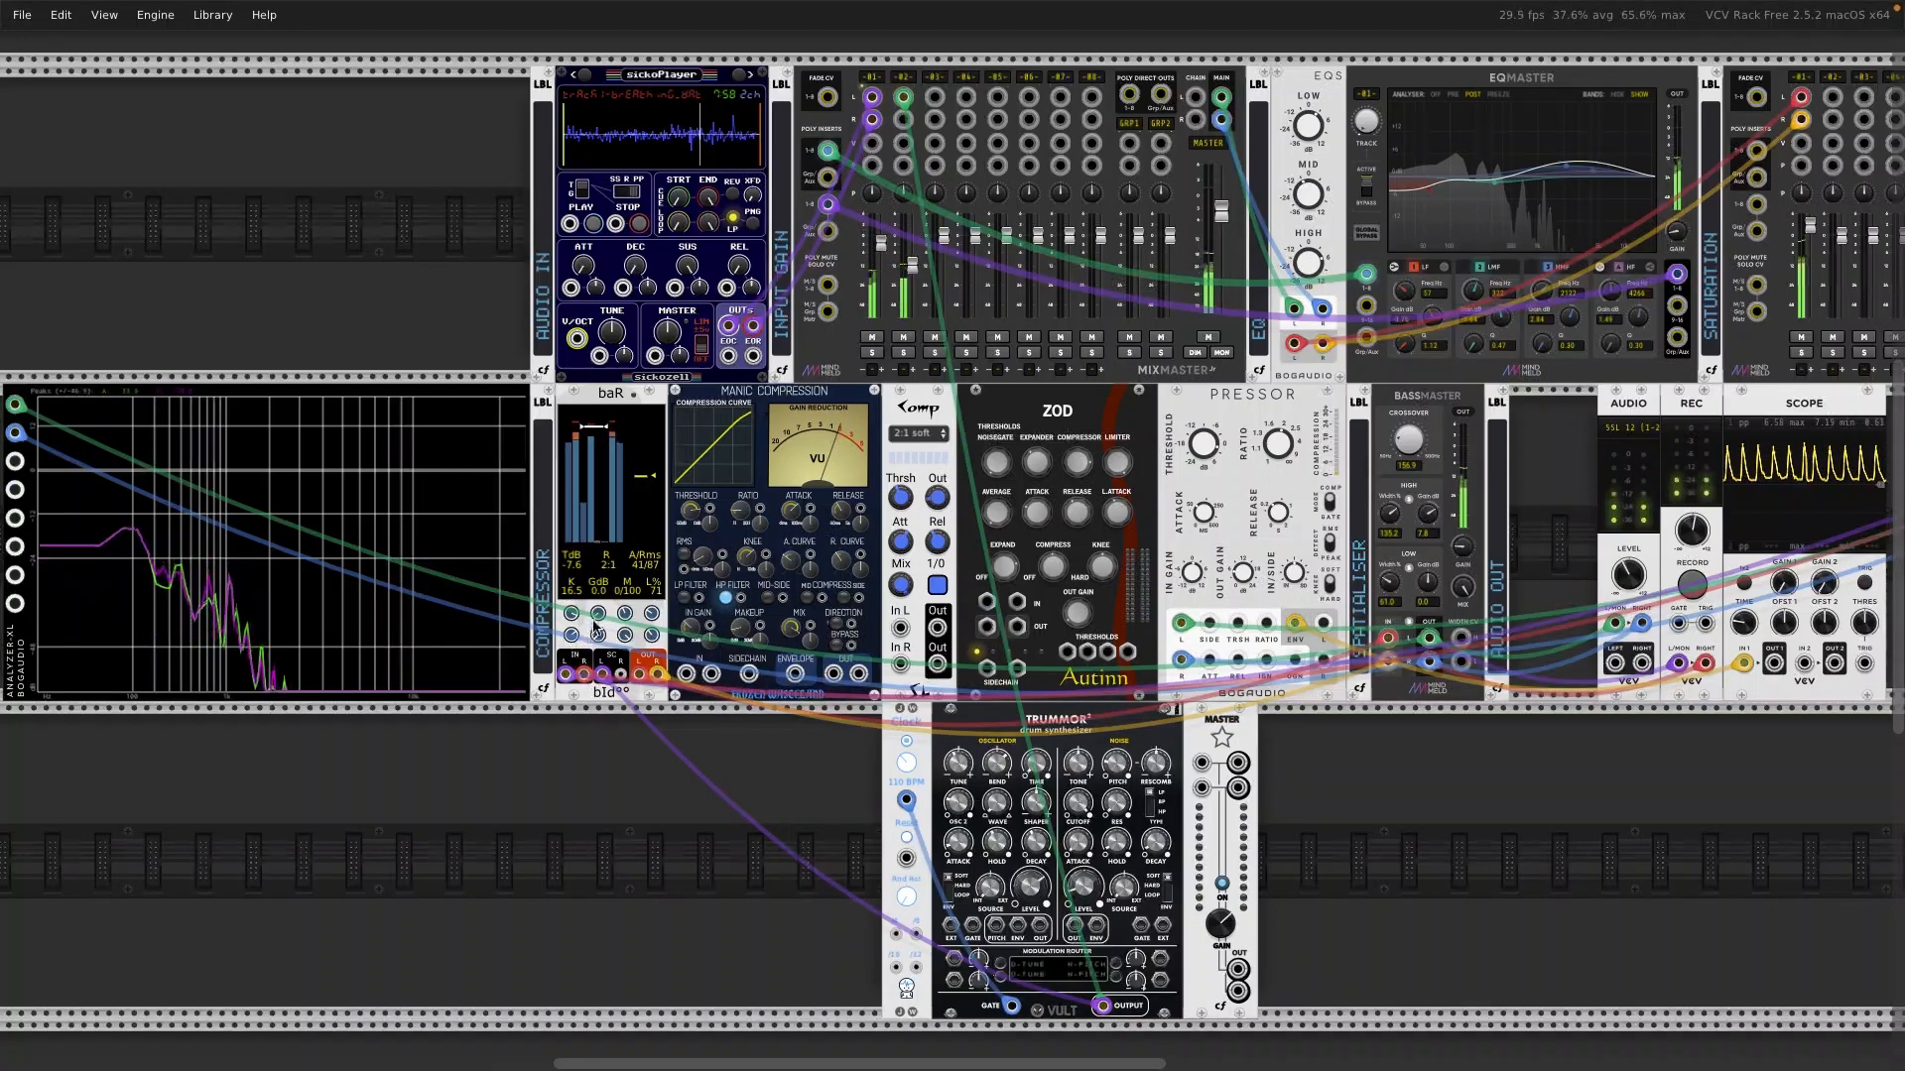
left_click_drag(571, 614, 571, 808)
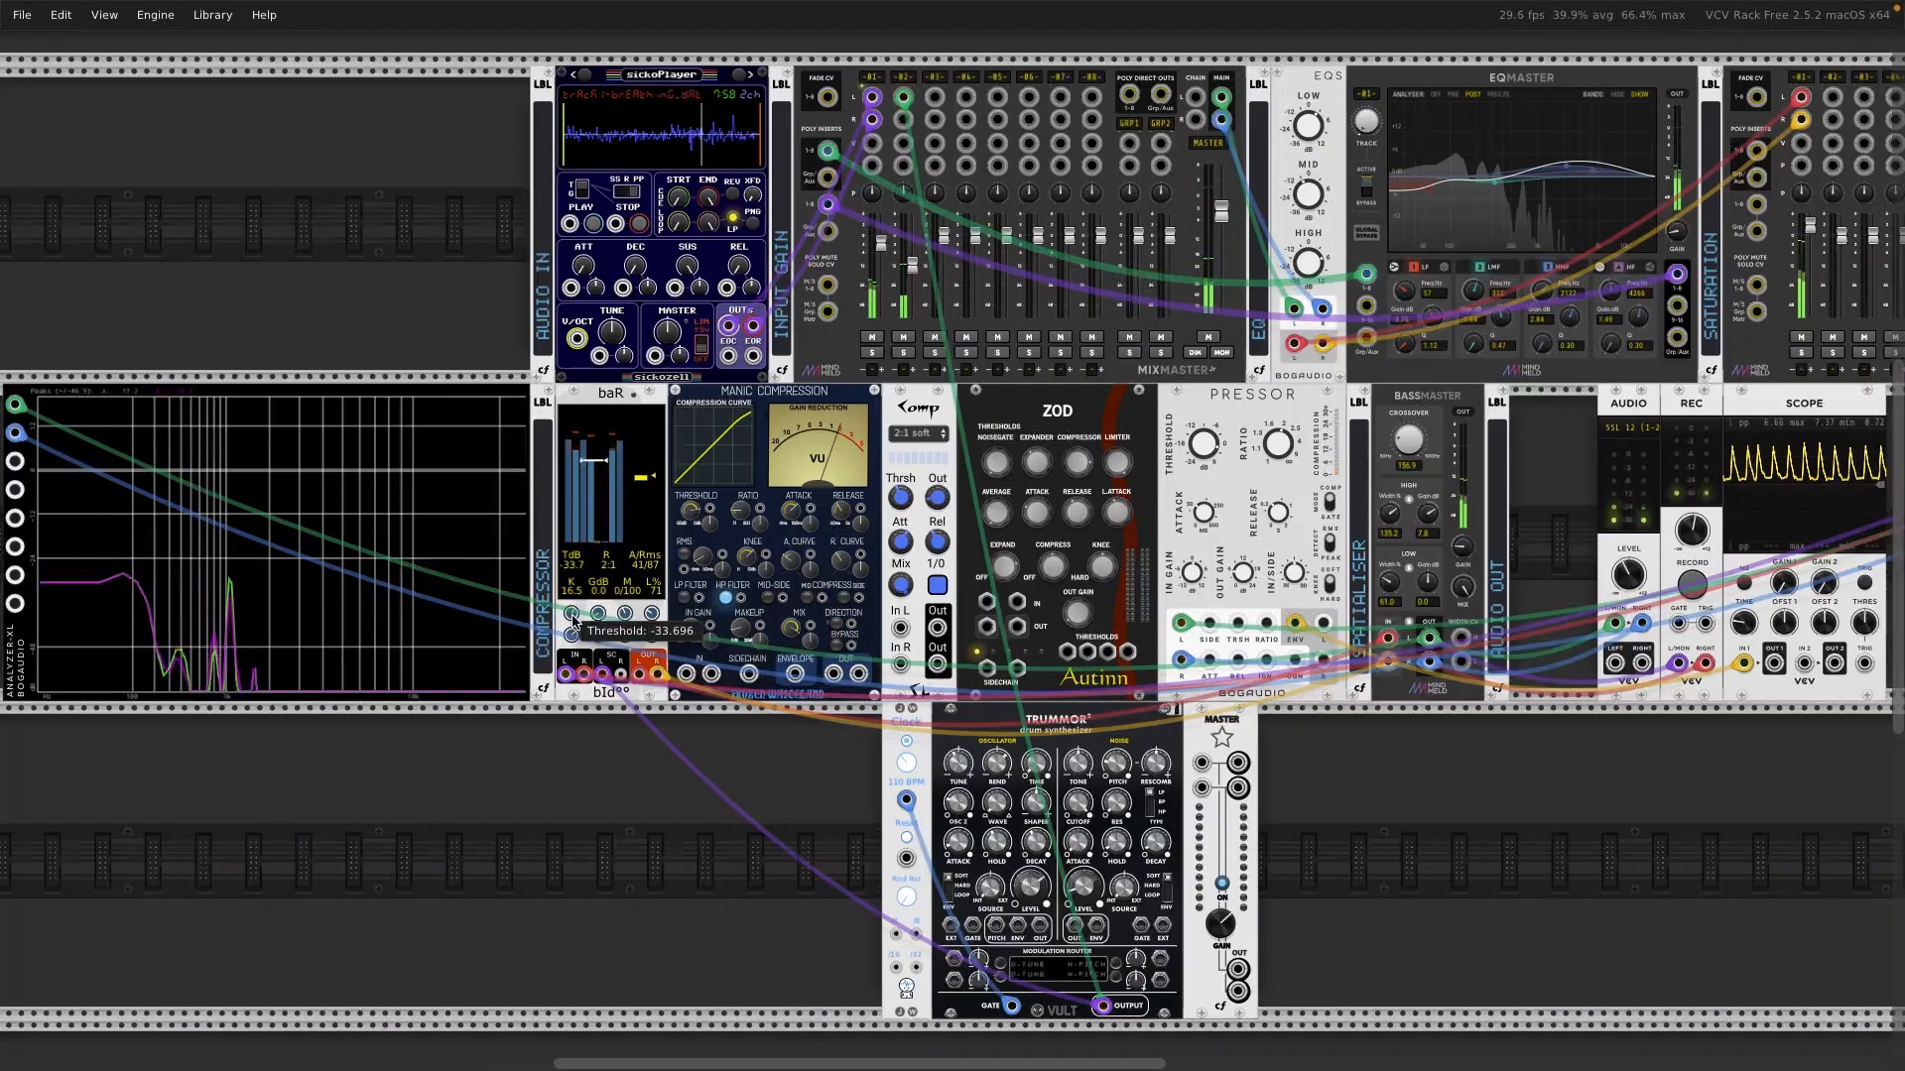
left_click_drag(573, 620, 572, 808)
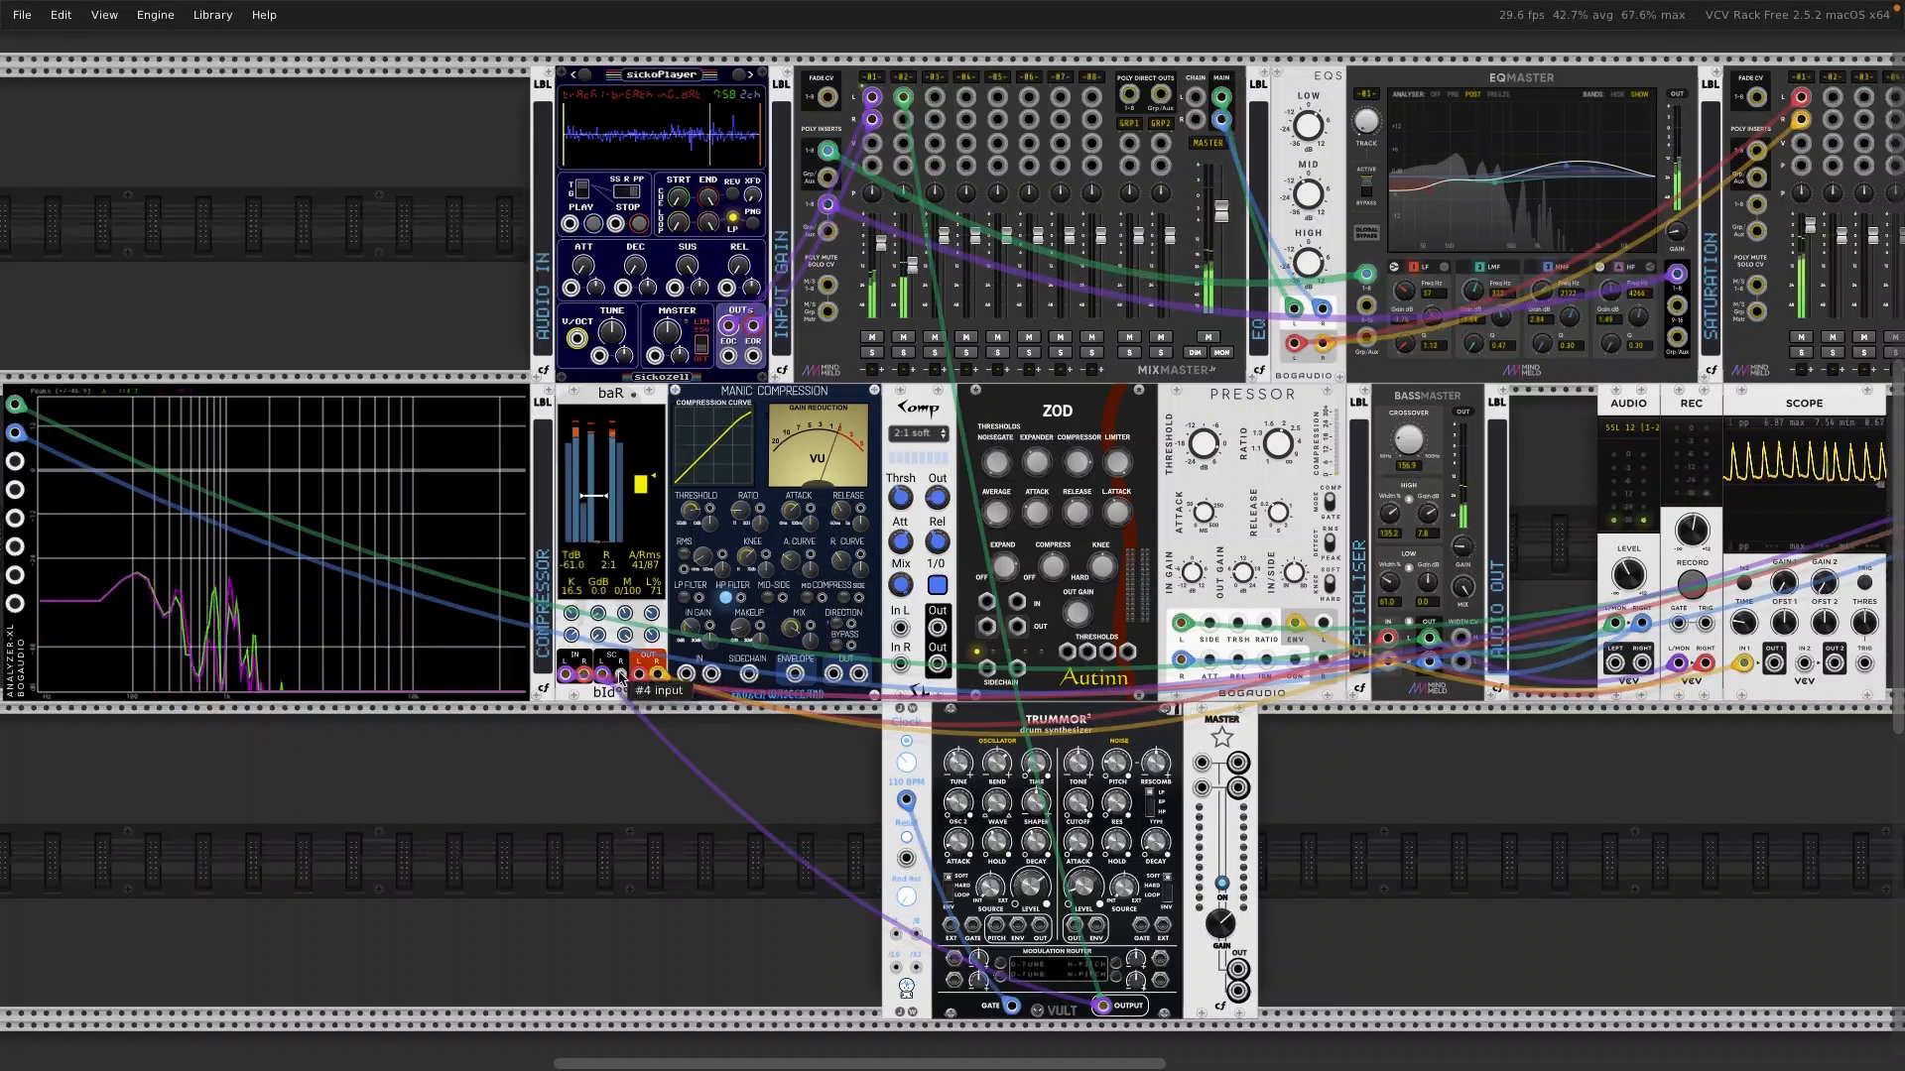
left_click_drag(622, 677, 1101, 1006)
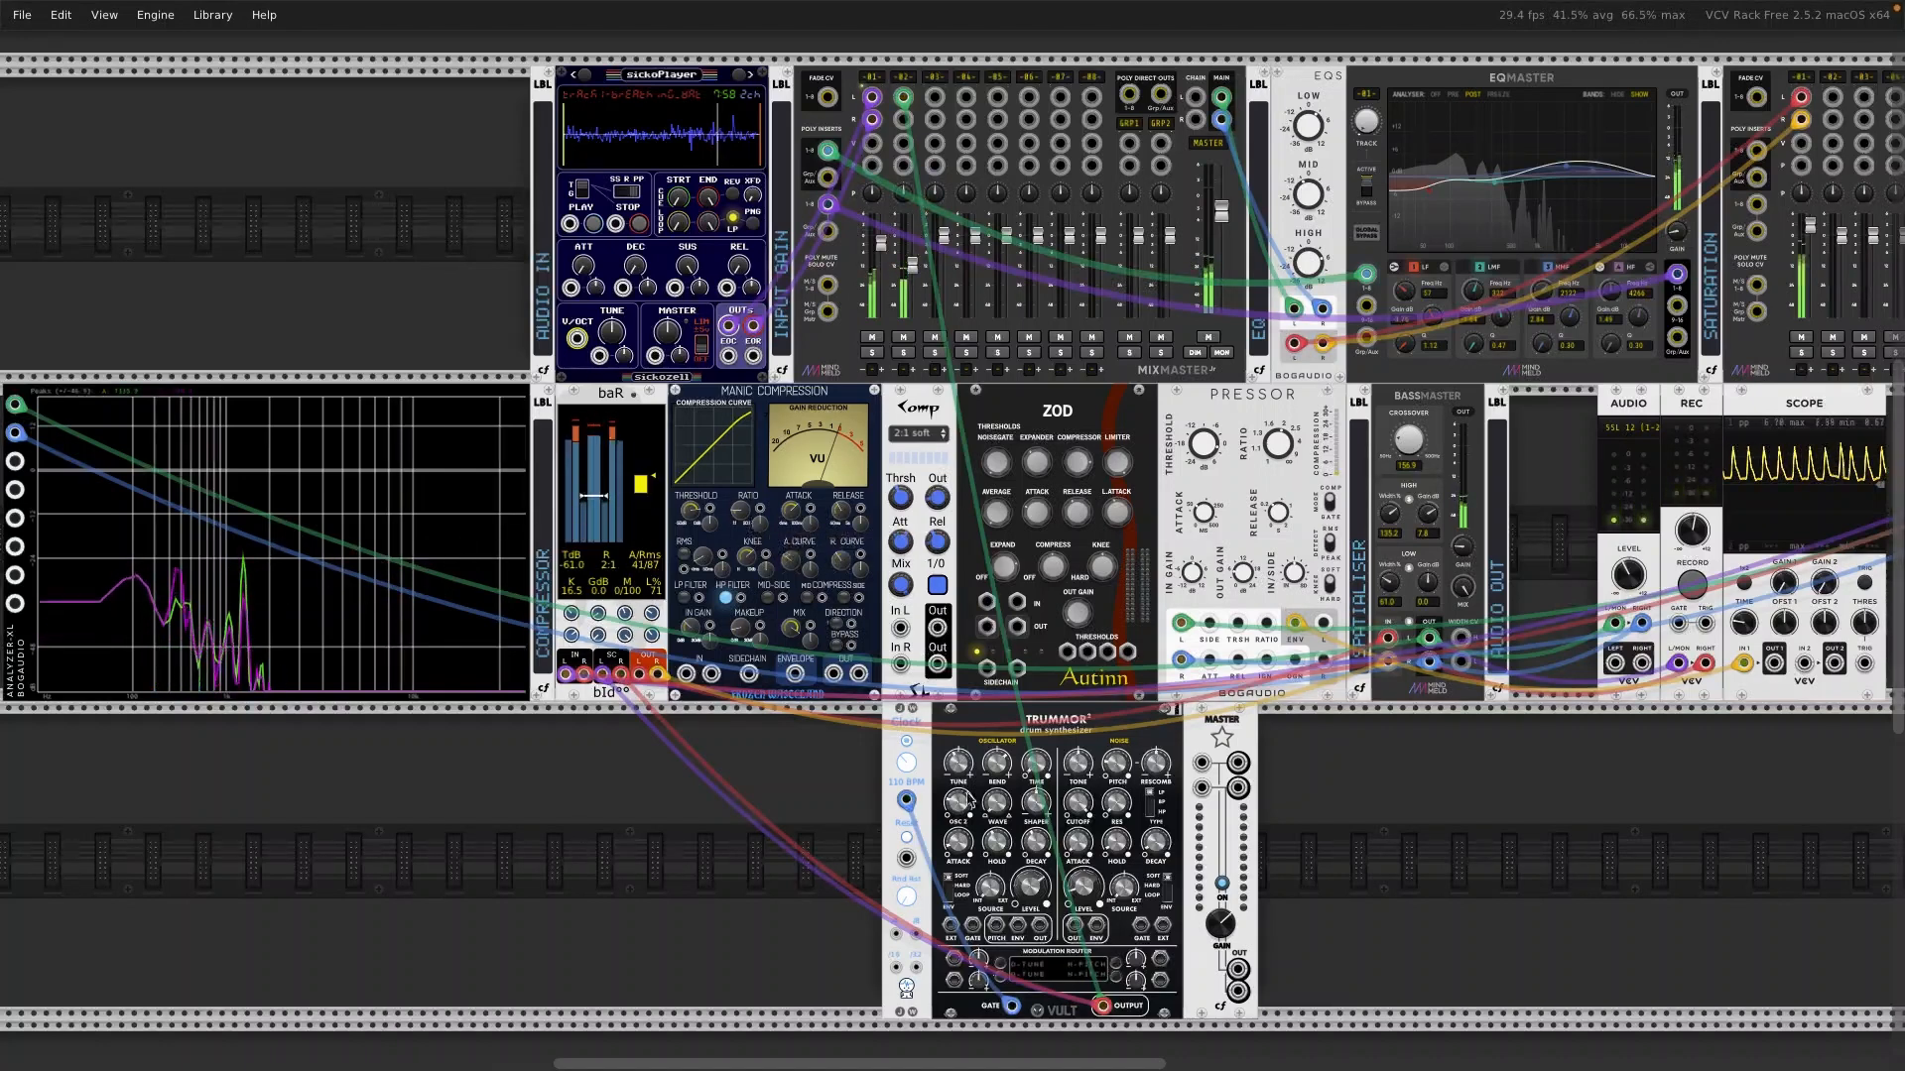
Step: Unpatch the Trummor² cable from track 2 of the input gain mixer
left_click_drag(903, 99, 1359, 788)
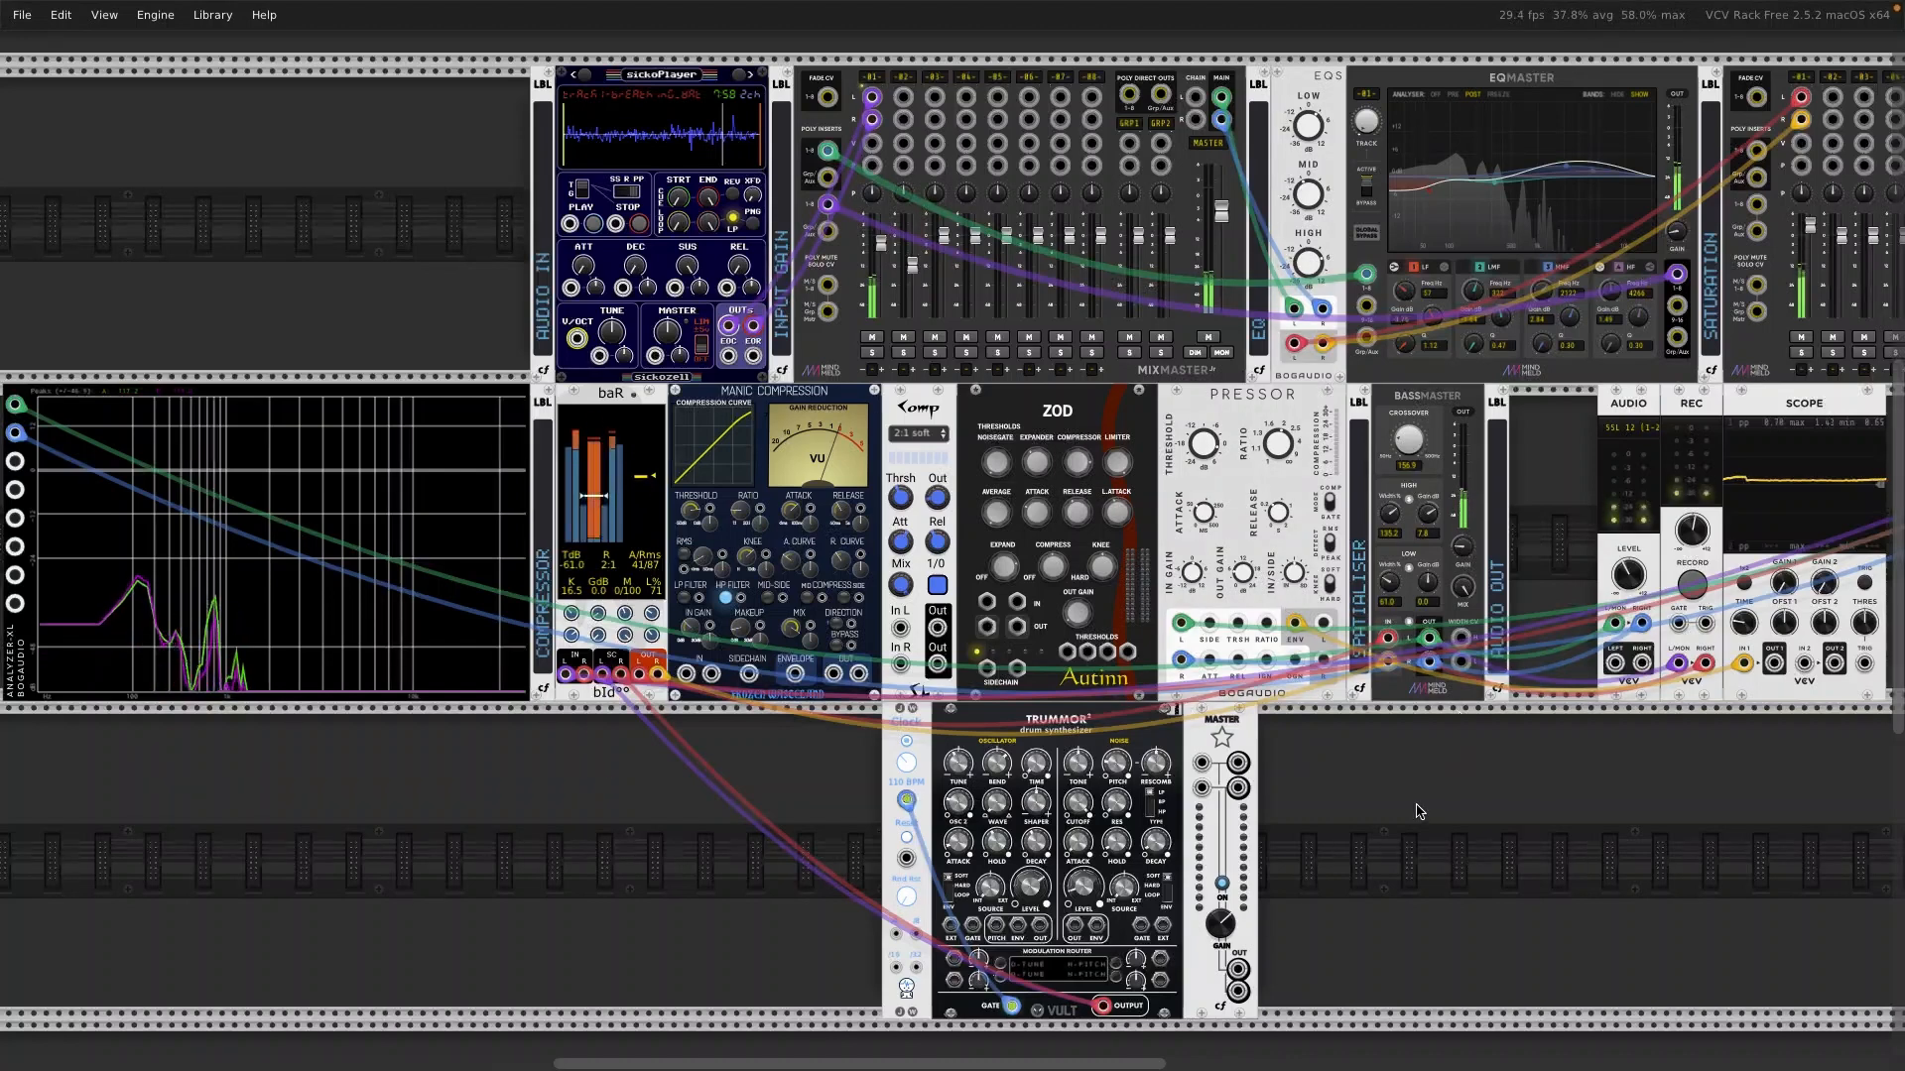
scroll(1438, 674, "down", 2)
scroll(1438, 674, "right", 1)
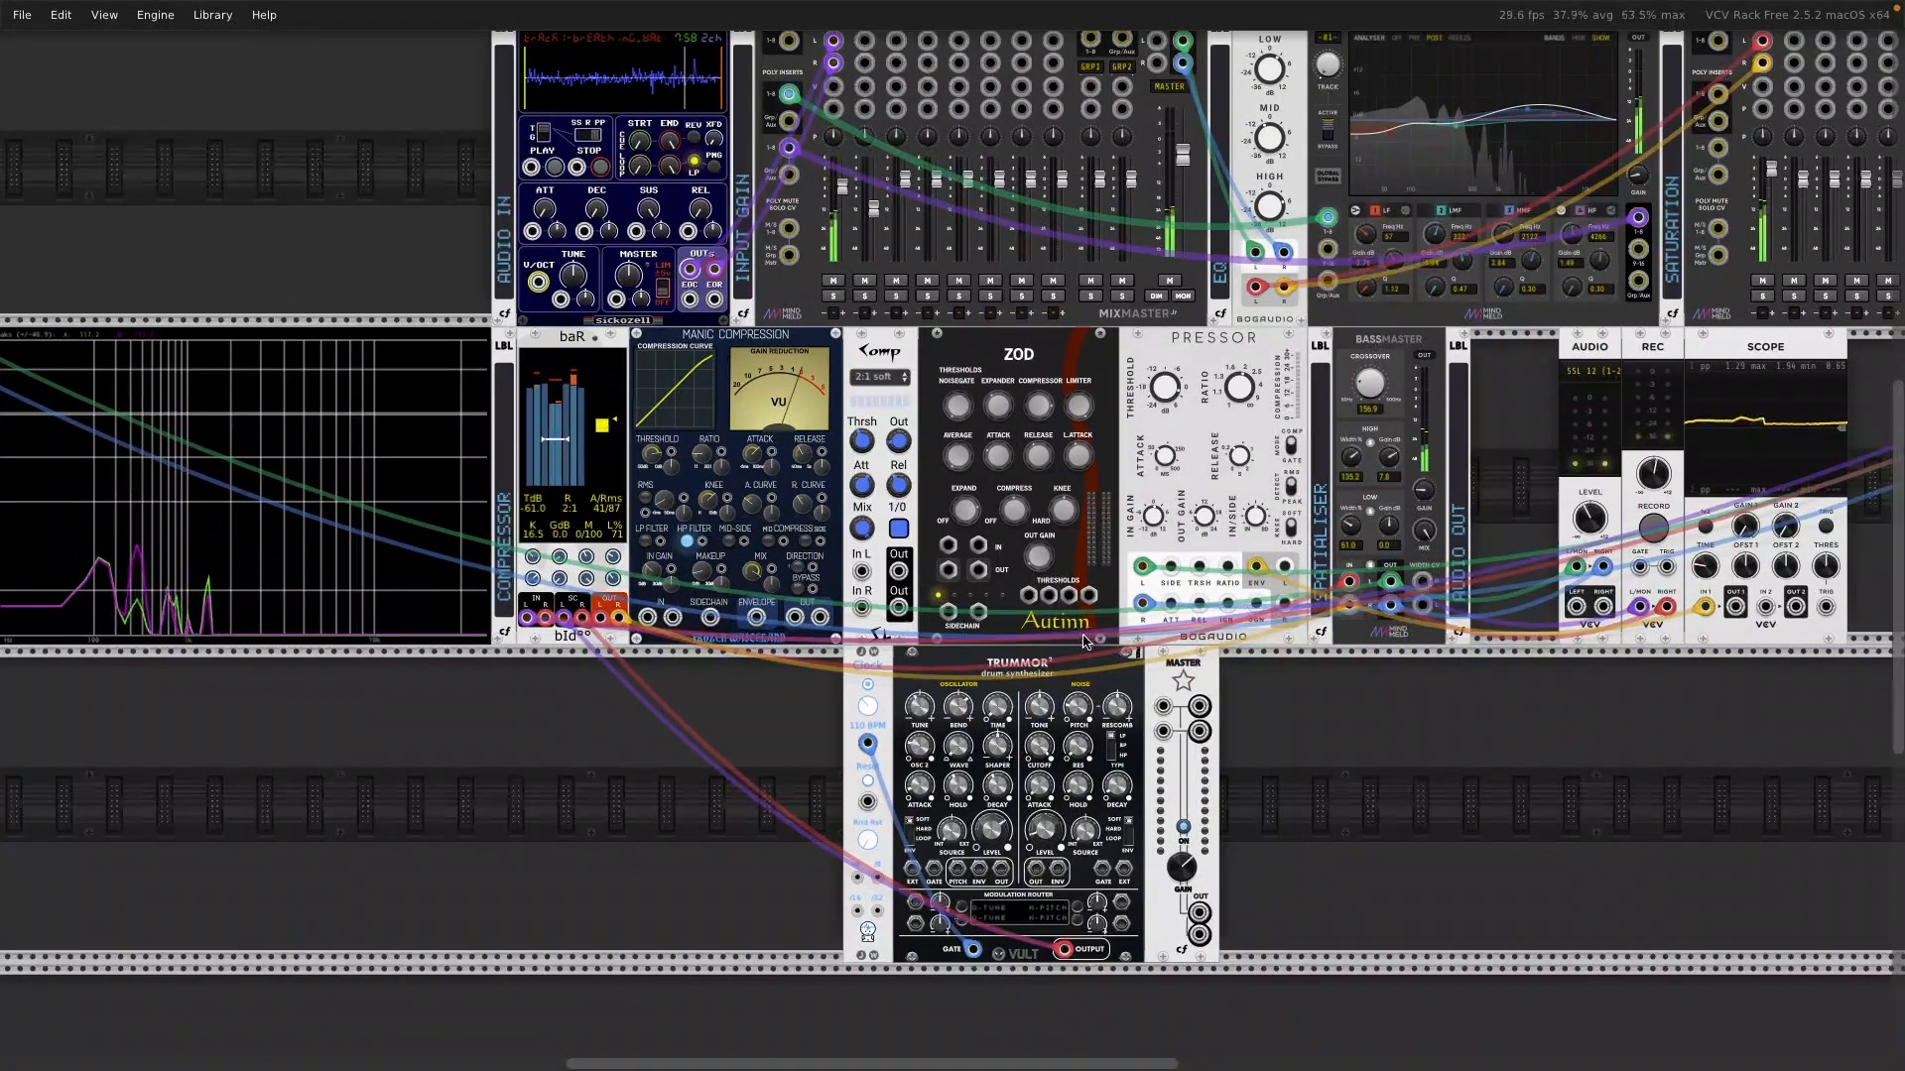
scroll(205, 575, "left", 1)
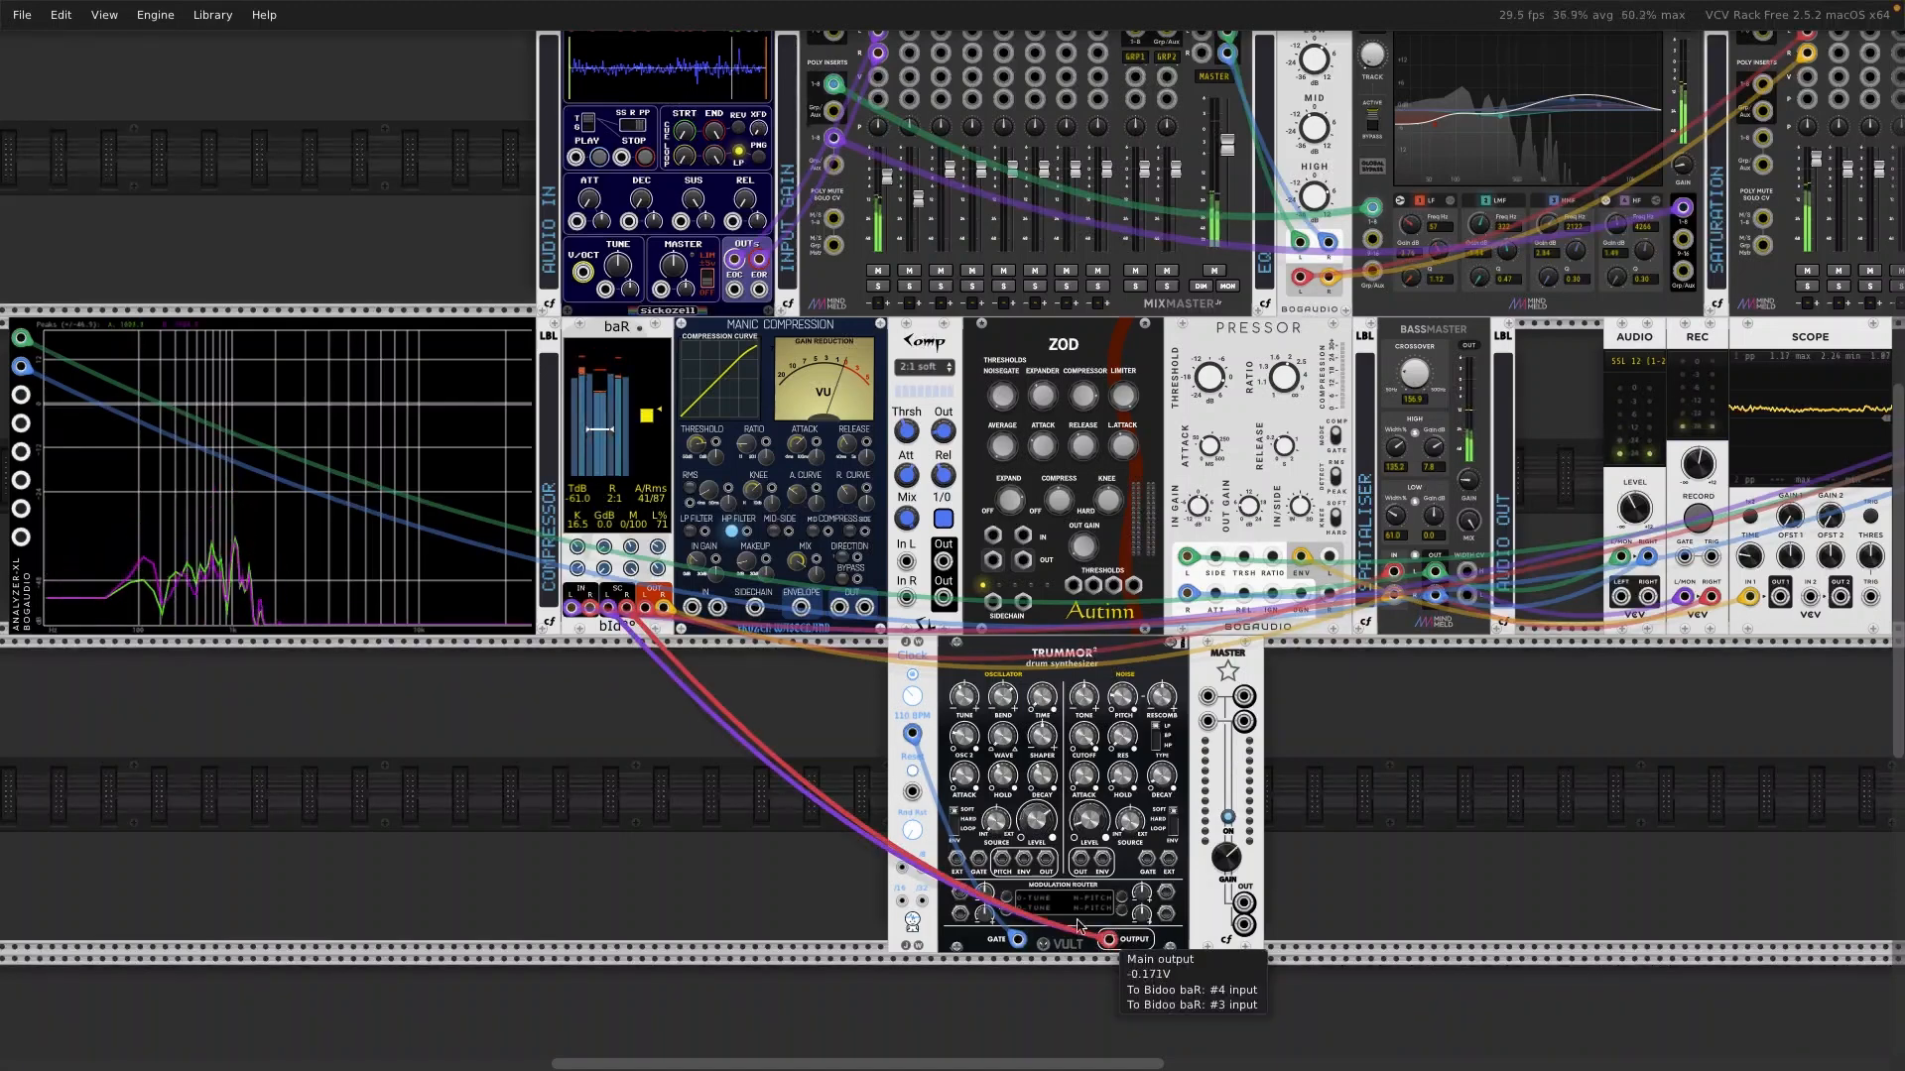
scroll(1285, 768, "right", 2)
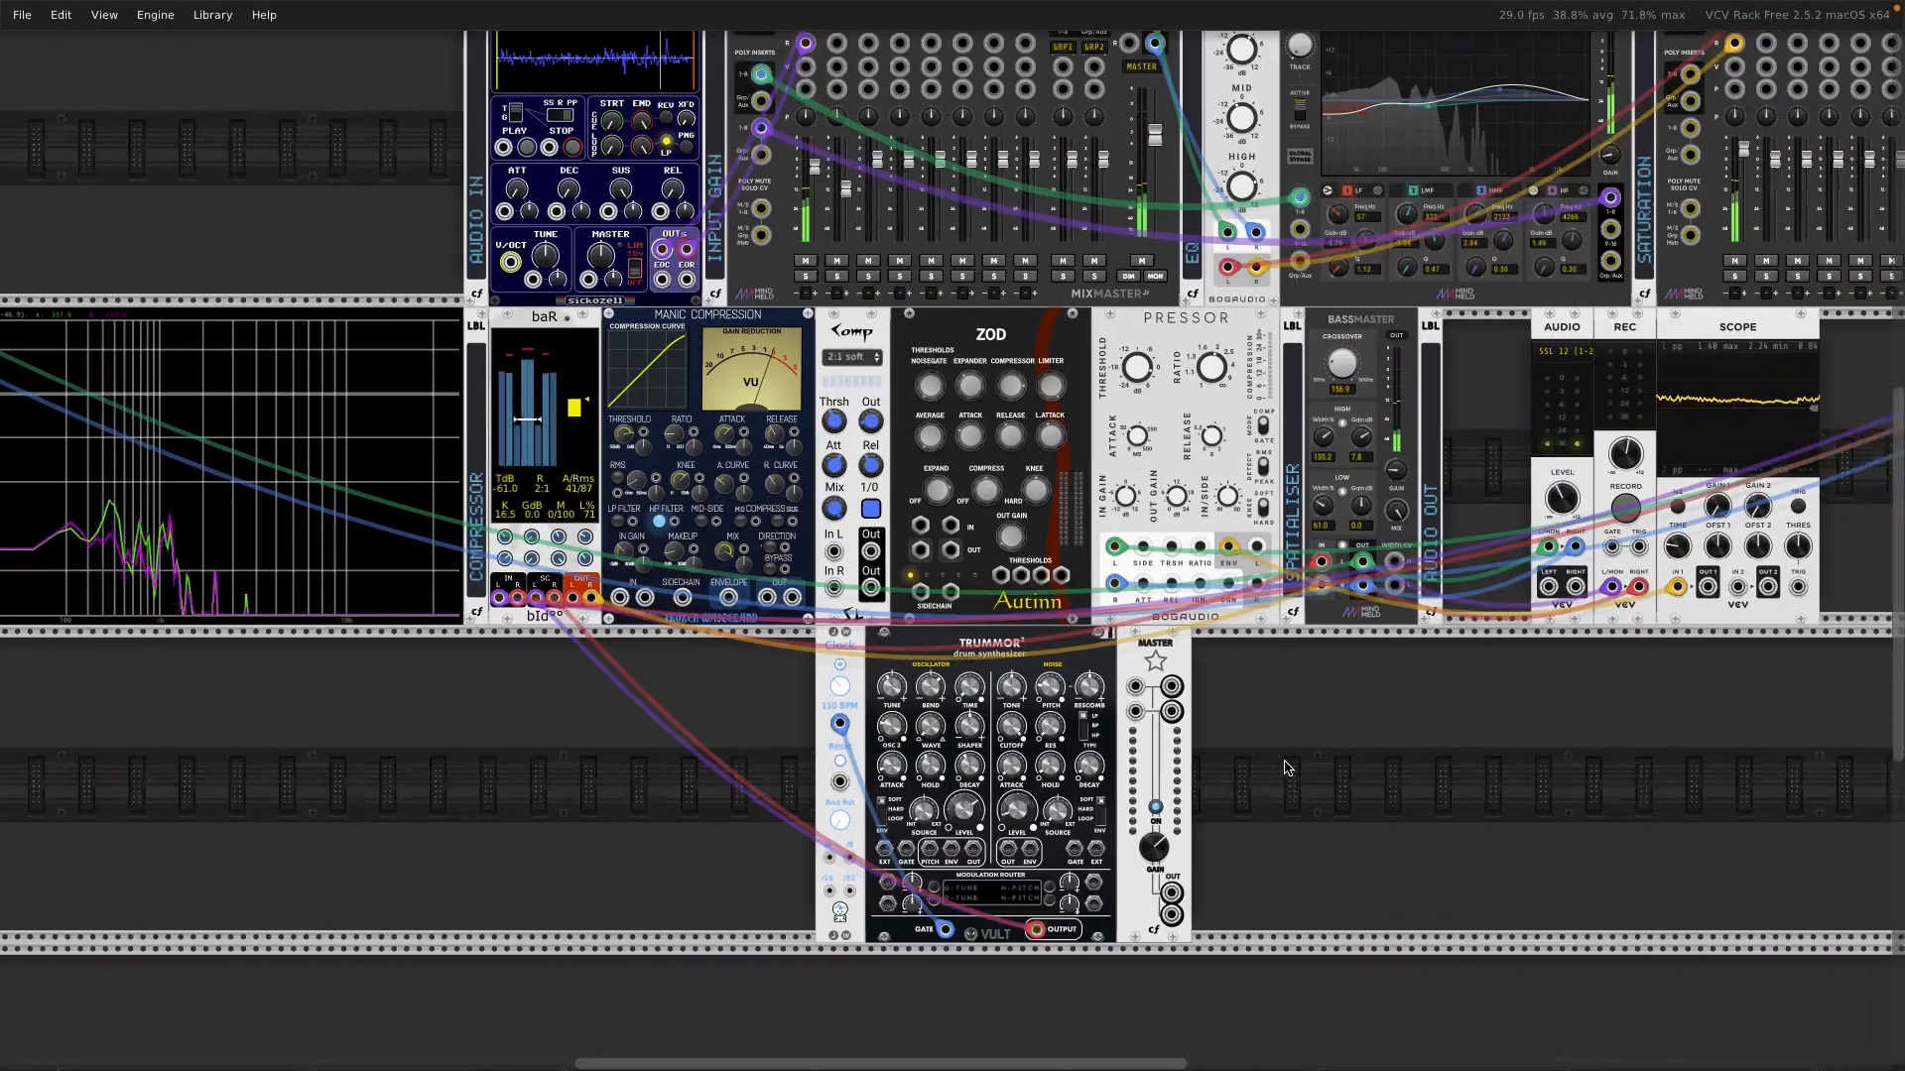
Step: Find MixMaster Jr with the search term mixmaster, add it, and place it in the bottom row beneath BassMaster
scroll(1285, 768, "right", 6)
scroll(1286, 768, "right", 7)
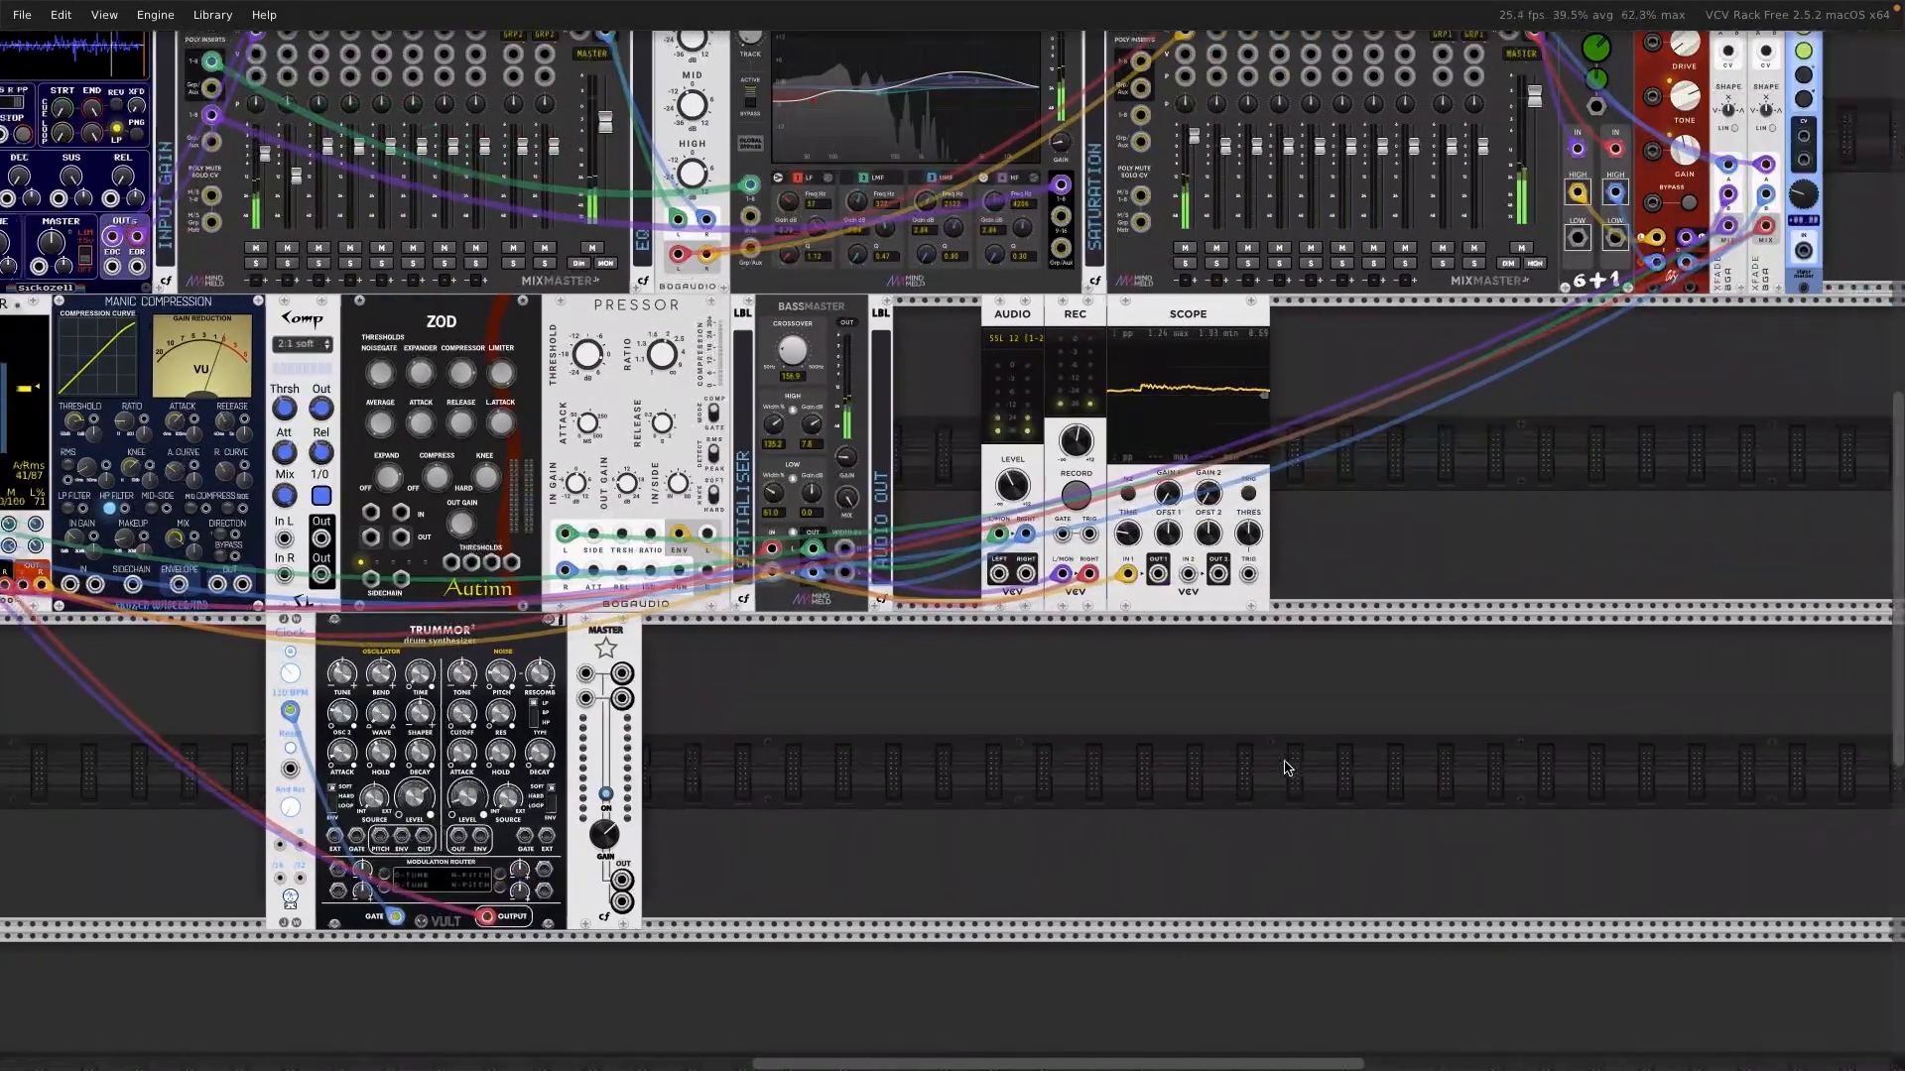
right_click(1462, 480)
type("mixmaster")
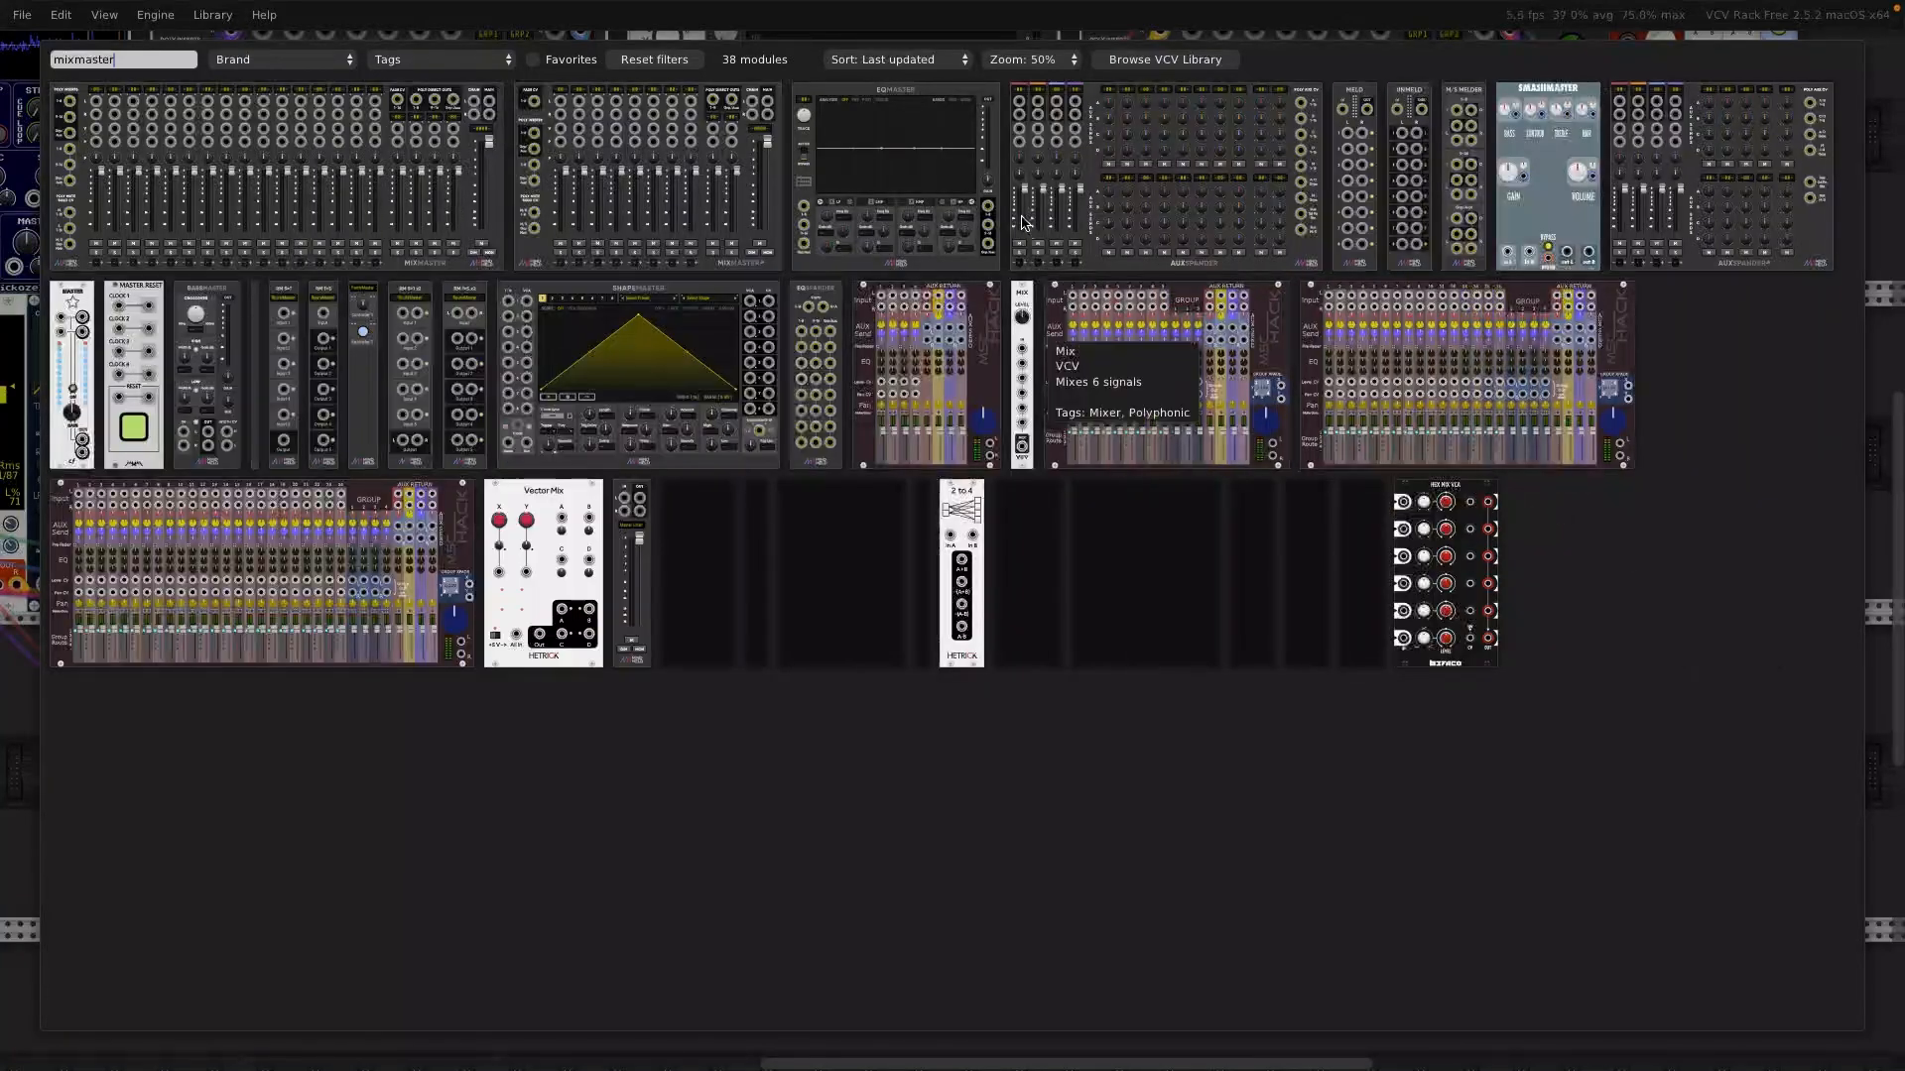
key("Escape")
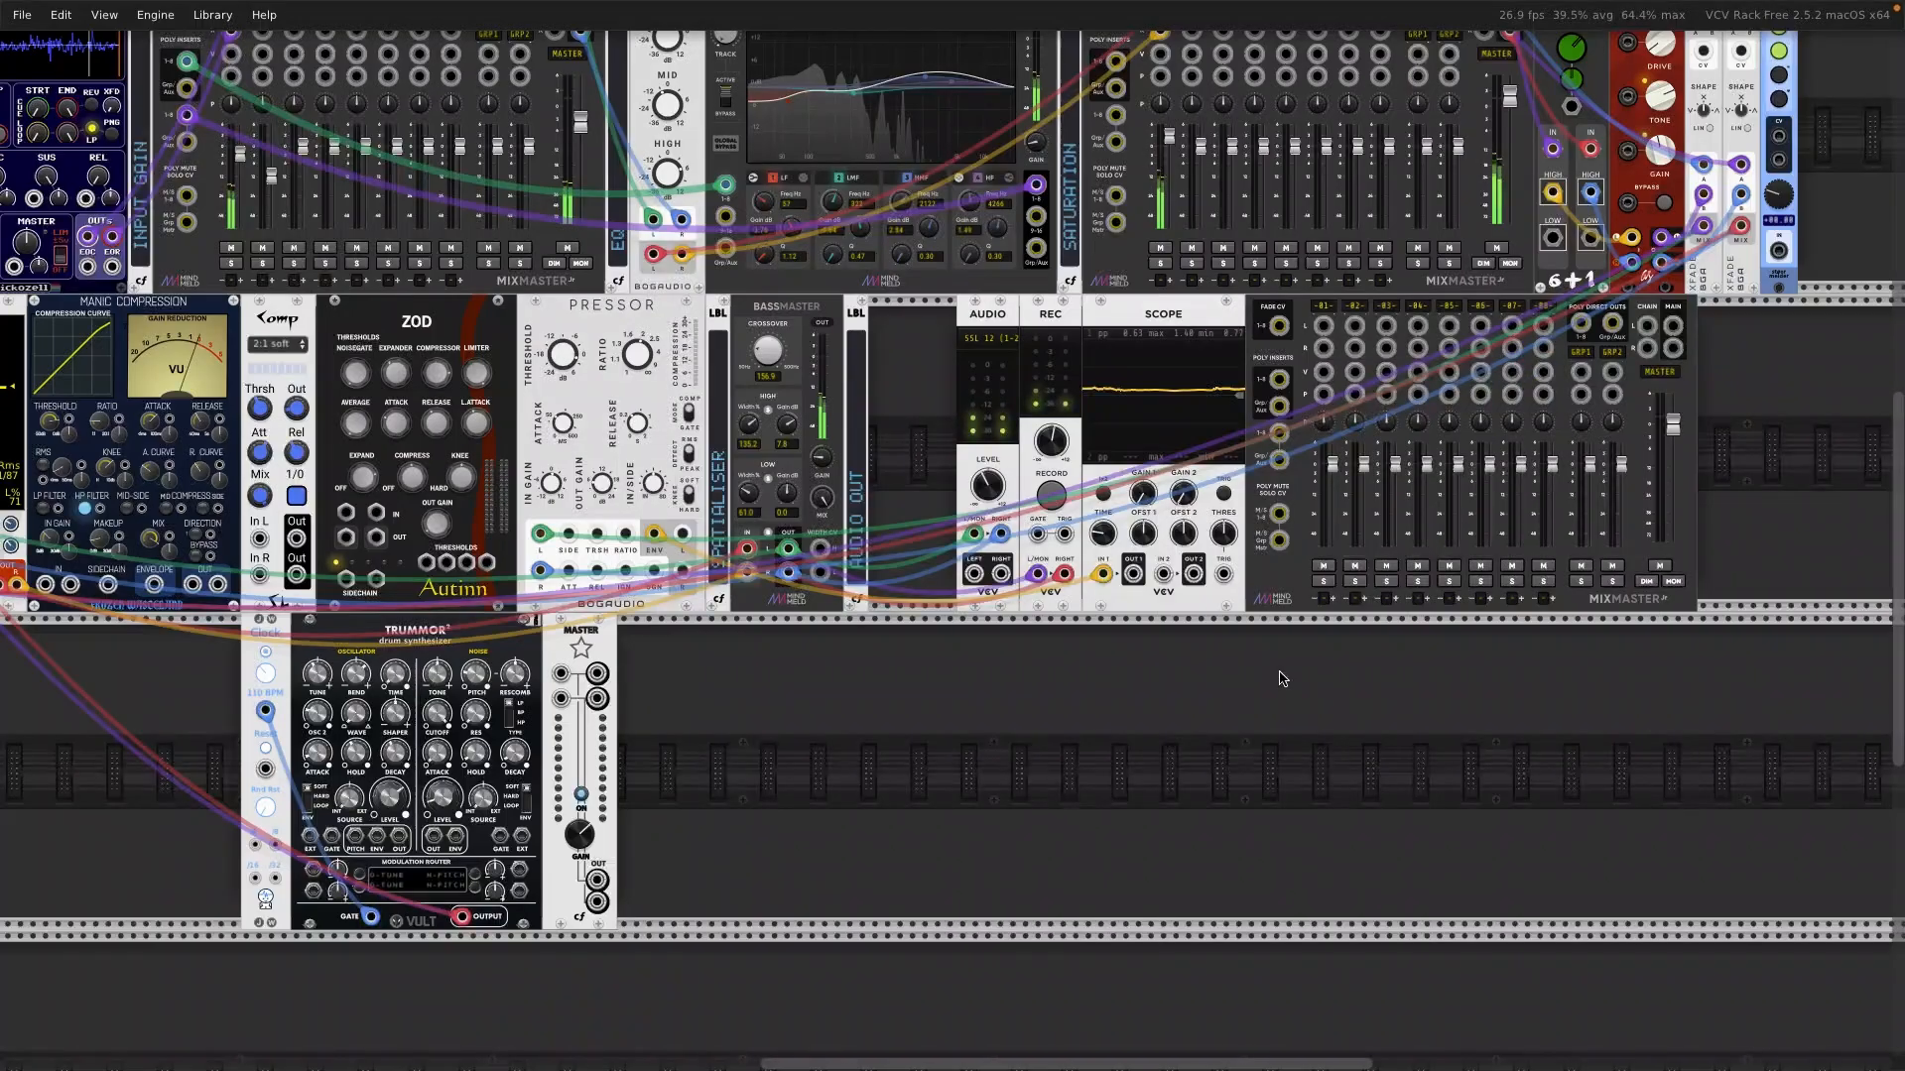
scroll(1276, 672, "right", 4)
scroll(1276, 672, "up", 2)
scroll(1528, 553, "down", 4)
scroll(1528, 554, "left", 3)
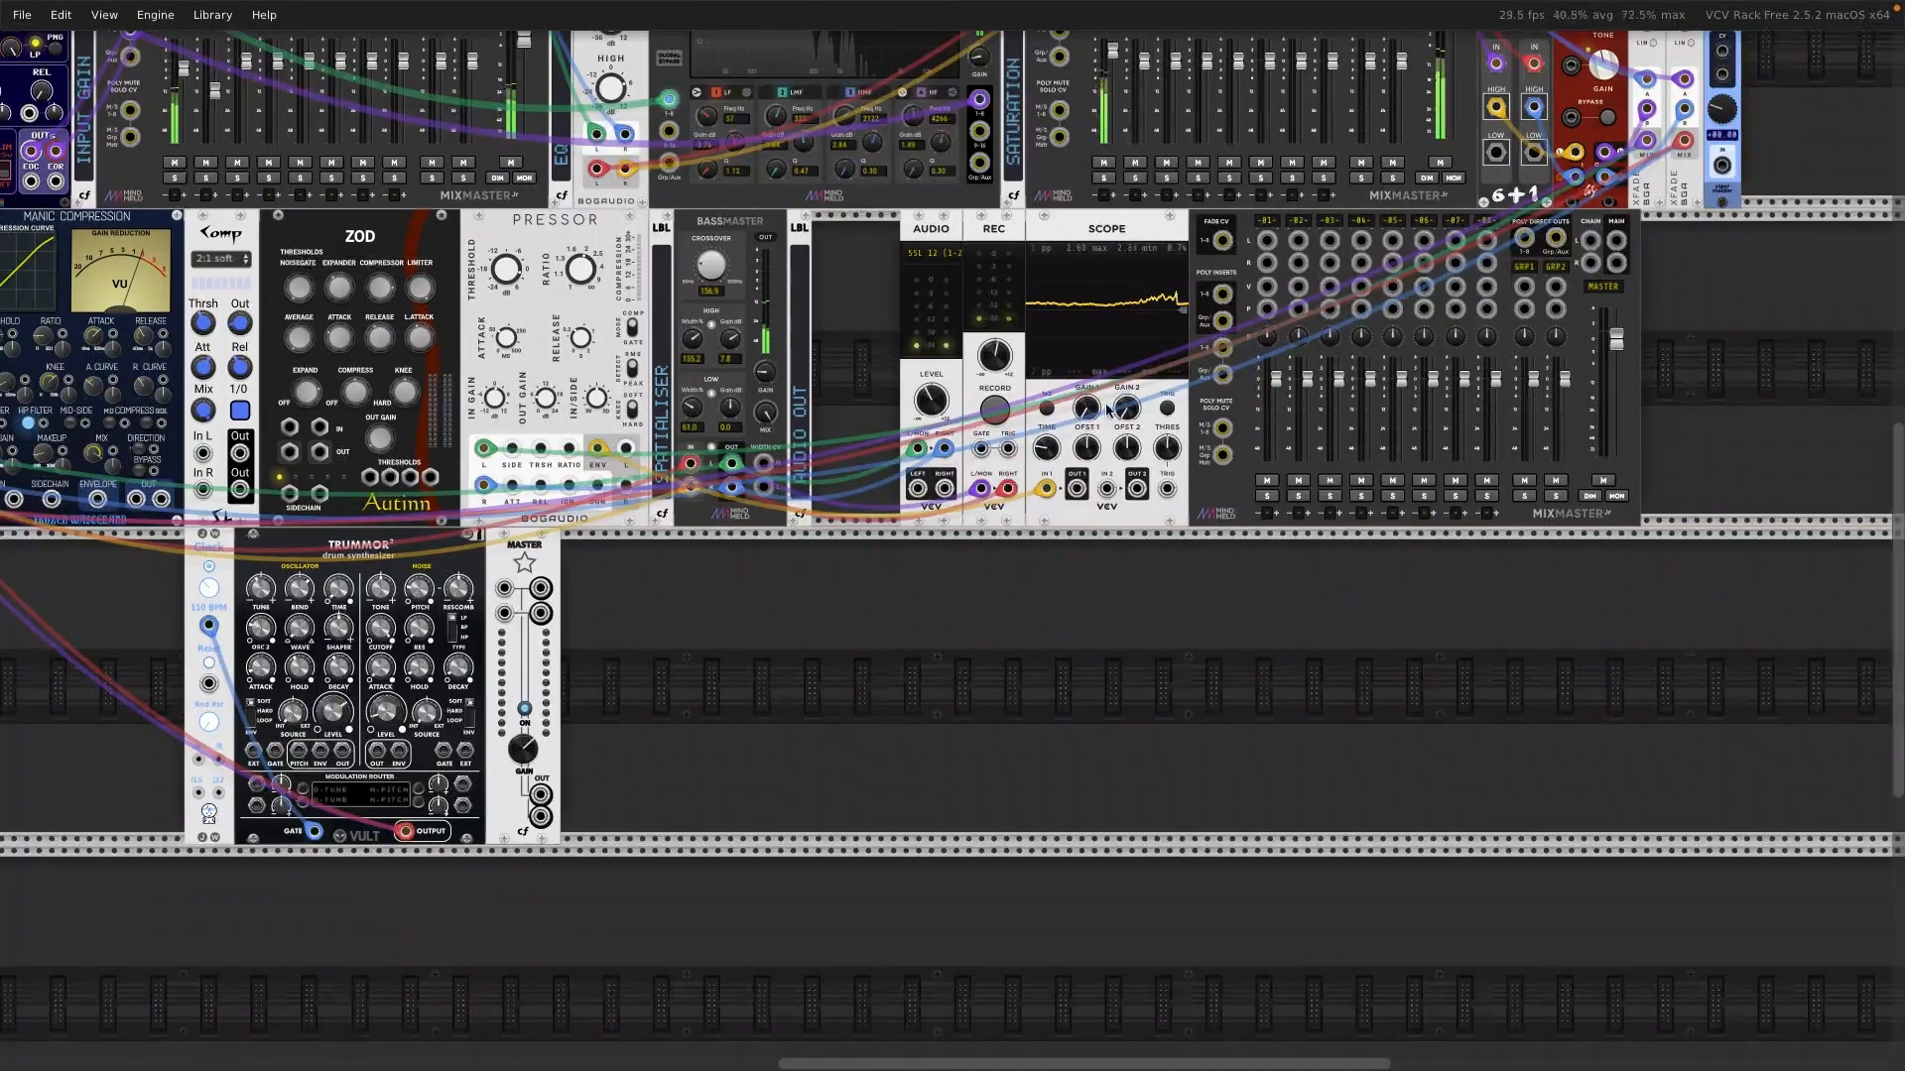
left_click_drag(1240, 223, 736, 700)
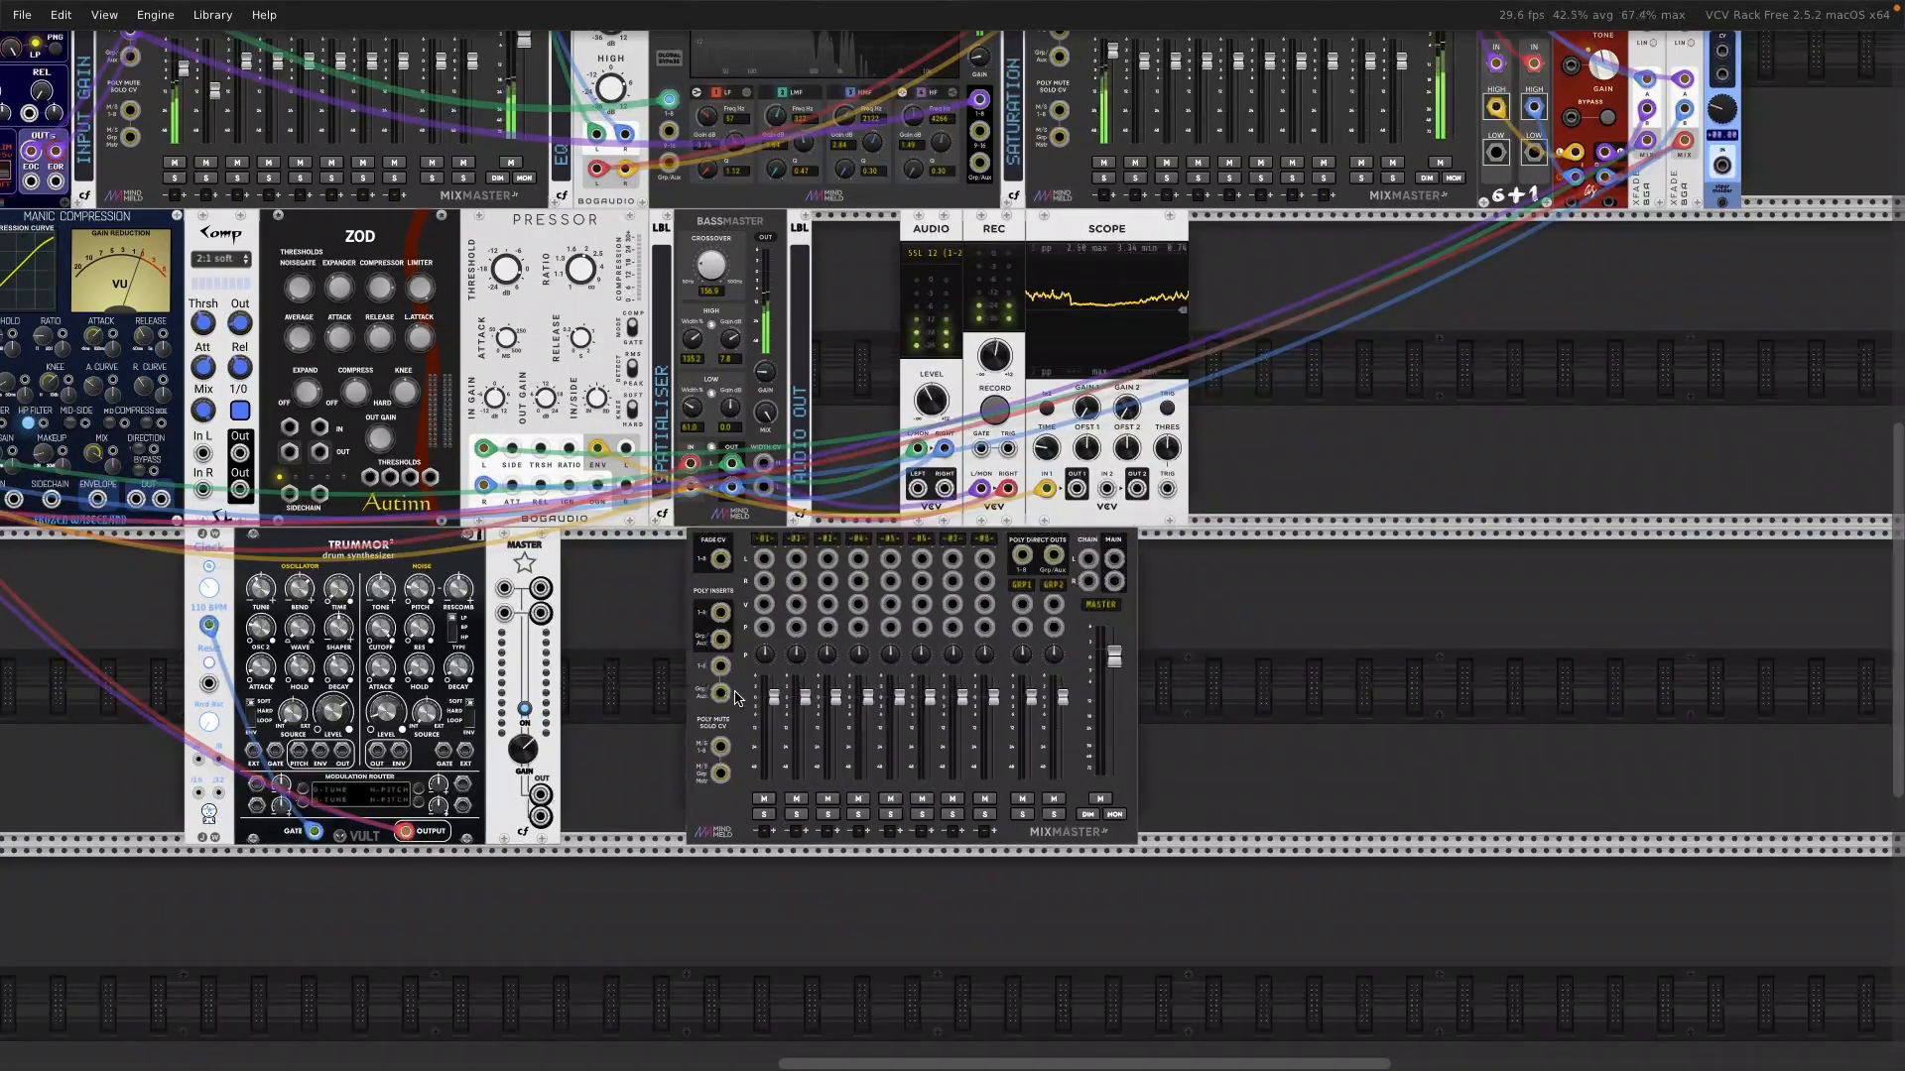
left_click_drag(725, 541, 712, 540)
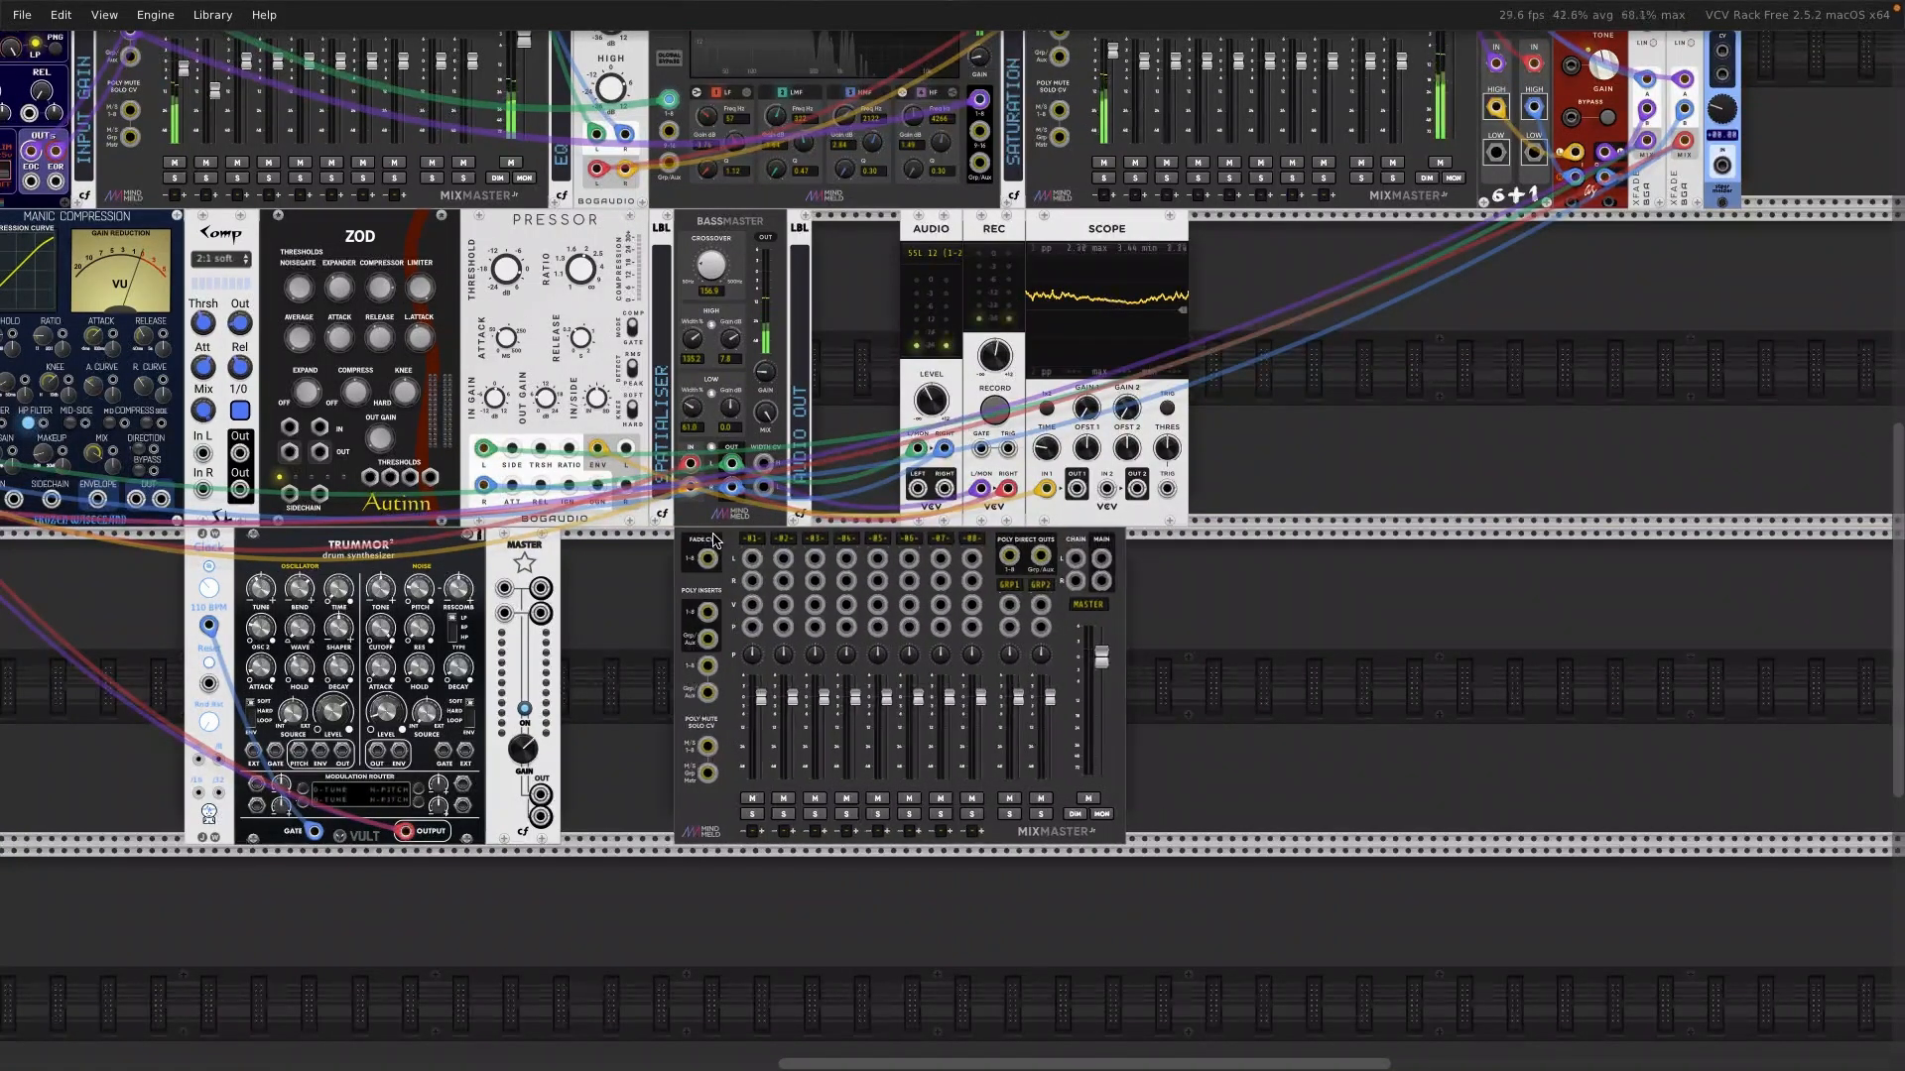
Step: Reroute baR's stereo outputs into the new mixer's track 1 and its main outputs into BassMaster's left and right inputs
scroll(712, 541, "left", 8)
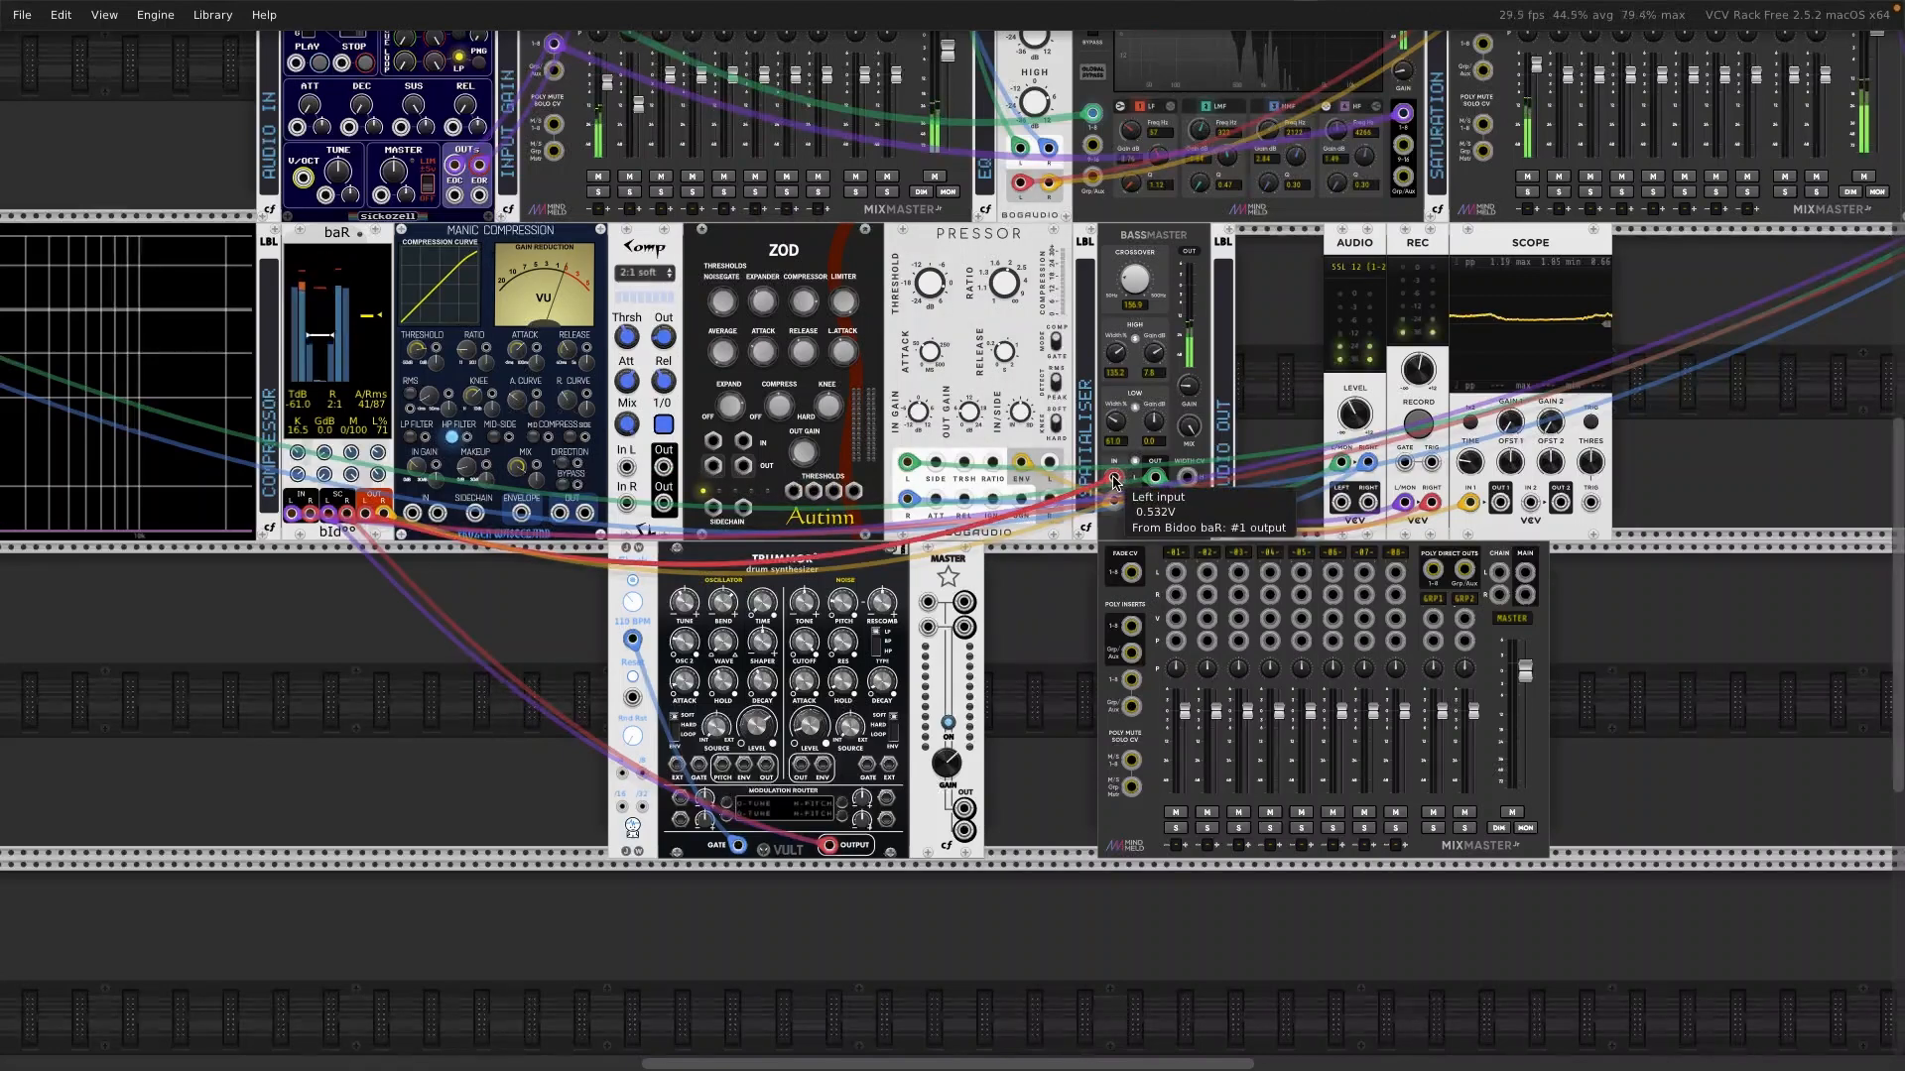
left_click_drag(1114, 481, 1177, 573)
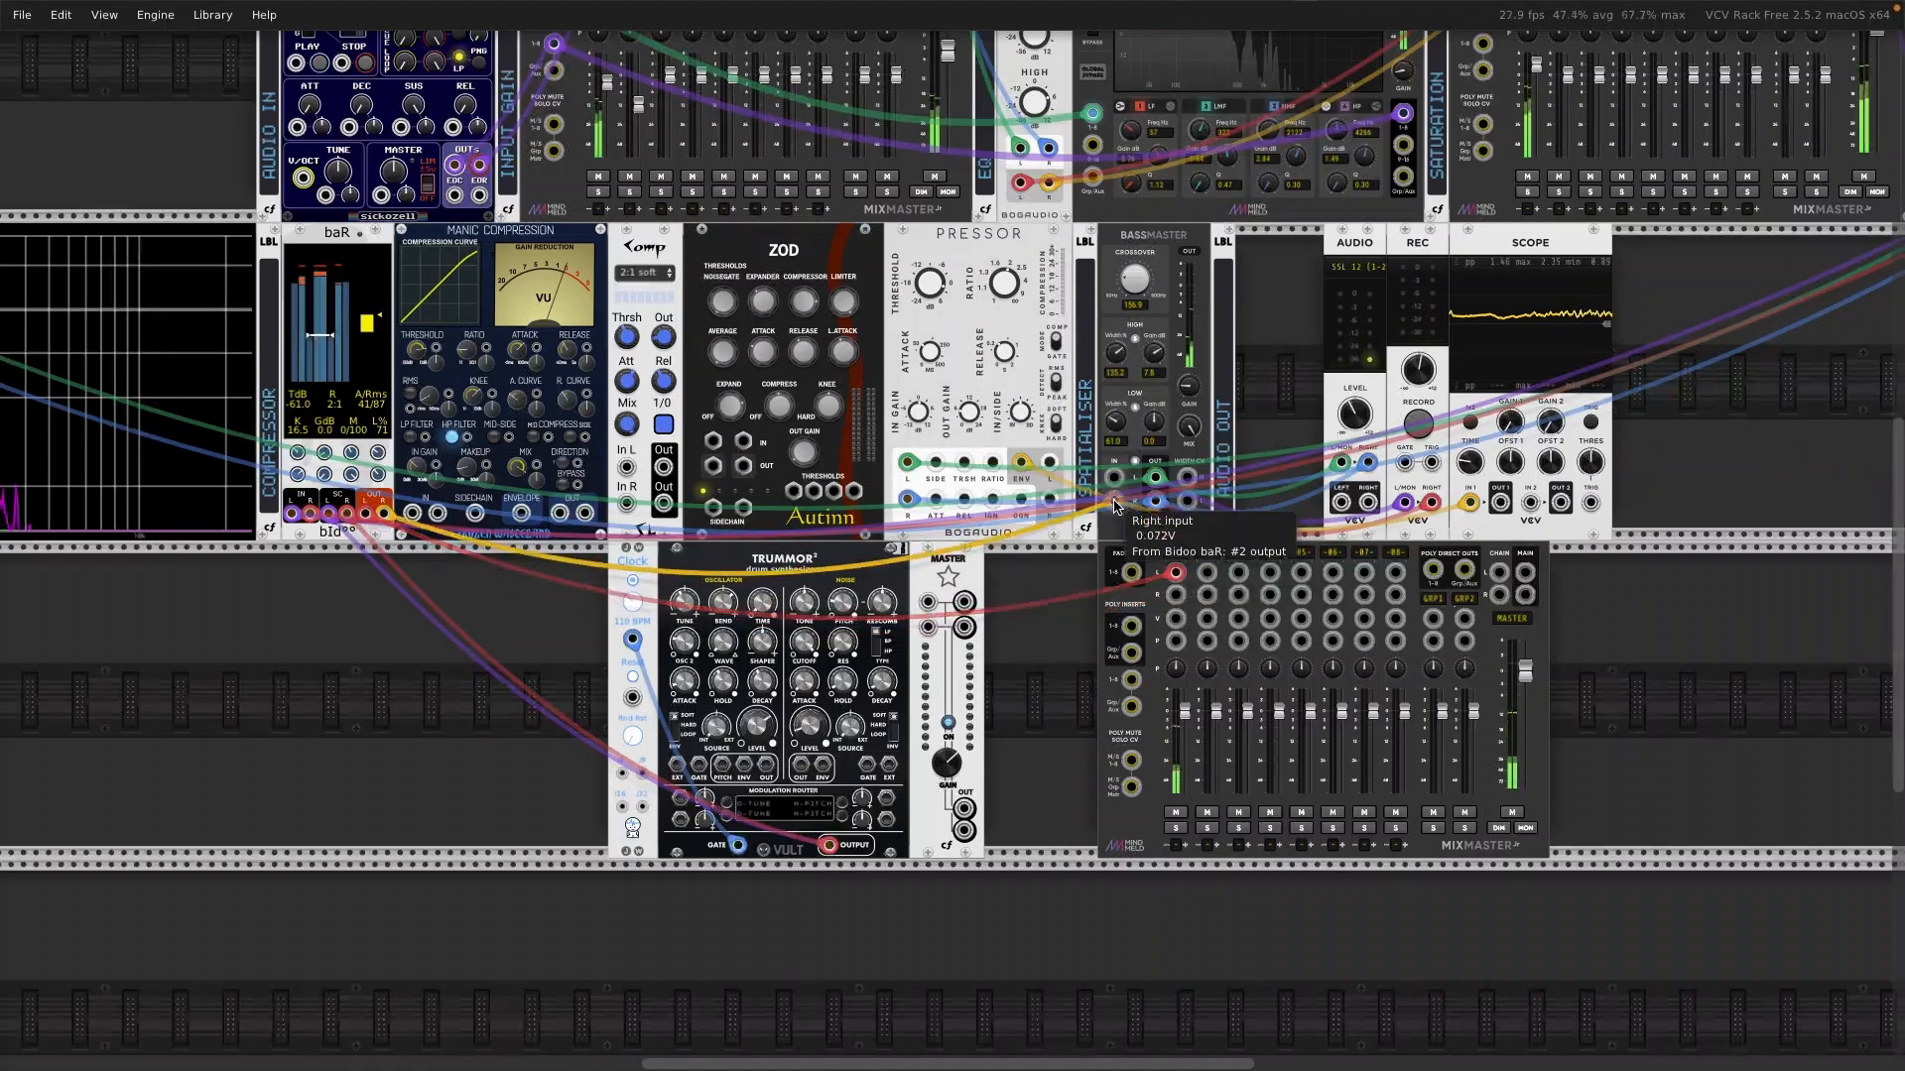
left_click_drag(1114, 501, 1176, 594)
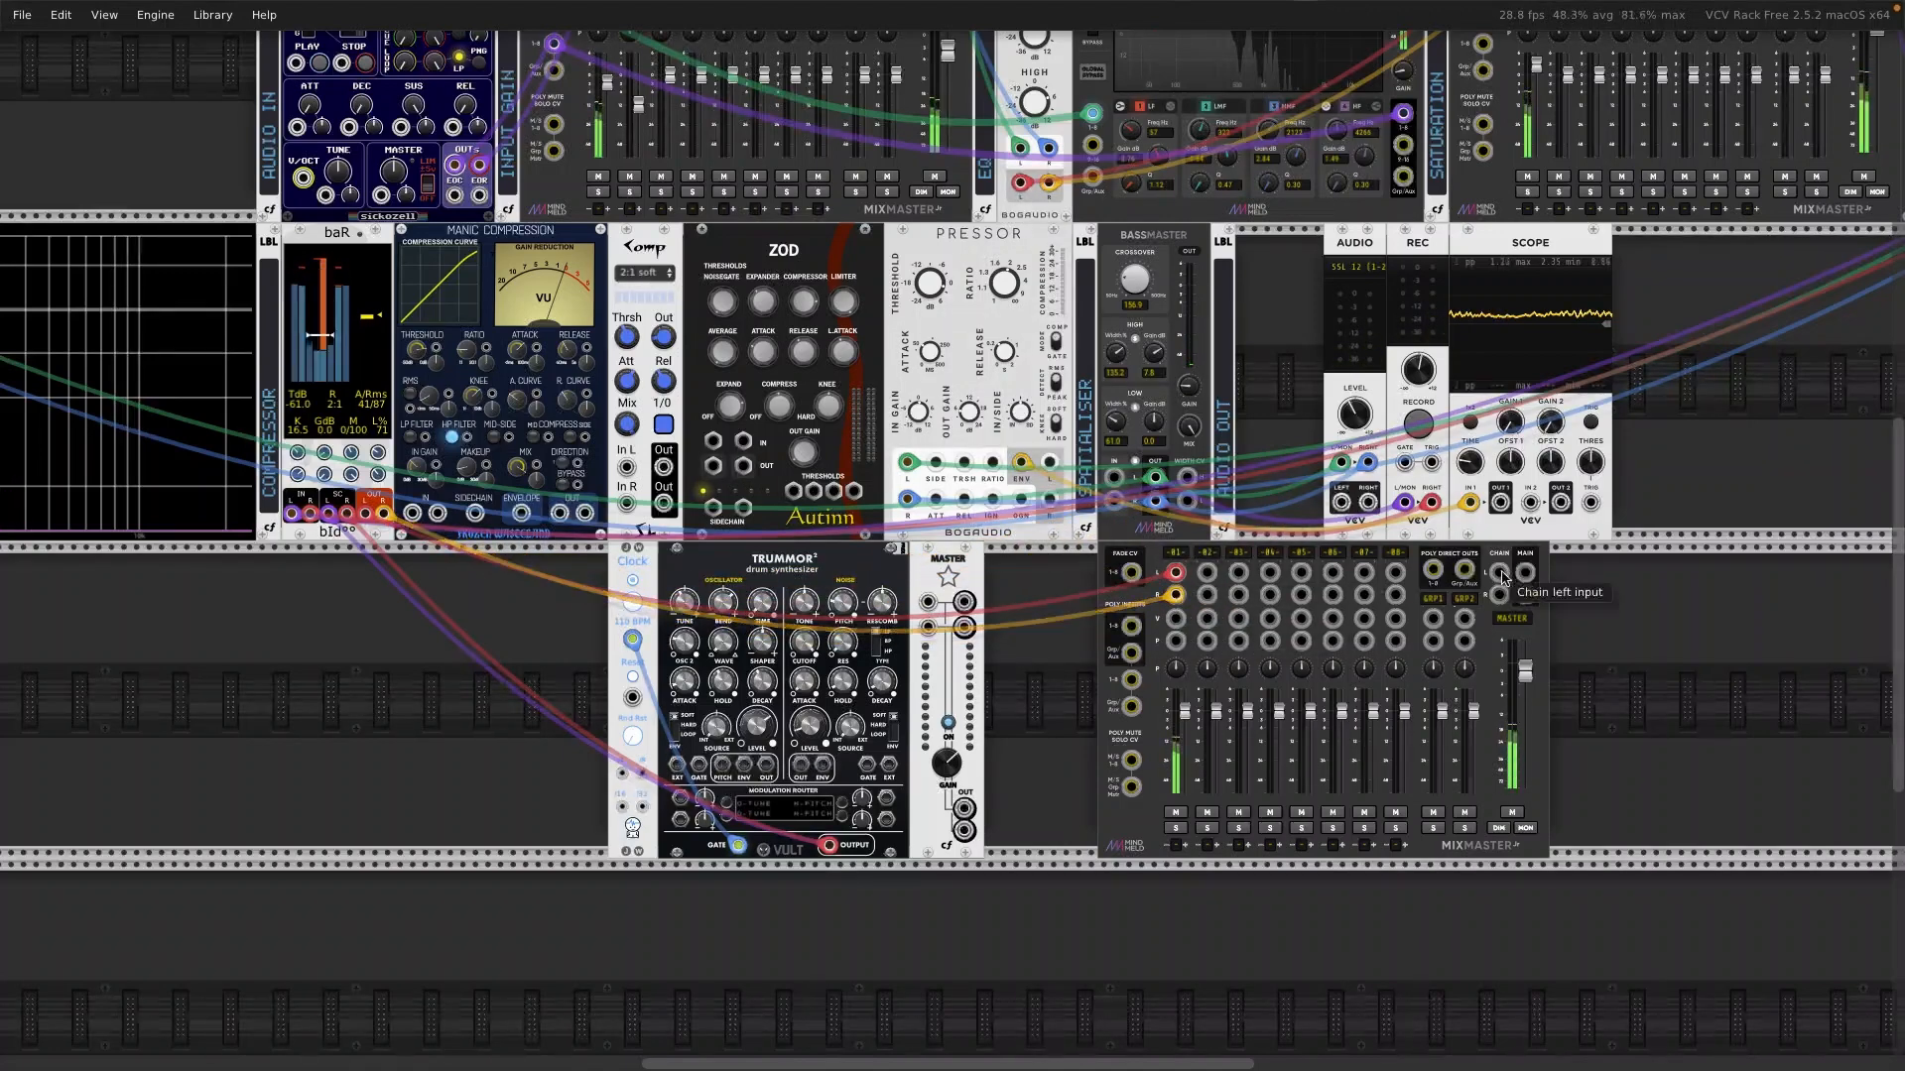
left_click_drag(1526, 573, 1114, 477)
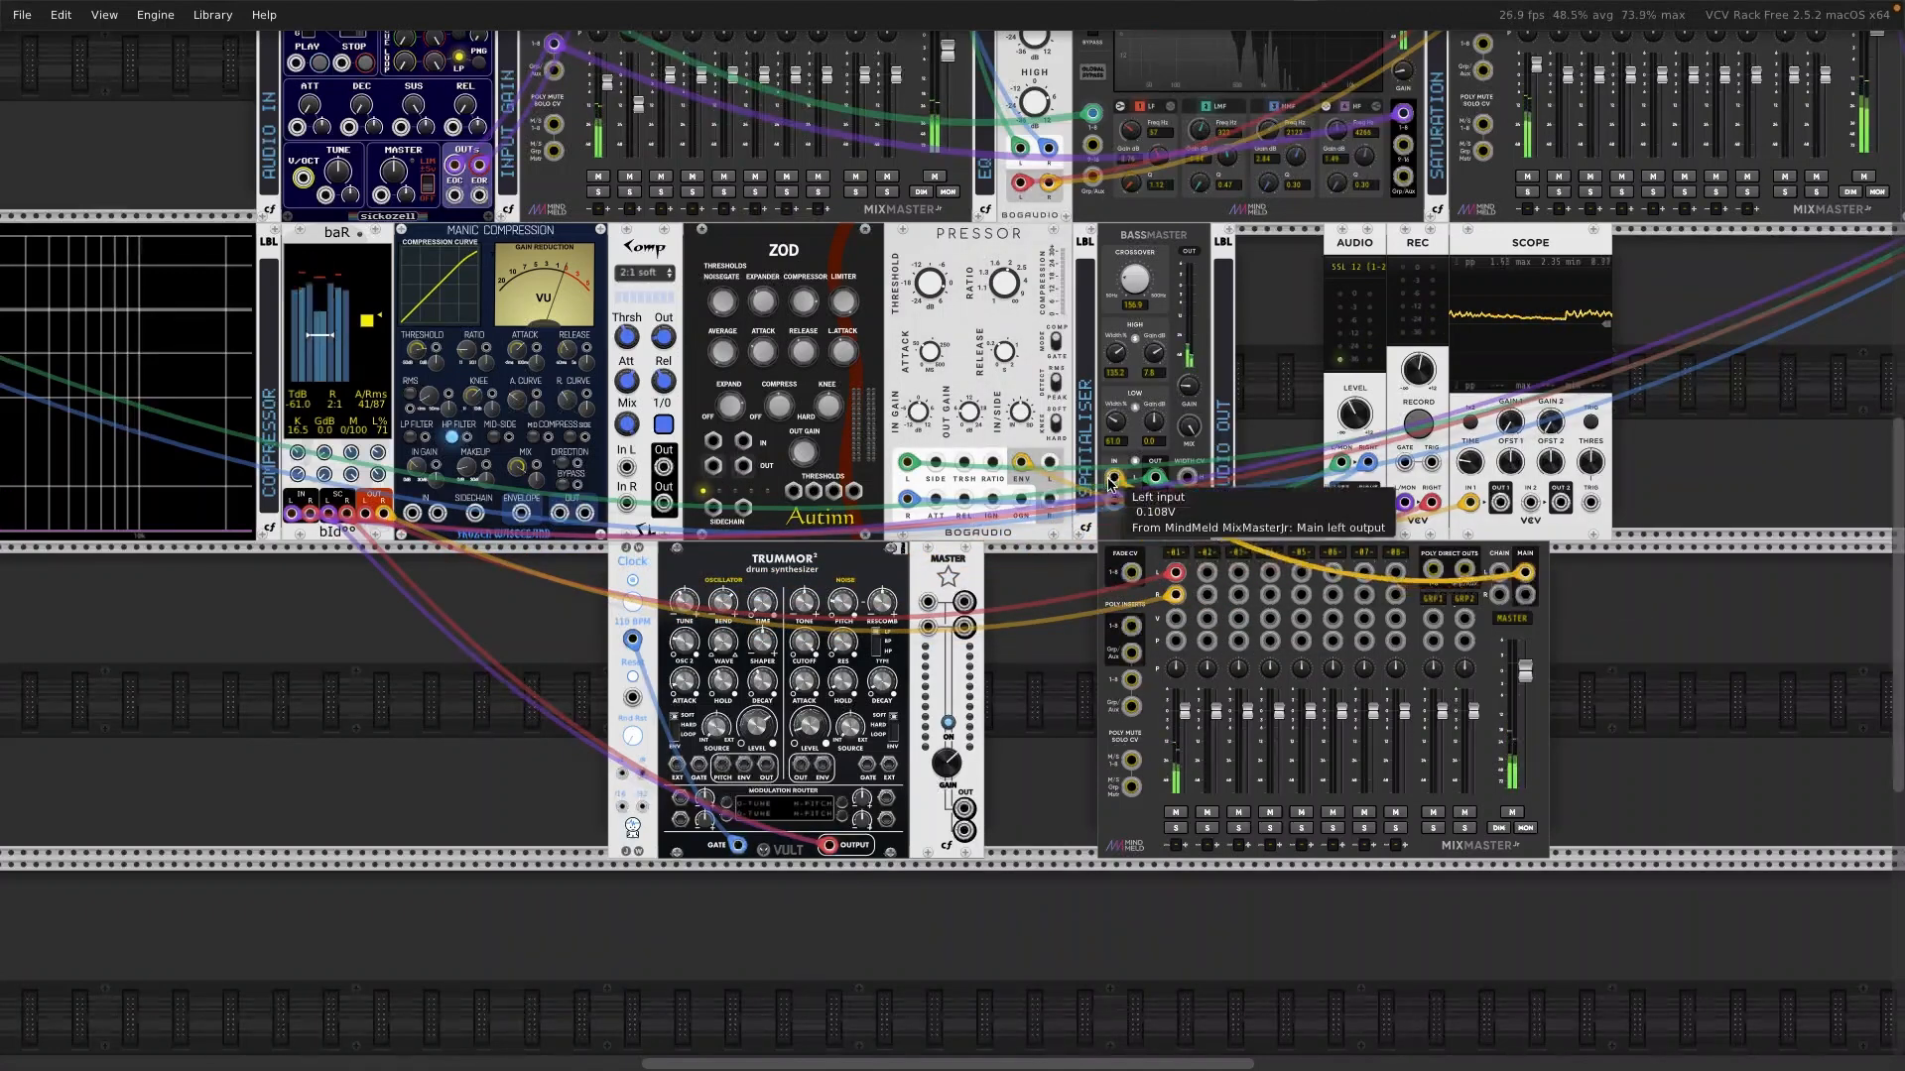
left_click_drag(1526, 595, 1114, 501)
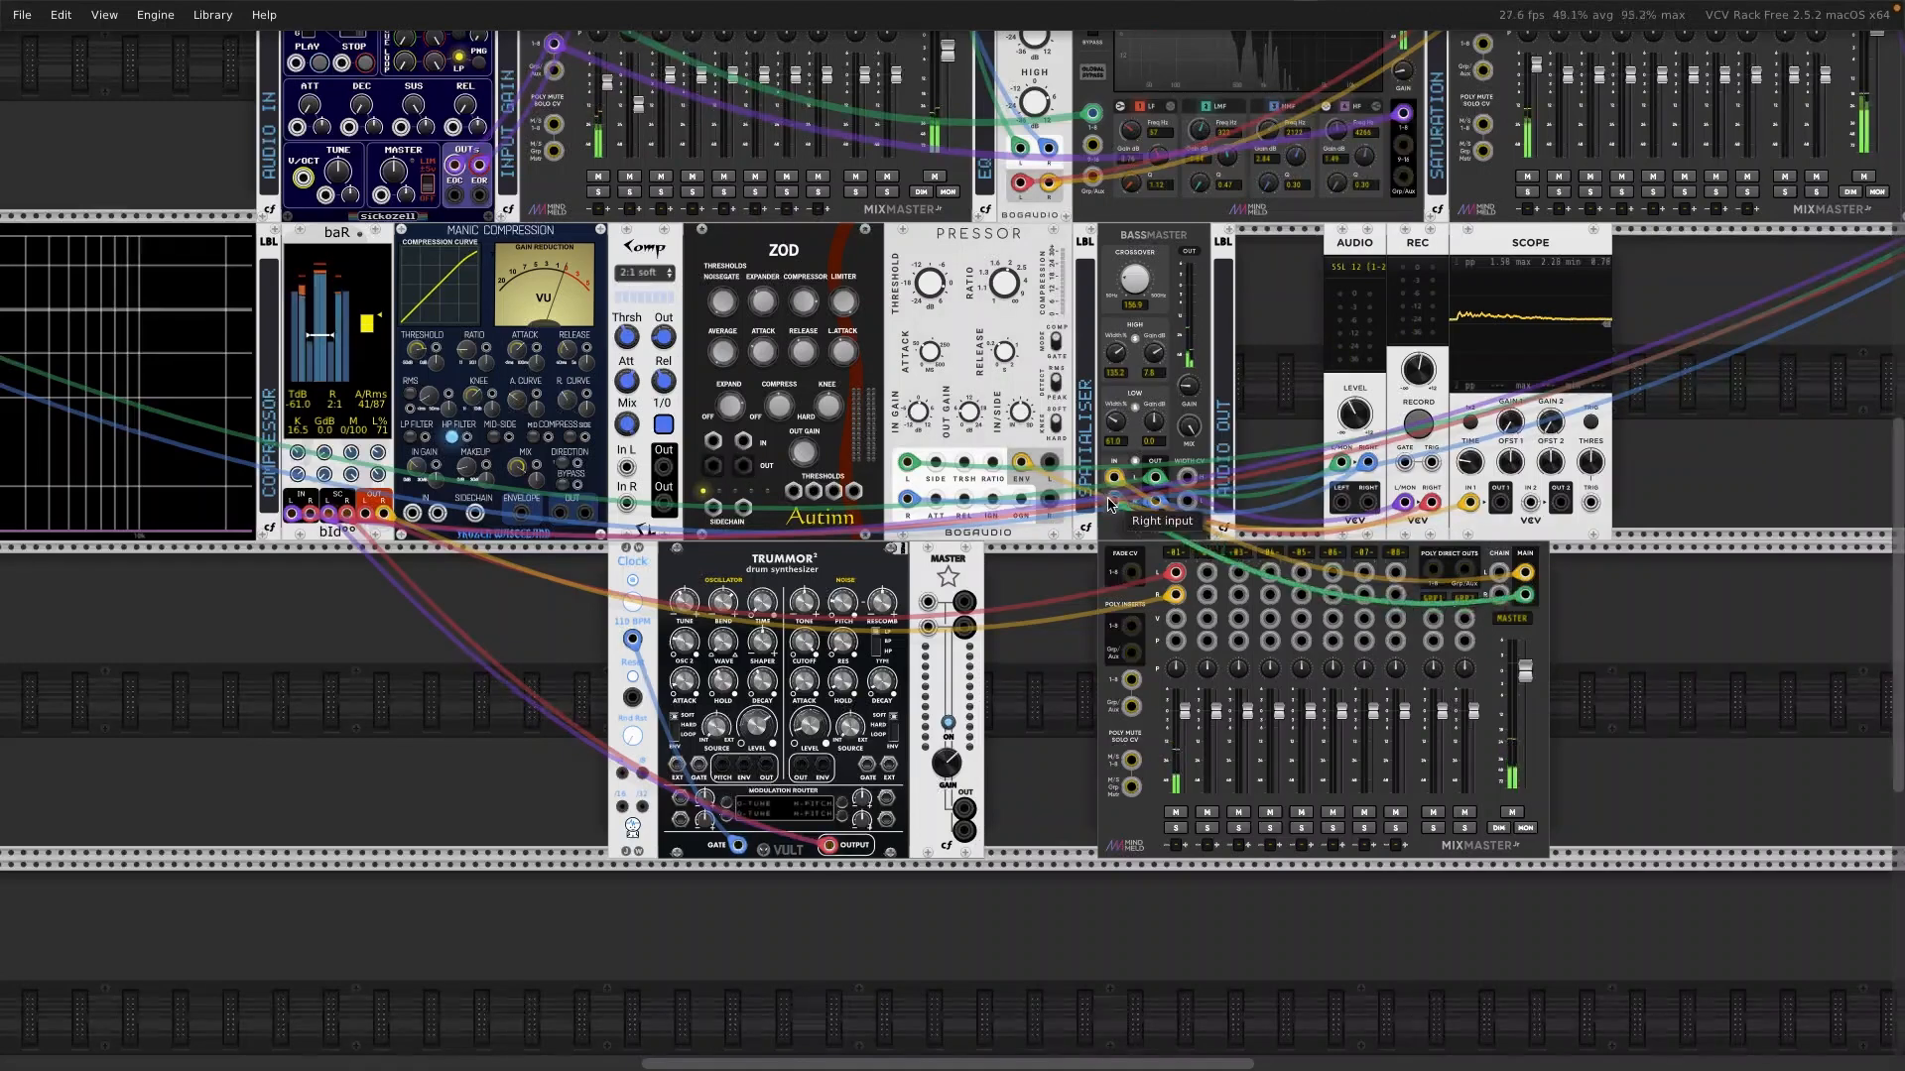
Step: Patch Trummor²'s main output into the new mixer's track 2 left input and balance the track and master faders
left_click_drag(1515, 663, 1515, 657)
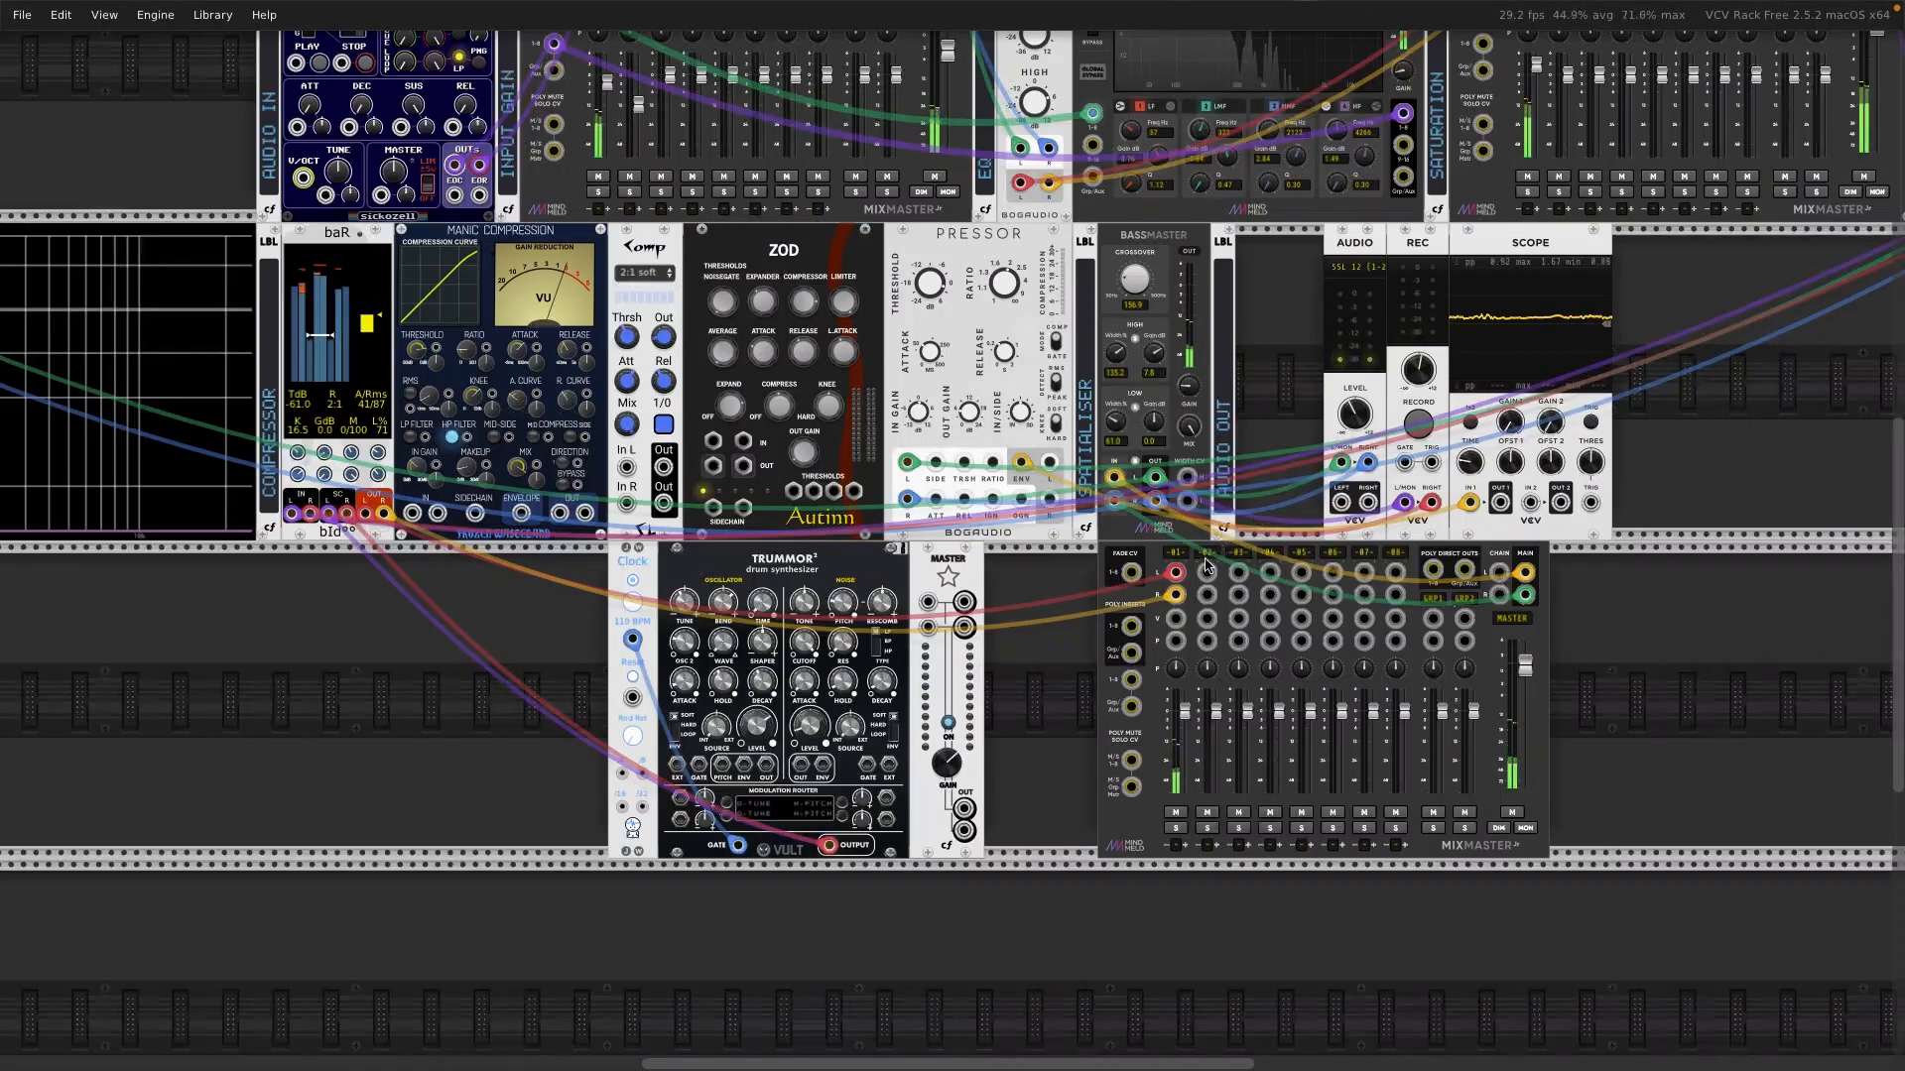
left_click_drag(1208, 577, 830, 846)
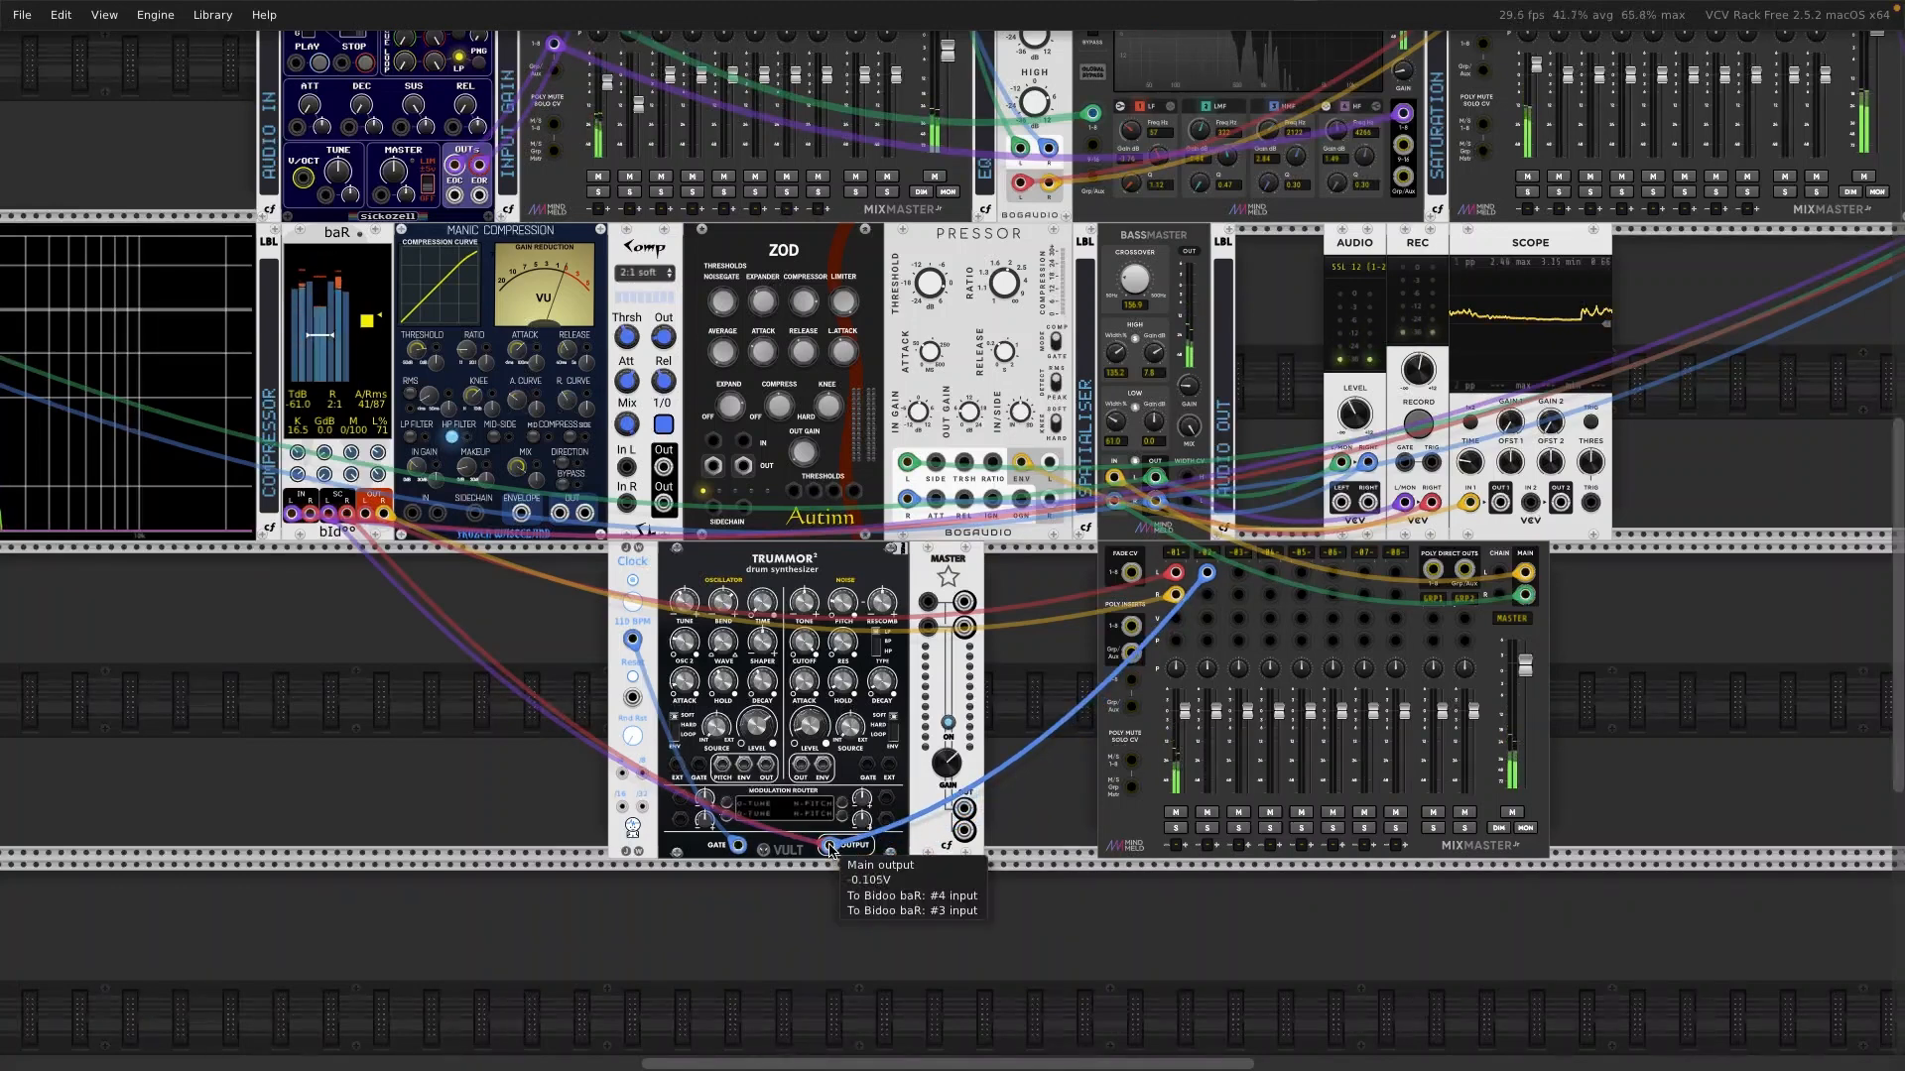
left_click_drag(831, 846, 830, 846)
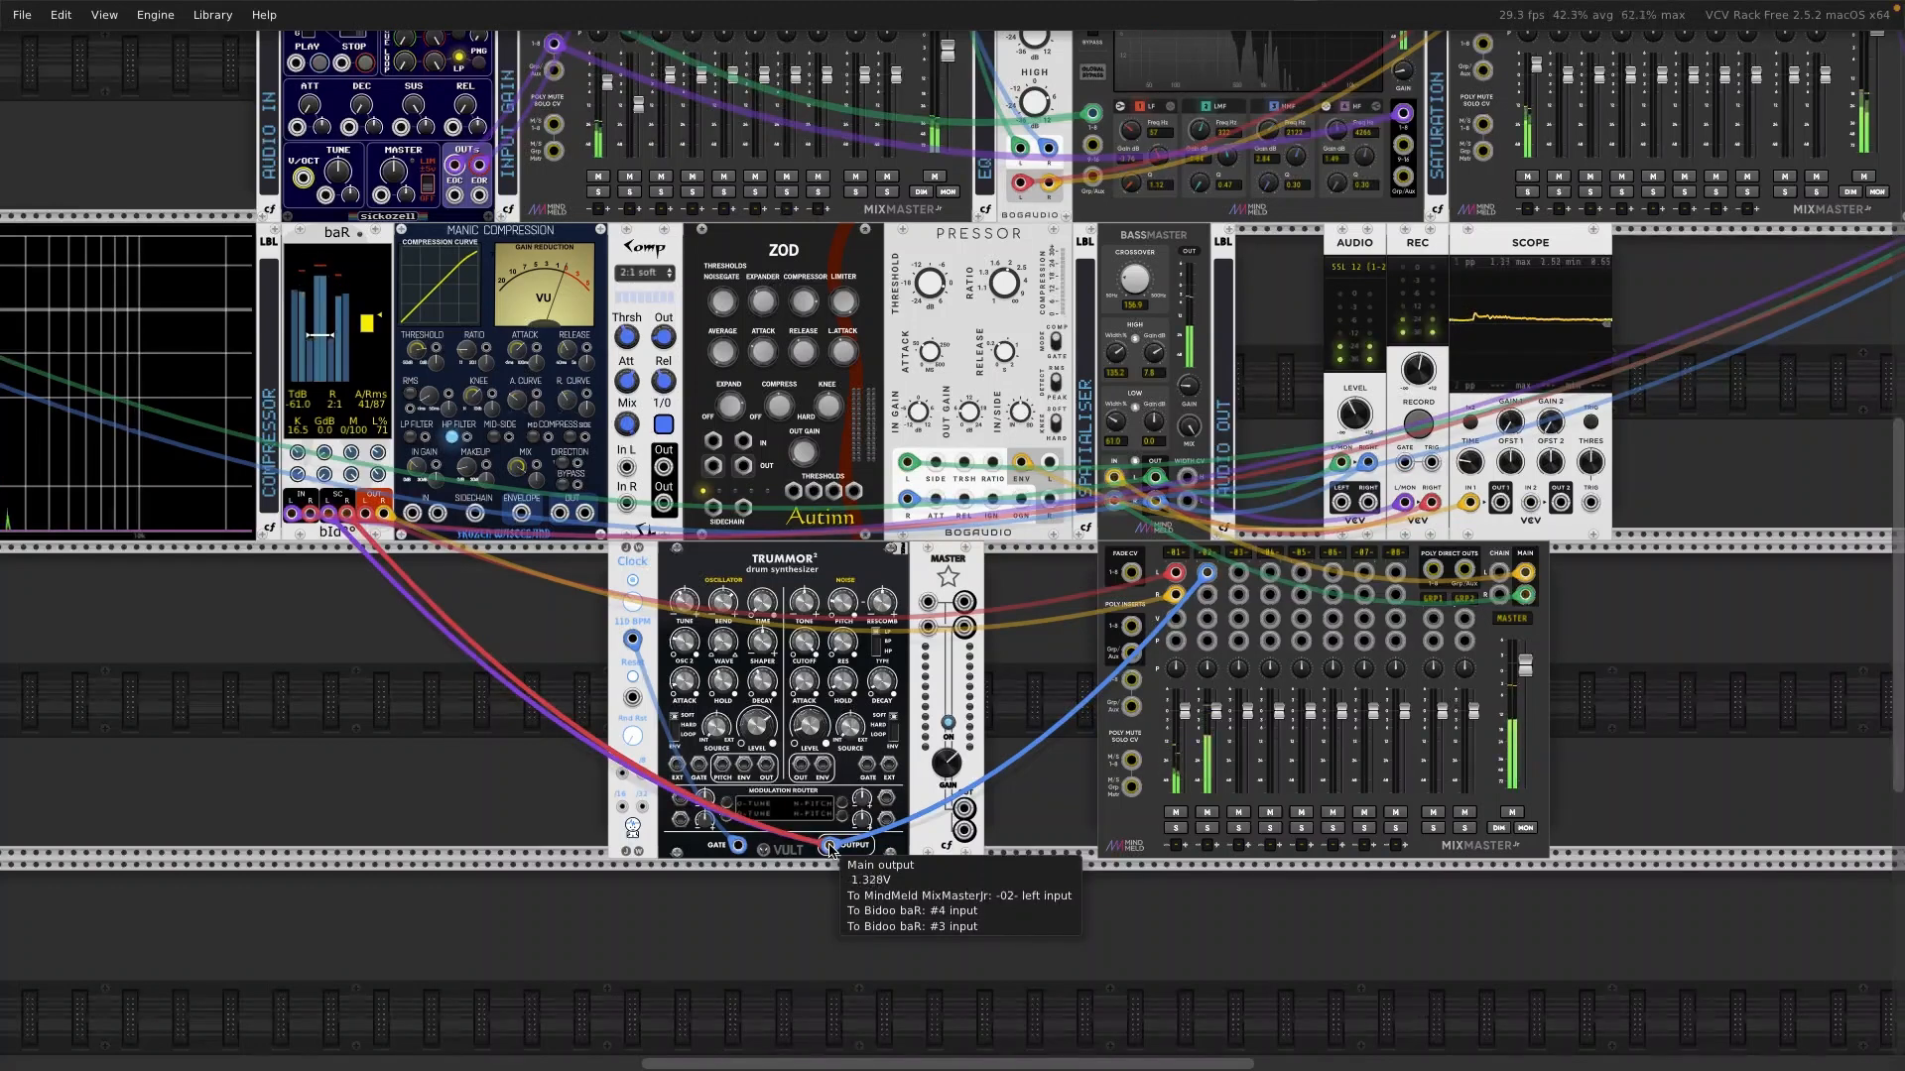
mouse_move(1215, 711)
left_mouse_down()
mouse_move(1215, 730)
mouse_move(1183, 719)
left_mouse_up()
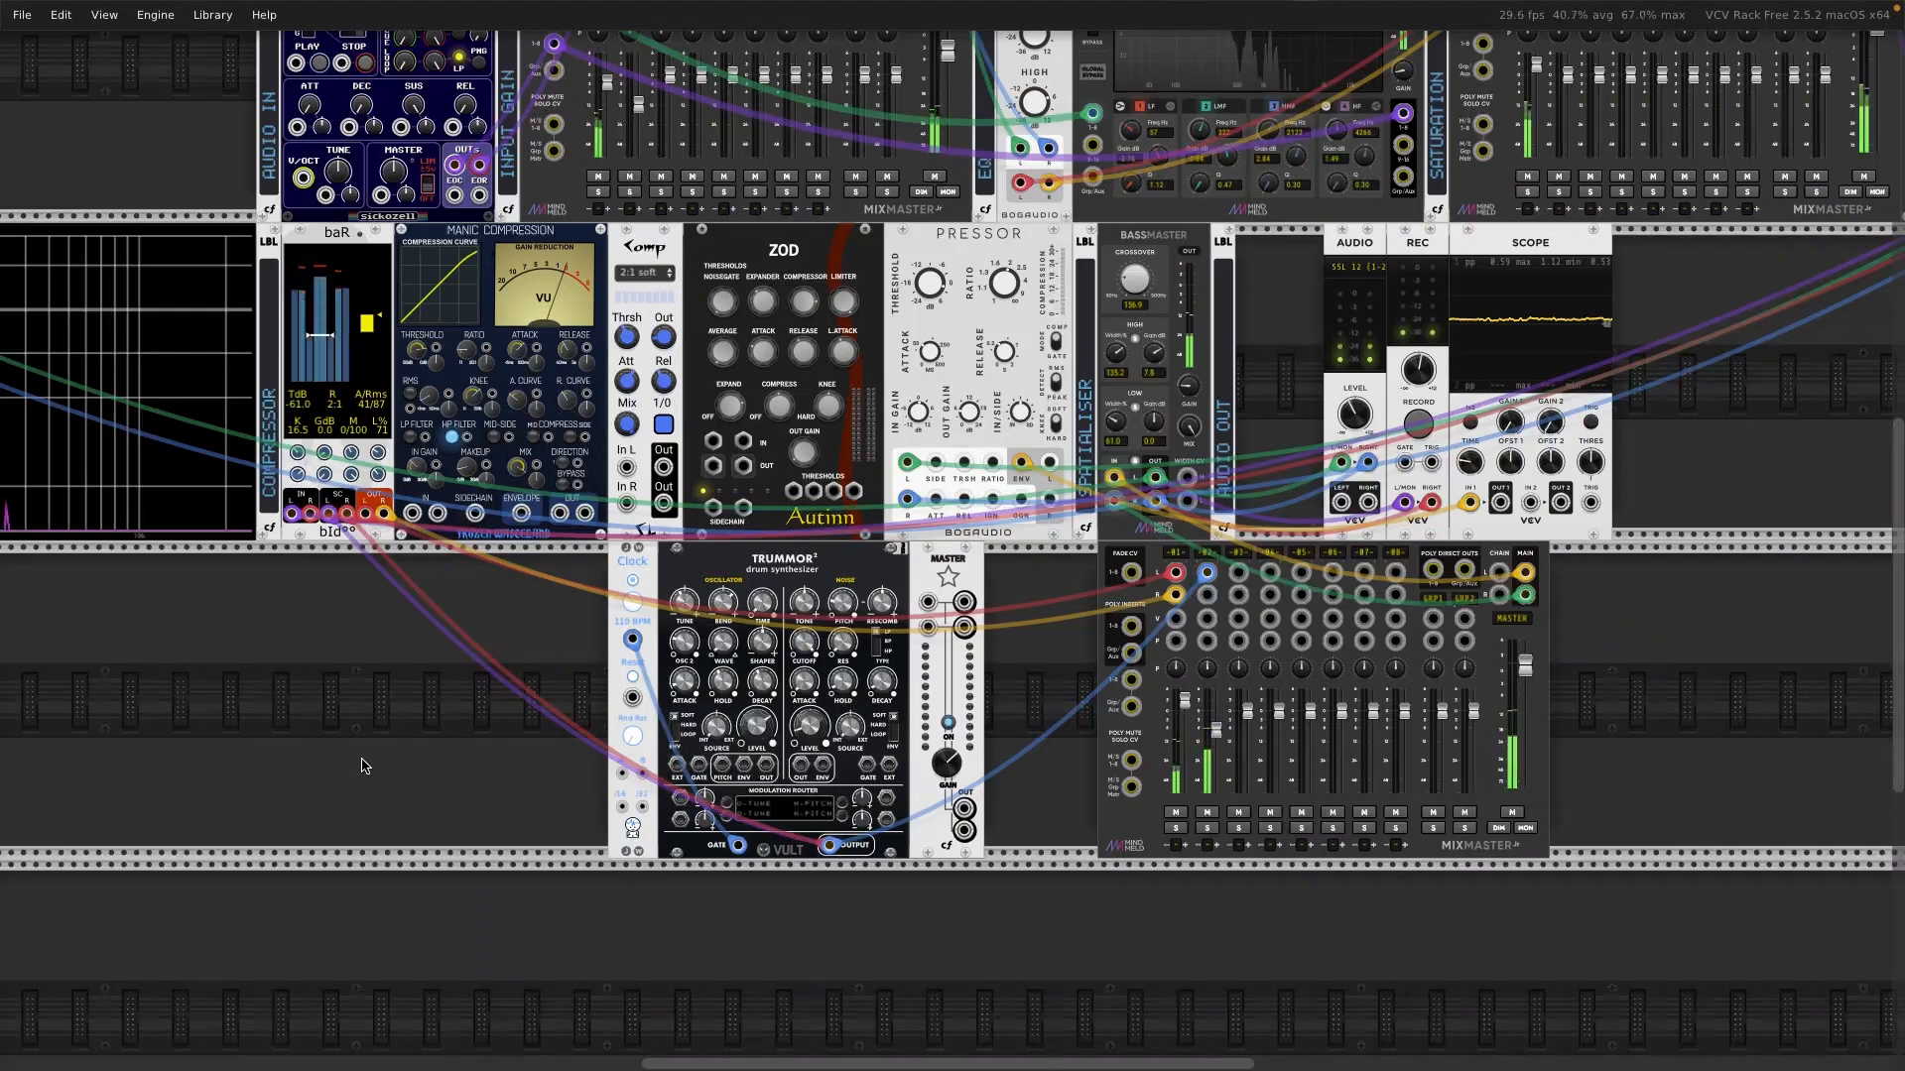
Step: Delete the MixMaster Jr beneath BassMaster from the rack
scroll(377, 636, "left", 3)
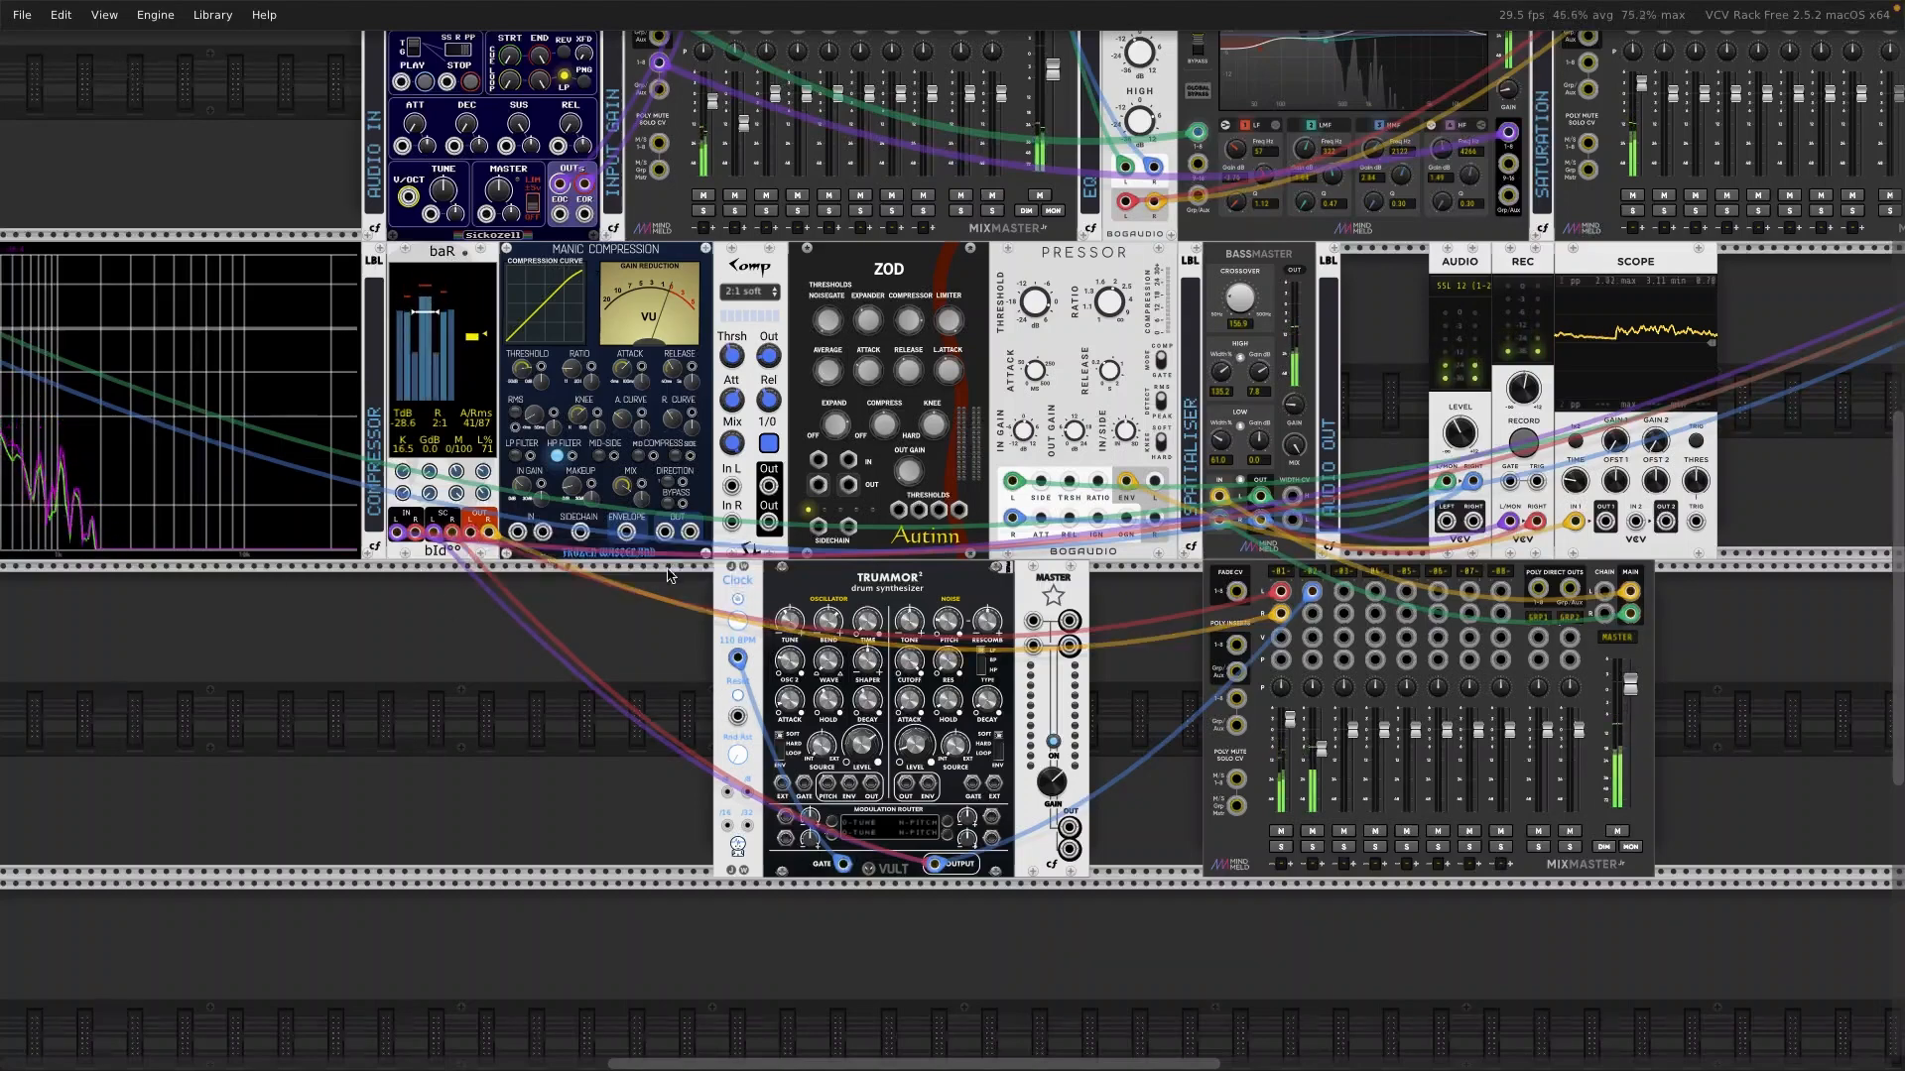
scroll(673, 709, "down", 1)
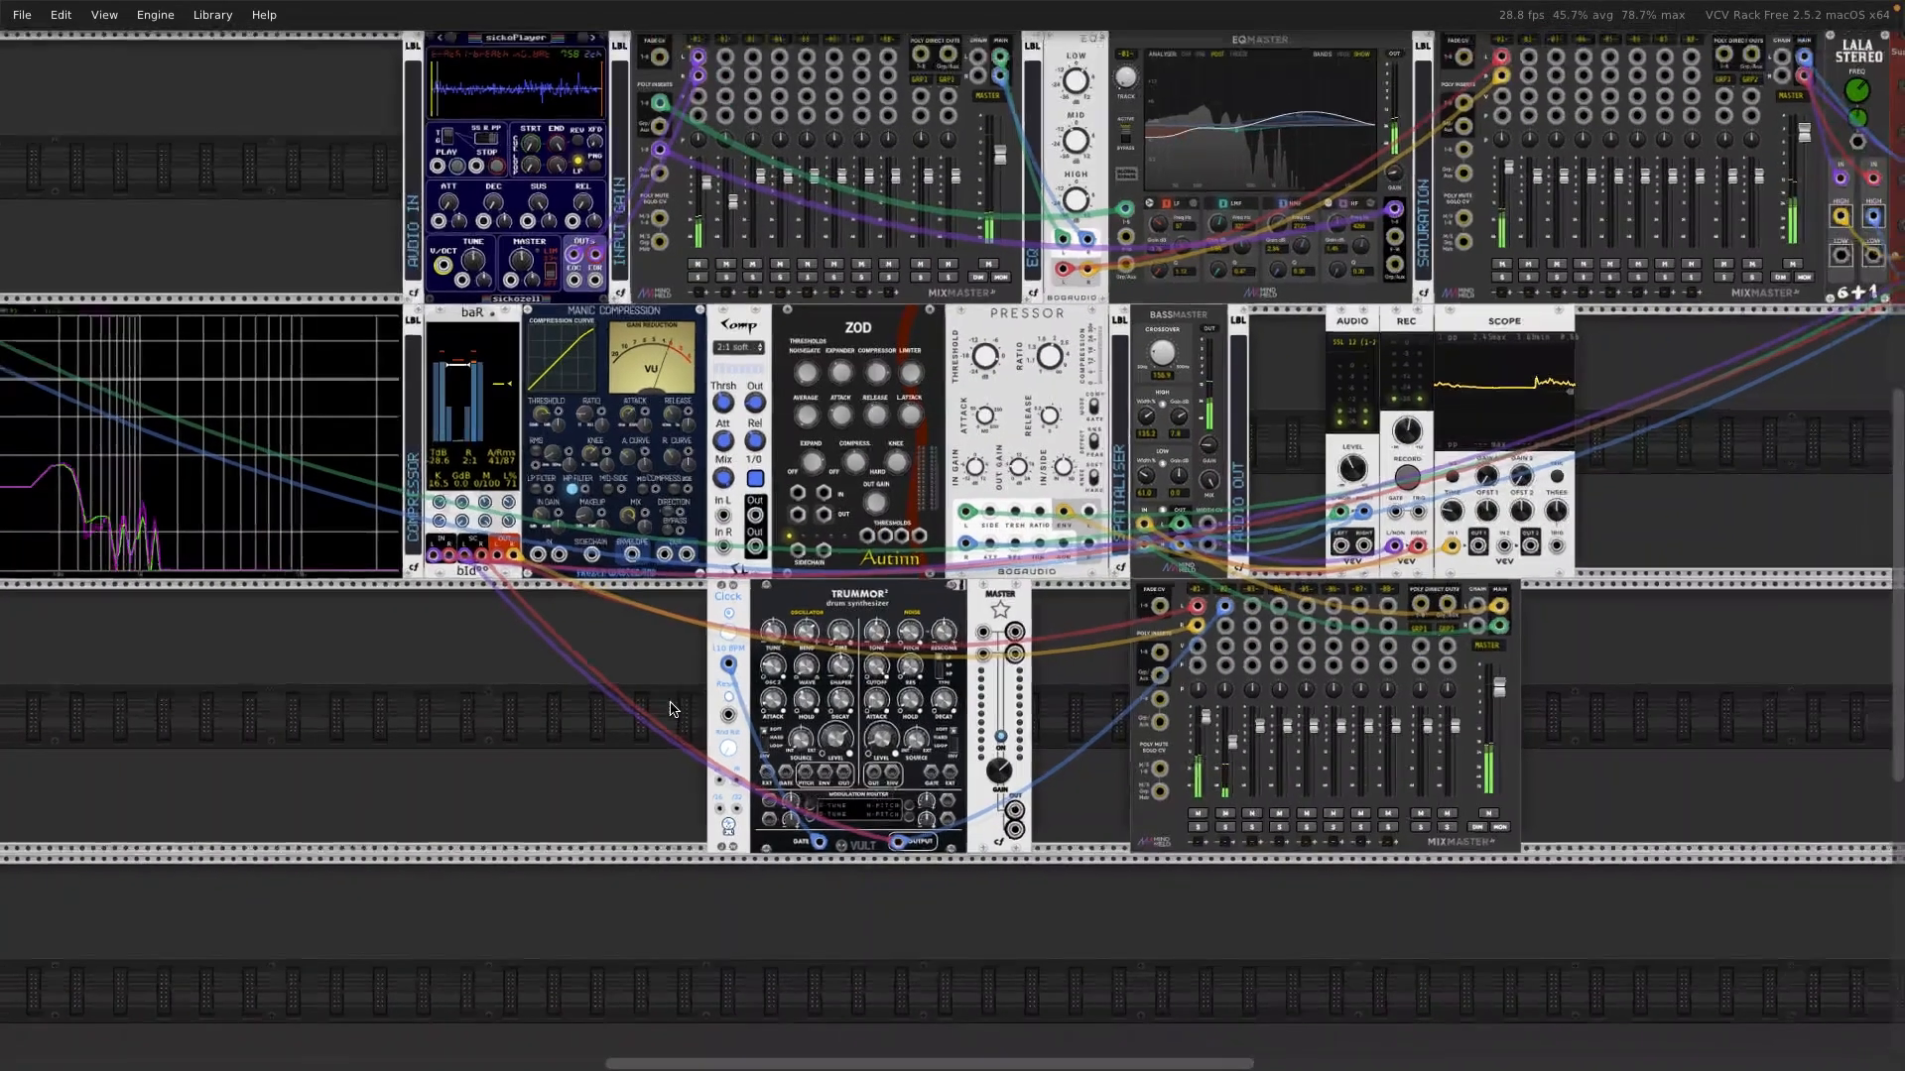
scroll(673, 709, "left", 1)
scroll(673, 709, "up", 1)
scroll(673, 709, "left", 1)
scroll(673, 709, "up", 1)
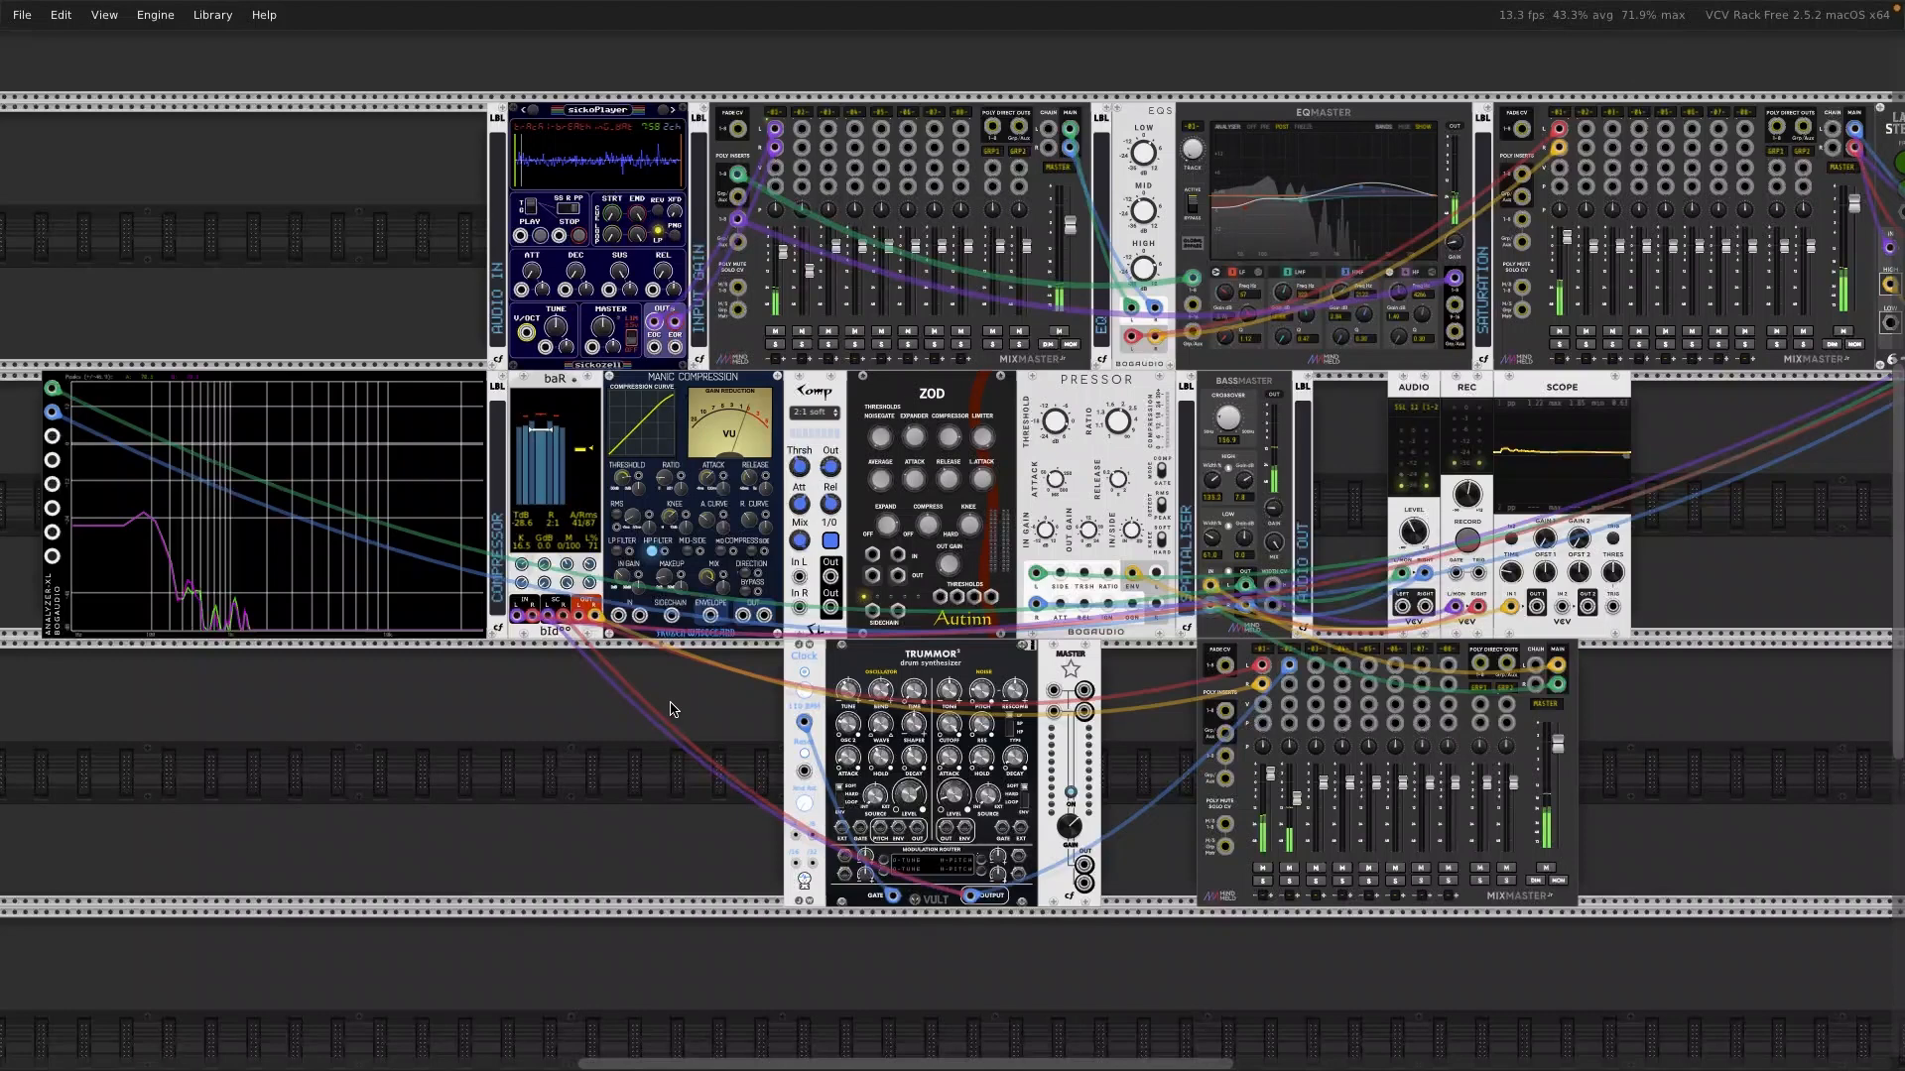
scroll(670, 709, "down", 1)
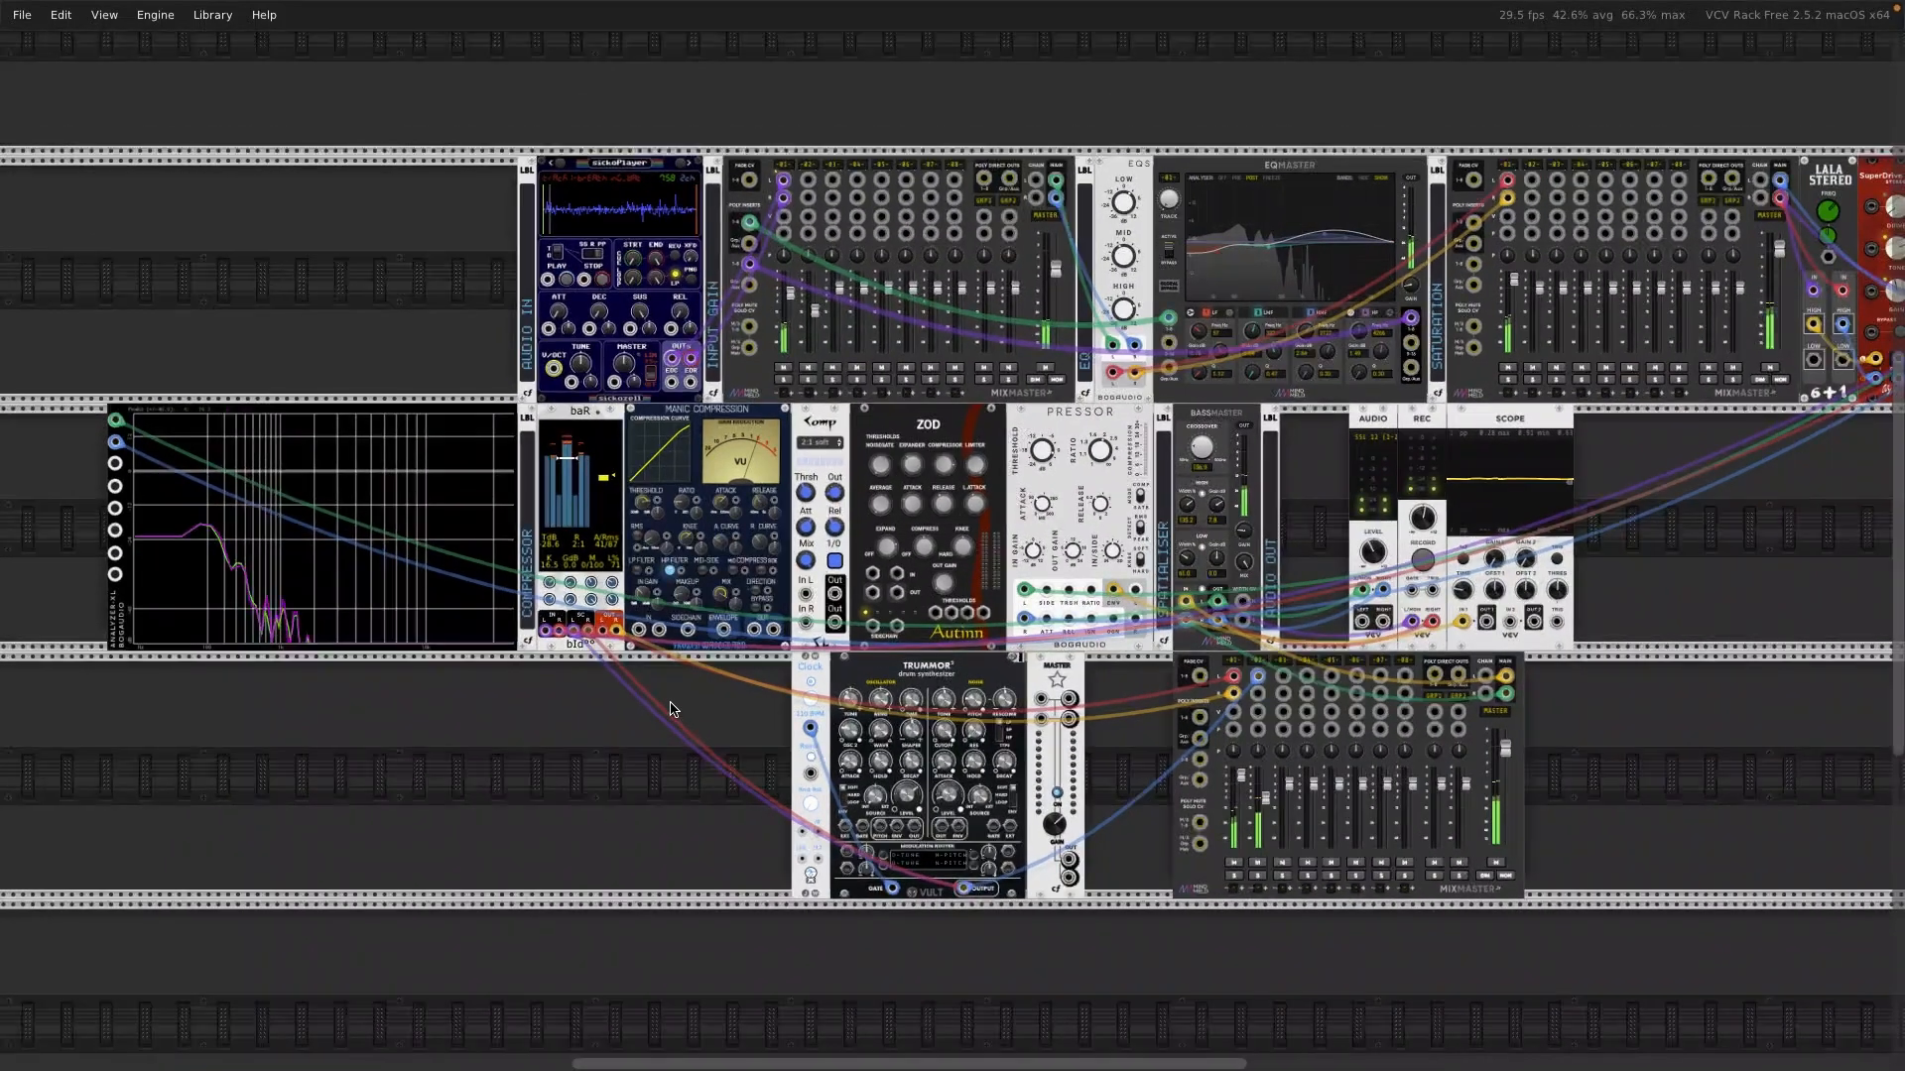
scroll(671, 709, "right", 1)
scroll(671, 710, "up", 1)
scroll(670, 709, "down", 1)
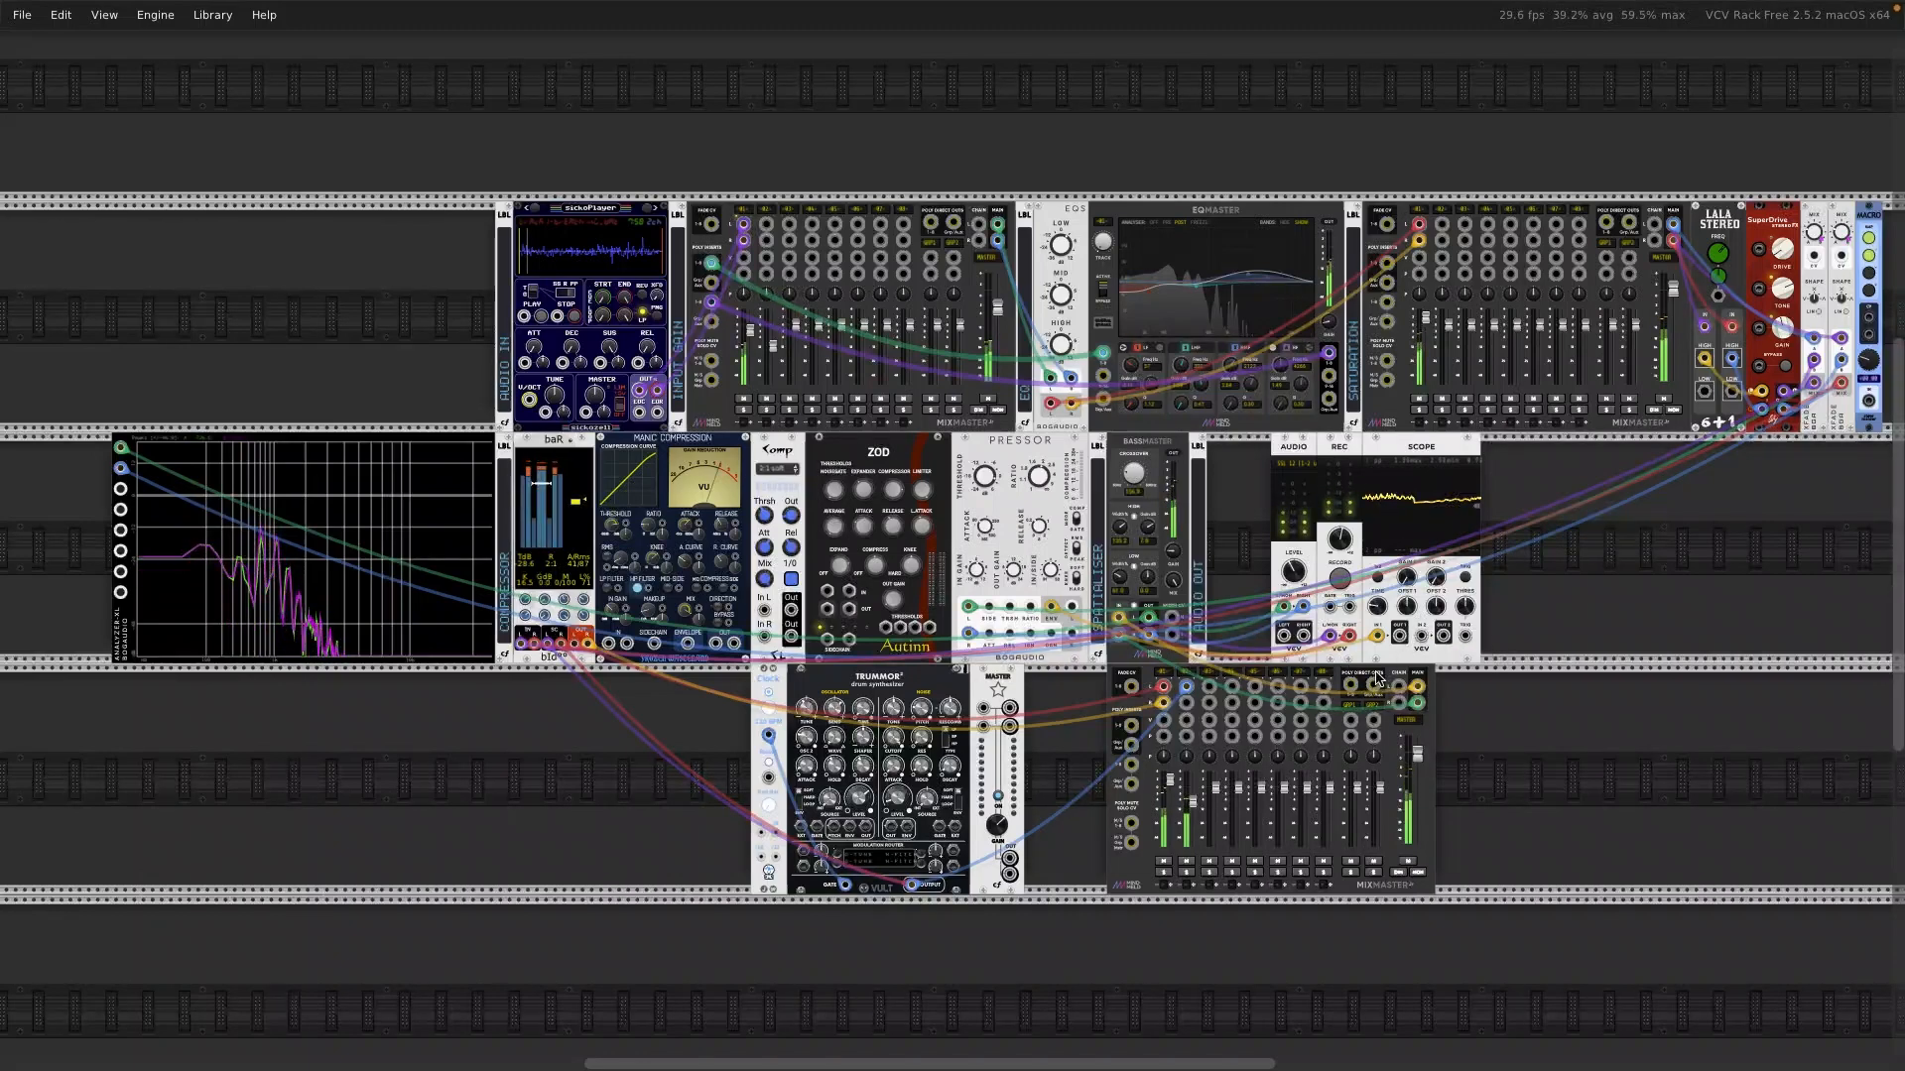
key("BackSpace")
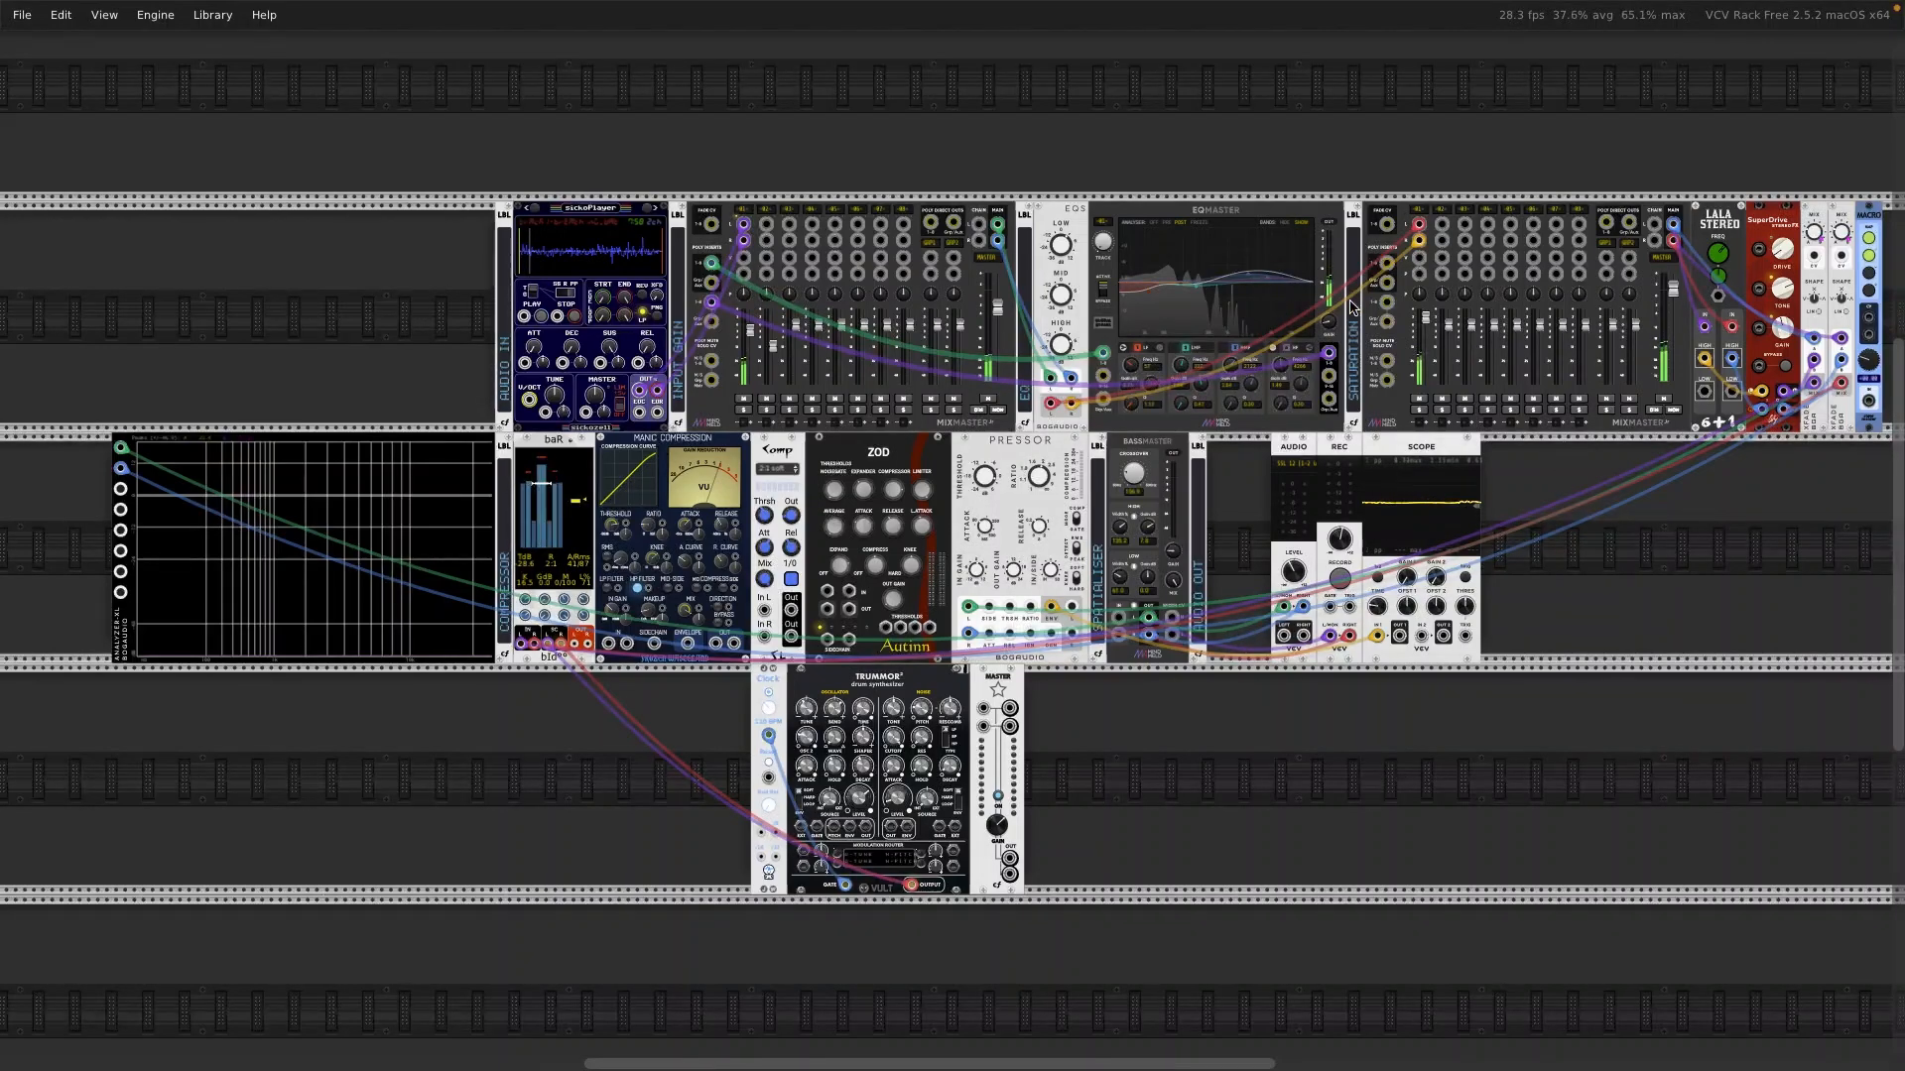
Step: Move the XFADE output cables from baR's #1 and #2 inputs to BassMaster's left and right inputs, bypassing the compressor
scroll(1416, 382, "right", 4)
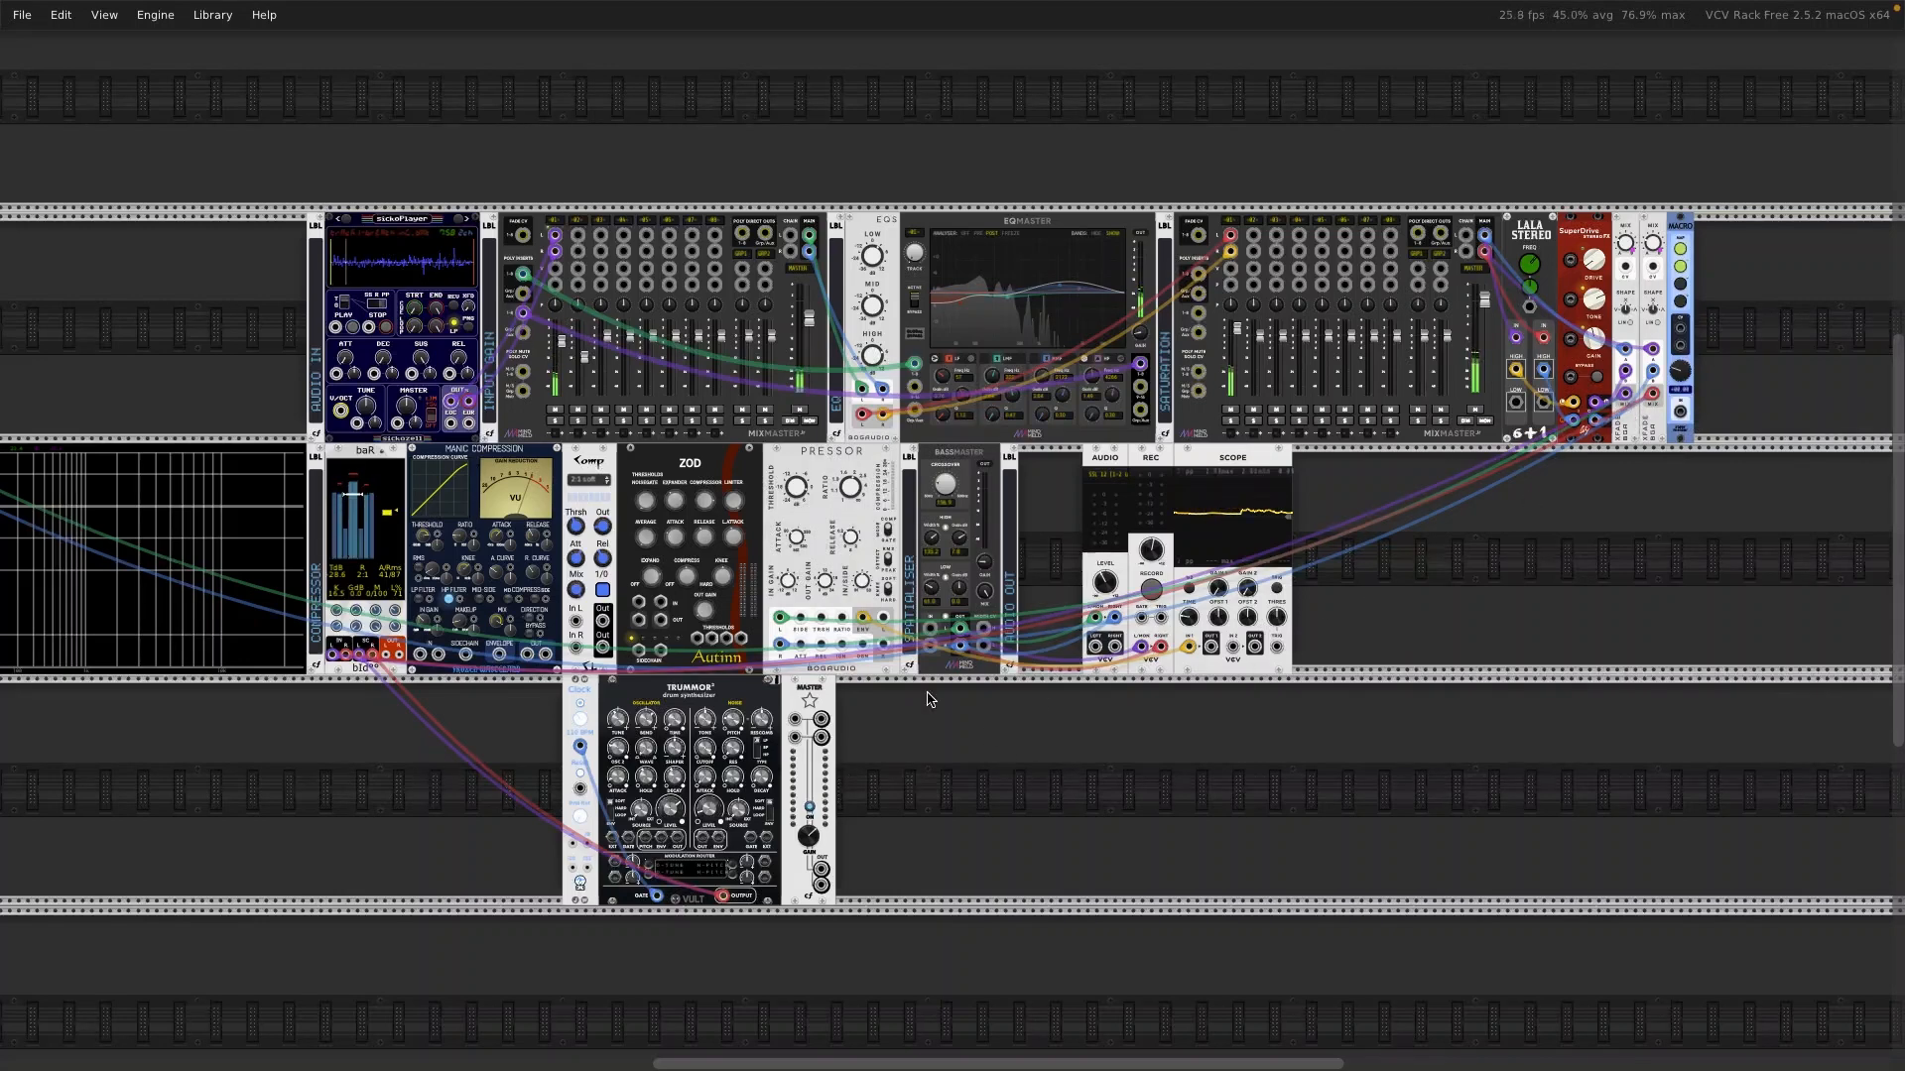
left_click_drag(930, 632, 1651, 409)
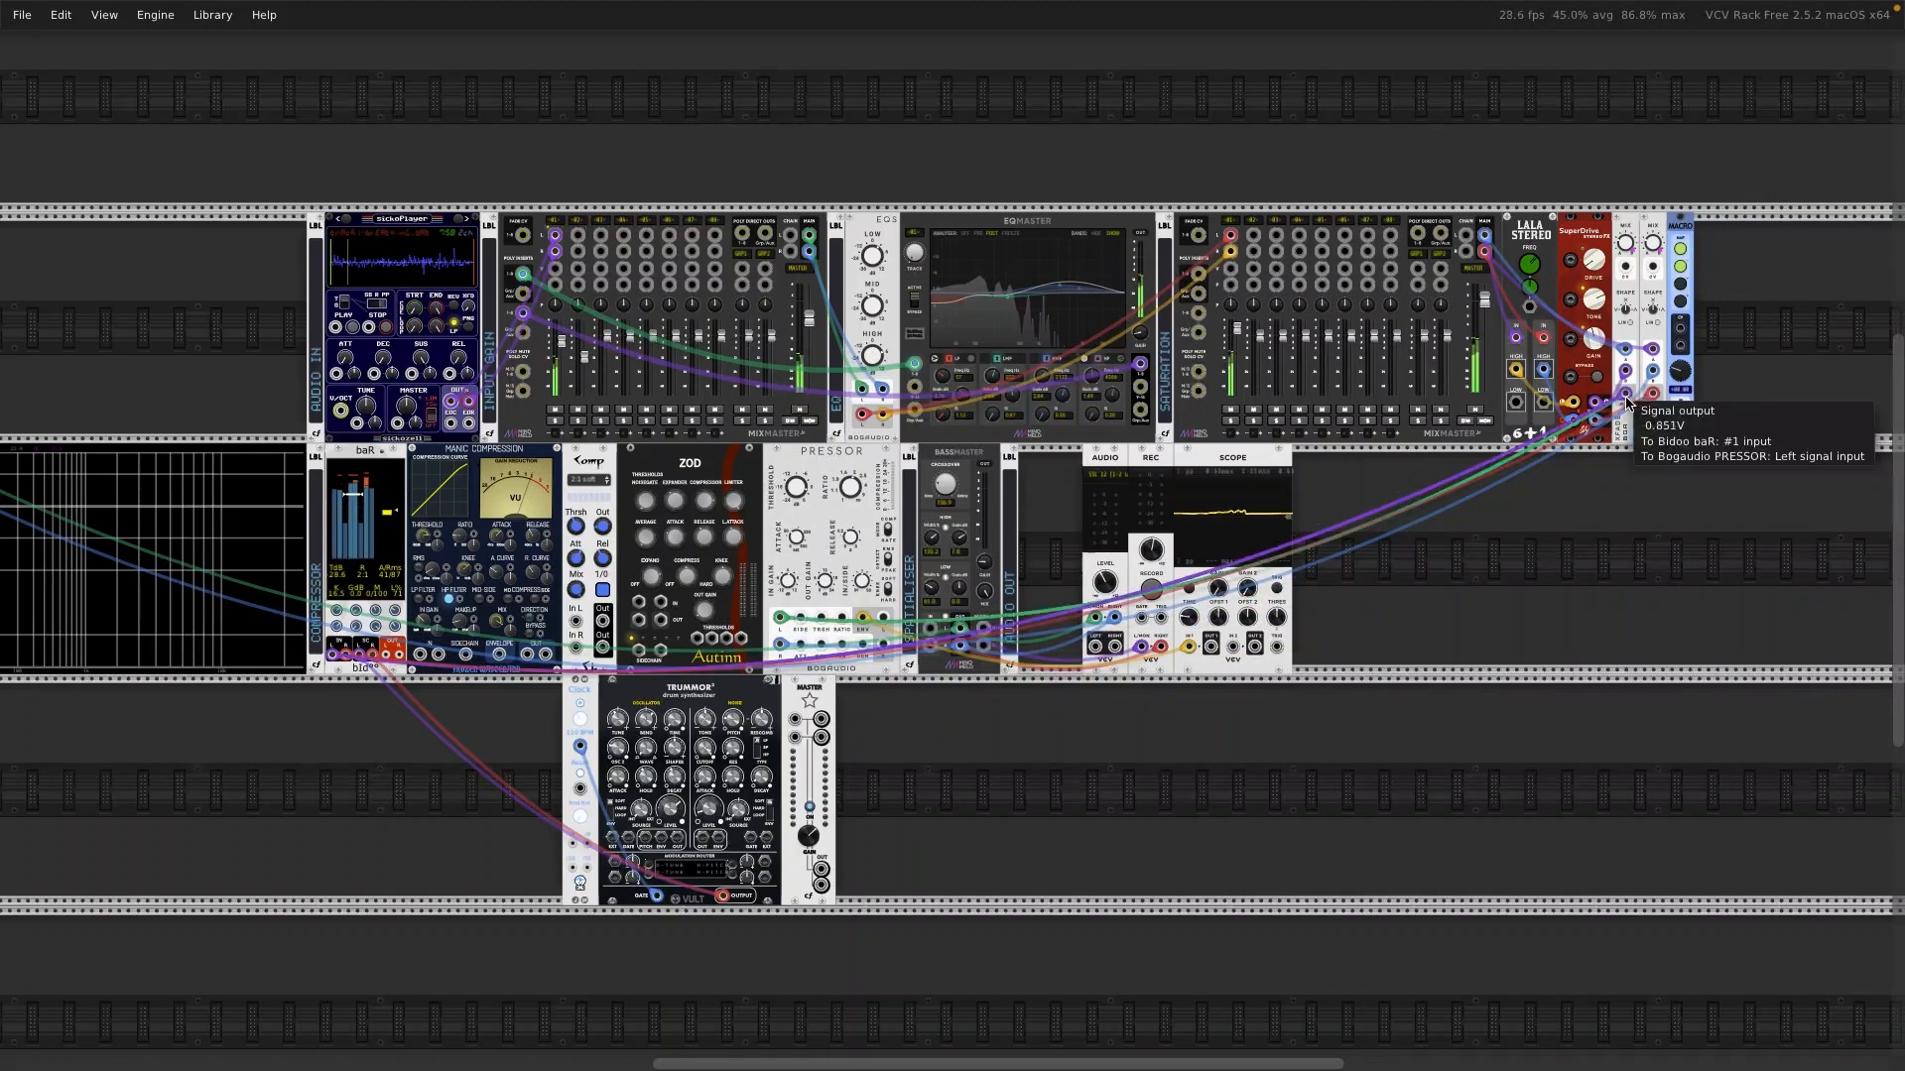
left_click_drag(335, 662, 927, 632)
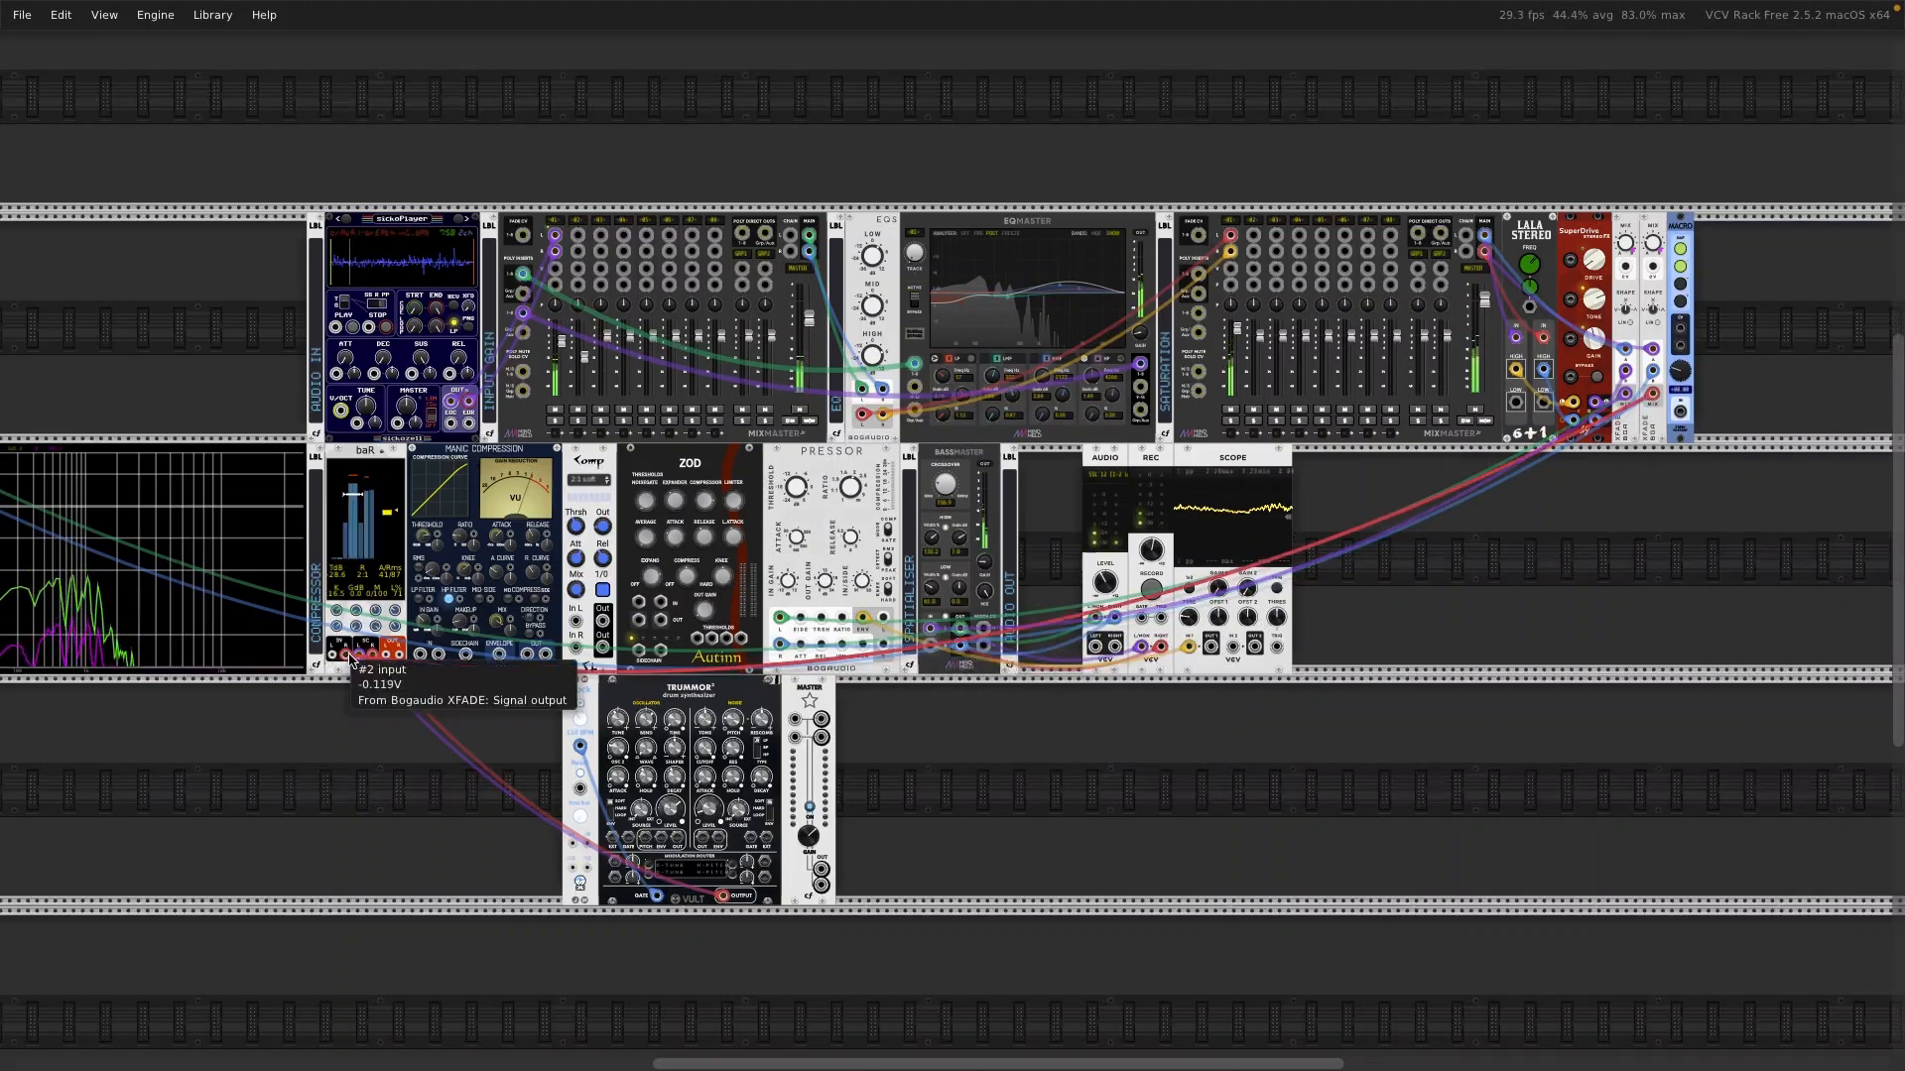
left_click_drag(349, 659, 933, 650)
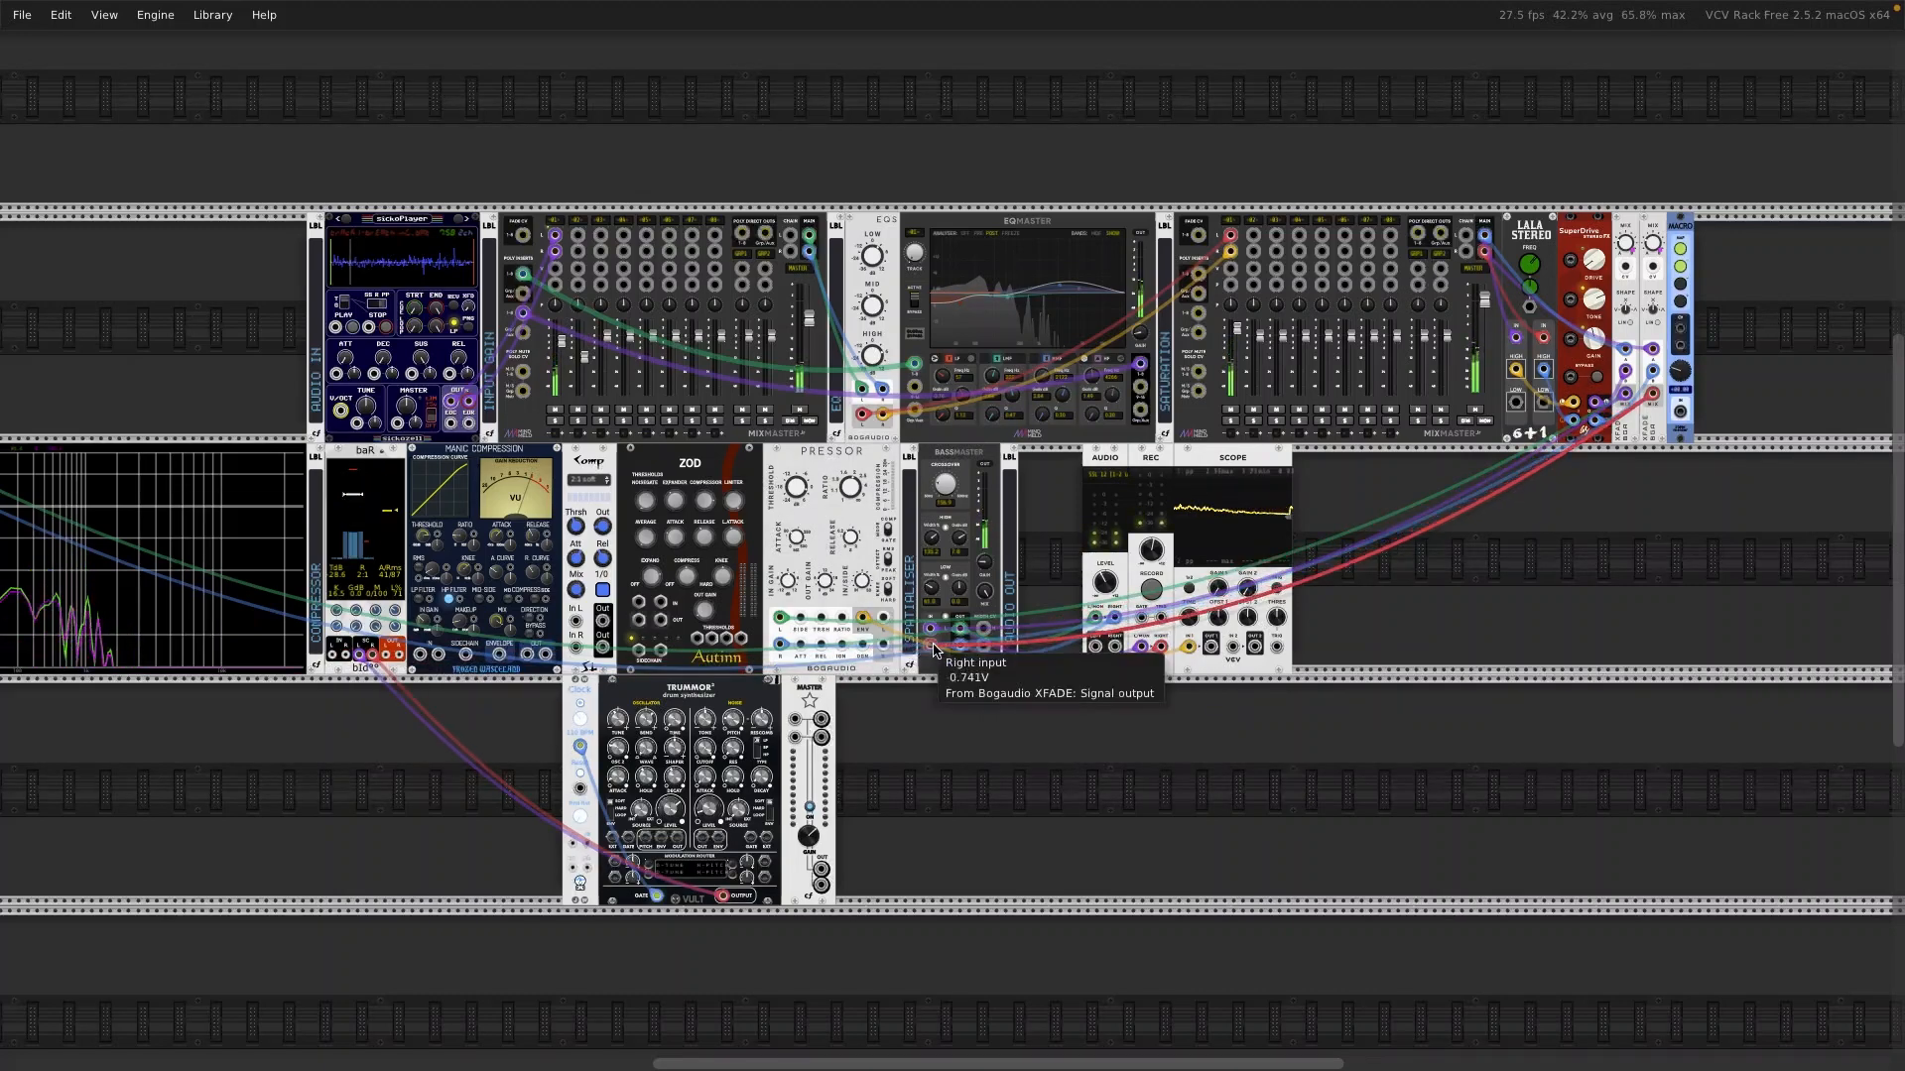
Step: Look over the mastering chain and the ratio options of the Comp compressor
scroll(853, 734, "left", 5)
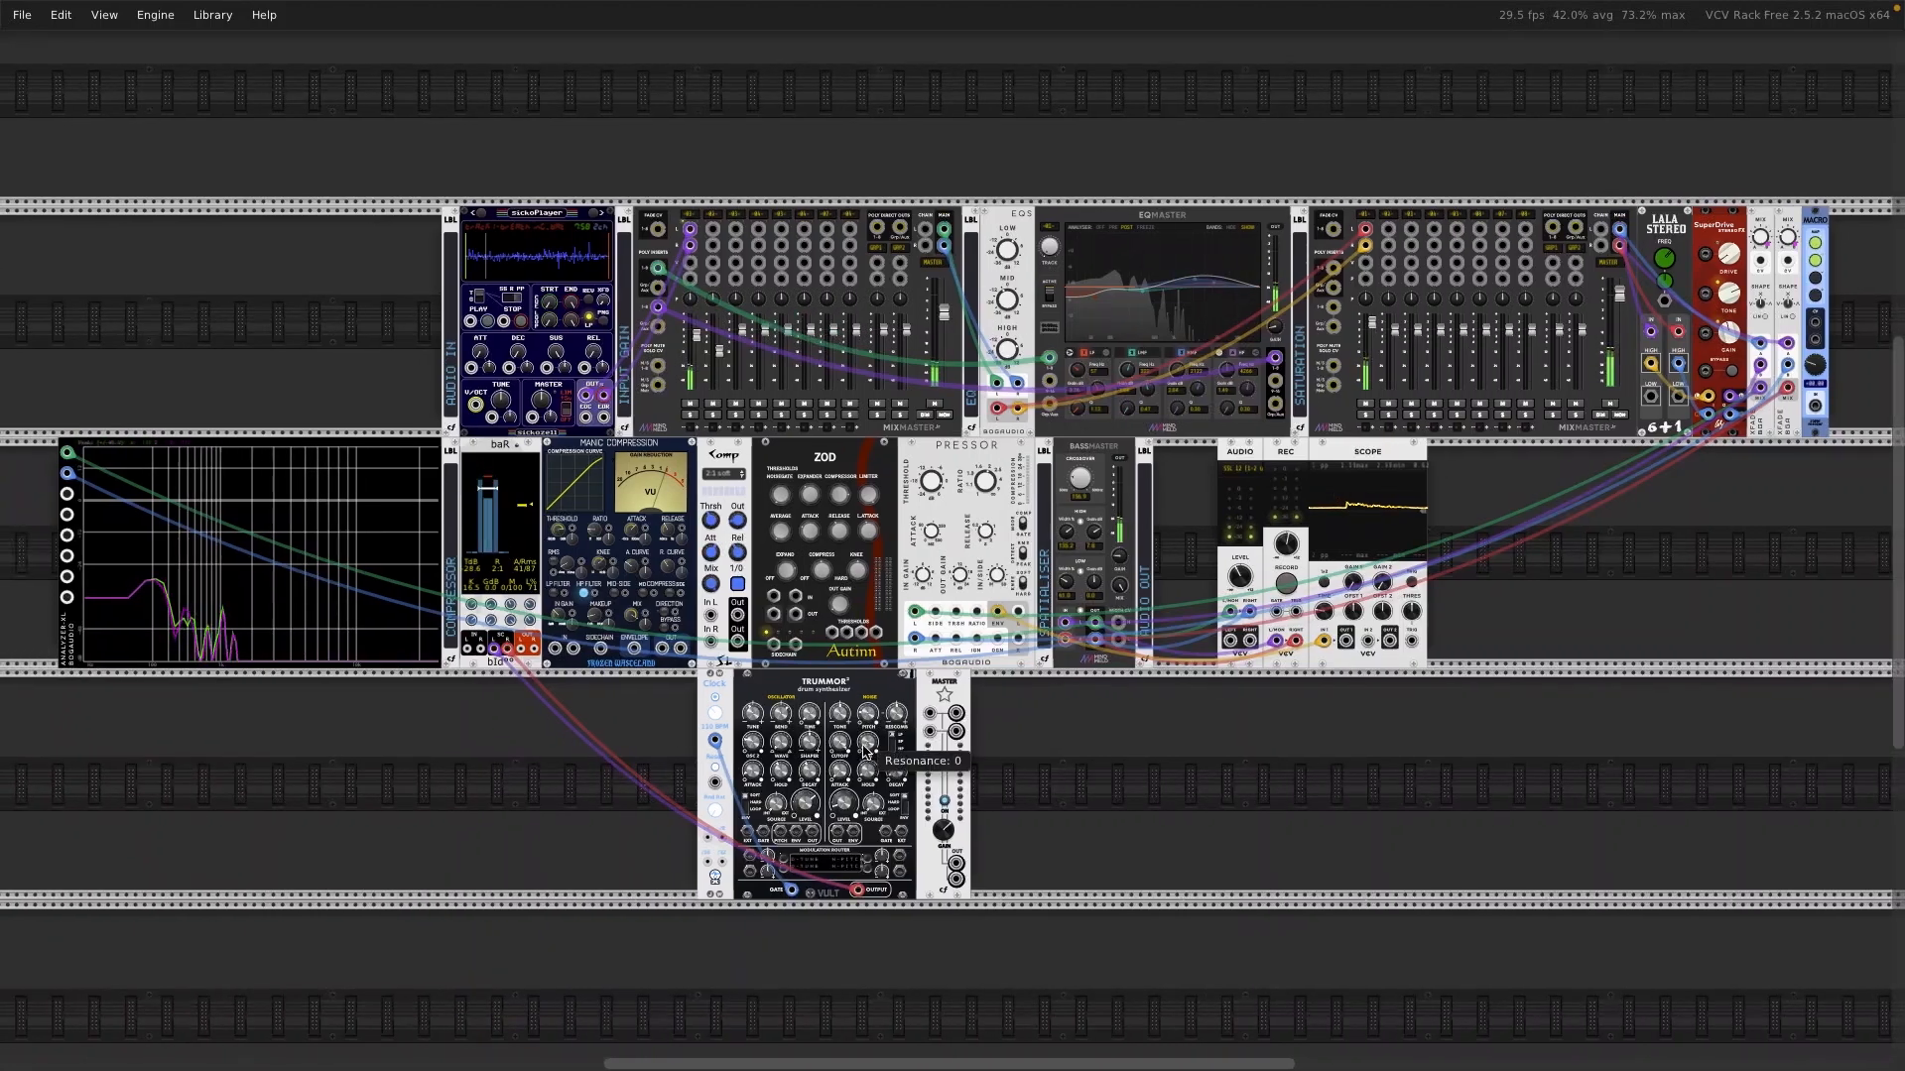
scroll(863, 751, "up", 2)
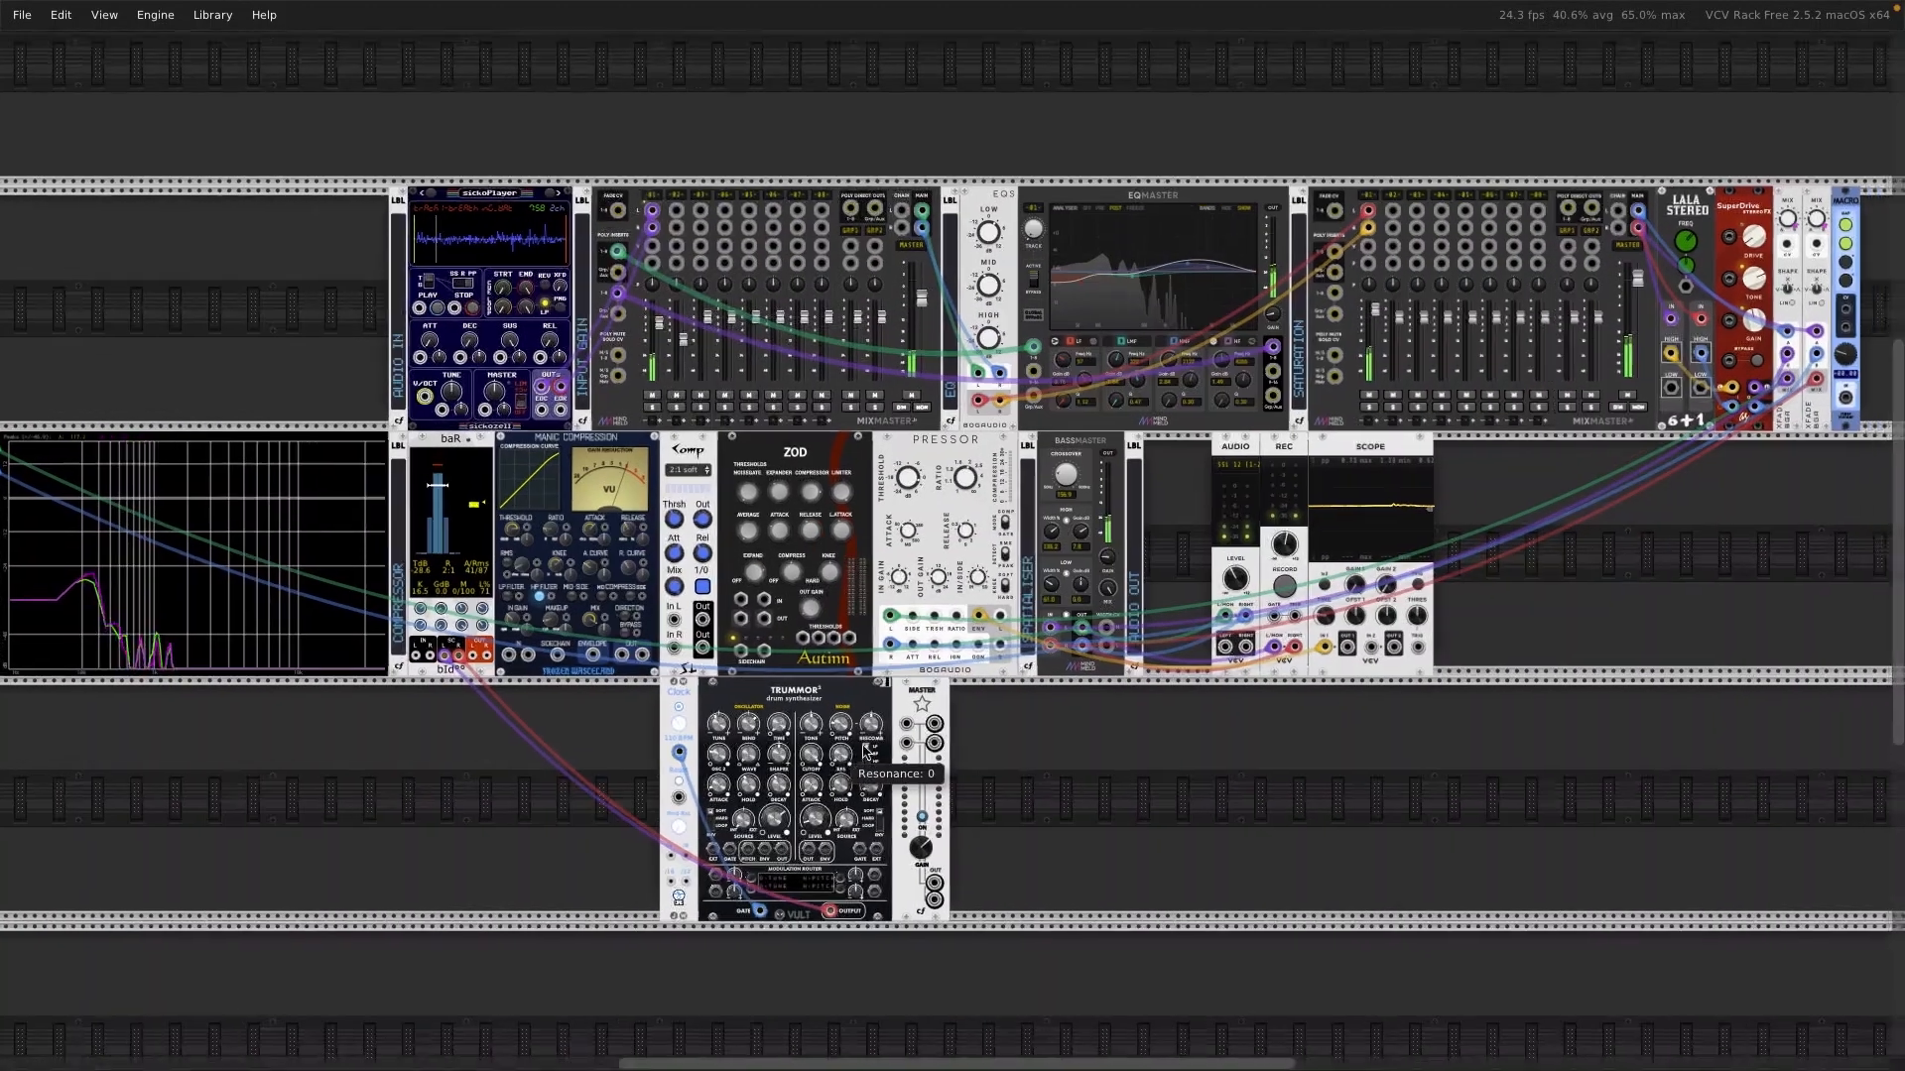
scroll(864, 751, "up", 2)
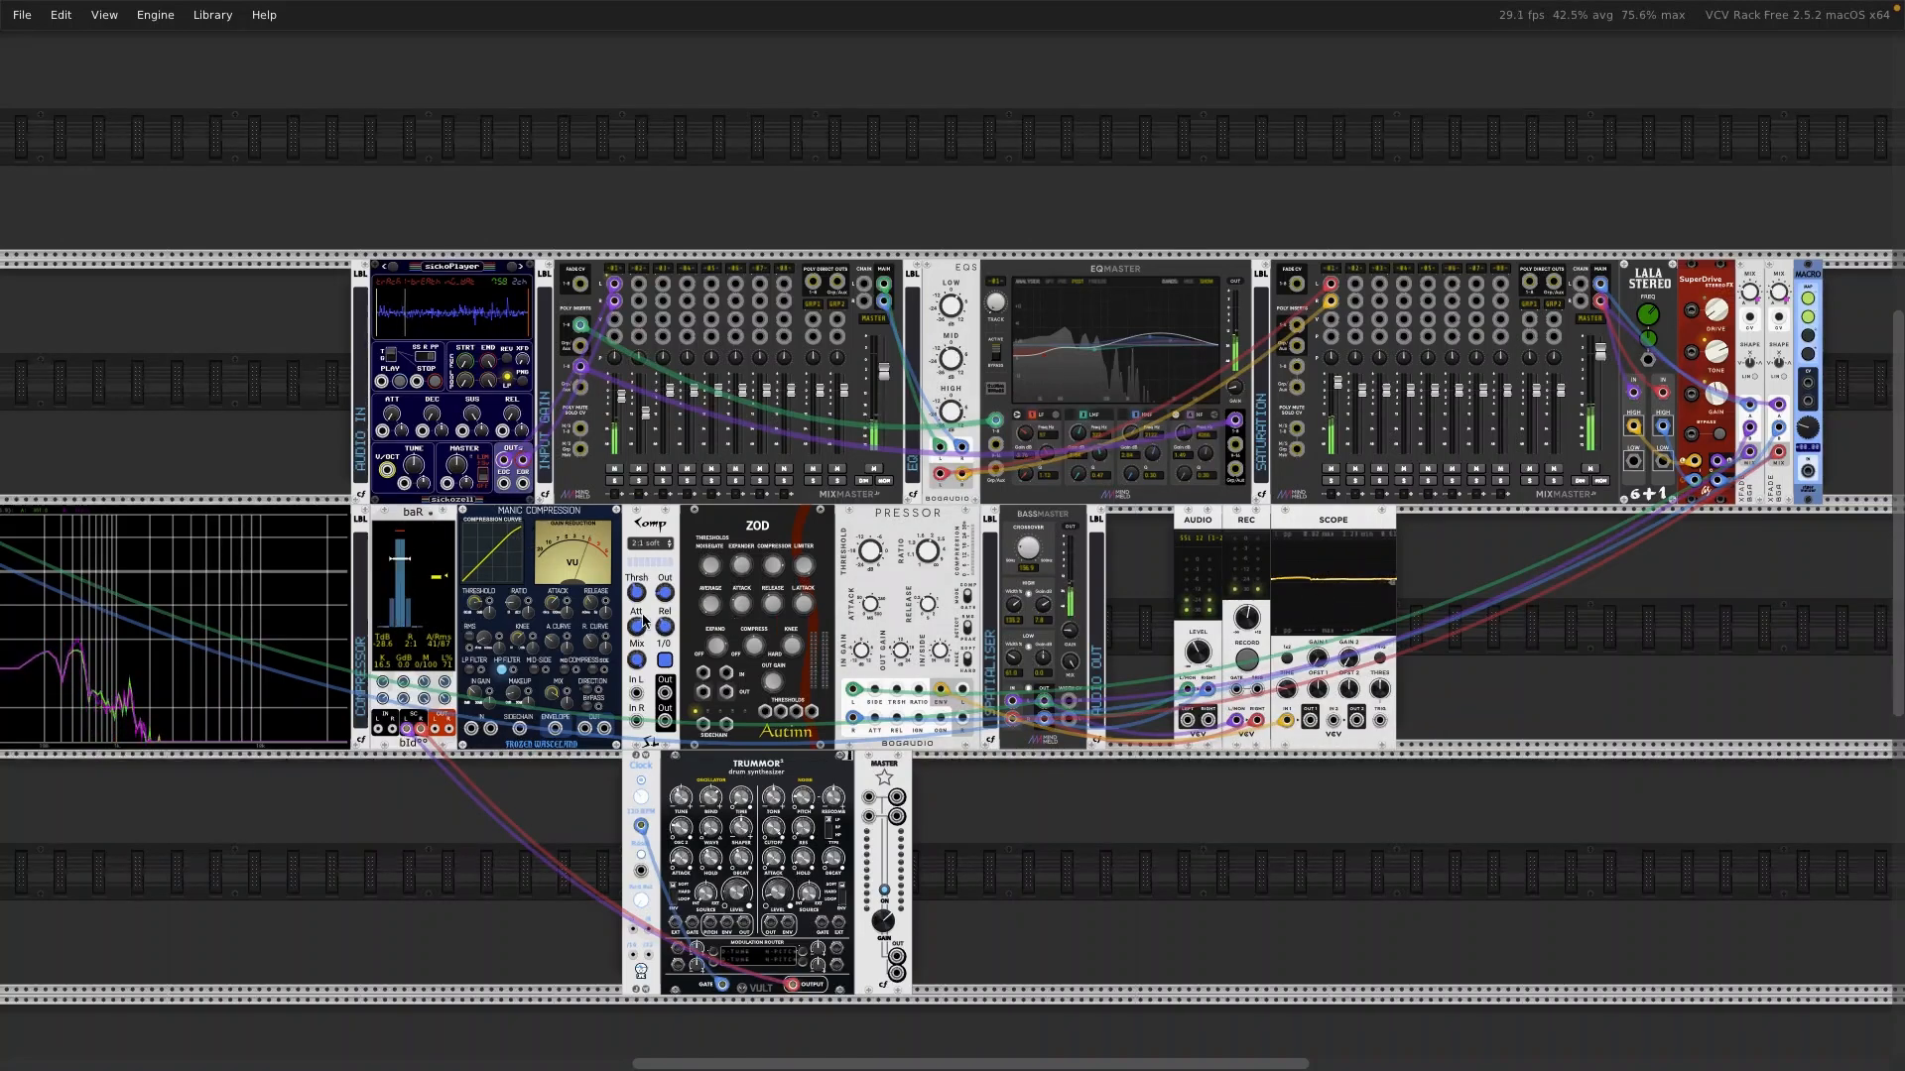
left_click(665, 544)
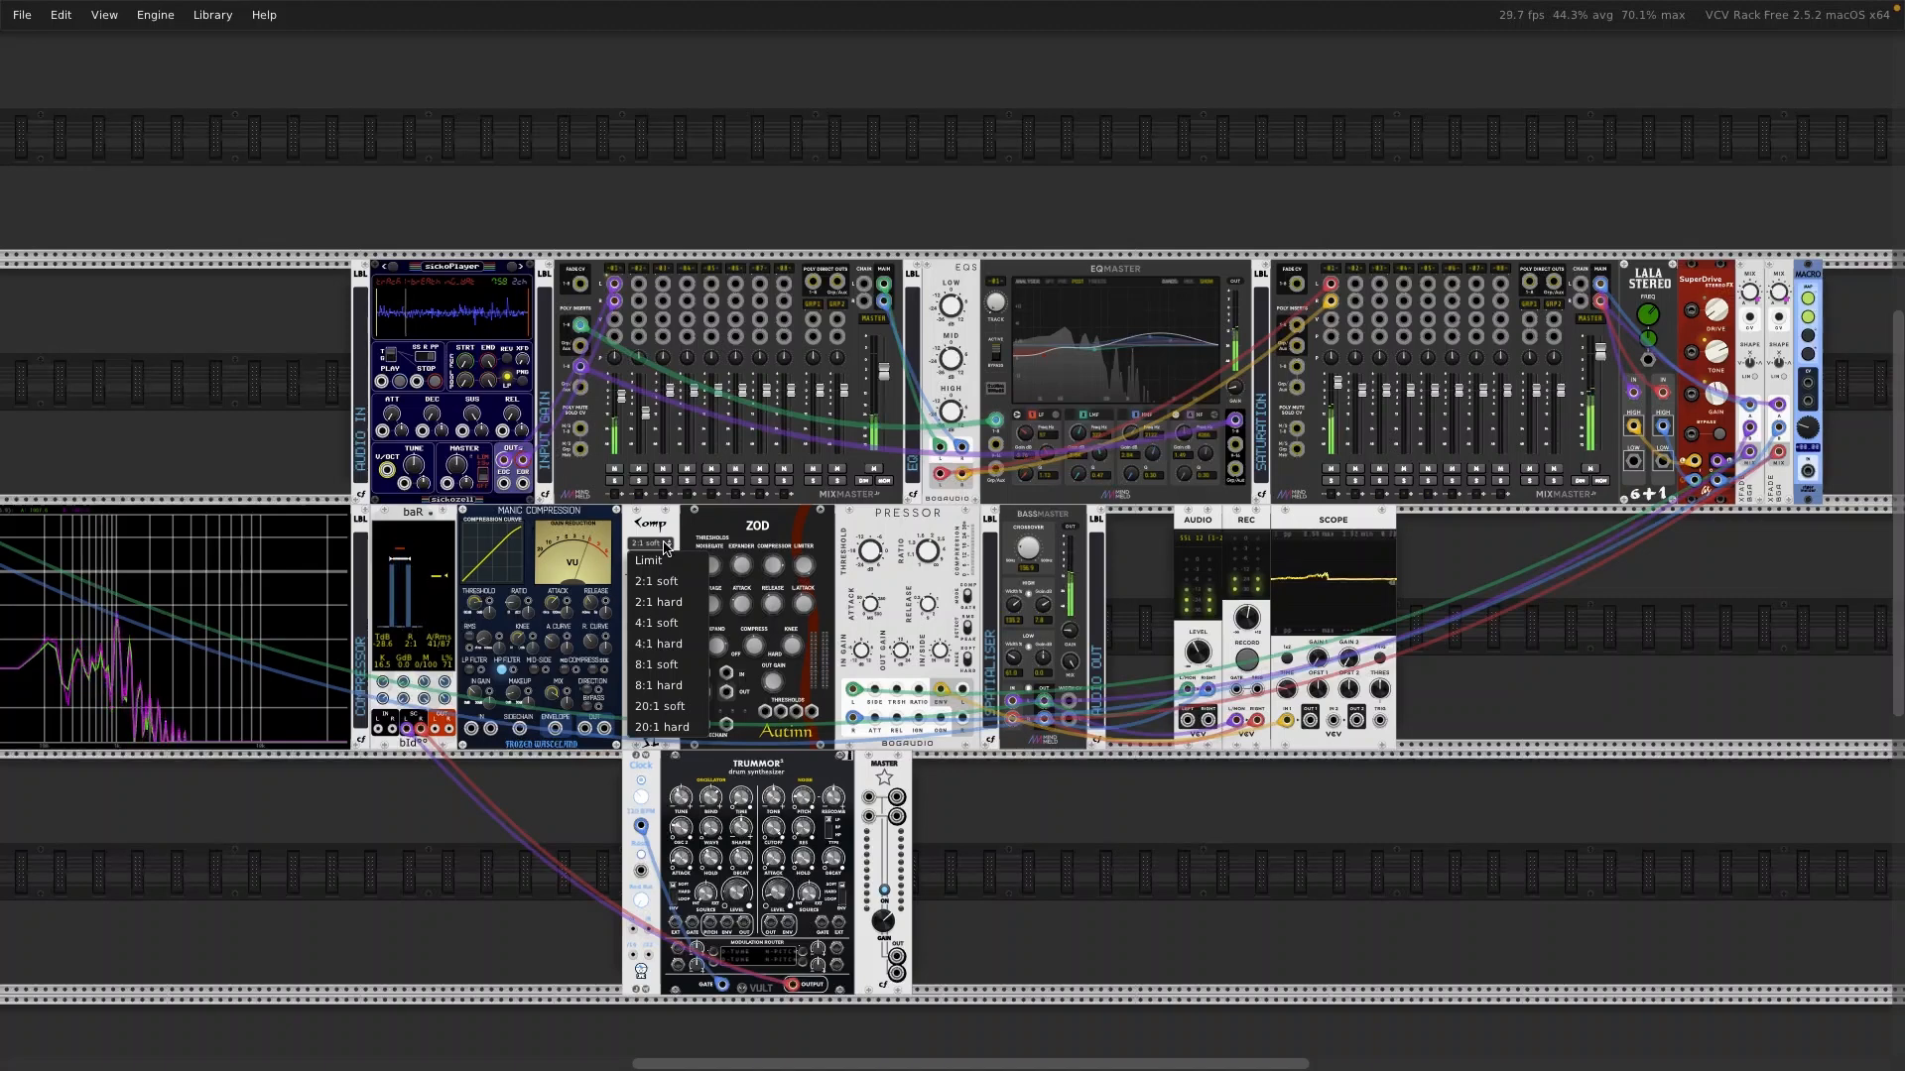
left_click(665, 546)
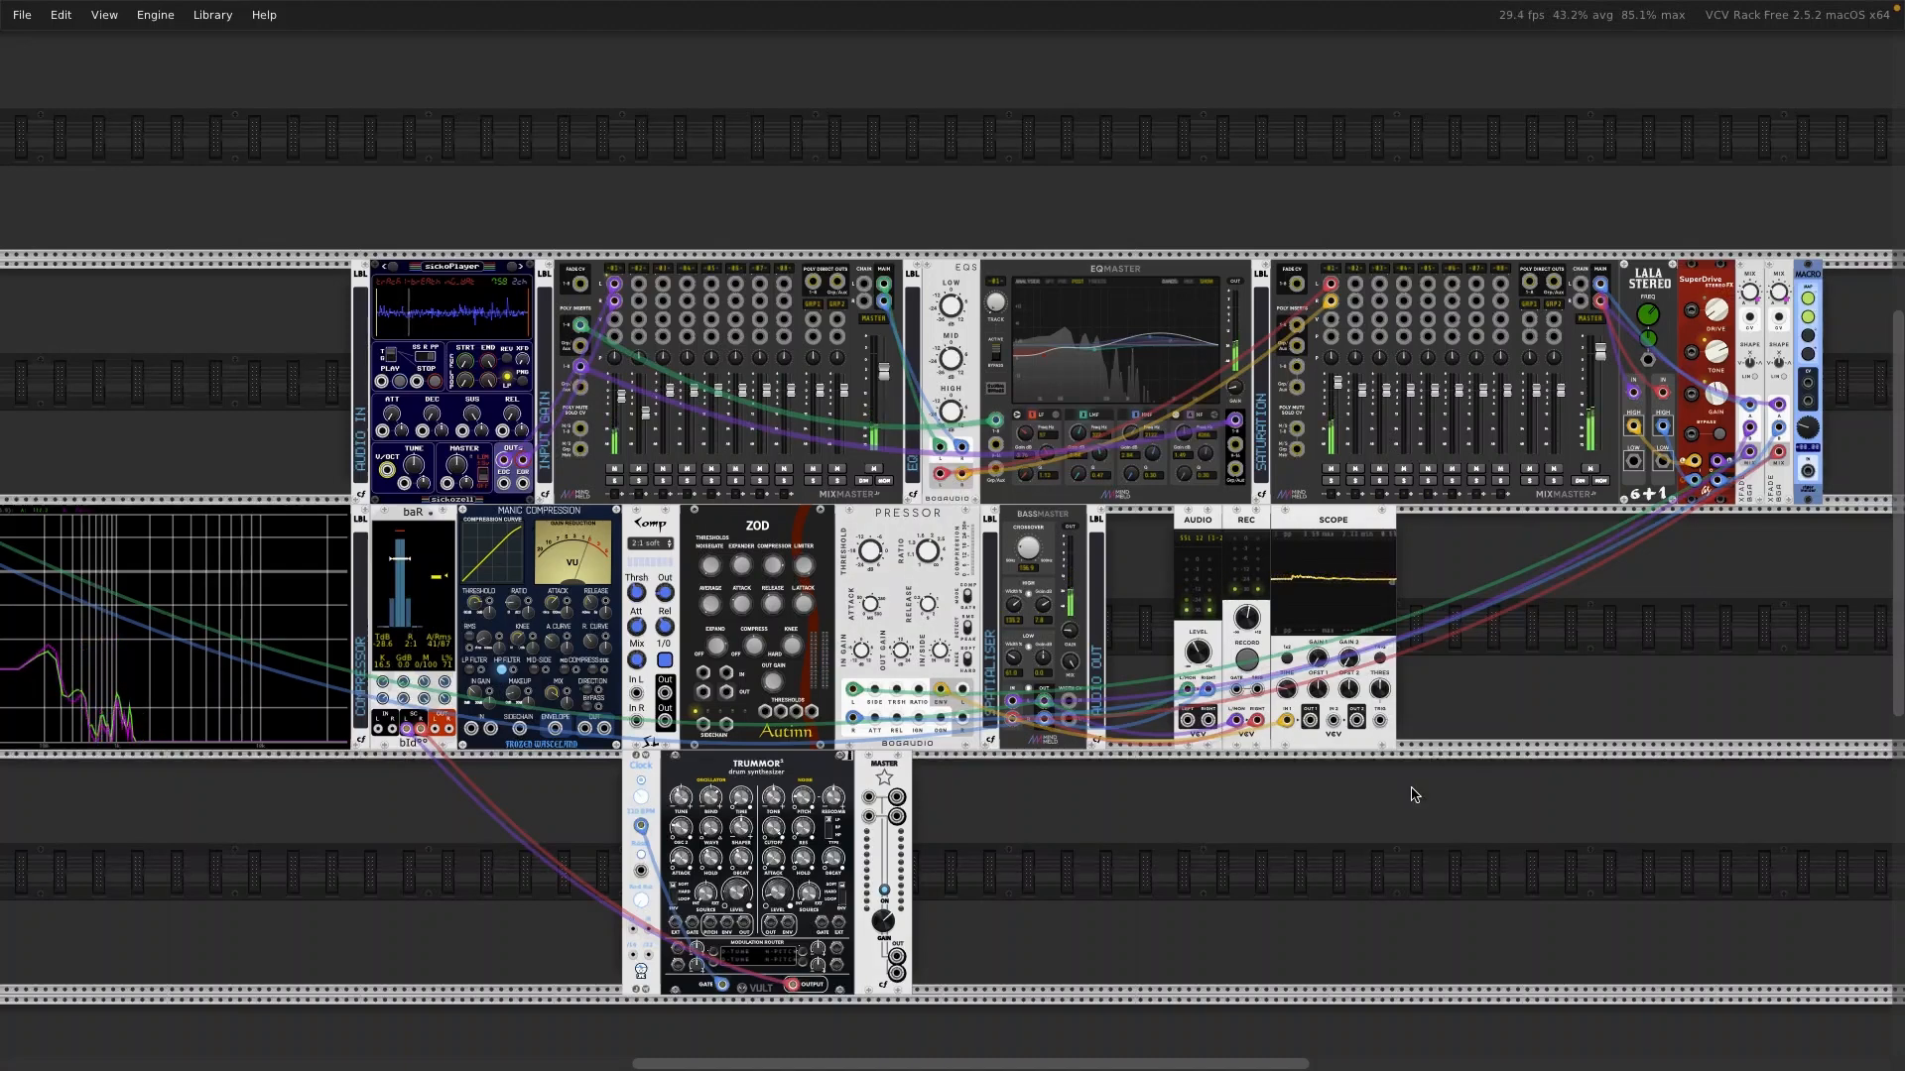
scroll(1412, 787, "left", 2)
scroll(1411, 788, "down", 1)
scroll(1411, 787, "up", 1)
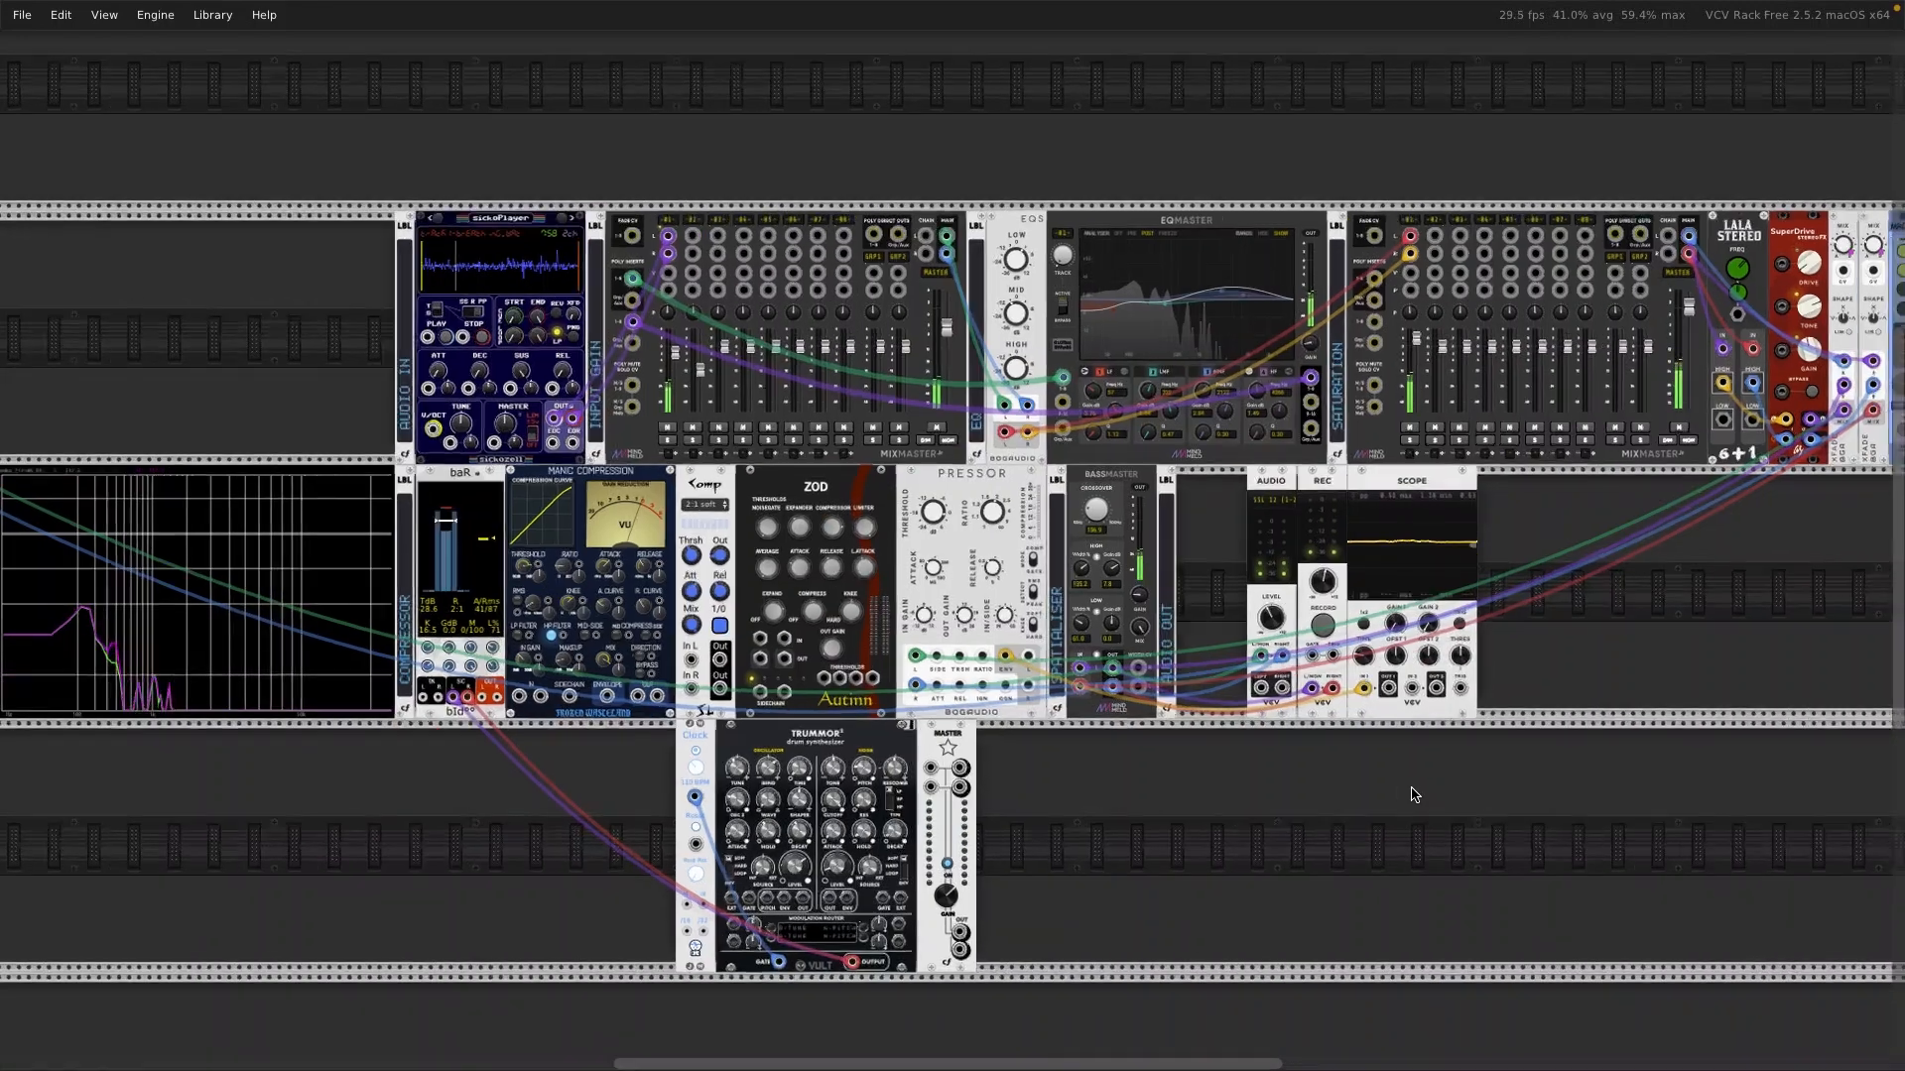
Step: Stop sickoPlayer's playback and start a recording in the REC module
scroll(1413, 794, "down", 3)
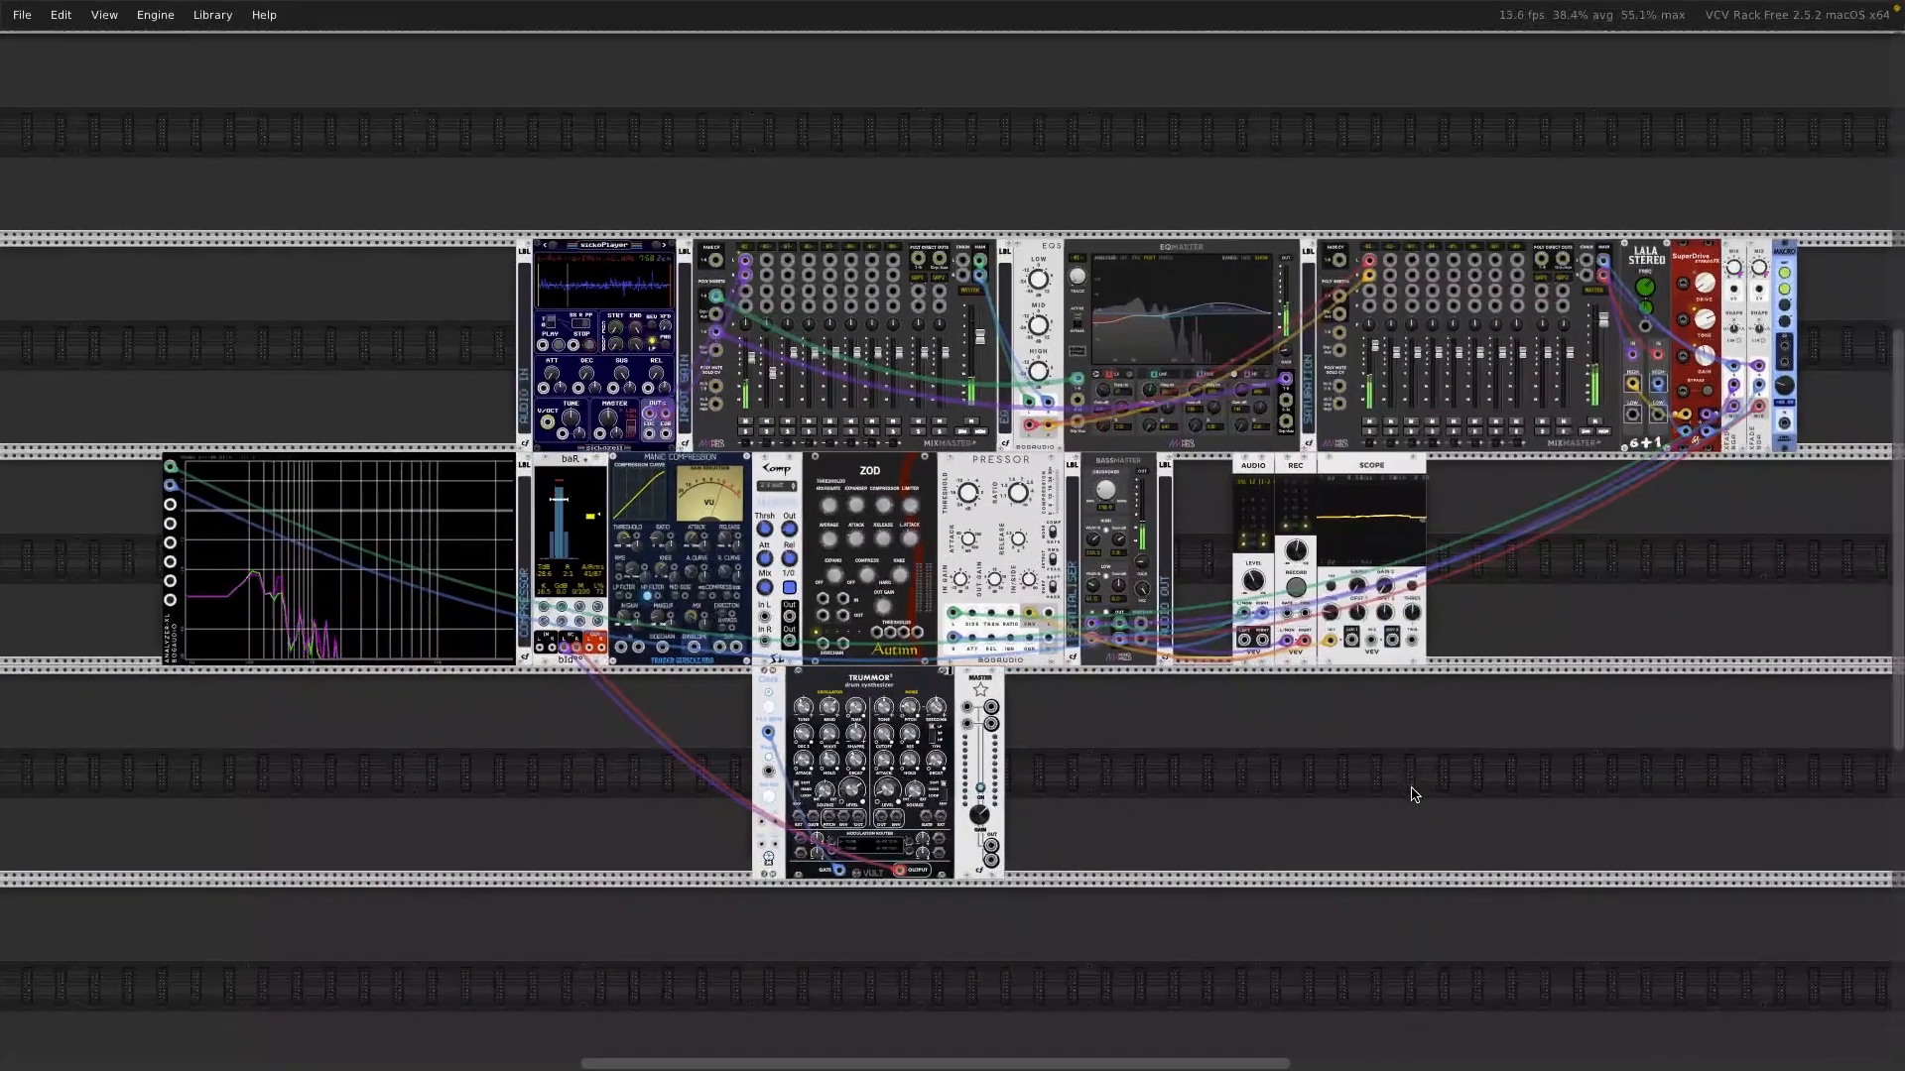
scroll(1414, 794, "up", 1)
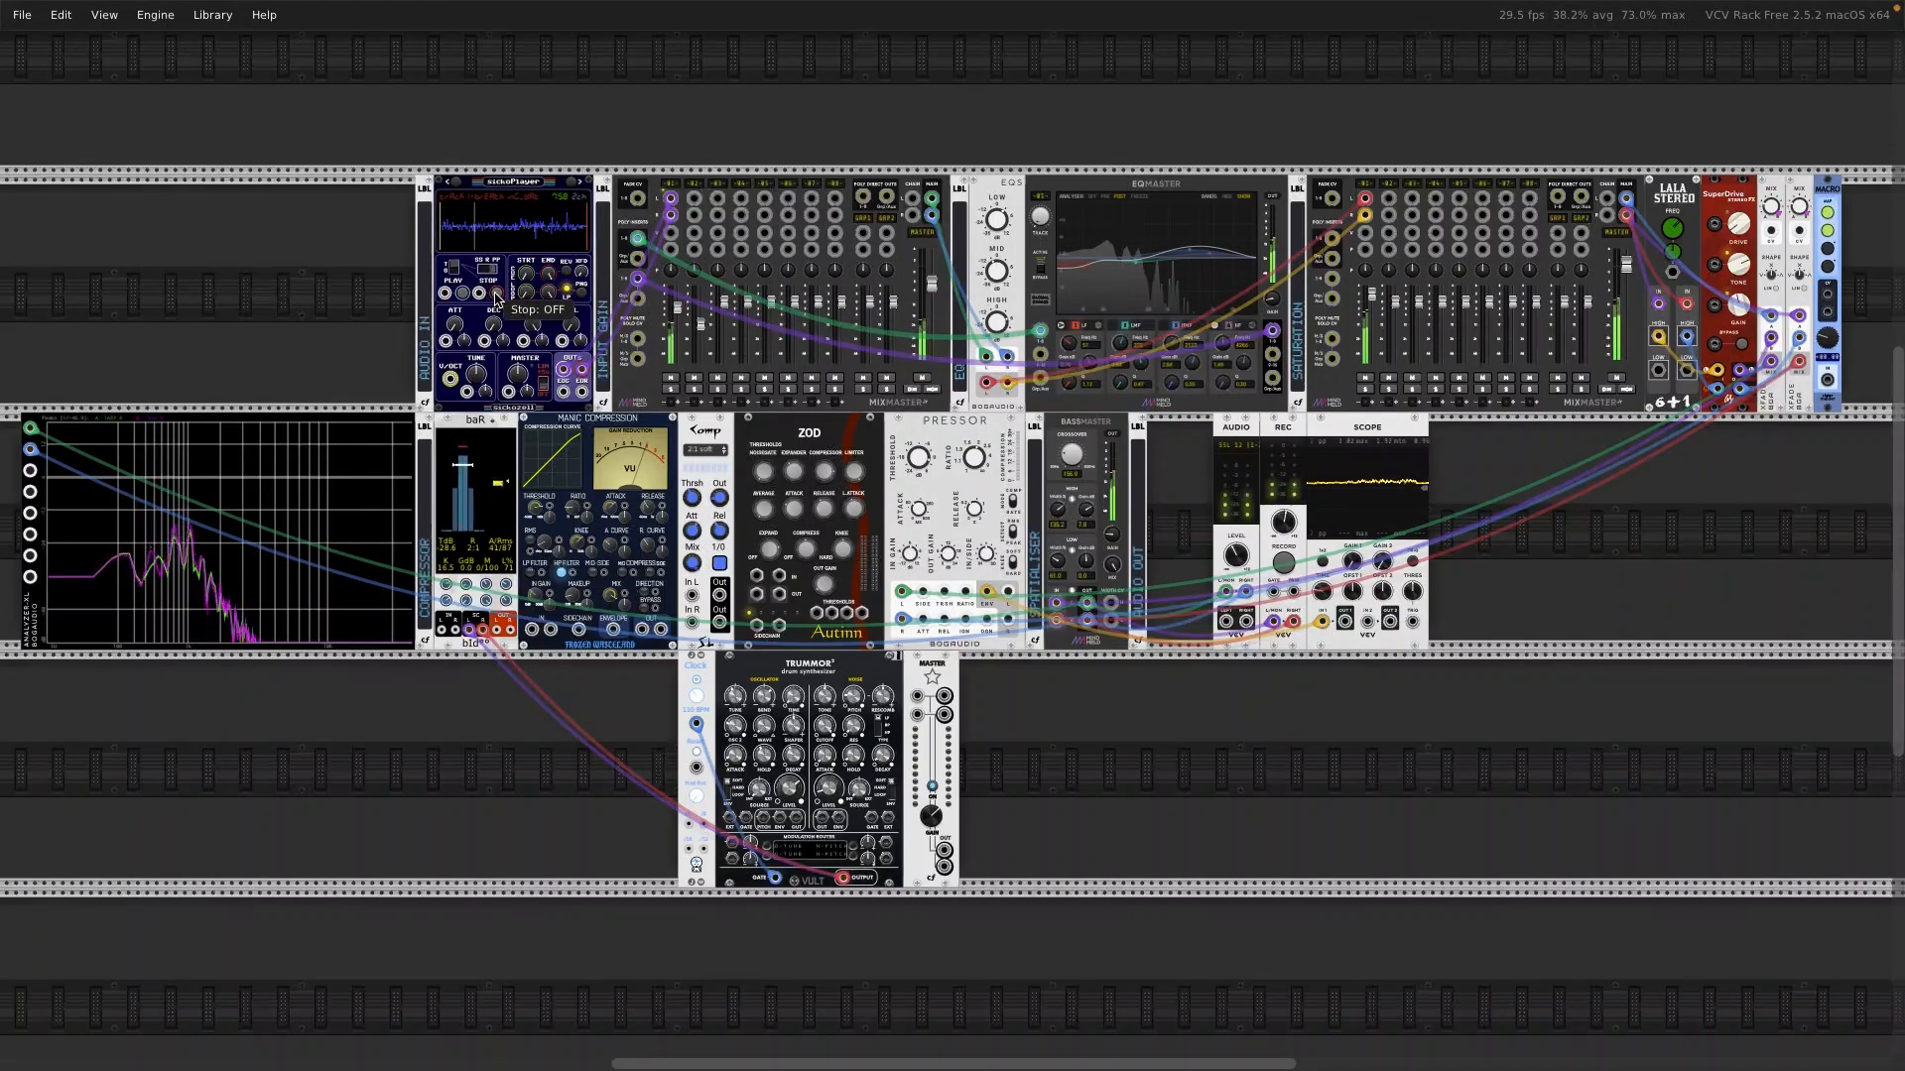
left_click(496, 298)
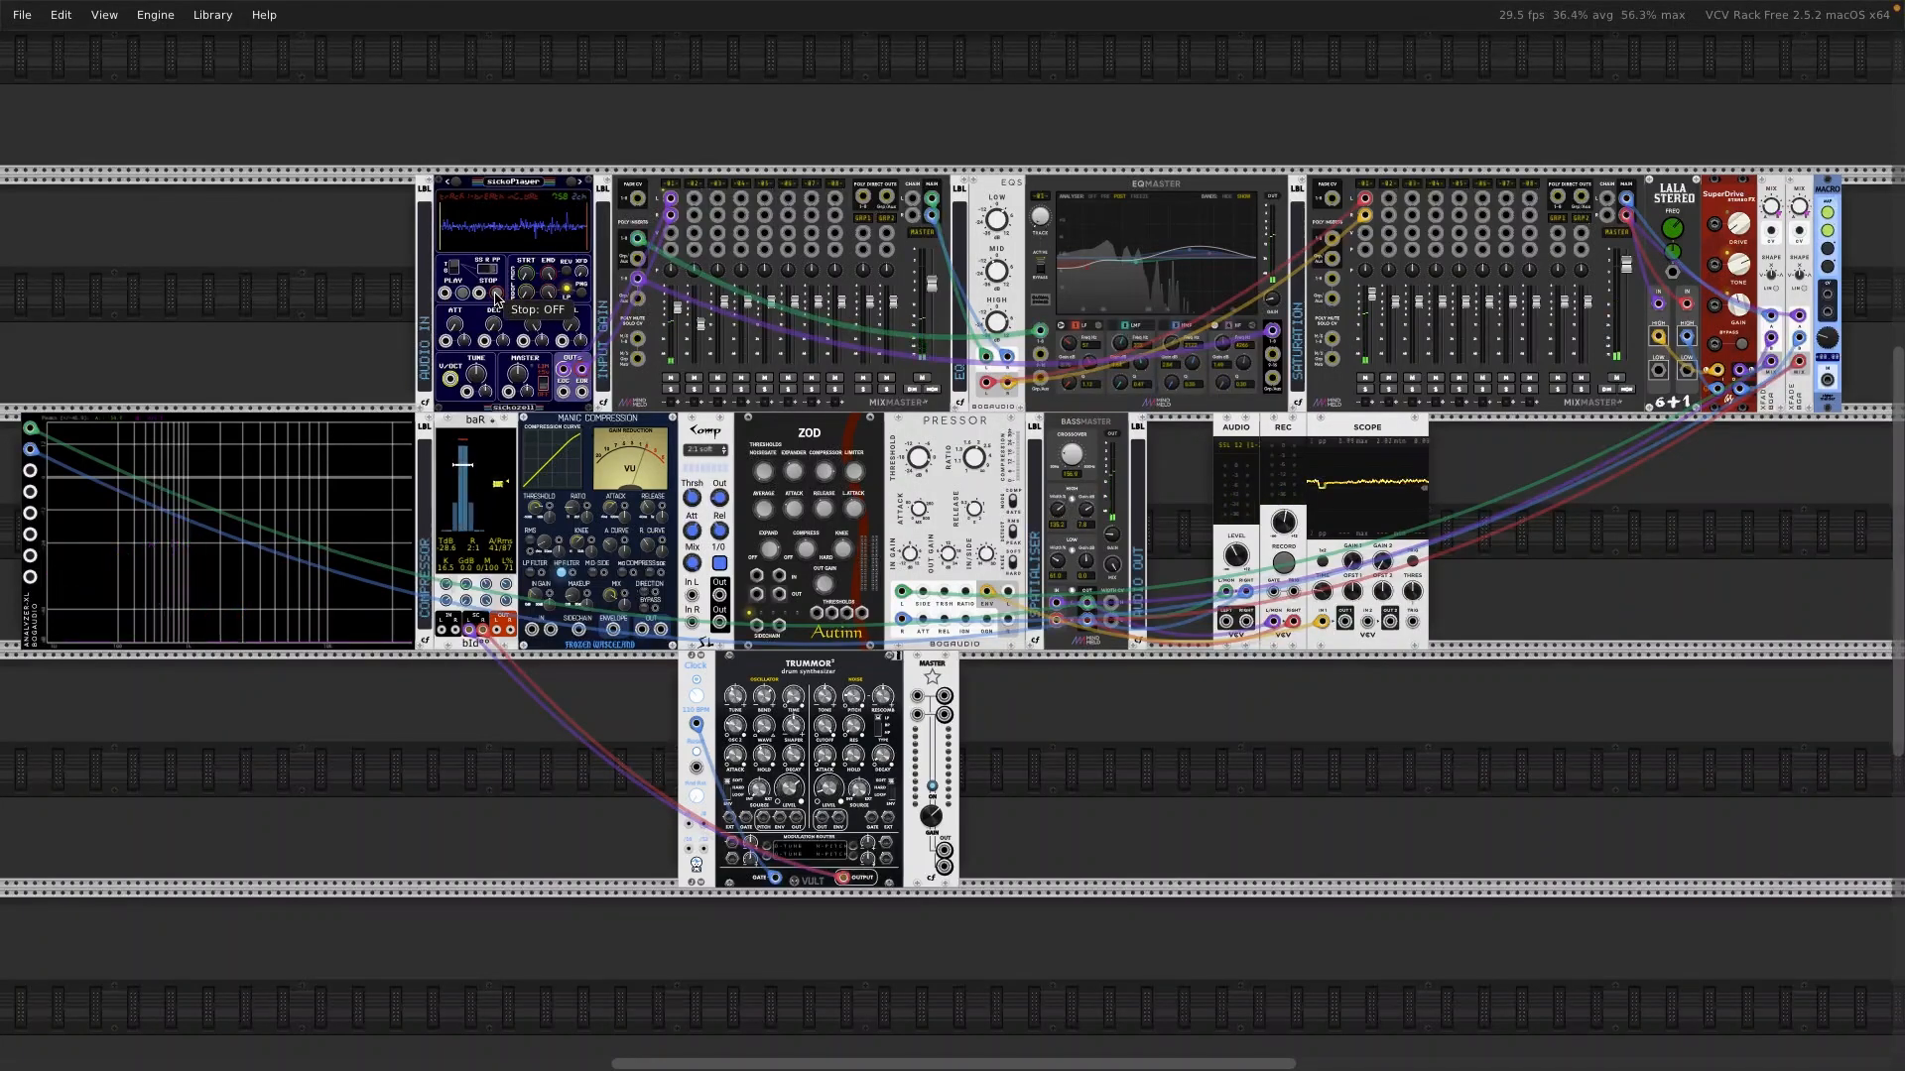
left_click(1281, 566)
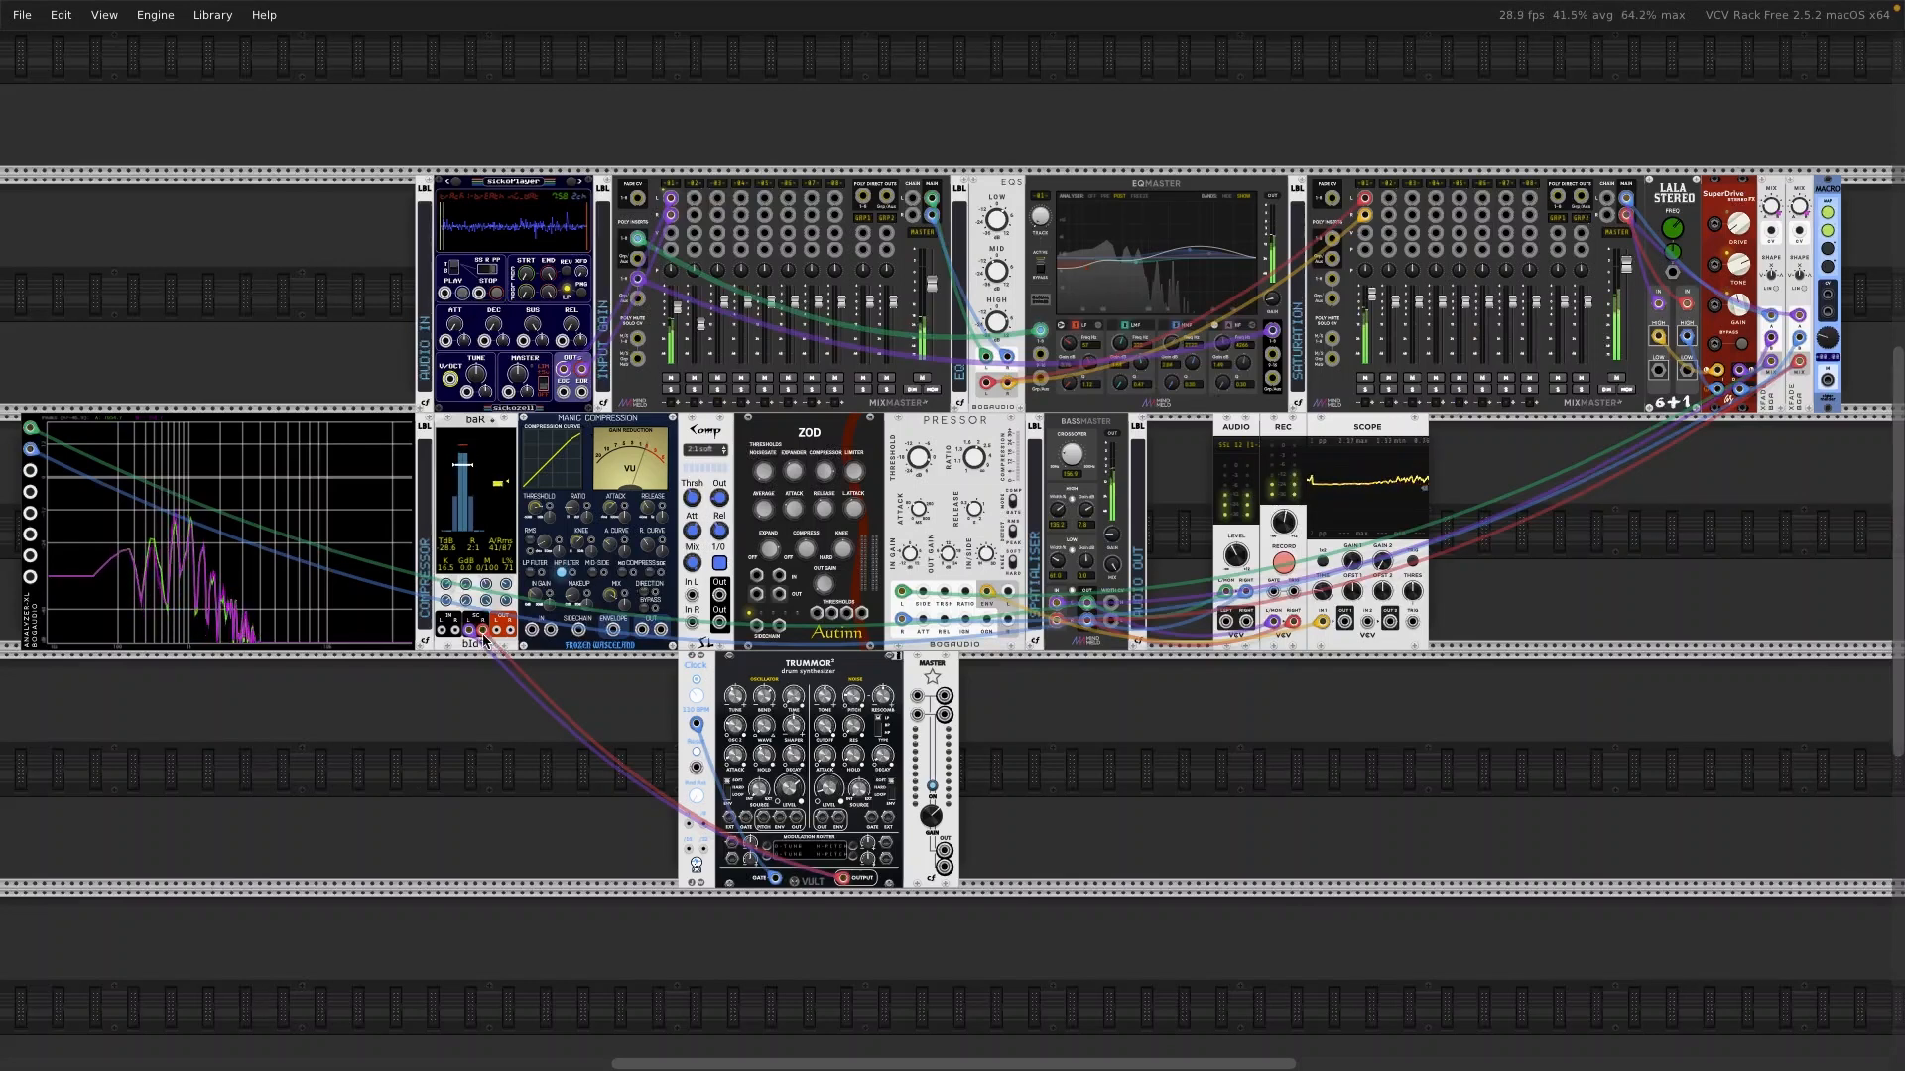
Step: Unplug Trummor²'s output cables from baR's sidechain inputs and lower the saturation mixer's track 1 fader slightly
left_click_drag(470, 631, 456, 719)
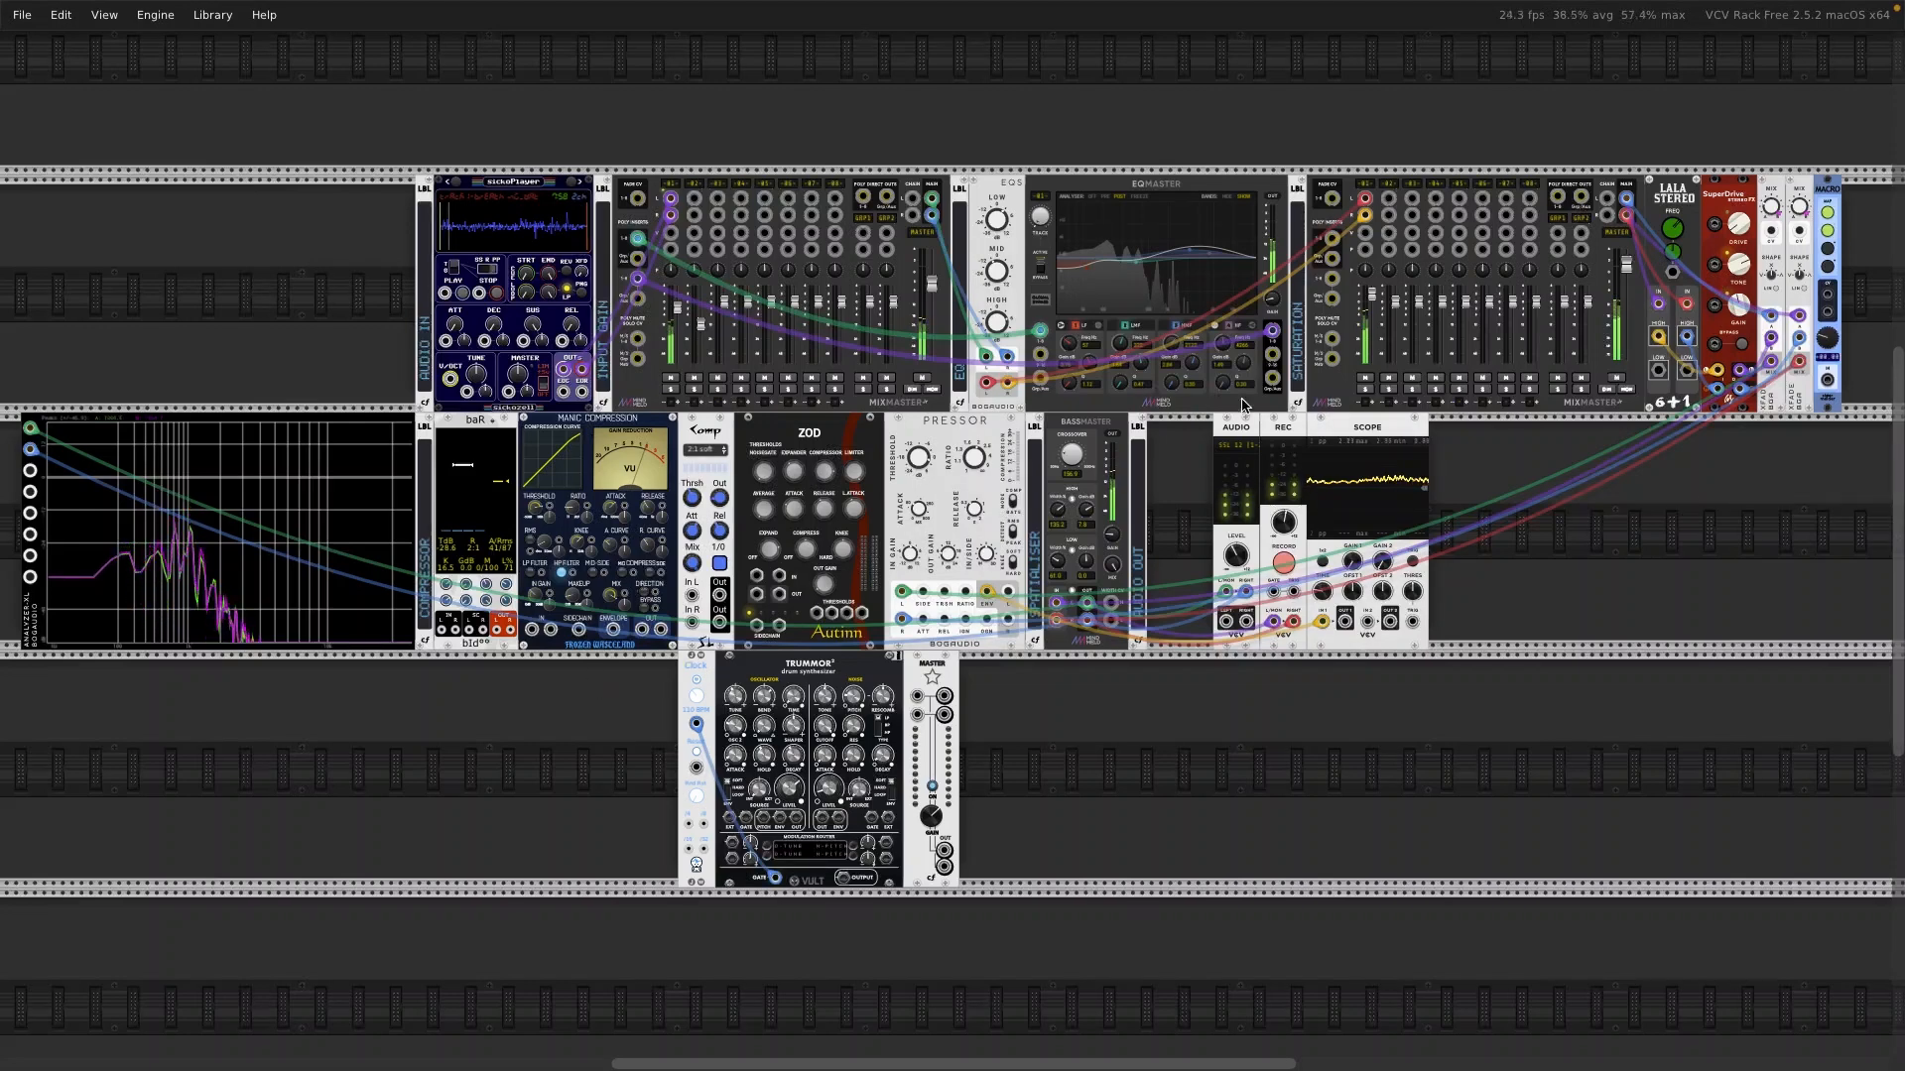
scroll(1241, 404, "up", 3)
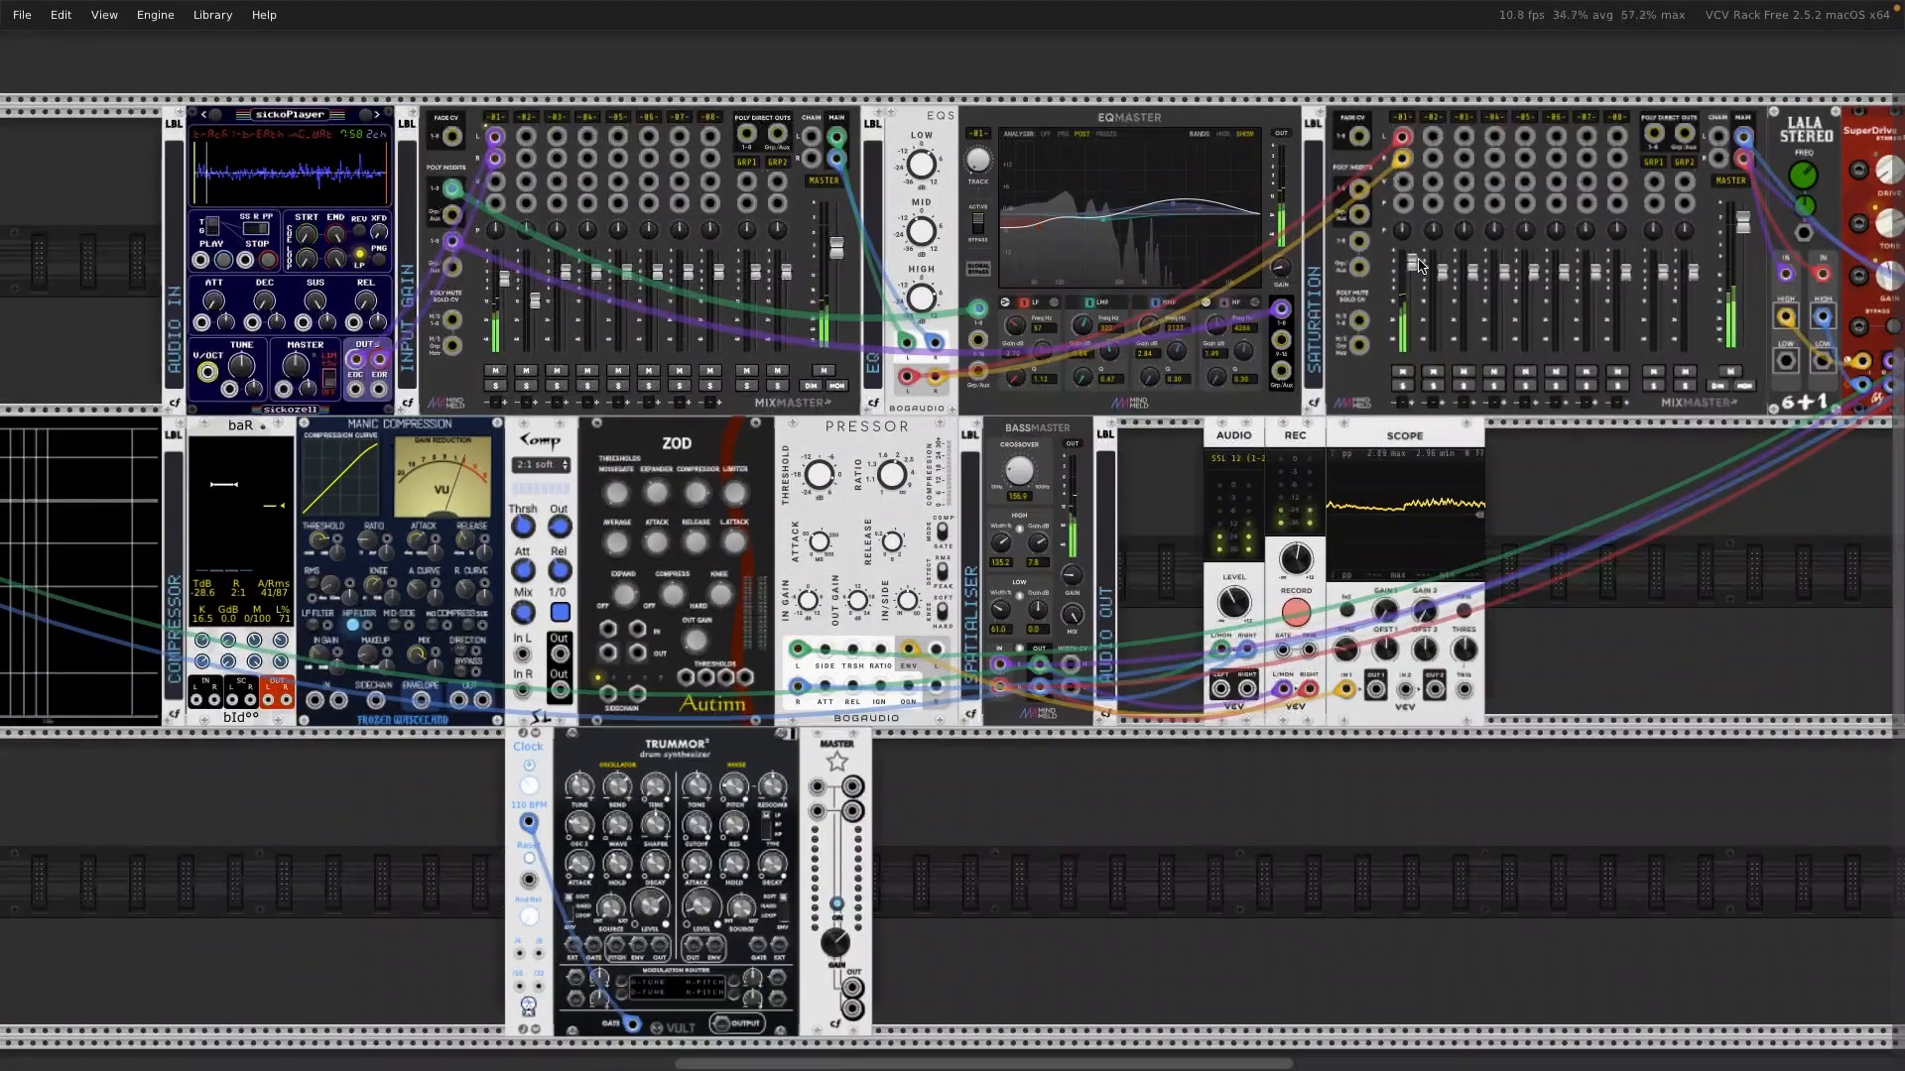
mouse_move(1411, 270)
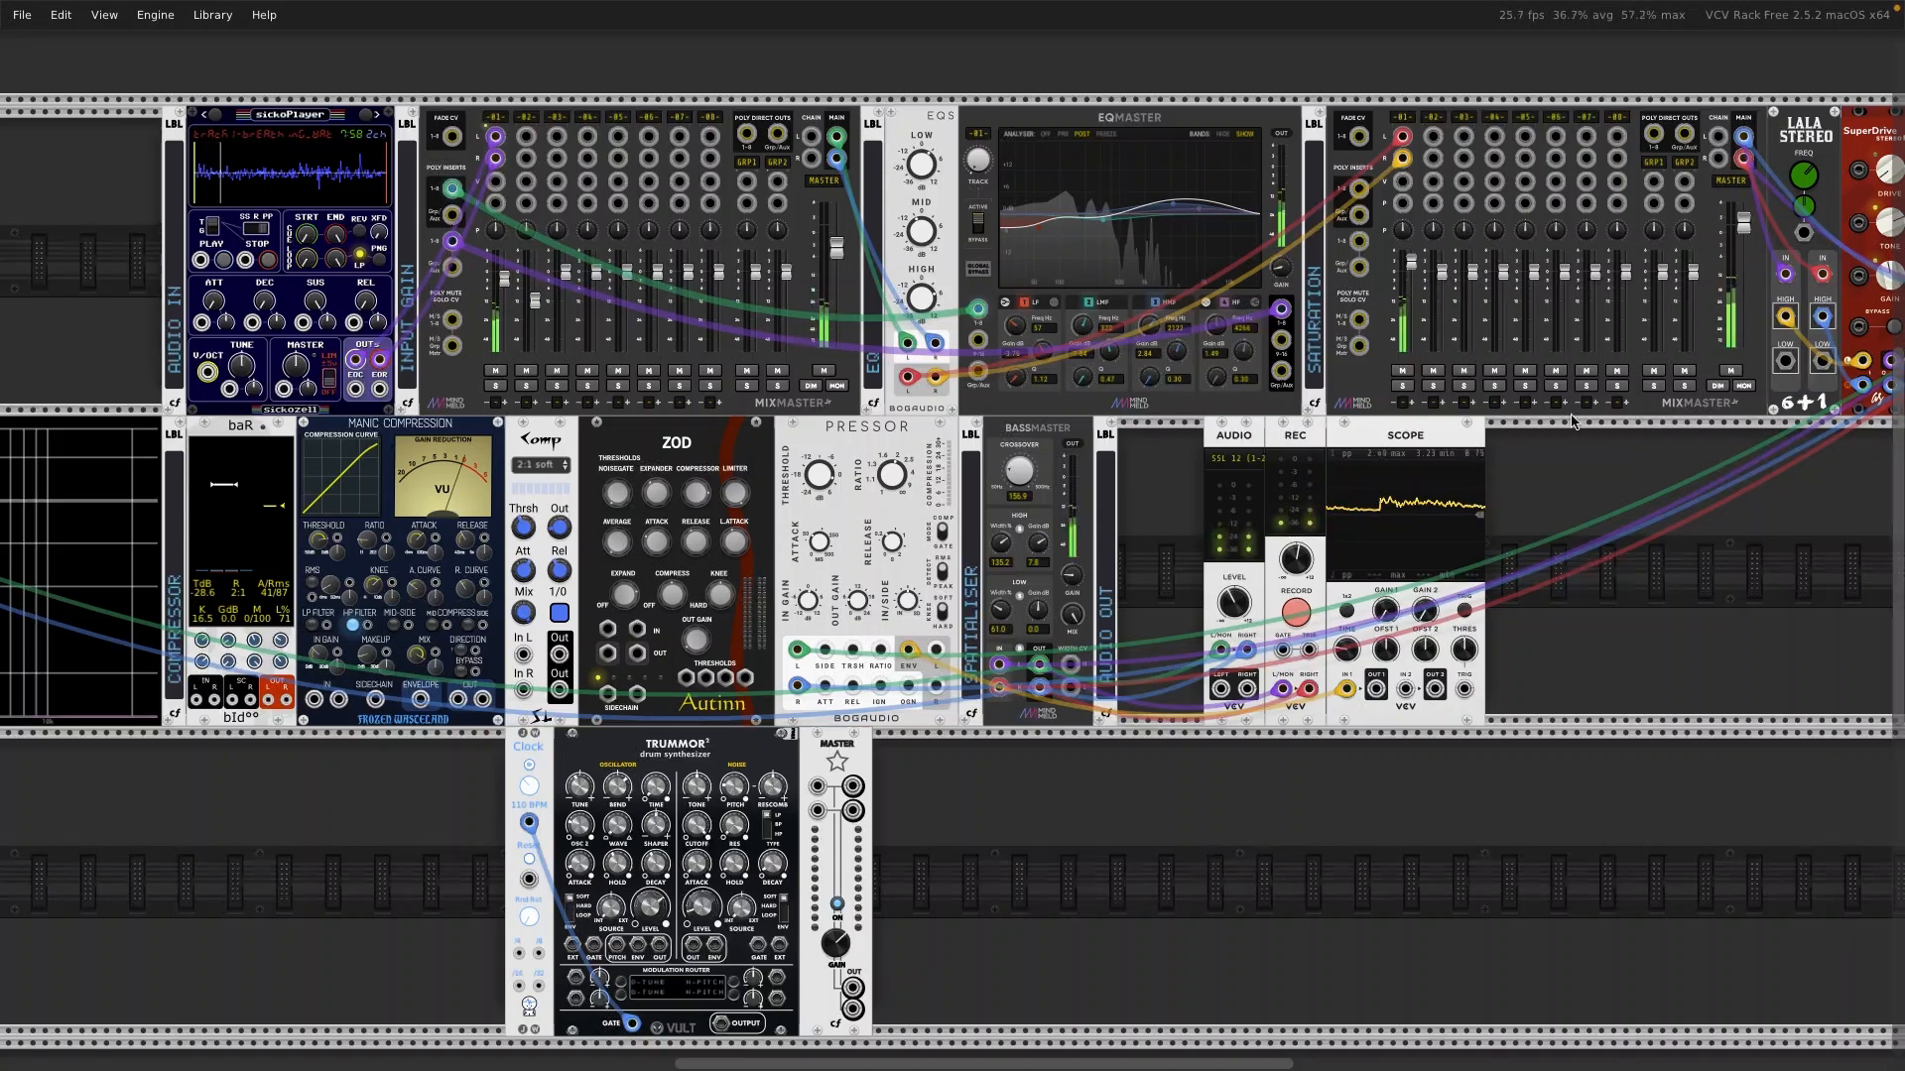
left_click_drag(1410, 262, 1411, 274)
scroll(1607, 421, "right", 5)
scroll(1607, 422, "right", 1)
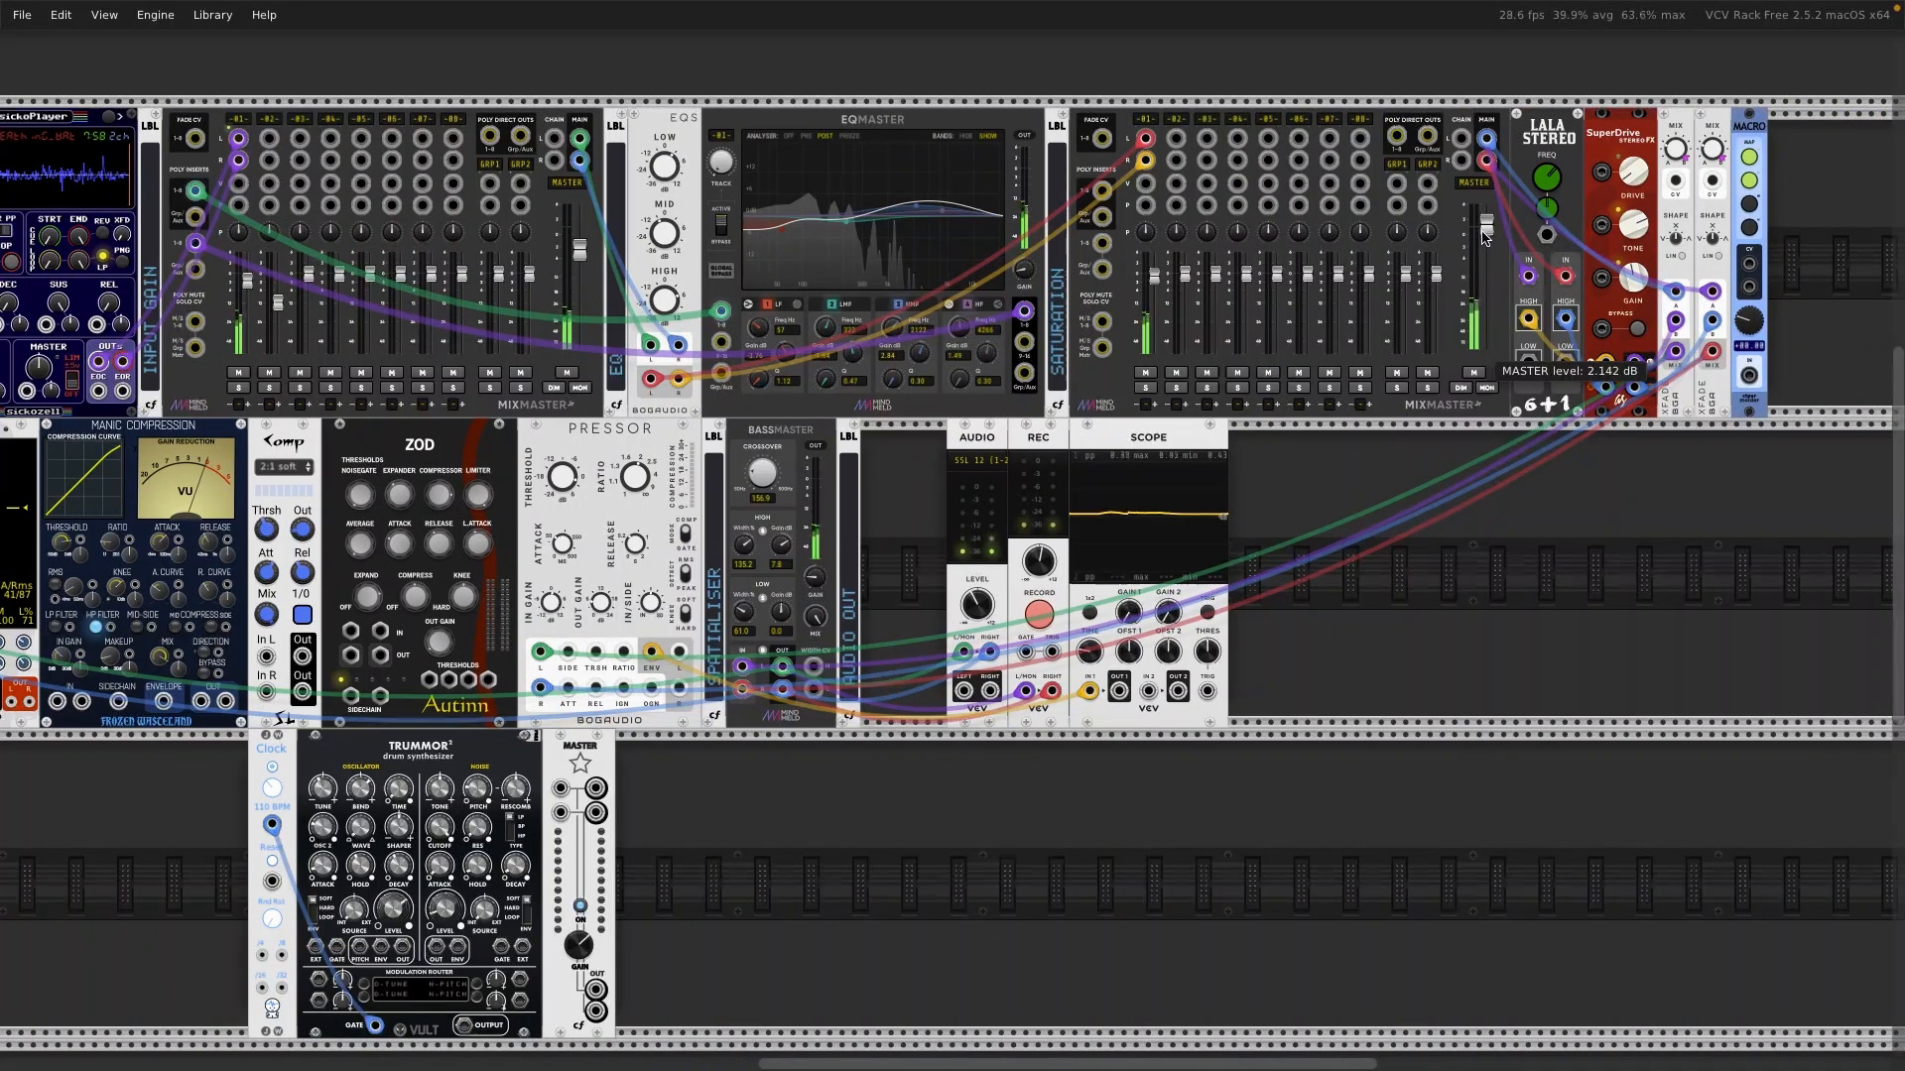
Step: Adjust BassMaster's master gain while the track plays
scroll(1600, 306, "left", 5)
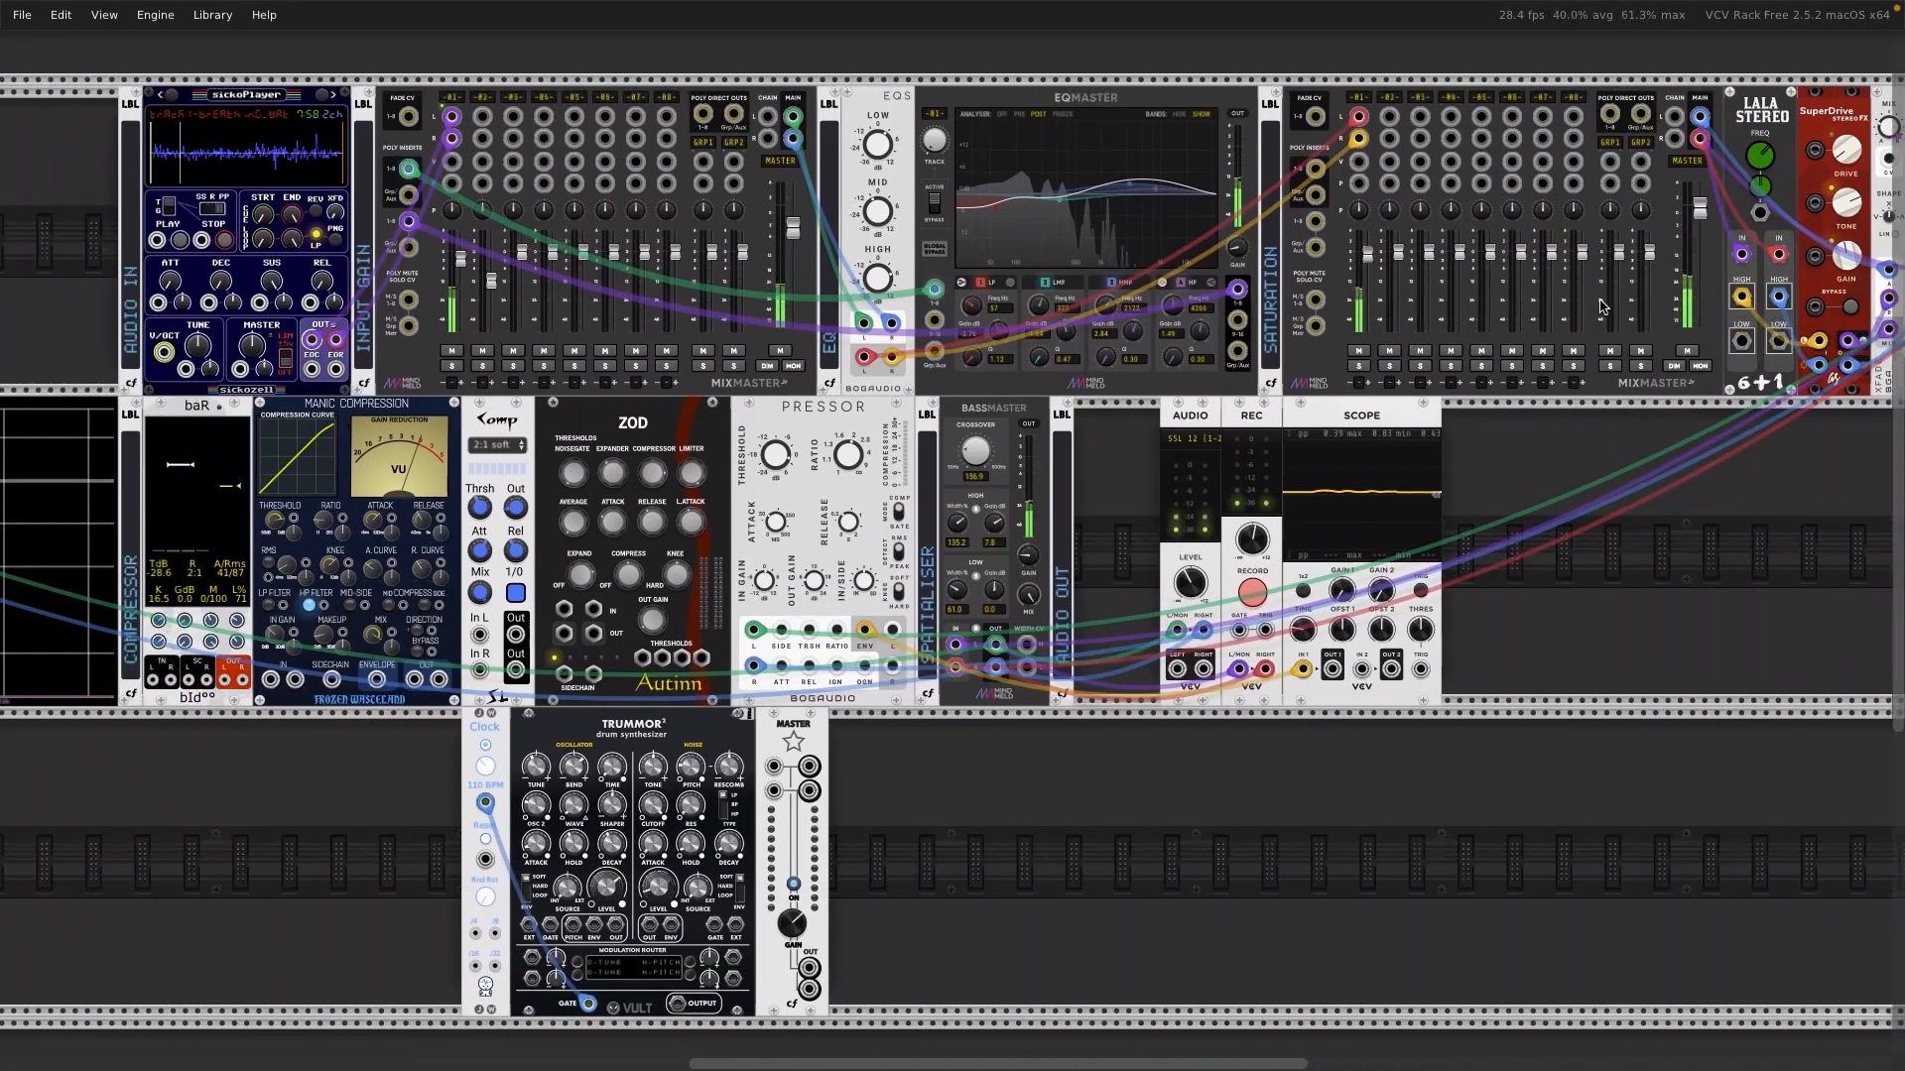
scroll(1603, 307, "left", 4)
scroll(1603, 307, "down", 3)
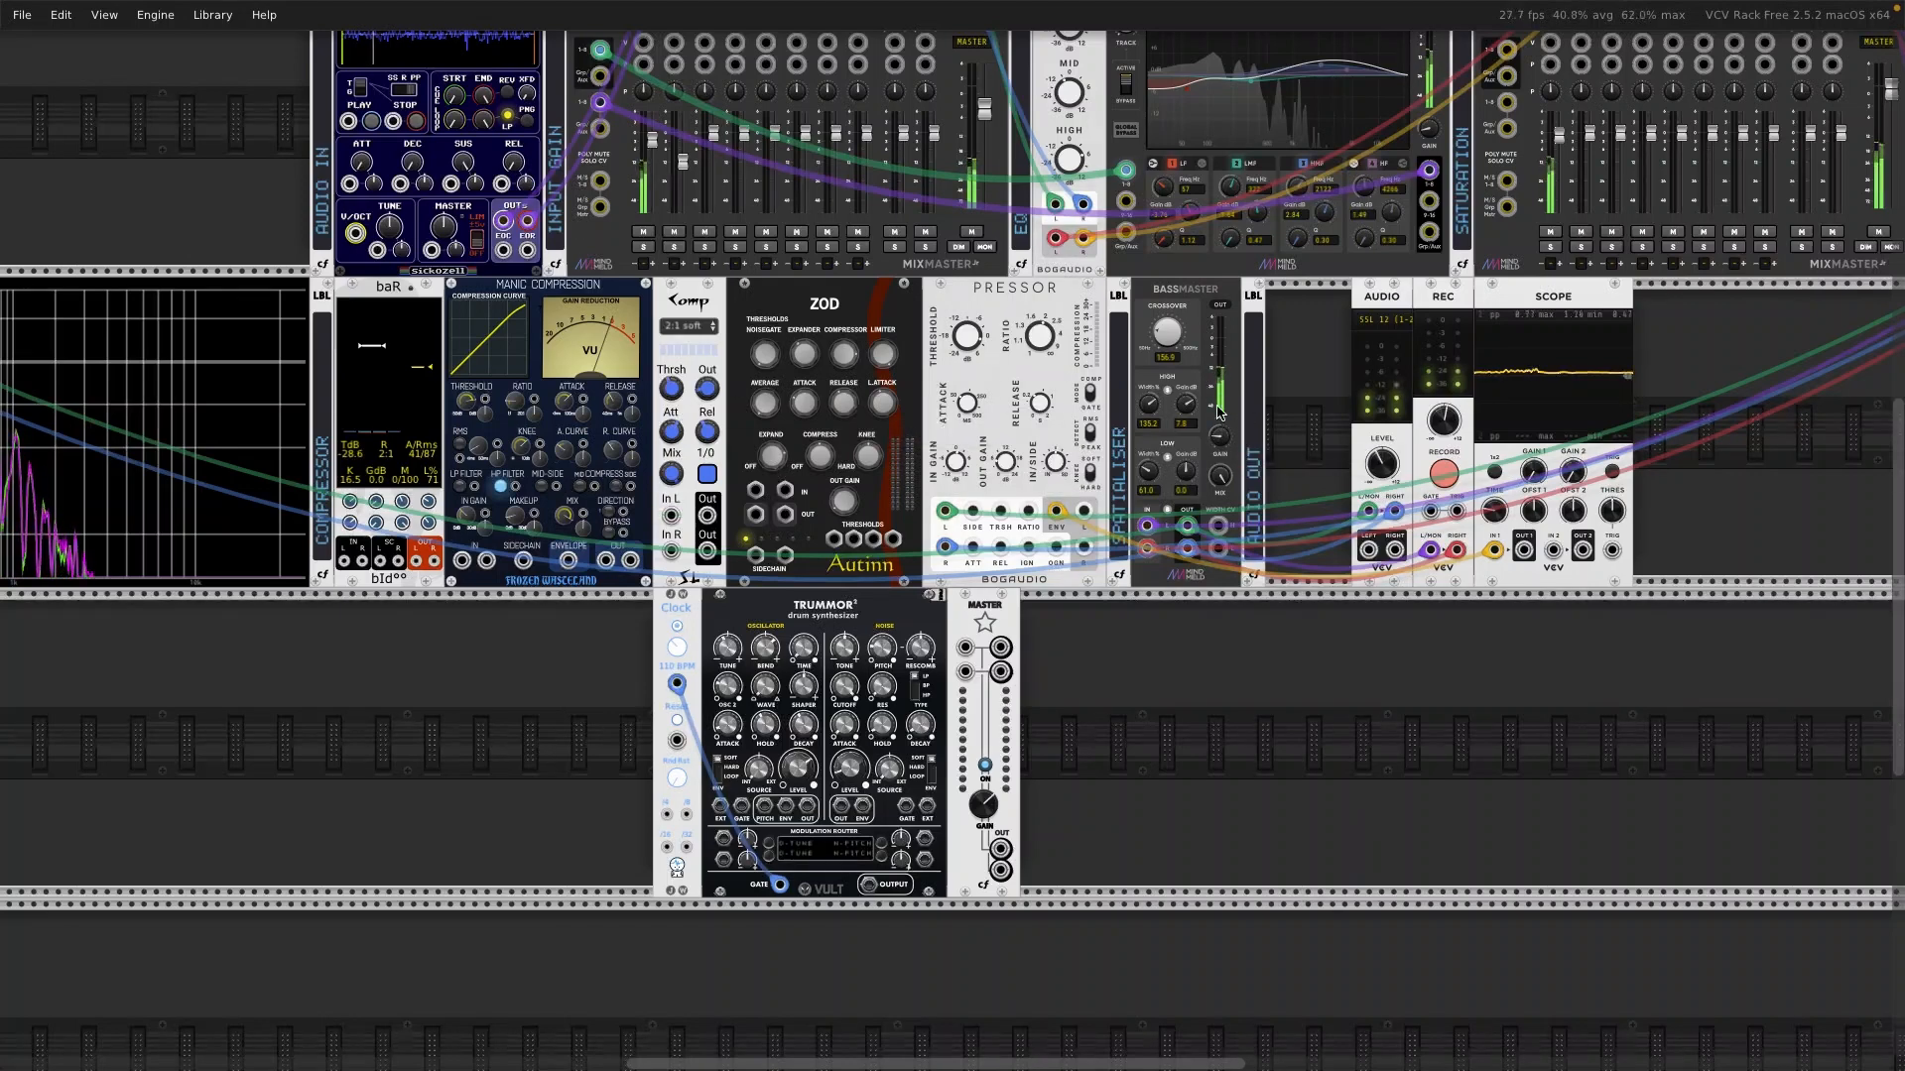
mouse_move(1220, 439)
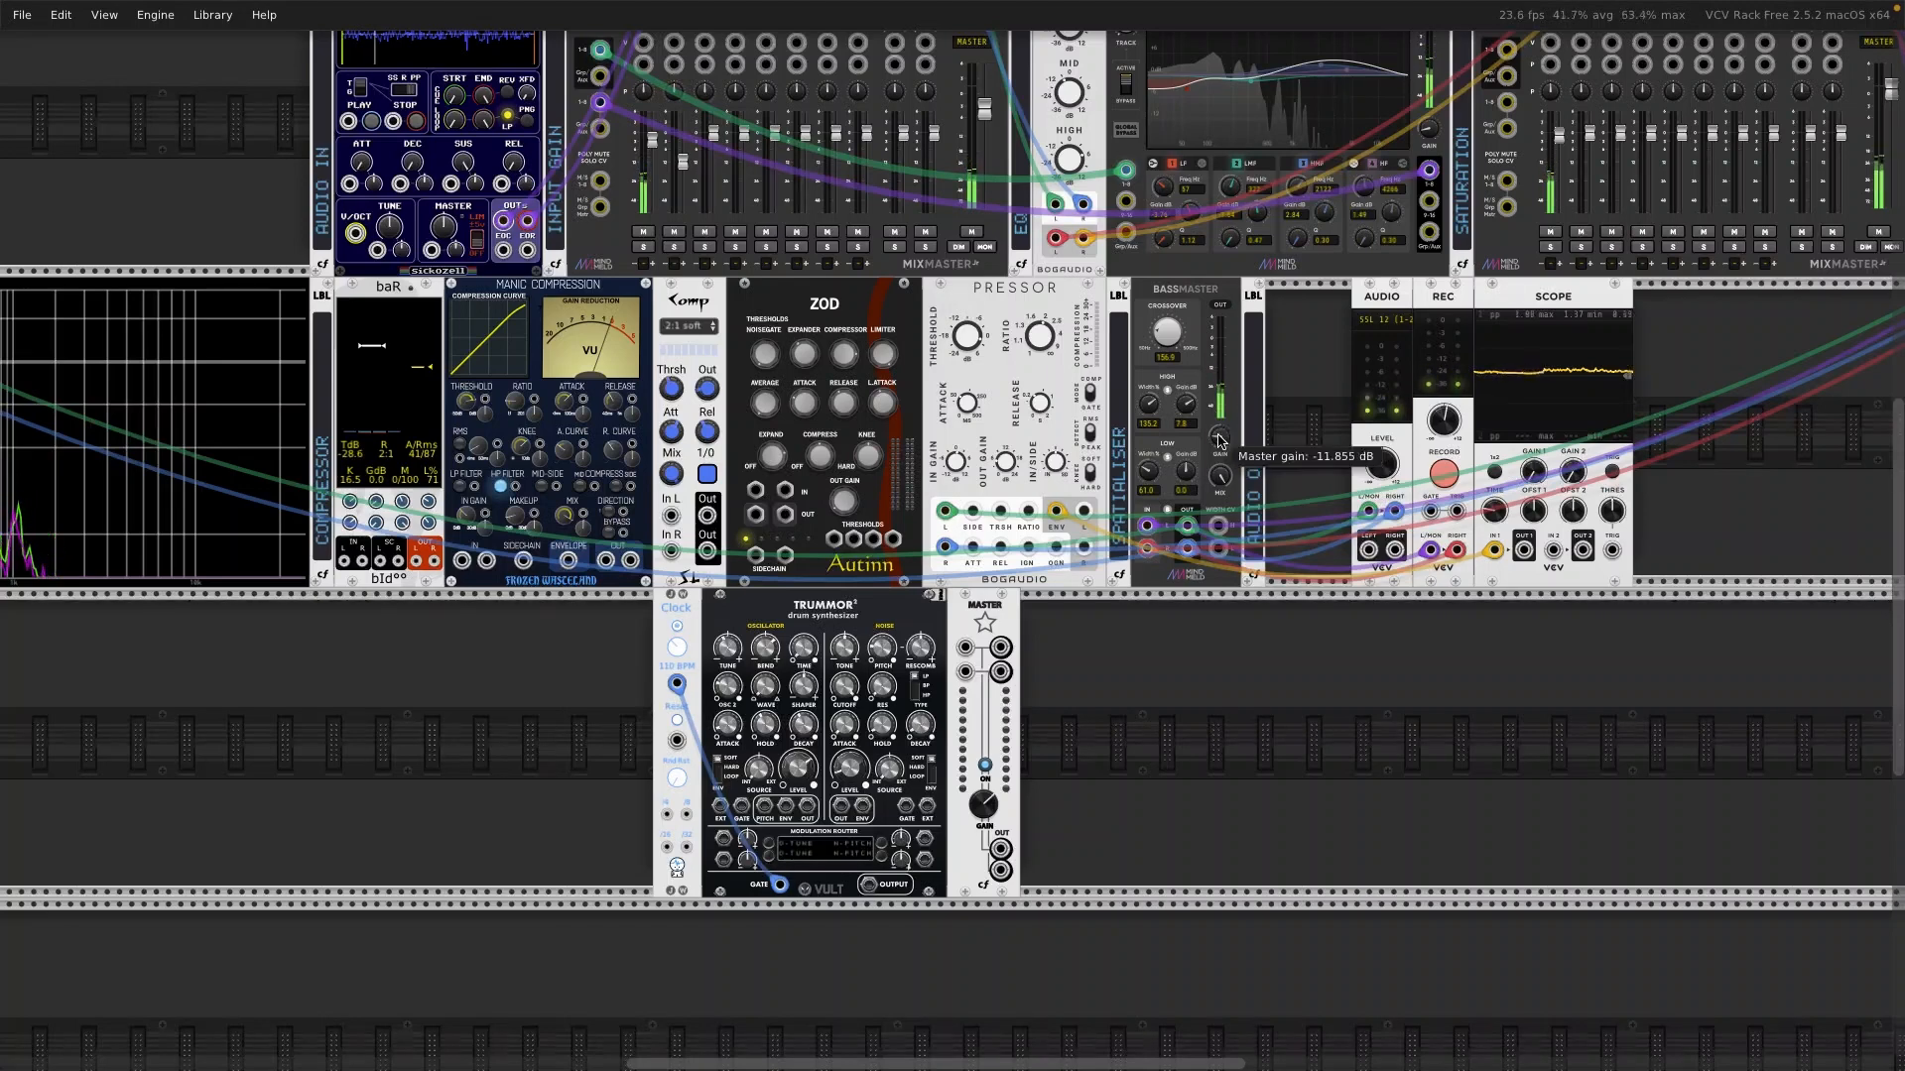
left_click_drag(1218, 435, 1218, 436)
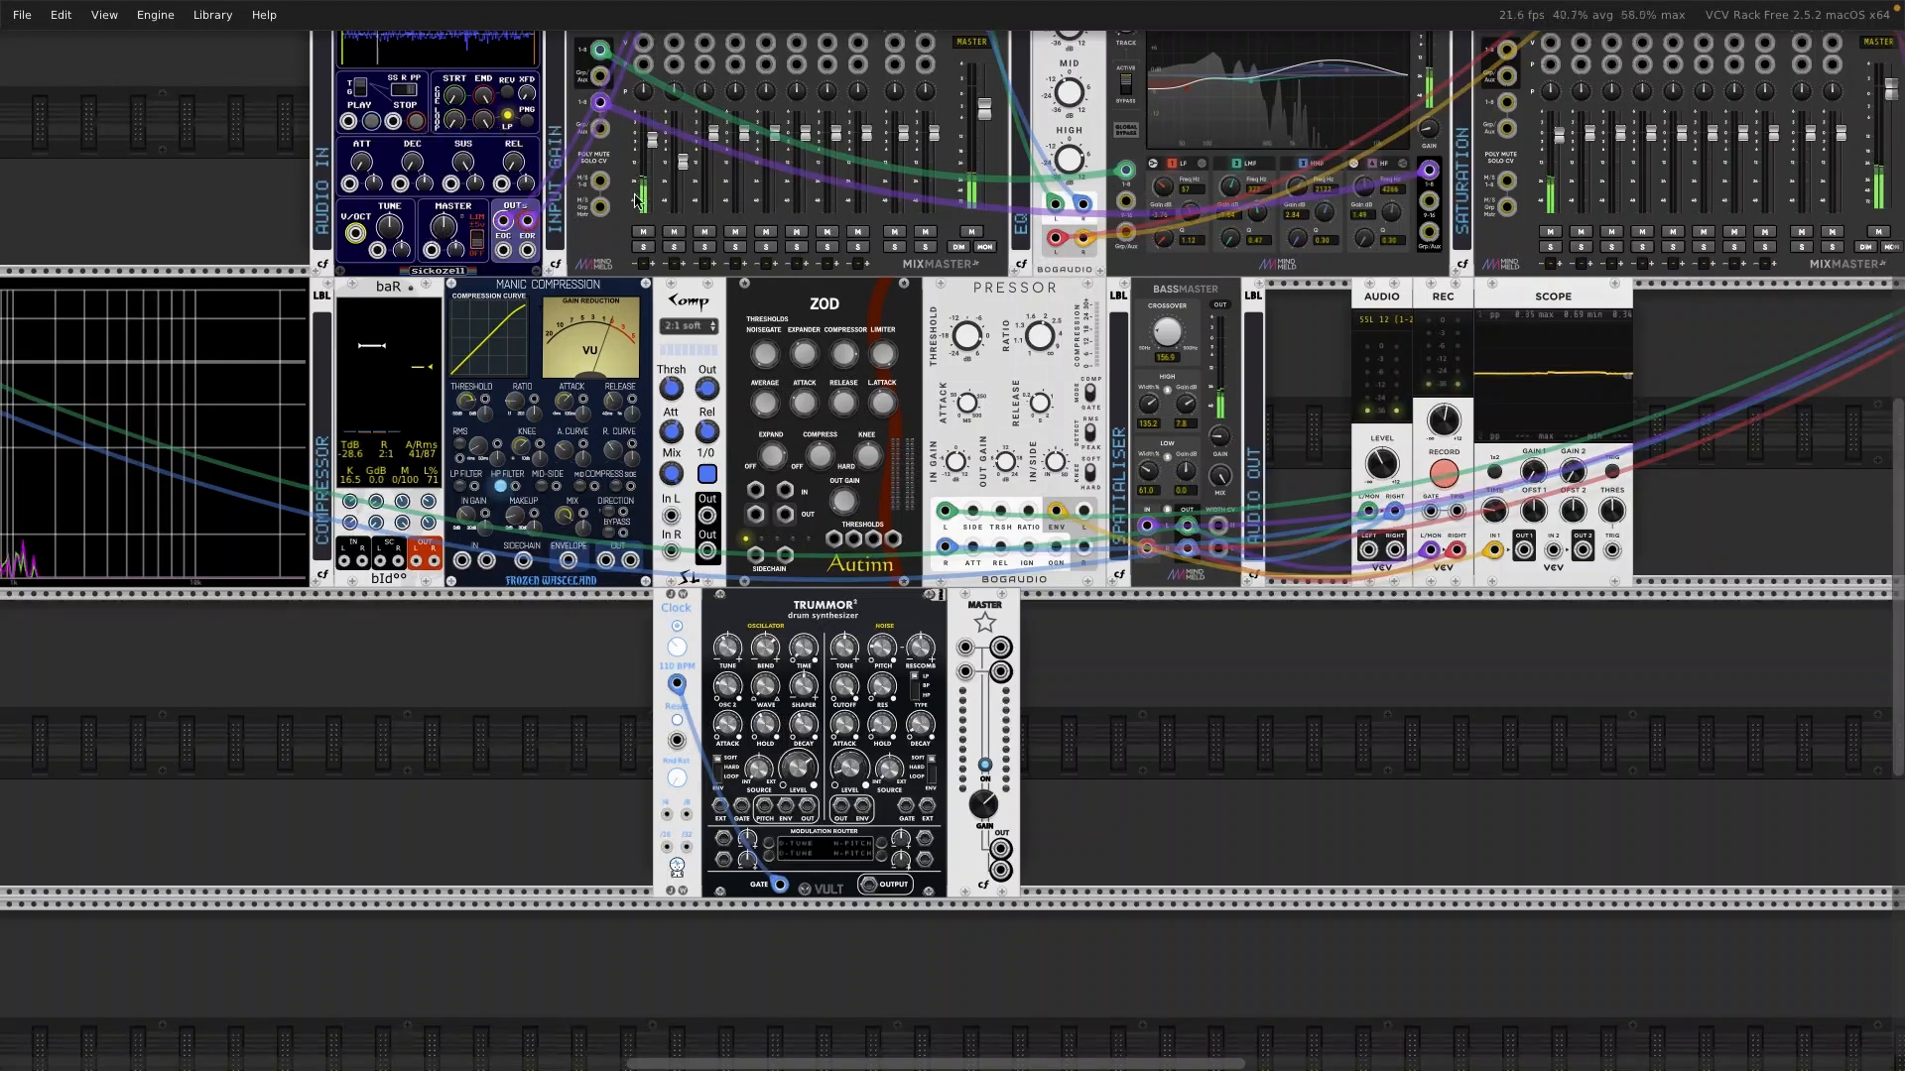
Step: Examine the levels along the chain, from the input gain mixer through the EQ and saturation stages to the compressors
scroll(636, 202, "up", 3)
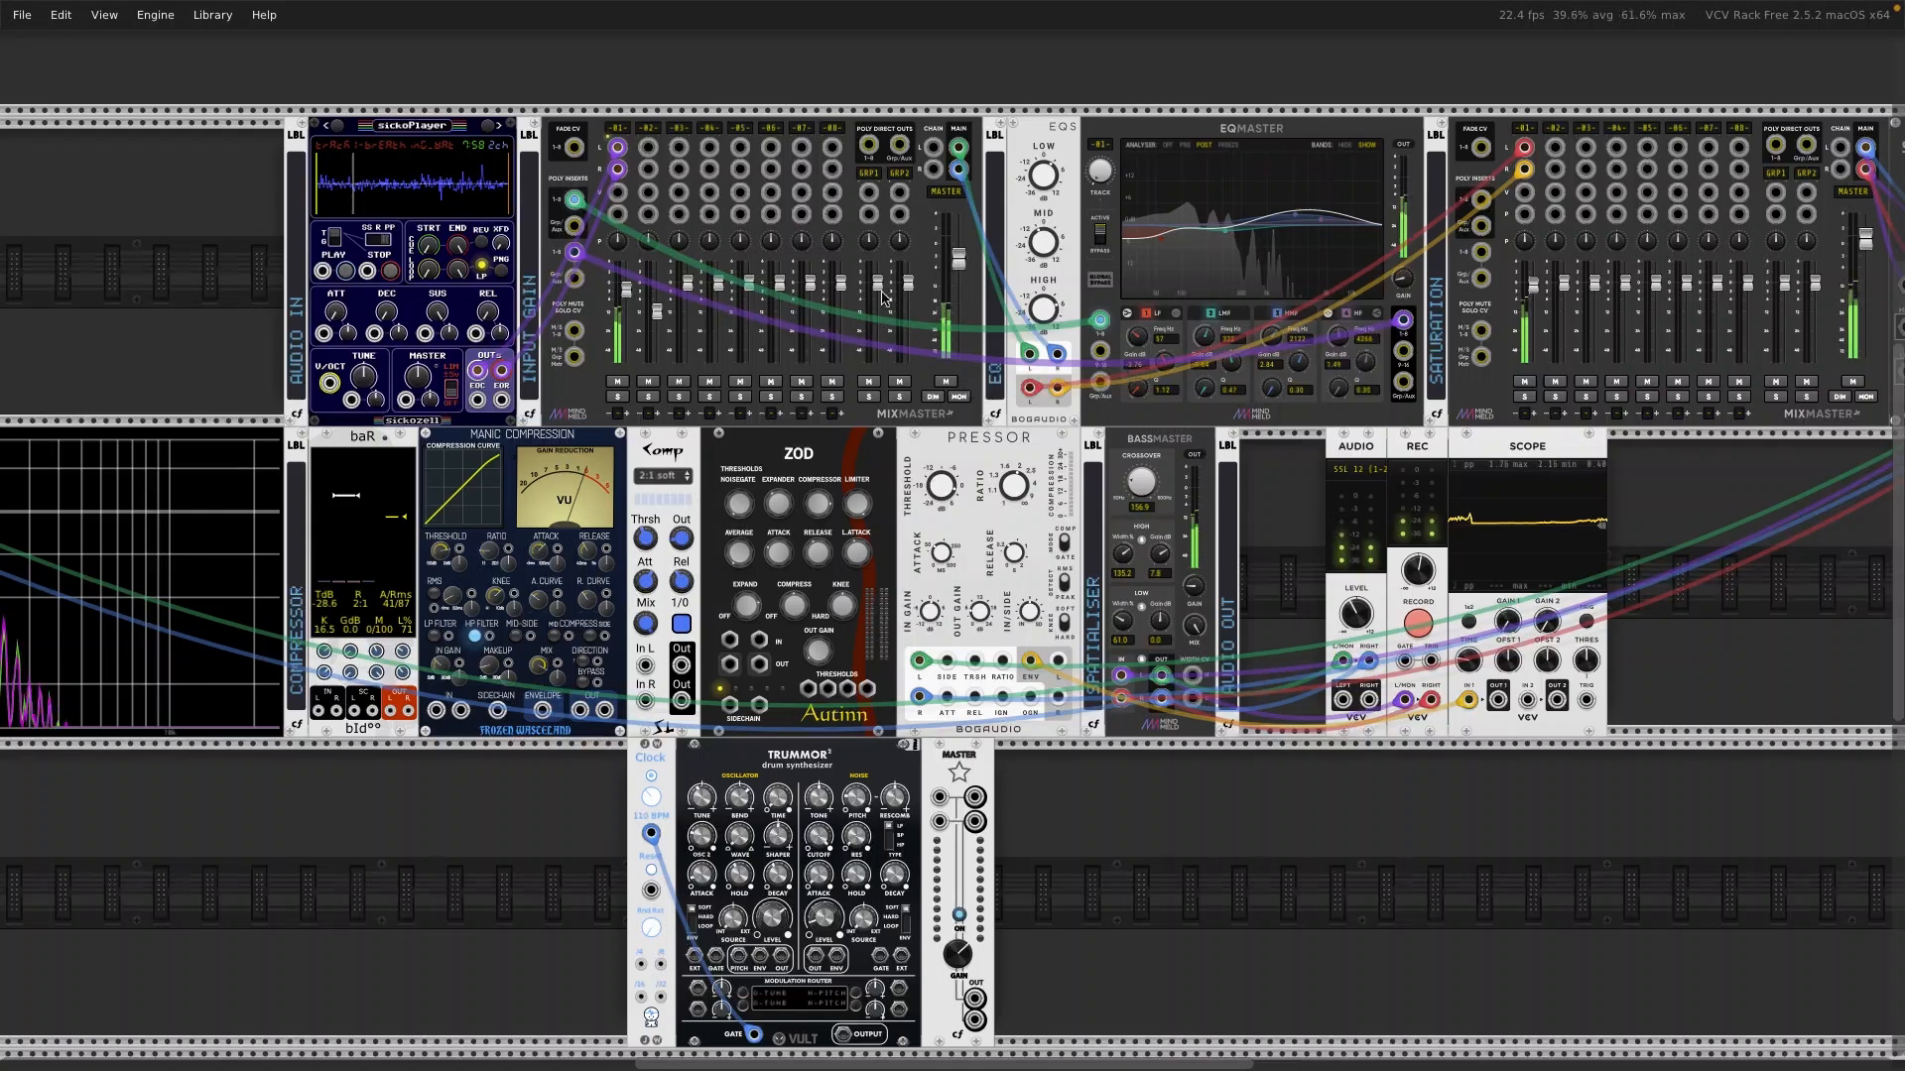
mouse_move(626, 298)
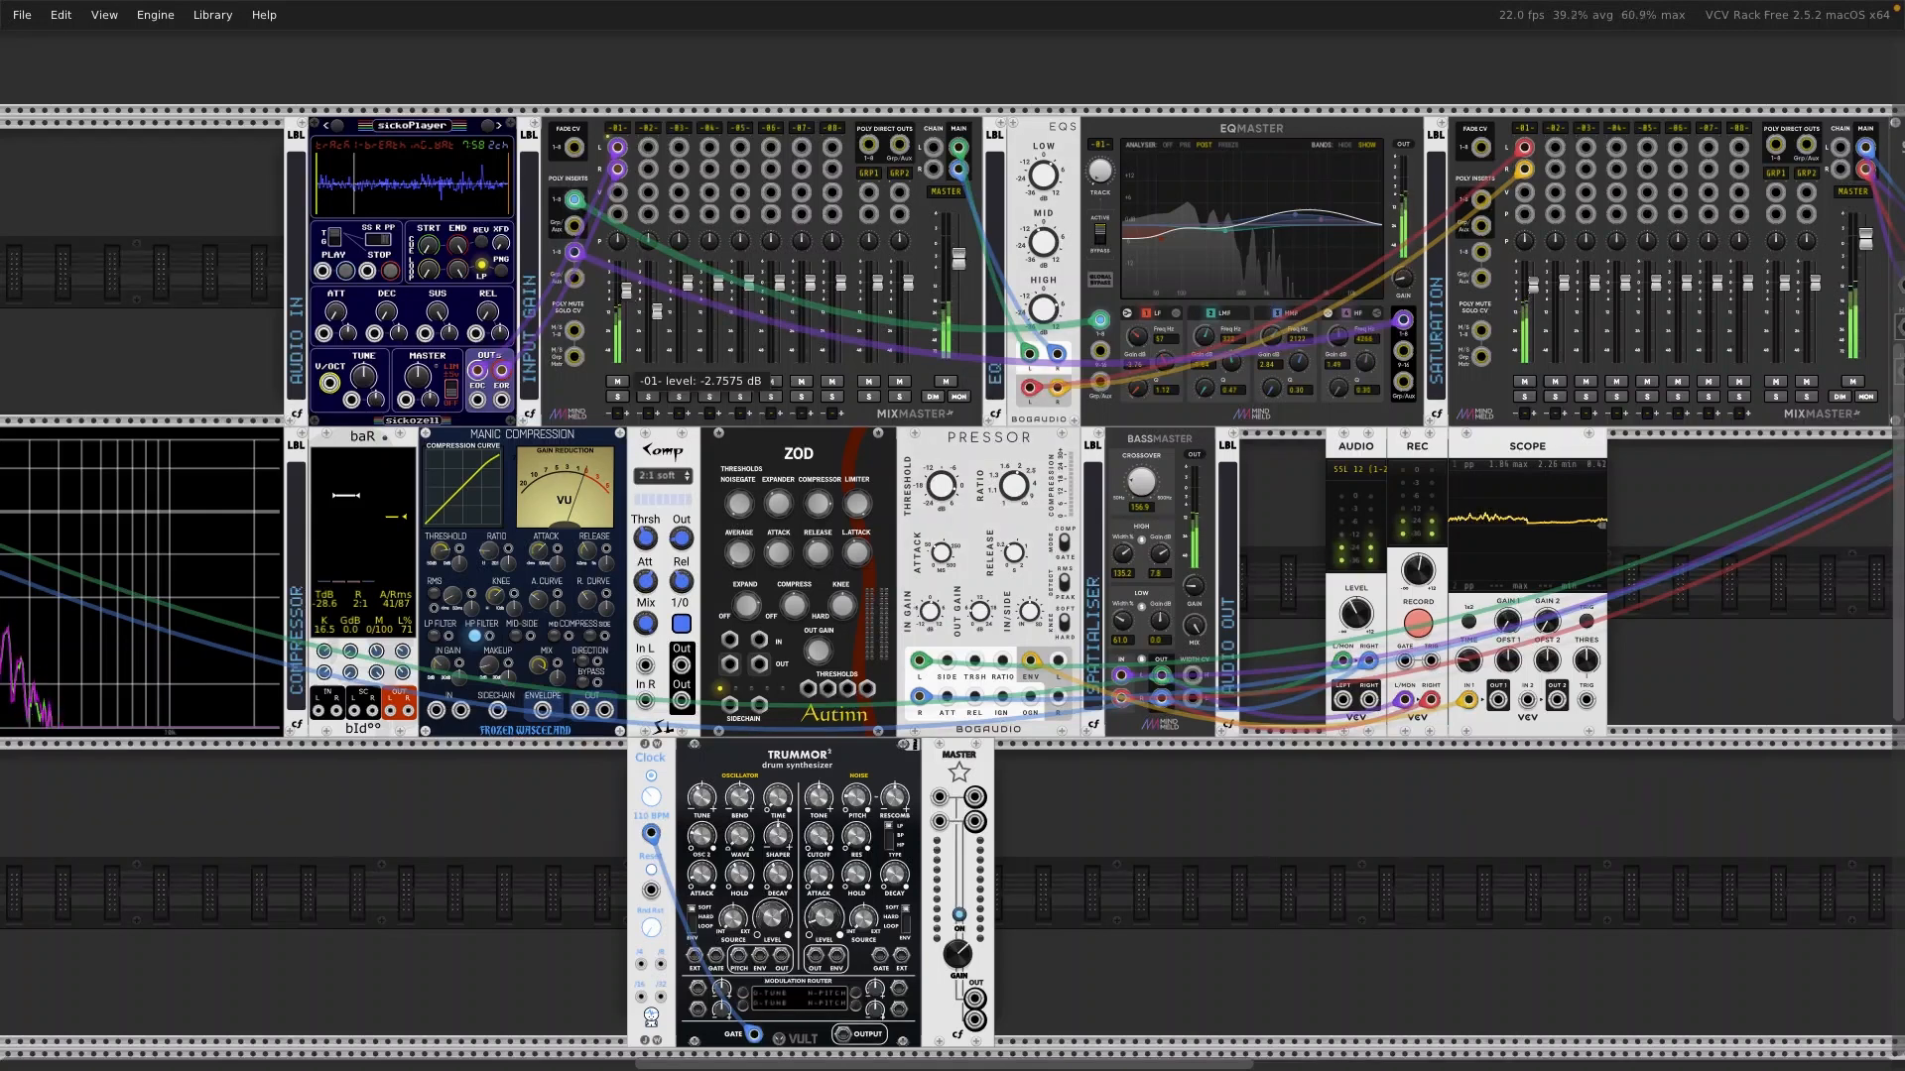
scroll(1016, 262, "right", 2)
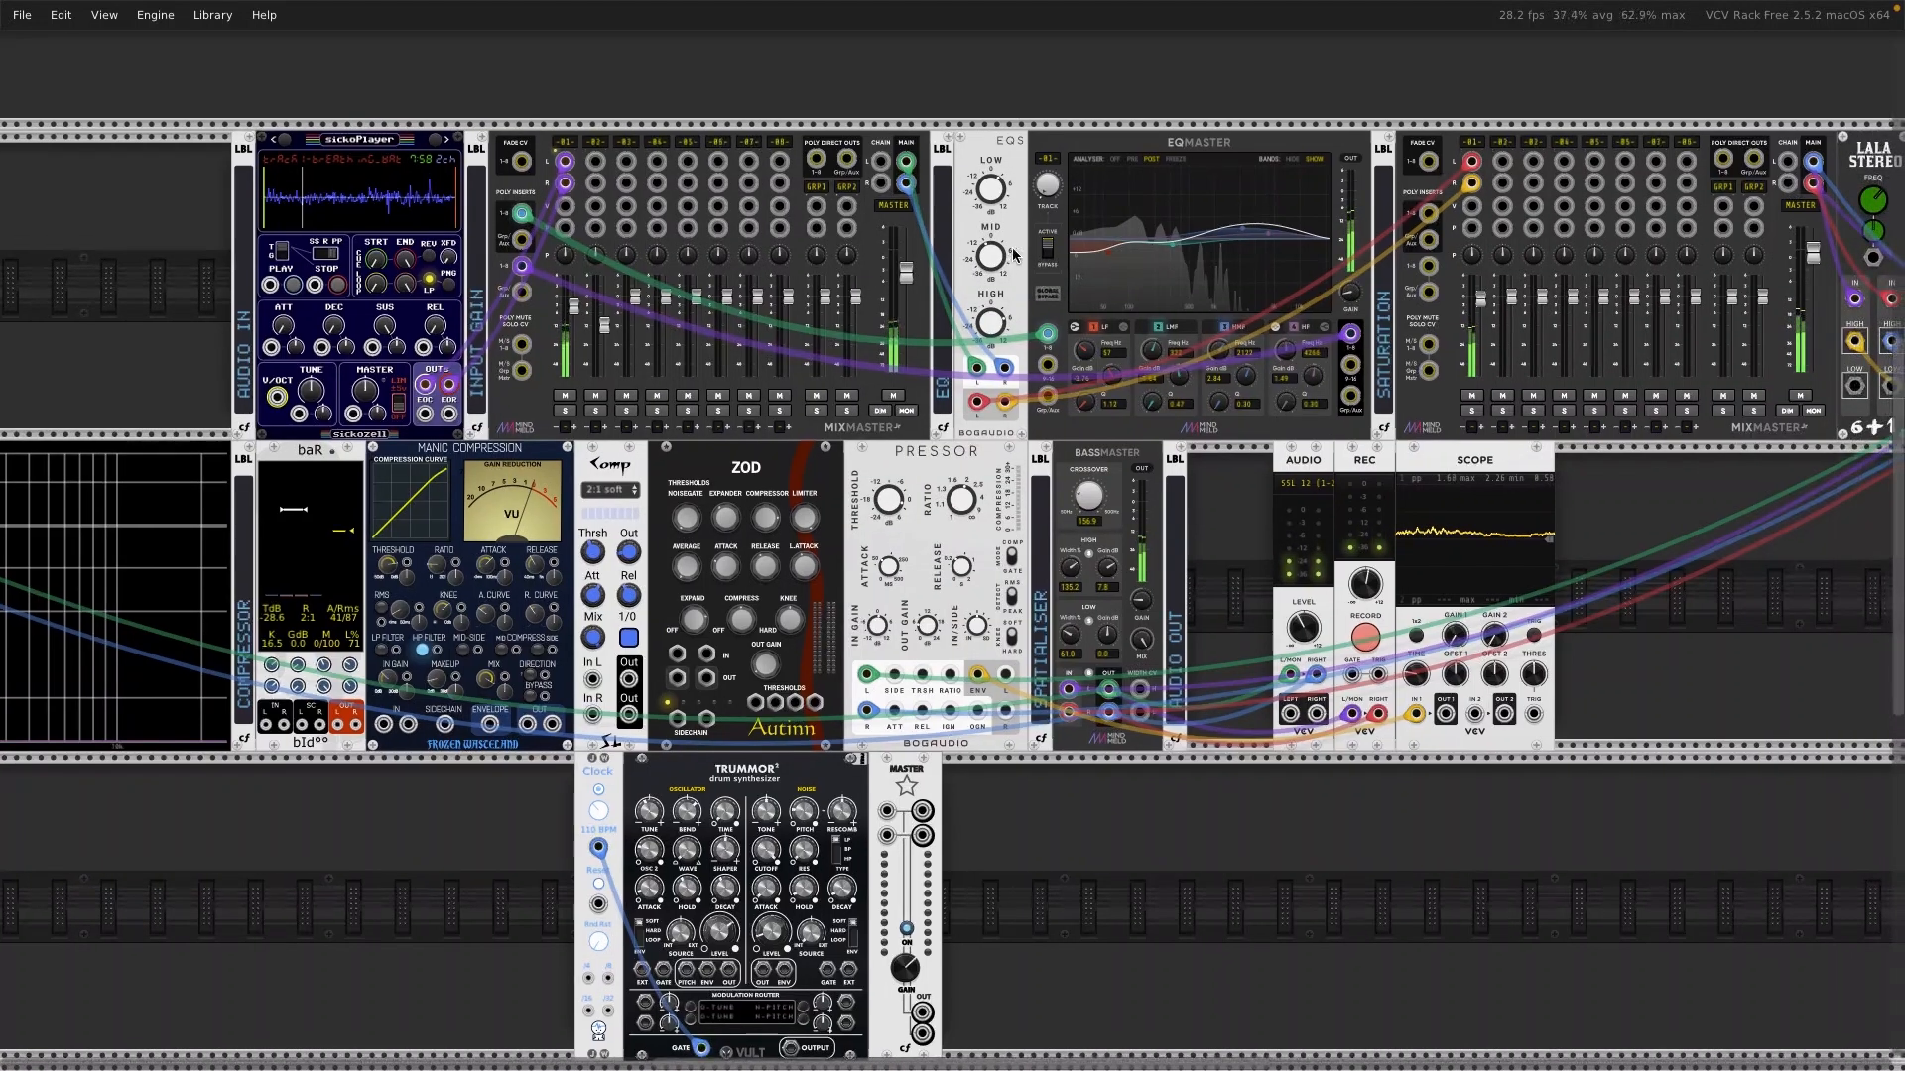
mouse_move(995, 193)
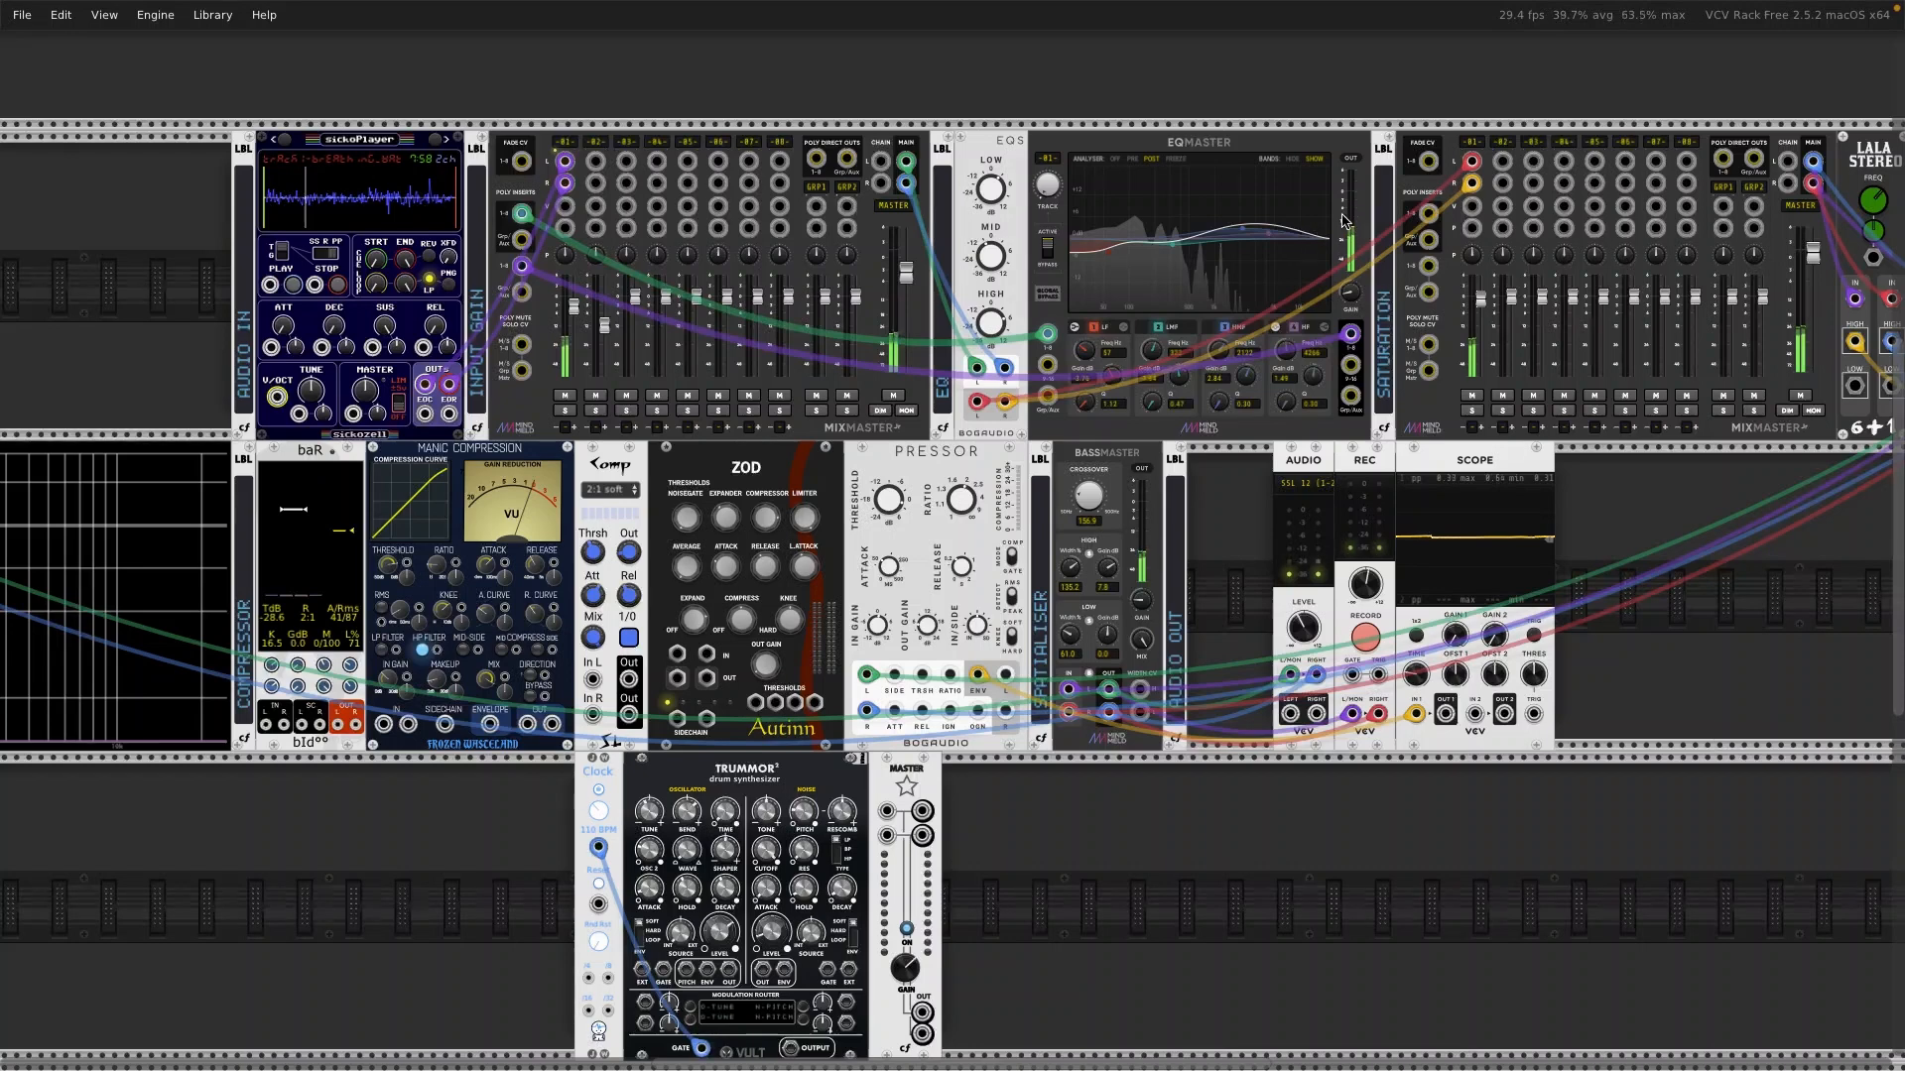
scroll(1458, 270, "right", 3)
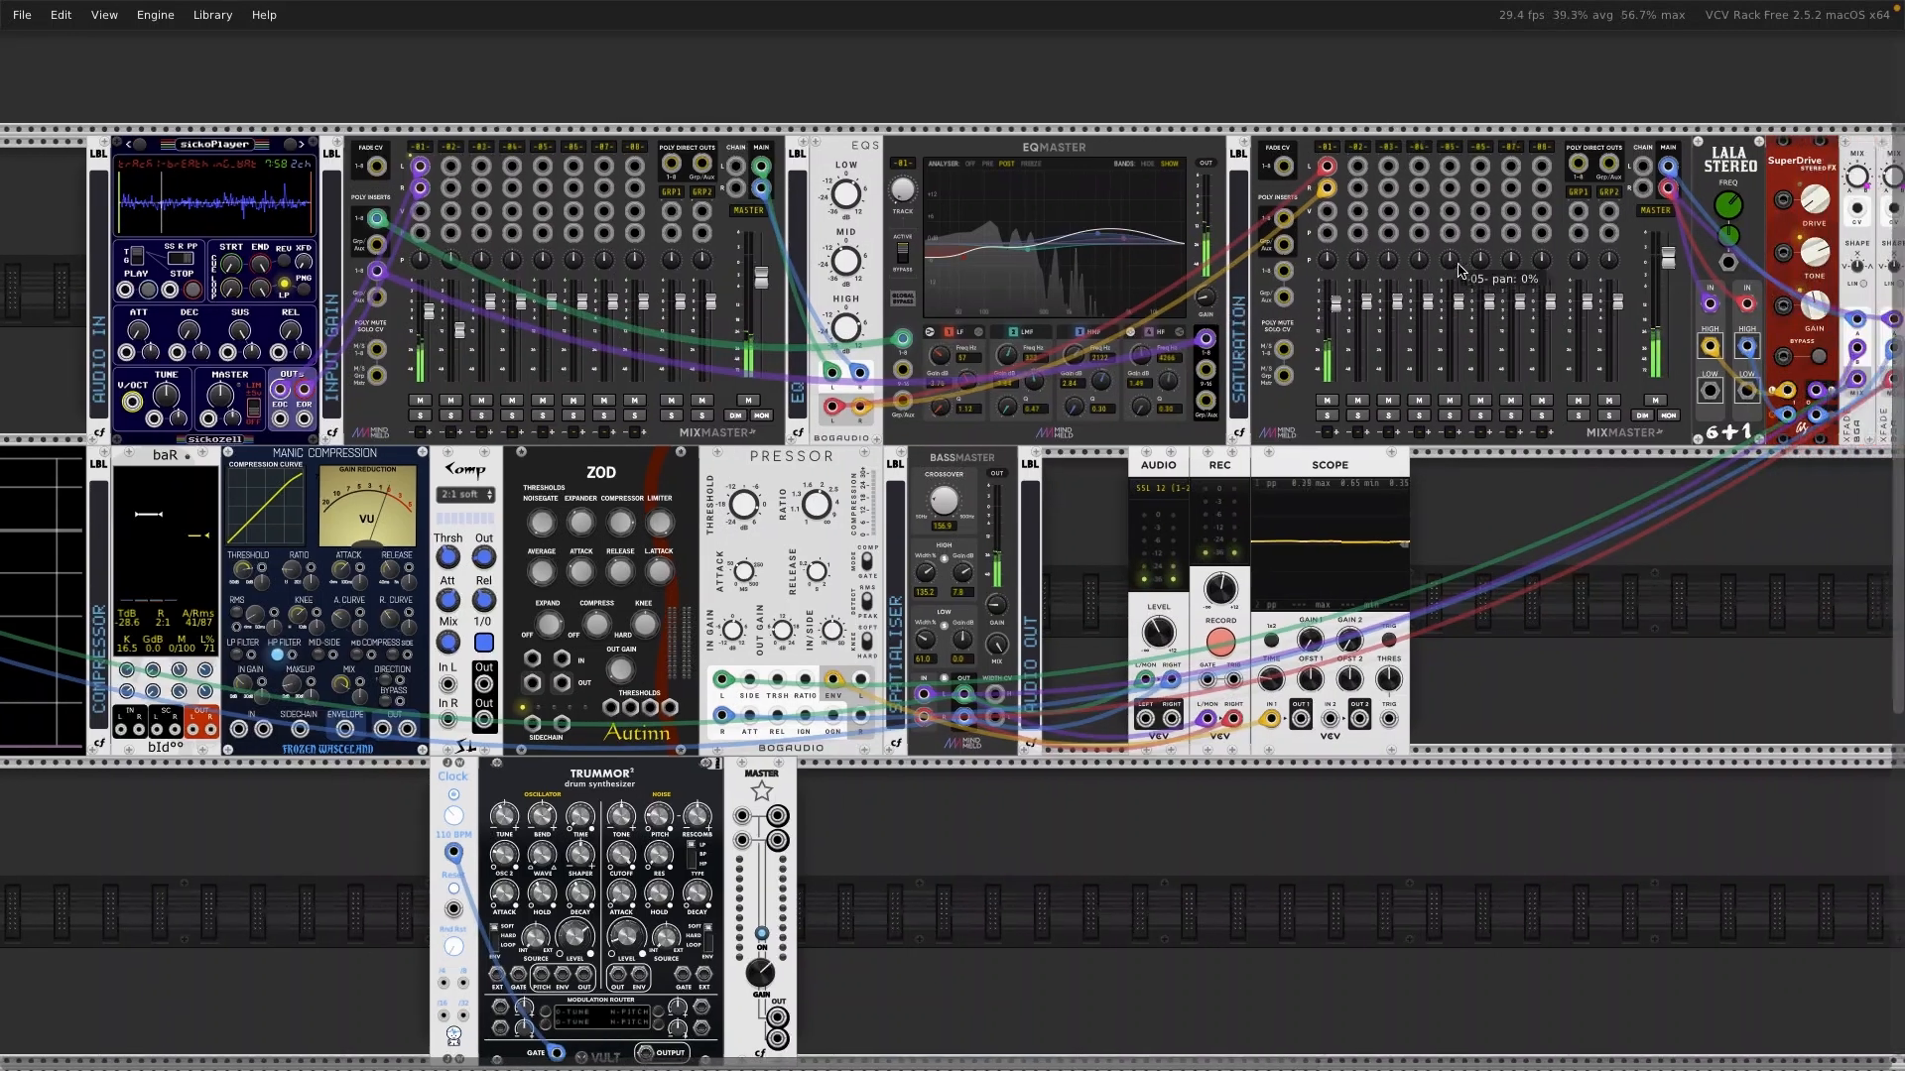
scroll(1458, 270, "right", 1)
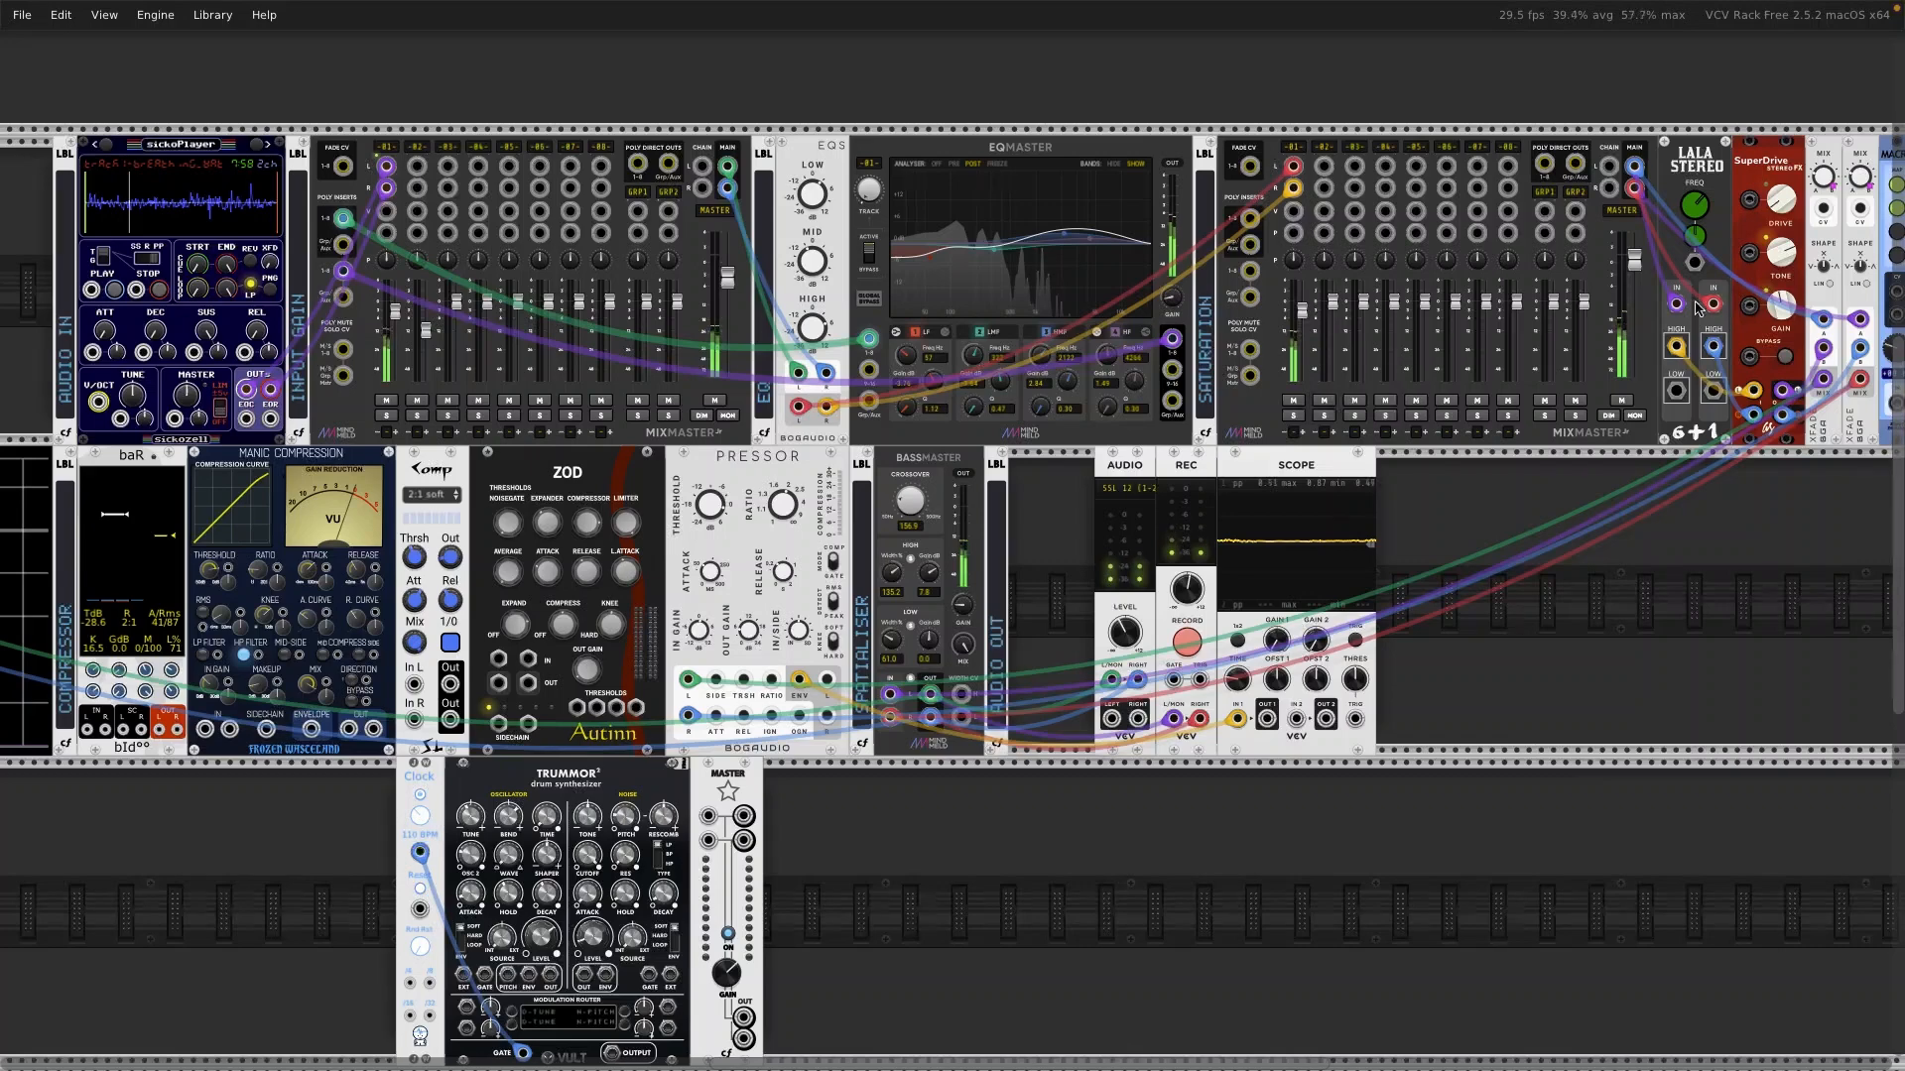
scroll(1306, 310, "right", 6)
scroll(1286, 421, "left", 5)
scroll(1284, 421, "left", 10)
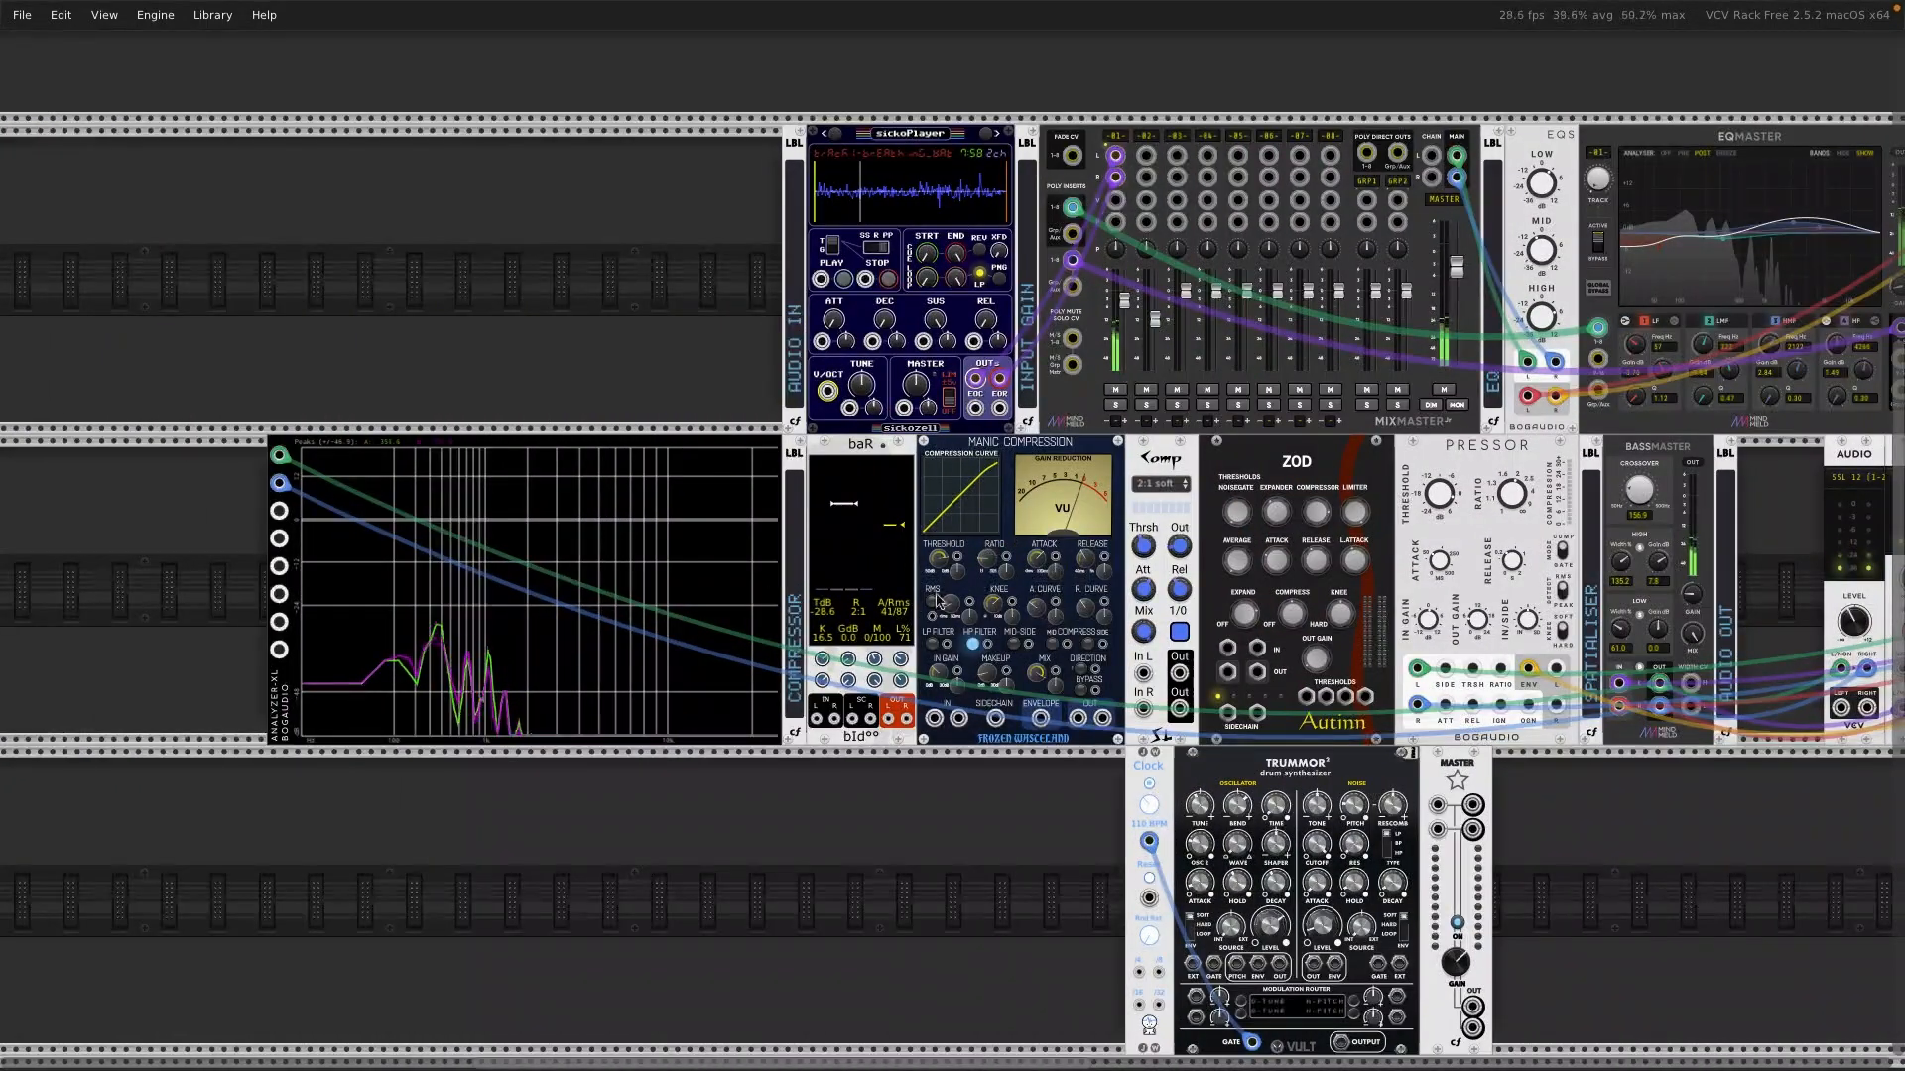
scroll(1347, 613, "right", 5)
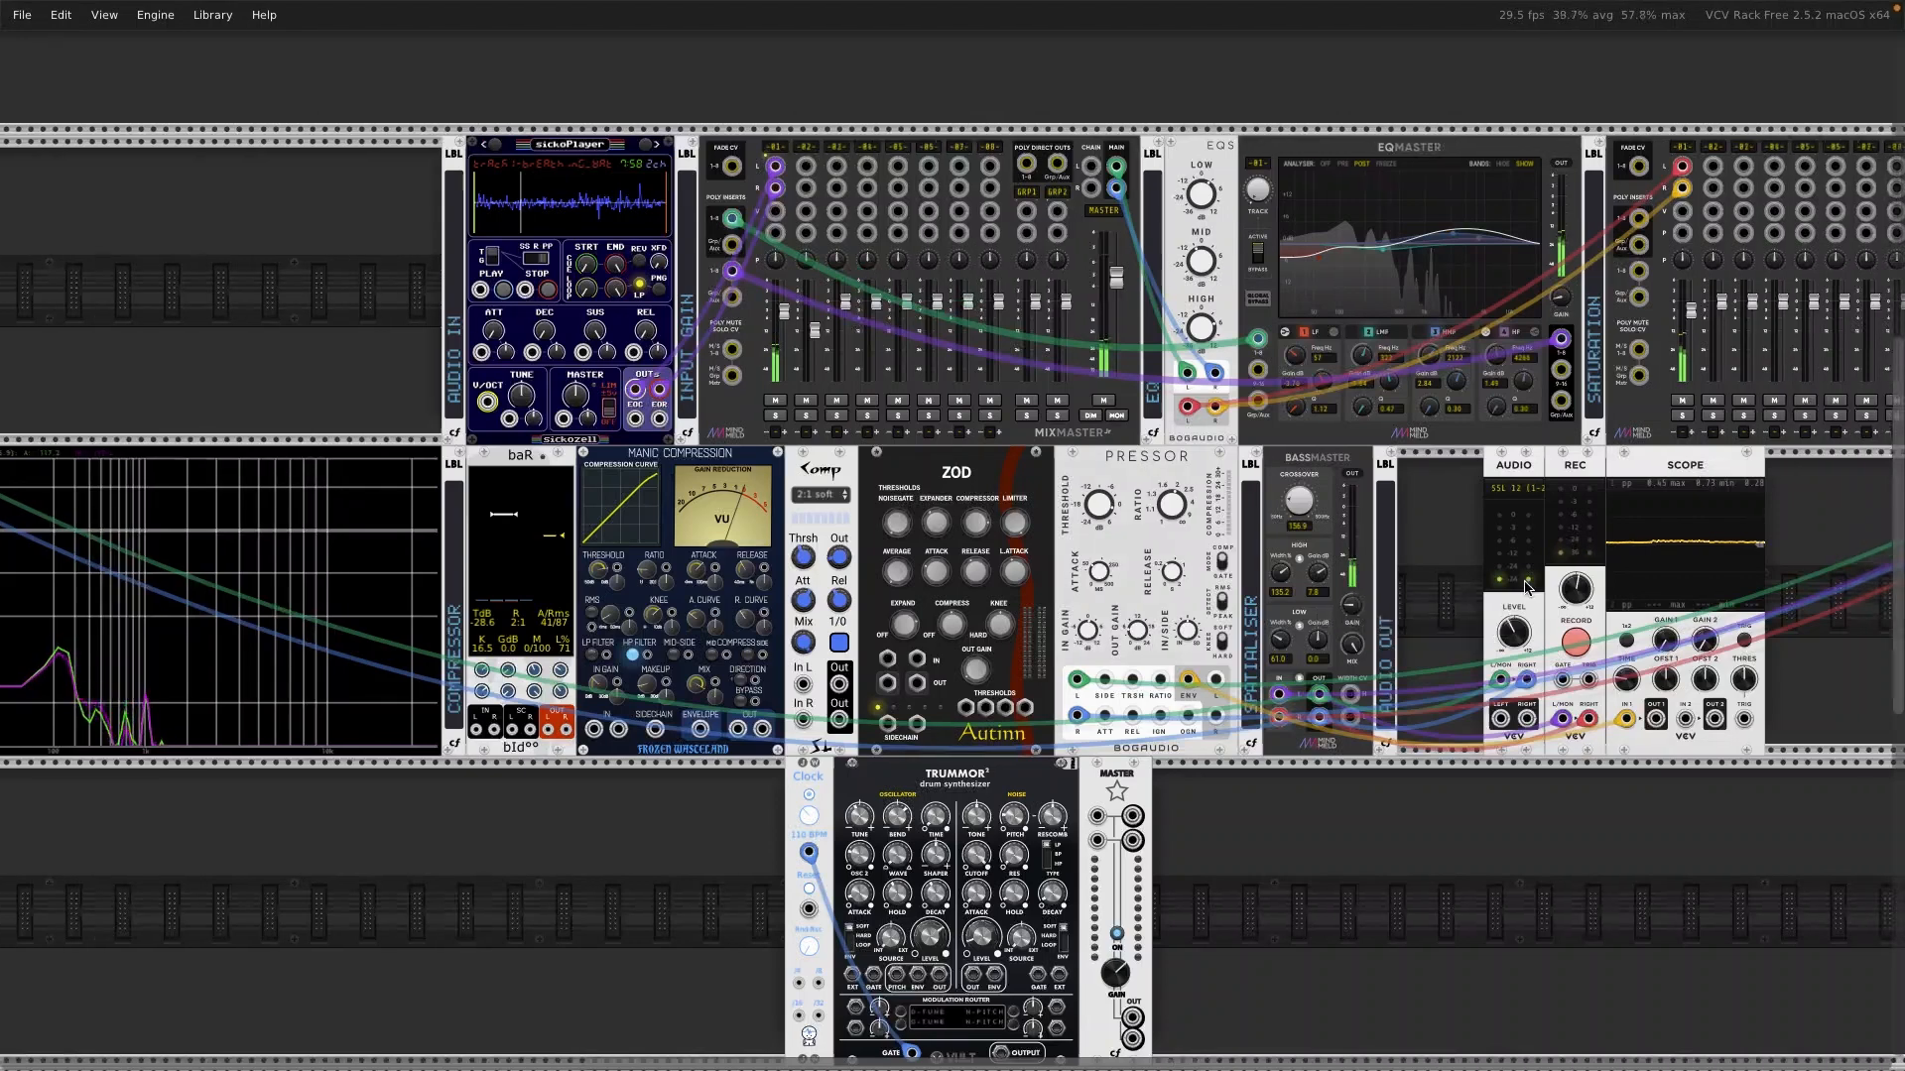
Step: End the current recording and playback, and start a new REC recording with sickoPlayer's sample playing from the beginning
scroll(1347, 613, "right", 1)
mouse_move(1550, 603)
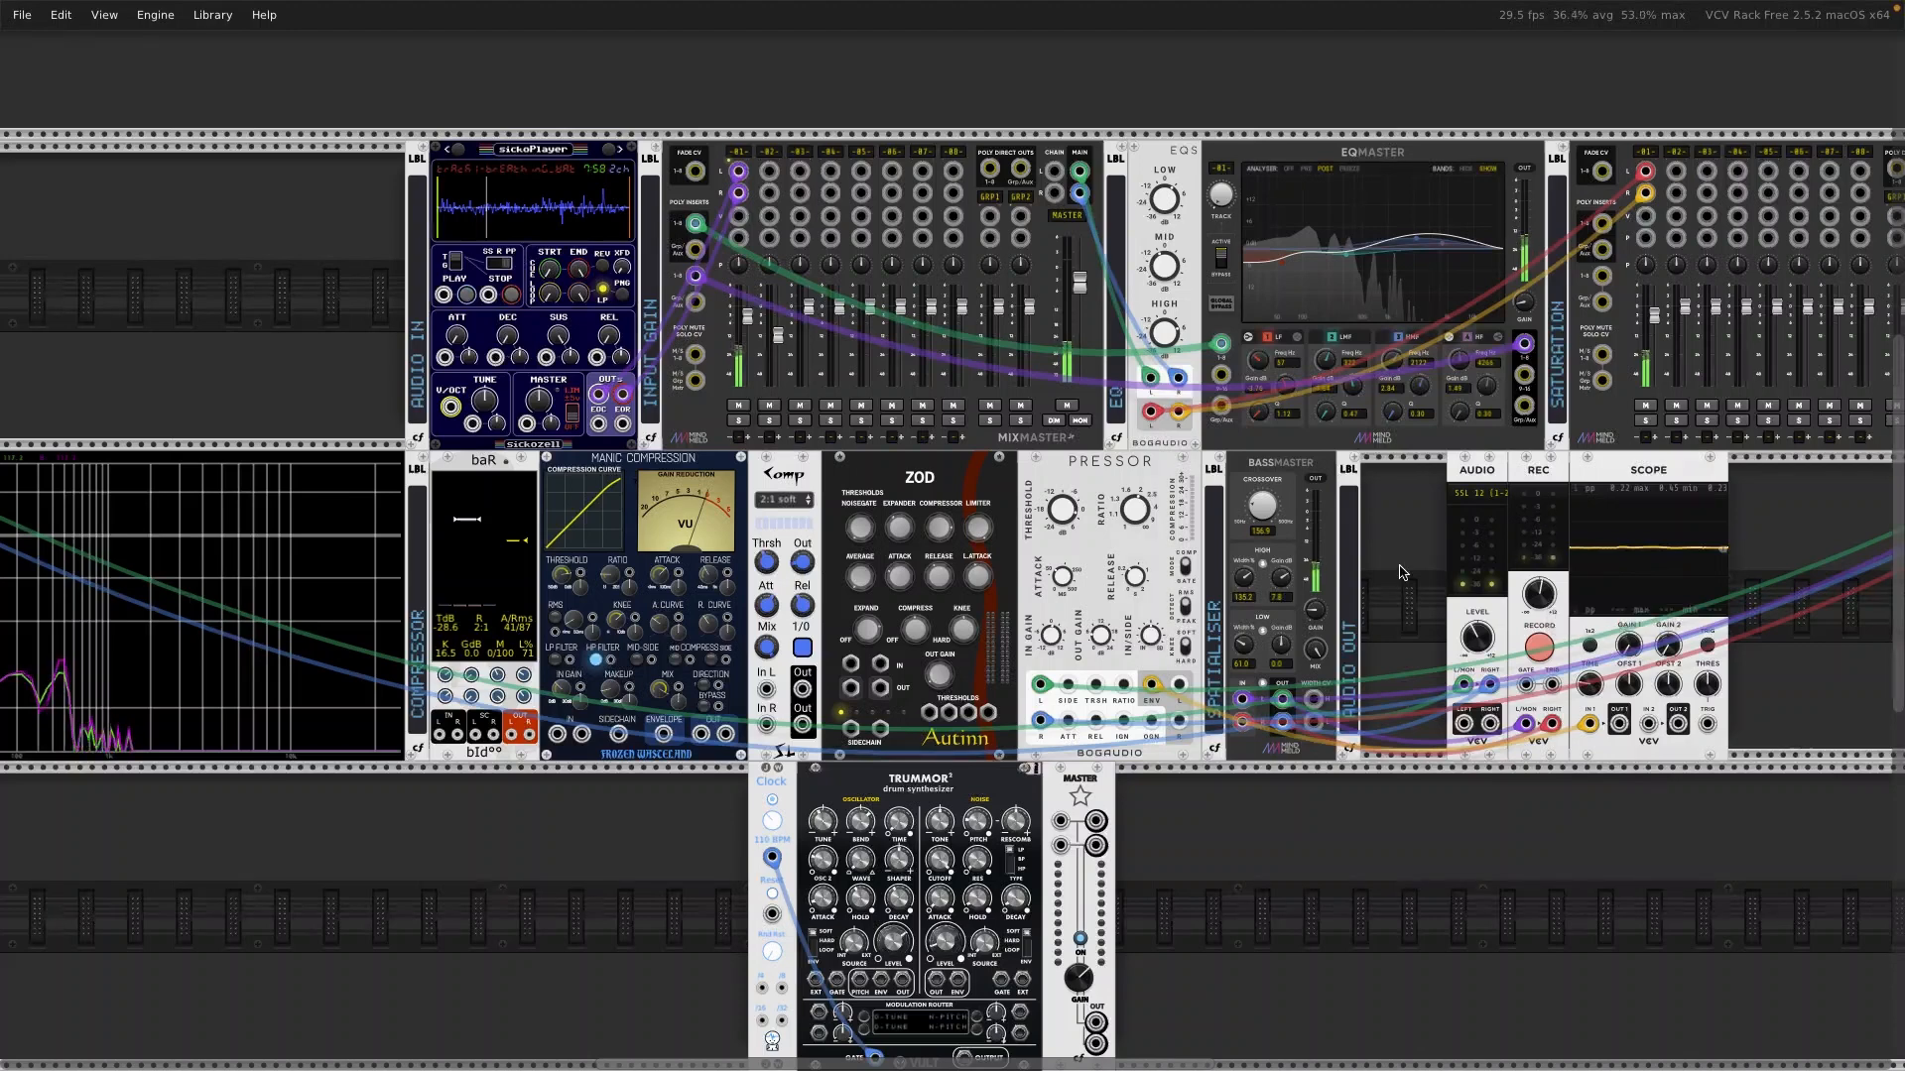
left_click(1537, 652)
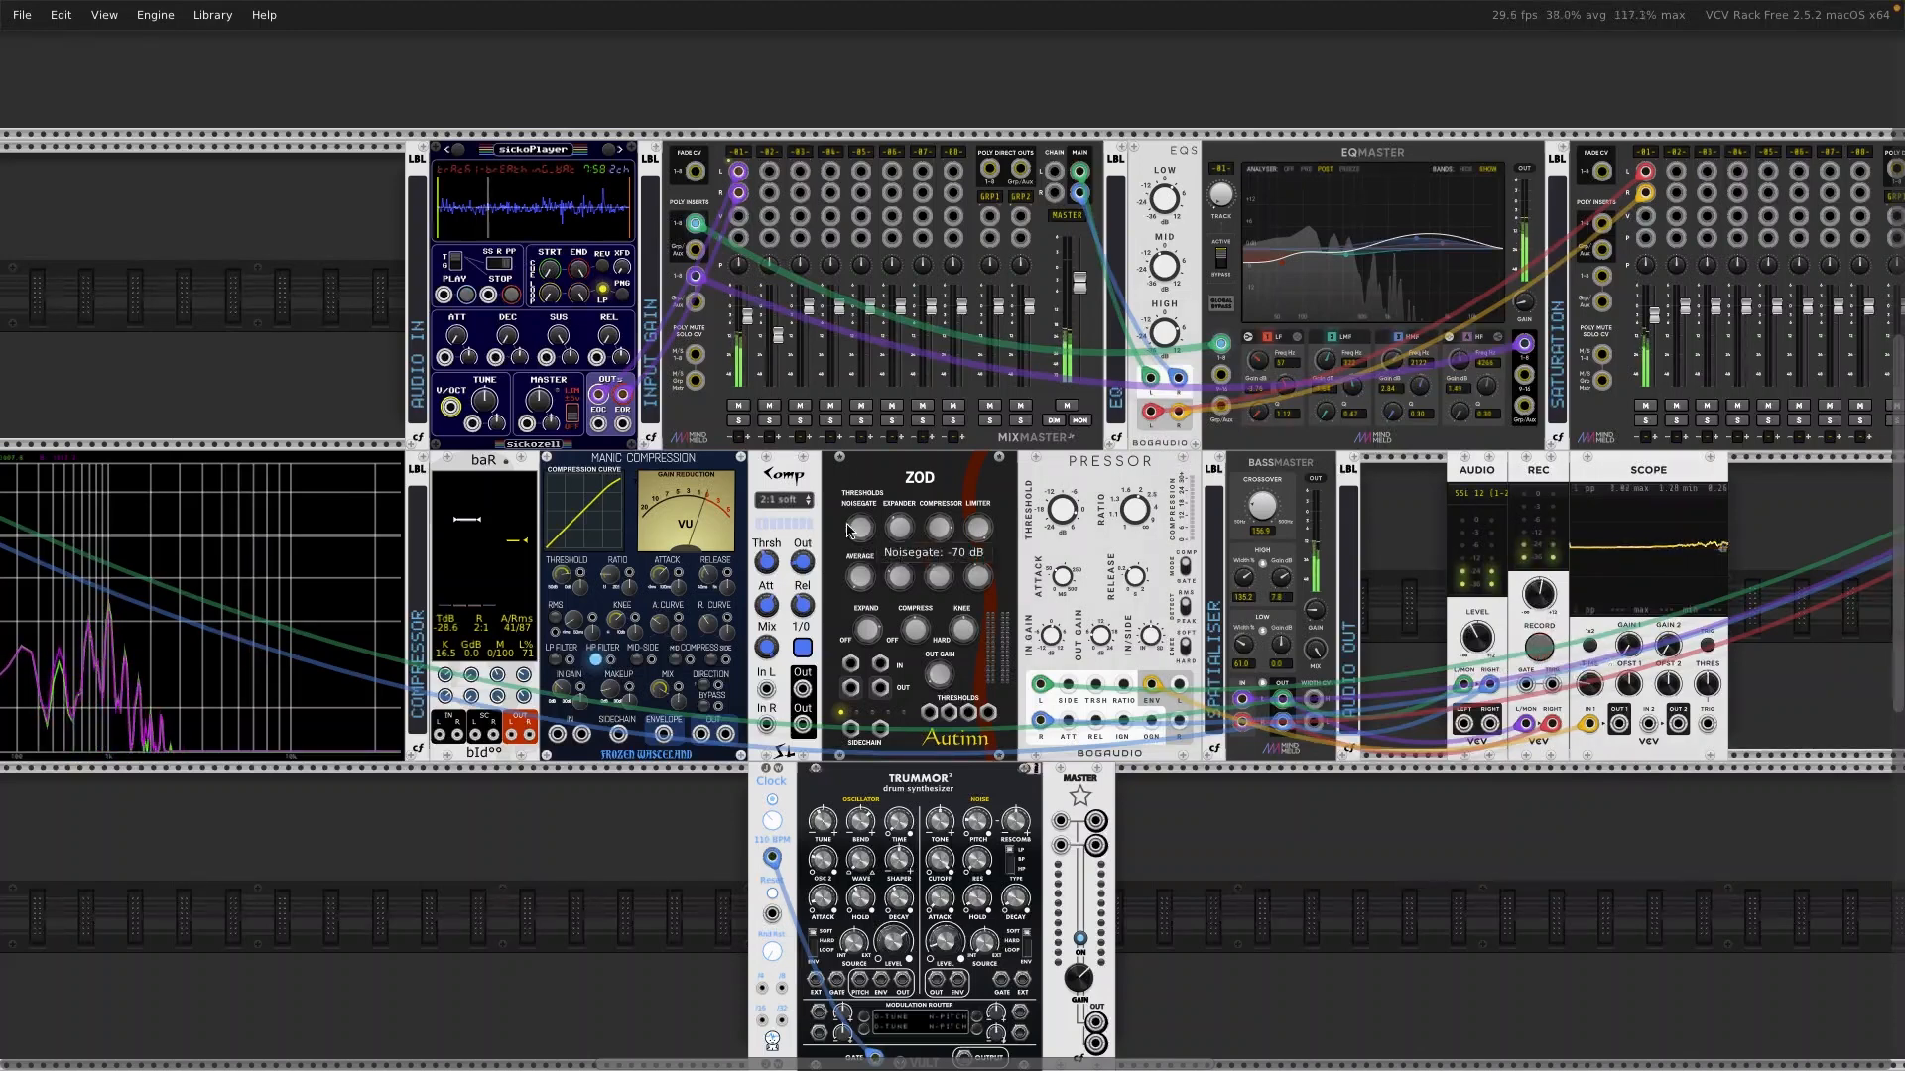
left_click(510, 298)
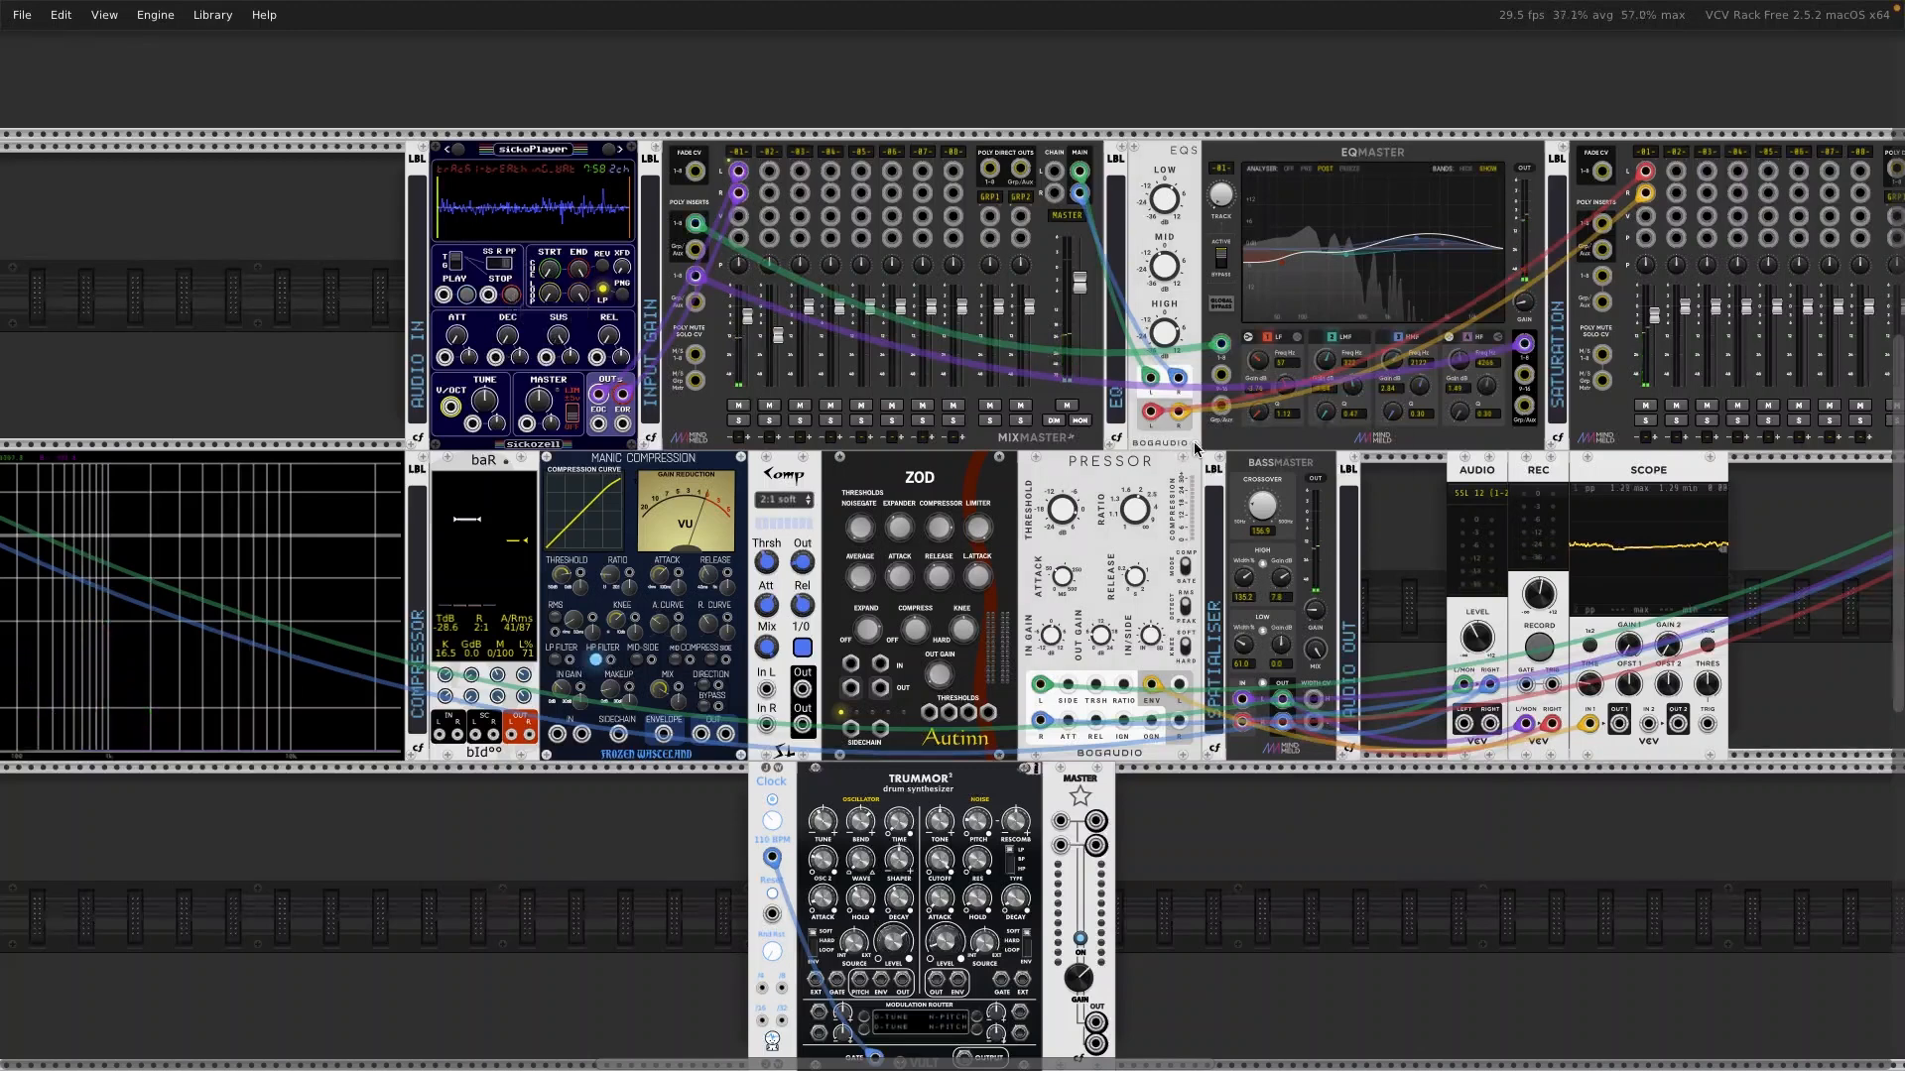
left_click(1539, 651)
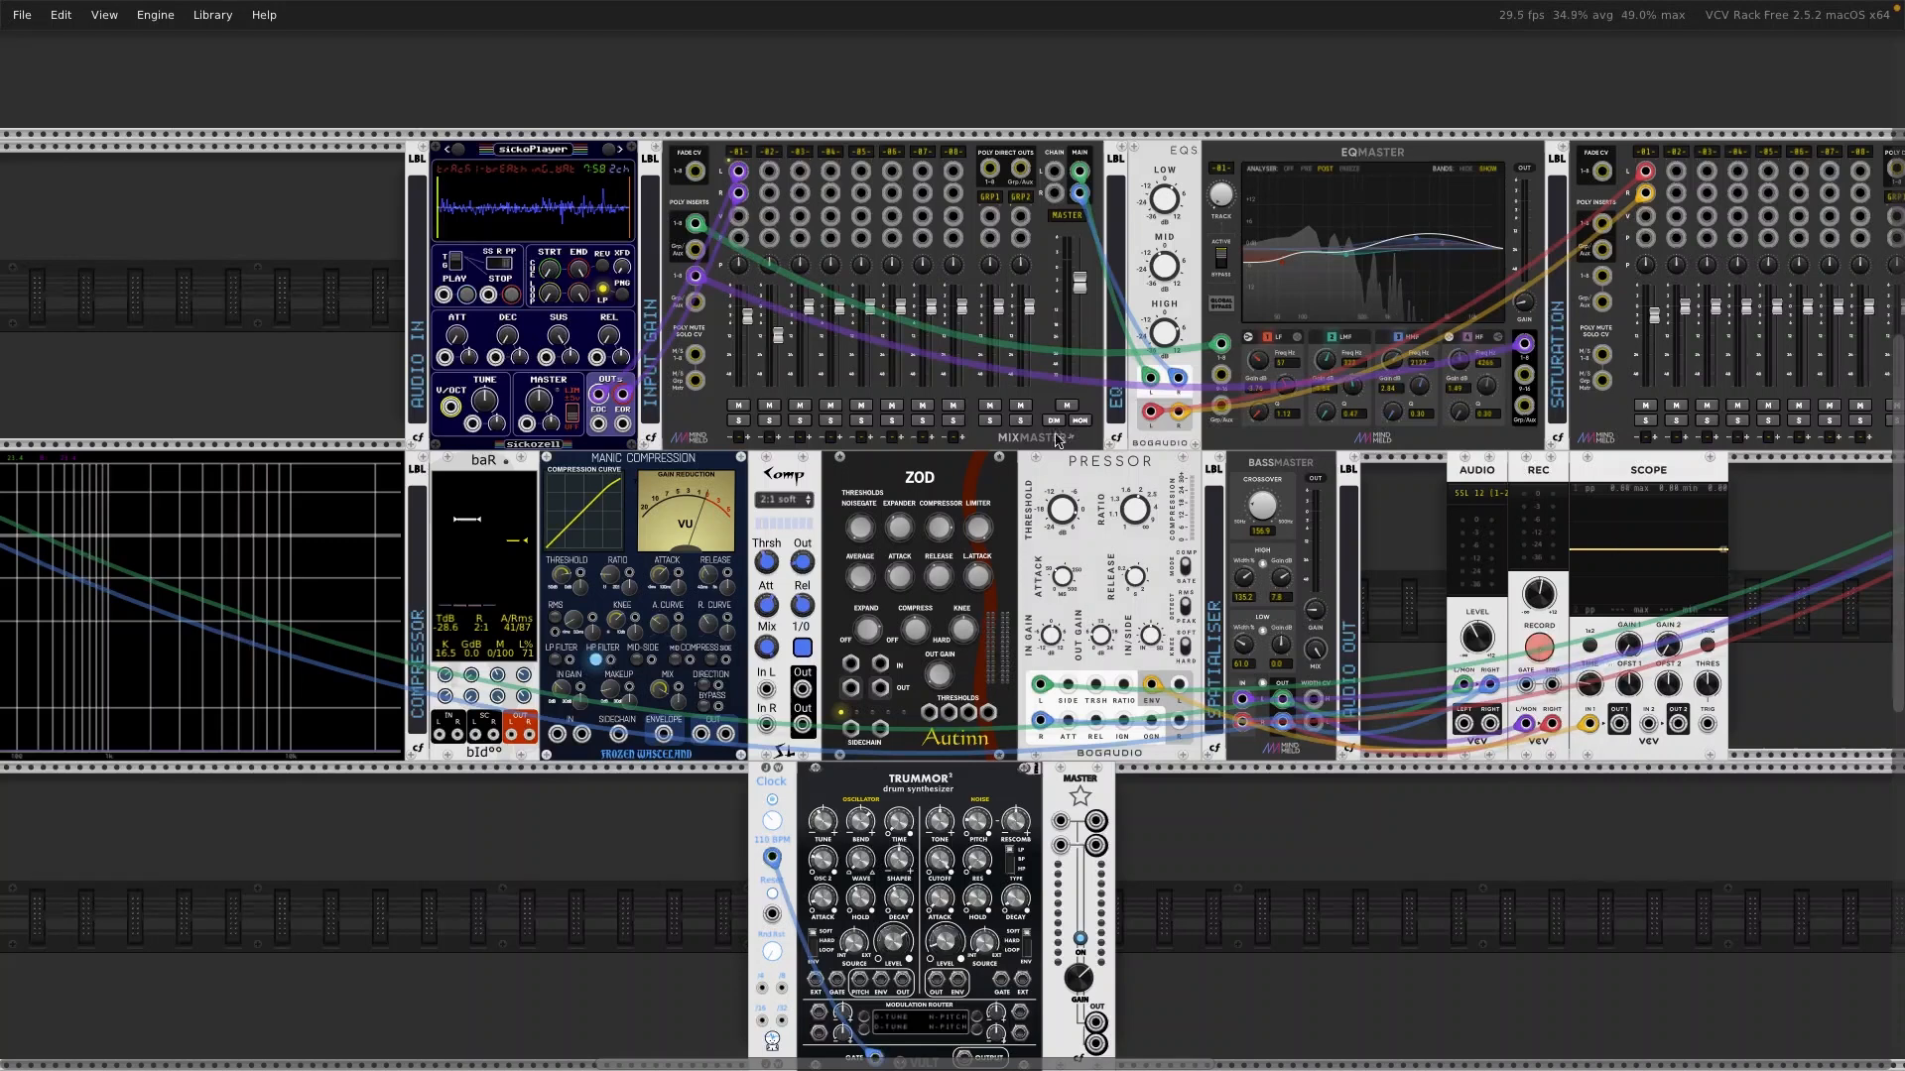
left_click(468, 300)
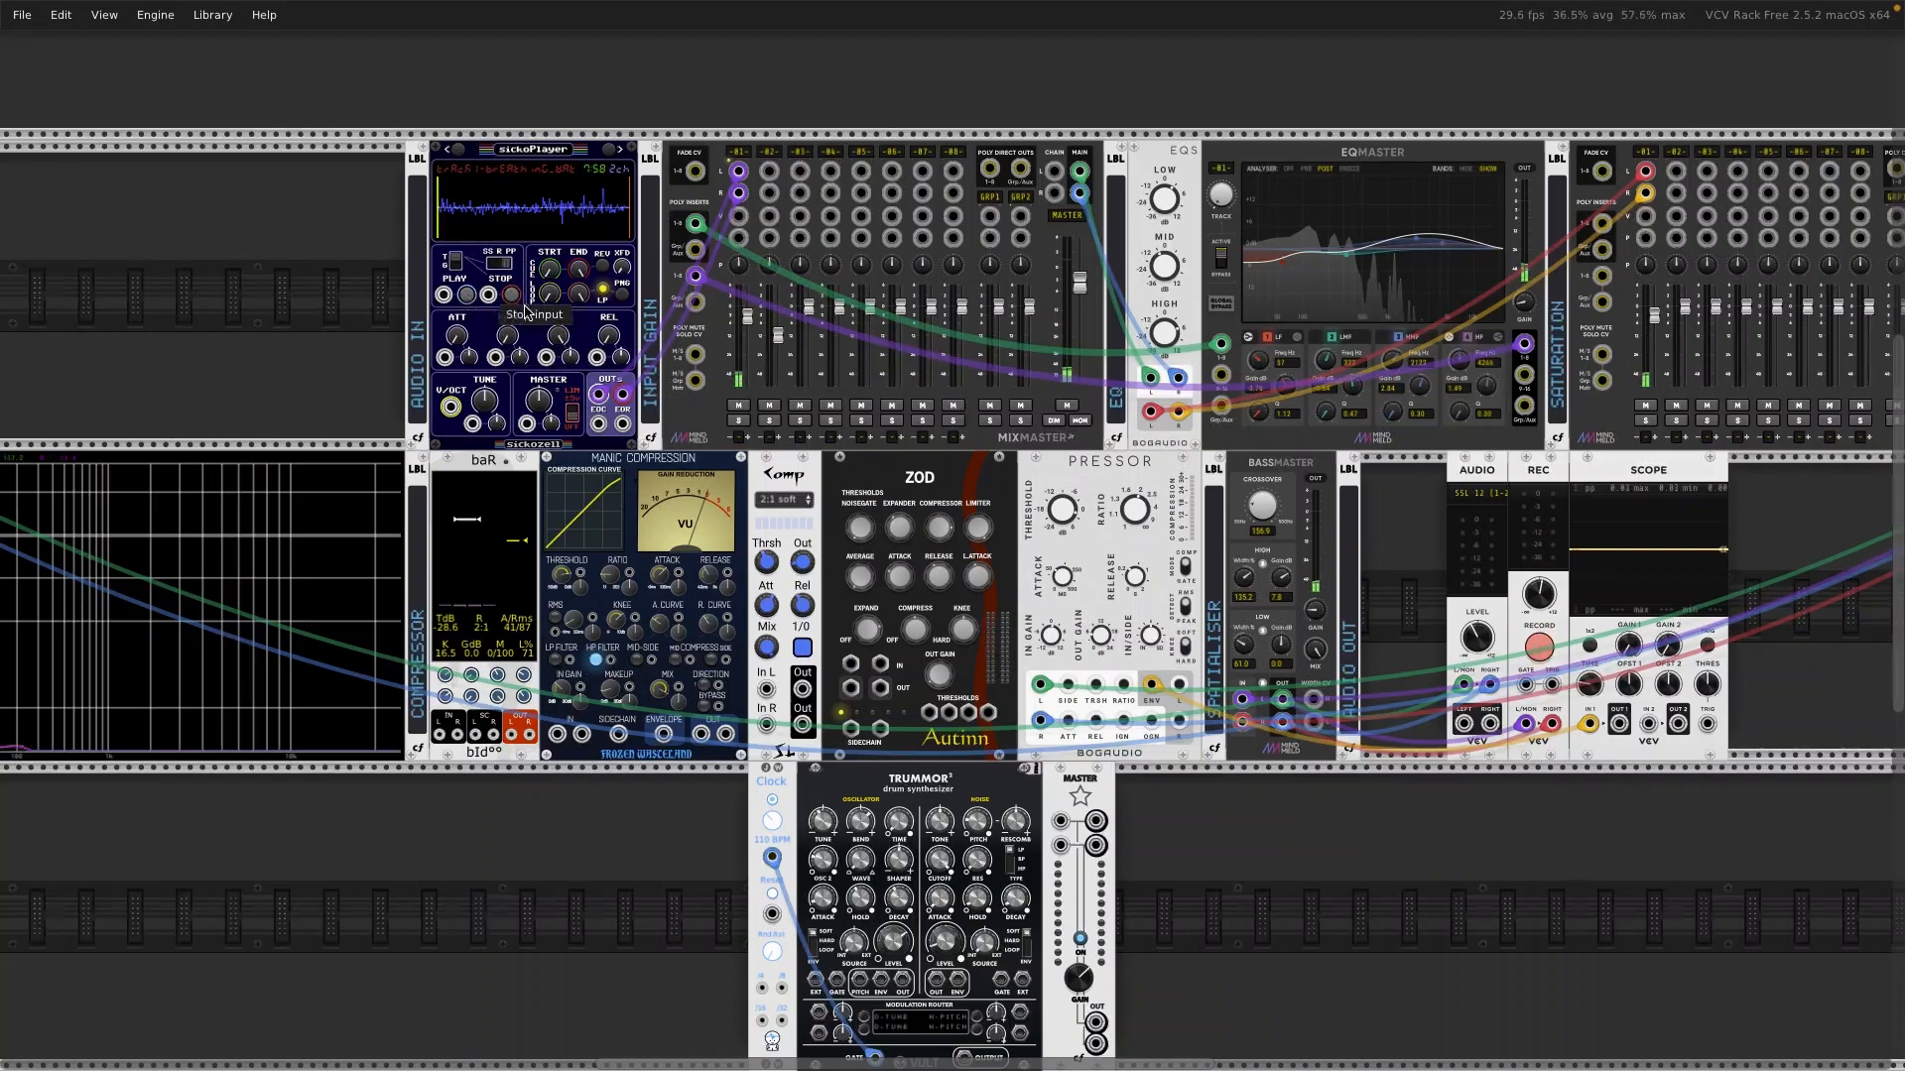
scroll(1258, 684, "down", 4)
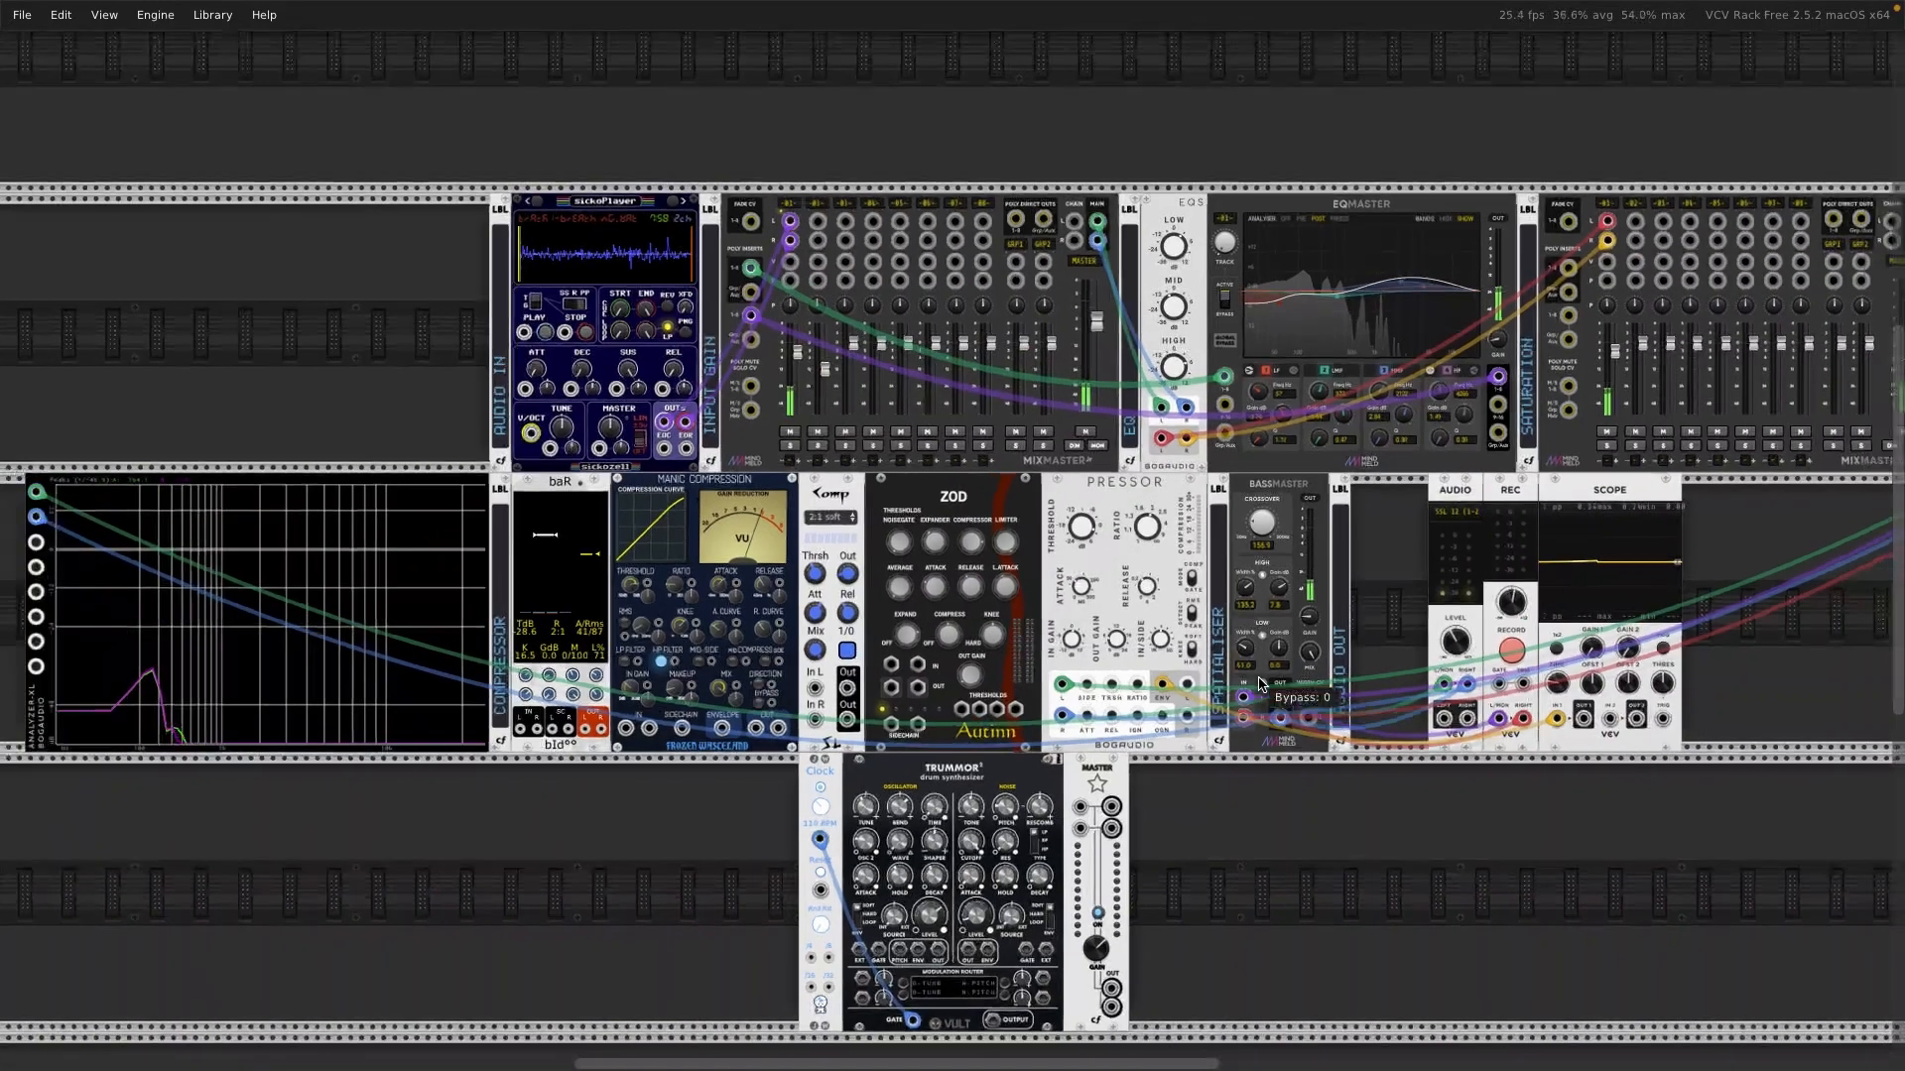
scroll(1260, 684, "down", 3)
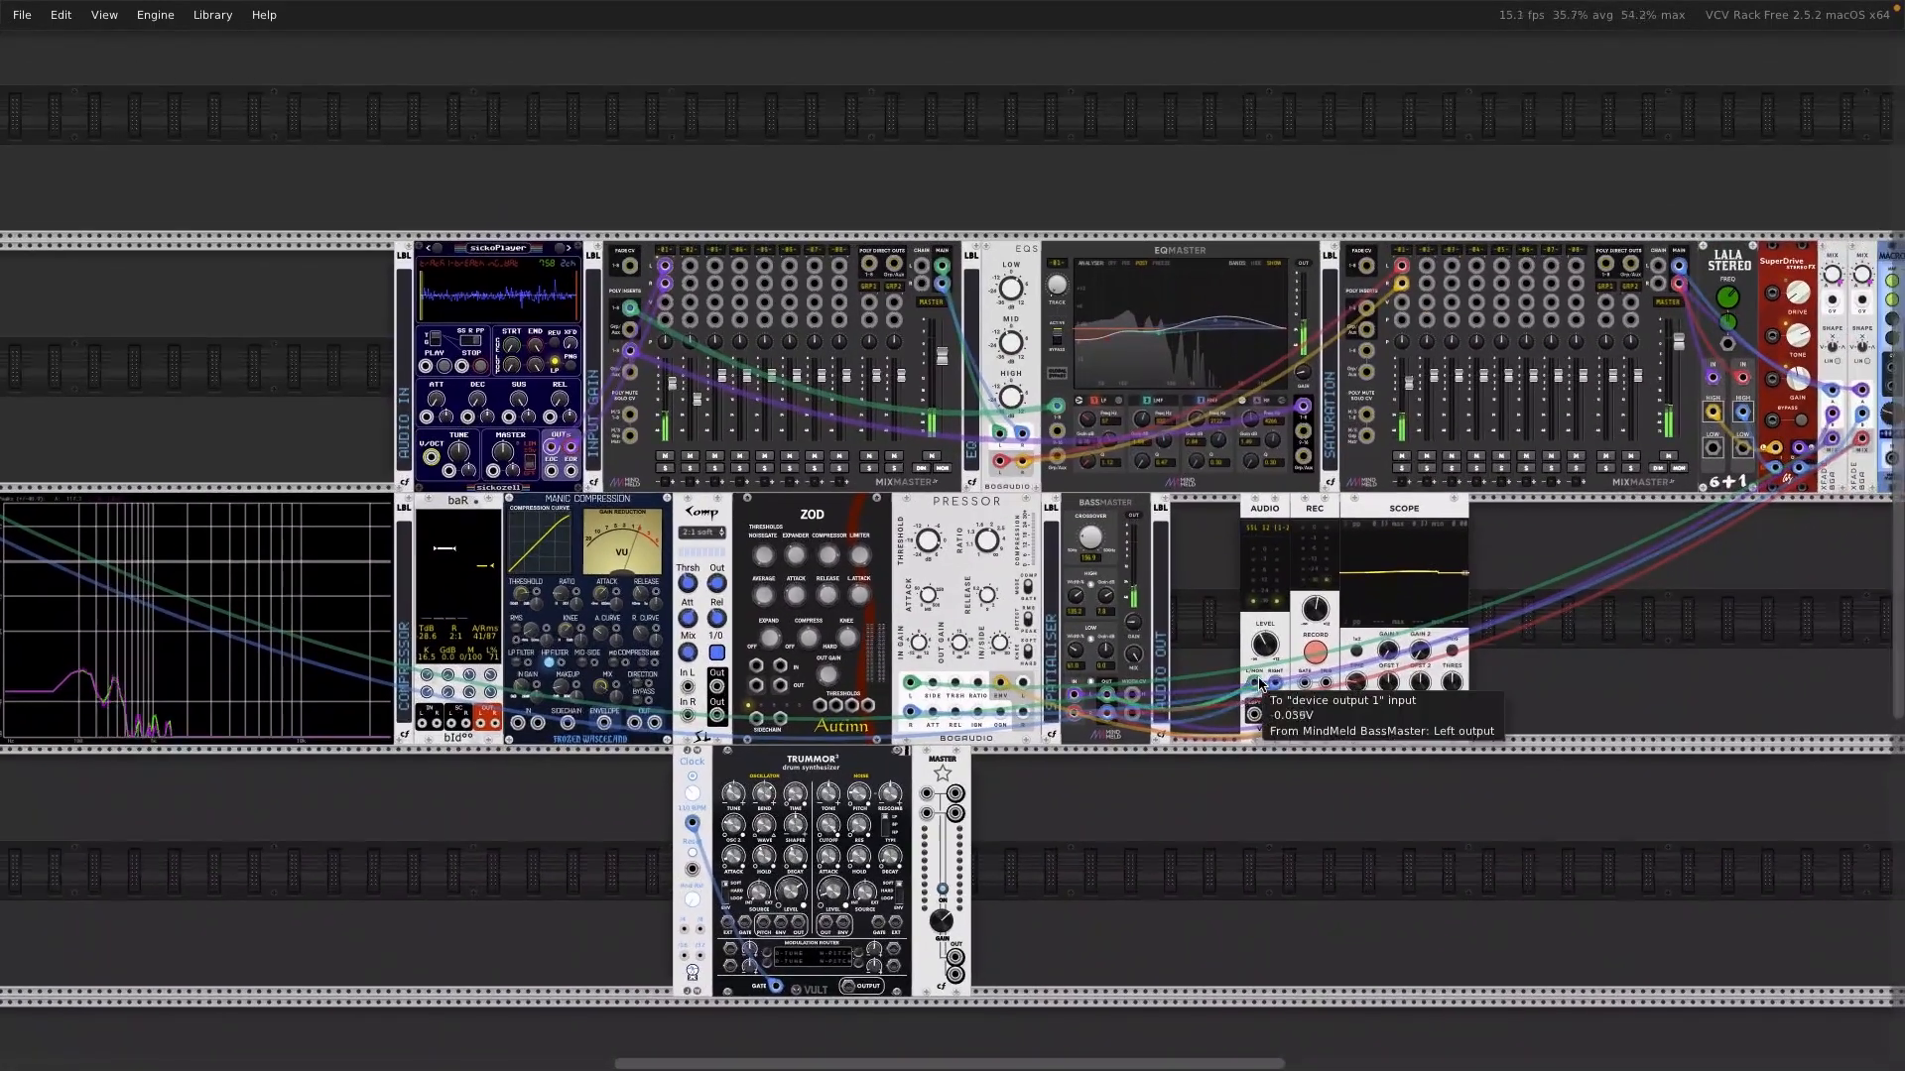
scroll(1258, 685, "up", 3)
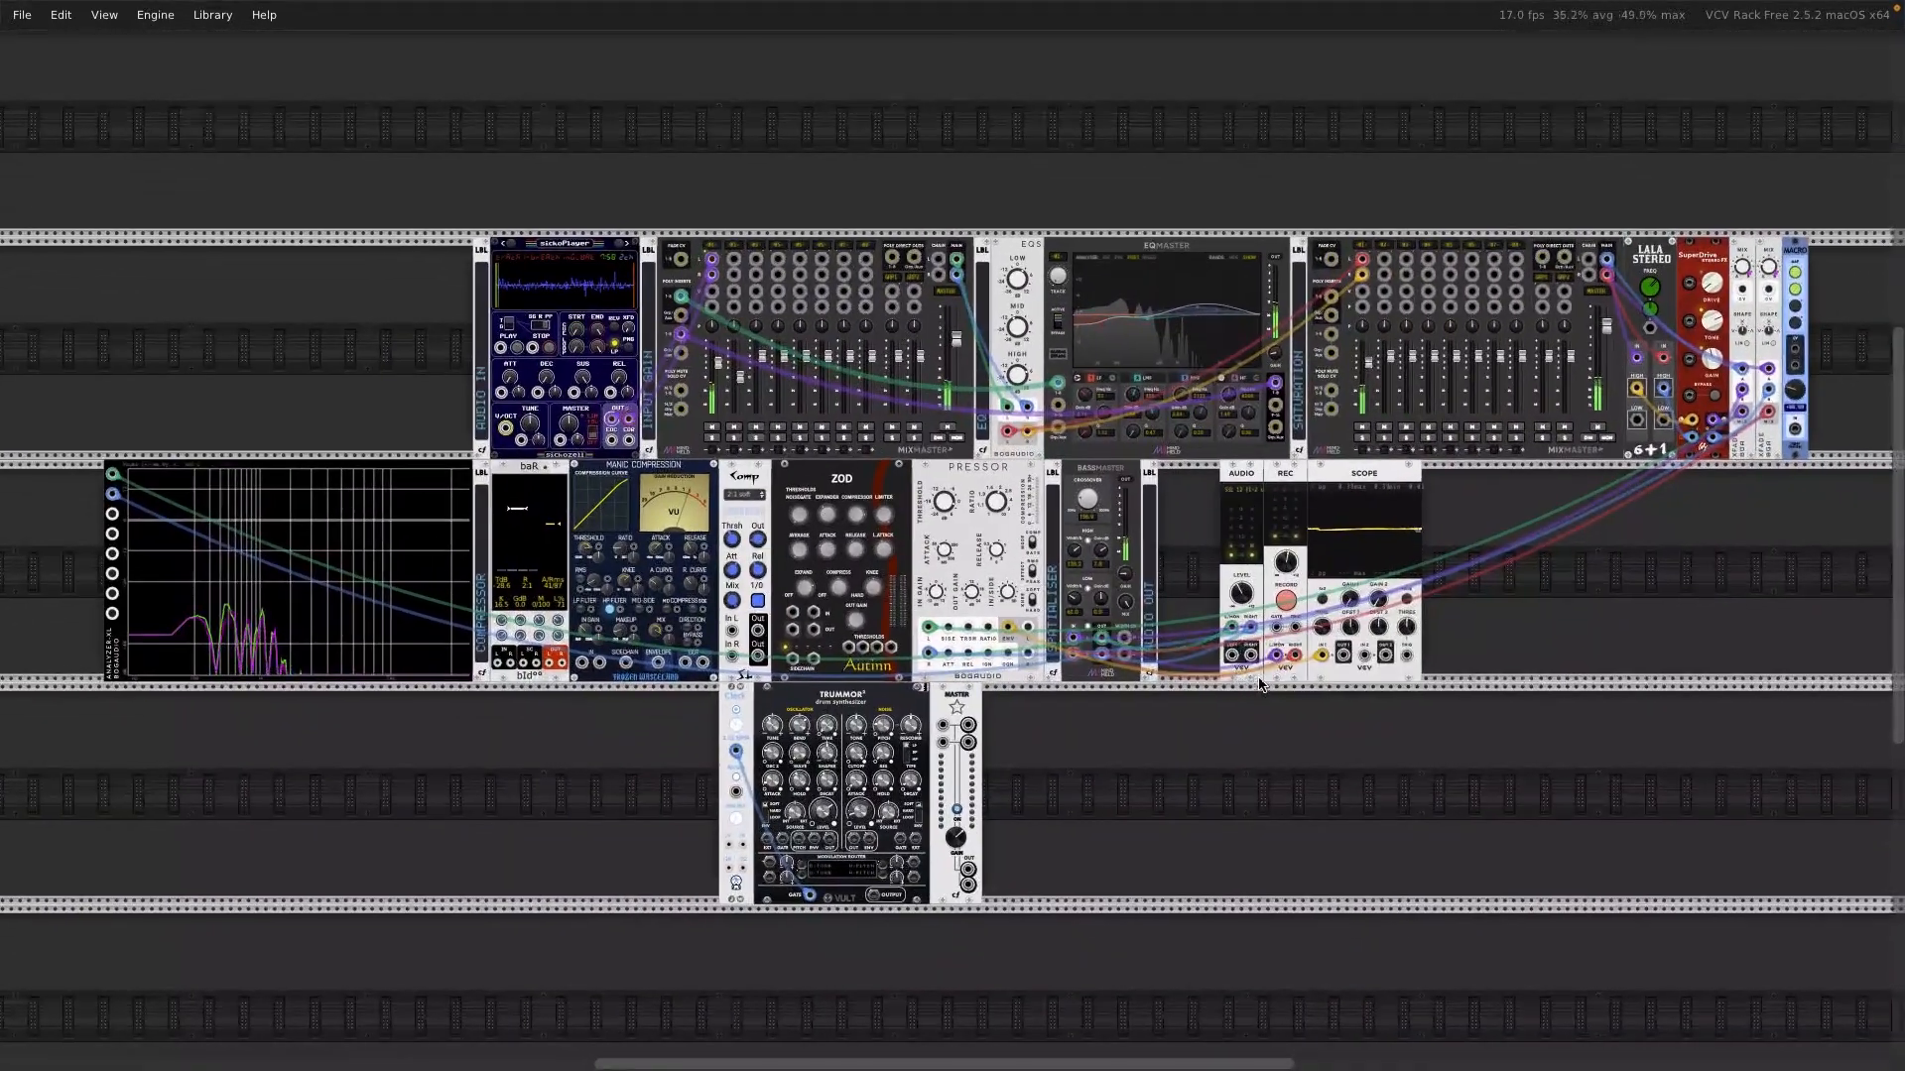
scroll(1258, 684, "down", 1)
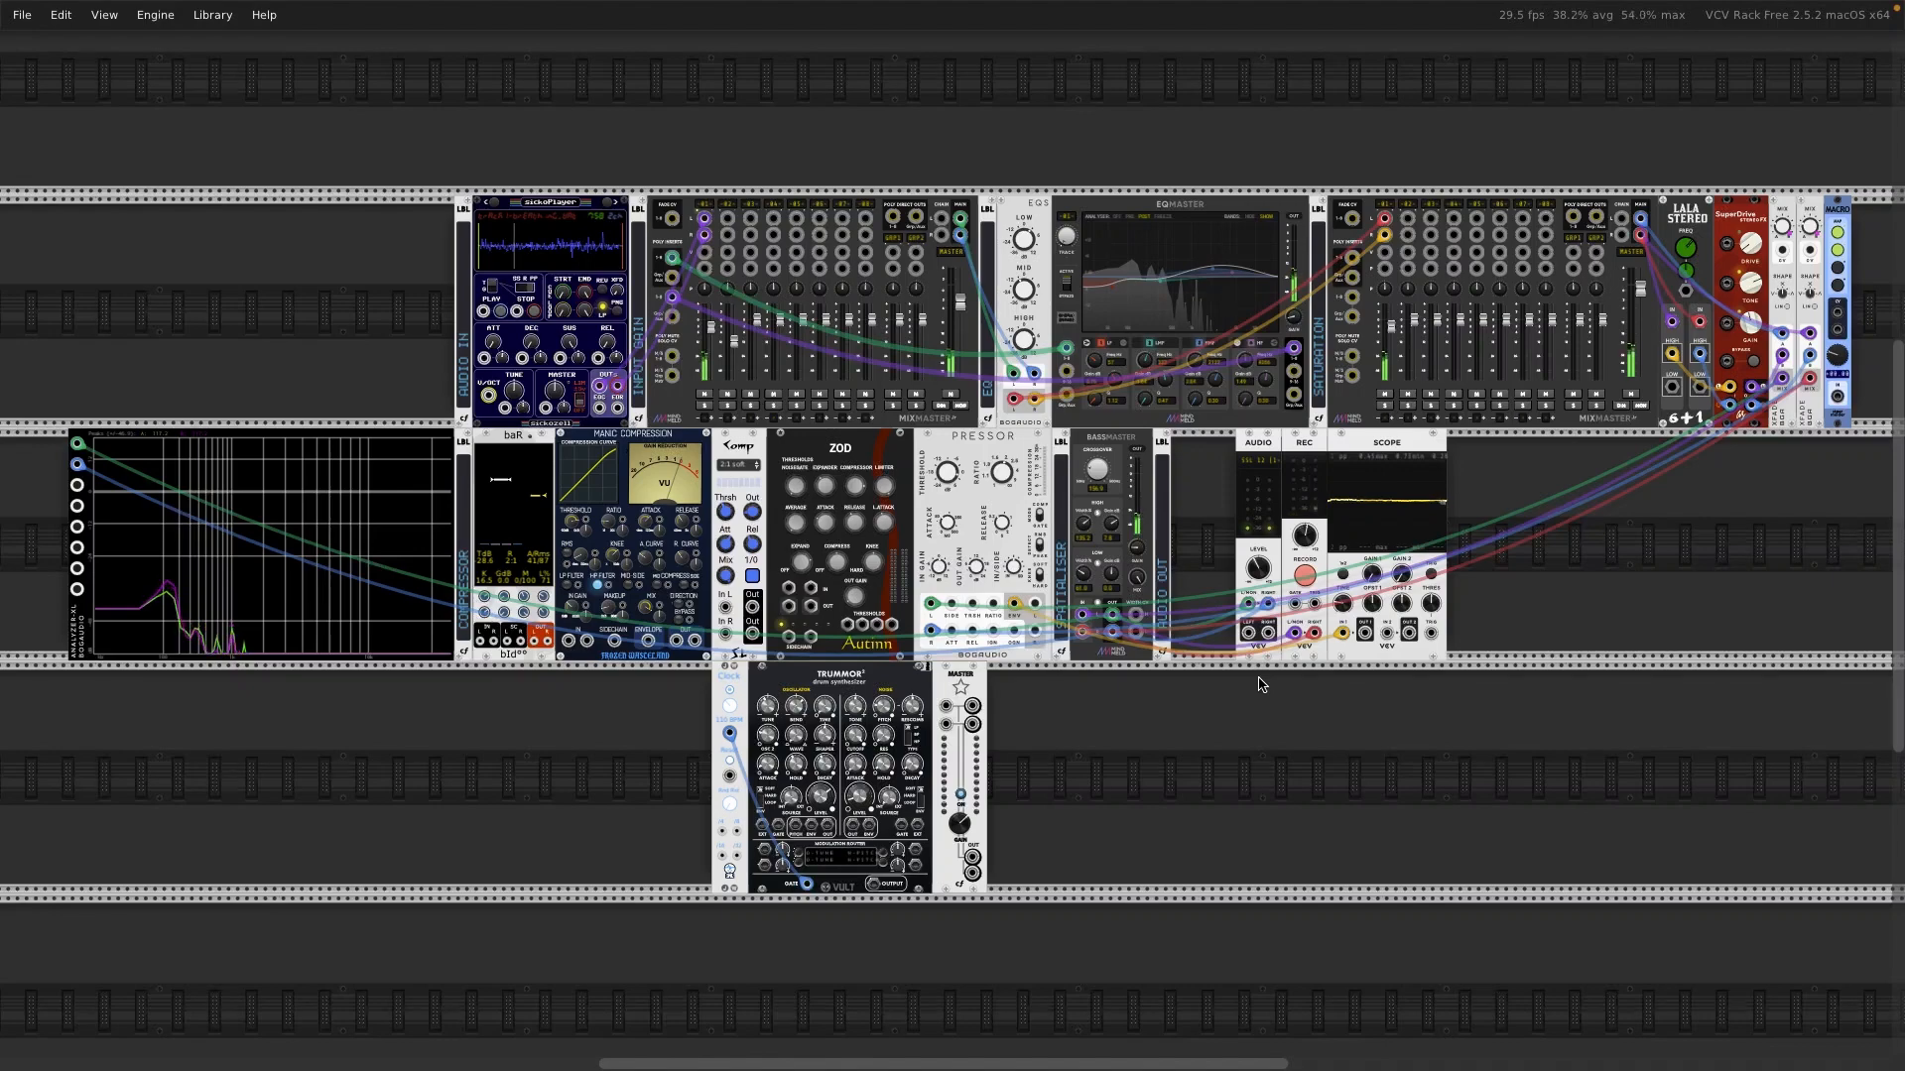
Step: Examine BassMaster's high and low width and gain settings and the levels across the chain while the track records
scroll(1133, 581, "up", 5)
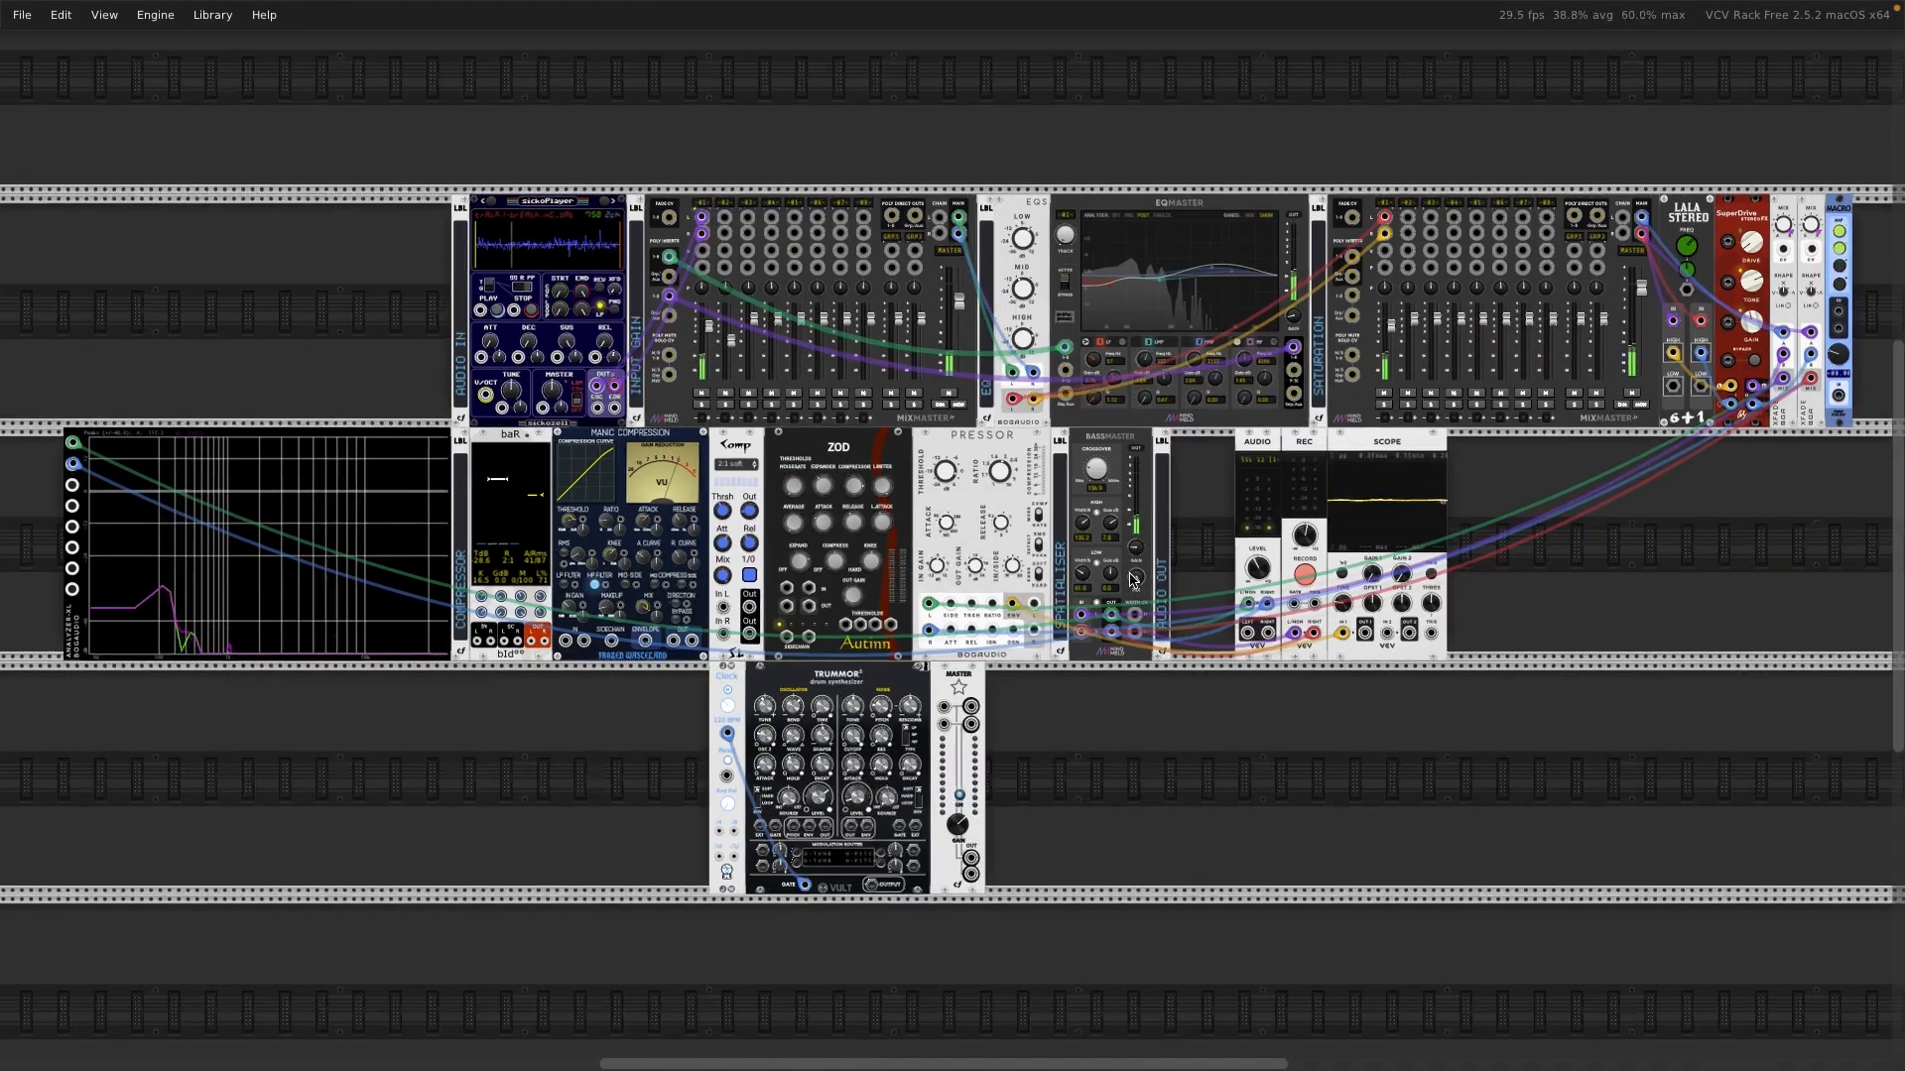
scroll(1134, 581, "up", 2)
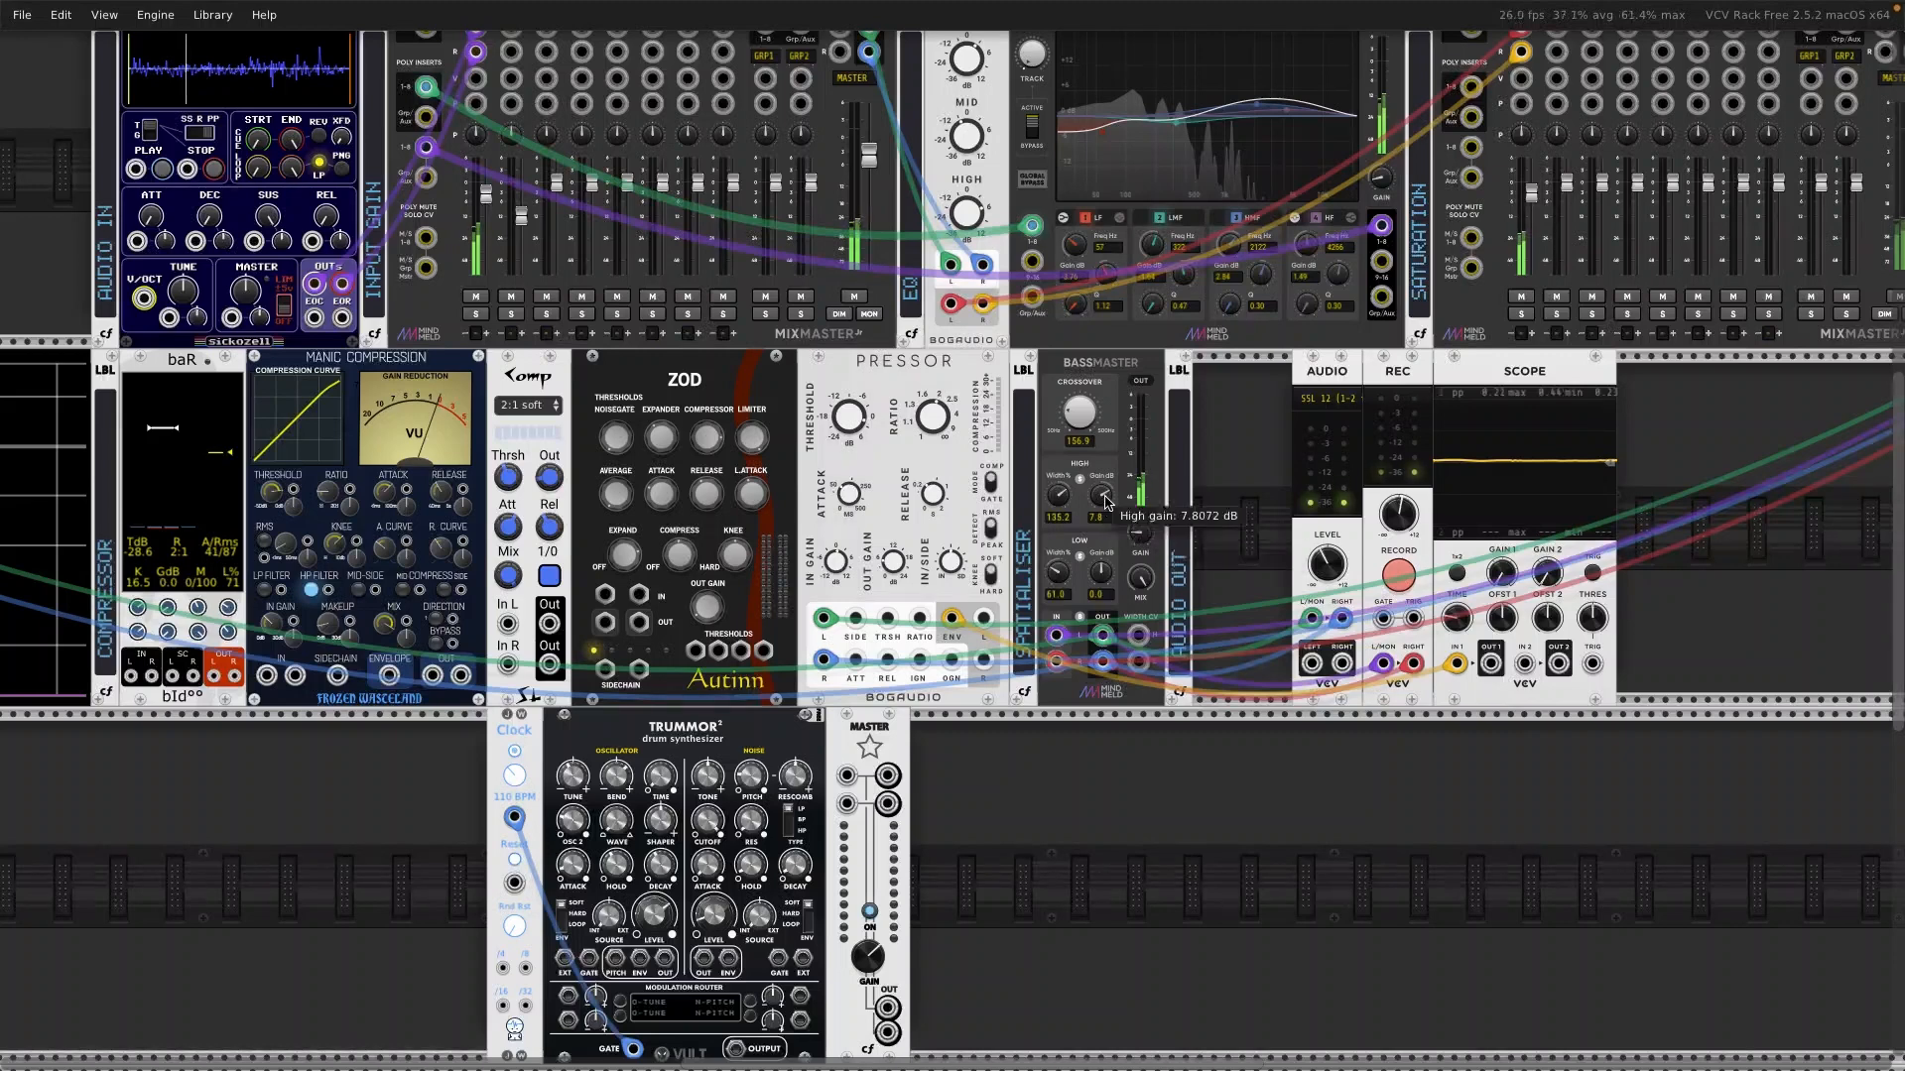
mouse_move(1060, 496)
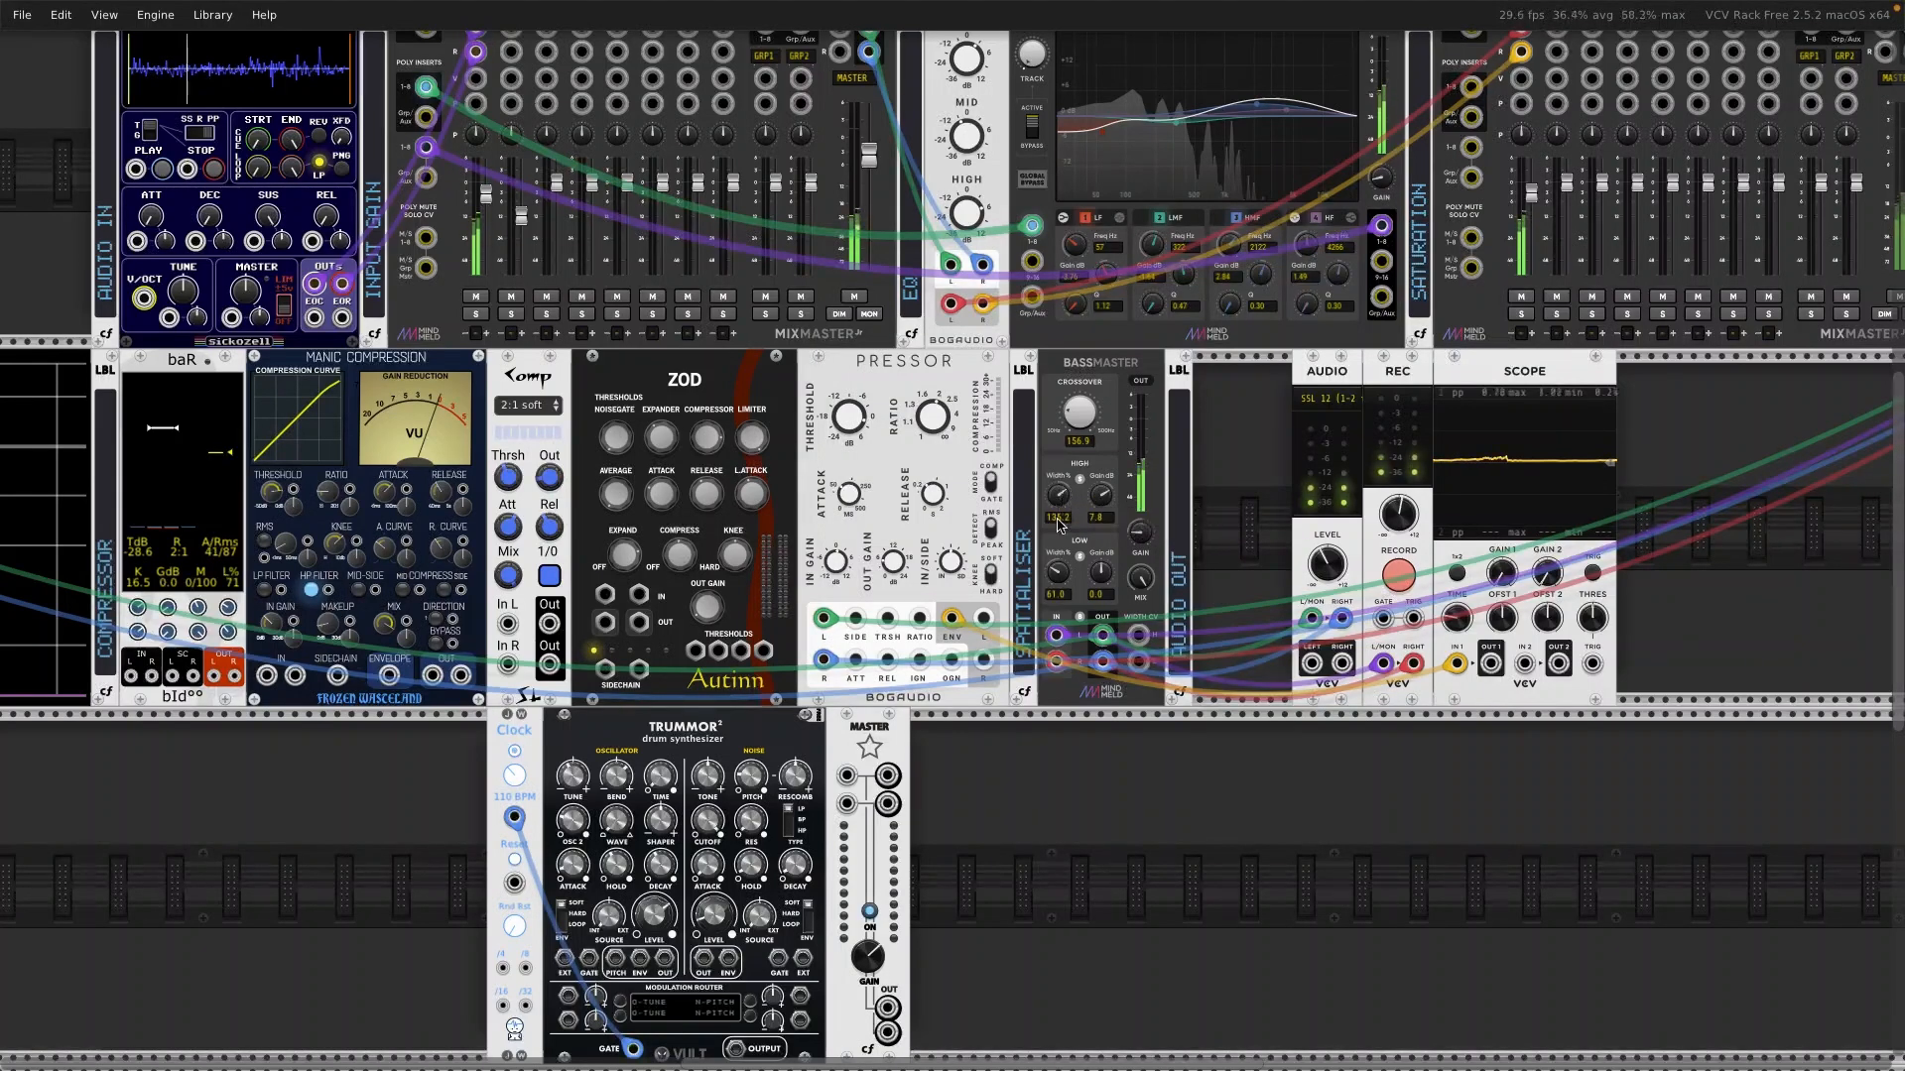
mouse_move(1108, 583)
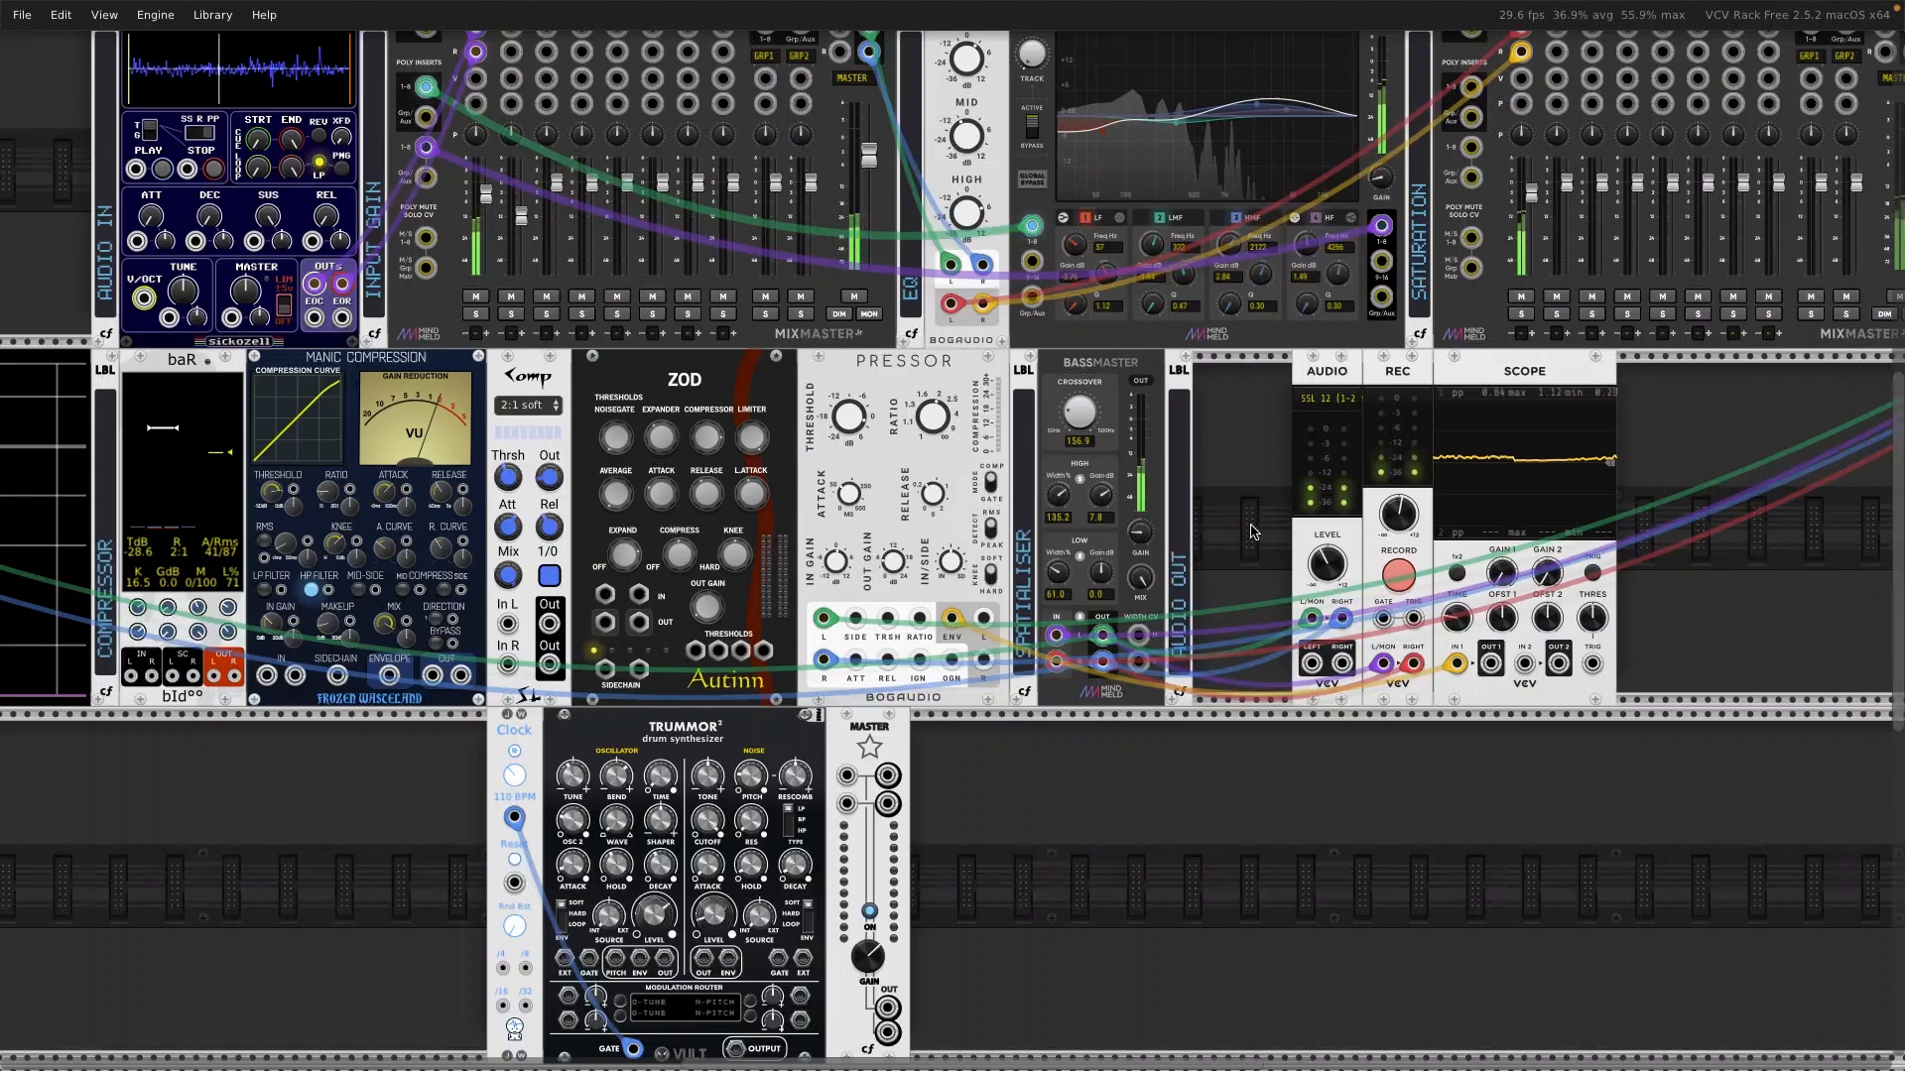
scroll(1252, 530, "down", 1)
scroll(1252, 530, "down", 5)
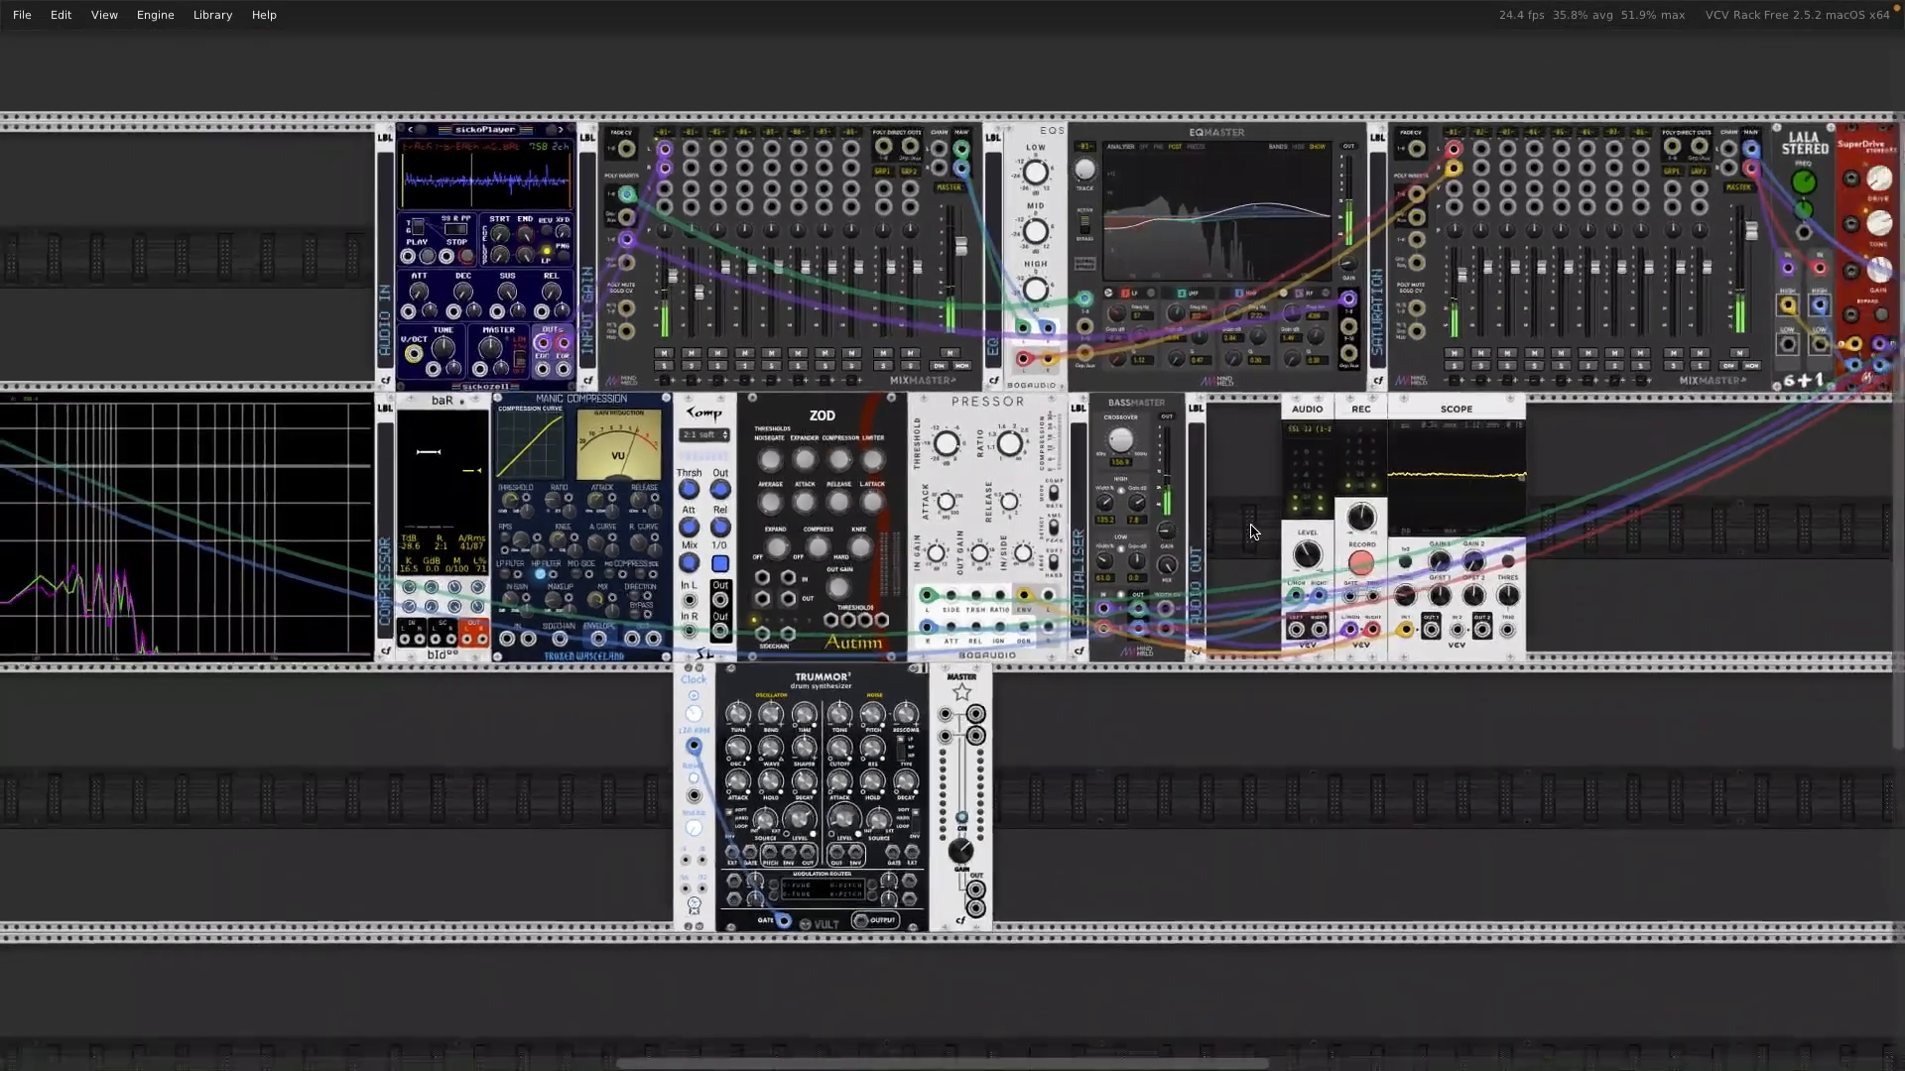
scroll(1252, 531, "down", 1)
scroll(1252, 531, "up", 3)
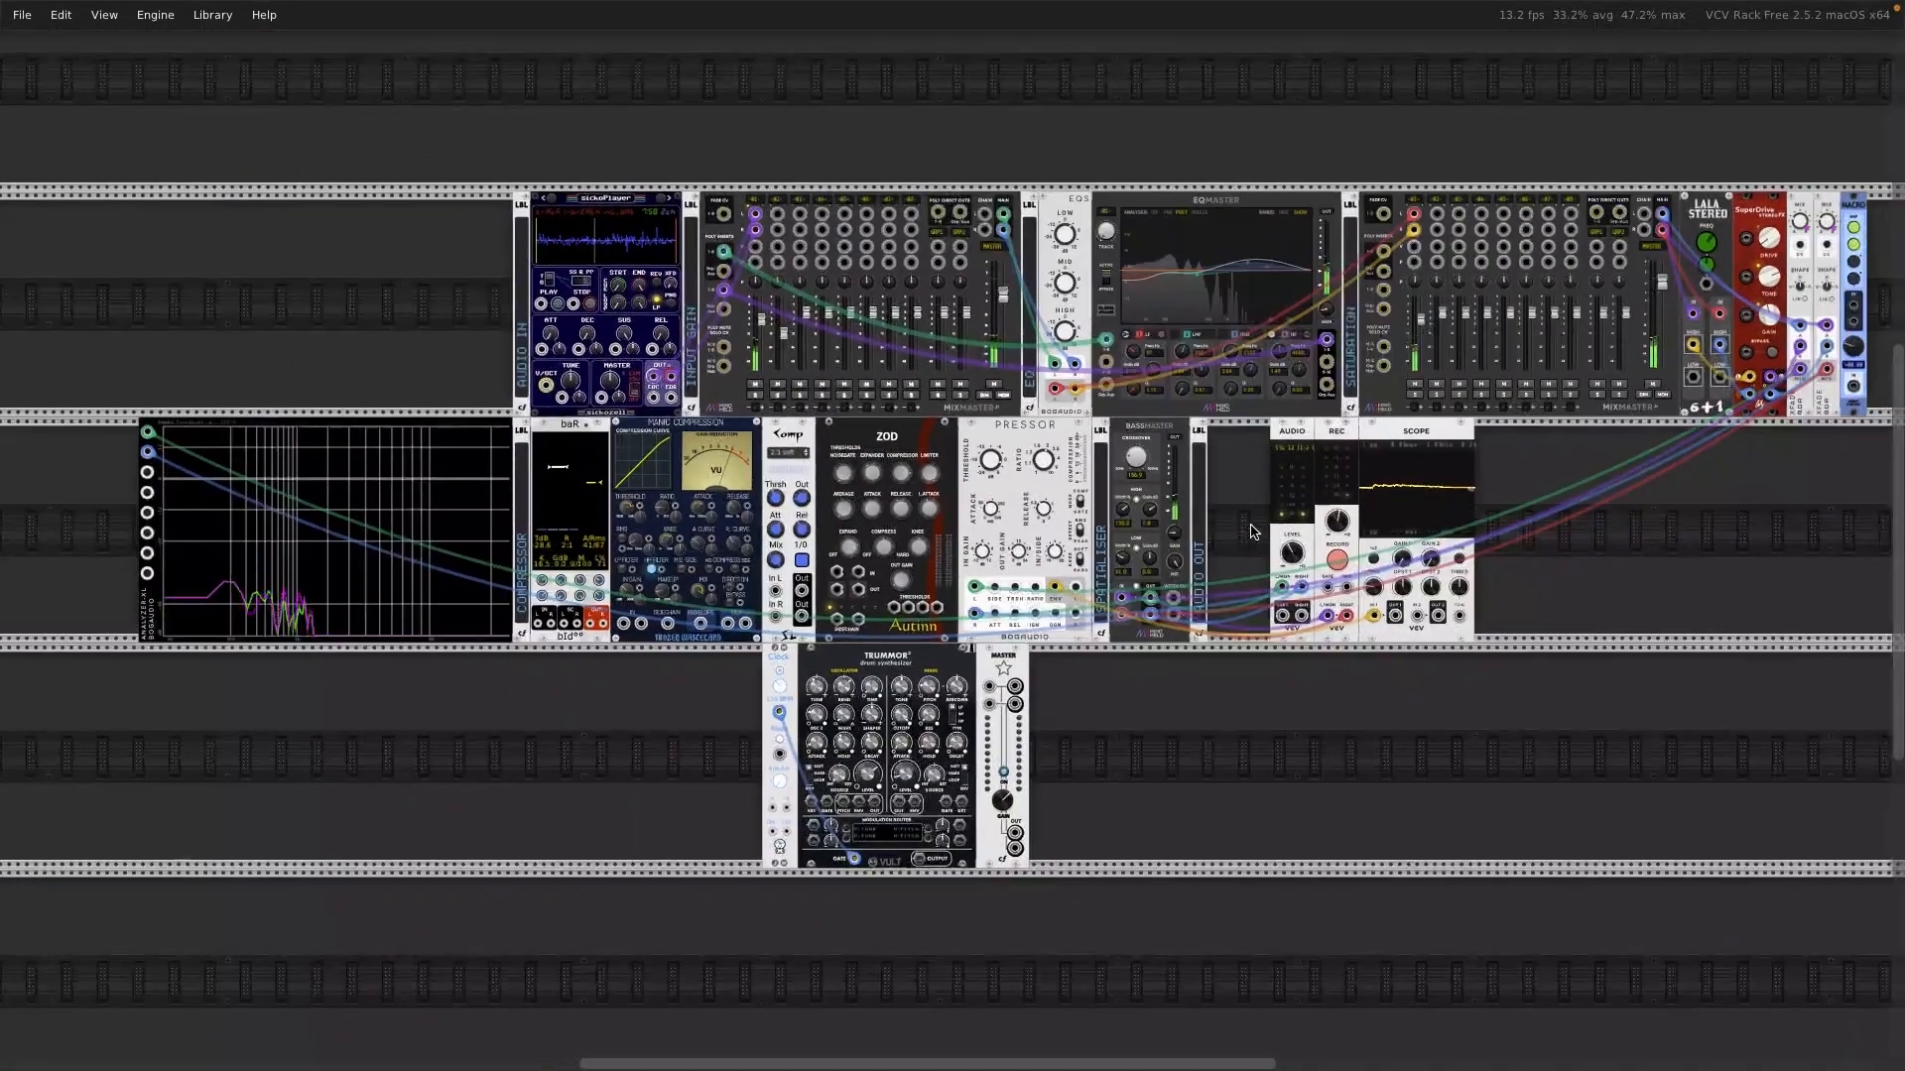
scroll(1252, 530, "up", 2)
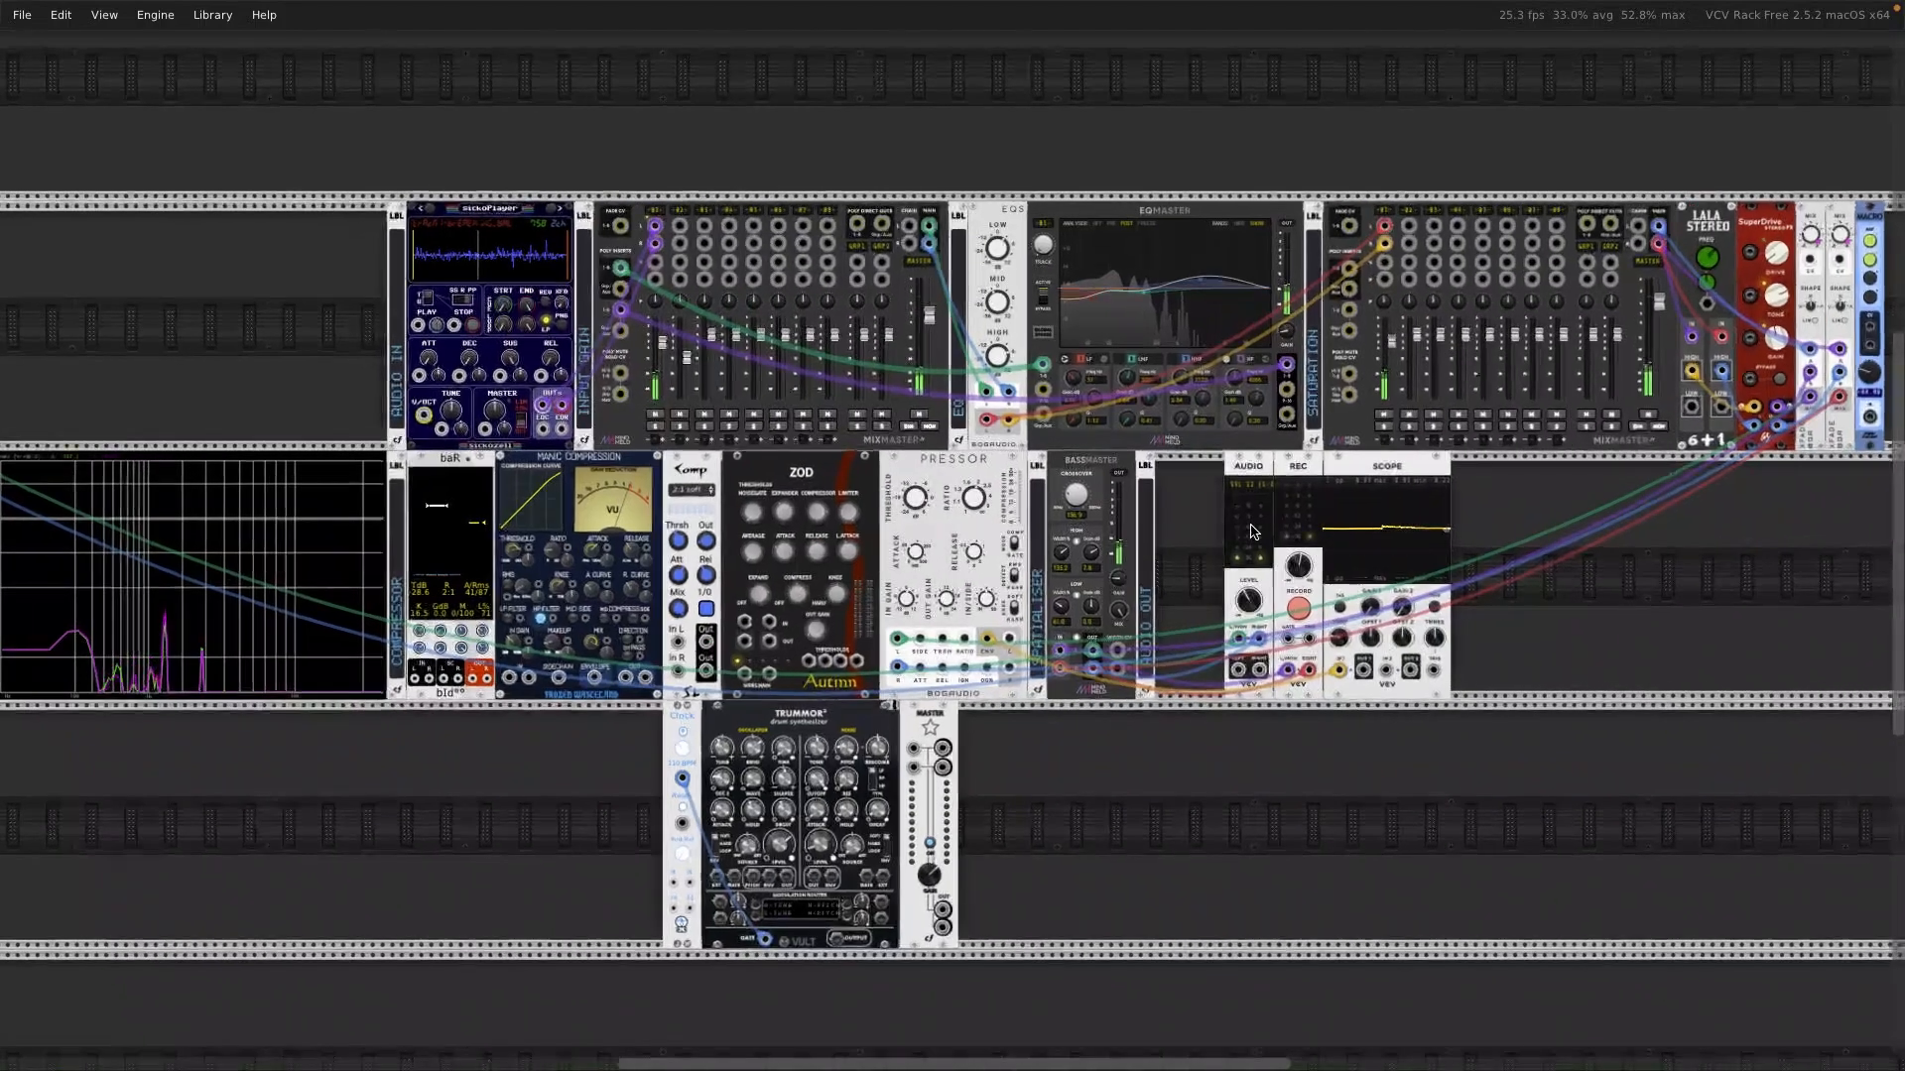
Step: Turn off sickoPlayer's loop while the track plays
scroll(1252, 535, "down", 2)
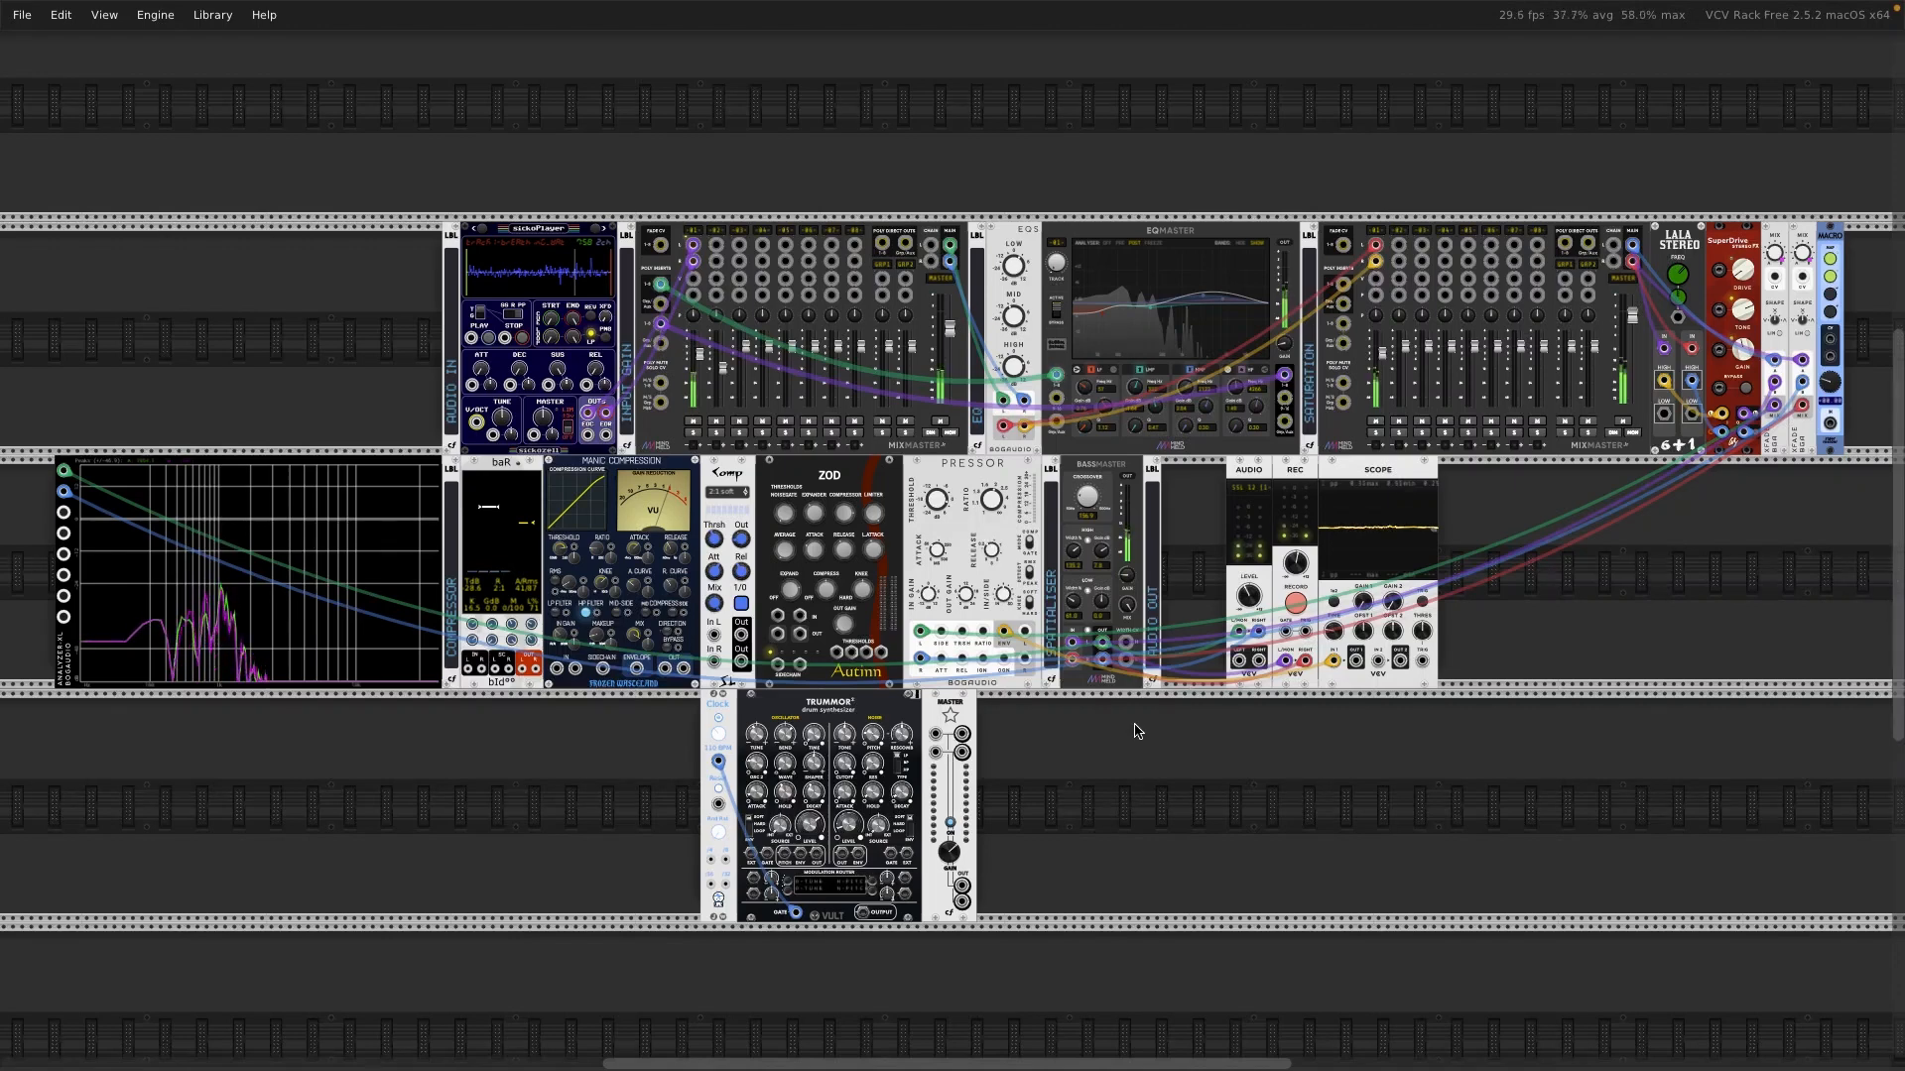
mouse_move(1107, 647)
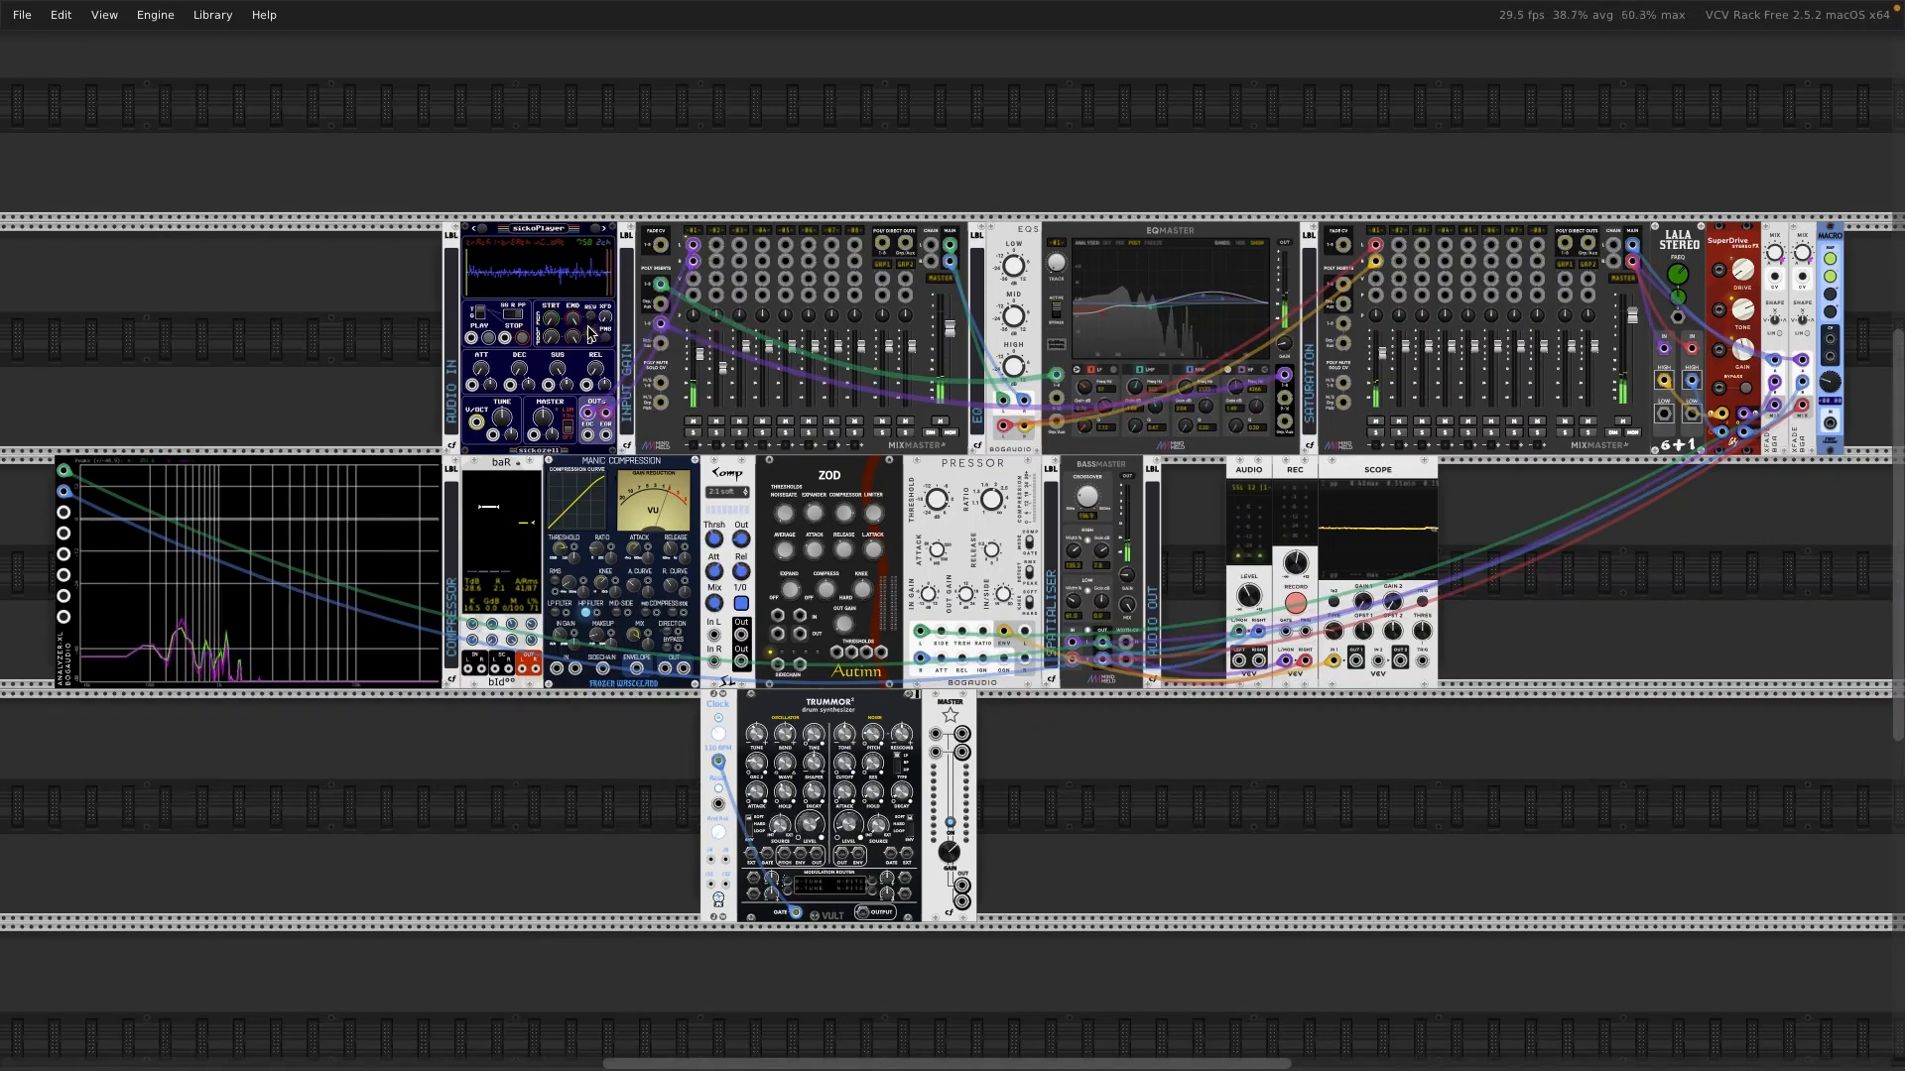
left_click(591, 335)
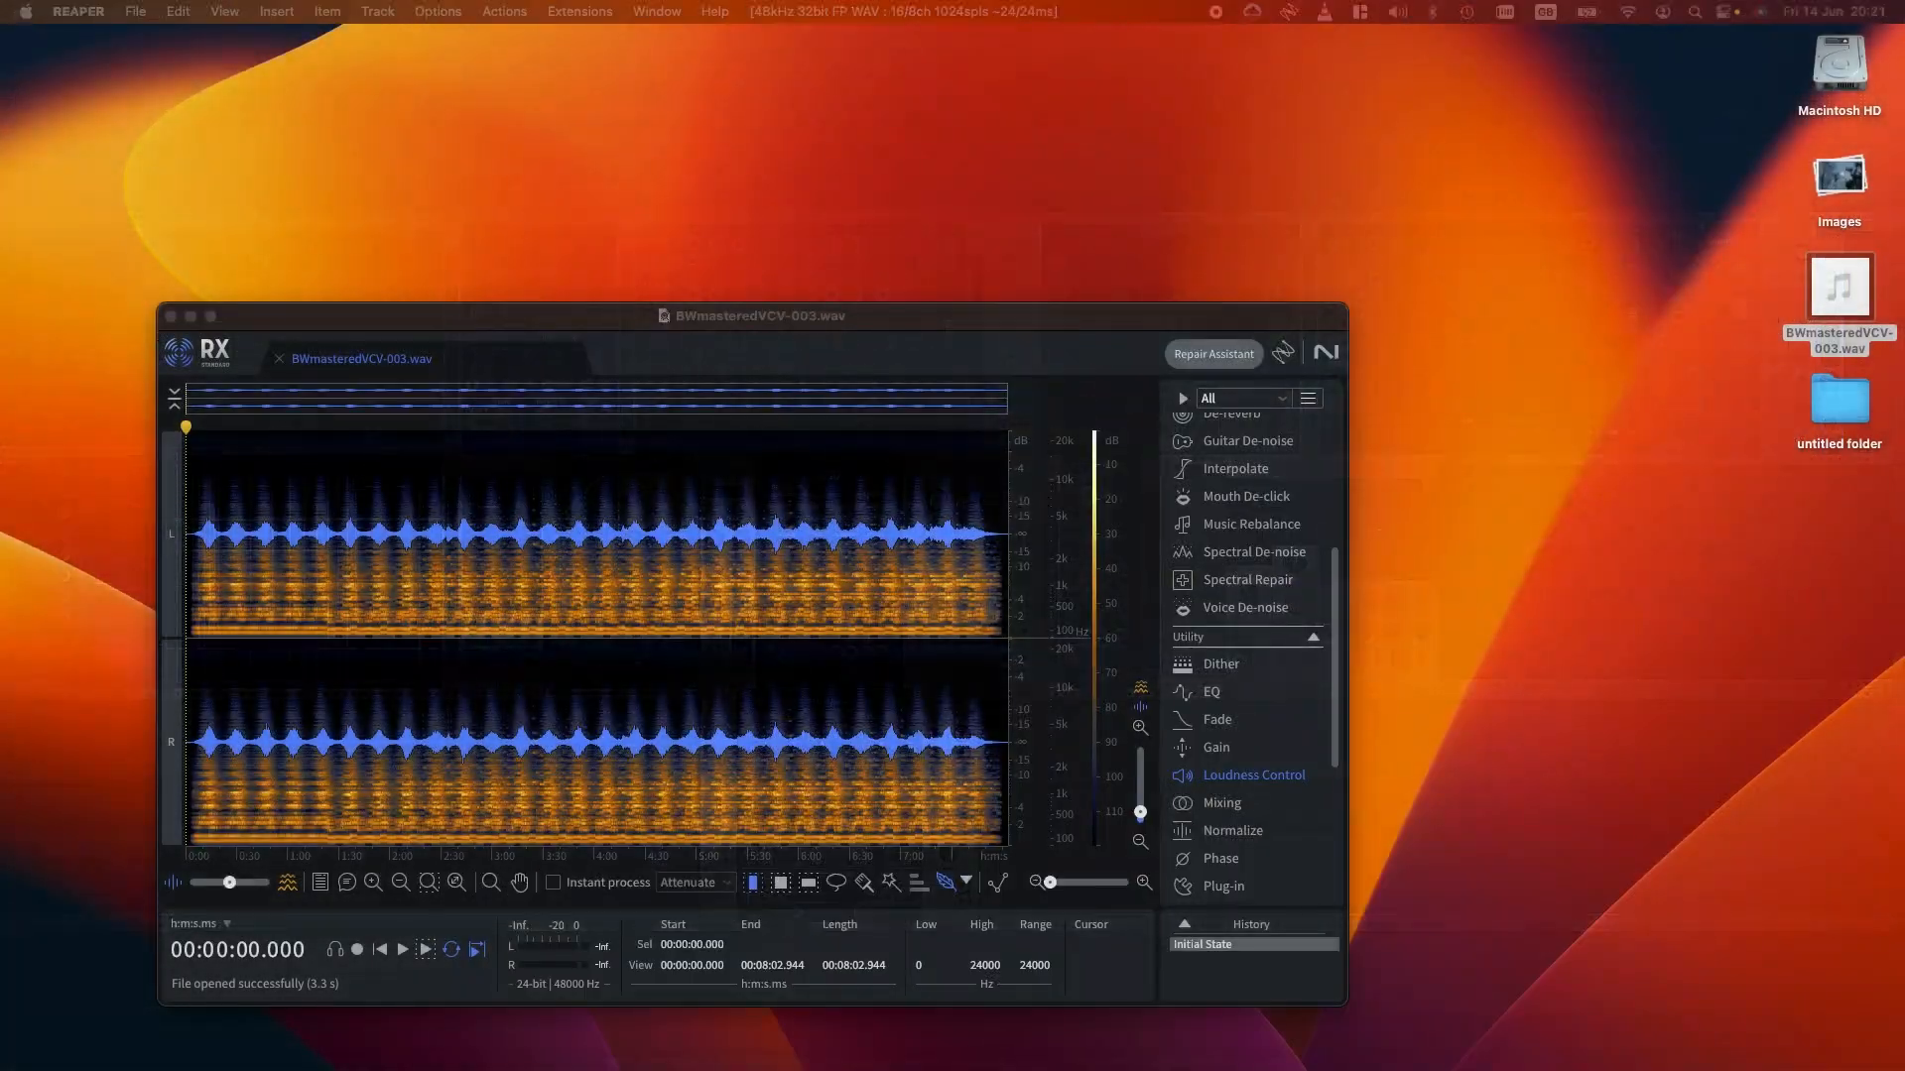
Step: In iZotope RX 10, arrange the BWmasteredVCV-003.wav editor, Loudness Control and Waveform Statistics windows so the waveform and both readouts are visible
left_click_drag(817, 319, 932, 125)
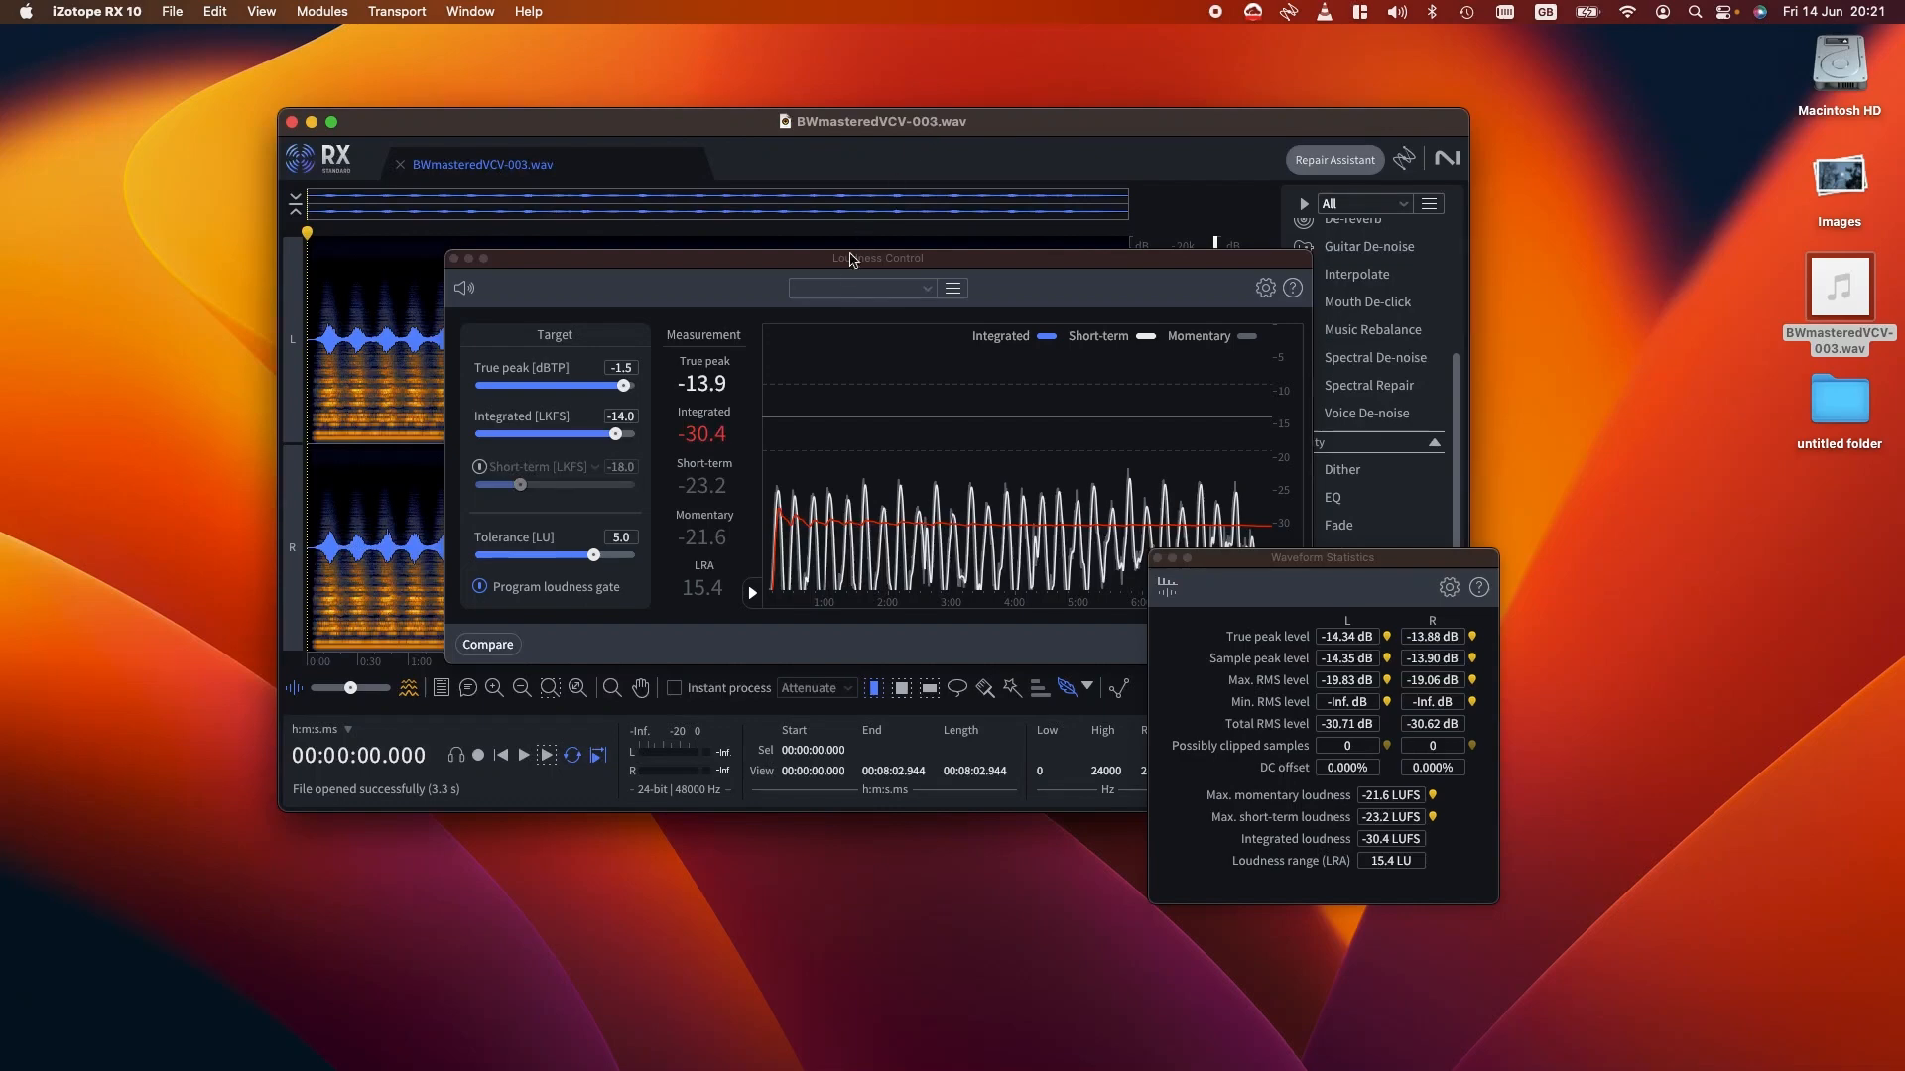
left_click_drag(854, 266, 650, 671)
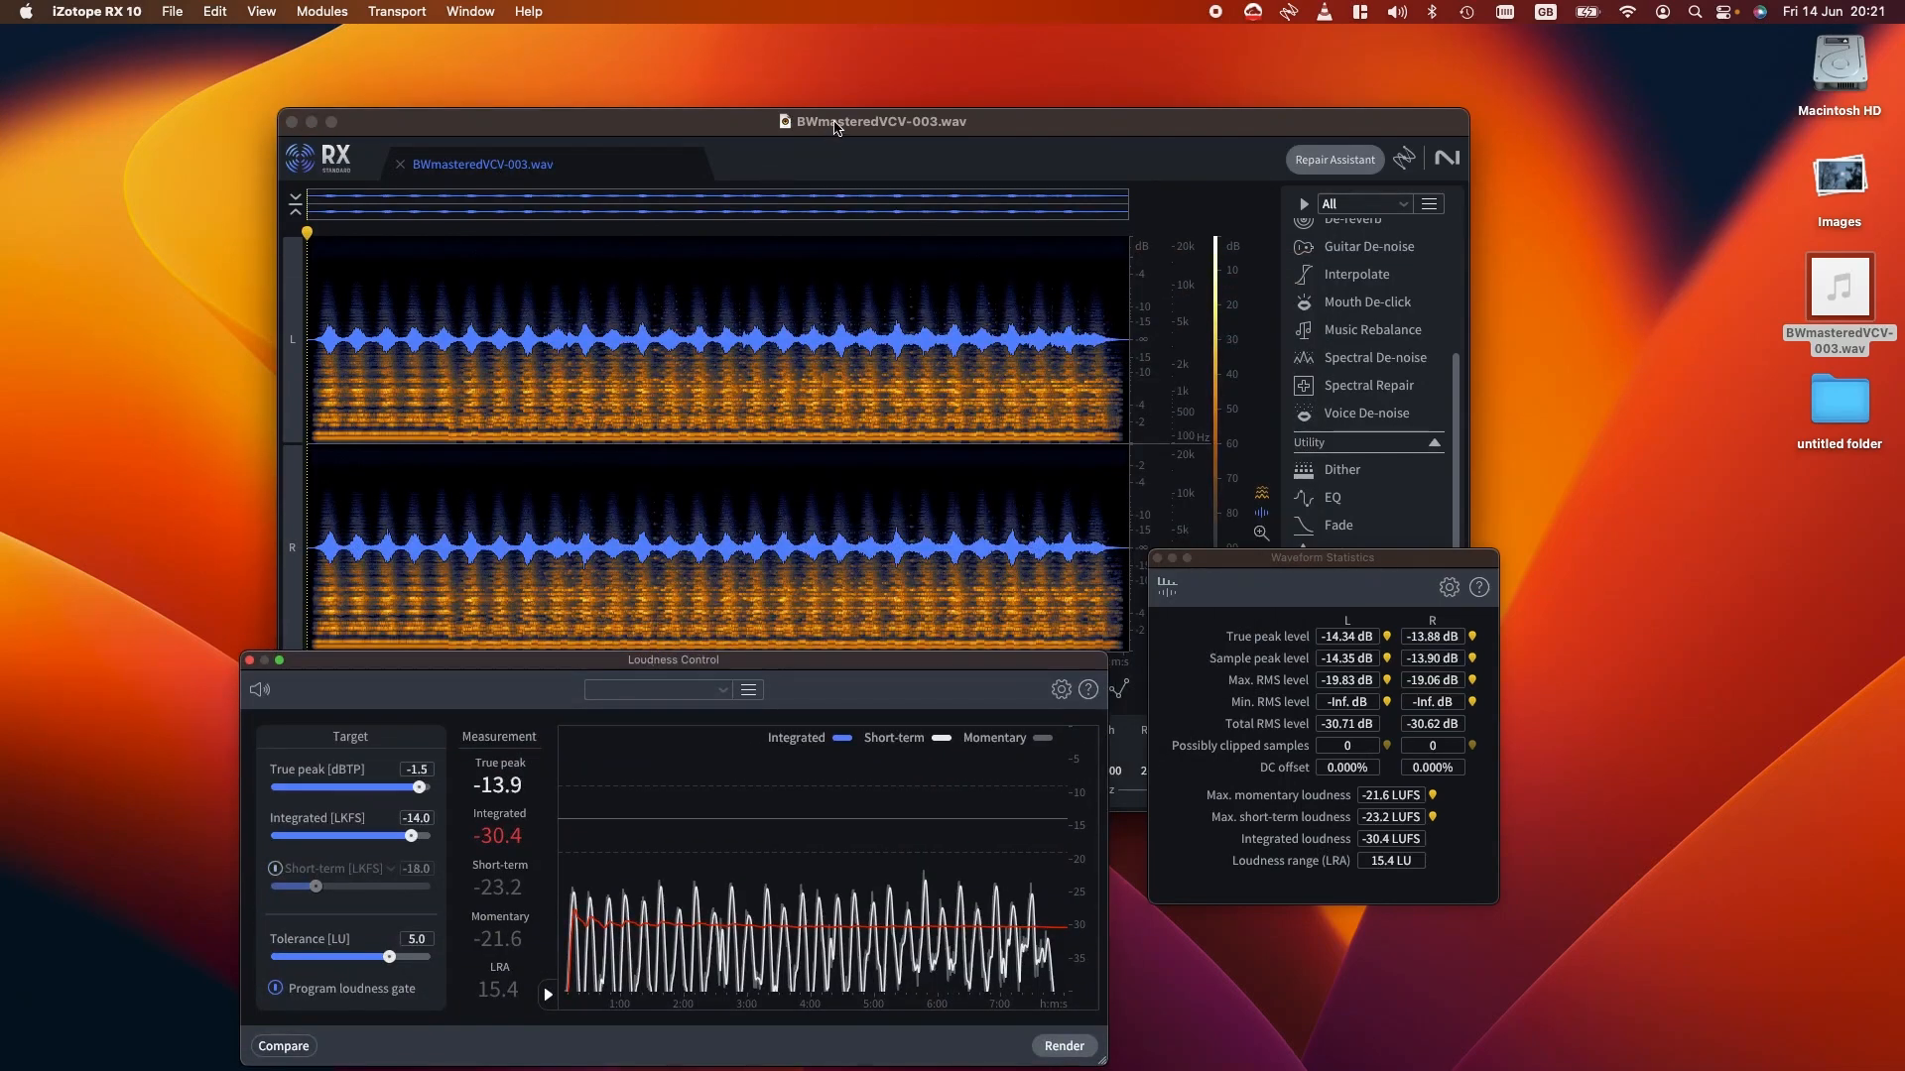
left_click_drag(838, 121, 876, 10)
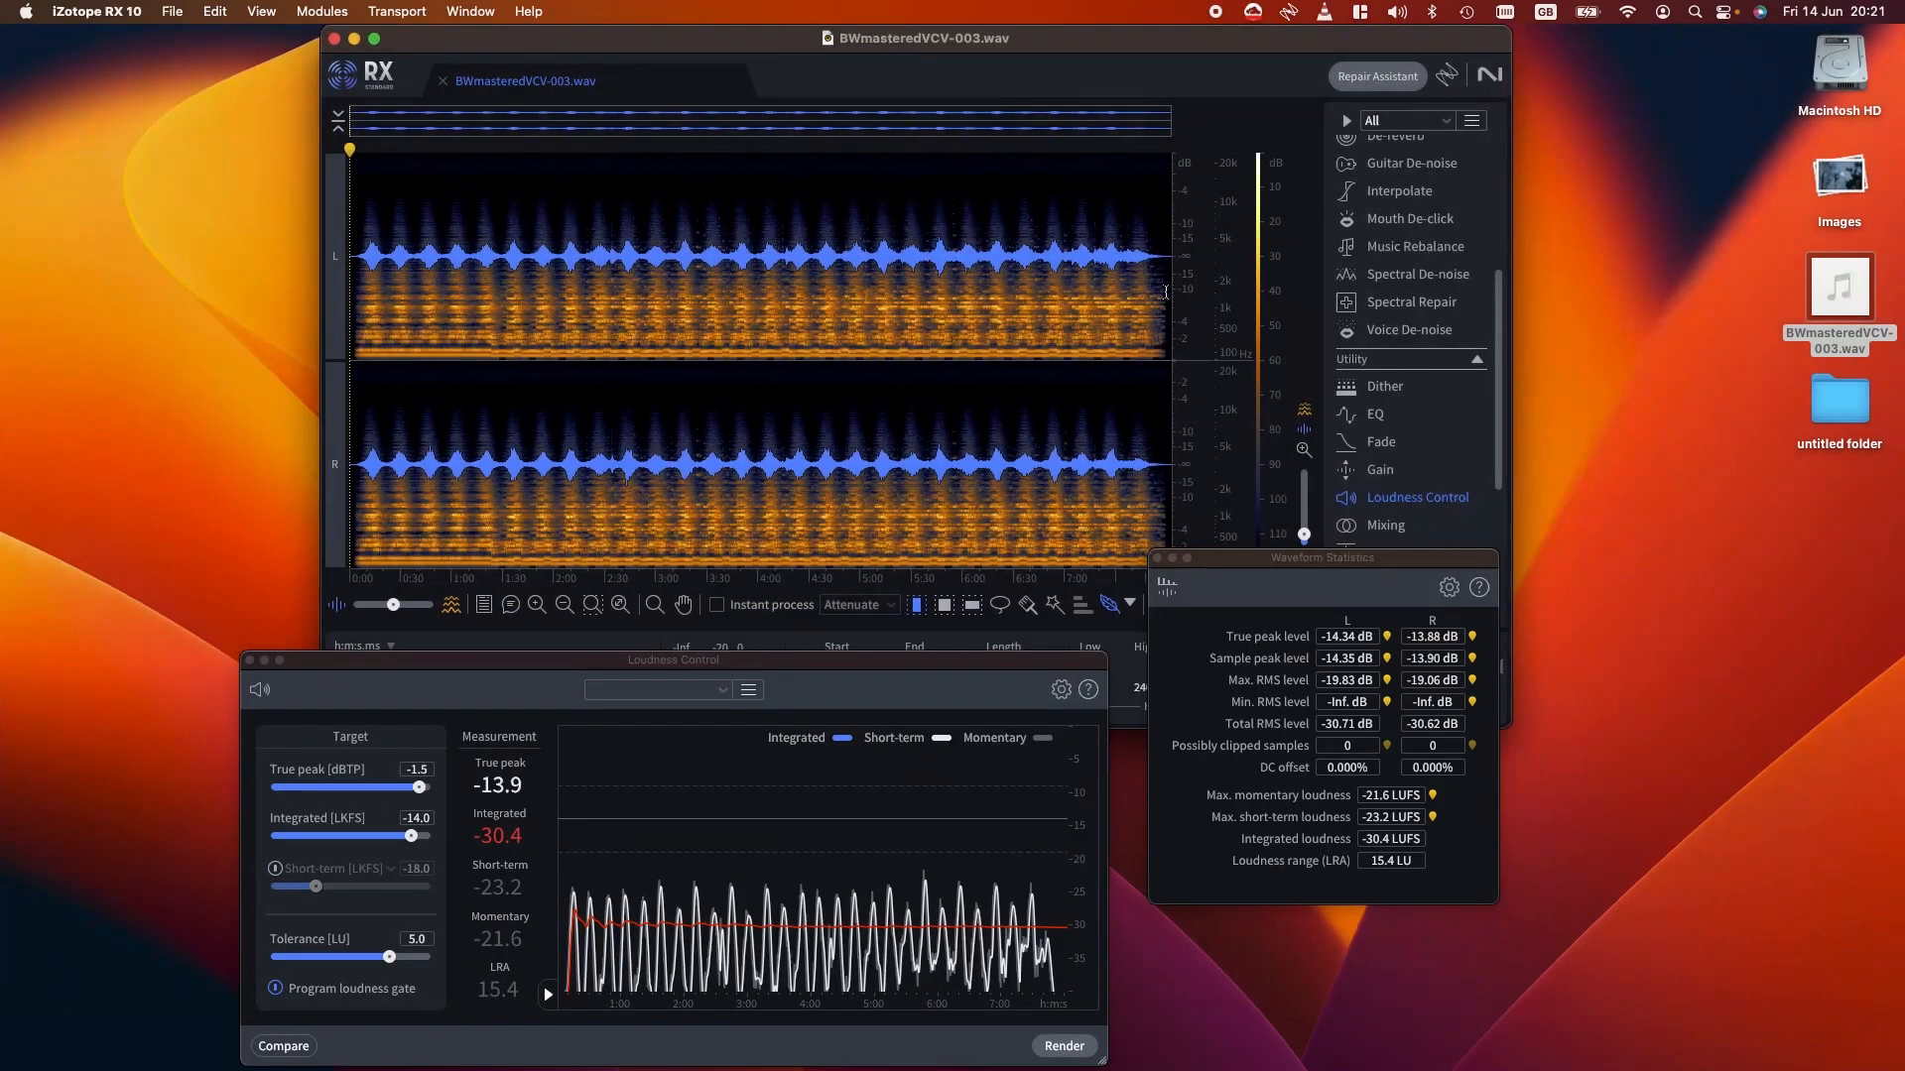
left_click_drag(1292, 556, 1266, 701)
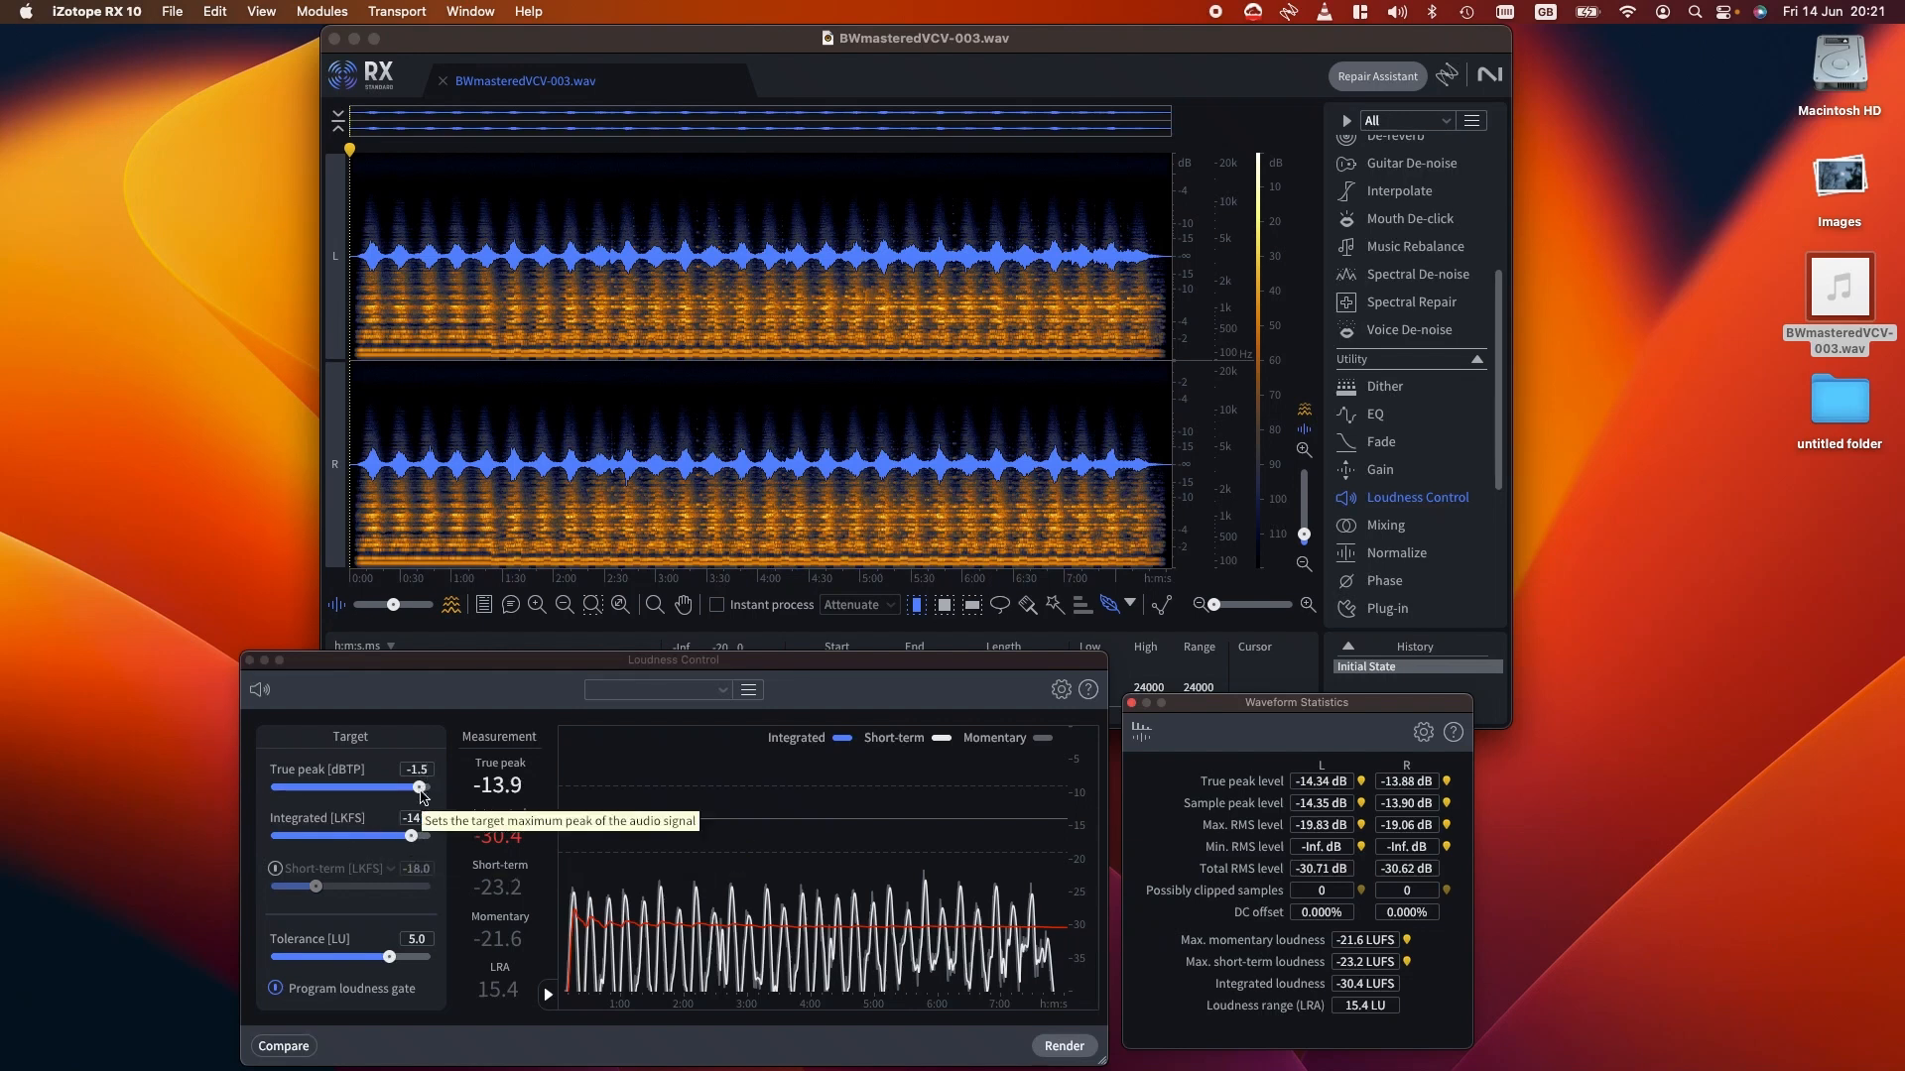
Step: Set Loudness Control's true peak target to -1.0 dBTP and render the loudness adjustment on BWmasteredVCV-003.wav
left_click_drag(426, 786, 422, 794)
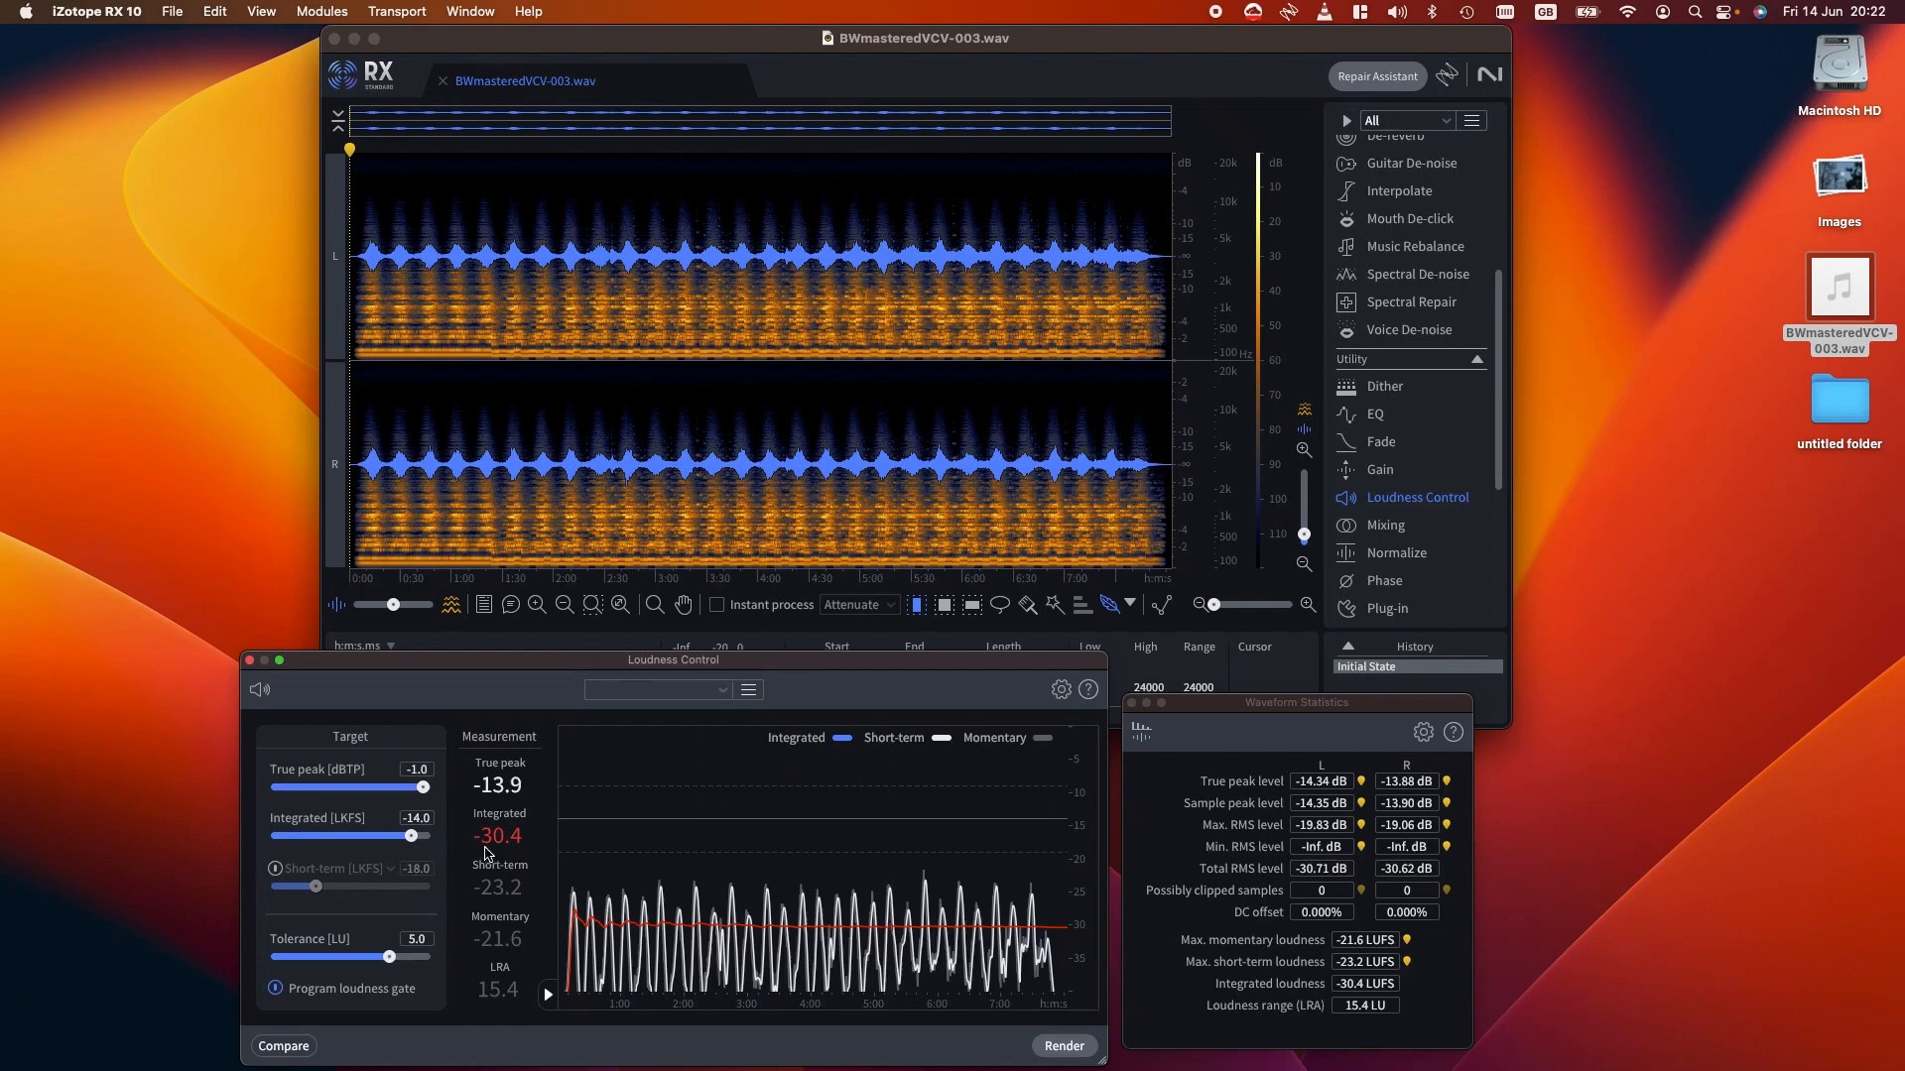
left_click(1065, 1045)
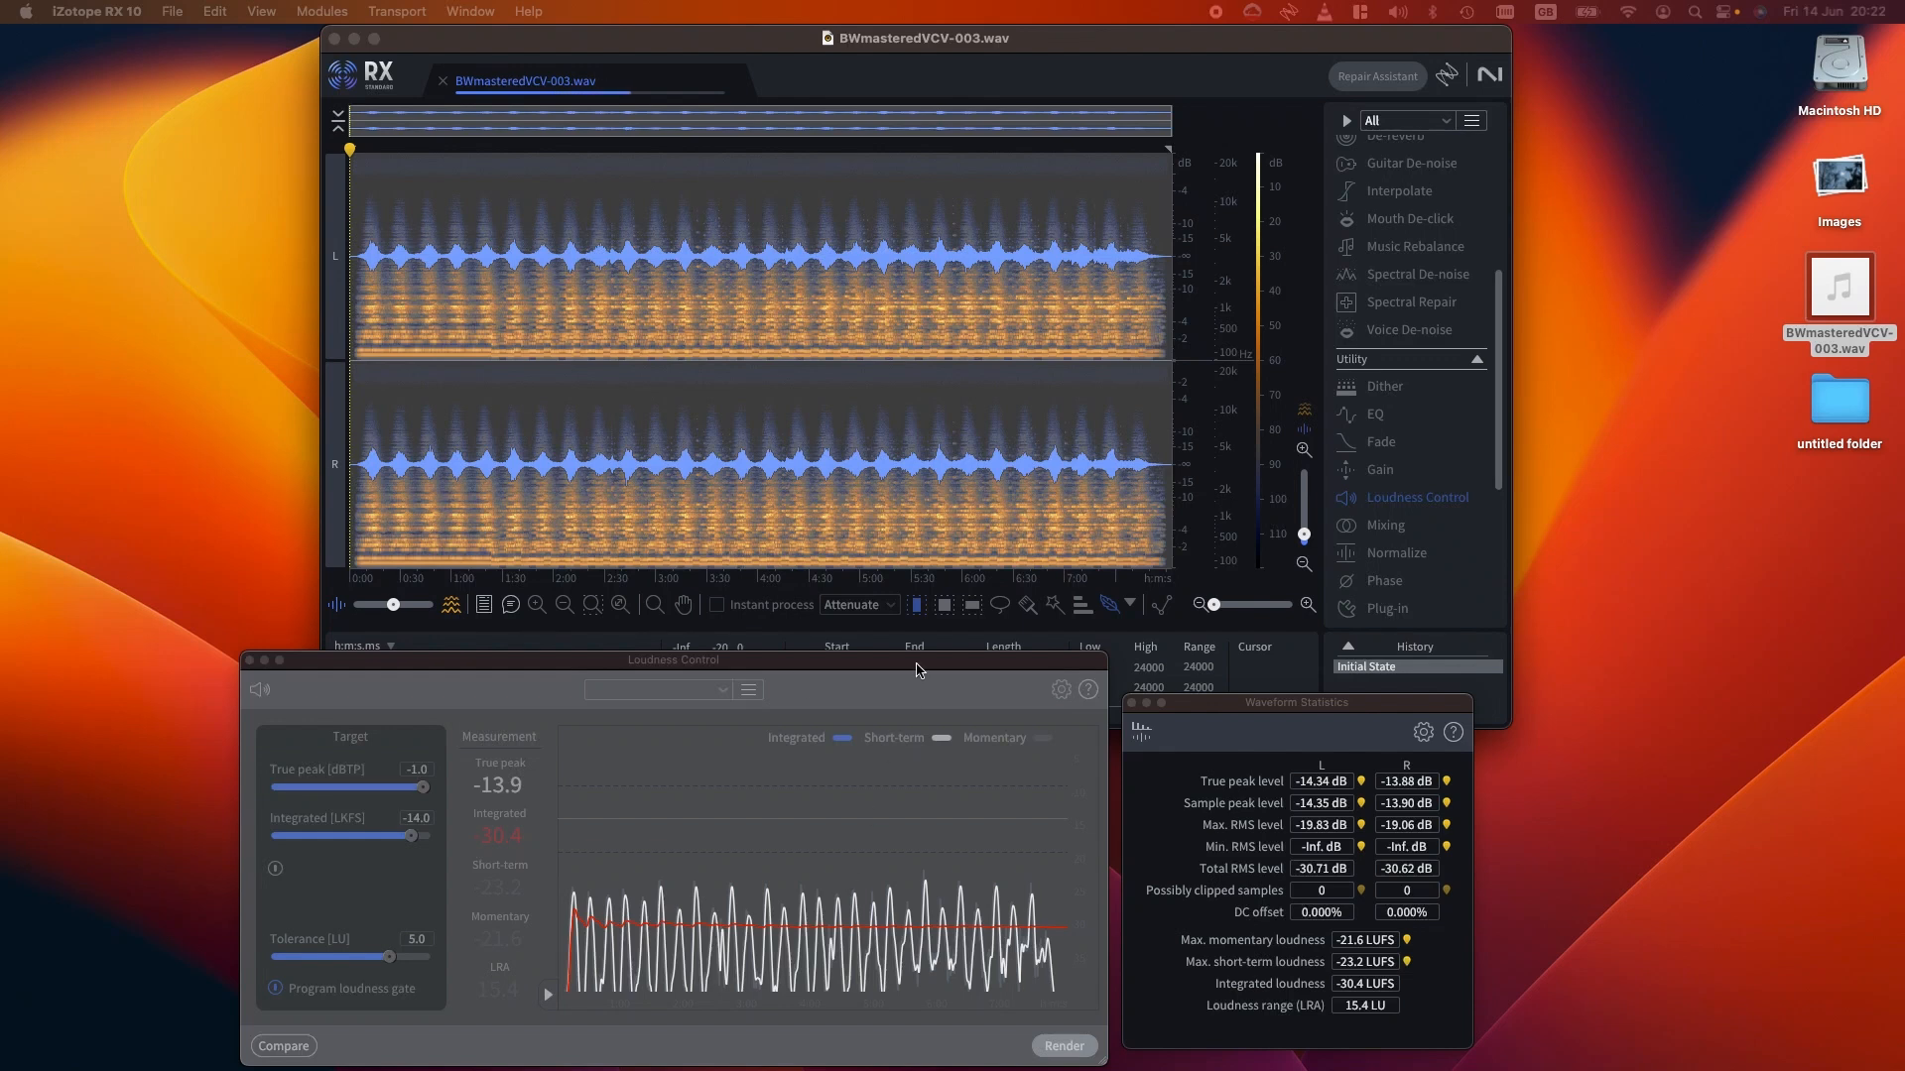
Step: Reposition the Loudness Control and Waveform Statistics windows and examine the rendered file's peak levels
left_click_drag(838, 660, 889, 397)
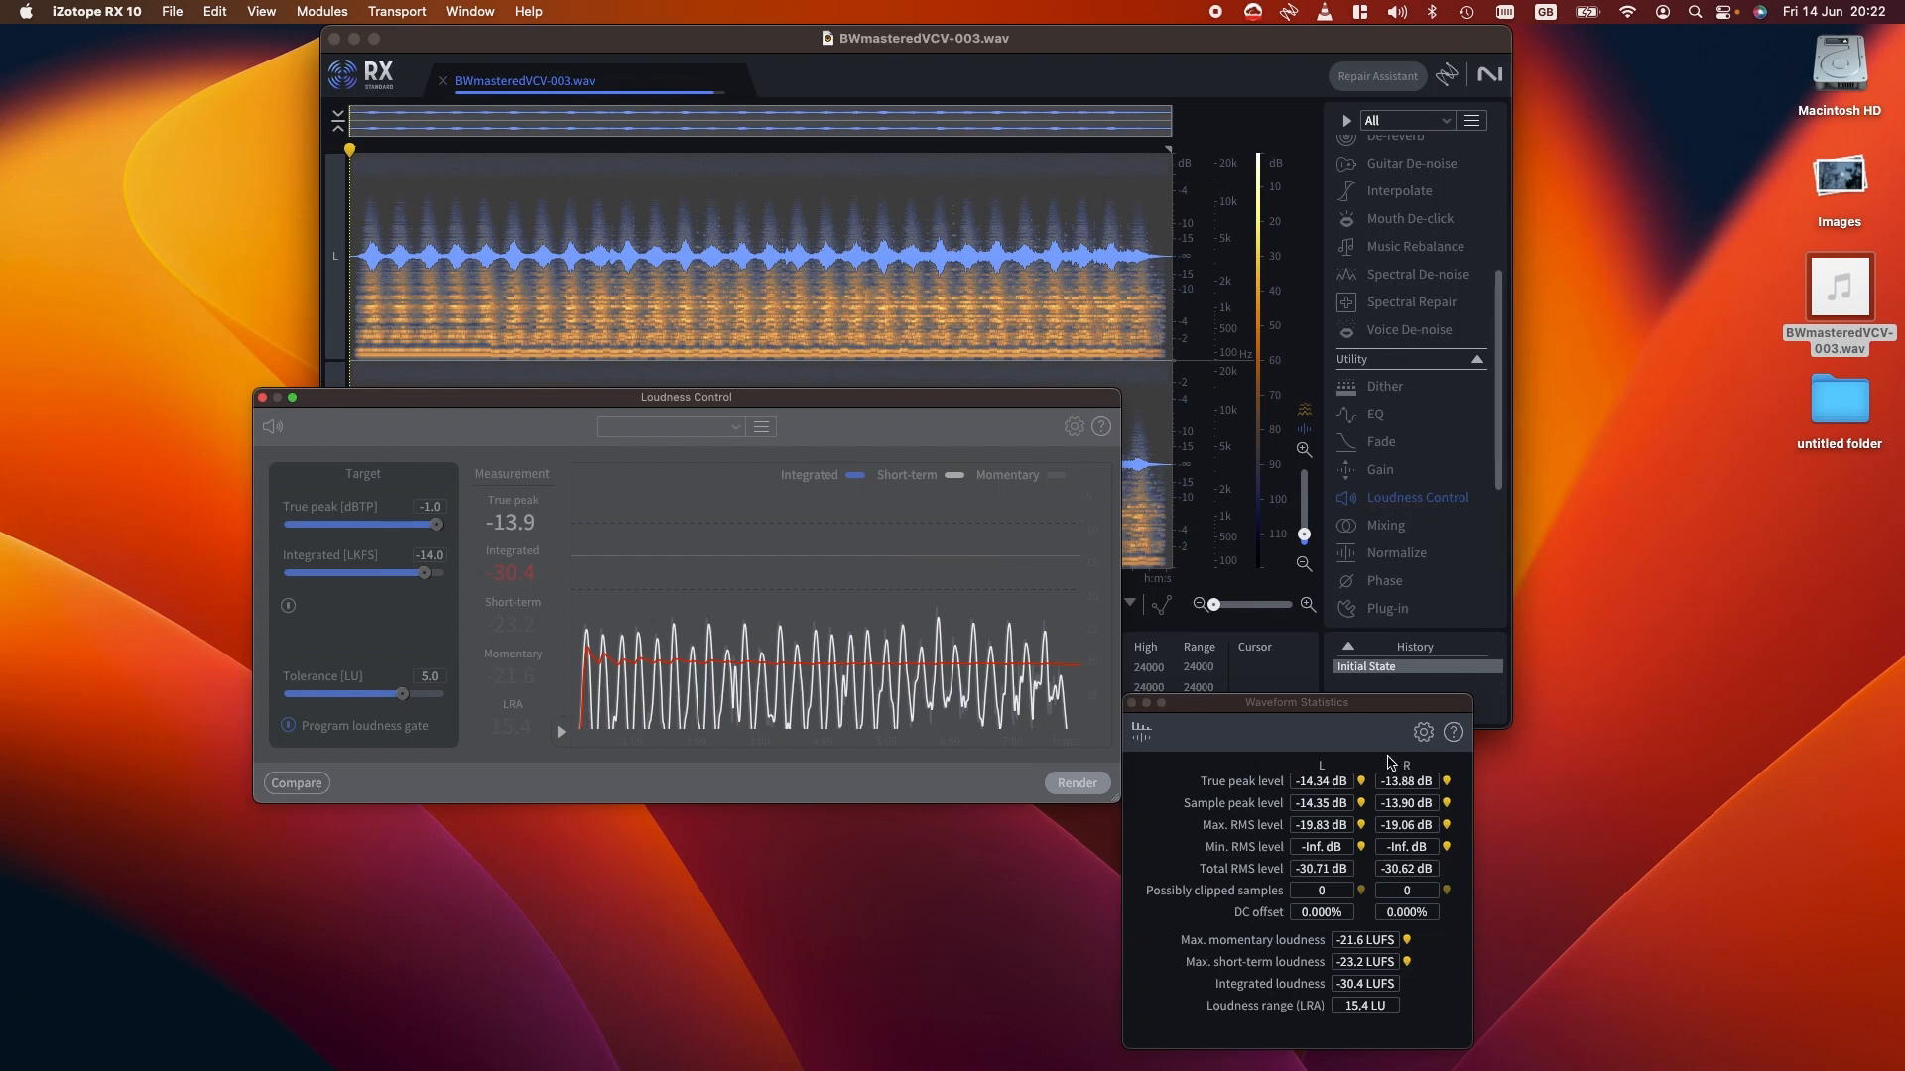
left_click_drag(1295, 706, 1391, 561)
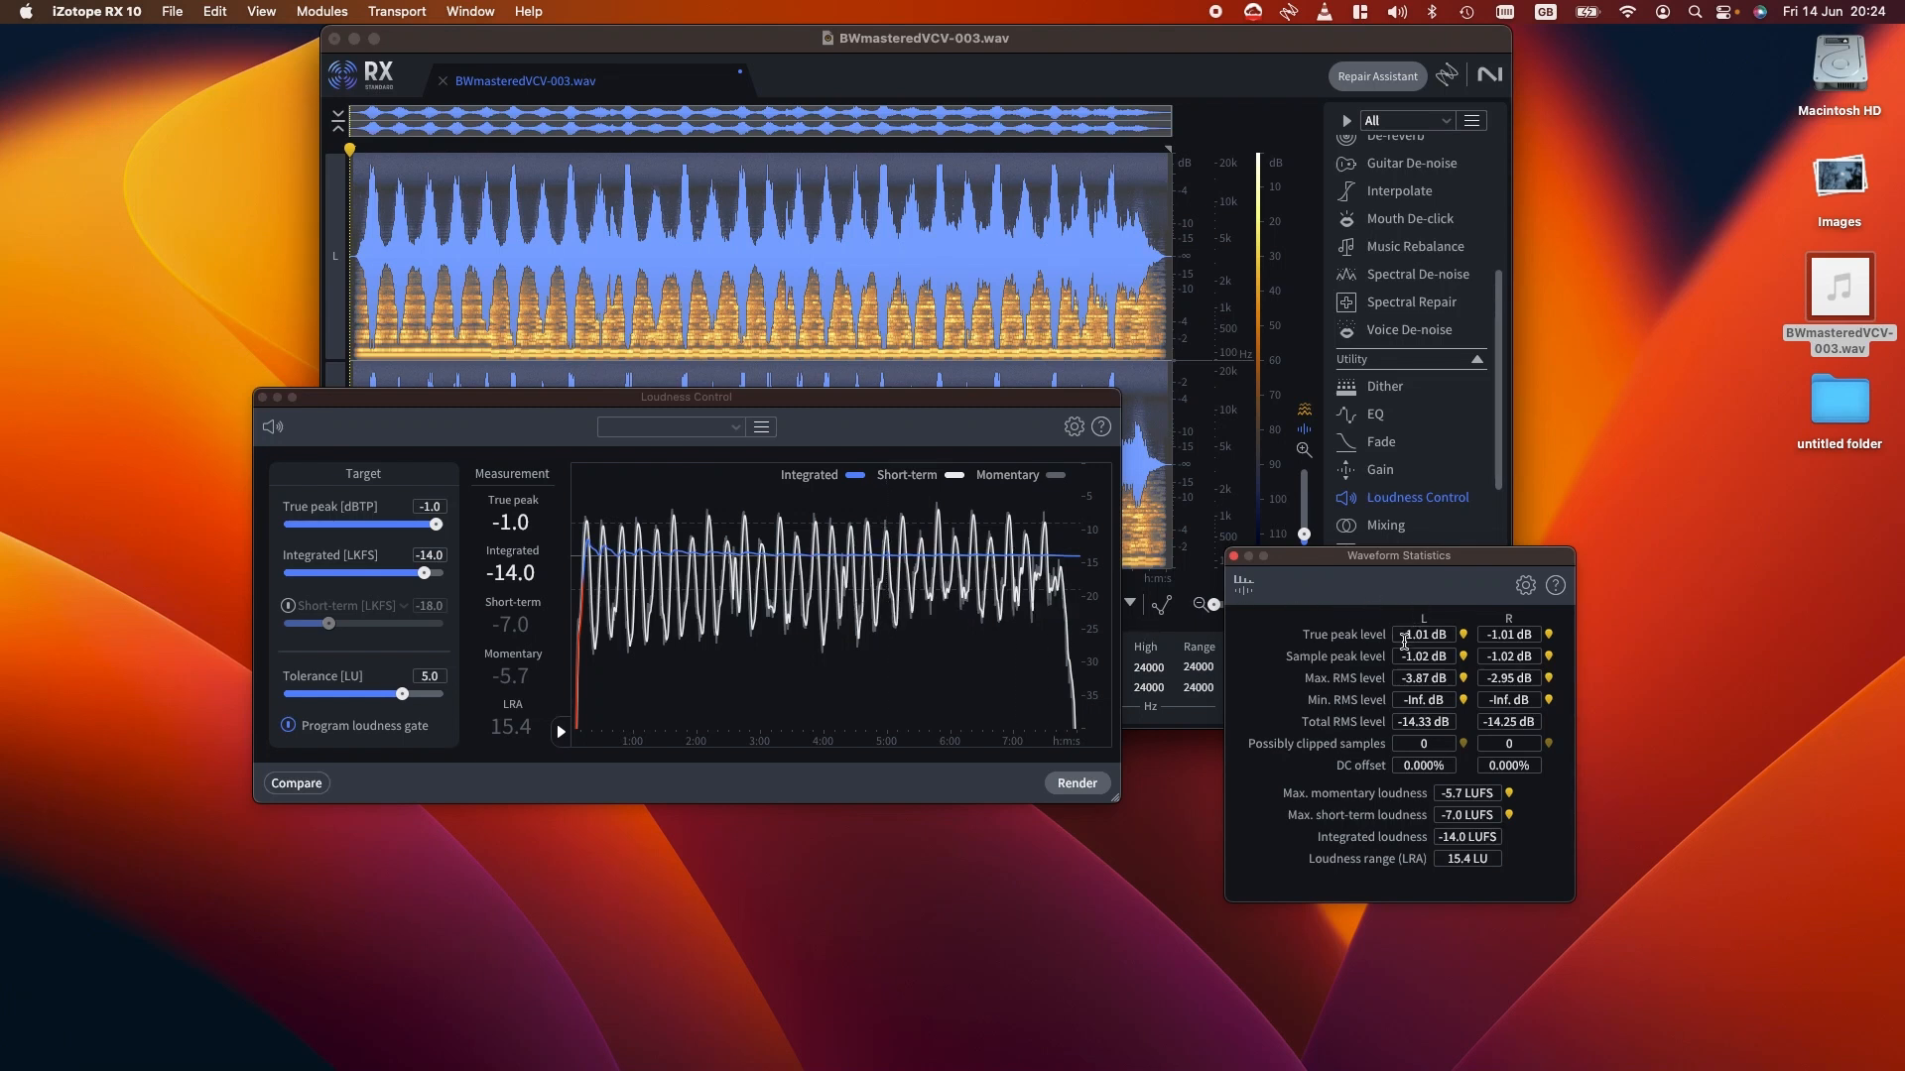
mouse_move(1425, 651)
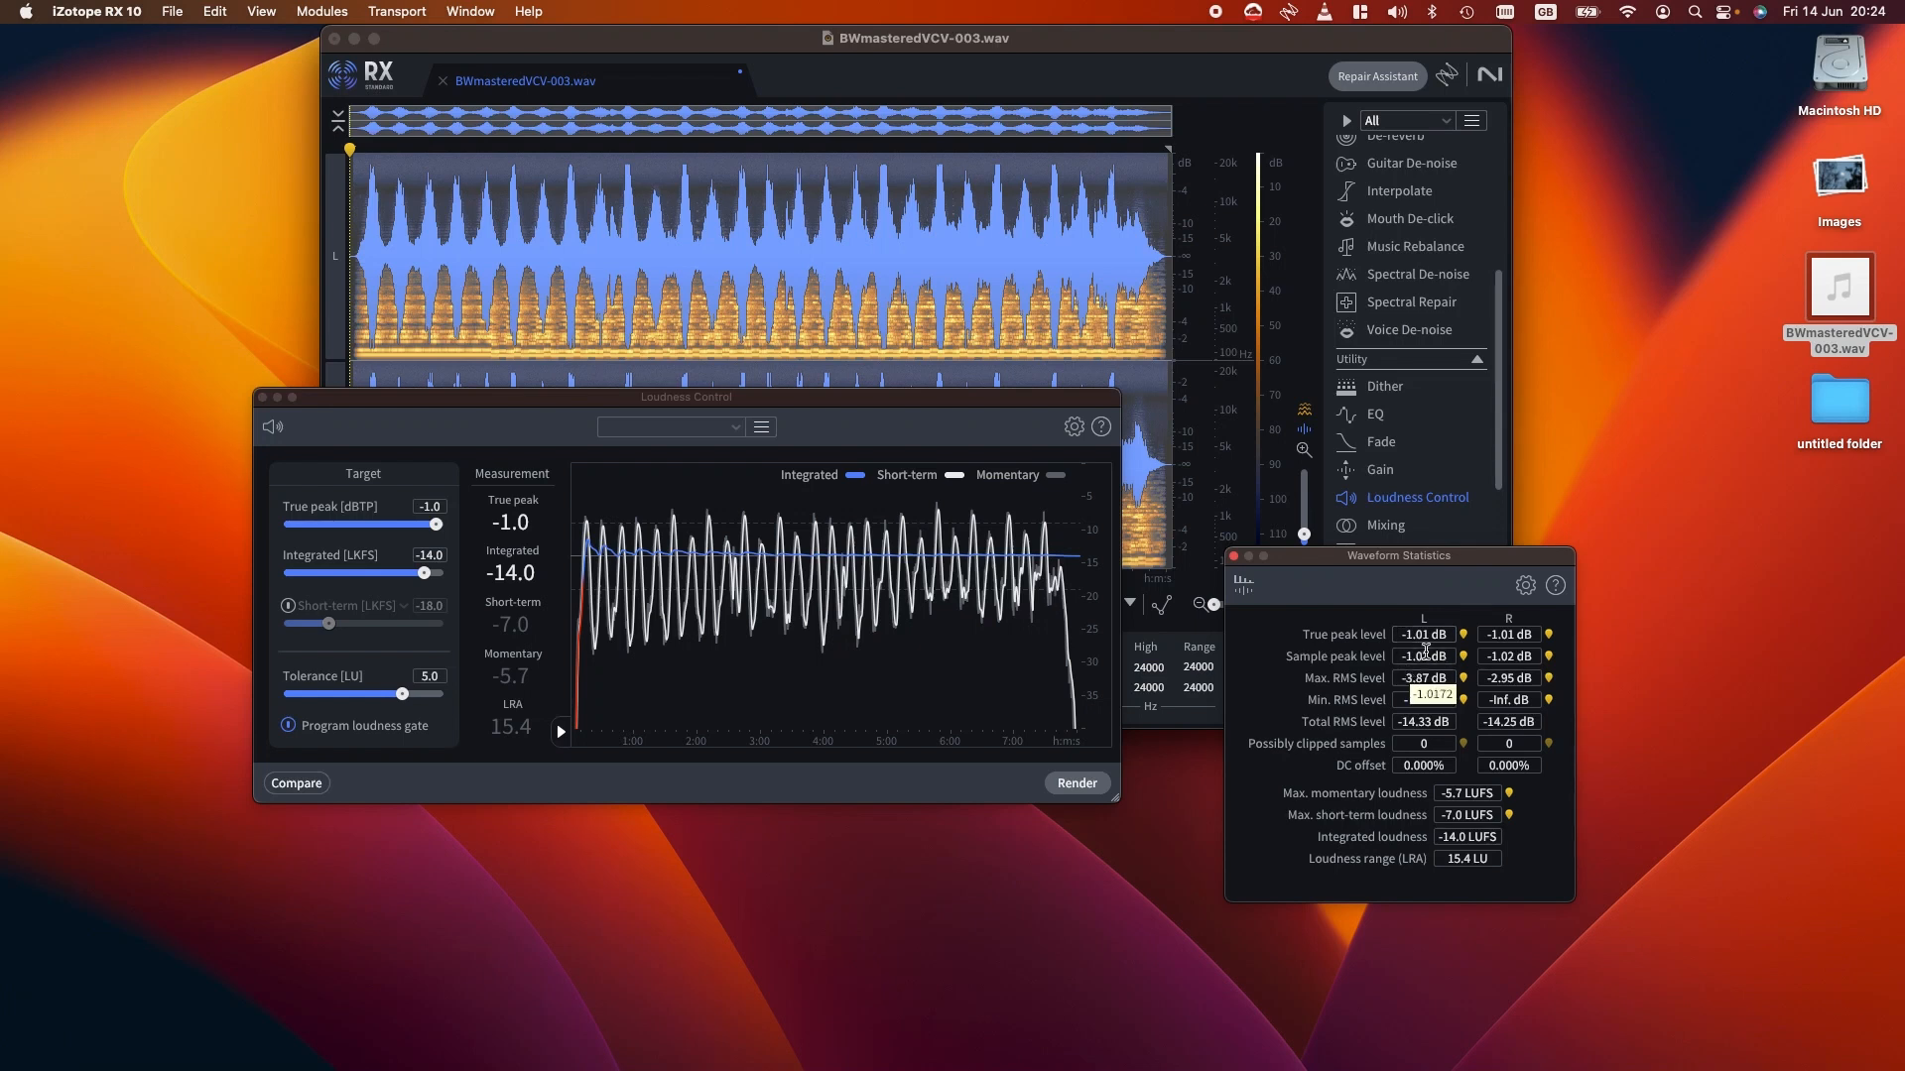